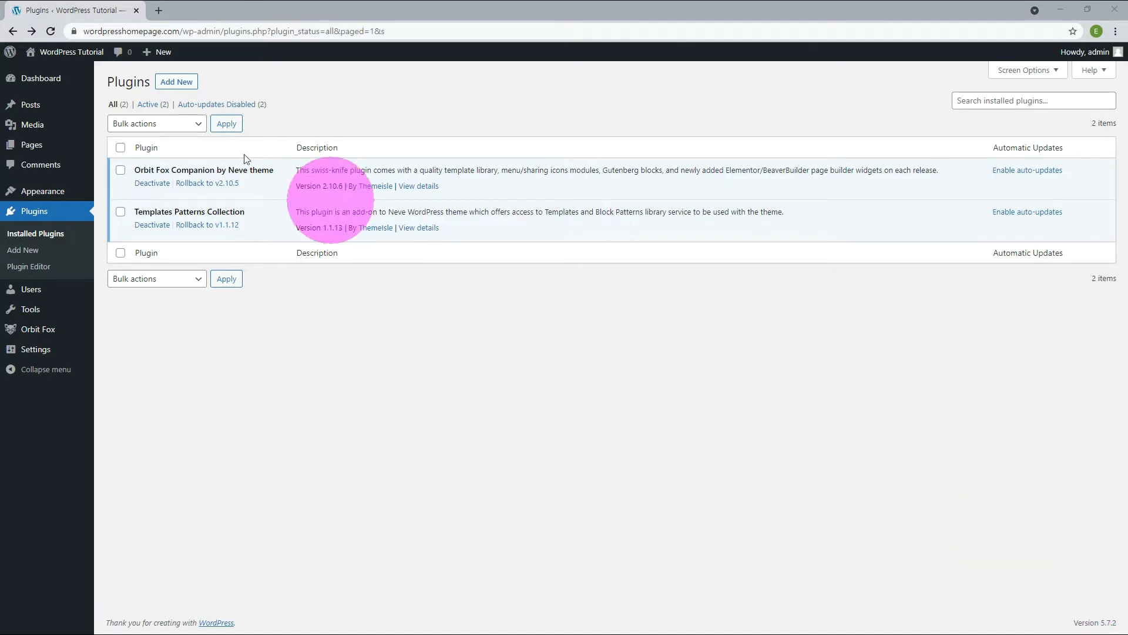
Search the plugin directory for "Elementor", then install and activate Elementor Website Builder.
{"action": "left_click", "coordinate": [183, 85]}
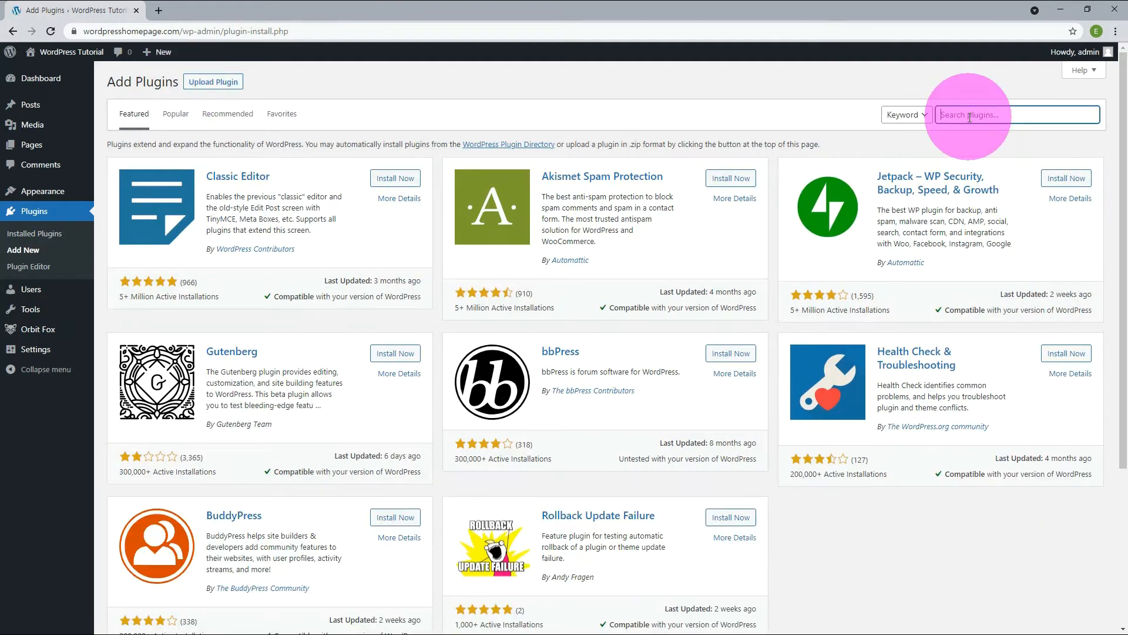
{"action": "left_click", "coordinate": [969, 116]}
{"action": "type", "text": "Elementor"}
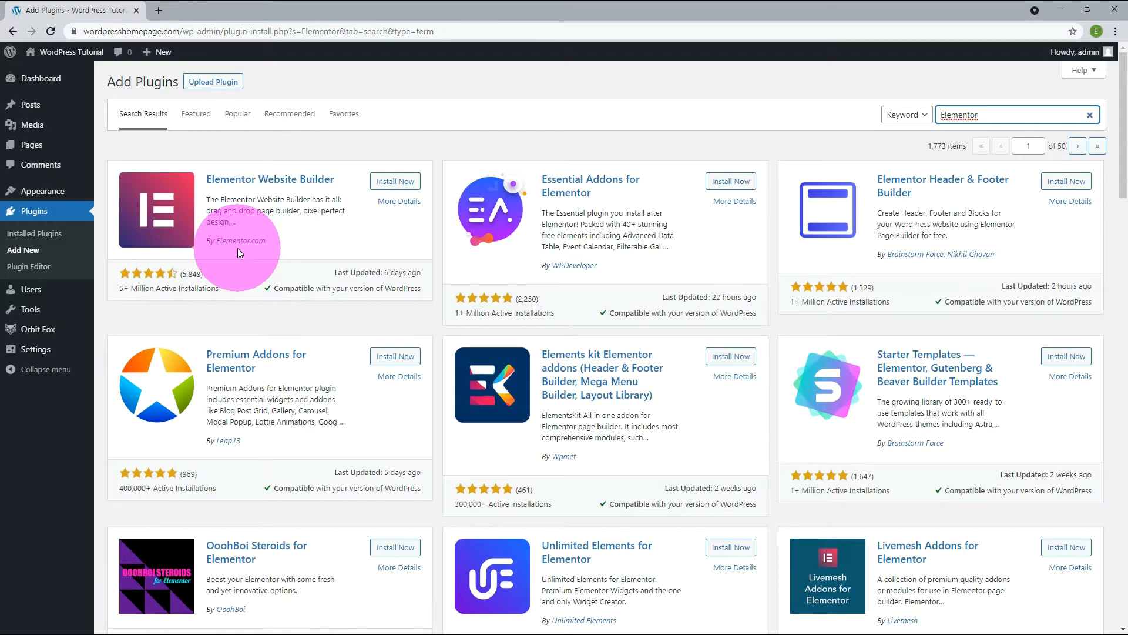
{"action": "left_click", "coordinate": [397, 182]}
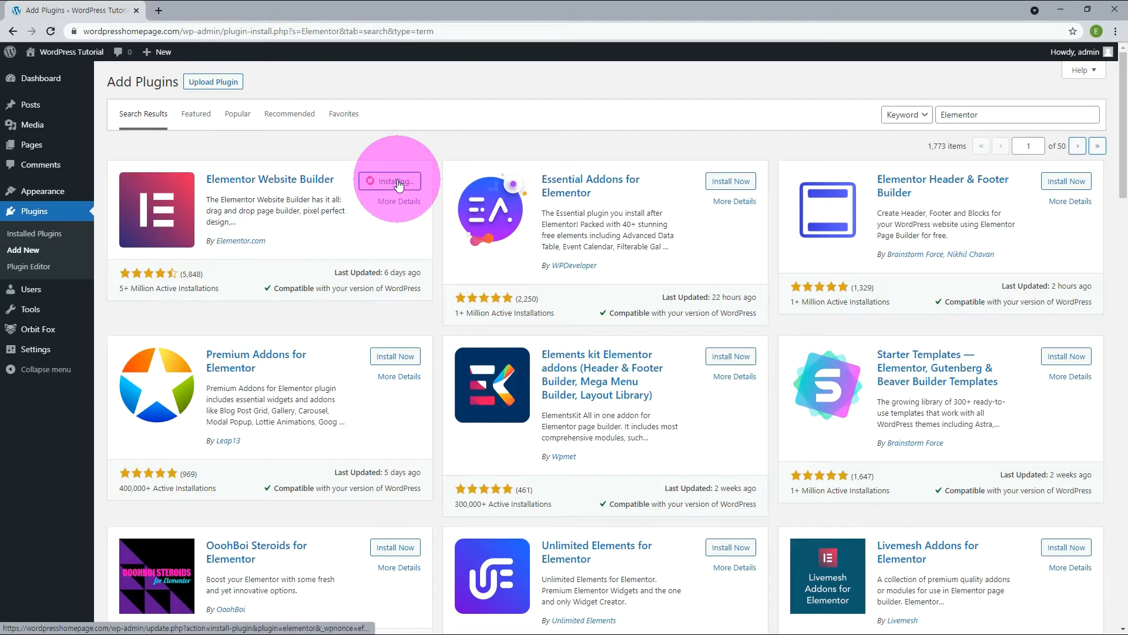
{"action": "left_click", "coordinate": [399, 183]}
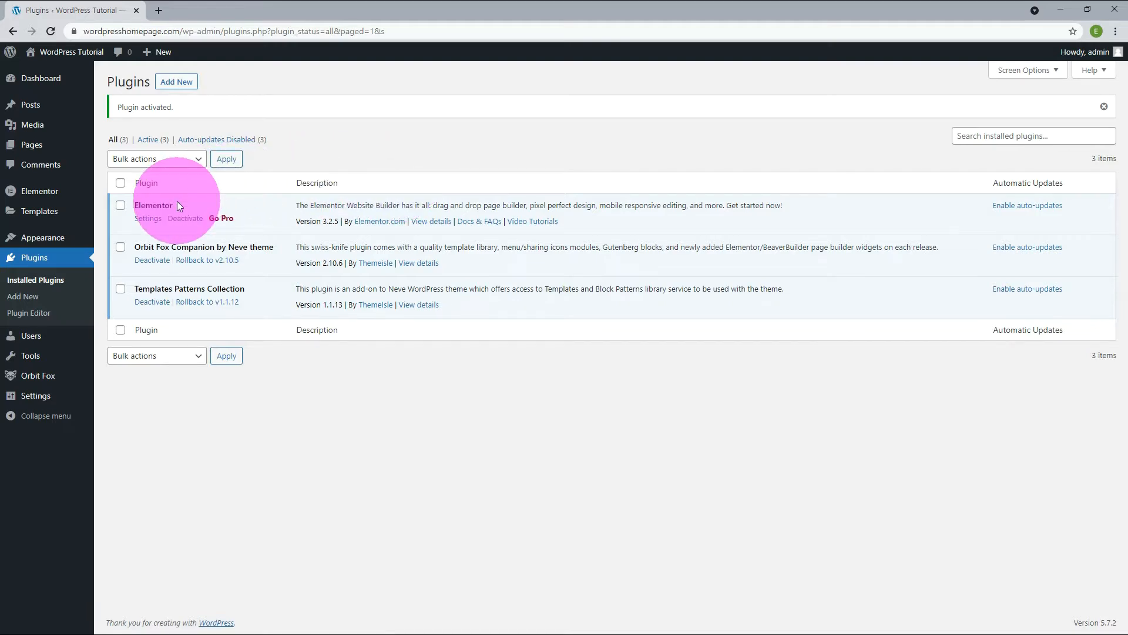
Search the plugin directory for "premium addons", then install and activate Premium Addons for Elementor.
{"action": "left_click", "coordinate": [182, 86]}
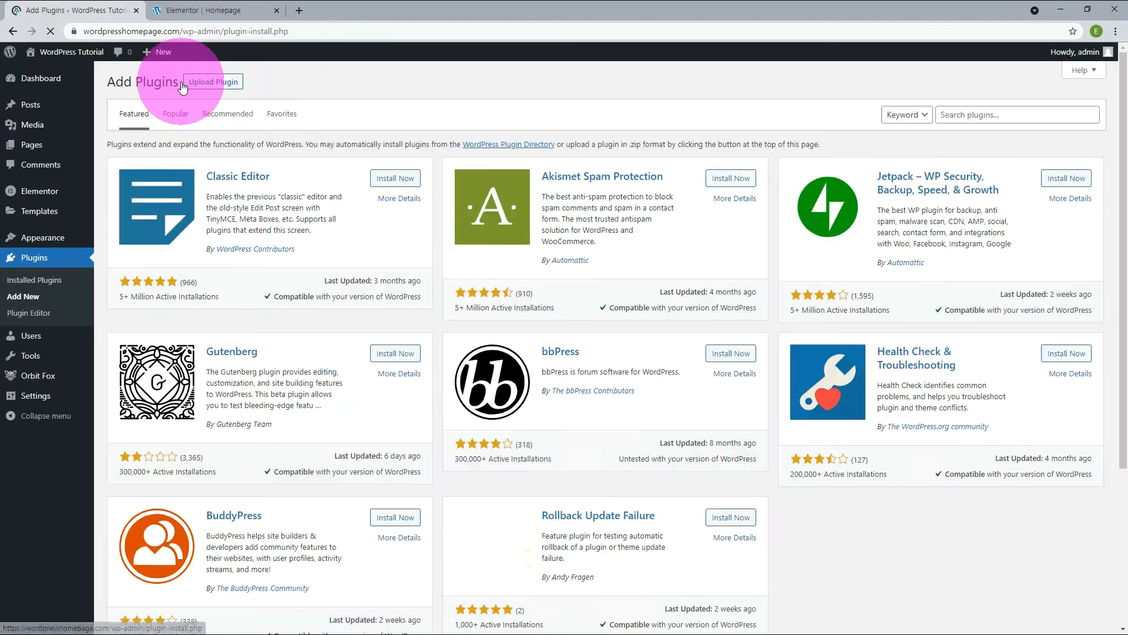
{"action": "left_click", "coordinate": [956, 114]}
{"action": "type", "text": "premium addons"}
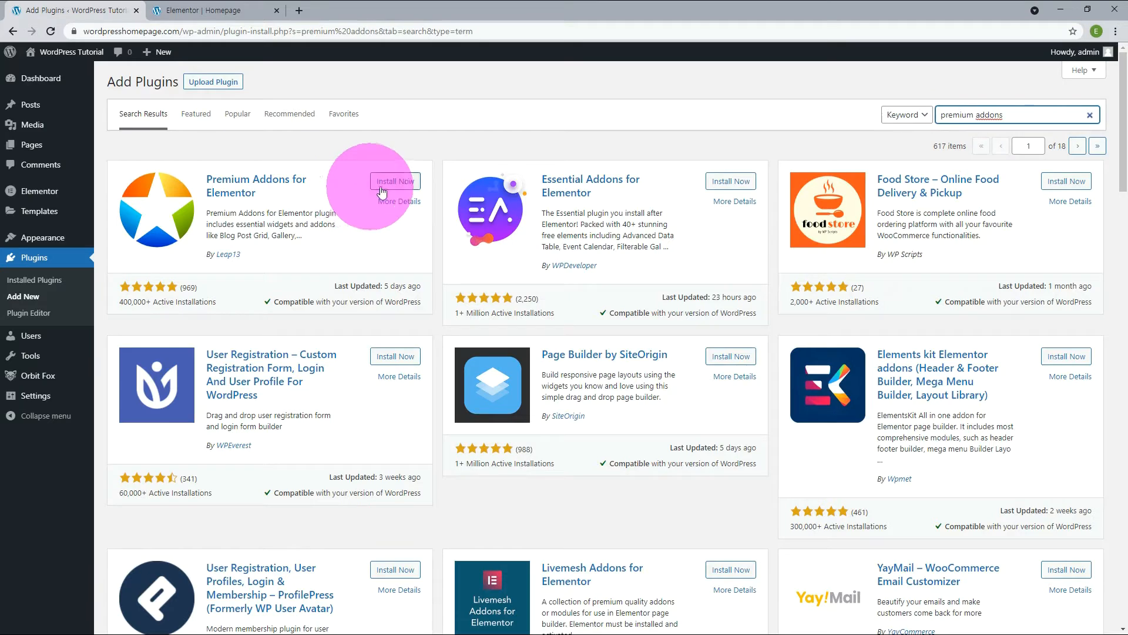
{"action": "left_click", "coordinate": [406, 187]}
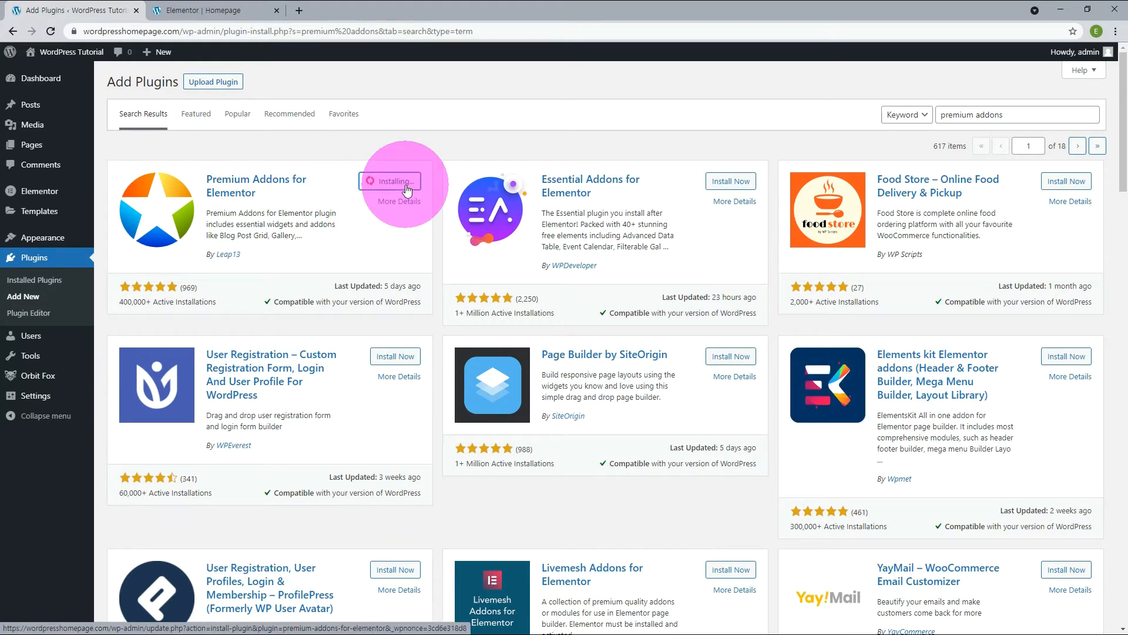
{"action": "left_click", "coordinate": [405, 184]}
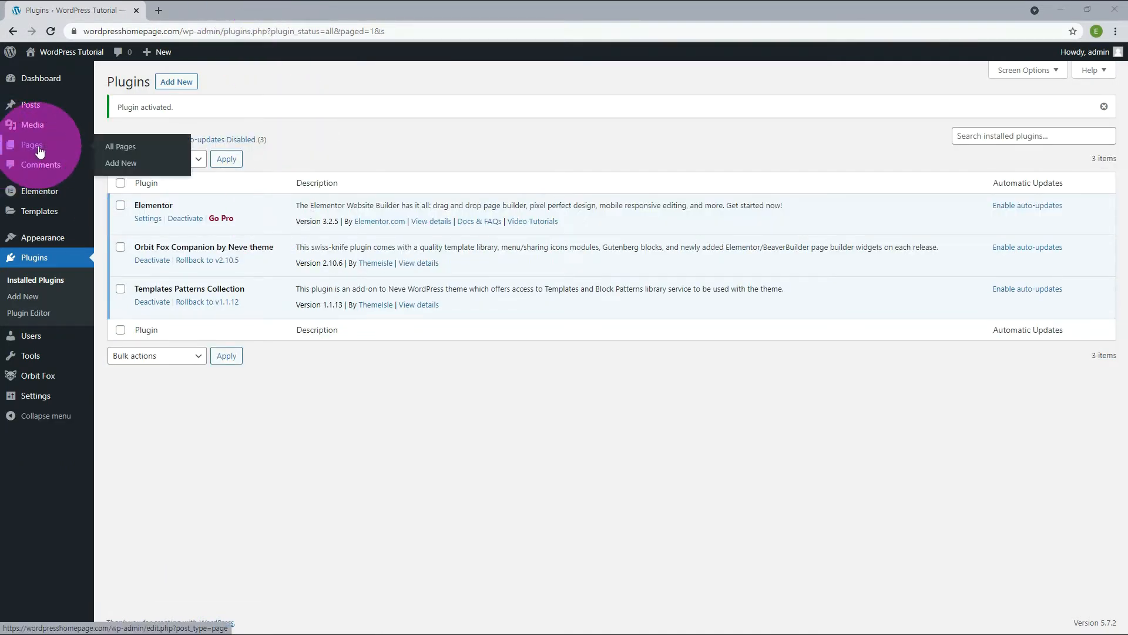
Open the Homepage from the site's pages in the Elementor editor and display the editor's main menu.
{"action": "left_click", "coordinate": [40, 152]}
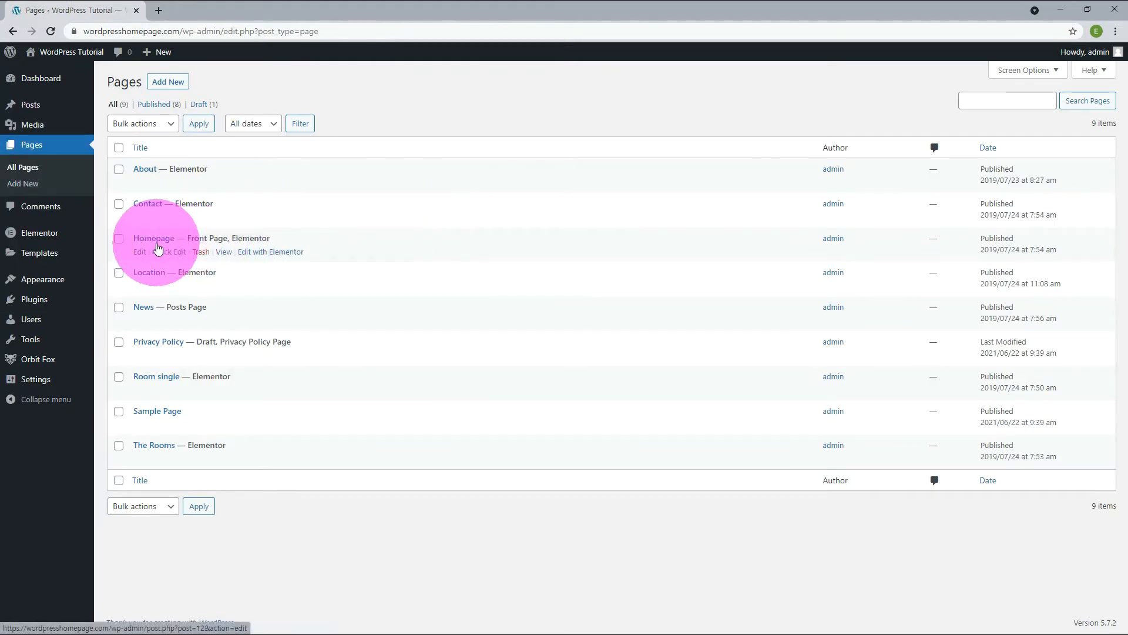
{"action": "left_click", "coordinate": [260, 257]}
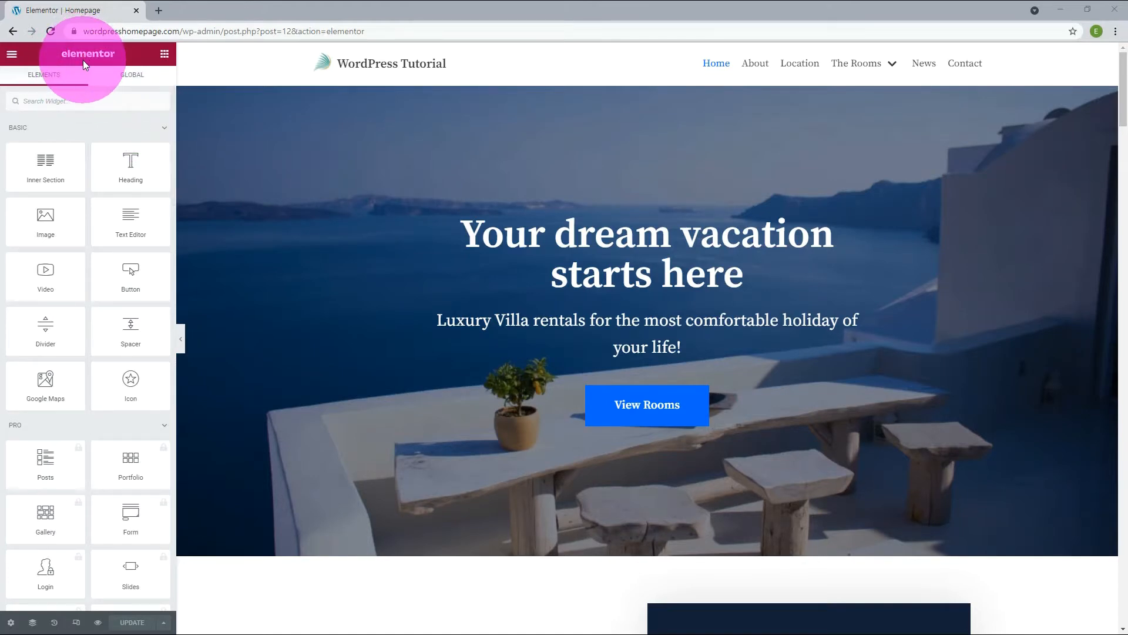
{"action": "left_click", "coordinate": [12, 56]}
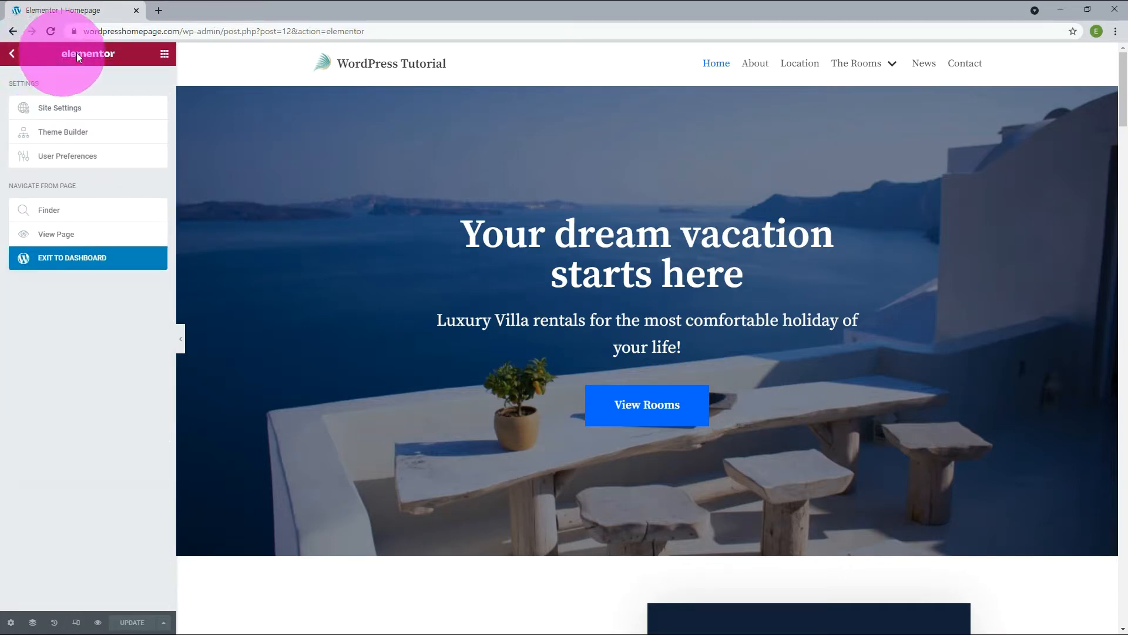
{"action": "left_click", "coordinate": [165, 55]}
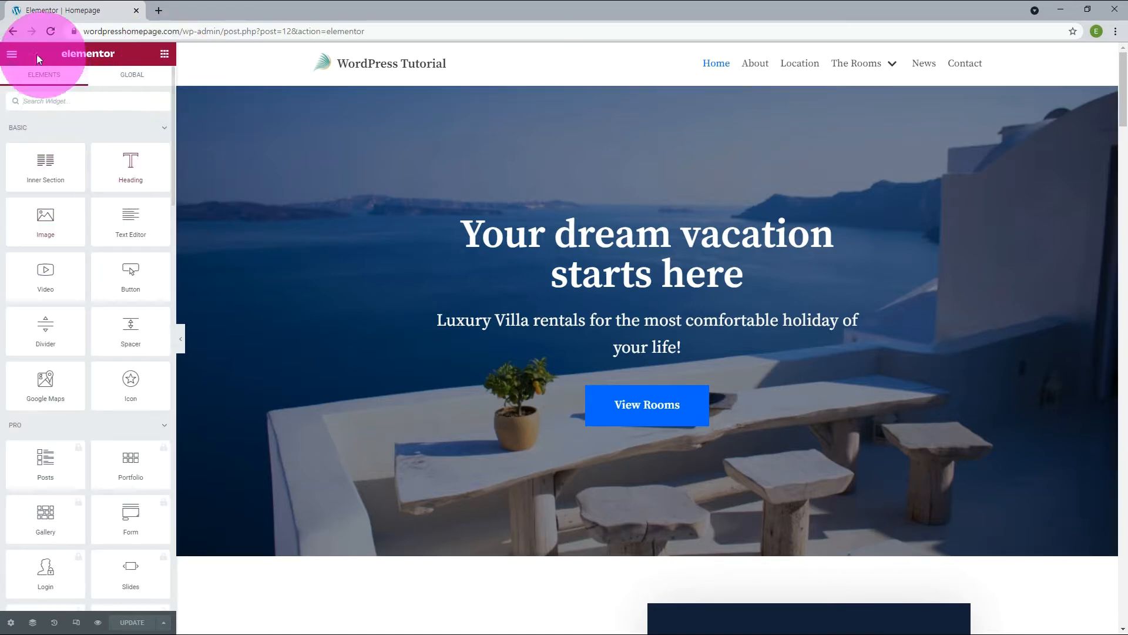
{"action": "left_click", "coordinate": [13, 57]}
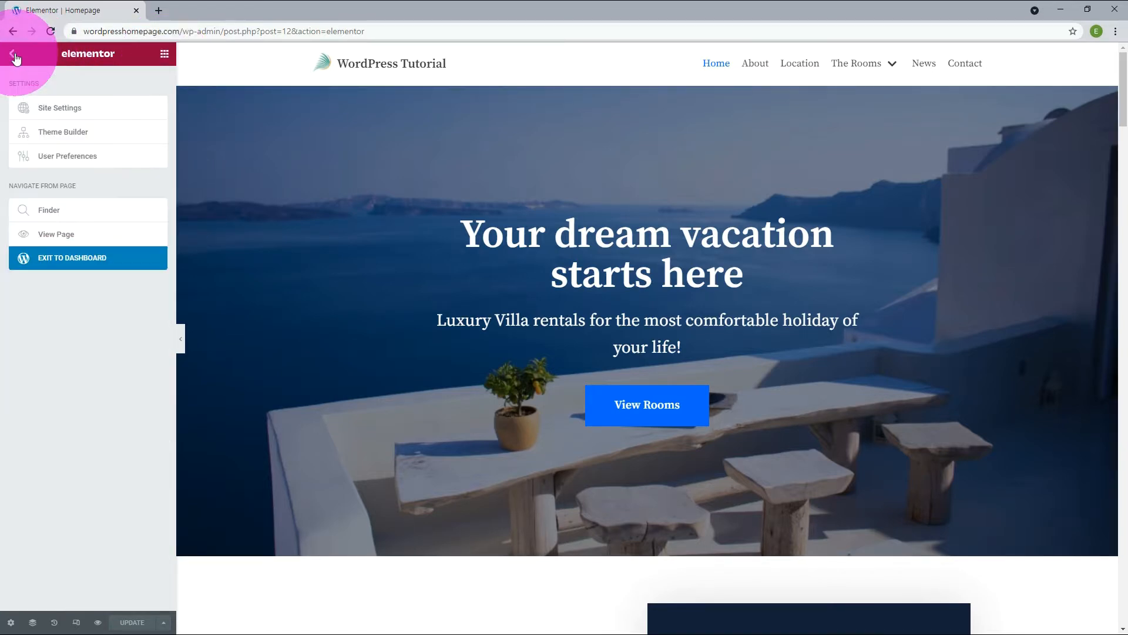
View the live homepage from the editor, first in the same tab and again in a separate tab, and return to the editor.
{"action": "left_click", "coordinate": [60, 236]}
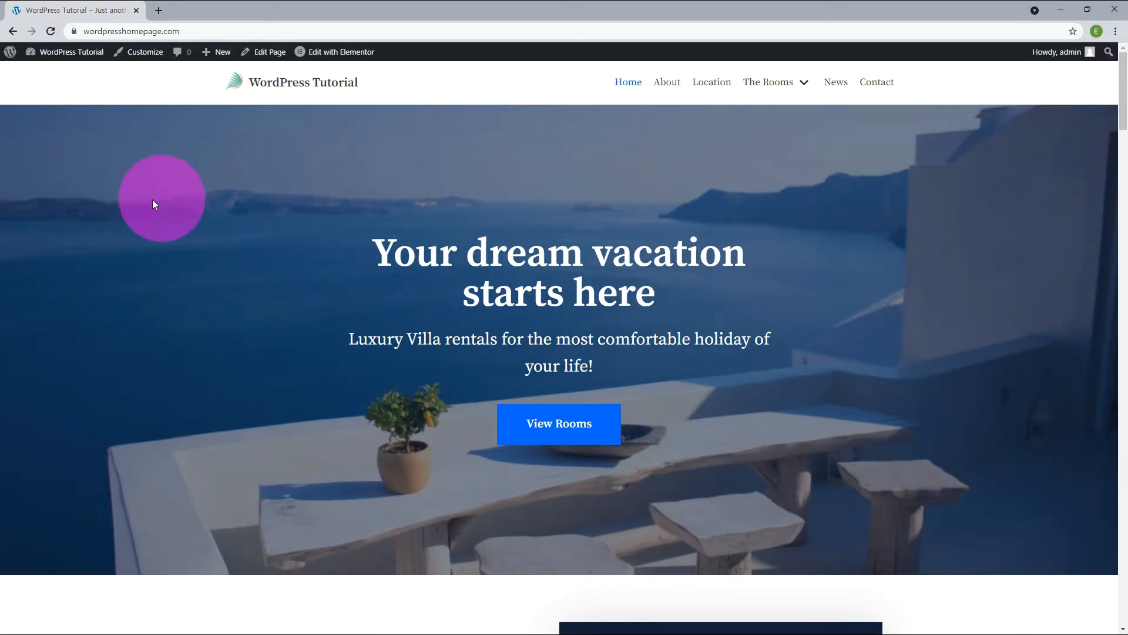
{"action": "left_click", "coordinate": [13, 31]}
{"action": "left_click", "coordinate": [11, 53]}
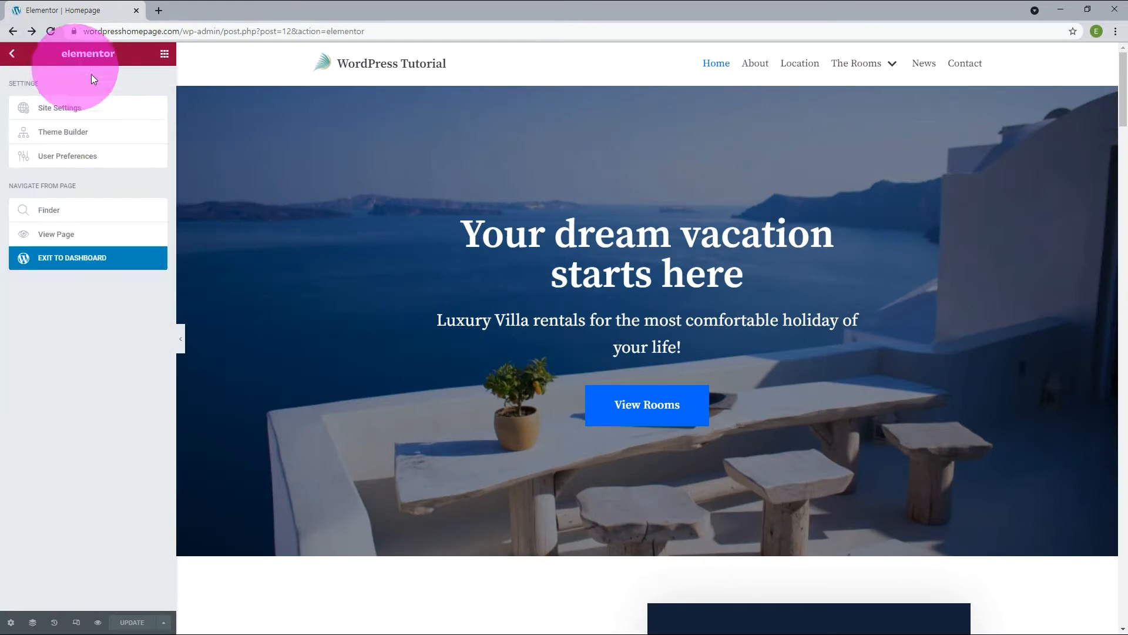
{"action": "left_click", "coordinate": [54, 234]}
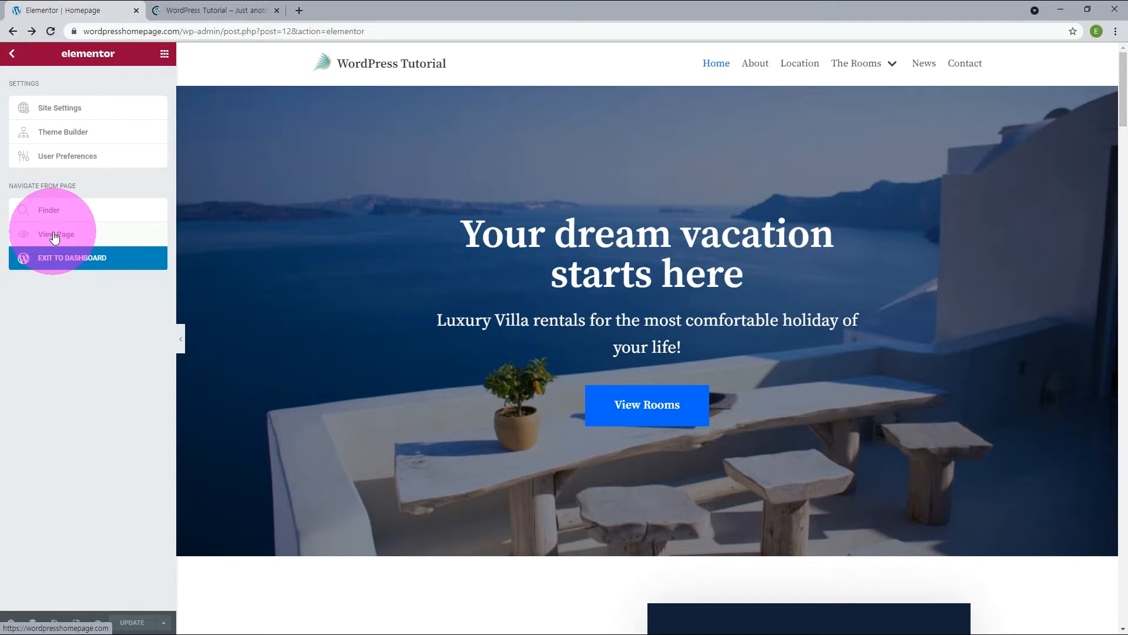
{"action": "left_click", "coordinate": [230, 14]}
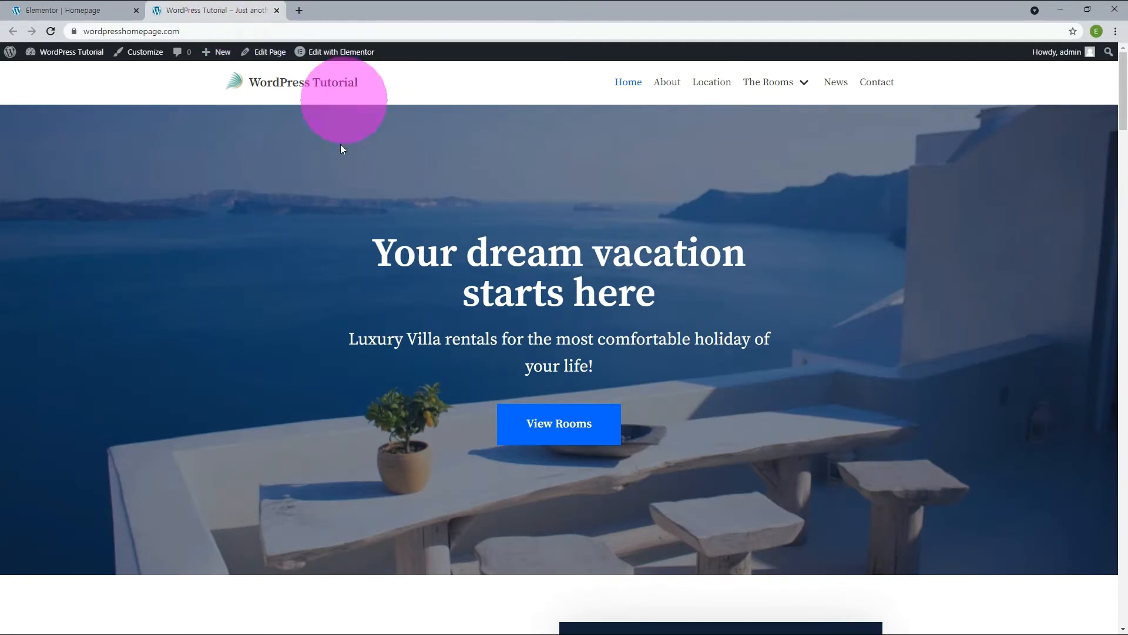
{"action": "left_click", "coordinate": [49, 10]}
Search for "attractions" with the Finder and open the matching Location page to look through it.
{"action": "left_click", "coordinate": [49, 214]}
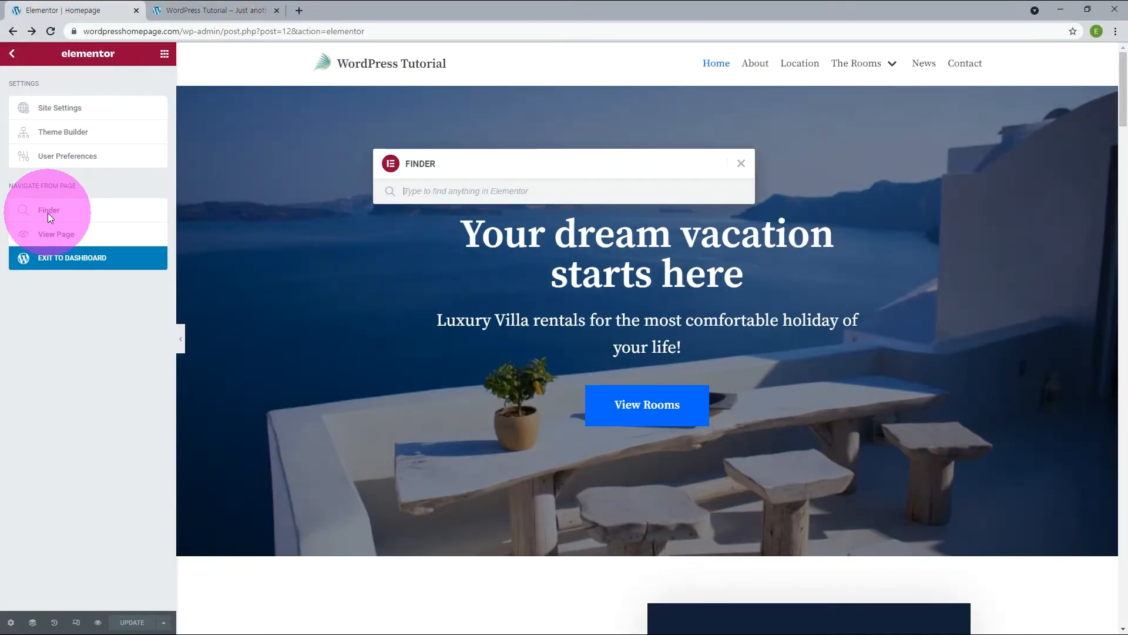
{"action": "left_click", "coordinate": [419, 191]}
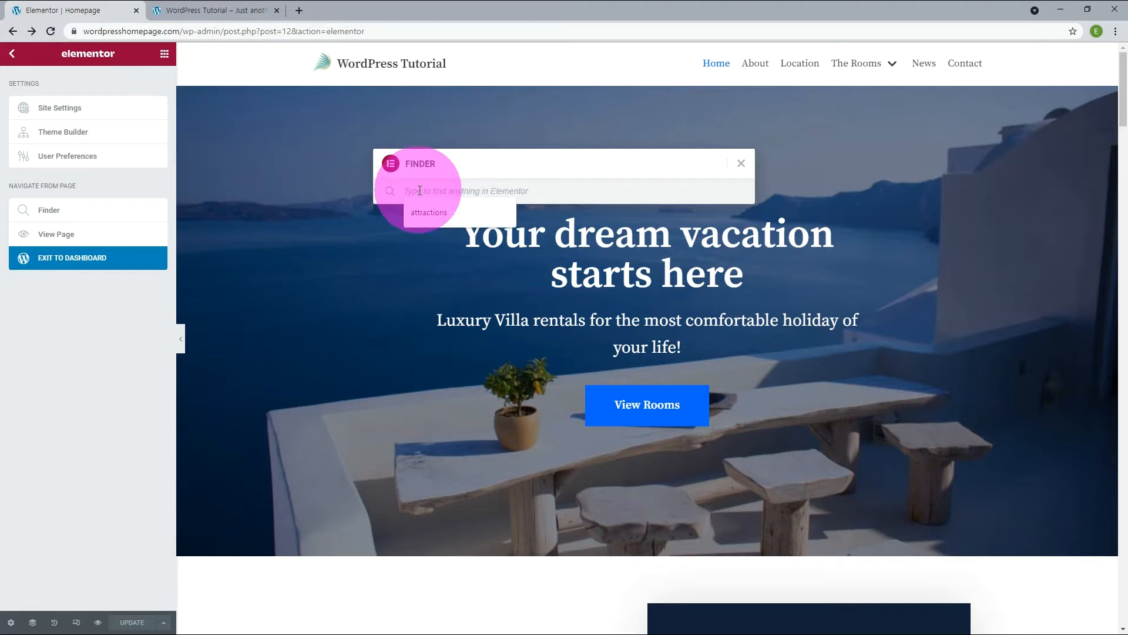
{"action": "left_click", "coordinate": [422, 215]}
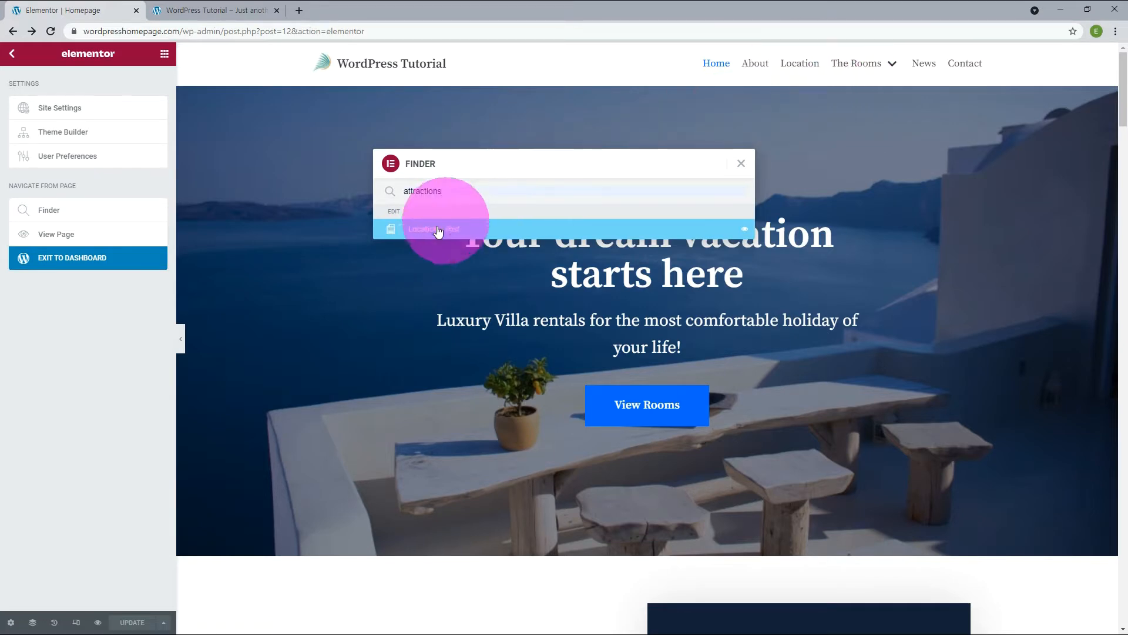
{"action": "left_click", "coordinate": [438, 230]}
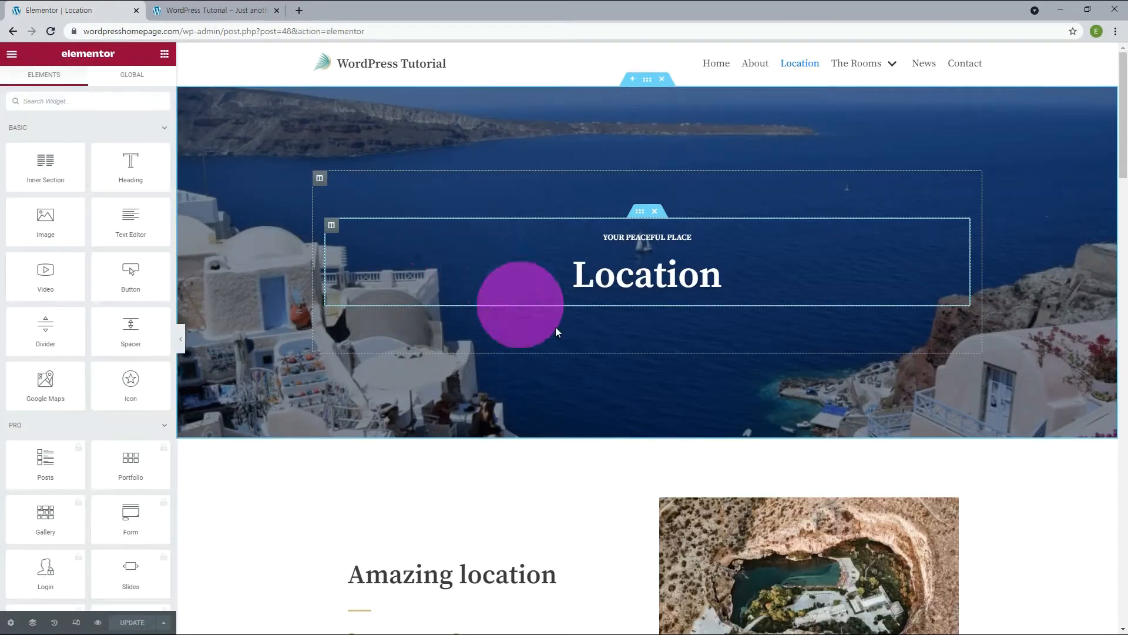
{"action": "scroll", "coordinate": [601, 403], "scroll_direction": "down", "scroll_amount": 10}
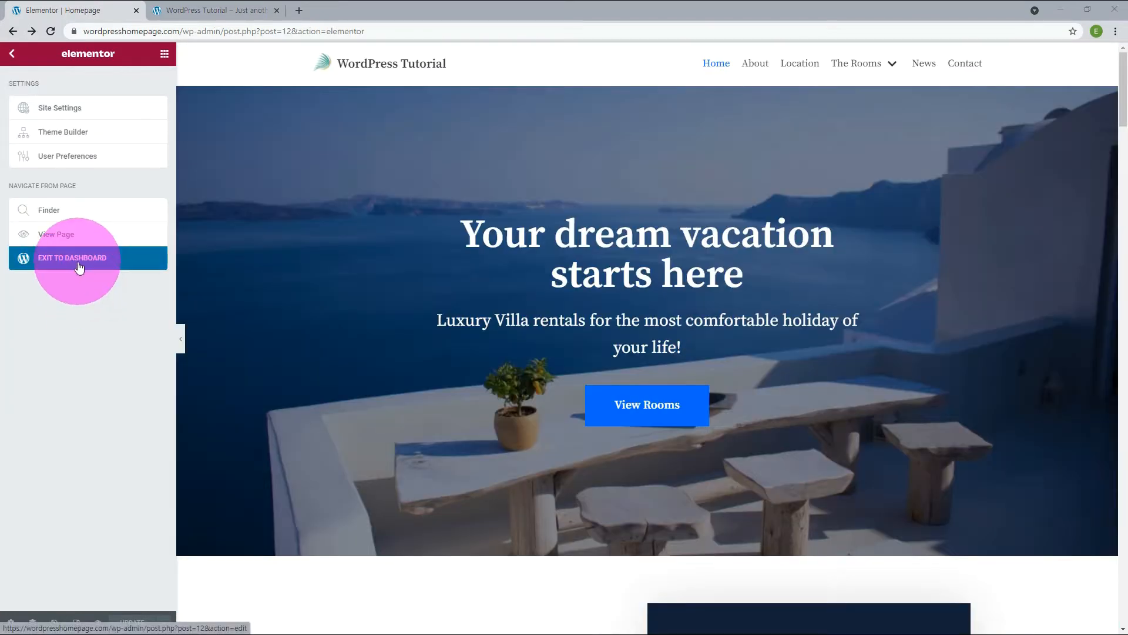
Exit the Homepage to the WordPress block editor, dismiss the welcome guide and reopen the page in Elementor.
{"action": "left_click", "coordinate": [80, 268]}
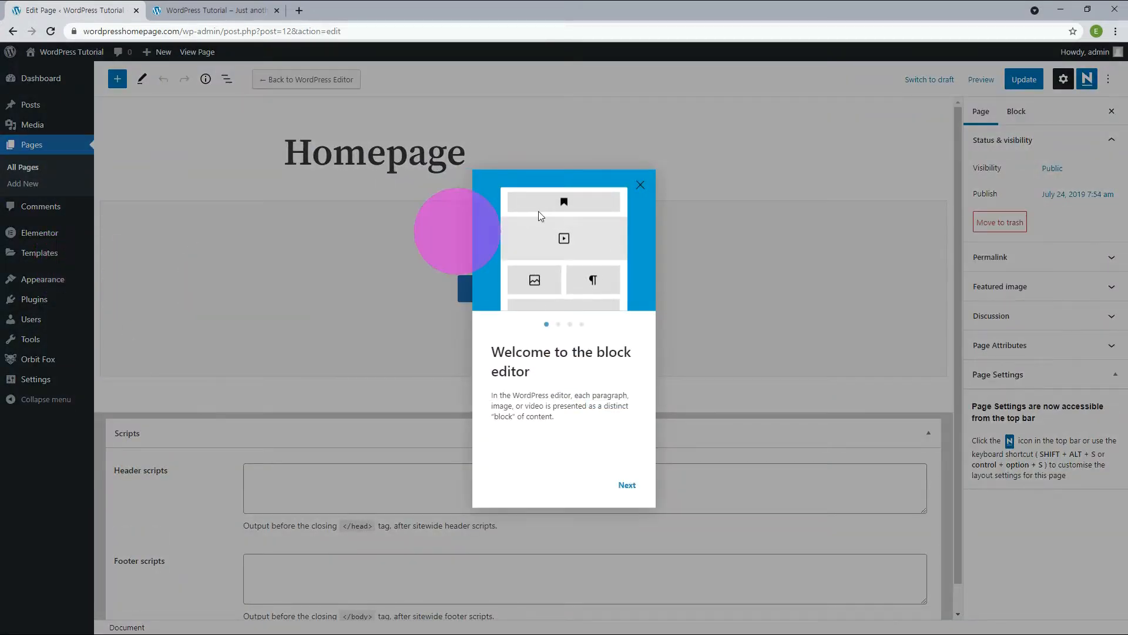
{"action": "left_click", "coordinate": [641, 185]}
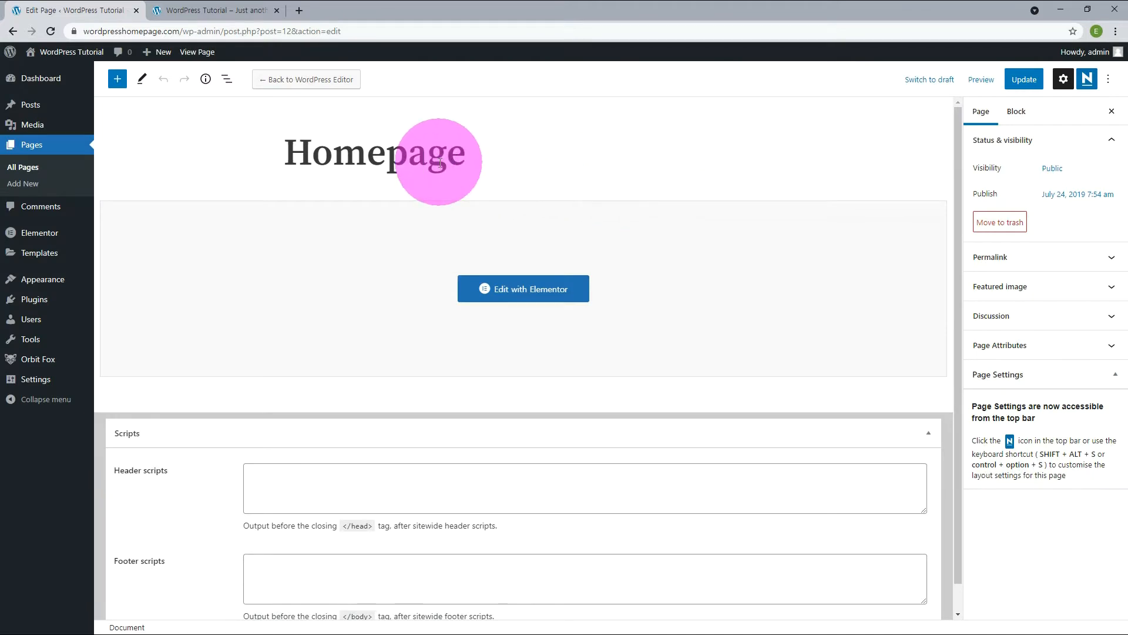
{"action": "left_click", "coordinate": [536, 287]}
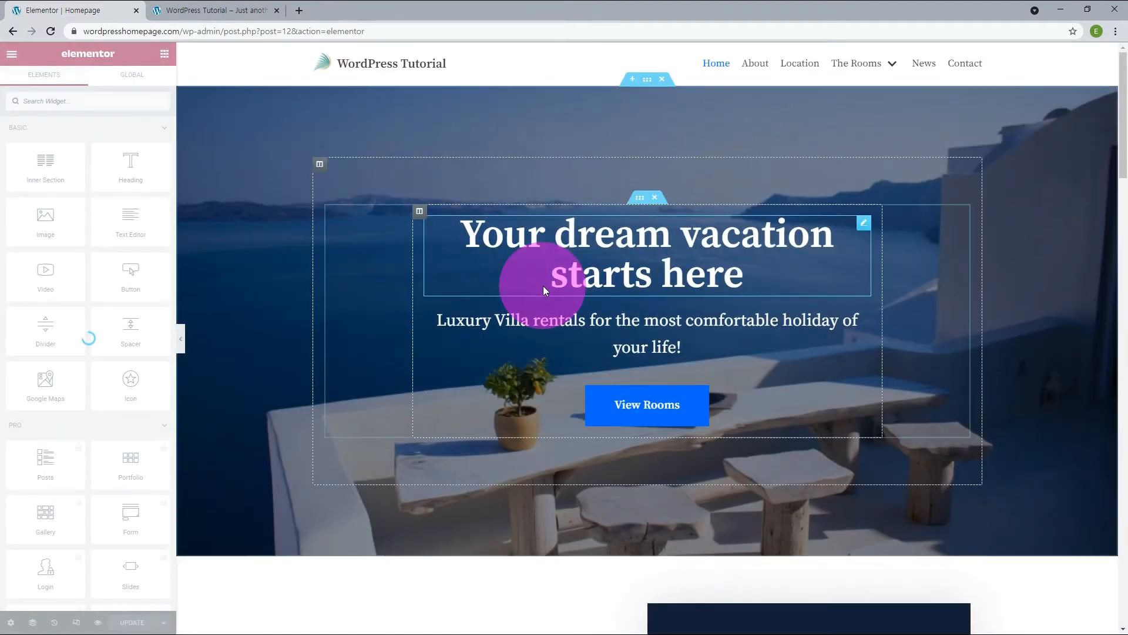
Look over the site parts offered in the Theme Builder and return to the Homepage editor.
{"action": "left_click", "coordinate": [12, 55]}
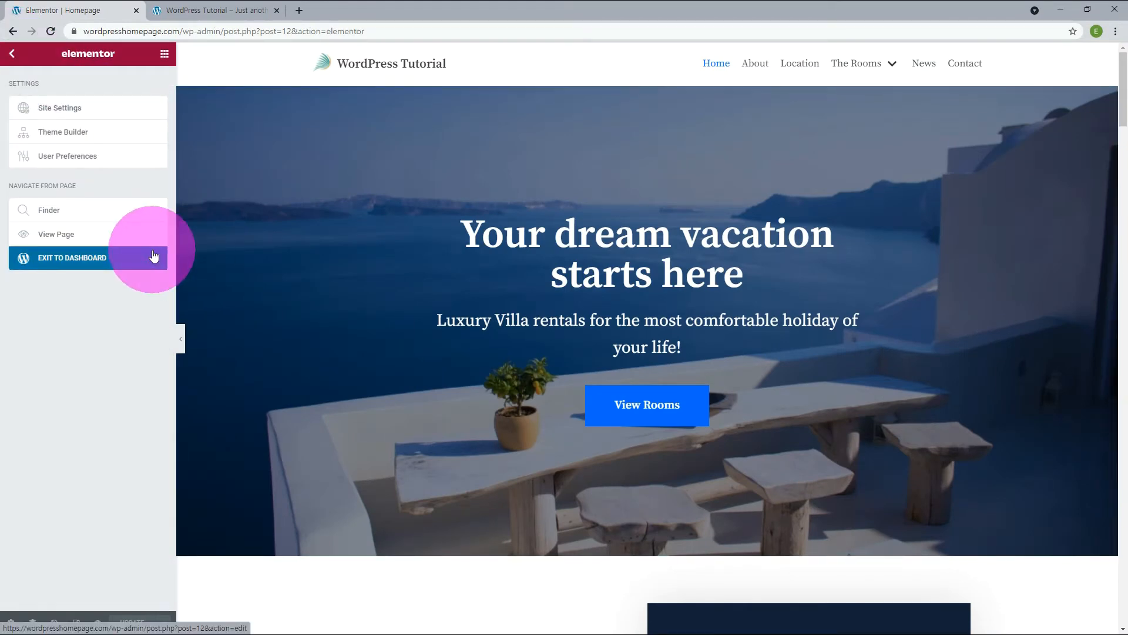
{"action": "left_click", "coordinate": [33, 6]}
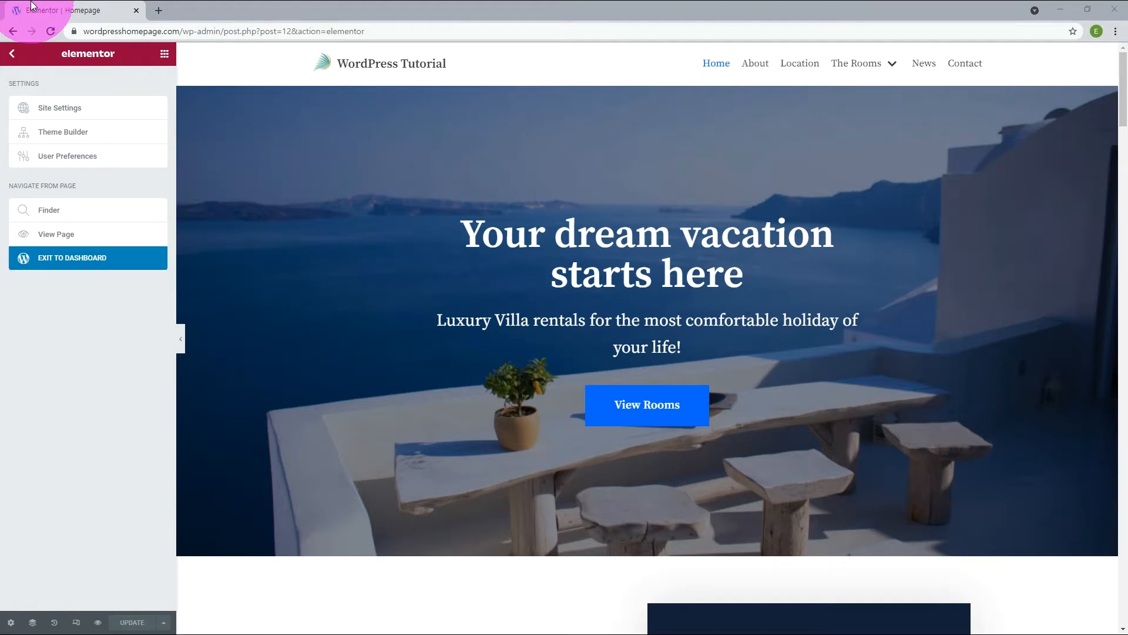
{"action": "left_click", "coordinate": [79, 136]}
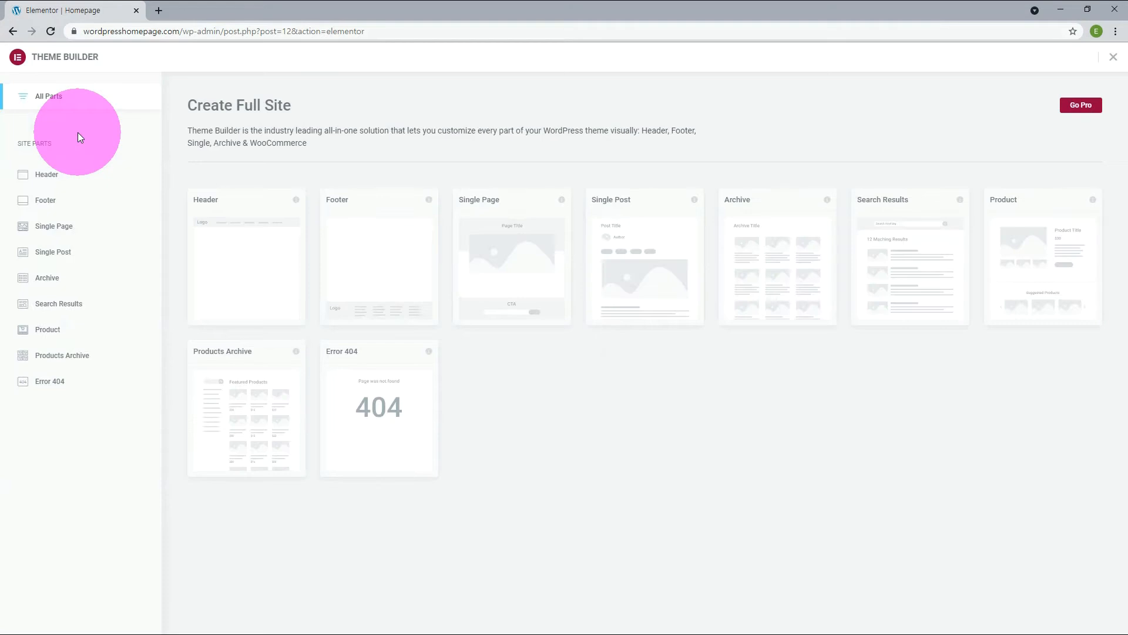
{"action": "mouse_move", "coordinate": [405, 297]}
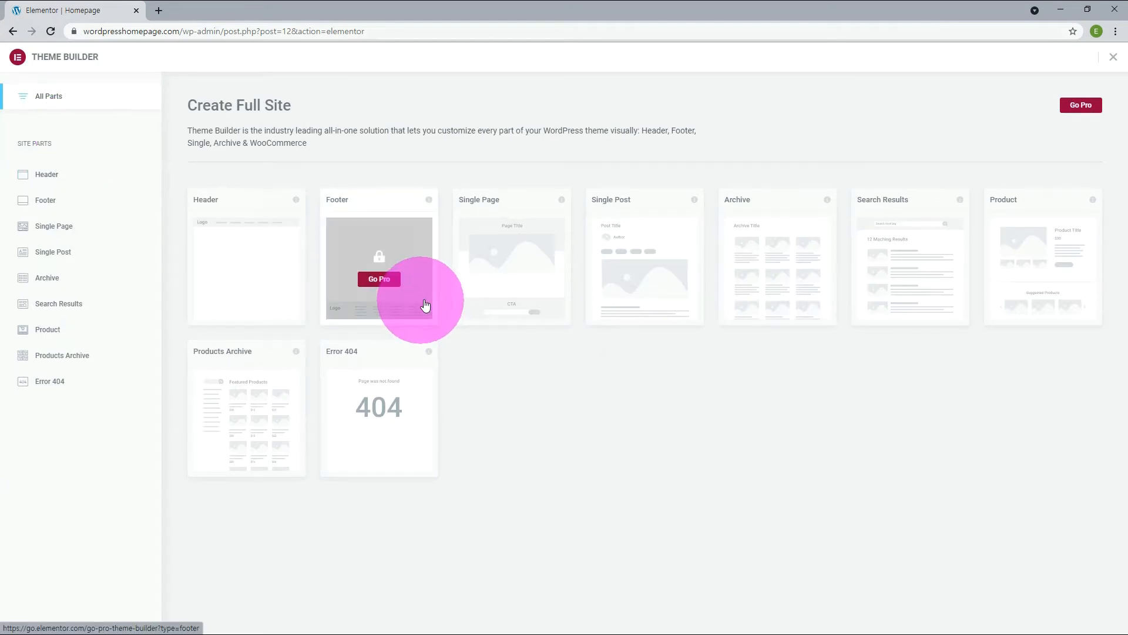
{"action": "key", "text": "Escape"}
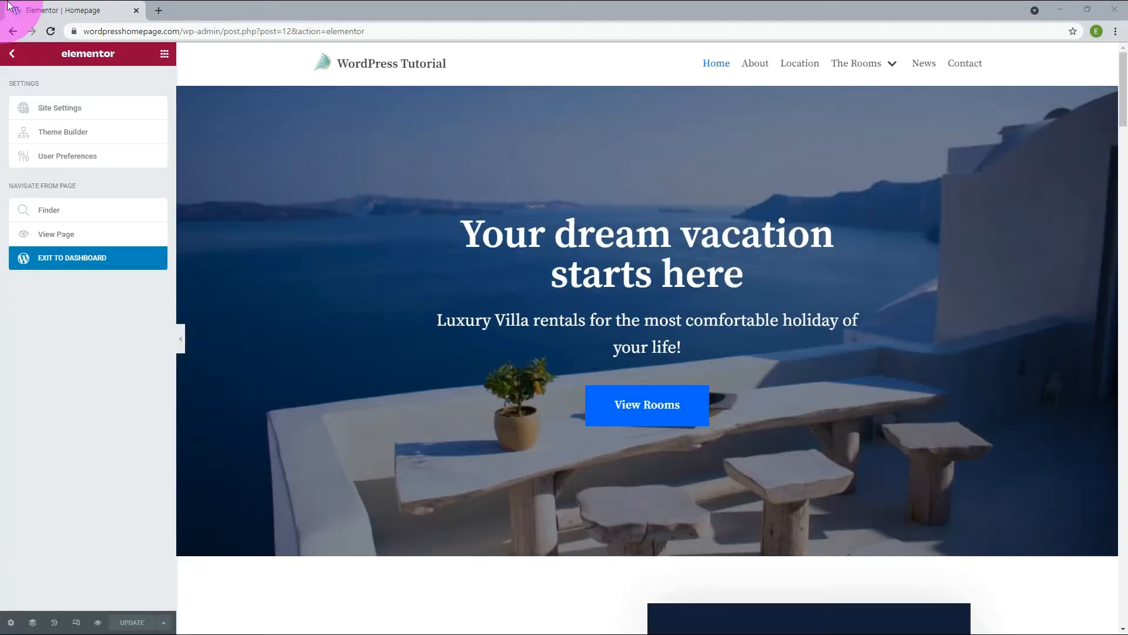
Turn on Editing Handles in the Elementor user preferences.
{"action": "left_click", "coordinate": [90, 157]}
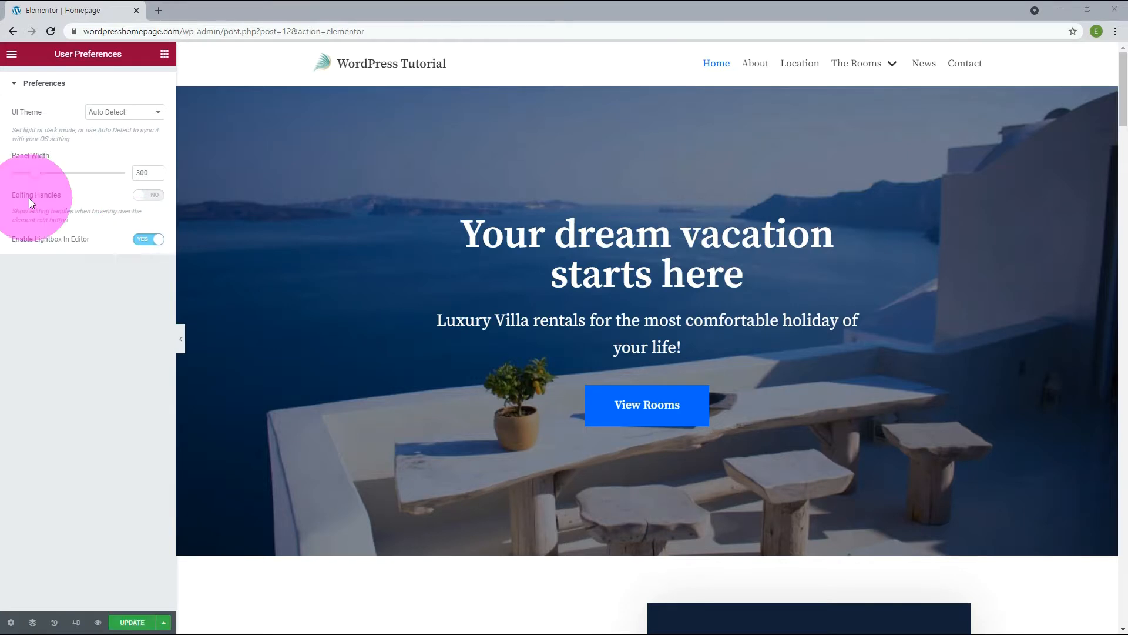
{"action": "left_click_drag", "start_coordinate": [29, 199], "coordinate": [69, 197]}
{"action": "left_click", "coordinate": [149, 196]}
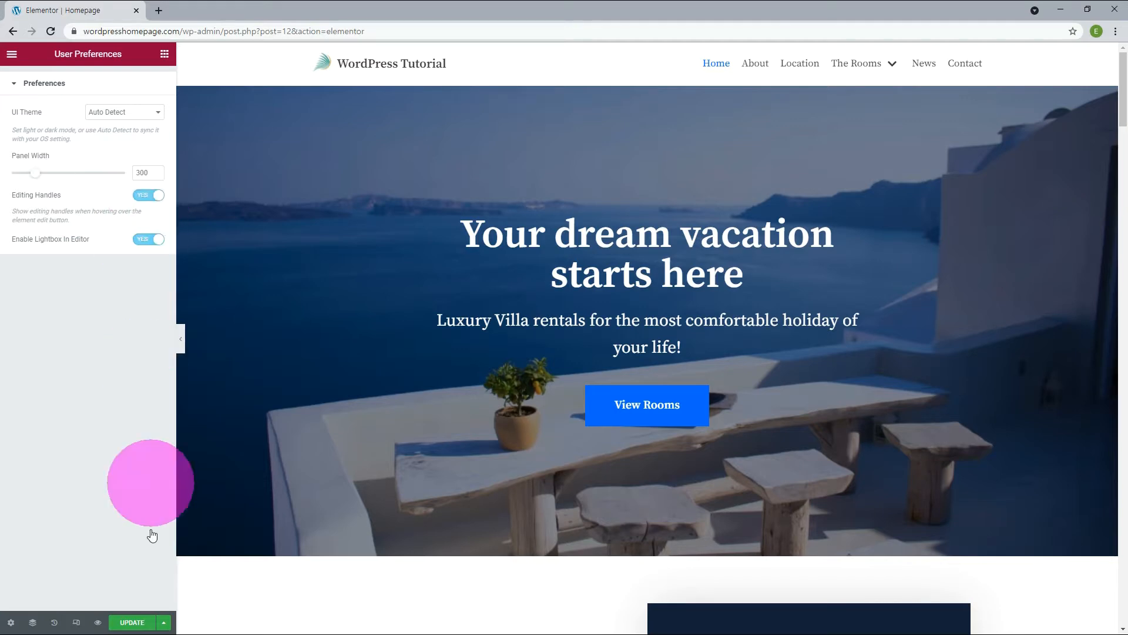
{"action": "left_click", "coordinate": [132, 622]}
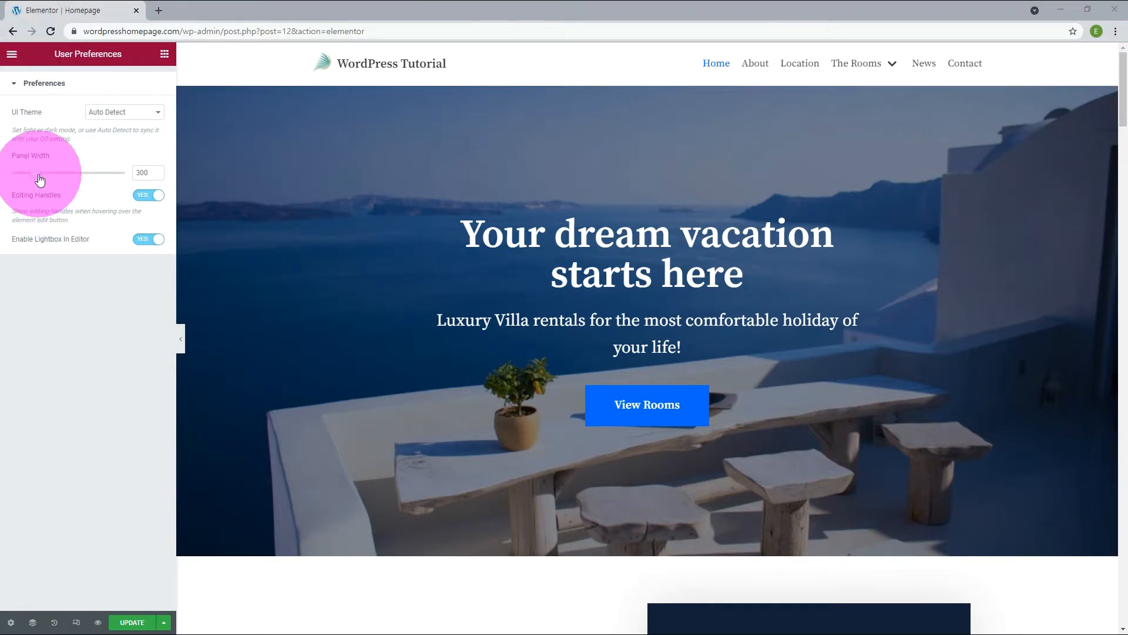
Try widening the editor panel to 387, and set its width back to 300.
{"action": "left_click_drag", "start_coordinate": [39, 179], "coordinate": [61, 177]}
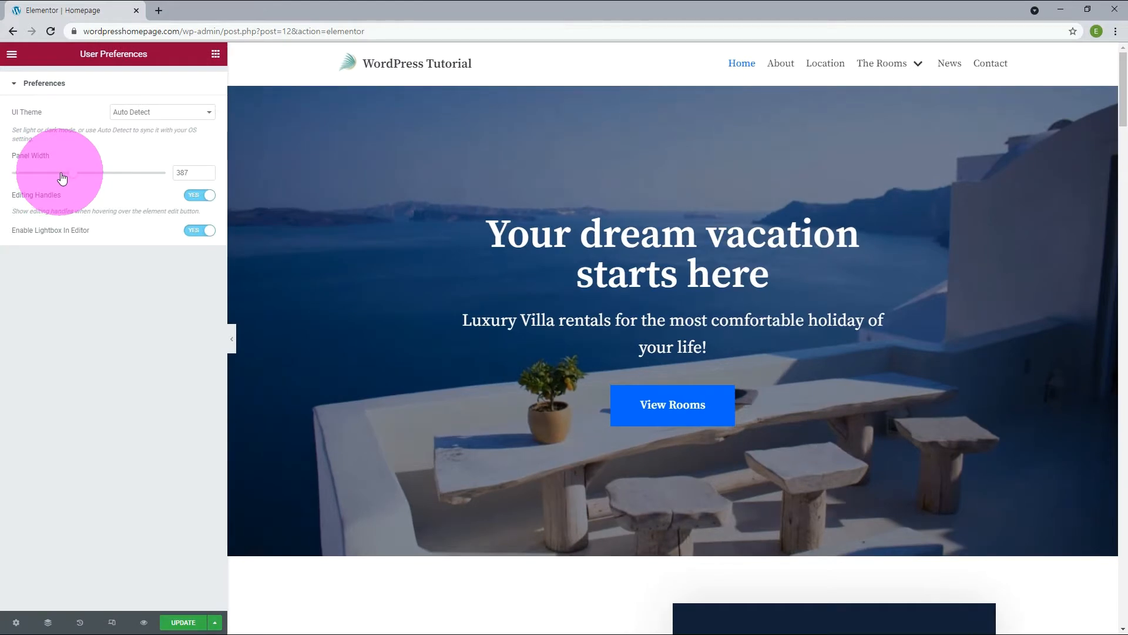
{"action": "left_click_drag", "start_coordinate": [74, 177], "coordinate": [45, 181]}
Try the Light and Dark UI themes, and set the UI theme back to Auto Detect.
{"action": "left_click", "coordinate": [137, 117]}
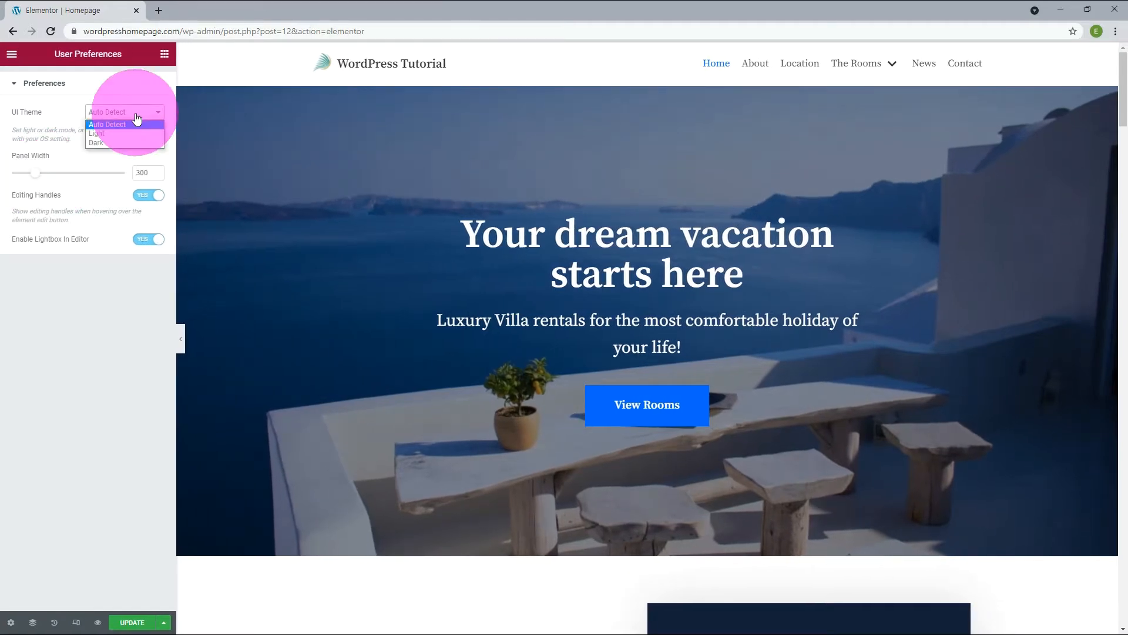
{"action": "left_click", "coordinate": [108, 134]}
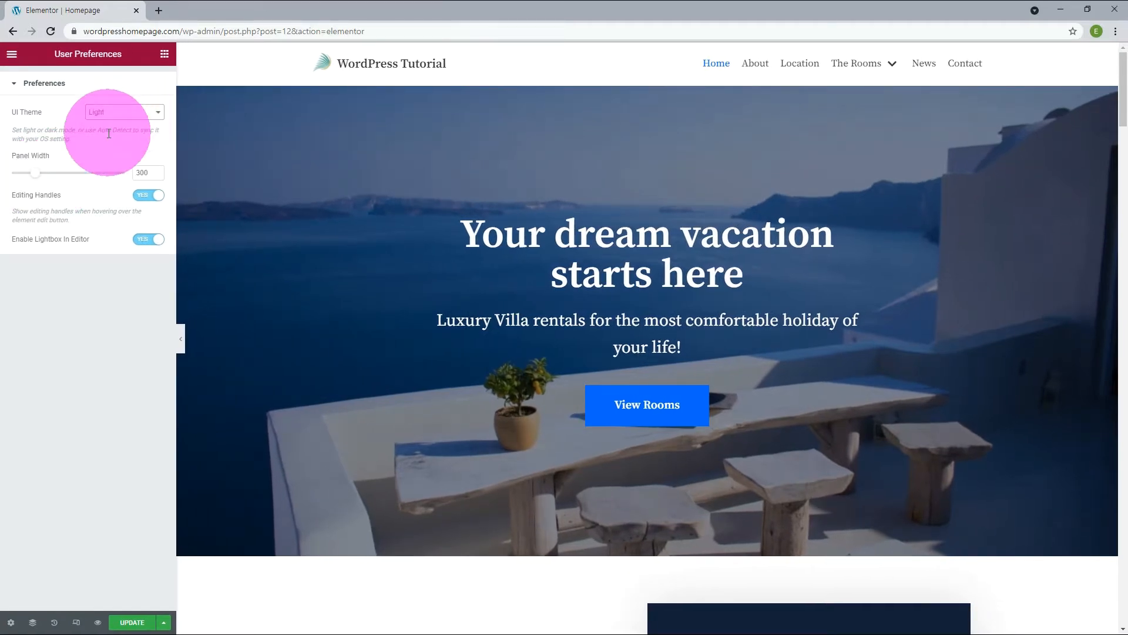
{"action": "left_click", "coordinate": [109, 112]}
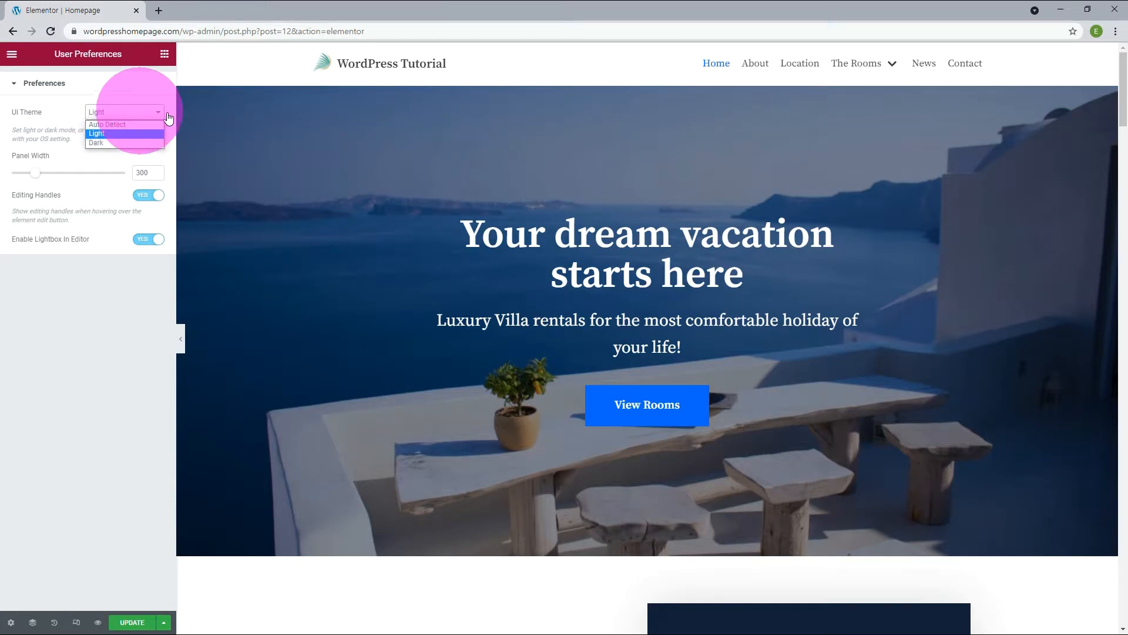
{"action": "left_click", "coordinate": [100, 143]}
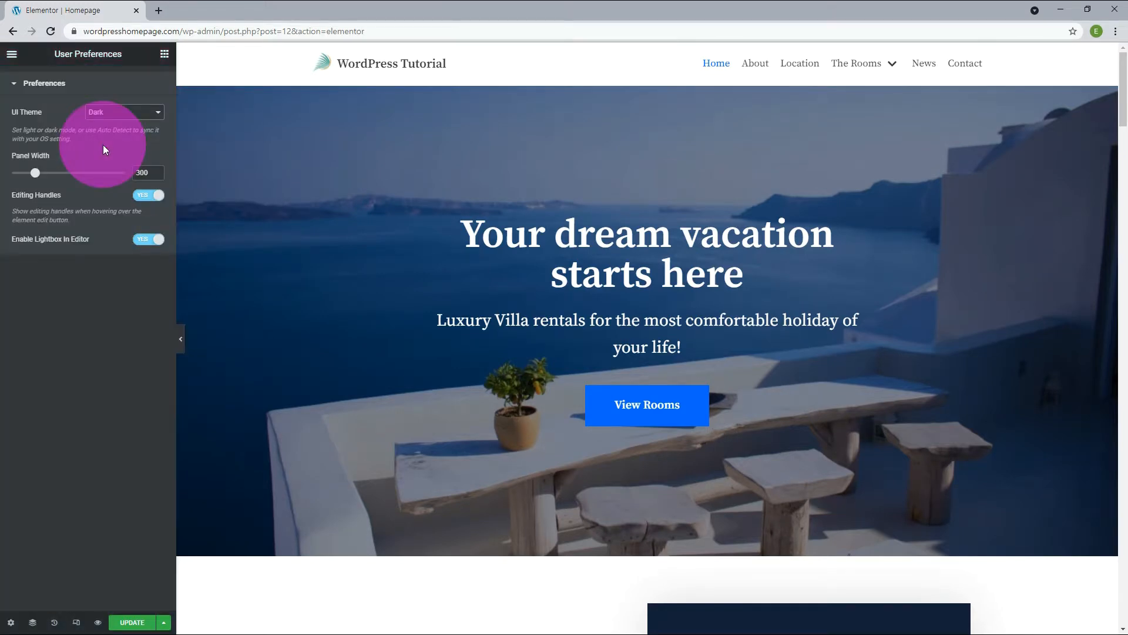
{"action": "left_click", "coordinate": [133, 113]}
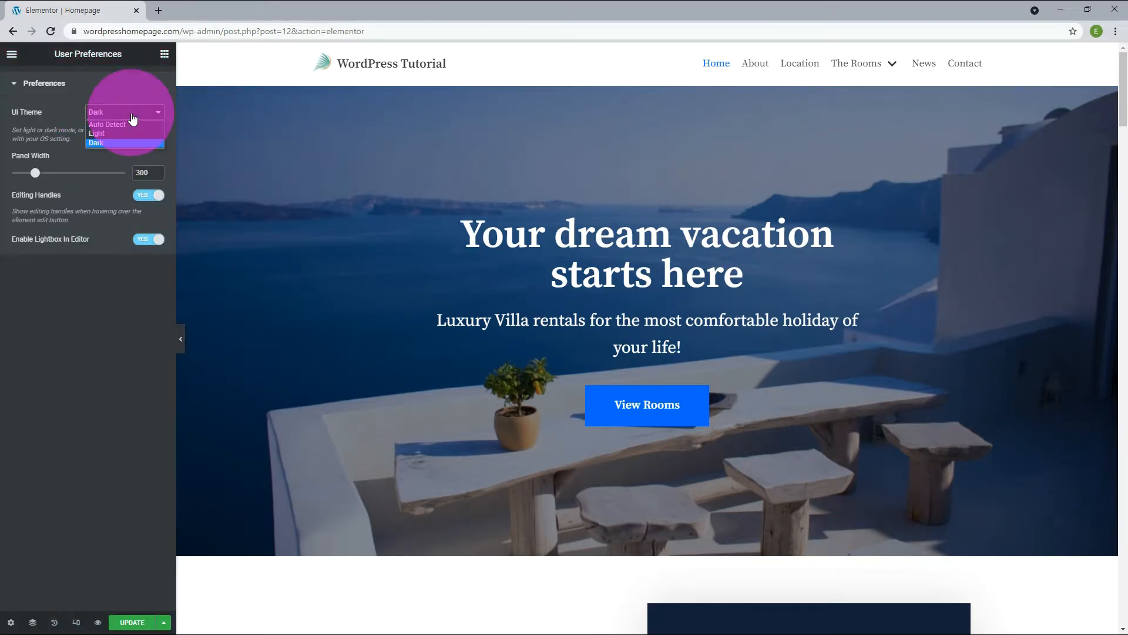
{"action": "left_click", "coordinate": [126, 124]}
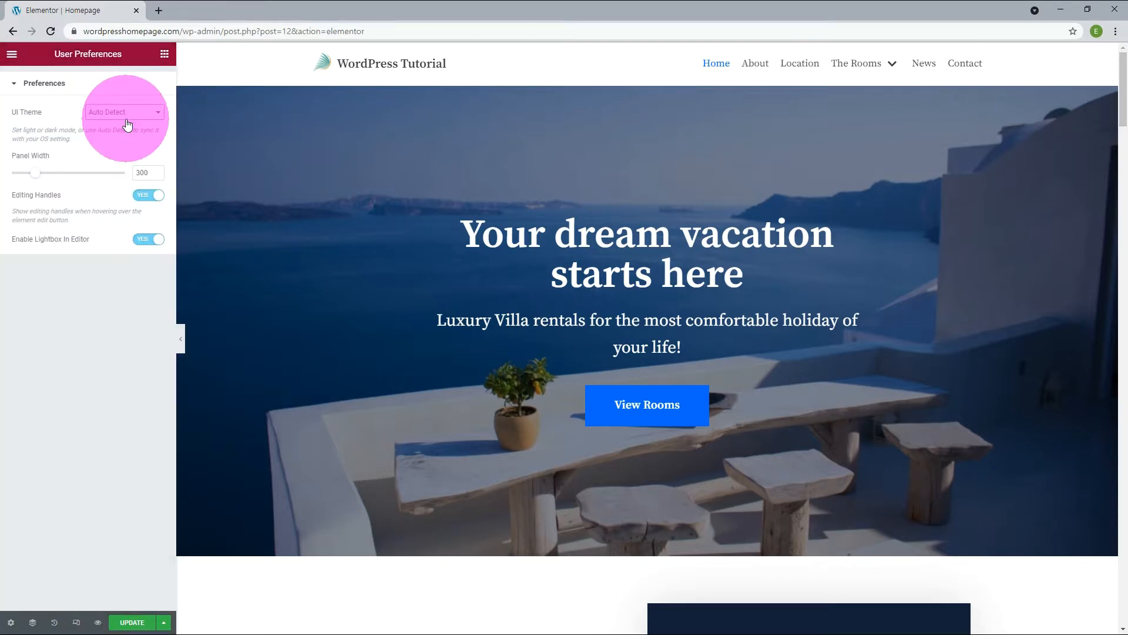
Add four new color entries to the Global Colors in Site Settings.
{"action": "left_click", "coordinate": [13, 54]}
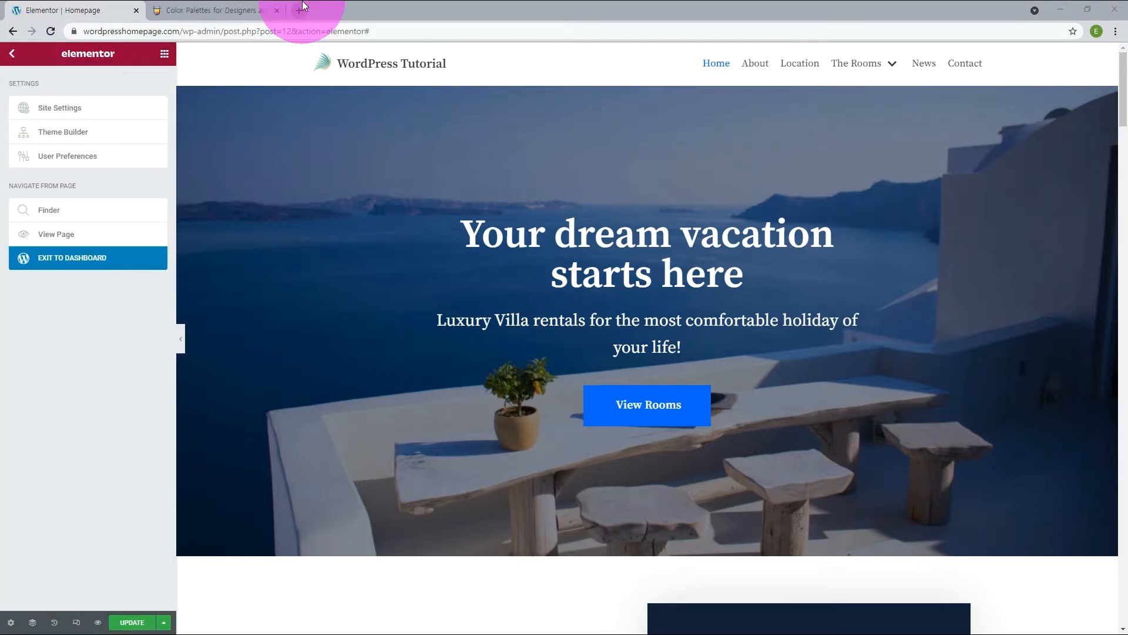
{"action": "left_click", "coordinate": [52, 110]}
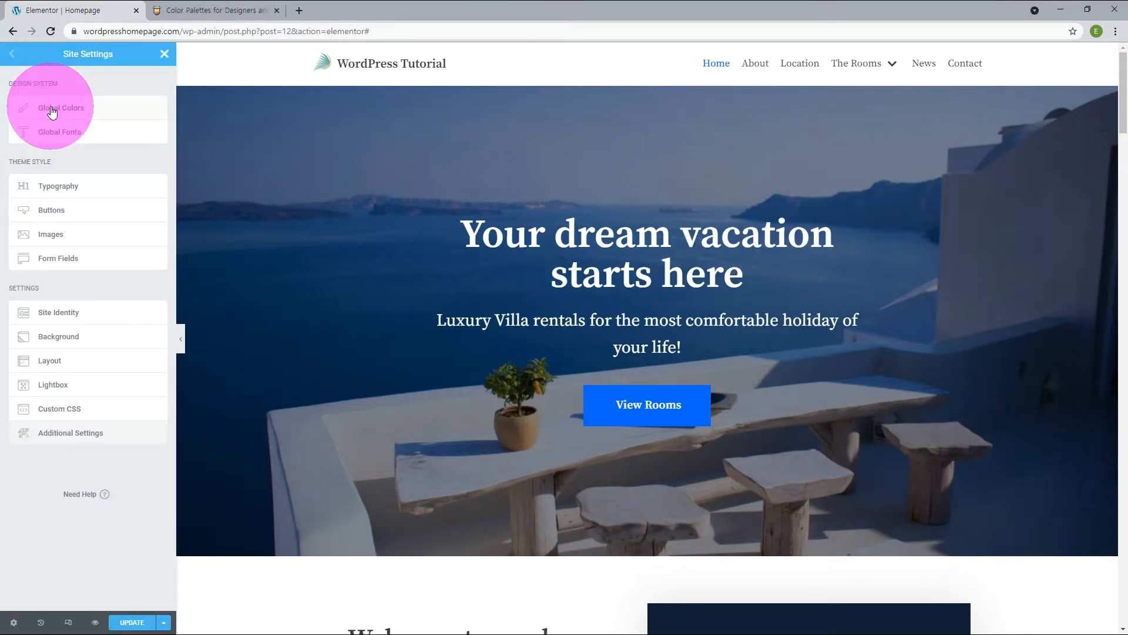
{"action": "left_click", "coordinate": [120, 112]}
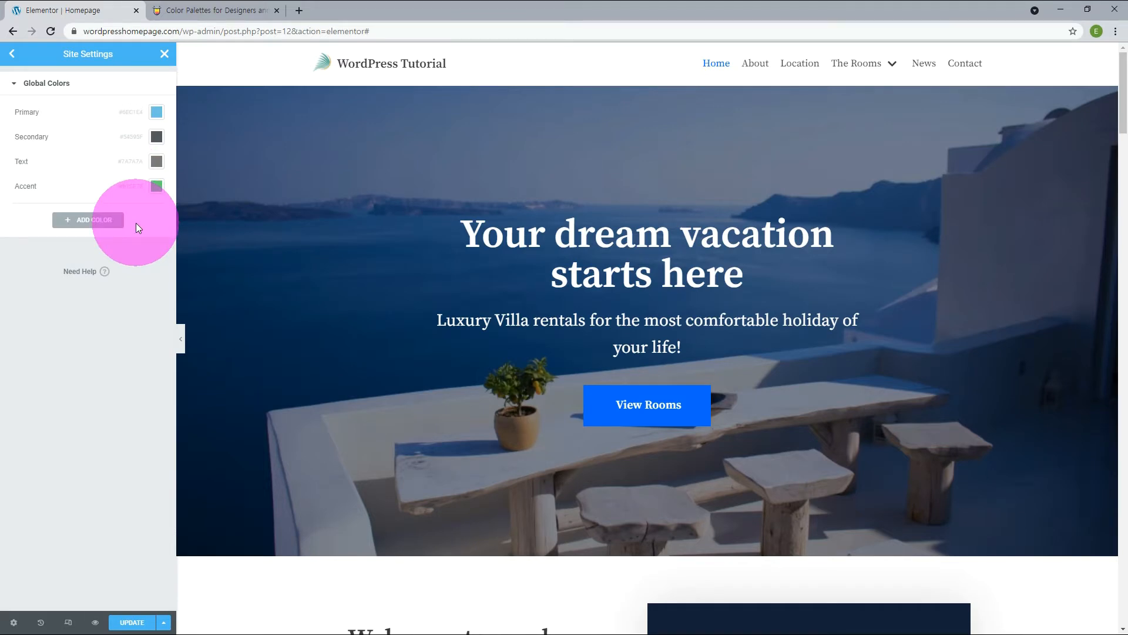
{"action": "left_click", "coordinate": [107, 221]}
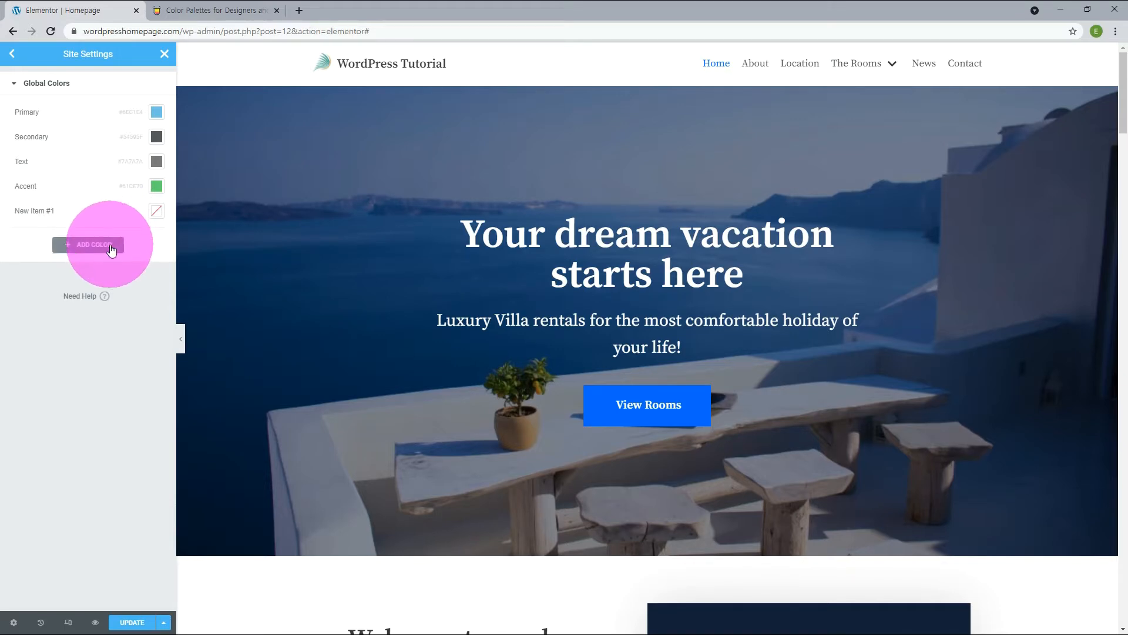
{"action": "left_click", "coordinate": [110, 244]}
{"action": "left_click", "coordinate": [92, 269]}
{"action": "left_click", "coordinate": [99, 294]}
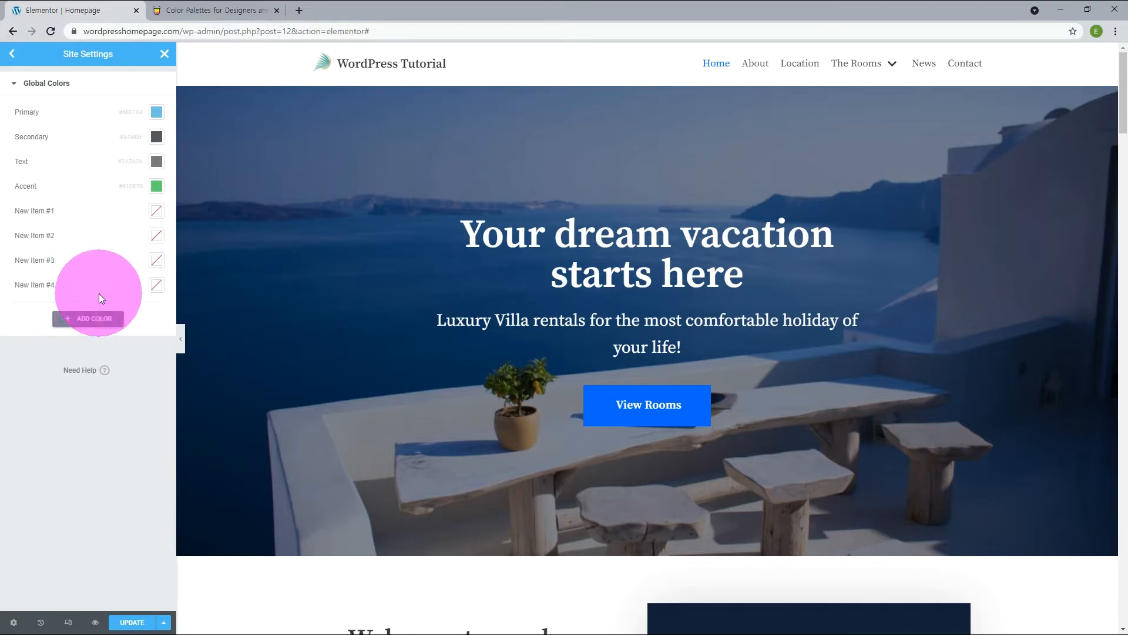
Name the four added global colors New Primary, New Secondary, New Text and New Accent.
{"action": "left_click_drag", "start_coordinate": [65, 212], "coordinate": [93, 208]}
{"action": "type", "text": "Primary"}
{"action": "left_click_drag", "start_coordinate": [31, 234], "coordinate": [76, 286]}
{"action": "type", "text": "Scondary"}
{"action": "type", "text": " Text"}
{"action": "type", "text": " Accent"}
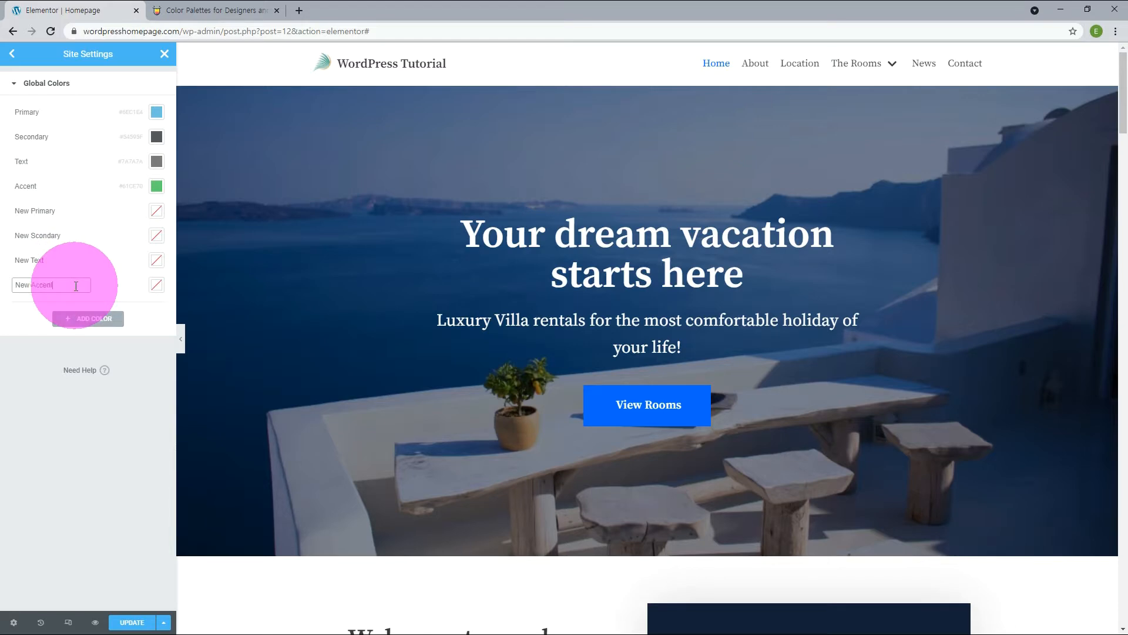
{"action": "left_click", "coordinate": [37, 236]}
{"action": "type", "text": "e"}
{"action": "left_click", "coordinate": [64, 251]}
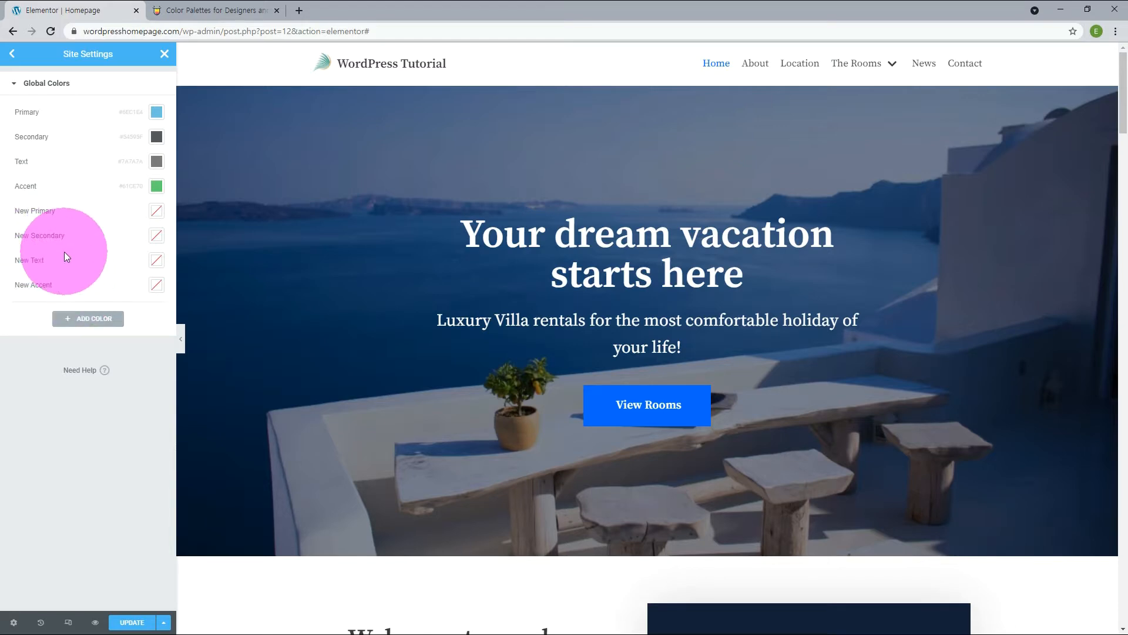
Copy the teal code #62959C from the teal-and-brown Color Hunt palette and set it as the New Primary global color.
{"action": "left_click", "coordinate": [238, 16]}
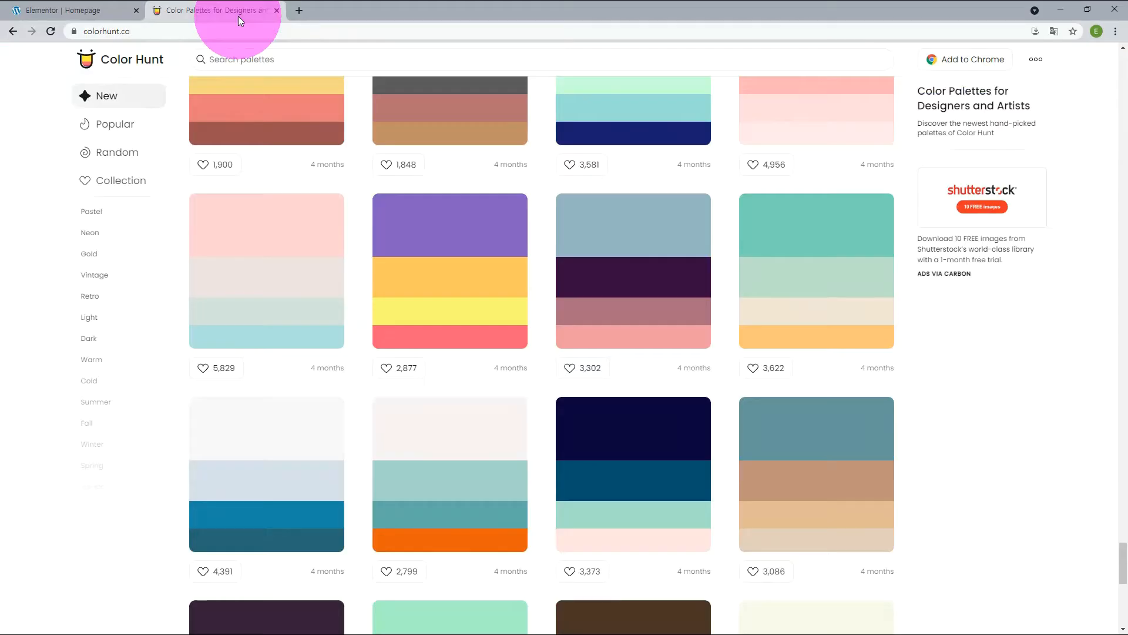
{"action": "mouse_move", "coordinate": [824, 454]}
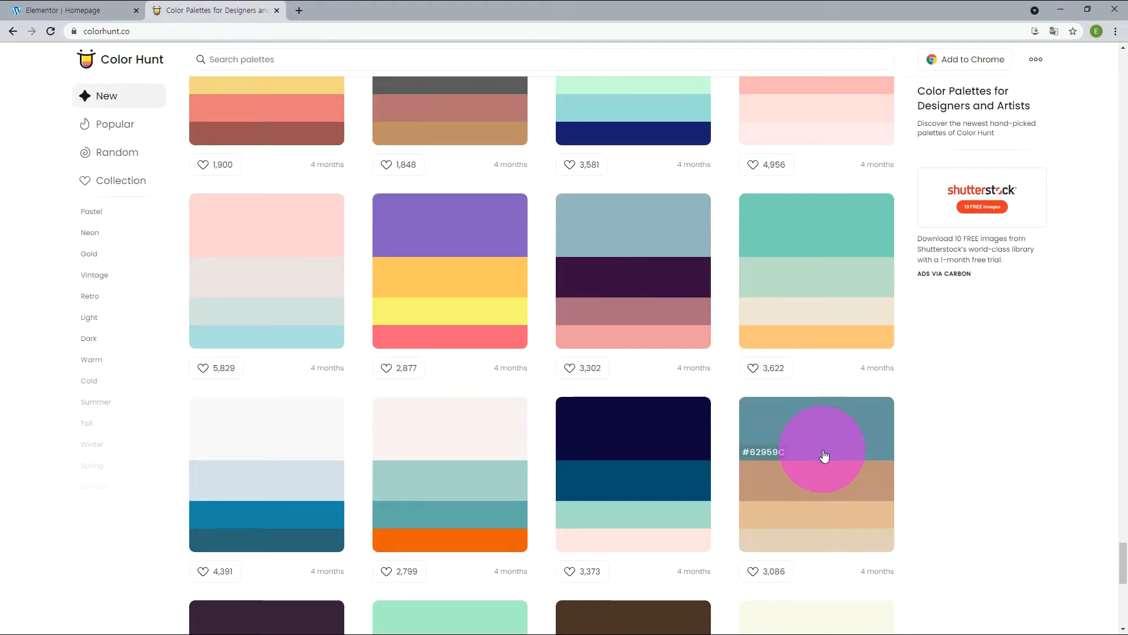
{"action": "left_click", "coordinate": [768, 452]}
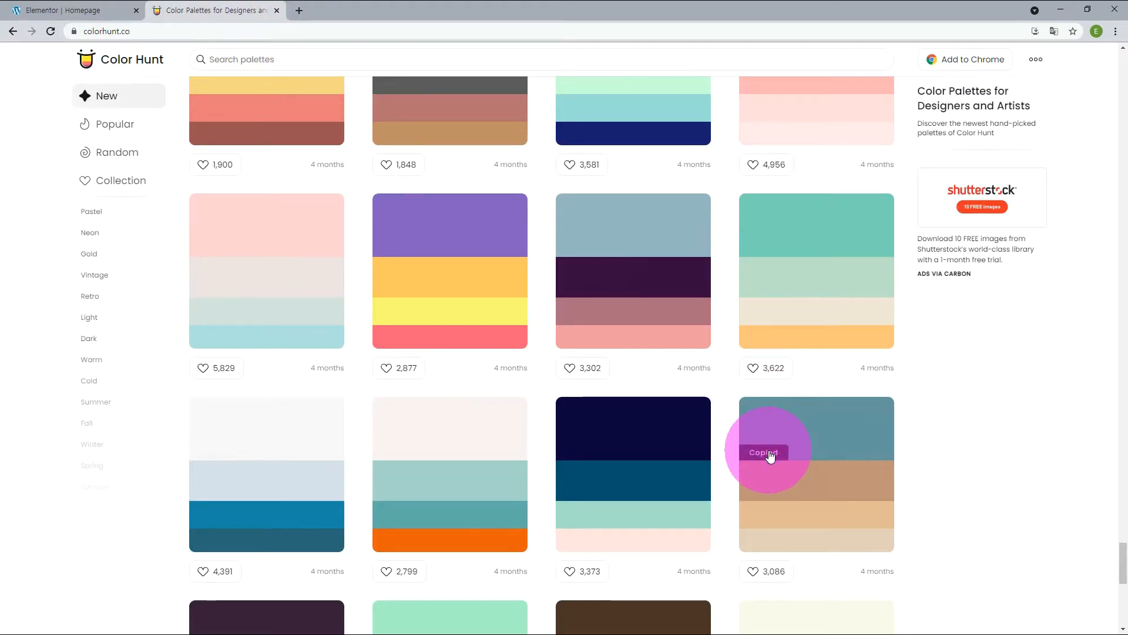
{"action": "left_click", "coordinate": [77, 8]}
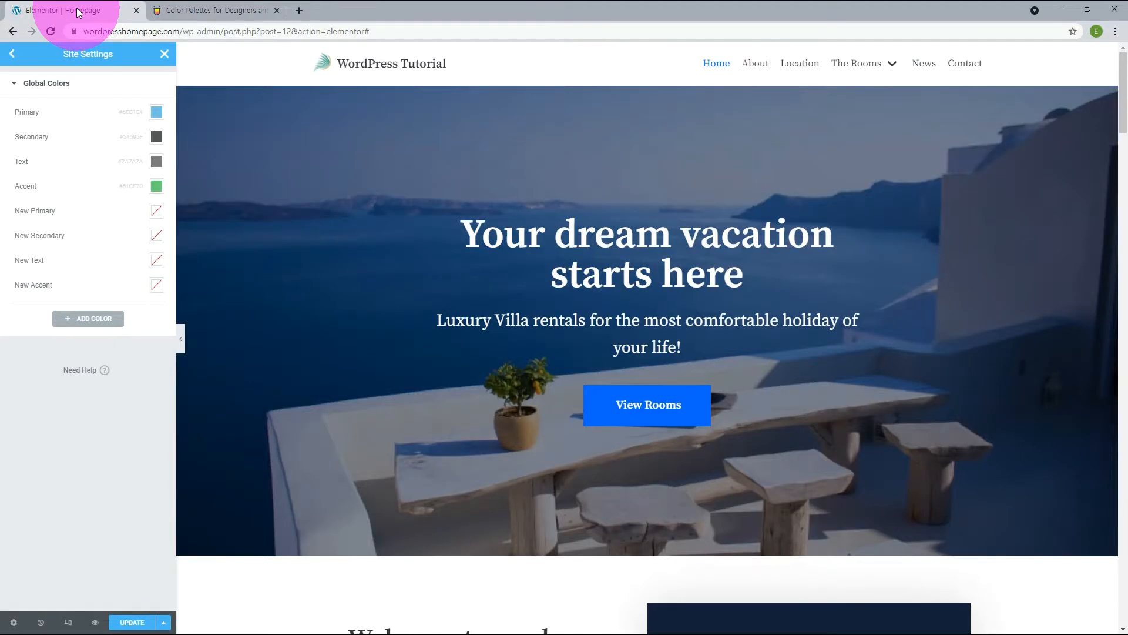
{"action": "left_click", "coordinate": [157, 218]}
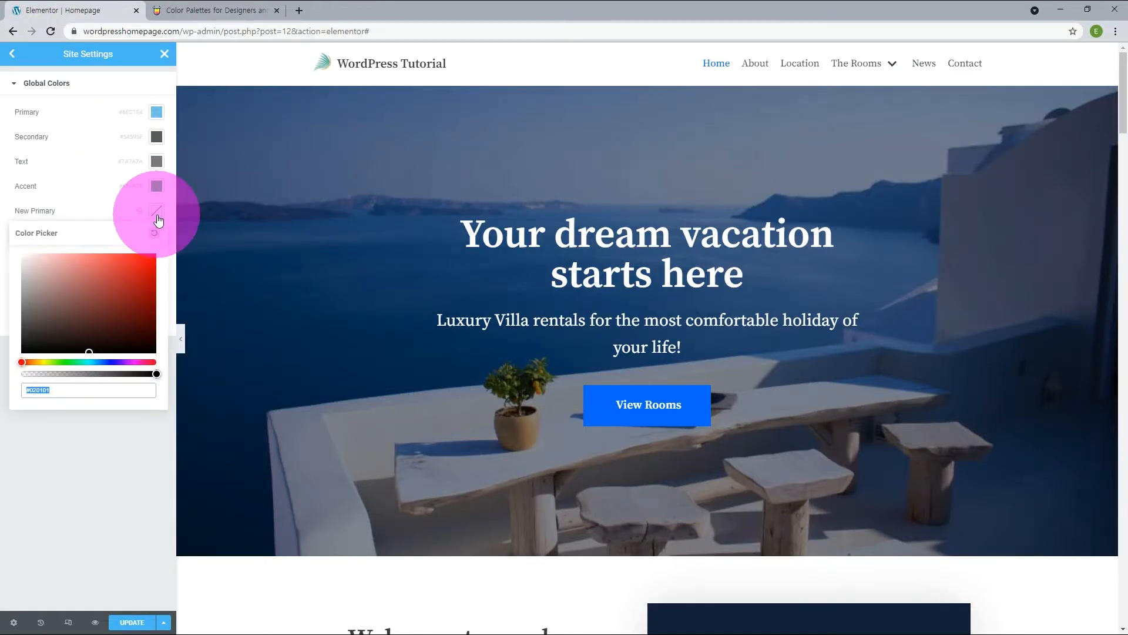
{"action": "type", "text": "62959C"}
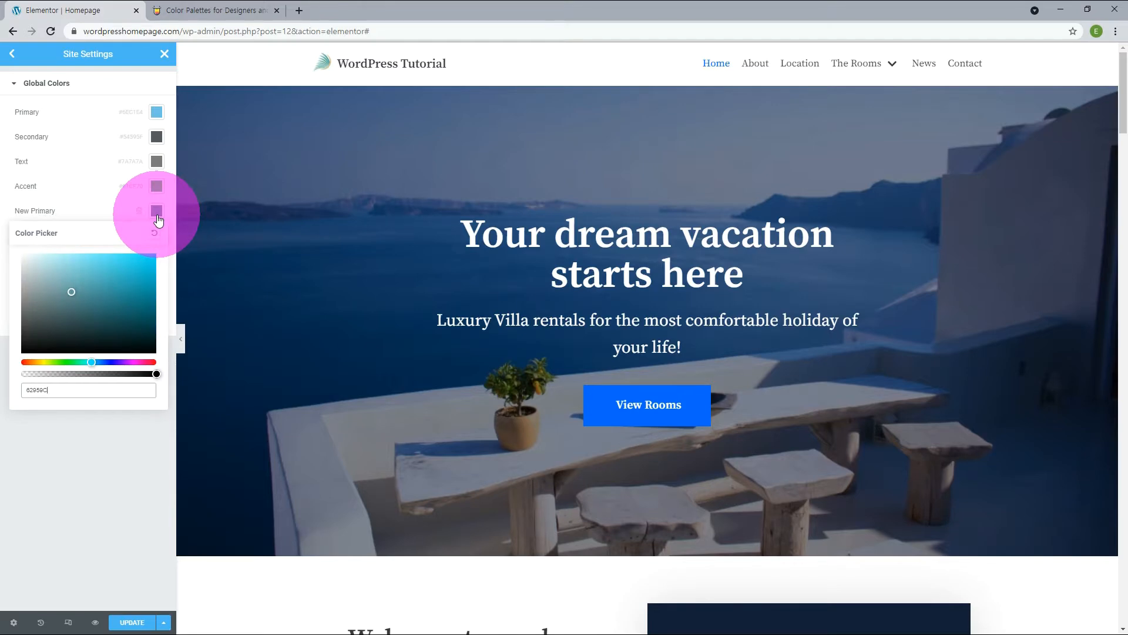
{"action": "left_click", "coordinate": [158, 217]}
Copy the brown code #C19277 from the same Color Hunt palette and set it as the New Secondary global color.
{"action": "left_click", "coordinate": [213, 10]}
{"action": "left_click", "coordinate": [756, 494]}
{"action": "left_click", "coordinate": [71, 10]}
{"action": "left_click", "coordinate": [156, 236]}
{"action": "type", "text": "C19277"}
{"action": "left_click", "coordinate": [147, 450]}
Copy the tan code #E1BC91 from the same Color Hunt palette and set it as the New Text global color.
{"action": "left_click", "coordinate": [213, 11]}
{"action": "left_click", "coordinate": [768, 519]}
{"action": "left_click", "coordinate": [72, 11]}
{"action": "left_click", "coordinate": [156, 260]}
{"action": "type", "text": "E1BC91"}
{"action": "left_click", "coordinate": [102, 473]}
Set New Accent to the lightest beige copied from the same Color Hunt palette, then save and leave Site Settings.
{"action": "left_click", "coordinate": [213, 11]}
{"action": "left_click", "coordinate": [788, 539]}
{"action": "left_click", "coordinate": [65, 10]}
{"action": "left_click", "coordinate": [156, 285]}
{"action": "key", "text": "ctrl+v"}
{"action": "left_click", "coordinate": [98, 520]}
{"action": "left_click", "coordinate": [138, 621]}
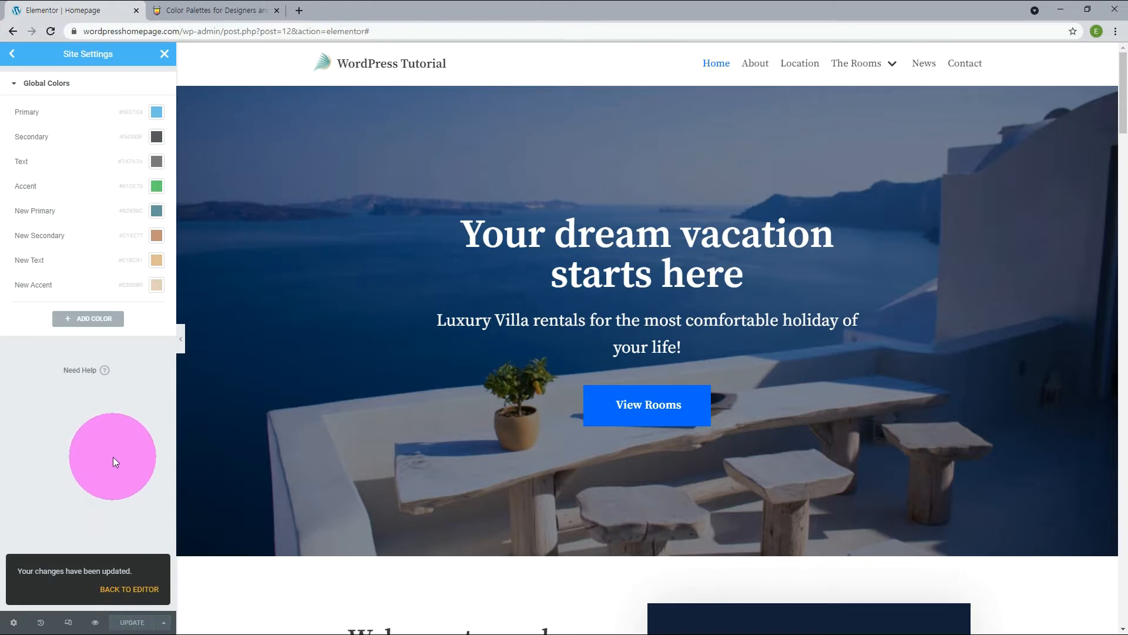
{"action": "left_click", "coordinate": [171, 53]}
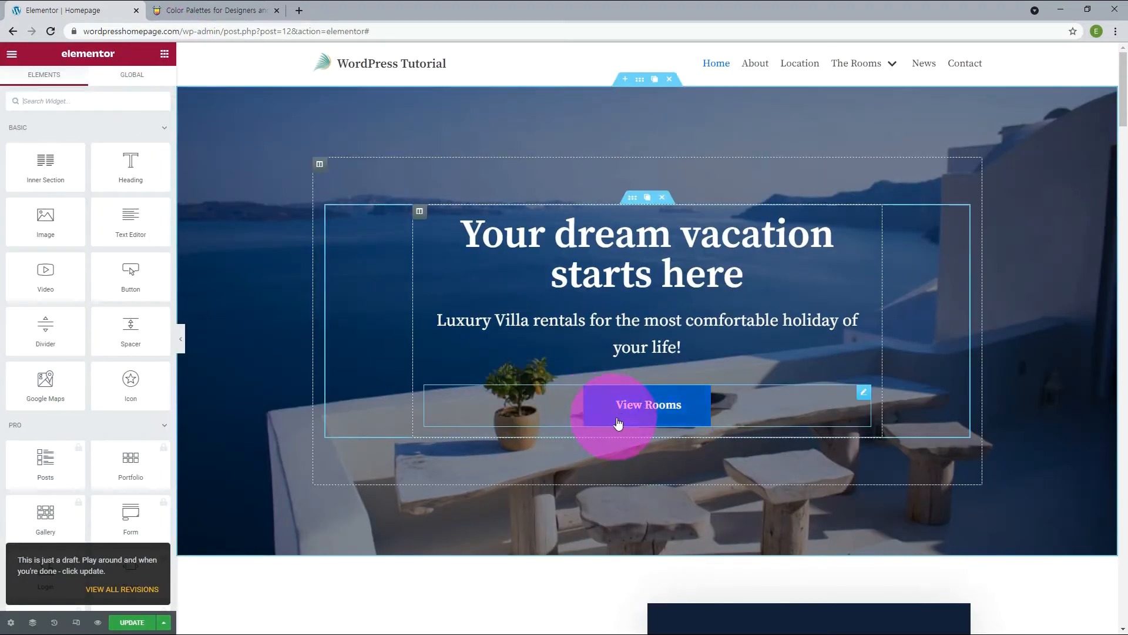
Set the View Rooms button's normal background to the New Primary global color.
{"action": "left_click", "coordinate": [867, 393]}
{"action": "left_click", "coordinate": [88, 88]}
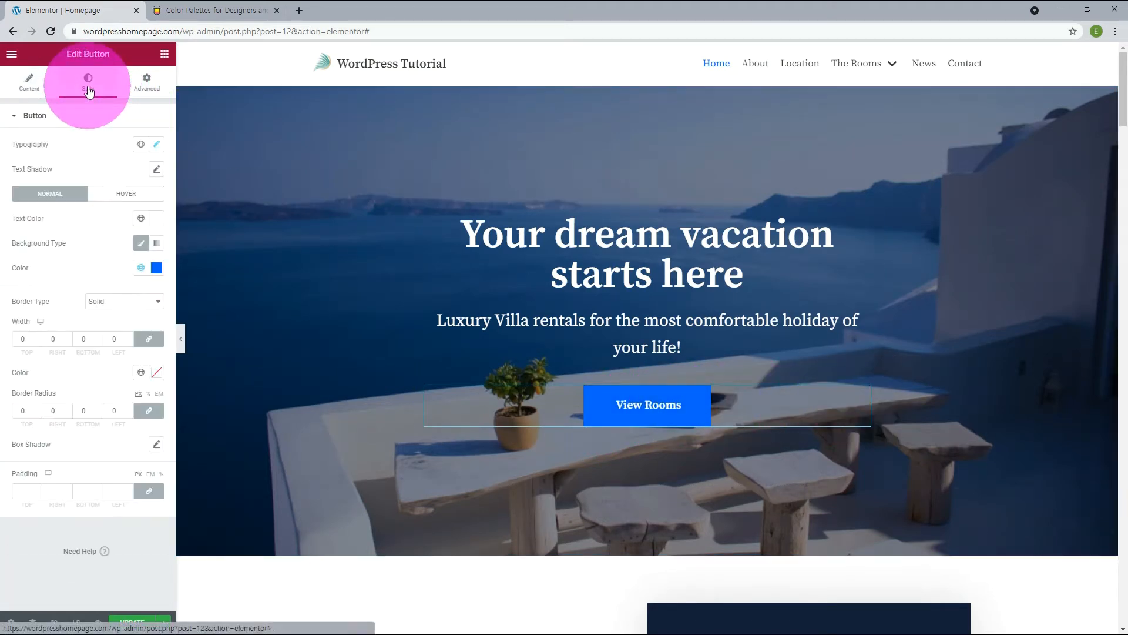
{"action": "left_click", "coordinate": [141, 268]}
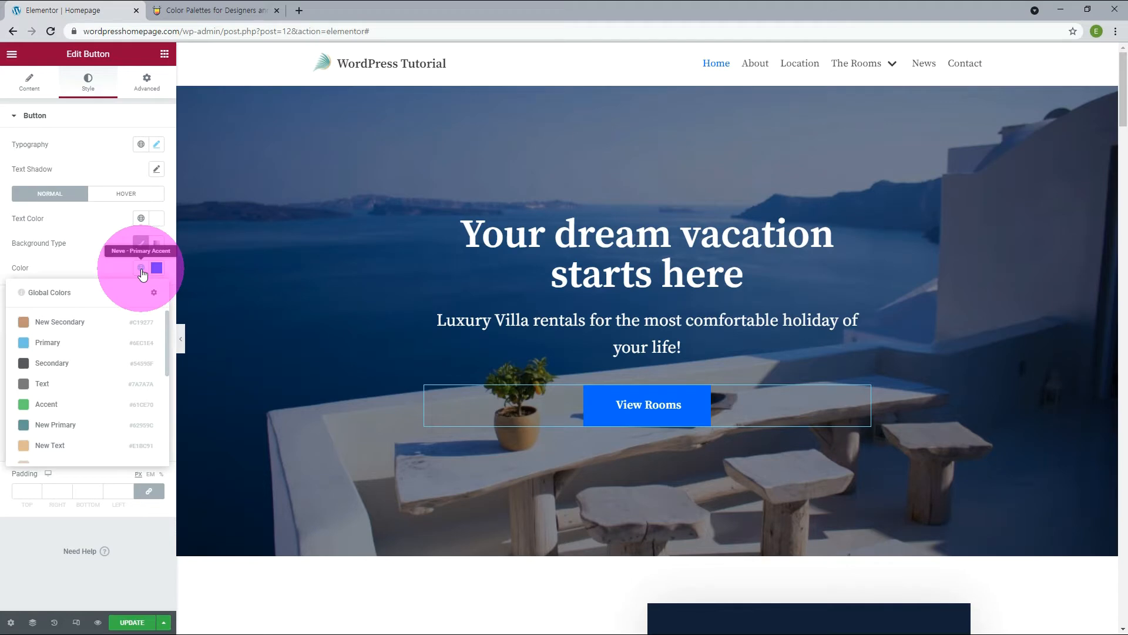
{"action": "scroll", "coordinate": [83, 411], "scroll_direction": "down", "scroll_amount": 1}
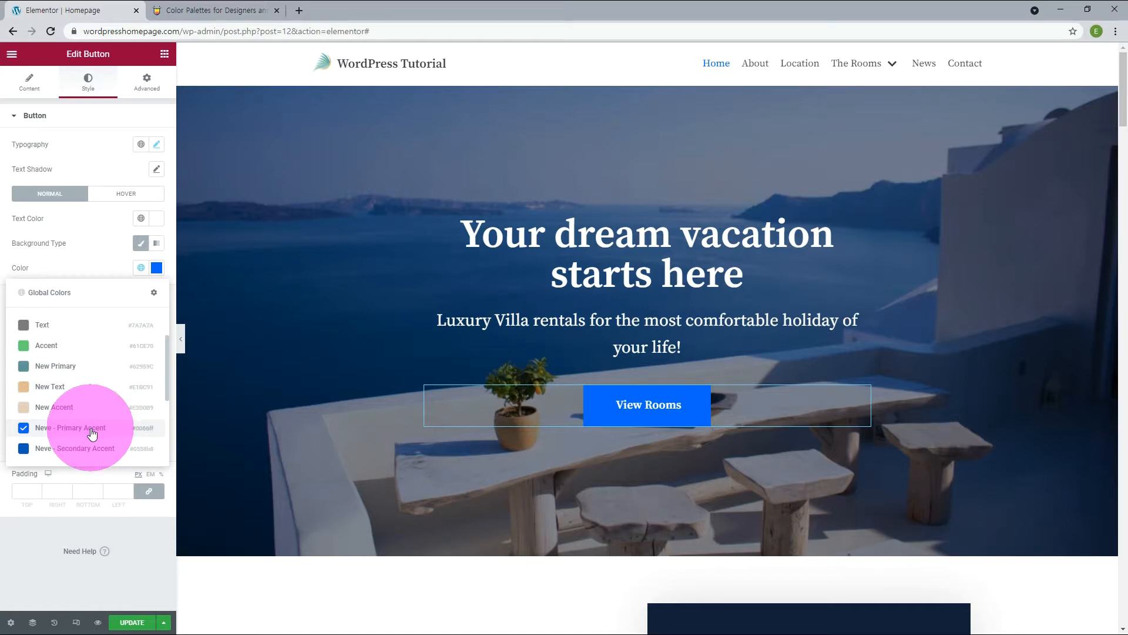
{"action": "left_click", "coordinate": [54, 365]}
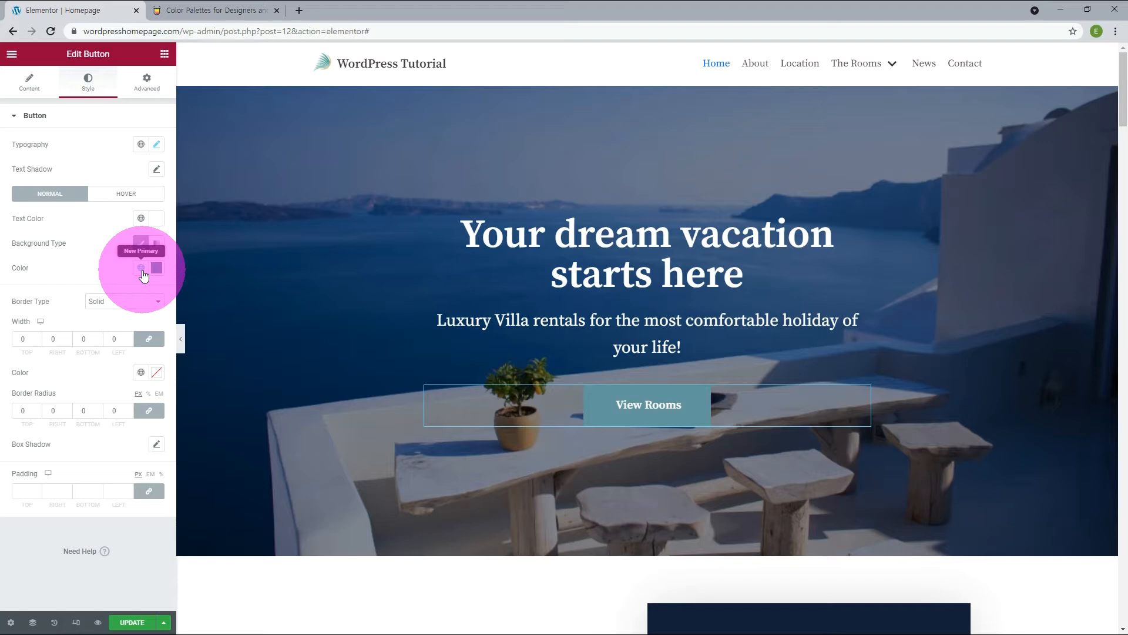
Set the View Rooms button's hover background to a light beige from the global colors.
{"action": "left_click", "coordinate": [121, 198]}
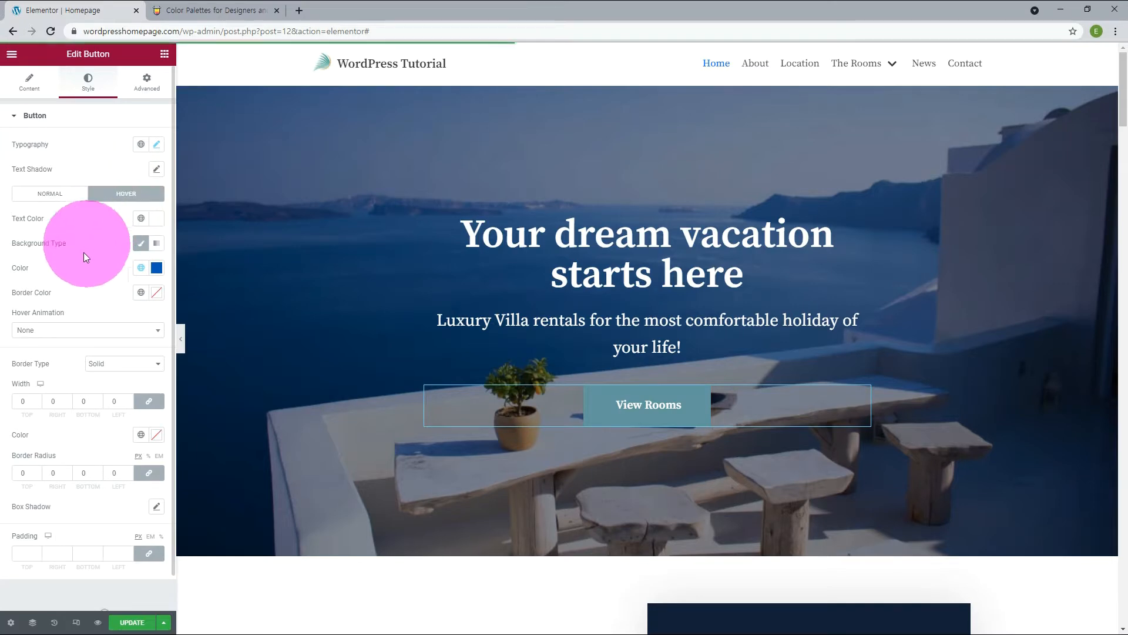
{"action": "left_click", "coordinate": [156, 268]}
{"action": "left_click", "coordinate": [156, 268]}
{"action": "left_click", "coordinate": [141, 268]}
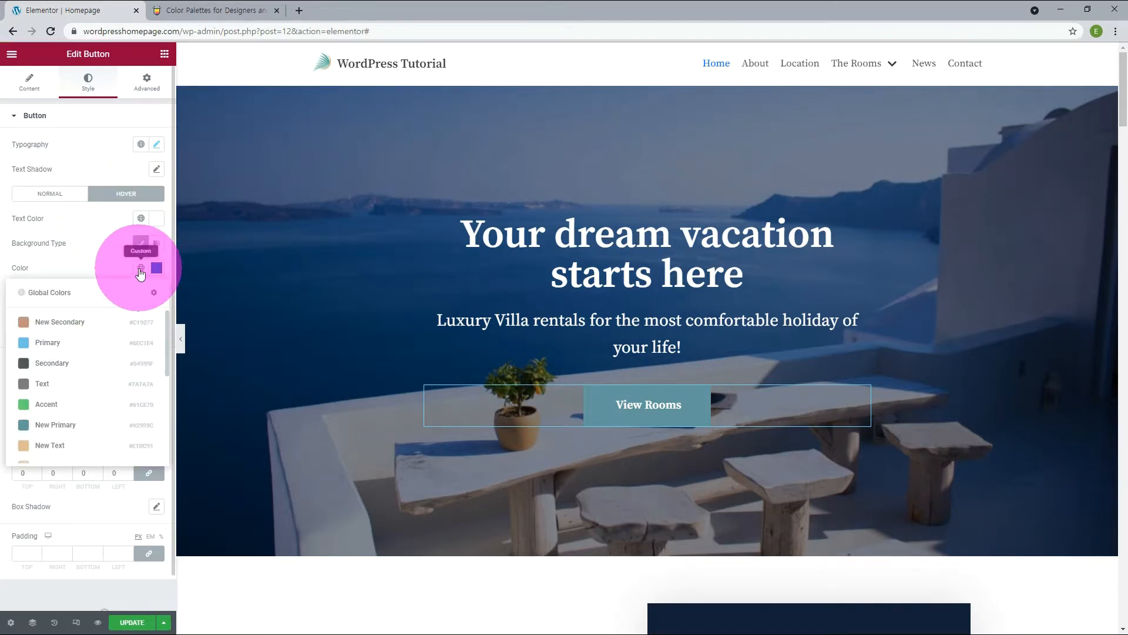
{"action": "scroll", "coordinate": [159, 352], "scroll_direction": "down", "scroll_amount": 2}
{"action": "left_click", "coordinate": [62, 430]}
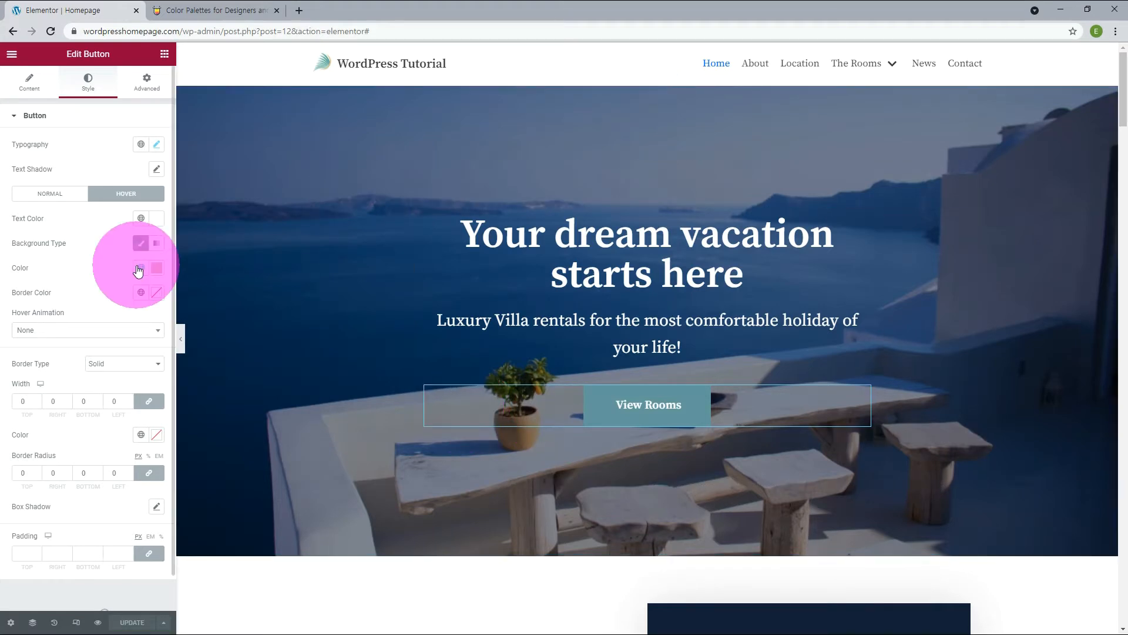
{"action": "left_click", "coordinate": [138, 269]}
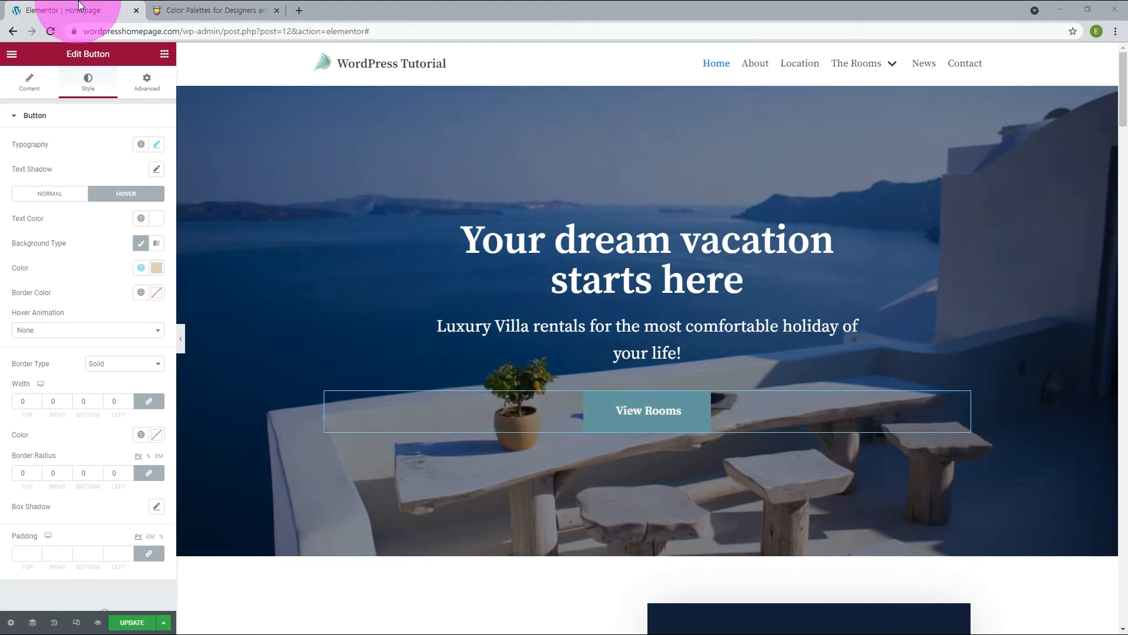
Set the text color of the "Welcome to our luxury Villa!" heading to the New Text global color.
{"action": "scroll", "coordinate": [219, 225], "scroll_direction": "down", "scroll_amount": 8}
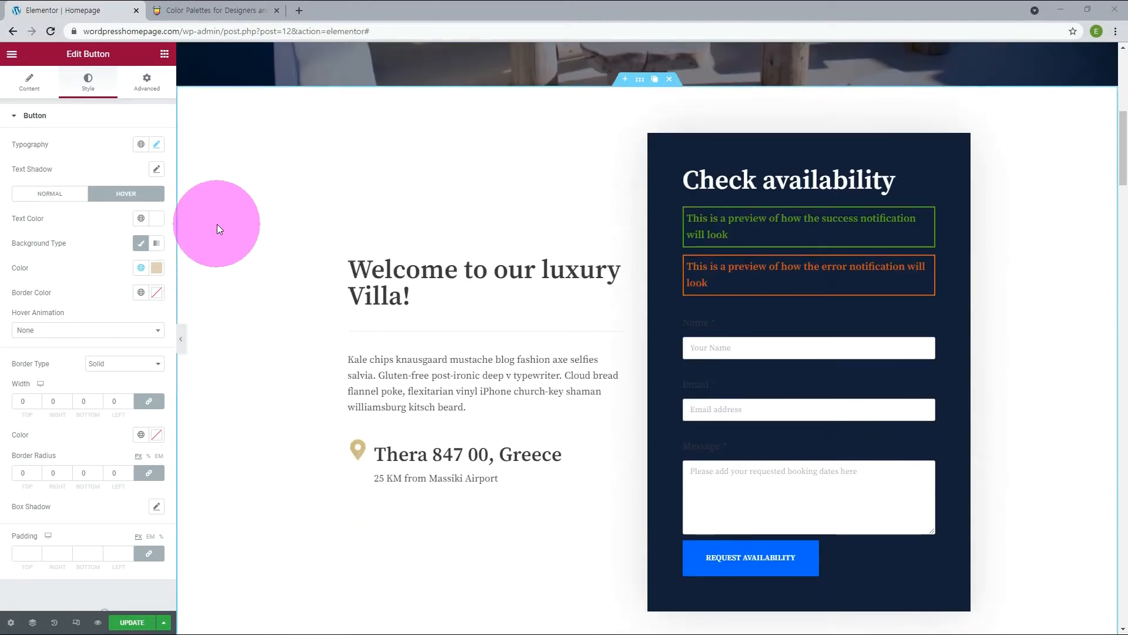
{"action": "left_click", "coordinate": [617, 266]}
{"action": "left_click", "coordinate": [88, 82]}
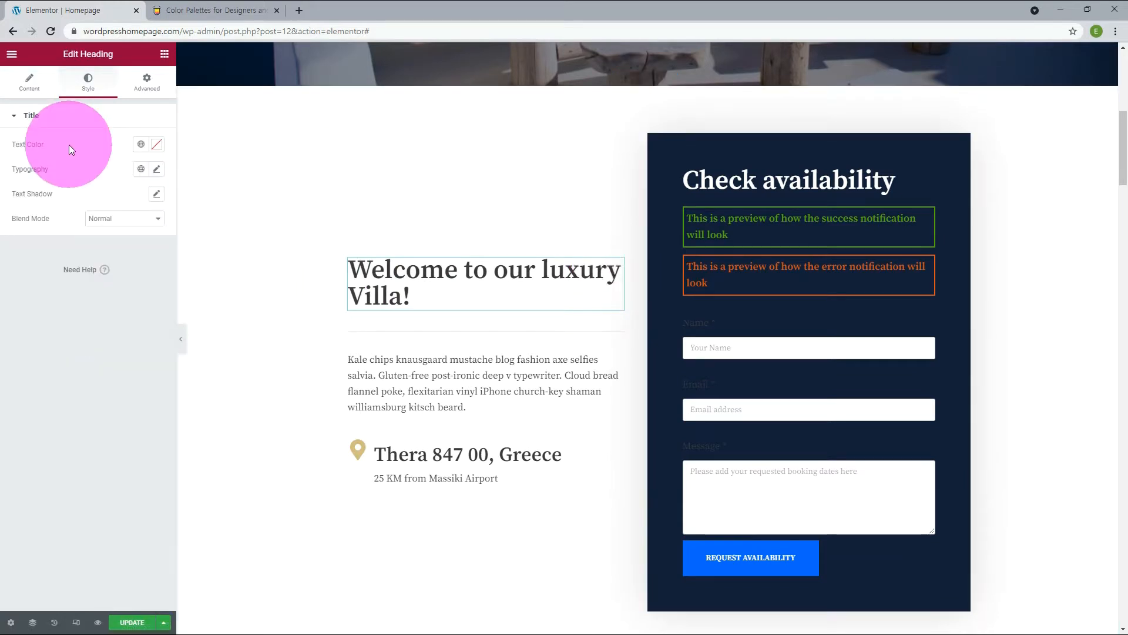
{"action": "left_click", "coordinate": [141, 146]}
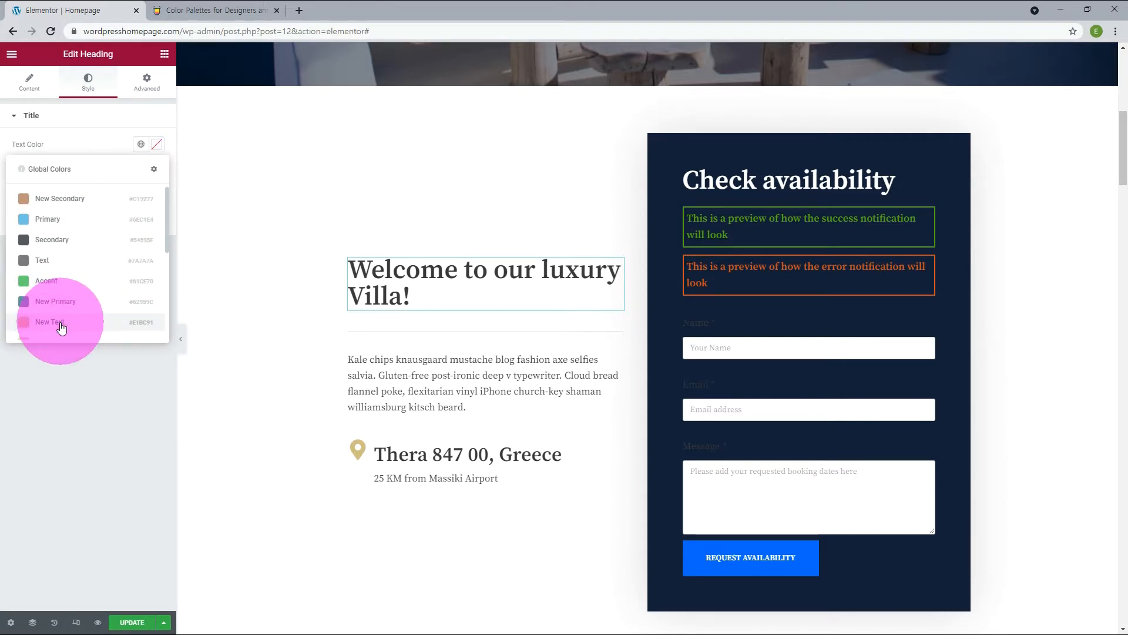
{"action": "left_click", "coordinate": [62, 327]}
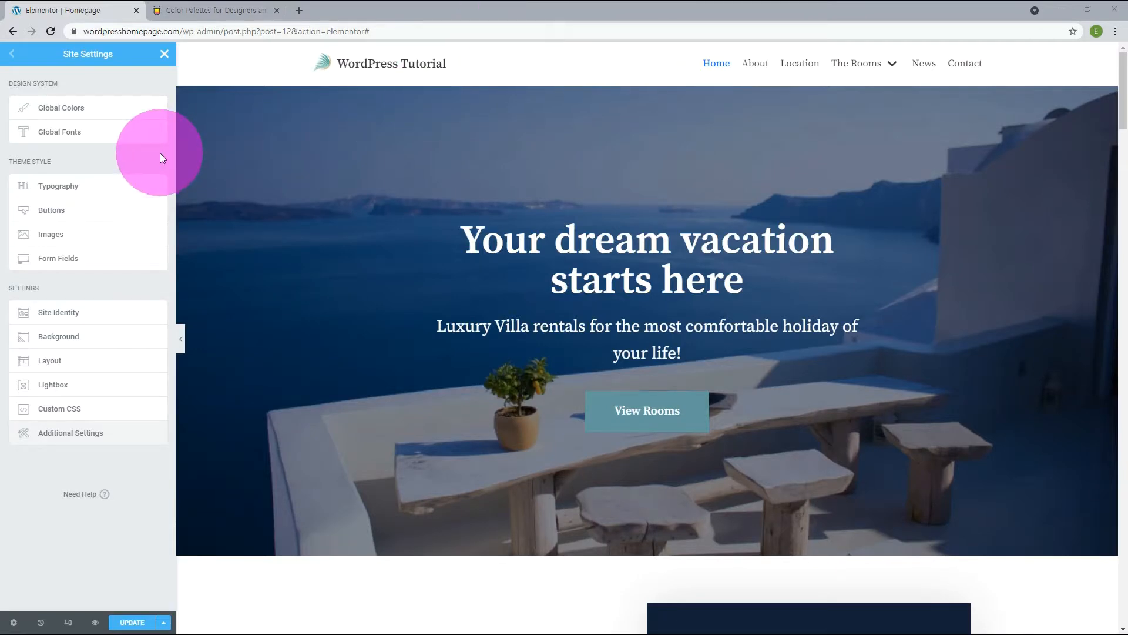
Add three new font styles to the Global Fonts in Site Settings.
{"action": "left_click", "coordinate": [71, 140]}
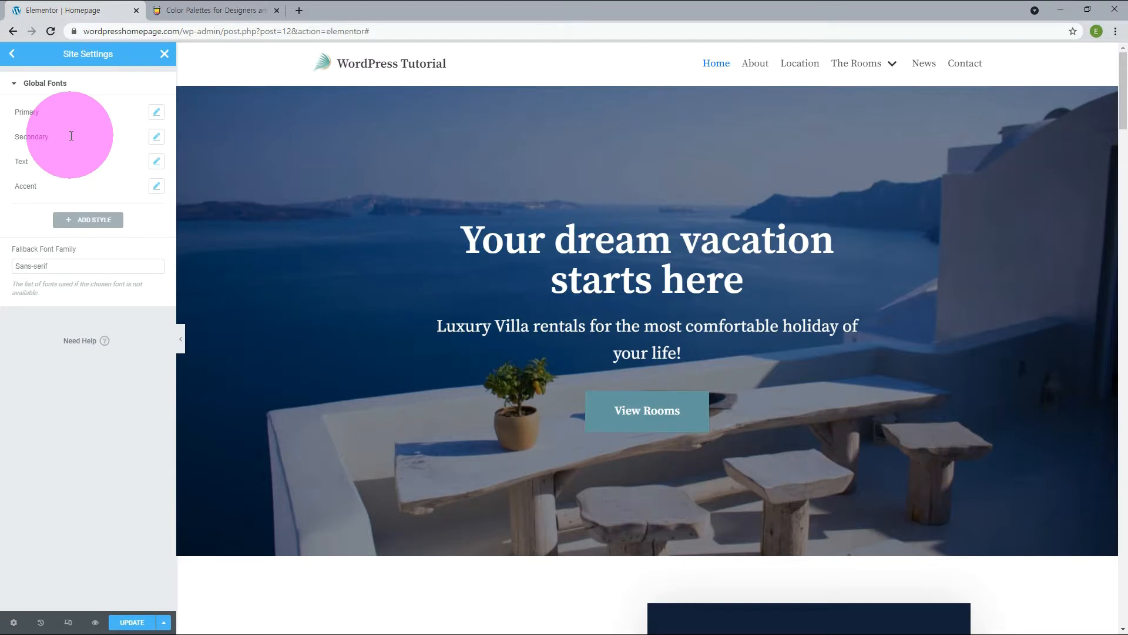
{"action": "left_click", "coordinate": [76, 222]}
{"action": "left_click", "coordinate": [77, 243]}
{"action": "left_click", "coordinate": [78, 272]}
Set the first new global font style's family to Bai Jamjuree and rename the style as Bai.
{"action": "left_click", "coordinate": [156, 212]}
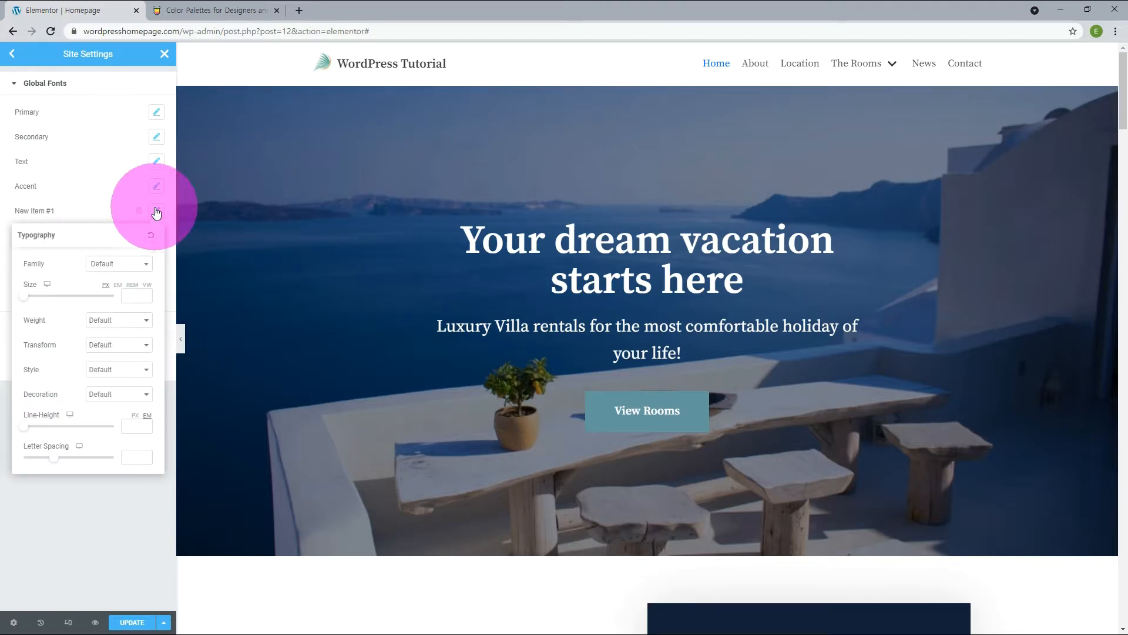
{"action": "left_click", "coordinate": [143, 265]}
{"action": "type", "text": "Bai"}
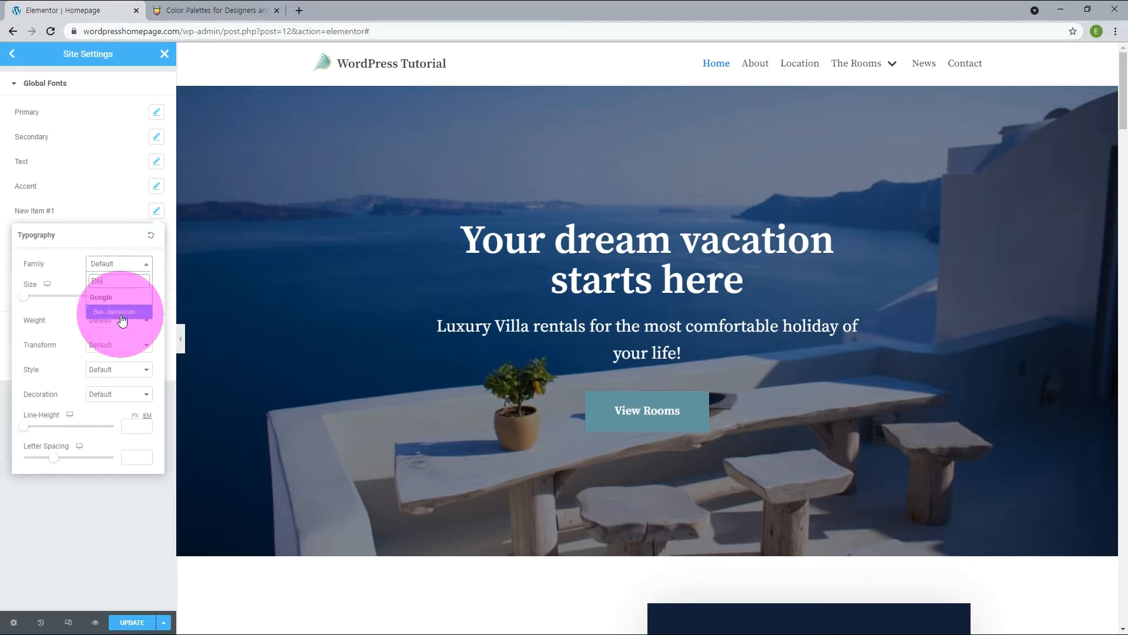
{"action": "left_click", "coordinate": [124, 315]}
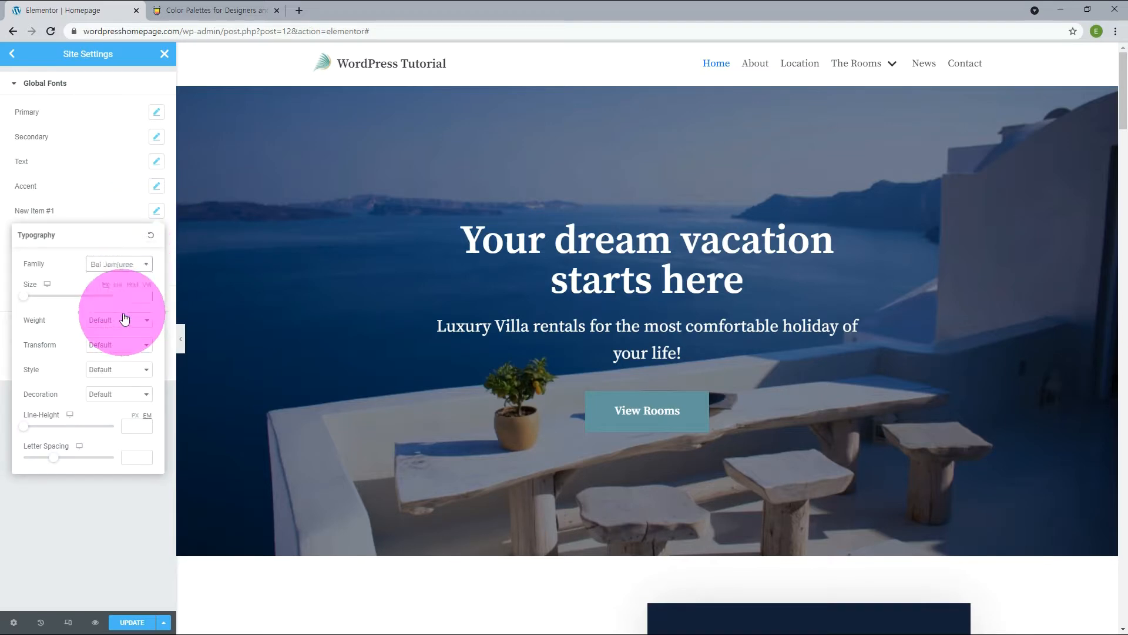
{"action": "left_click", "coordinate": [52, 210]}
{"action": "left_click_drag", "start_coordinate": [52, 210], "coordinate": [16, 211]}
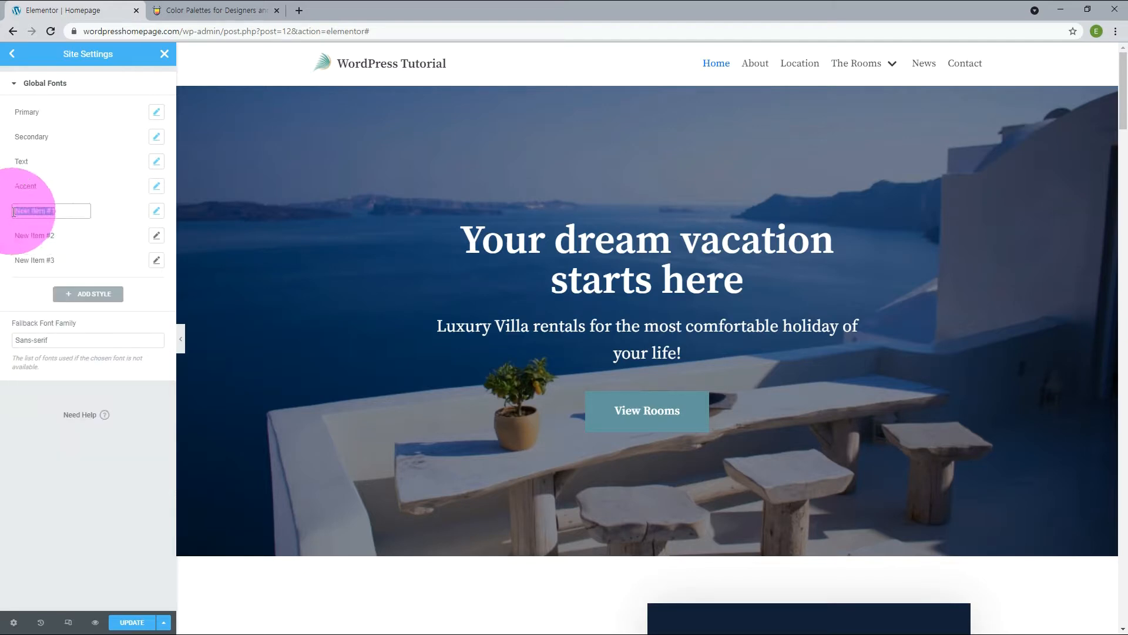
{"action": "type", "text": "Ba"}
Set the second new global font style's family to Kavoon and rename the style as Kavoon.
{"action": "left_click", "coordinate": [160, 239]}
{"action": "left_click", "coordinate": [144, 289]}
{"action": "type", "text": "kavo"}
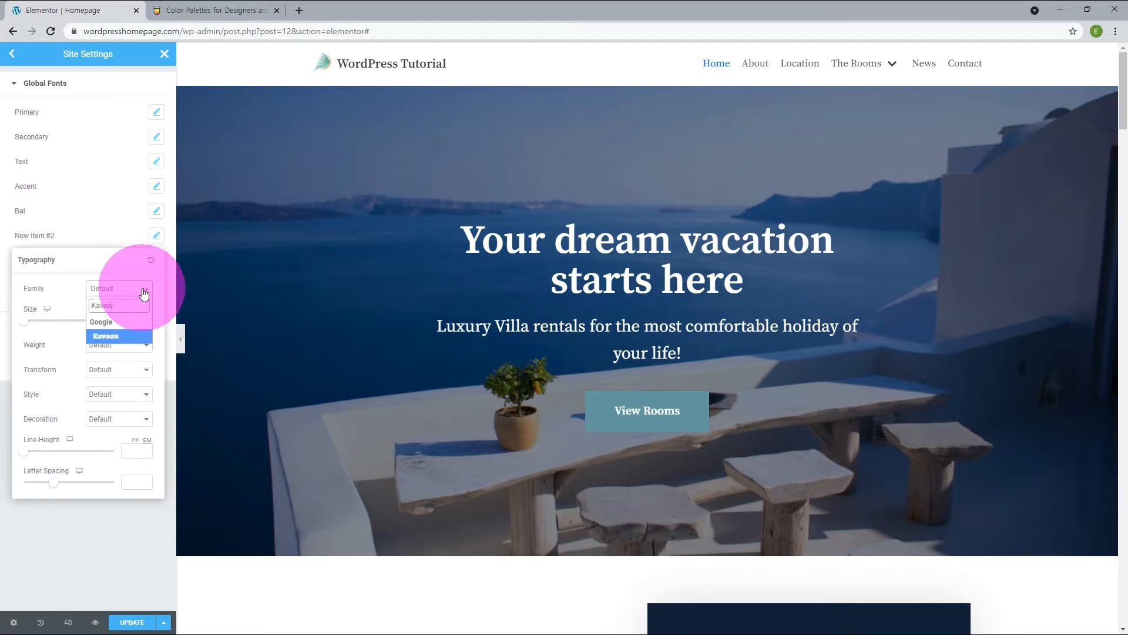
{"action": "left_click", "coordinate": [127, 338]}
{"action": "left_click_drag", "start_coordinate": [67, 235], "coordinate": [1, 236]}
{"action": "type", "text": "Kavoon"}
Set the third new global font style's family to Life Savers, rename it as Life, and save and close the site settings.
{"action": "left_click", "coordinate": [158, 261]}
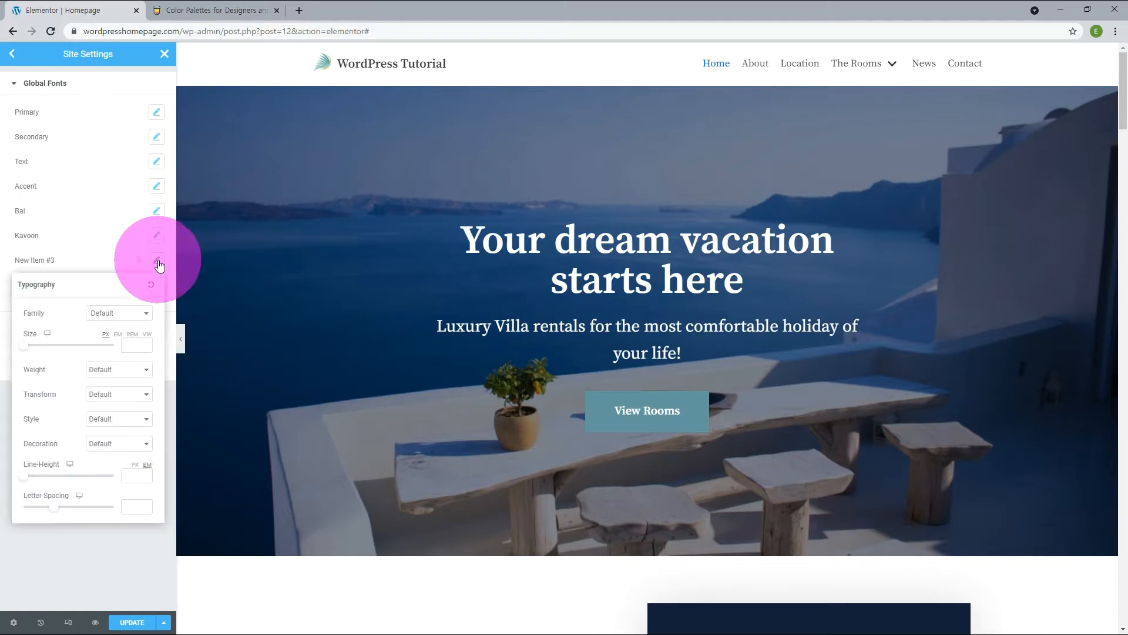
{"action": "left_click", "coordinate": [132, 312]}
{"action": "type", "text": "old"}
{"action": "left_click", "coordinate": [126, 361]}
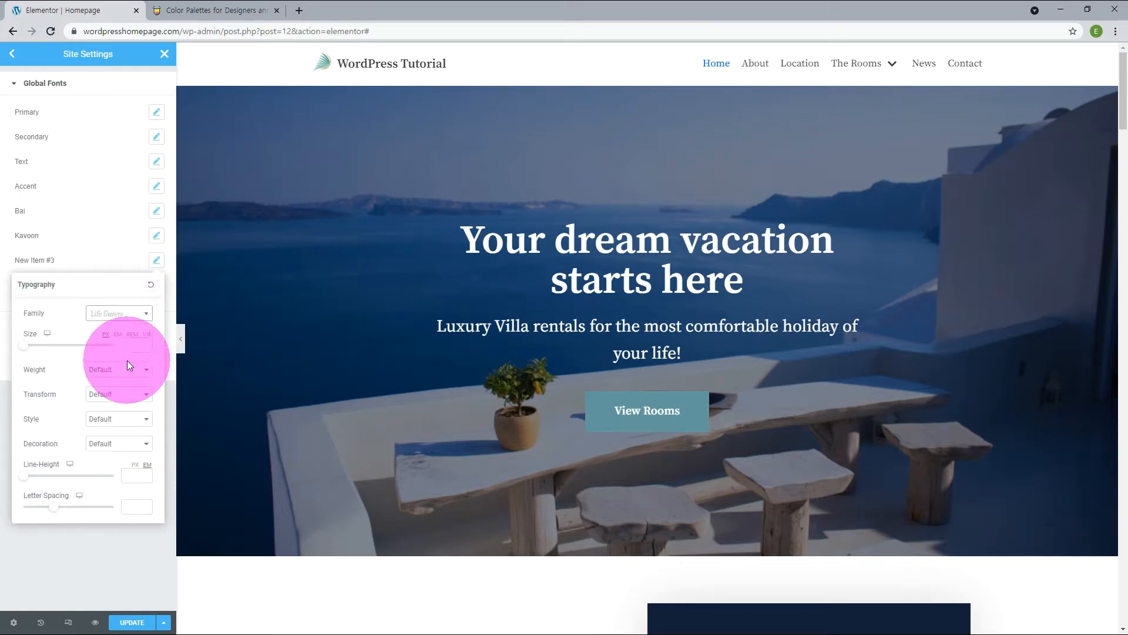
{"action": "left_click_drag", "start_coordinate": [65, 261], "coordinate": [1, 257]}
{"action": "type", "text": "Life"}
{"action": "left_click", "coordinate": [131, 622]}
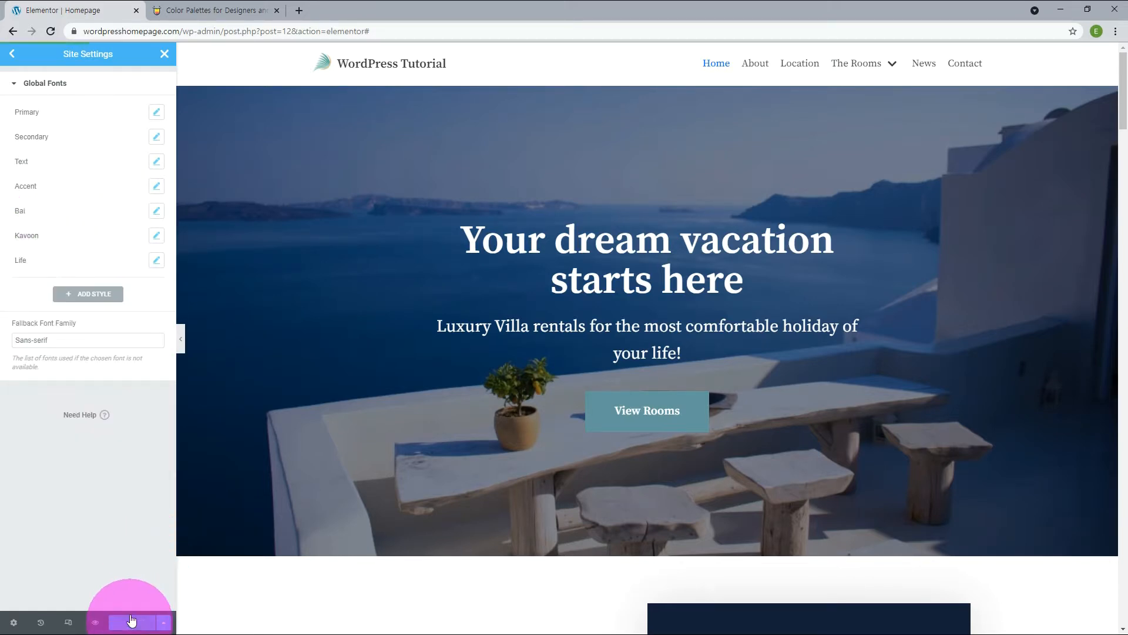
{"action": "left_click", "coordinate": [163, 54]}
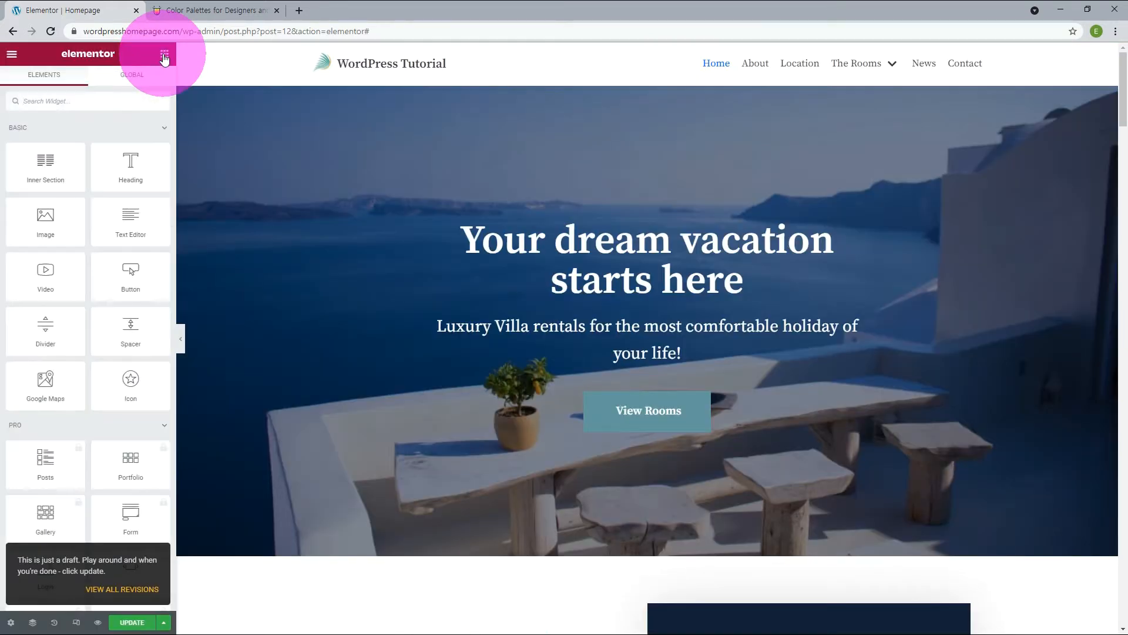
Apply the Kavoon global font to the "Welcome to our luxury Villa!" heading.
{"action": "scroll", "coordinate": [294, 238], "scroll_direction": "down", "scroll_amount": 6}
{"action": "scroll", "coordinate": [295, 239], "scroll_direction": "down", "scroll_amount": 2}
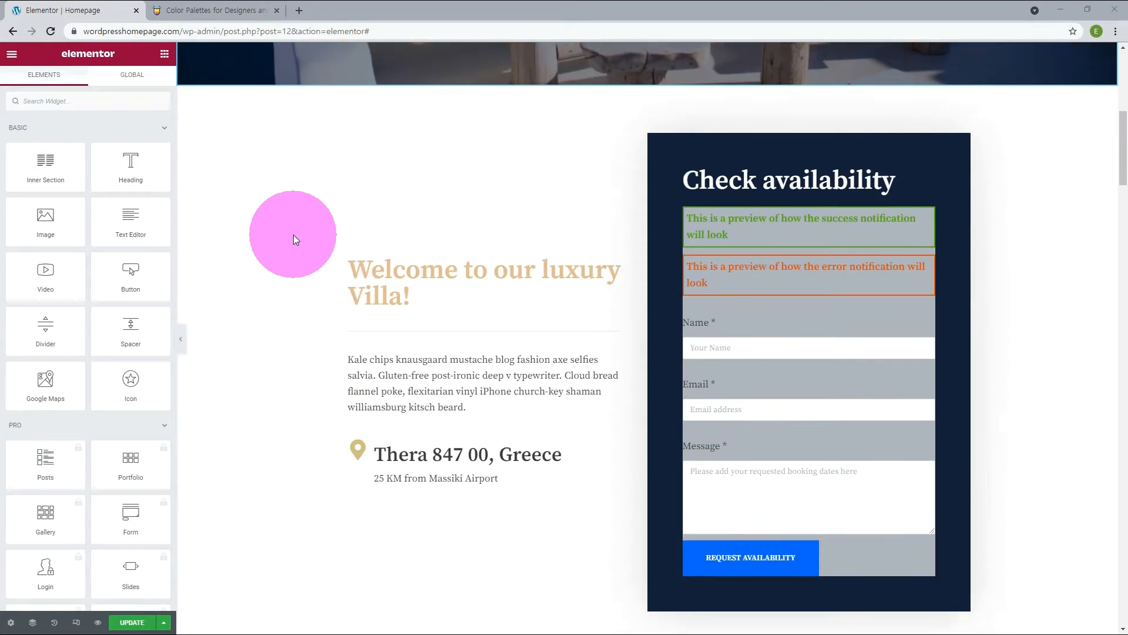
{"action": "scroll", "coordinate": [294, 235], "scroll_direction": "up", "scroll_amount": 1}
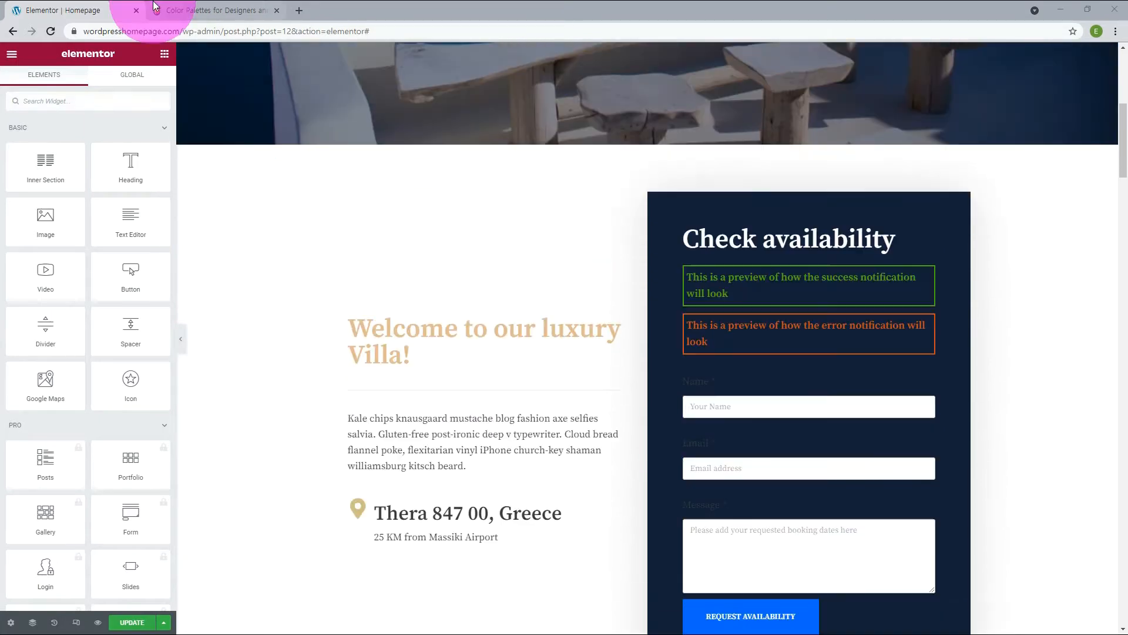
{"action": "left_click", "coordinate": [618, 326]}
{"action": "left_click", "coordinate": [88, 80]}
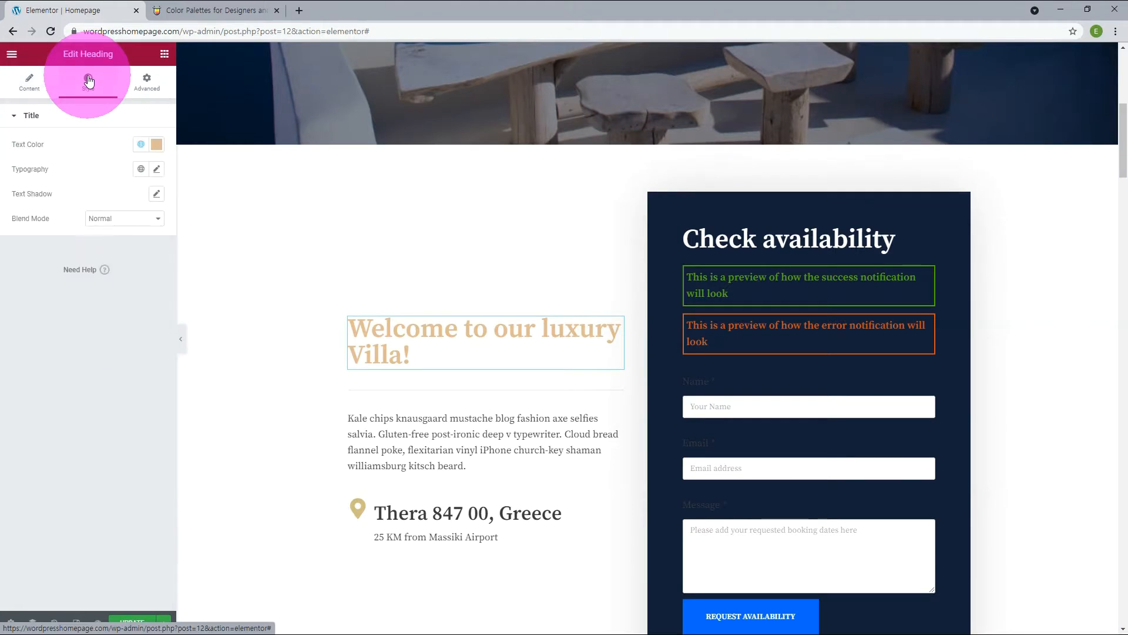
{"action": "left_click", "coordinate": [142, 175]}
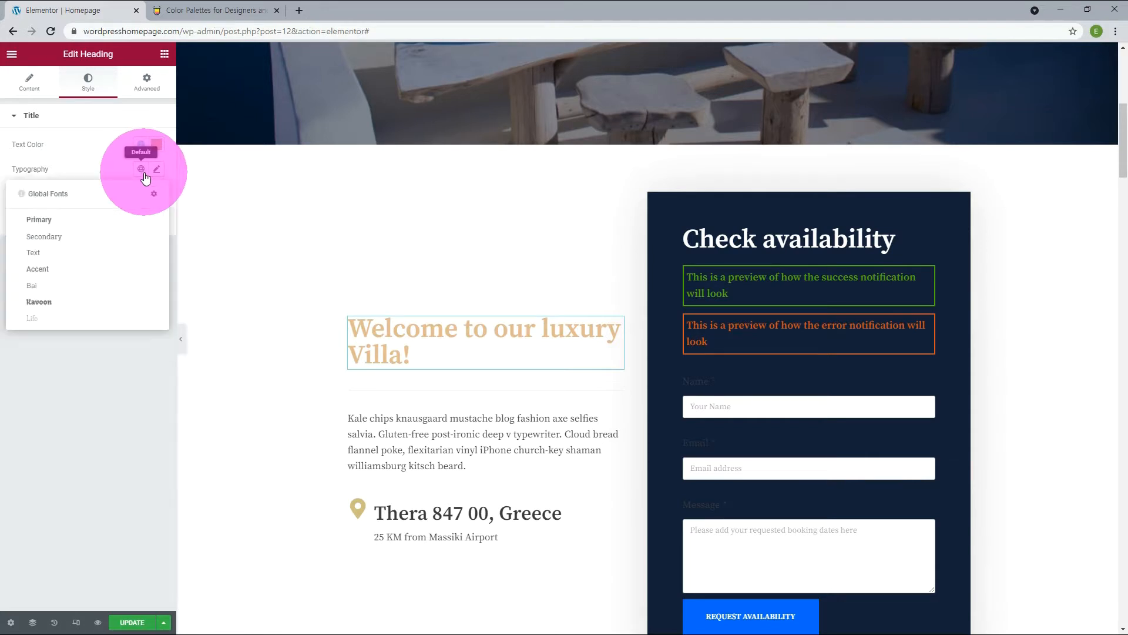
{"action": "left_click", "coordinate": [38, 302]}
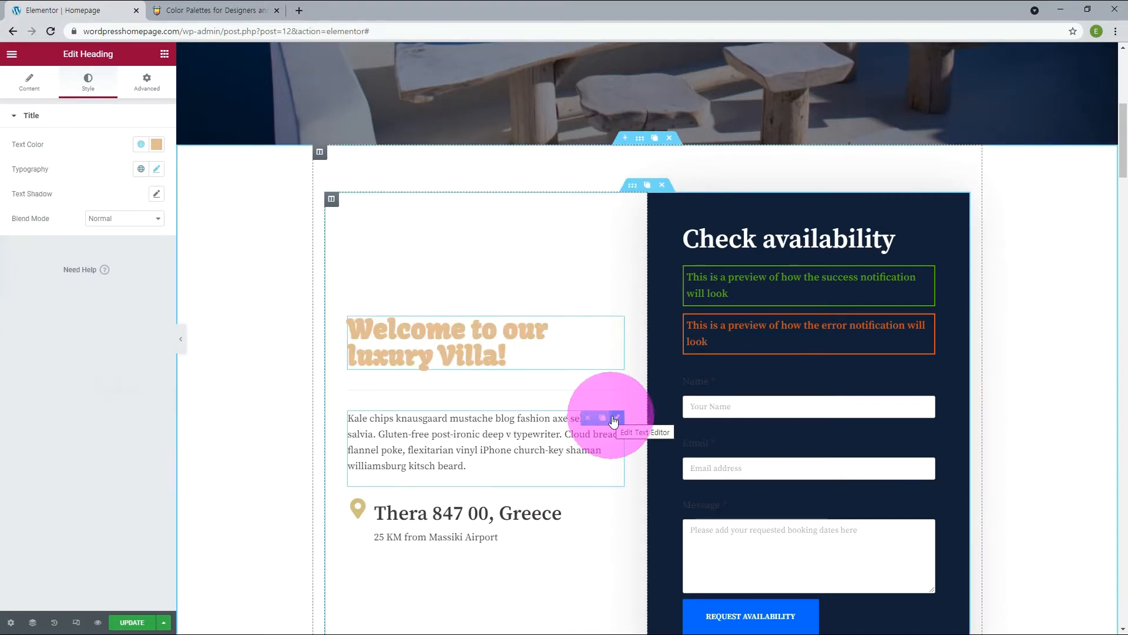
Apply the Bai global font to the paragraph below the "Welcome to our luxury Villa!" heading.
{"action": "left_click", "coordinate": [616, 419]}
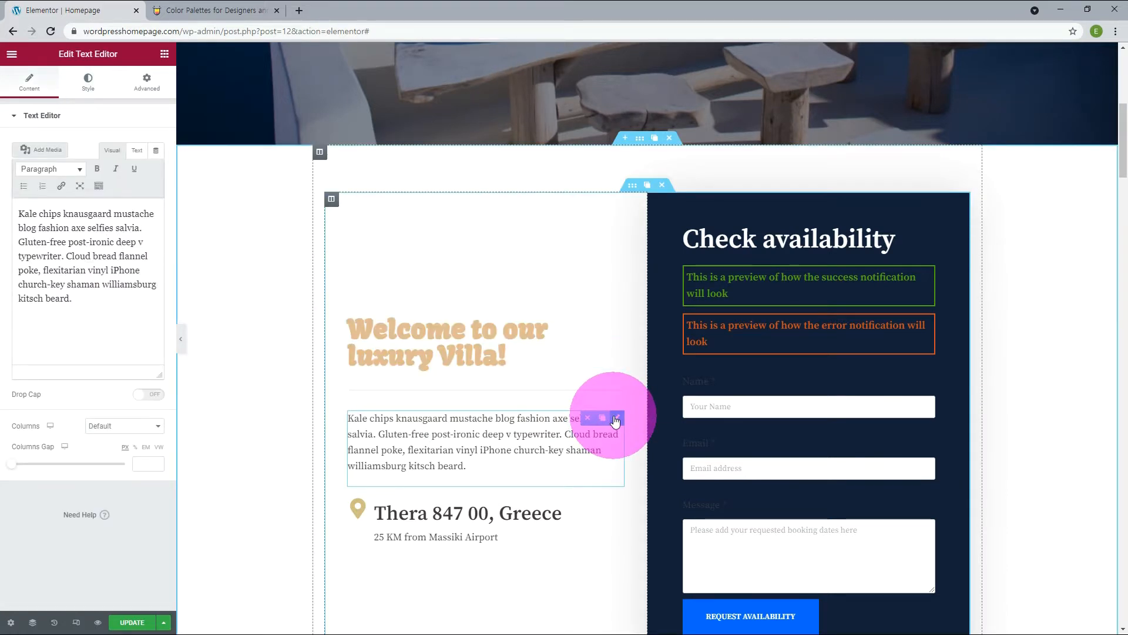
{"action": "left_click", "coordinate": [88, 80]}
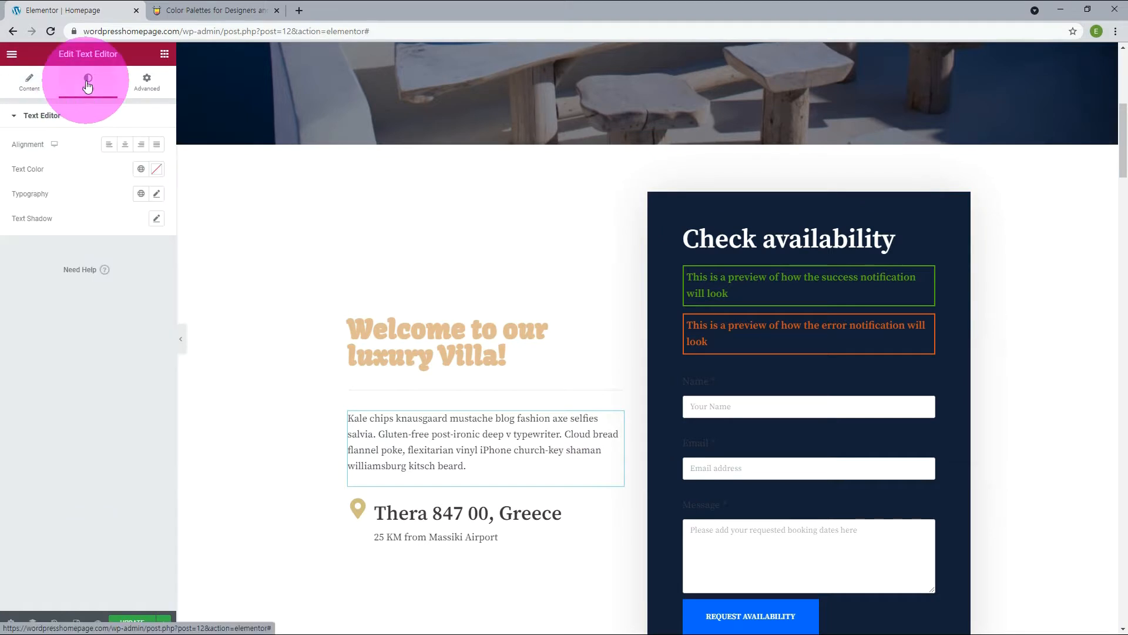
{"action": "left_click", "coordinate": [139, 194]}
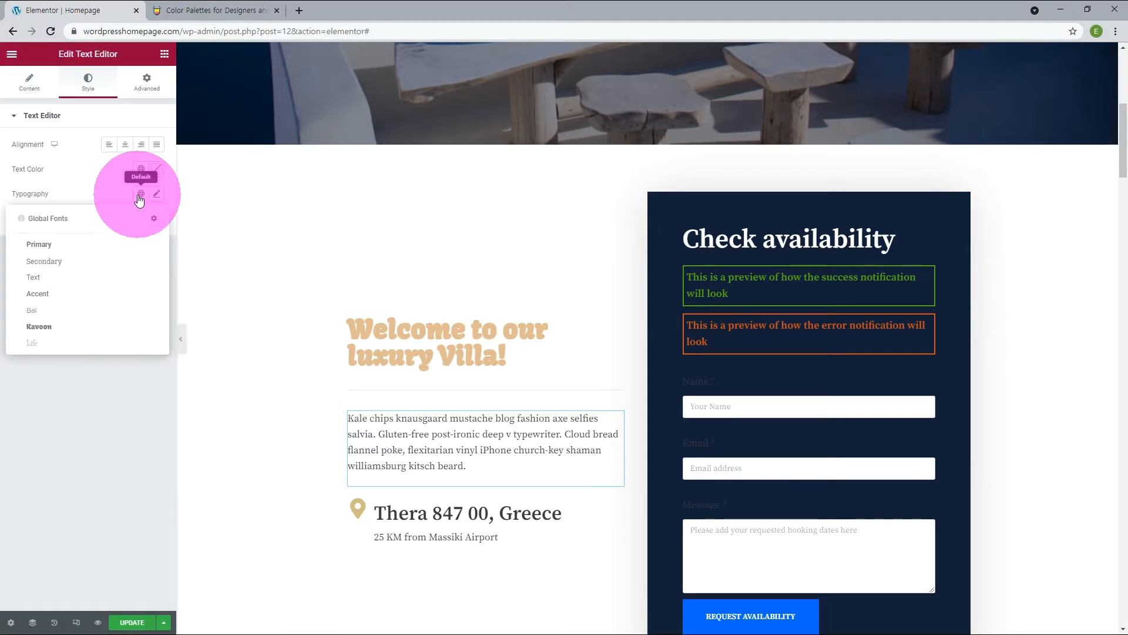
{"action": "left_click", "coordinate": [48, 312]}
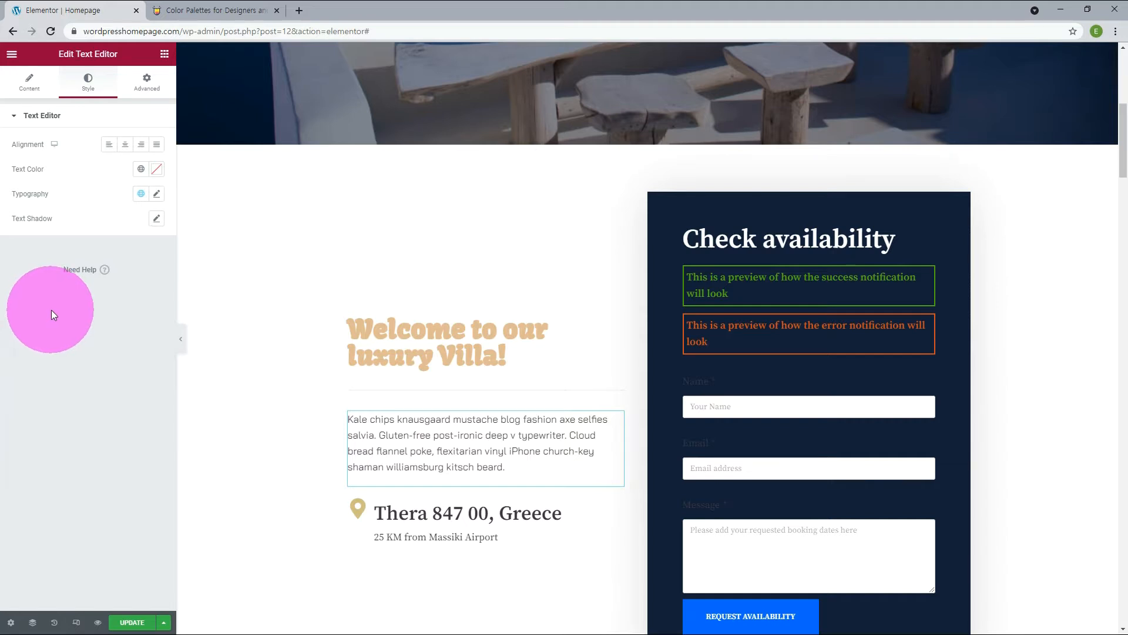
Switch the welcome paragraph's font size to EM units and reduce the size to slightly below 1.4.
{"action": "left_click", "coordinate": [156, 194]}
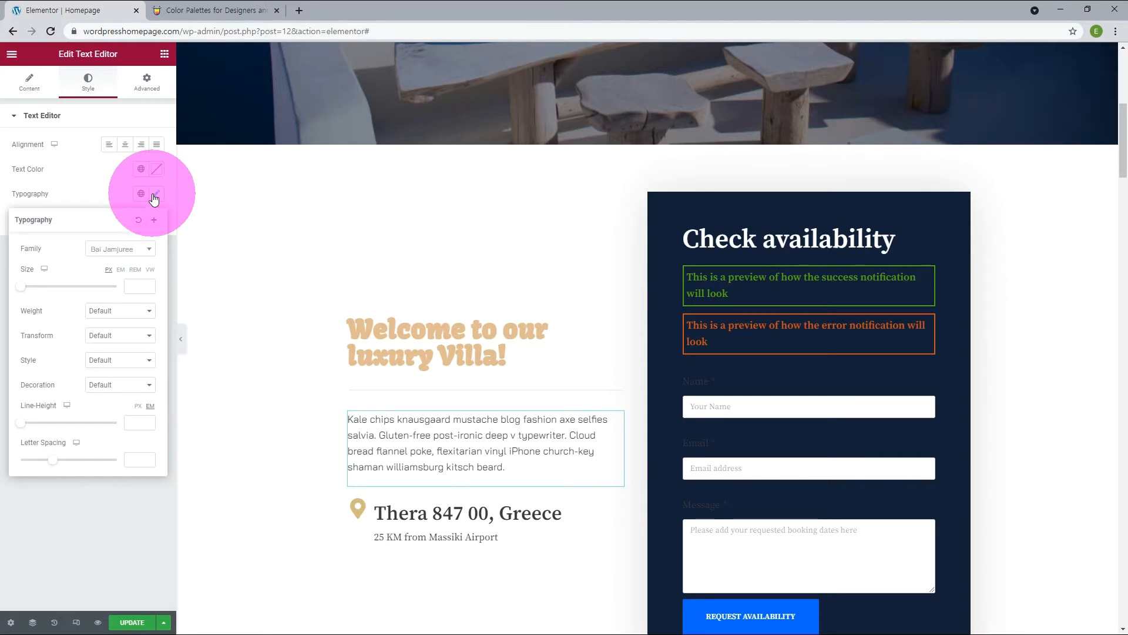
{"action": "left_click", "coordinate": [151, 285]}
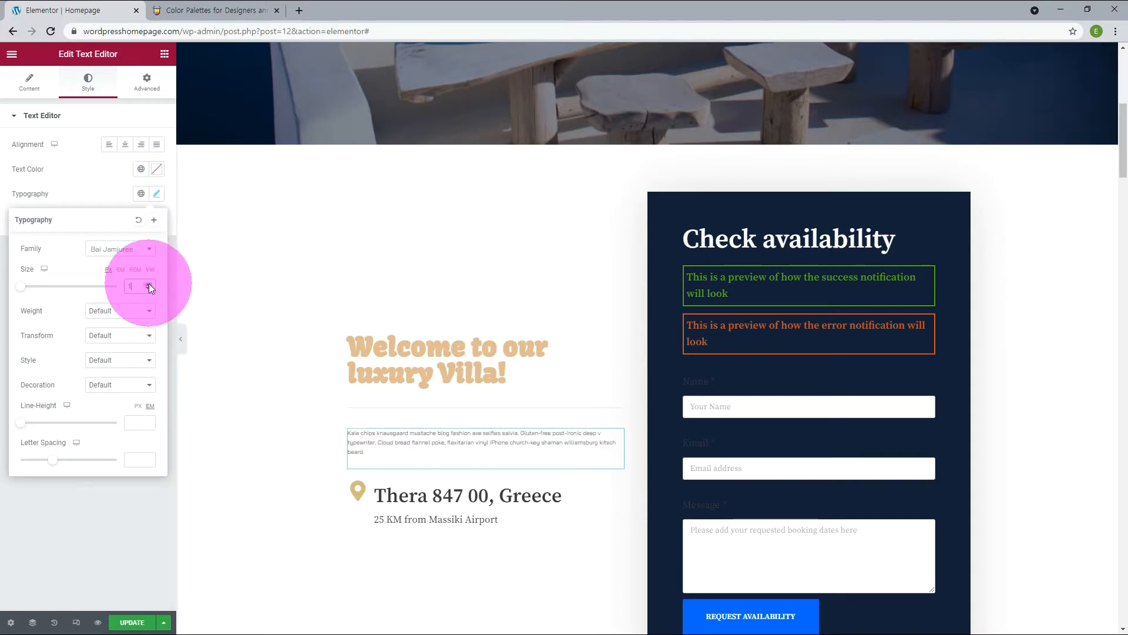
{"action": "left_click", "coordinate": [120, 271]}
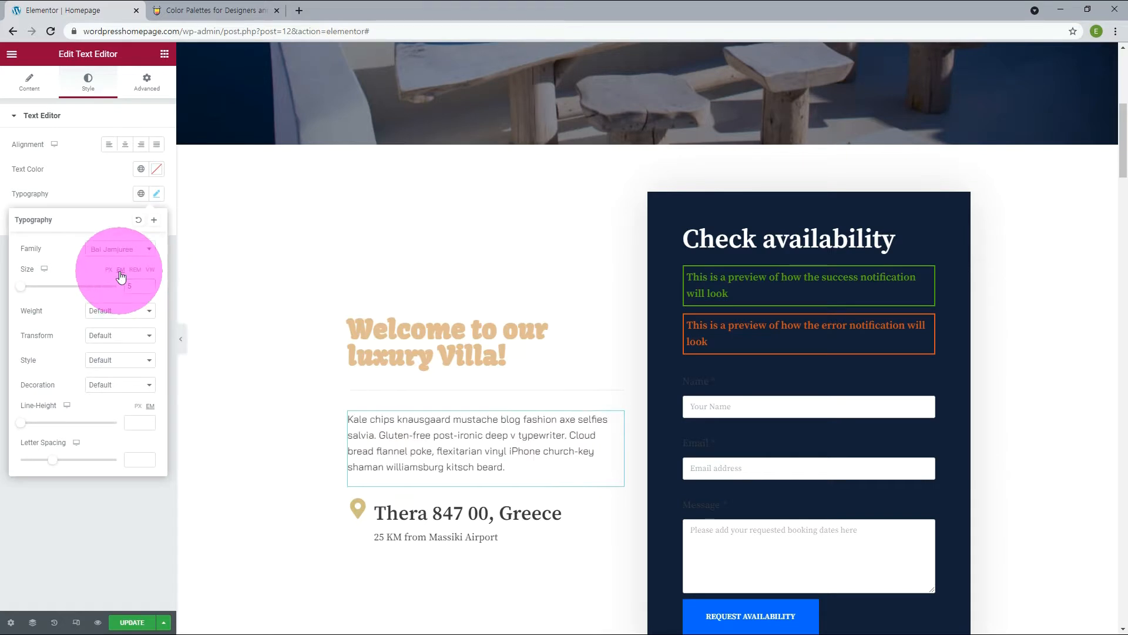
{"action": "left_click", "coordinate": [147, 284]}
{"action": "left_click", "coordinate": [146, 289]}
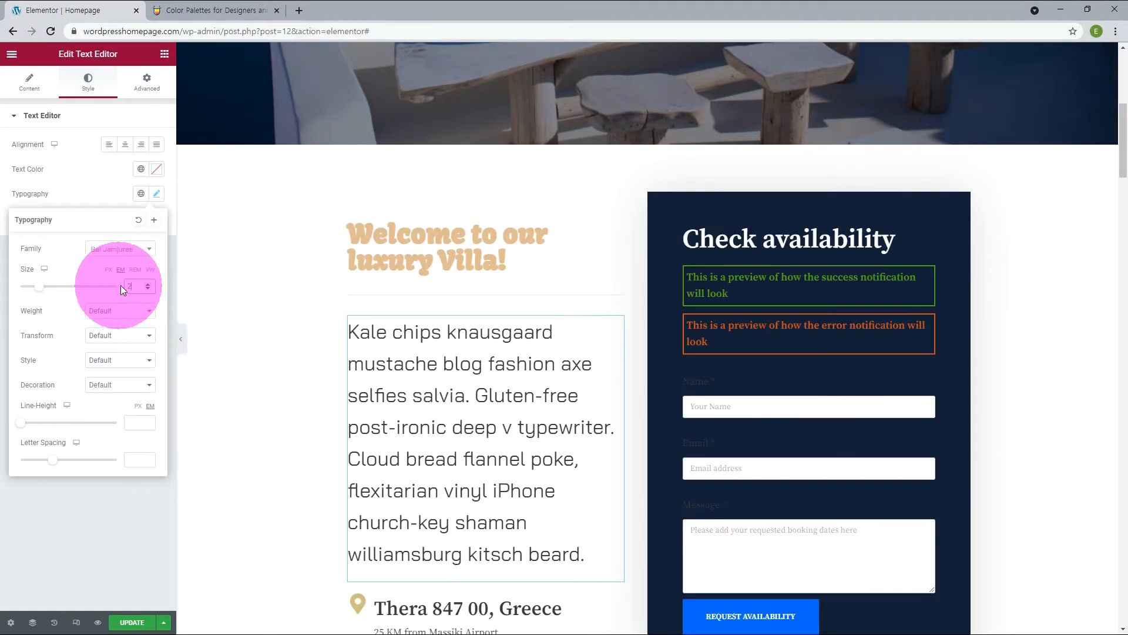
{"action": "left_click", "coordinate": [147, 288]}
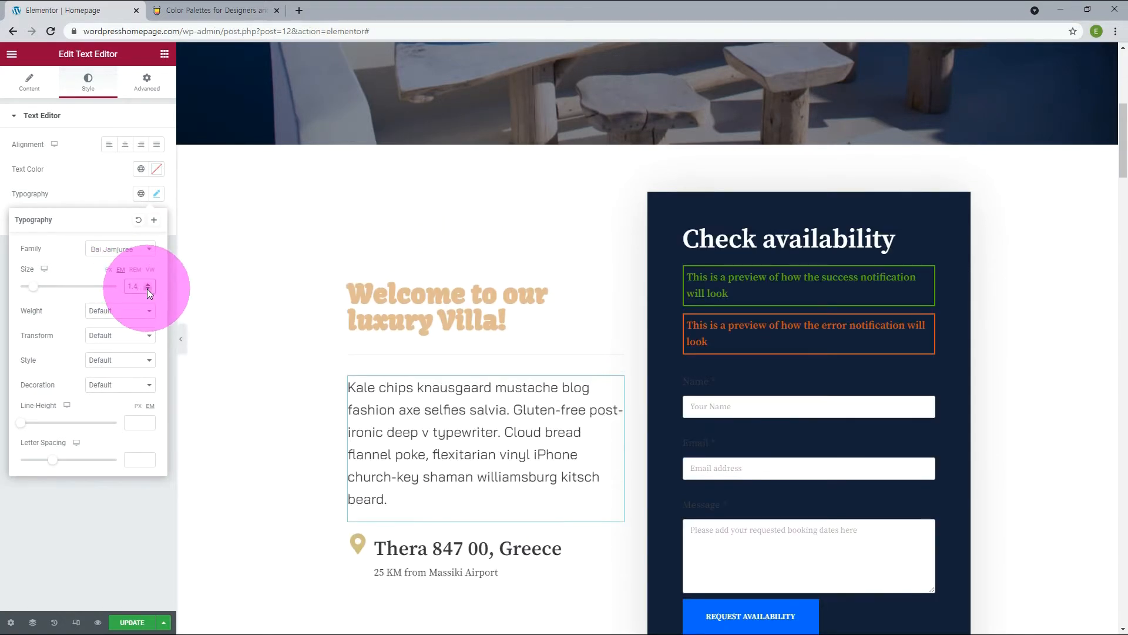
{"action": "left_click", "coordinate": [147, 289]}
{"action": "left_click", "coordinate": [135, 534]}
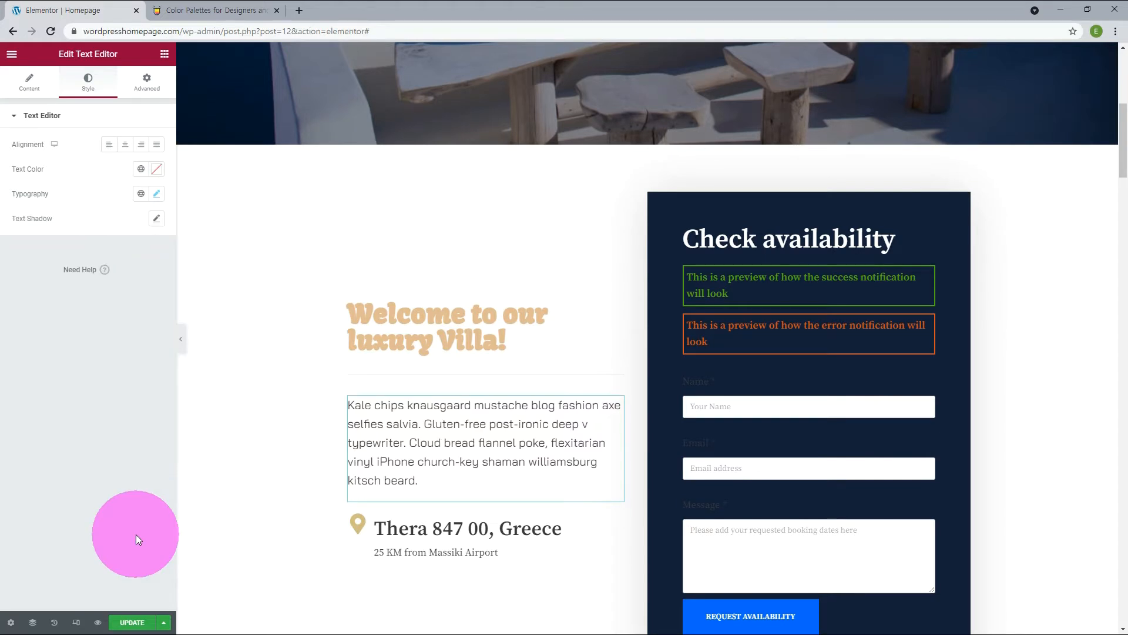
Set the site-wide H1 color to the New Text global color in the theme style typography.
{"action": "left_click", "coordinate": [559, 559]}
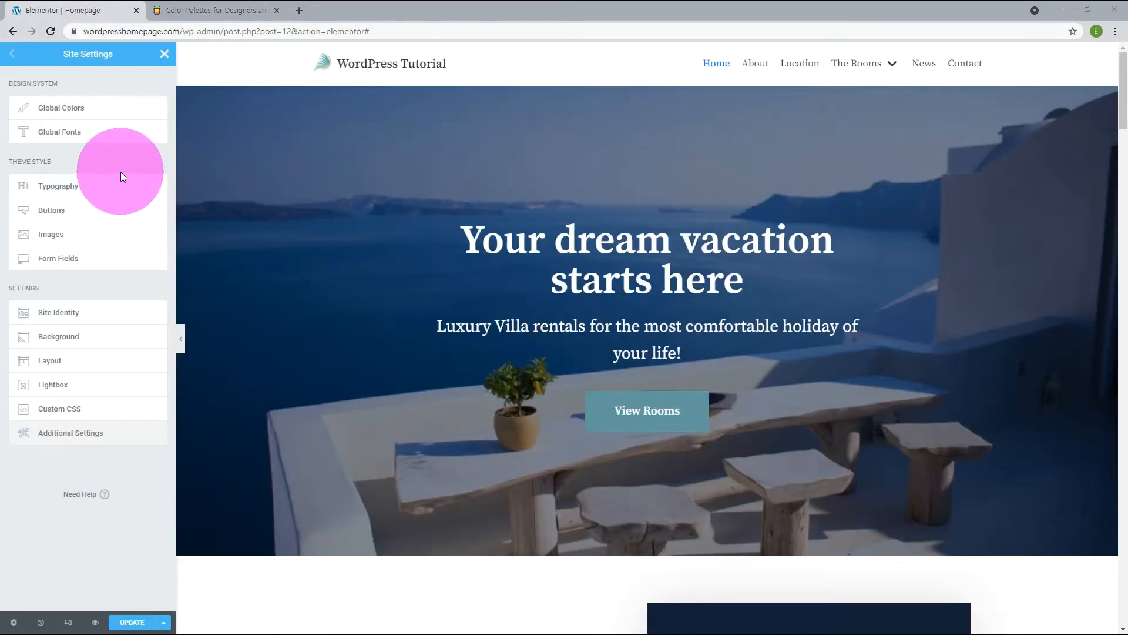
{"action": "left_click", "coordinate": [63, 191]}
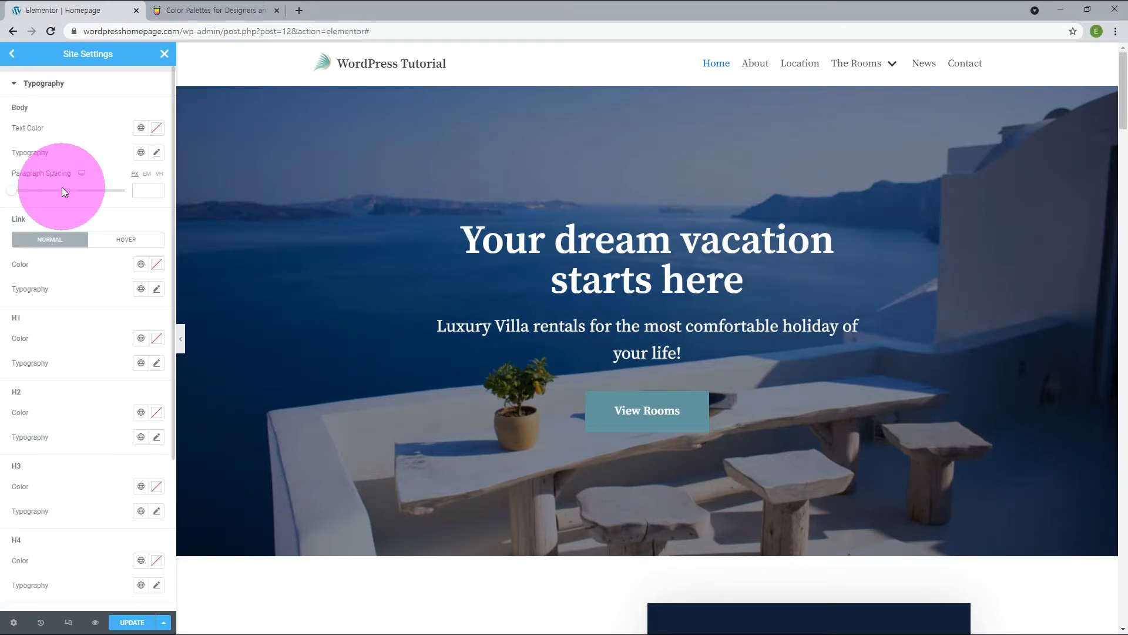
{"action": "scroll", "coordinate": [58, 422], "scroll_direction": "down", "scroll_amount": 1}
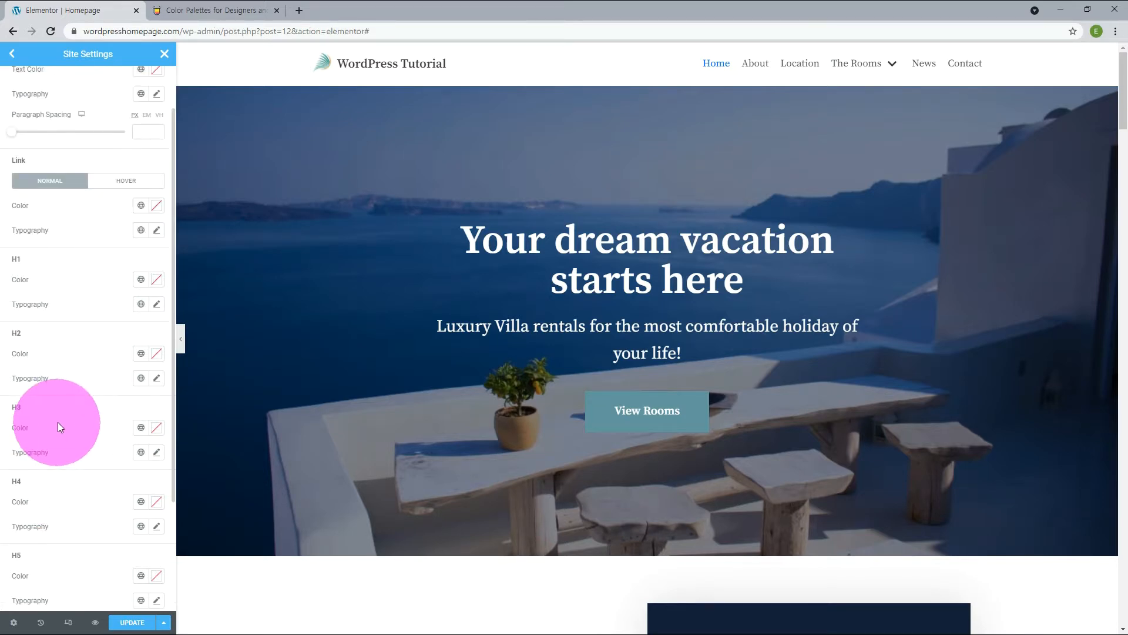
{"action": "left_click", "coordinate": [155, 285]}
{"action": "left_click", "coordinate": [141, 282]}
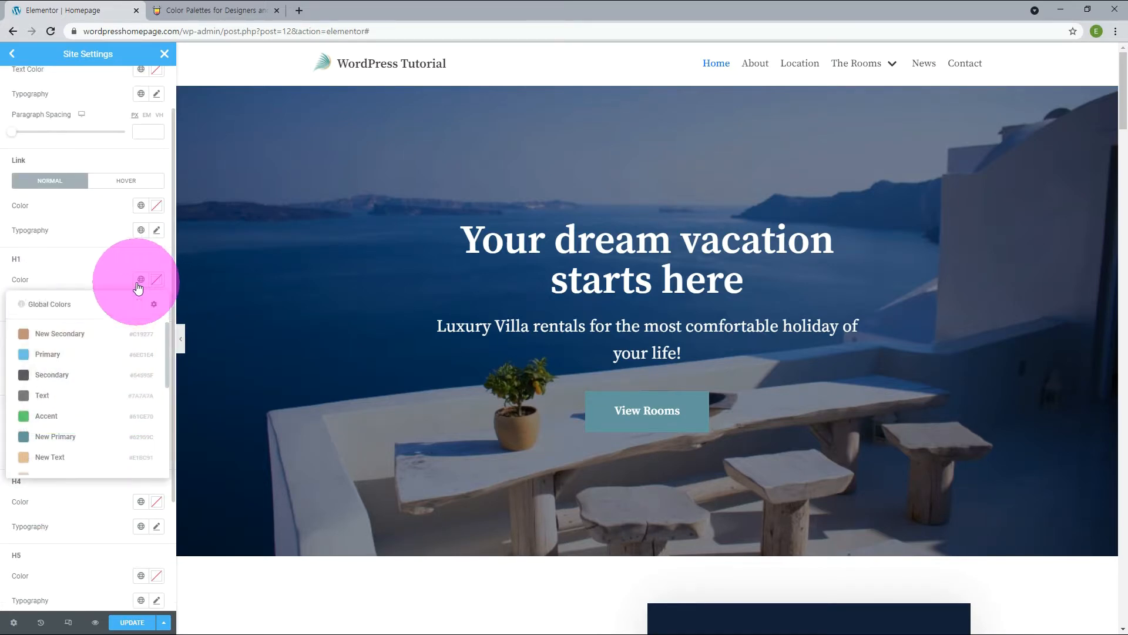
{"action": "left_click", "coordinate": [50, 457]}
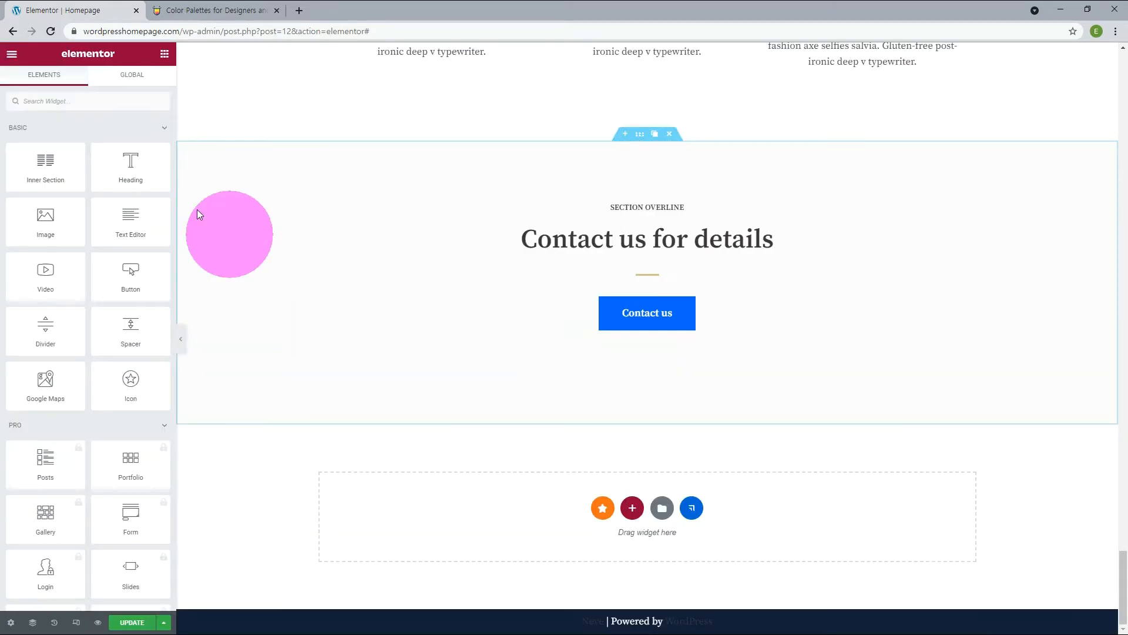
Add a Heading widget in the empty area below the "Contact us for details" section and set its HTML tag to H1.
{"action": "left_click_drag", "start_coordinate": [126, 164], "coordinate": [569, 514]}
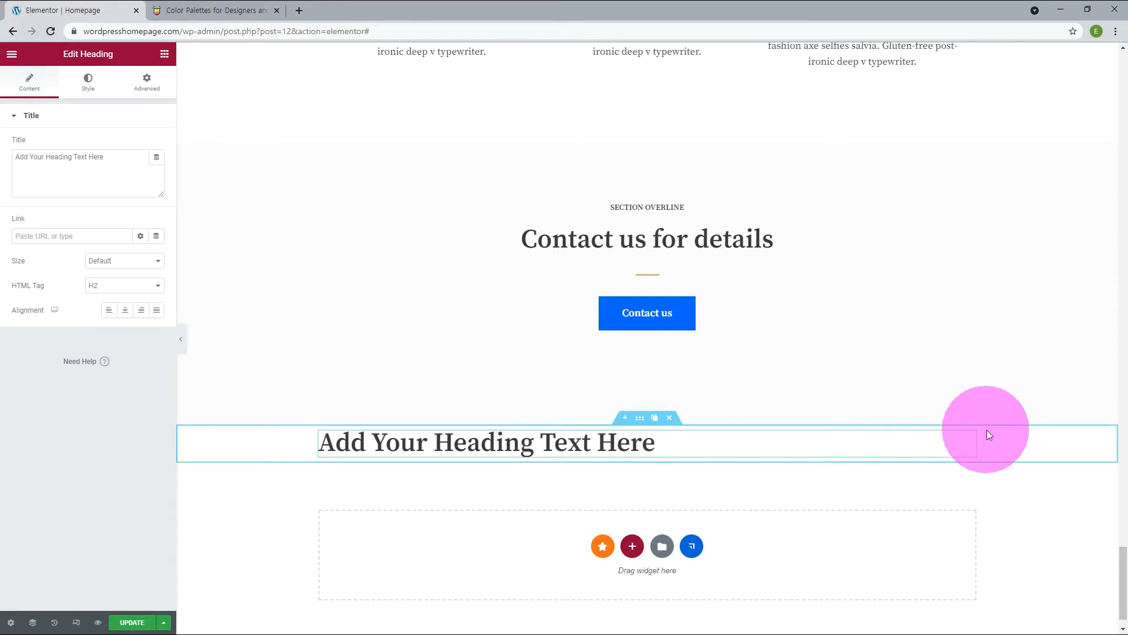
{"action": "left_click", "coordinate": [118, 288]}
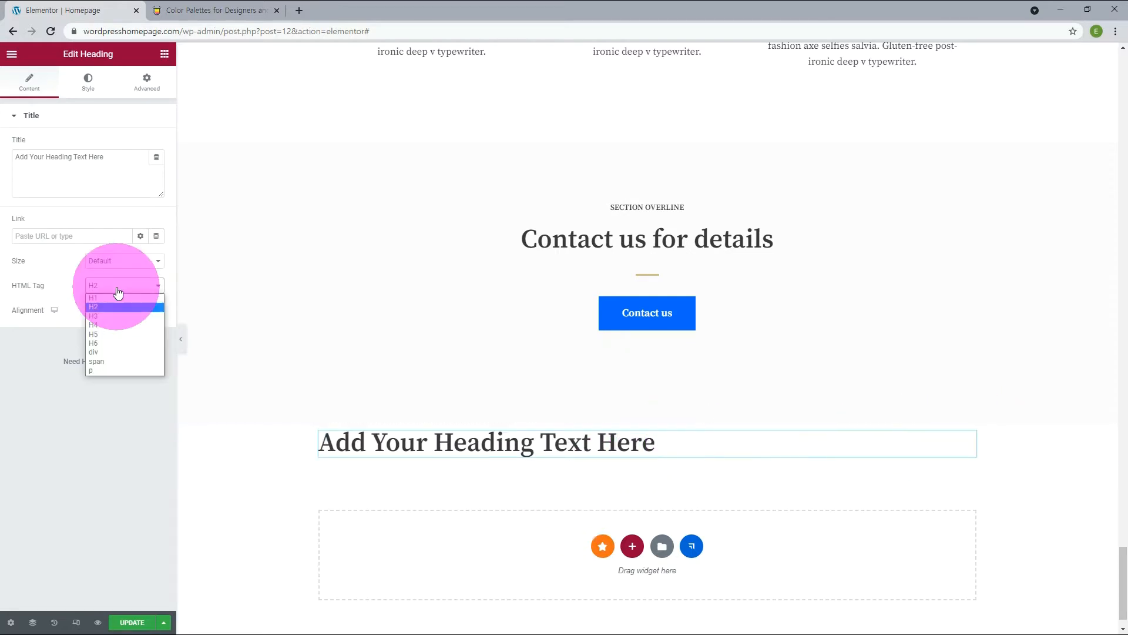
{"action": "left_click", "coordinate": [108, 297]}
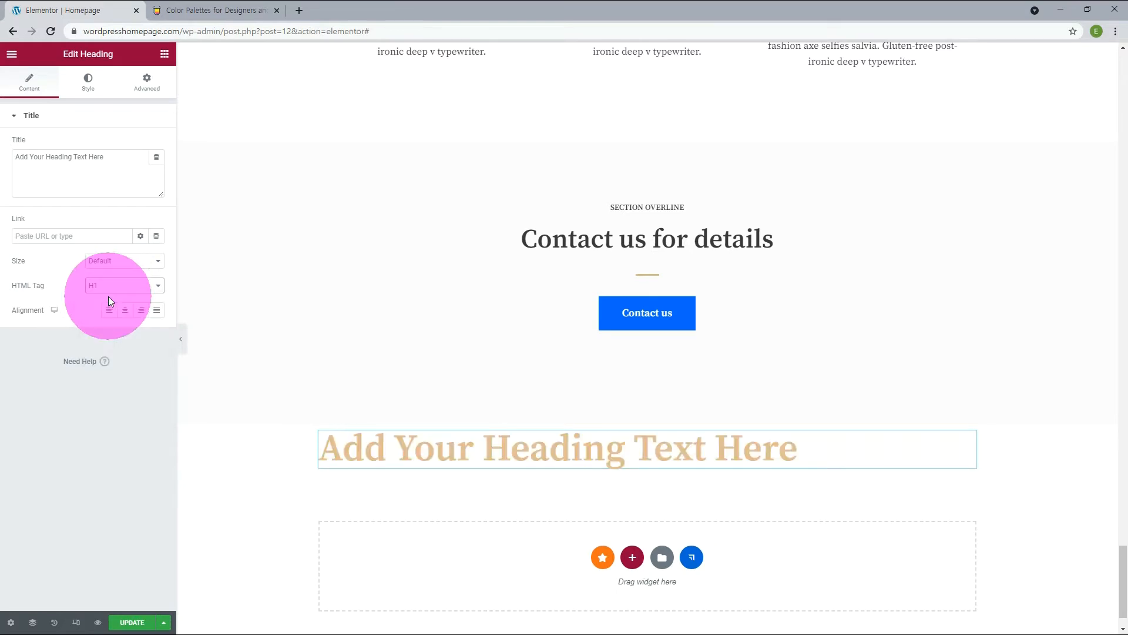
{"action": "left_click", "coordinate": [367, 452]}
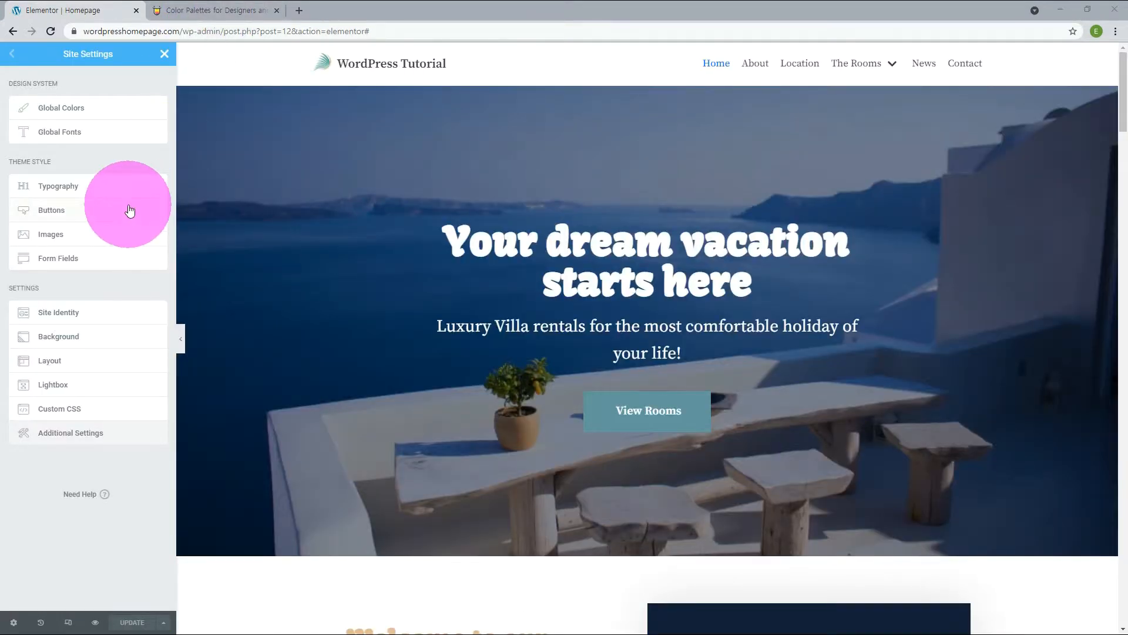
Set the site-wide button text color to New Text and background color to New Primary, and add a Button widget below the new heading.
{"action": "left_click", "coordinate": [129, 210]}
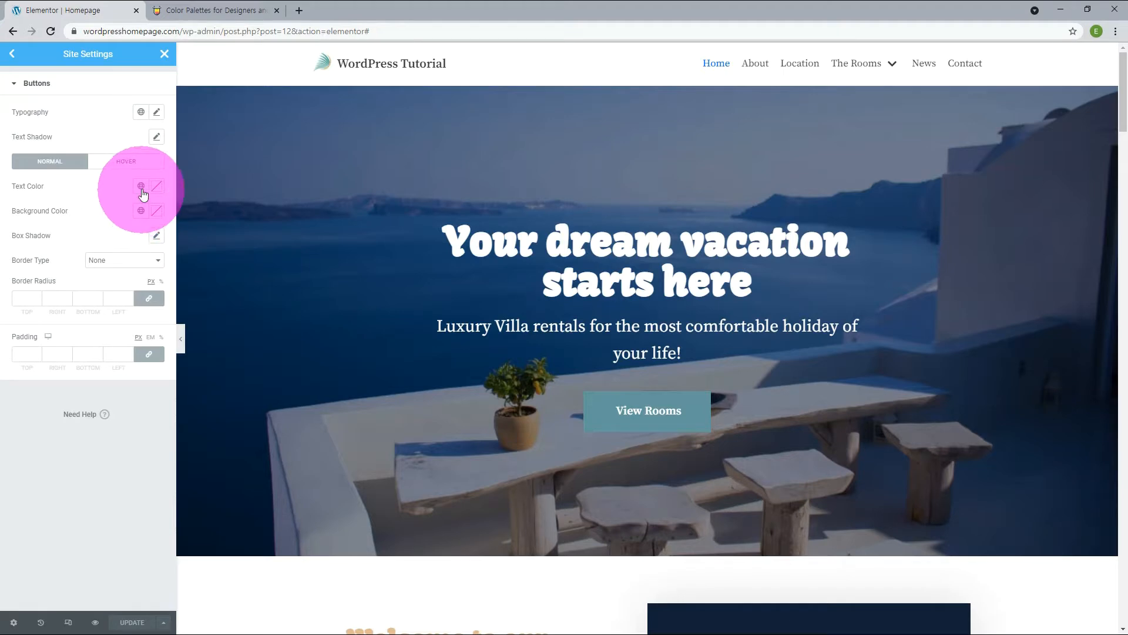
{"action": "left_click", "coordinate": [141, 186]}
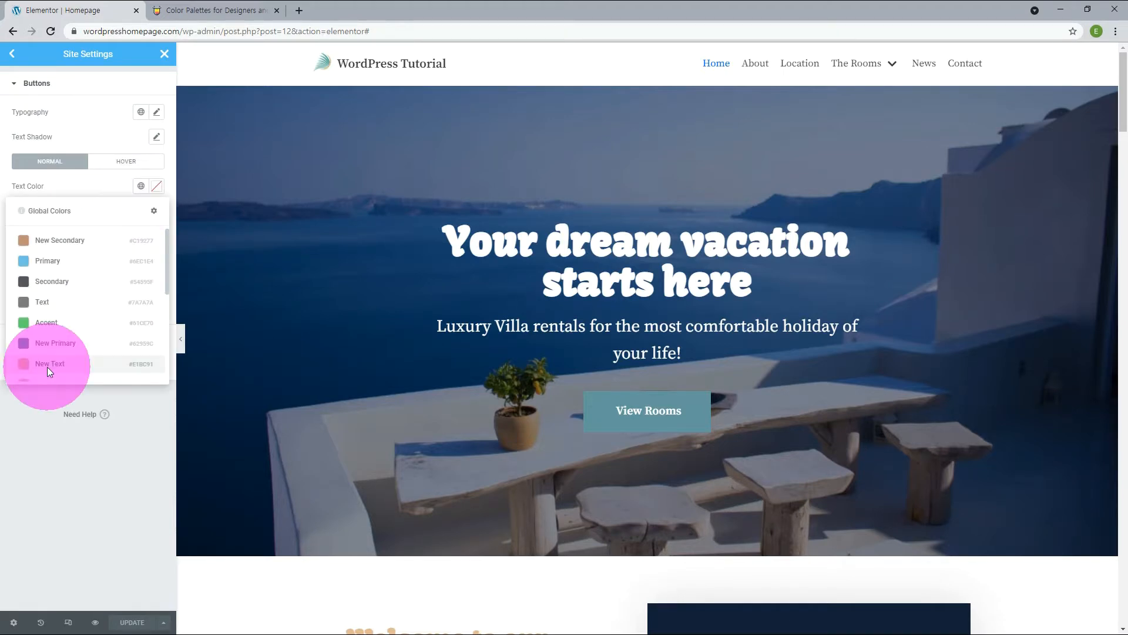
{"action": "left_click", "coordinate": [47, 363]}
{"action": "left_click", "coordinate": [141, 211]}
{"action": "scroll", "coordinate": [72, 315], "scroll_direction": "down", "scroll_amount": 1}
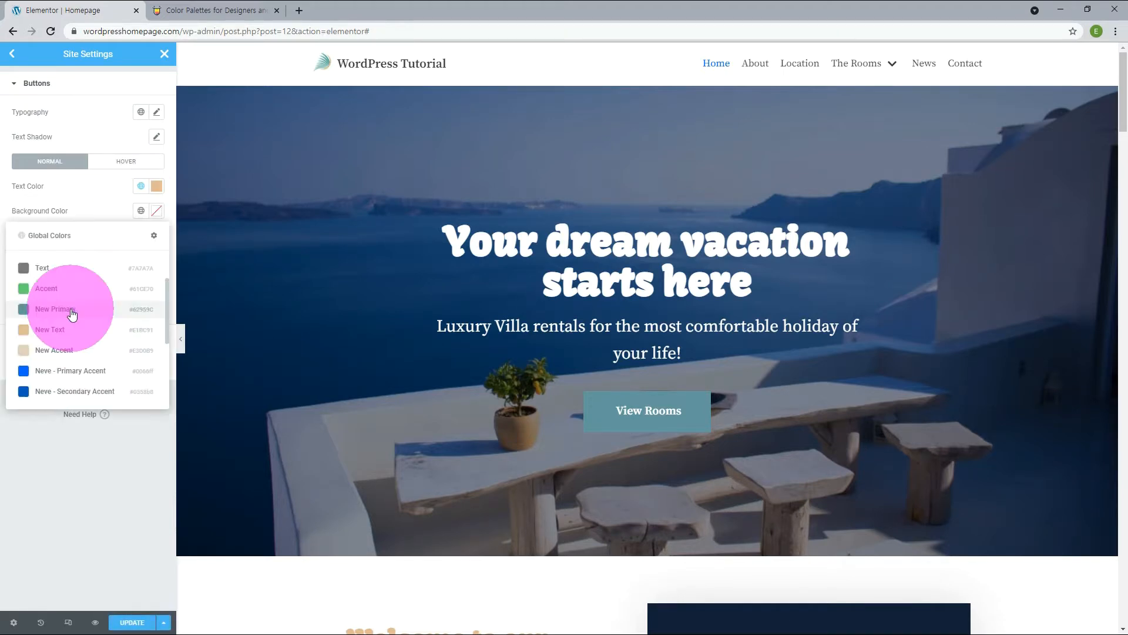
{"action": "left_click", "coordinate": [72, 315]}
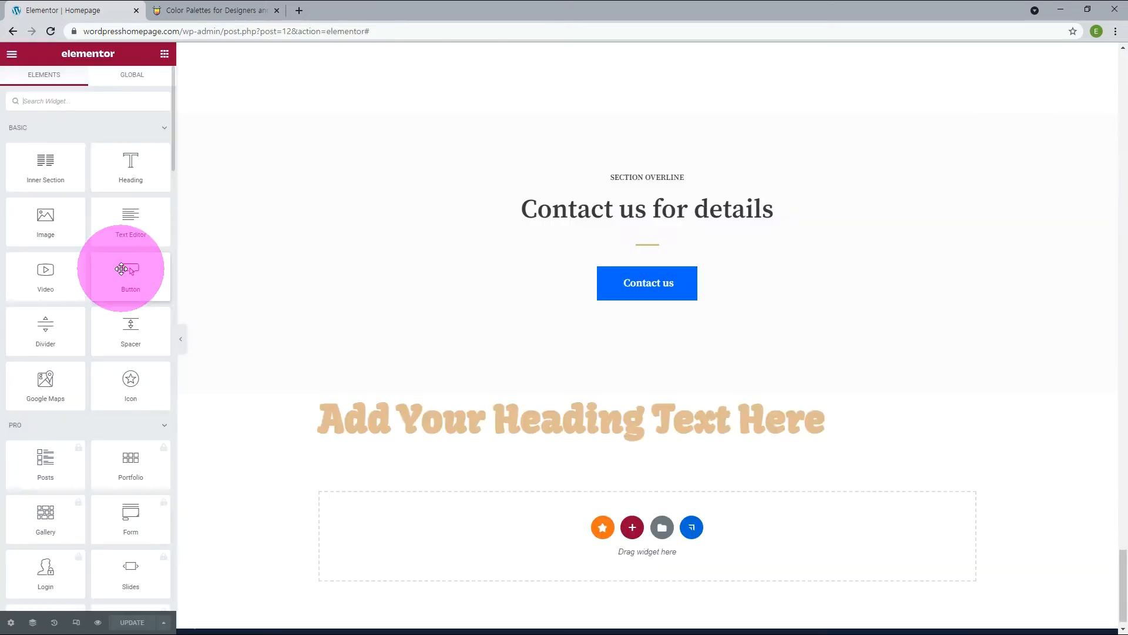
{"action": "left_click_drag", "start_coordinate": [121, 269], "coordinate": [462, 528]}
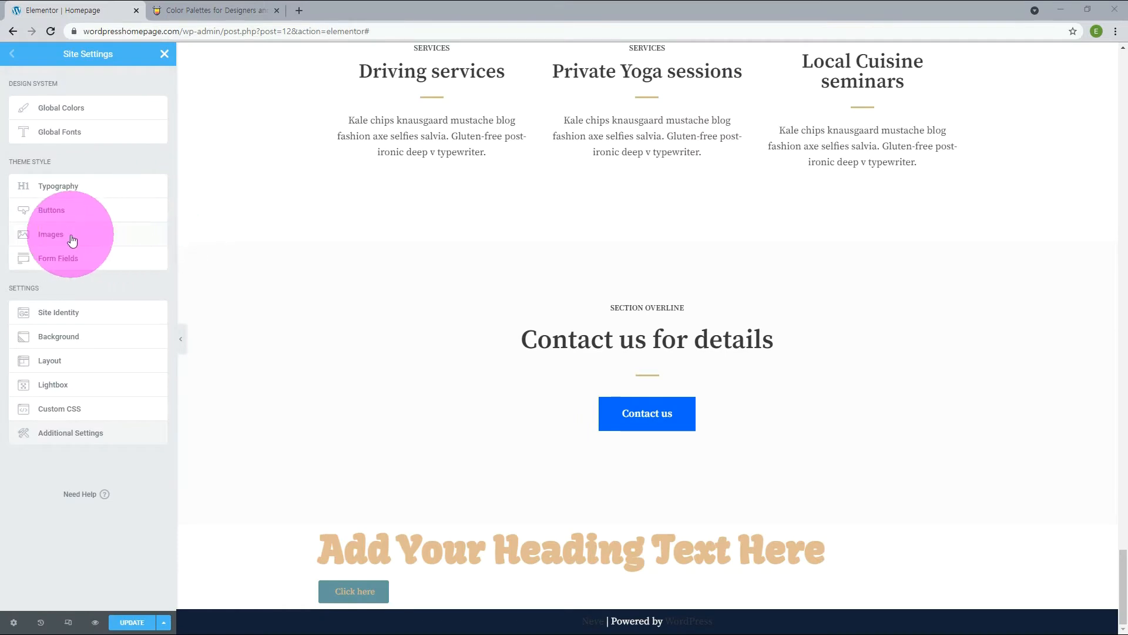
Set the theme style border radius for images to 5 px on all corners.
{"action": "left_click", "coordinate": [71, 238]}
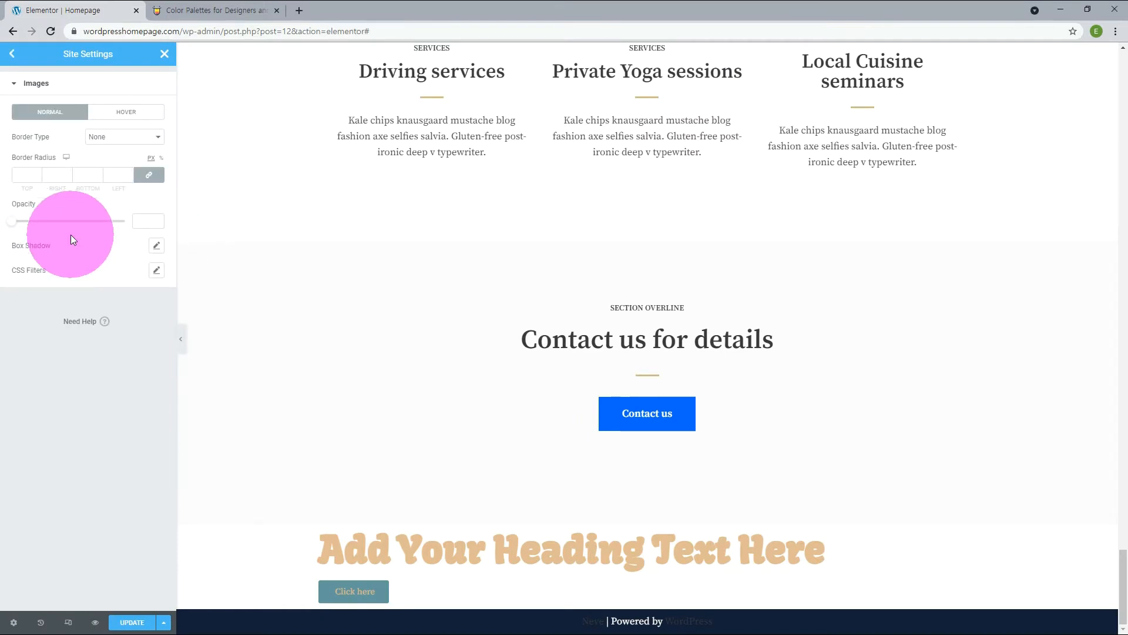
{"action": "left_click", "coordinate": [129, 175]}
{"action": "type", "text": "1"}
{"action": "left_click", "coordinate": [129, 174]}
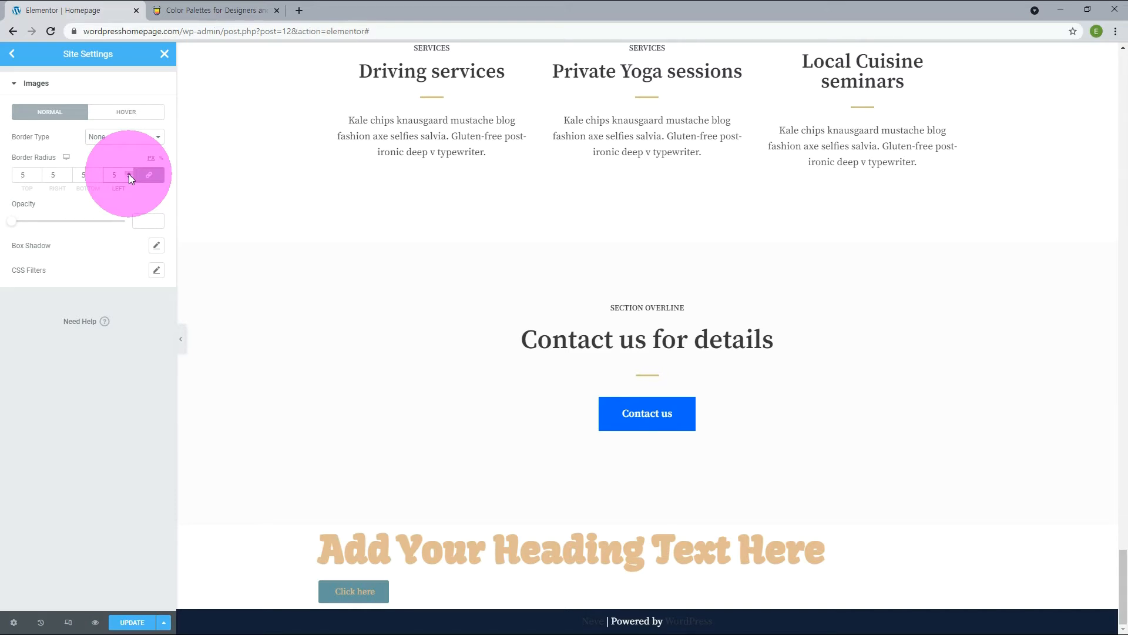
Add an Image widget below the new button and insert boy-playing-banner.jpg from the media library.
{"action": "left_click_drag", "start_coordinate": [59, 218], "coordinate": [521, 518]}
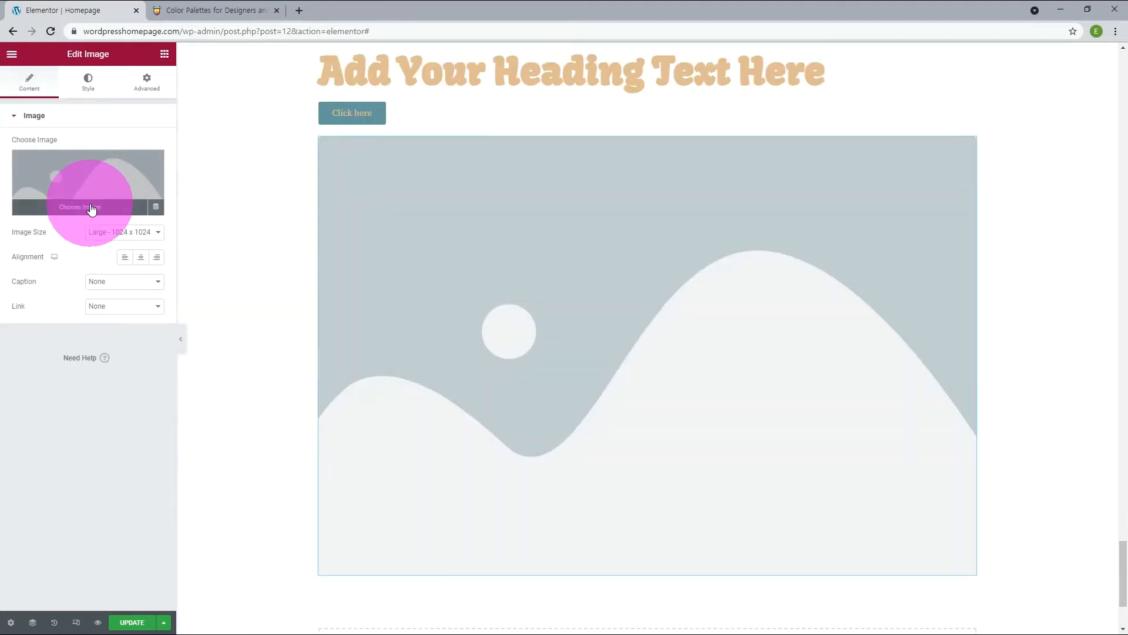
{"action": "left_click", "coordinate": [89, 194]}
{"action": "left_click", "coordinate": [331, 214]}
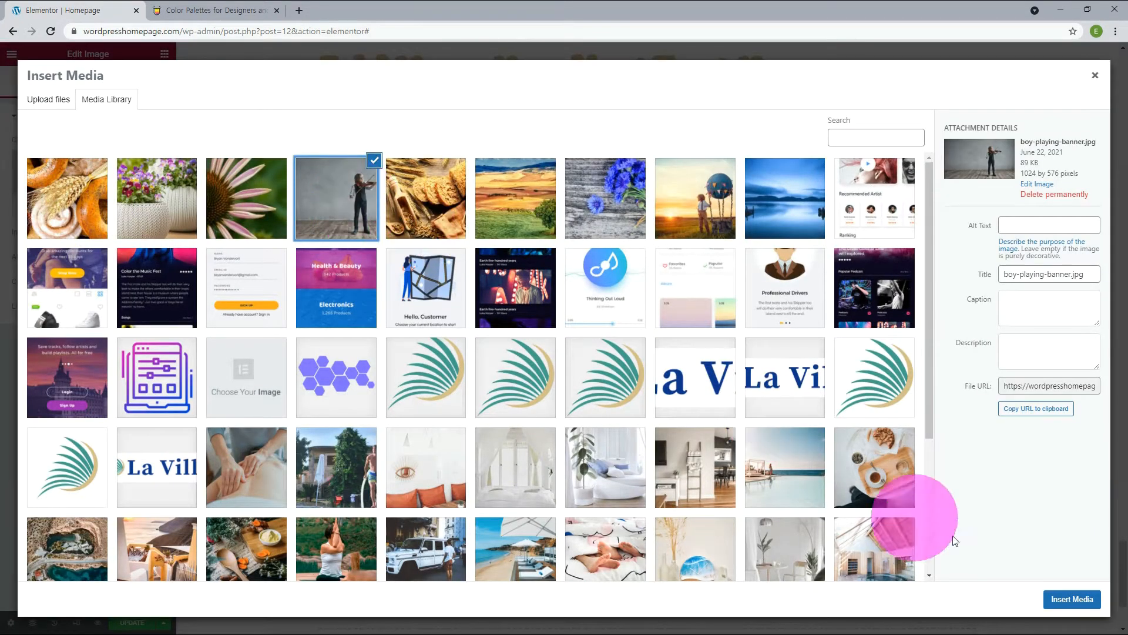
{"action": "left_click", "coordinate": [1074, 601]}
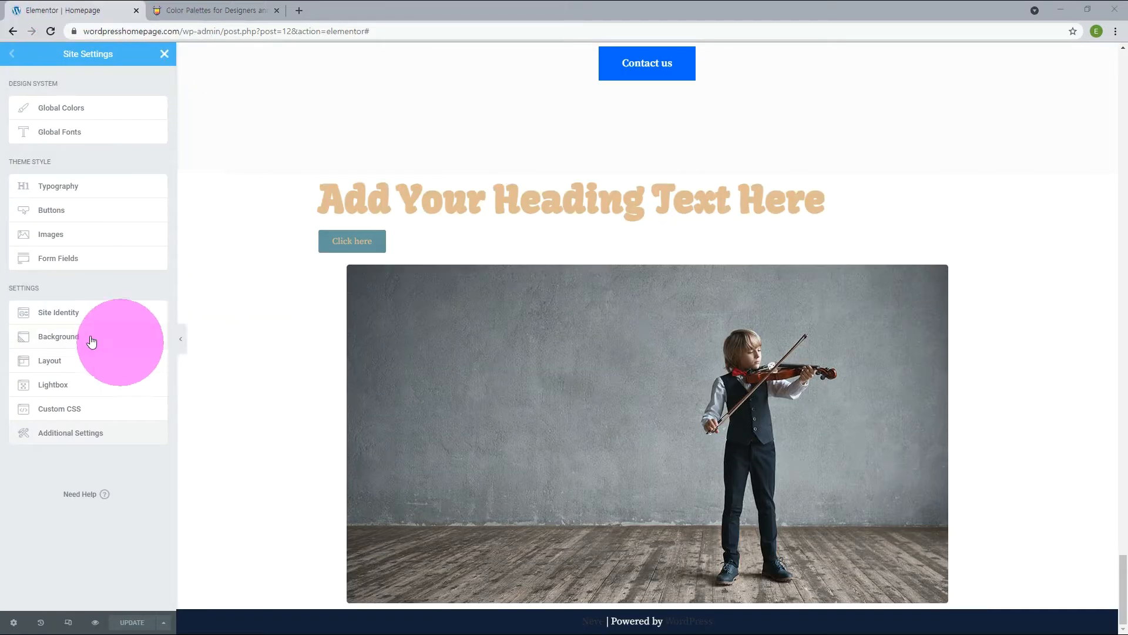
Review the Site Identity and Layout settings in the site settings, and look at the live site.
{"action": "left_click", "coordinate": [54, 315]}
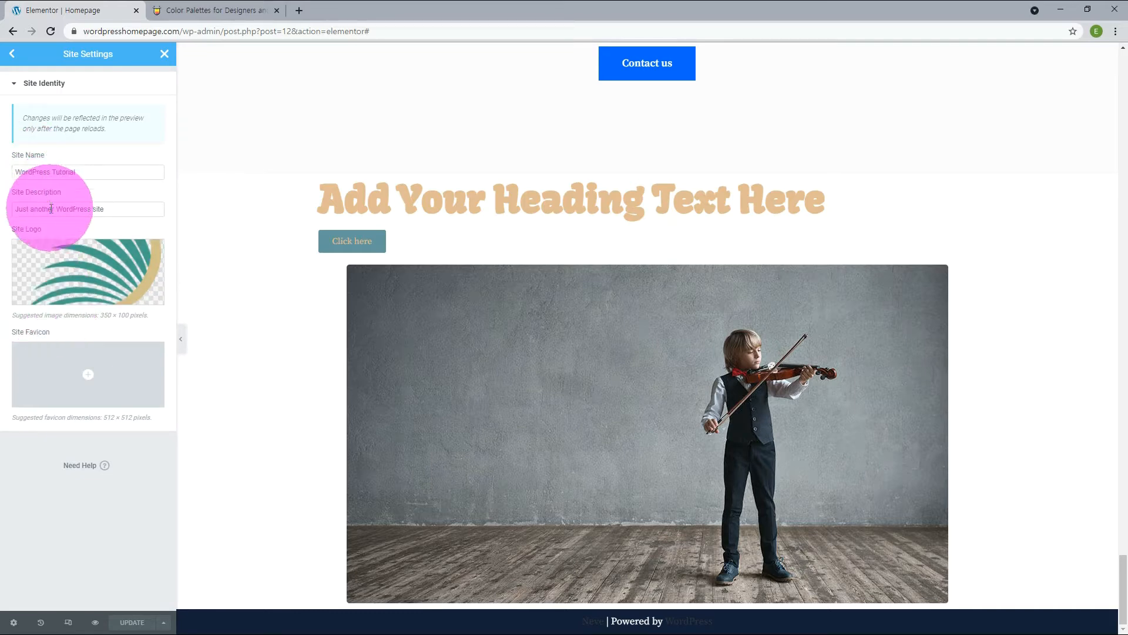
{"action": "mouse_move", "coordinate": [51, 371]}
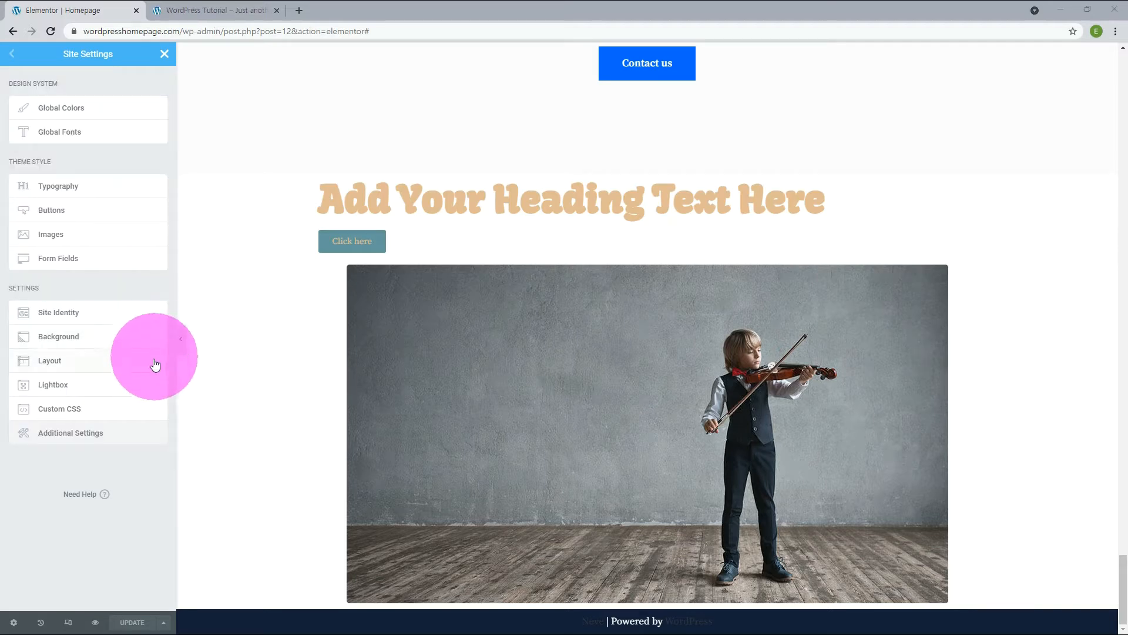
{"action": "left_click", "coordinate": [141, 370]}
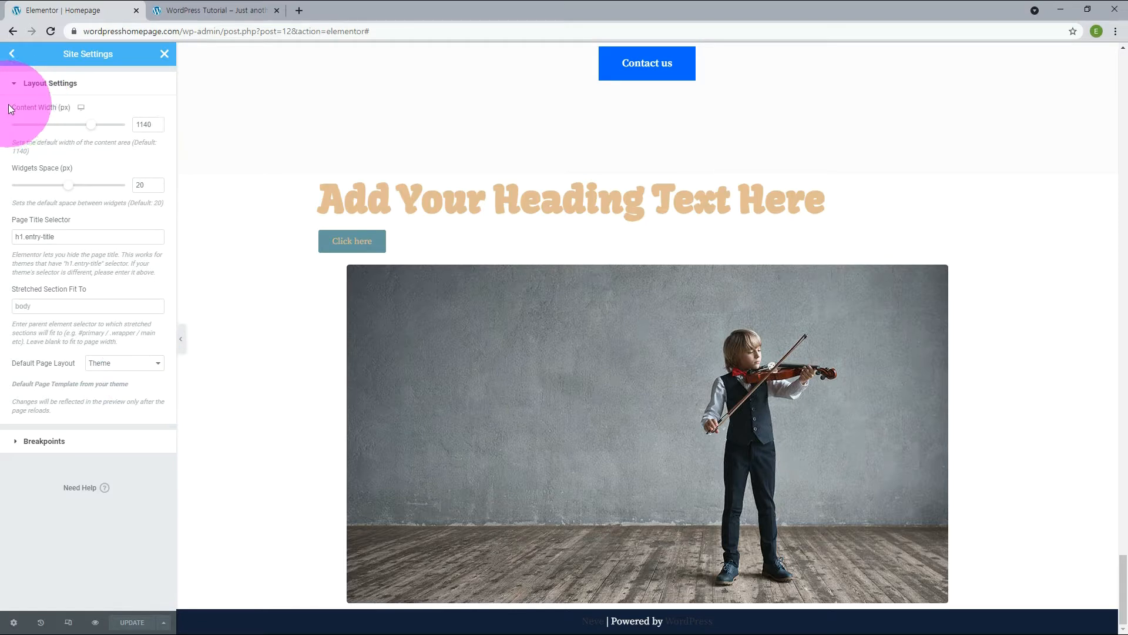
{"action": "left_click_drag", "start_coordinate": [9, 105], "coordinate": [46, 104]}
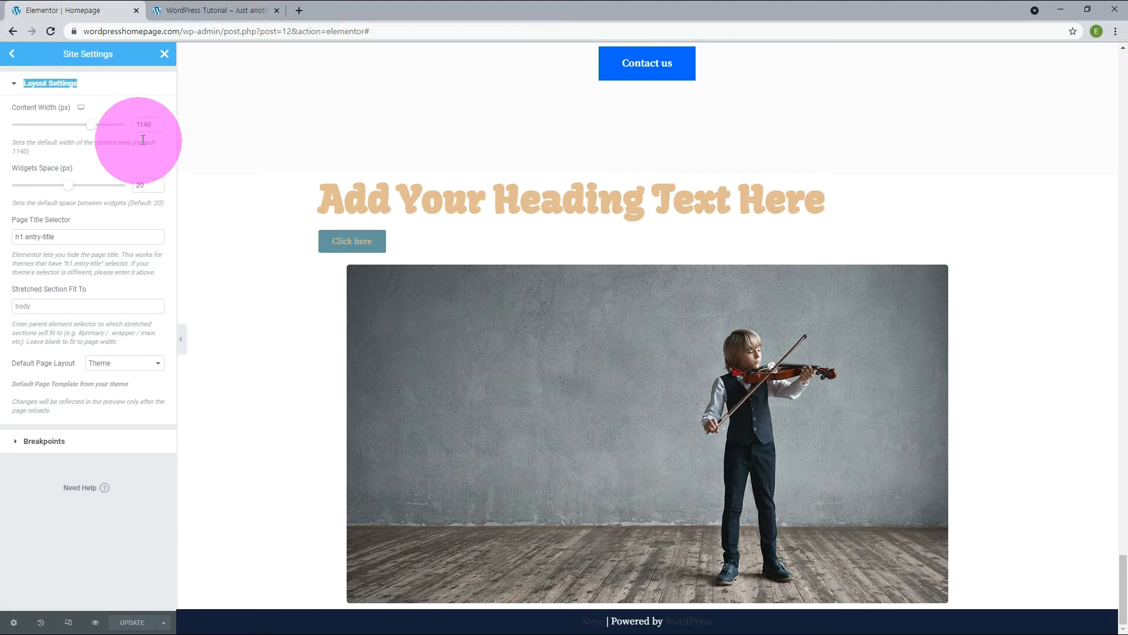
{"action": "left_click", "coordinate": [223, 9]}
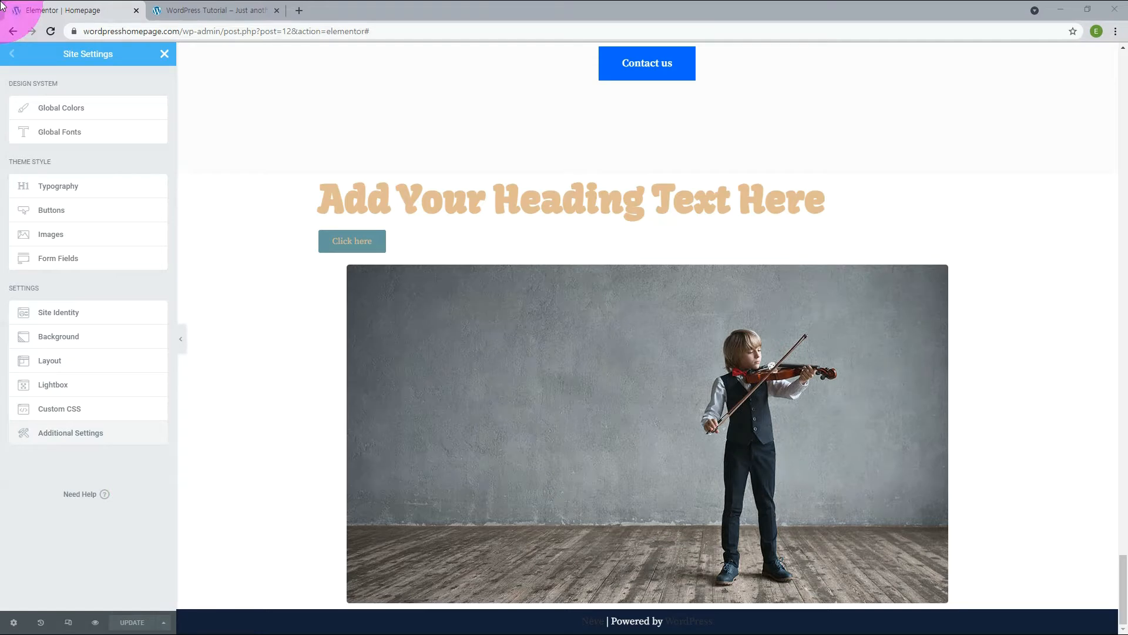
Open the additional Elementor settings and review the Integrations, Advanced and Experiments options.
{"action": "left_click", "coordinate": [88, 433]}
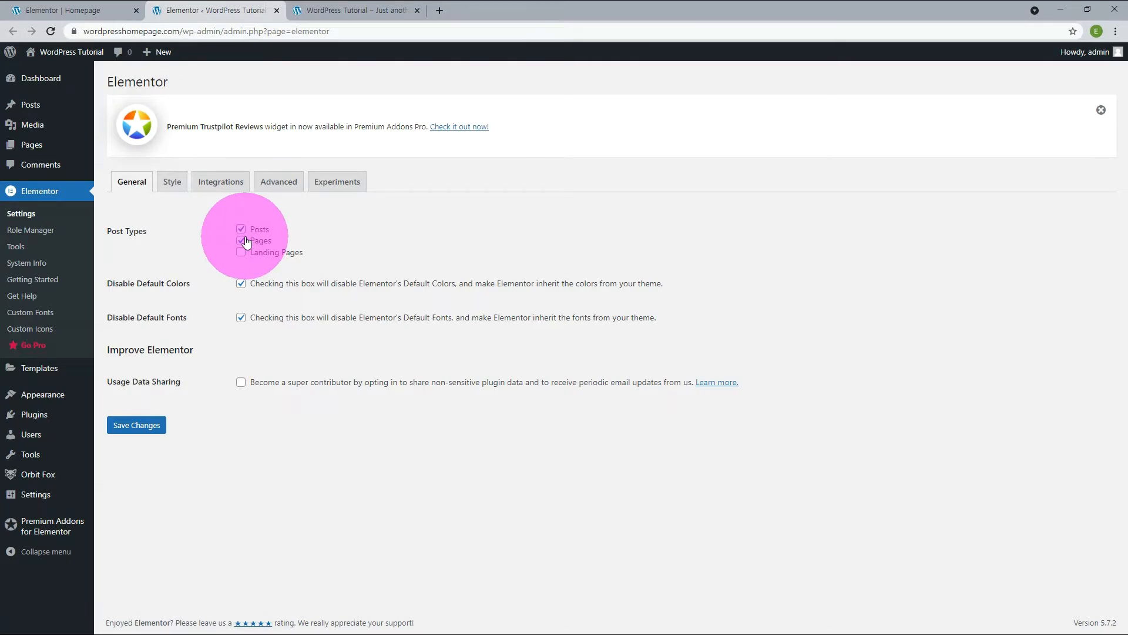
{"action": "left_click", "coordinate": [221, 181]}
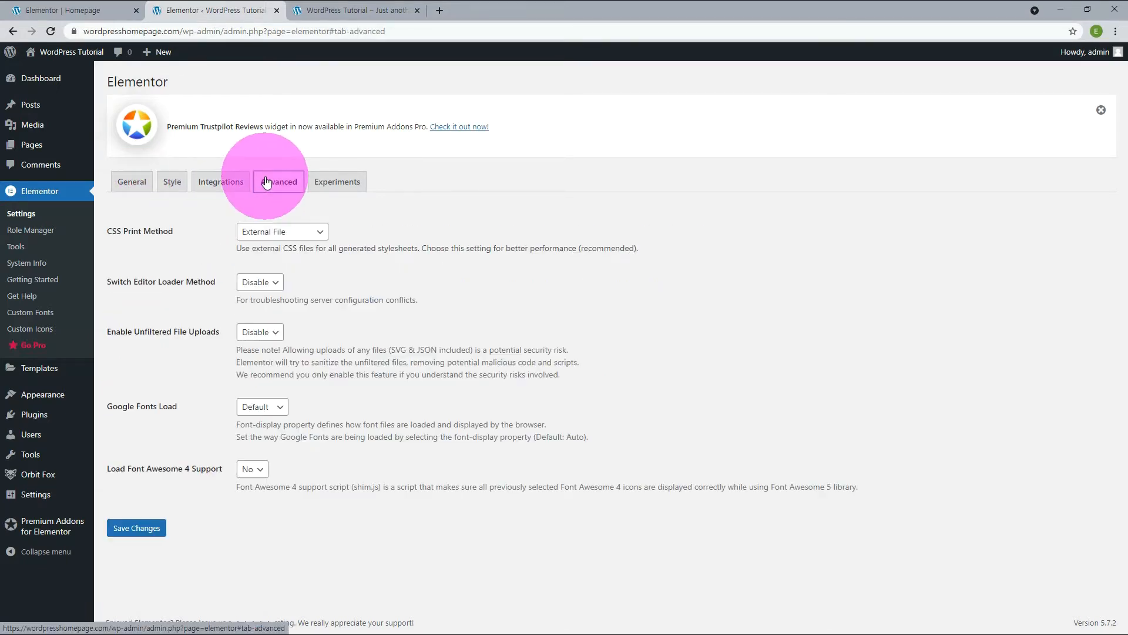
{"action": "left_click", "coordinate": [279, 181]}
{"action": "left_click", "coordinate": [329, 181]}
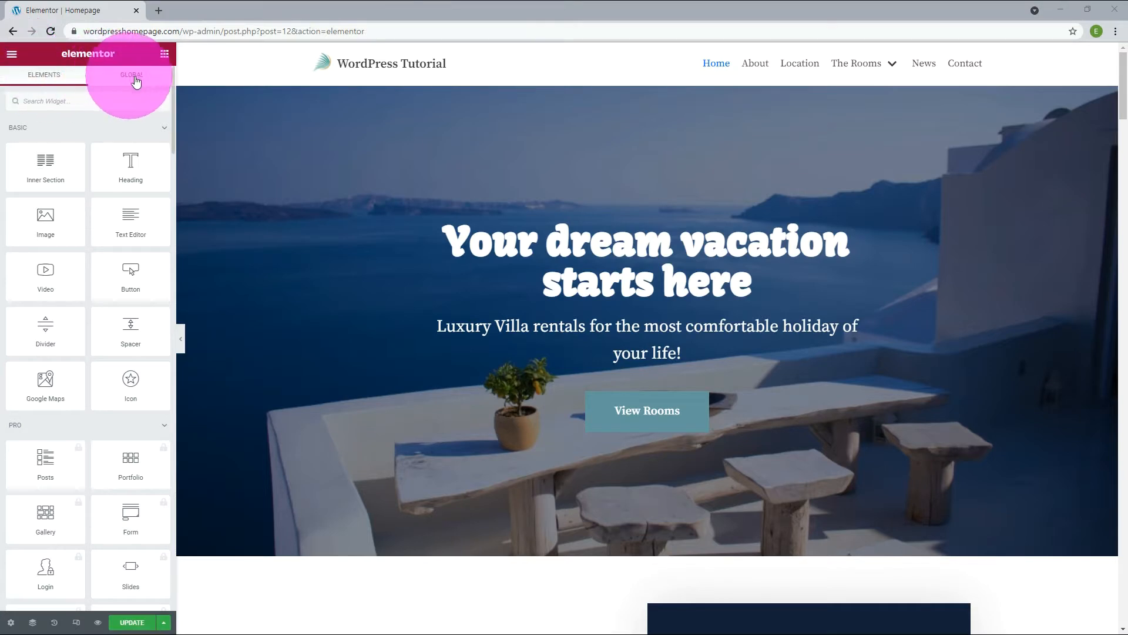
Look at the Global widgets, return to Elements, and collapse the widget categories from Basic through Orbit Fox Addons.
{"action": "left_click", "coordinate": [134, 76]}
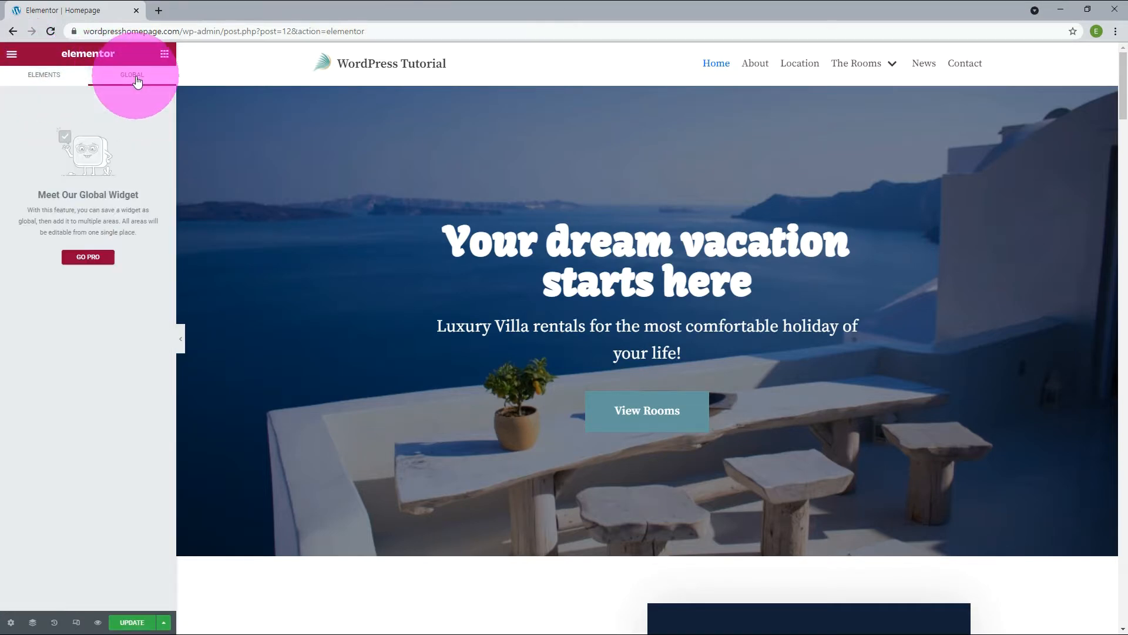
{"action": "left_click", "coordinate": [36, 78]}
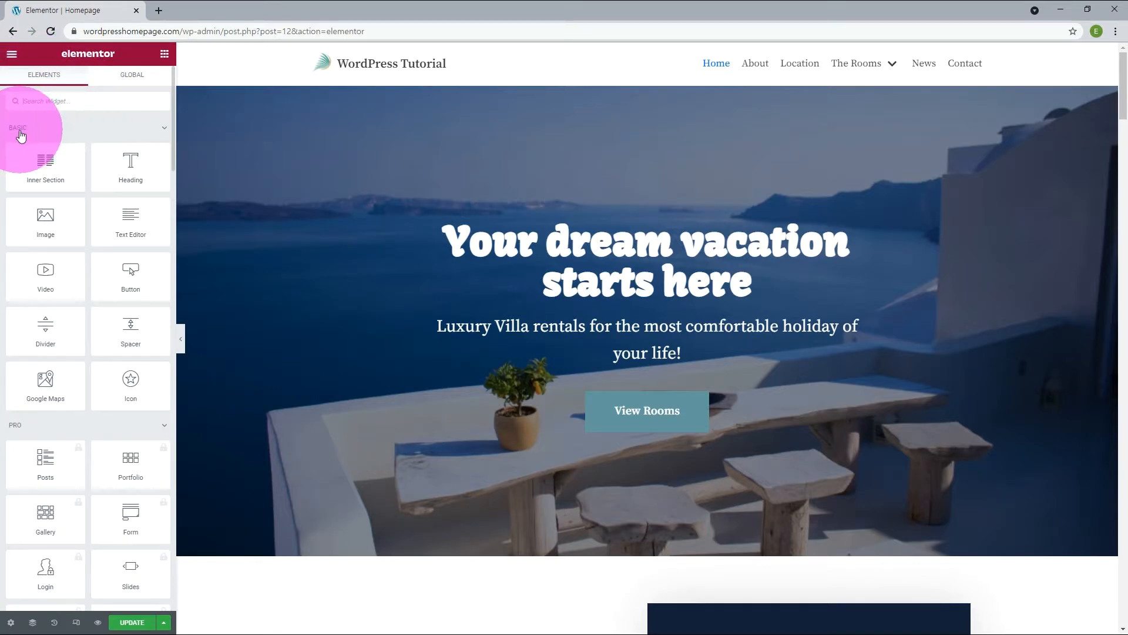
{"action": "left_click", "coordinate": [162, 131]}
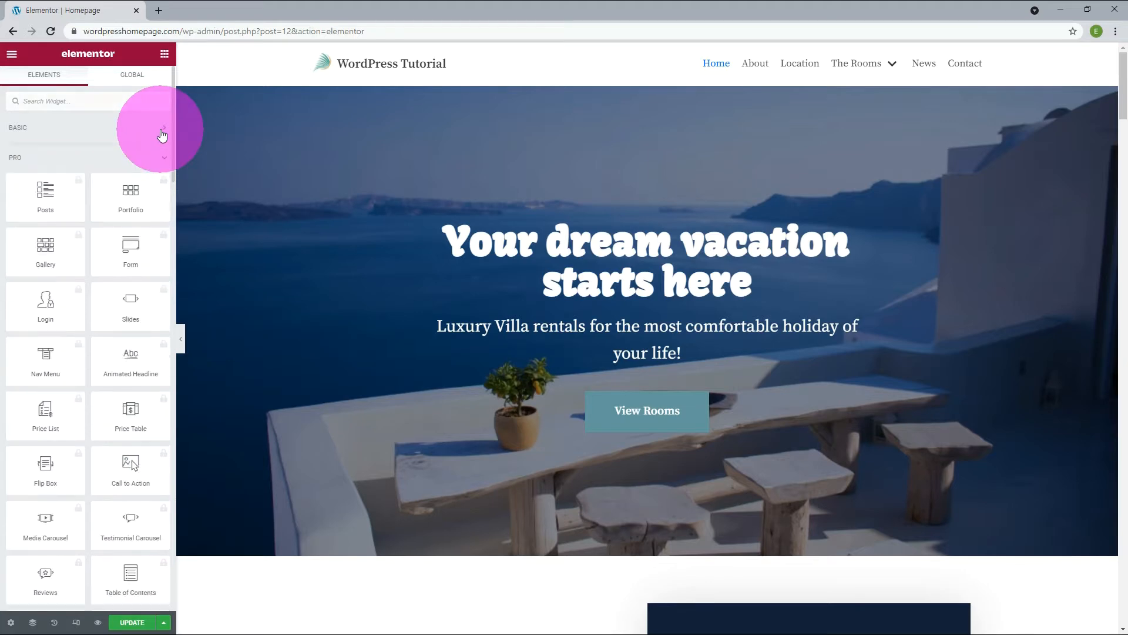
{"action": "left_click", "coordinate": [164, 160]}
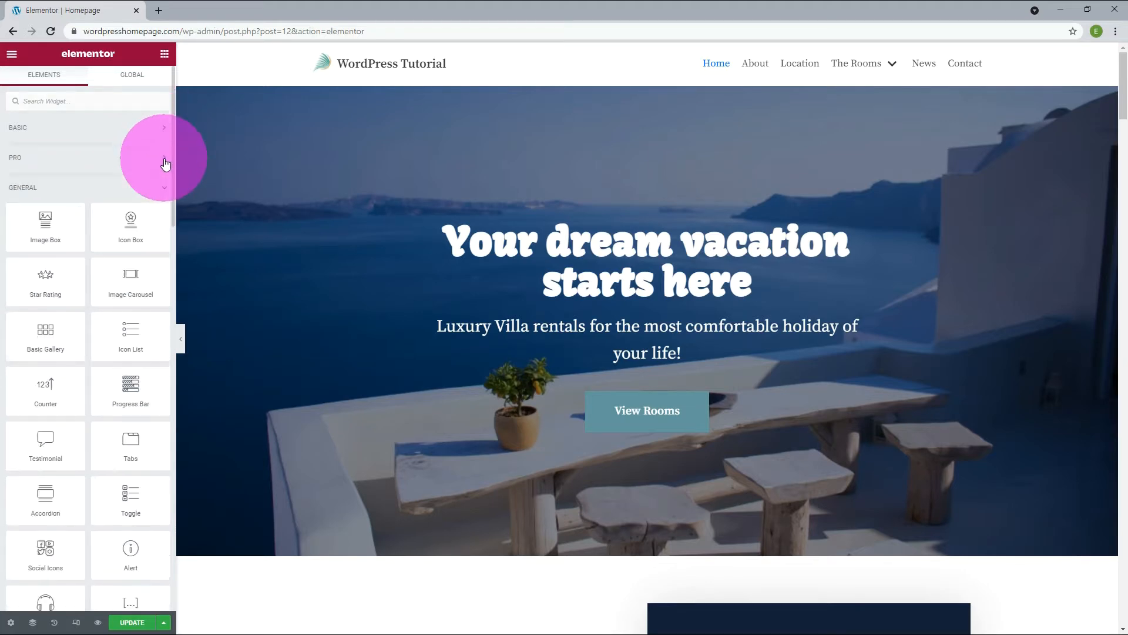
{"action": "left_click", "coordinate": [165, 189]}
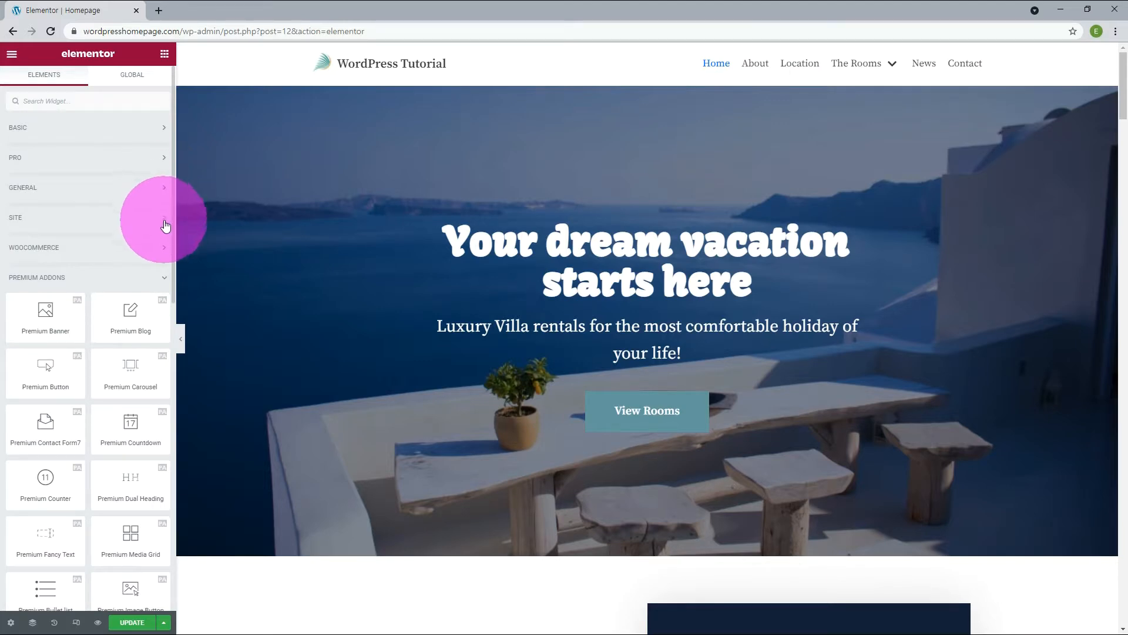
{"action": "left_click", "coordinate": [168, 285]}
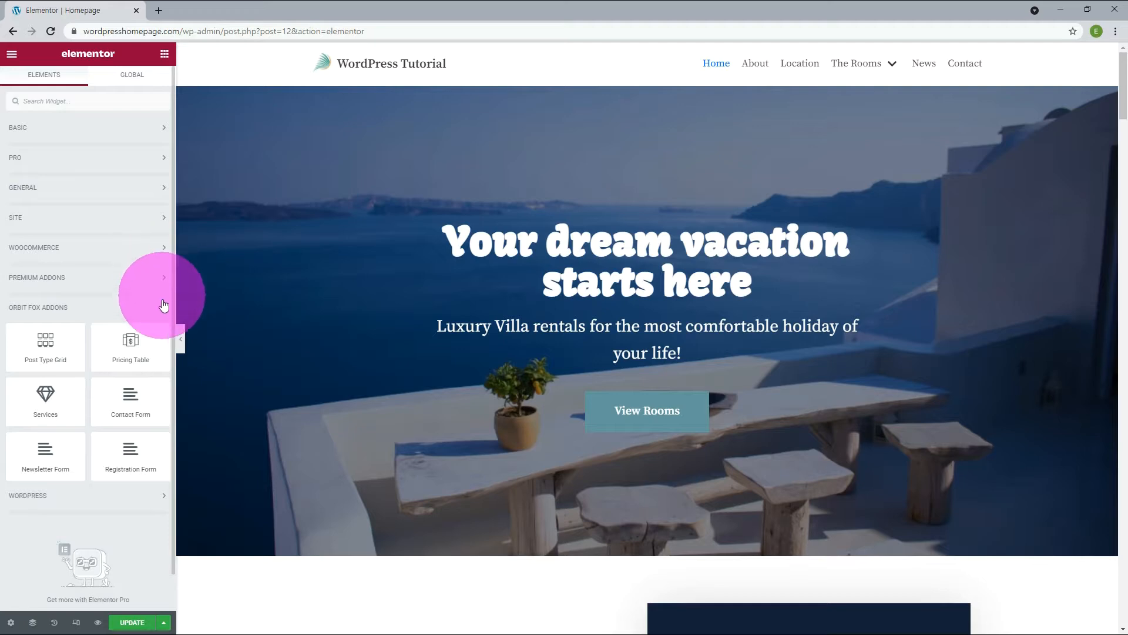
{"action": "scroll", "coordinate": [168, 308], "scroll_direction": "down", "scroll_amount": 1}
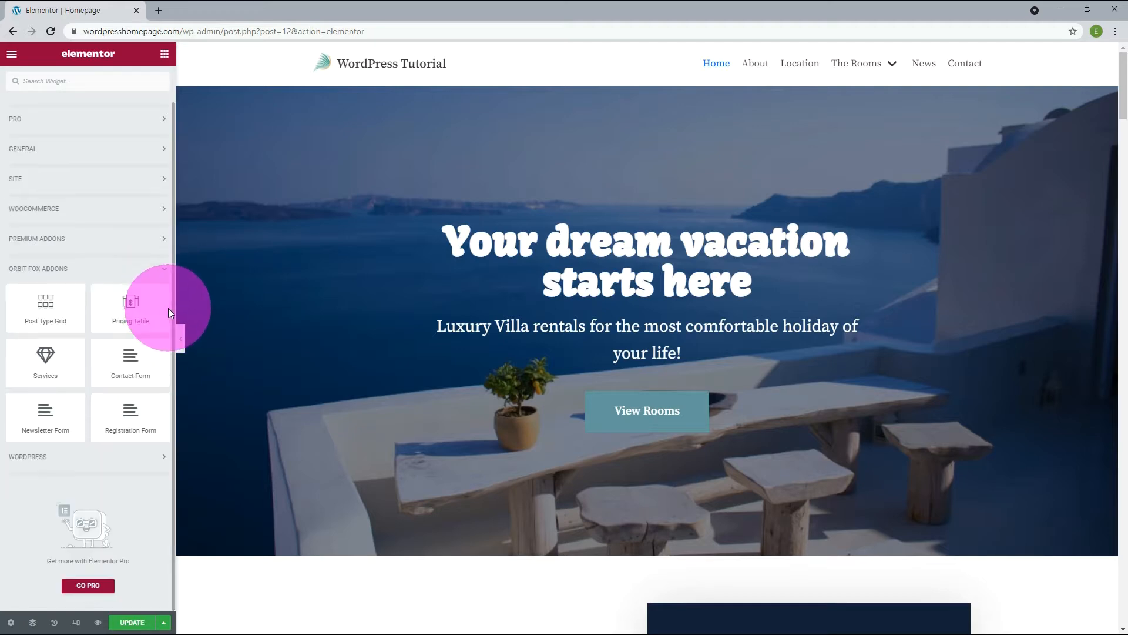
{"action": "left_click", "coordinate": [166, 271]}
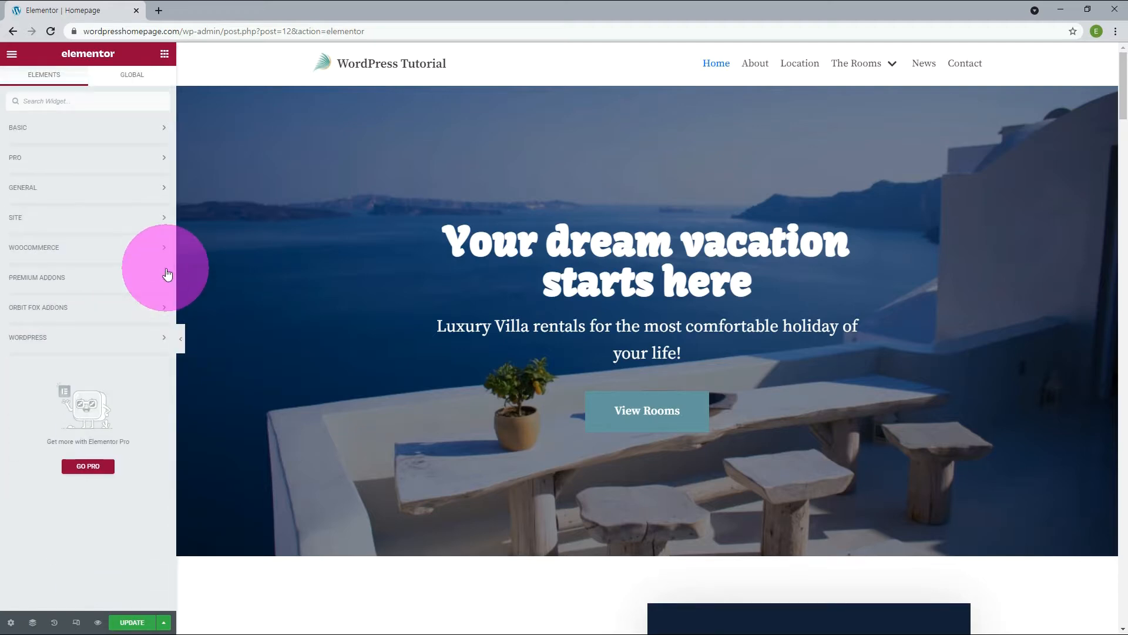
Open the page settings and the Navigator, and turn the first 3 column section's visibility off and back on.
{"action": "left_click", "coordinate": [11, 623]}
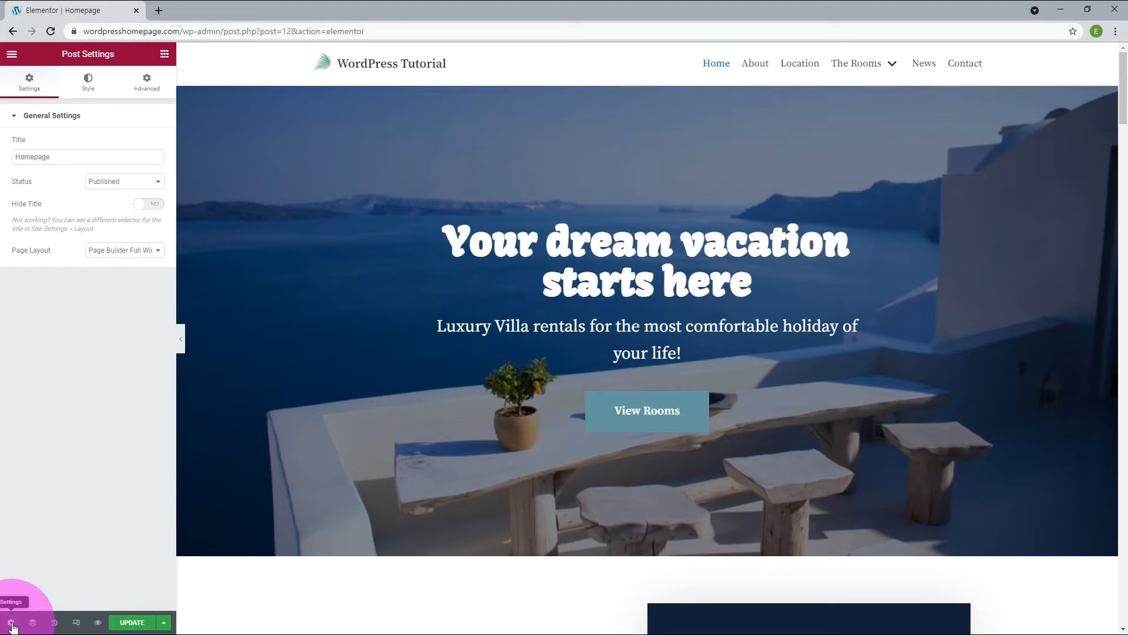
{"action": "left_click", "coordinate": [33, 624]}
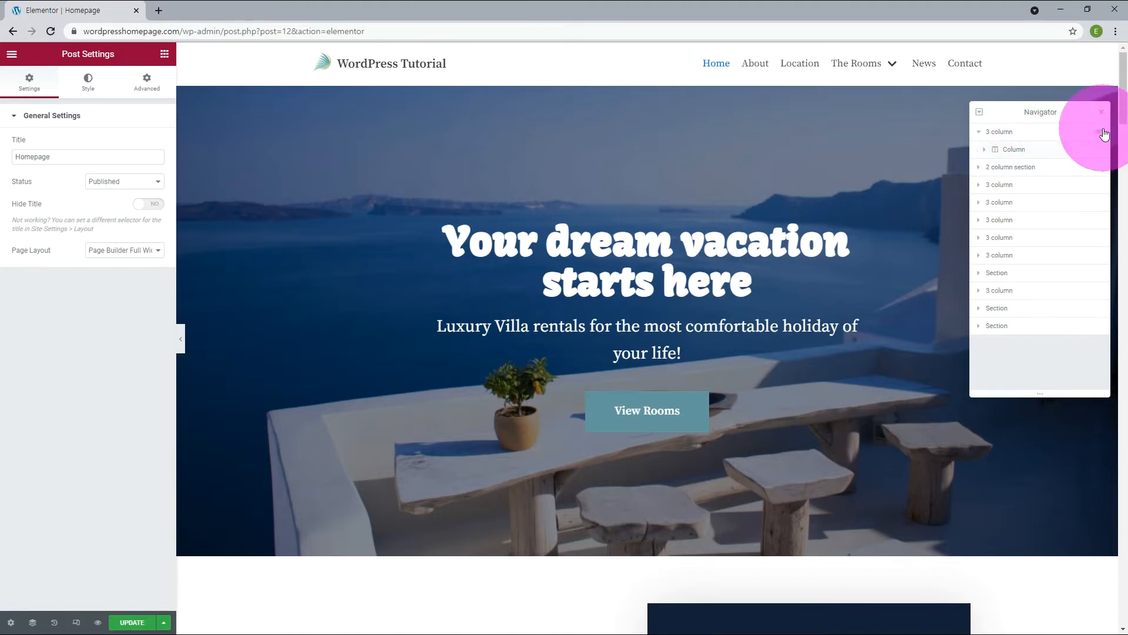
{"action": "left_click", "coordinate": [1100, 135]}
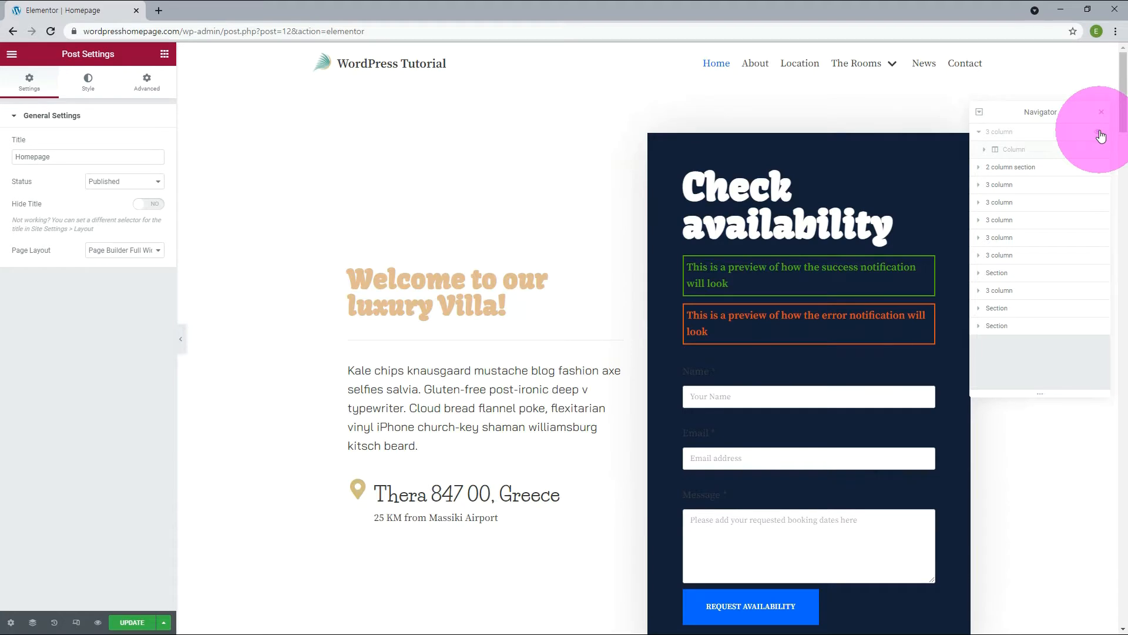
{"action": "left_click", "coordinate": [1101, 136]}
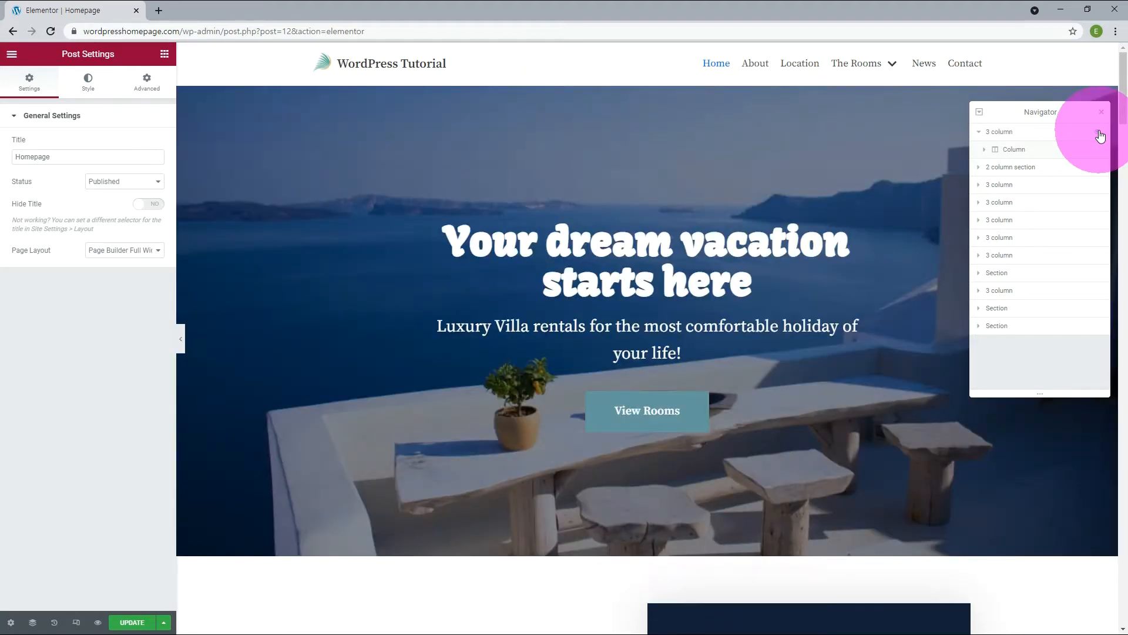
Hide the 2 column section in the Navigator and close the Navigator.
{"action": "scroll", "coordinate": [756, 335], "scroll_direction": "down", "scroll_amount": 7}
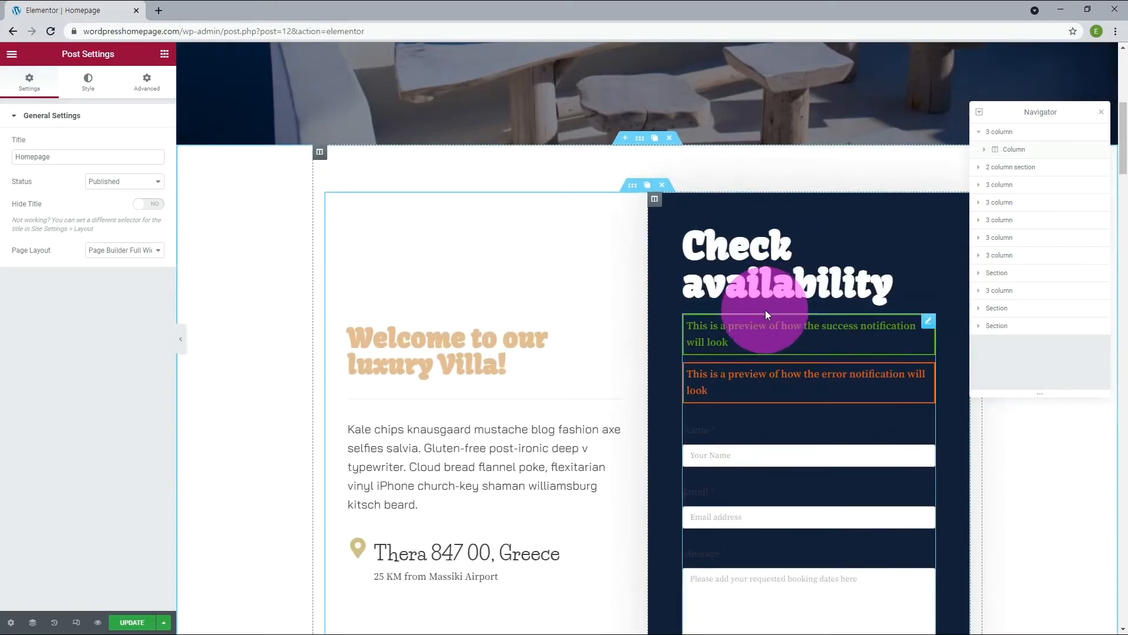
{"action": "left_click", "coordinate": [1102, 172]}
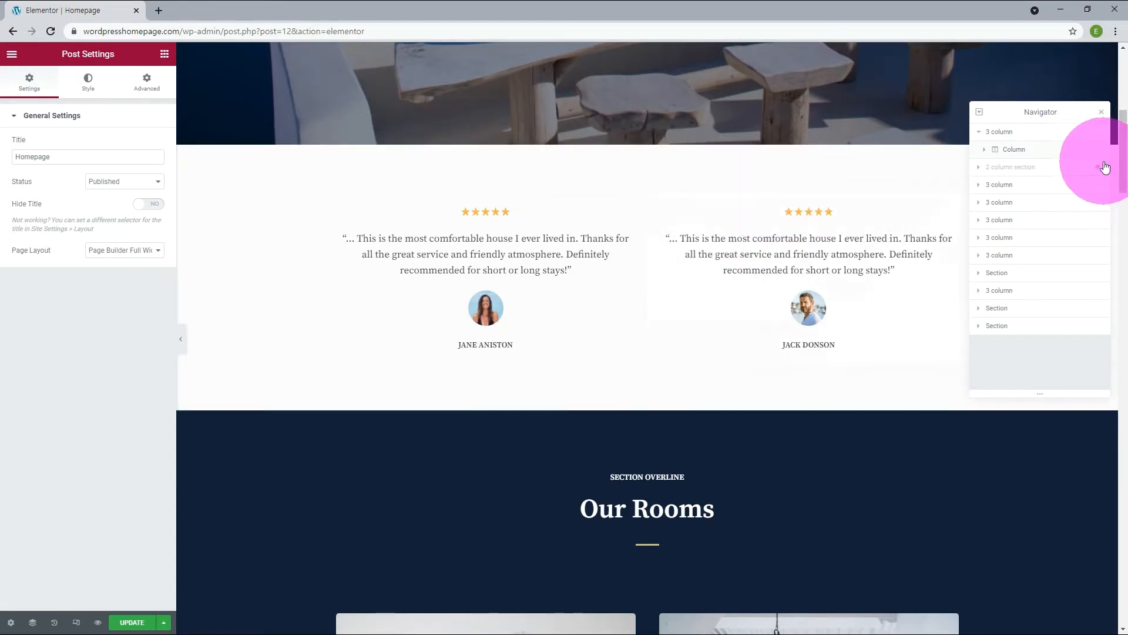
{"action": "left_click", "coordinate": [33, 622]}
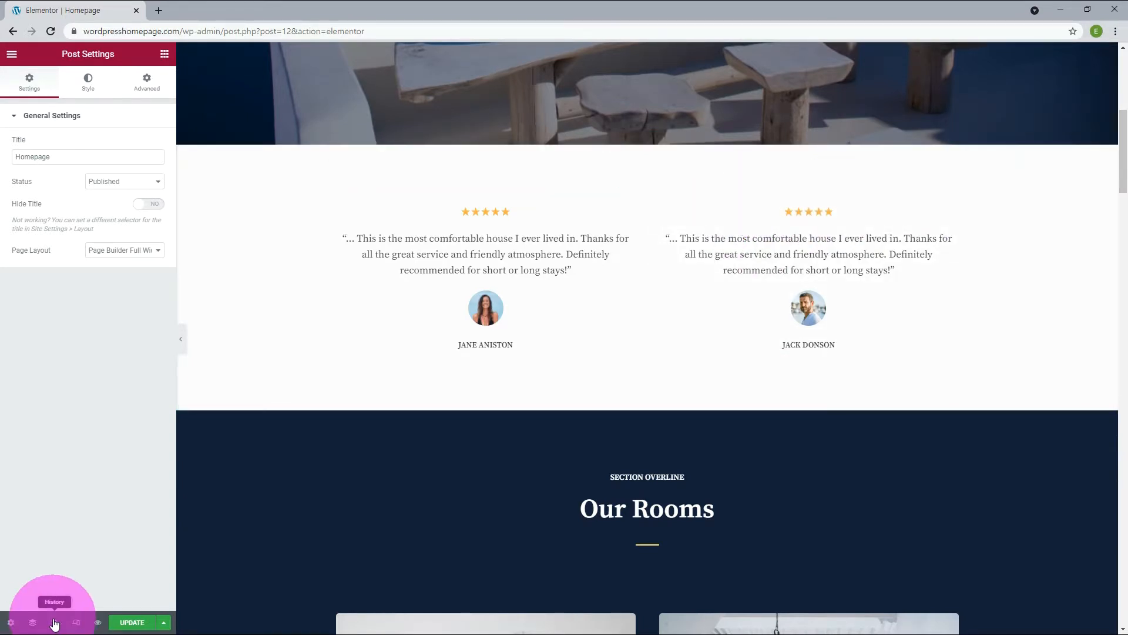
Open the page's history and review its actions and saved revisions.
{"action": "left_click", "coordinate": [55, 623]}
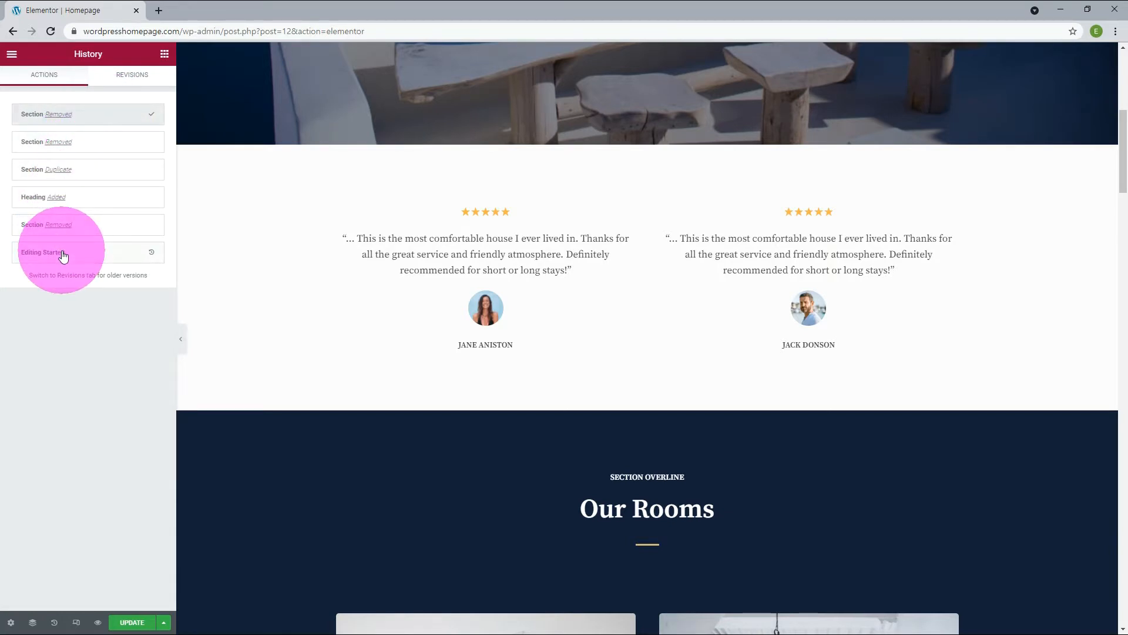
{"action": "left_click", "coordinate": [124, 82]}
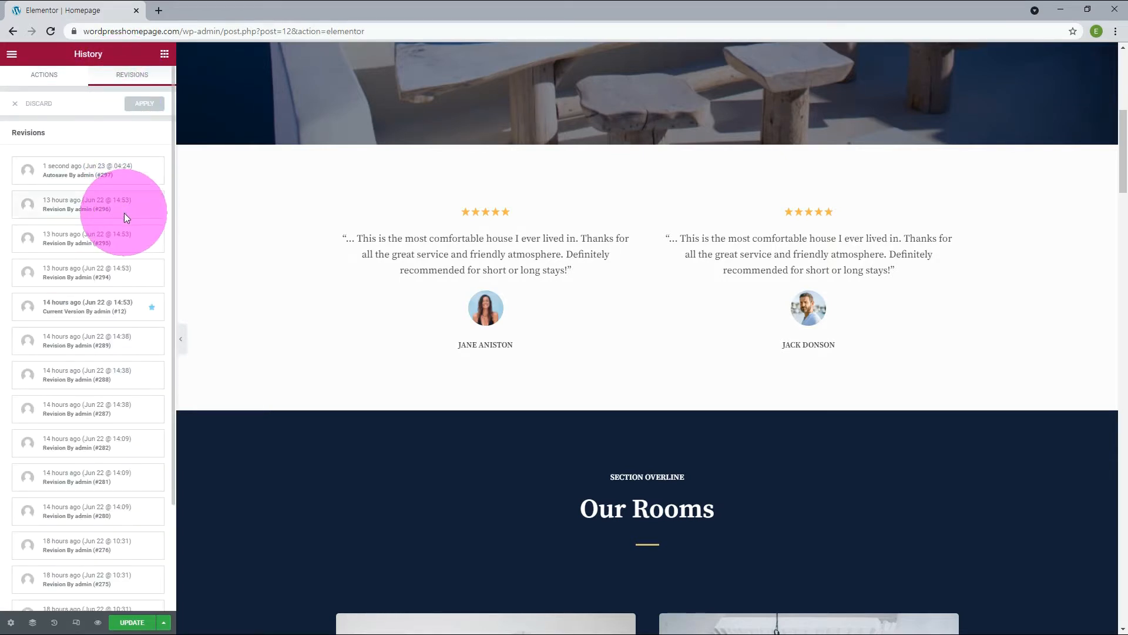
Look through the older saved revisions and return to the page's action history.
{"action": "scroll", "coordinate": [124, 216], "scroll_direction": "down", "scroll_amount": 2}
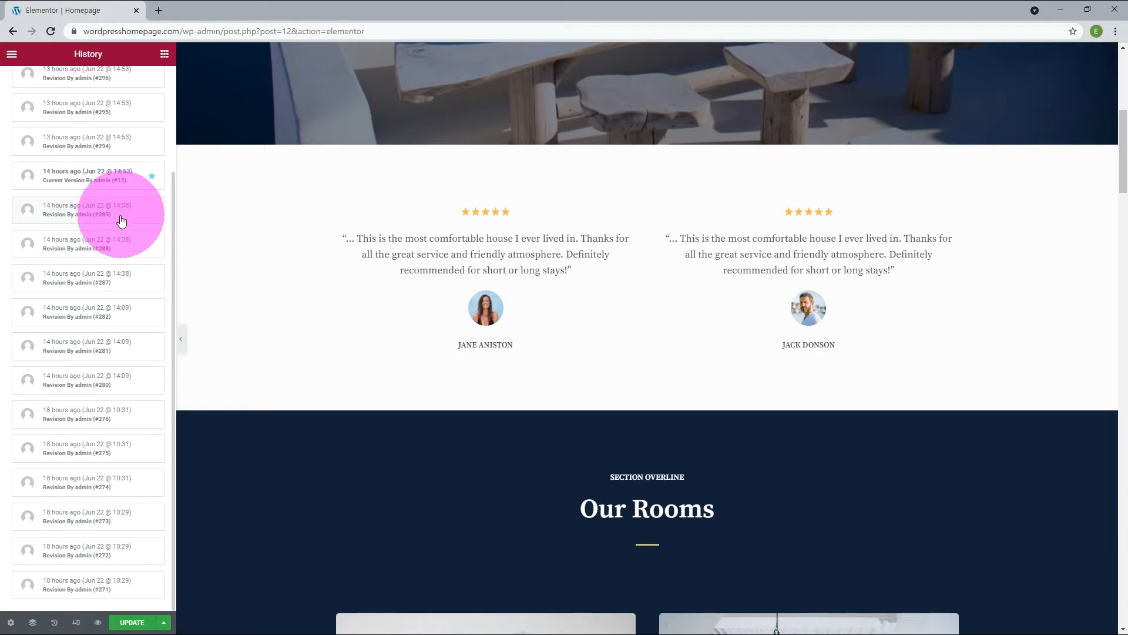
{"action": "left_click", "coordinate": [54, 622]}
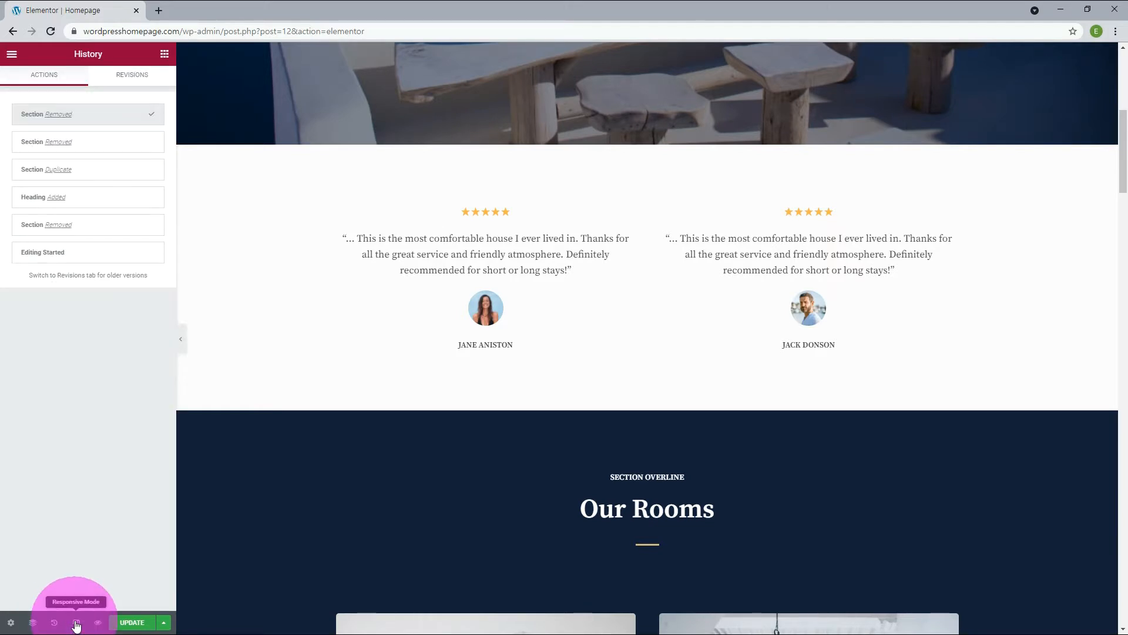
Preview the page in Responsive Mode at mobile, tablet and desktop size, finishing on the tablet view.
{"action": "left_click", "coordinate": [76, 623]}
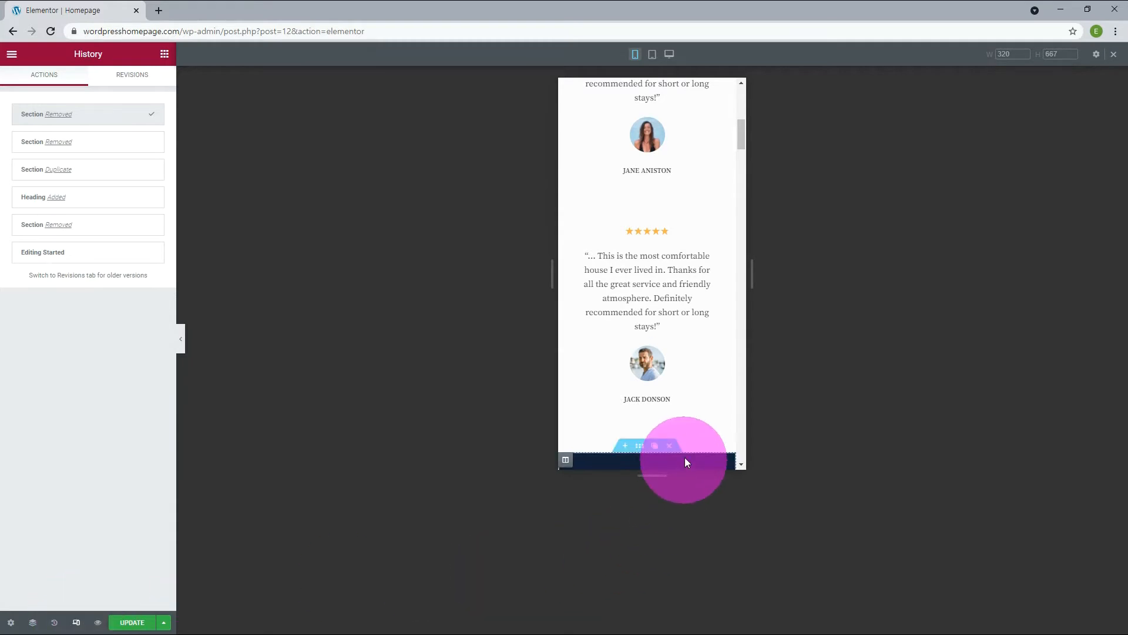
{"action": "scroll", "coordinate": [710, 356], "scroll_direction": "up", "scroll_amount": 6}
{"action": "scroll", "coordinate": [711, 356], "scroll_direction": "down", "scroll_amount": 8}
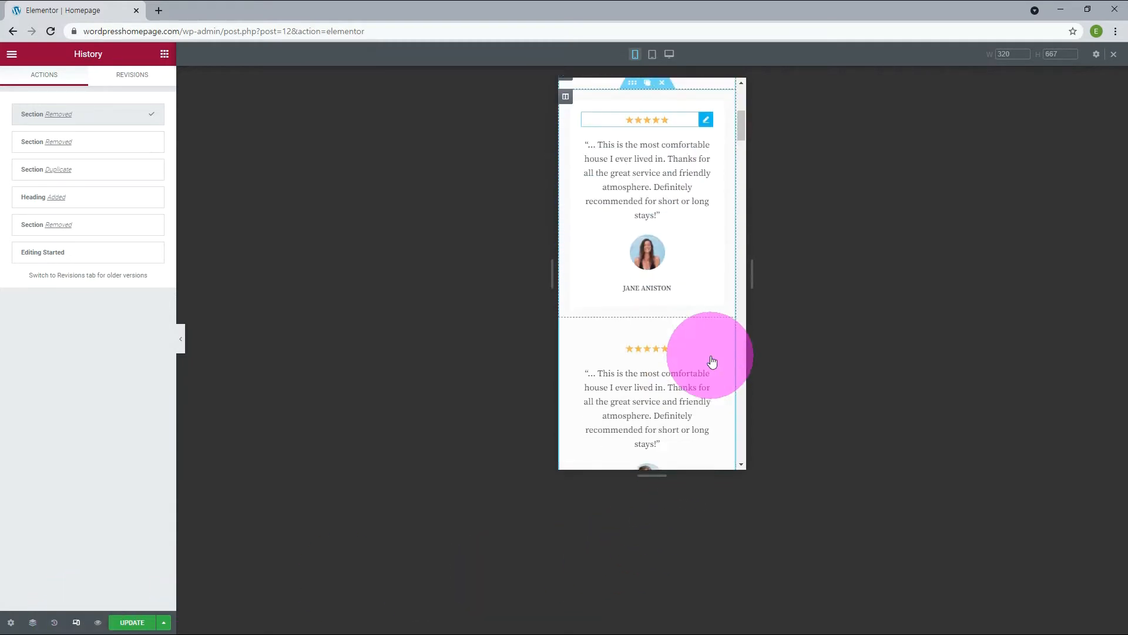
{"action": "left_click", "coordinate": [651, 56]}
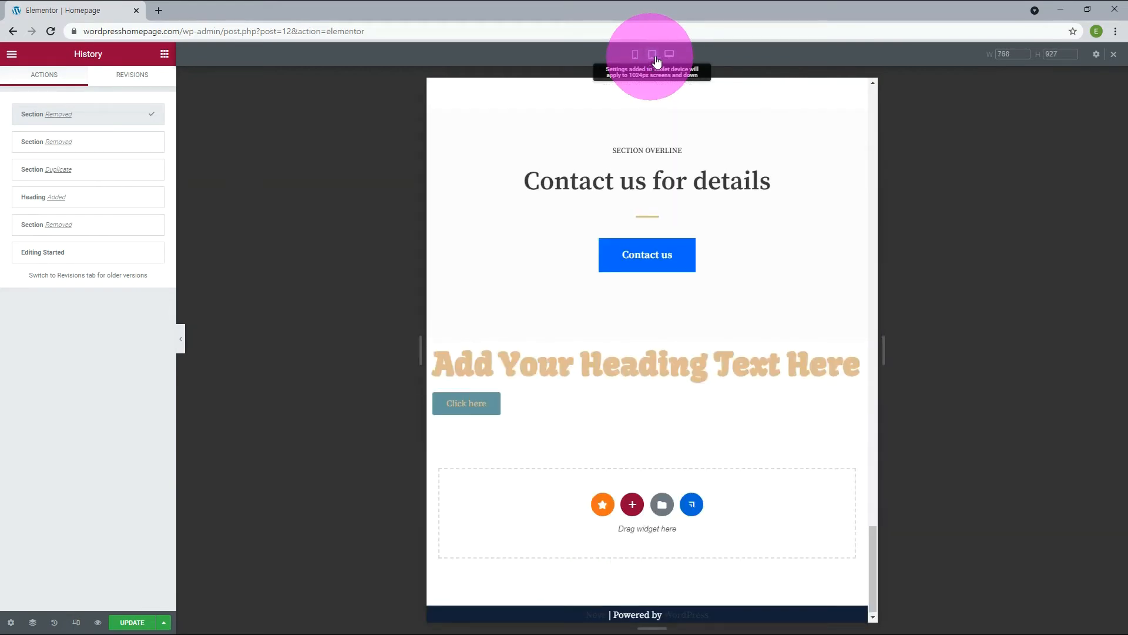
{"action": "left_click", "coordinate": [670, 56]}
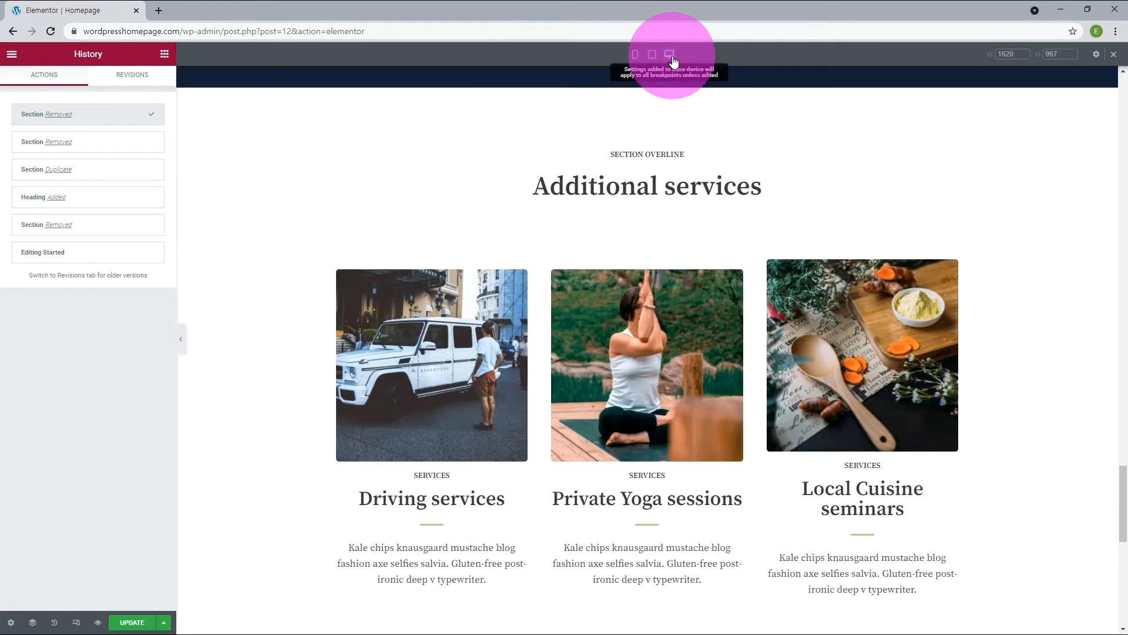
{"action": "left_click", "coordinate": [652, 58]}
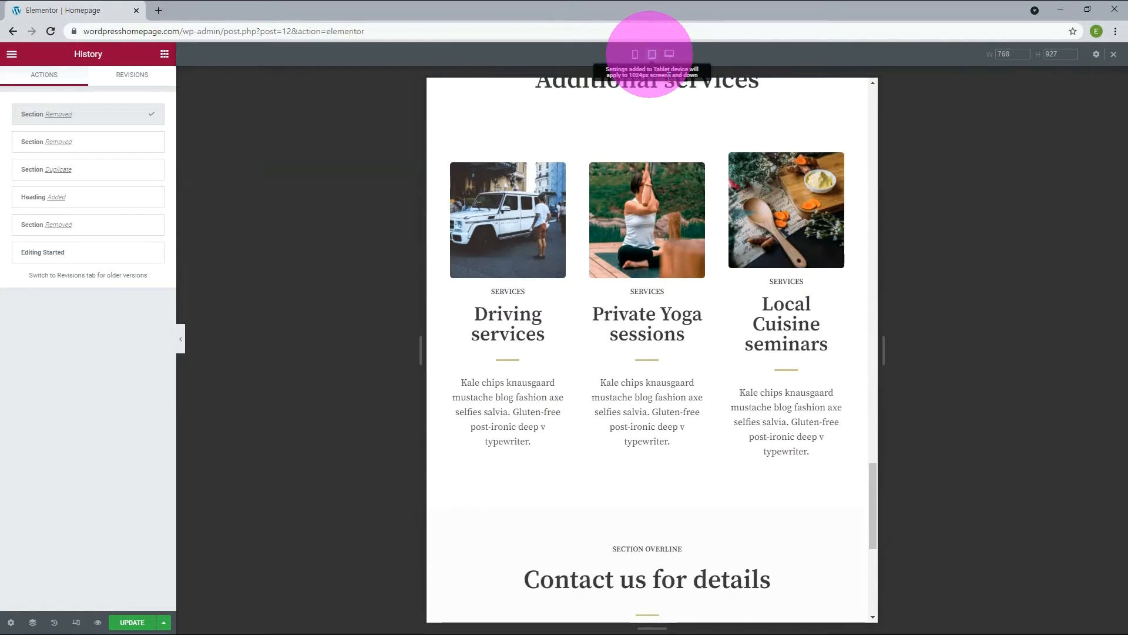
Open and close the header's navigation menu in the tablet preview and update the page.
{"action": "scroll", "coordinate": [743, 382], "scroll_direction": "up", "scroll_amount": 15}
{"action": "scroll", "coordinate": [738, 369], "scroll_direction": "up", "scroll_amount": 10}
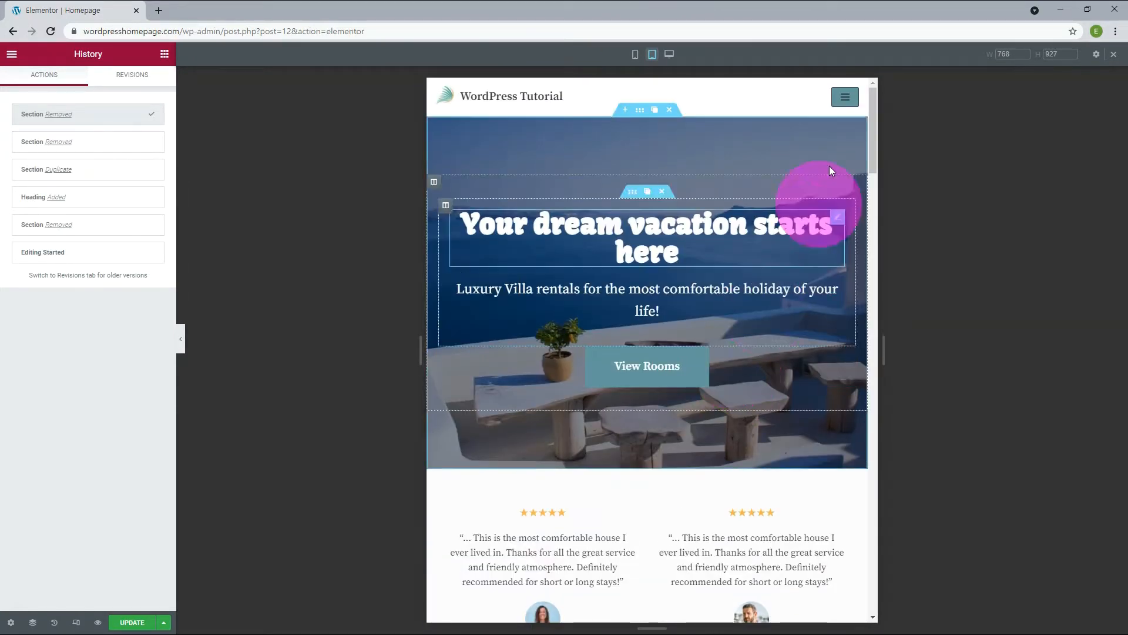
{"action": "left_click", "coordinate": [845, 96]}
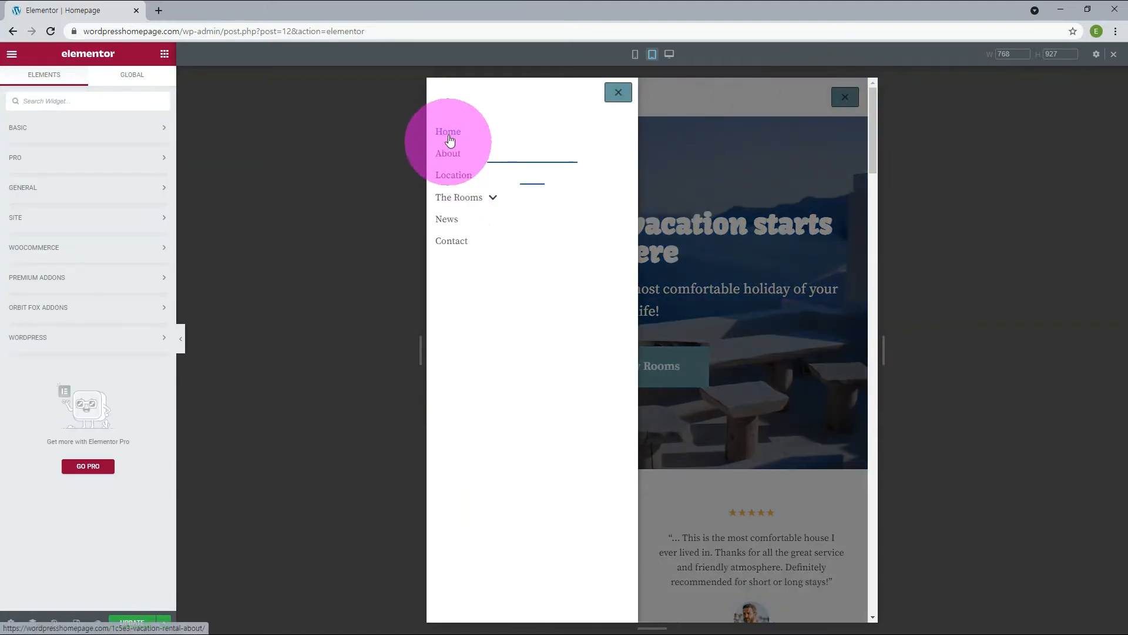
{"action": "left_click", "coordinate": [618, 92]}
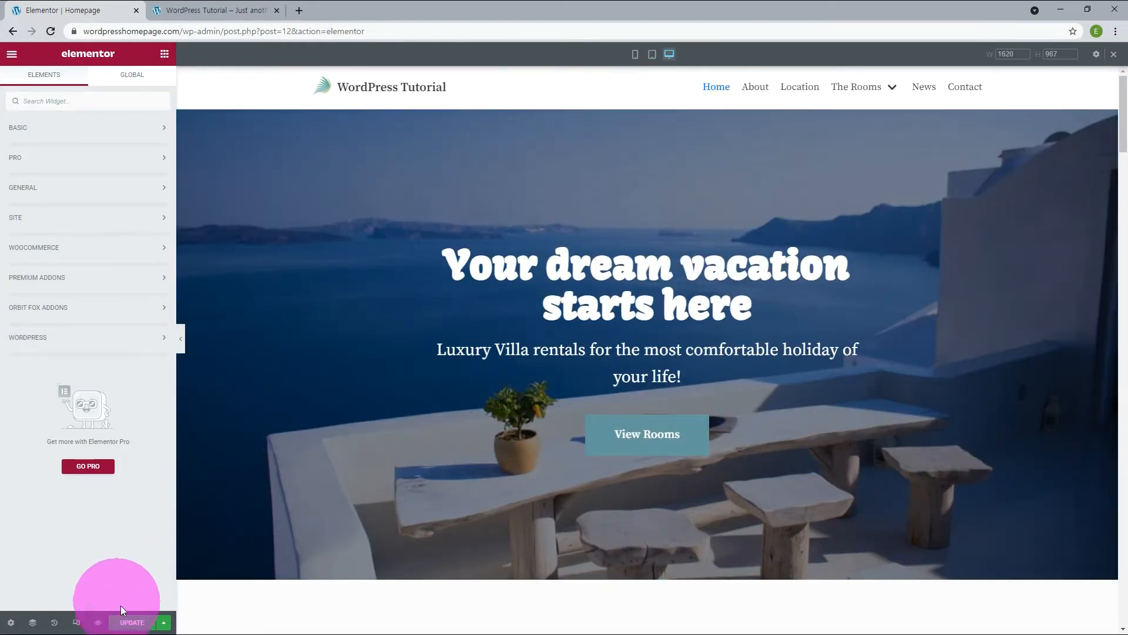
{"action": "left_click", "coordinate": [135, 621]}
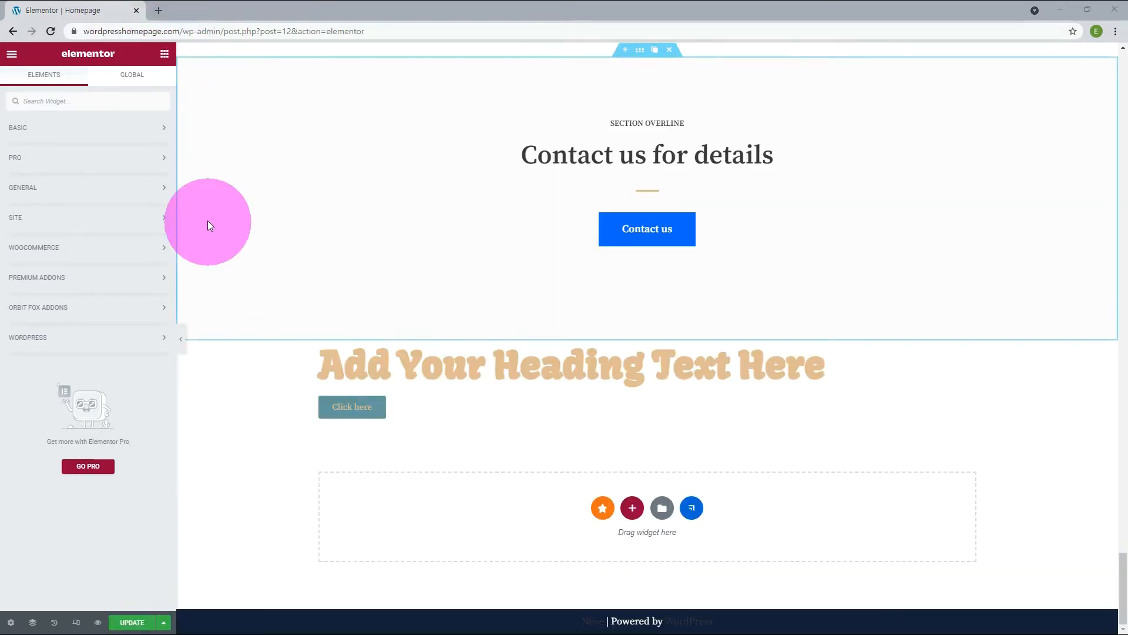
Add a Heading widget below the Click here button, duplicate its section and delete the duplicate, and start adding a section above it.
{"action": "left_click", "coordinate": [156, 134]}
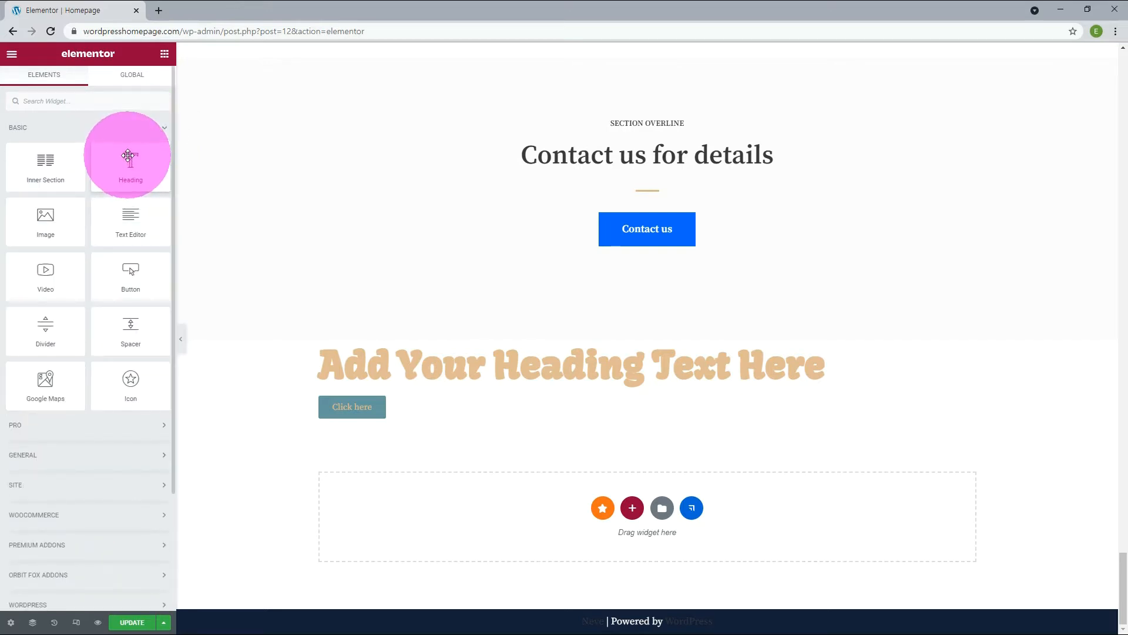
{"action": "left_click_drag", "start_coordinate": [128, 155], "coordinate": [420, 527]}
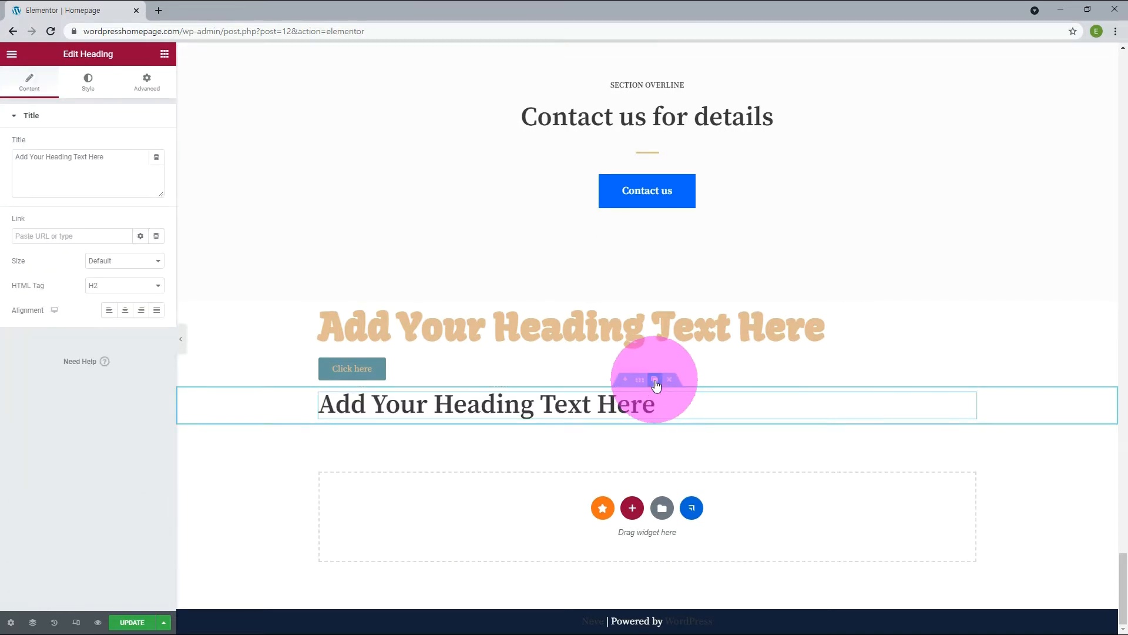
{"action": "left_click", "coordinate": [656, 382]}
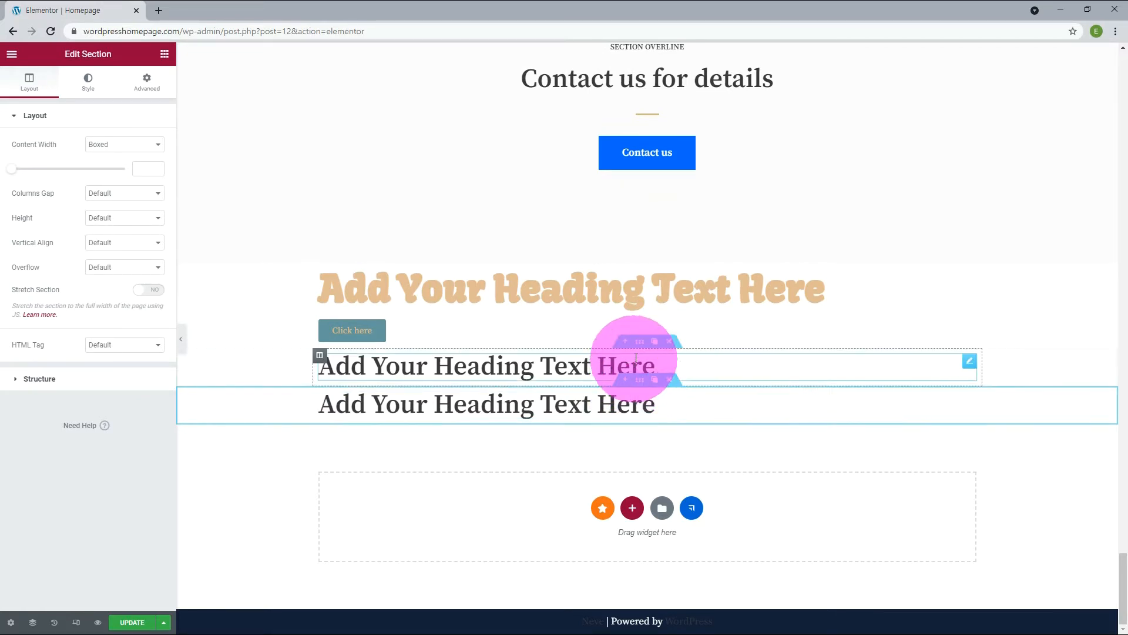
{"action": "left_click", "coordinate": [670, 381]}
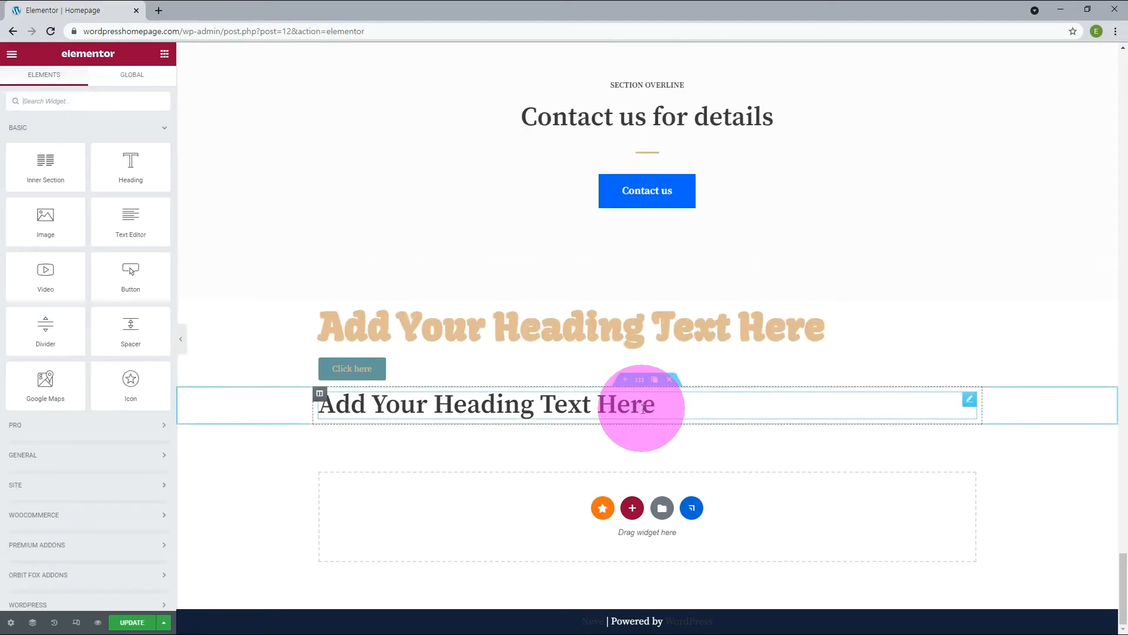
{"action": "left_click", "coordinate": [624, 383]}
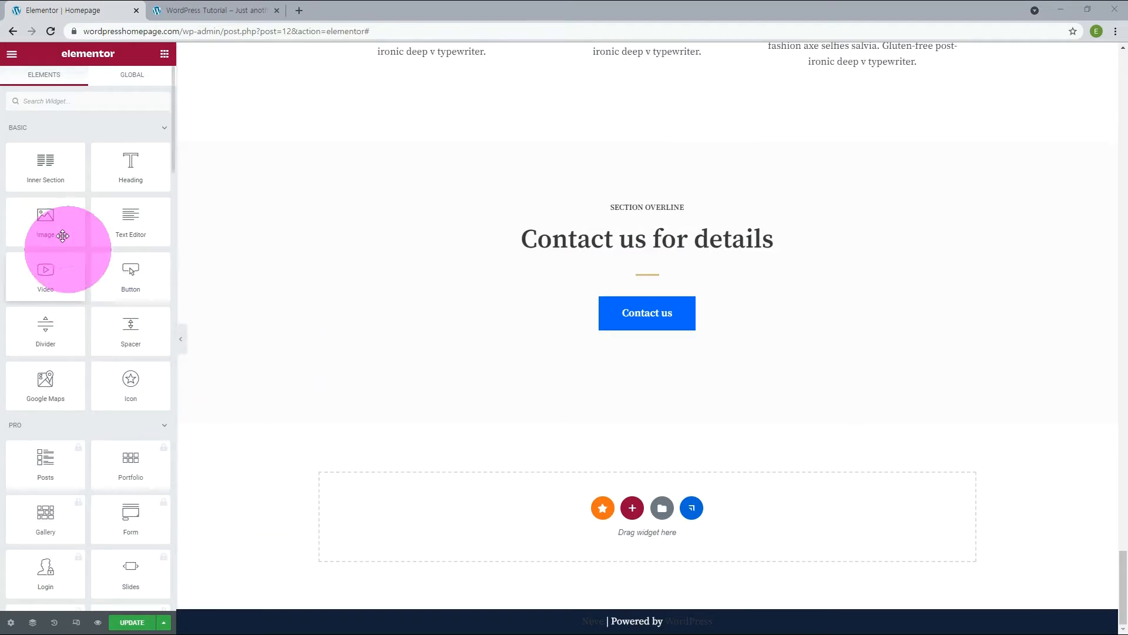
Place an Inner Section widget below the Contact us section and add a section with four equal columns beneath it.
{"action": "left_click_drag", "start_coordinate": [49, 172], "coordinate": [527, 523]}
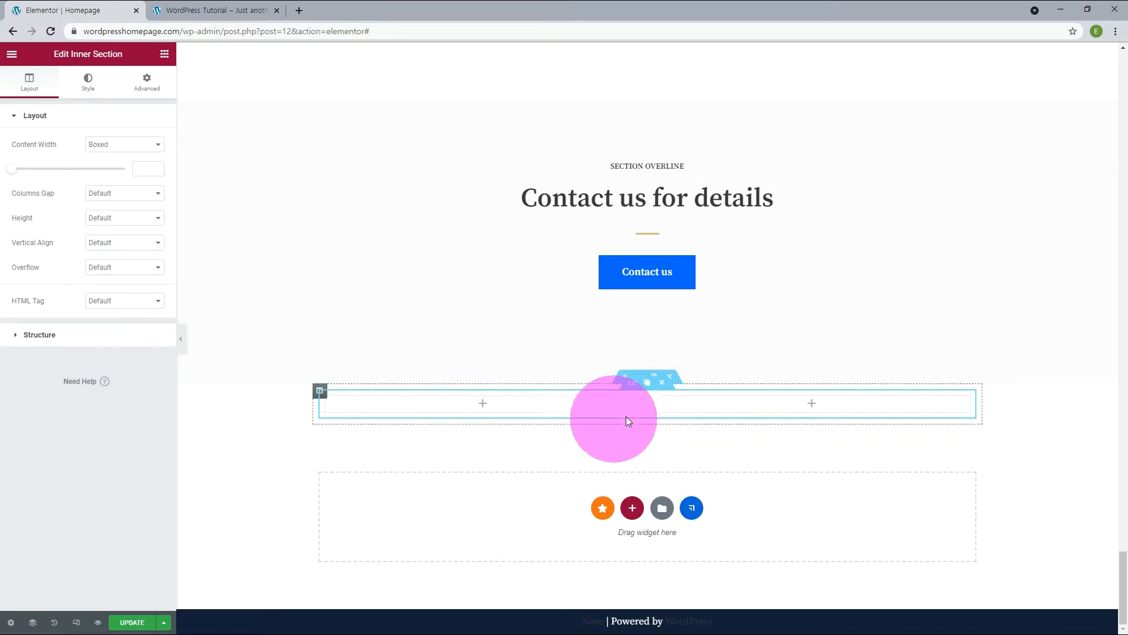
{"action": "left_click", "coordinate": [632, 508]}
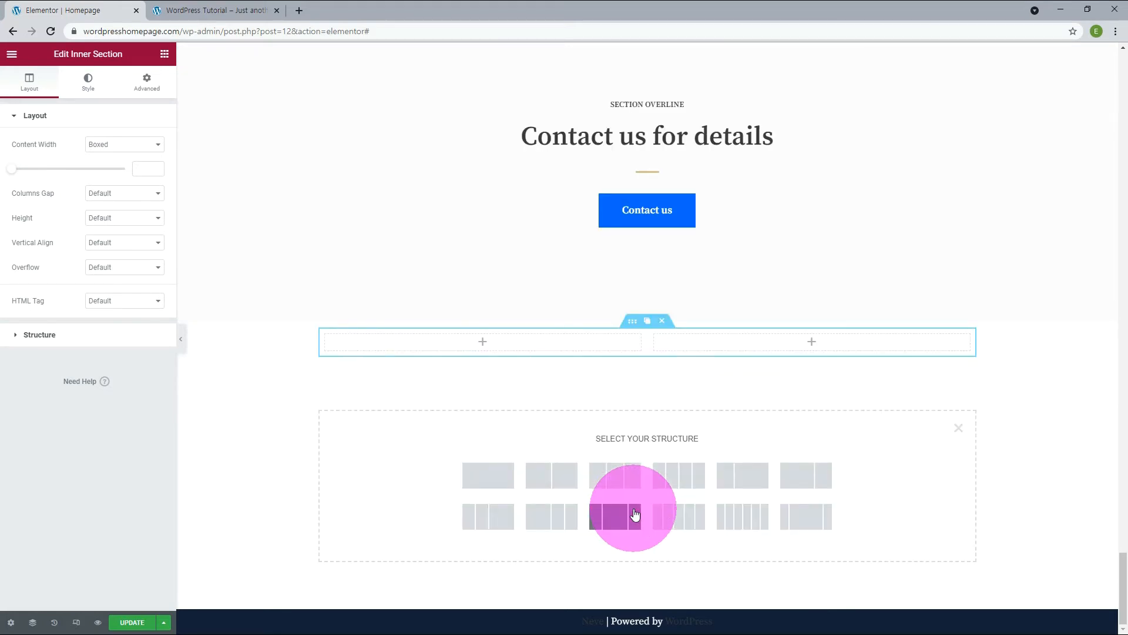
{"action": "left_click", "coordinate": [670, 479]}
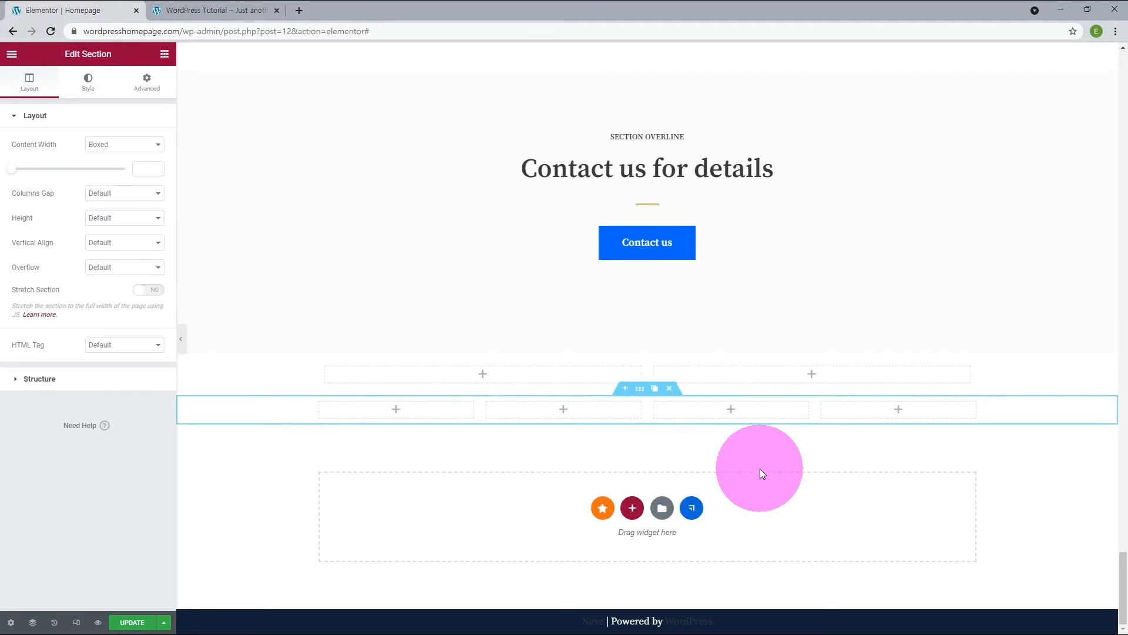
Add a three-column section with a wide middle column and an equal two-column section, and delete the section holding the Inner Section widget.
{"action": "left_click", "coordinate": [632, 507]}
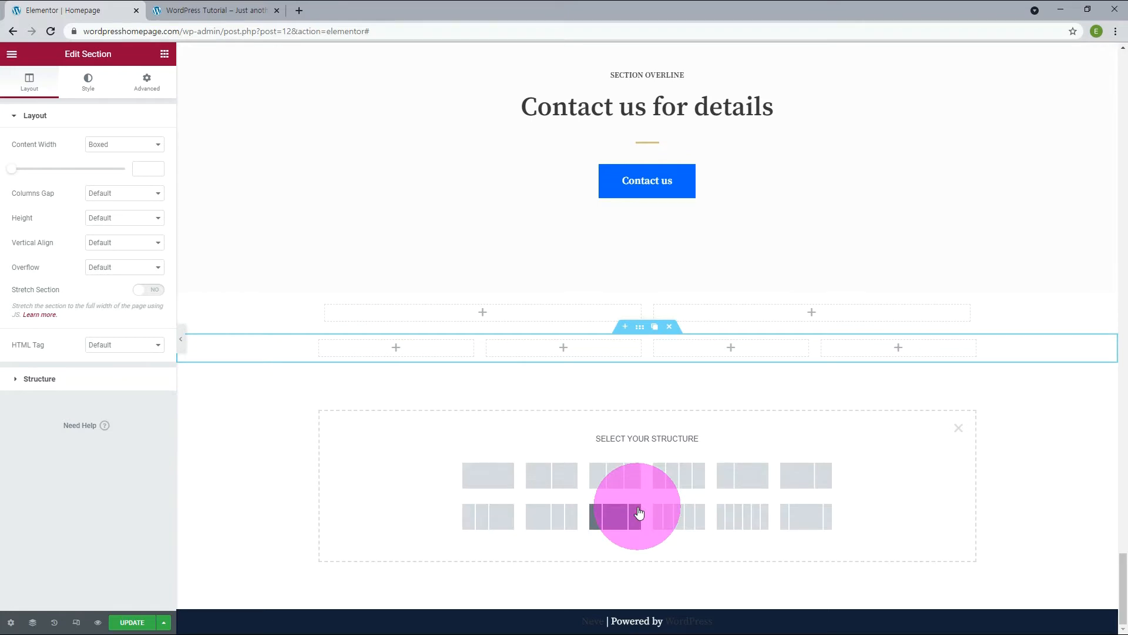
{"action": "left_click", "coordinate": [811, 517]}
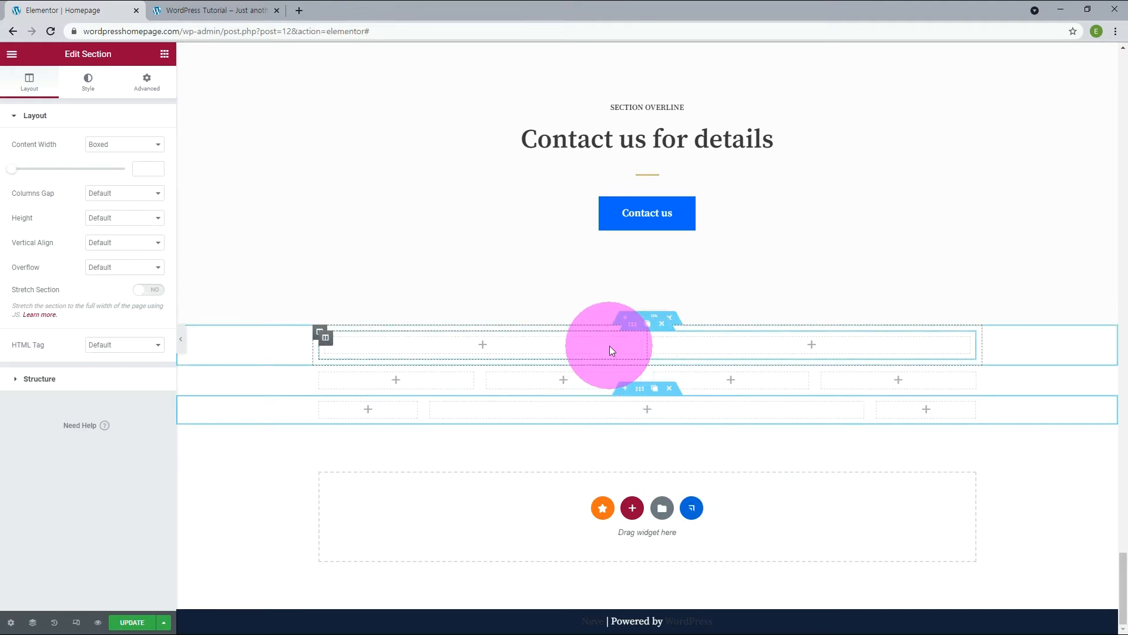
{"action": "left_click", "coordinate": [633, 507]}
{"action": "left_click", "coordinate": [549, 475]}
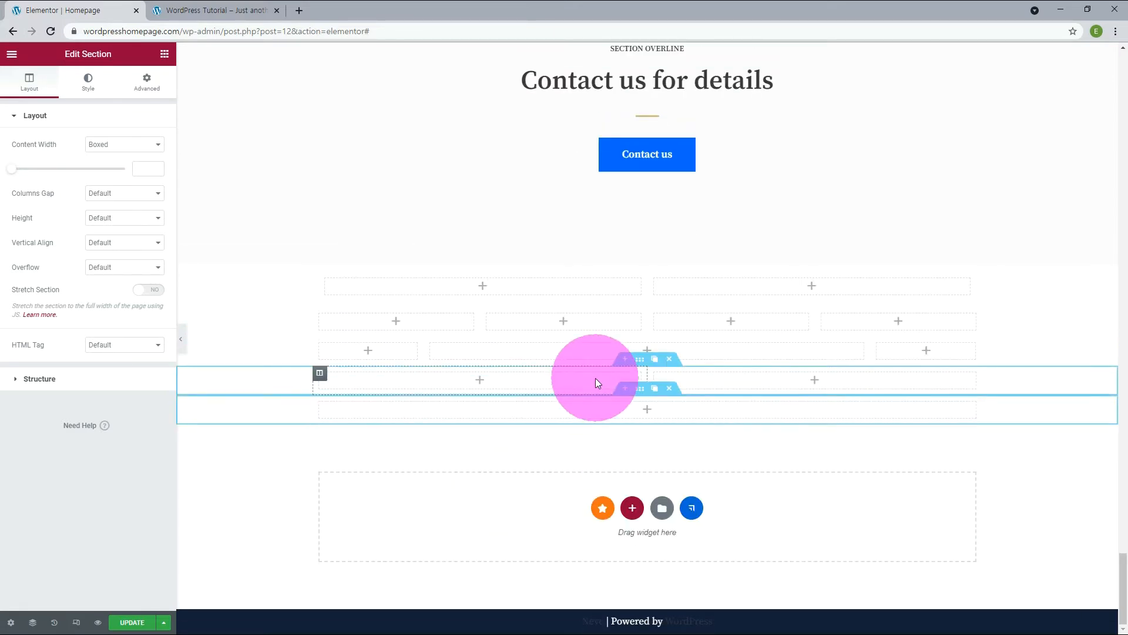
{"action": "left_click", "coordinate": [669, 360]}
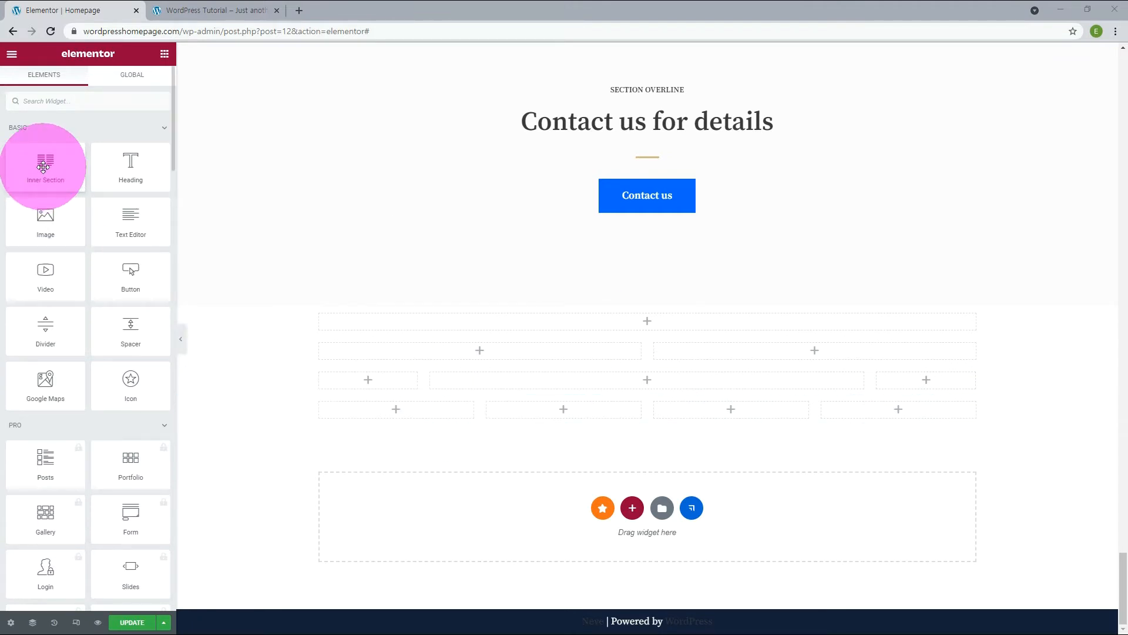
Place Inner Section widgets in the two-column section's first column and the four-column section's last column, and update the page.
{"action": "left_click_drag", "start_coordinate": [43, 167], "coordinate": [415, 360]}
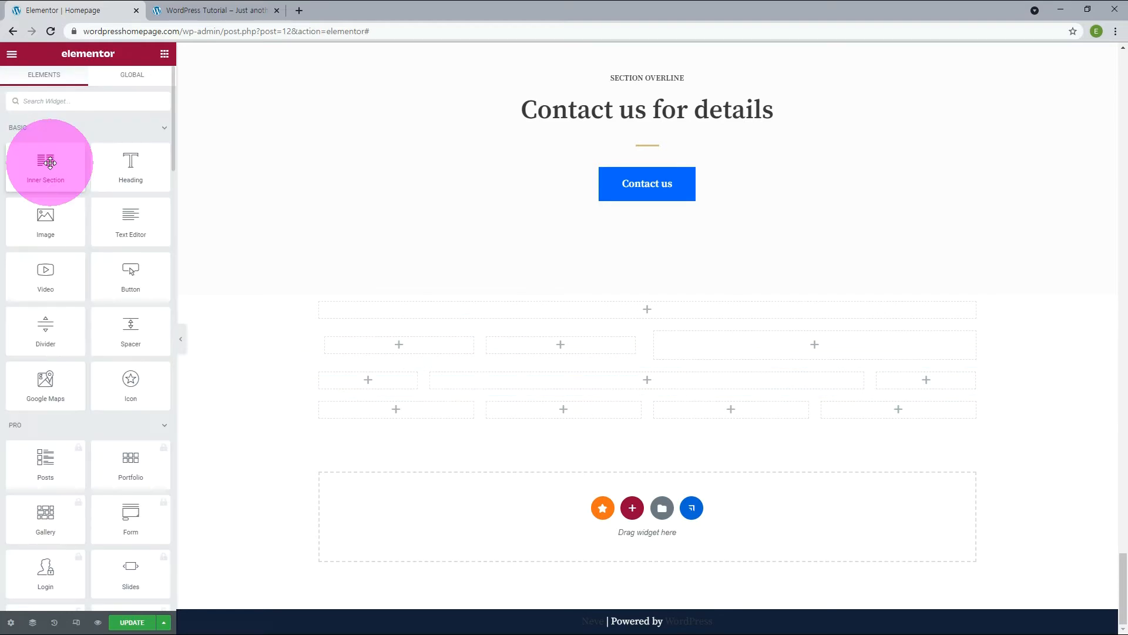
{"action": "left_click_drag", "start_coordinate": [50, 163], "coordinate": [901, 414]}
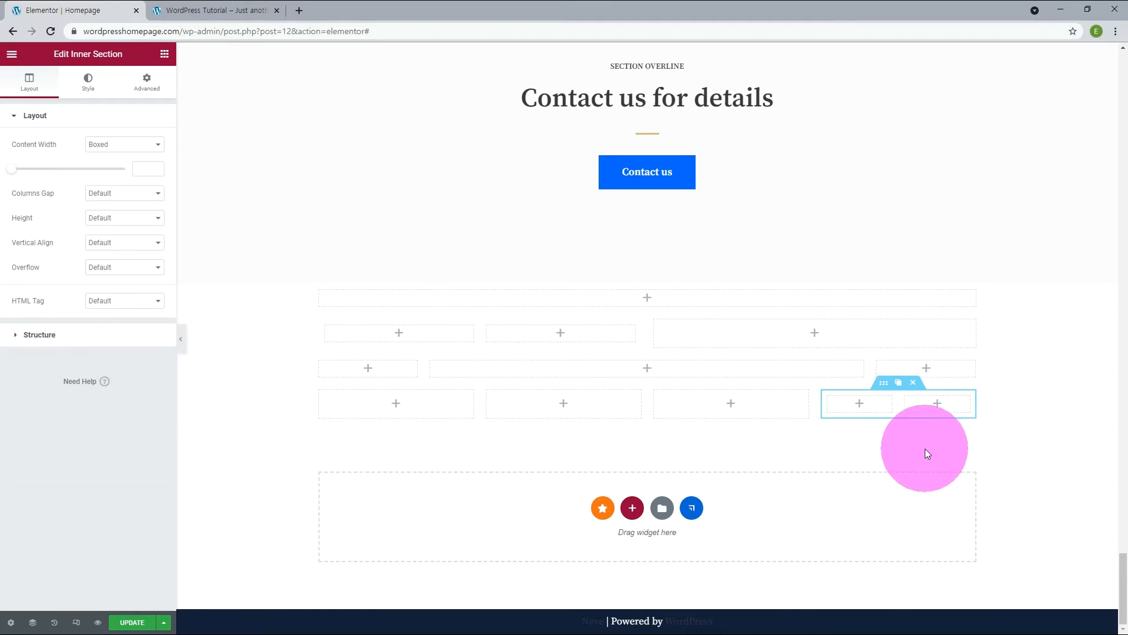
{"action": "left_click", "coordinate": [126, 621]}
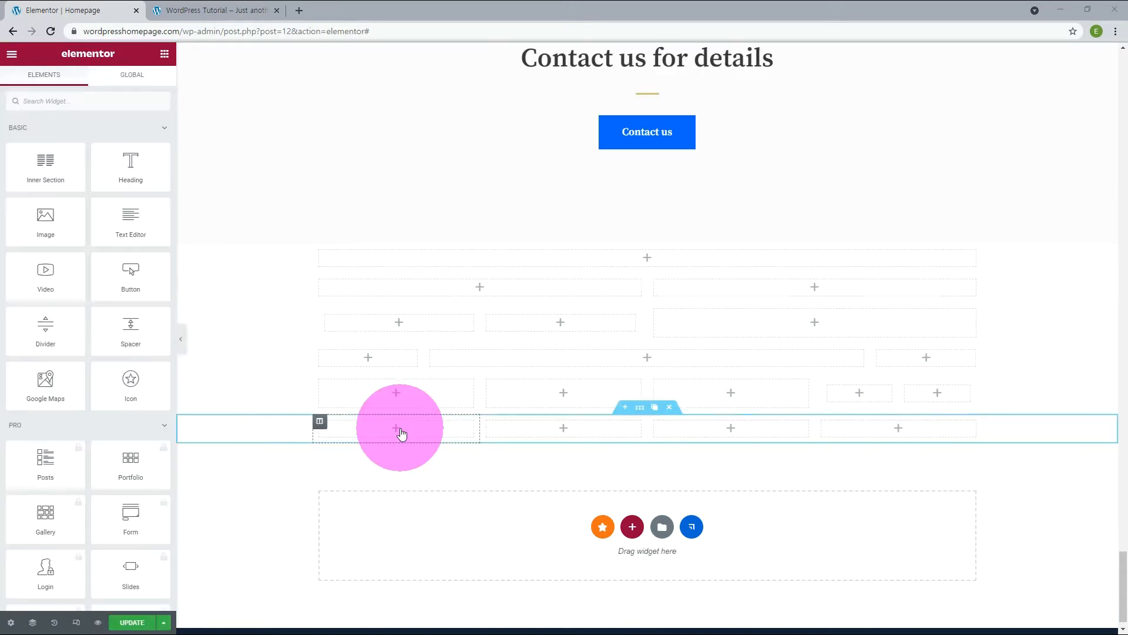
Duplicate the first column of the lowest four-column section three times to make seven columns.
{"action": "mouse_move", "coordinate": [324, 429]}
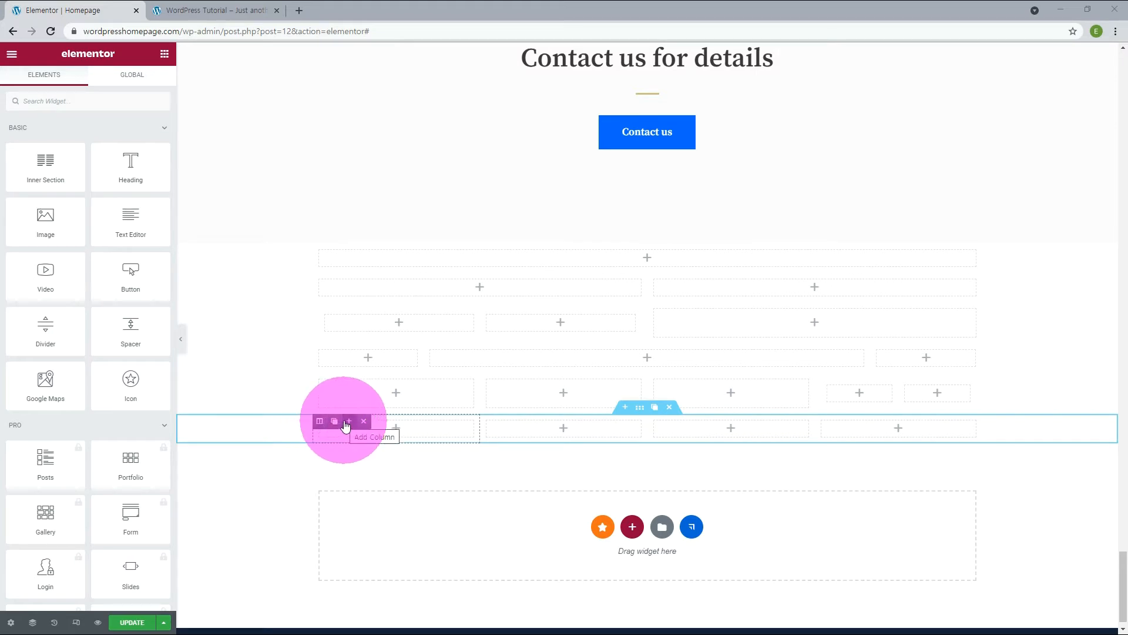
{"action": "left_click", "coordinate": [334, 423]}
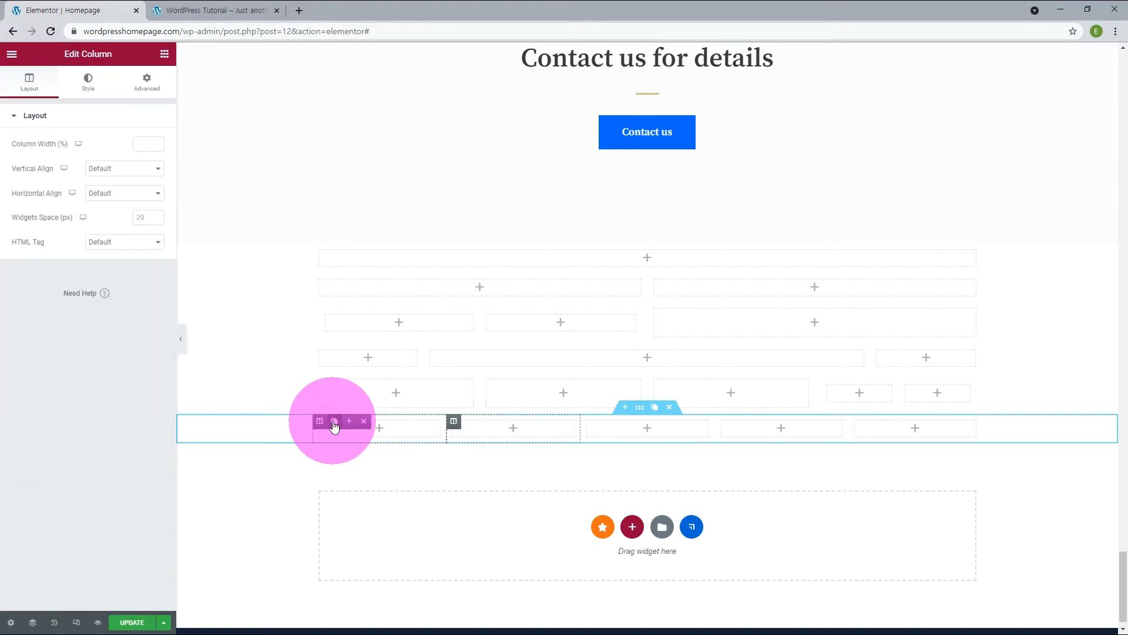
{"action": "left_click", "coordinate": [335, 422]}
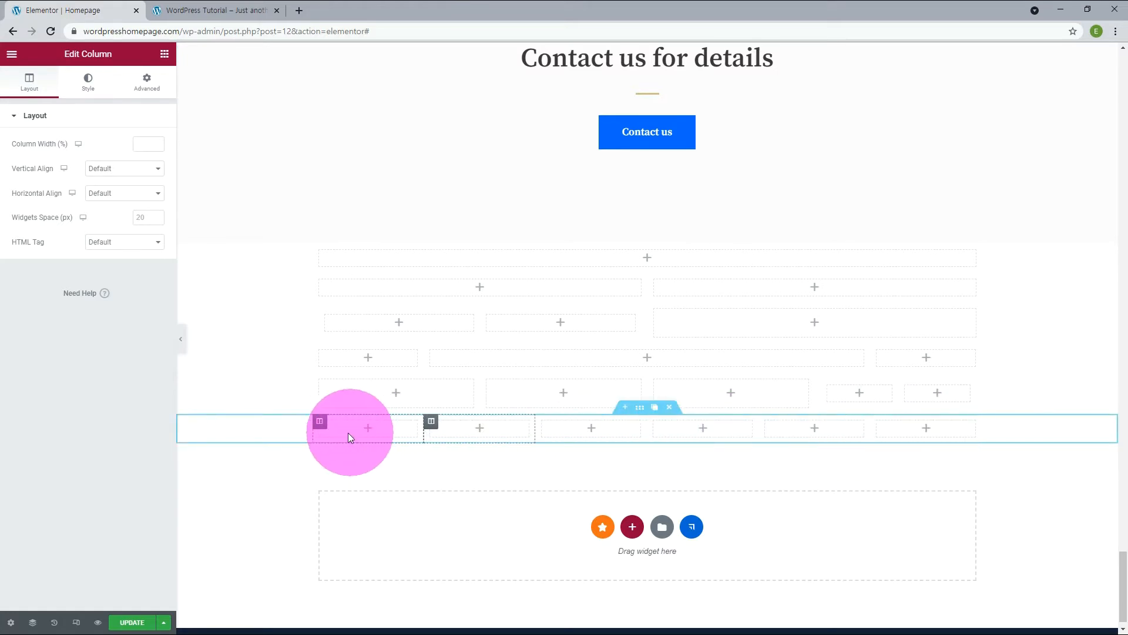
{"action": "left_click", "coordinate": [320, 422]}
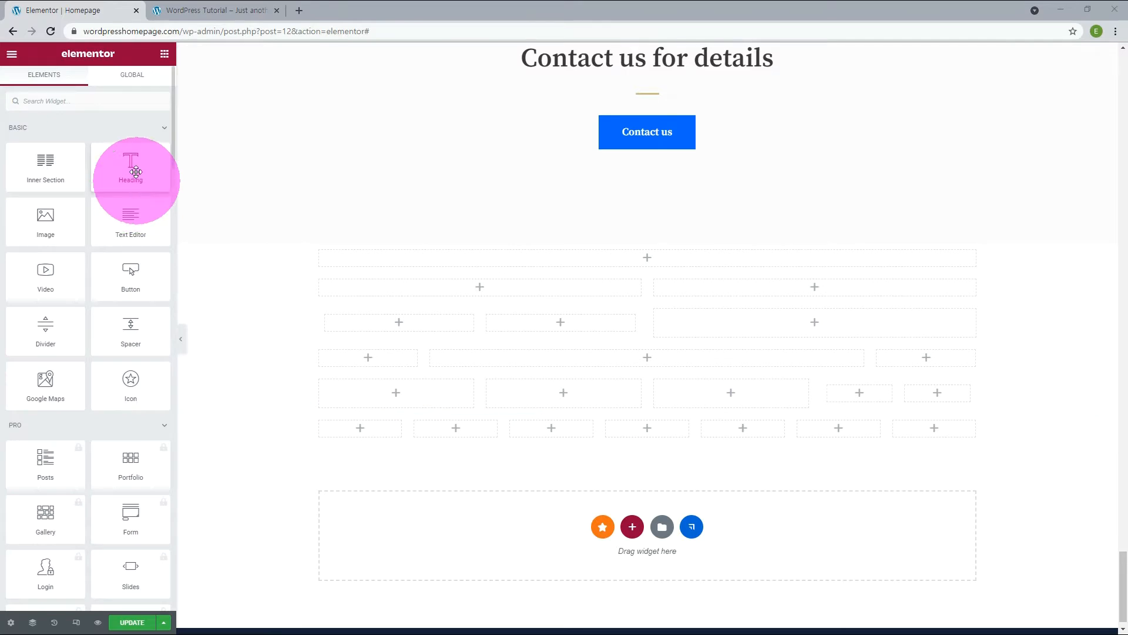
Add a Heading widget to the single-column section and change its text to "WordPress Add Your Heading Text".
{"action": "left_click_drag", "start_coordinate": [133, 162], "coordinate": [650, 265]}
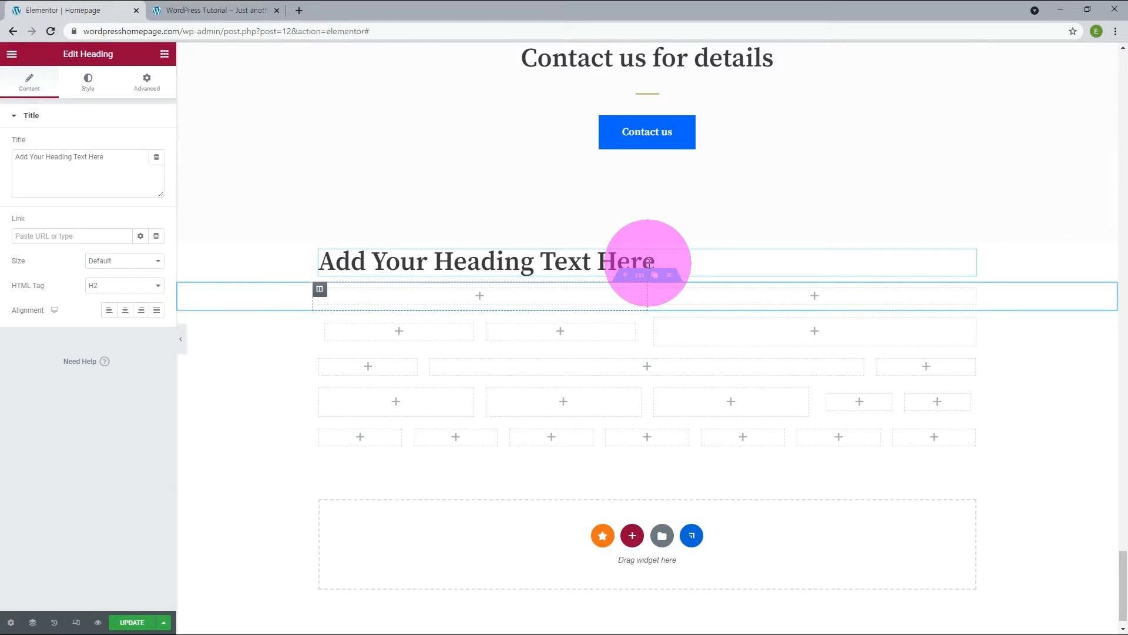
{"action": "double_click", "coordinate": [96, 156]}
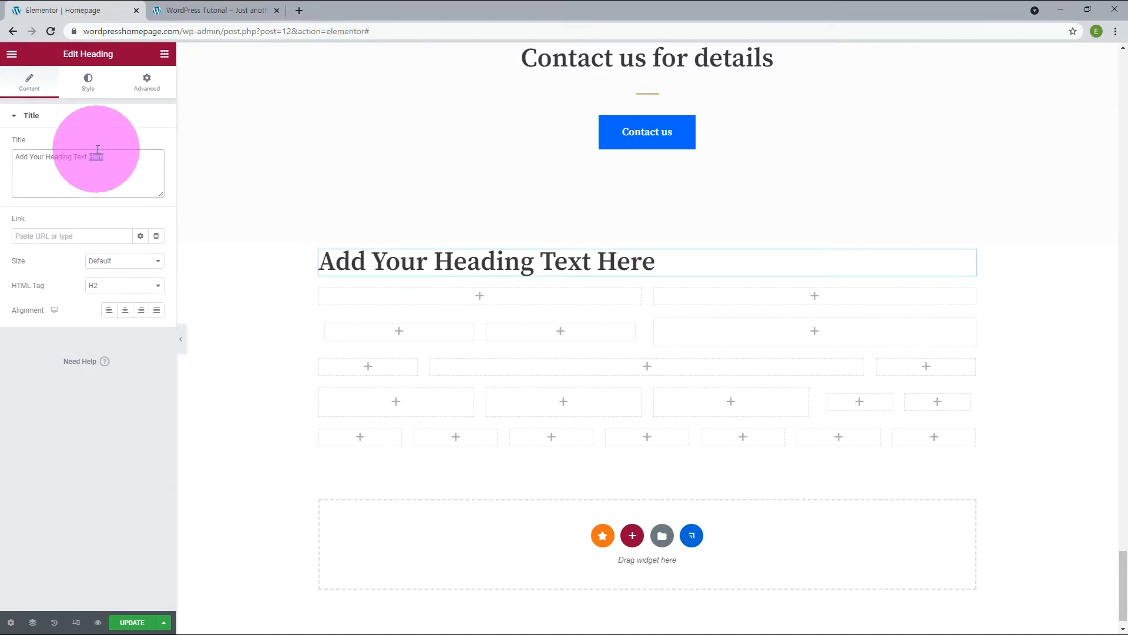
{"action": "key", "text": "BackSpace"}
{"action": "key", "text": "Left"}
{"action": "key", "text": "Left"}
{"action": "key", "text": "Left"}
{"action": "key", "text": "Left"}
{"action": "key", "text": "Left"}
{"action": "key", "text": "Left"}
{"action": "key", "text": "Left"}
{"action": "key", "text": "Left"}
{"action": "key", "text": "Left"}
{"action": "key", "text": "Left"}
{"action": "key", "text": "Left"}
{"action": "key", "text": "Left"}
{"action": "key", "text": "Left"}
{"action": "key", "text": "Left"}
{"action": "key", "text": "Left"}
{"action": "key", "text": "Left"}
{"action": "key", "text": "Left"}
{"action": "key", "text": "Left"}
{"action": "key", "text": "Left"}
{"action": "key", "text": "Left"}
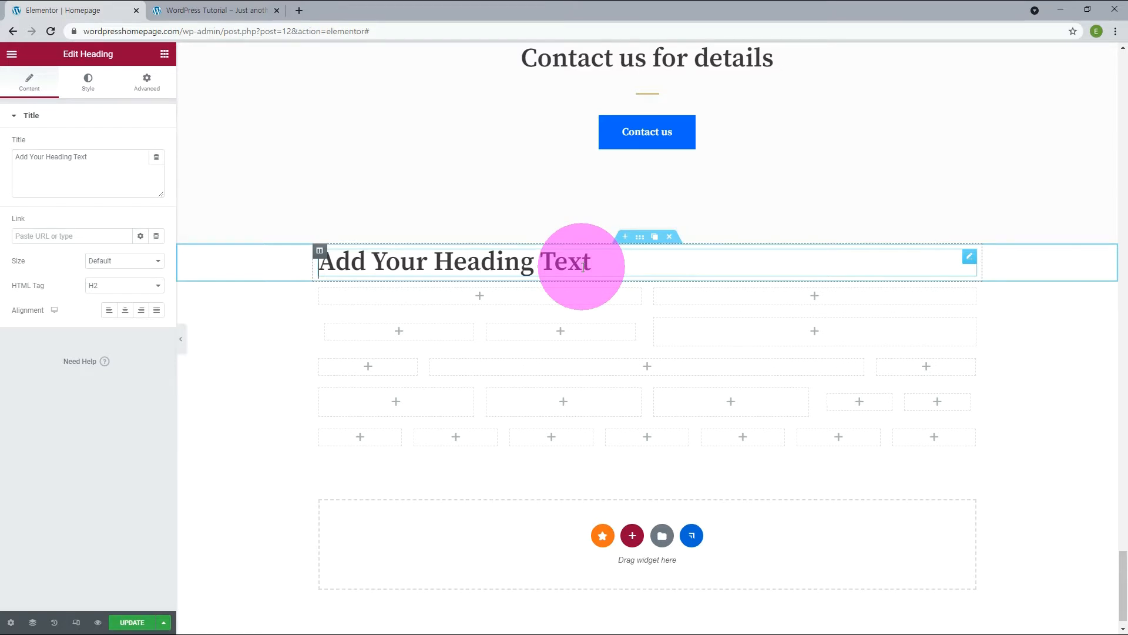
{"action": "type", "text": "WordPr"}
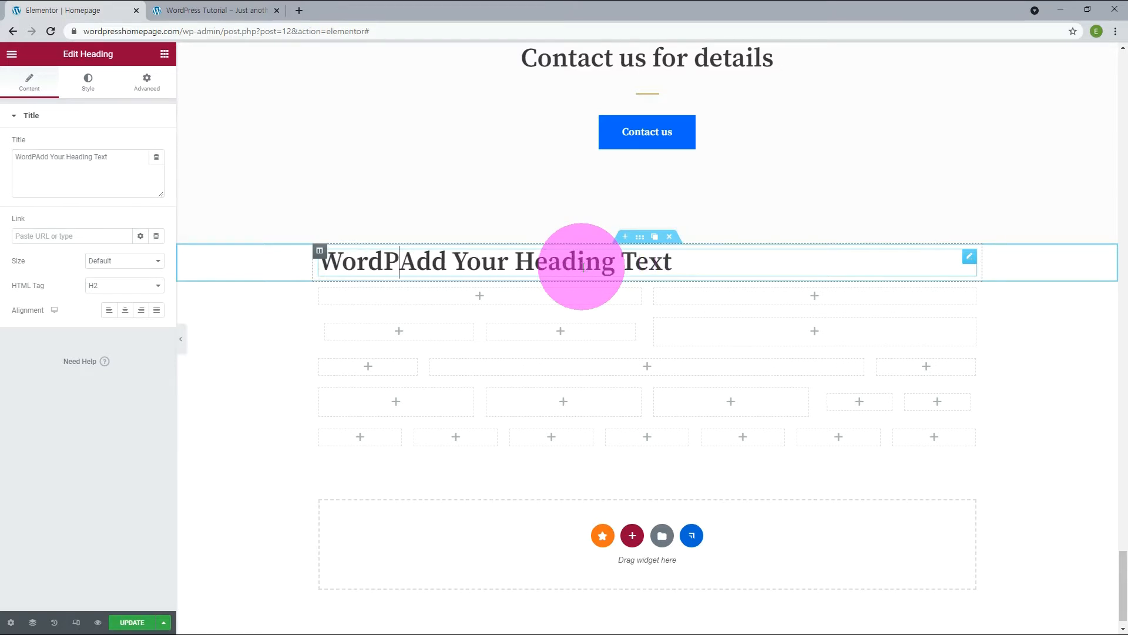
{"action": "type", "text": "ess "}
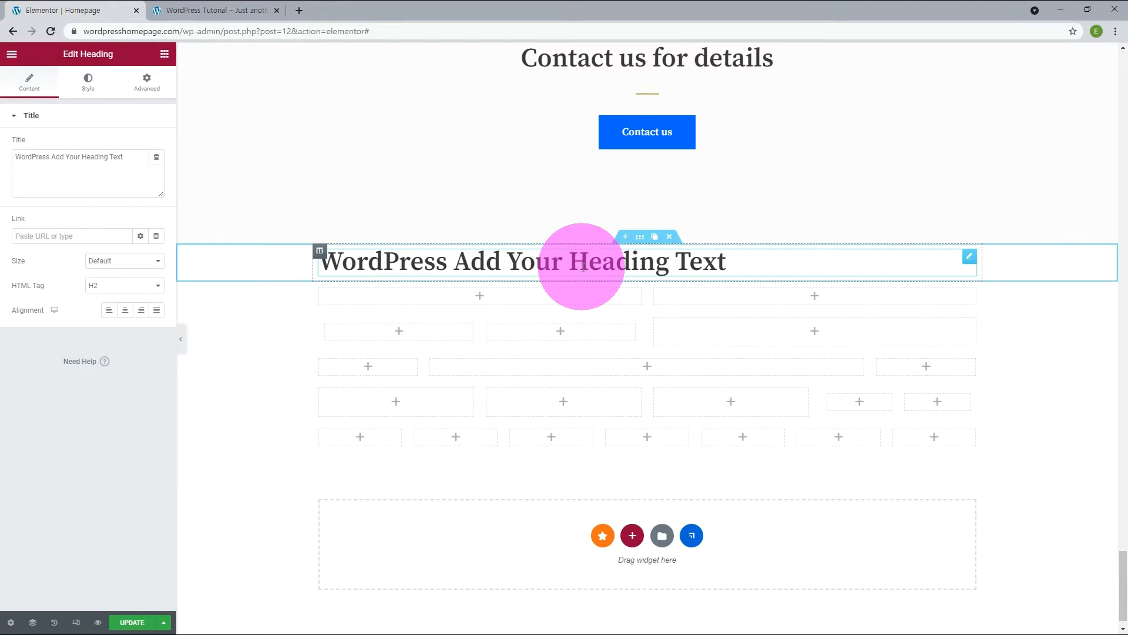
{"action": "type", "text": "Tutorial"}
Change the heading's text to "WordPress Tutorial", removing the leftover placeholder words.
{"action": "key", "text": "End"}
{"action": "key", "text": "BackSpace"}
{"action": "key", "text": "BackSpace"}
{"action": "key", "text": "BackSpace"}
{"action": "key", "text": "BackSpace"}
{"action": "key", "text": "BackSpace"}
{"action": "key", "text": "BackSpace"}
{"action": "key", "text": "BackSpace"}
{"action": "key", "text": "BackSpace"}
{"action": "key", "text": "BackSpace"}
{"action": "key", "text": "BackSpace"}
{"action": "key", "text": "BackSpace"}
{"action": "key", "text": "BackSpace"}
{"action": "key", "text": "BackSpace"}
{"action": "key", "text": "BackSpace"}
{"action": "key", "text": "BackSpace"}
{"action": "key", "text": "BackSpace"}
{"action": "key", "text": "BackSpace"}
{"action": "key", "text": "BackSpace"}
{"action": "key", "text": "BackSpace"}
{"action": "key", "text": "BackSpace"}
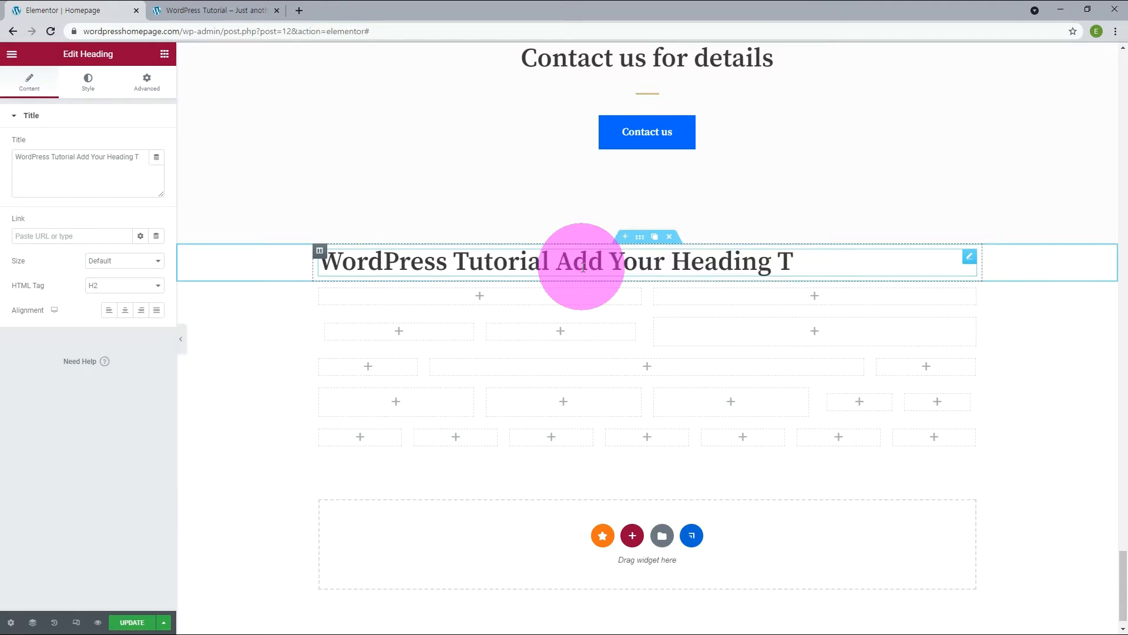
{"action": "left_click", "coordinate": [91, 235]}
{"action": "type", "text": "https://word"}
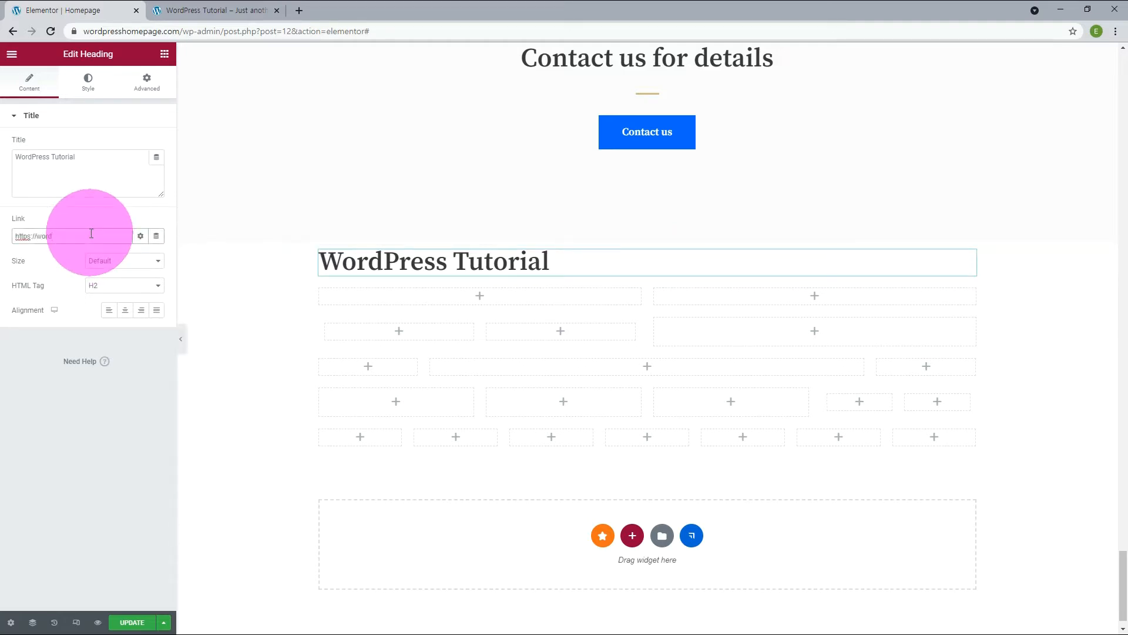
{"action": "type", "text": "presshomepage.com"}
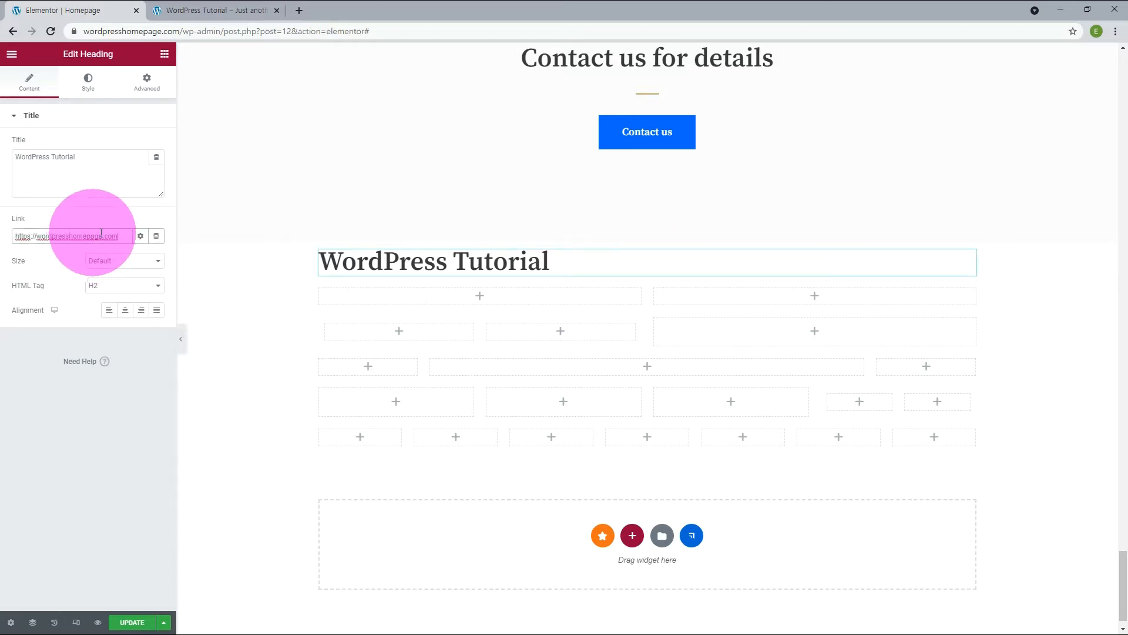
Try the heading sizes Small, Medium, Large and XL, and settle on XXL.
{"action": "left_click", "coordinate": [111, 265]}
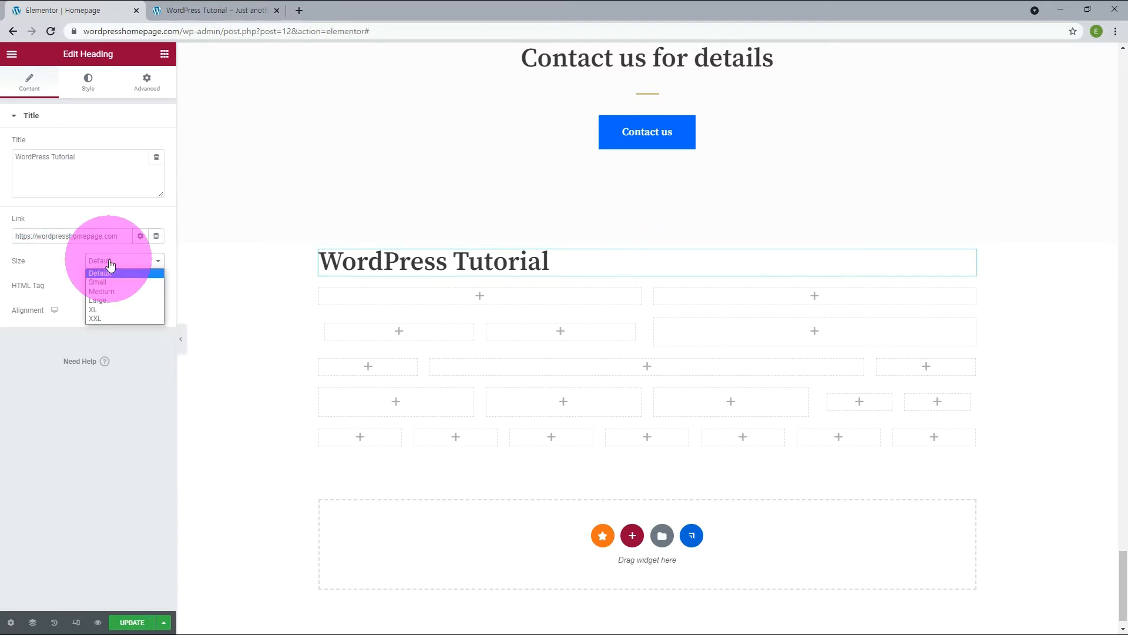
{"action": "left_click", "coordinate": [108, 283]}
{"action": "left_click", "coordinate": [111, 262]}
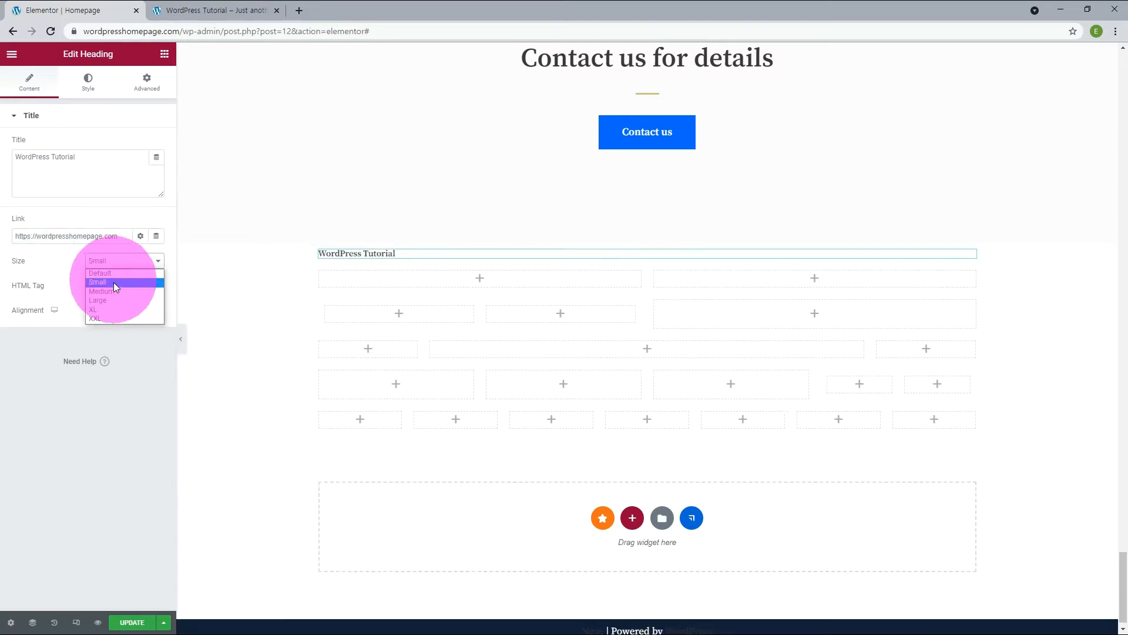
{"action": "left_click", "coordinate": [115, 291]}
{"action": "left_click", "coordinate": [113, 264]}
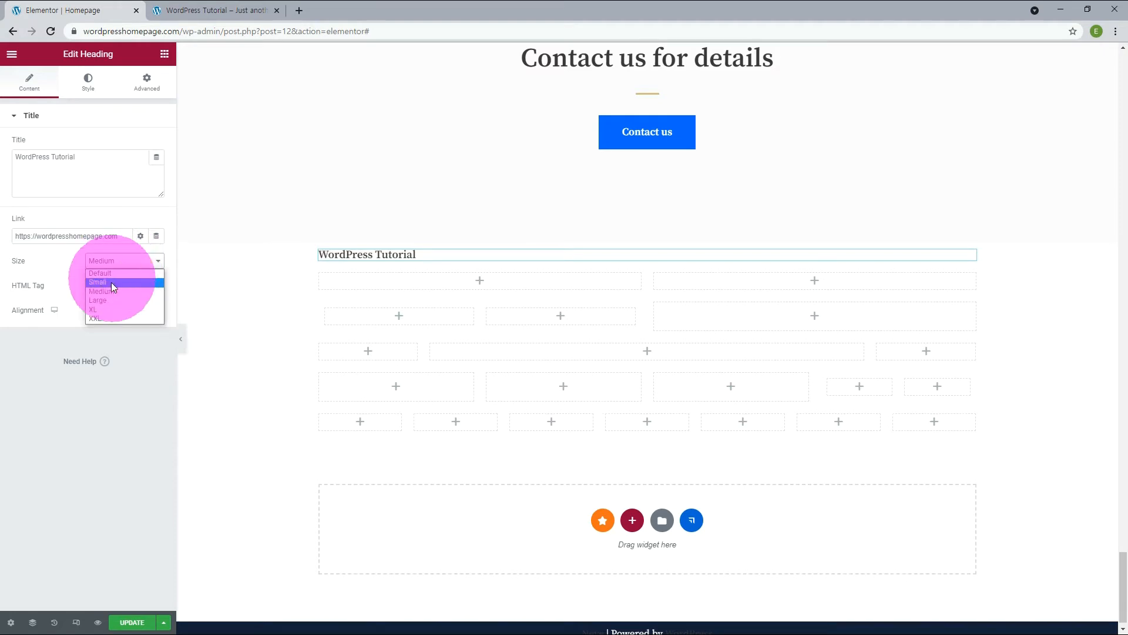
{"action": "left_click", "coordinate": [105, 298]}
{"action": "left_click", "coordinate": [111, 262]}
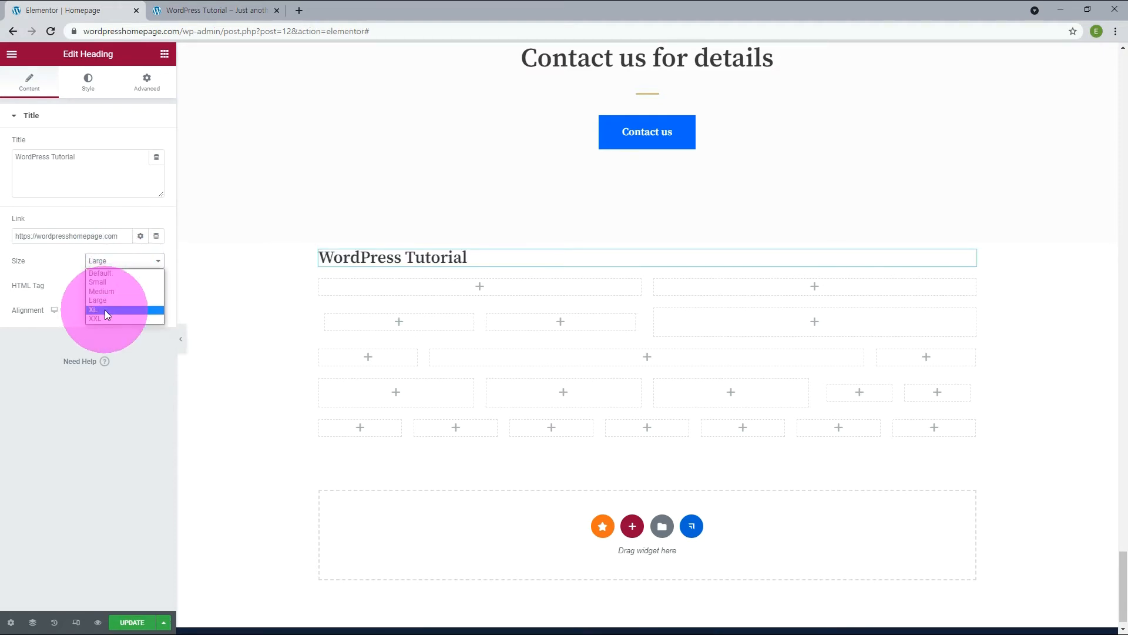
{"action": "left_click", "coordinate": [105, 308]}
{"action": "left_click", "coordinate": [121, 265]}
{"action": "left_click", "coordinate": [100, 319]}
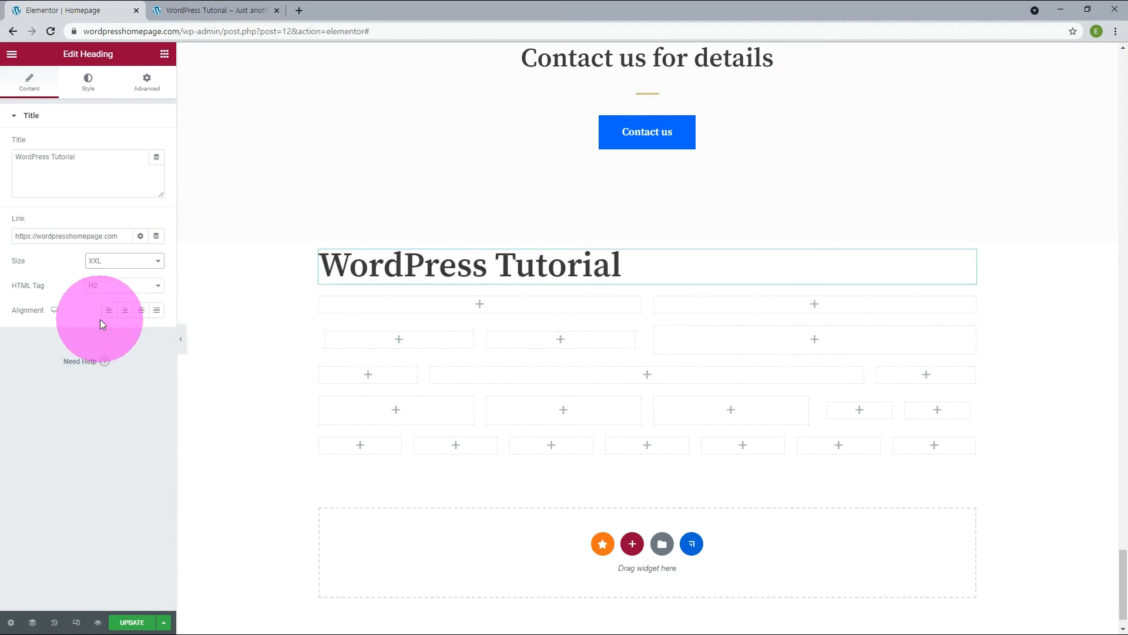
Set the heading's HTML tag to div, try right and justified alignment, and leave it centered.
{"action": "left_click", "coordinate": [109, 286]}
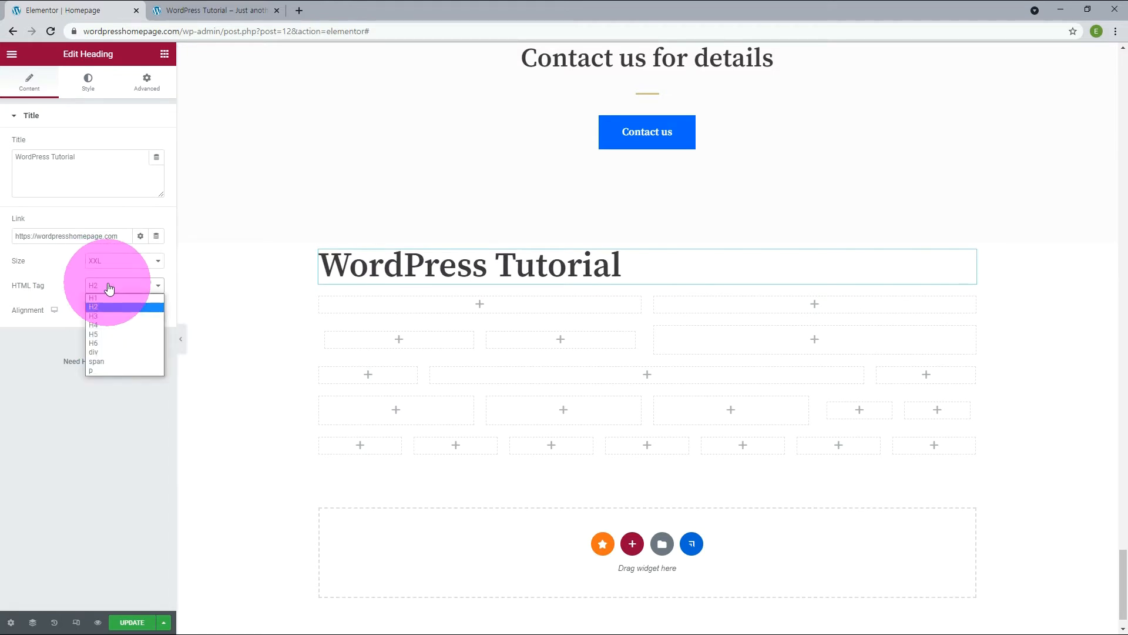
{"action": "left_click", "coordinate": [102, 351]}
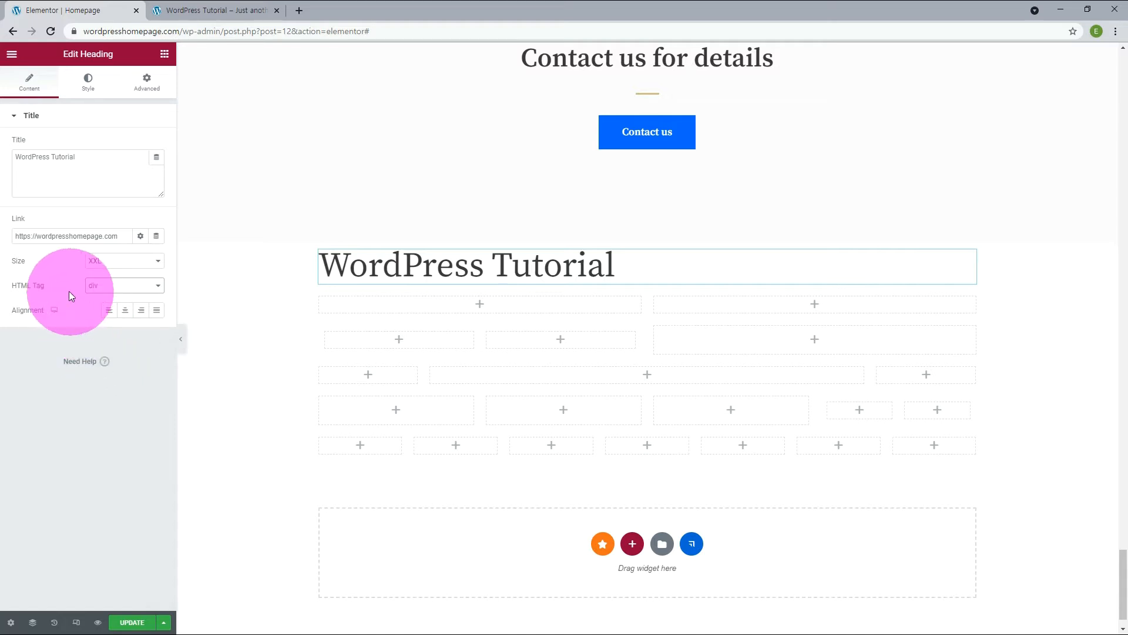
{"action": "left_click", "coordinate": [125, 312]}
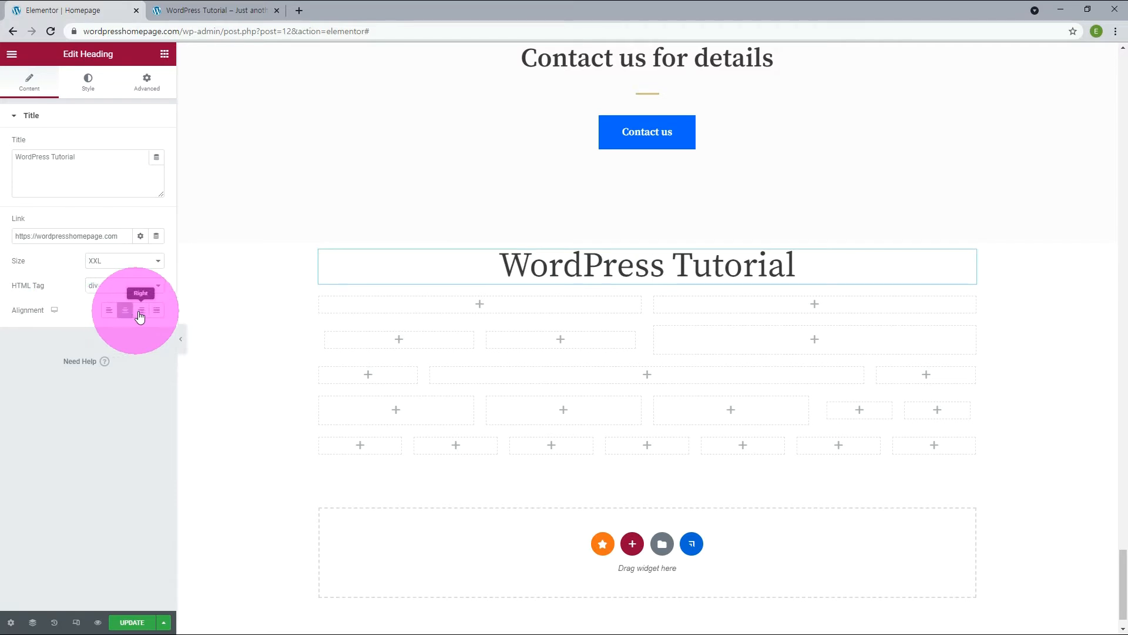
{"action": "left_click", "coordinate": [141, 312]}
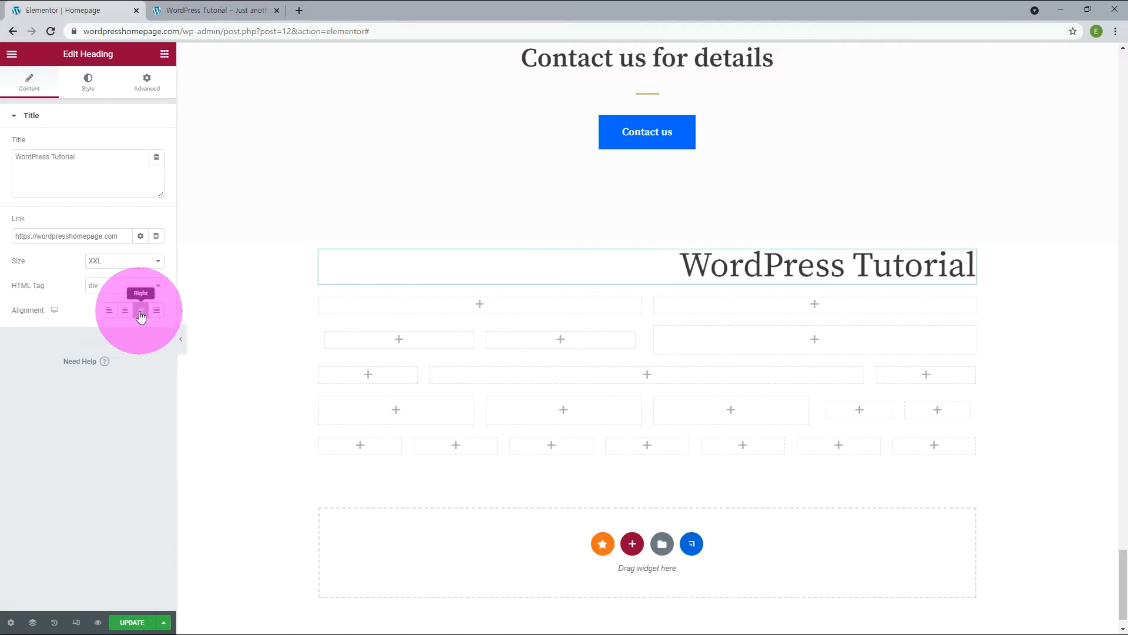
{"action": "left_click", "coordinate": [155, 313]}
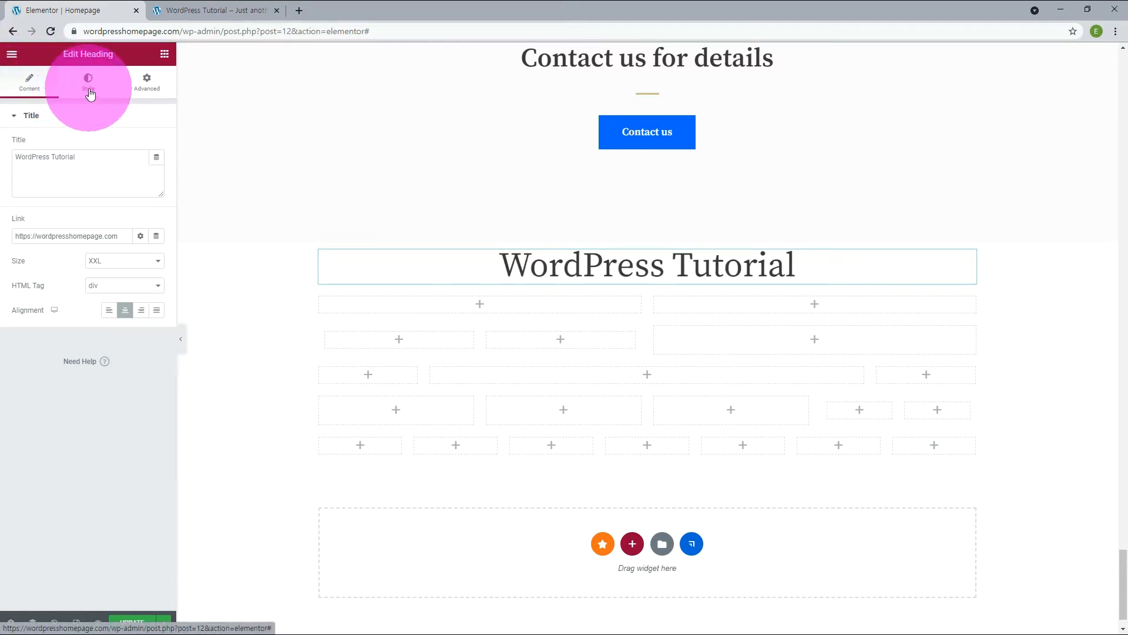
Set the heading's text color to the global Neve - Text Color and its typography to the global font Bai.
{"action": "left_click", "coordinate": [90, 92]}
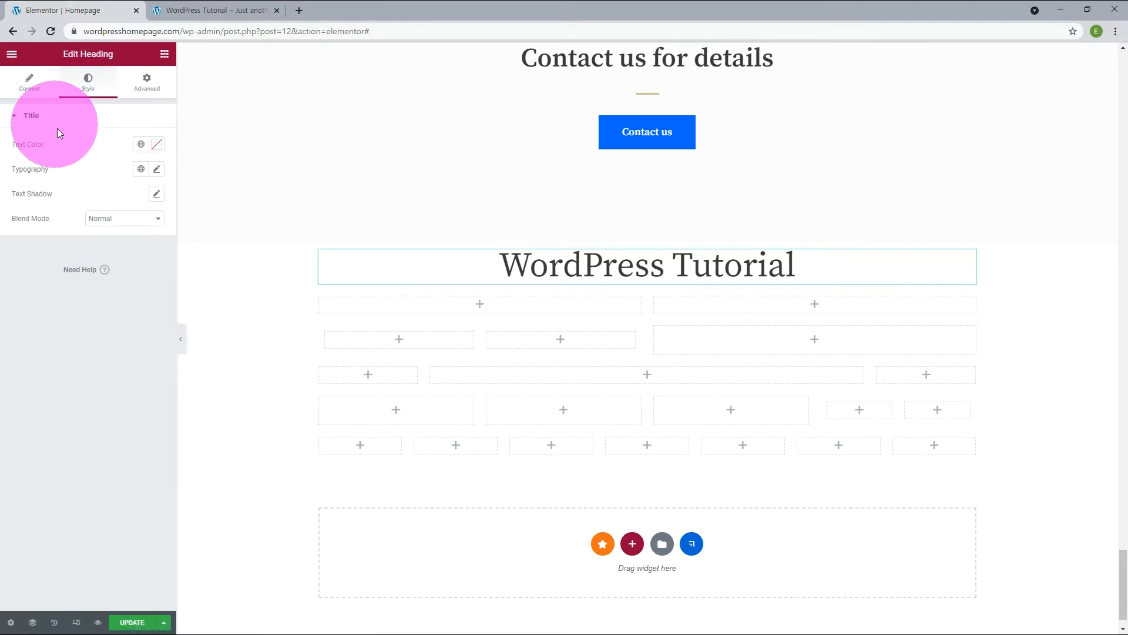
{"action": "left_click", "coordinate": [141, 146]}
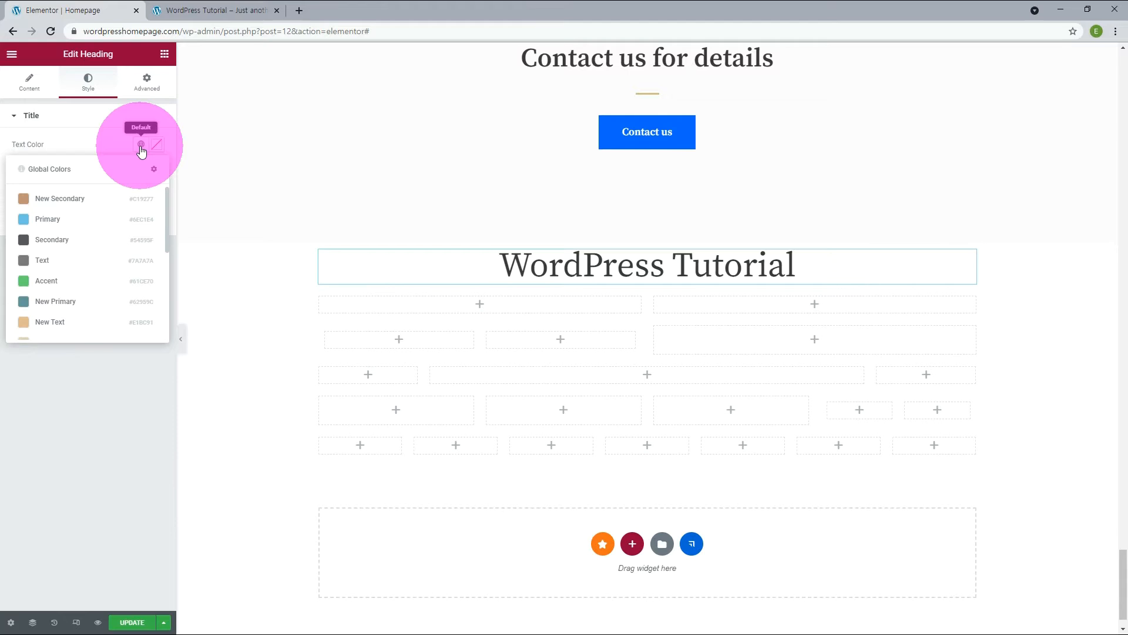
{"action": "scroll", "coordinate": [142, 236], "scroll_direction": "down", "scroll_amount": 2}
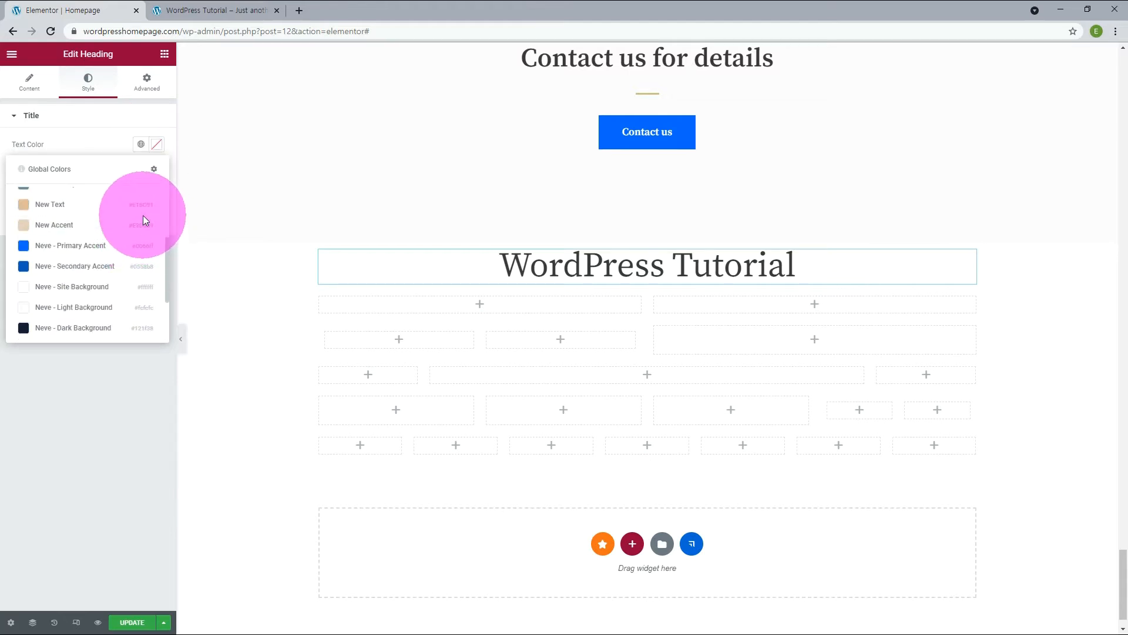
{"action": "scroll", "coordinate": [143, 217], "scroll_direction": "down", "scroll_amount": 2}
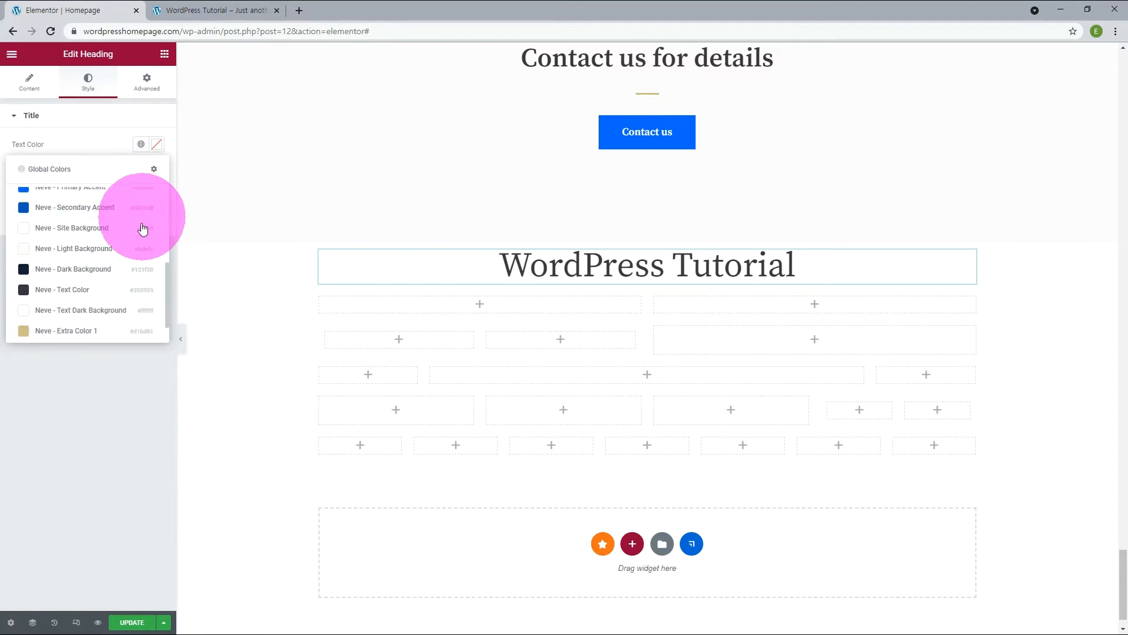
{"action": "left_click", "coordinate": [64, 289]}
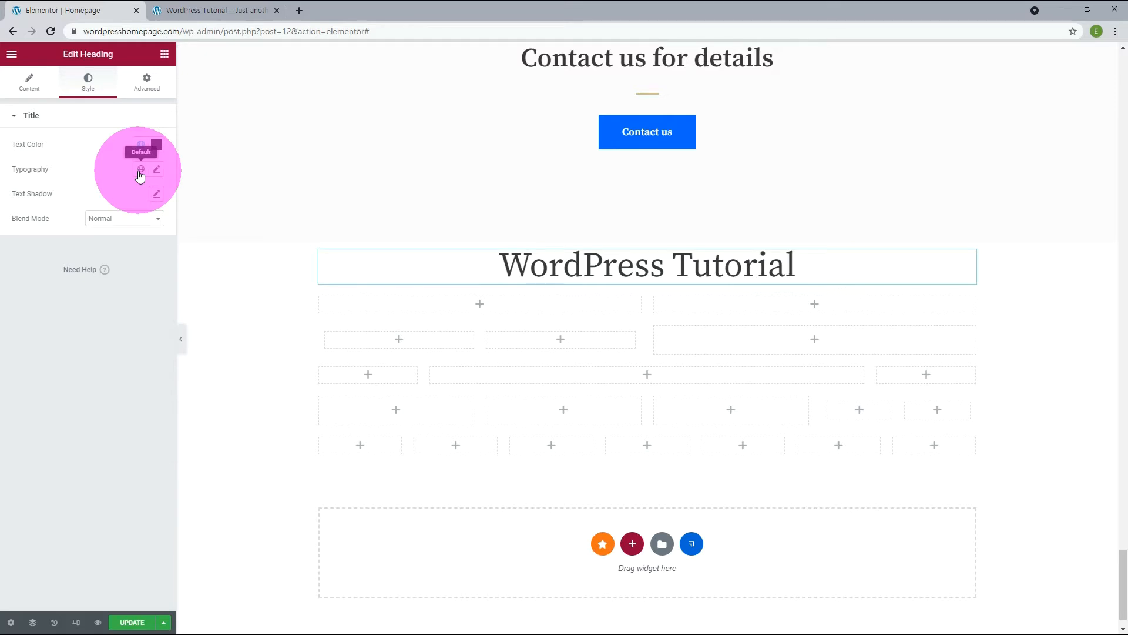
{"action": "left_click", "coordinate": [140, 169]}
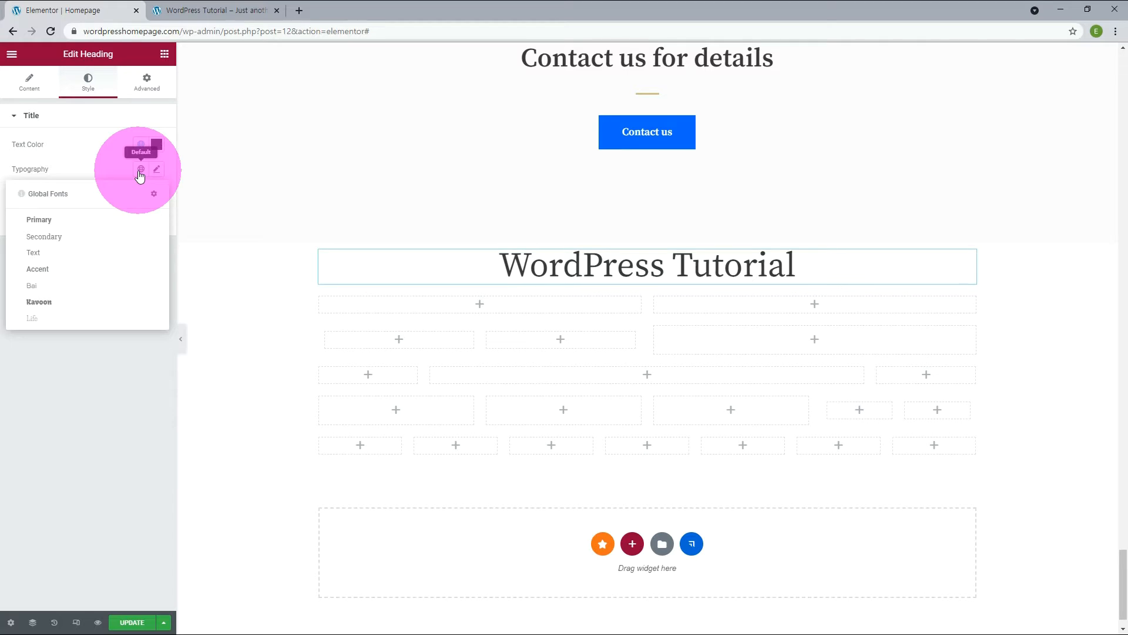
{"action": "left_click", "coordinate": [54, 287]}
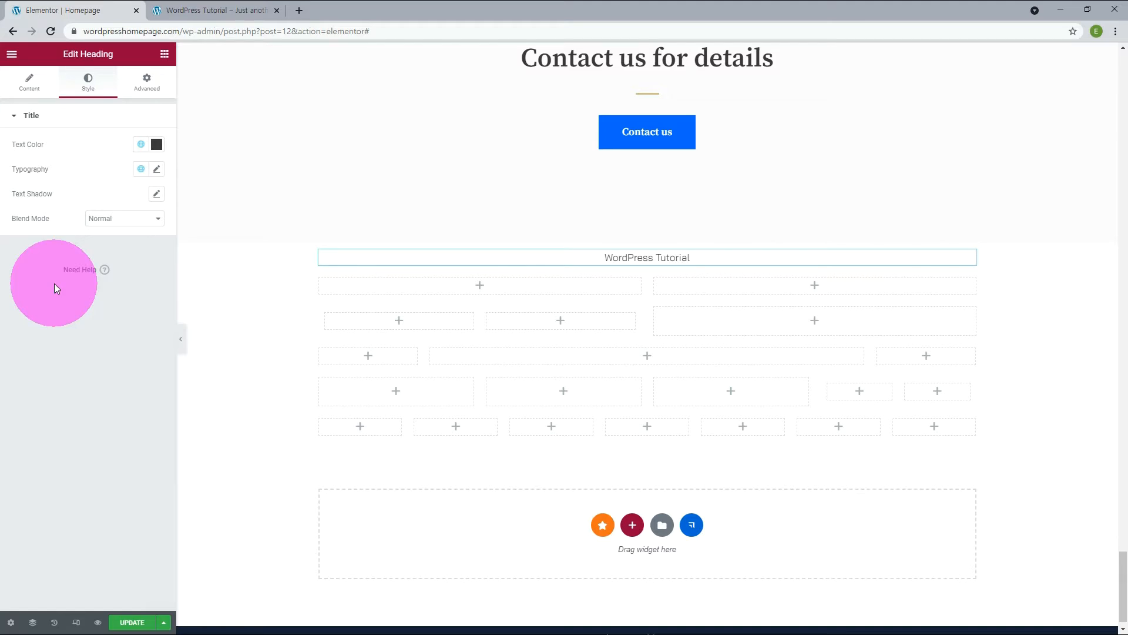
Try the heading font weights Bold, 900 and 400 in the custom typography settings, and settle on 100.
{"action": "left_click", "coordinate": [158, 171]}
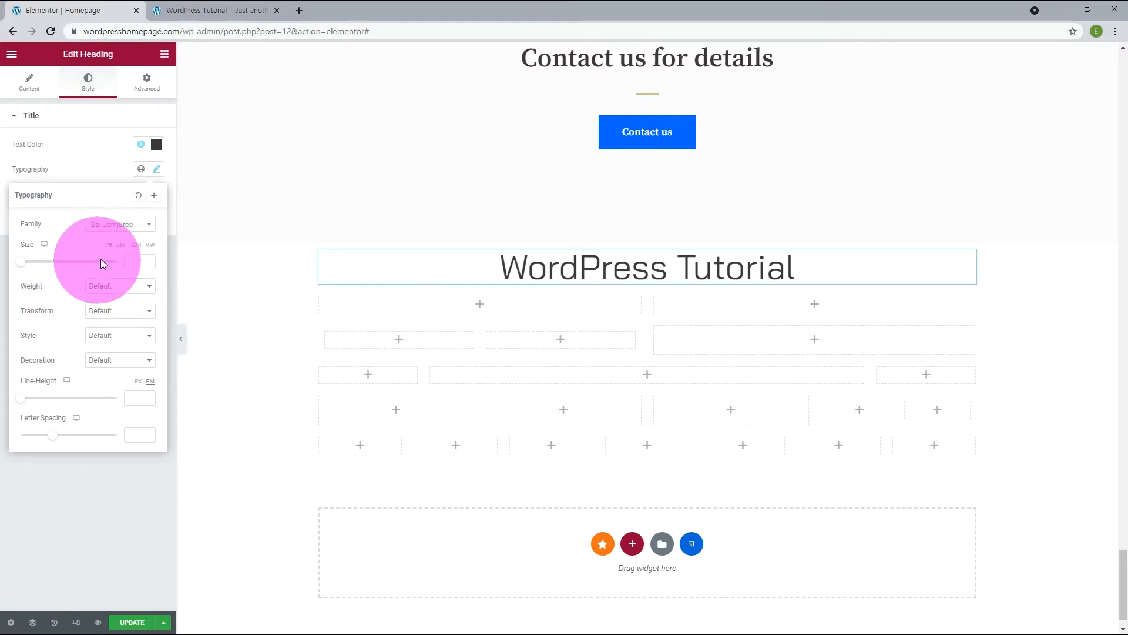
{"action": "left_click", "coordinate": [99, 290]}
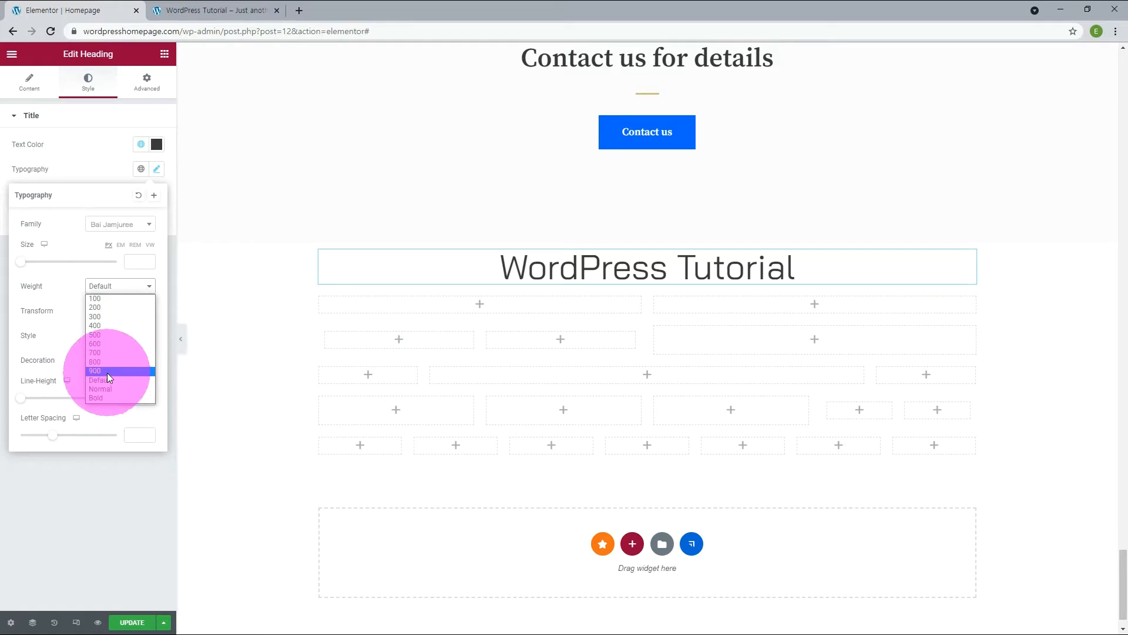
{"action": "left_click", "coordinate": [105, 398]}
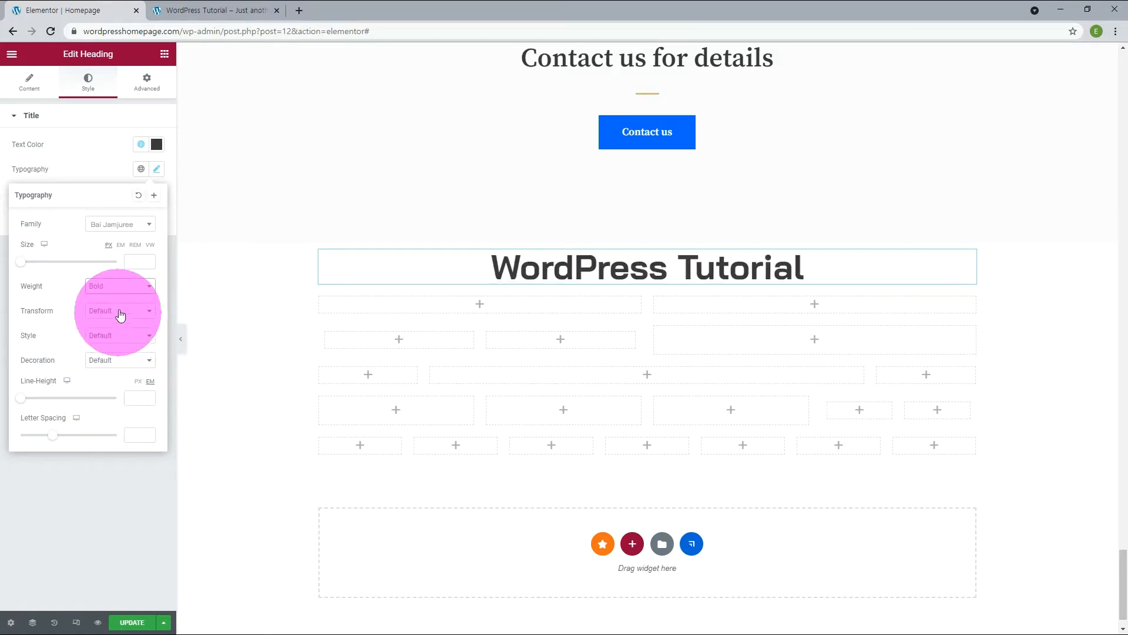
{"action": "left_click", "coordinate": [125, 287]}
{"action": "left_click", "coordinate": [111, 369]}
{"action": "left_click", "coordinate": [119, 286]}
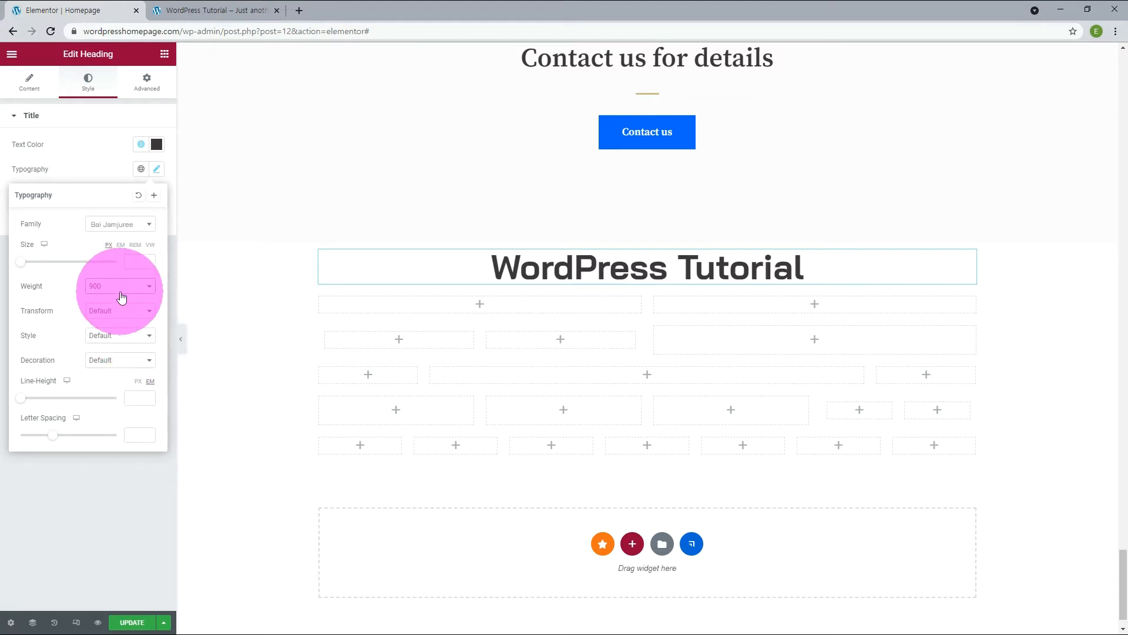
{"action": "left_click", "coordinate": [112, 296]}
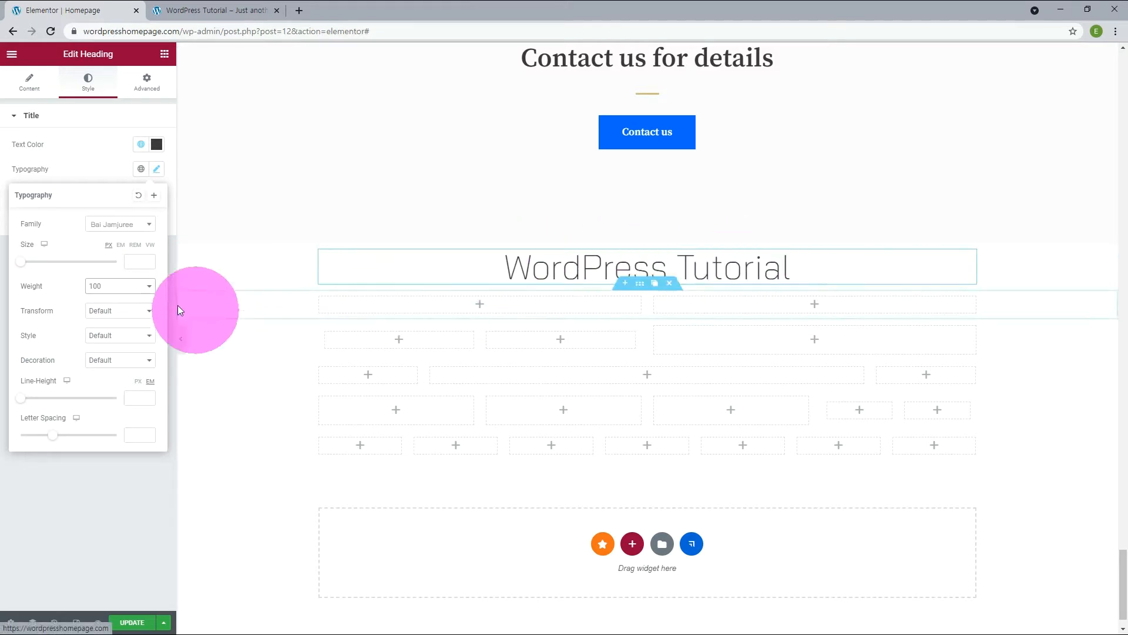
{"action": "left_click", "coordinate": [120, 287]}
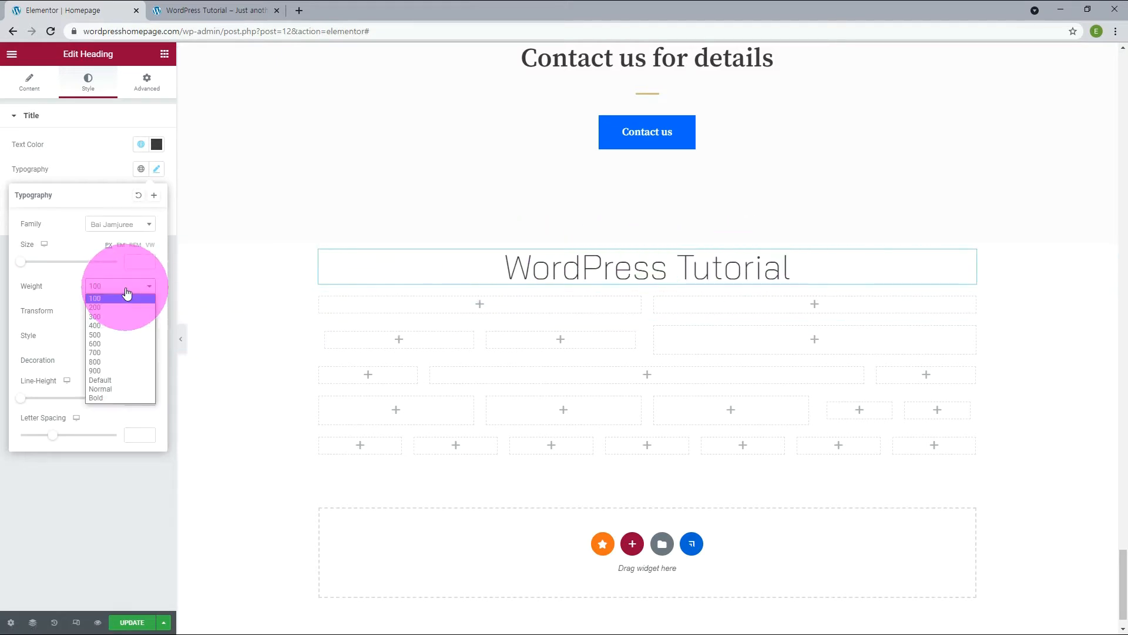
{"action": "left_click", "coordinate": [98, 323]}
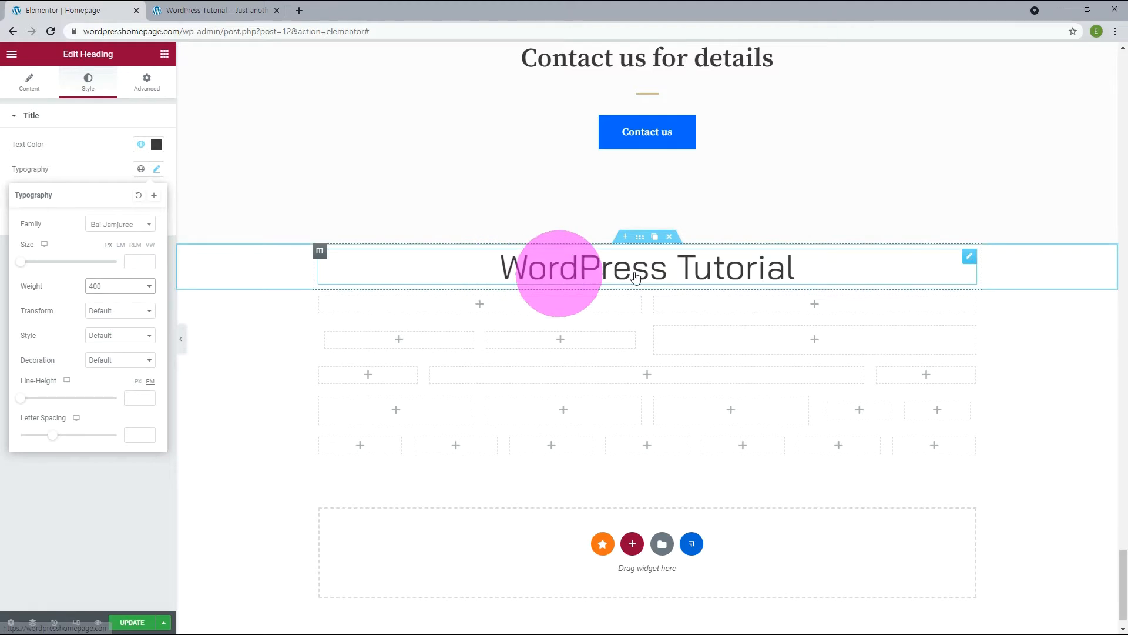
{"action": "key", "text": "Up"}
{"action": "key", "text": "Up"}
{"action": "key", "text": "Up"}
Try the Uppercase, Lowercase and Capitalize text transforms on the heading, and set it to Normal.
{"action": "left_click", "coordinate": [105, 311]}
{"action": "left_click", "coordinate": [101, 332]}
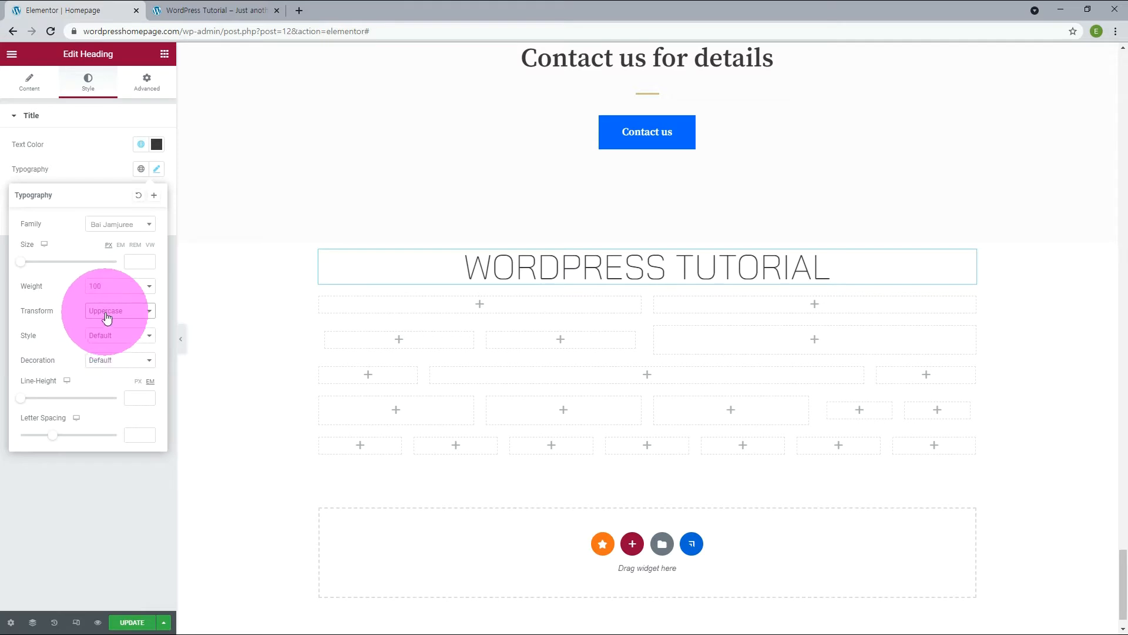
{"action": "left_click", "coordinate": [106, 310]}
{"action": "left_click", "coordinate": [101, 341]}
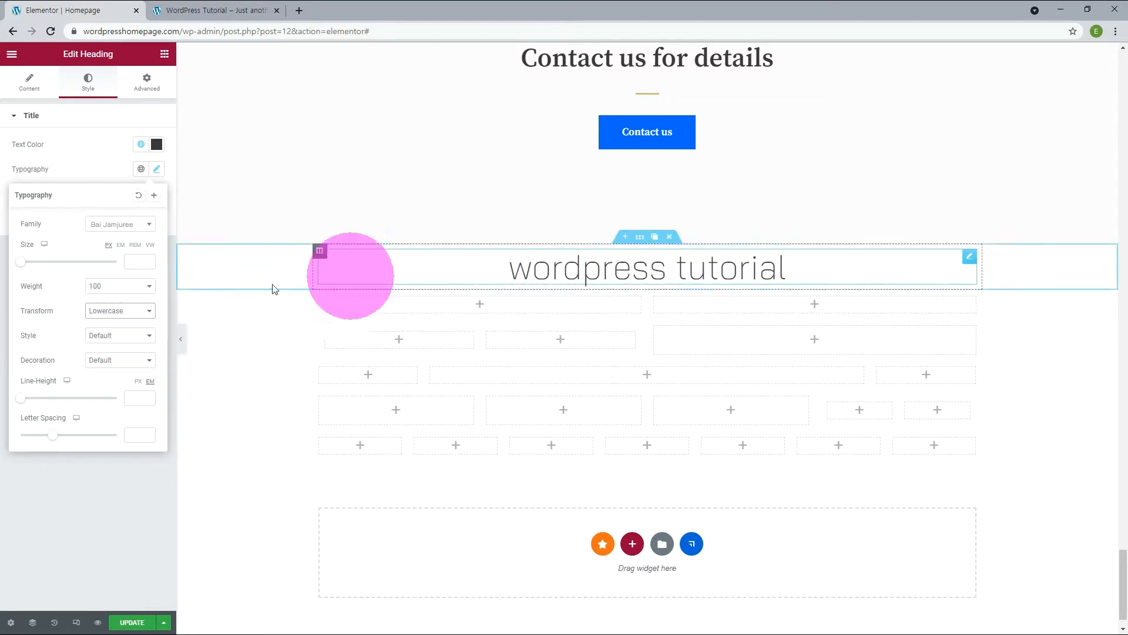
{"action": "left_click", "coordinate": [100, 312]}
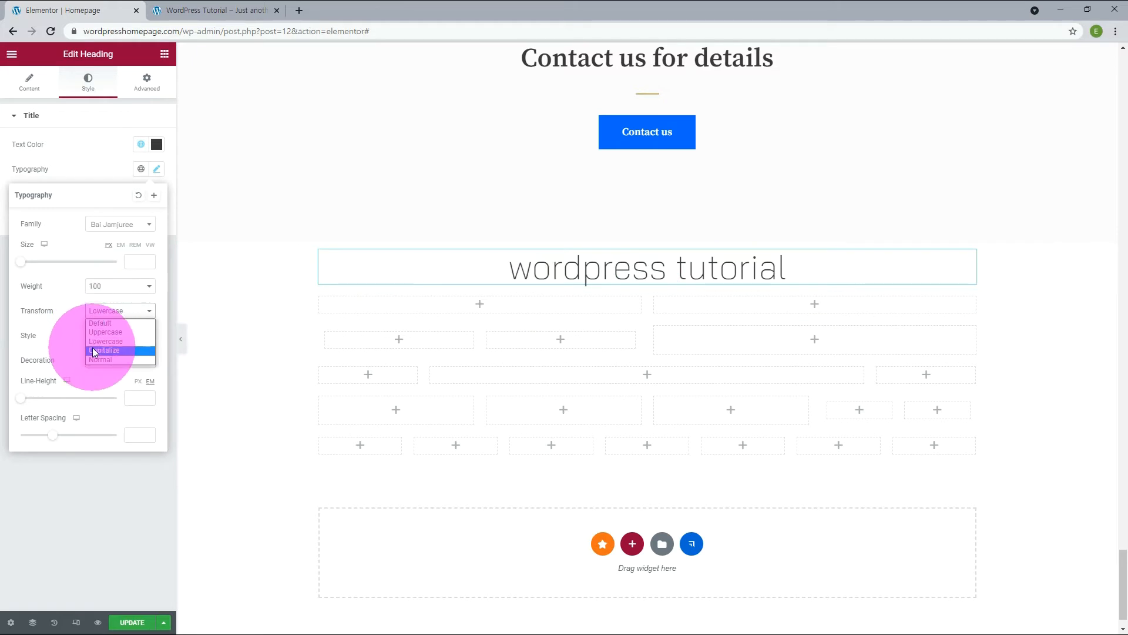
{"action": "left_click", "coordinate": [93, 348]}
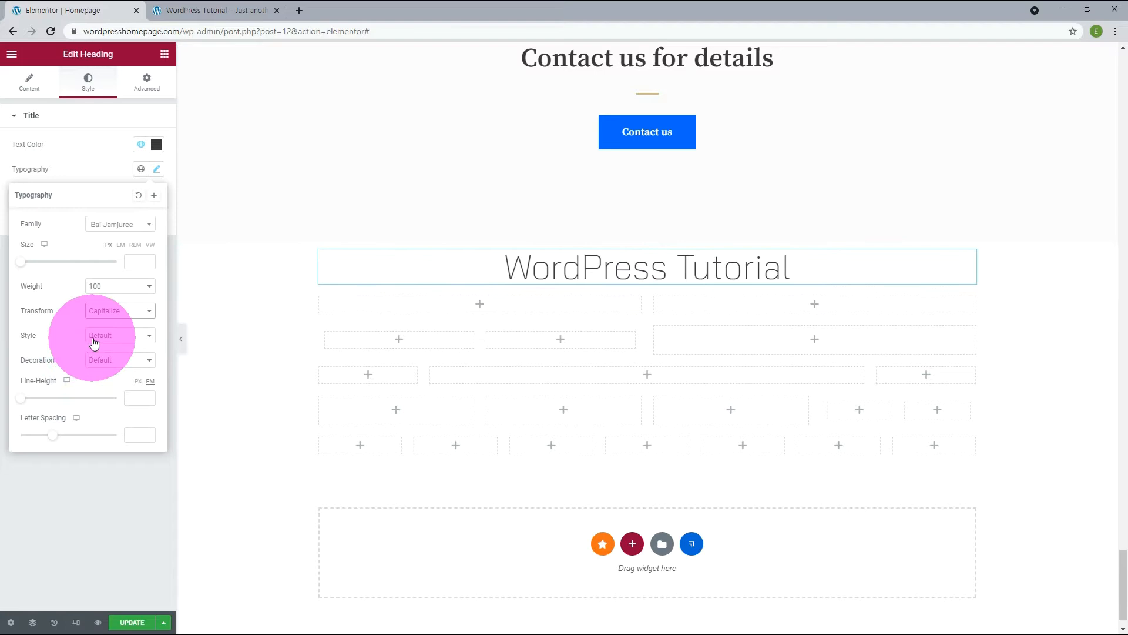
{"action": "key", "text": "Down"}
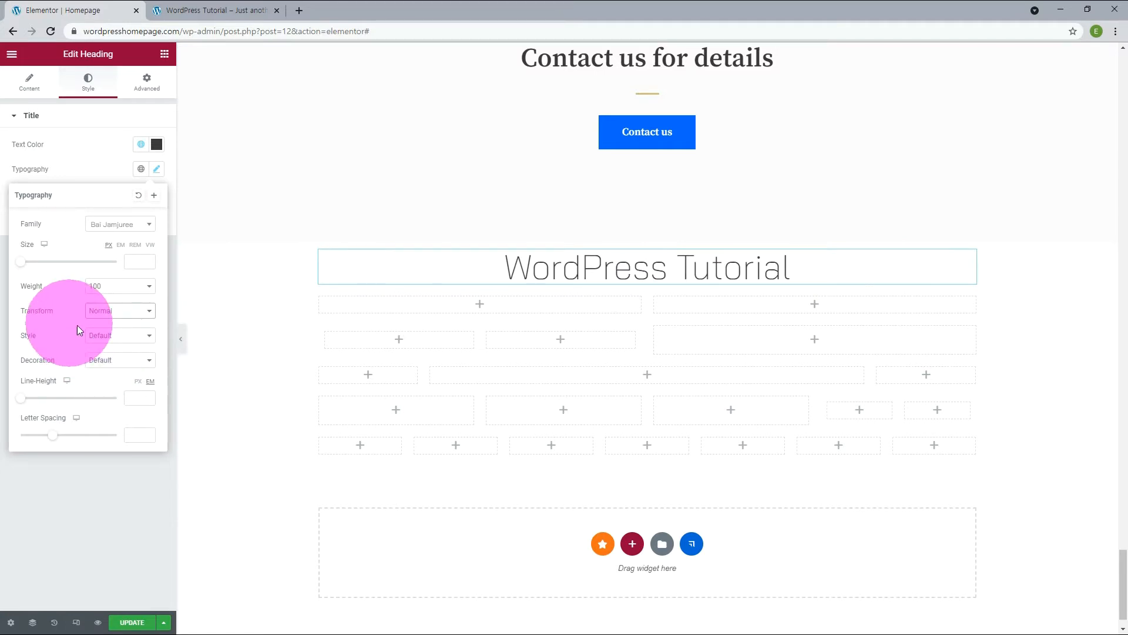
Try the Italic and Oblique font styles on the heading, and set the style to Normal.
{"action": "left_click", "coordinate": [102, 336]}
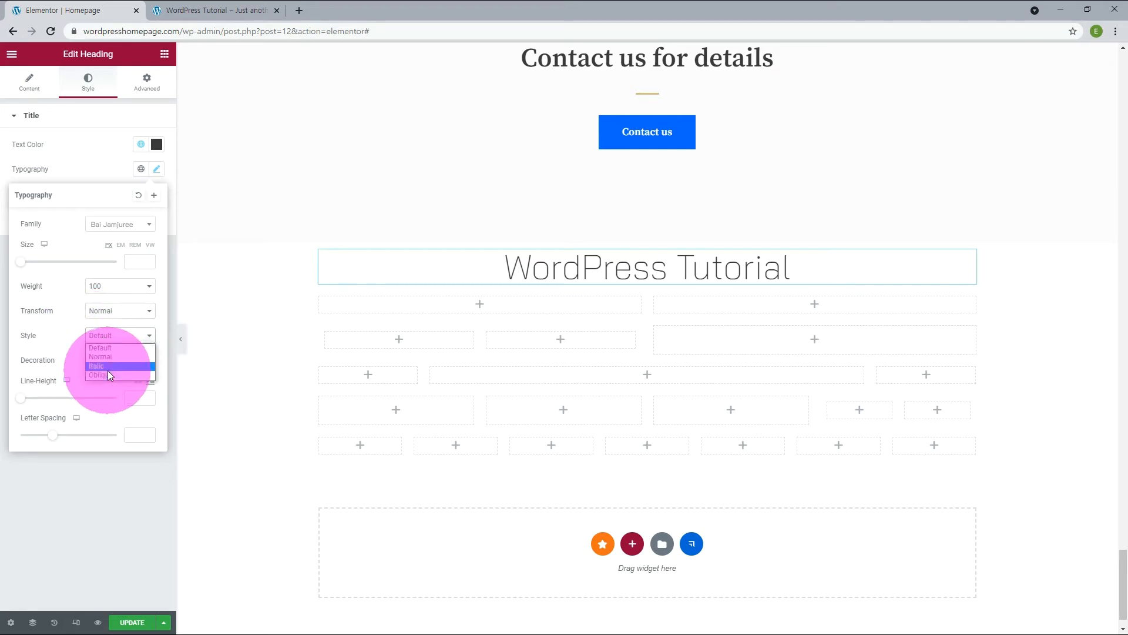
{"action": "left_click", "coordinate": [107, 367]}
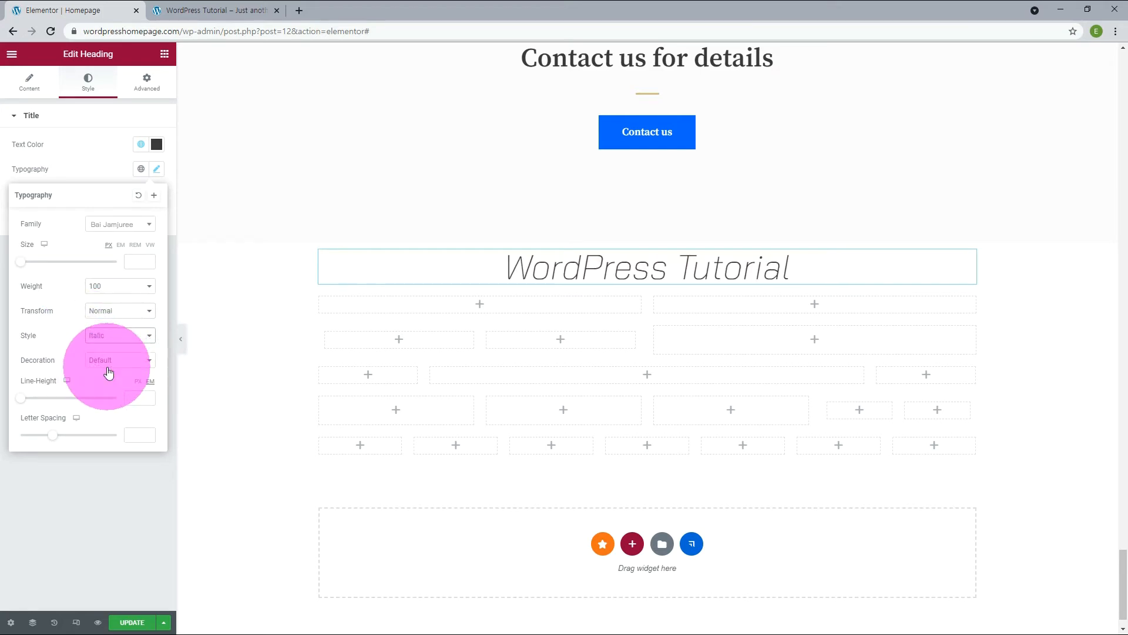
{"action": "left_click", "coordinate": [114, 337]}
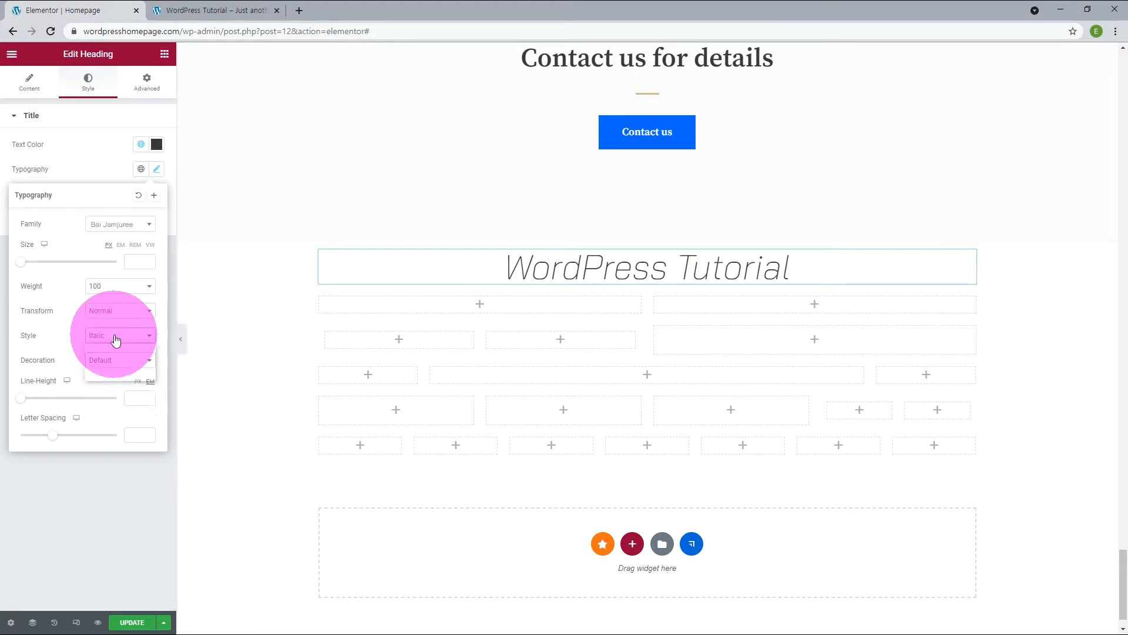
{"action": "left_click", "coordinate": [103, 375]}
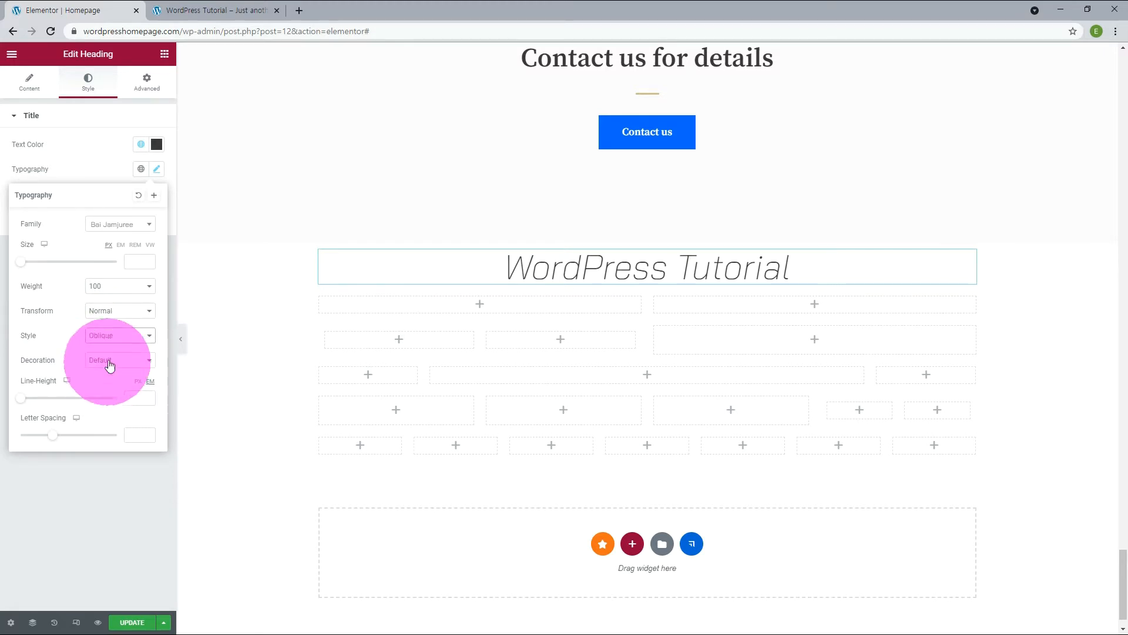
{"action": "left_click", "coordinate": [106, 340]}
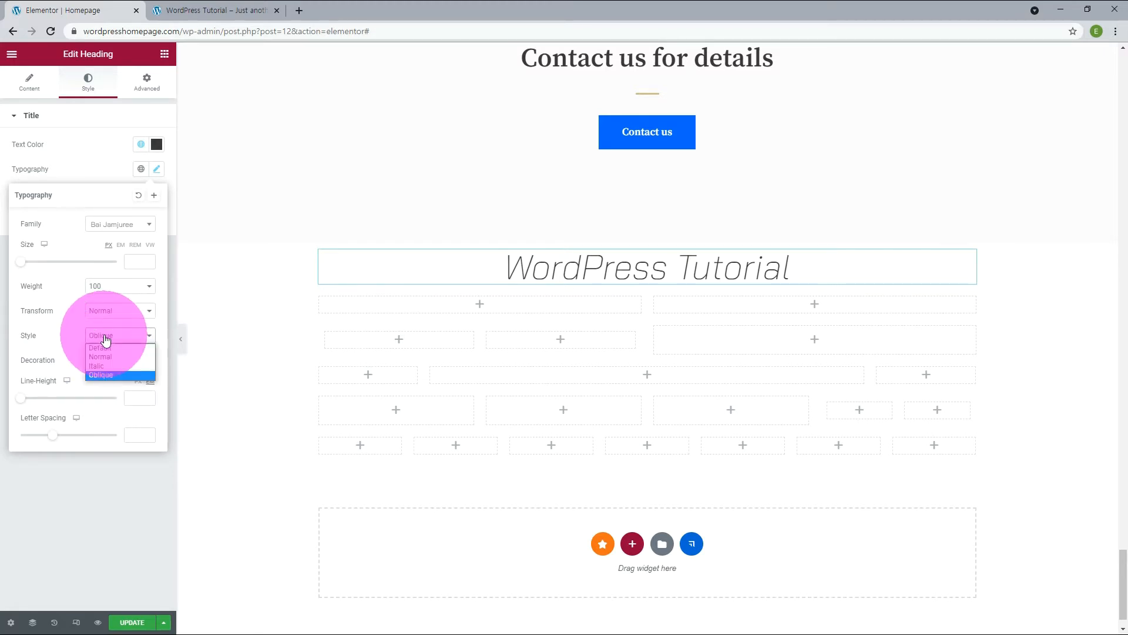
{"action": "left_click", "coordinate": [108, 356]}
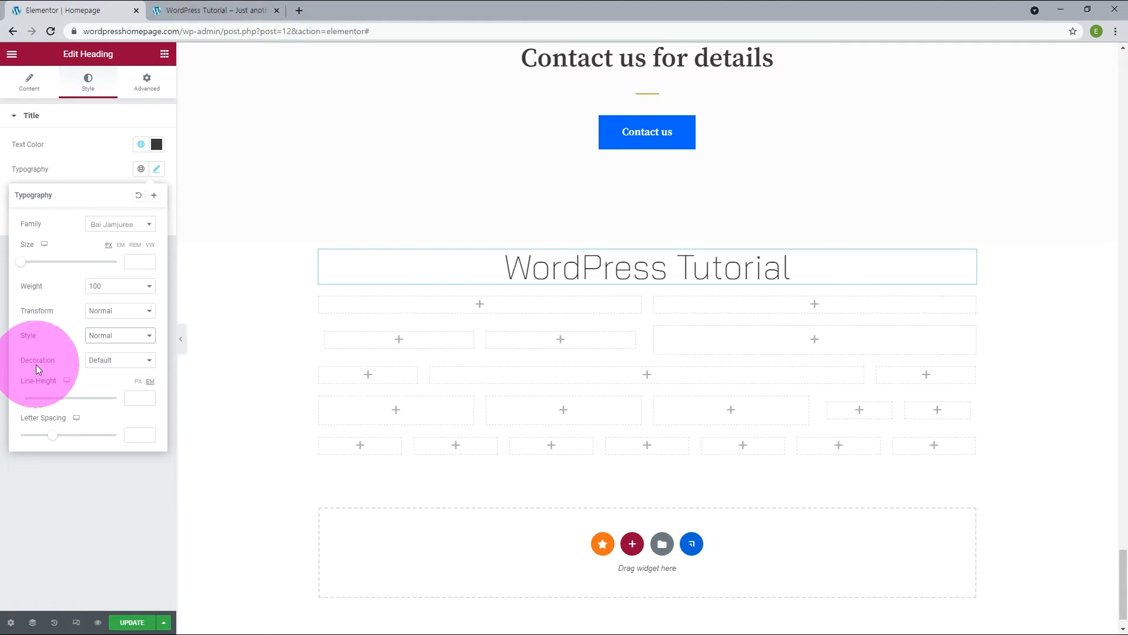
Try the Underline, Overline and Line Through text decorations on the heading, and set the decoration to None.
{"action": "left_click", "coordinate": [130, 365]}
{"action": "left_click", "coordinate": [116, 379]}
{"action": "left_click", "coordinate": [116, 363]}
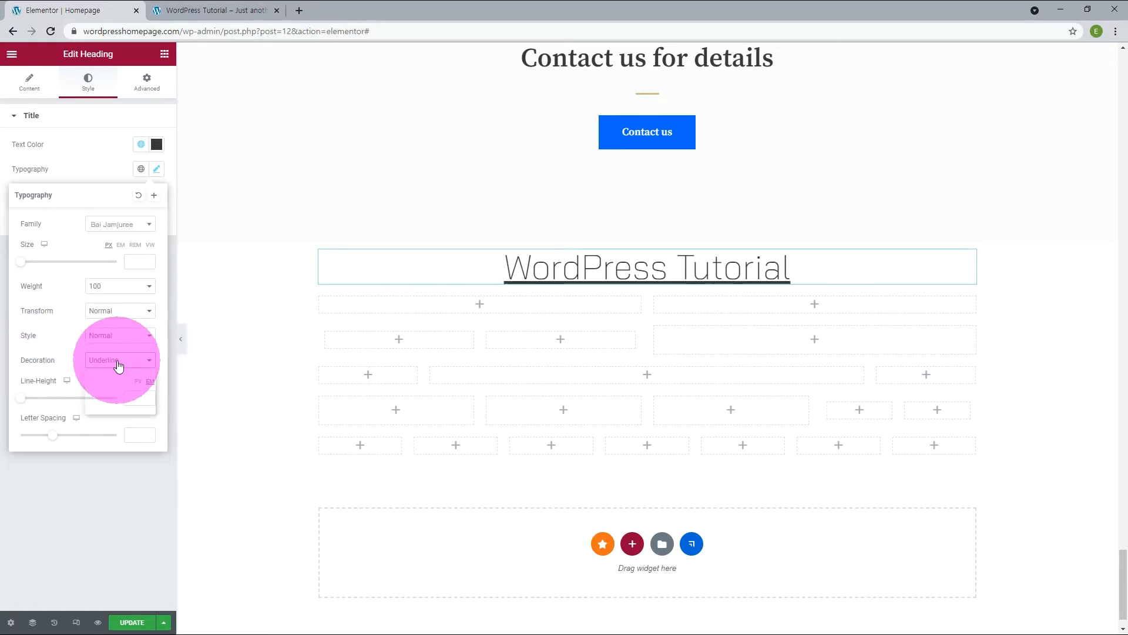
{"action": "left_click", "coordinate": [103, 389]}
{"action": "left_click", "coordinate": [100, 360]}
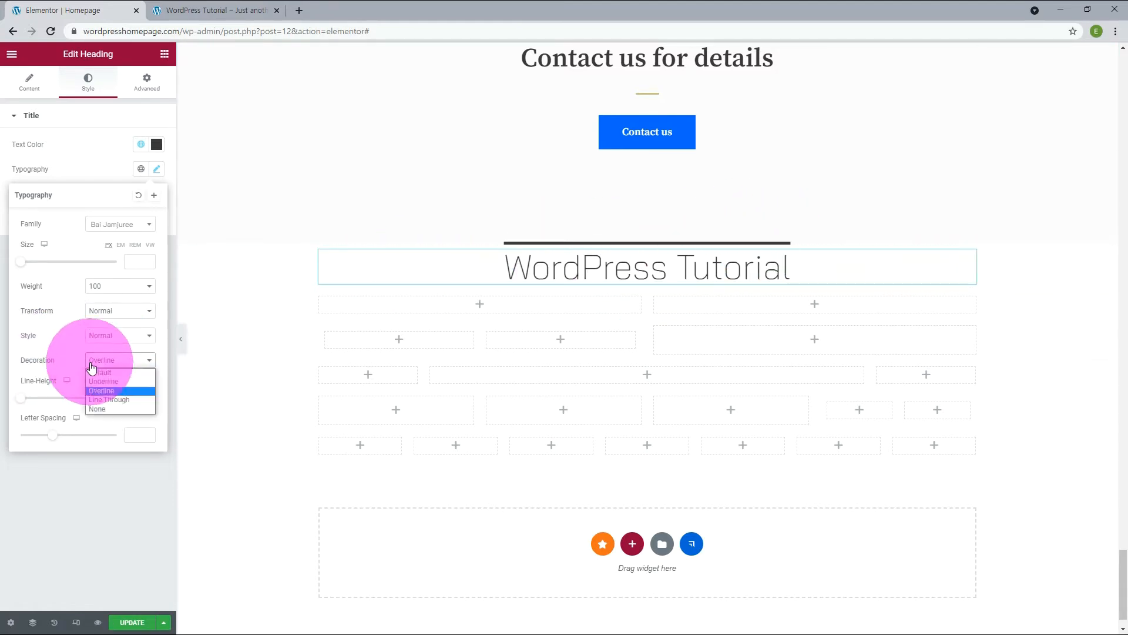
{"action": "left_click", "coordinate": [101, 400]}
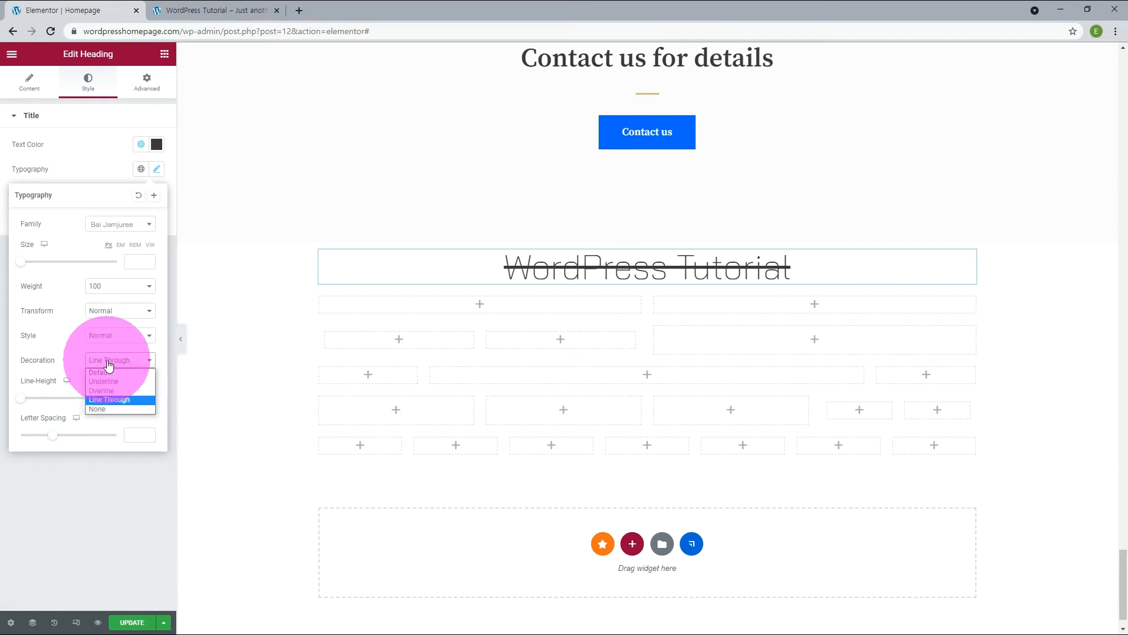
{"action": "left_click", "coordinate": [109, 365]}
{"action": "left_click", "coordinate": [101, 410]}
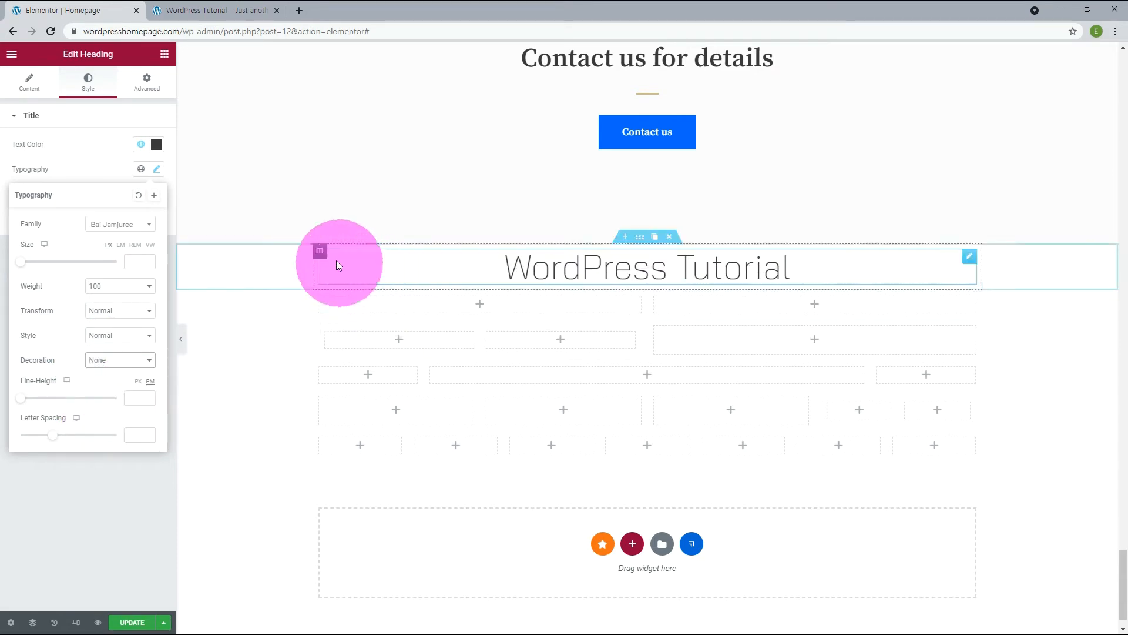
Try heading line heights of 1, 2 and 3 em, and settle on 1.5 em.
{"action": "left_click", "coordinate": [138, 394]}
{"action": "type", "text": "1"}
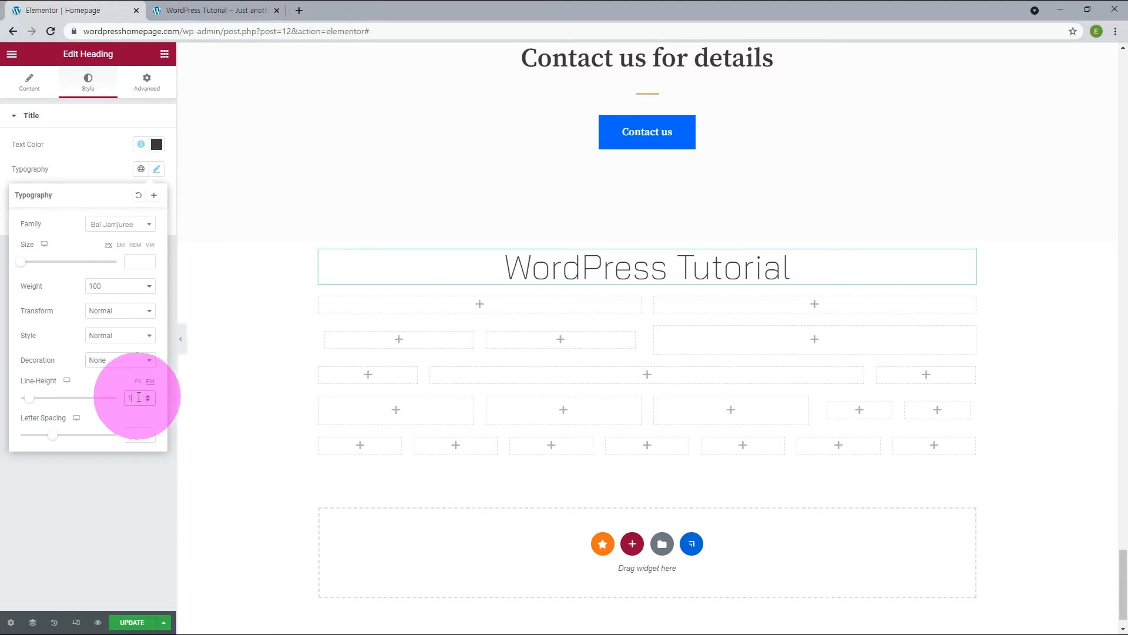
{"action": "left_click_drag", "start_coordinate": [137, 396], "coordinate": [111, 394]}
{"action": "type", "text": "2"}
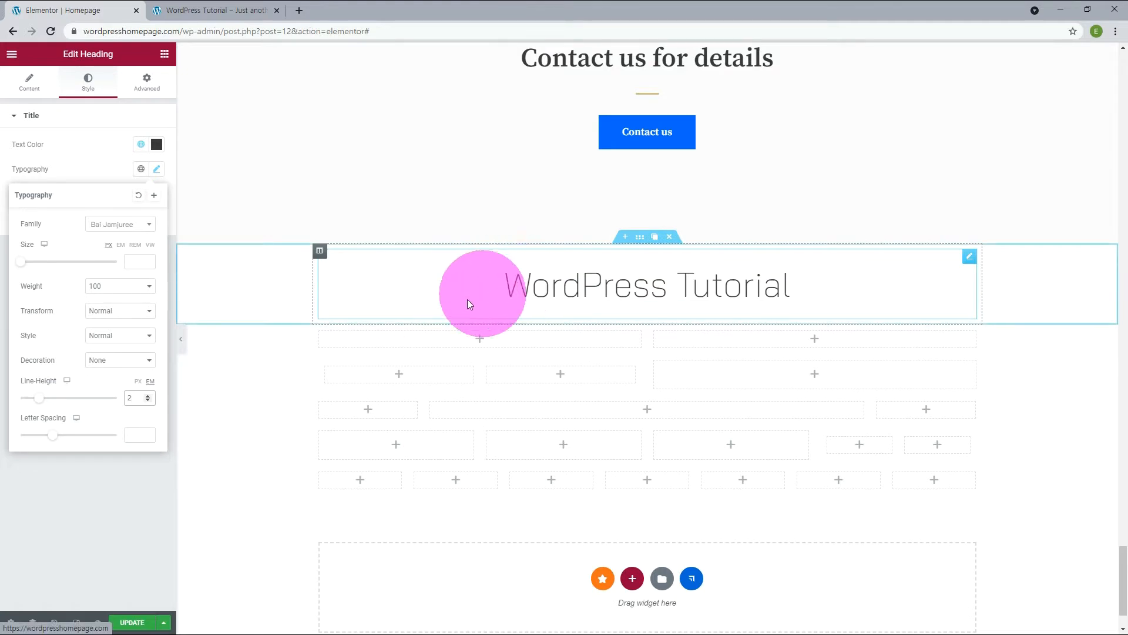
{"action": "left_click_drag", "start_coordinate": [134, 401], "coordinate": [104, 396]}
{"action": "type", "text": "3"}
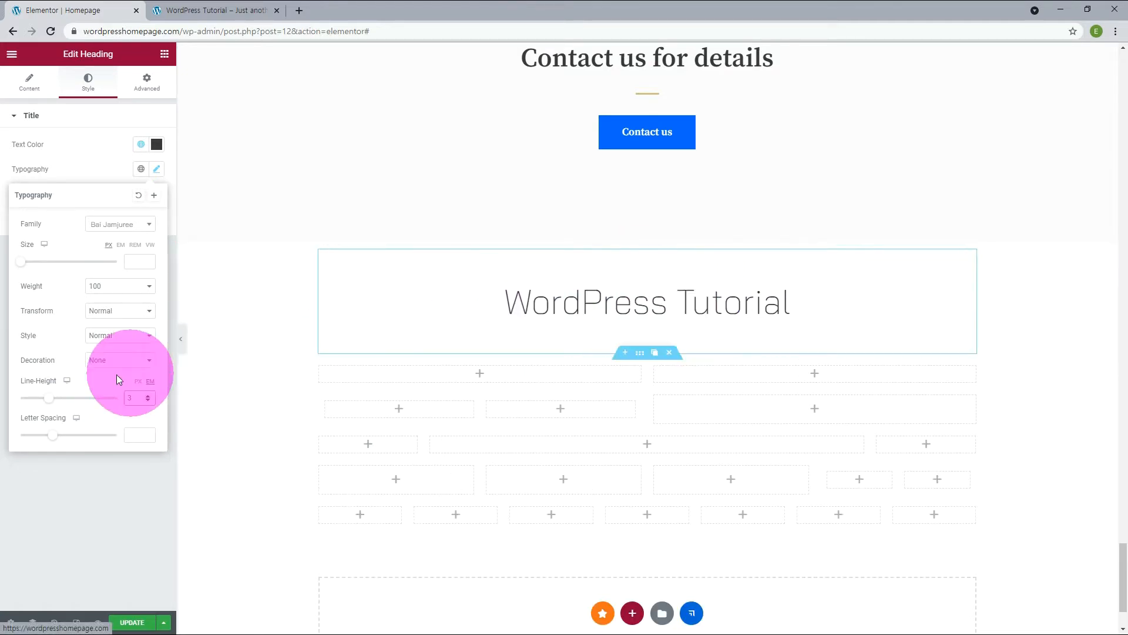
{"action": "left_click_drag", "start_coordinate": [139, 398], "coordinate": [176, 407]}
{"action": "type", "text": "2"}
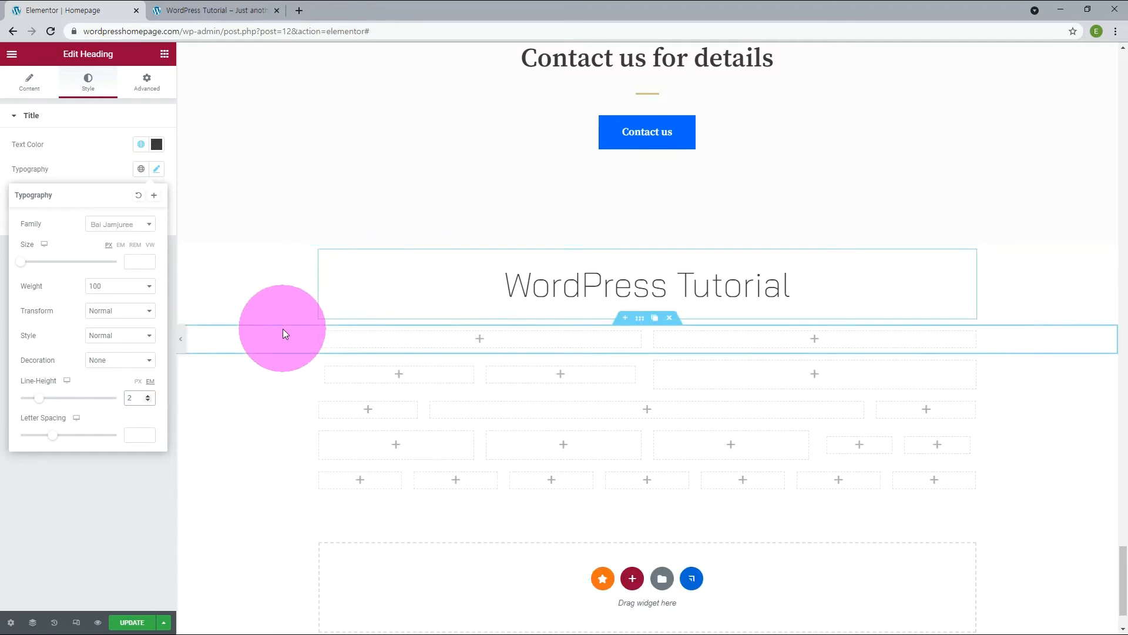
{"action": "key", "text": "BackSpace"}
{"action": "type", "text": "1.5"}
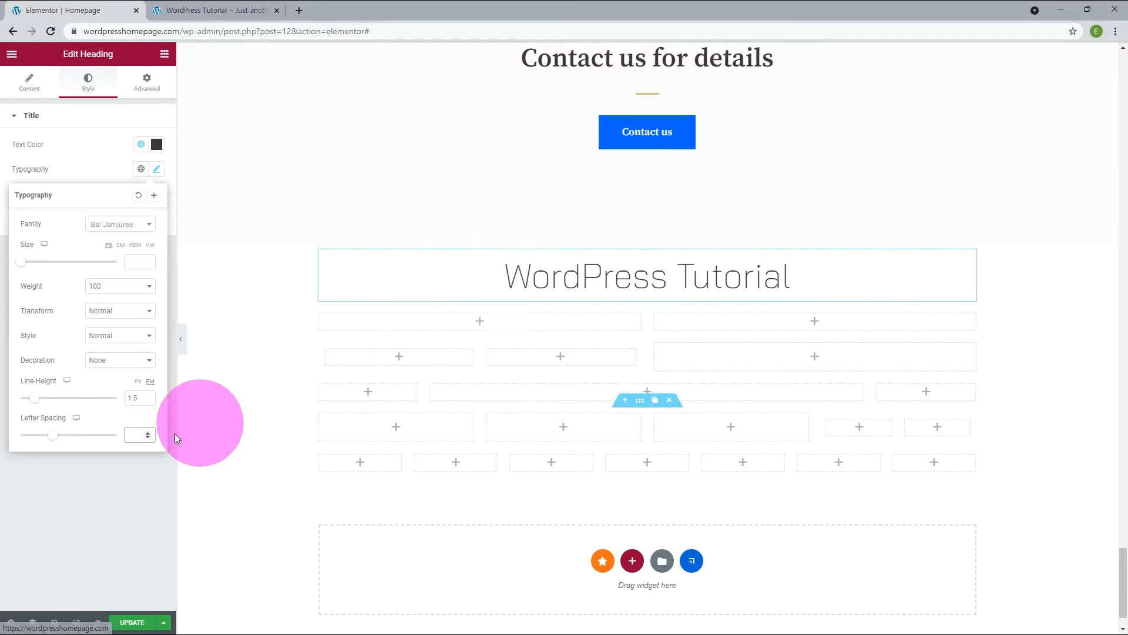
Try letter spacings of 3 and 7 on the heading, settle on 15, and close the typography settings.
{"action": "left_click", "coordinate": [147, 433]}
{"action": "left_click", "coordinate": [148, 433]}
{"action": "left_click_drag", "start_coordinate": [138, 435], "coordinate": [122, 435]}
{"action": "type", "text": "3"}
{"action": "type", "text": "7"}
{"action": "type", "text": "15"}
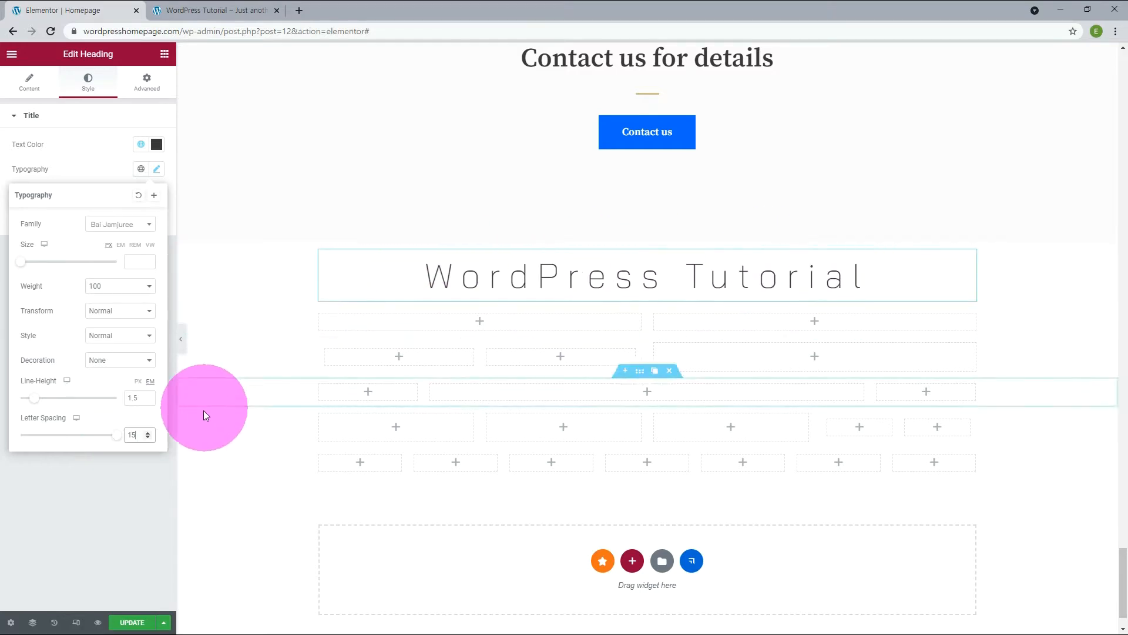
{"action": "left_click", "coordinate": [150, 465]}
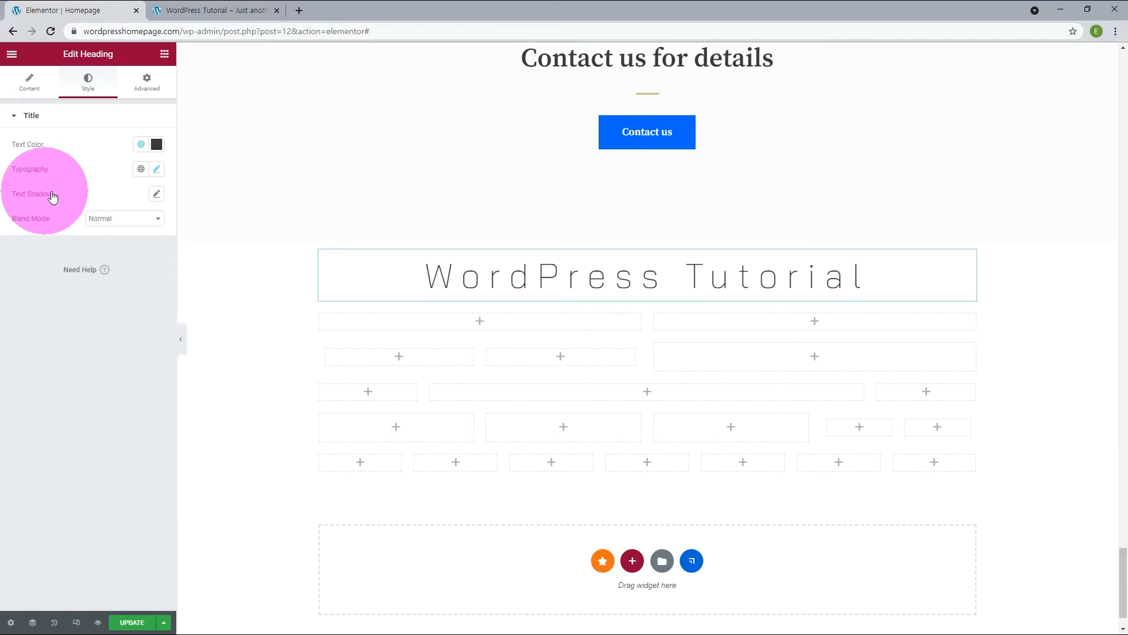
Add a text shadow to the heading and make the shadow color an opaque red.
{"action": "left_click", "coordinate": [157, 196]}
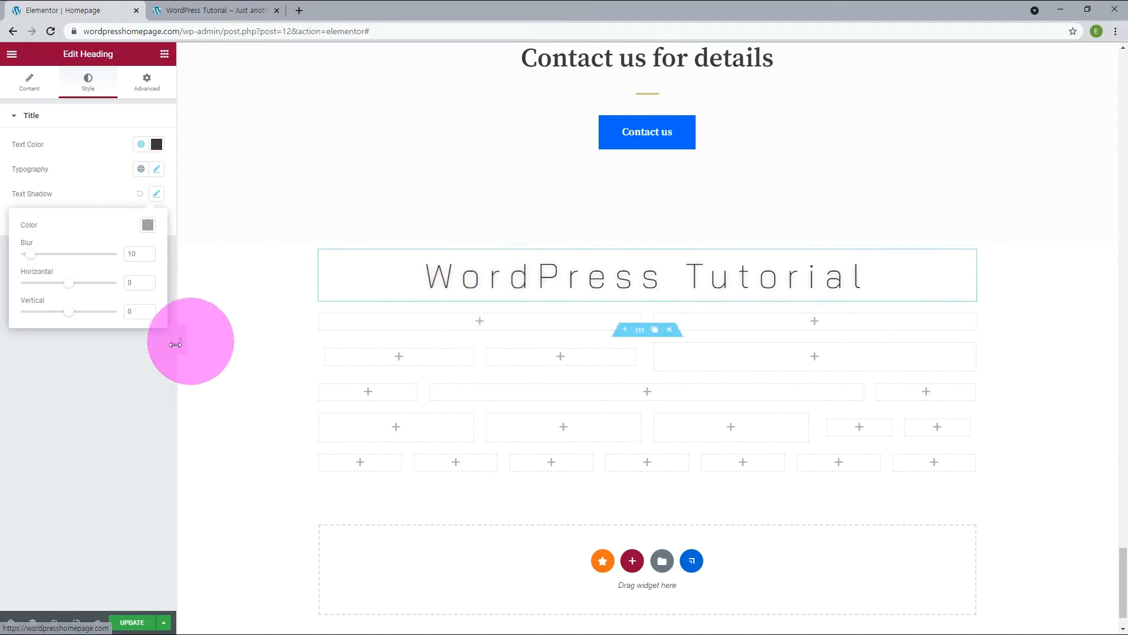
{"action": "left_click", "coordinate": [147, 226]}
{"action": "left_click_drag", "start_coordinate": [87, 376], "coordinate": [216, 377]}
{"action": "left_click", "coordinate": [127, 388]}
{"action": "left_click_drag", "start_coordinate": [127, 388], "coordinate": [209, 386]}
{"action": "left_click", "coordinate": [214, 277]}
{"action": "left_click", "coordinate": [45, 359]}
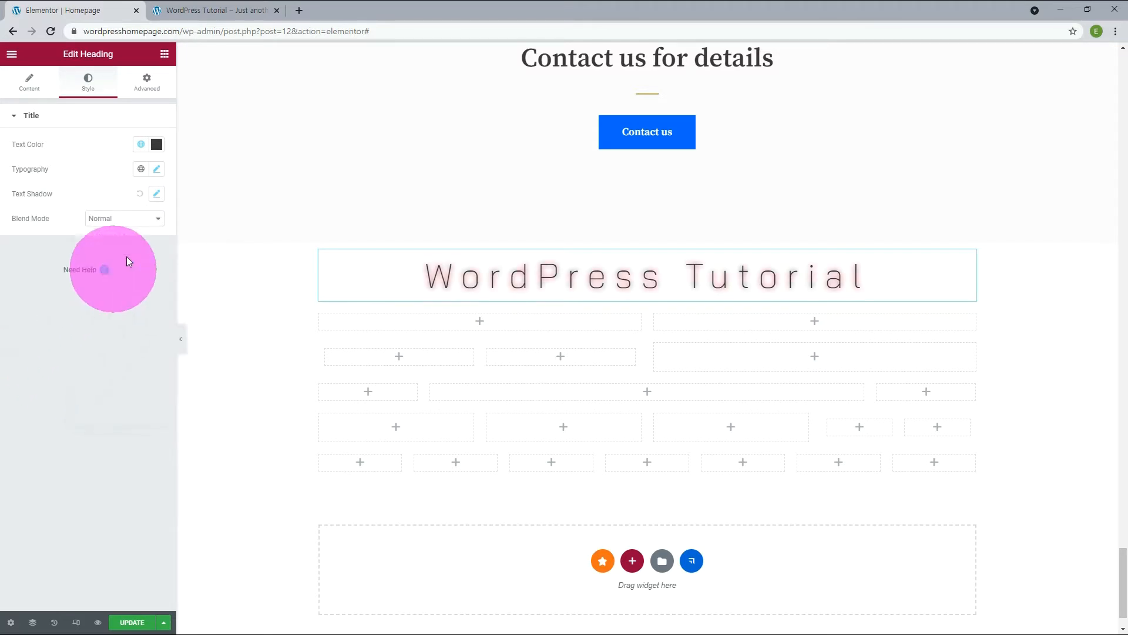
Set the heading's text shadow to a blur of 14, a horizontal offset of 14 and a vertical offset of 9.
{"action": "left_click", "coordinate": [157, 194]}
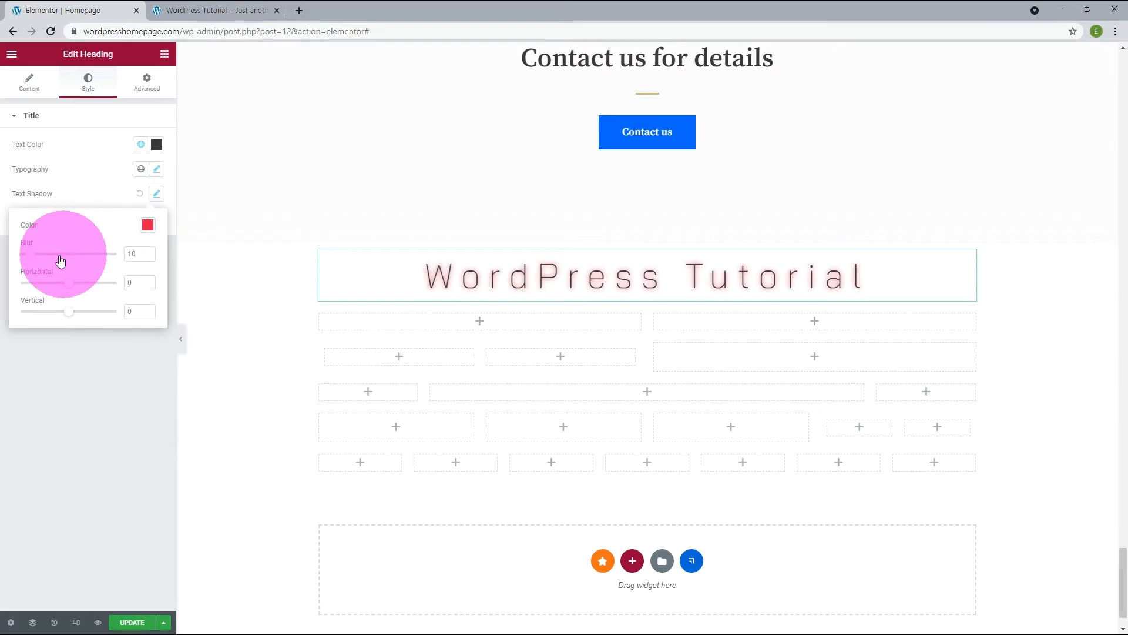
{"action": "mouse_move", "coordinate": [31, 257]}
{"action": "left_mouse_down"}
{"action": "mouse_move", "coordinate": [82, 264]}
{"action": "mouse_move", "coordinate": [37, 262]}
{"action": "left_mouse_up"}
{"action": "left_click", "coordinate": [148, 283]}
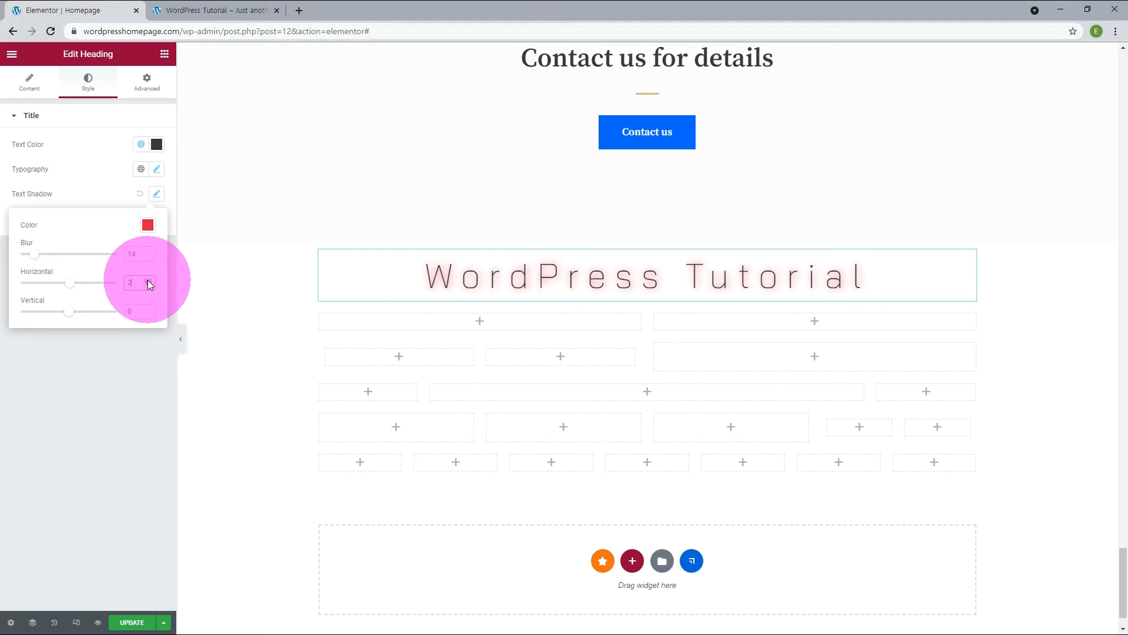
{"action": "left_click", "coordinate": [149, 309]}
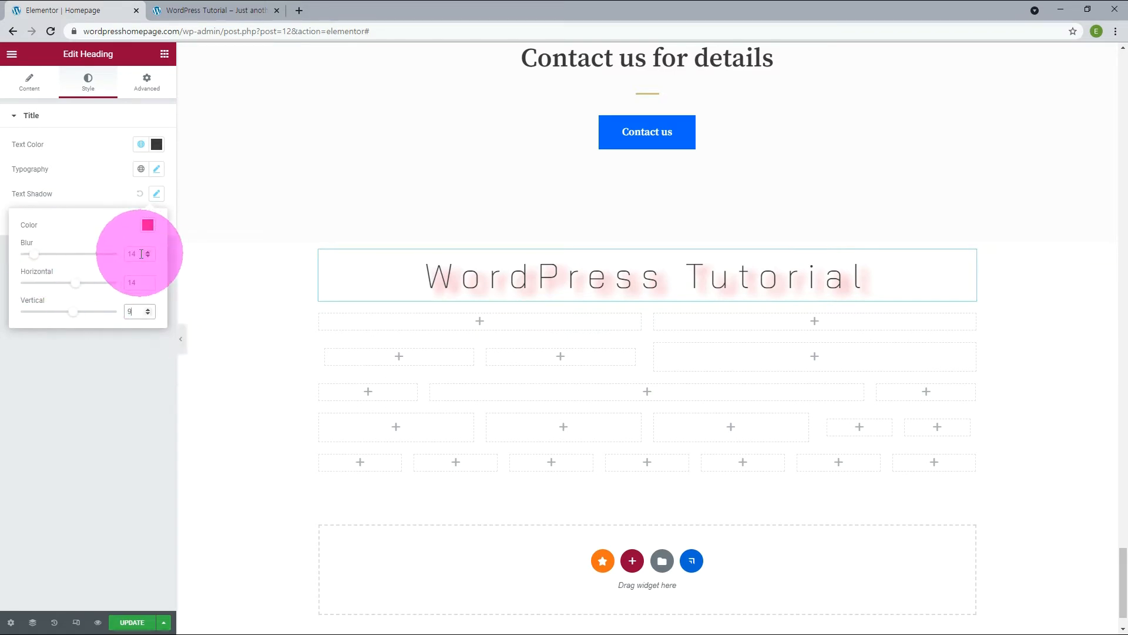
Reduce the text shadow's blur to 2 and then 1, and bring its horizontal and vertical offsets close to zero.
{"action": "left_click_drag", "start_coordinate": [141, 254], "coordinate": [92, 253]}
{"action": "type", "text": "2"}
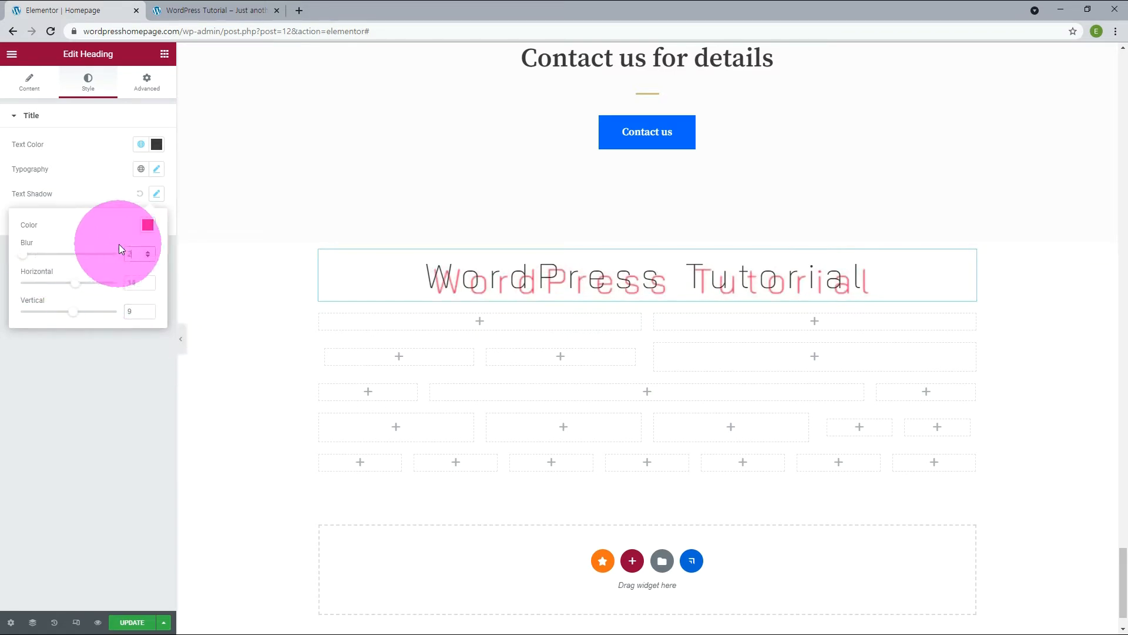
{"action": "left_click", "coordinate": [23, 256]}
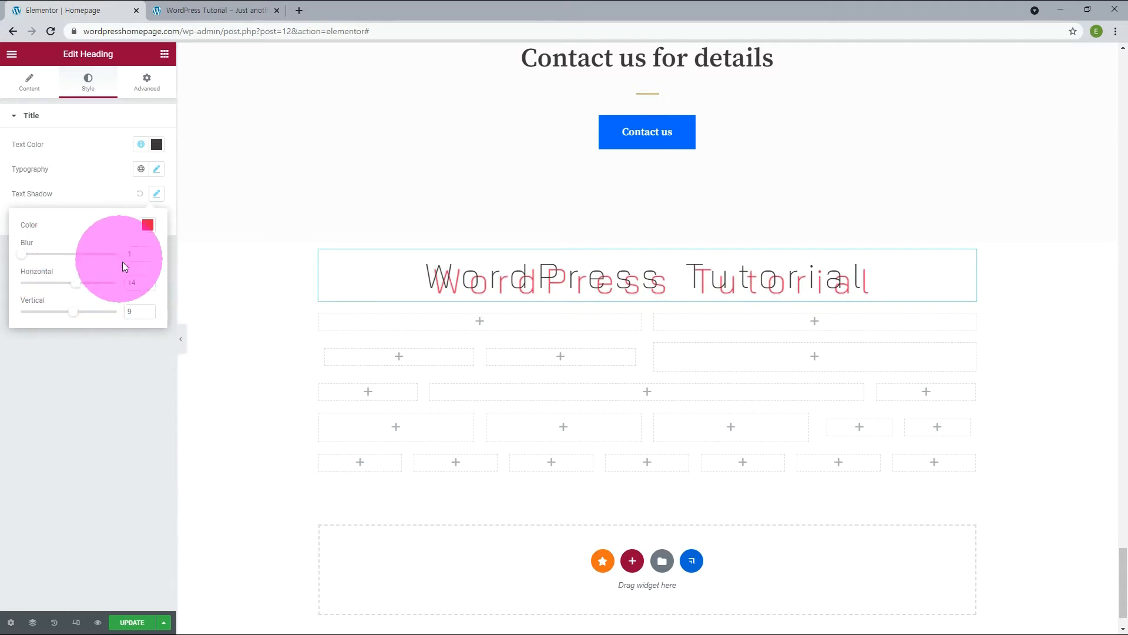
{"action": "left_click_drag", "start_coordinate": [77, 286], "coordinate": [69, 317]}
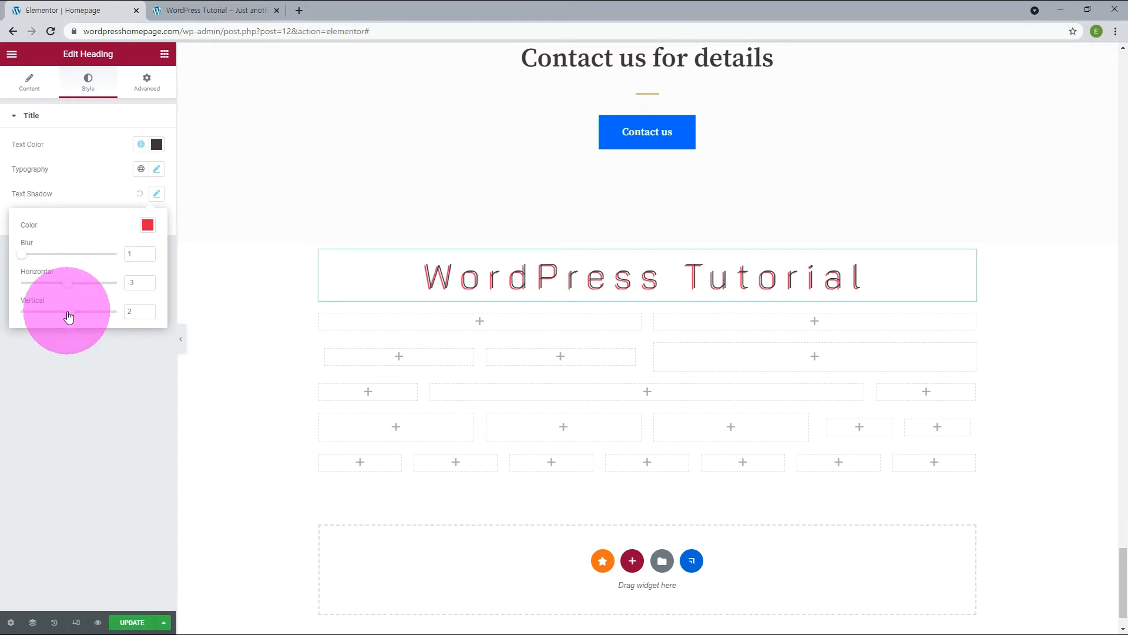
{"action": "left_click_drag", "start_coordinate": [70, 311], "coordinate": [66, 313]}
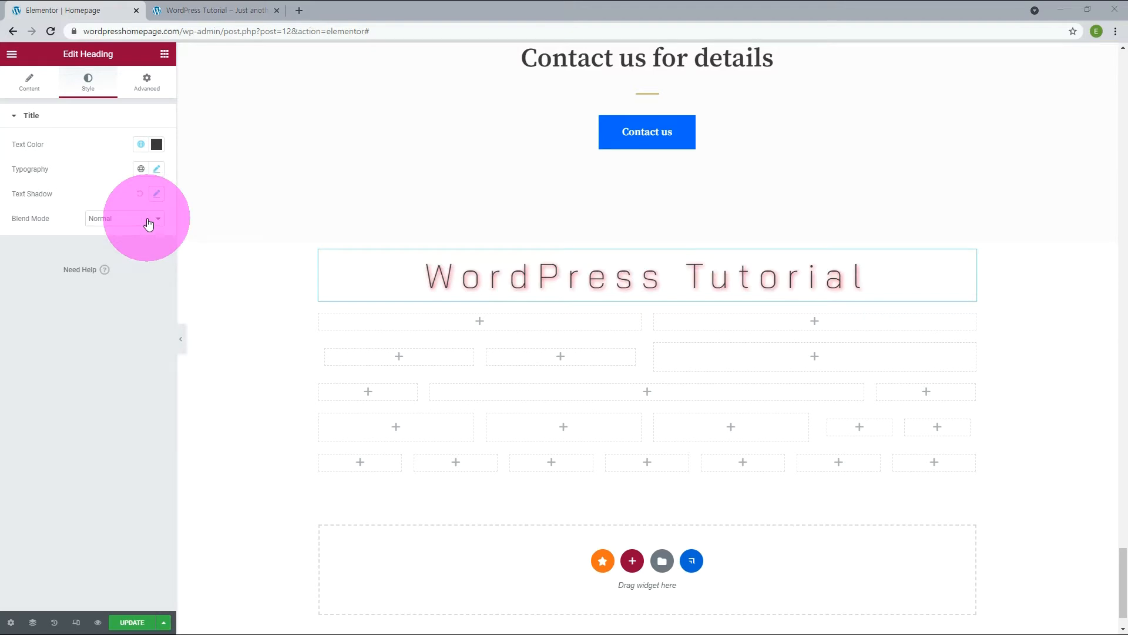
Try the Multiply, Screen, Overlay and Darken blend modes on the heading.
{"action": "left_click", "coordinate": [148, 224]}
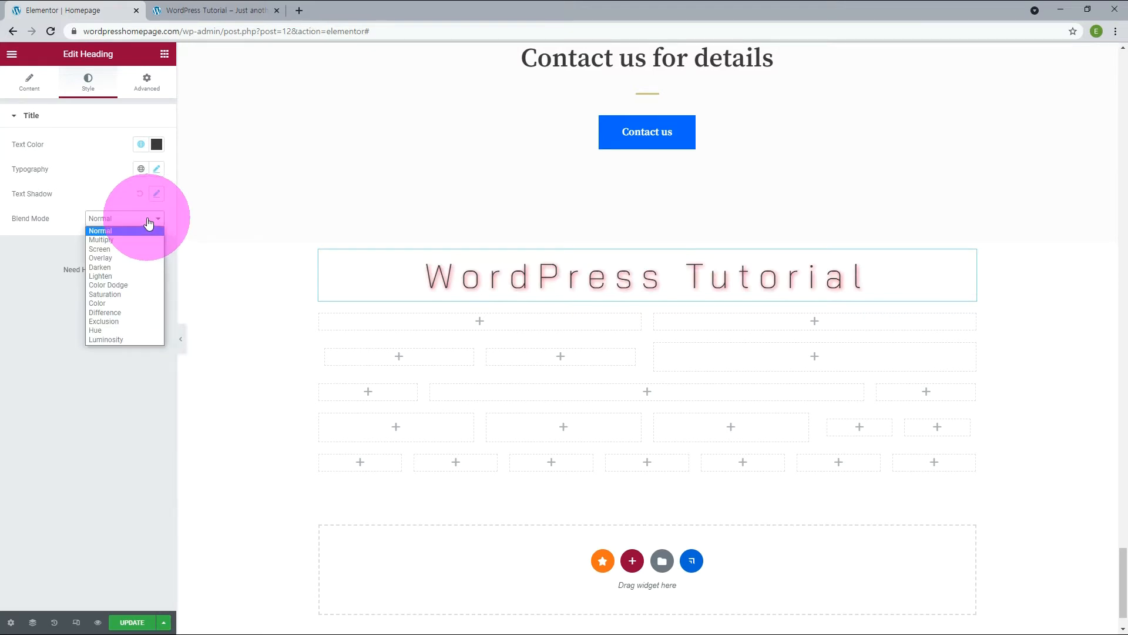
{"action": "left_click", "coordinate": [135, 238]}
{"action": "left_click", "coordinate": [132, 223]}
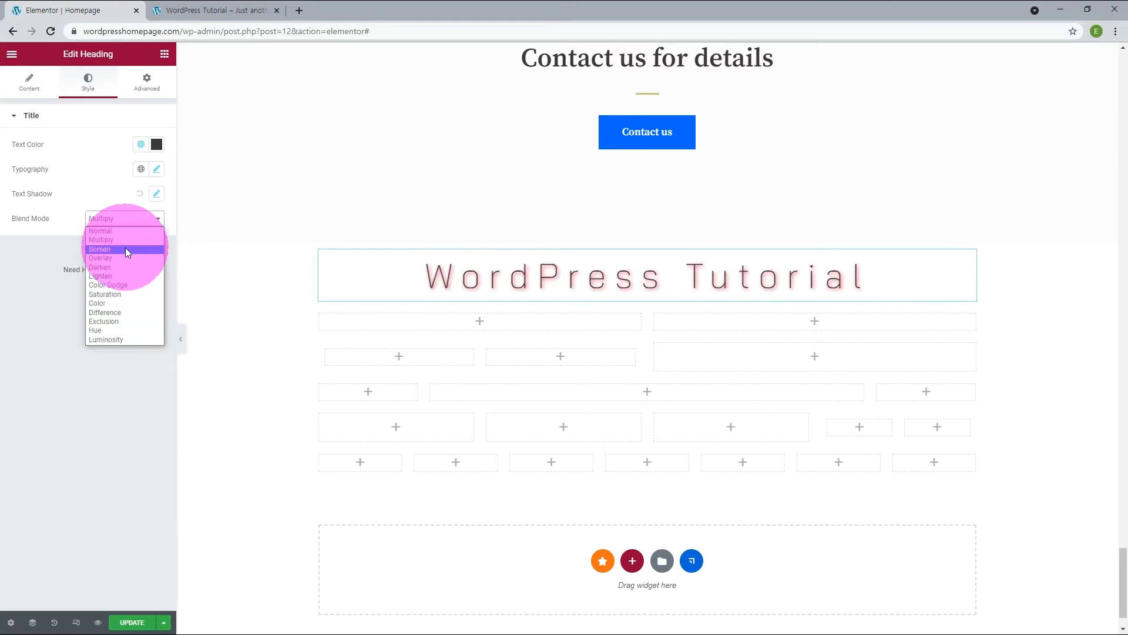
{"action": "left_click", "coordinate": [125, 250]}
{"action": "left_click", "coordinate": [139, 222]}
{"action": "left_click", "coordinate": [137, 259]}
{"action": "left_click", "coordinate": [139, 221]}
{"action": "left_click", "coordinate": [133, 266]}
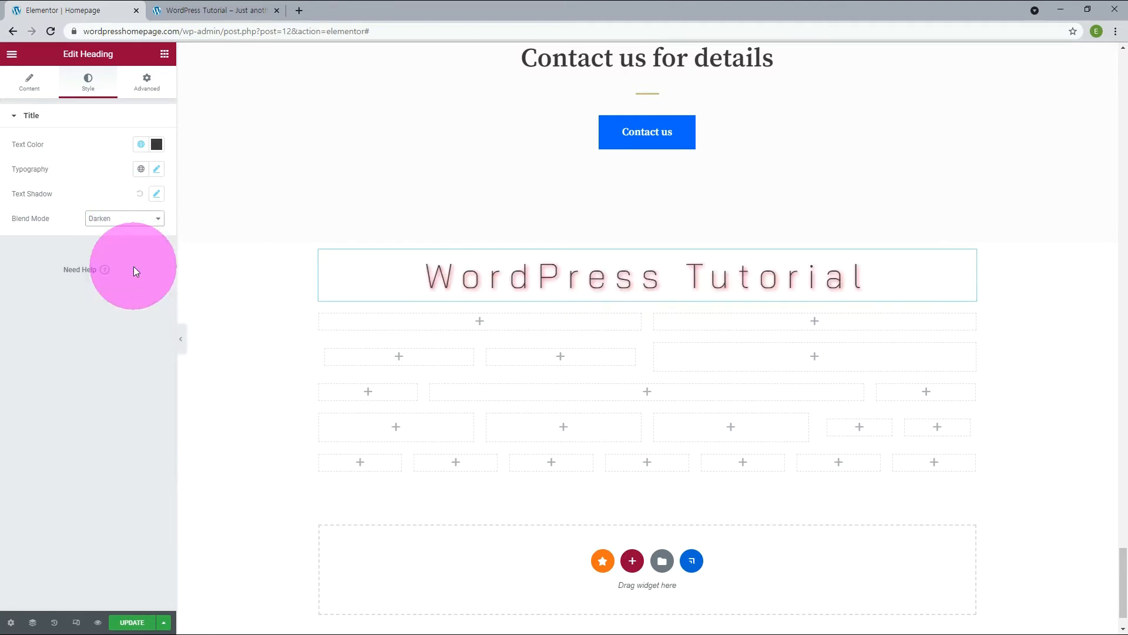
Try the Lighten, Color Dodge and Hue blend modes on the heading, and return the blend mode to Normal.
{"action": "left_click", "coordinate": [140, 225]}
{"action": "left_click", "coordinate": [142, 279]}
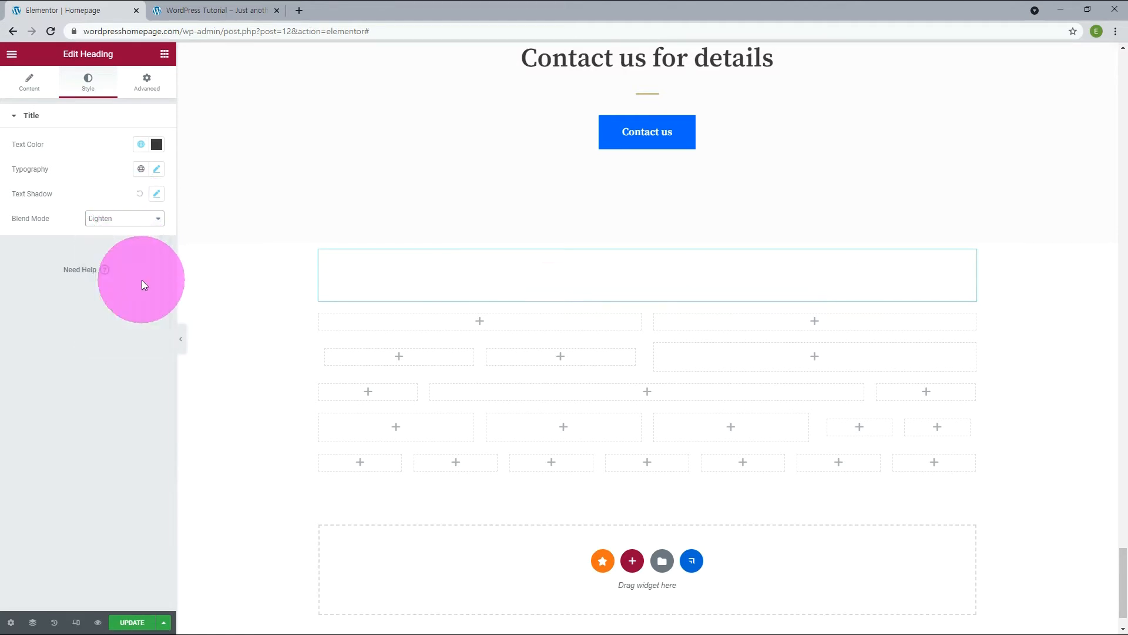
{"action": "left_click", "coordinate": [146, 226]}
{"action": "left_click", "coordinate": [147, 287]}
{"action": "left_click", "coordinate": [151, 220]}
{"action": "left_click", "coordinate": [130, 330]}
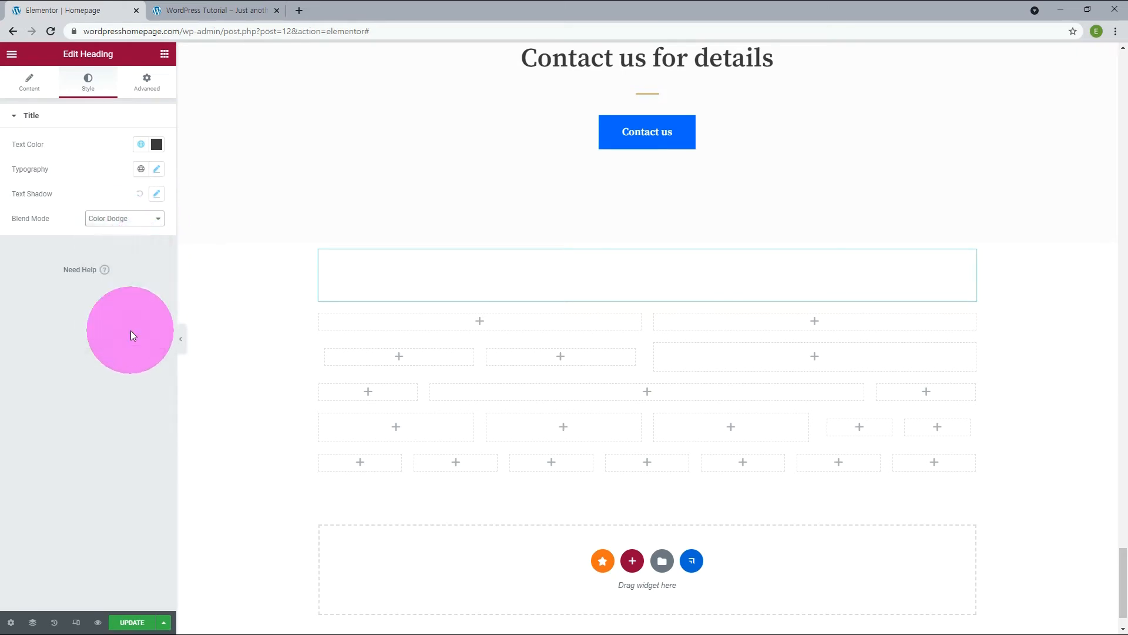
{"action": "left_click", "coordinate": [141, 221]}
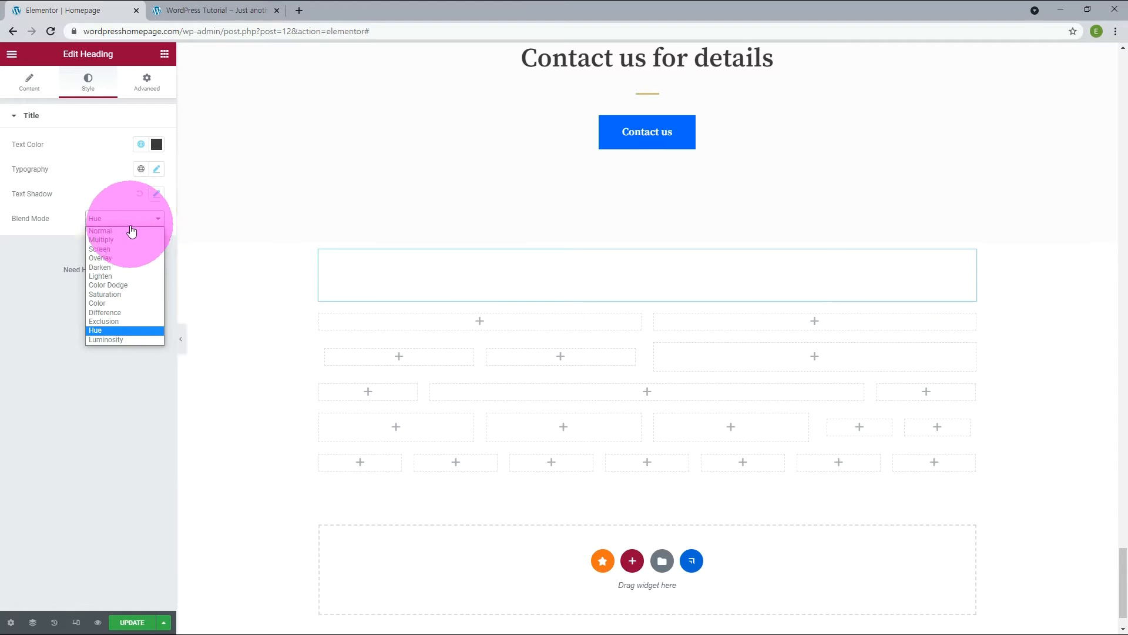
{"action": "left_click", "coordinate": [130, 230]}
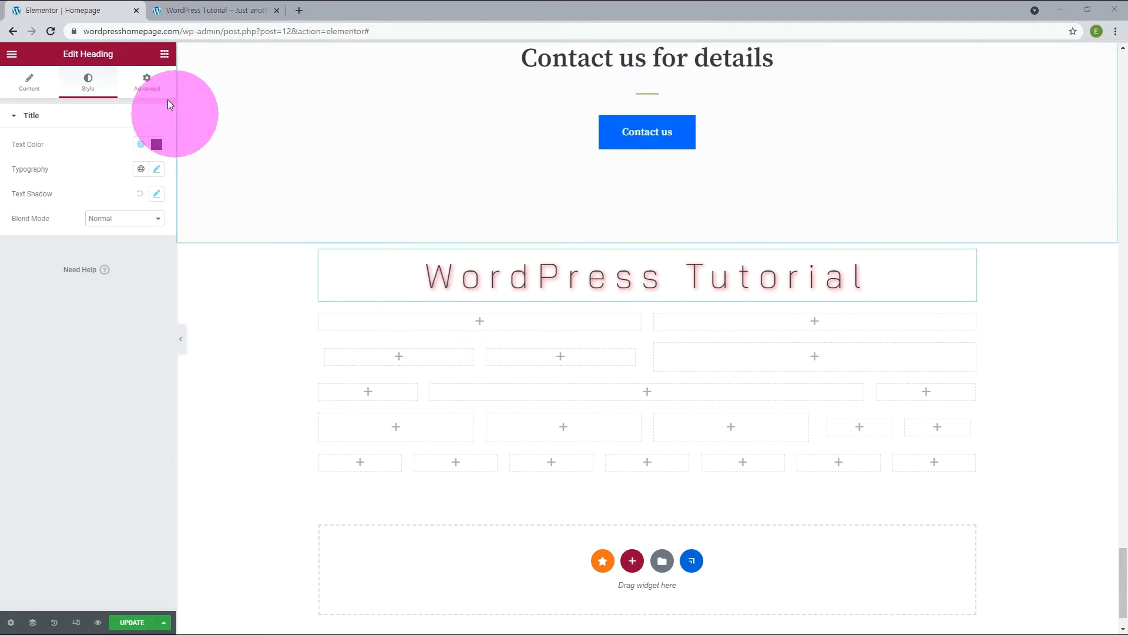
Set the heading's linked margins to 11 px on all four sides in the advanced settings.
{"action": "left_click", "coordinate": [153, 86]}
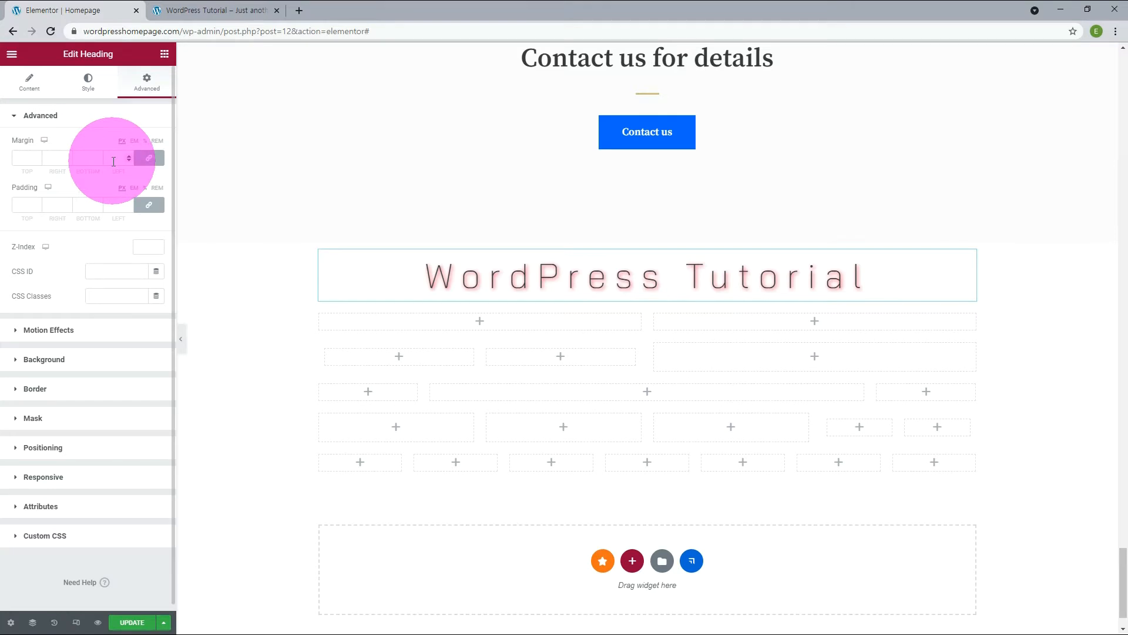
{"action": "left_click", "coordinate": [131, 155]}
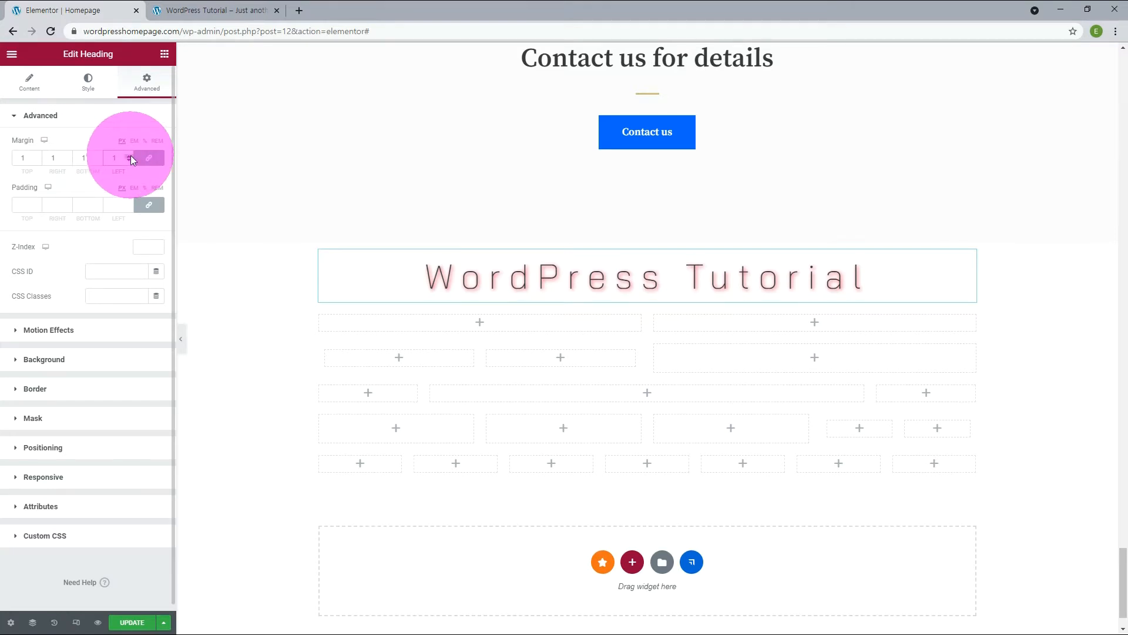
{"action": "type", "text": "1"}
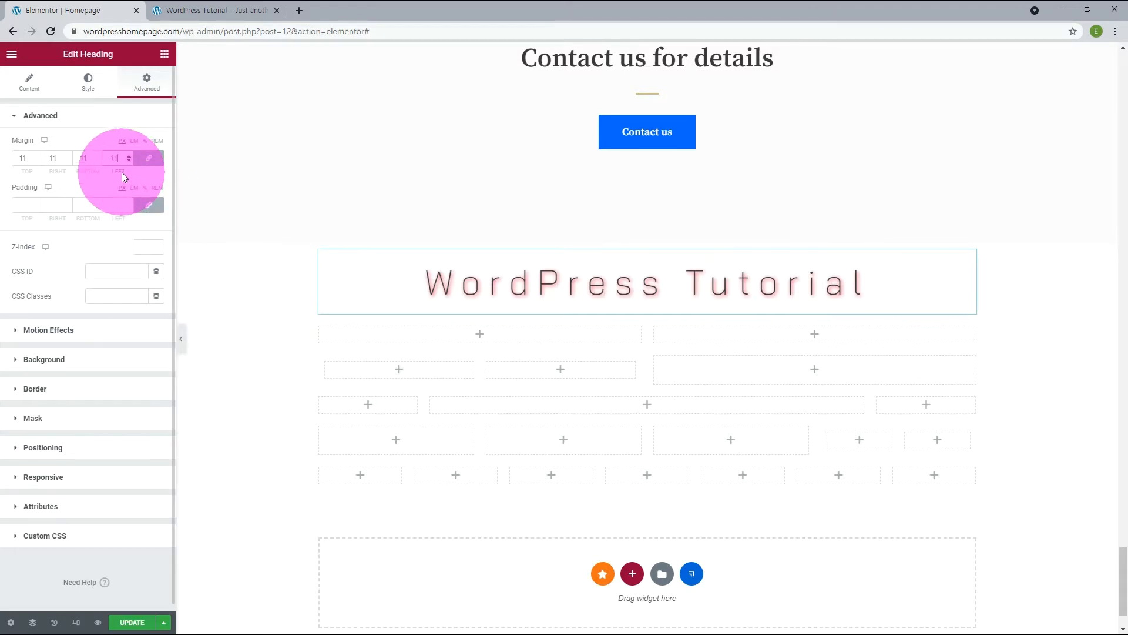
Increase the heading's linked margins to 110 px, and unlink the sides to set only the right and bottom margins to 0.
{"action": "type", "text": "0"}
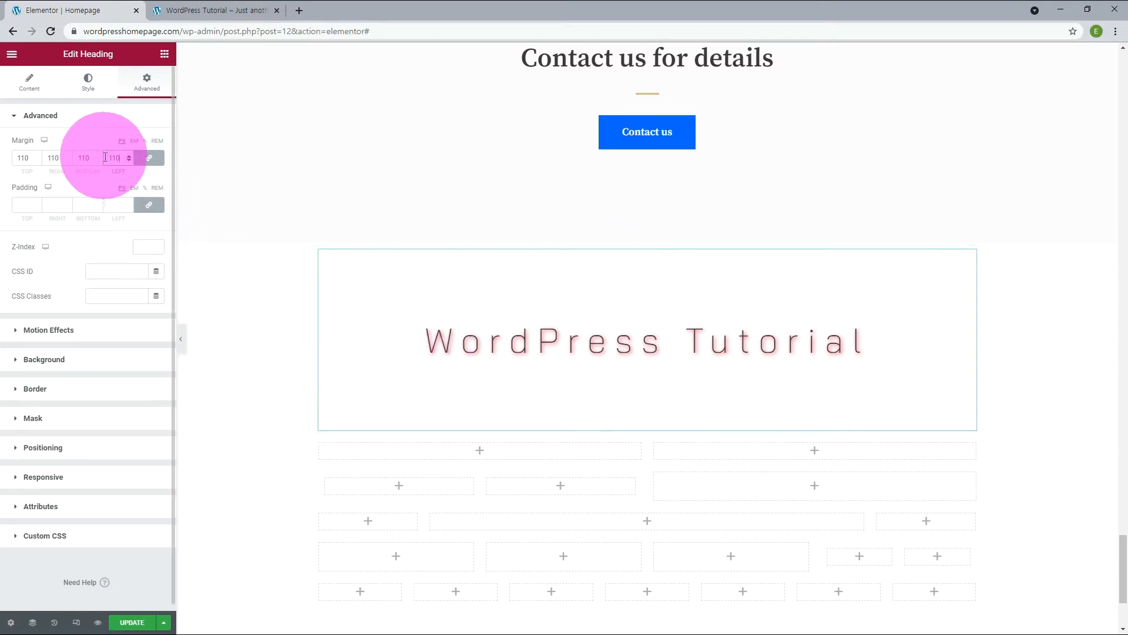
{"action": "left_click", "coordinate": [149, 159]}
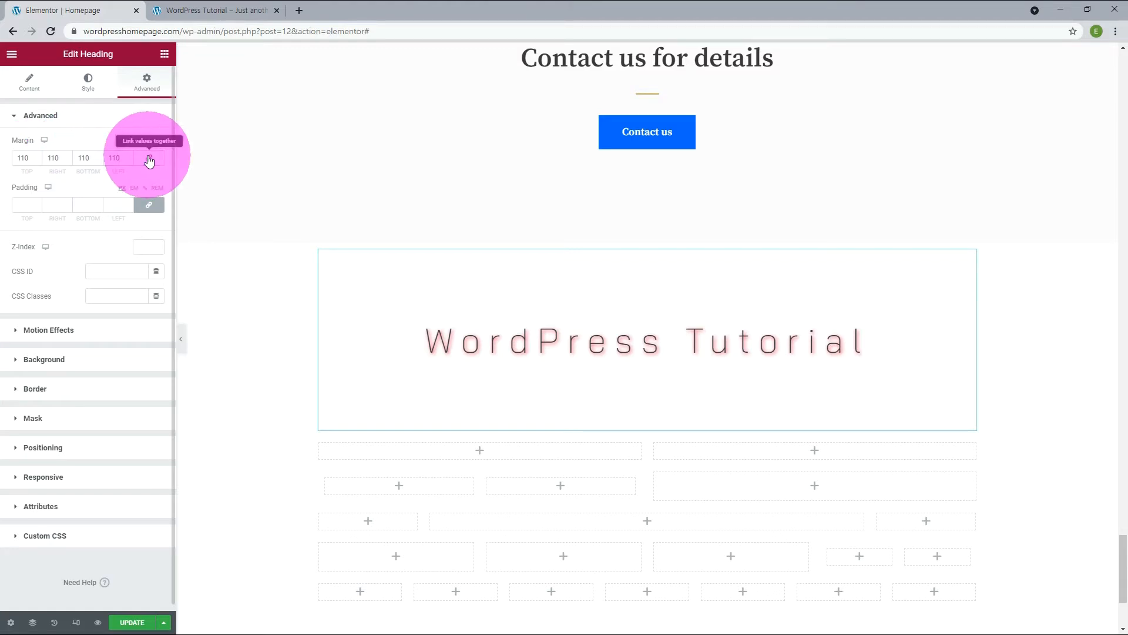
{"action": "double_click", "coordinate": [51, 158]}
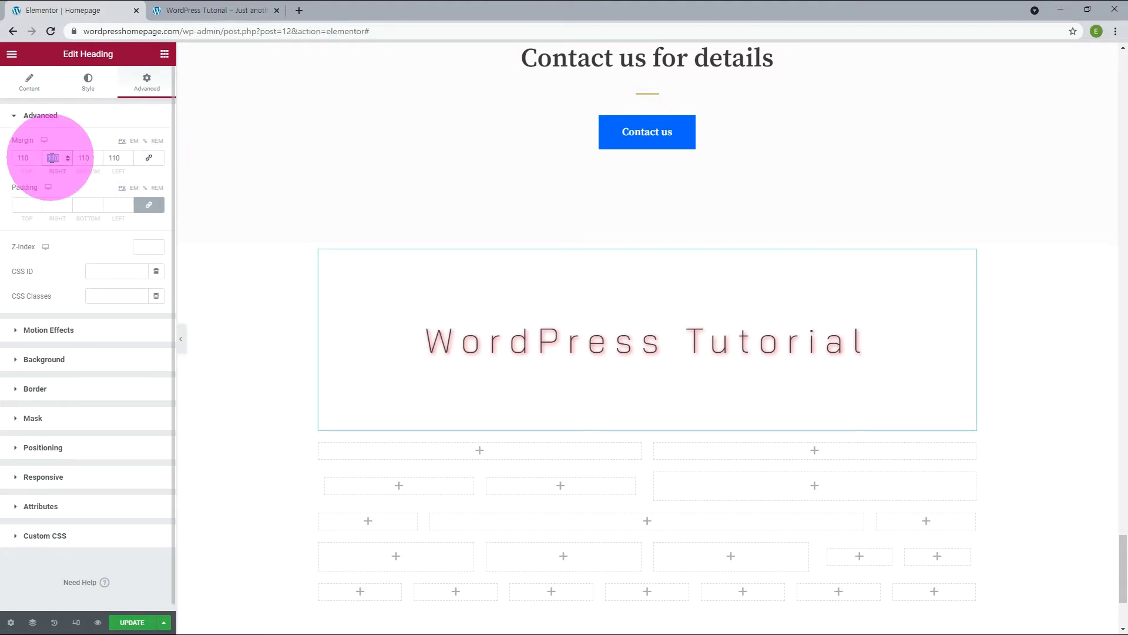
{"action": "type", "text": "0"}
{"action": "double_click", "coordinate": [86, 158]}
{"action": "type", "text": "0"}
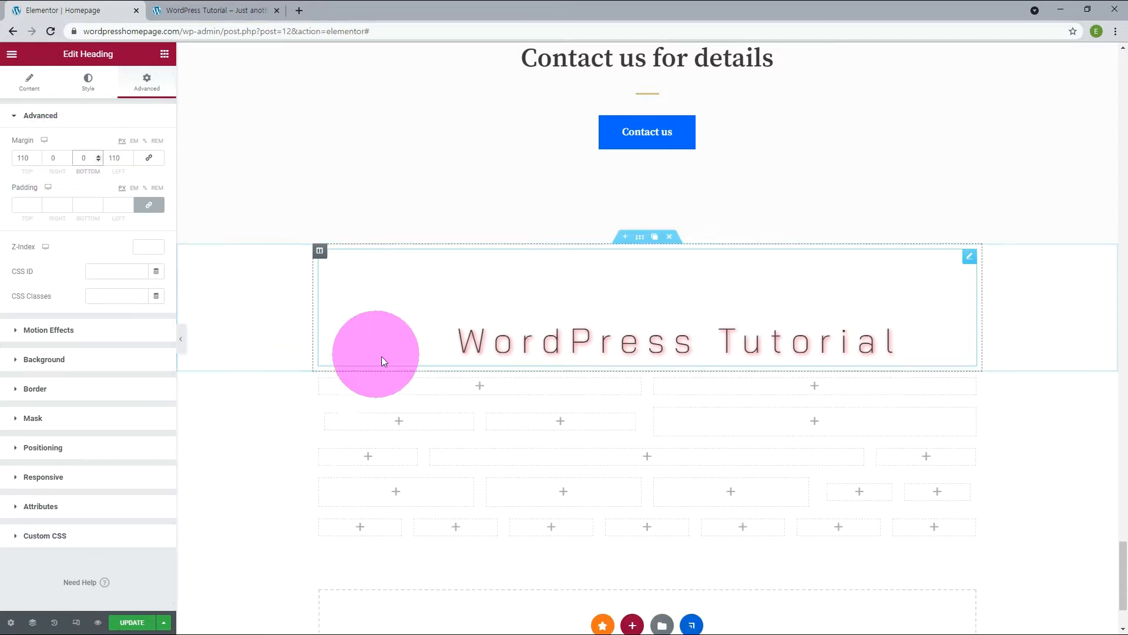
Try a linked padding of 11 px on the heading, and reduce it to 3 px on all four sides.
{"action": "left_click", "coordinate": [29, 207]}
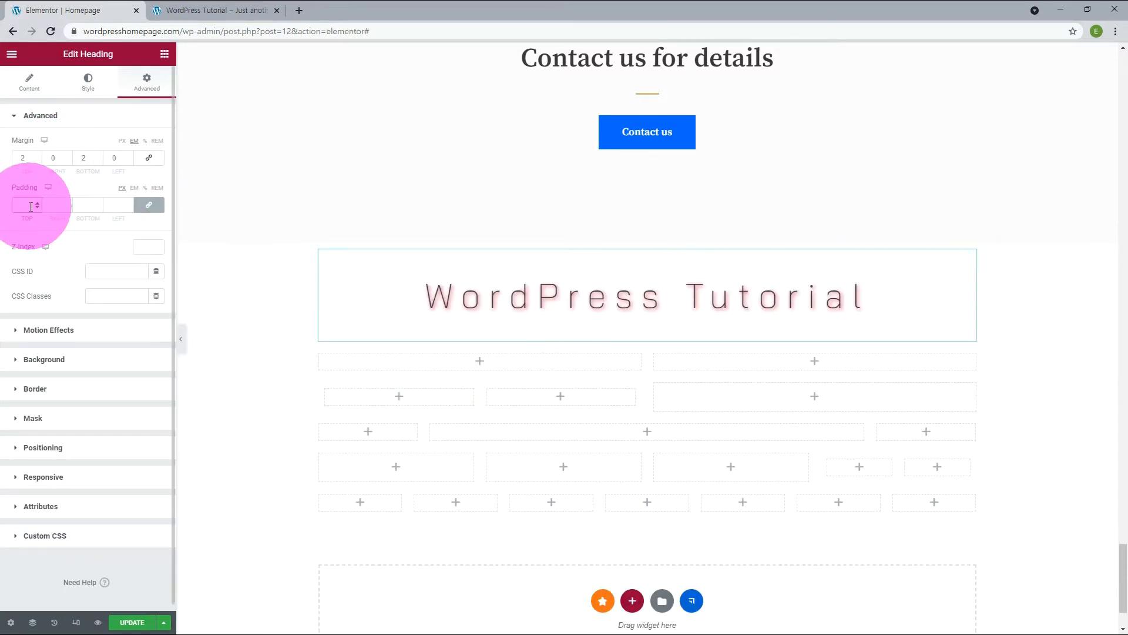
{"action": "type", "text": "11"}
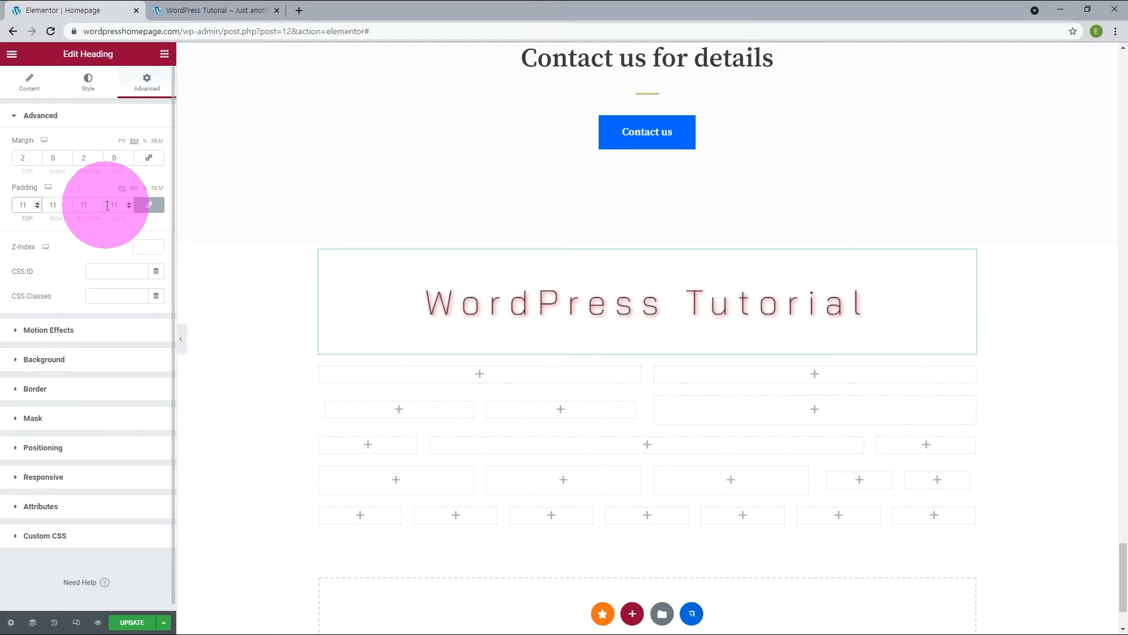
{"action": "key", "text": "BackSpace"}
{"action": "key", "text": "BackSpace"}
{"action": "type", "text": "3"}
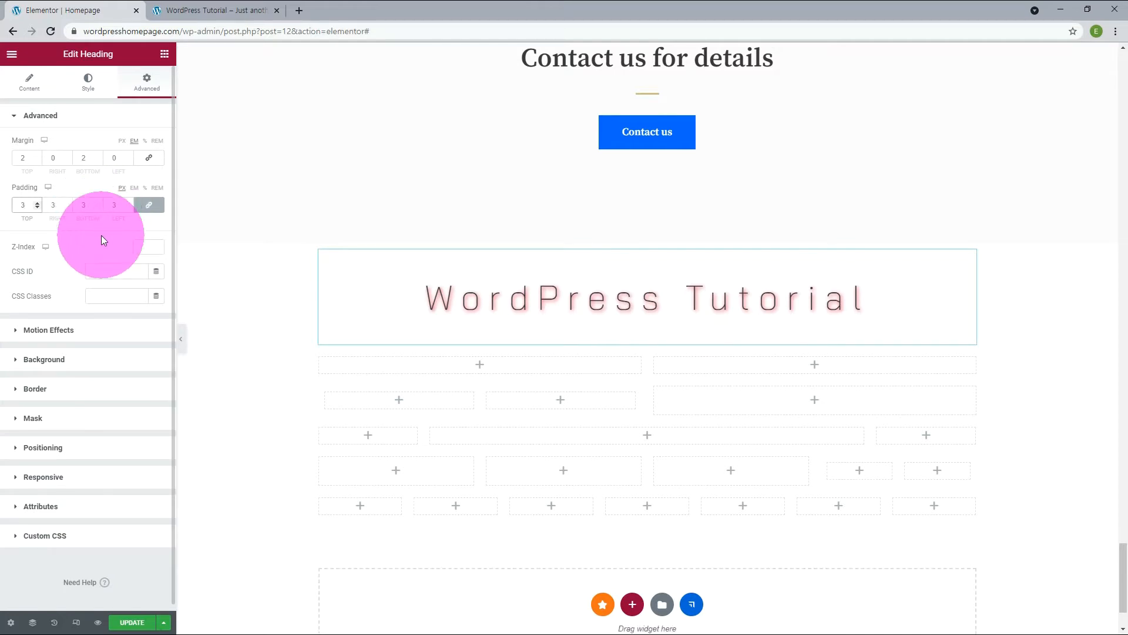
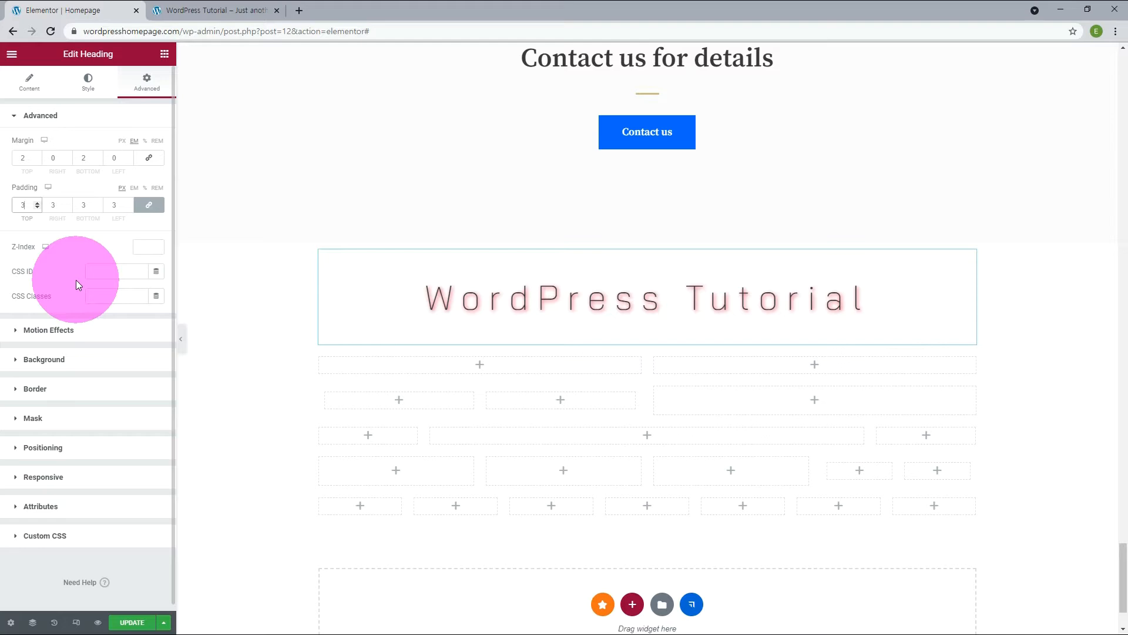
Set the heading's entrance animation to Fade In Up and update the page.
{"action": "left_click", "coordinate": [48, 330]}
{"action": "left_click", "coordinate": [76, 187]}
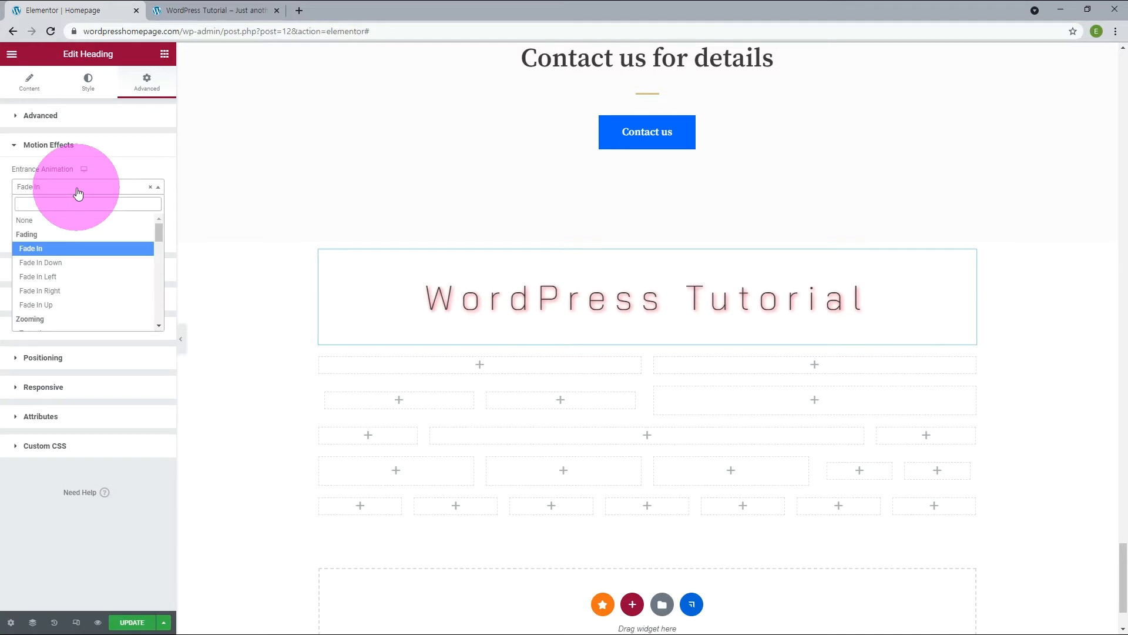
{"action": "left_click", "coordinate": [50, 305]}
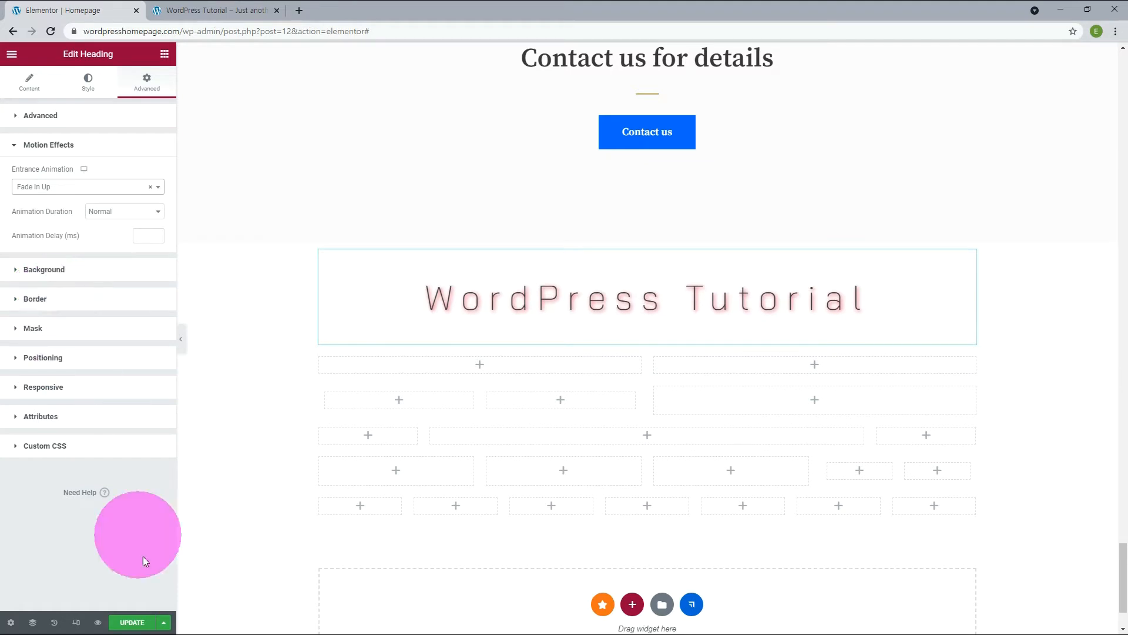
{"action": "left_click", "coordinate": [140, 624]}
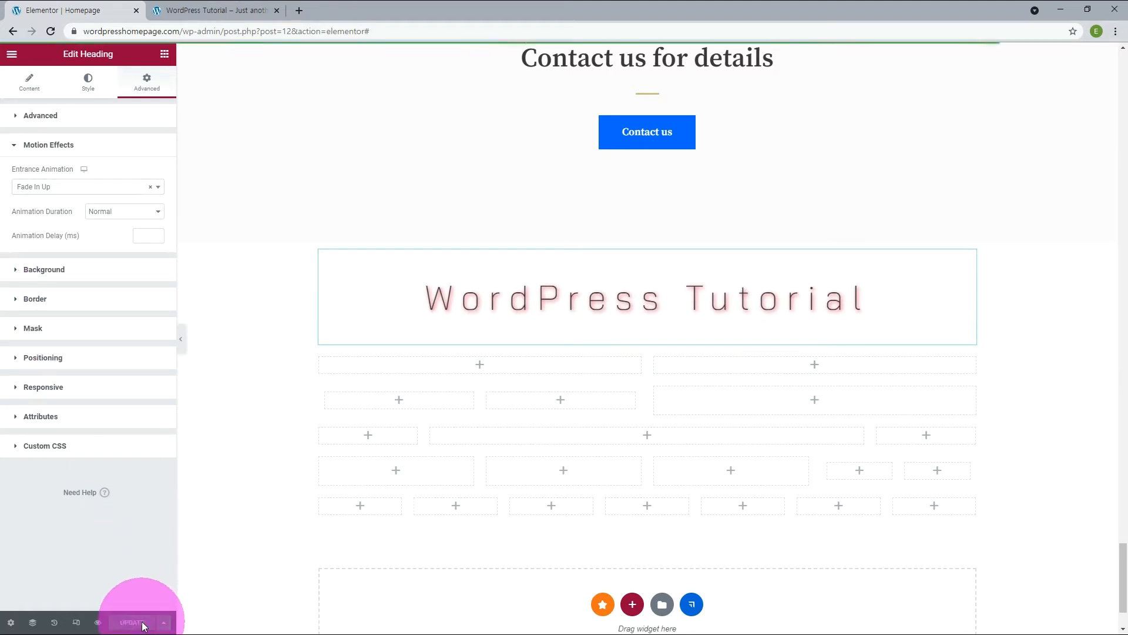
View the heading at the end of the preview page and reload the page to watch its entrance animation.
{"action": "left_click", "coordinate": [234, 11]}
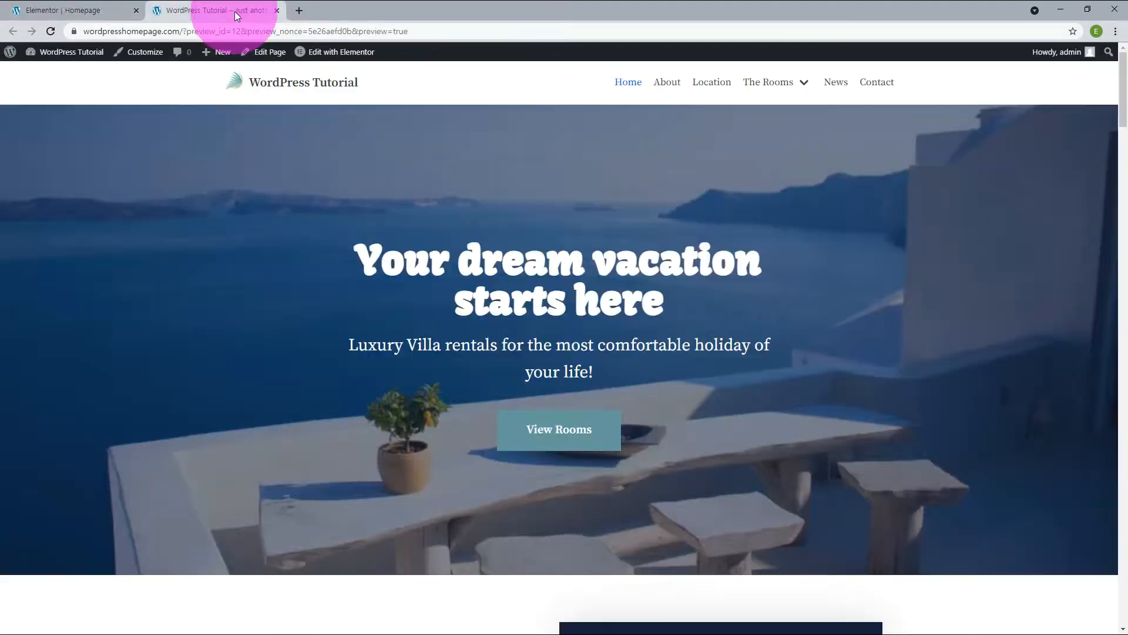
{"action": "scroll", "coordinate": [995, 365], "scroll_direction": "down", "scroll_amount": 10}
{"action": "scroll", "coordinate": [995, 364], "scroll_direction": "down", "scroll_amount": 10}
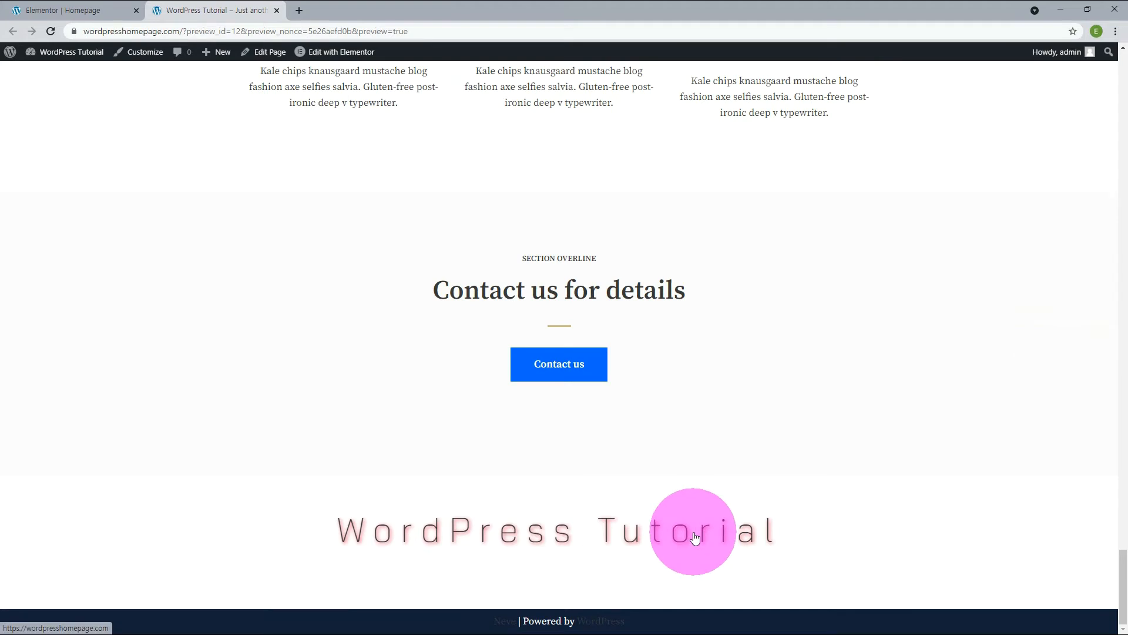
{"action": "key", "text": "F5"}
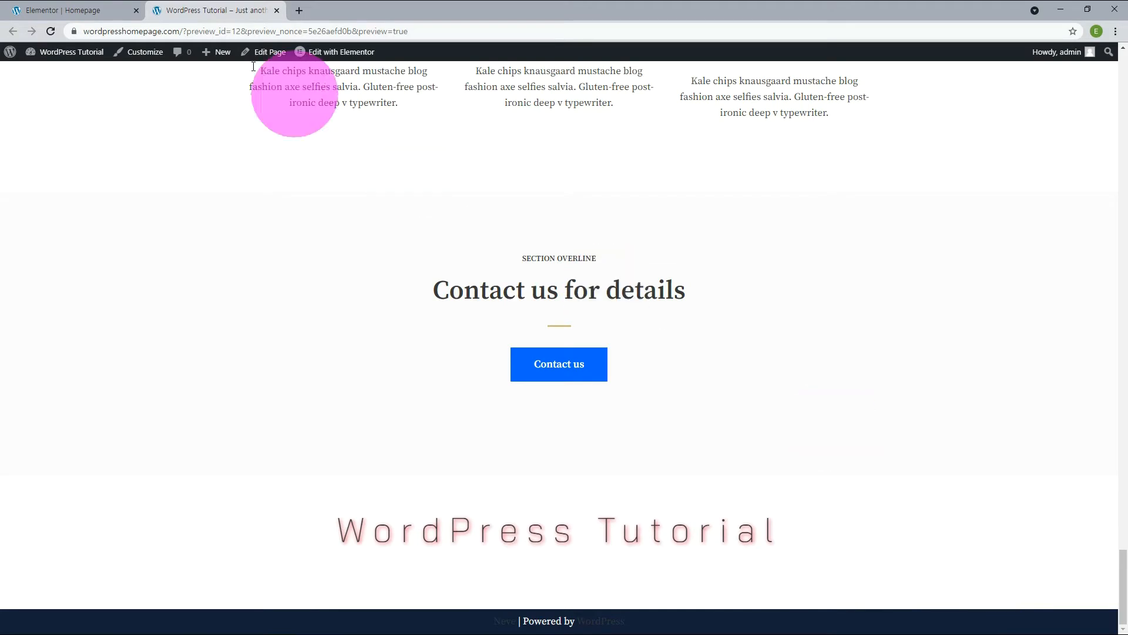
Try an animation delay of 3000 ms on the heading, raise it to 5000 ms, and update the page.
{"action": "left_click", "coordinate": [33, 8]}
{"action": "type", "text": "3"}
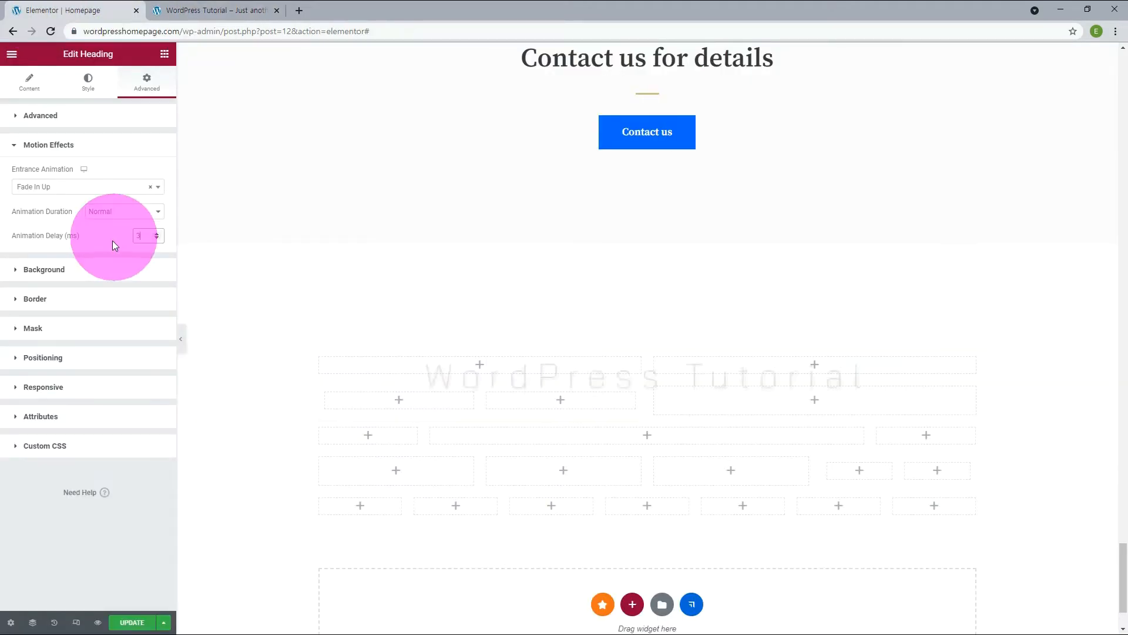
{"action": "type", "text": "000"}
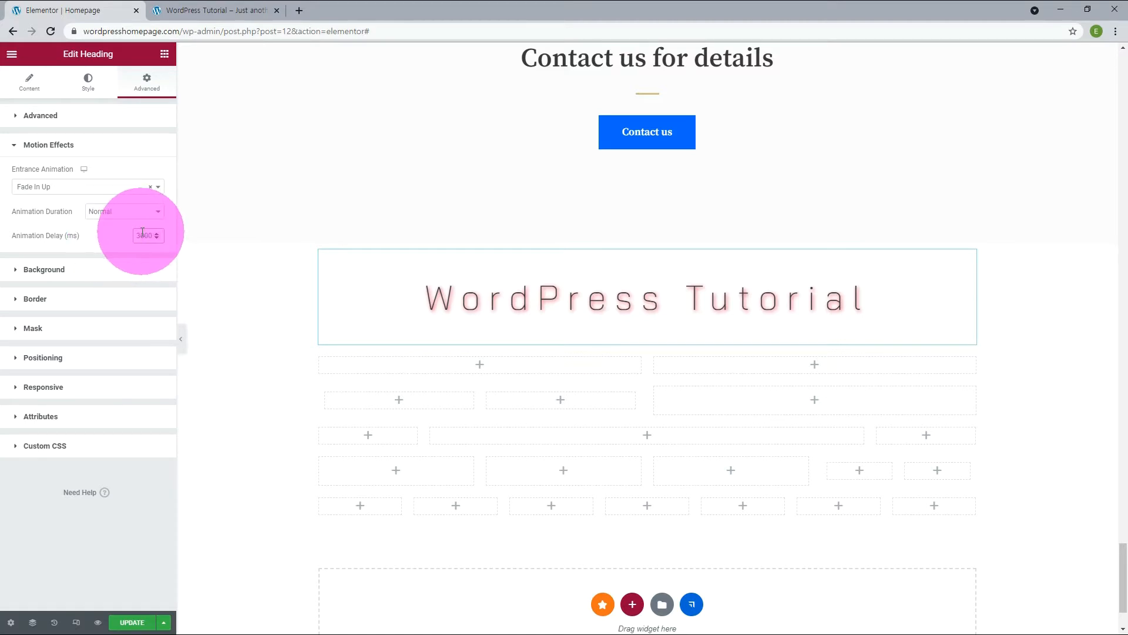
{"action": "left_click_drag", "start_coordinate": [141, 233], "coordinate": [122, 235]}
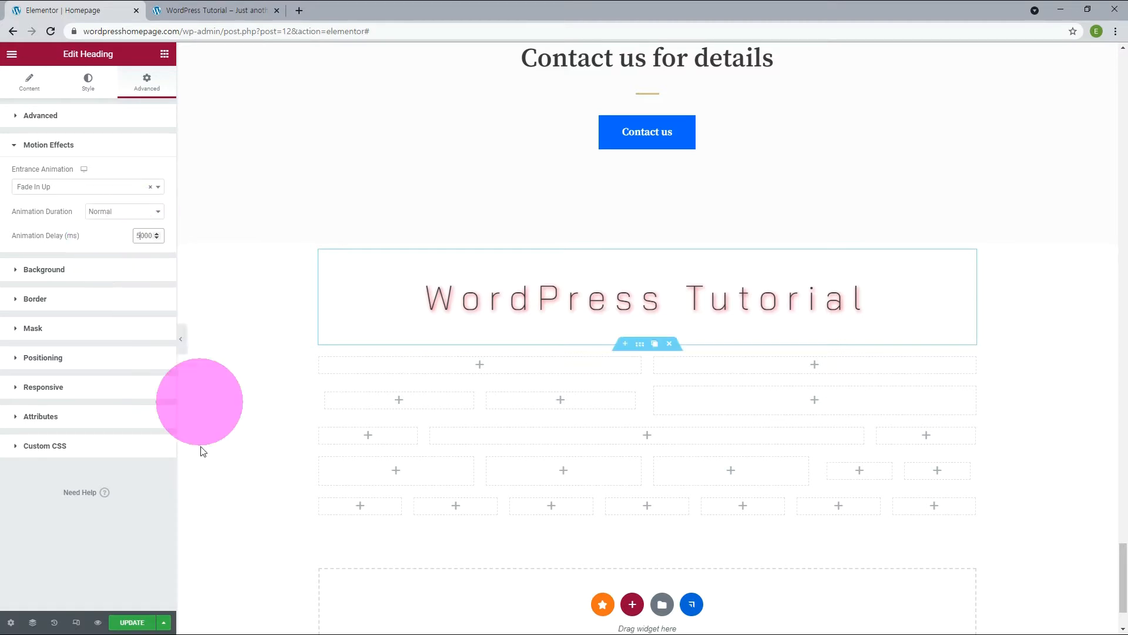
{"action": "left_click", "coordinate": [146, 623]}
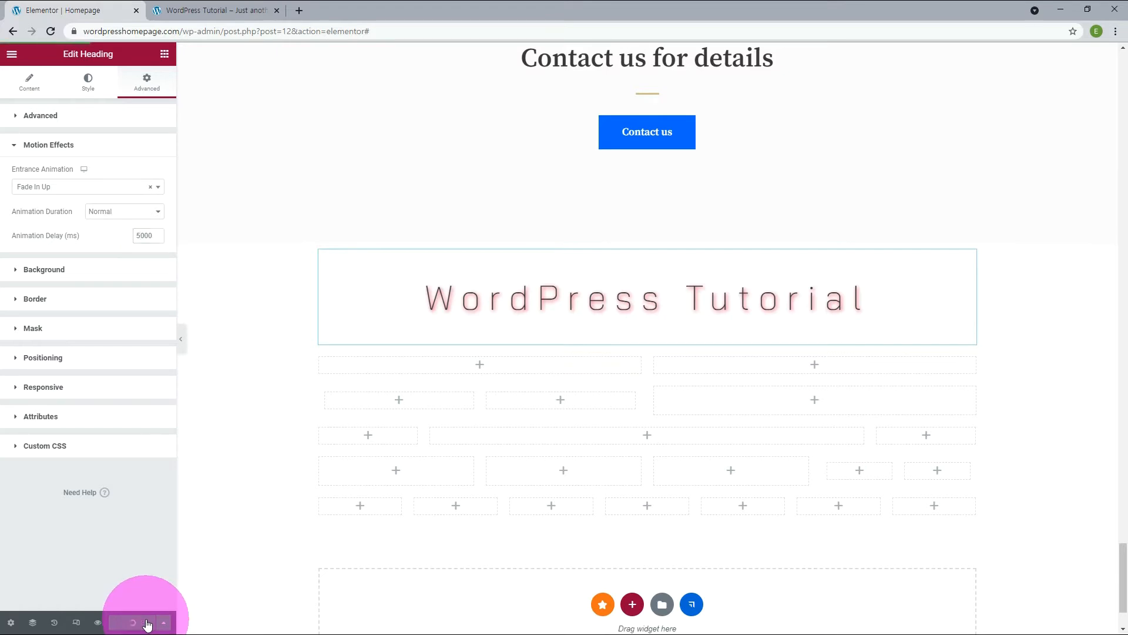
Reload the preview page to watch the delayed animation, and reset the heading's animation delay to 0 in the editor.
{"action": "left_click", "coordinate": [205, 11]}
{"action": "key", "text": "F5"}
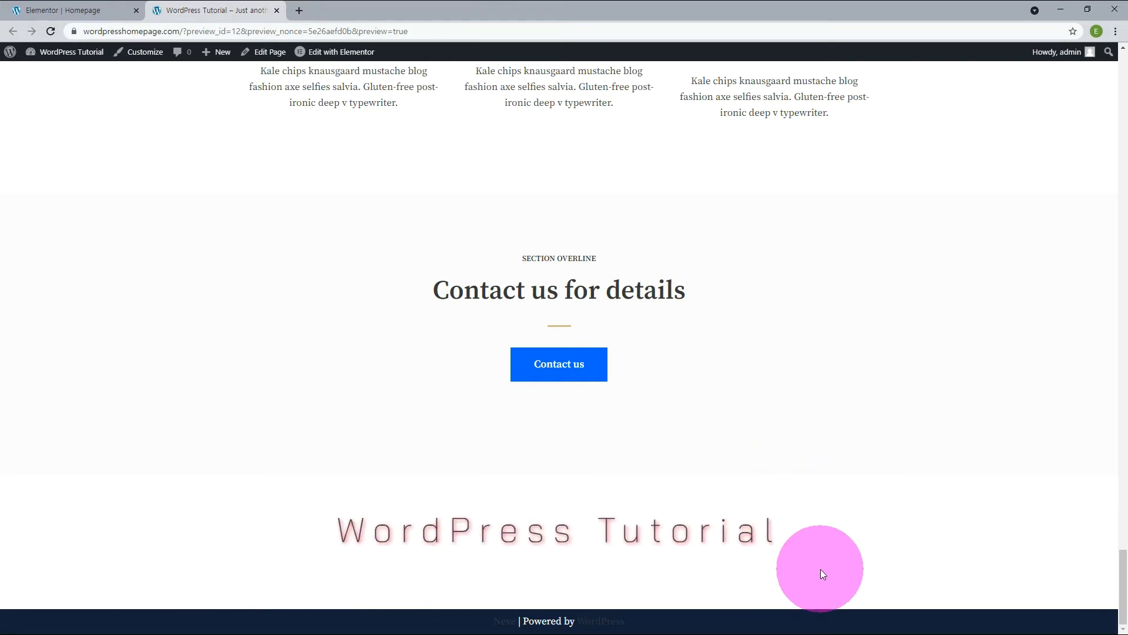
{"action": "left_click", "coordinate": [35, 11]}
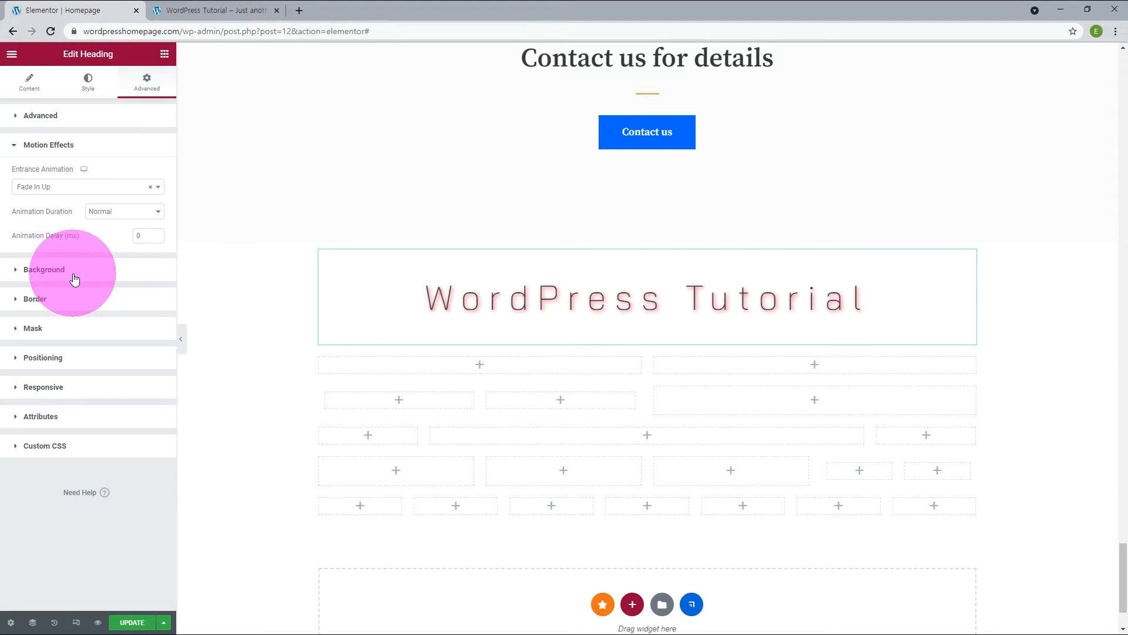
Give the heading a Classic background, try a linear Gradient background, and return the background type to Classic.
{"action": "left_click", "coordinate": [44, 269]}
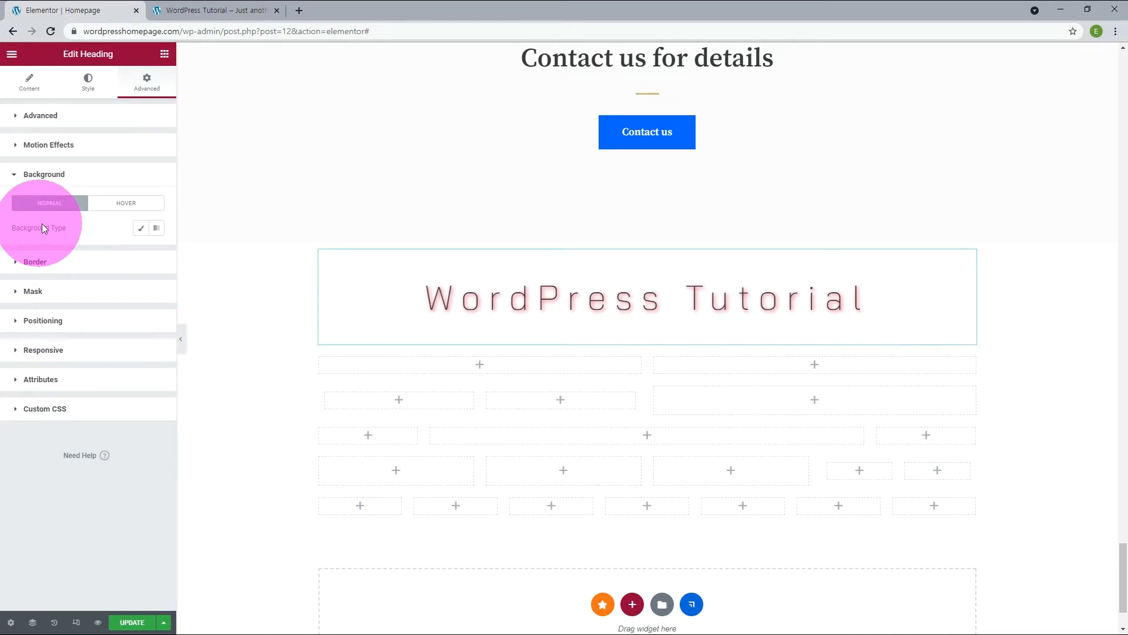
{"action": "left_click", "coordinate": [141, 229]}
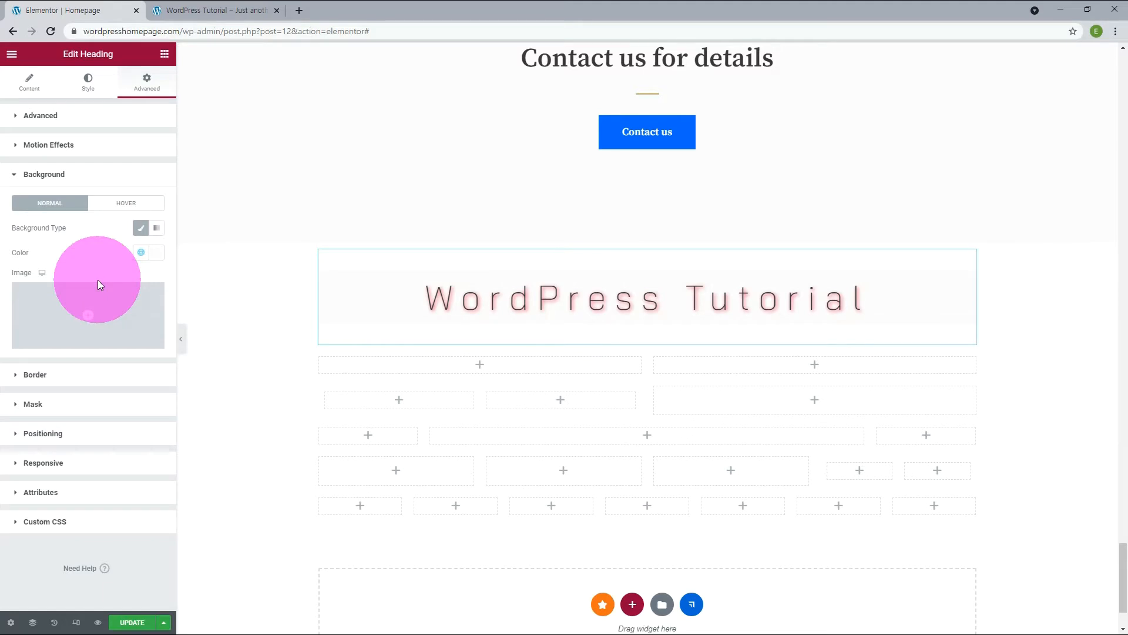
{"action": "left_click", "coordinate": [157, 231]}
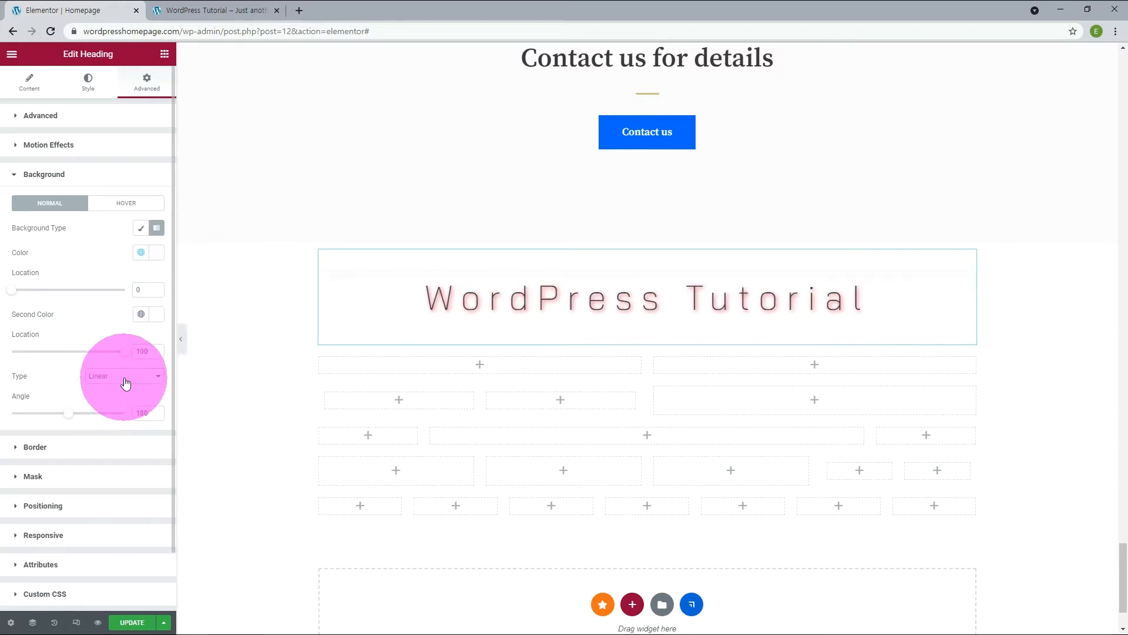
{"action": "left_click", "coordinate": [125, 379]}
{"action": "left_click", "coordinate": [125, 387]}
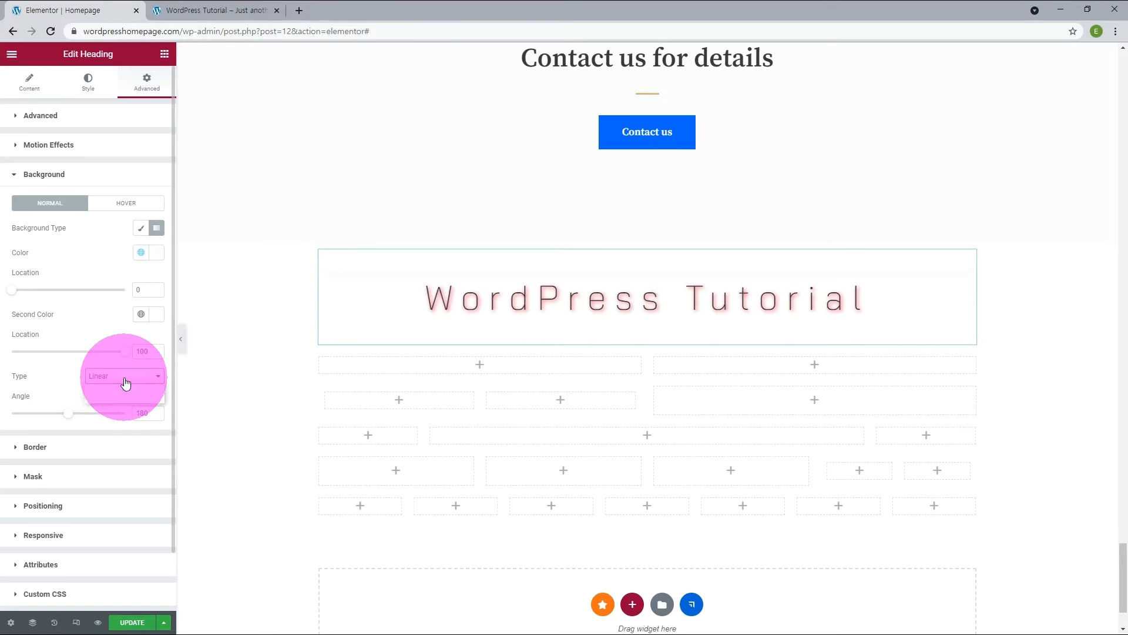
{"action": "left_click", "coordinate": [139, 229]}
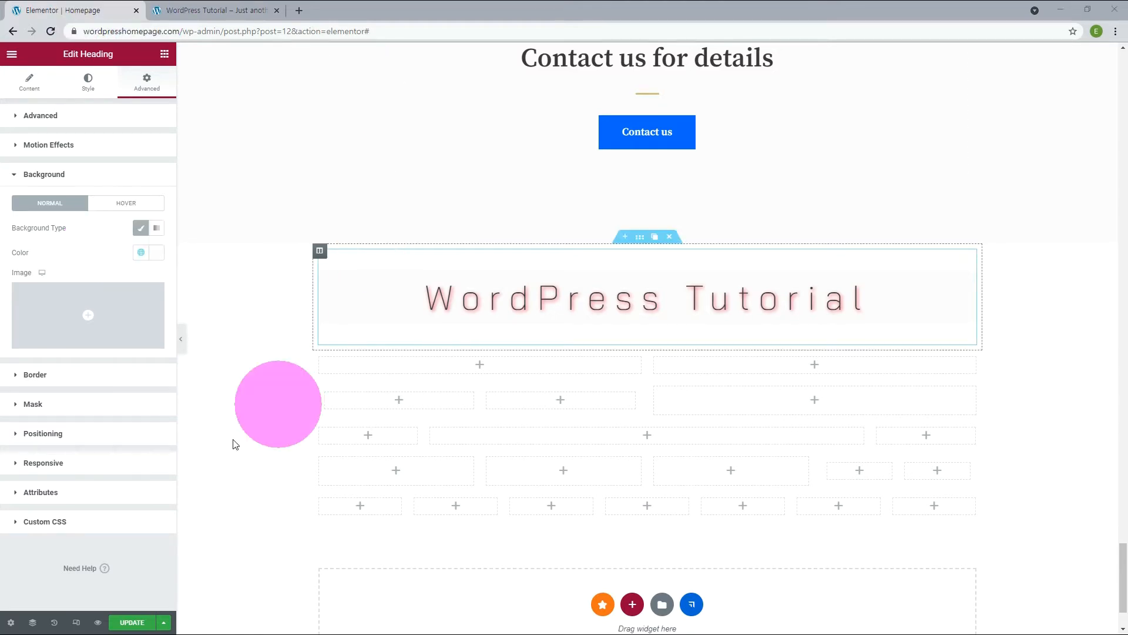
Give the heading a Solid border 5 px wide on all sides with a linked border radius of 13 px.
{"action": "left_click", "coordinate": [42, 374]}
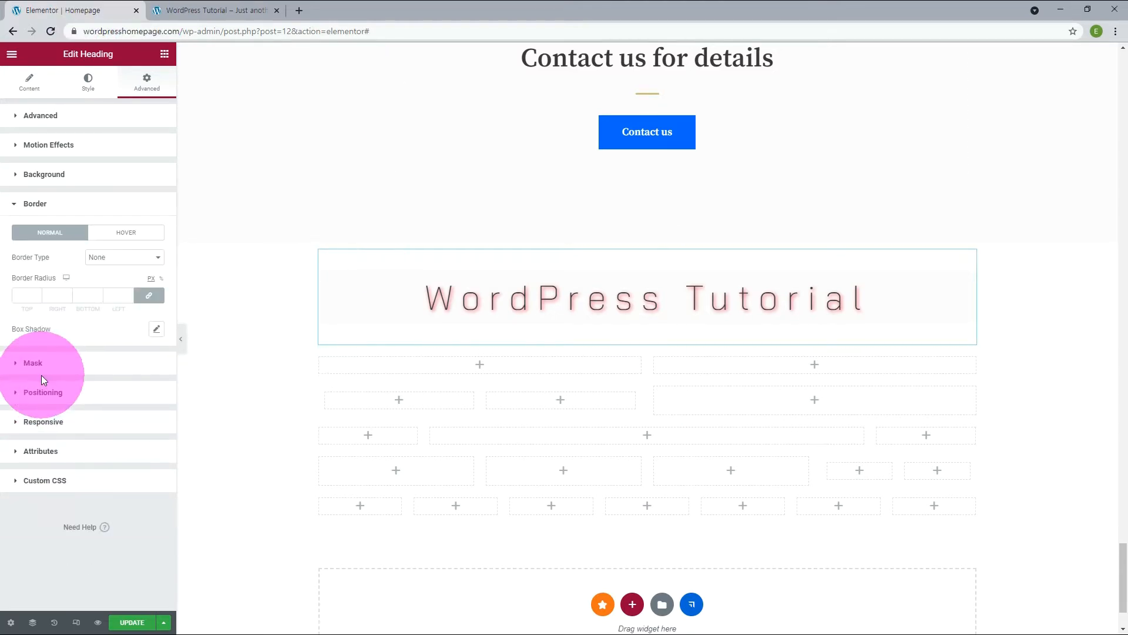
{"action": "left_click", "coordinate": [111, 262]}
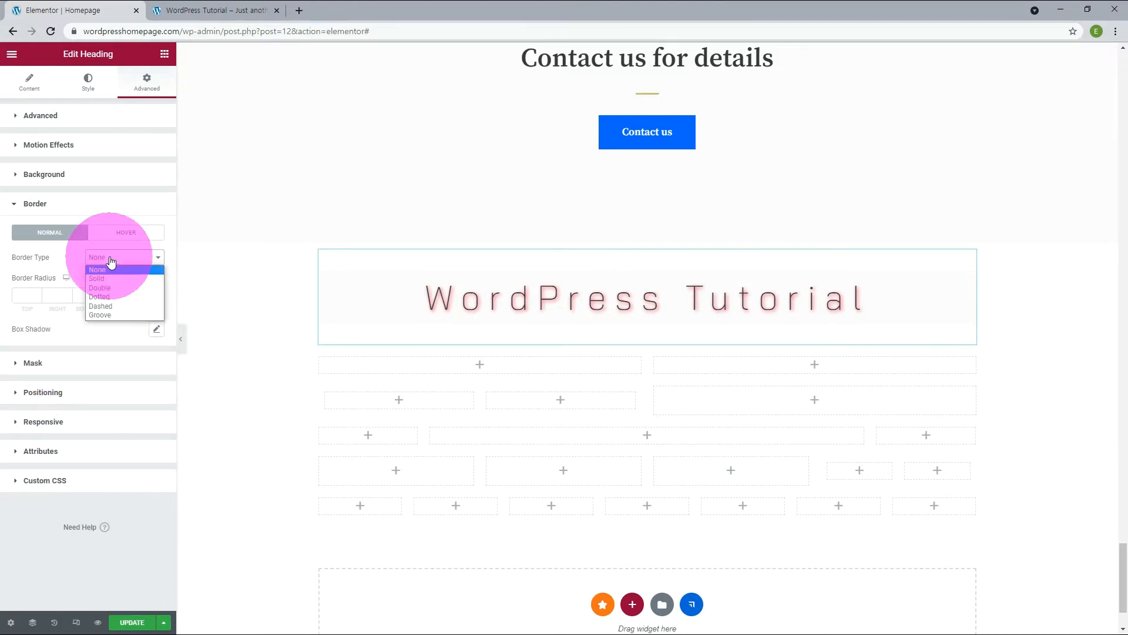
{"action": "left_click", "coordinate": [37, 293]}
{"action": "left_click", "coordinate": [37, 293]}
{"action": "left_click", "coordinate": [37, 292]}
{"action": "left_click", "coordinate": [37, 293]}
{"action": "left_click", "coordinate": [38, 293]}
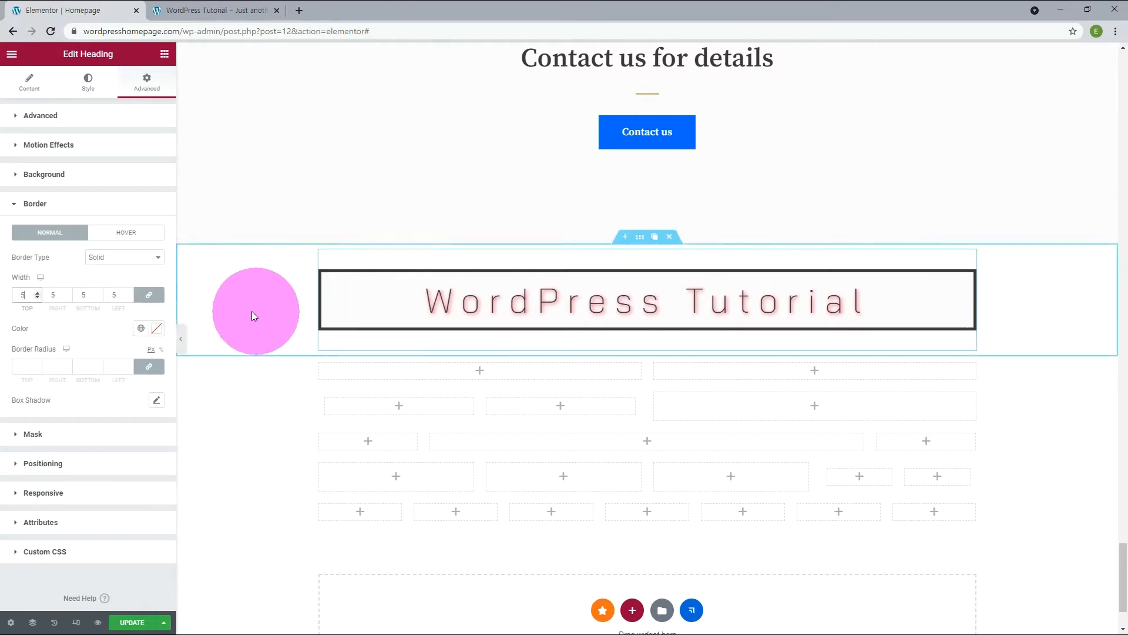
{"action": "left_click", "coordinate": [67, 363]}
{"action": "left_click", "coordinate": [68, 365]}
{"action": "left_click", "coordinate": [68, 365]}
{"action": "left_click", "coordinate": [69, 365]}
{"action": "left_click", "coordinate": [68, 365]}
{"action": "left_click", "coordinate": [68, 364]}
{"action": "left_click", "coordinate": [68, 365]}
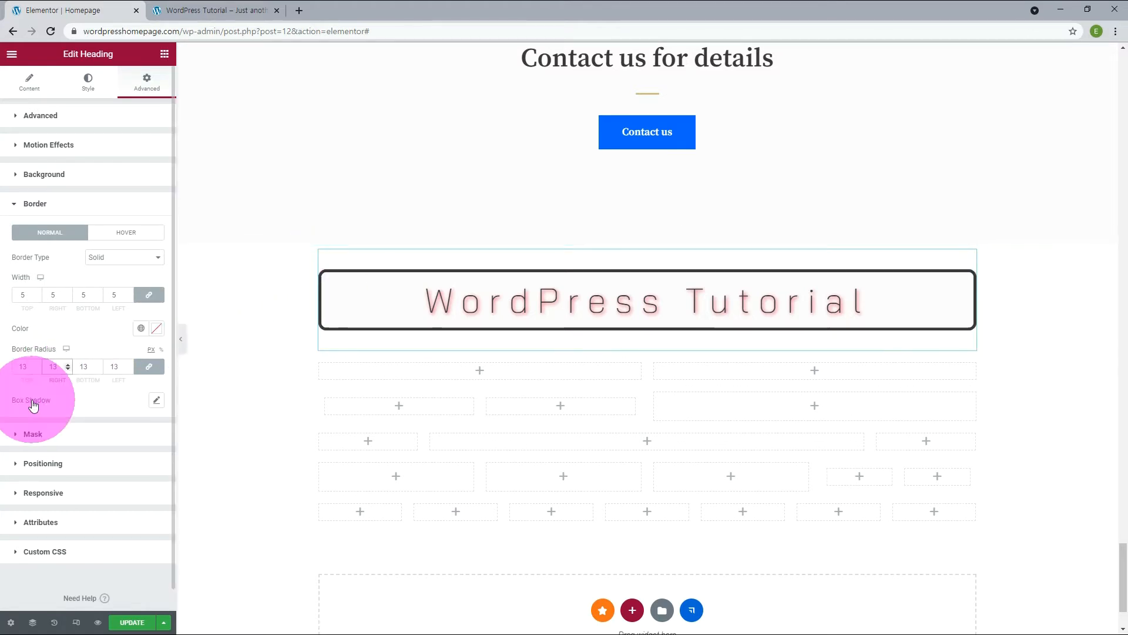
Add a box shadow to the heading with horizontal 15, vertical 12, blur 14 and spread -2, and set its position to Inset.
{"action": "left_click", "coordinate": [157, 402]}
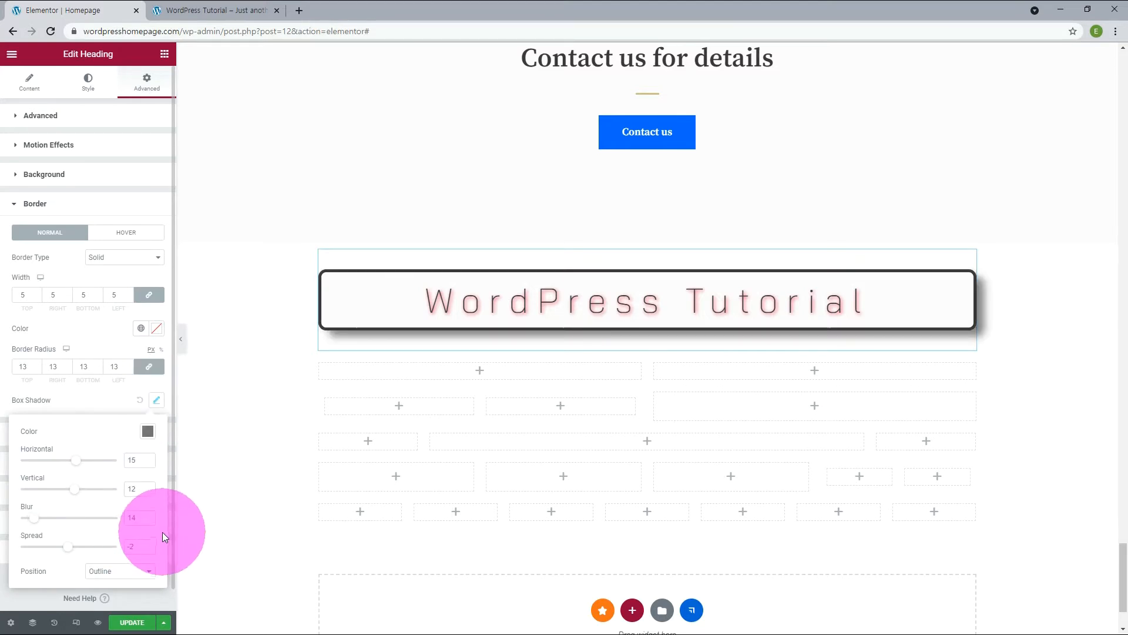
{"action": "left_click", "coordinate": [147, 572]}
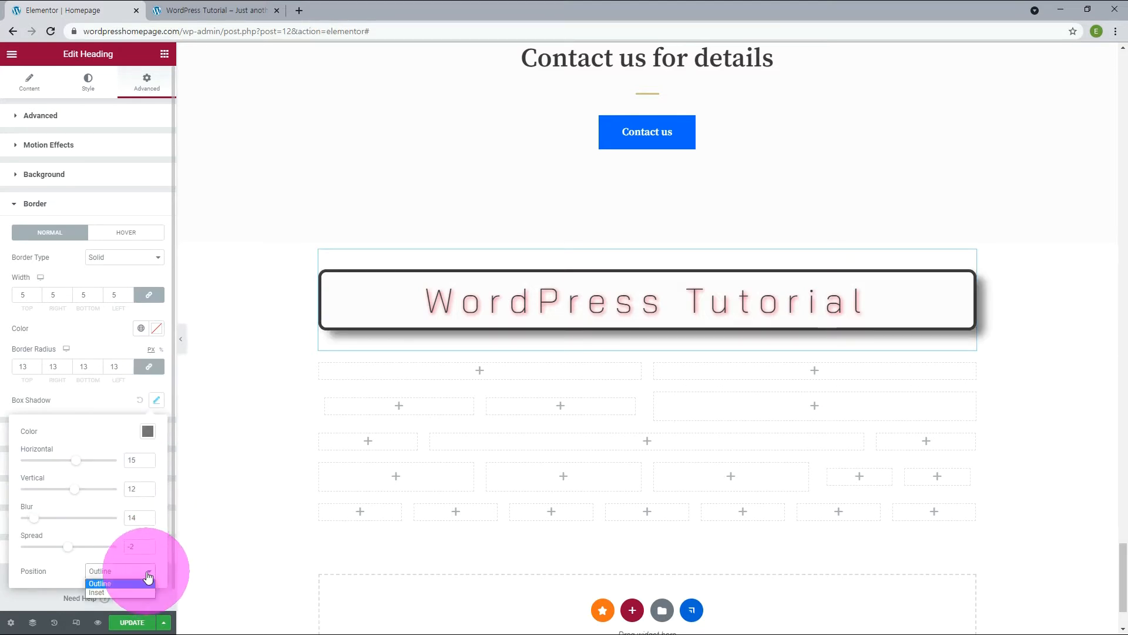
{"action": "left_click", "coordinate": [113, 591]}
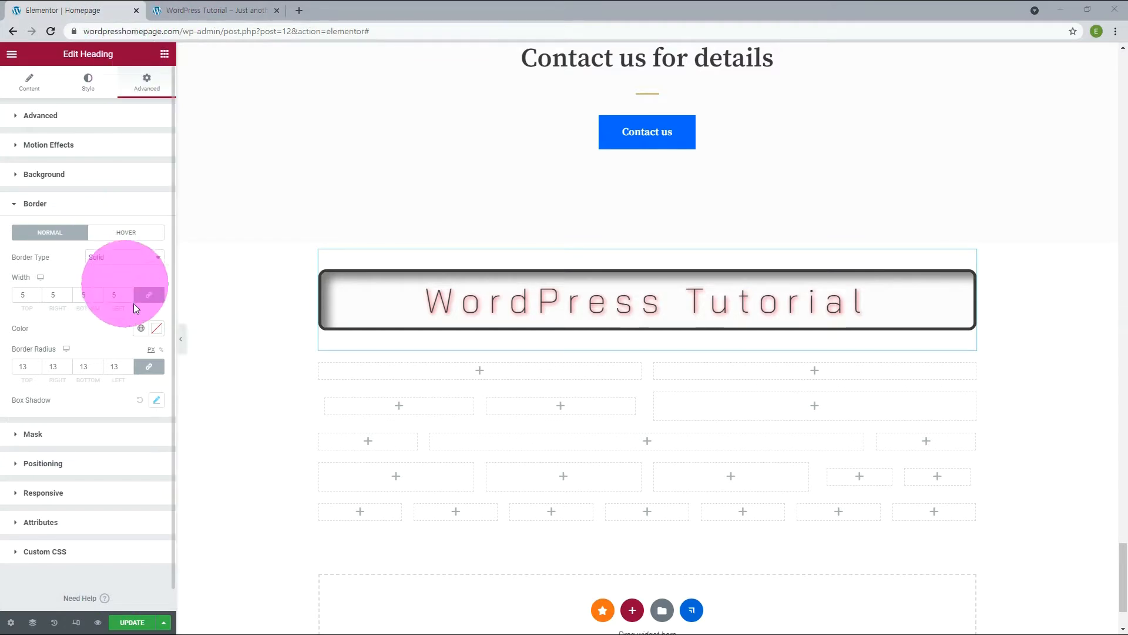
Turn on the heading's mask with the Sketch shape, try the Fill size, and set the mask size to Custom.
{"action": "left_click", "coordinate": [36, 433]}
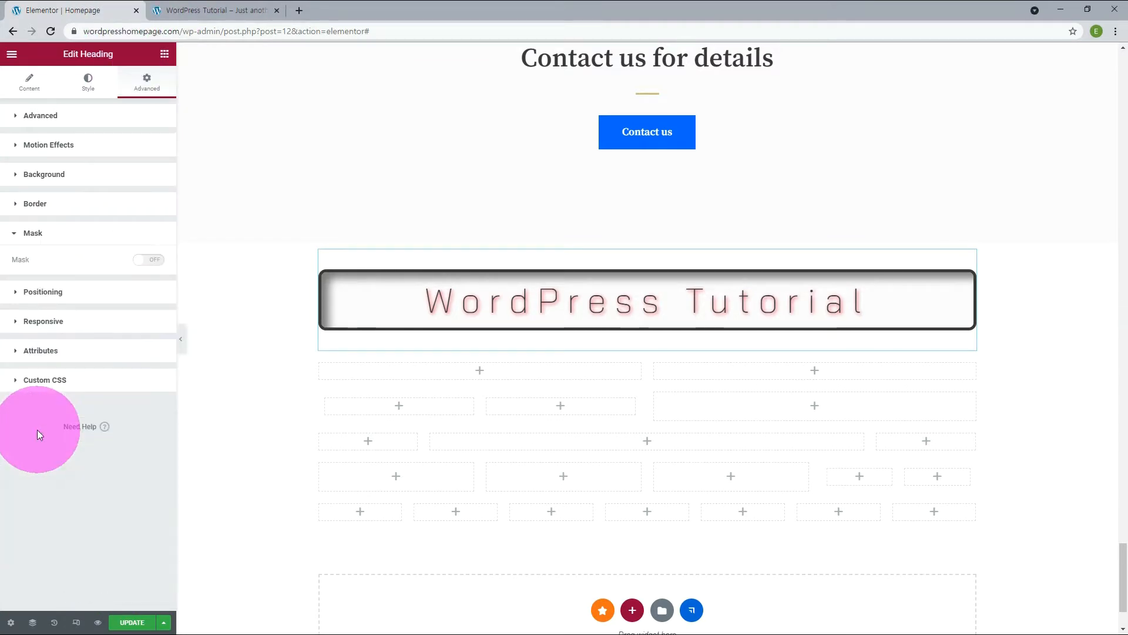
{"action": "left_click", "coordinate": [154, 261]}
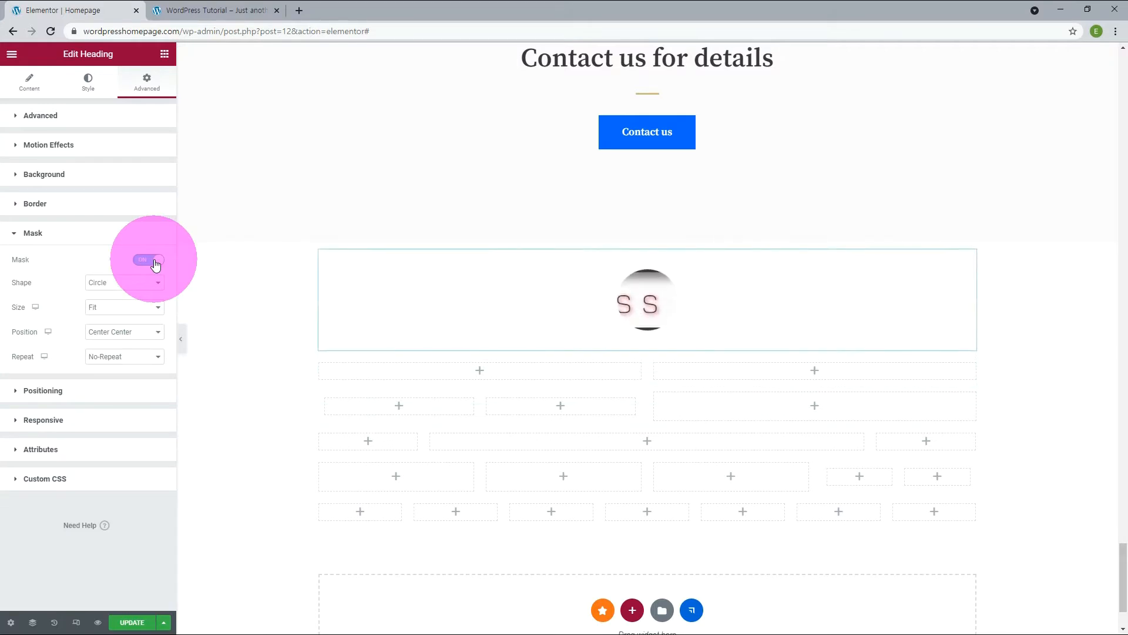
{"action": "left_click", "coordinate": [134, 283]}
{"action": "key", "text": "Down"}
{"action": "left_click", "coordinate": [126, 313]}
{"action": "left_click", "coordinate": [132, 307]}
{"action": "left_click", "coordinate": [113, 330]}
{"action": "left_click", "coordinate": [121, 310]}
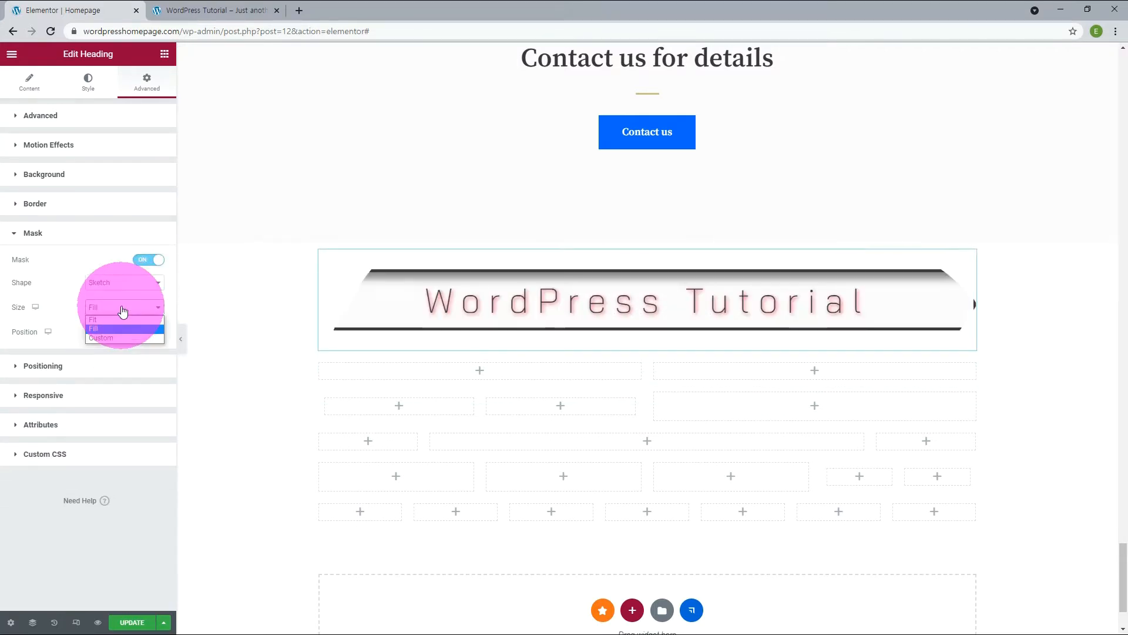
{"action": "left_click", "coordinate": [113, 336]}
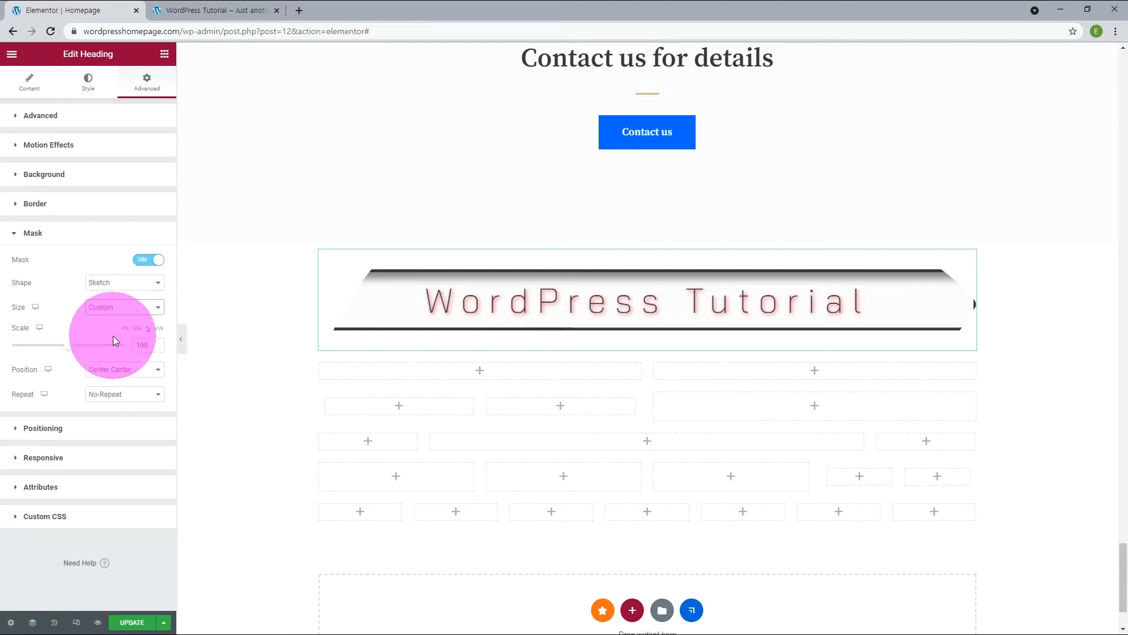
Change the mask to a Hexagon shape positioned Top Center, trying a scale of 74 and settling on 135.
{"action": "left_click_drag", "start_coordinate": [88, 351], "coordinate": [63, 347]}
{"action": "left_click", "coordinate": [152, 376]}
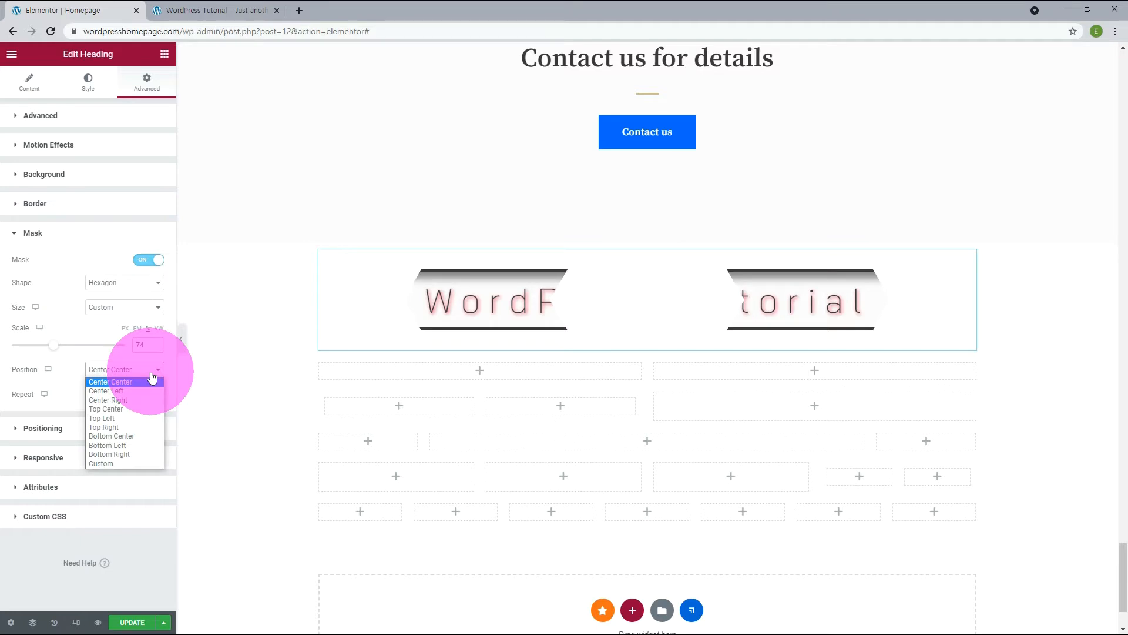
{"action": "left_click", "coordinate": [124, 409]}
{"action": "left_click_drag", "start_coordinate": [54, 349], "coordinate": [88, 351]}
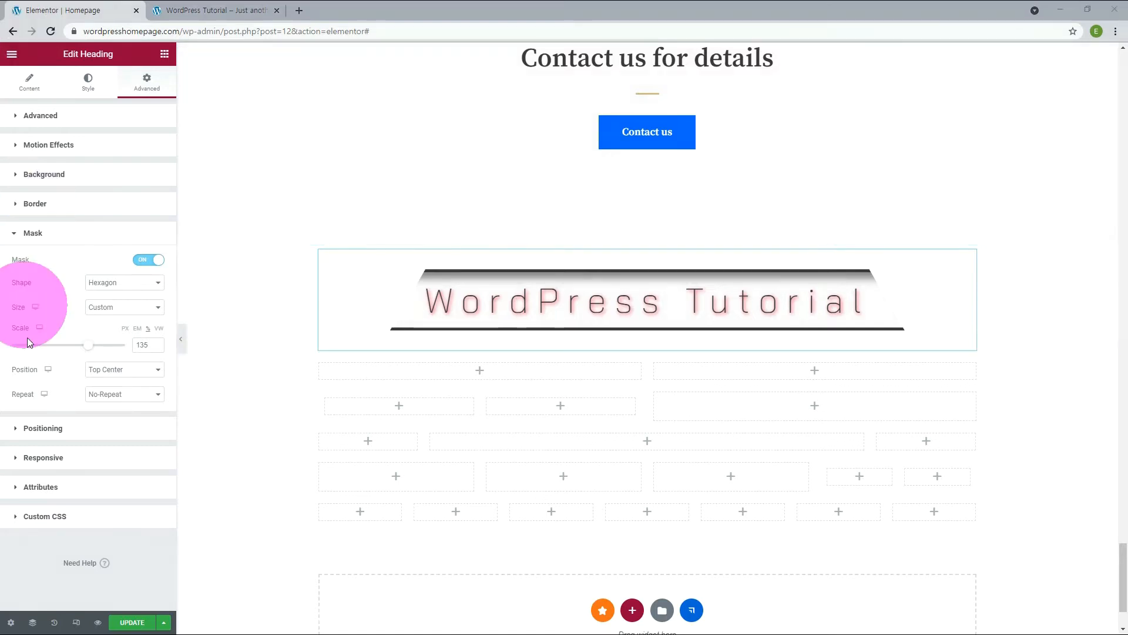
Try the Absolute position on the heading, return it to Default, and set the position to Fixed.
{"action": "left_click", "coordinate": [44, 429]}
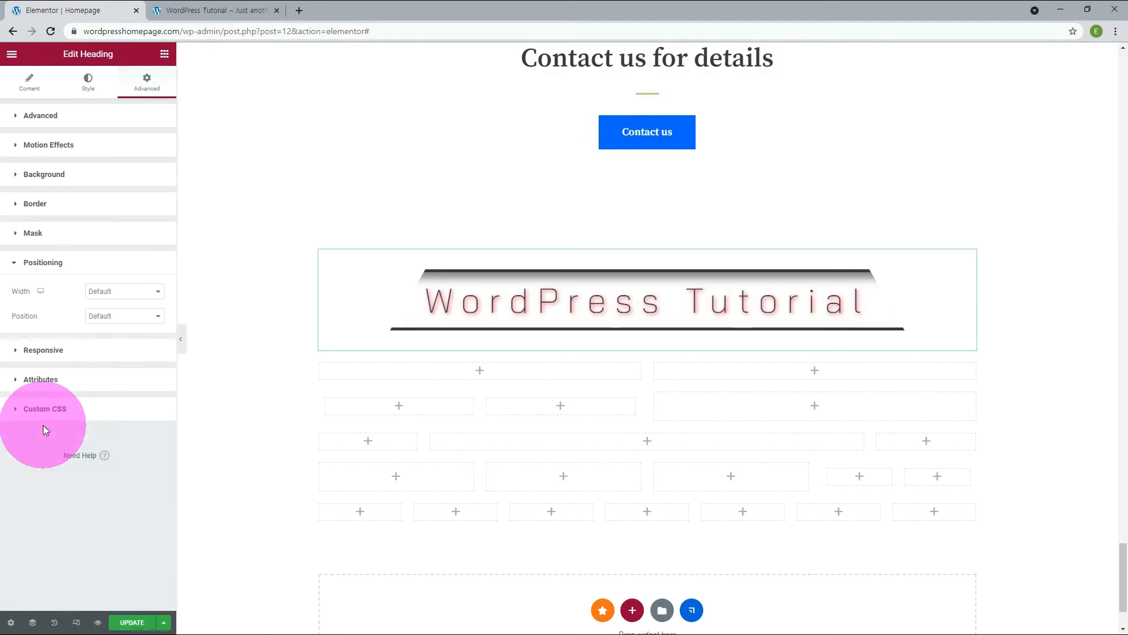
{"action": "left_click", "coordinate": [144, 317]}
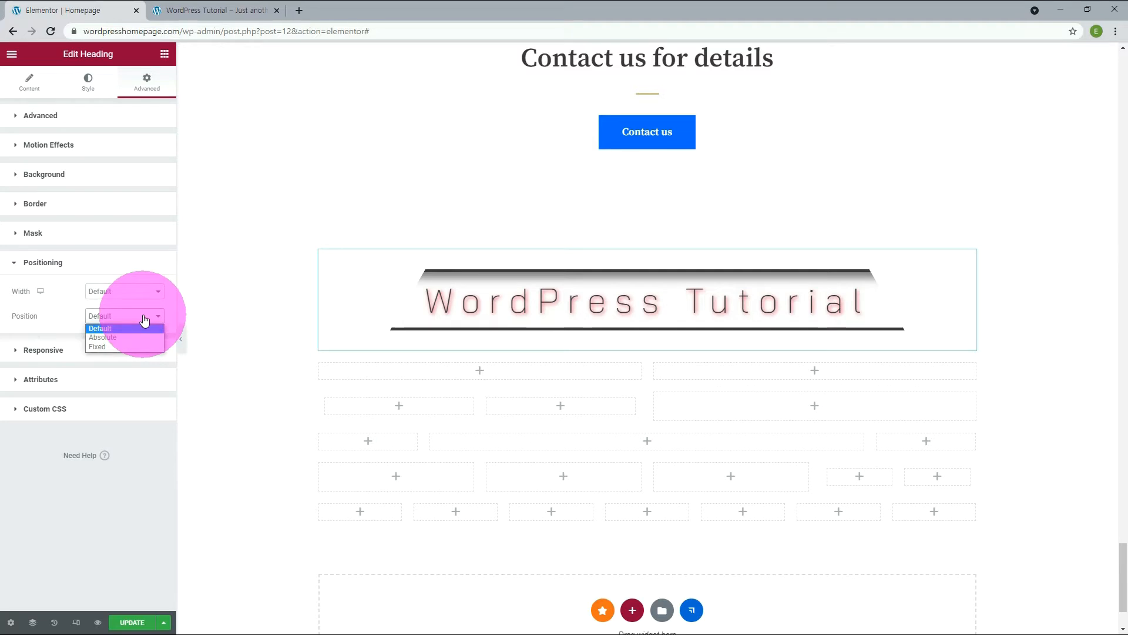
{"action": "left_click", "coordinate": [127, 337]}
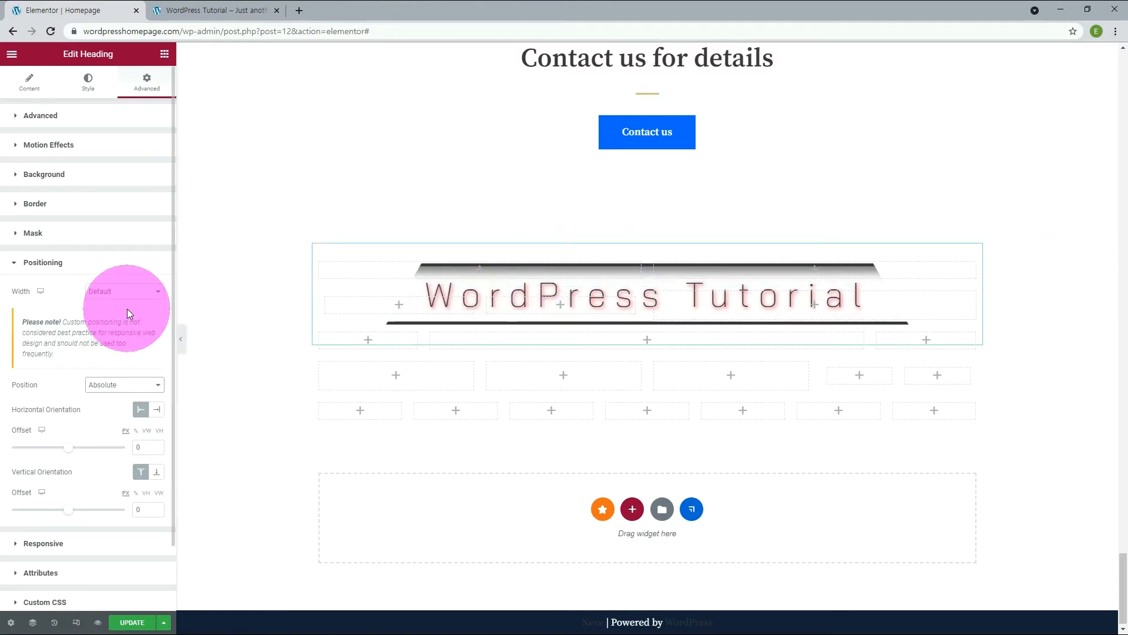
{"action": "left_click", "coordinate": [109, 316]}
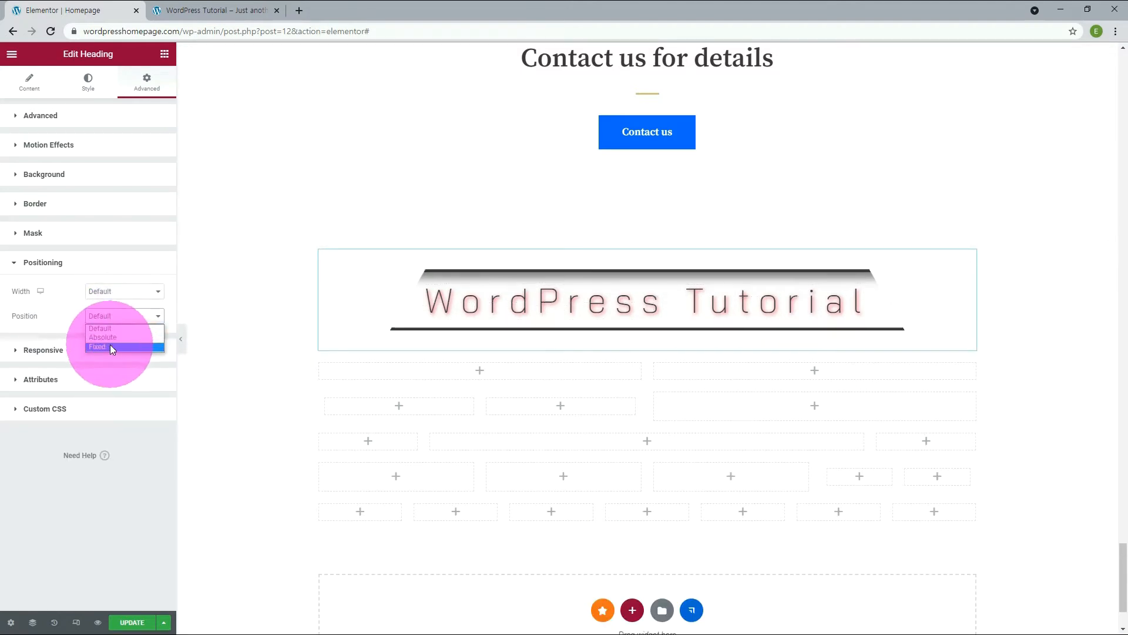
{"action": "left_click", "coordinate": [111, 347]}
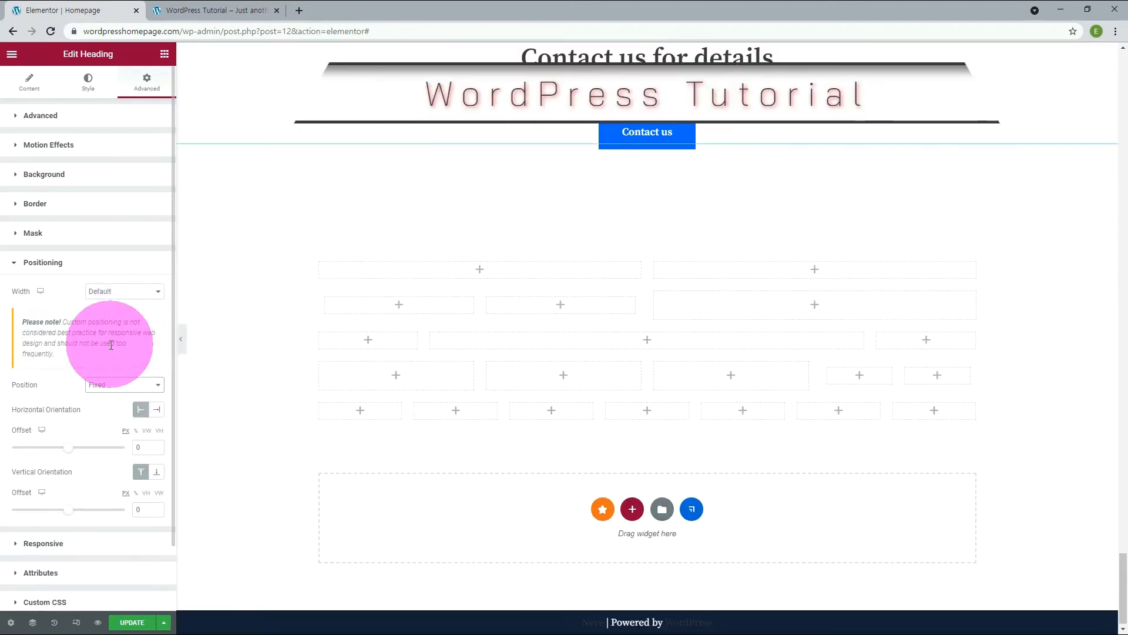
Check how the fixed heading behaves while the page moves, and return its position to Default.
{"action": "scroll", "coordinate": [262, 319], "scroll_direction": "up", "scroll_amount": 3}
{"action": "scroll", "coordinate": [262, 312], "scroll_direction": "down", "scroll_amount": 3}
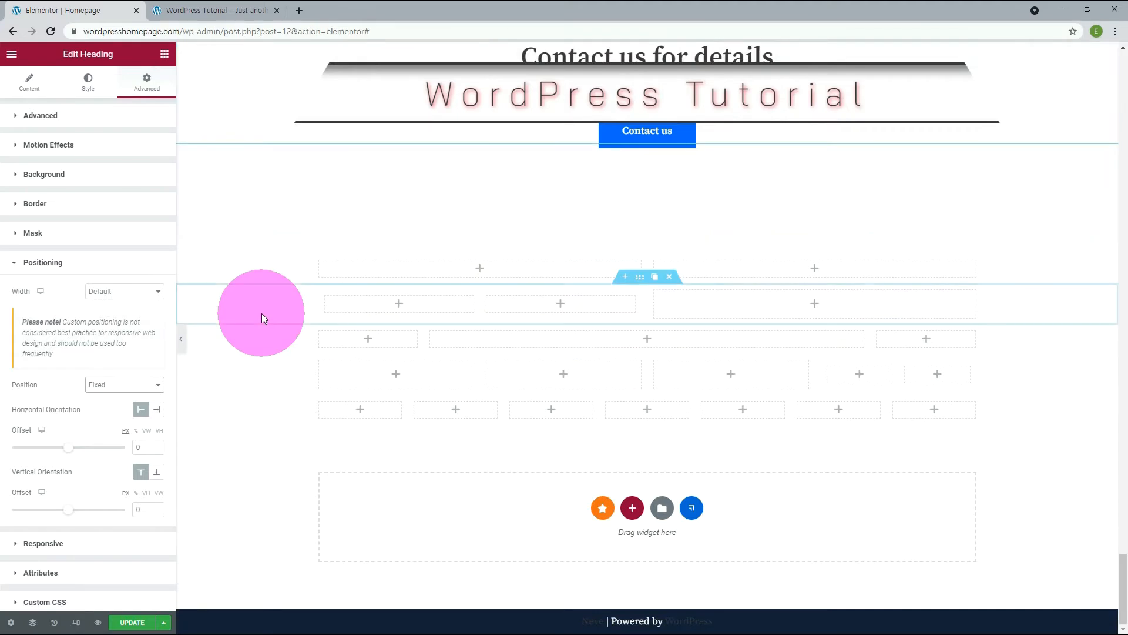
{"action": "scroll", "coordinate": [262, 313], "scroll_direction": "up", "scroll_amount": 7}
{"action": "scroll", "coordinate": [262, 314], "scroll_direction": "up", "scroll_amount": 3}
{"action": "scroll", "coordinate": [262, 314], "scroll_direction": "down", "scroll_amount": 10}
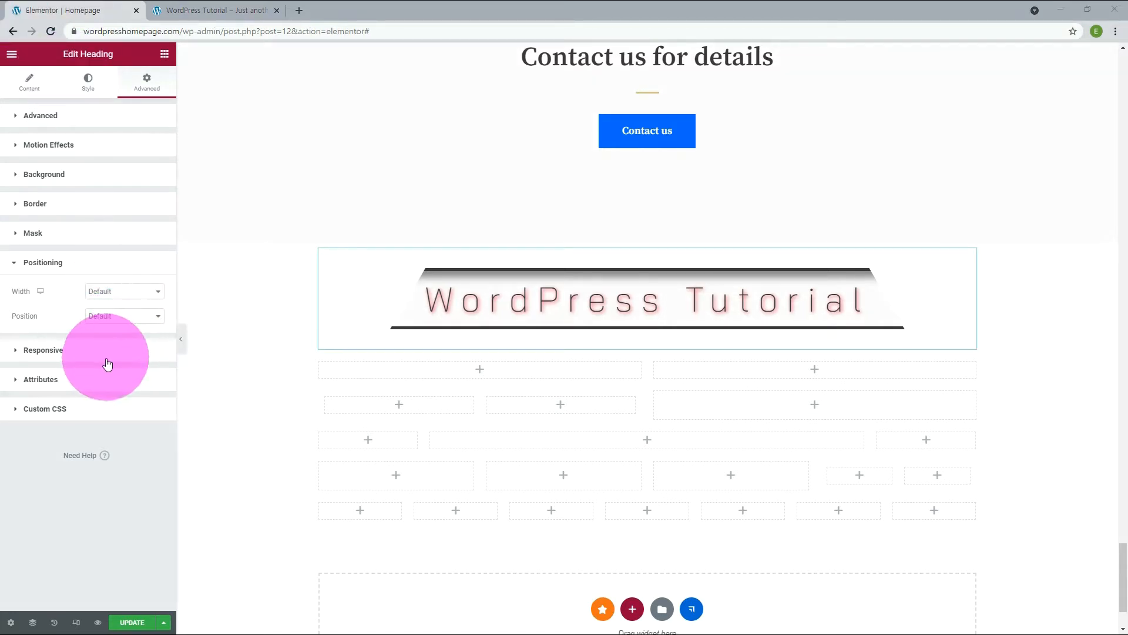
Try the Hide On Desktop responsive option on the heading and switch it off again.
{"action": "left_click", "coordinate": [23, 352]}
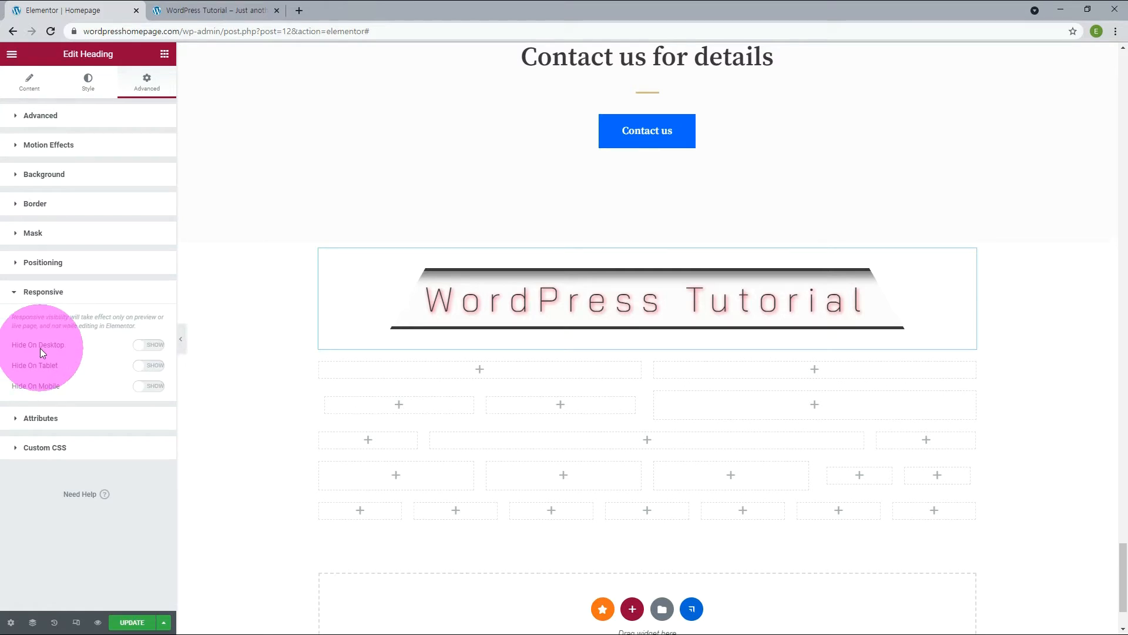
{"action": "left_click", "coordinate": [153, 347]}
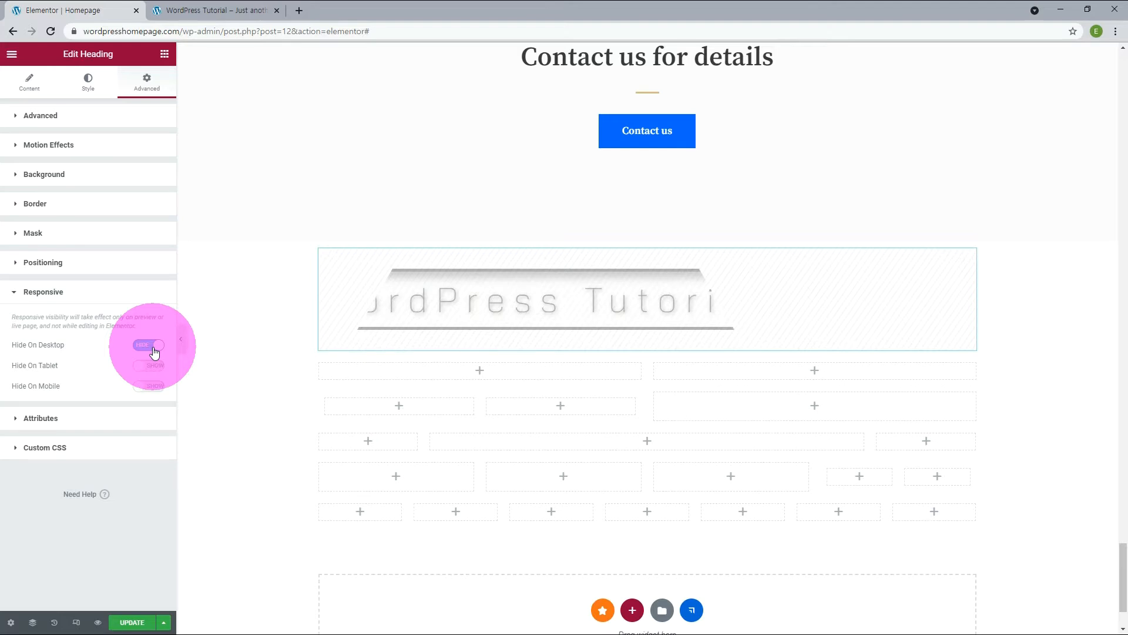
{"action": "left_click", "coordinate": [155, 350]}
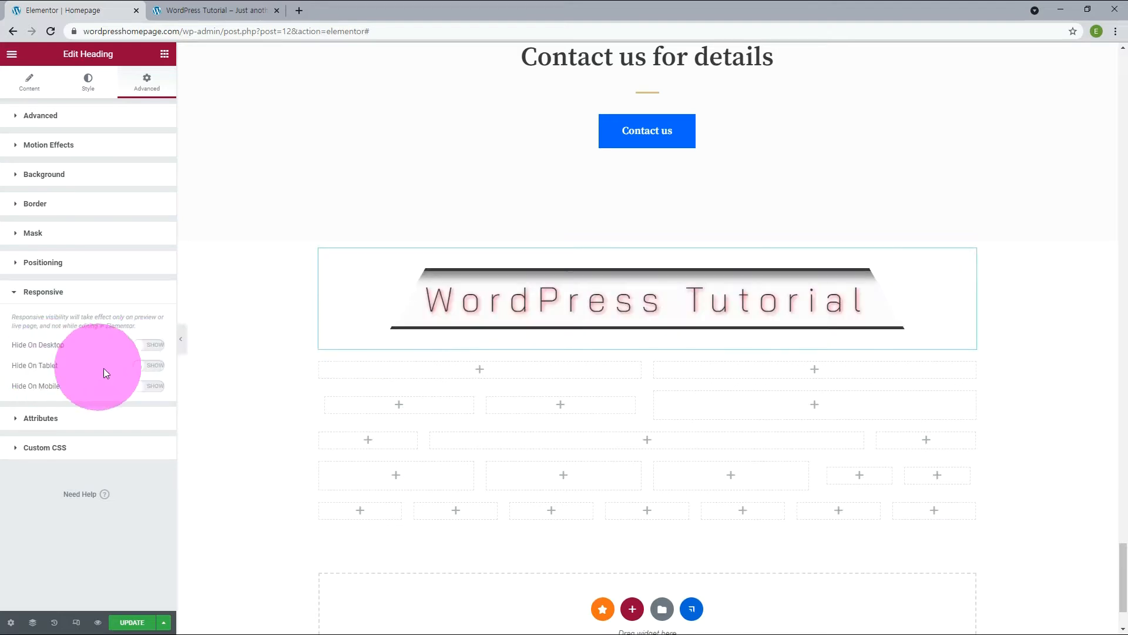
Hide the heading on tablet and preview the page in the mobile and tablet views.
{"action": "left_click", "coordinate": [152, 367]}
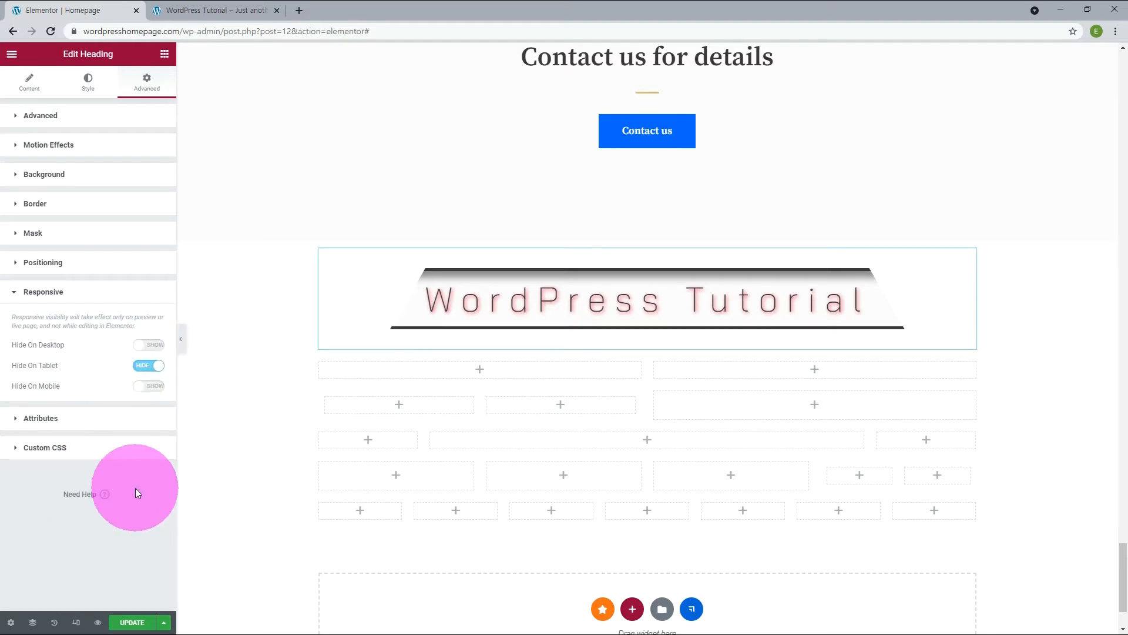
{"action": "left_click", "coordinate": [77, 623]}
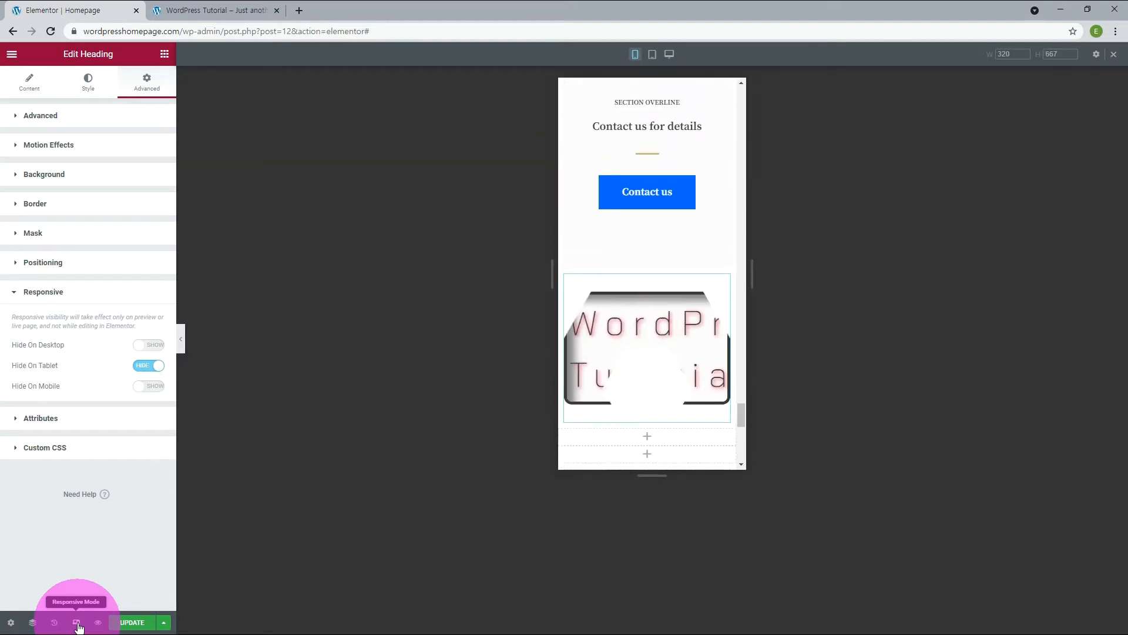
{"action": "left_click", "coordinate": [652, 57]}
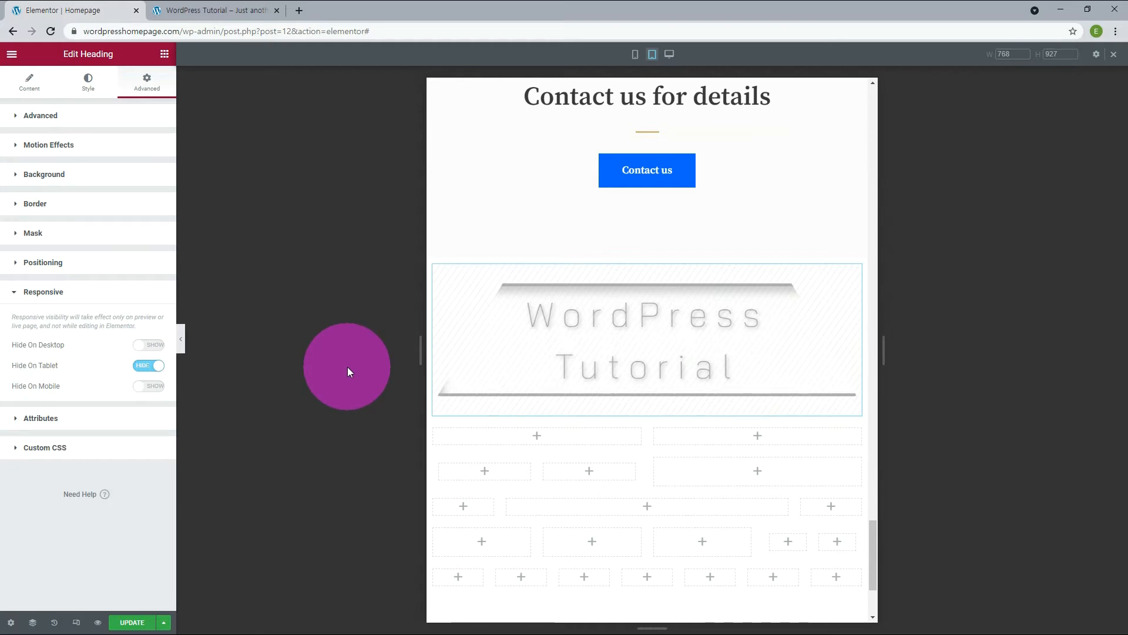
Look at the heading's Attributes and Custom CSS settings.
{"action": "left_click", "coordinate": [127, 429]}
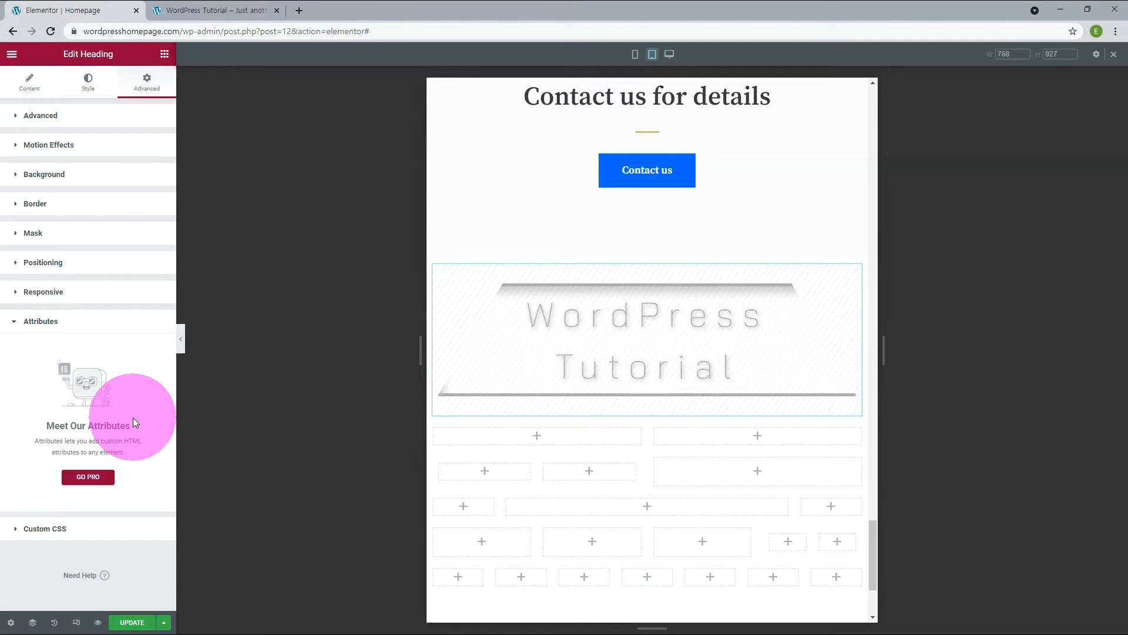
{"action": "left_click", "coordinate": [81, 529]}
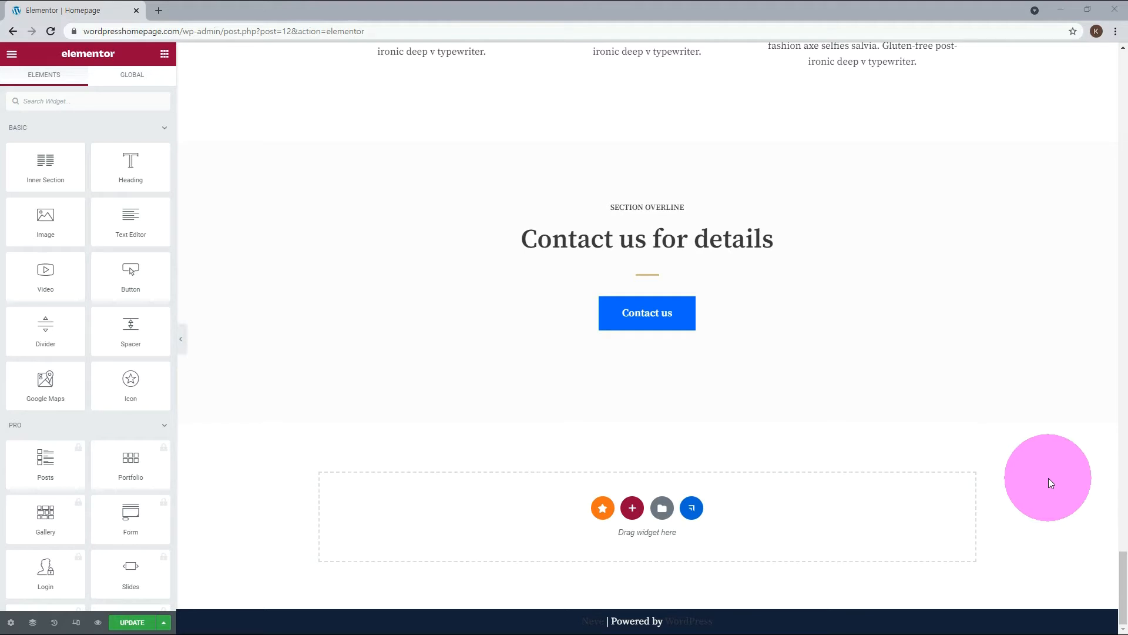
Add three sections with three equal columns each below the Contact us section of the Homepage.
{"action": "left_click", "coordinate": [633, 509]}
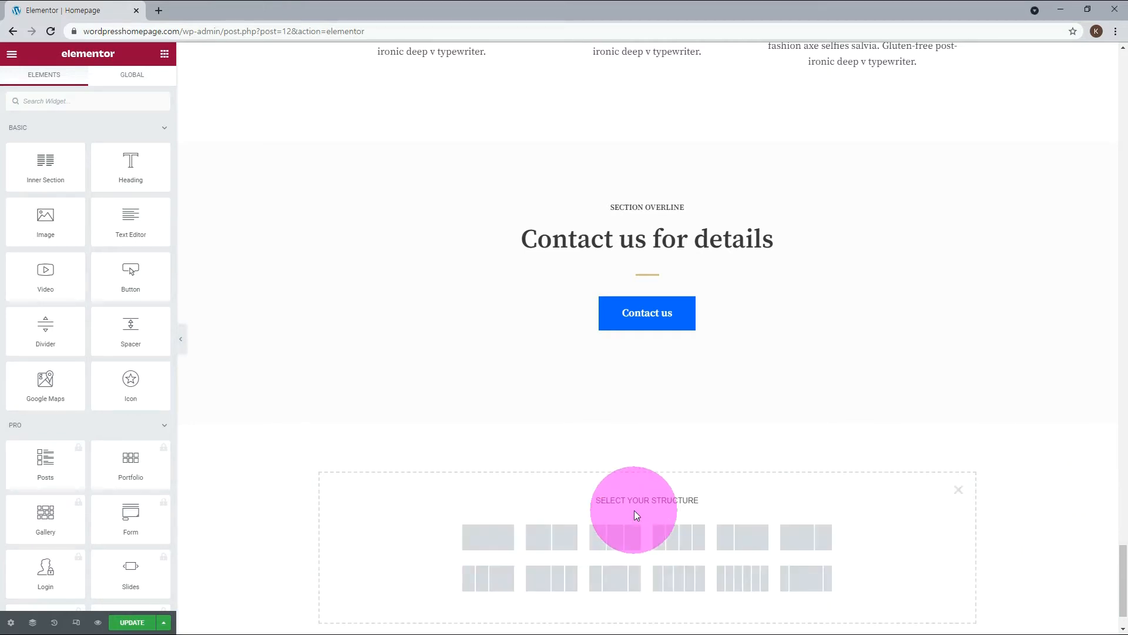
{"action": "left_click", "coordinate": [625, 542]}
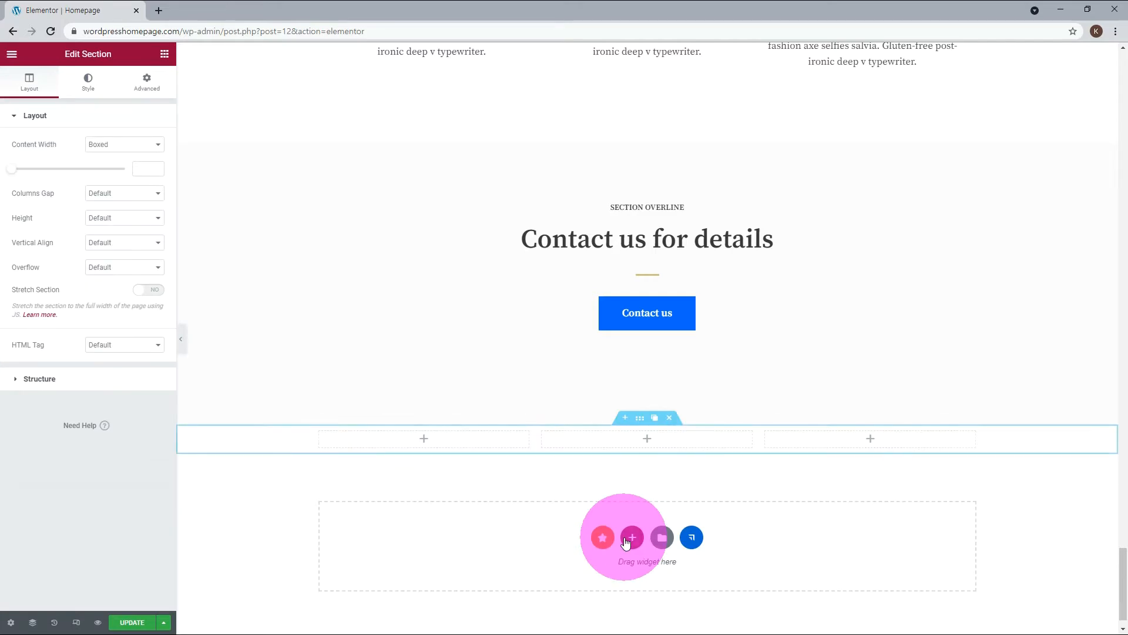
{"action": "left_click", "coordinate": [629, 537]}
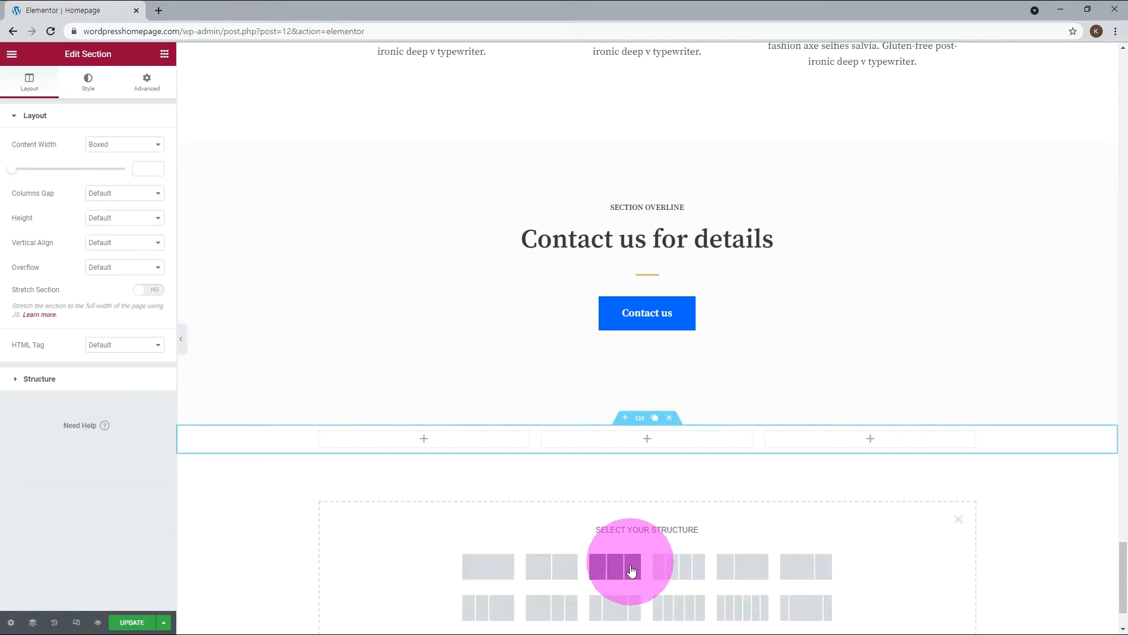
{"action": "left_click", "coordinate": [626, 567]}
{"action": "left_click", "coordinate": [628, 573]}
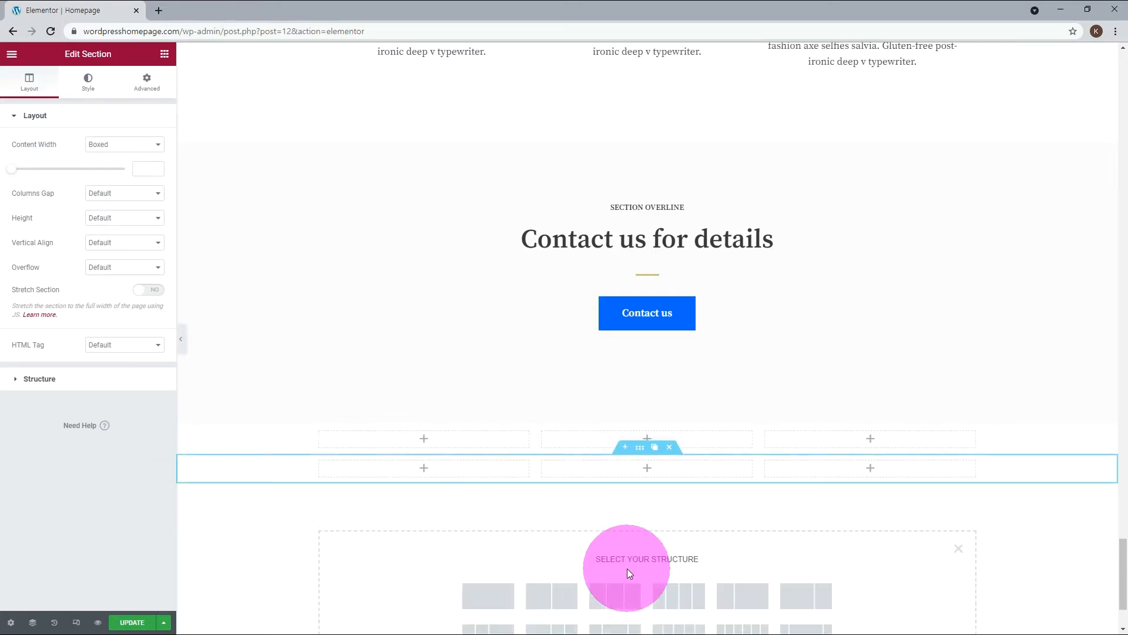
{"action": "left_click", "coordinate": [624, 598]}
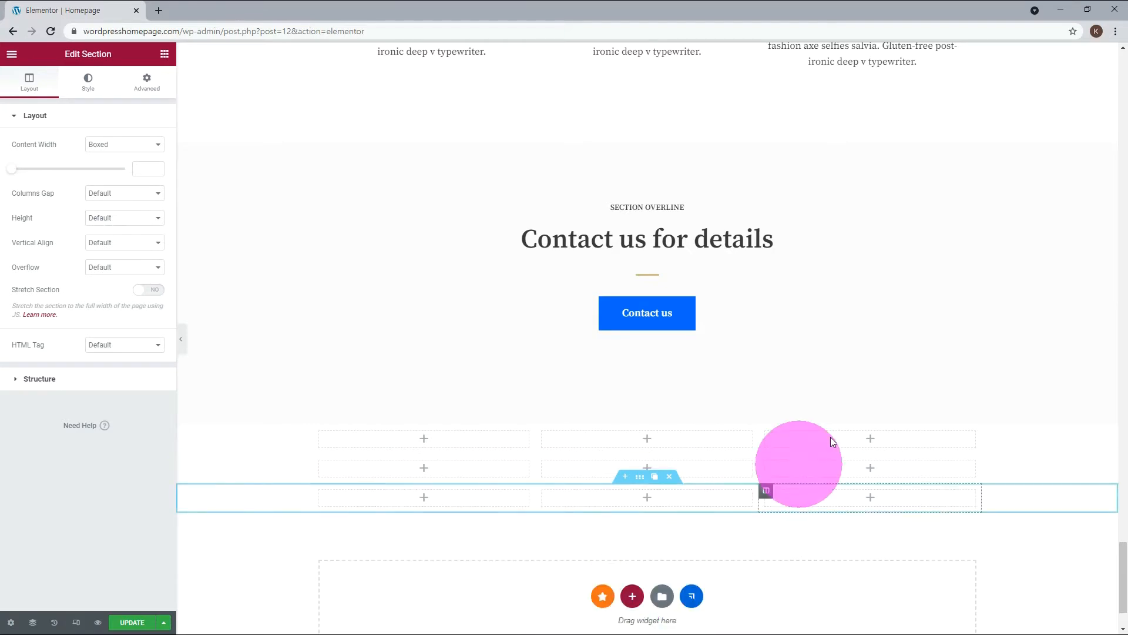
Place three Heading widgets in the first column of the first new section and a Button widget in its third column.
{"action": "scroll", "coordinate": [883, 399], "scroll_direction": "down", "scroll_amount": 1}
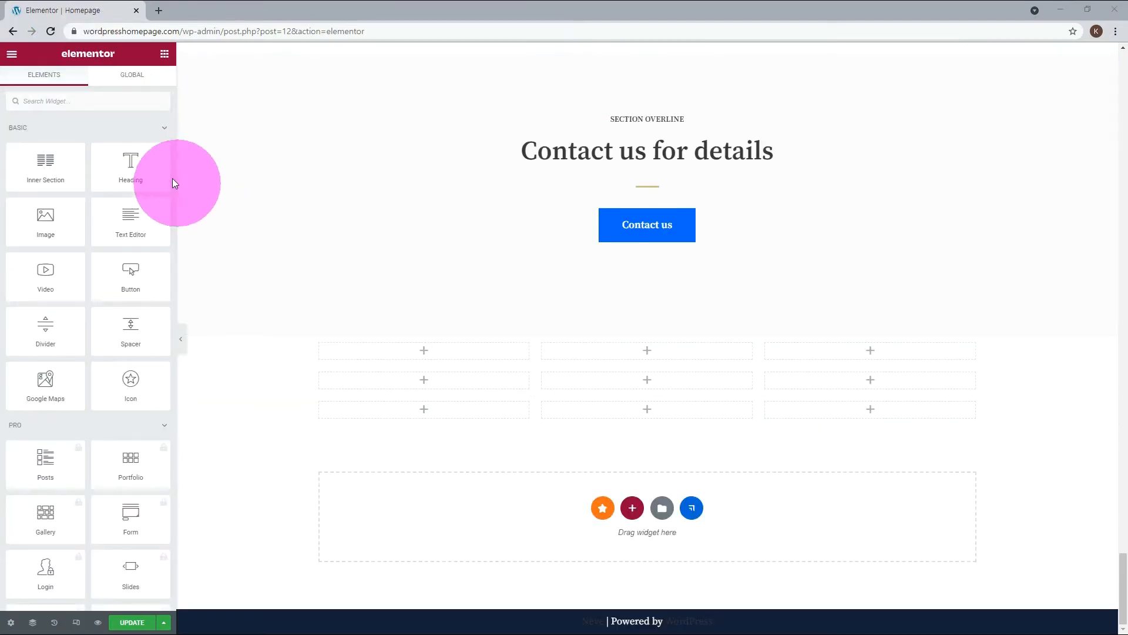
{"action": "left_click_drag", "start_coordinate": [124, 166], "coordinate": [346, 348]}
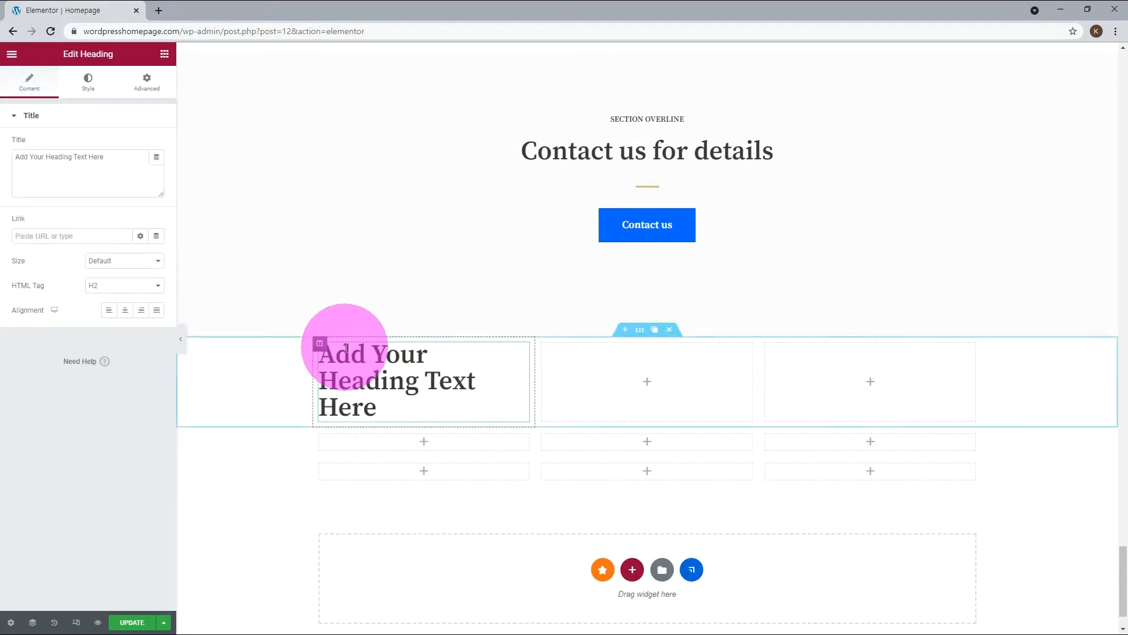
{"action": "left_click_drag", "start_coordinate": [130, 166], "coordinate": [372, 405]}
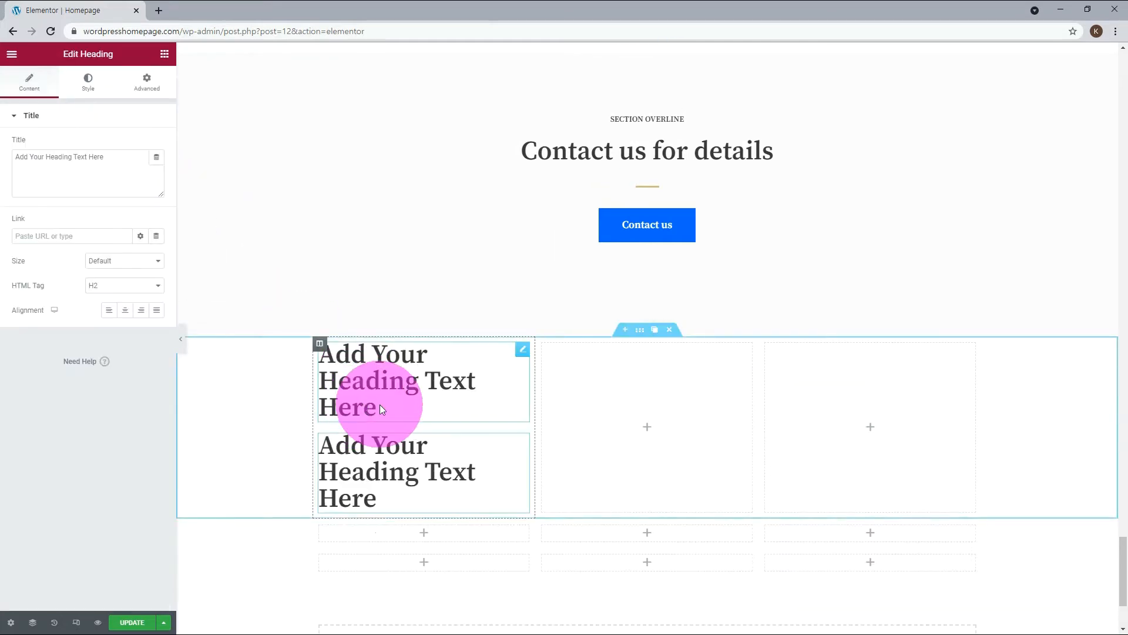
{"action": "left_click_drag", "start_coordinate": [131, 170], "coordinate": [392, 505]}
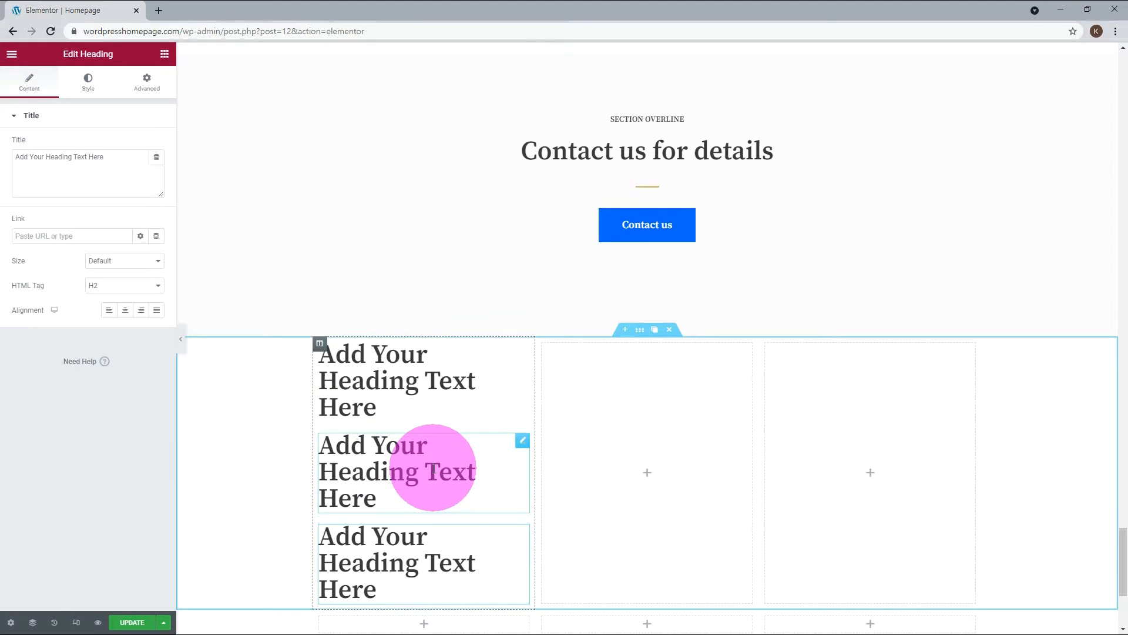
{"action": "scroll", "coordinate": [434, 468], "scroll_direction": "down", "scroll_amount": 1}
{"action": "left_click", "coordinate": [432, 563]}
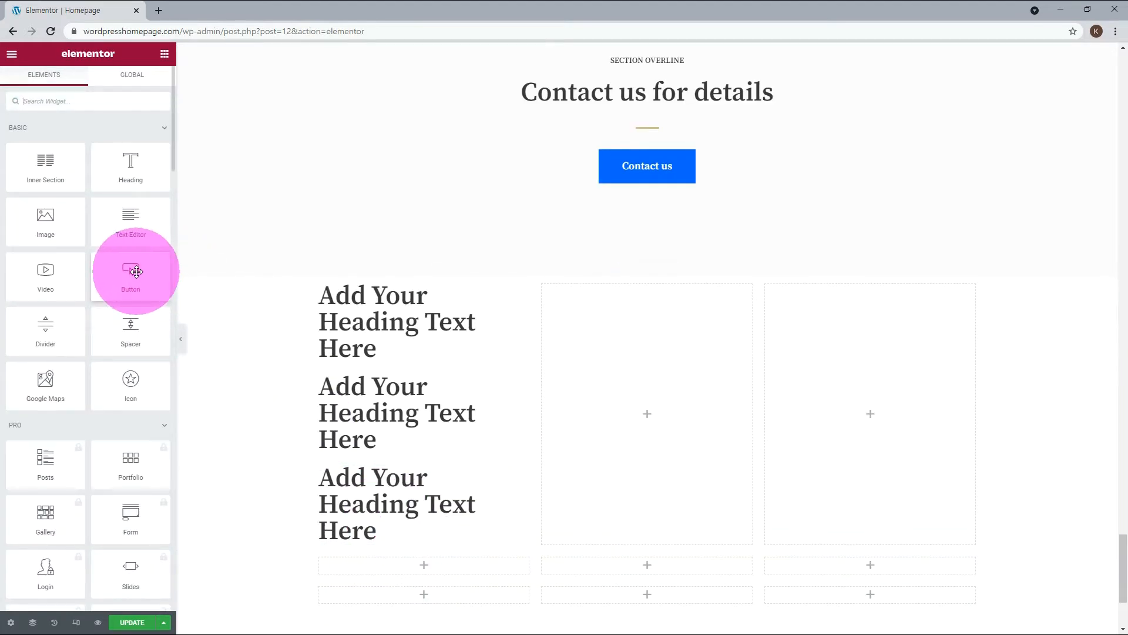
{"action": "left_click_drag", "start_coordinate": [136, 271], "coordinate": [876, 438]}
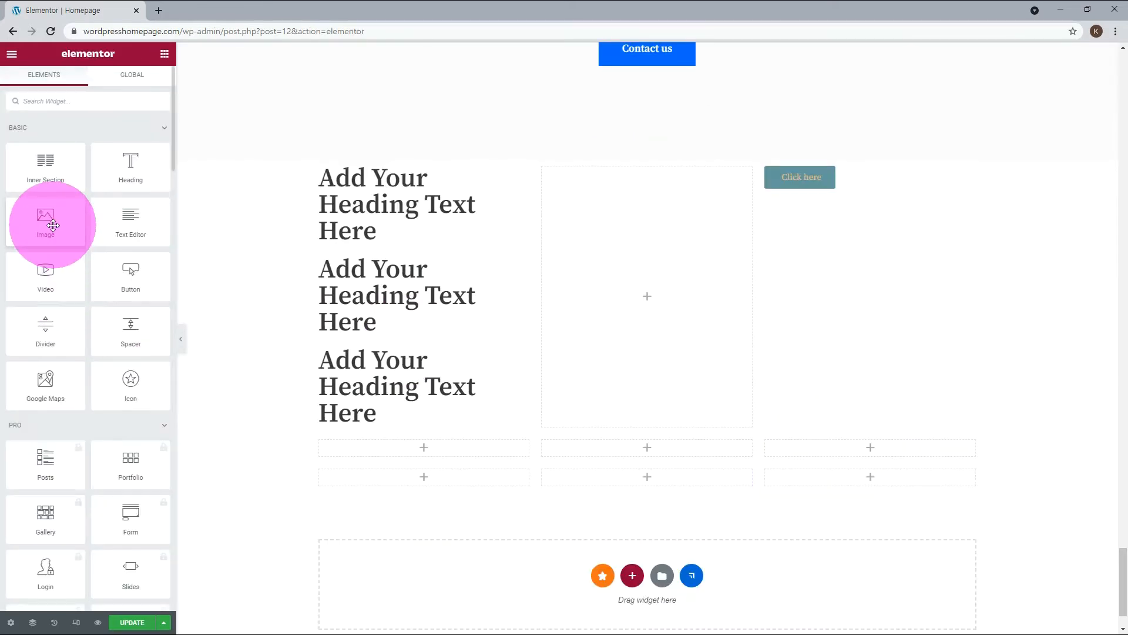
Place an Image widget in each of the three columns of the second new section.
{"action": "left_click_drag", "start_coordinate": [47, 221], "coordinate": [415, 447]}
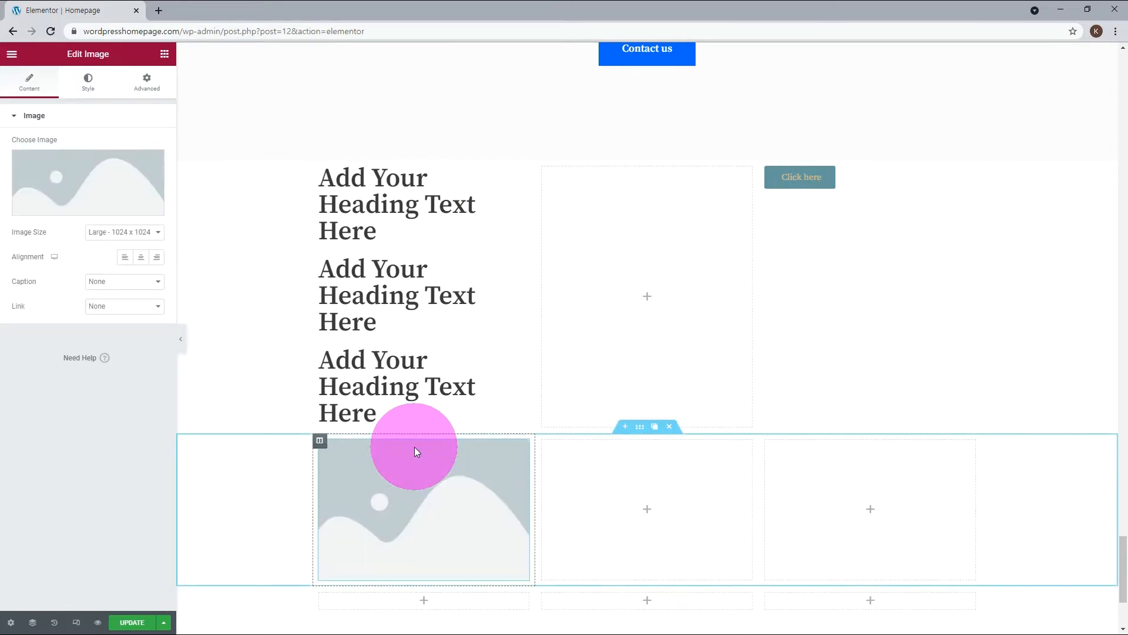
{"action": "left_click", "coordinate": [657, 507]}
{"action": "left_click_drag", "start_coordinate": [71, 244], "coordinate": [632, 495]}
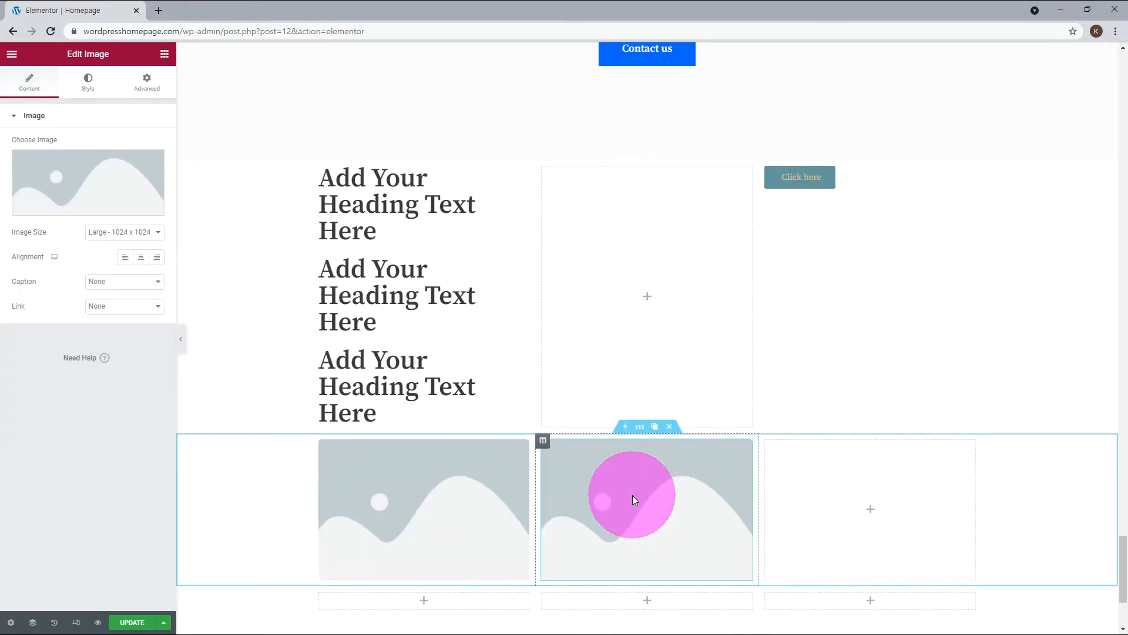
{"action": "left_click", "coordinate": [859, 499]}
{"action": "left_click_drag", "start_coordinate": [47, 216], "coordinate": [823, 487]}
Place a Heading widget in each of the three columns of the third new section.
{"action": "scroll", "coordinate": [809, 486], "scroll_direction": "down", "scroll_amount": 2}
{"action": "left_click", "coordinate": [421, 485]}
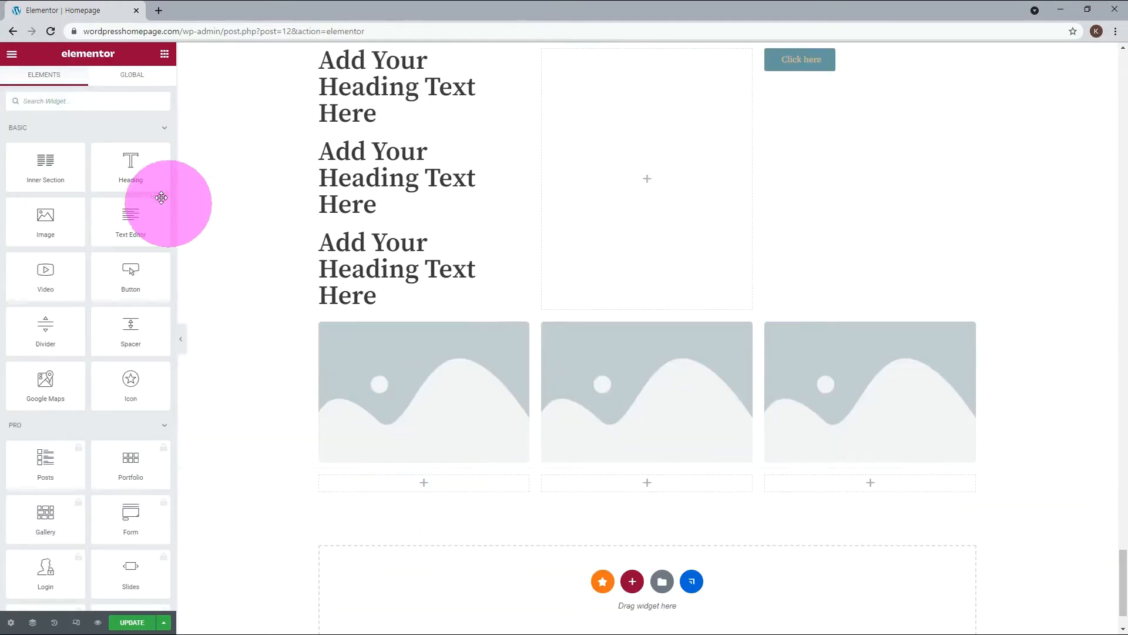
{"action": "left_click_drag", "start_coordinate": [131, 167], "coordinate": [387, 483]}
{"action": "left_click", "coordinate": [648, 515]}
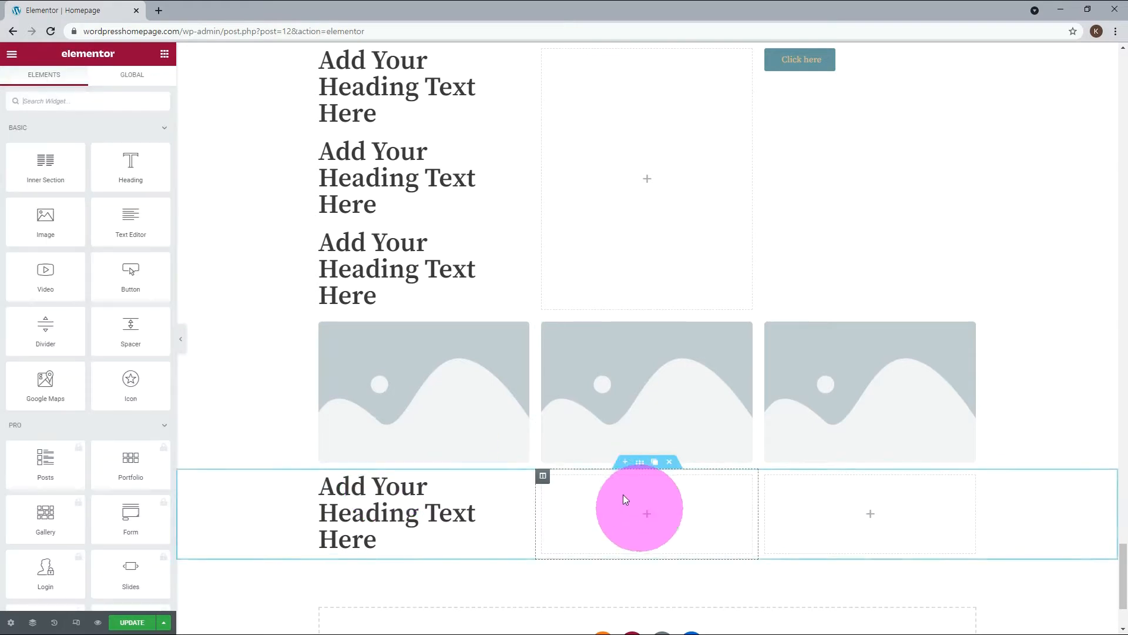
{"action": "left_click_drag", "start_coordinate": [138, 170], "coordinate": [653, 503]}
{"action": "left_click", "coordinate": [872, 513]}
{"action": "left_click_drag", "start_coordinate": [142, 172], "coordinate": [849, 509]}
Add a Text Editor widget beneath the heading in each of the three columns of the third new section.
{"action": "scroll", "coordinate": [408, 461], "scroll_direction": "down", "scroll_amount": 1}
{"action": "left_click_drag", "start_coordinate": [130, 222], "coordinate": [347, 491]}
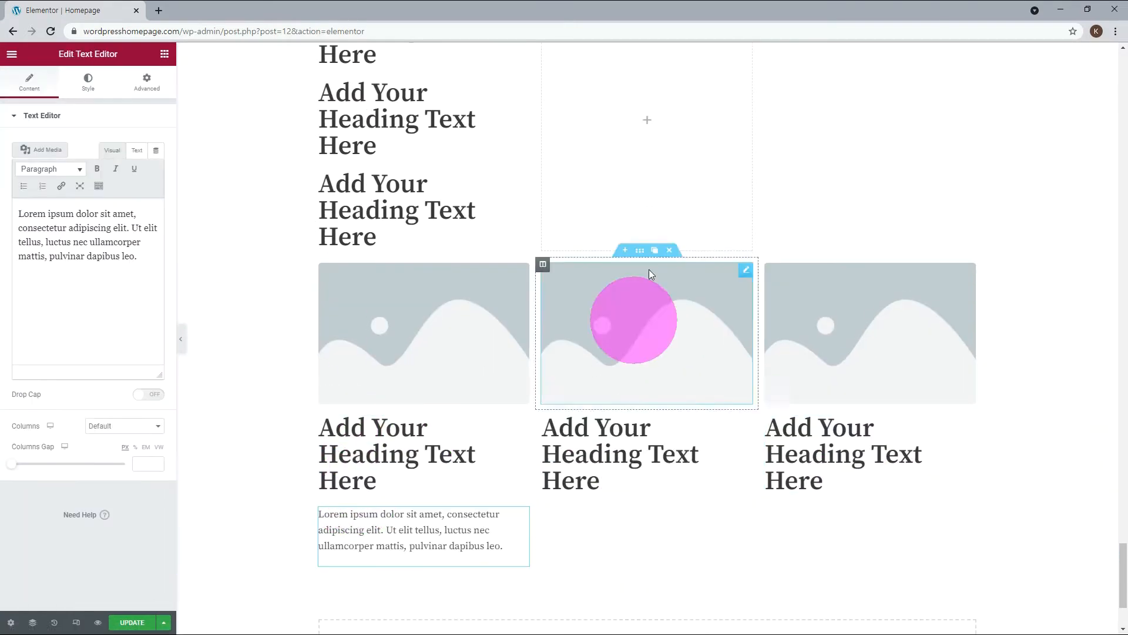
{"action": "left_click", "coordinate": [644, 122]}
{"action": "left_click_drag", "start_coordinate": [130, 222], "coordinate": [617, 482]}
{"action": "left_click", "coordinate": [646, 120]}
{"action": "left_click_drag", "start_coordinate": [130, 218], "coordinate": [820, 499]}
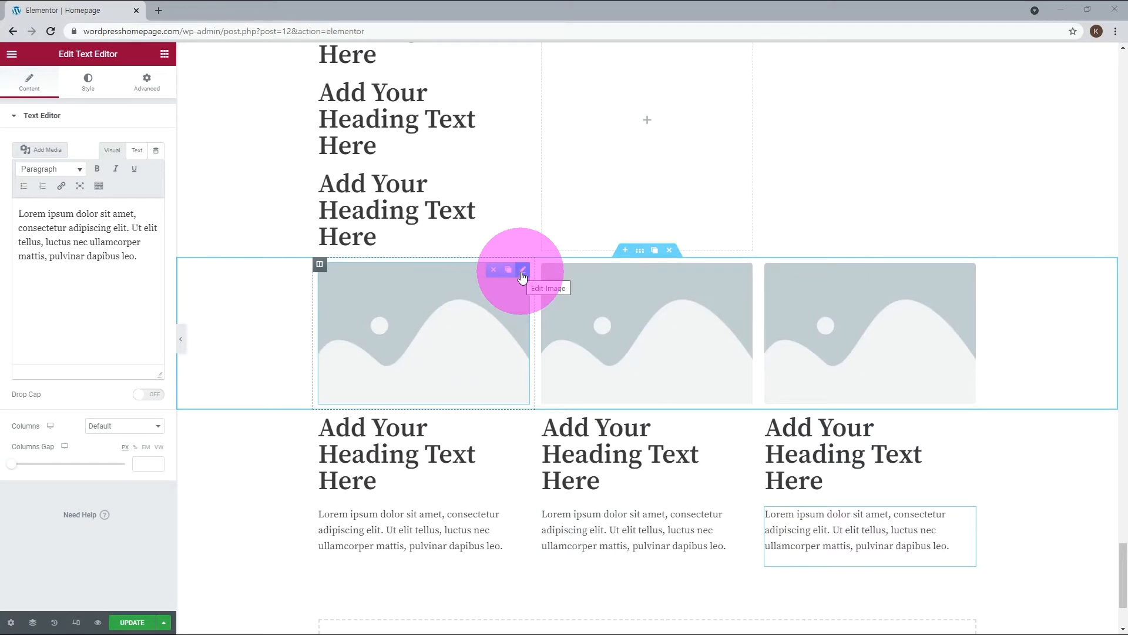
Set the first image widget's size to Custom, 600 by 400, and open vacation-img-13 from the media library for image editing.
{"action": "left_click", "coordinate": [523, 271]}
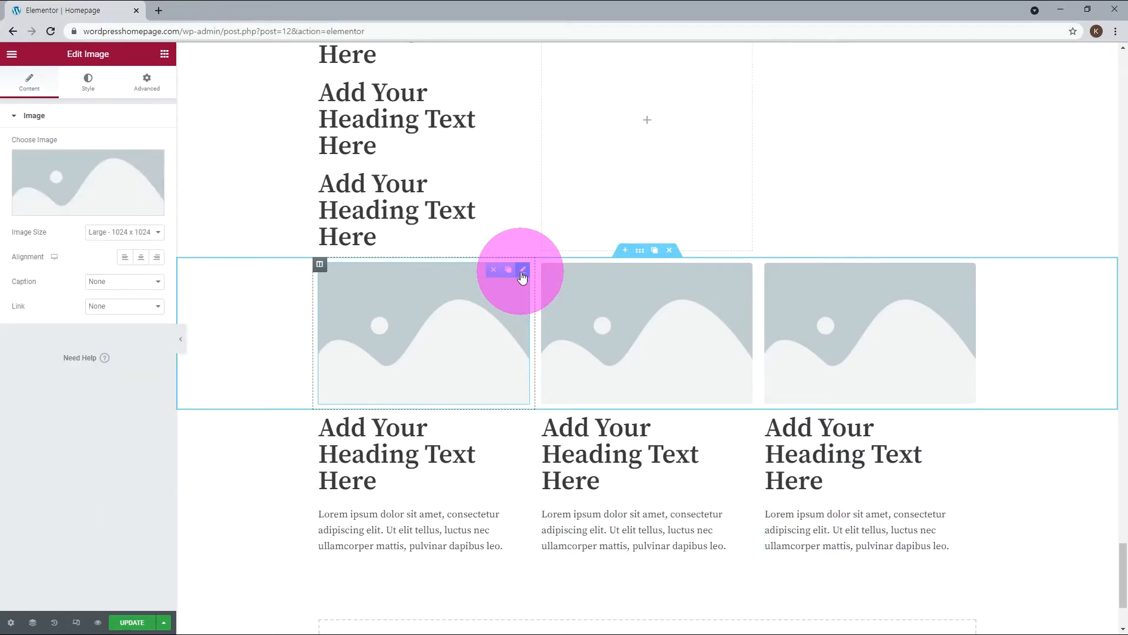
{"action": "left_click", "coordinate": [72, 210]}
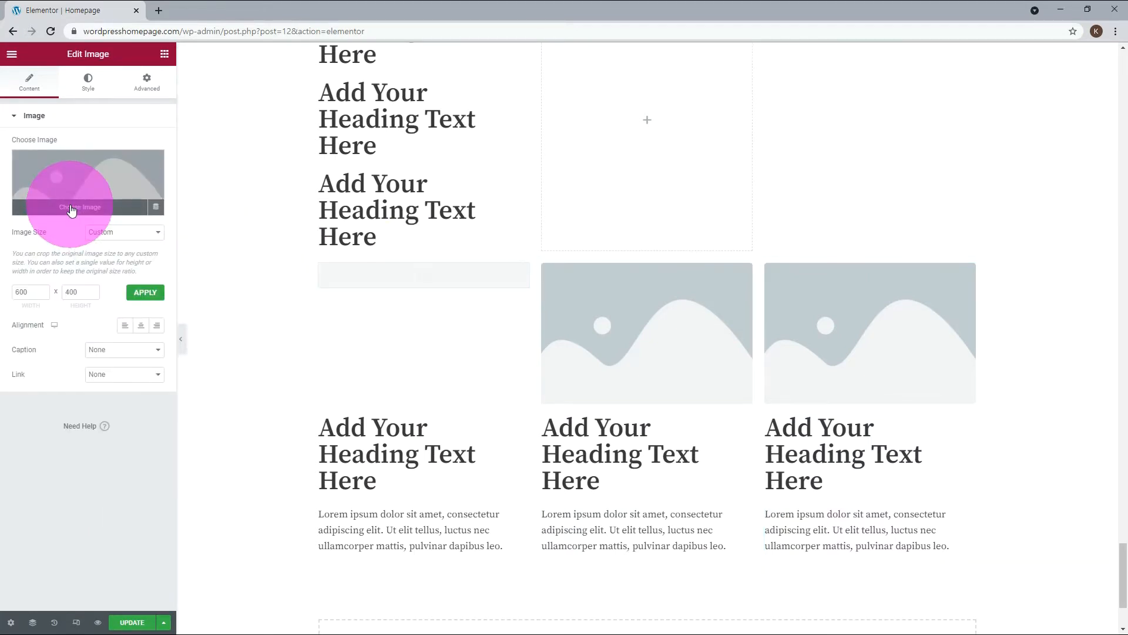
{"action": "left_click", "coordinate": [71, 210]}
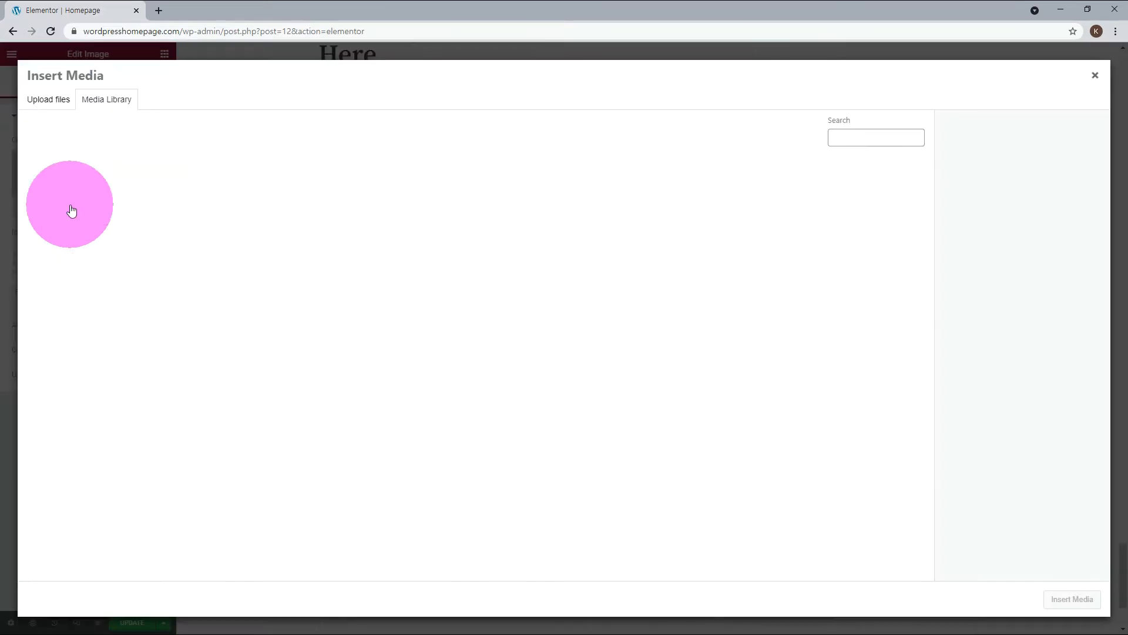
{"action": "scroll", "coordinate": [889, 266], "scroll_direction": "down", "scroll_amount": 3}
{"action": "left_click", "coordinate": [889, 266]}
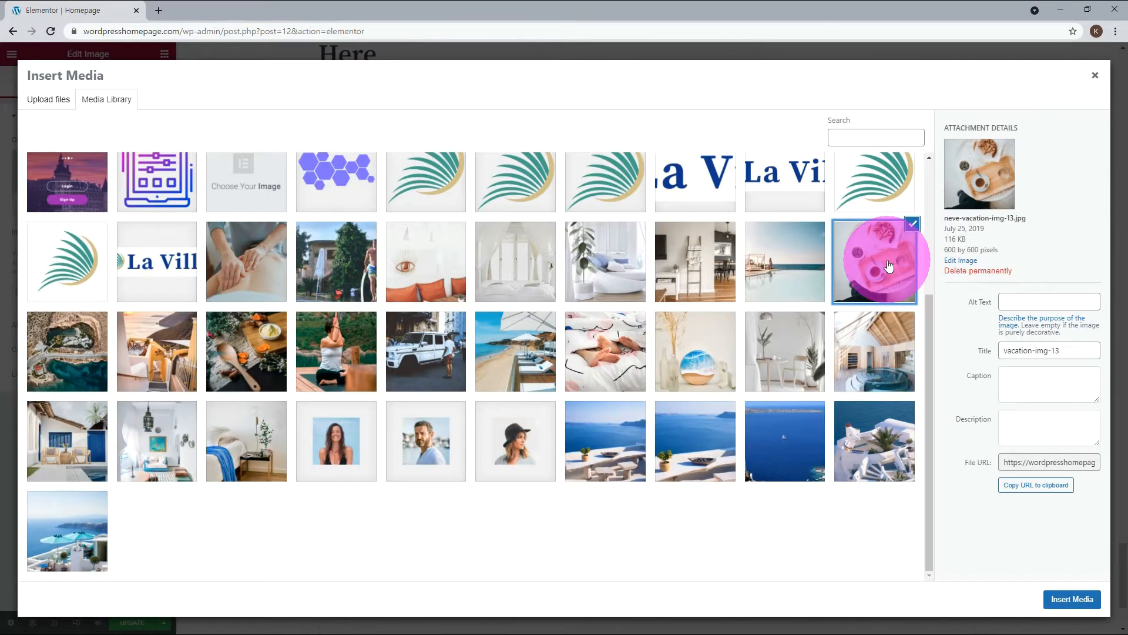
{"action": "left_click", "coordinate": [966, 259]}
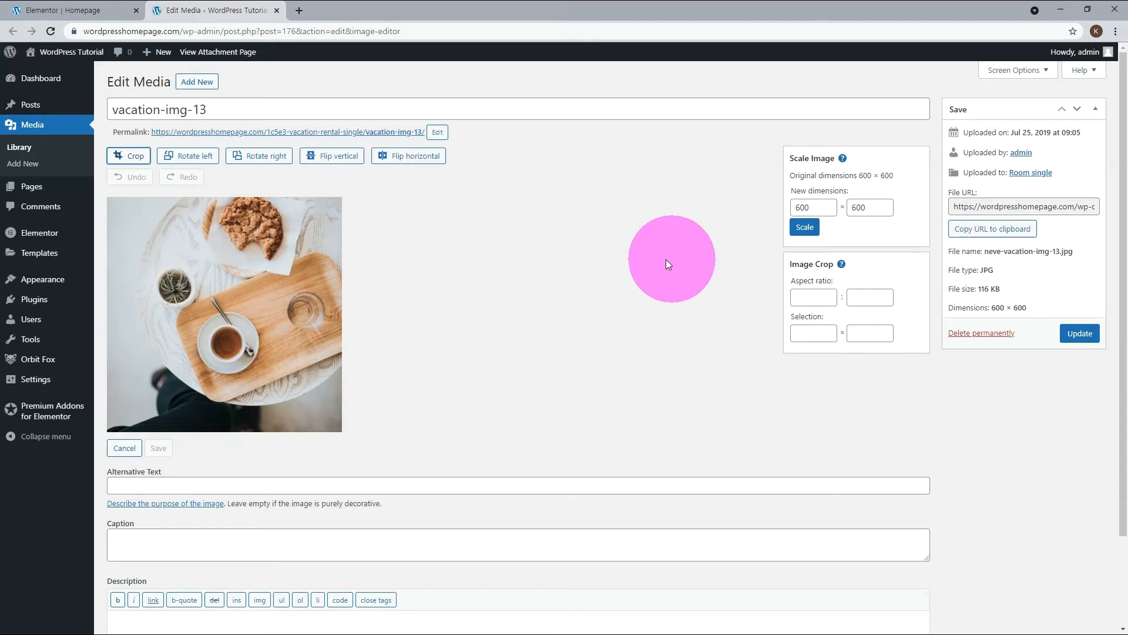
Crop vacation-img-13 to a 600 by 400 selection, shifted down to center the cup and tray, and save the edited image.
{"action": "left_click", "coordinate": [131, 158]}
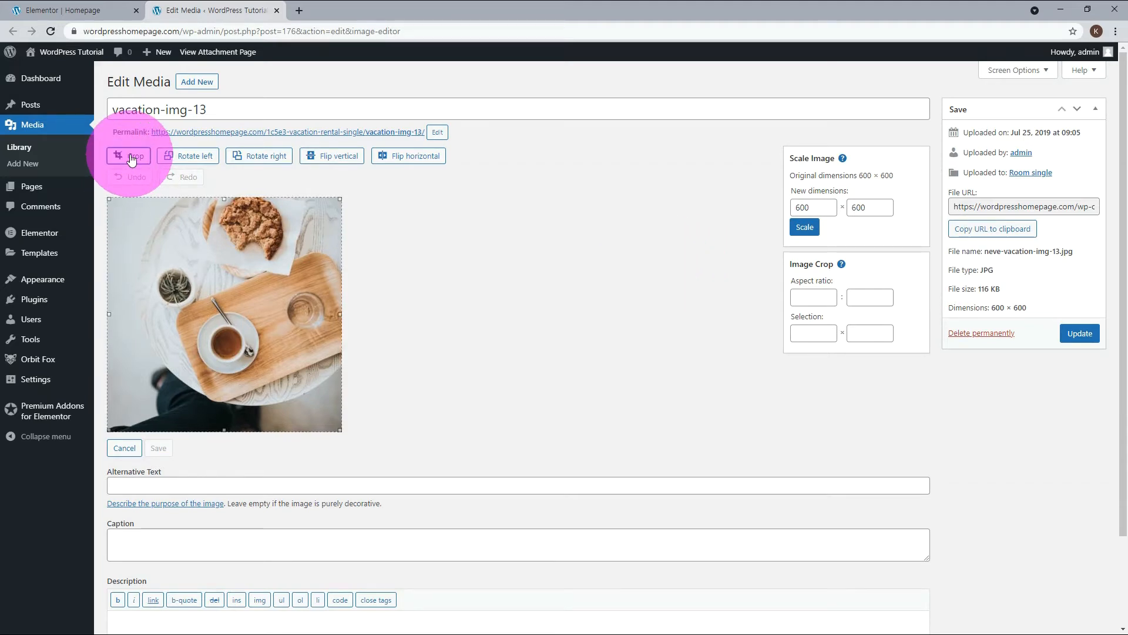
{"action": "left_click_drag", "start_coordinate": [223, 429], "coordinate": [227, 371]}
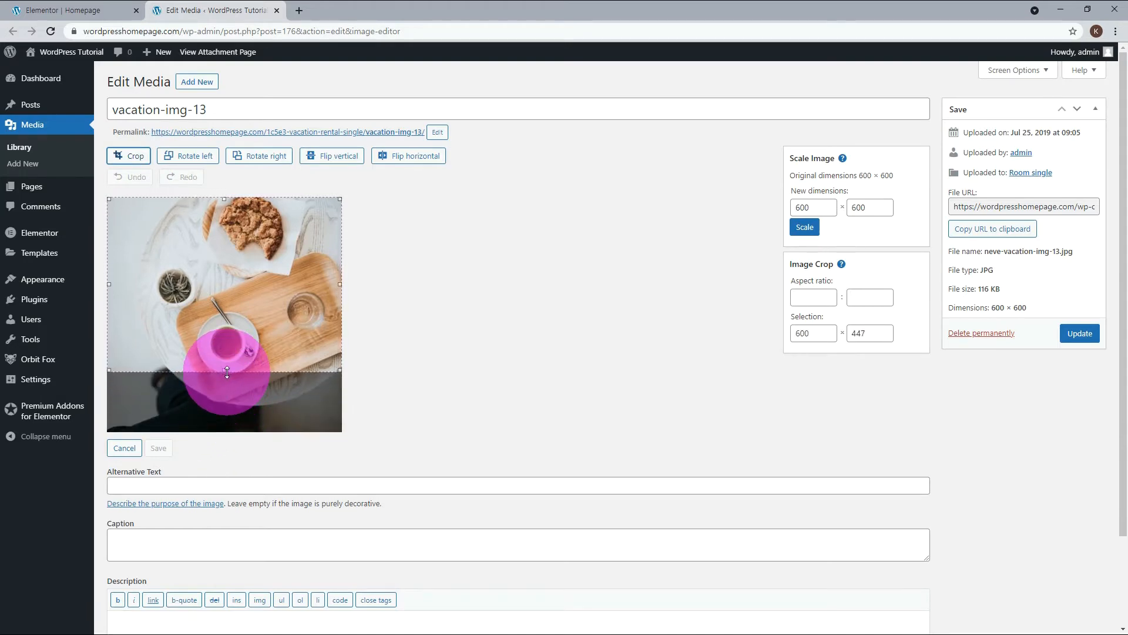
{"action": "left_click", "coordinate": [883, 332]}
{"action": "left_click_drag", "start_coordinate": [883, 332], "coordinate": [851, 333]}
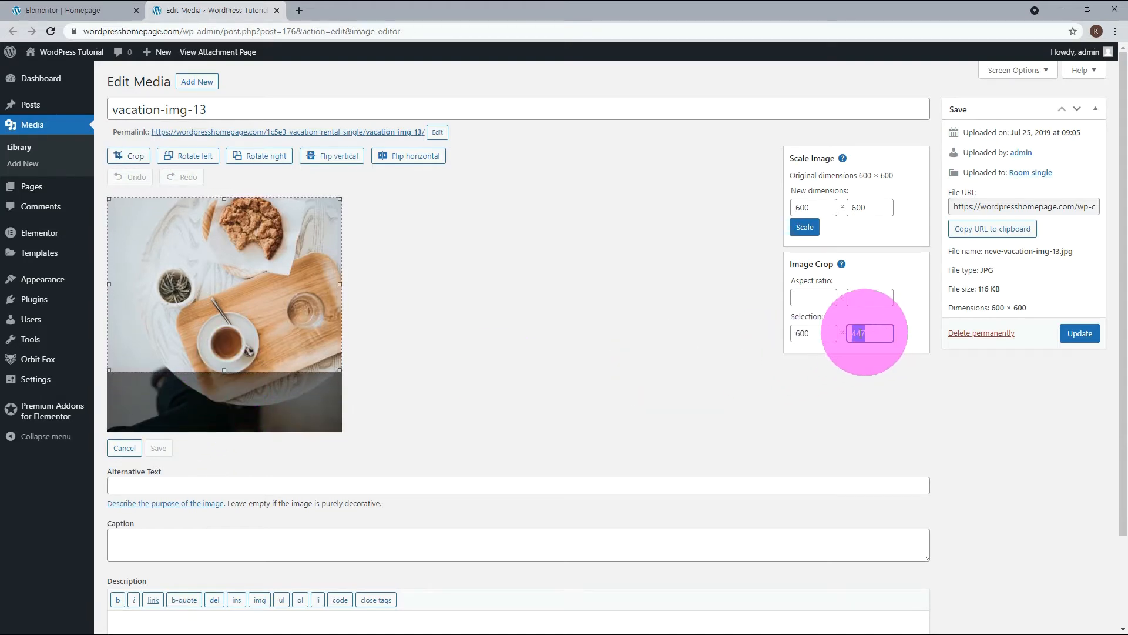
{"action": "type", "text": "400"}
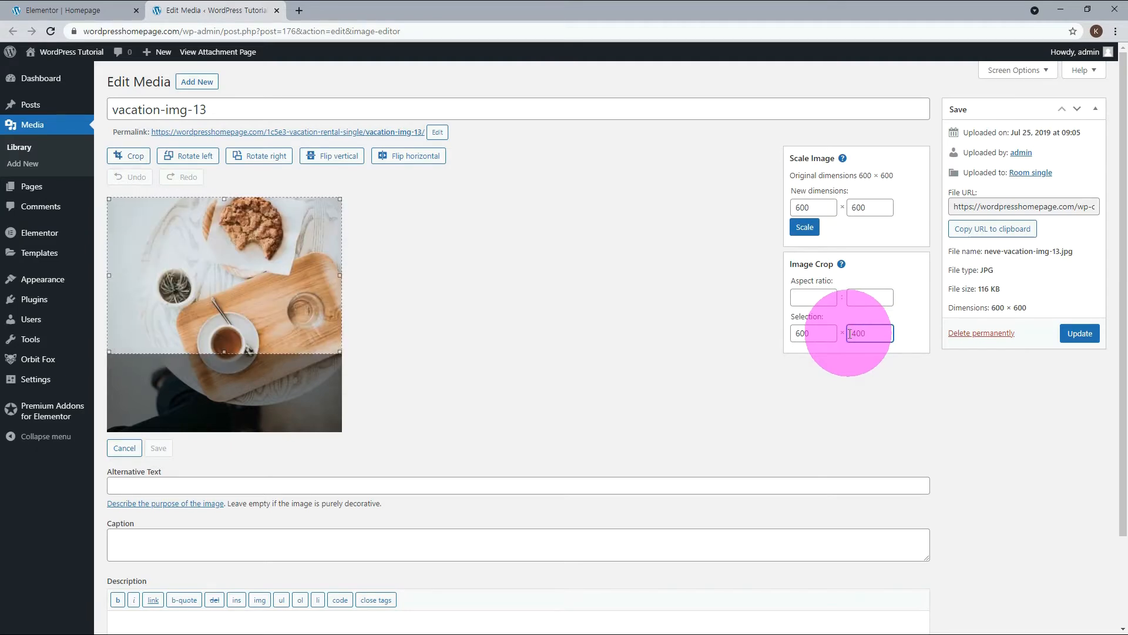
{"action": "left_click_drag", "start_coordinate": [217, 282], "coordinate": [221, 324]}
{"action": "left_click", "coordinate": [136, 164]}
{"action": "left_click", "coordinate": [130, 155]}
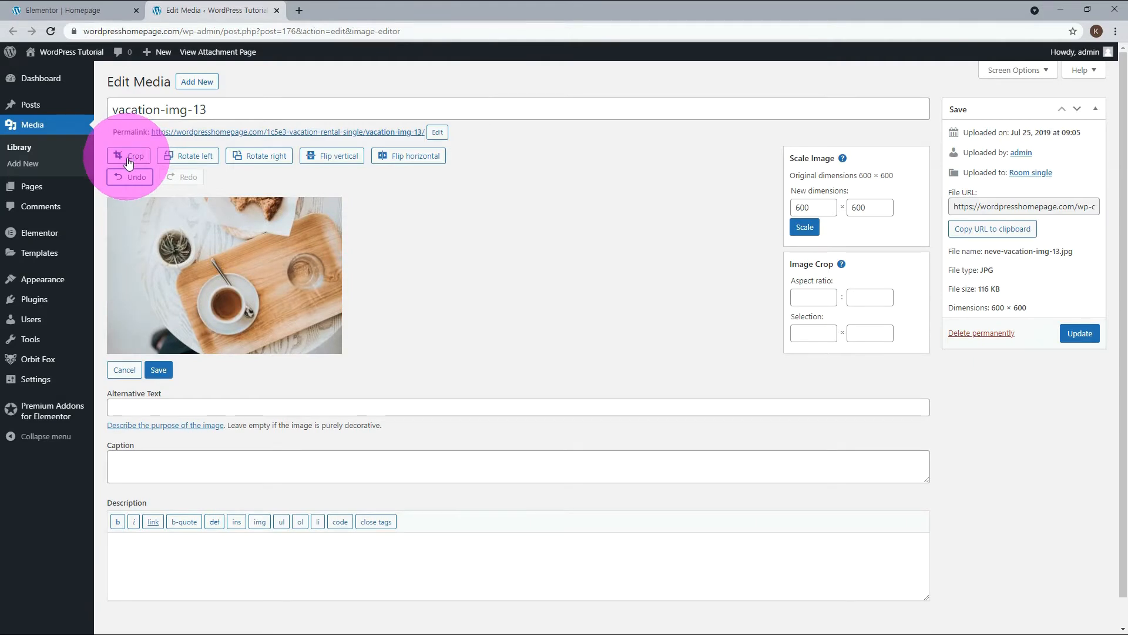
{"action": "left_click", "coordinate": [158, 370]}
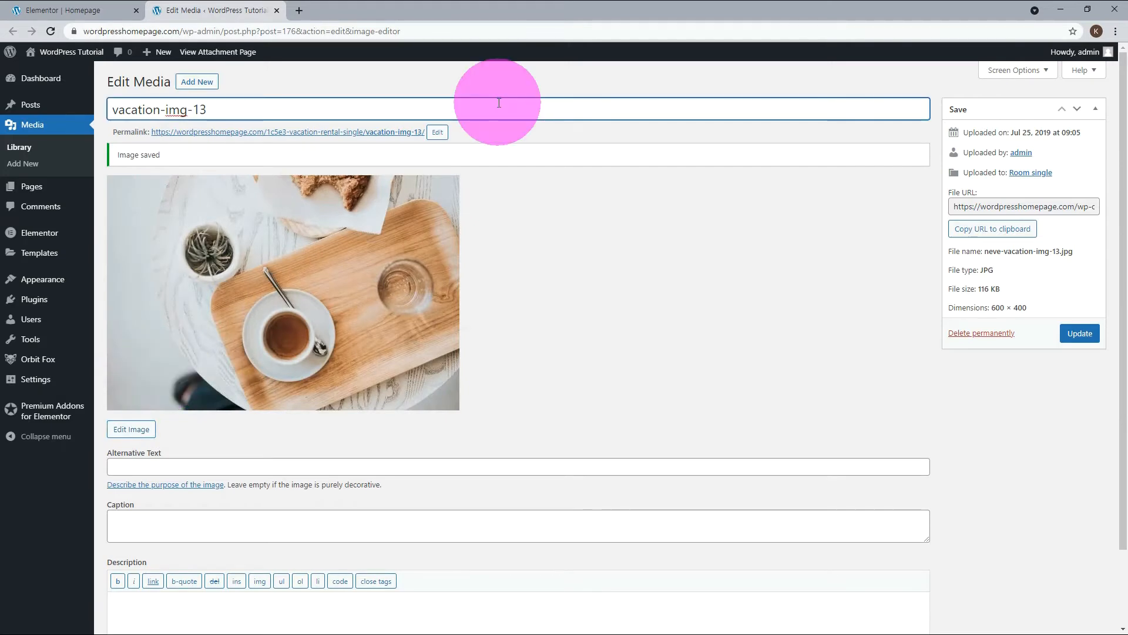
Rename the media item as vacation-img-13a and update it.
{"action": "type", "text": "a"}
{"action": "left_click", "coordinate": [1079, 333]}
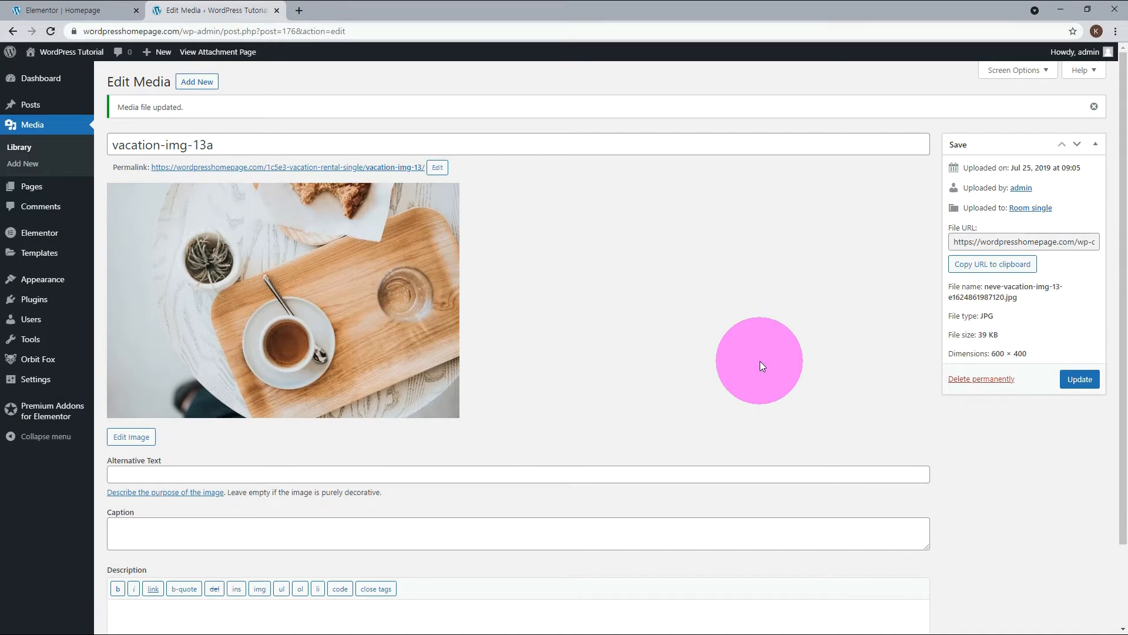
Return to the Elementor homepage editor and insert vacation-img-13a from the media library into the first image widget.
{"action": "left_click", "coordinate": [24, 10]}
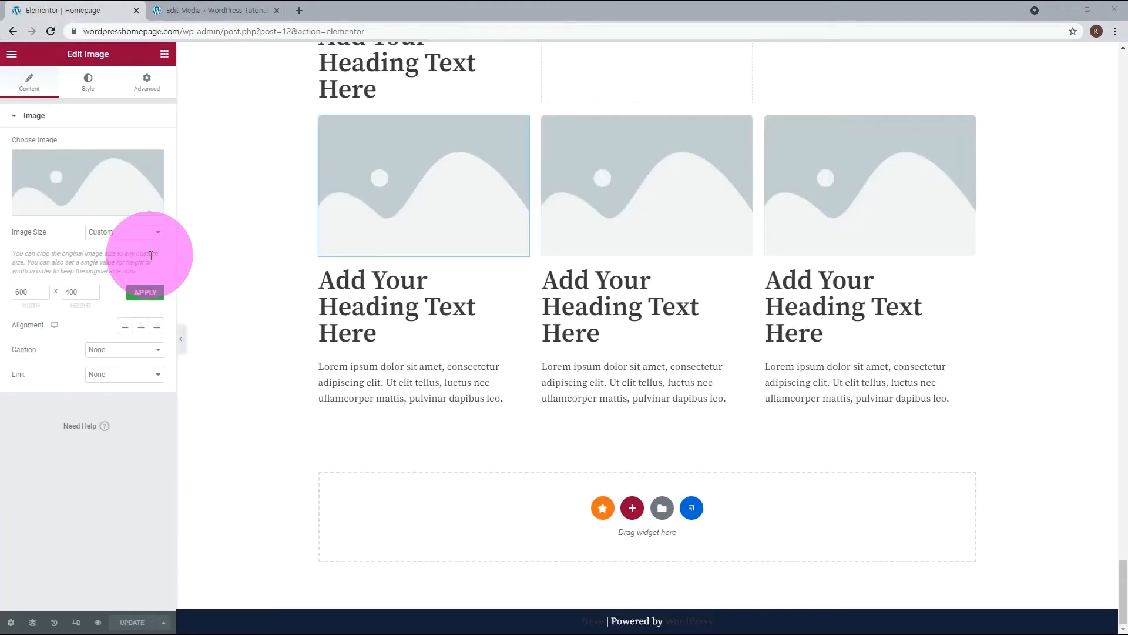
{"action": "mouse_move", "coordinate": [74, 213]}
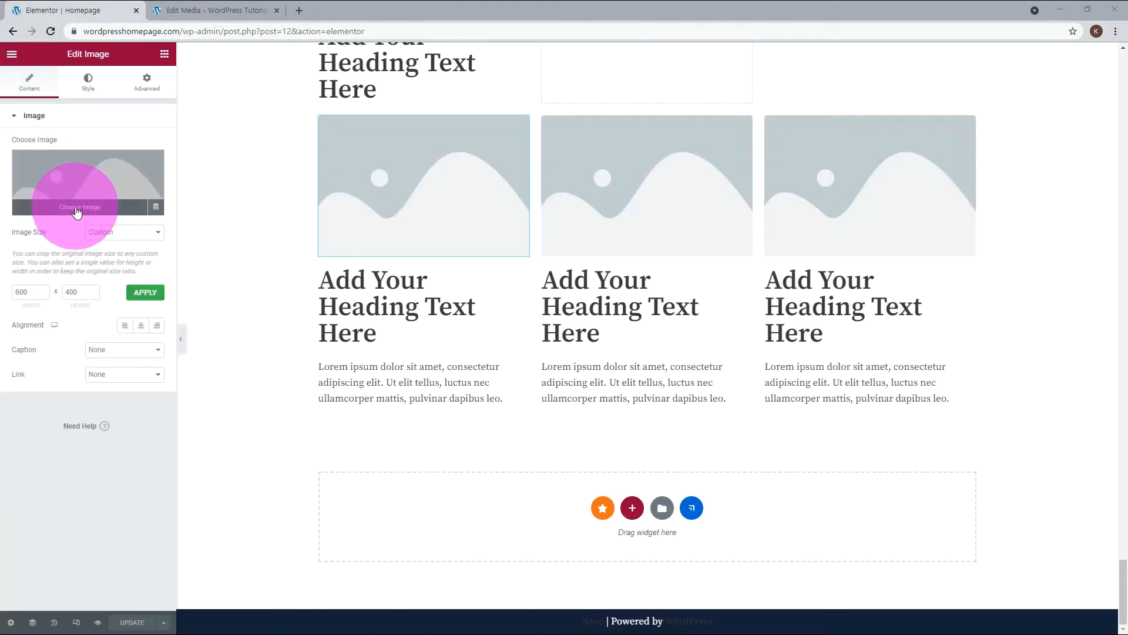
{"action": "left_click", "coordinate": [77, 207]}
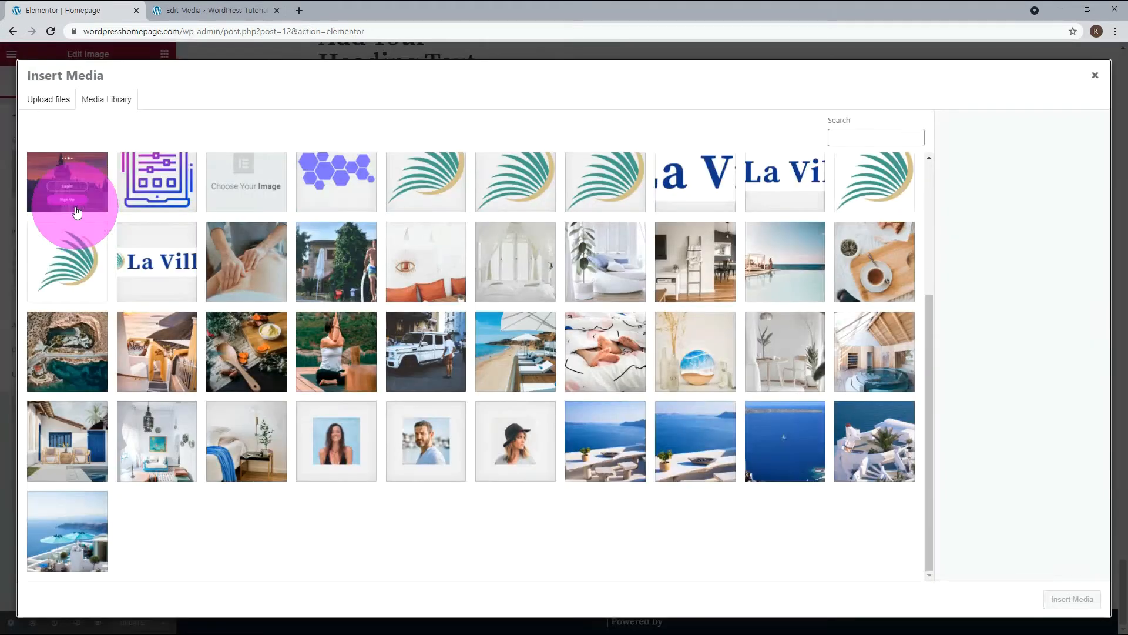
{"action": "left_click", "coordinate": [873, 272]}
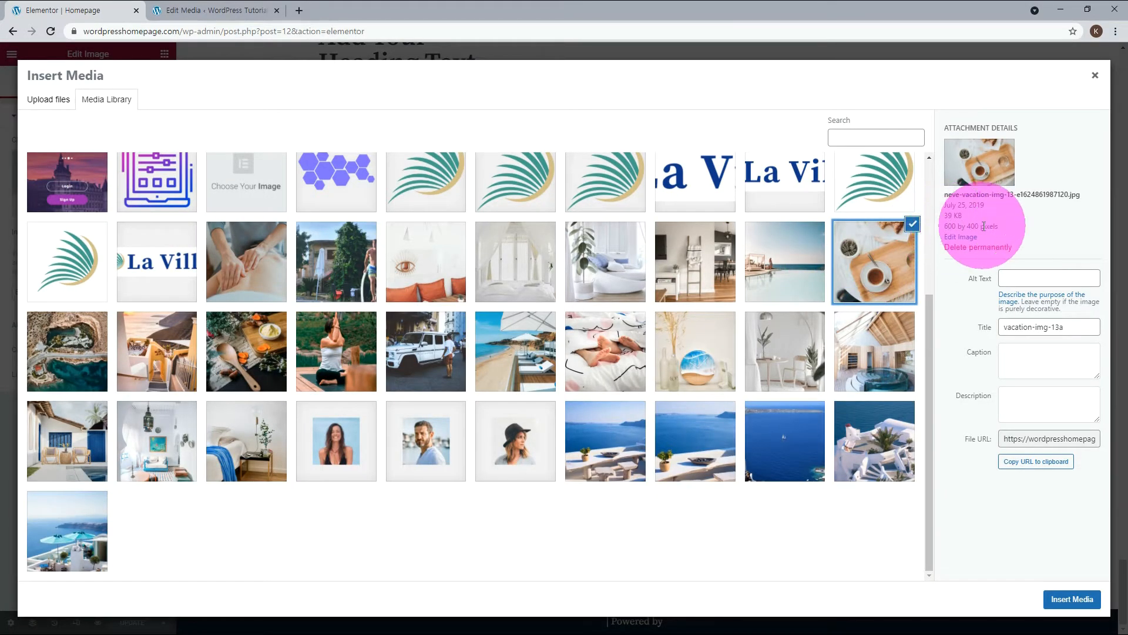
{"action": "left_click", "coordinate": [1075, 600]}
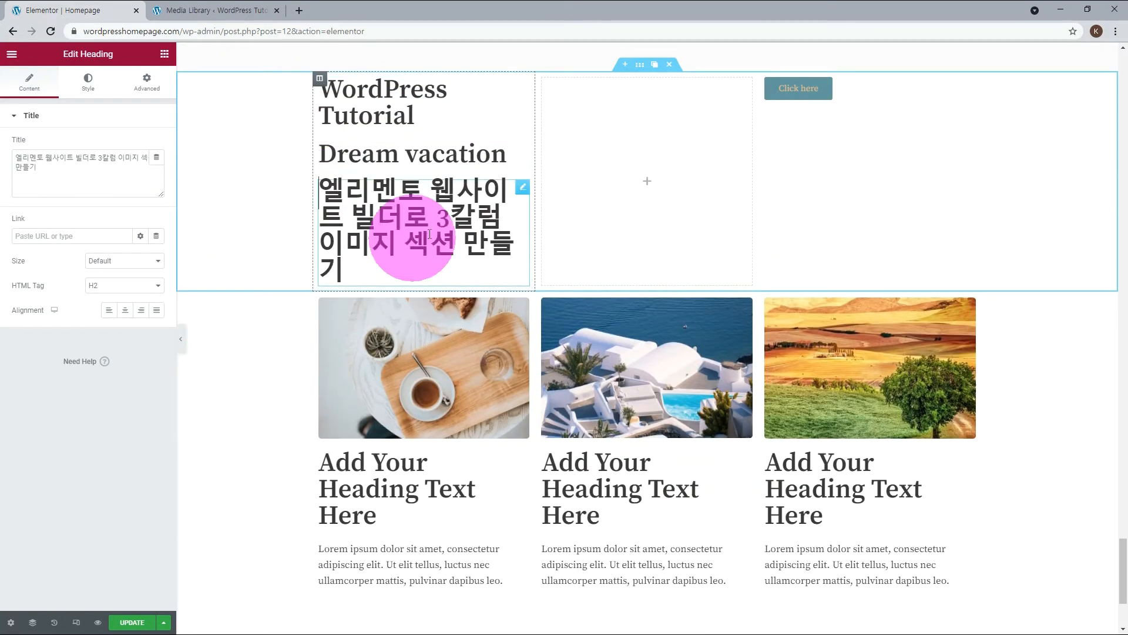
Set the HTML tag to div for all three headings in the first column: the Korean text, Dream vacation and WordPress Tutorial.
{"action": "left_click", "coordinate": [465, 154]}
{"action": "left_click", "coordinate": [523, 87]}
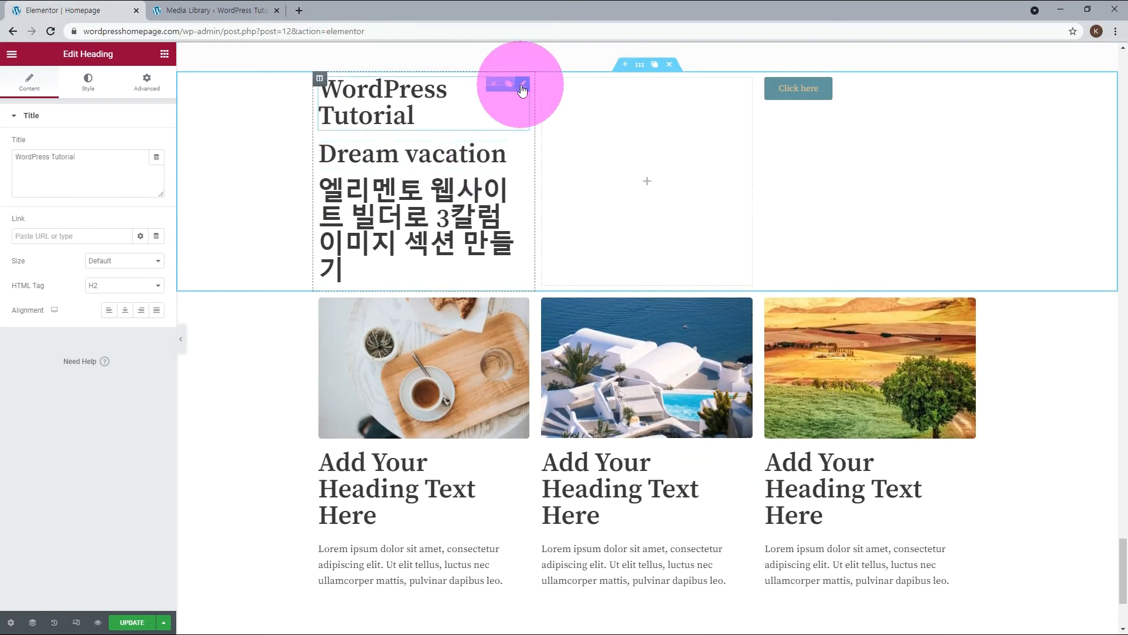
{"action": "left_click", "coordinate": [417, 230]}
{"action": "left_click", "coordinate": [156, 285]}
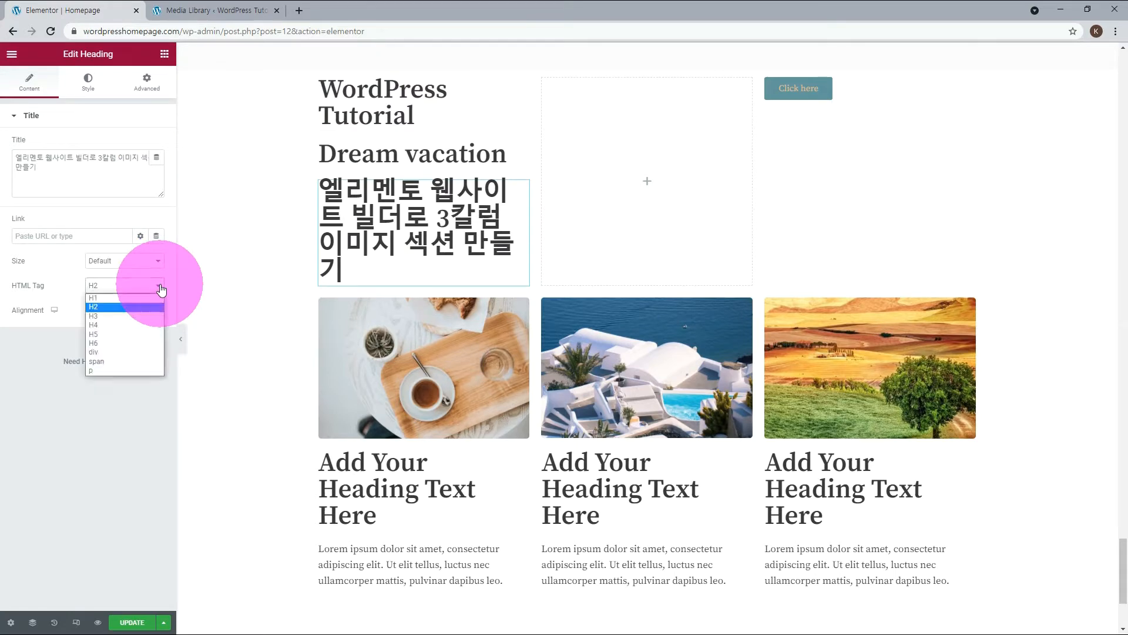
{"action": "left_click", "coordinate": [117, 352]}
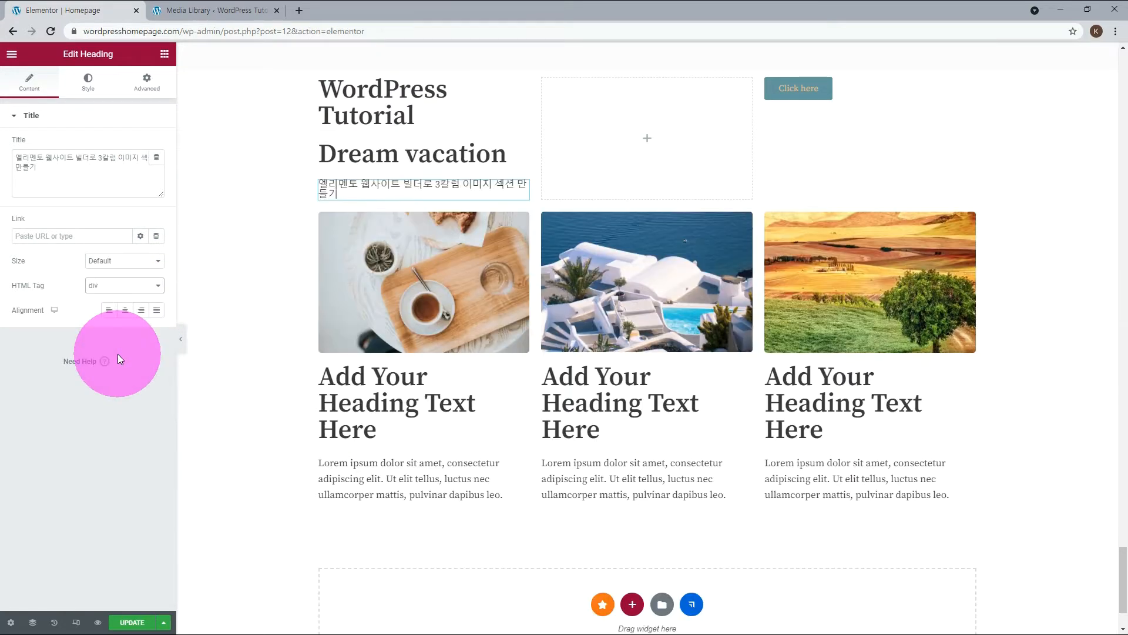
{"action": "left_click", "coordinate": [520, 148]}
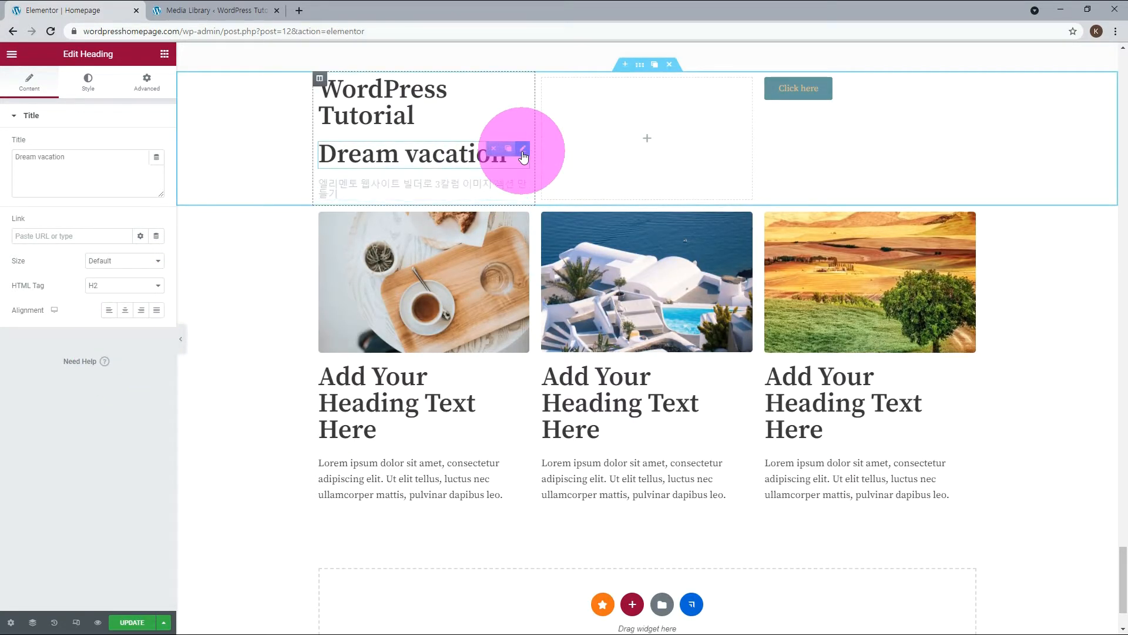
{"action": "left_click", "coordinate": [158, 286]}
{"action": "left_click", "coordinate": [114, 353]}
{"action": "left_click", "coordinate": [452, 127]}
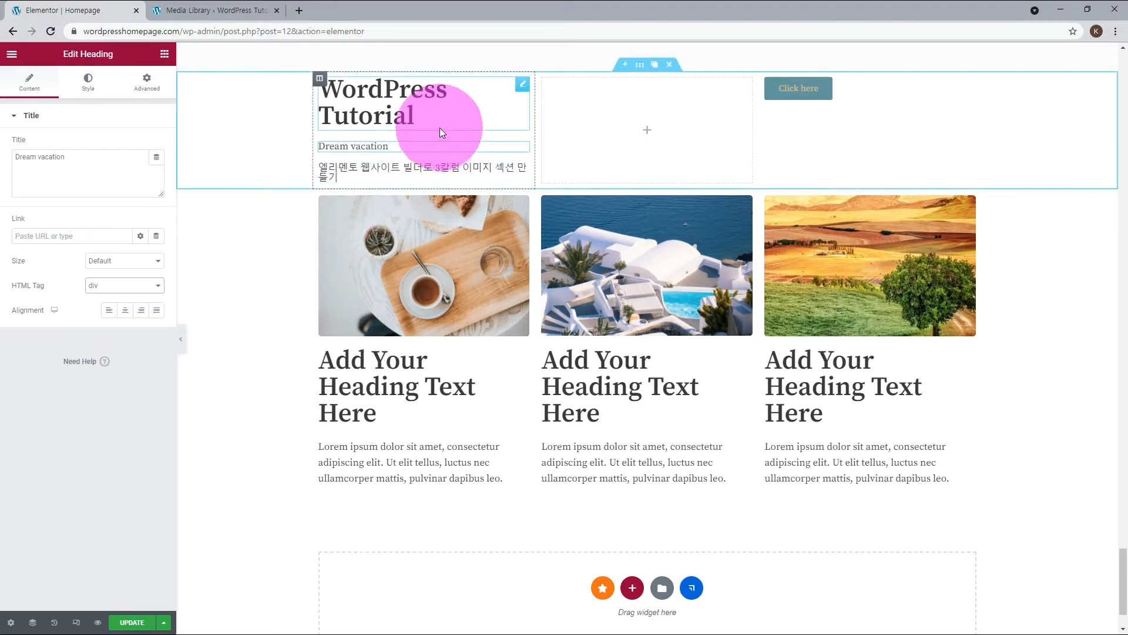
{"action": "left_click", "coordinate": [118, 286]}
{"action": "left_click", "coordinate": [107, 352]}
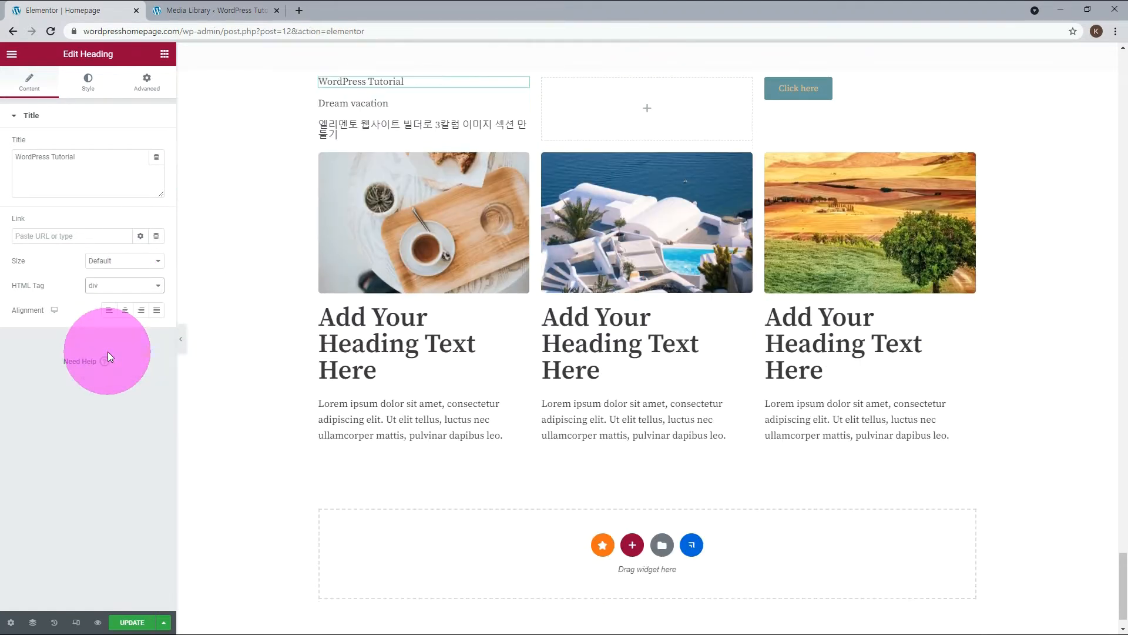
Set the WordPress Tutorial heading's typography to 40 px in the Bai Jamjuree font family.
{"action": "left_click", "coordinate": [88, 83]}
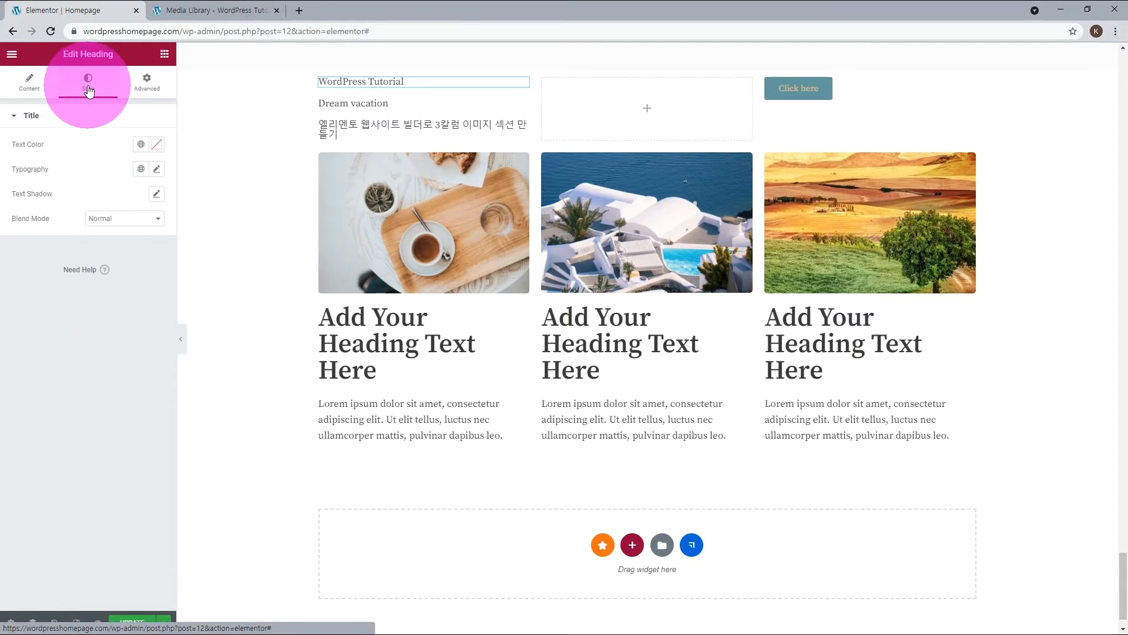
{"action": "left_click", "coordinate": [157, 170]}
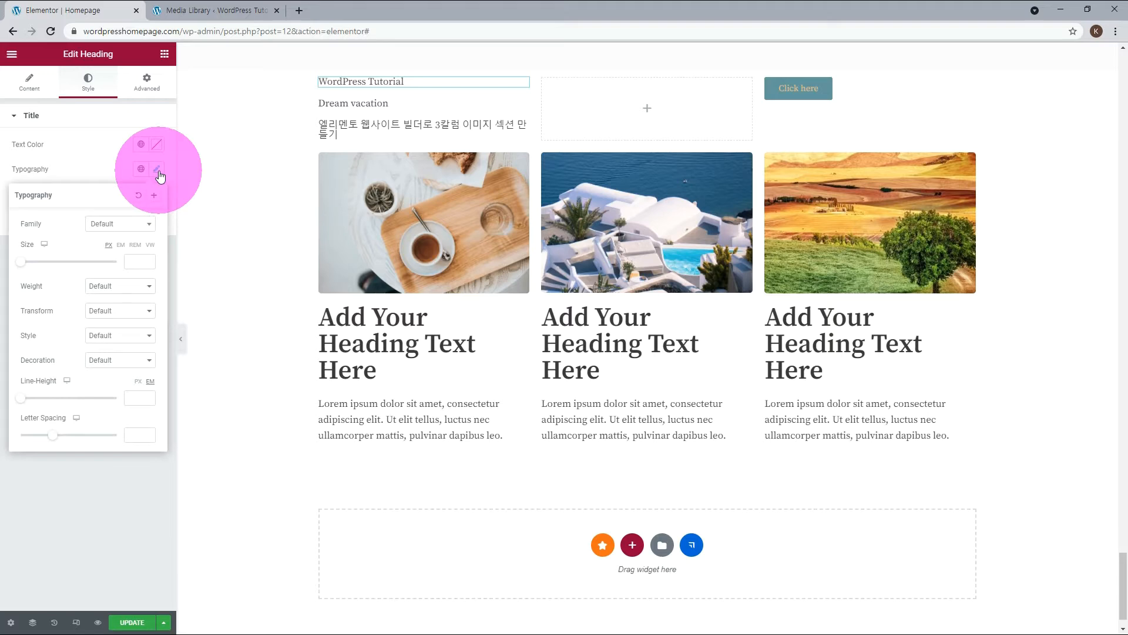
{"action": "left_click", "coordinate": [140, 262]}
{"action": "type", "text": "40"}
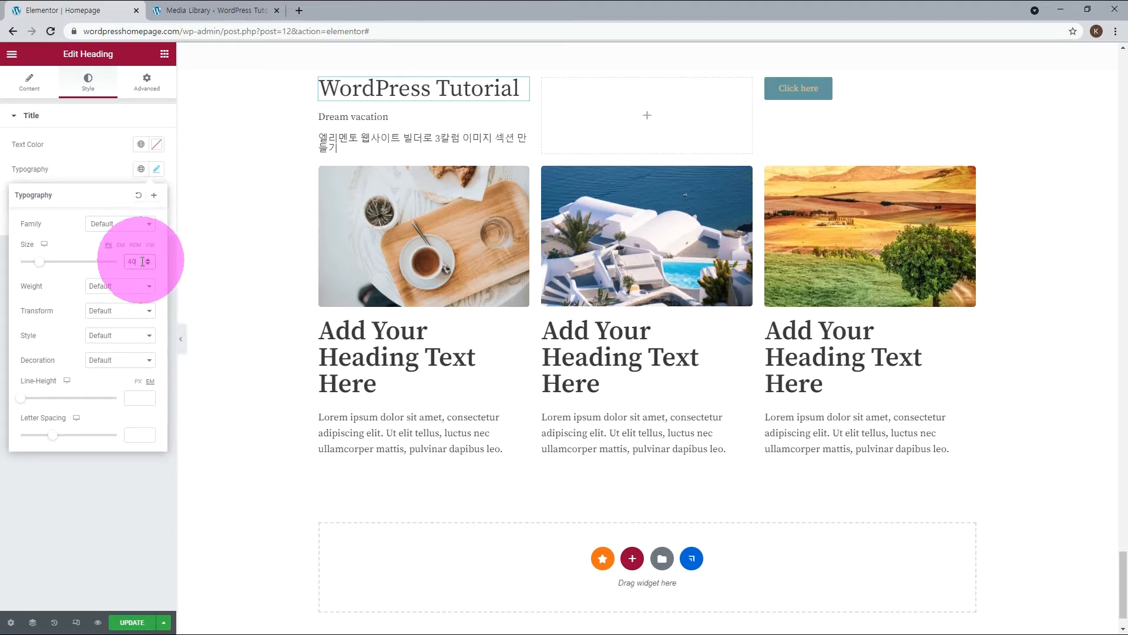
{"action": "left_click", "coordinate": [150, 227]}
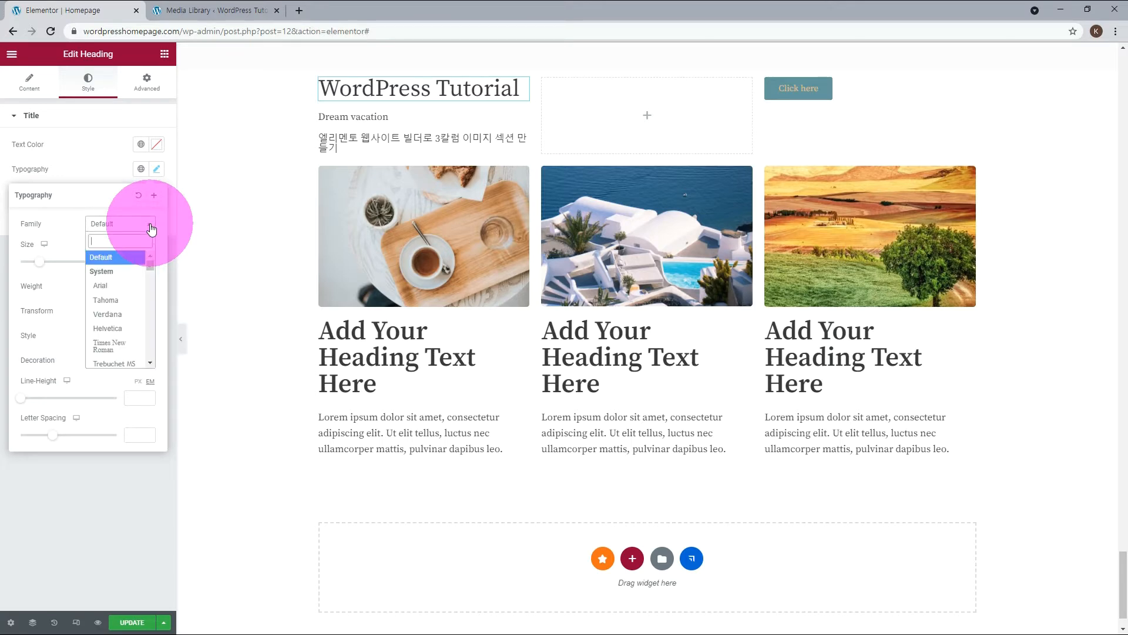
{"action": "type", "text": "bai"}
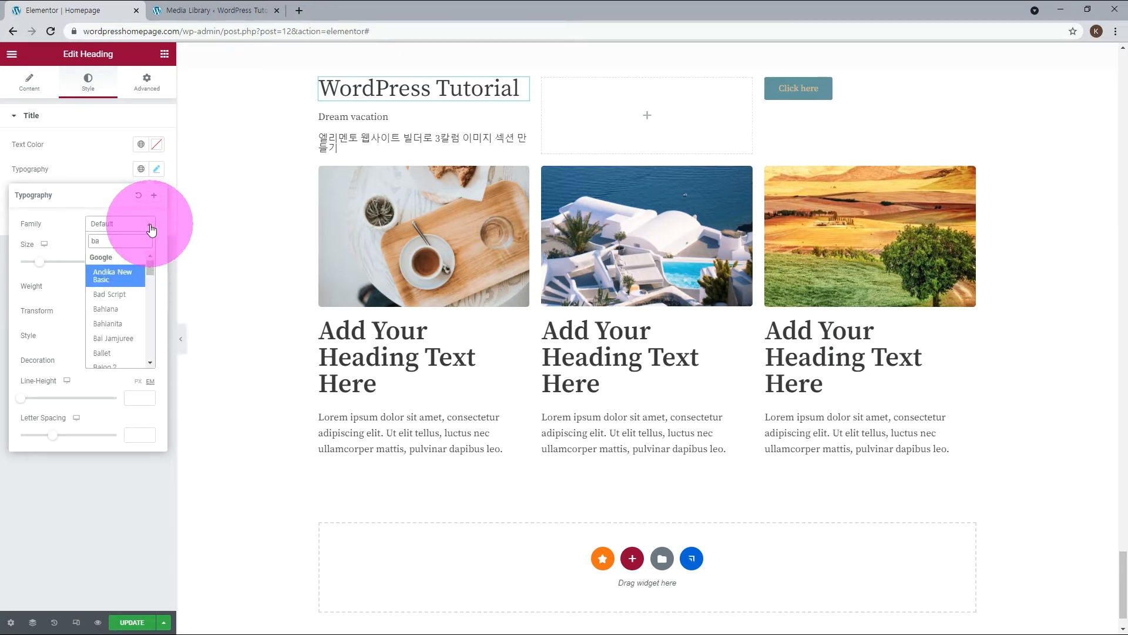
{"action": "left_click", "coordinate": [115, 272]}
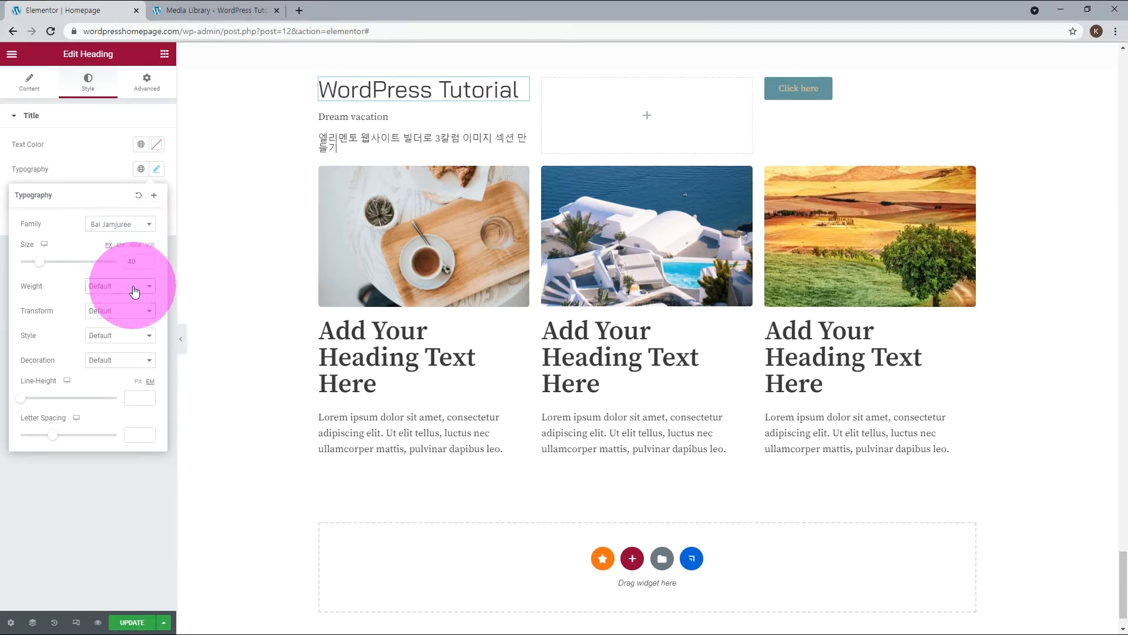
Try font weight 100 on the WordPress Tutorial heading, set its line height to 45 px, and change the weight to 300.
{"action": "left_click", "coordinate": [135, 288]}
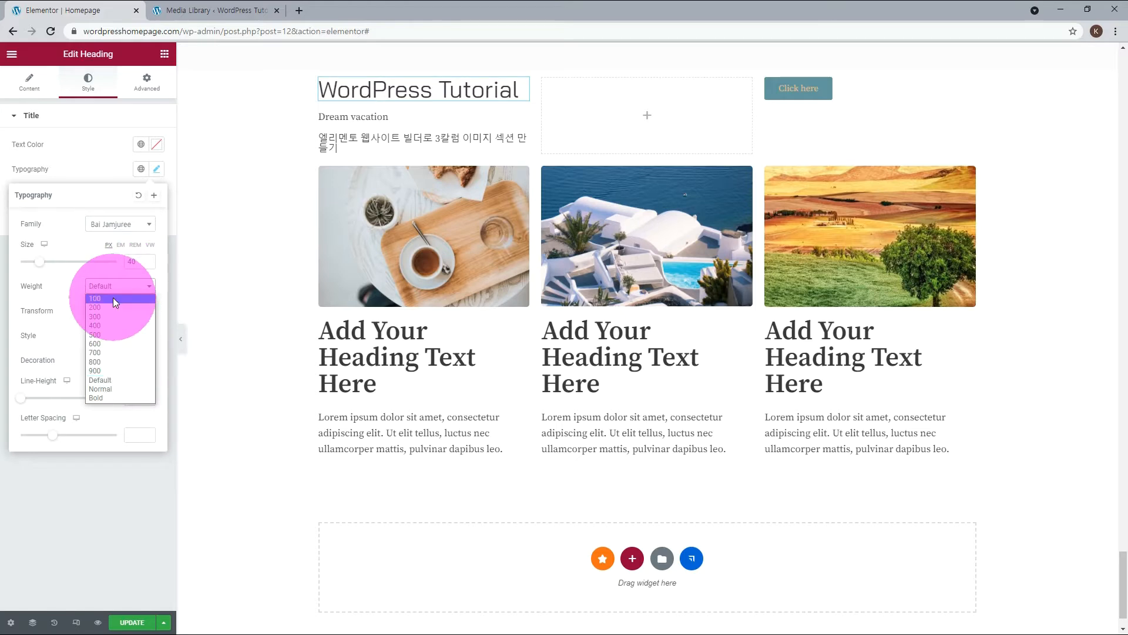
{"action": "left_click", "coordinate": [113, 298]}
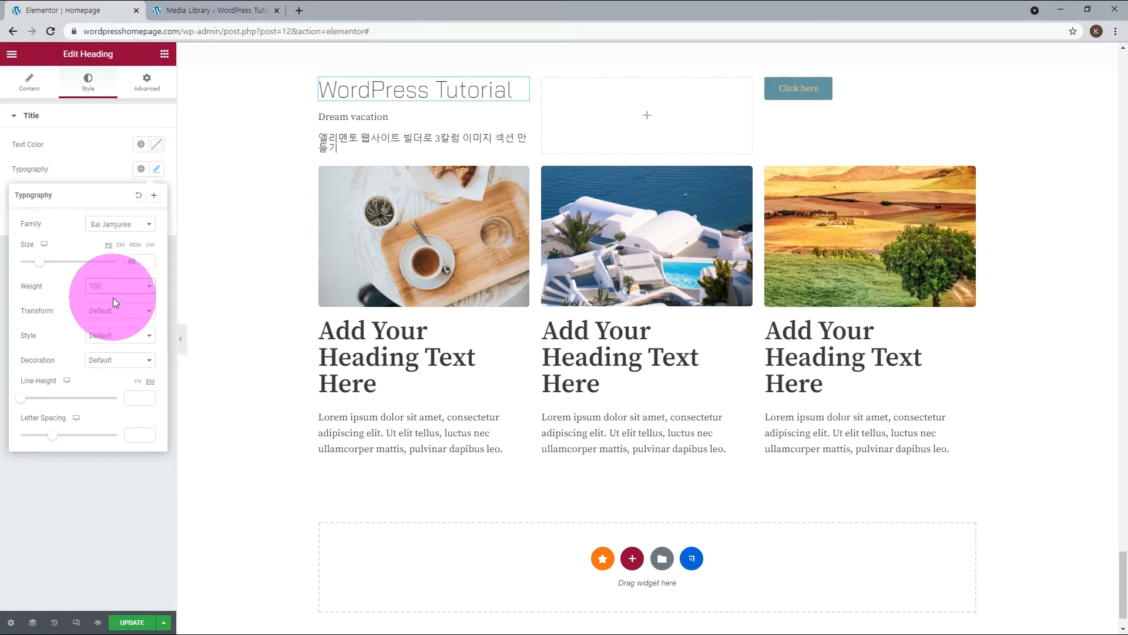
{"action": "left_click", "coordinate": [138, 381]}
{"action": "left_click", "coordinate": [135, 397]}
{"action": "type", "text": "45"}
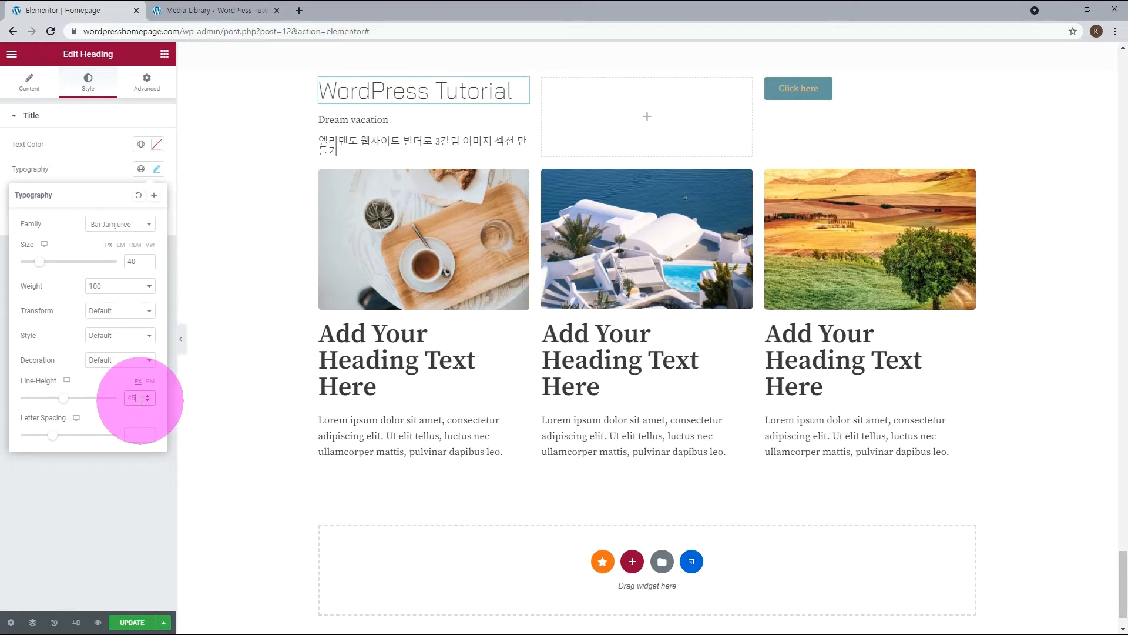
{"action": "left_click", "coordinate": [149, 288]}
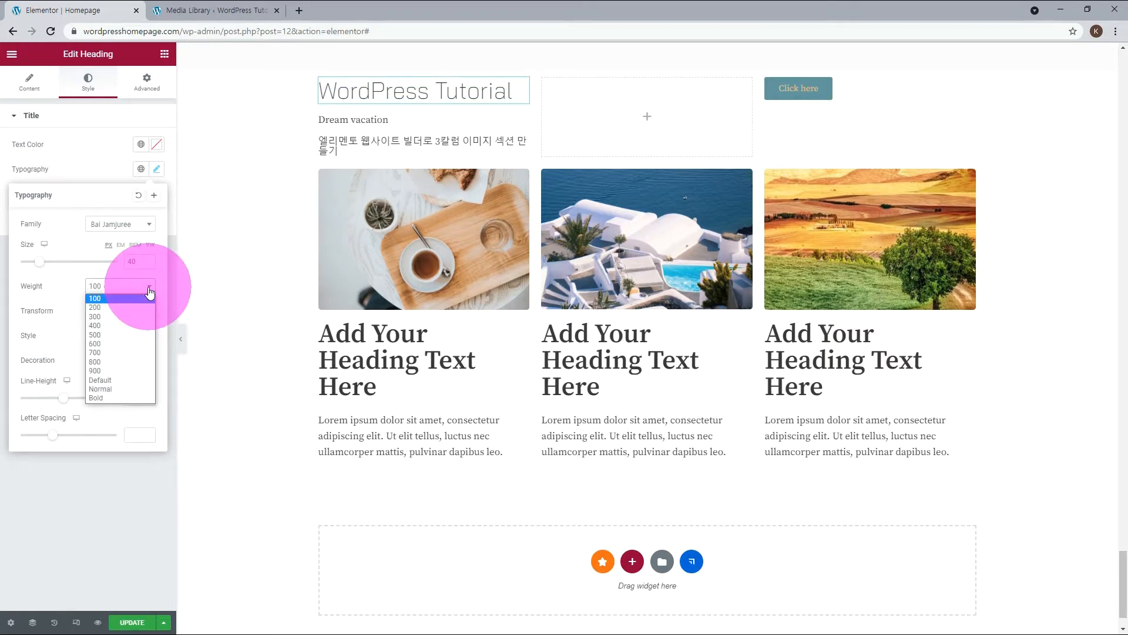
{"action": "left_click", "coordinate": [118, 316]}
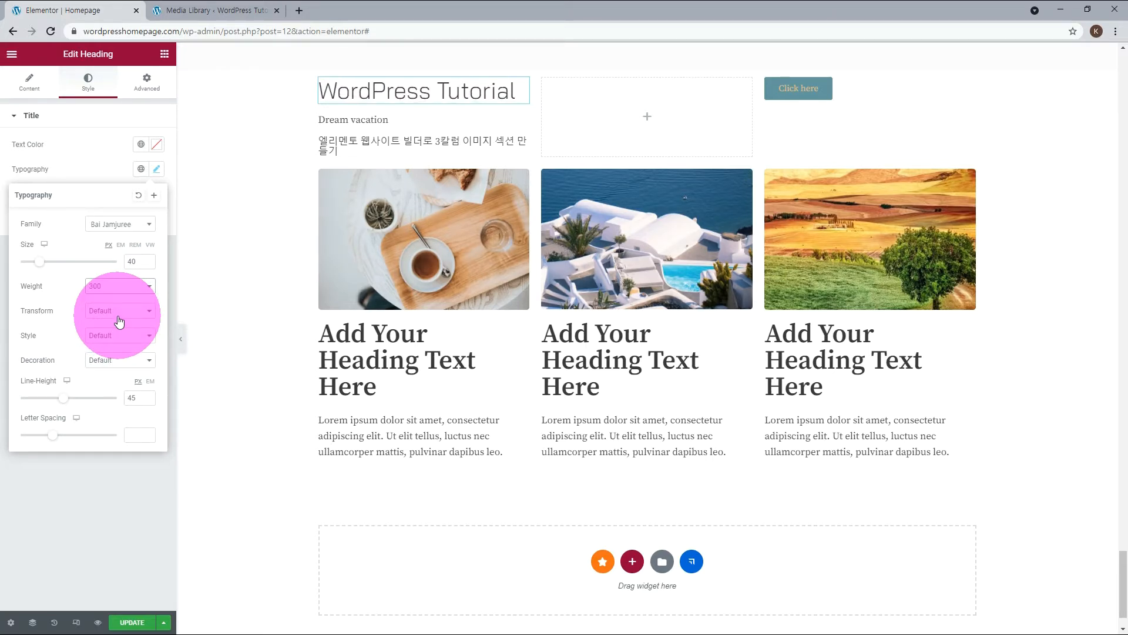
Apply the global color Neve - Text Color to the WordPress Tutorial heading's text.
{"action": "left_click", "coordinate": [142, 146]}
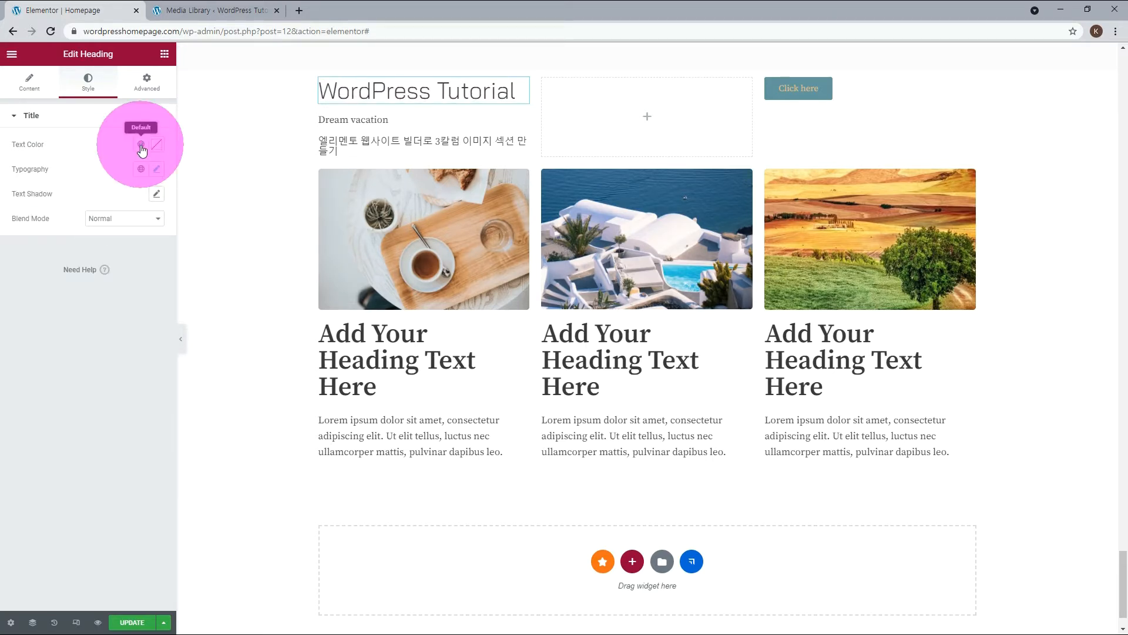
{"action": "left_click", "coordinate": [141, 145]}
{"action": "scroll", "coordinate": [136, 238], "scroll_direction": "down", "scroll_amount": 5}
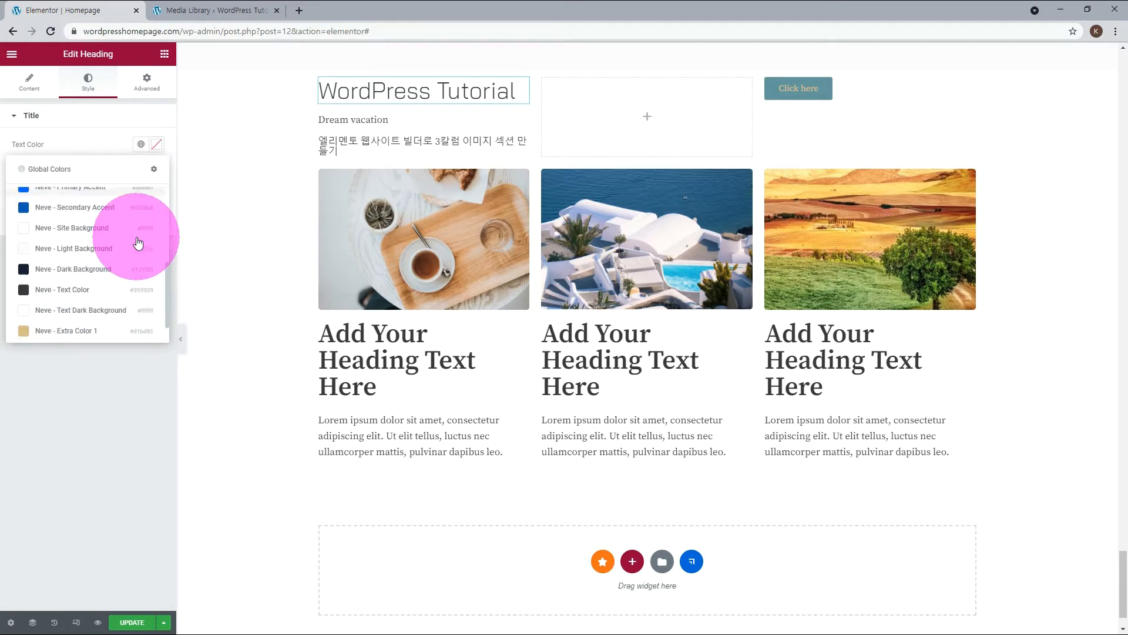
{"action": "left_click", "coordinate": [65, 294]}
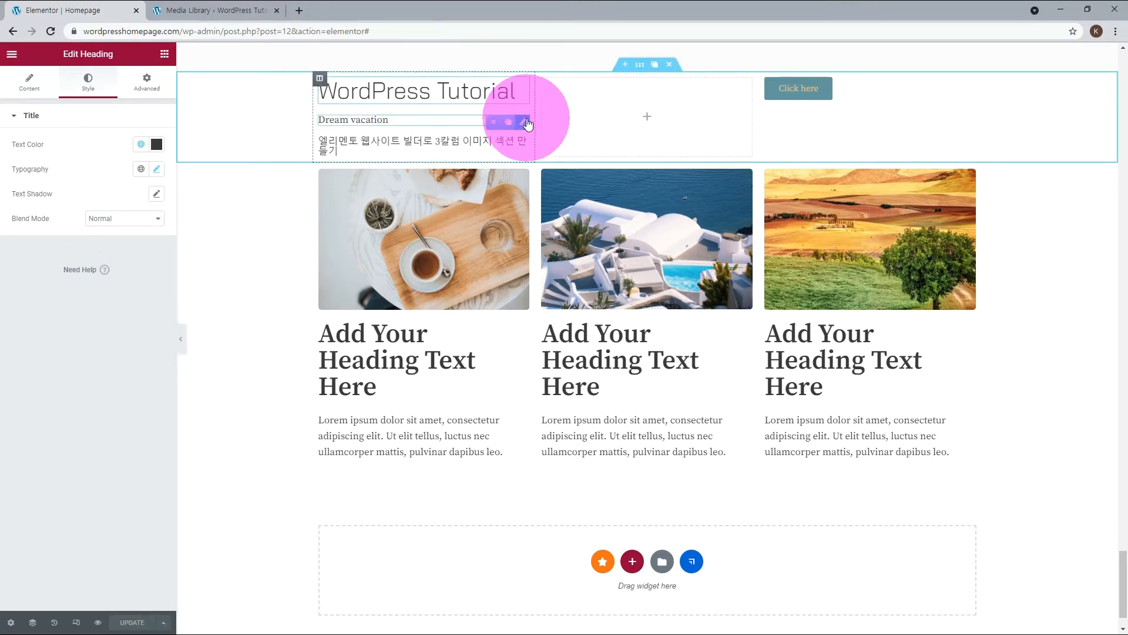
Set the Dream vacation heading's text color to #a1a1a1.
{"action": "left_click", "coordinate": [527, 122]}
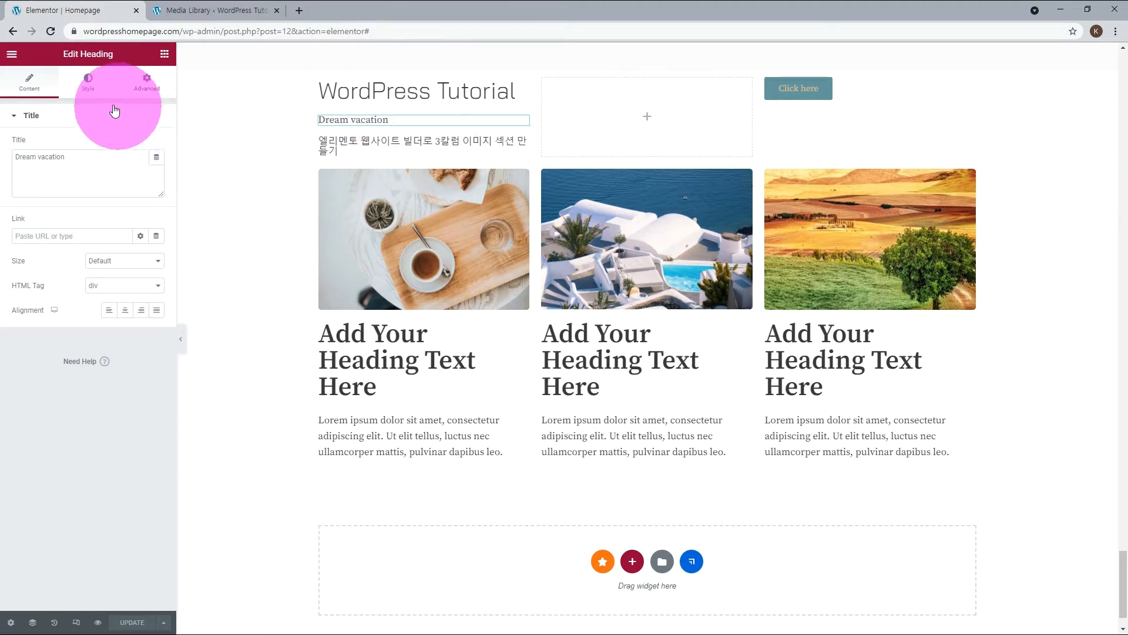
{"action": "left_click", "coordinate": [88, 83]}
{"action": "left_click", "coordinate": [157, 144]}
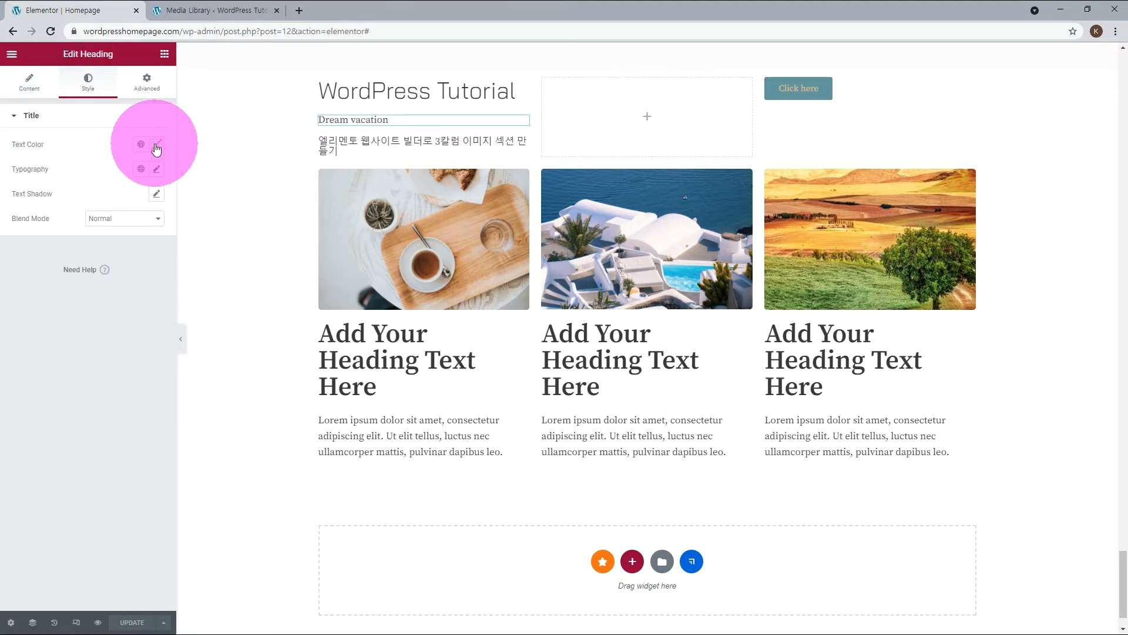
{"action": "left_click_drag", "start_coordinate": [61, 323], "coordinate": [33, 328]}
{"action": "type", "text": "#a1a"}
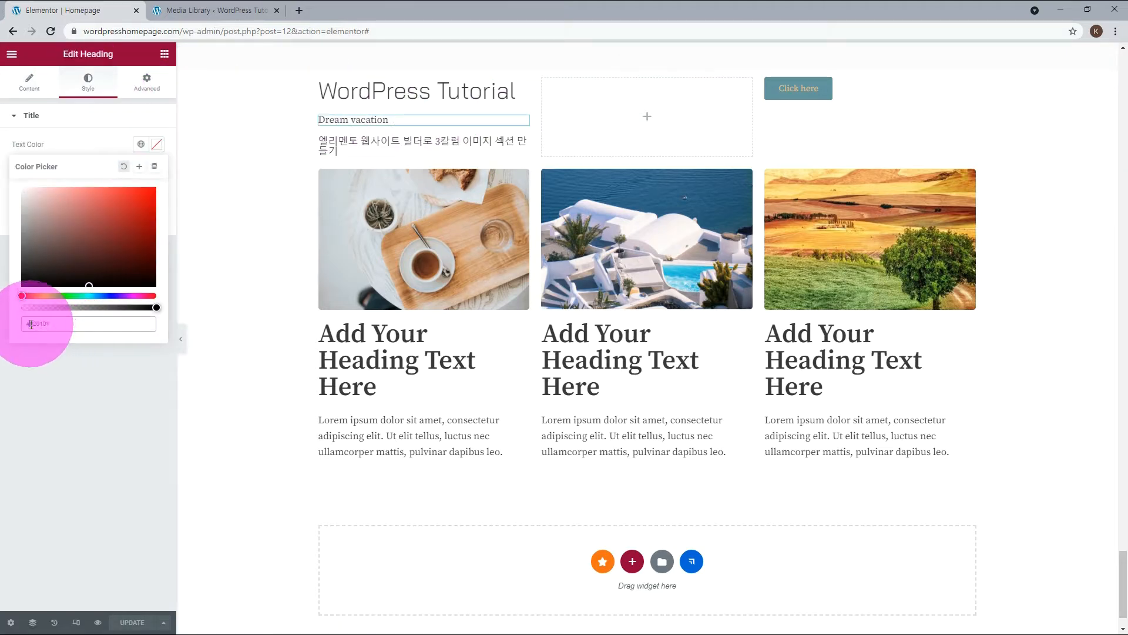
{"action": "type", "text": "1a1"}
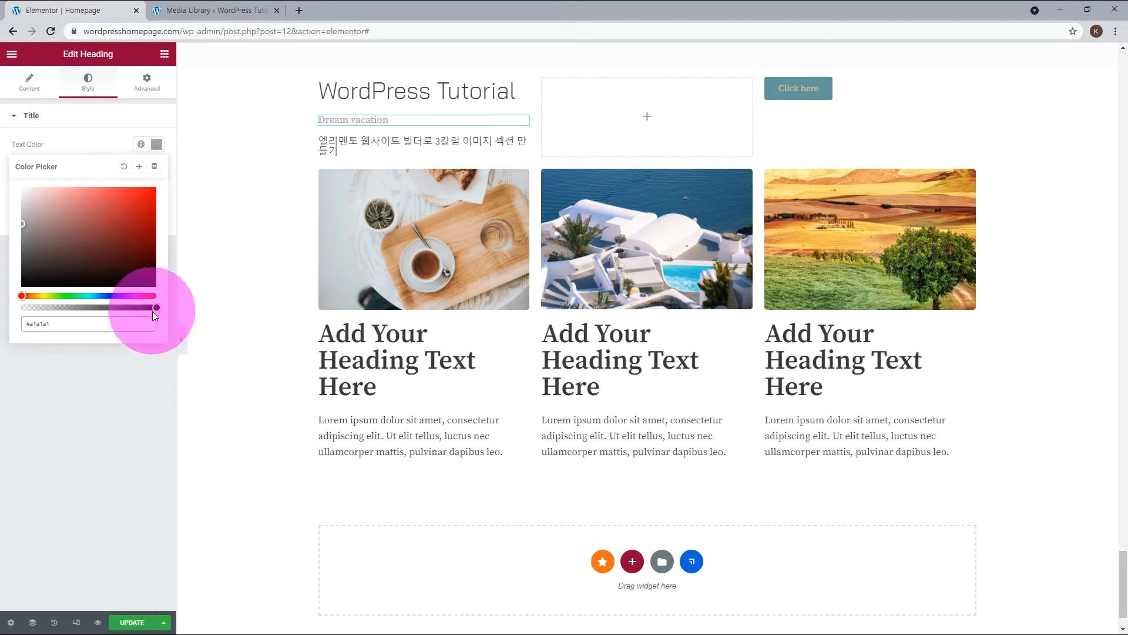
{"action": "left_click", "coordinate": [139, 375]}
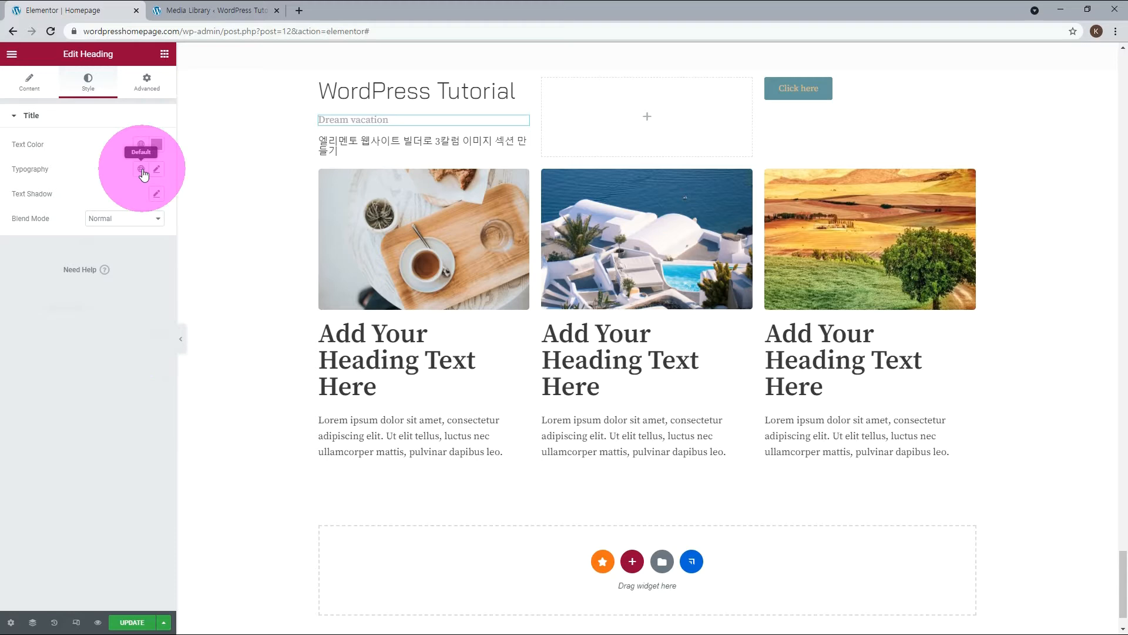
Apply the global font Bai to the Dream vacation heading and set its font size to 30 px.
{"action": "left_click", "coordinate": [141, 170]}
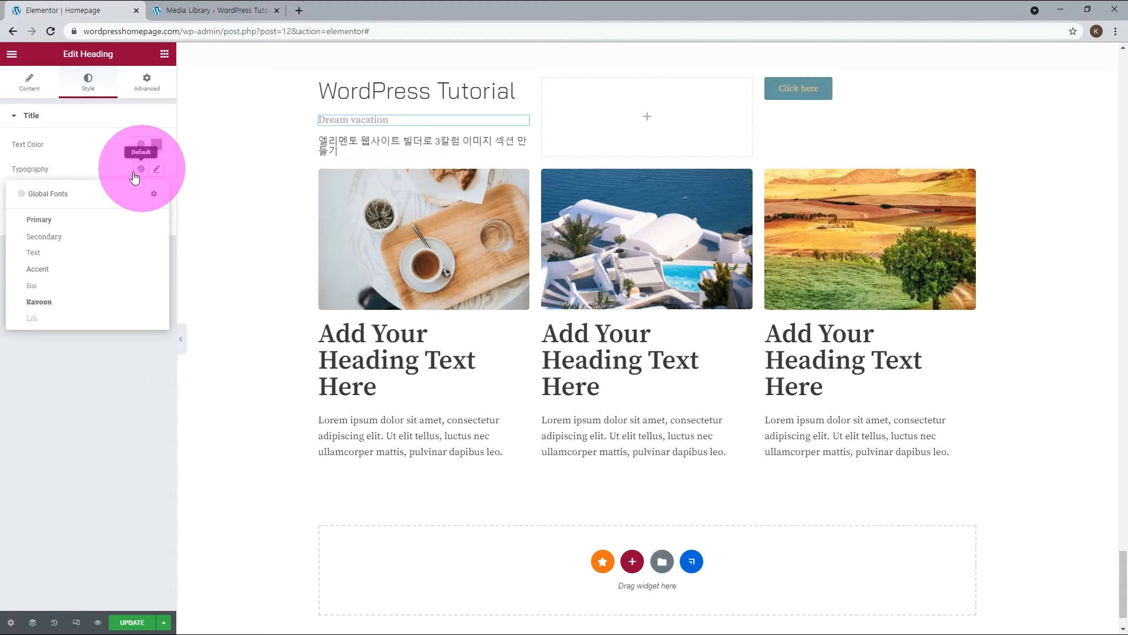
{"action": "left_click", "coordinate": [40, 292]}
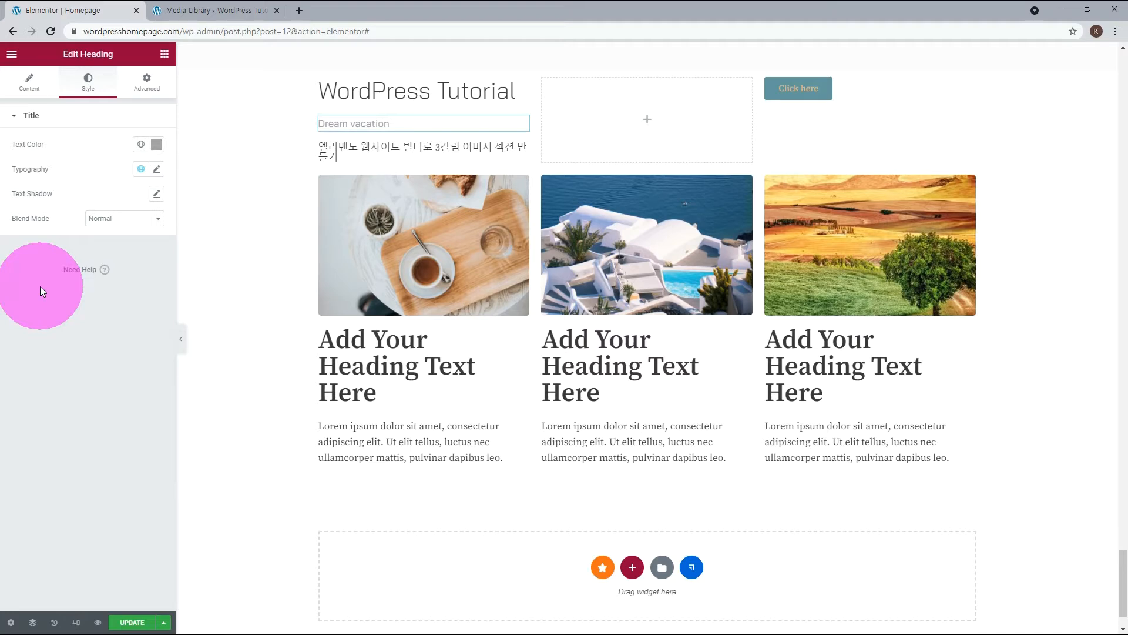
{"action": "left_click", "coordinate": [157, 169]}
{"action": "left_click", "coordinate": [124, 268]}
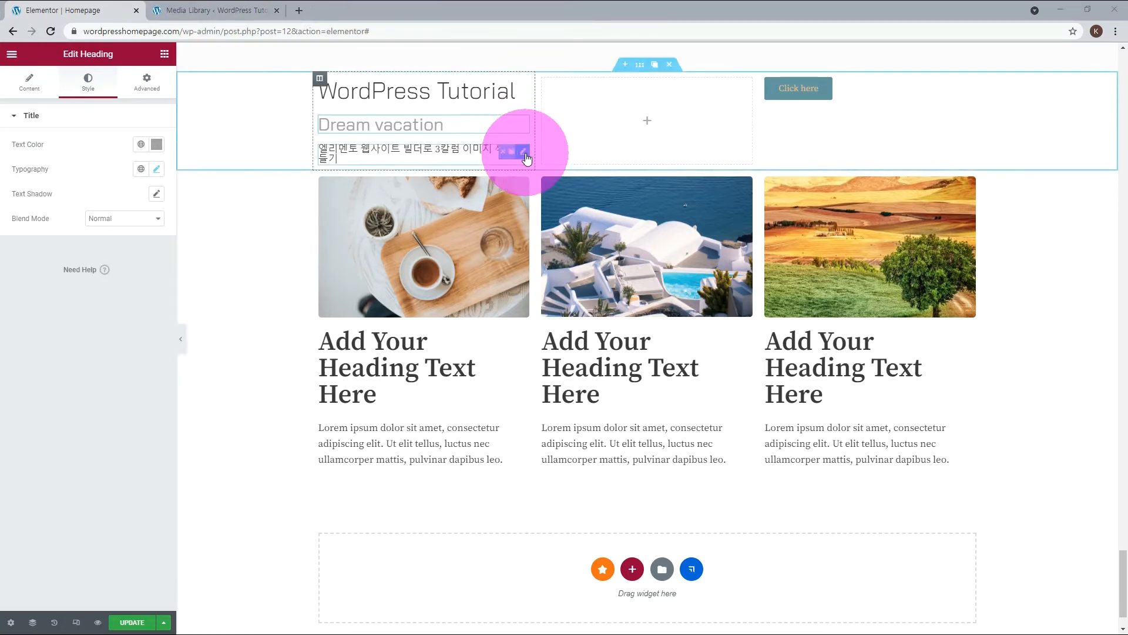
Apply the global color Neve - Text Color to the Korean heading in the first column.
{"action": "left_click", "coordinate": [525, 154]}
{"action": "left_click", "coordinate": [87, 82]}
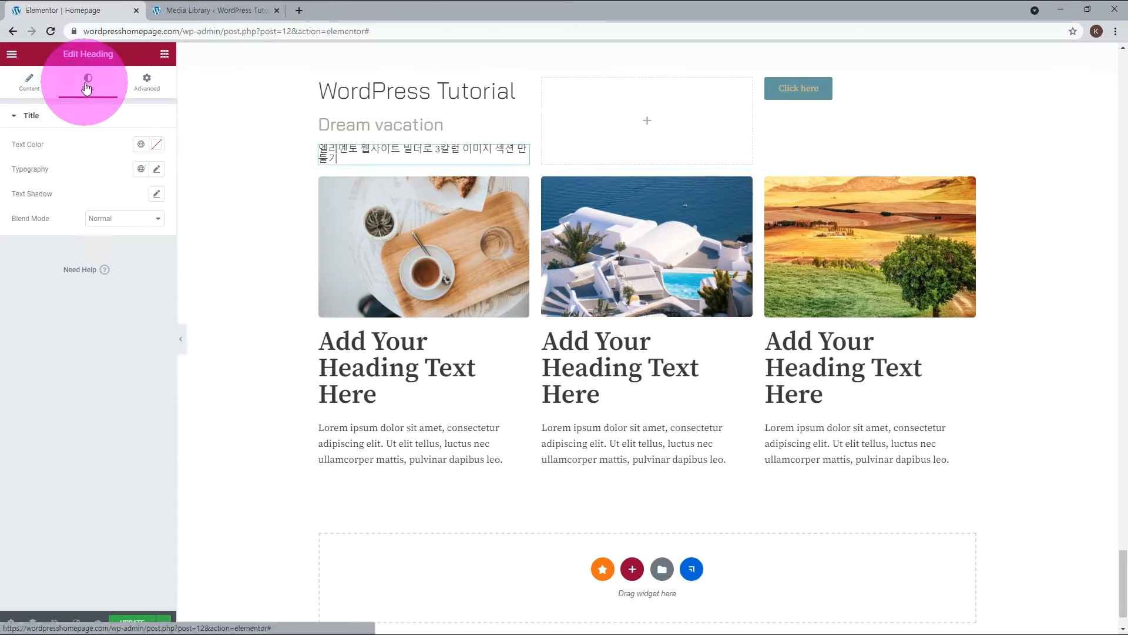
{"action": "left_click", "coordinate": [141, 152]}
{"action": "scroll", "coordinate": [83, 294], "scroll_direction": "down", "scroll_amount": 5}
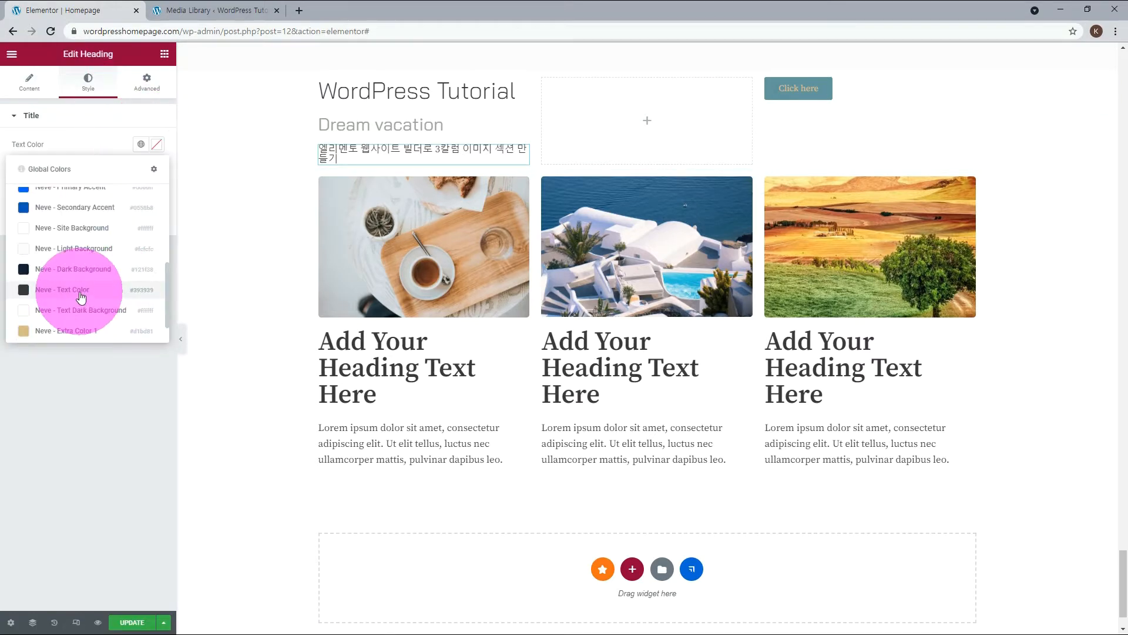
{"action": "left_click", "coordinate": [83, 295]}
Try the global font Life on the Korean heading, and switch its typography to the global font Bai.
{"action": "left_click", "coordinate": [141, 169]}
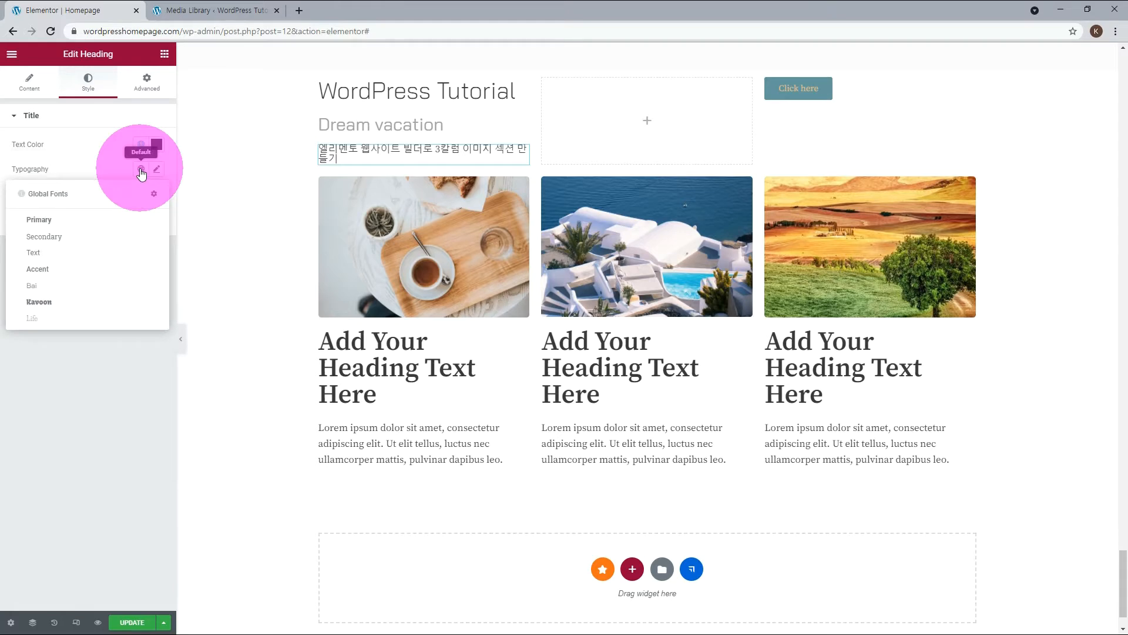
{"action": "left_click", "coordinate": [41, 301]}
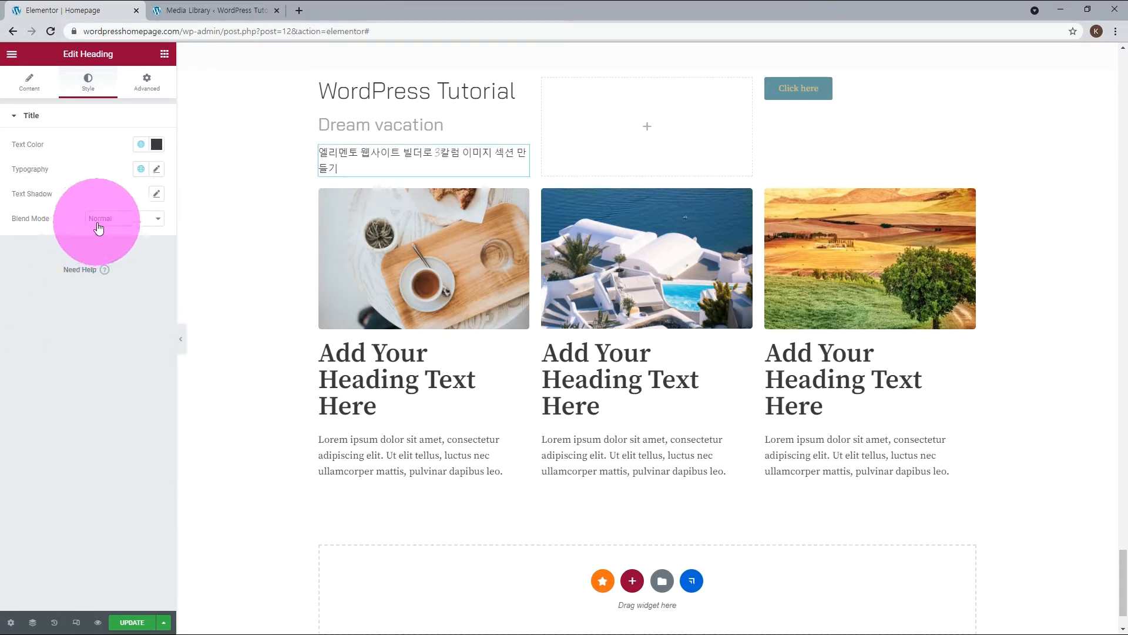
{"action": "left_click", "coordinate": [141, 170]}
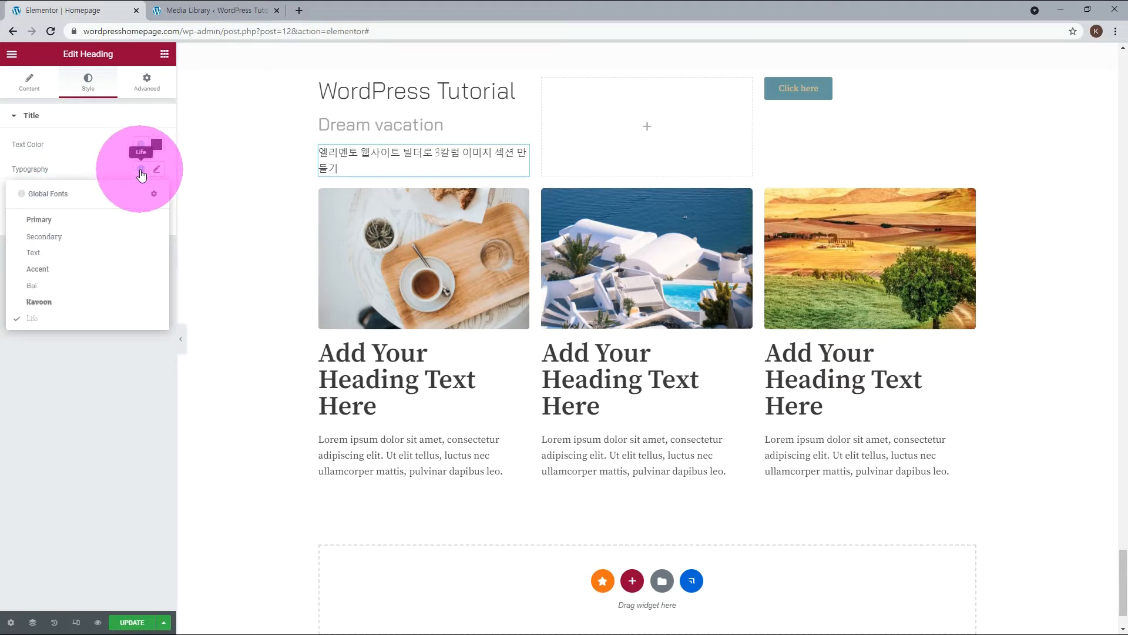
{"action": "left_click", "coordinate": [43, 286]}
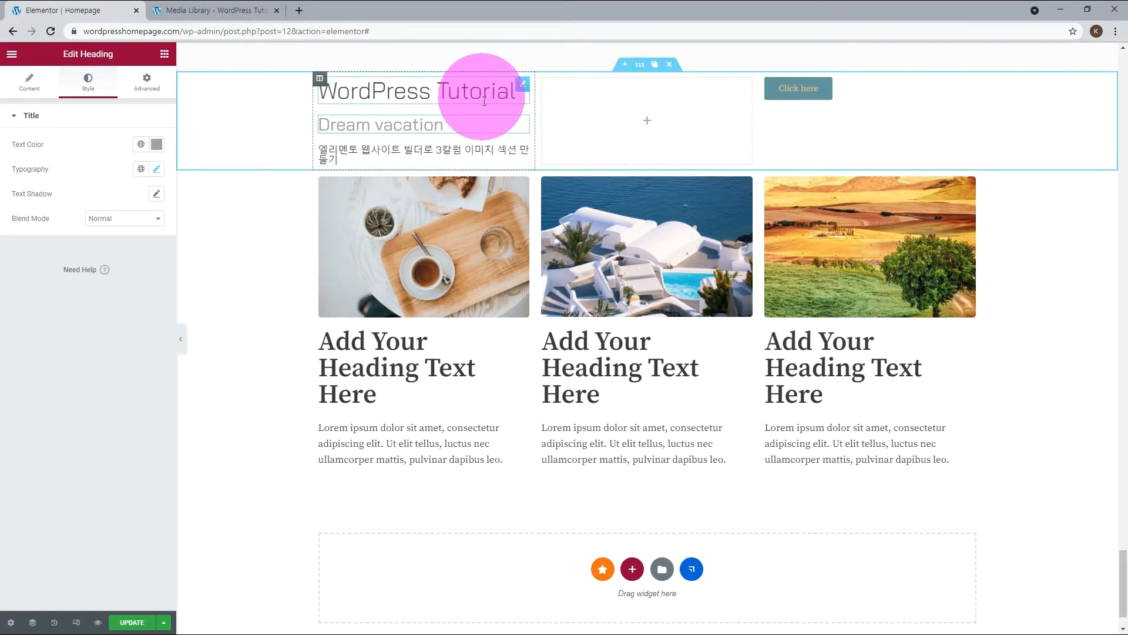
Unlink the Dream vacation heading's margin values and set its top margin to -18 px.
{"action": "left_click", "coordinate": [148, 86]}
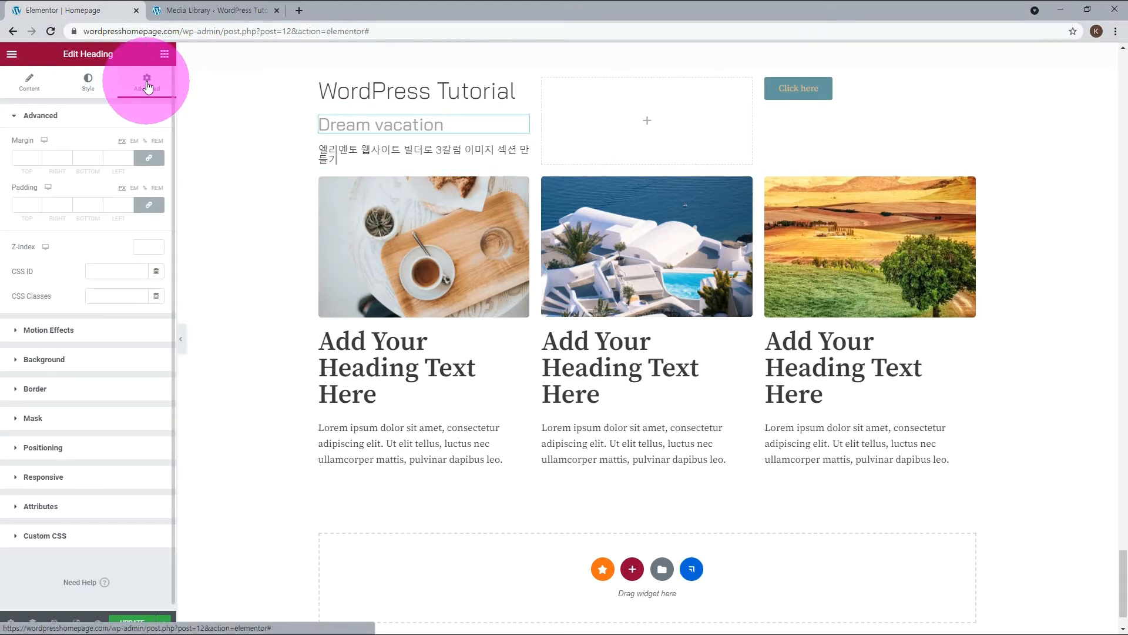
{"action": "left_click", "coordinate": [149, 158]}
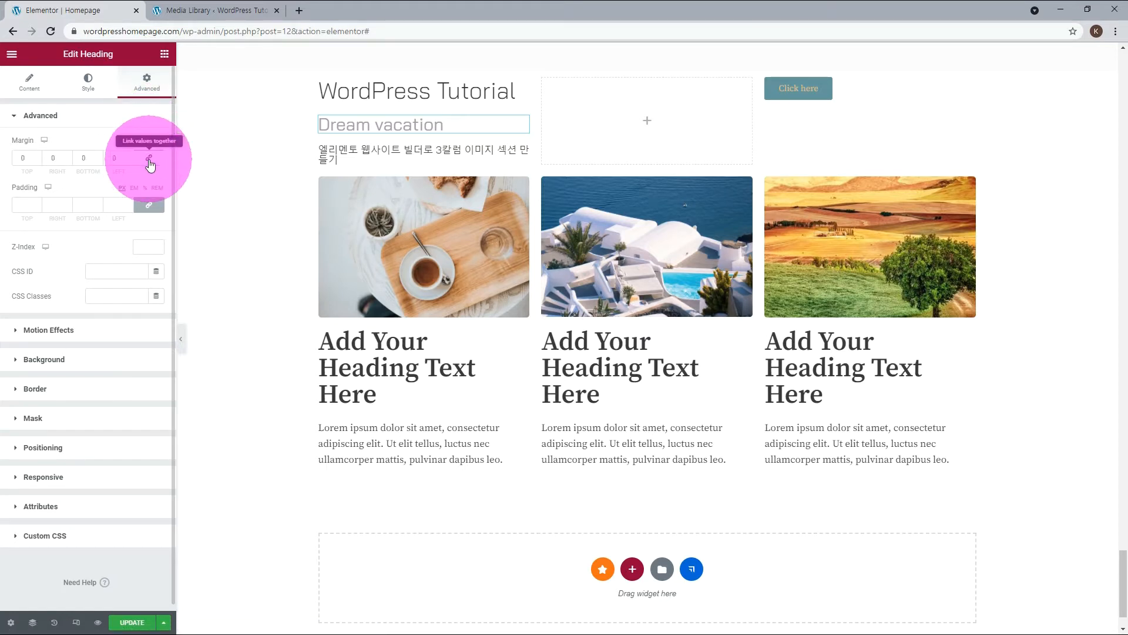
{"action": "left_click", "coordinate": [30, 158]}
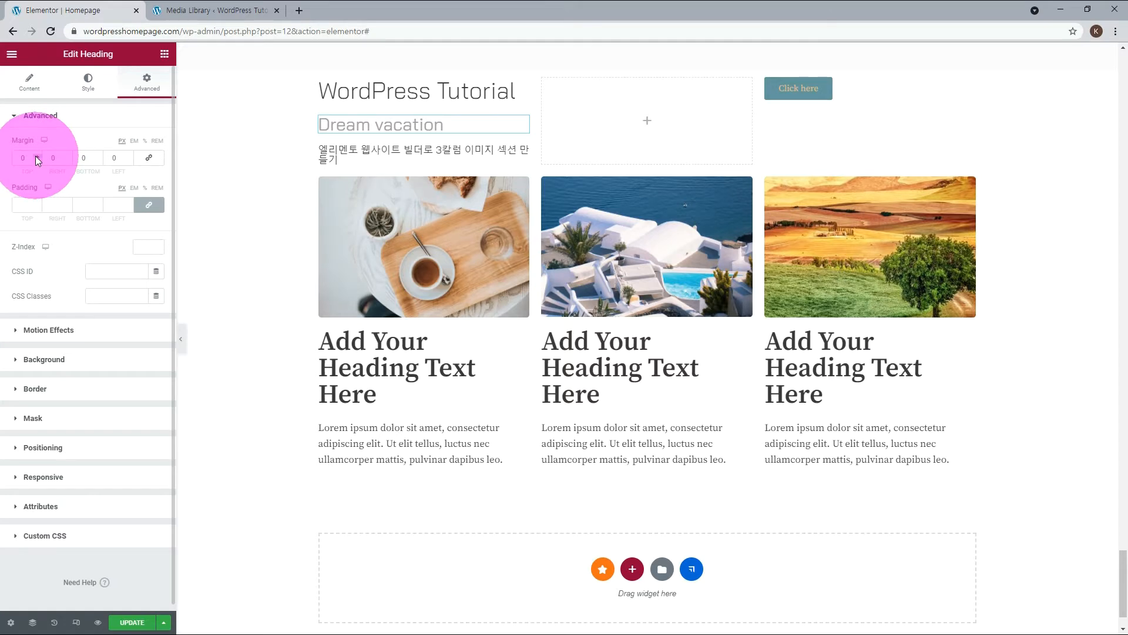
{"action": "type", "text": "9"}
{"action": "left_click", "coordinate": [36, 161]}
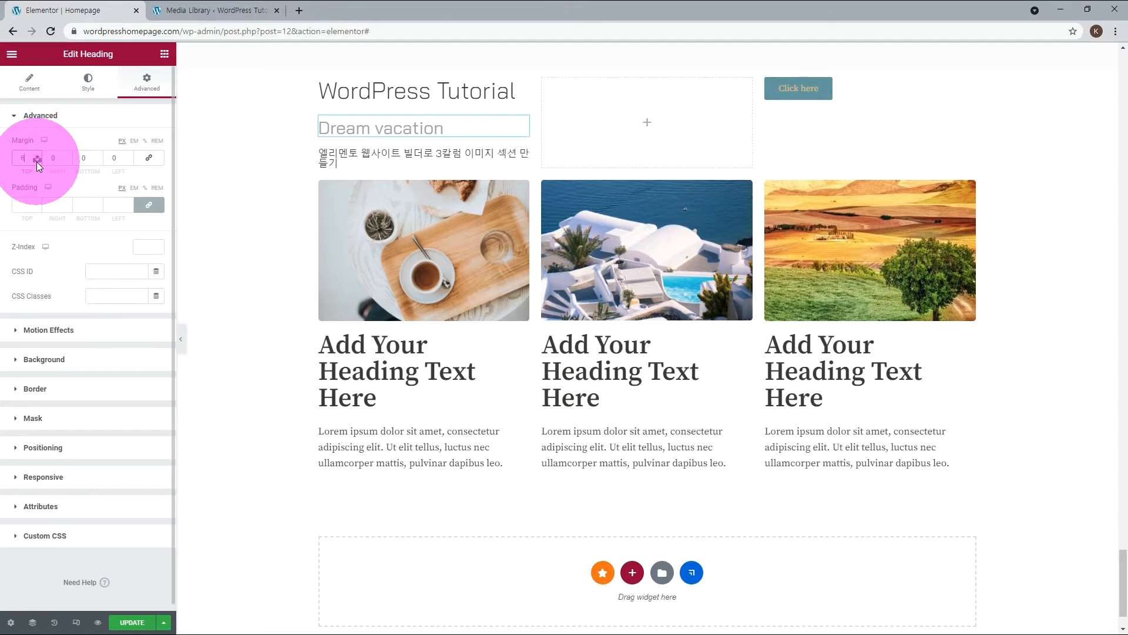
{"action": "left_click", "coordinate": [37, 161]}
{"action": "left_click", "coordinate": [36, 161]}
{"action": "left_click", "coordinate": [36, 161]}
{"action": "left_click", "coordinate": [37, 161]}
{"action": "left_click", "coordinate": [37, 161]}
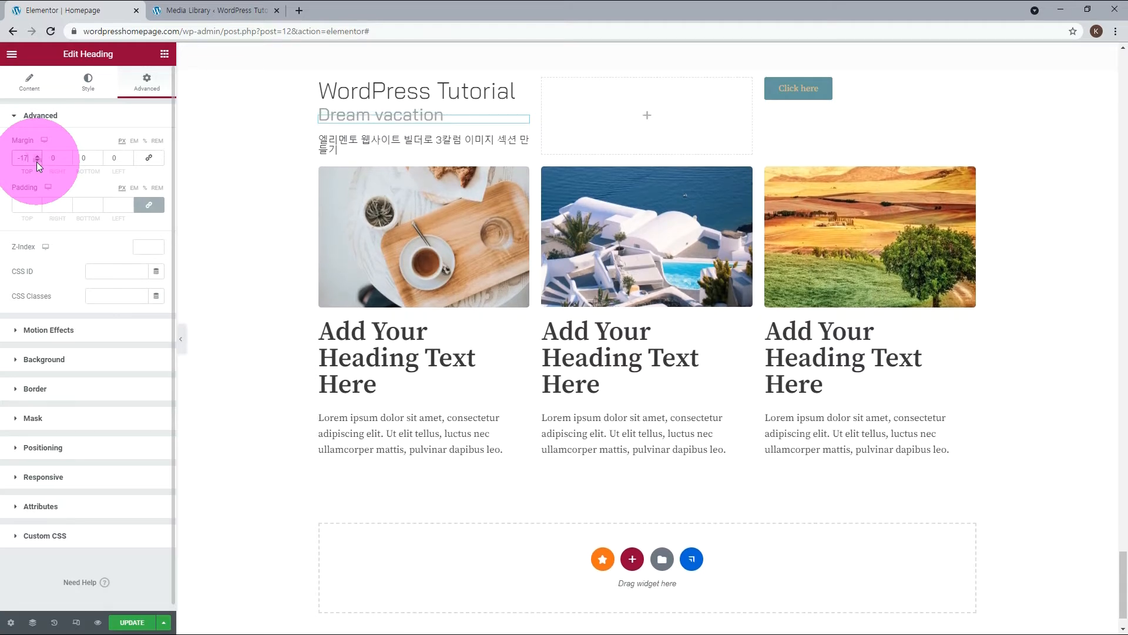
{"action": "left_click", "coordinate": [37, 161]}
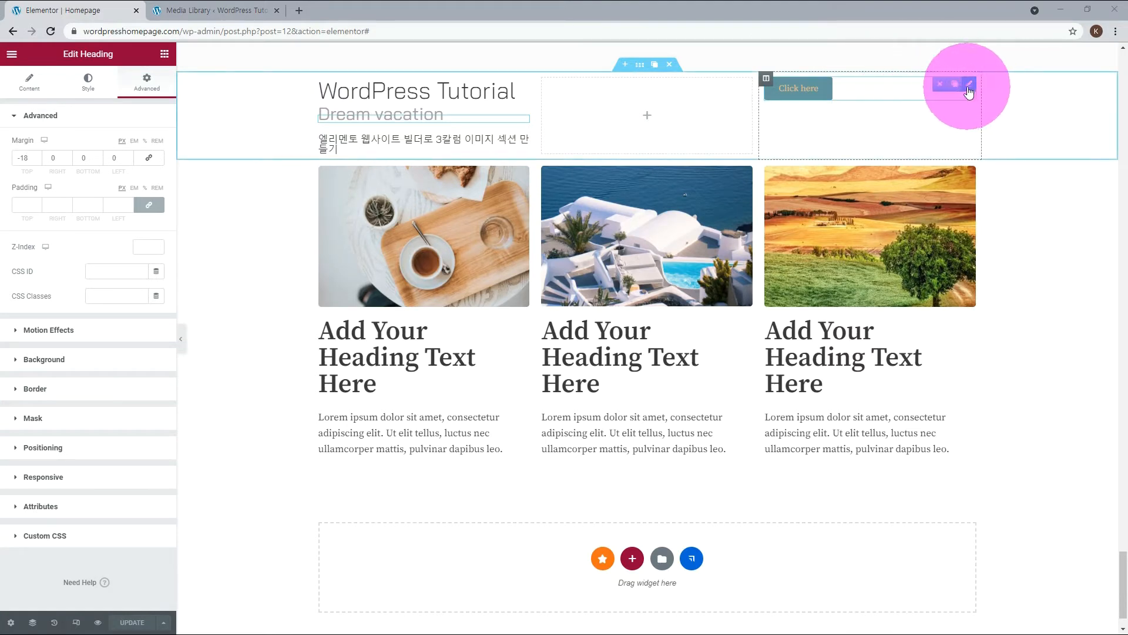
Align the Click here button to the right of its column and set only its top margin to 50 px.
{"action": "left_click", "coordinate": [971, 87]}
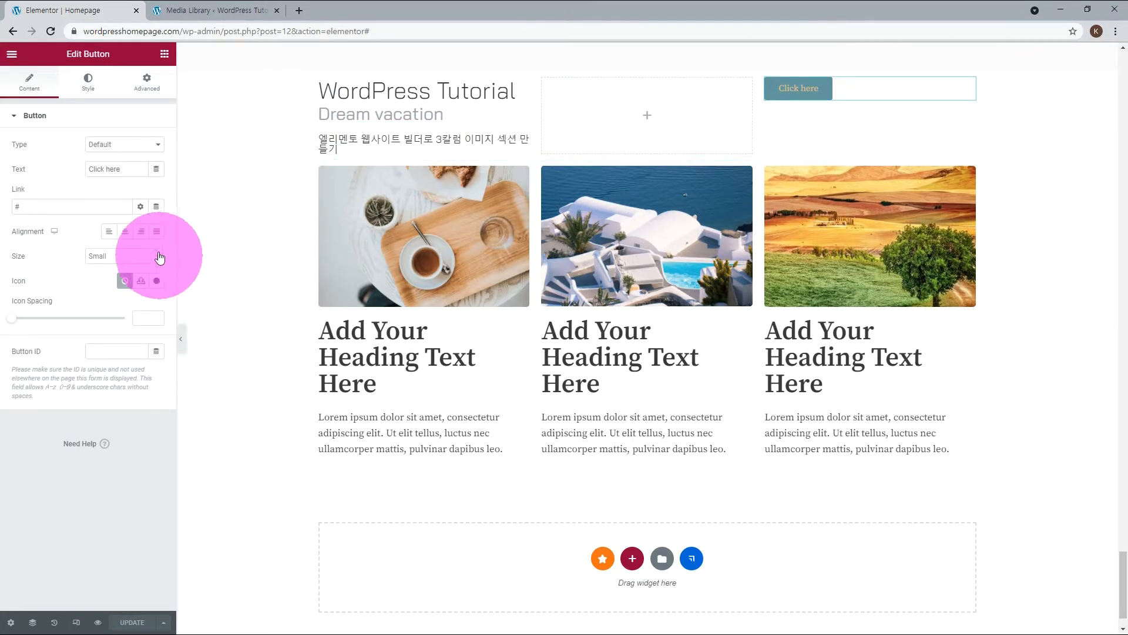
{"action": "left_click", "coordinate": [142, 232]}
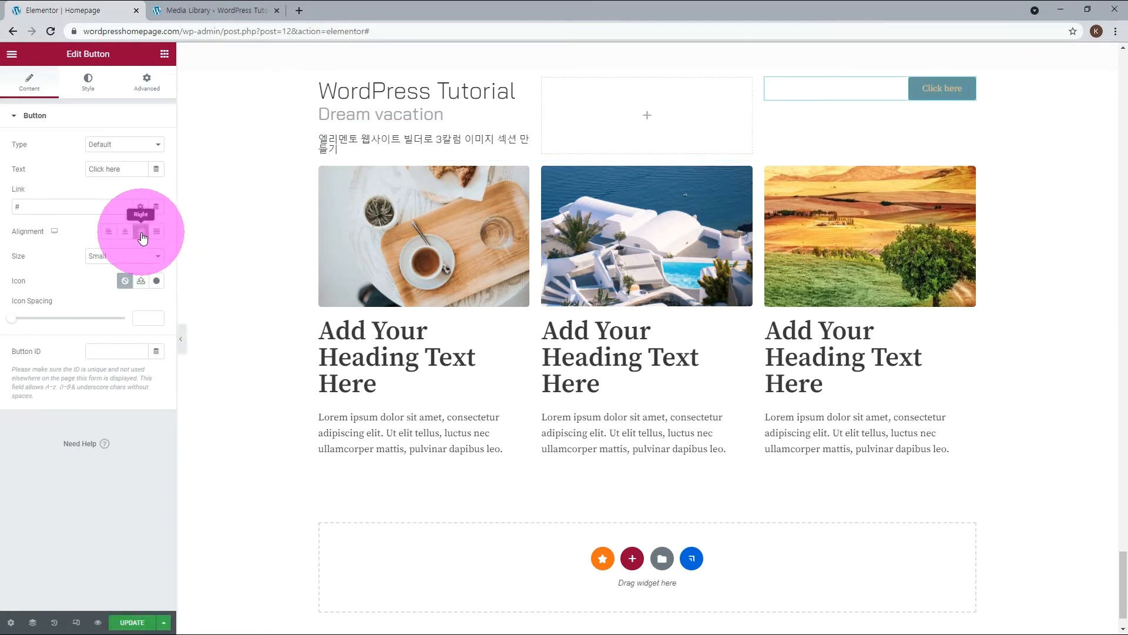
{"action": "left_click", "coordinate": [149, 87]}
{"action": "left_click", "coordinate": [148, 157]}
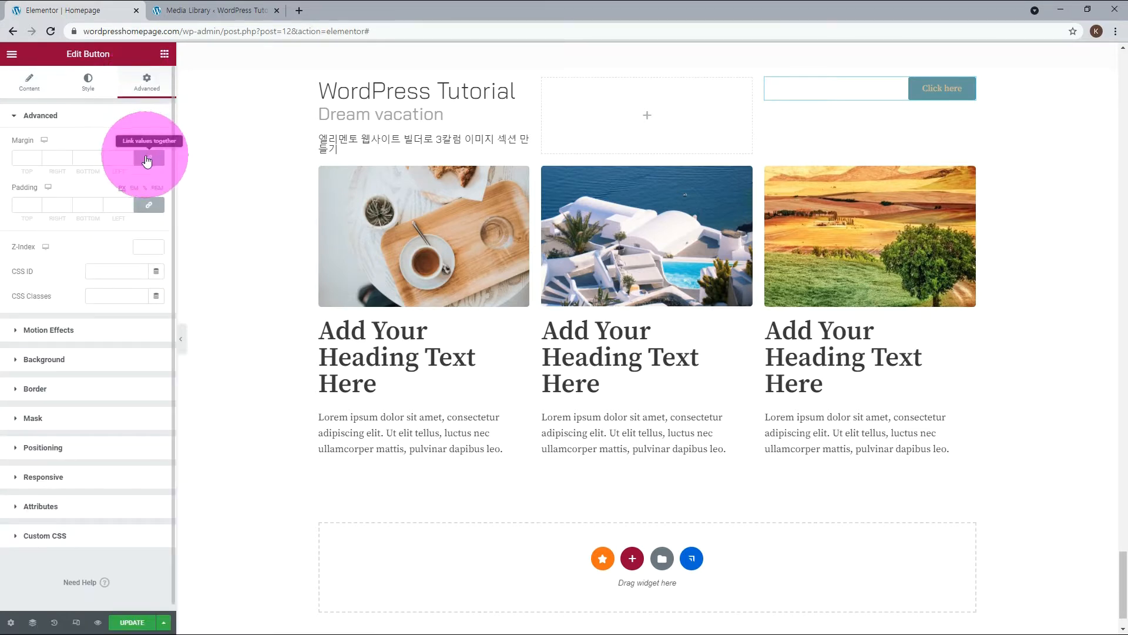
{"action": "left_click", "coordinate": [147, 160]}
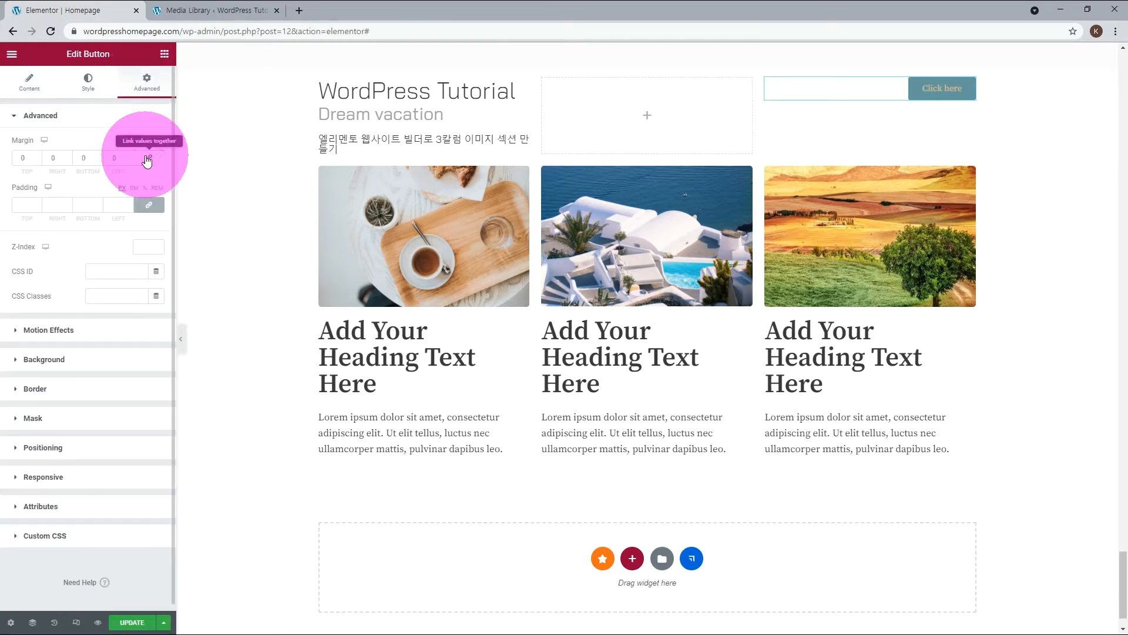
{"action": "left_click", "coordinate": [37, 156]}
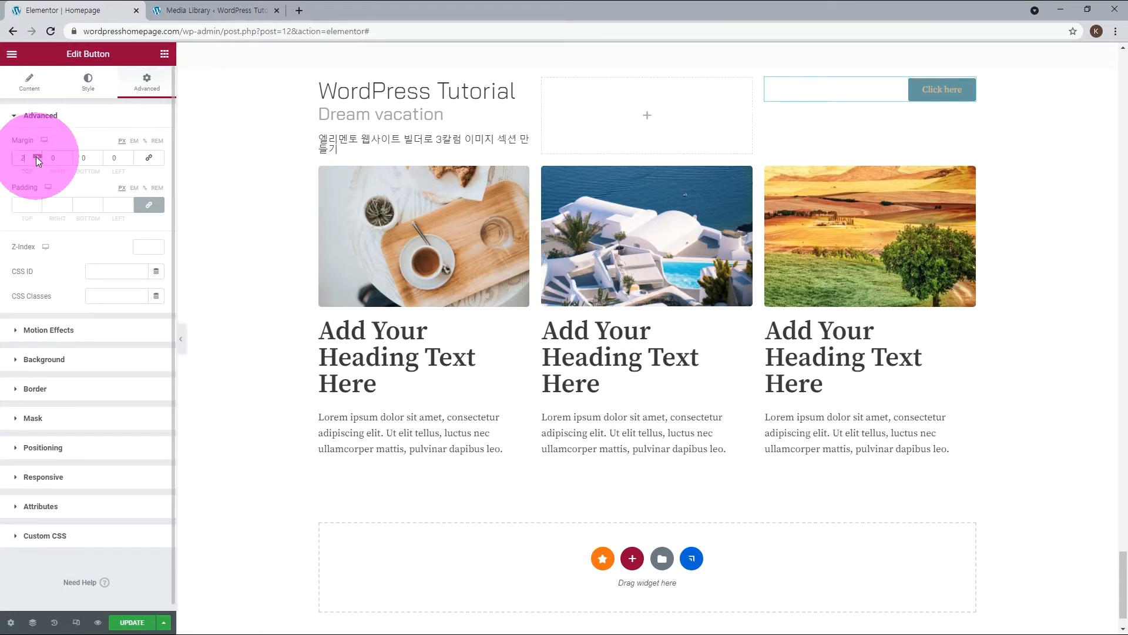
{"action": "left_click_drag", "start_coordinate": [36, 156], "coordinate": [36, 160]}
{"action": "left_click", "coordinate": [36, 160]}
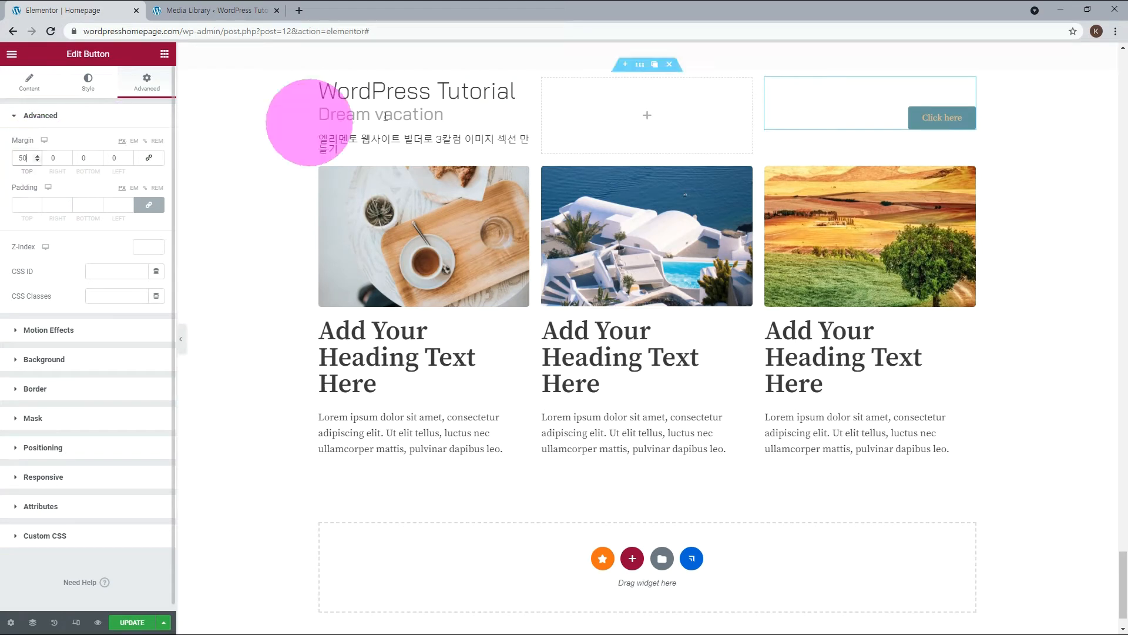
Change the text of the button in the third column to Find Now.
{"action": "left_click", "coordinate": [917, 118]}
{"action": "type", "text": "Fin"}
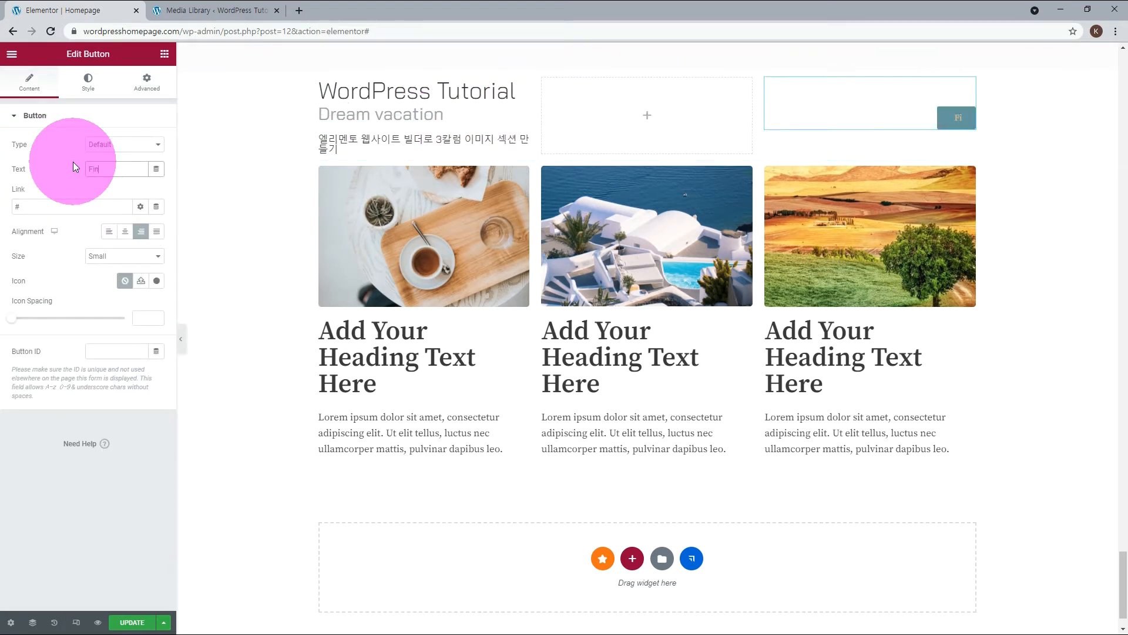
{"action": "type", "text": "d Now"}
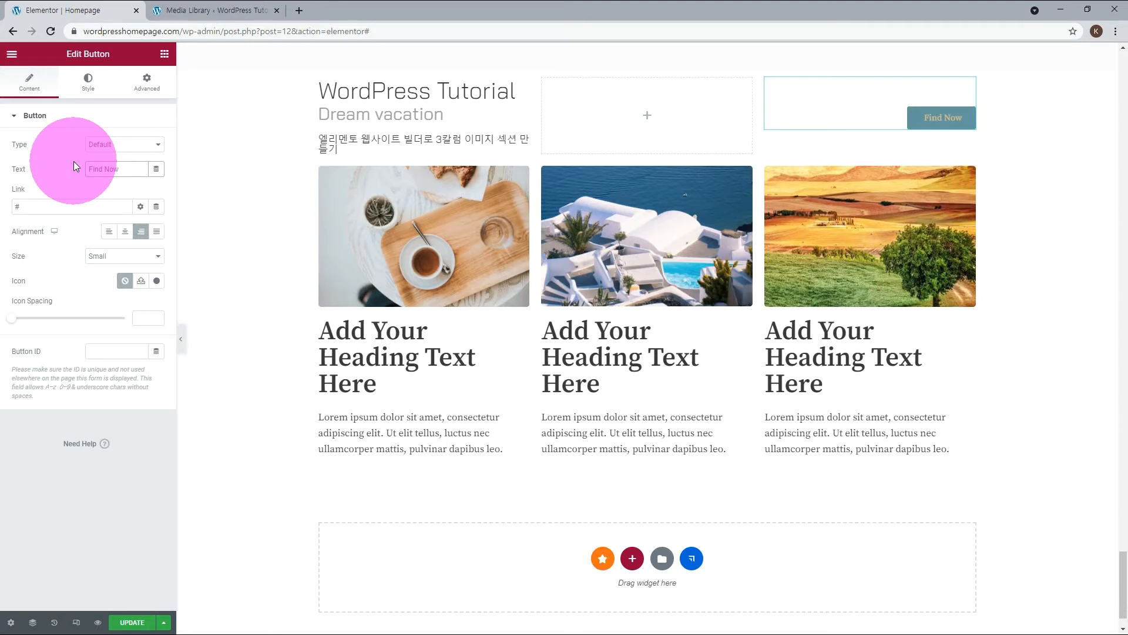
Apply the global font Bai to the Find Now button's typography and set its font size to 16 px.
{"action": "left_click", "coordinate": [88, 83]}
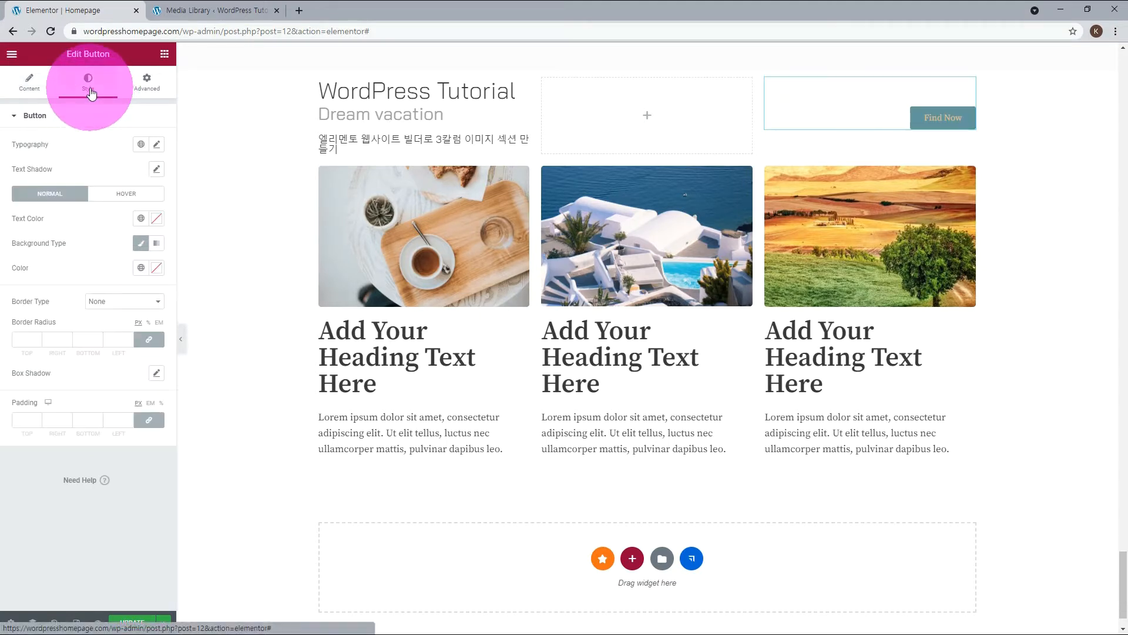
{"action": "left_click", "coordinate": [141, 145]}
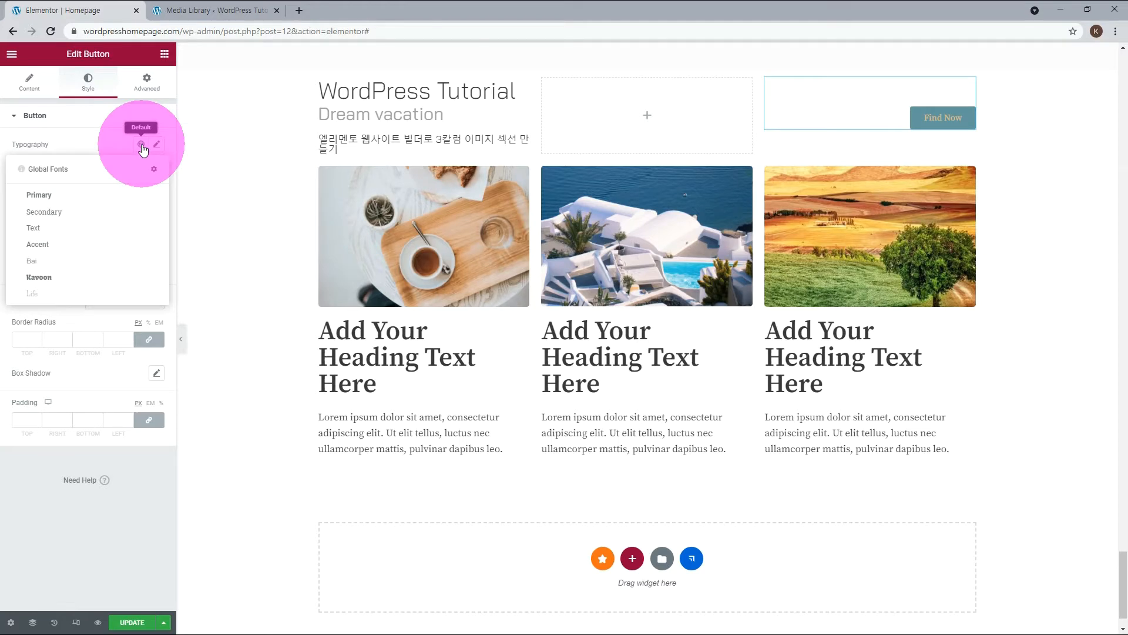
{"action": "left_click", "coordinate": [103, 264]}
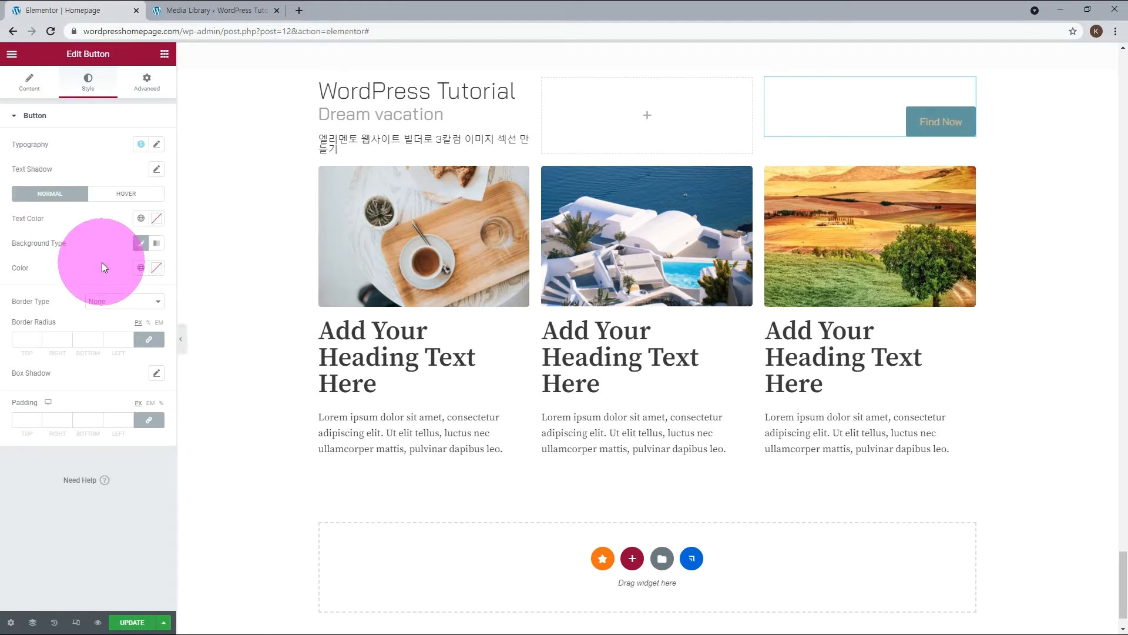
{"action": "left_click", "coordinate": [157, 145]}
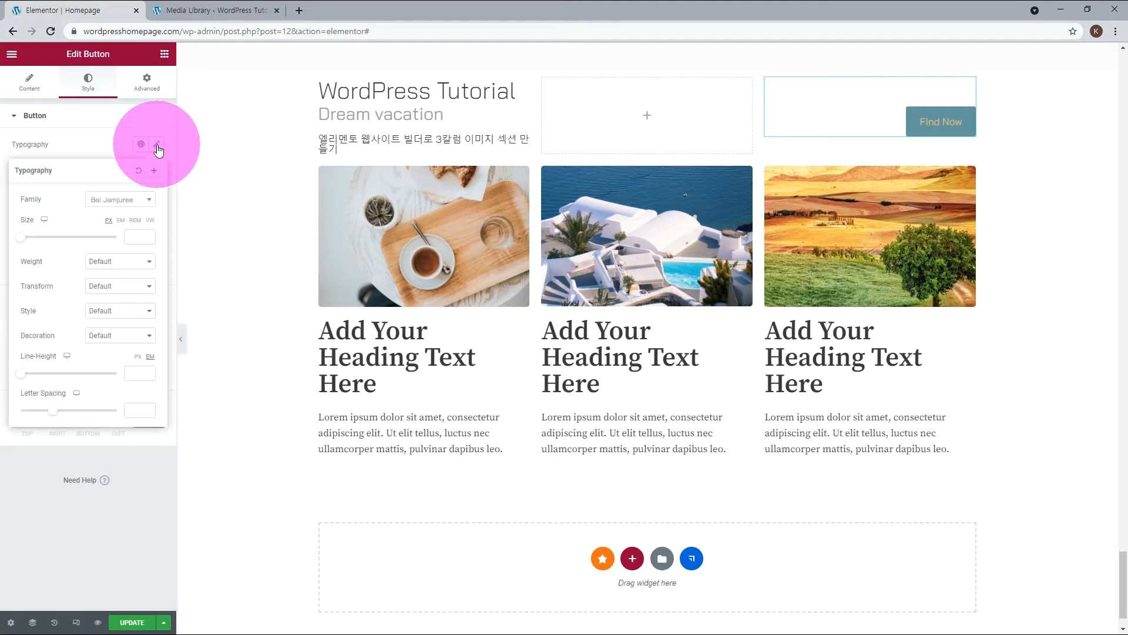
{"action": "left_click", "coordinate": [138, 237]}
{"action": "type", "text": "14"}
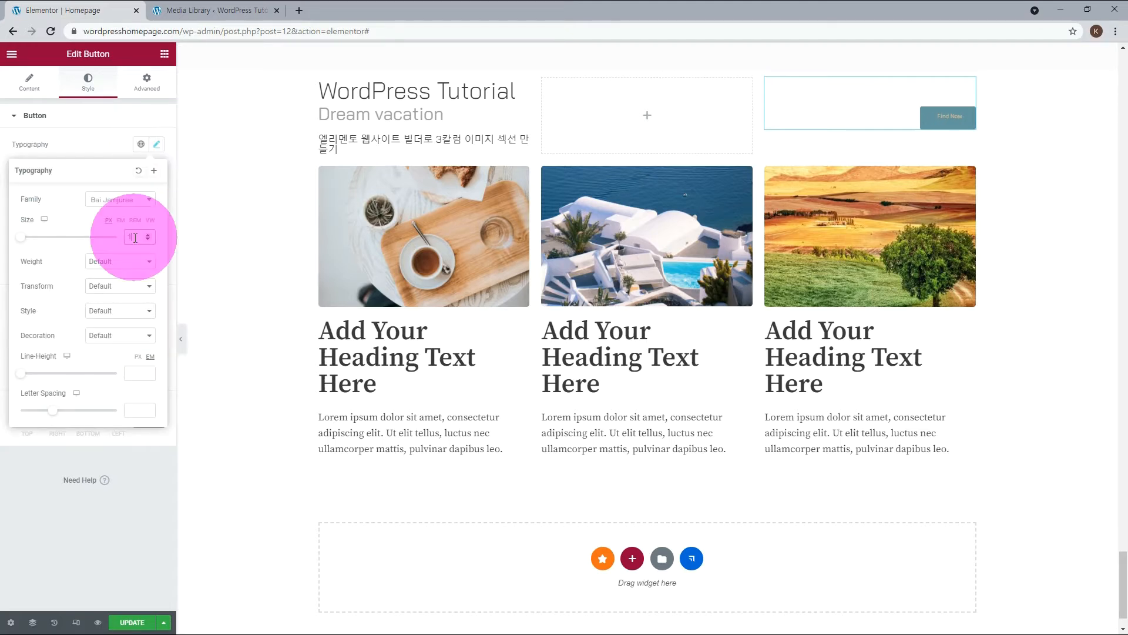
{"action": "left_click", "coordinate": [149, 235]}
{"action": "left_click", "coordinate": [148, 235]}
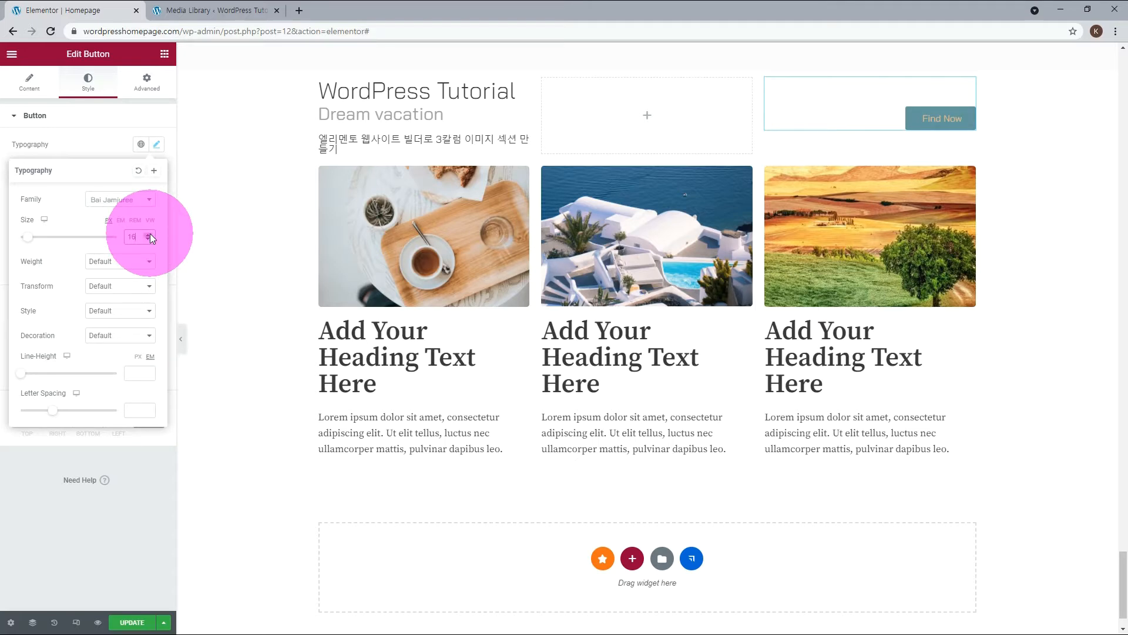
Apply a white global color to the Find Now button's text.
{"action": "left_click", "coordinate": [141, 219]}
{"action": "scroll", "coordinate": [112, 353], "scroll_direction": "down", "scroll_amount": 3}
{"action": "left_click", "coordinate": [113, 373]}
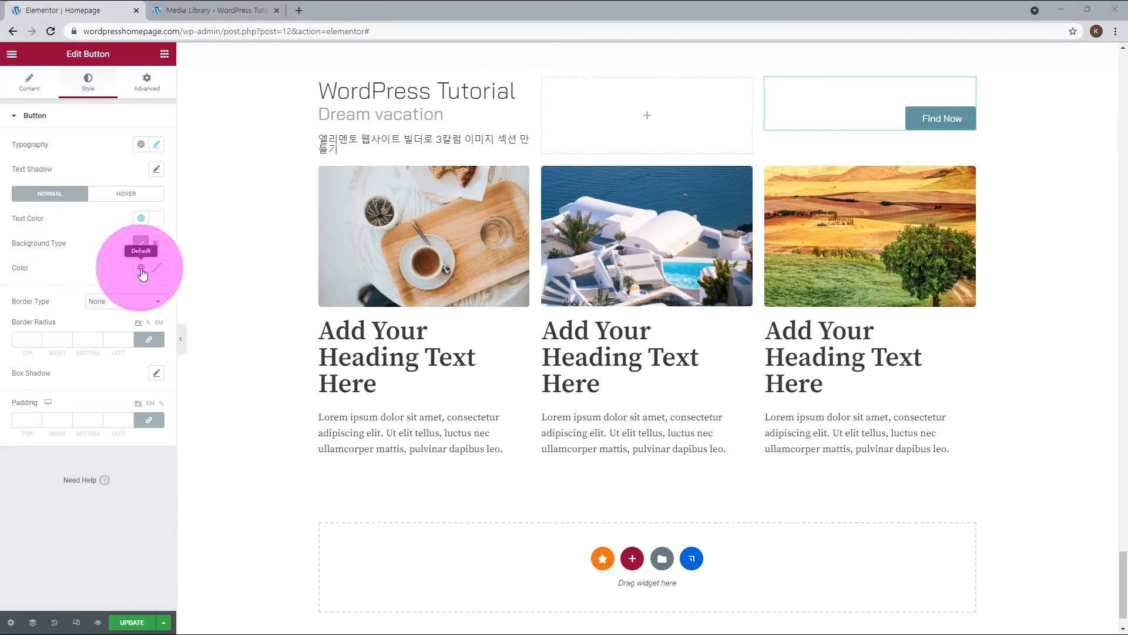
Set the Find Now button's background to a custom turquoise color using the copied color code.
{"action": "left_click", "coordinate": [141, 269]}
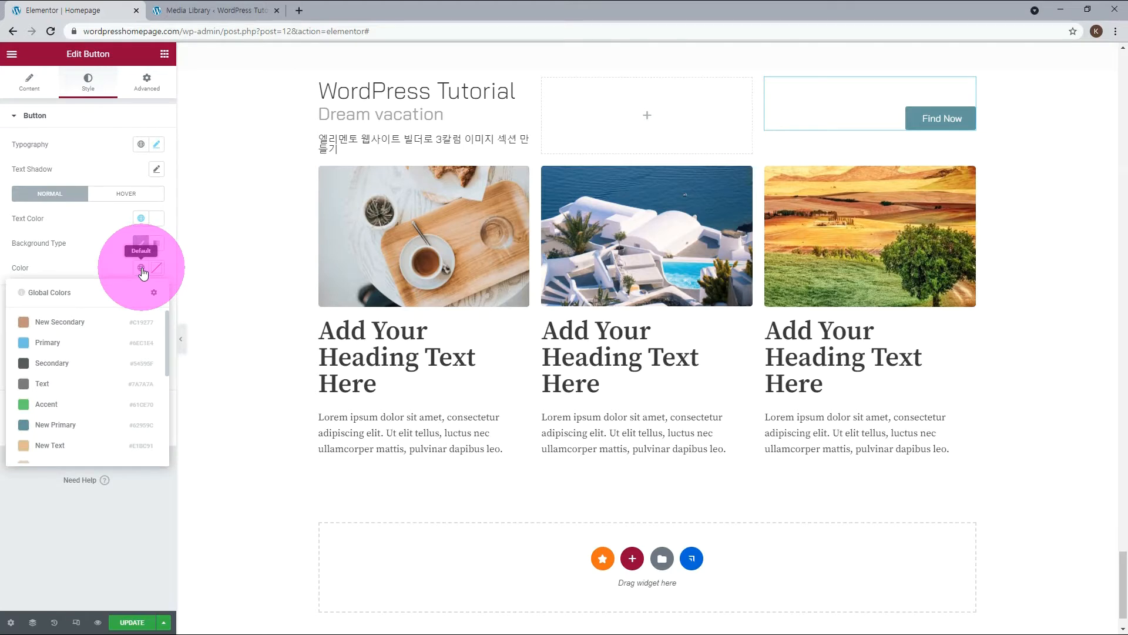
{"action": "left_click", "coordinate": [61, 345]}
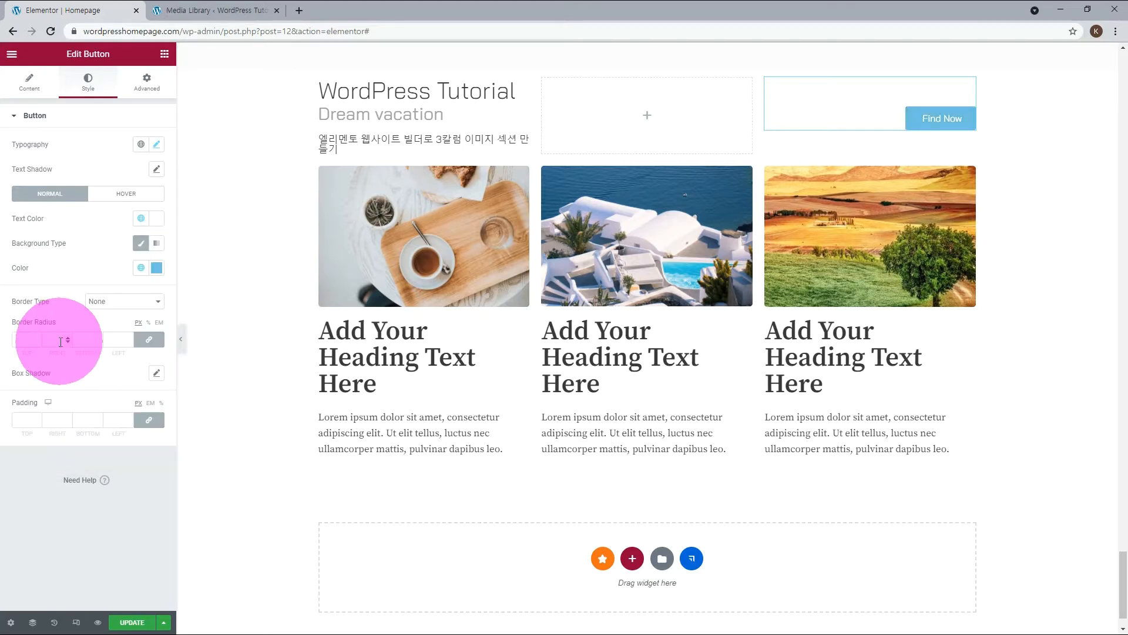
{"action": "left_click", "coordinate": [156, 269]}
{"action": "double_click", "coordinate": [44, 447]}
{"action": "type", "text": "00EAD3"}
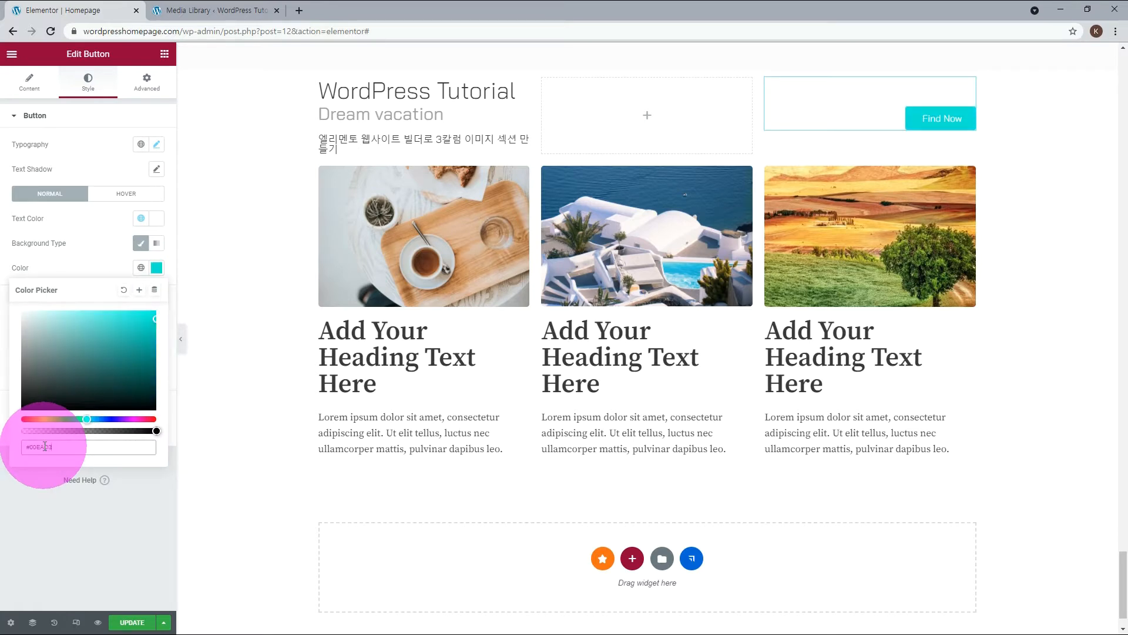
{"action": "left_click", "coordinate": [132, 502]}
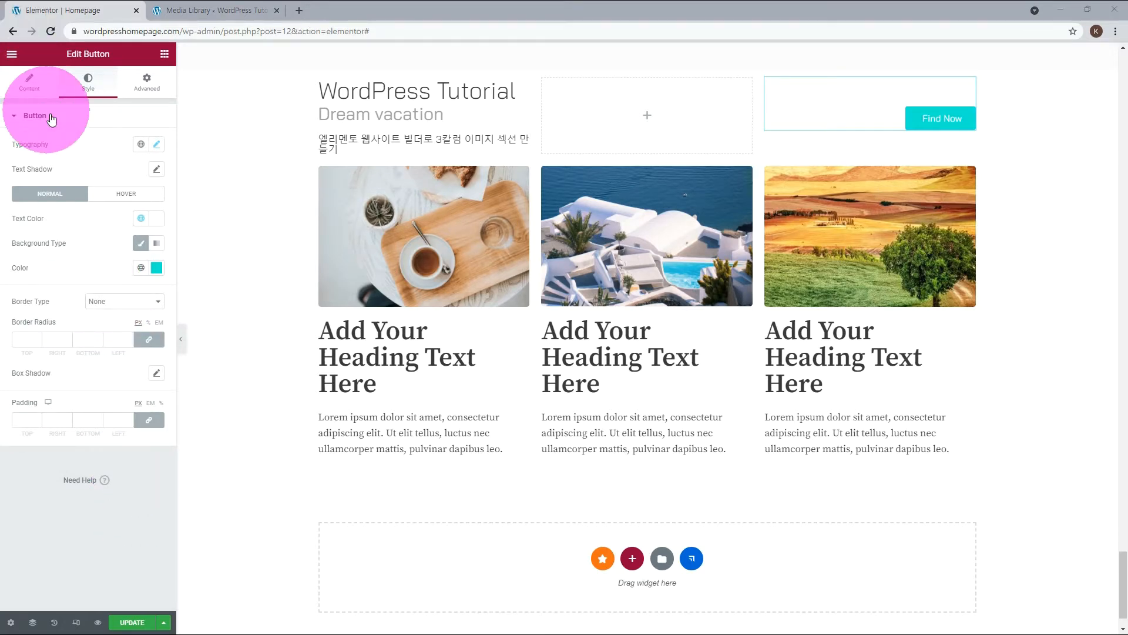
Set the Find Now button's font weight to 700 and its border radius to 50 px on all corners.
{"action": "left_click", "coordinate": [157, 145]}
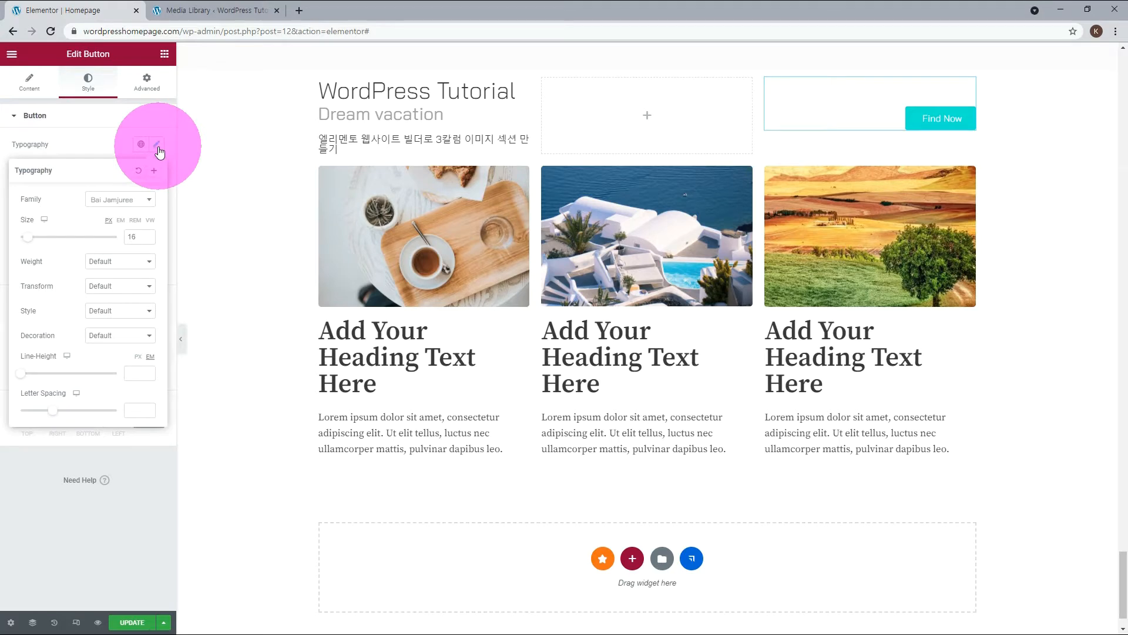
{"action": "left_click", "coordinate": [130, 262]}
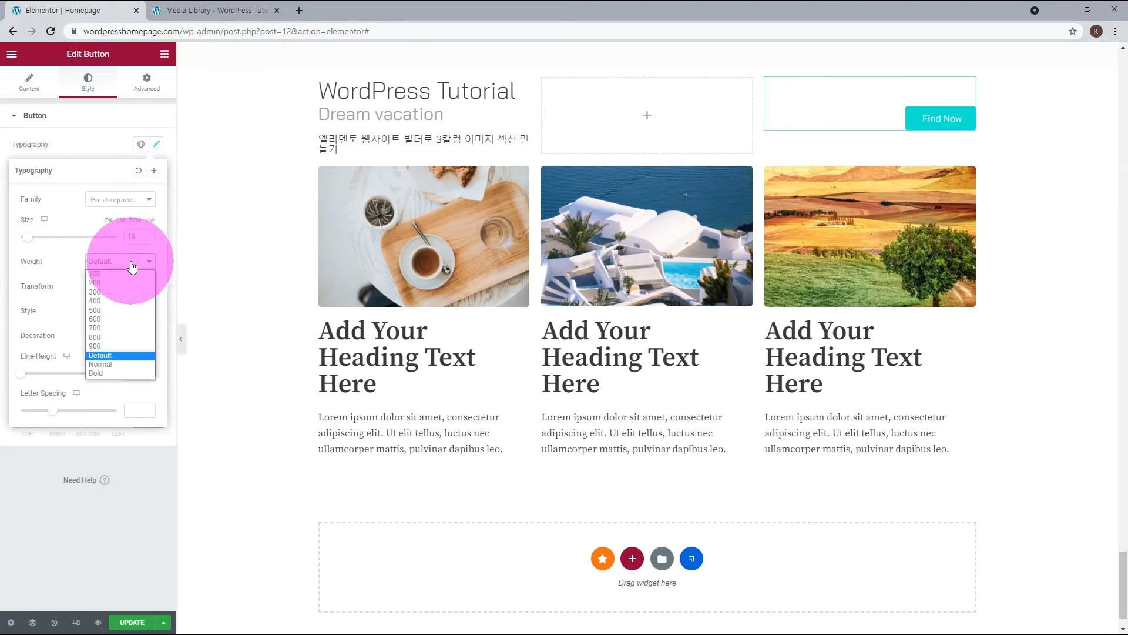
{"action": "left_click", "coordinate": [112, 329]}
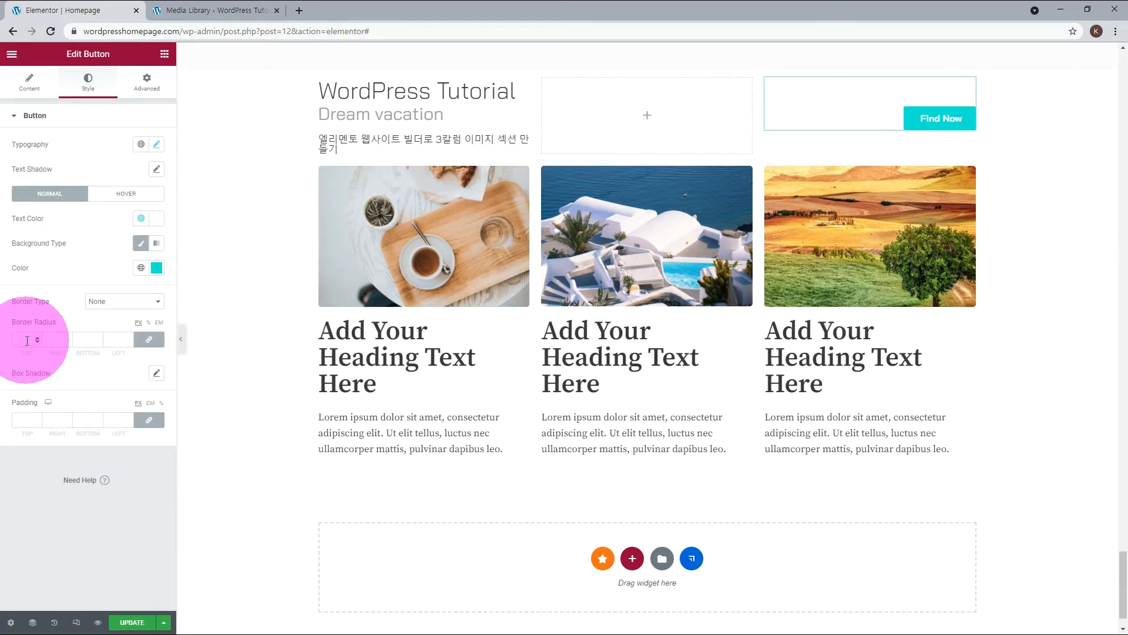
{"action": "type", "text": "50"}
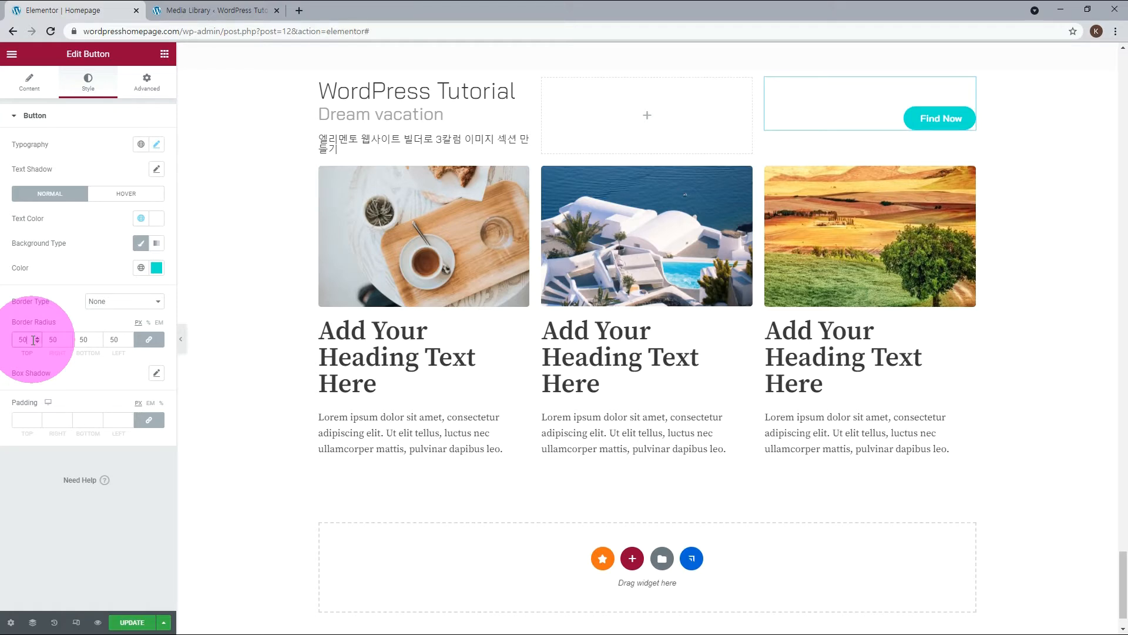
Unlink the Find Now button's padding values and set all four sides to 20 px.
{"action": "left_click", "coordinate": [148, 419]}
{"action": "double_click", "coordinate": [24, 420]}
{"action": "type", "text": "20"}
{"action": "double_click", "coordinate": [83, 421]}
{"action": "type", "text": "20"}
{"action": "double_click", "coordinate": [52, 421]}
{"action": "type", "text": "20"}
{"action": "double_click", "coordinate": [112, 420]}
{"action": "type", "text": "20"}
Set the Find Now button's padding to 15 px on the top and bottom and 50 px on the right and left.
{"action": "double_click", "coordinate": [51, 421]}
{"action": "type", "text": "40"}
{"action": "double_click", "coordinate": [113, 420]}
{"action": "type", "text": "40"}
{"action": "double_click", "coordinate": [24, 420]}
{"action": "type", "text": "15"}
{"action": "double_click", "coordinate": [83, 420]}
{"action": "type", "text": "15"}
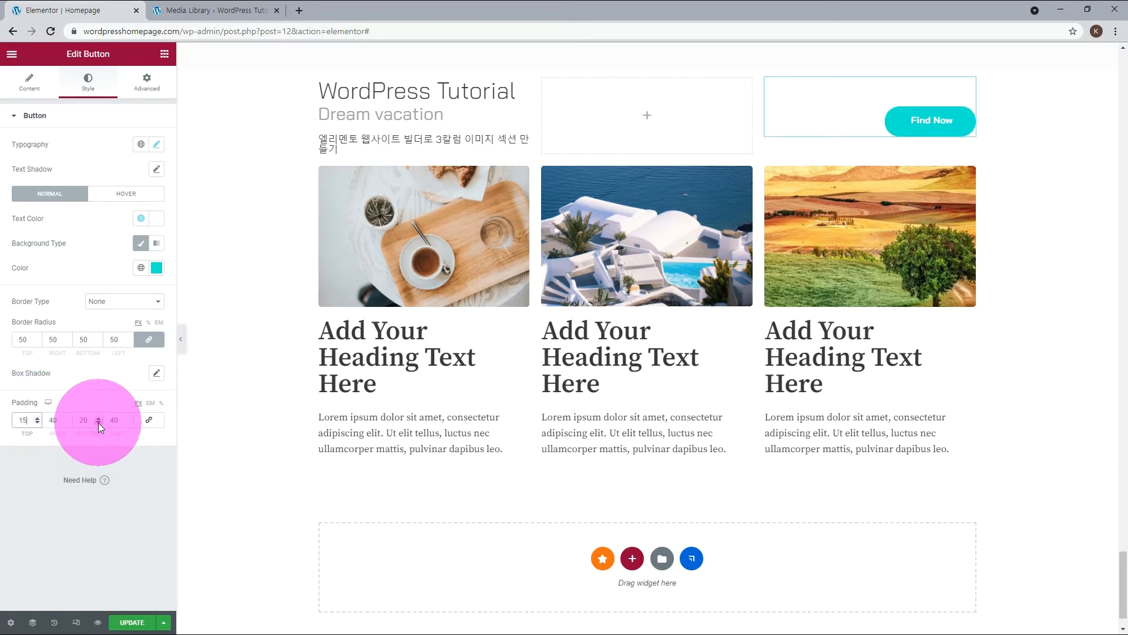
{"action": "double_click", "coordinate": [52, 421]}
{"action": "type", "text": "50"}
{"action": "double_click", "coordinate": [113, 420]}
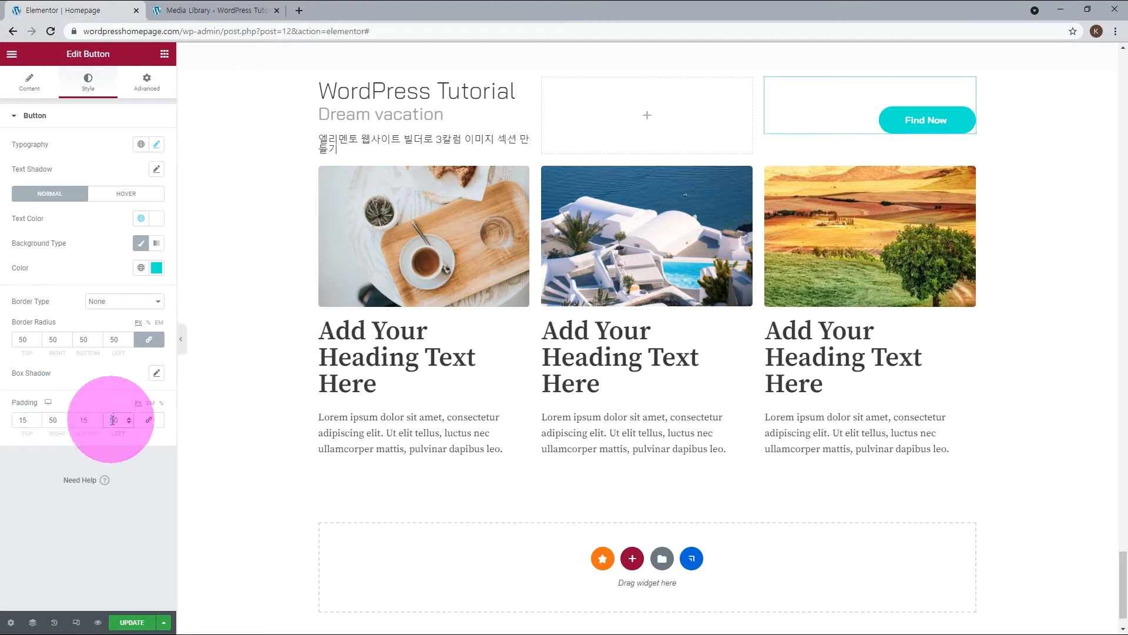
{"action": "type", "text": "50"}
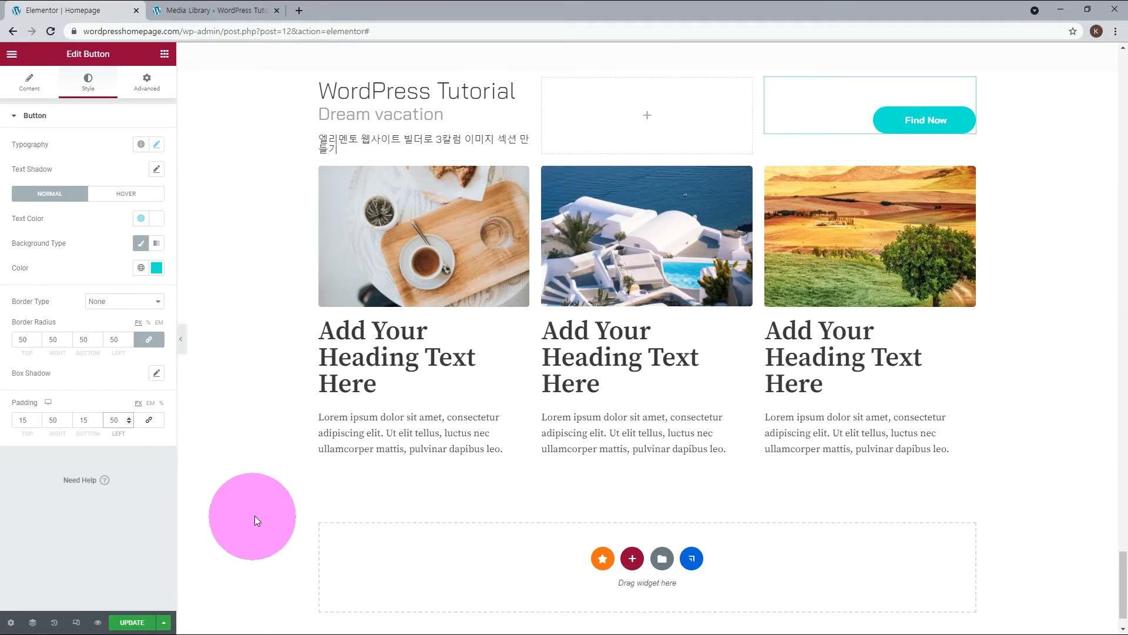
Give the heading under the first image the div HTML tag and a dark global text color.
{"action": "left_click", "coordinate": [522, 329]}
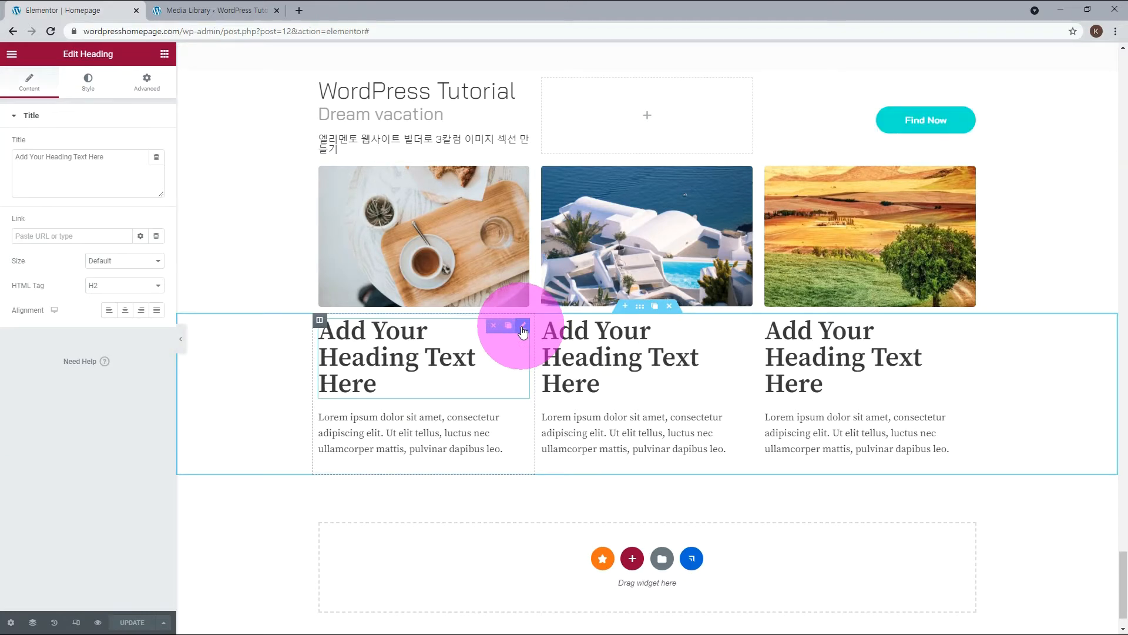
{"action": "left_click", "coordinate": [139, 285]}
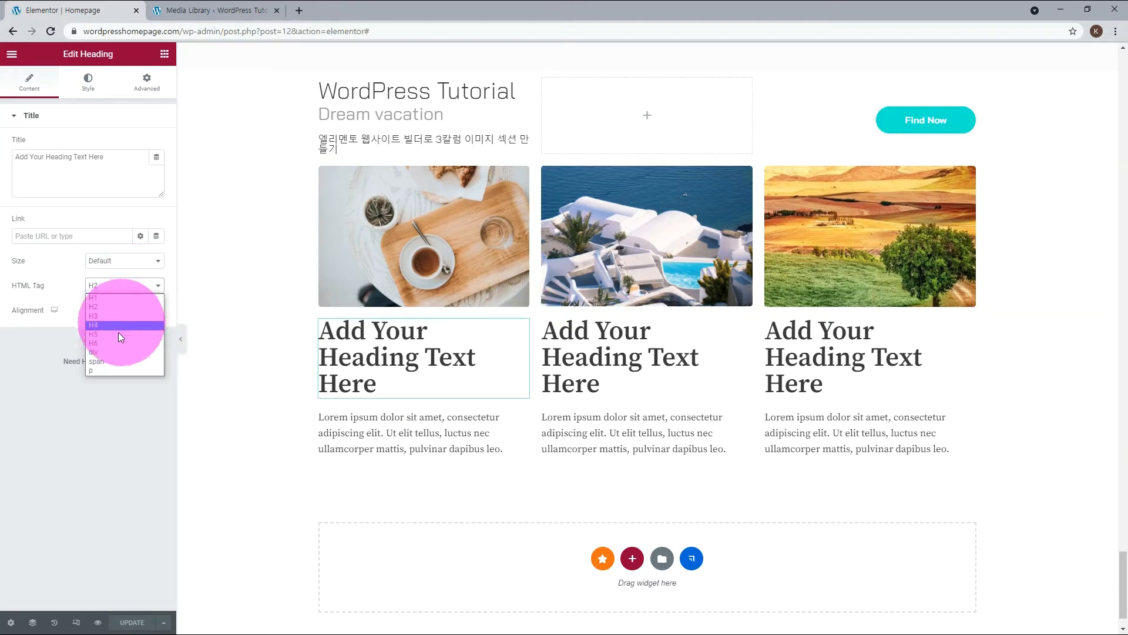
{"action": "left_click", "coordinate": [113, 352]}
{"action": "left_click", "coordinate": [87, 85]}
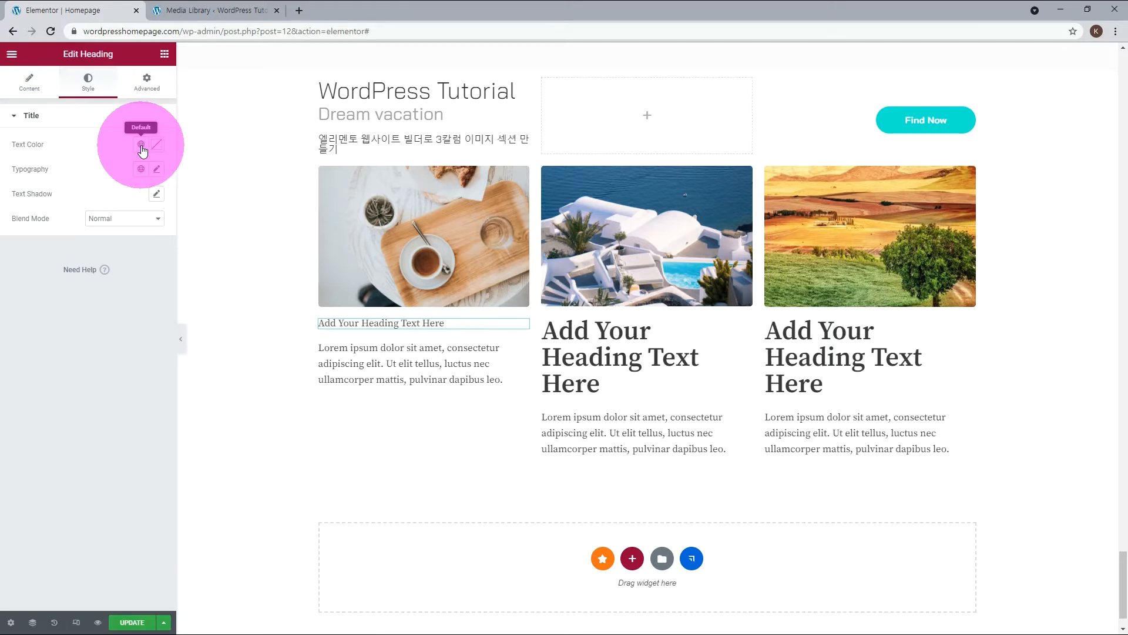
{"action": "left_click", "coordinate": [141, 144]}
{"action": "left_click", "coordinate": [106, 290]}
Apply the global font Bai to the heading's typography and set its font size to 25 px.
{"action": "left_click", "coordinate": [140, 167]}
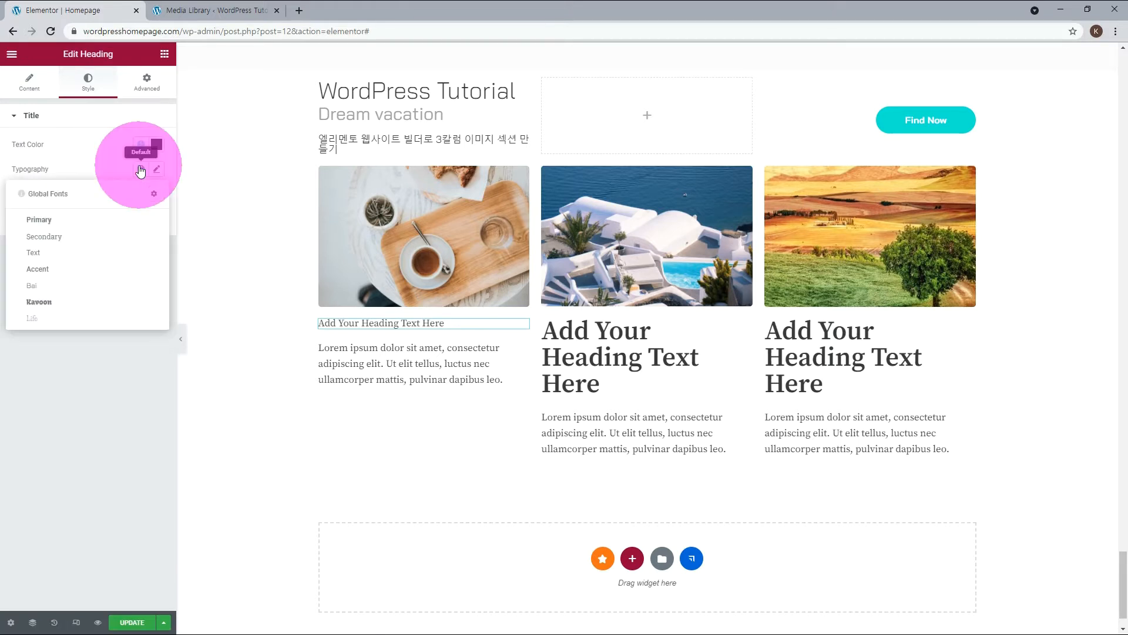
{"action": "left_click", "coordinate": [88, 283]}
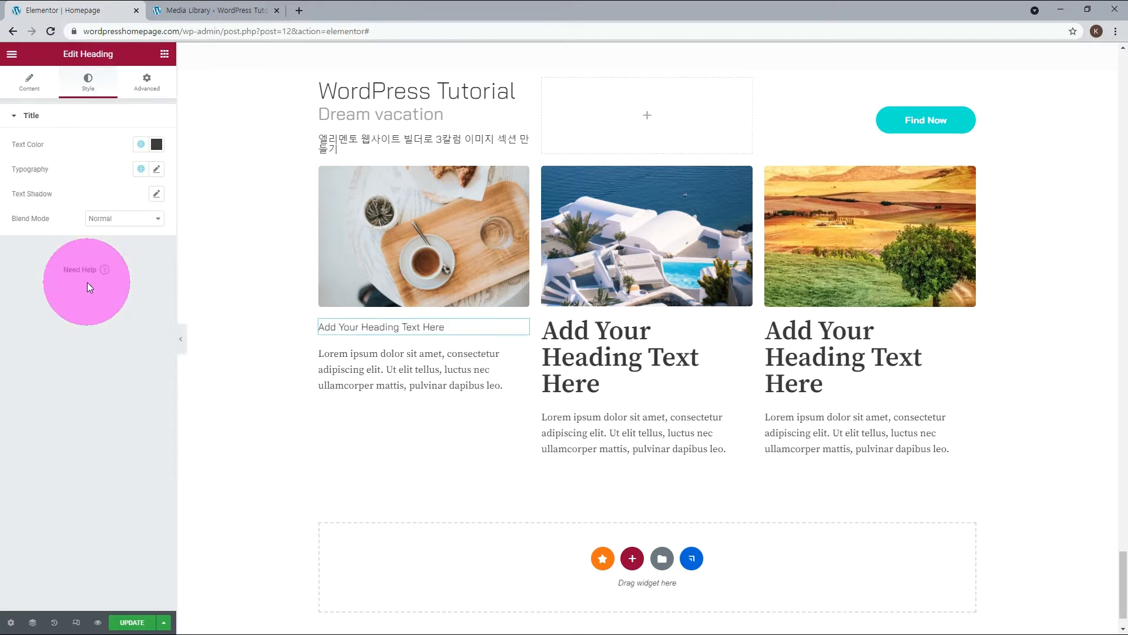
{"action": "left_click", "coordinate": [156, 169]}
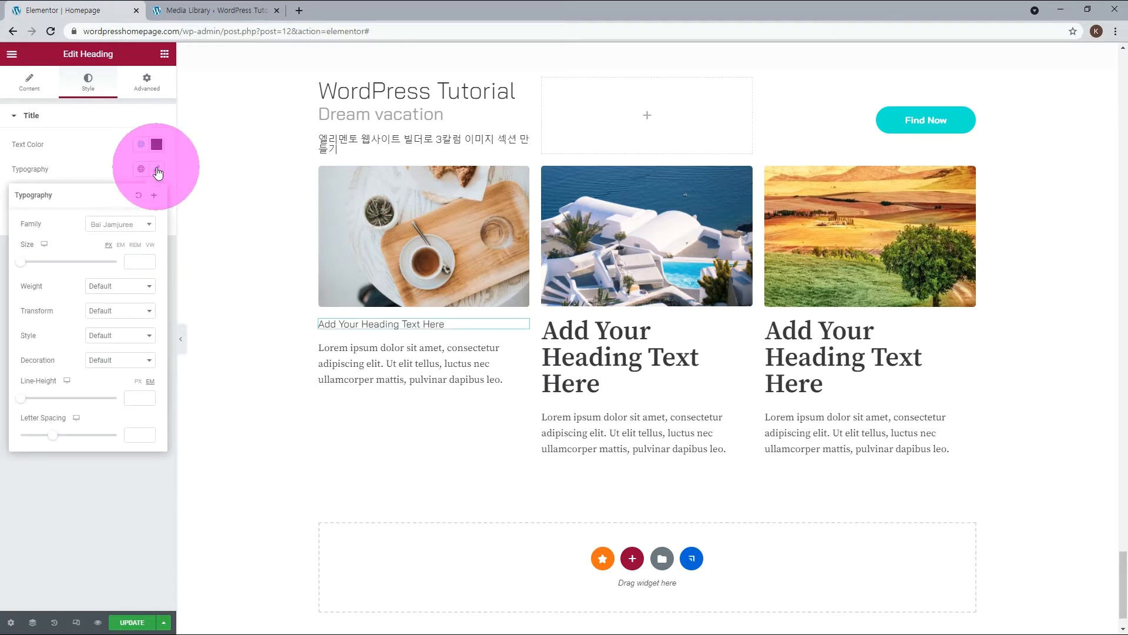
{"action": "left_click", "coordinate": [135, 259]}
{"action": "type", "text": "25"}
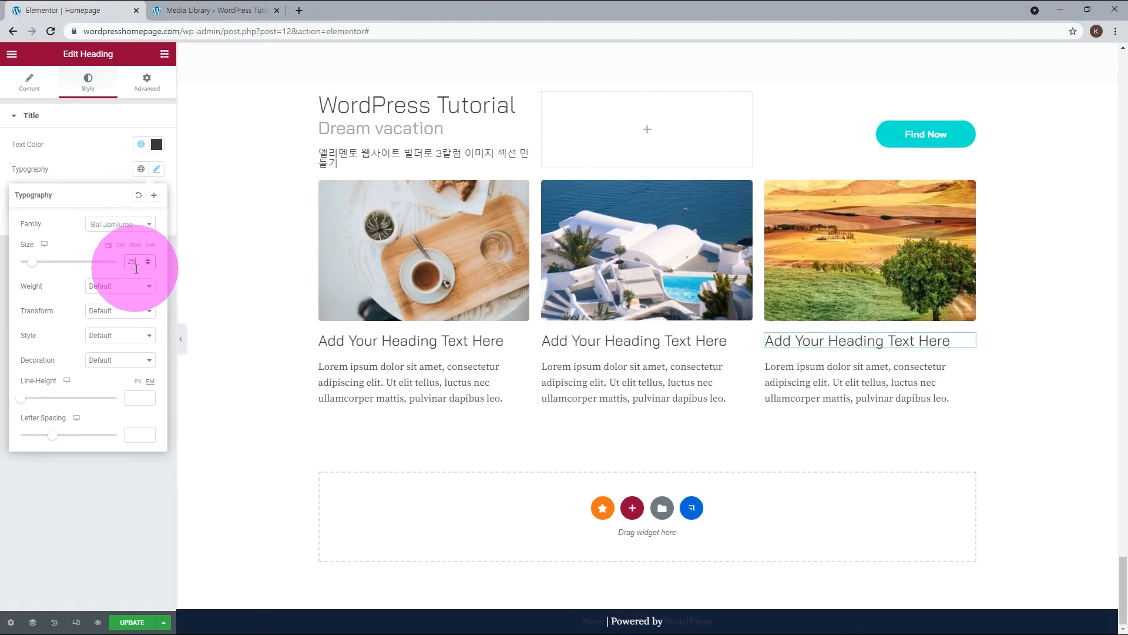
Apply the global color Neve - Text Color to the paragraph under the first column's heading.
{"action": "left_click", "coordinate": [521, 369]}
{"action": "left_click", "coordinate": [98, 89]}
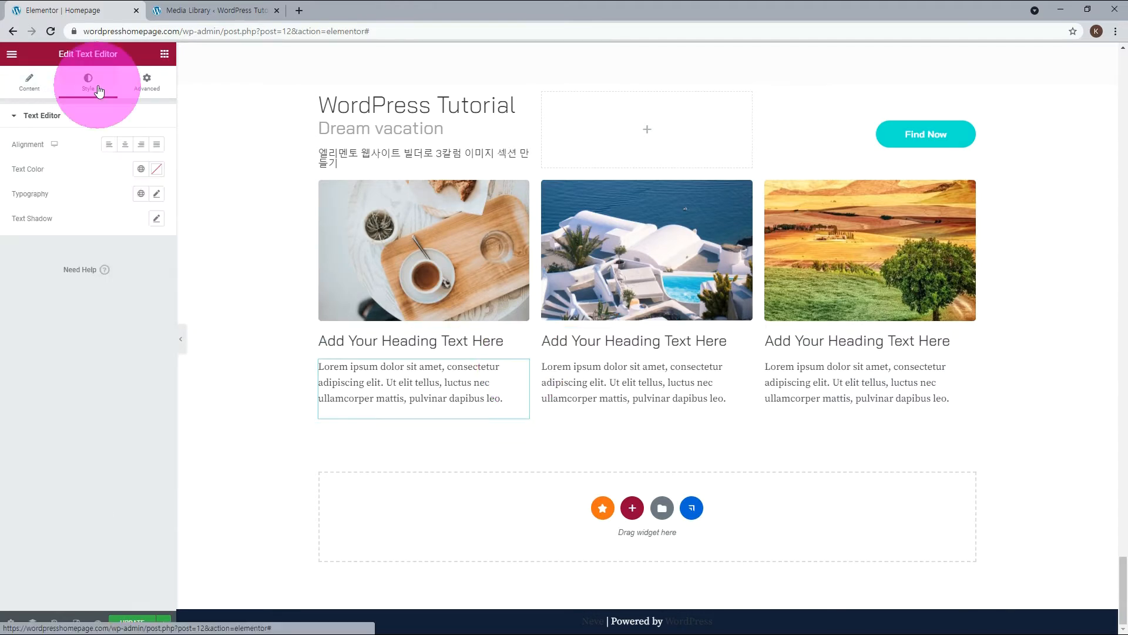
{"action": "left_click", "coordinate": [141, 169]}
{"action": "scroll", "coordinate": [106, 264], "scroll_direction": "down", "scroll_amount": 3}
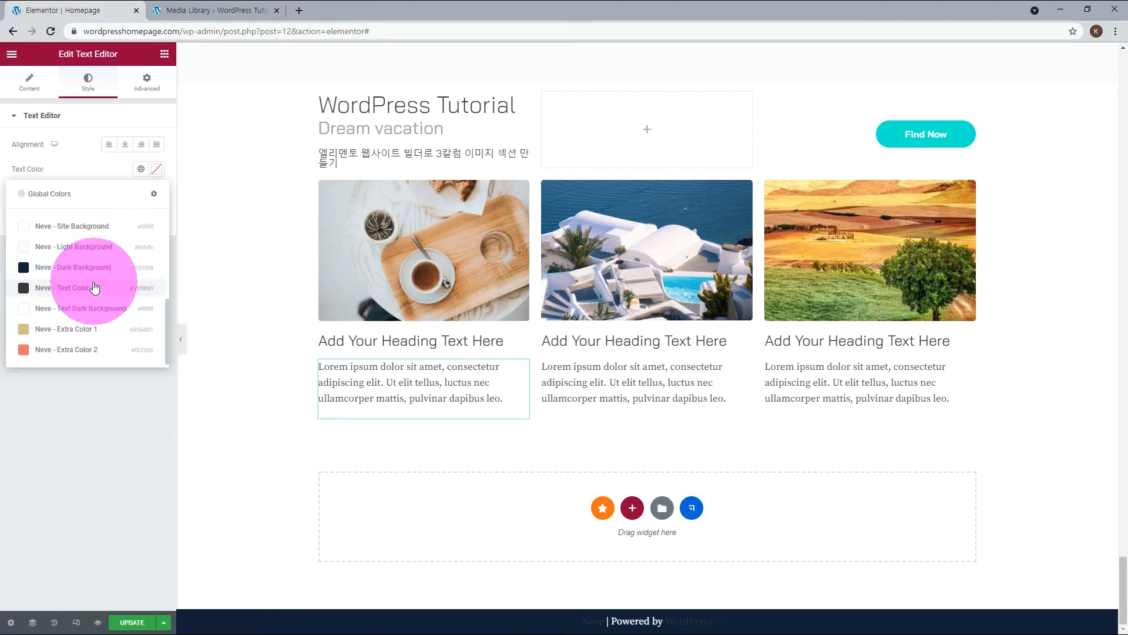
{"action": "left_click", "coordinate": [94, 281]}
Try the global font Life on the first column's paragraph with a font size of 15 px.
{"action": "left_click", "coordinate": [141, 193]}
{"action": "left_click", "coordinate": [55, 344]}
{"action": "left_click", "coordinate": [157, 195]}
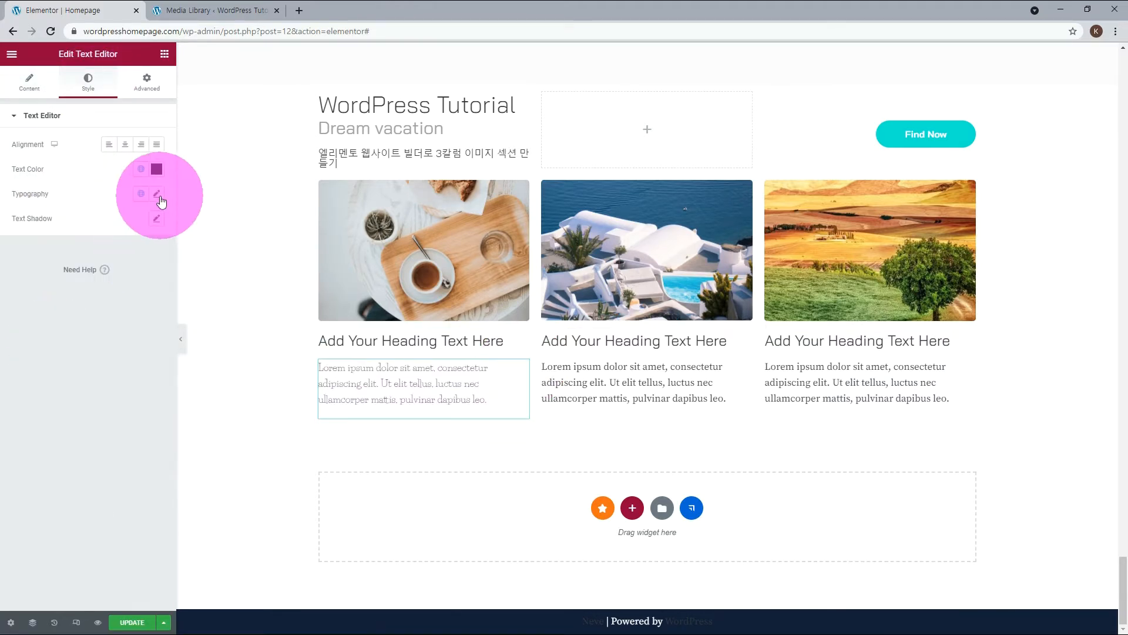
{"action": "left_click", "coordinate": [139, 286]}
{"action": "type", "text": "15"}
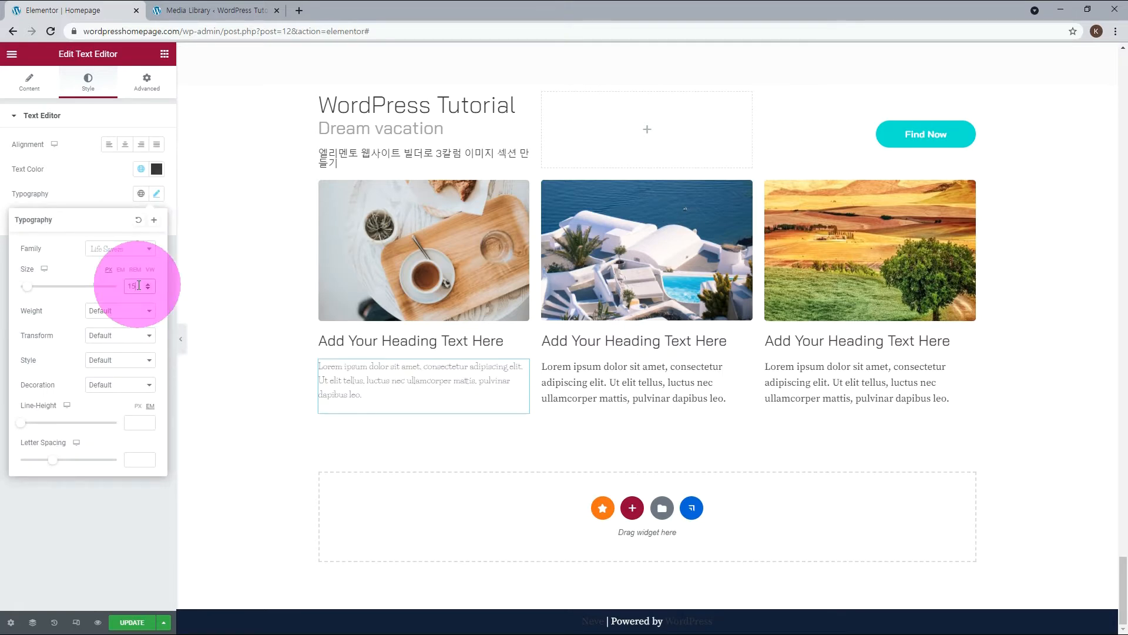
Apply the global font Secondary to the first column's paragraph.
{"action": "left_click", "coordinate": [140, 194]}
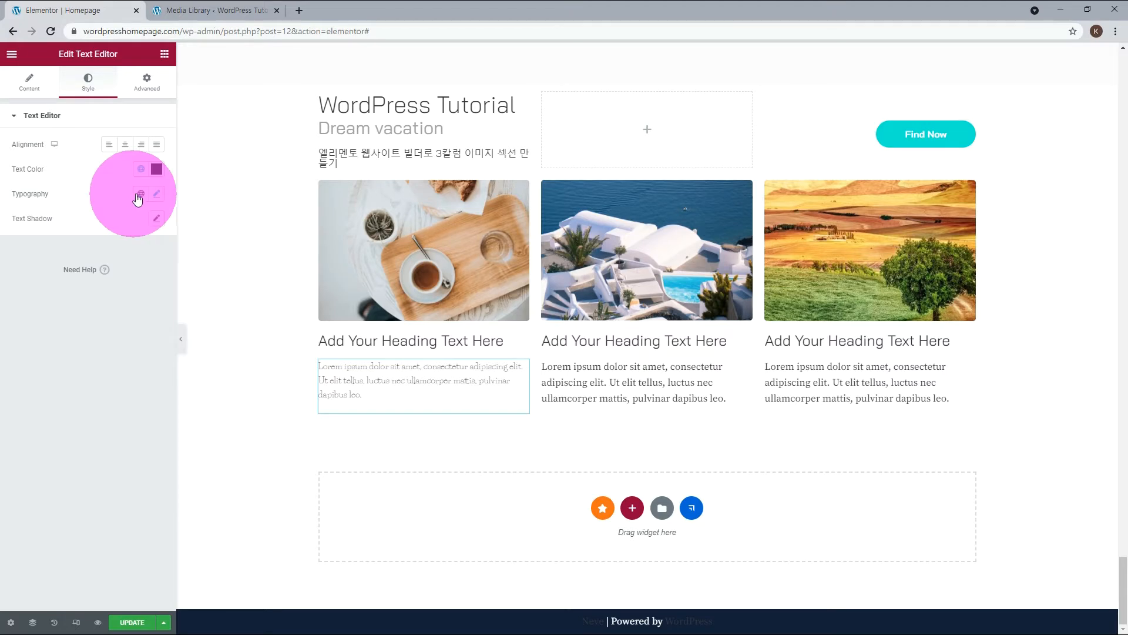
{"action": "left_click", "coordinate": [140, 194]}
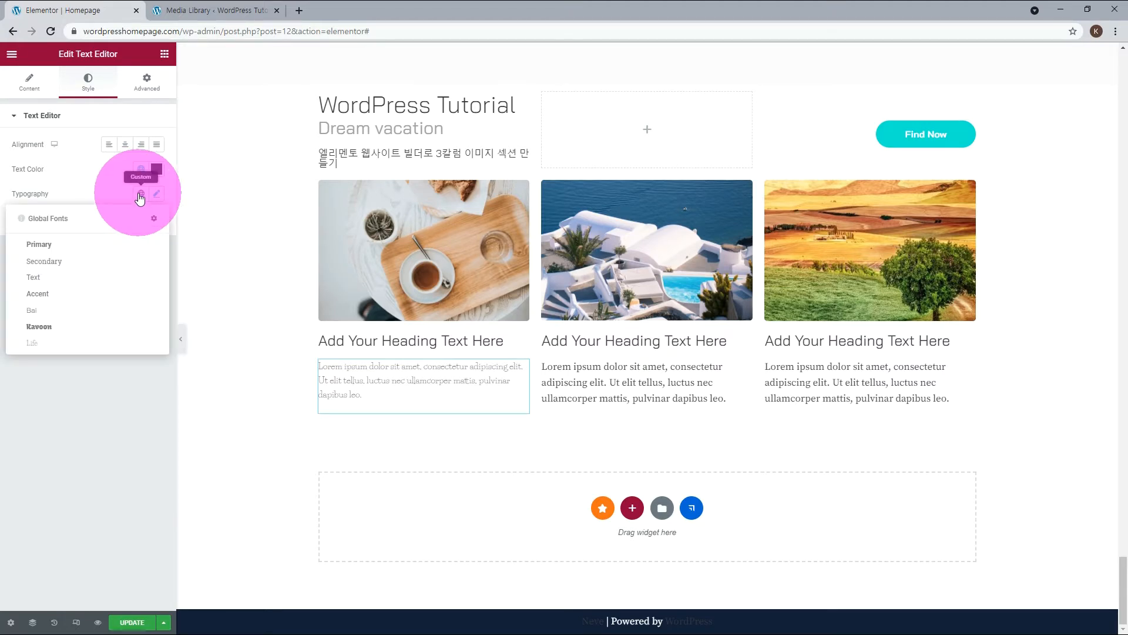
{"action": "left_click", "coordinate": [76, 262]}
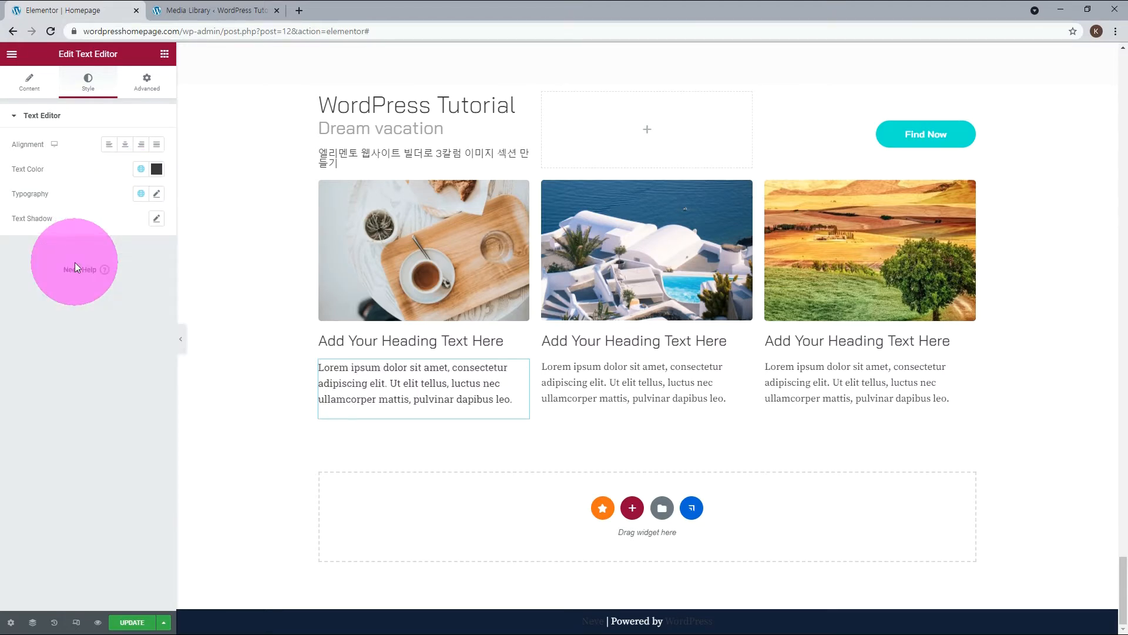
{"action": "left_click", "coordinate": [510, 340]}
{"action": "left_click", "coordinate": [32, 88]}
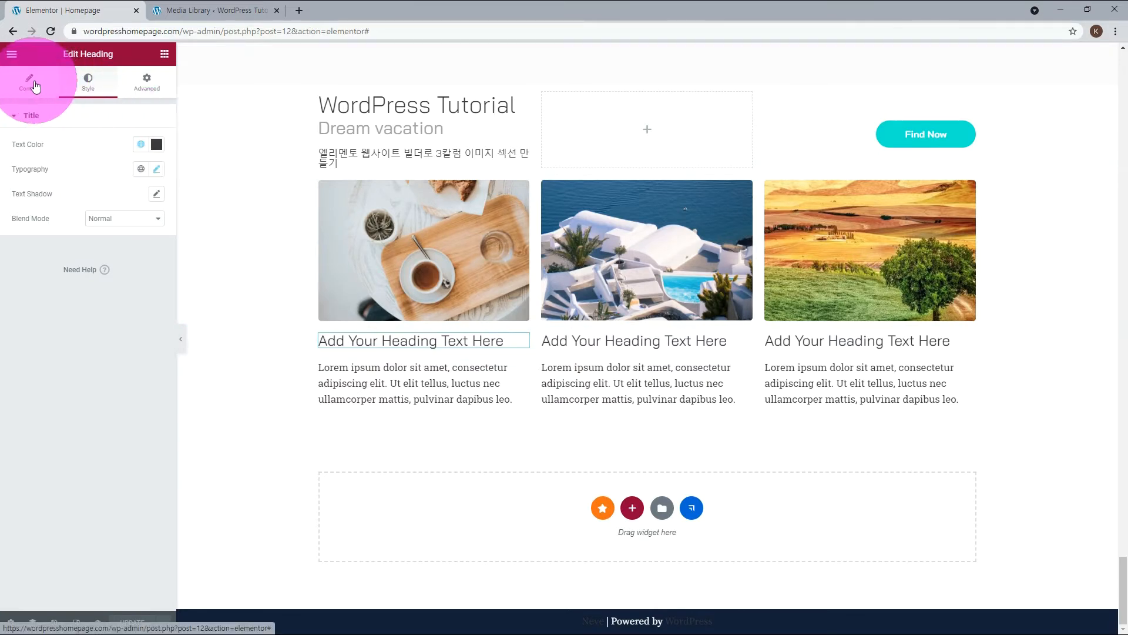
{"action": "left_click", "coordinate": [32, 236]}
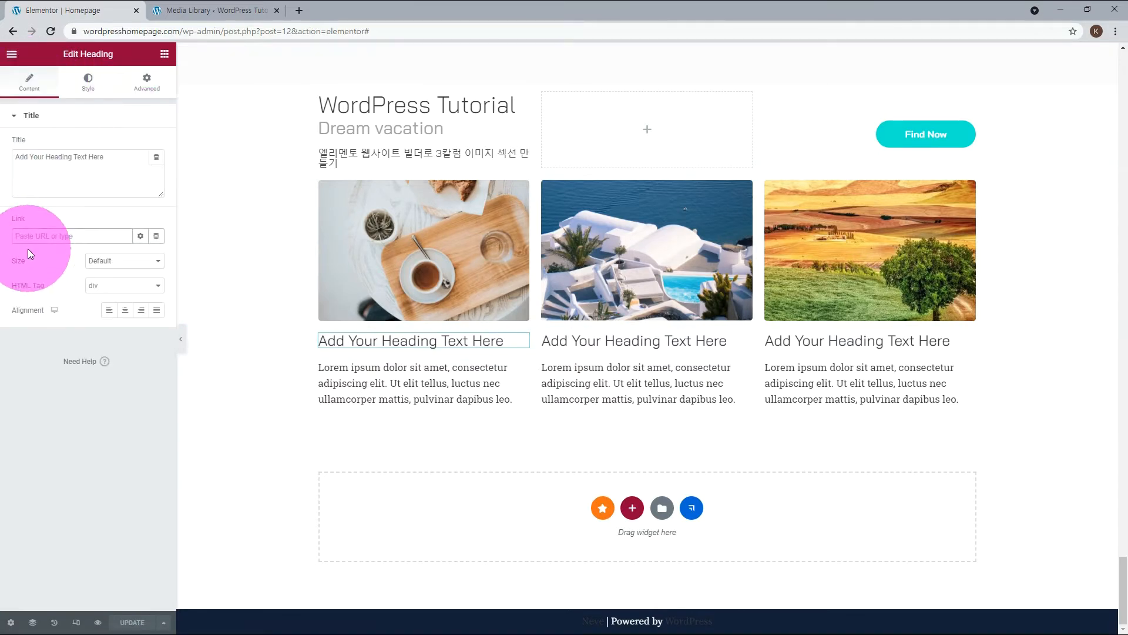
{"action": "type", "text": "https://www.wordpresshomepage.com"}
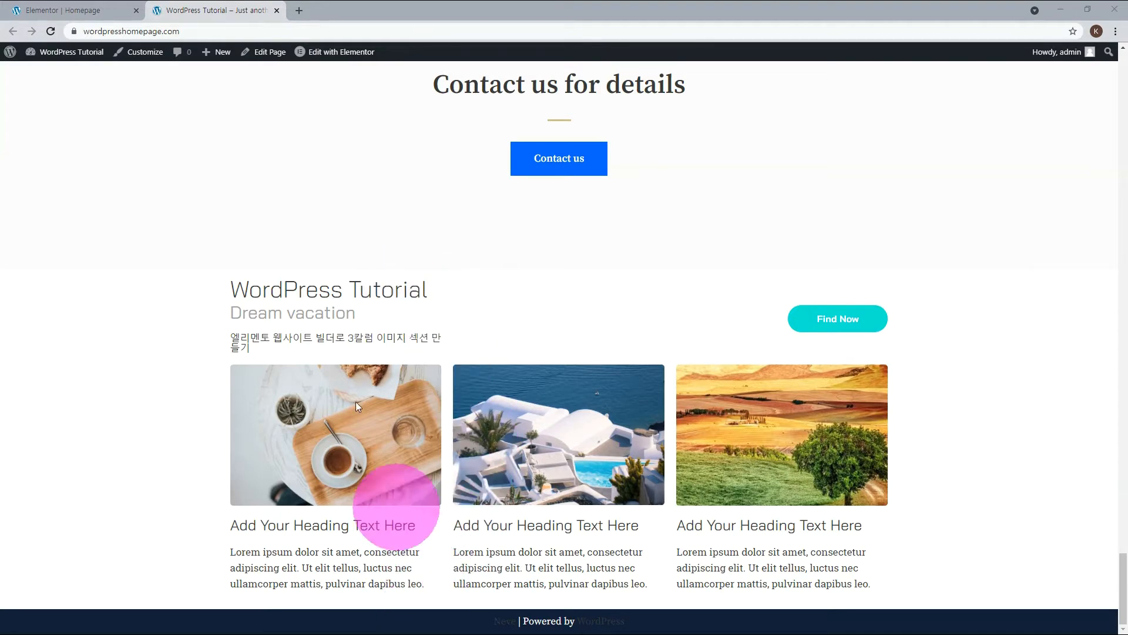
Switch back to the Elementor editor tab and set the WordPress Tutorial title section's top padding to 50 px.
{"action": "left_click", "coordinate": [59, 12]}
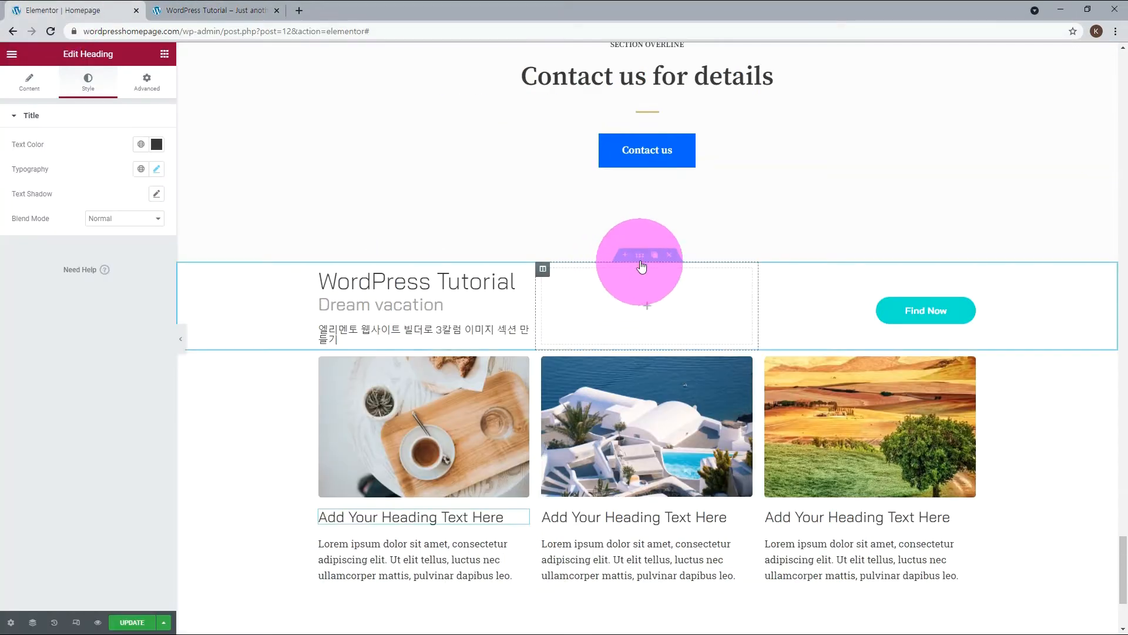
{"action": "left_click", "coordinate": [641, 256]}
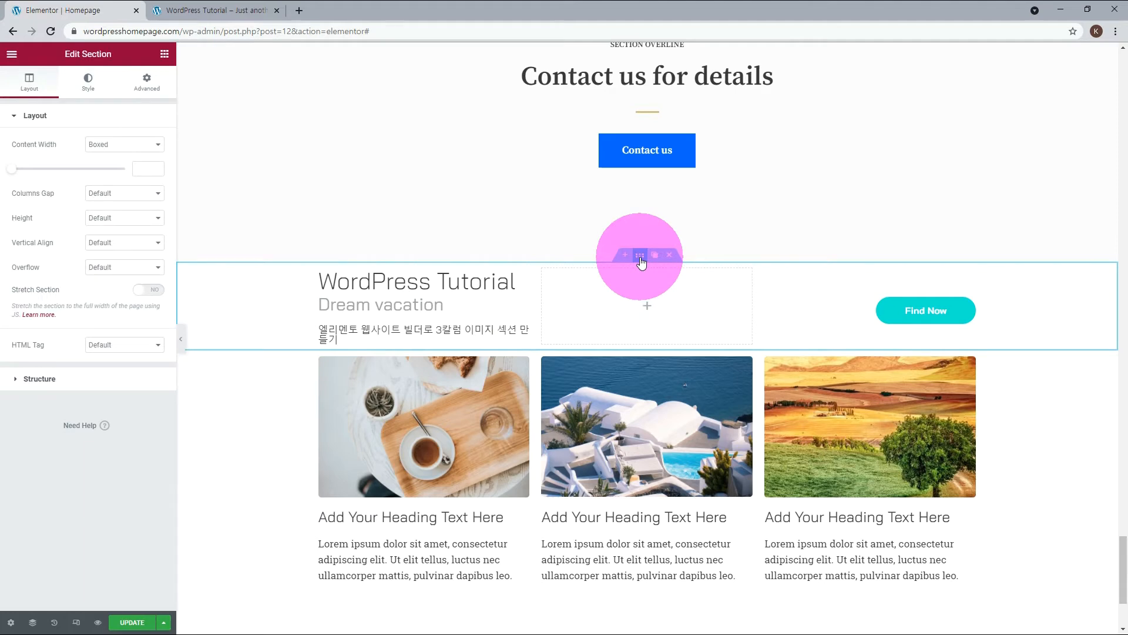
{"action": "left_click", "coordinate": [145, 88]}
{"action": "left_click", "coordinate": [20, 207]}
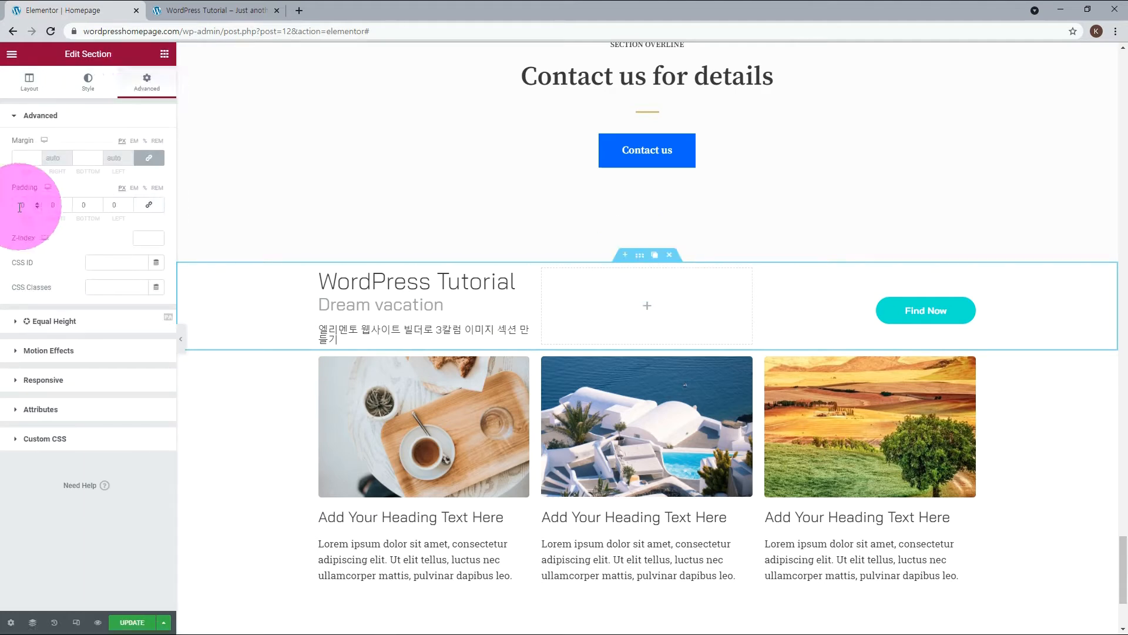
{"action": "type", "text": "50"}
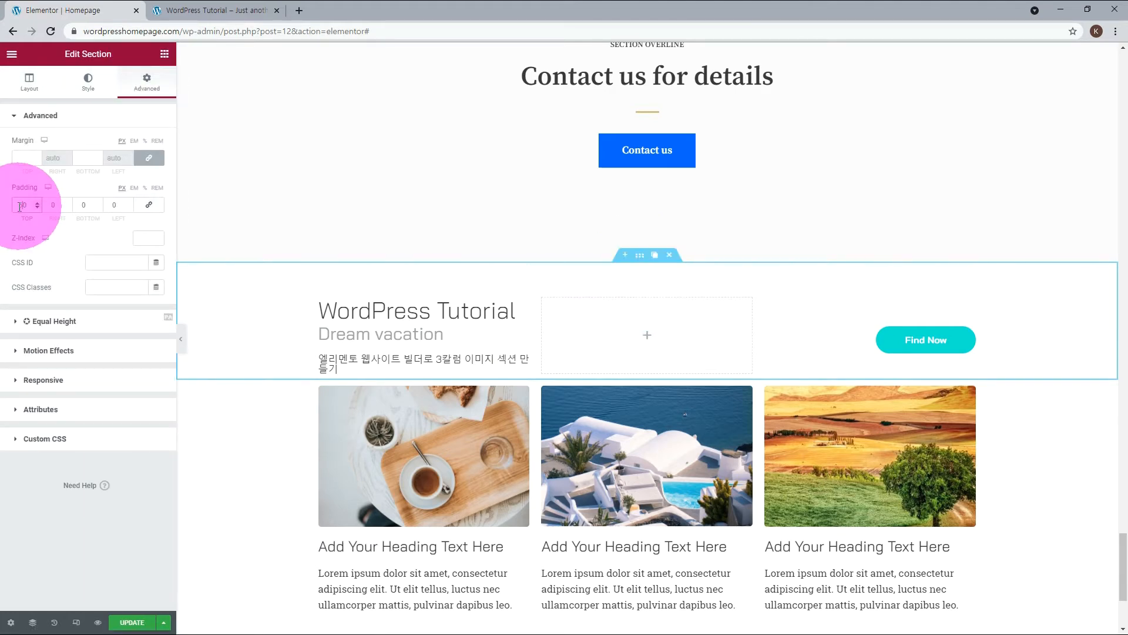
Unlink the title section's margin values and set only its top margin to 40 px.
{"action": "left_click", "coordinate": [149, 157]}
{"action": "left_click", "coordinate": [24, 158]}
{"action": "type", "text": "40"}
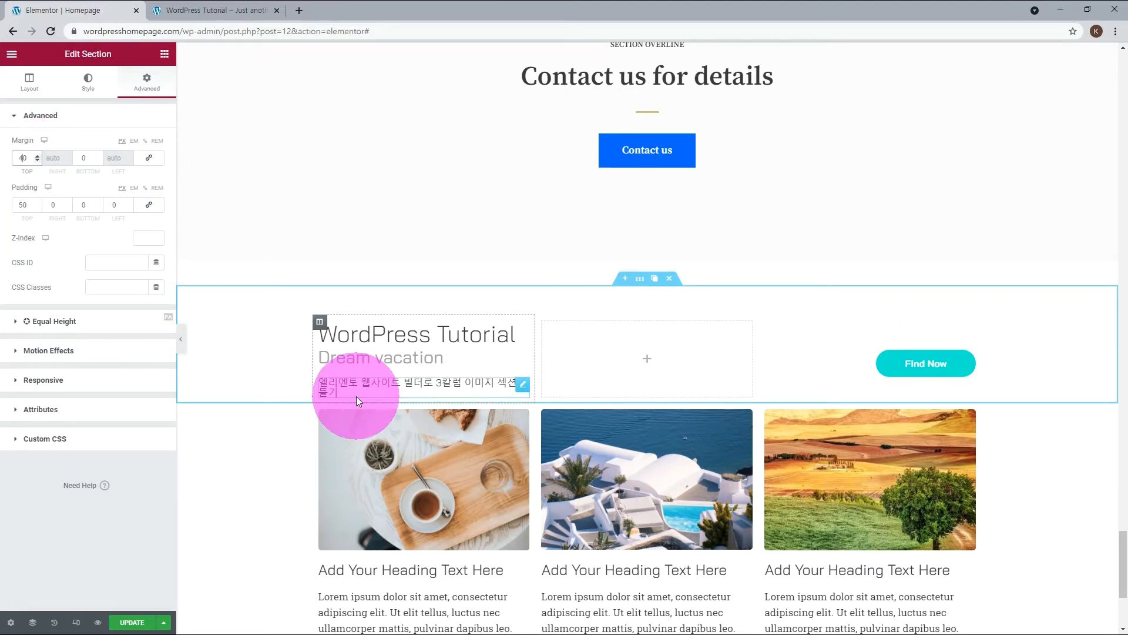
Set only the bottom margin to 40 px and the bottom padding to 50 px on the section with the three headings and paragraphs.
{"action": "scroll", "coordinate": [354, 397], "scroll_direction": "down", "scroll_amount": 4}
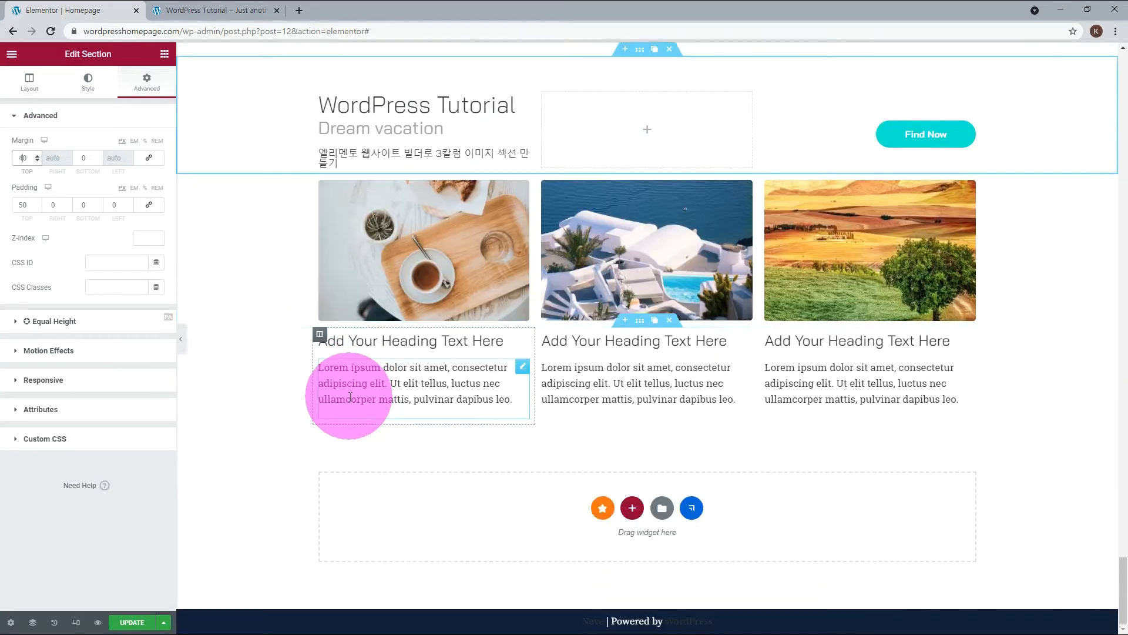
{"action": "left_click", "coordinate": [640, 322]}
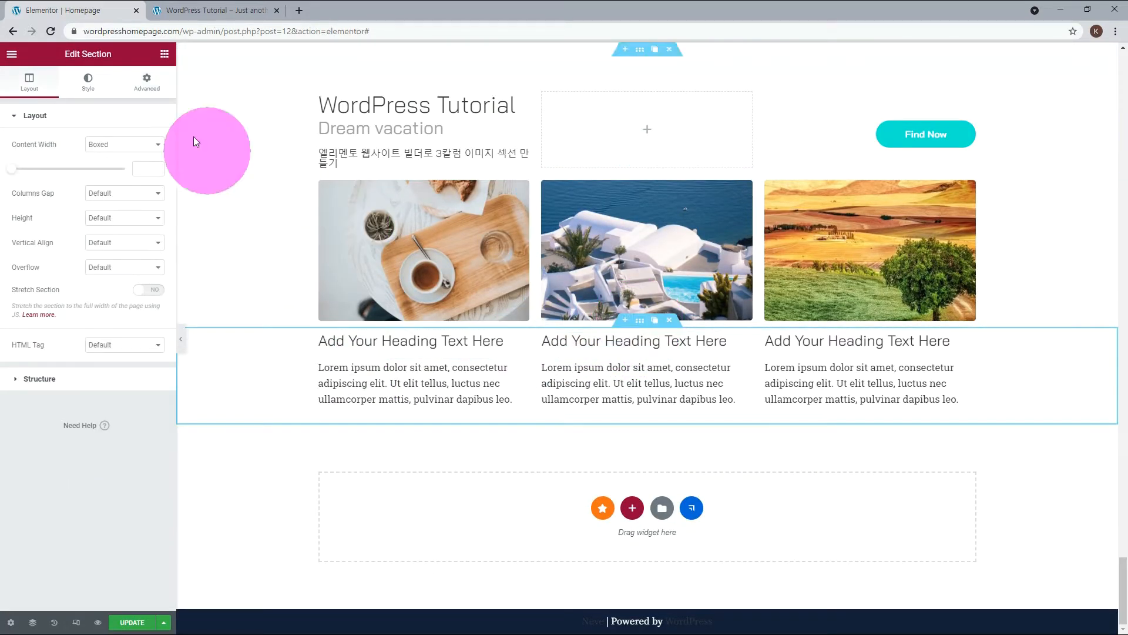
{"action": "left_click", "coordinate": [146, 83]}
{"action": "left_click", "coordinate": [81, 158]}
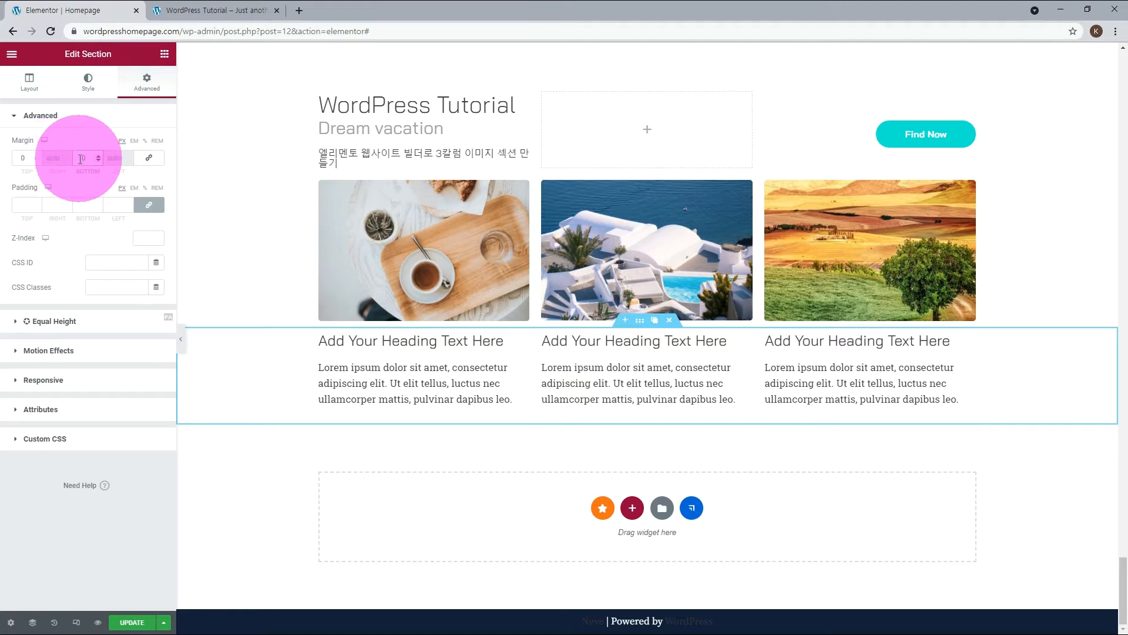
{"action": "type", "text": "4"}
{"action": "left_click", "coordinate": [148, 204]}
{"action": "left_click", "coordinate": [81, 204]}
{"action": "type", "text": "50"}
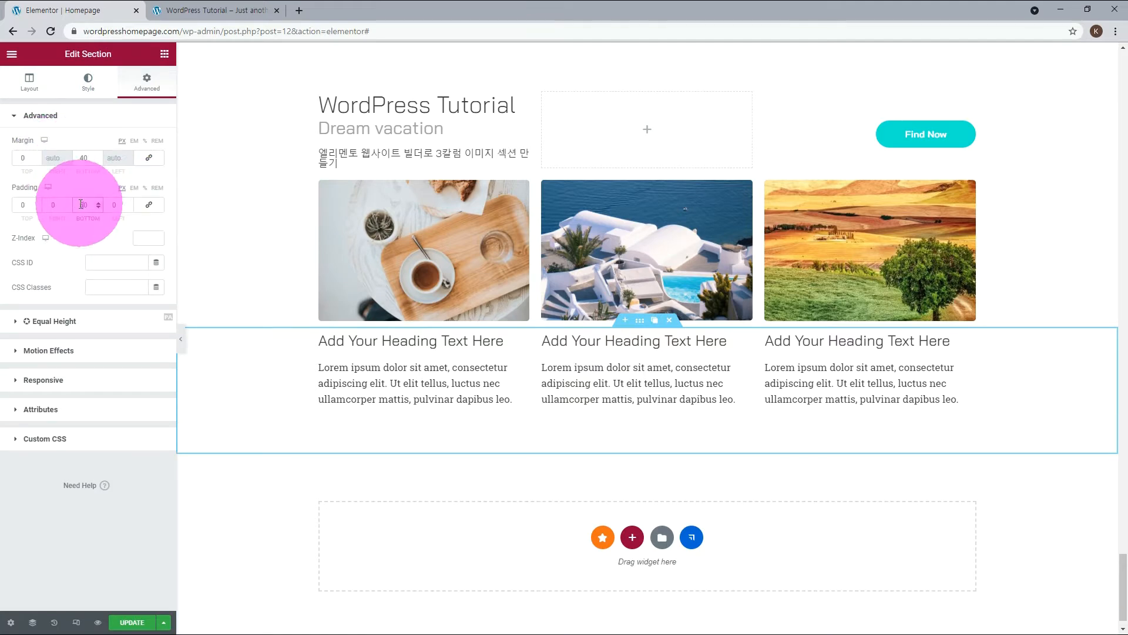
Update the page and reload the live site in the other browser tab to check the section spacing.
{"action": "left_click", "coordinate": [132, 622]}
{"action": "left_click", "coordinate": [210, 15]}
{"action": "key", "text": "F5"}
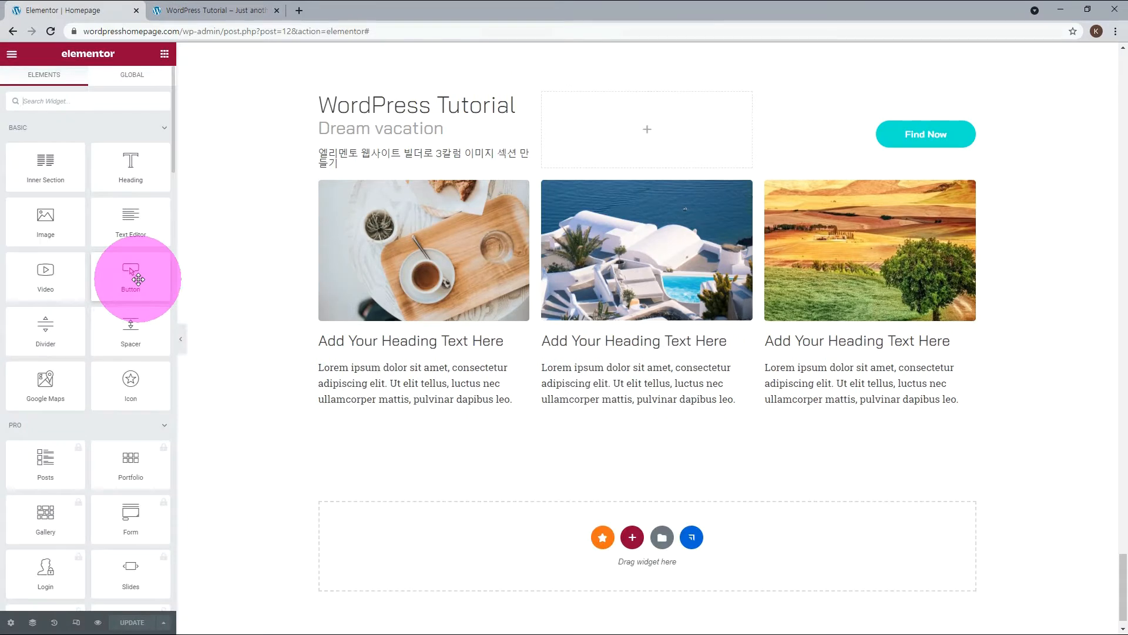
Insert a Button widget above the image in each of the three columns.
{"action": "left_click_drag", "start_coordinate": [138, 278], "coordinate": [397, 202]}
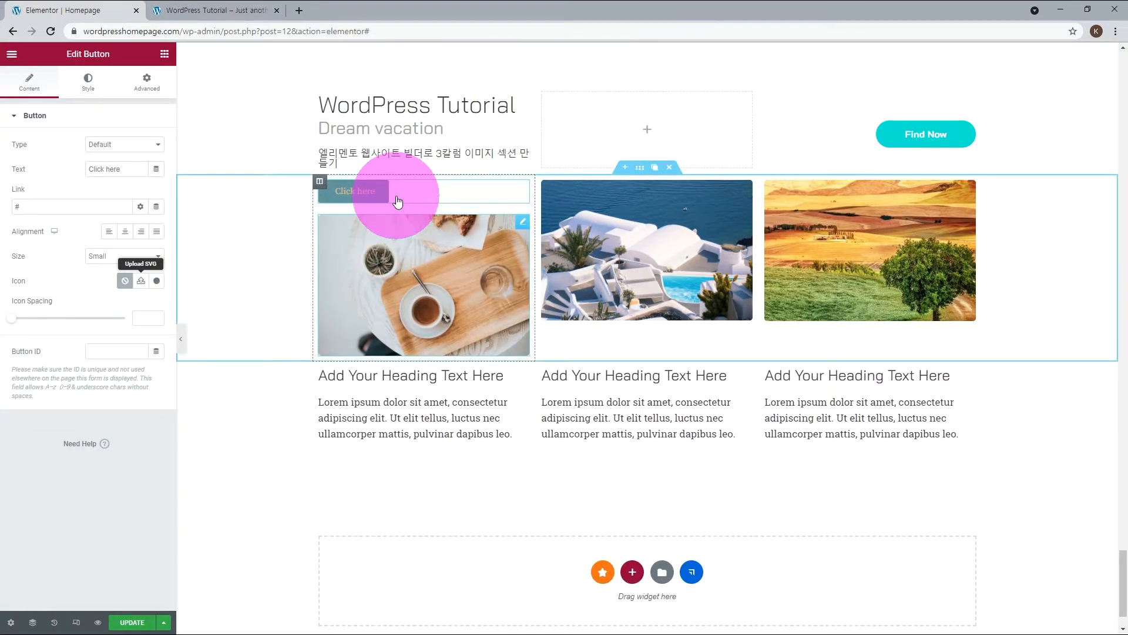
{"action": "left_click", "coordinate": [566, 126]}
{"action": "left_click_drag", "start_coordinate": [132, 273], "coordinate": [598, 194]}
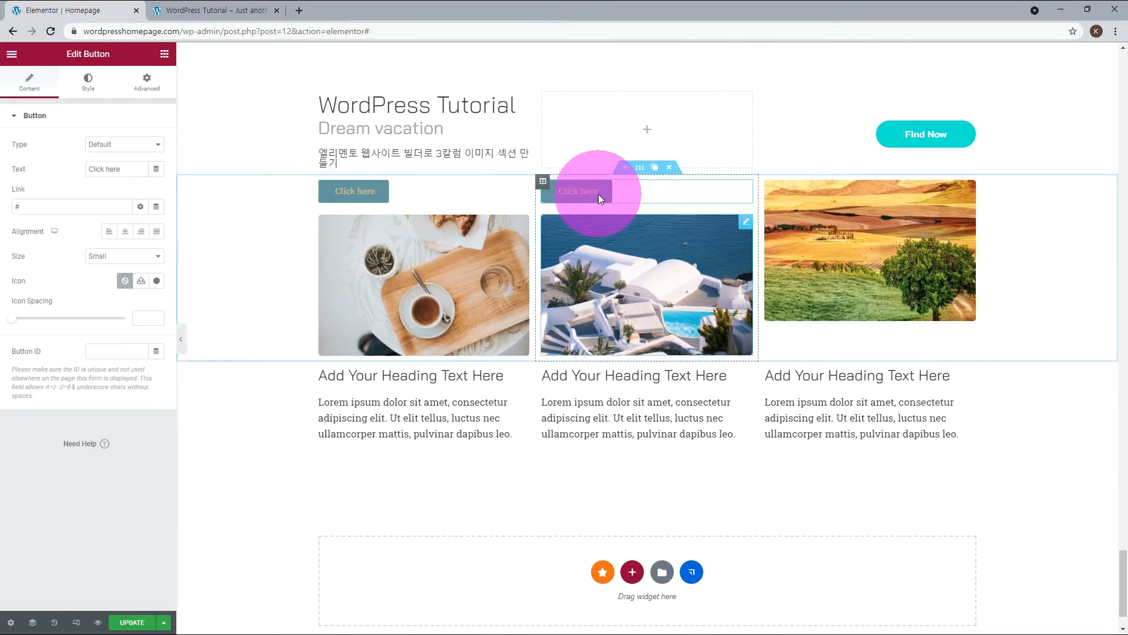
{"action": "left_click", "coordinate": [165, 53]}
{"action": "left_click_drag", "start_coordinate": [121, 282], "coordinate": [826, 205]}
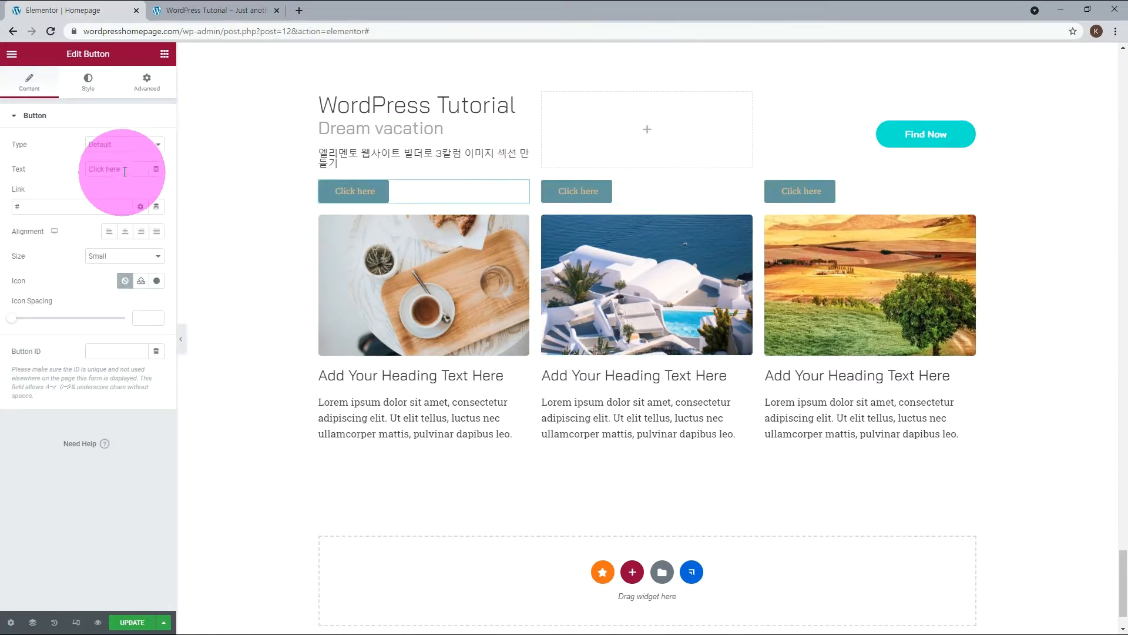
Change the three new buttons' text to Coffee, Beach and Tree, in column order.
{"action": "left_click_drag", "start_coordinate": [150, 170], "coordinate": [44, 168]}
{"action": "type", "text": "Coffee"}
{"action": "left_click", "coordinate": [731, 193]}
{"action": "left_click_drag", "start_coordinate": [127, 169], "coordinate": [62, 169]}
{"action": "type", "text": "Beach"}
{"action": "left_click", "coordinate": [964, 189]}
{"action": "left_click_drag", "start_coordinate": [147, 169], "coordinate": [65, 167]}
{"action": "type", "text": "Tree"}
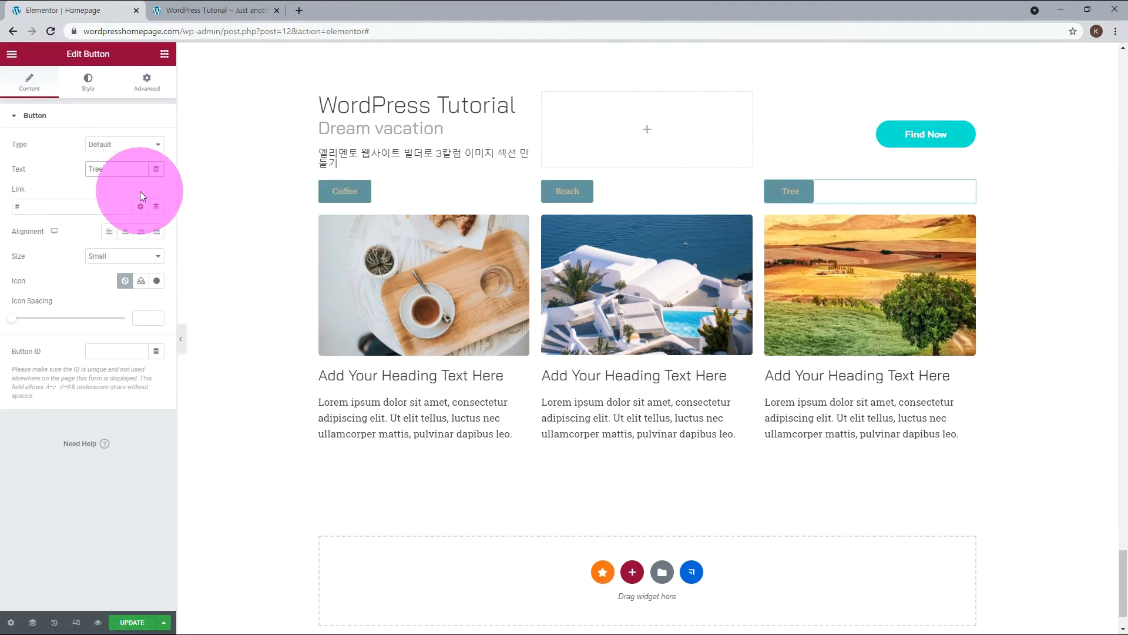
Align the Tree, Beach and Coffee buttons to the right of their columns.
{"action": "left_click", "coordinate": [141, 231]}
{"action": "left_click", "coordinate": [567, 191]}
{"action": "left_click", "coordinate": [143, 233]}
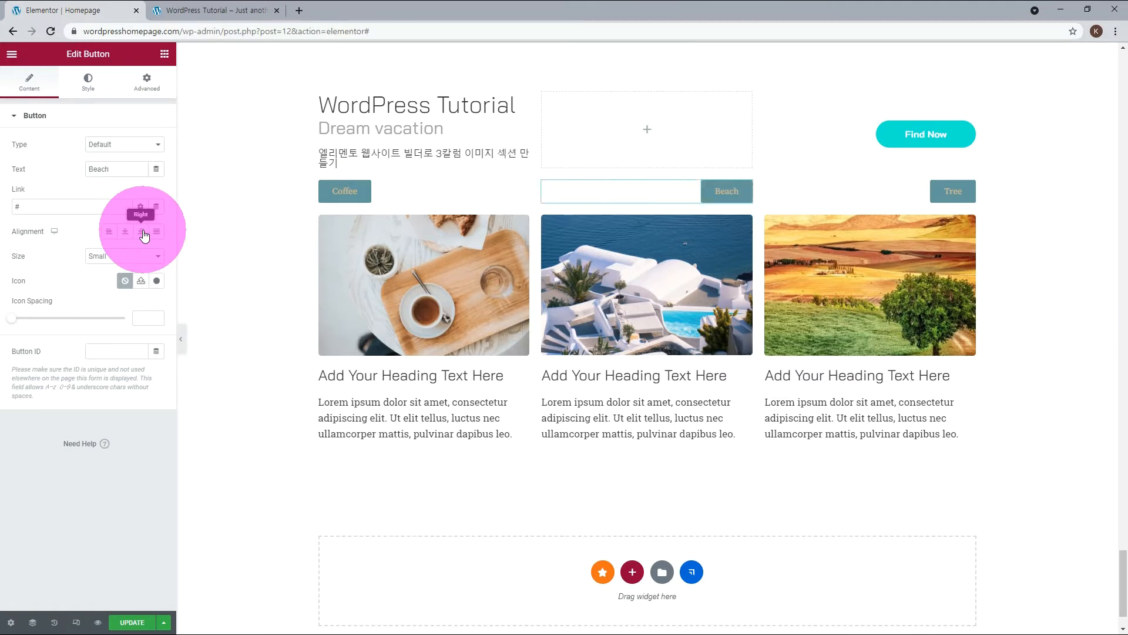
{"action": "left_click", "coordinate": [517, 190]}
{"action": "left_click", "coordinate": [141, 231]}
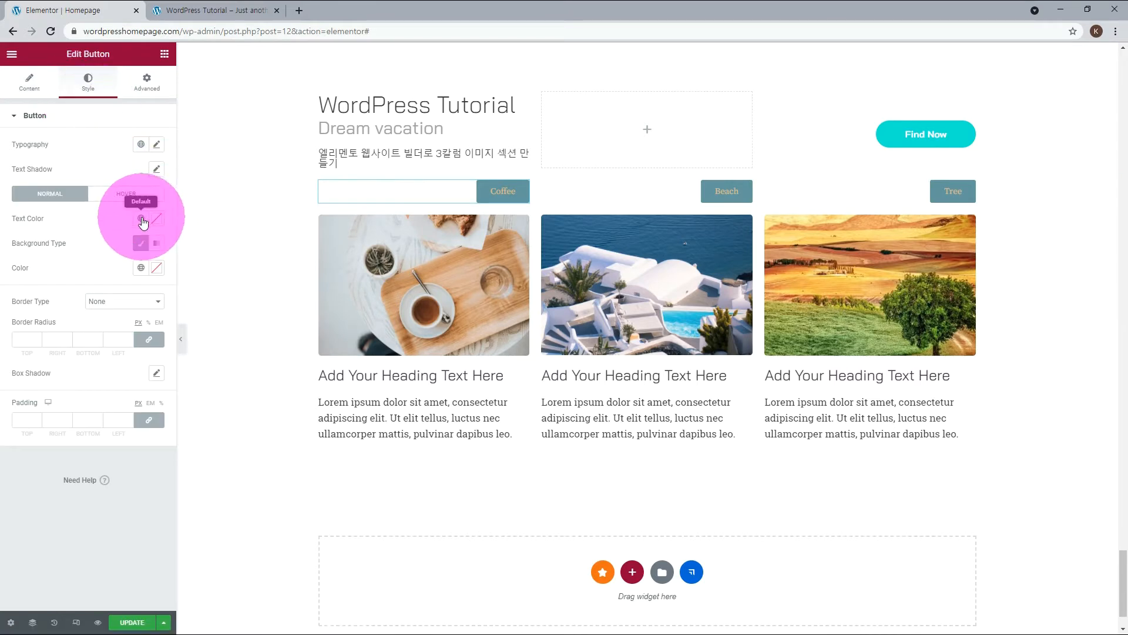
Set the Coffee button's text color to the global color Neve - Text Dark Background.
{"action": "left_click", "coordinate": [141, 219]}
{"action": "scroll", "coordinate": [126, 315], "scroll_direction": "down", "scroll_amount": 3}
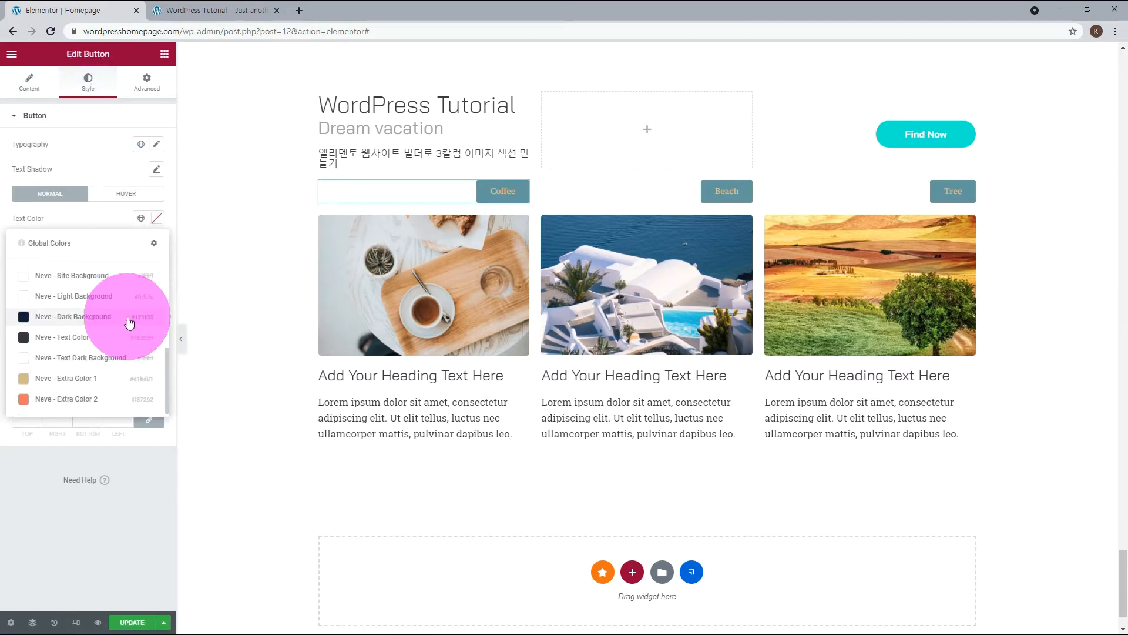
{"action": "left_click", "coordinate": [87, 361]}
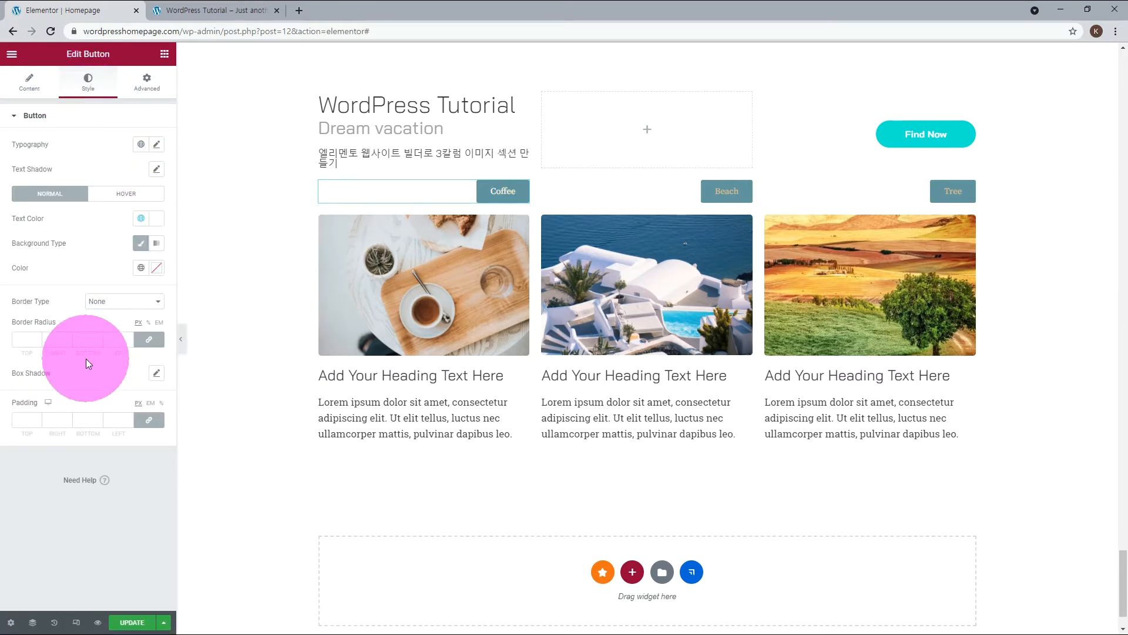
Give the Coffee button the same turquoise background as the Find Now button and apply the global font Bai.
{"action": "left_click", "coordinate": [157, 269]}
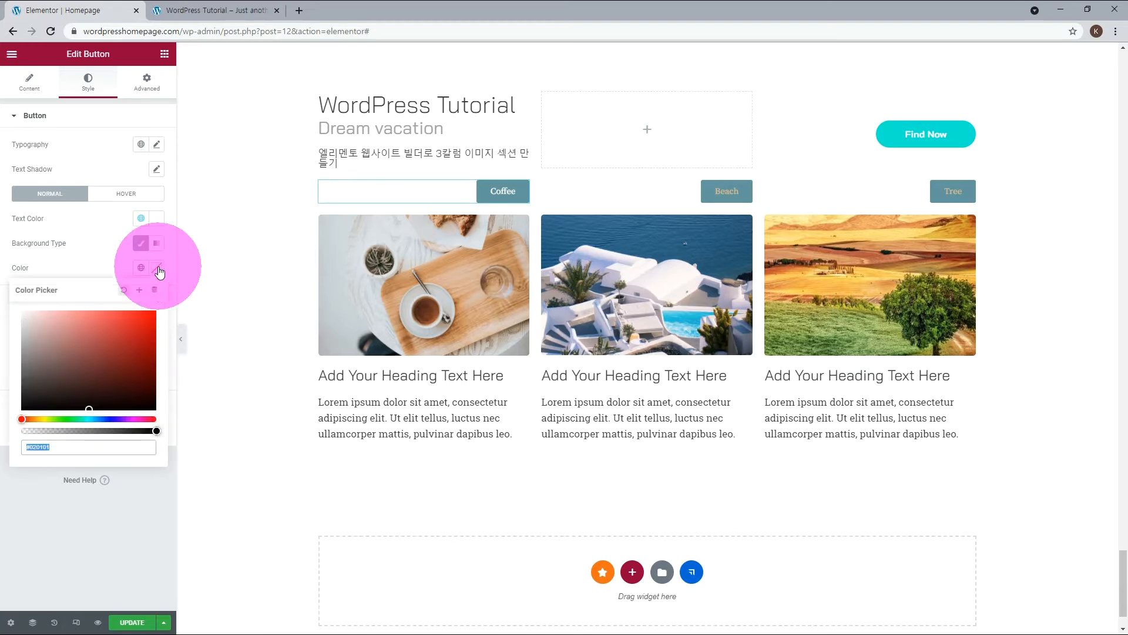
{"action": "left_click", "coordinate": [29, 446]}
{"action": "double_click", "coordinate": [38, 445]}
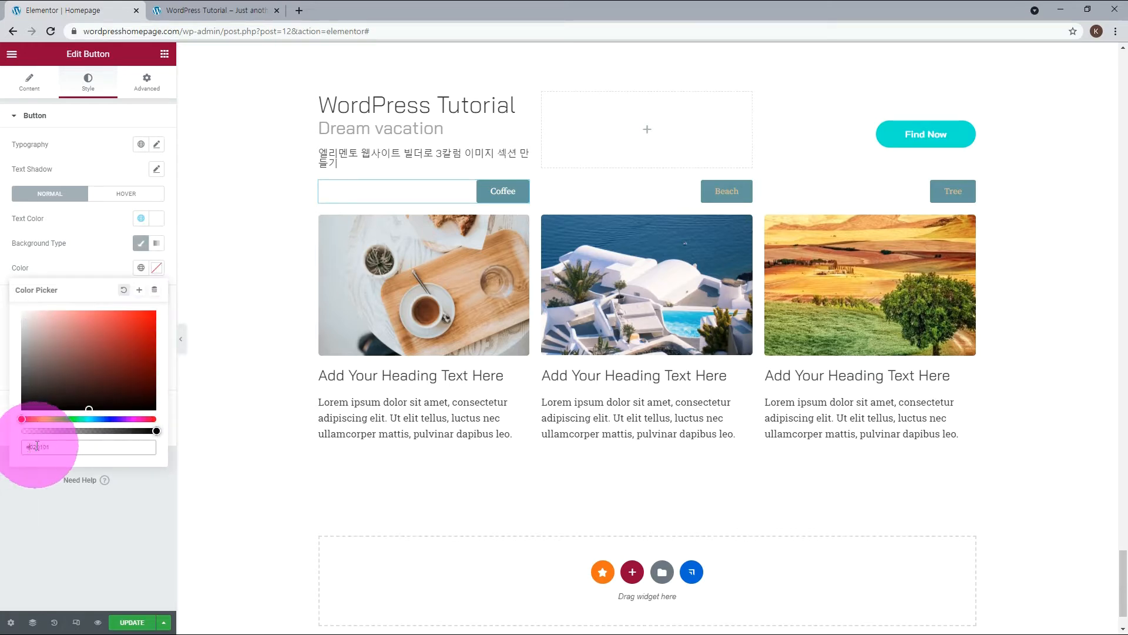
{"action": "type", "text": "00BAD3"}
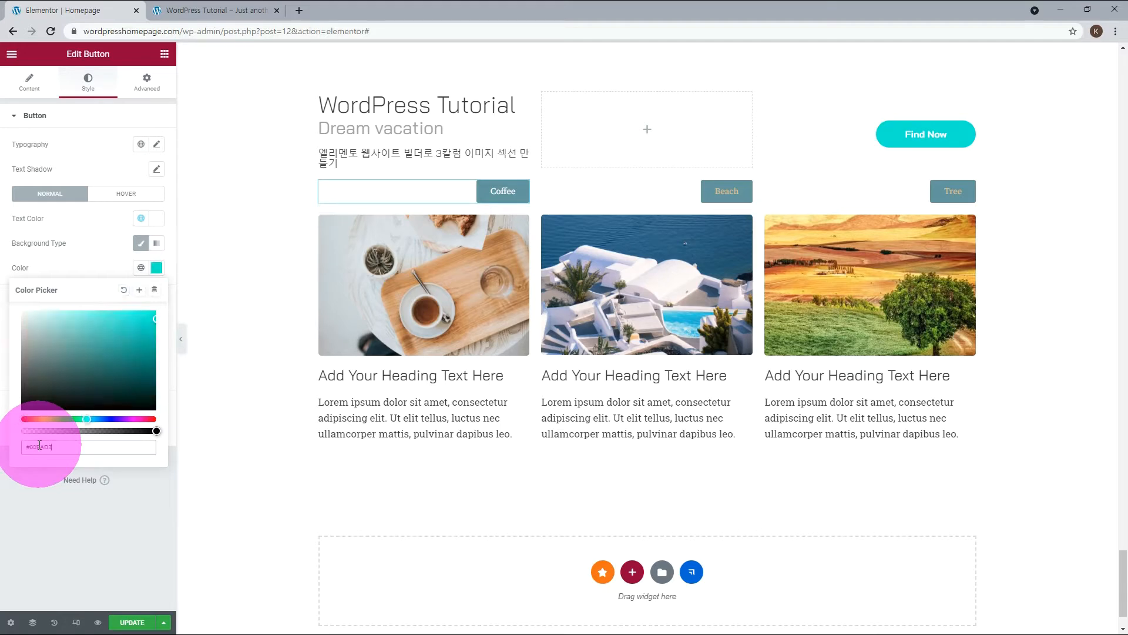
{"action": "left_click", "coordinate": [119, 520]}
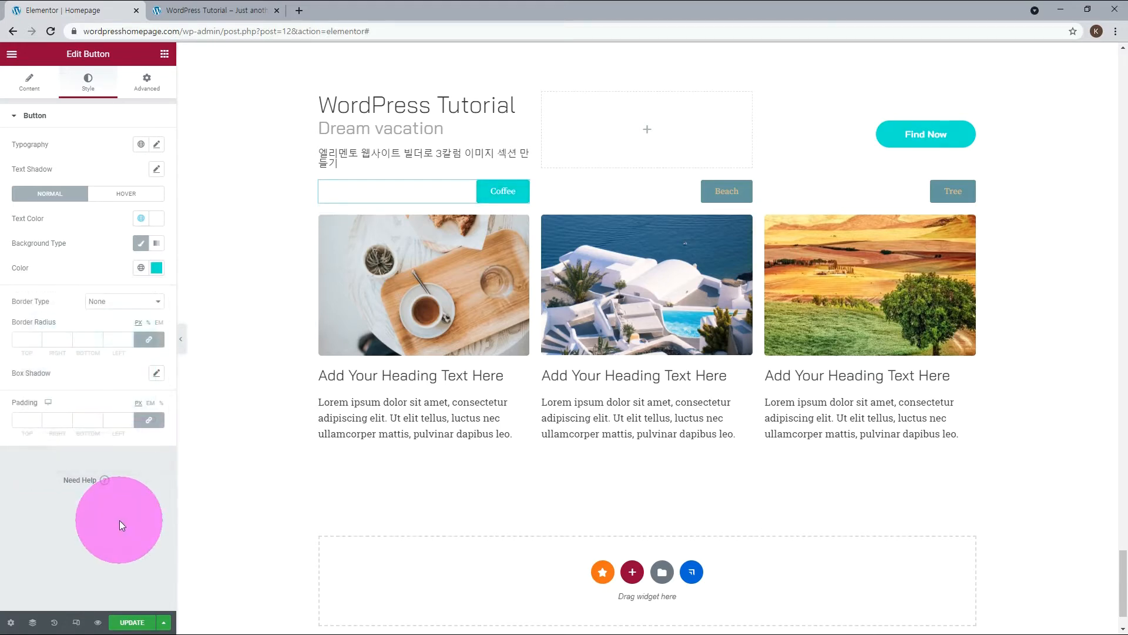
{"action": "left_click", "coordinate": [141, 147]}
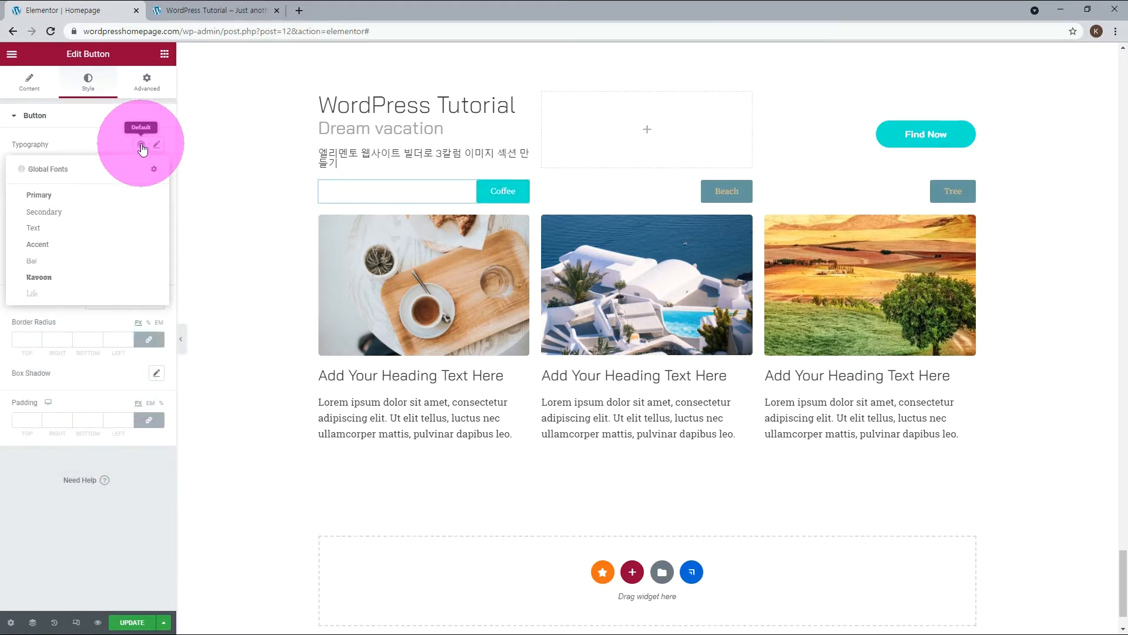
{"action": "left_click", "coordinate": [41, 260]}
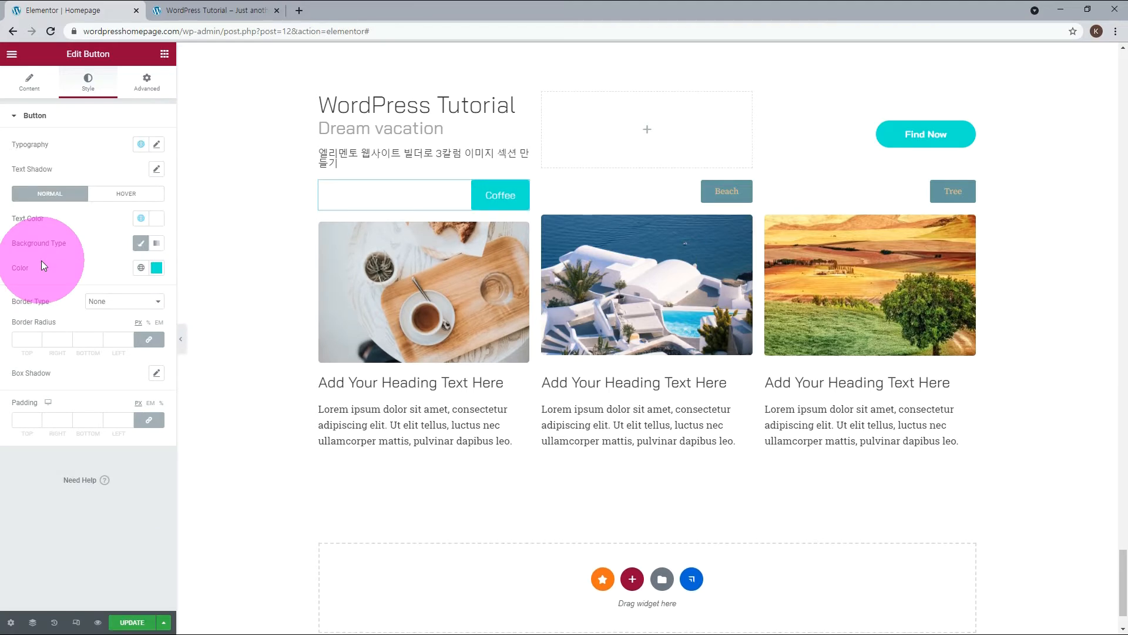
Style the Beach button like the Coffee button, with white text, turquoise background and the global font Bai.
{"action": "left_click", "coordinate": [747, 187]}
{"action": "left_click", "coordinate": [98, 85]}
{"action": "left_click", "coordinate": [141, 218]}
{"action": "left_click", "coordinate": [44, 379]}
{"action": "left_click", "coordinate": [157, 268]}
{"action": "left_click", "coordinate": [141, 145]}
{"action": "left_click", "coordinate": [41, 261]}
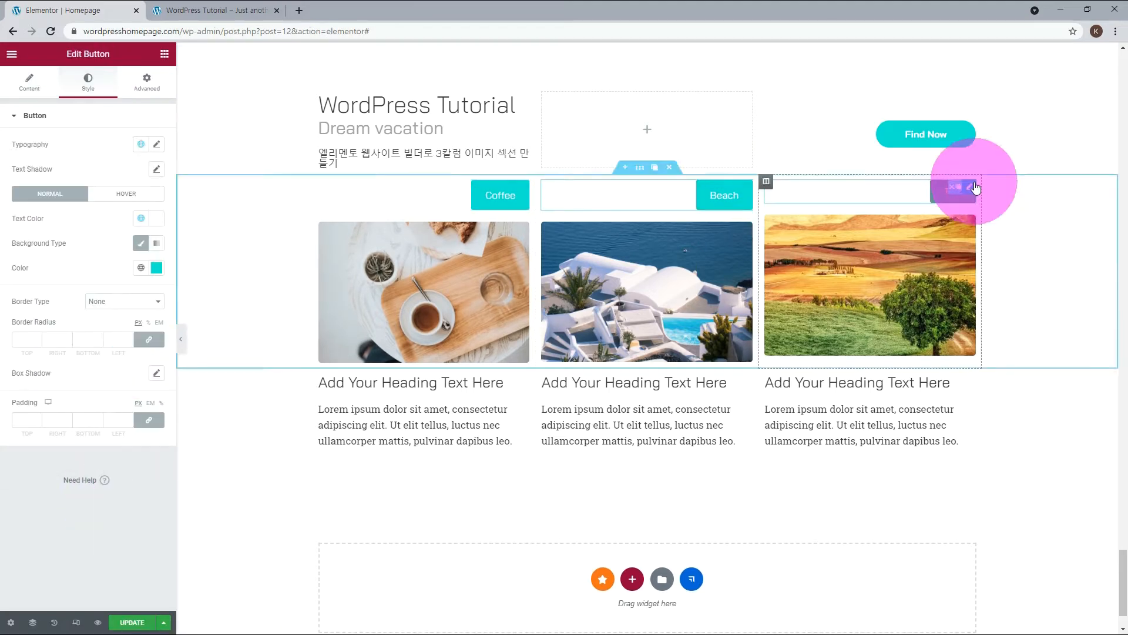
Style the Tree button like the Coffee button, with the global font Bai, white text and turquoise background.
{"action": "left_click", "coordinate": [971, 188]}
{"action": "left_click", "coordinate": [88, 83]}
{"action": "left_click", "coordinate": [141, 145]}
{"action": "left_click", "coordinate": [41, 260]}
{"action": "left_click", "coordinate": [141, 218]}
{"action": "left_click", "coordinate": [111, 357]}
{"action": "left_click", "coordinate": [156, 268]}
Set the Coffee button's font size to 12 px and its border radius to 50 px on all corners.
{"action": "left_click", "coordinate": [523, 187]}
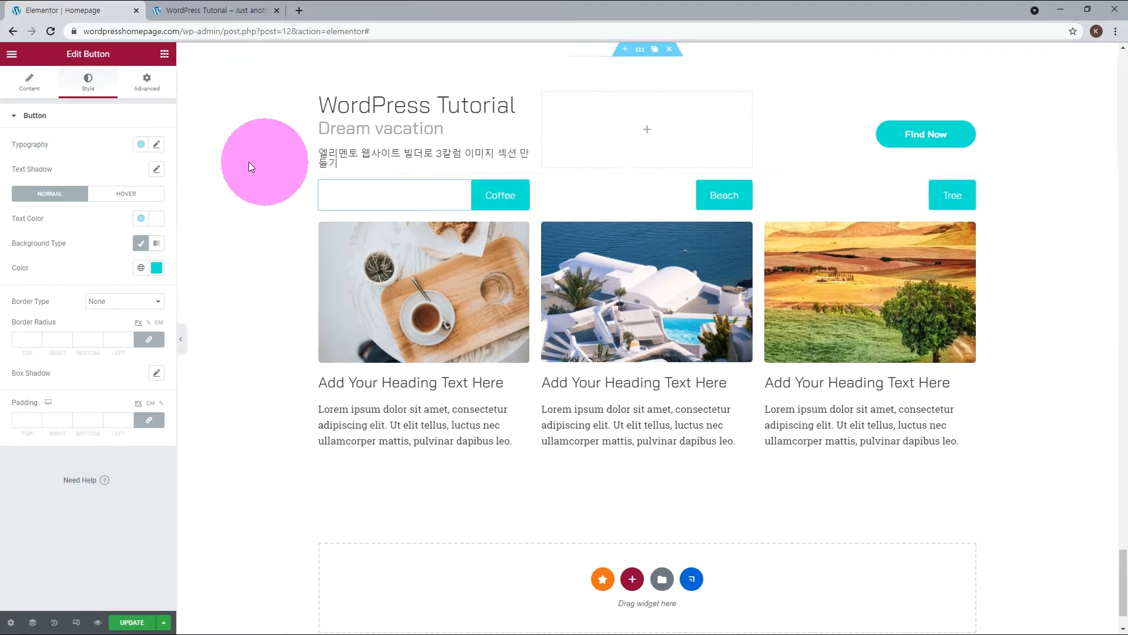
{"action": "left_click", "coordinate": [157, 145]}
{"action": "left_click", "coordinate": [138, 237]}
{"action": "type", "text": "12"}
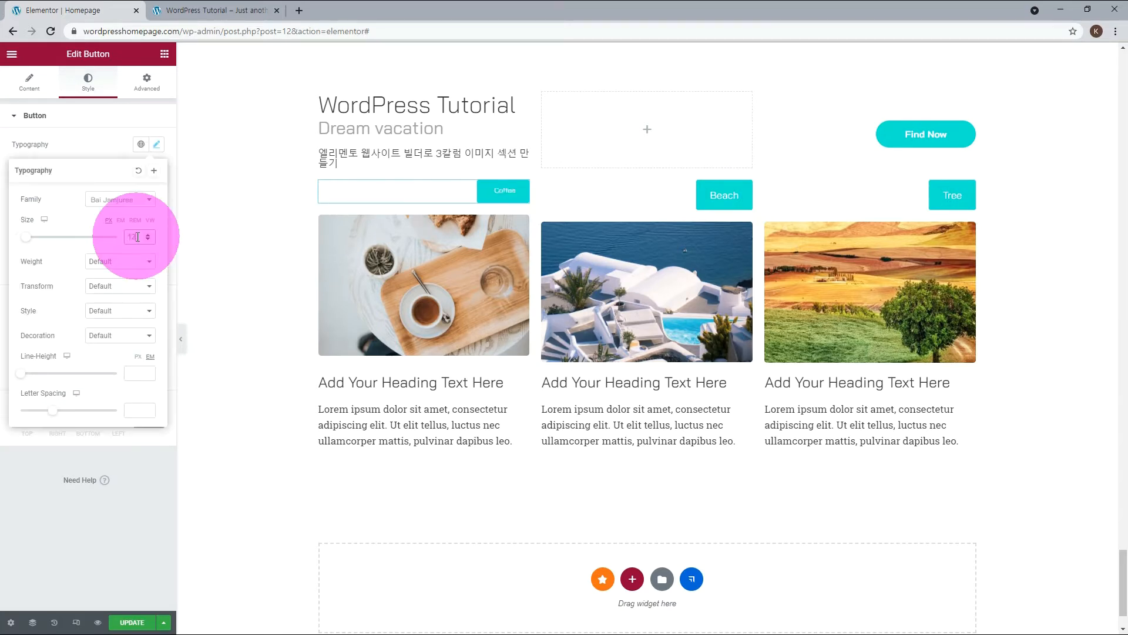
{"action": "left_click", "coordinate": [79, 136]}
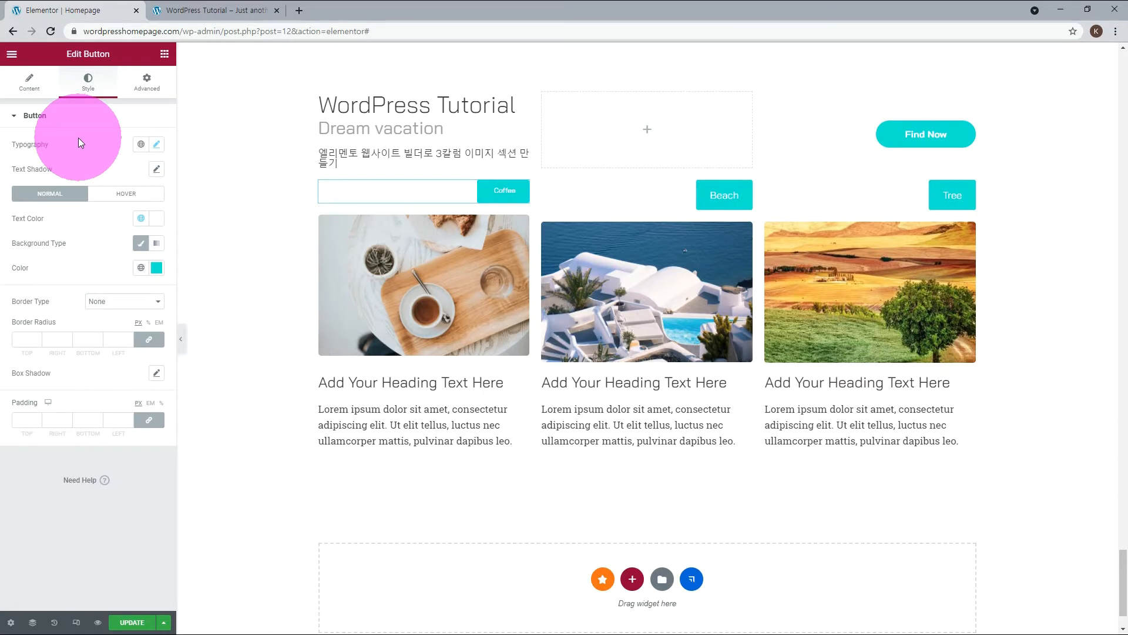
{"action": "left_click", "coordinate": [24, 339]}
{"action": "type", "text": "50"}
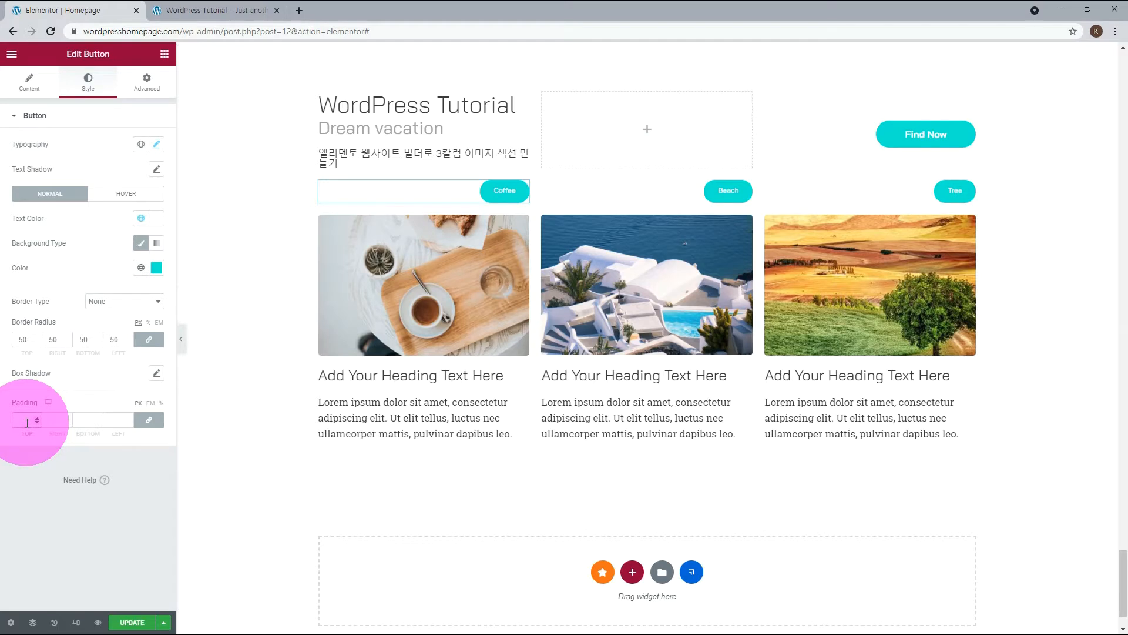
Set the Coffee button's padding to 6 px on top and bottom and 20 px on both sides.
{"action": "type", "text": "6"}
{"action": "left_click", "coordinate": [88, 420]}
{"action": "type", "text": "6"}
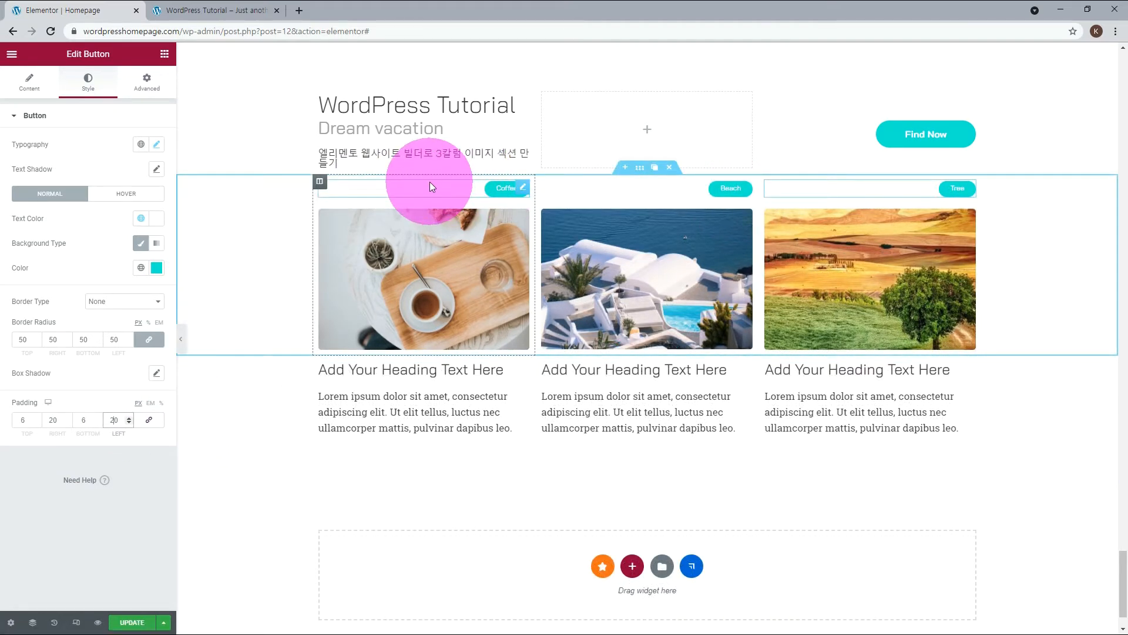
Set the Coffee button's position to Absolute with a horizontal offset of -20 px and a vertical offset of 20 px.
{"action": "left_click", "coordinate": [146, 84]}
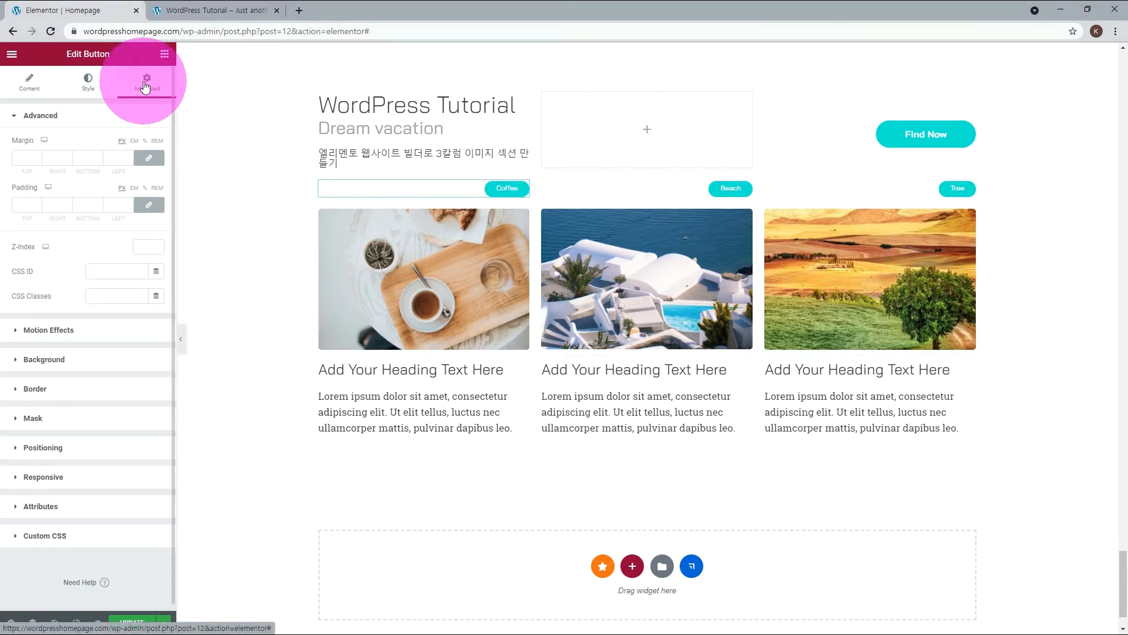
{"action": "left_click", "coordinate": [49, 449]}
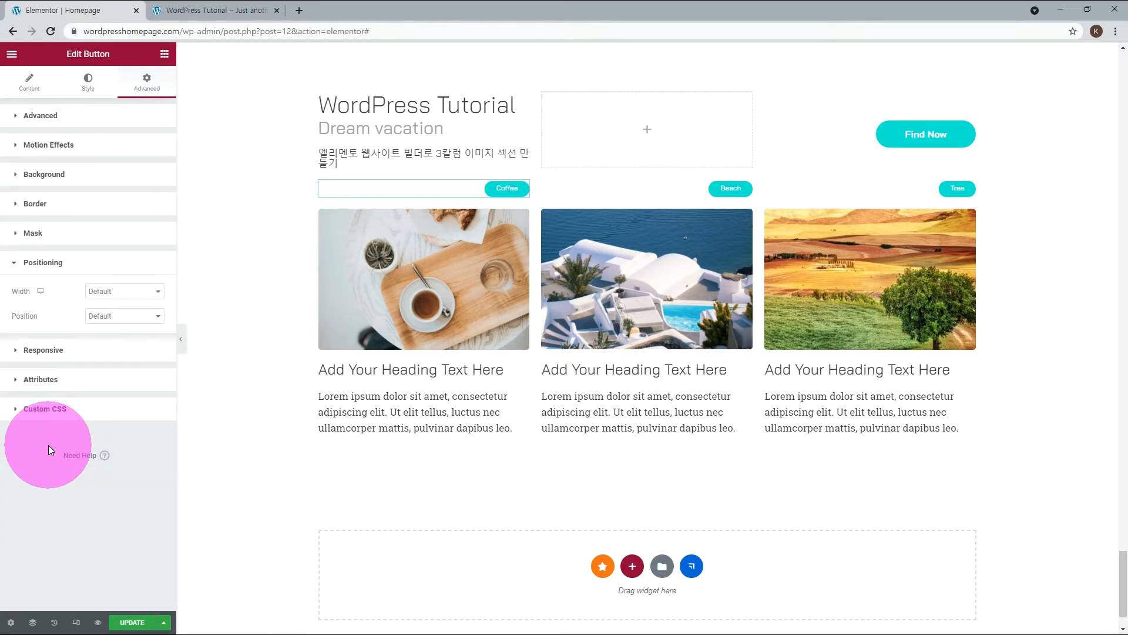
{"action": "left_click", "coordinate": [135, 317]}
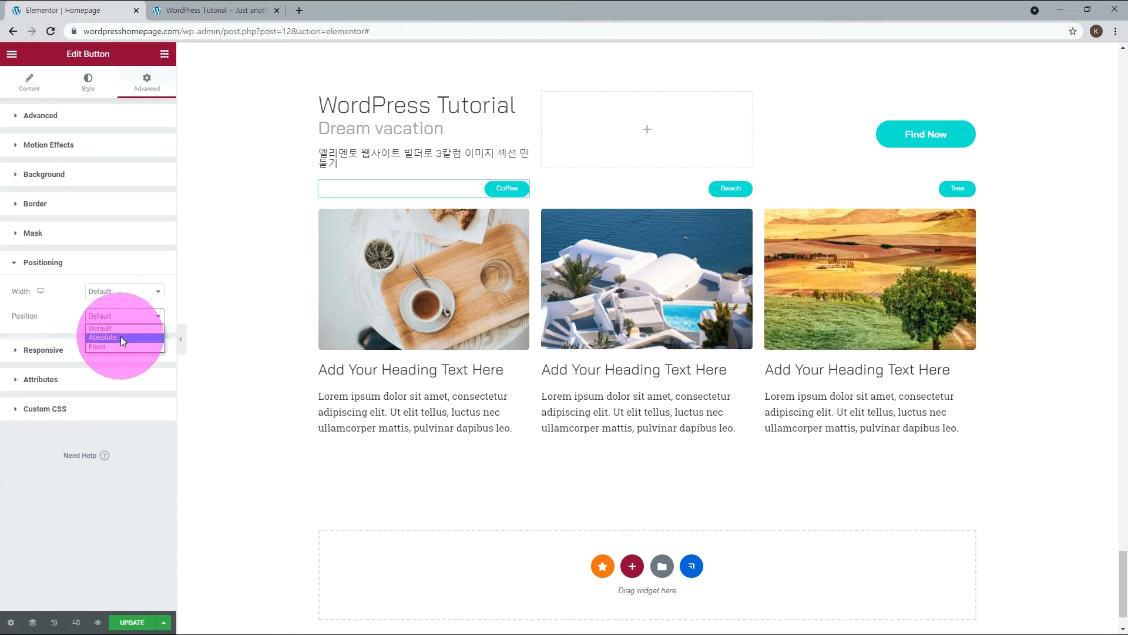
{"action": "left_click", "coordinate": [121, 337]}
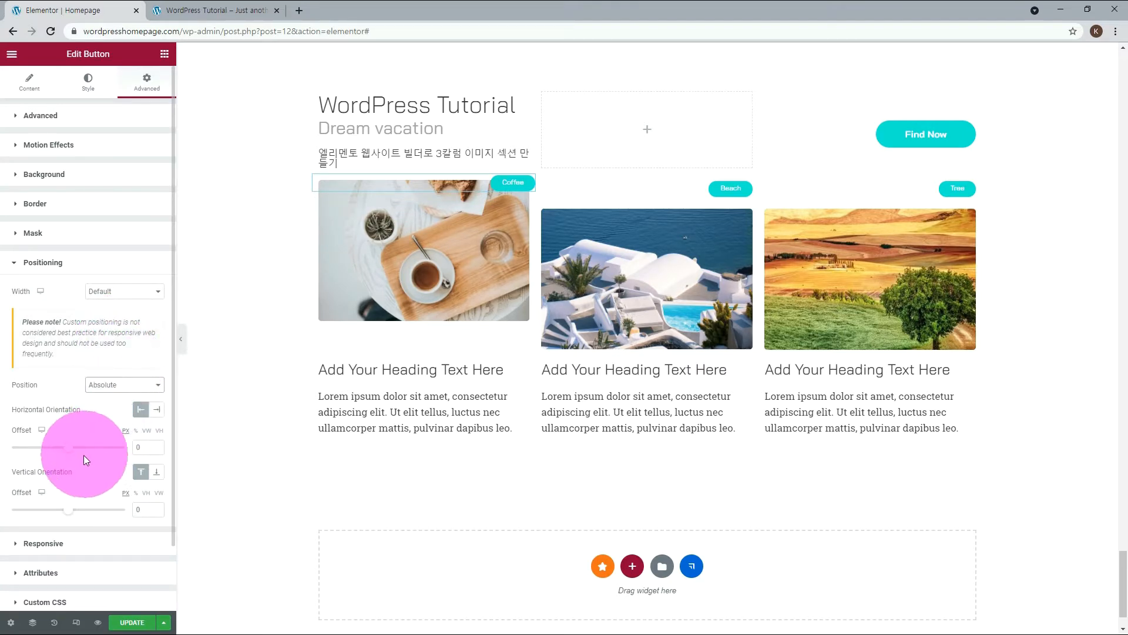
{"action": "left_click_drag", "start_coordinate": [68, 509], "coordinate": [69, 516]}
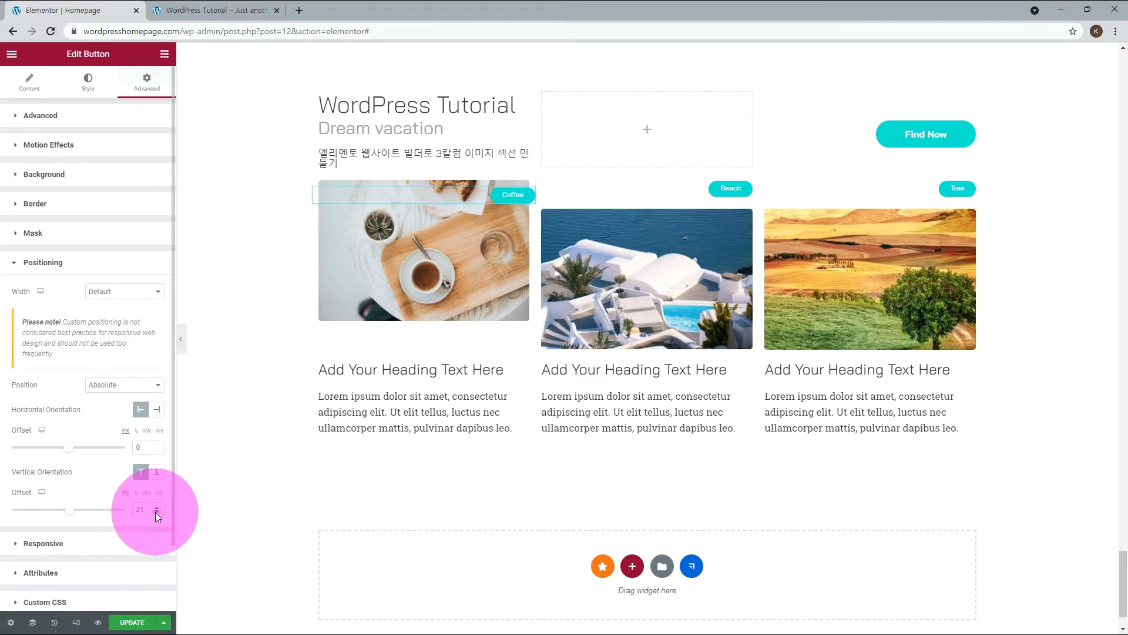
{"action": "left_click", "coordinate": [155, 513]}
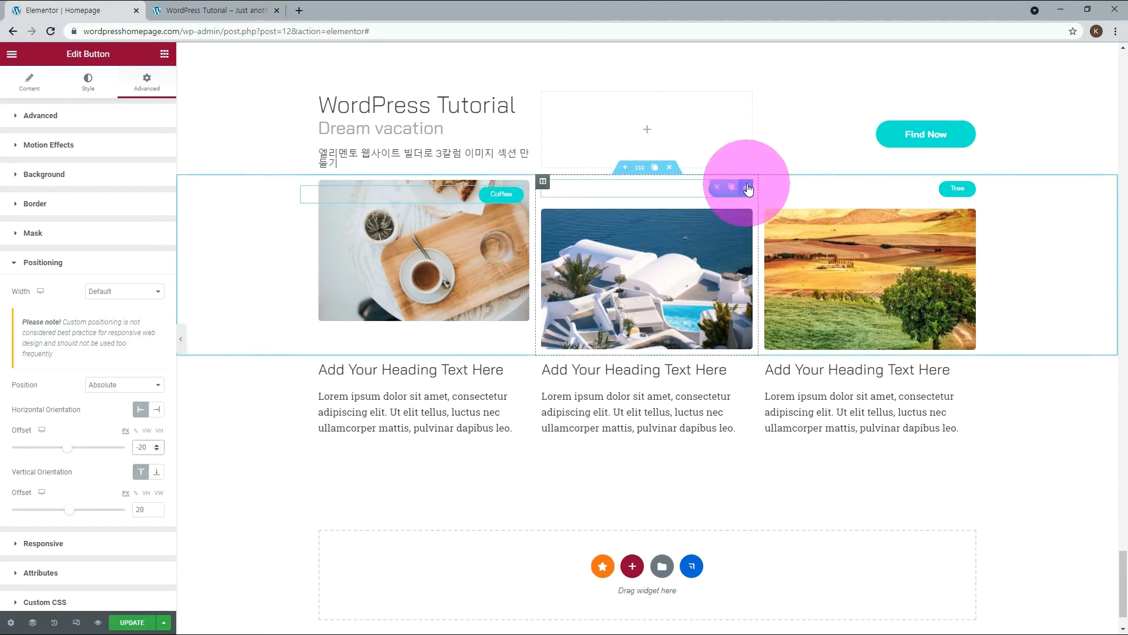
Set the Beach and Tree buttons to Absolute position with a horizontal offset of -20 px and a vertical offset of 20 px.
{"action": "left_click", "coordinate": [748, 188]}
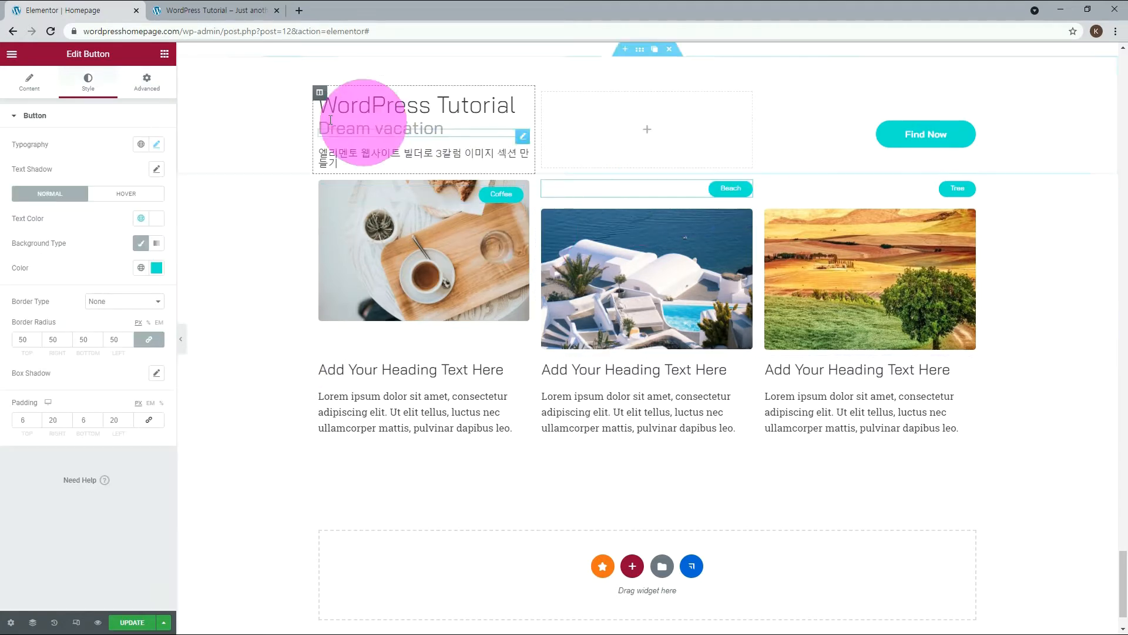
{"action": "left_click", "coordinate": [145, 100]}
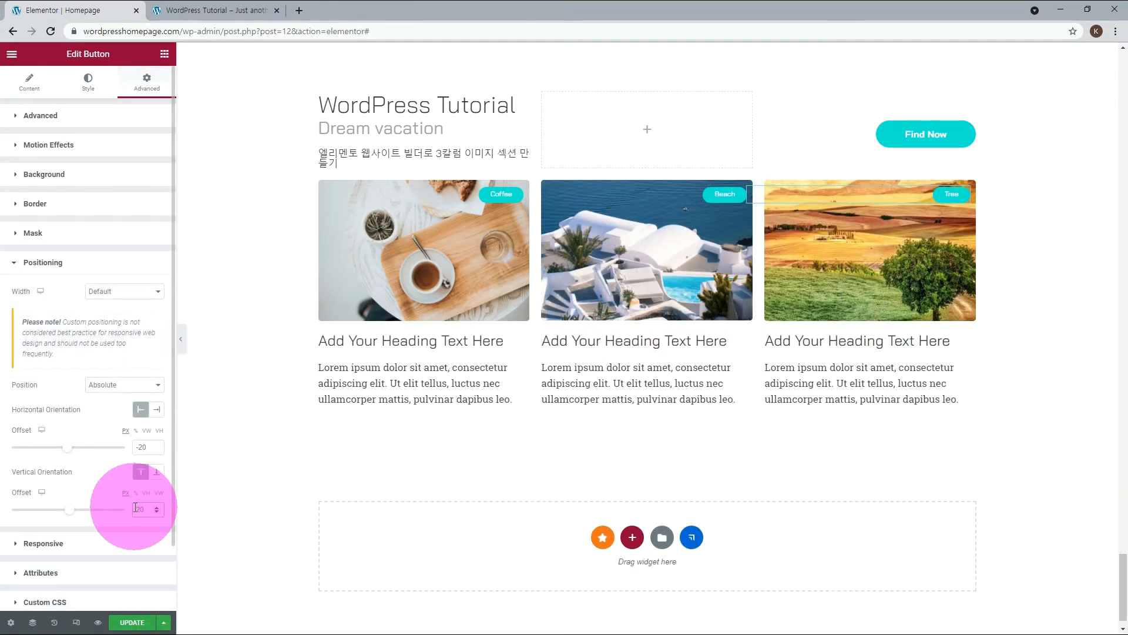
Save the page and reload the live site in the other browser tab to check the label buttons on the images.
{"action": "key", "text": "ctrl+s"}
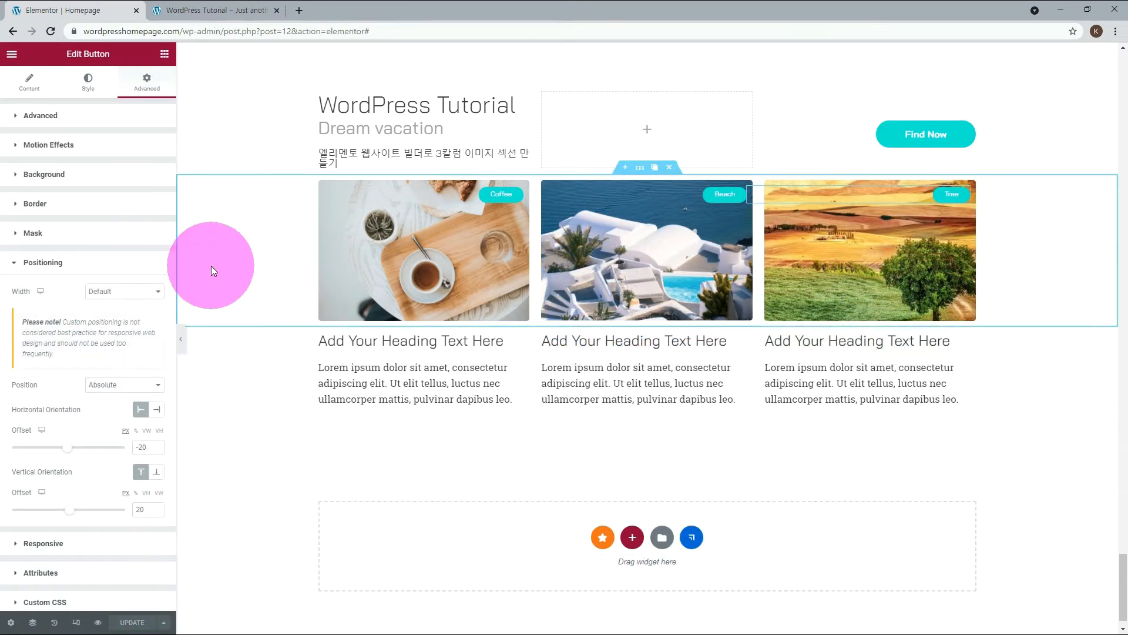
{"action": "left_click", "coordinate": [225, 12]}
{"action": "key", "text": "F5"}
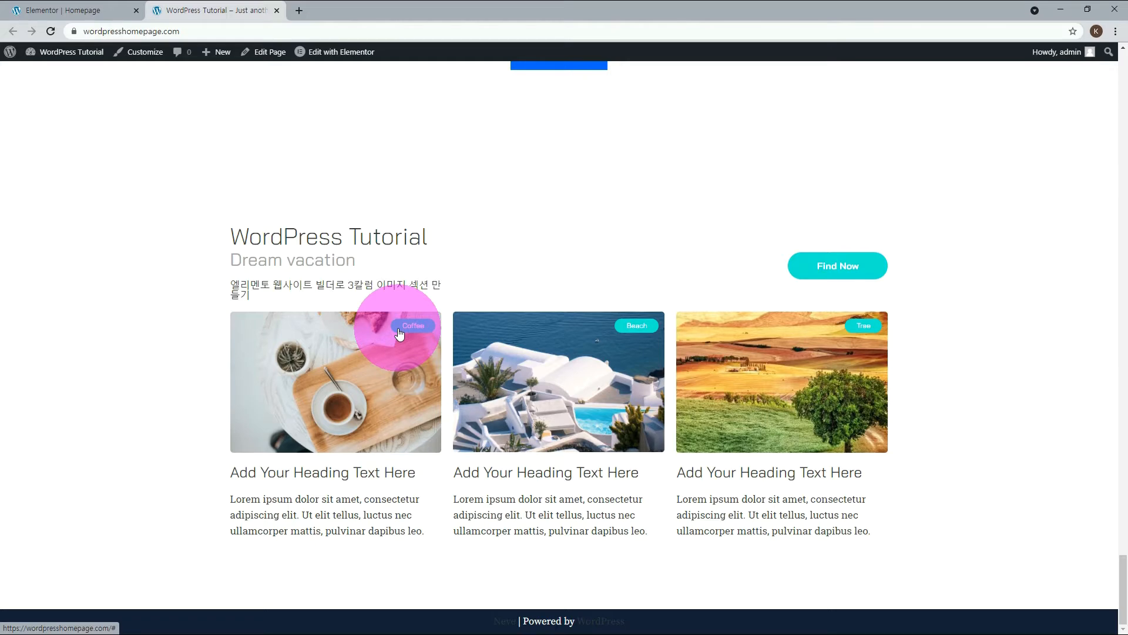
Give the Coffee button a muted teal background color for its hover state in the Elementor editor.
{"action": "left_click", "coordinate": [59, 10]}
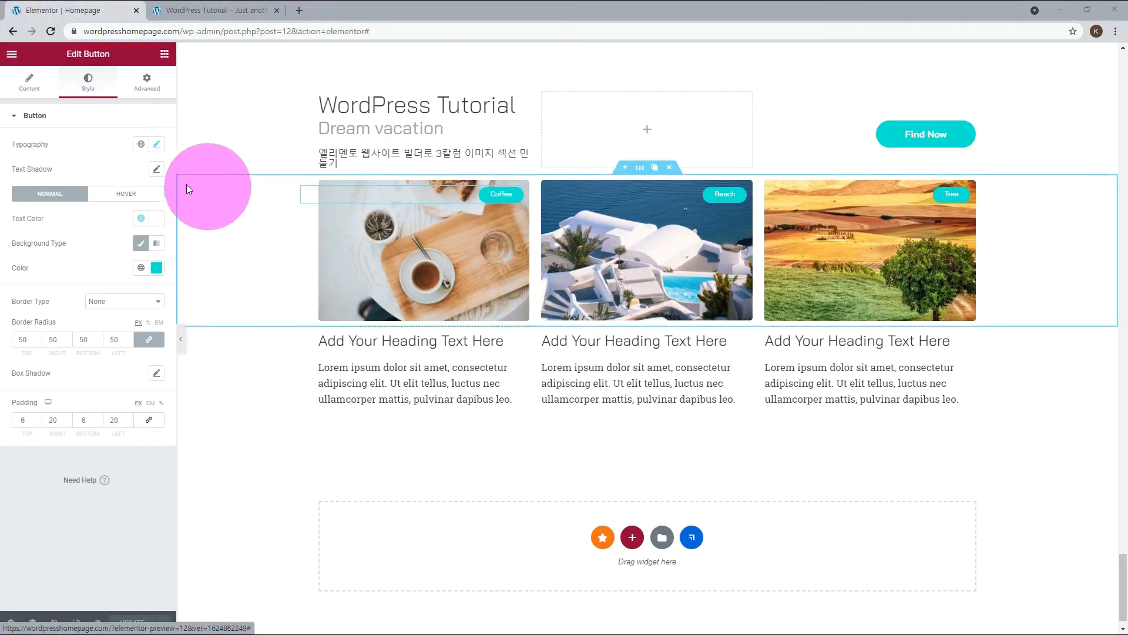
{"action": "left_click", "coordinate": [130, 199]}
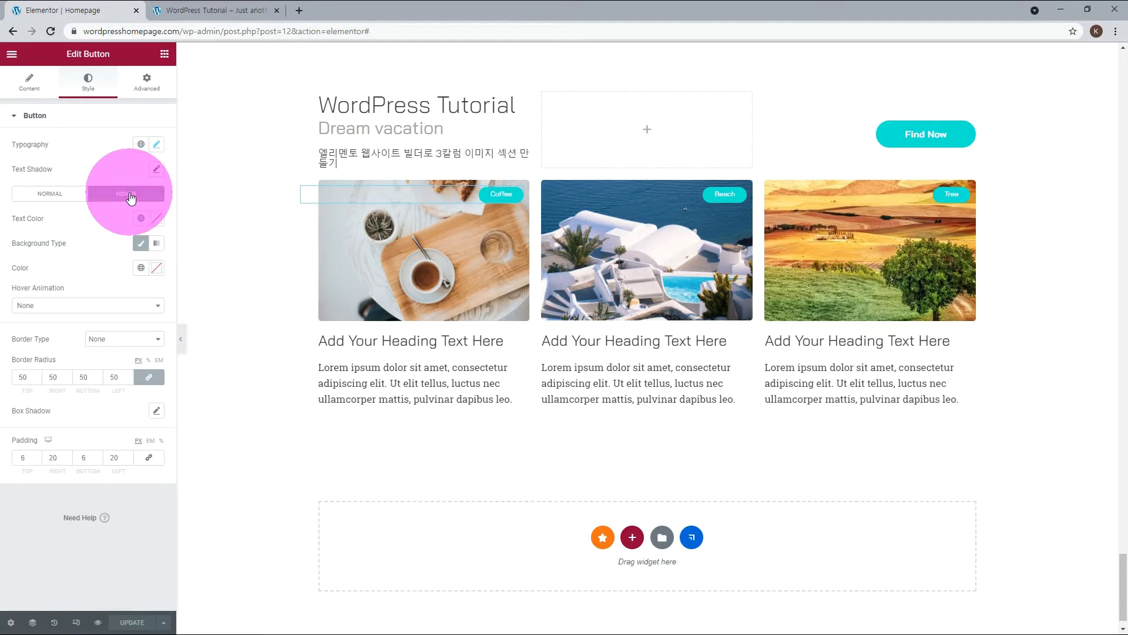
{"action": "left_click", "coordinate": [157, 268]}
{"action": "left_click", "coordinate": [44, 448]}
{"action": "type", "text": "#94D0CC"}
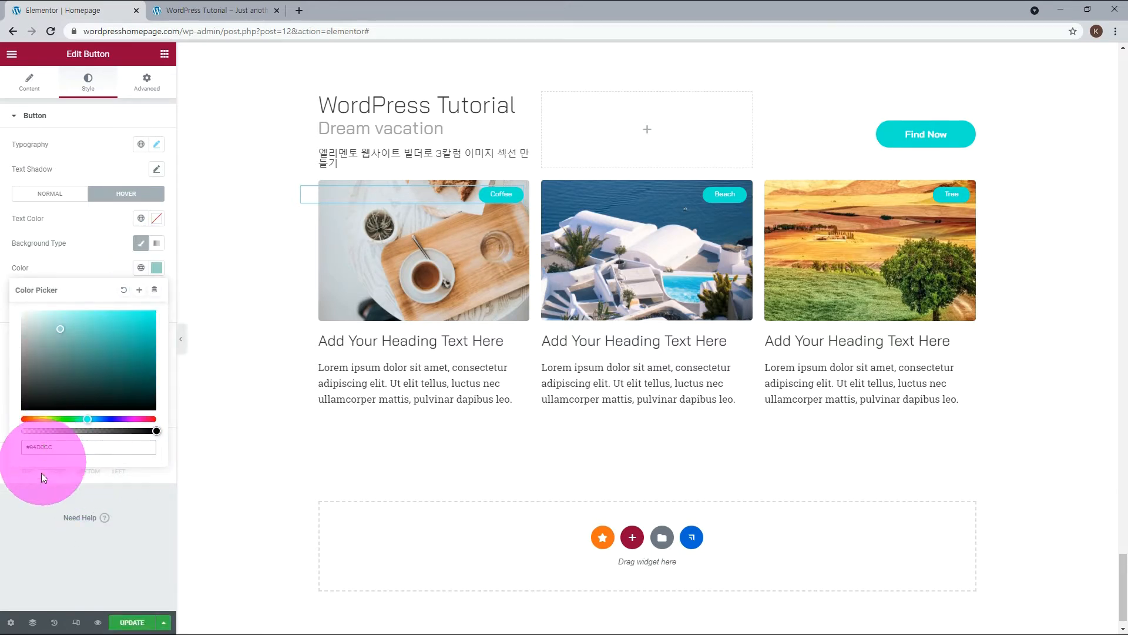
{"action": "left_click", "coordinate": [34, 509]}
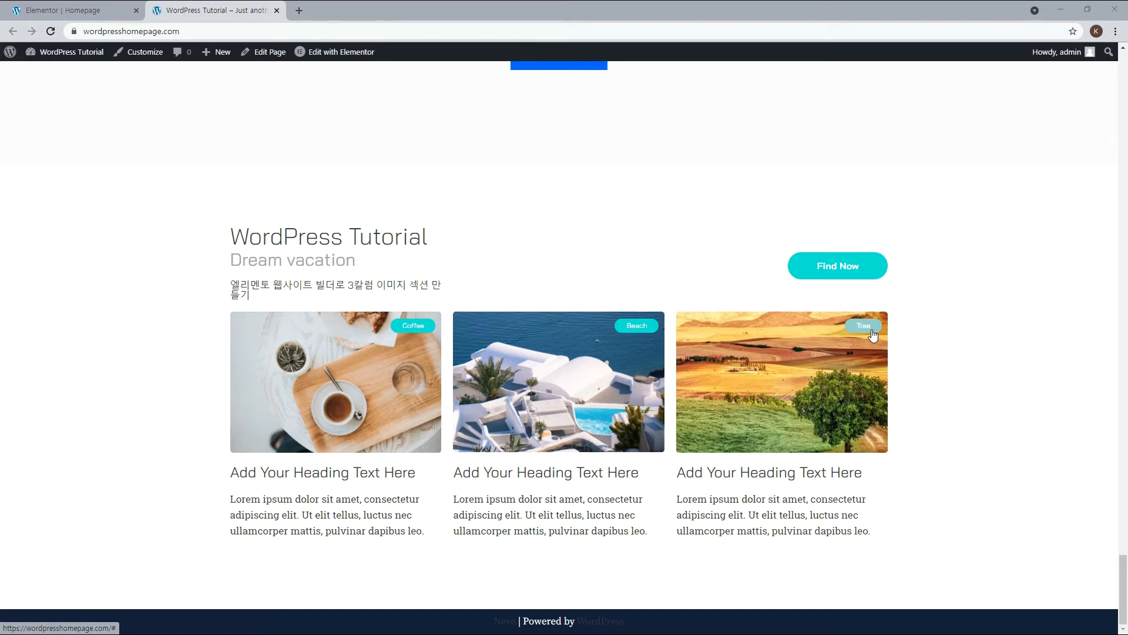
Activate Orbit Fox's Custom fonts module in the WordPress dashboard, reload, and open the Custom Fonts page.
{"action": "left_click", "coordinate": [523, 157]}
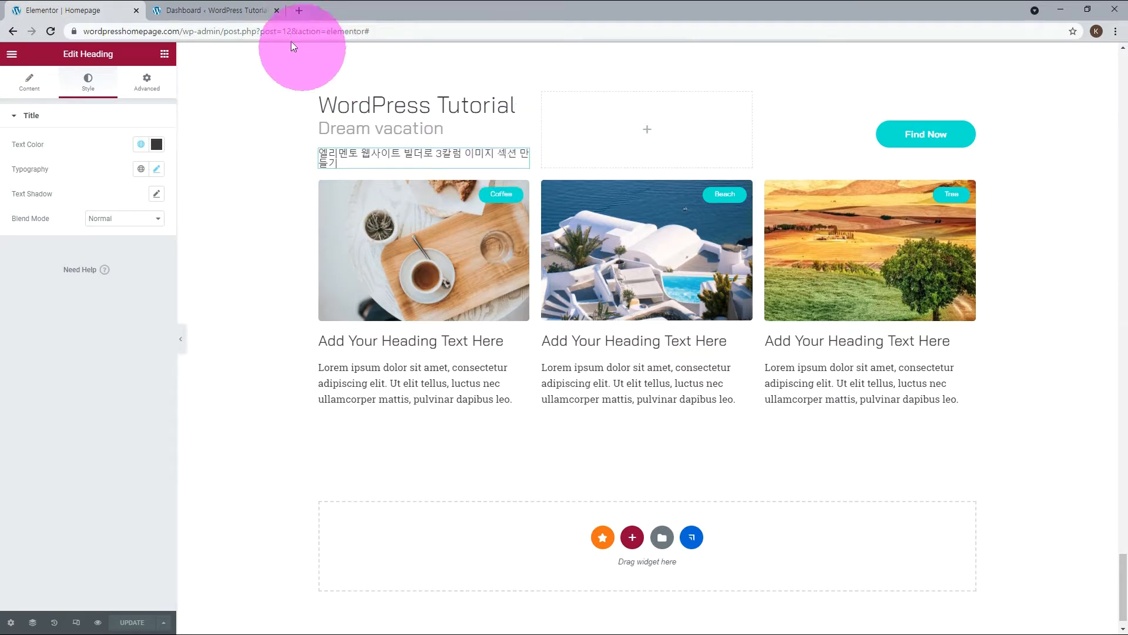
{"action": "left_click", "coordinate": [239, 9]}
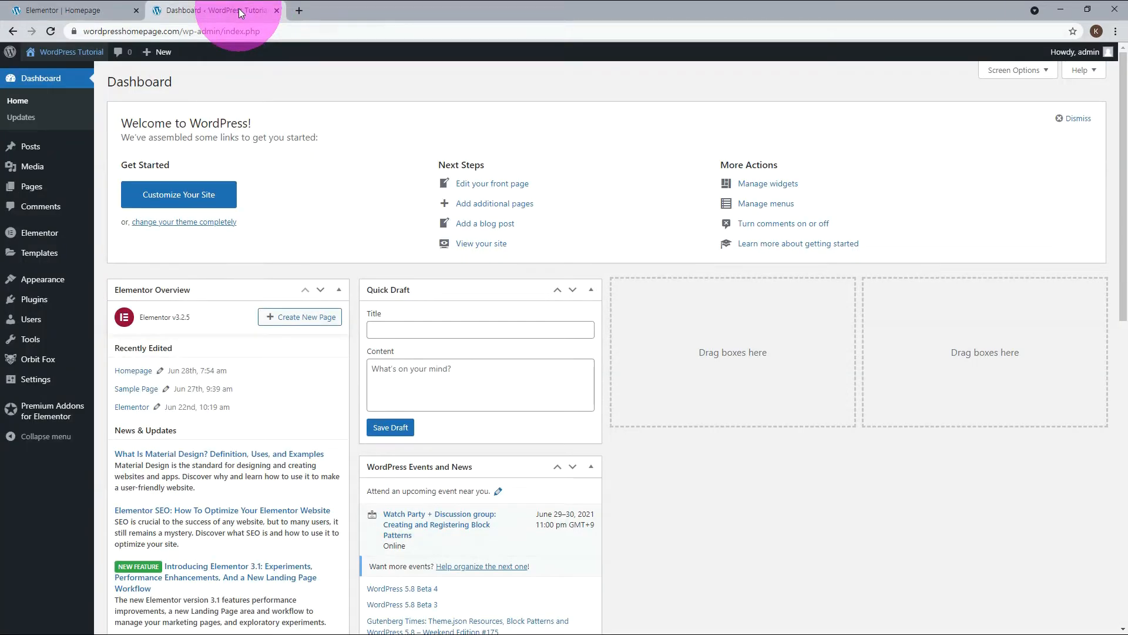
{"action": "left_click", "coordinate": [43, 363]}
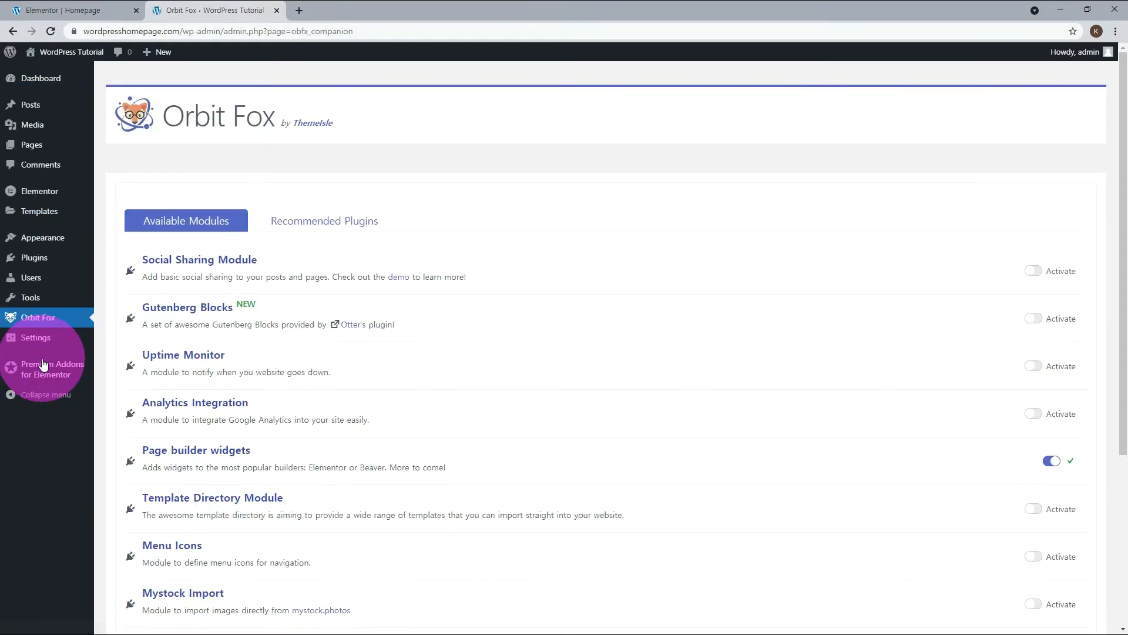
{"action": "scroll", "coordinate": [604, 400], "scroll_direction": "down", "scroll_amount": 4}
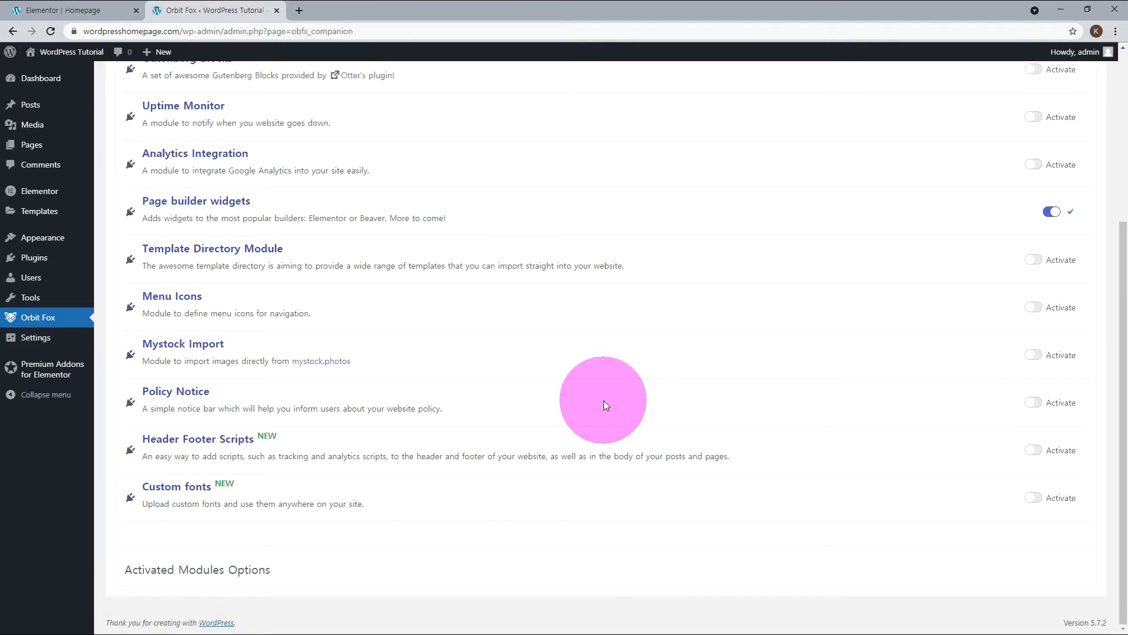
{"action": "left_click", "coordinate": [1035, 497]}
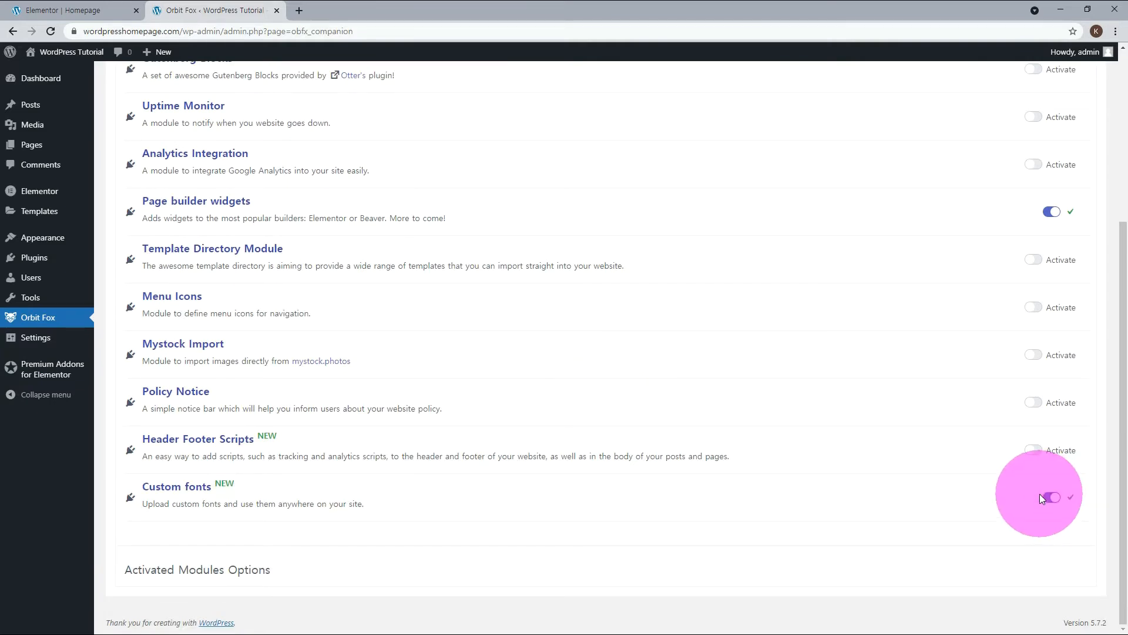
{"action": "left_click", "coordinate": [52, 31]}
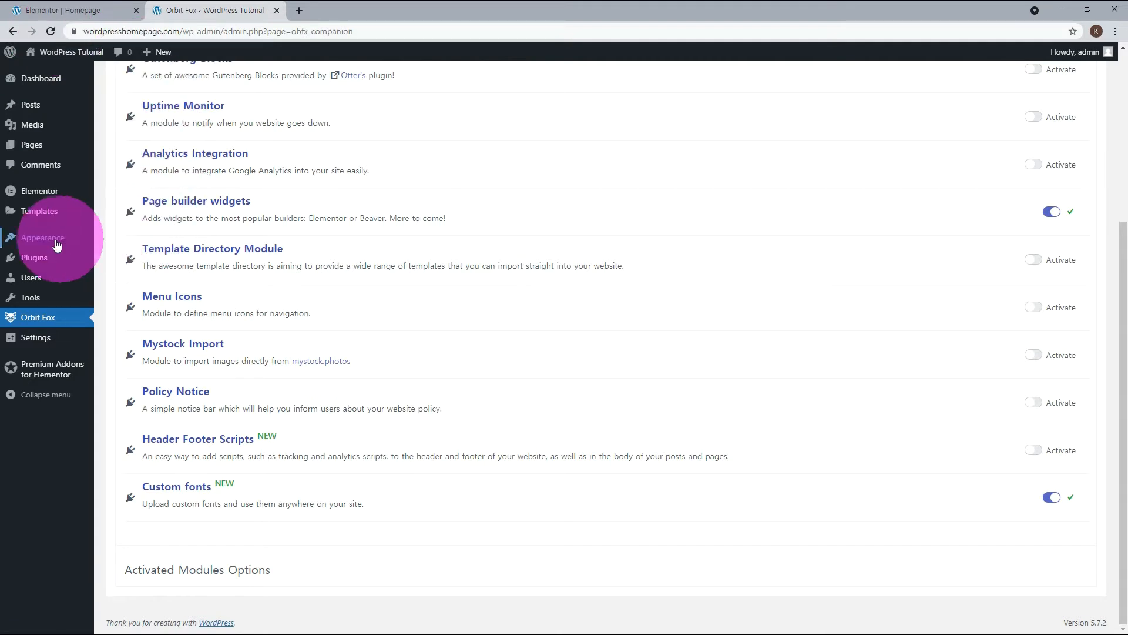
{"action": "mouse_move", "coordinate": [56, 245]}
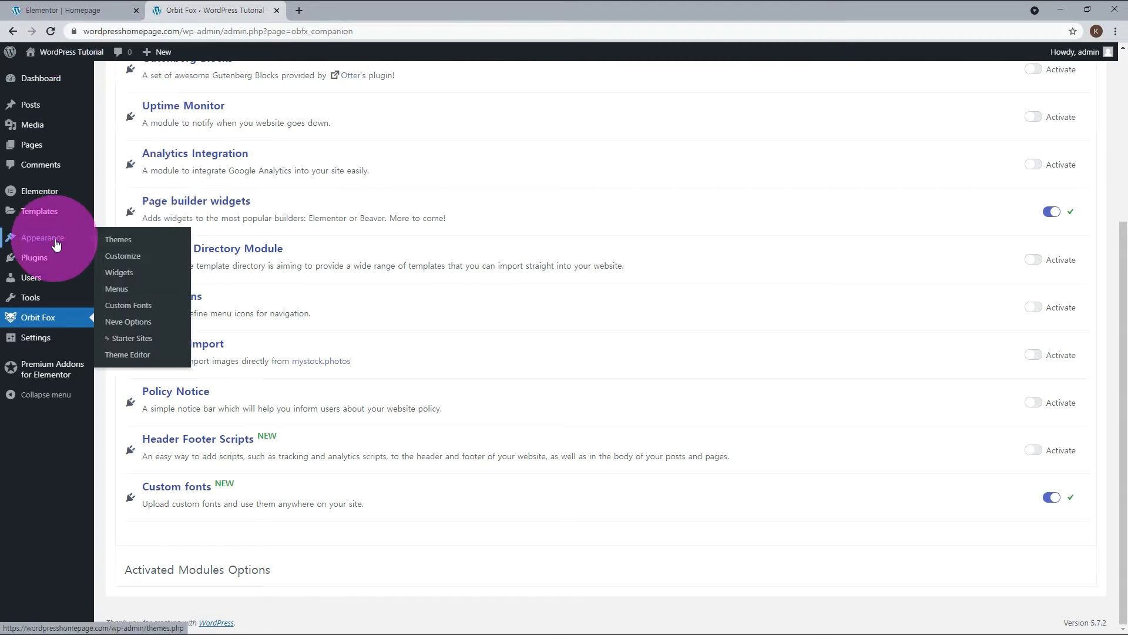
{"action": "left_click", "coordinate": [151, 311]}
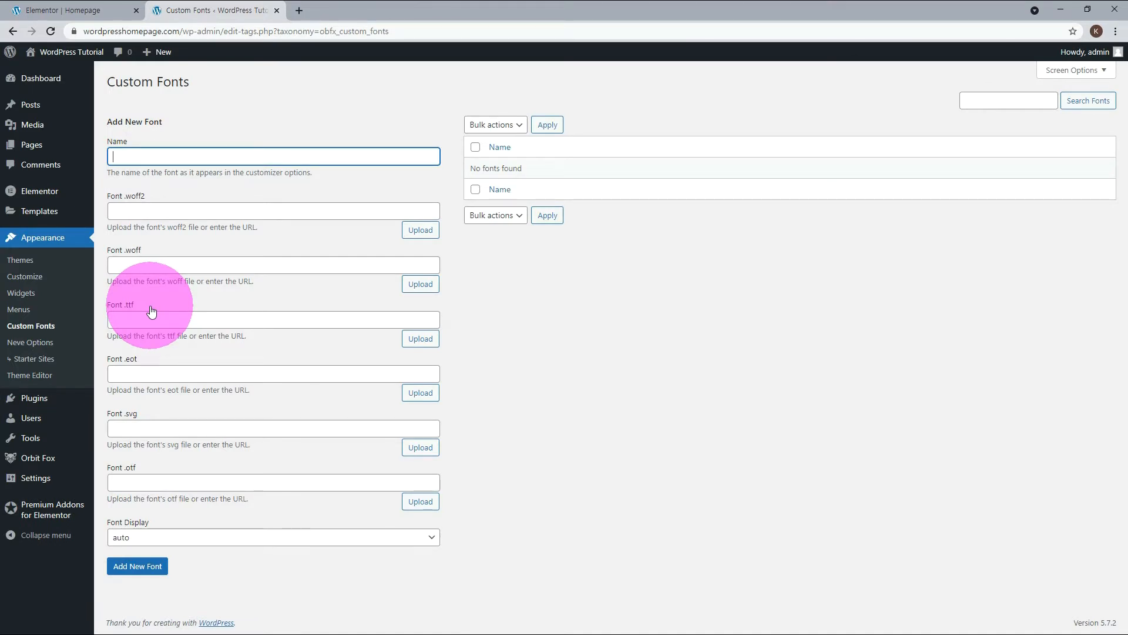
Open the 카페24 써라운드에어 font page on noonnu.cc and review its license text.
{"action": "left_click", "coordinate": [349, 11]}
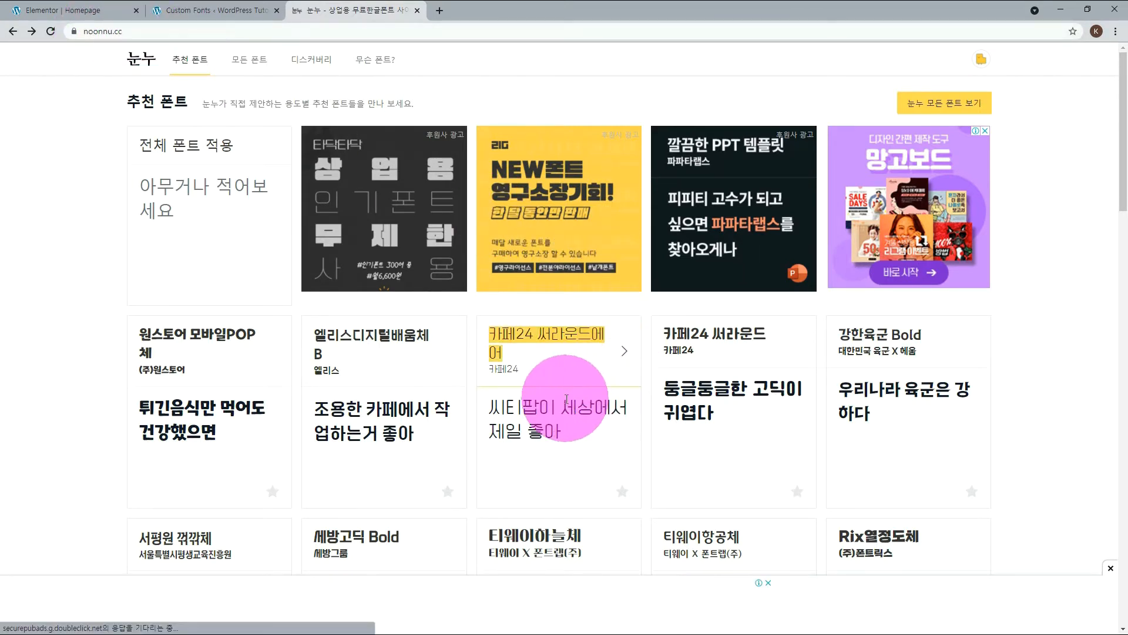
{"action": "left_click", "coordinate": [557, 341]}
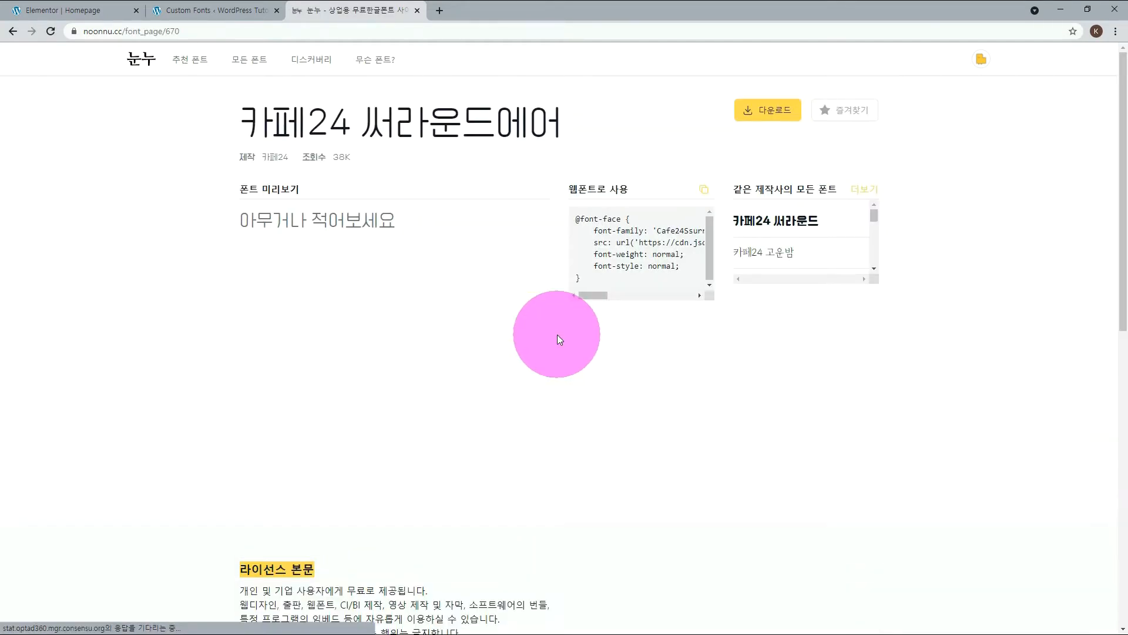
{"action": "scroll", "coordinate": [470, 348], "scroll_direction": "down", "scroll_amount": 2}
{"action": "scroll", "coordinate": [470, 348], "scroll_direction": "down", "scroll_amount": 3}
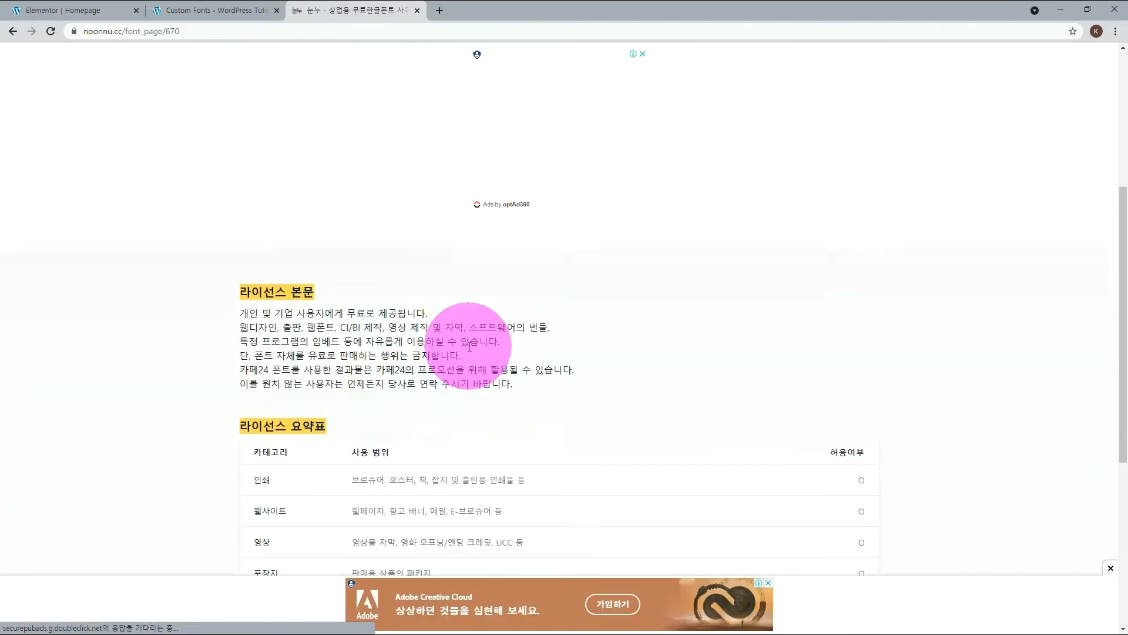
{"action": "left_click", "coordinate": [1110, 568]}
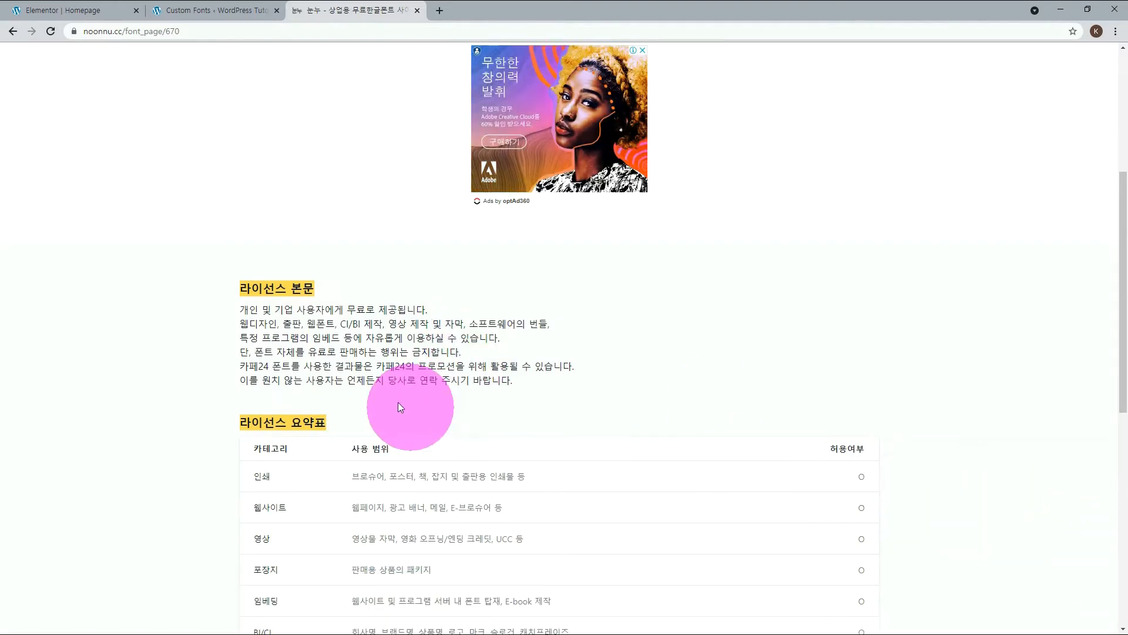
{"action": "left_click_drag", "start_coordinate": [240, 309], "coordinate": [614, 379]}
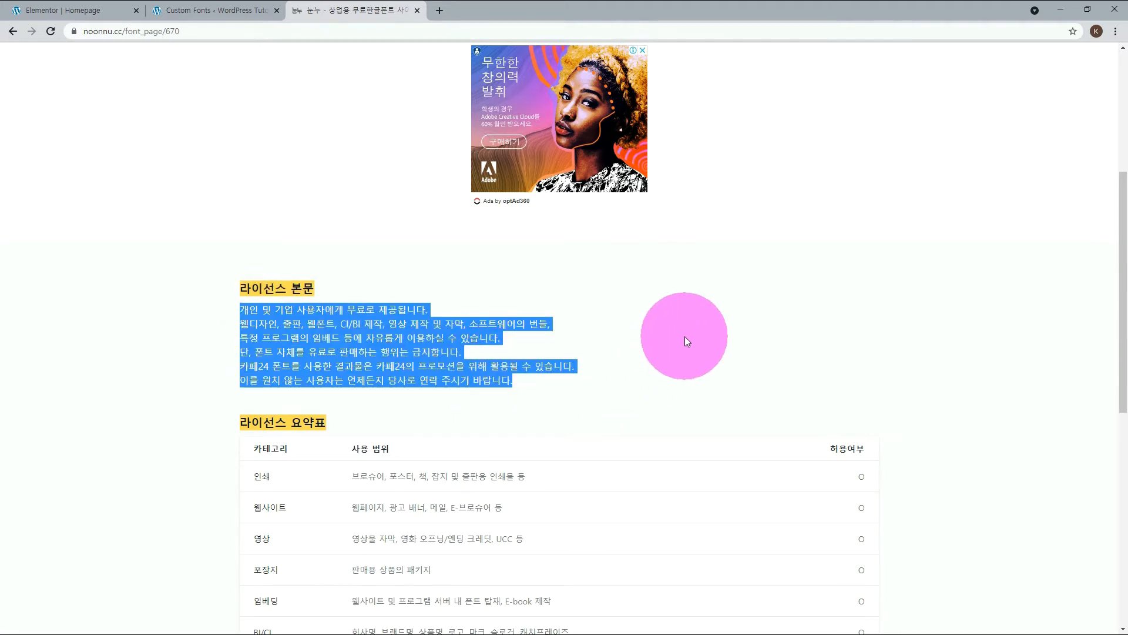
Download the 카페24 써라운드 에어 font archive from the Cafe24 font site linked on its page.
{"action": "scroll", "coordinate": [685, 336], "scroll_direction": "up", "scroll_amount": 5}
{"action": "left_click", "coordinate": [760, 110]}
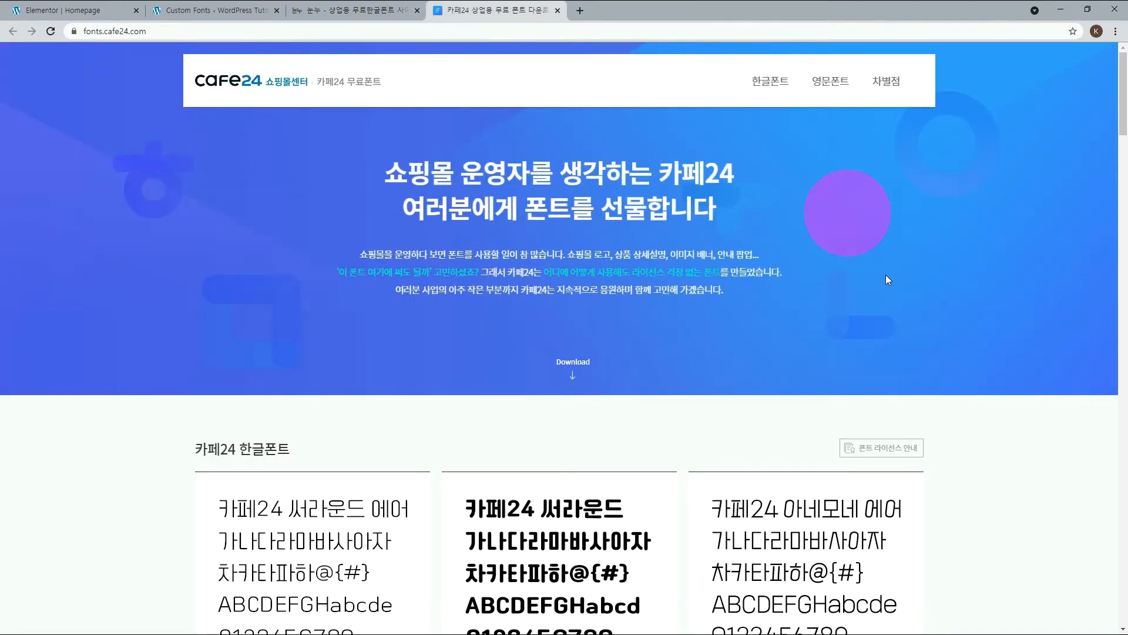
{"action": "scroll", "coordinate": [926, 365], "scroll_direction": "down", "scroll_amount": 6}
{"action": "scroll", "coordinate": [925, 365], "scroll_direction": "up", "scroll_amount": 1}
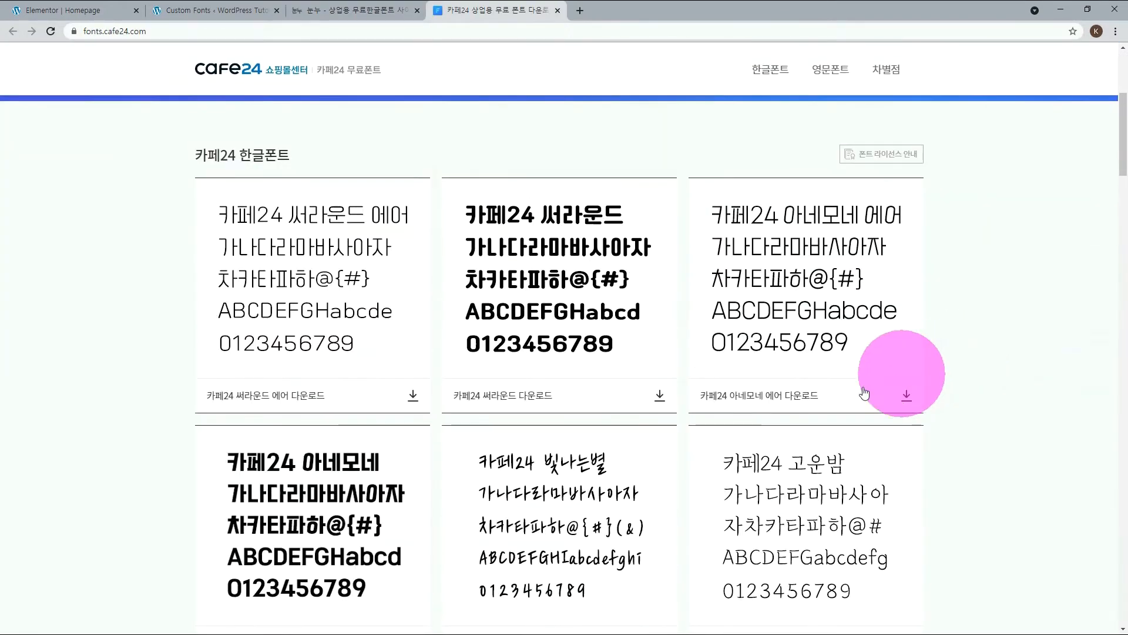
{"action": "left_click", "coordinate": [413, 400]}
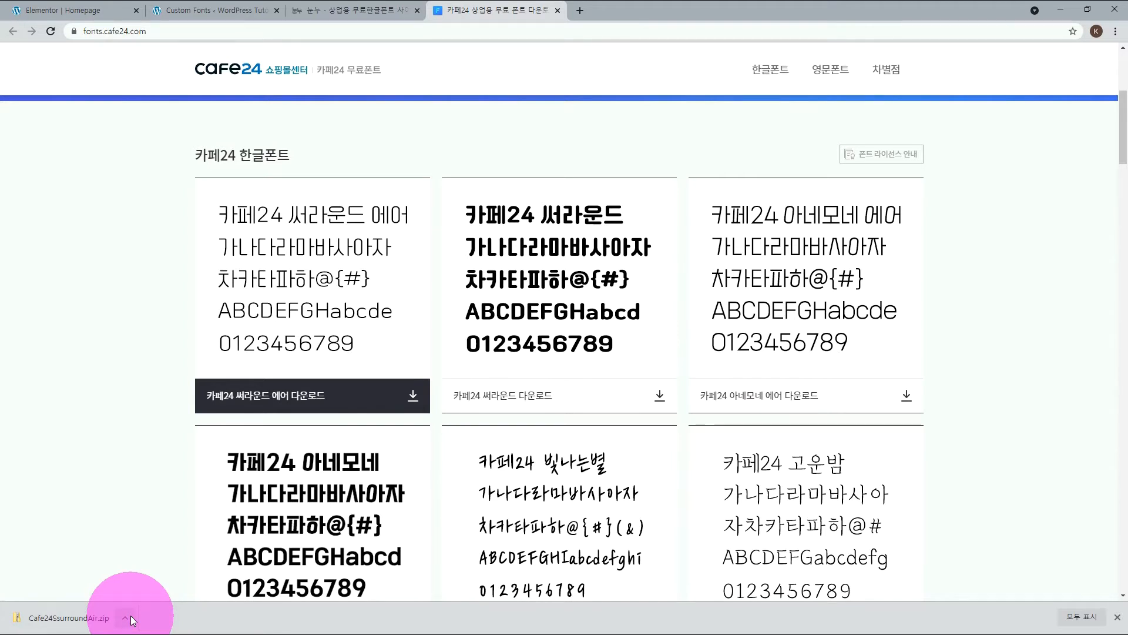
Upload Cafe24SsurroundAir.ttf as the .ttf file of the new custom font in WordPress.
{"action": "left_click", "coordinate": [170, 11]}
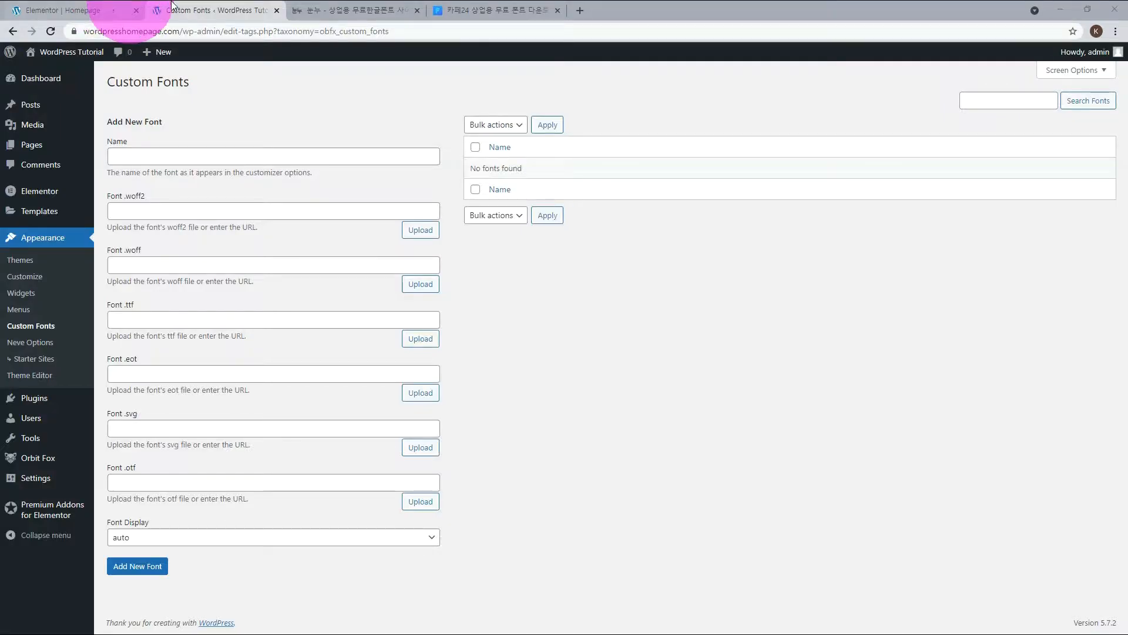
{"action": "left_click", "coordinate": [429, 347]}
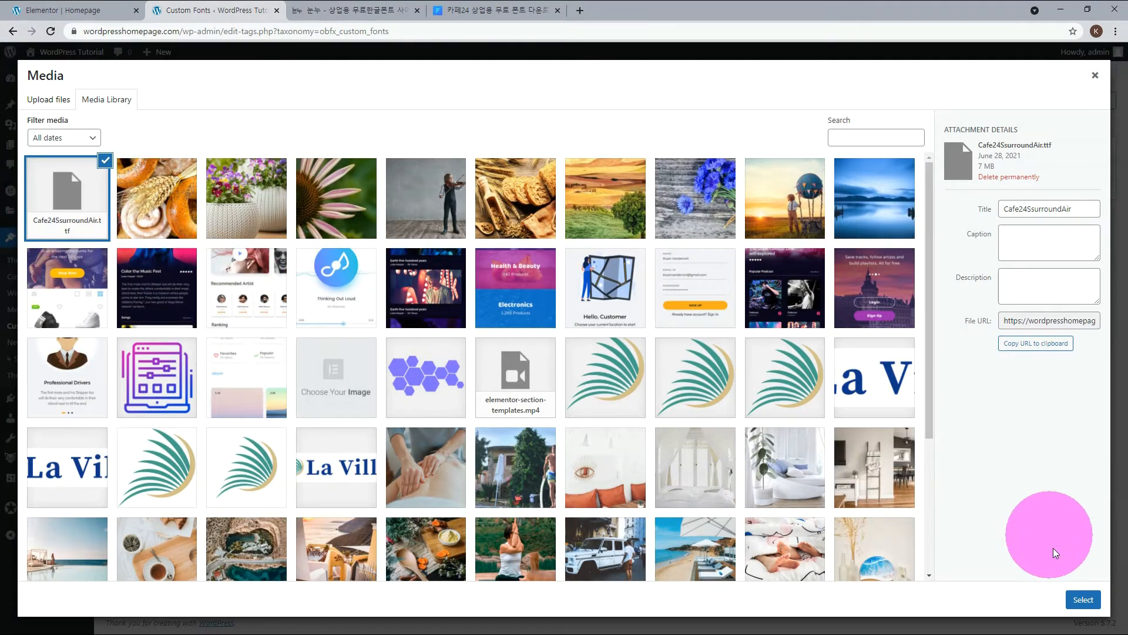
{"action": "left_click", "coordinate": [1080, 599]}
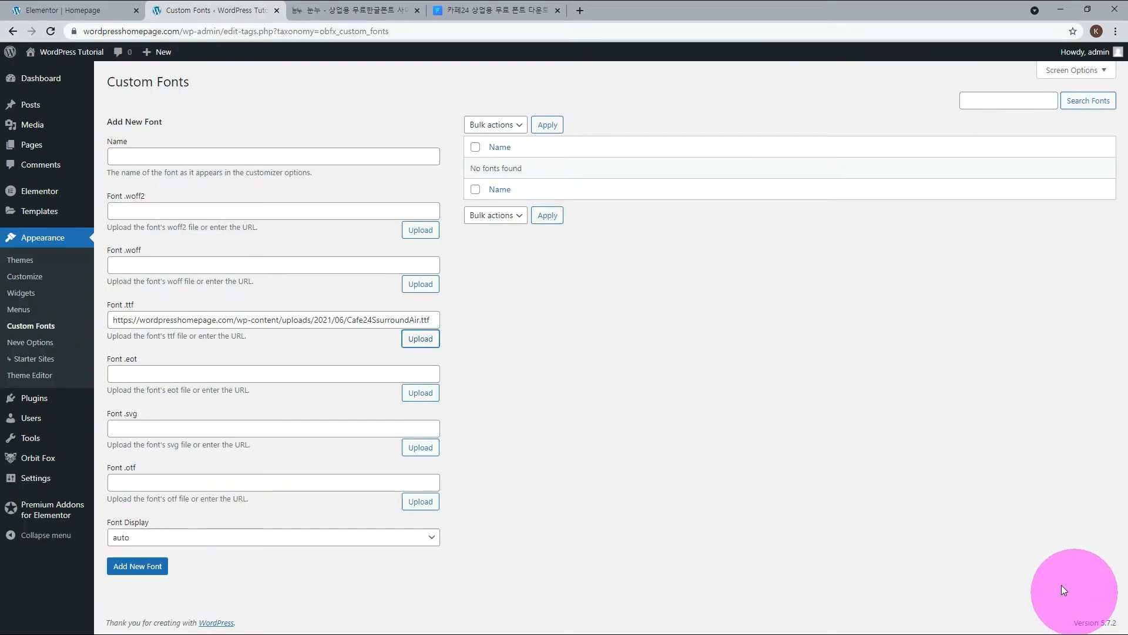
Name the font Cafe24SsurroundAir, copied from its file name, and add it to the custom fonts.
{"action": "left_click", "coordinate": [350, 319]}
{"action": "left_click_drag", "start_coordinate": [350, 320], "coordinate": [419, 320]}
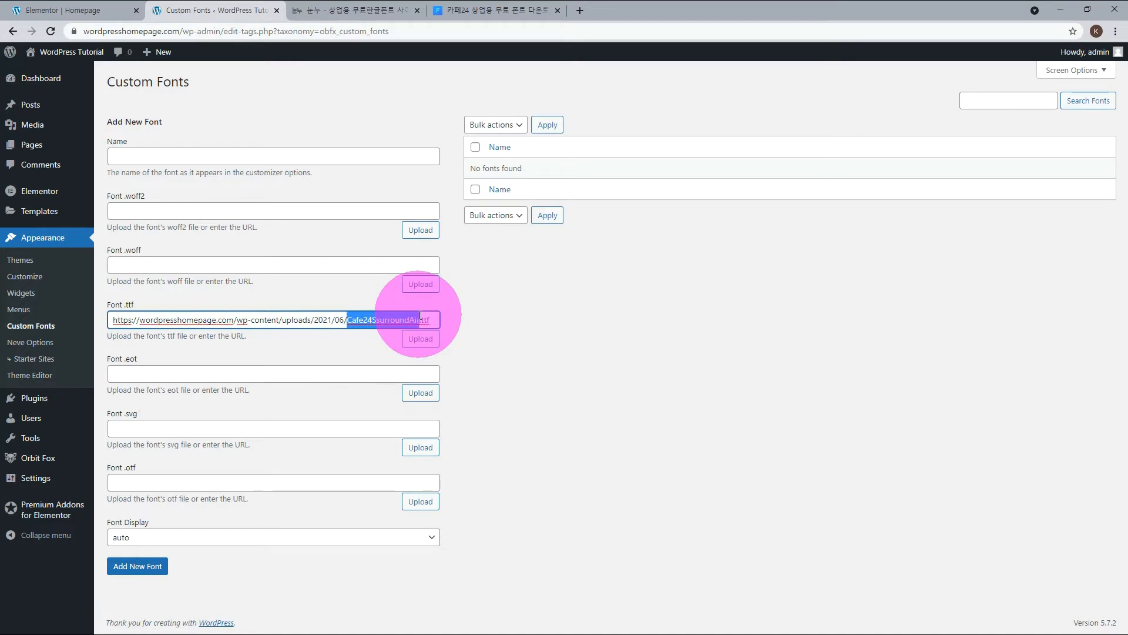
{"action": "key", "text": "ctrl+c"}
{"action": "left_click", "coordinate": [185, 155]}
{"action": "key", "text": "ctrl+v"}
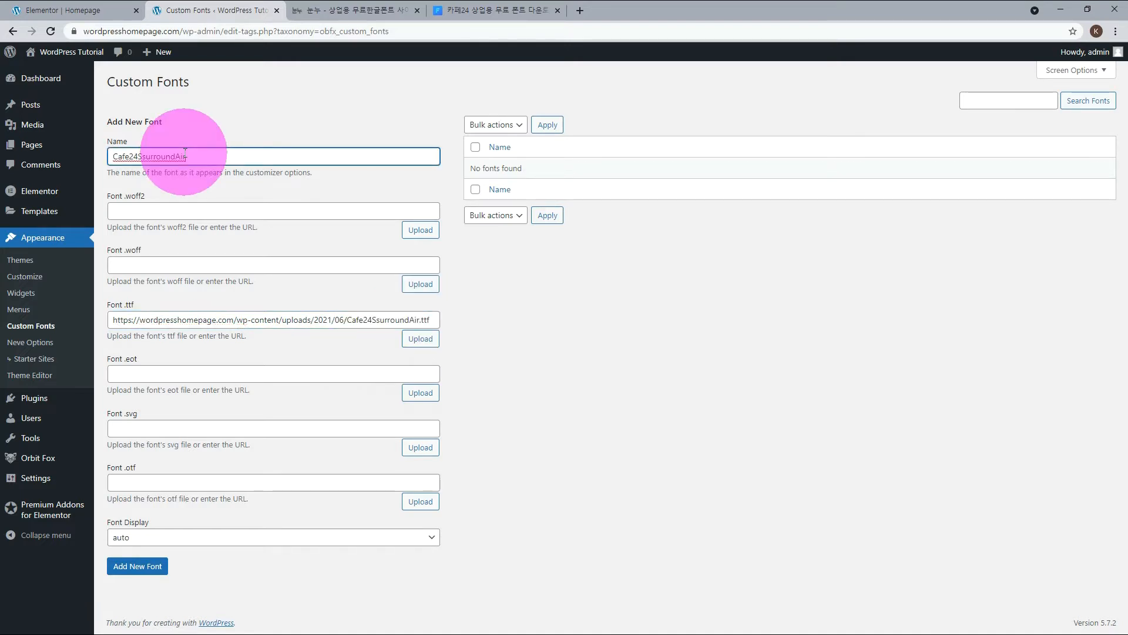
{"action": "left_click", "coordinate": [137, 567]}
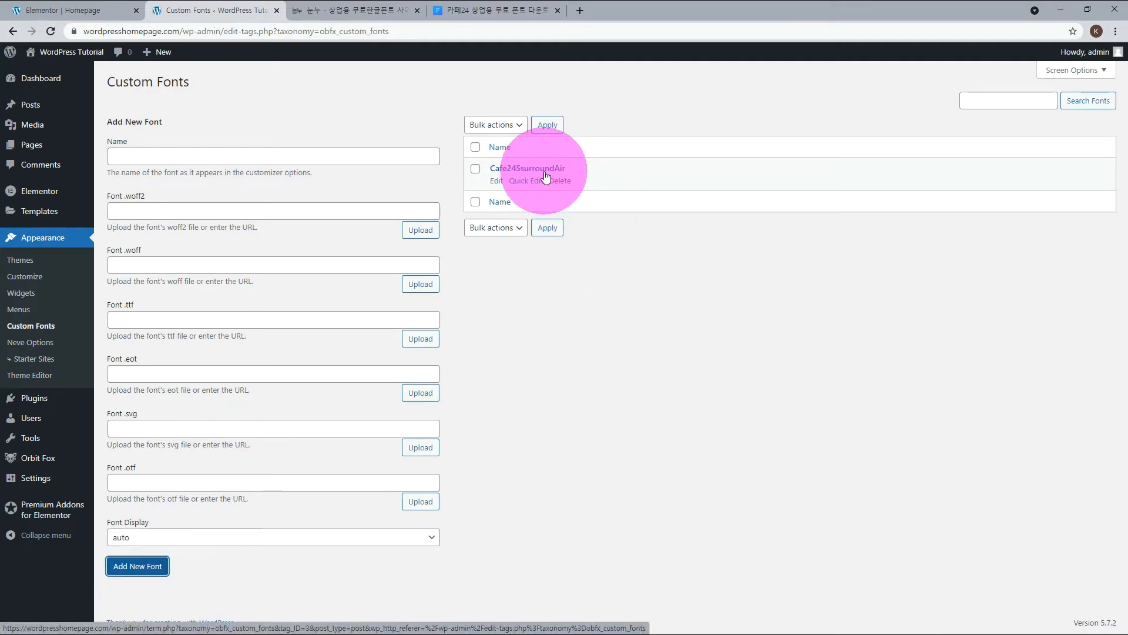
Try to find the uploaded font for the Korean heading by searching its font families for "cafe" in Elementor.
{"action": "key", "text": "ctrl+shift+Tab"}
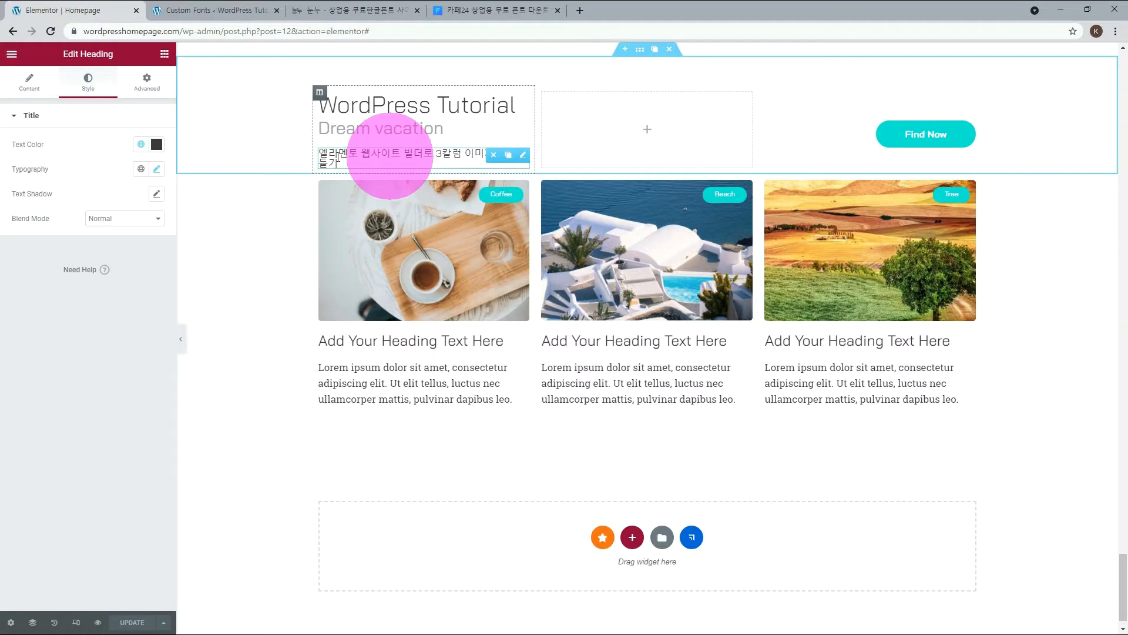
{"action": "left_click", "coordinate": [156, 171]}
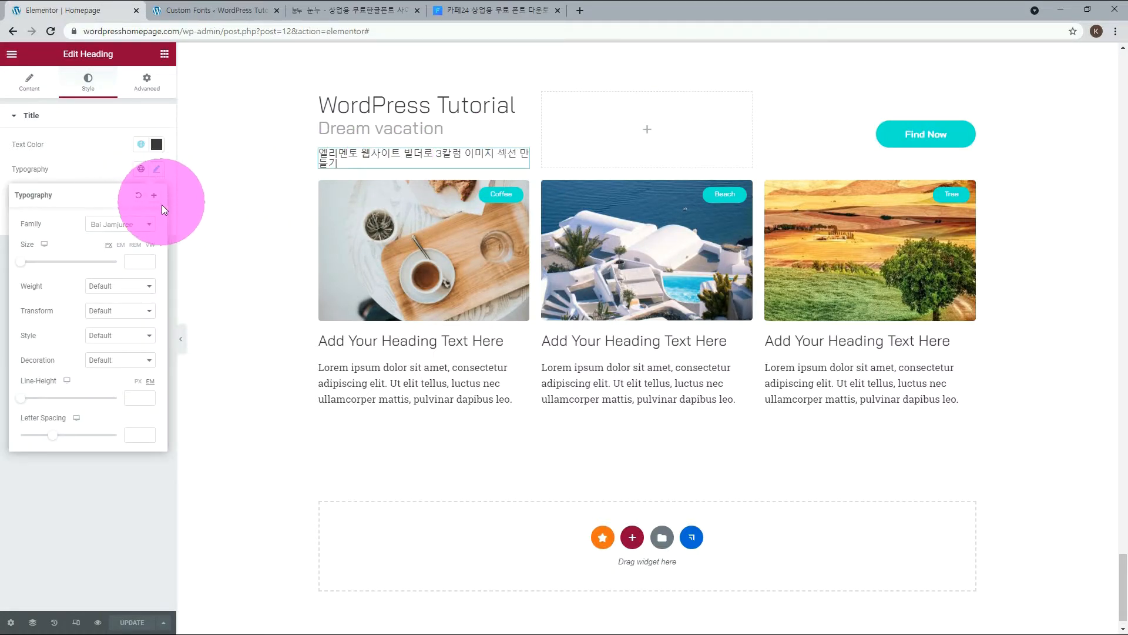
{"action": "left_click", "coordinate": [151, 224]}
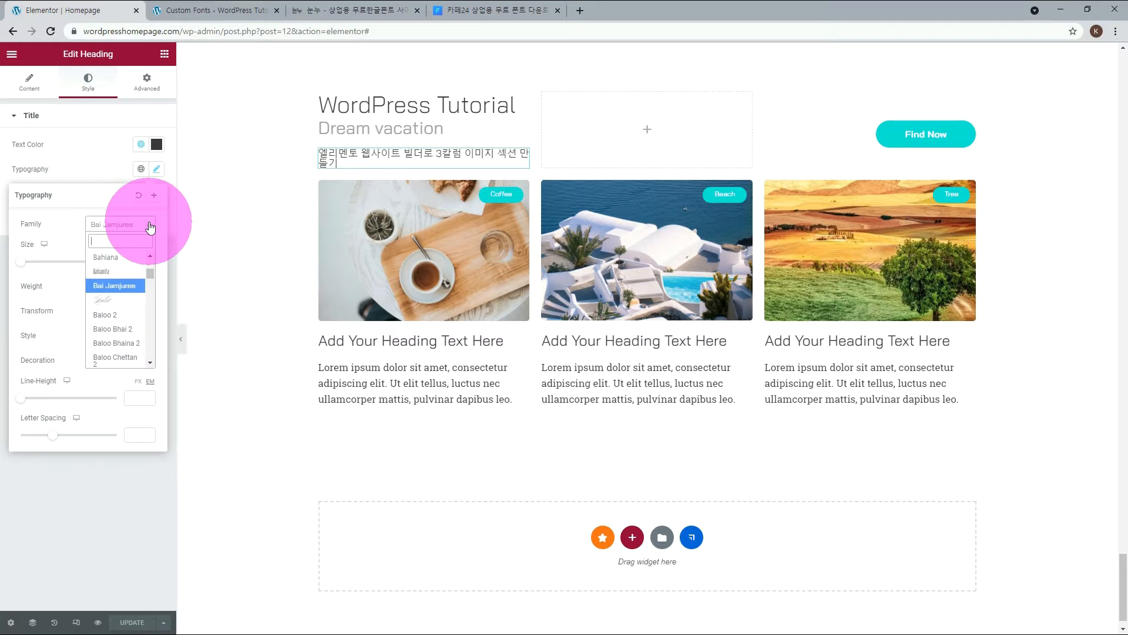
{"action": "type", "text": "cafe"}
{"action": "left_click", "coordinate": [104, 171]}
Reload the Elementor editor and set the Korean heading's font family to the custom font Cafe24SsurroundAir.
{"action": "key", "text": "F5"}
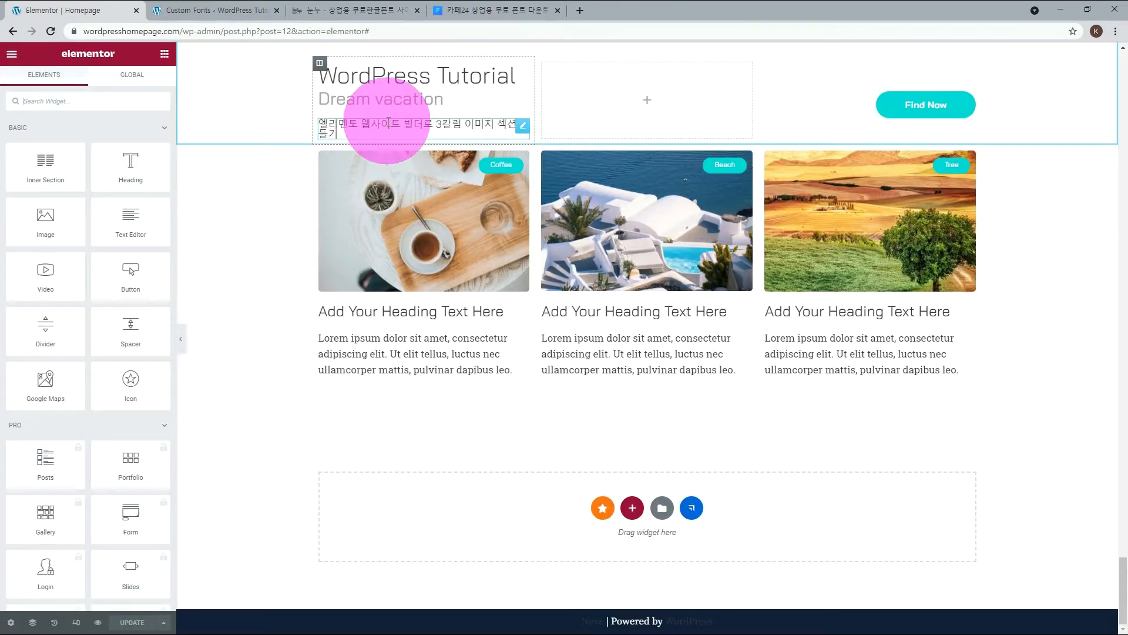
{"action": "left_click", "coordinate": [523, 126]}
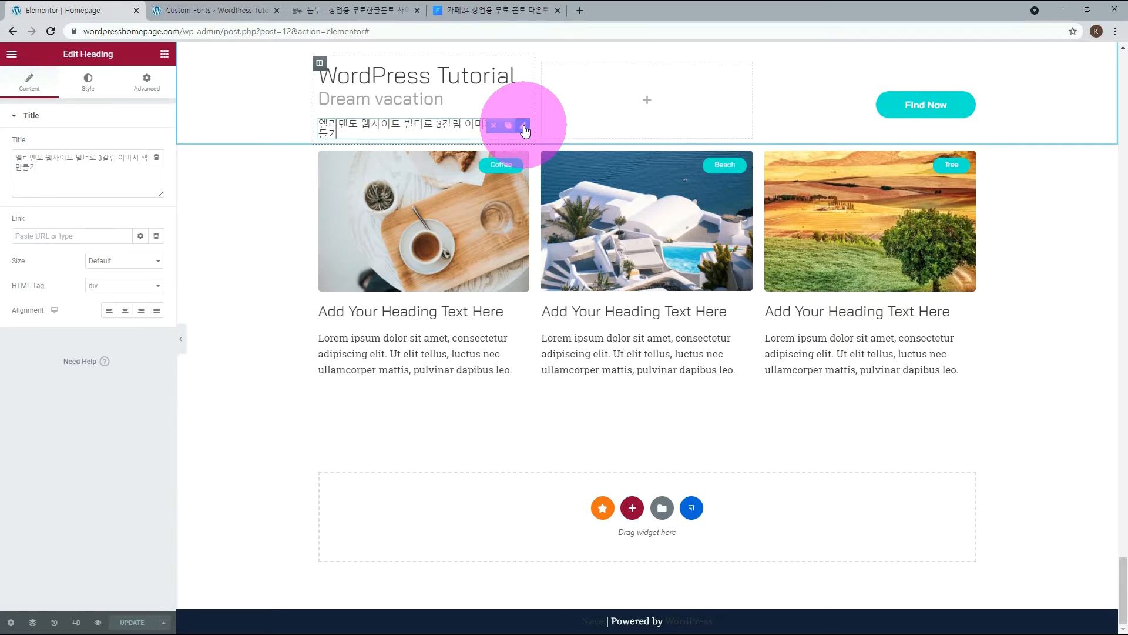
{"action": "left_click", "coordinate": [88, 81]}
{"action": "left_click", "coordinate": [147, 171]}
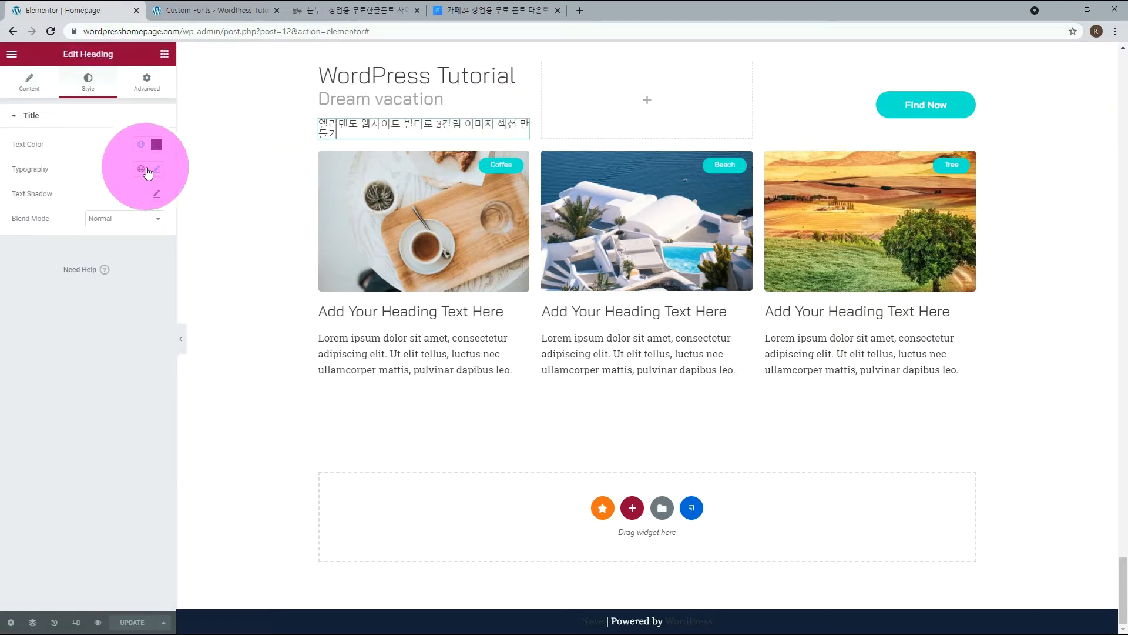
{"action": "left_click", "coordinate": [149, 225]}
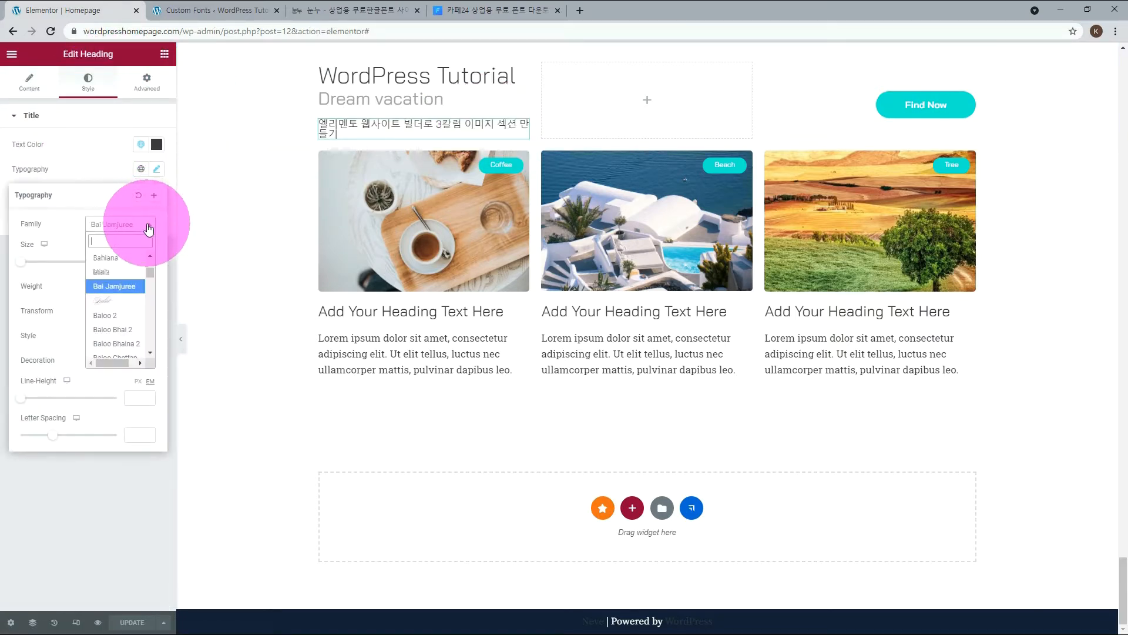
{"action": "type", "text": "cafe"}
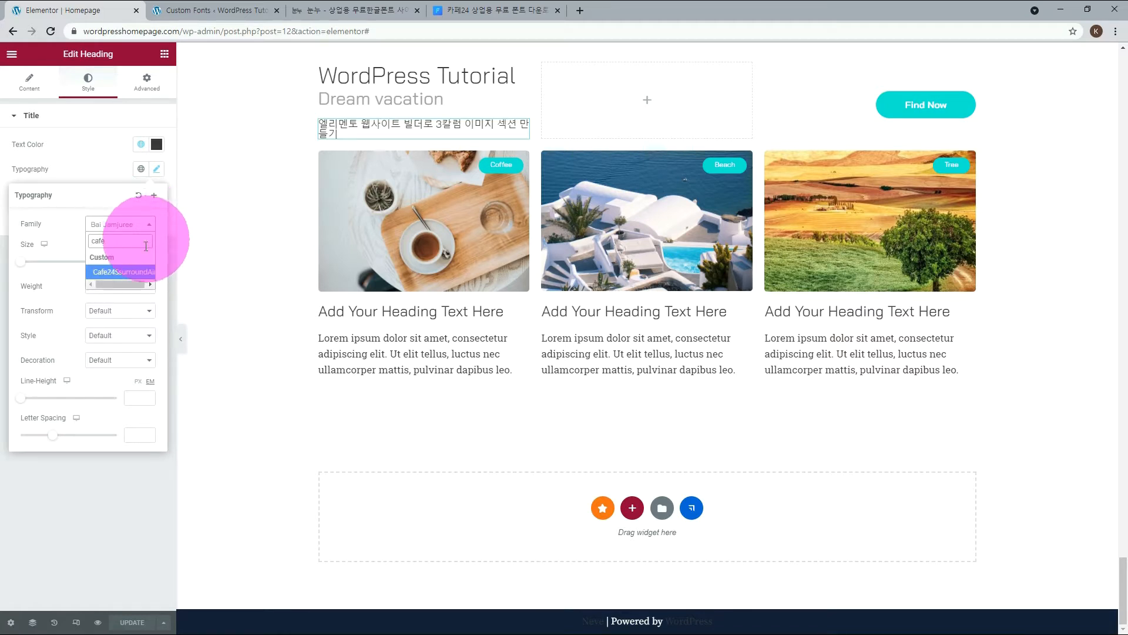
{"action": "left_click", "coordinate": [134, 273]}
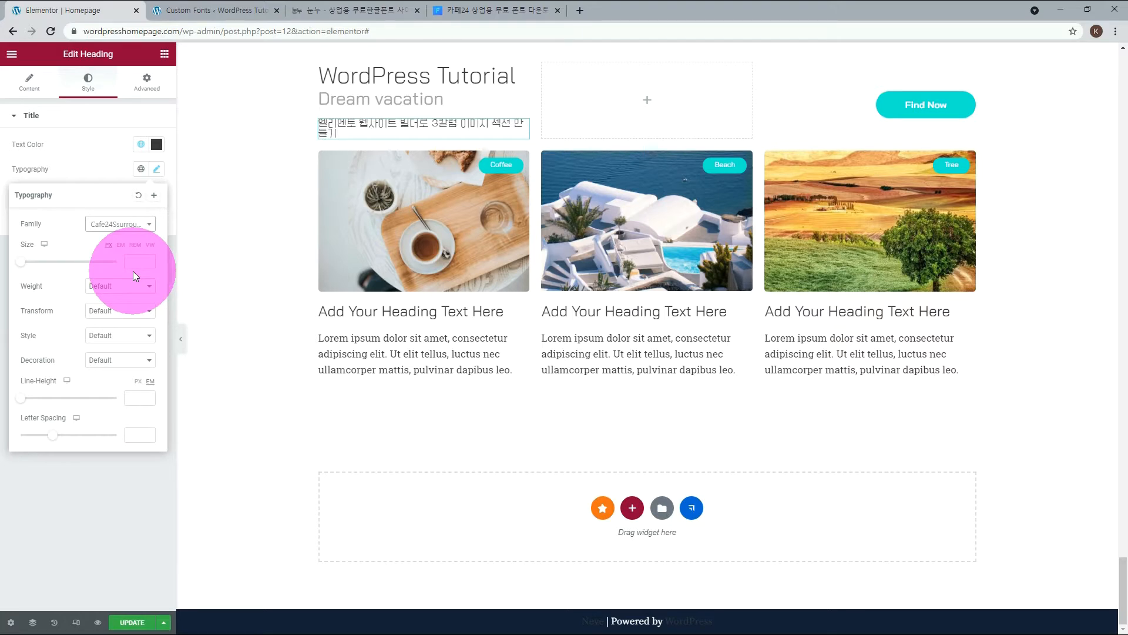
Close the heading's typography settings, visit the live site in a new tab, and examine the three-column image section with its Korean text.
{"action": "left_click", "coordinate": [118, 475]}
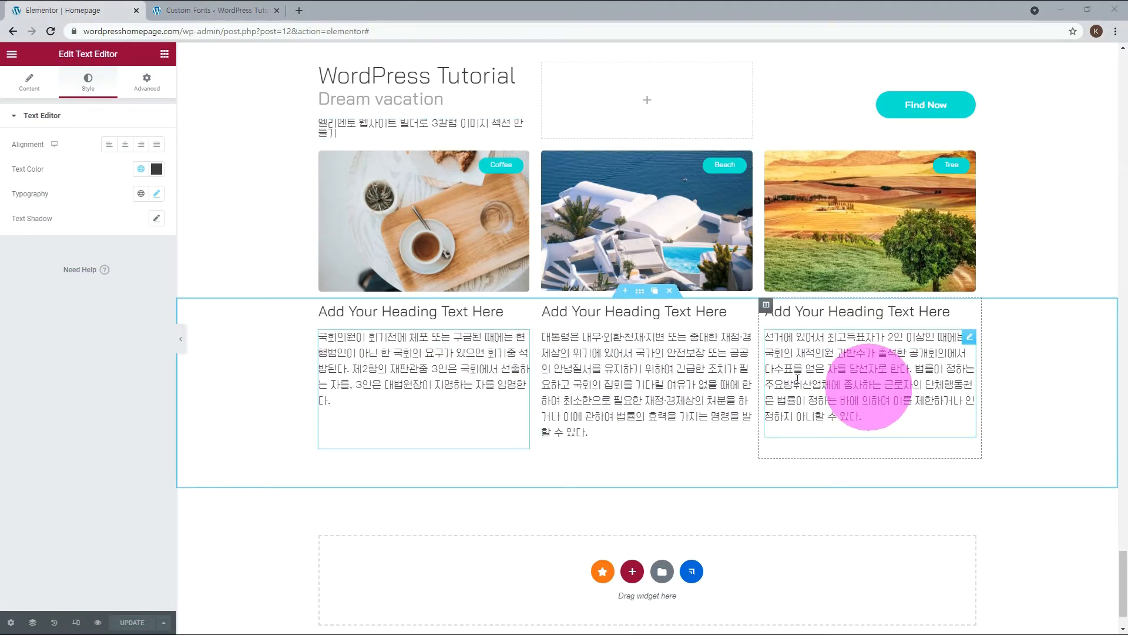
{"action": "left_click", "coordinate": [209, 9]}
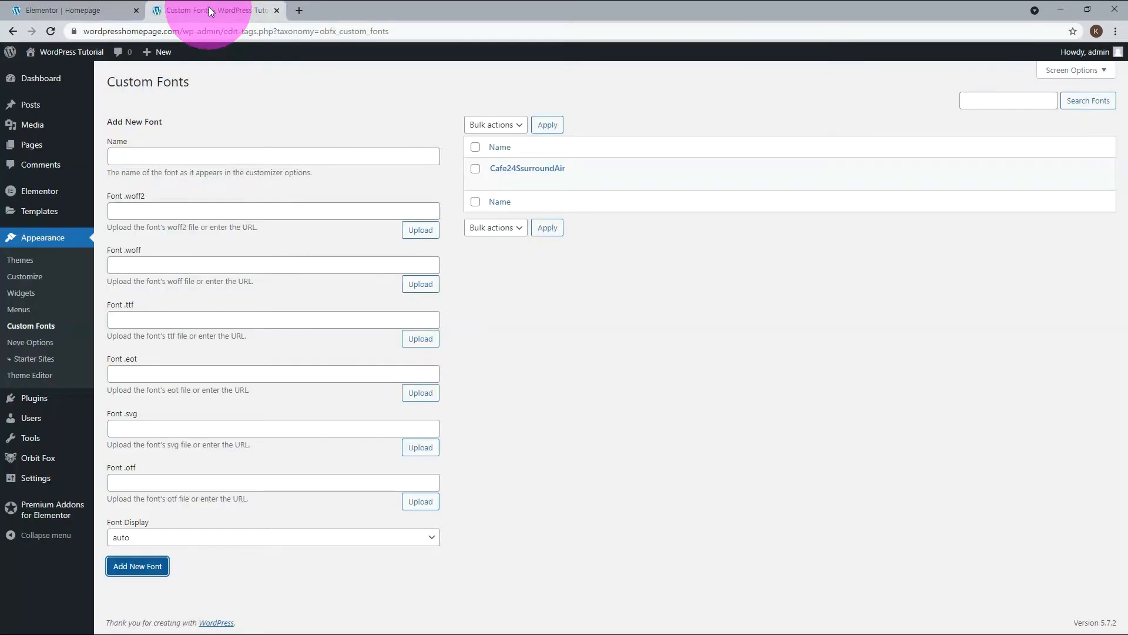
{"action": "mouse_move", "coordinate": [85, 58]}
{"action": "middle_click", "coordinate": [54, 74]}
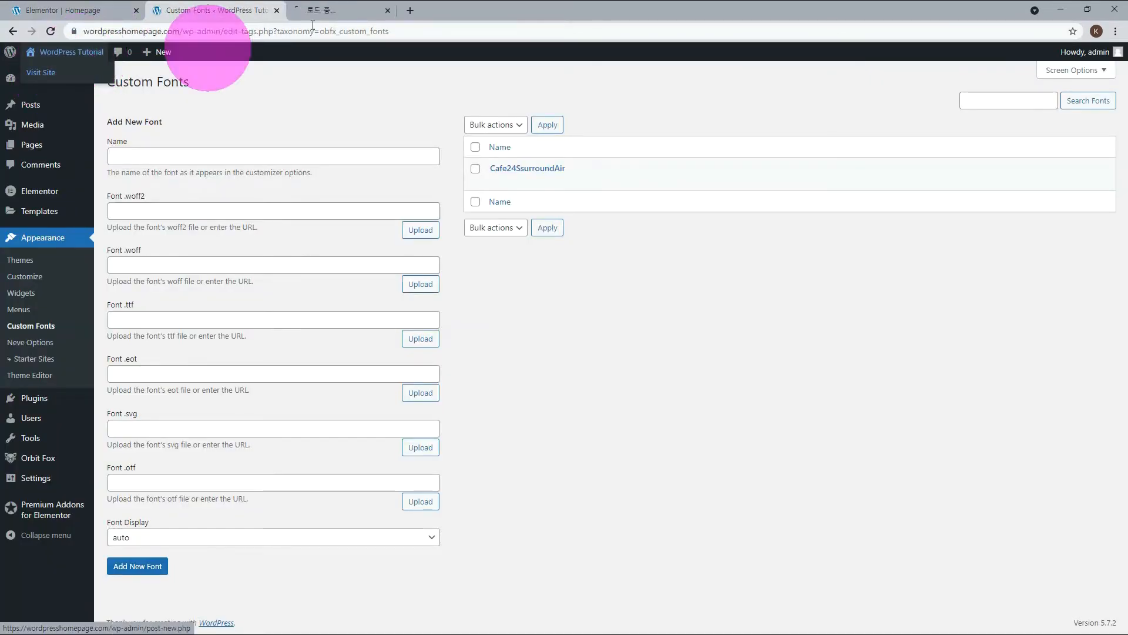
{"action": "left_click", "coordinate": [360, 8]}
{"action": "scroll", "coordinate": [660, 301], "scroll_direction": "down", "scroll_amount": 15}
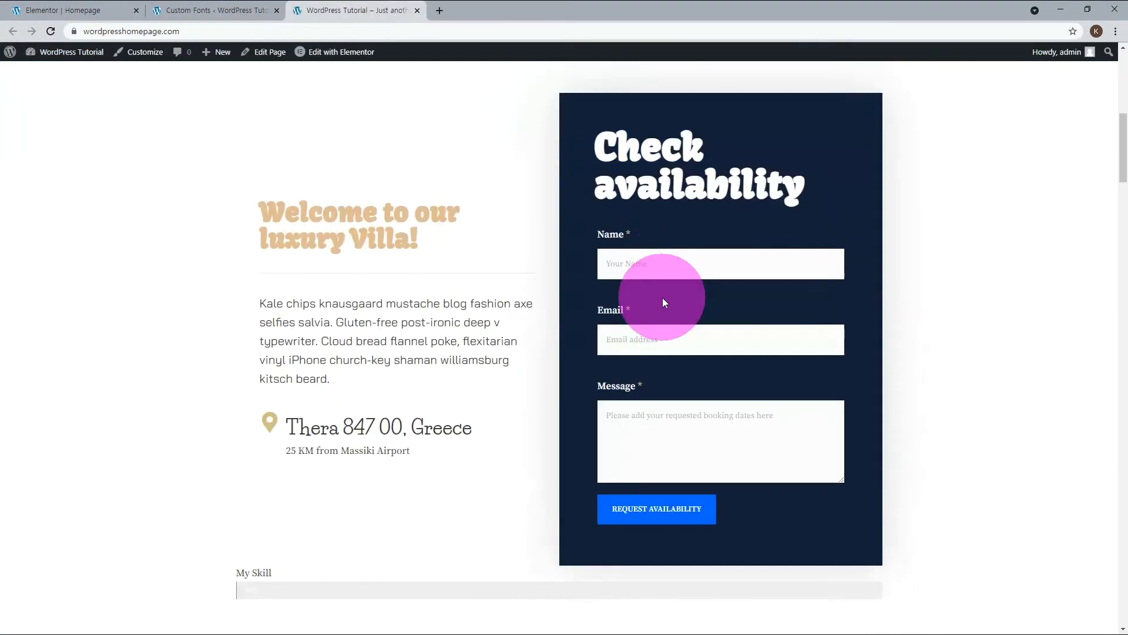
{"action": "scroll", "coordinate": [713, 308], "scroll_direction": "down", "scroll_amount": 20}
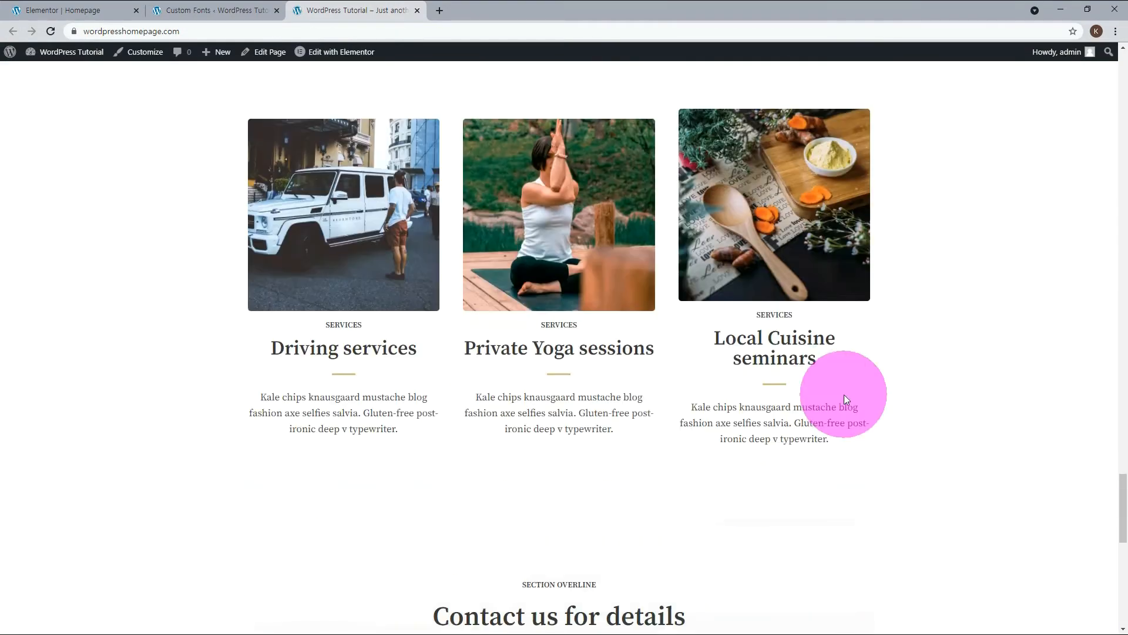
{"action": "scroll", "coordinate": [856, 397], "scroll_direction": "down", "scroll_amount": 4}
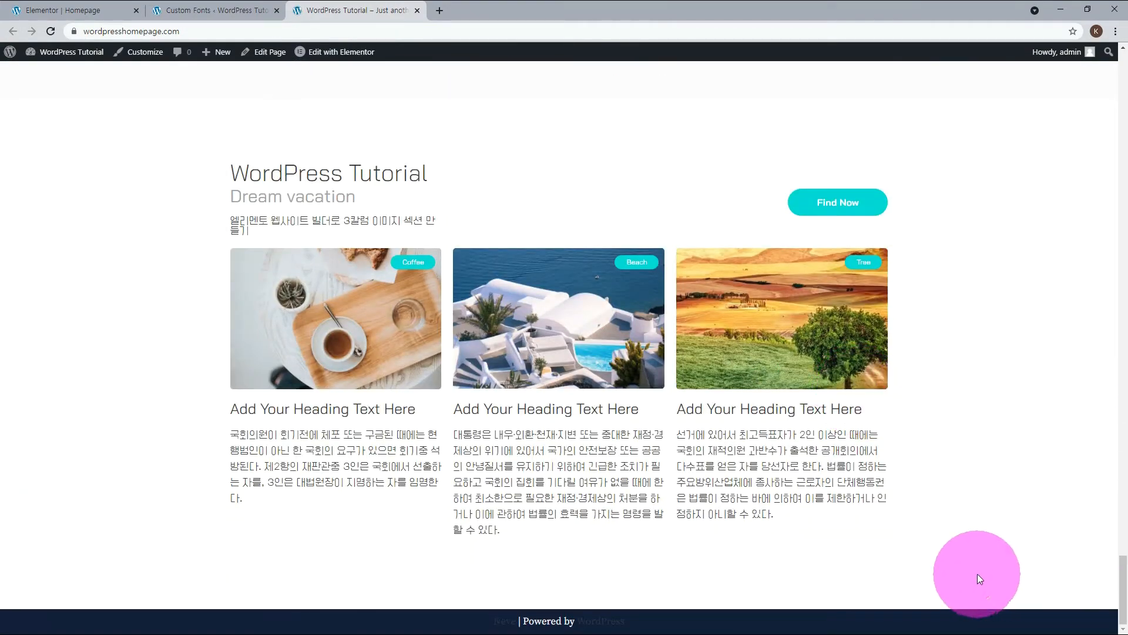
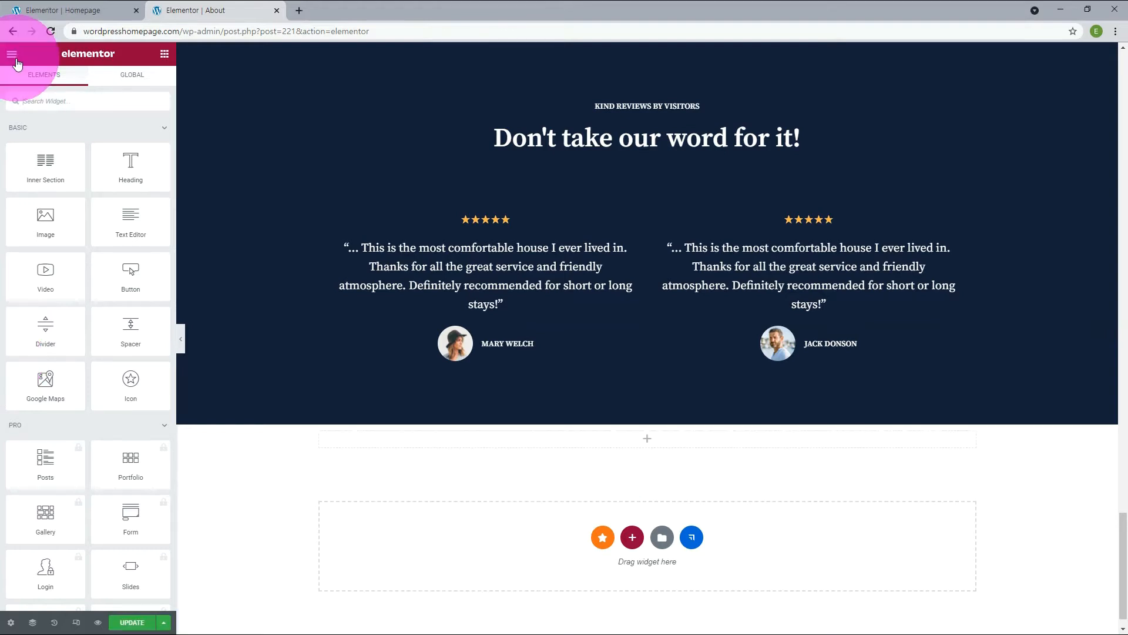
Add a Video widget to the empty section below the testimonials and replace its placeholder link with the copied YouTube address.
{"action": "left_click_drag", "start_coordinate": [47, 272], "coordinate": [595, 438]}
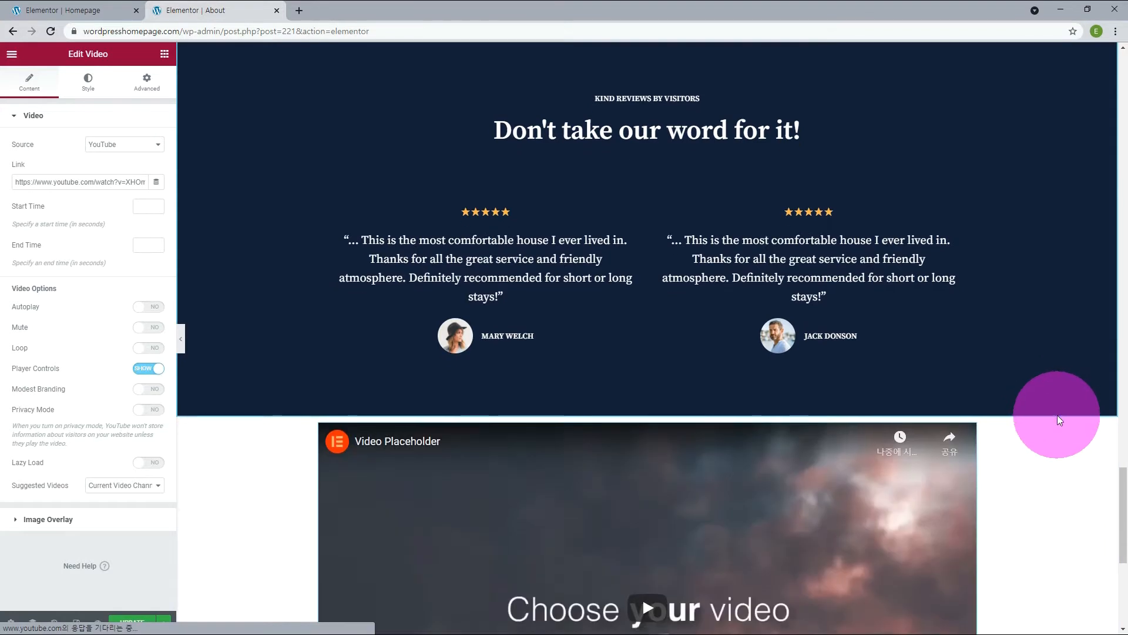
{"action": "scroll", "coordinate": [1057, 416], "scroll_direction": "down", "scroll_amount": 3}
{"action": "scroll", "coordinate": [1055, 422], "scroll_direction": "down", "scroll_amount": 2}
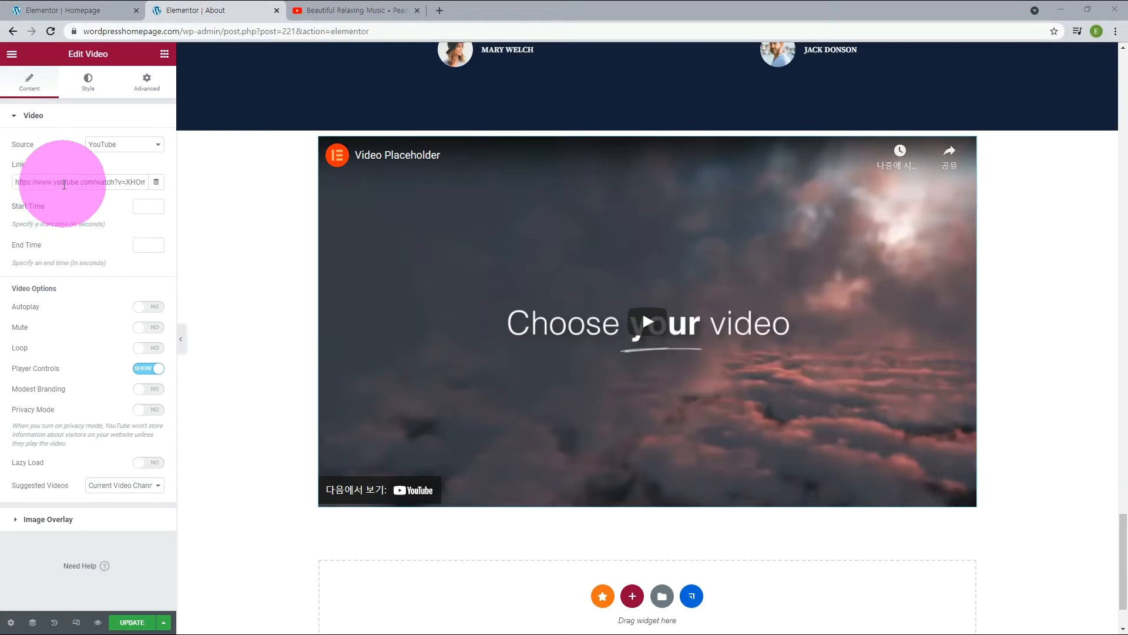
{"action": "triple_click", "coordinate": [64, 184]}
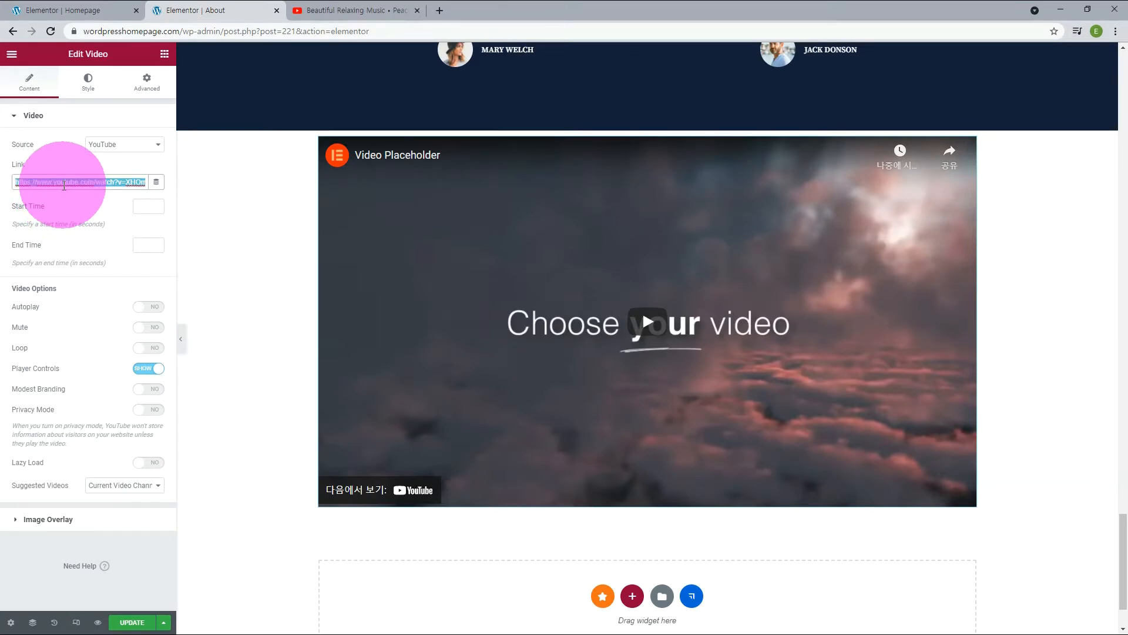
{"action": "type", "text": "https://www.youtube.com/watch?v=hlWiI4xVXKY"}
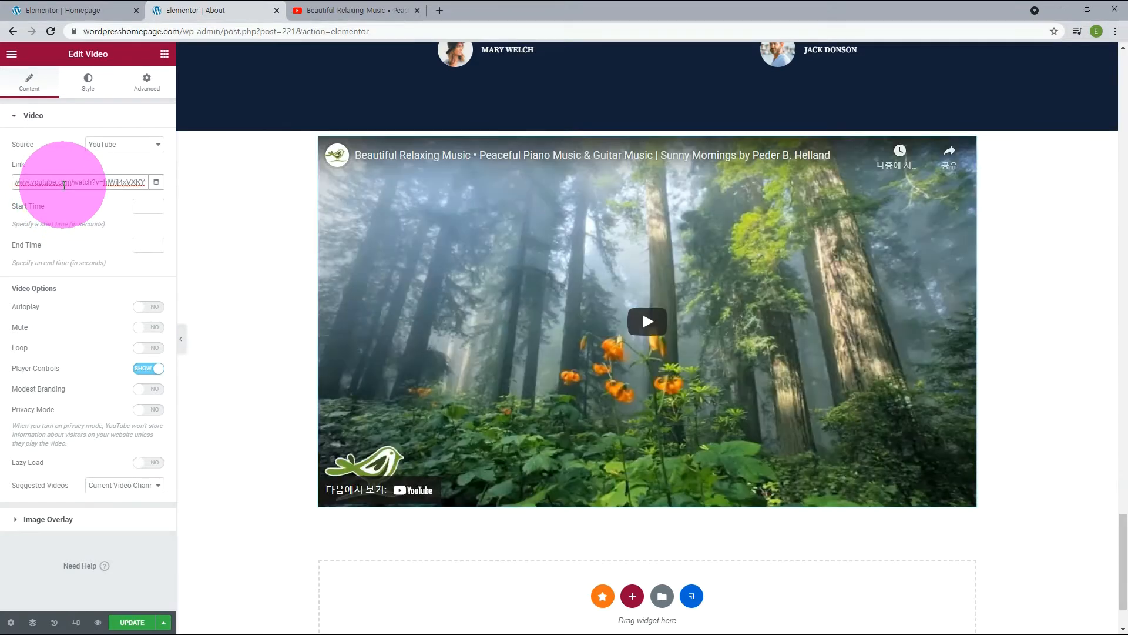
Set the video's start time to 180 seconds and its end time to 240 seconds.
{"action": "left_click", "coordinate": [138, 206]}
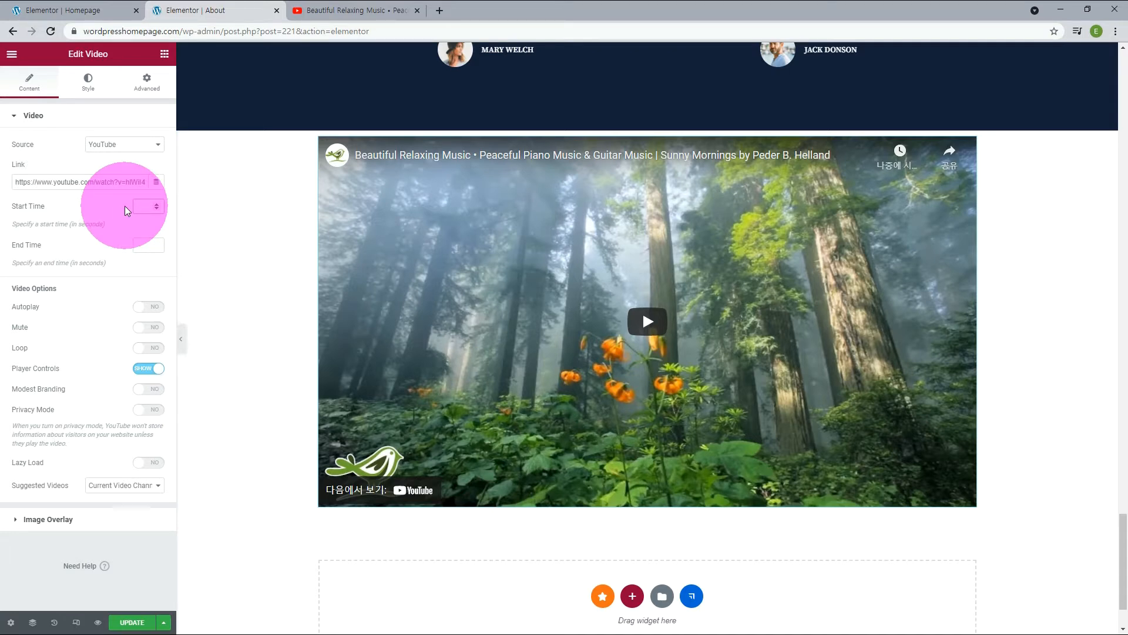
{"action": "type", "text": "180"}
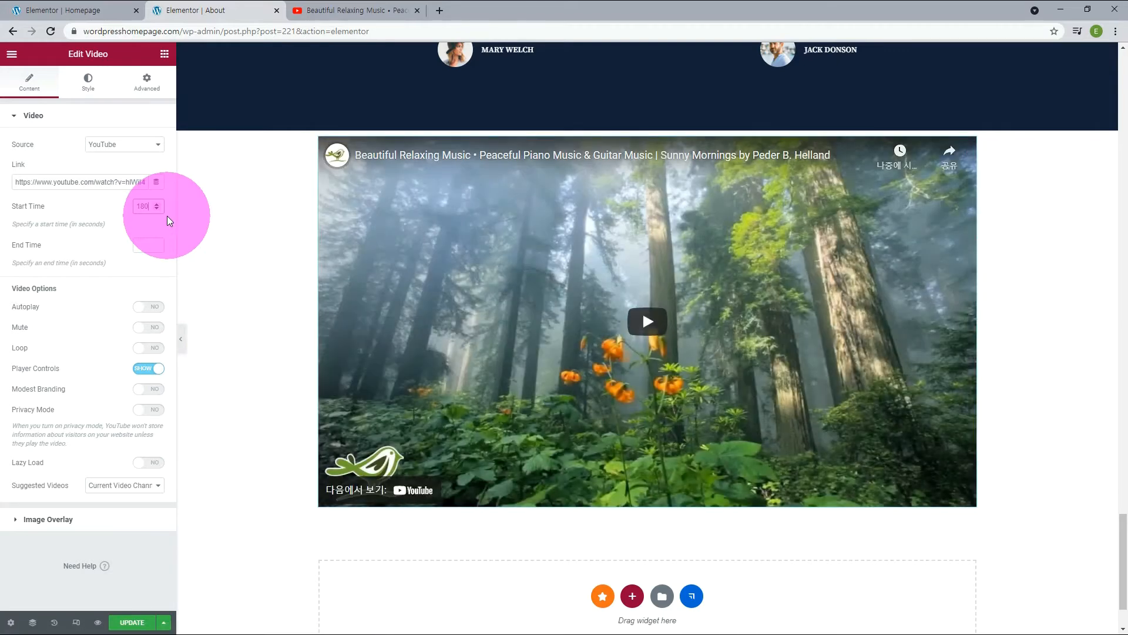
{"action": "left_click", "coordinate": [148, 244]}
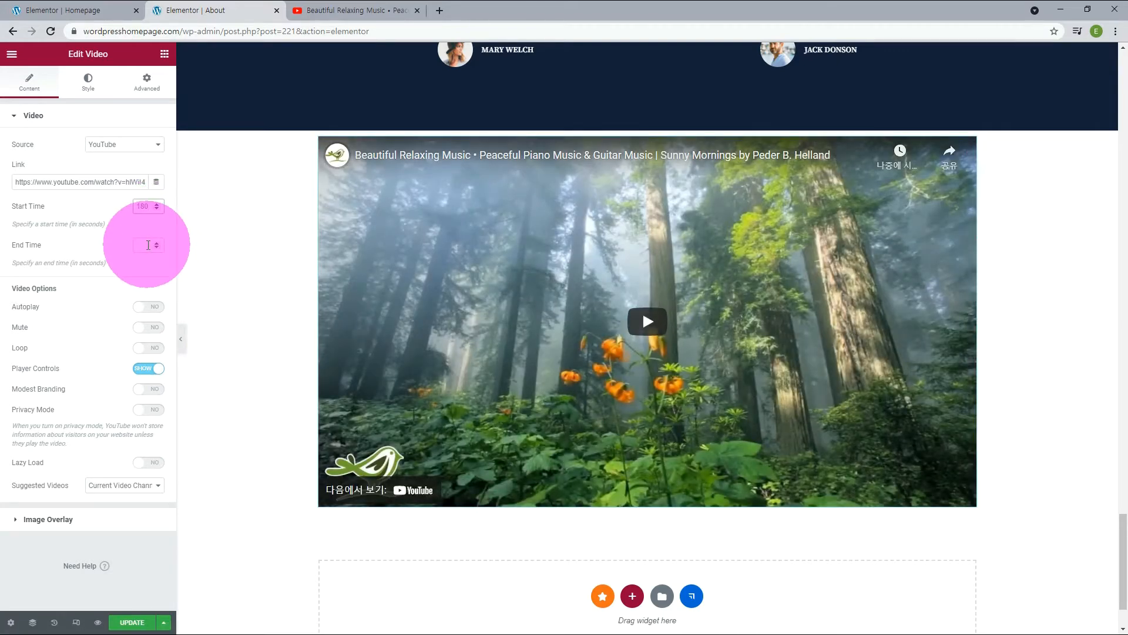
{"action": "type", "text": "240"}
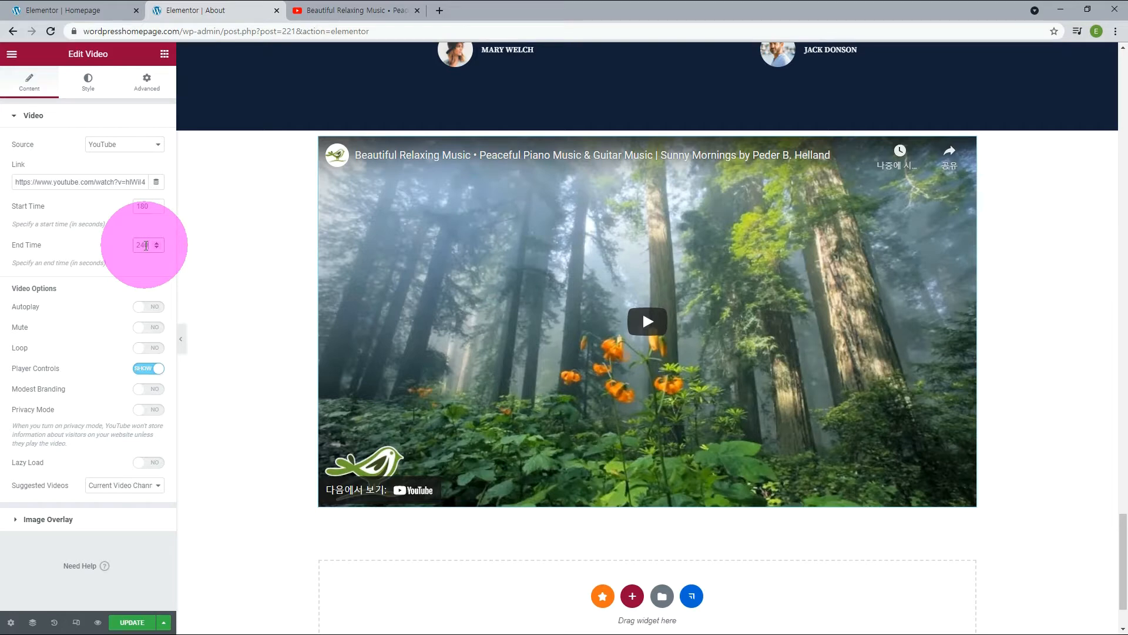
Update the About page, play the embedded video on the live page and dismiss the advertisement over it.
{"action": "left_click", "coordinate": [124, 624]}
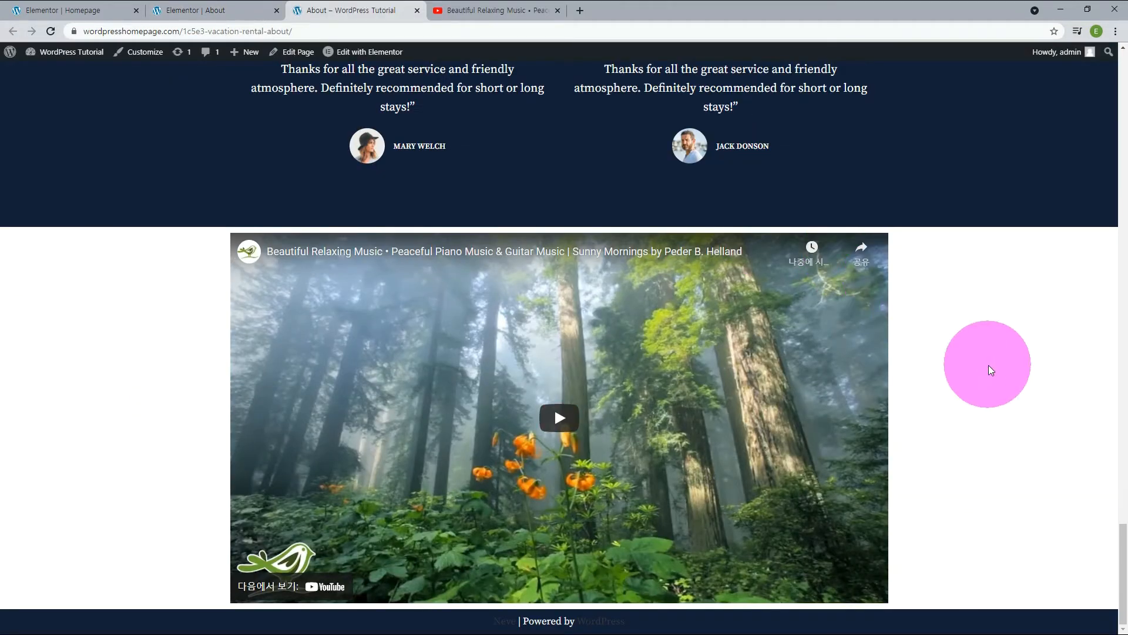
{"action": "left_click", "coordinate": [563, 425]}
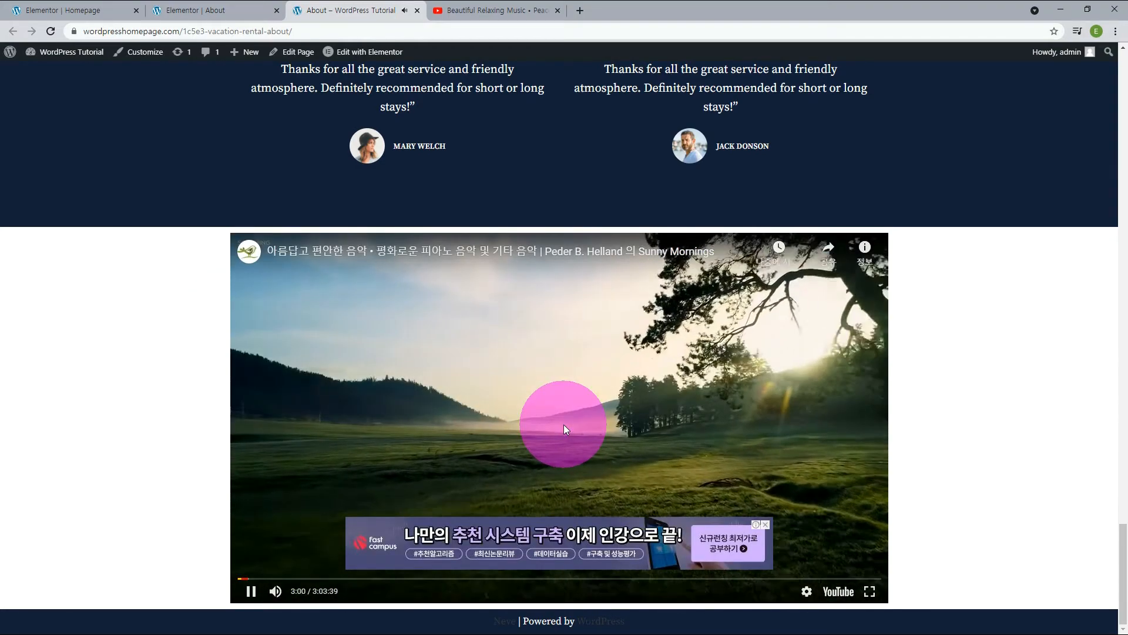
{"action": "left_click", "coordinate": [765, 524]}
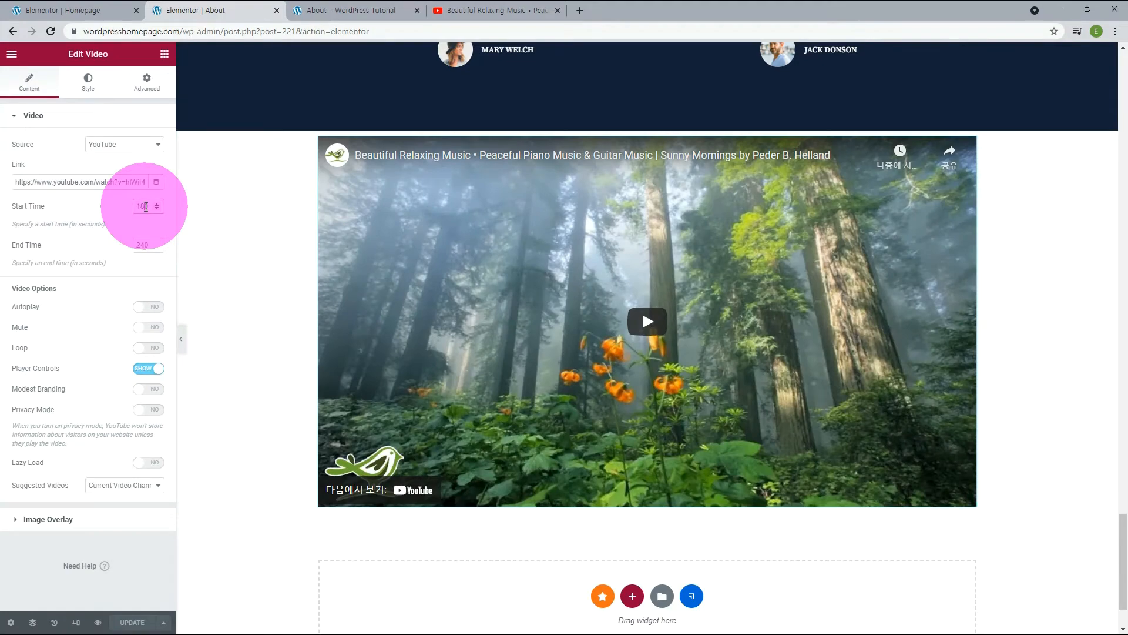
Set the video's start time to 225 seconds, enable autoplay, and pause the preview in the Elementor editor.
{"action": "double_click", "coordinate": [158, 207]}
{"action": "type", "text": "225"}
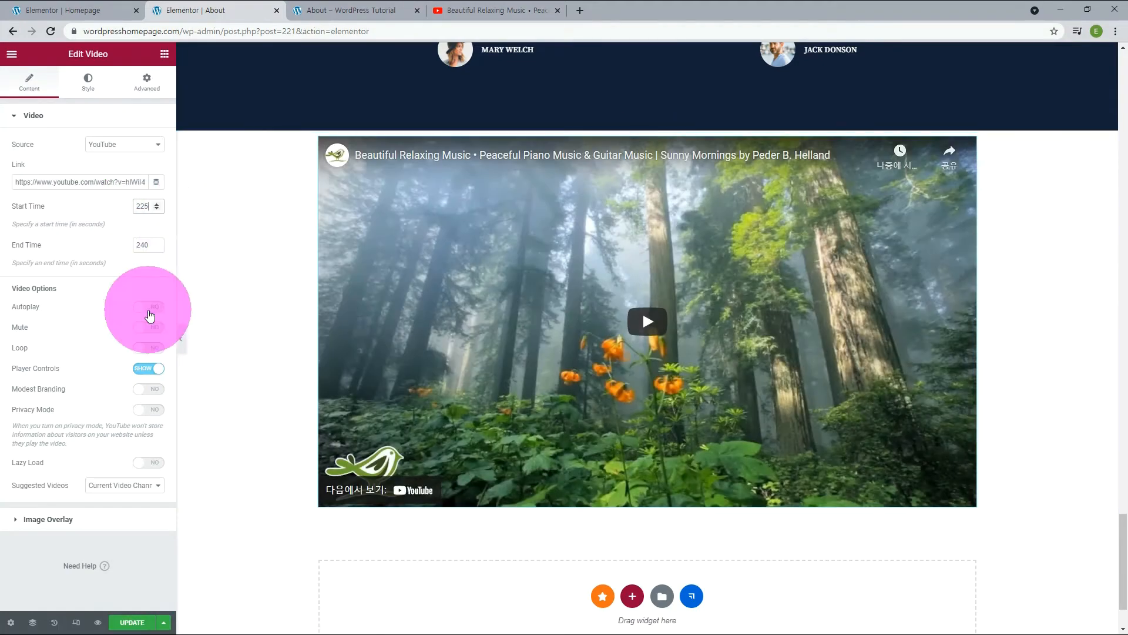
{"action": "left_click", "coordinate": [150, 310]}
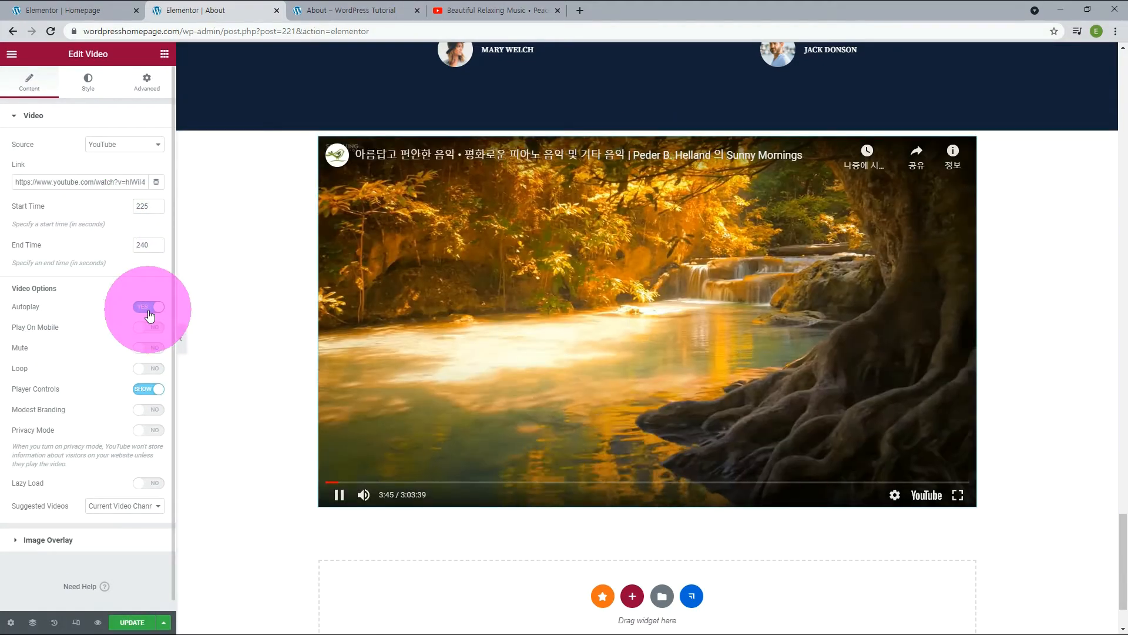
{"action": "left_click", "coordinate": [635, 323]}
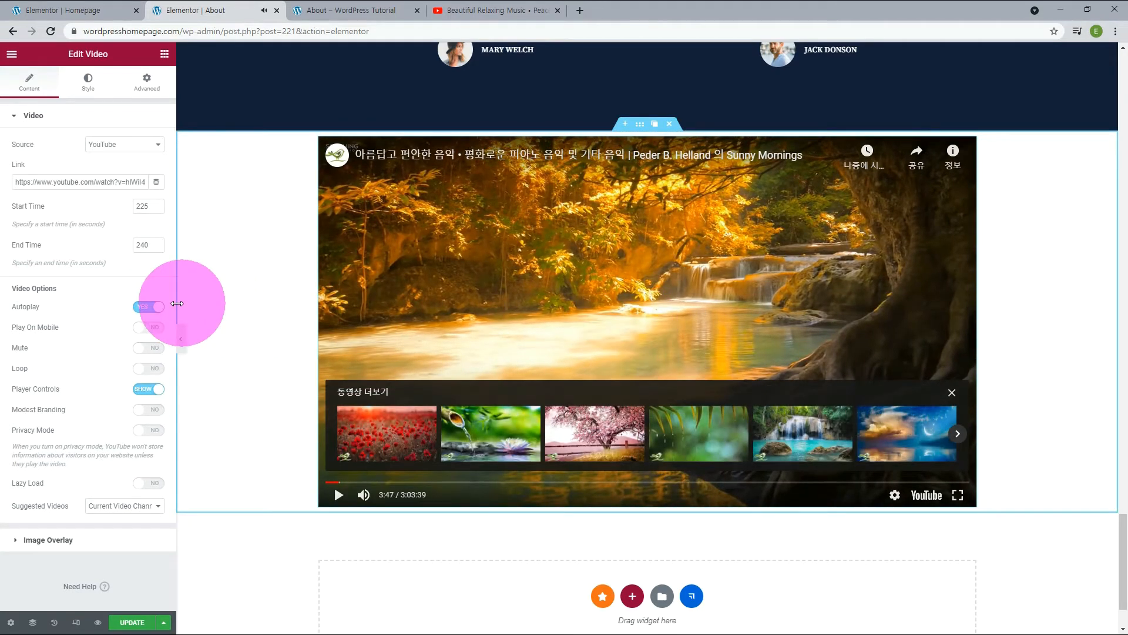
Try the video's Play On Mobile option, turn it off again, and pause the preview.
{"action": "left_click", "coordinate": [155, 332]}
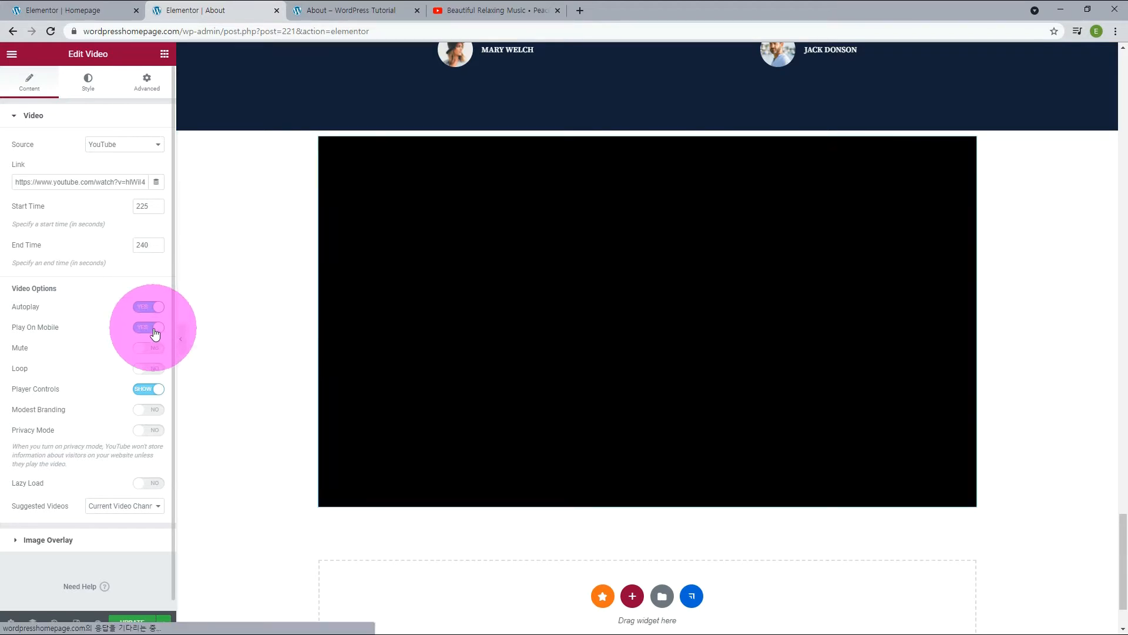
{"action": "left_click", "coordinate": [147, 333]}
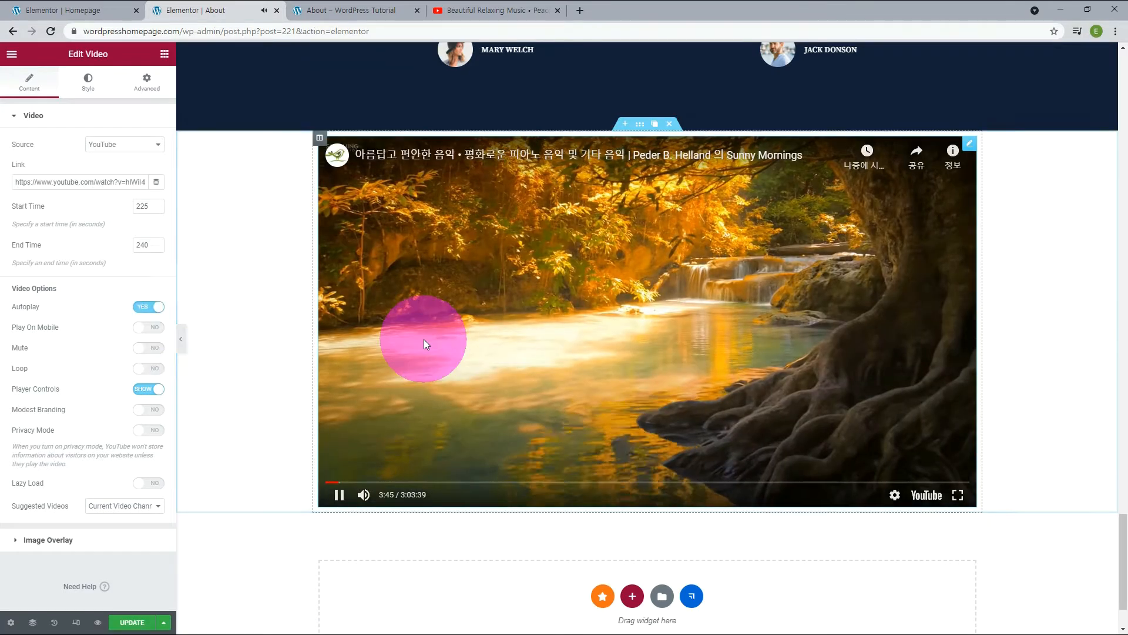
{"action": "left_click", "coordinate": [426, 344]}
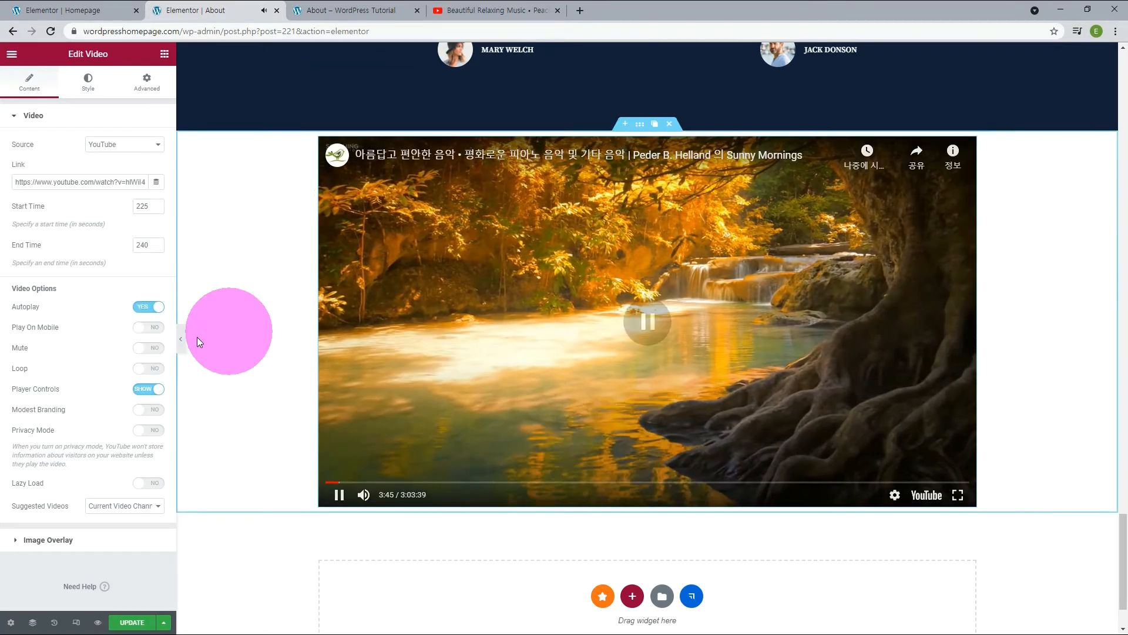
Enable Mute, Loop and Lazy Load for the video, and hide its player controls.
{"action": "left_click", "coordinate": [152, 353]}
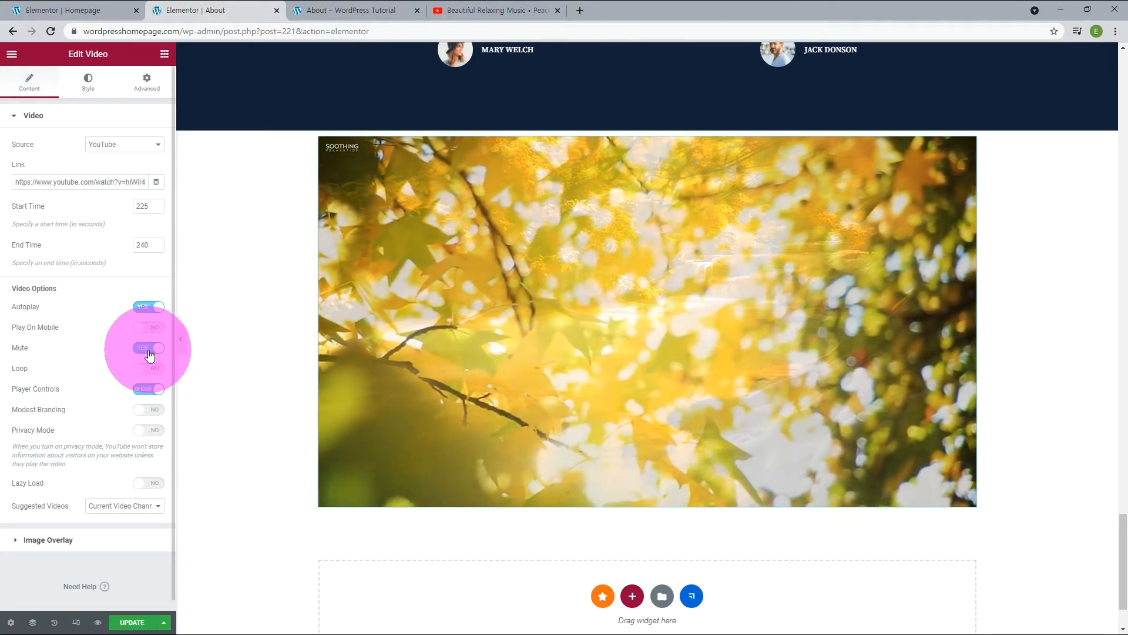
{"action": "left_click", "coordinate": [150, 370]}
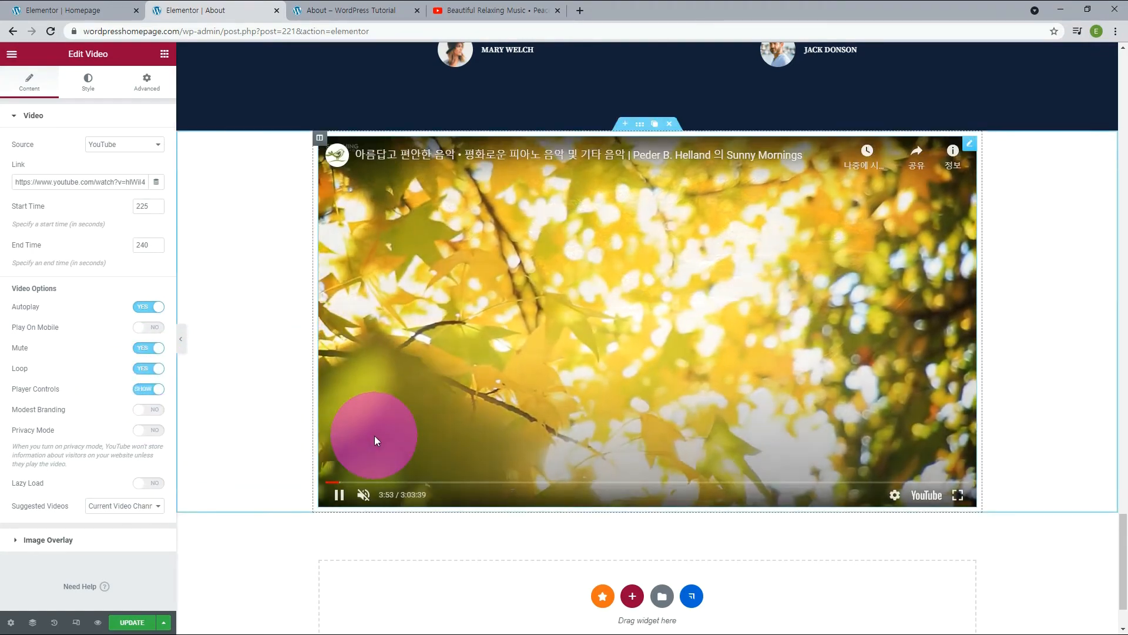
{"action": "left_click", "coordinate": [151, 389]}
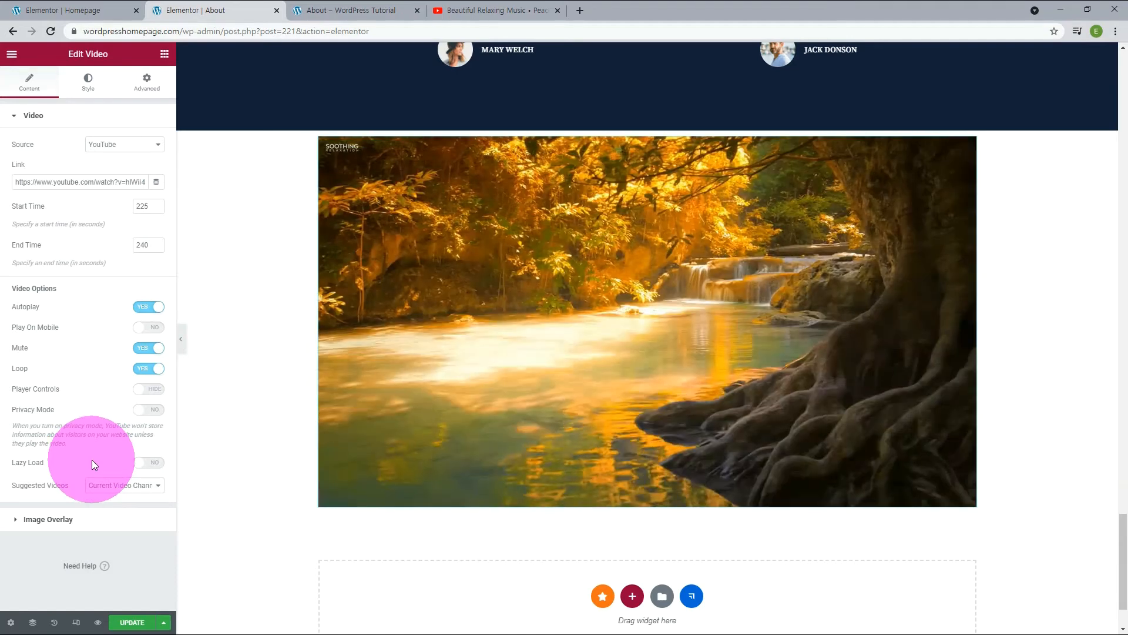
{"action": "left_click", "coordinate": [154, 462]}
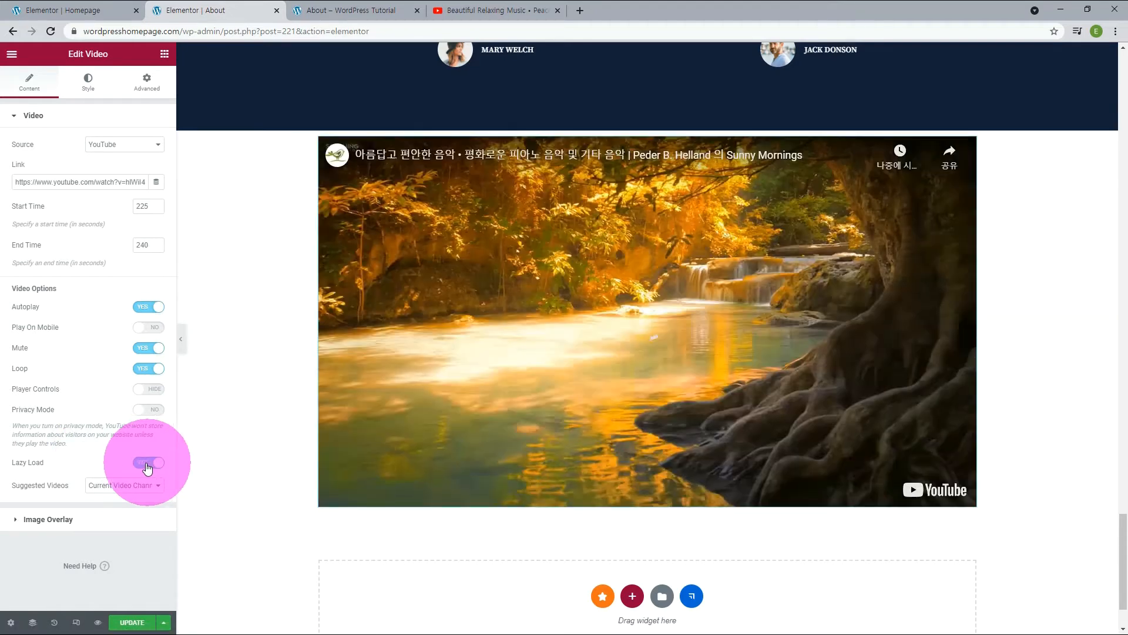
Reload the live About page, check the video's playback there and pause it, and return to the Elementor editor.
{"action": "left_click", "coordinate": [335, 10]}
{"action": "key", "text": "F5"}
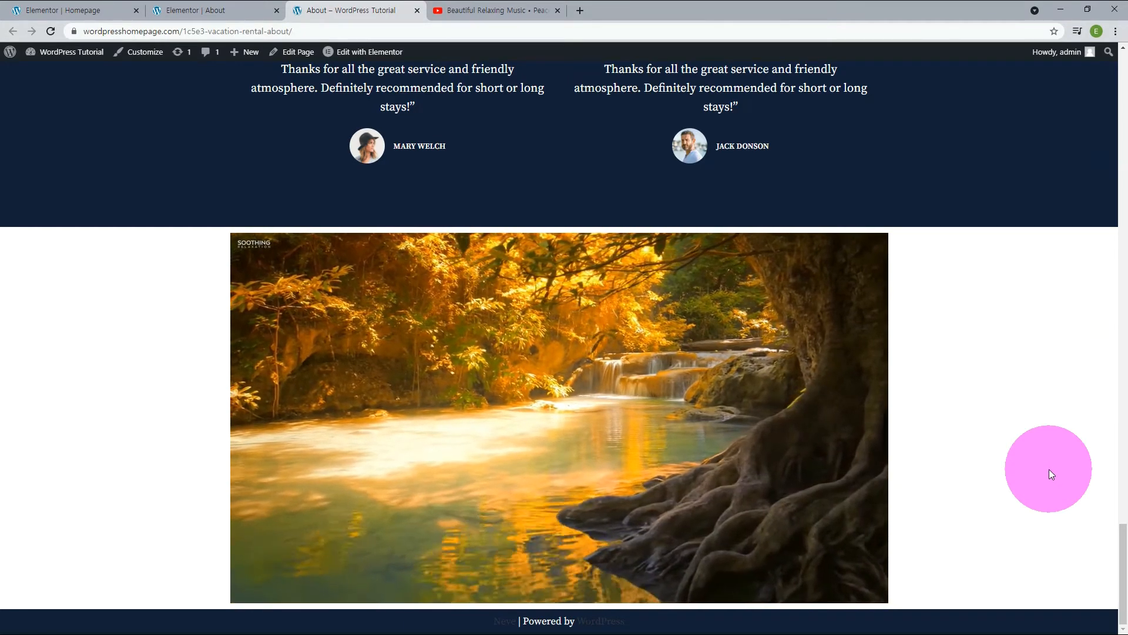
{"action": "left_click", "coordinate": [534, 429]}
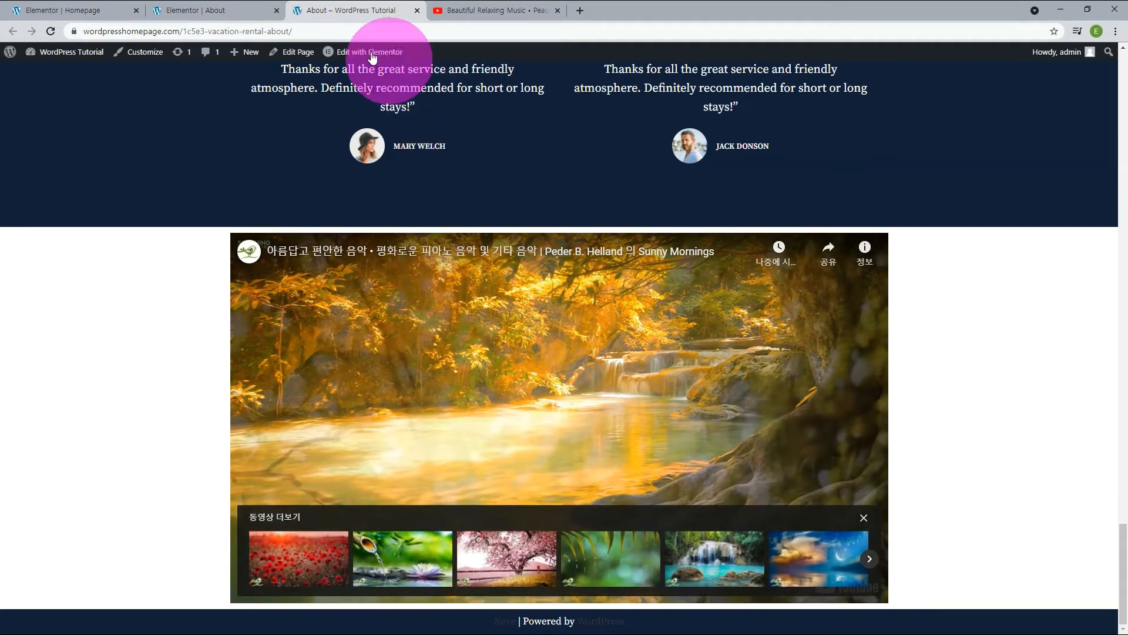
{"action": "left_click", "coordinate": [202, 12]}
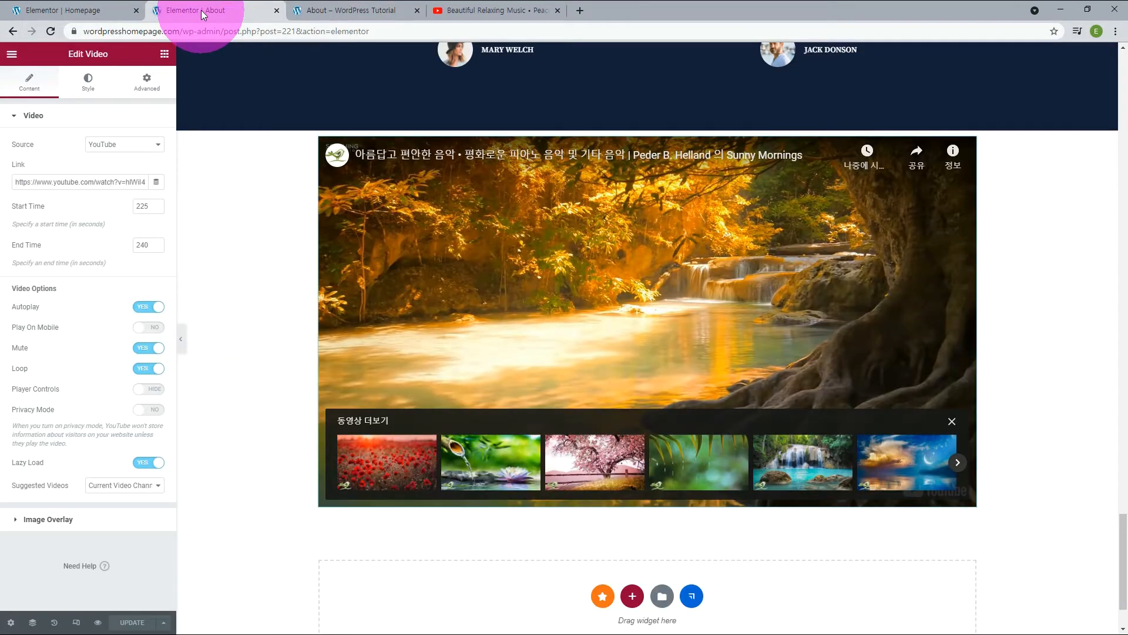
Enable the video's image overlay and use sun-rise-sea-banner.jpg from the media library as its image.
{"action": "left_click", "coordinate": [36, 504]}
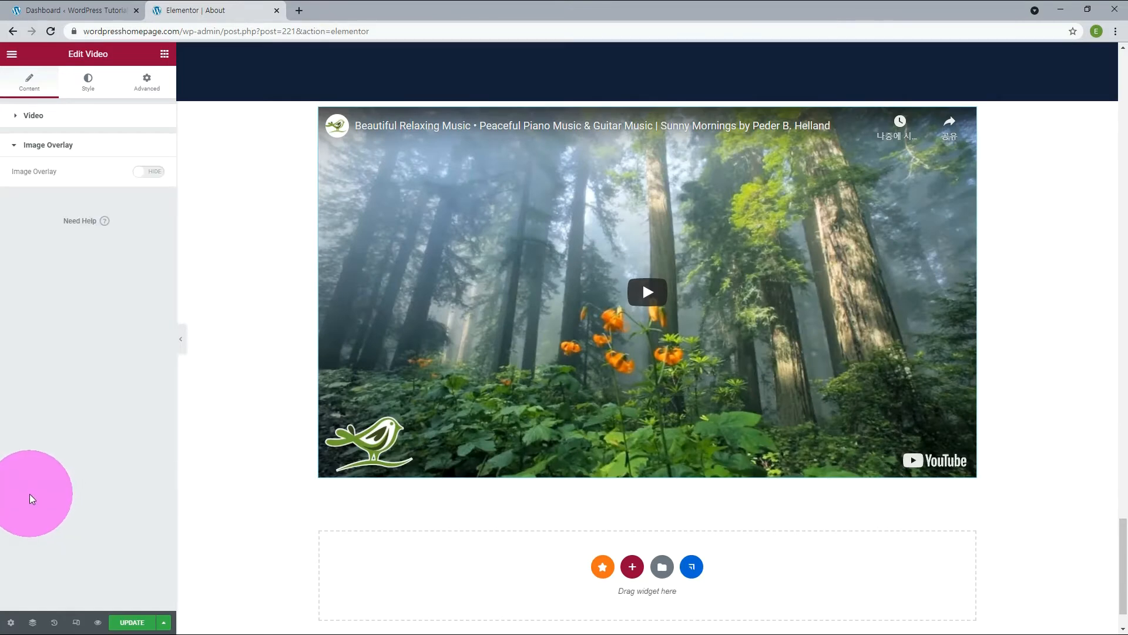
{"action": "left_click", "coordinate": [153, 173]}
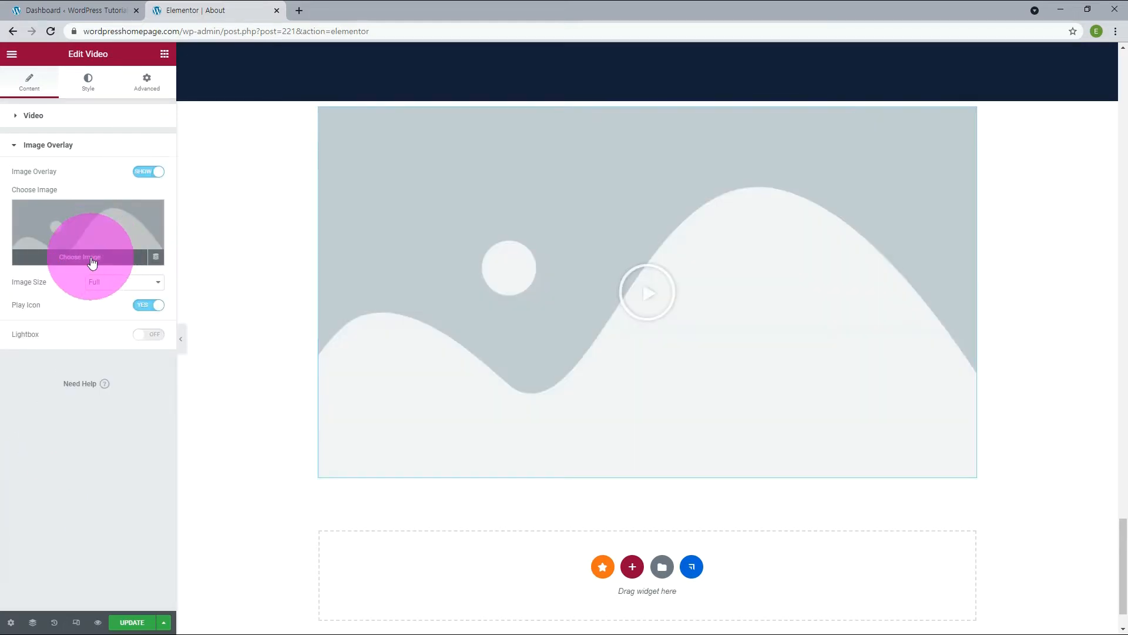
{"action": "left_click", "coordinate": [92, 259]}
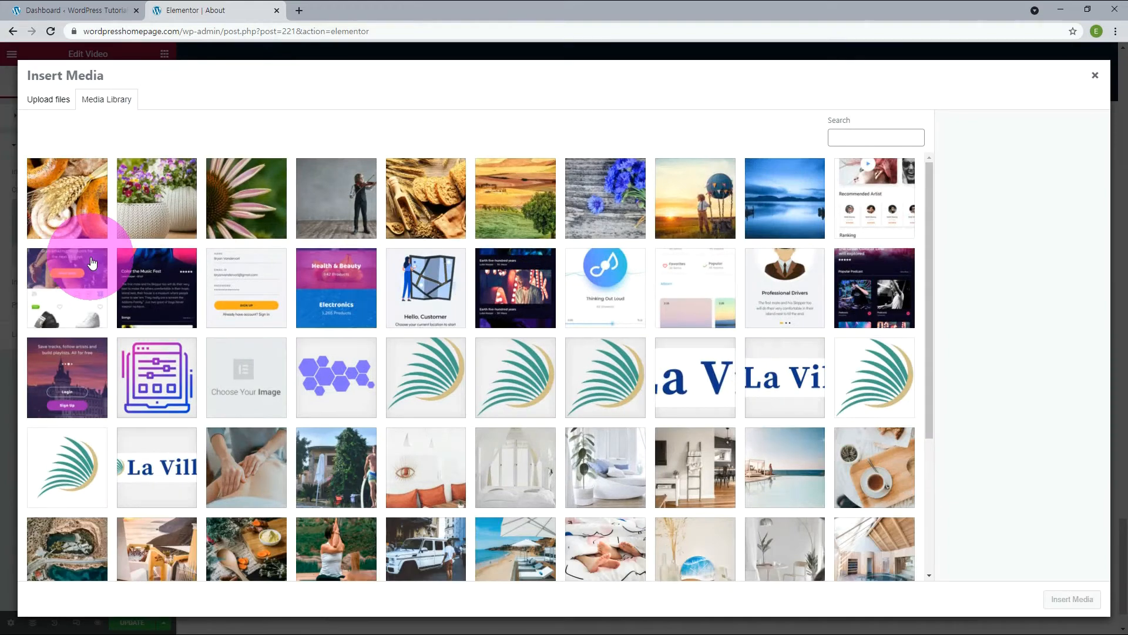
{"action": "left_click", "coordinate": [816, 232]}
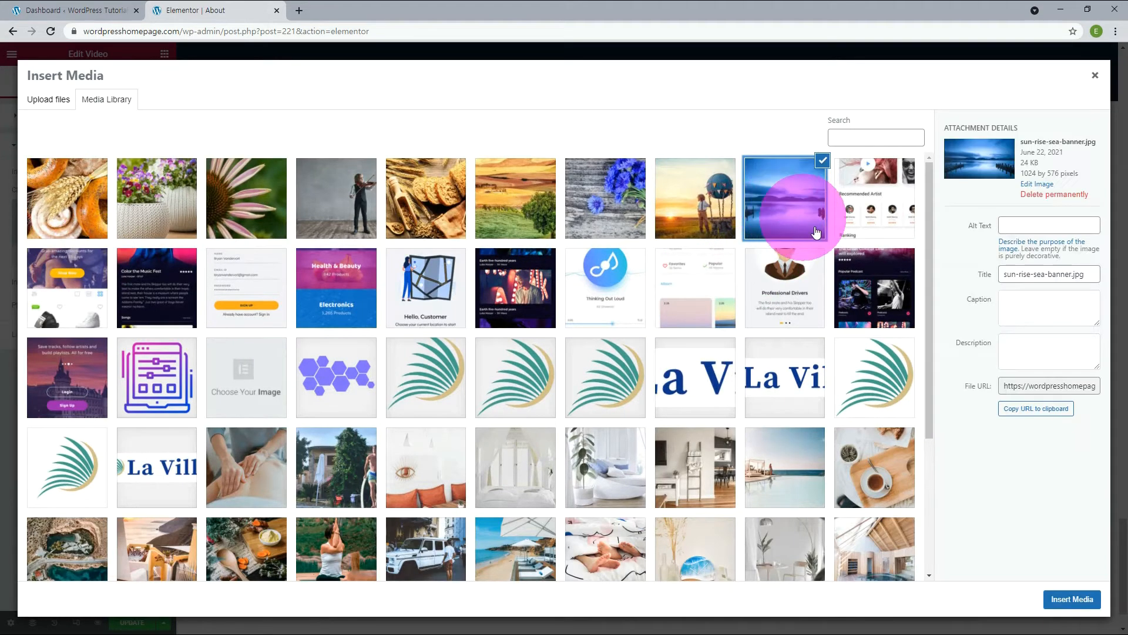
{"action": "left_click", "coordinate": [1072, 599]}
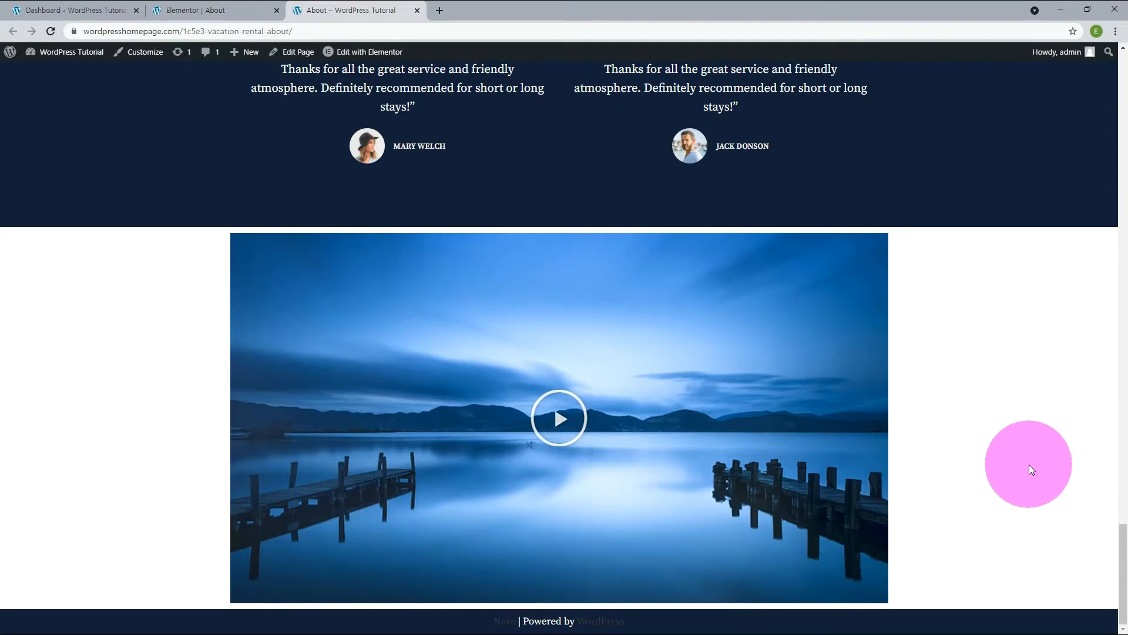
Play the video through its overlay on the live page, and turn off the overlay's play icon in the Elementor editor.
{"action": "left_click", "coordinate": [560, 421]}
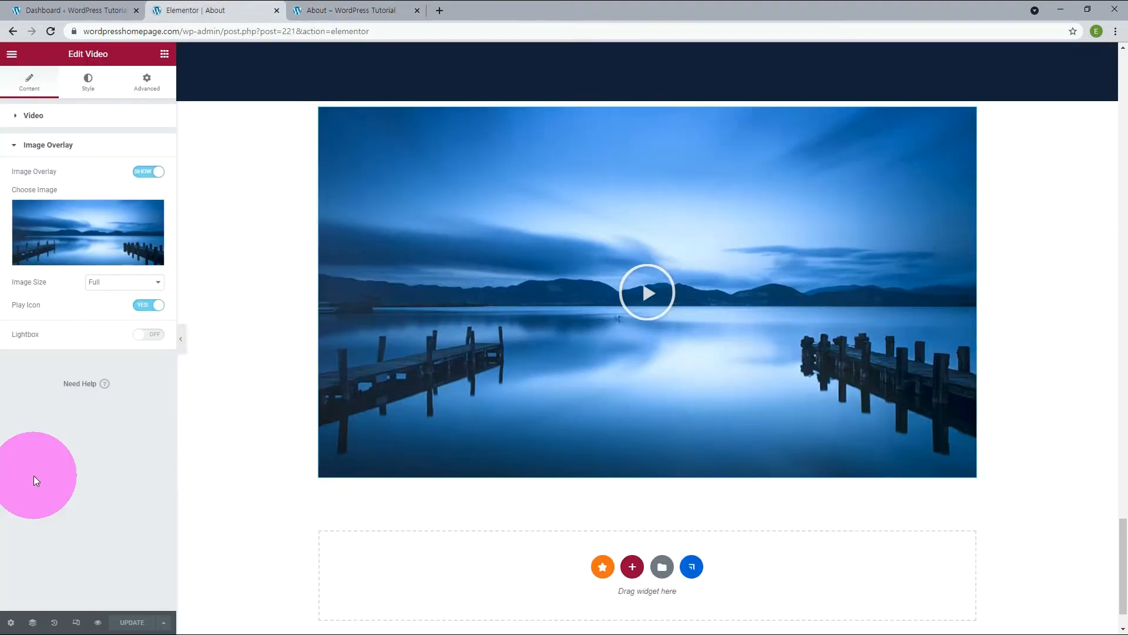
{"action": "left_click", "coordinate": [144, 310]}
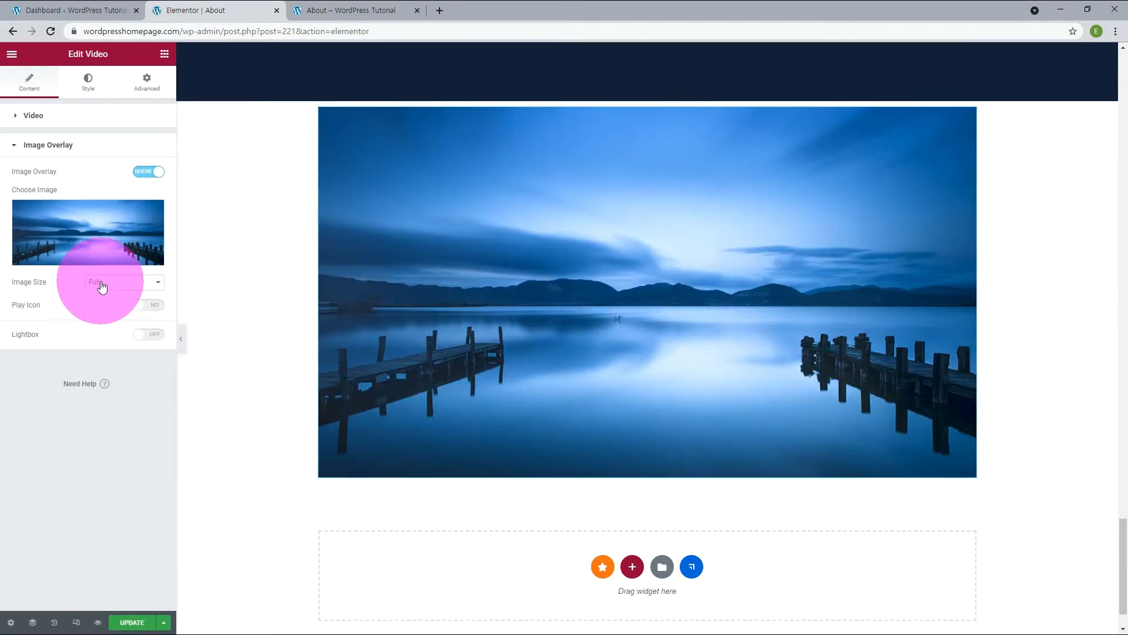
Try the 4:3 and 1:1 aspect ratios on the video and settle on 21:9.
{"action": "left_click", "coordinate": [89, 83]}
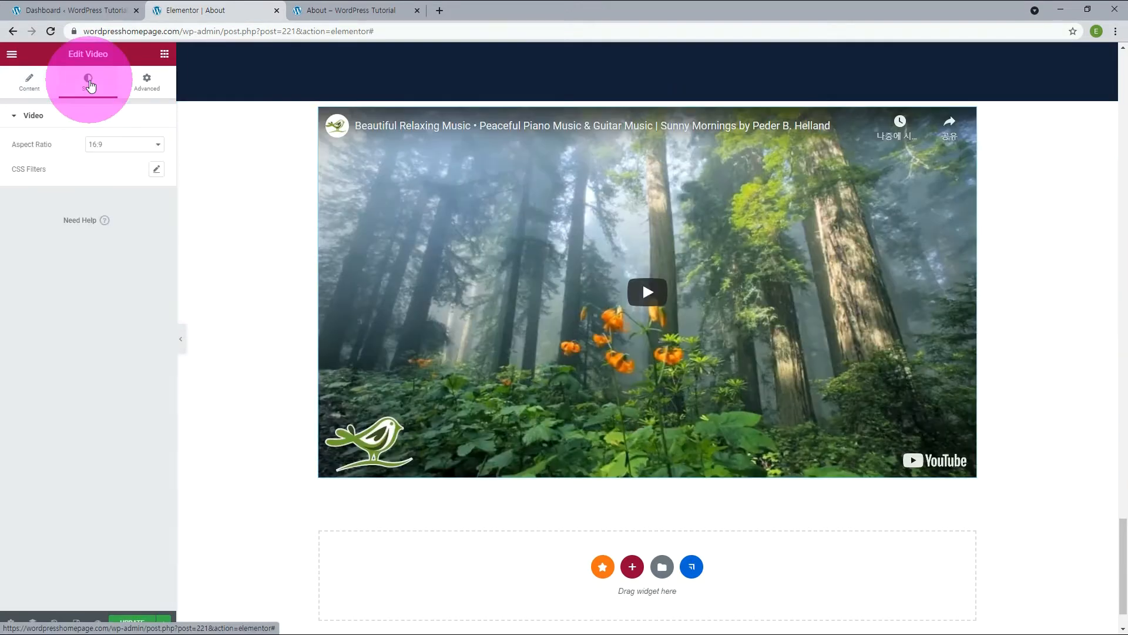
{"action": "left_click", "coordinate": [159, 145]}
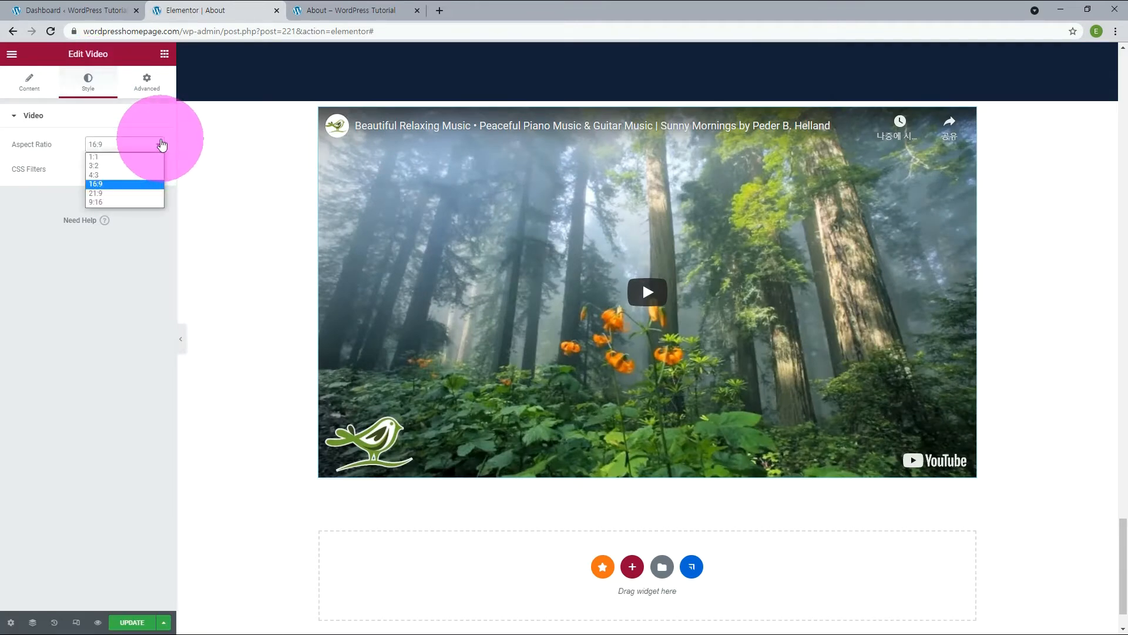
{"action": "left_click", "coordinate": [111, 174]}
{"action": "left_click", "coordinate": [122, 147]}
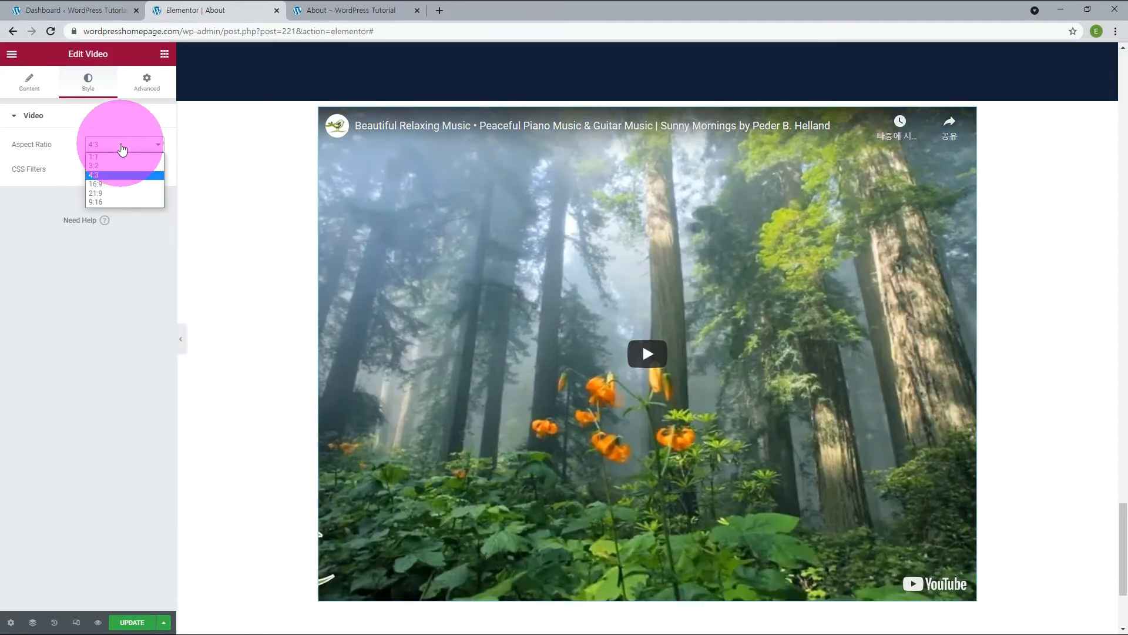
{"action": "left_click", "coordinate": [113, 156]}
{"action": "left_click", "coordinate": [106, 147]}
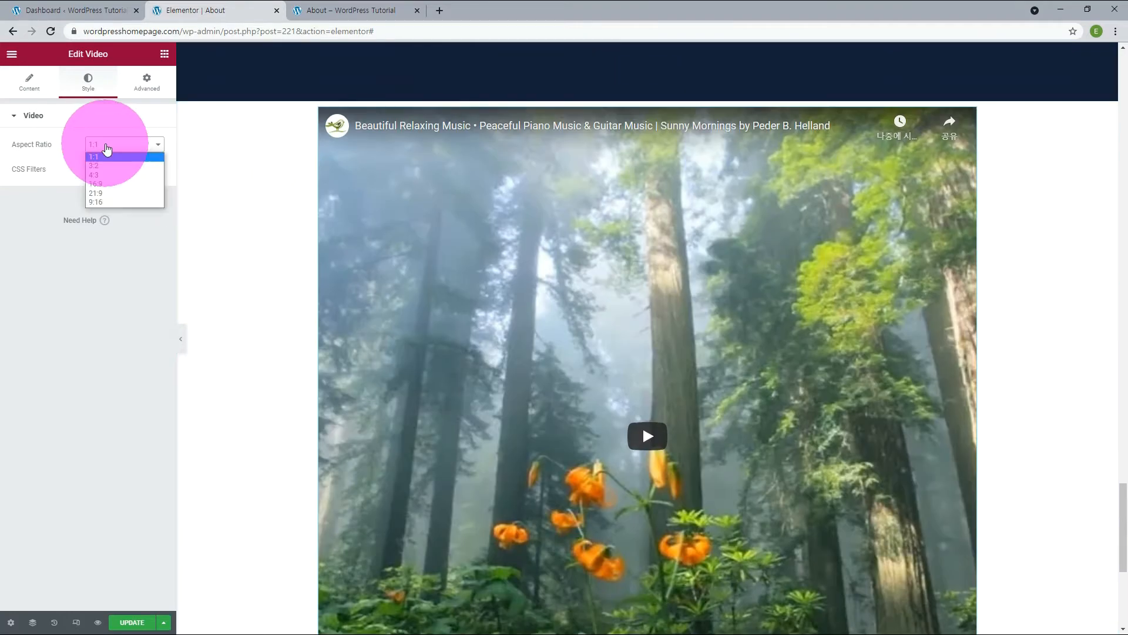
{"action": "left_click", "coordinate": [99, 194]}
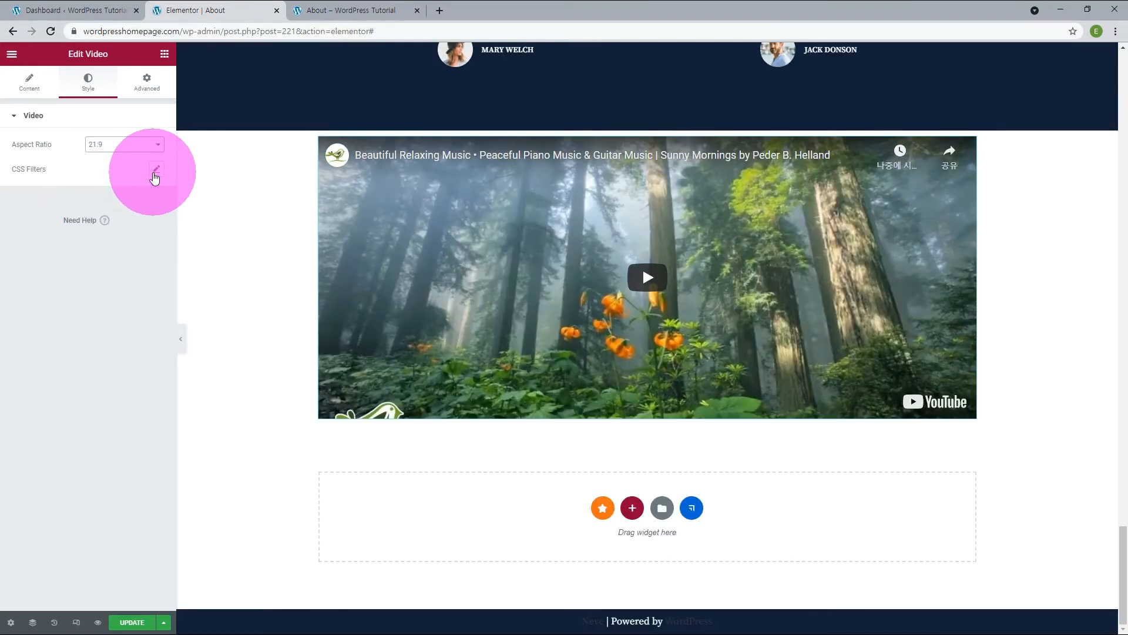
Try a blur filter of 6.4 on the video, return it to 0, and set the brightness to 105.
{"action": "left_click", "coordinate": [156, 170]}
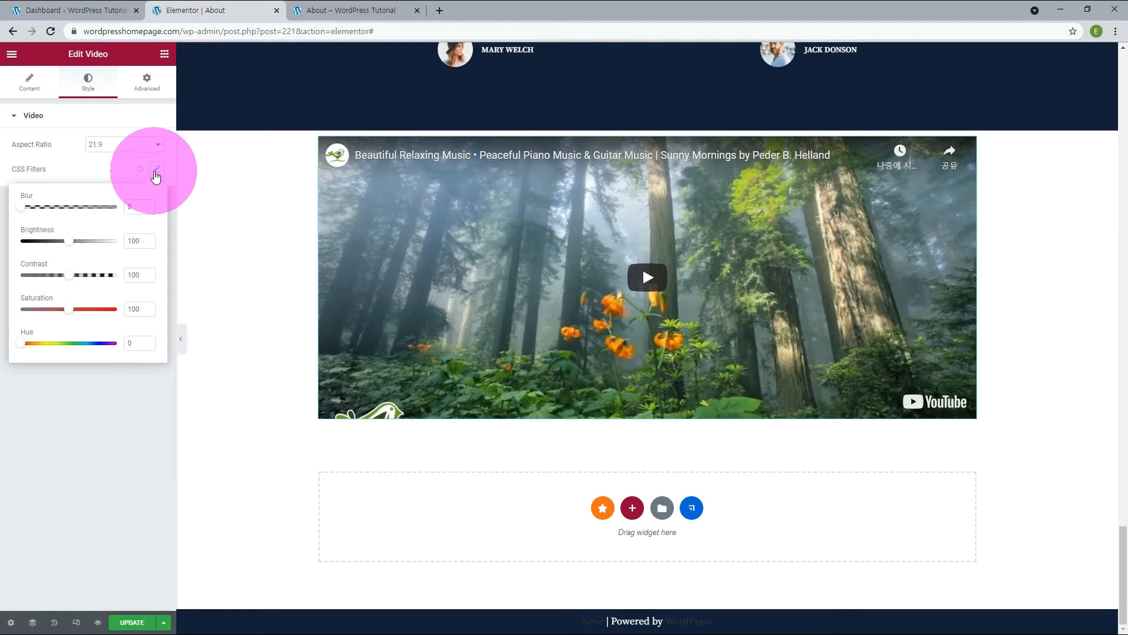
{"action": "left_click_drag", "start_coordinate": [21, 207], "coordinate": [86, 210]}
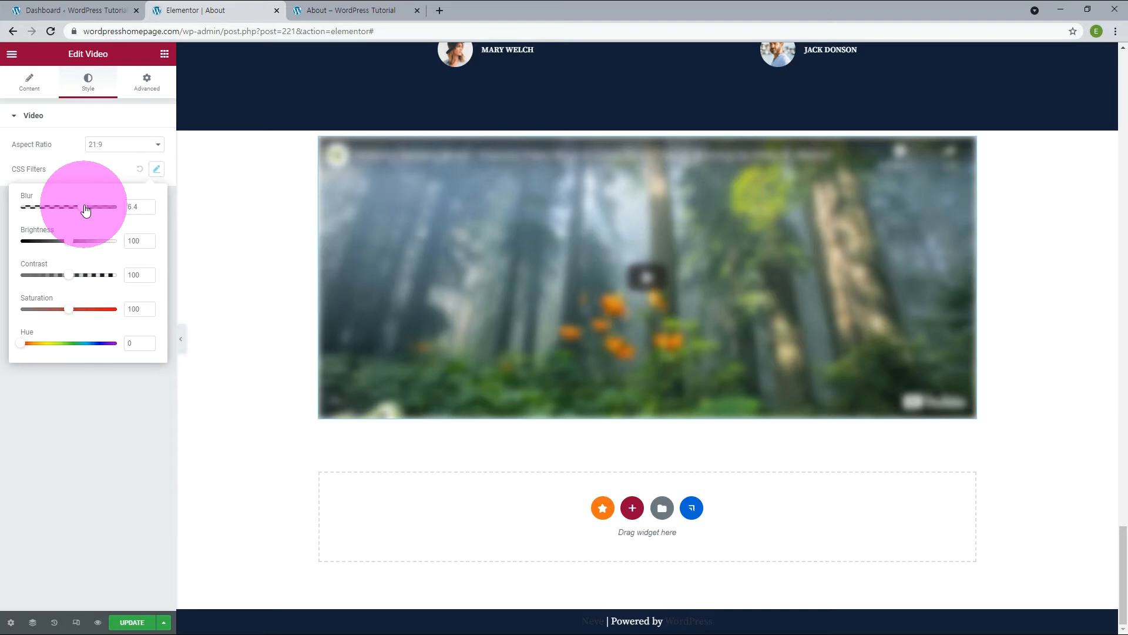
{"action": "left_click_drag", "start_coordinate": [78, 213], "coordinate": [20, 207]}
{"action": "mouse_move", "coordinate": [69, 241]}
{"action": "left_mouse_down"}
{"action": "mouse_move", "coordinate": [115, 246]}
{"action": "mouse_move", "coordinate": [39, 247]}
{"action": "mouse_move", "coordinate": [70, 246]}
{"action": "left_mouse_up"}
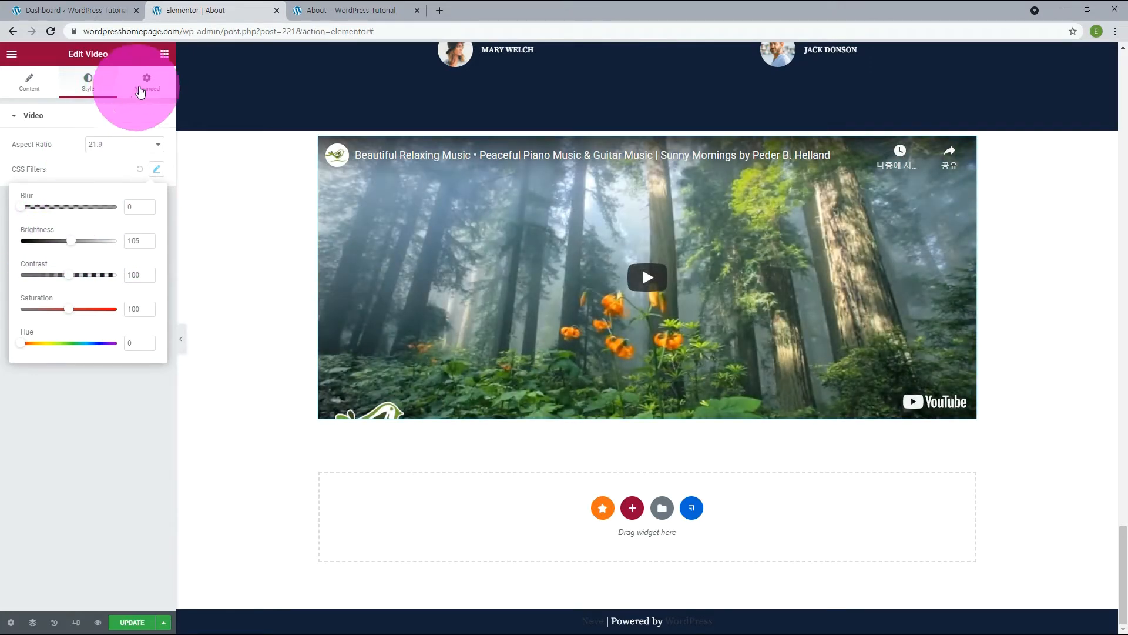
Give the video widget a Zoom In entrance animation.
{"action": "left_click", "coordinate": [146, 82]}
{"action": "left_click", "coordinate": [19, 117]}
{"action": "left_click", "coordinate": [53, 146]}
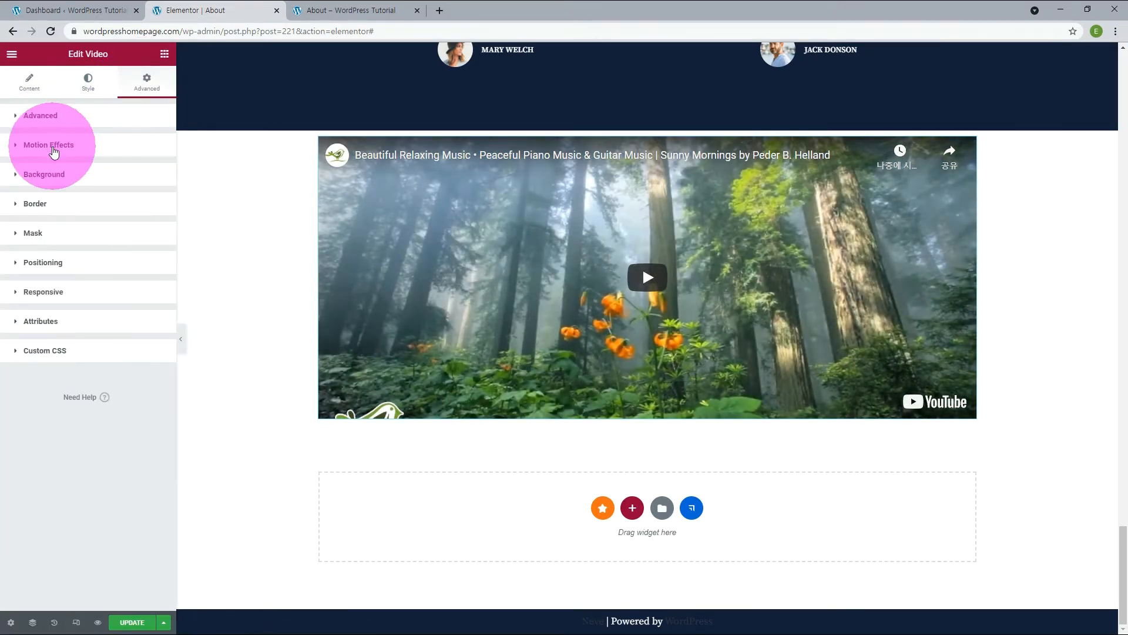
{"action": "left_click", "coordinate": [50, 188]}
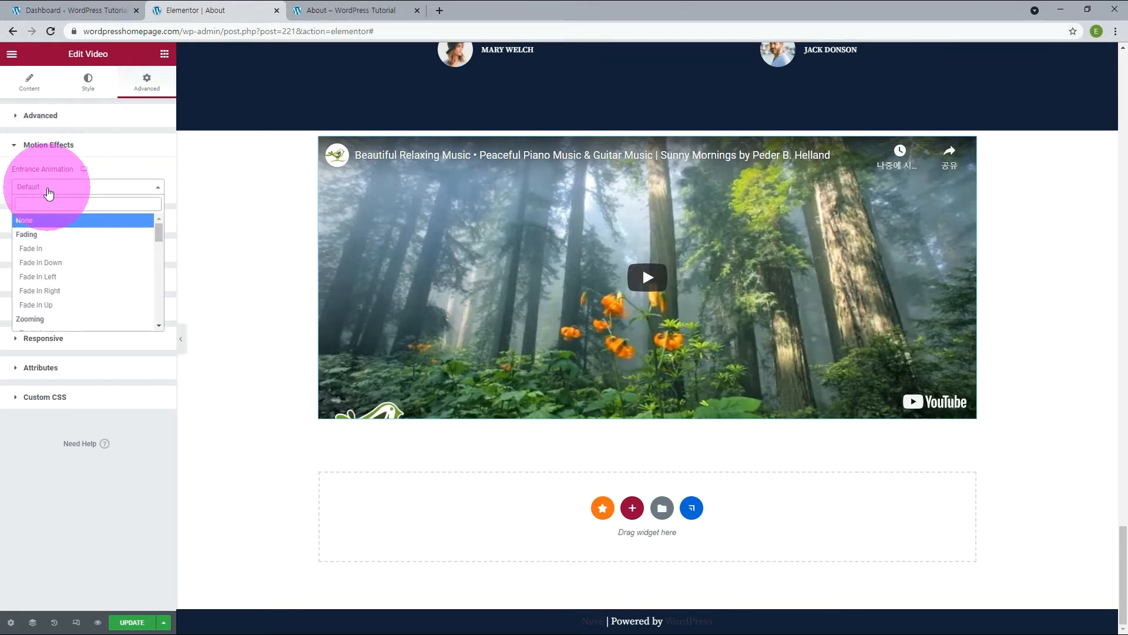
{"action": "scroll", "coordinate": [50, 246], "scroll_direction": "down", "scroll_amount": 2}
{"action": "left_click", "coordinate": [41, 274]}
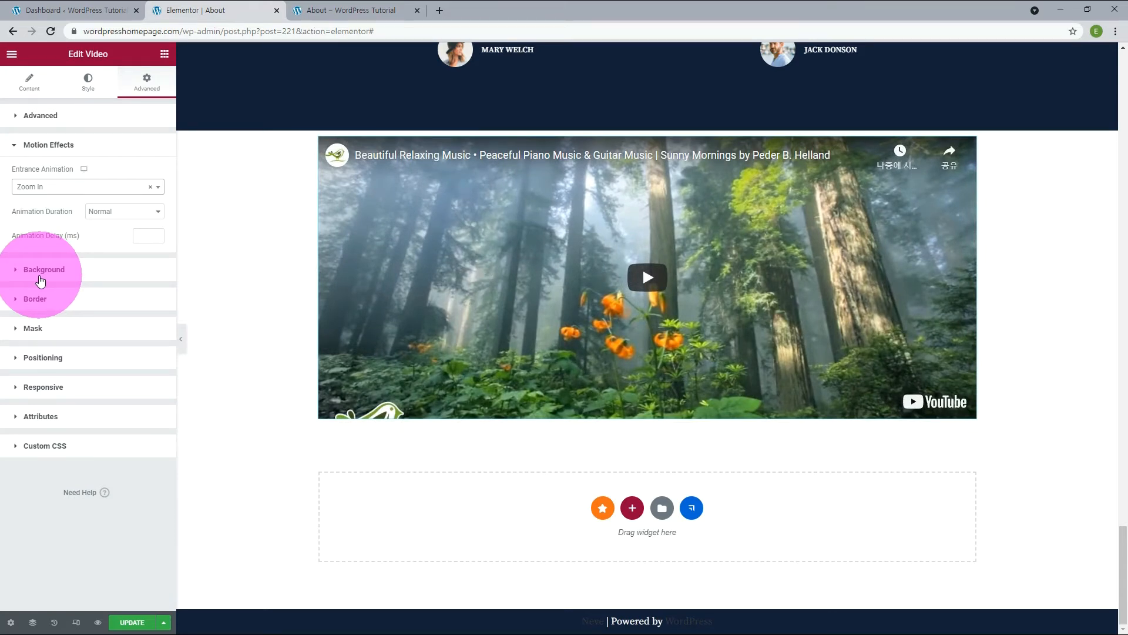
Give the video a solid border 10 px wide in the global Primary color, with a 3 px border radius.
{"action": "left_click", "coordinate": [39, 293]}
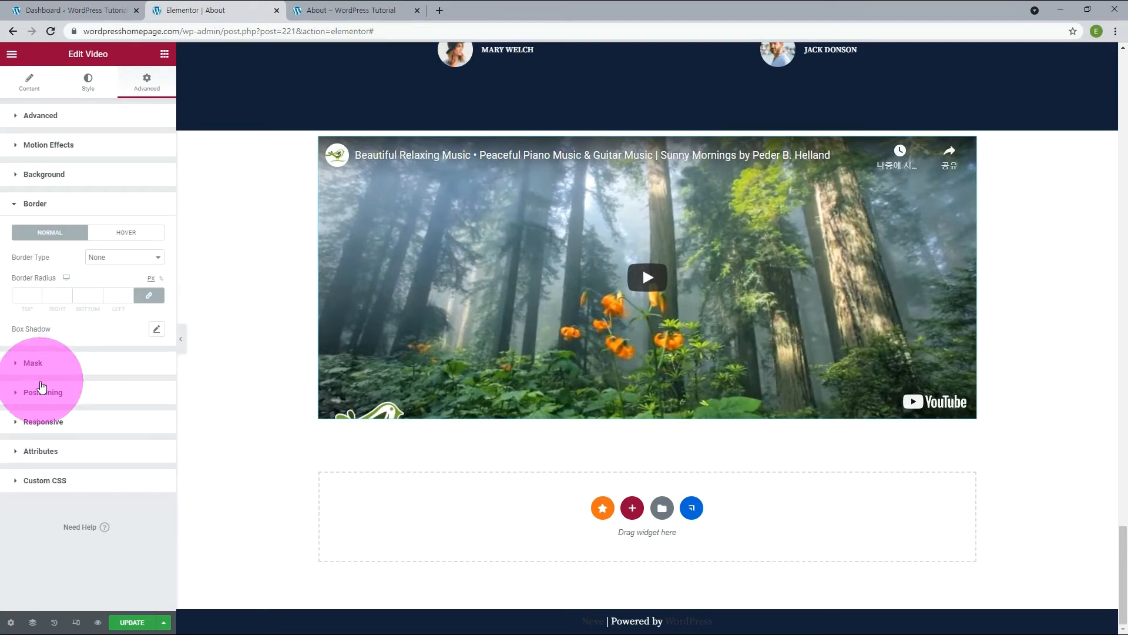
{"action": "left_click", "coordinate": [123, 257]}
{"action": "left_click", "coordinate": [120, 280]}
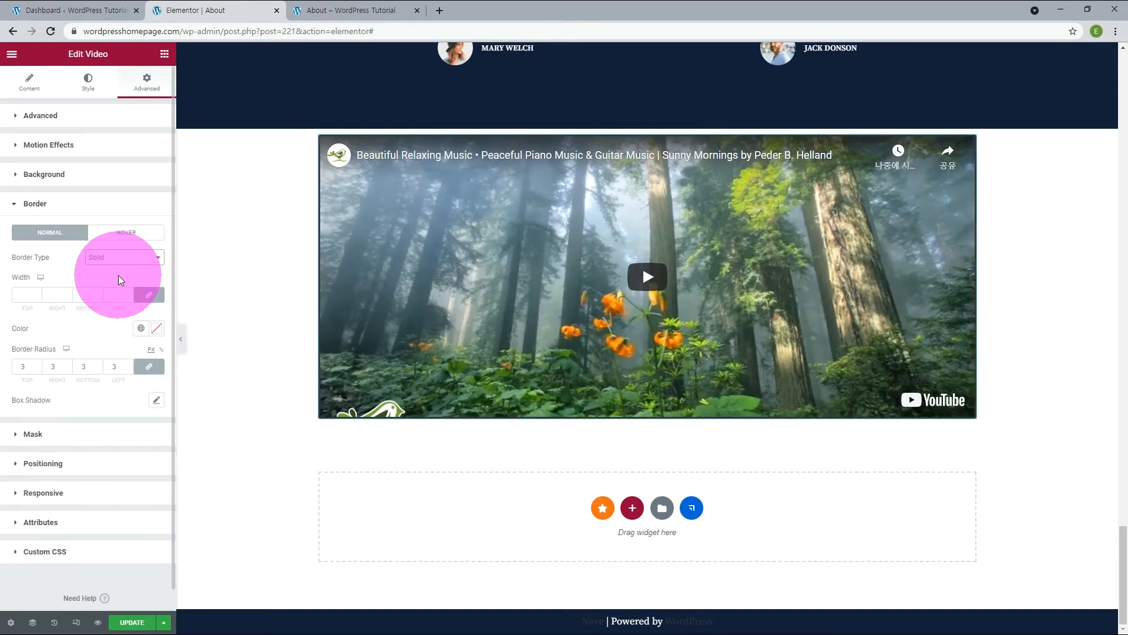
{"action": "left_click", "coordinate": [141, 328]}
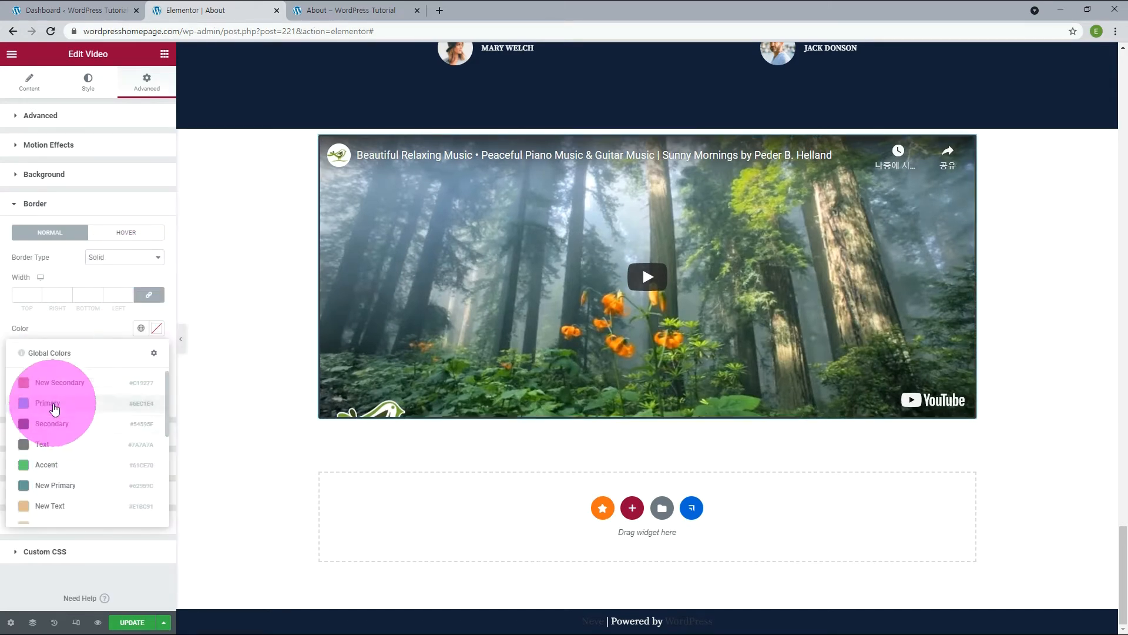
{"action": "left_click", "coordinate": [51, 402]}
{"action": "left_click", "coordinate": [129, 292]}
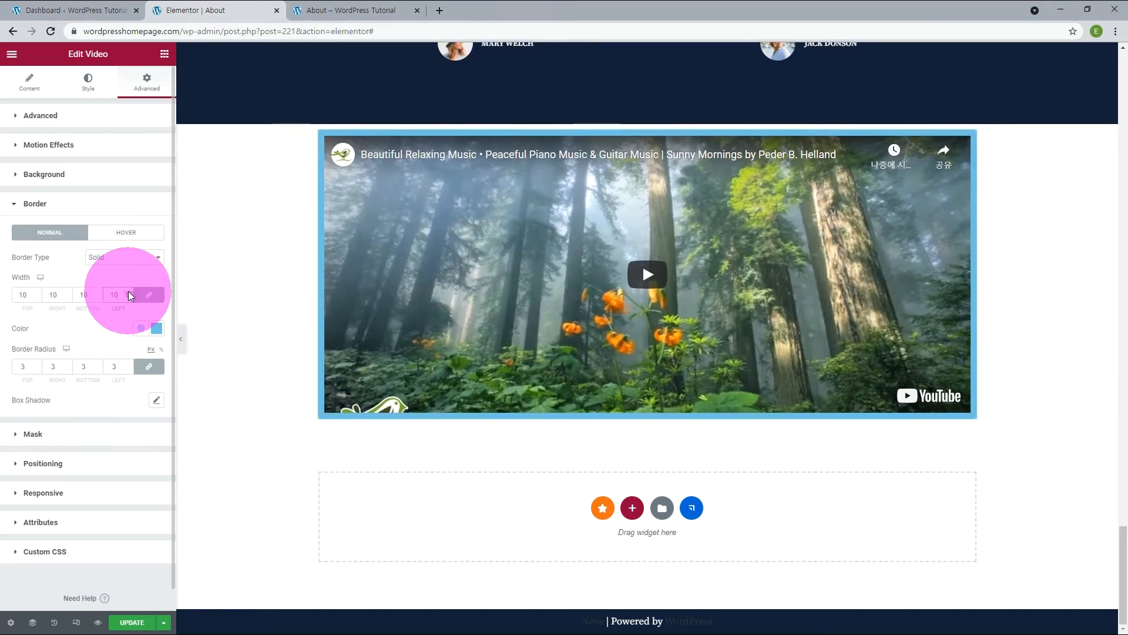
Mask the bordered video to a circle shape.
{"action": "left_click", "coordinate": [39, 437]}
{"action": "left_click", "coordinate": [19, 87]}
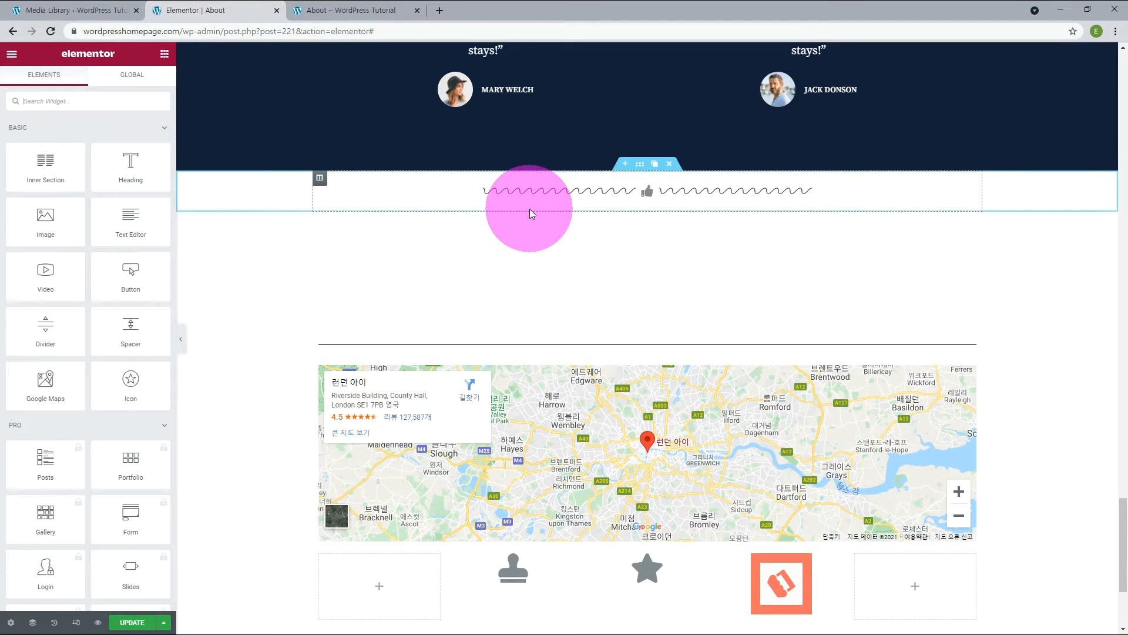
Add a video widget above the wavy divider, set its source to Self Hosted, and insert SubscribeEnding.mp4 from the media library.
{"action": "left_click_drag", "start_coordinate": [33, 273], "coordinate": [538, 182]}
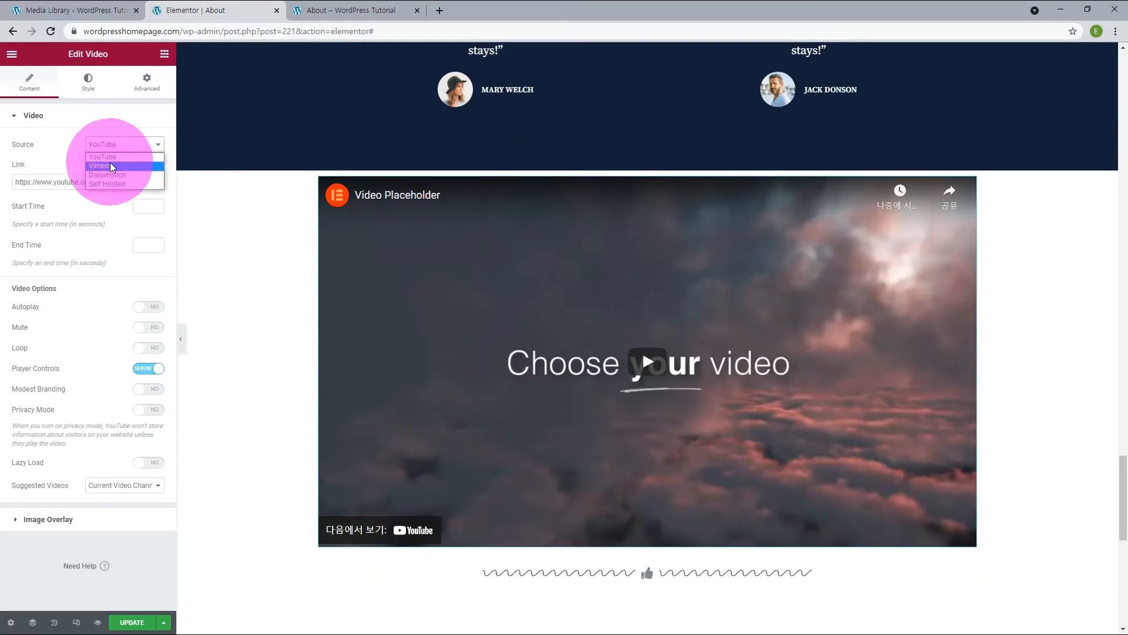
{"action": "left_click", "coordinate": [107, 184]}
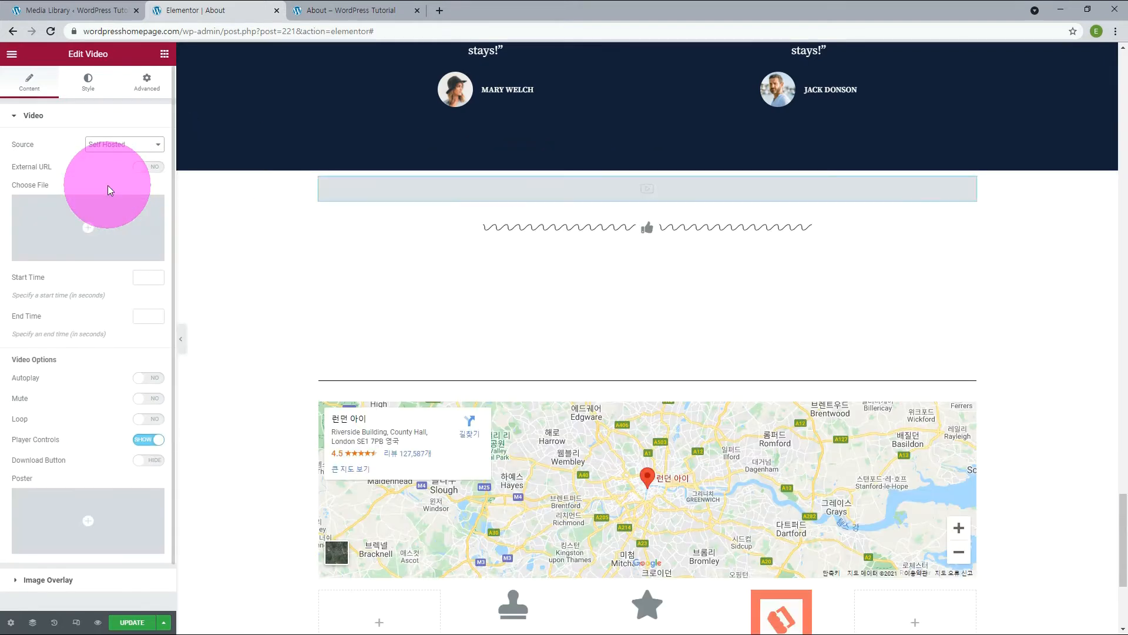
{"action": "mouse_move", "coordinate": [50, 253]}
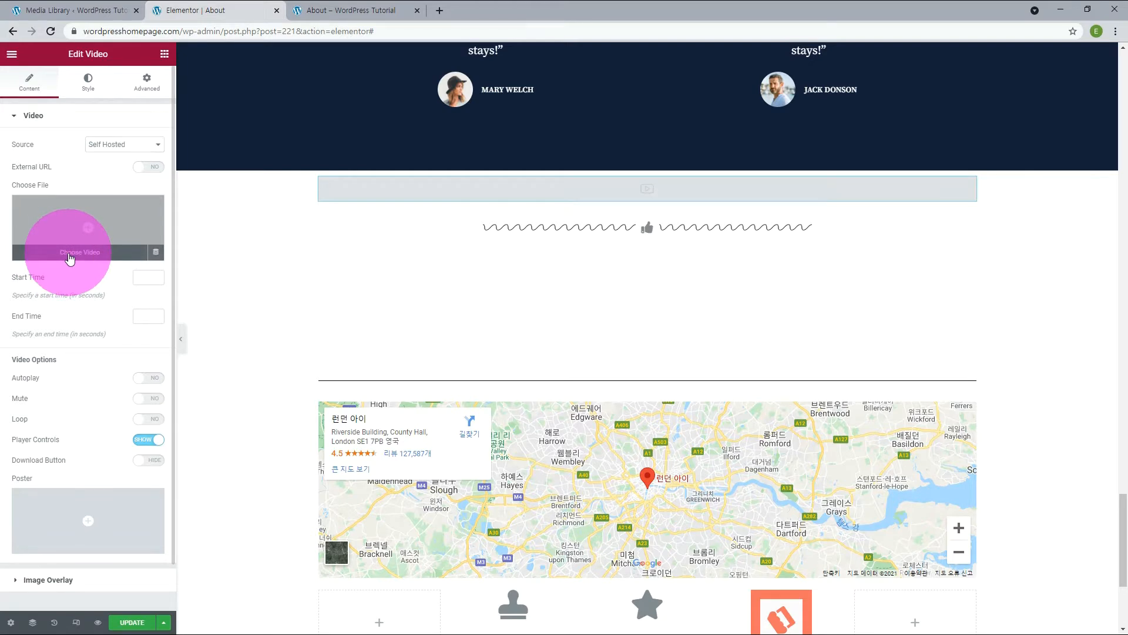
{"action": "left_click", "coordinate": [49, 257]}
{"action": "left_click", "coordinate": [76, 221]}
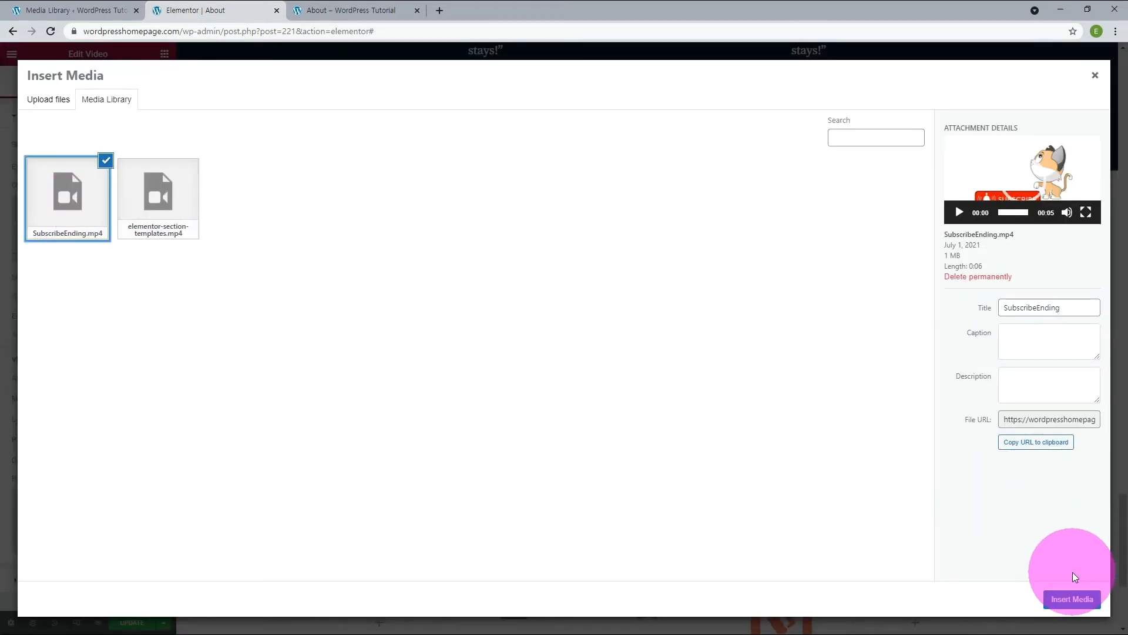
{"action": "left_click", "coordinate": [1068, 600]}
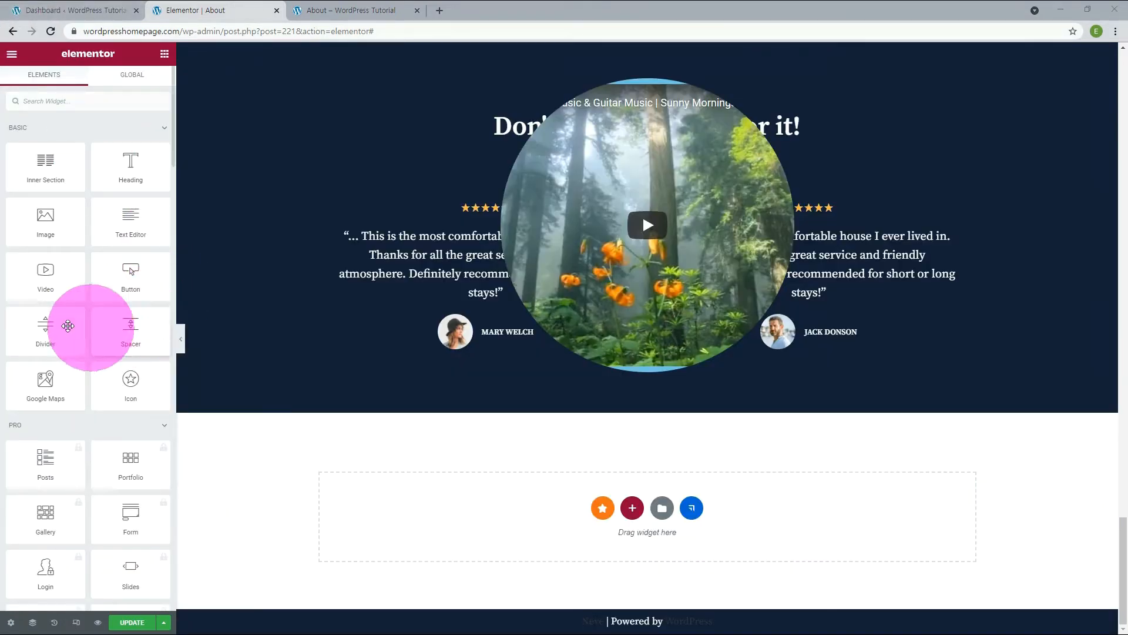
Add two divider widgets one below the other in the empty area under the testimonials.
{"action": "left_click_drag", "start_coordinate": [53, 326], "coordinate": [421, 503]}
{"action": "left_click", "coordinate": [165, 54]}
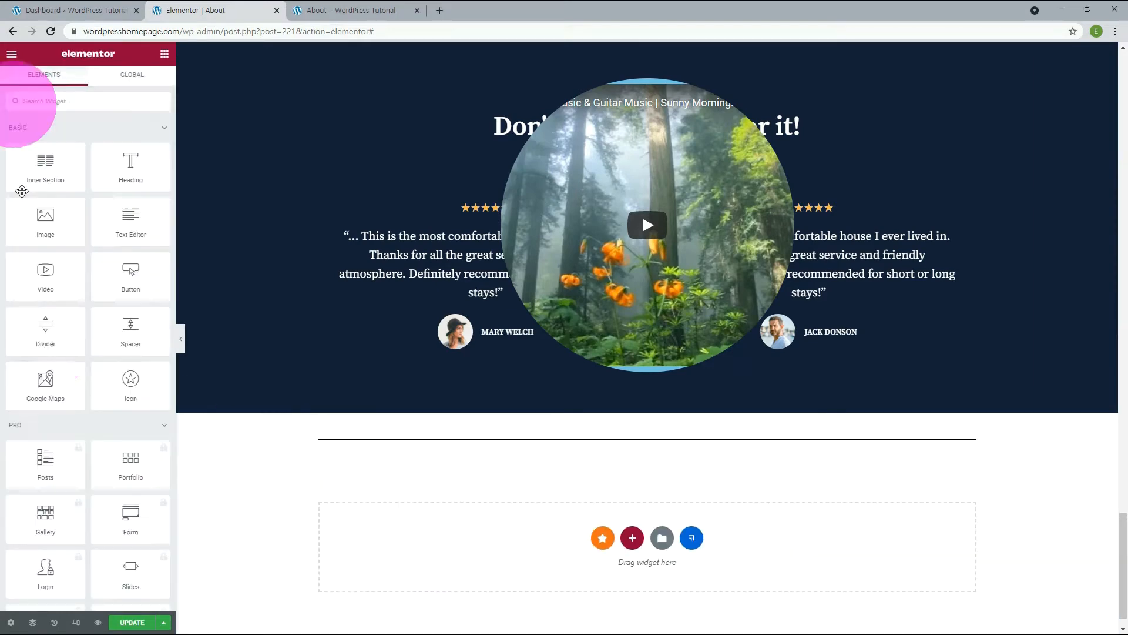
{"action": "left_click_drag", "start_coordinate": [49, 339], "coordinate": [400, 574]}
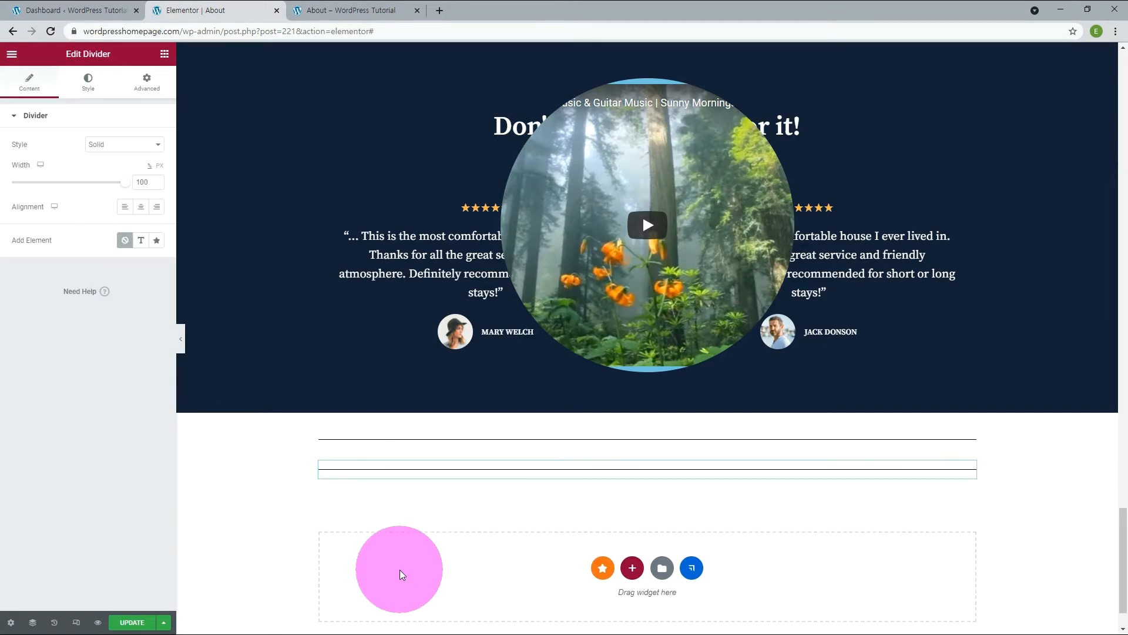
{"action": "left_click", "coordinate": [399, 570]}
Add a spacer widget and move its section between the two dividers.
{"action": "left_click_drag", "start_coordinate": [142, 324], "coordinate": [421, 552]}
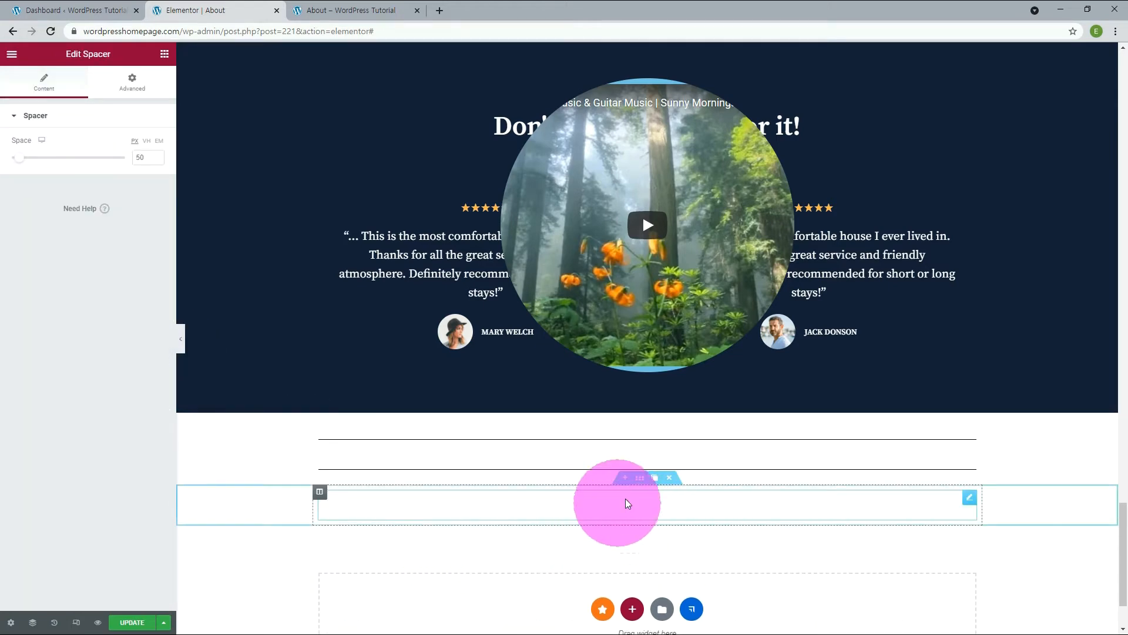
{"action": "left_click_drag", "start_coordinate": [639, 477], "coordinate": [640, 457]}
{"action": "left_click", "coordinate": [269, 494]}
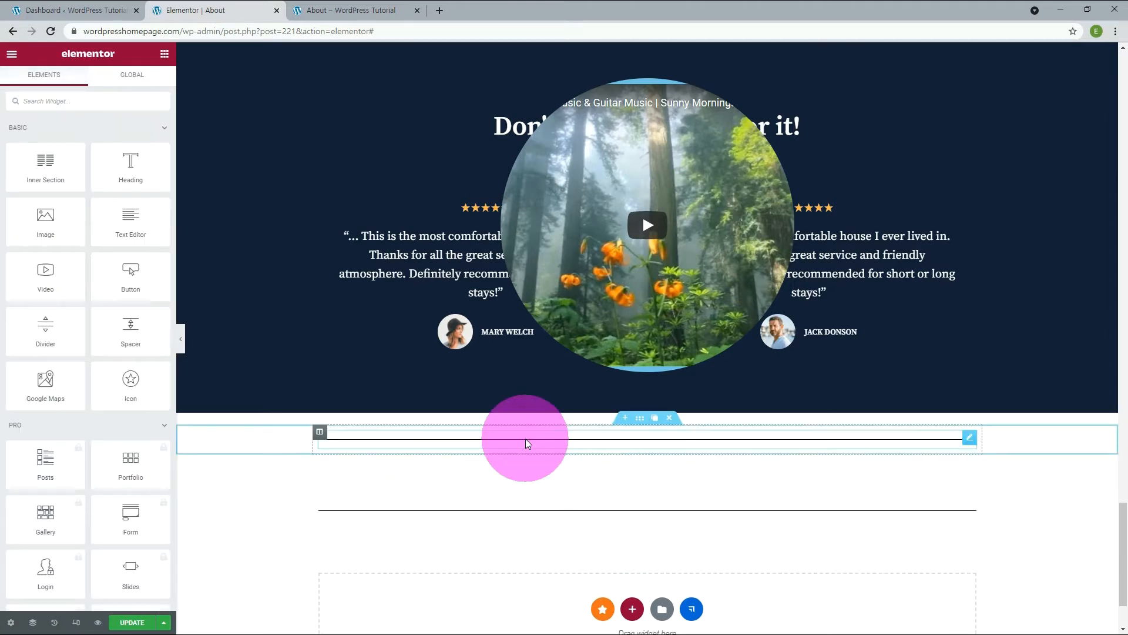
Try Curved and other line styles on the upper divider, settle on Wavy, and set it to 50% width with center alignment.
{"action": "left_click", "coordinate": [525, 438]}
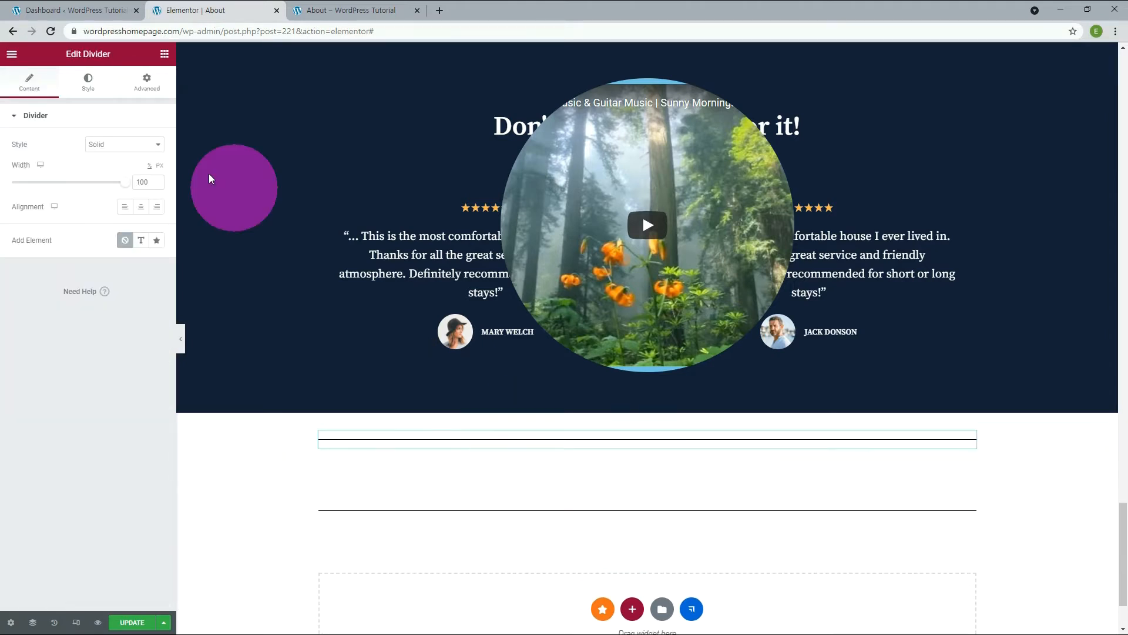
{"action": "left_click", "coordinate": [154, 145]}
{"action": "left_click", "coordinate": [136, 213]}
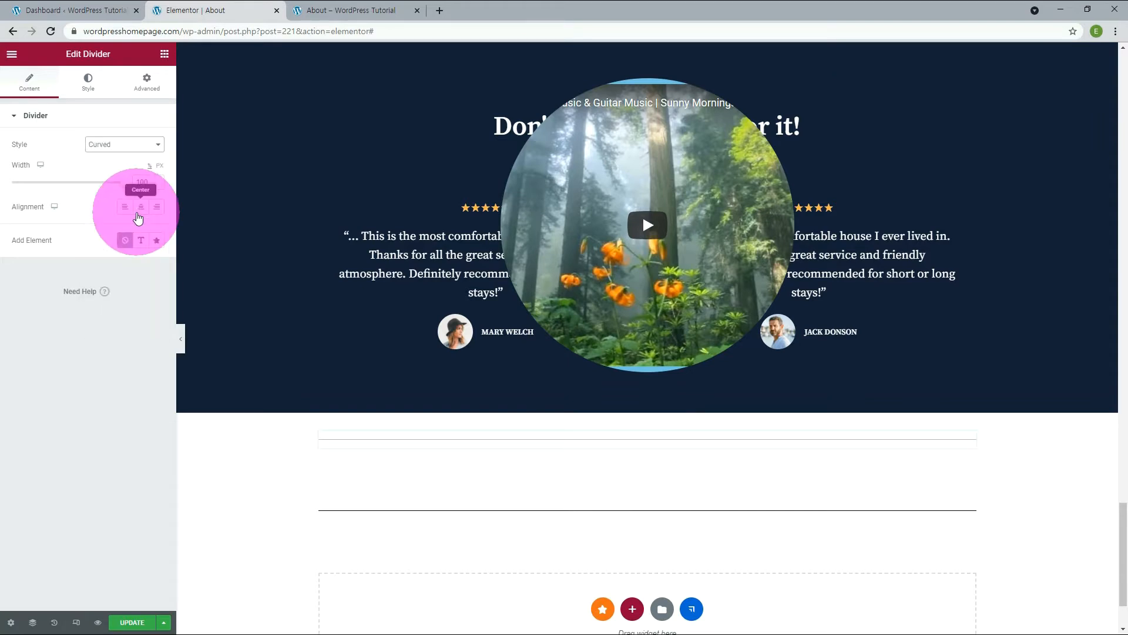
{"action": "left_click", "coordinate": [125, 144]}
{"action": "left_click", "coordinate": [123, 220]}
{"action": "left_click", "coordinate": [124, 144]}
{"action": "left_click", "coordinate": [112, 229]}
{"action": "left_click", "coordinate": [124, 145]}
{"action": "left_click", "coordinate": [117, 236]}
{"action": "left_click_drag", "start_coordinate": [125, 182], "coordinate": [68, 195]}
{"action": "left_click", "coordinate": [140, 206]}
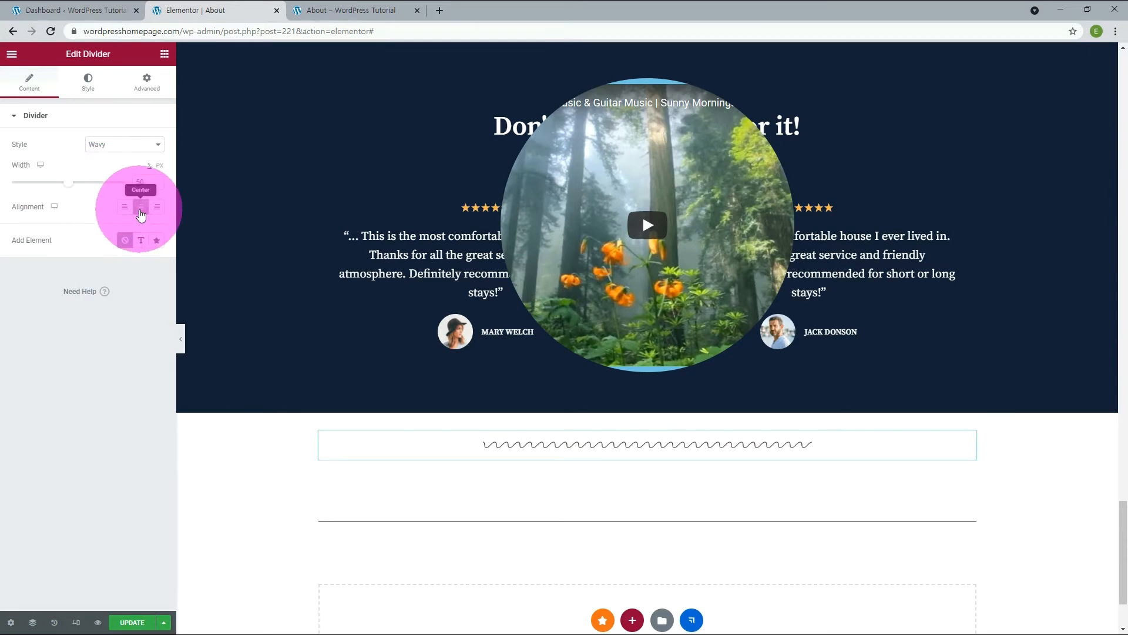
Try a text element in the wavy divider, then use an icon element instead and choose the thumbs-up icon from the library.
{"action": "left_click", "coordinate": [157, 240]}
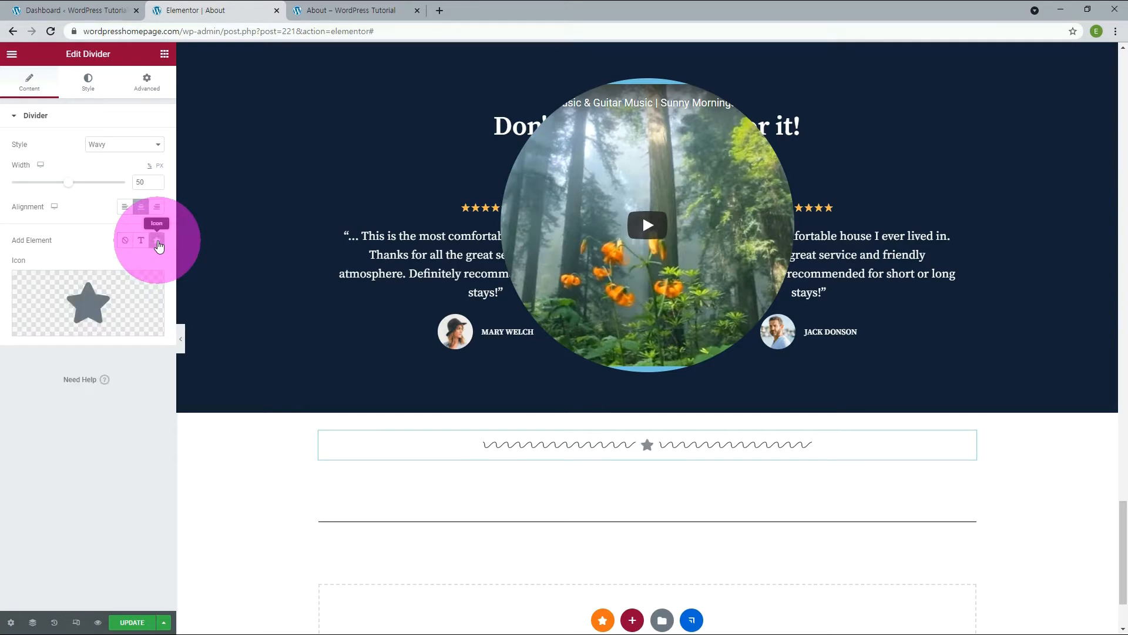
{"action": "left_click", "coordinate": [141, 241]}
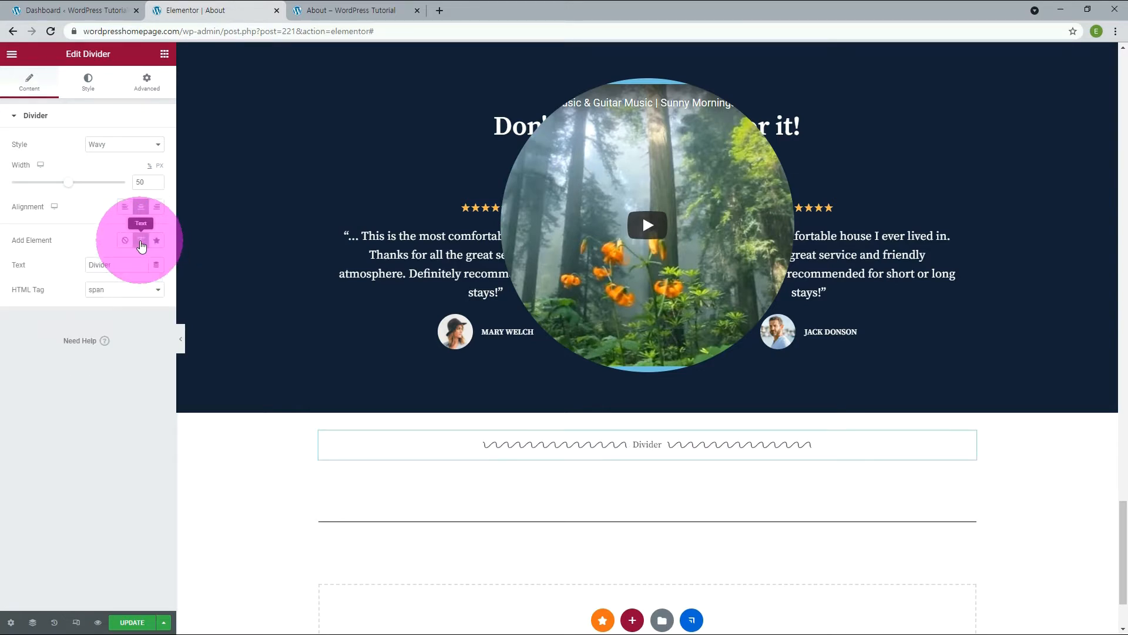
{"action": "left_click", "coordinate": [157, 240]}
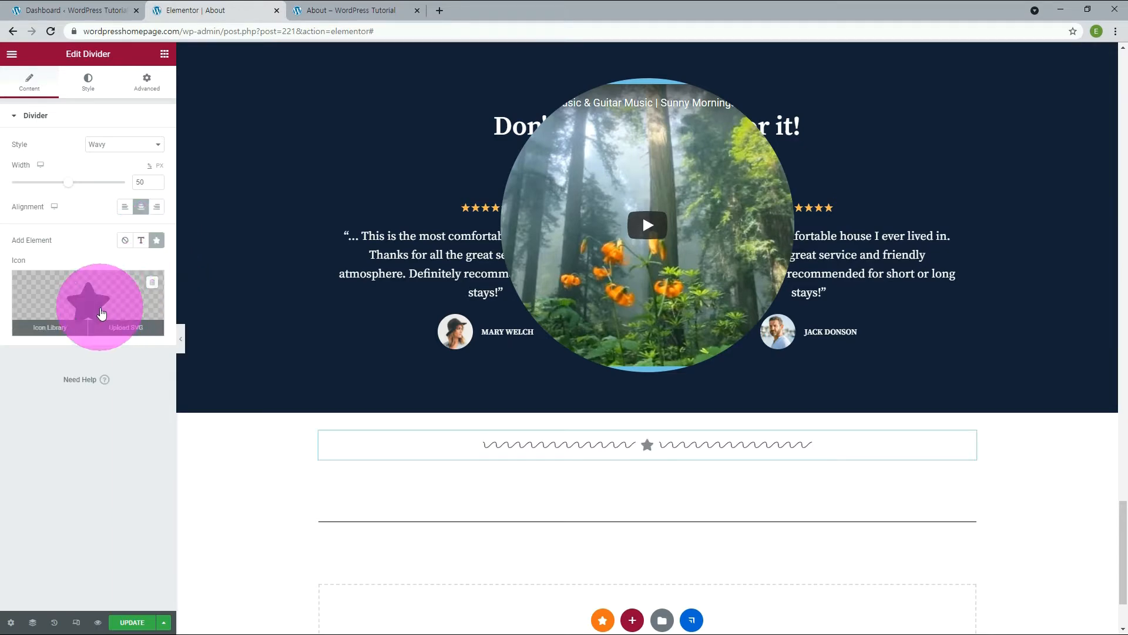
{"action": "left_click", "coordinate": [52, 326]}
{"action": "scroll", "coordinate": [521, 403], "scroll_direction": "down", "scroll_amount": 5}
{"action": "left_click", "coordinate": [522, 400]}
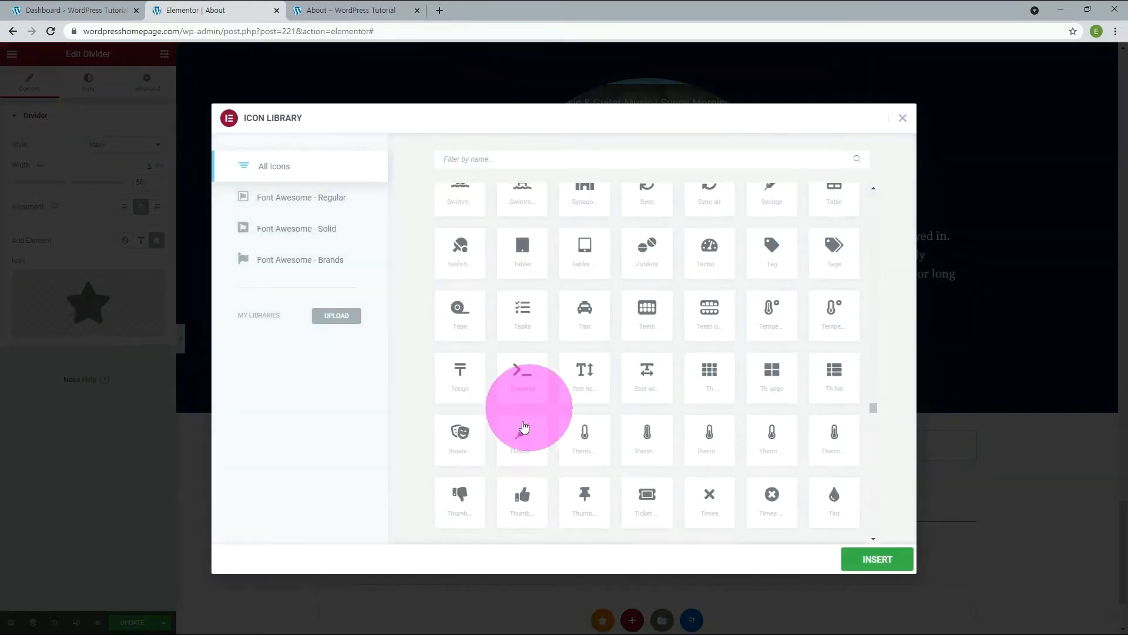
{"action": "left_click", "coordinate": [521, 491]}
{"action": "left_click", "coordinate": [856, 557]}
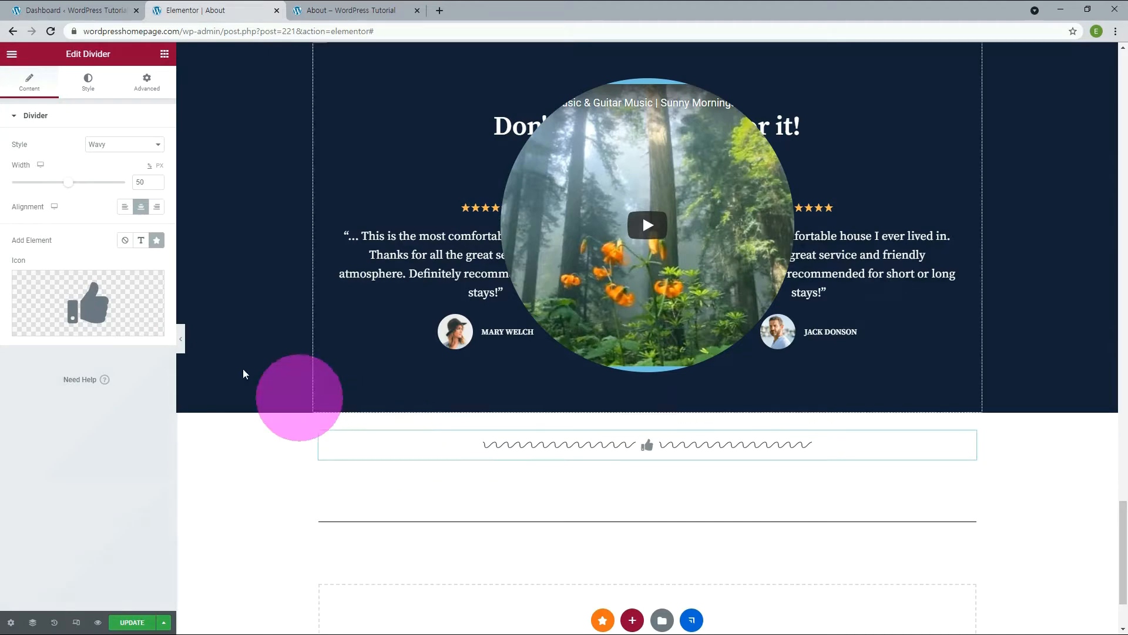
Open the layout settings of the spacer's section below the wavy divider.
{"action": "mouse_move", "coordinate": [88, 309]}
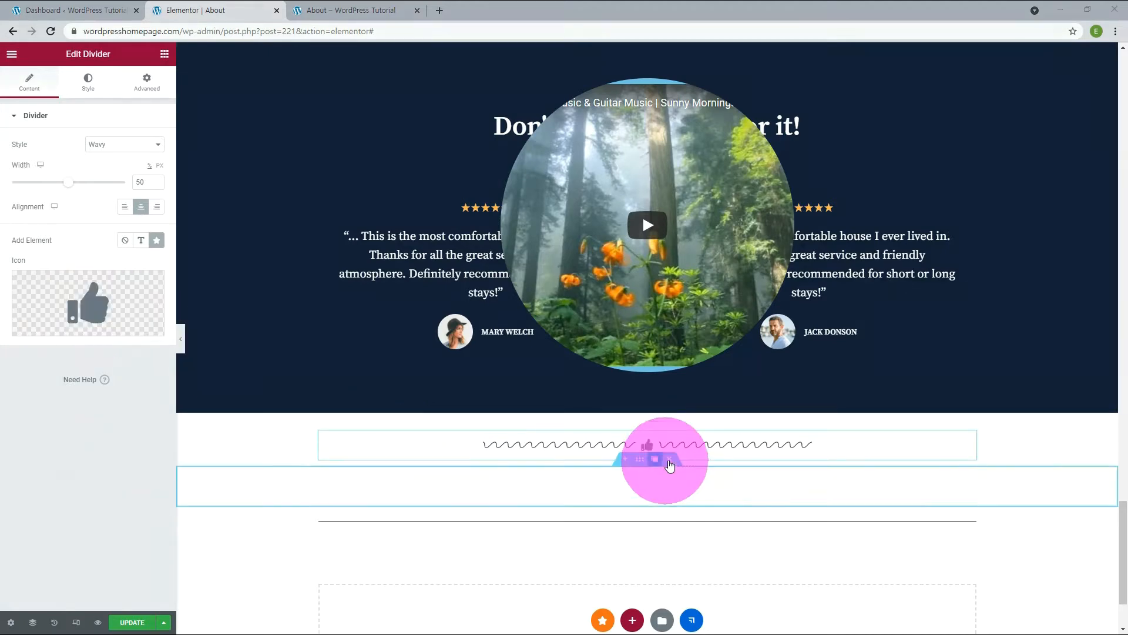
{"action": "left_click", "coordinate": [641, 462]}
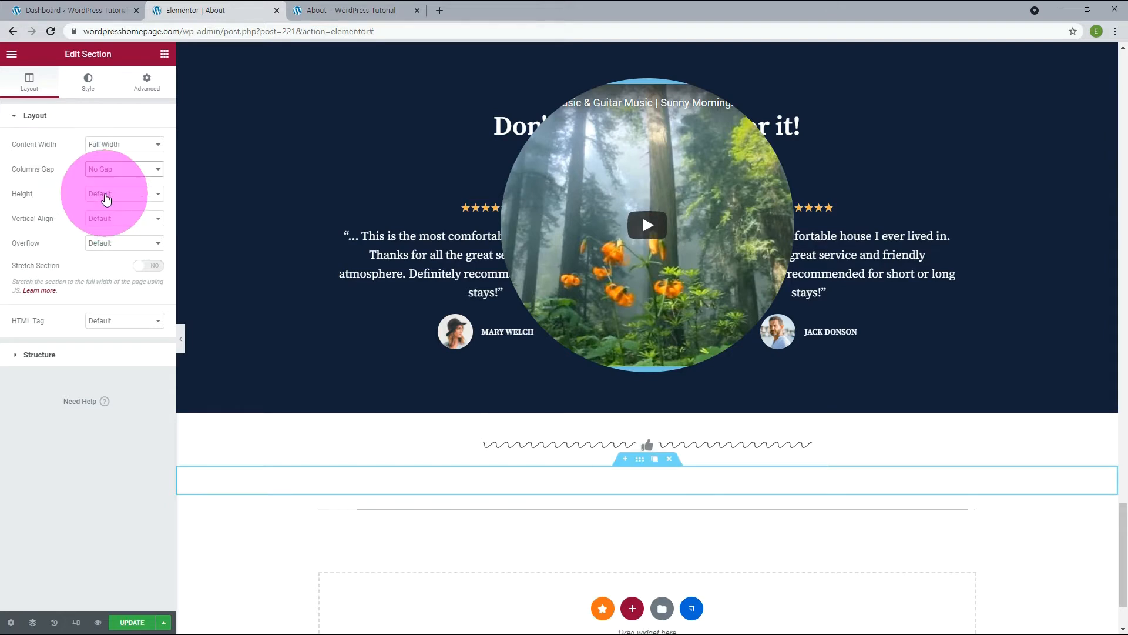
Set the spacer section to Full Width content with No Gap columns and a reduced Min Height.
{"action": "left_click", "coordinate": [121, 193]}
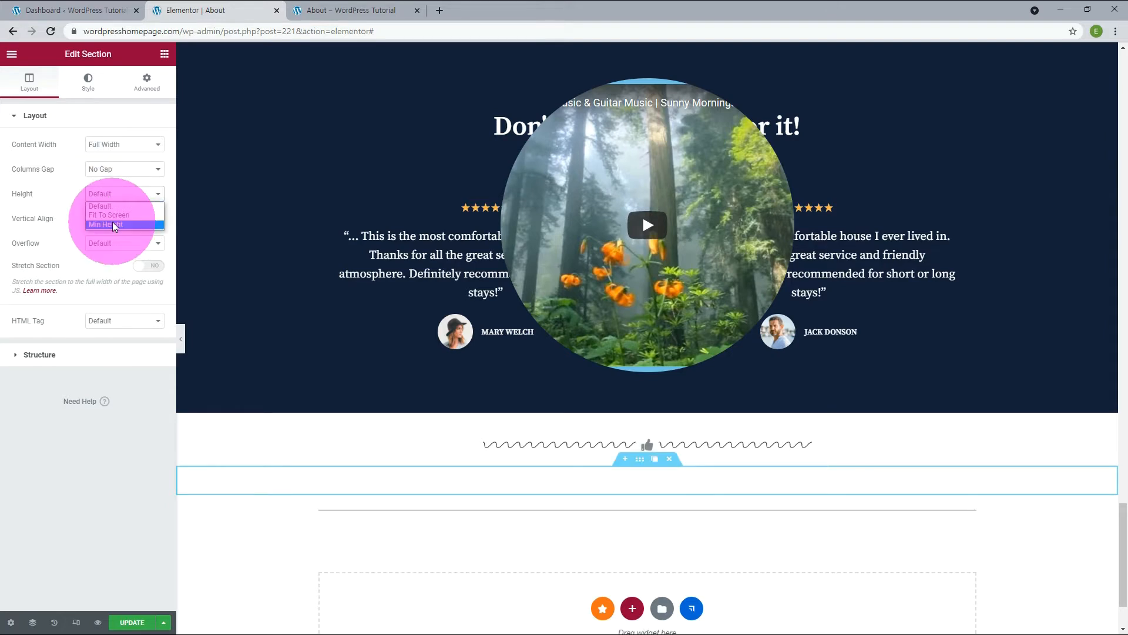
{"action": "left_click", "coordinate": [113, 222]}
{"action": "scroll", "coordinate": [244, 339], "scroll_direction": "down", "scroll_amount": 2}
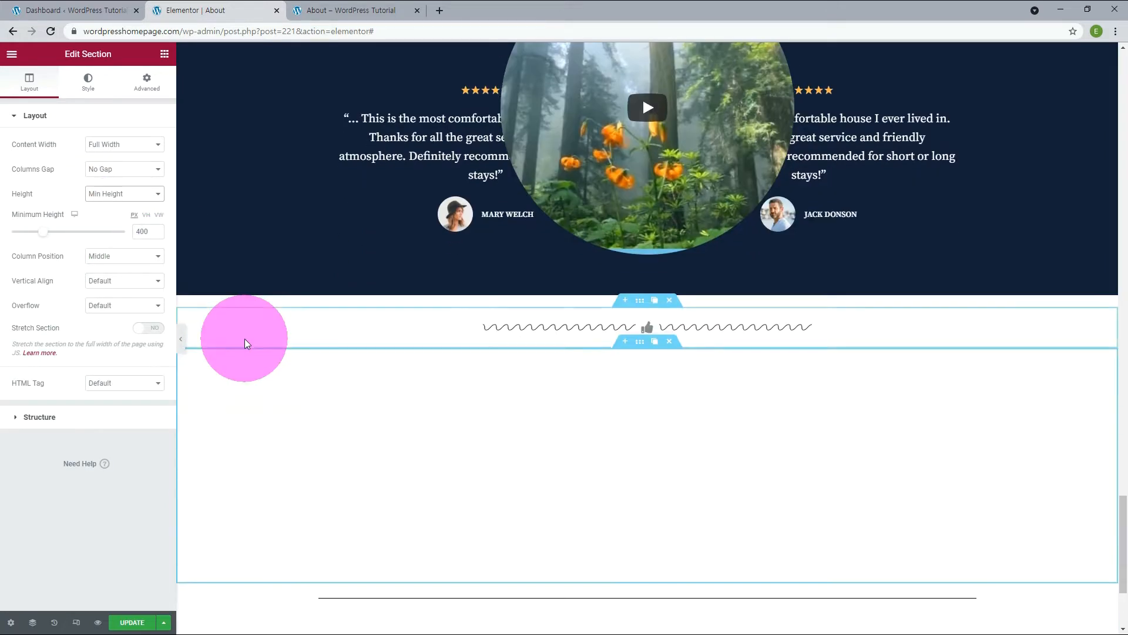
{"action": "left_click_drag", "start_coordinate": [140, 232], "coordinate": [120, 233]}
{"action": "type", "text": "2"}
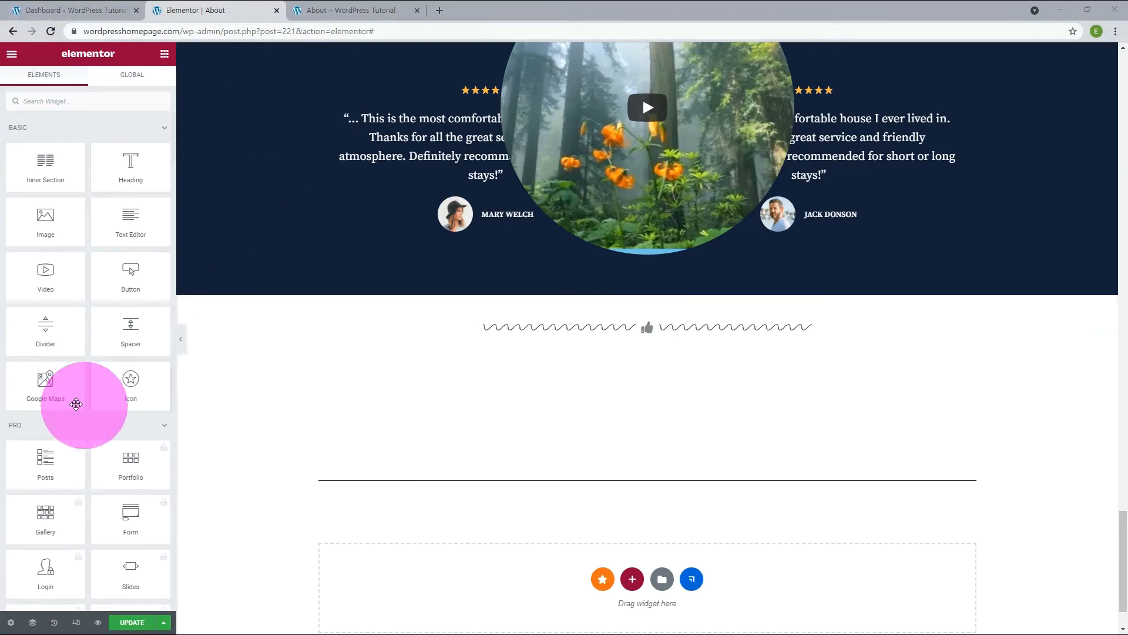
Add a Google Maps widget below the lower divider and Icon widgets in the three middle columns of a five-column section beneath it.
{"action": "left_click_drag", "start_coordinate": [53, 389], "coordinate": [464, 567]}
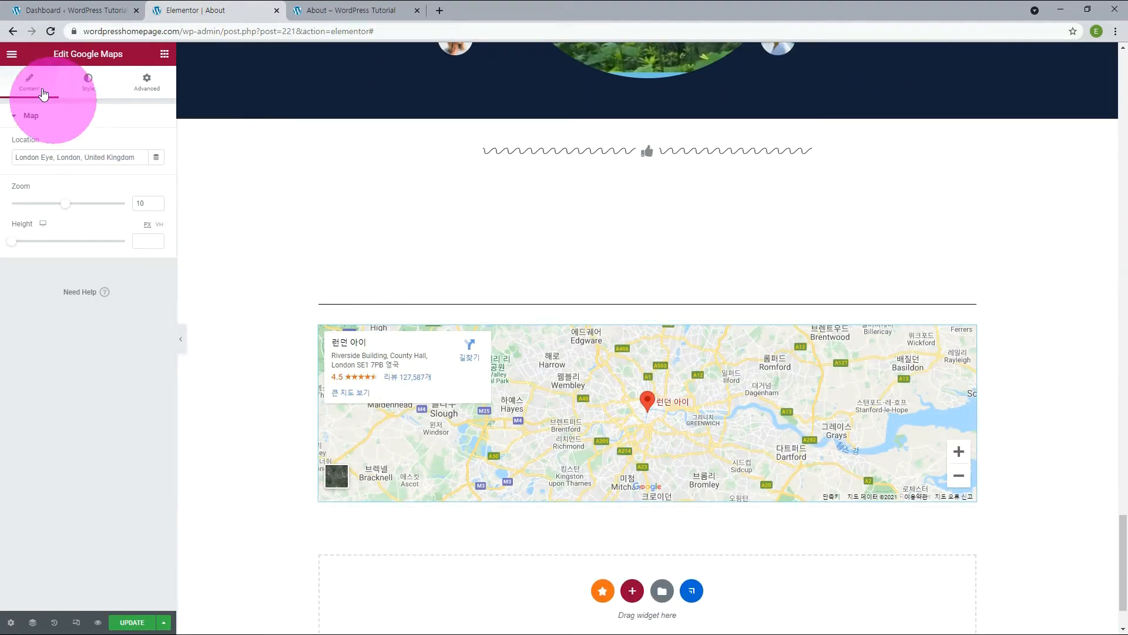
{"action": "double_click", "coordinate": [9, 56]}
{"action": "left_click_drag", "start_coordinate": [128, 392], "coordinate": [647, 574]}
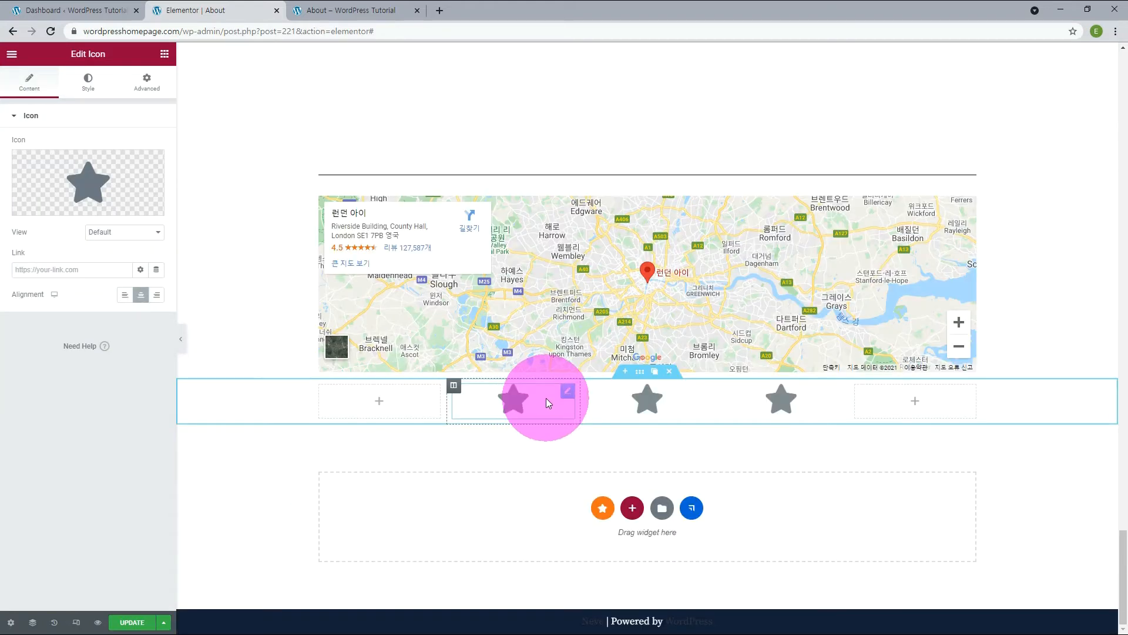
Replace the first star icon below the map with the Stamp icon and the third with the Store icon.
{"action": "mouse_move", "coordinate": [66, 210]}
{"action": "left_click", "coordinate": [58, 209]}
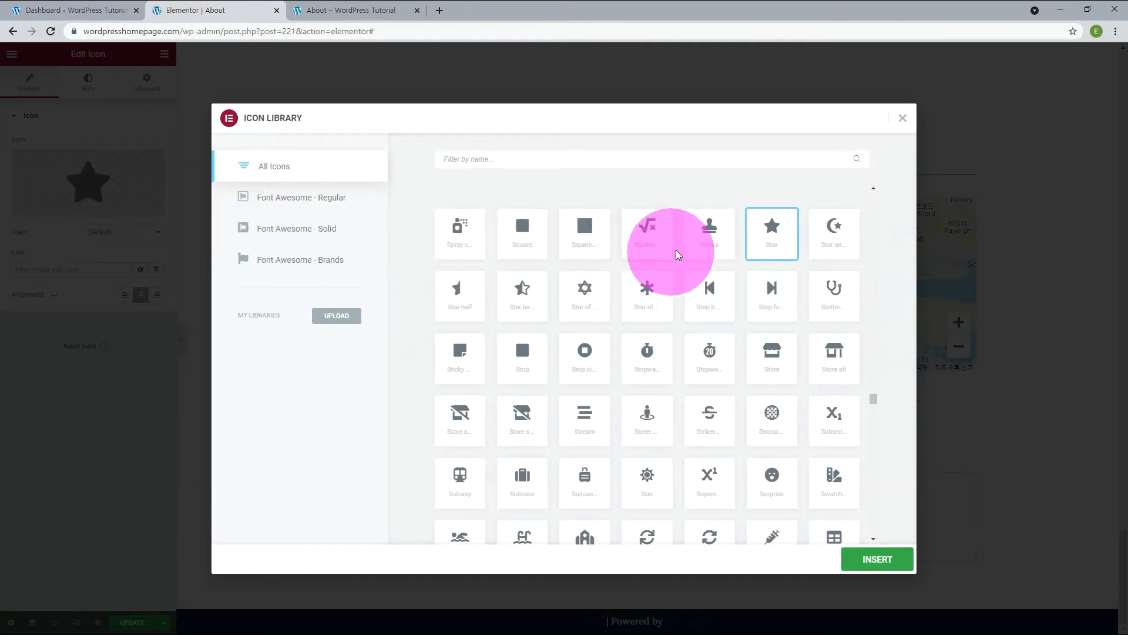
{"action": "left_click", "coordinate": [709, 238]}
{"action": "left_click", "coordinate": [894, 563]}
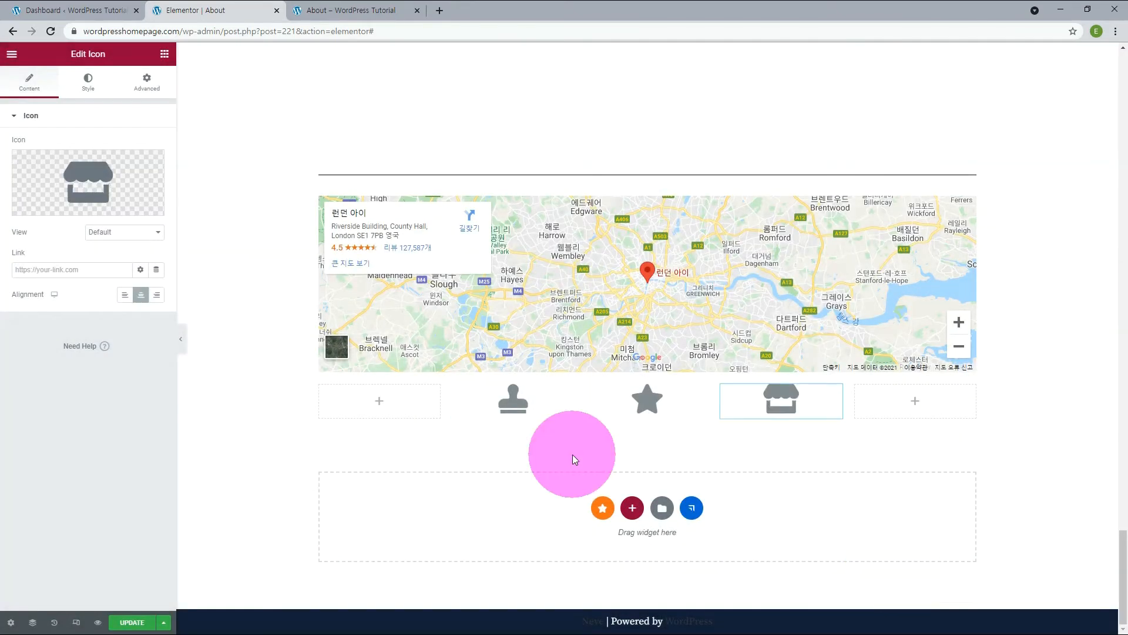
Try the Stacked view on the store icon, then set its view to Framed.
{"action": "left_click", "coordinate": [122, 233]}
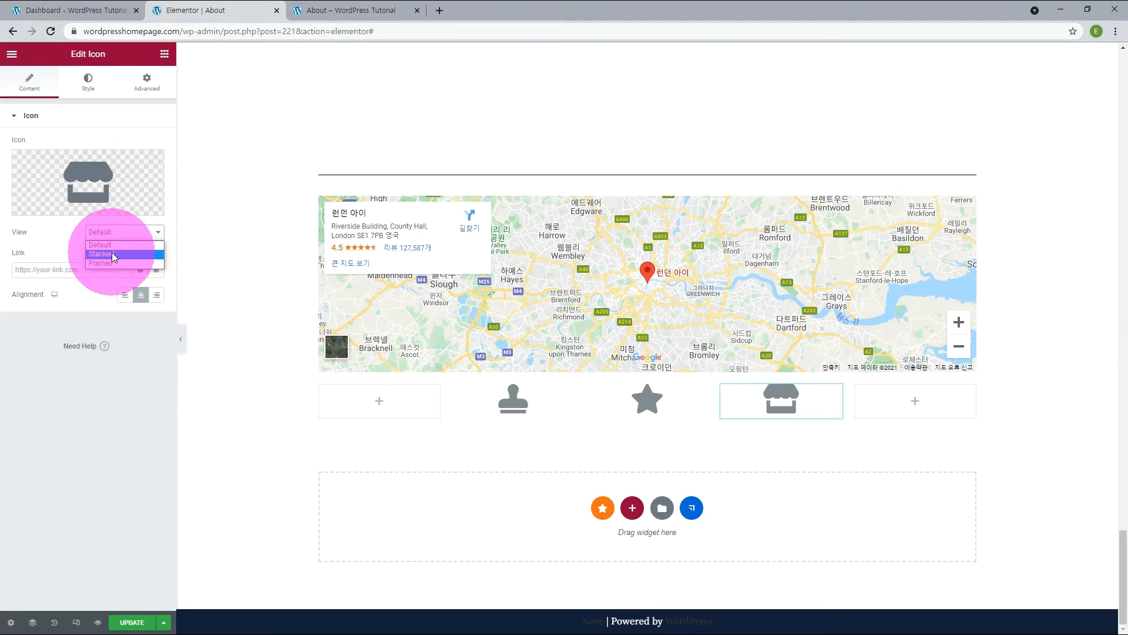
{"action": "left_click", "coordinate": [112, 253]}
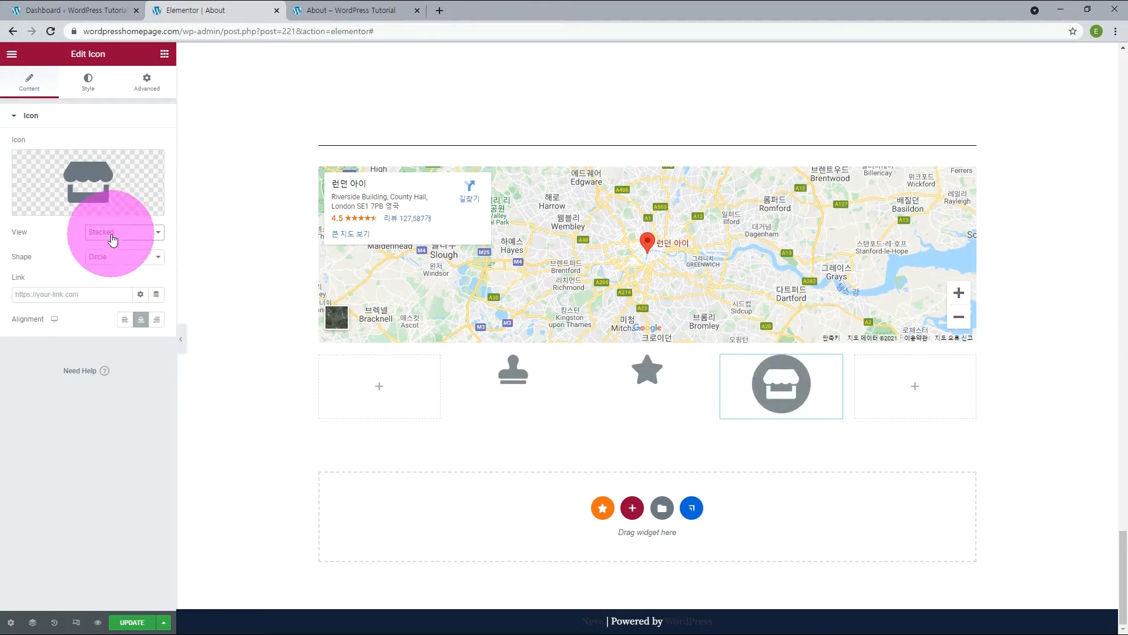
{"action": "left_click", "coordinate": [113, 235]}
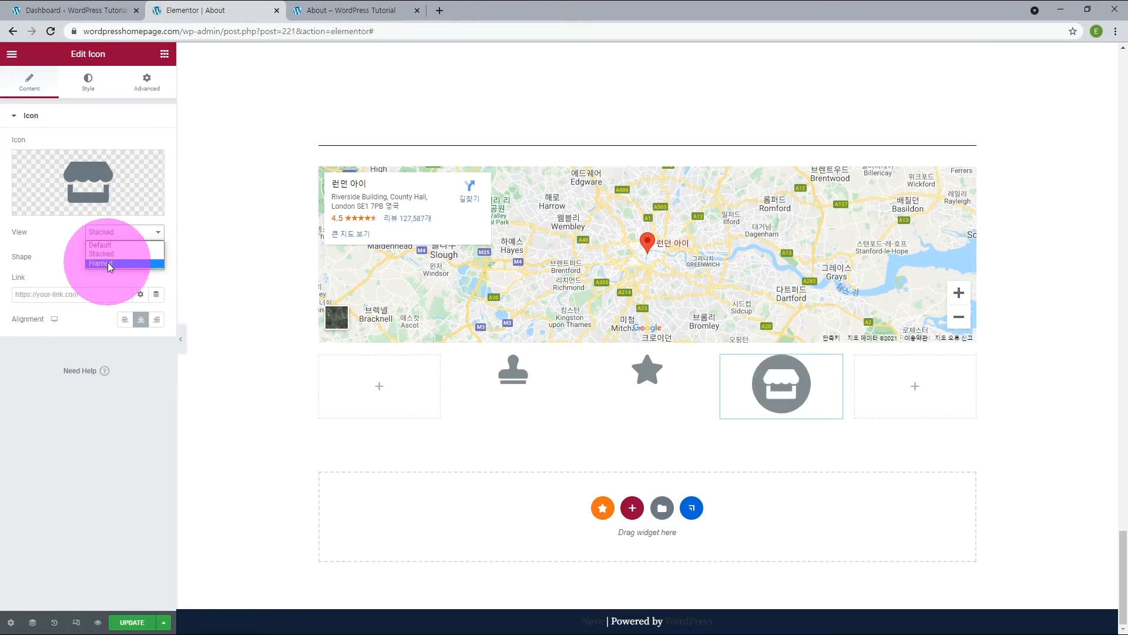
{"action": "left_click", "coordinate": [108, 263]}
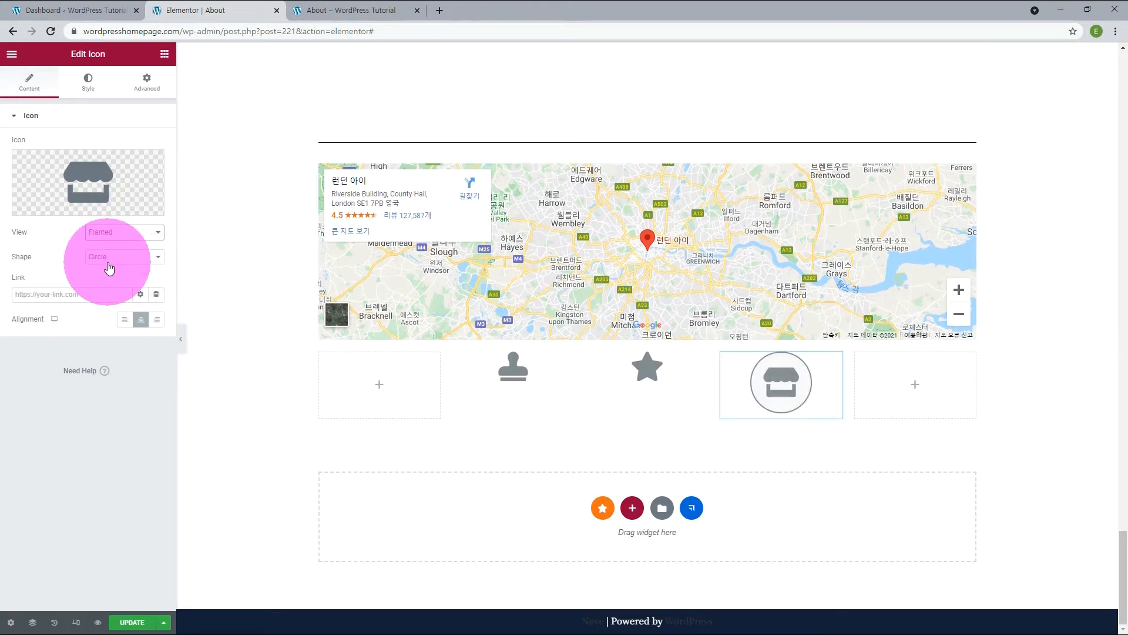
Set the store icon's primary color to Neve - Extra Color 2 and try Neve - Extra Color 1 as its secondary color.
{"action": "left_click", "coordinate": [89, 82]}
{"action": "left_click", "coordinate": [140, 169]}
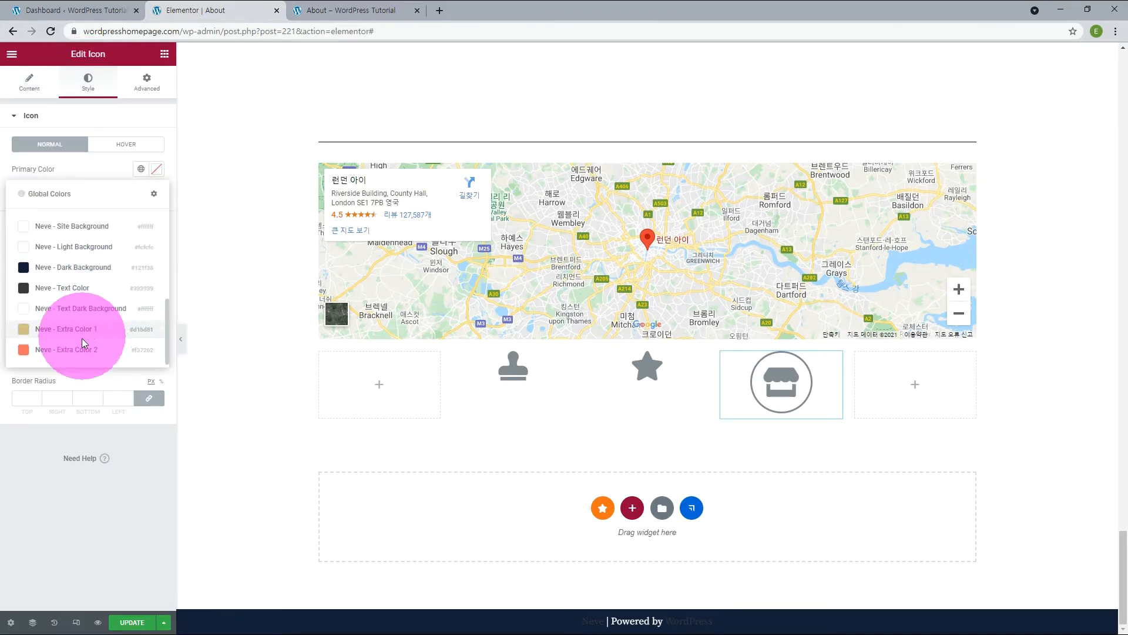
{"action": "left_click", "coordinate": [80, 346]}
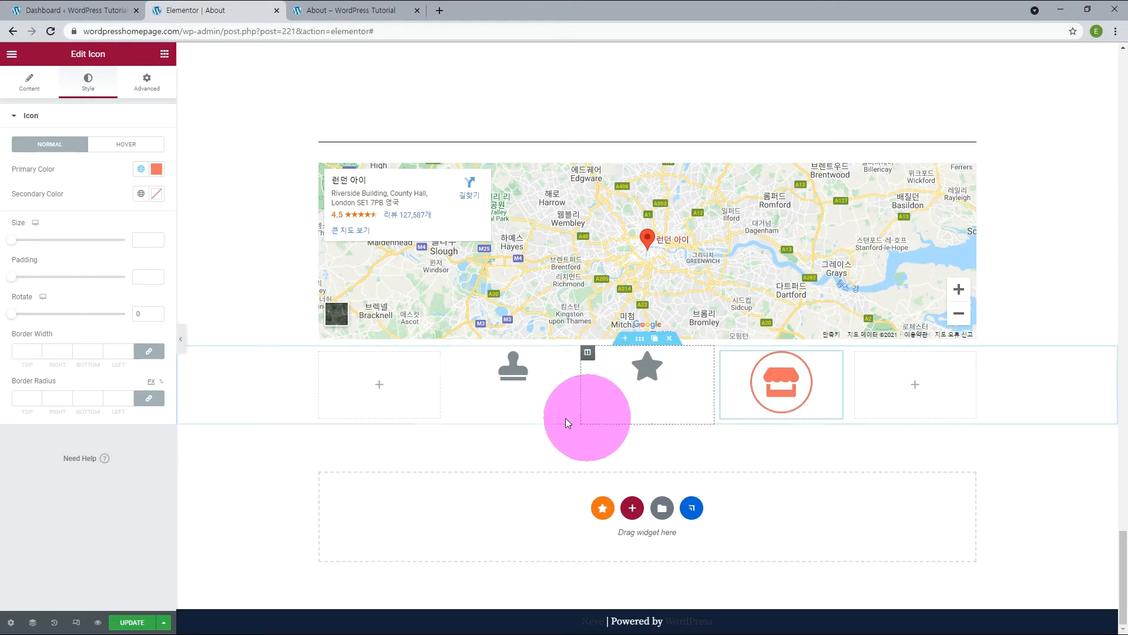
{"action": "left_click", "coordinate": [141, 195]}
{"action": "left_click", "coordinate": [78, 352]}
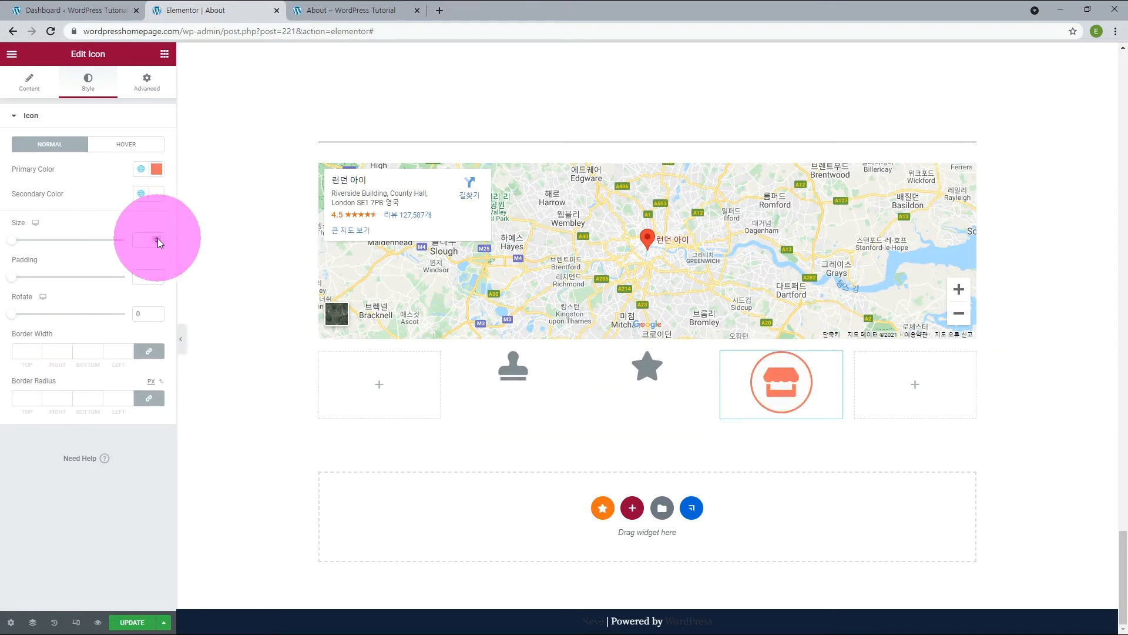
Resize the store icon to 36, rotate it 235 degrees and set its border width to 16 on all sides.
{"action": "left_click", "coordinate": [158, 238]}
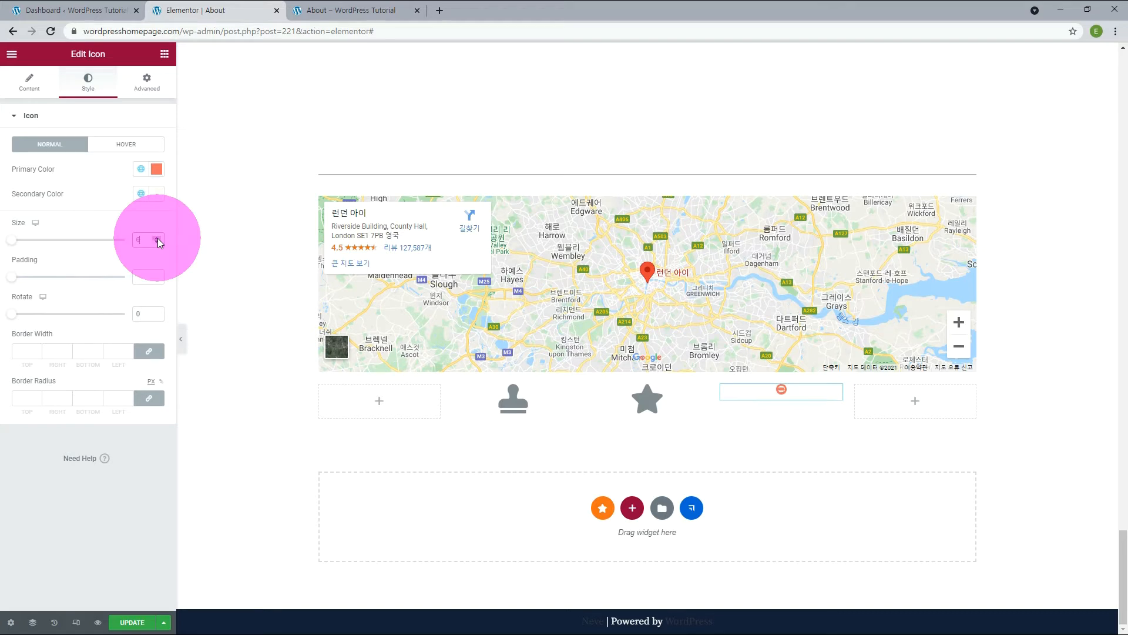
{"action": "type", "text": "2"}
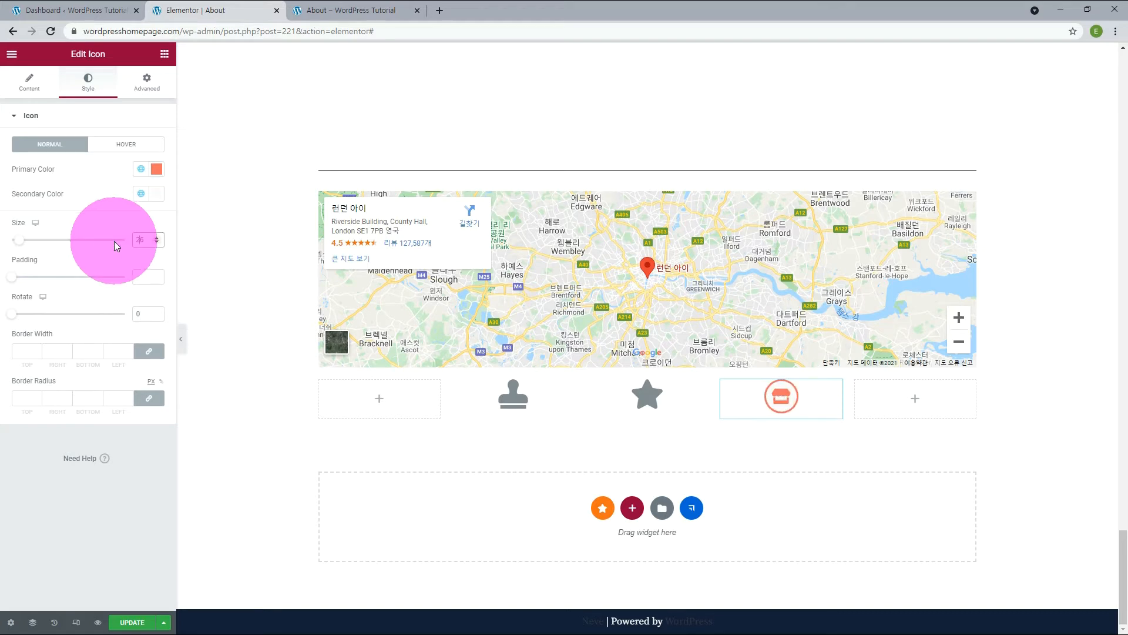
{"action": "key", "text": "BackSpace"}
{"action": "type", "text": "3"}
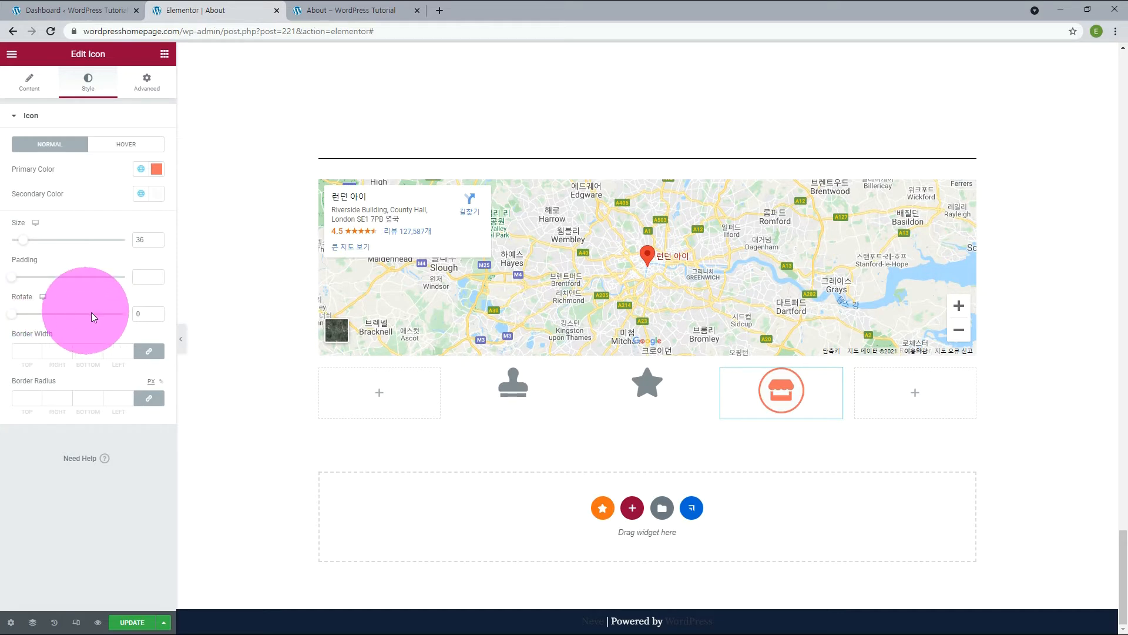
{"action": "left_click_drag", "start_coordinate": [12, 318], "coordinate": [127, 349]}
{"action": "left_click", "coordinate": [128, 351]}
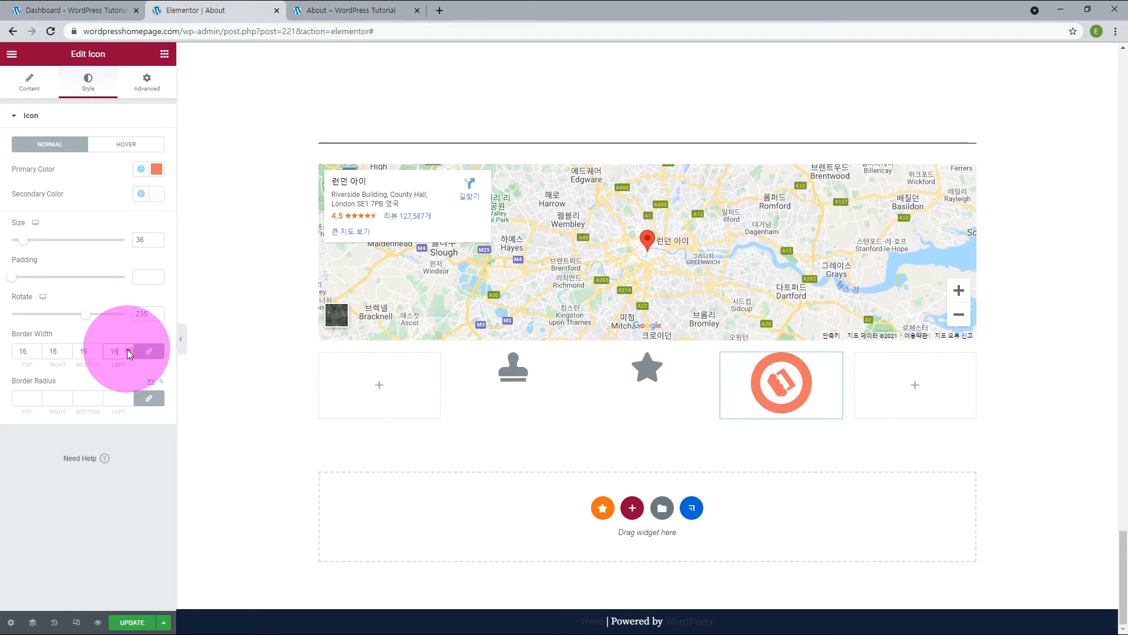
Try larger border radii such as 50 and 5 on the store icon, then set the radius to 1.
{"action": "left_click", "coordinate": [29, 398]}
{"action": "type", "text": "50"}
{"action": "key", "text": "BackSpace"}
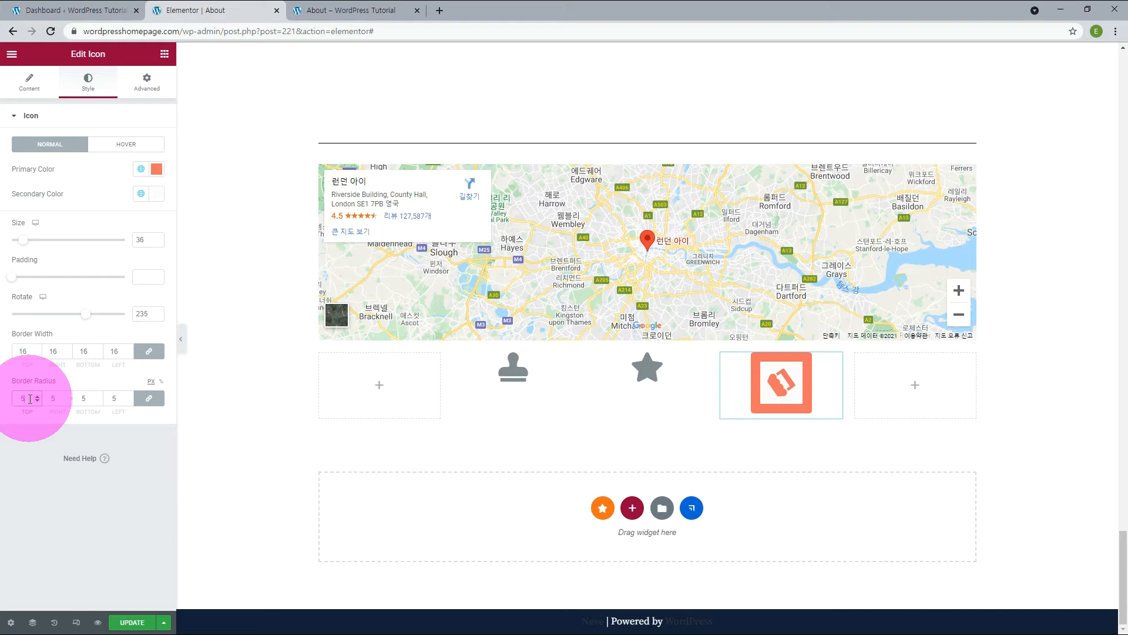
{"action": "key", "text": "BackSpace"}
{"action": "type", "text": "1"}
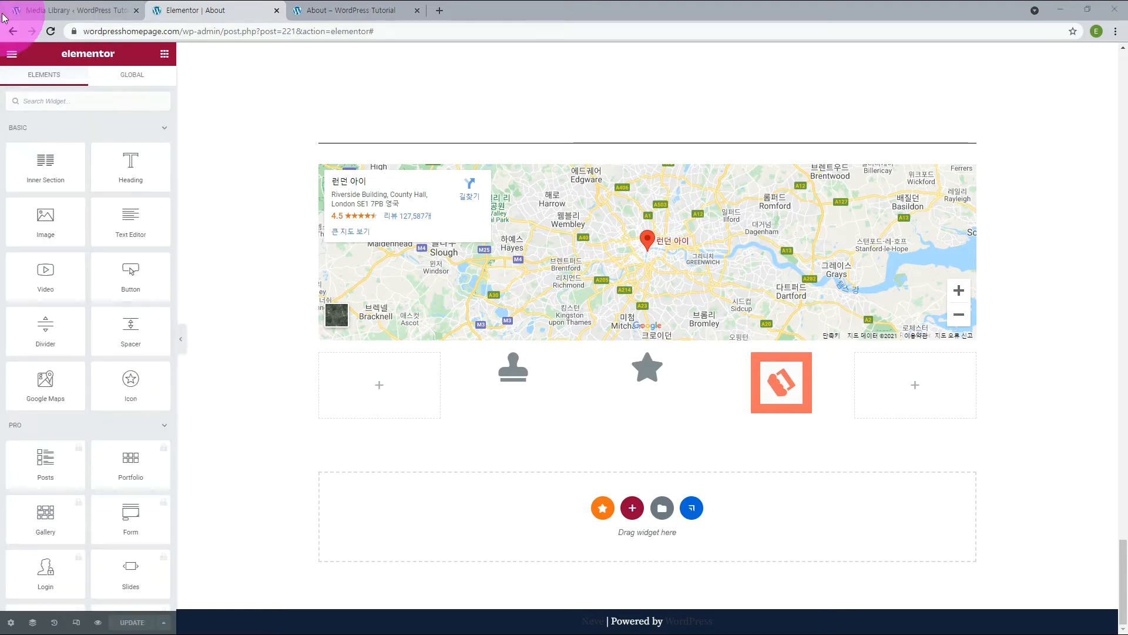
Examine the Pro, General, Site and WooCommerce widget categories, then look through the General widgets.
{"action": "scroll", "coordinate": [107, 380], "scroll_direction": "down", "scroll_amount": 2}
{"action": "scroll", "coordinate": [108, 380], "scroll_direction": "down", "scroll_amount": 1}
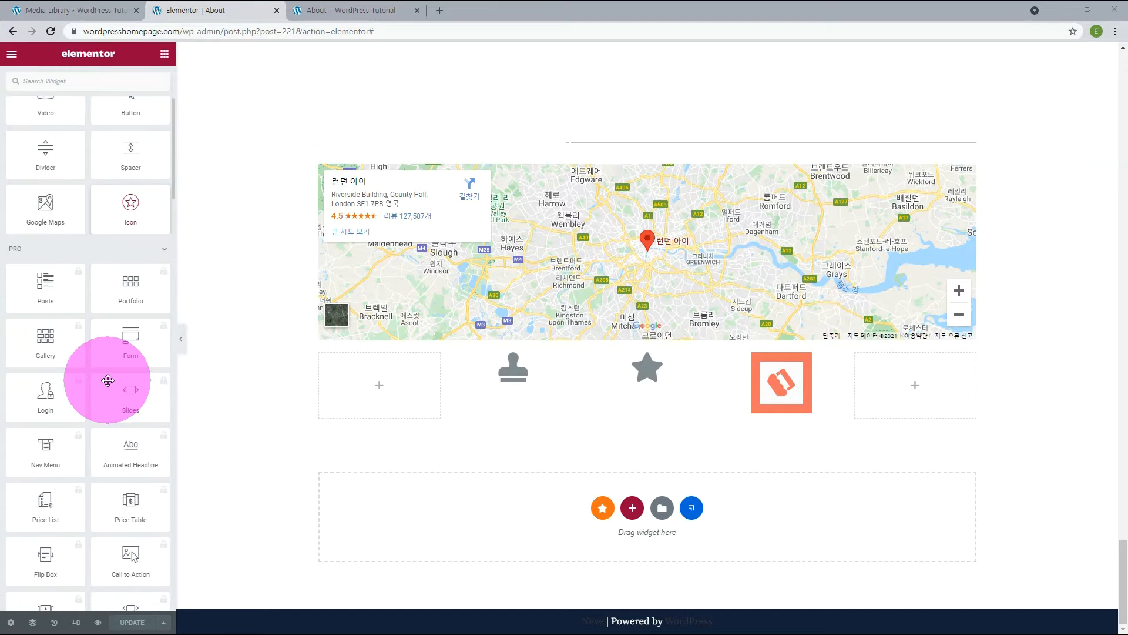
{"action": "left_click", "coordinate": [165, 254]}
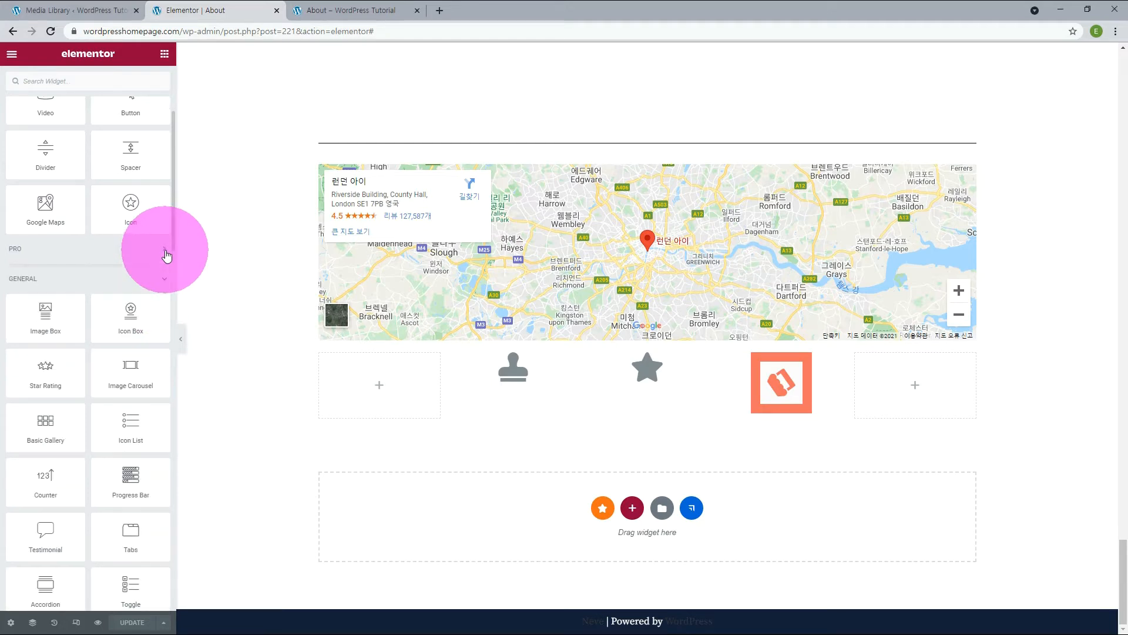
{"action": "left_click", "coordinate": [164, 278]}
{"action": "left_click", "coordinate": [164, 308]}
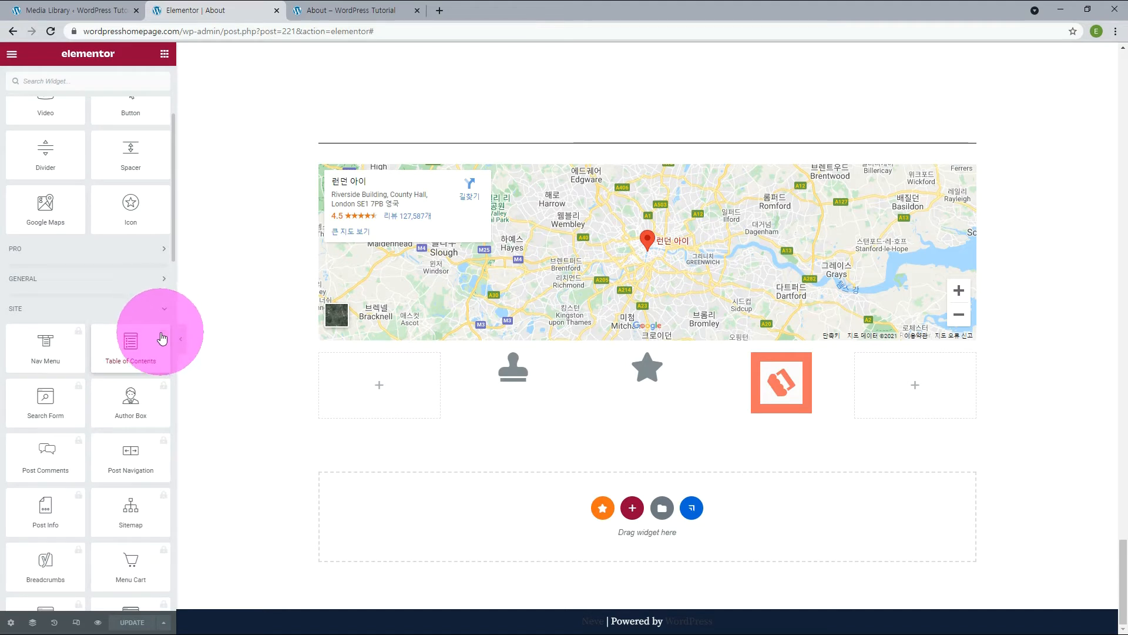
{"action": "left_click", "coordinate": [164, 311]}
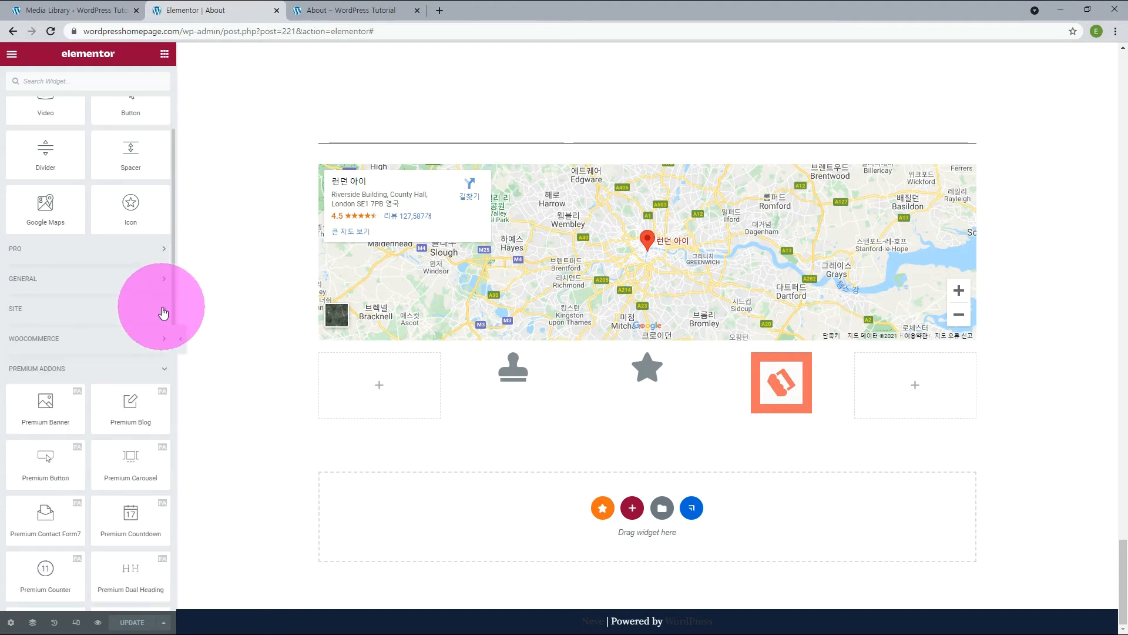
{"action": "left_click", "coordinate": [162, 345]}
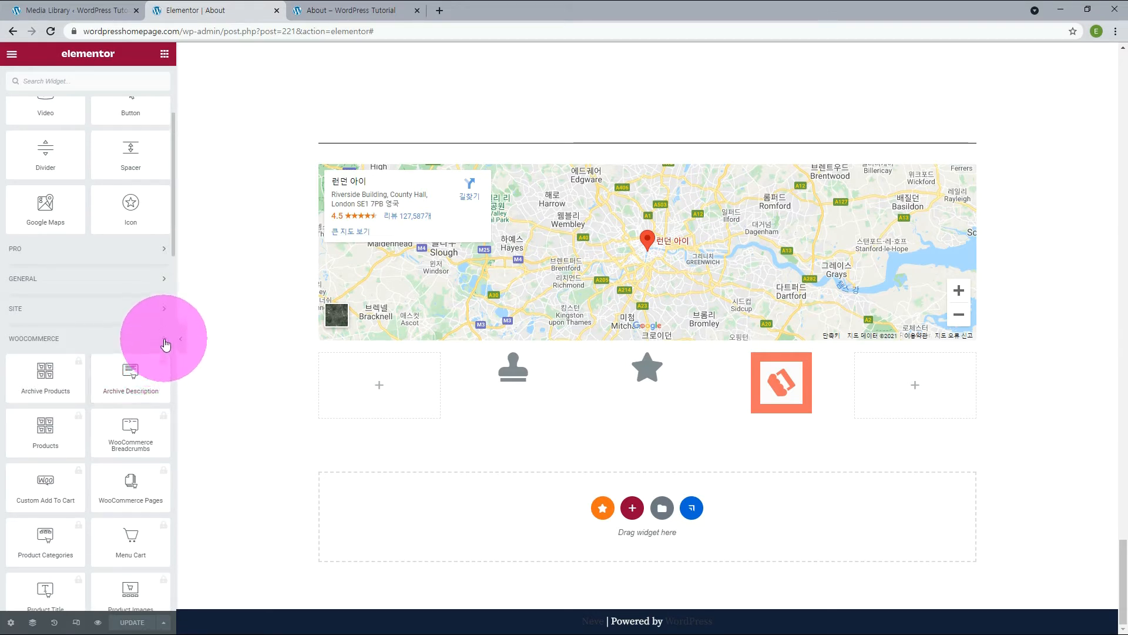
{"action": "left_click", "coordinate": [164, 278]}
{"action": "scroll", "coordinate": [164, 279], "scroll_direction": "down", "scroll_amount": 1}
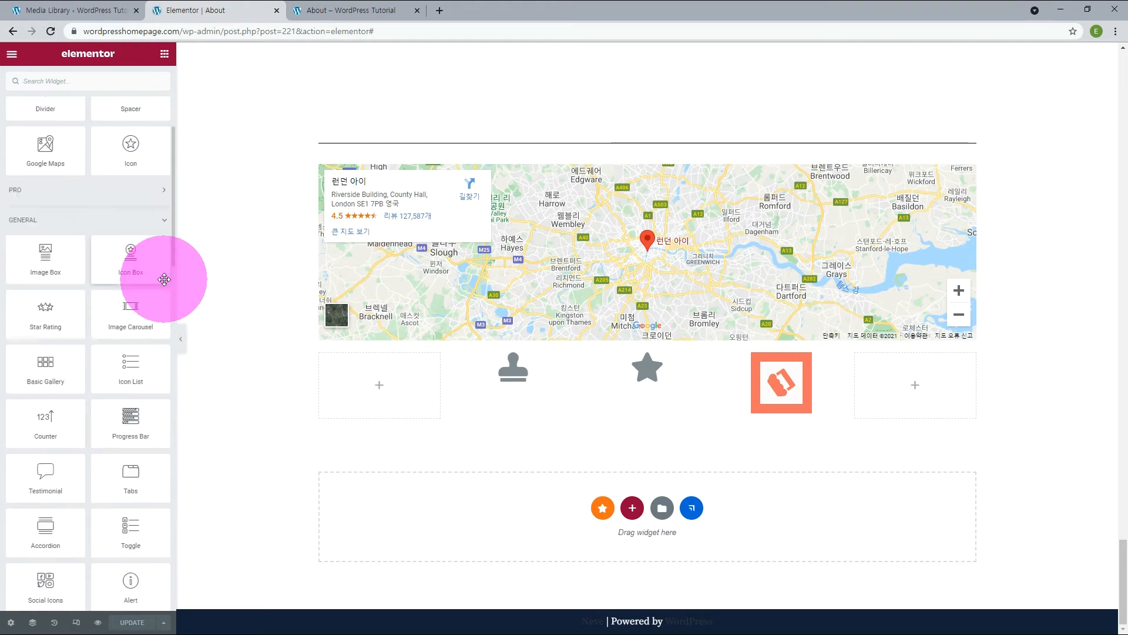
{"action": "scroll", "coordinate": [164, 280], "scroll_direction": "down", "scroll_amount": 1}
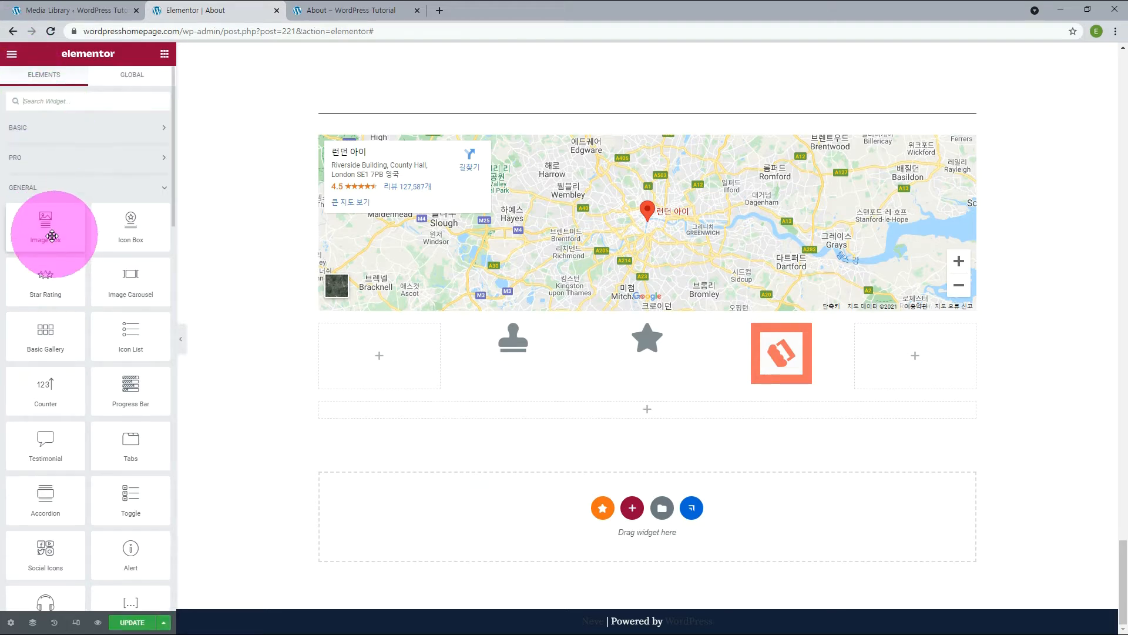
Add an Image Box widget to the empty section below the icons and insert the blue lake picture from the media library.
{"action": "left_click_drag", "start_coordinate": [47, 226], "coordinate": [605, 415]}
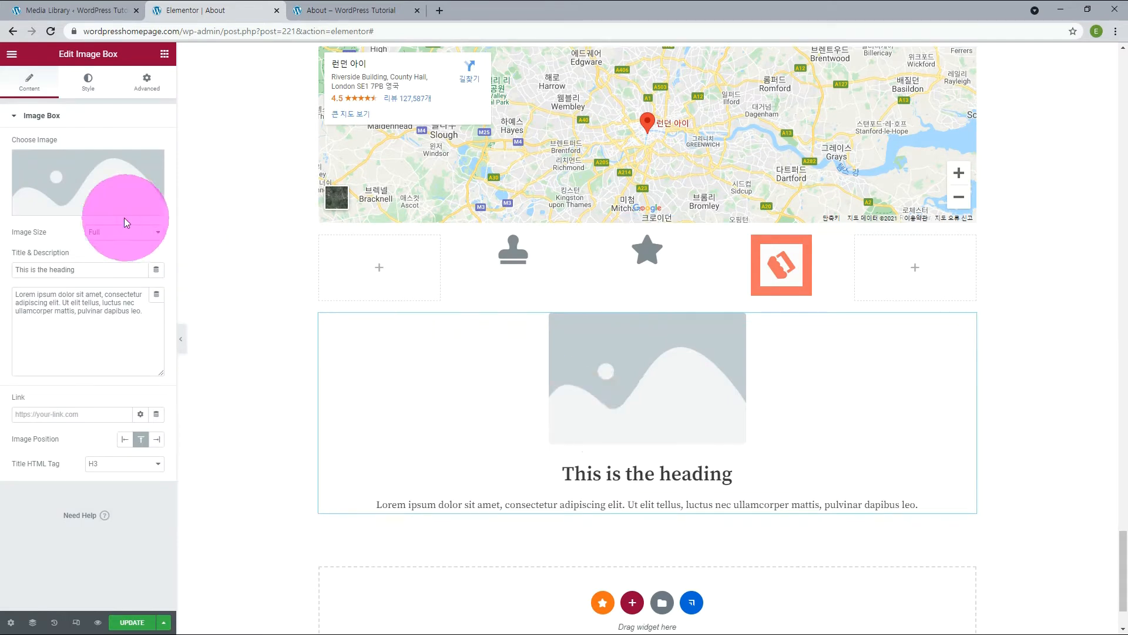
{"action": "left_click", "coordinate": [85, 208]}
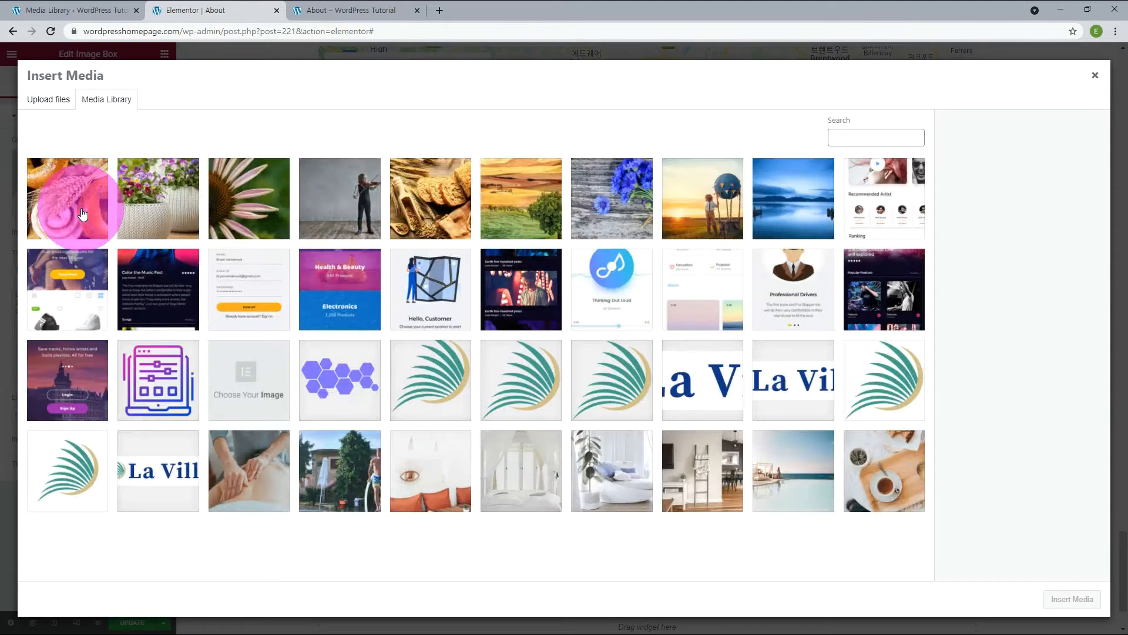
{"action": "left_click", "coordinate": [783, 199]}
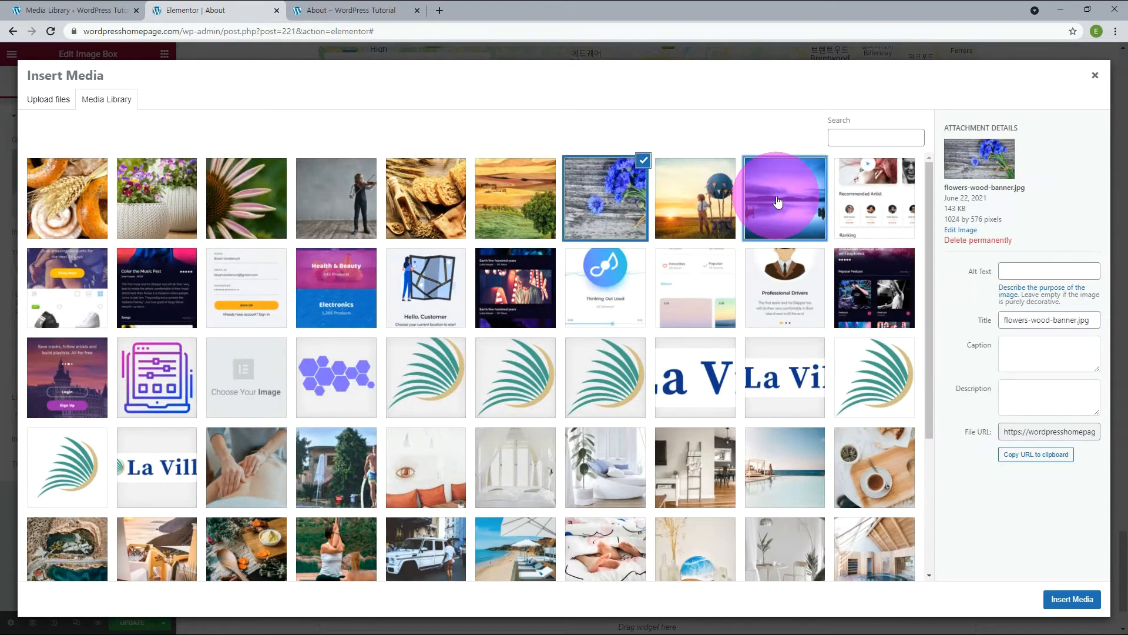
{"action": "left_click", "coordinate": [1071, 600]}
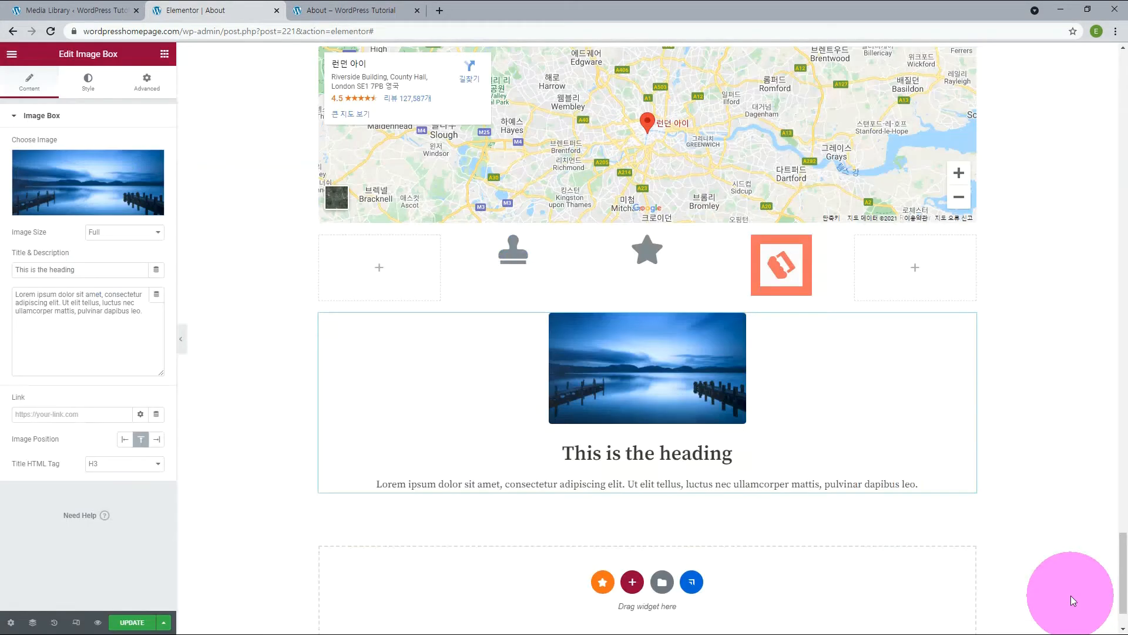
Try a custom image size with a width of 1920 for the image box's picture, then return to Full.
{"action": "left_click", "coordinate": [132, 233]}
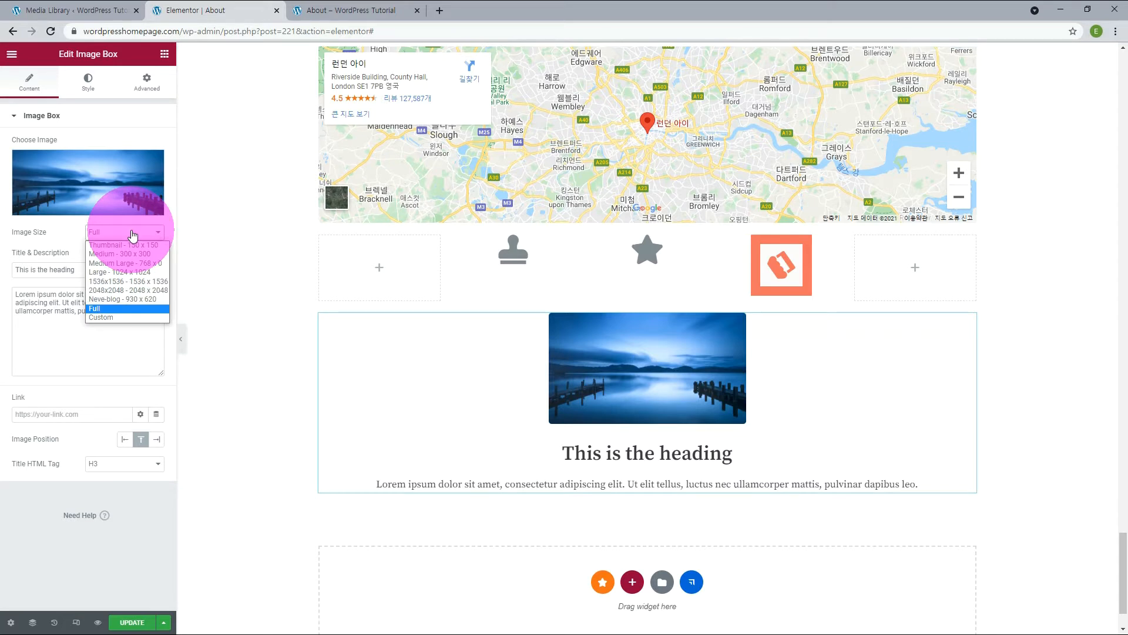
{"action": "left_click", "coordinate": [110, 317]}
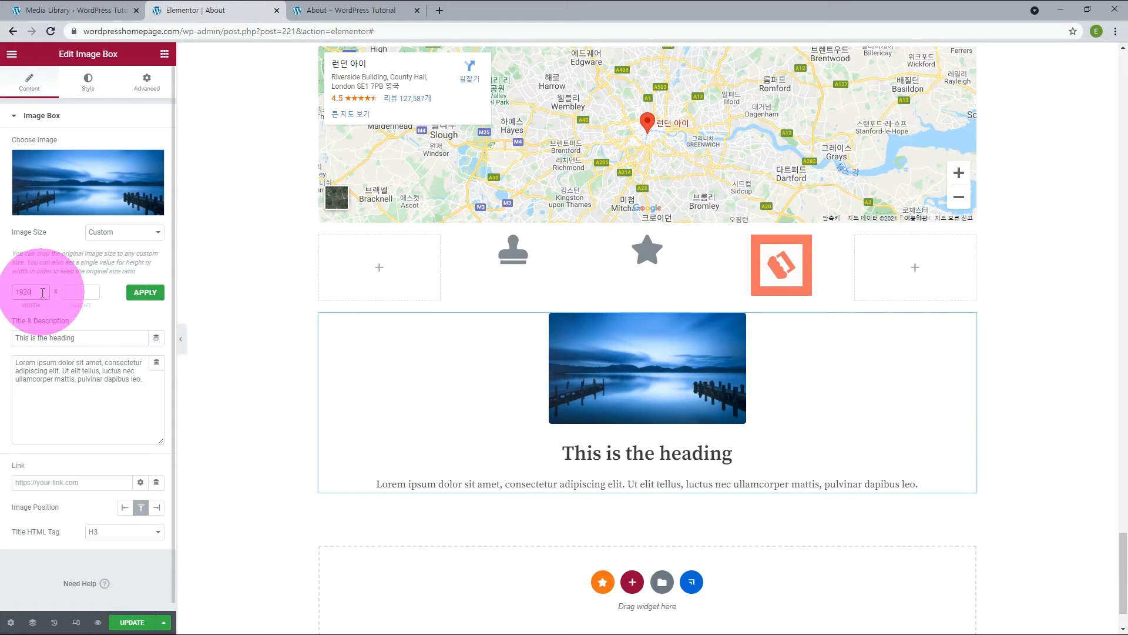
{"action": "left_click", "coordinate": [89, 290]}
{"action": "type", "text": "768"}
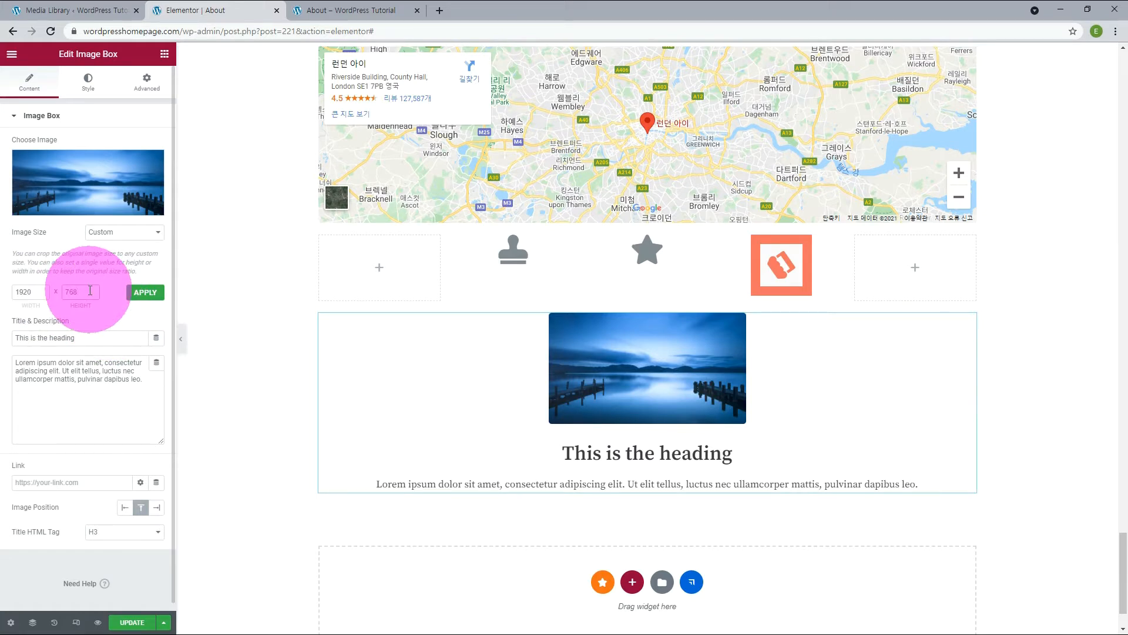
{"action": "left_click", "coordinate": [139, 297]}
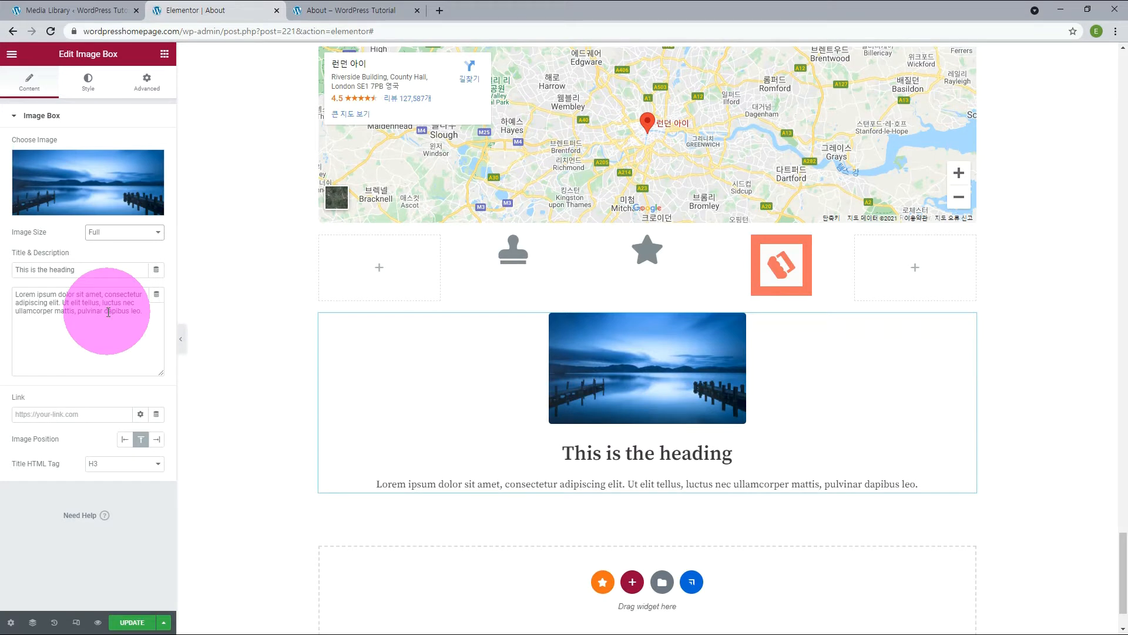
Try the left and right image positions for the image box, then return the picture to the top position.
{"action": "left_click", "coordinate": [125, 439]}
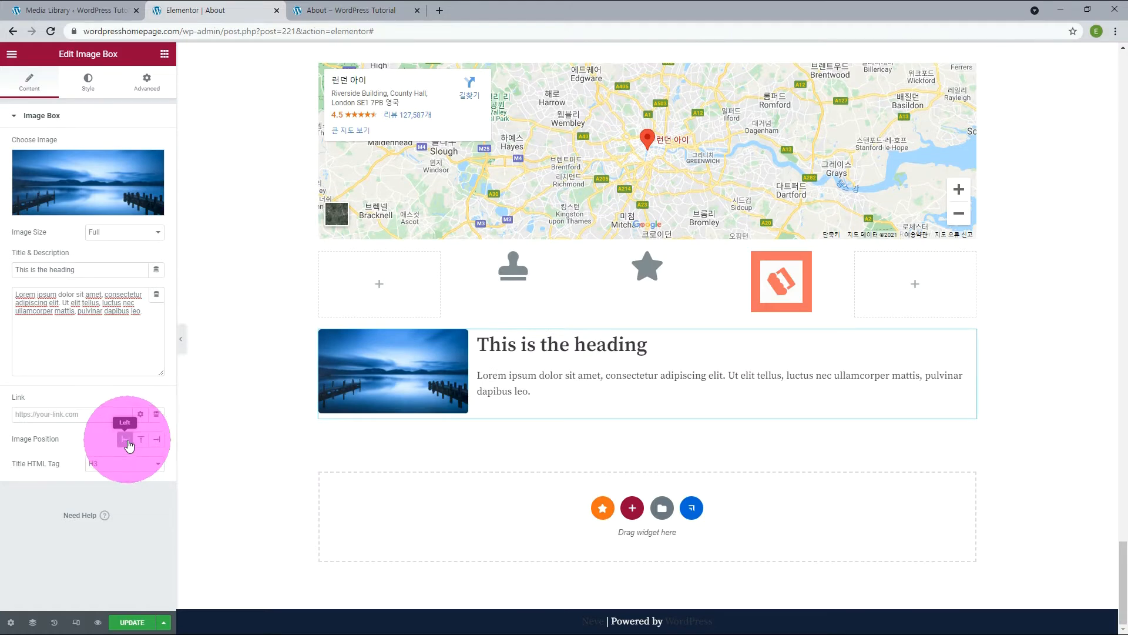
{"action": "left_click", "coordinate": [157, 440]}
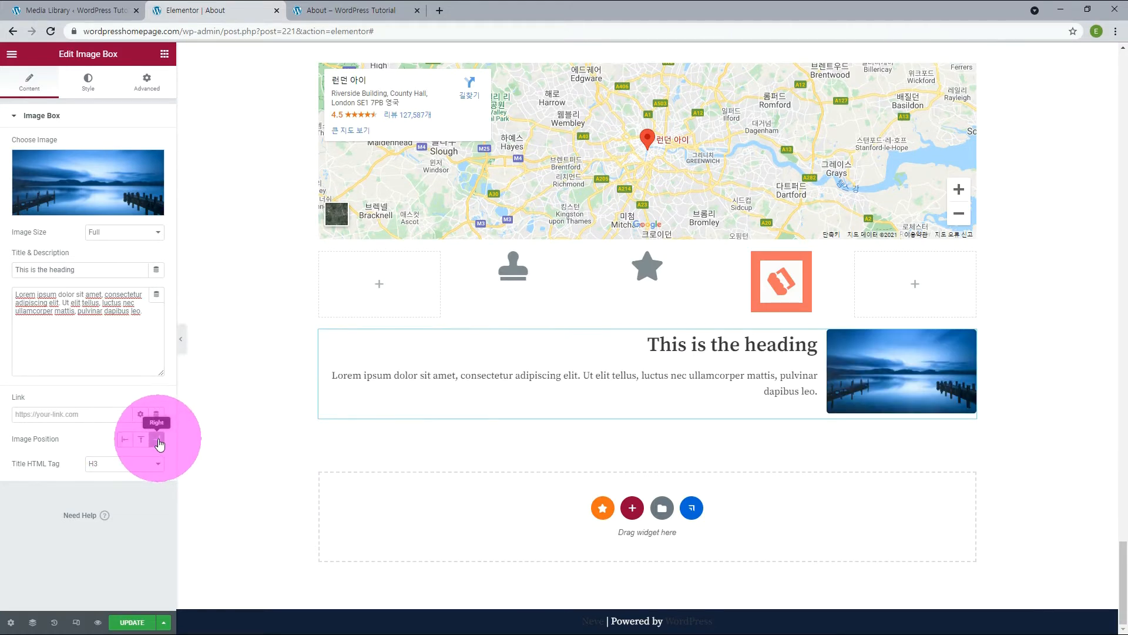
{"action": "left_click", "coordinate": [141, 439]}
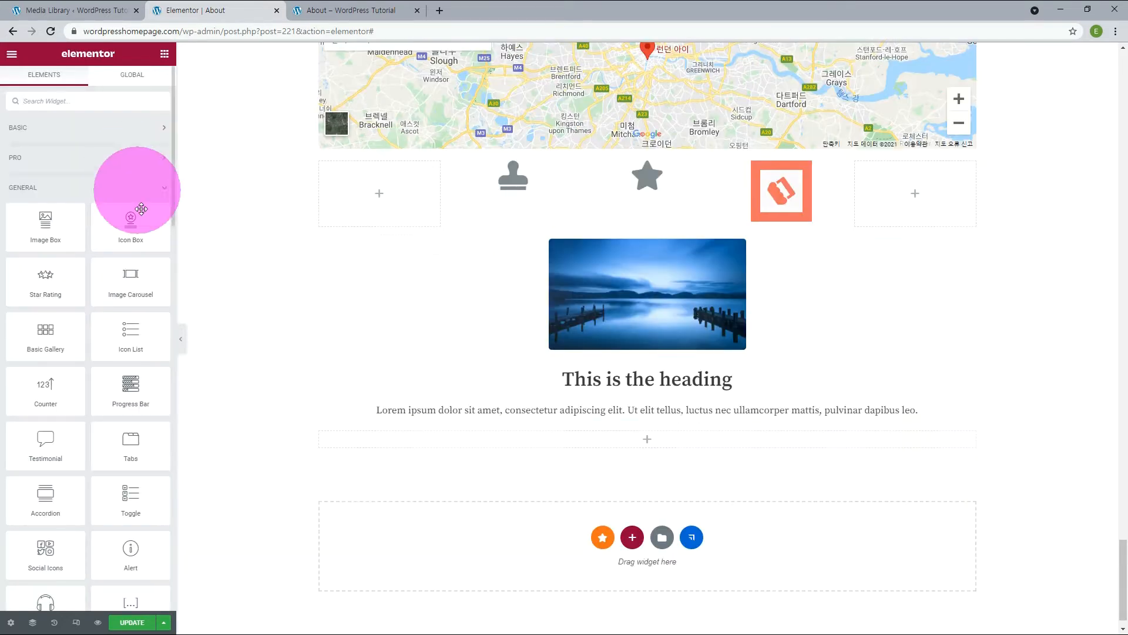
Add an Icon Box widget beneath the image box and a Star Rating widget in the section below it.
{"action": "left_click_drag", "start_coordinate": [129, 225], "coordinate": [649, 449]}
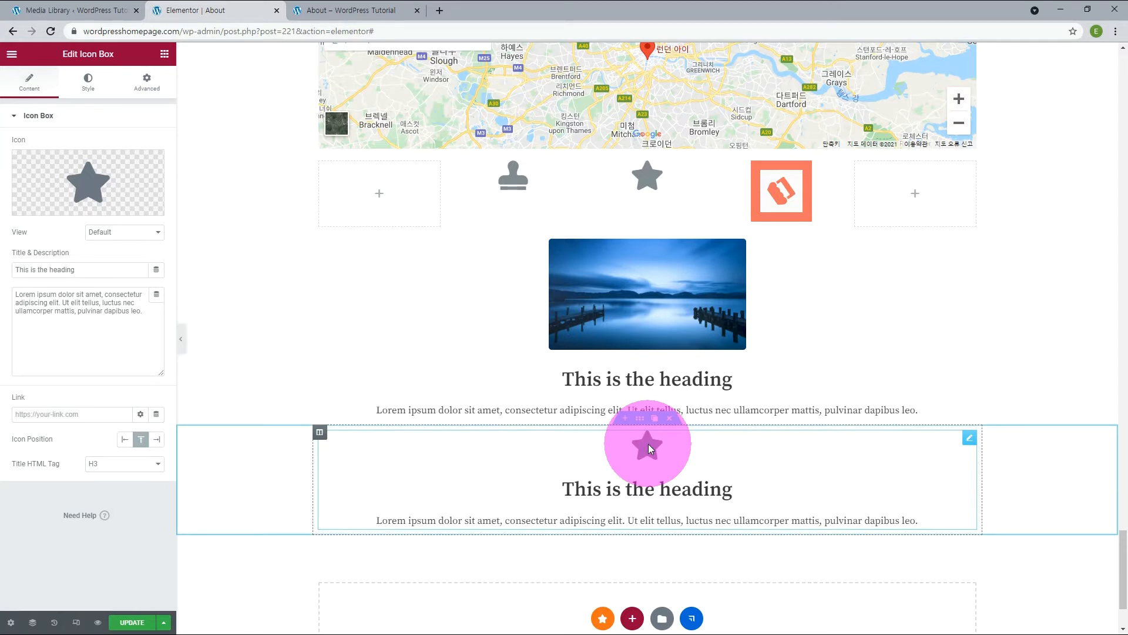
{"action": "left_click_drag", "start_coordinate": [50, 286], "coordinate": [616, 586]}
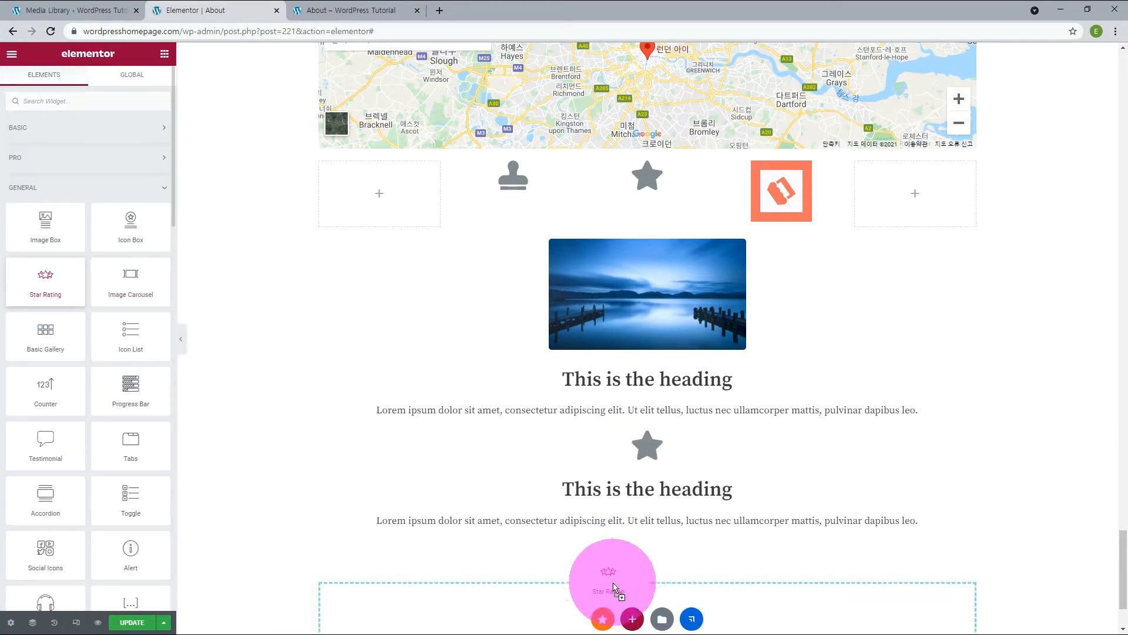
{"action": "scroll", "coordinate": [756, 523], "scroll_direction": "down", "scroll_amount": 3}
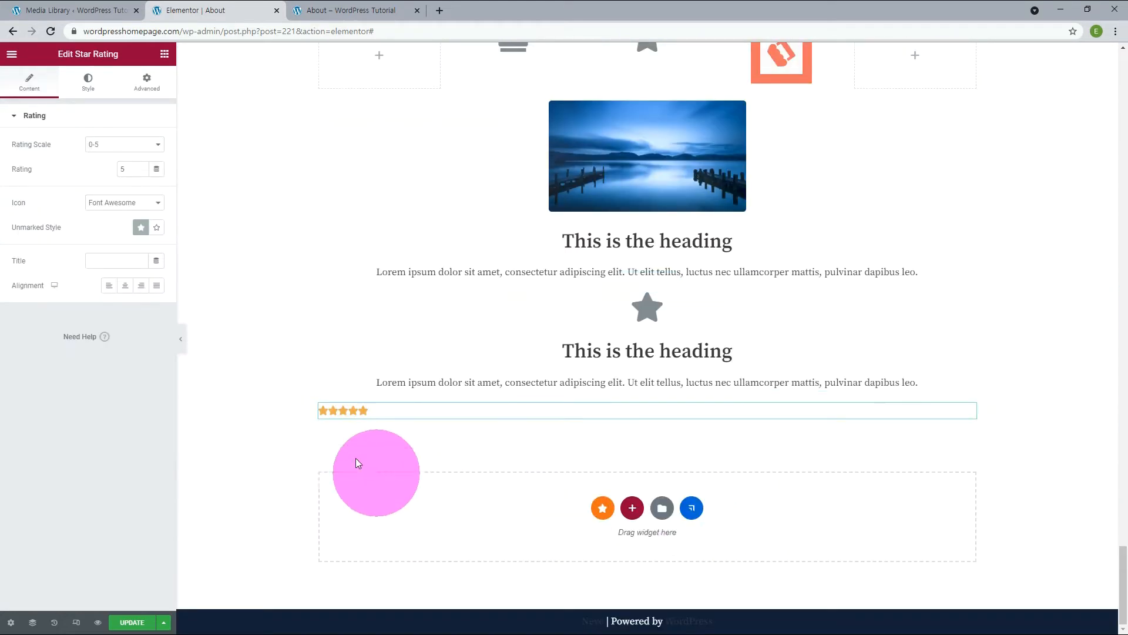
Set the star rating's scale to 0-10 and its rating to 7.
{"action": "left_click", "coordinate": [158, 146]}
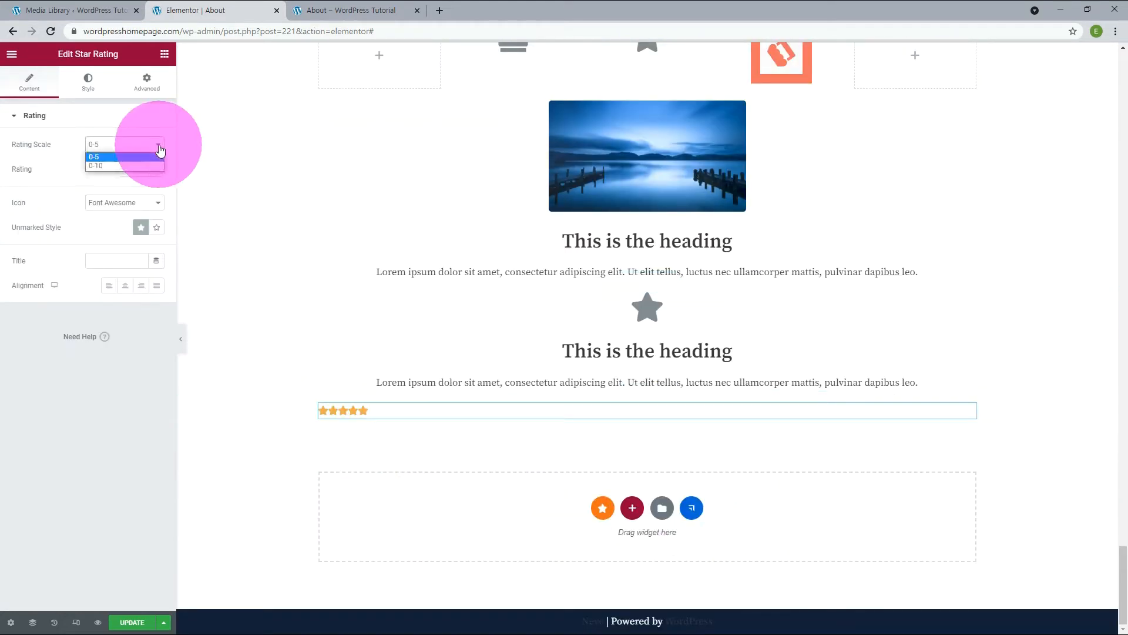
{"action": "left_click", "coordinate": [139, 165]}
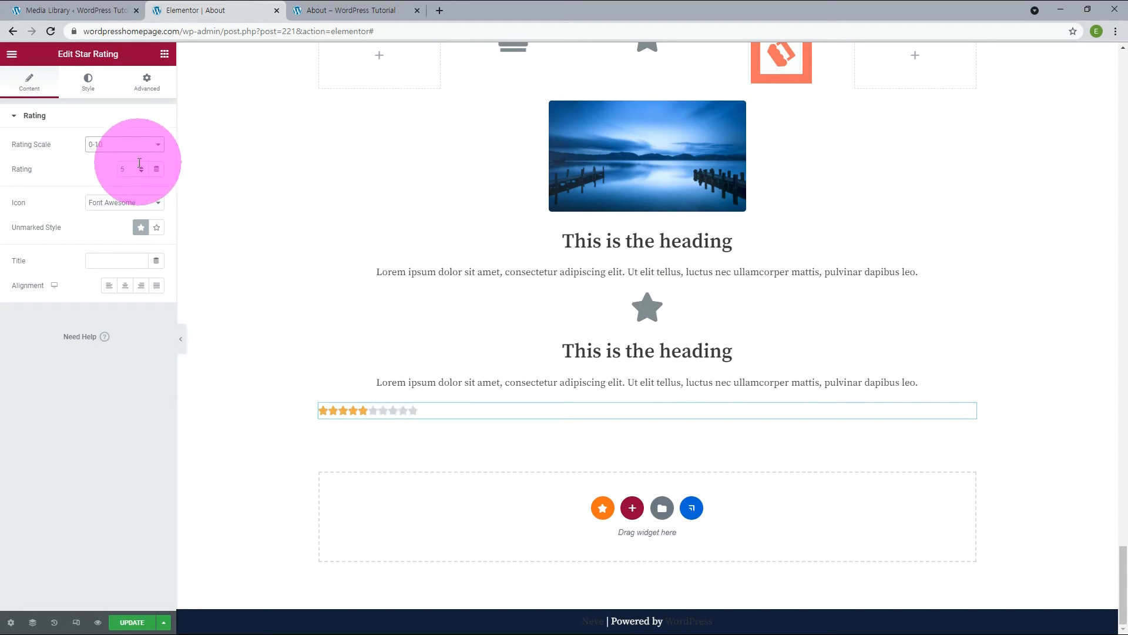
{"action": "left_click", "coordinate": [141, 166]}
{"action": "left_click", "coordinate": [142, 166]}
Try the Unicode icon and the outline unmarked style on the star rating, then return to Font Awesome and filled unmarked stars.
{"action": "left_click", "coordinate": [125, 203]}
{"action": "left_click", "coordinate": [107, 224]}
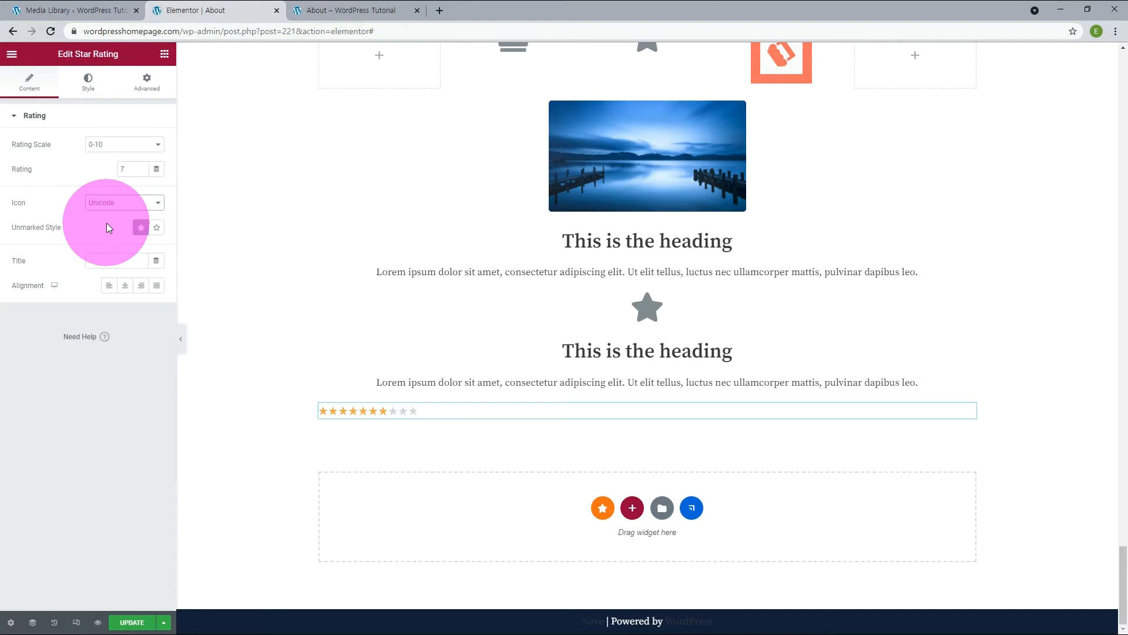
{"action": "left_click", "coordinate": [118, 207]}
{"action": "left_click", "coordinate": [110, 212]}
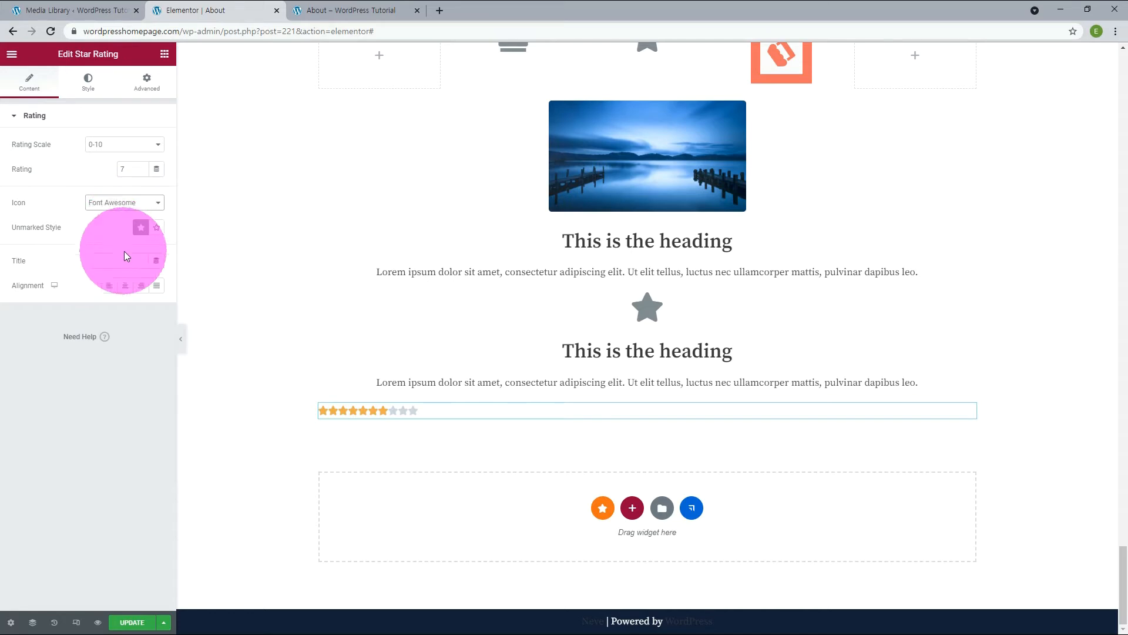
{"action": "left_click", "coordinate": [156, 228]}
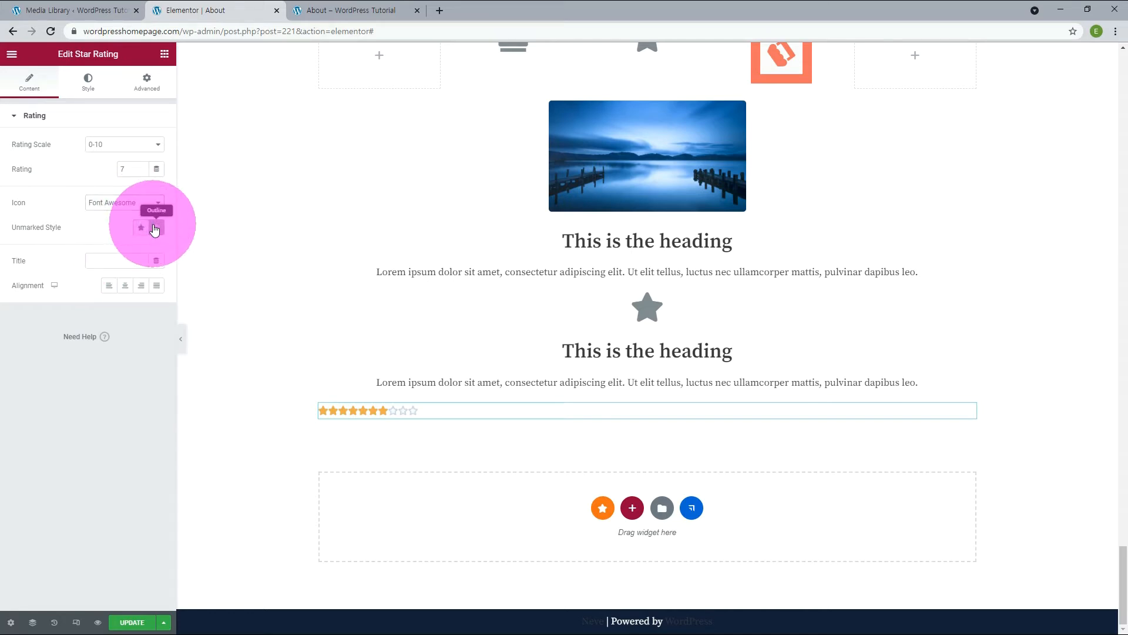
{"action": "left_click", "coordinate": [139, 234]}
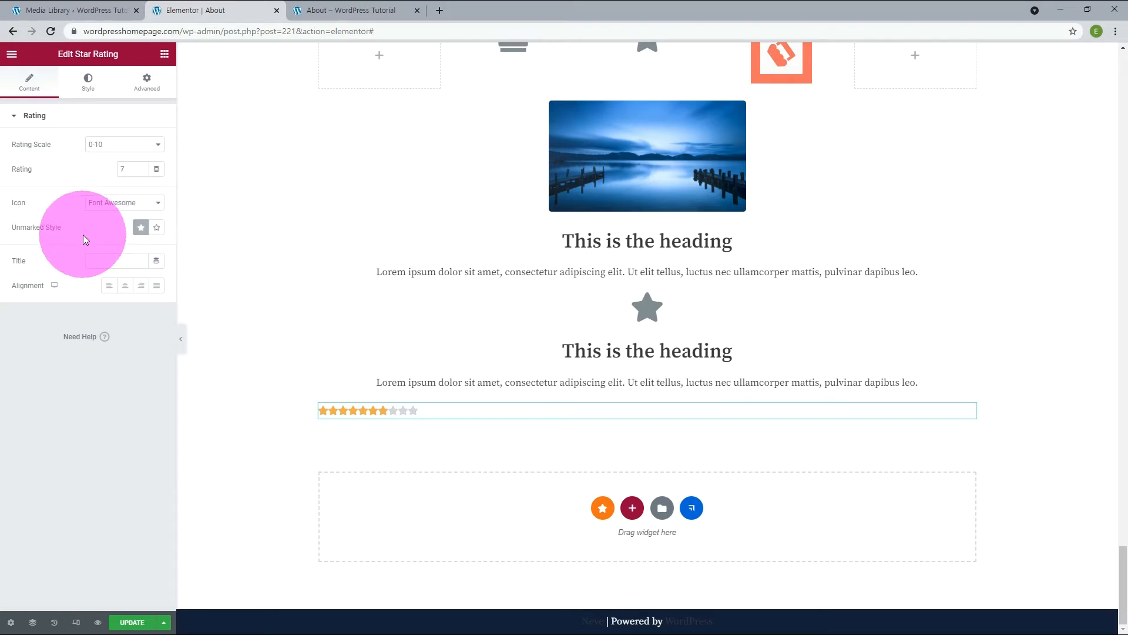
Give the star rating the title "Rating" and set its unmarked style to Outline.
{"action": "left_click", "coordinate": [123, 260]}
{"action": "type", "text": "Rating"}
{"action": "left_click", "coordinate": [156, 228]}
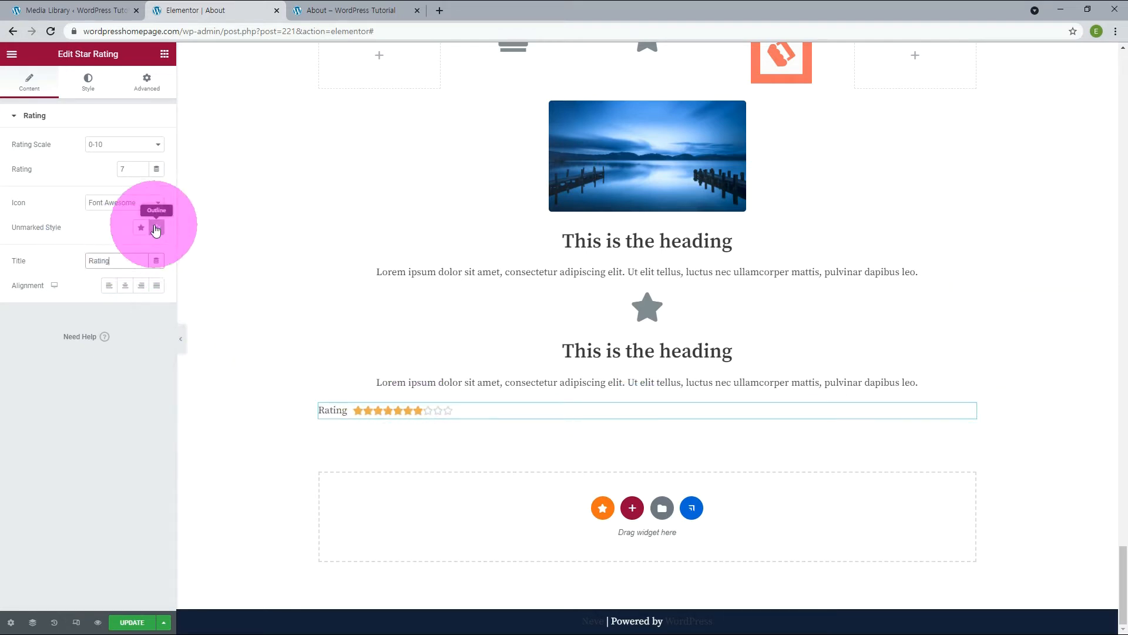
Try the right and justified alignments for the star rating, then align it to the center.
{"action": "left_click", "coordinate": [124, 288]}
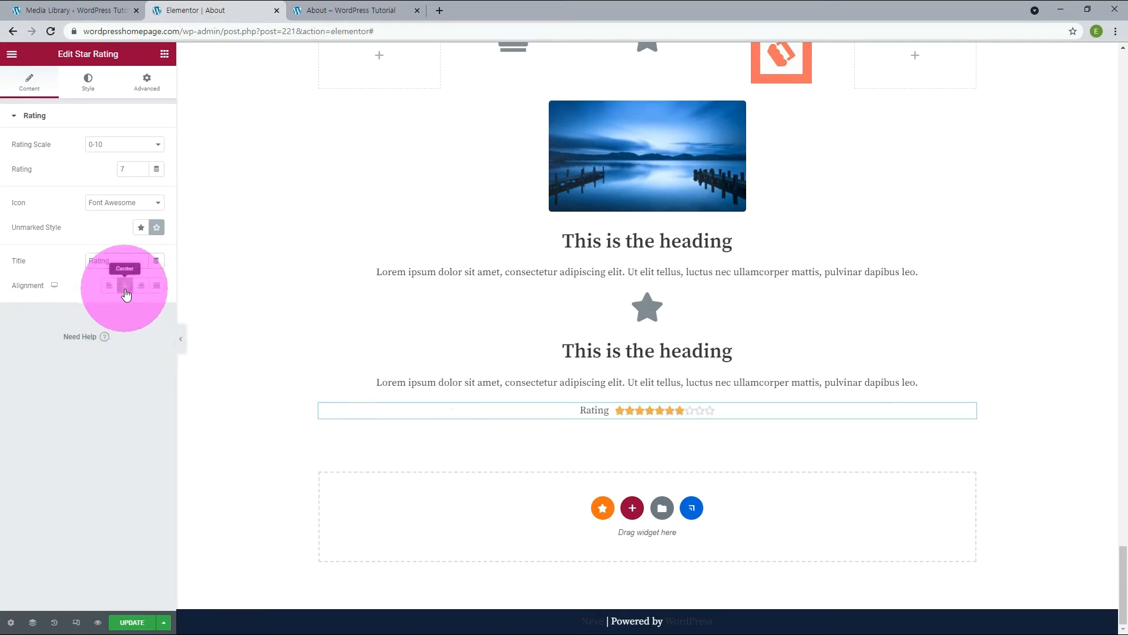
{"action": "left_click", "coordinate": [141, 288]}
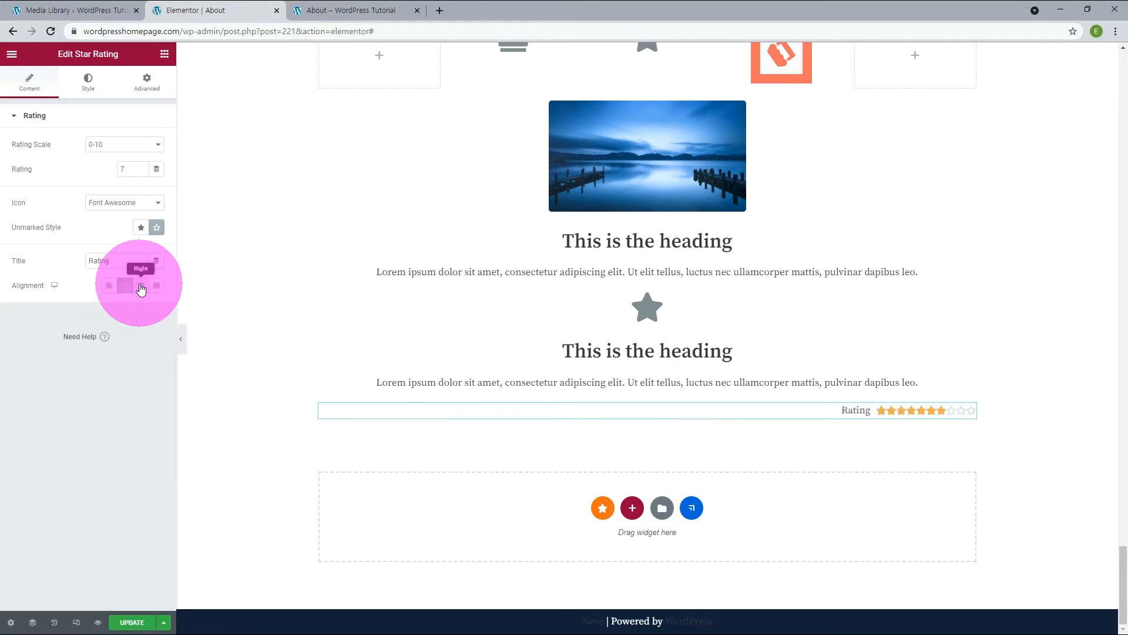
{"action": "left_click", "coordinate": [156, 288]}
{"action": "left_click", "coordinate": [124, 288]}
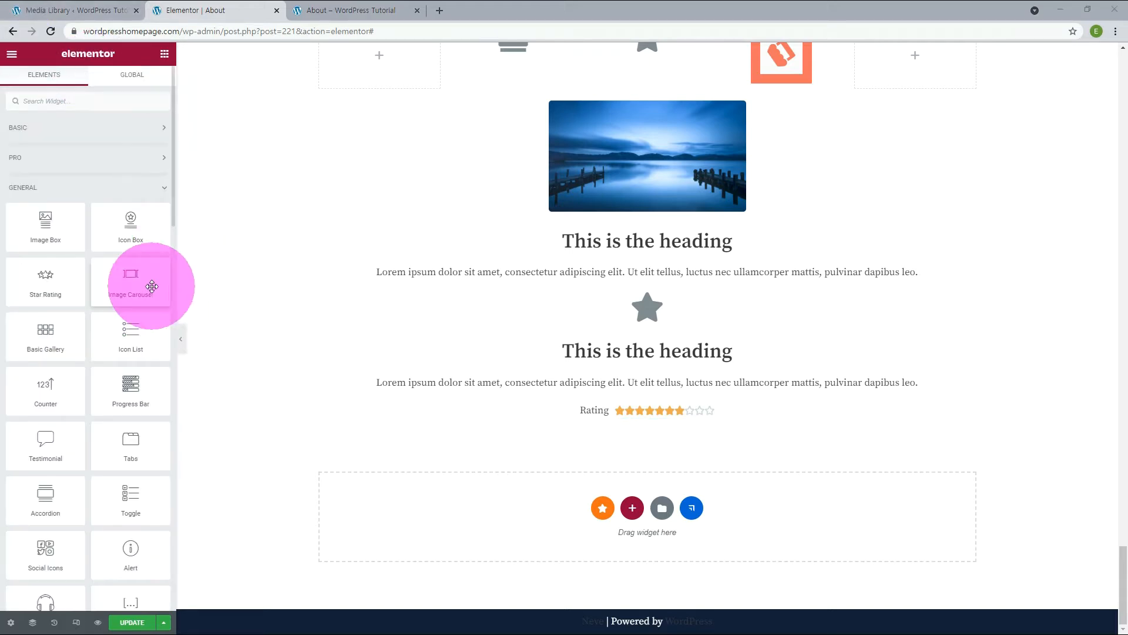
Add an Image Carousel widget below the star rating with the balloon, blue flowers and violinist pictures from the media library.
{"action": "left_click_drag", "start_coordinate": [121, 284], "coordinate": [562, 523]}
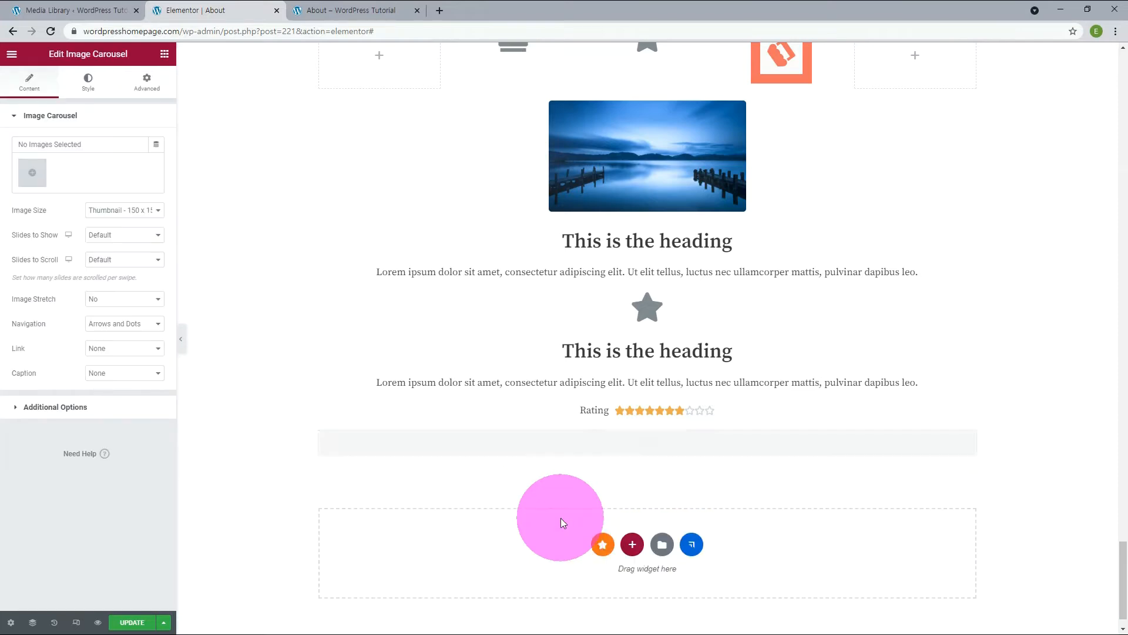
{"action": "left_click", "coordinate": [34, 172]}
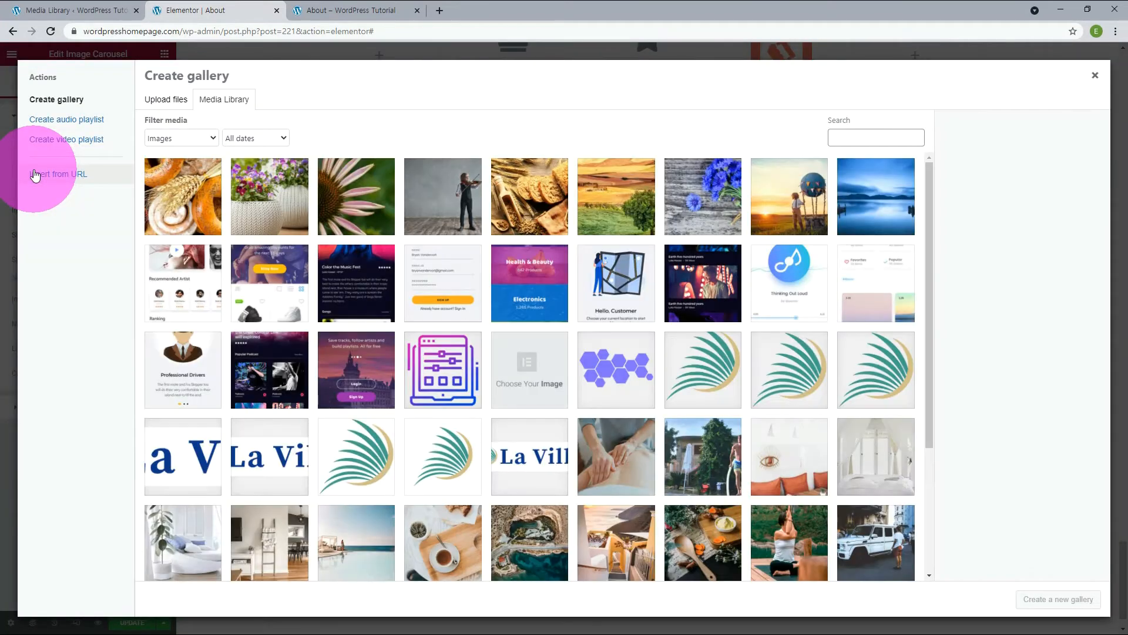
{"action": "left_click", "coordinate": [789, 196]}
{"action": "left_click", "coordinate": [1067, 599]}
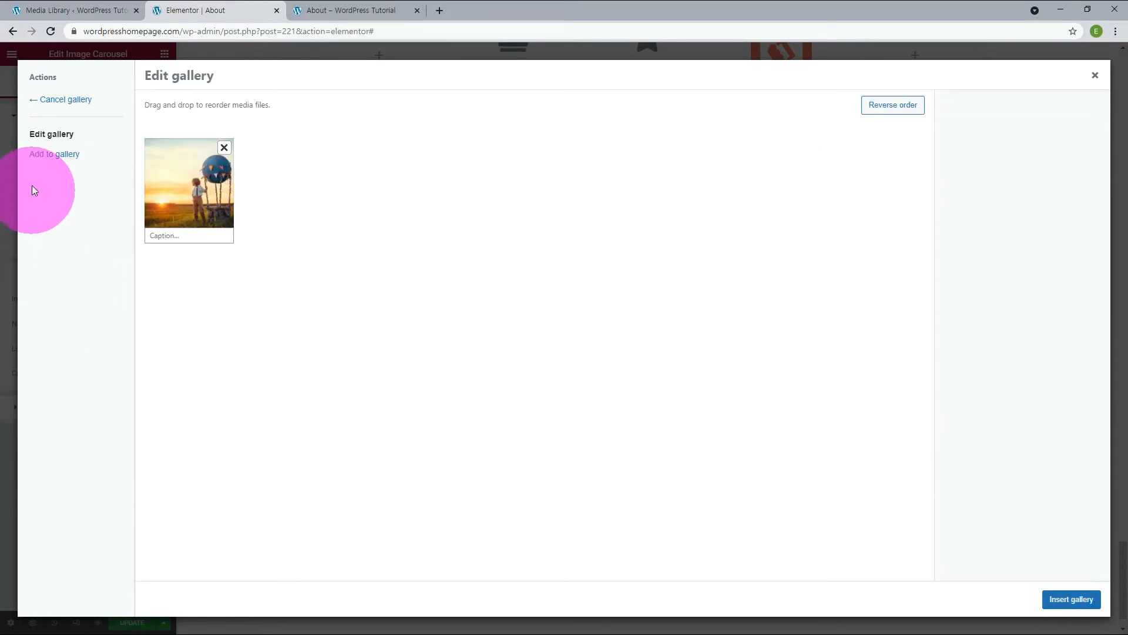
{"action": "left_click", "coordinate": [50, 160]}
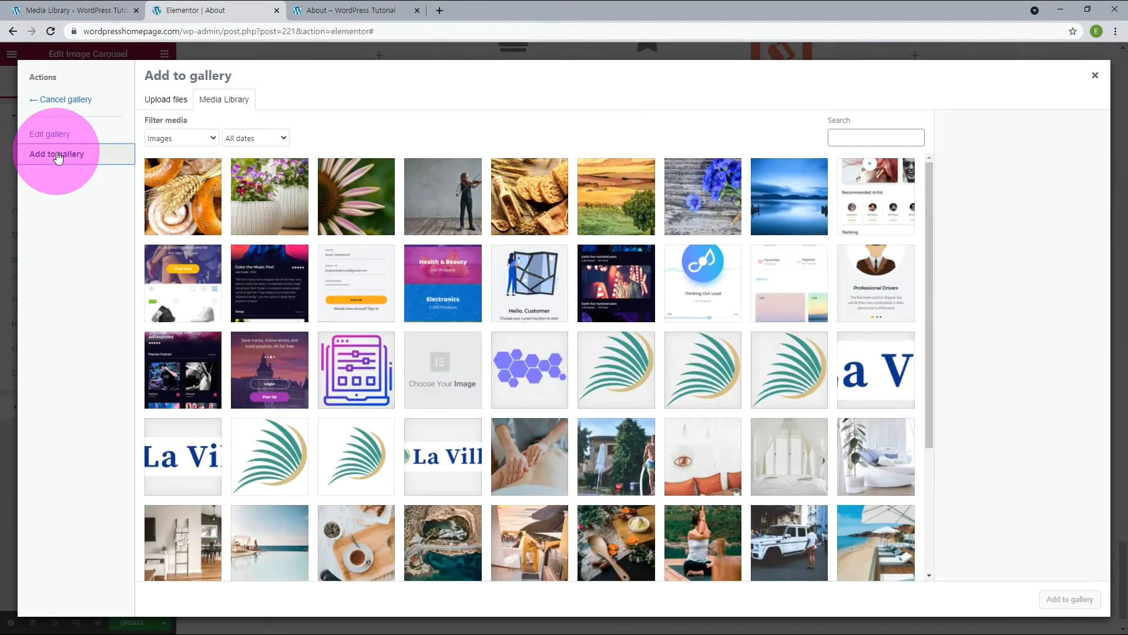
{"action": "left_click", "coordinate": [728, 226]}
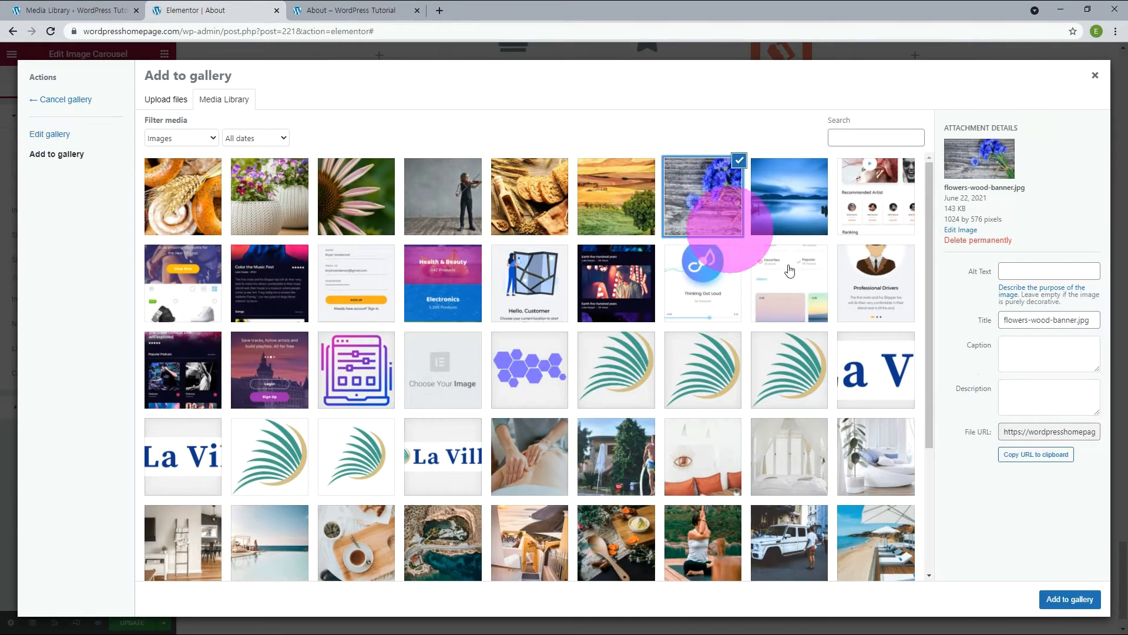
{"action": "left_click", "coordinate": [1068, 601]}
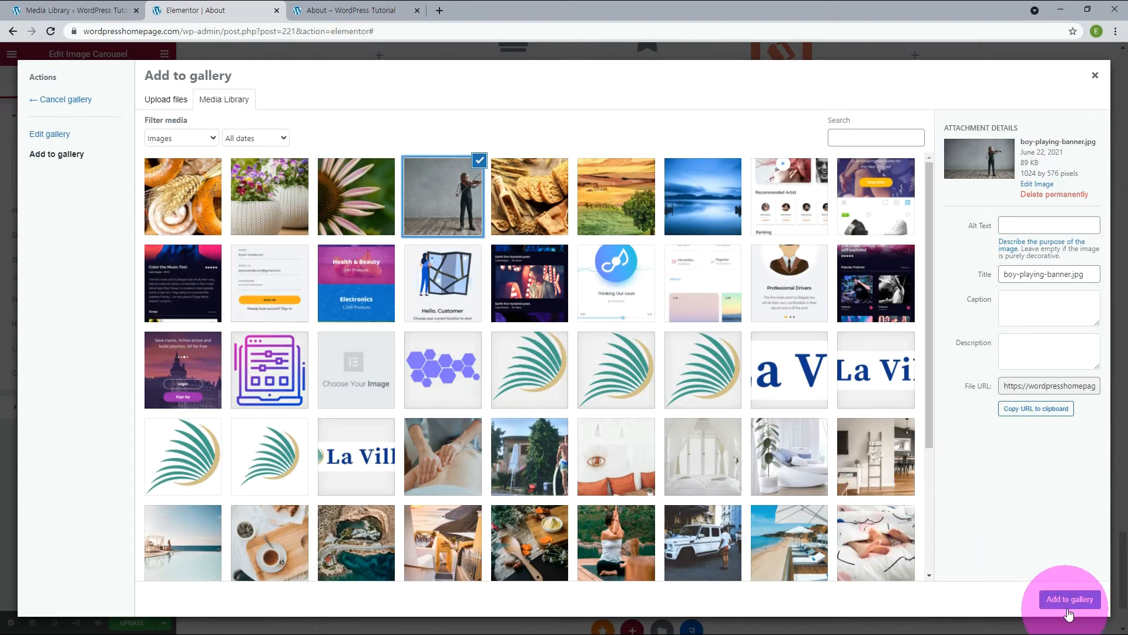
{"action": "left_click", "coordinate": [1075, 600]}
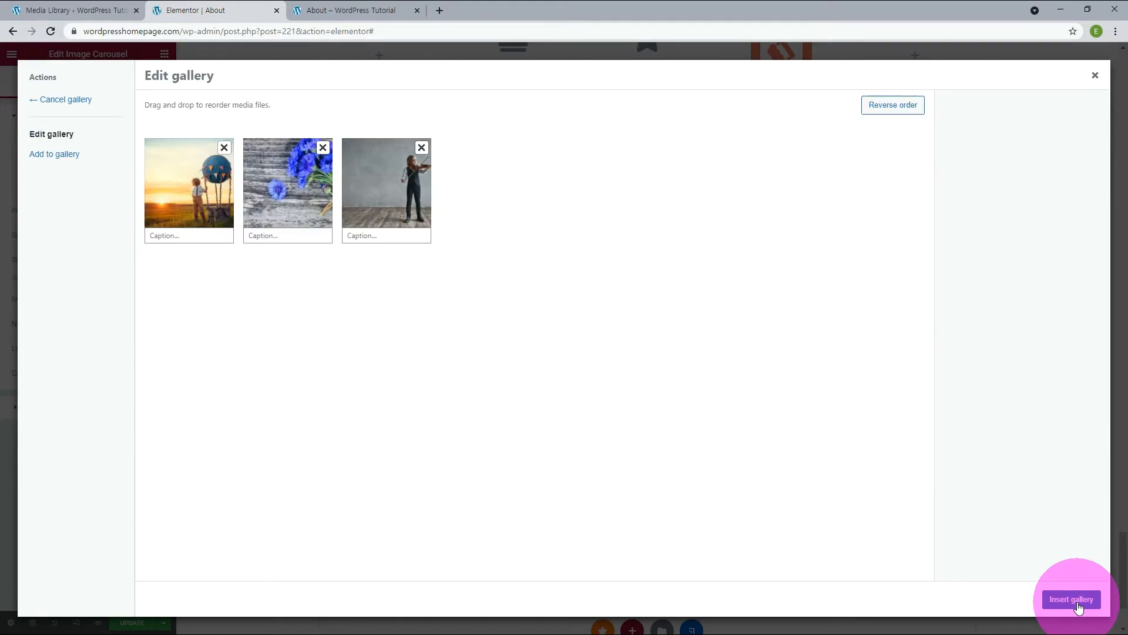
{"action": "left_click", "coordinate": [1072, 599]}
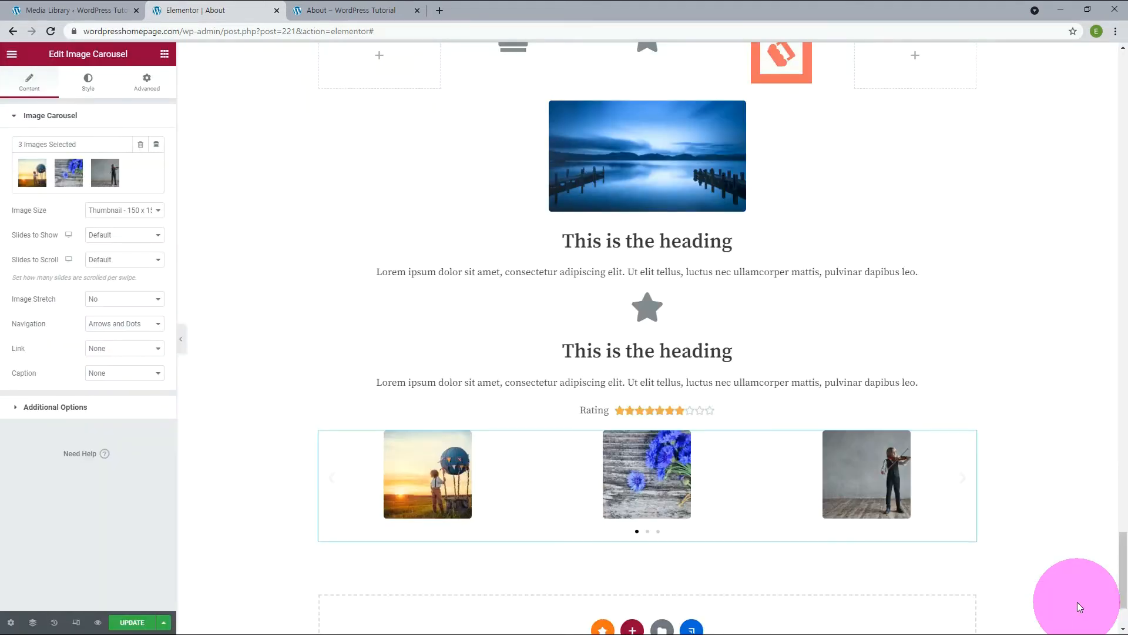
Try the Medium - 300 x 300 image size on the carousel, then set it to Medium Large.
{"action": "left_click", "coordinate": [125, 207]}
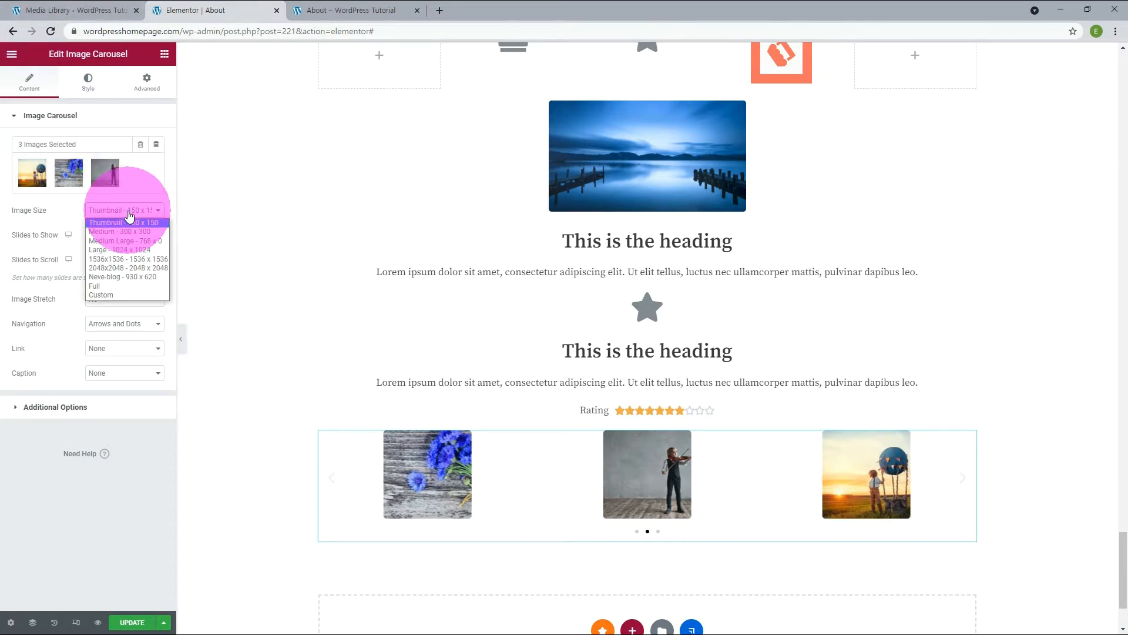
{"action": "left_click", "coordinate": [128, 230]}
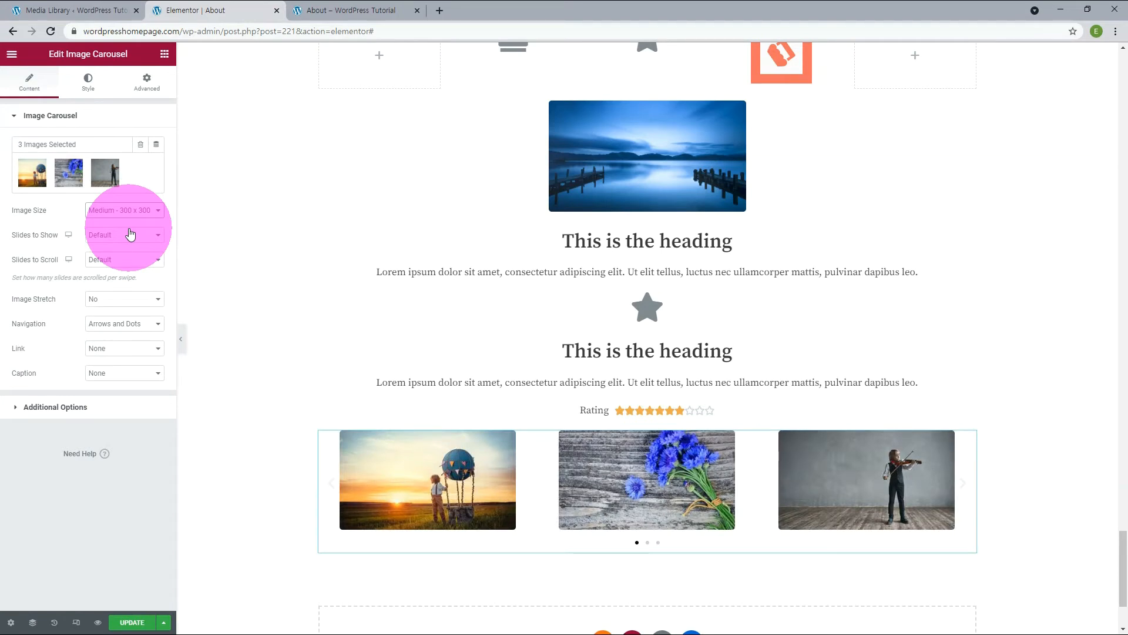
{"action": "left_click", "coordinate": [125, 213]}
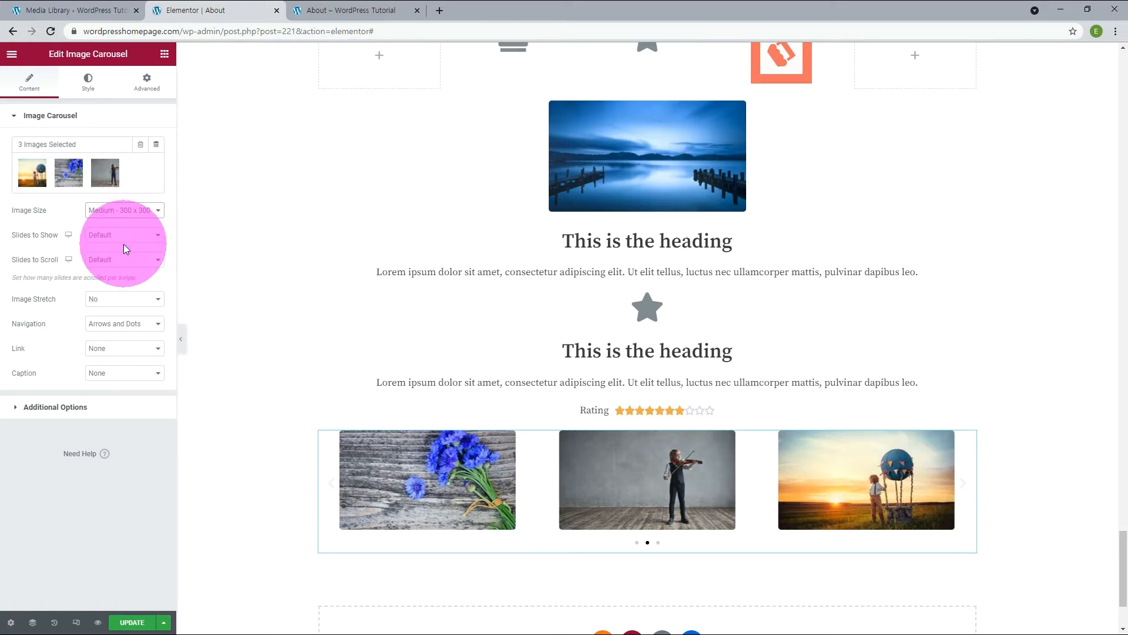
{"action": "left_click", "coordinate": [123, 242]}
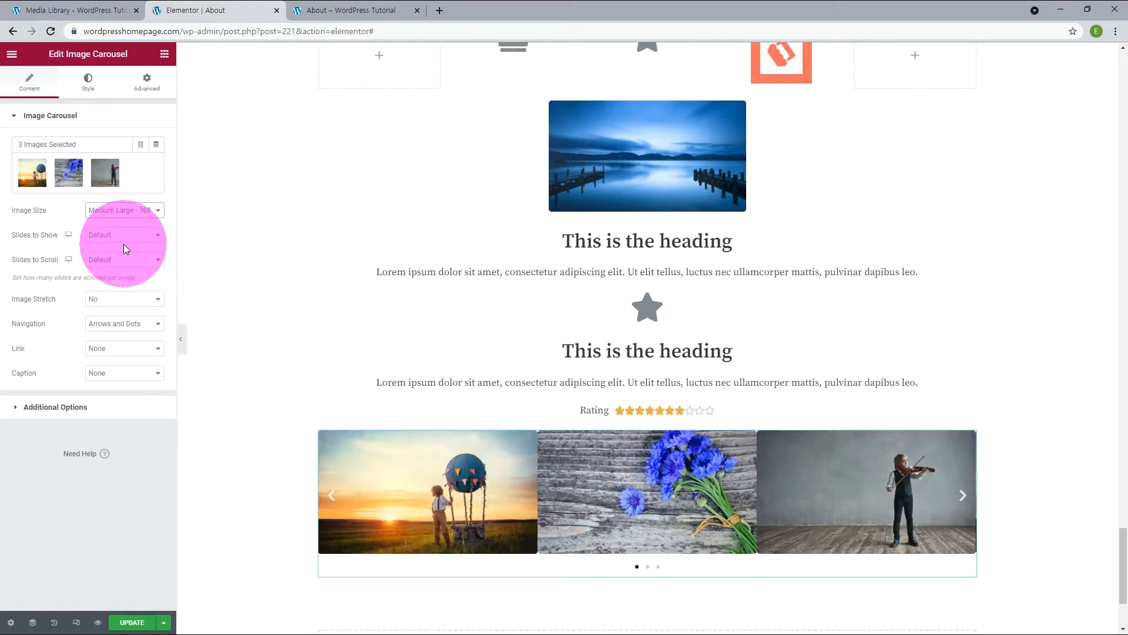
Try showing 1 slide at a time in the carousel, then set the slides to show to 2.
{"action": "left_click", "coordinate": [94, 237]}
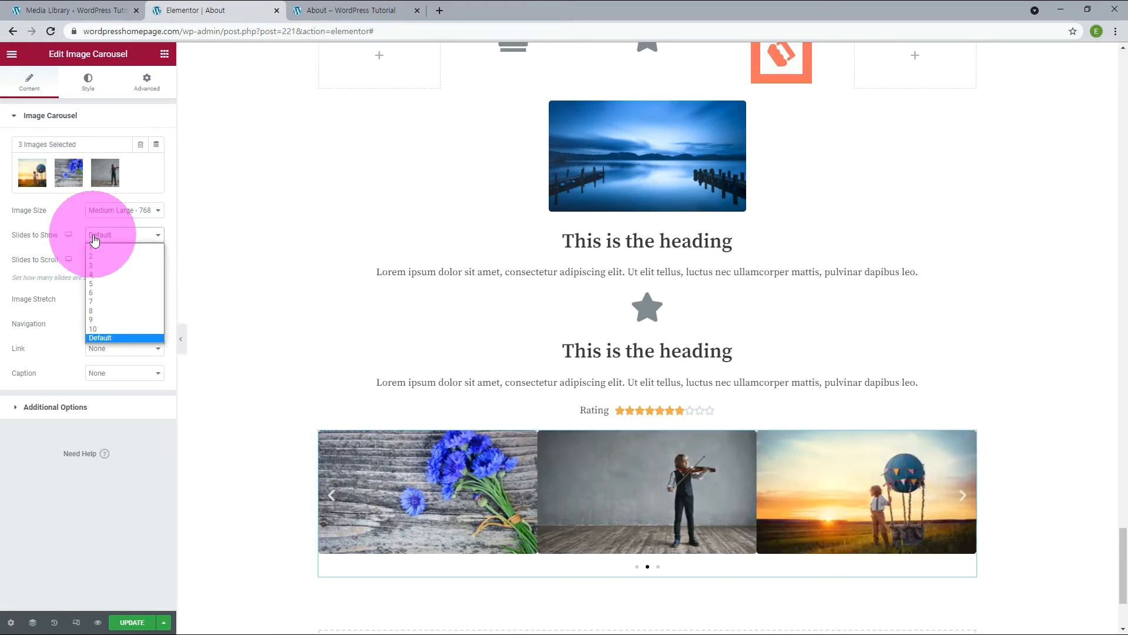
{"action": "left_click", "coordinate": [93, 246]}
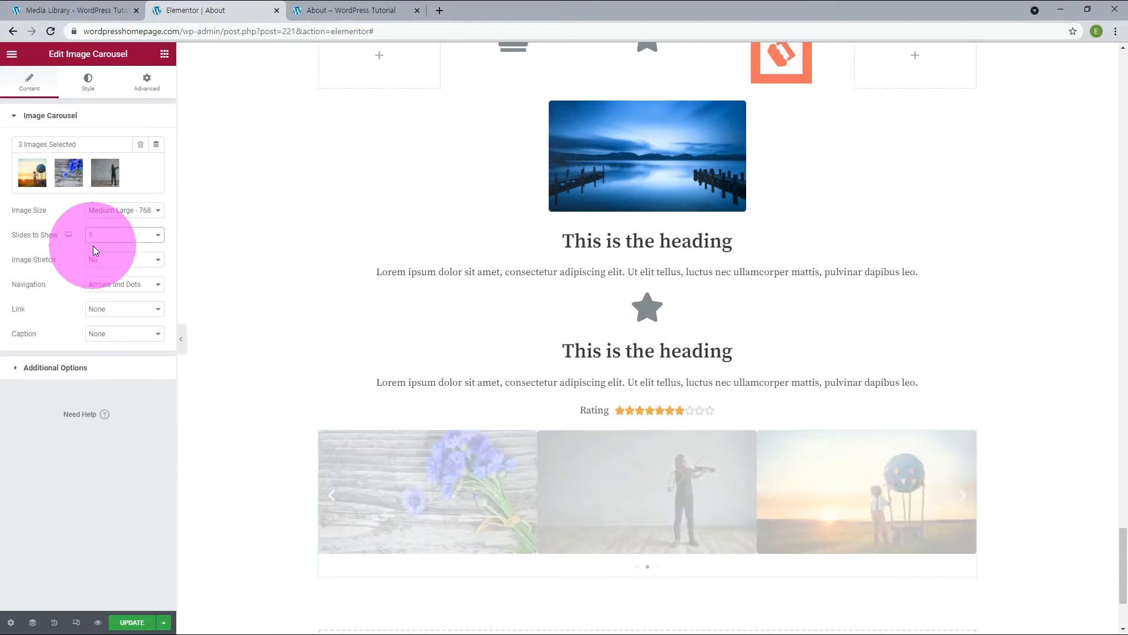
{"action": "scroll", "coordinate": [288, 305], "scroll_direction": "down", "scroll_amount": 3}
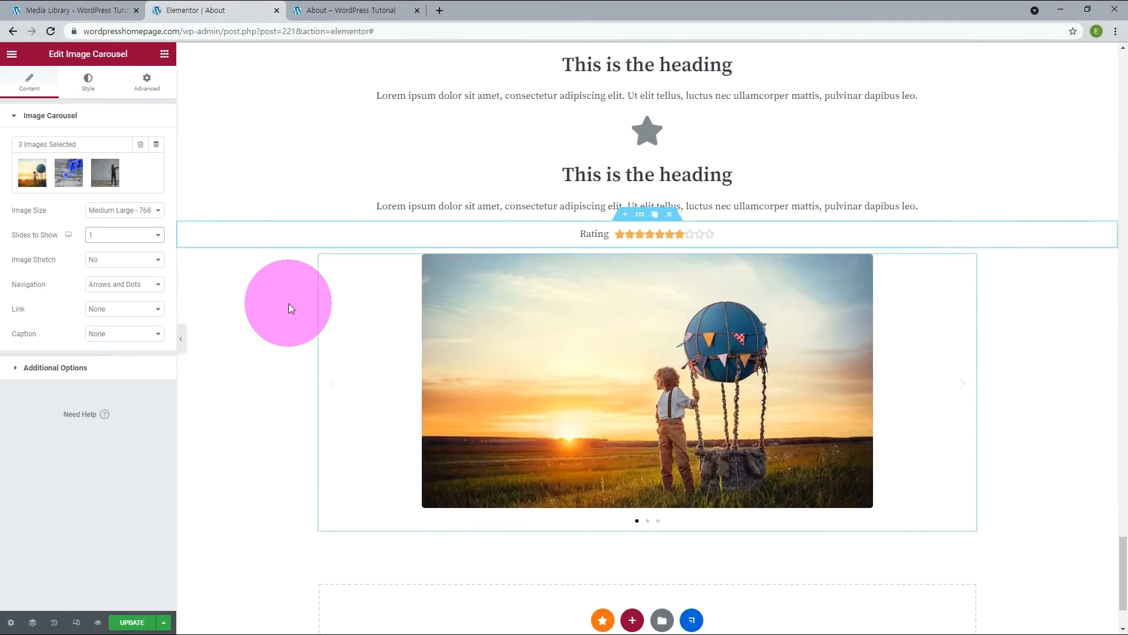
{"action": "left_click", "coordinate": [112, 241]}
{"action": "left_click", "coordinate": [101, 253]}
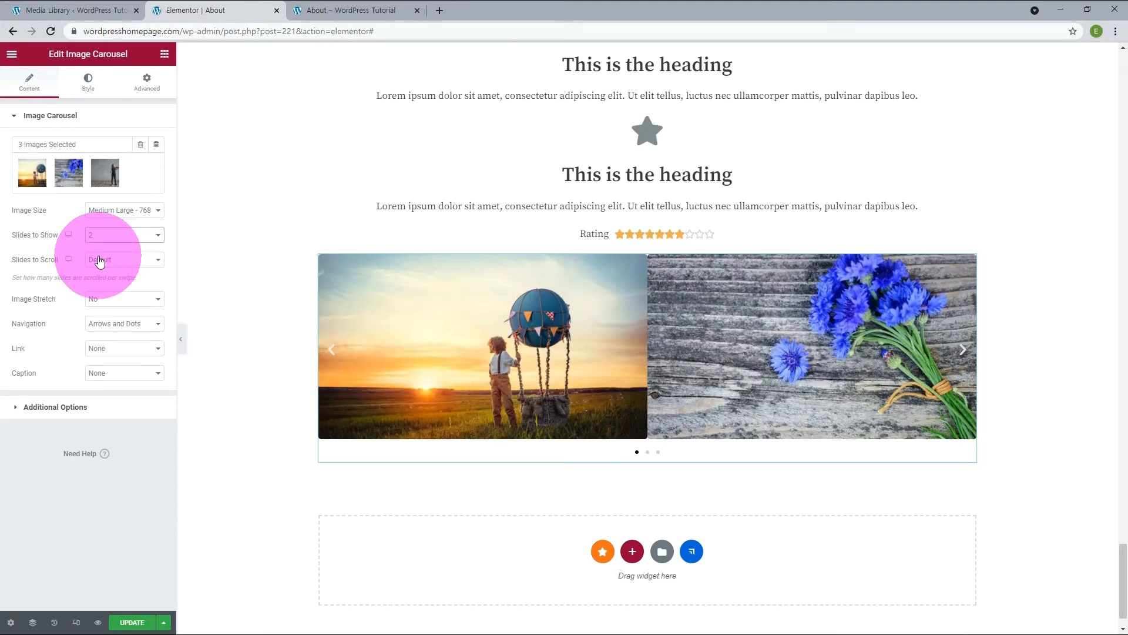
Move the carousel back one slide and check the Slides to Scroll options, keeping Default.
{"action": "left_click", "coordinate": [333, 356]}
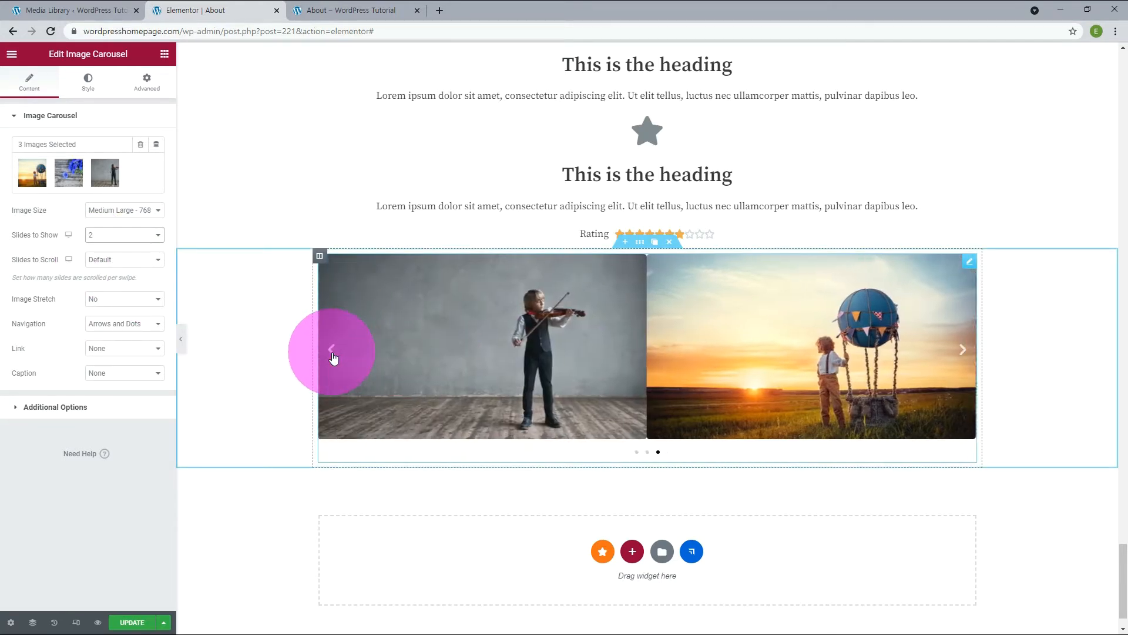
{"action": "left_click", "coordinate": [117, 268]}
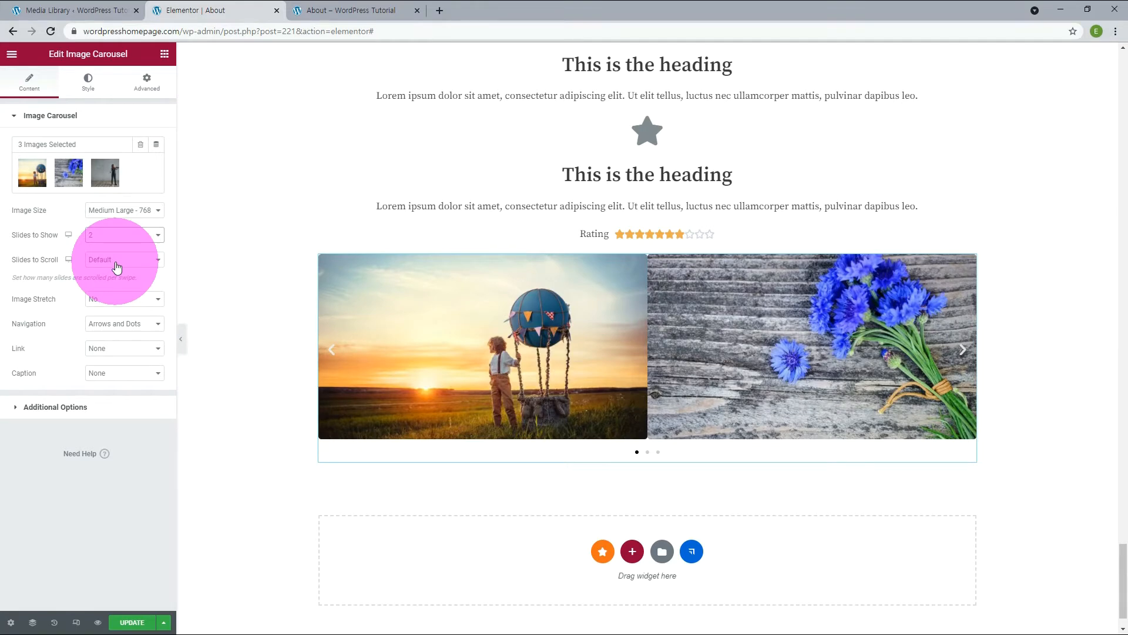
{"action": "left_click", "coordinate": [117, 268]}
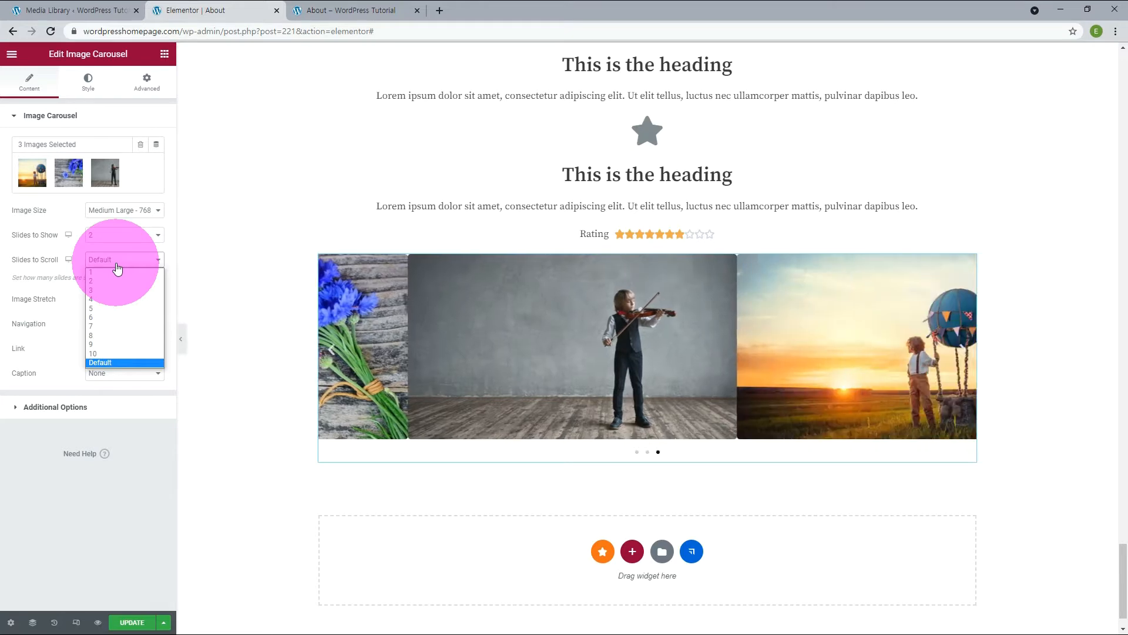
{"action": "left_click", "coordinate": [117, 267]}
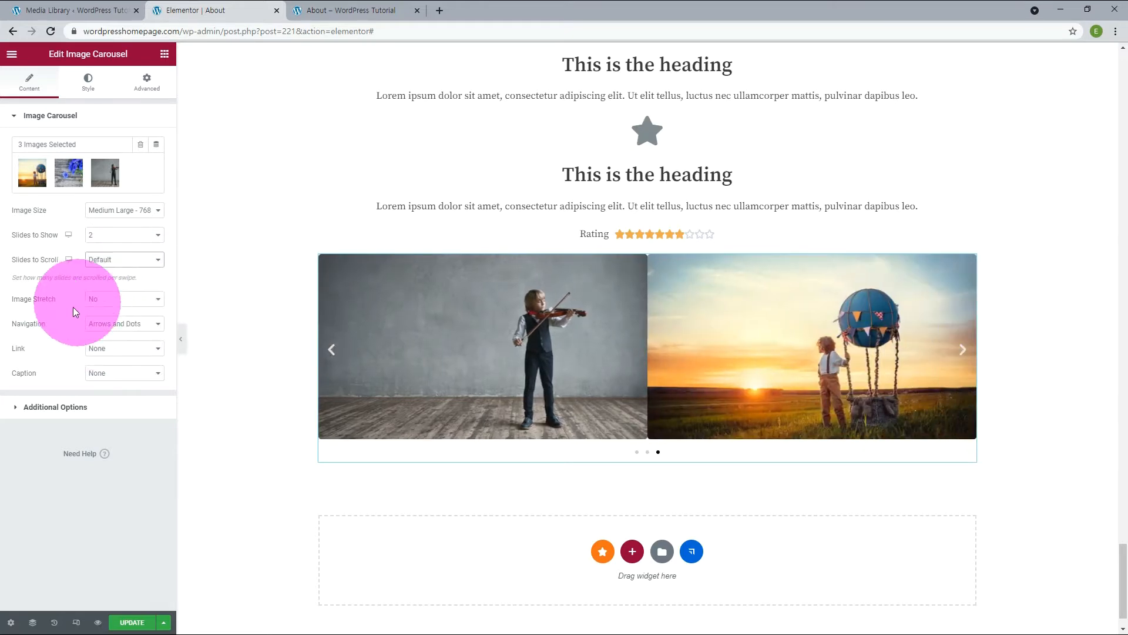
Try showing 1 slide at a time in the carousel with Image Stretch set to Yes.
{"action": "left_click", "coordinate": [115, 304]}
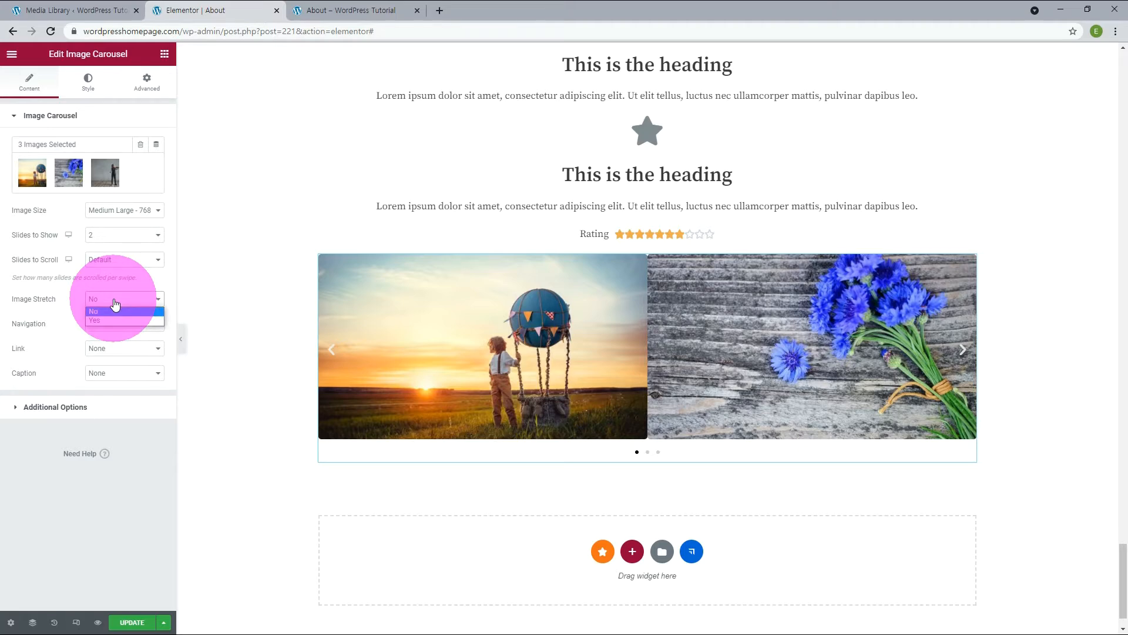
{"action": "left_click", "coordinate": [115, 305]}
{"action": "left_click", "coordinate": [101, 236]}
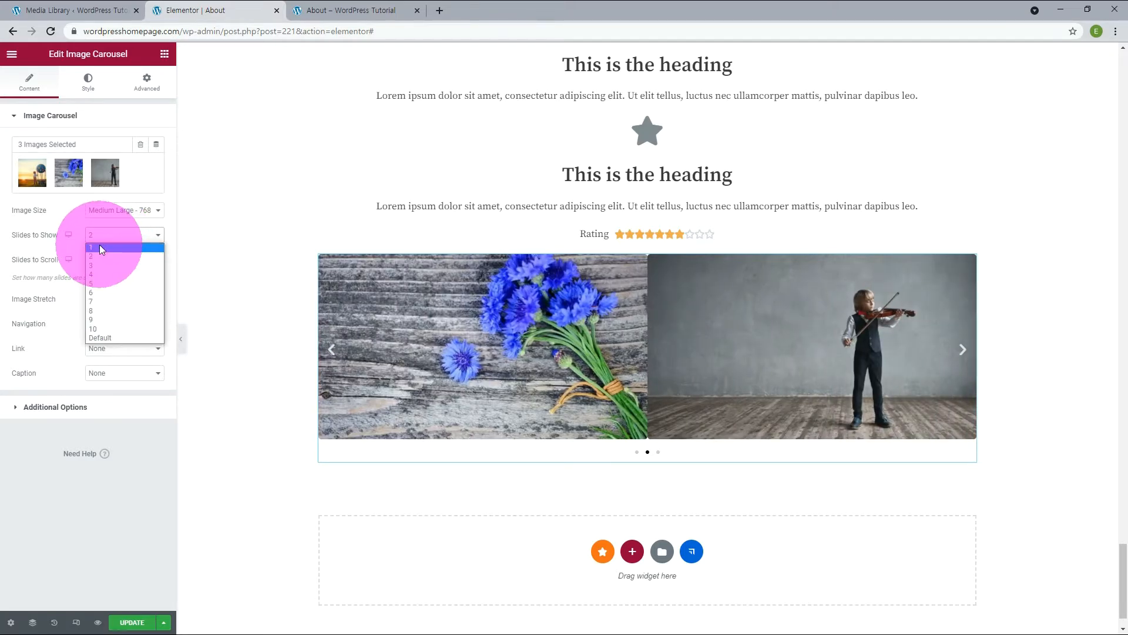
{"action": "left_click", "coordinate": [101, 247]}
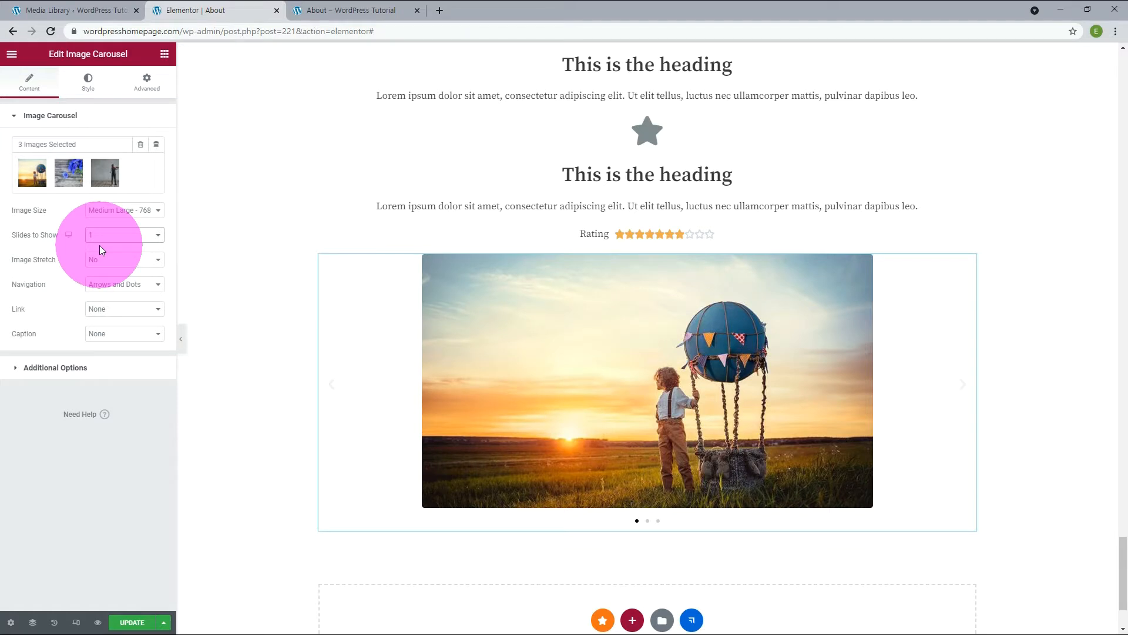
{"action": "left_click", "coordinate": [106, 260]}
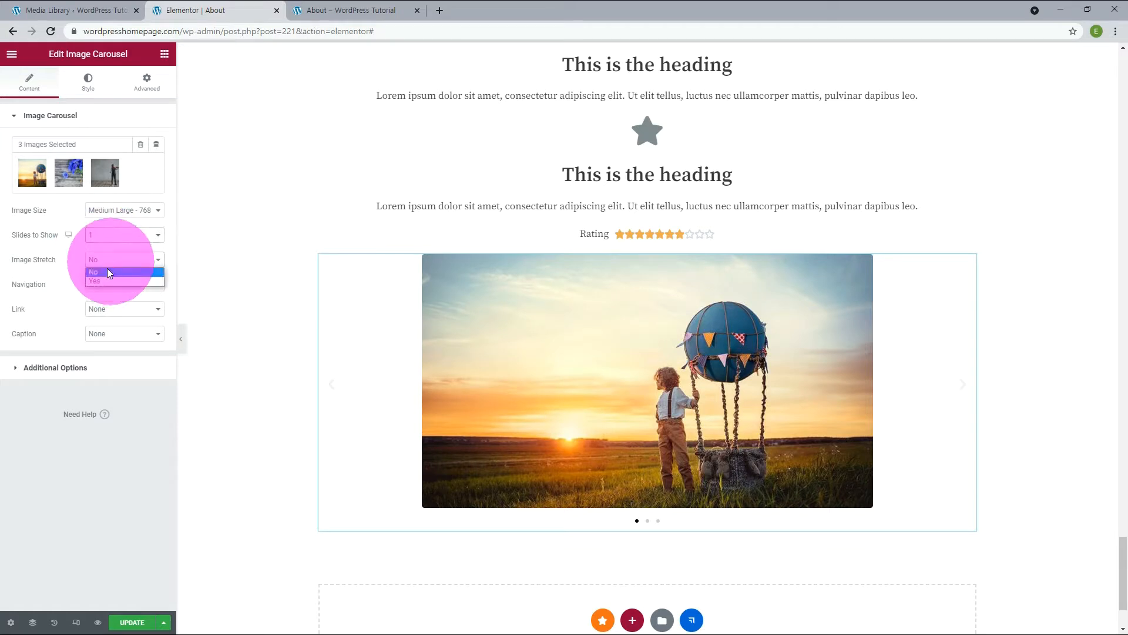
{"action": "left_click", "coordinate": [100, 282]}
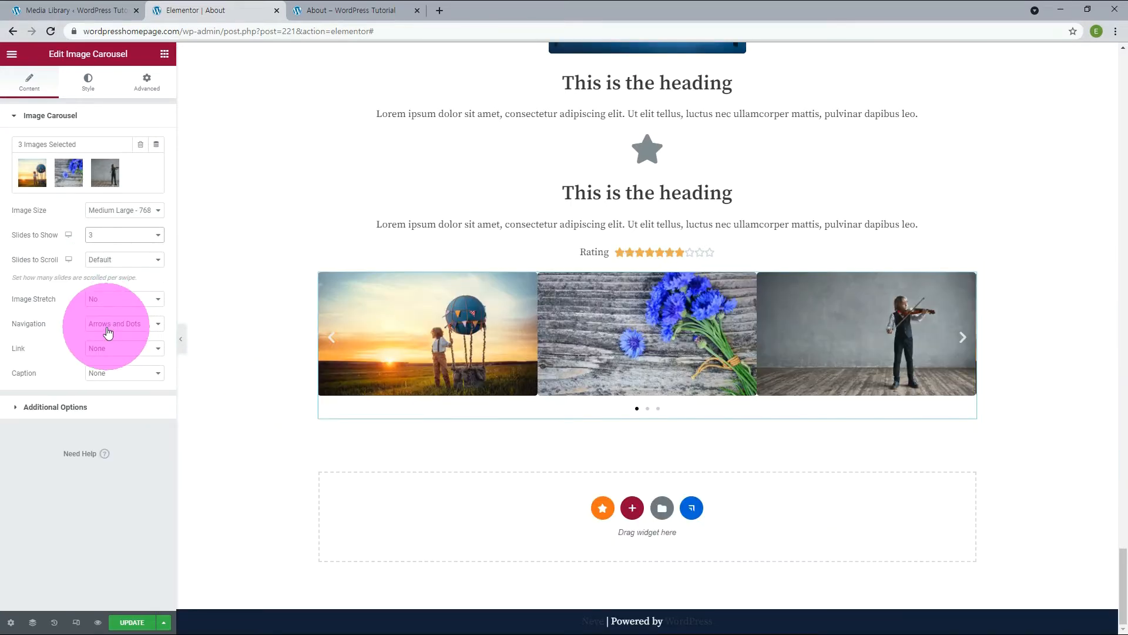
Try Arrows and Dots separately as the carousel's navigation, then set the navigation to None.
{"action": "left_click", "coordinate": [108, 324]}
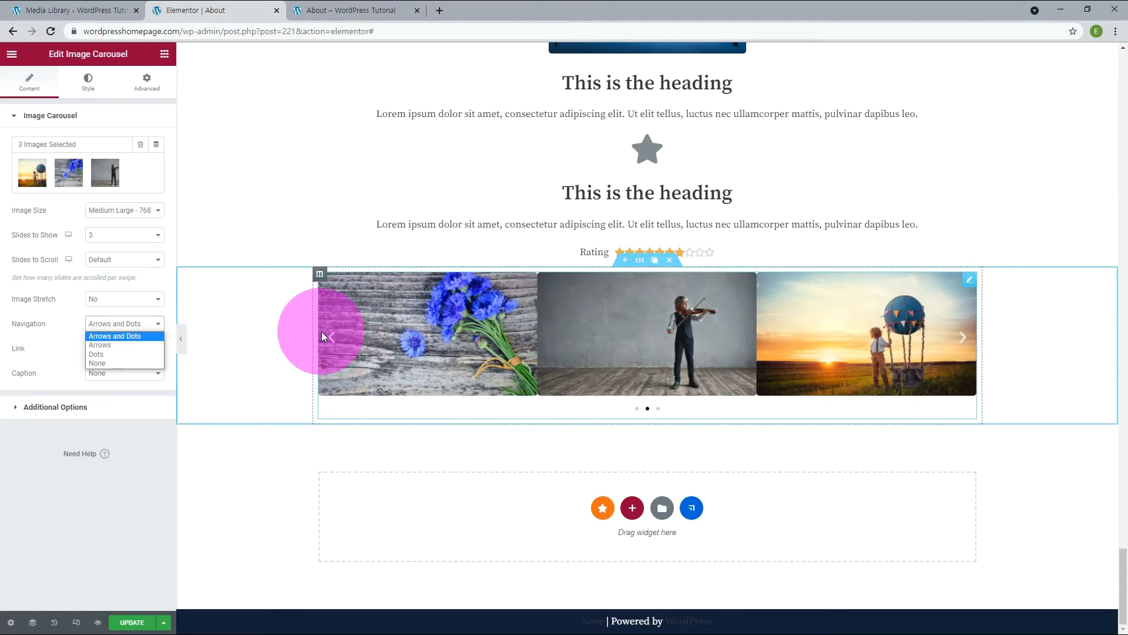
{"action": "left_click", "coordinate": [141, 344]}
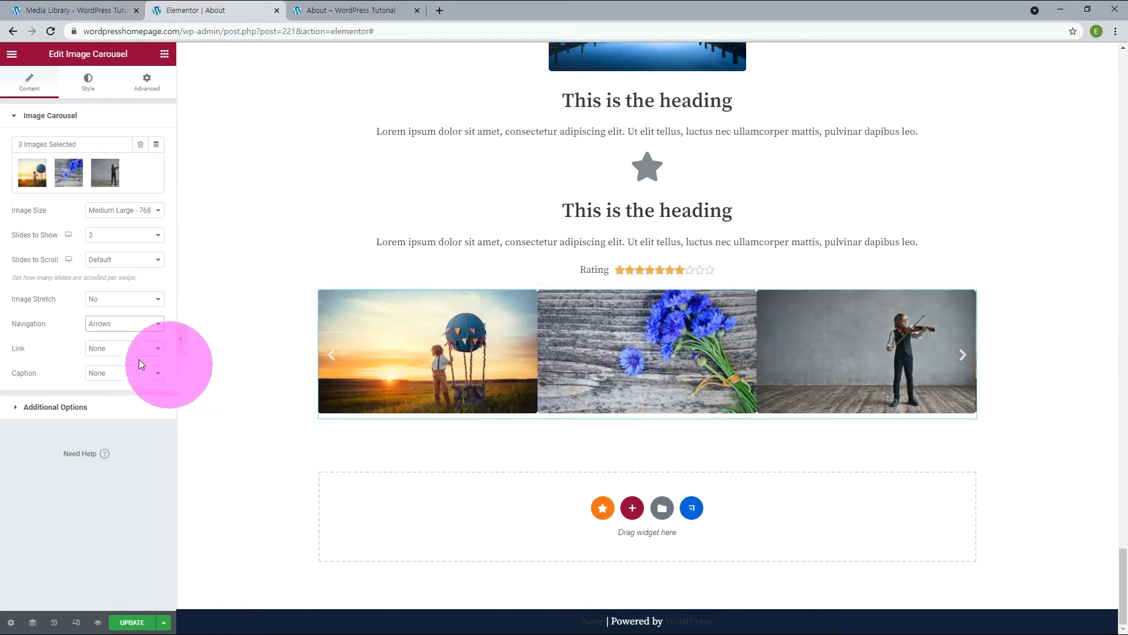
{"action": "left_click", "coordinate": [114, 324]}
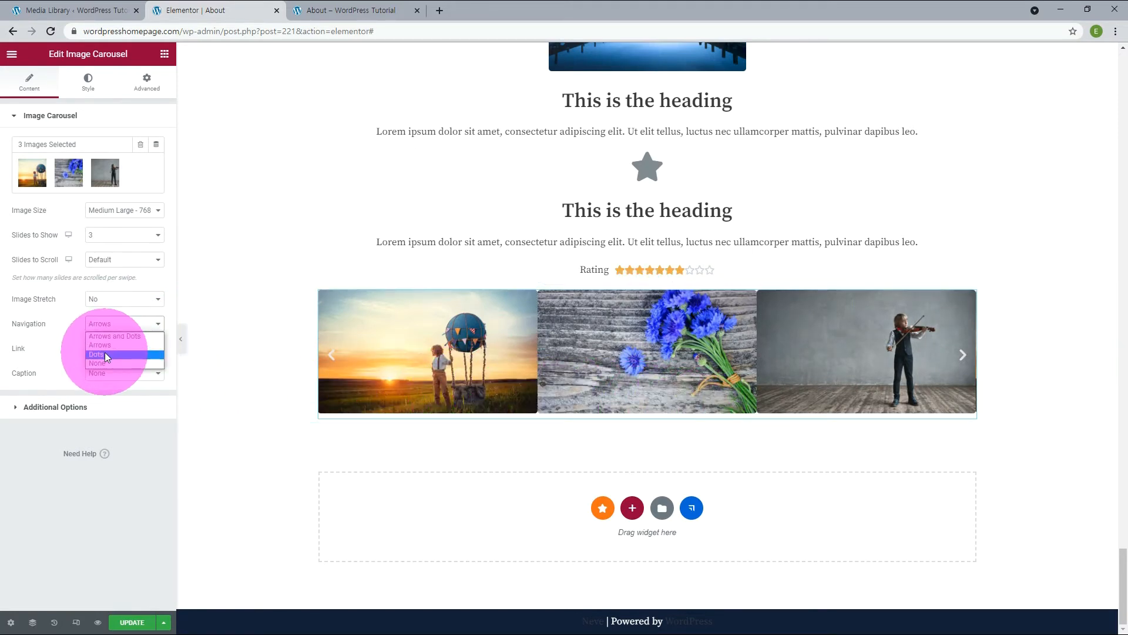
{"action": "left_click", "coordinate": [107, 355]}
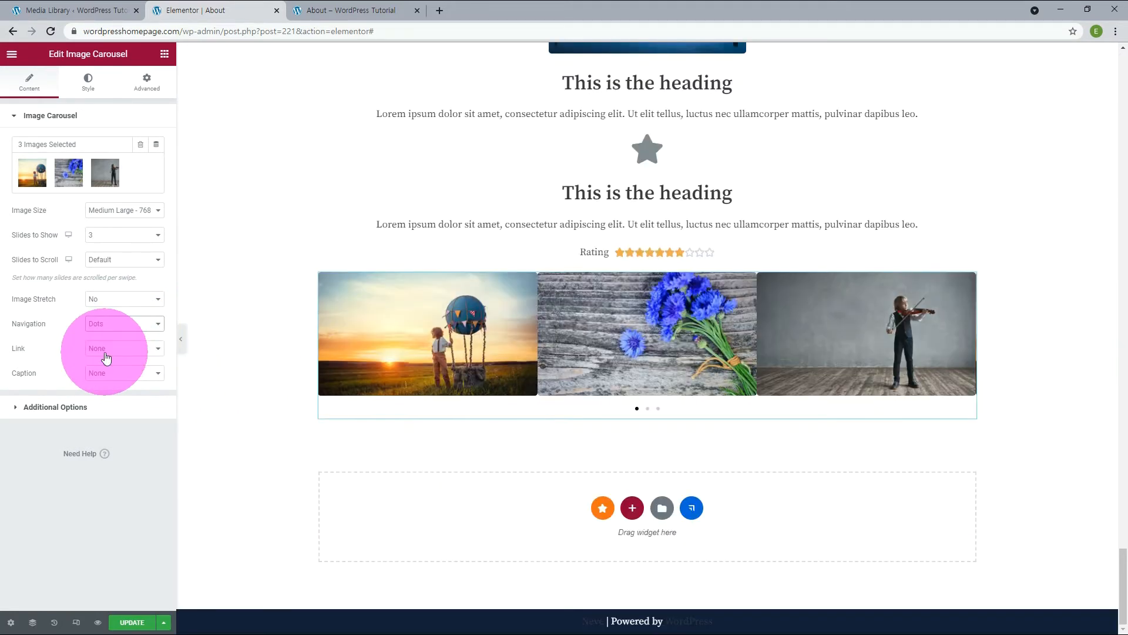
{"action": "left_click", "coordinate": [647, 408]}
{"action": "left_click", "coordinate": [124, 325]}
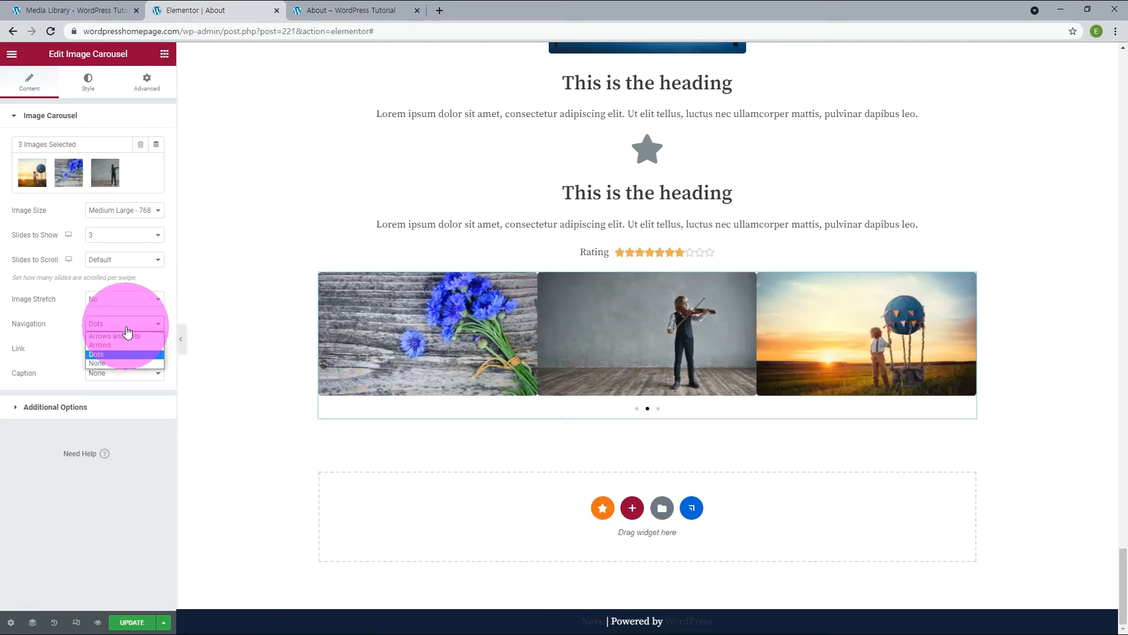
{"action": "left_click", "coordinate": [107, 362]}
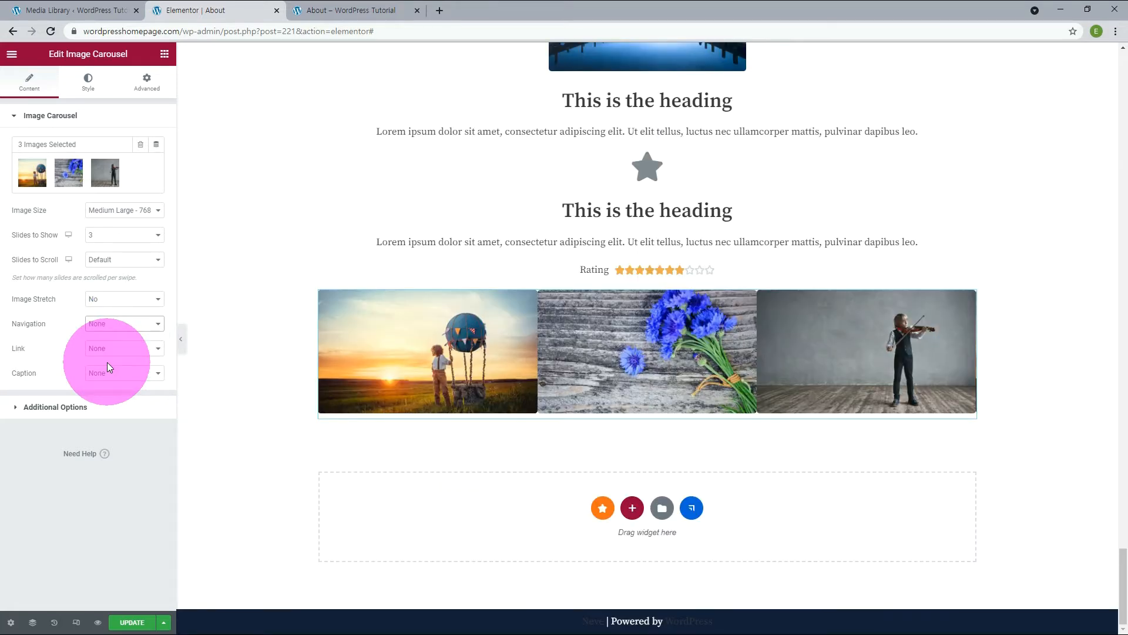
Try Title as the caption of the carousel images, then return the caption to None.
{"action": "left_click", "coordinate": [115, 375]}
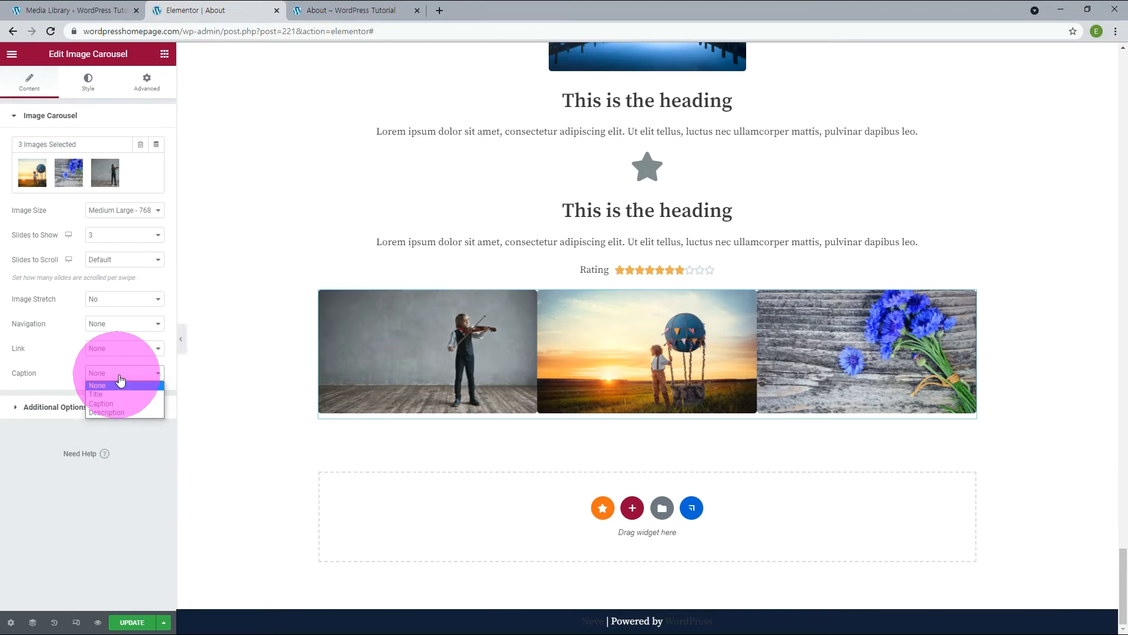
{"action": "left_click", "coordinate": [118, 393]}
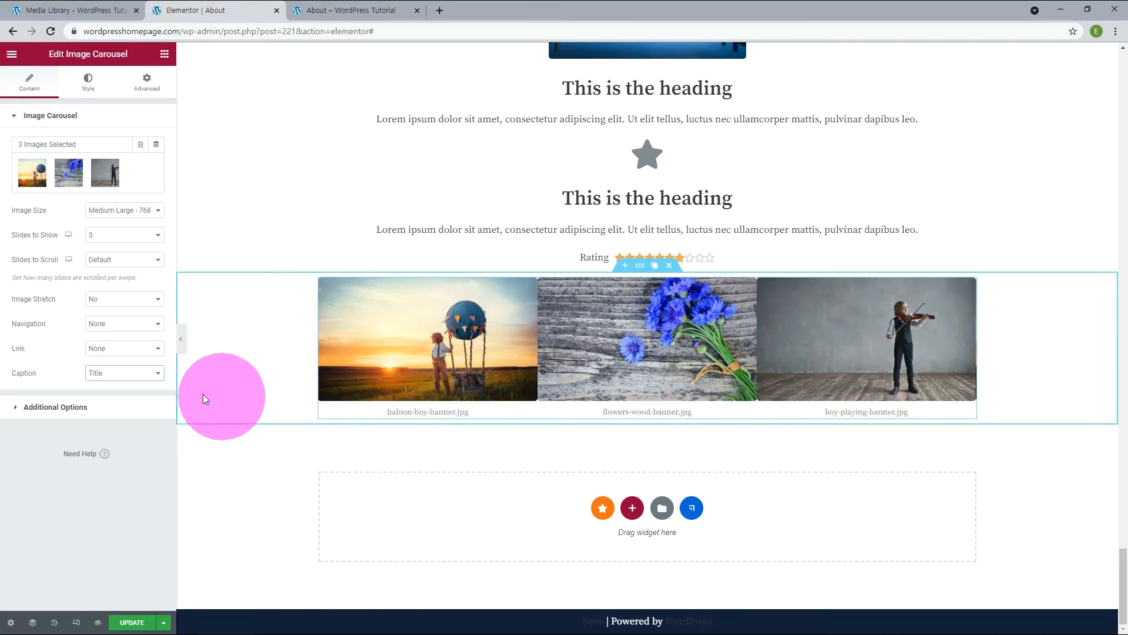
{"action": "left_click", "coordinate": [125, 372]}
Turn off the carousel's autoplay and check the Infinite Loop and Direction options, keeping Yes and Left.
{"action": "left_click", "coordinate": [98, 418]}
{"action": "left_click", "coordinate": [99, 416]}
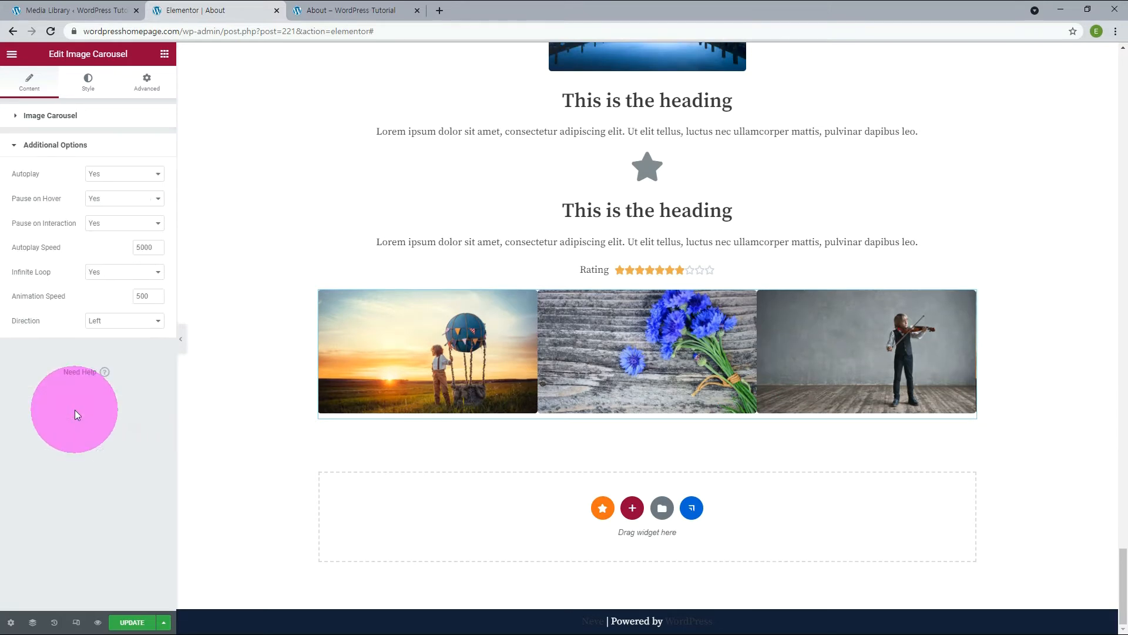
{"action": "left_click", "coordinate": [132, 174]}
{"action": "left_click", "coordinate": [106, 194]}
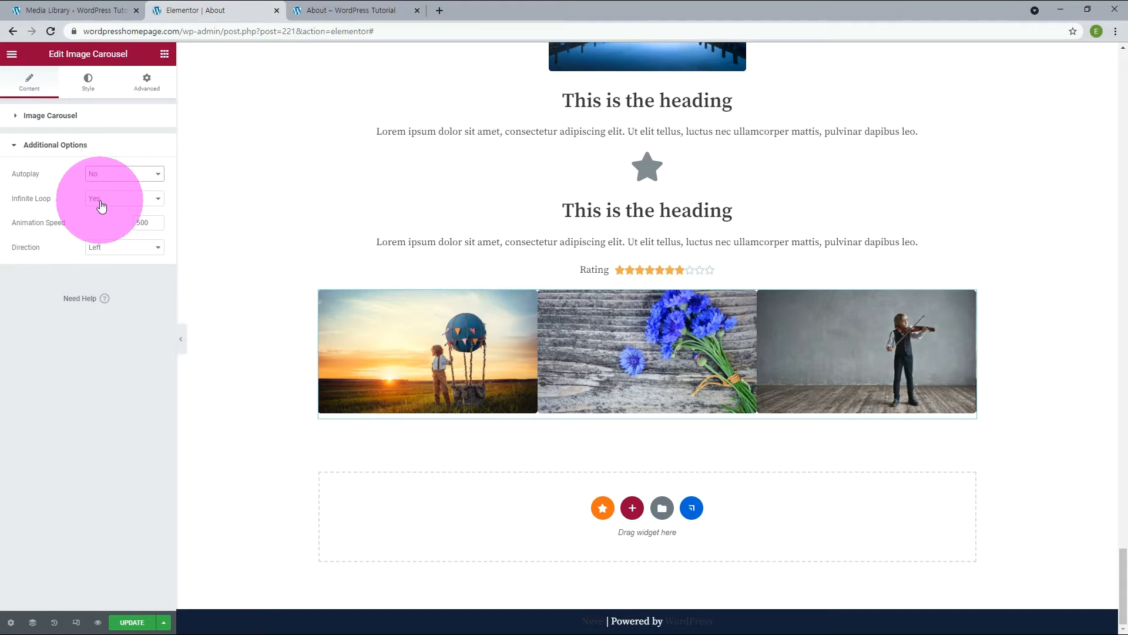
{"action": "left_click", "coordinate": [101, 205]}
{"action": "left_click", "coordinate": [101, 209]}
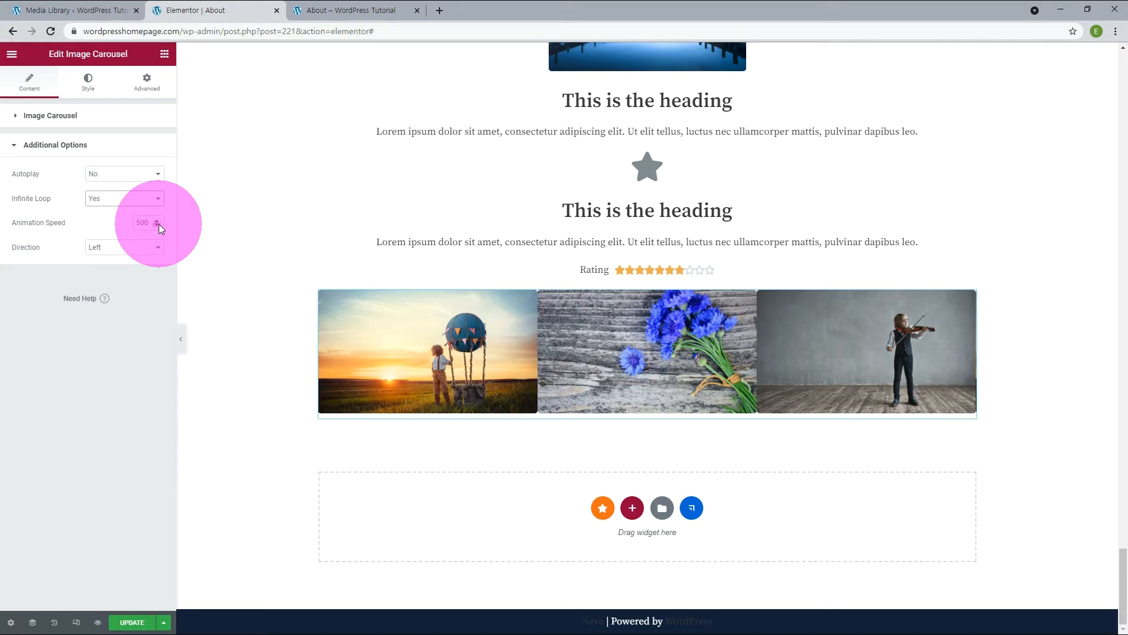
{"action": "left_click", "coordinate": [144, 248]}
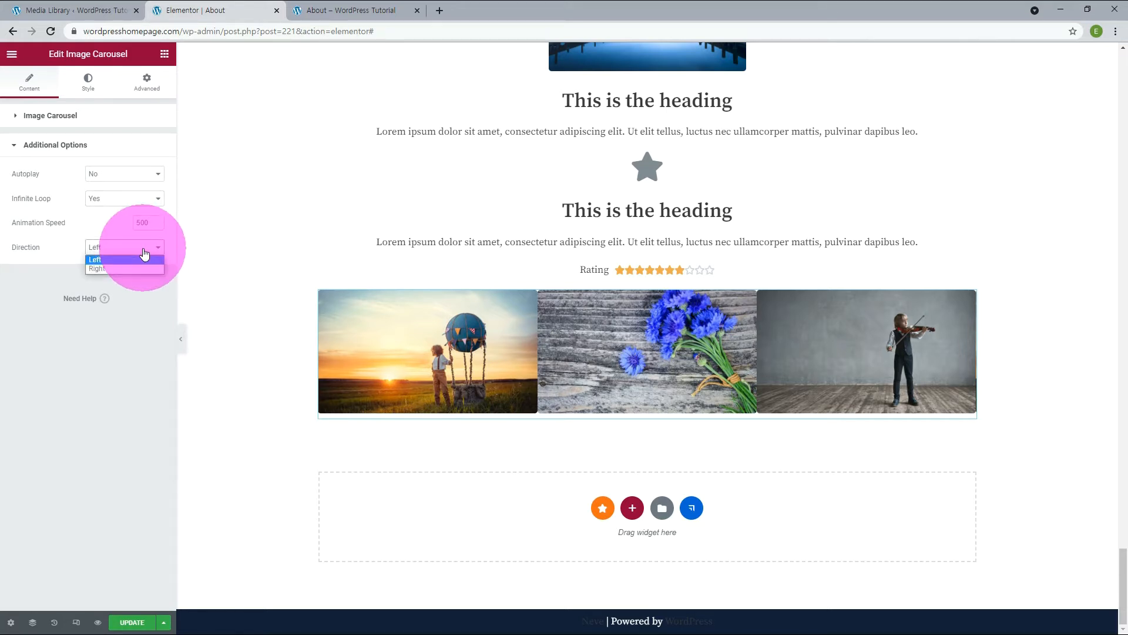
{"action": "left_click", "coordinate": [144, 252]}
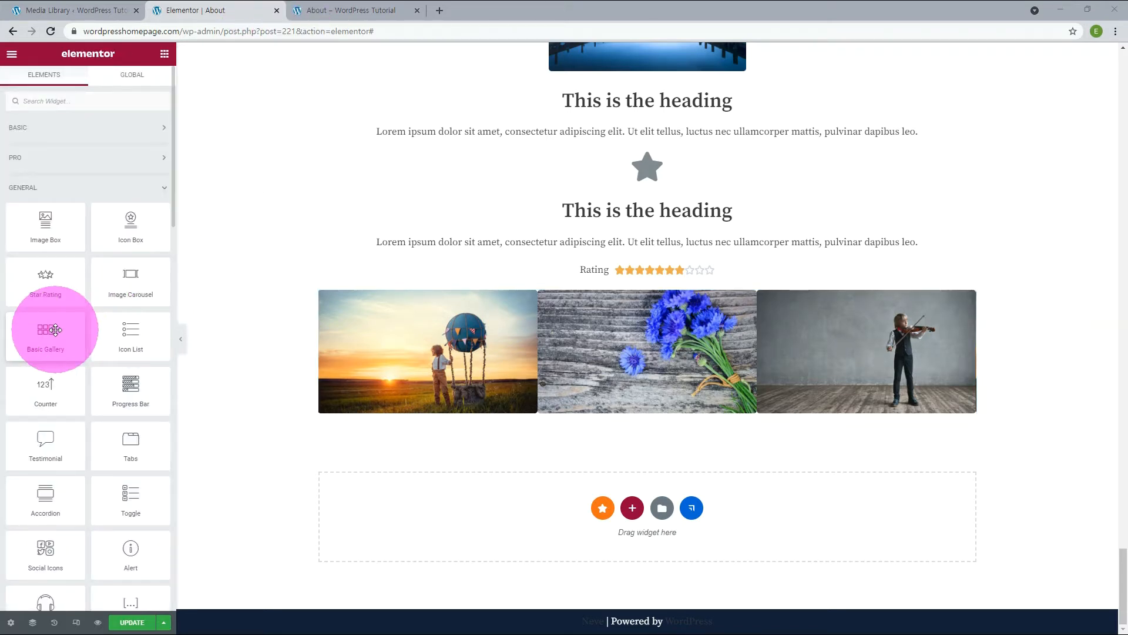
Add a Basic Gallery widget below the carousel with the violinist, balloon and blue lake pictures from the media library.
{"action": "left_click_drag", "start_coordinate": [55, 330], "coordinate": [630, 519]}
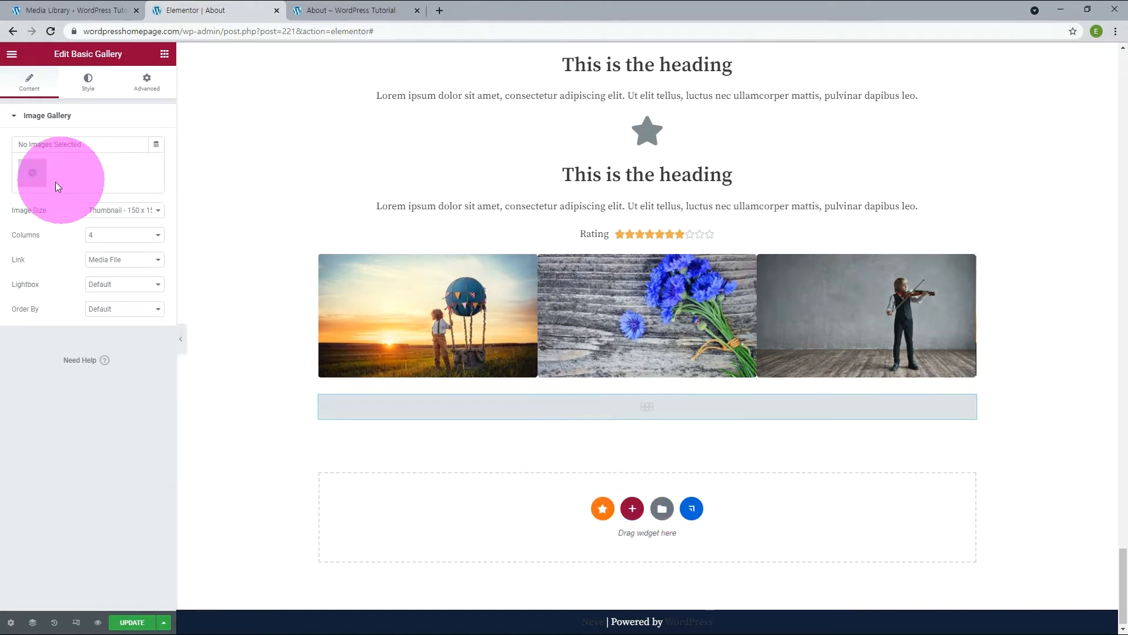
{"action": "left_click", "coordinate": [32, 172]}
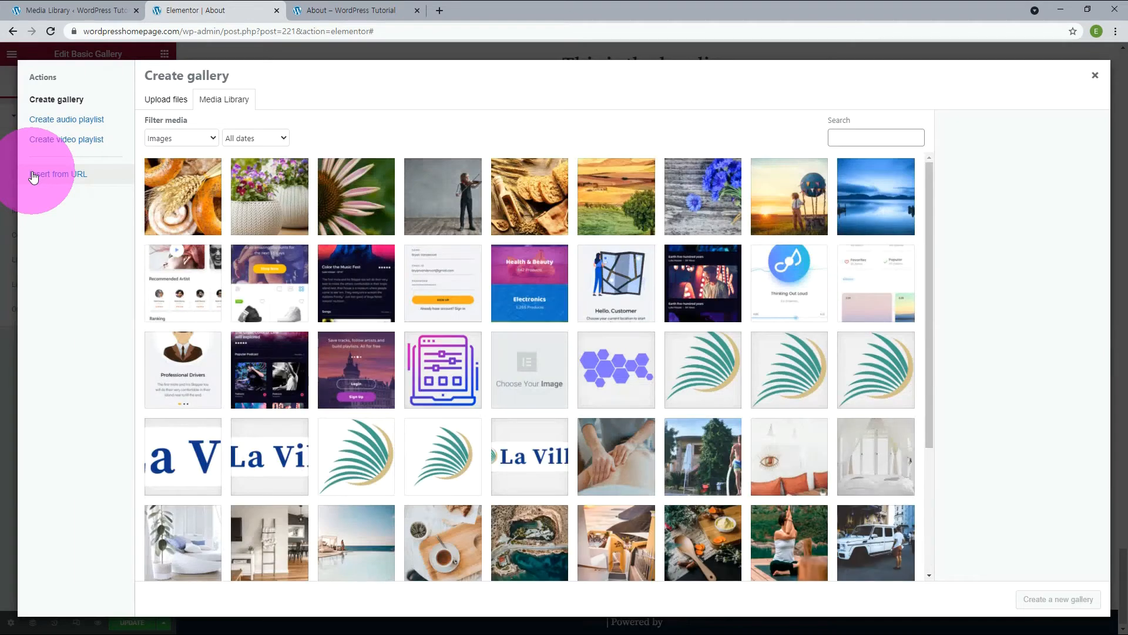
{"action": "left_click", "coordinate": [464, 195]}
{"action": "left_click", "coordinate": [1070, 602]}
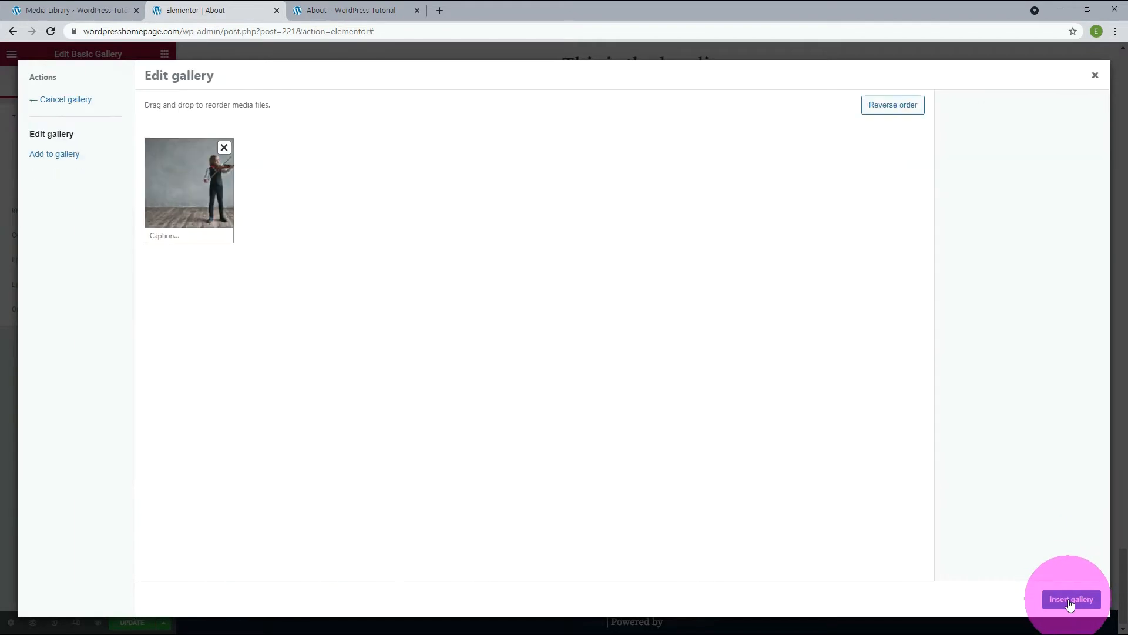
{"action": "left_click", "coordinate": [54, 154]}
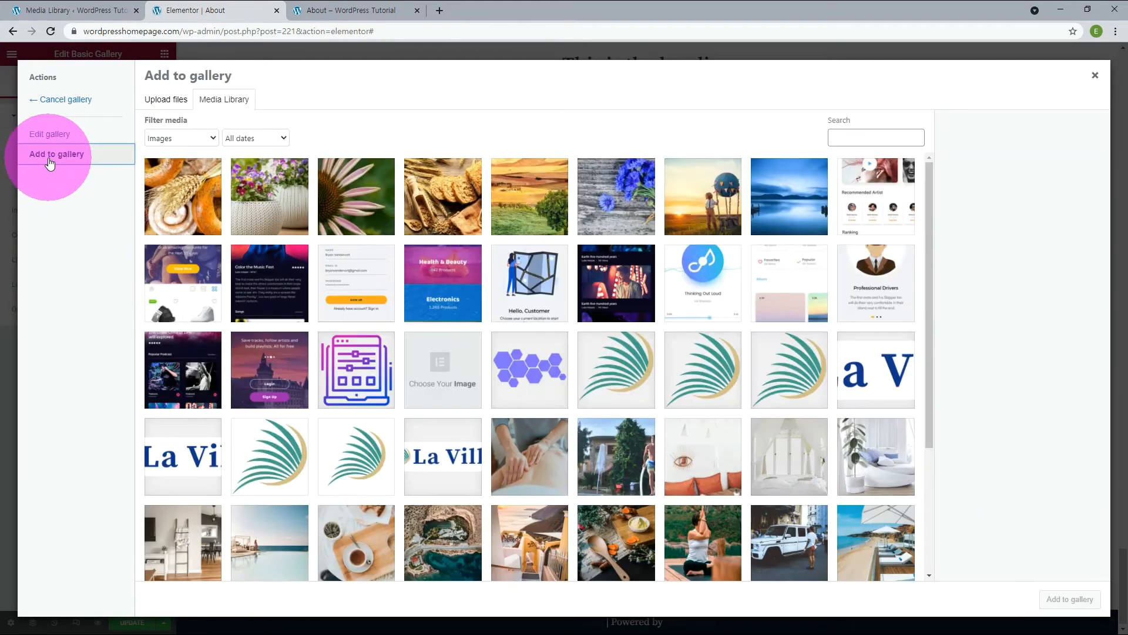
{"action": "left_click", "coordinate": [703, 196]}
{"action": "left_click", "coordinate": [1070, 599]}
{"action": "left_click", "coordinate": [54, 154]}
{"action": "left_click", "coordinate": [789, 197]}
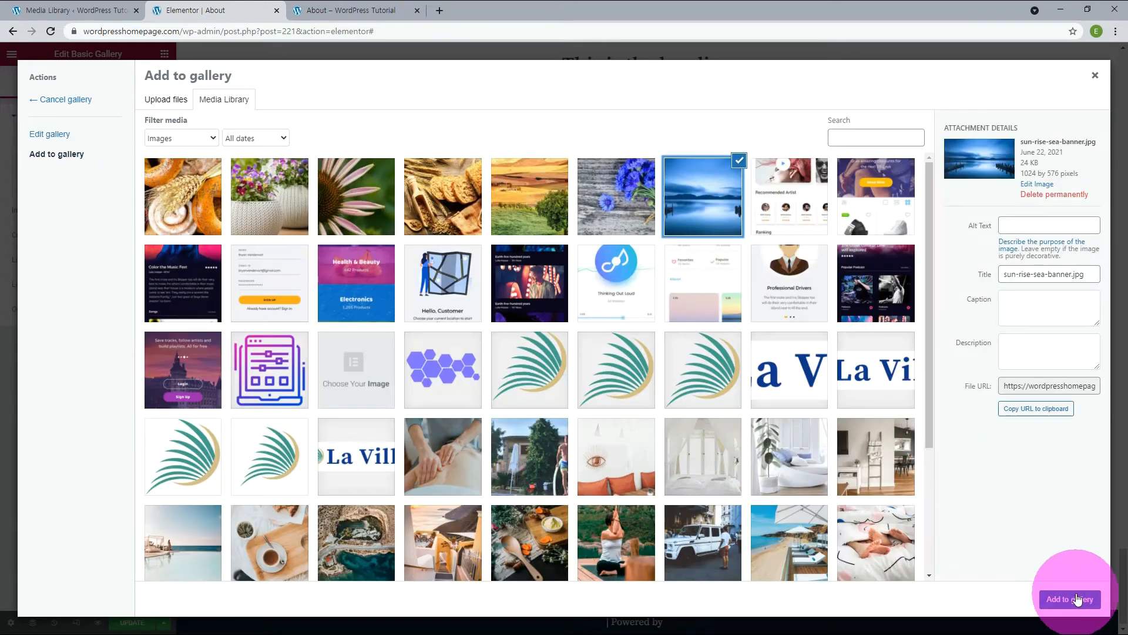
{"action": "left_click", "coordinate": [1070, 598]}
{"action": "left_click", "coordinate": [1069, 600]}
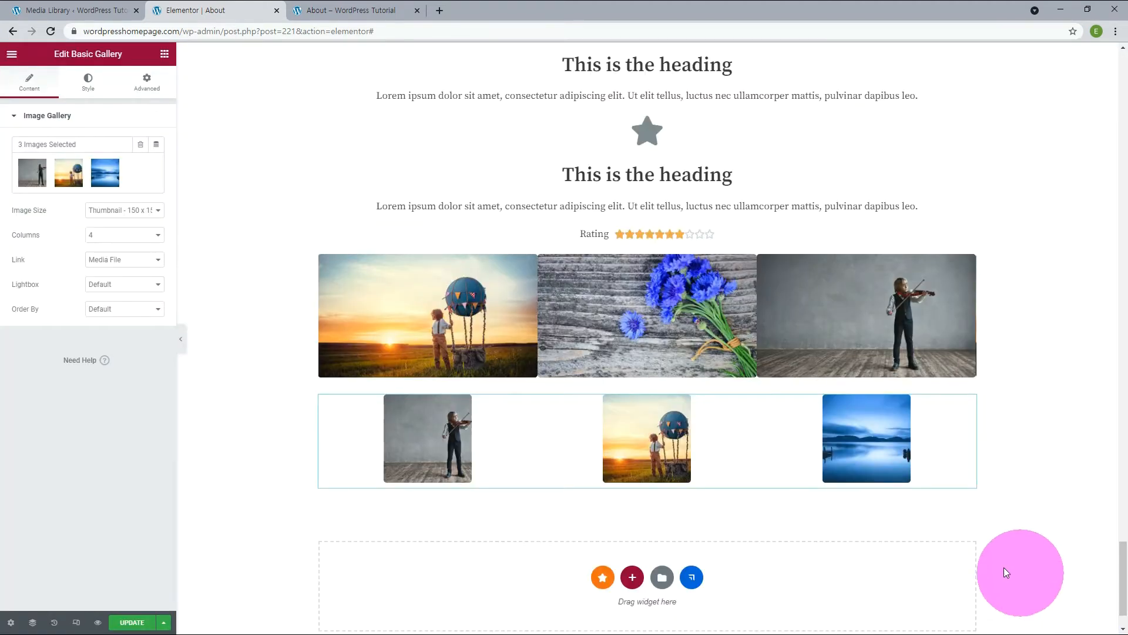
Try the Medium - 300 x 300 image size on the gallery, then set it to Medium Large.
{"action": "left_click", "coordinate": [134, 212]}
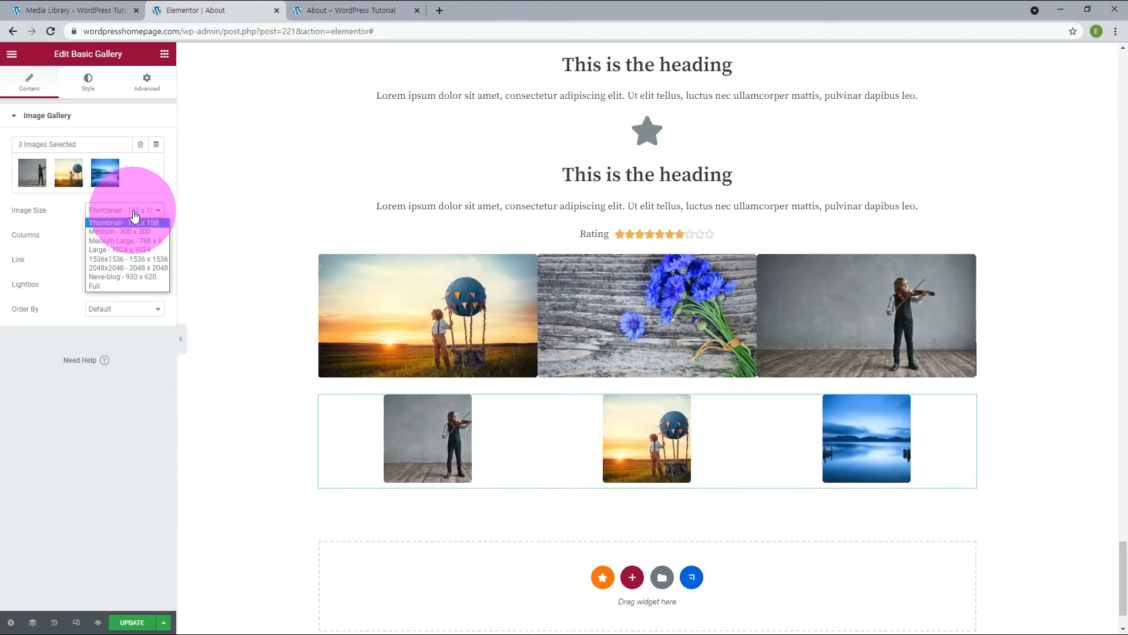
{"action": "left_click", "coordinate": [132, 232]}
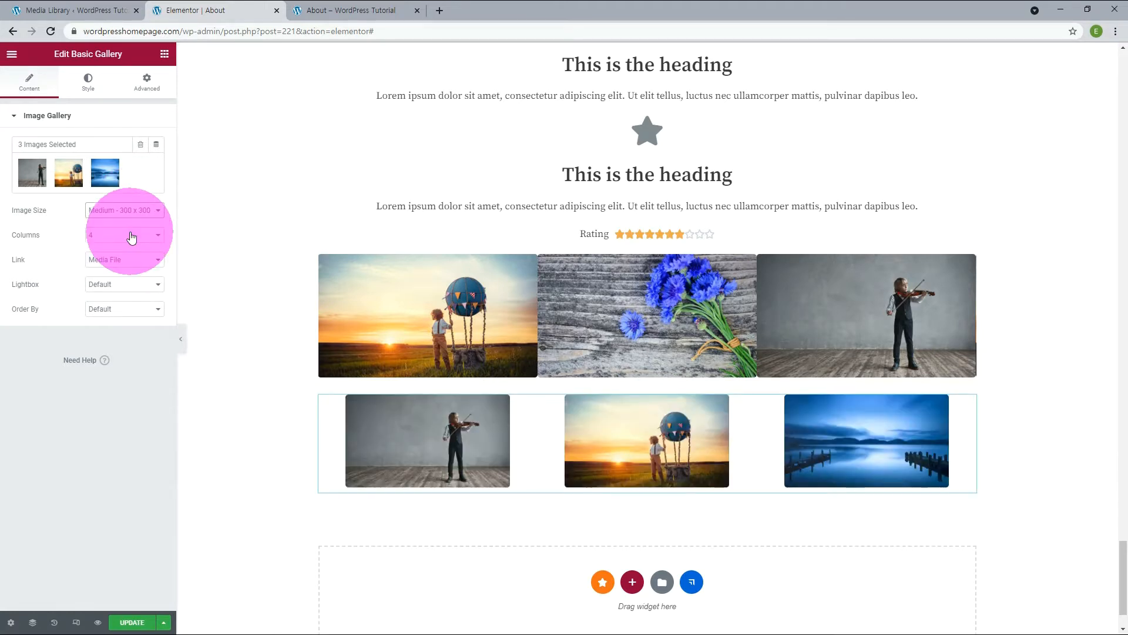
{"action": "left_click", "coordinate": [134, 210]}
{"action": "left_click", "coordinate": [137, 244]}
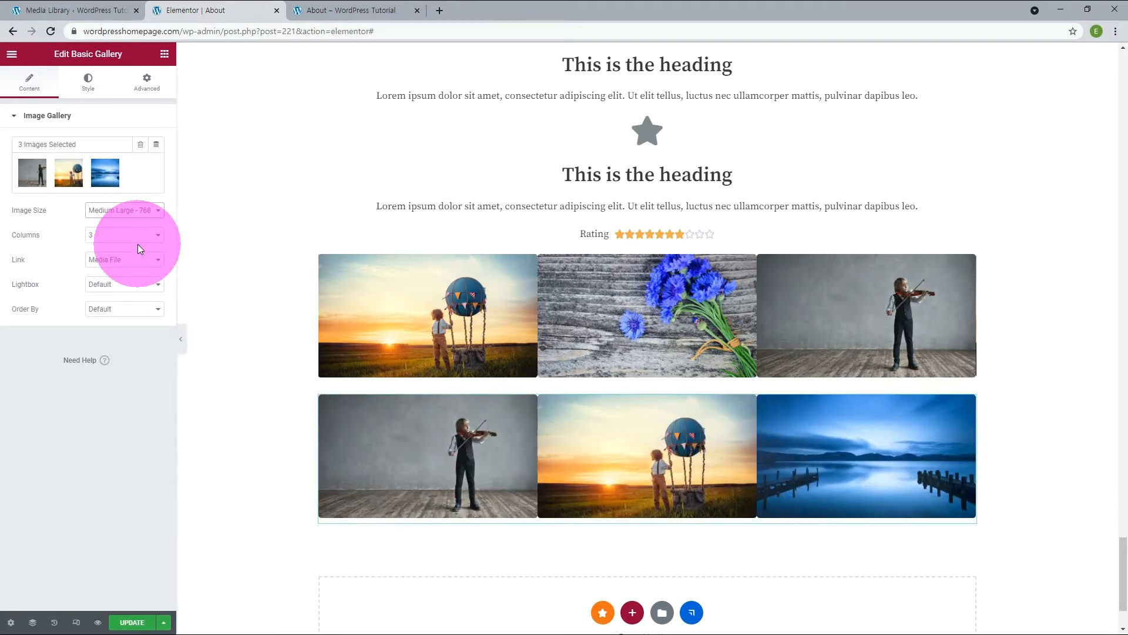
Preview the gallery's balloon picture in the lightbox, browse through the other pictures and close the lightbox.
{"action": "left_click", "coordinate": [587, 464]}
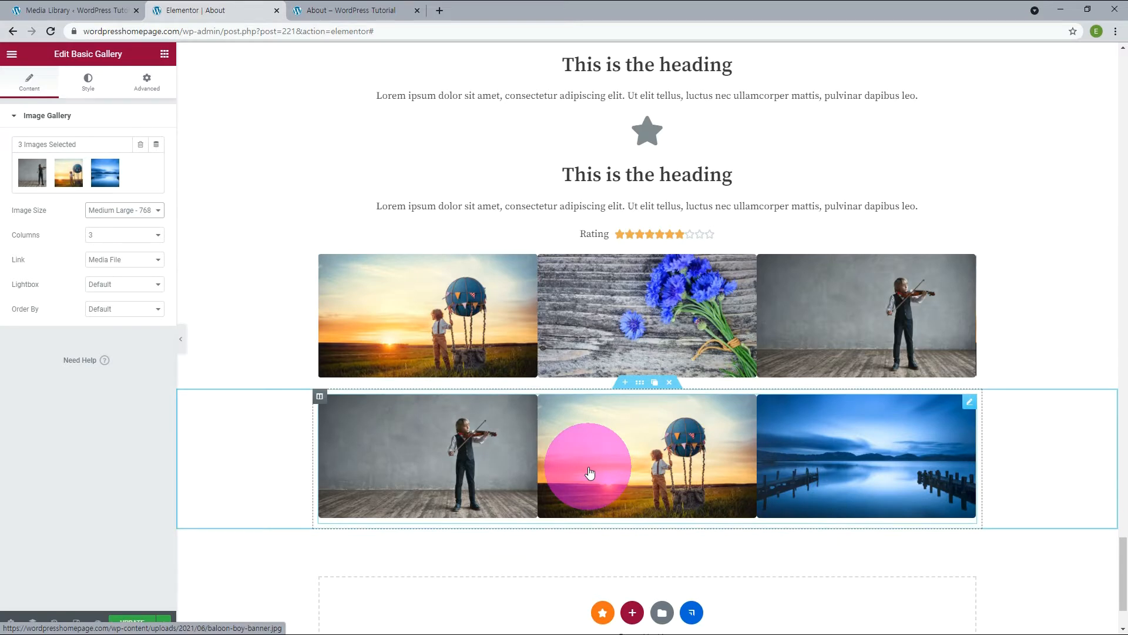
{"action": "left_click", "coordinate": [1049, 343]}
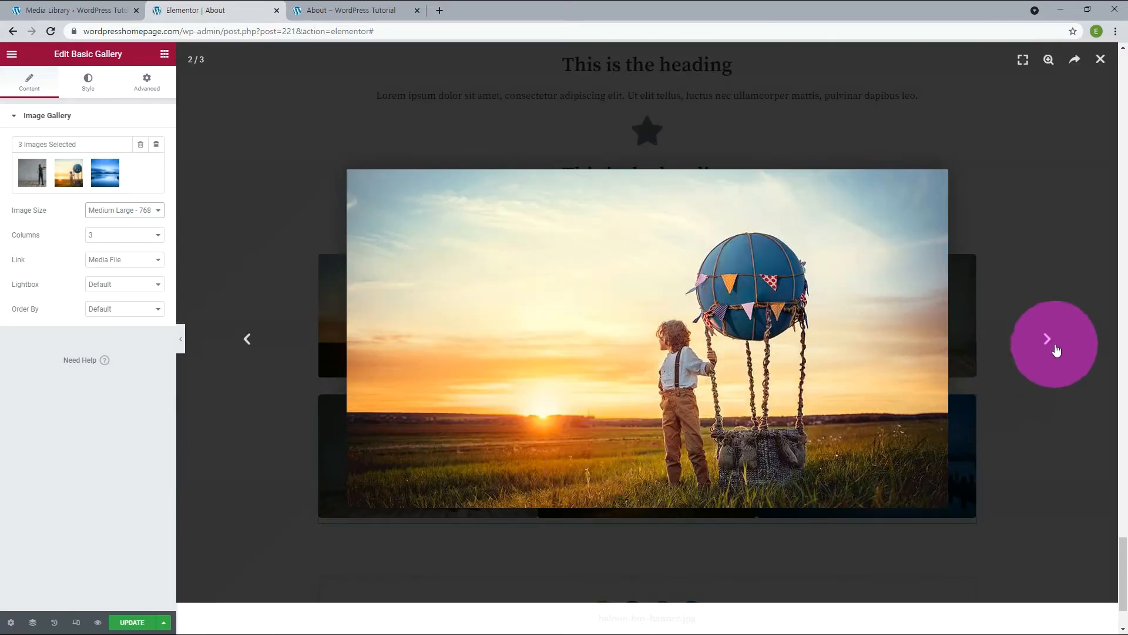
{"action": "left_click", "coordinate": [1050, 343]}
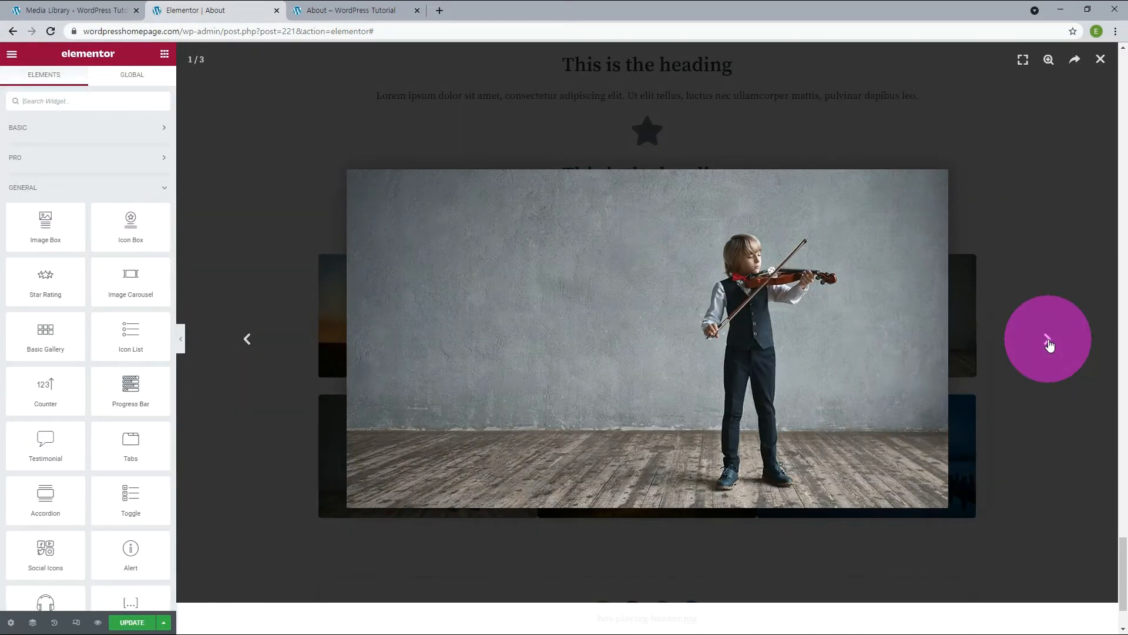
{"action": "left_click", "coordinate": [1050, 344]}
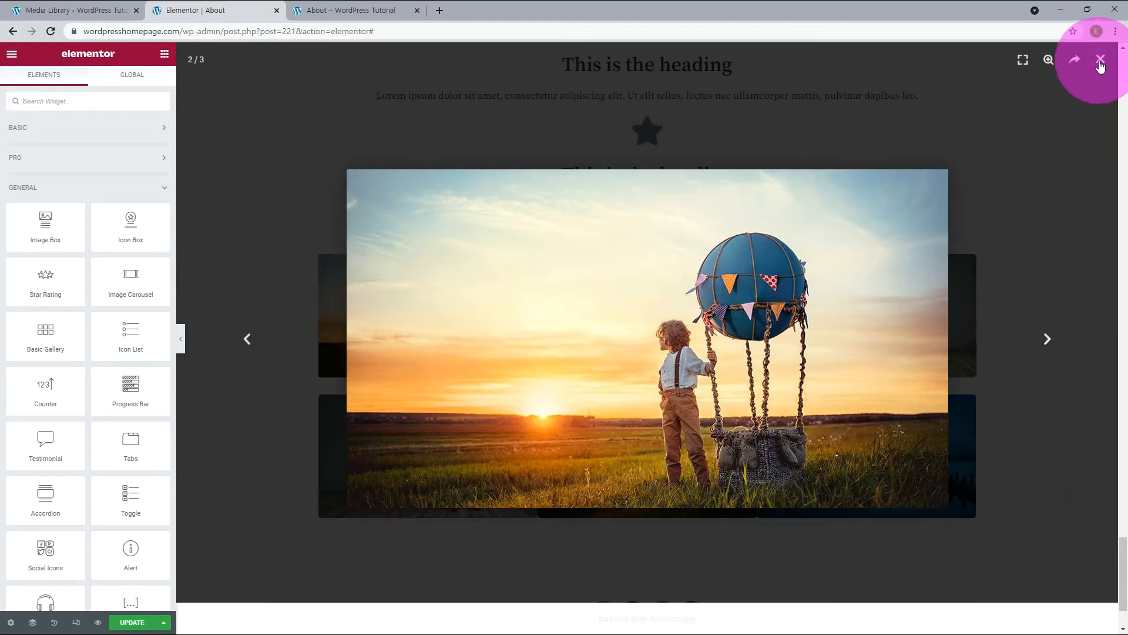
{"action": "left_click", "coordinate": [1100, 60]}
Try the gallery with Lightbox set to No by opening the violinist picture, then set Lightbox to Yes.
{"action": "left_click", "coordinate": [105, 286]}
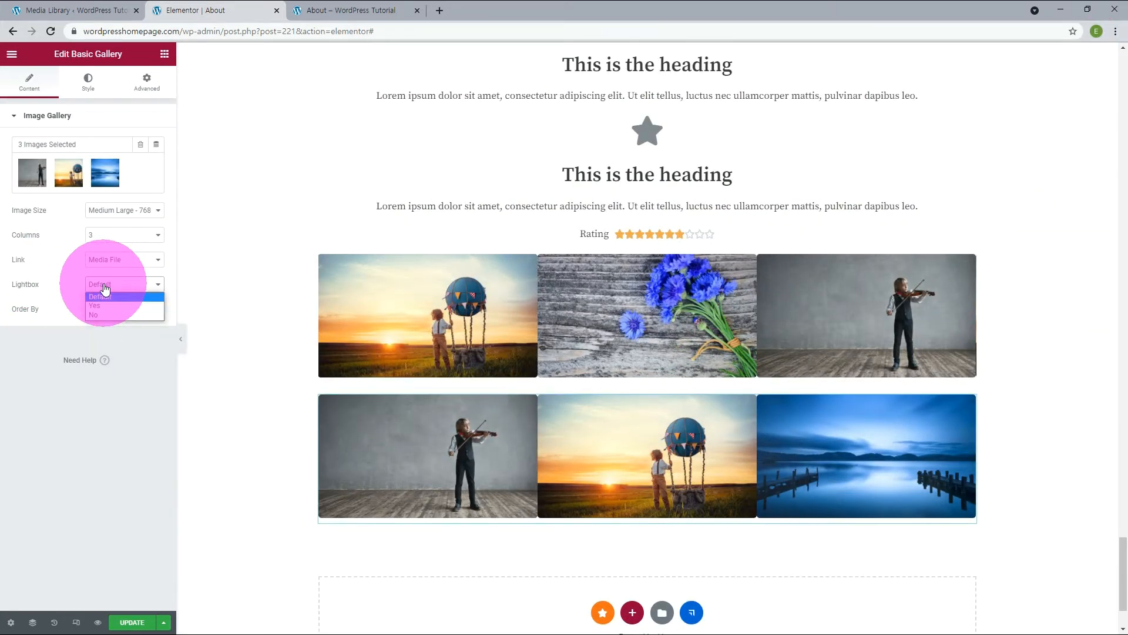
{"action": "left_click", "coordinate": [94, 315]}
{"action": "left_click", "coordinate": [455, 485]}
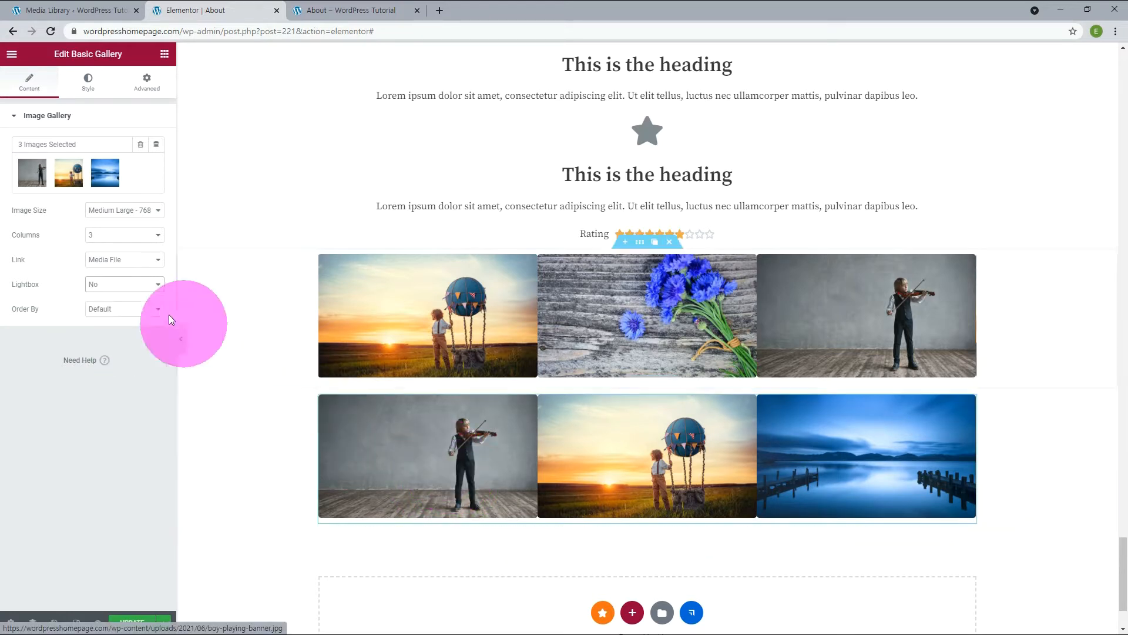
{"action": "left_click", "coordinate": [122, 285]}
{"action": "left_click", "coordinate": [113, 303]}
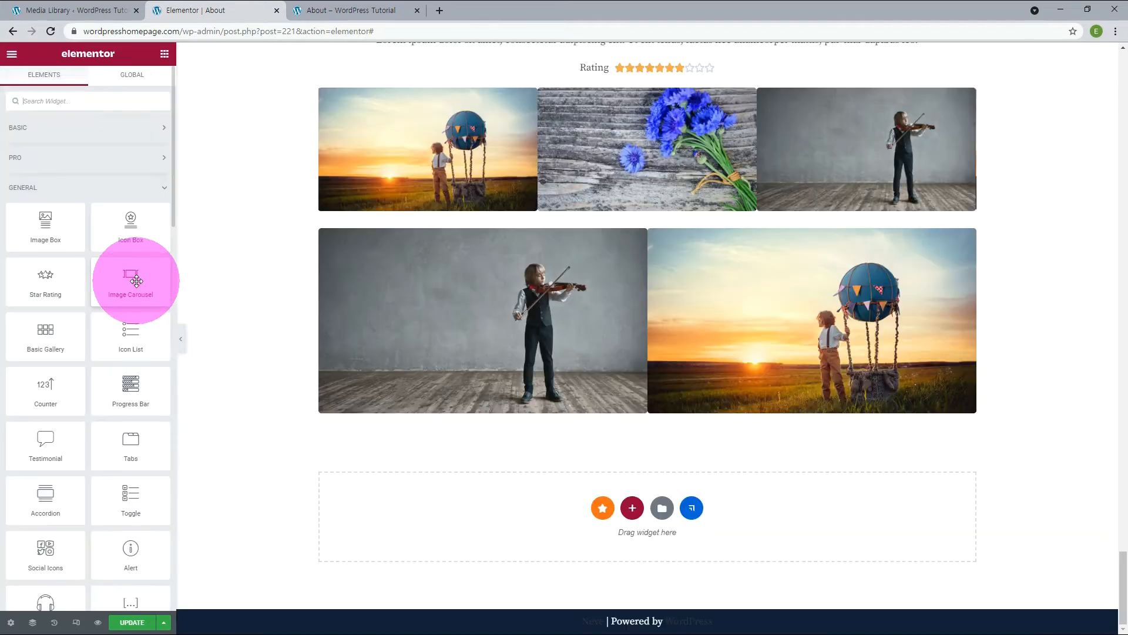
Add an Icon List widget below the gallery.
{"action": "scroll", "coordinate": [136, 282], "scroll_direction": "down", "scroll_amount": 1}
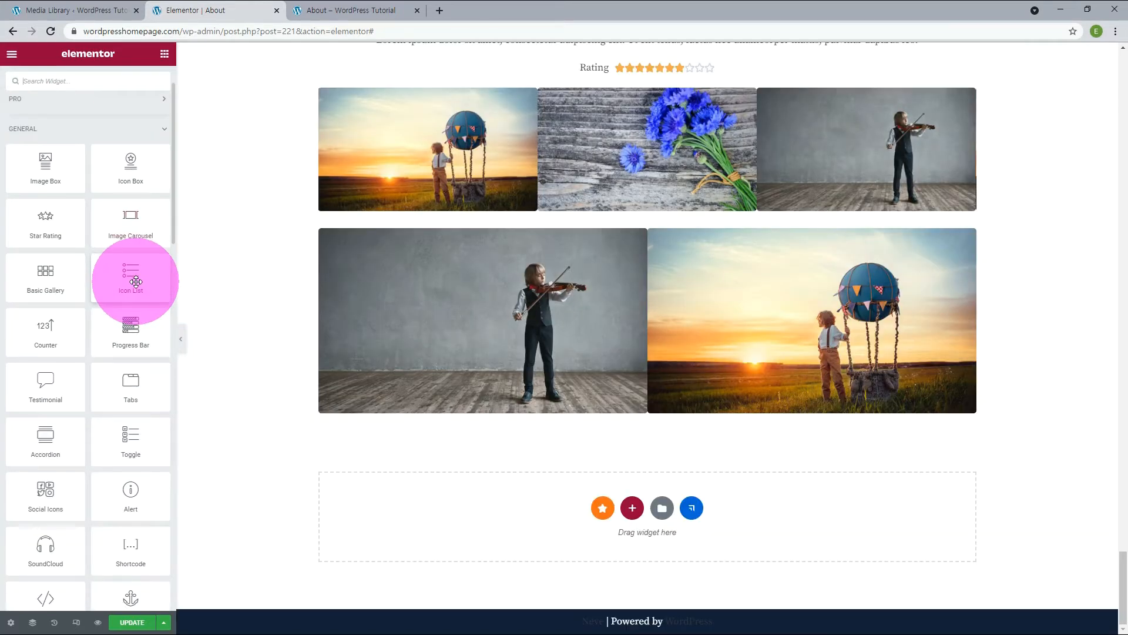
{"action": "left_click_drag", "start_coordinate": [117, 282], "coordinate": [488, 522]}
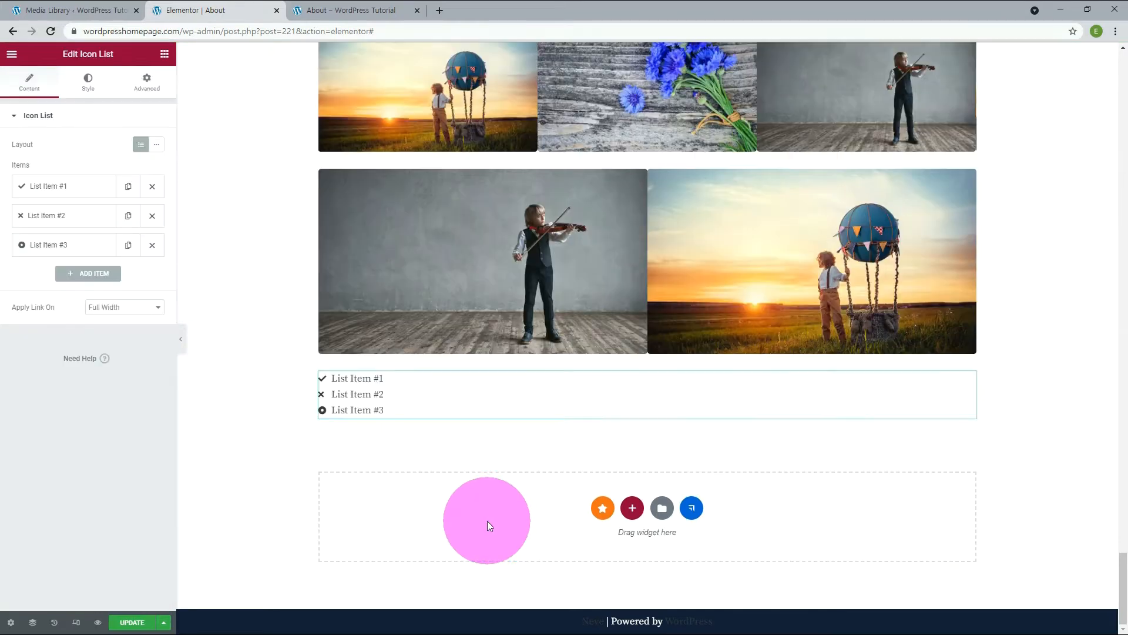
Duplicate List Items #1, #2 and #3 in the icon list and move one List Item #3 to the start.
{"action": "left_click", "coordinate": [129, 188]}
{"action": "left_click", "coordinate": [128, 216]}
{"action": "left_click", "coordinate": [128, 274]}
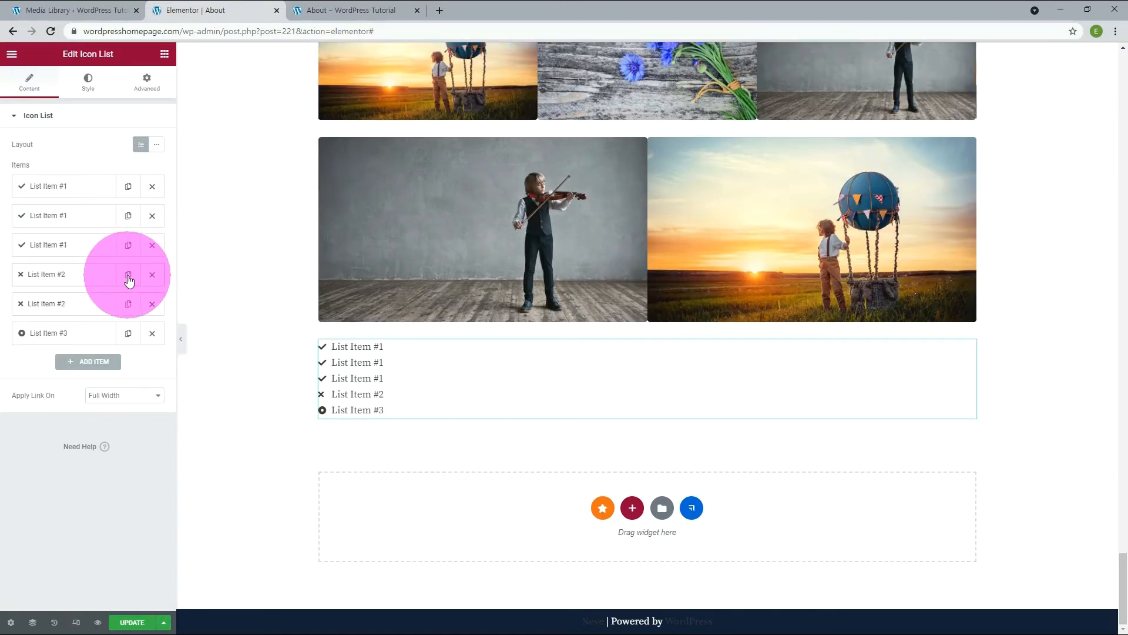
{"action": "left_click", "coordinate": [128, 304]}
{"action": "left_click", "coordinate": [128, 362]}
{"action": "left_click_drag", "start_coordinate": [78, 367], "coordinate": [76, 182]}
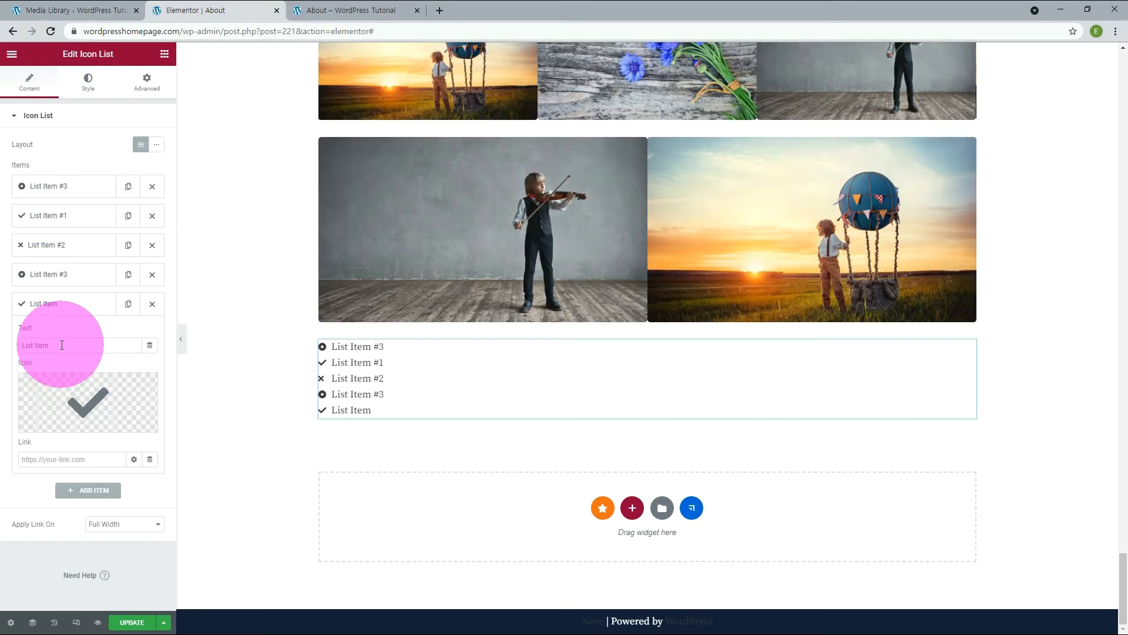
Remove the extra copies of List Items #1 and #2, and add a new item with the circled check icon.
{"action": "mouse_move", "coordinate": [83, 396]}
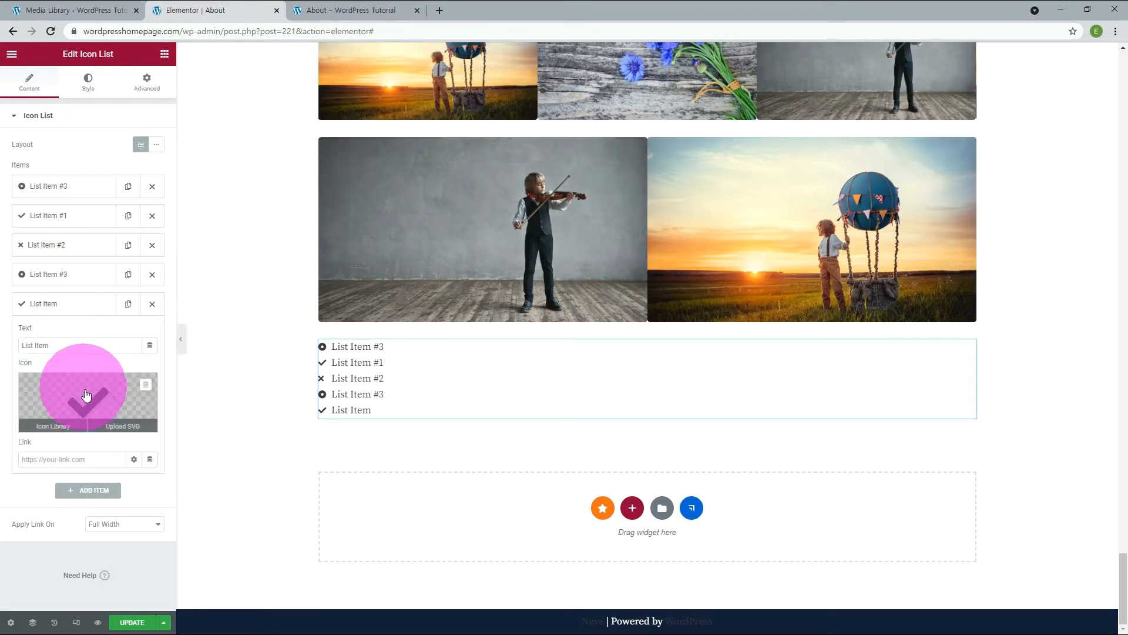
{"action": "left_click", "coordinate": [61, 426]}
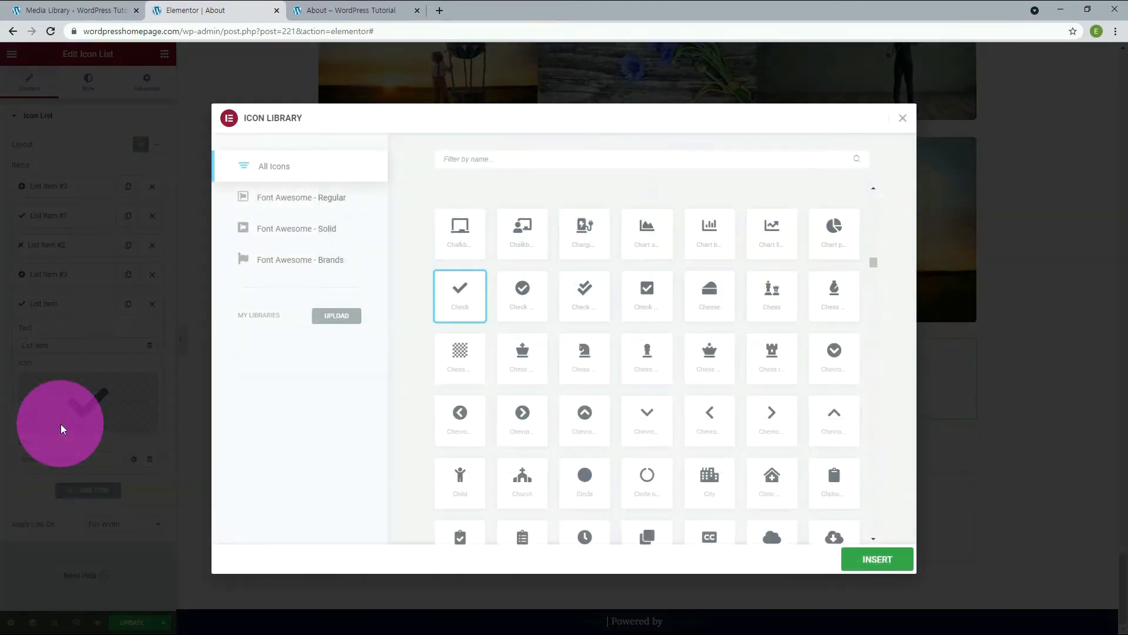
{"action": "left_click", "coordinate": [530, 292]}
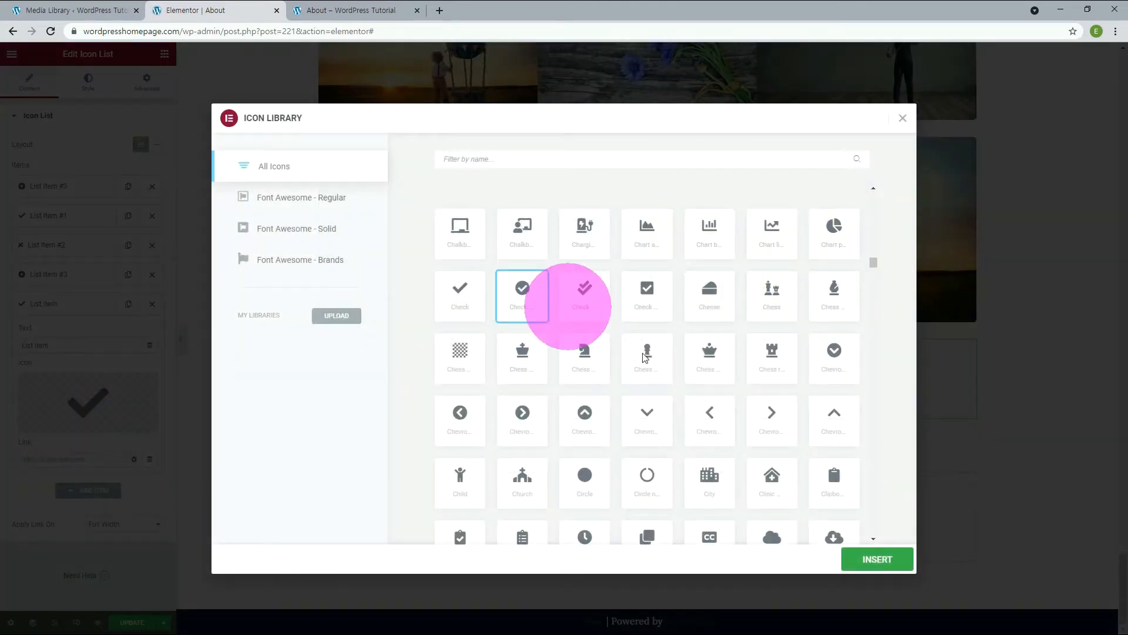
{"action": "left_click", "coordinate": [855, 561]}
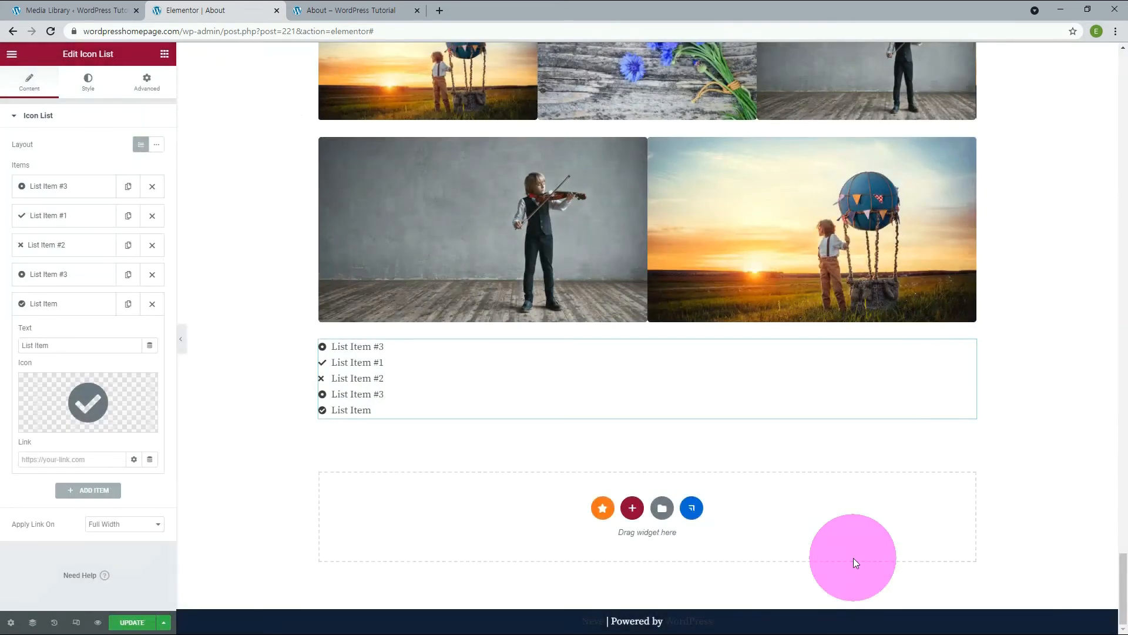
{"action": "left_click", "coordinate": [22, 444]}
{"action": "type", "text": "H"}
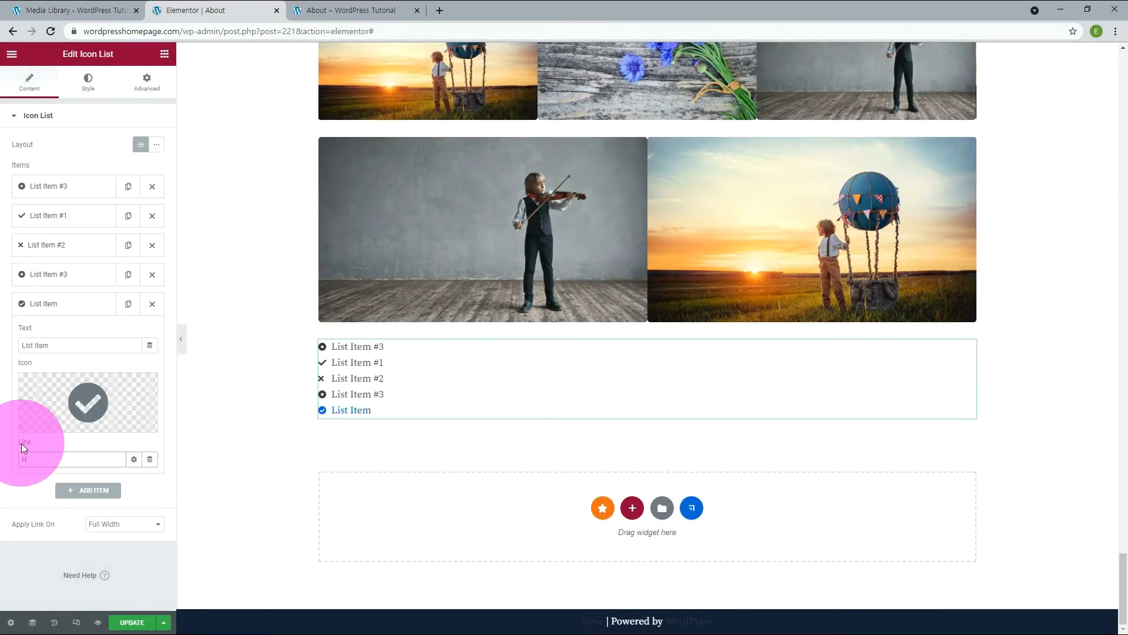
{"action": "type", "text": "ttps://"}
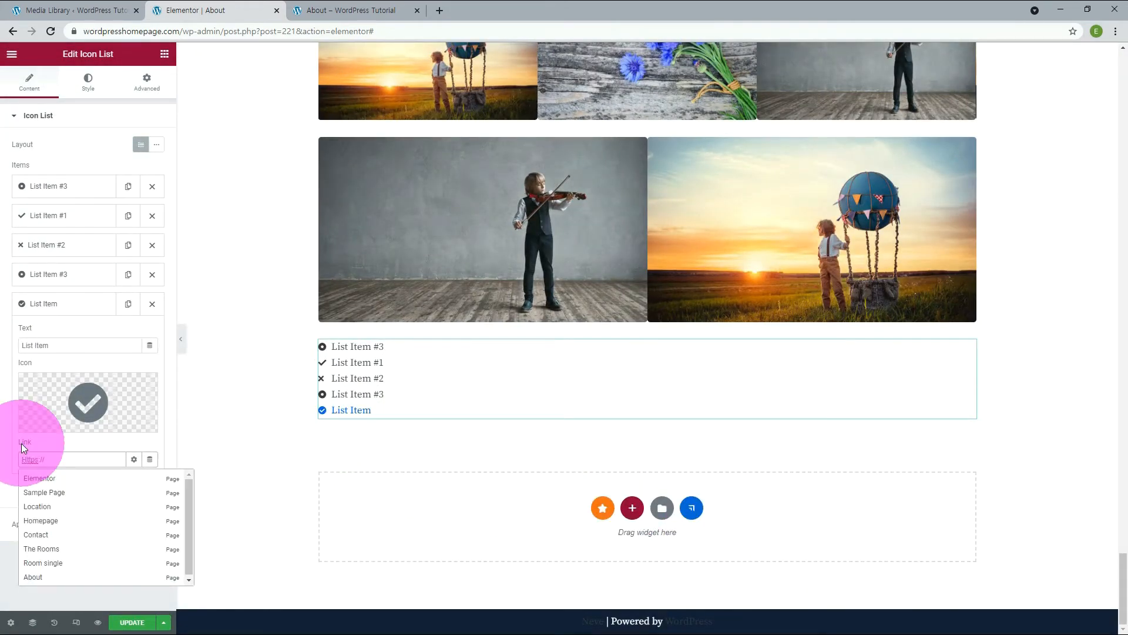
{"action": "type", "text": "www.wordpresshomepage.com"}
Try the center and right alignments on the icon list, then align it left.
{"action": "left_click", "coordinate": [86, 81]}
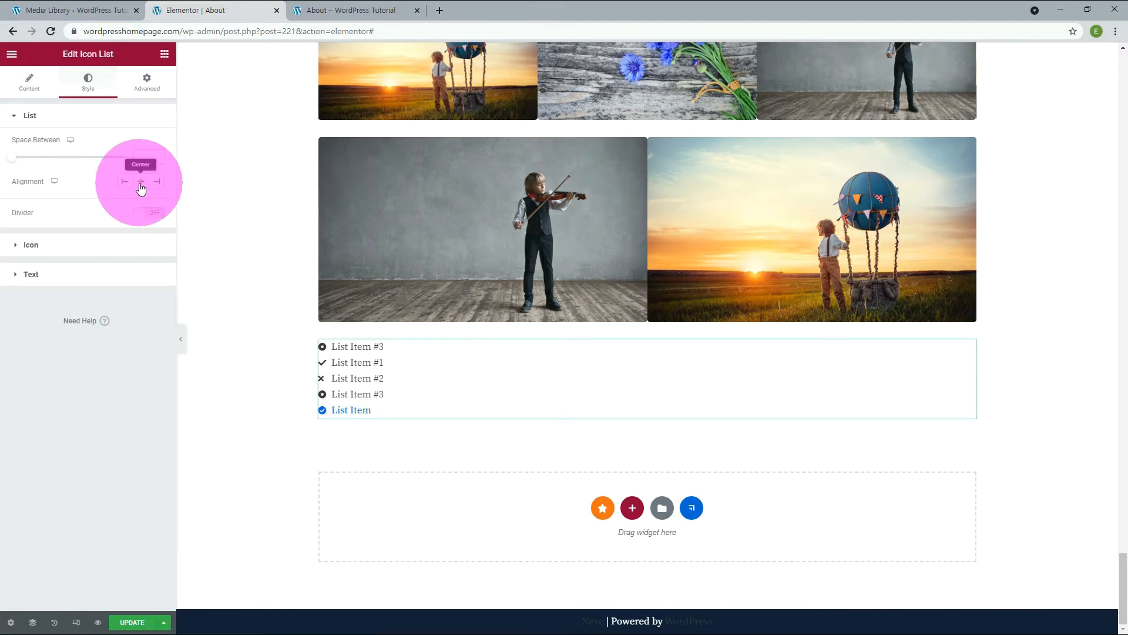
{"action": "left_click", "coordinate": [141, 187]}
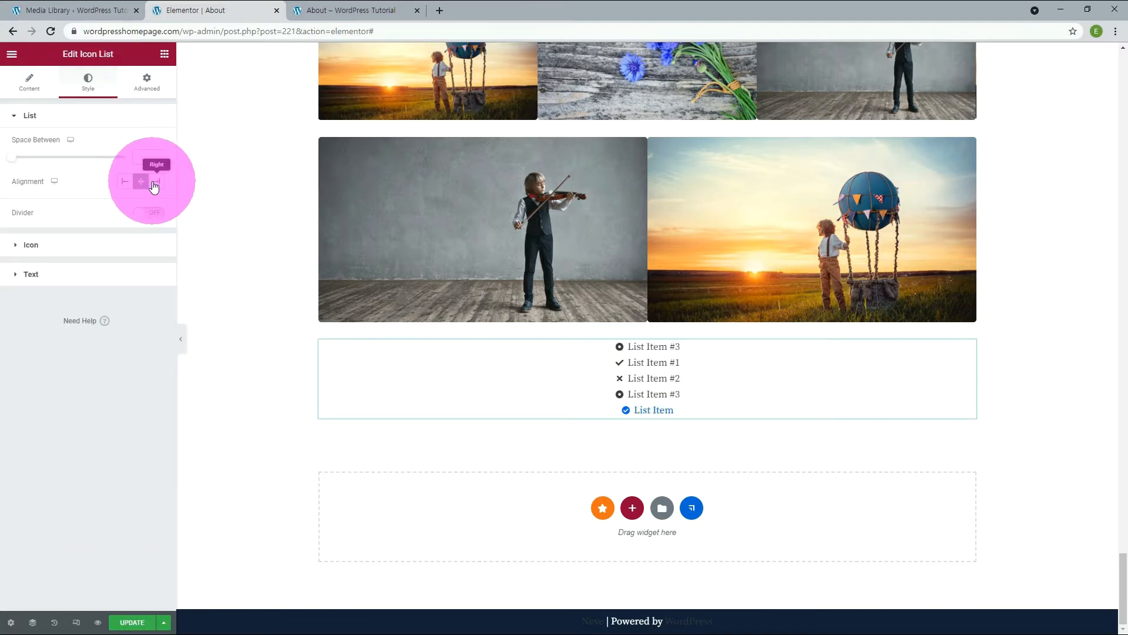
{"action": "left_click", "coordinate": [154, 186]}
{"action": "left_click", "coordinate": [127, 185]}
Set the space between the list items to 7 and turn on the divider.
{"action": "left_click", "coordinate": [157, 155]}
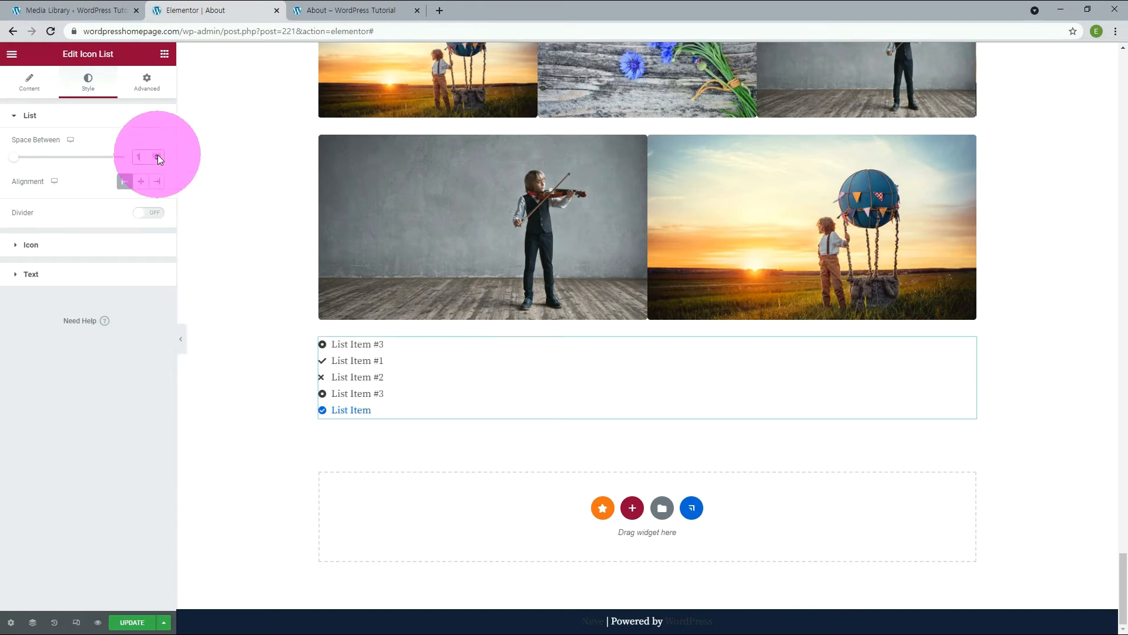
{"action": "left_click", "coordinate": [157, 154]}
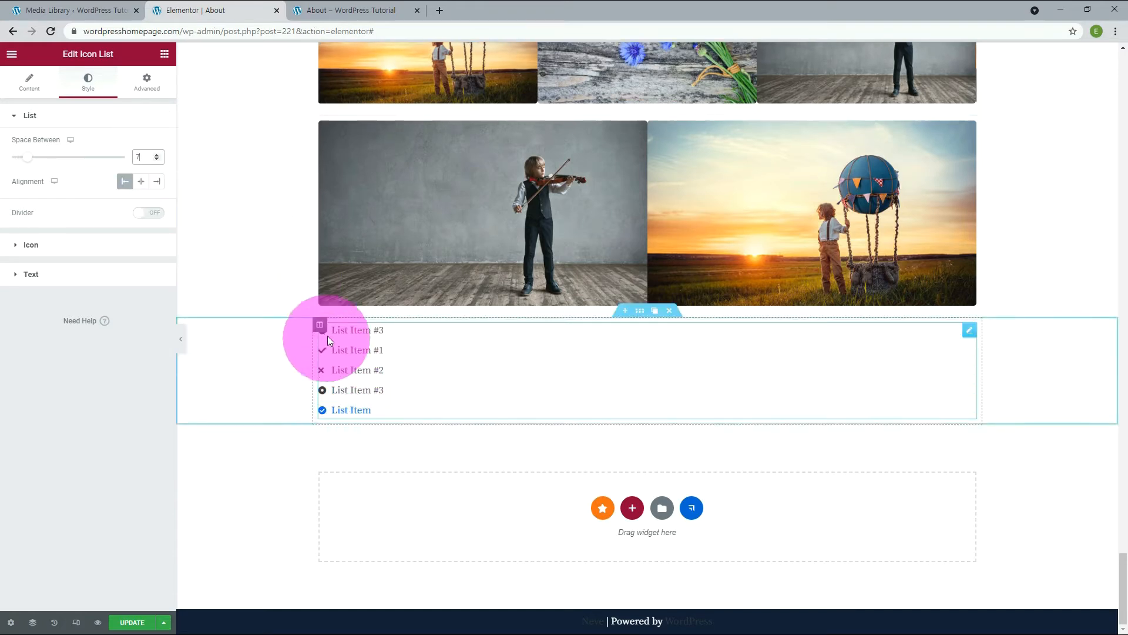
{"action": "left_click", "coordinate": [157, 213]}
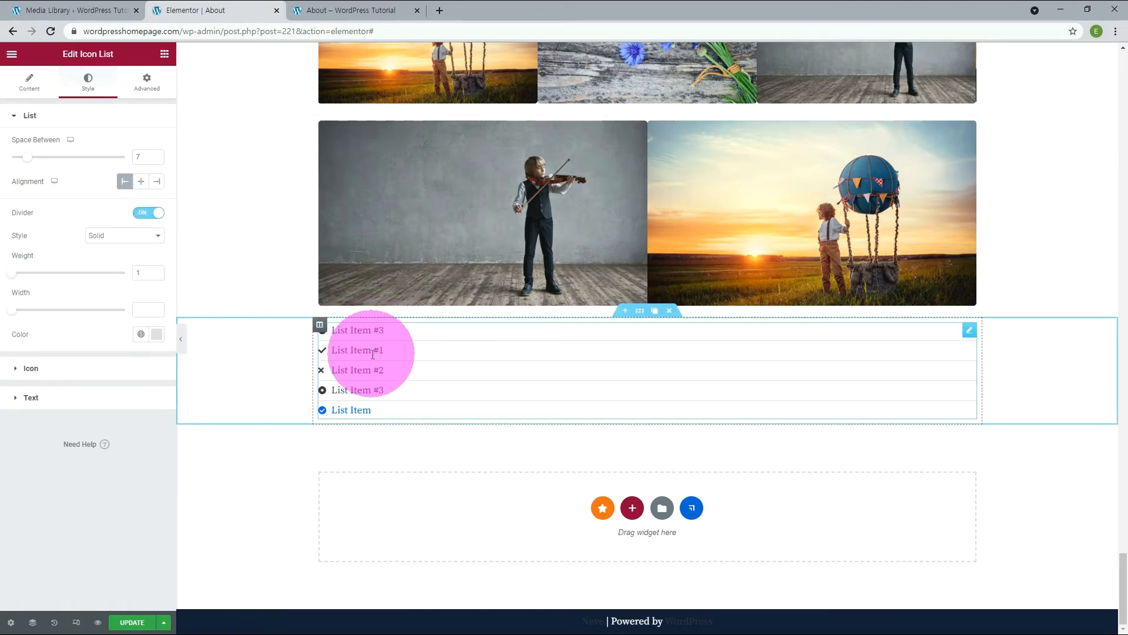
Set the list icons' size to 20, try their right alignment and set it to left.
{"action": "left_click", "coordinate": [47, 369]}
{"action": "left_click", "coordinate": [157, 234]}
{"action": "left_click", "coordinate": [156, 234]}
{"action": "left_click", "coordinate": [157, 234]}
{"action": "left_click", "coordinate": [157, 234]}
{"action": "left_click", "coordinate": [156, 234]}
{"action": "left_click", "coordinate": [157, 234]}
{"action": "left_click", "coordinate": [156, 260]}
{"action": "left_click", "coordinate": [124, 259]}
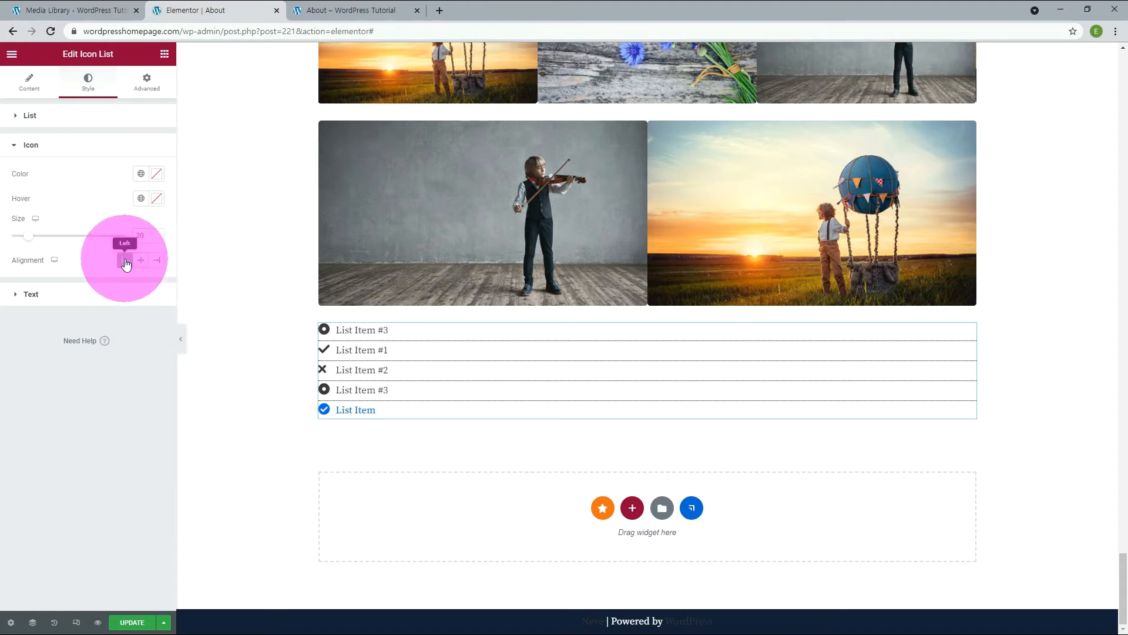
Set the list's text color to the global Secondary color and its hover color to the global Primary color.
{"action": "left_click", "coordinate": [40, 295]}
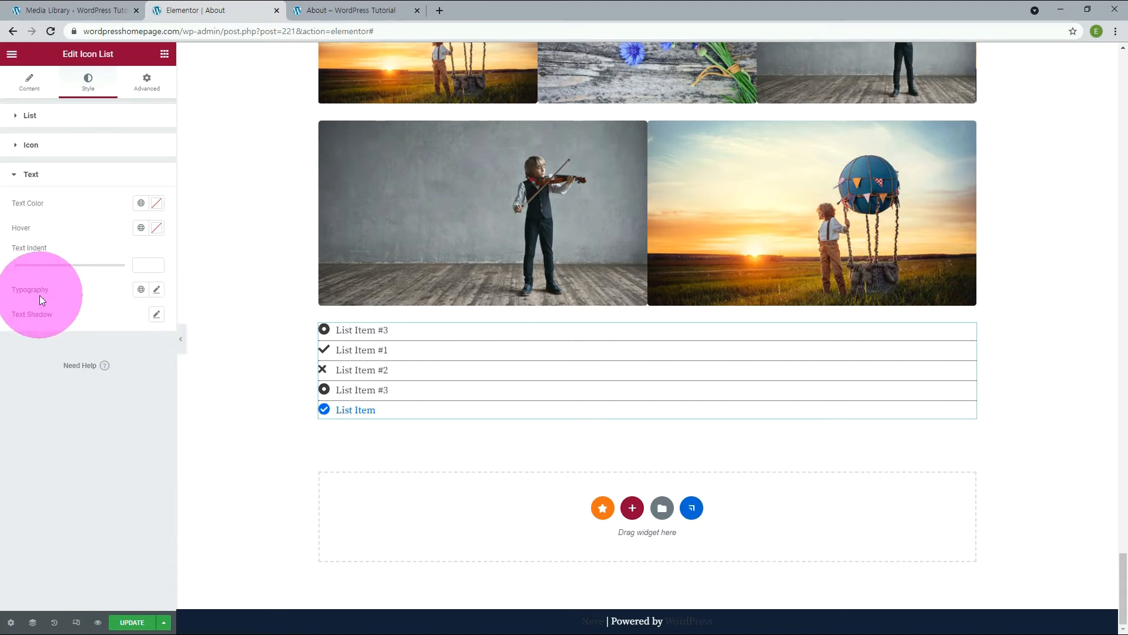
{"action": "left_click", "coordinate": [140, 204]}
{"action": "left_click", "coordinate": [40, 297]}
{"action": "left_click", "coordinate": [140, 228]}
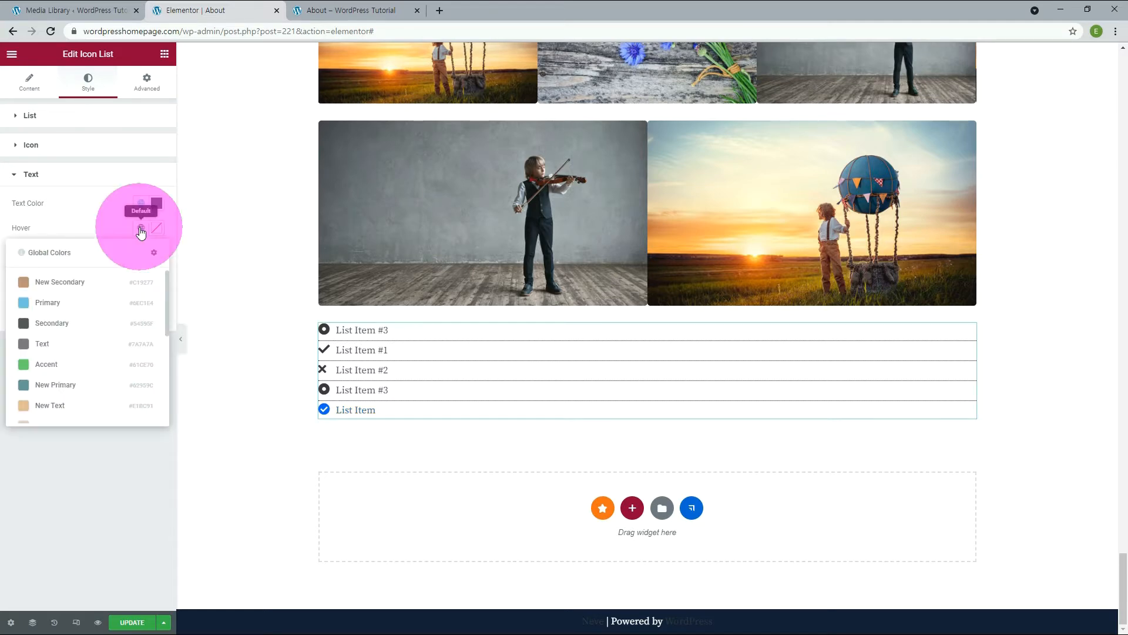
{"action": "left_click", "coordinate": [47, 302]}
Set the list's text indent to 11 and its typography to the global font listed right after Accent.
{"action": "left_click", "coordinate": [156, 268]}
{"action": "left_click", "coordinate": [157, 263]}
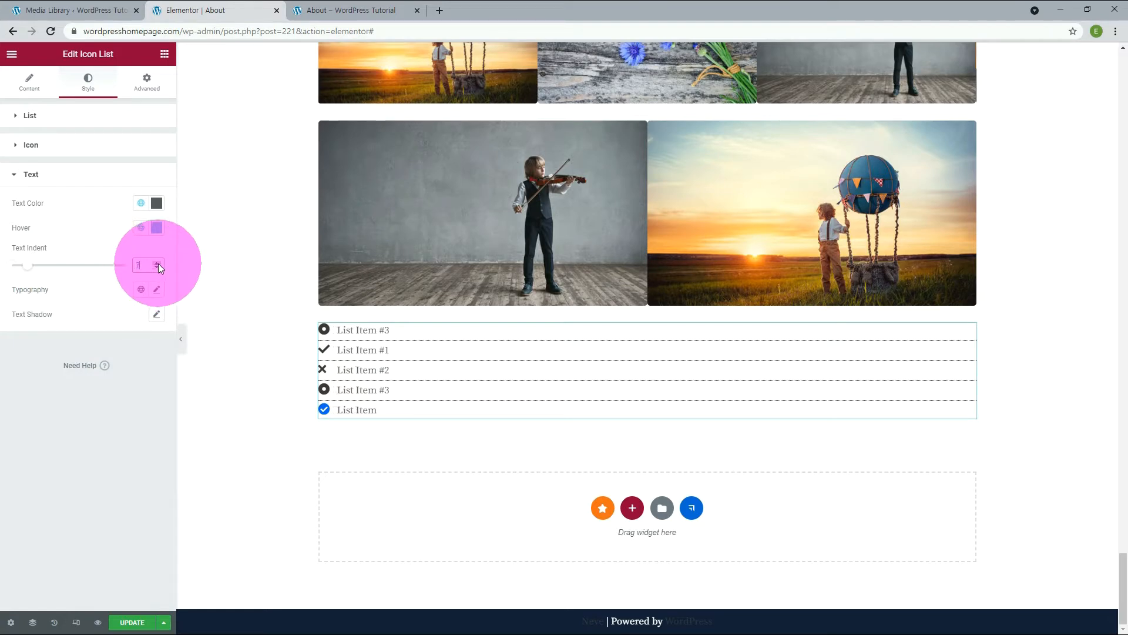
{"action": "left_click", "coordinate": [141, 290]}
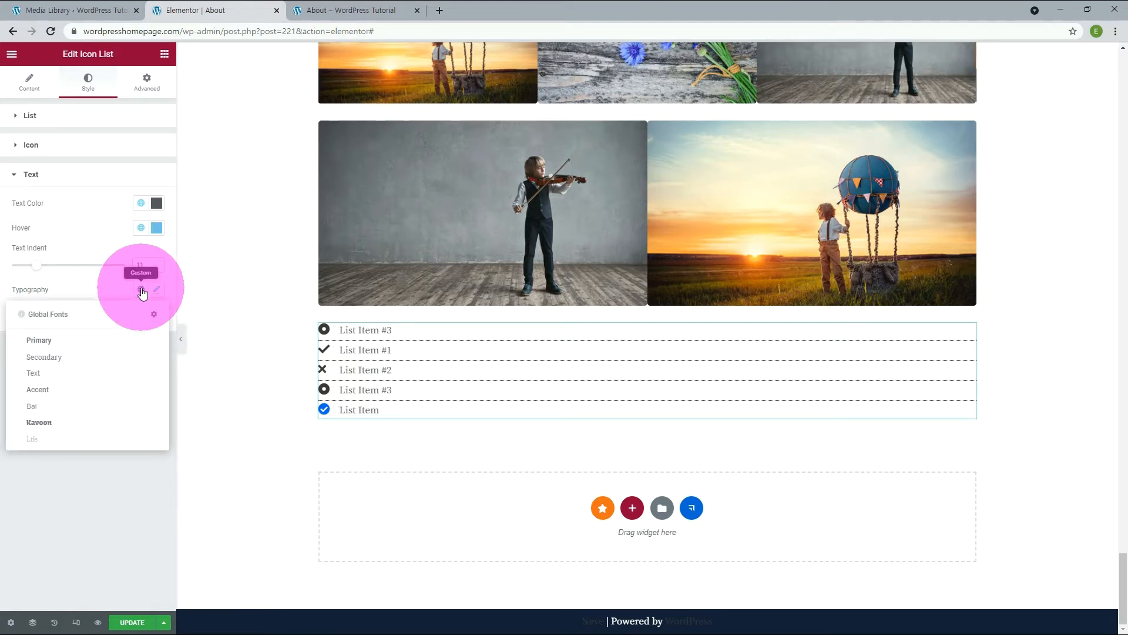
{"action": "left_click", "coordinate": [36, 406]}
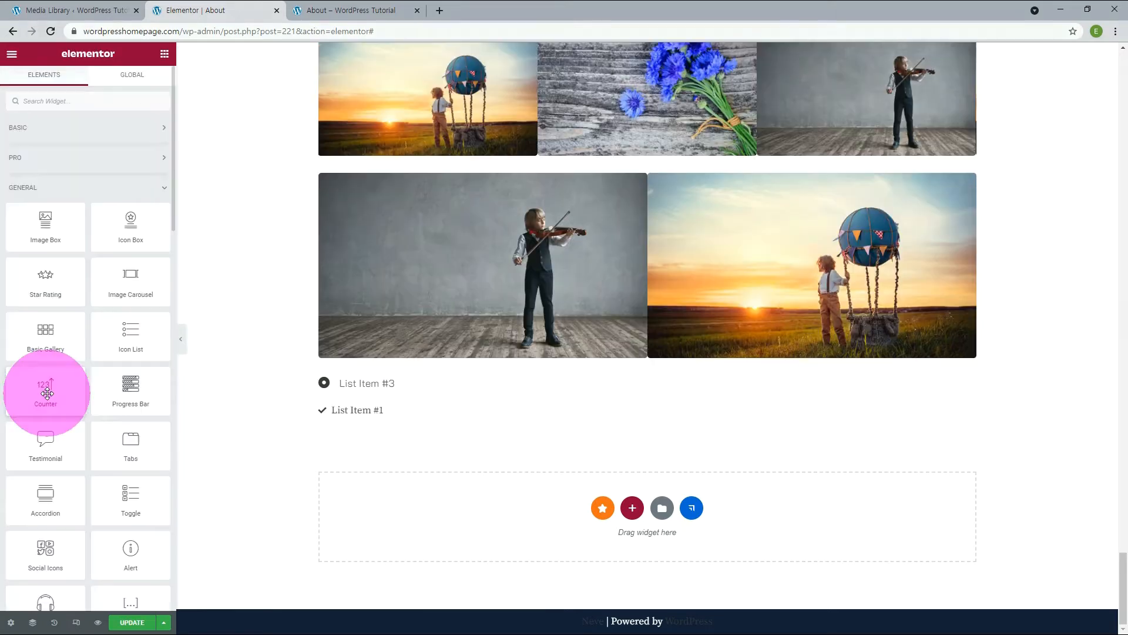
Add a Counter widget below the icon list and set its starting number to 1.
{"action": "left_click_drag", "start_coordinate": [45, 390], "coordinate": [464, 514]}
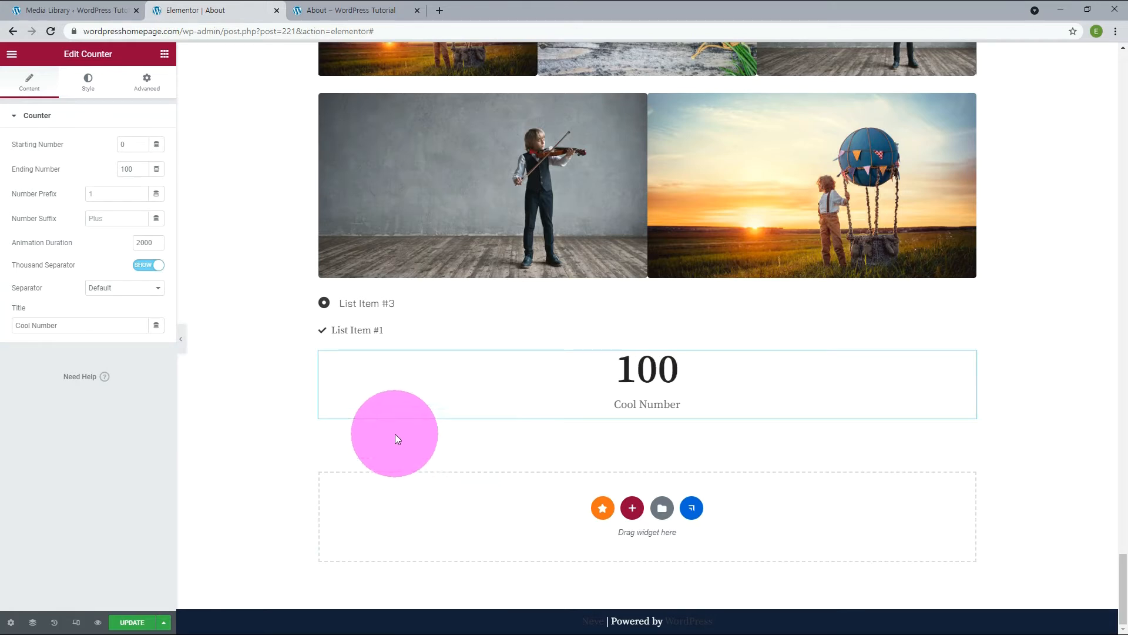
{"action": "left_click", "coordinate": [120, 145]}
{"action": "type", "text": "1"}
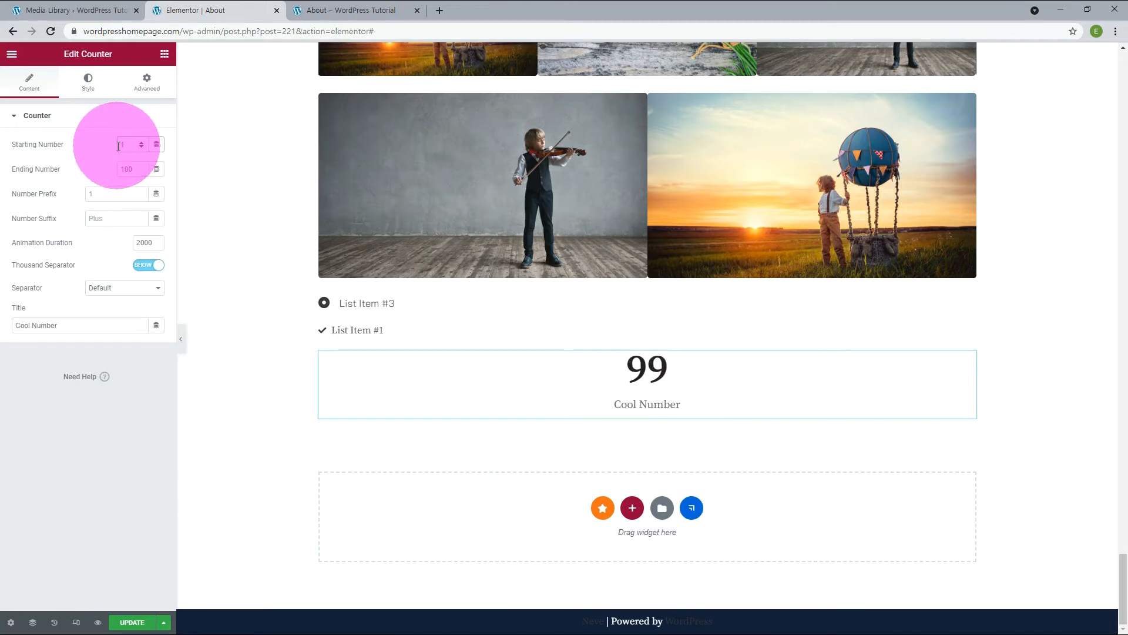
Try Number as the counter's number prefix, clear it, and try People as the number suffix.
{"action": "left_click", "coordinate": [115, 195]}
{"action": "type", "text": "Number"}
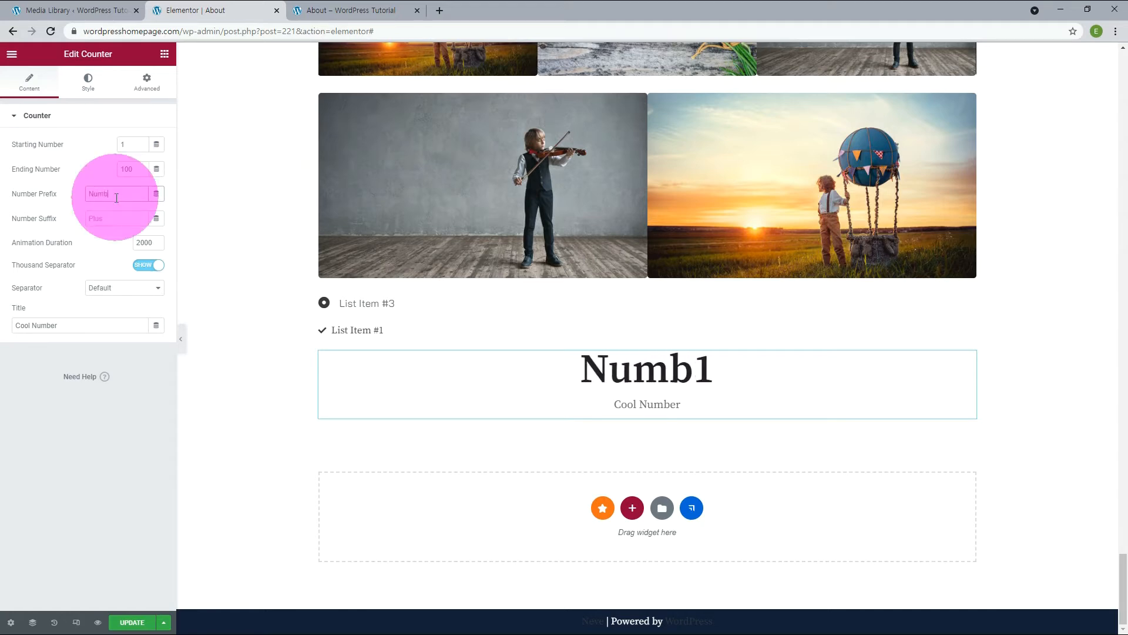
{"action": "key", "text": "BackSpace"}
{"action": "key", "text": "BackSpace"}
{"action": "key", "text": "BackSpace"}
{"action": "key", "text": "BackSpace"}
{"action": "key", "text": "BackSpace"}
{"action": "key", "text": "BackSpace"}
{"action": "key", "text": "BackSpace"}
{"action": "left_click", "coordinate": [107, 217]}
{"action": "type", "text": "People"}
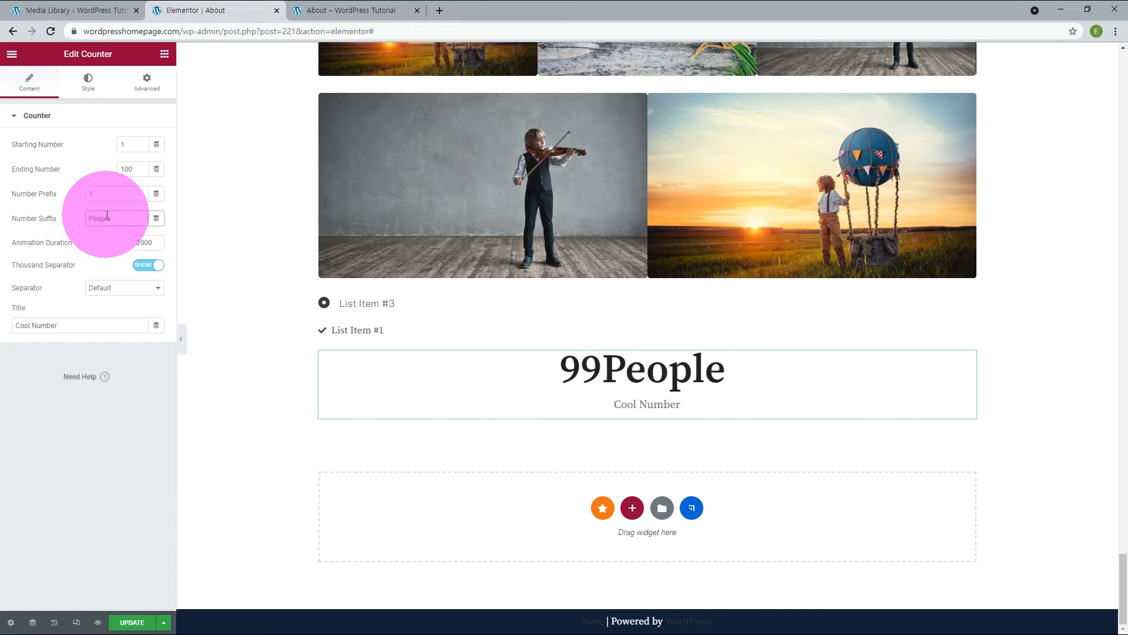
Set the counter's animation duration to 5000, its ending number to 10000 and its separator to Dot.
{"action": "left_click", "coordinate": [132, 242]}
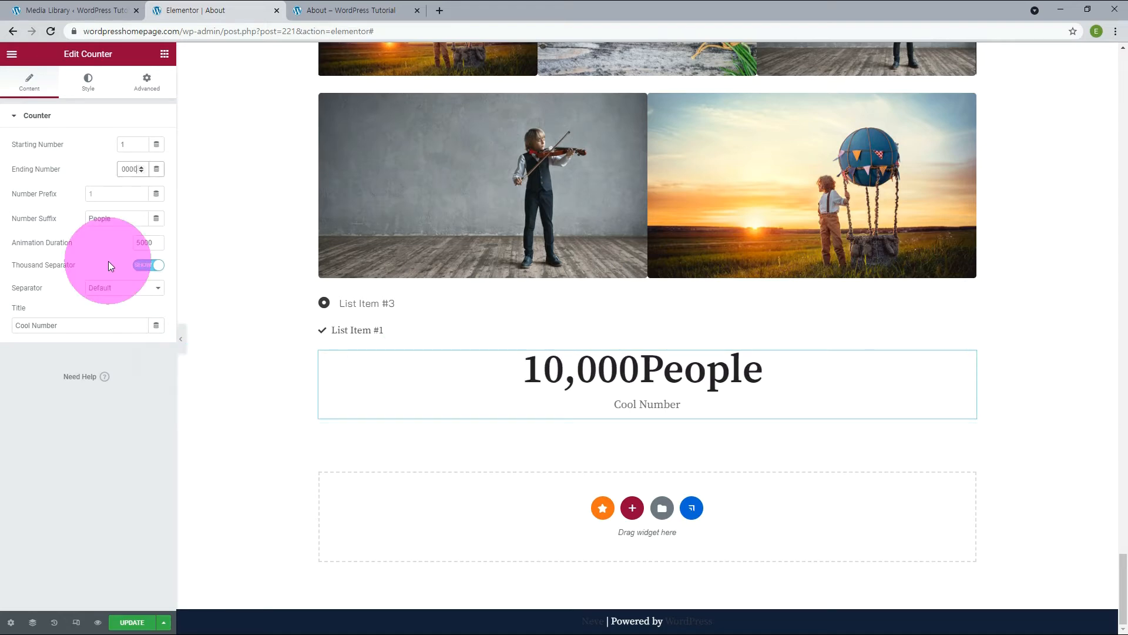
{"action": "left_click", "coordinate": [112, 294]}
{"action": "left_click", "coordinate": [101, 309]}
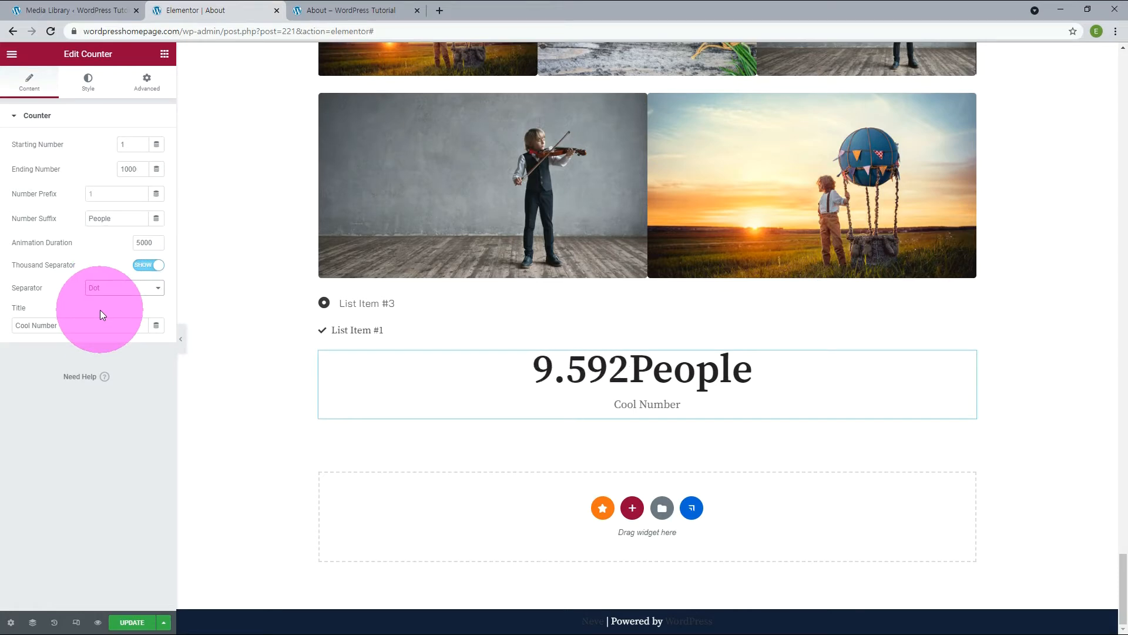
Clear the counter's number suffix and set its title to People.
{"action": "triple_click", "coordinate": [77, 324]}
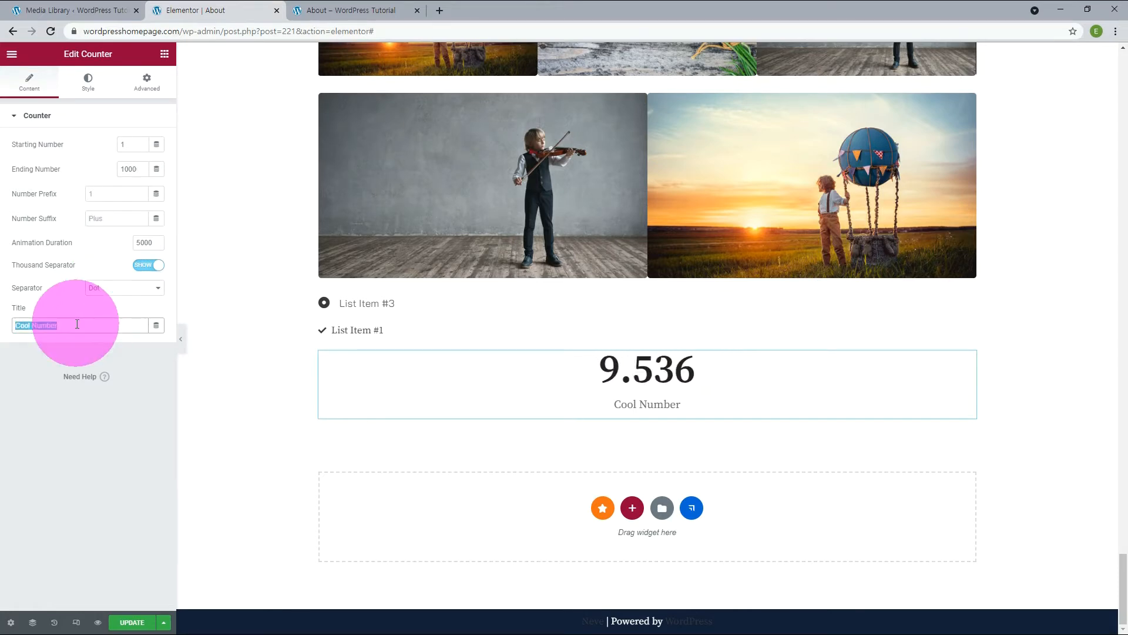
{"action": "type", "text": "Peo"}
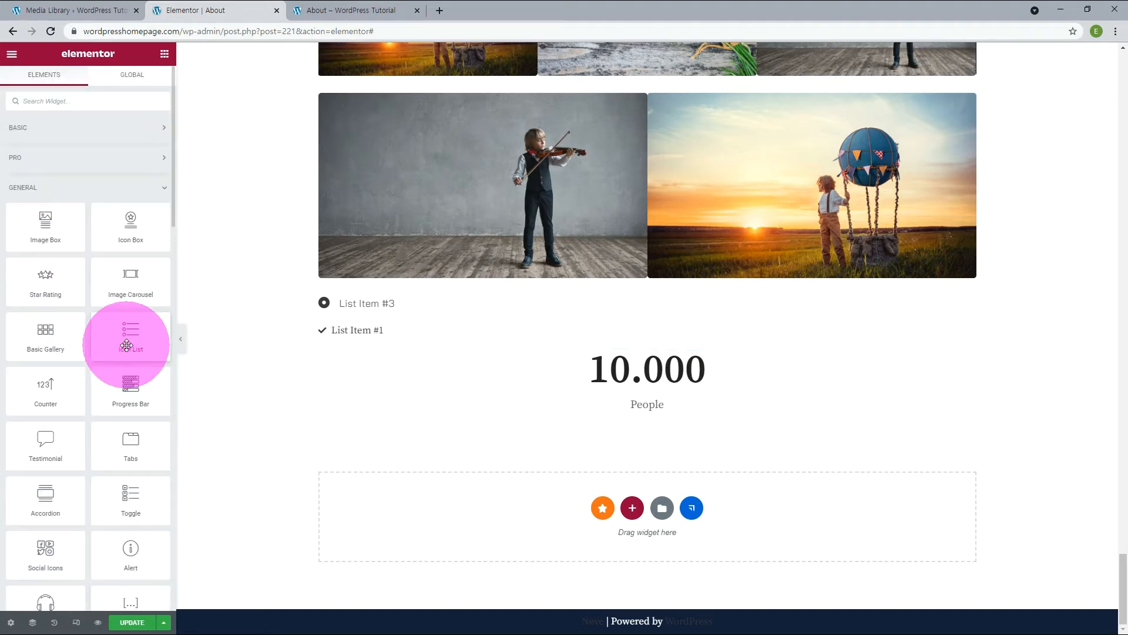
Add a two-column section below the counter and place three Progress Bar widgets in its left column.
{"action": "left_click", "coordinate": [633, 508]}
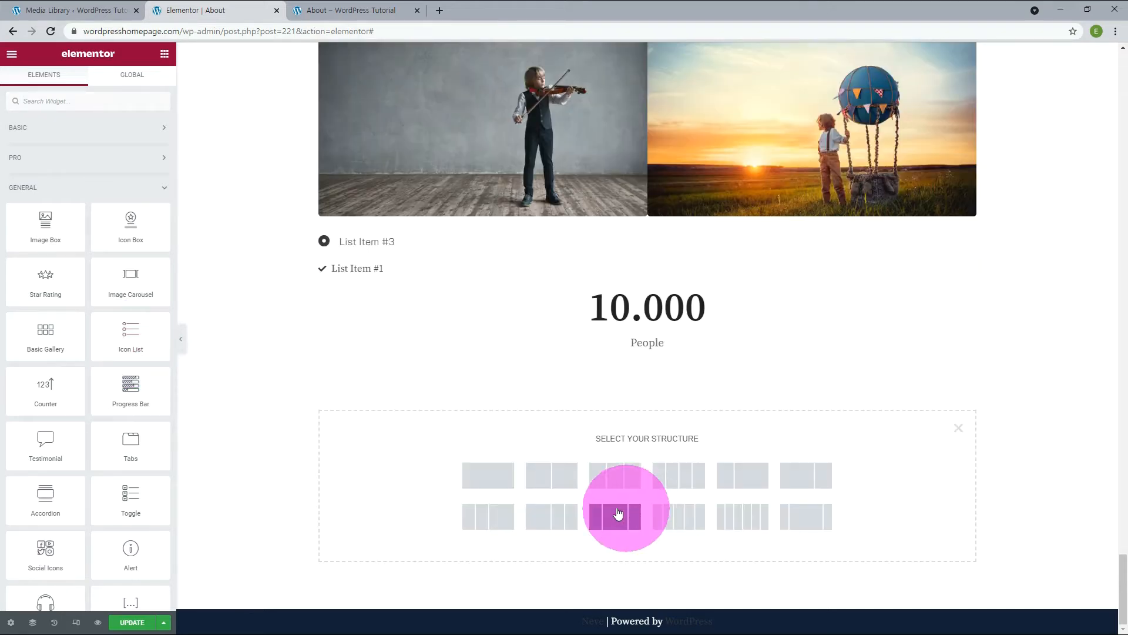
{"action": "left_click", "coordinate": [563, 478]}
{"action": "left_click_drag", "start_coordinate": [127, 389], "coordinate": [441, 411]}
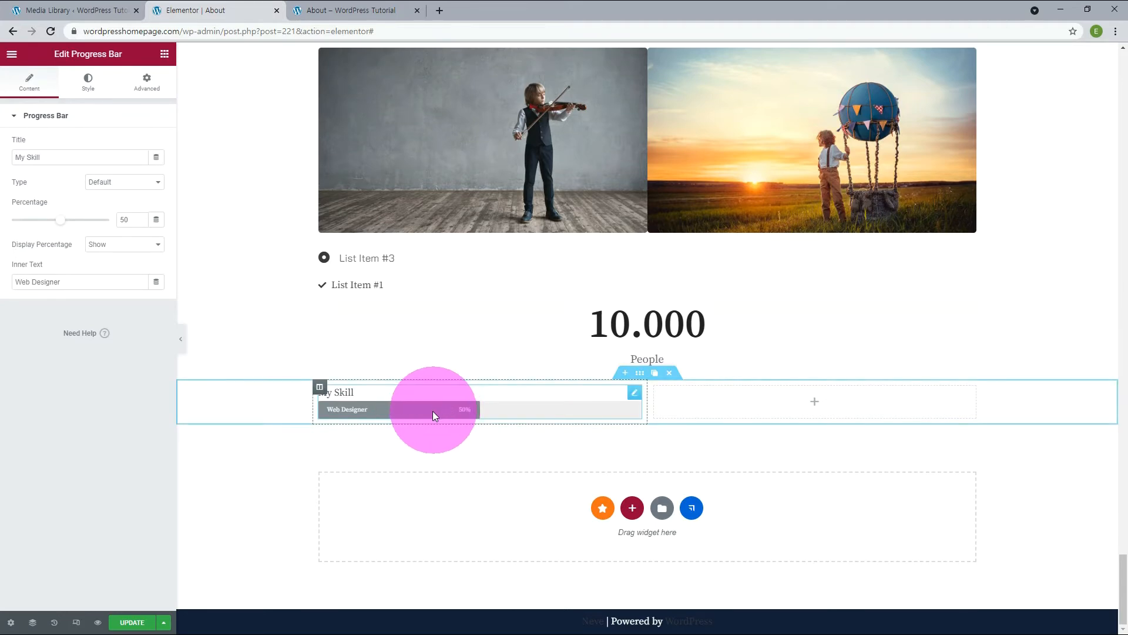
{"action": "left_click", "coordinate": [816, 401]}
{"action": "left_click_drag", "start_coordinate": [130, 389], "coordinate": [417, 417]}
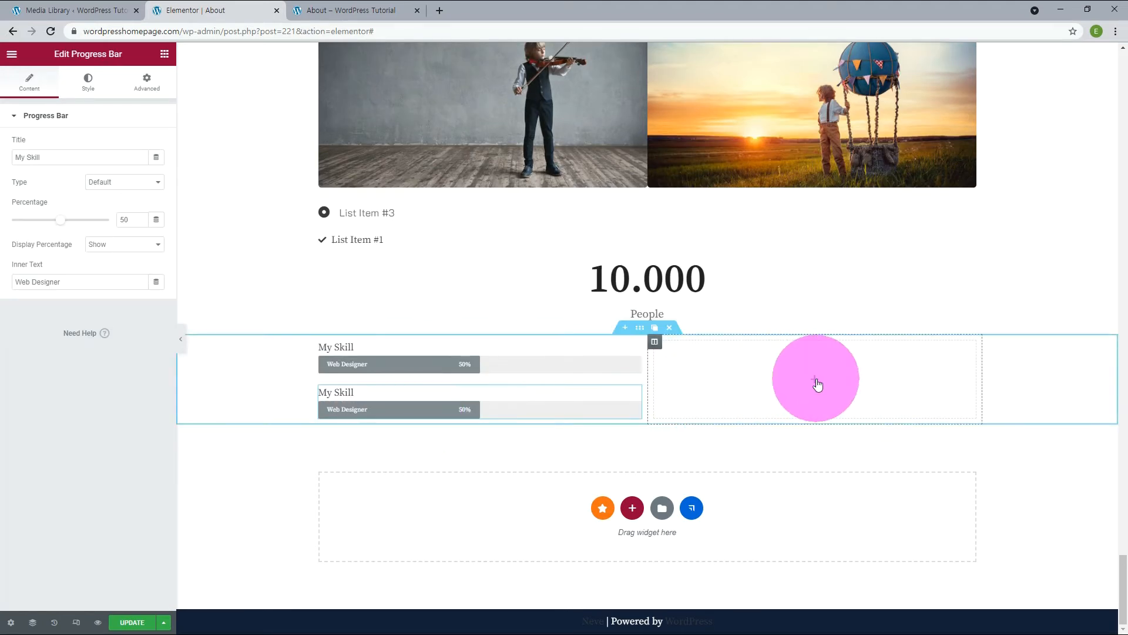
{"action": "left_click", "coordinate": [813, 379]}
{"action": "left_click_drag", "start_coordinate": [131, 388], "coordinate": [500, 410]}
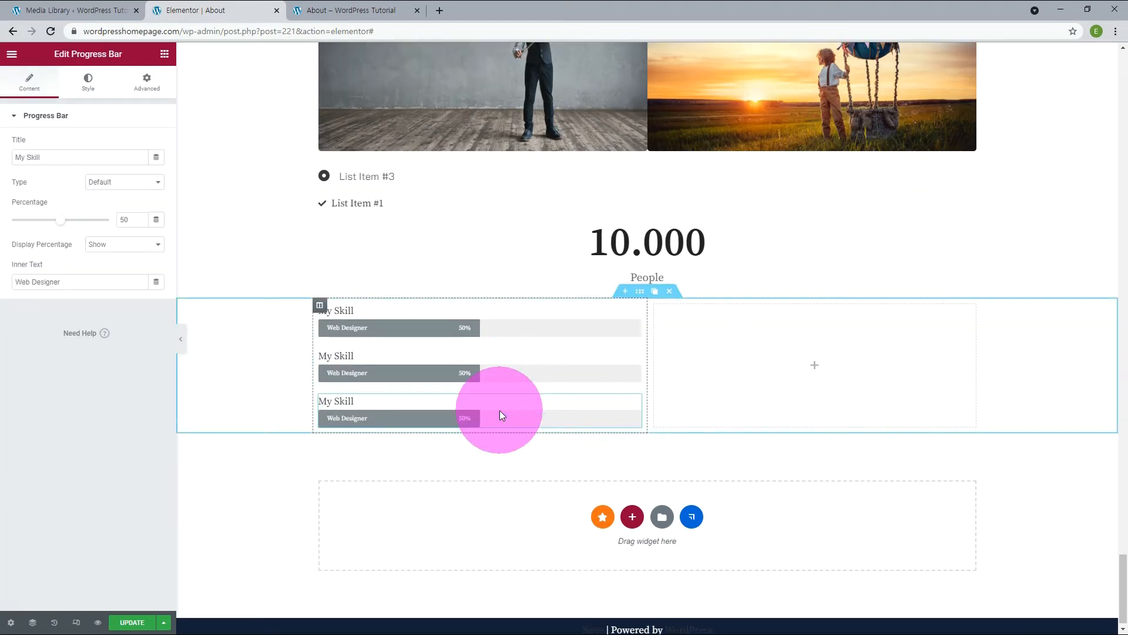
Set the first progress bar's percentage to 24 and the third one's to 76.
{"action": "left_click_drag", "start_coordinate": [55, 223], "coordinate": [39, 225]}
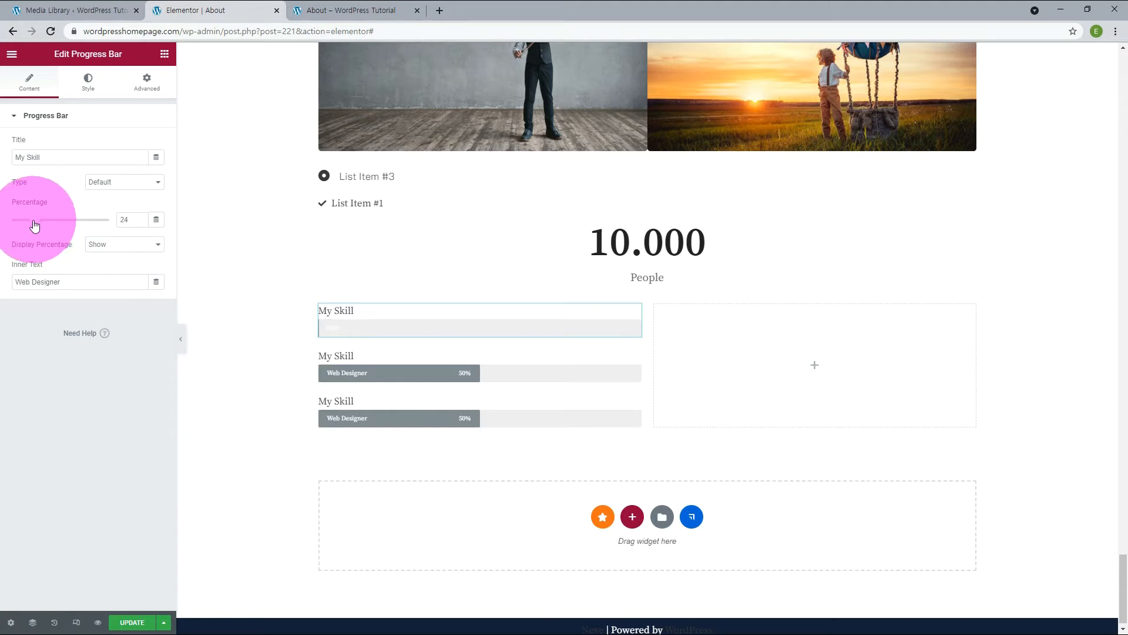
{"action": "left_click", "coordinate": [634, 357]}
{"action": "left_click", "coordinate": [635, 401]}
{"action": "left_click_drag", "start_coordinate": [60, 219], "coordinate": [86, 222]}
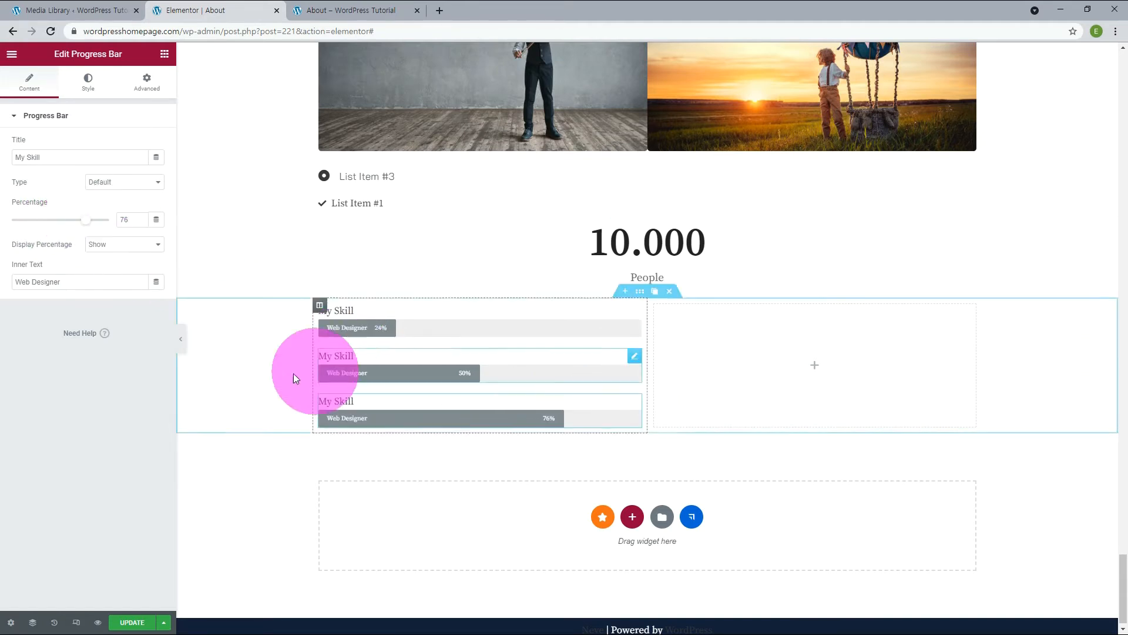
Clear the first progress bar's title and set its inner text to USA.
{"action": "left_click_drag", "start_coordinate": [48, 157], "coordinate": [1, 154]}
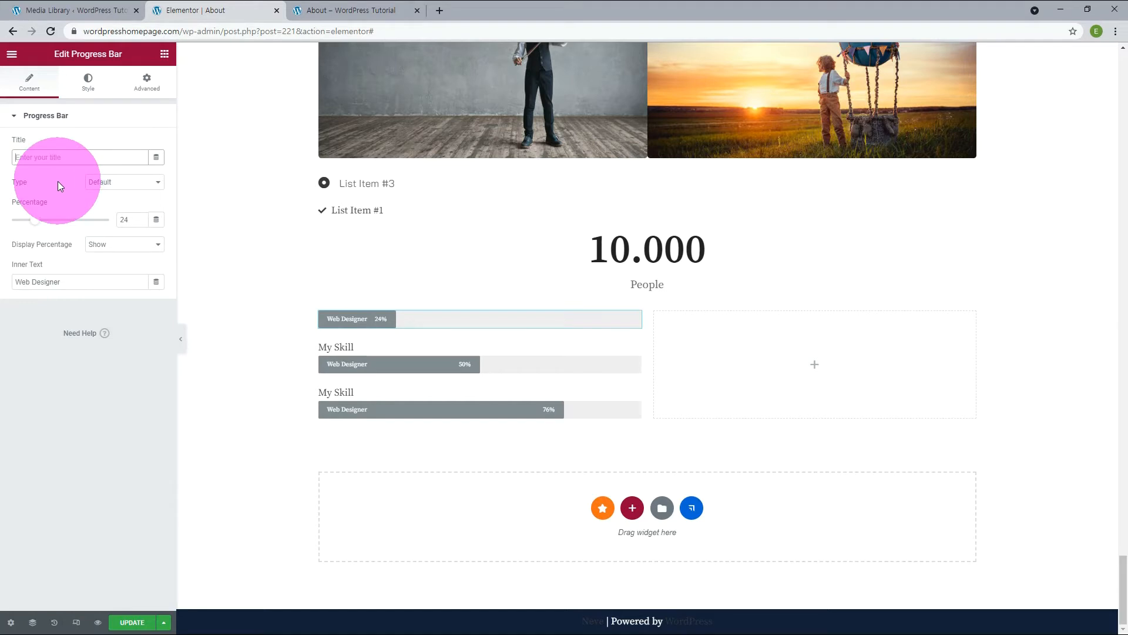
{"action": "left_click_drag", "start_coordinate": [61, 282], "coordinate": [17, 287]}
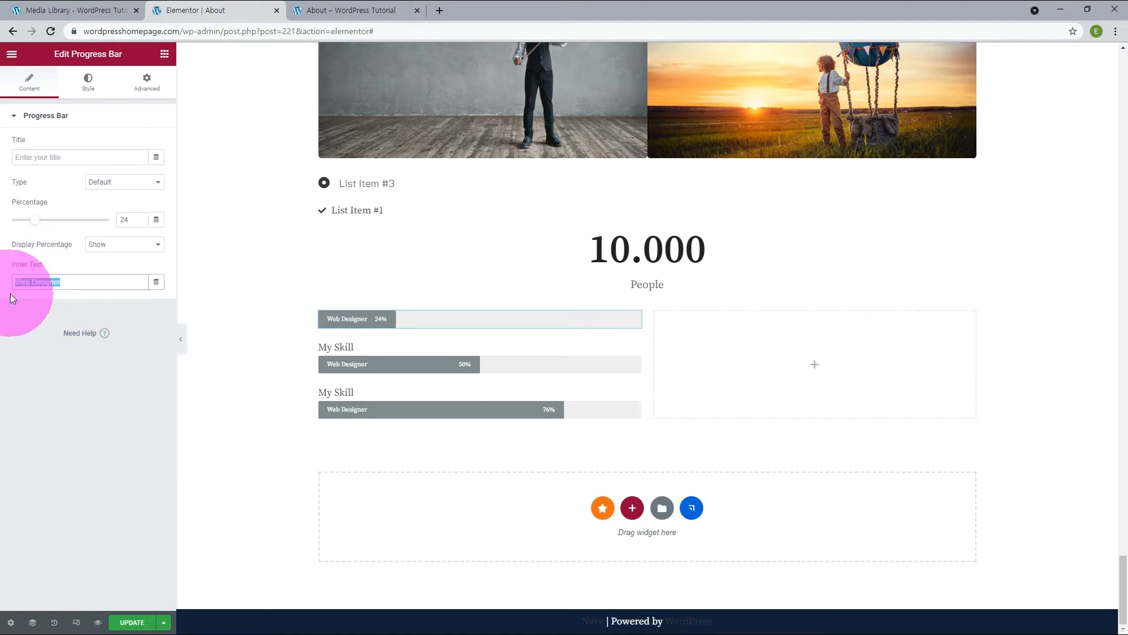
{"action": "type", "text": "USA"}
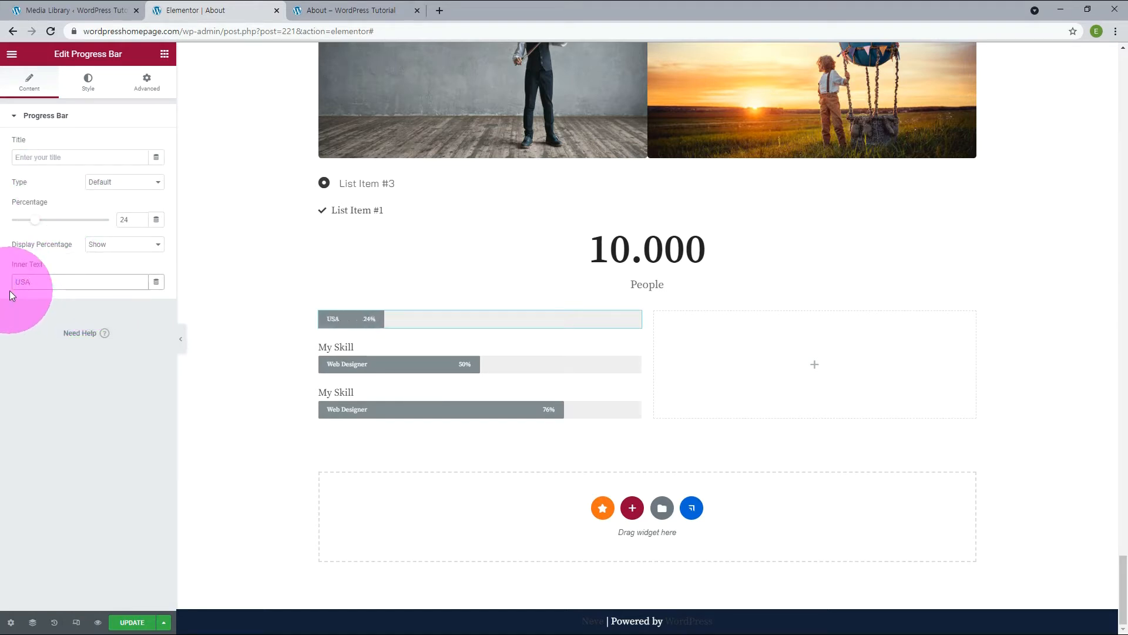
Clear the second progress bar's title and set its inner text to Korea.
{"action": "left_click", "coordinate": [633, 353]}
{"action": "left_click_drag", "start_coordinate": [59, 157], "coordinate": [12, 157]}
{"action": "key", "text": "BackSpace"}
{"action": "left_click_drag", "start_coordinate": [62, 282], "coordinate": [10, 286]}
{"action": "type", "text": "Korea"}
Clear the third progress bar's title and set its inner text to German.
{"action": "left_click", "coordinate": [625, 390]}
{"action": "left_click_drag", "start_coordinate": [59, 155], "coordinate": [5, 146]}
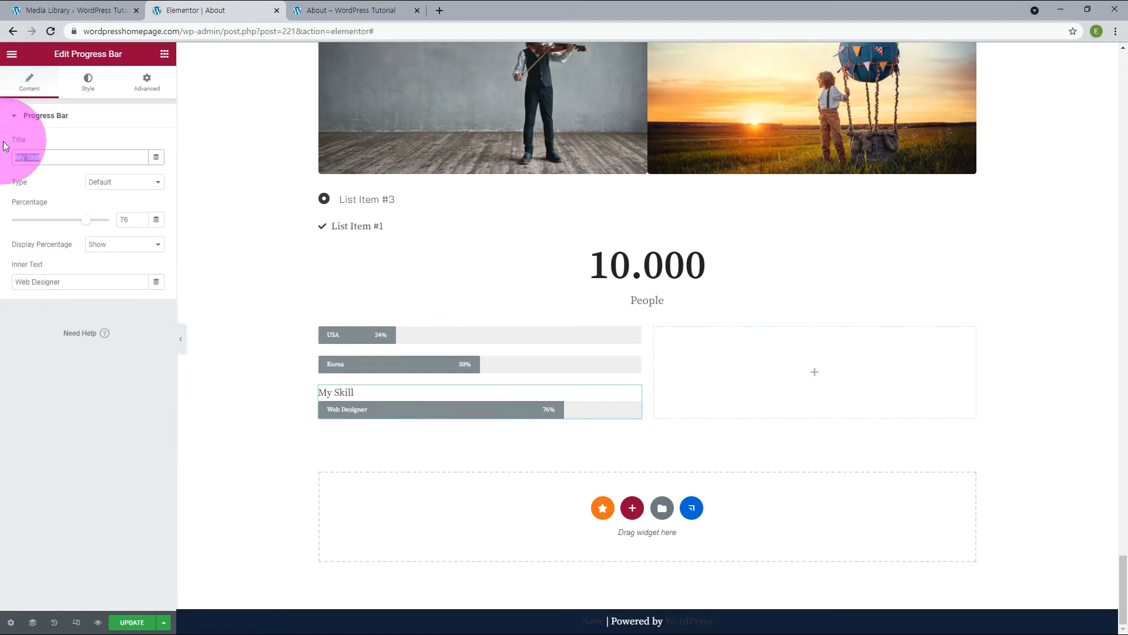
{"action": "key", "text": "BackSpace"}
{"action": "left_click_drag", "start_coordinate": [71, 282], "coordinate": [12, 284]}
{"action": "type", "text": "German"}
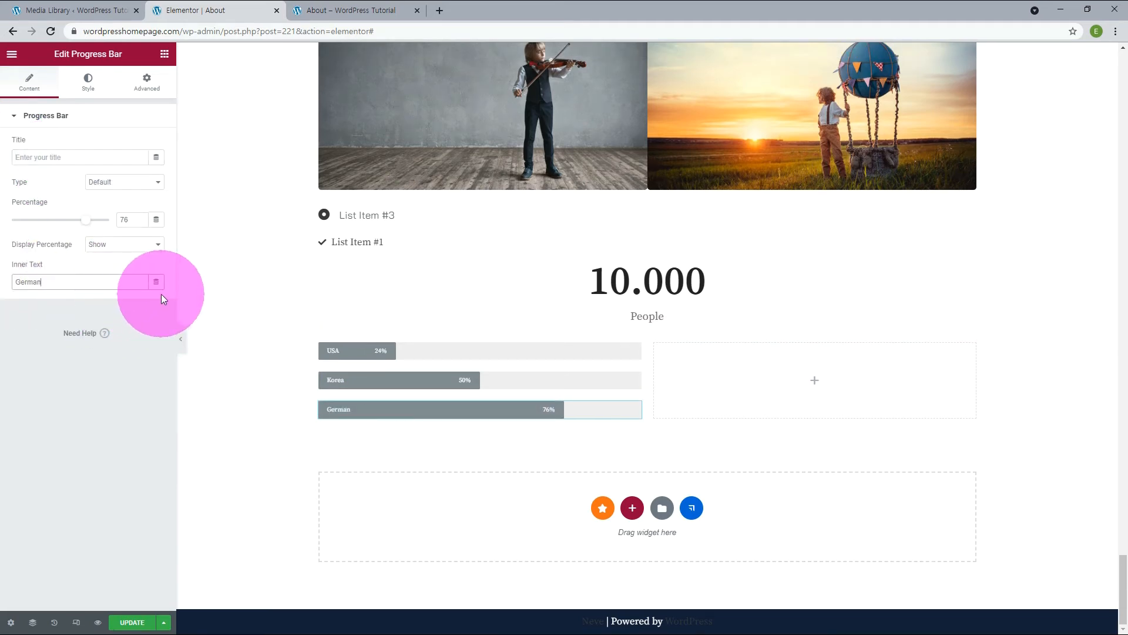
Try the Info and Success types on the German progress bar.
{"action": "left_click", "coordinate": [123, 186]}
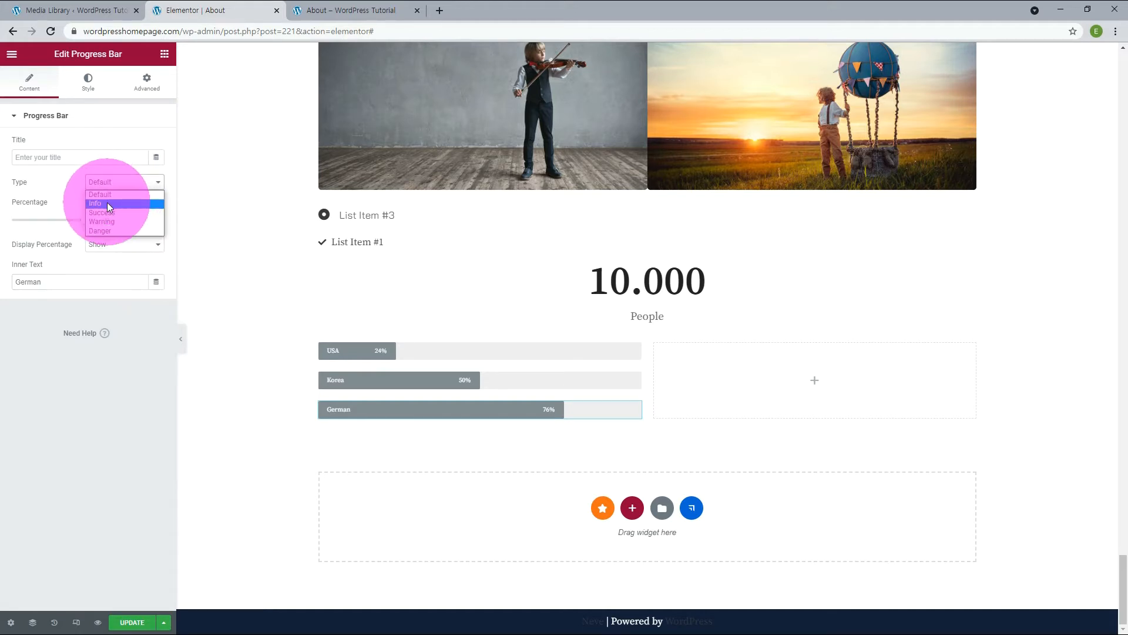
{"action": "left_click", "coordinate": [107, 202]}
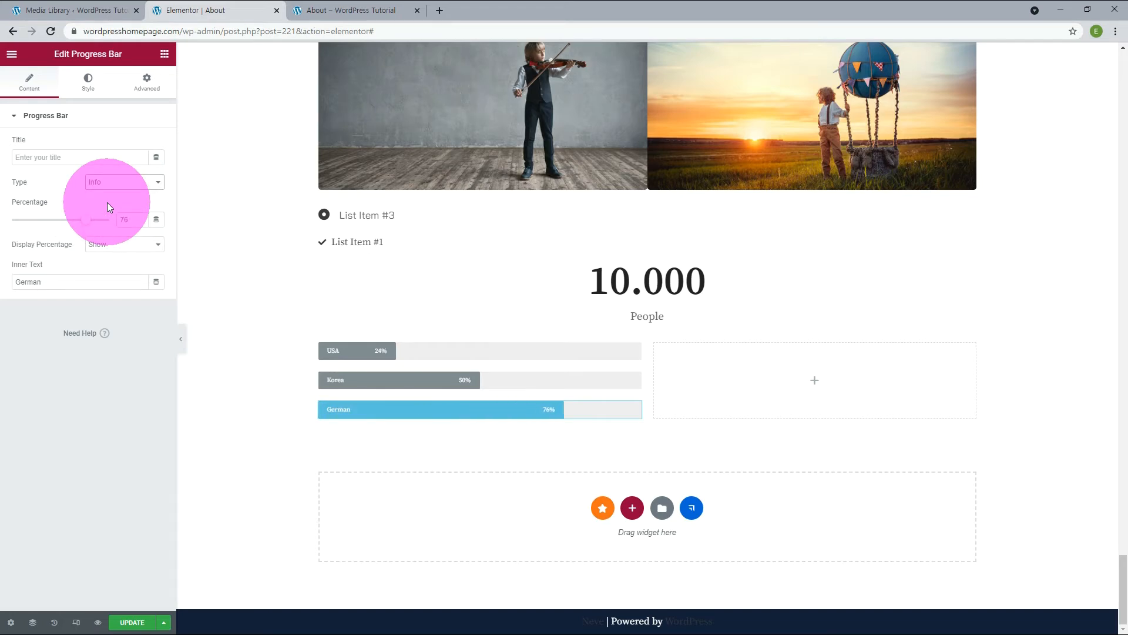
{"action": "left_click", "coordinate": [108, 182]}
{"action": "left_click", "coordinate": [108, 212]}
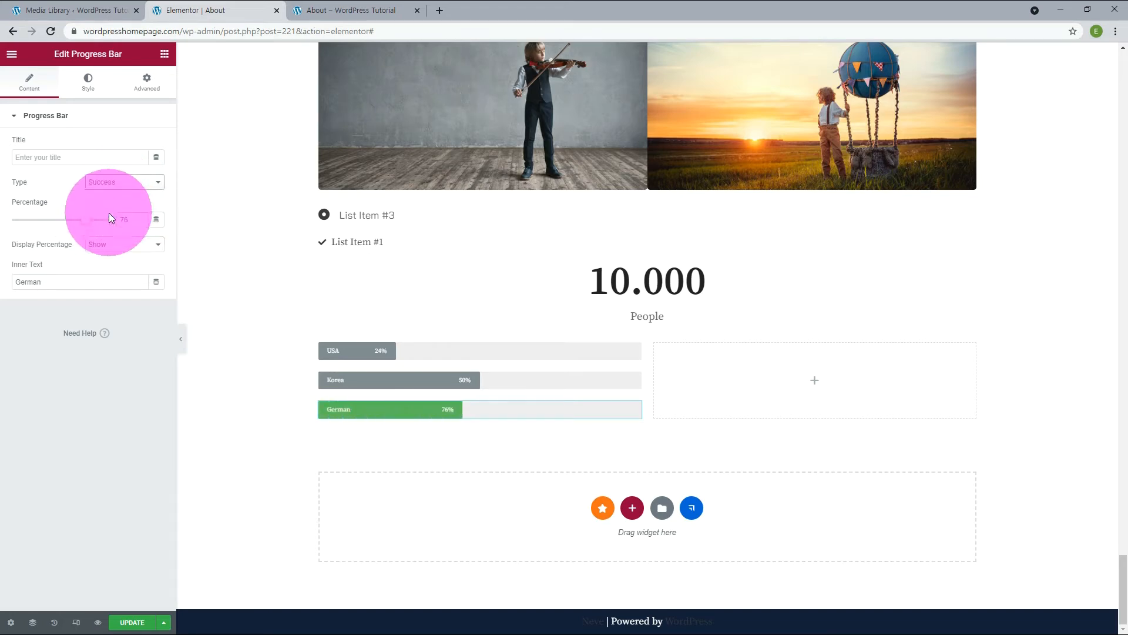
Set the progress bar types to Warning for German, Success for Korea and Info for USA.
{"action": "left_click", "coordinate": [112, 181]}
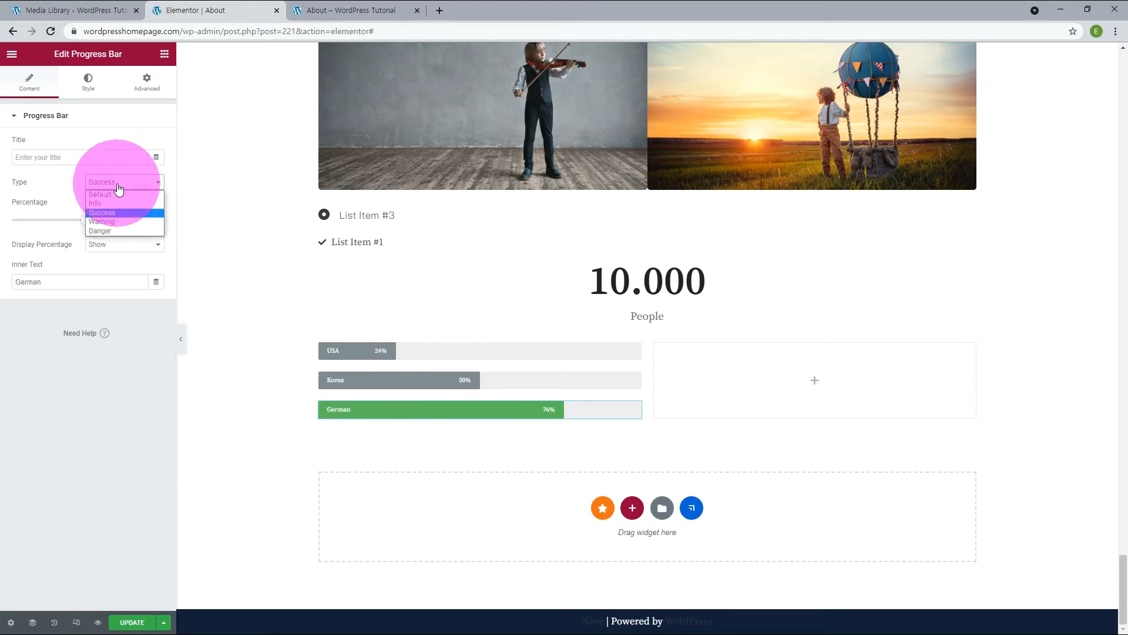
{"action": "left_click", "coordinate": [108, 221]}
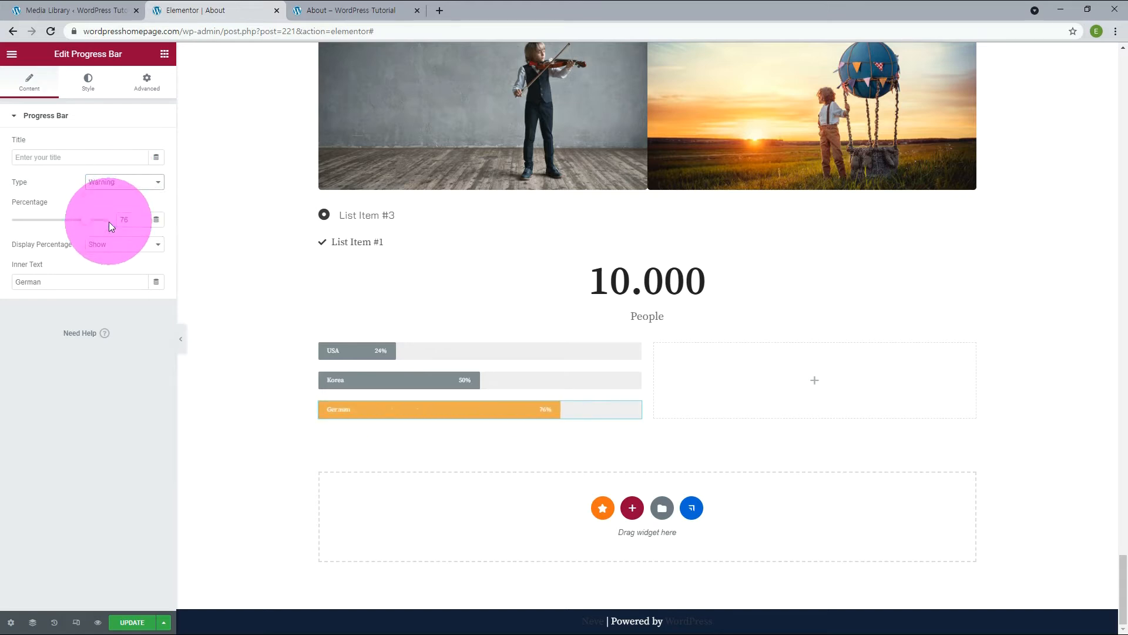
{"action": "left_click", "coordinate": [415, 378]}
{"action": "left_click", "coordinate": [101, 181]}
{"action": "left_click", "coordinate": [111, 215]}
{"action": "left_click", "coordinate": [633, 352]}
{"action": "left_click", "coordinate": [115, 183]}
{"action": "left_click", "coordinate": [103, 204]}
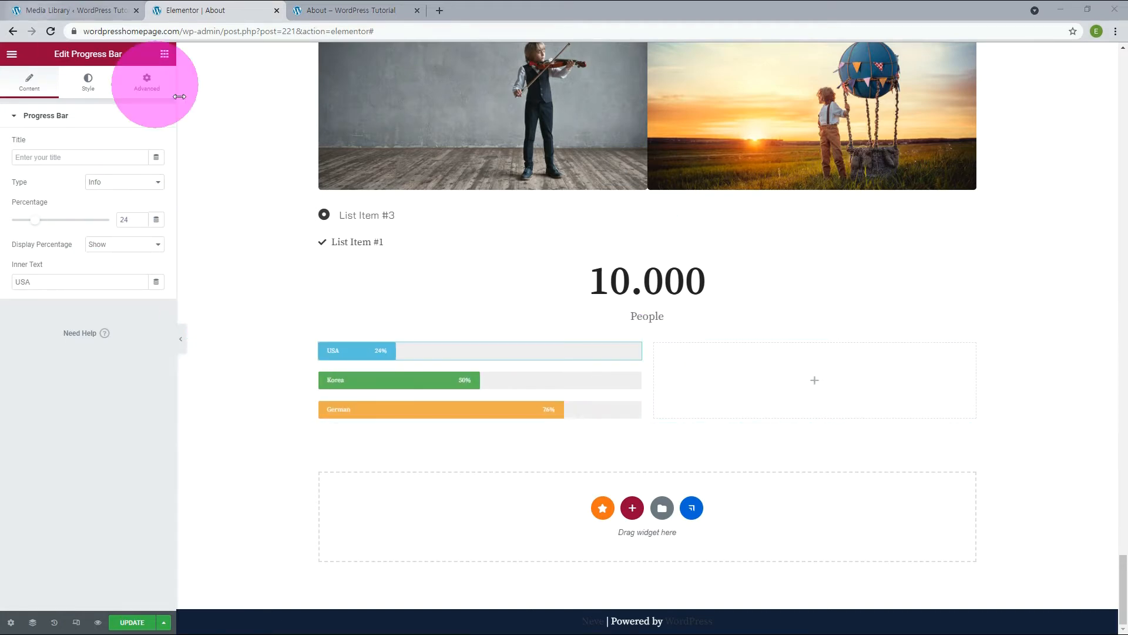
Give the USA progress bar the global color Secondary and the global background color New Primary.
{"action": "left_click", "coordinate": [84, 89]}
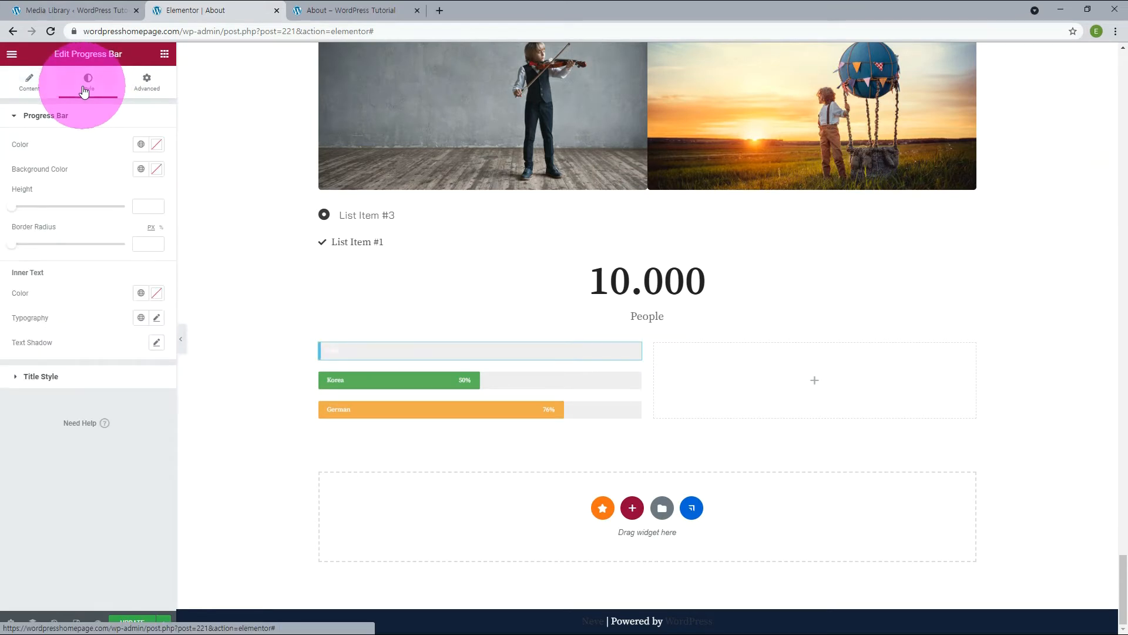
{"action": "left_click", "coordinate": [141, 145]}
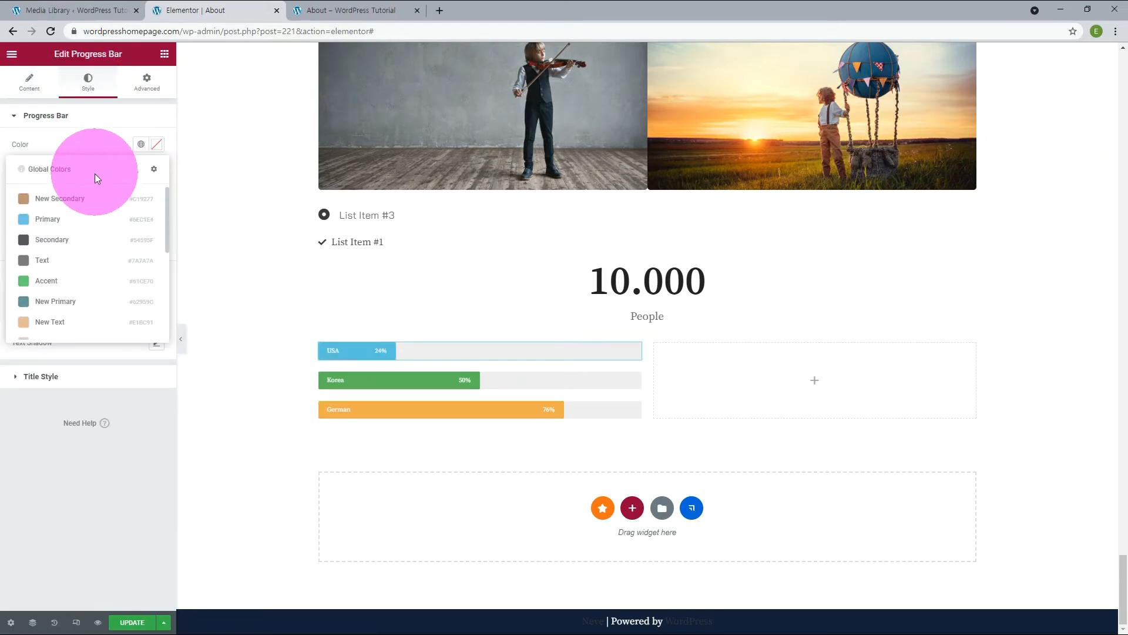
{"action": "left_click", "coordinate": [67, 241]}
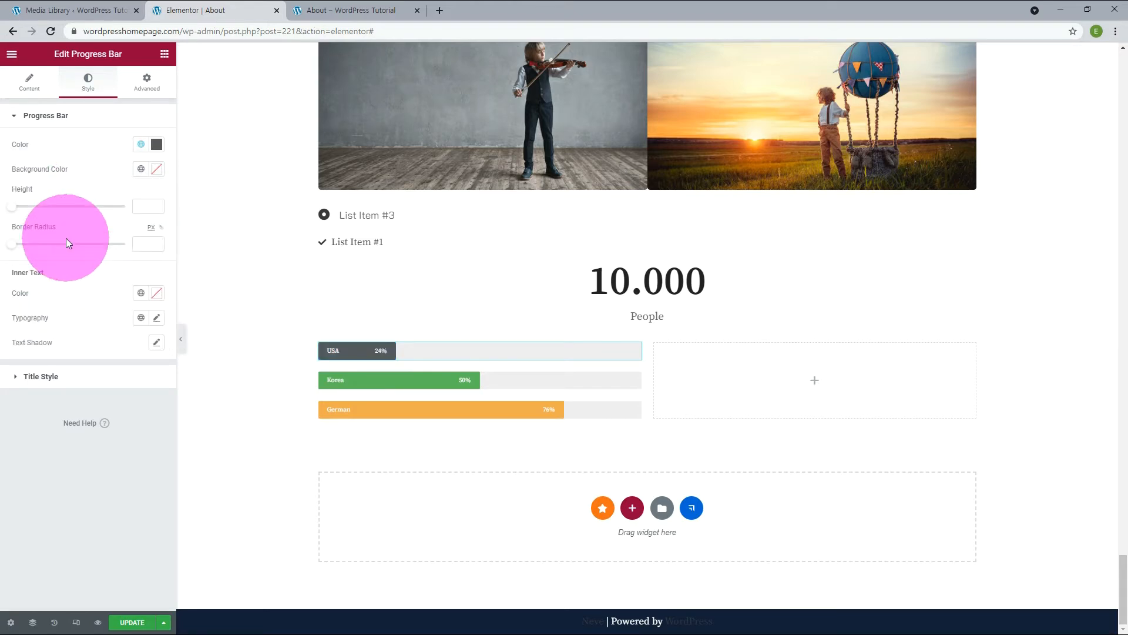
{"action": "left_click", "coordinate": [141, 170]}
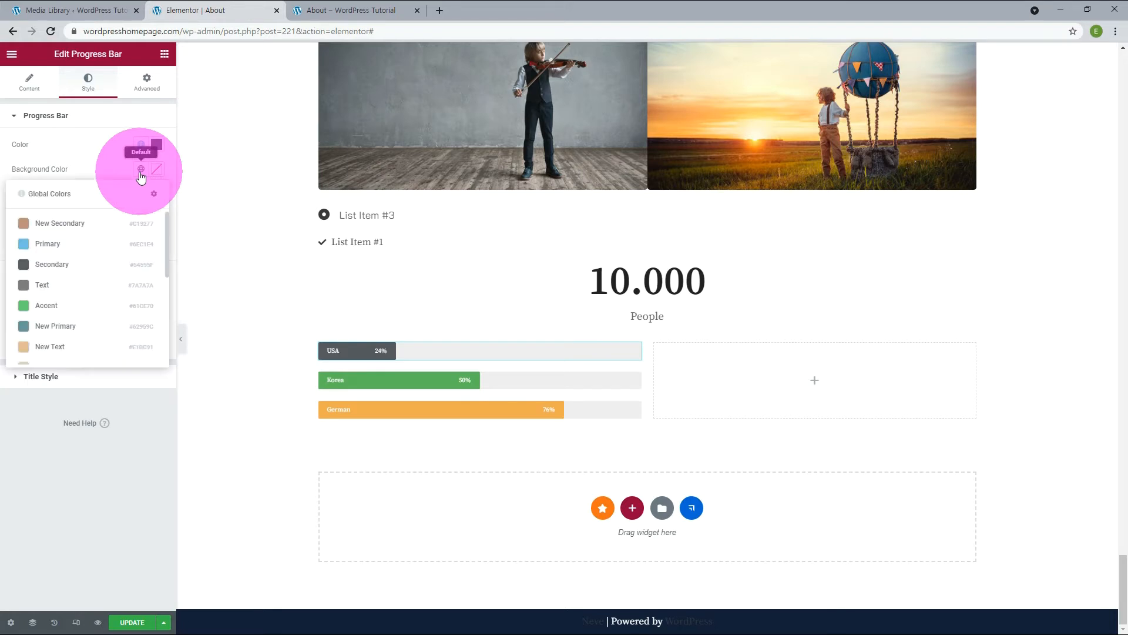
{"action": "left_click", "coordinate": [77, 326]}
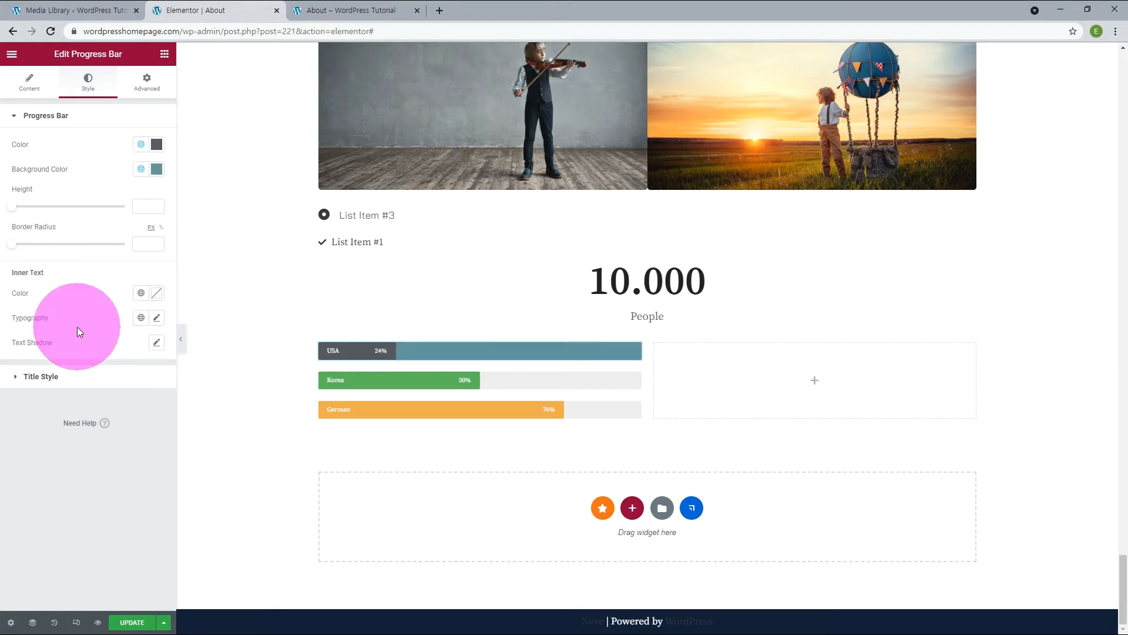
Set the USA progress bar's height to 26 and its border radius to about 10 px.
{"action": "left_click", "coordinate": [157, 202]}
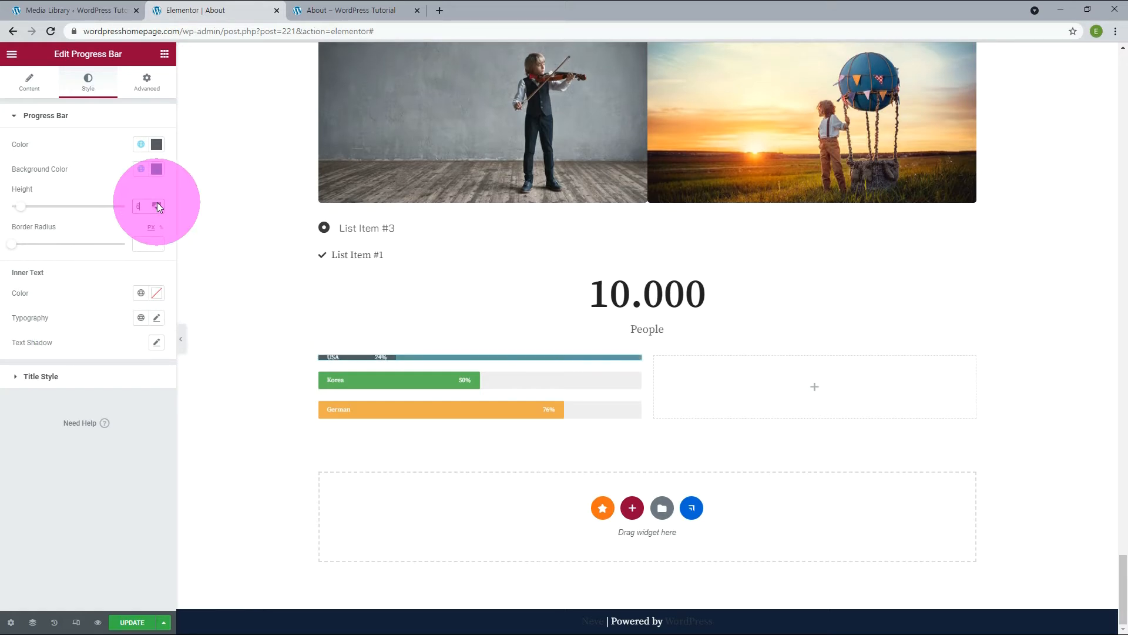
{"action": "left_click", "coordinate": [157, 202]}
{"action": "left_click_drag", "start_coordinate": [12, 244], "coordinate": [25, 247]}
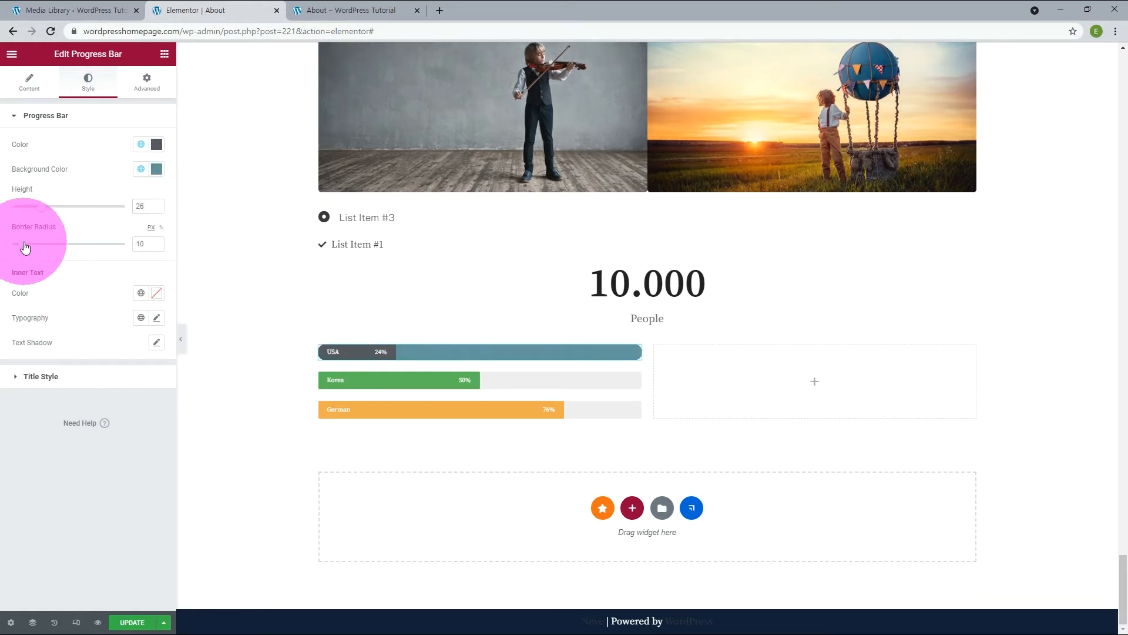
{"action": "left_click_drag", "start_coordinate": [25, 247], "coordinate": [27, 247]}
Set the title of the USA progress bar to USA Title.
{"action": "left_click", "coordinate": [48, 378]}
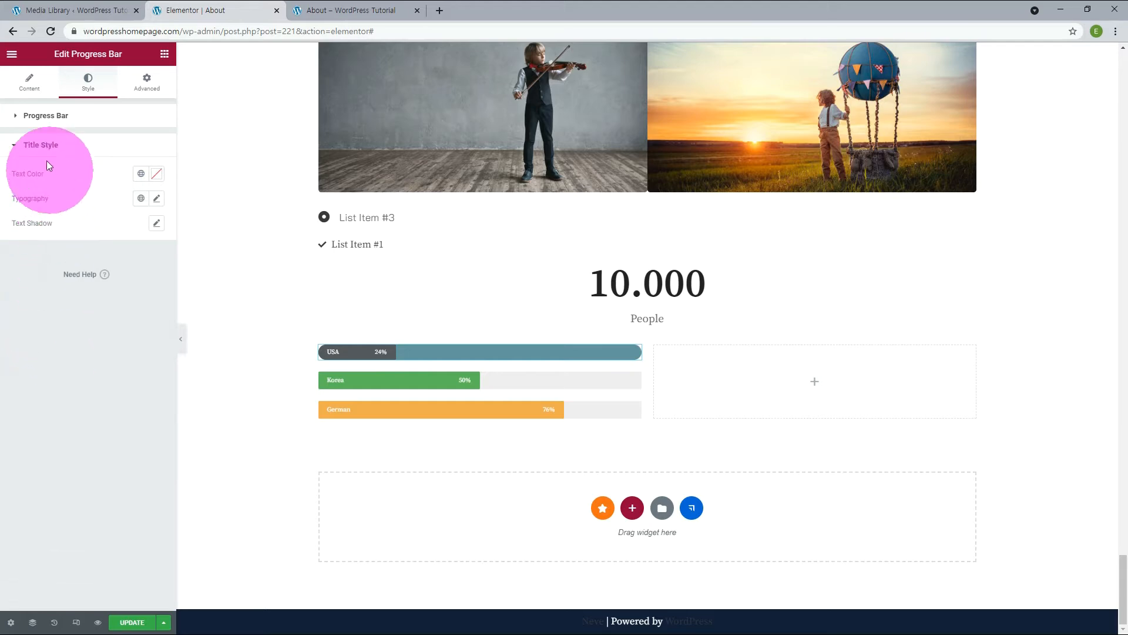
{"action": "left_click", "coordinate": [39, 146]}
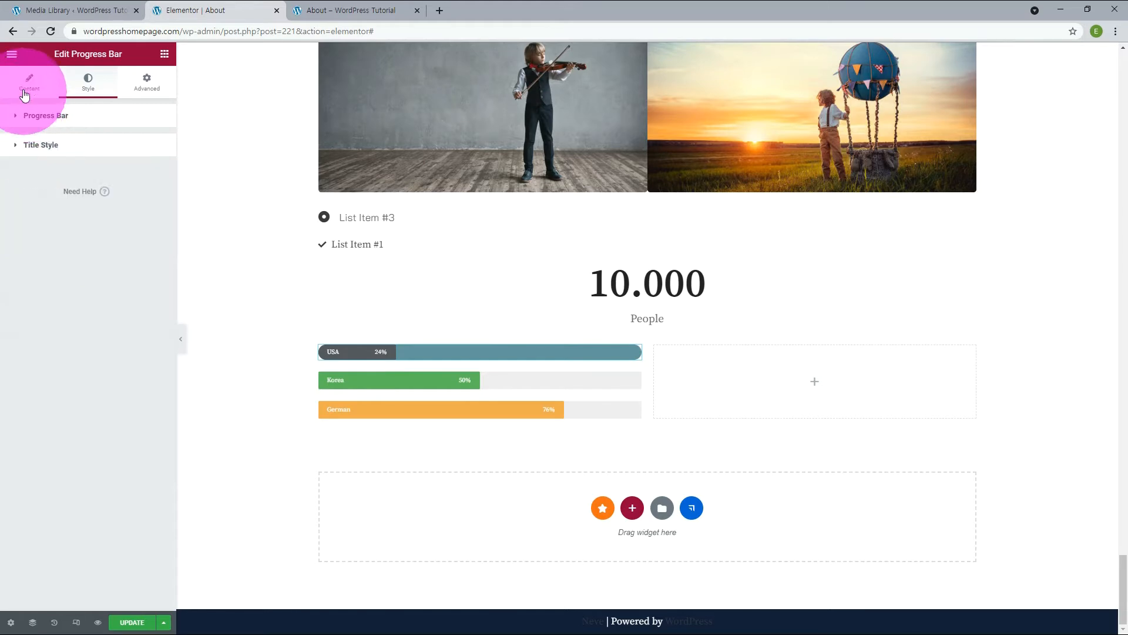
{"action": "left_click", "coordinate": [30, 82]}
{"action": "left_click", "coordinate": [58, 163]}
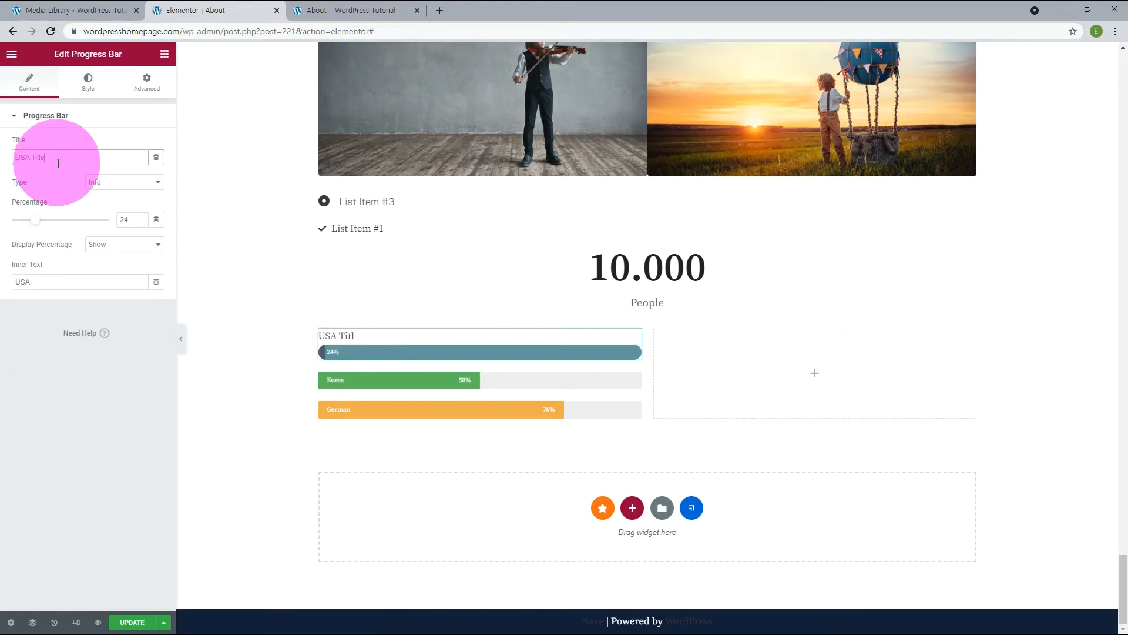
Style the USA bar's title with the global color Text and the global font Kavoon.
{"action": "left_click", "coordinate": [88, 82]}
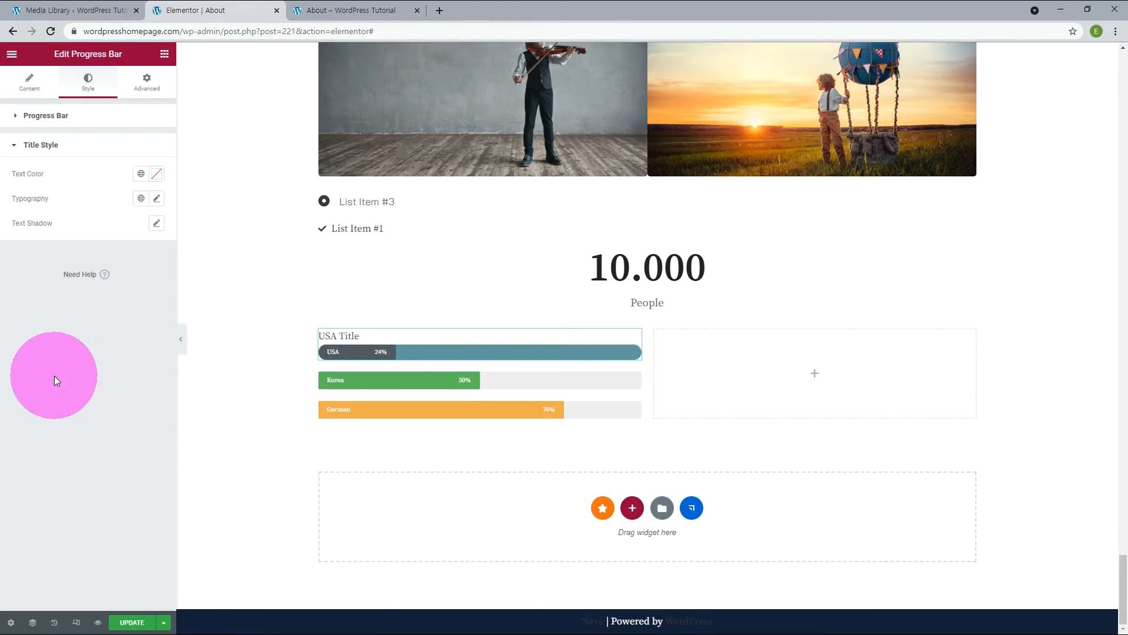
{"action": "left_click", "coordinate": [141, 174]}
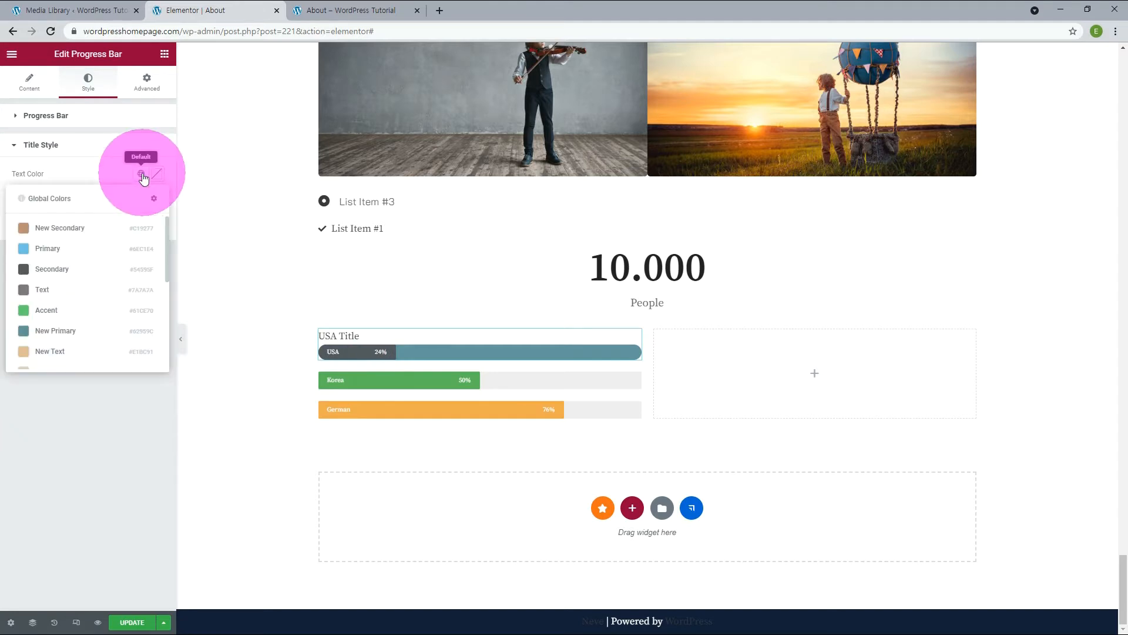
{"action": "left_click", "coordinate": [49, 289]}
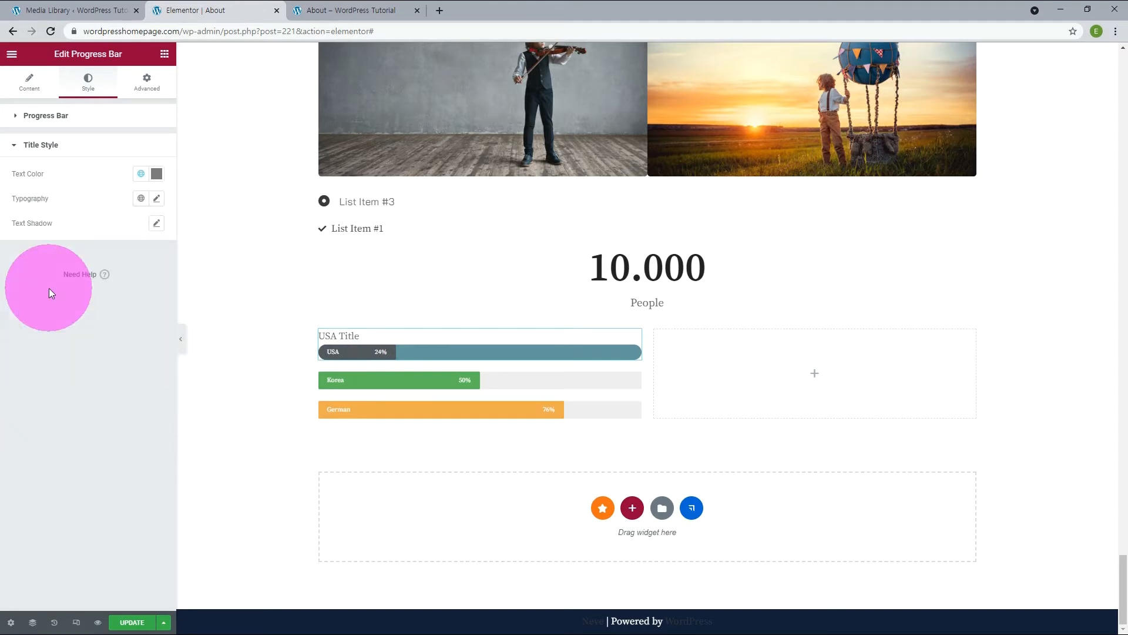
{"action": "left_click", "coordinate": [141, 199]}
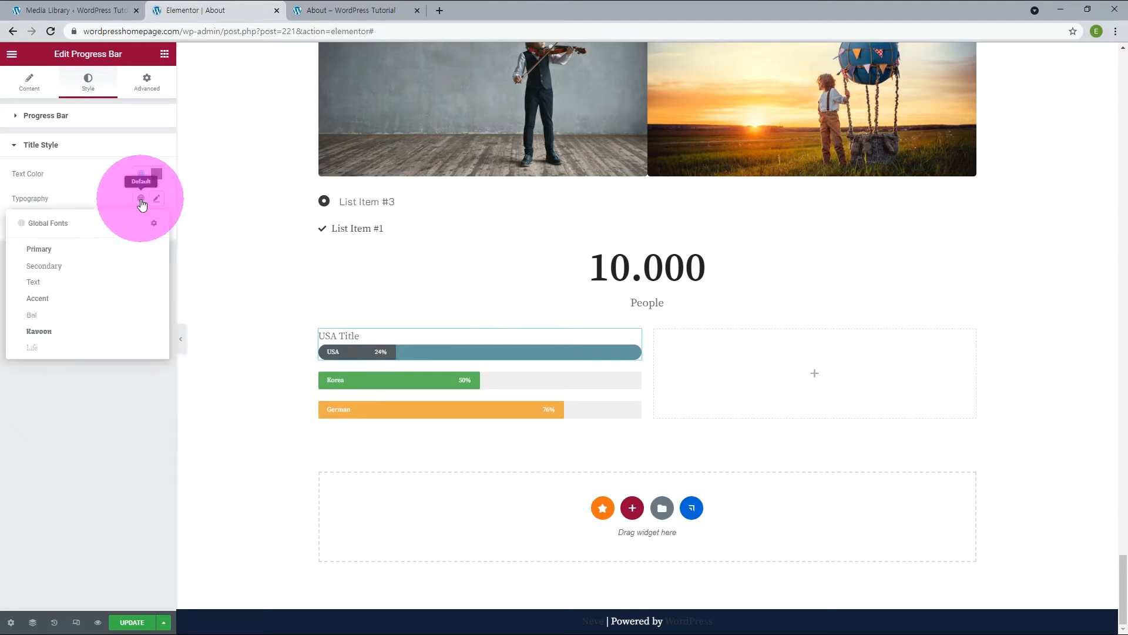
{"action": "left_click", "coordinate": [46, 332]}
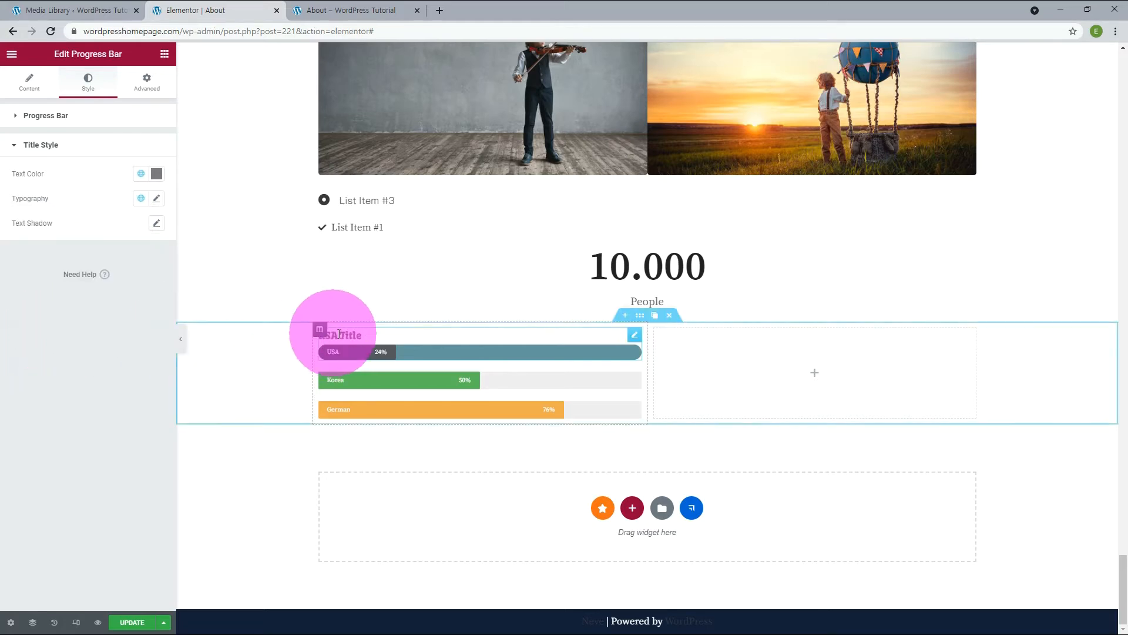
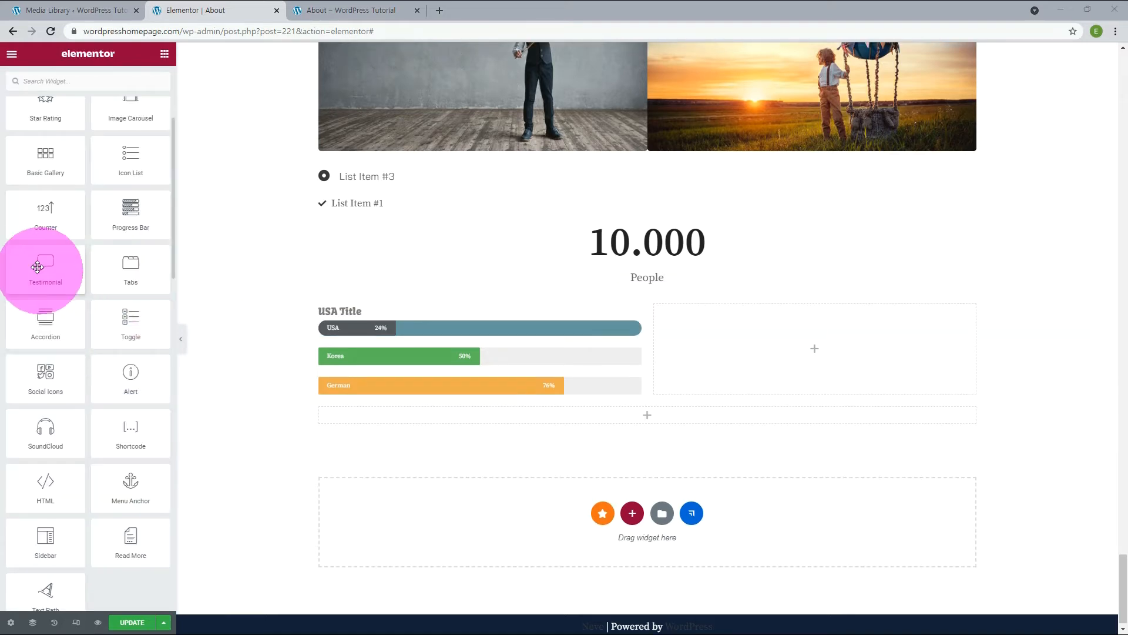
Add a Testimonial widget to each of three side-by-side columns below the progress bars.
{"action": "left_click_drag", "start_coordinate": [42, 269], "coordinate": [523, 418]}
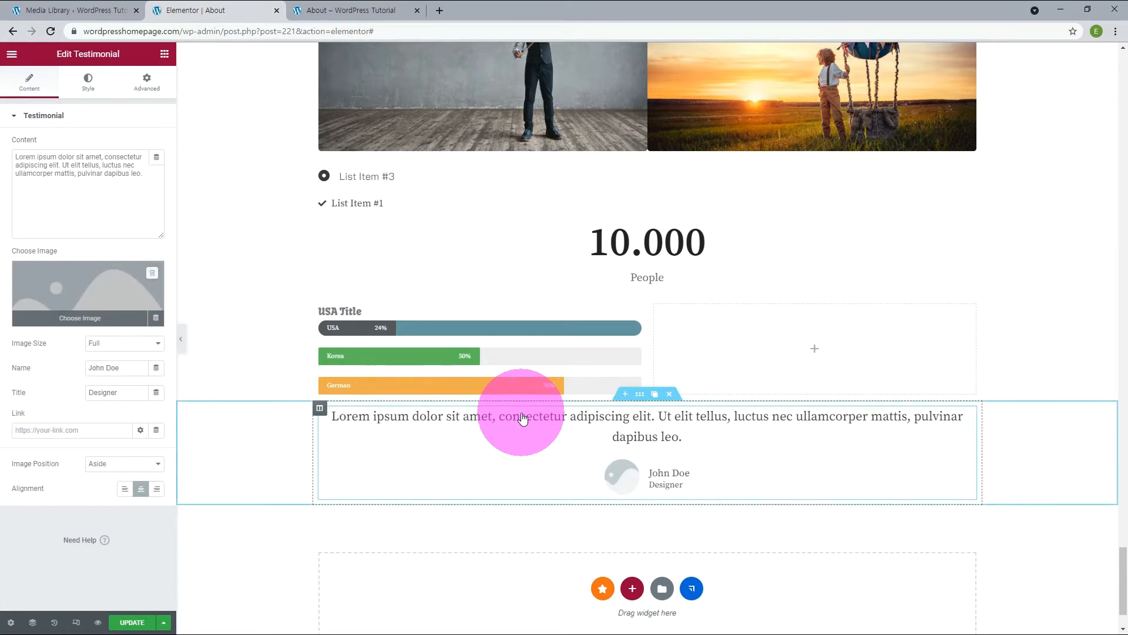
{"action": "key", "text": "ctrl+z"}
{"action": "left_click_drag", "start_coordinate": [45, 441], "coordinate": [425, 421]}
{"action": "left_click", "coordinate": [640, 473]}
{"action": "left_click_drag", "start_coordinate": [45, 440], "coordinate": [608, 458]}
{"action": "left_click", "coordinate": [865, 466]}
{"action": "left_click_drag", "start_coordinate": [45, 441], "coordinate": [859, 481]}
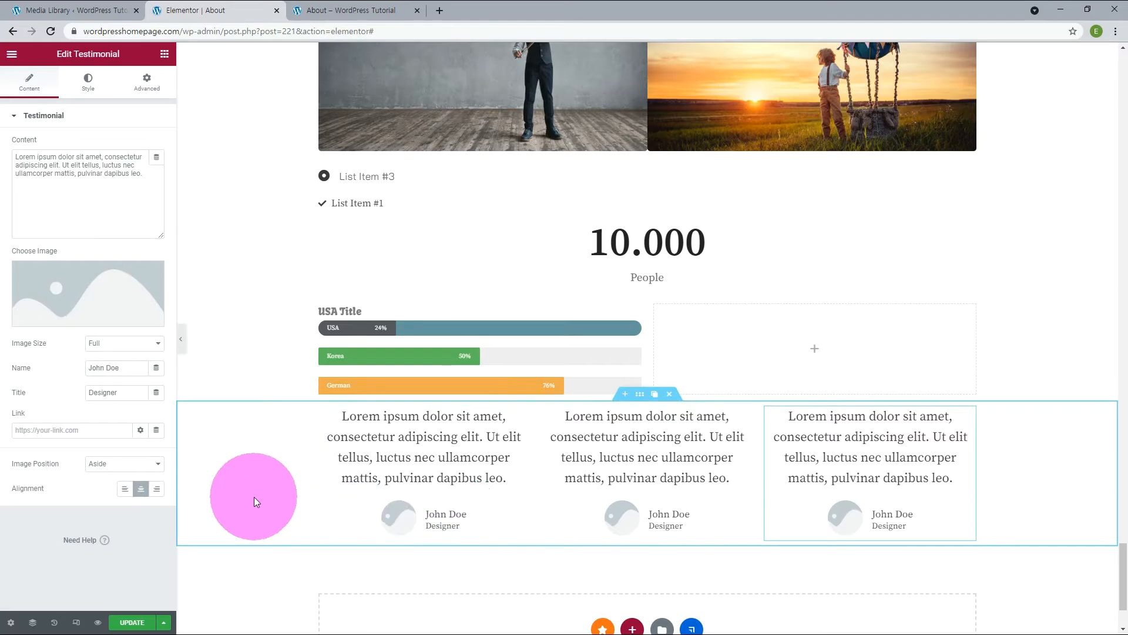
Add a Tabs widget in the empty area below the three testimonials.
{"action": "scroll", "coordinate": [254, 496], "scroll_direction": "up", "scroll_amount": 15}
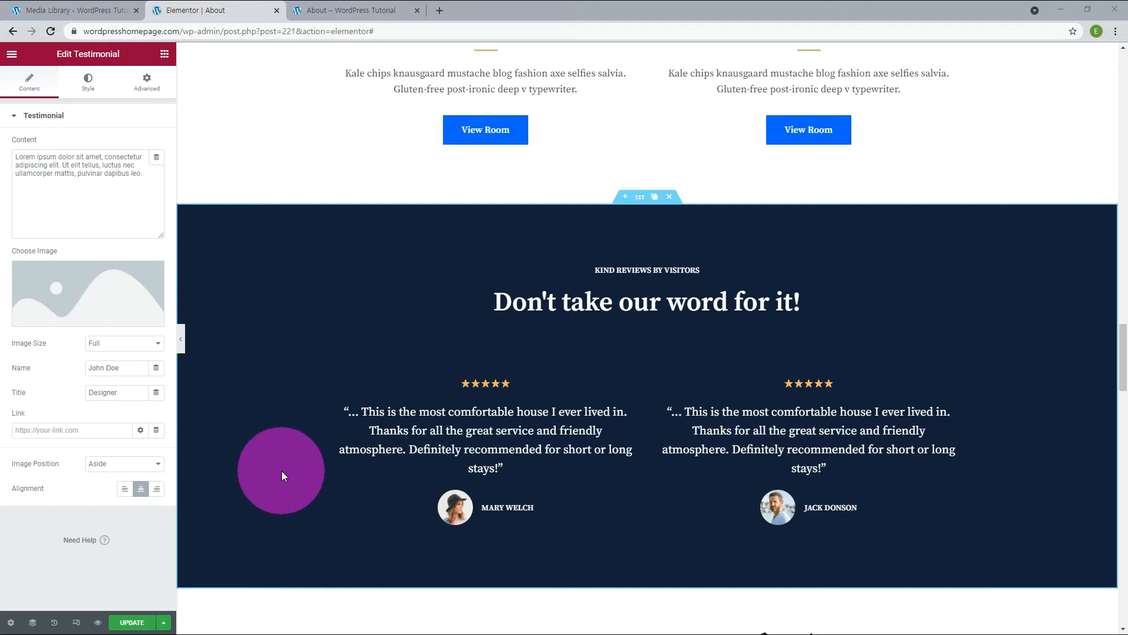
{"action": "scroll", "coordinate": [281, 471], "scroll_direction": "down", "scroll_amount": 15}
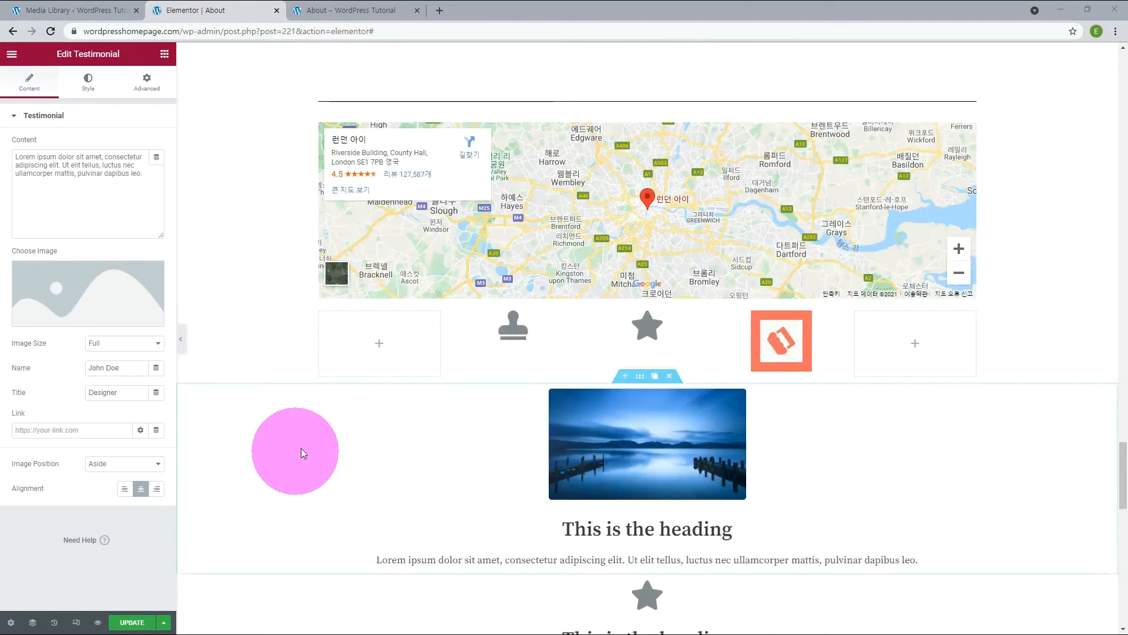
{"action": "scroll", "coordinate": [304, 443], "scroll_direction": "down", "scroll_amount": 1}
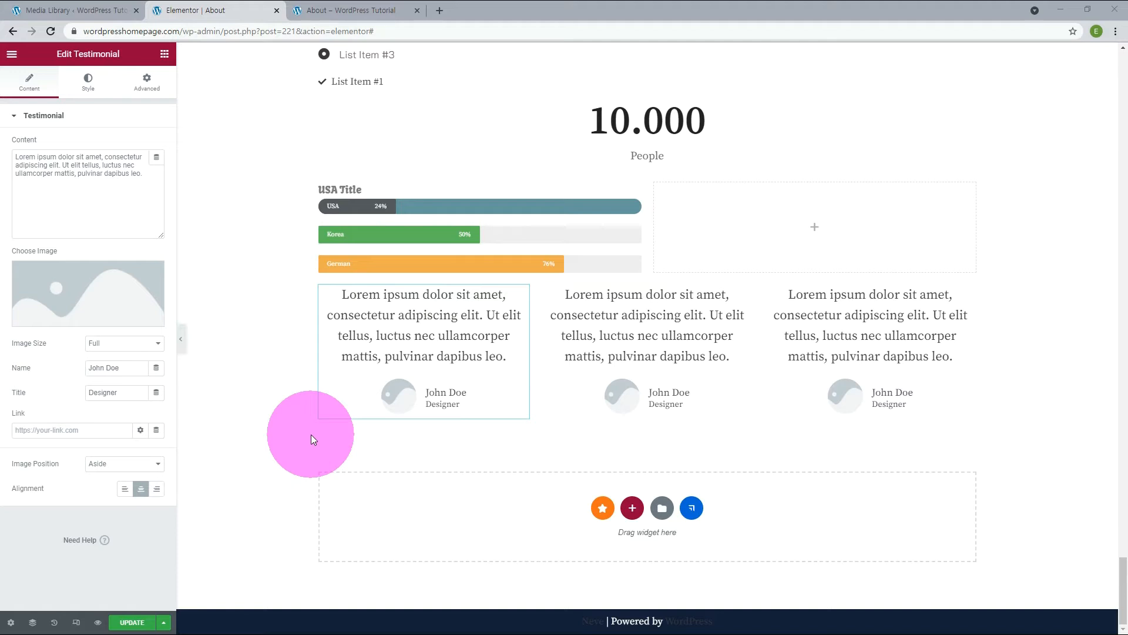
{"action": "left_click", "coordinate": [312, 435]}
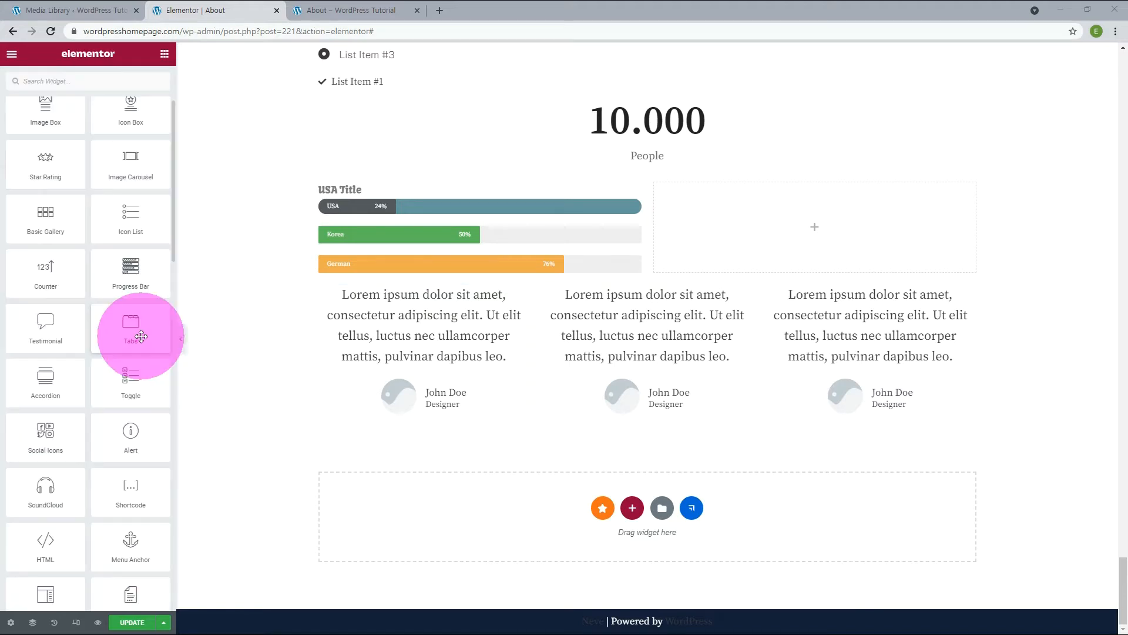
{"action": "left_click_drag", "start_coordinate": [141, 336], "coordinate": [436, 513]}
Title the first tab USA and the second tab Korea.
{"action": "left_click", "coordinate": [56, 169]}
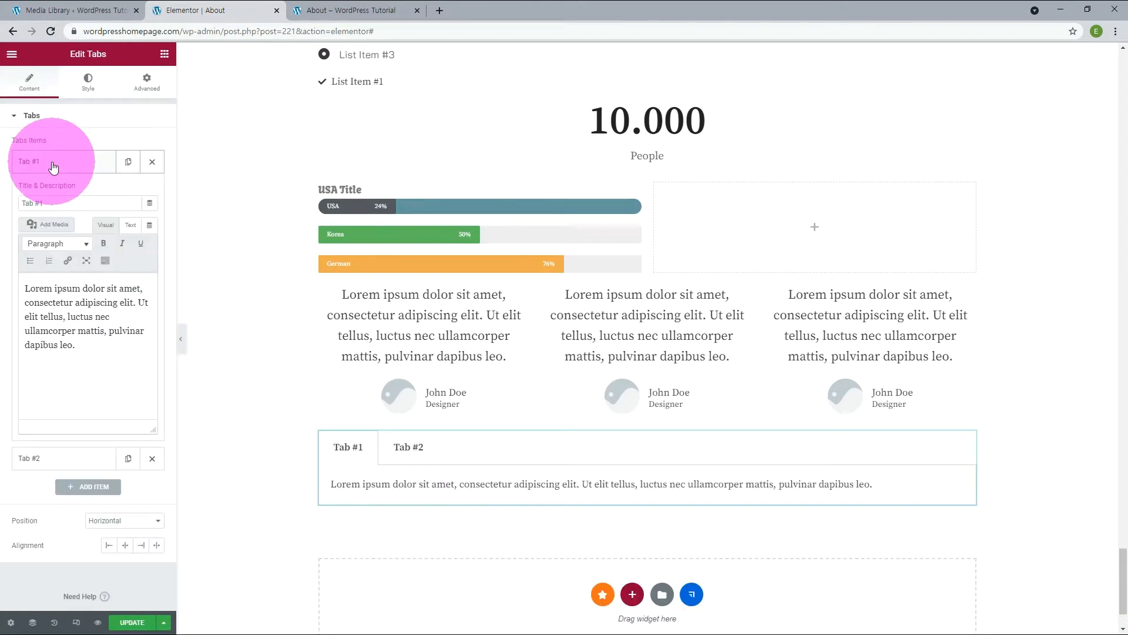
{"action": "left_click_drag", "start_coordinate": [49, 203], "coordinate": [7, 204]}
{"action": "type", "text": "USA"}
{"action": "left_click", "coordinate": [75, 460]}
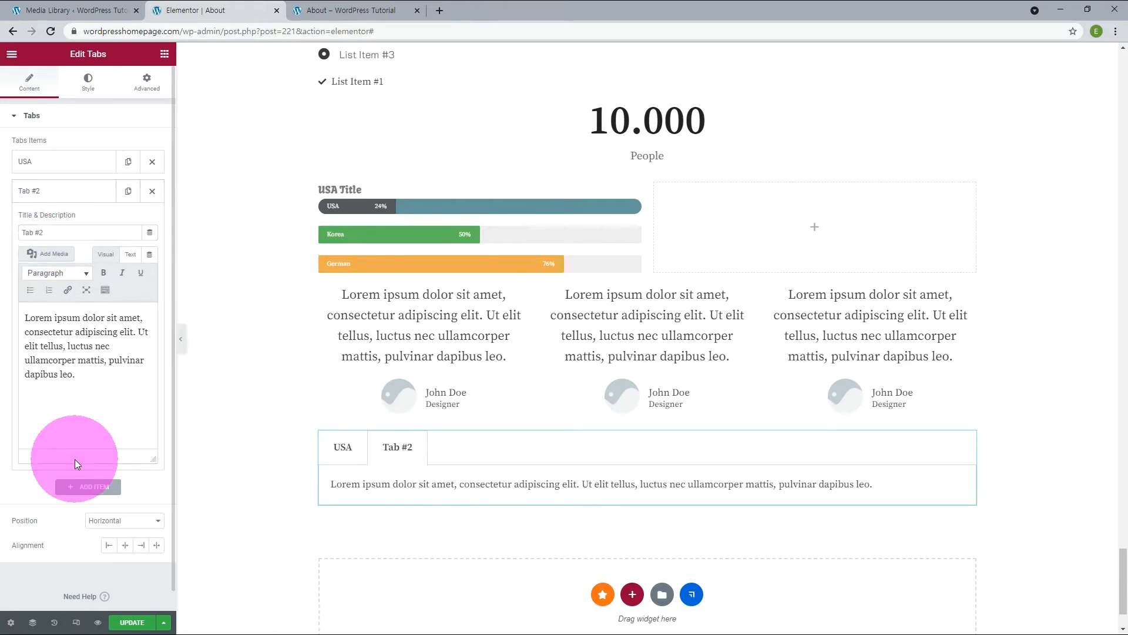
{"action": "left_click_drag", "start_coordinate": [47, 233], "coordinate": [12, 231]}
{"action": "type", "text": "Korea"}
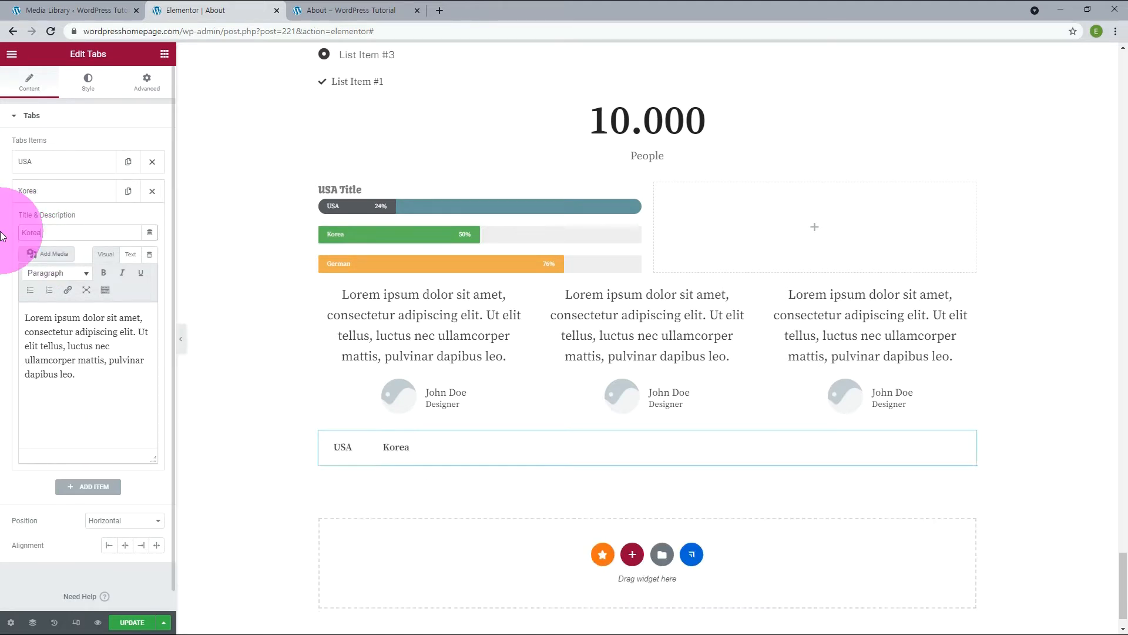
Replace the Korea tab's placeholder content with Korean sample text and add a third tab titled German.
{"action": "left_click", "coordinate": [343, 448]}
{"action": "left_click", "coordinate": [393, 448]}
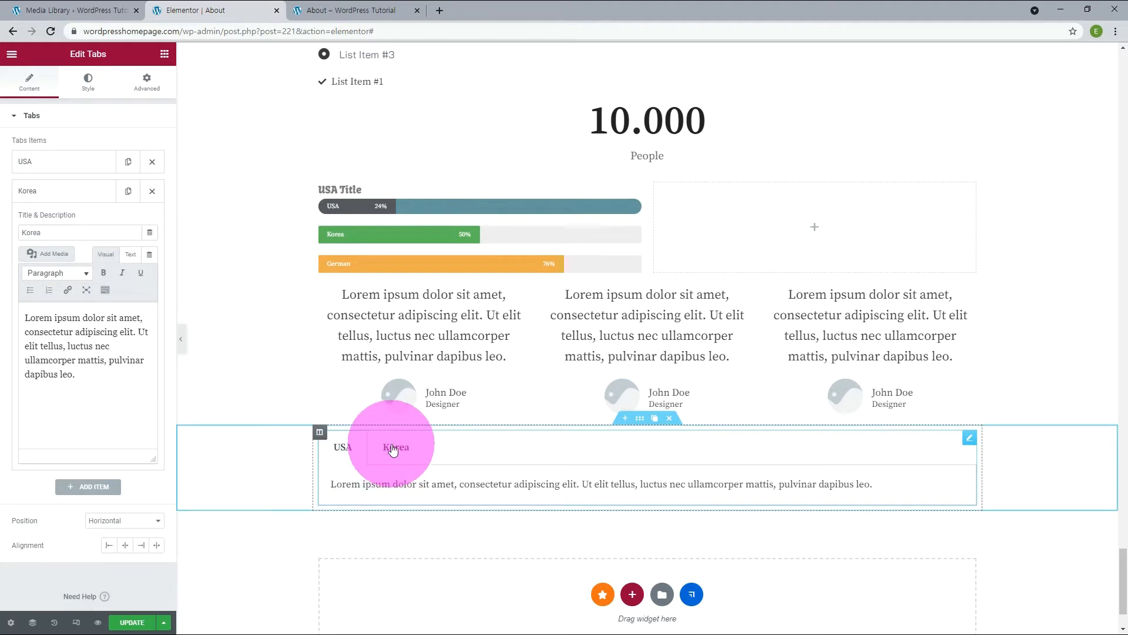
{"action": "left_click_drag", "start_coordinate": [76, 374], "coordinate": [13, 320]}
{"action": "type", "text": "선거에 있어서 최고득표자가 2인 이상인 때에는 국회의 재적의원 과반수가 출석한 공개회의에서 다수표를 얻은 자를 당선자로 한다. 법률이 정하는 주요방위산업체에 종사하는 근로자의 단체행동권은 법률이 정하는 바에 의하여 이를 제한하거나 인정하지 아니할 수 있다."}
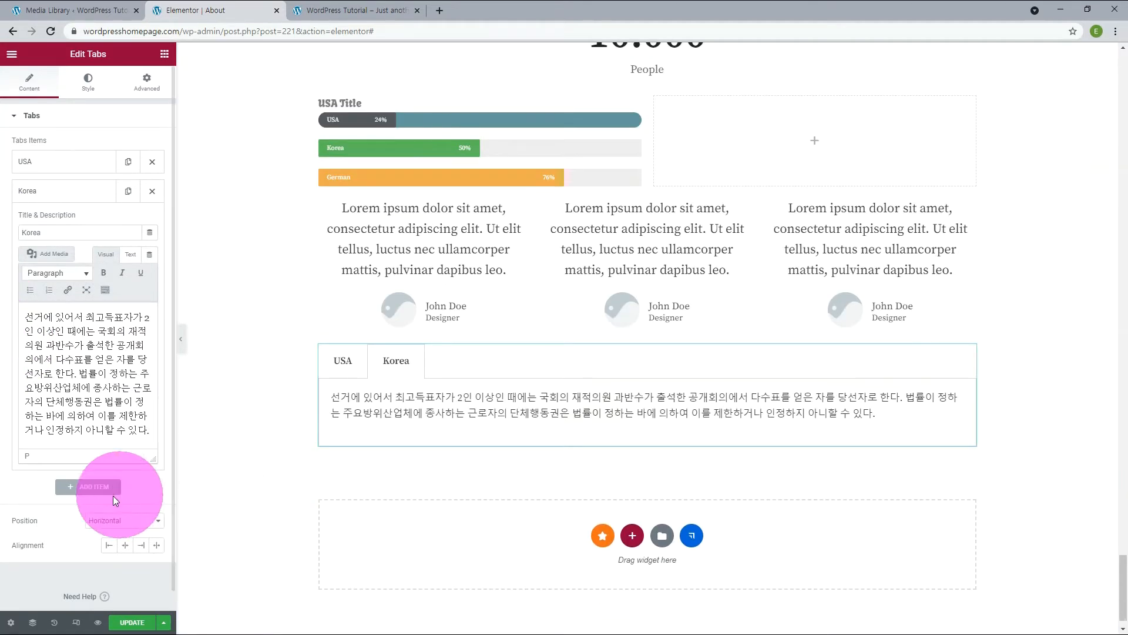
{"action": "left_click", "coordinate": [95, 487]}
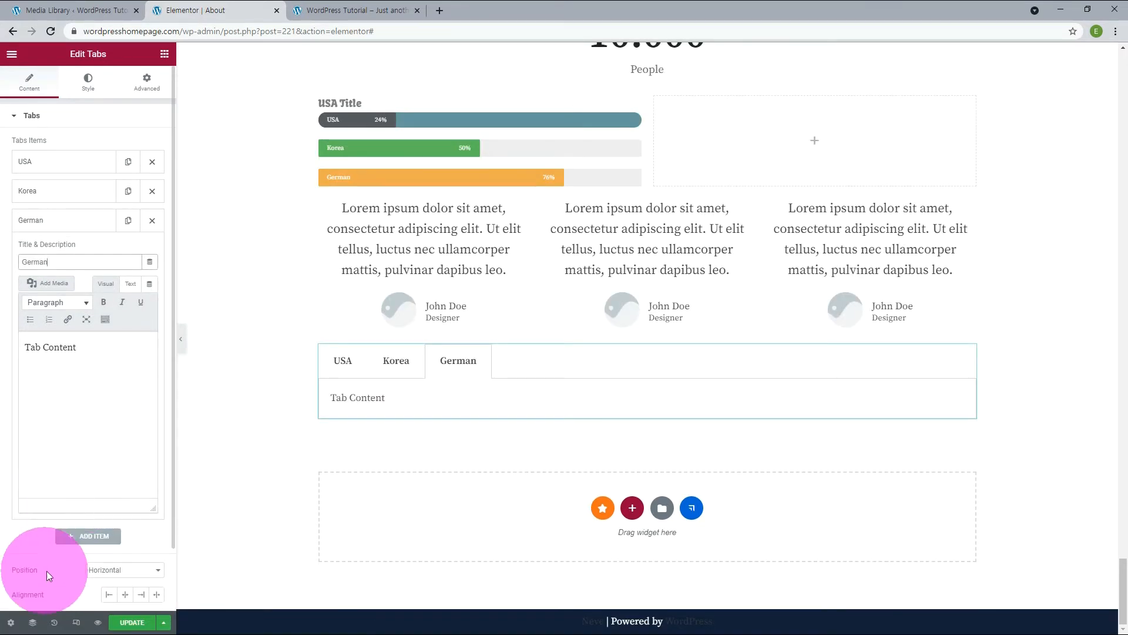
Try the vertical position for the tabs by viewing the Korea and USA tabs, and return the position to Horizontal.
{"action": "left_click", "coordinate": [117, 574]}
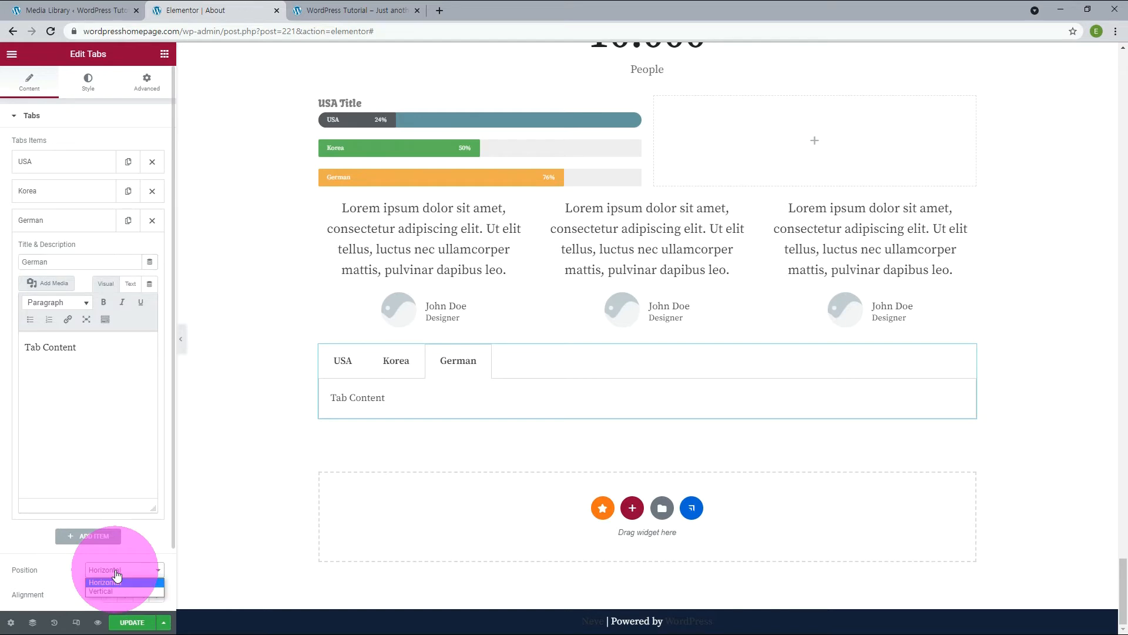
{"action": "left_click", "coordinate": [111, 589]}
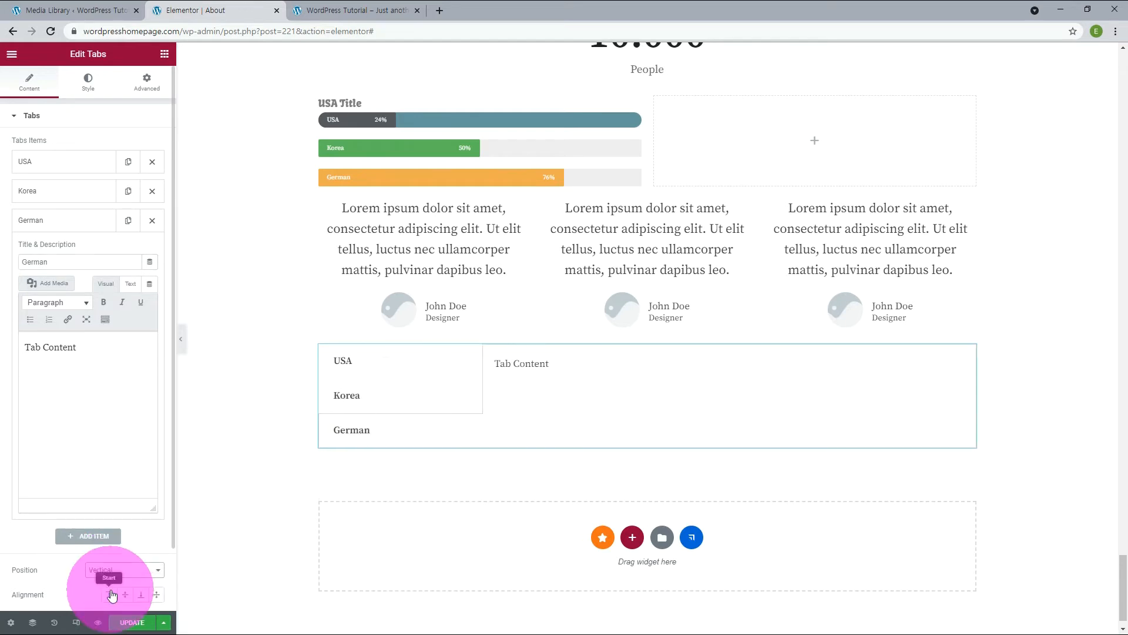
{"action": "left_click", "coordinate": [353, 410]}
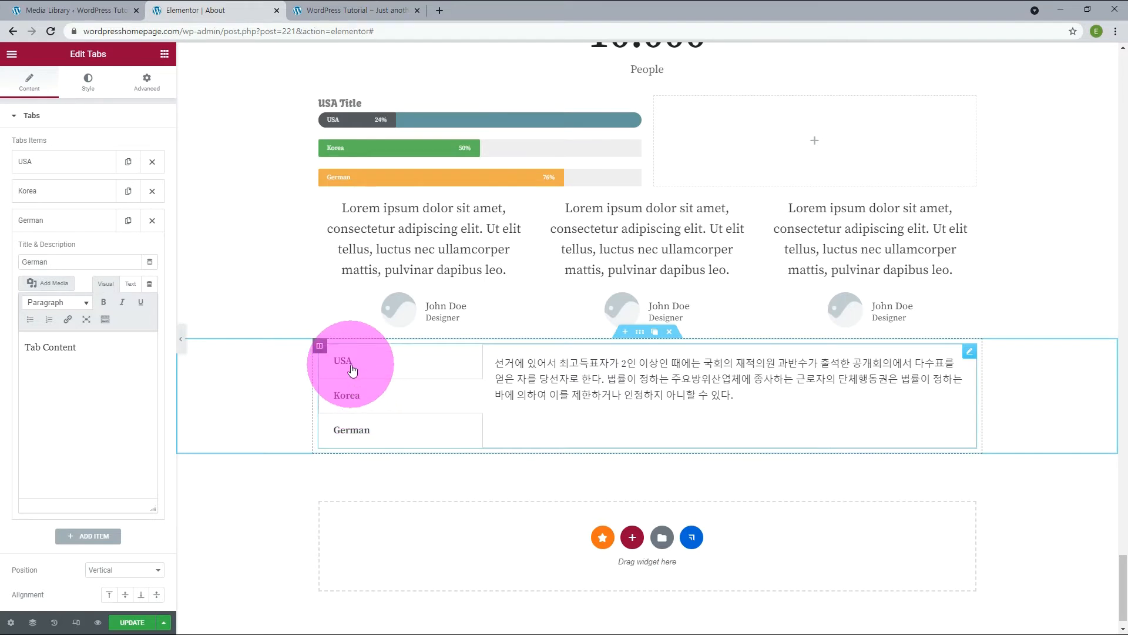
{"action": "left_click", "coordinate": [353, 369]}
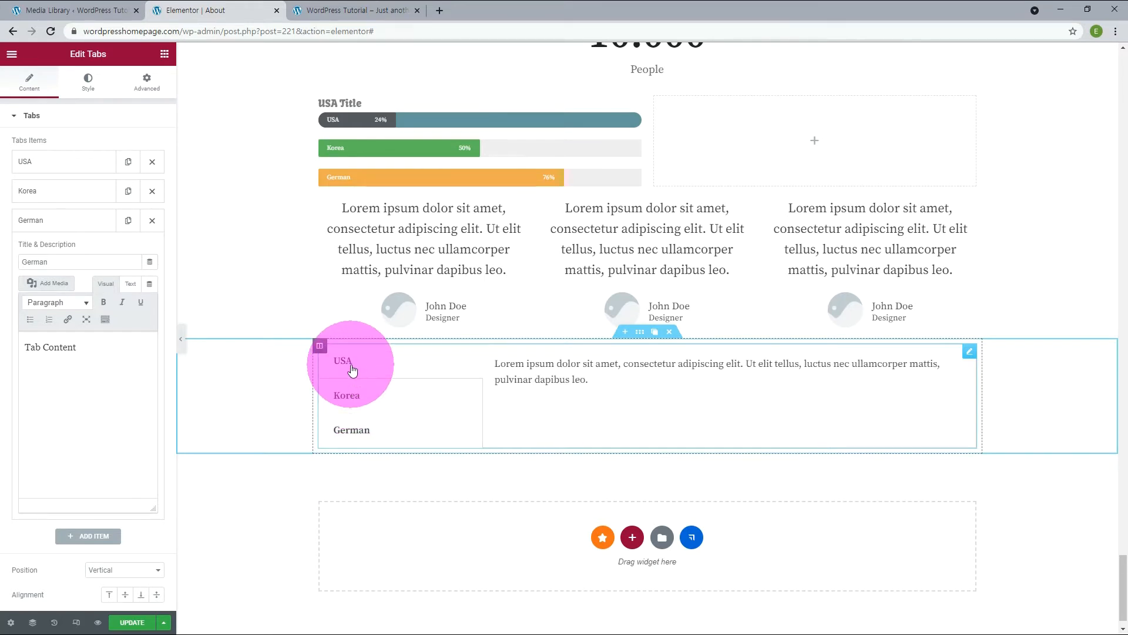
{"action": "scroll", "coordinate": [88, 529], "scroll_direction": "down", "scroll_amount": 2}
{"action": "left_click", "coordinate": [118, 501]}
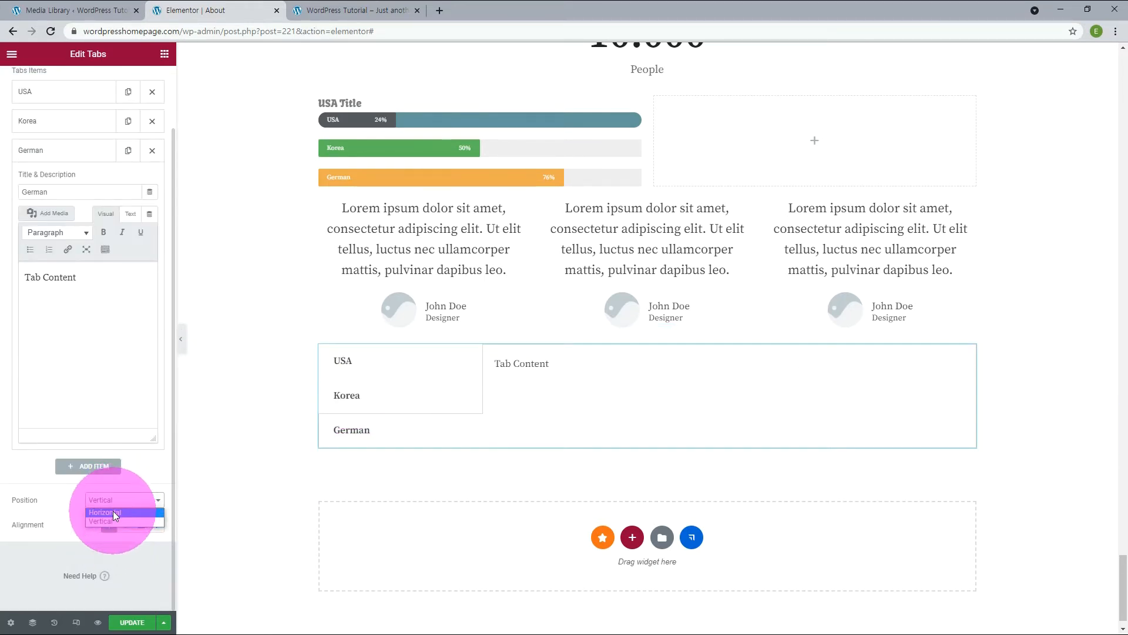
{"action": "left_click", "coordinate": [112, 510]}
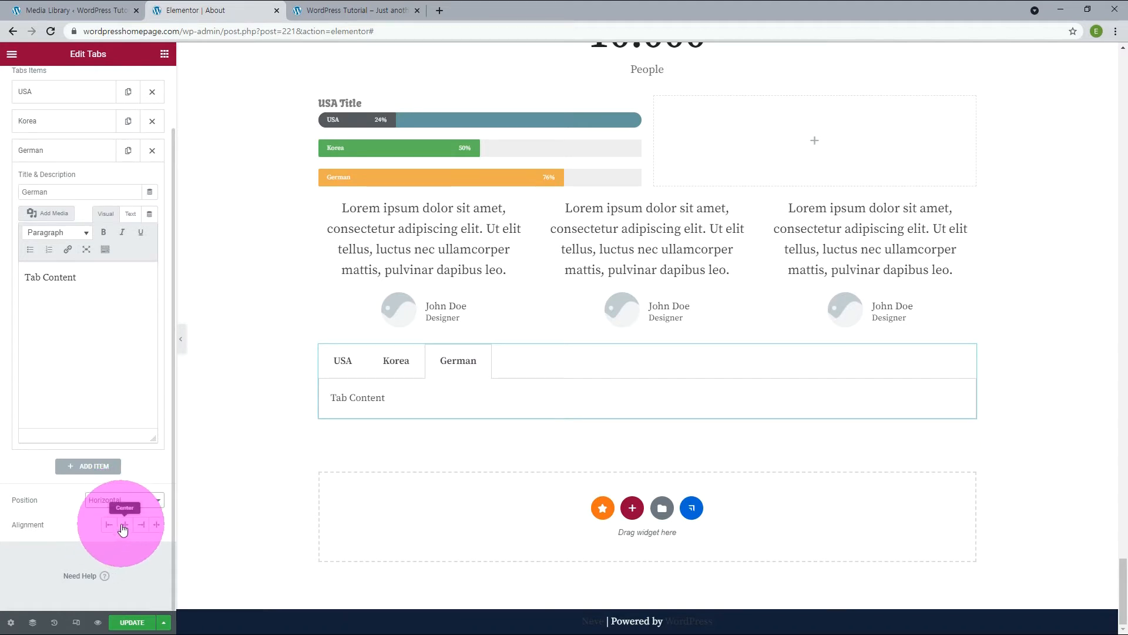
Try the Center, Start and End alignments for the tabs and set the alignment to Justified.
{"action": "left_click", "coordinate": [123, 528]}
{"action": "left_click", "coordinate": [108, 524]}
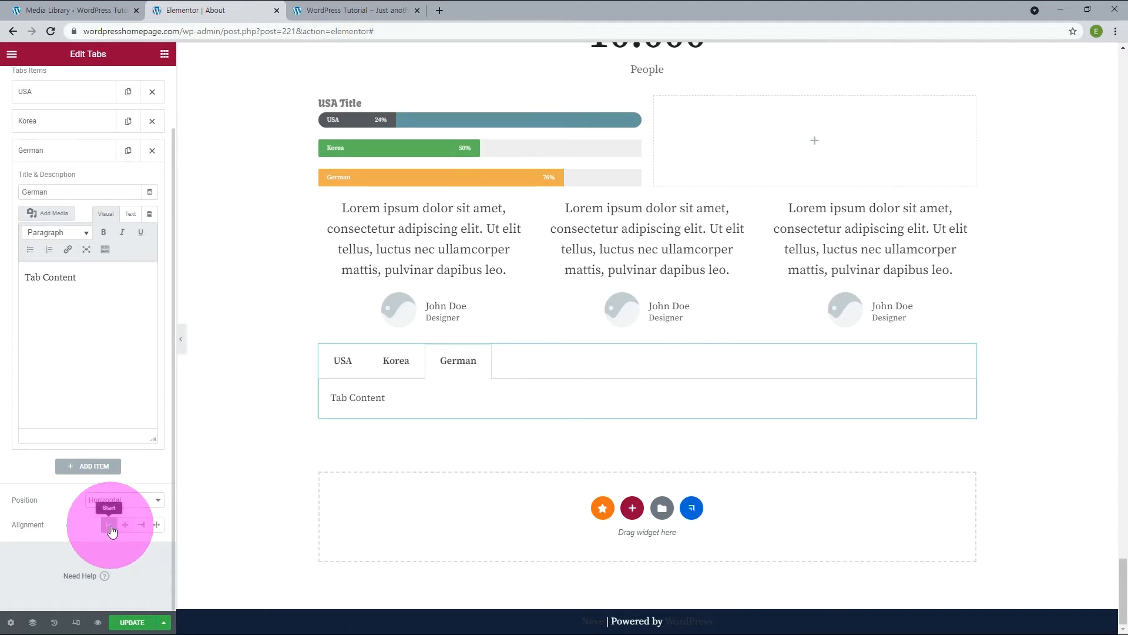
{"action": "left_click", "coordinate": [142, 528]}
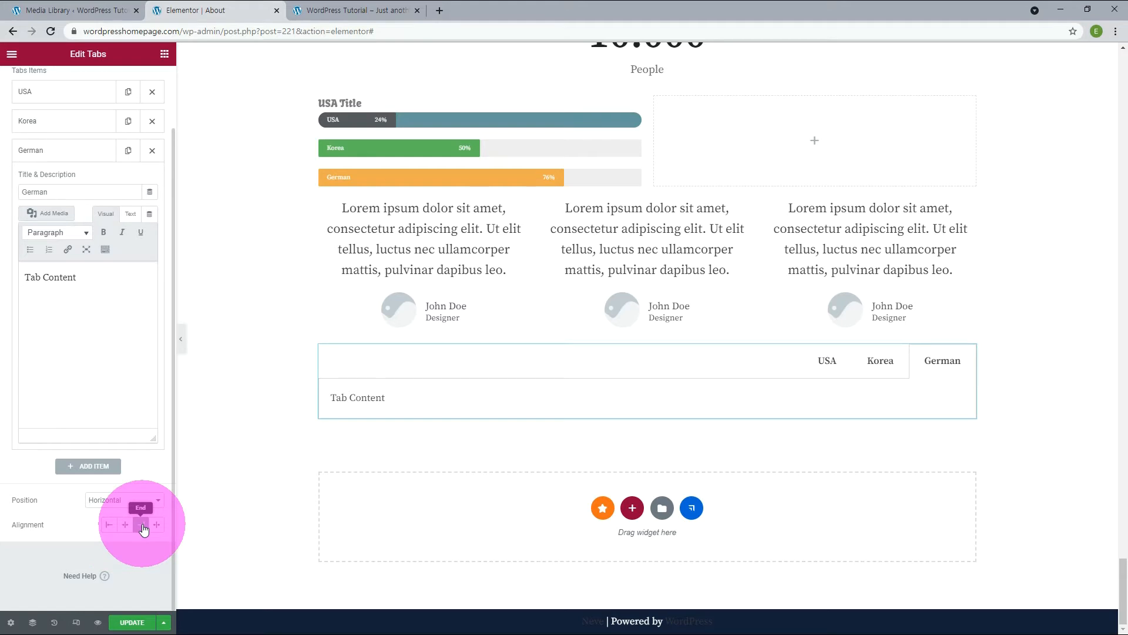
{"action": "left_click", "coordinate": [157, 526]}
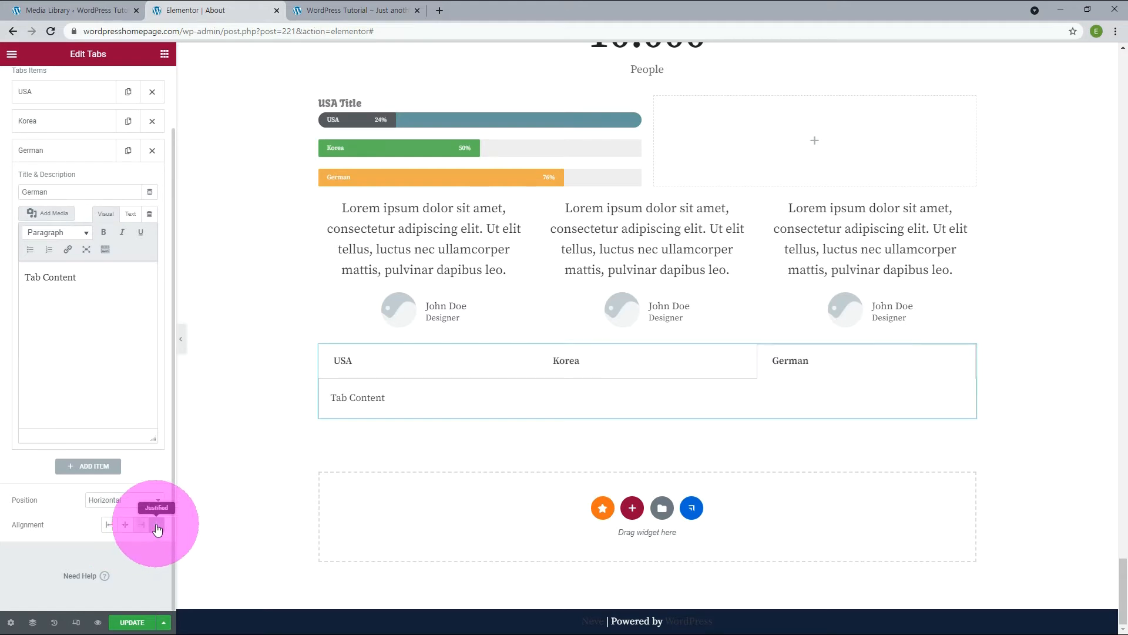
Give the tabs a white global background color and set the title's active color to the global color New Primary.
{"action": "left_click", "coordinate": [89, 82]}
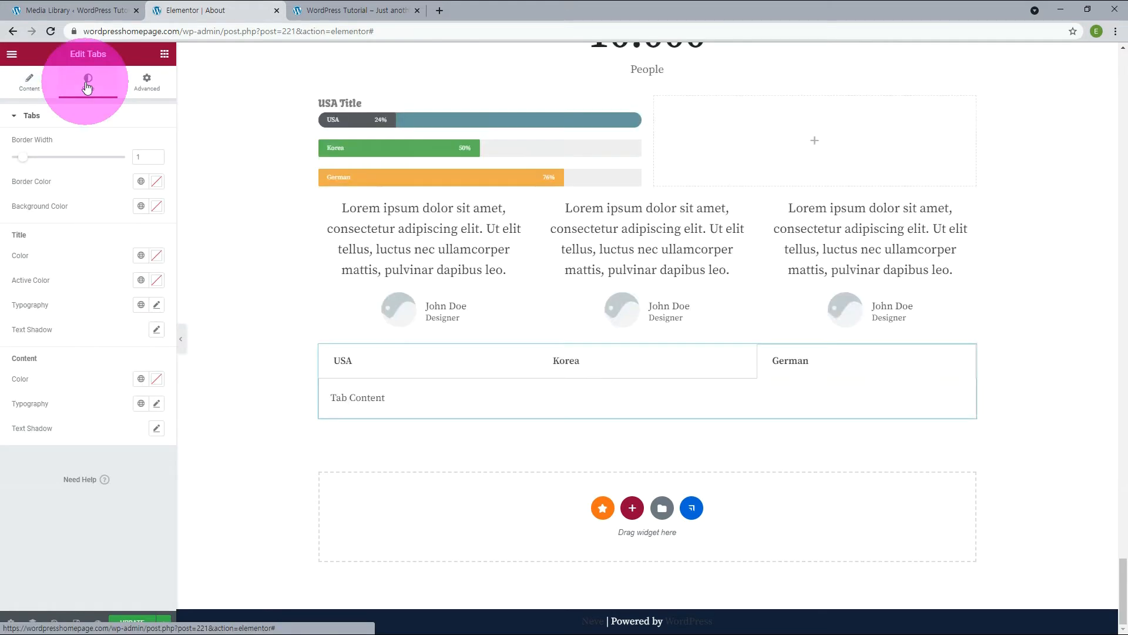
{"action": "left_click", "coordinate": [141, 207]}
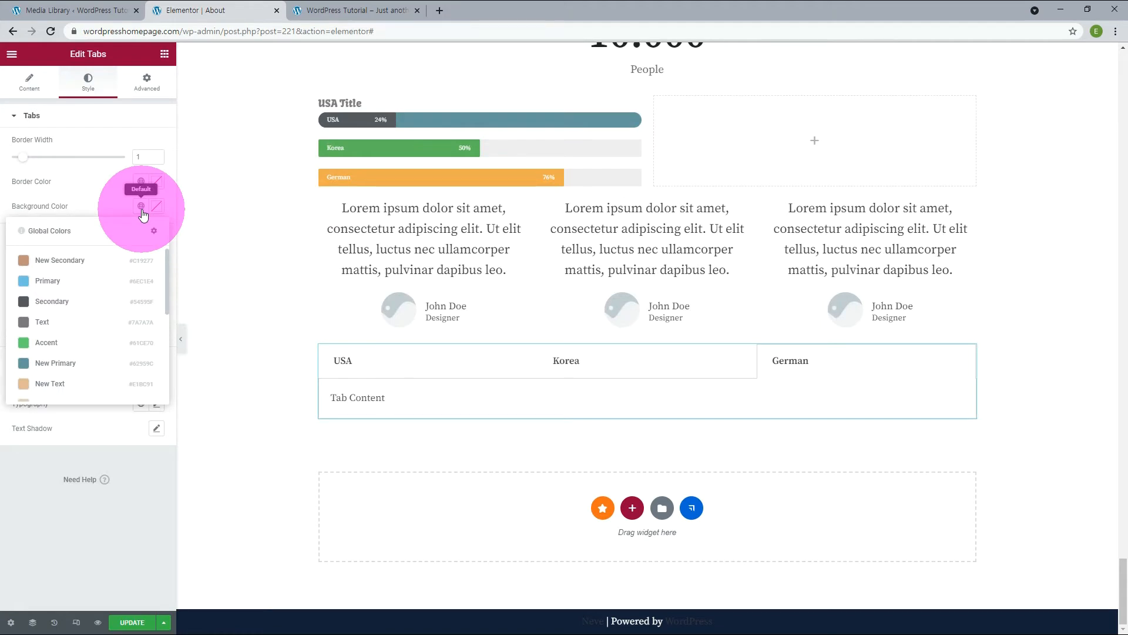
{"action": "left_click", "coordinate": [103, 285]}
{"action": "left_click", "coordinate": [141, 281]}
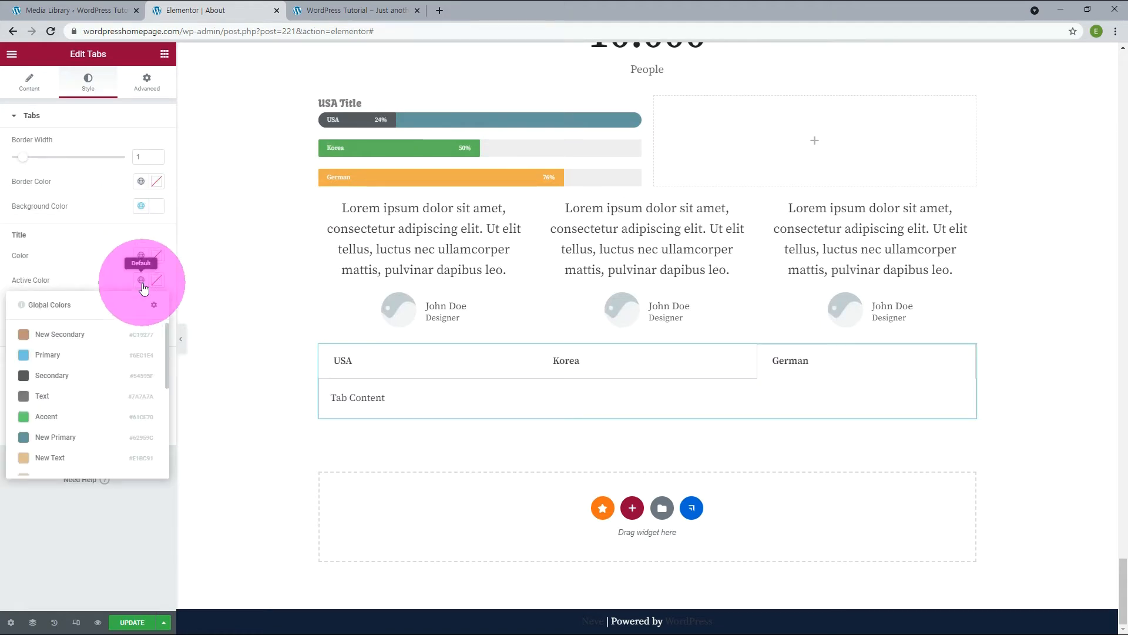
{"action": "left_click", "coordinate": [60, 435]}
{"action": "left_click", "coordinate": [564, 361]}
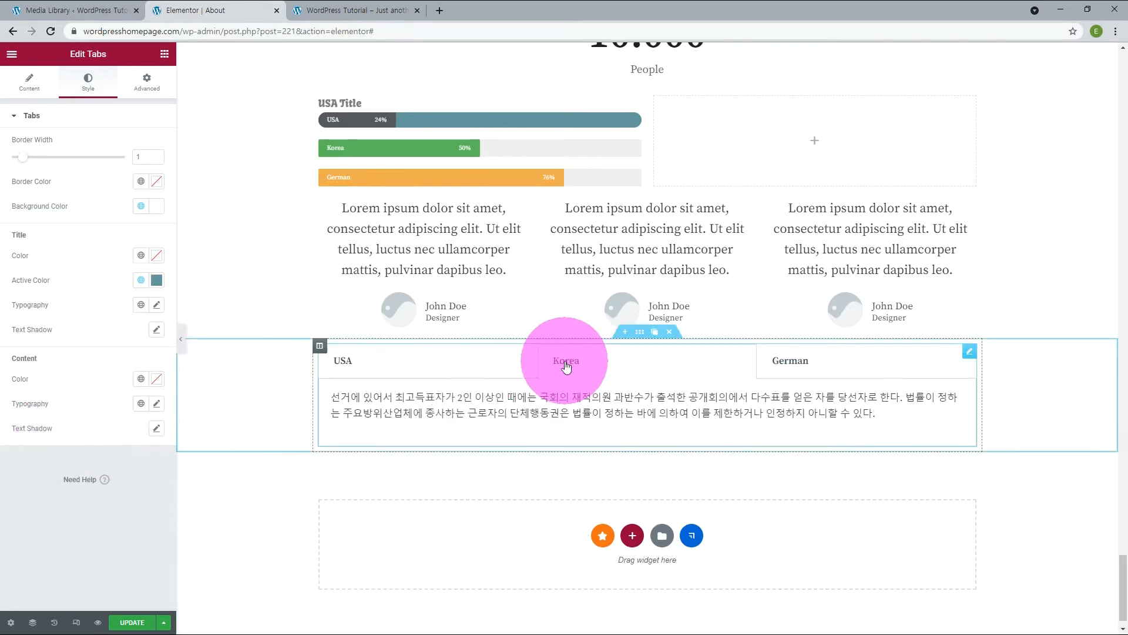
Set the tab content's font family to Cafe24Ssurround and preview the Korea and USA tabs.
{"action": "left_click", "coordinate": [141, 403]}
{"action": "left_click", "coordinate": [158, 405]}
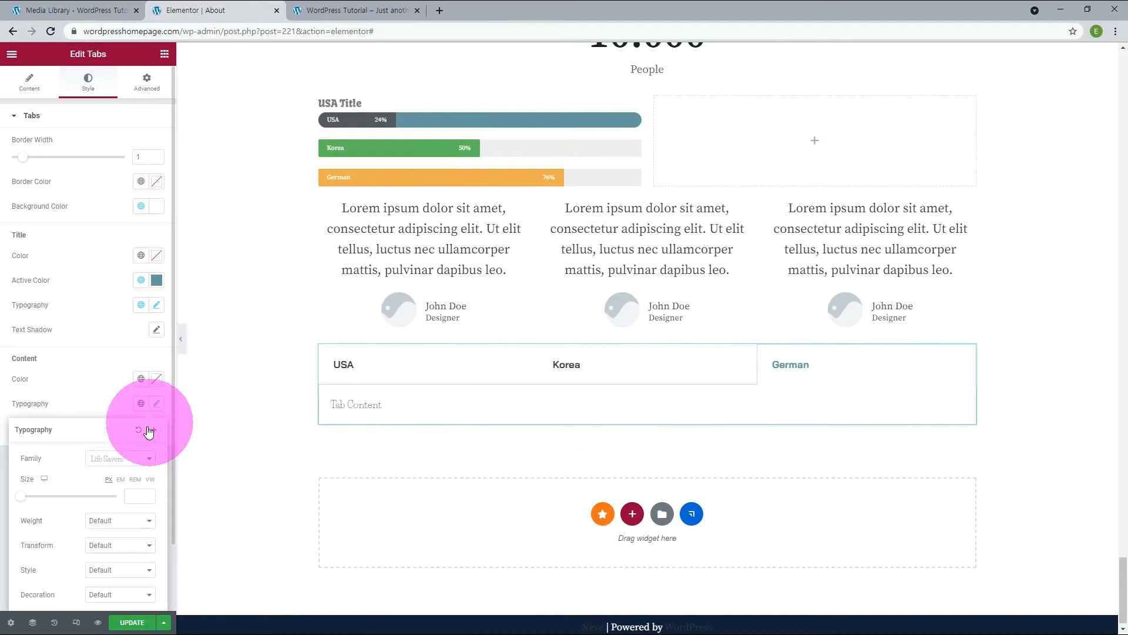
{"action": "left_click", "coordinate": [121, 462]}
{"action": "type", "text": "caf"}
{"action": "left_click", "coordinate": [119, 506]}
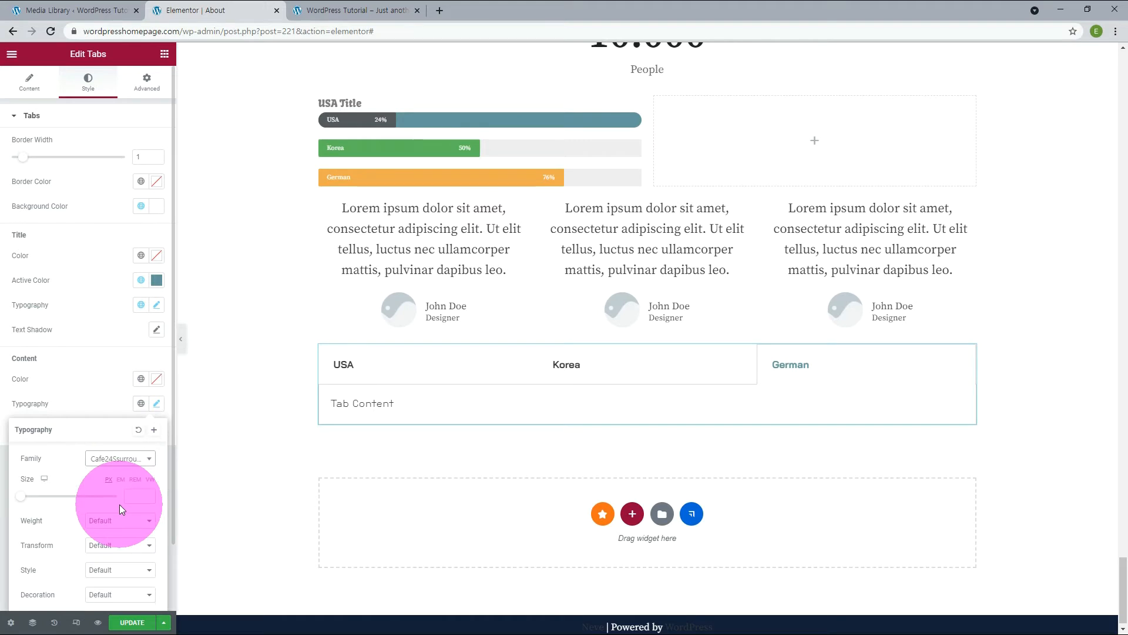
{"action": "left_click", "coordinate": [573, 368]}
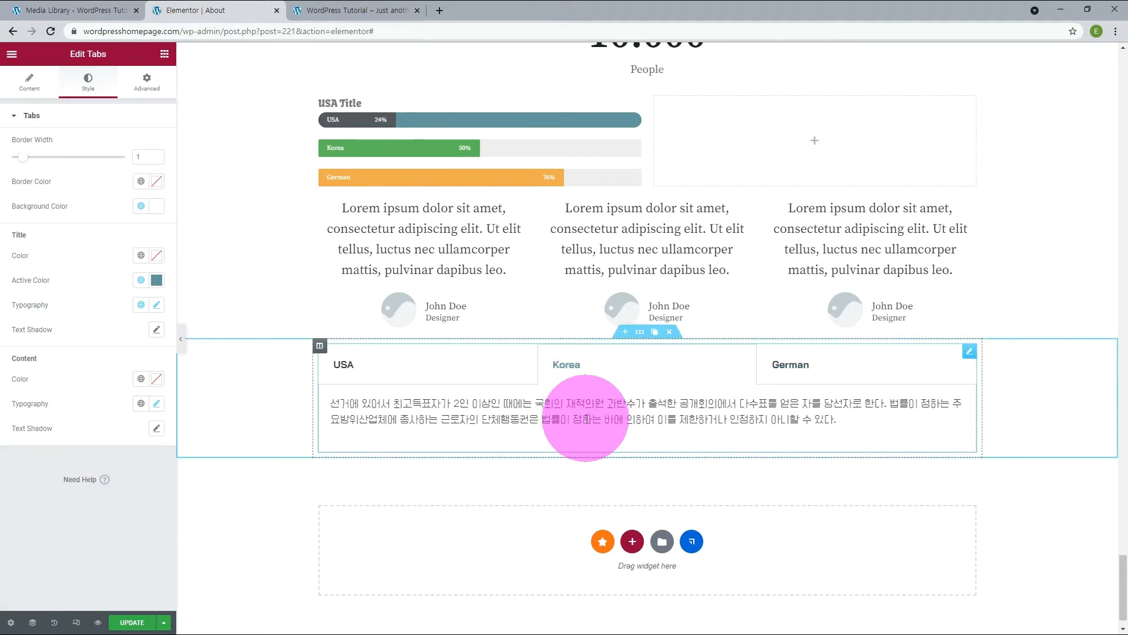
{"action": "left_click", "coordinate": [393, 364]}
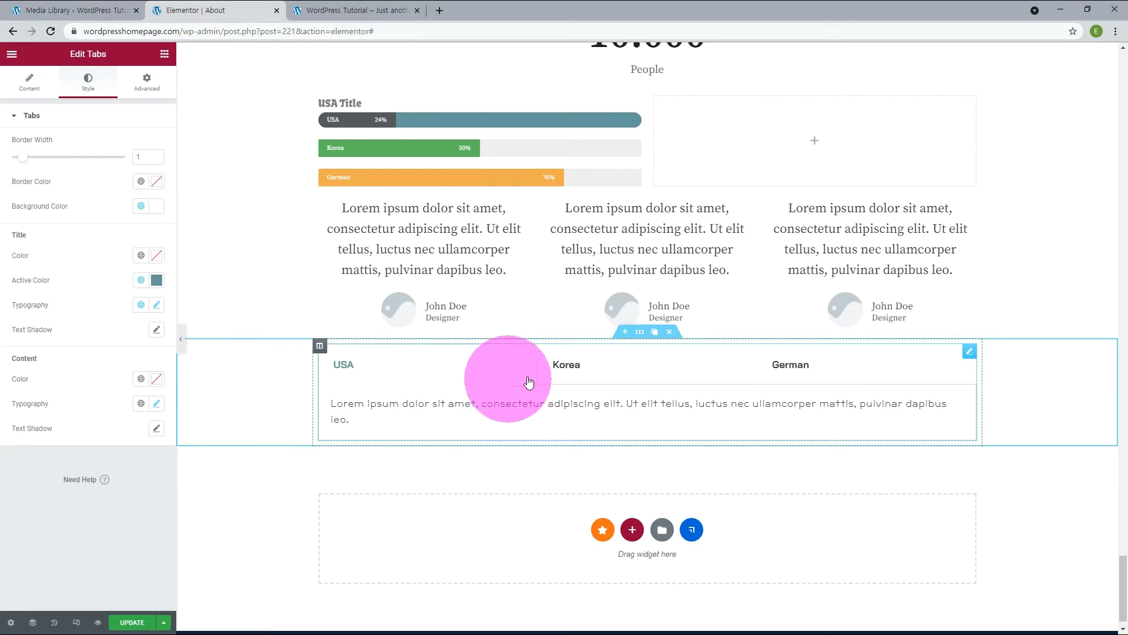
{"action": "left_click", "coordinate": [566, 369]}
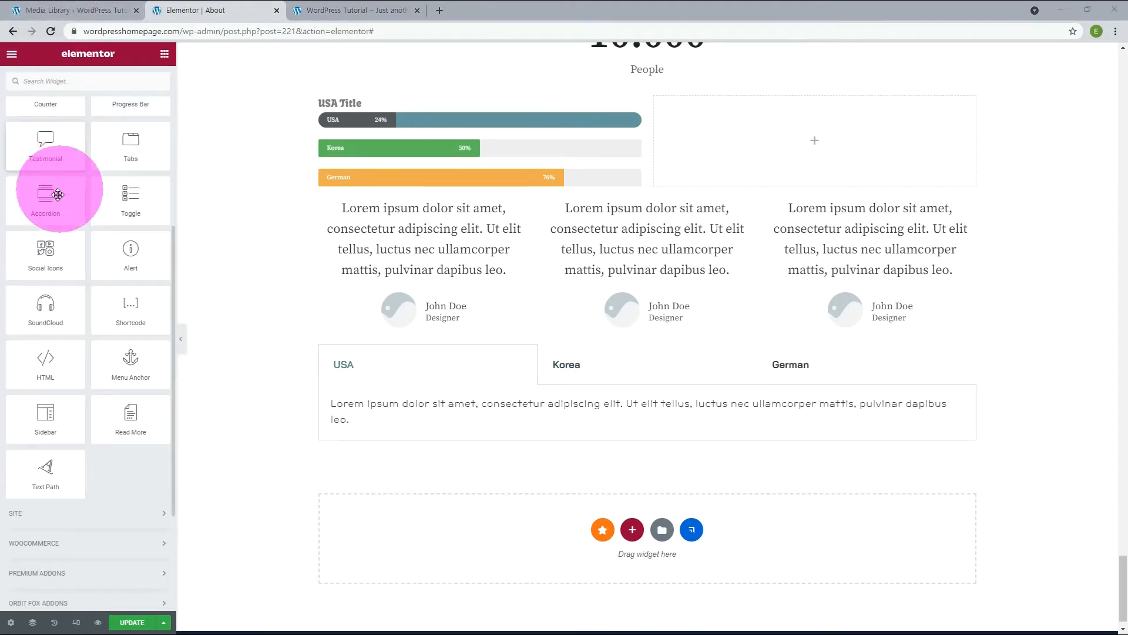
Add an Accordion widget below the tabs and add a third item to it.
{"action": "left_click_drag", "start_coordinate": [56, 206], "coordinate": [501, 555]}
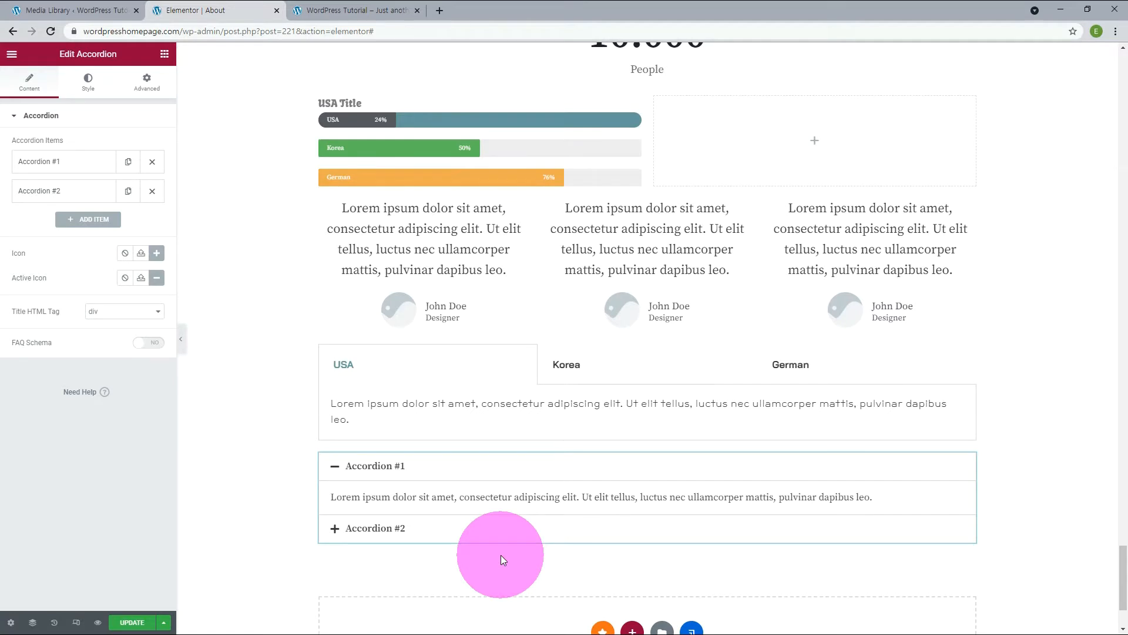
{"action": "left_click", "coordinate": [89, 219]}
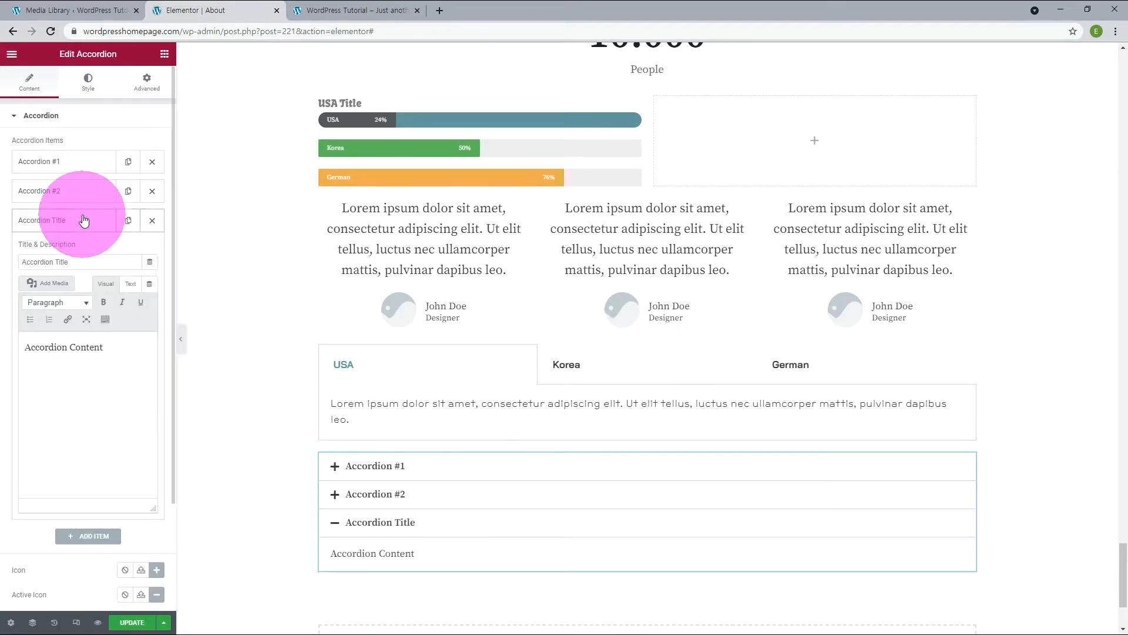
{"action": "left_click", "coordinate": [84, 220]}
Set the accordion's icon to none and expand the Accordion #2 item to preview it.
{"action": "left_click", "coordinate": [125, 283]}
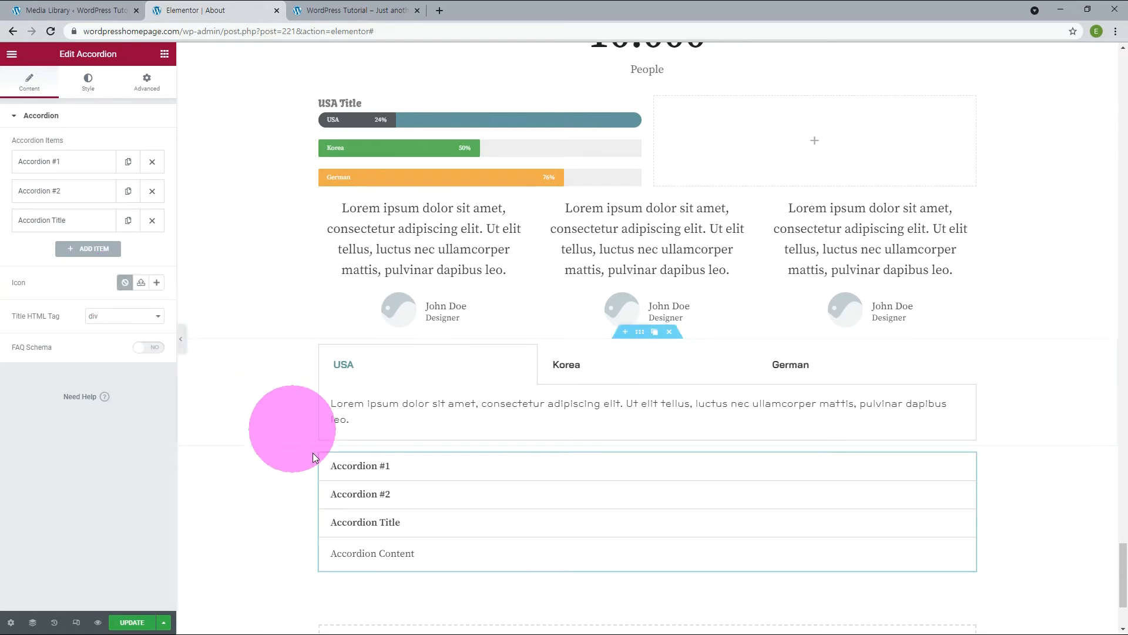
{"action": "left_click", "coordinate": [354, 494]}
{"action": "left_click", "coordinate": [355, 496]}
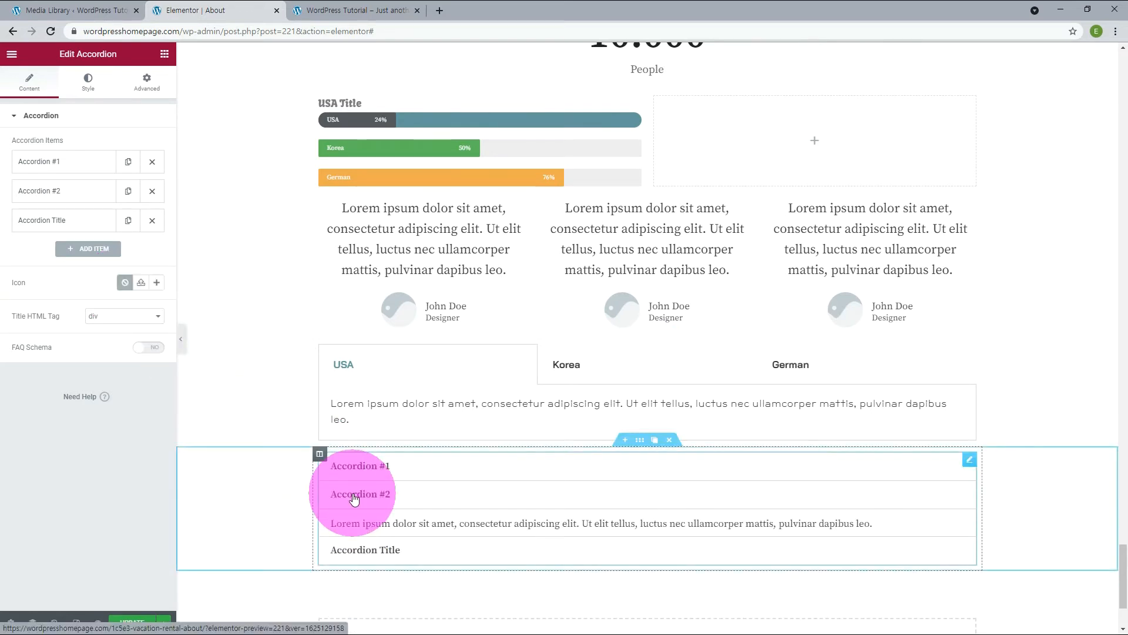
Set the accordion's icon to the double angle-down from the recommended icons and preview expanding its items.
{"action": "left_click", "coordinate": [156, 282]}
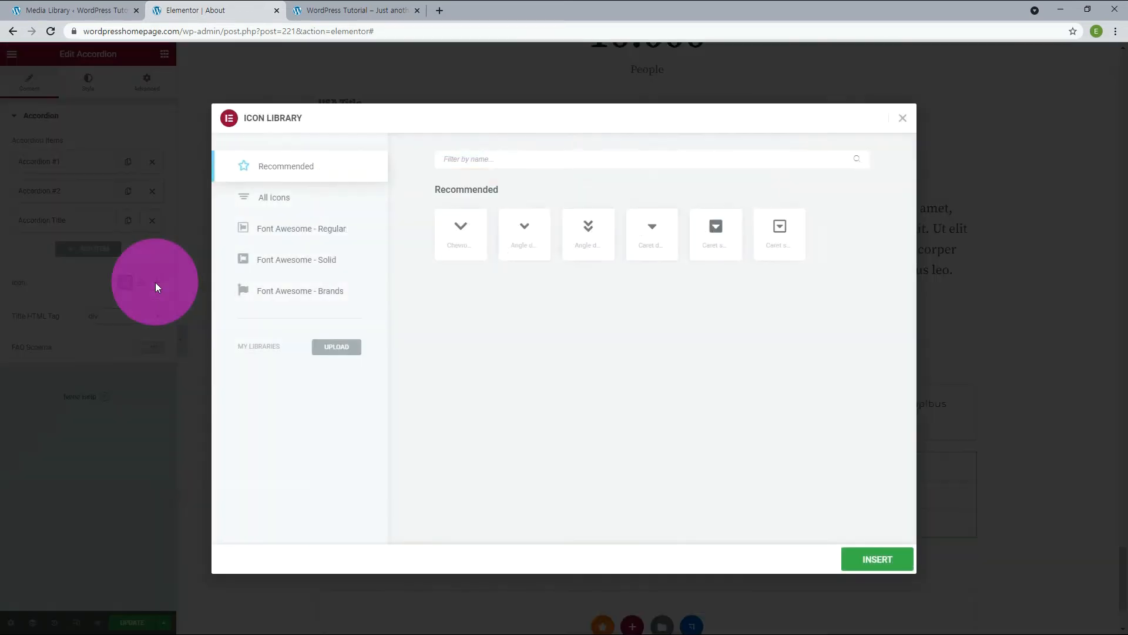
{"action": "left_click", "coordinate": [589, 239]}
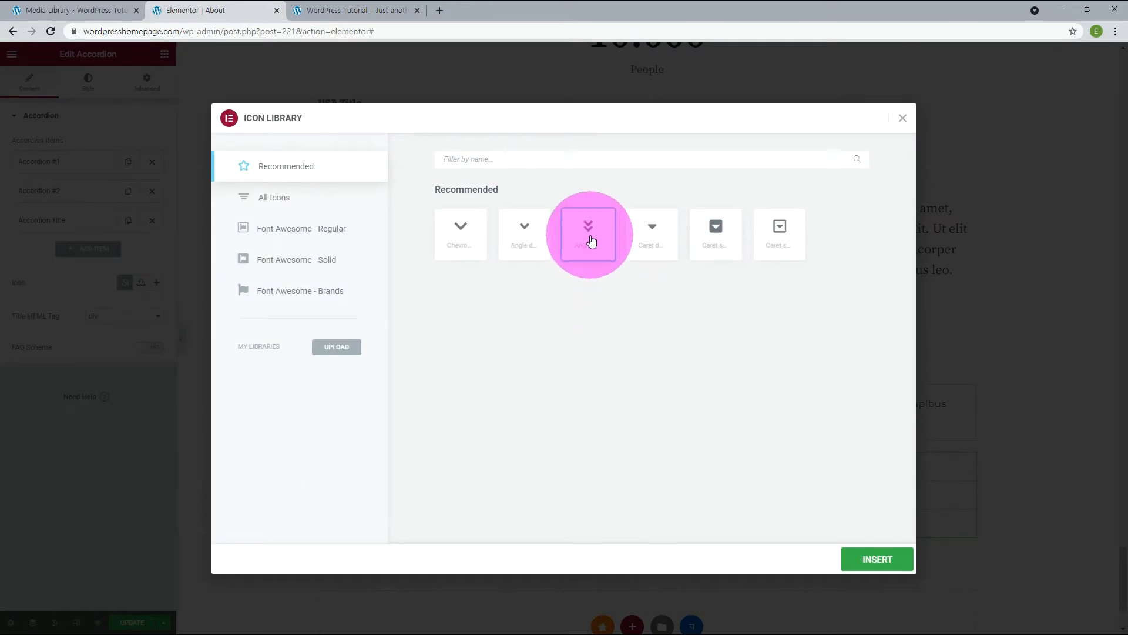
{"action": "left_click", "coordinate": [891, 554]}
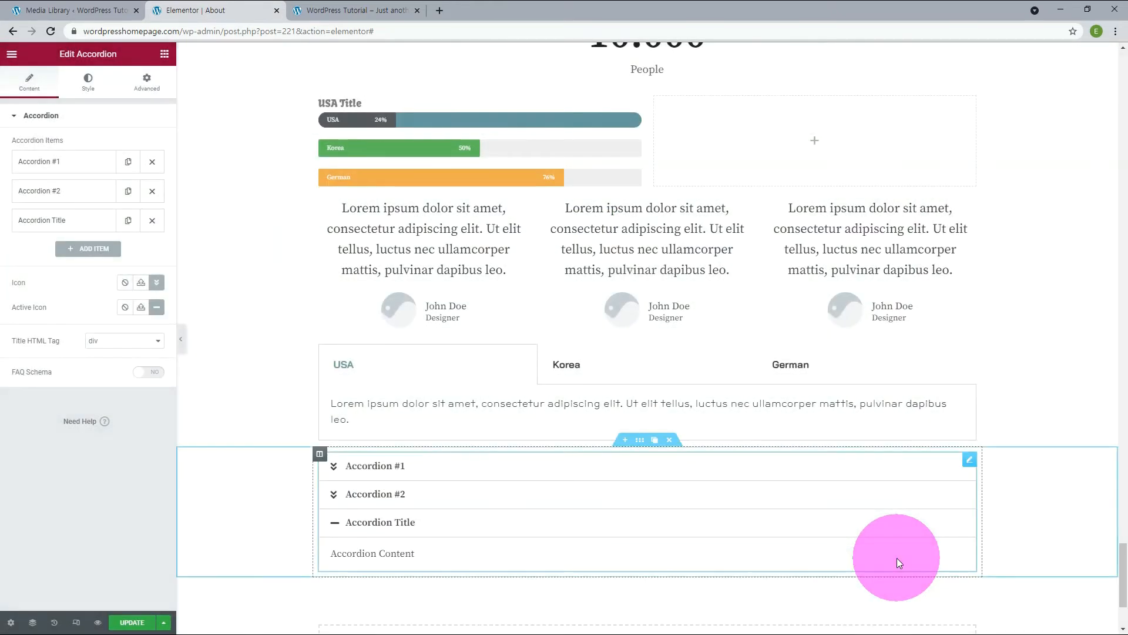
{"action": "left_click", "coordinate": [339, 503]}
{"action": "left_click", "coordinate": [350, 466]}
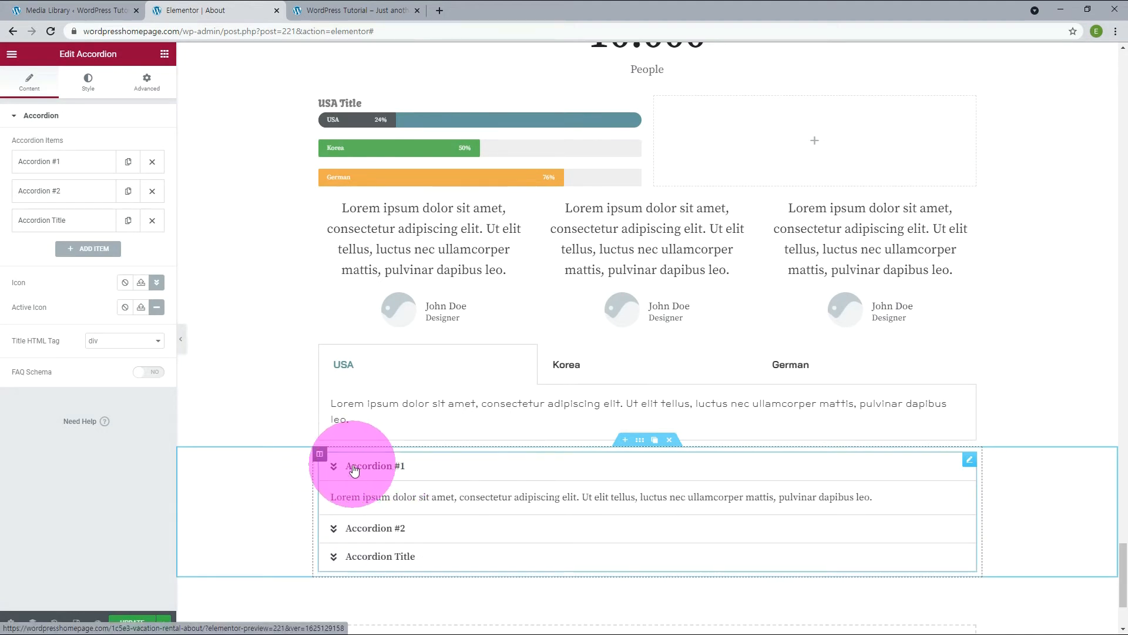
Rename the first accordion item to Korea and replace its description with the copied Korean sample text.
{"action": "left_click", "coordinate": [64, 159]}
{"action": "left_click_drag", "start_coordinate": [64, 203], "coordinate": [6, 206]}
{"action": "type", "text": "Korea"}
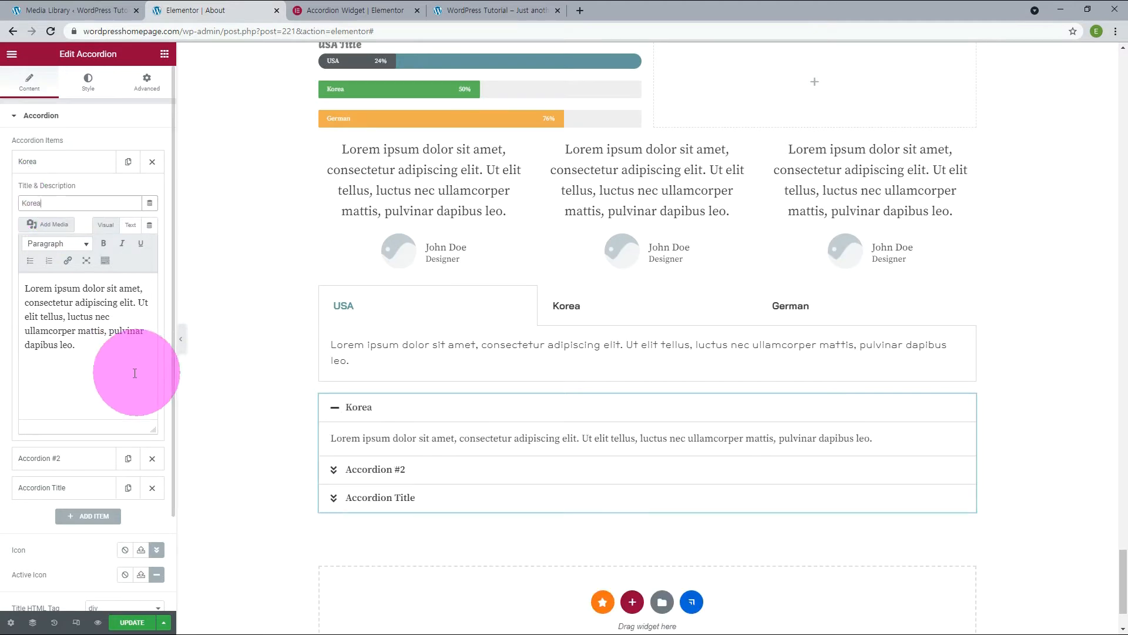
{"action": "left_click_drag", "start_coordinate": [139, 365], "coordinate": [17, 288]}
{"action": "type", "text": "선거에 있어서 최고득표자가 2인 이상인 때에는 국회의 재적의원 과반수가 출석한 공개회의에서 다수표를 얻은 자를 당선자로 한다. 법률이 정하는 주요방위산업체에 종사하는 근로자의 단체행동권은 법률이 정하는 바에 의하여 이를 제한하거나 인정하지 아니할 수 있다."}
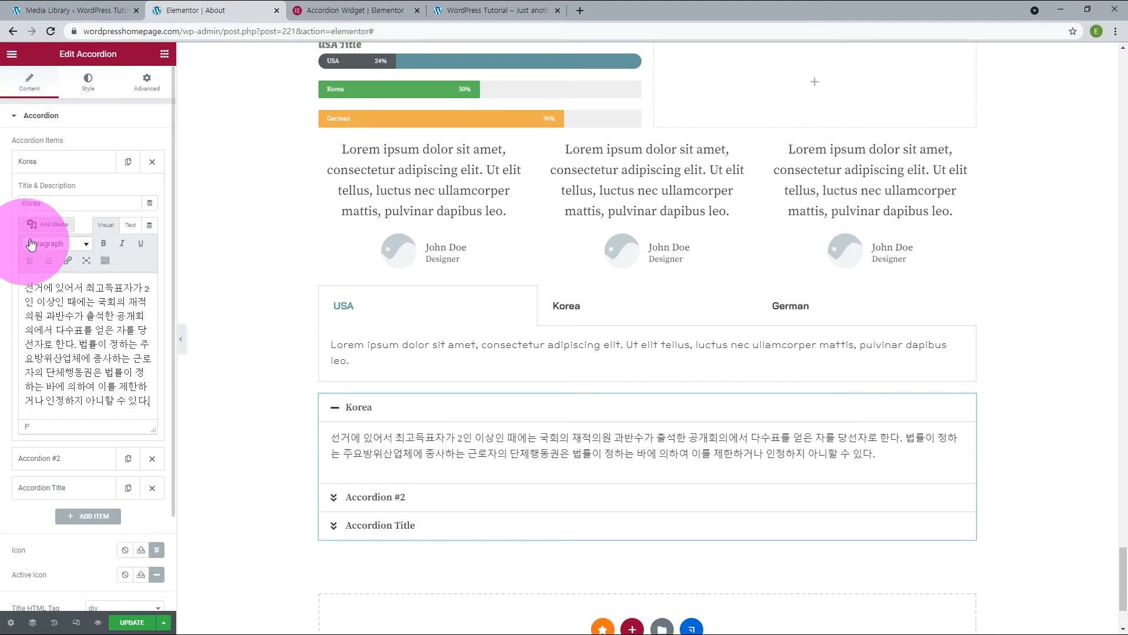
Change the font family of the accordion content and set its padding to 30 px on all sides.
{"action": "left_click", "coordinate": [88, 82]}
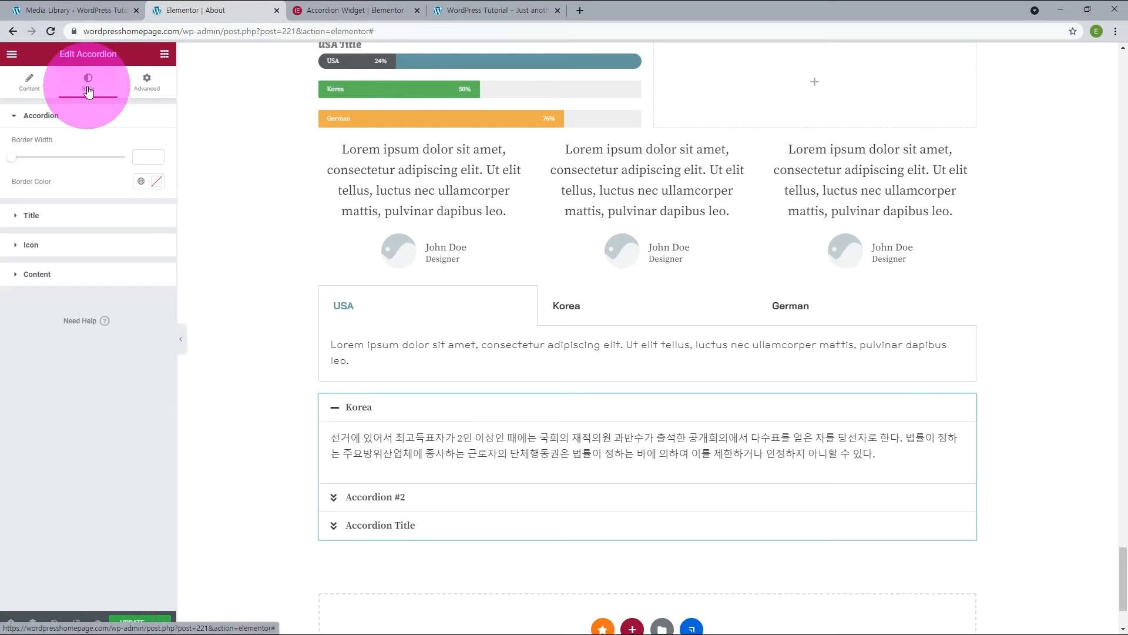
{"action": "left_click", "coordinate": [37, 274]}
{"action": "left_click", "coordinate": [155, 281]}
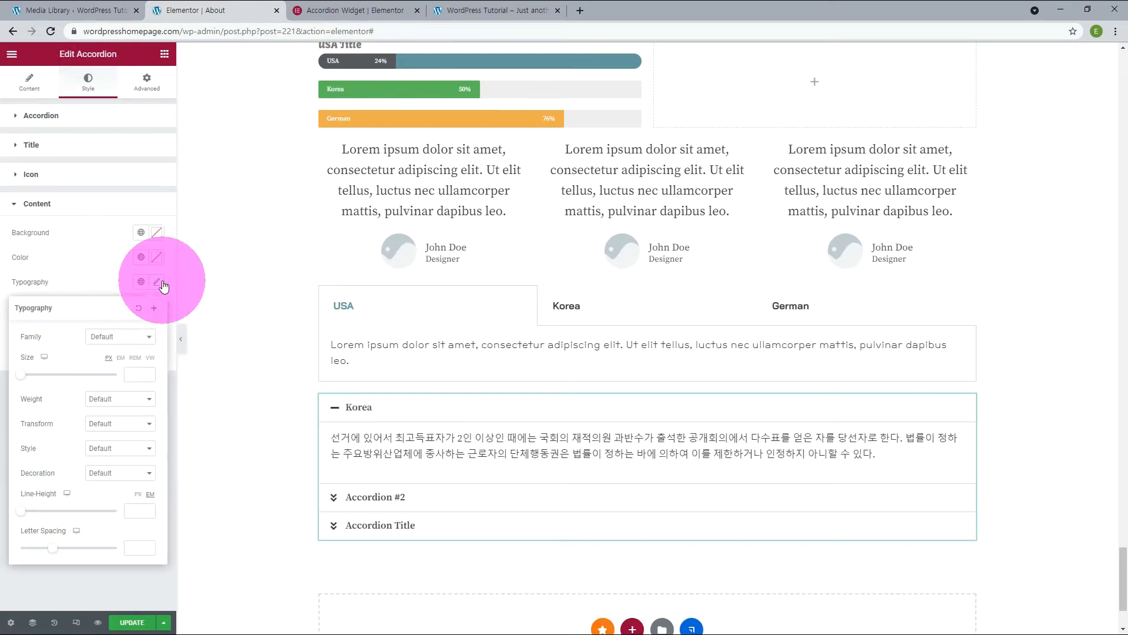
{"action": "left_click", "coordinate": [137, 336]}
{"action": "left_click", "coordinate": [114, 399]}
{"action": "left_click", "coordinate": [127, 289]}
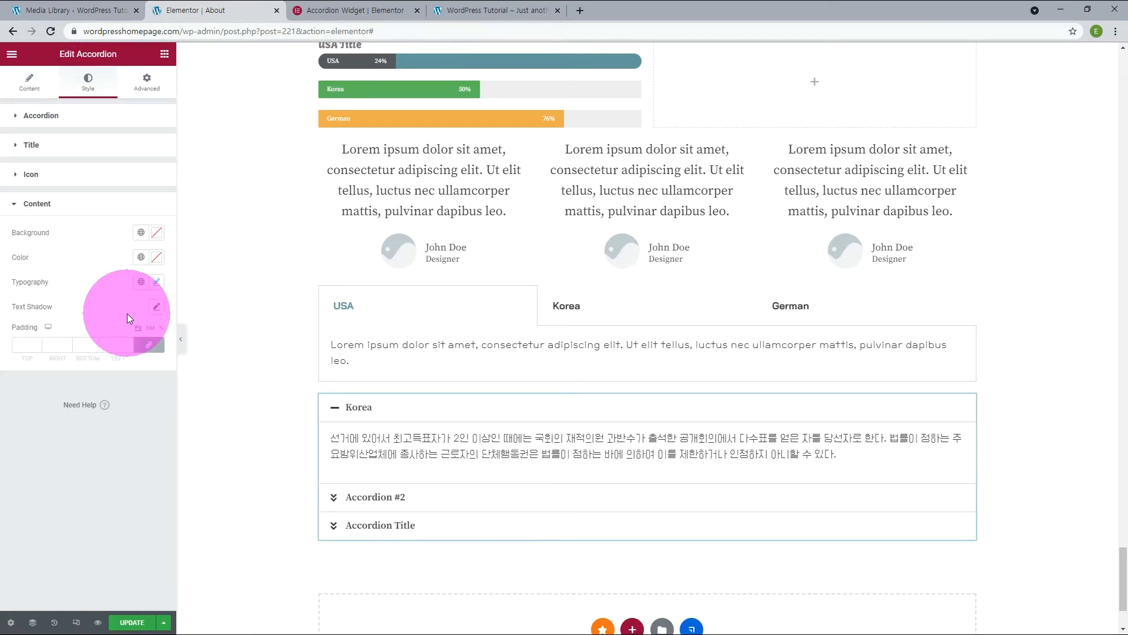
{"action": "left_click", "coordinate": [128, 343]}
{"action": "left_click", "coordinate": [128, 344]}
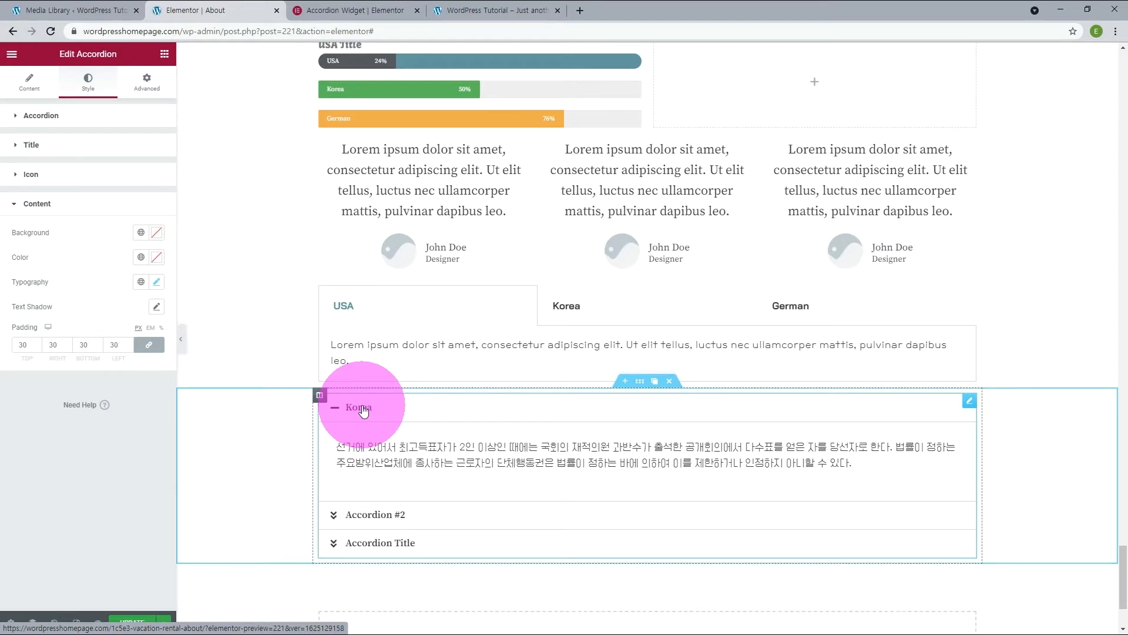
Add a Toggle widget below the accordion and preview opening and closing its items.
{"action": "left_click", "coordinate": [29, 82]}
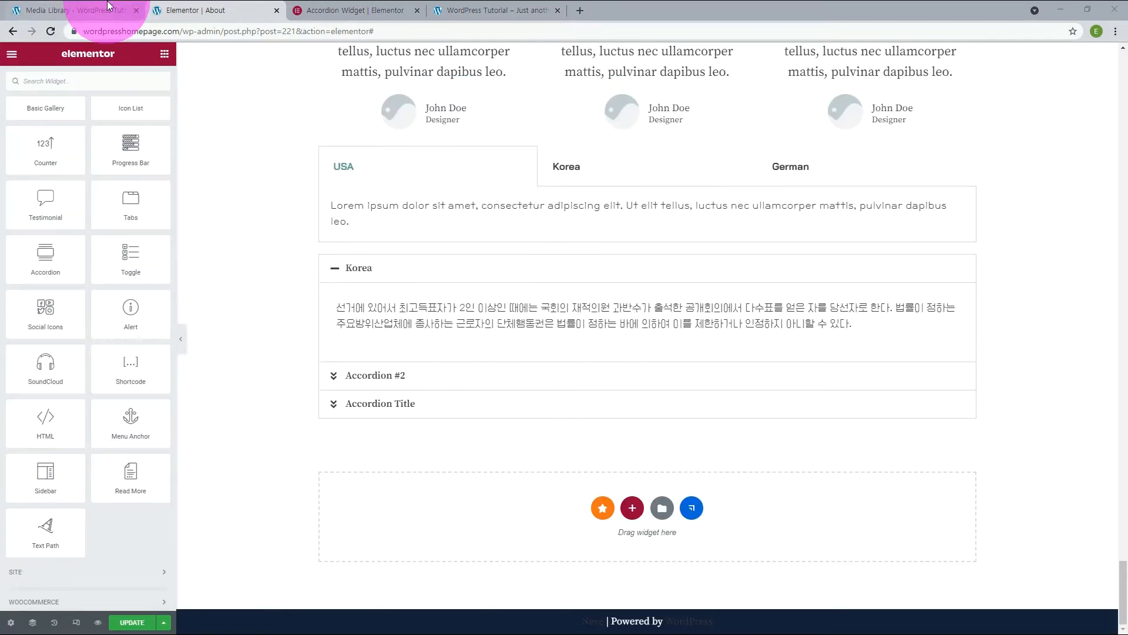
{"action": "left_click_drag", "start_coordinate": [131, 257], "coordinate": [414, 514]}
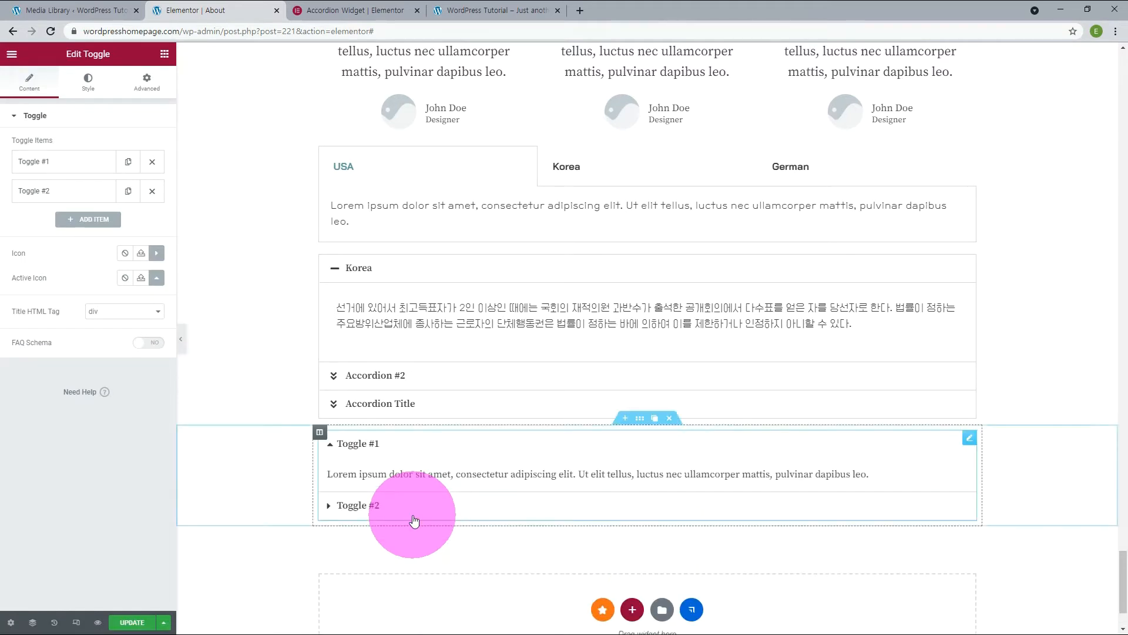
{"action": "left_click", "coordinate": [355, 510]}
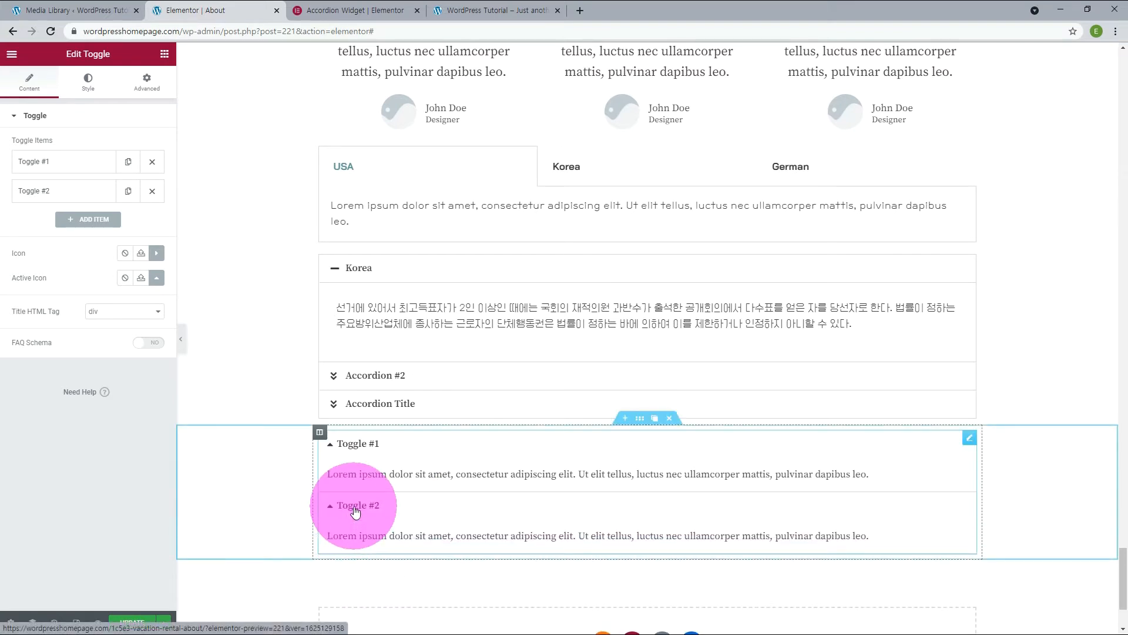
{"action": "left_click", "coordinate": [355, 510]}
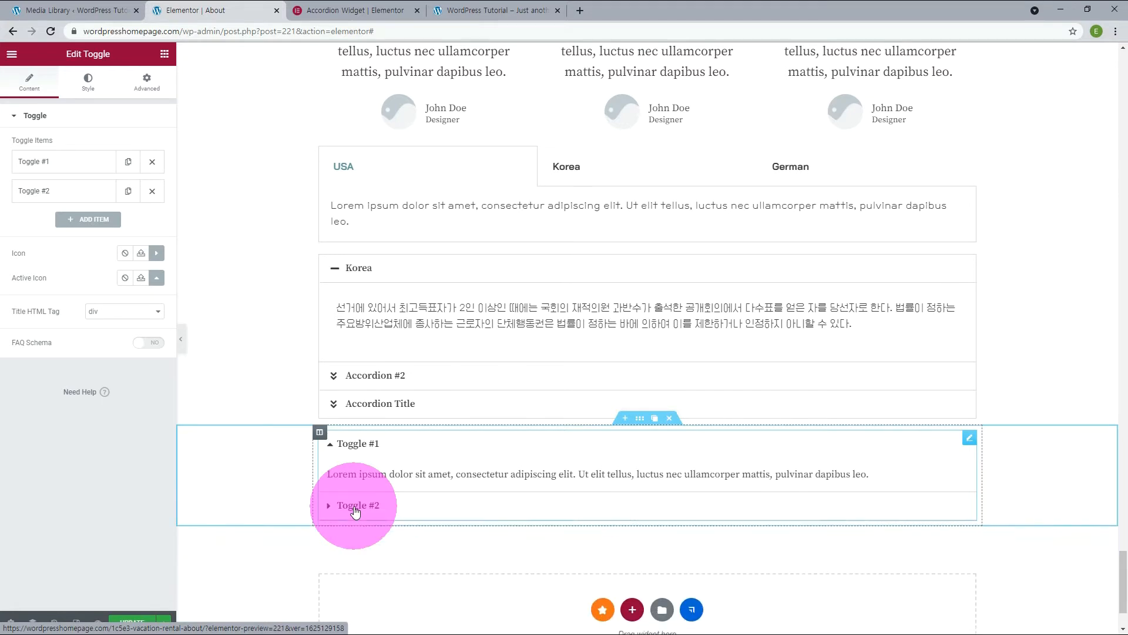
{"action": "left_click", "coordinate": [356, 449]}
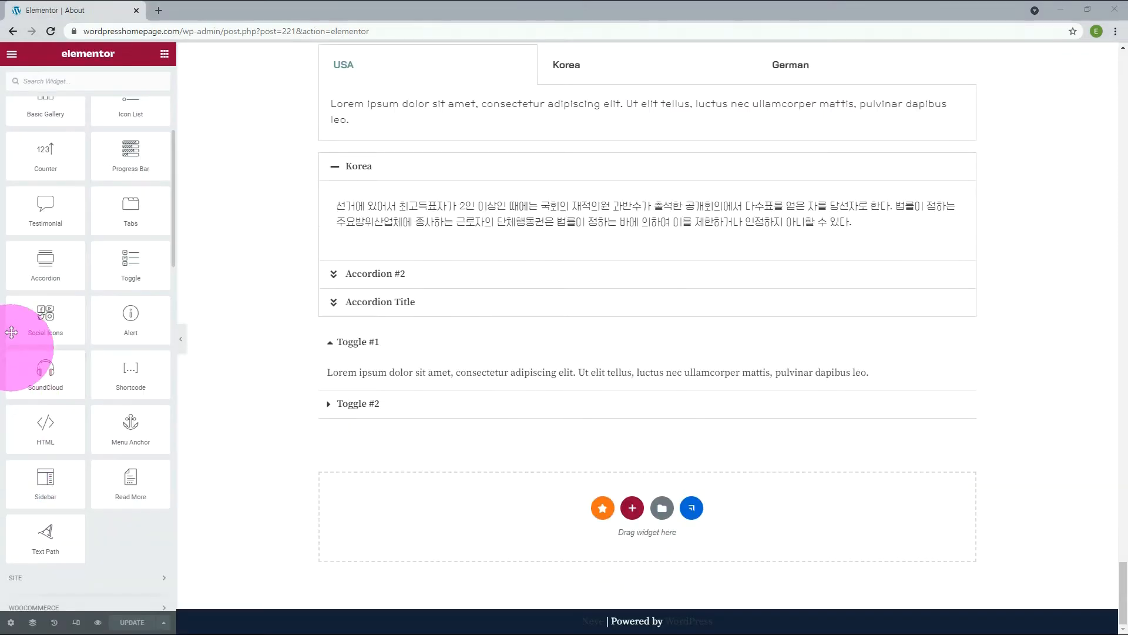
Add a Social Icons widget below the toggle and add two more items to it.
{"action": "left_click_drag", "start_coordinate": [40, 321], "coordinate": [436, 509]}
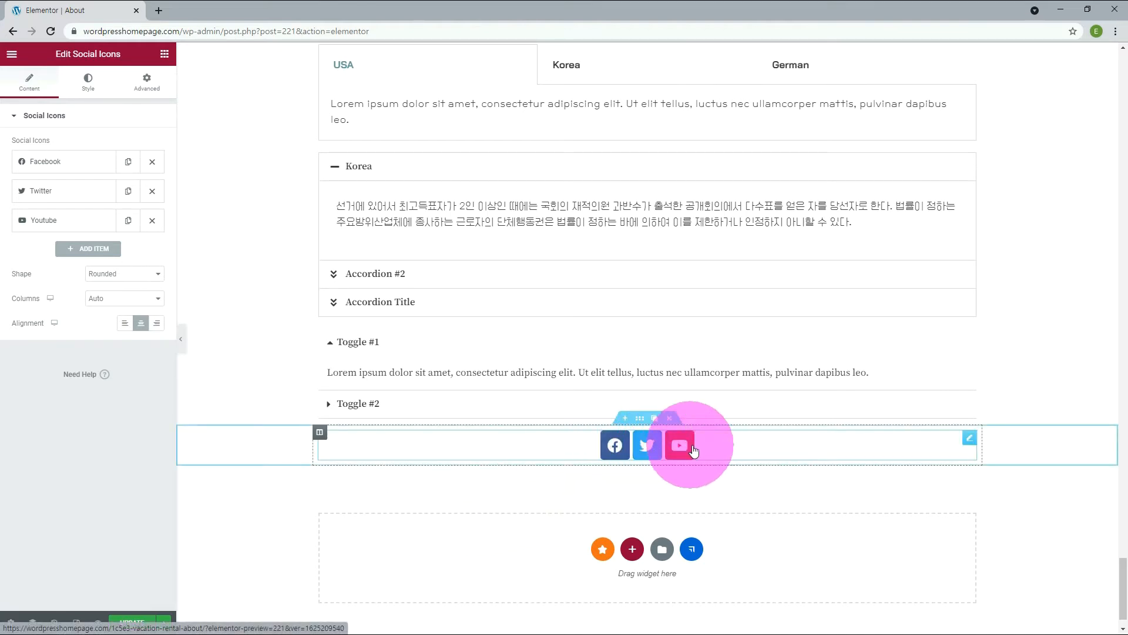
{"action": "left_click", "coordinate": [89, 249]}
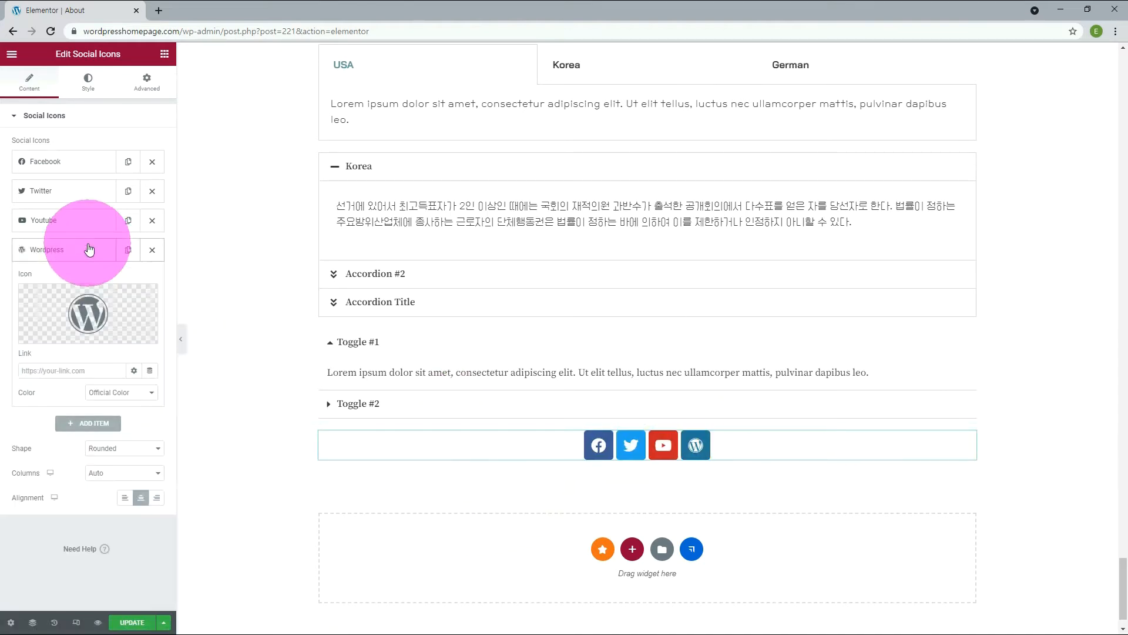
{"action": "left_click", "coordinate": [97, 424]}
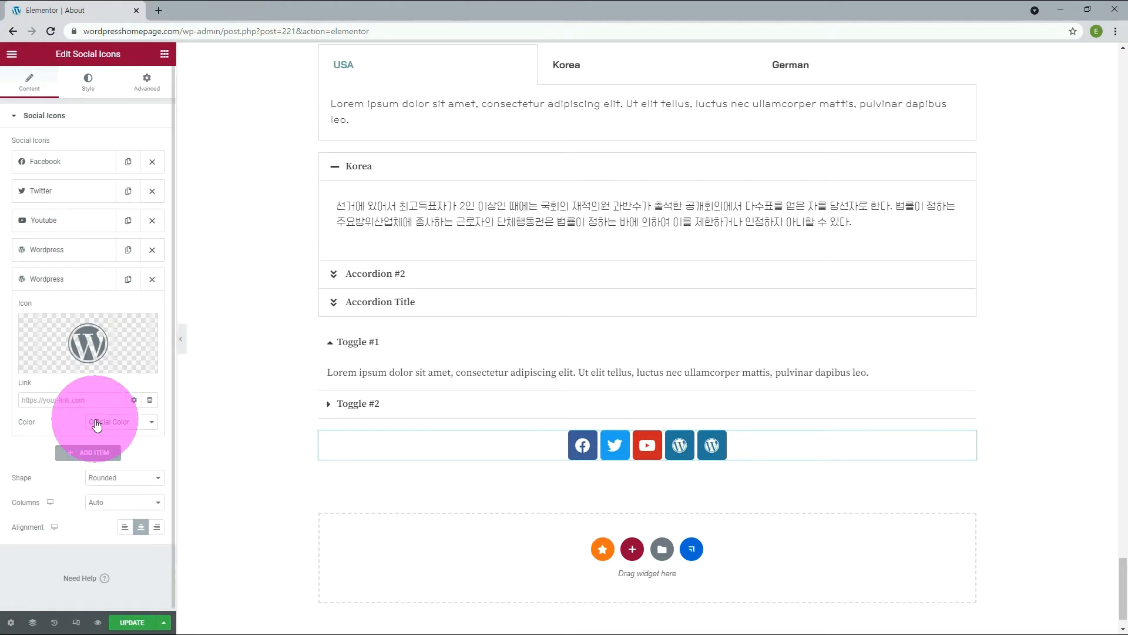
Change the icon of the last social item to Link and that of the remaining Wordpress item to Pinterest.
{"action": "left_click", "coordinate": [55, 364]}
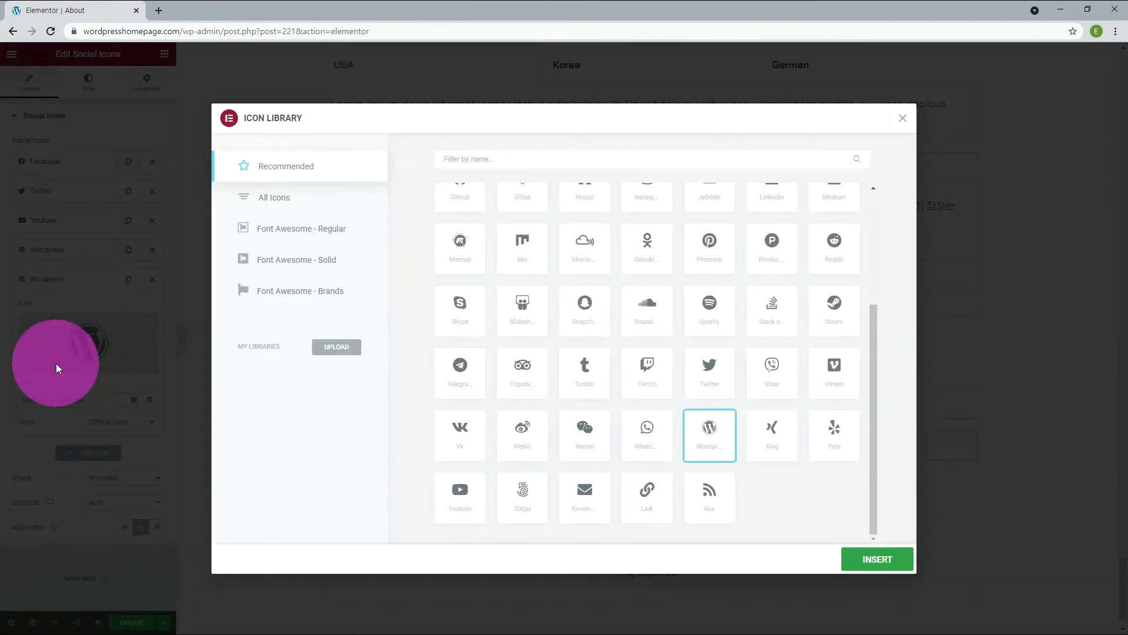
{"action": "left_click", "coordinate": [648, 497]}
{"action": "left_click", "coordinate": [884, 553]}
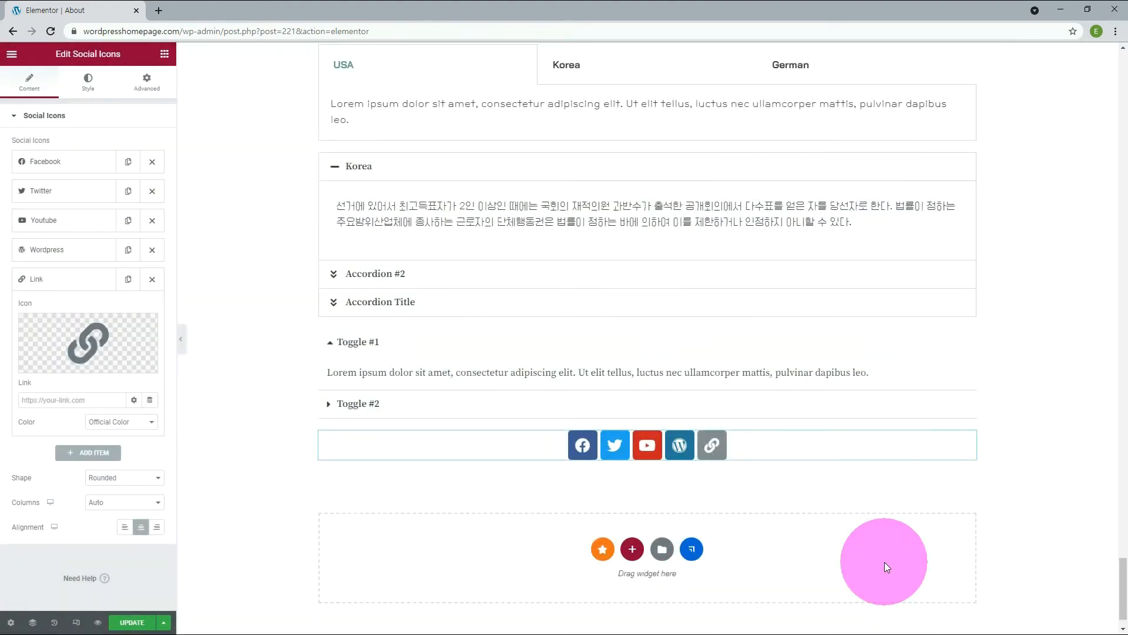
{"action": "left_click", "coordinate": [64, 250]}
{"action": "mouse_move", "coordinate": [59, 320]}
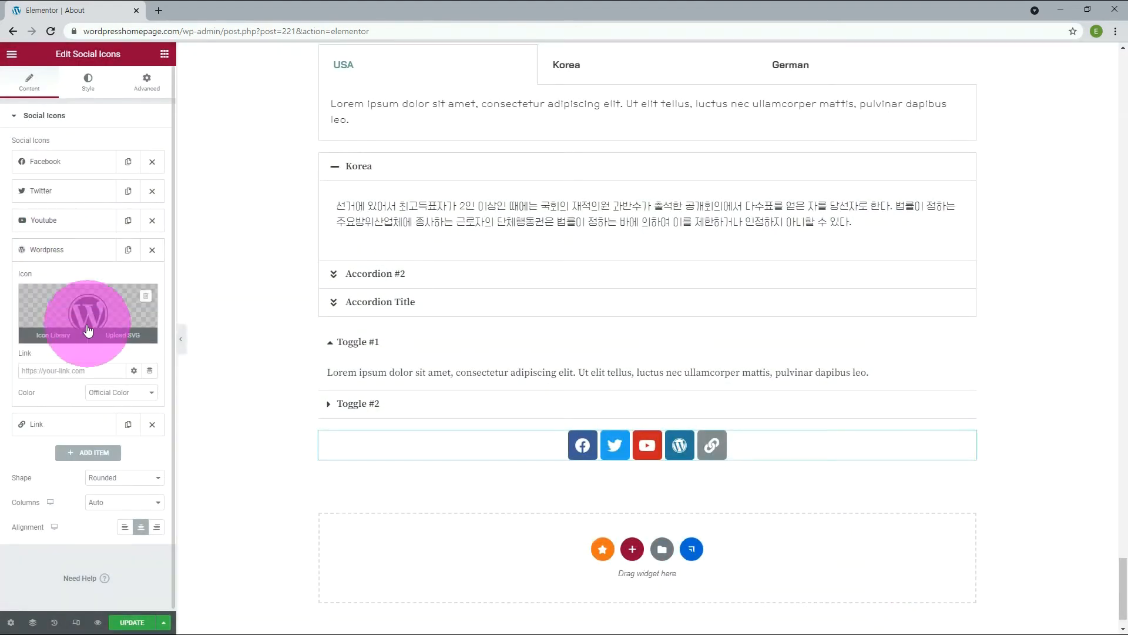
{"action": "left_click", "coordinate": [62, 340]}
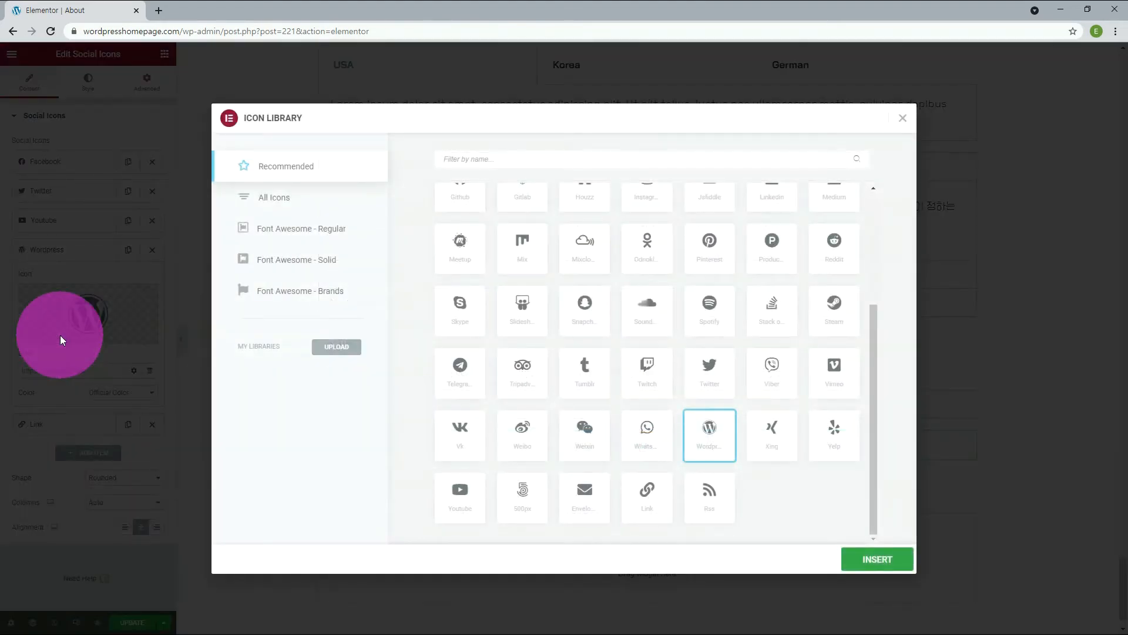
{"action": "left_click", "coordinate": [710, 254]}
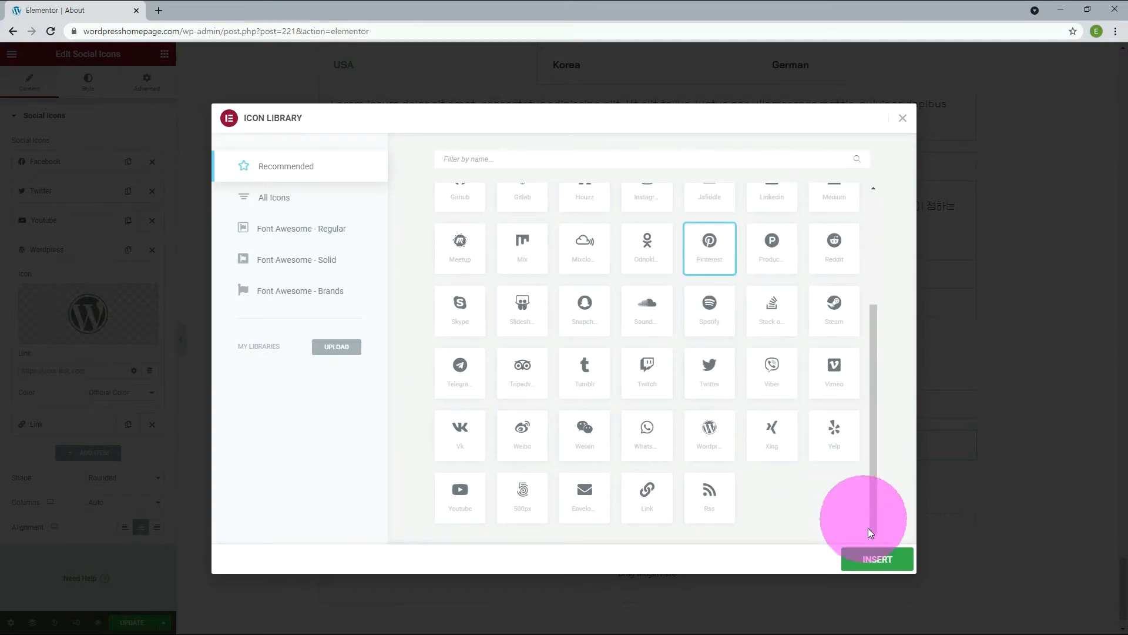
{"action": "left_click", "coordinate": [875, 559]}
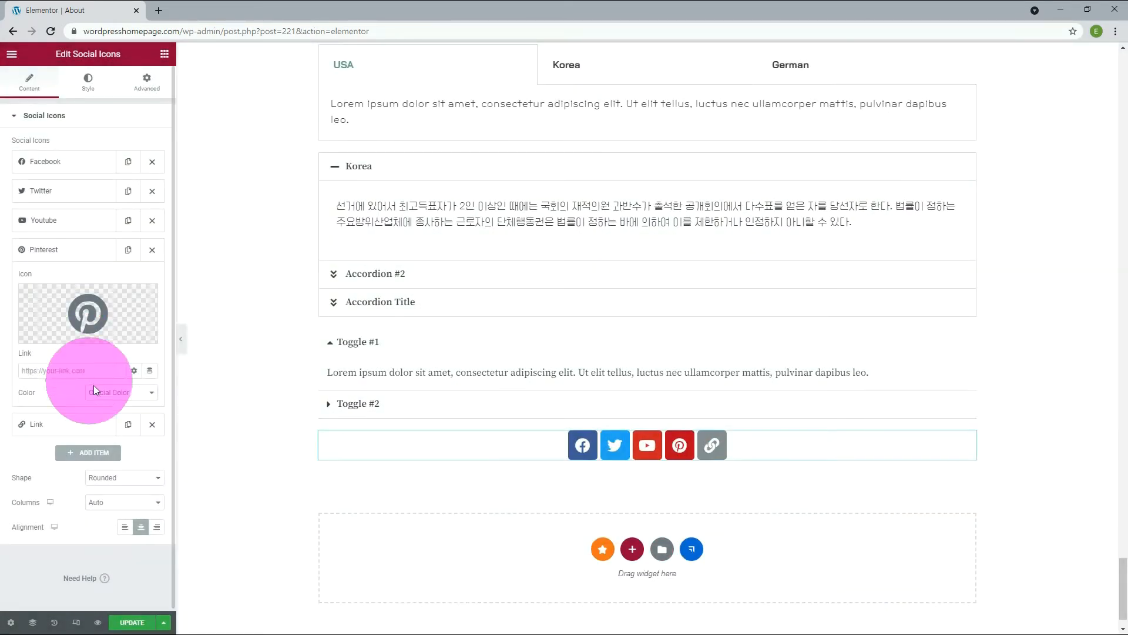
Give the Pinterest icon custom colors, with global color Accent as primary and New Text as secondary.
{"action": "left_click", "coordinate": [121, 393]}
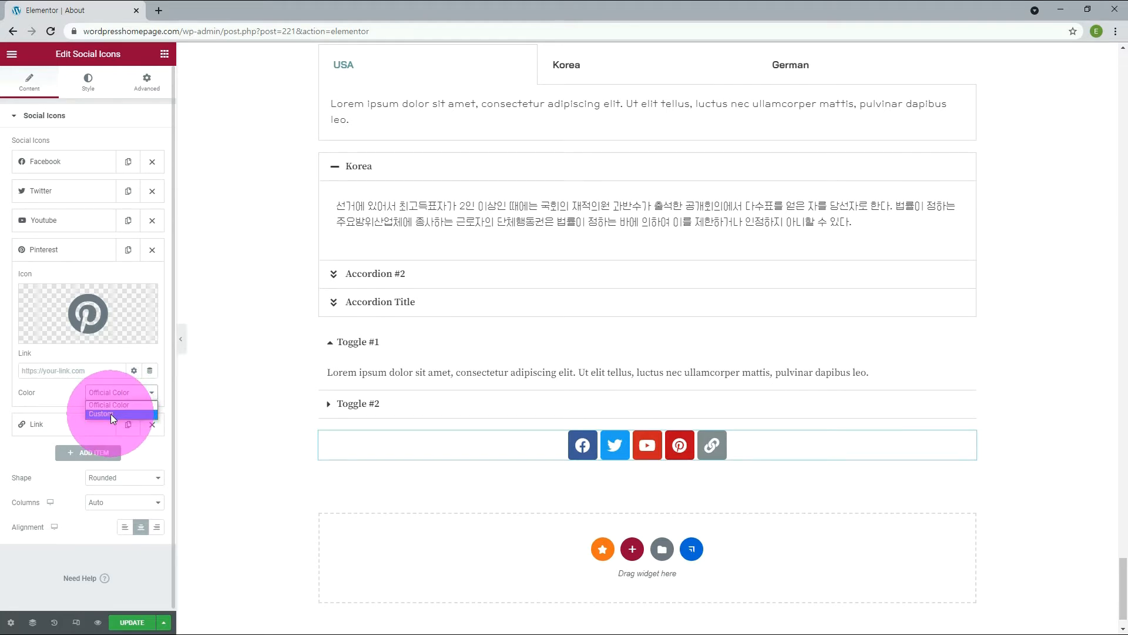
{"action": "left_click", "coordinate": [110, 413]}
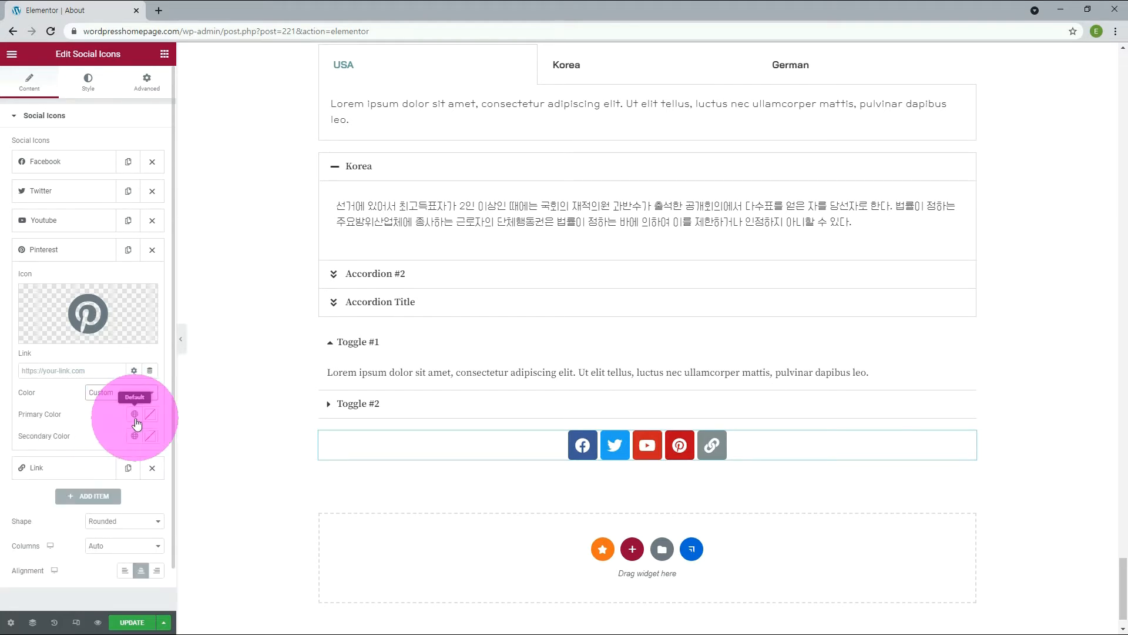
{"action": "left_click", "coordinate": [134, 413]}
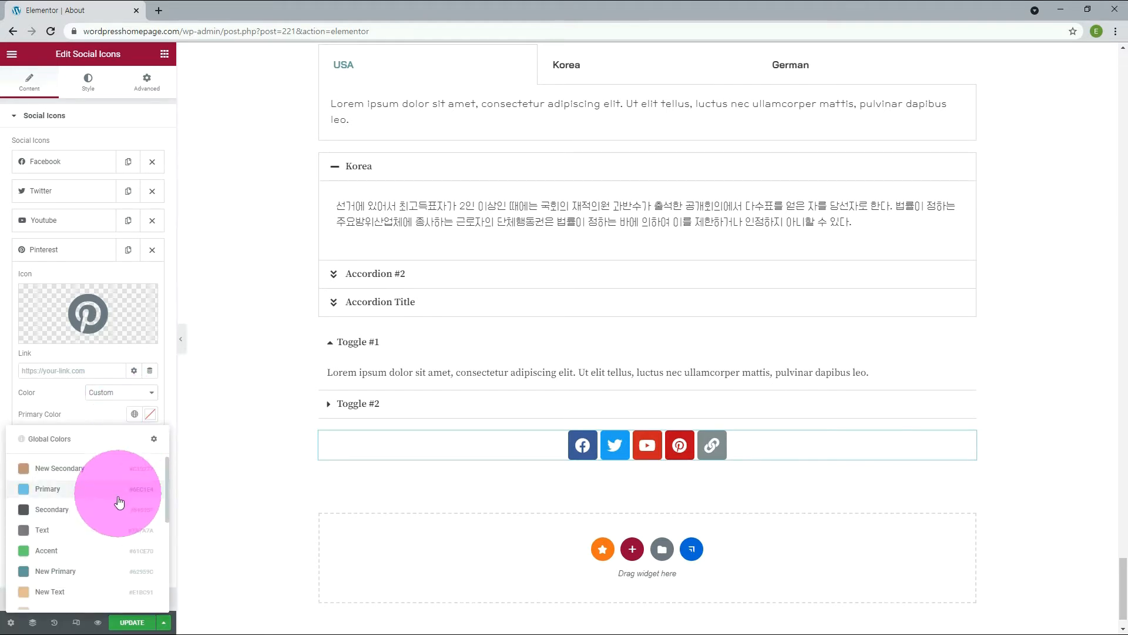
{"action": "left_click", "coordinate": [86, 551]}
{"action": "left_click", "coordinate": [134, 435]}
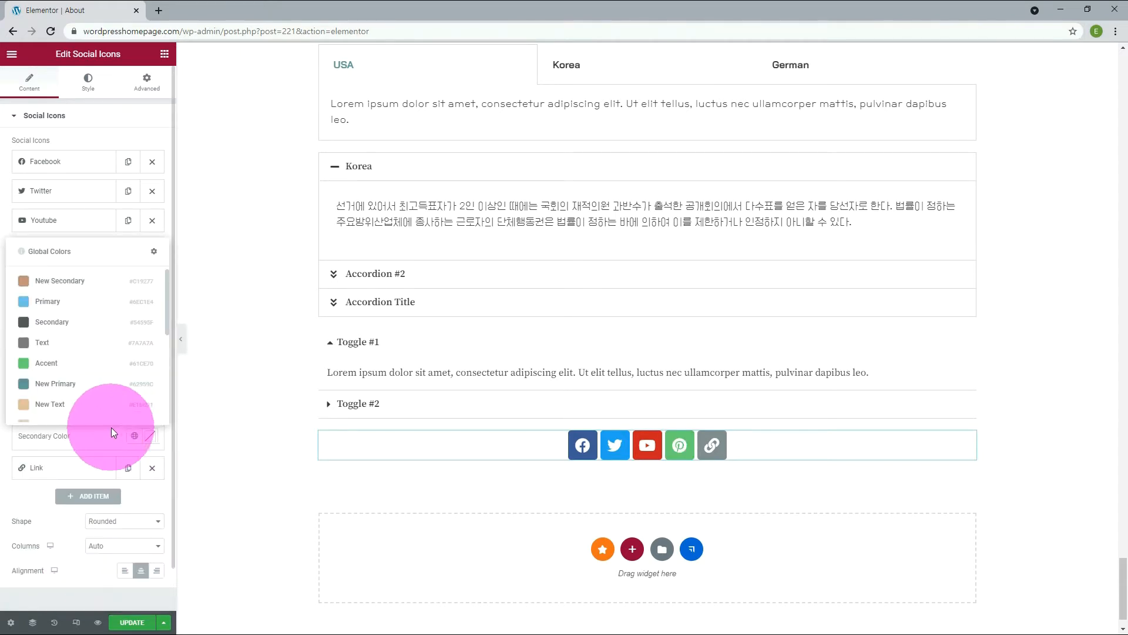
{"action": "left_click", "coordinate": [111, 404]}
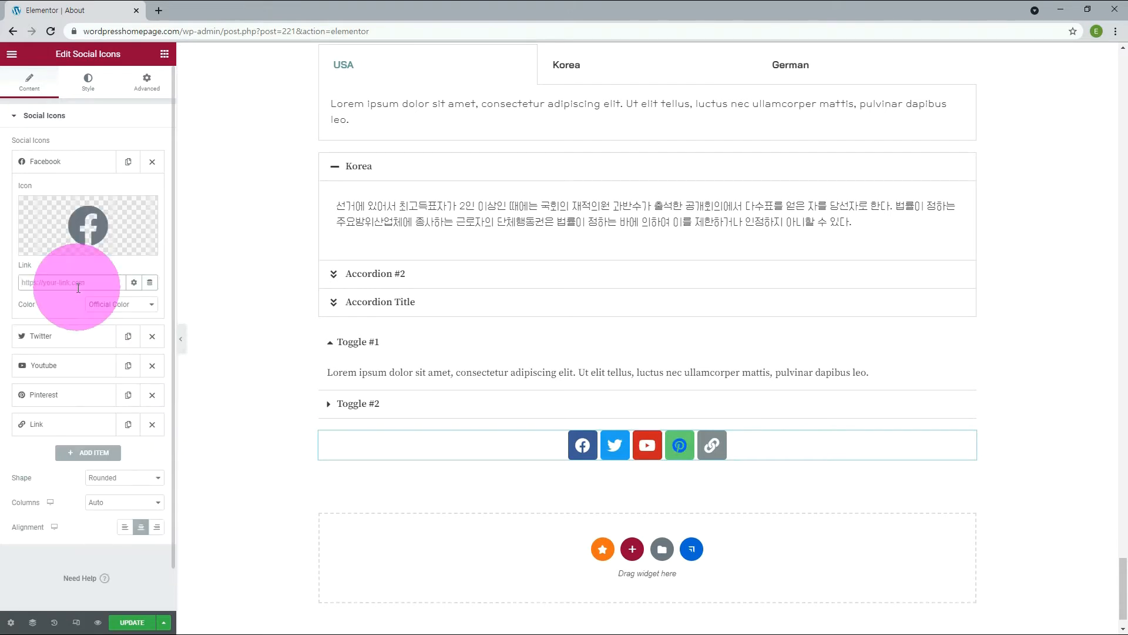
{"action": "type", "text": "https://www.facebook.com"}
{"action": "left_click", "coordinate": [134, 285]}
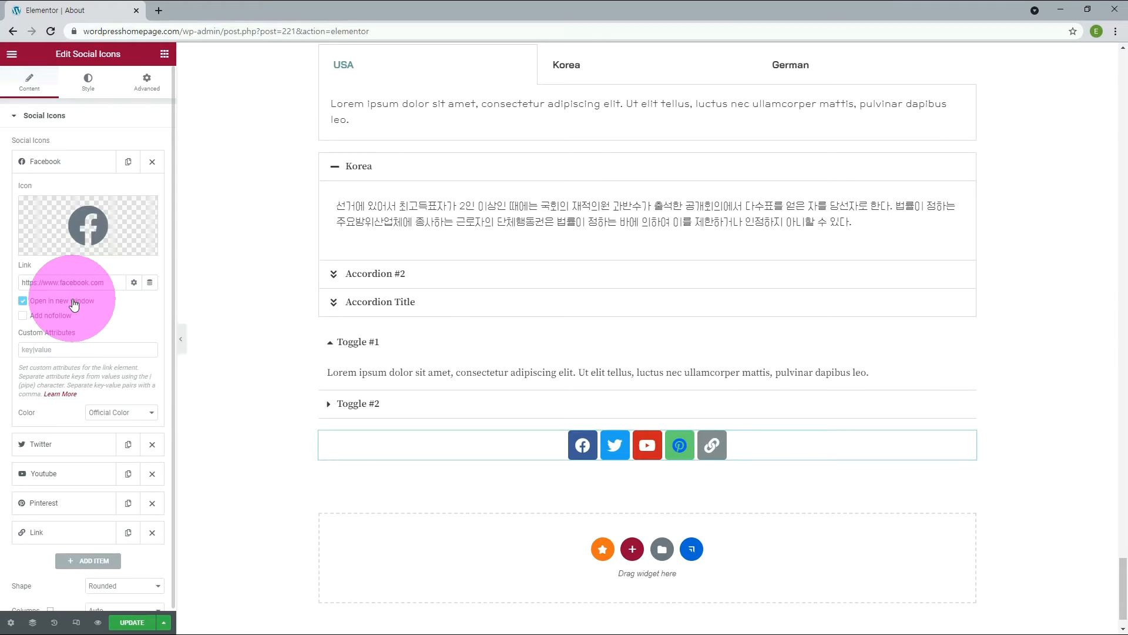
Try the Square and Circle shapes on the social icons, then return the shape to Rounded.
{"action": "left_click", "coordinate": [108, 476]}
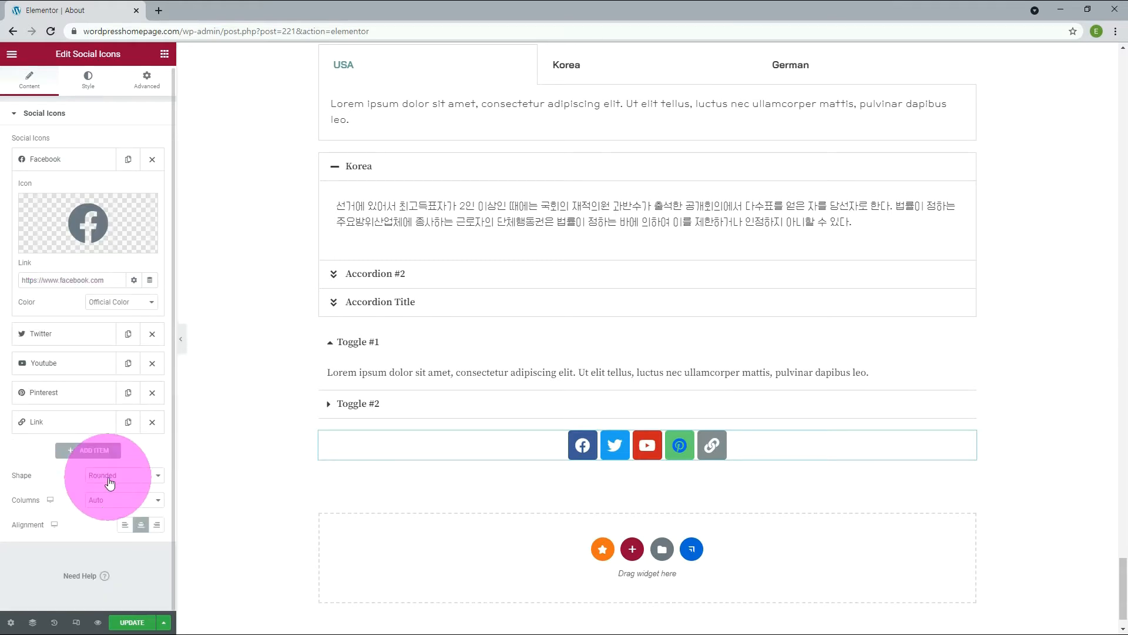
{"action": "left_click", "coordinate": [99, 499]}
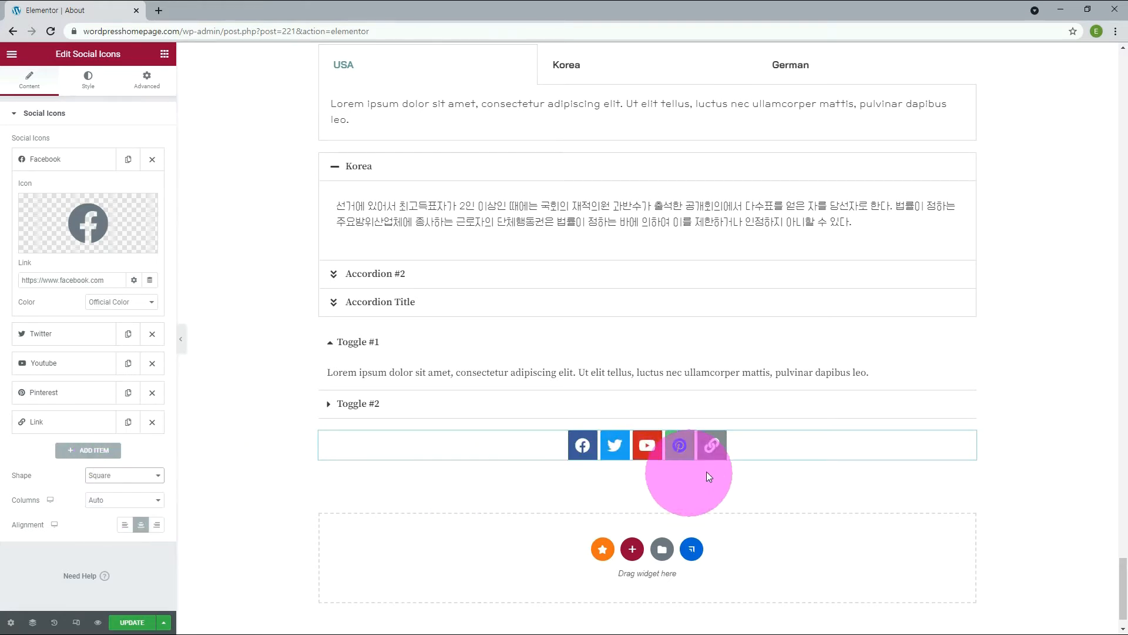
{"action": "left_click", "coordinate": [130, 477]}
{"action": "left_click", "coordinate": [98, 505]}
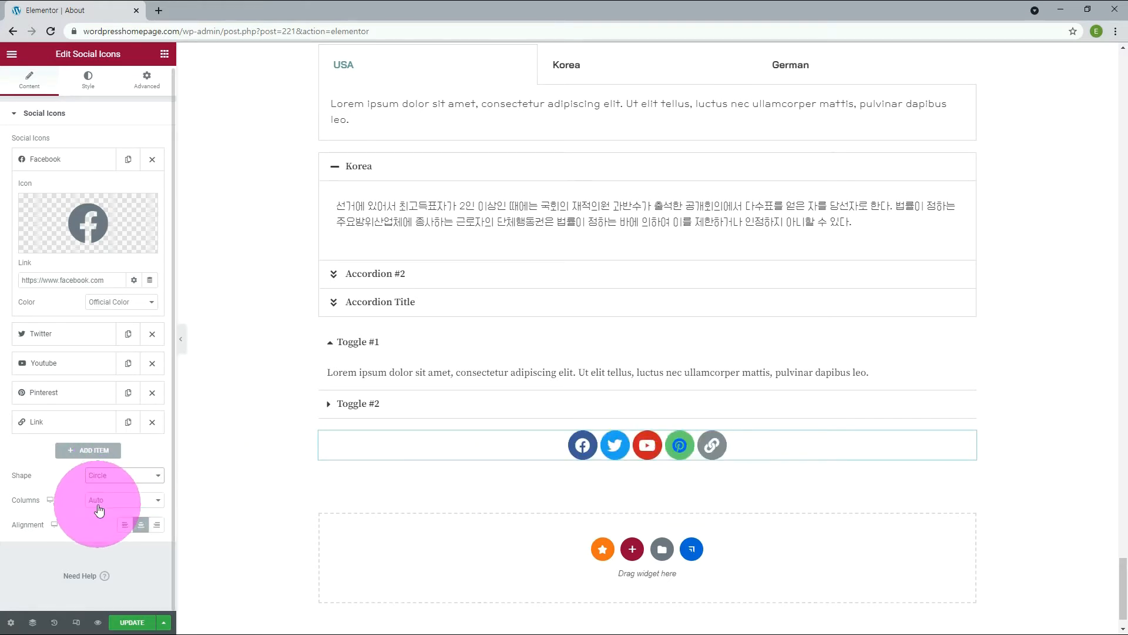
{"action": "left_click", "coordinate": [110, 478]}
{"action": "left_click", "coordinate": [103, 488]}
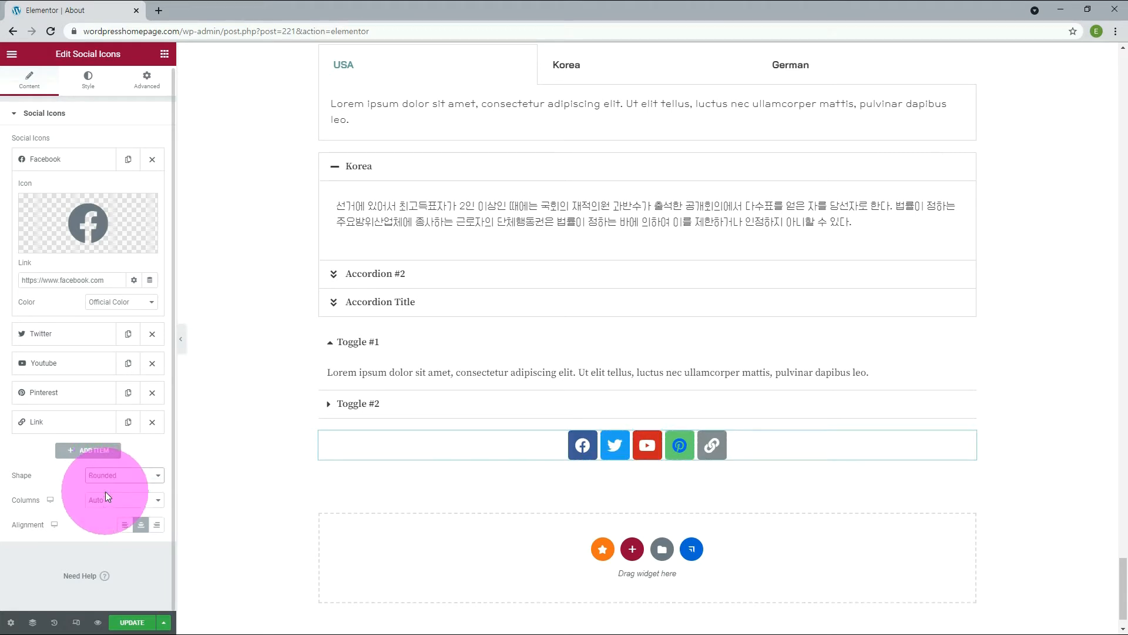
Try 2 columns and 1 column for the social icons, then set 5 columns with right alignment.
{"action": "left_click", "coordinate": [118, 501]}
{"action": "left_click", "coordinate": [107, 530]}
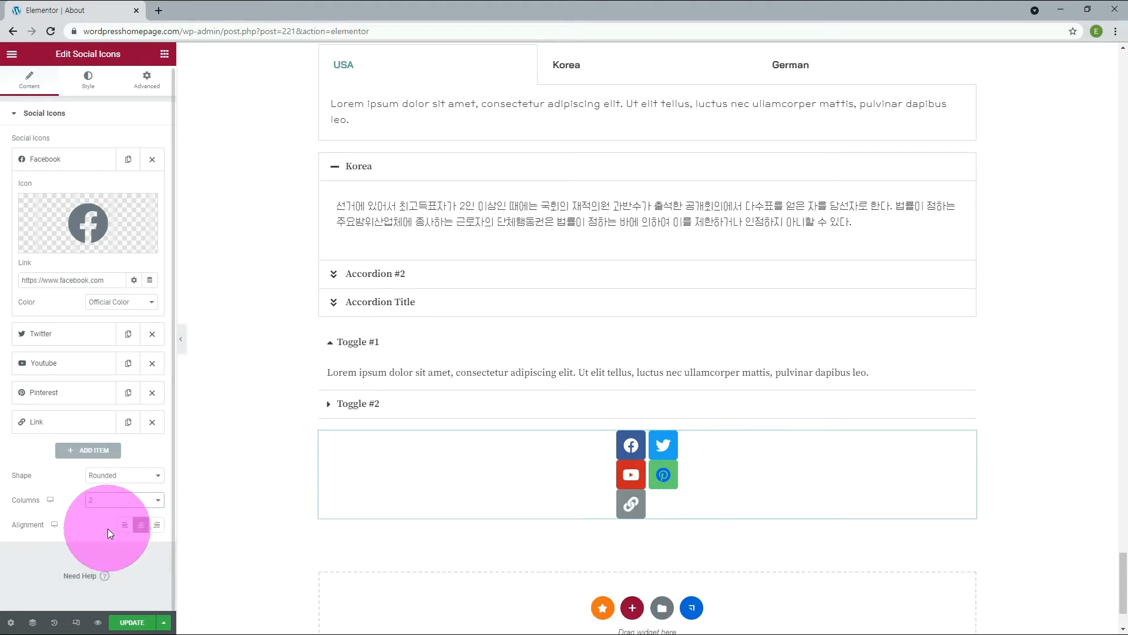
{"action": "left_click", "coordinate": [102, 500]}
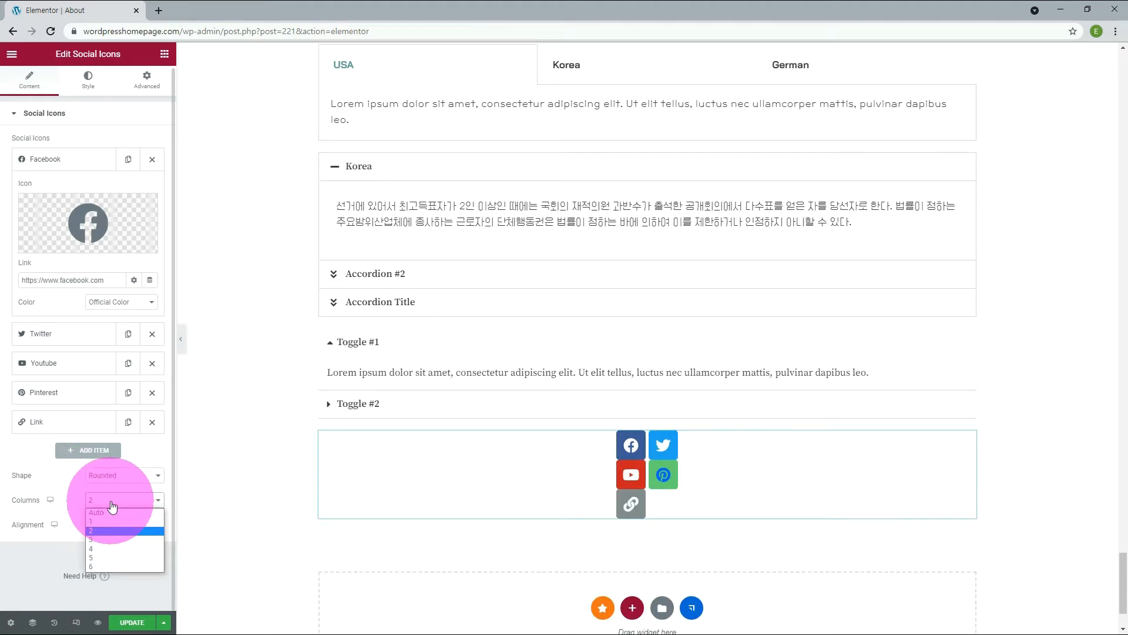
{"action": "left_click", "coordinate": [101, 520]}
{"action": "left_click", "coordinate": [109, 503]}
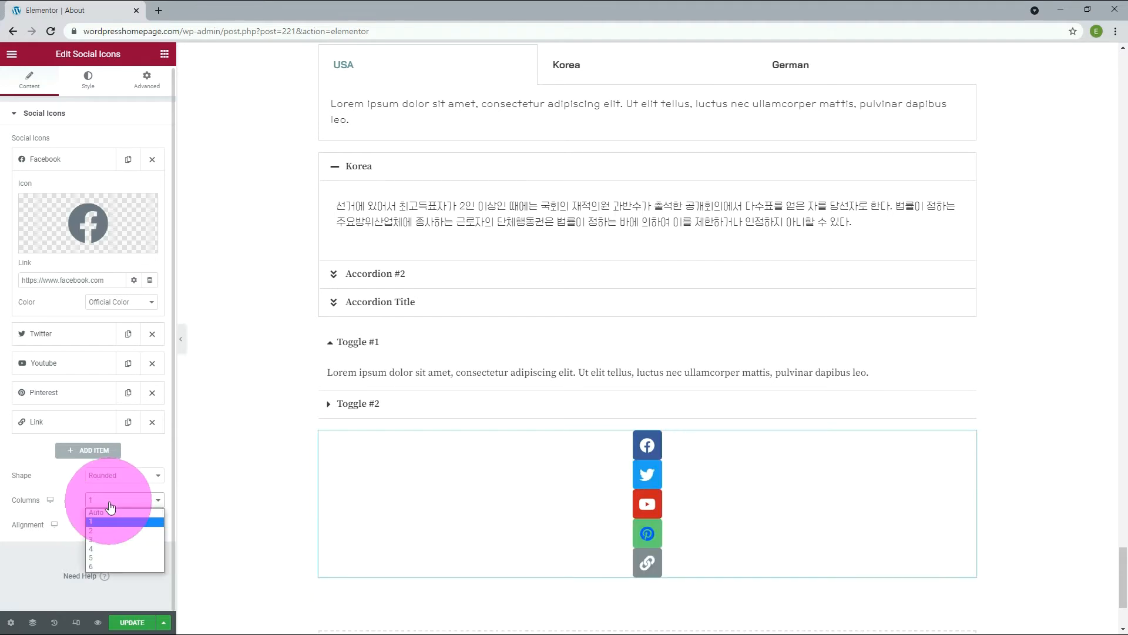
{"action": "left_click", "coordinate": [101, 558]}
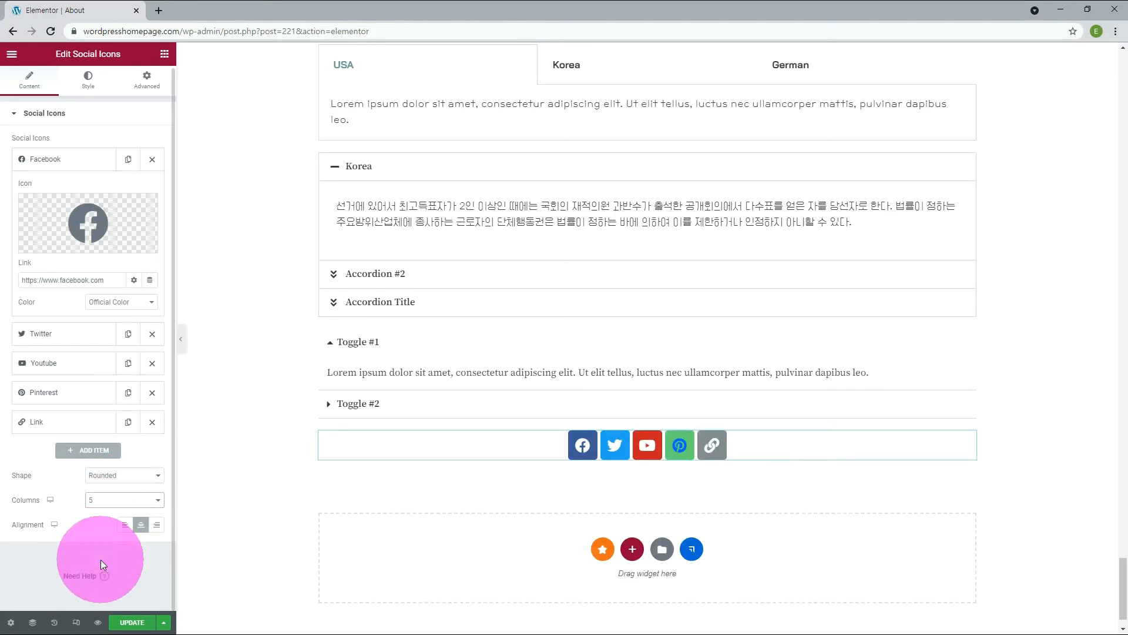
{"action": "left_click", "coordinate": [157, 525]}
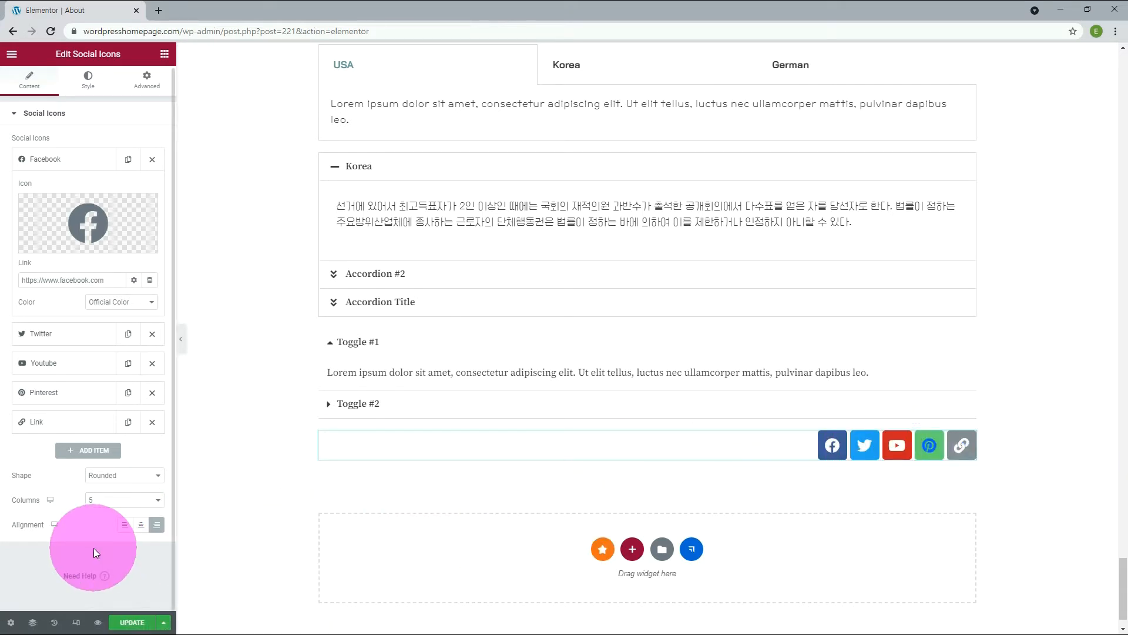
Give the social icons a custom primary color, trying global color Primary before settling on New Primary.
{"action": "left_click", "coordinate": [91, 88]}
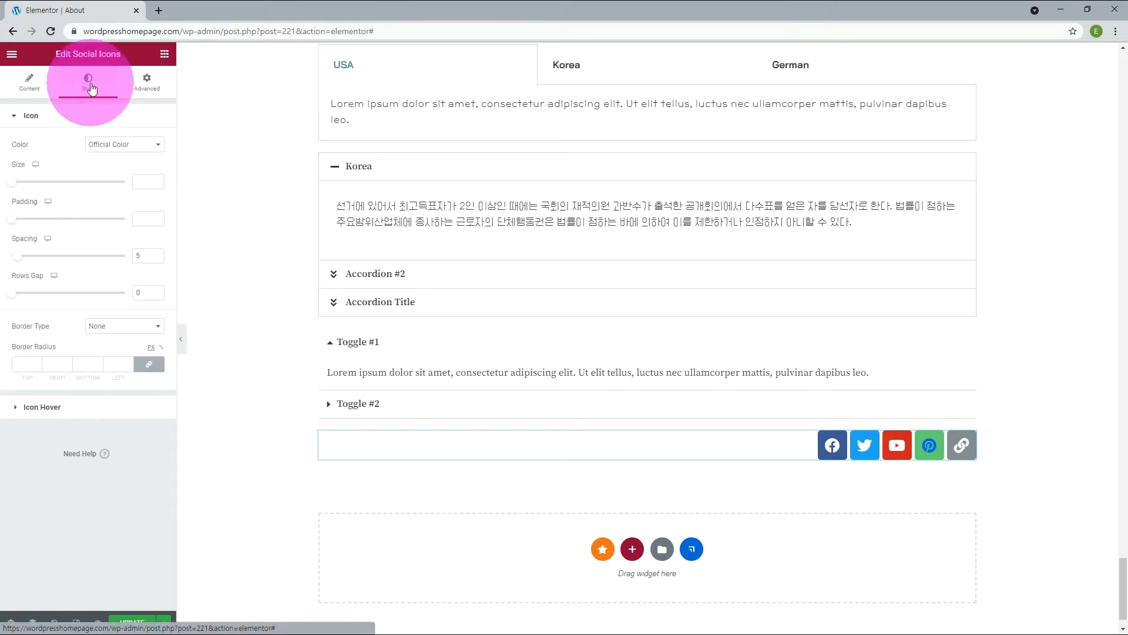
{"action": "left_click", "coordinate": [142, 171]}
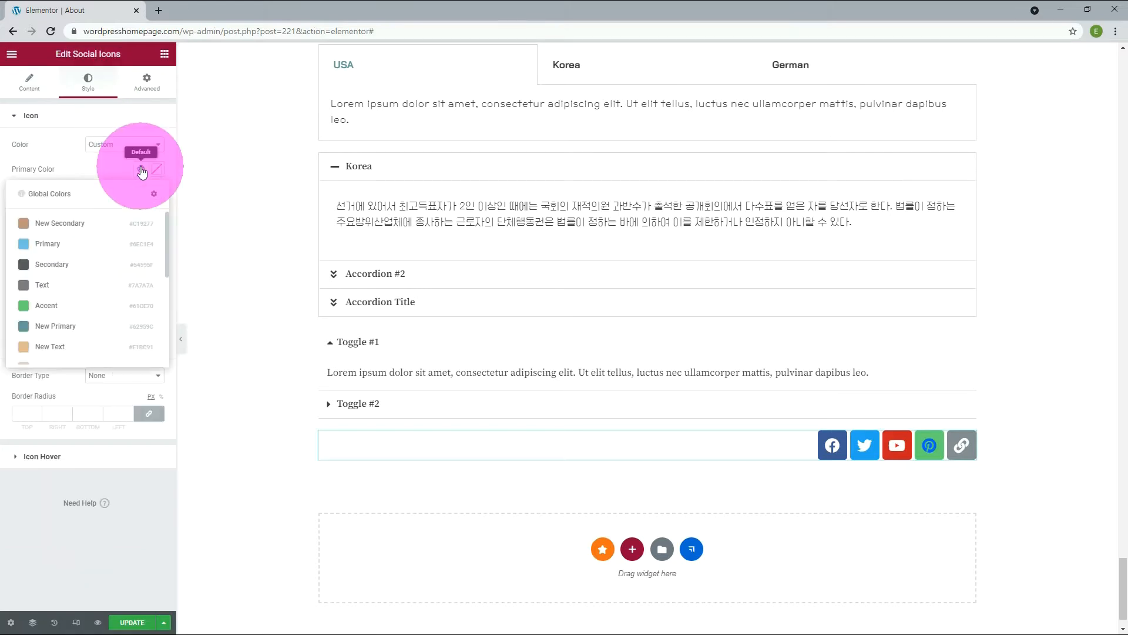
{"action": "left_click", "coordinate": [53, 243]}
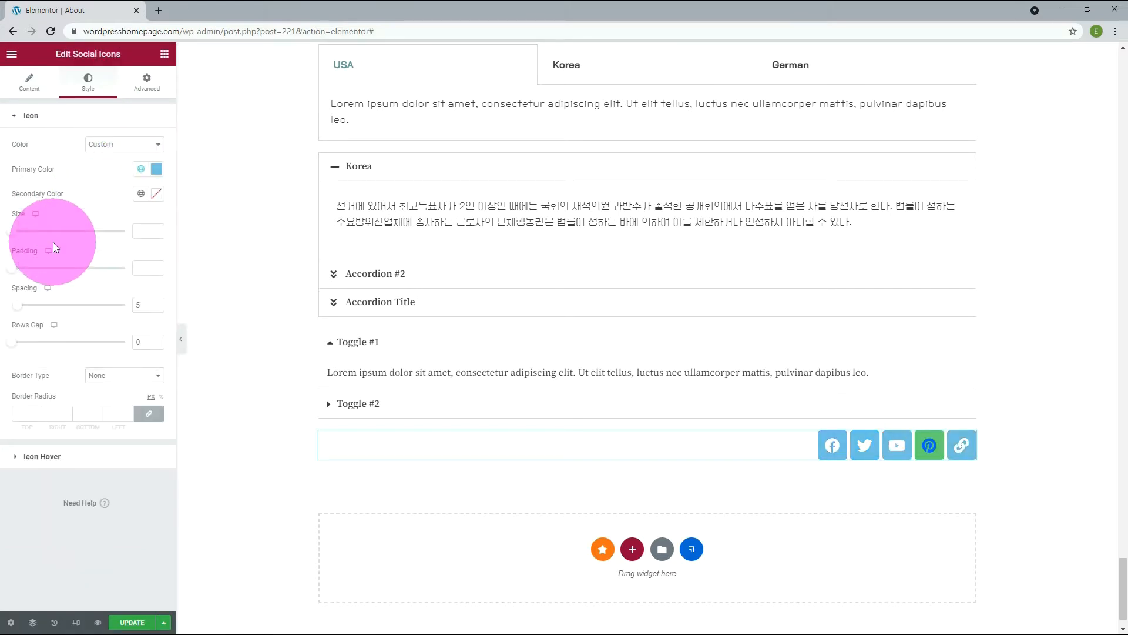
{"action": "left_click", "coordinate": [141, 168]}
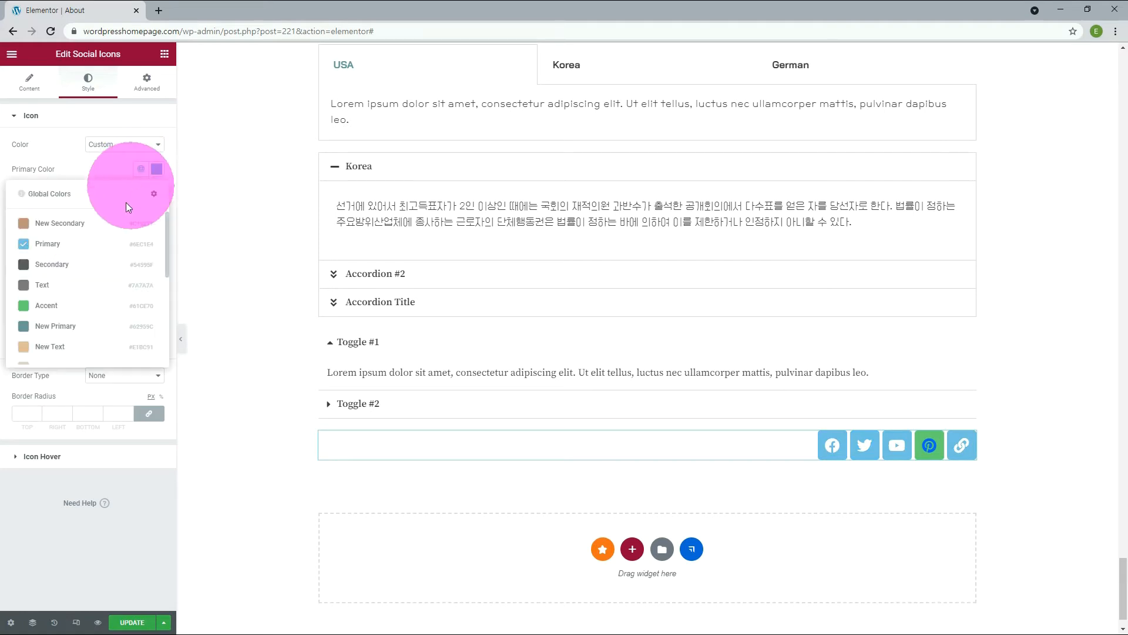
{"action": "left_click", "coordinate": [51, 320]}
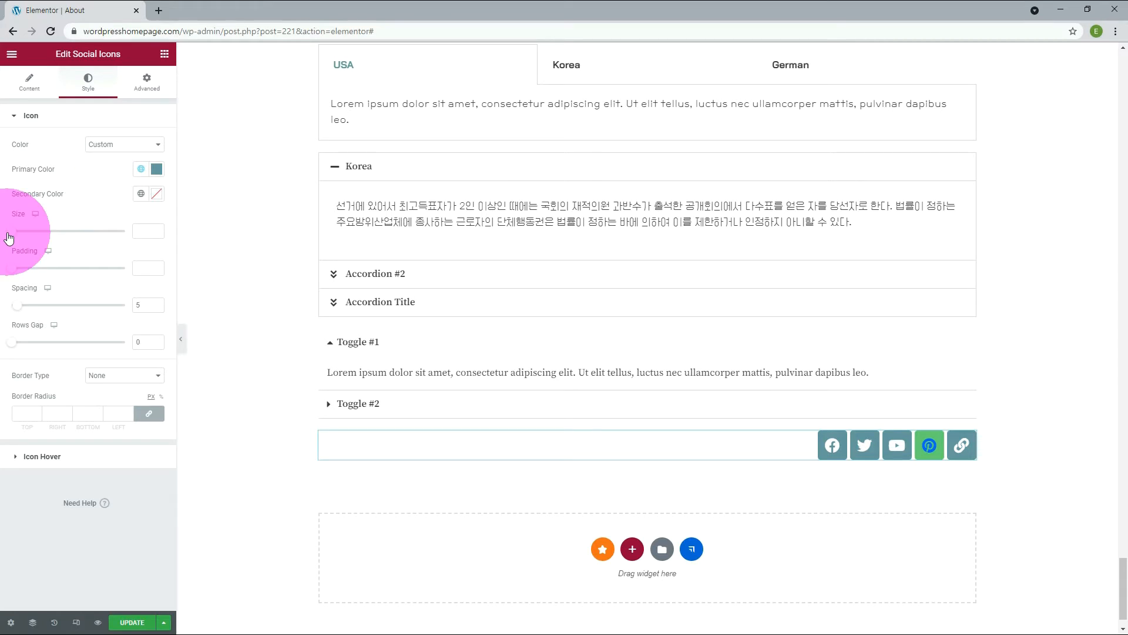
Set the social icons' size to 18, spacing to 3 and rows gap to 22.
{"action": "left_click_drag", "start_coordinate": [9, 237], "coordinate": [13, 237]}
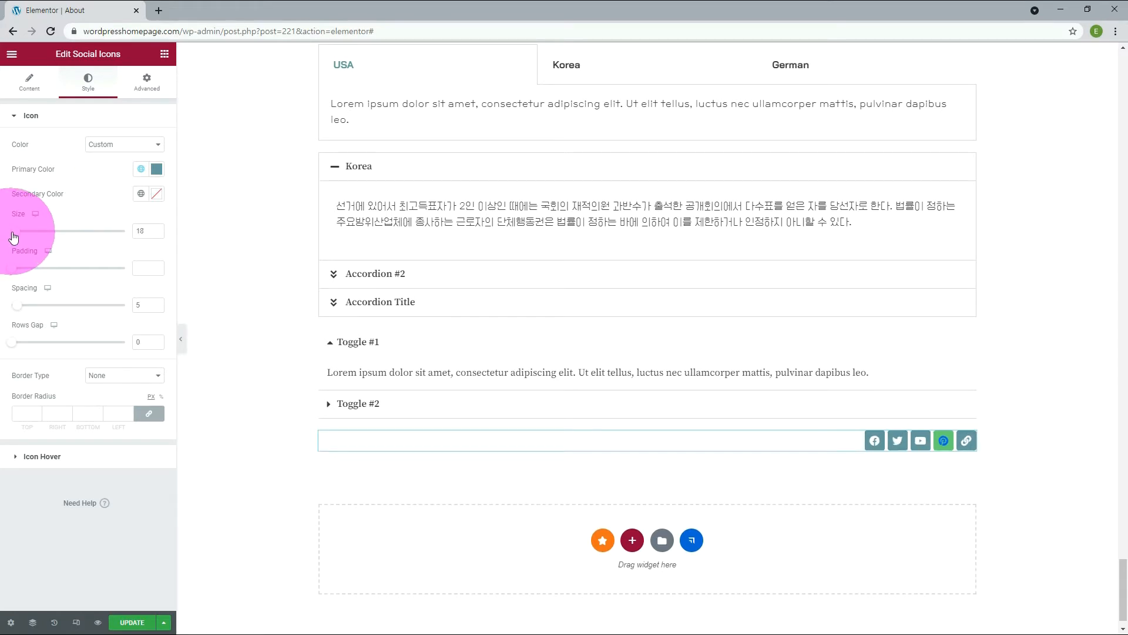
{"action": "left_click", "coordinate": [157, 301]}
{"action": "left_click", "coordinate": [157, 306]}
{"action": "left_click_drag", "start_coordinate": [69, 344], "coordinate": [35, 91]}
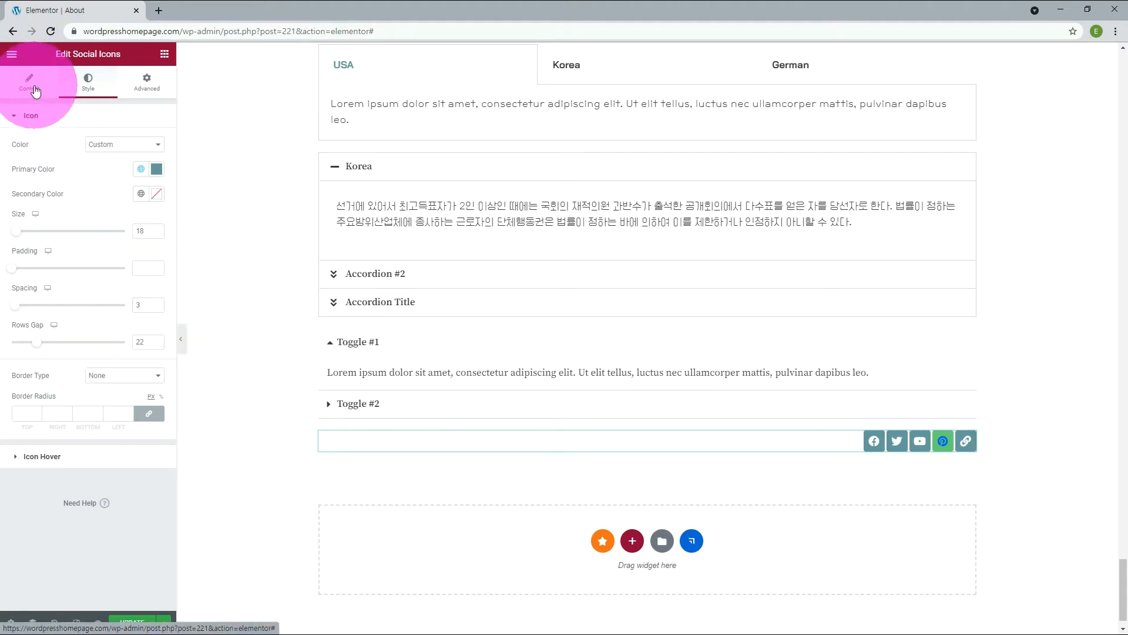
Arrange the social icons in 2 columns and reduce their rows gap to 10.
{"action": "left_click", "coordinate": [35, 91]}
{"action": "left_click", "coordinate": [106, 357]}
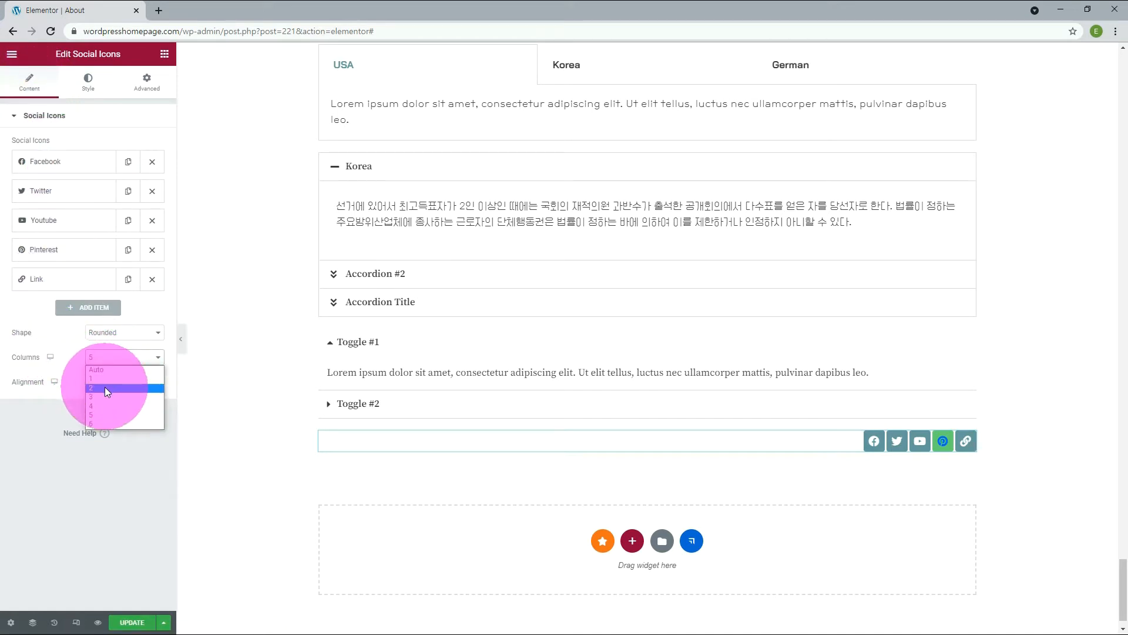
{"action": "left_click", "coordinate": [105, 386]}
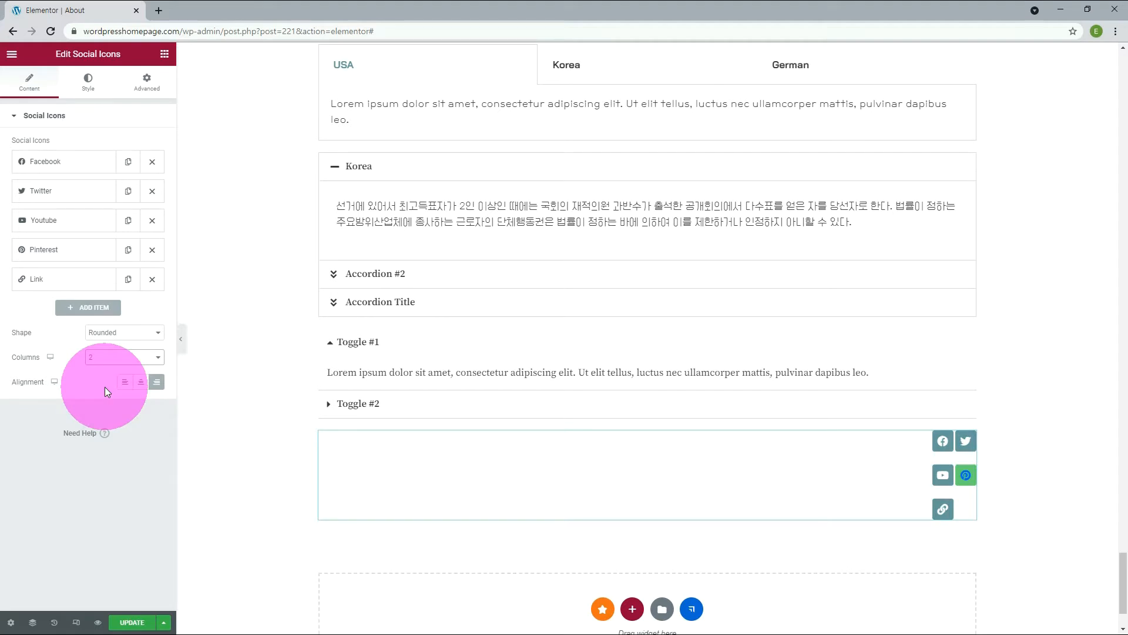
{"action": "left_click", "coordinate": [89, 86]}
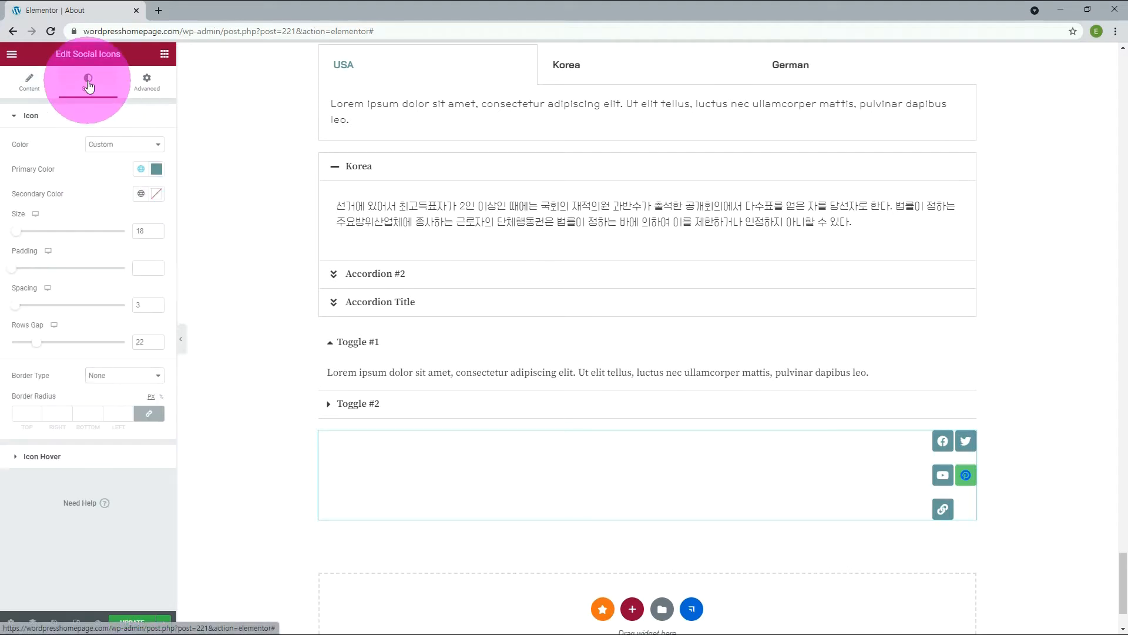
{"action": "left_click_drag", "start_coordinate": [45, 331], "coordinate": [23, 351]}
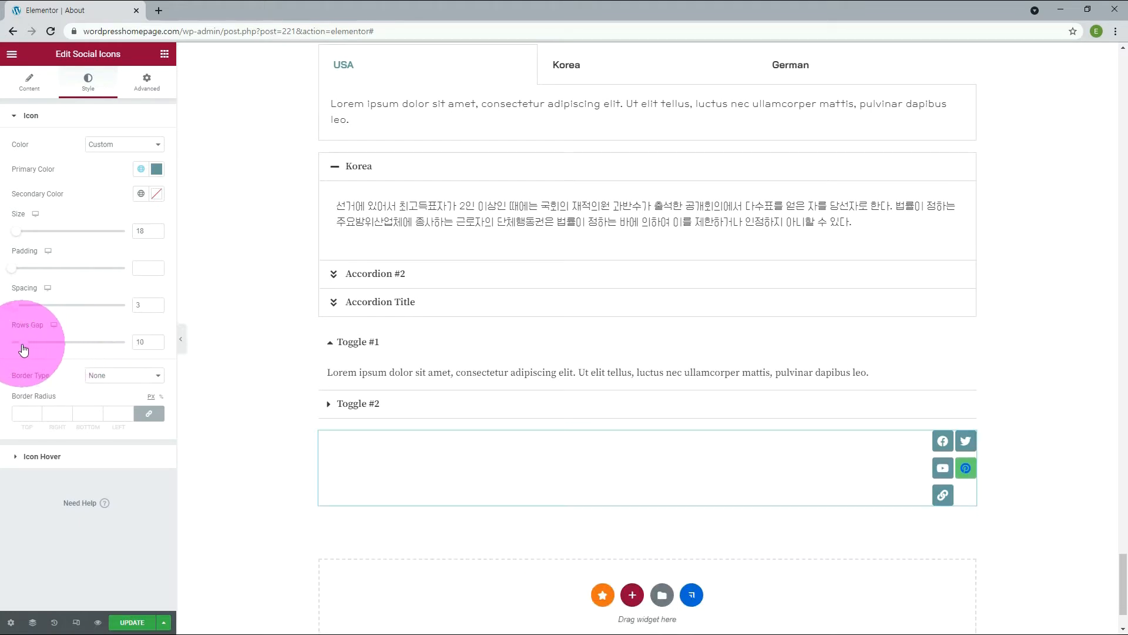
Apply a Double border to the social icons and enlarge them to size 47.
{"action": "left_click", "coordinate": [113, 376]}
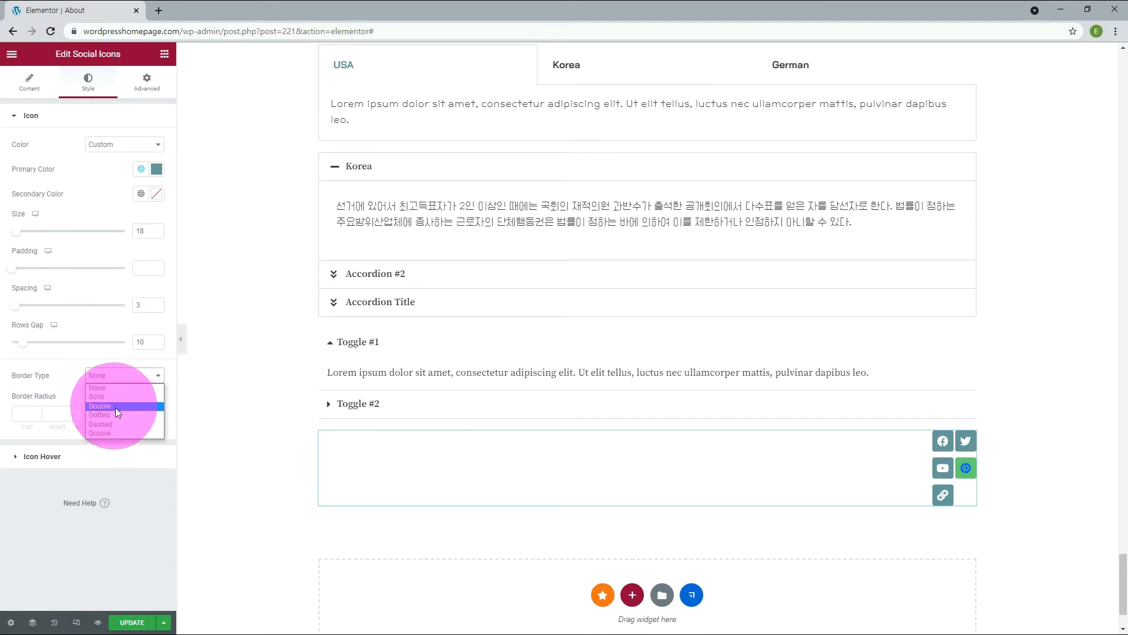
{"action": "left_click", "coordinate": [115, 406]}
{"action": "left_click", "coordinate": [18, 234]}
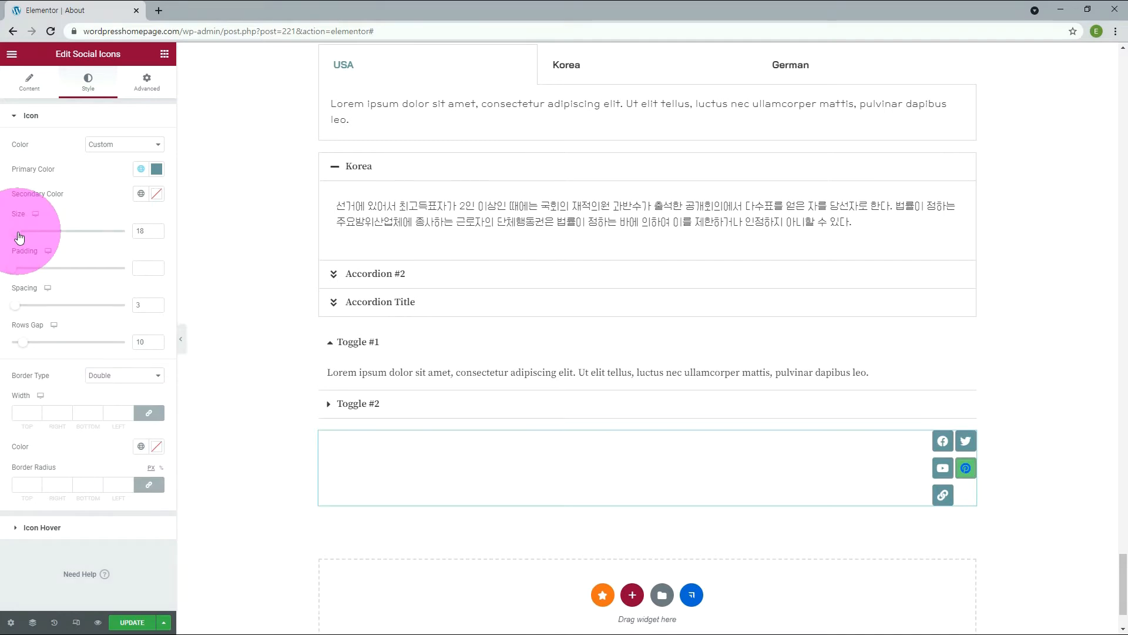
{"action": "left_click_drag", "start_coordinate": [20, 237], "coordinate": [27, 232]}
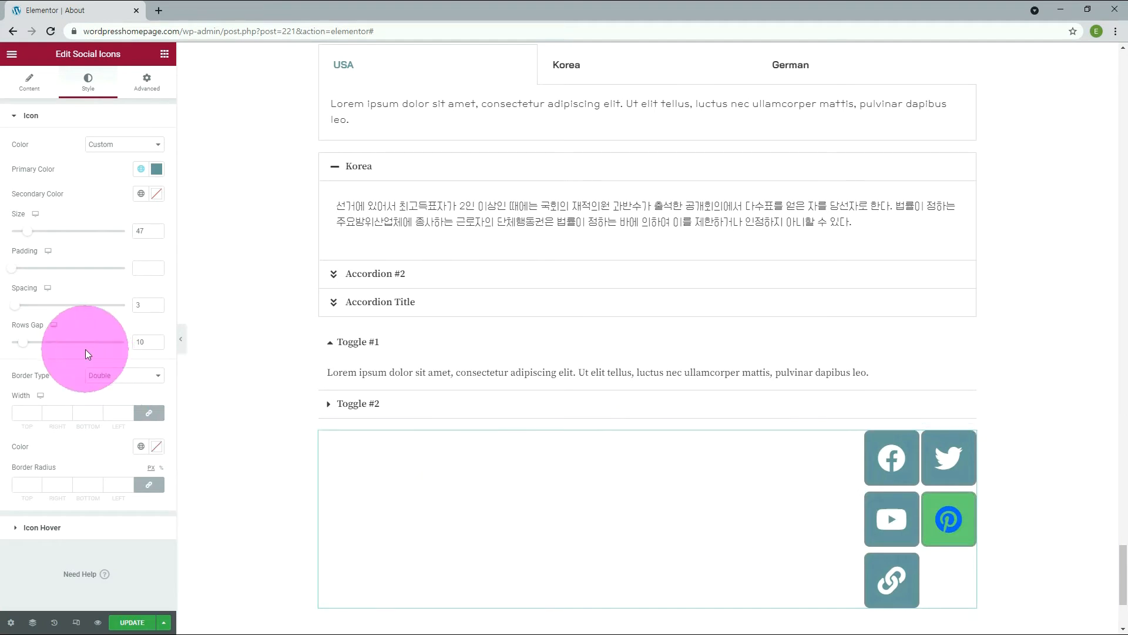
Try a Dotted border on the social icons, then use Groove with a linked border radius of 50 px.
{"action": "left_click", "coordinate": [133, 376]}
{"action": "left_click", "coordinate": [116, 414]}
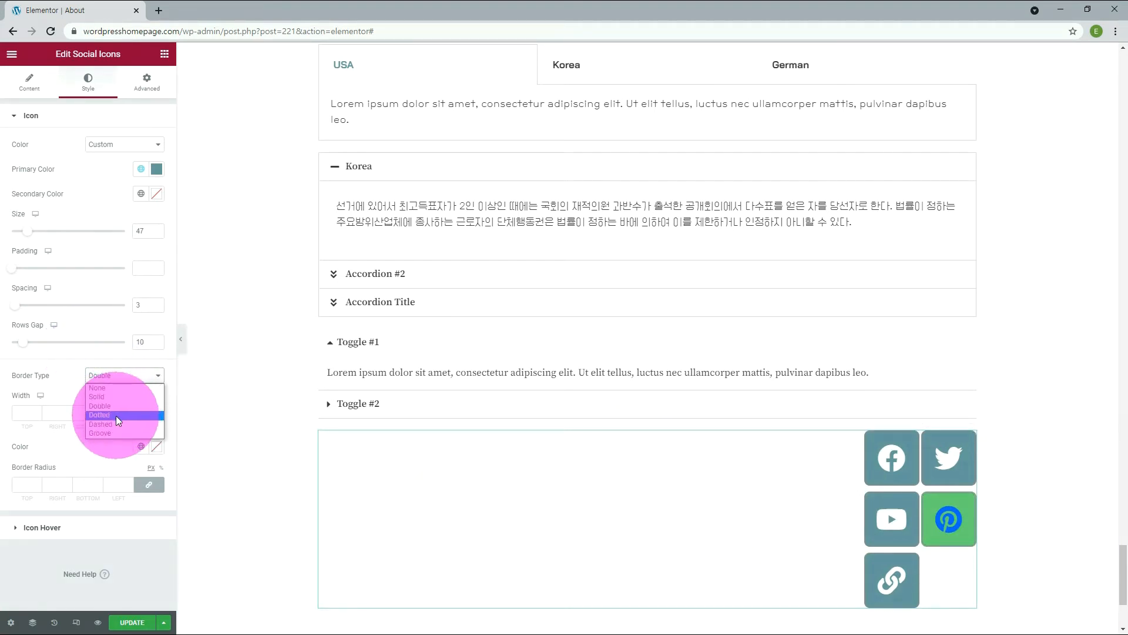
{"action": "left_click", "coordinate": [107, 379]}
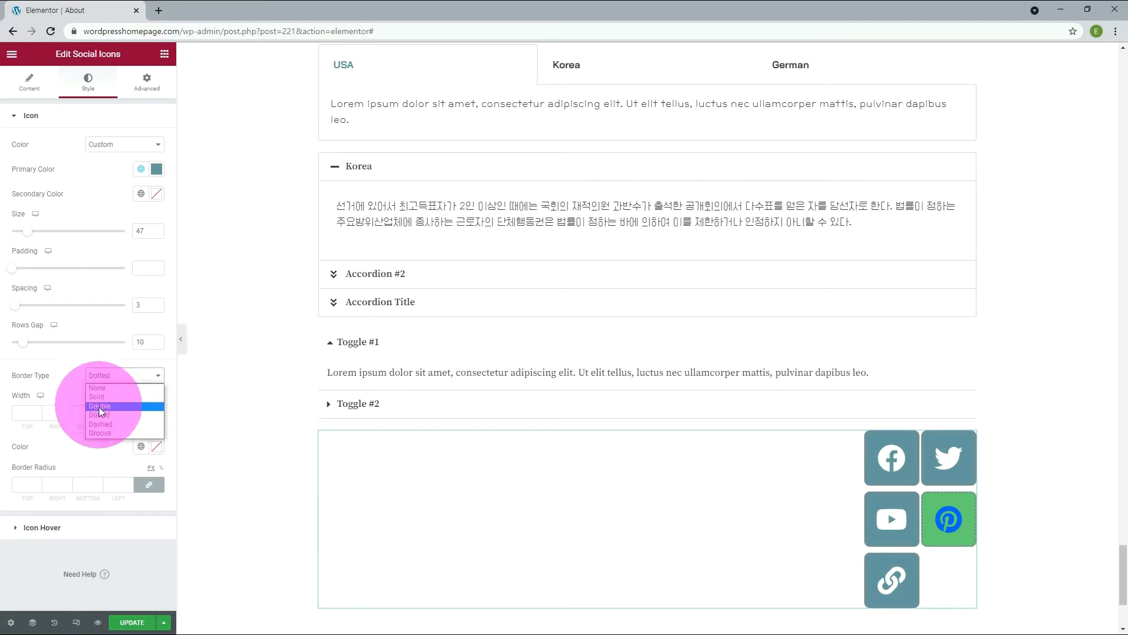
{"action": "left_click", "coordinate": [108, 432]}
{"action": "left_click", "coordinate": [38, 484]}
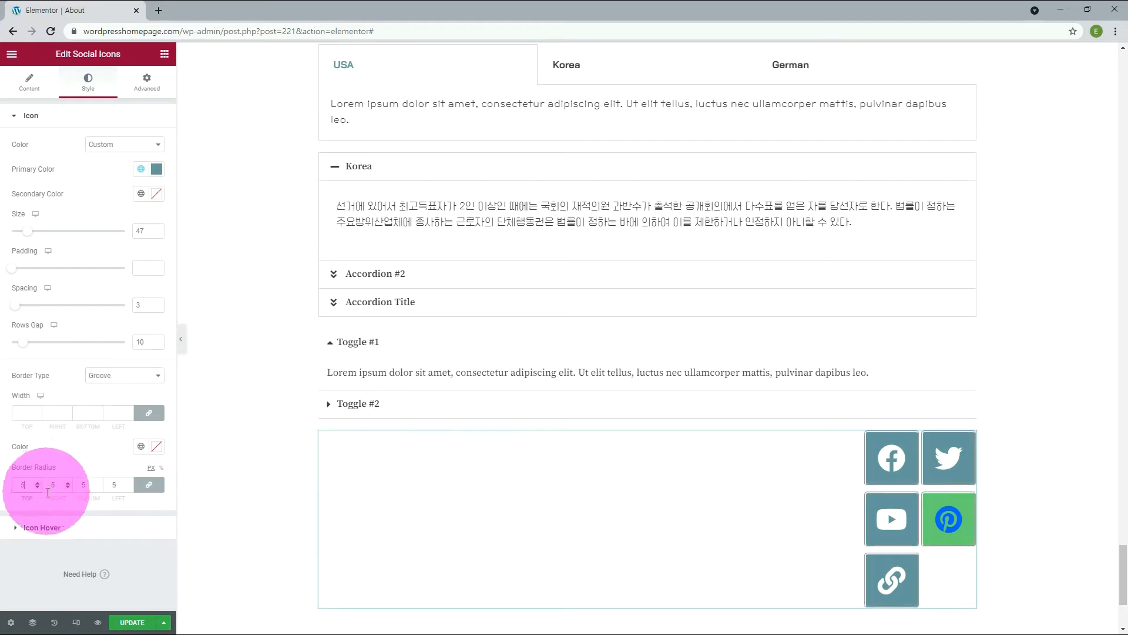
{"action": "type", "text": "50"}
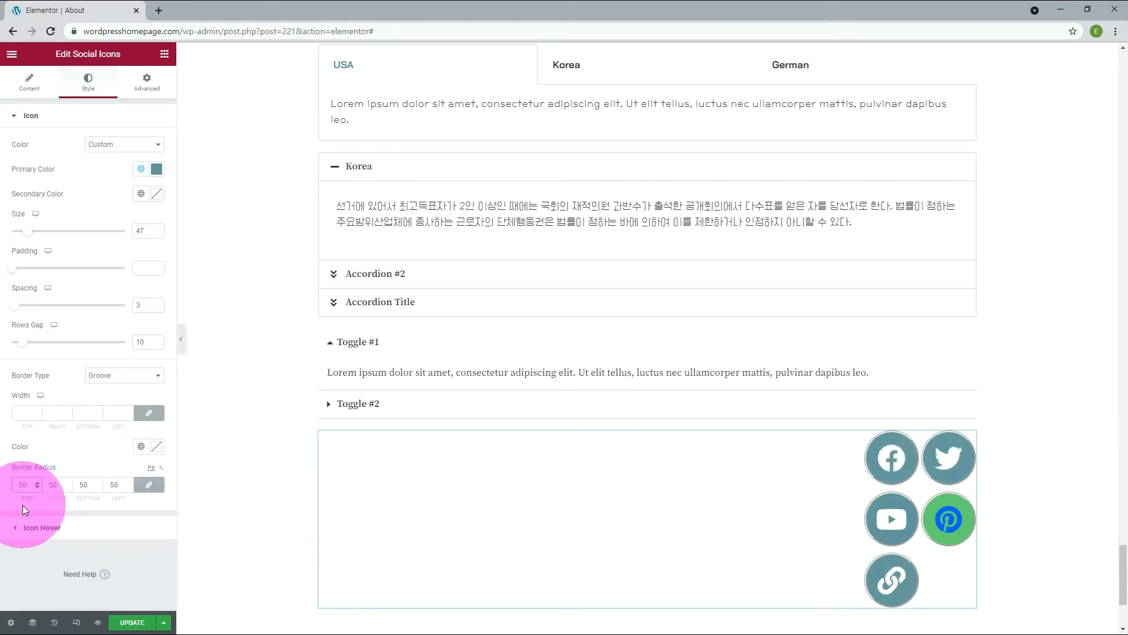
Set the social icons' hover primary color to the blue global color and the hover border color to the green one.
{"action": "left_click", "coordinate": [47, 528]}
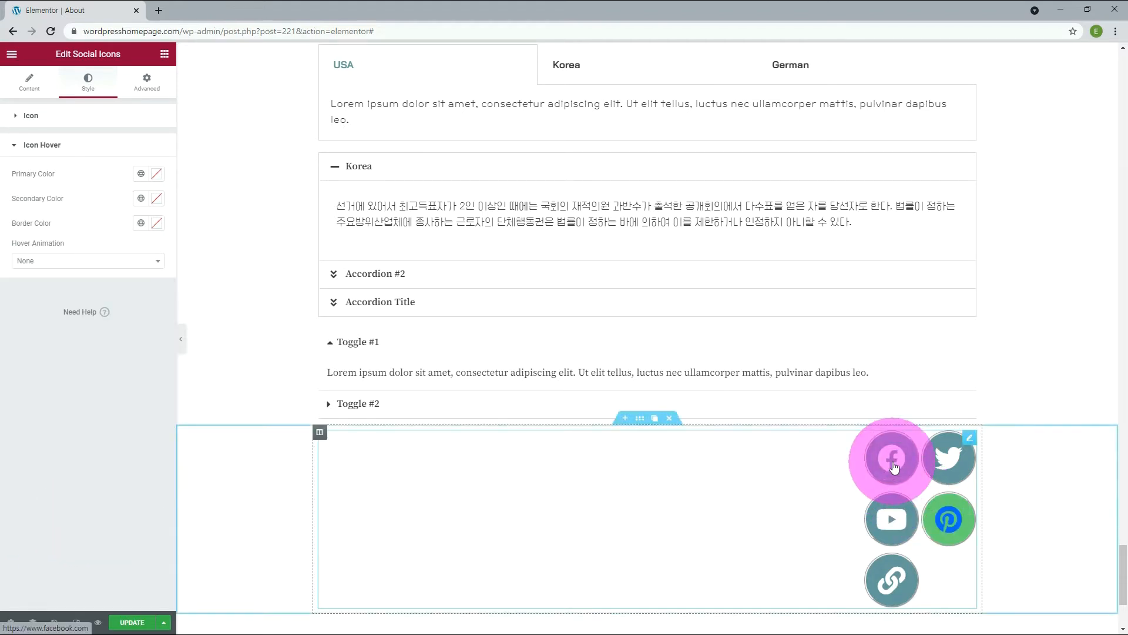
{"action": "left_click", "coordinate": [141, 174]}
{"action": "scroll", "coordinate": [114, 277], "scroll_direction": "down", "scroll_amount": 3}
{"action": "left_click", "coordinate": [112, 277]}
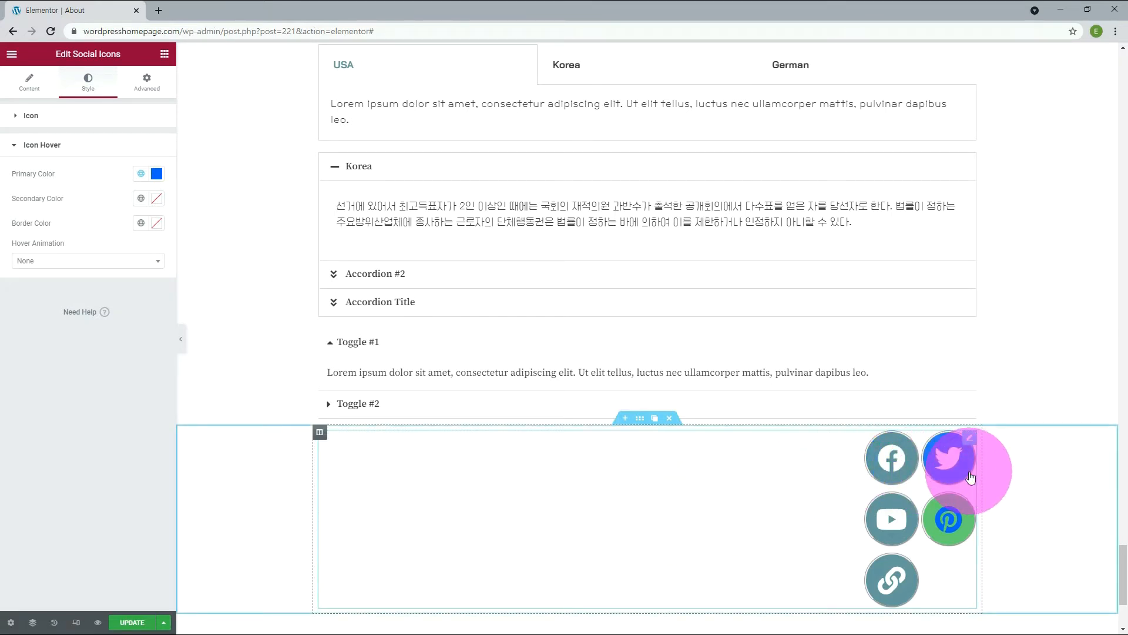
Try the Pulse Grow hover animation on the social icons, then set it to Push.
{"action": "left_click", "coordinate": [73, 263]}
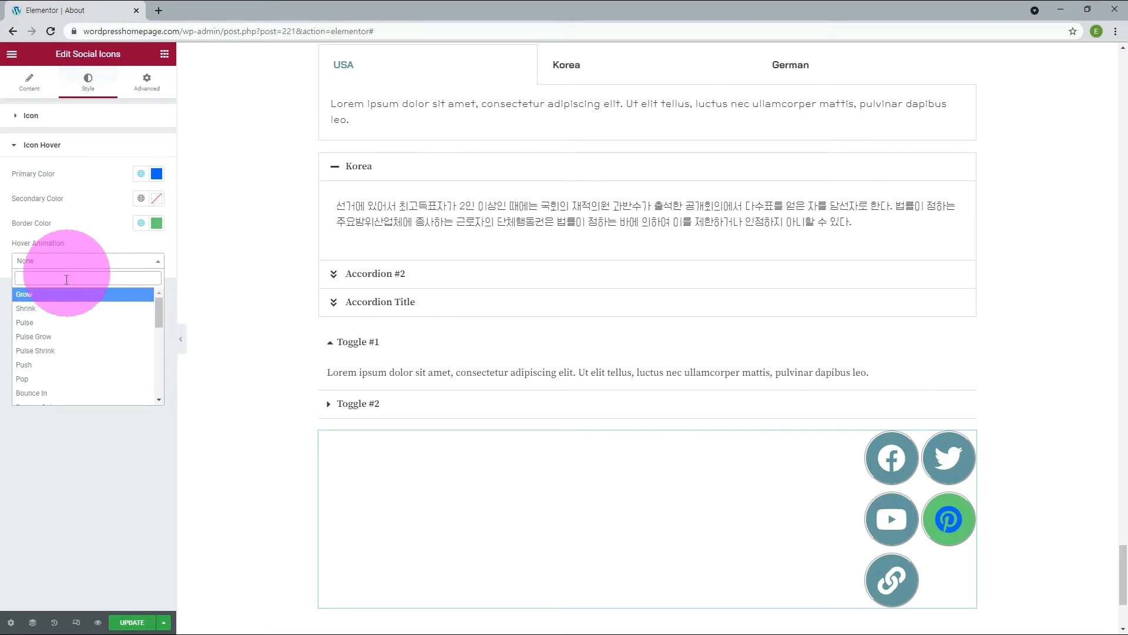
{"action": "left_click", "coordinate": [62, 335]}
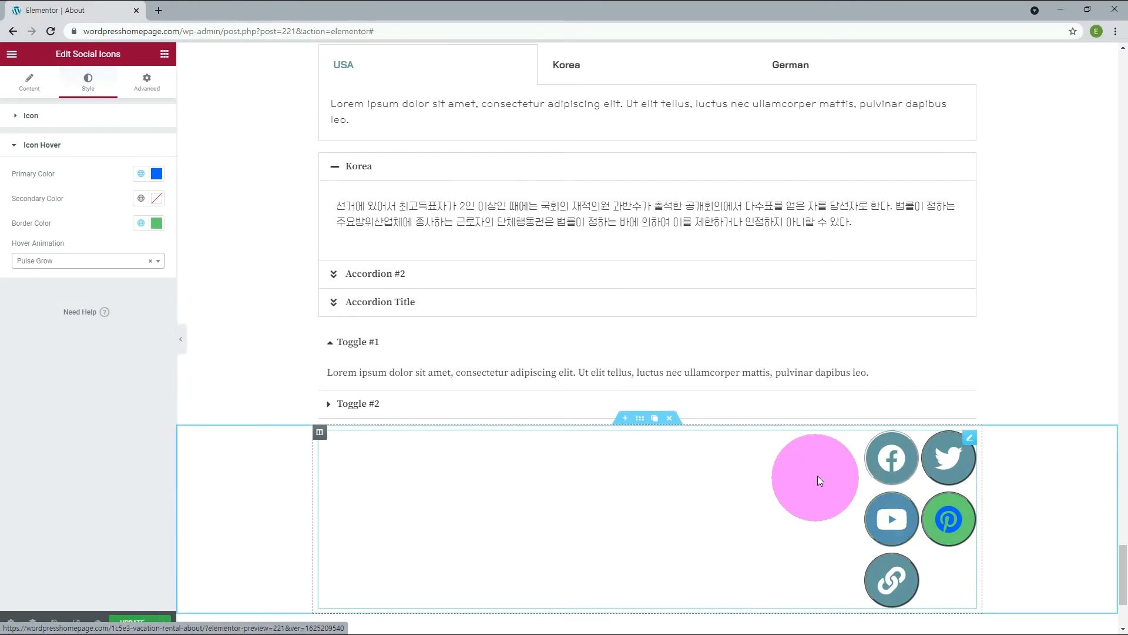
{"action": "left_click", "coordinate": [104, 263]}
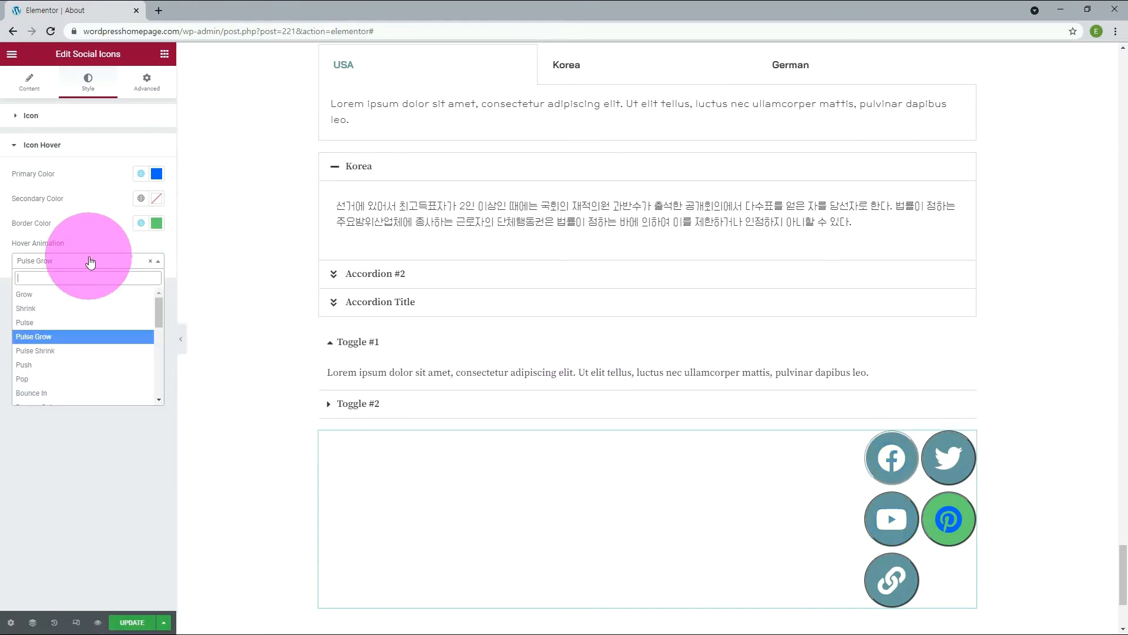
{"action": "left_click", "coordinate": [66, 365]}
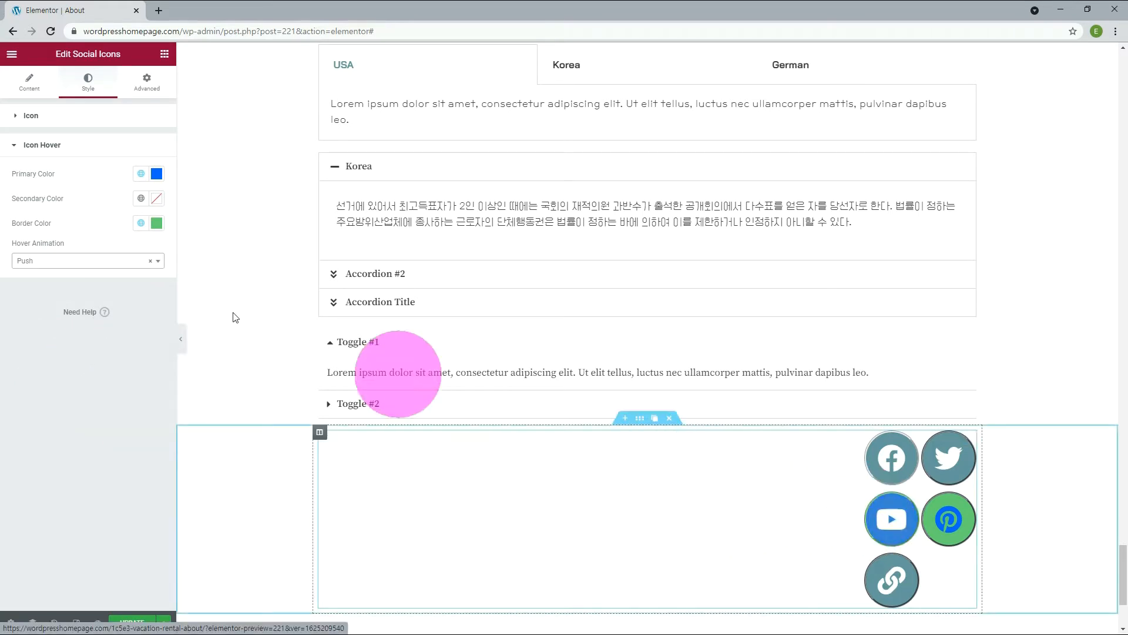
Choose an entrance animation for the social icons in their motion effects.
{"action": "left_click", "coordinate": [147, 86]}
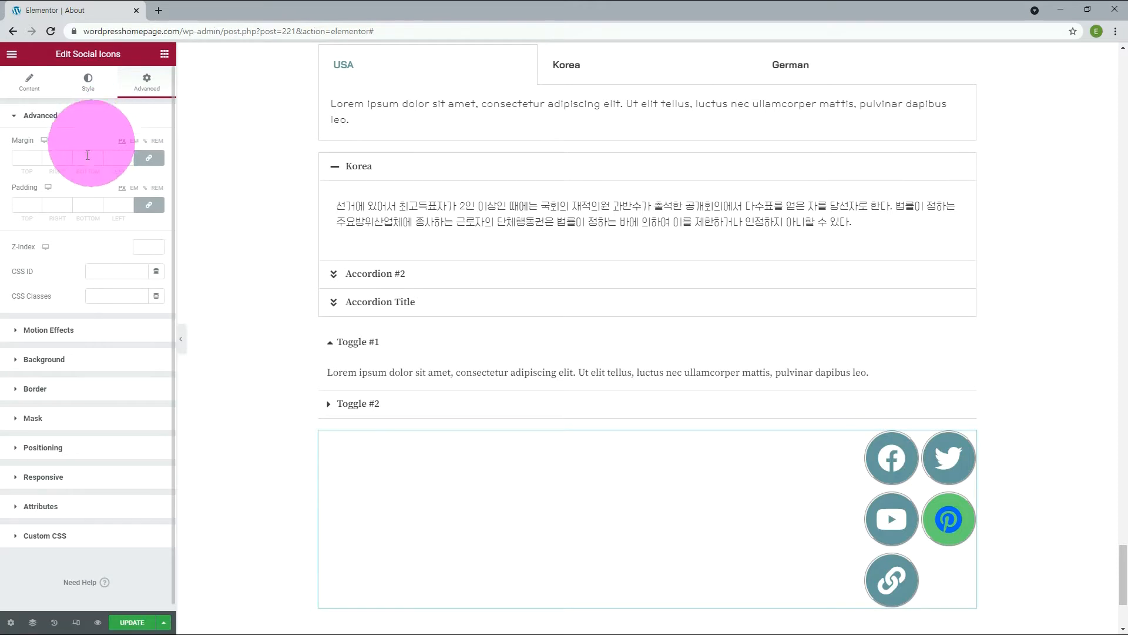
{"action": "left_click", "coordinate": [48, 330]}
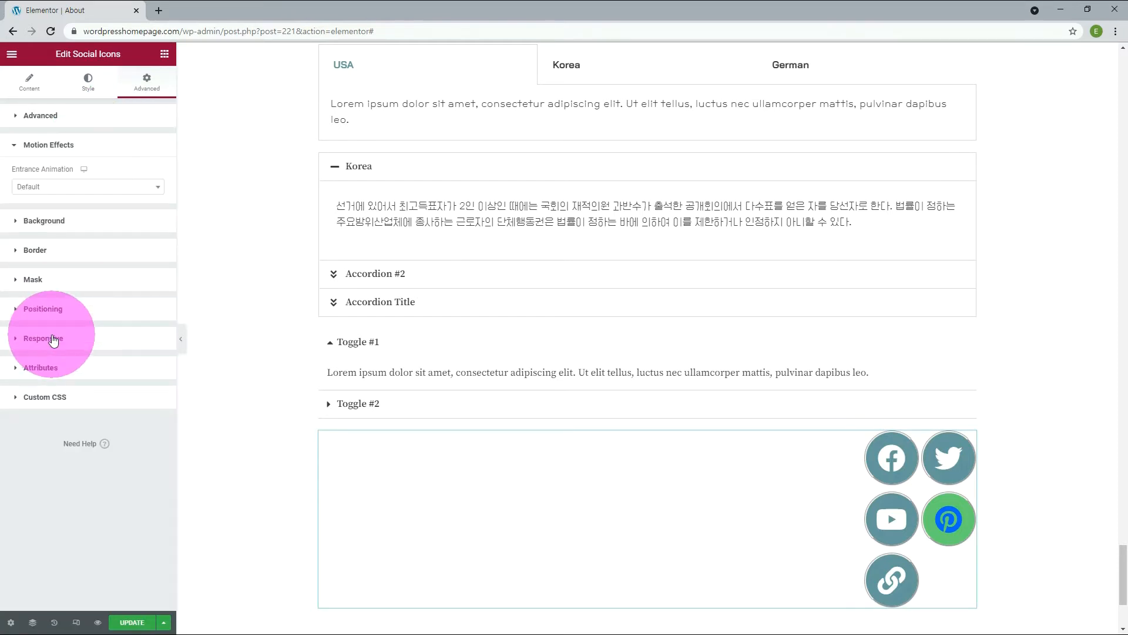
{"action": "left_click", "coordinate": [68, 186]}
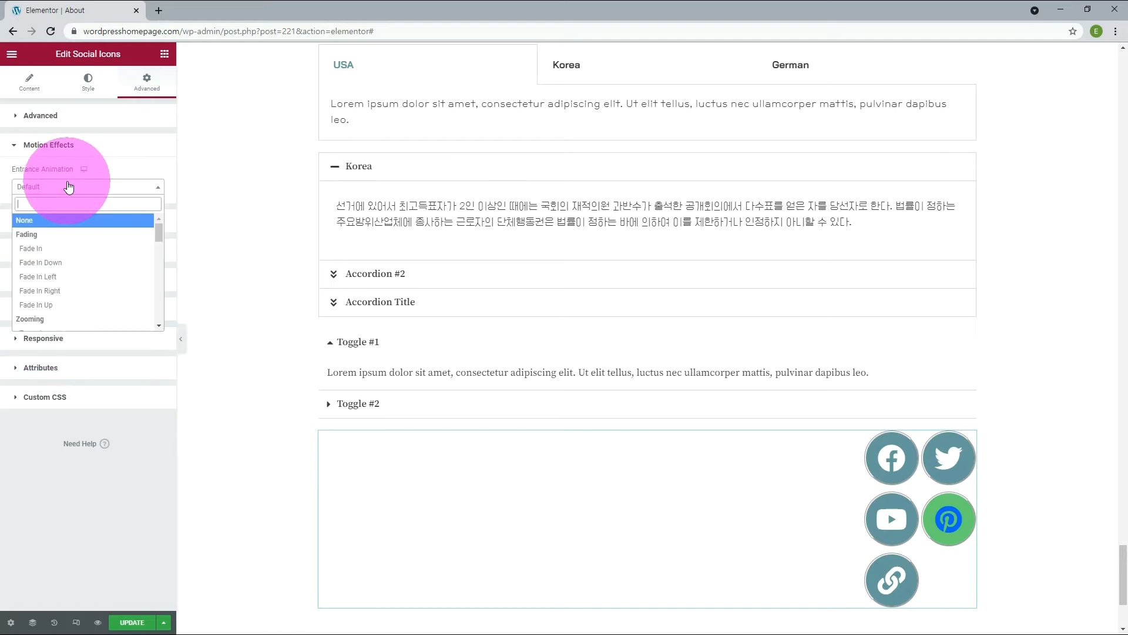
{"action": "scroll", "coordinate": [69, 276], "scroll_direction": "down", "scroll_amount": 3}
{"action": "left_click", "coordinate": [68, 294]}
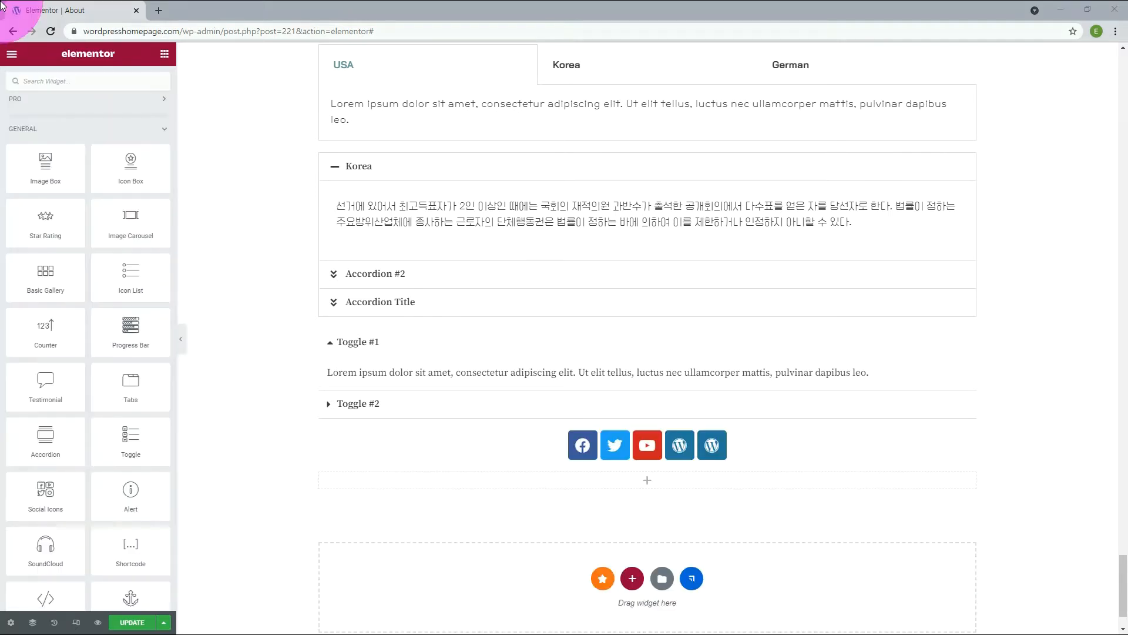
Add an Alert widget below the social icons, title it Warning, try the Success type and settle on Warning.
{"action": "left_click_drag", "start_coordinate": [129, 493], "coordinate": [509, 485]}
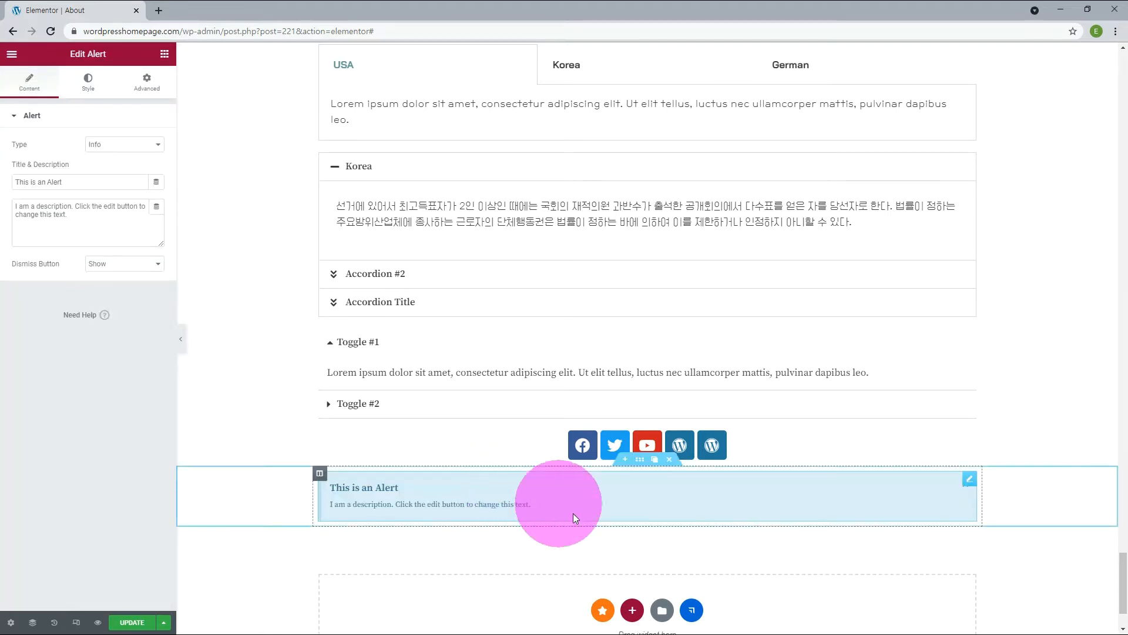
{"action": "triple_click", "coordinate": [18, 182]}
{"action": "type", "text": "Warning"}
{"action": "left_click", "coordinate": [150, 146]}
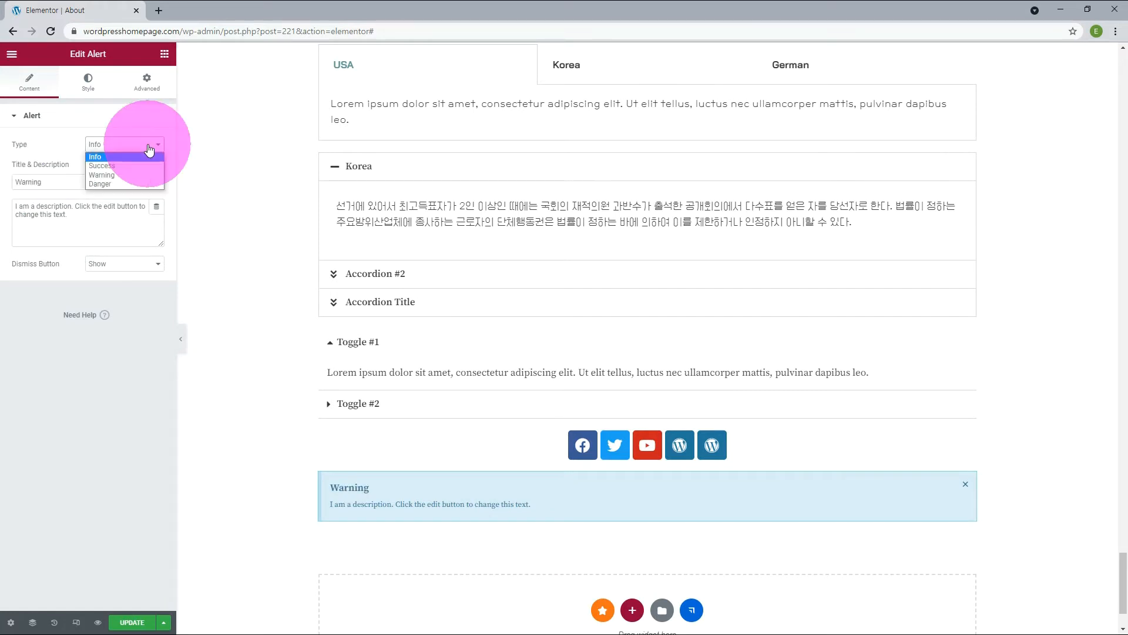
{"action": "left_click", "coordinate": [132, 165]}
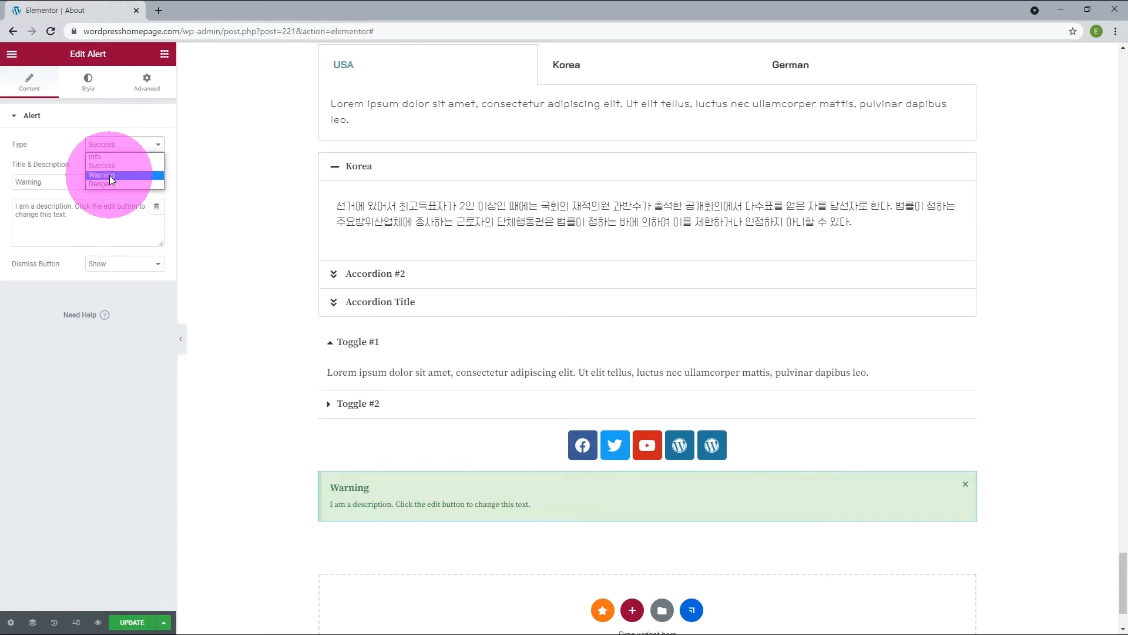
{"action": "left_click", "coordinate": [109, 174]}
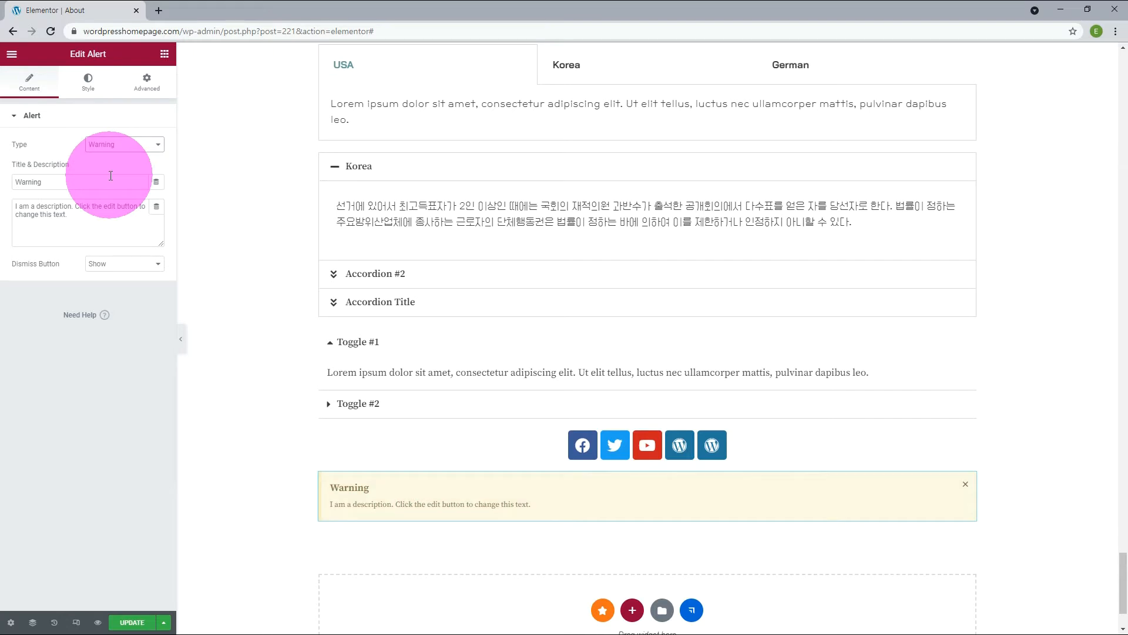
Try hiding the alert's dismiss button, then set it back to Show.
{"action": "left_click", "coordinate": [113, 264]}
{"action": "left_click", "coordinate": [112, 286]}
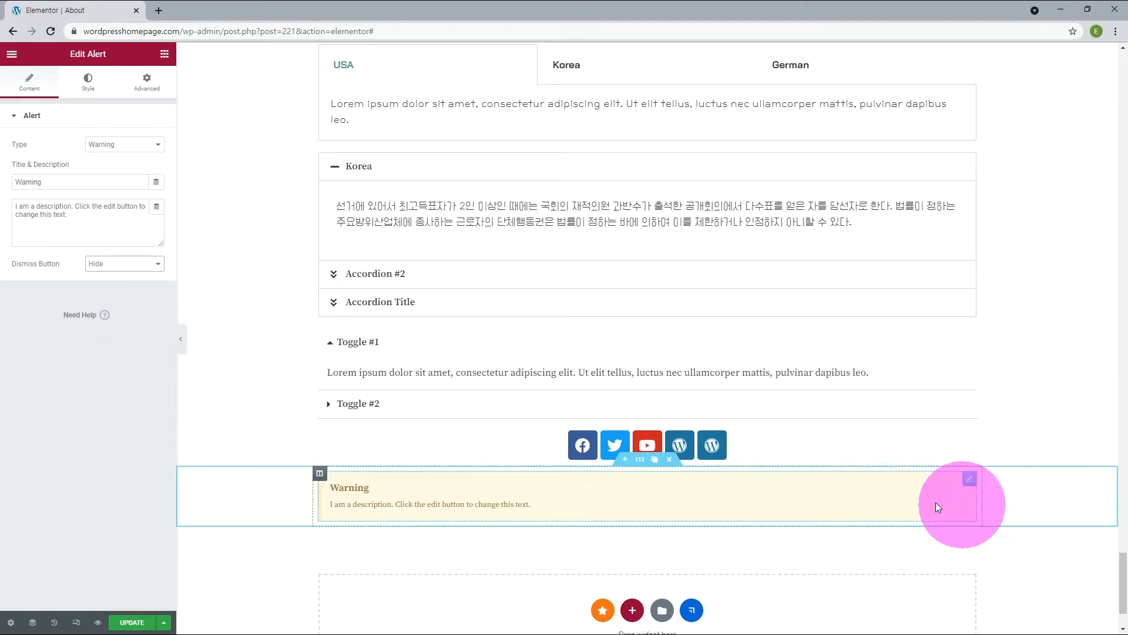
{"action": "left_click", "coordinate": [101, 264]}
{"action": "left_click", "coordinate": [100, 276]}
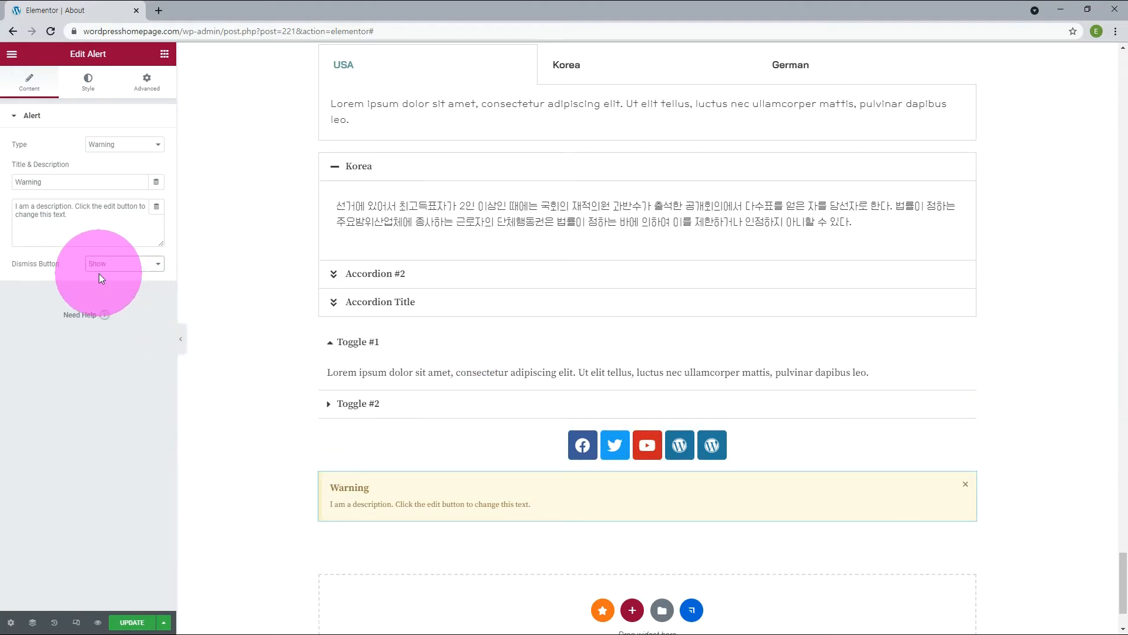
Set the alert's background color to the New Text global color.
{"action": "left_click", "coordinate": [87, 91]}
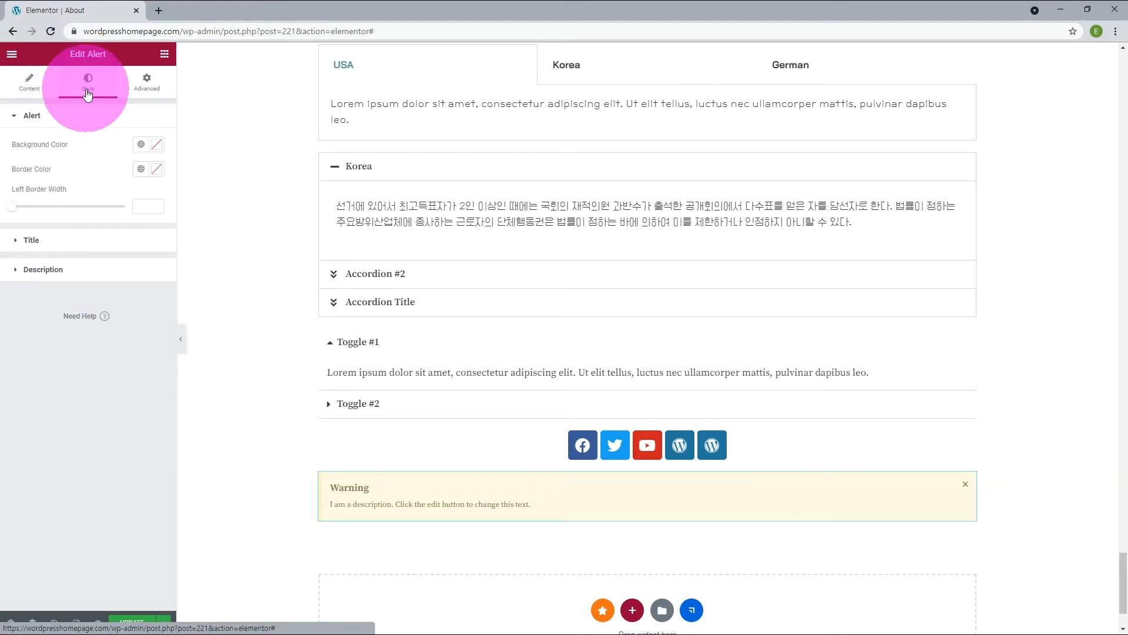
{"action": "left_click", "coordinate": [142, 145]}
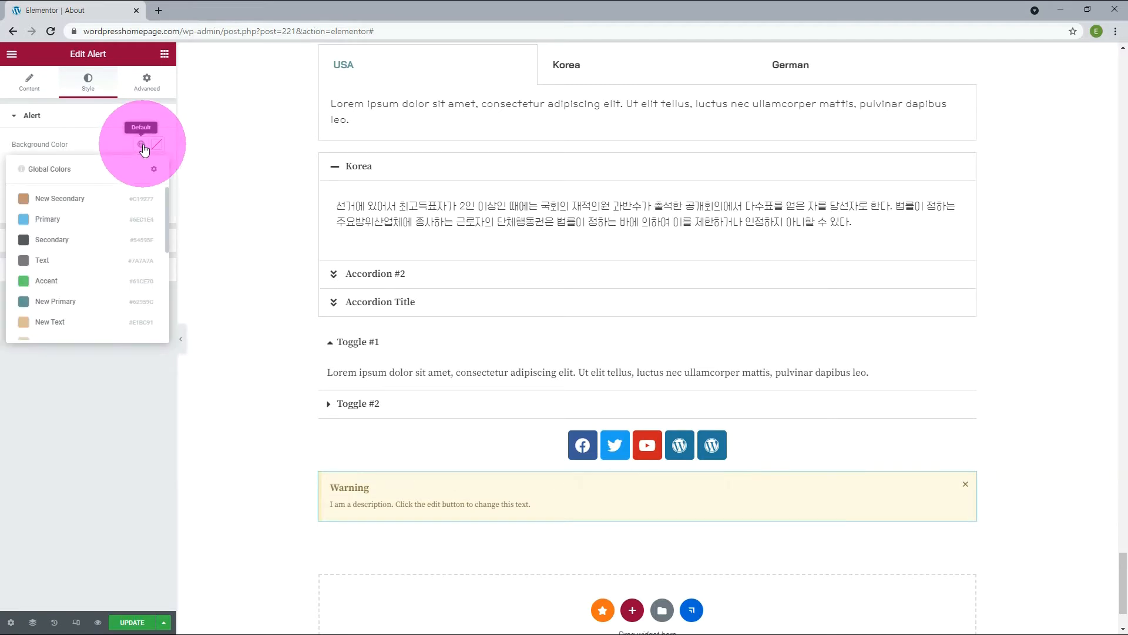
{"action": "left_click", "coordinate": [53, 321]}
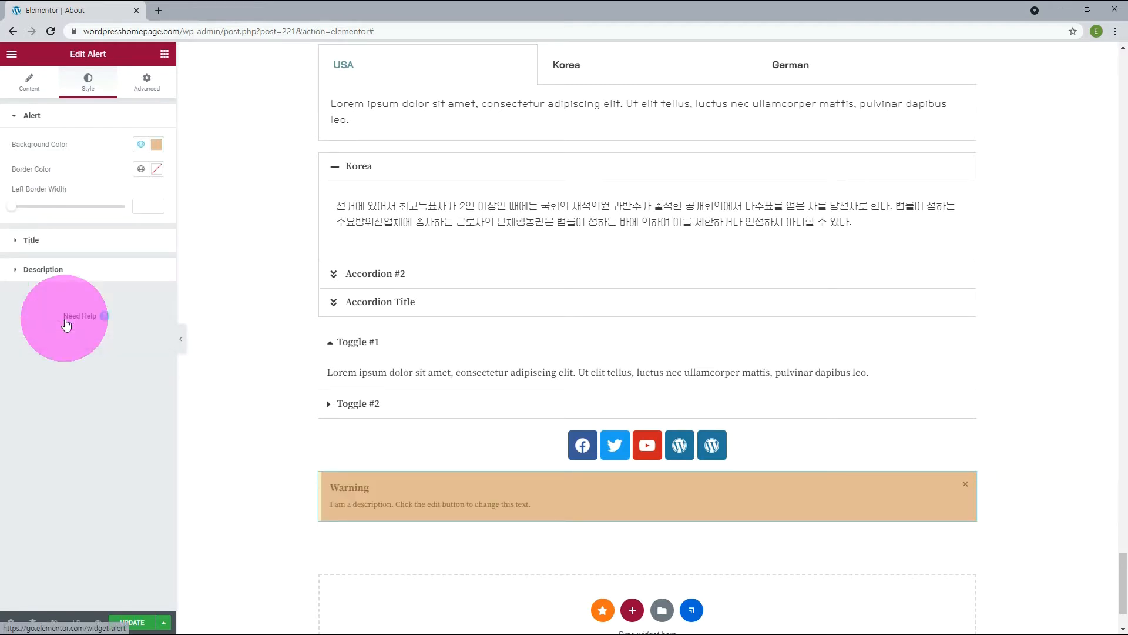
Set the alert title's text color to Neve - Text Dark Background and make the description text white as well.
{"action": "left_click", "coordinate": [89, 240]}
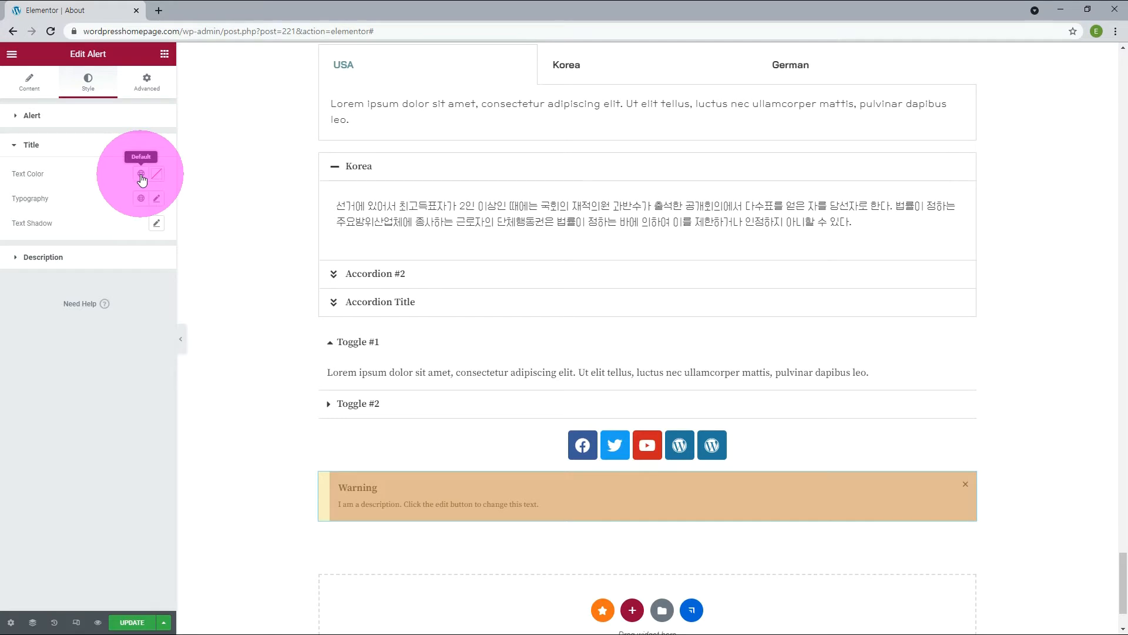
{"action": "left_click", "coordinate": [142, 174]}
{"action": "scroll", "coordinate": [109, 287], "scroll_direction": "down", "scroll_amount": 1}
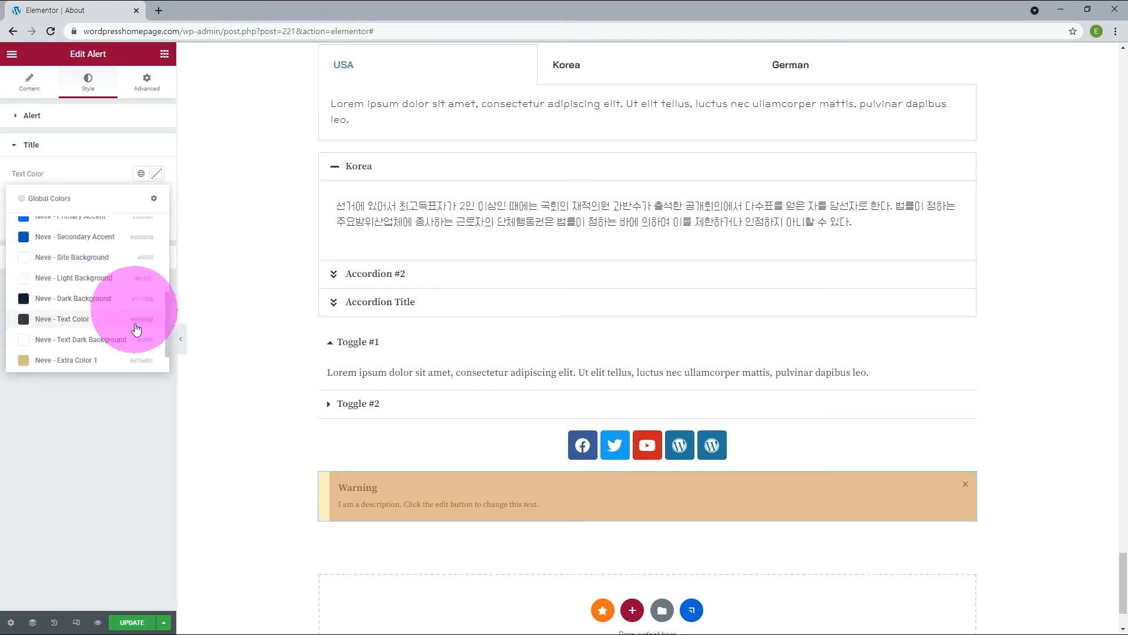
{"action": "left_click", "coordinate": [111, 341]}
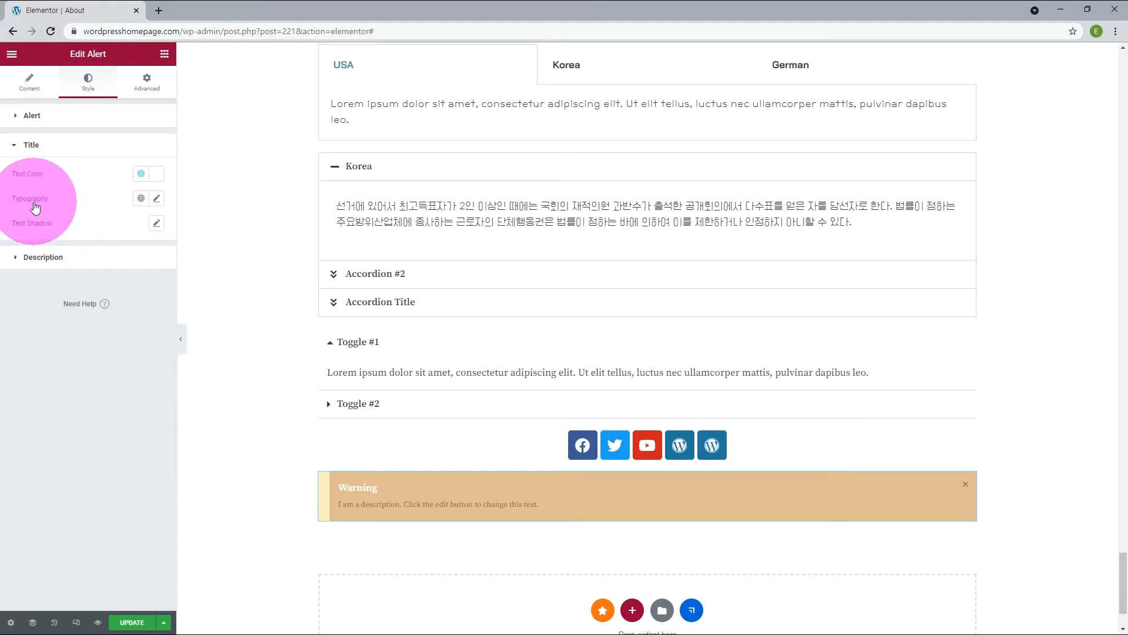
{"action": "left_click", "coordinate": [52, 256]}
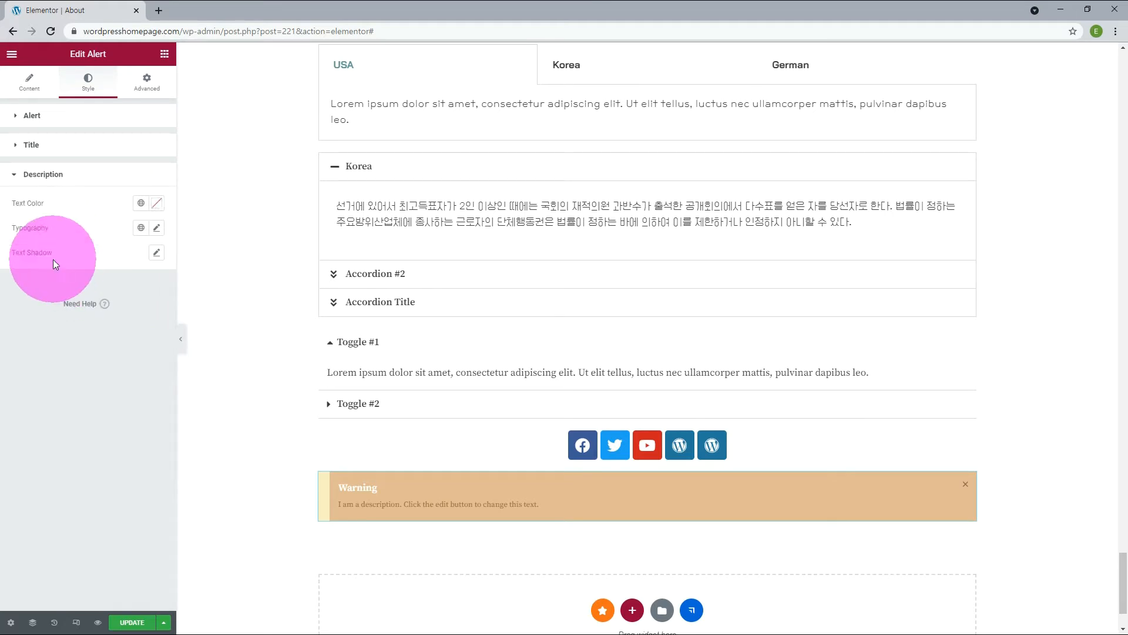
{"action": "left_click", "coordinate": [141, 203]}
{"action": "left_click", "coordinate": [105, 341]}
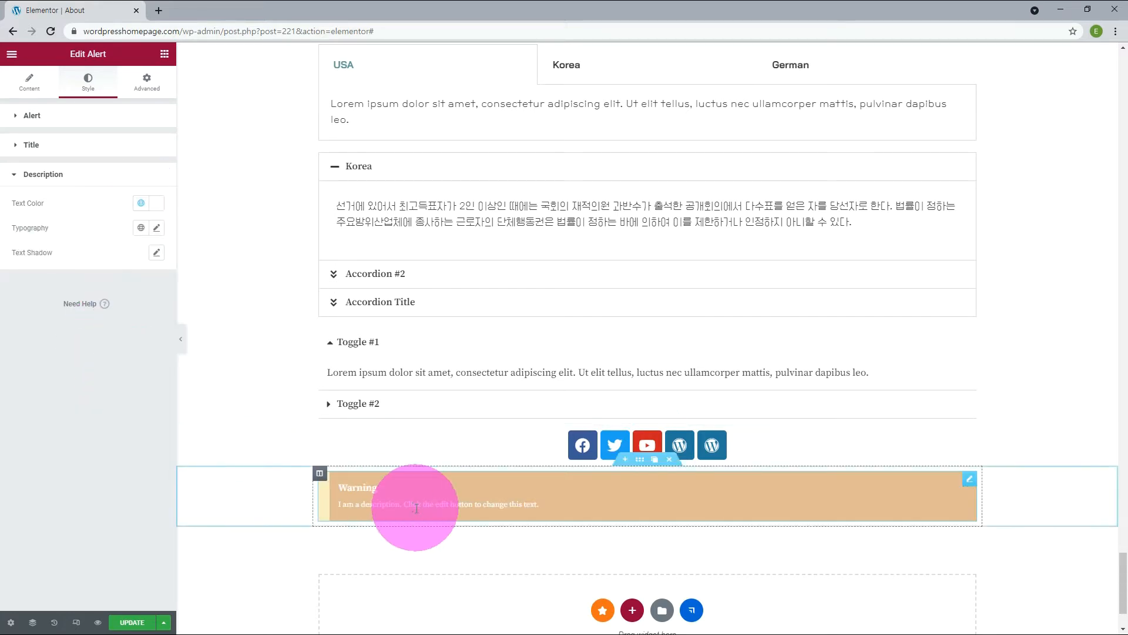
Try the Fade In entrance animation on the alert, then choose a different entrance animation.
{"action": "left_click", "coordinate": [147, 82]}
{"action": "left_click", "coordinate": [49, 145]}
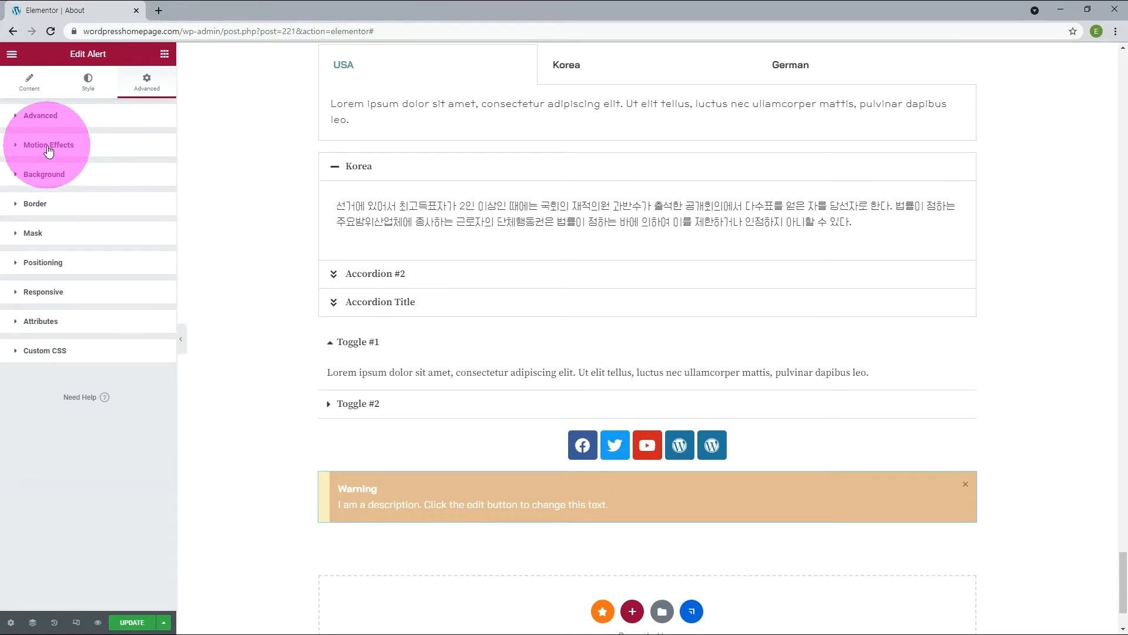
{"action": "left_click", "coordinate": [45, 186]}
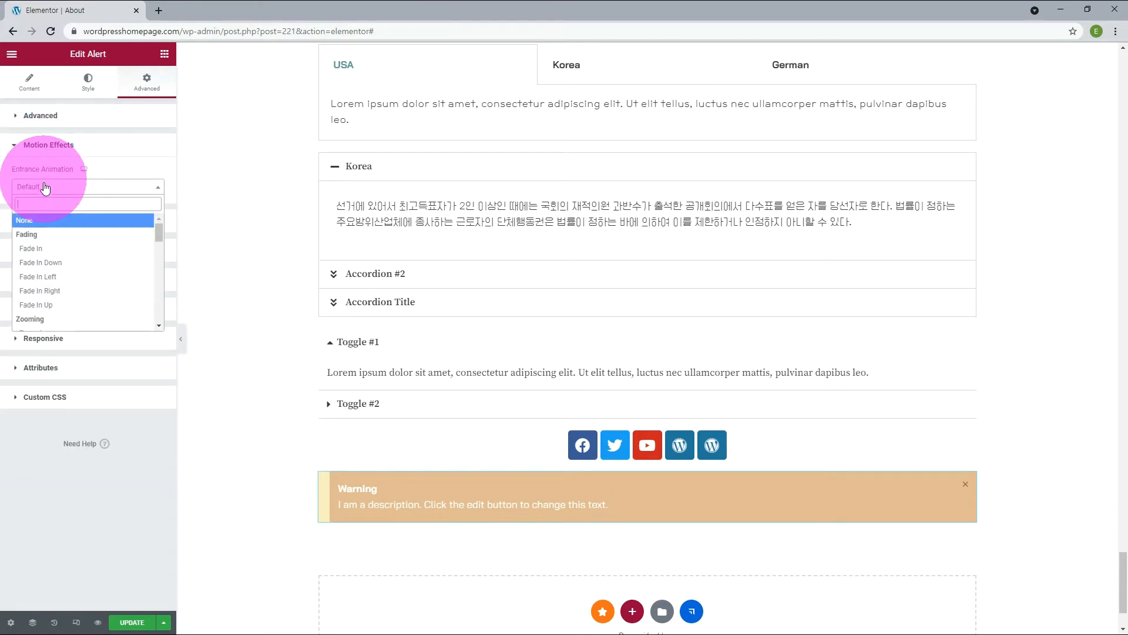
{"action": "left_click", "coordinate": [44, 248]}
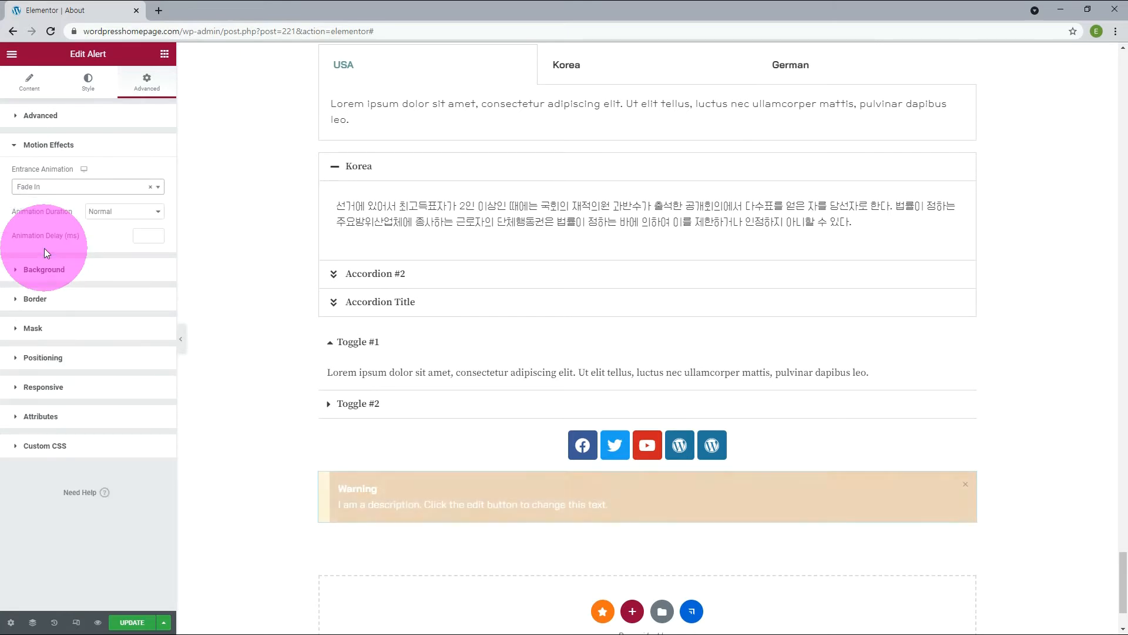
{"action": "left_click", "coordinate": [45, 187]}
{"action": "left_click", "coordinate": [61, 272]}
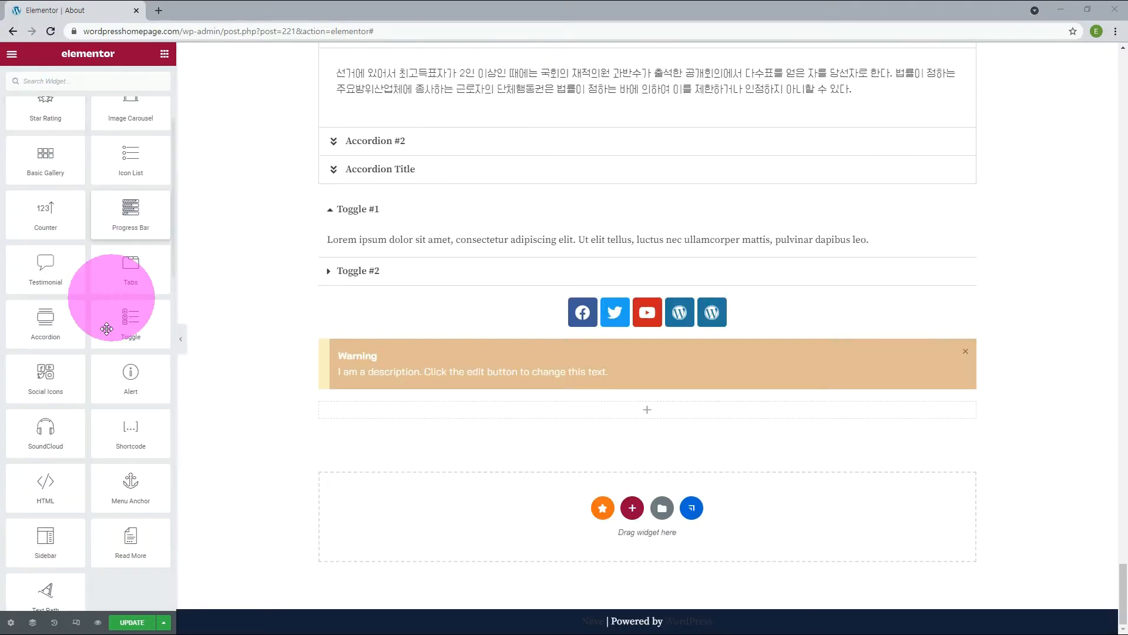
Add a SoundCloud widget below the alert.
{"action": "left_click_drag", "start_coordinate": [37, 437], "coordinate": [468, 411]}
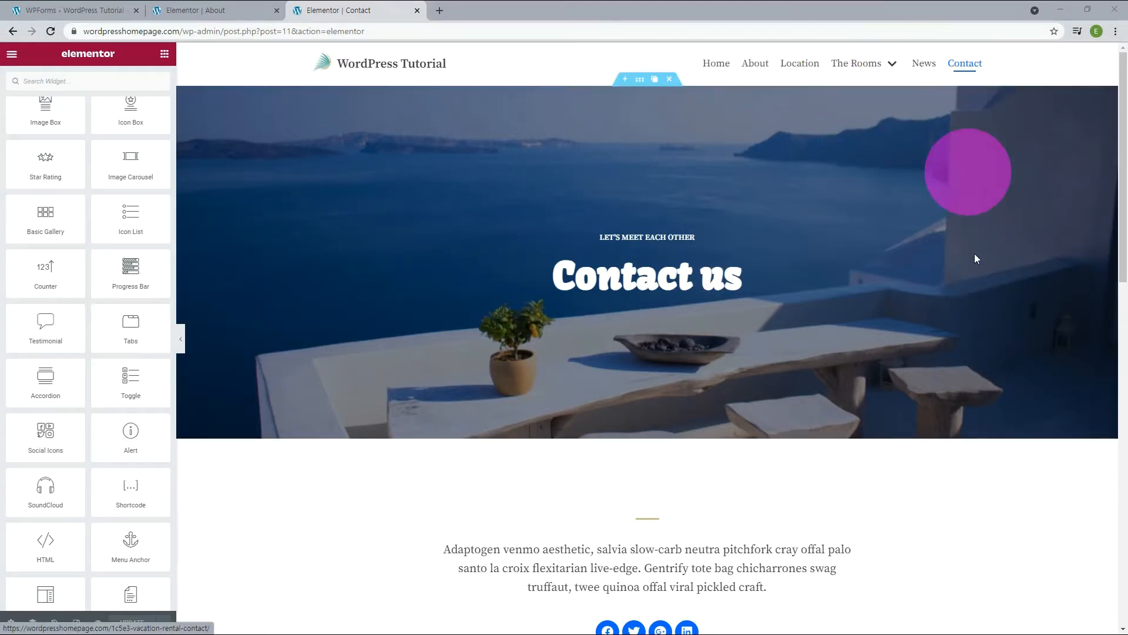
On the Contact page, replace the "Send a message" column with a new column containing a Shortcode widget.
{"action": "scroll", "coordinate": [974, 269], "scroll_direction": "down", "scroll_amount": 6}
{"action": "scroll", "coordinate": [974, 274], "scroll_direction": "down", "scroll_amount": 5}
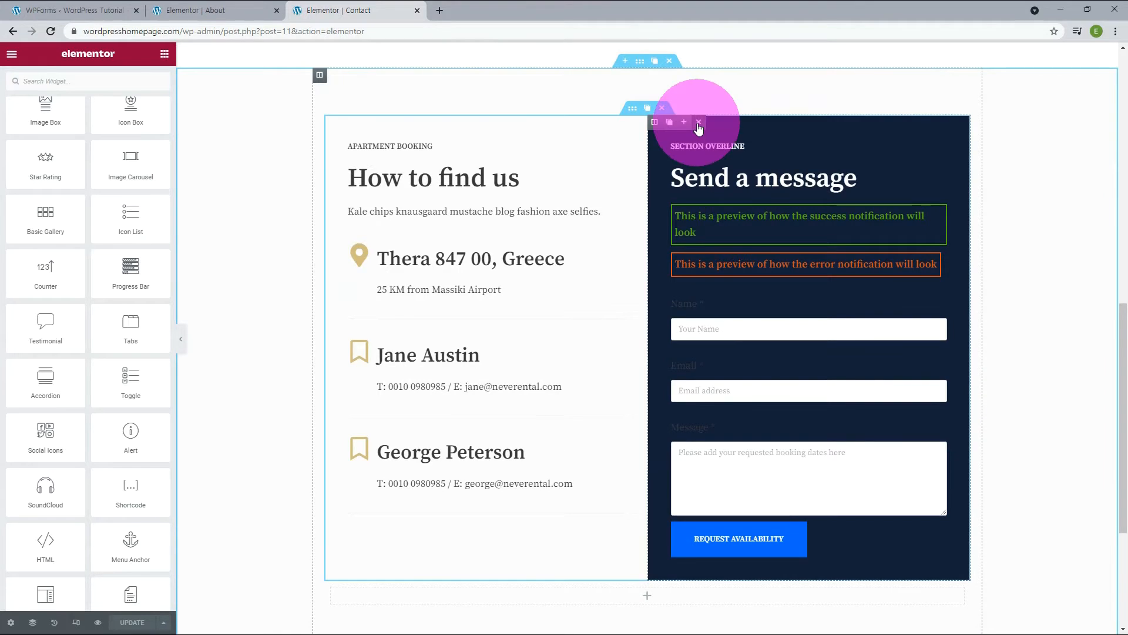
{"action": "left_click", "coordinate": [697, 122]}
{"action": "mouse_move", "coordinate": [331, 121]}
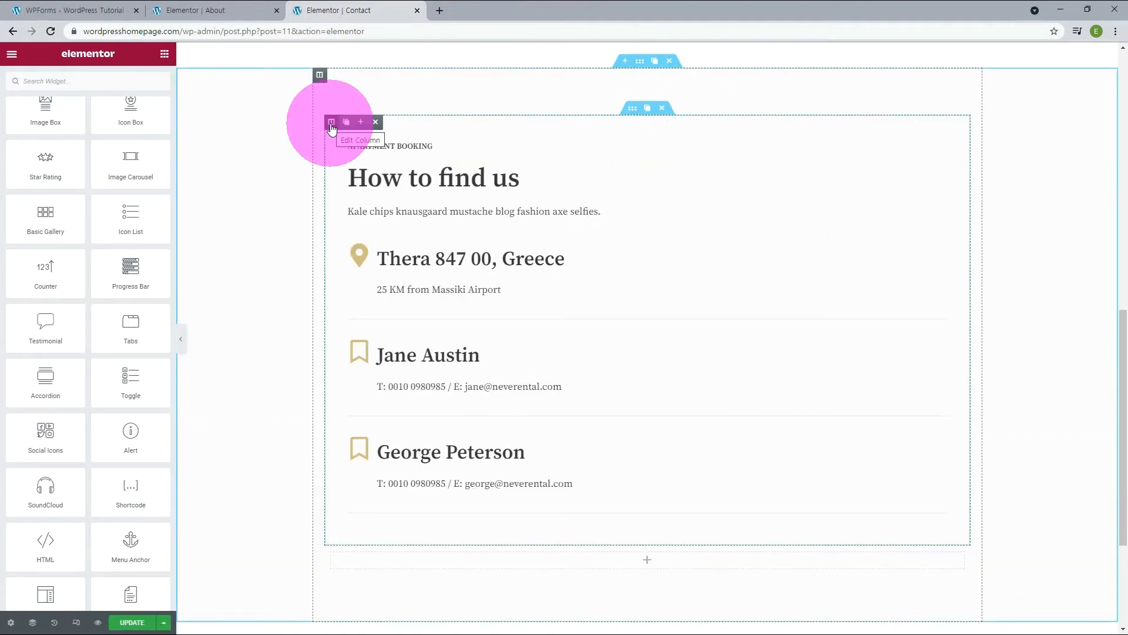
{"action": "left_click", "coordinate": [360, 126]}
{"action": "left_click_drag", "start_coordinate": [131, 432], "coordinate": [779, 333]}
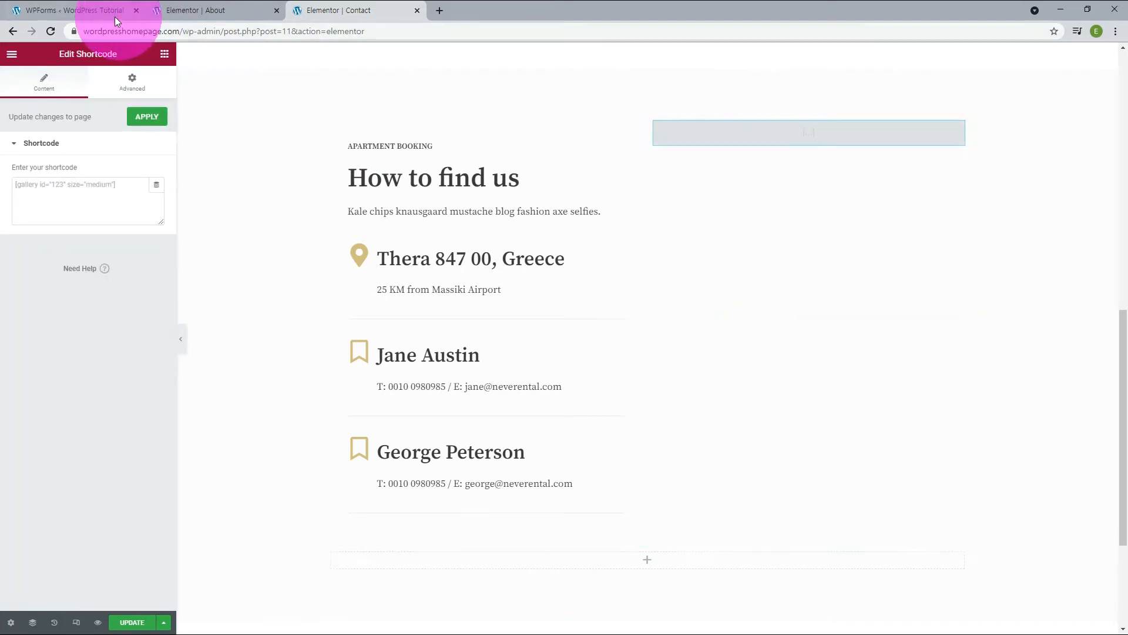
Switch to the WPForms forms overview and copy the Contact form's shortcode [wpforms id="436"].
{"action": "left_click", "coordinate": [94, 12]}
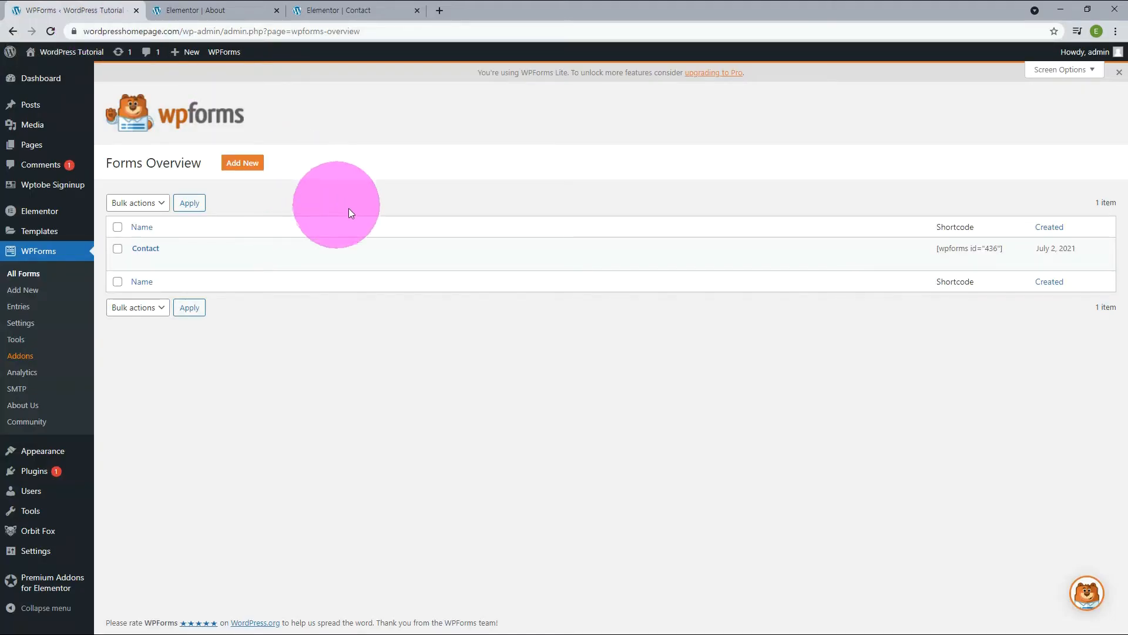
{"action": "left_click_drag", "start_coordinate": [929, 251], "coordinate": [1002, 248]}
{"action": "left_click", "coordinate": [1007, 245]}
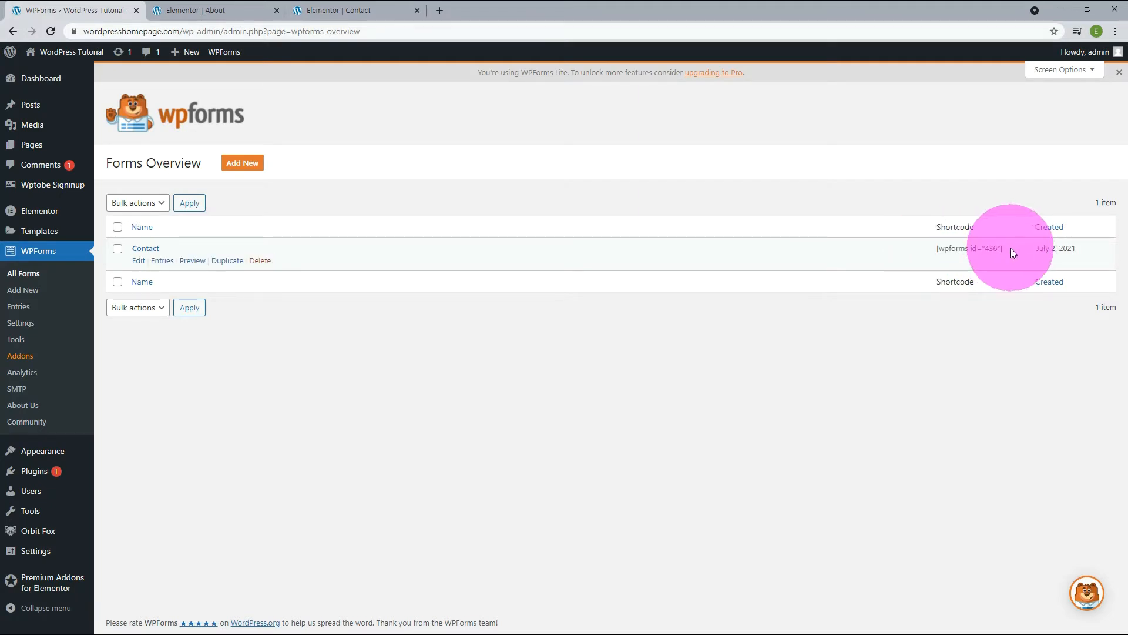
{"action": "left_click_drag", "start_coordinate": [1011, 246], "coordinate": [936, 245]}
{"action": "key", "text": "ctrl+c"}
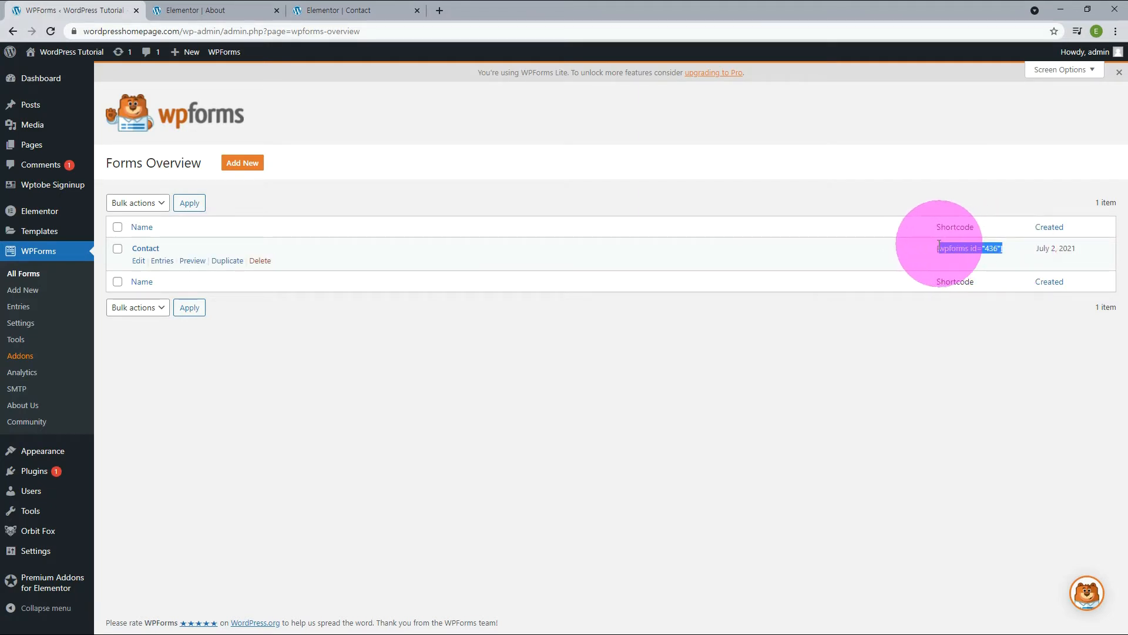
{"action": "right_click", "coordinate": [971, 250]}
{"action": "left_click", "coordinate": [956, 256]}
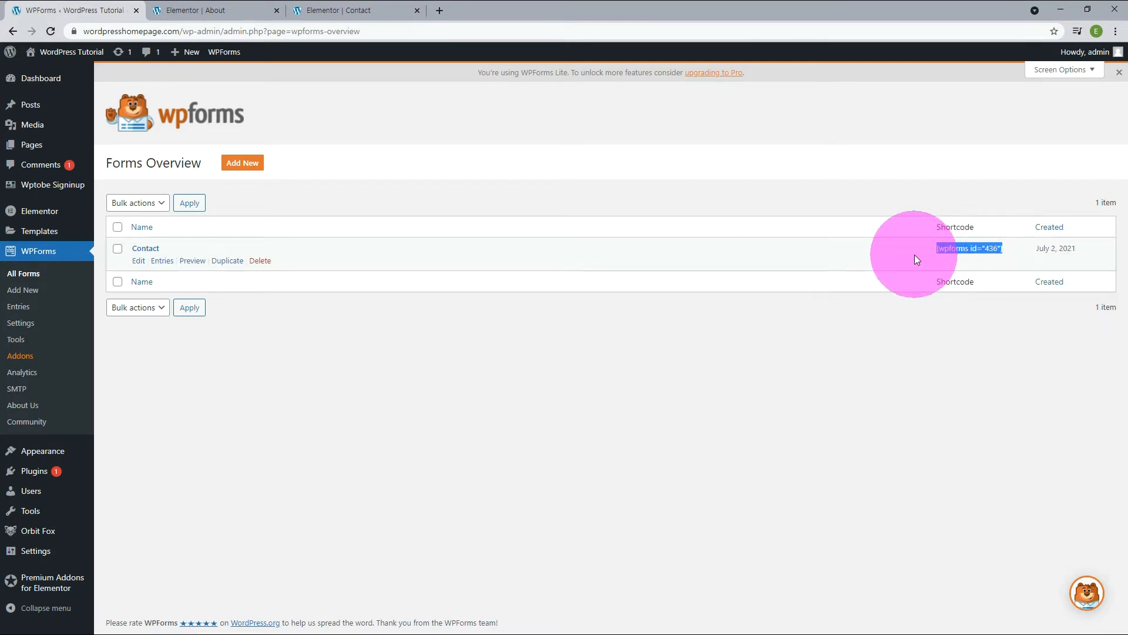
Back in the Contact page's Elementor editor, paste [wpforms id="436"] as the widget's shortcode.
{"action": "left_click", "coordinate": [331, 12]}
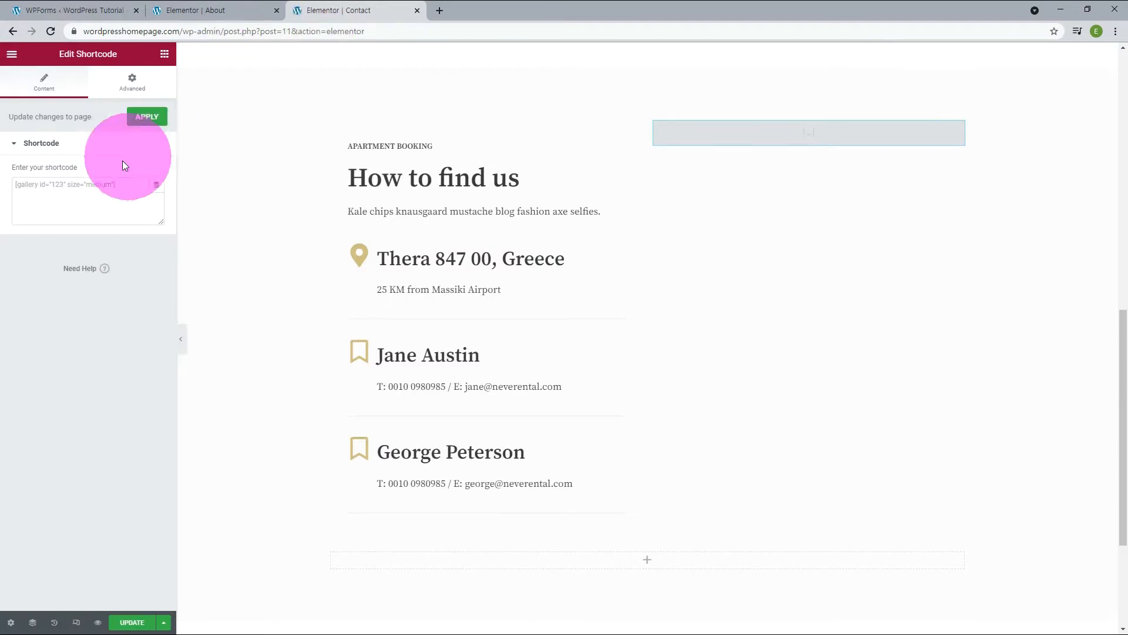
{"action": "left_click", "coordinate": [64, 186]}
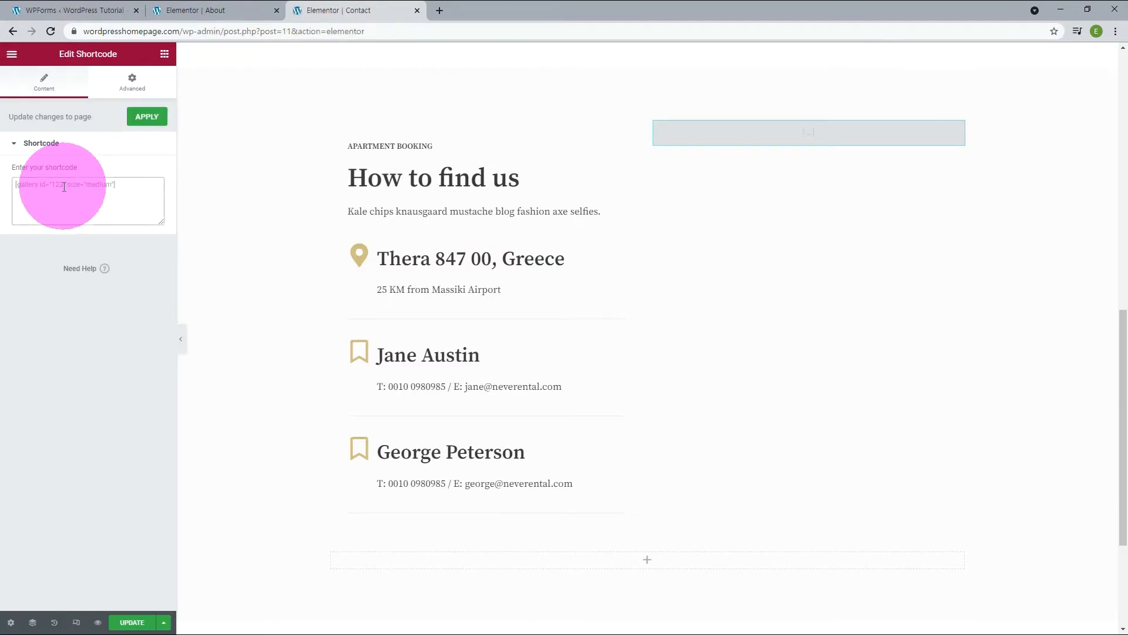
{"action": "key", "text": "ctrl+v"}
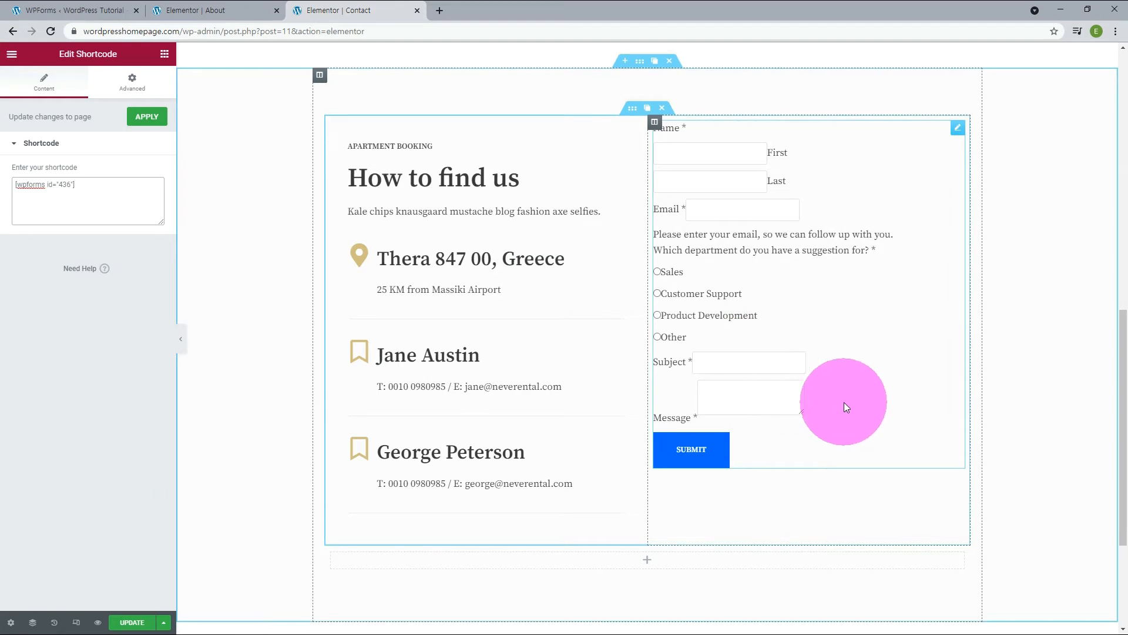
Return to the WPForms overview and open the Contact form for editing.
{"action": "left_click", "coordinate": [59, 10]}
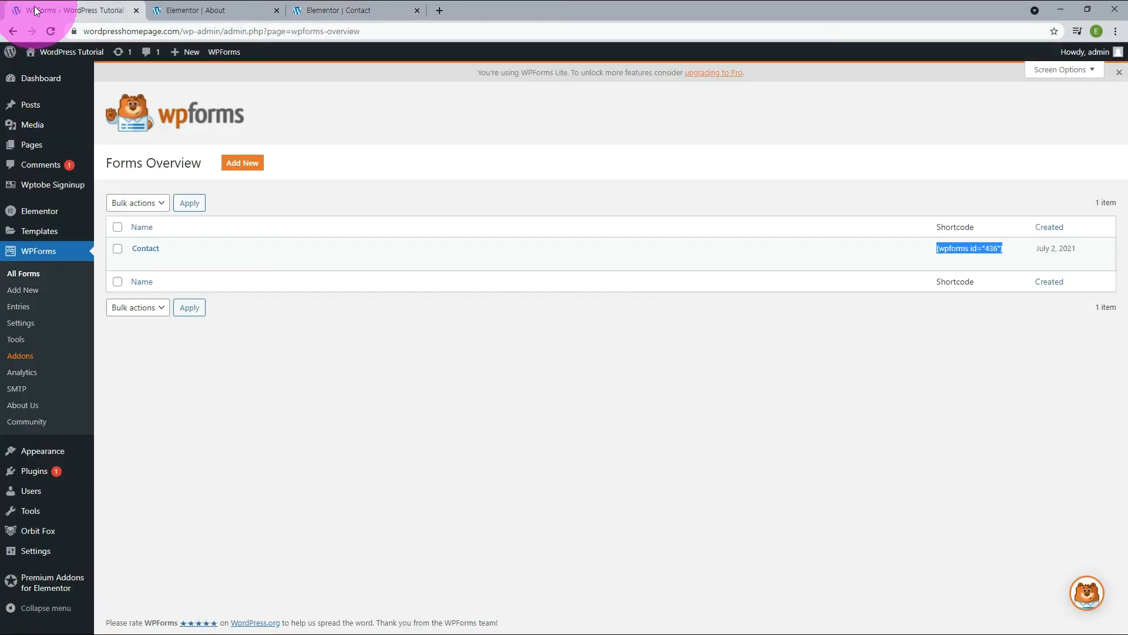
{"action": "left_click", "coordinate": [143, 265]}
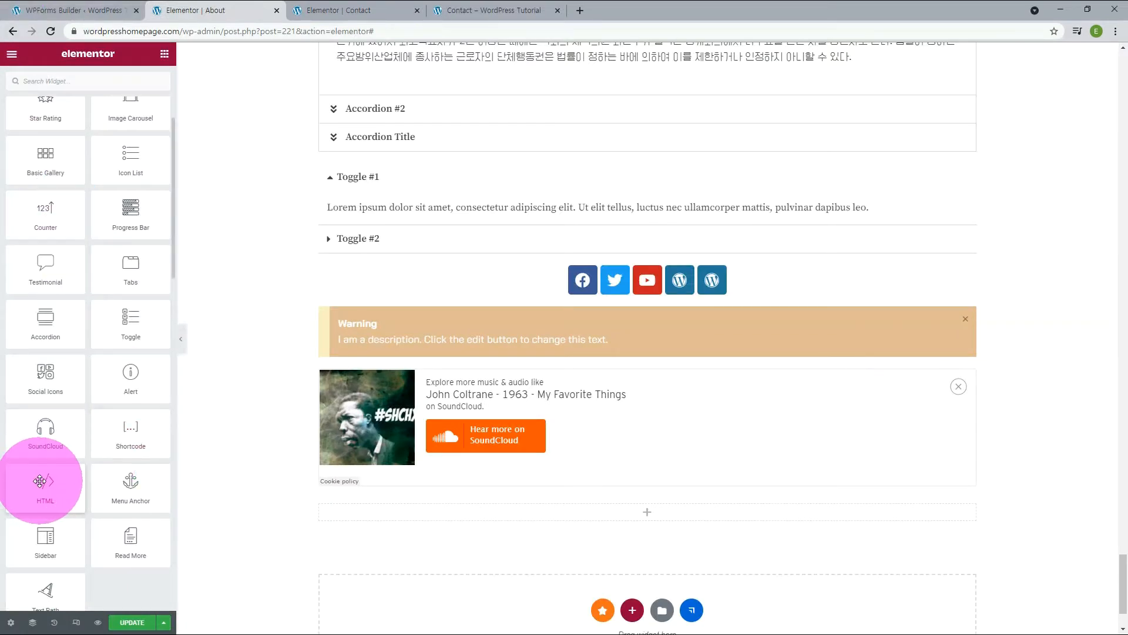
On the About page, add an HTML widget below the SoundCloud player with the code <html> <h1> Html Code </h1></html>.
{"action": "left_click_drag", "start_coordinate": [40, 482], "coordinate": [468, 516]}
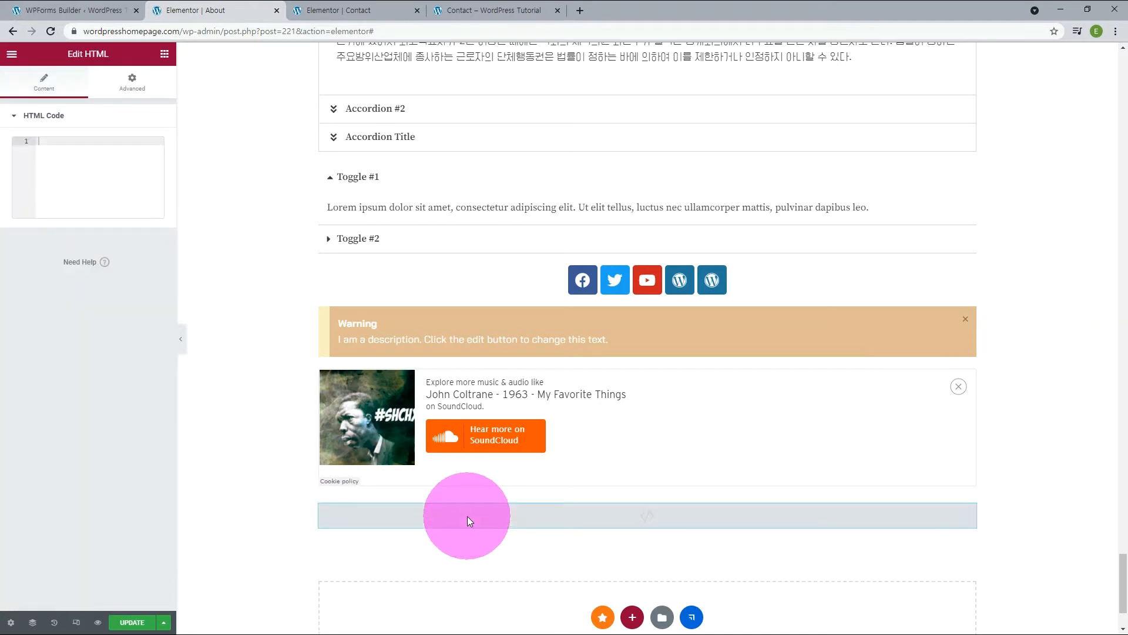
{"action": "left_click", "coordinate": [62, 141]}
{"action": "type", "text": "<html> "}
{"action": "type", "text": "<h1>"}
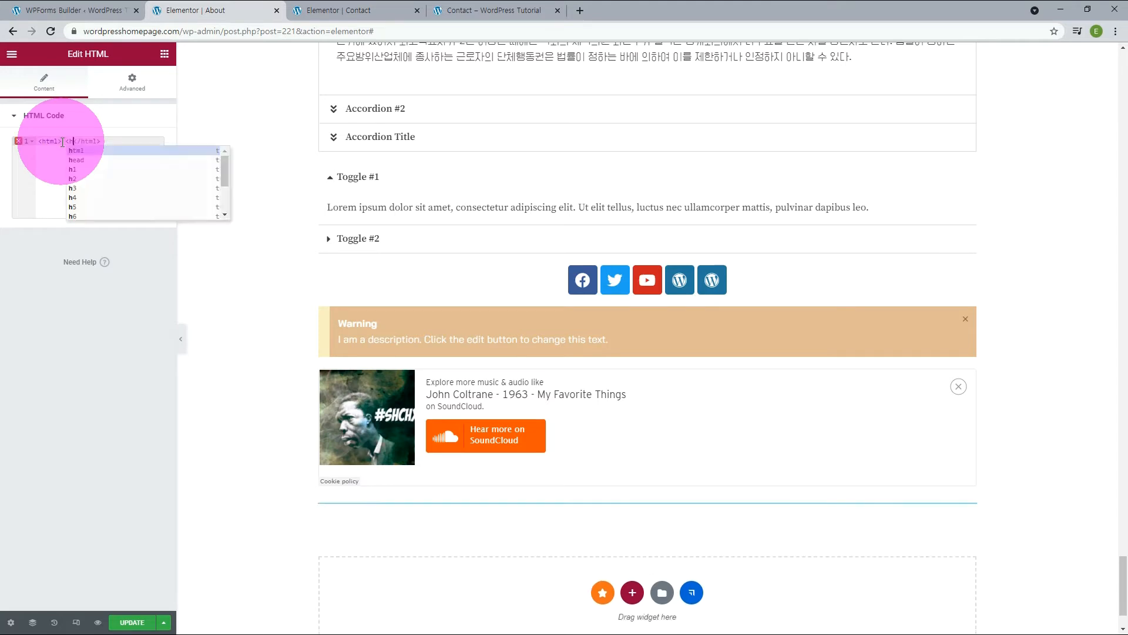
{"action": "type", "text": " Html "}
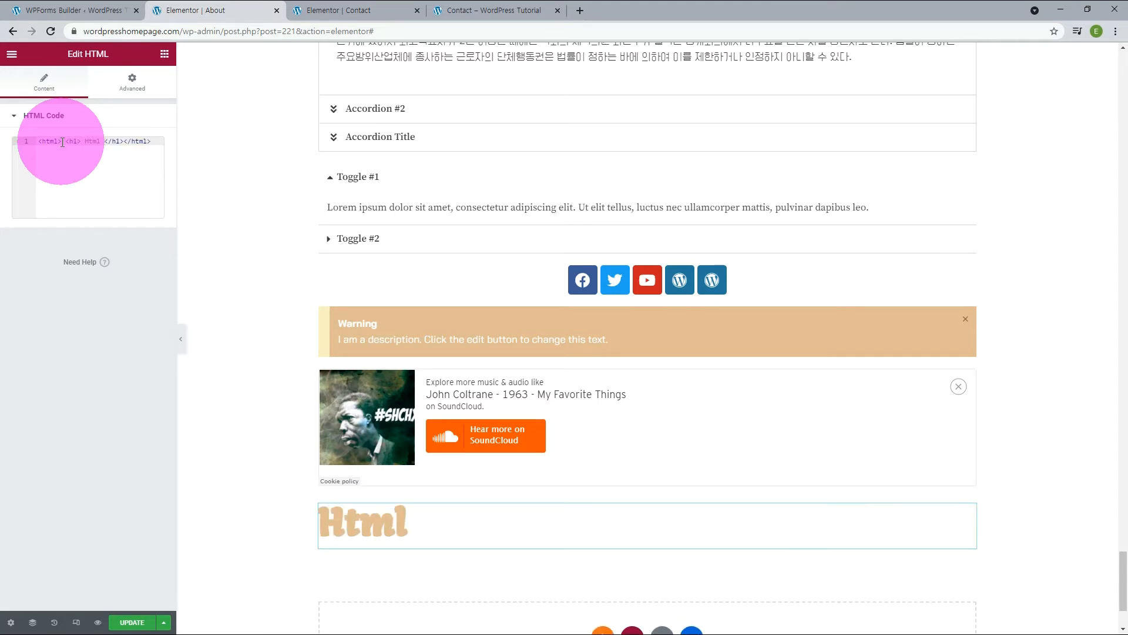
{"action": "type", "text": "Code "}
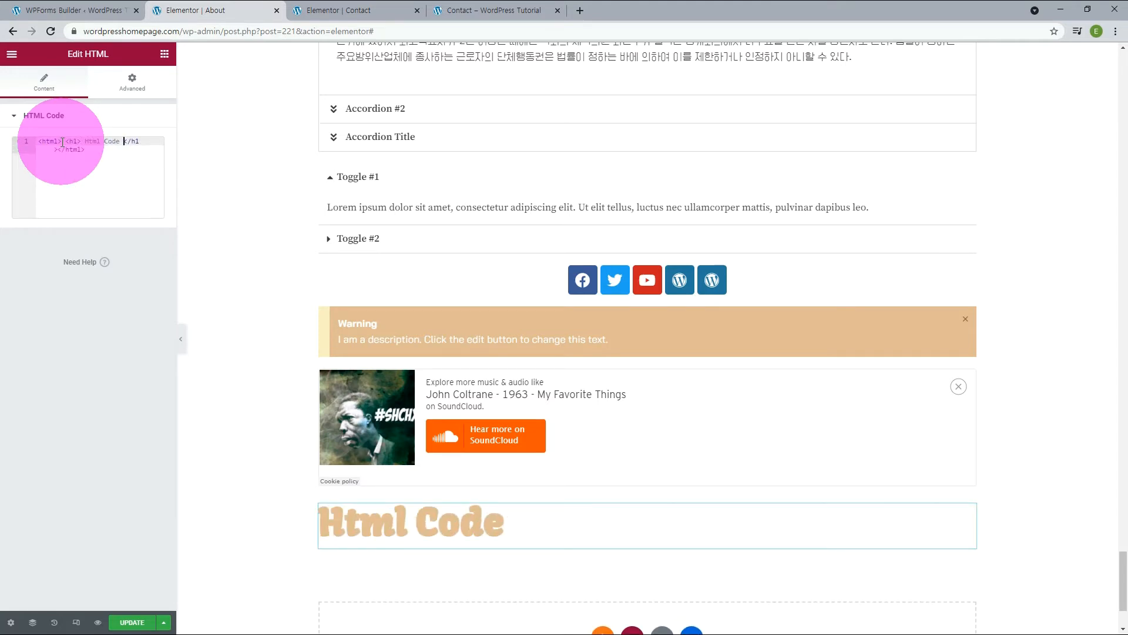
{"action": "type", "text": "Here!"}
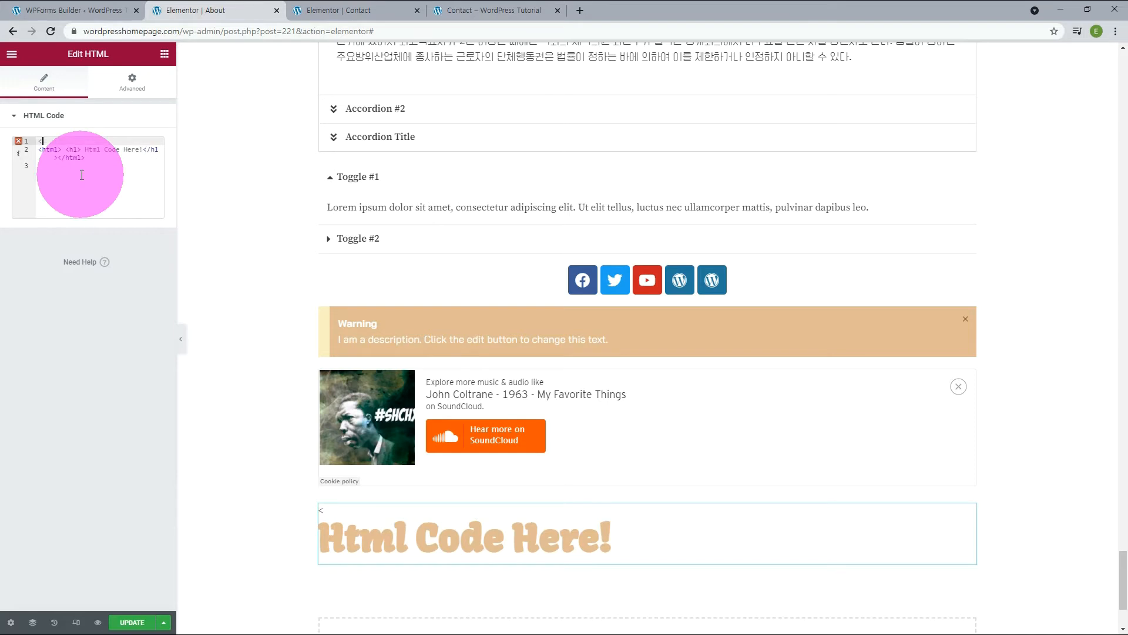
Extend the heading to "Html Code Here!" and colour it red with <style> h1{color:red !important;}</style> above the HTML.
{"action": "type", "text": "sty"}
{"action": "type", "text": ">"}
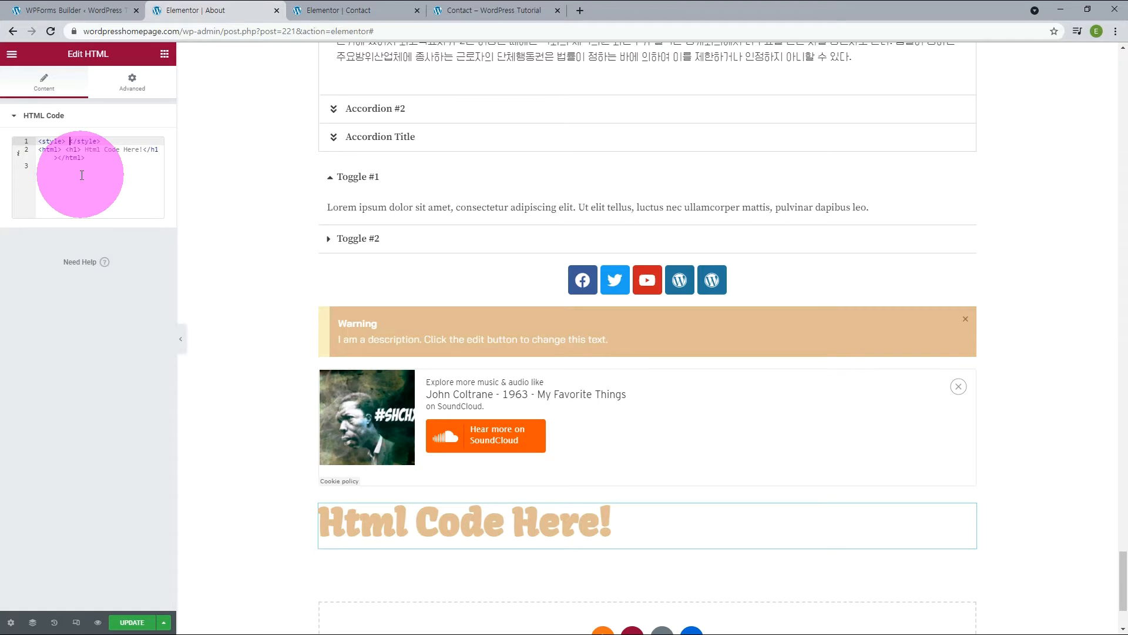
{"action": "type", "text": " h1{color:red;"}
{"action": "type", "text": "!important ;"}
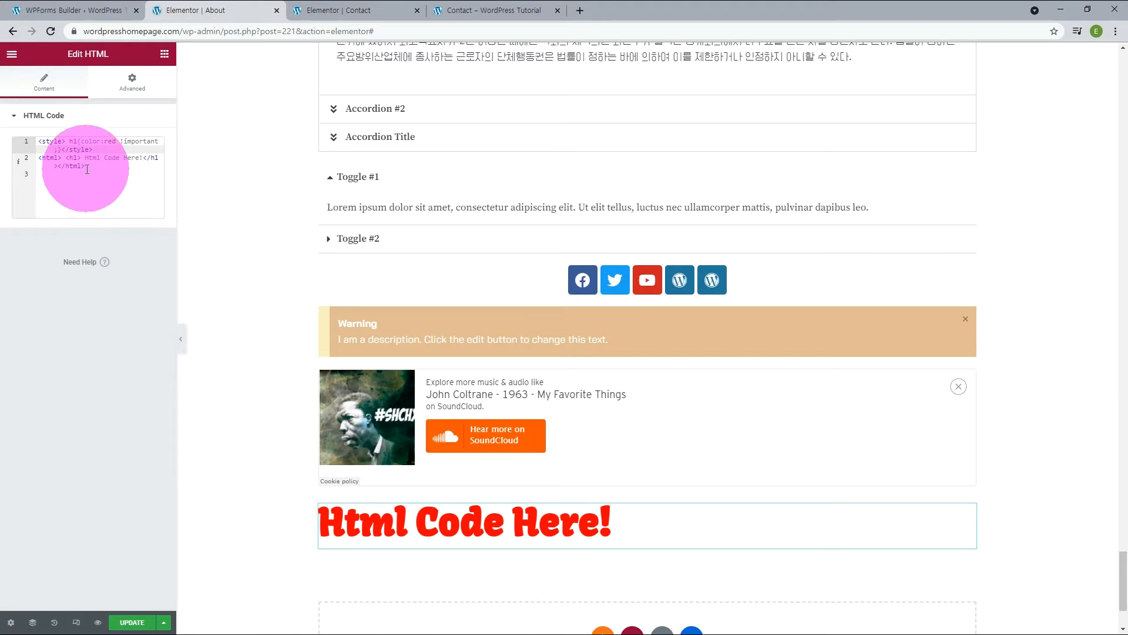
{"action": "left_click", "coordinate": [82, 168]}
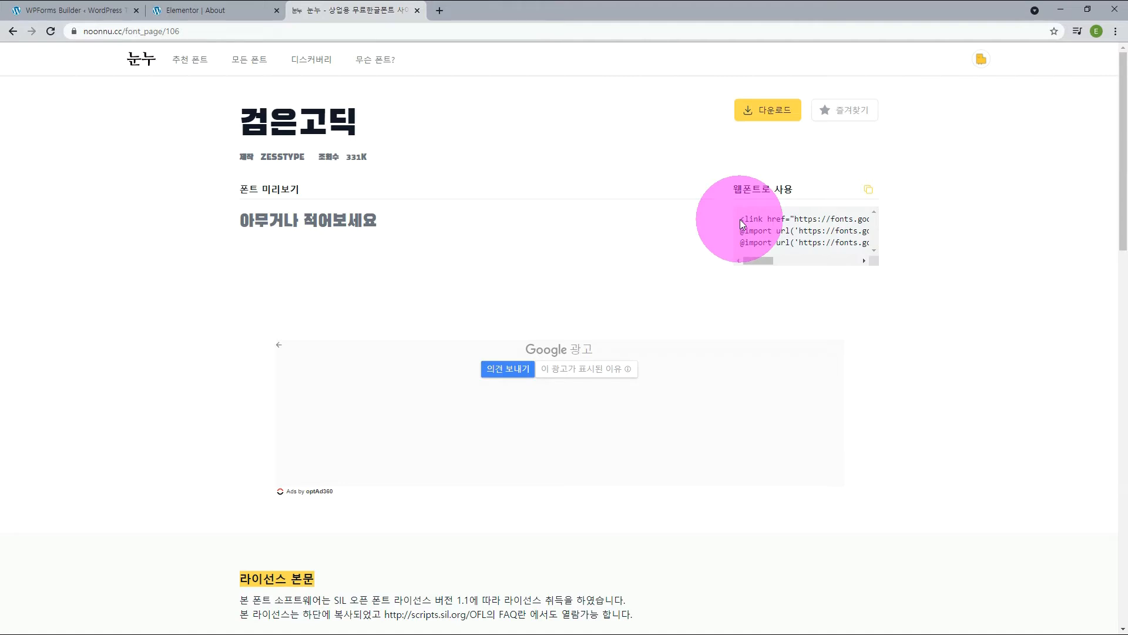
Copy the <link> stylesheet code of the 검은고딕 web font from its noonnu page.
{"action": "left_click_drag", "start_coordinate": [739, 220], "coordinate": [907, 219]}
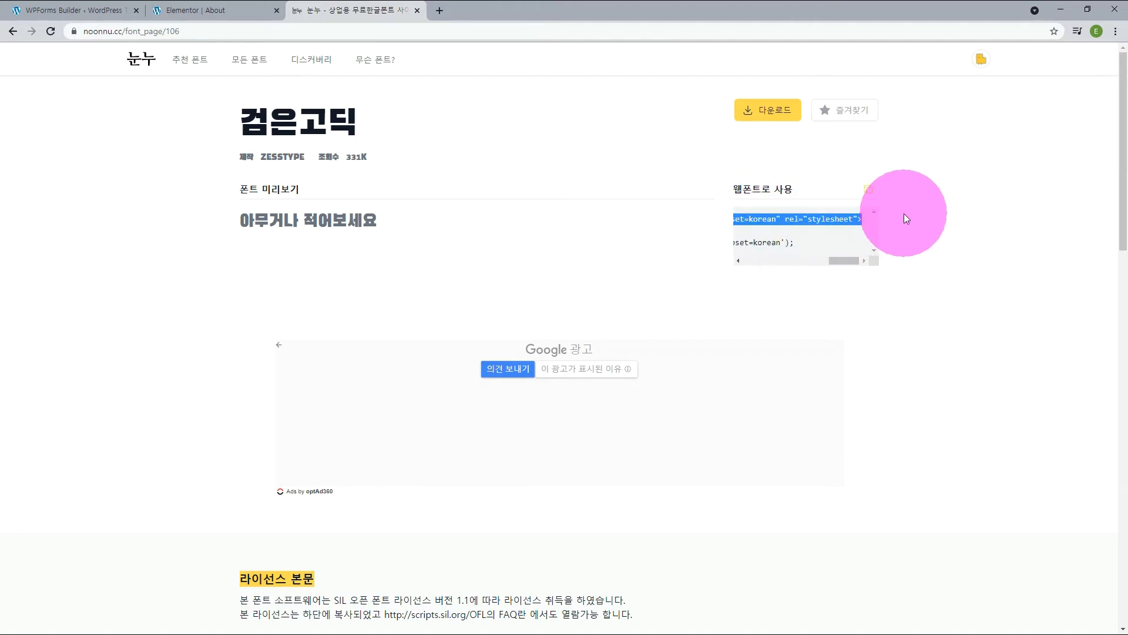
{"action": "right_click", "coordinate": [846, 222]}
{"action": "left_click", "coordinate": [851, 228]}
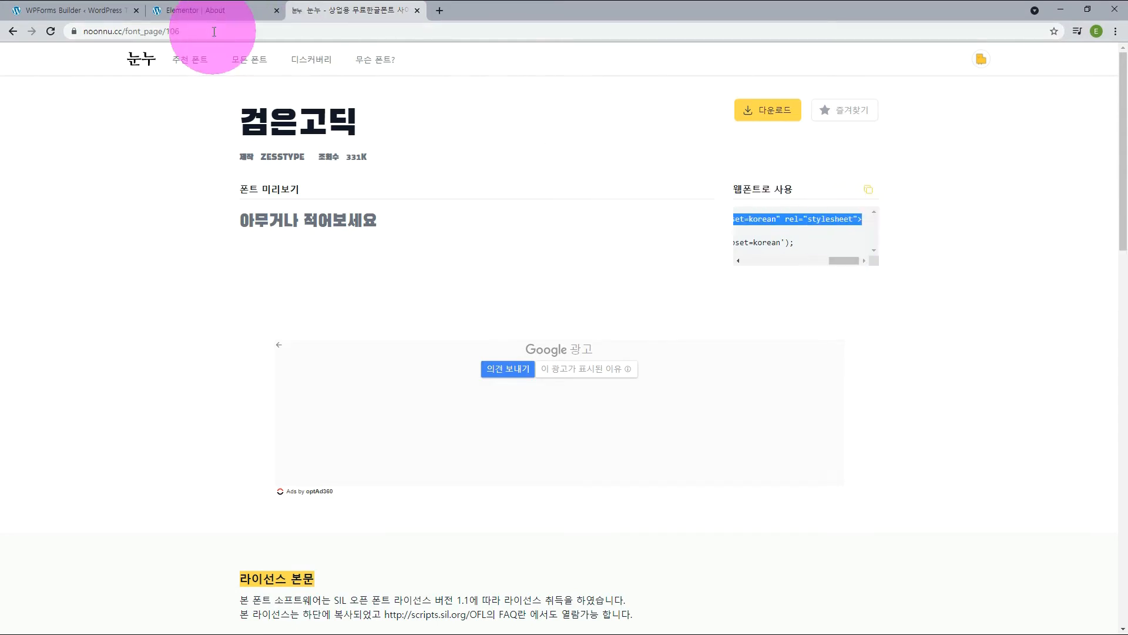
Back in the About page's Elementor editor, add a single-column section below the red heading and place an HTML widget in it.
{"action": "left_click", "coordinate": [185, 9]}
{"action": "scroll", "coordinate": [588, 353], "scroll_direction": "down", "scroll_amount": 2}
{"action": "left_click", "coordinate": [628, 523]}
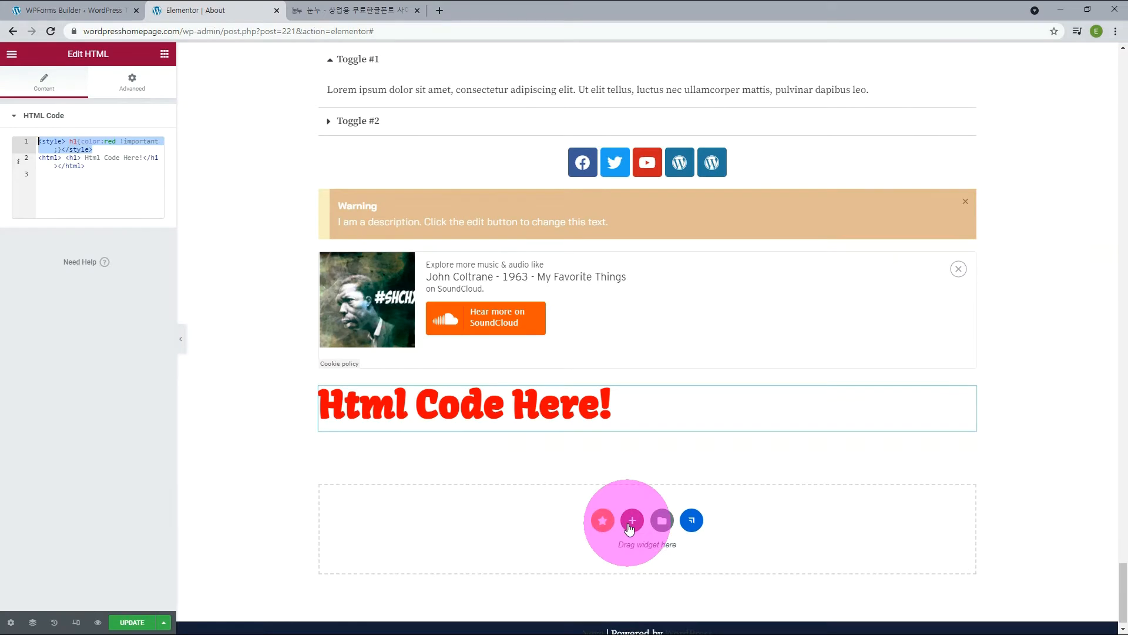
{"action": "left_click", "coordinate": [511, 552]}
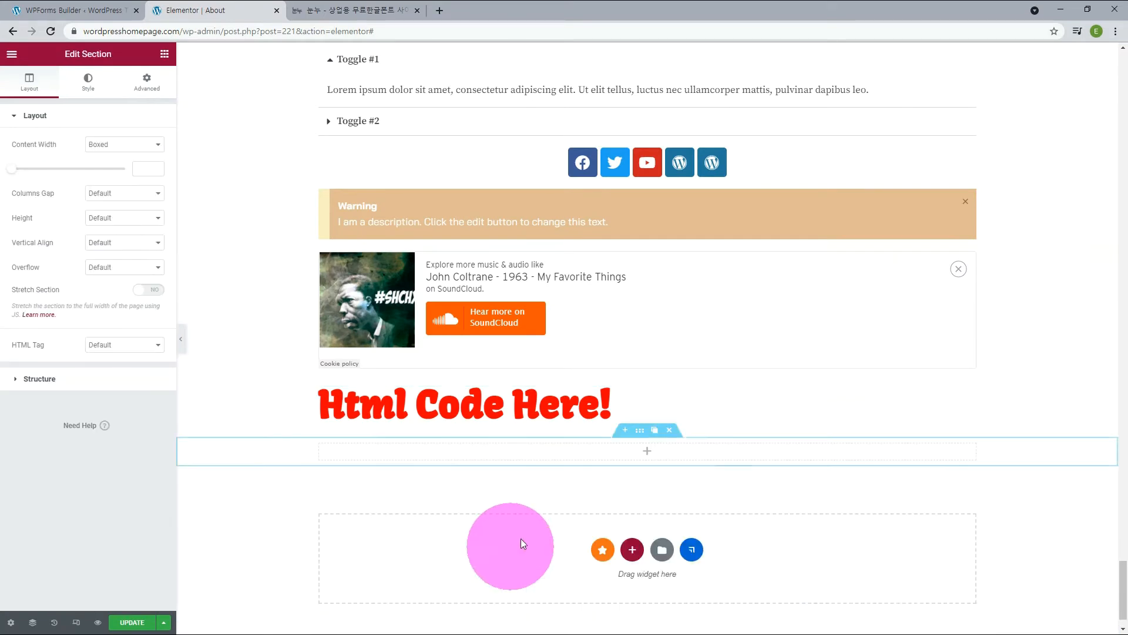
{"action": "left_click", "coordinate": [645, 456]}
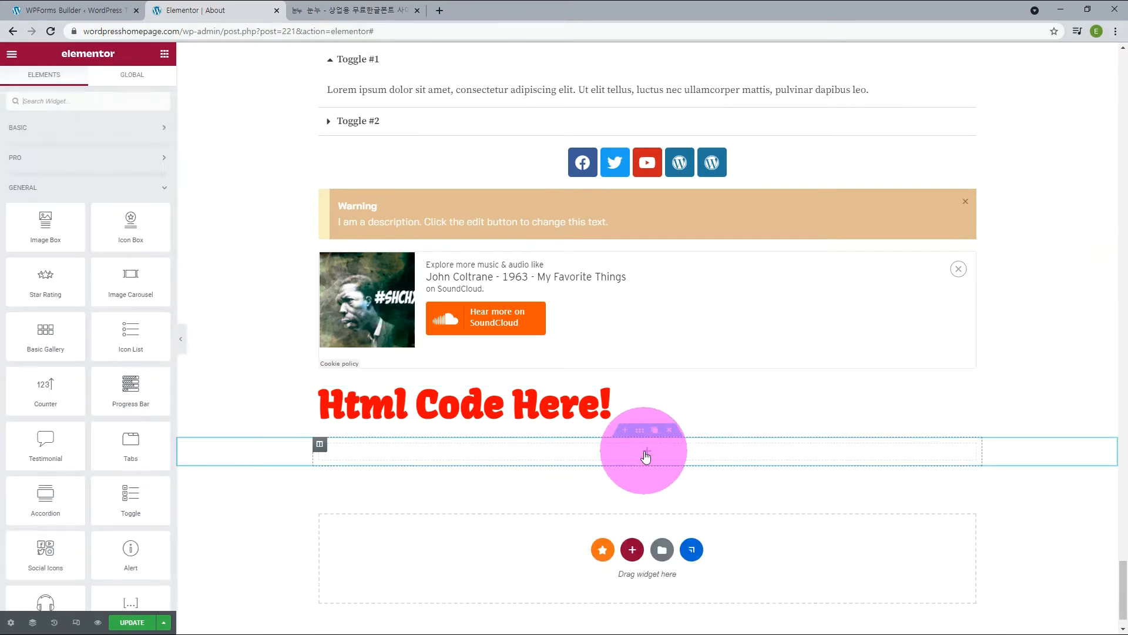
{"action": "scroll", "coordinate": [92, 368], "scroll_direction": "down", "scroll_amount": 5}
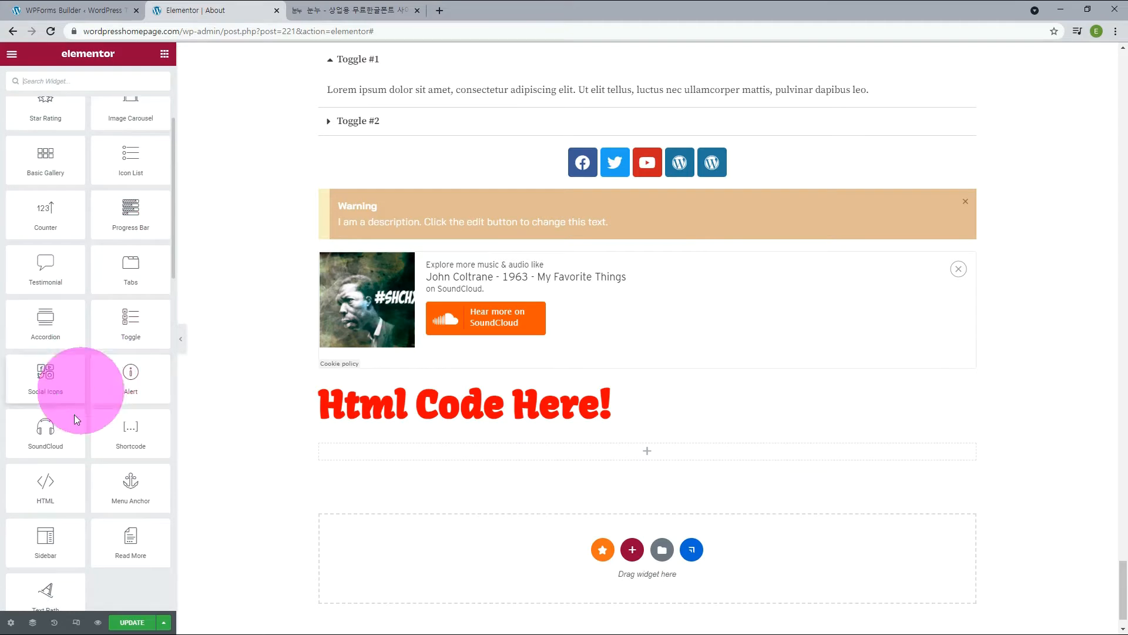
{"action": "left_click_drag", "start_coordinate": [69, 479], "coordinate": [508, 450]}
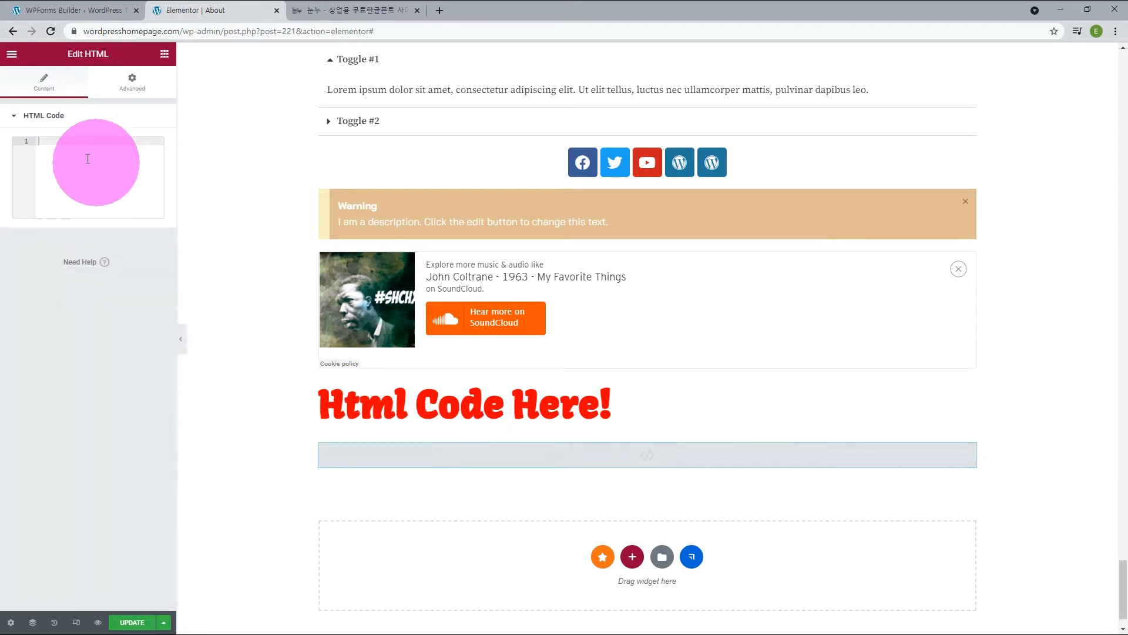
Paste the font's <link> code into the new HTML widget and add a <div> filled with the copied Korean license text.
{"action": "left_click", "coordinate": [67, 148]}
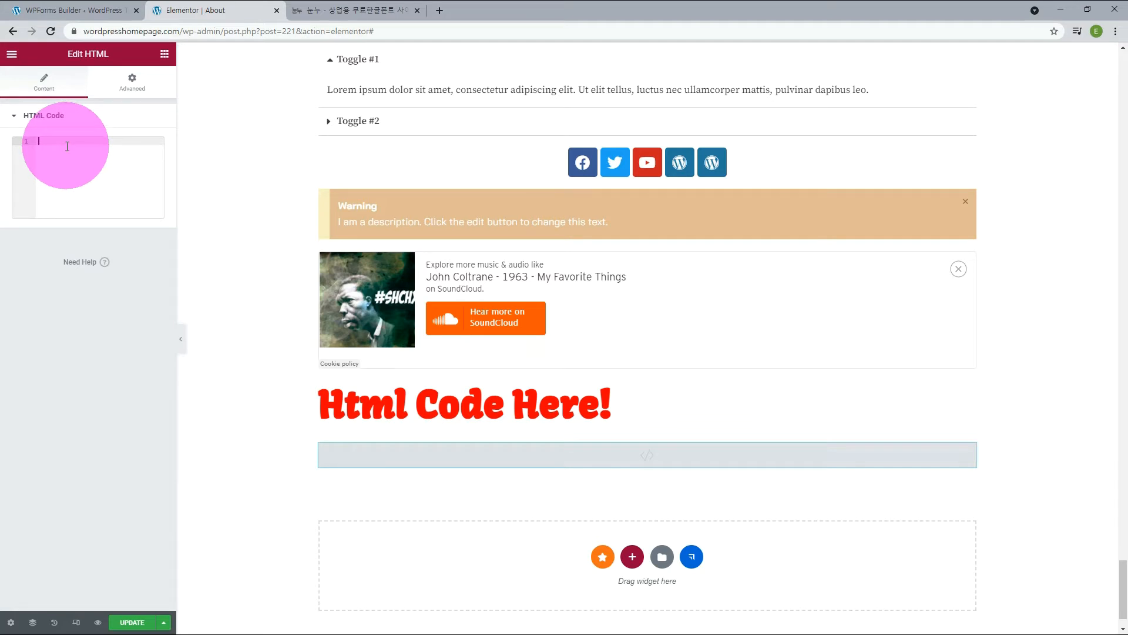
{"action": "key", "text": "ctrl+v"}
{"action": "key", "text": "Return"}
{"action": "key", "text": "Return"}
{"action": "type", "text": "<div>"}
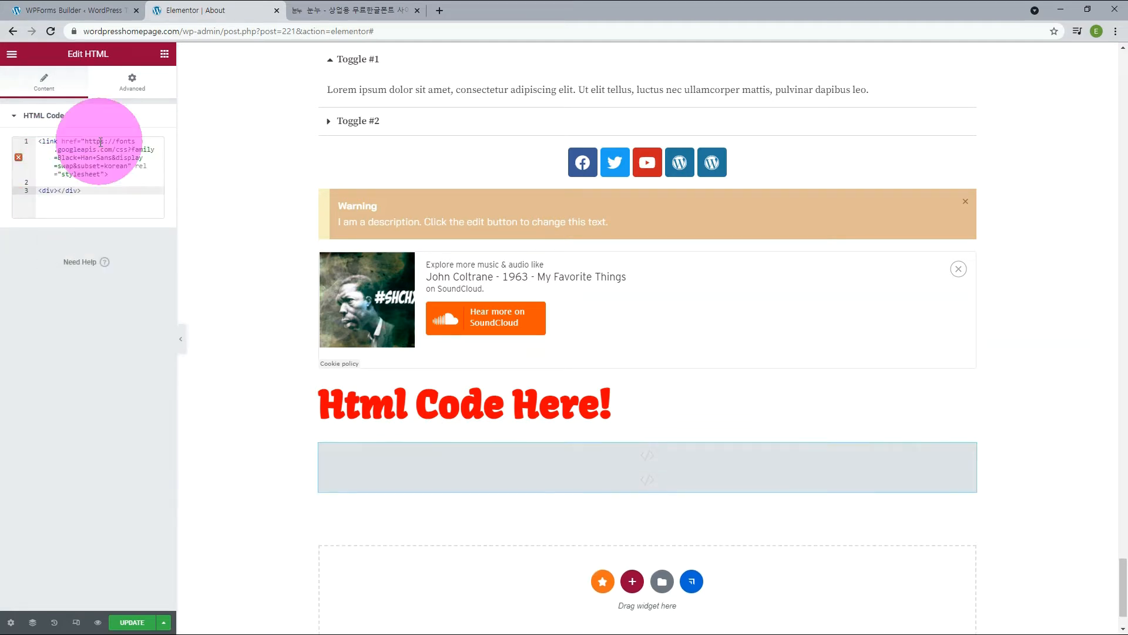
{"action": "key", "text": "ctrl+v"}
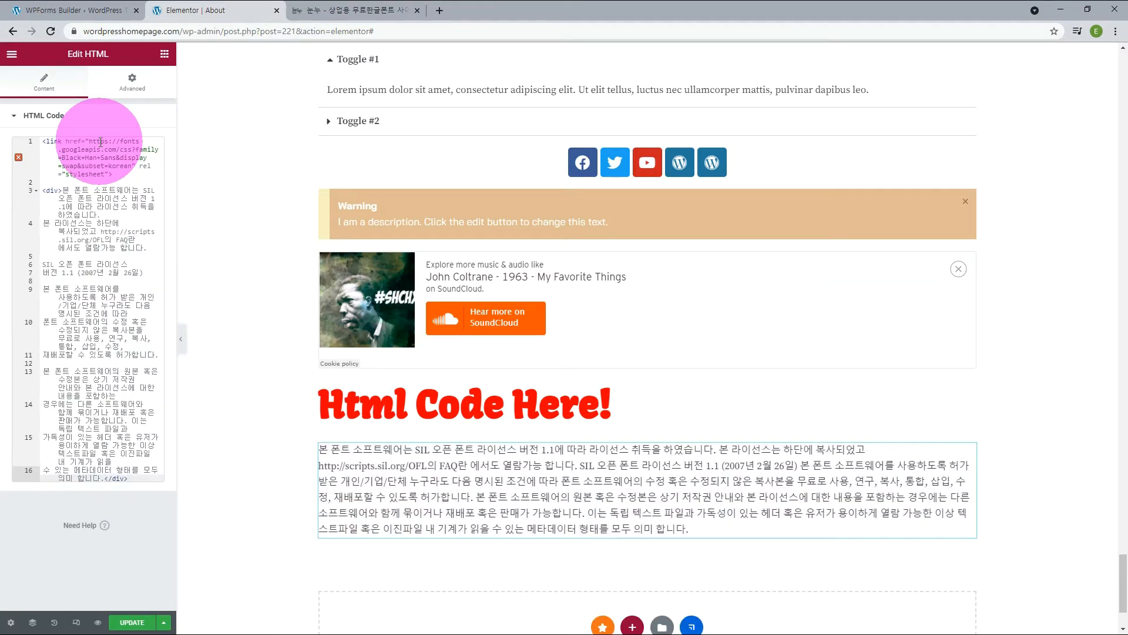
Give the <div> around the Korean license text the attribute class="blackhans".
{"action": "left_click", "coordinate": [58, 190]}
{"action": "type", "text": "class"}
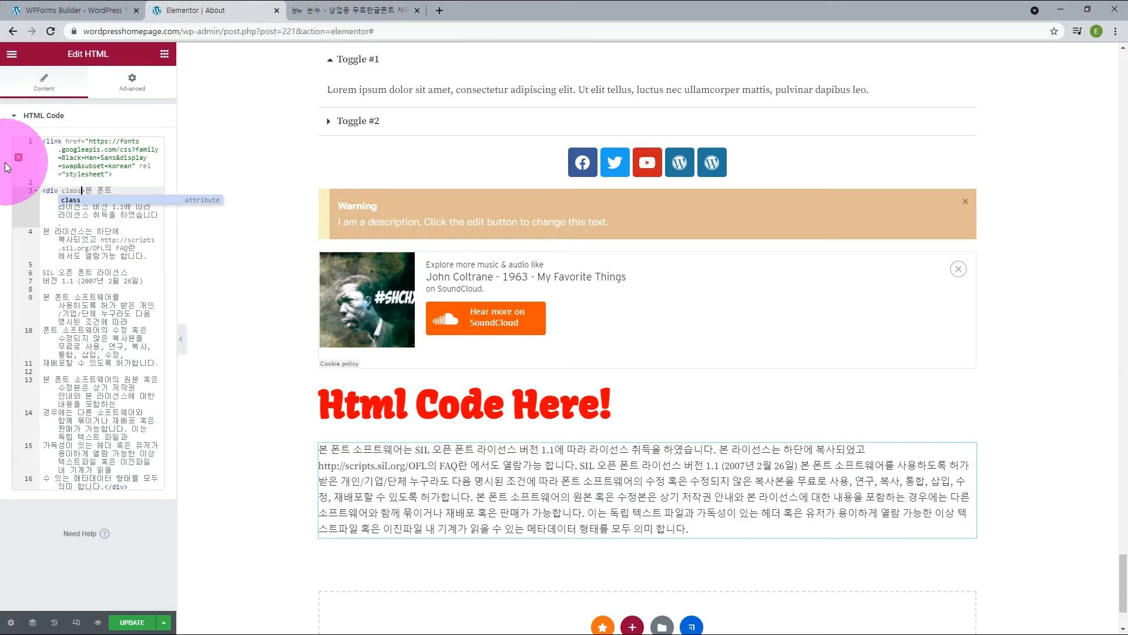
{"action": "type", "text": "=\"b"}
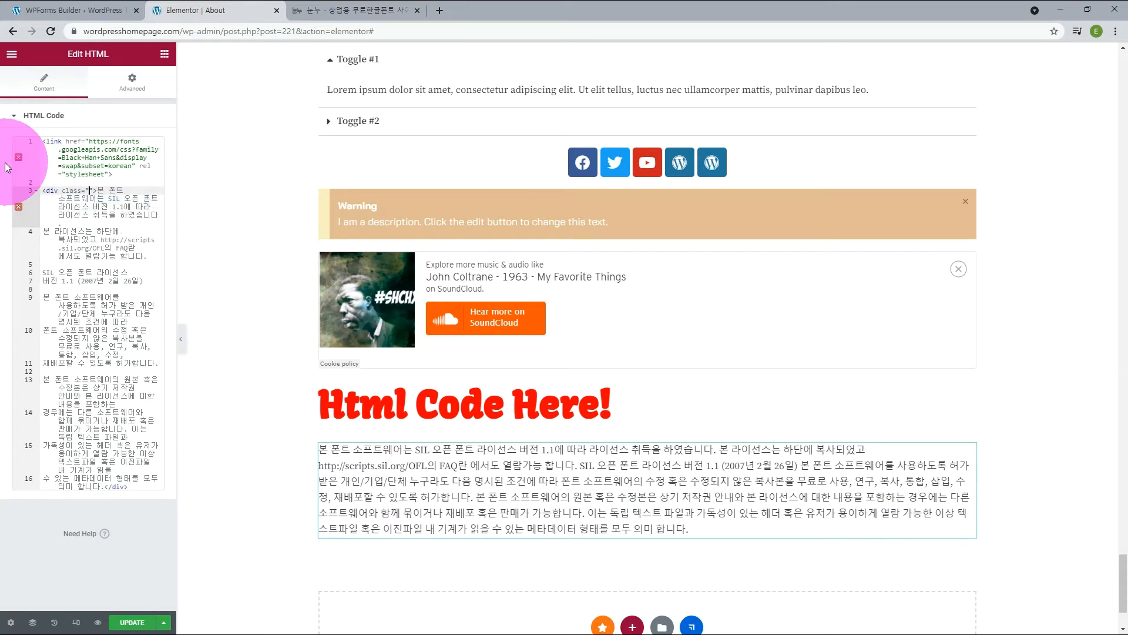
{"action": "type", "text": "lackhans"}
{"action": "key", "text": "Up"}
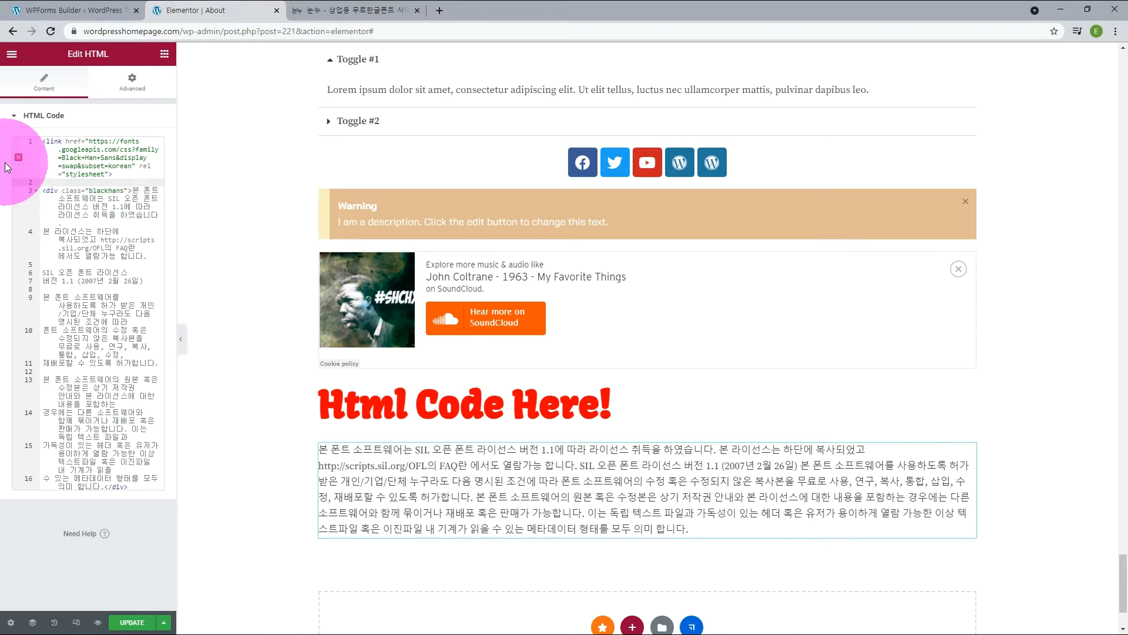
Add a <style> block above the div with the rule .blackhans{ font-family: 'Black Han Sans', sans-serif;}.
{"action": "type", "text": "<style>.b"}
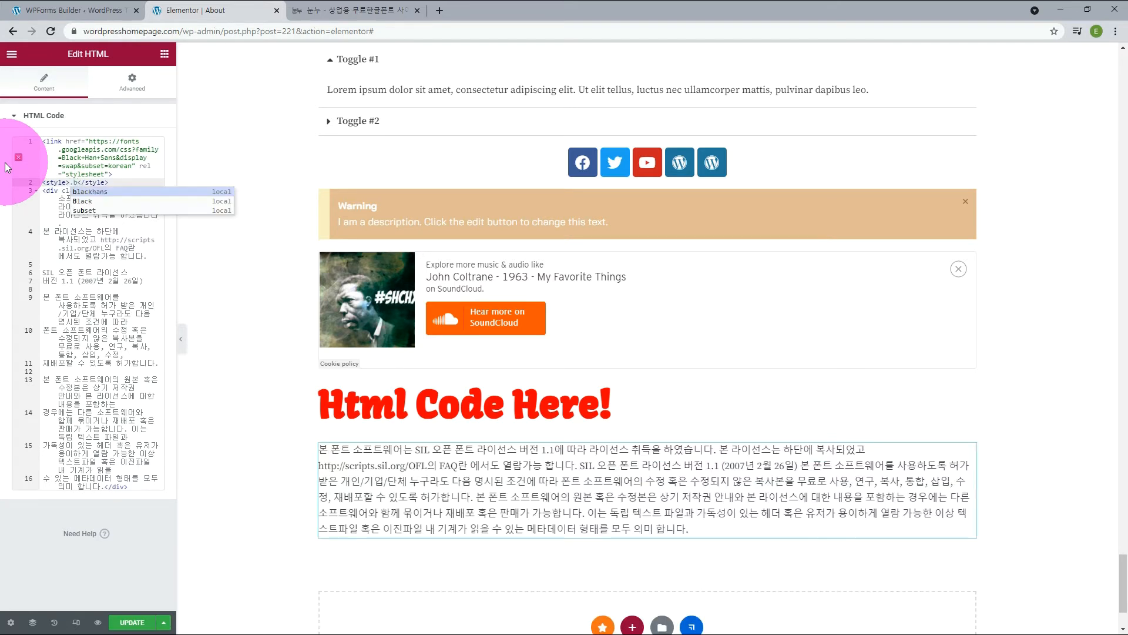
{"action": "type", "text": "lackhans"}
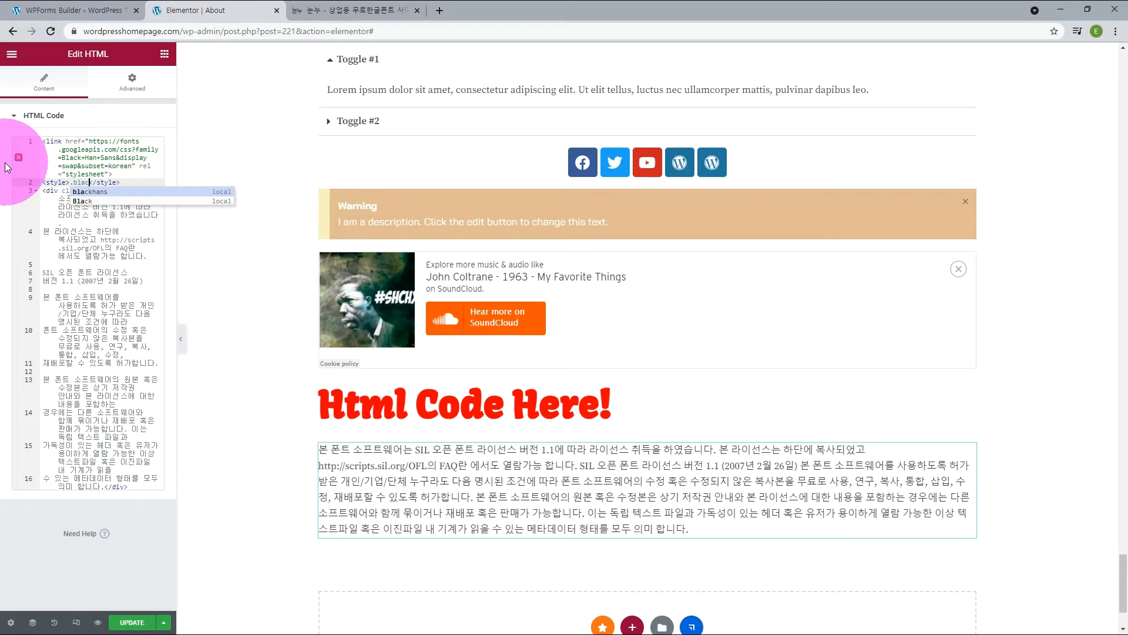
{"action": "key", "text": "ctrl+v"}
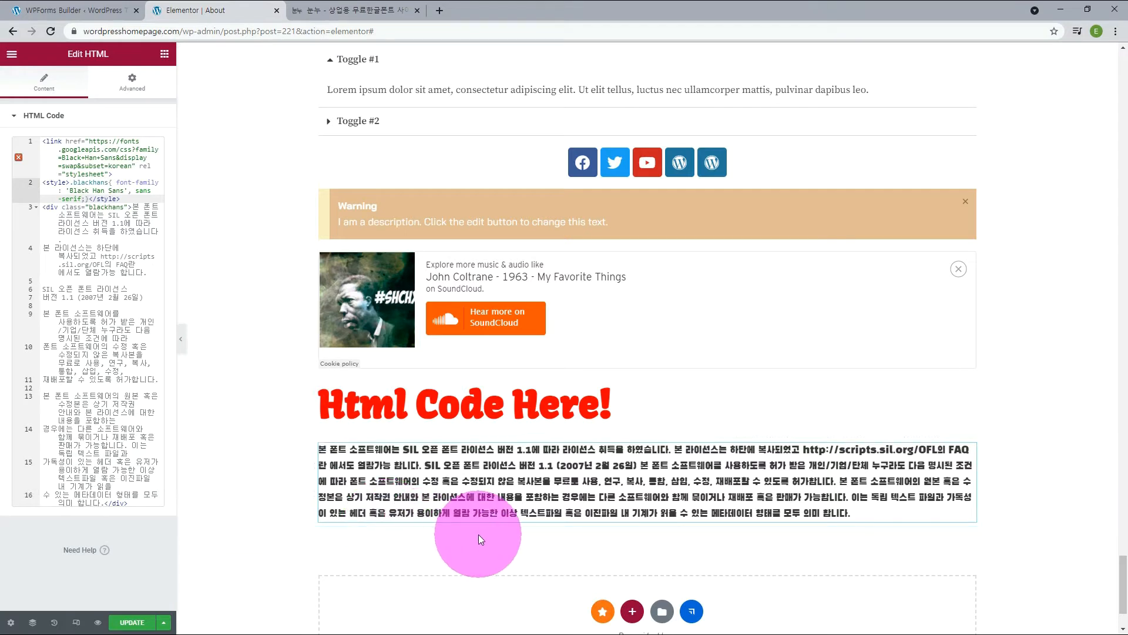
Remove the font's <link> code and set the .blackhans font family to 'BinggraeSamanco-Bold', copied from noonnu.
{"action": "left_click_drag", "start_coordinate": [112, 174], "coordinate": [14, 140]}
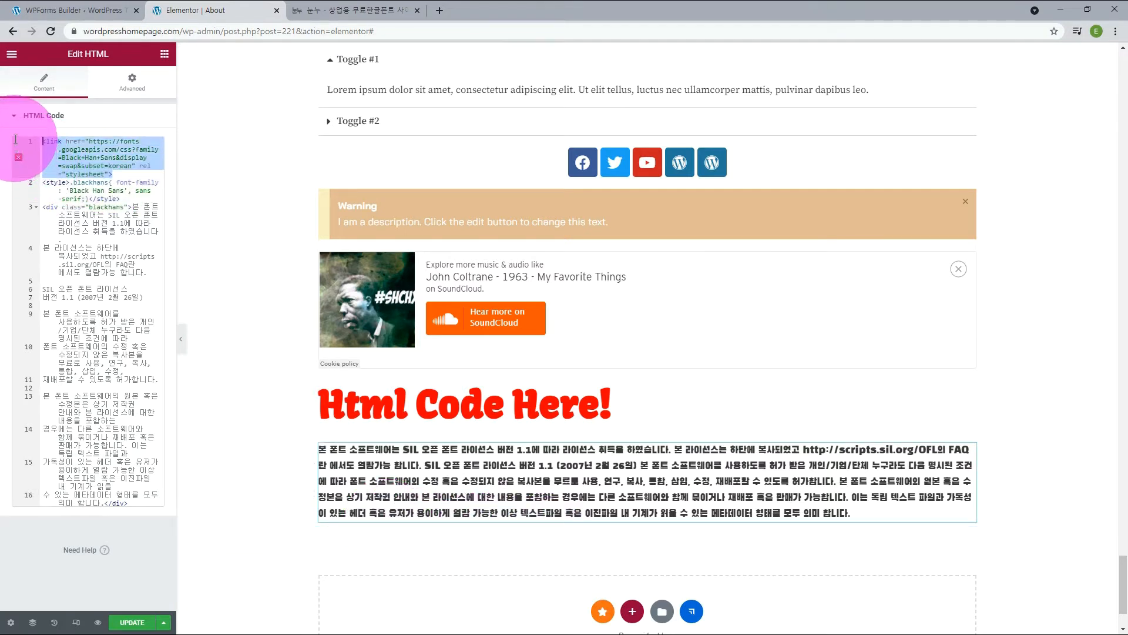
{"action": "key", "text": "ctrl+x"}
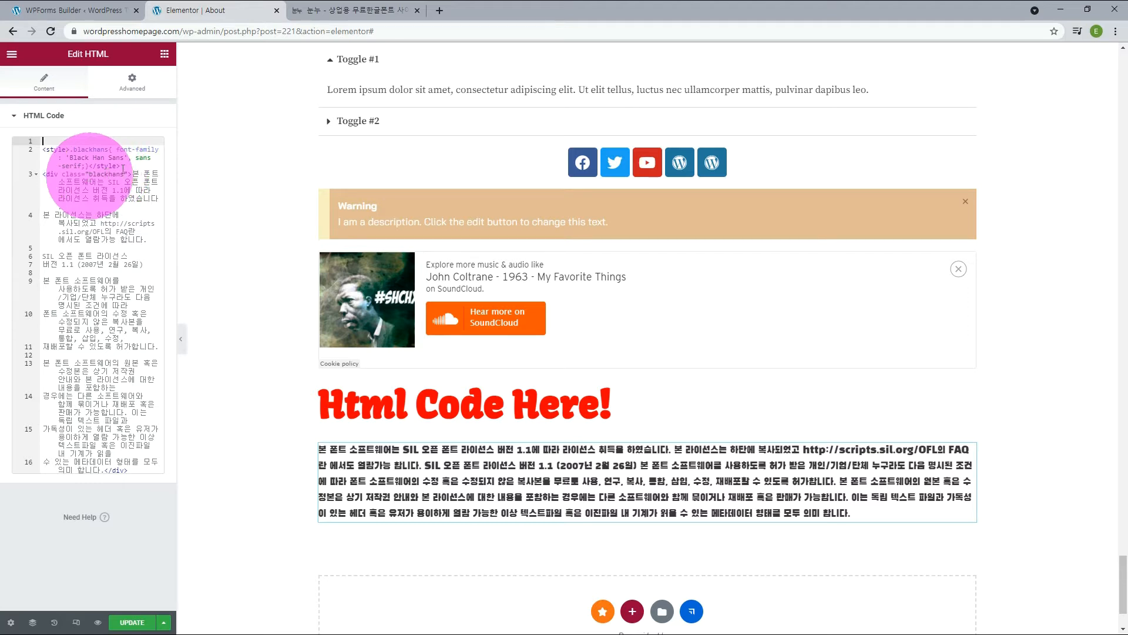
{"action": "left_click", "coordinate": [344, 9]}
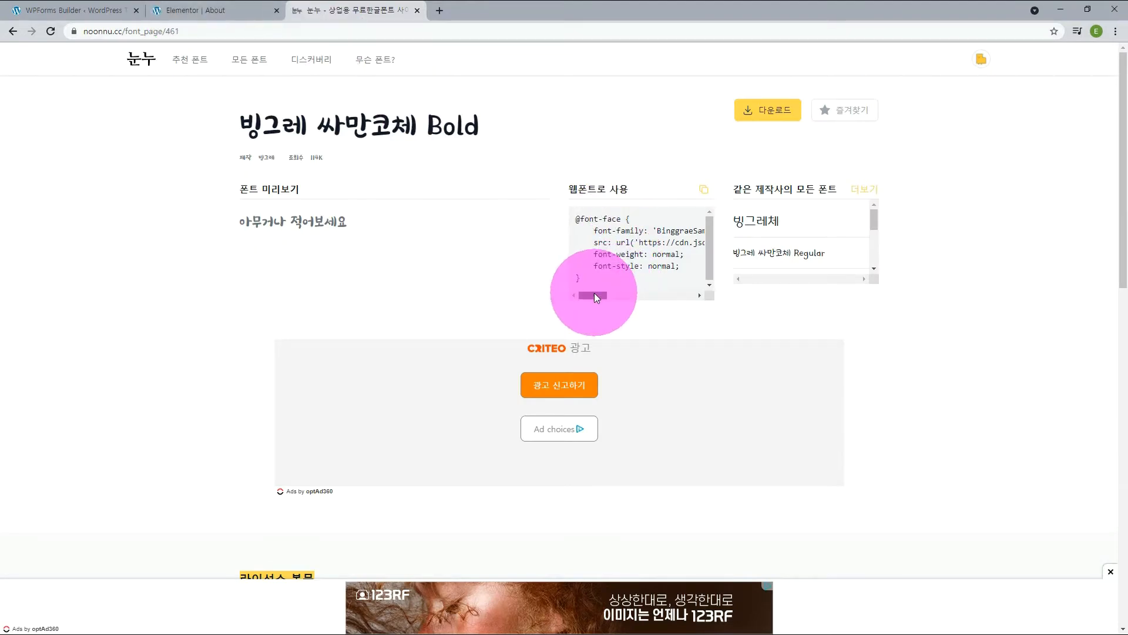
{"action": "left_click_drag", "start_coordinate": [594, 296], "coordinate": [606, 287]}
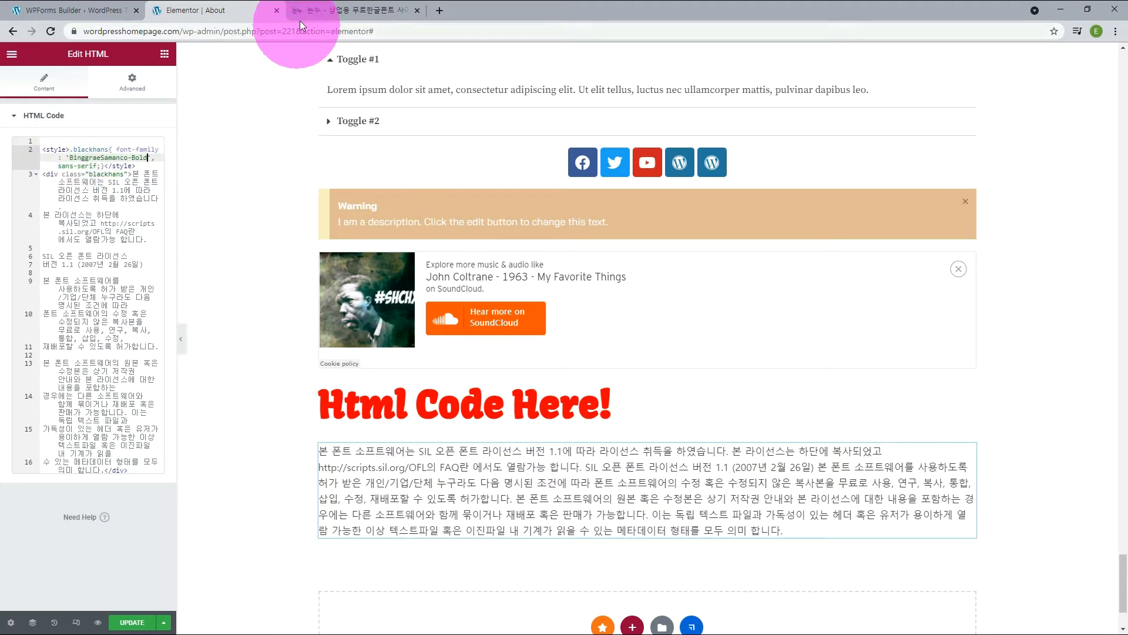
{"action": "left_click", "coordinate": [317, 10]}
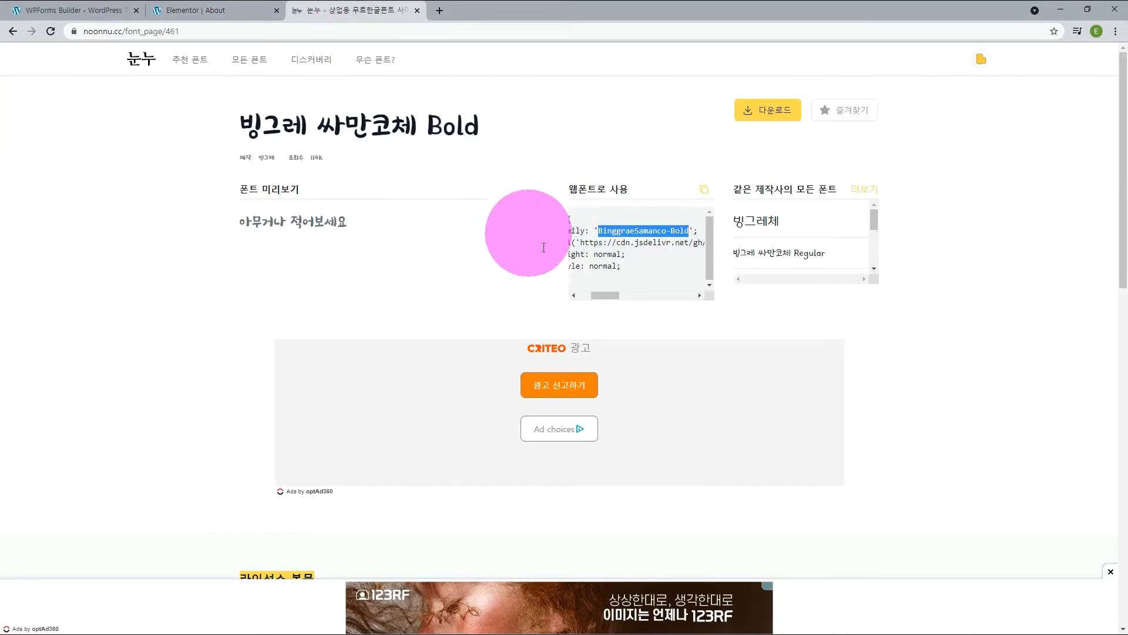
{"action": "left_click_drag", "start_coordinate": [594, 291], "coordinate": [576, 222]}
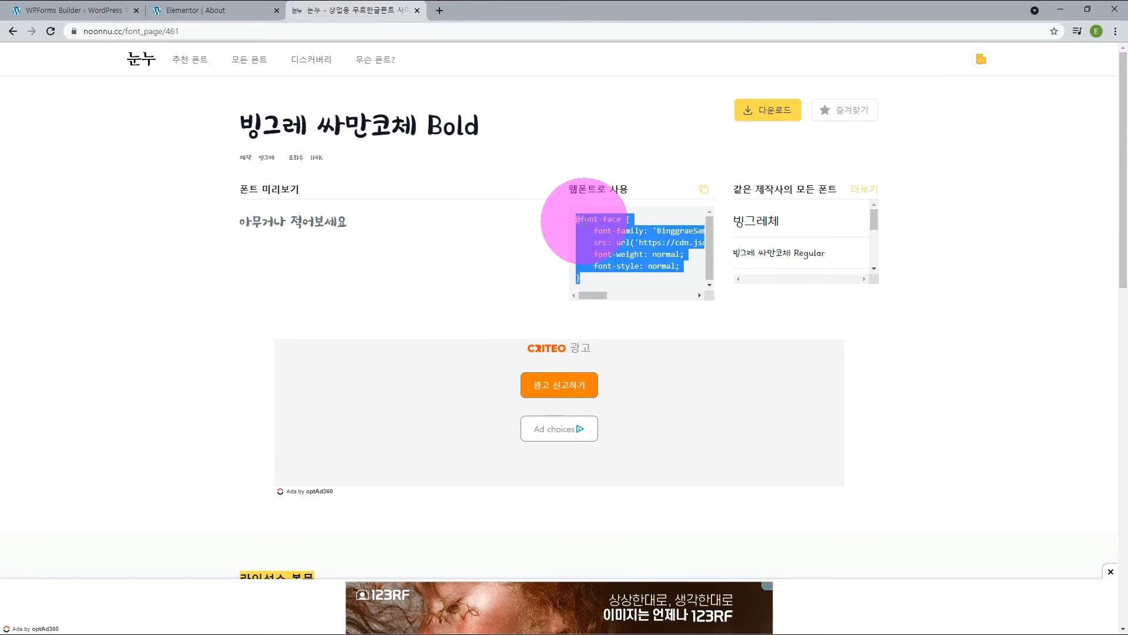
{"action": "right_click", "coordinate": [584, 221]}
{"action": "left_click", "coordinate": [603, 228]}
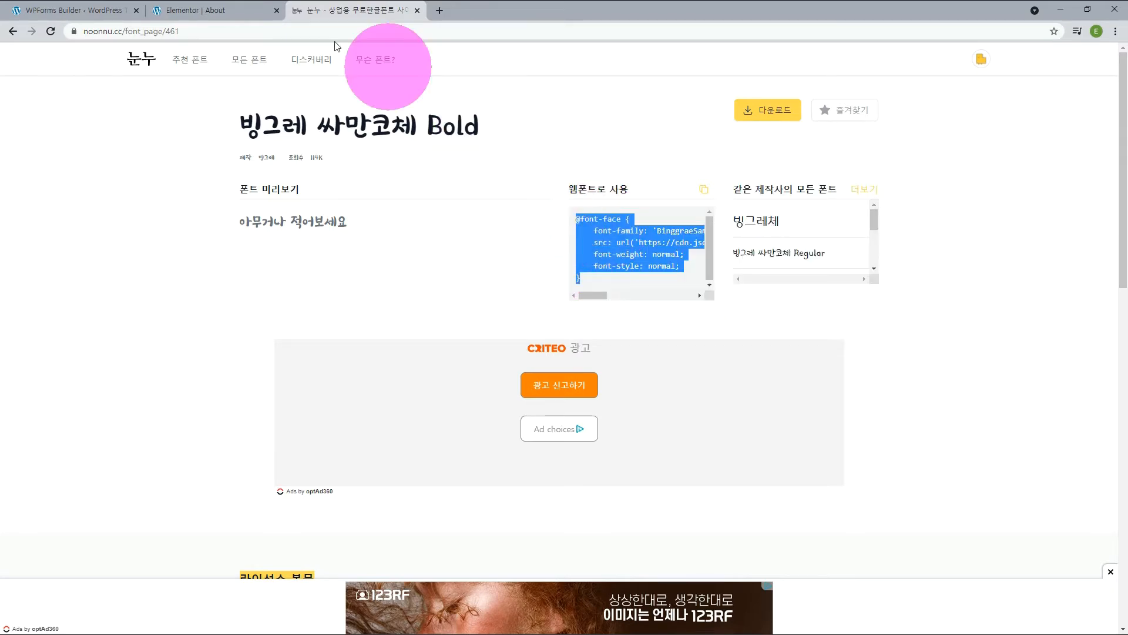
{"action": "left_click", "coordinate": [207, 12]}
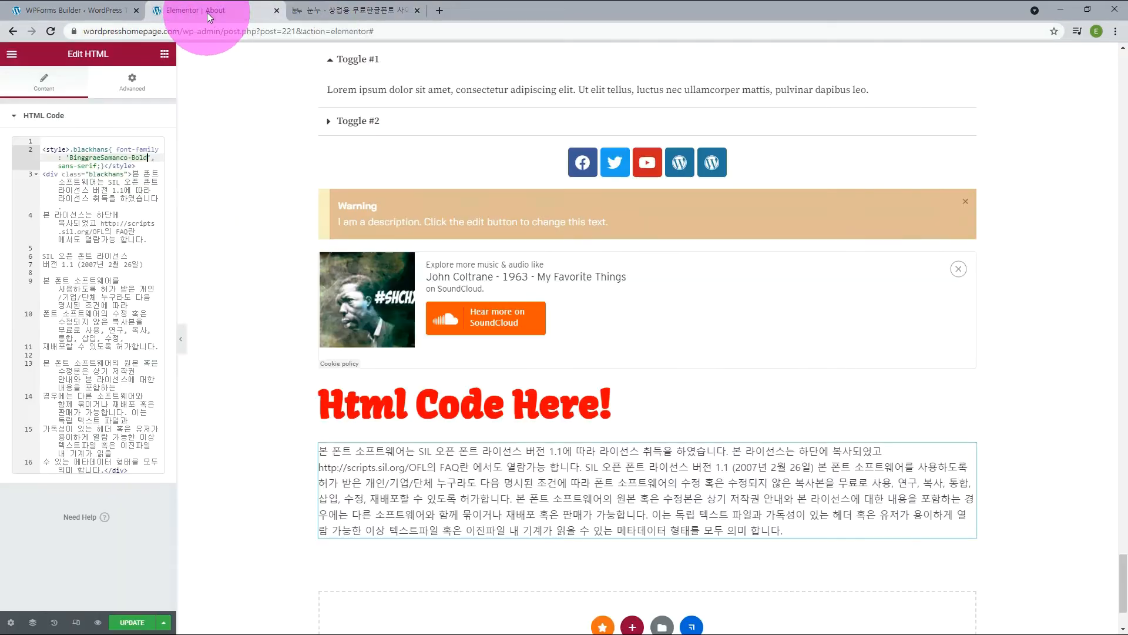
{"action": "left_click", "coordinate": [70, 150]}
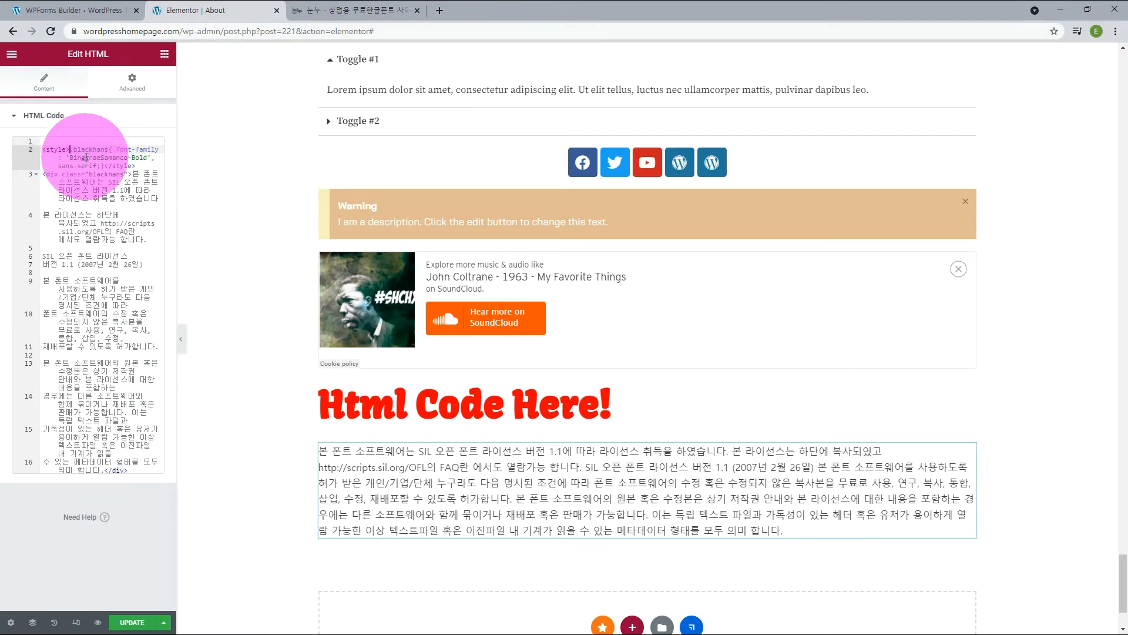
{"action": "key", "text": "ctrl+v"}
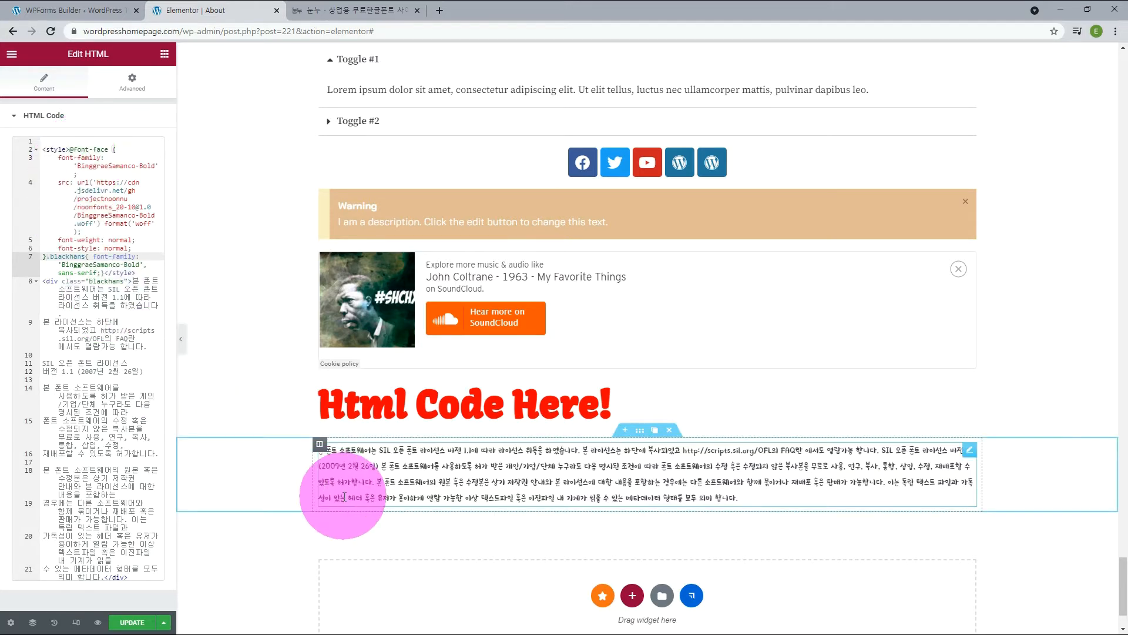
Add font-size:32px; to the .blackhans rule.
{"action": "left_click", "coordinate": [100, 274]}
{"action": "type", "text": "fon"}
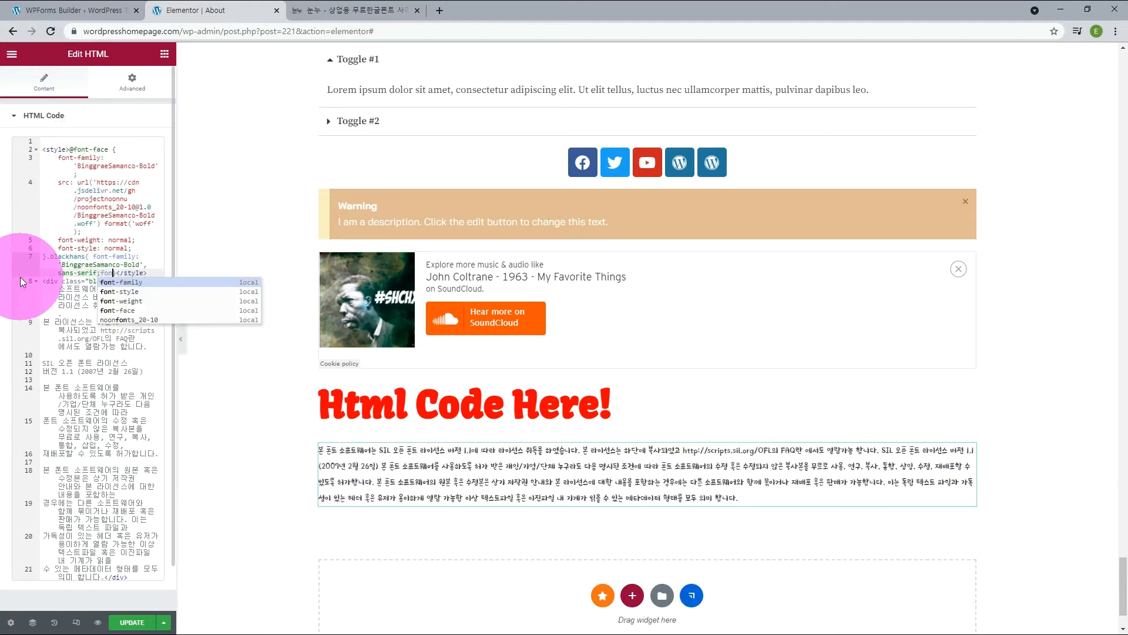
{"action": "type", "text": "t-size:32px}"}
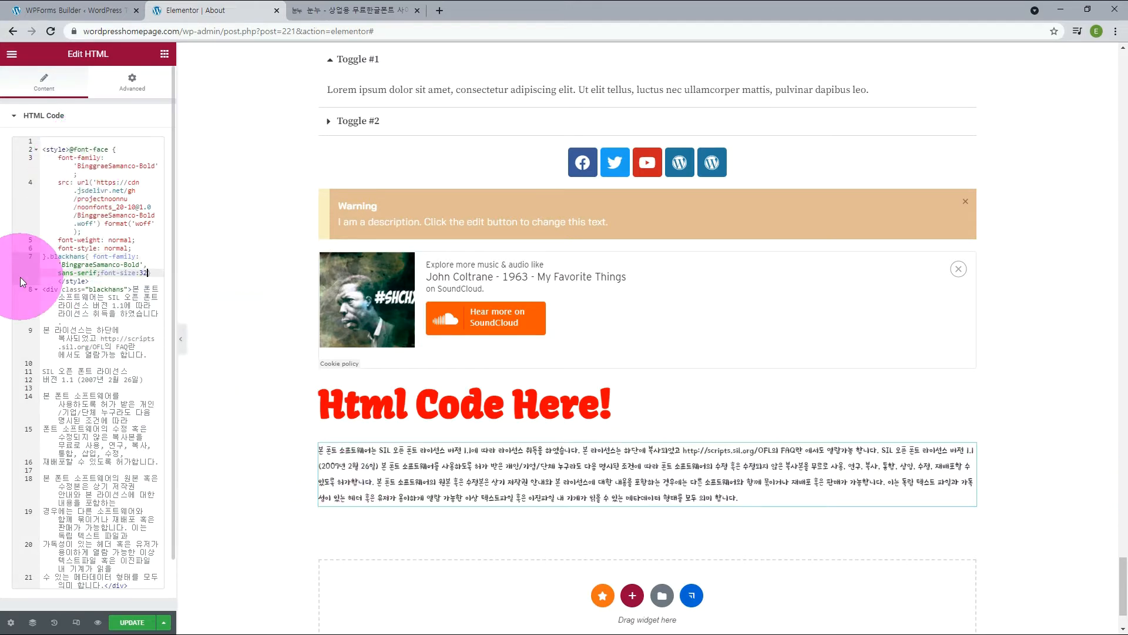
{"action": "key", "text": "BackSpace"}
{"action": "type", "text": ";"}
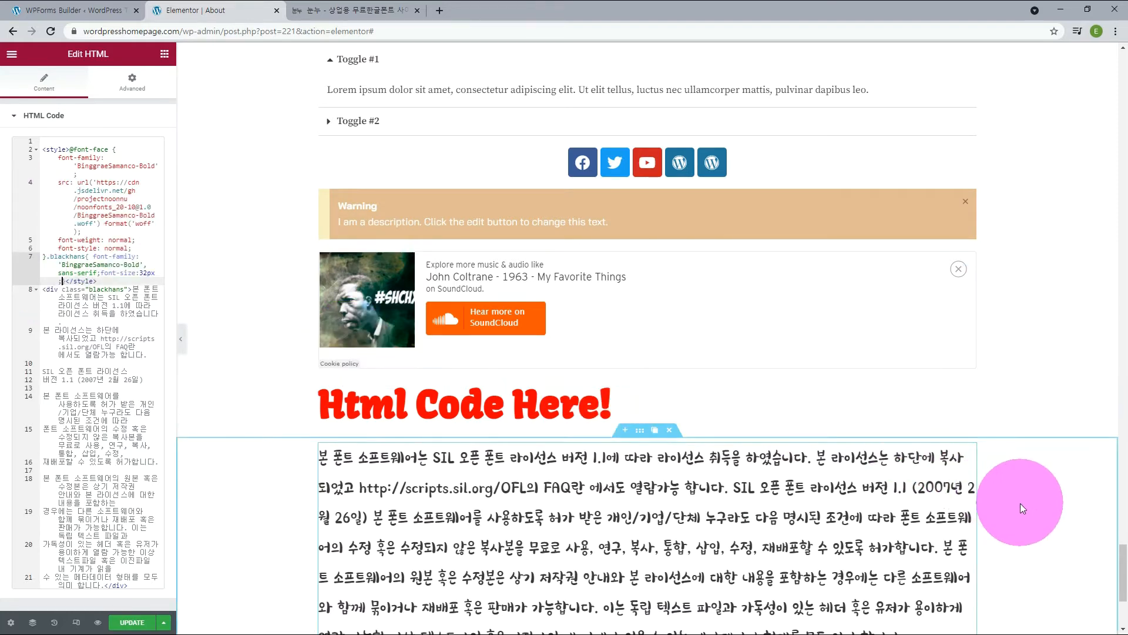
Open the accordion widget with the Korea item for editing and assign it the CSS class blackhans.
{"action": "scroll", "coordinate": [1020, 503], "scroll_direction": "down", "scroll_amount": 3}
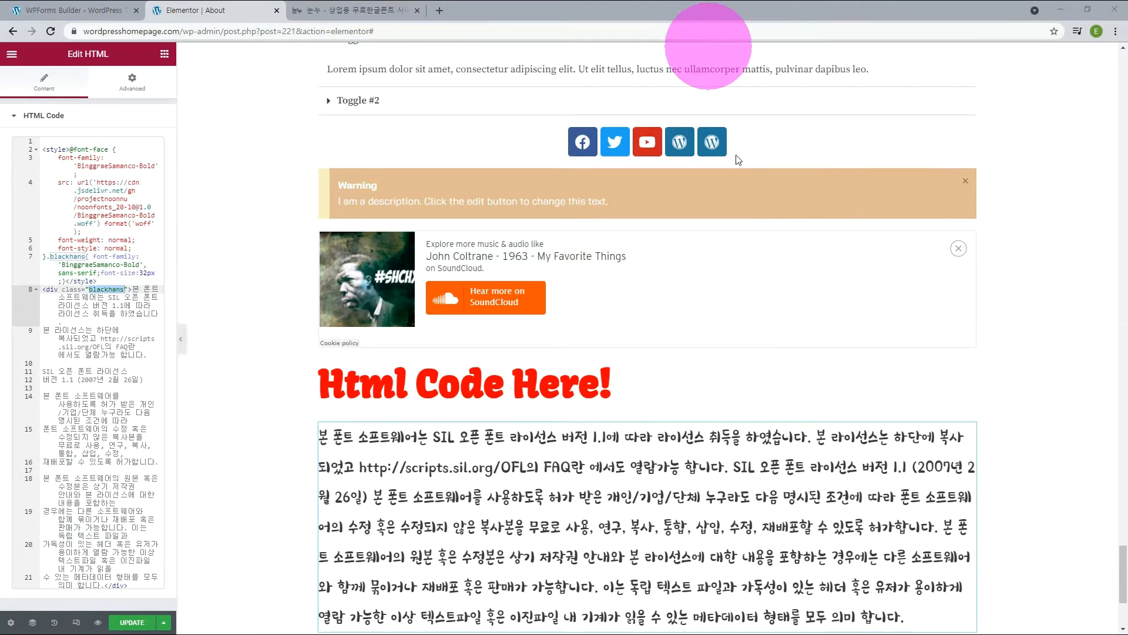
{"action": "scroll", "coordinate": [984, 416], "scroll_direction": "up", "scroll_amount": 8}
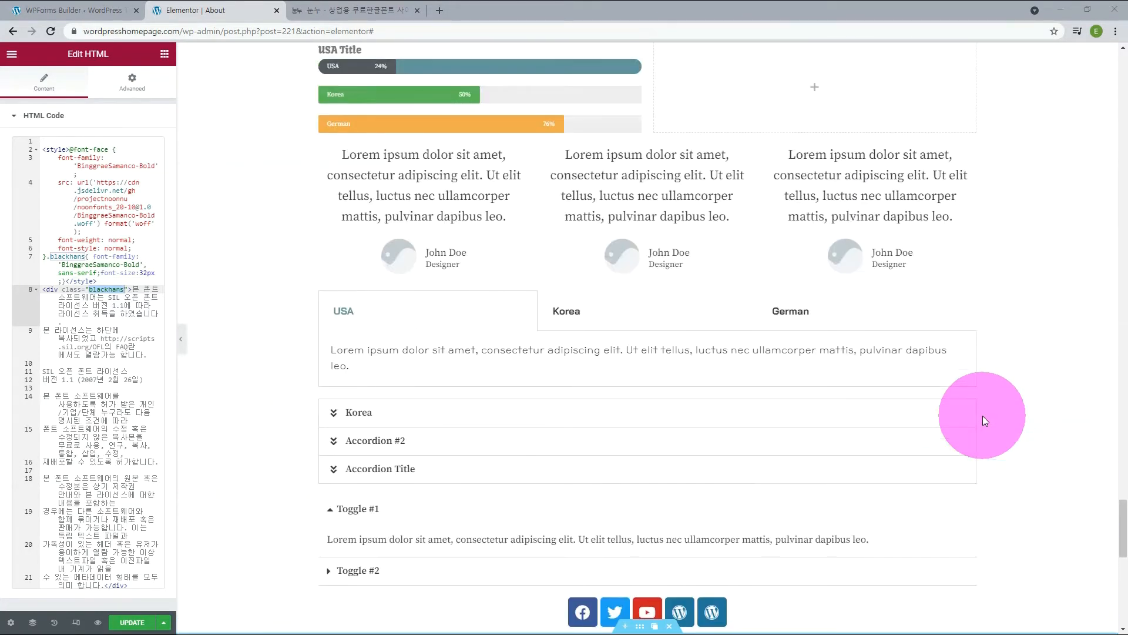
{"action": "left_click", "coordinate": [370, 418]}
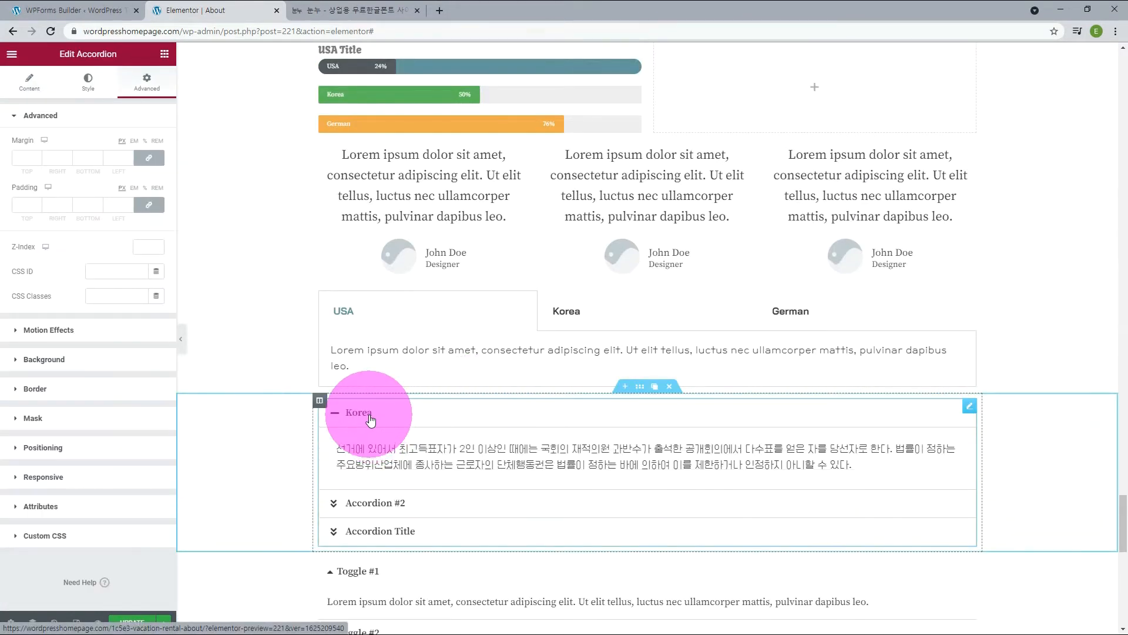
{"action": "left_click", "coordinate": [116, 296]}
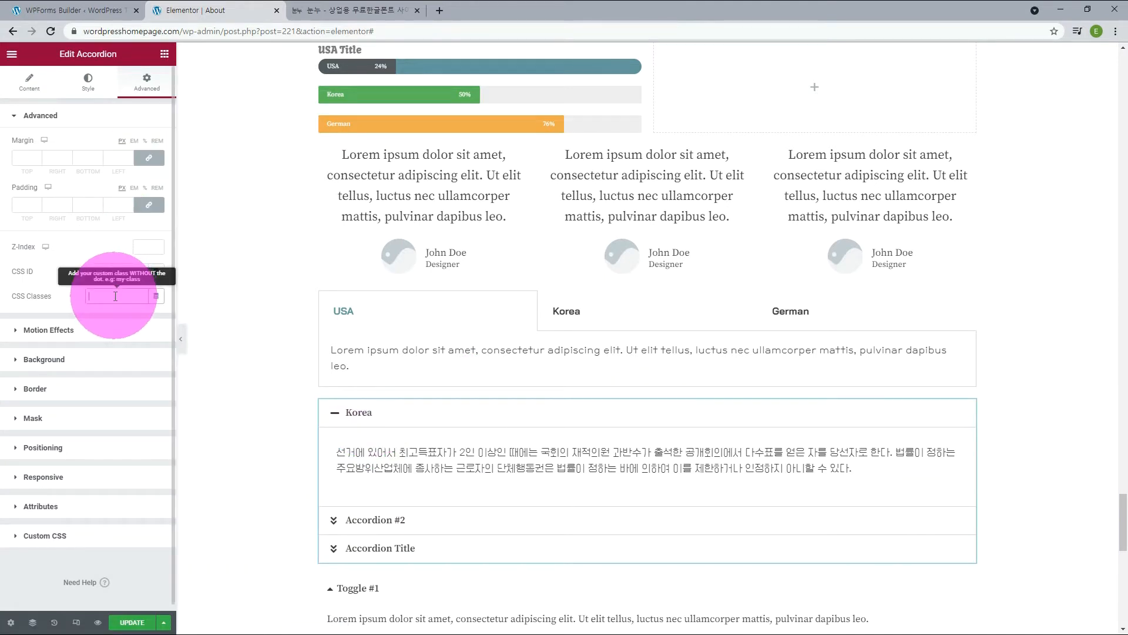
{"action": "type", "text": "blackhans"}
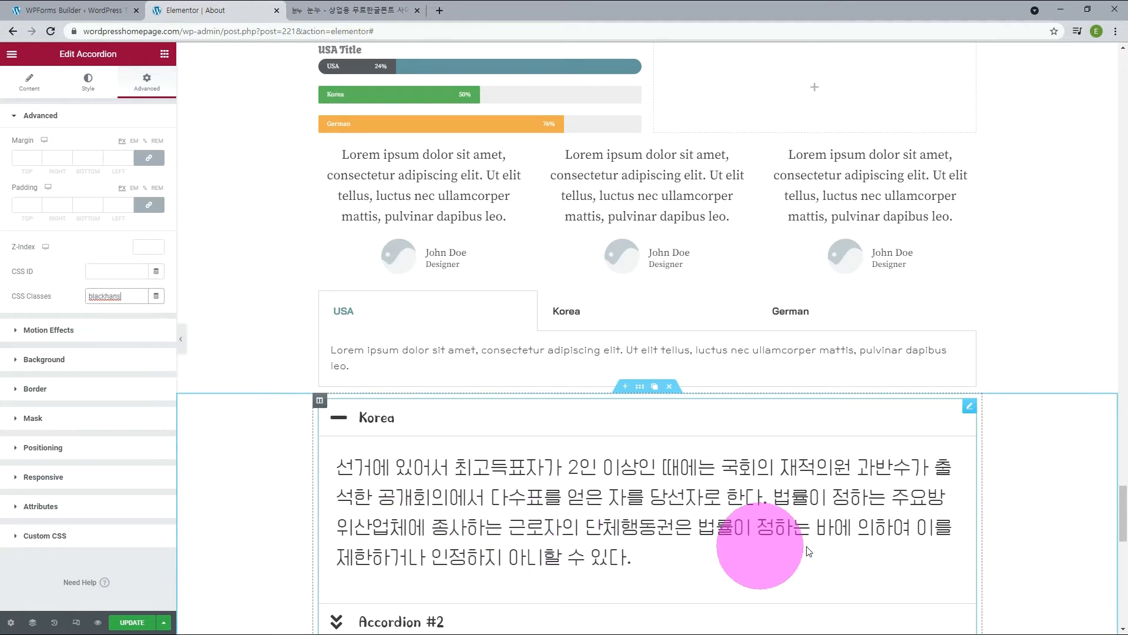
Reset the accordion's content typography to default so its text uses the blackhans class font.
{"action": "scroll", "coordinate": [1018, 532], "scroll_direction": "down", "scroll_amount": 1}
{"action": "scroll", "coordinate": [1018, 532], "scroll_direction": "down", "scroll_amount": 1}
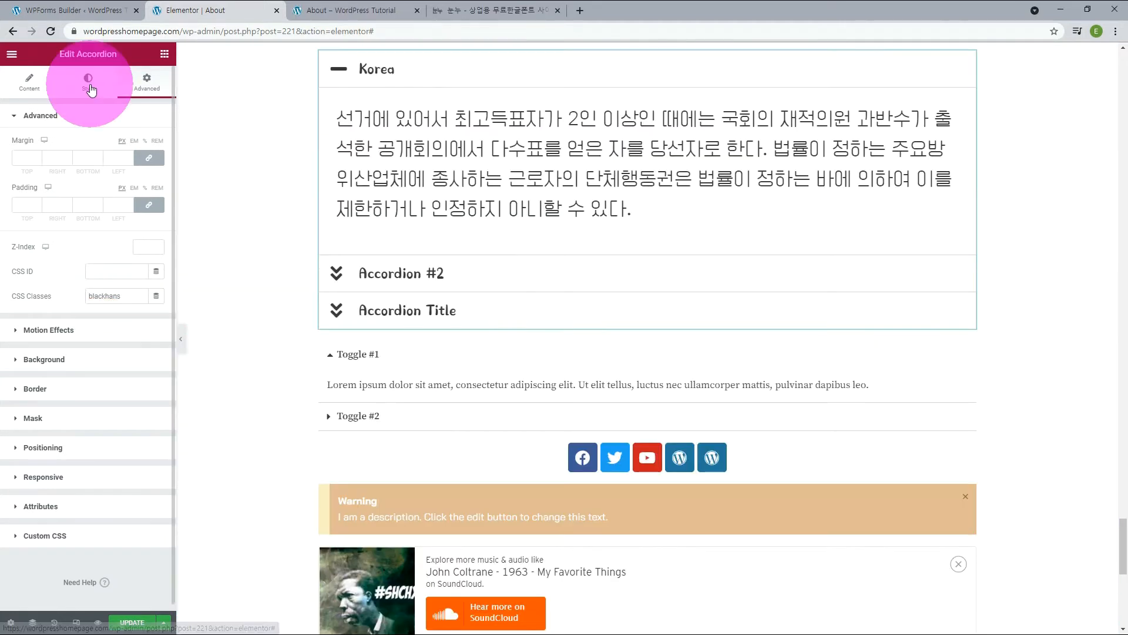
{"action": "left_click", "coordinate": [91, 89]}
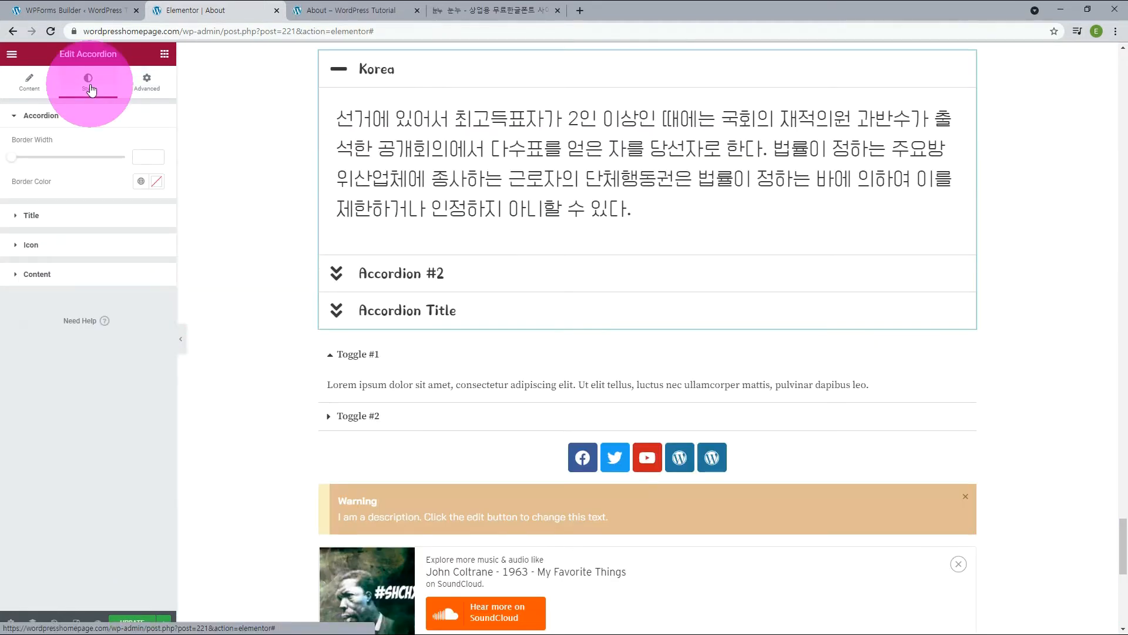
{"action": "left_click", "coordinate": [55, 272]}
{"action": "left_click", "coordinate": [158, 287]}
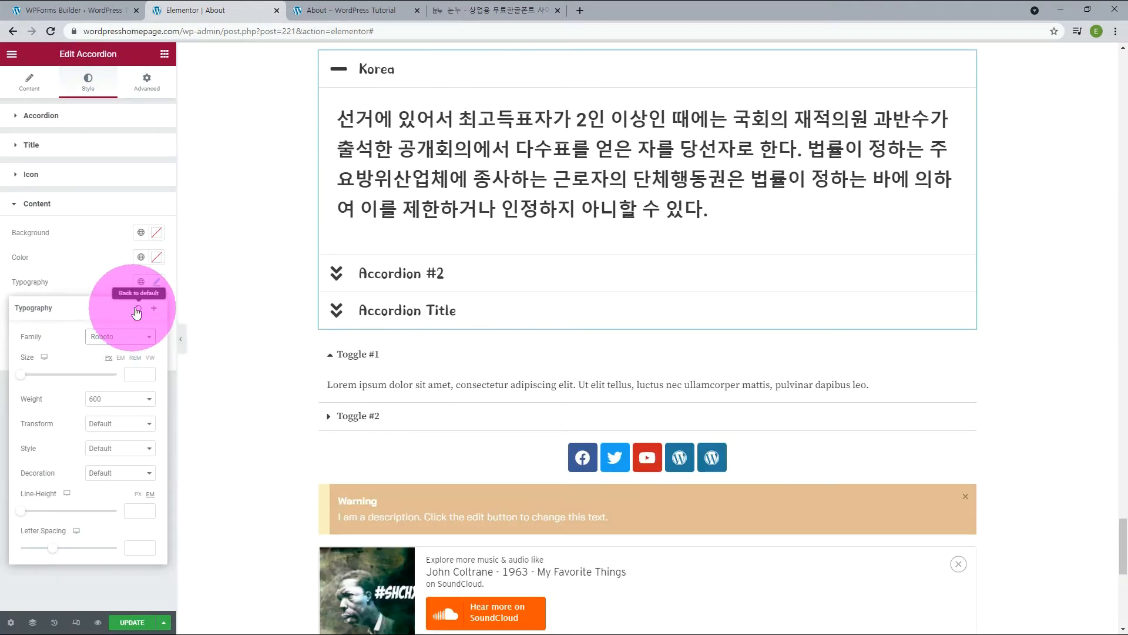
{"action": "left_click", "coordinate": [137, 308]}
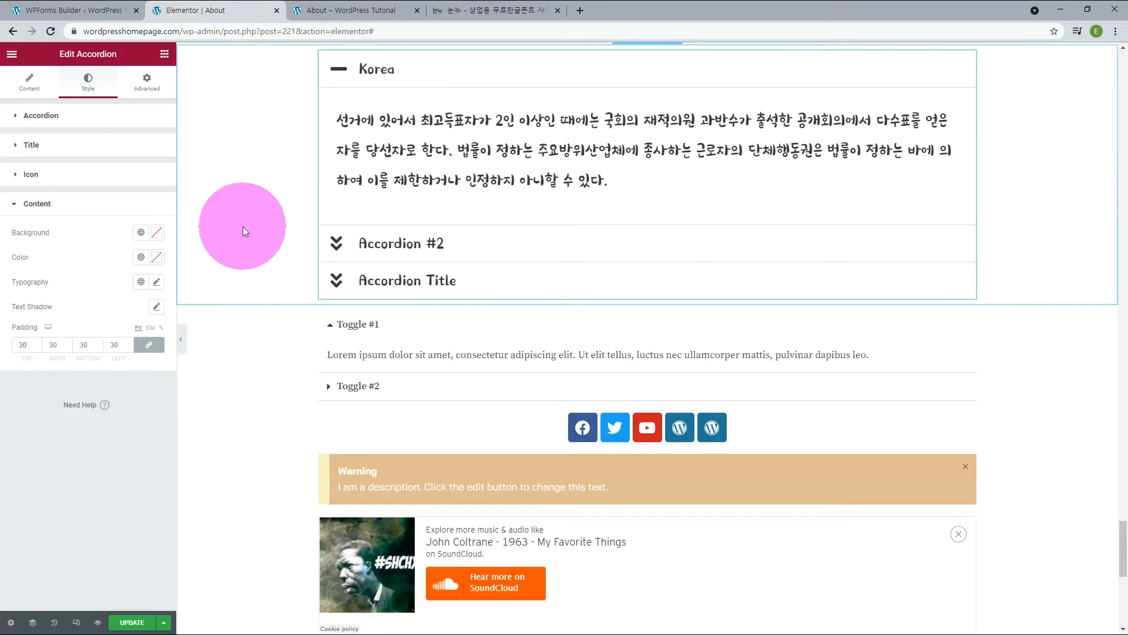
Add a Menu Anchor widget directly above the "Html Code Here!" heading and give it the ID htmlcode.
{"action": "scroll", "coordinate": [244, 227], "scroll_direction": "up", "scroll_amount": 1}
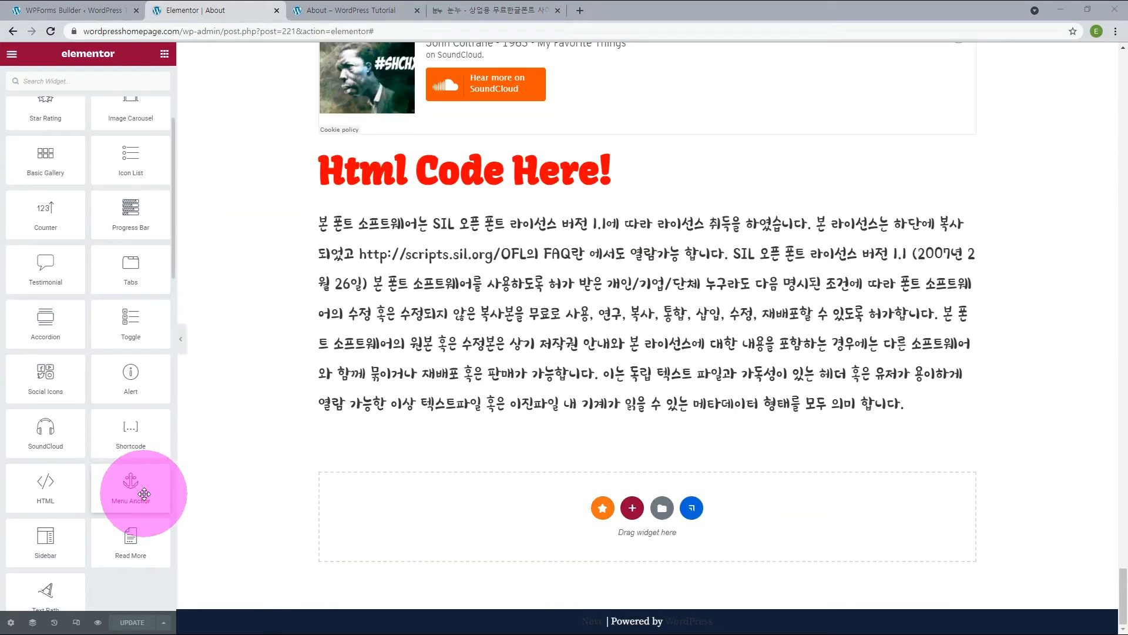
{"action": "left_click_drag", "start_coordinate": [144, 493], "coordinate": [468, 165]}
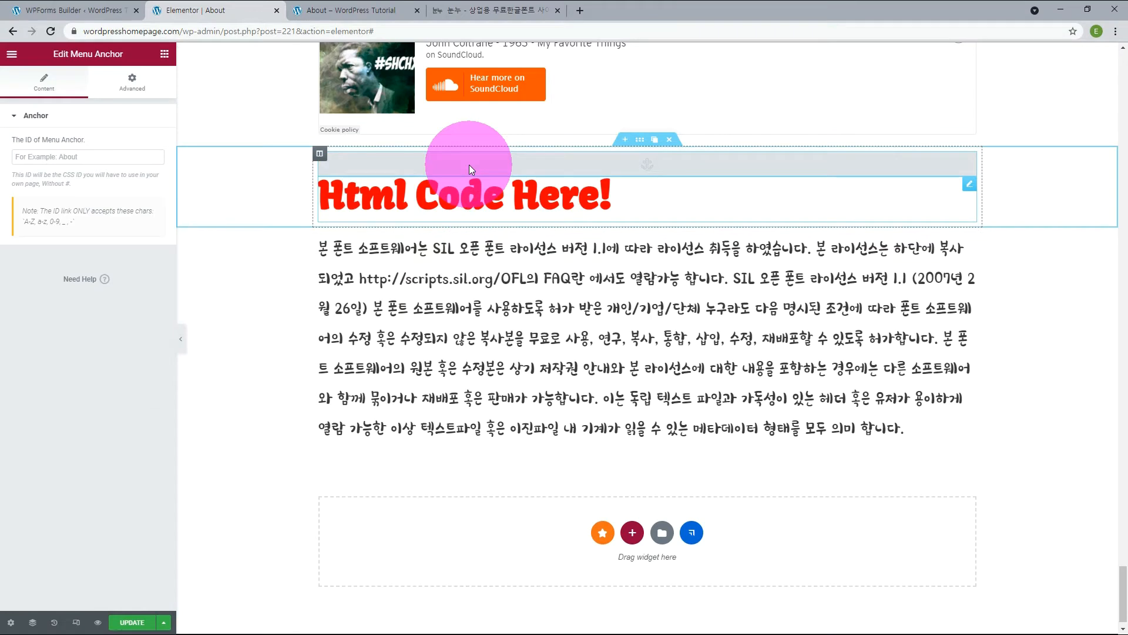
{"action": "left_click", "coordinate": [61, 156]}
{"action": "type", "text": "htmlcode"}
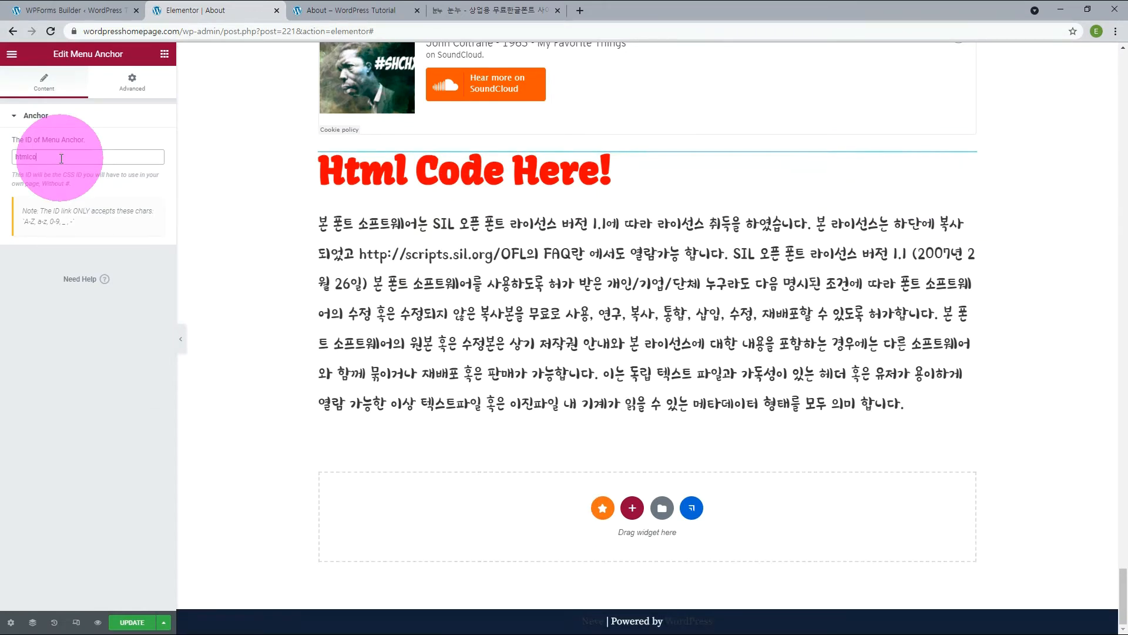
Replace the link of the Hera room's View Room button with #htmlcode, using the copied anchor ID, and test the jump.
{"action": "double_click", "coordinate": [62, 157]}
{"action": "key", "text": "ctrl+c"}
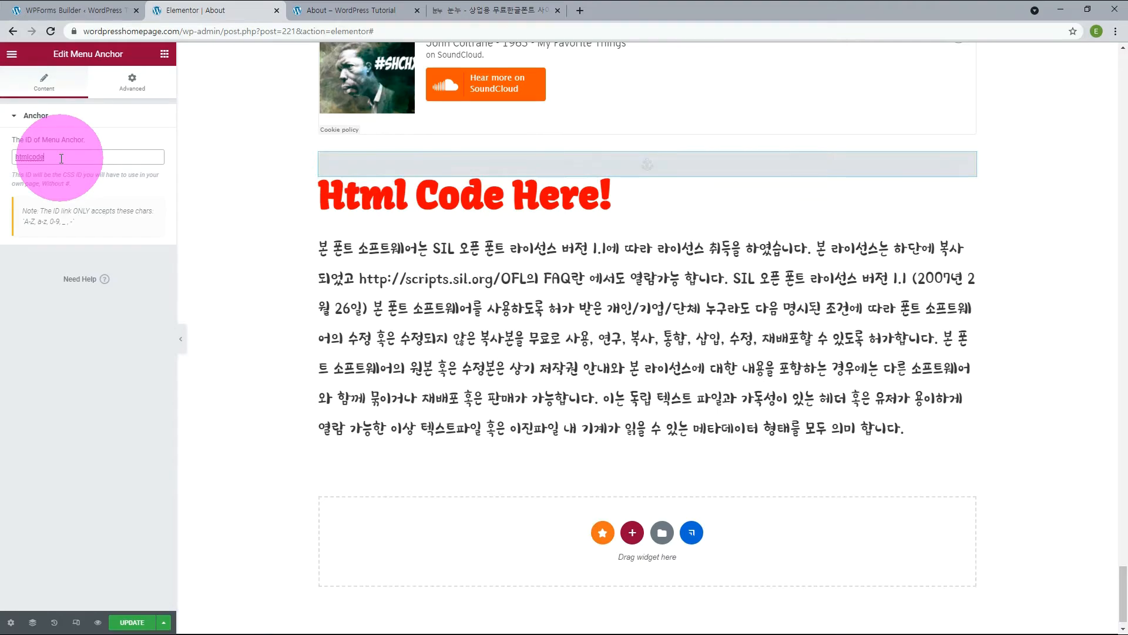
{"action": "scroll", "coordinate": [315, 354], "scroll_direction": "up", "scroll_amount": 15}
{"action": "scroll", "coordinate": [315, 354], "scroll_direction": "down", "scroll_amount": 20}
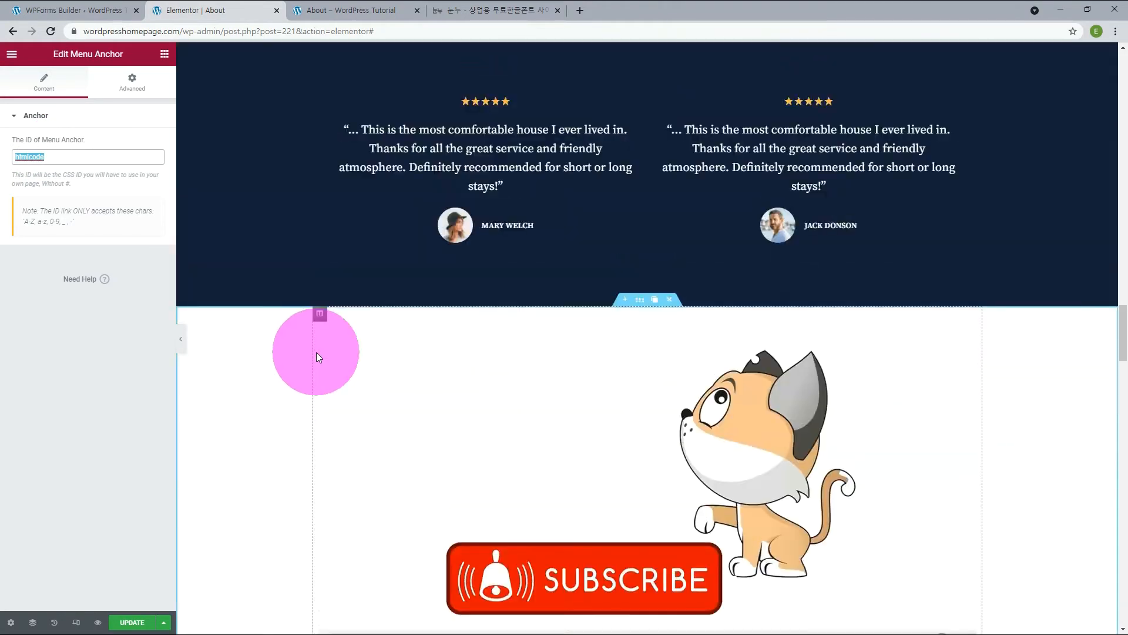
{"action": "scroll", "coordinate": [316, 351], "scroll_direction": "up", "scroll_amount": 10}
{"action": "scroll", "coordinate": [316, 351], "scroll_direction": "down", "scroll_amount": 3}
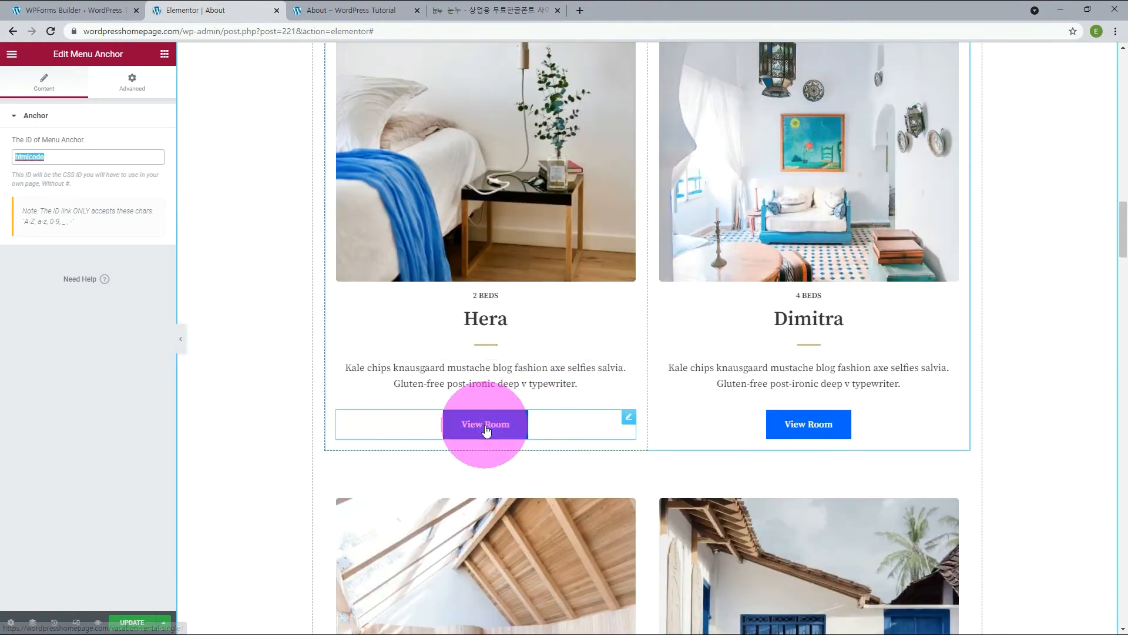
{"action": "left_click", "coordinate": [629, 420]}
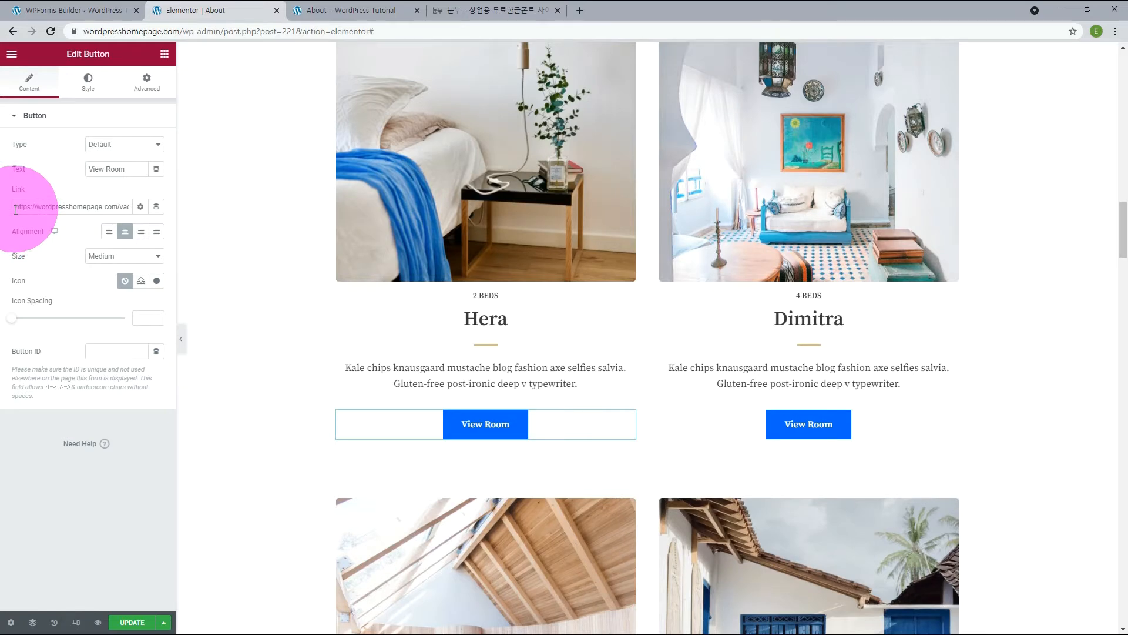
{"action": "left_click_drag", "start_coordinate": [16, 209], "coordinate": [230, 206]}
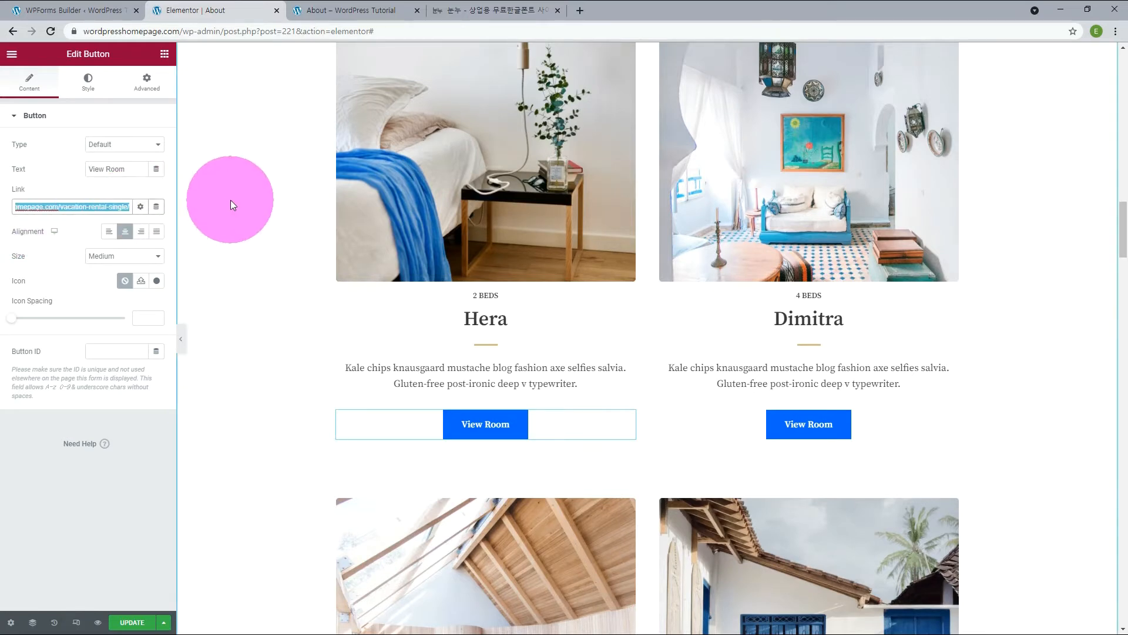
{"action": "key", "text": "ctrl+v"}
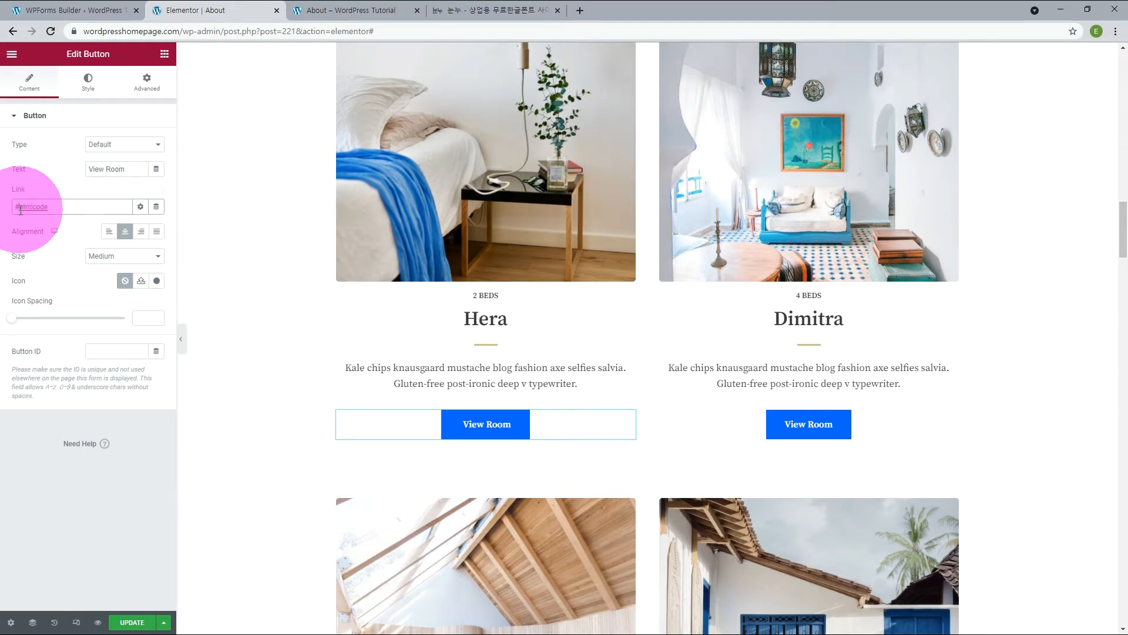
{"action": "left_click", "coordinate": [488, 424]}
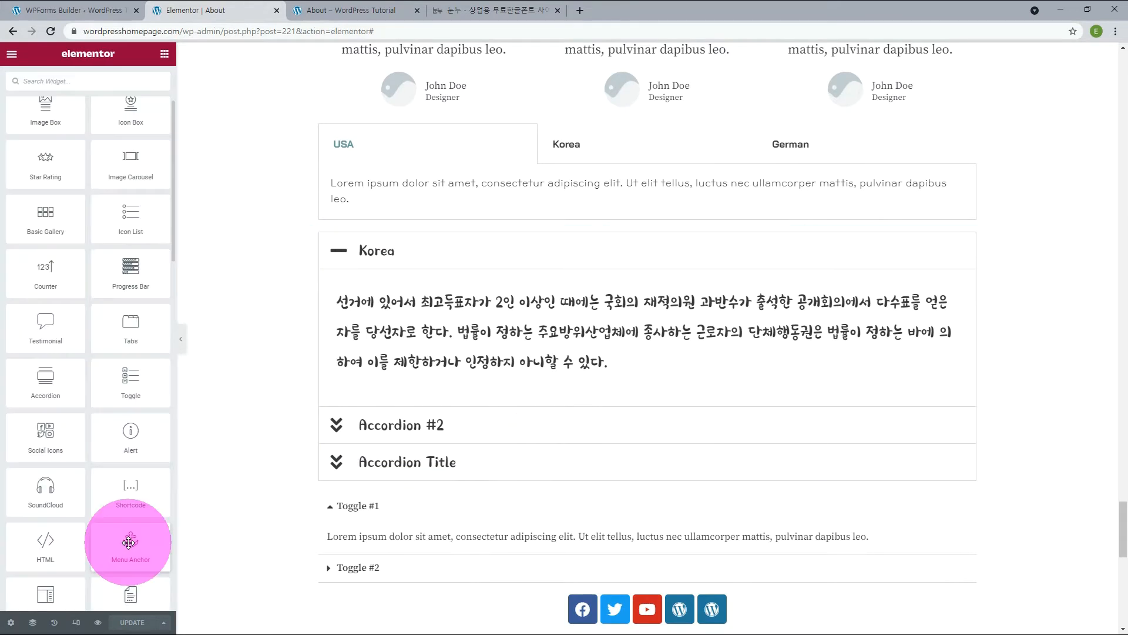
Add another Menu Anchor widget directly above the USA/Korea/German tabs widget and give it the ID mytab.
{"action": "left_click_drag", "start_coordinate": [126, 545], "coordinate": [527, 143]}
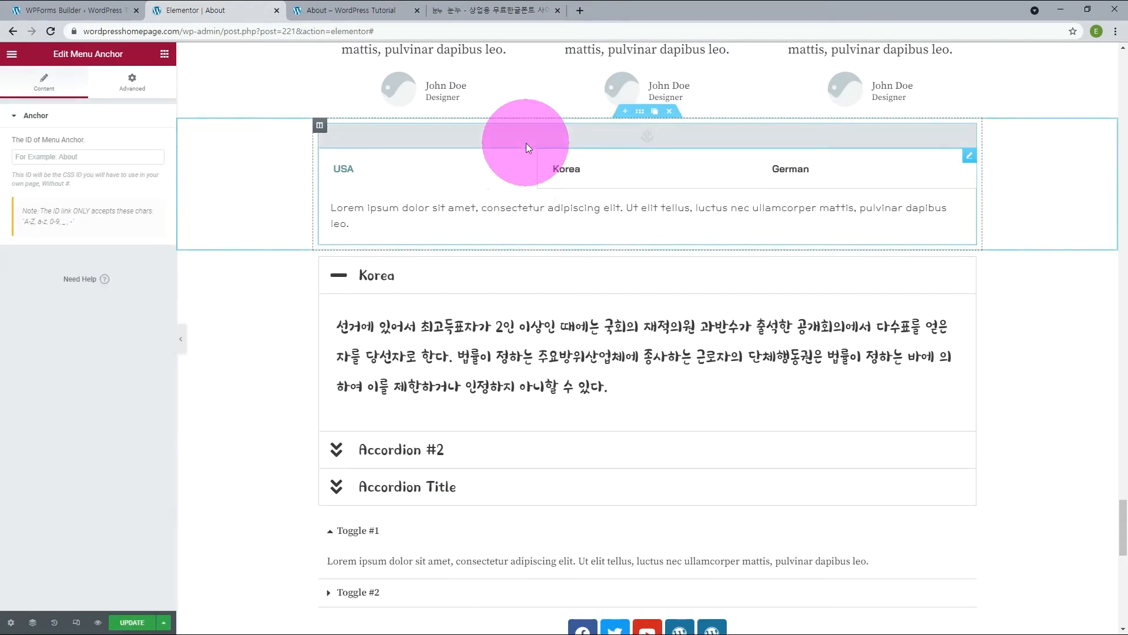
{"action": "left_click", "coordinate": [91, 157]}
{"action": "type", "text": "mytab"}
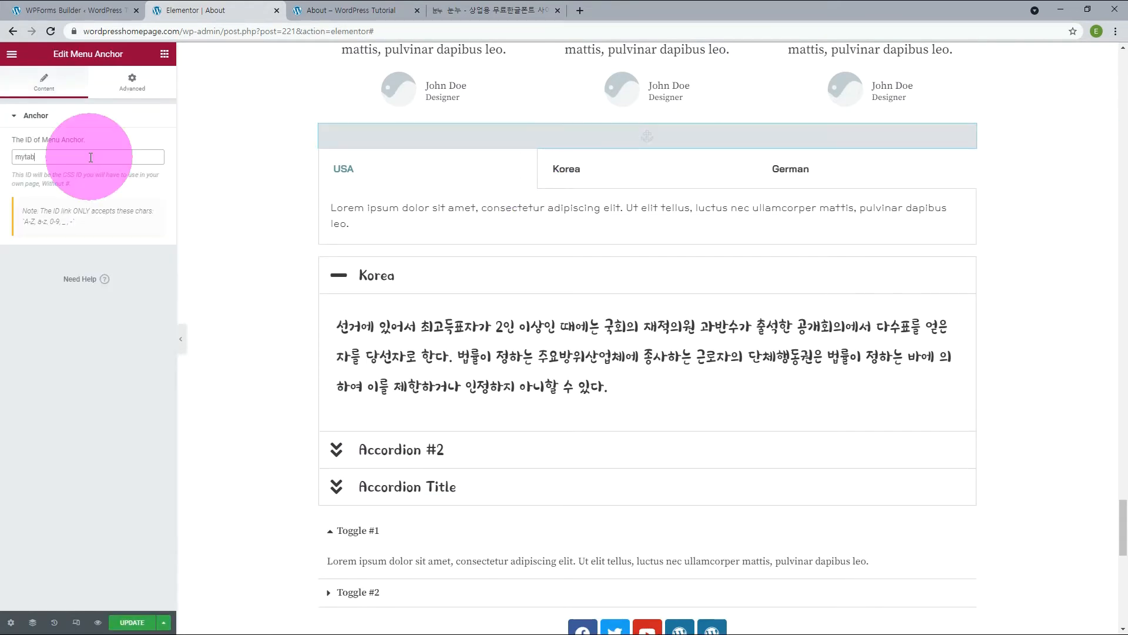
Set the Athena room button's link to #mytab and its text to "My Tab", and test the jump.
{"action": "scroll", "coordinate": [448, 364], "scroll_direction": "up", "scroll_amount": 10}
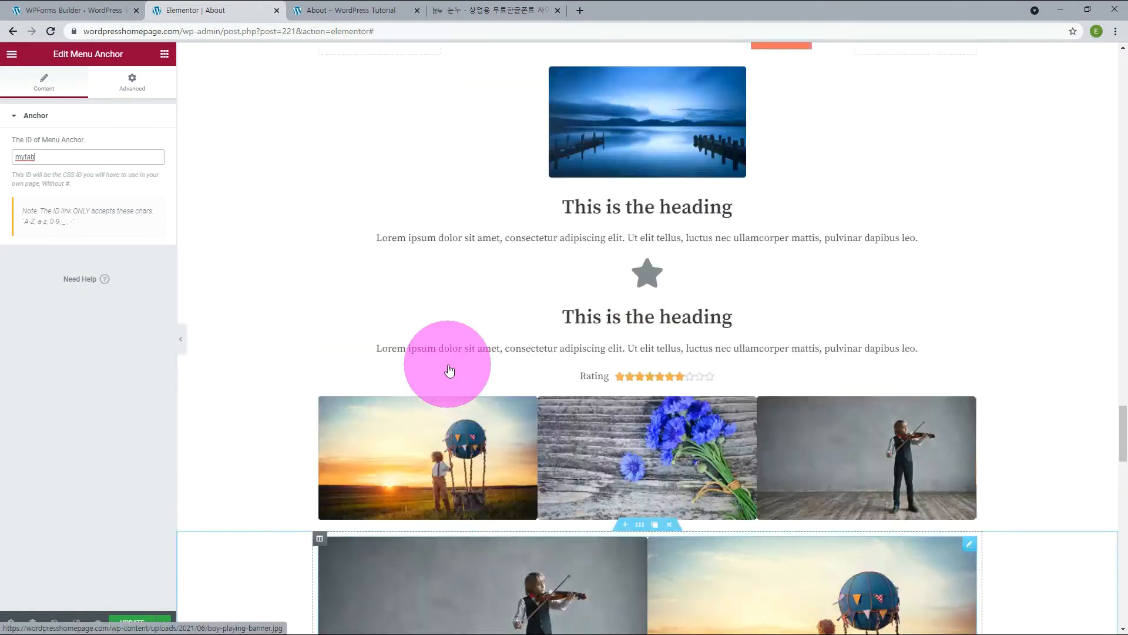
{"action": "scroll", "coordinate": [448, 369], "scroll_direction": "up", "scroll_amount": 8}
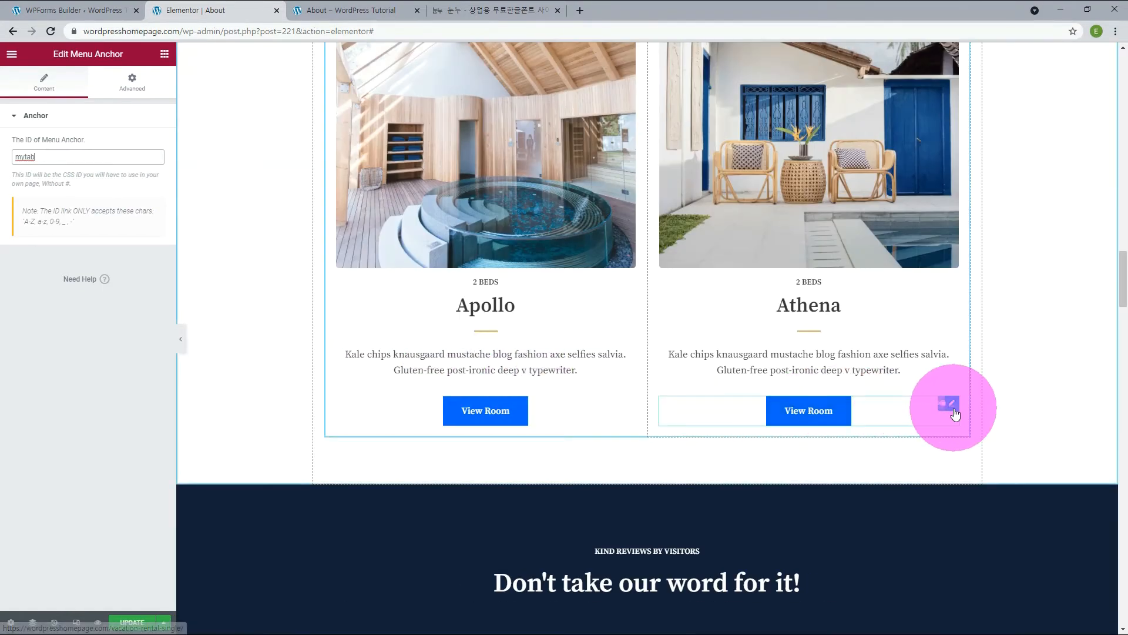
{"action": "left_click", "coordinate": [952, 404]}
{"action": "triple_click", "coordinate": [65, 207]}
{"action": "type", "text": "#mytab"}
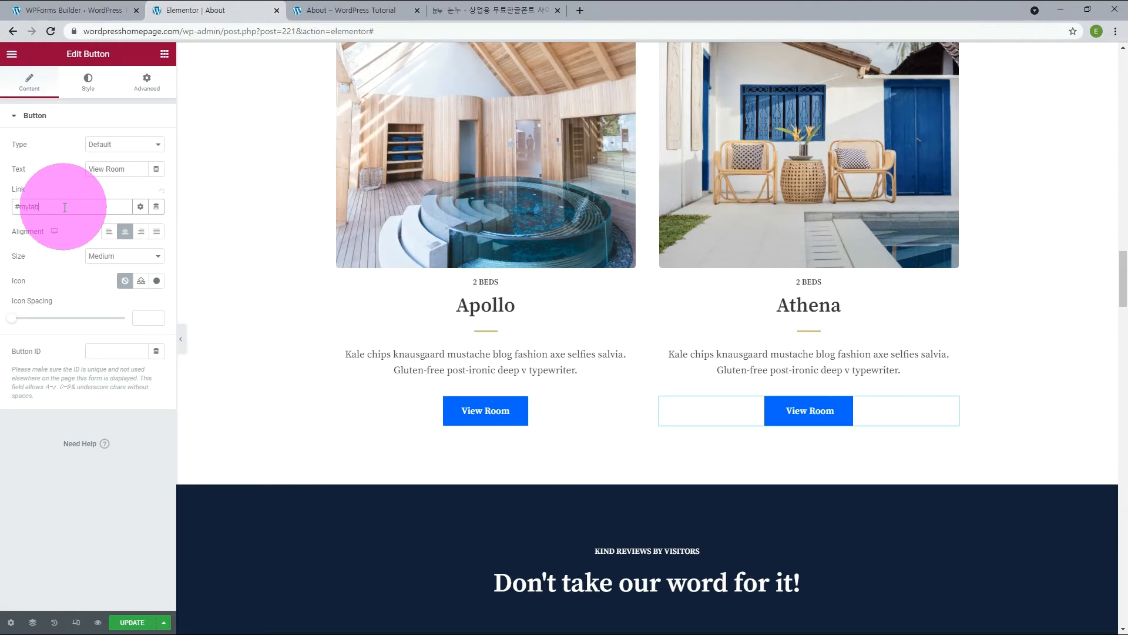
{"action": "triple_click", "coordinate": [64, 167]}
{"action": "type", "text": "My Tab"}
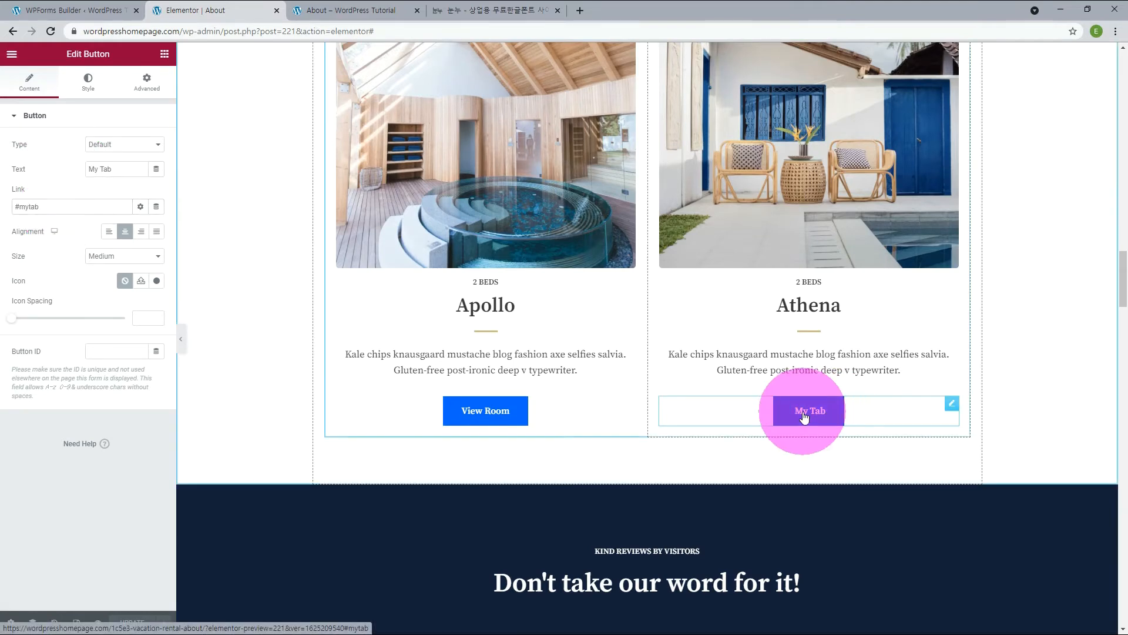
{"action": "left_click", "coordinate": [805, 414]}
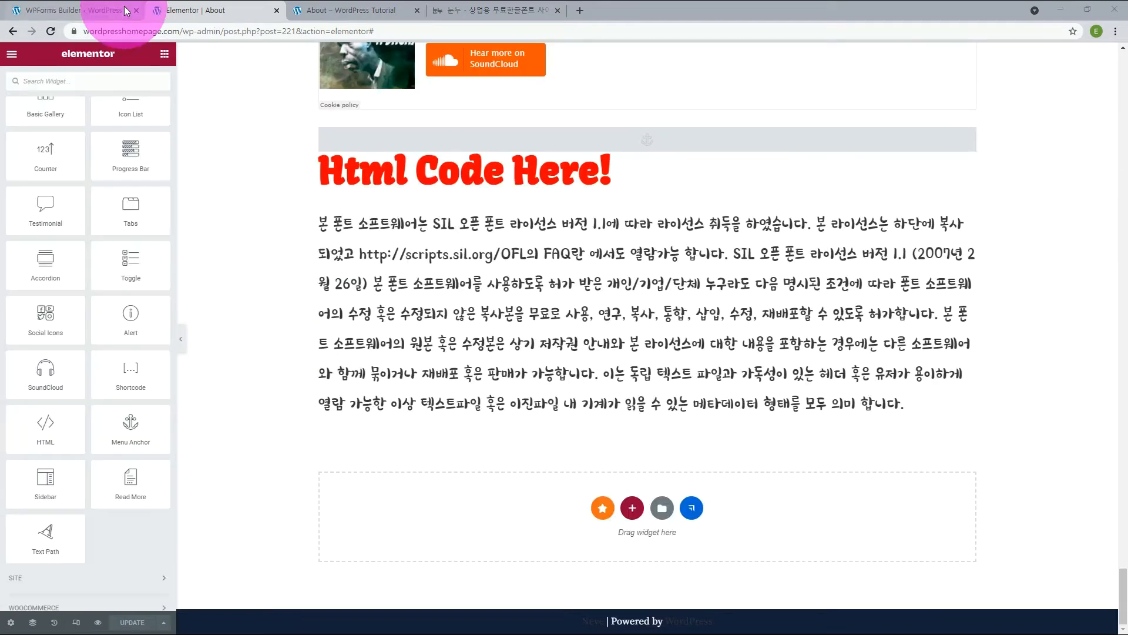
Add a Sidebar widget below the Korean HTML text, choose Sidebar as its source, and review its contents.
{"action": "left_click_drag", "start_coordinate": [64, 508], "coordinate": [476, 495]}
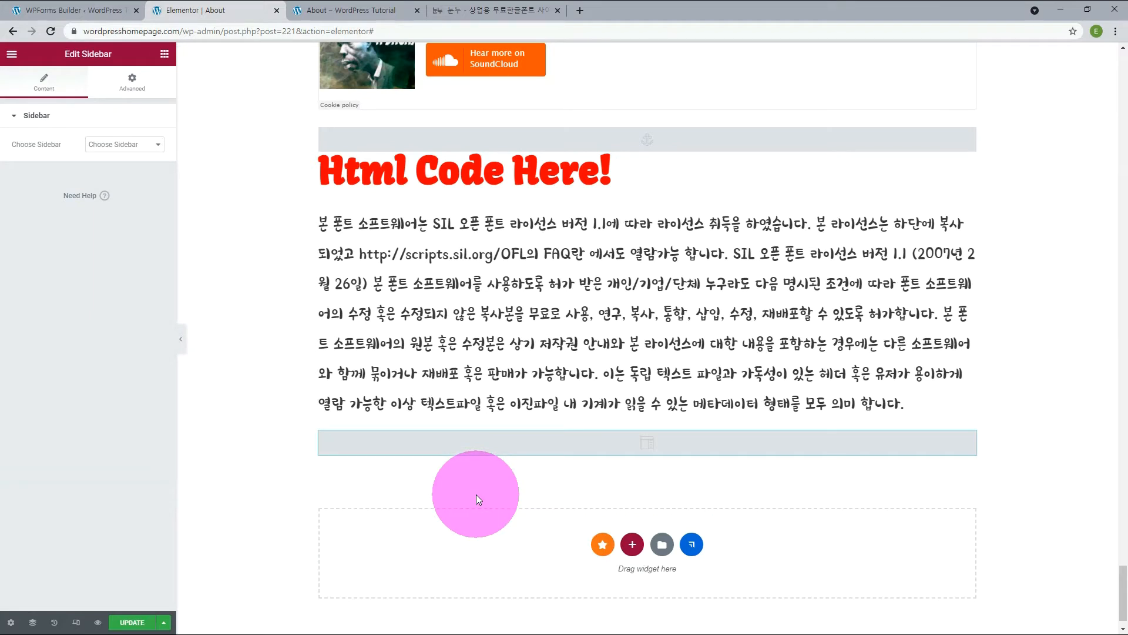
{"action": "left_click", "coordinate": [147, 144]}
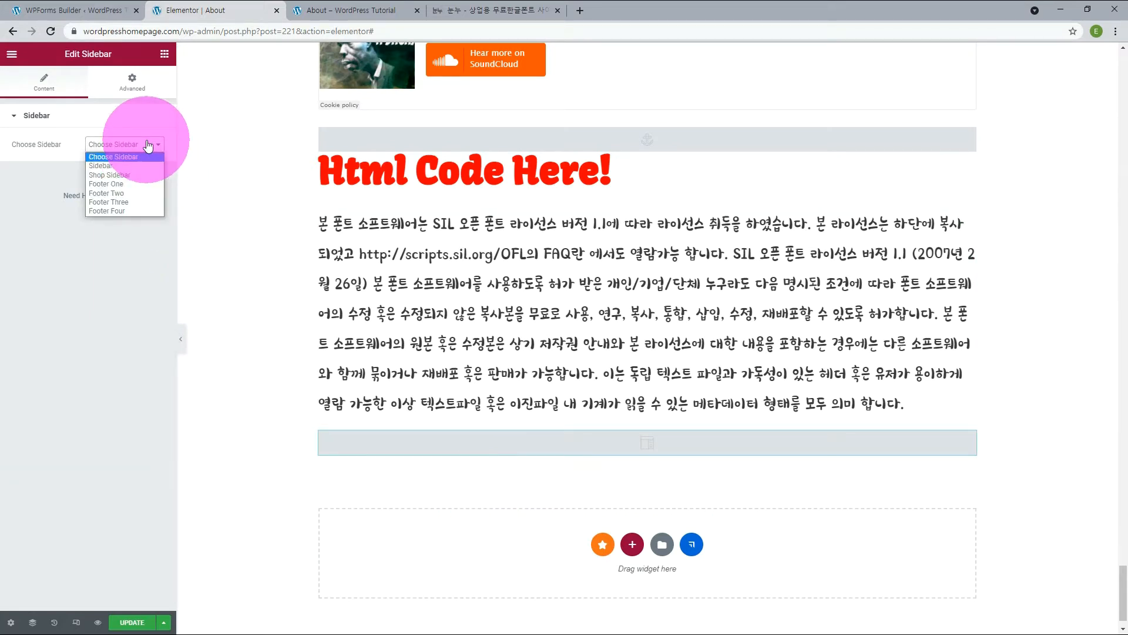
{"action": "left_click", "coordinate": [112, 165]}
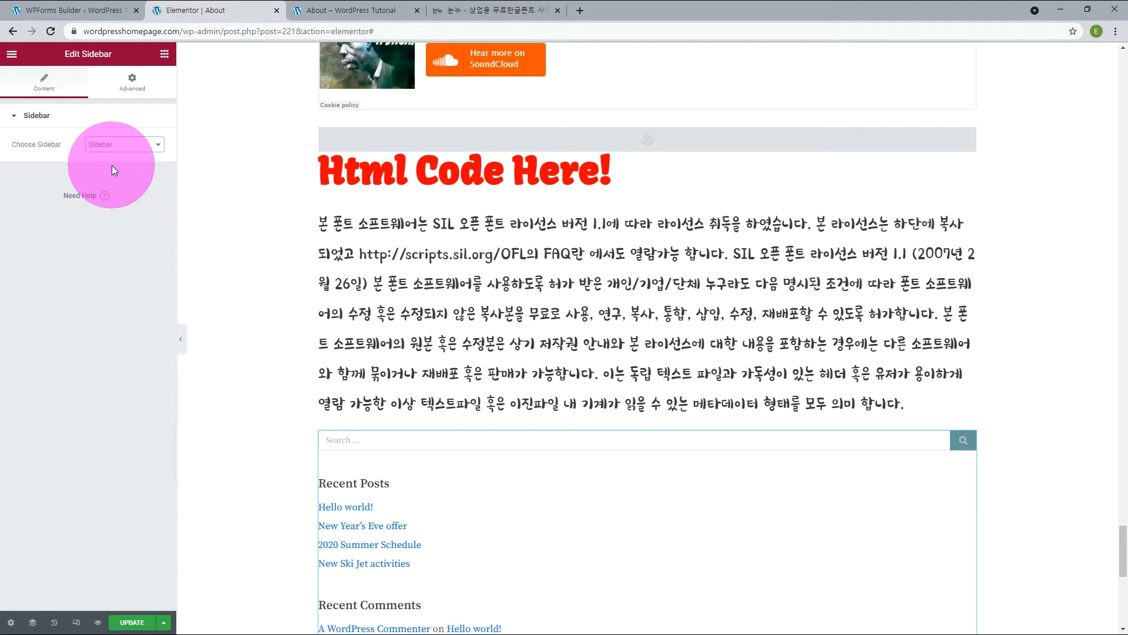
{"action": "scroll", "coordinate": [380, 510], "scroll_direction": "down", "scroll_amount": 2}
{"action": "scroll", "coordinate": [382, 516], "scroll_direction": "down", "scroll_amount": 6}
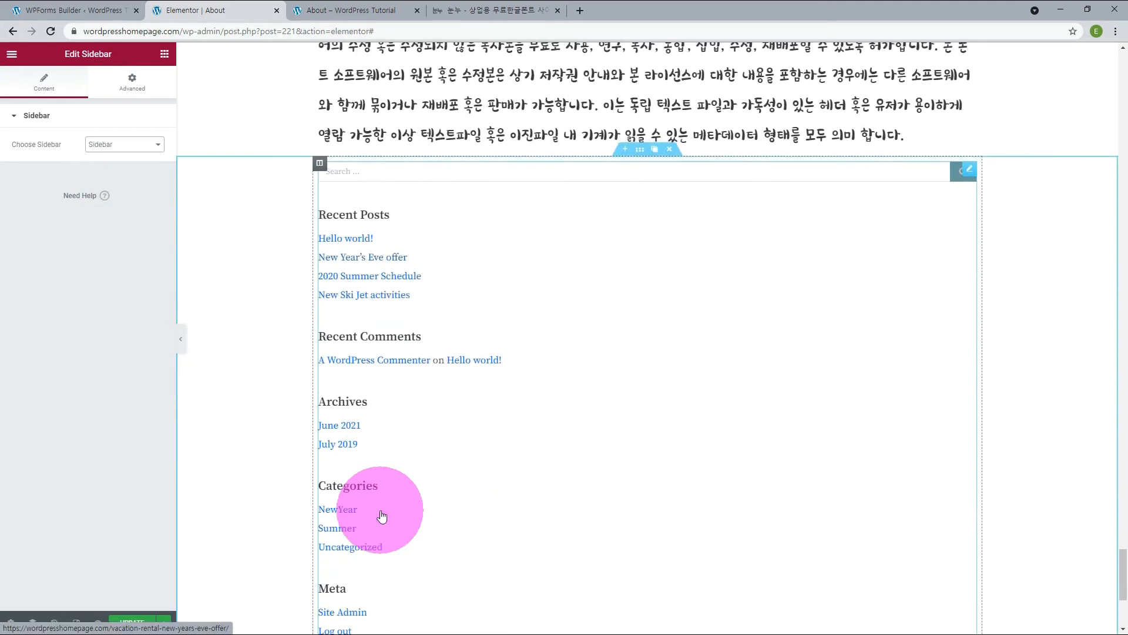
{"action": "scroll", "coordinate": [382, 514], "scroll_direction": "up", "scroll_amount": 4}
{"action": "scroll", "coordinate": [382, 516], "scroll_direction": "up", "scroll_amount": 4}
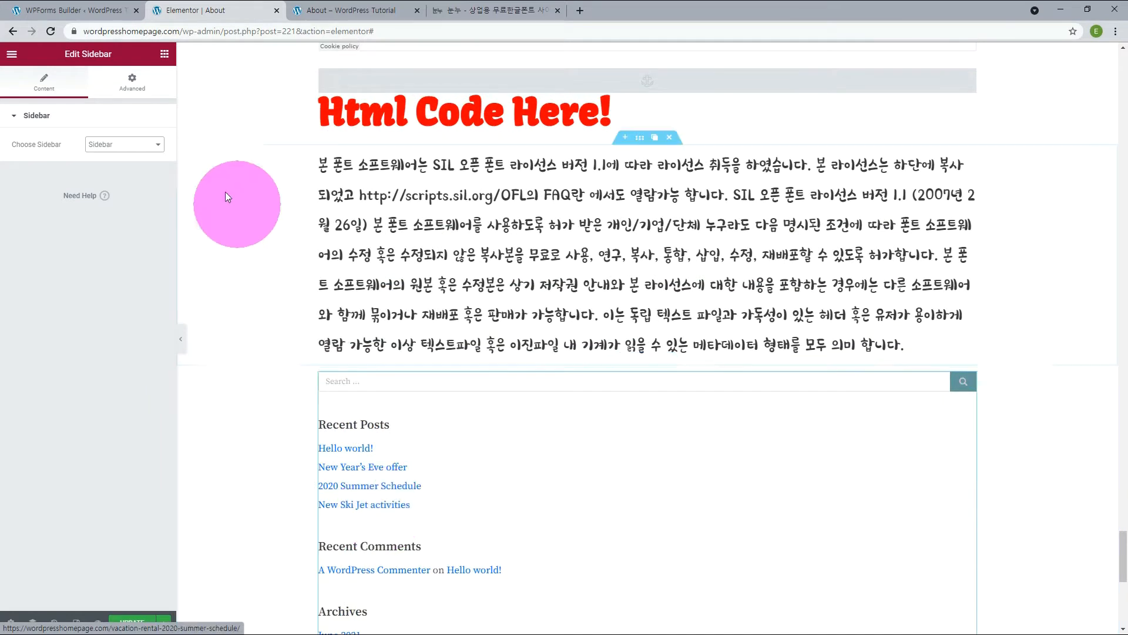
Try Shop Sidebar as the source of the Sidebar widget and look over its contents.
{"action": "left_click", "coordinate": [134, 145]}
{"action": "left_click", "coordinate": [117, 175]}
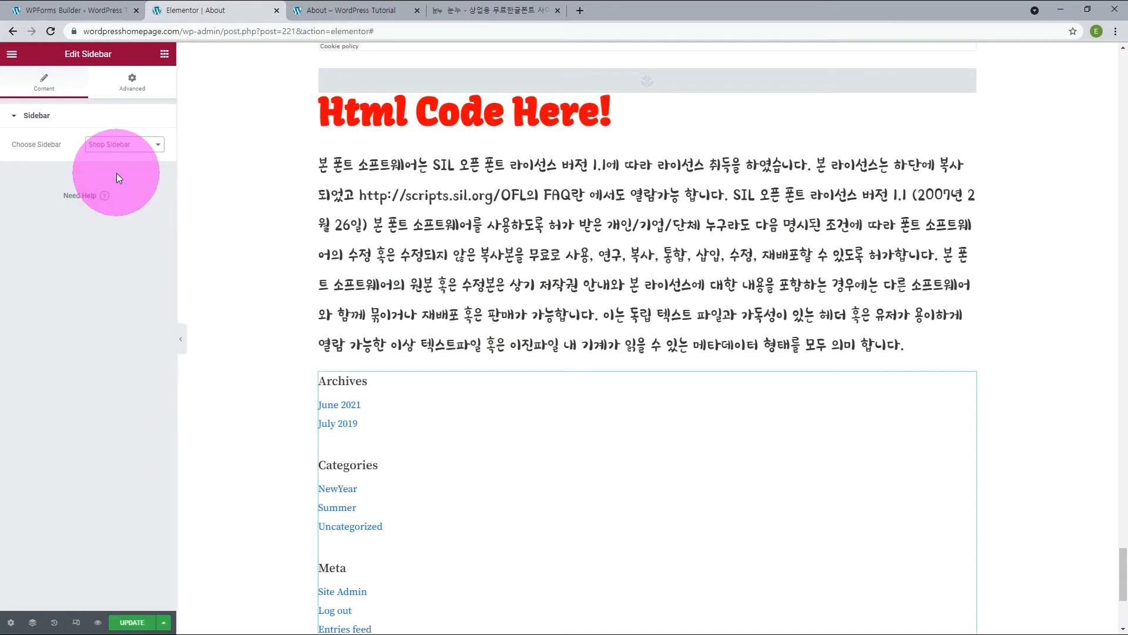
{"action": "scroll", "coordinate": [240, 277], "scroll_direction": "down", "scroll_amount": 4}
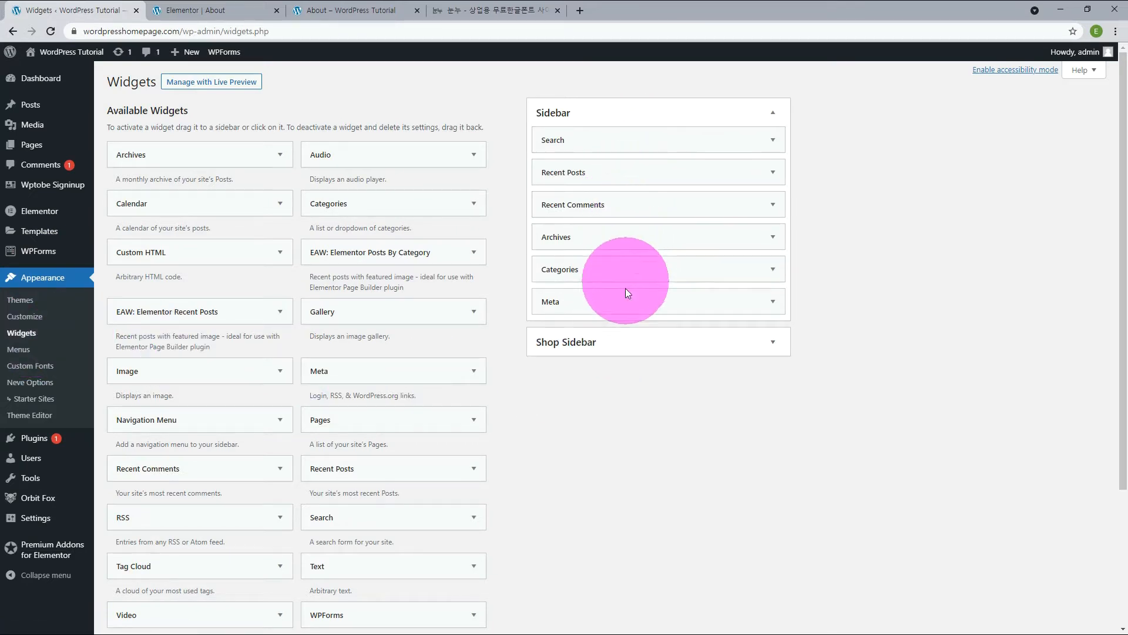
Return from the WordPress Widgets page to the About page in the Elementor editor and view the sidebar content.
{"action": "left_click", "coordinate": [215, 12]}
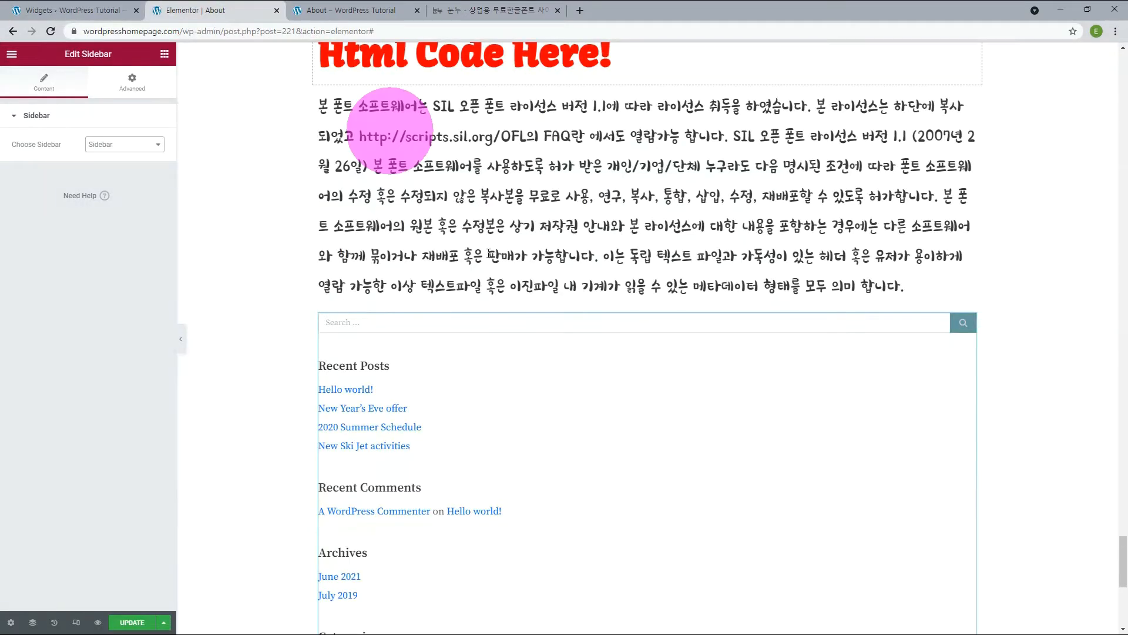
{"action": "scroll", "coordinate": [693, 369], "scroll_direction": "down", "scroll_amount": 4}
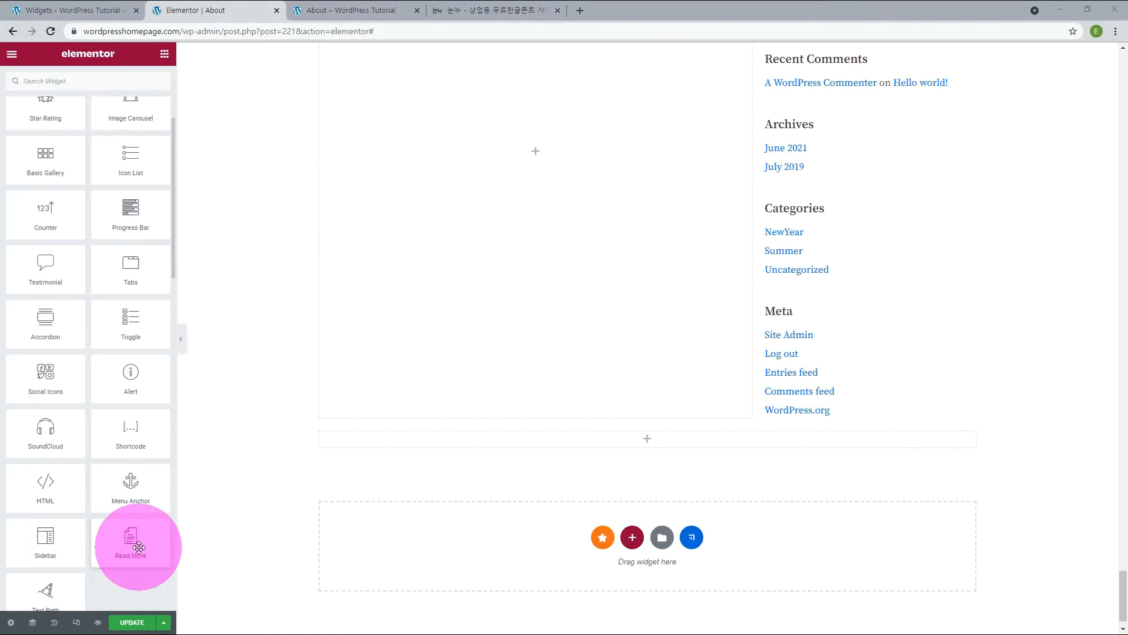
Add a Read More widget in the empty section below the sidebar and set its text to "Read More".
{"action": "left_click_drag", "start_coordinate": [138, 543], "coordinate": [608, 444]}
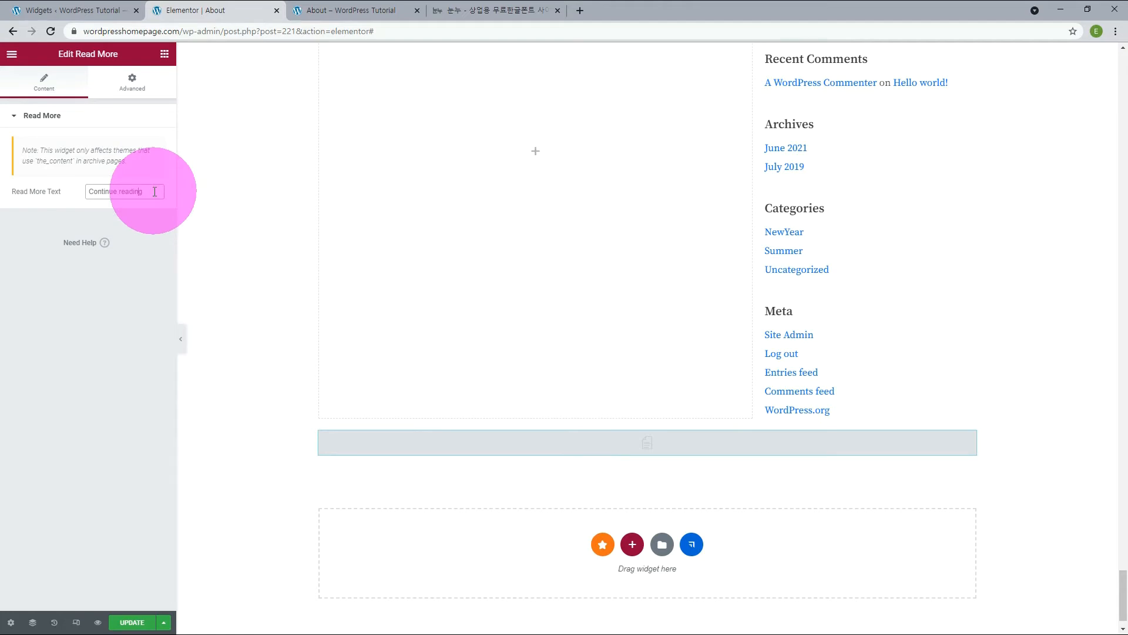
{"action": "left_click_drag", "start_coordinate": [143, 189], "coordinate": [56, 200]}
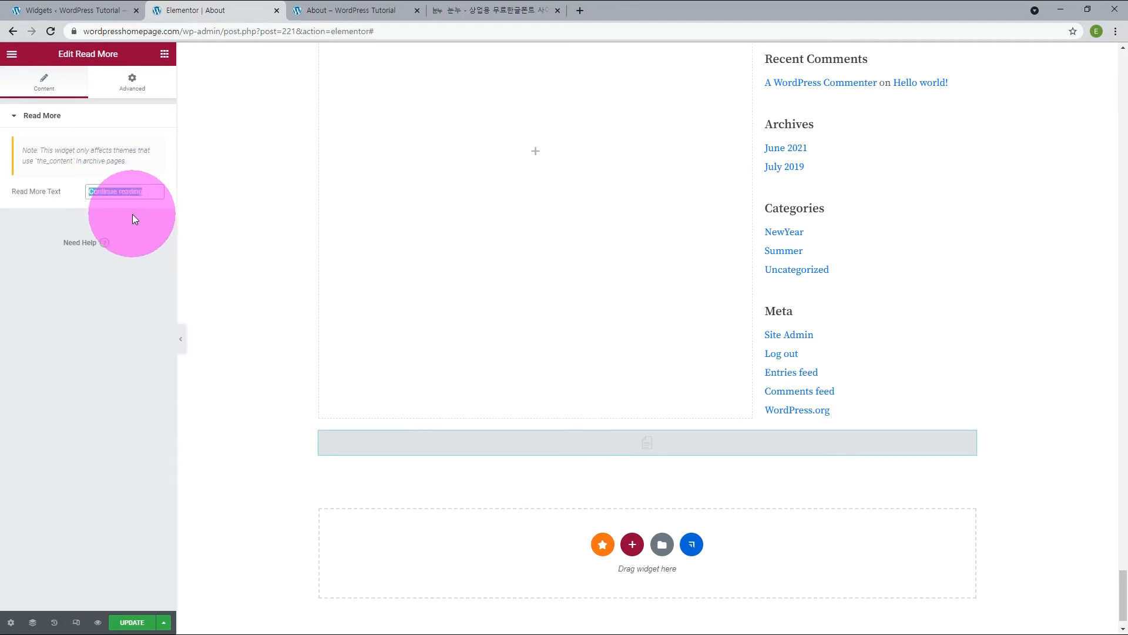
{"action": "type", "text": "Read More"}
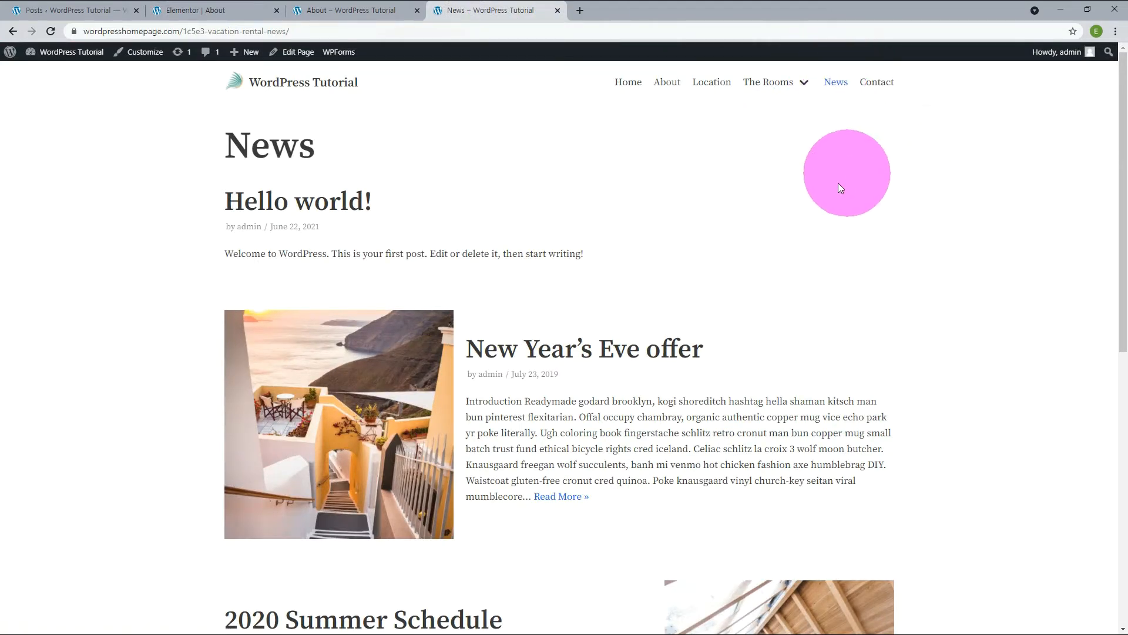
On the News page, open the New Year's Eve offer post through its Read More link and look over the full post.
{"action": "scroll", "coordinate": [821, 203], "scroll_direction": "down", "scroll_amount": 3}
{"action": "left_click", "coordinate": [567, 321]}
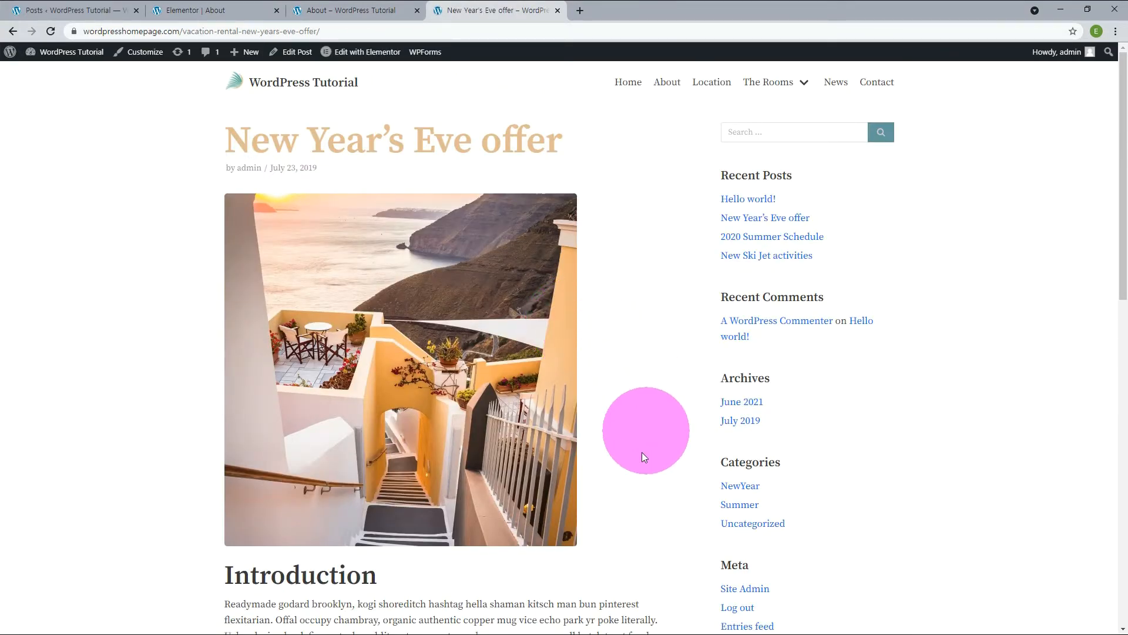
{"action": "scroll", "coordinate": [615, 406], "scroll_direction": "down", "scroll_amount": 8}
{"action": "scroll", "coordinate": [614, 410], "scroll_direction": "up", "scroll_amount": 8}
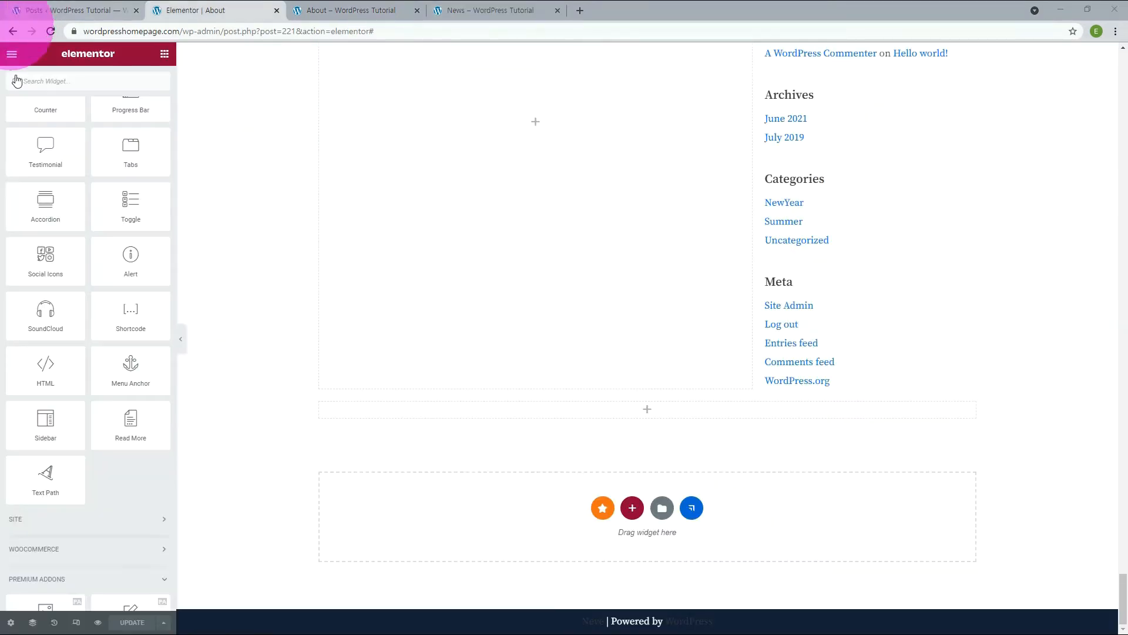
Add a Premium Blog widget in the About page's empty section below the sidebar and set its excerpt type to Link.
{"action": "scroll", "coordinate": [100, 441], "scroll_direction": "down", "scroll_amount": 7}
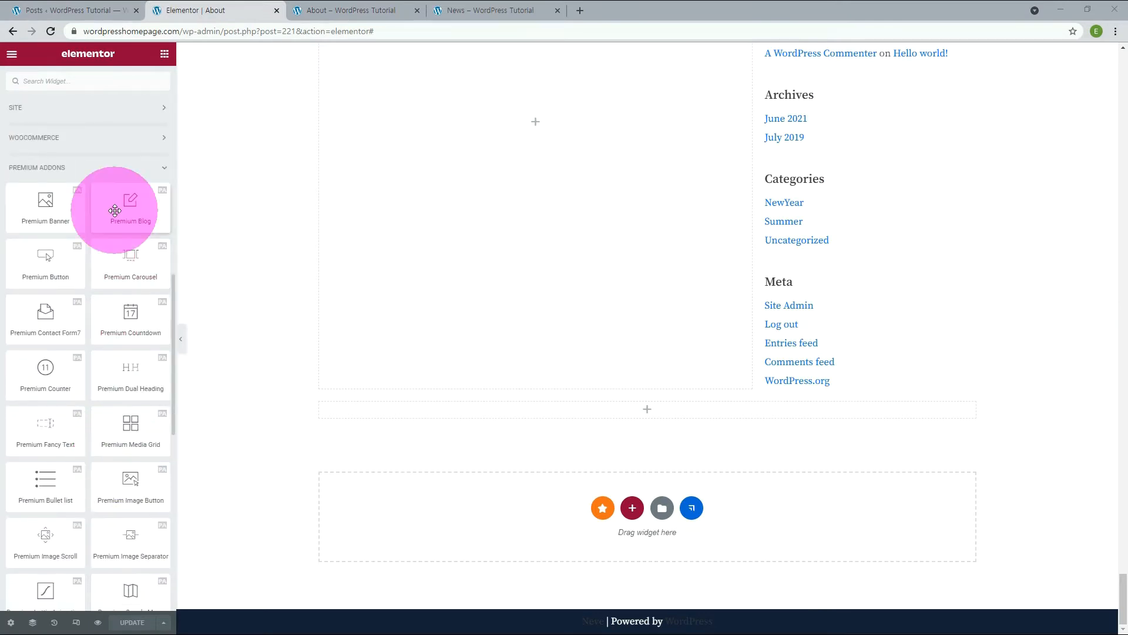
{"action": "left_click_drag", "start_coordinate": [114, 209], "coordinate": [608, 413]}
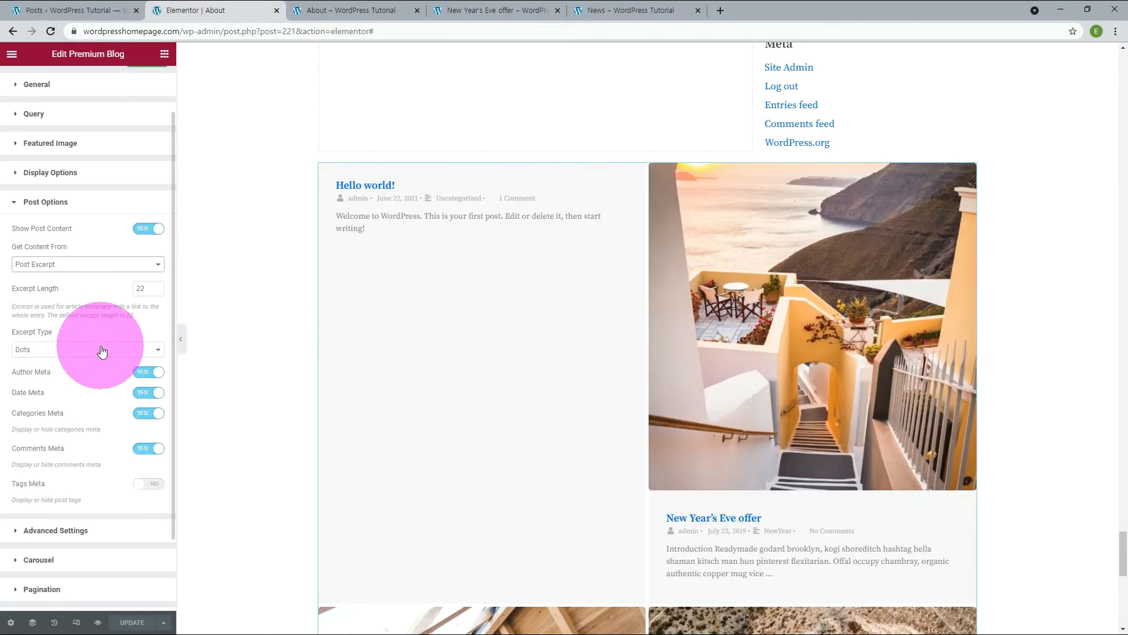
{"action": "left_click", "coordinate": [102, 352]}
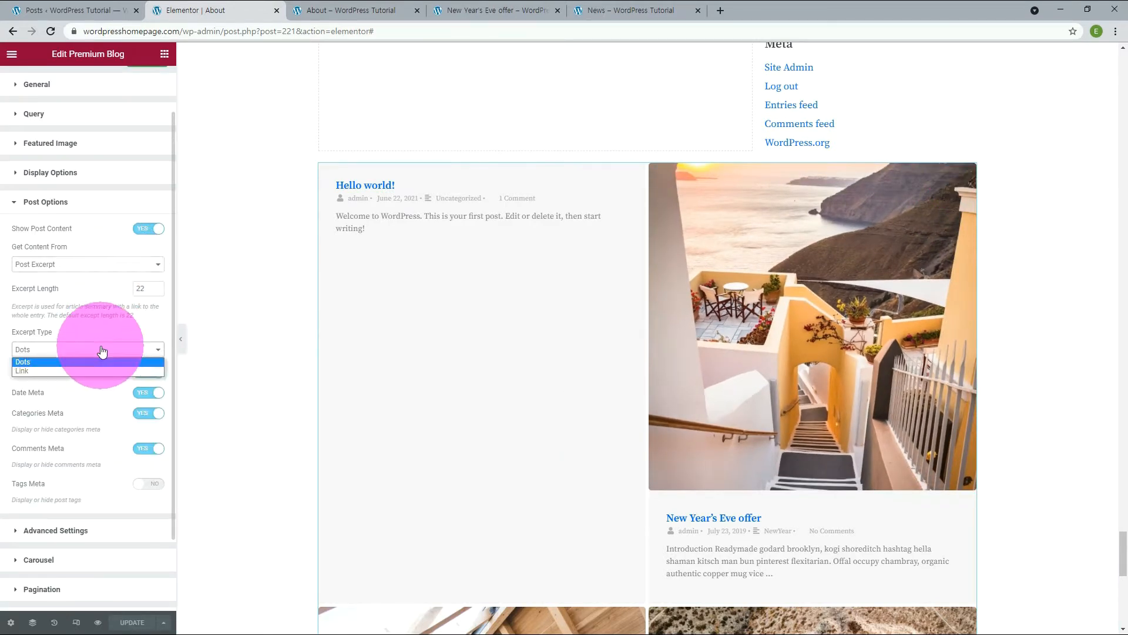
{"action": "left_click", "coordinate": [76, 371]}
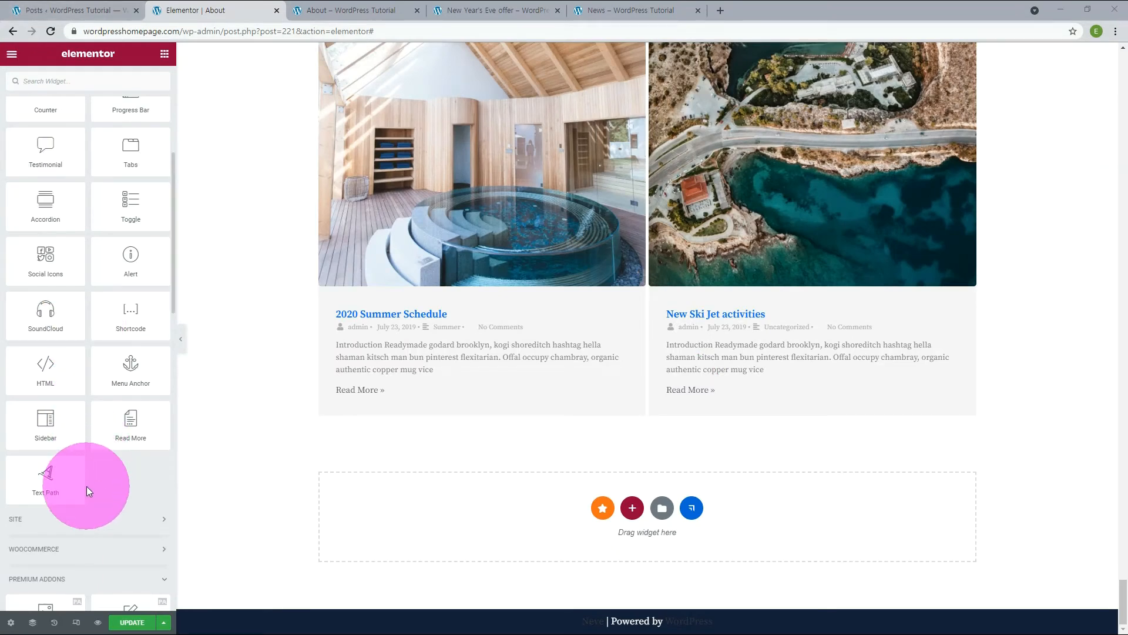
Add a Text Path widget below the blog posts with the text "Add Your Curvy 환영합니다" and the Arc path type.
{"action": "left_click_drag", "start_coordinate": [55, 483], "coordinate": [489, 522]}
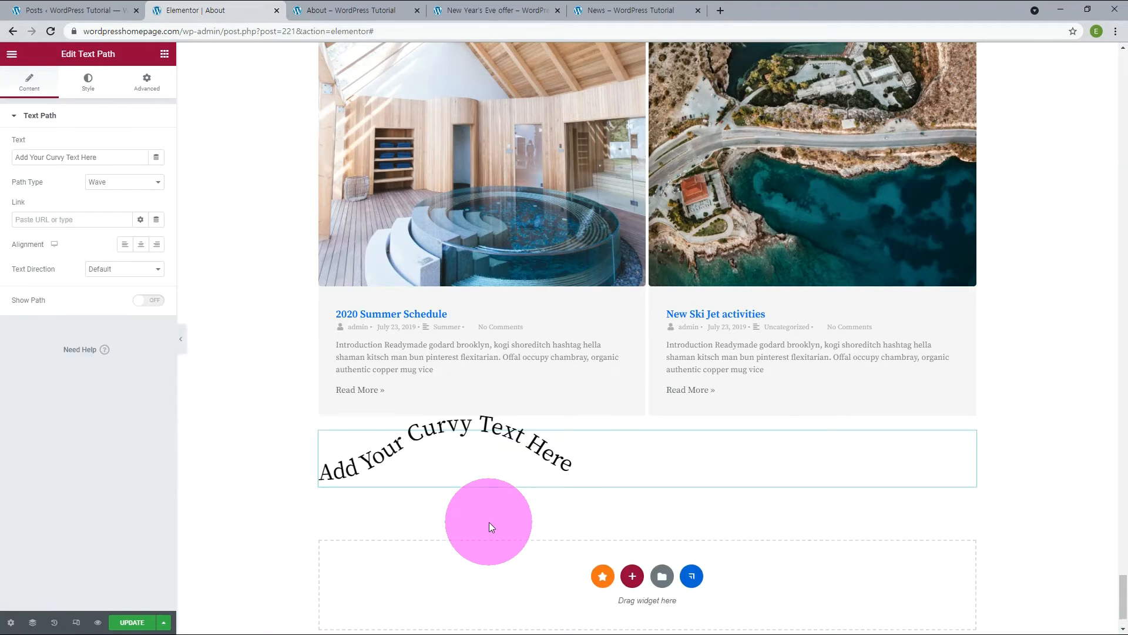
{"action": "left_click", "coordinate": [123, 154]}
{"action": "type", "text": "환영합니다"}
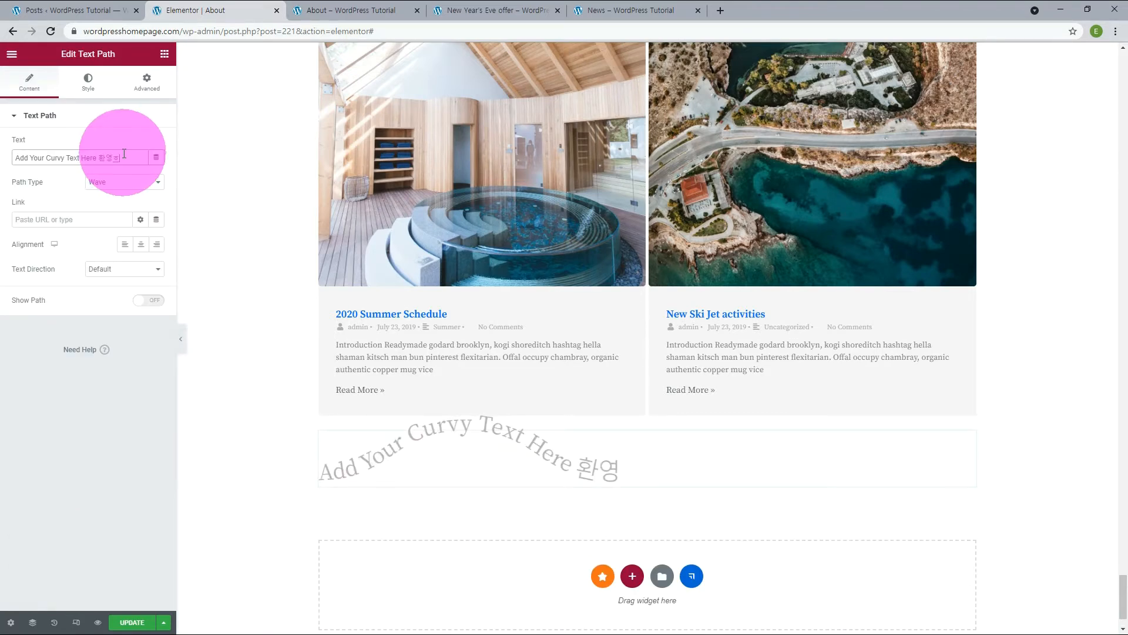
{"action": "double_click", "coordinate": [87, 157]}
{"action": "key", "text": "BackSpace"}
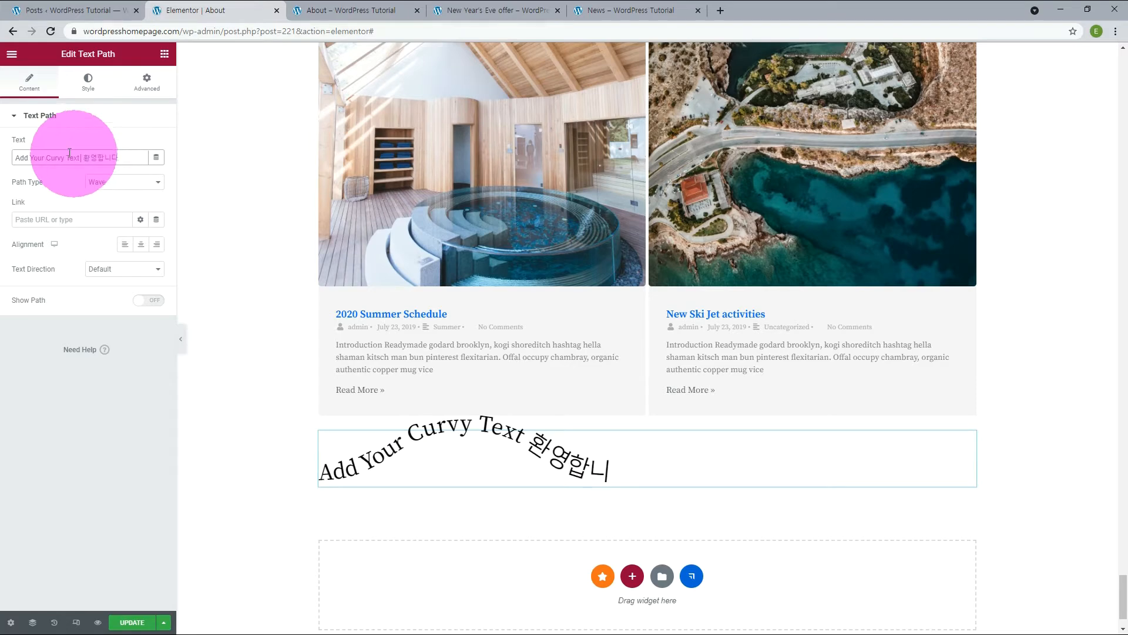
{"action": "double_click", "coordinate": [73, 159]}
{"action": "key", "text": "BackSpace"}
{"action": "left_click", "coordinate": [124, 183]}
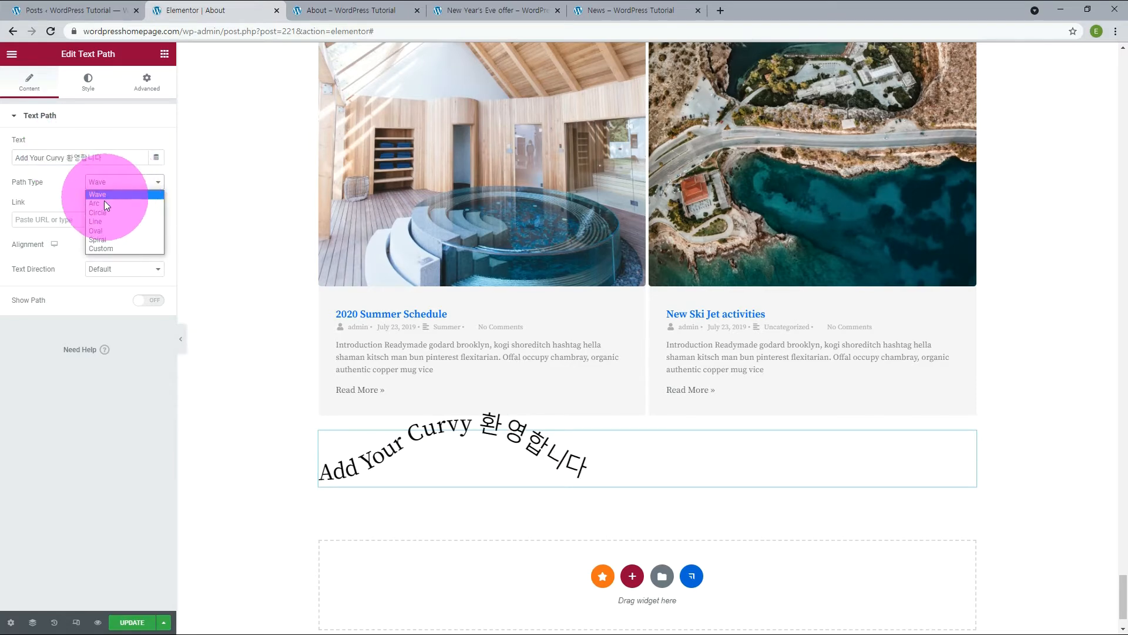
{"action": "left_click", "coordinate": [103, 202]}
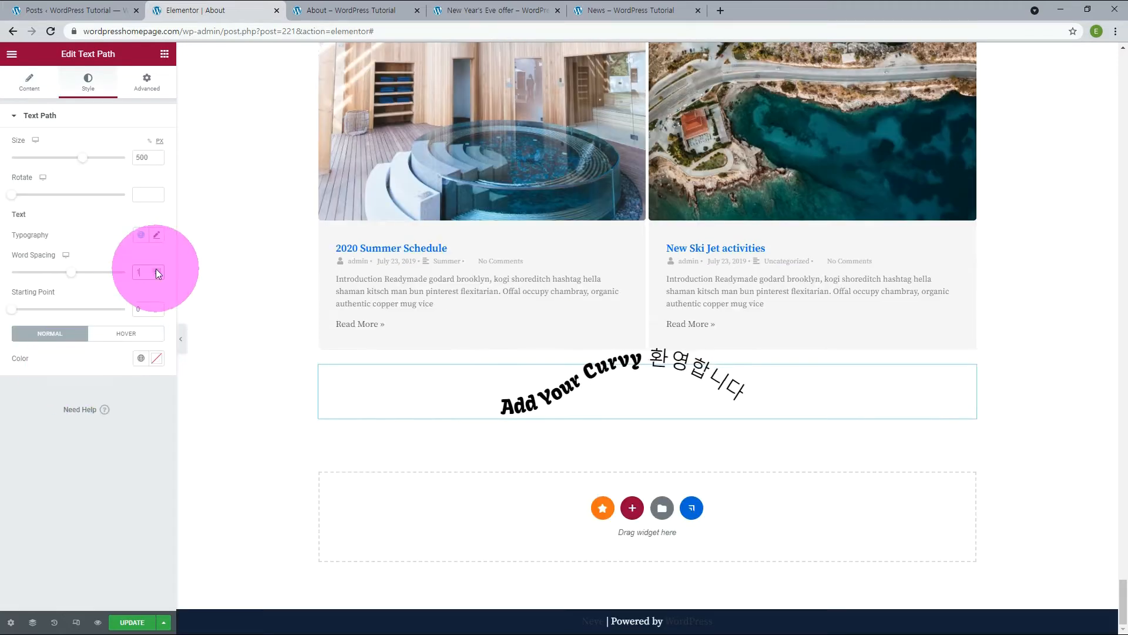
Style the Text Path text with word spacing 20, starting point 11 and a global color.
{"action": "left_click", "coordinate": [156, 269]}
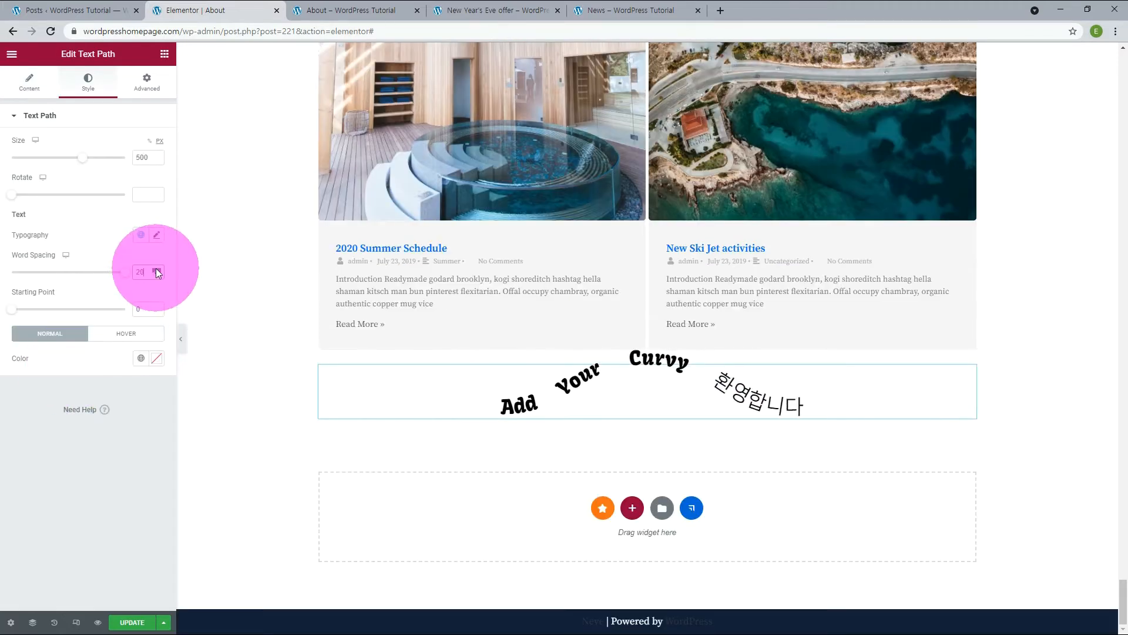
{"action": "left_click", "coordinate": [156, 307]}
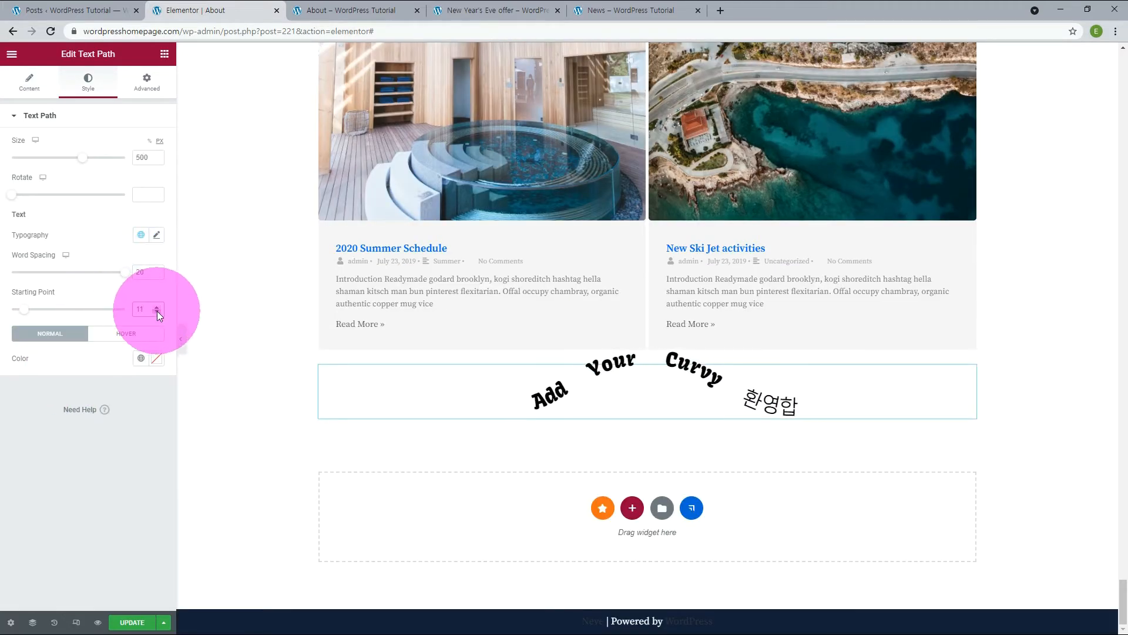
{"action": "left_click", "coordinate": [141, 358]}
{"action": "left_click", "coordinate": [50, 515]}
{"action": "left_click", "coordinate": [1070, 503]}
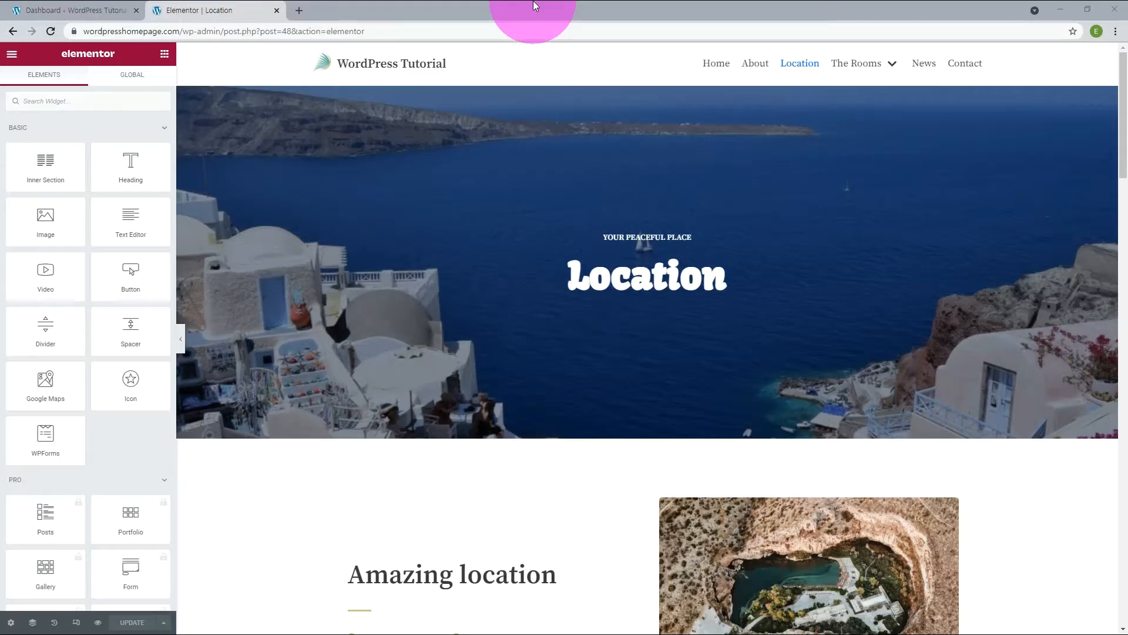
Replace the background image of the Location page's hero section with 01sky.png from the media library.
{"action": "mouse_move", "coordinate": [619, 117]}
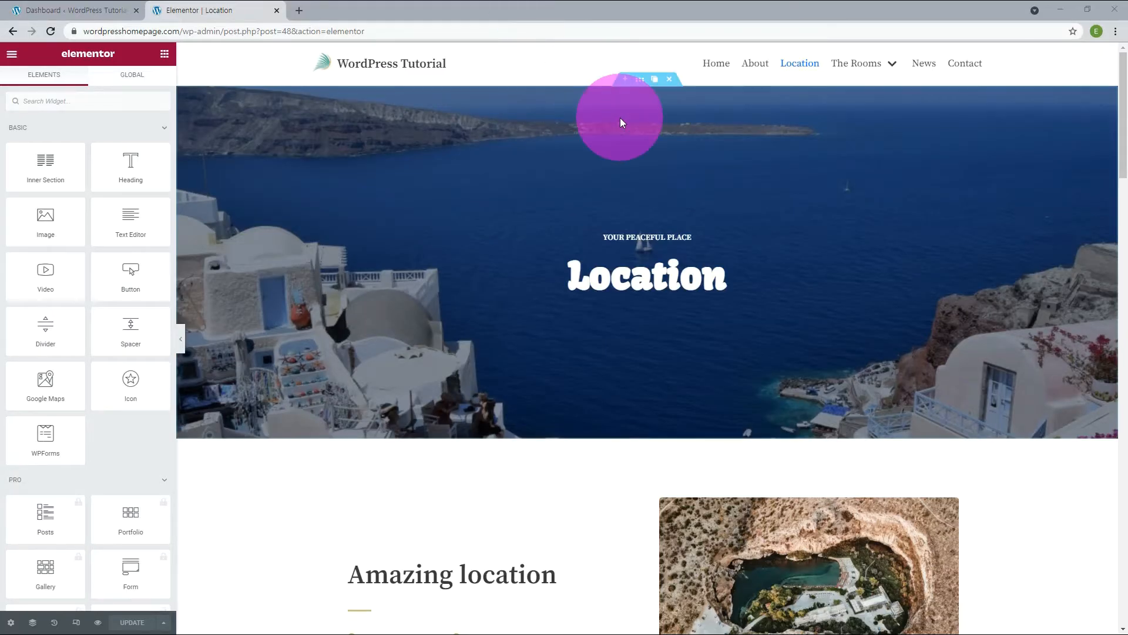
{"action": "left_click", "coordinate": [641, 82]}
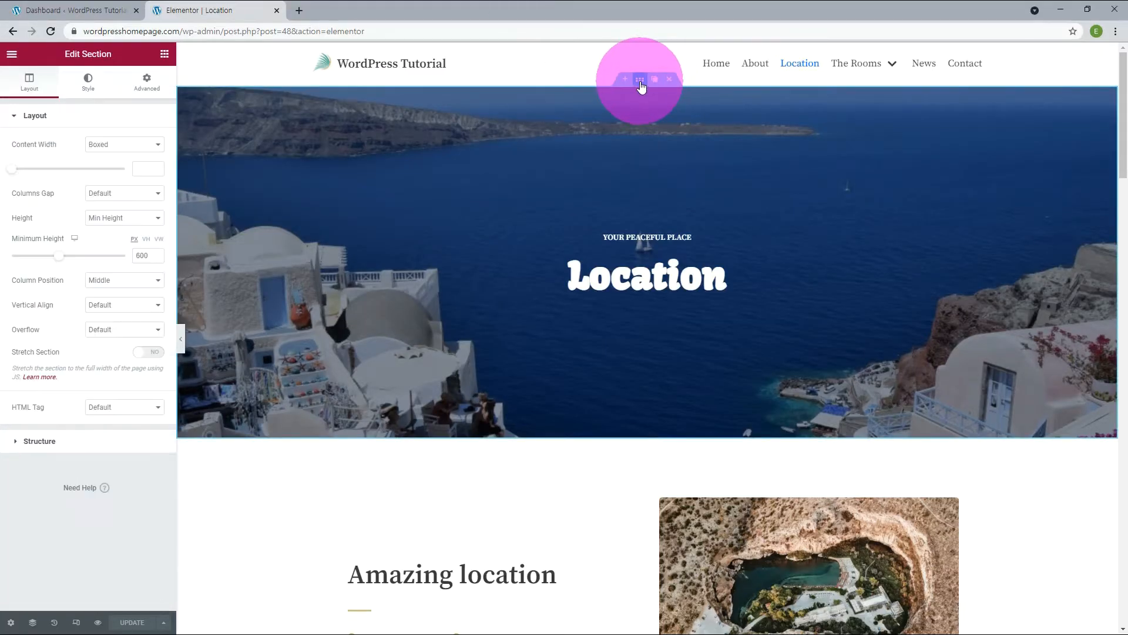
{"action": "left_click", "coordinate": [82, 92]}
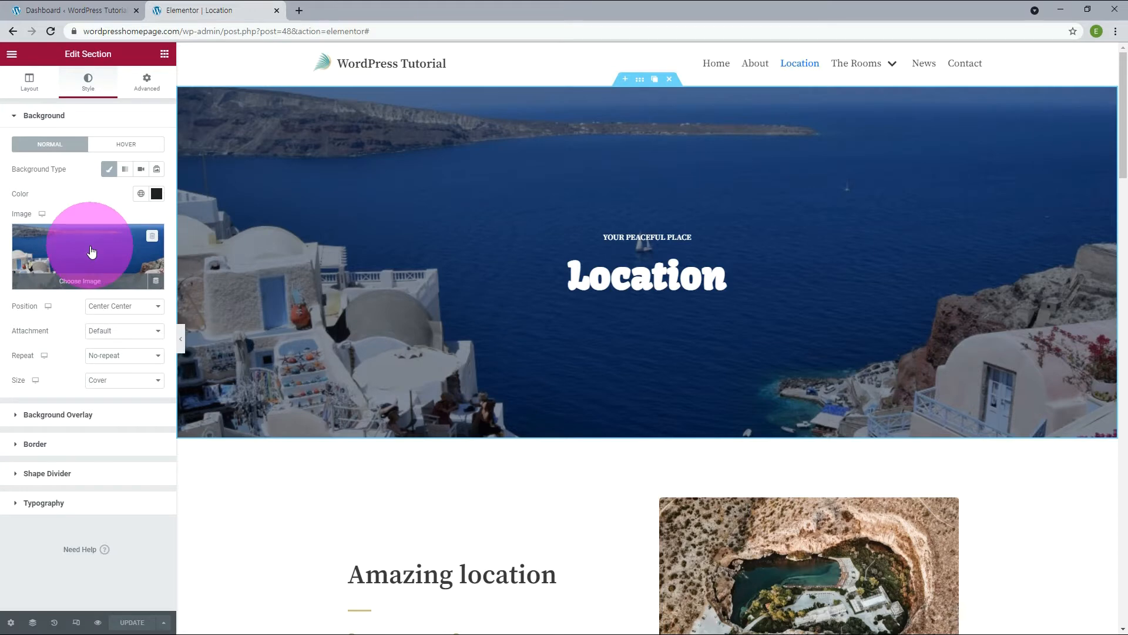
{"action": "left_click", "coordinate": [151, 237]}
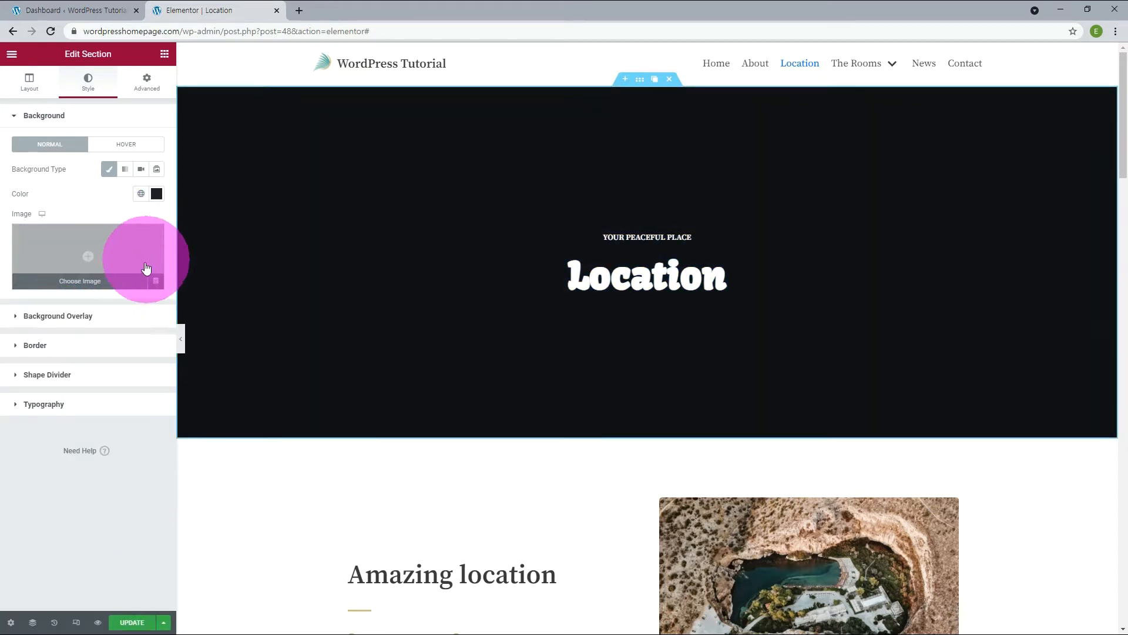
{"action": "left_click", "coordinate": [87, 287]}
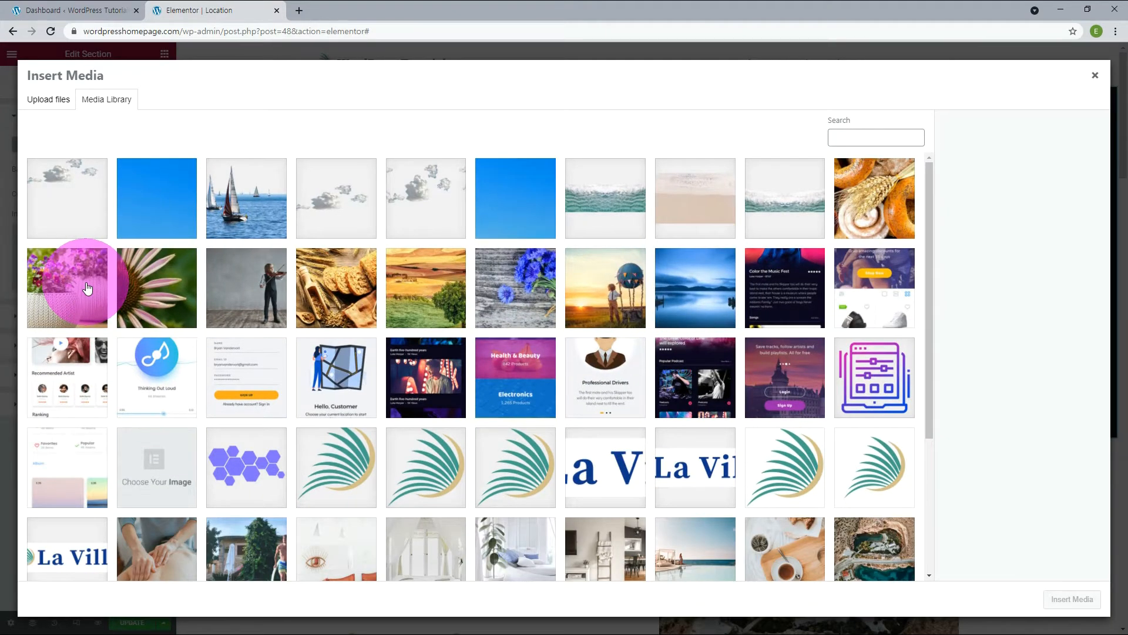
{"action": "left_click", "coordinate": [166, 205]}
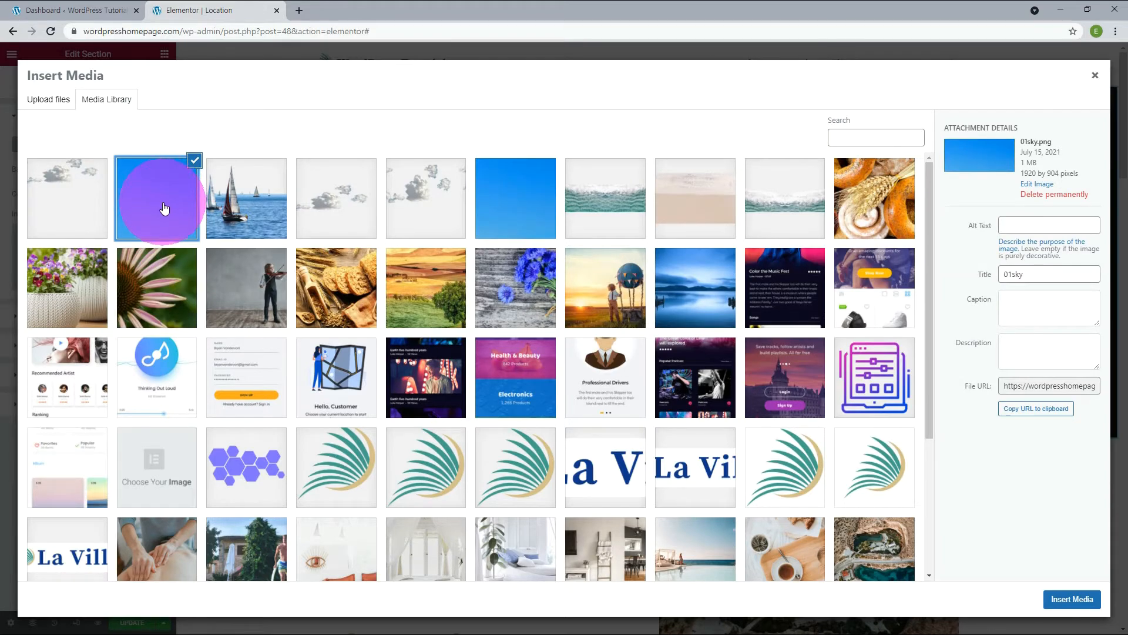
{"action": "left_click", "coordinate": [1070, 598]}
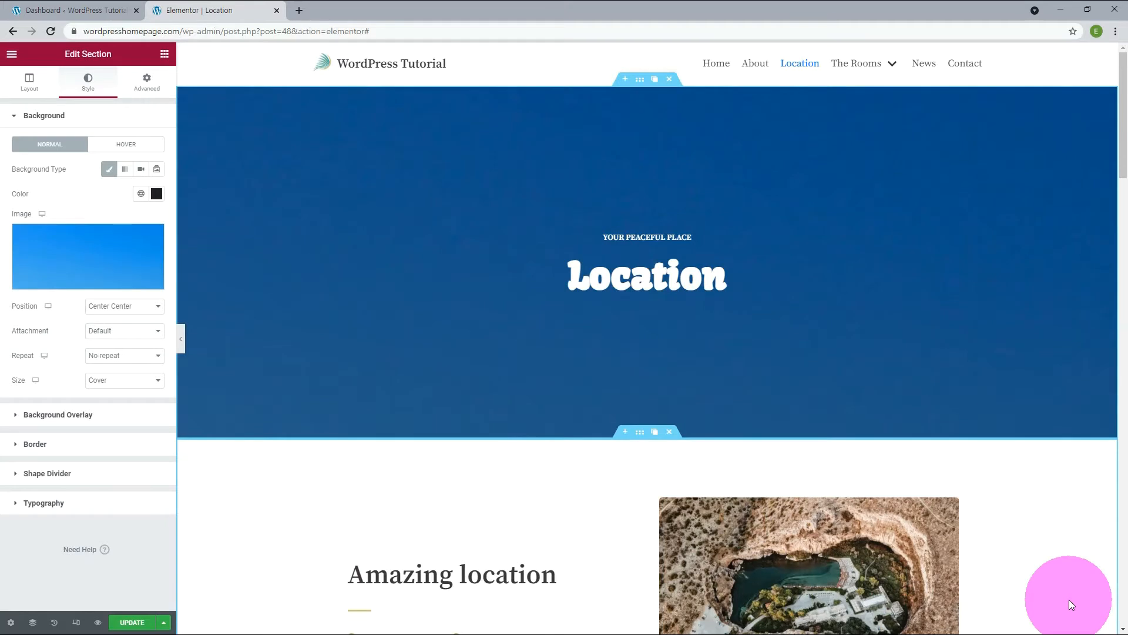
Insert a single-column section directly below the Location hero section.
{"action": "left_click", "coordinate": [624, 433]}
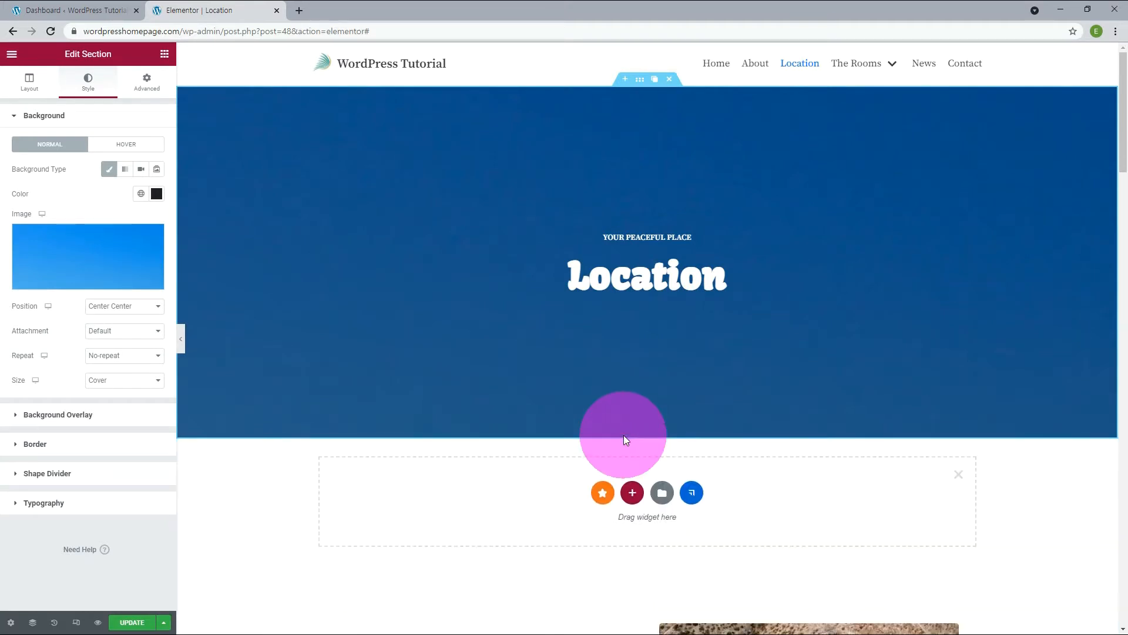
{"action": "left_click", "coordinate": [632, 492]}
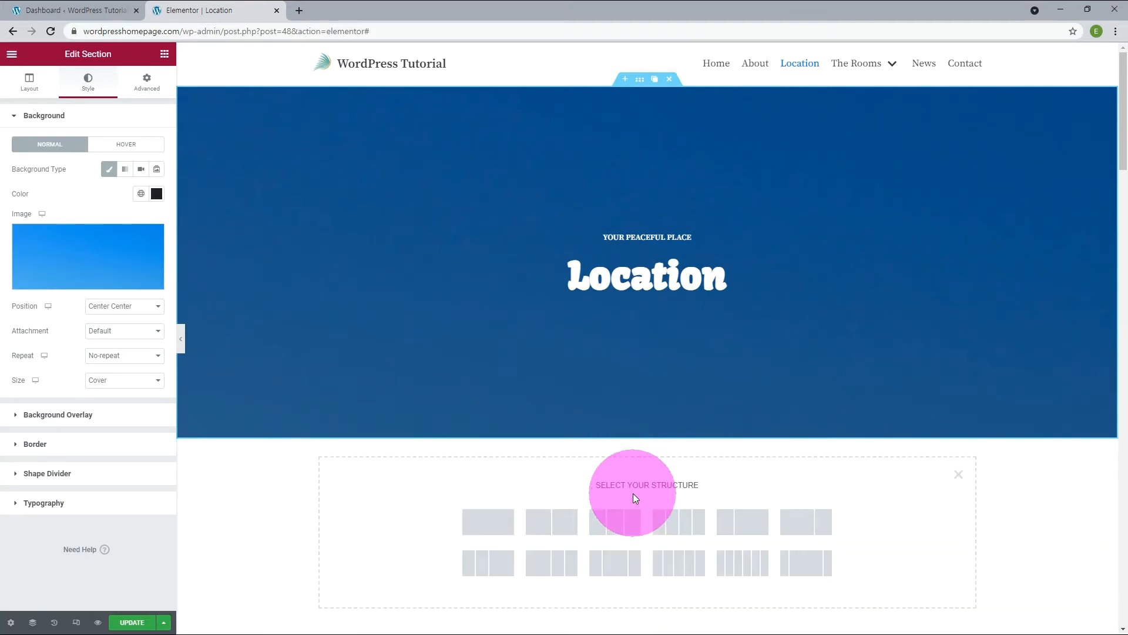
{"action": "left_click", "coordinate": [494, 530]}
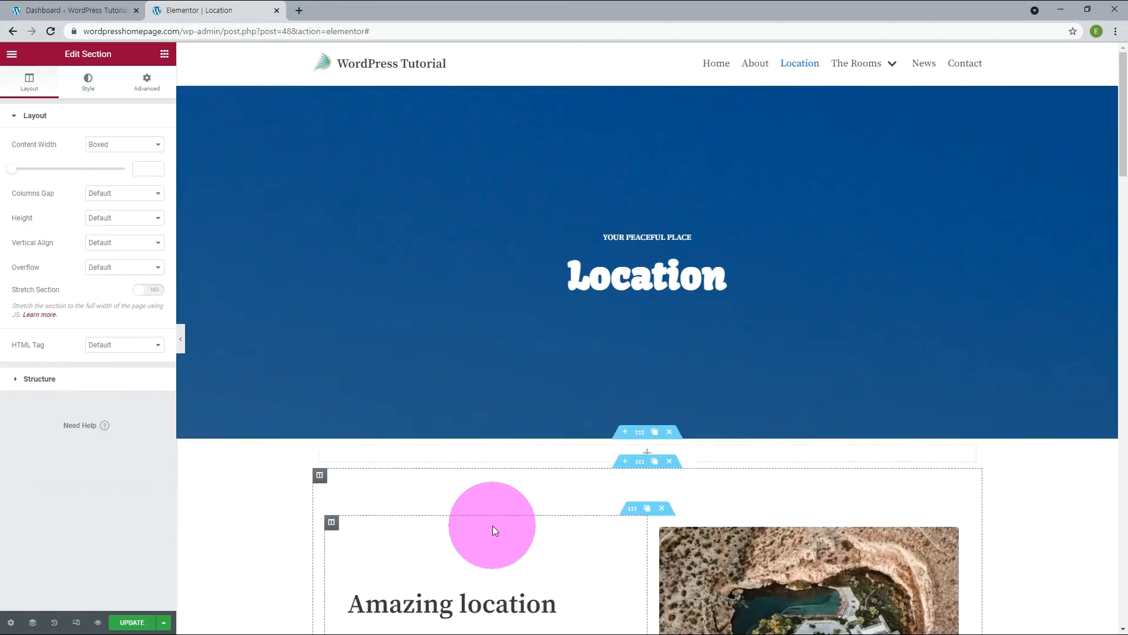
{"action": "left_click", "coordinate": [647, 452]}
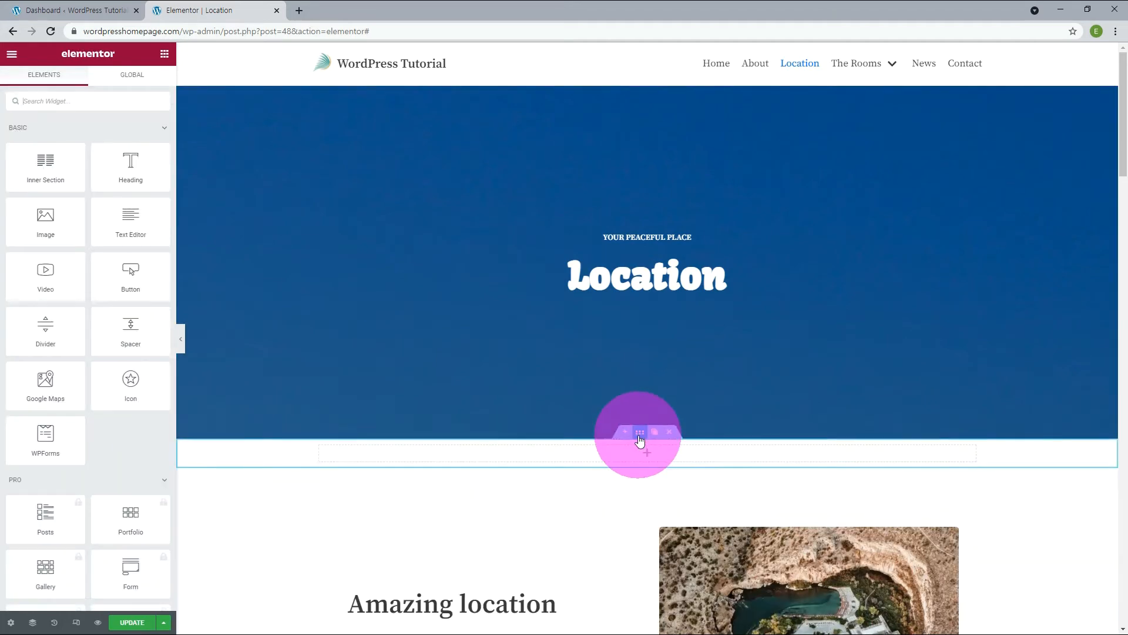
Give the new section below the hero a Classic background with the image 02-Cloud.png from the media library.
{"action": "left_click", "coordinate": [639, 440]}
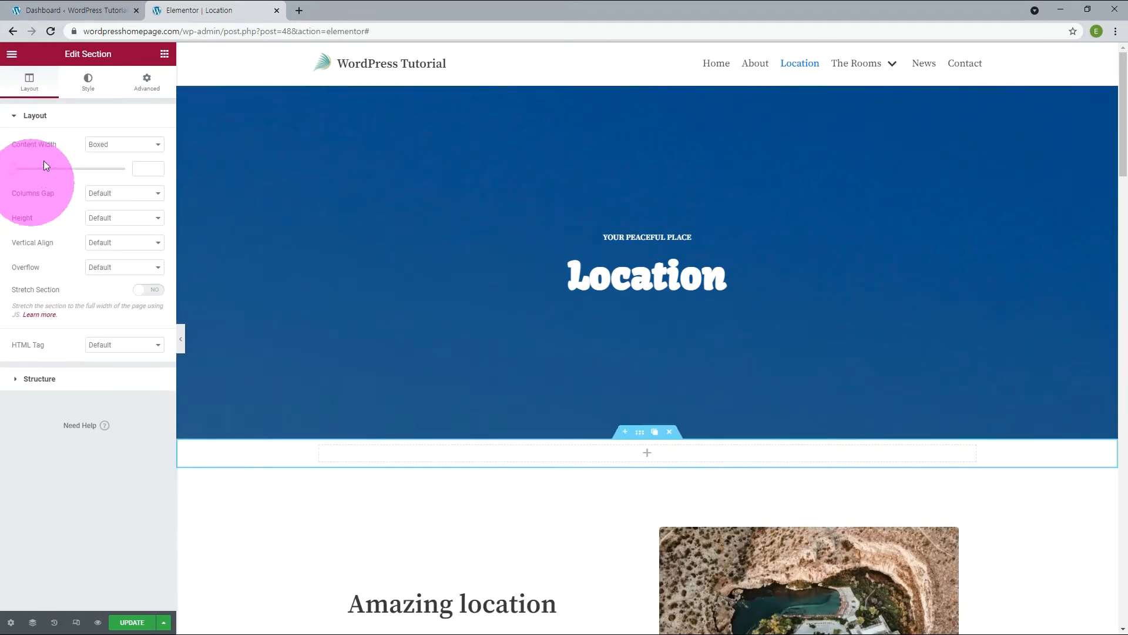
{"action": "left_click", "coordinate": [94, 84]}
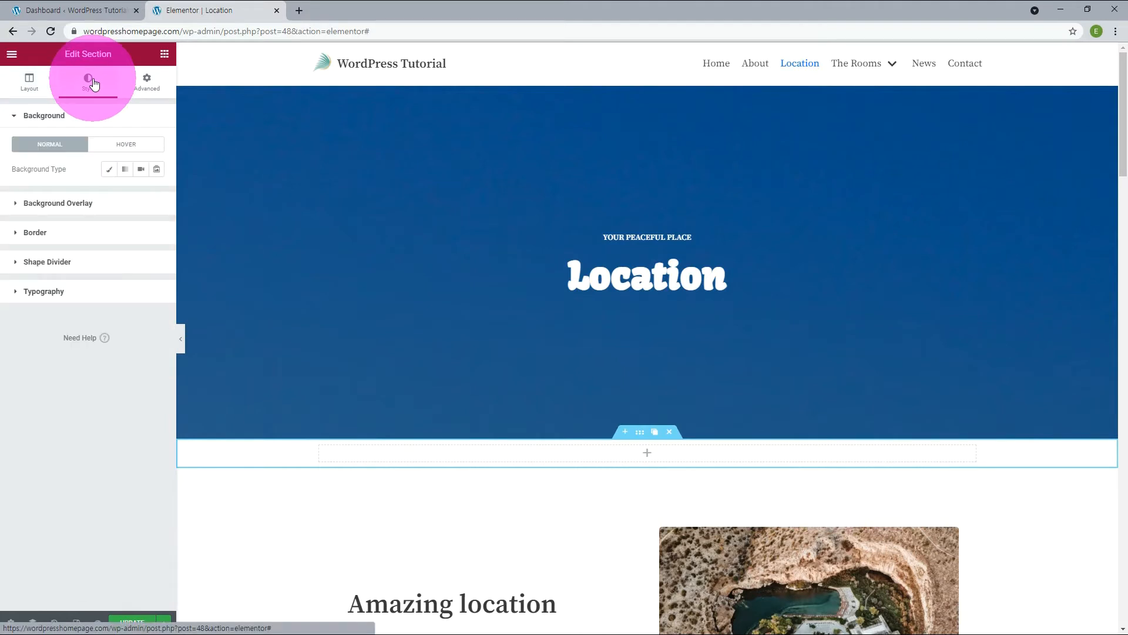
{"action": "left_click", "coordinate": [31, 170]}
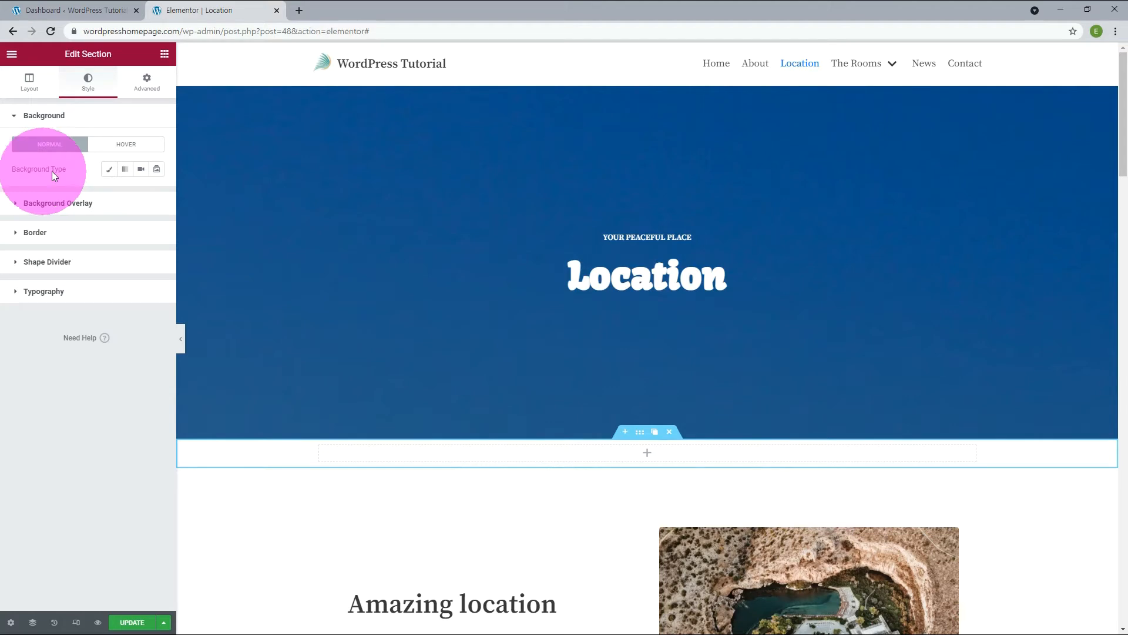
{"action": "left_click", "coordinate": [108, 172]}
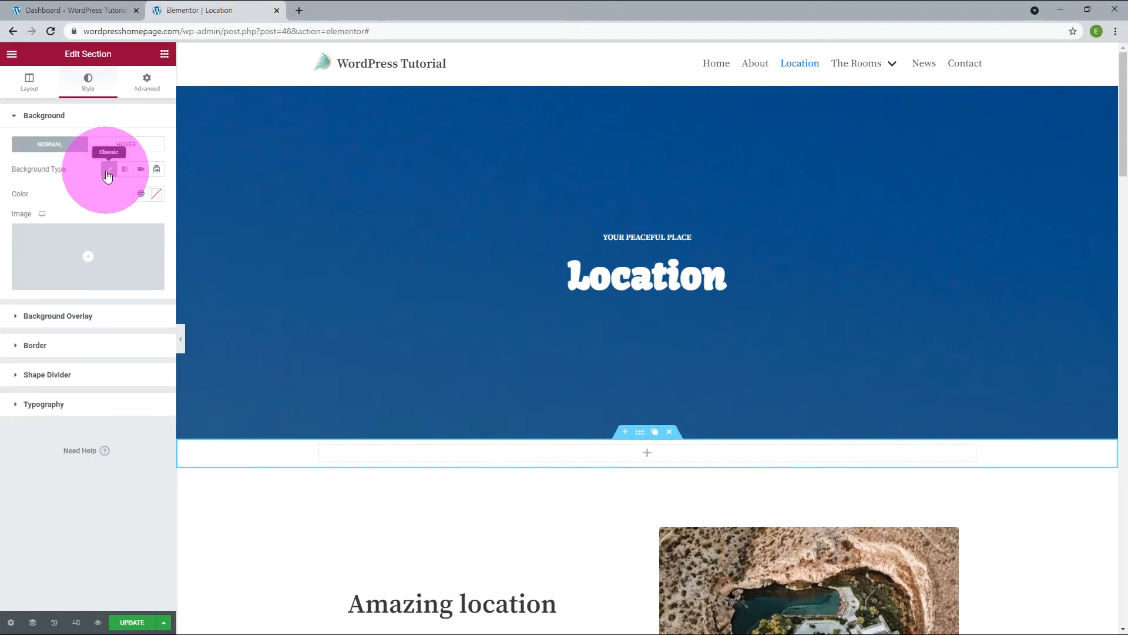
{"action": "mouse_move", "coordinate": [94, 261]}
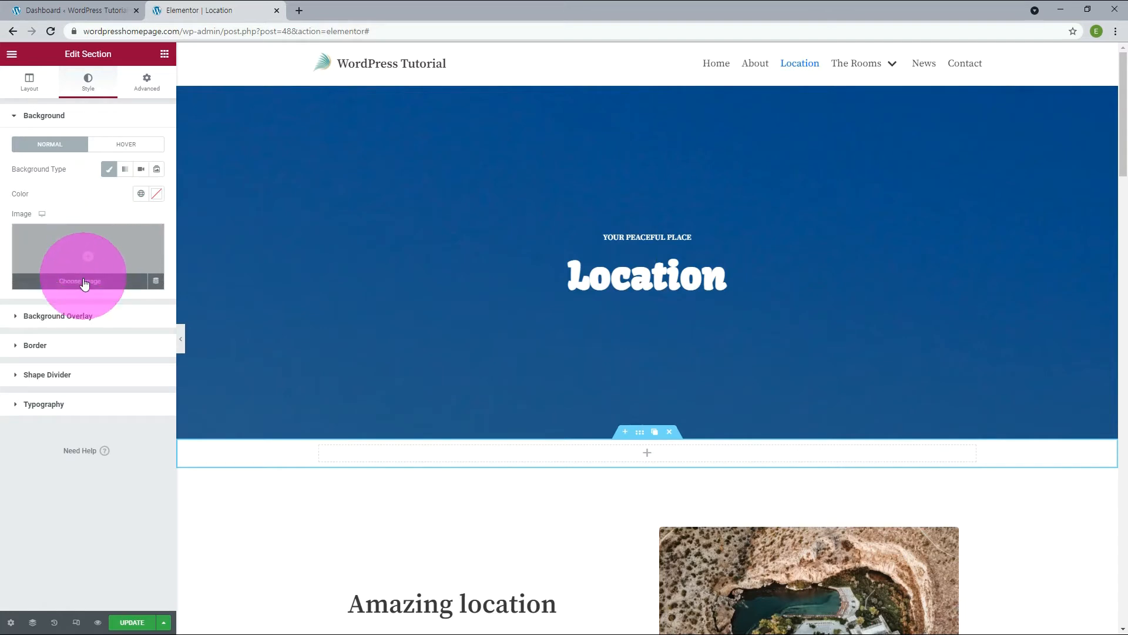
{"action": "left_click", "coordinate": [84, 282]}
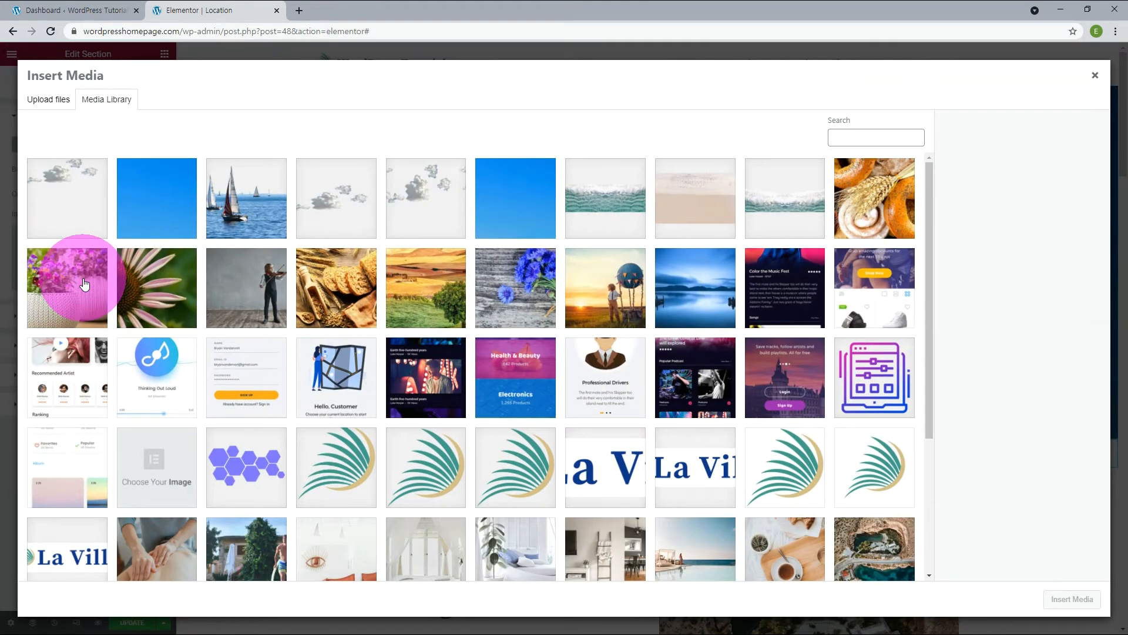
{"action": "left_click", "coordinate": [79, 192]}
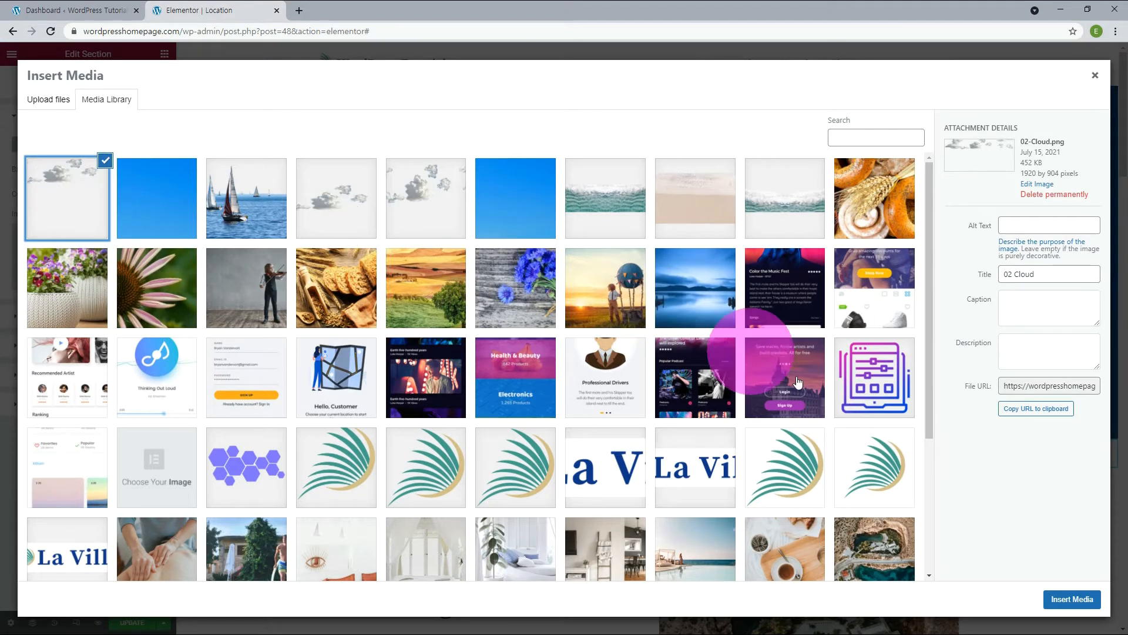
{"action": "left_click", "coordinate": [1088, 600]}
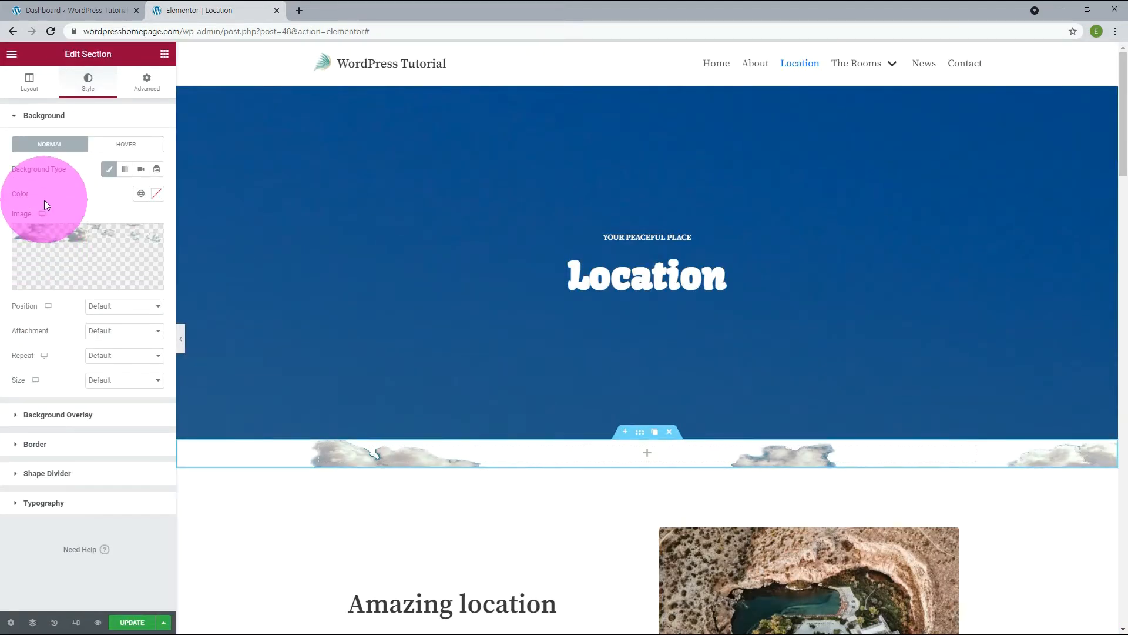
Set the cloud section's height option to Min Height.
{"action": "left_click", "coordinate": [34, 89]}
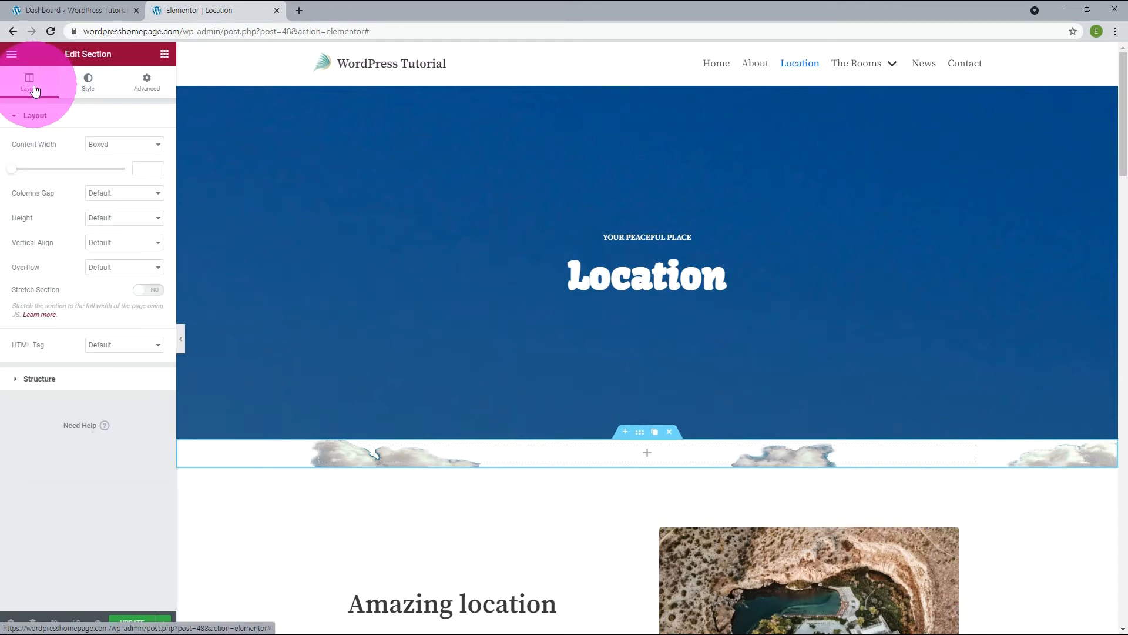
{"action": "left_click", "coordinate": [88, 219]}
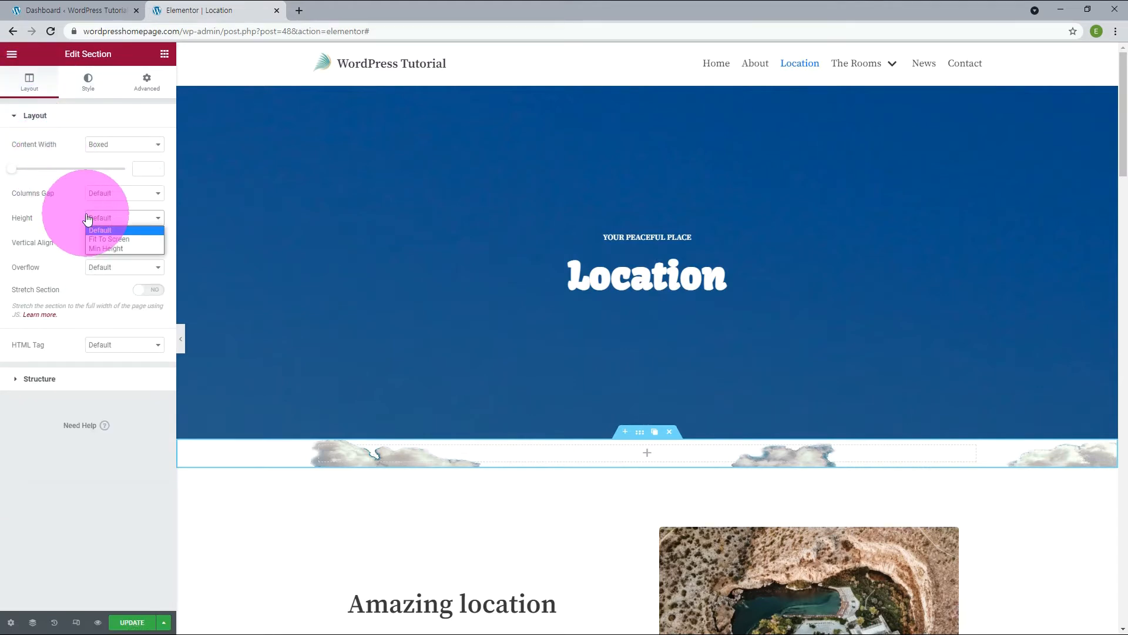
{"action": "left_click", "coordinate": [105, 248]}
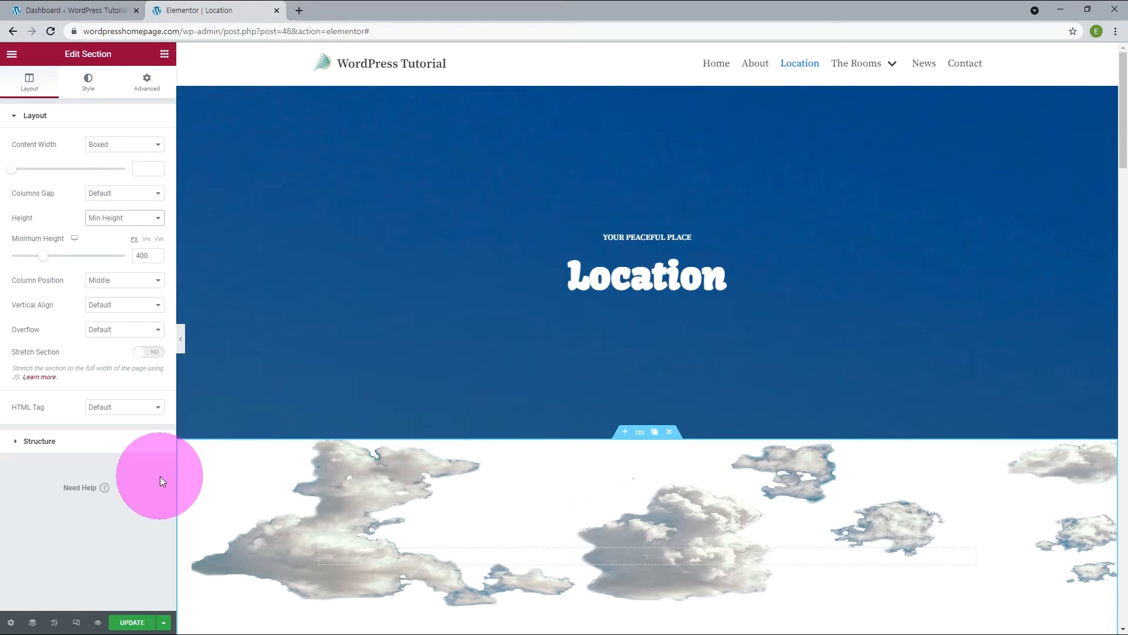
{"action": "scroll", "coordinate": [239, 475], "scroll_direction": "down", "scroll_amount": 2}
{"action": "scroll", "coordinate": [239, 475], "scroll_direction": "up", "scroll_amount": 1}
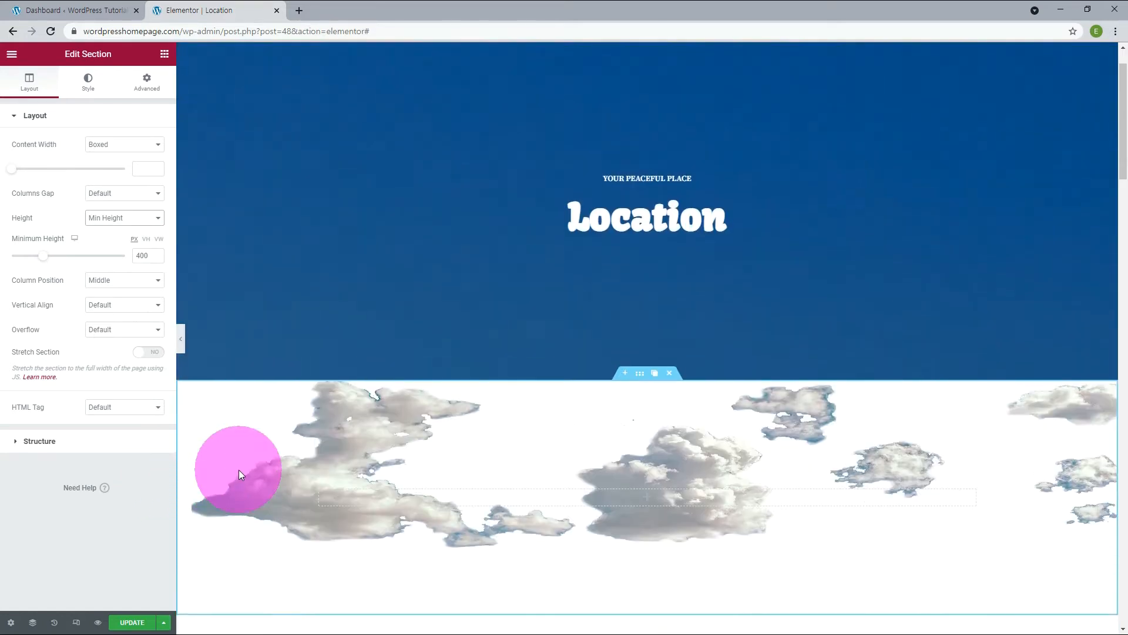
{"action": "scroll", "coordinate": [217, 435], "scroll_direction": "up", "scroll_amount": 1}
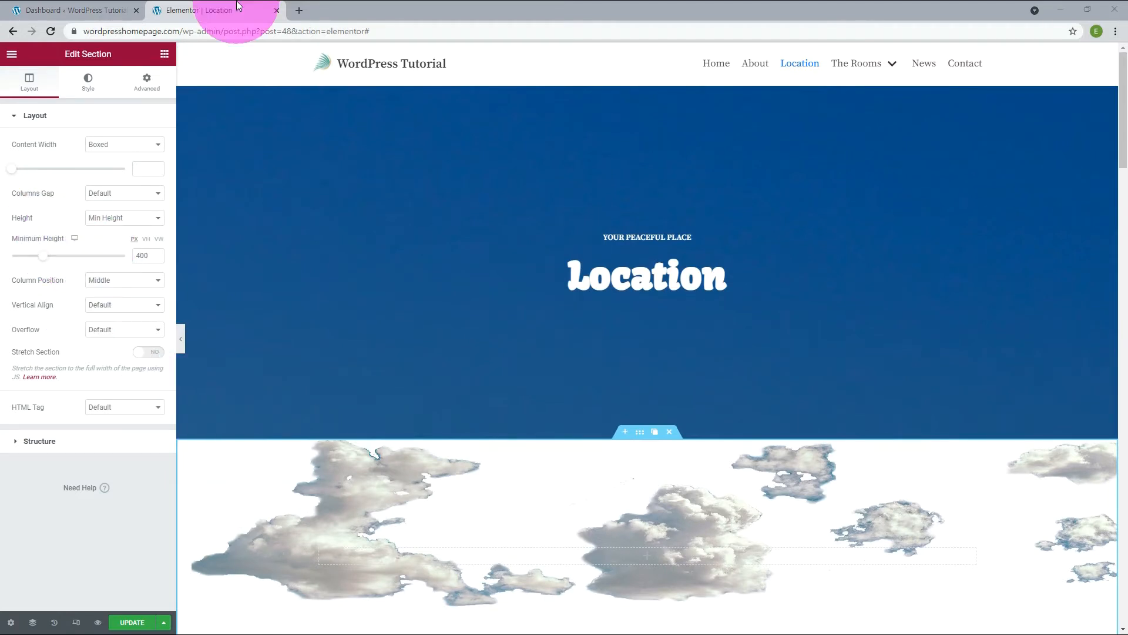
Insert a single-column section directly below the cloud section.
{"action": "scroll", "coordinate": [820, 392], "scroll_direction": "down", "scroll_amount": 3}
{"action": "scroll", "coordinate": [820, 390], "scroll_direction": "down", "scroll_amount": 2}
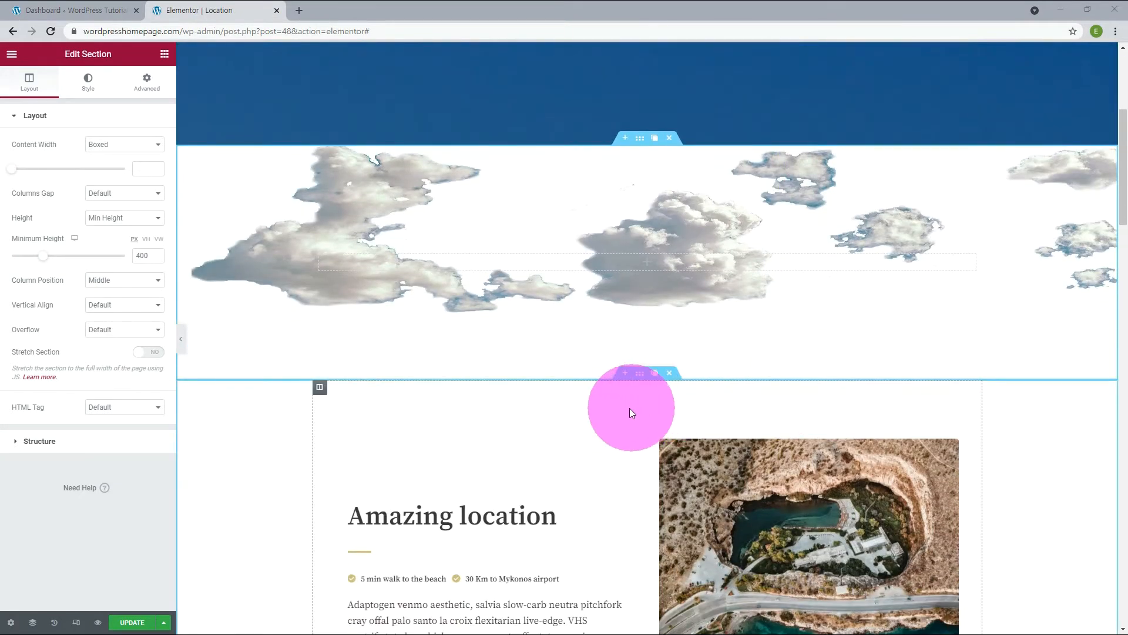
{"action": "left_click", "coordinate": [623, 373]}
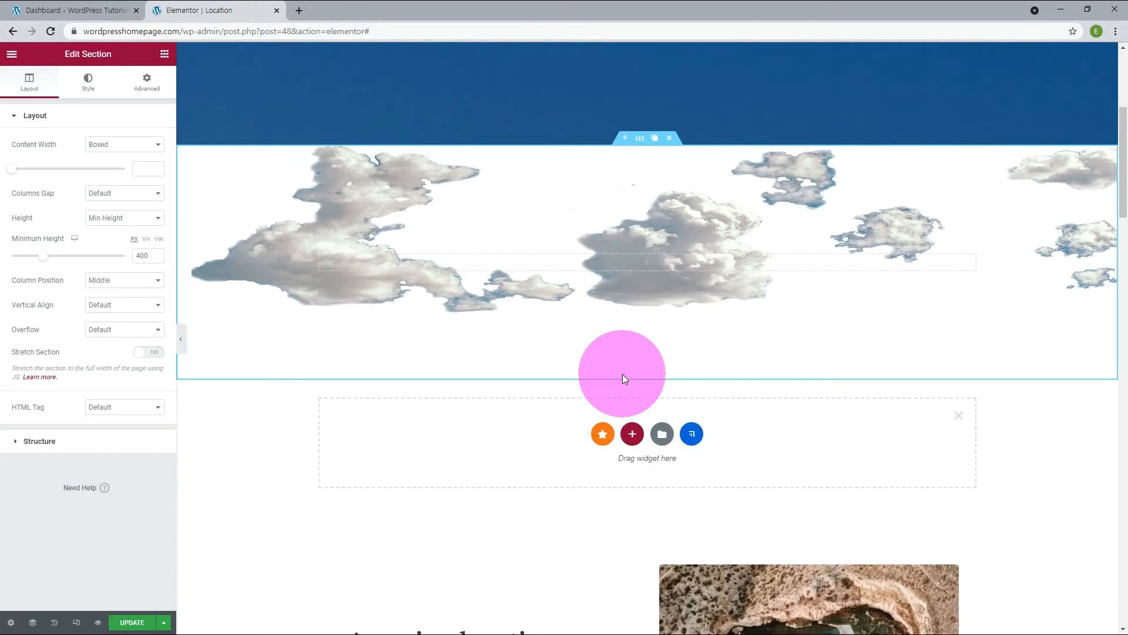
{"action": "left_click", "coordinate": [631, 430]}
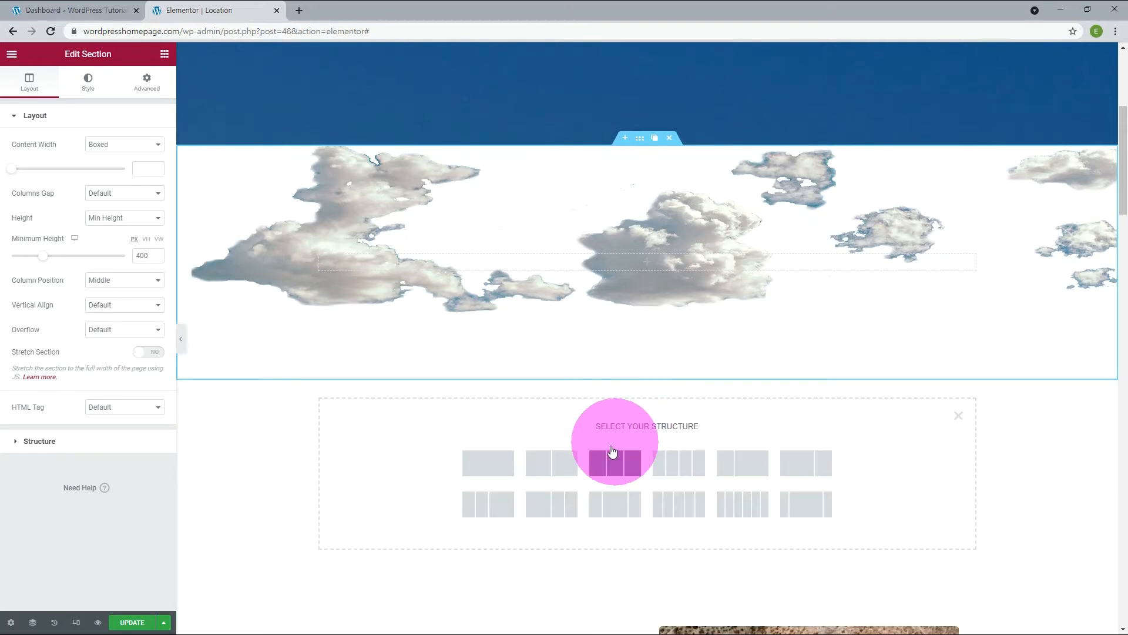
{"action": "left_click", "coordinate": [491, 472]}
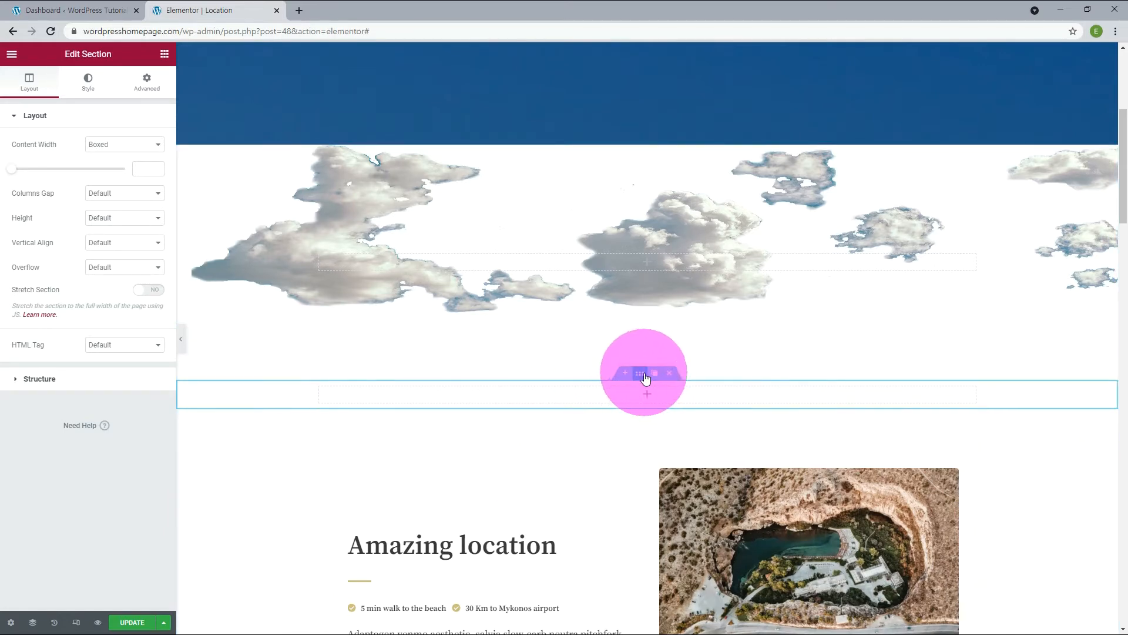
Give the section below the clouds a Classic background with the image 03-Boat.png from the media library.
{"action": "left_click", "coordinate": [81, 79]}
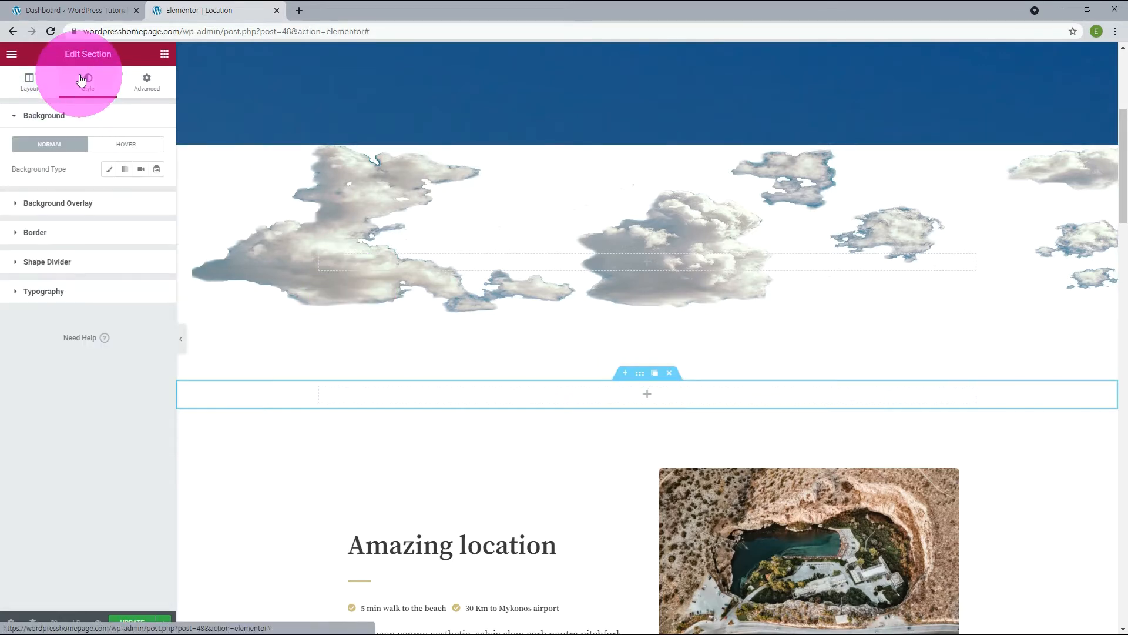
{"action": "left_click", "coordinate": [110, 170]}
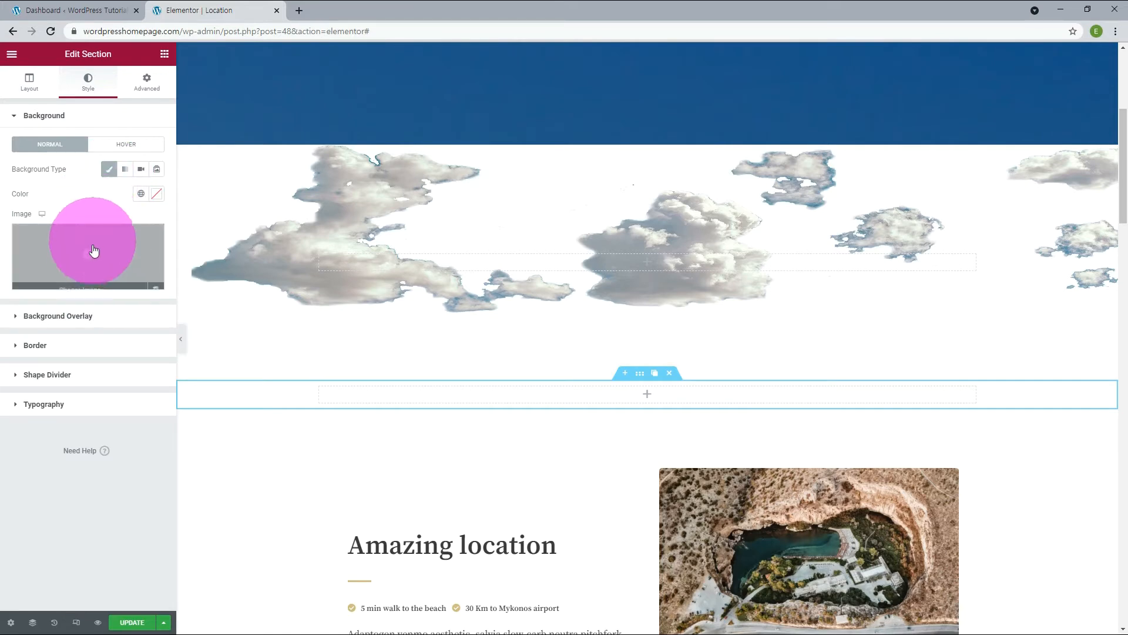
{"action": "left_click", "coordinate": [84, 281]}
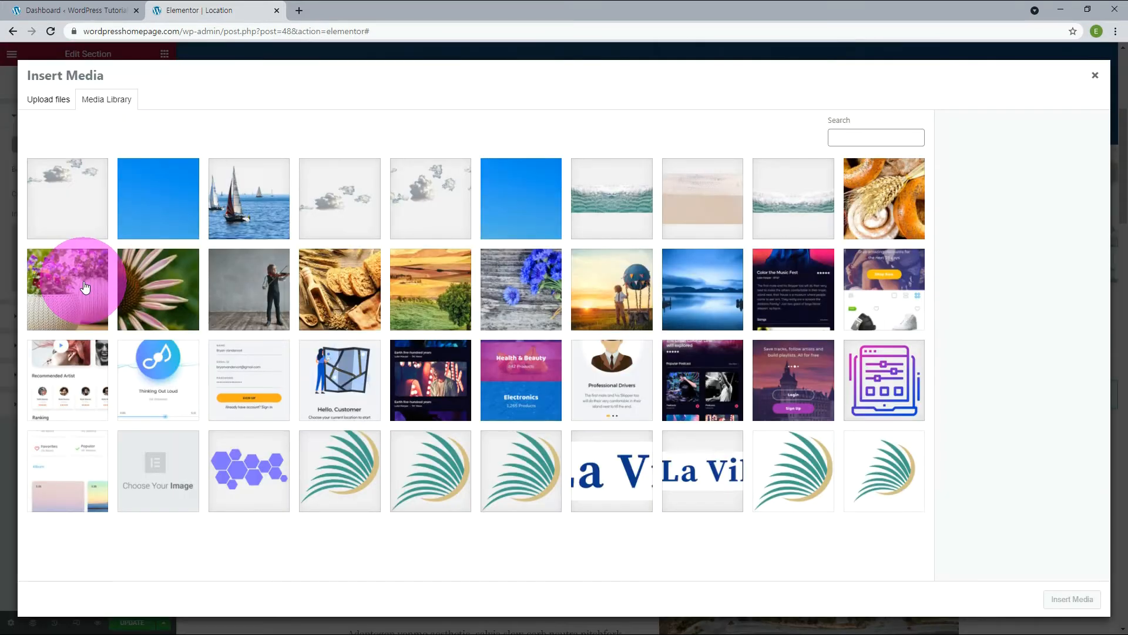
{"action": "left_click", "coordinate": [247, 221]}
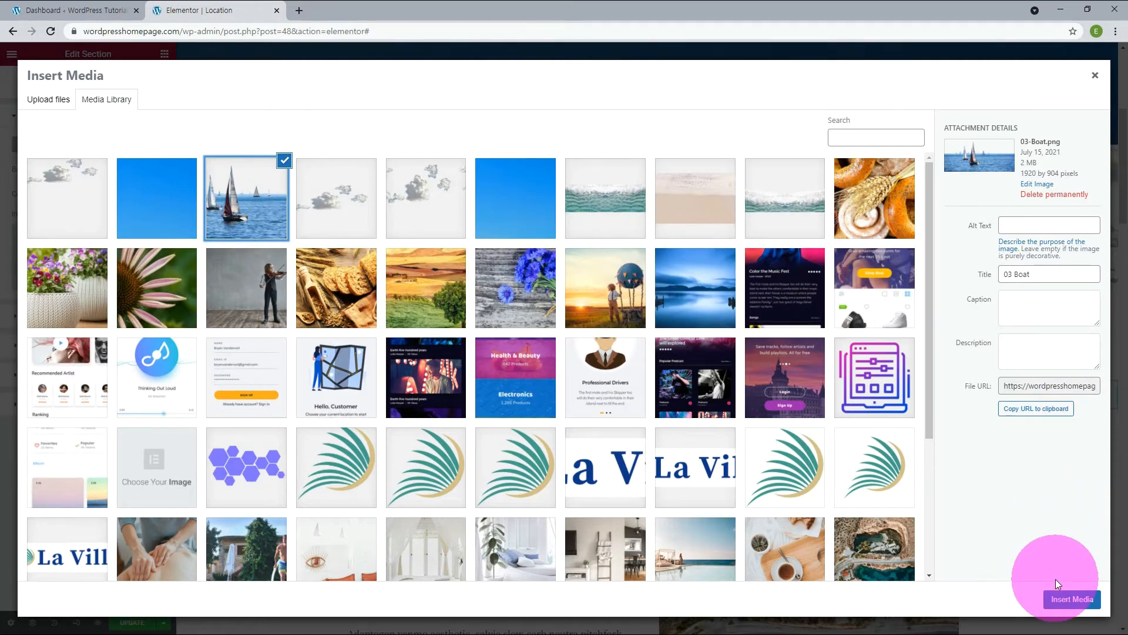
{"action": "left_click", "coordinate": [1061, 598]}
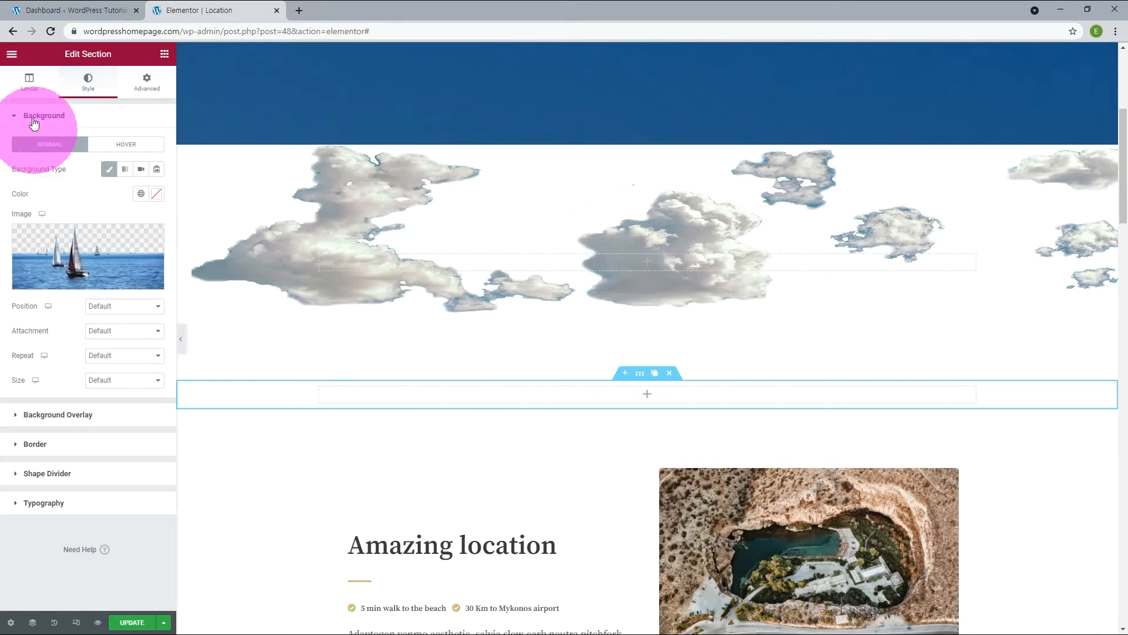
Set the boat section's height to Min Height with a minimum height of 700 px.
{"action": "left_click", "coordinate": [30, 98]}
{"action": "left_click", "coordinate": [101, 219]}
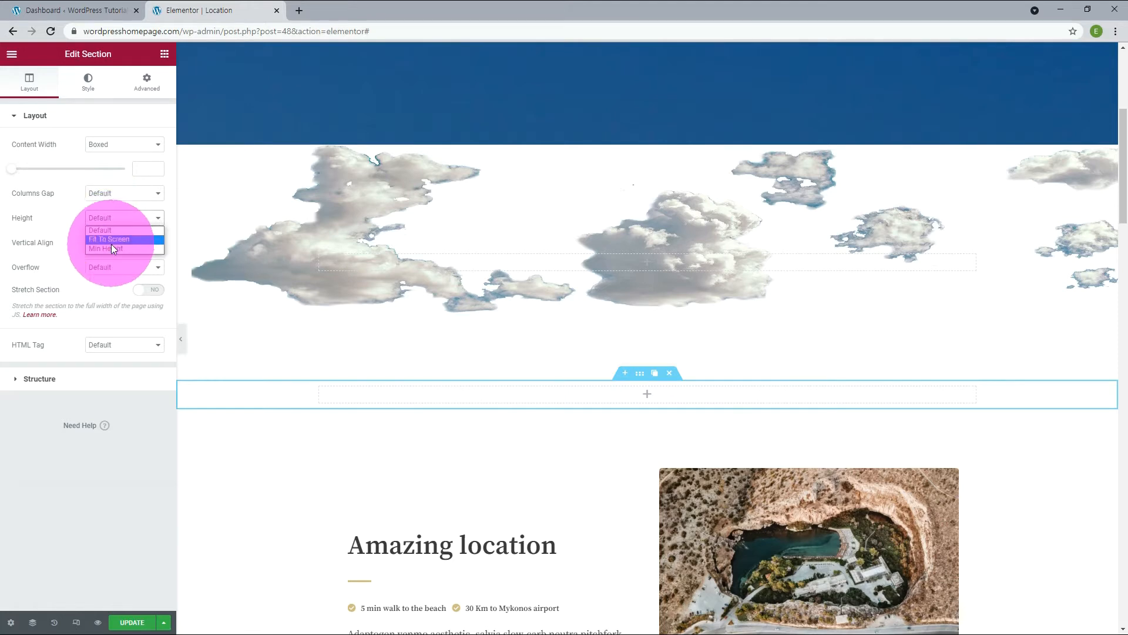
{"action": "left_click", "coordinate": [111, 245]}
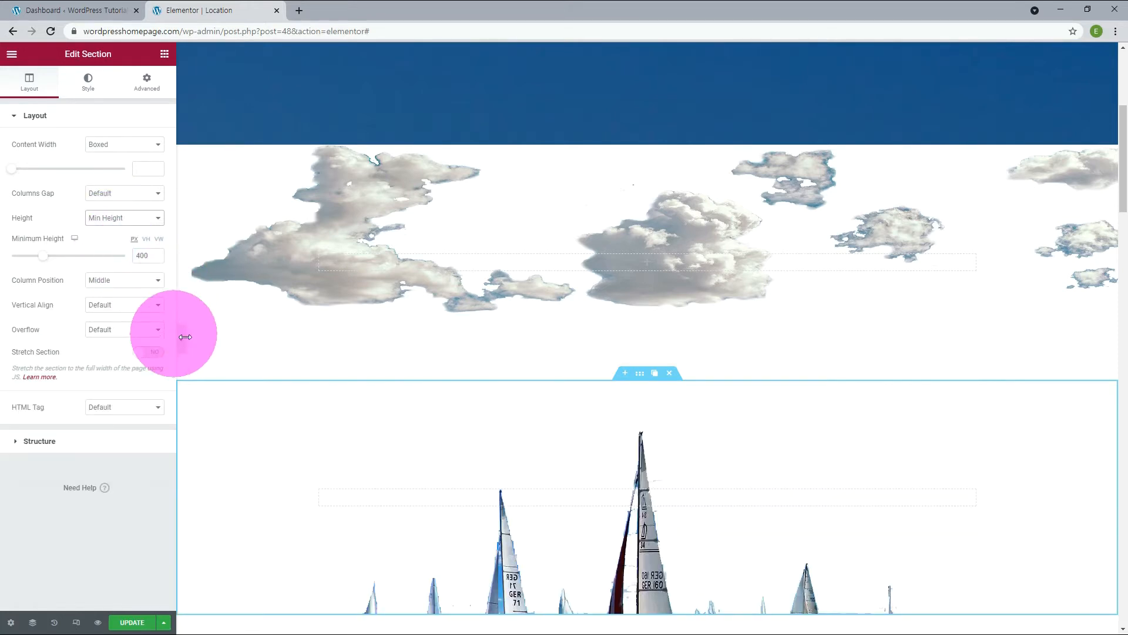
{"action": "scroll", "coordinate": [273, 380], "scroll_direction": "down", "scroll_amount": 3}
{"action": "scroll", "coordinate": [273, 379], "scroll_direction": "up", "scroll_amount": 2}
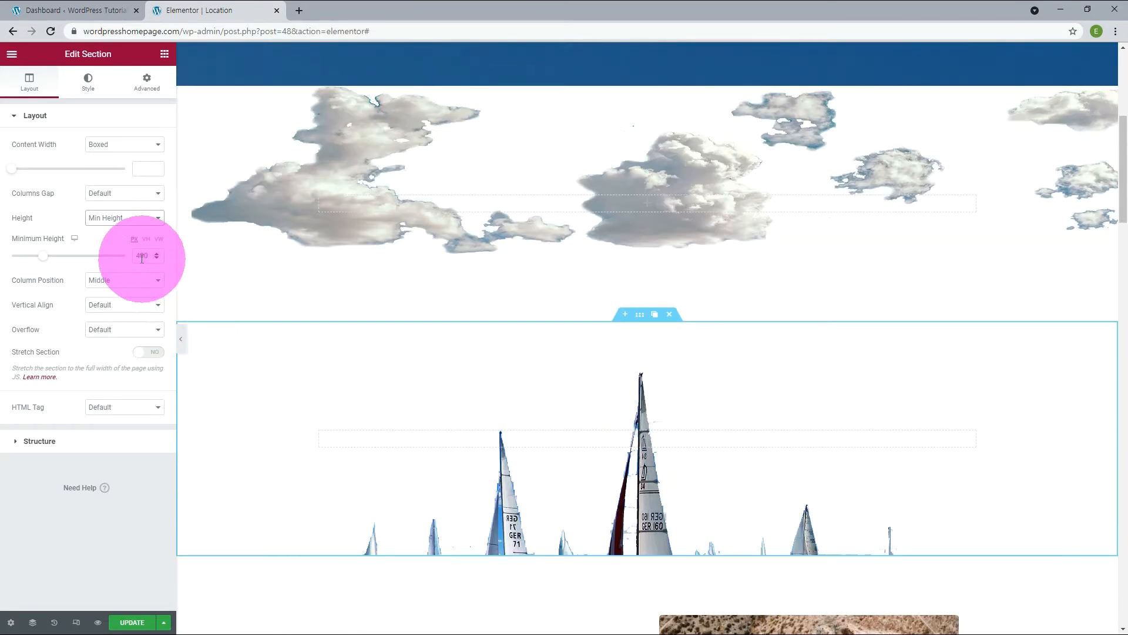
{"action": "left_click_drag", "start_coordinate": [141, 256], "coordinate": [133, 259]}
{"action": "type", "text": "7"}
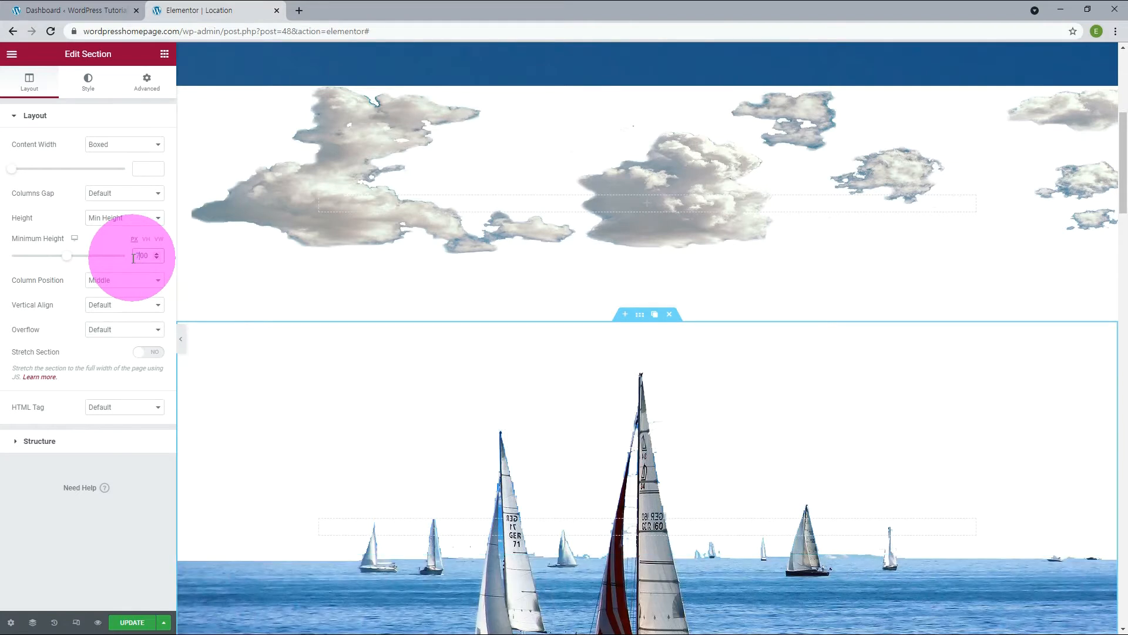
{"action": "scroll", "coordinate": [228, 334], "scroll_direction": "down", "scroll_amount": 1}
{"action": "scroll", "coordinate": [227, 339], "scroll_direction": "down", "scroll_amount": 2}
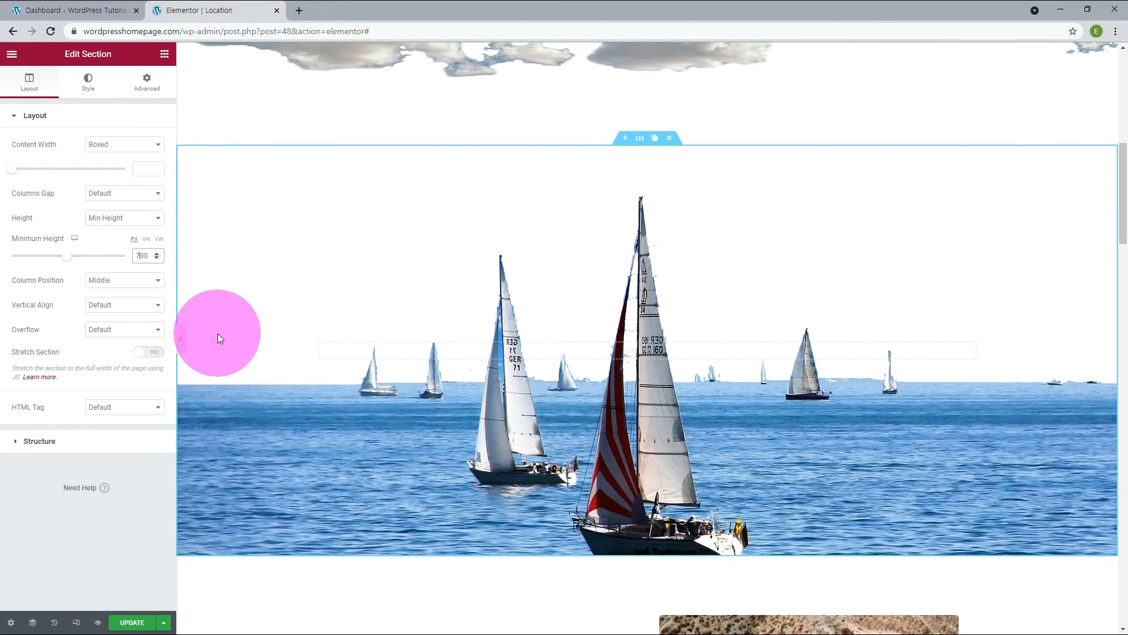
{"action": "scroll", "coordinate": [218, 333], "scroll_direction": "up", "scroll_amount": 1}
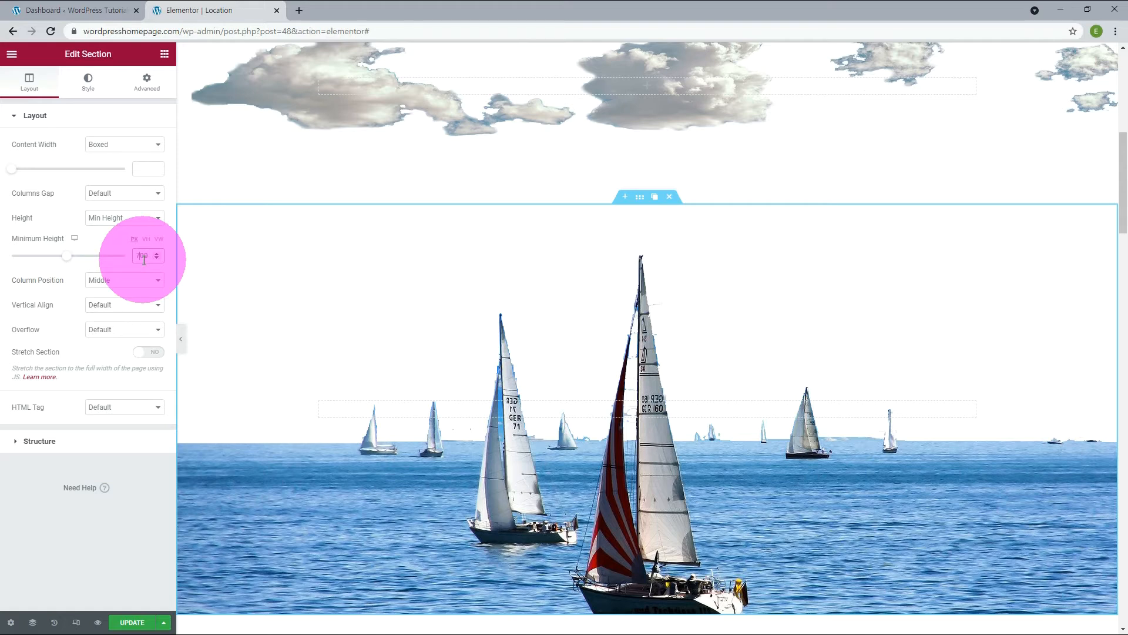
Open the cloud section's advanced settings and unlink its margin values.
{"action": "scroll", "coordinate": [638, 438], "scroll_direction": "up", "scroll_amount": 8}
{"action": "left_click", "coordinate": [639, 437]}
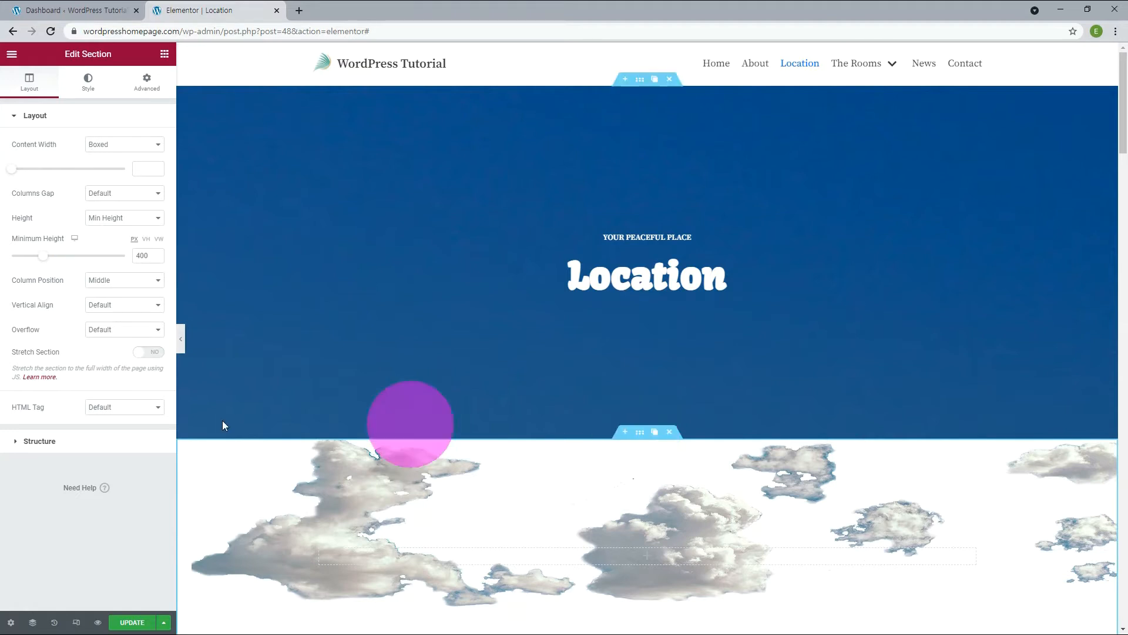
{"action": "left_click", "coordinate": [146, 85]}
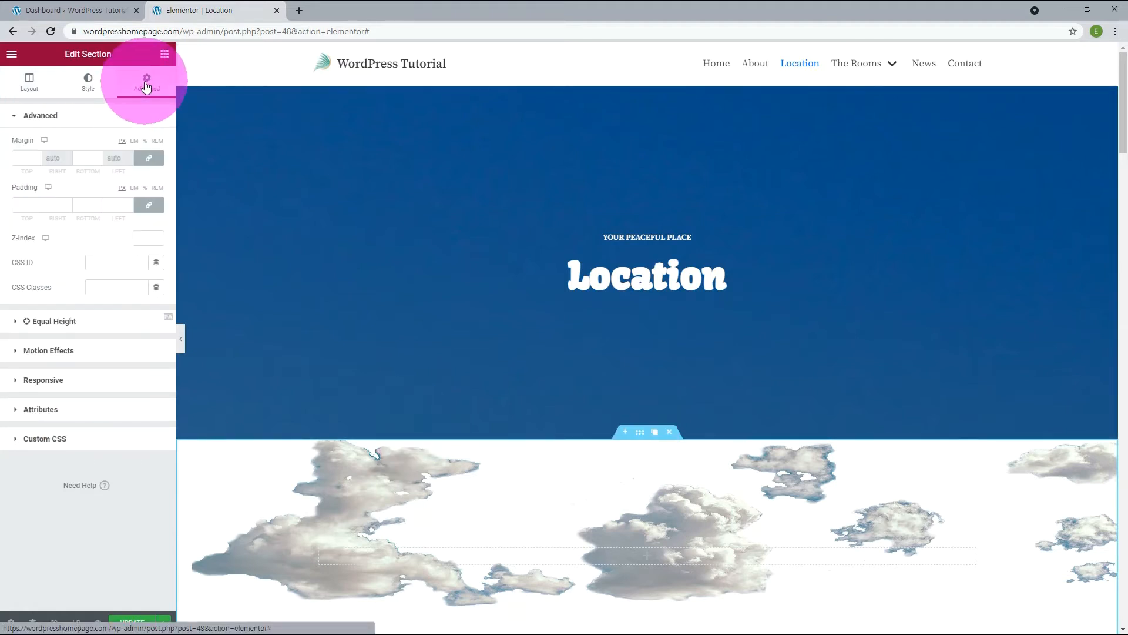
{"action": "left_click", "coordinate": [153, 162]}
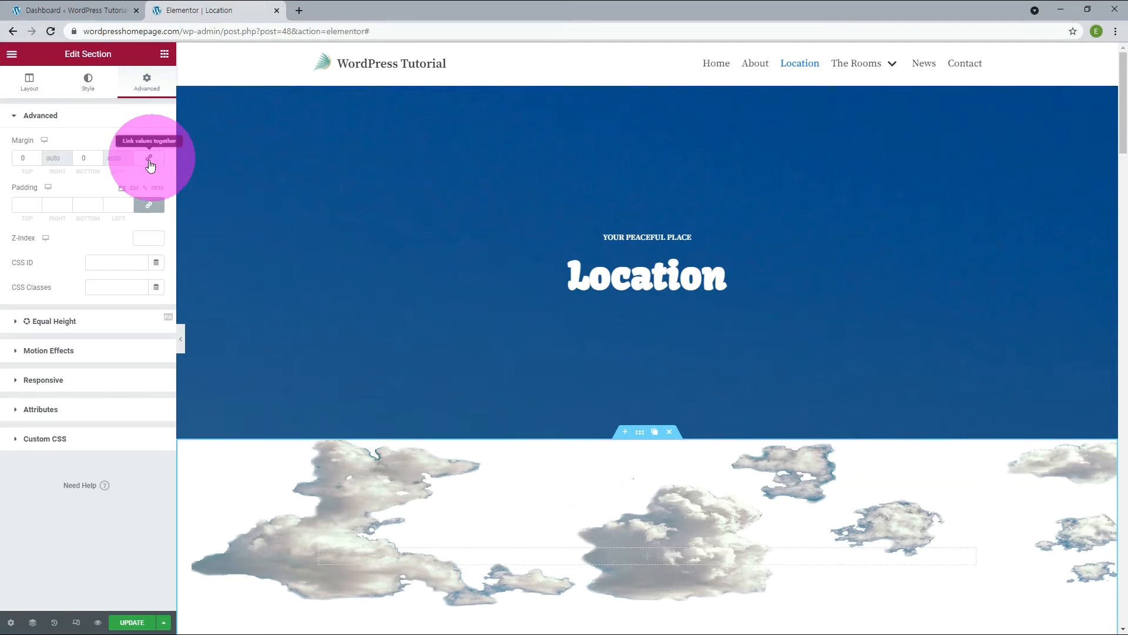
Try top margins of 16 px and -16 px on the cloud section, and reset the top margin to 0.
{"action": "left_click", "coordinate": [24, 157]}
{"action": "type", "text": "0"}
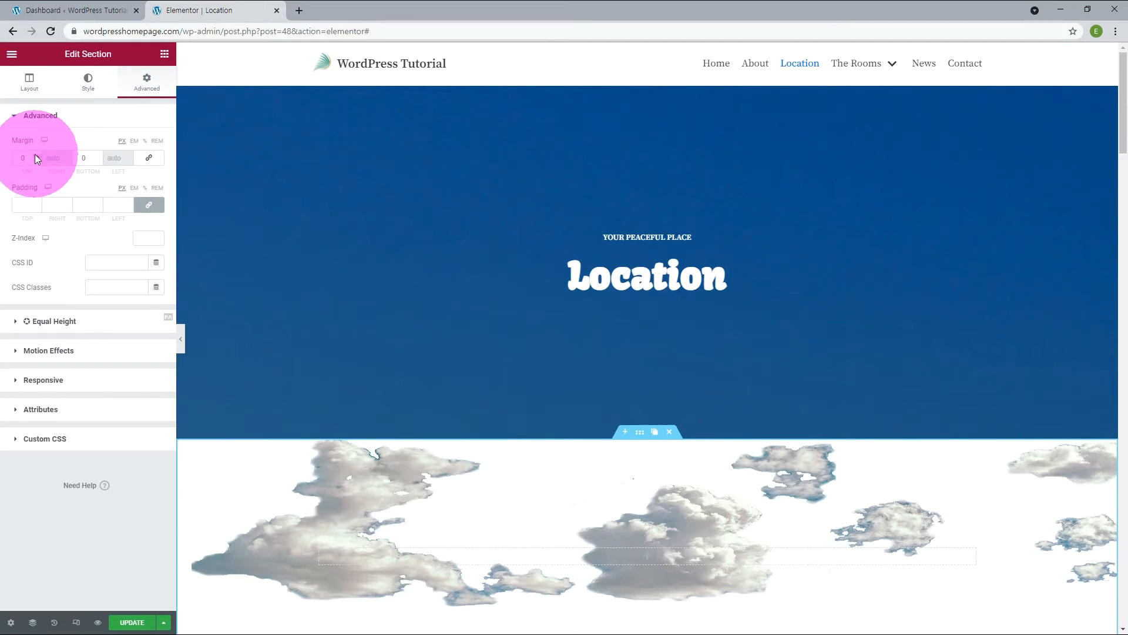
{"action": "left_click", "coordinate": [36, 155]}
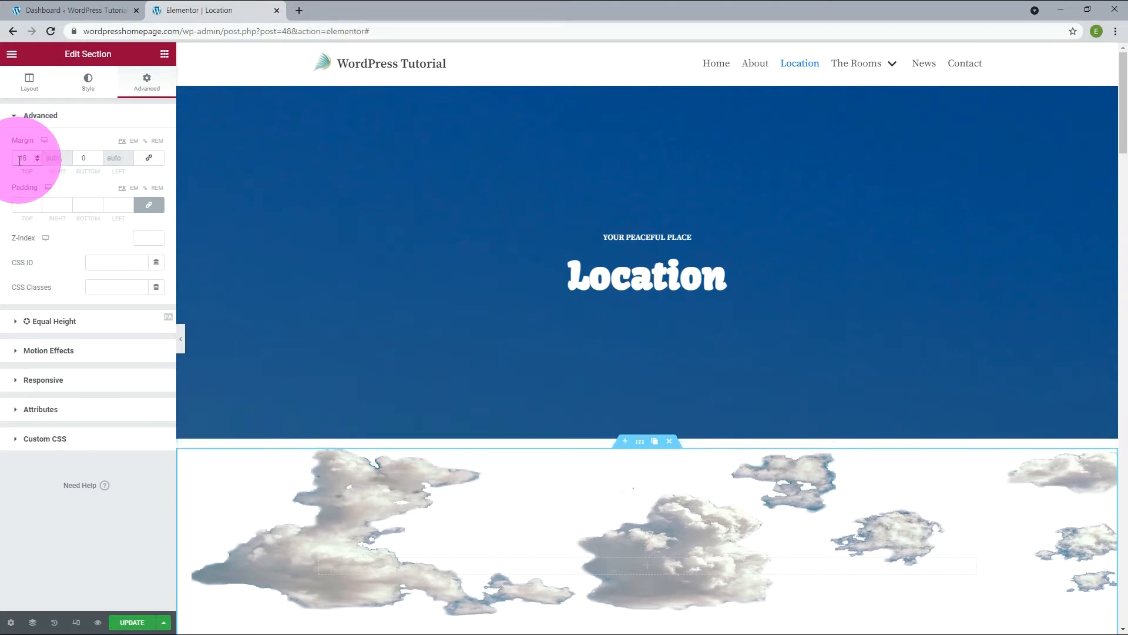
{"action": "type", "text": "-"}
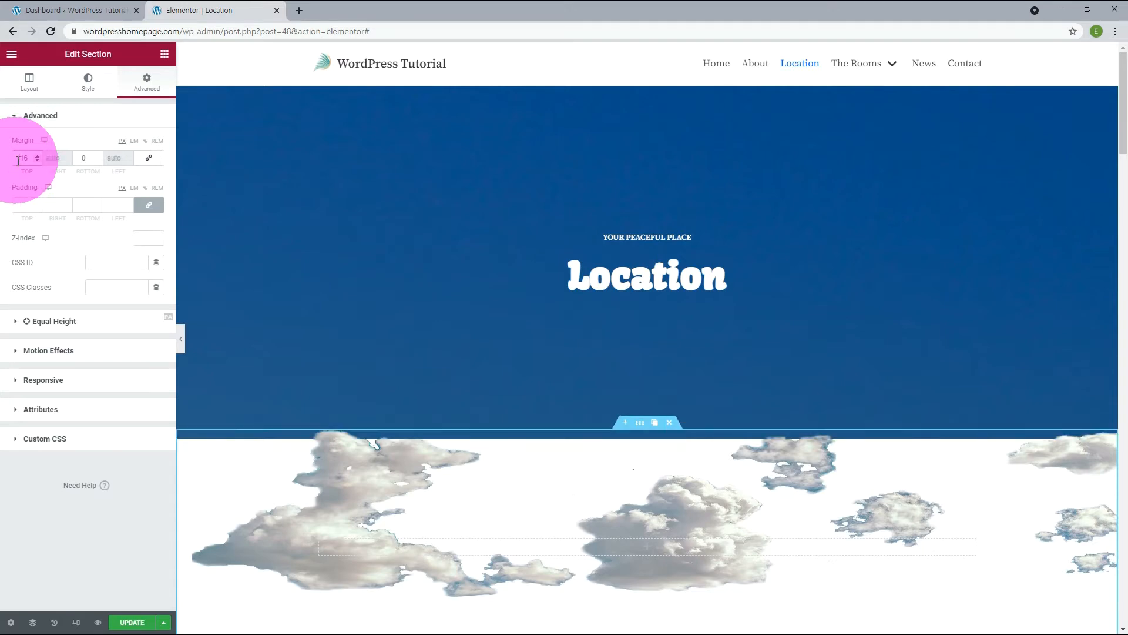
{"action": "left_click", "coordinate": [37, 160]}
{"action": "left_click", "coordinate": [21, 160]}
{"action": "type", "text": "1"}
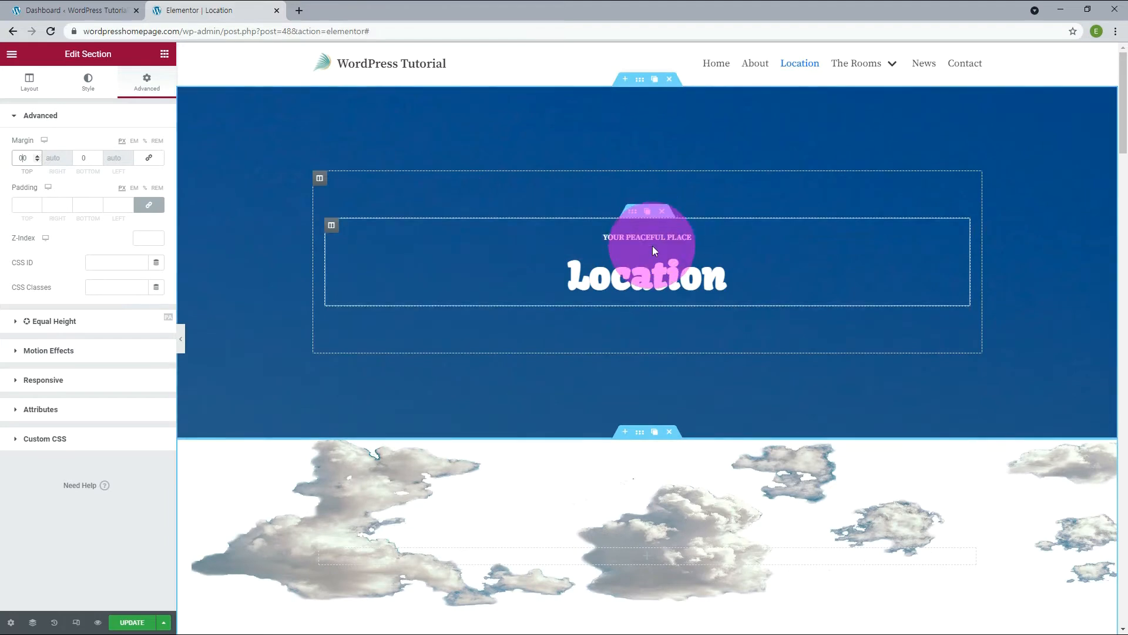
Delete the inner section holding the Location heading from the sky section, and set the cloud section's top margin to -560 px.
{"action": "left_click", "coordinate": [662, 211]}
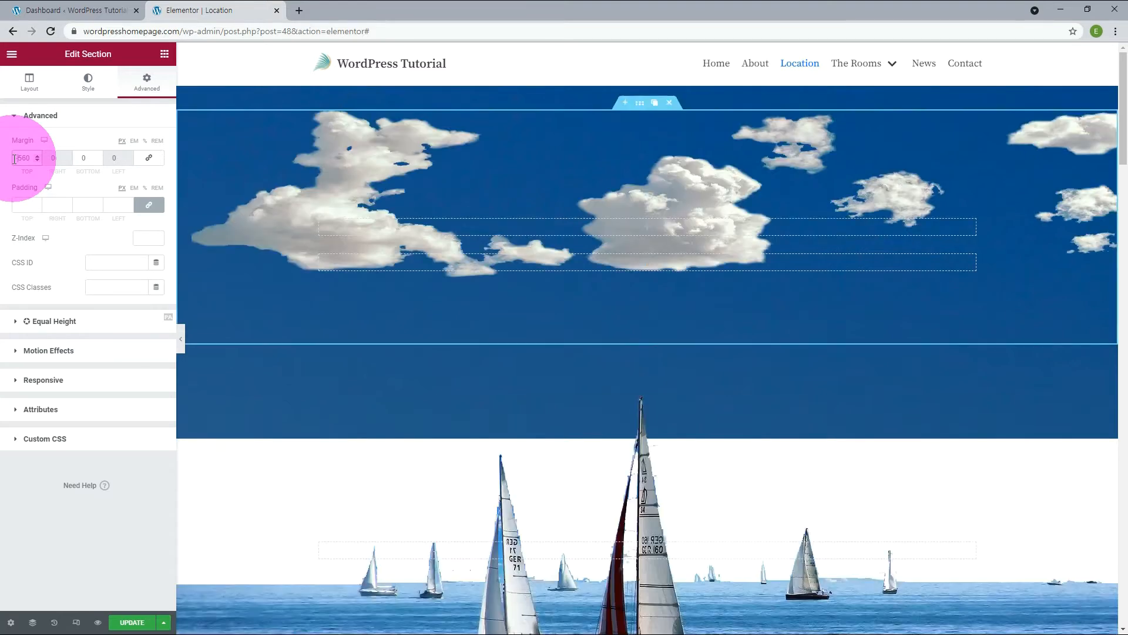
In the boat section's advanced settings, try a top margin of -100 px and set it to -200 px.
{"action": "left_click", "coordinate": [641, 338]}
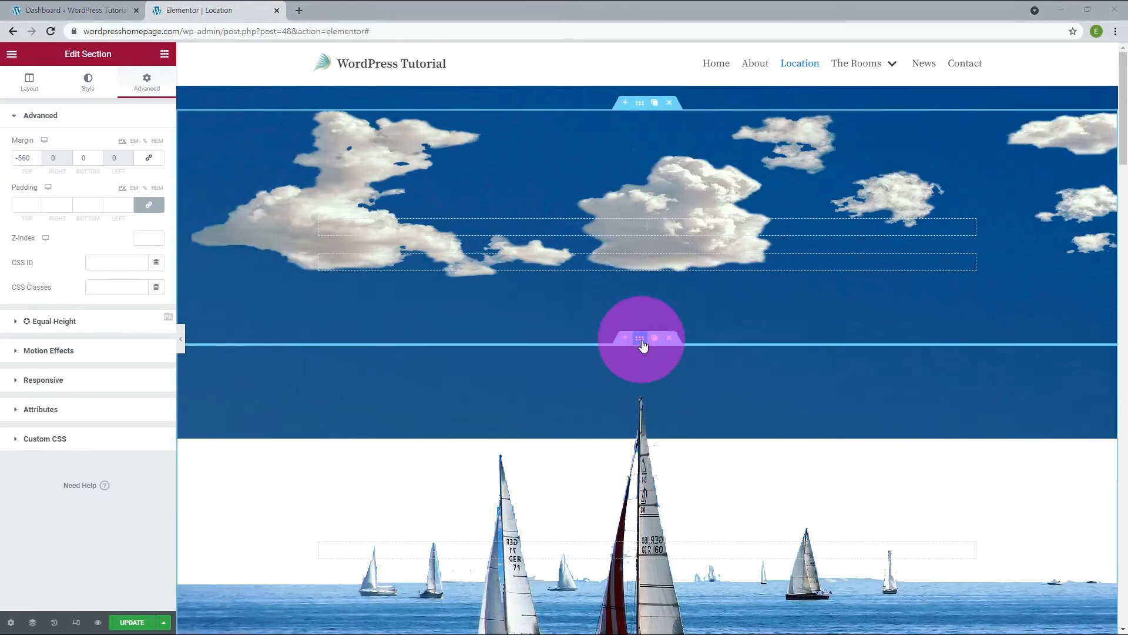
{"action": "left_click", "coordinate": [146, 82]}
{"action": "left_click", "coordinate": [21, 159]}
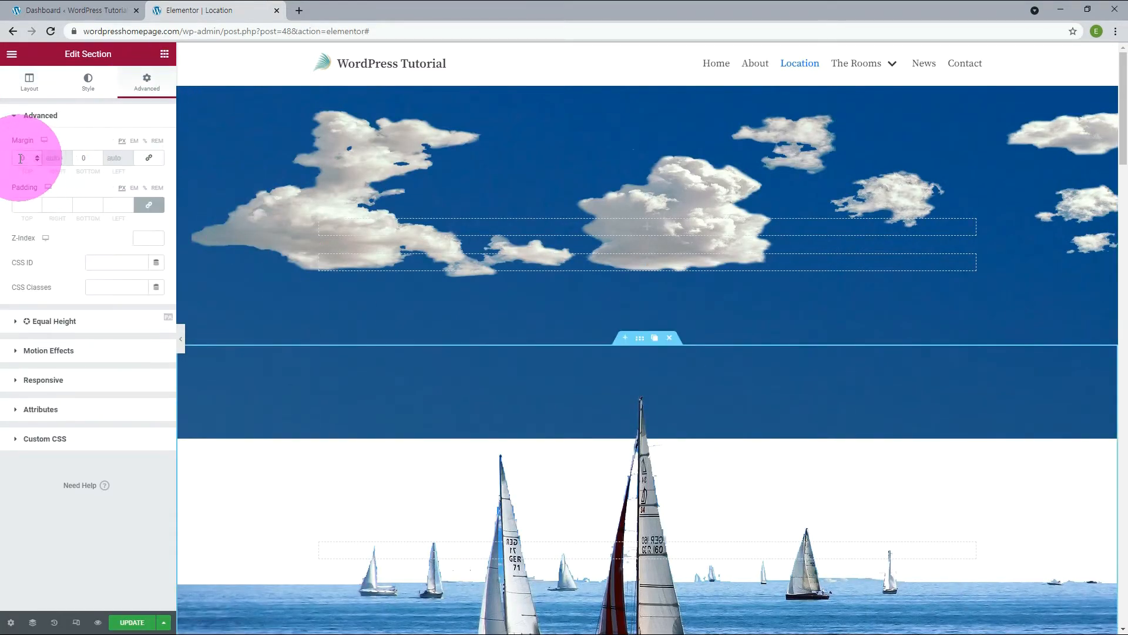
{"action": "type", "text": "100"}
{"action": "key", "text": "Left"}
{"action": "type", "text": "-"}
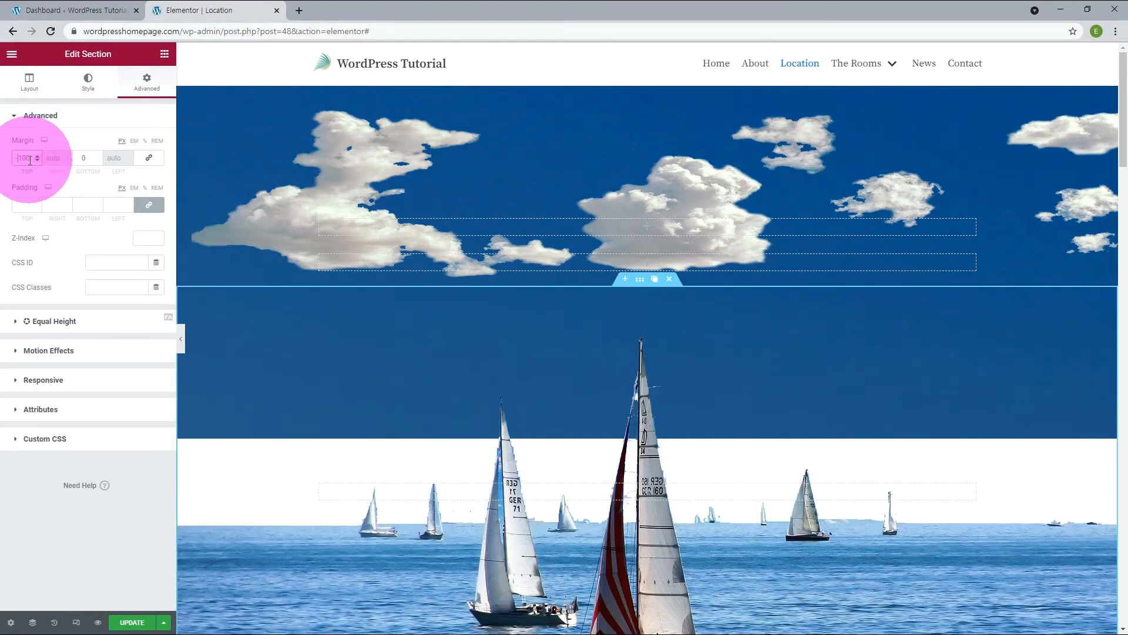
{"action": "key", "text": "Delete"}
{"action": "type", "text": "2"}
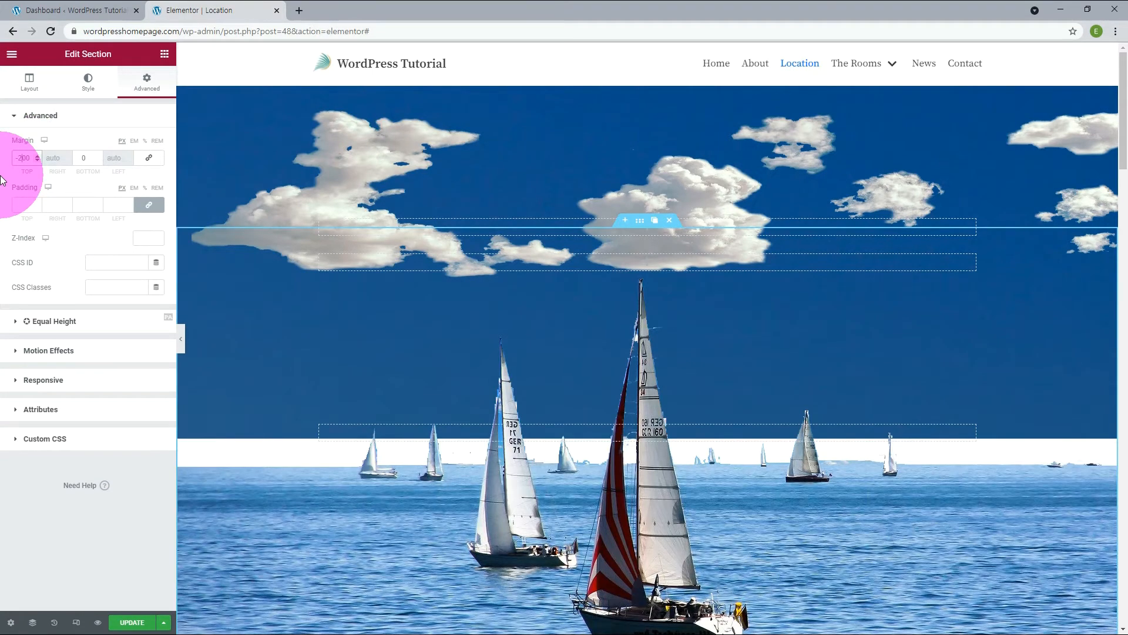
Try top margins of -300 px and -400 px on the boat section, and set the margin back to -200 px.
{"action": "key", "text": "BackSpace"}
{"action": "type", "text": "3"}
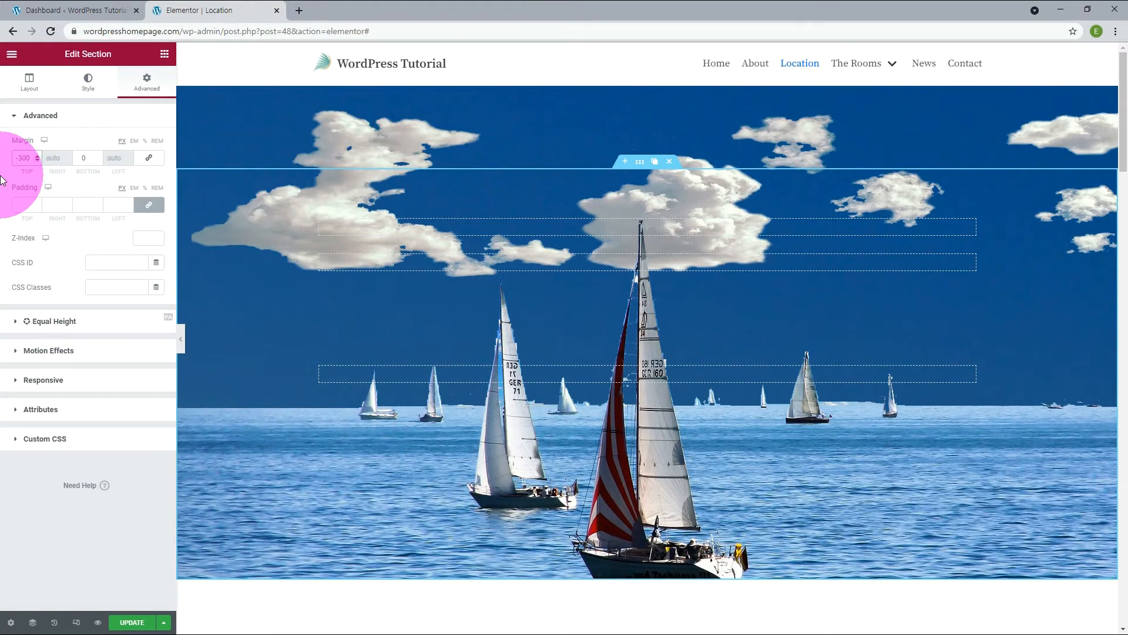
{"action": "key", "text": "BackSpace"}
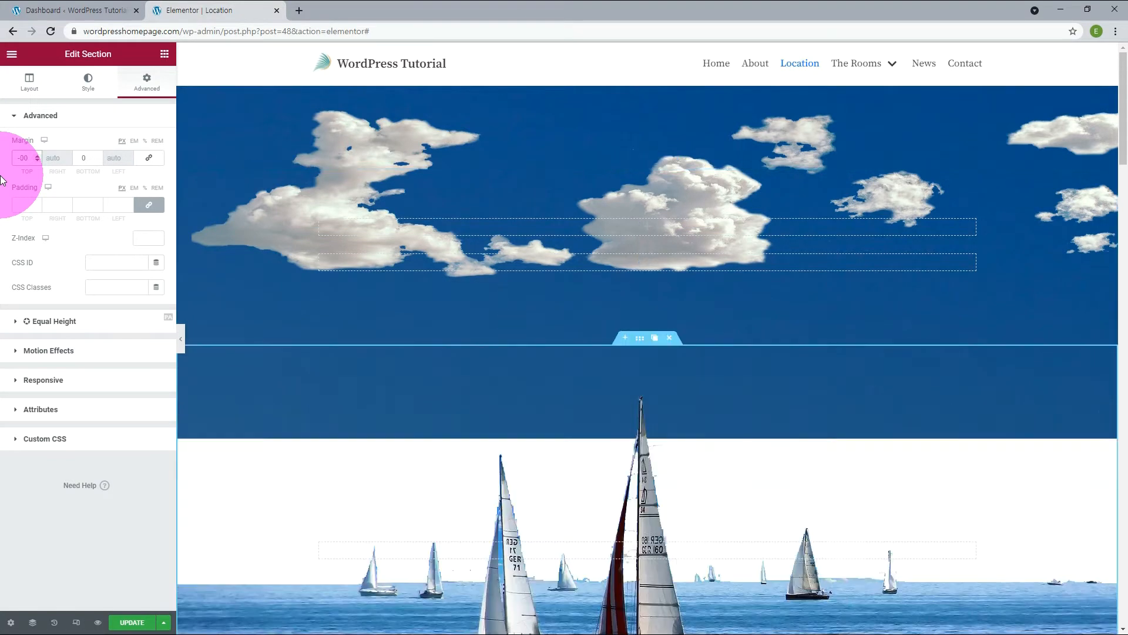
{"action": "type", "text": "4"}
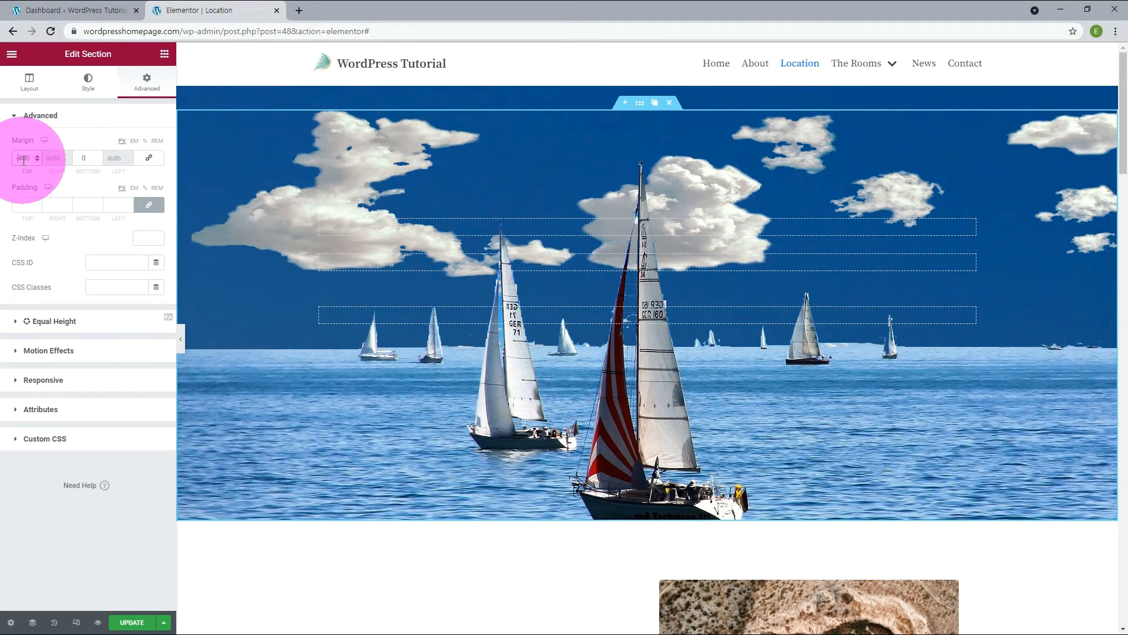
{"action": "key", "text": "Delete"}
{"action": "type", "text": "2"}
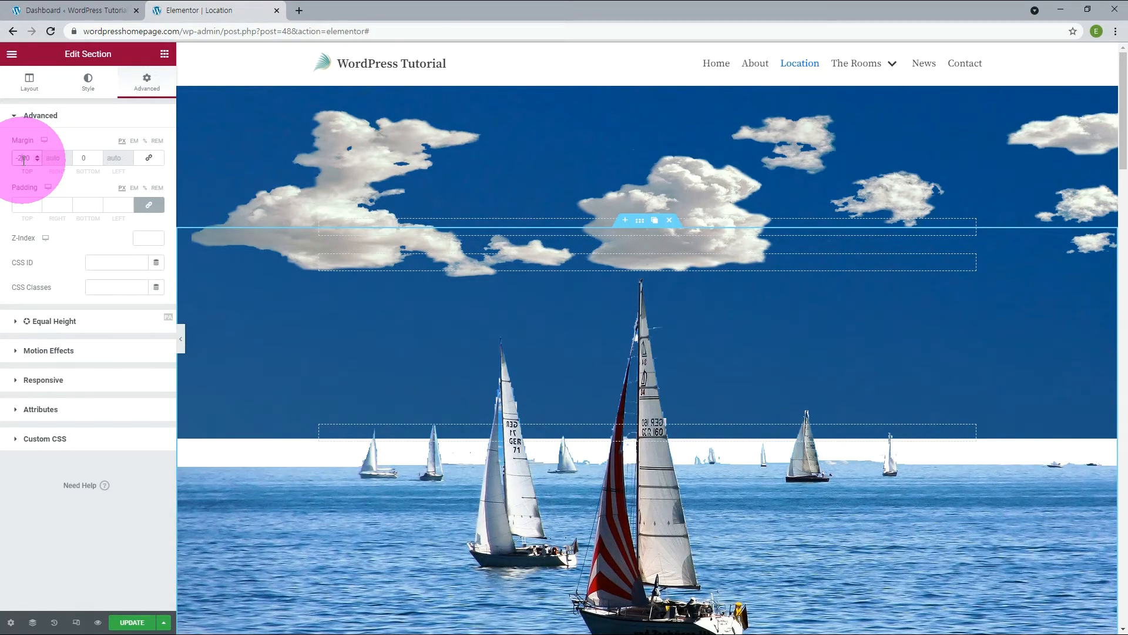
Open the cloud section's advanced settings.
{"action": "left_click", "coordinate": [639, 110]}
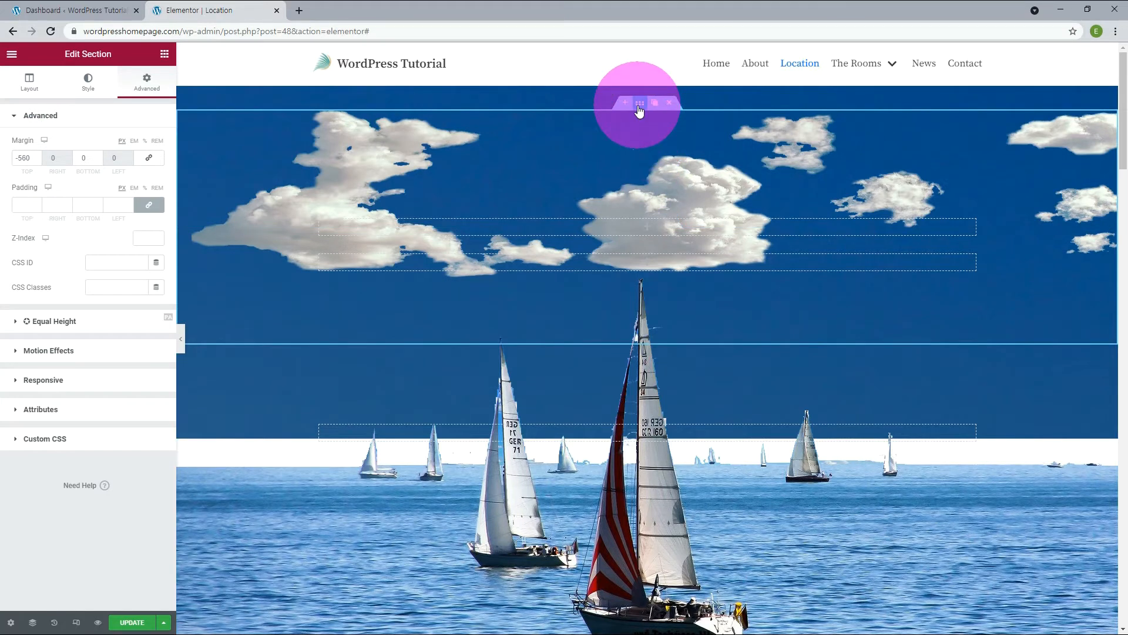
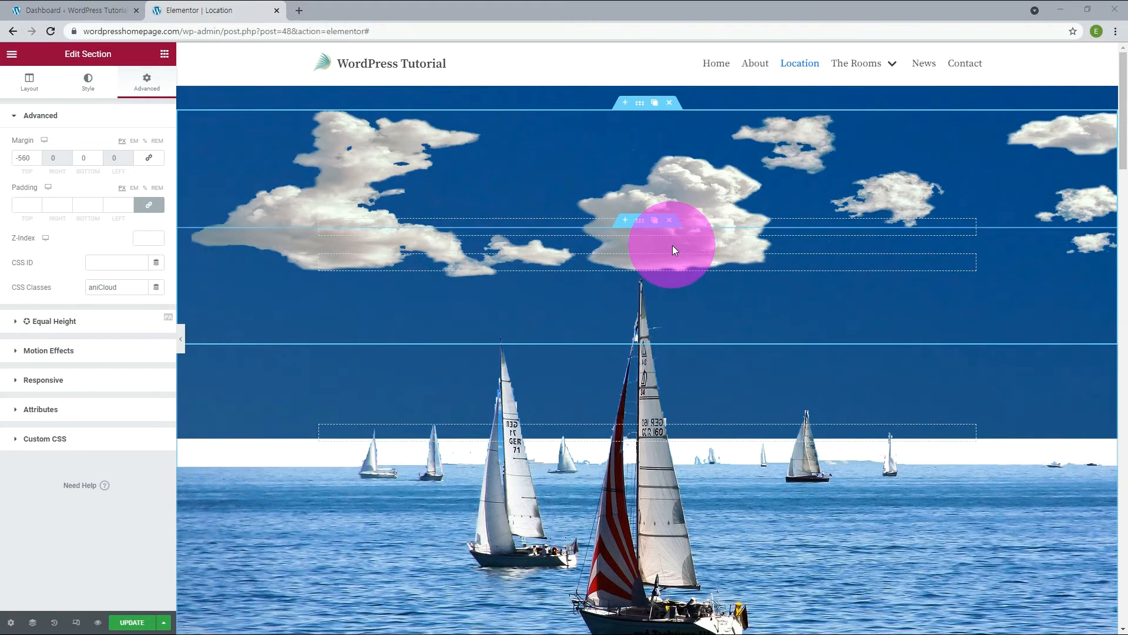
Add an HTML widget to the empty column of the cloud section.
{"action": "left_click", "coordinate": [645, 232]}
{"action": "scroll", "coordinate": [130, 411], "scroll_direction": "down", "scroll_amount": 10}
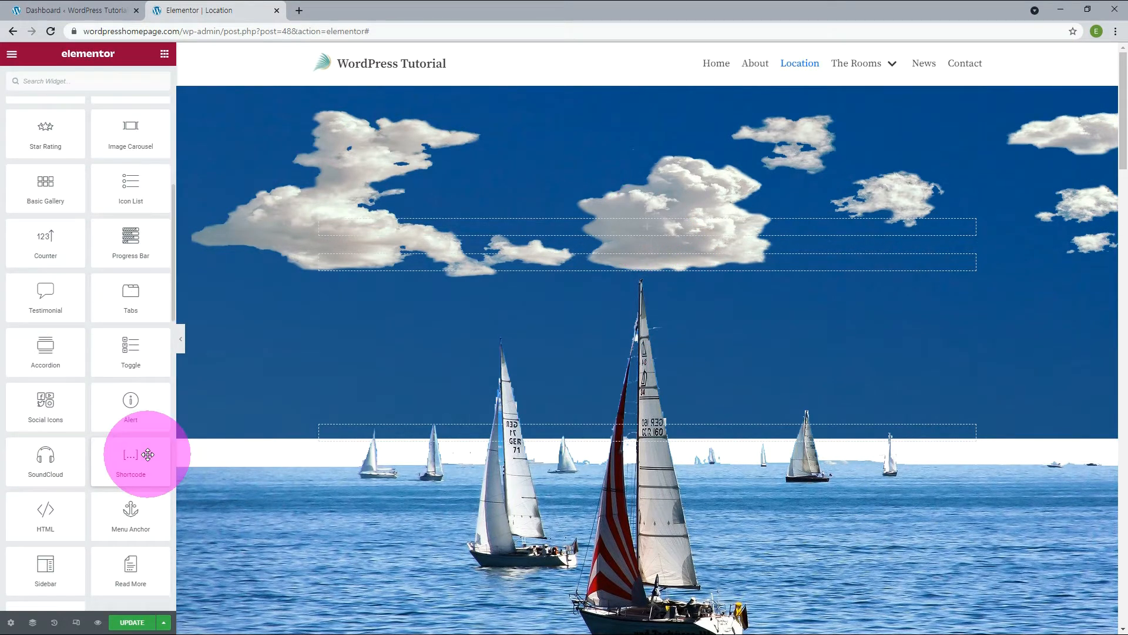
{"action": "left_click_drag", "start_coordinate": [45, 519], "coordinate": [643, 230]}
Create a <style> block in the HTML code and paste in the .aniCloud rule with 100s linear infinite backgroundScroll animations.
{"action": "left_click", "coordinate": [110, 179]}
{"action": "type", "text": "<"}
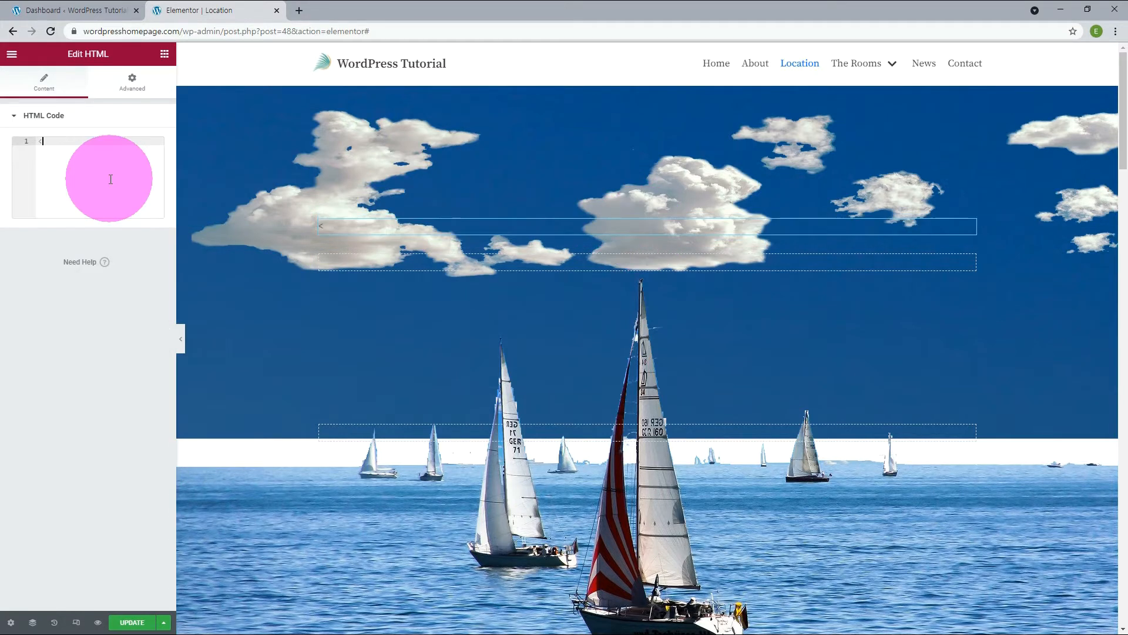
{"action": "type", "text": "style></style>"}
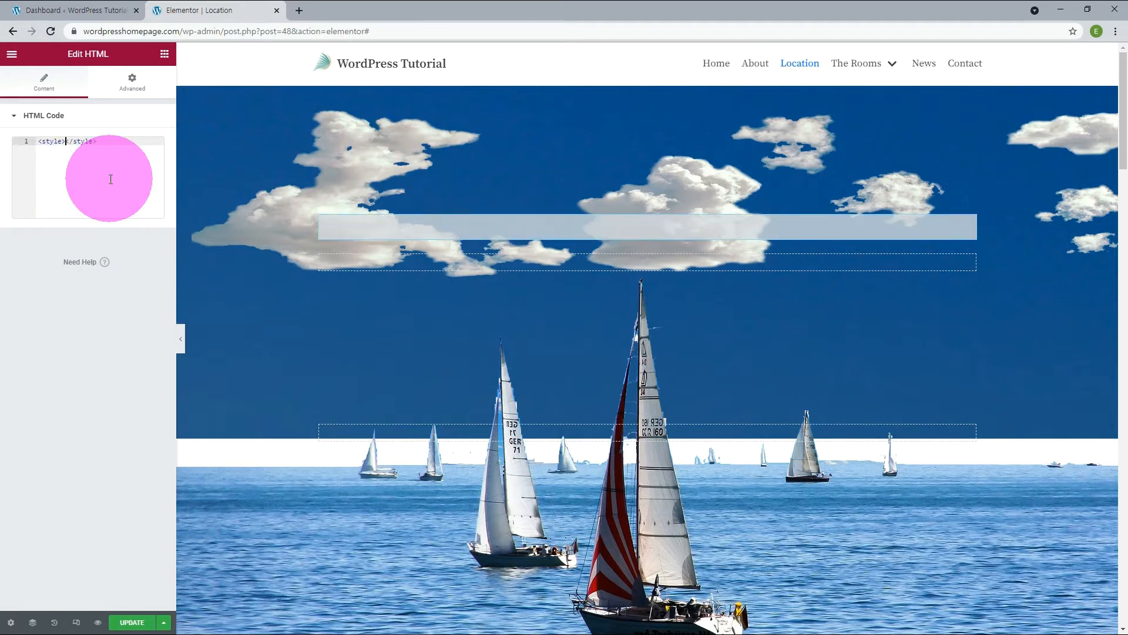
{"action": "key", "text": "Return"}
{"action": "key", "text": "Return"}
{"action": "key", "text": "Up"}
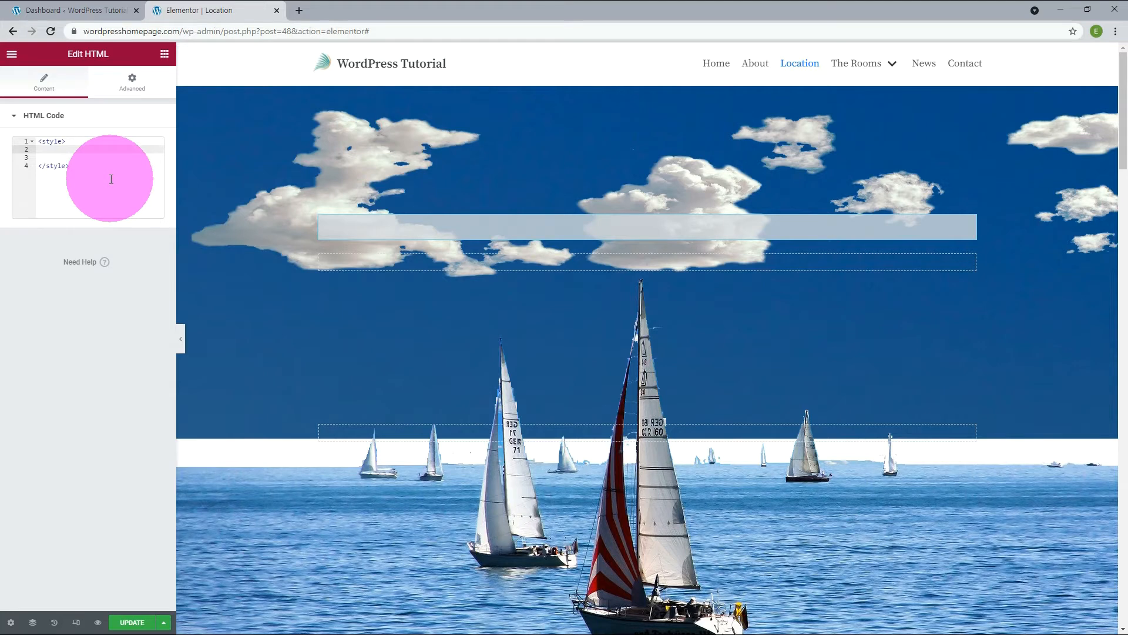
{"action": "type", "text": ".aniCloud { animation: backgroundScroll 100s linear infinite; -webkit-animation: backgroundScroll 100s linear infinite; }"}
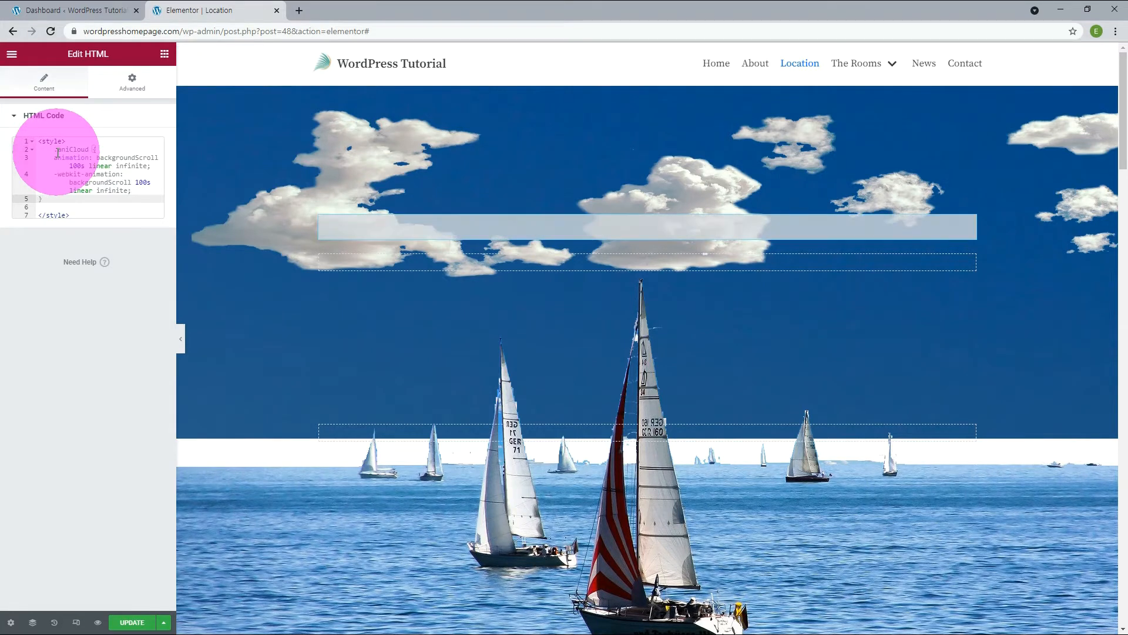
Remove the .aniCloud selector's indent and add position:absolute; and width:100%; at the start of its rule.
{"action": "left_click", "coordinate": [90, 152]}
{"action": "key", "text": "shift+Tab"}
{"action": "key", "text": "Return"}
{"action": "type", "text": "position:"}
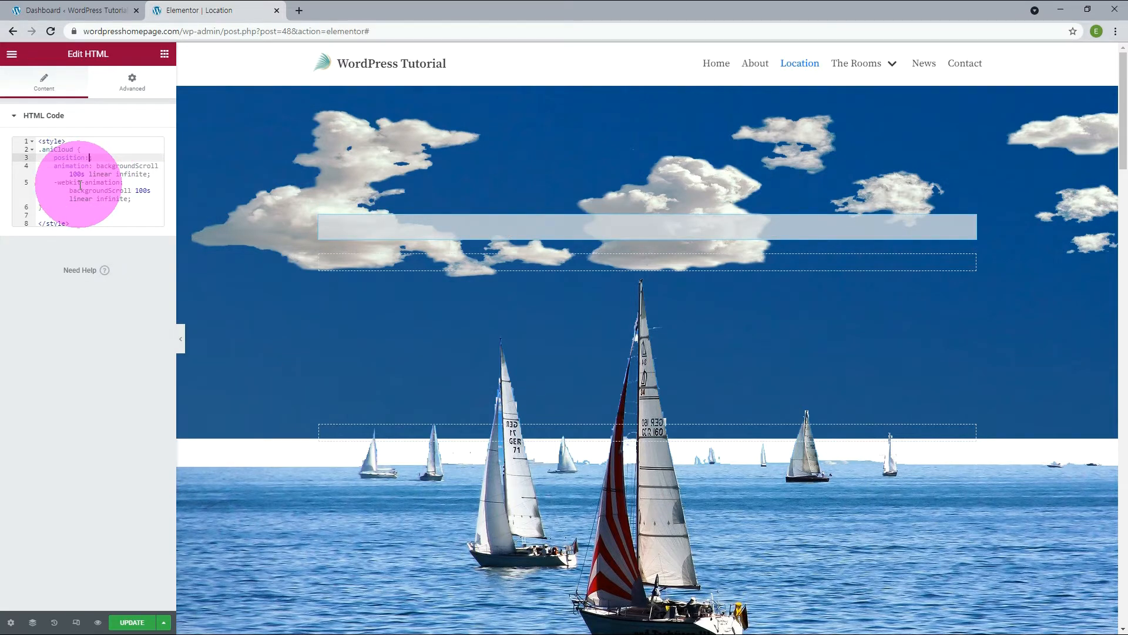
{"action": "type", "text": "absolute"}
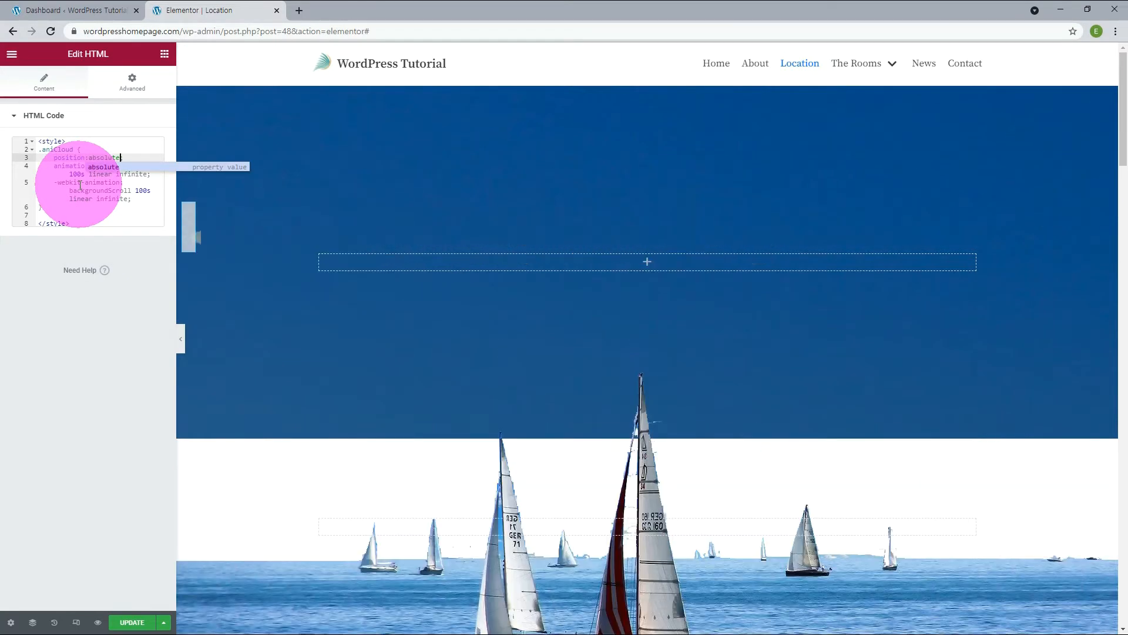
{"action": "type", "text": ";"}
{"action": "key", "text": "Return"}
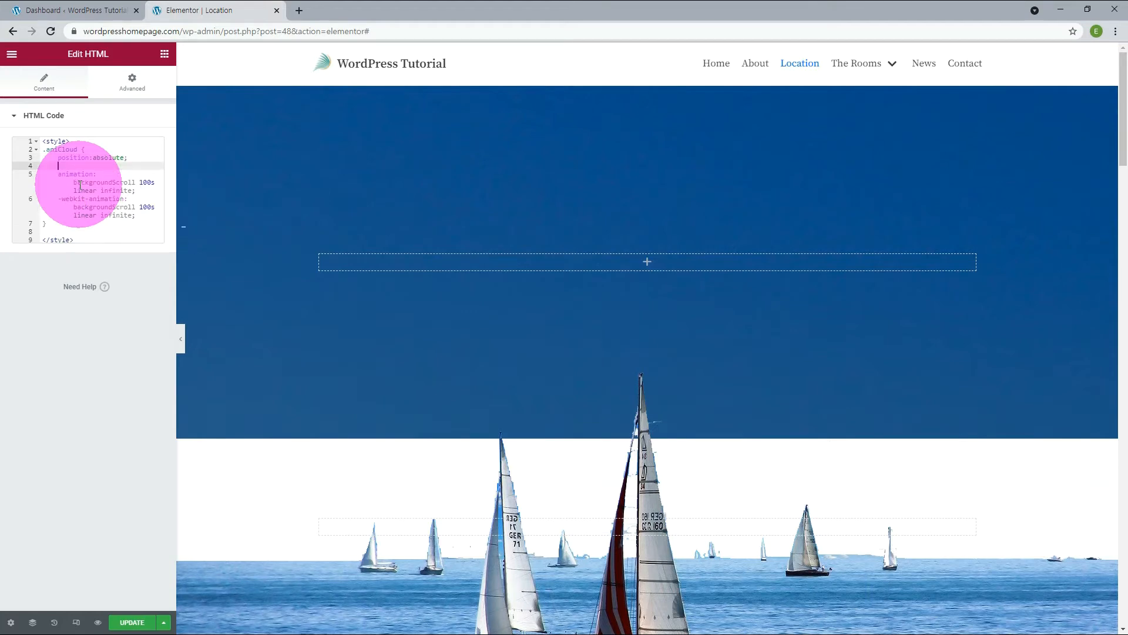
{"action": "type", "text": "width"}
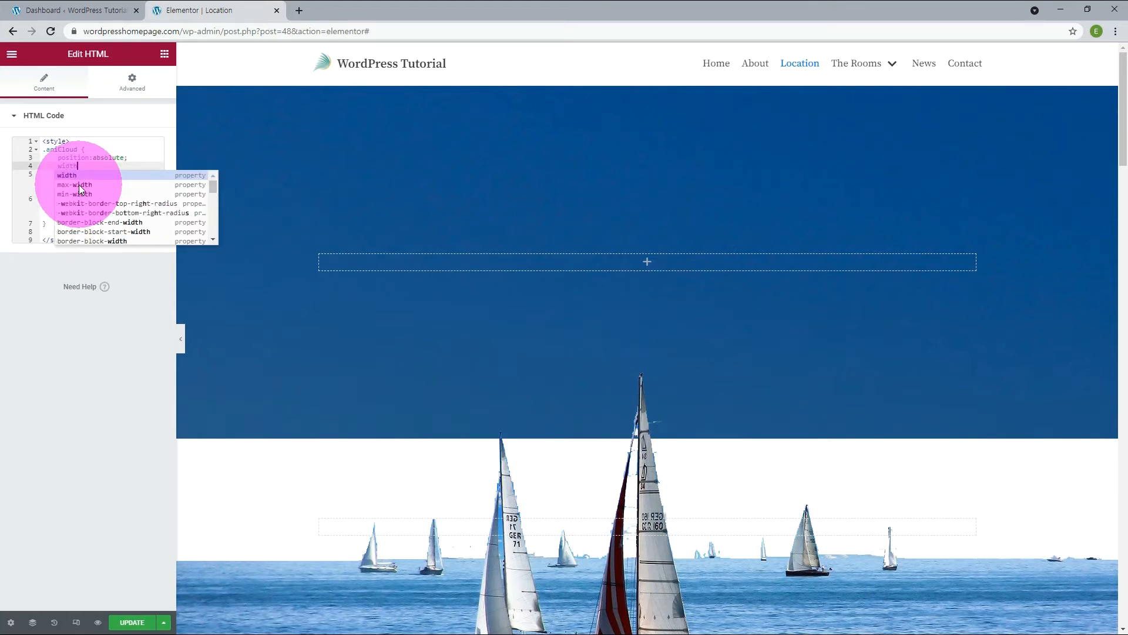
{"action": "type", "text": ":100"}
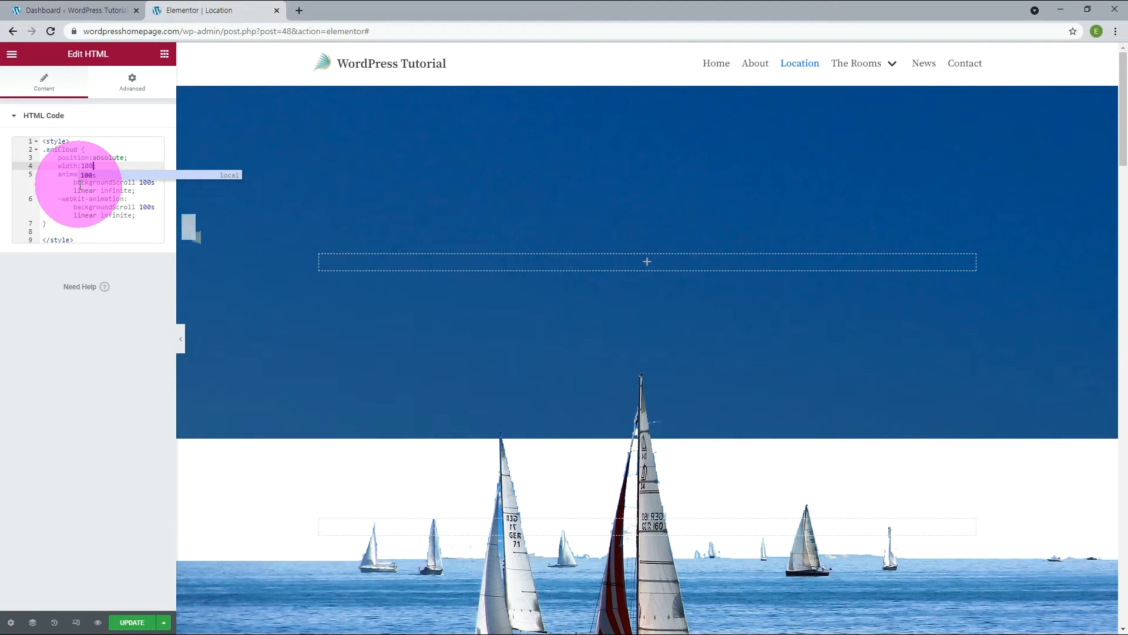
{"action": "type", "text": "%;"}
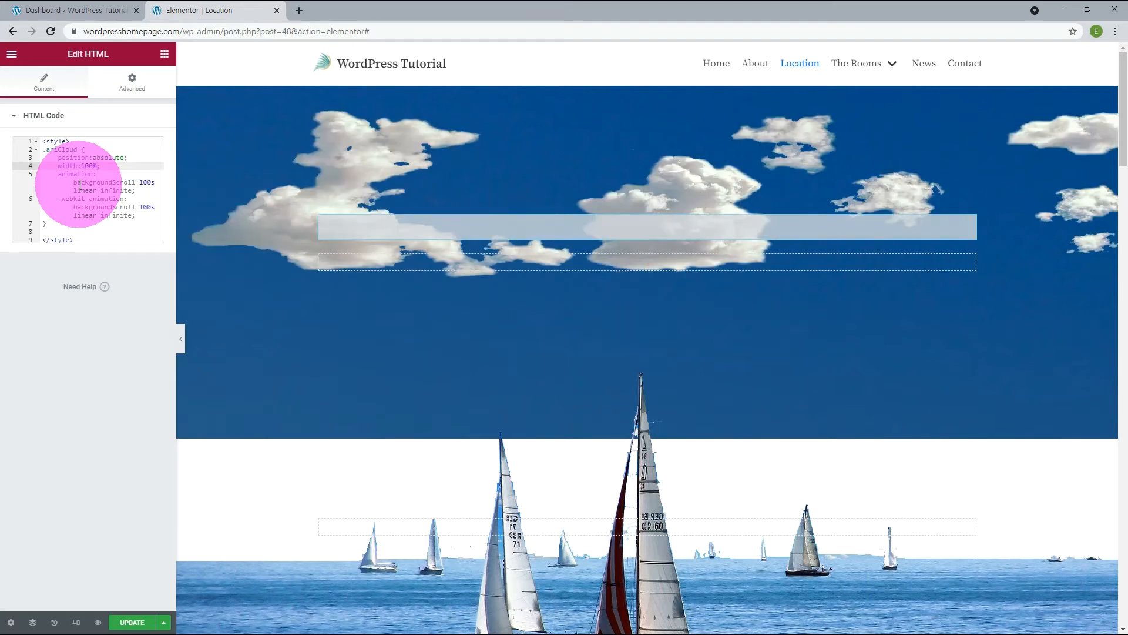
Paste the @-webkit-keyframes backgroundScroll rule below .aniCloud, moving background-position from 0 0 to 1920px 0px.
{"action": "key", "text": "ctrl+plus"}
{"action": "key", "text": "ctrl+plus"}
{"action": "key", "text": "ctrl+plus"}
{"action": "key", "text": "ctrl+plus"}
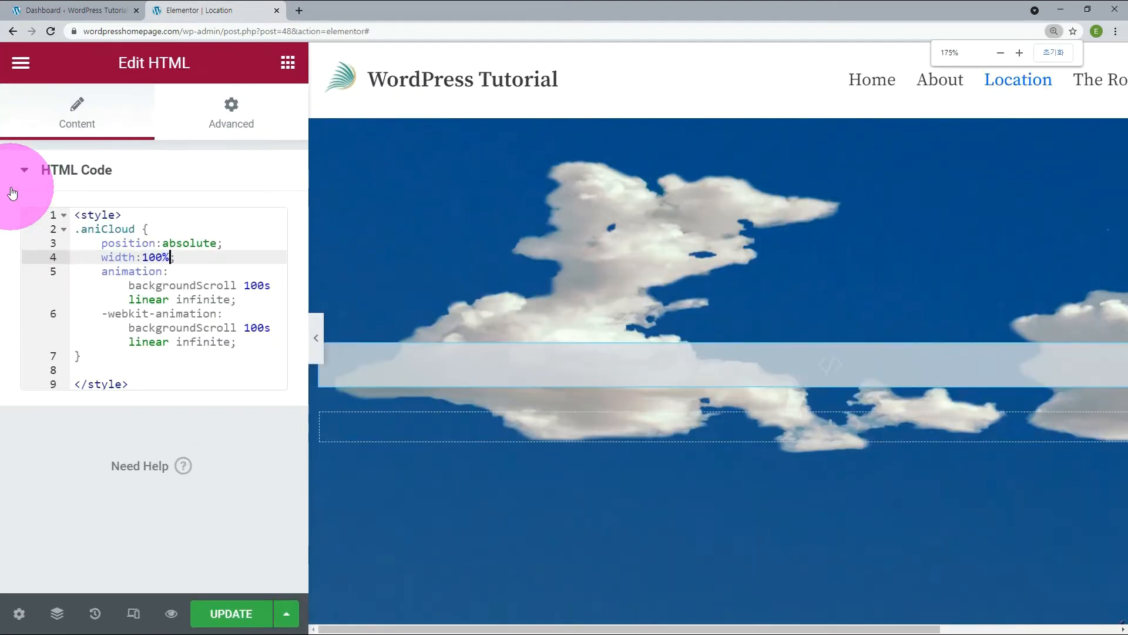
{"action": "key", "text": "ctrl+plus"}
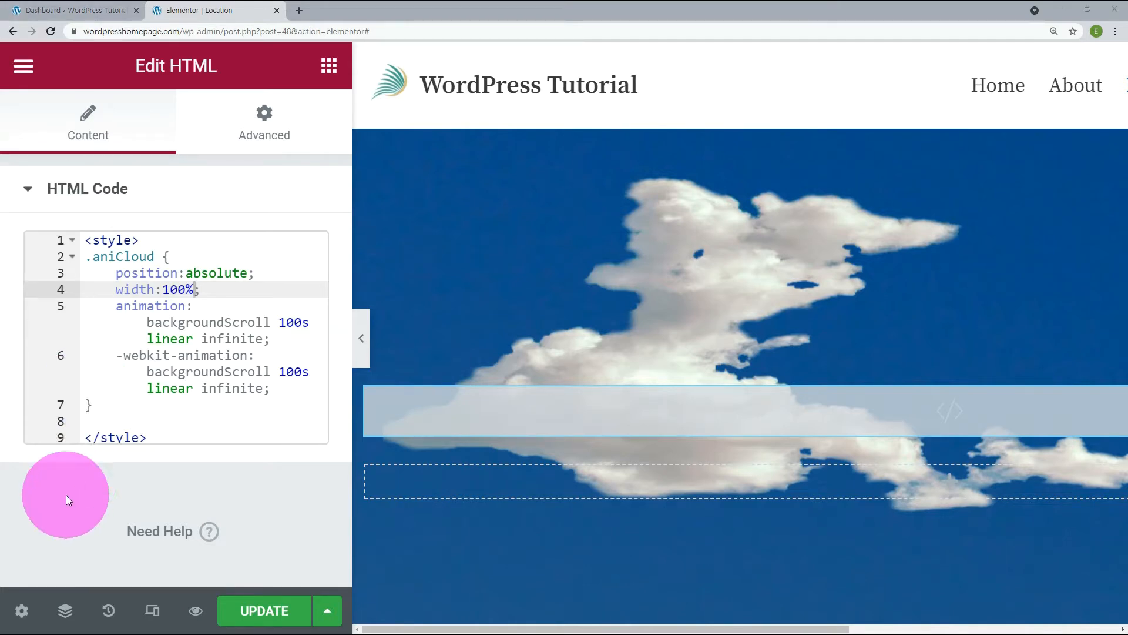
{"action": "left_click", "coordinate": [90, 422]}
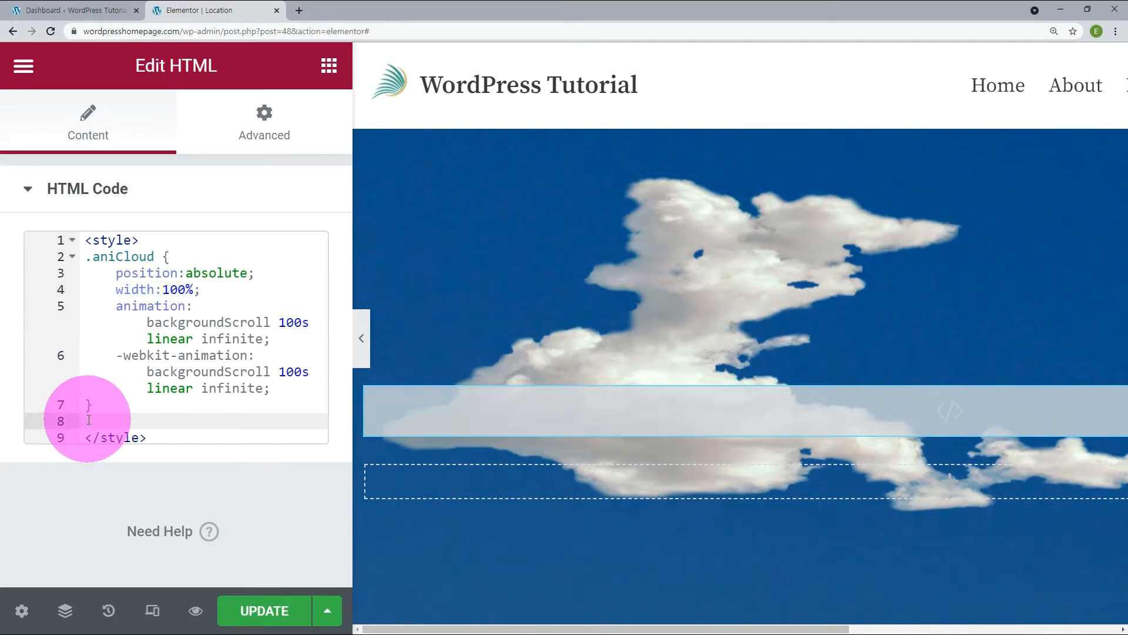
{"action": "key", "text": "ctrl+v"}
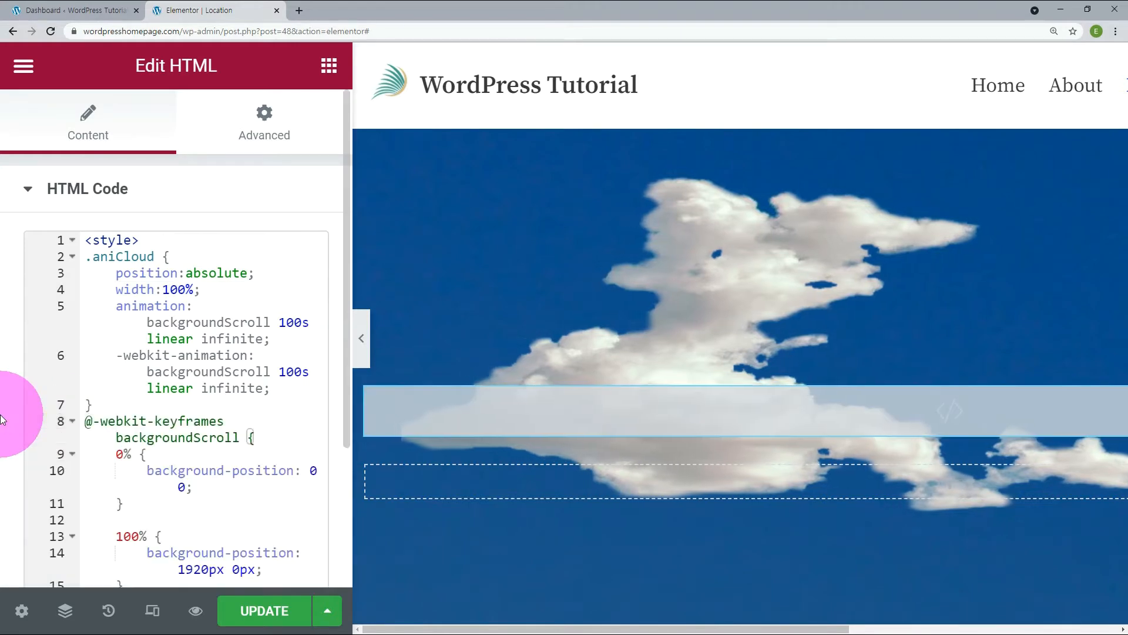
{"action": "scroll", "coordinate": [27, 402], "scroll_direction": "down", "scroll_amount": 2}
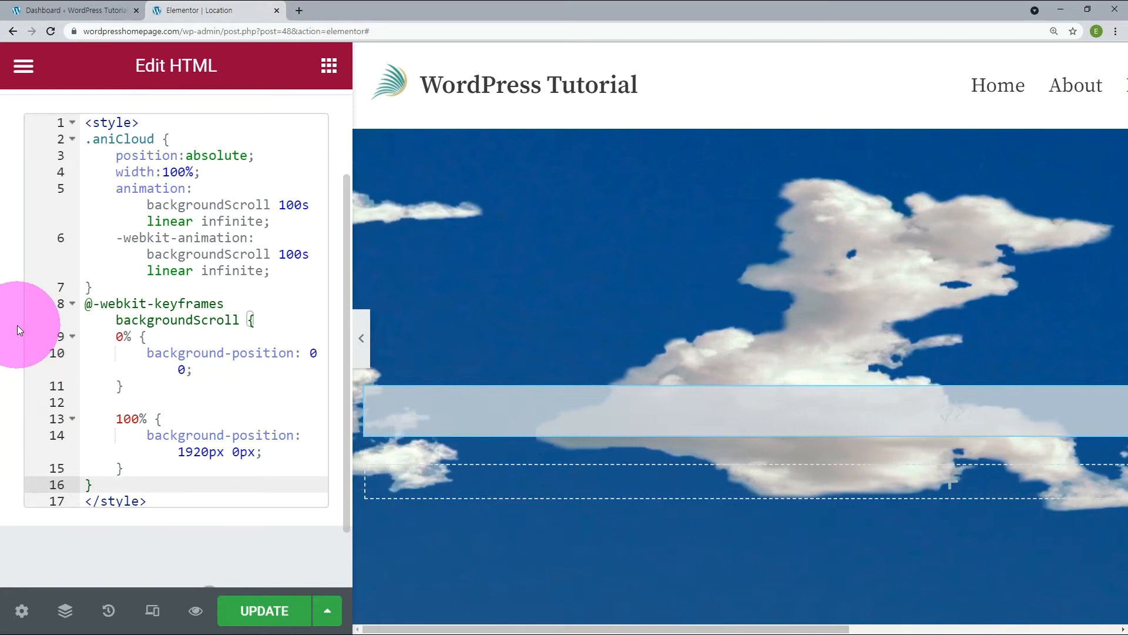
Compare the keyframes name backgroundScroll with the name used in the animation and -webkit-animation properties.
{"action": "double_click", "coordinate": [192, 319]}
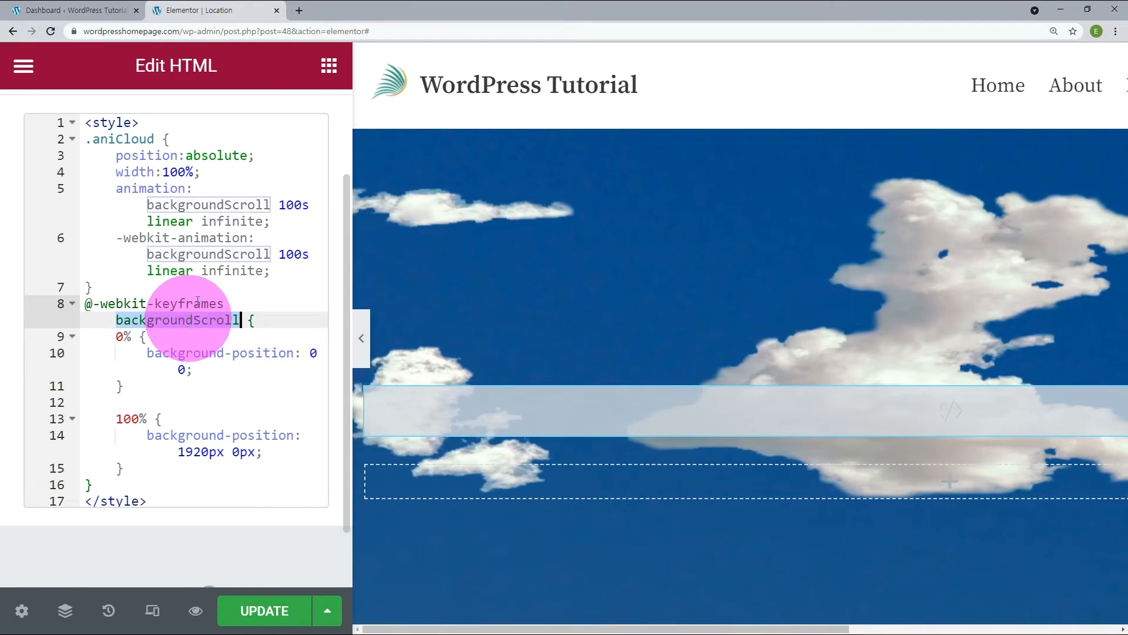
{"action": "left_click", "coordinate": [147, 205]}
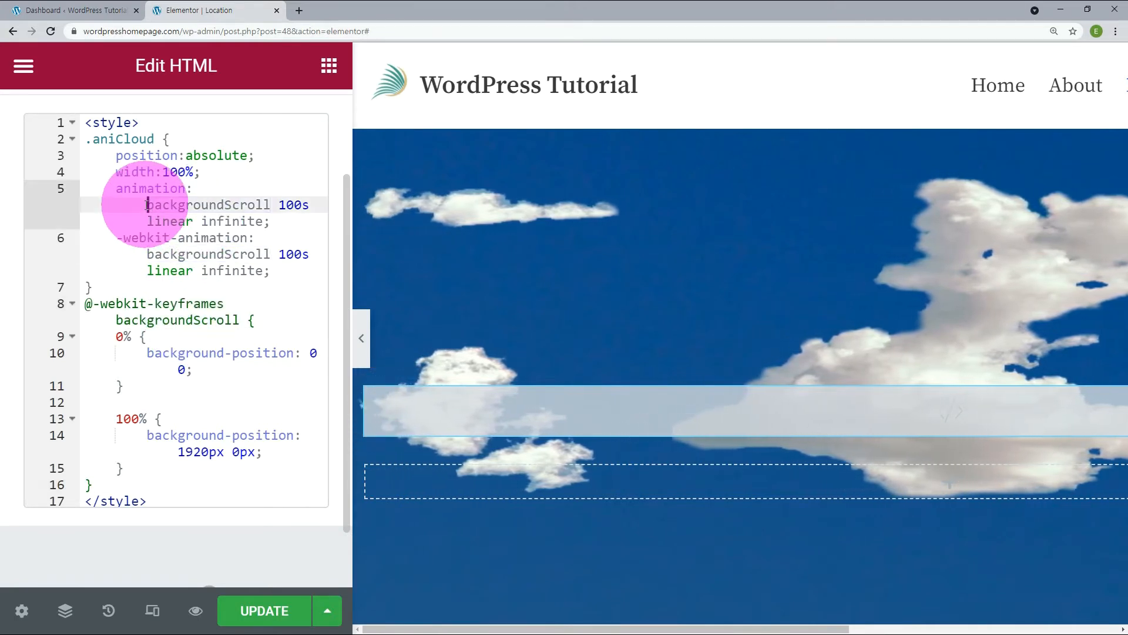
{"action": "left_click_drag", "start_coordinate": [147, 204], "coordinate": [272, 205]}
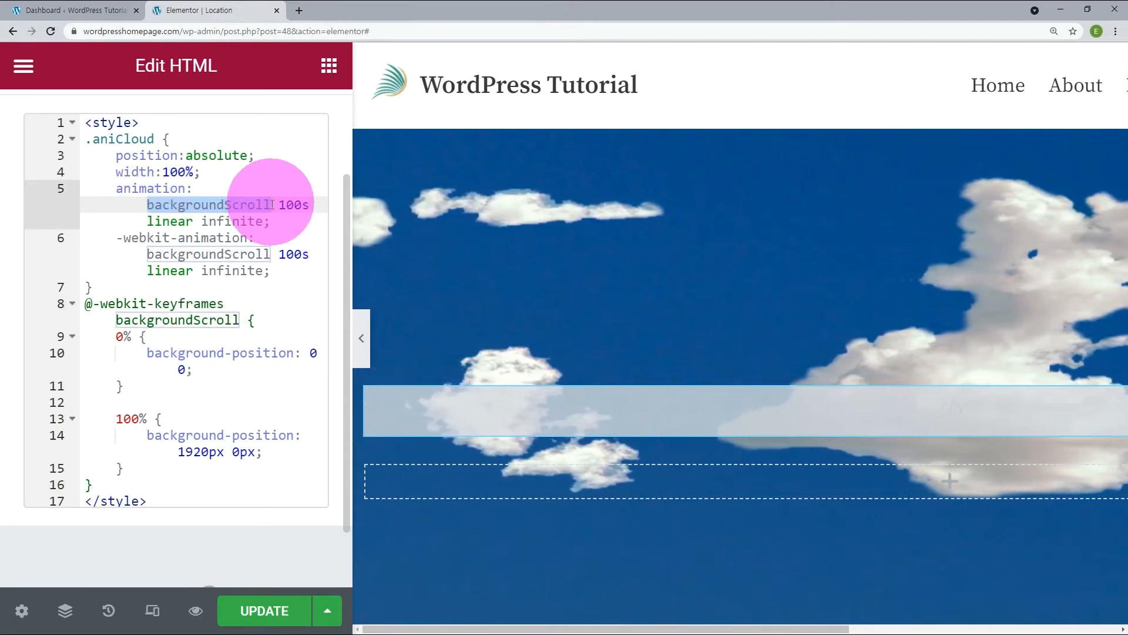
{"action": "left_click_drag", "start_coordinate": [147, 253], "coordinate": [269, 253]}
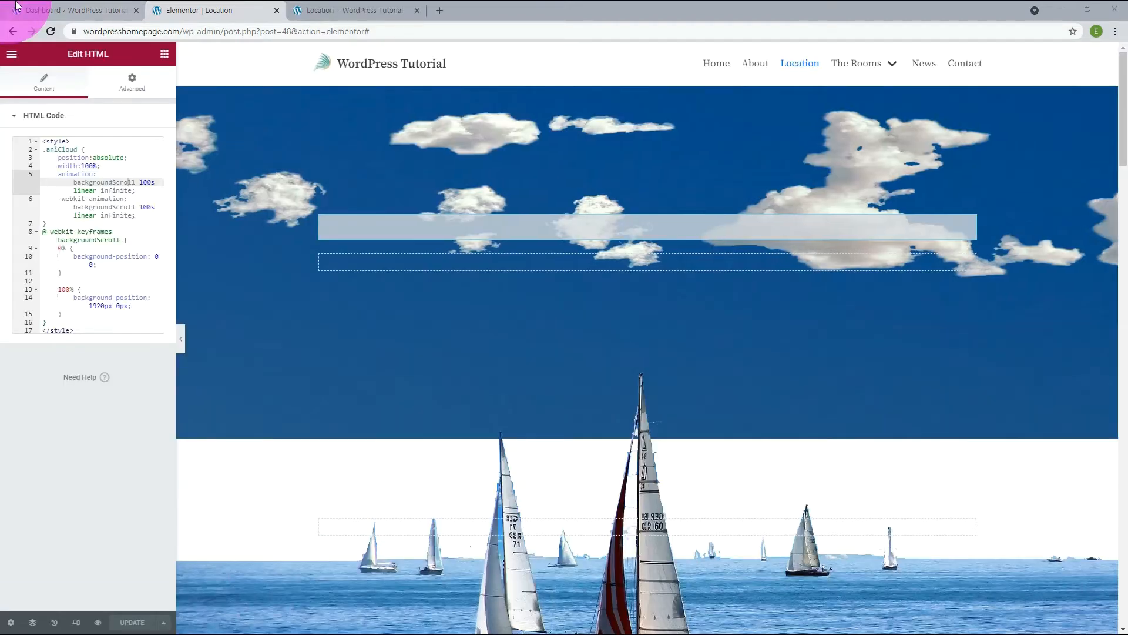
Shorten the backgroundScroll duration to 10s in both the animation and -webkit-animation properties.
{"action": "left_click", "coordinate": [147, 182]}
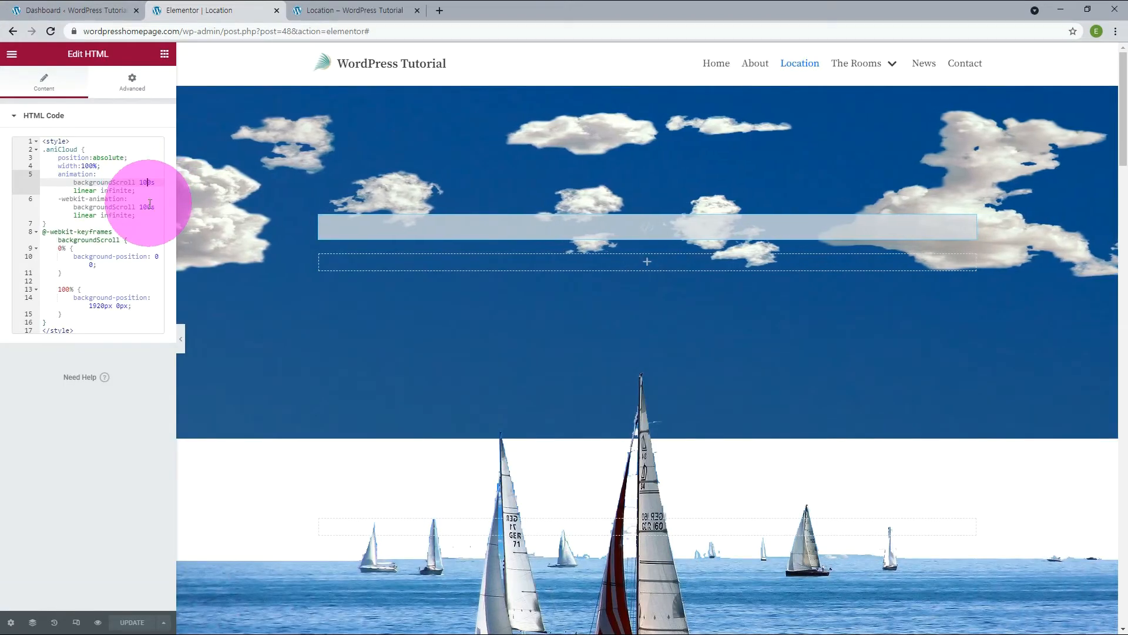
{"action": "key", "text": "BackSpace"}
{"action": "left_click", "coordinate": [148, 207]}
{"action": "key", "text": "BackSpace"}
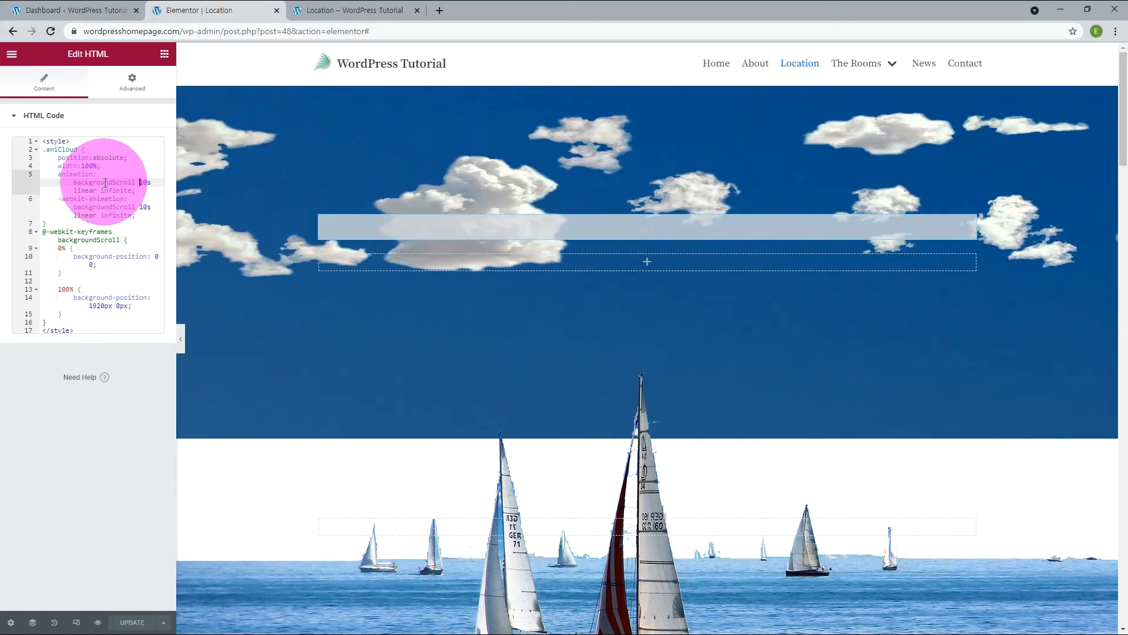
Set the backgroundScroll duration to 200s in both the animation and -webkit-animation properties.
{"action": "key", "text": "BackSpace"}
{"action": "type", "text": "20"}
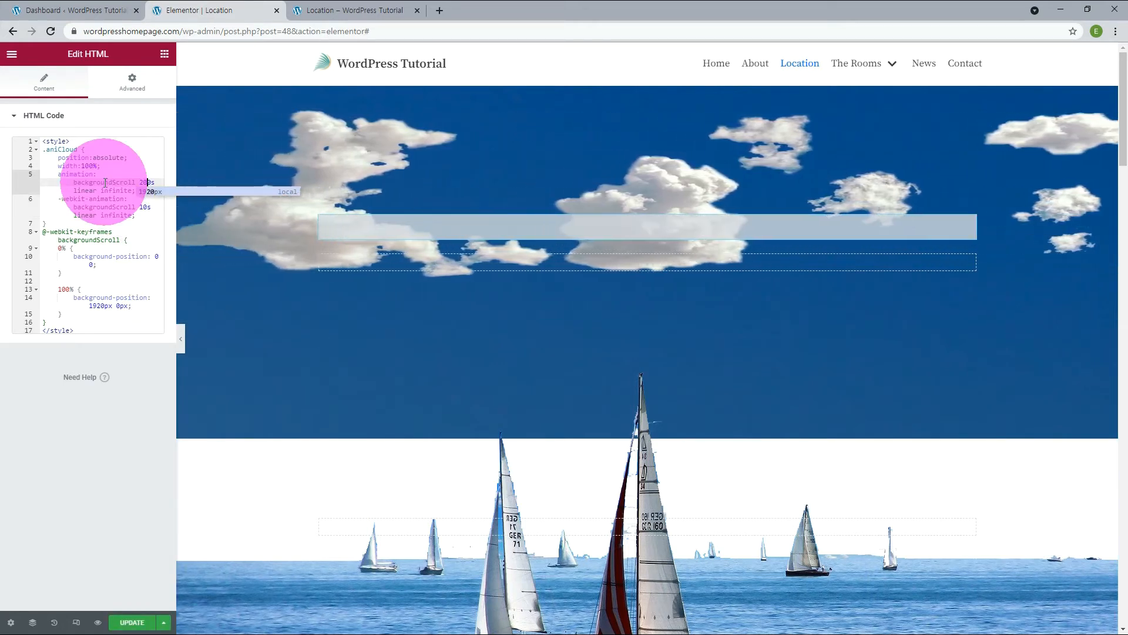
{"action": "key", "text": "Escape"}
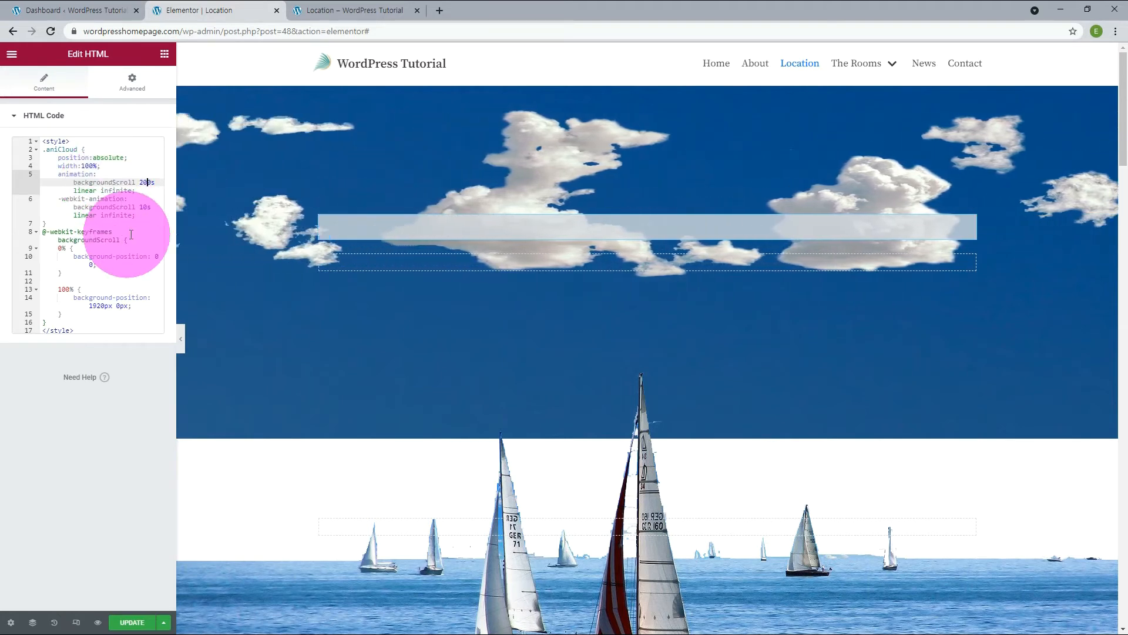
{"action": "left_click", "coordinate": [143, 208]}
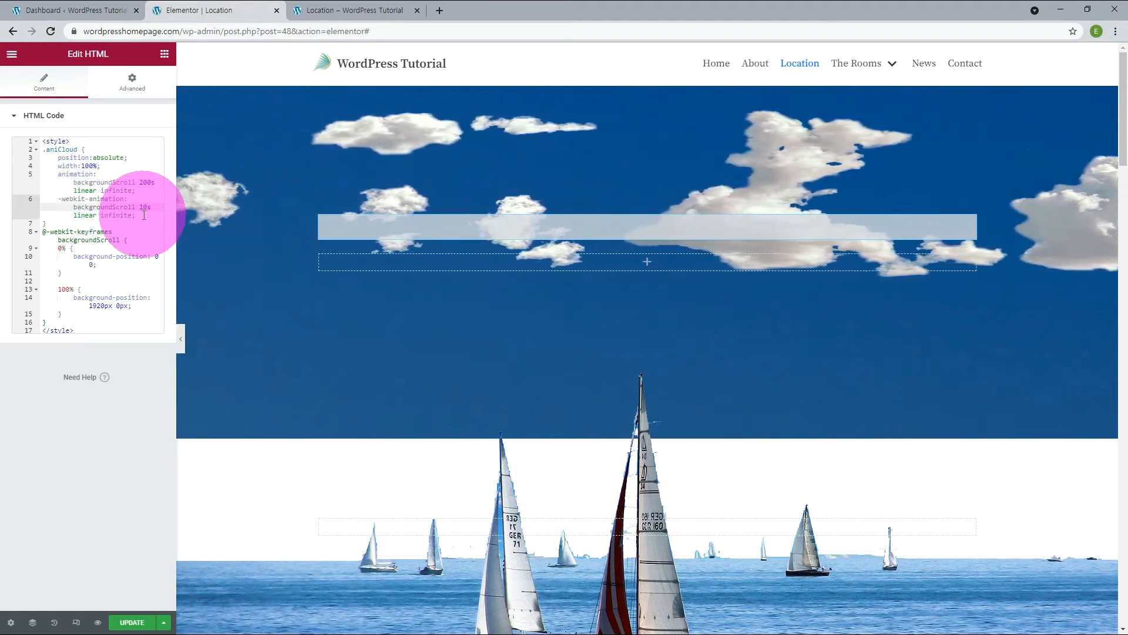
{"action": "key", "text": "BackSpace"}
{"action": "type", "text": "20"}
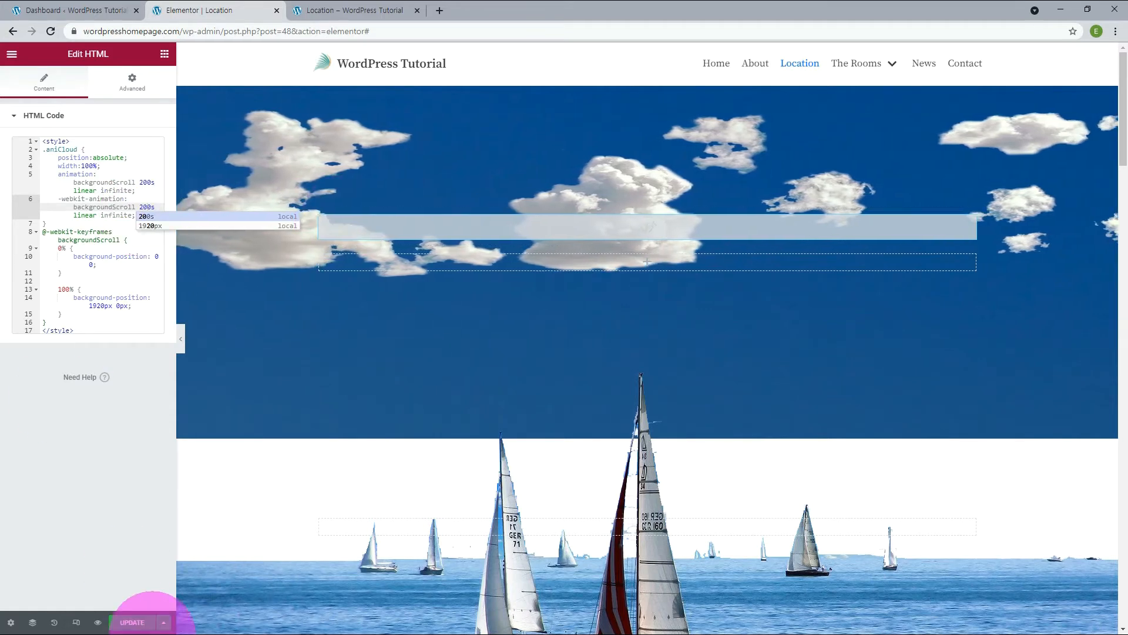
Save the page update and reload the live Location page to check the cloud animation.
{"action": "left_click", "coordinate": [137, 623]}
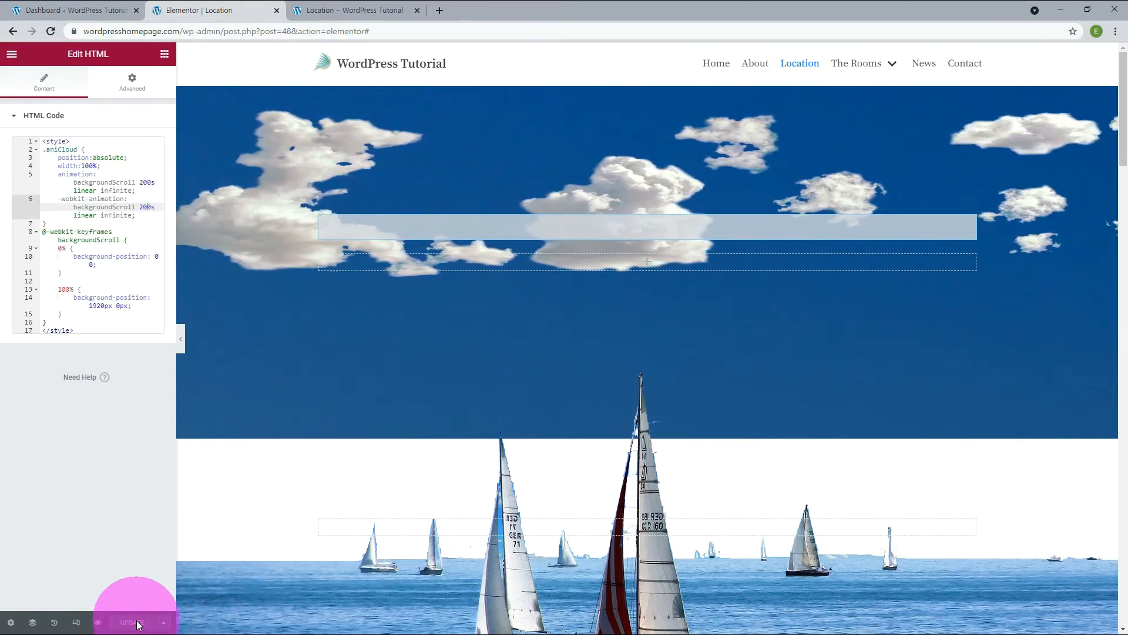
{"action": "left_click", "coordinate": [358, 10]}
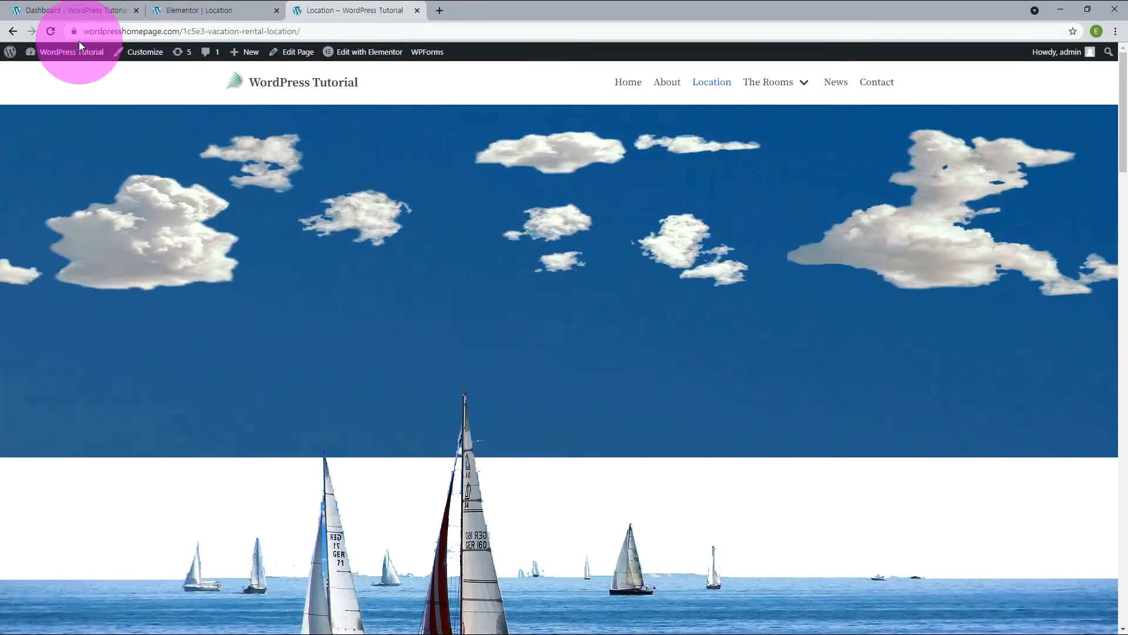
{"action": "left_click", "coordinate": [52, 31]}
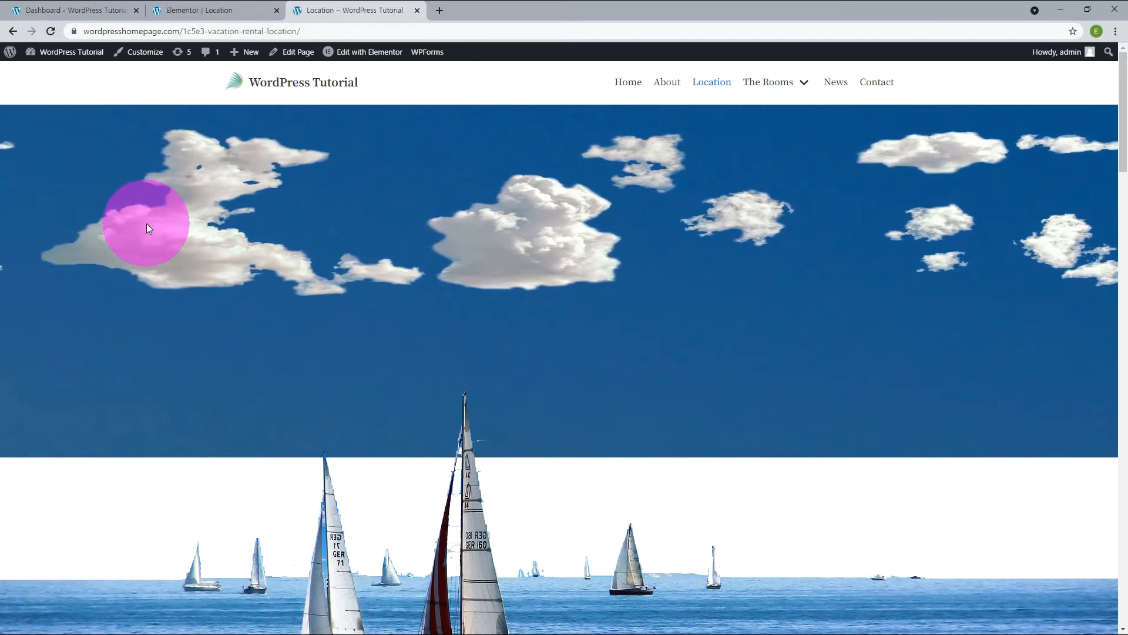
Return to the Elementor editor and set the sailboat section's top margin to -600 px.
{"action": "left_click", "coordinate": [205, 10]}
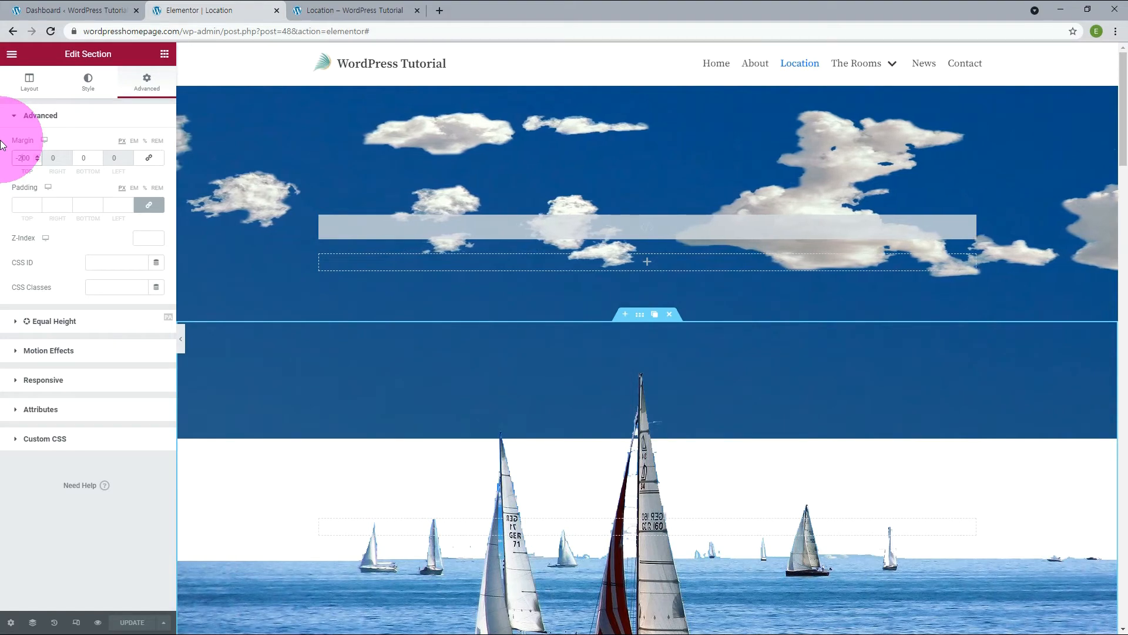
{"action": "key", "text": "BackSpace"}
{"action": "type", "text": "3"}
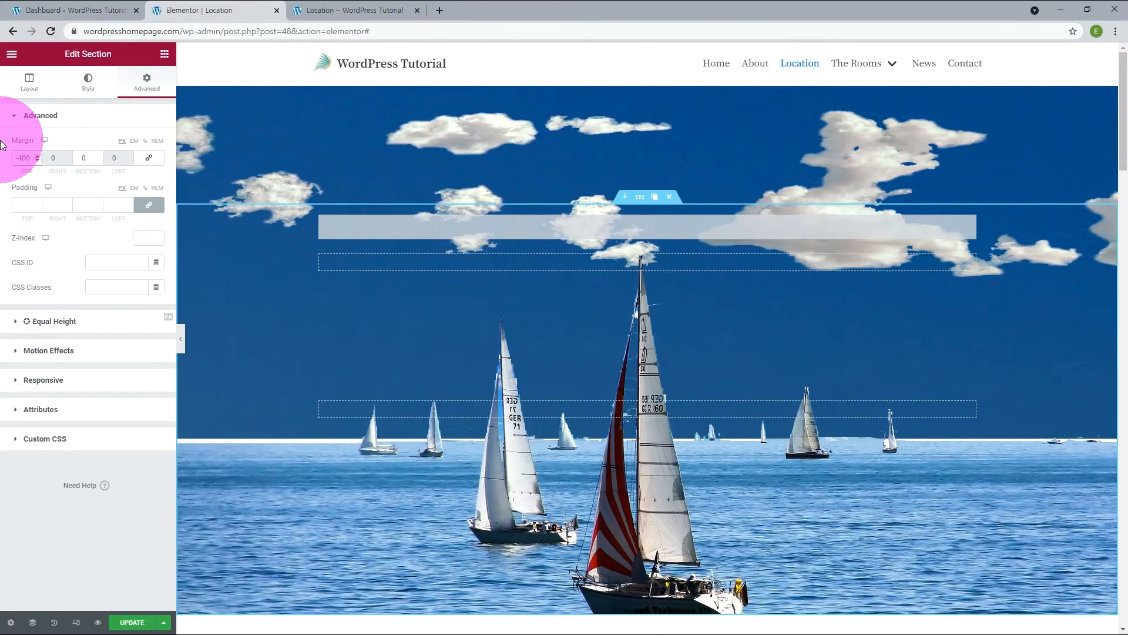
{"action": "key", "text": "BackSpace"}
{"action": "type", "text": "6"}
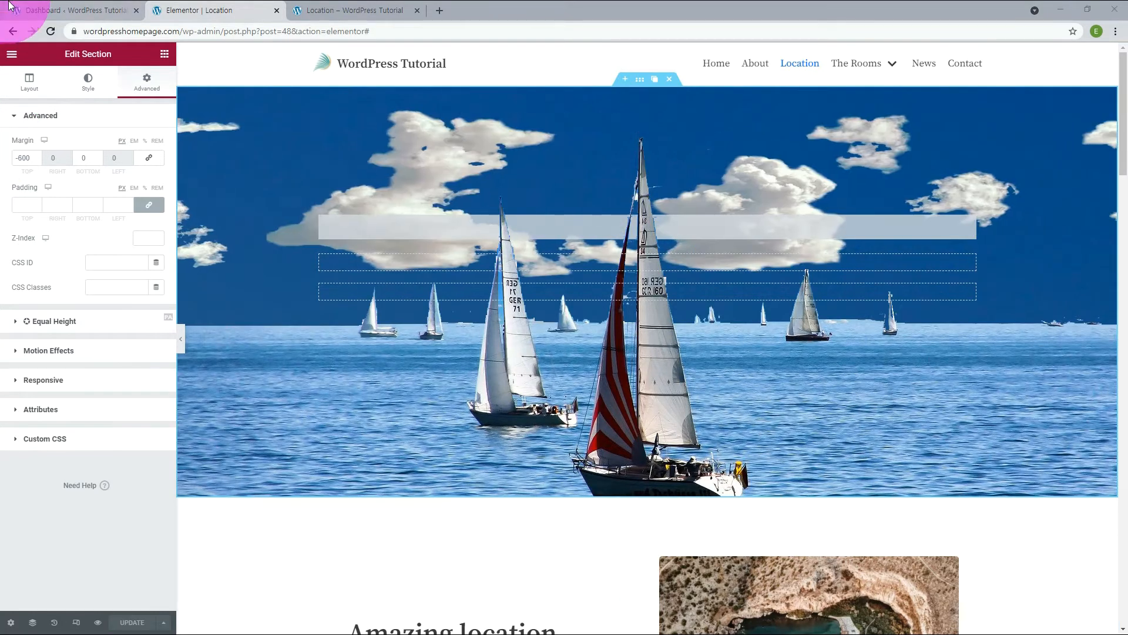
Set the sailboat section's minimum height to 800 px.
{"action": "left_click", "coordinate": [36, 88]}
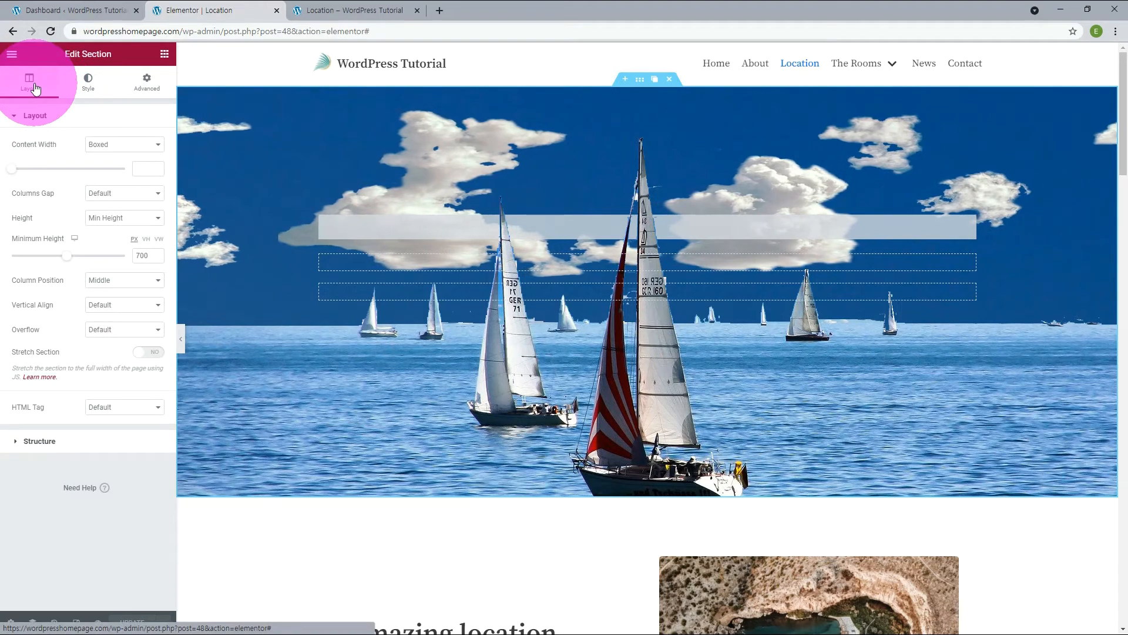
{"action": "left_click", "coordinate": [140, 256]}
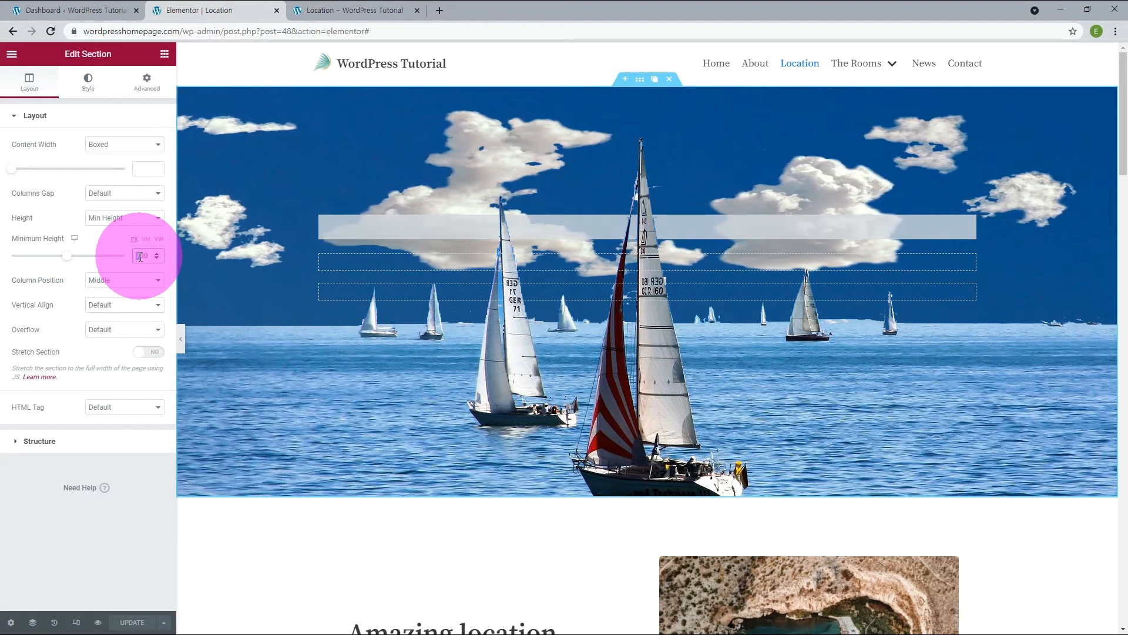
{"action": "type", "text": "8"}
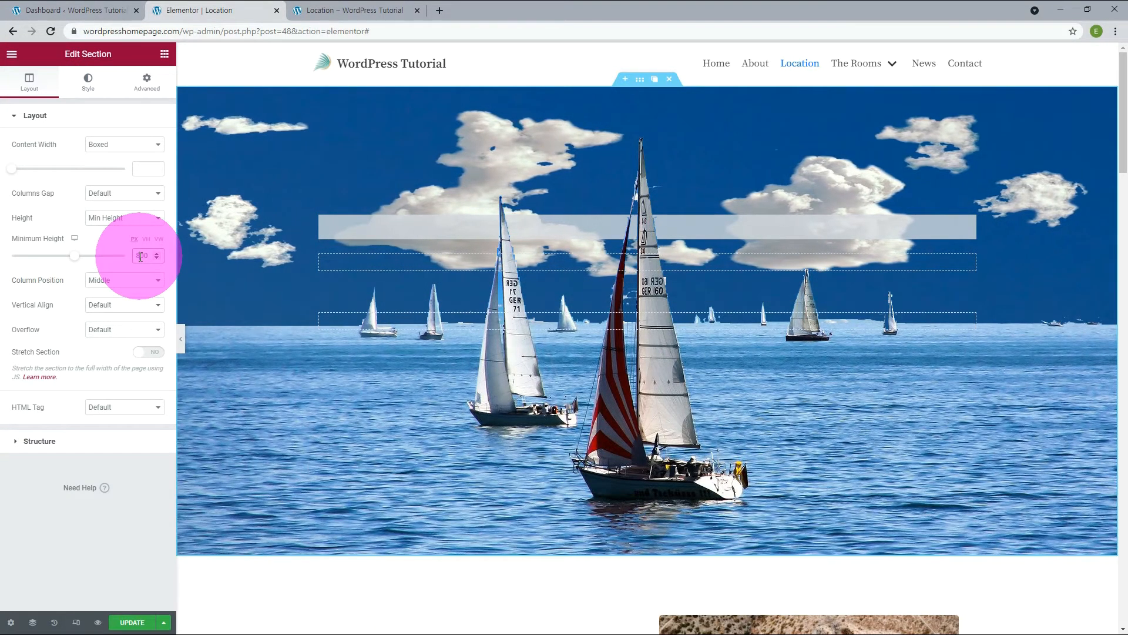
Reload the live Location page to check the sailboat section's new height, and return to the Elementor editor.
{"action": "left_click", "coordinate": [352, 10]}
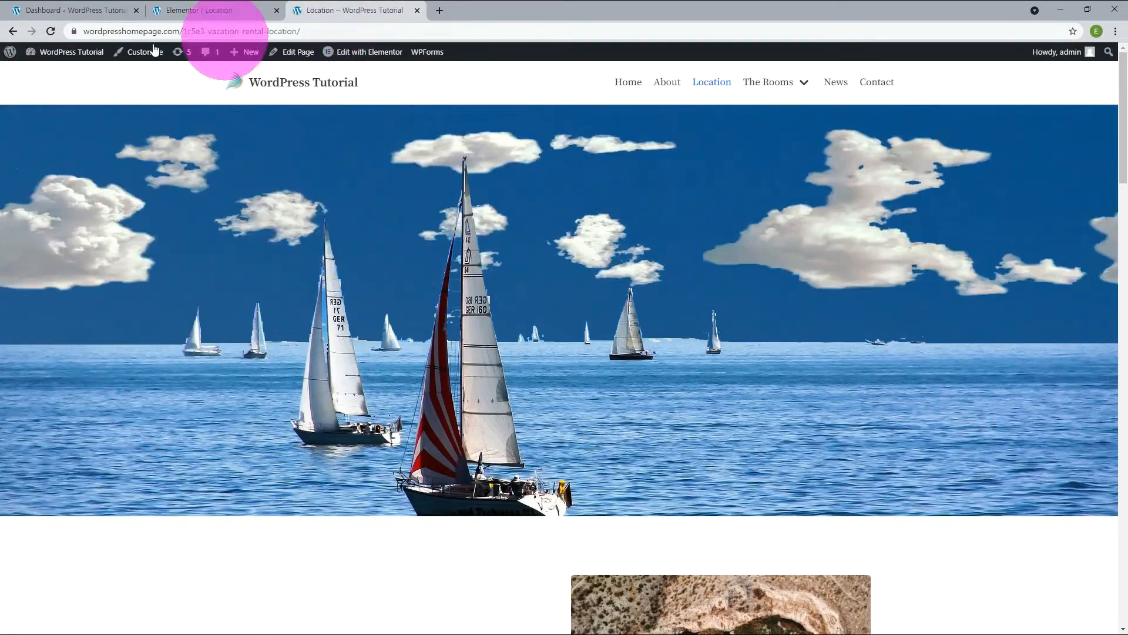
{"action": "left_click", "coordinate": [50, 31]}
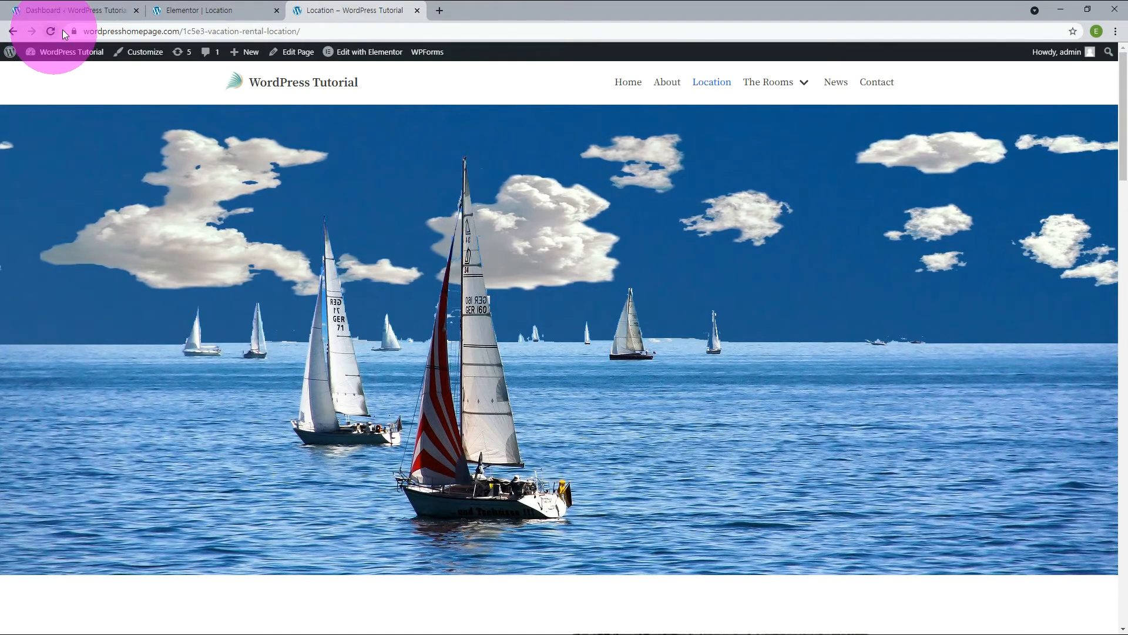
{"action": "left_click", "coordinate": [177, 11]}
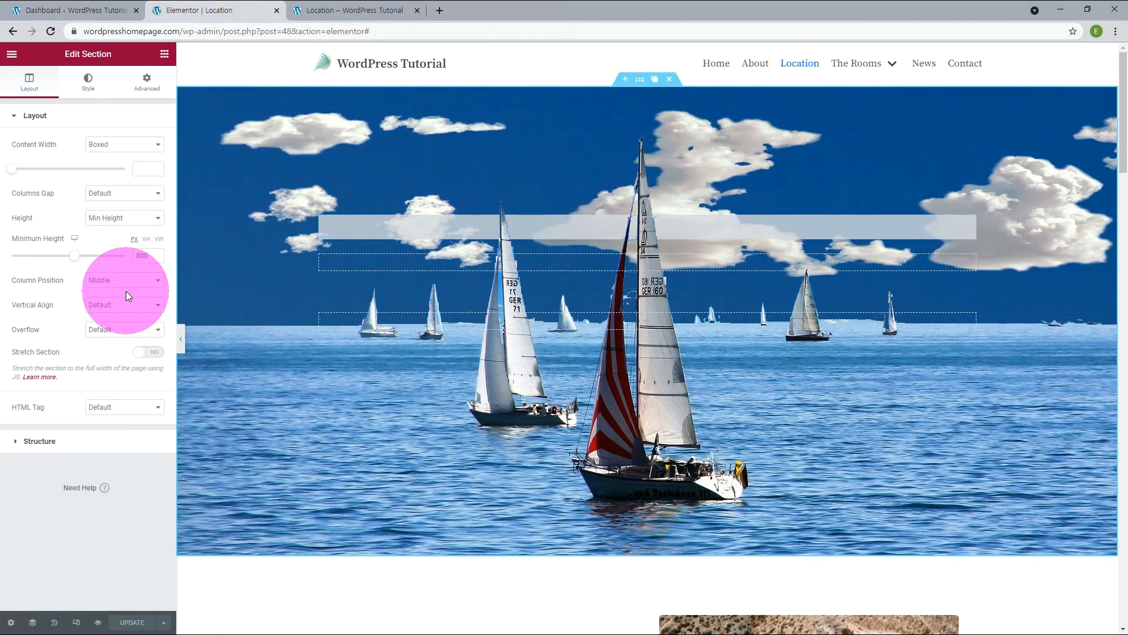
Add a classic black background overlay to the sailboat section and raise its opacity slightly above 0.5.
{"action": "left_click", "coordinate": [88, 85]}
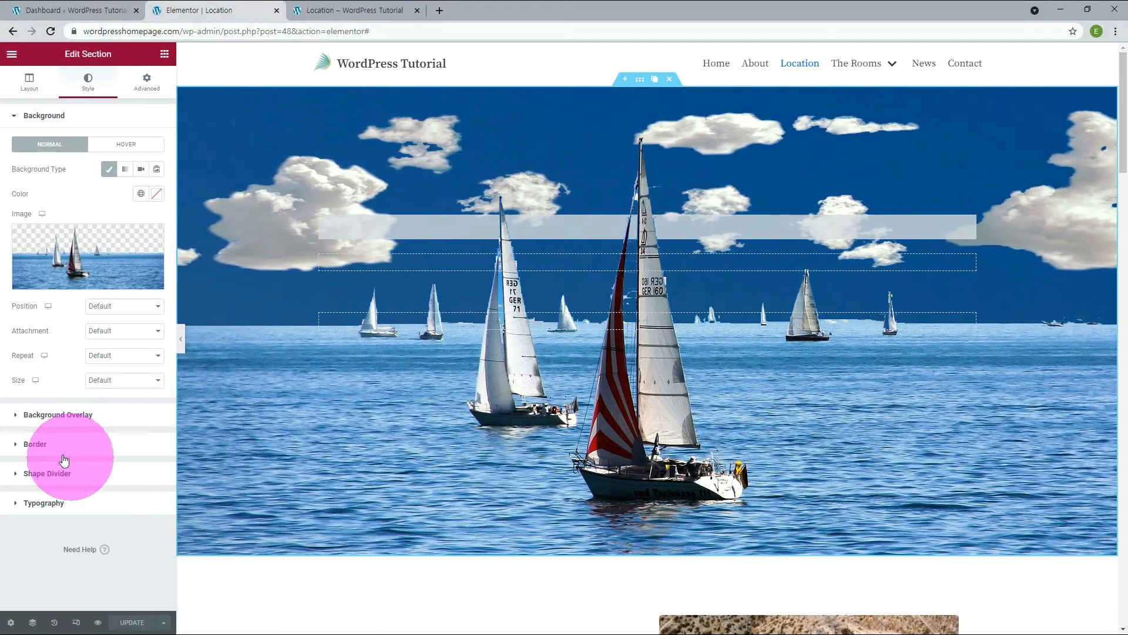
{"action": "left_click", "coordinate": [52, 416]}
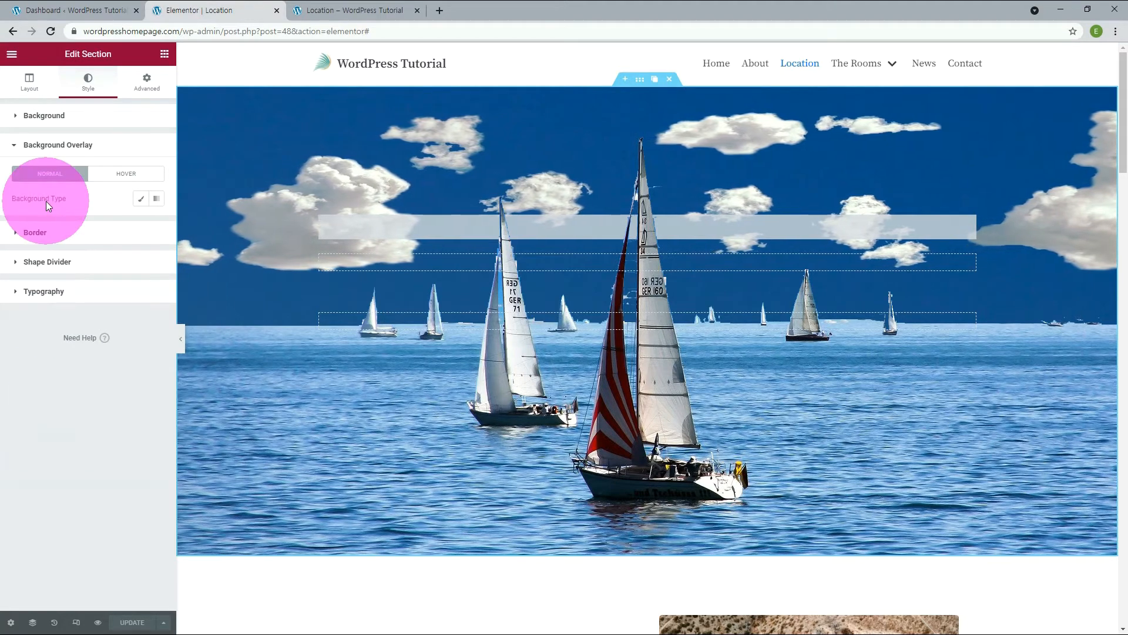
{"action": "left_click", "coordinate": [142, 200]}
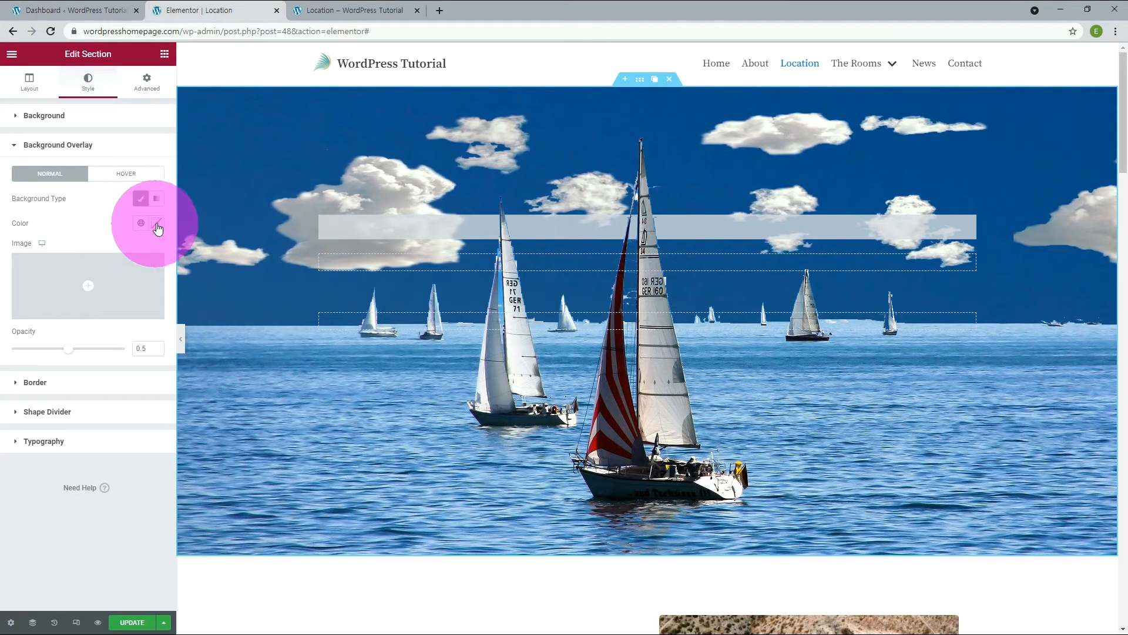
{"action": "left_click", "coordinate": [157, 226]}
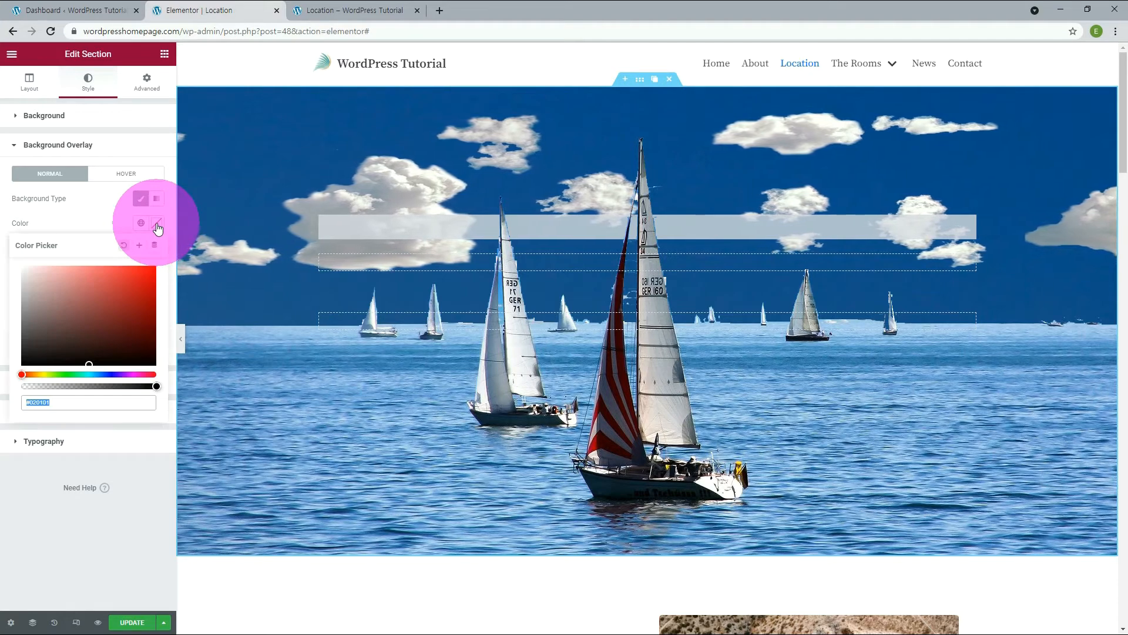
{"action": "left_click_drag", "start_coordinate": [89, 363], "coordinate": [155, 369]}
{"action": "double_click", "coordinate": [45, 402]}
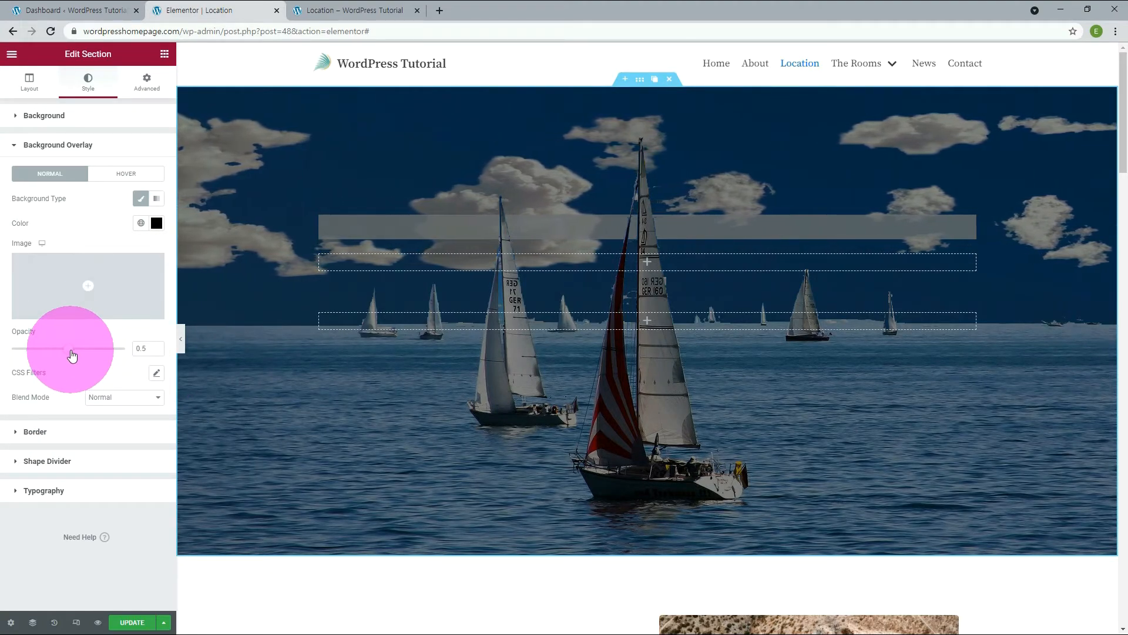
{"action": "left_click_drag", "start_coordinate": [72, 355], "coordinate": [95, 355]}
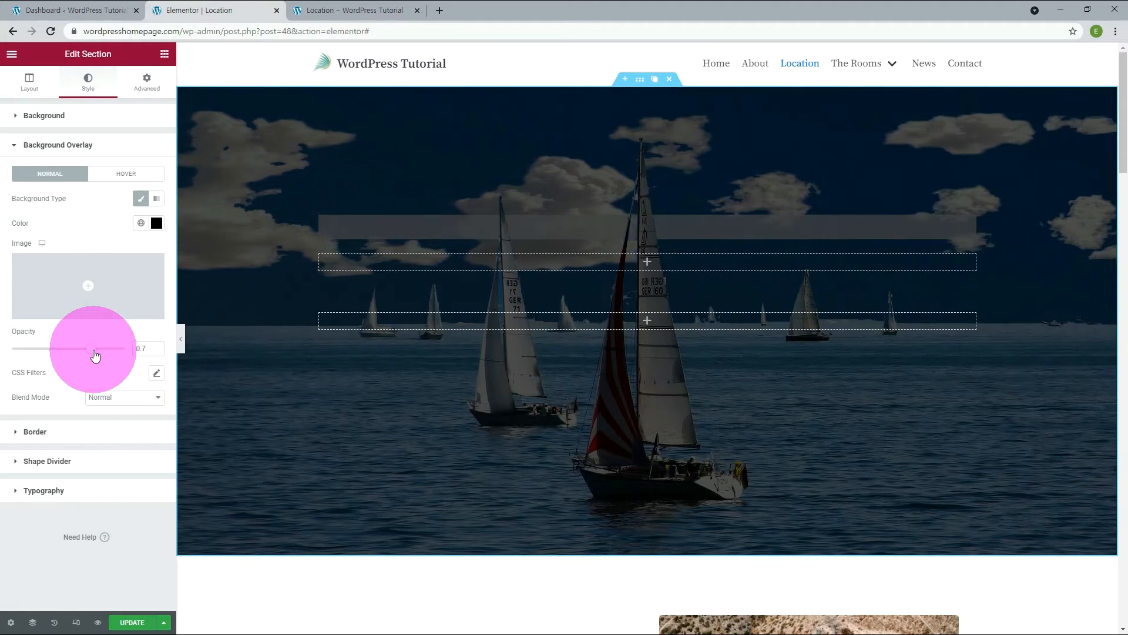
{"action": "left_click_drag", "start_coordinate": [95, 355], "coordinate": [83, 351]}
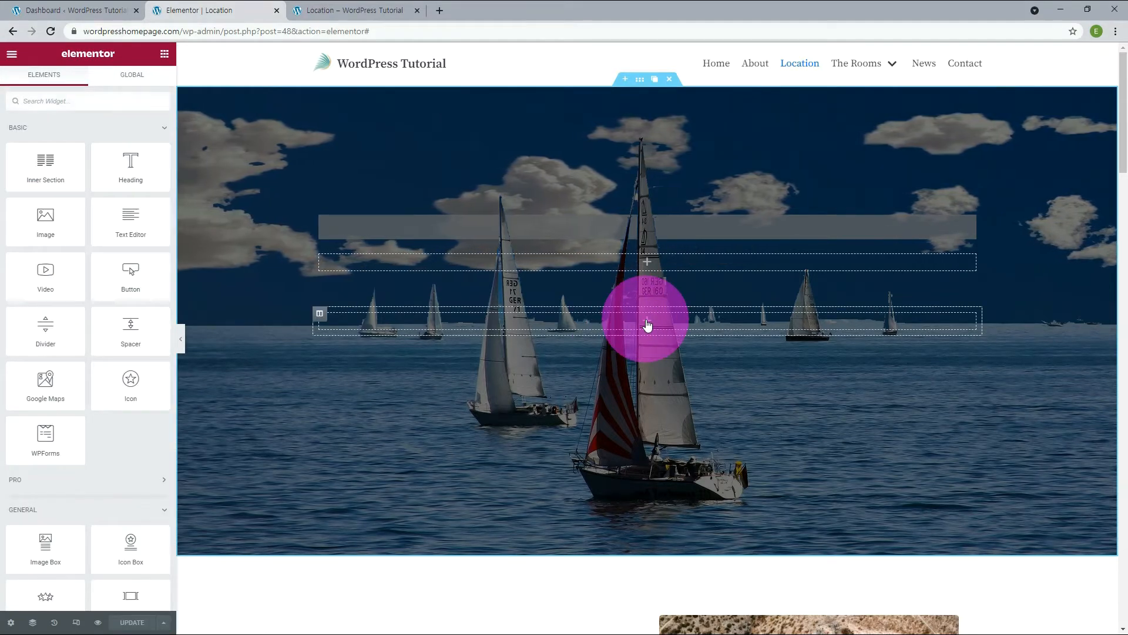
Add a heading to the lower empty column of the sailboat section with the title "WordPress &amp; Elementor<br>Website Builder".
{"action": "left_click_drag", "start_coordinate": [128, 165], "coordinate": [369, 322]}
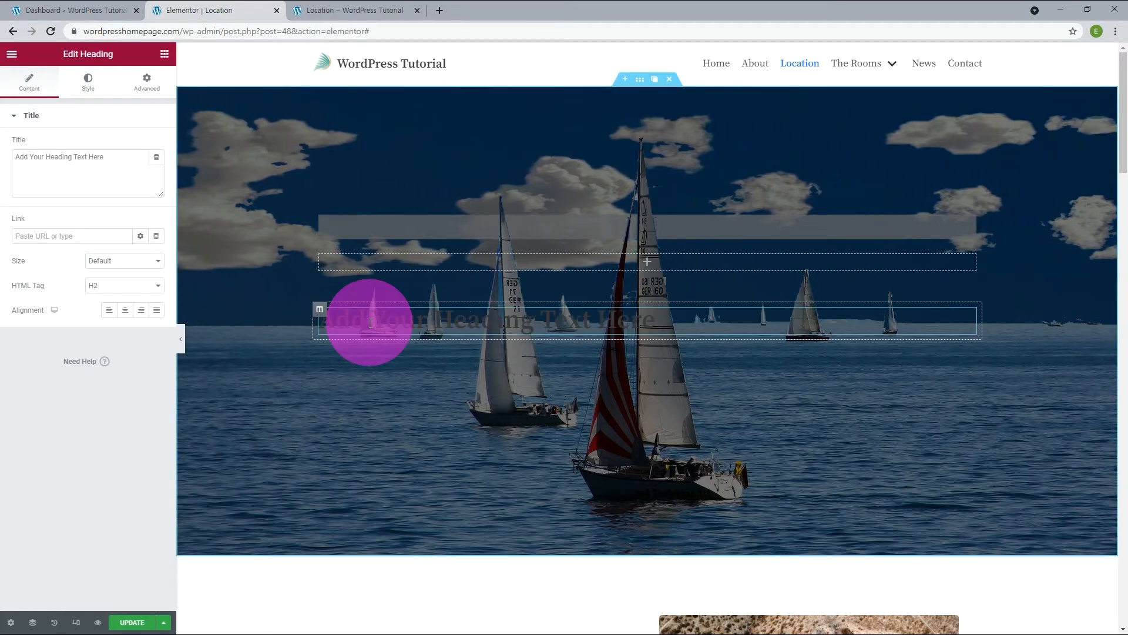
{"action": "left_click", "coordinate": [105, 159]}
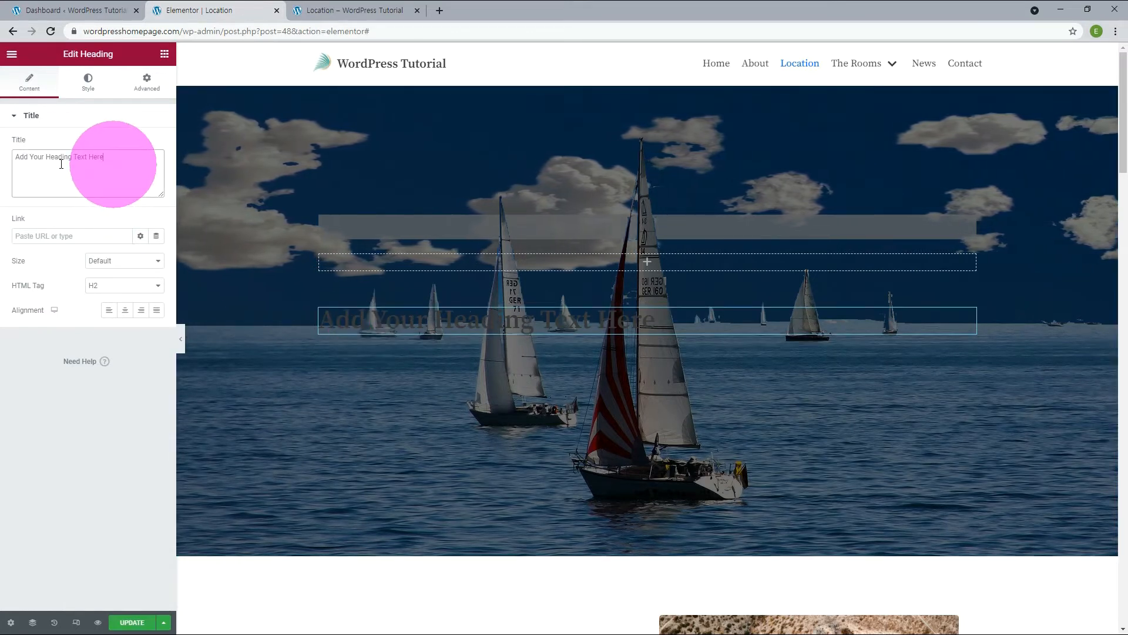
{"action": "left_click_drag", "start_coordinate": [61, 164], "coordinate": [3, 163]}
{"action": "type", "text": "WordPress &amp; Elementor<br>Website Builder"}
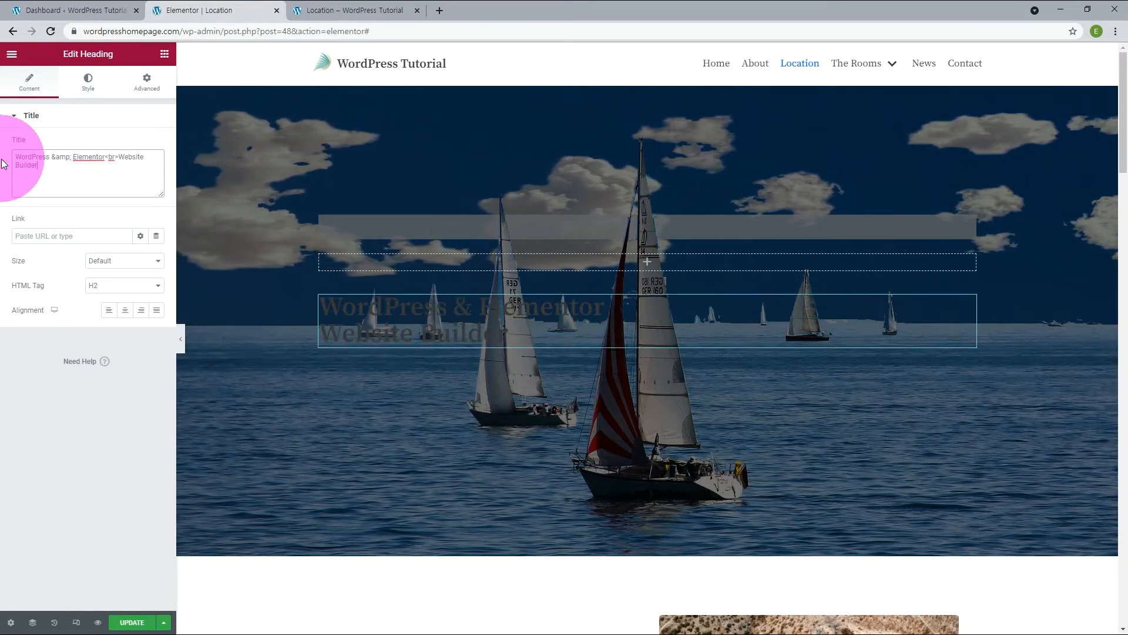
Set the heading's text color to a white Neve global color.
{"action": "left_click", "coordinate": [87, 85]}
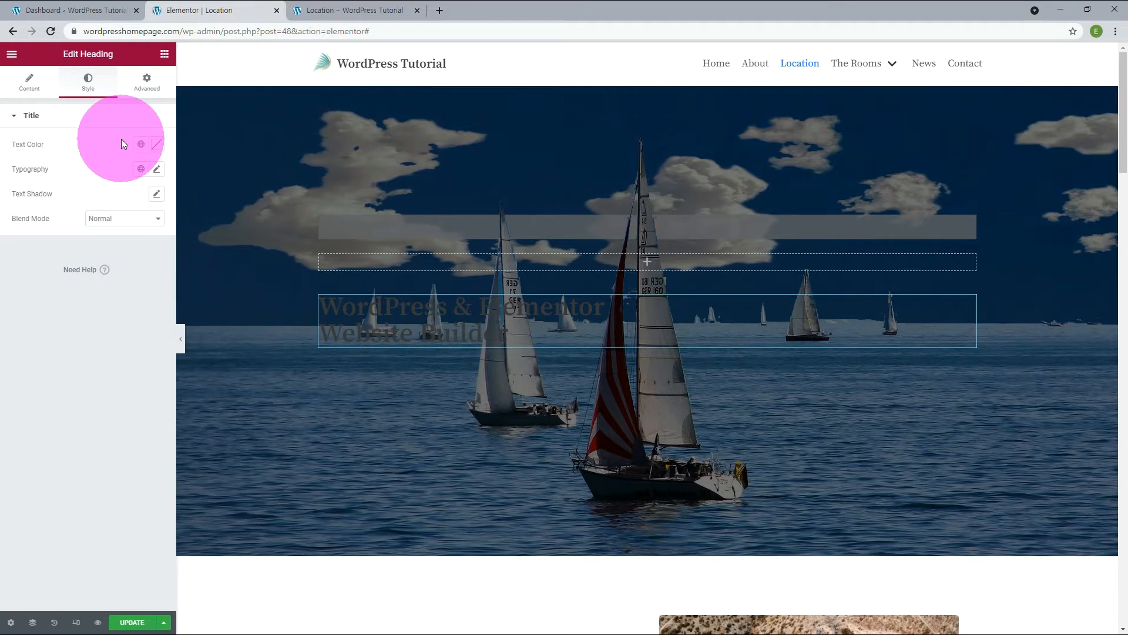
{"action": "left_click", "coordinate": [141, 145]}
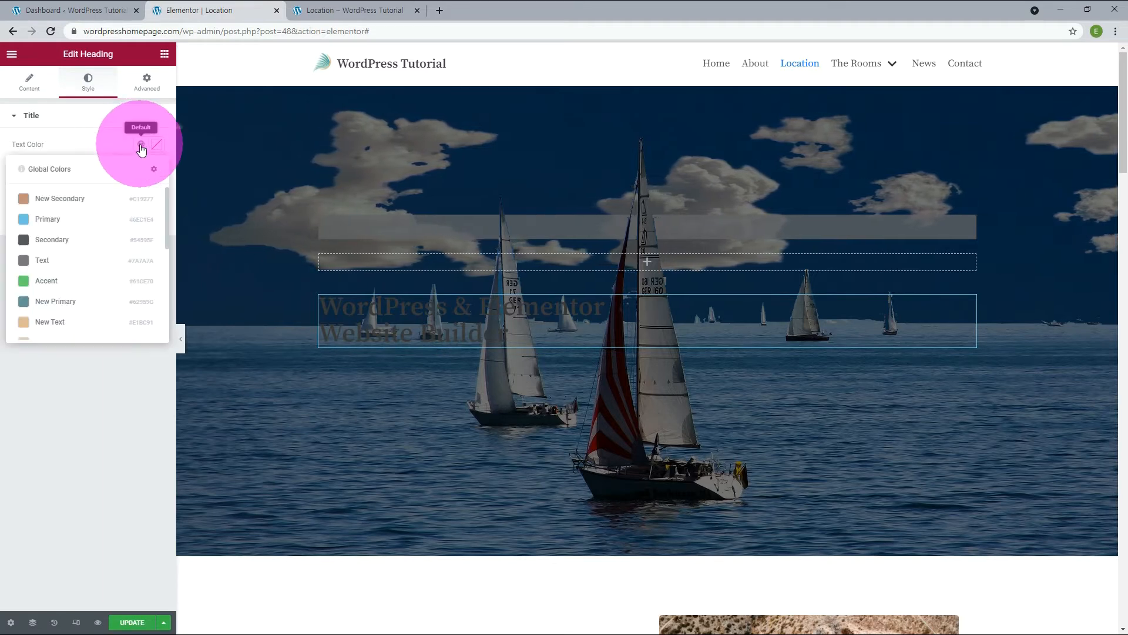
{"action": "scroll", "coordinate": [122, 254], "scroll_direction": "down", "scroll_amount": 3}
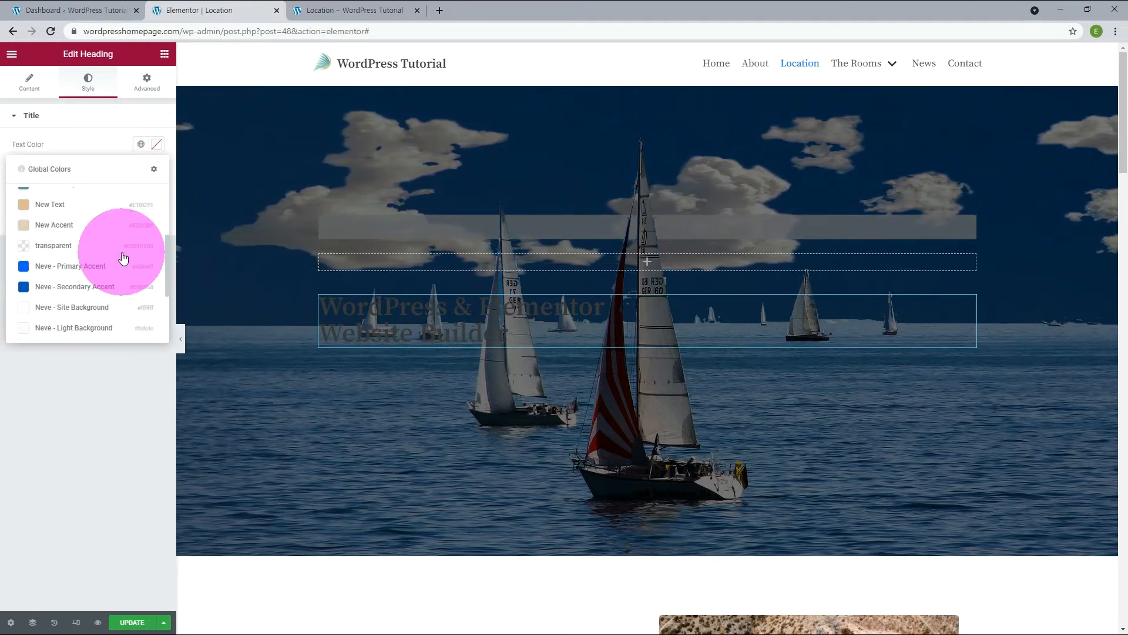
{"action": "left_click", "coordinate": [87, 317]}
Add a global font style named Khand in the site settings and assign it the Khand font family.
{"action": "left_click", "coordinate": [141, 170]}
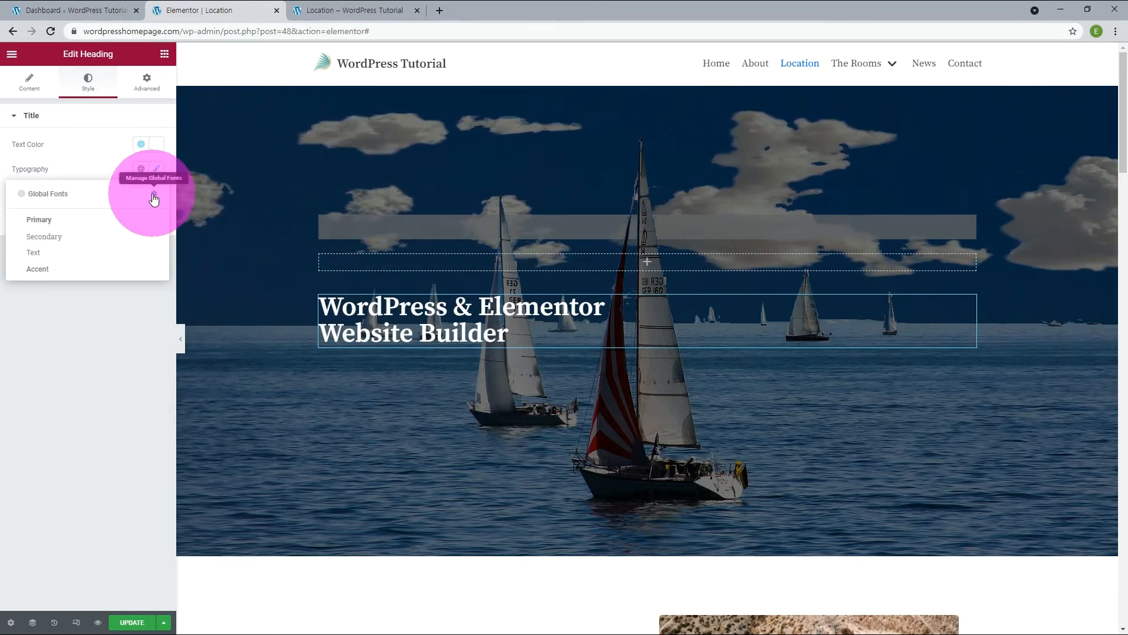
{"action": "left_click", "coordinate": [153, 197]}
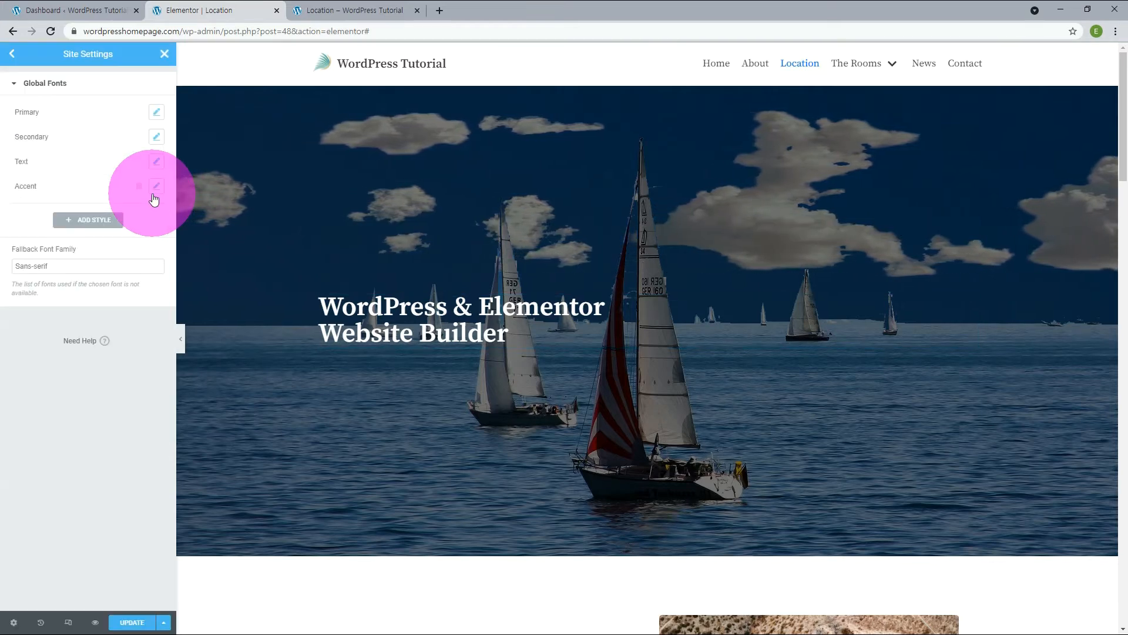
{"action": "left_click", "coordinate": [94, 219]}
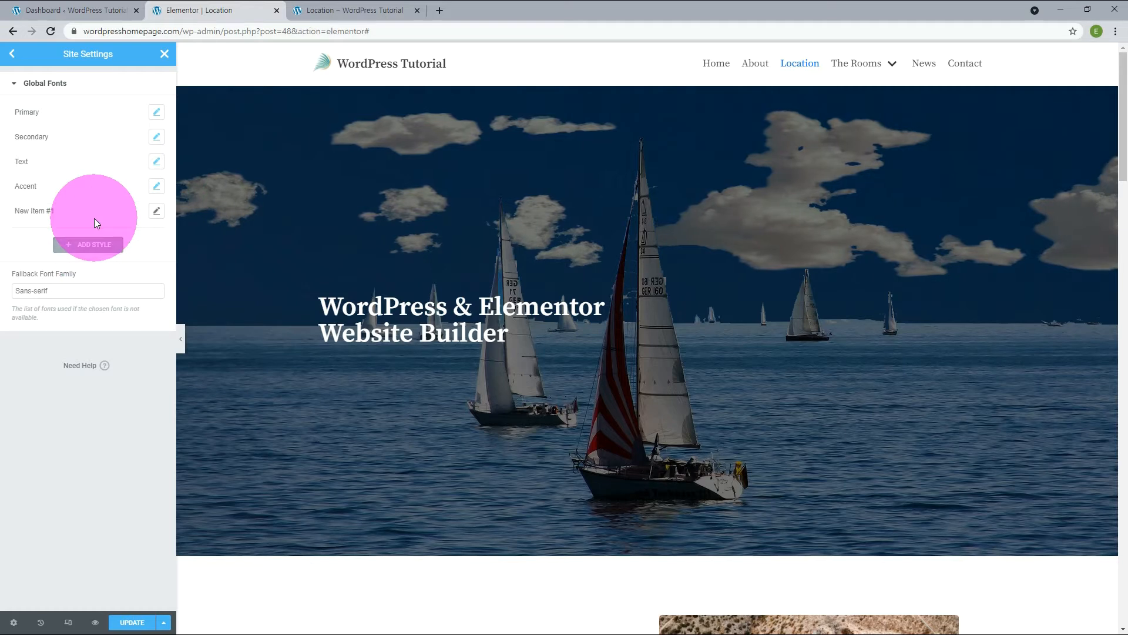
{"action": "triple_click", "coordinate": [22, 210]}
{"action": "type", "text": "Khand"}
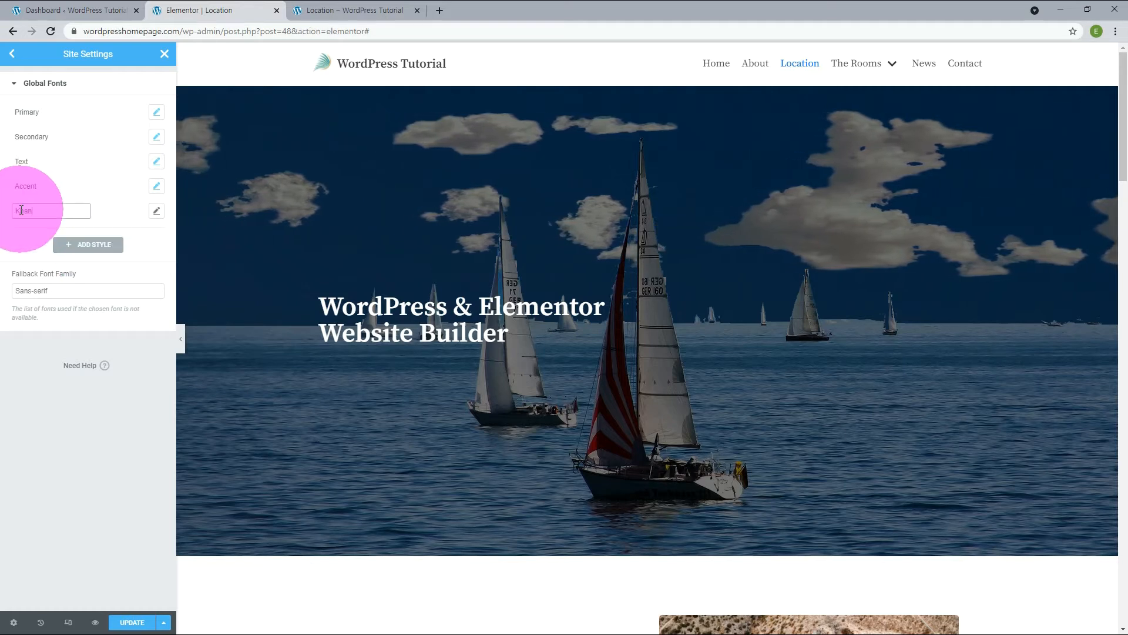
{"action": "left_click", "coordinate": [155, 211]}
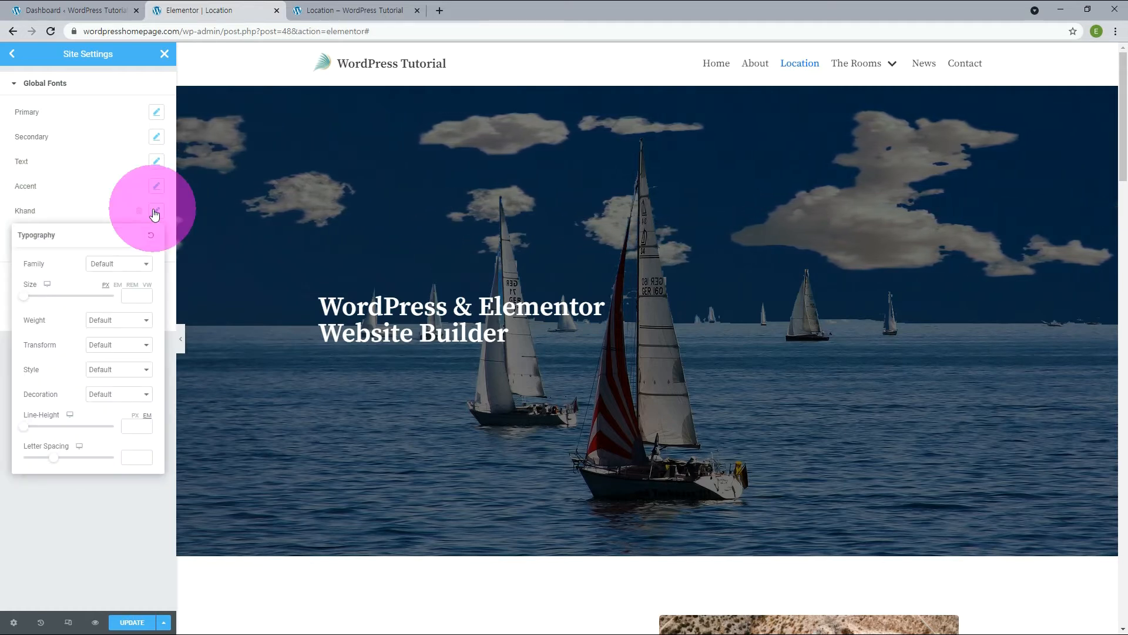
{"action": "left_click", "coordinate": [131, 269]}
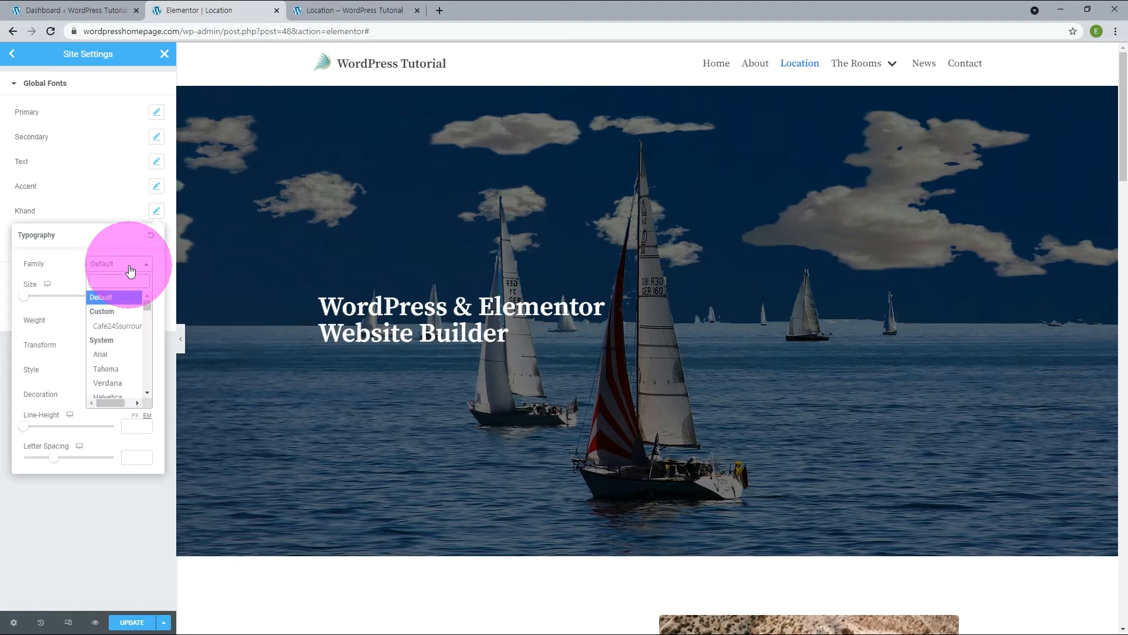
{"action": "type", "text": "khand"}
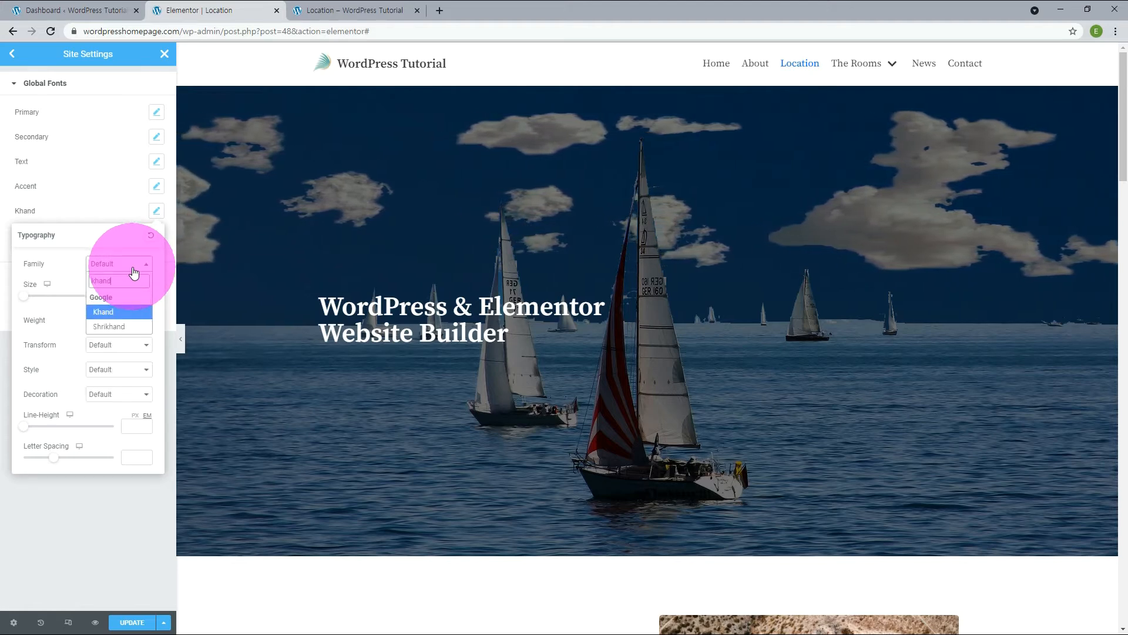
{"action": "left_click", "coordinate": [135, 310]}
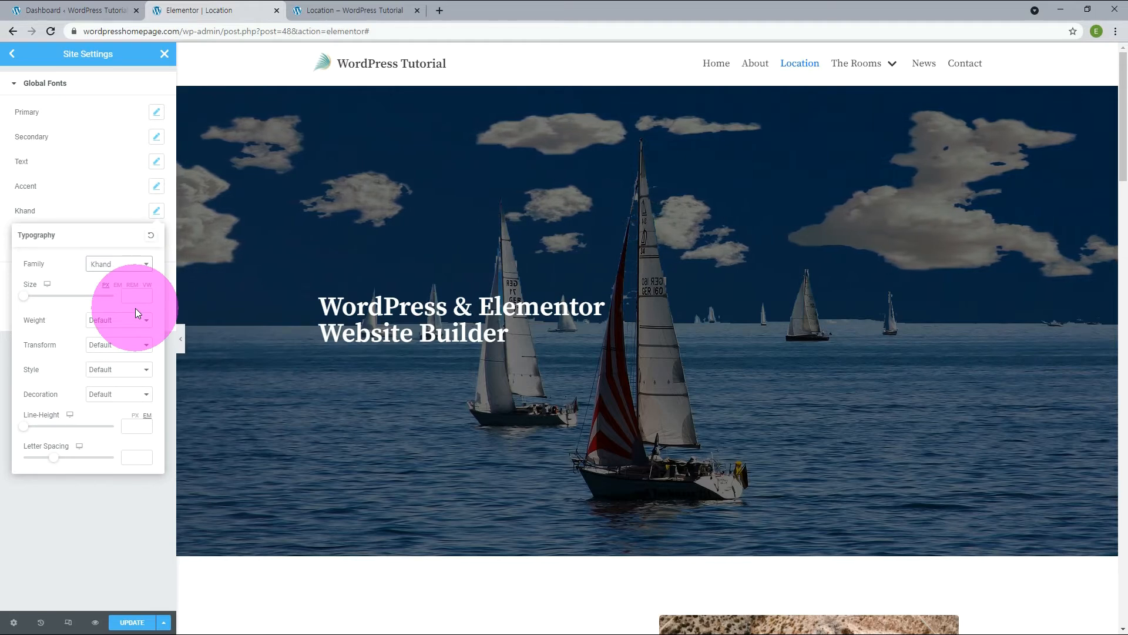
{"action": "left_click", "coordinate": [96, 210]}
Add a global font style named Varta with the Varta font family, and save the site settings to return to the heading.
{"action": "left_click", "coordinate": [79, 243]}
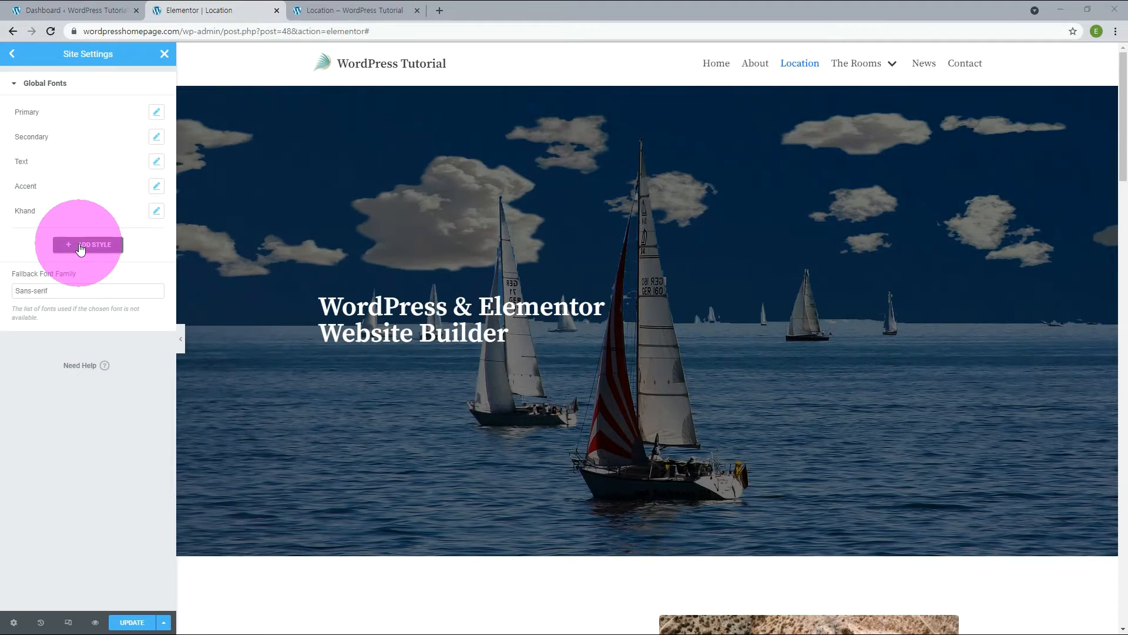
{"action": "left_click", "coordinate": [35, 235]}
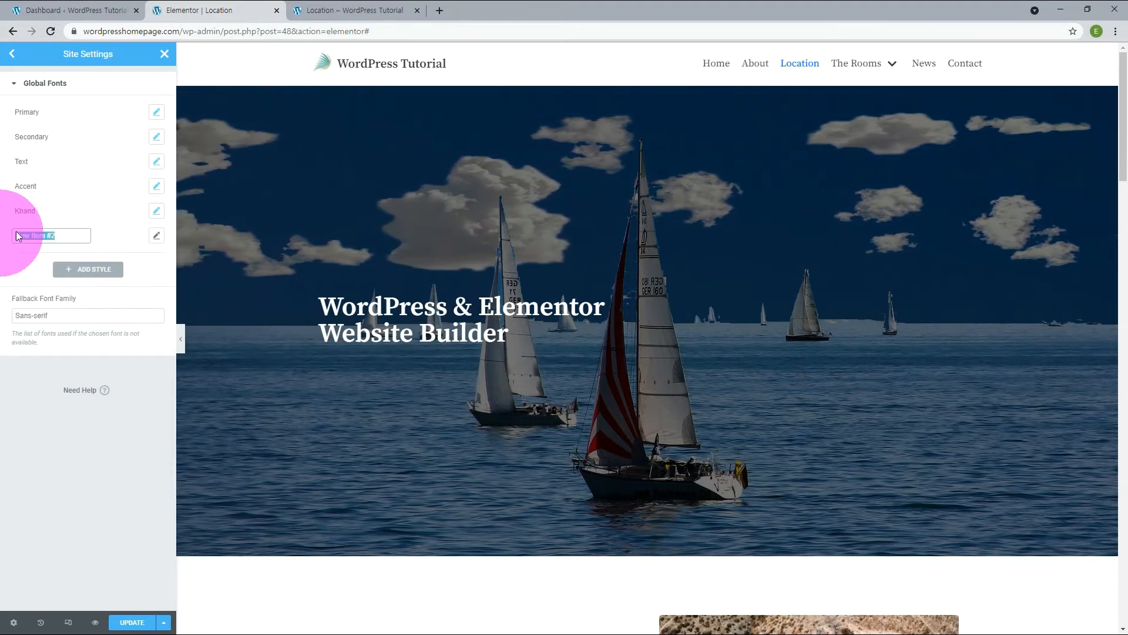
{"action": "type", "text": "Varta"}
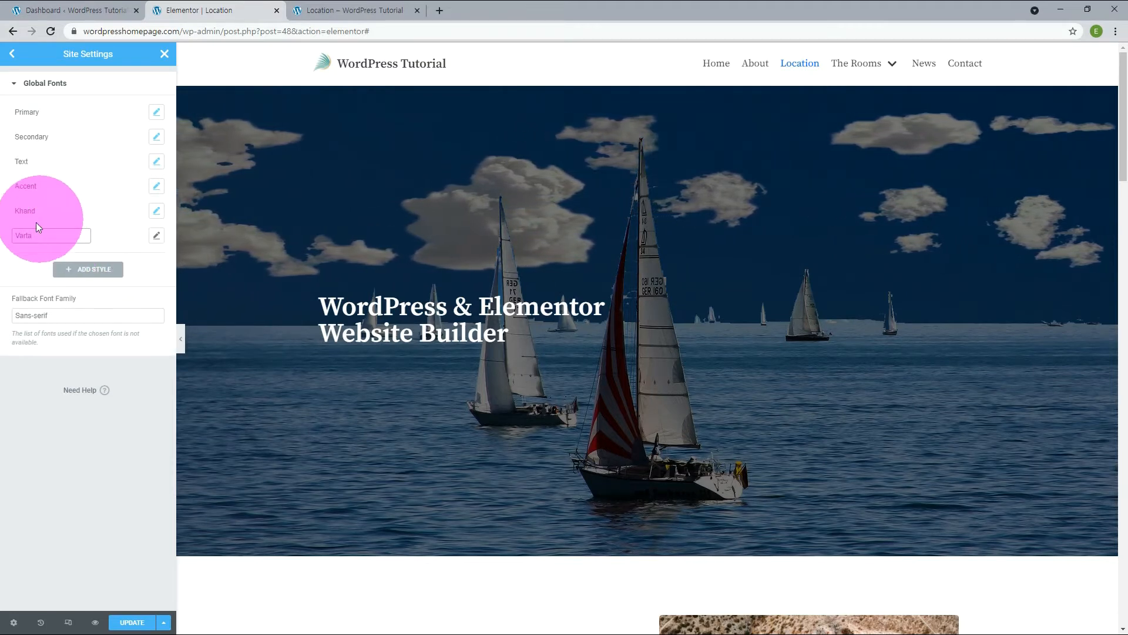
{"action": "left_click", "coordinate": [154, 235]}
{"action": "left_click", "coordinate": [128, 289]}
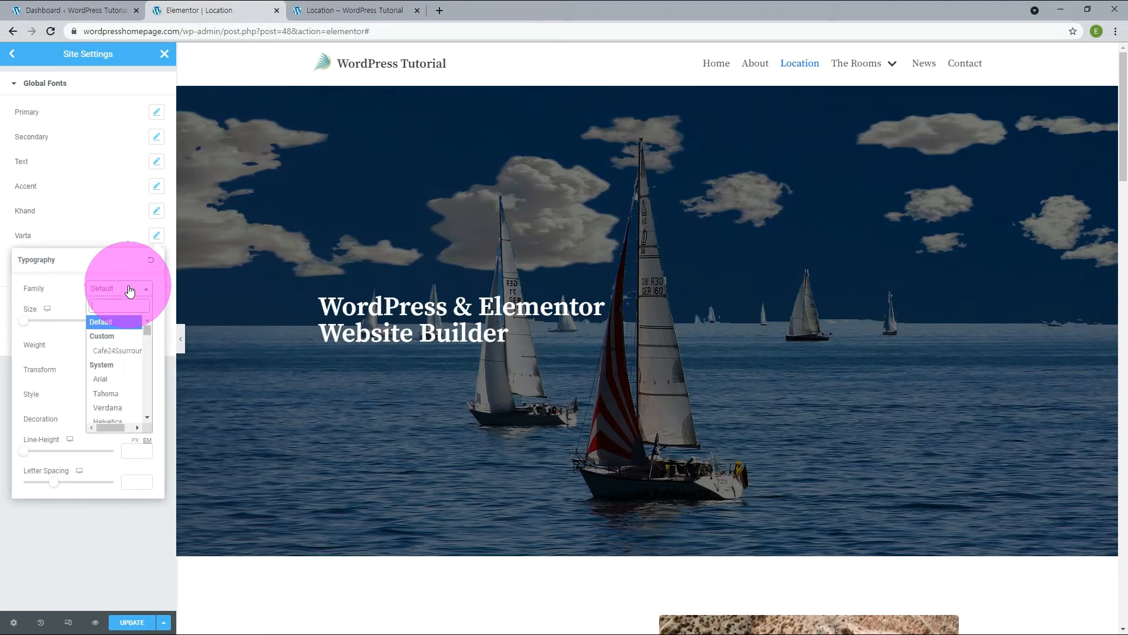
{"action": "type", "text": "varta"}
{"action": "left_click", "coordinate": [120, 331]}
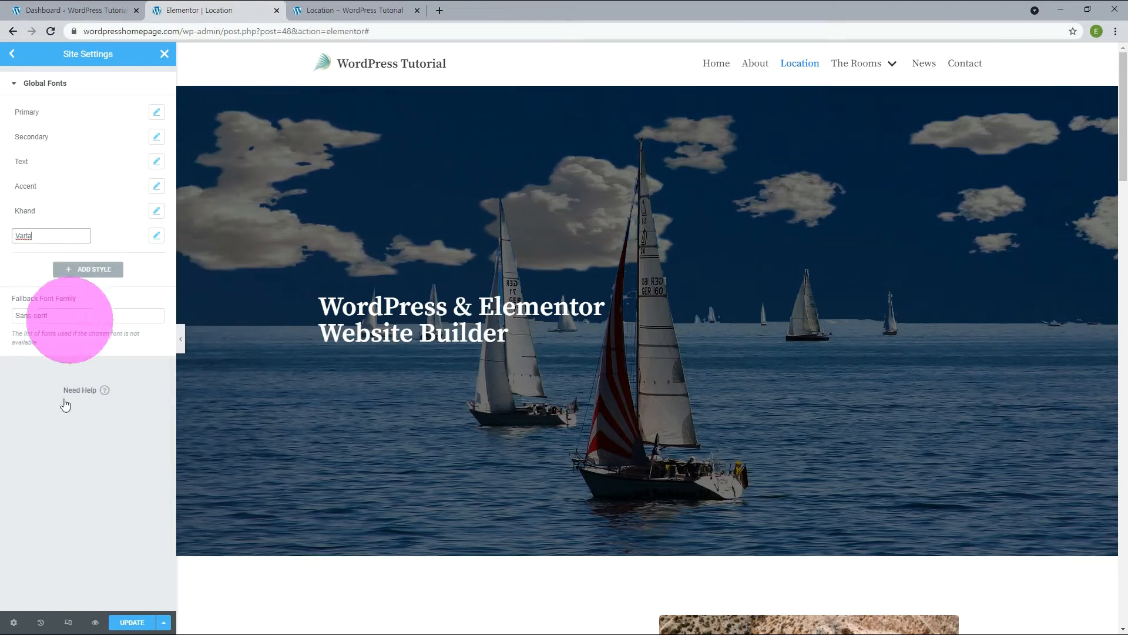
{"action": "left_click", "coordinate": [119, 619]}
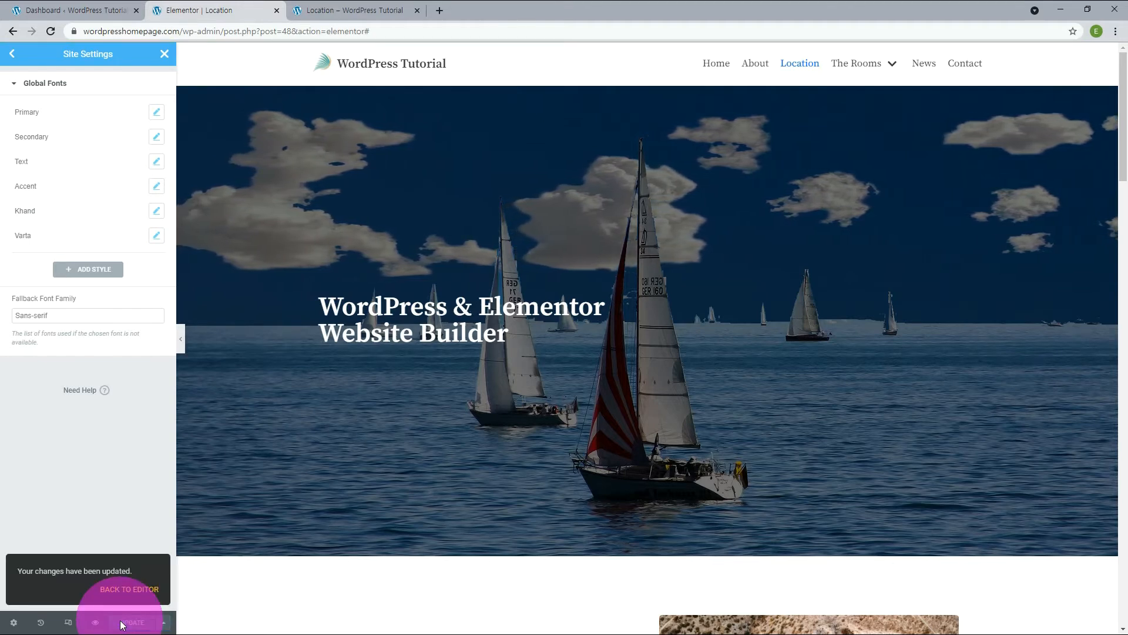
{"action": "left_click", "coordinate": [128, 589]}
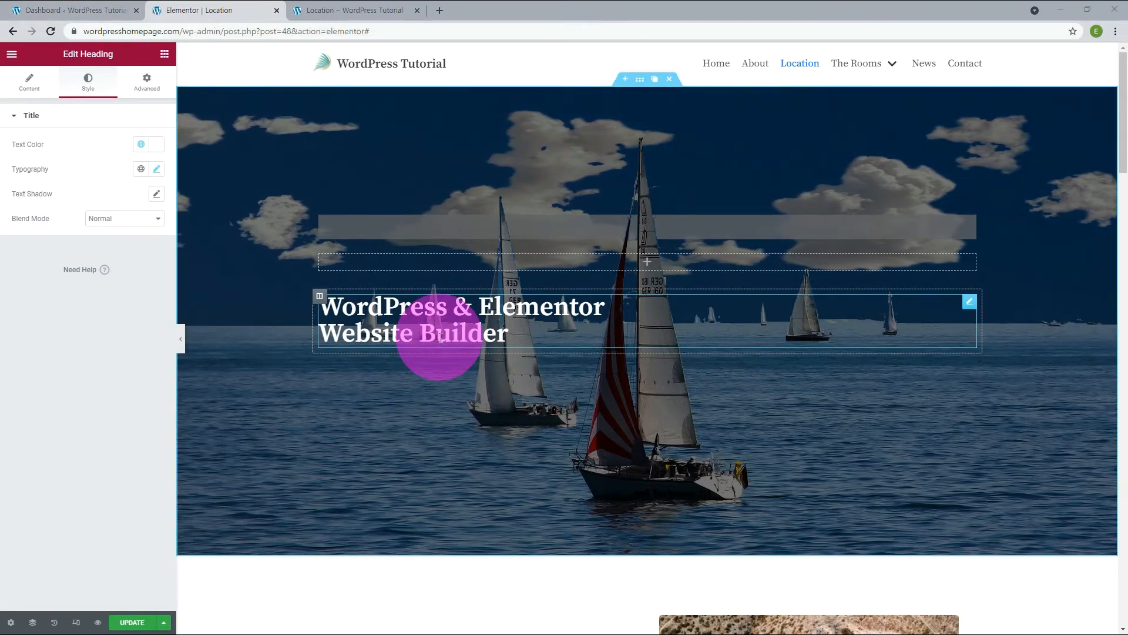
Apply the Khand global font to the heading and set its font size to 65 px.
{"action": "left_click", "coordinate": [141, 169]}
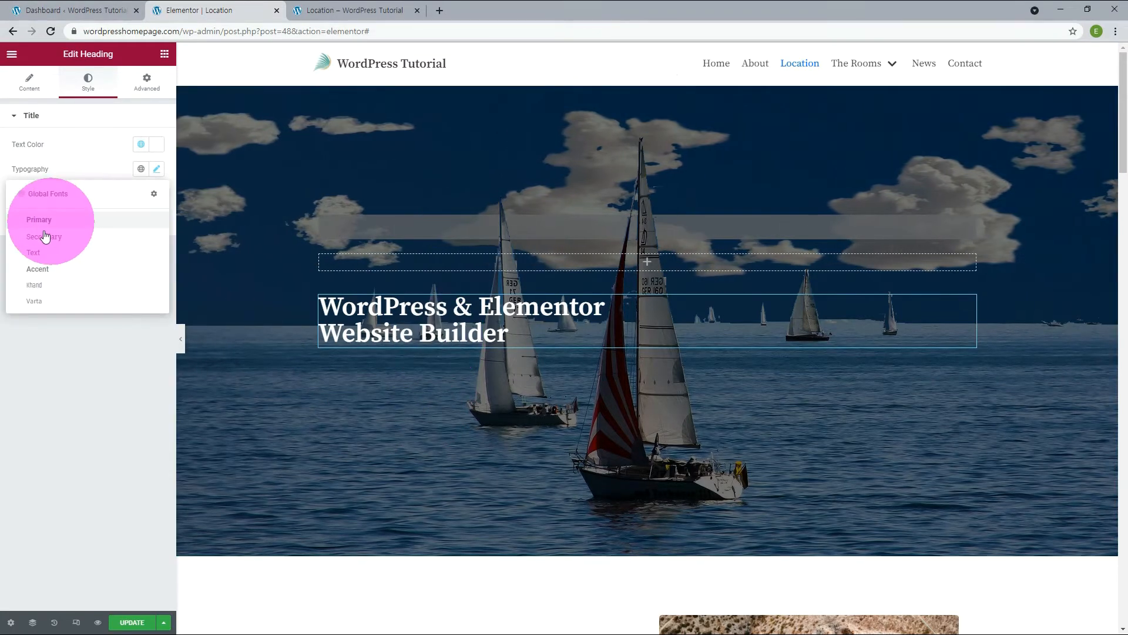
{"action": "left_click", "coordinate": [29, 289]}
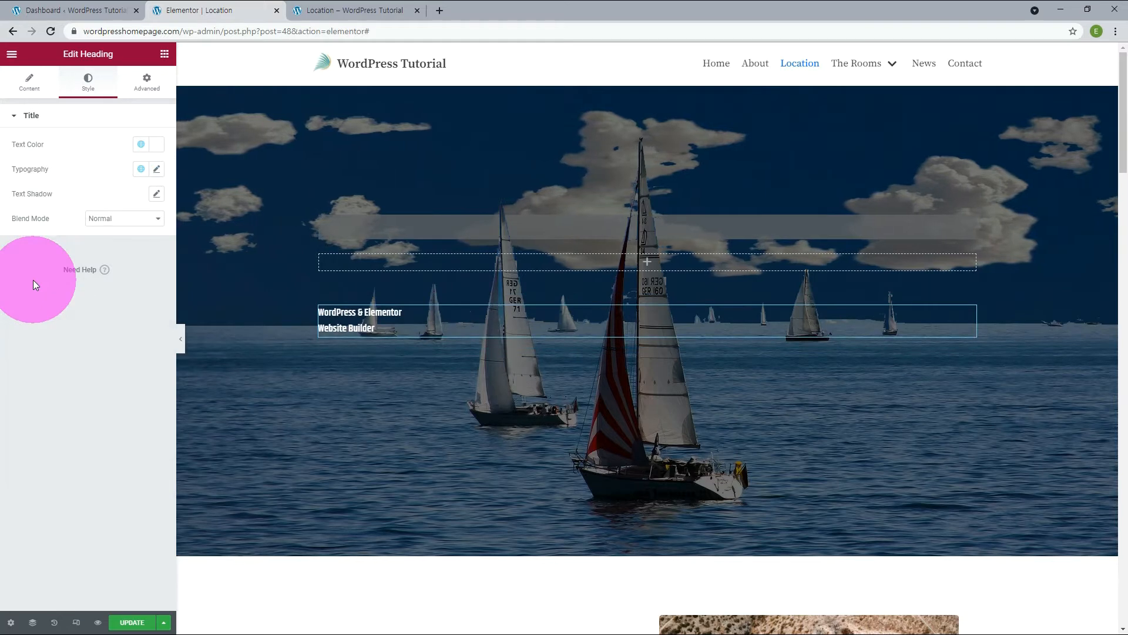
{"action": "left_click", "coordinate": [157, 170]}
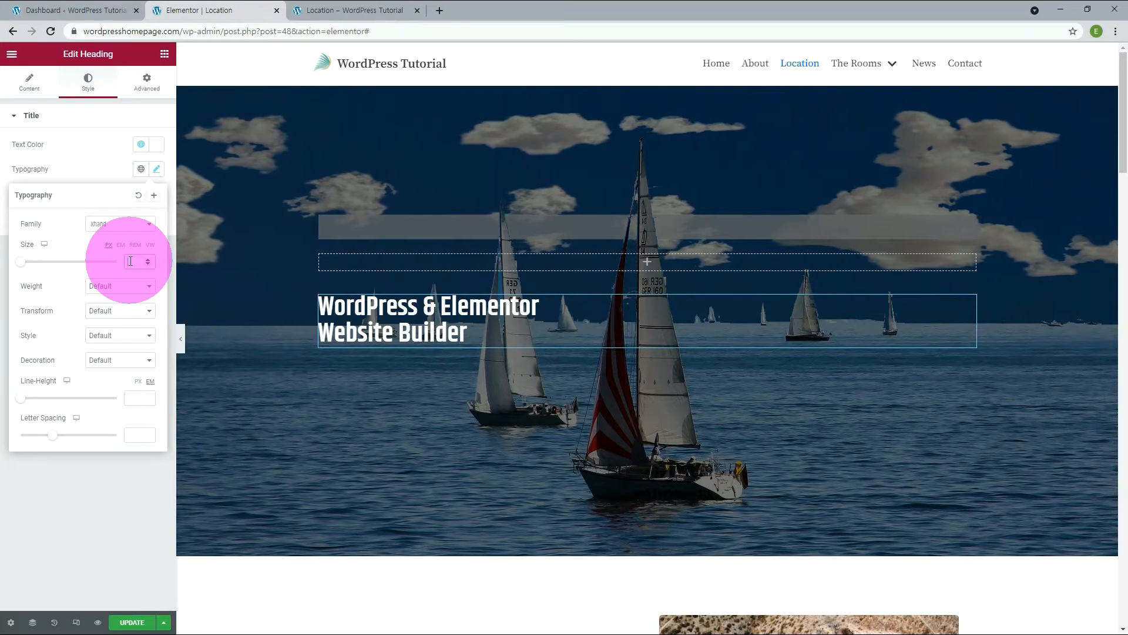
{"action": "type", "text": "65"}
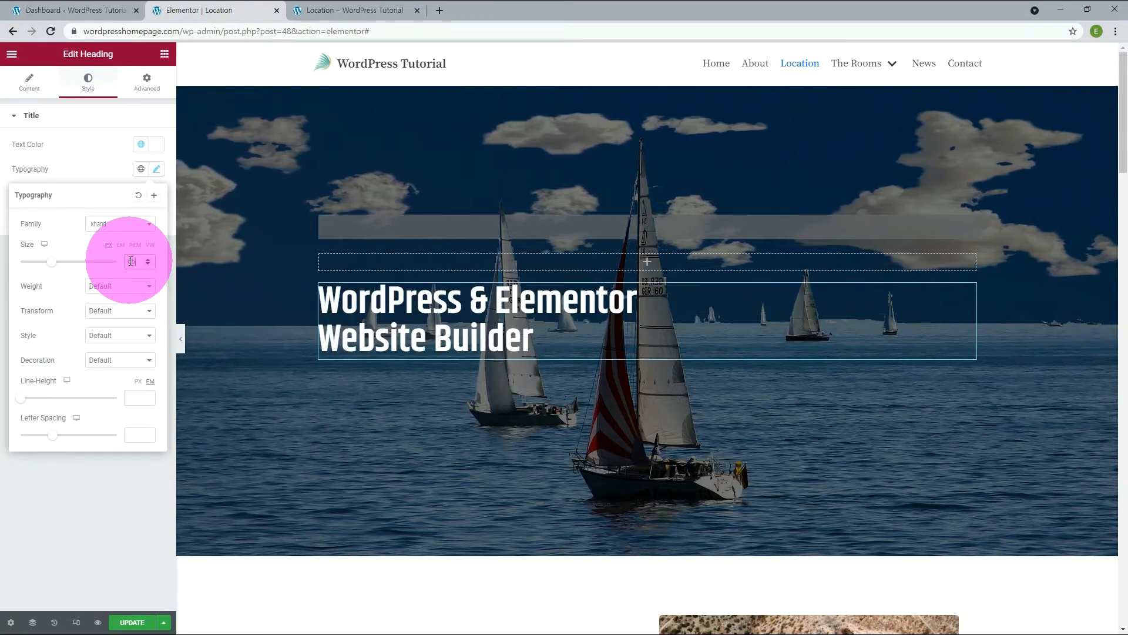
Add a Text Editor widget below the heading and replace its placeholder with the copied paragraph beginning "Join our community of 8M+ professionals".
{"action": "left_click", "coordinate": [165, 54]}
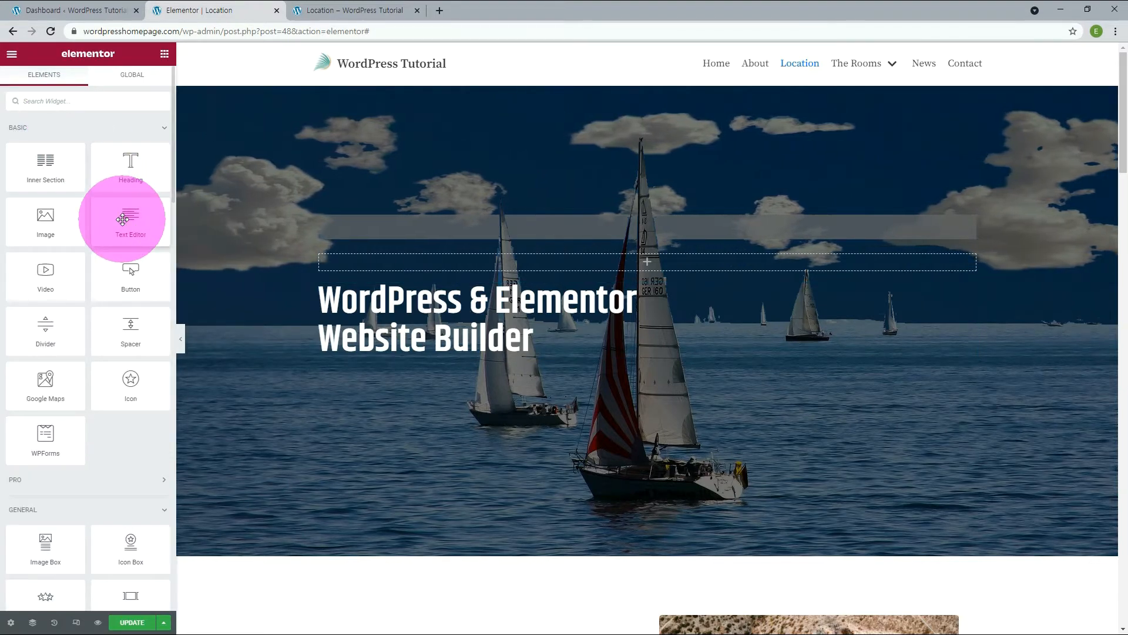
{"action": "left_click_drag", "start_coordinate": [122, 219], "coordinate": [392, 351]}
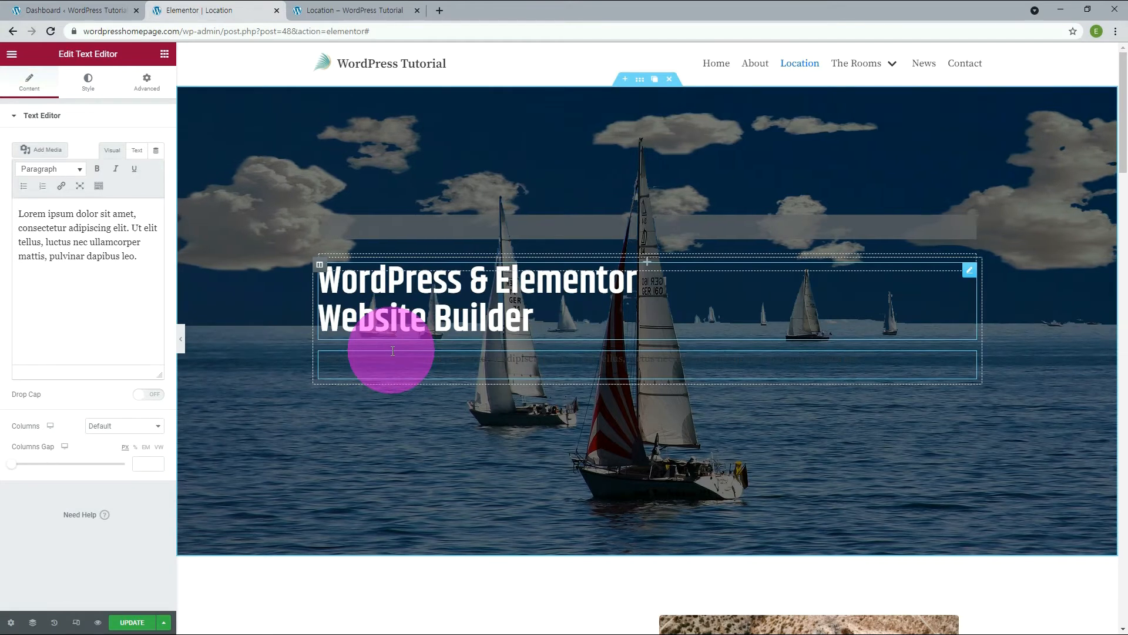
{"action": "left_click_drag", "start_coordinate": [140, 258], "coordinate": [2, 210]}
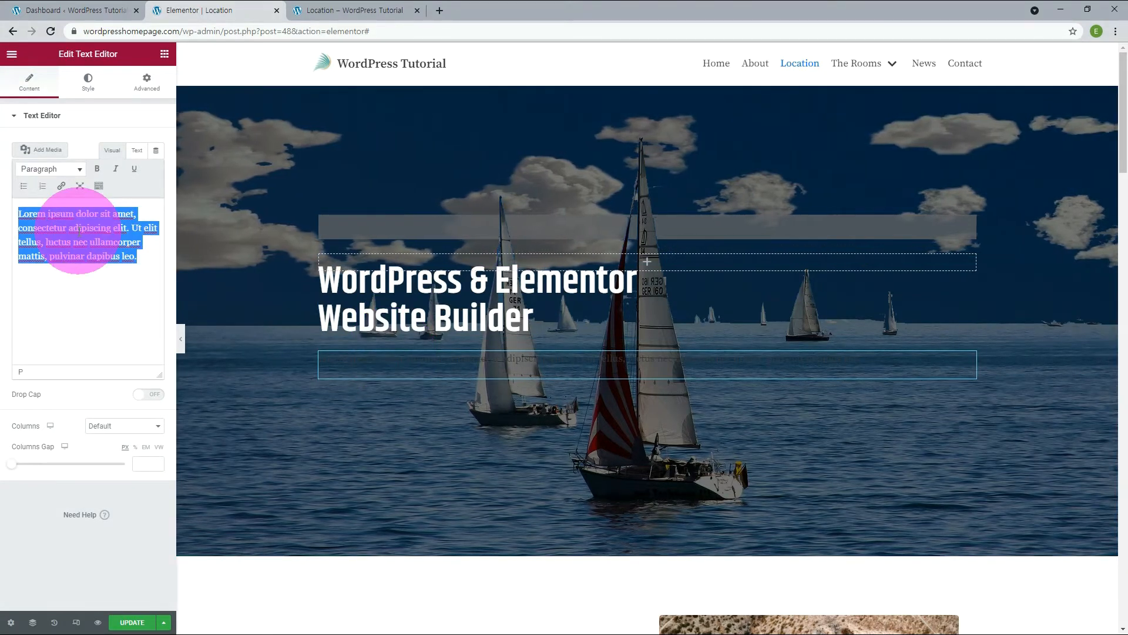
{"action": "type", "text": "Join our community of 8M+ professionals who build websites, collaborate, and grow together with the #1 web creation platform for WordPress."}
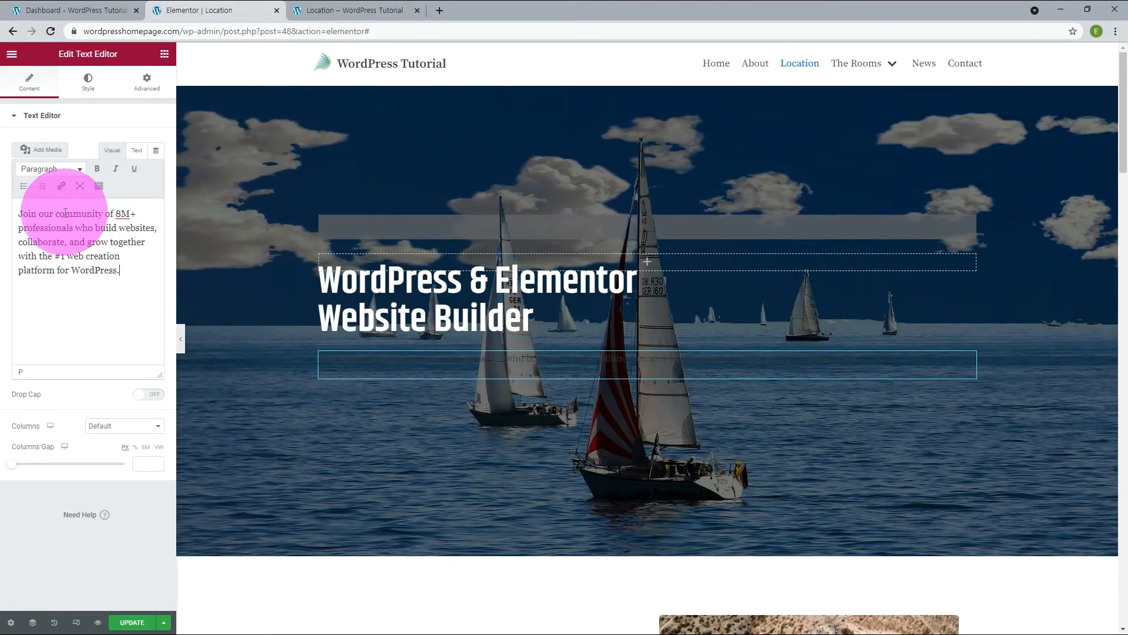
Set the paragraph's text color to the white global color and apply the Varta global font.
{"action": "left_click", "coordinate": [88, 83]}
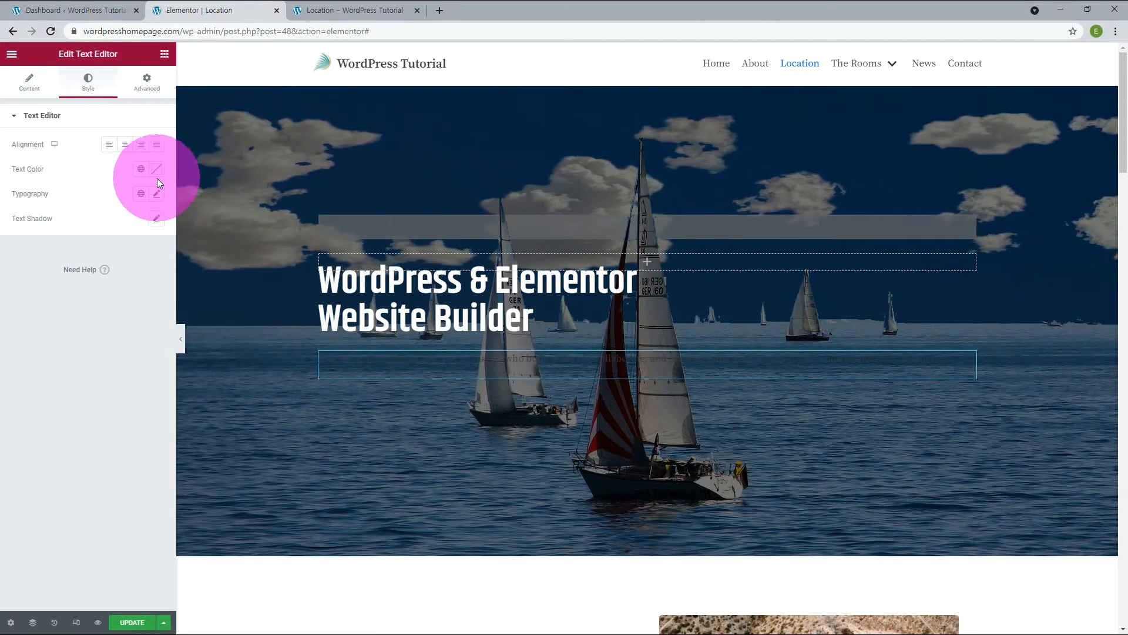
{"action": "left_click", "coordinate": [141, 169]}
{"action": "left_click", "coordinate": [68, 309]}
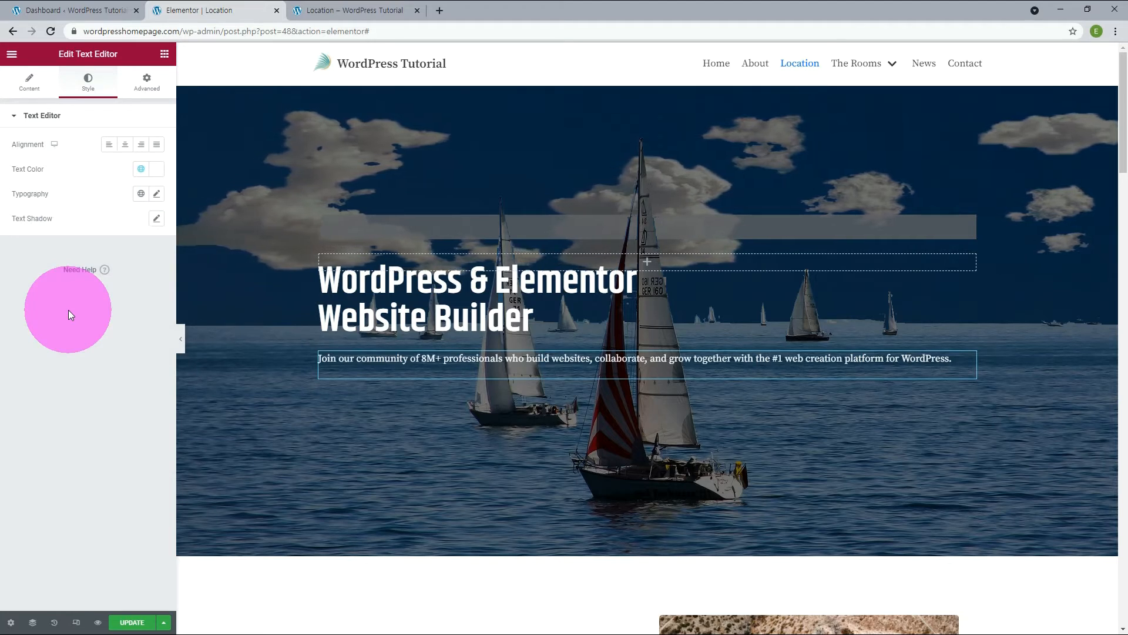
{"action": "left_click", "coordinate": [141, 194]}
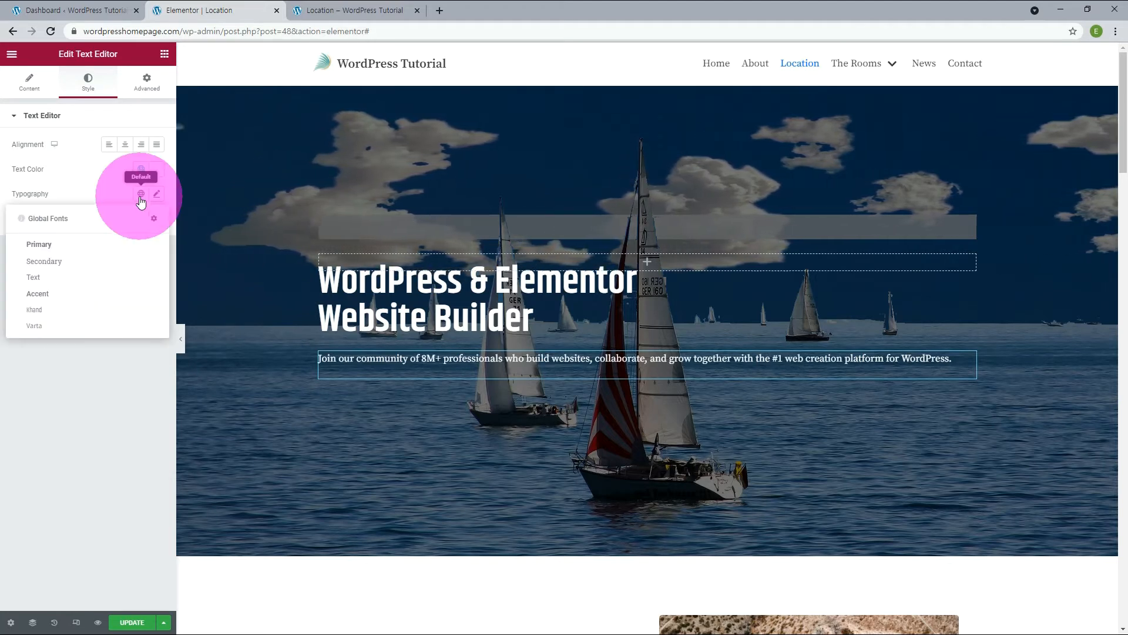
{"action": "left_click", "coordinate": [49, 327]}
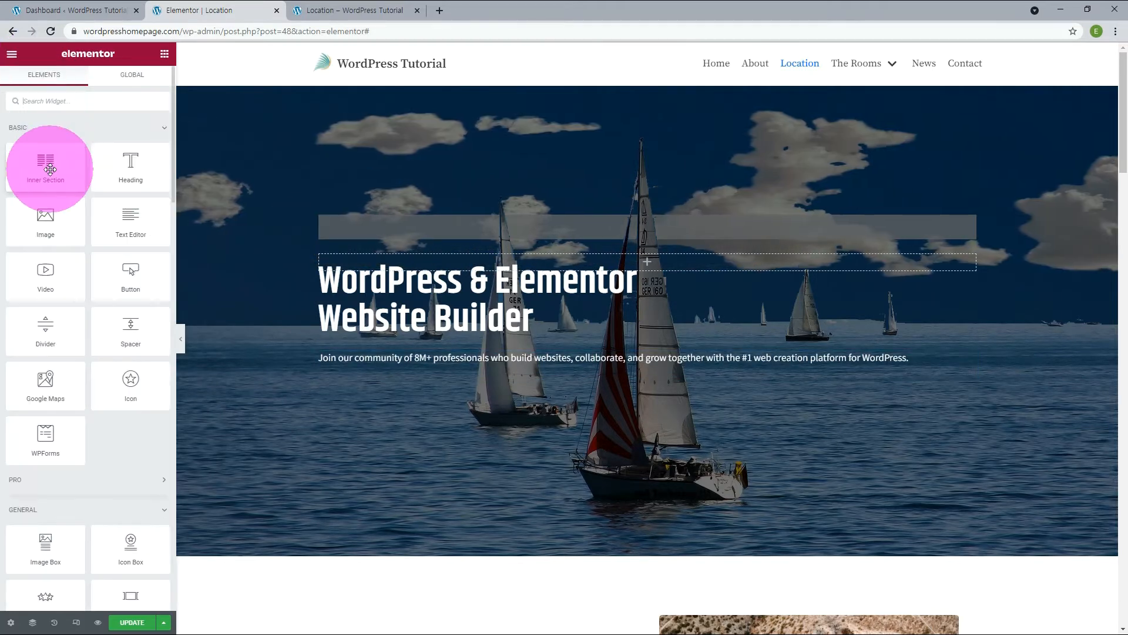
Place the paragraph in the first column of a new two-column inner section and add a second inner section below it.
{"action": "left_click_drag", "start_coordinate": [48, 170], "coordinate": [376, 357]}
{"action": "left_click_drag", "start_coordinate": [478, 375], "coordinate": [598, 353]}
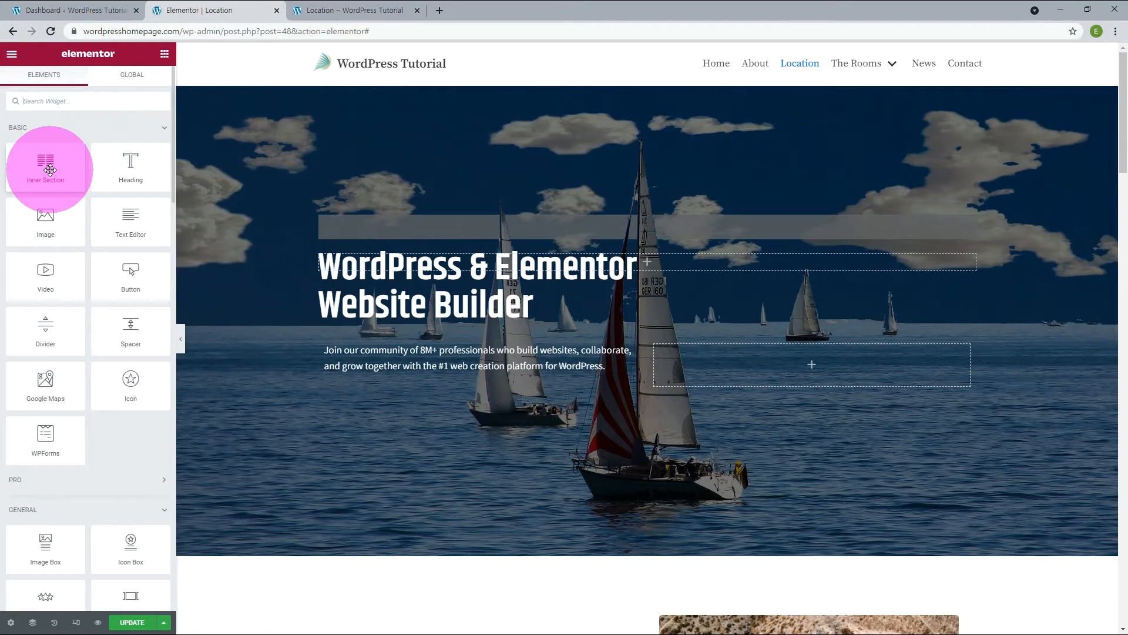
{"action": "left_click_drag", "start_coordinate": [50, 170], "coordinate": [398, 389]}
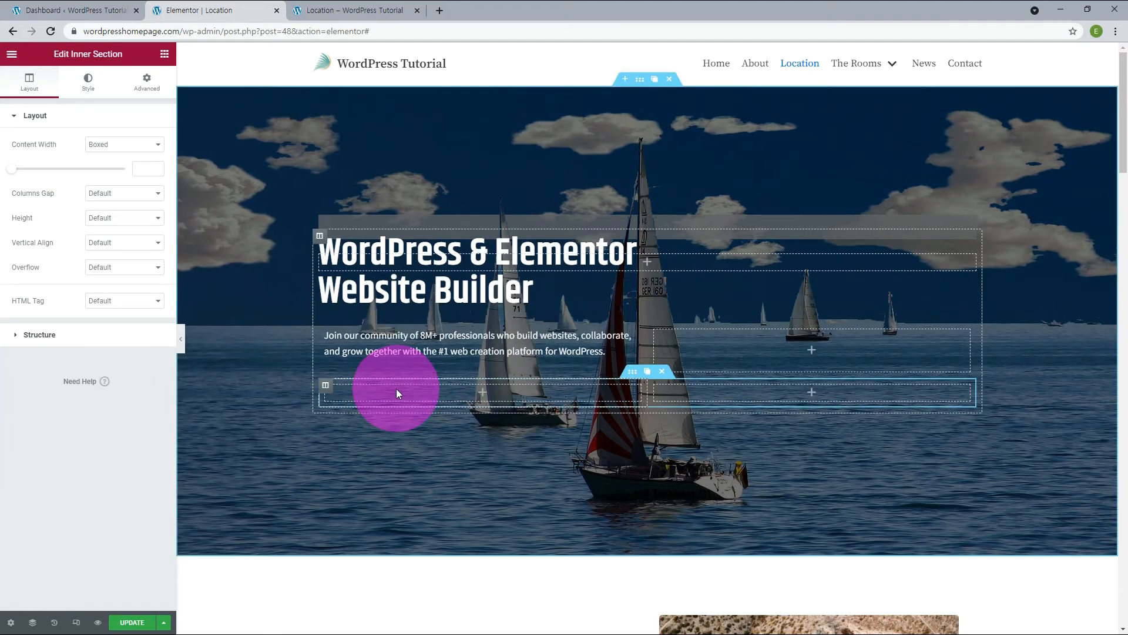
Add three columns to the lower inner section so that it has five.
{"action": "mouse_move", "coordinate": [325, 389]}
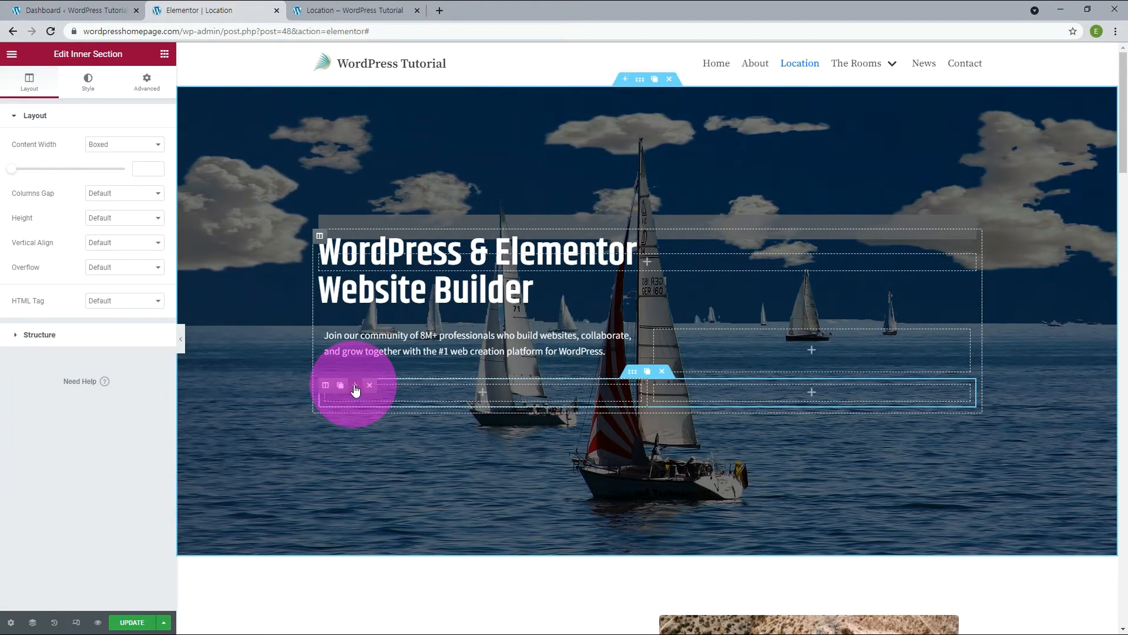
{"action": "left_click", "coordinate": [356, 388]}
{"action": "left_click", "coordinate": [355, 388]}
{"action": "left_click", "coordinate": [355, 388]}
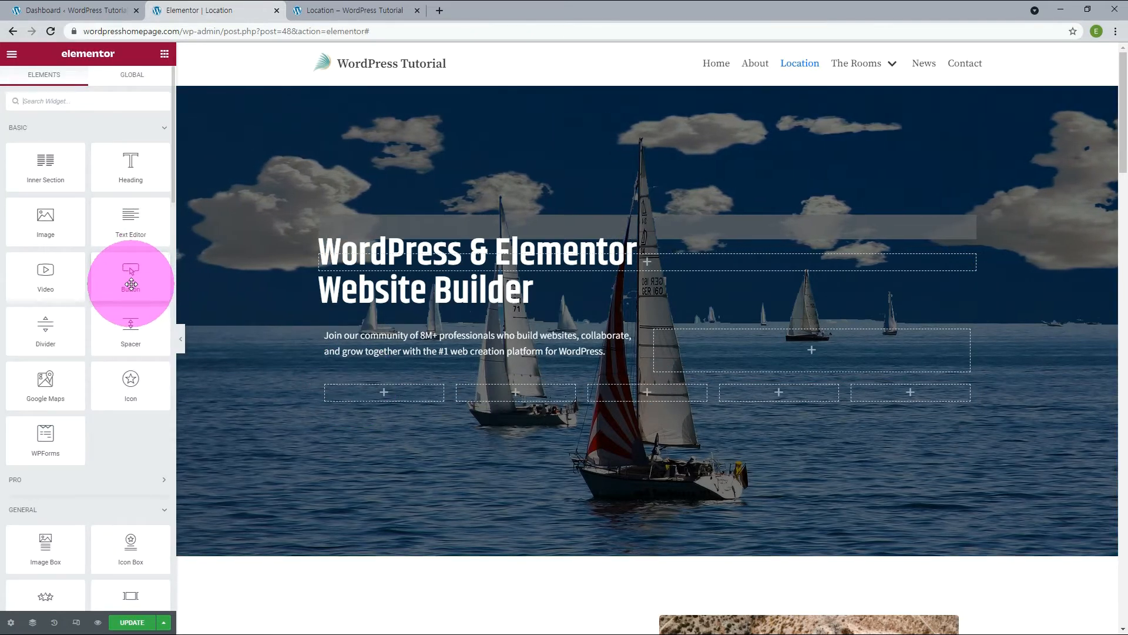
Insert a button in each of the lower inner section's first two columns and add a sixth column to that section.
{"action": "left_click_drag", "start_coordinate": [130, 282], "coordinate": [360, 398]}
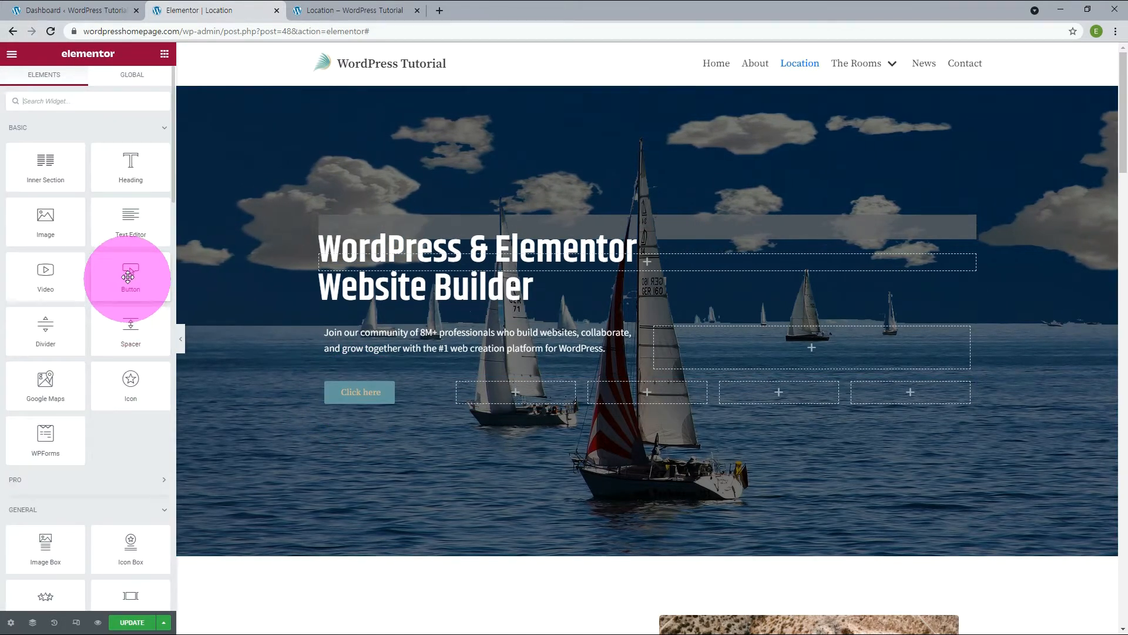
{"action": "left_click_drag", "start_coordinate": [130, 274], "coordinate": [485, 387]}
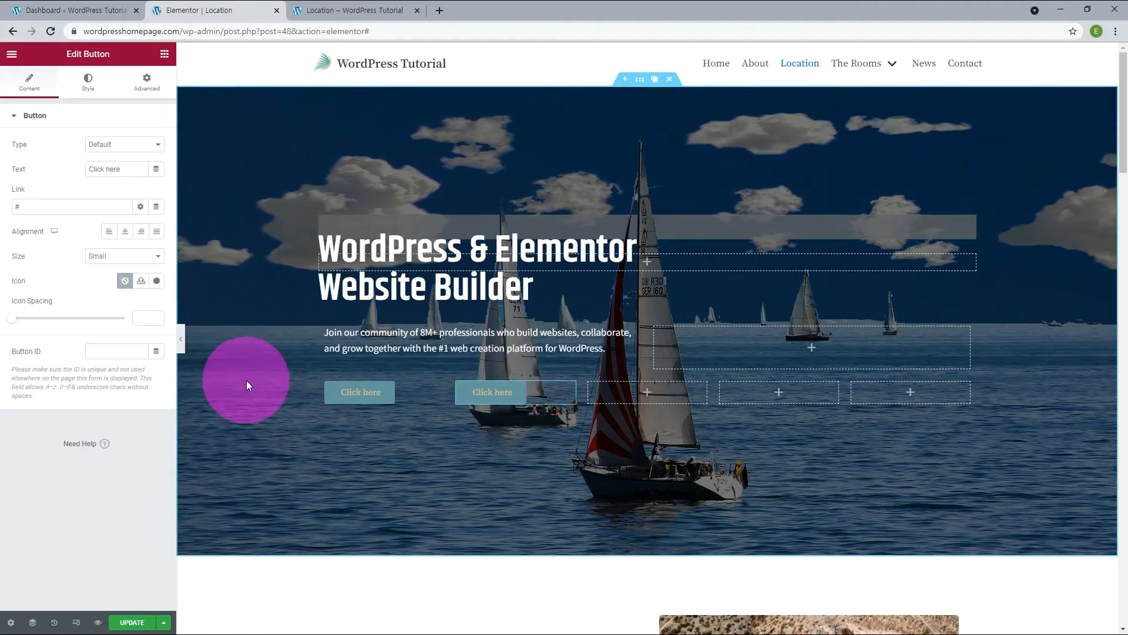
{"action": "mouse_move", "coordinate": [462, 384]}
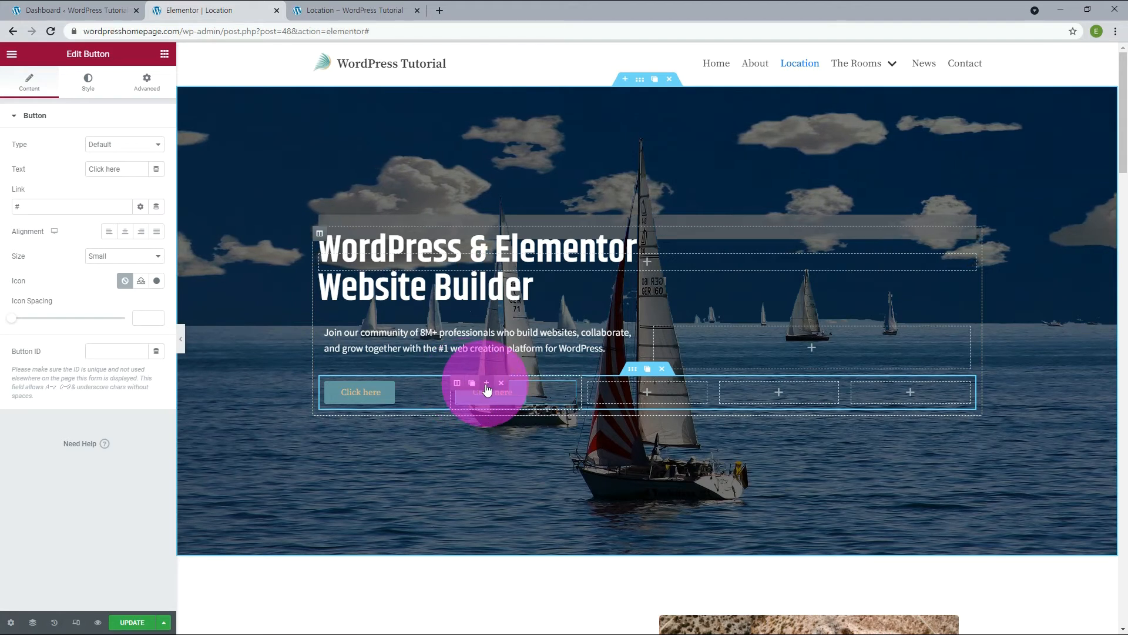
{"action": "left_click", "coordinate": [486, 384]}
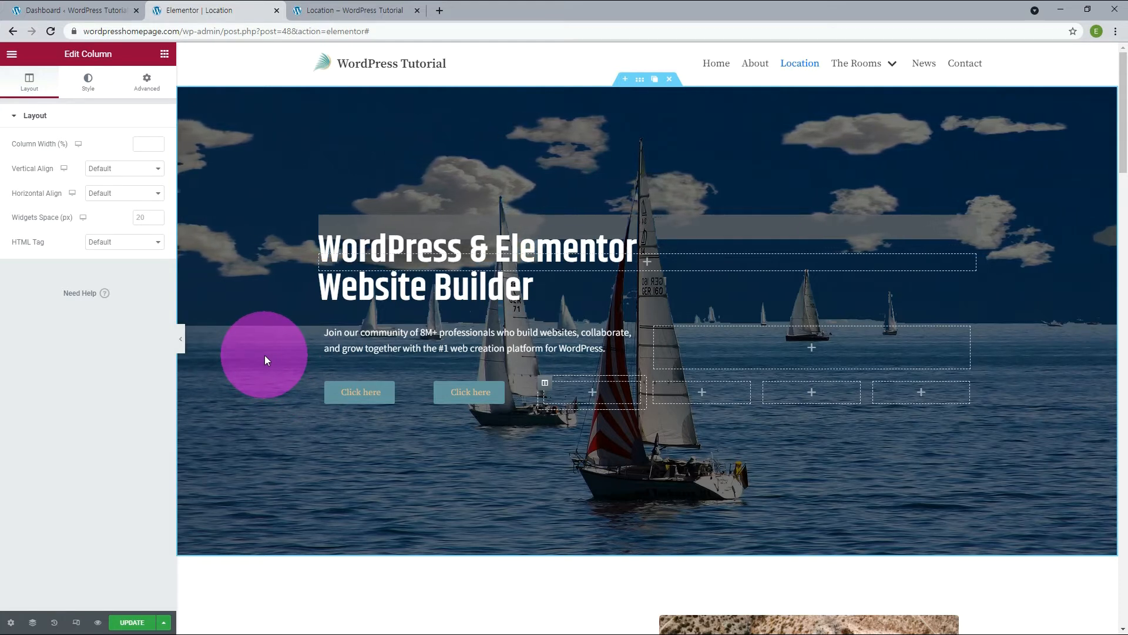
Set the paragraph's font size to 18 px.
{"action": "left_click", "coordinate": [395, 330]}
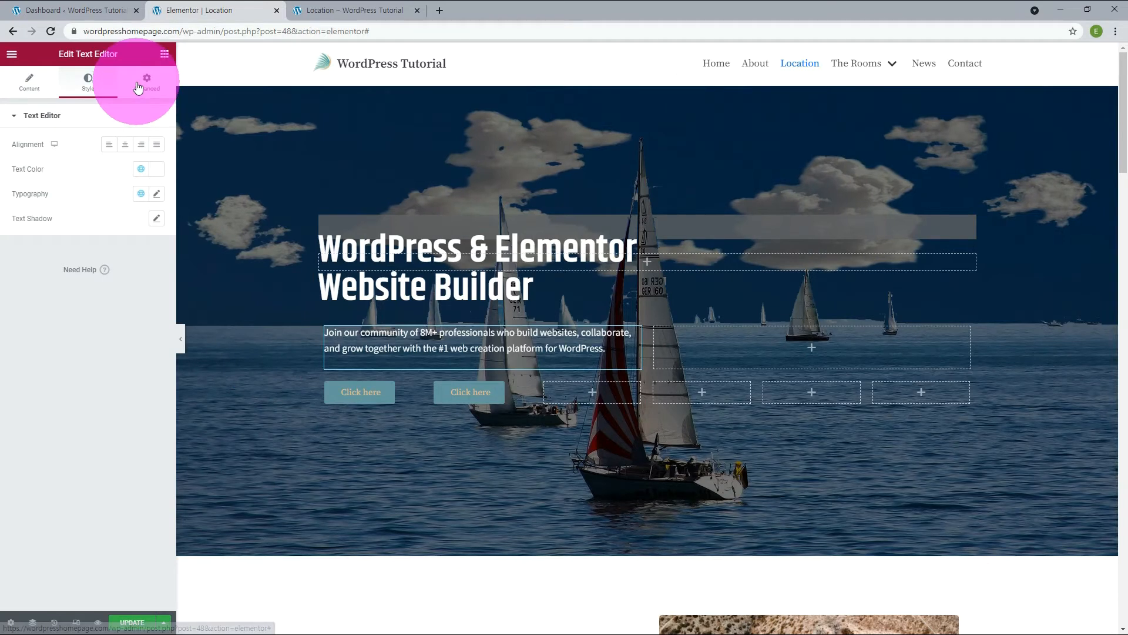
{"action": "left_click", "coordinate": [156, 195]}
{"action": "left_click", "coordinate": [136, 284]}
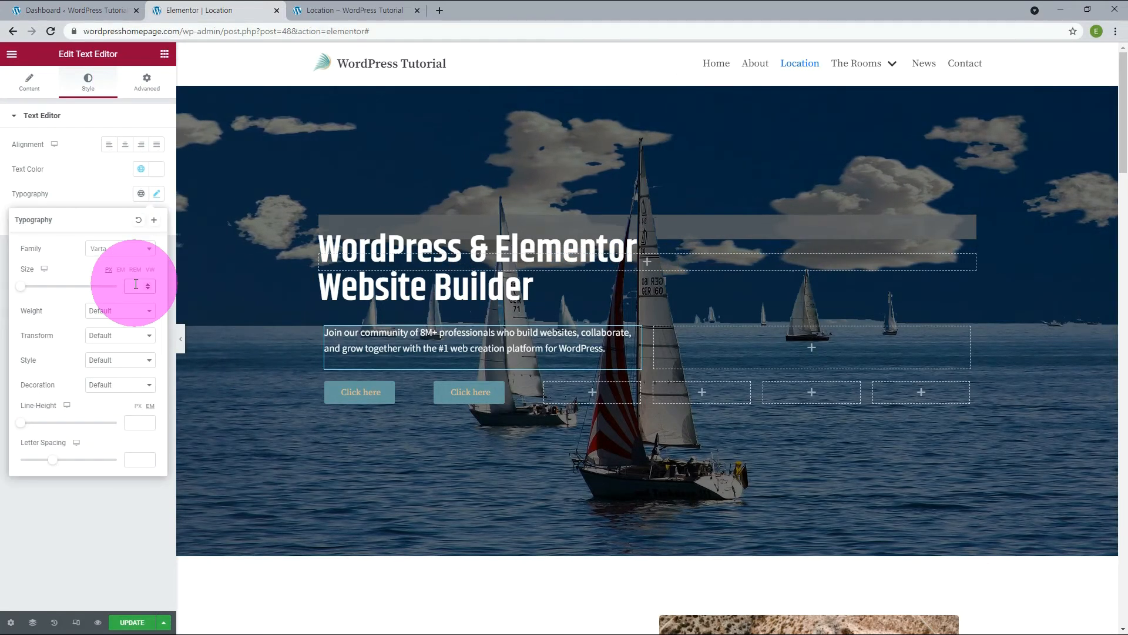
{"action": "type", "text": "18"}
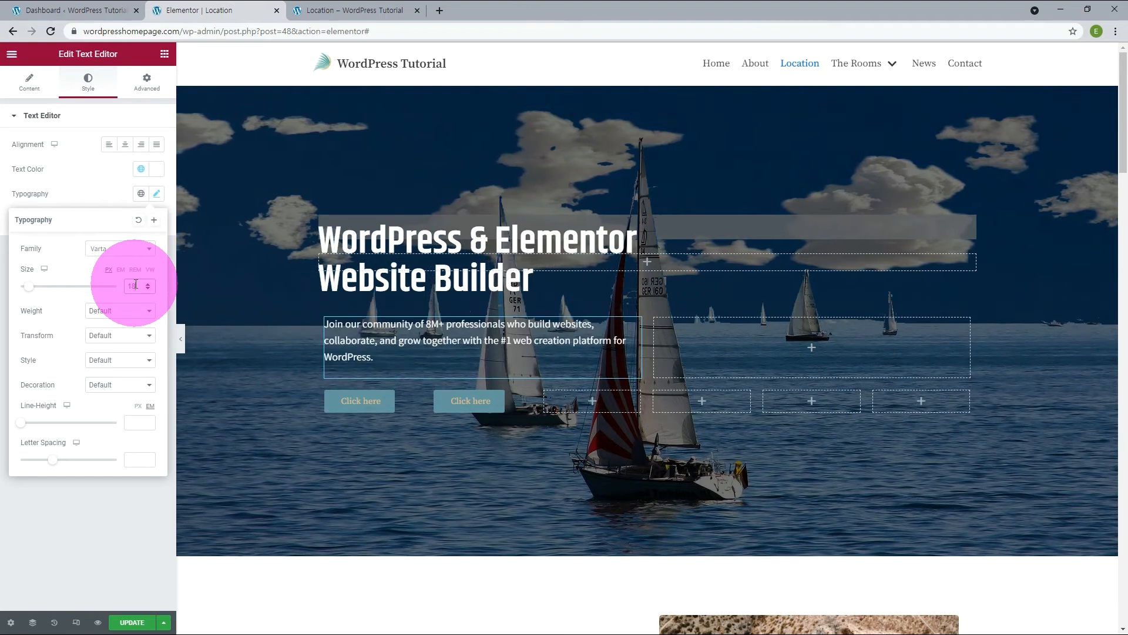
{"action": "left_click", "coordinate": [346, 371]}
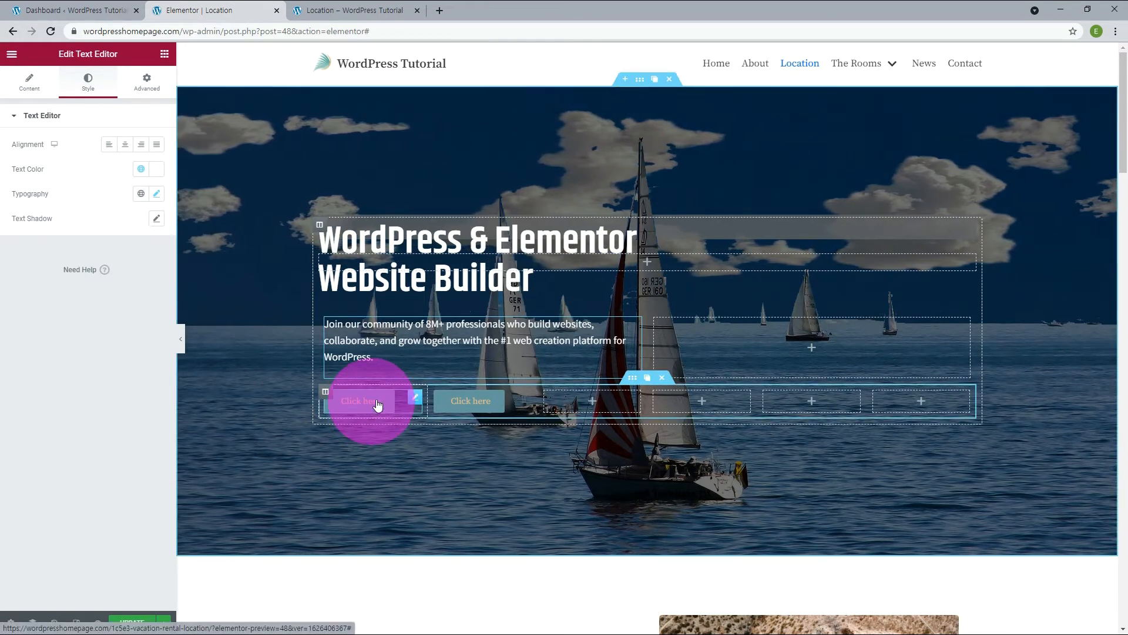
Apply the Khand global font to the first button and set its font size to 18 px.
{"action": "left_click", "coordinate": [413, 399]}
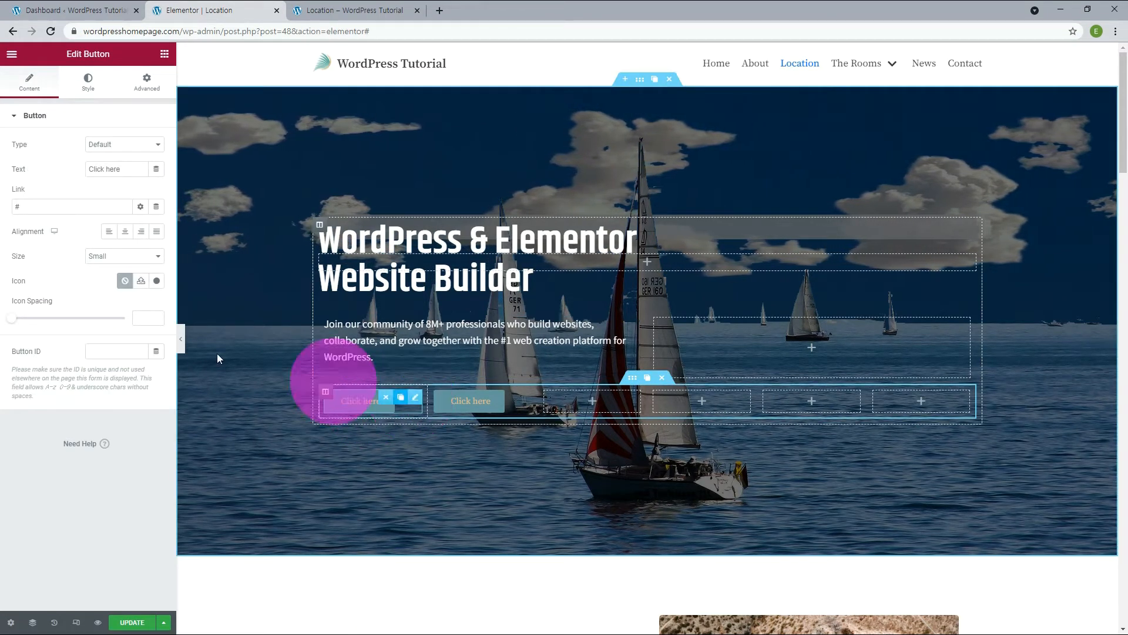
{"action": "left_click", "coordinate": [96, 88]}
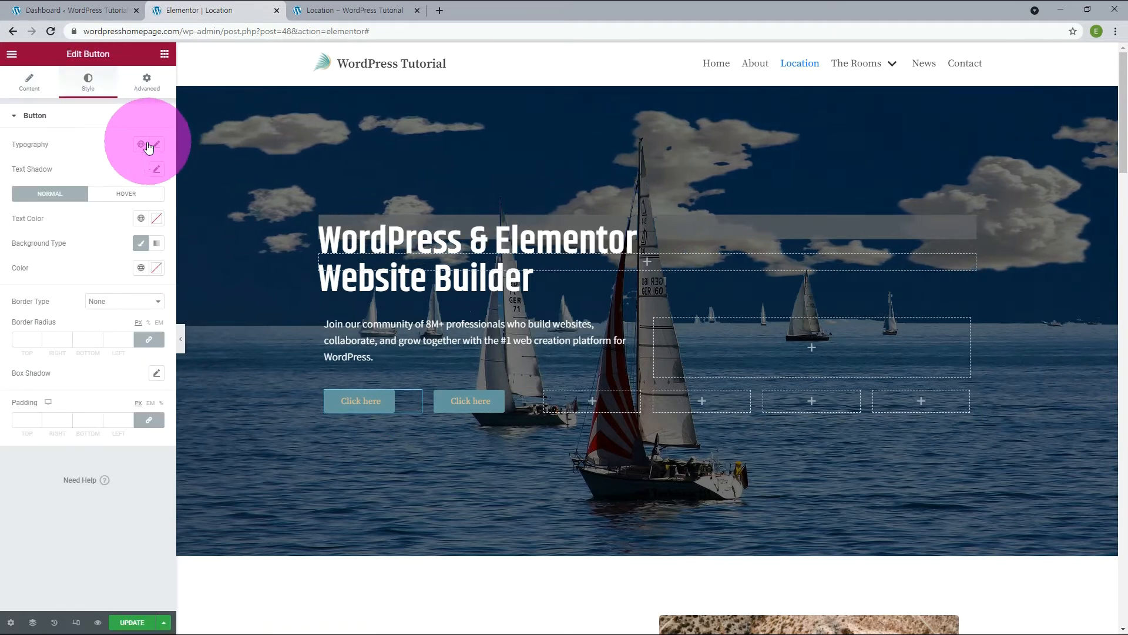
{"action": "left_click", "coordinate": [142, 145]}
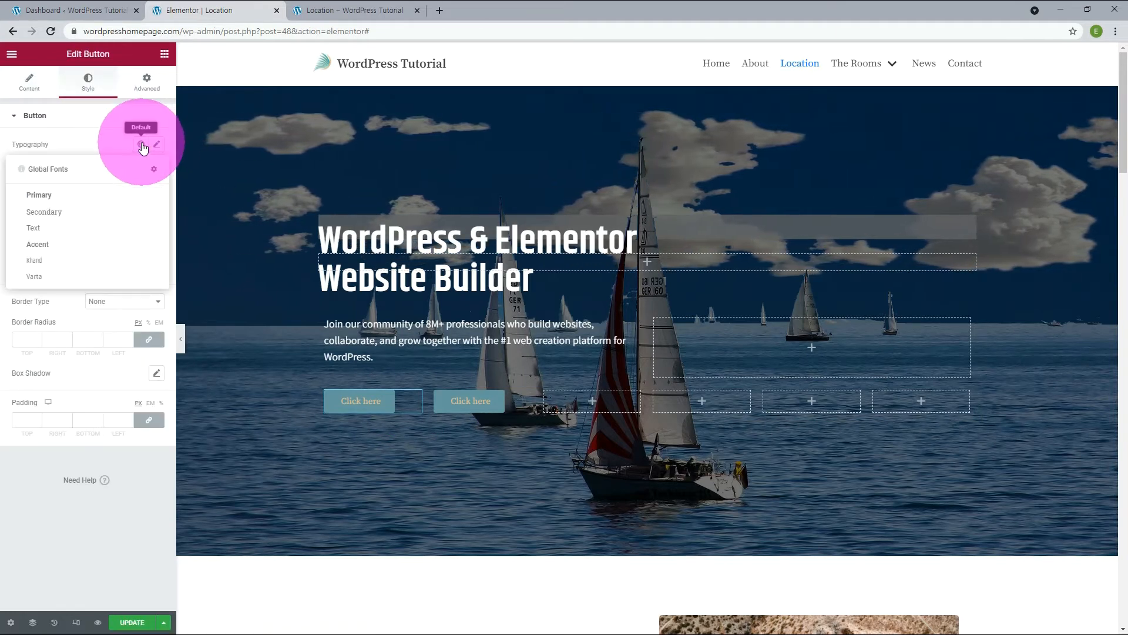
{"action": "left_click", "coordinate": [39, 269]}
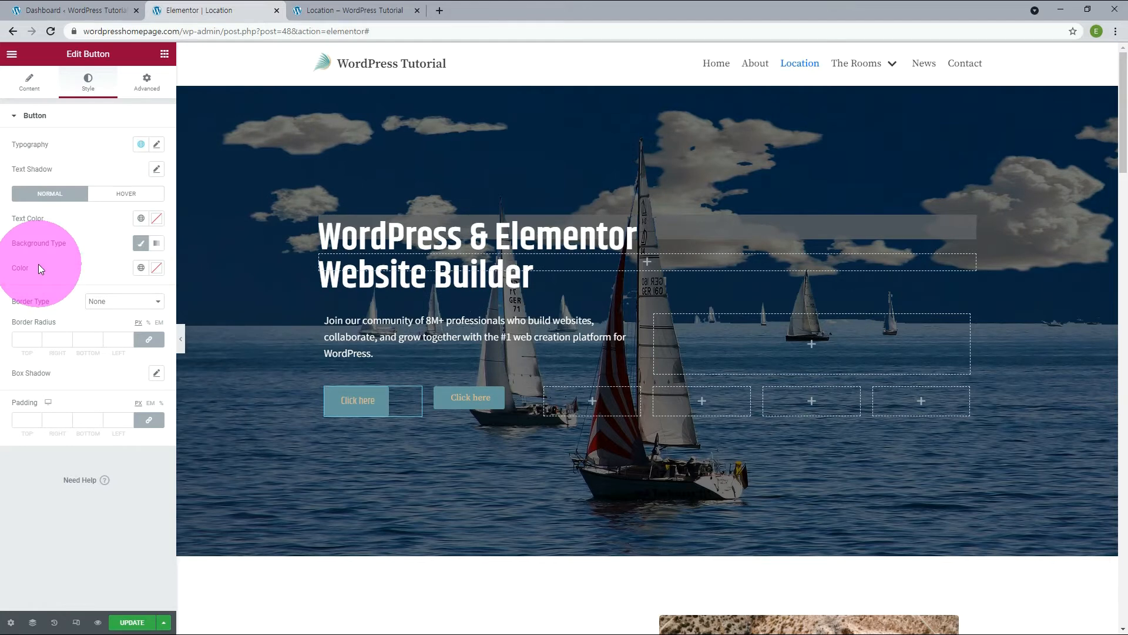
{"action": "left_click", "coordinate": [156, 145]}
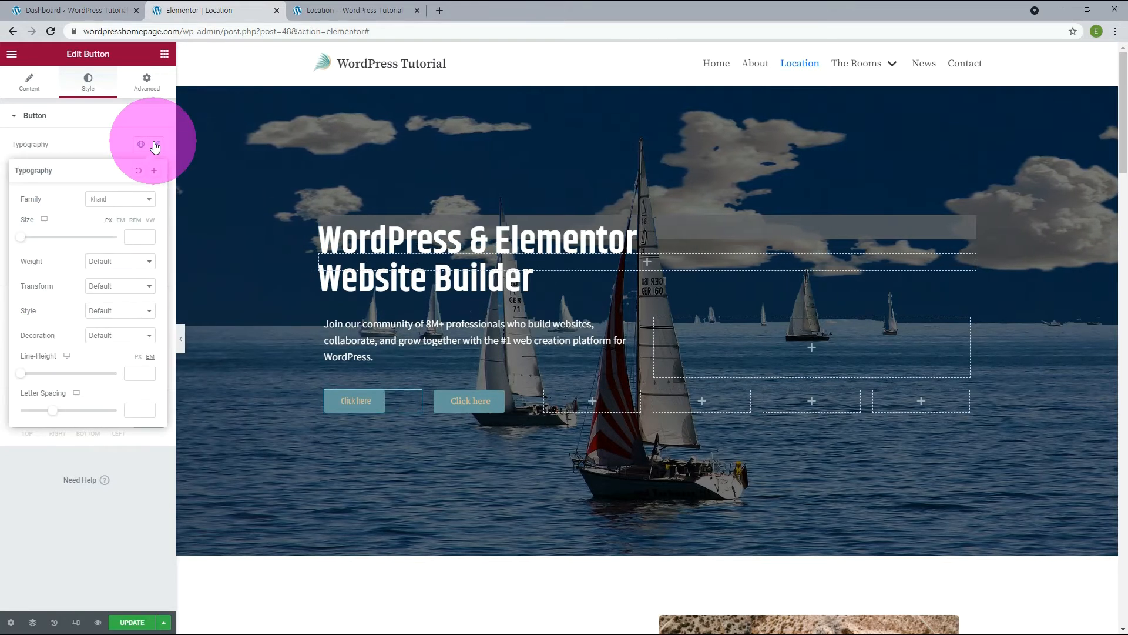
{"action": "left_click", "coordinate": [134, 238]}
{"action": "type", "text": "18"}
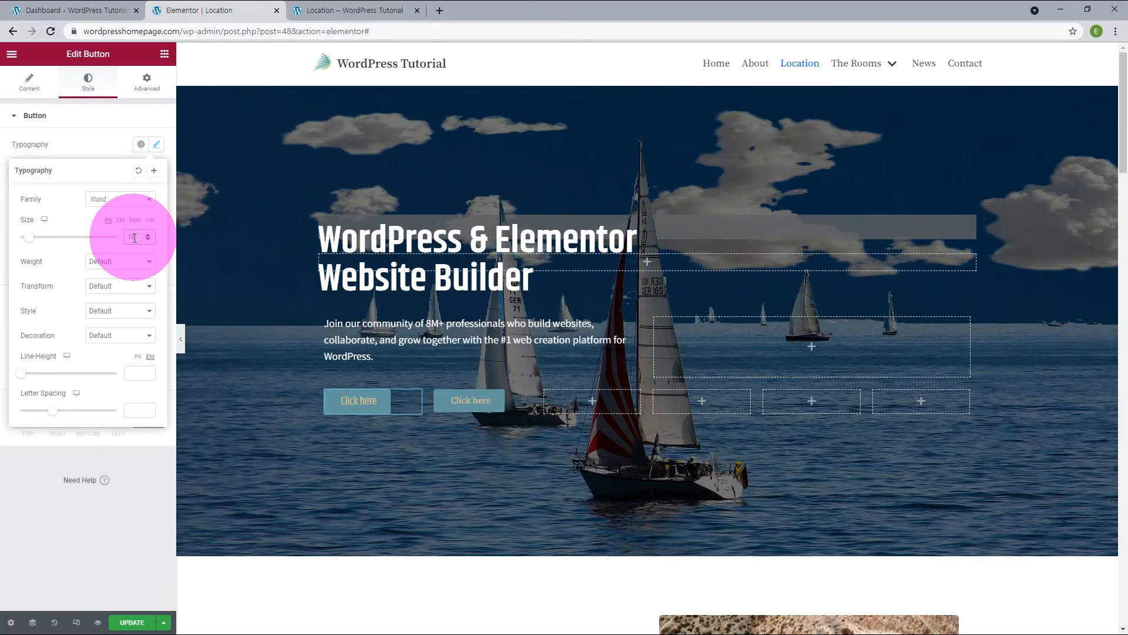
Set the first button's size to Medium and change its label to "Get Started".
{"action": "left_click", "coordinate": [38, 88]}
{"action": "left_click", "coordinate": [40, 89]}
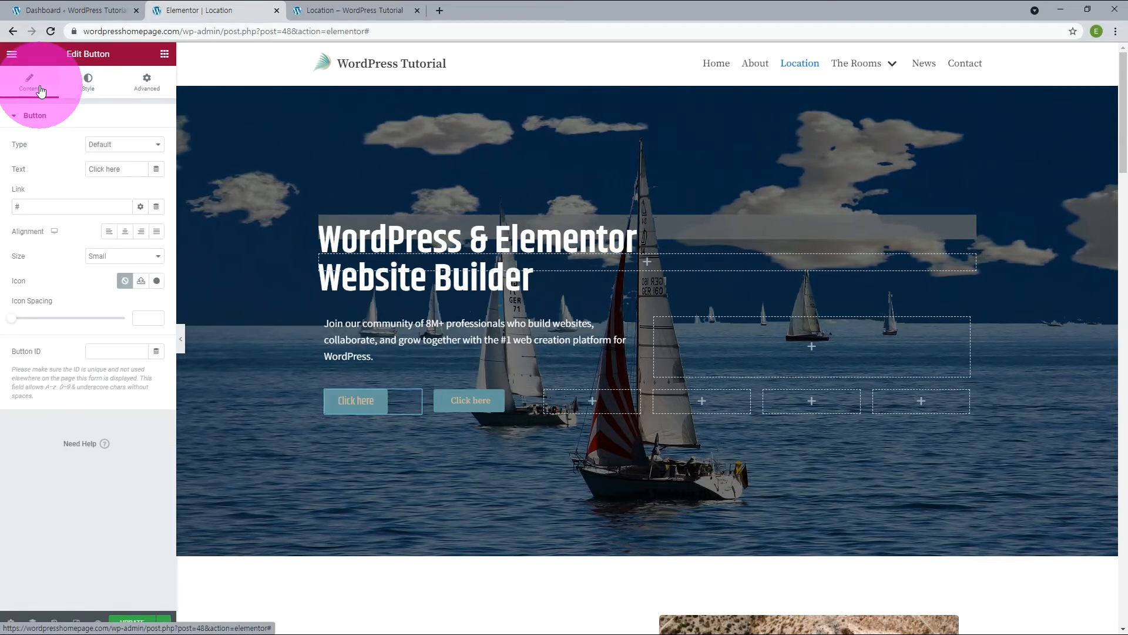
{"action": "left_click", "coordinate": [125, 256]}
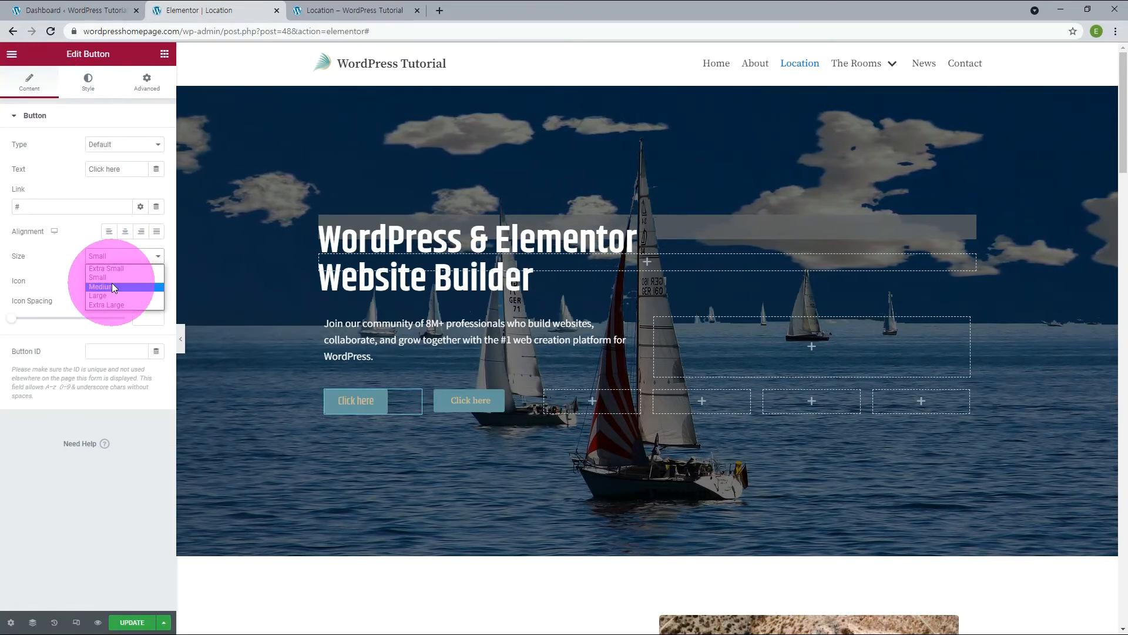
{"action": "left_click", "coordinate": [112, 283]}
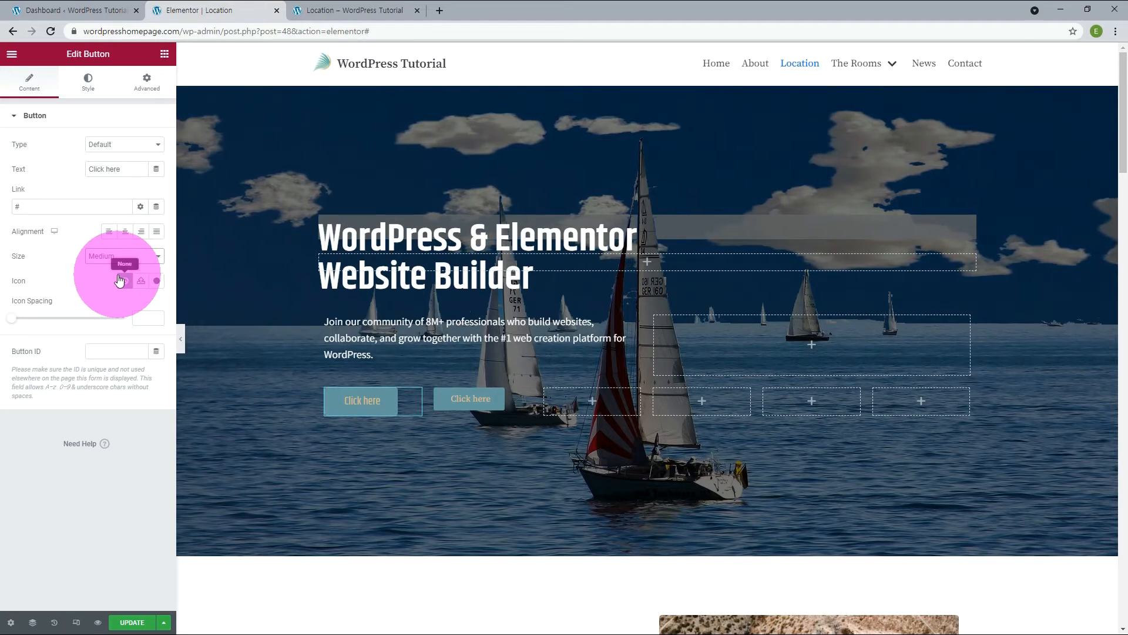
{"action": "left_click_drag", "start_coordinate": [123, 170], "coordinate": [22, 187]}
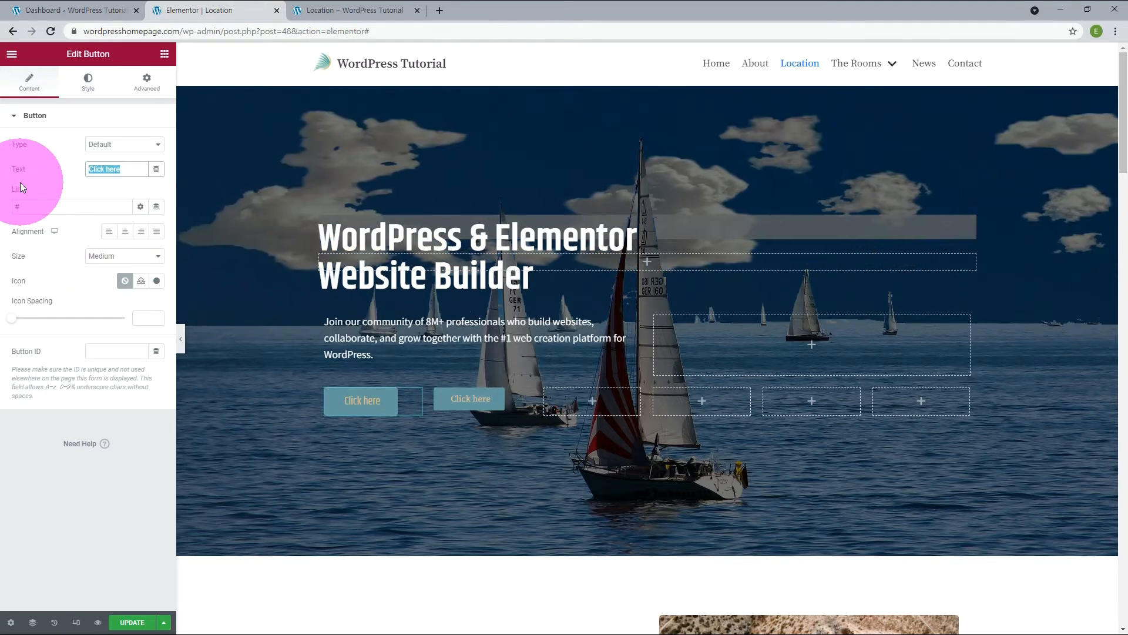
{"action": "type", "text": "Get Started"}
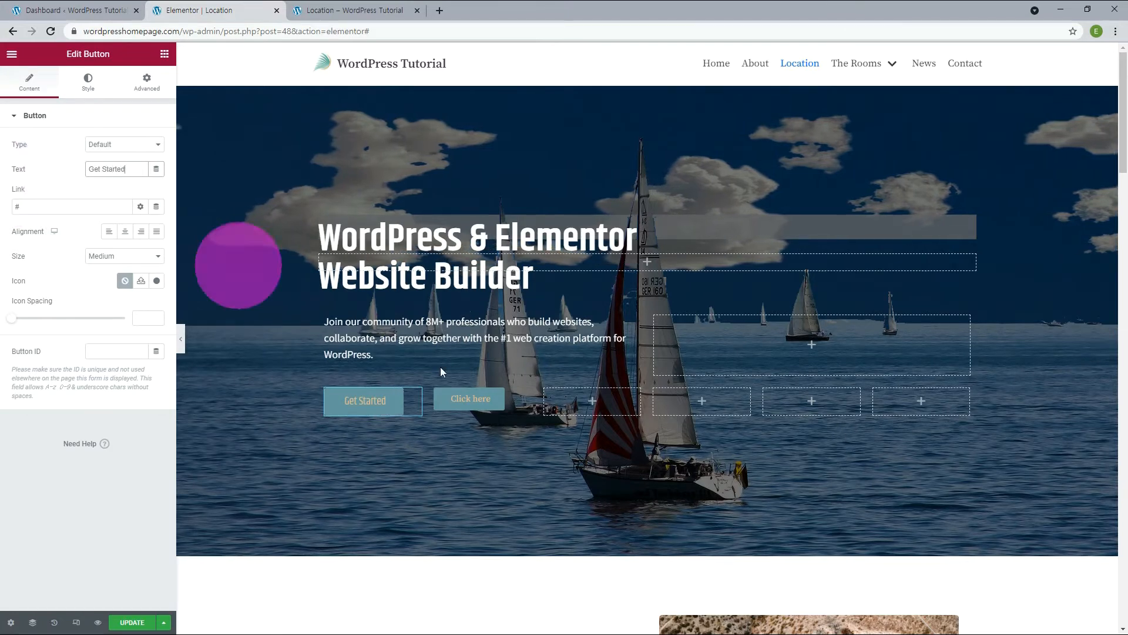
Change the second button's label to "View Details" and set its size to Medium.
{"action": "left_click", "coordinate": [468, 398]}
{"action": "left_click_drag", "start_coordinate": [120, 170], "coordinate": [54, 177]}
{"action": "type", "text": "V"}
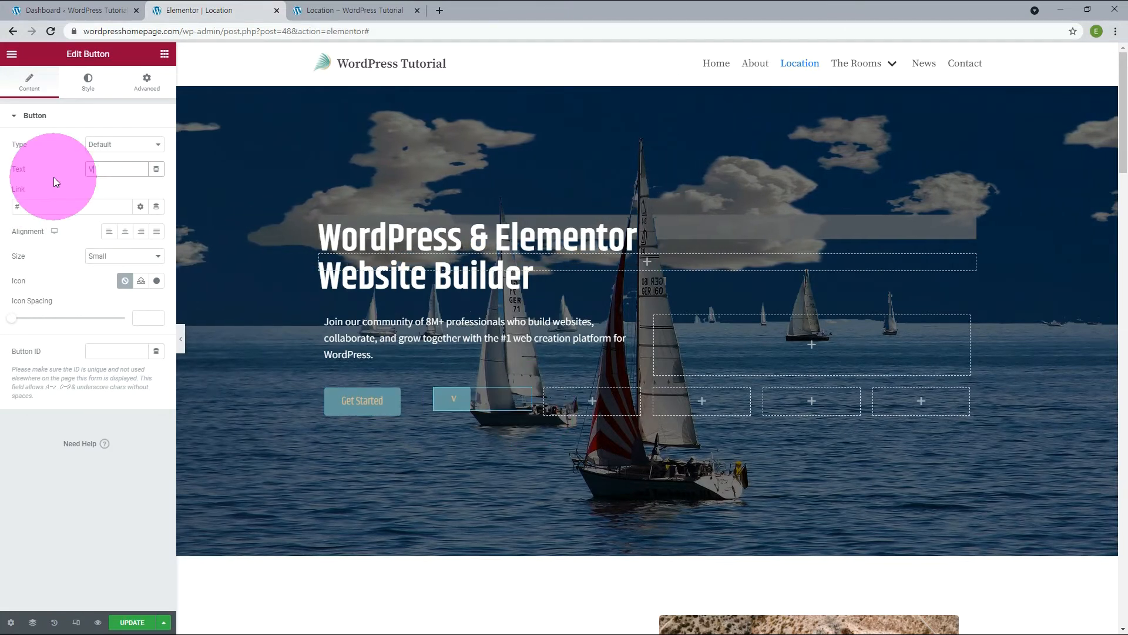
{"action": "type", "text": "iew Details"}
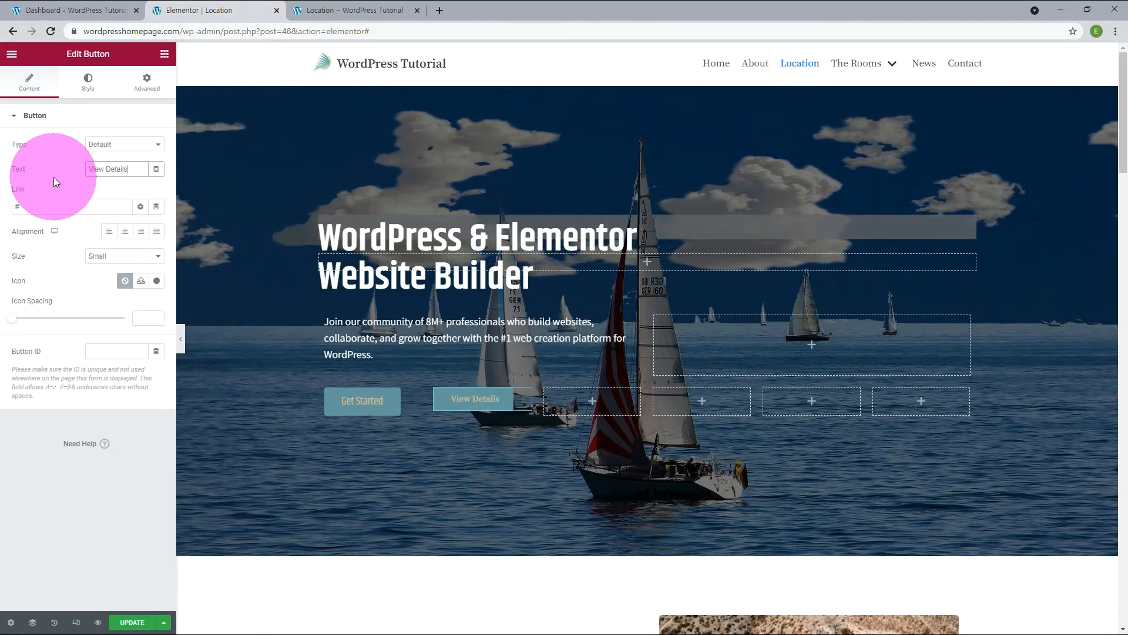
{"action": "left_click", "coordinate": [113, 257]}
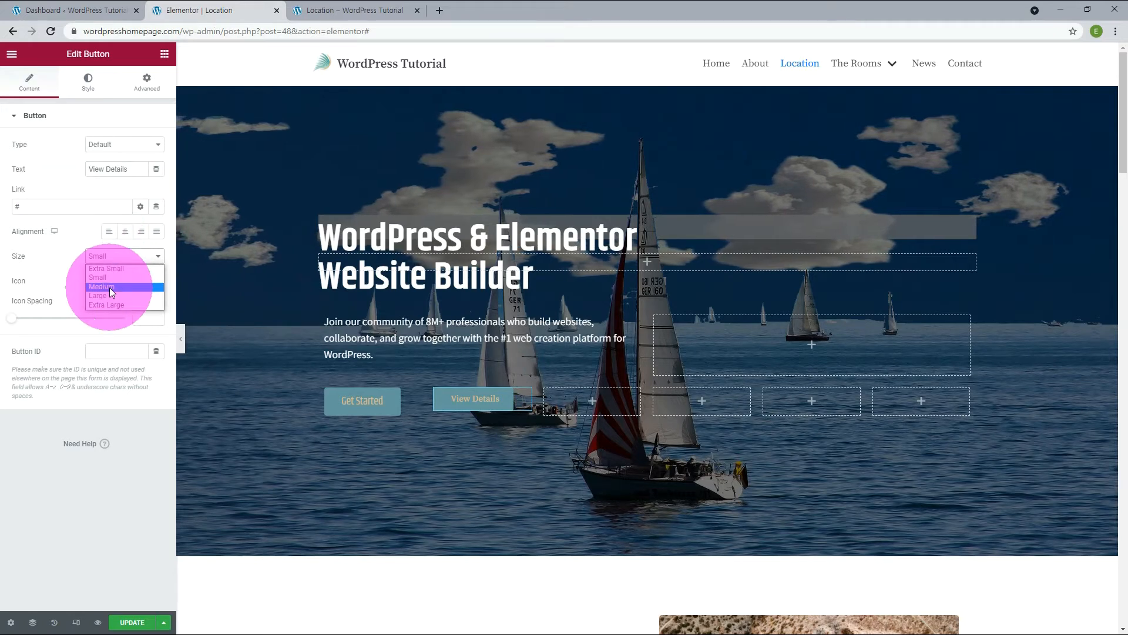
{"action": "left_click", "coordinate": [109, 288]}
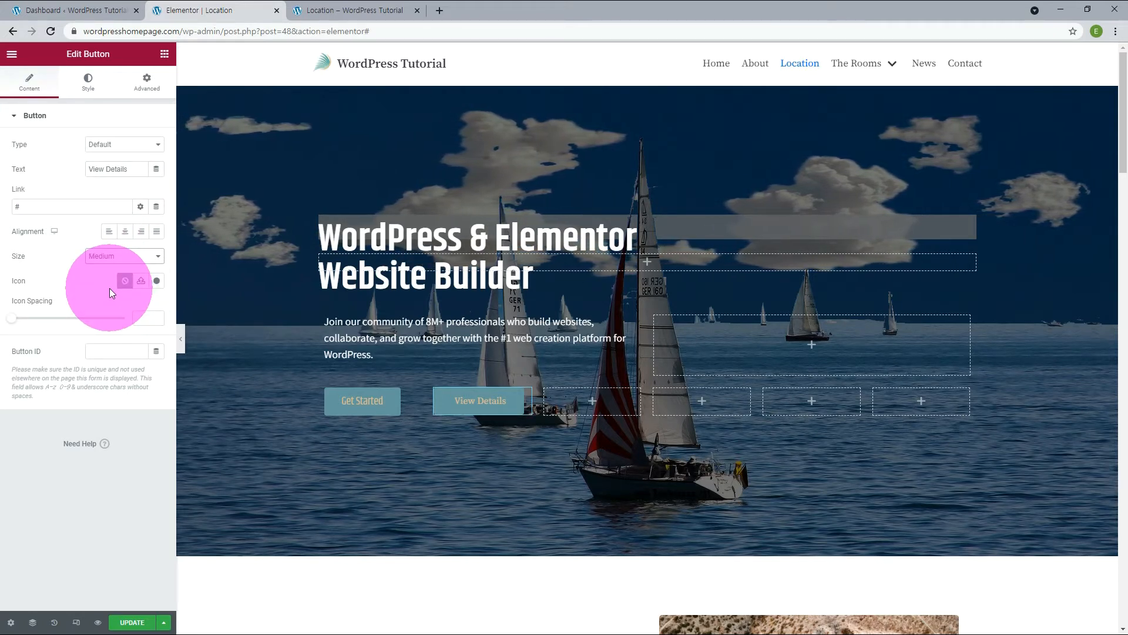
Set the "View Details" button's text color to white and apply the Khand global font to it.
{"action": "left_click", "coordinate": [89, 84]}
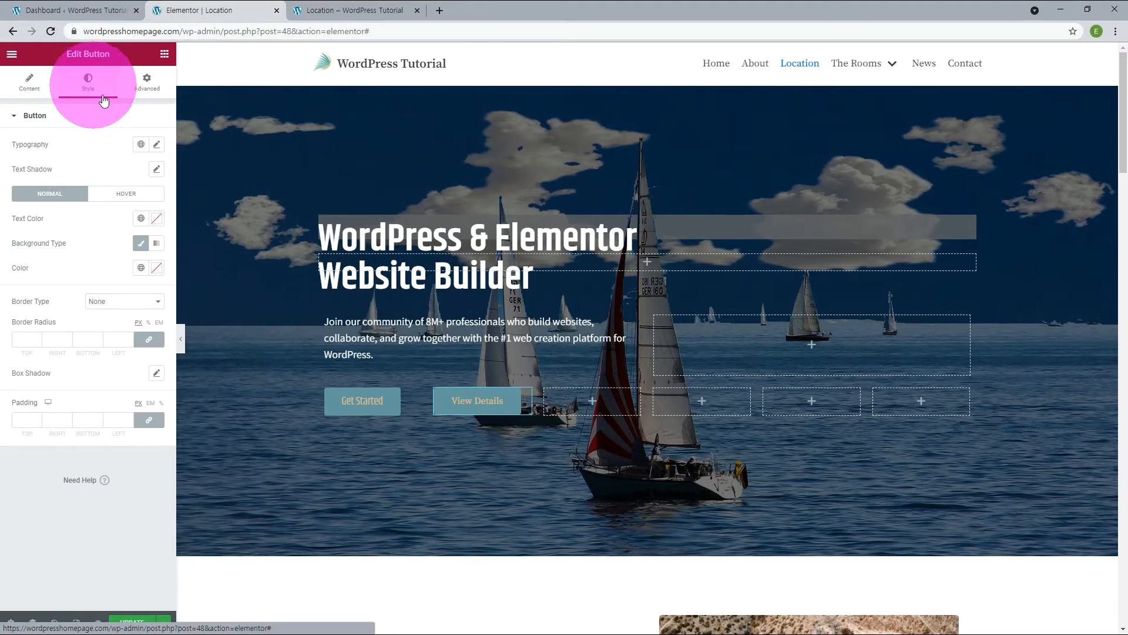
{"action": "left_click", "coordinate": [157, 221]}
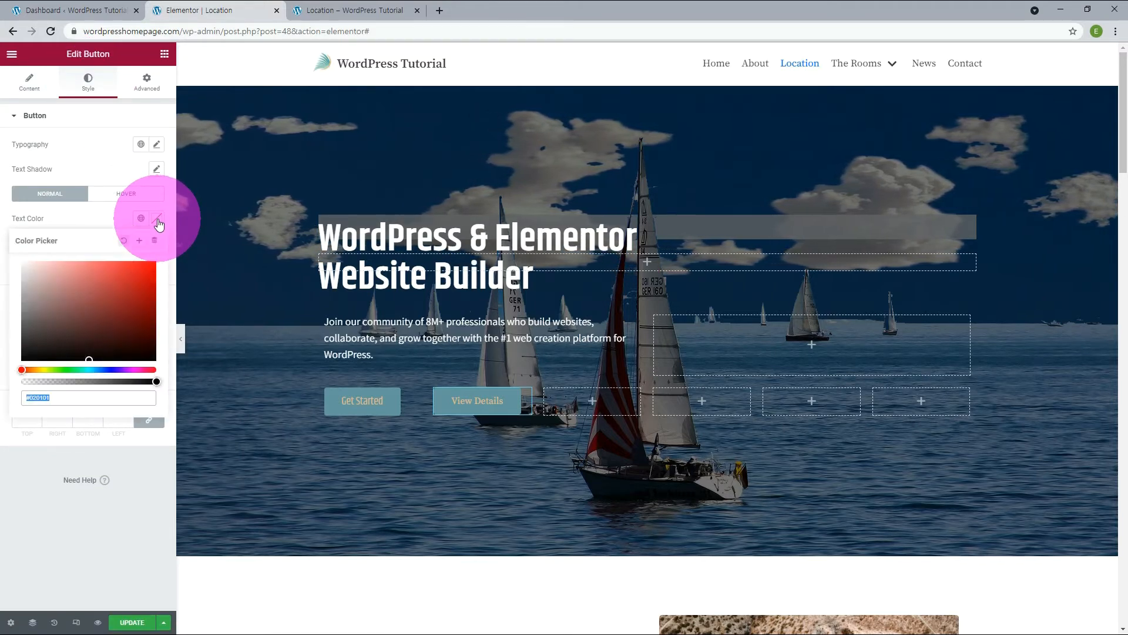
{"action": "type", "text": "#ffffff"}
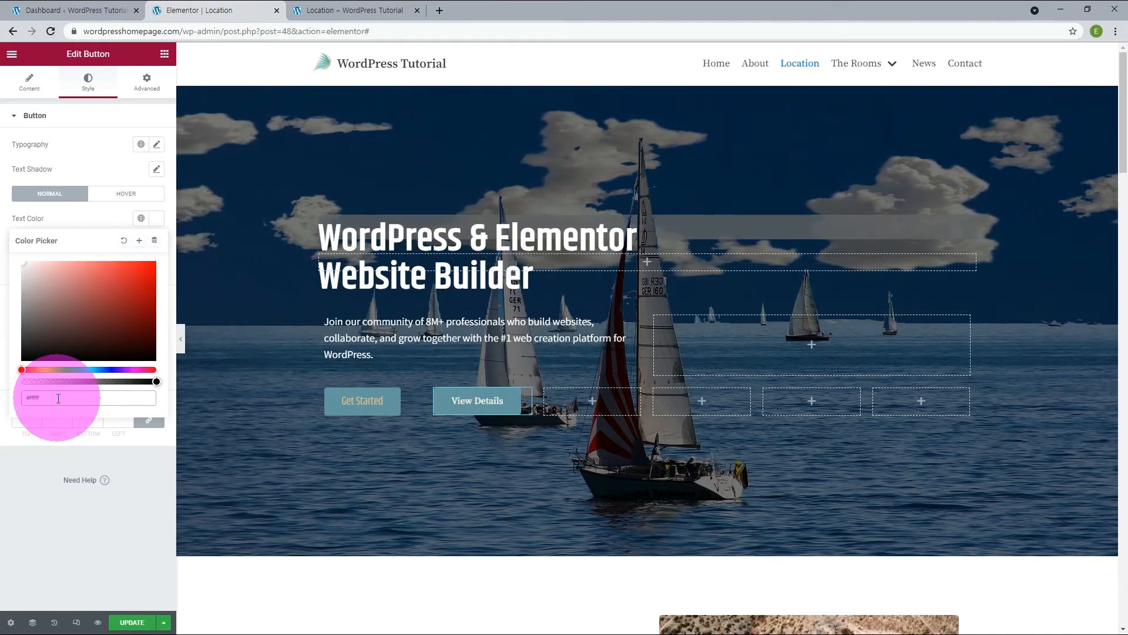
{"action": "left_click", "coordinate": [140, 149]}
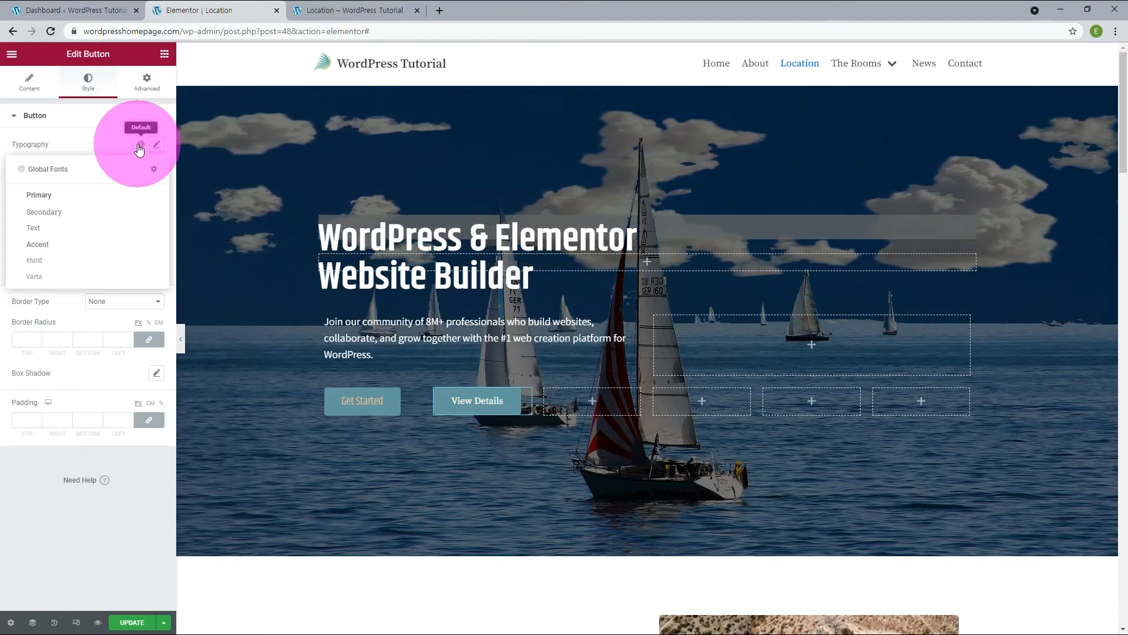
{"action": "left_click", "coordinate": [51, 260]}
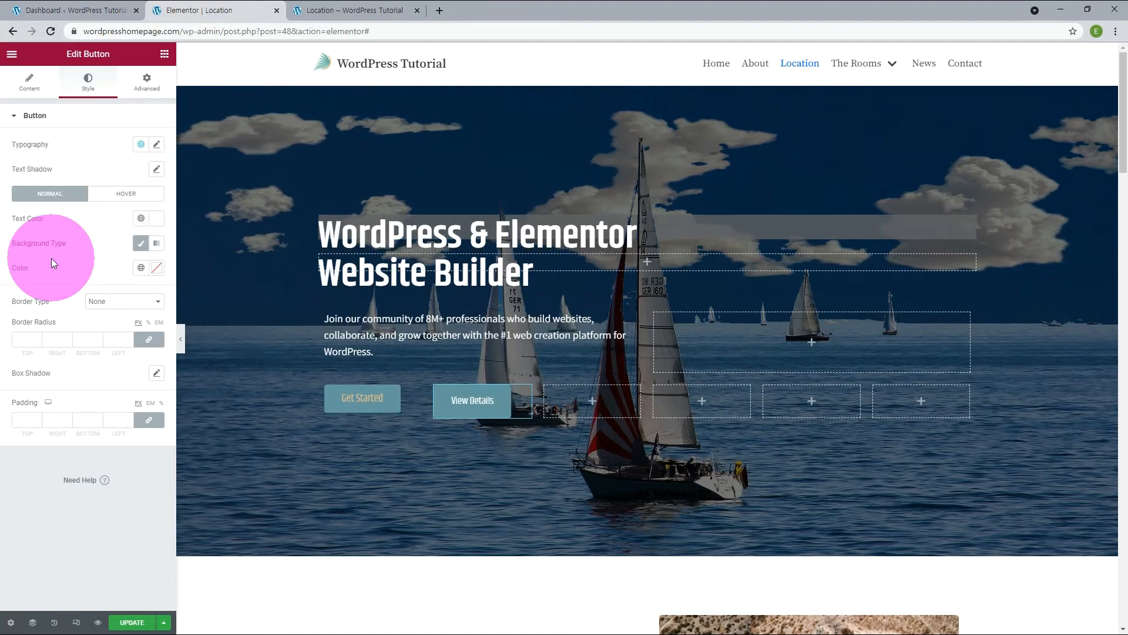
Set the "View Details" button's font size to 18 px and its border radius to 0 on all corners.
{"action": "left_click", "coordinate": [153, 148]}
{"action": "left_click", "coordinate": [143, 237]}
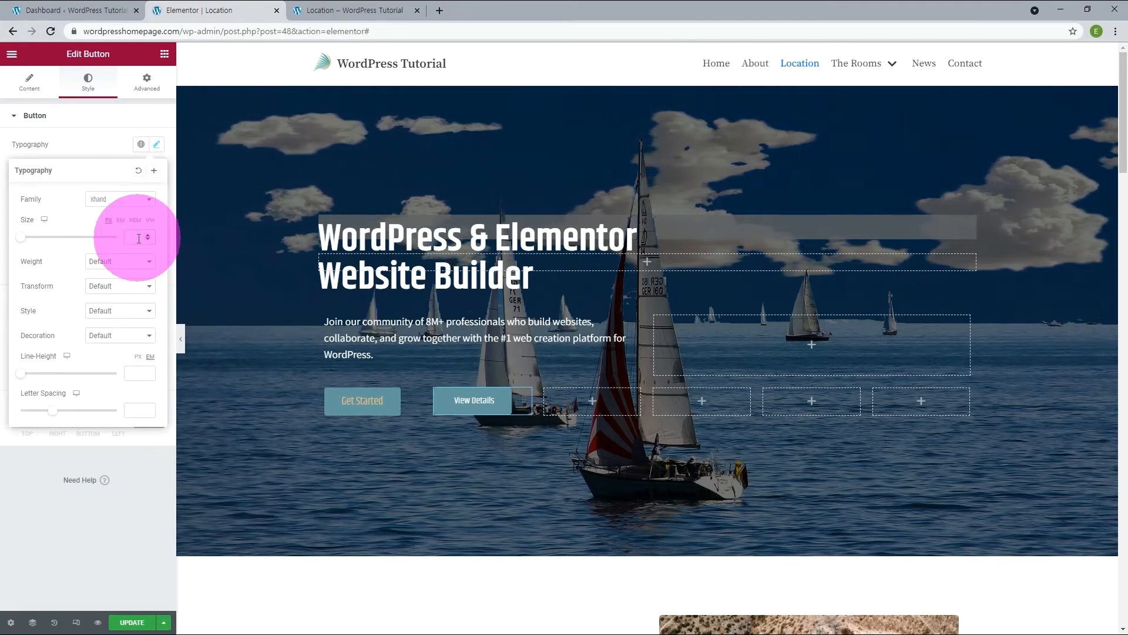
{"action": "type", "text": "18"}
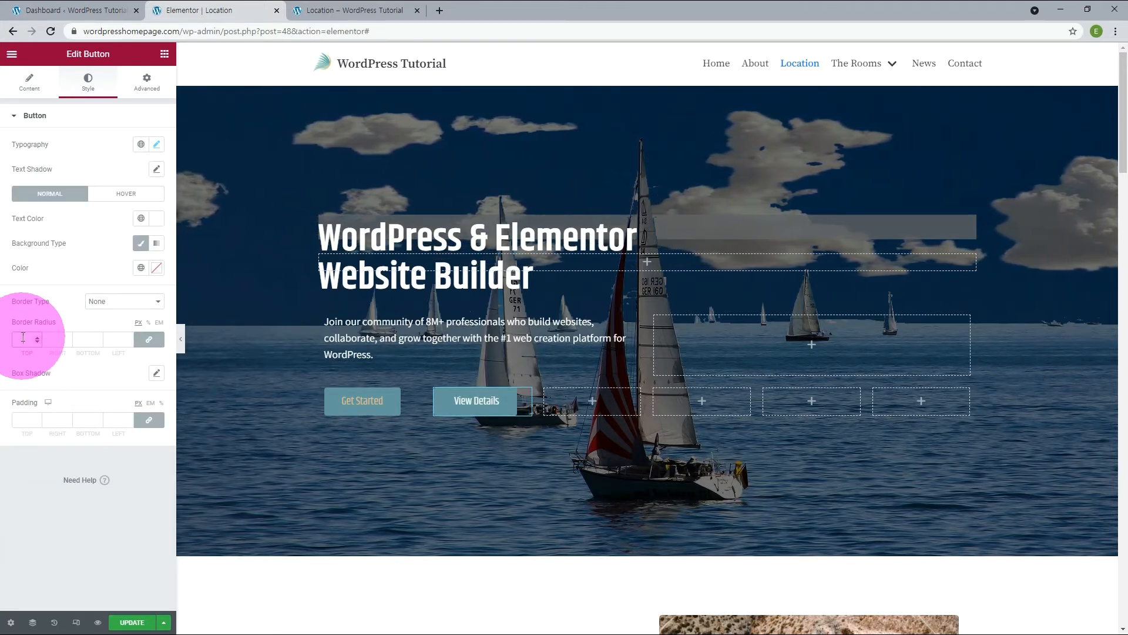
{"action": "type", "text": "0"}
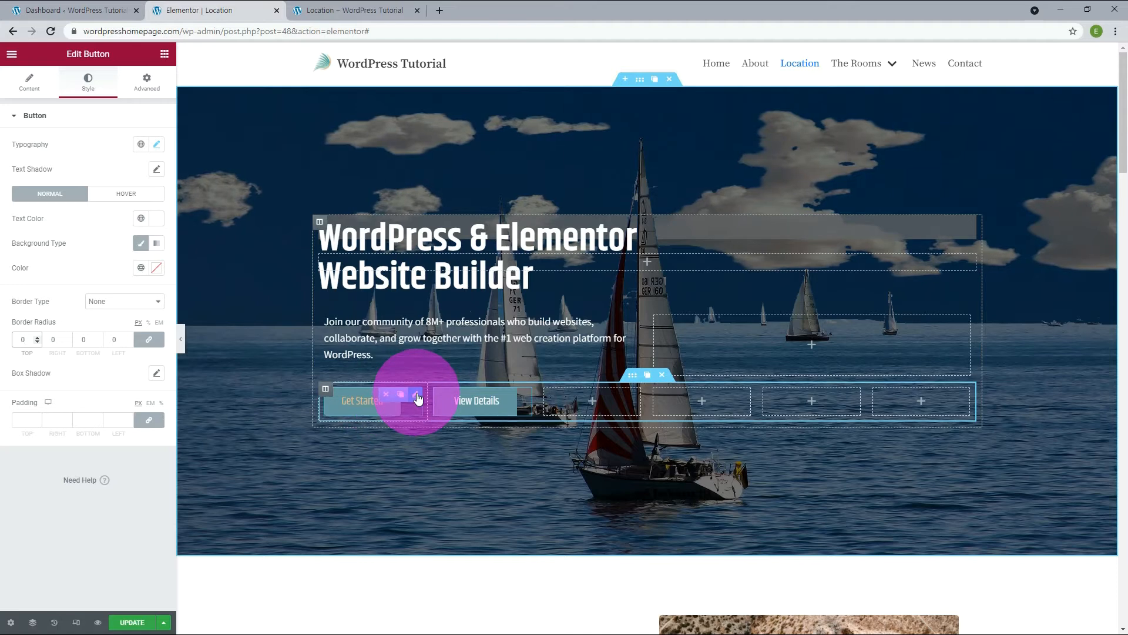
Set the "Get Started" button's border radius to 0 and its text color to the white global color.
{"action": "left_click", "coordinate": [416, 395]}
{"action": "left_click", "coordinate": [89, 87]}
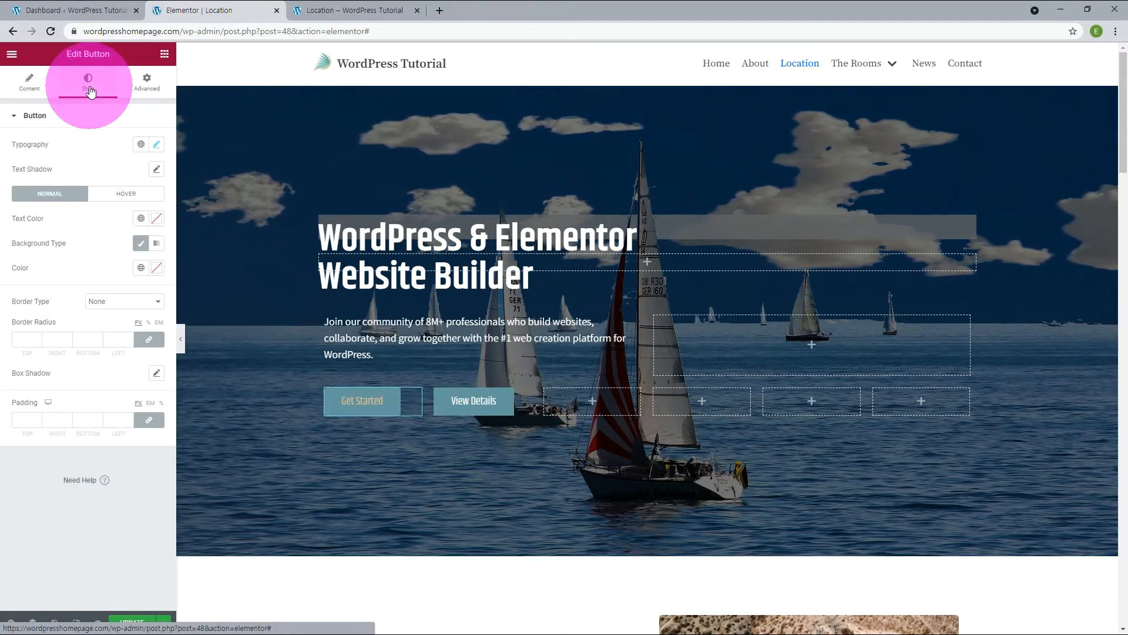
{"action": "left_click", "coordinate": [25, 339]}
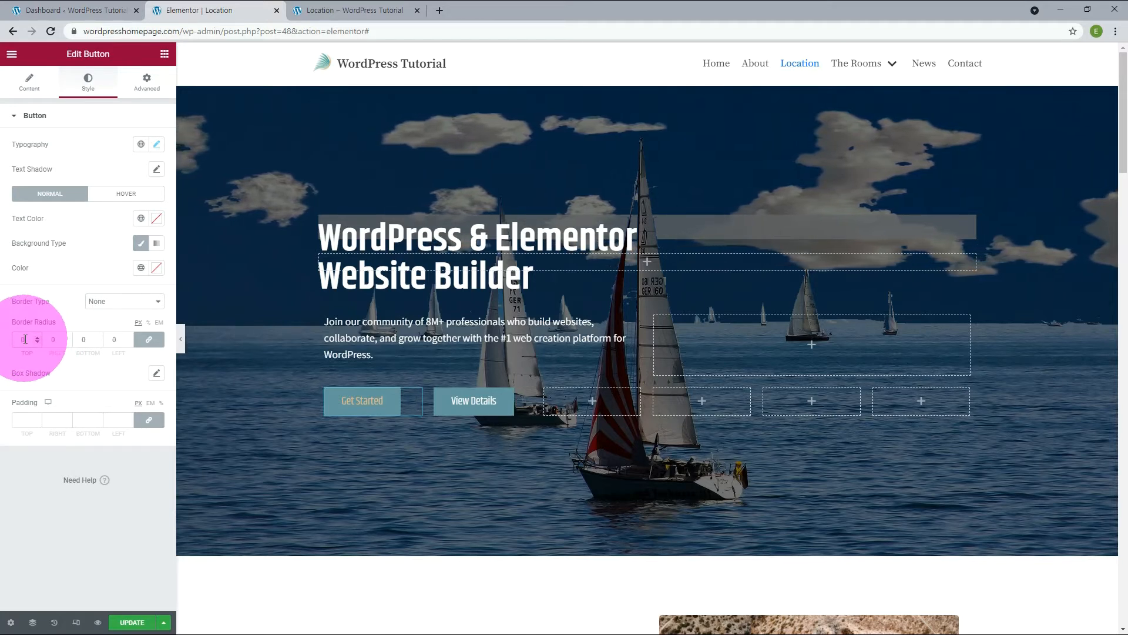
{"action": "left_click", "coordinate": [141, 218]}
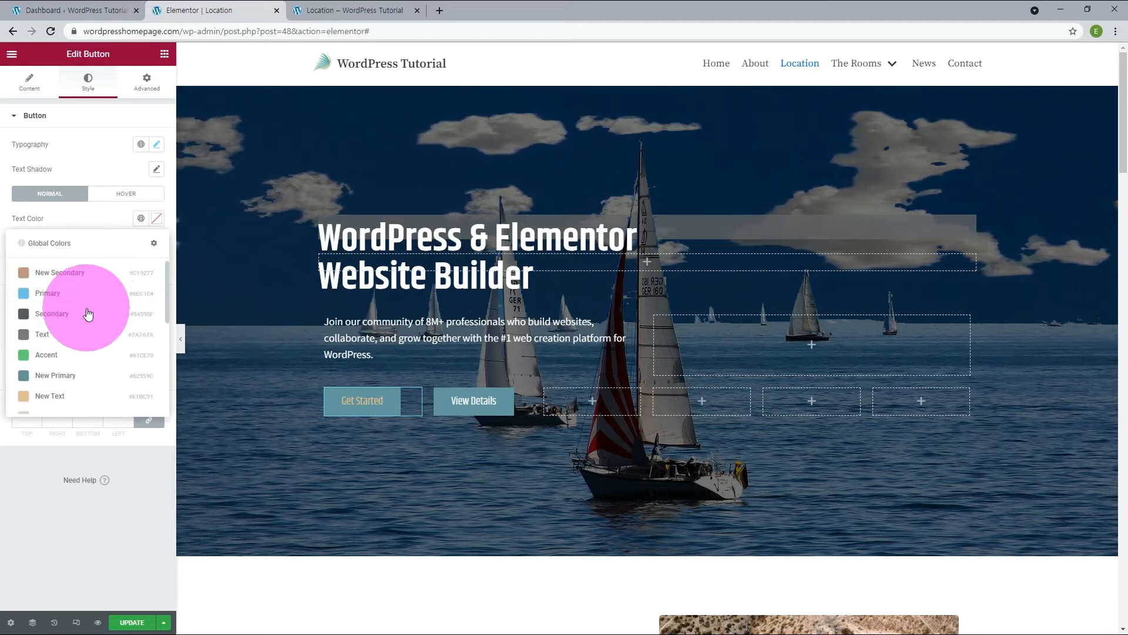
{"action": "left_click", "coordinate": [86, 355]}
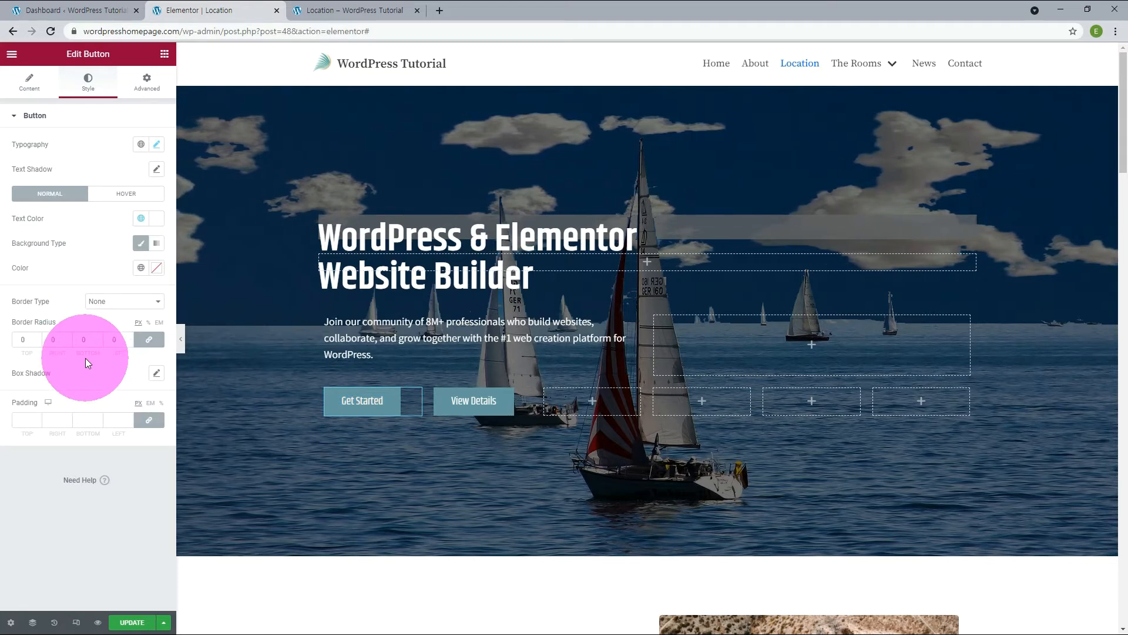
Set the "Get Started" button's normal background color to #0066ff.
{"action": "left_click", "coordinate": [157, 269]}
{"action": "type", "text": "#00"}
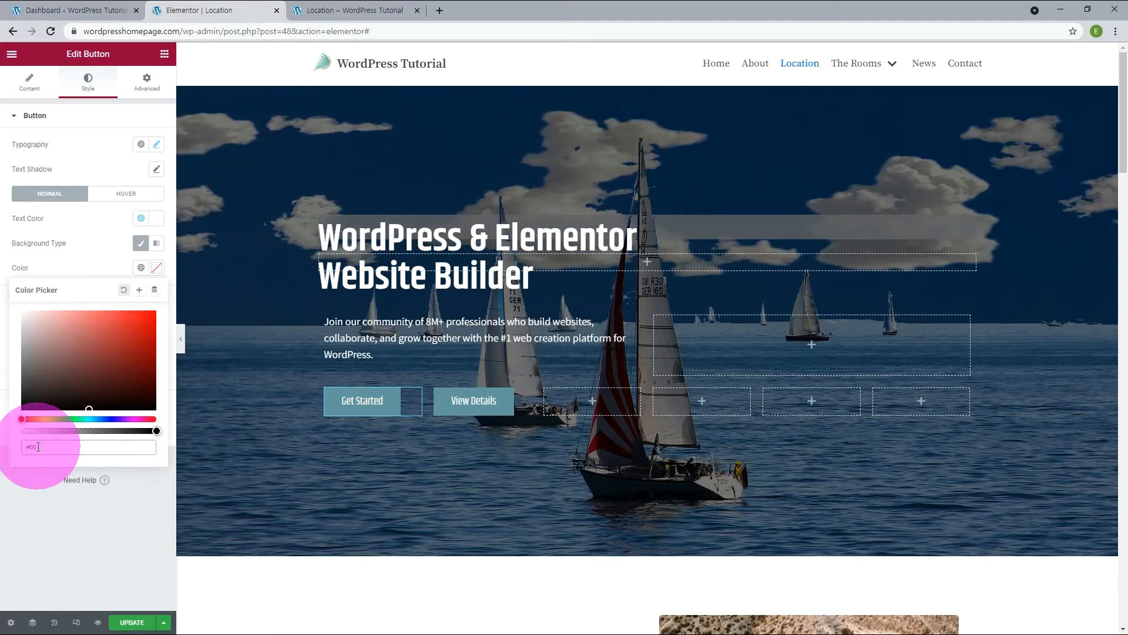
{"action": "type", "text": "66ff"}
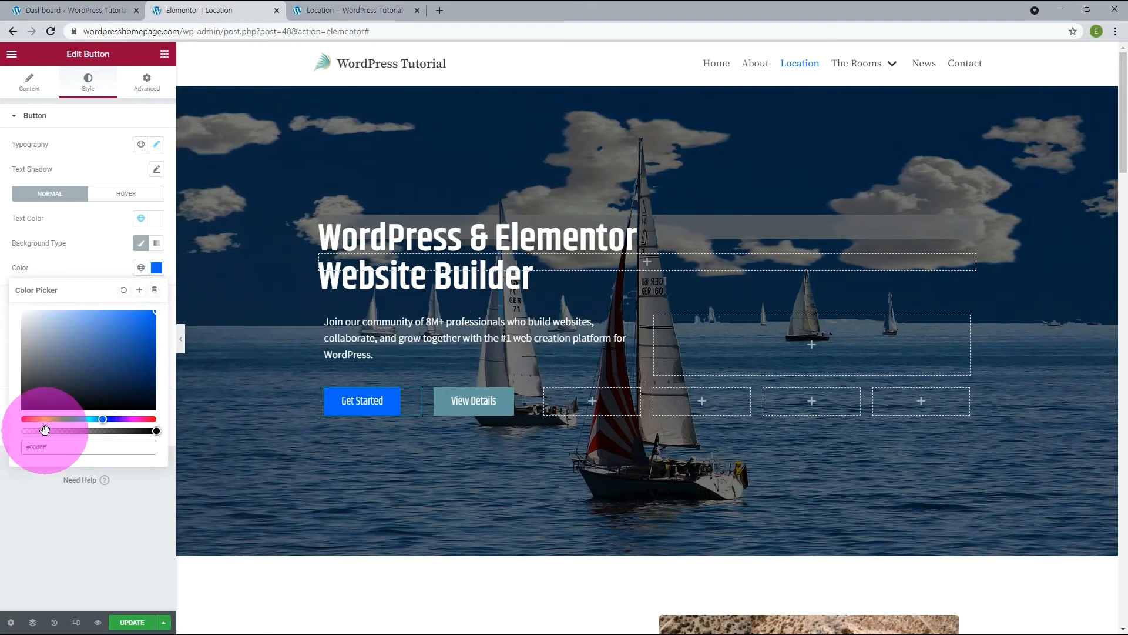
{"action": "left_click", "coordinate": [3, 340]}
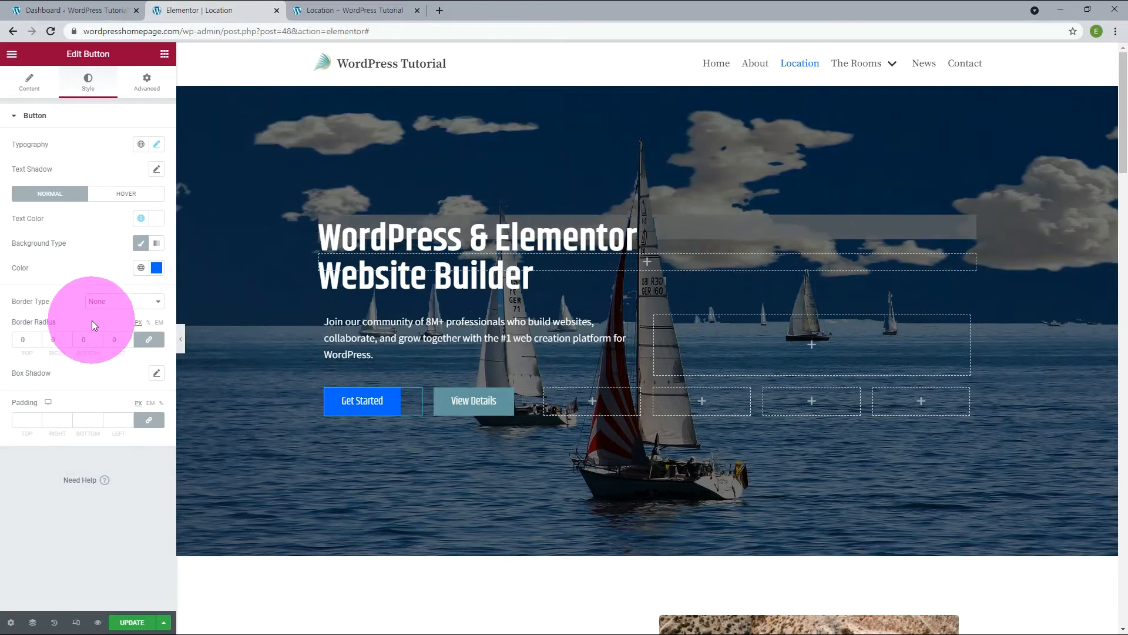
Give the "Get Started" button a solid border with width 2 on all sides and color #0066ff.
{"action": "left_click", "coordinate": [118, 303]}
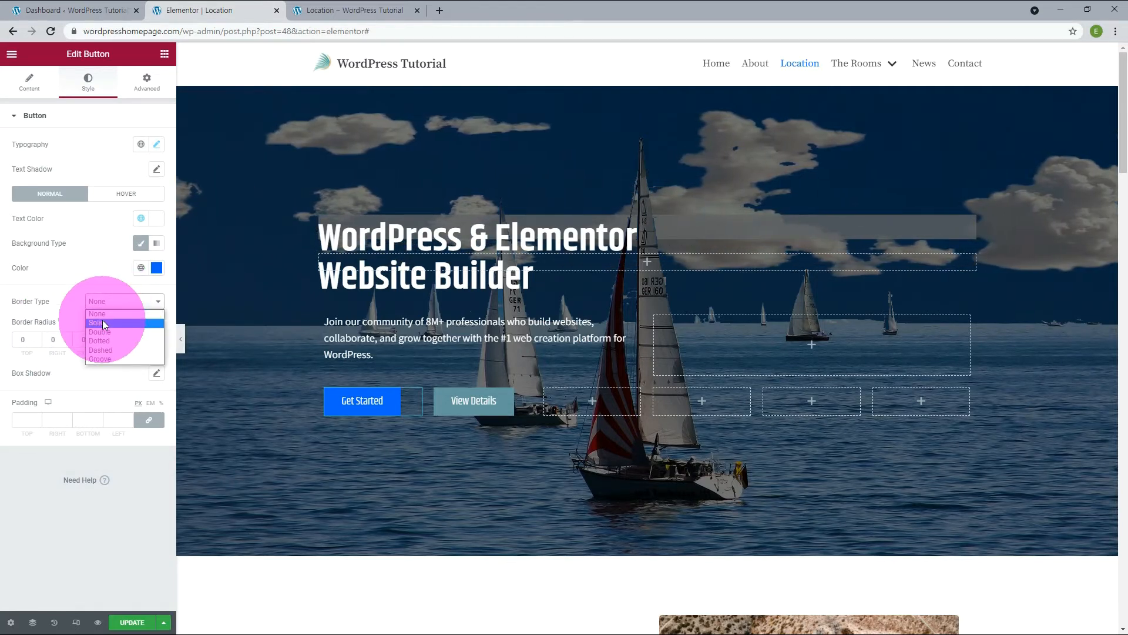
{"action": "left_click", "coordinate": [96, 322]}
{"action": "left_click", "coordinate": [24, 339]}
{"action": "type", "text": "2"}
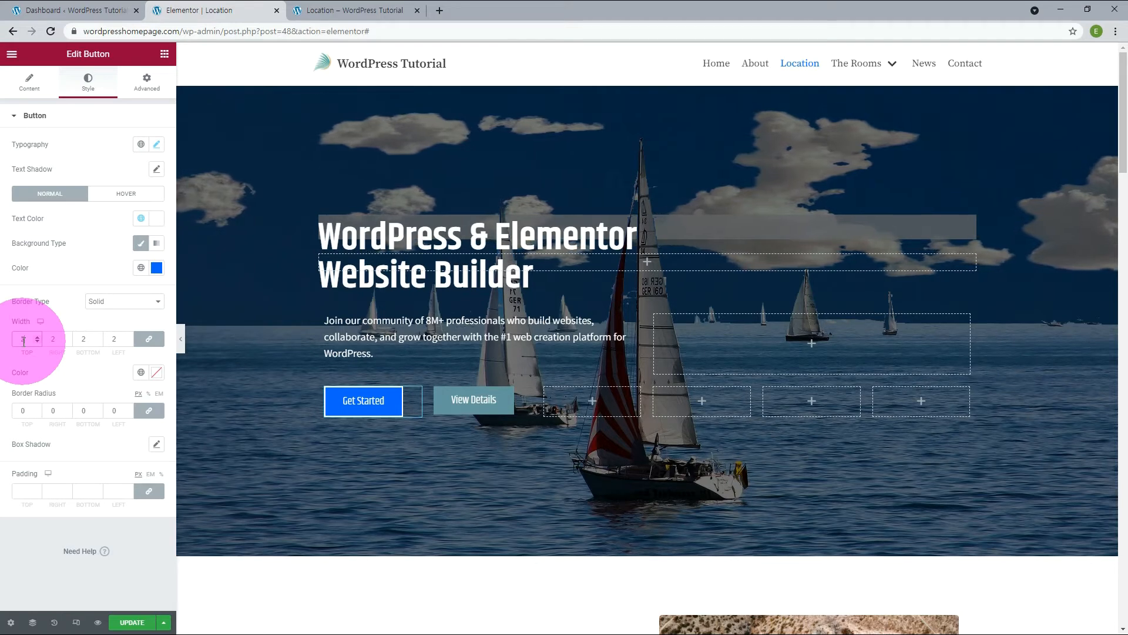
{"action": "left_click", "coordinate": [157, 372]}
{"action": "left_click", "coordinate": [49, 551]}
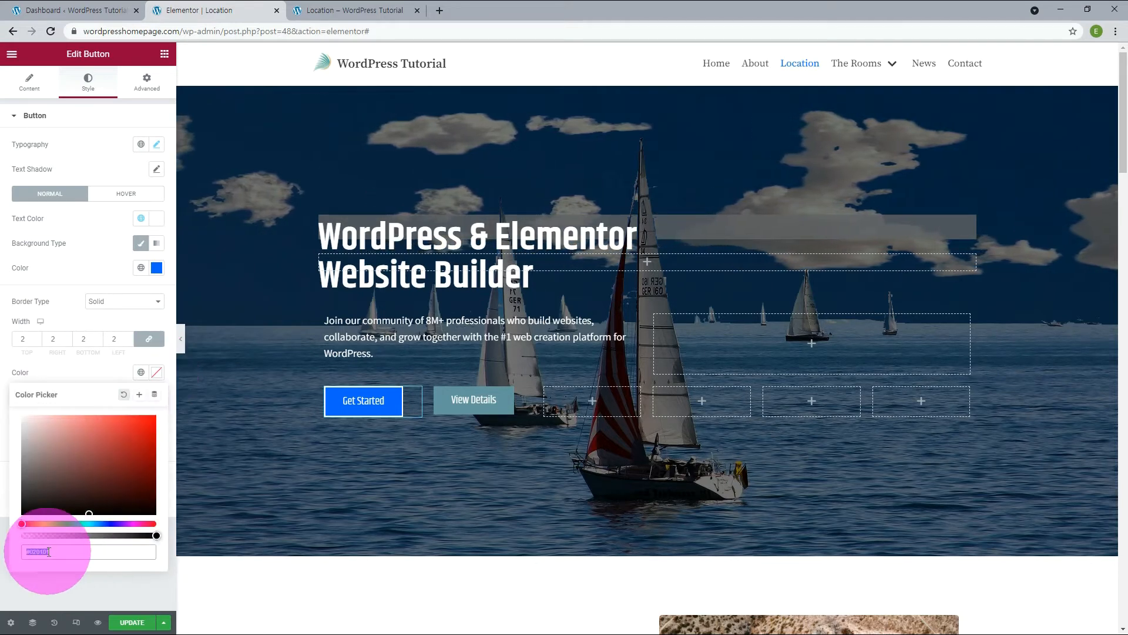
{"action": "type", "text": "0066ff"}
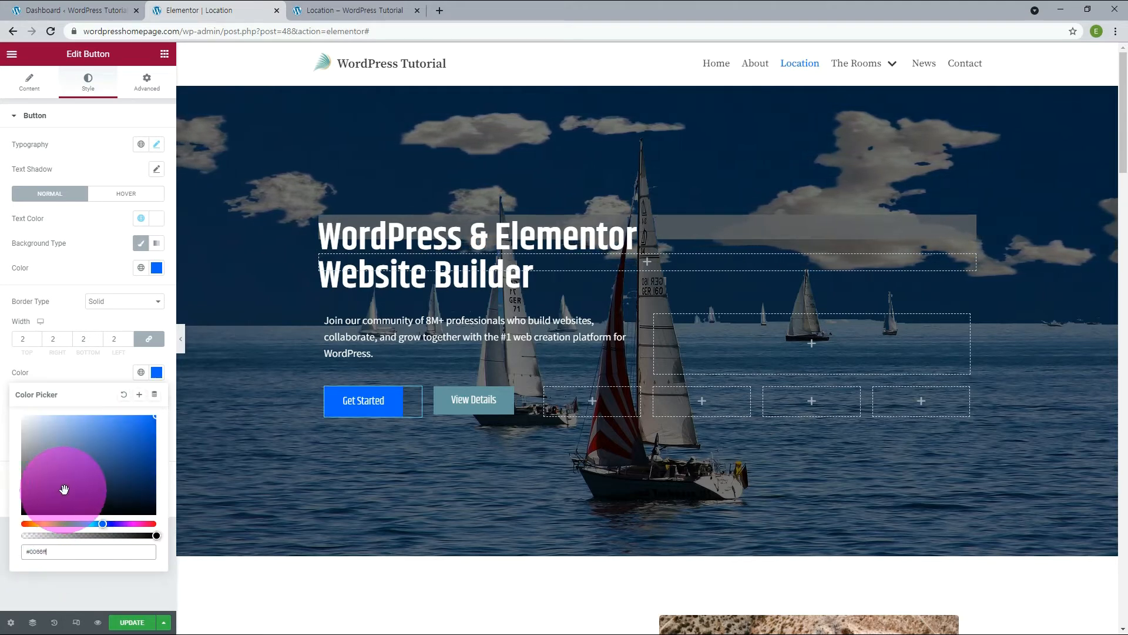
{"action": "left_click", "coordinate": [89, 370]}
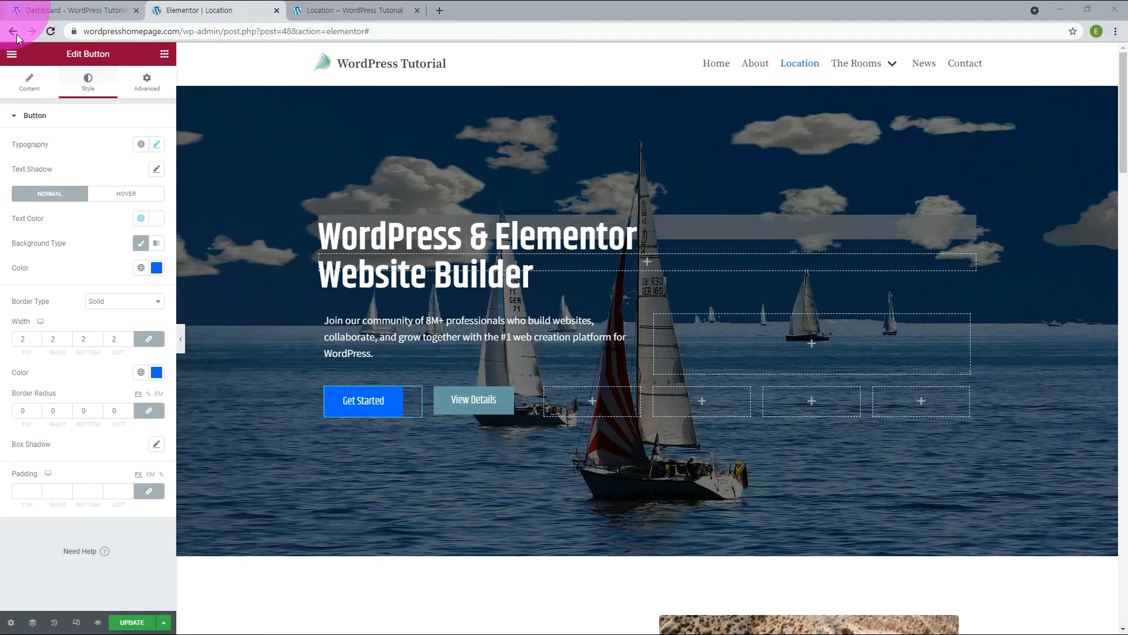
Make the "Get Started" button's hover background color fully transparent.
{"action": "left_click", "coordinate": [116, 194]}
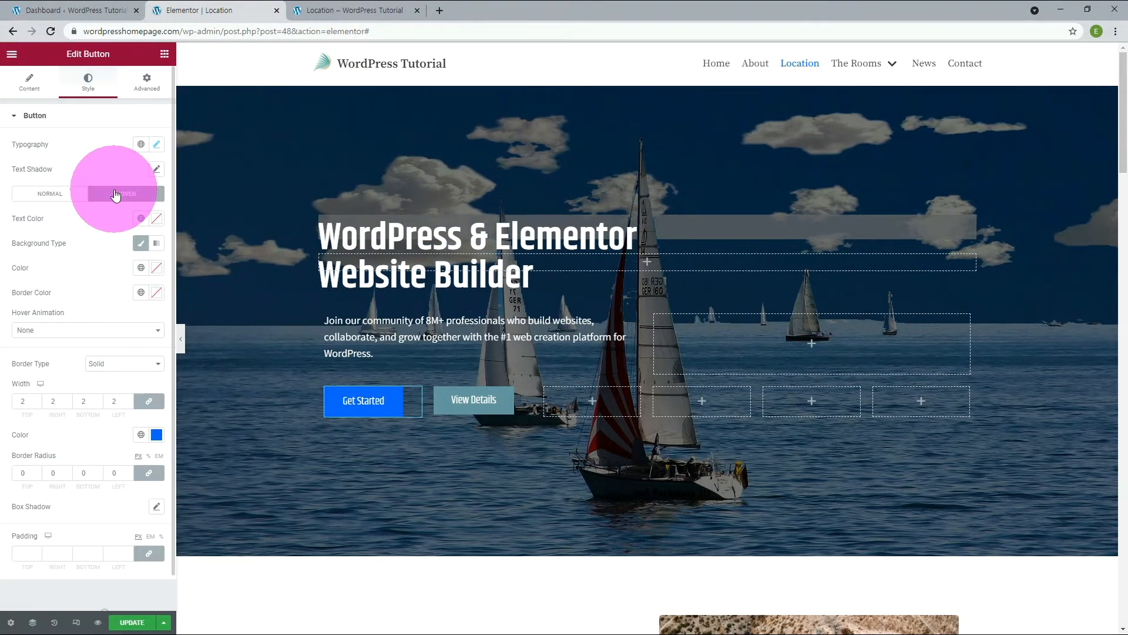
{"action": "left_click", "coordinate": [157, 268]}
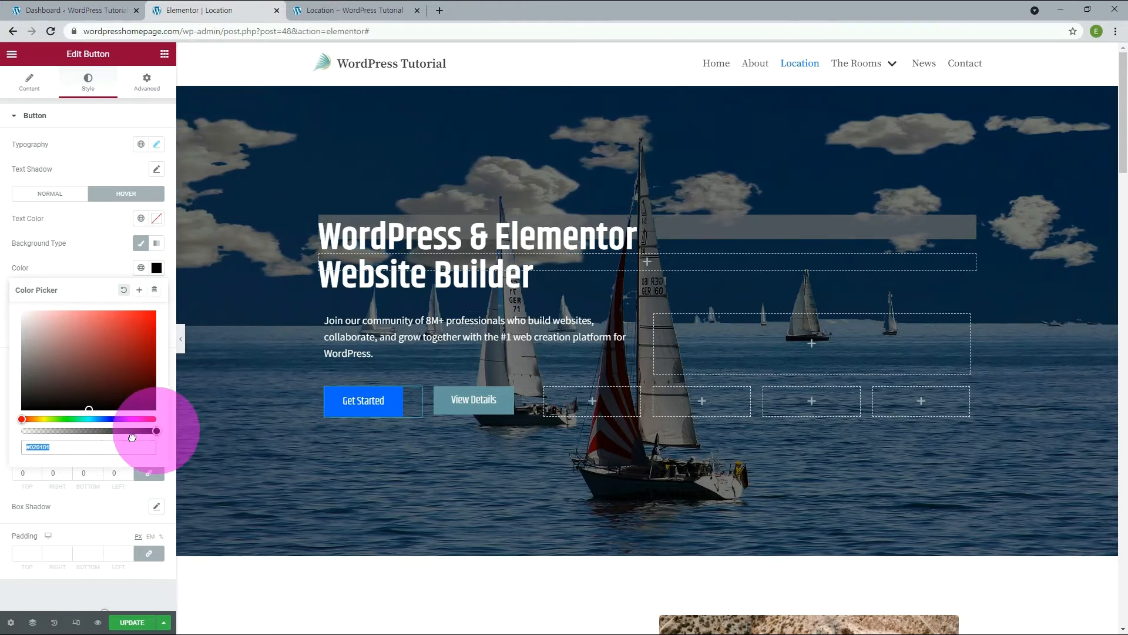
{"action": "left_click_drag", "start_coordinate": [132, 437], "coordinate": [3, 451]}
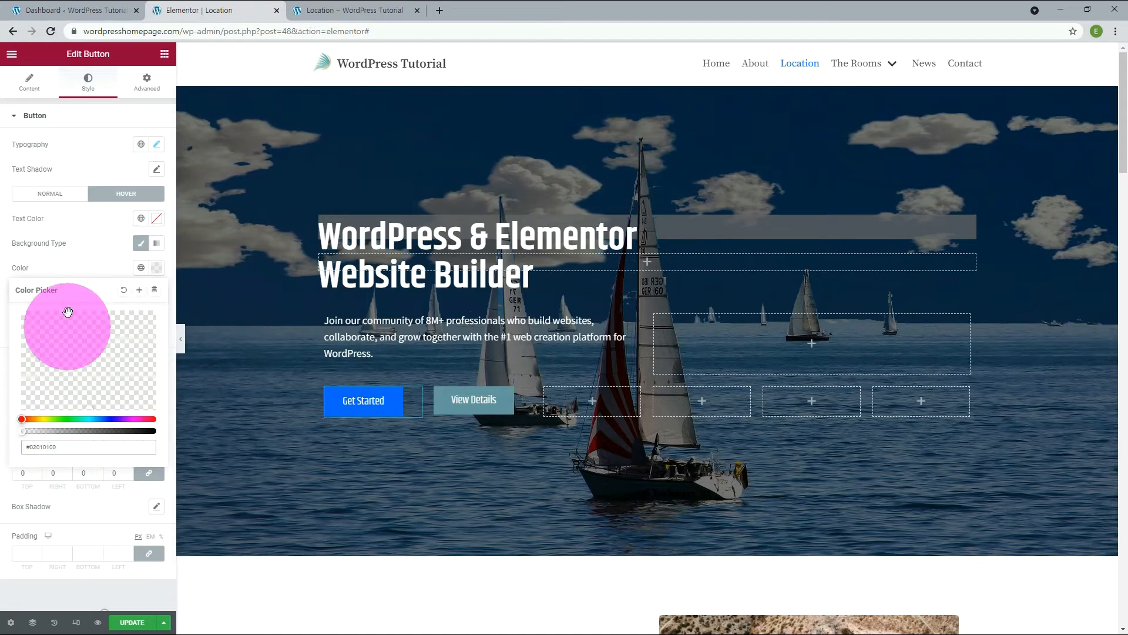
{"action": "left_click", "coordinate": [68, 270]}
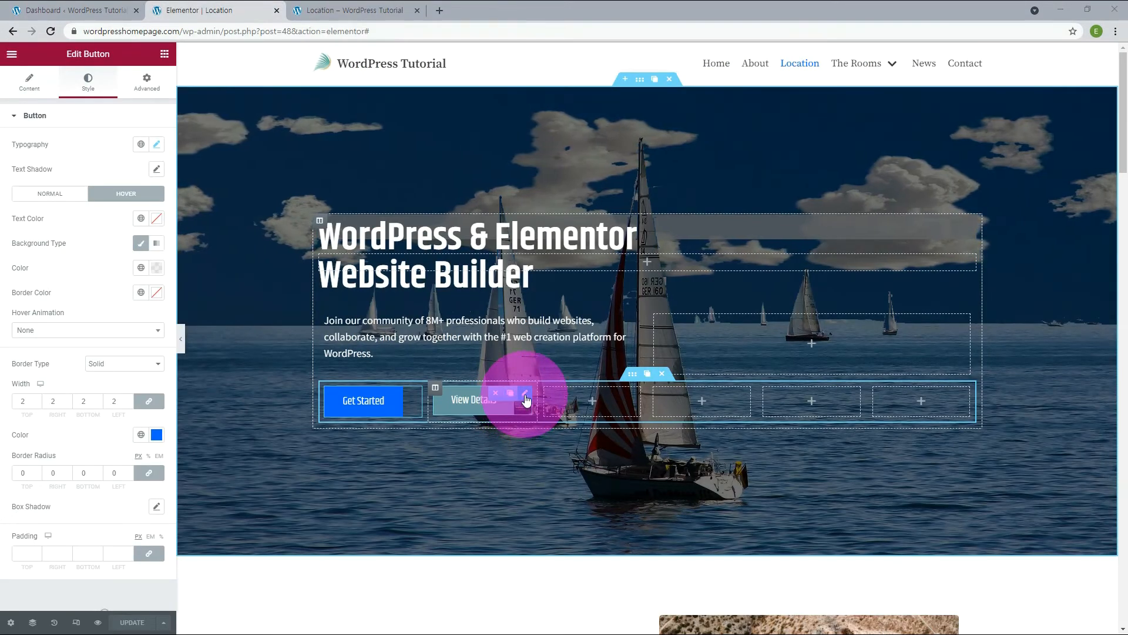
Make the "View Details" button's normal background color fully transparent.
{"action": "left_click", "coordinate": [525, 399]}
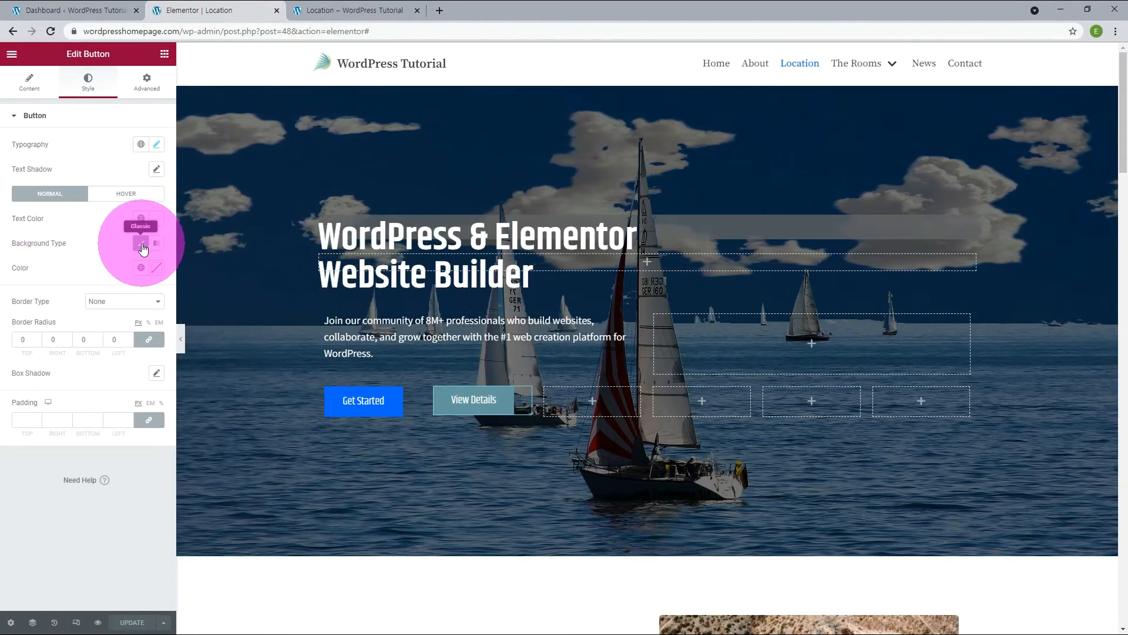
{"action": "left_click", "coordinate": [156, 267]}
{"action": "left_click_drag", "start_coordinate": [151, 431], "coordinate": [15, 435]}
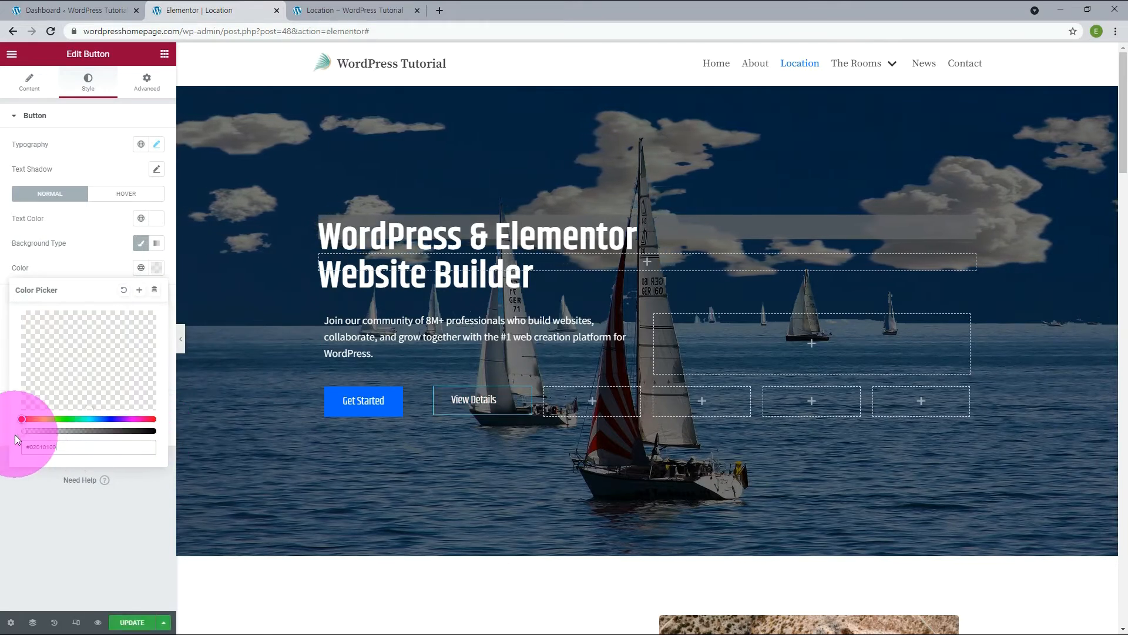
{"action": "left_click", "coordinate": [87, 262]}
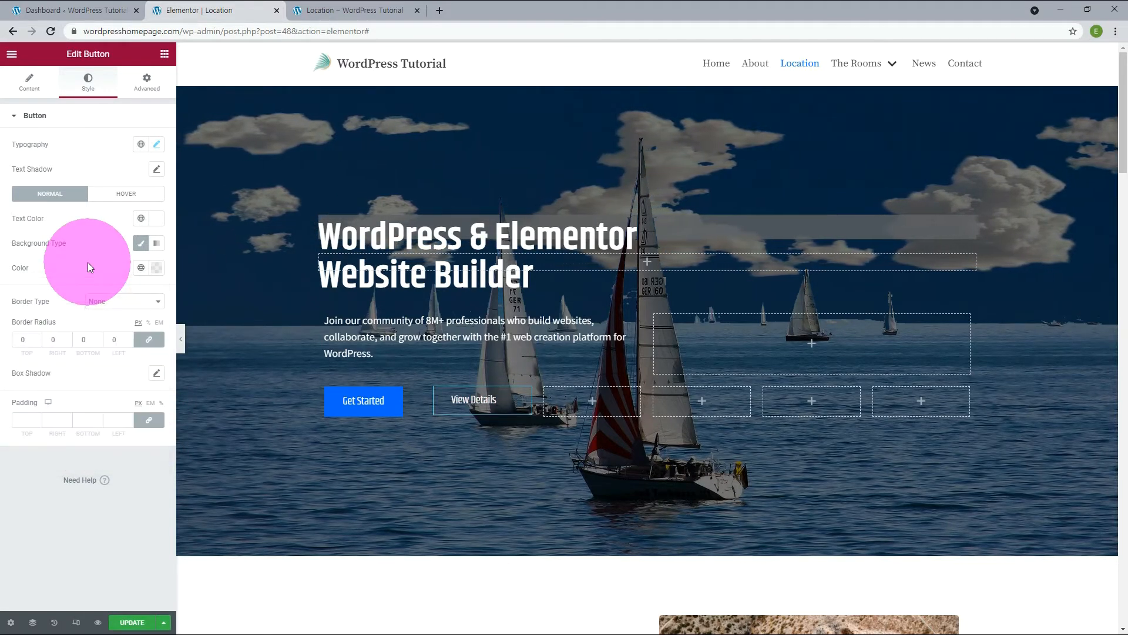
Give the "View Details" button a solid border with width 2 on all sides and color #0066ff.
{"action": "left_click", "coordinate": [103, 301]}
{"action": "left_click", "coordinate": [100, 322]}
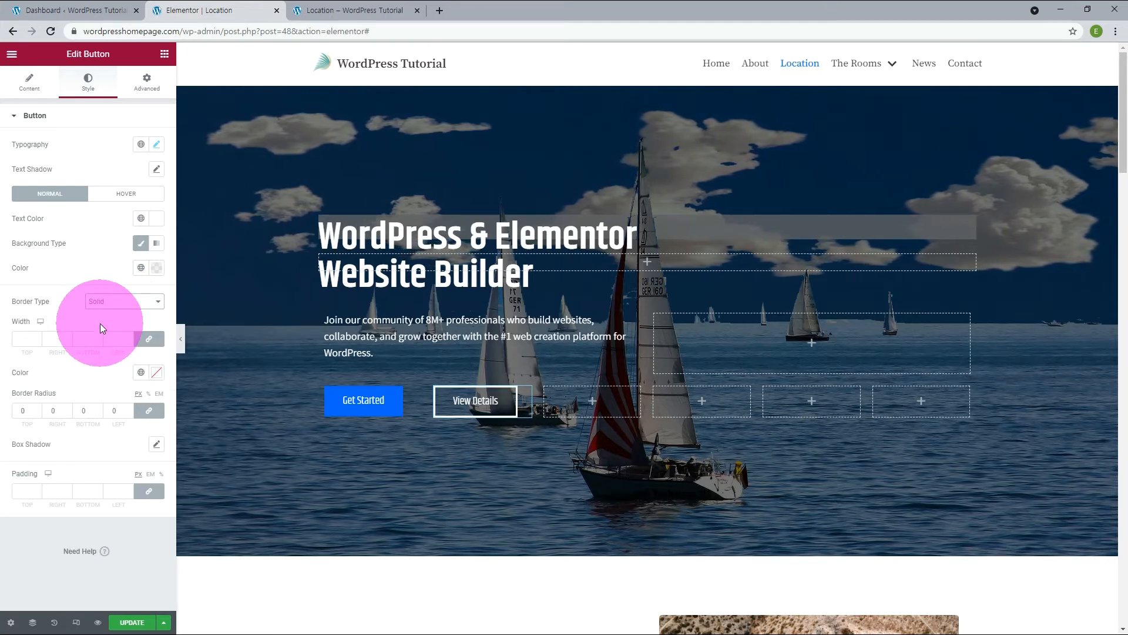
{"action": "left_click", "coordinate": [34, 339]}
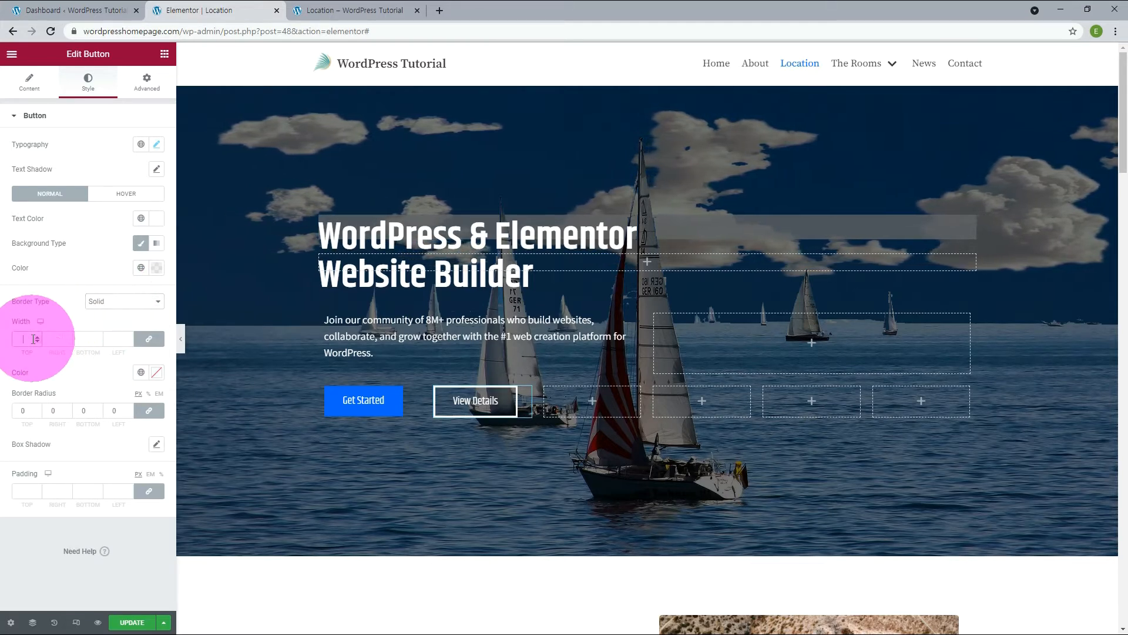
{"action": "type", "text": "2"}
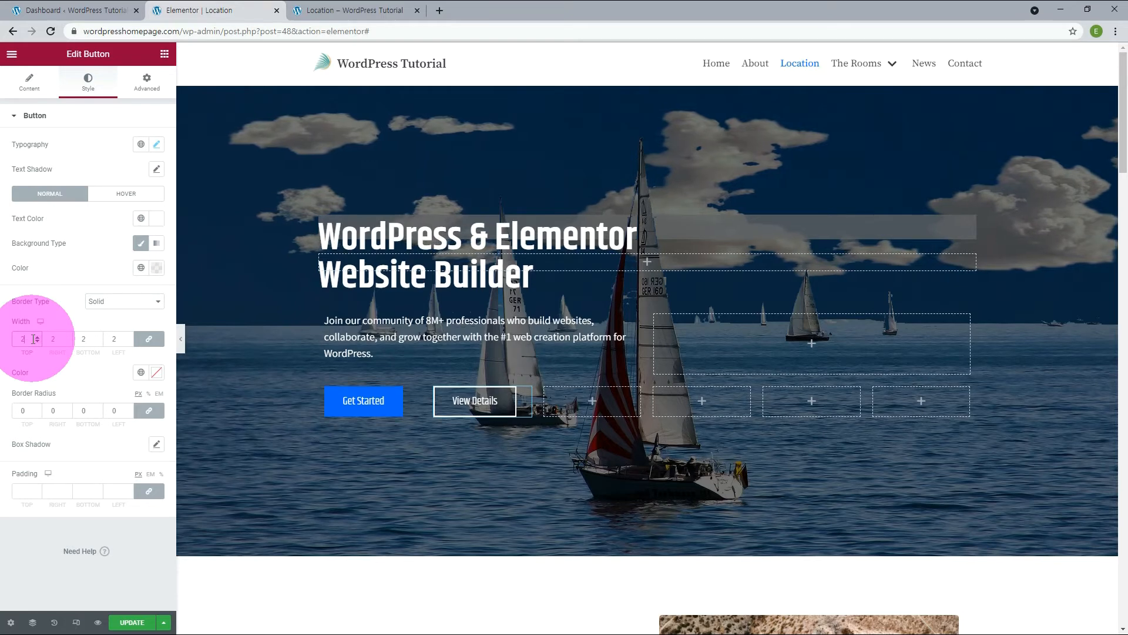
{"action": "left_click", "coordinate": [157, 373]}
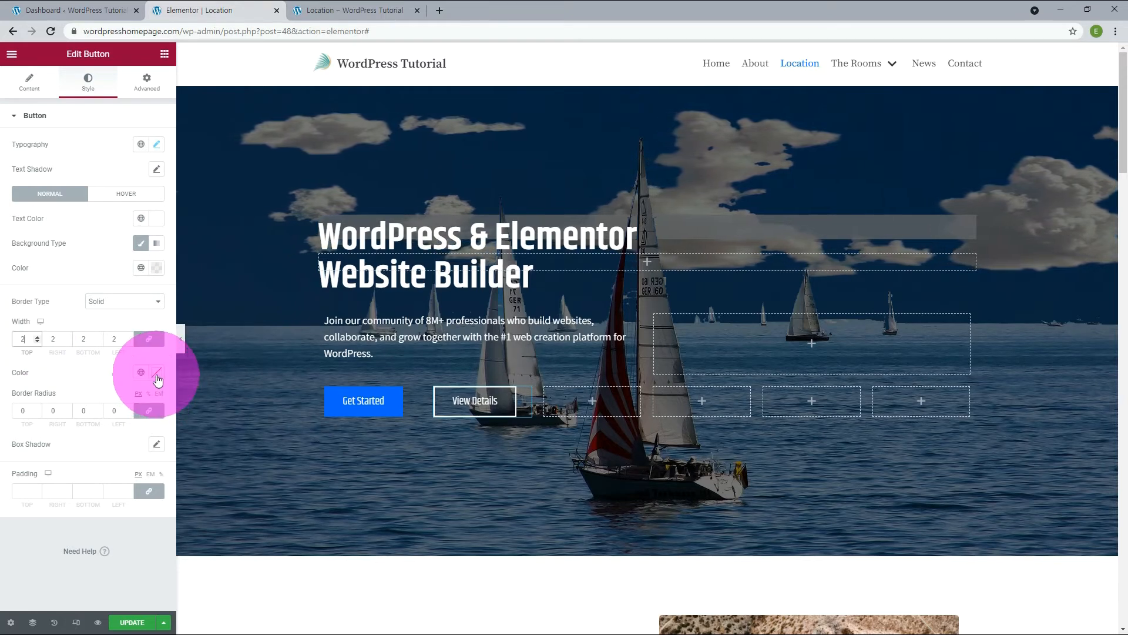
{"action": "double_click", "coordinate": [42, 551]}
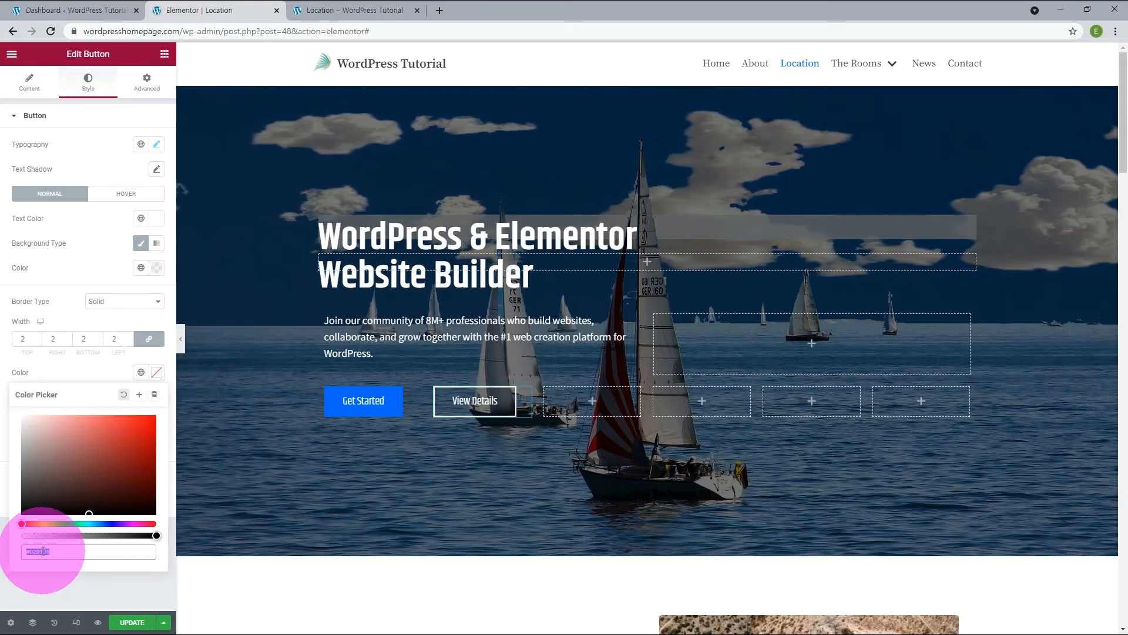
{"action": "type", "text": "0066ff"}
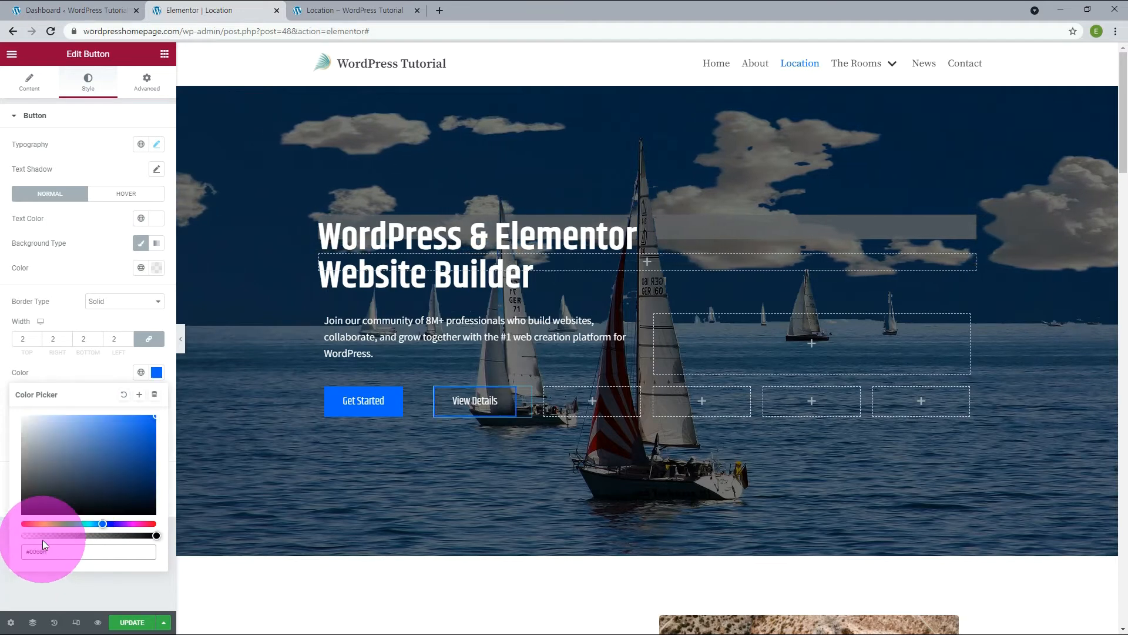
{"action": "left_click", "coordinate": [114, 317]}
Set the "View Details" button's hover background color to #0066ff.
{"action": "left_click", "coordinate": [119, 197]}
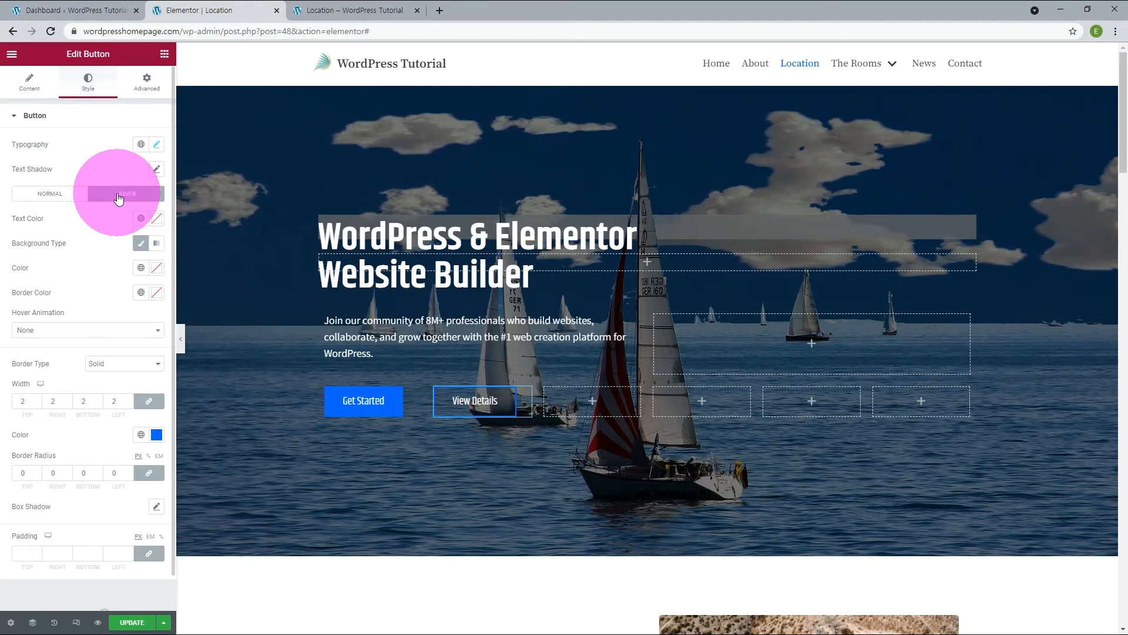
{"action": "left_click", "coordinate": [157, 268]}
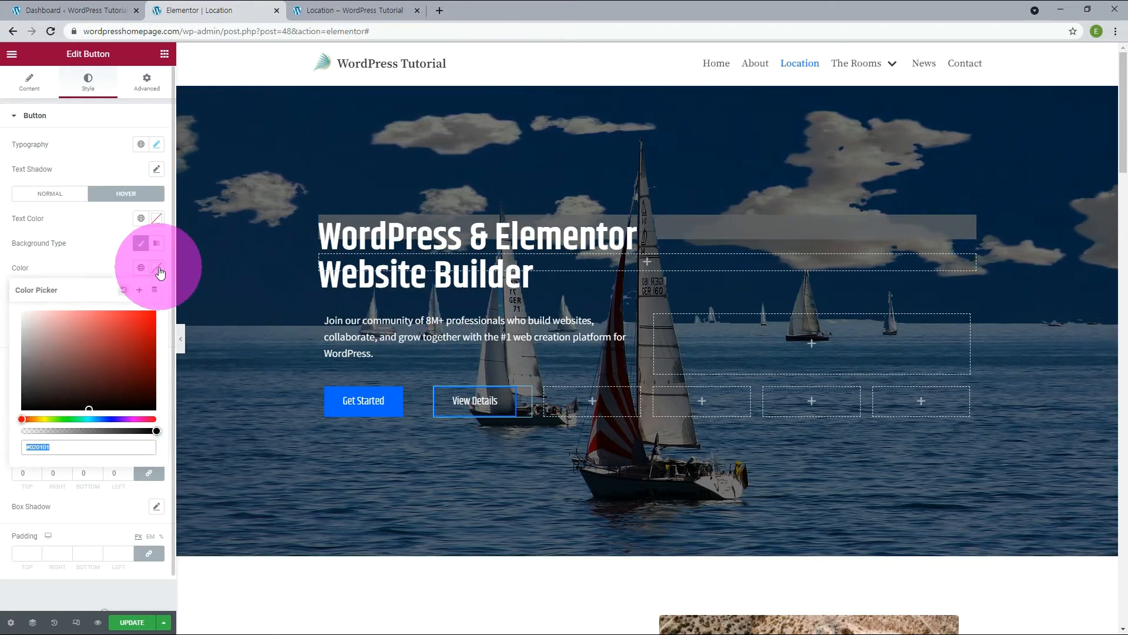
{"action": "type", "text": "#0"}
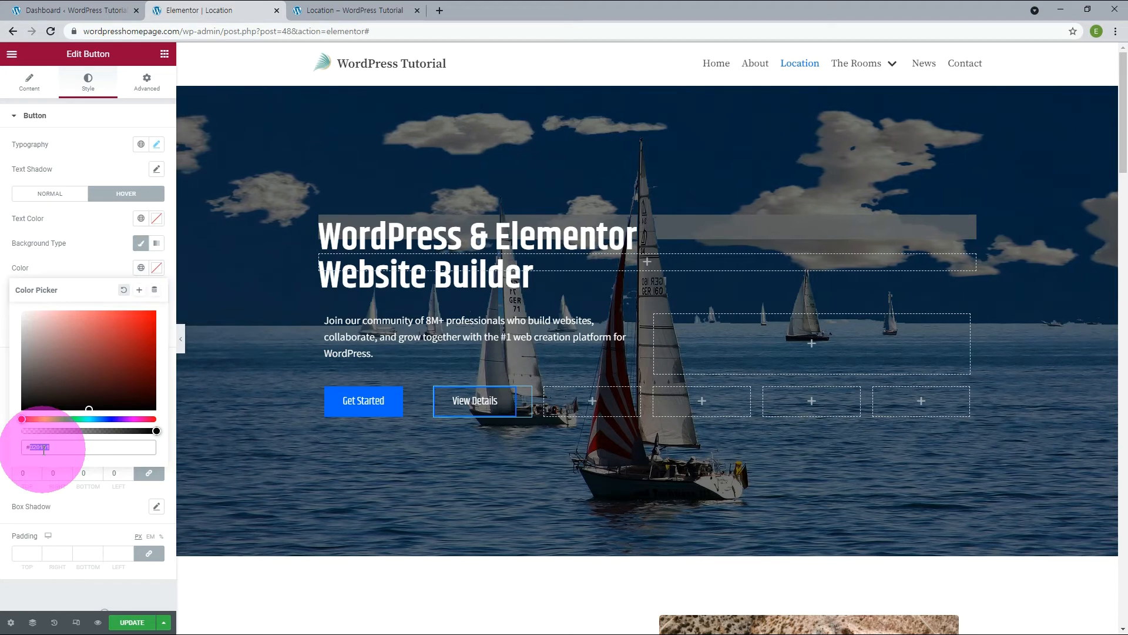
{"action": "type", "text": "066ff"}
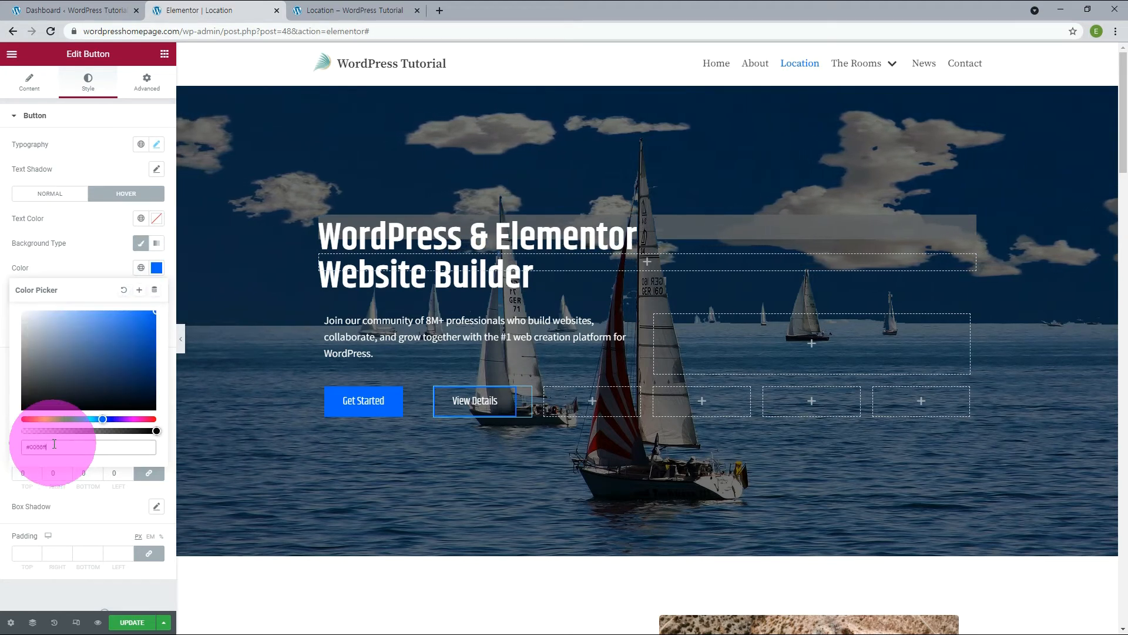
{"action": "left_click", "coordinate": [78, 263]}
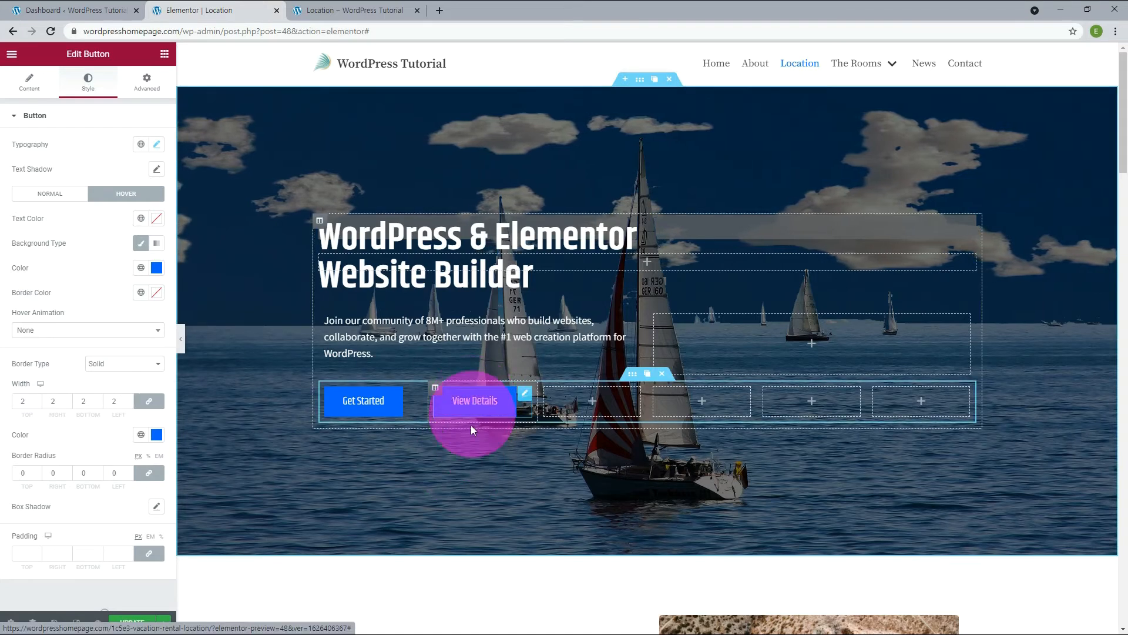
Save the page update and reload the live Location page to check both hero buttons.
{"action": "left_click", "coordinate": [141, 621]}
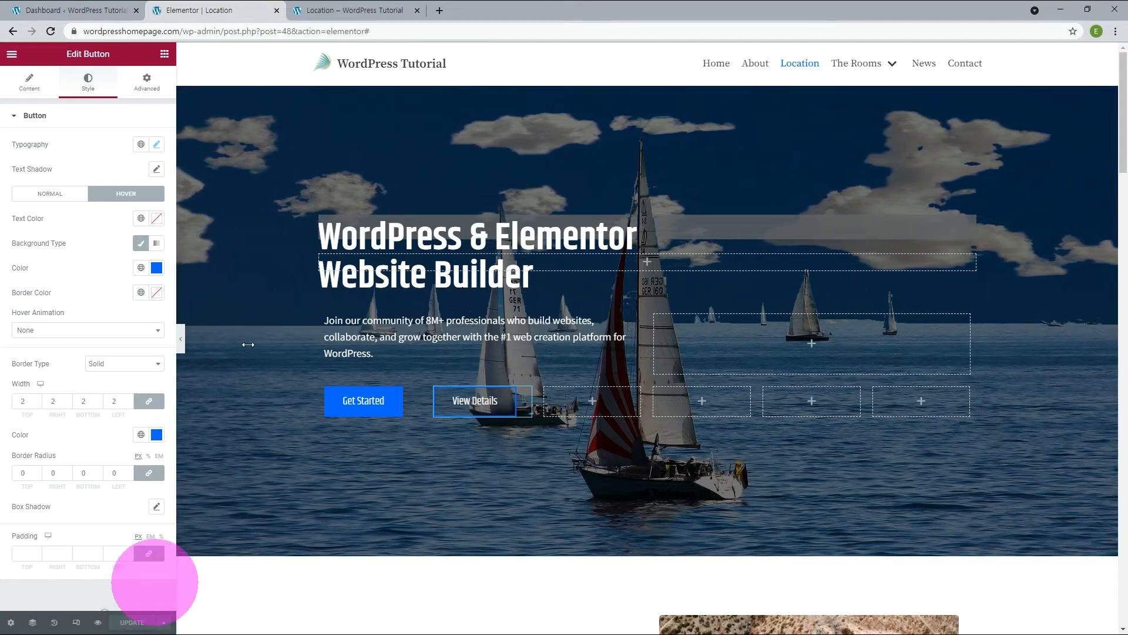
{"action": "left_click", "coordinate": [358, 9]}
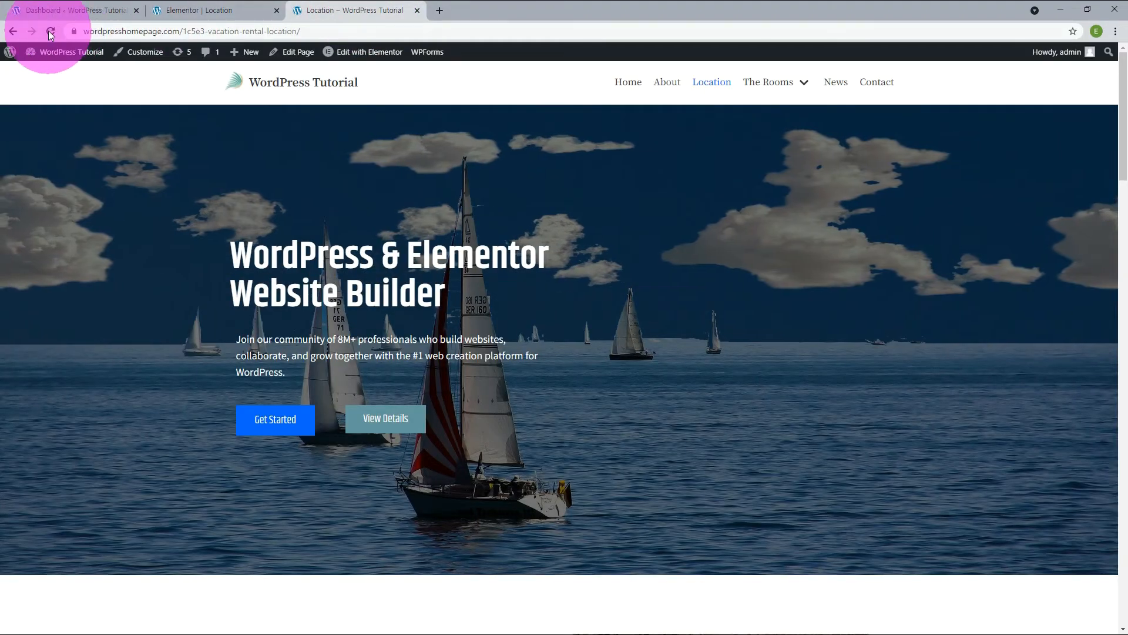
{"action": "left_click", "coordinate": [50, 32]}
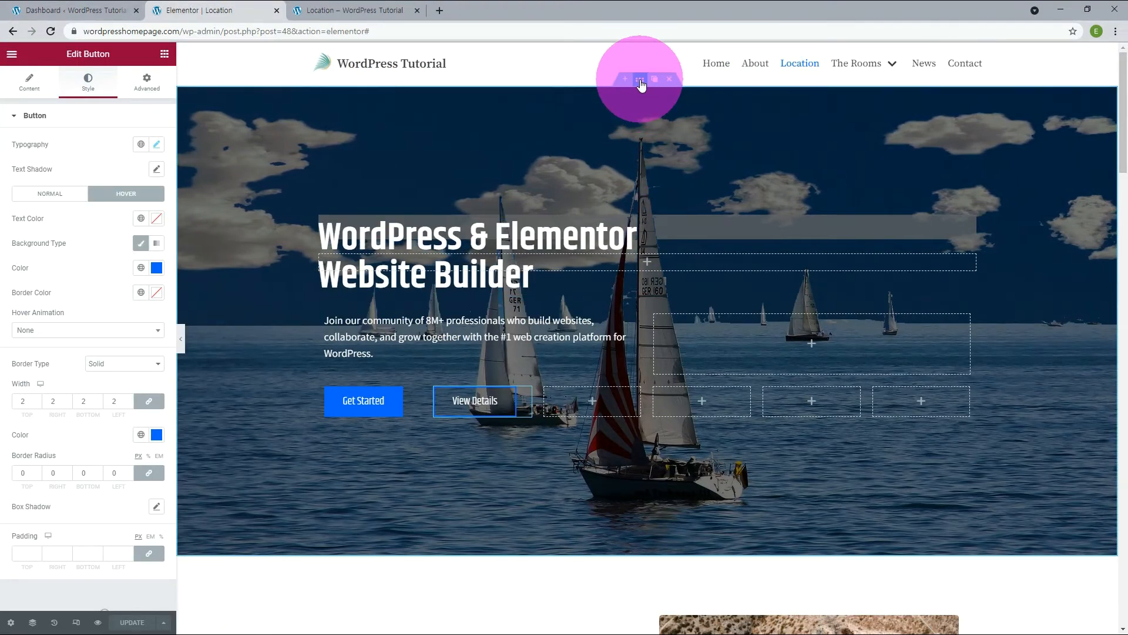
Add a Mountains shape divider to the bottom edge of the sailboat hero section and save the page update.
{"action": "left_click", "coordinate": [641, 86]}
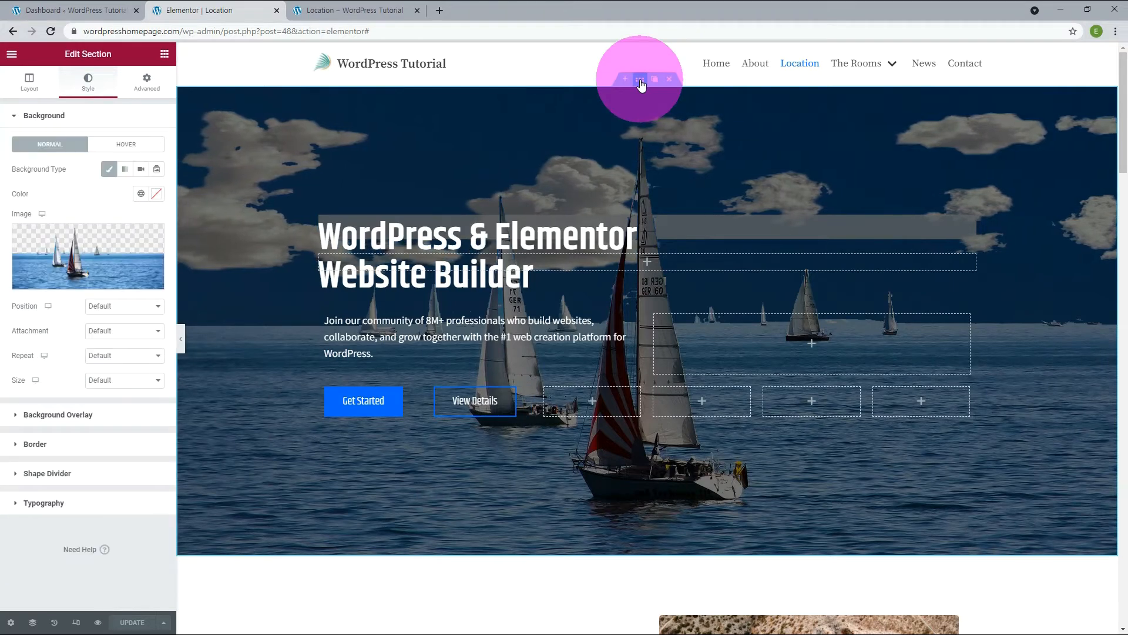
{"action": "left_click", "coordinate": [83, 475]}
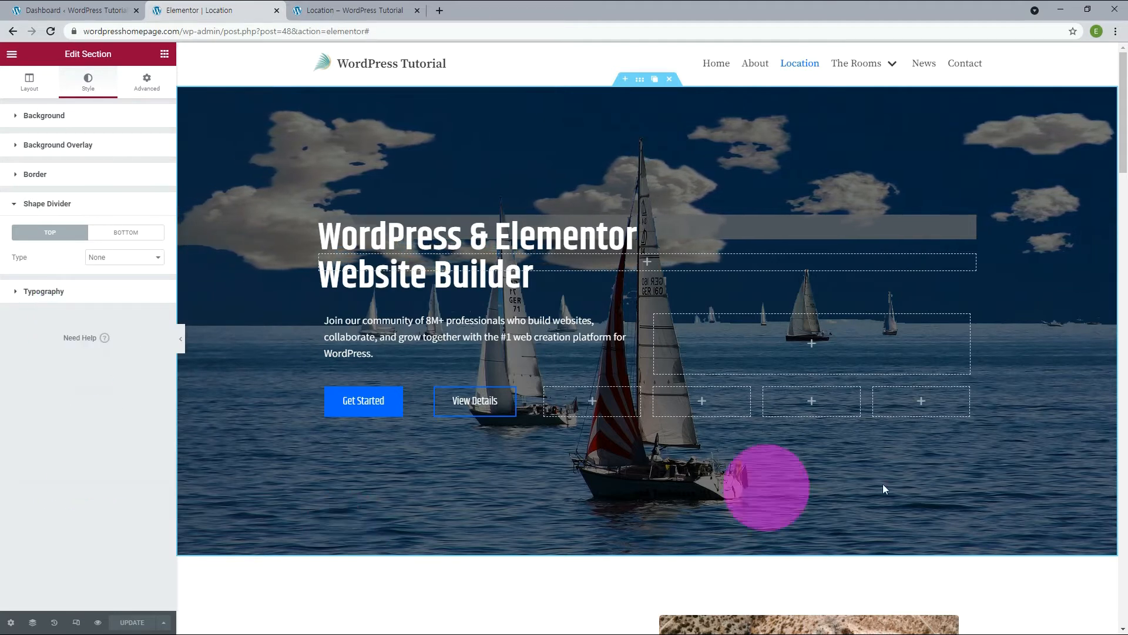
{"action": "left_click", "coordinate": [126, 233]}
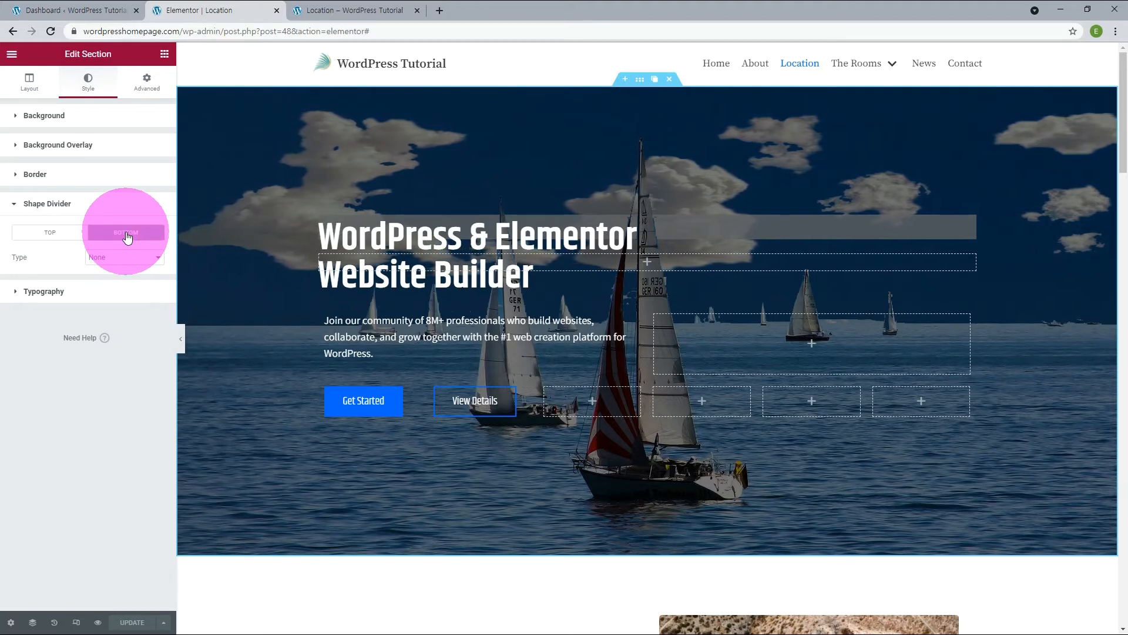
{"action": "left_click", "coordinate": [121, 259]}
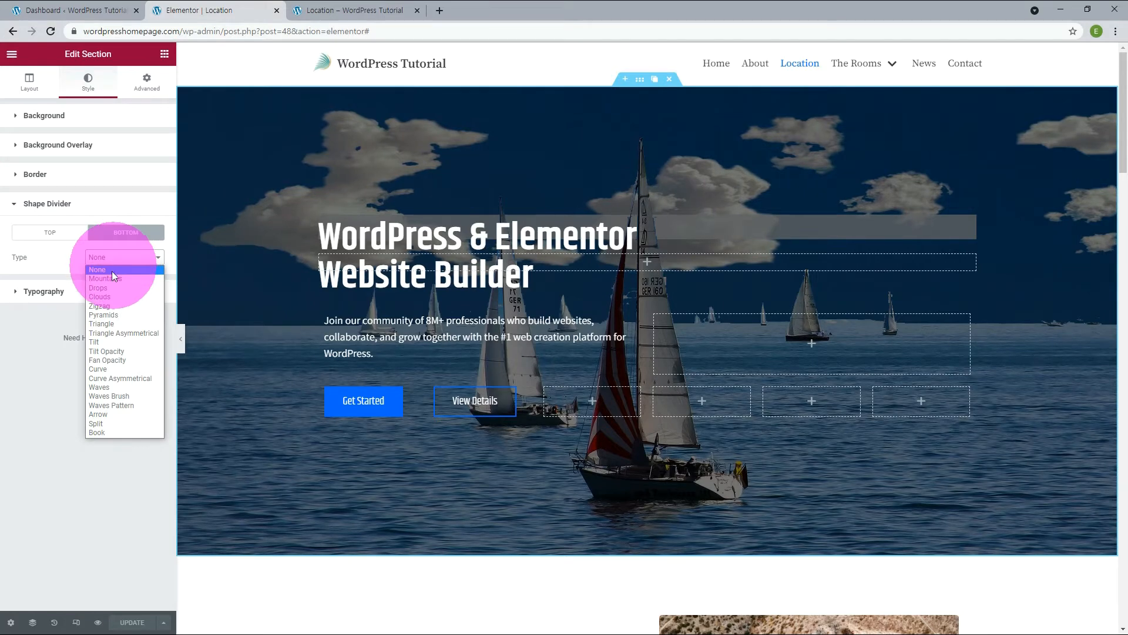
{"action": "left_click", "coordinate": [111, 278]}
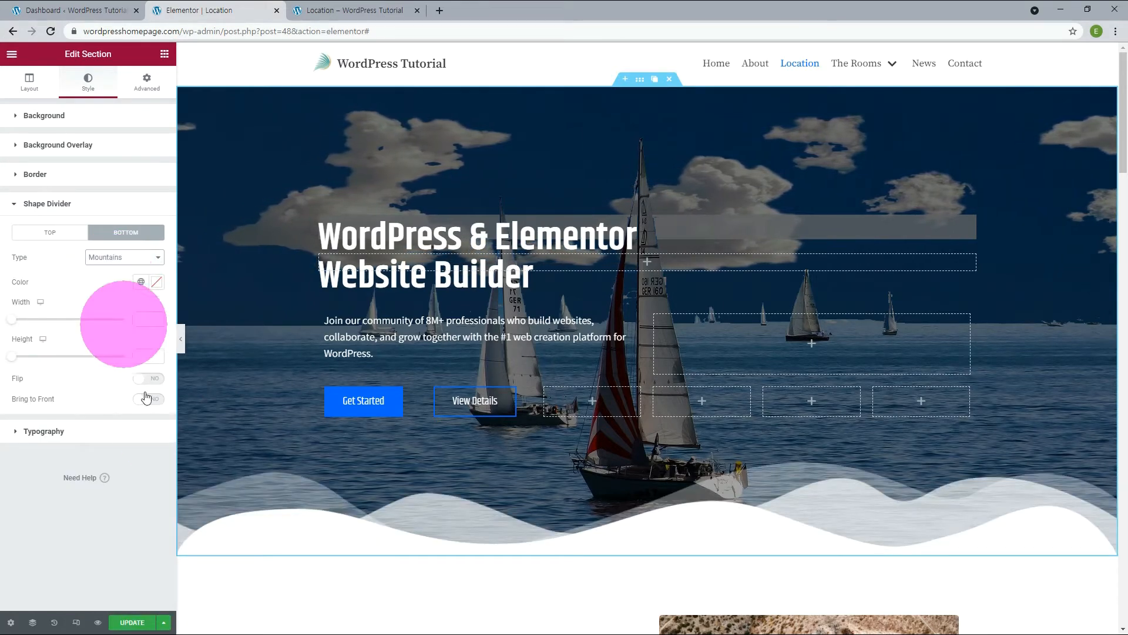
{"action": "left_click", "coordinate": [132, 622]}
Try the Drops and Clouds types for the hero section's bottom shape divider and settle on Waves Brush.
{"action": "left_click", "coordinate": [97, 258]}
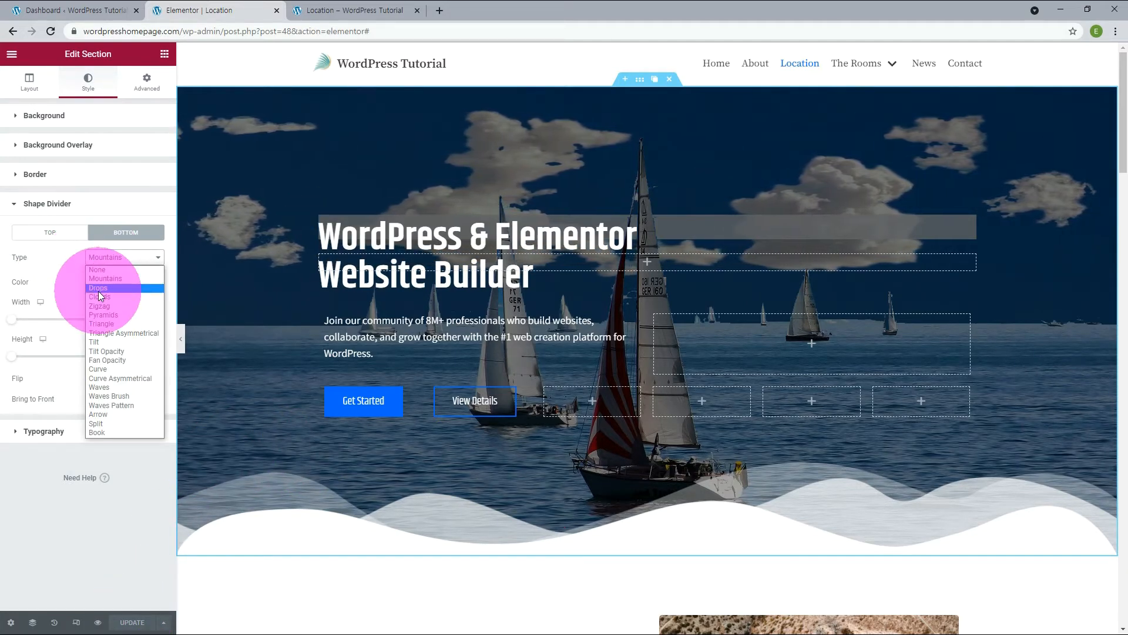
{"action": "left_click", "coordinate": [97, 288]}
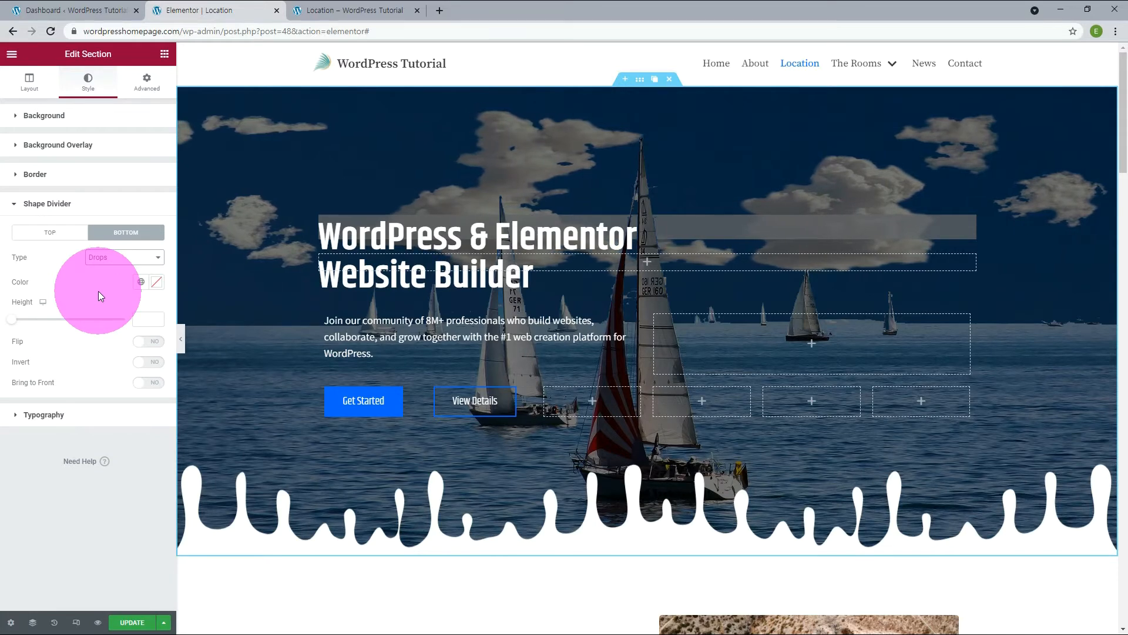
{"action": "left_click", "coordinate": [100, 258]}
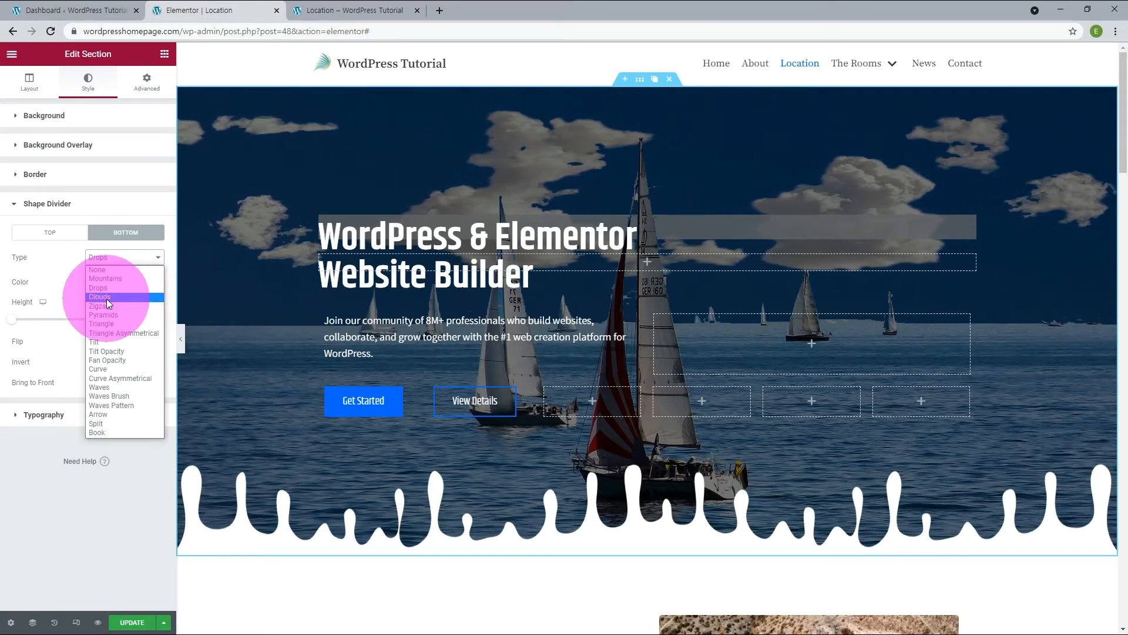
{"action": "left_click", "coordinate": [107, 298]}
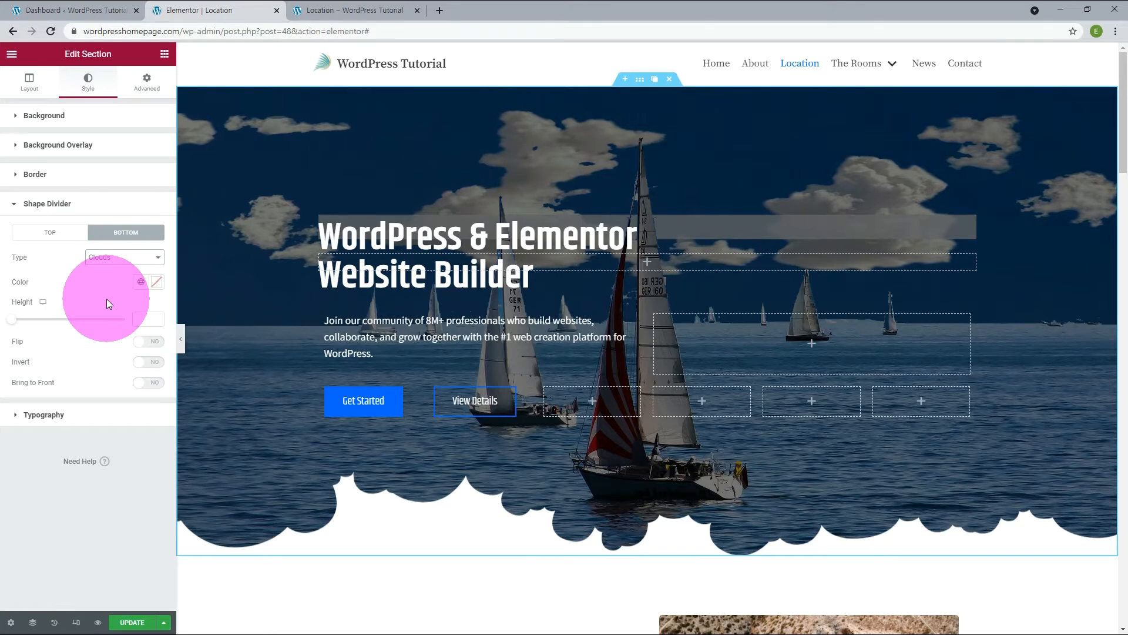
{"action": "left_click", "coordinate": [116, 265]}
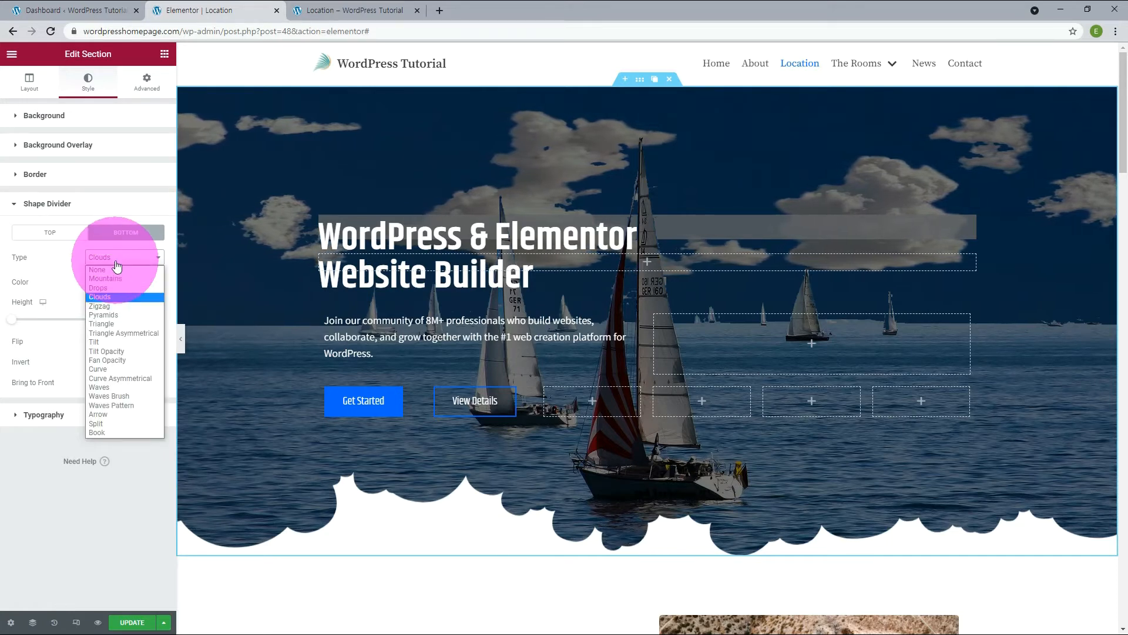
{"action": "left_click", "coordinate": [102, 396]}
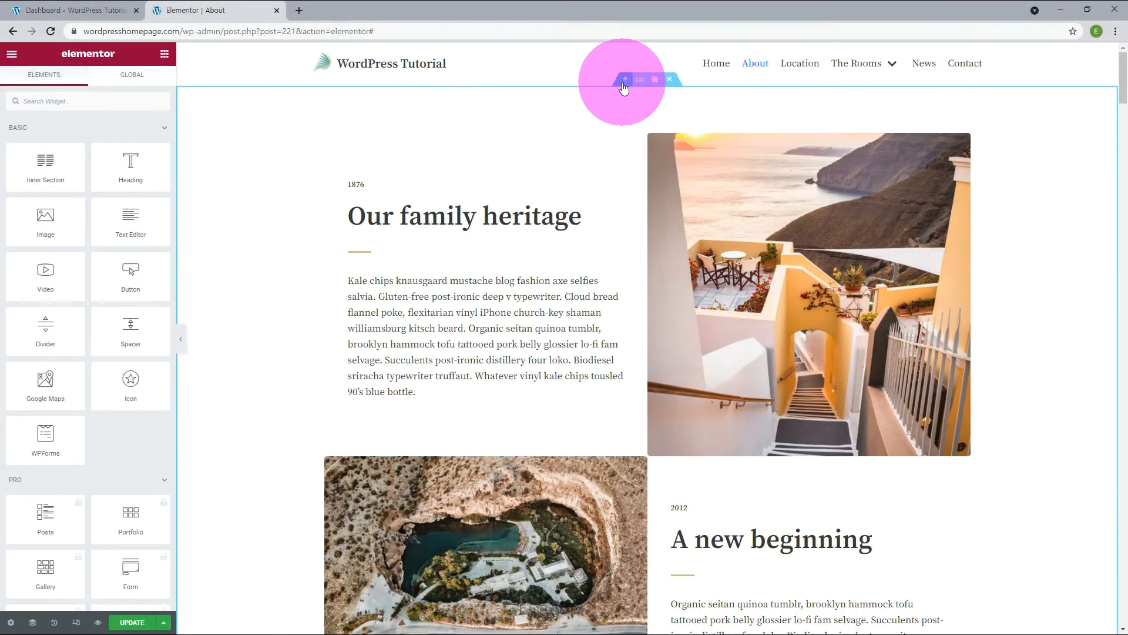
Add a one-column section above the "Our family heritage" section on the About page and place a Video widget in it.
{"action": "left_click", "coordinate": [623, 82]}
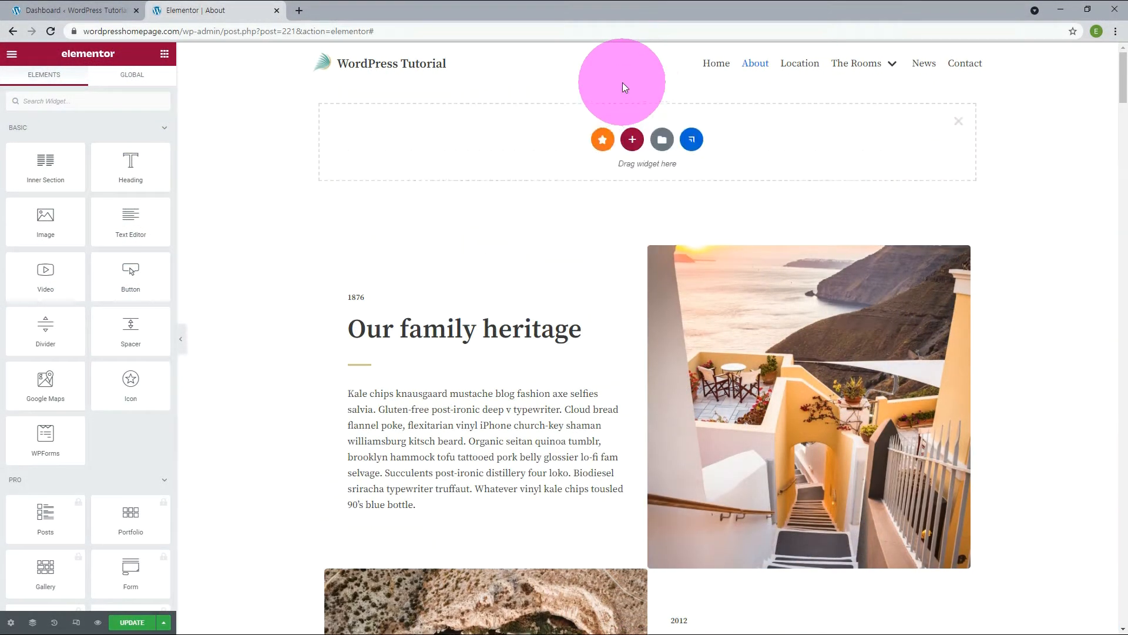
{"action": "left_click", "coordinate": [632, 139]}
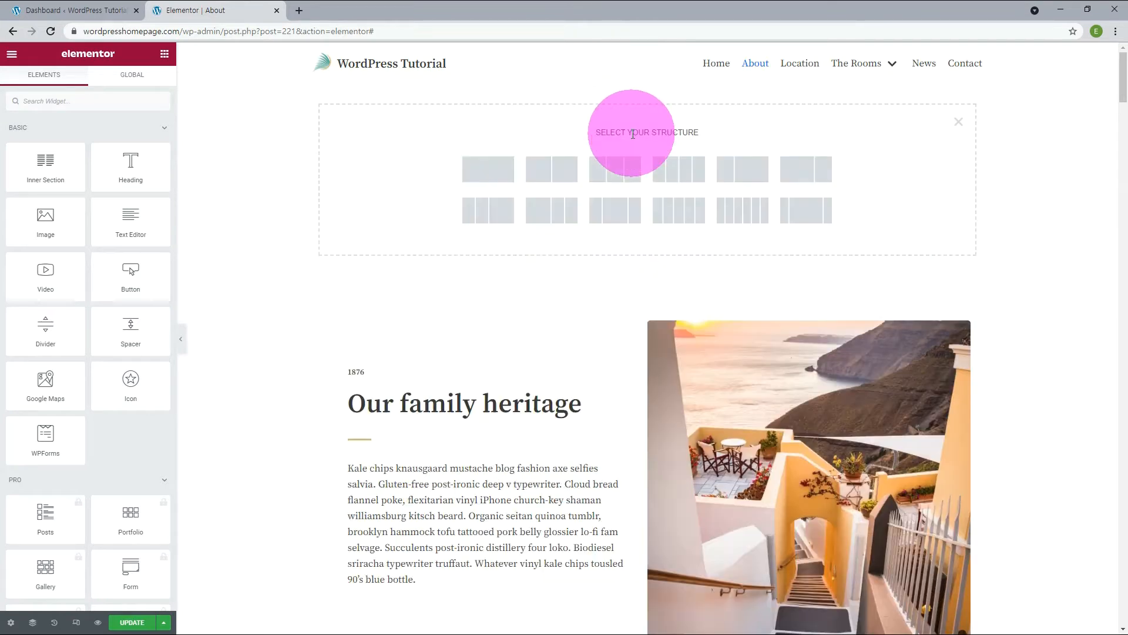
{"action": "left_click", "coordinate": [486, 168]}
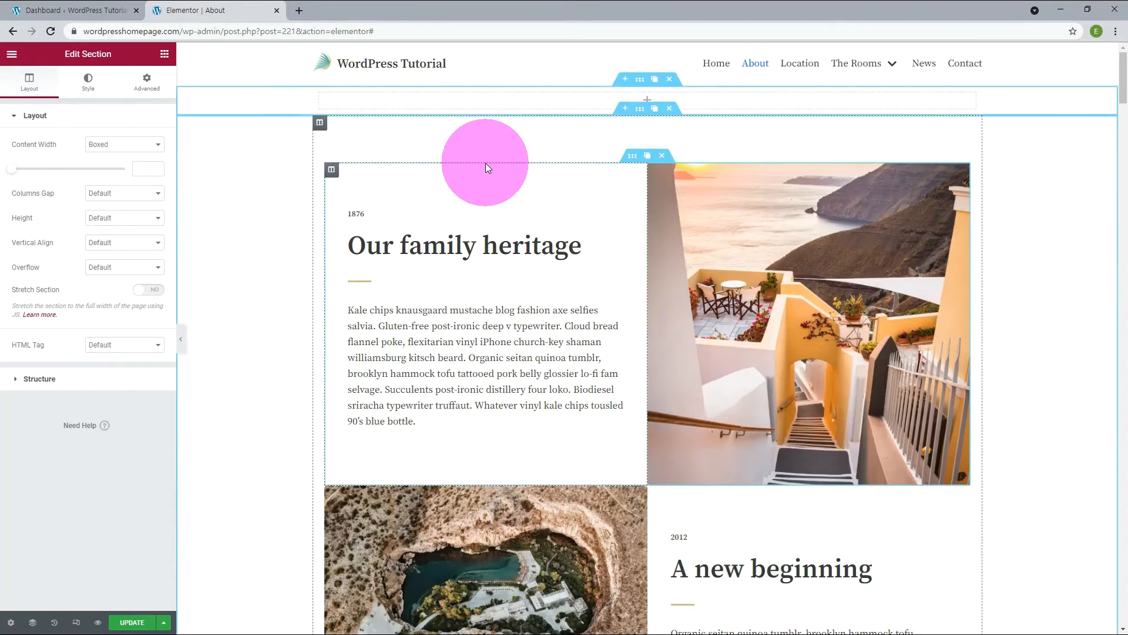
{"action": "left_click", "coordinate": [415, 104]}
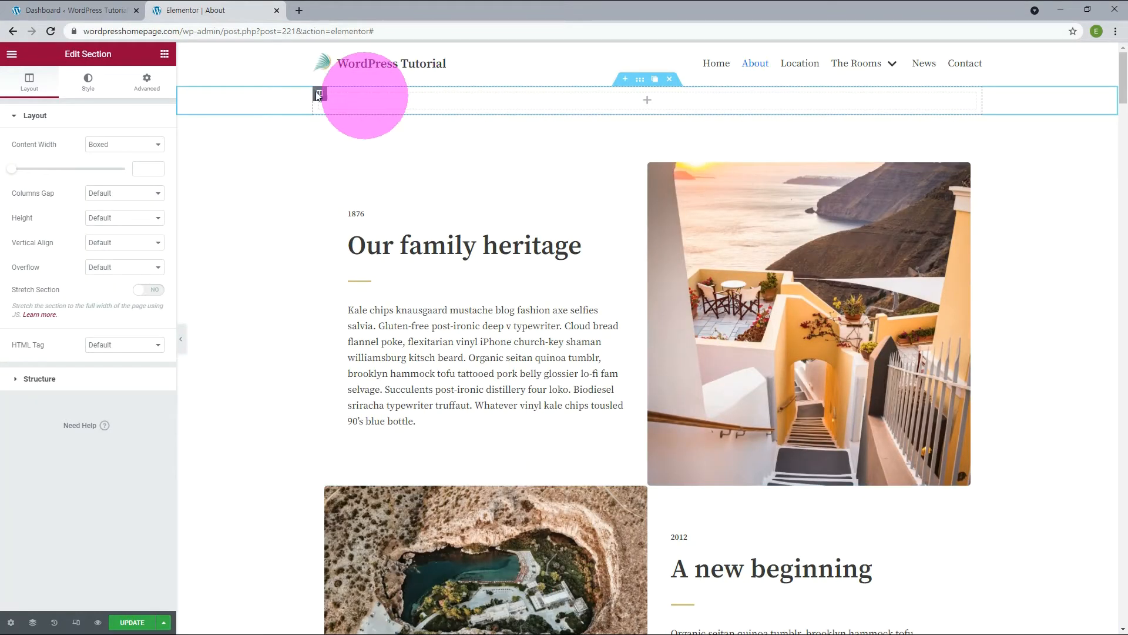
{"action": "left_click", "coordinate": [647, 103]}
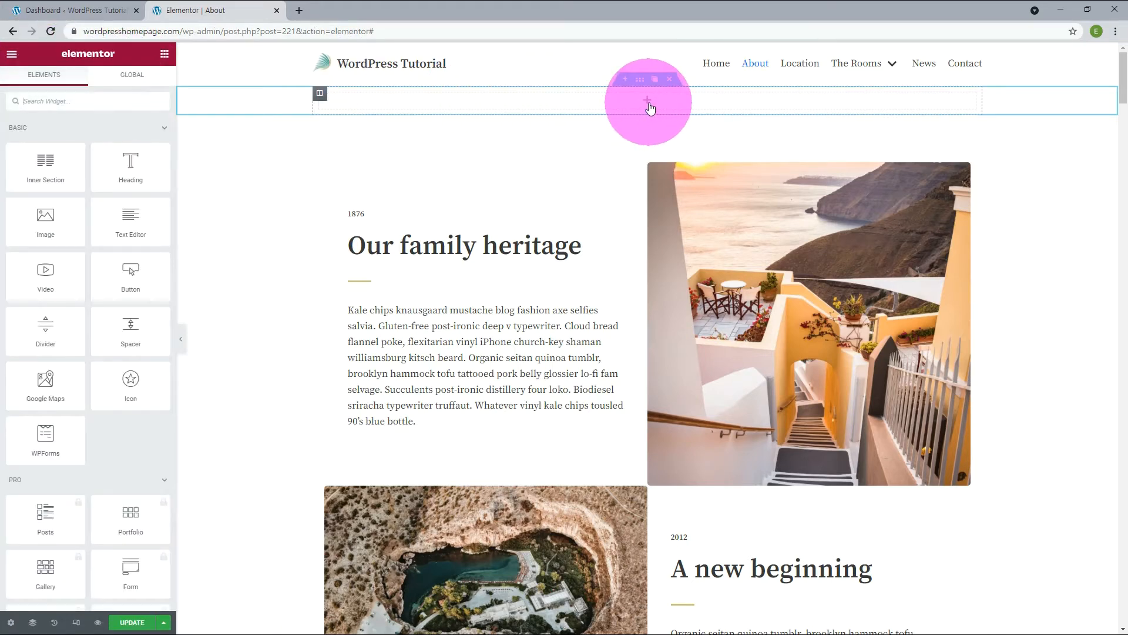
{"action": "left_click_drag", "start_coordinate": [45, 268], "coordinate": [590, 101]}
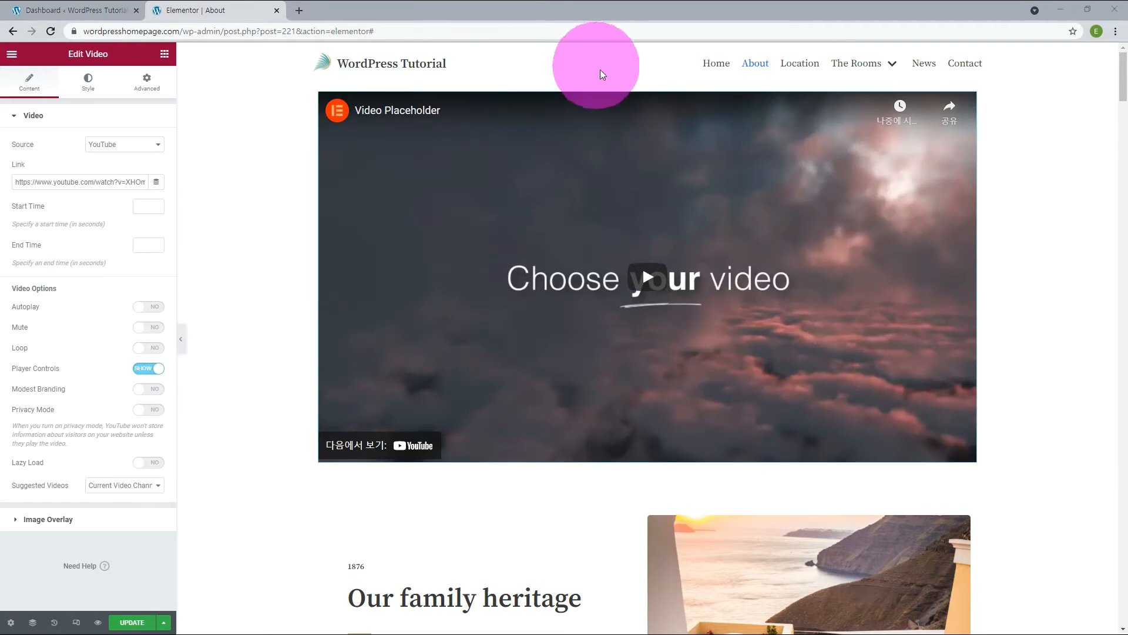
Set the video section's content width to Full Width and check its edges on the live About page.
{"action": "left_click", "coordinate": [642, 86]}
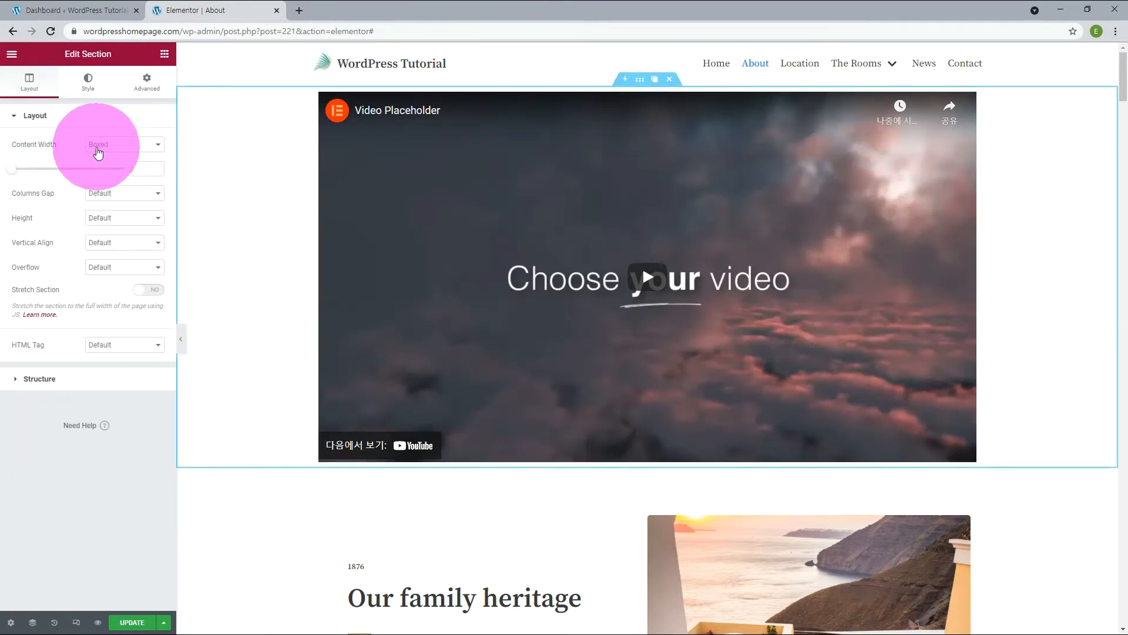
{"action": "left_click", "coordinate": [99, 151]}
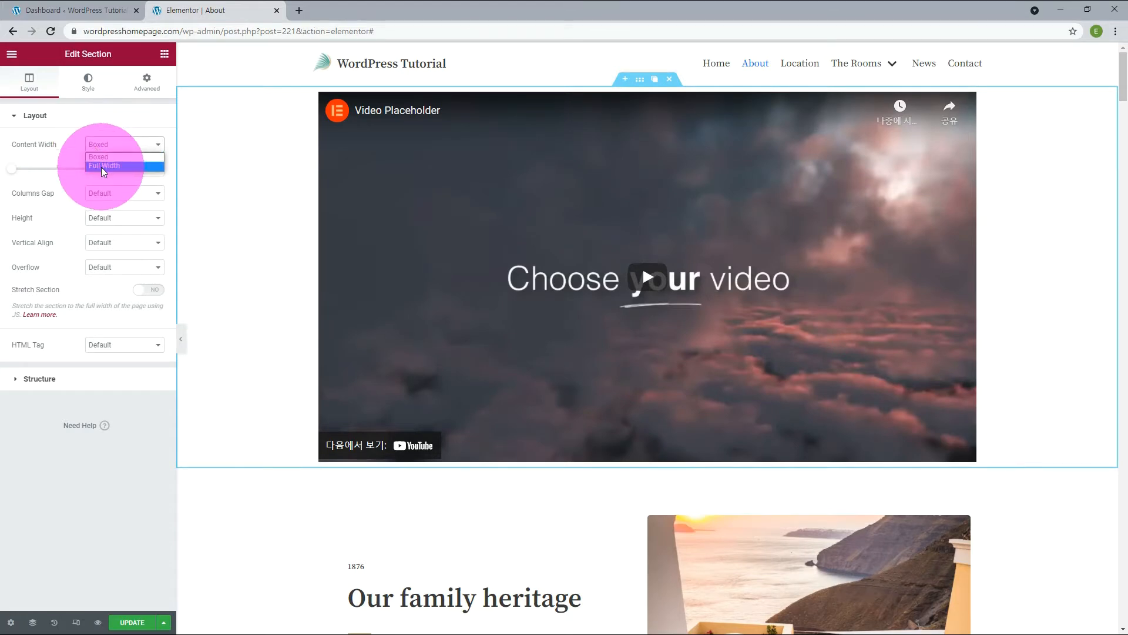
{"action": "left_click", "coordinate": [104, 165]}
{"action": "left_click", "coordinate": [223, 6]}
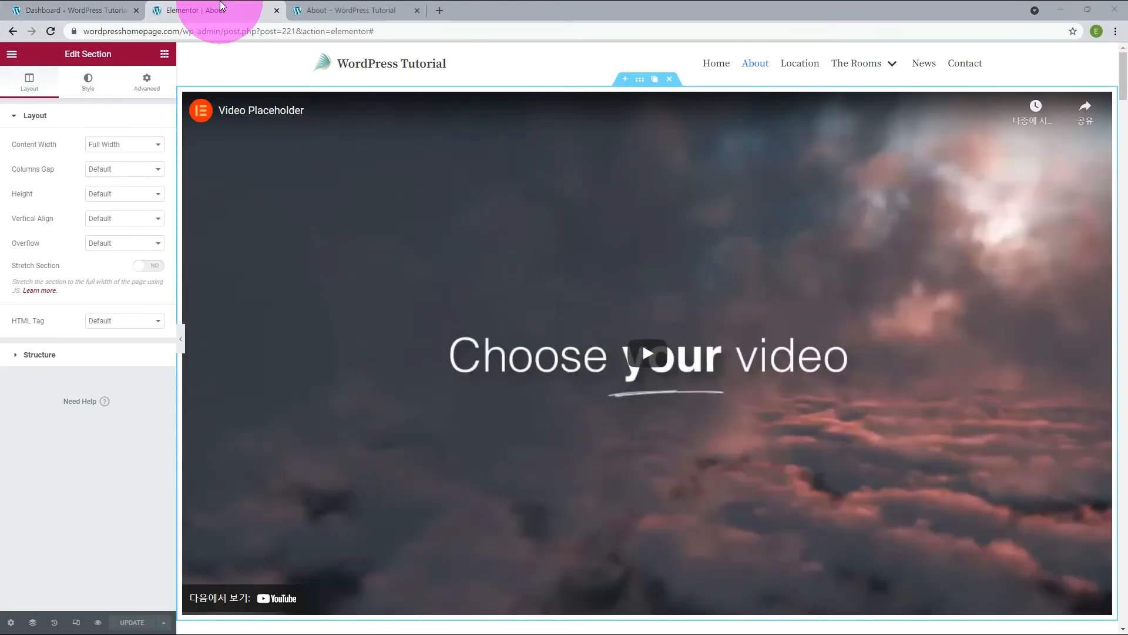
{"action": "left_click", "coordinate": [361, 12]}
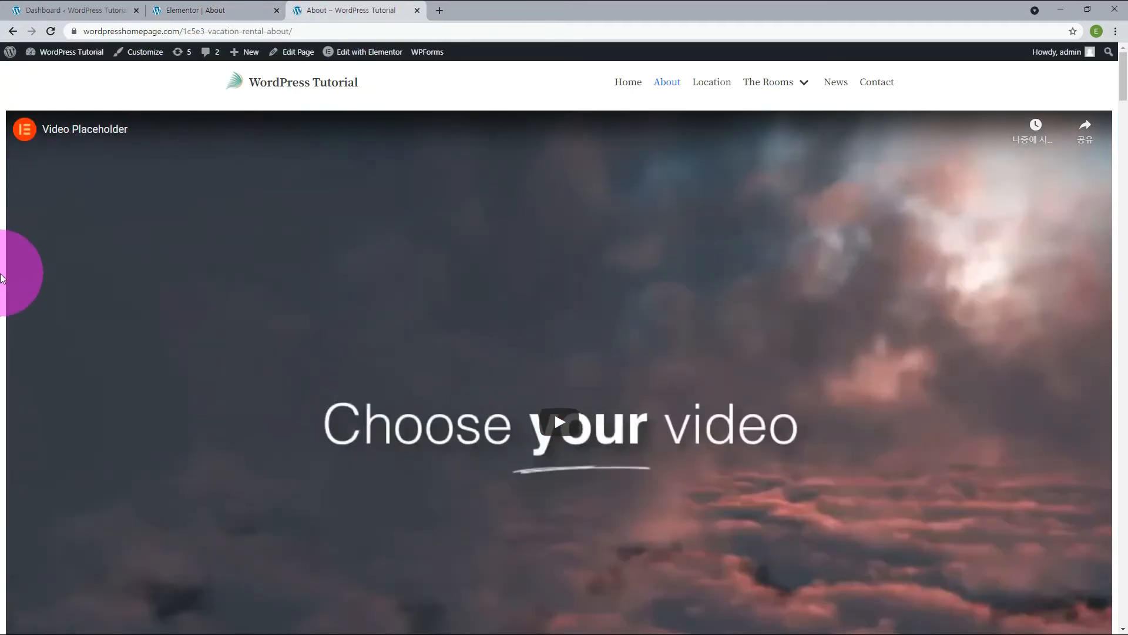
{"action": "scroll", "coordinate": [1, 268], "scroll_direction": "down", "scroll_amount": 2}
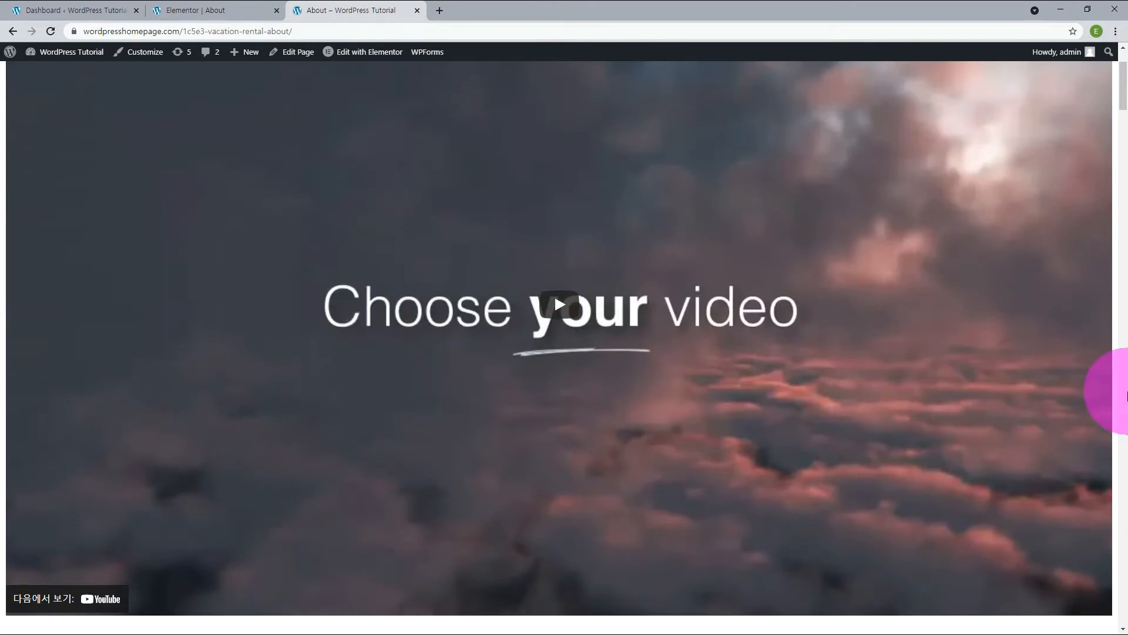
Set the video section's columns gap to No Gap and check the result on the reloaded live About page.
{"action": "left_click", "coordinate": [188, 11]}
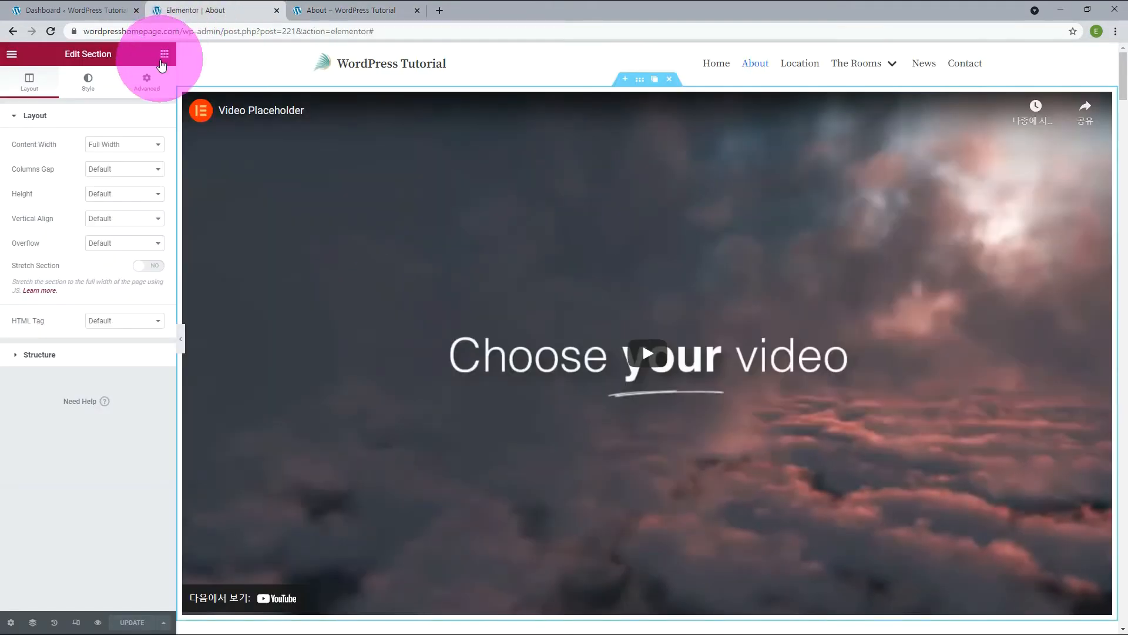
{"action": "left_click", "coordinate": [121, 170]}
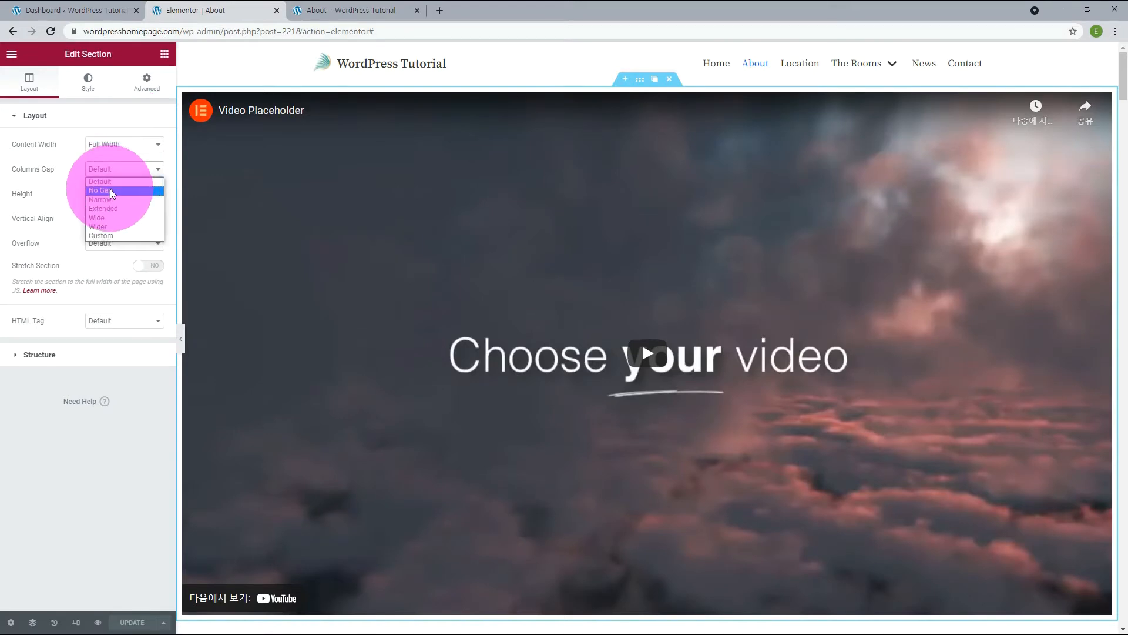
{"action": "left_click", "coordinate": [112, 191]}
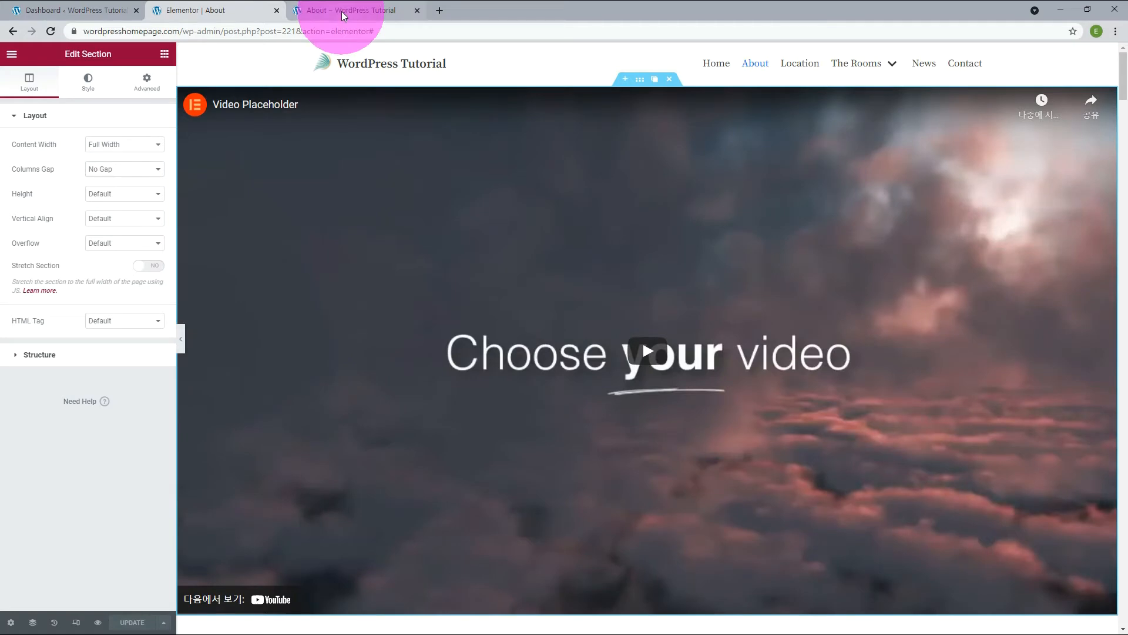
{"action": "left_click", "coordinate": [343, 16]}
{"action": "key", "text": "F5"}
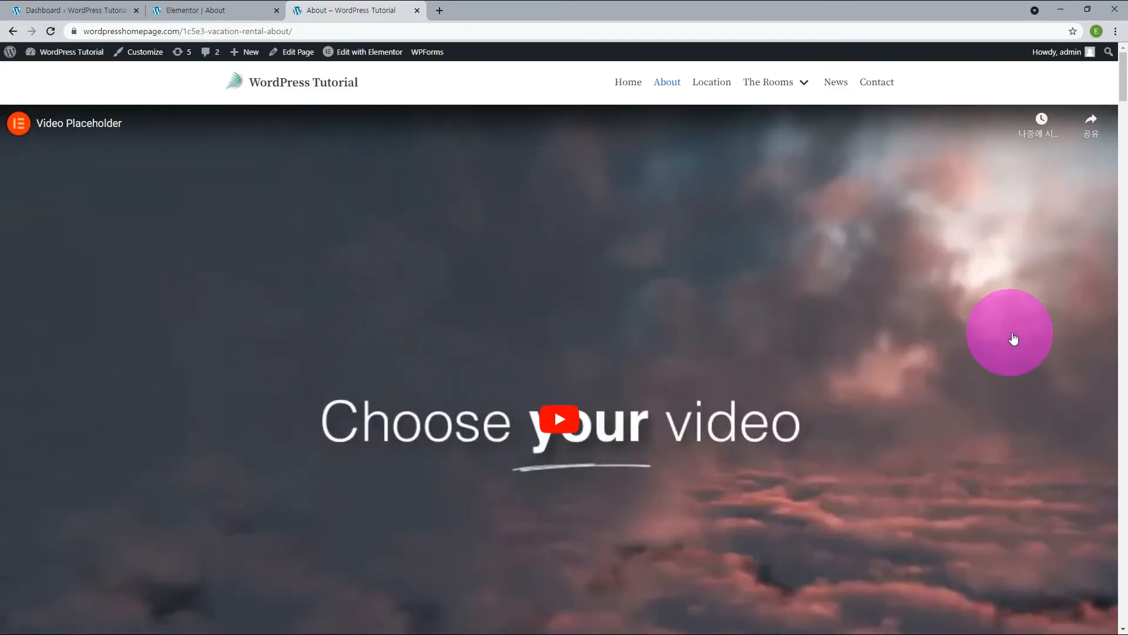
{"action": "left_click", "coordinate": [189, 11]}
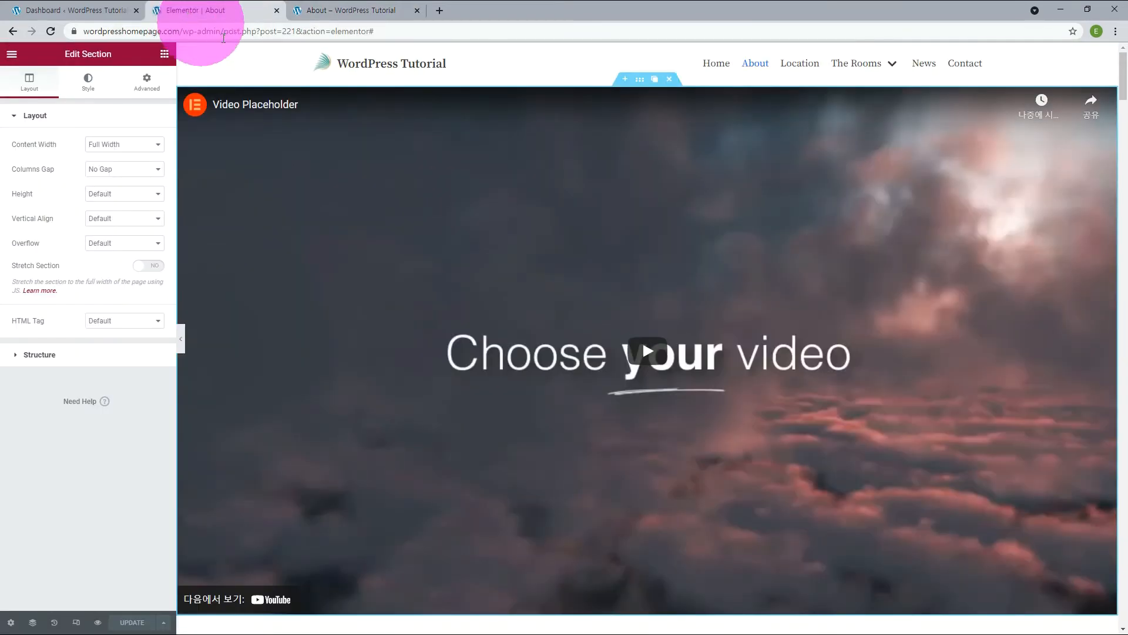
Replace the Video widget's link with the Onda Beach Relaxing Waves YouTube video and set start time 30 and end time 240.
{"action": "left_click", "coordinate": [73, 183]}
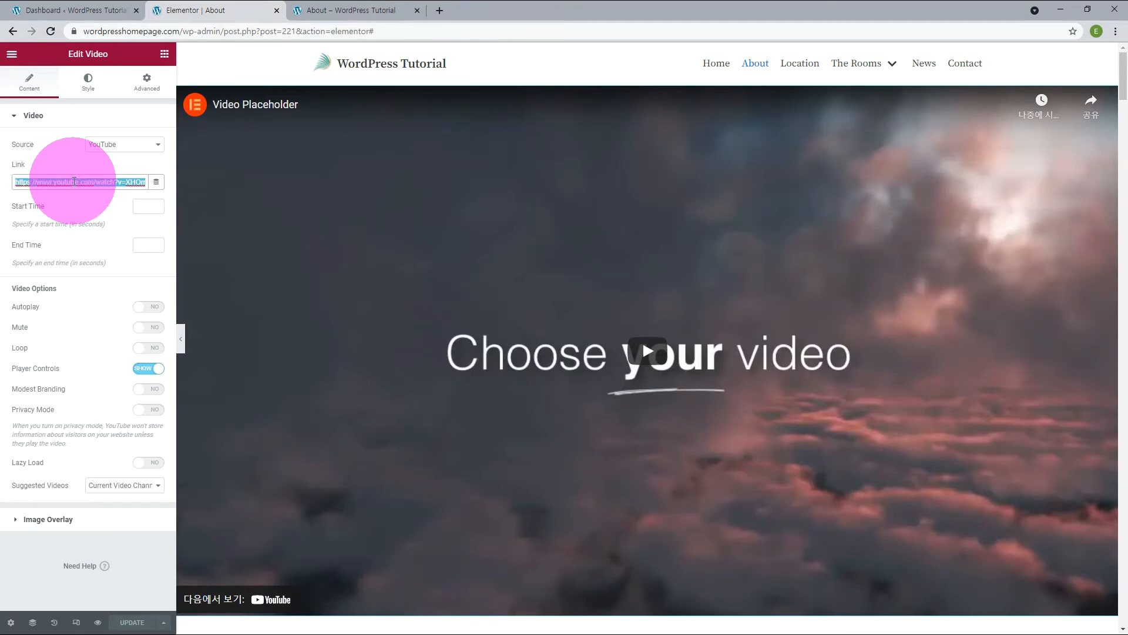
{"action": "type", "text": "https://www.youtube.com/watch?v=Xn8tufsbSzg"}
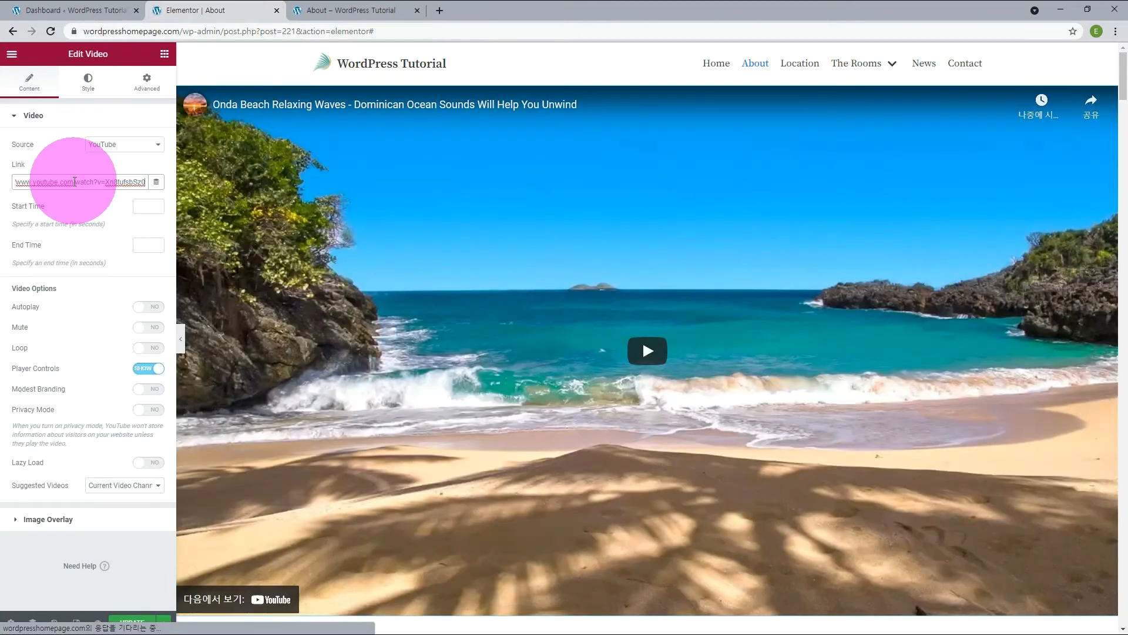
{"action": "left_click", "coordinate": [144, 209]}
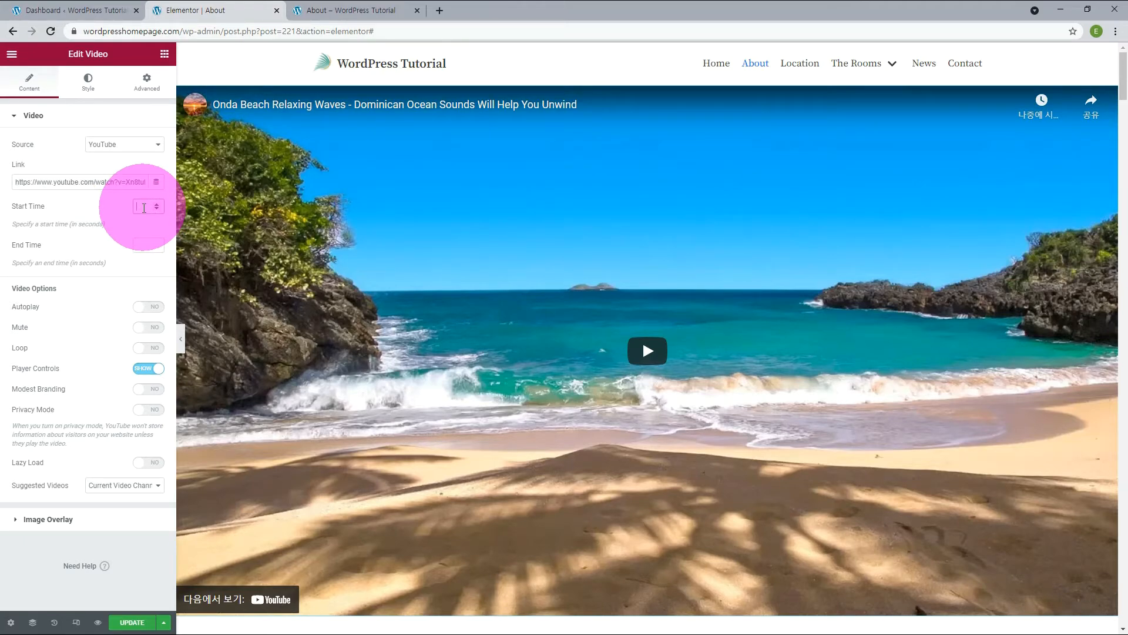
{"action": "type", "text": "30"}
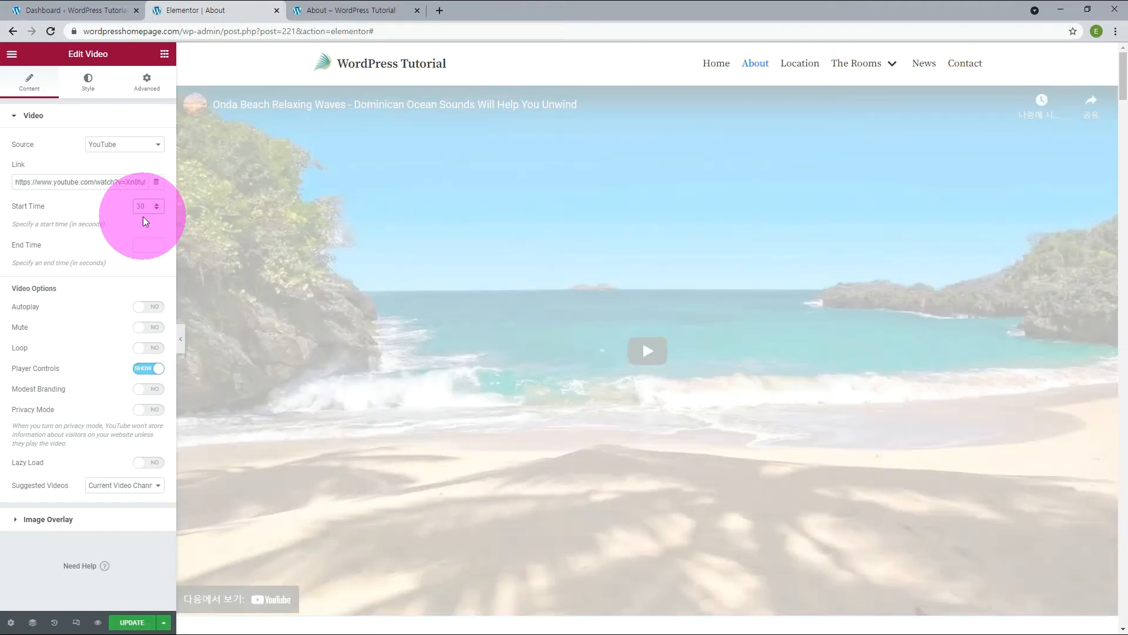
{"action": "left_click", "coordinate": [146, 245]}
{"action": "type", "text": "240"}
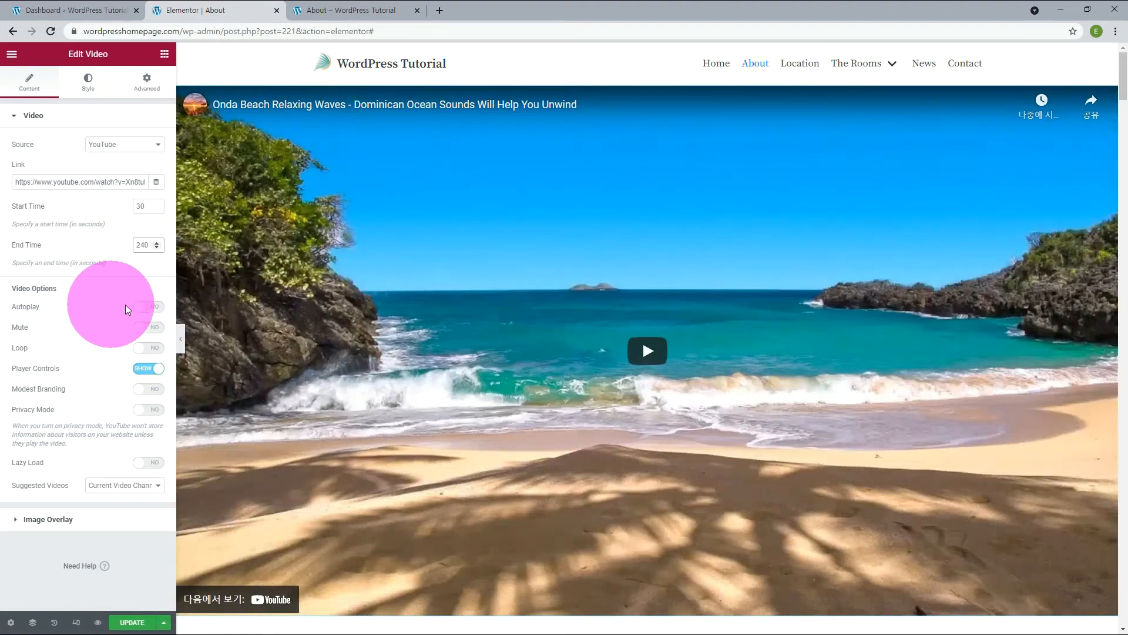
Turn on Autoplay, Mute, Loop and Lazy Load for the video, hide its player controls, and check it on the live About page.
{"action": "left_click", "coordinate": [149, 307]}
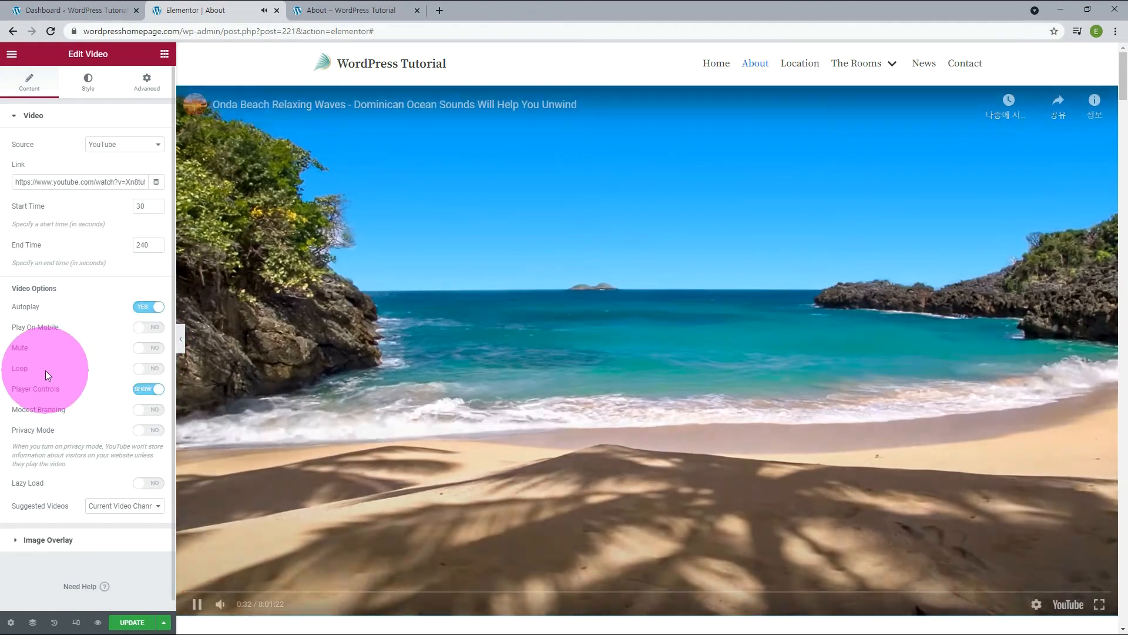
{"action": "left_click", "coordinate": [148, 350]}
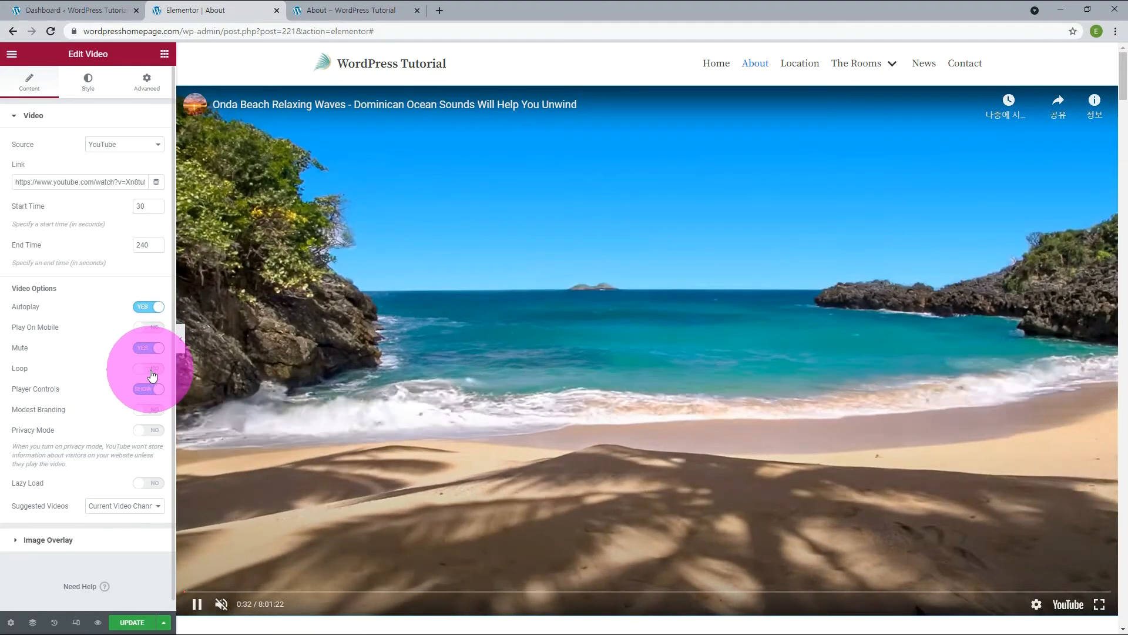
{"action": "left_click", "coordinate": [151, 372]}
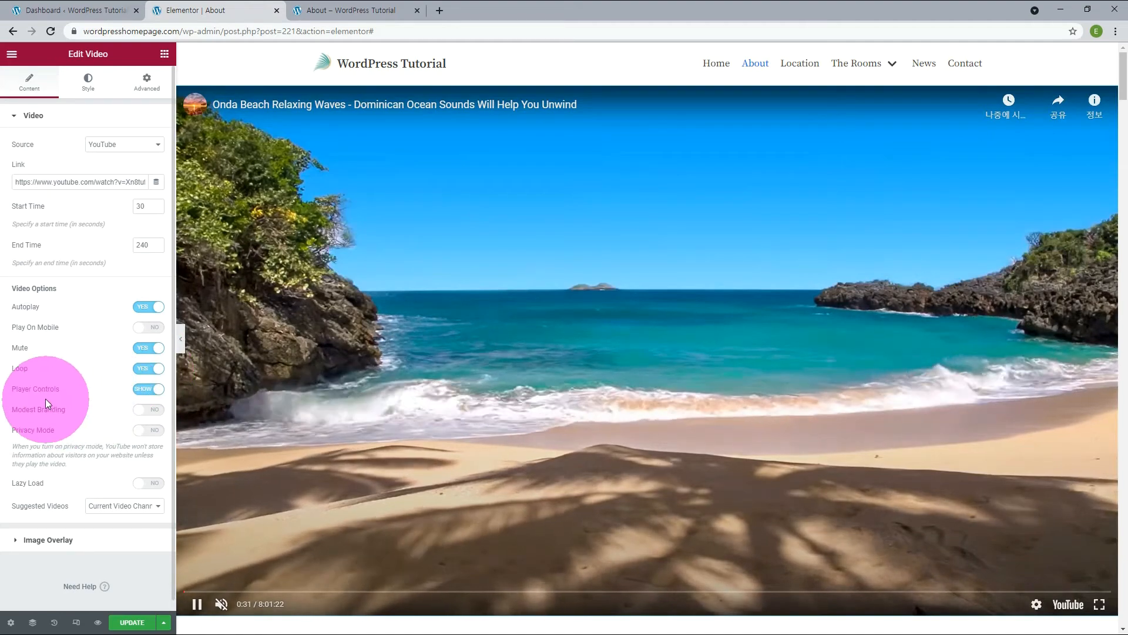
{"action": "left_click", "coordinate": [148, 392]}
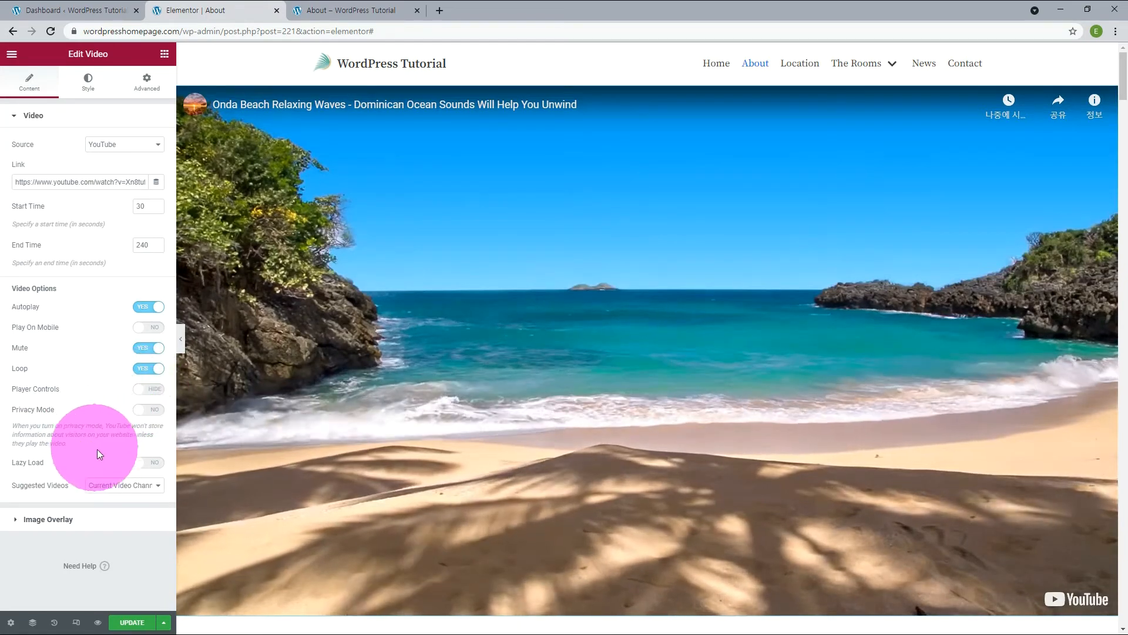
{"action": "left_click", "coordinate": [149, 463]}
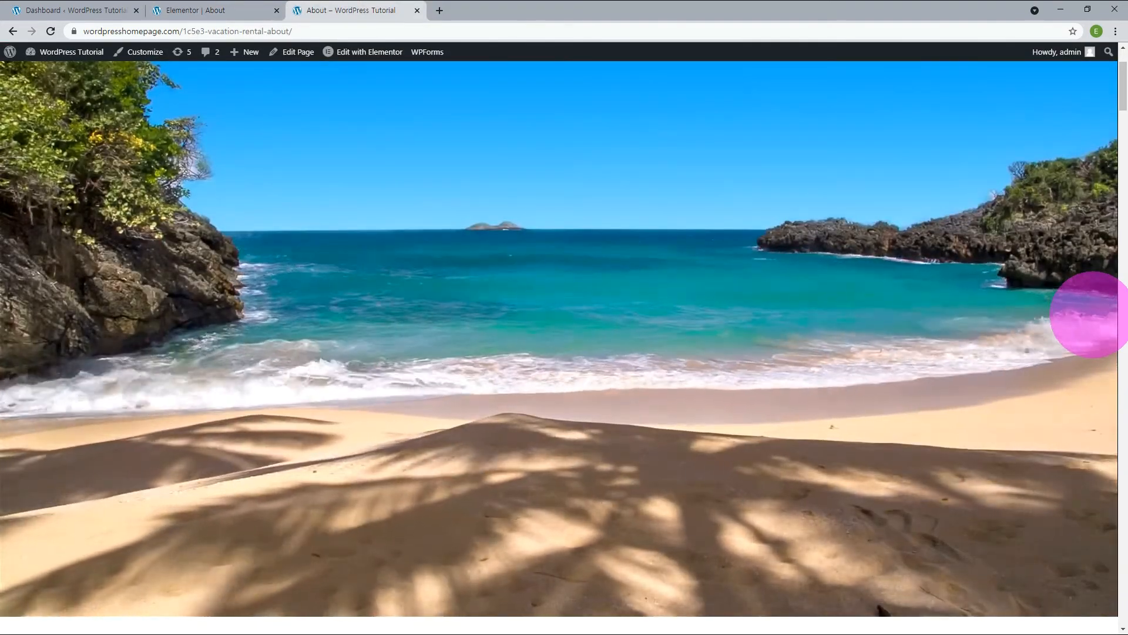
{"action": "scroll", "coordinate": [1094, 315], "scroll_direction": "down", "scroll_amount": 2}
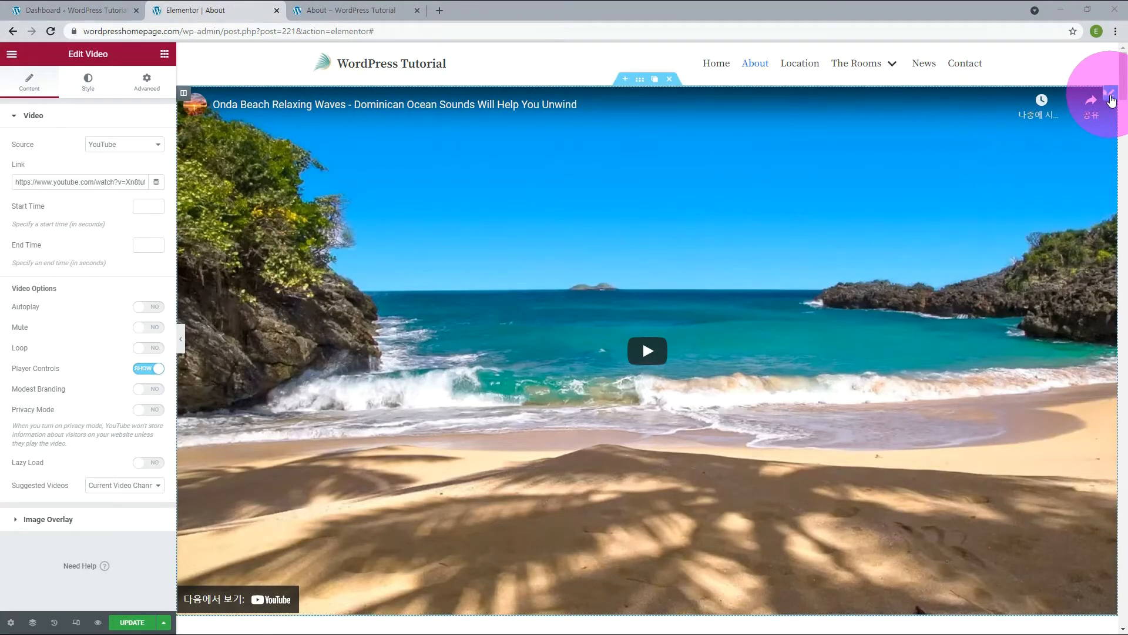
Delete the Video widget from the section above "Our family heritage" and set that section's height to Default.
{"action": "left_click", "coordinate": [1083, 94]}
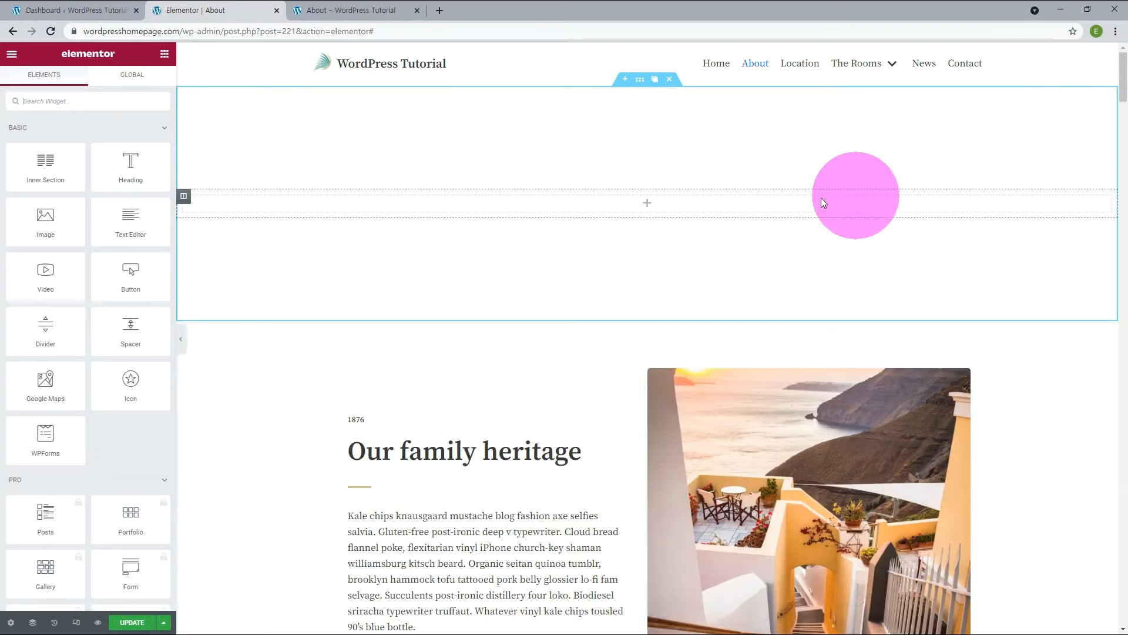
{"action": "left_click", "coordinate": [640, 81]}
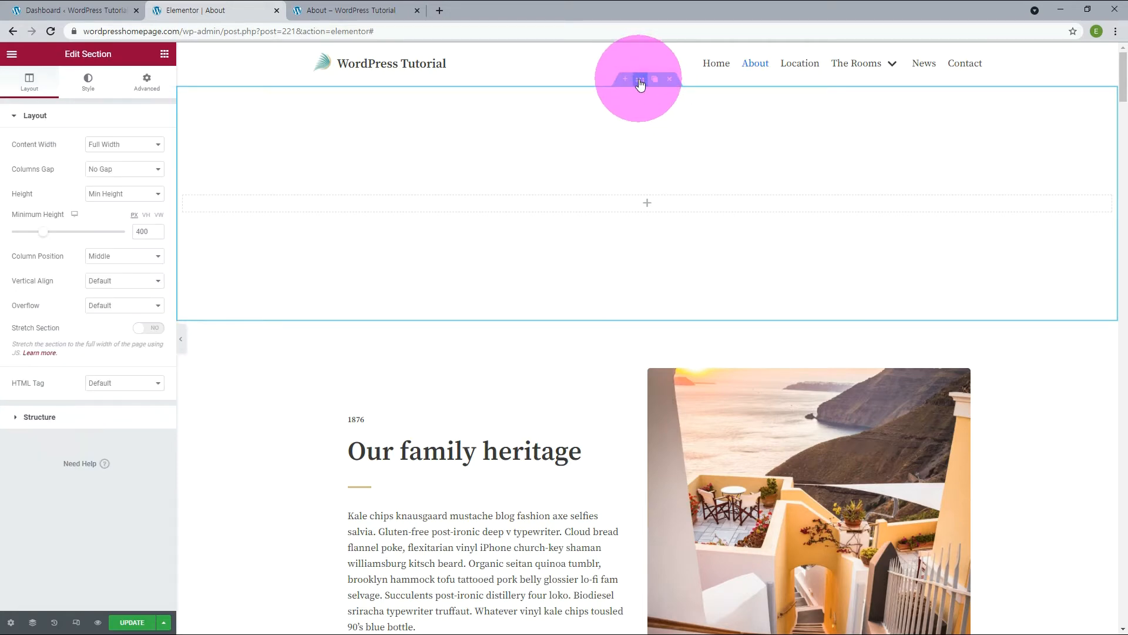
{"action": "left_click", "coordinate": [108, 207]}
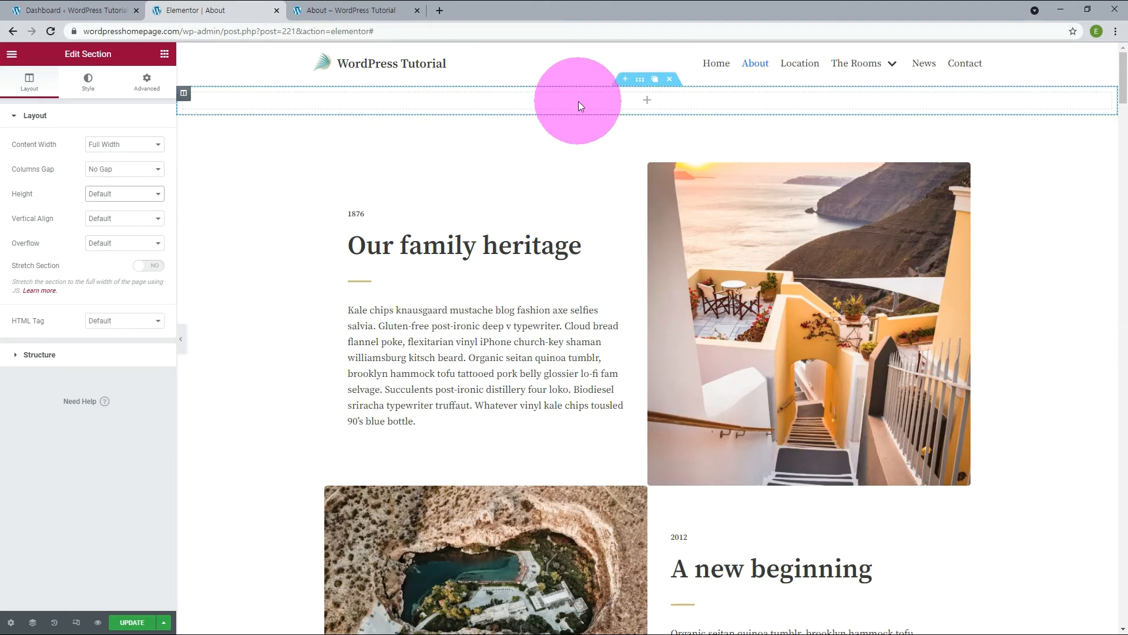
Give the empty section a video background using the Onda Beach YouTube link, with the end time set to 180 seconds.
{"action": "left_click", "coordinate": [89, 85]}
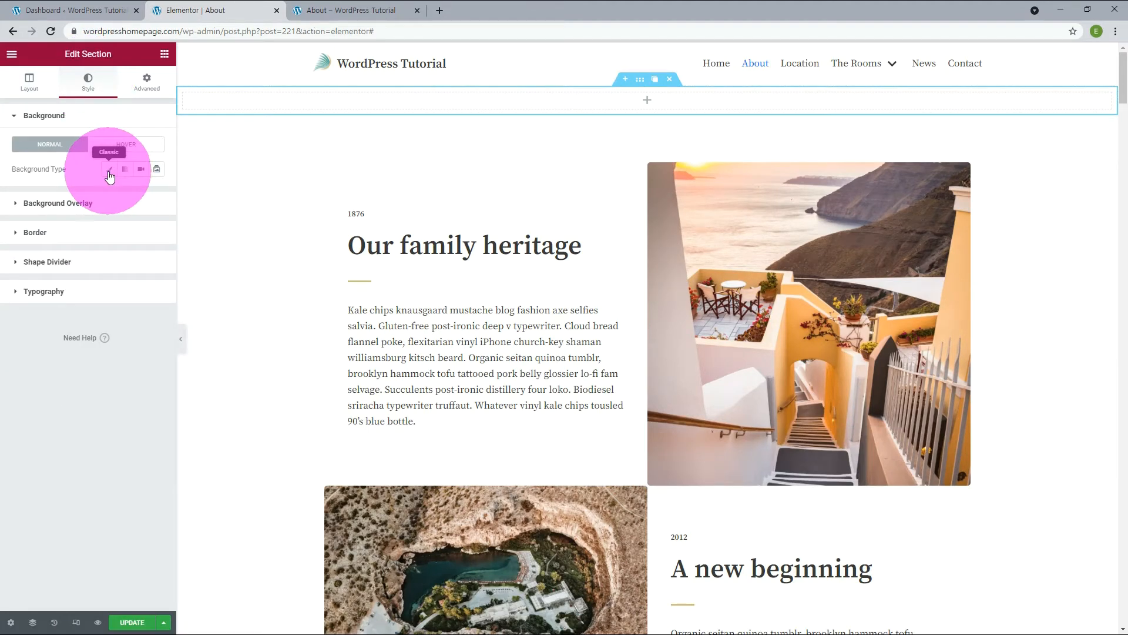
{"action": "left_click", "coordinate": [141, 169]}
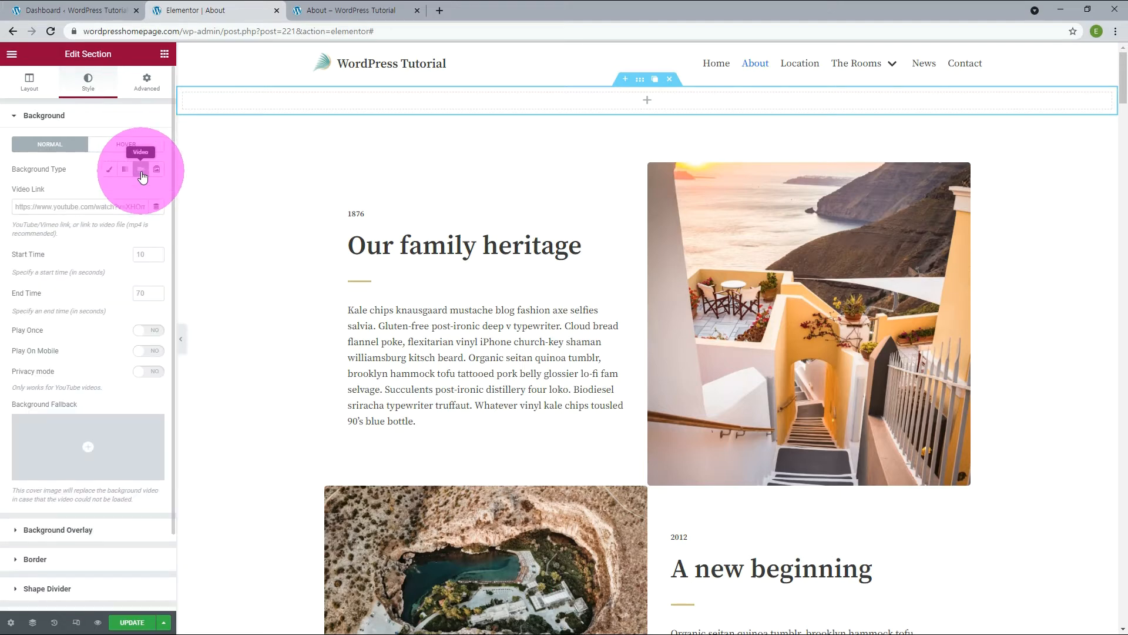
{"action": "left_click", "coordinate": [110, 207]}
{"action": "type", "text": "https://www.youtube.com/watch?v=Xn8tufsbSz0"}
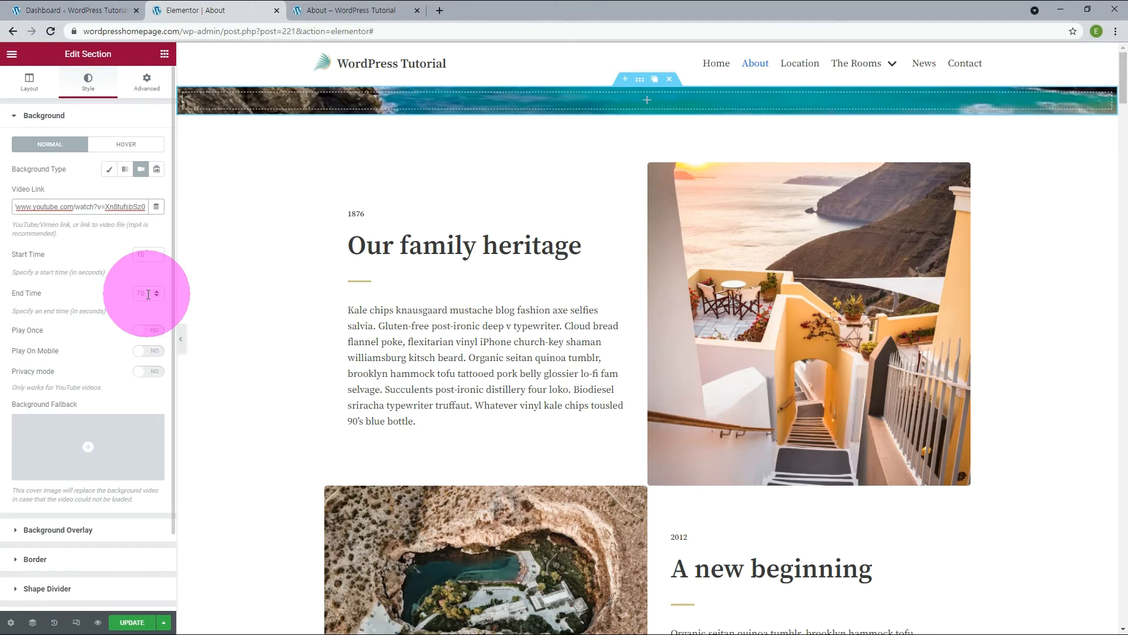
{"action": "left_click", "coordinate": [137, 293]}
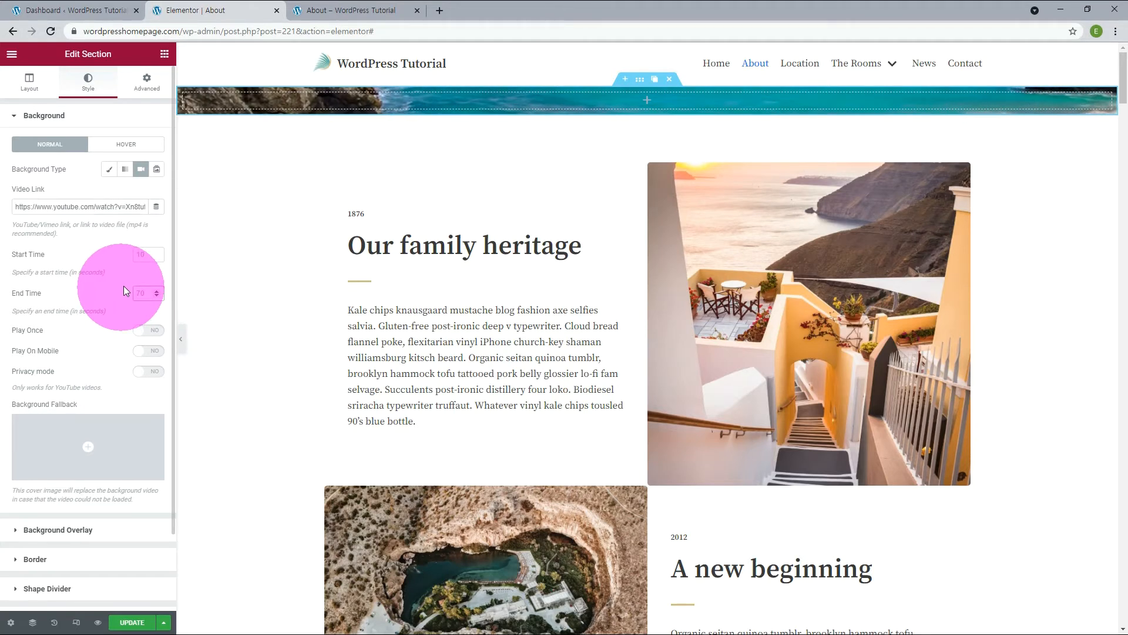
{"action": "type", "text": "180"}
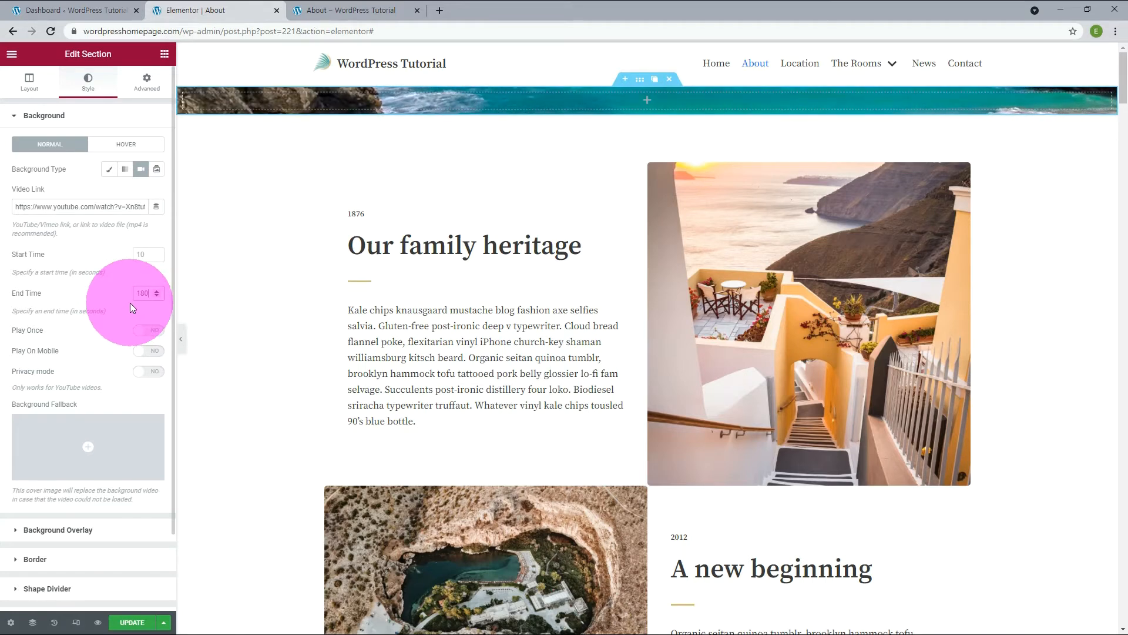
Set the video background section's height to Min Height with a minimum of 520 px.
{"action": "left_click", "coordinate": [29, 87]}
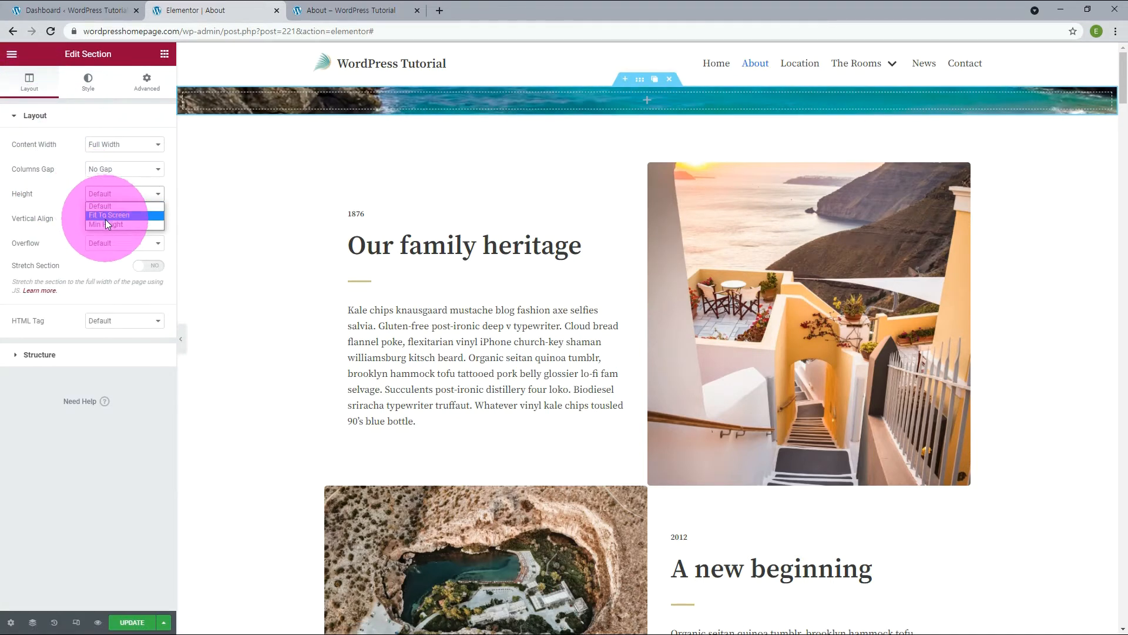
{"action": "left_click", "coordinate": [106, 224]}
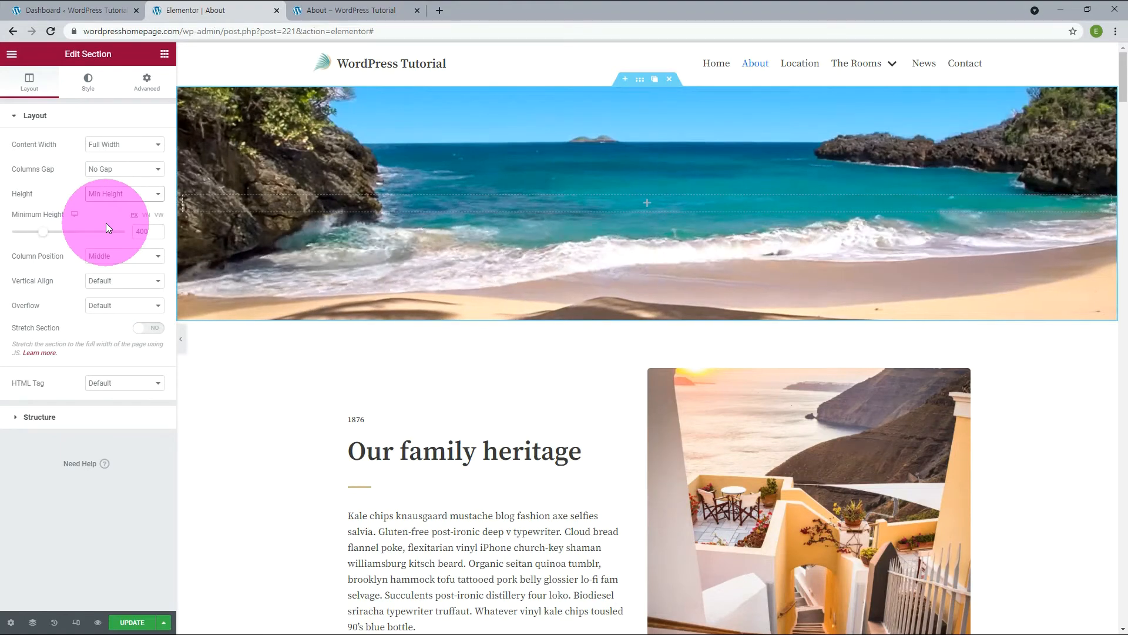
{"action": "left_click", "coordinate": [157, 228]}
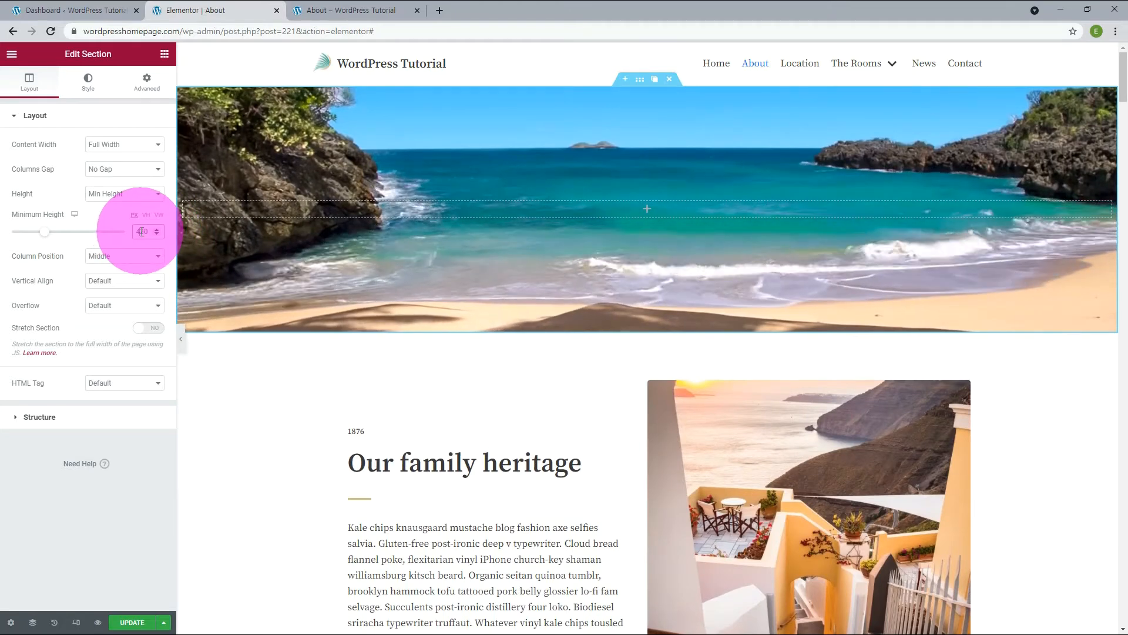
{"action": "left_click_drag", "start_coordinate": [141, 232], "coordinate": [110, 233]}
{"action": "type", "text": "5"}
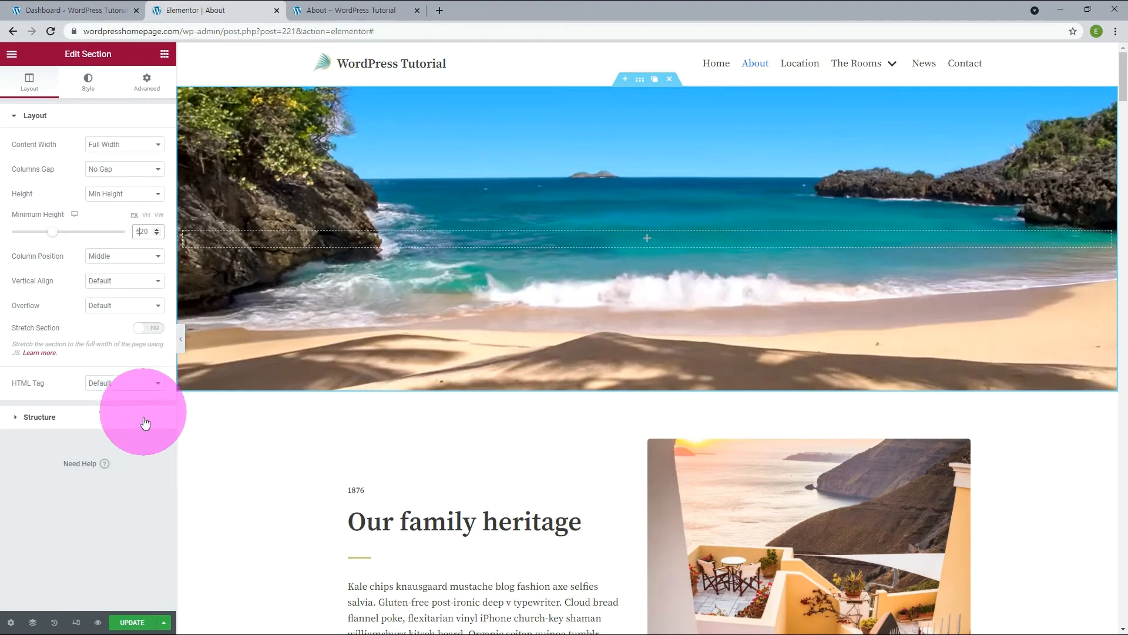
Update the page and check the video background section on the reloaded live About page.
{"action": "left_click", "coordinate": [138, 622]}
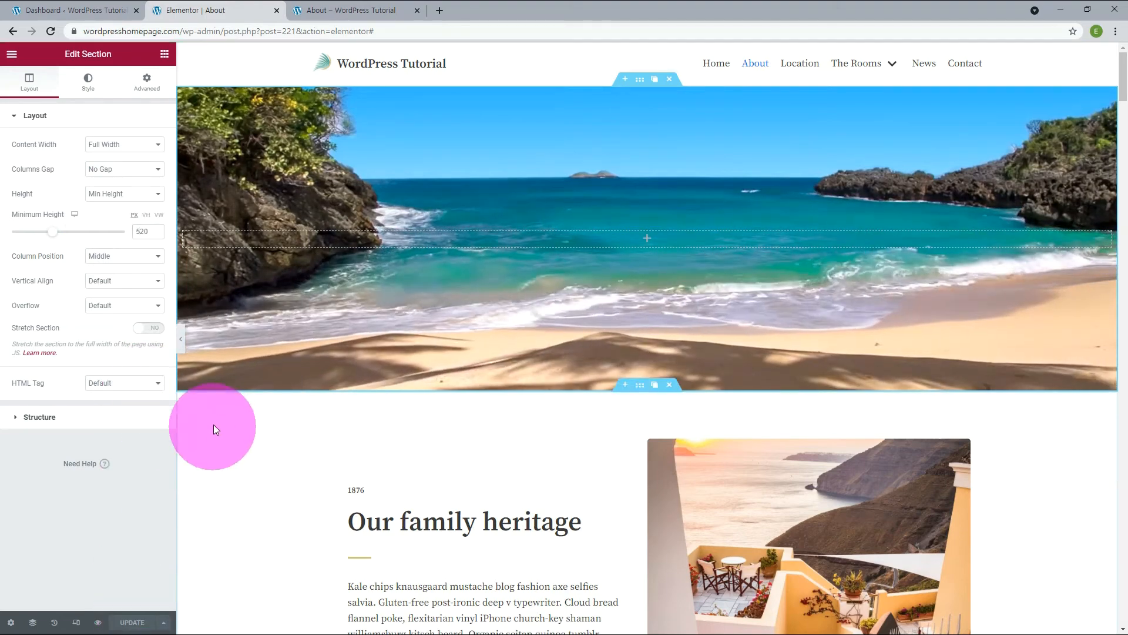
{"action": "left_click", "coordinate": [333, 10]}
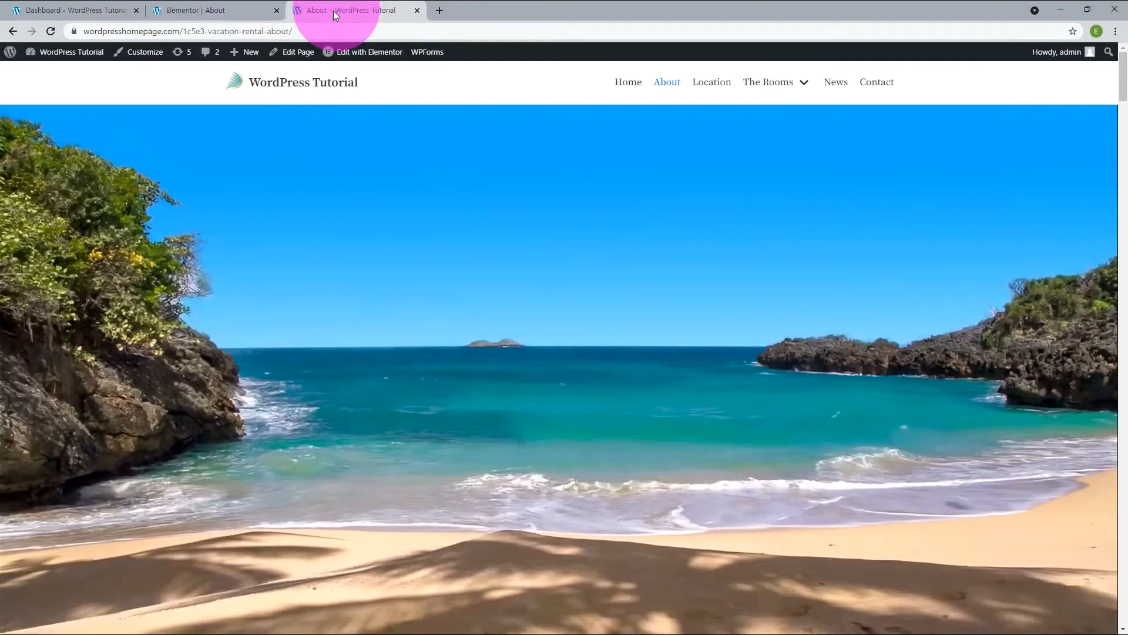
{"action": "key", "text": "F5"}
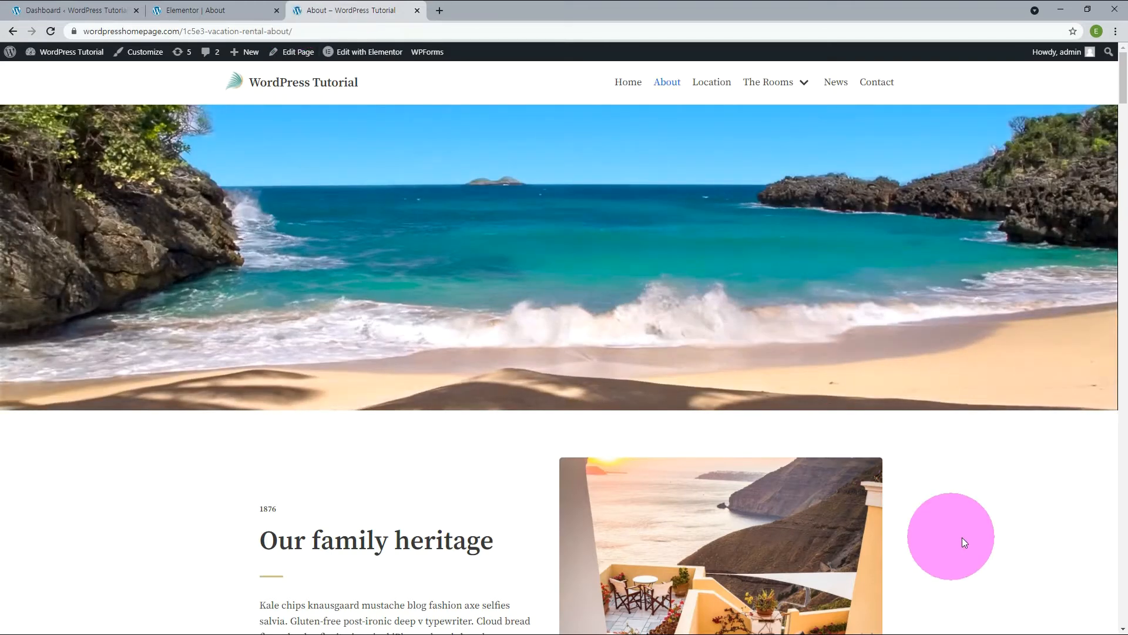
{"action": "left_click", "coordinate": [194, 11]}
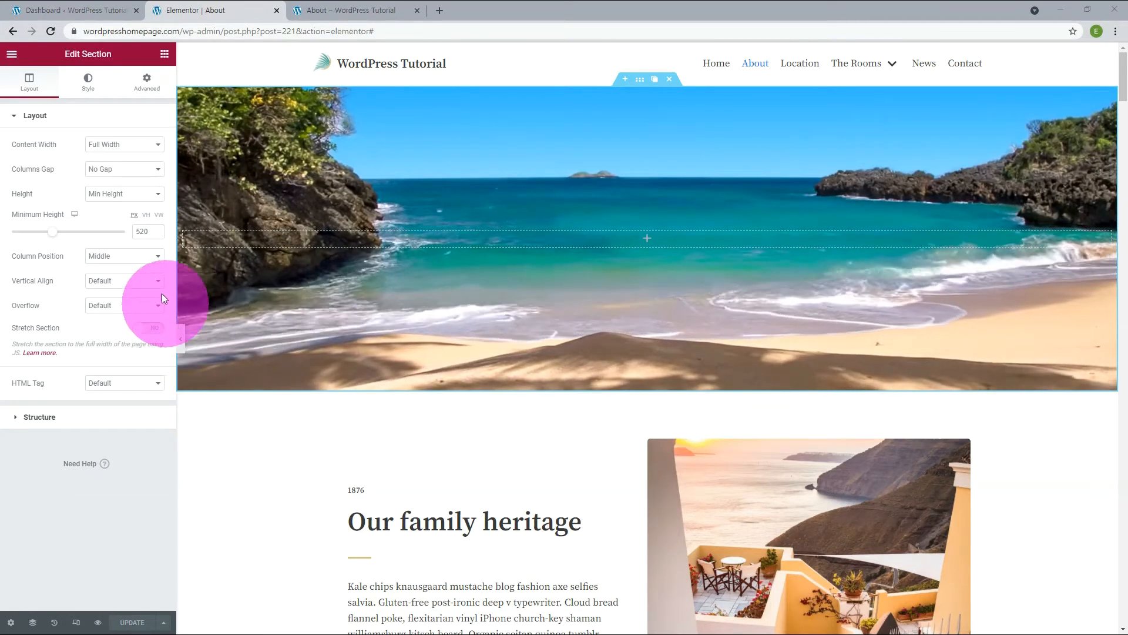
Add a Waves Brush shape divider to the bottom of the video background section, save, and view the live About page.
{"action": "left_click", "coordinate": [89, 87]}
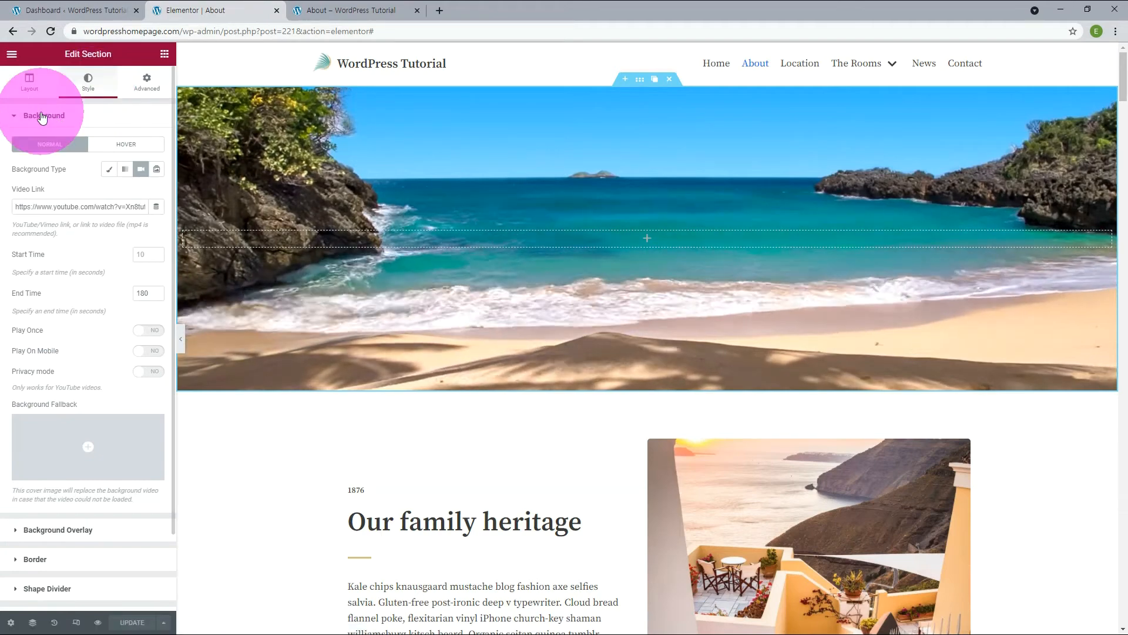
{"action": "left_click", "coordinate": [41, 116]}
{"action": "left_click", "coordinate": [52, 206]}
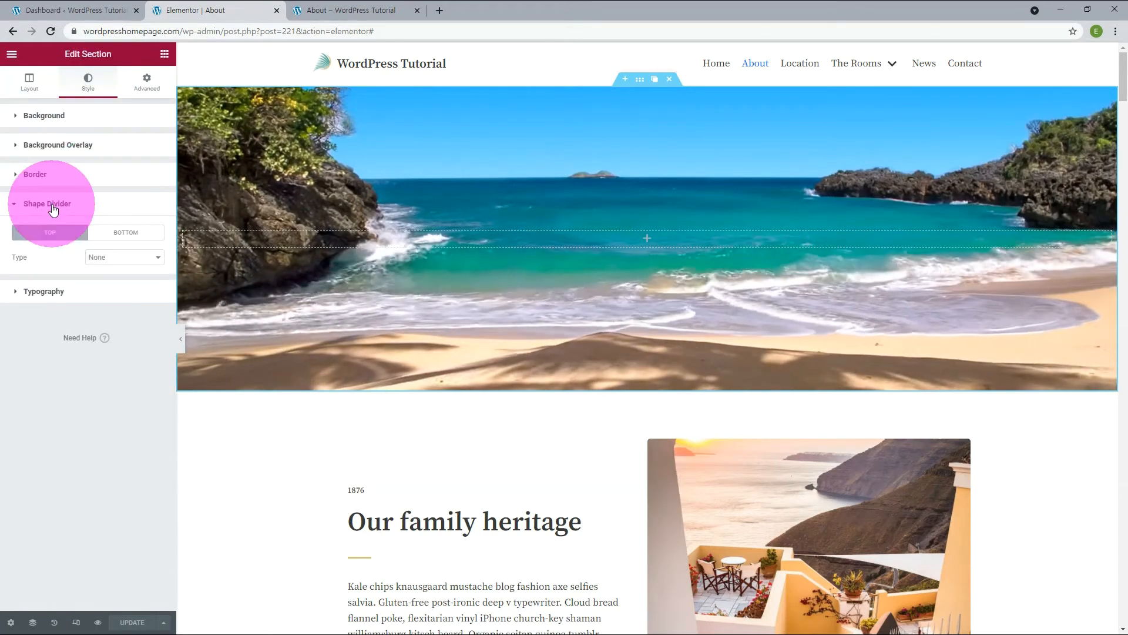
{"action": "left_click", "coordinate": [116, 233]}
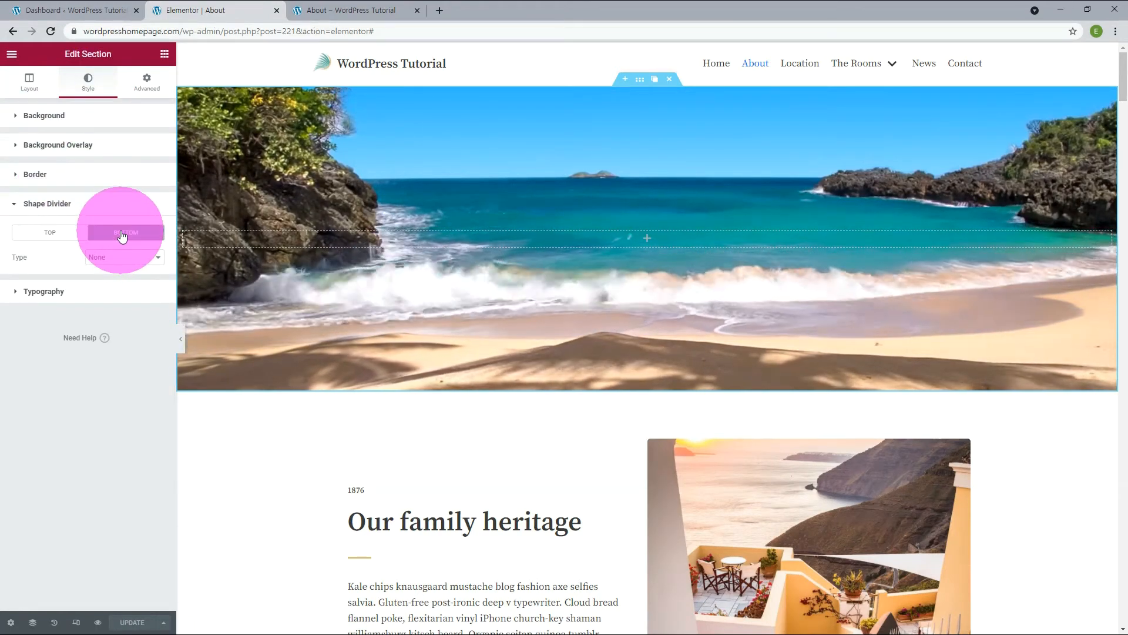
{"action": "left_click", "coordinate": [119, 258]}
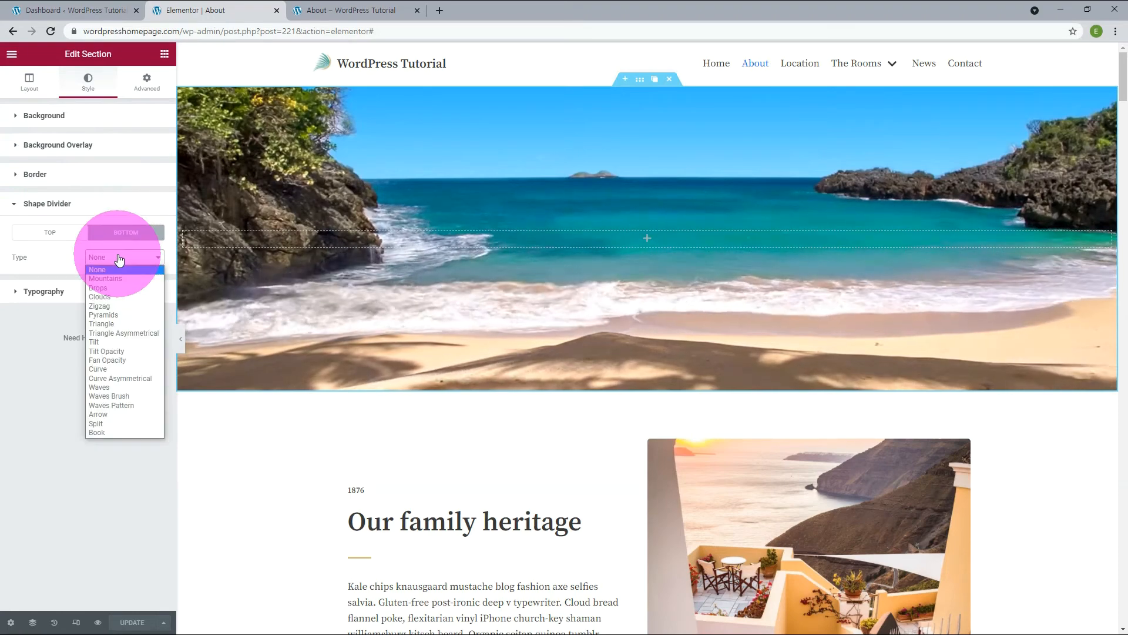
{"action": "left_click", "coordinate": [115, 396]}
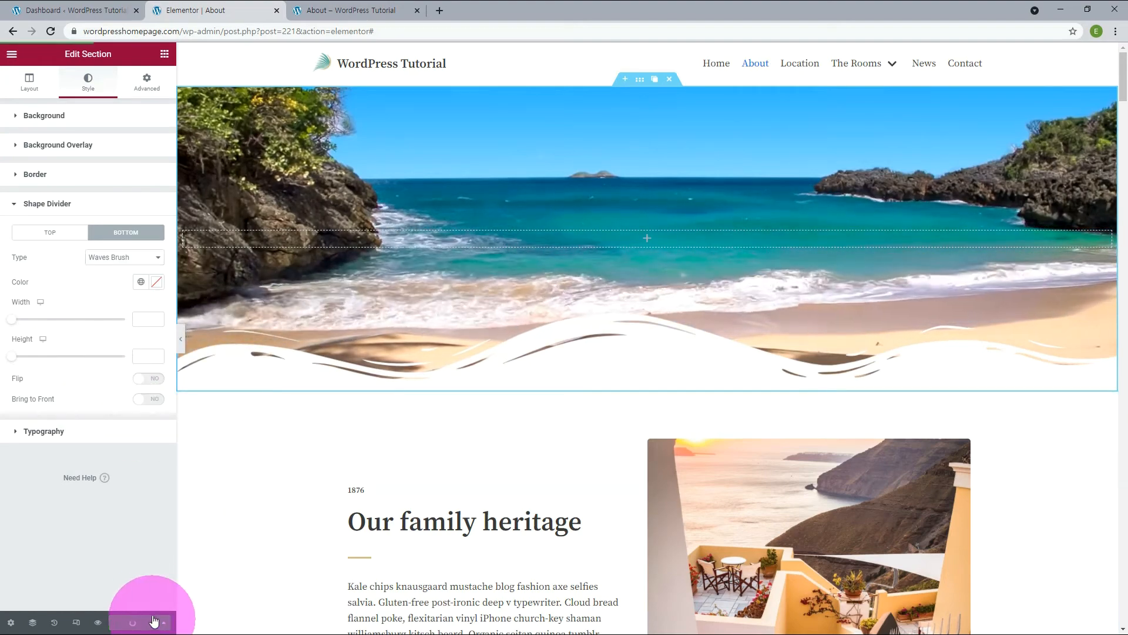
{"action": "left_click", "coordinate": [319, 10]}
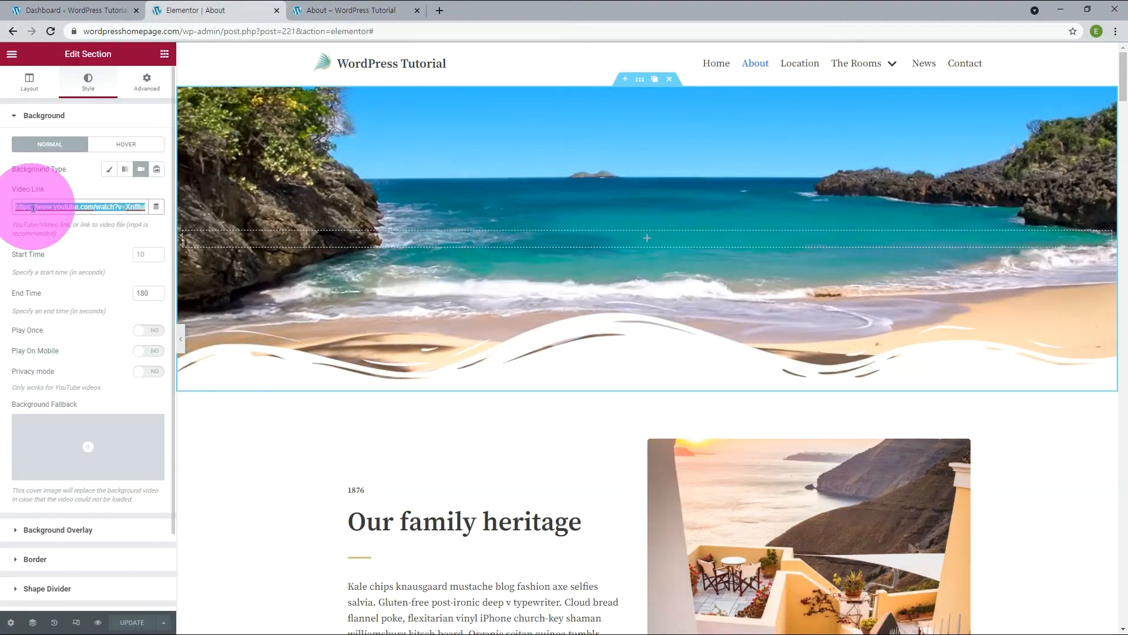
Replace the section's background video link with the waterfall YouTube video and update the page.
{"action": "type", "text": "https://www.youtube.com/watch?v=V1RPi2MYptM"}
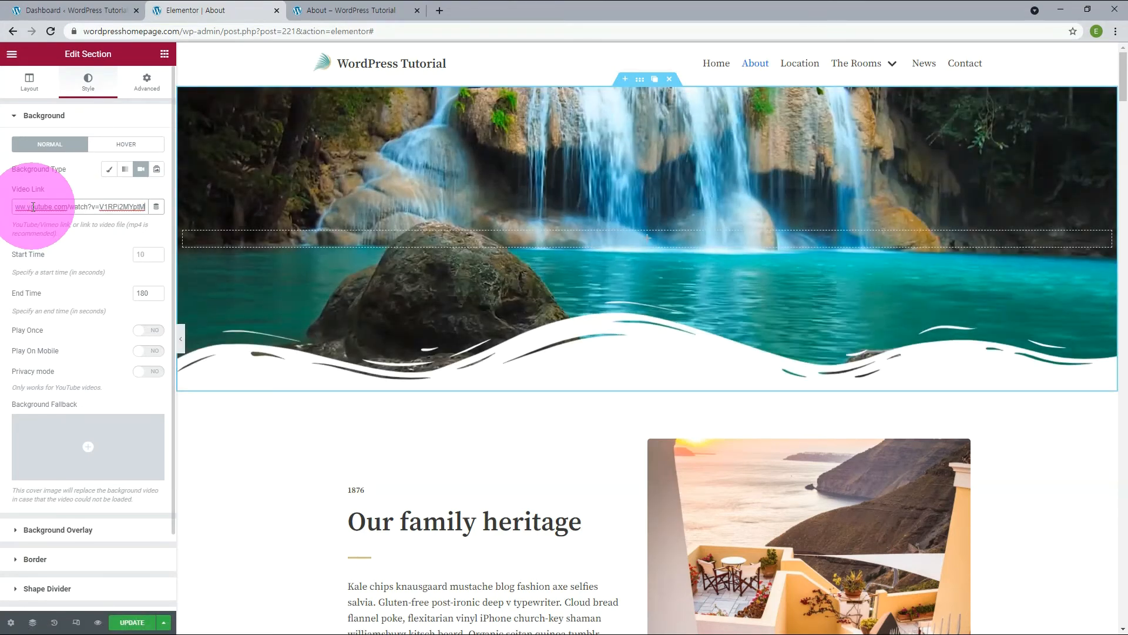
{"action": "left_click", "coordinate": [137, 623]}
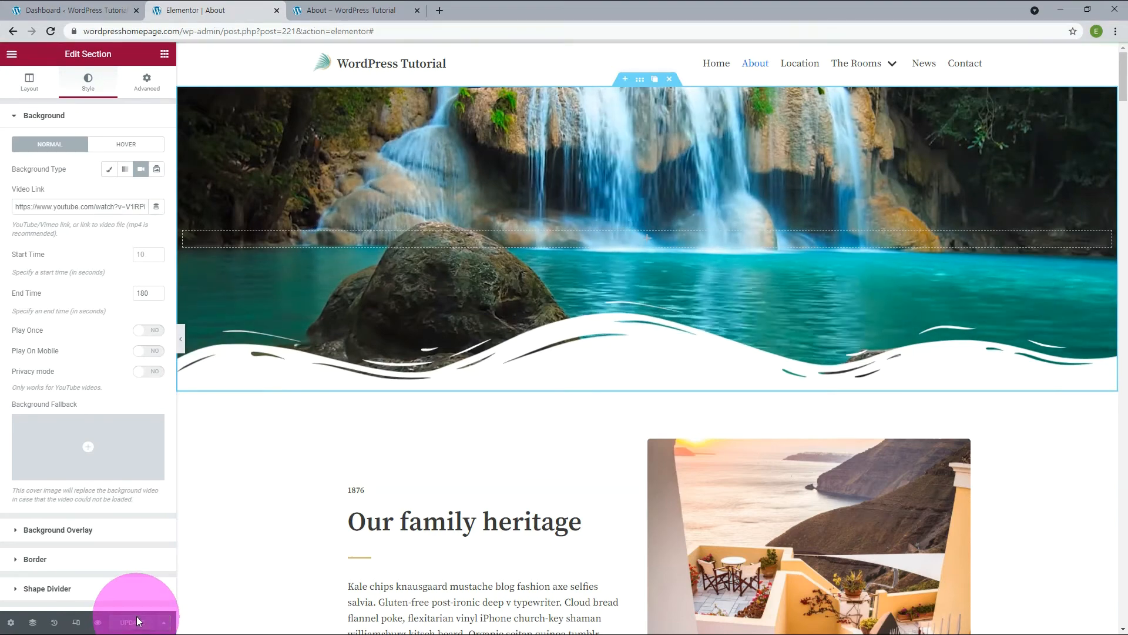
Reload the live About page and check the waterfall video background in the hero section.
{"action": "left_click", "coordinate": [313, 10]}
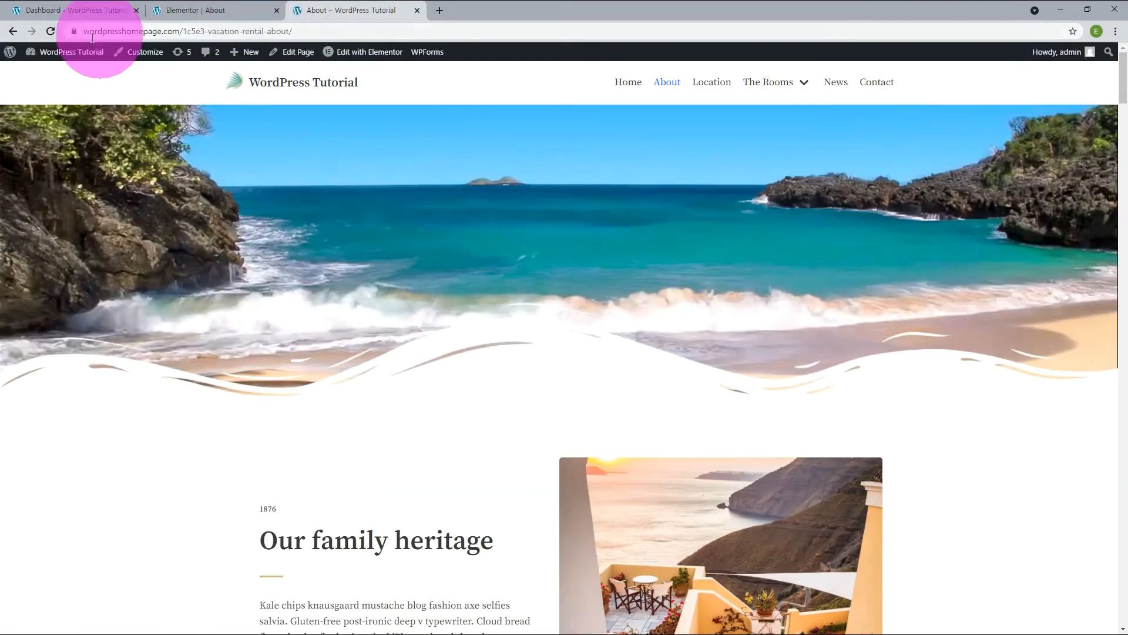
{"action": "left_click", "coordinate": [51, 30]}
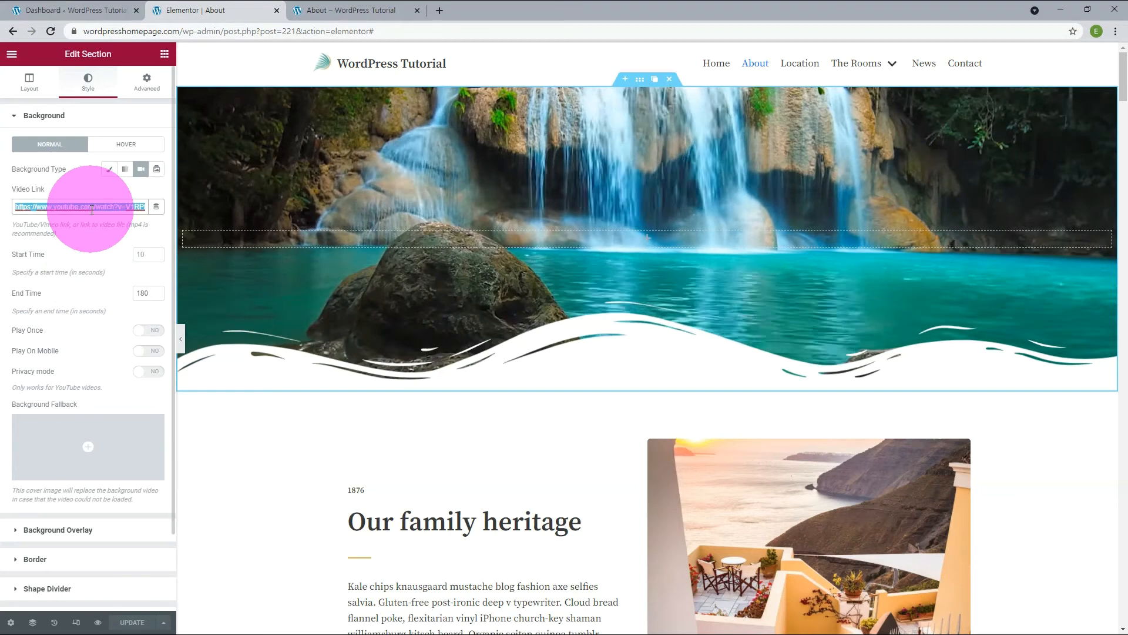
Replace the background video with the aquarium YouTube link, start time 2030 and end time 2130, and check the live About page.
{"action": "key", "text": "ctrl+v"}
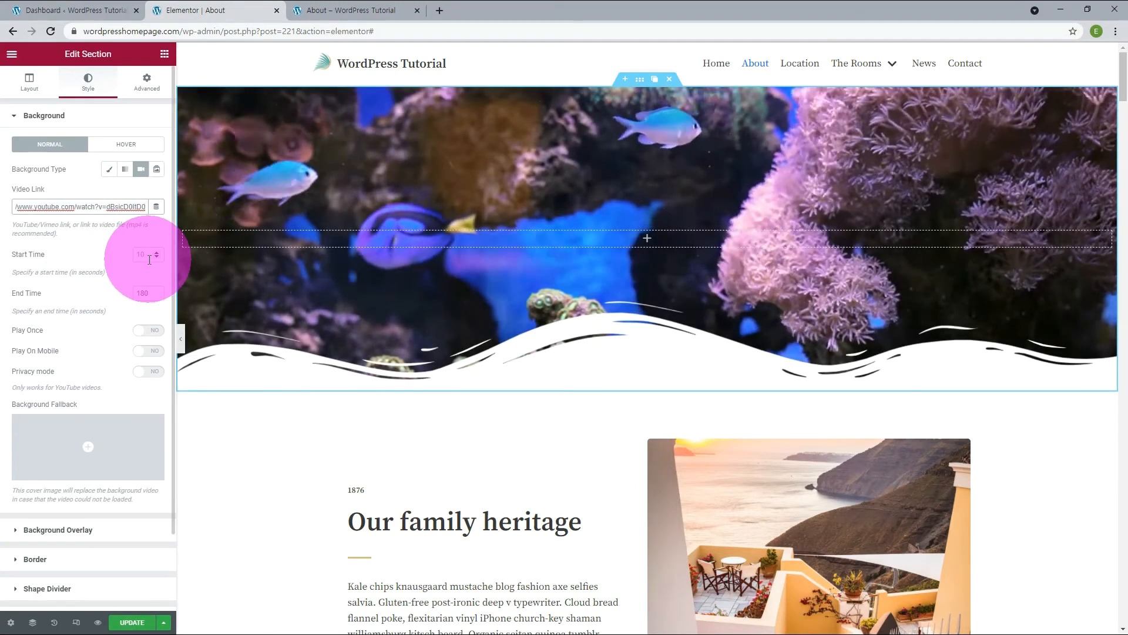
{"action": "left_click", "coordinate": [141, 258]}
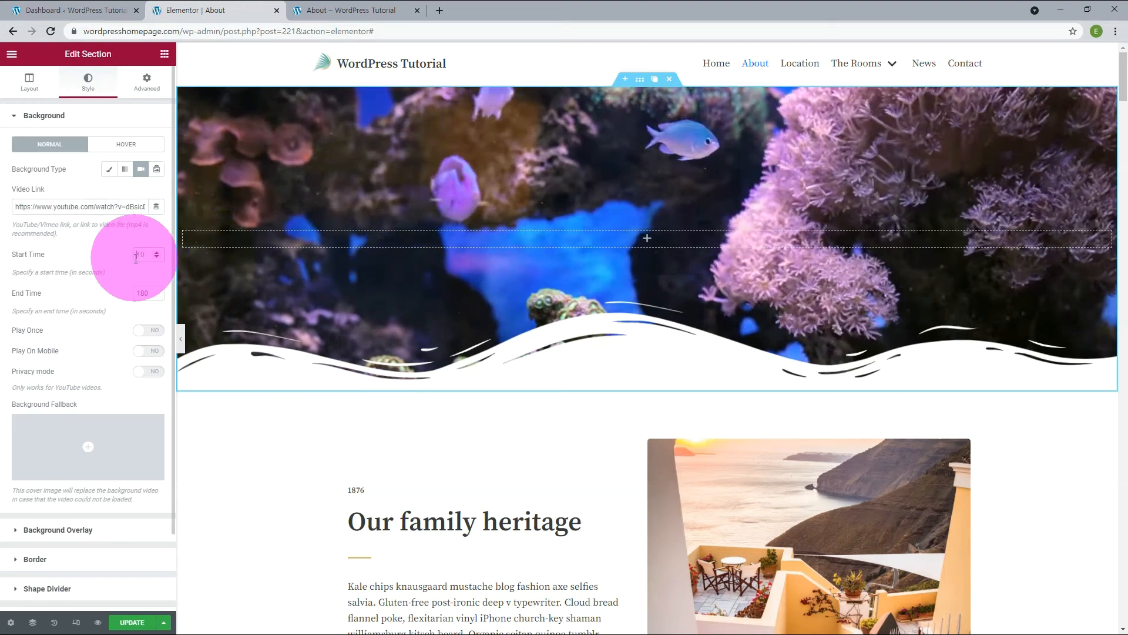
{"action": "type", "text": "2030"}
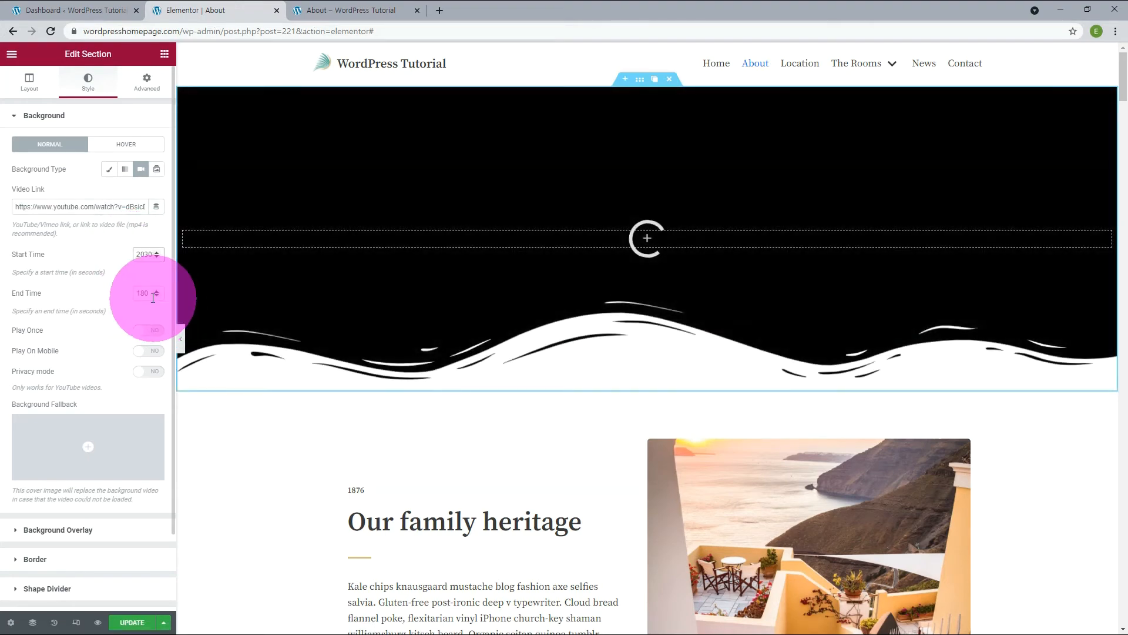
{"action": "type", "text": "2130"}
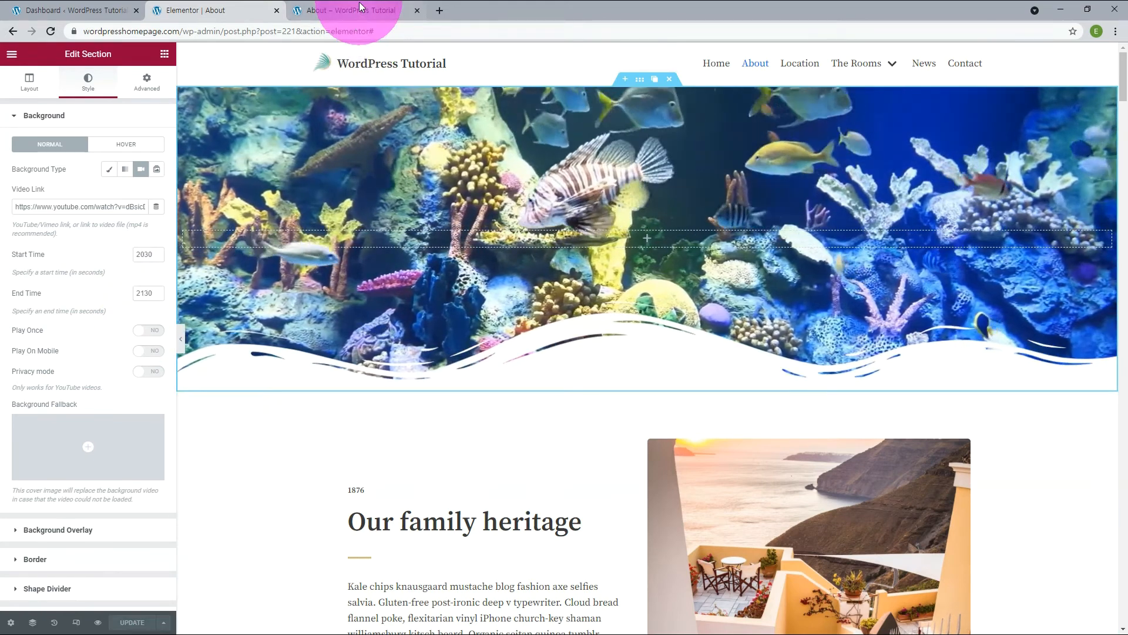
{"action": "left_click", "coordinate": [361, 8]}
{"action": "left_click", "coordinate": [45, 35]}
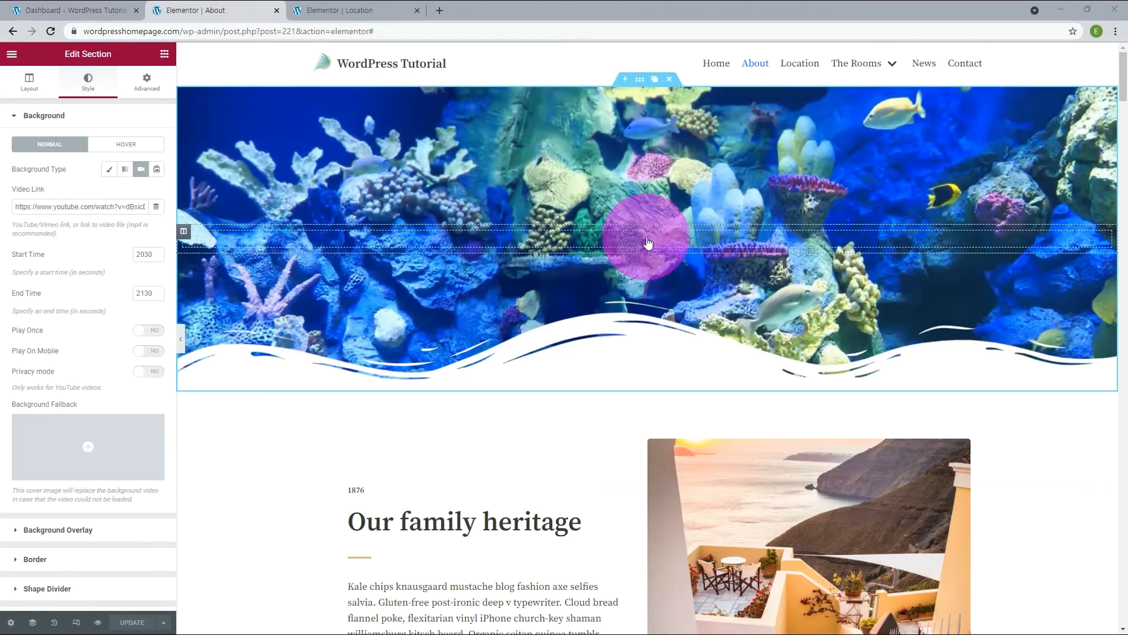
Add an inner section to the video section and place a heading titled "WordPress &amp; Elementor<br>Website Builder" in its first column.
{"action": "left_click", "coordinate": [647, 243]}
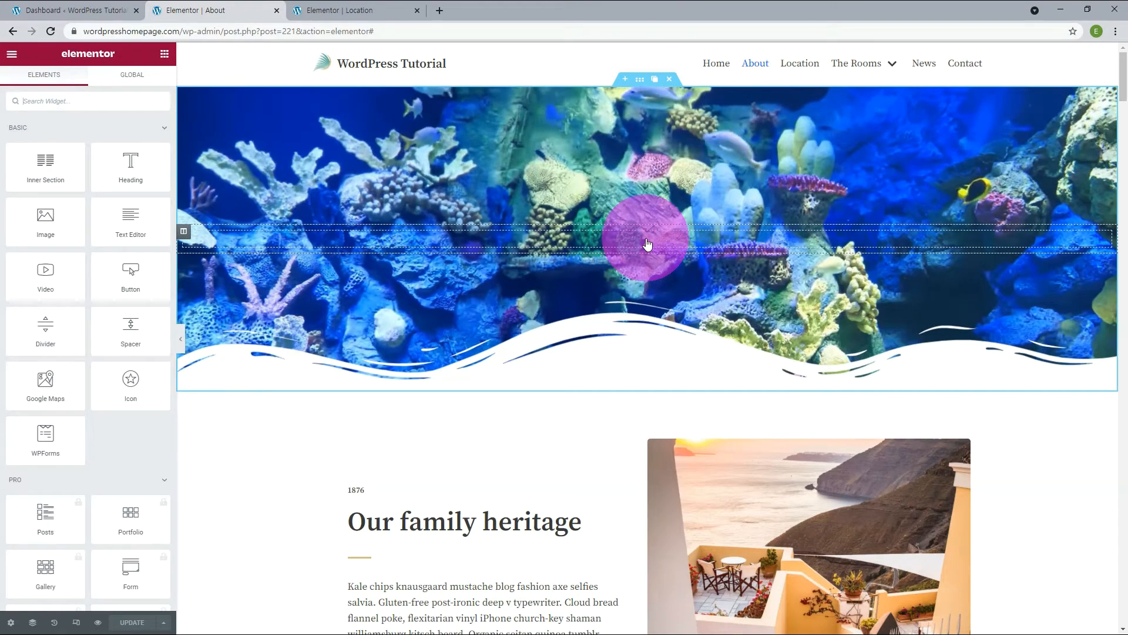
{"action": "left_click_drag", "start_coordinate": [44, 160], "coordinate": [395, 248]}
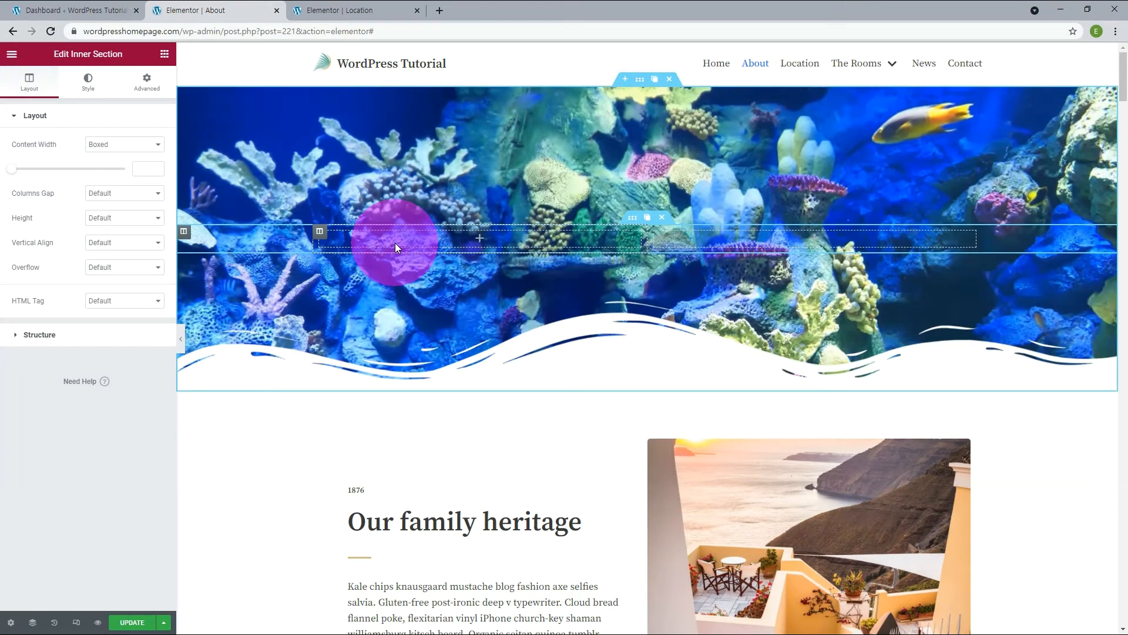
{"action": "left_click", "coordinate": [489, 238]}
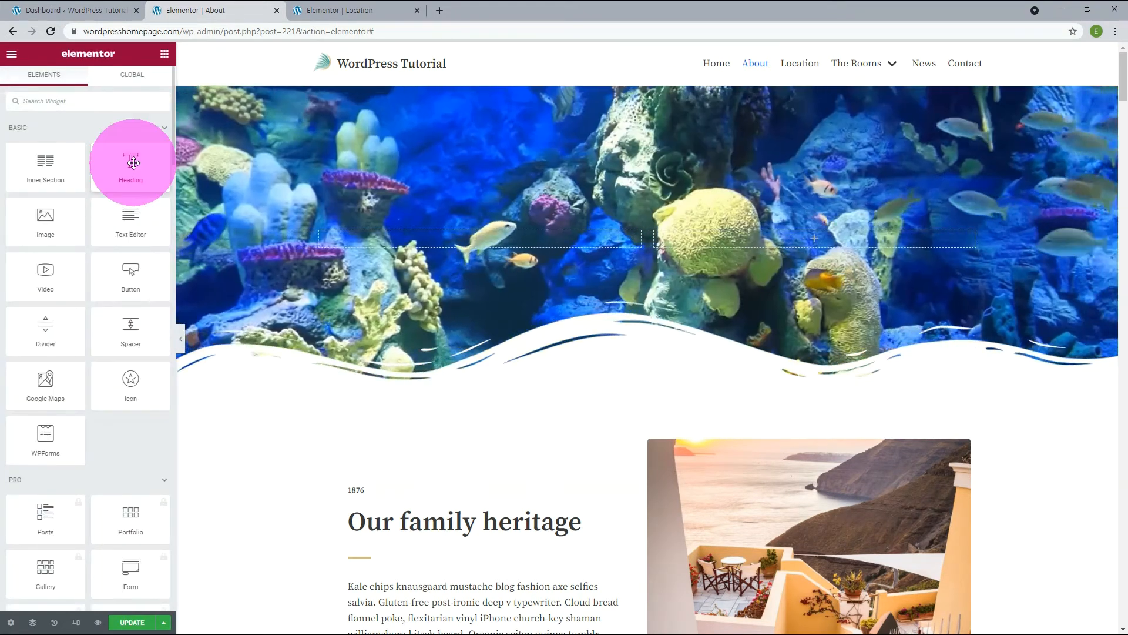
{"action": "left_click_drag", "start_coordinate": [133, 162], "coordinate": [462, 241]}
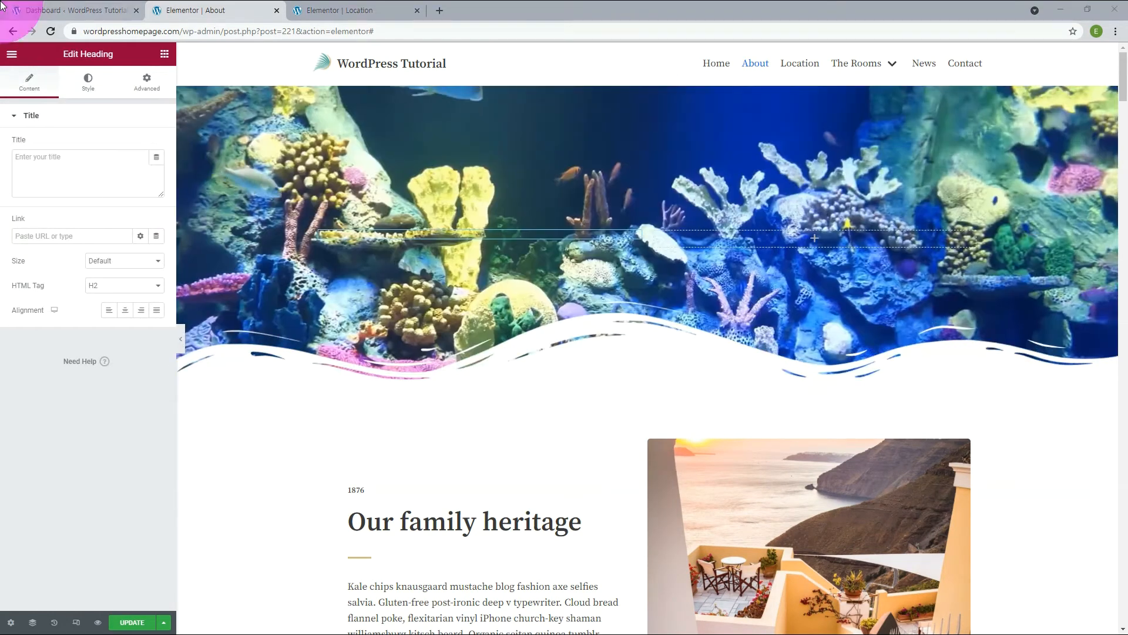
{"action": "left_click", "coordinate": [99, 174]}
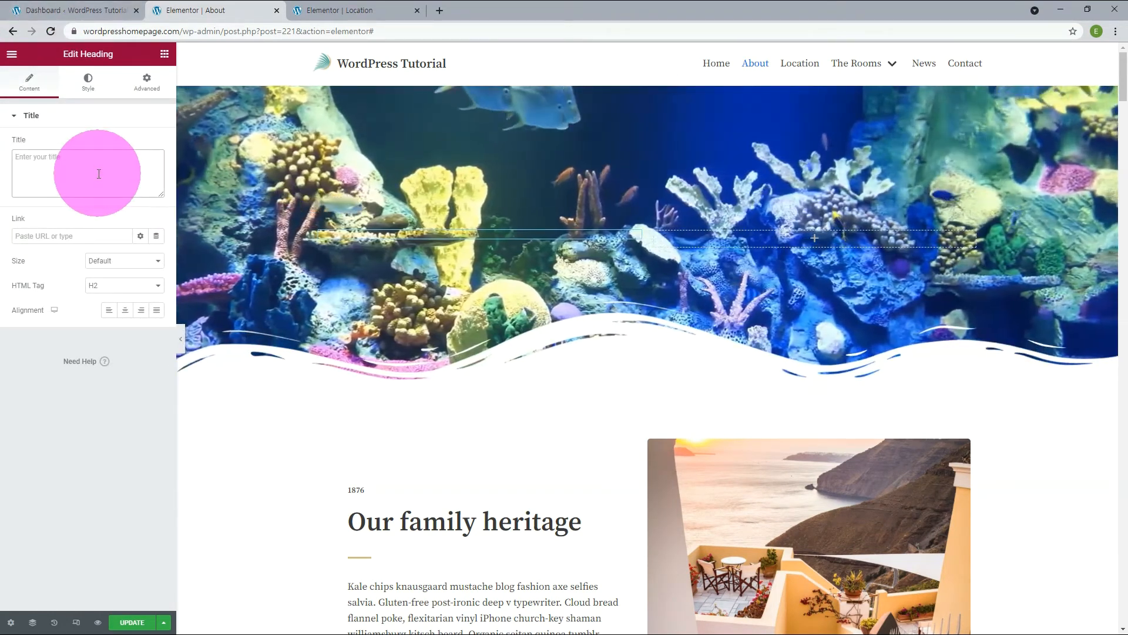
{"action": "type", "text": "WordPress &amp; Elementor<br>Website Builder"}
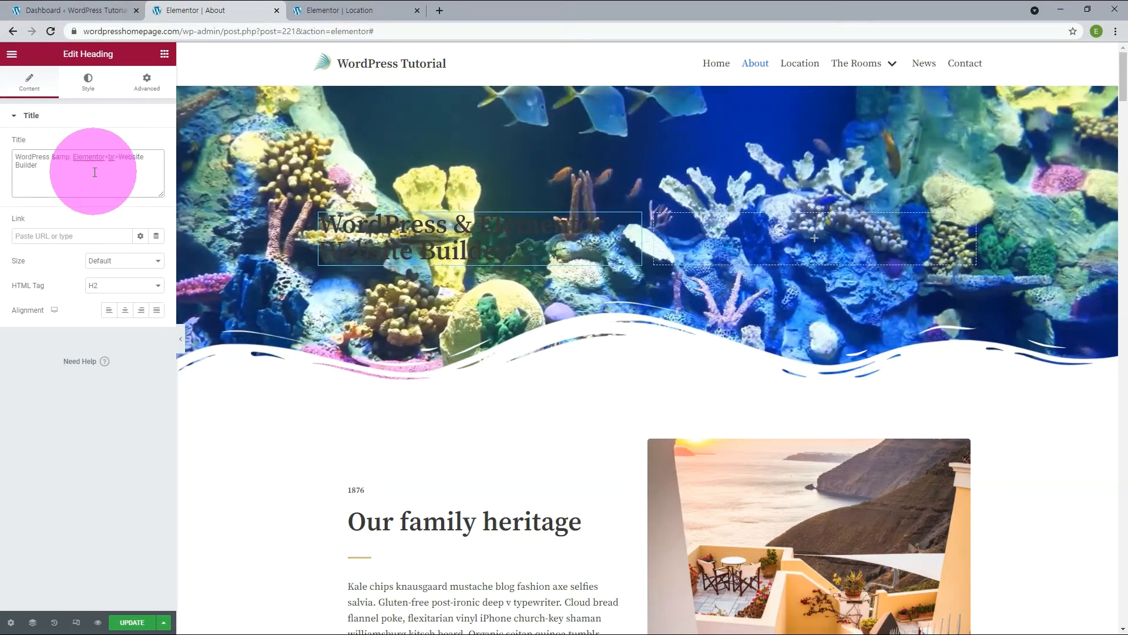
Set the heading's text color to the global color Neve - Site Background.
{"action": "left_click", "coordinate": [88, 85]}
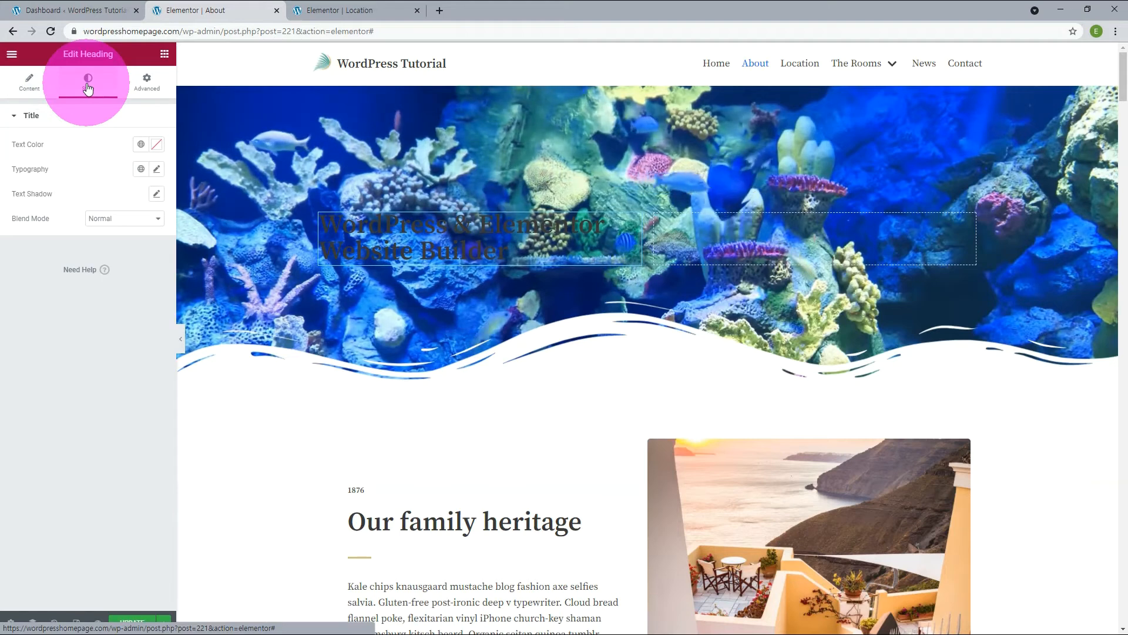
{"action": "left_click", "coordinate": [141, 150]}
{"action": "scroll", "coordinate": [131, 227], "scroll_direction": "down", "scroll_amount": 2}
{"action": "scroll", "coordinate": [130, 232], "scroll_direction": "down", "scroll_amount": 2}
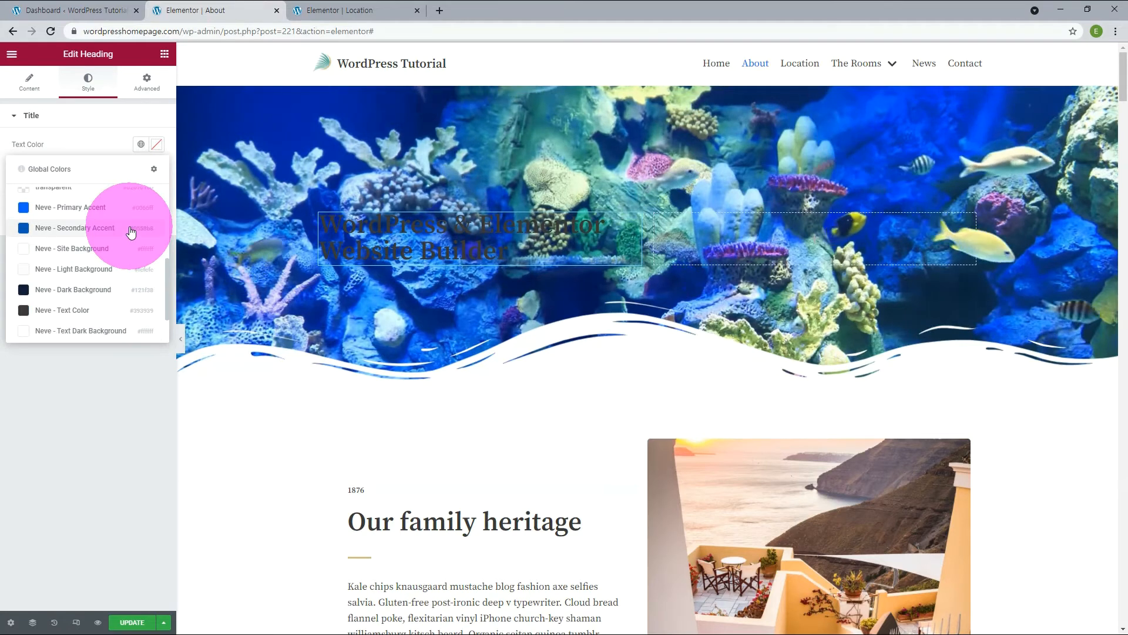
{"action": "left_click", "coordinate": [122, 246]}
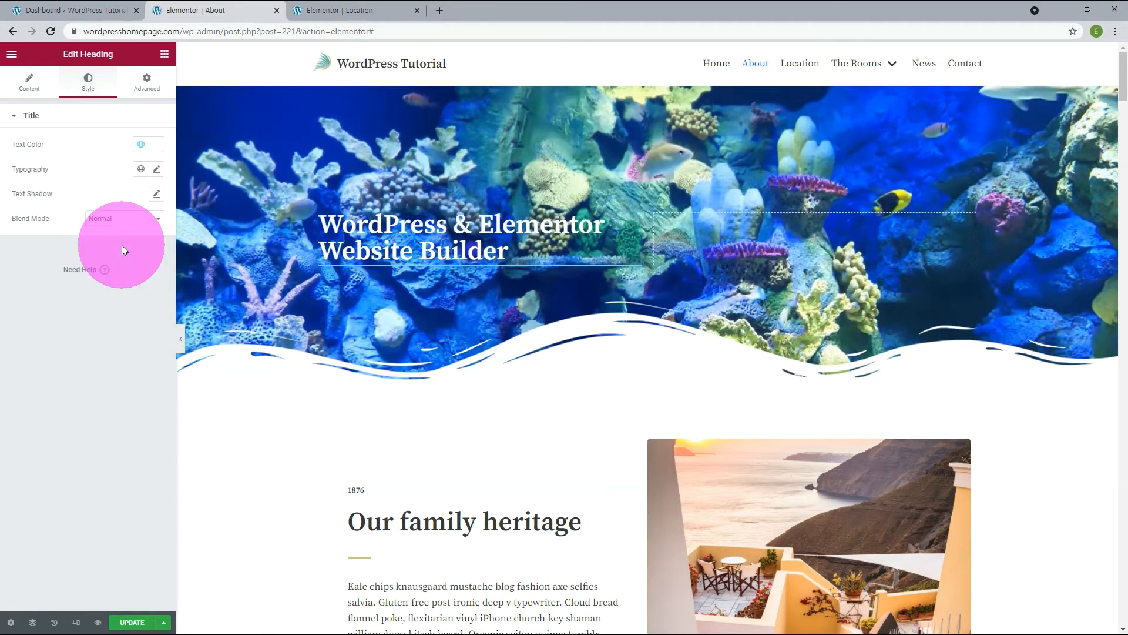
Apply the global font Khand to the heading and set its size to 64 px.
{"action": "left_click", "coordinate": [141, 169]}
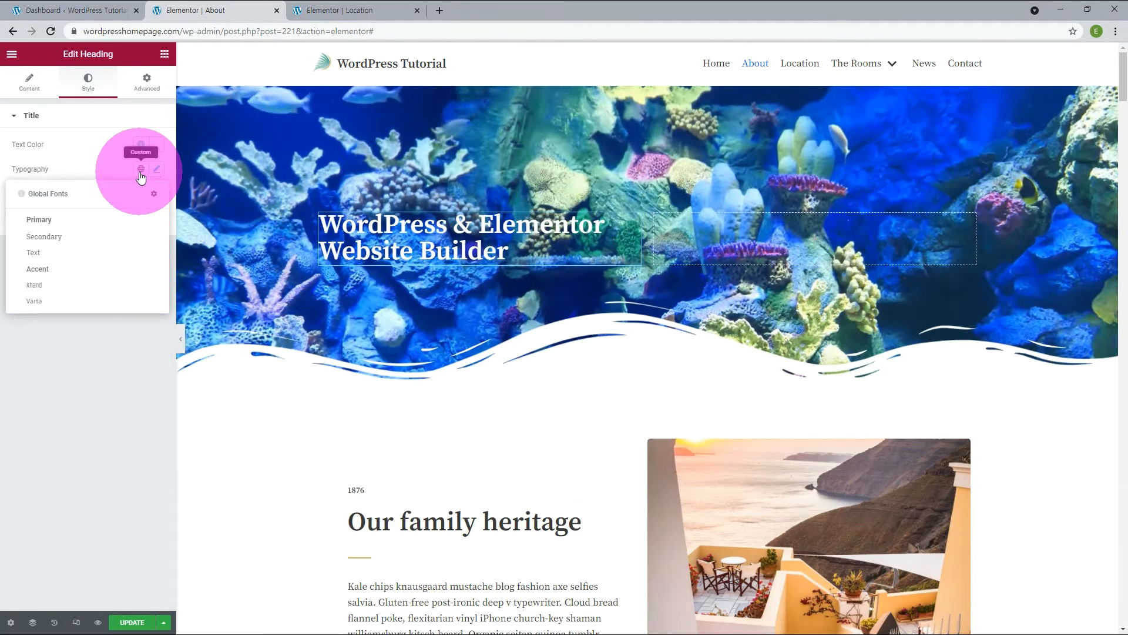
{"action": "left_click", "coordinate": [41, 285]}
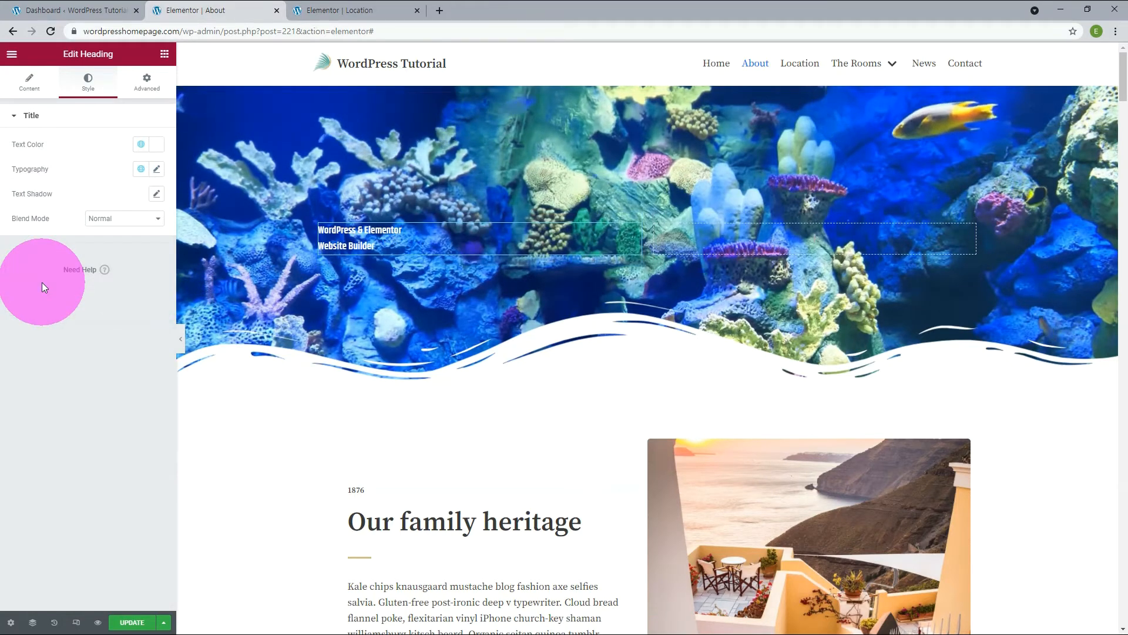
{"action": "left_click", "coordinate": [157, 169]}
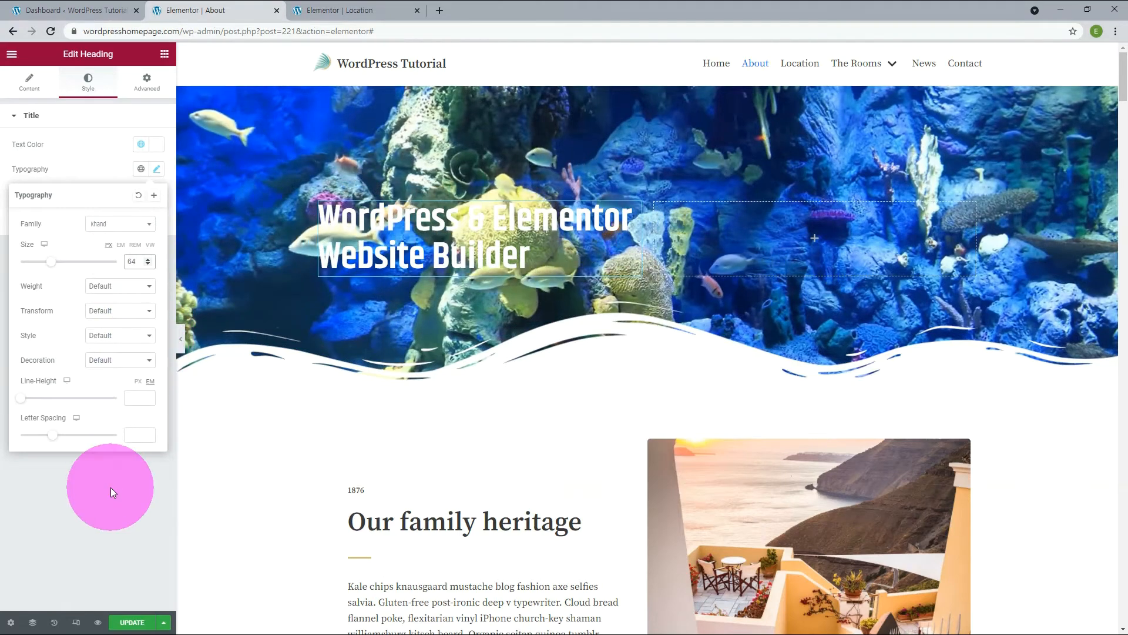
{"action": "left_click", "coordinate": [111, 488]}
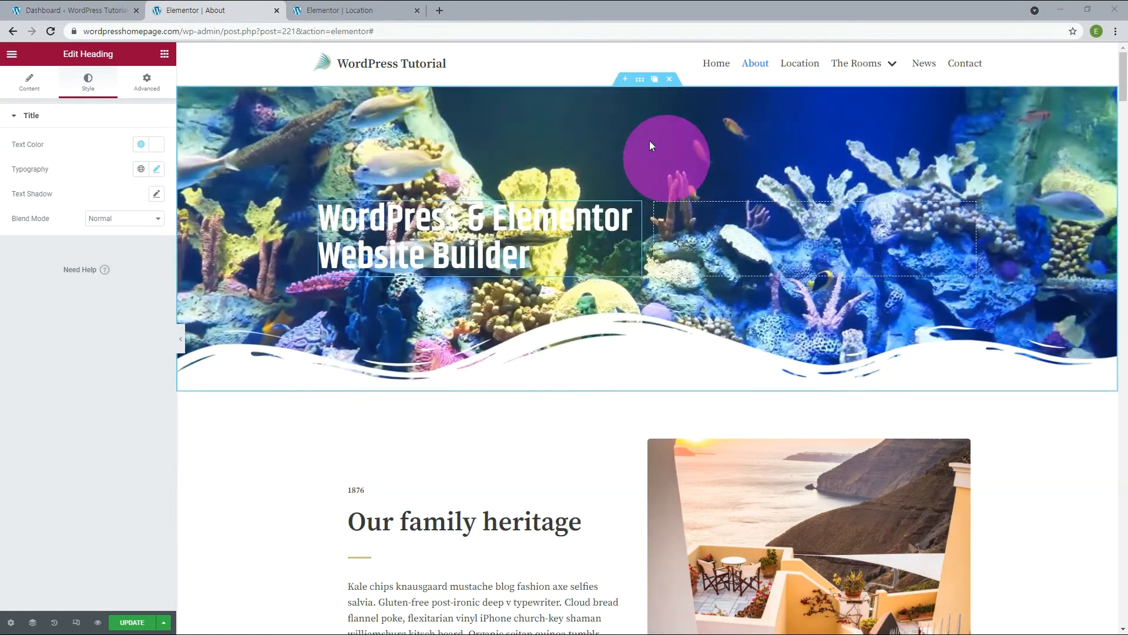
Give the video section a Classic background overlay in black, #000000.
{"action": "left_click", "coordinate": [638, 79]}
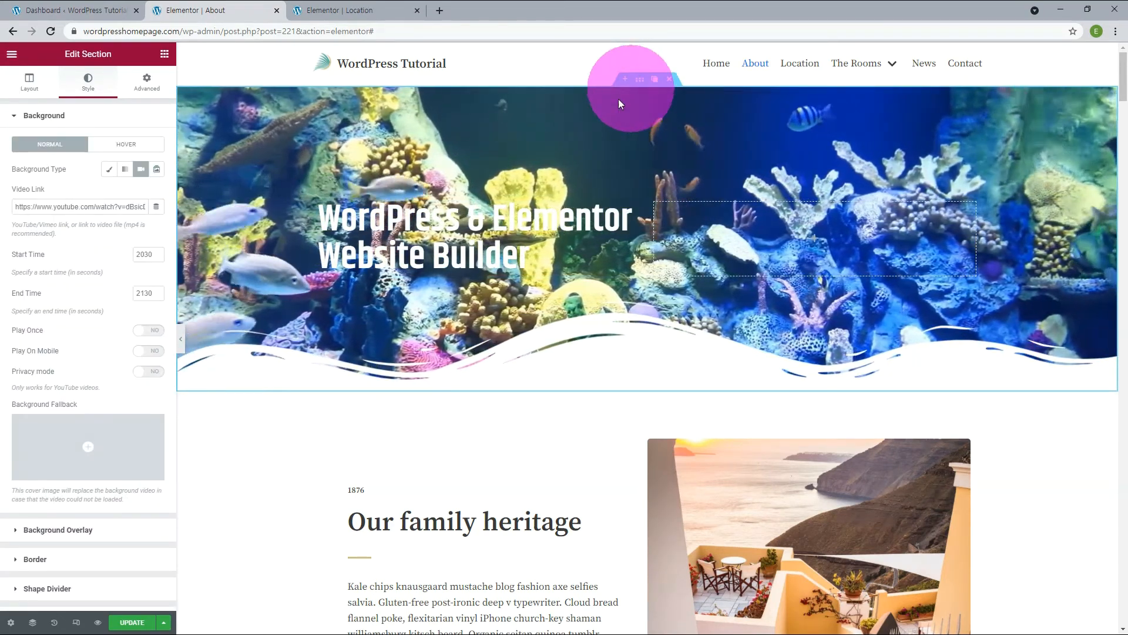
{"action": "left_click", "coordinate": [58, 530]}
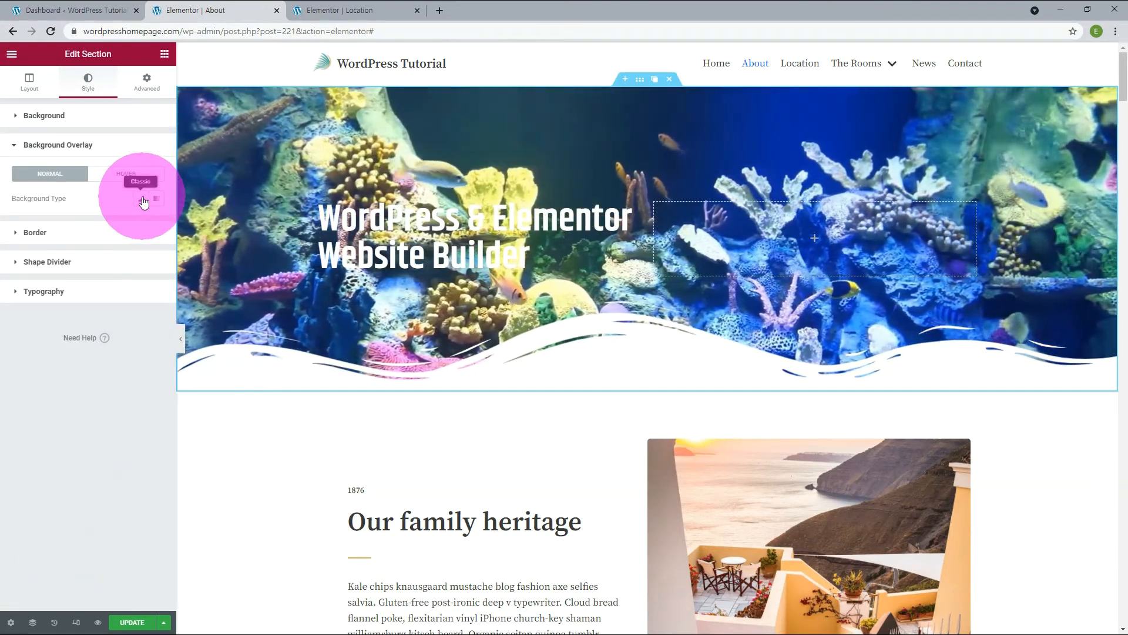
{"action": "left_click", "coordinate": [142, 199]}
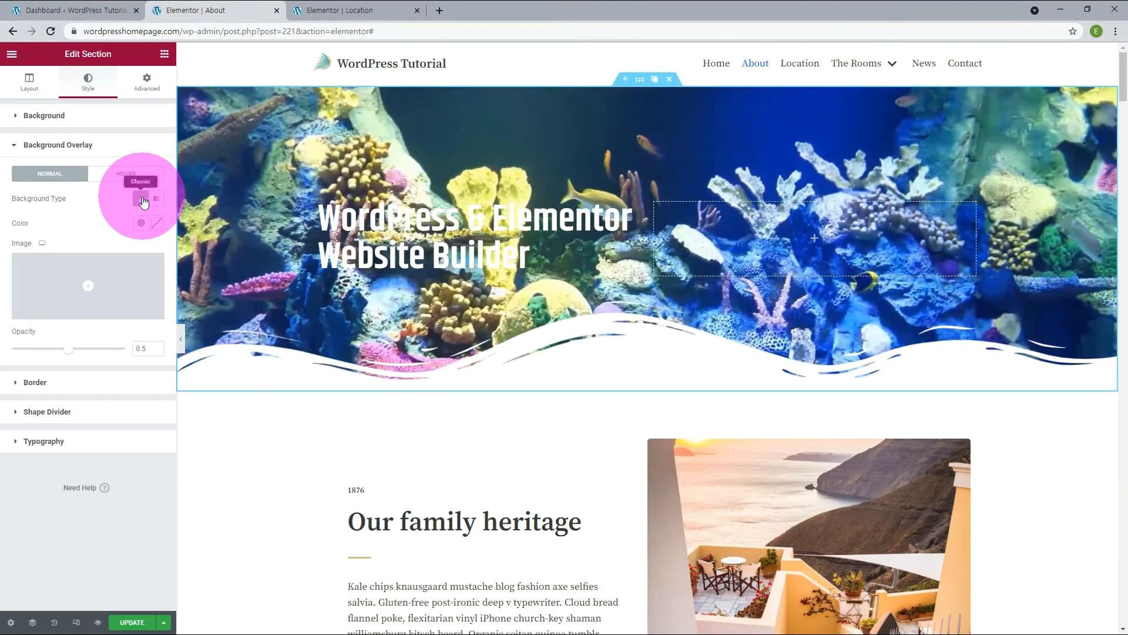
{"action": "left_click", "coordinate": [156, 225]}
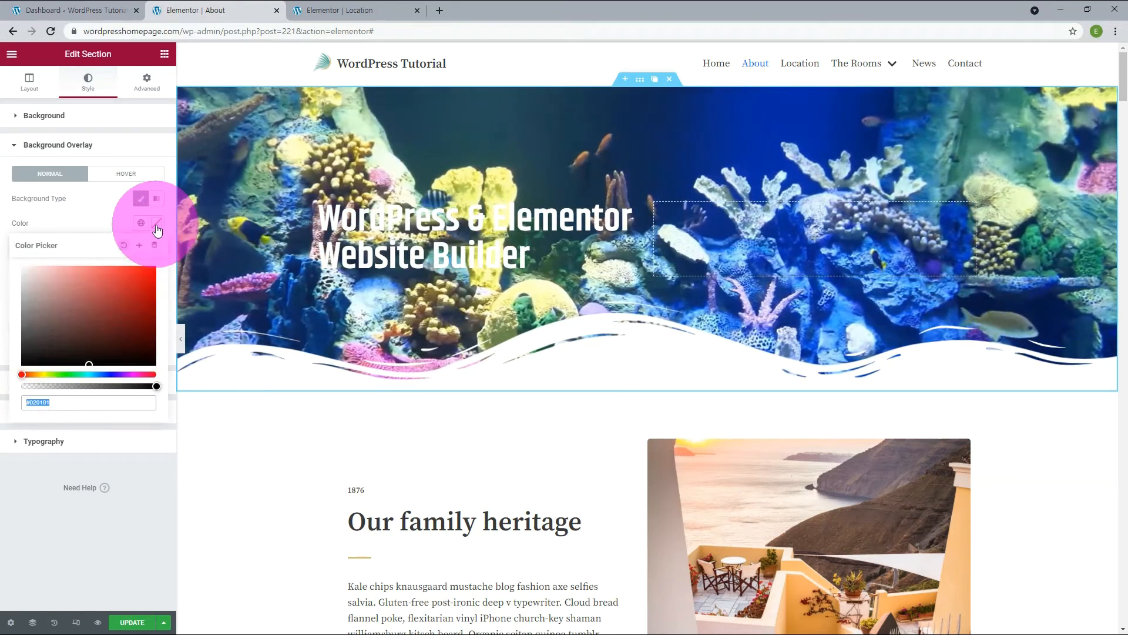
{"action": "left_click", "coordinate": [136, 374]}
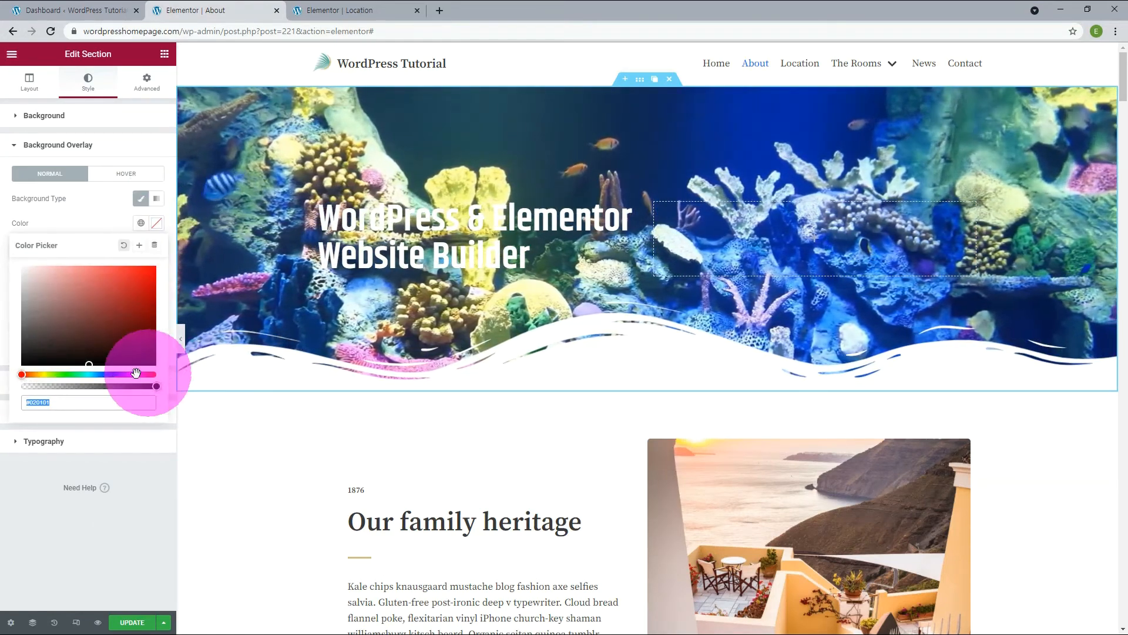
{"action": "left_click", "coordinate": [89, 365]}
{"action": "left_click_drag", "start_coordinate": [88, 363], "coordinate": [171, 373]}
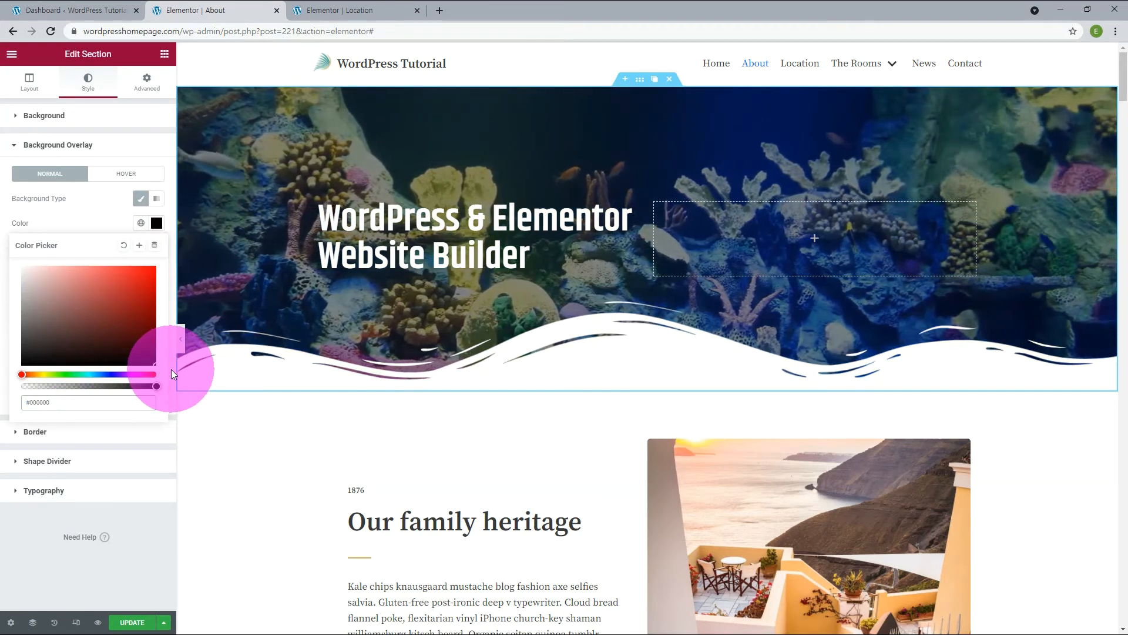
{"action": "left_click", "coordinate": [59, 405]}
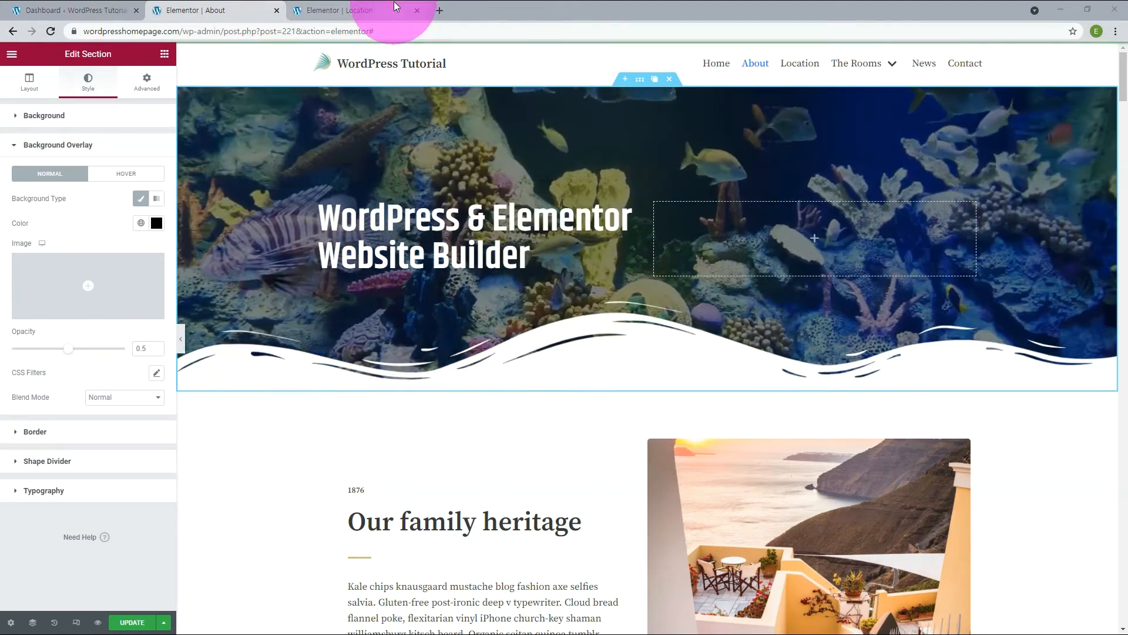
Add a text editor below the heading and replace its placeholder with the paragraph starting "Join our community of 8M+ professionals who build websites".
{"action": "left_click", "coordinate": [815, 241]}
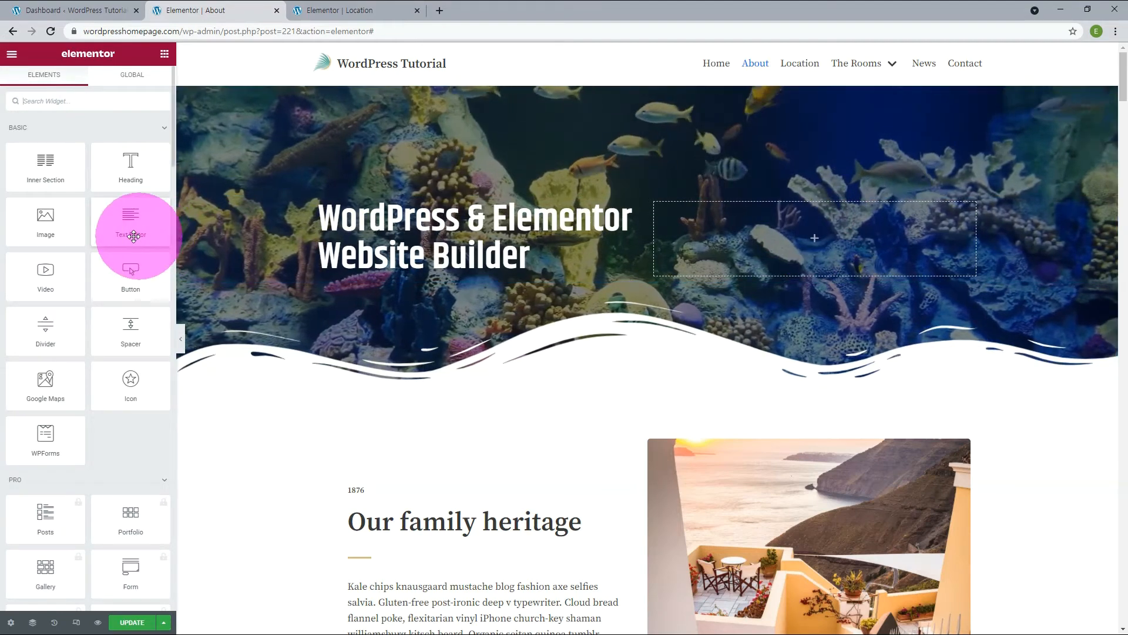
{"action": "left_click_drag", "start_coordinate": [127, 220], "coordinate": [376, 277]}
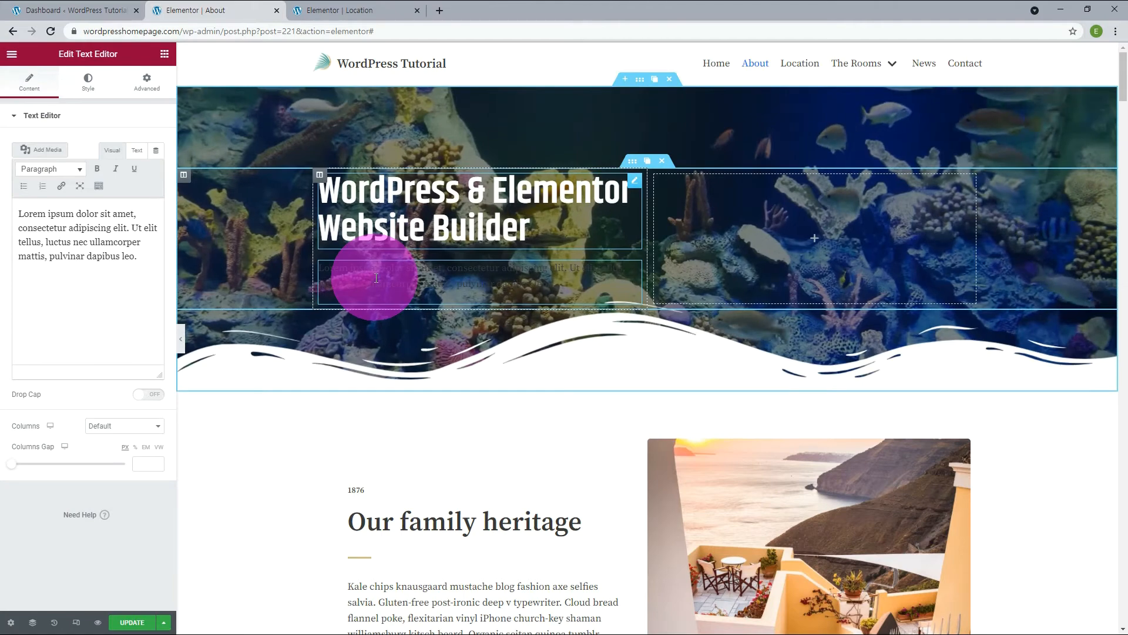
{"action": "left_click_drag", "start_coordinate": [141, 258], "coordinate": [11, 215]}
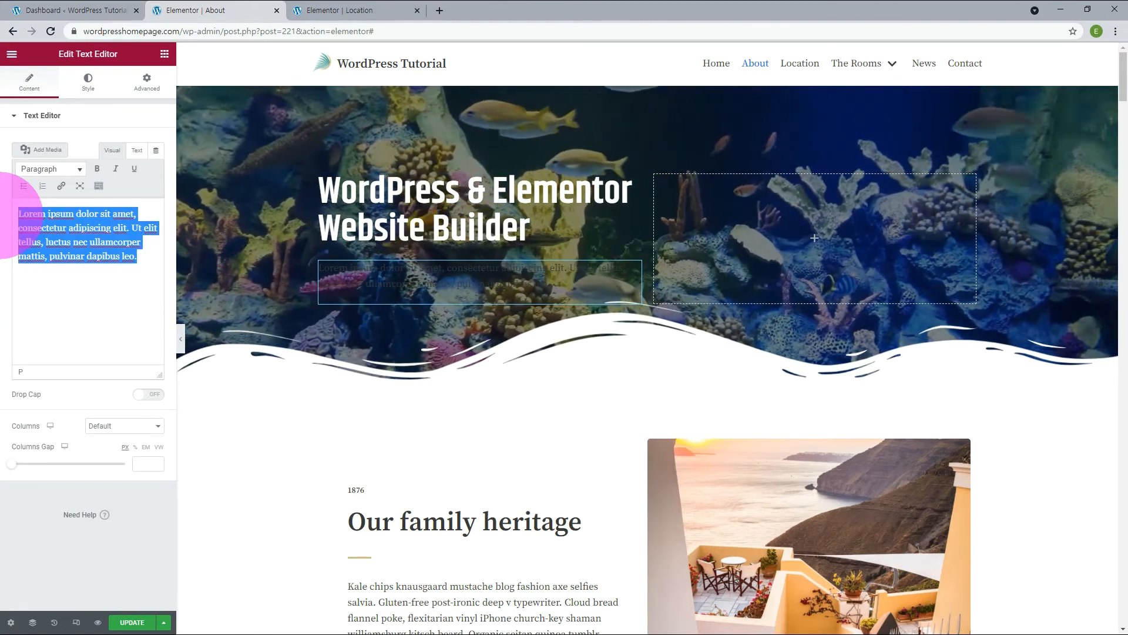
{"action": "type", "text": "Join our community of 8M+ professionals who build websites, collaborate, and grow together with the #1 web creation platform for WordPress."}
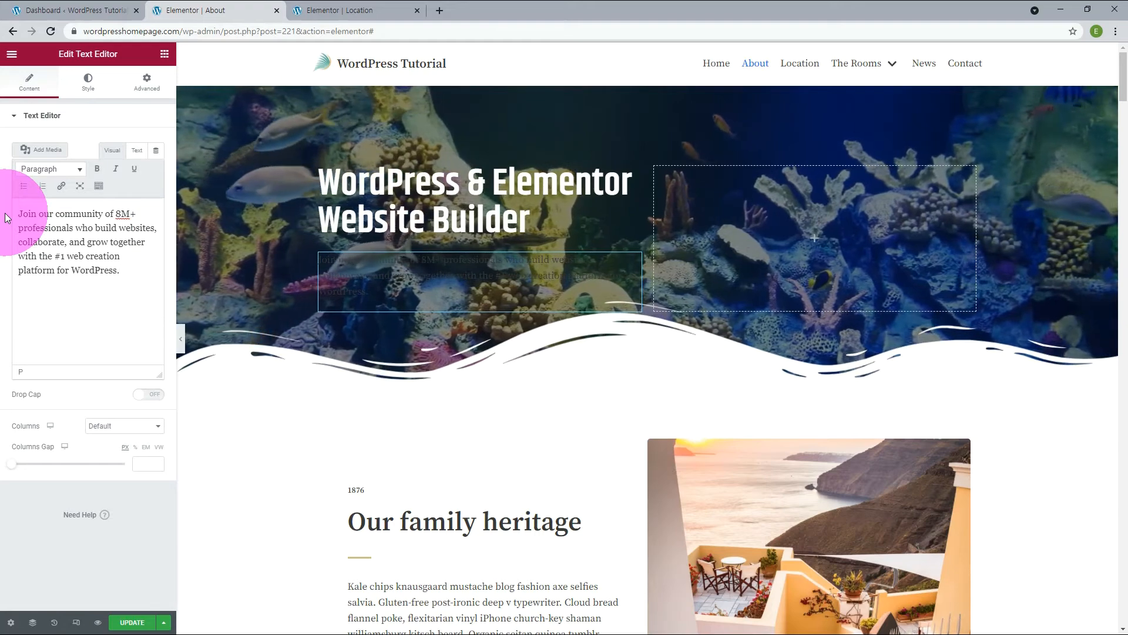
Set the paragraph's text color to white, #fff.
{"action": "left_click", "coordinate": [88, 81]}
{"action": "left_click", "coordinate": [157, 169]}
{"action": "left_click", "coordinate": [40, 347]}
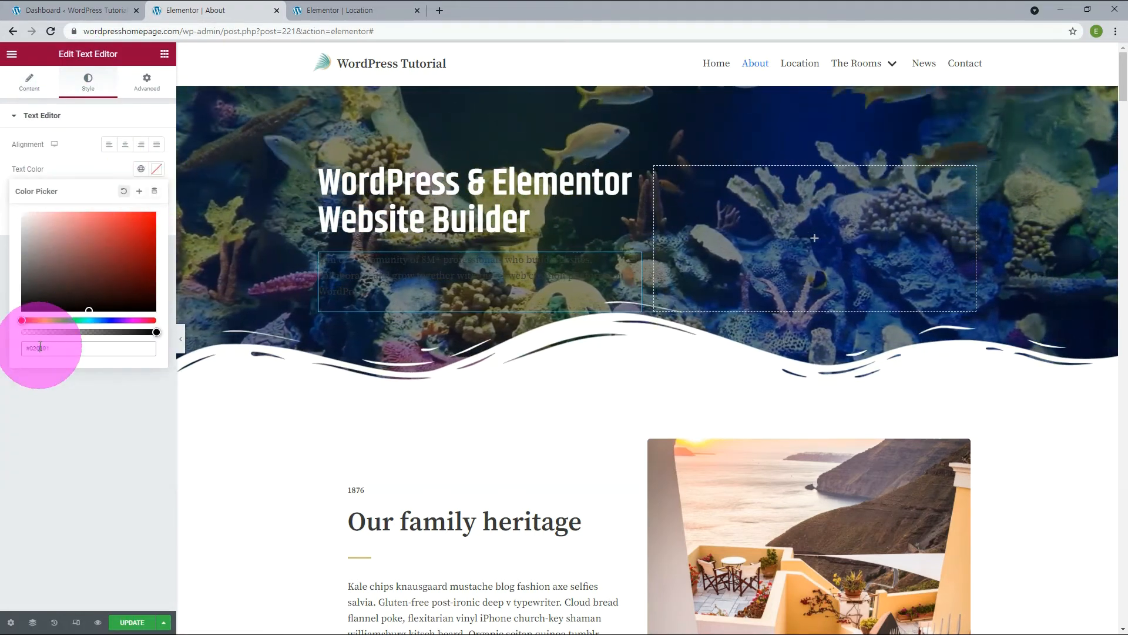
{"action": "type", "text": "#ffffff"}
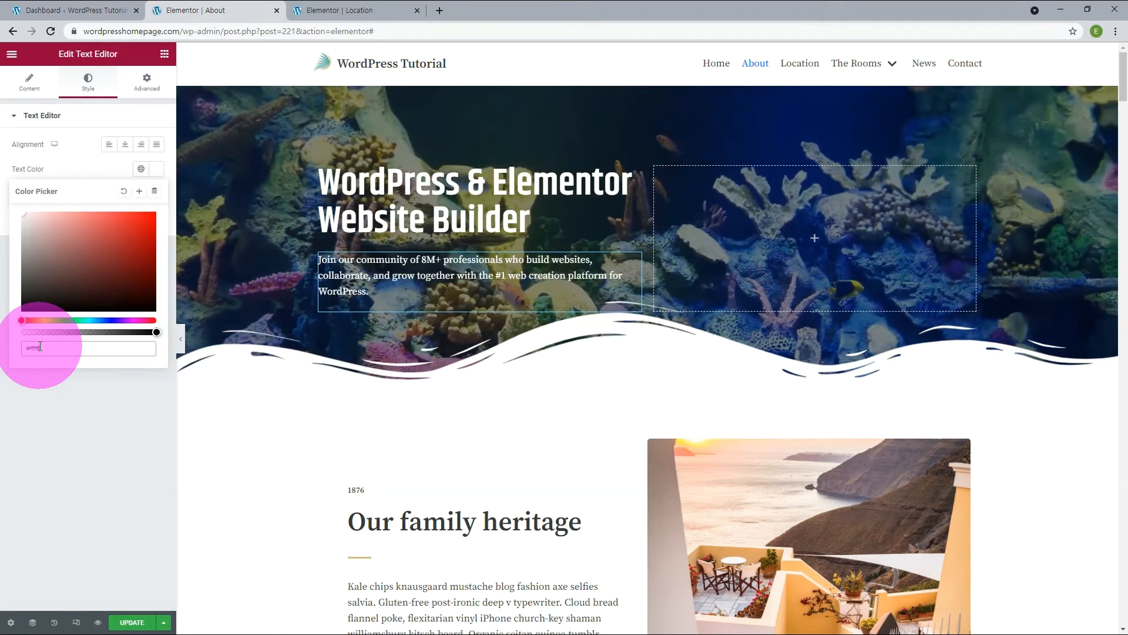
{"action": "left_click", "coordinate": [76, 168]}
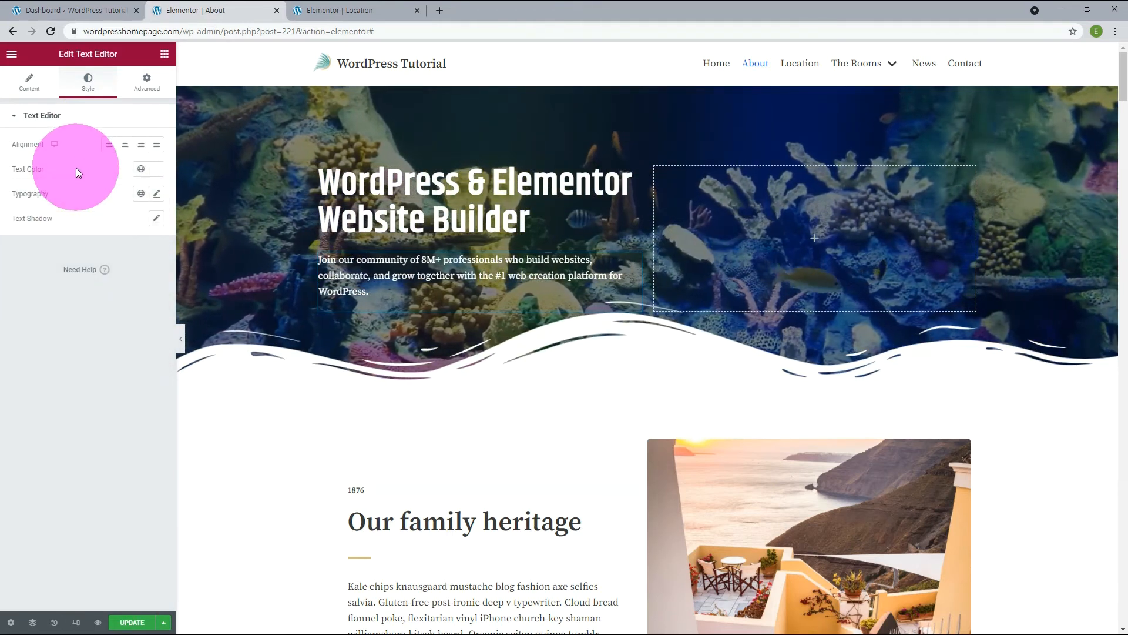
Apply the global font Varta to the paragraph and set its size to 18 px.
{"action": "left_click", "coordinate": [141, 193]}
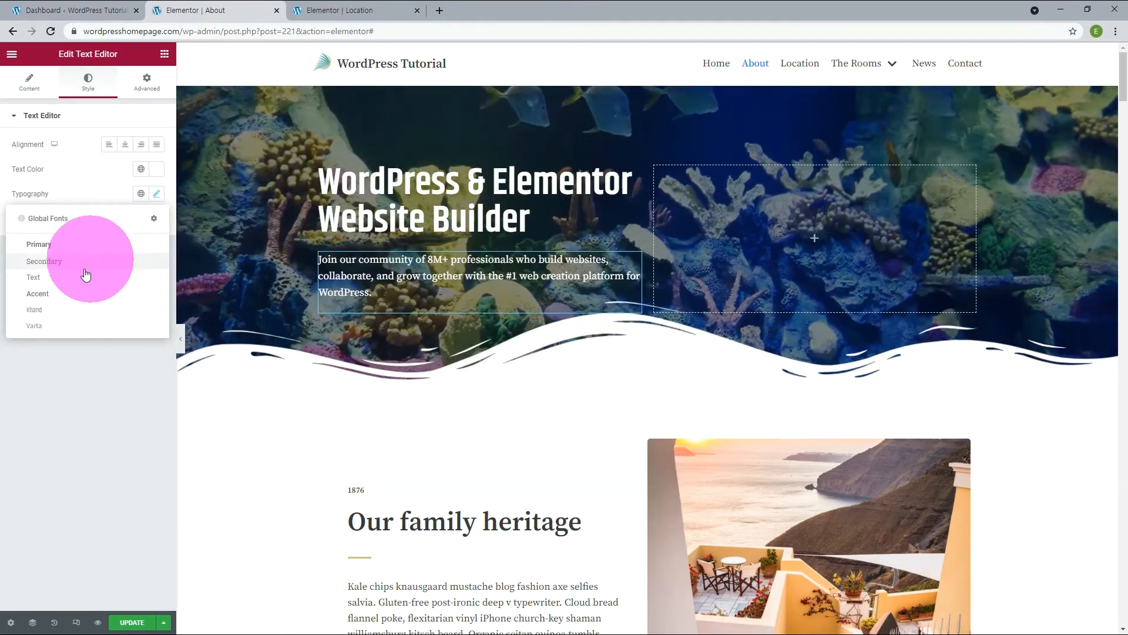
{"action": "left_click", "coordinate": [63, 325]}
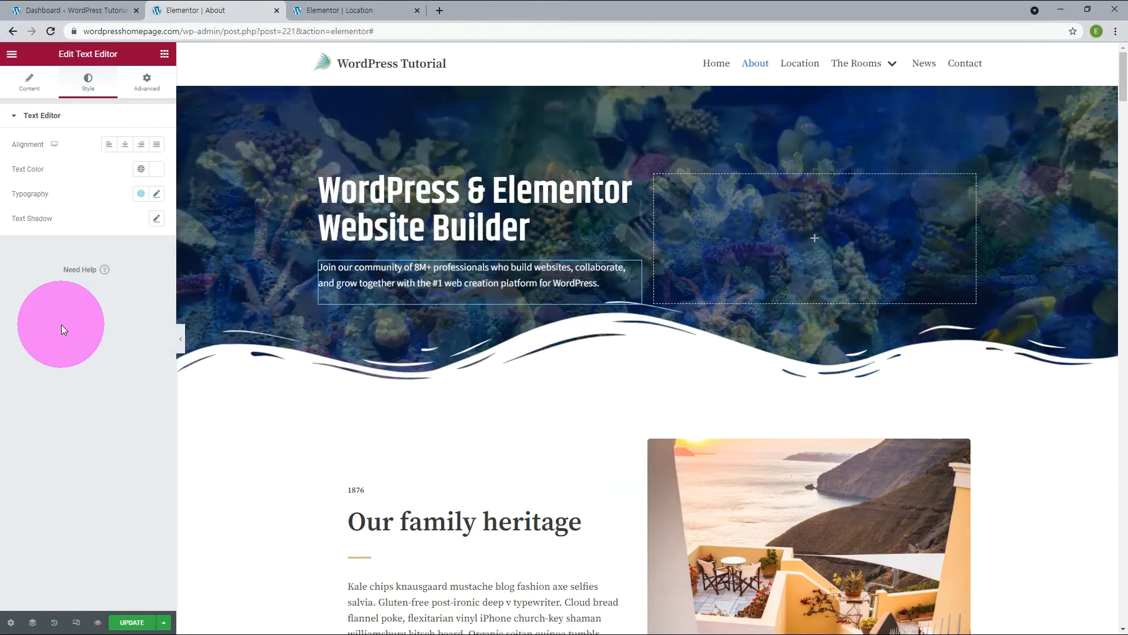
{"action": "left_click", "coordinate": [156, 195]}
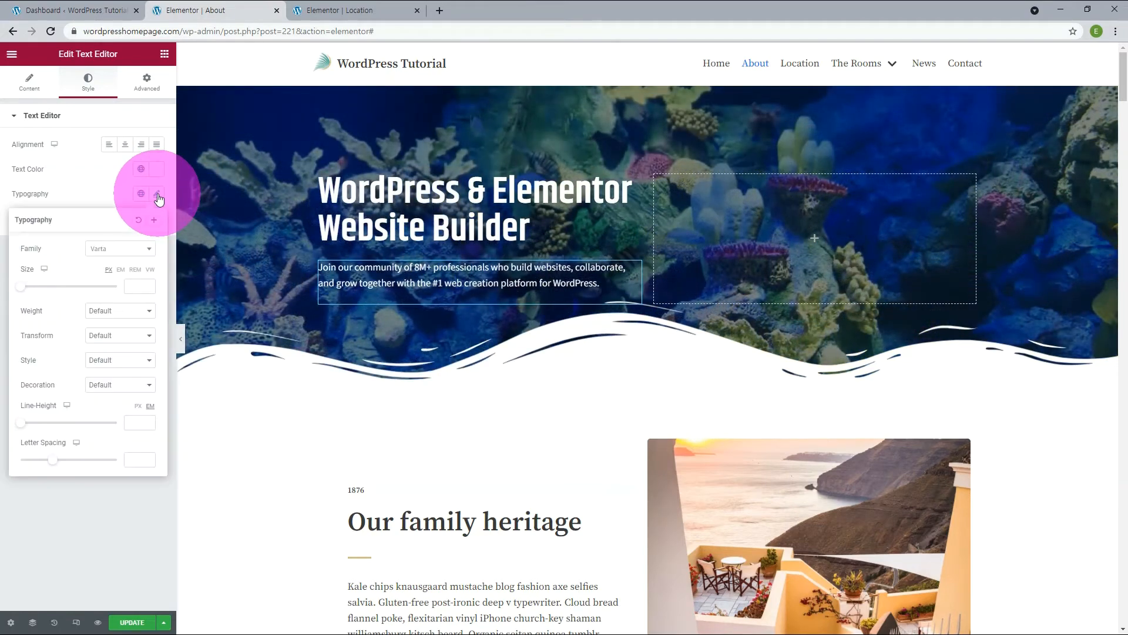
{"action": "left_click", "coordinate": [140, 291]}
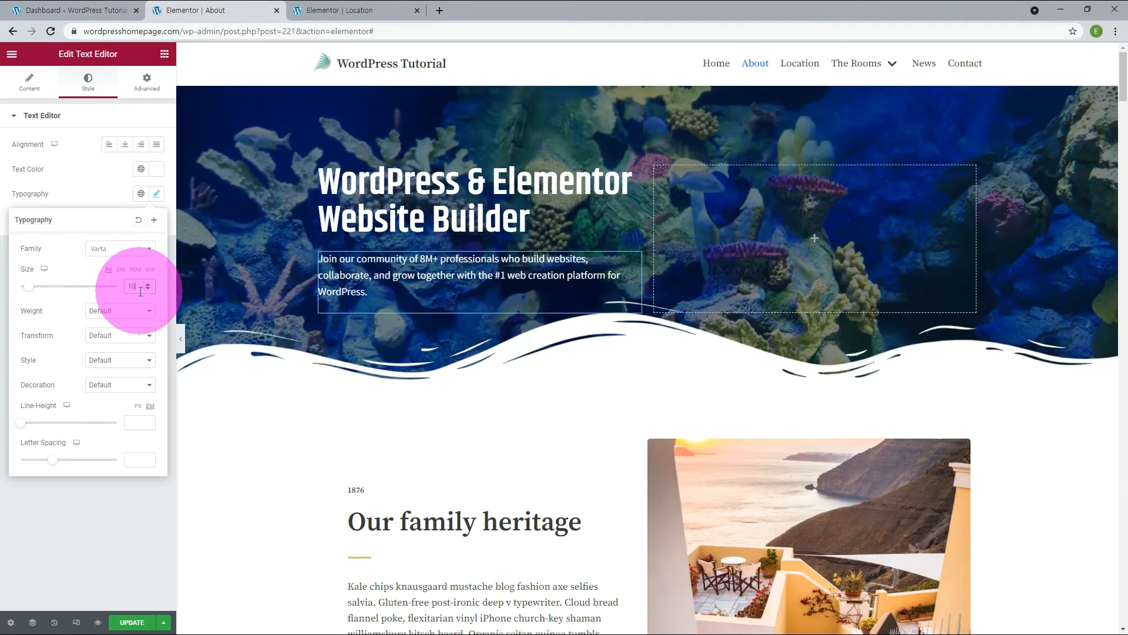
Update the page and open the About page on the live site.
{"action": "left_click", "coordinate": [35, 7]}
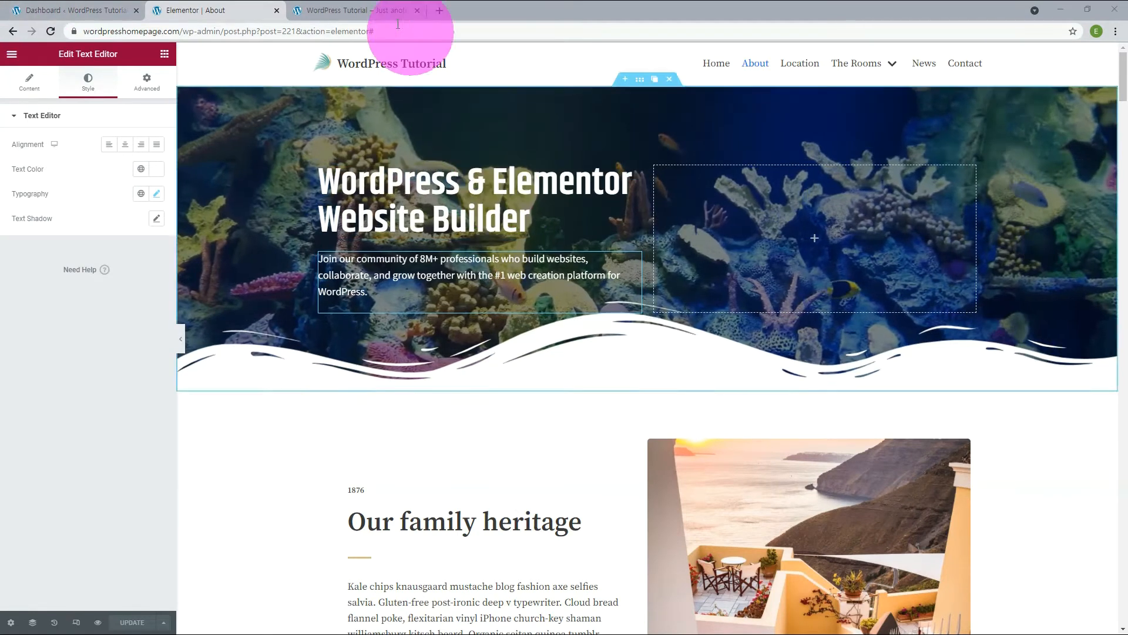
{"action": "left_click", "coordinate": [361, 10]}
{"action": "left_click", "coordinate": [662, 96]}
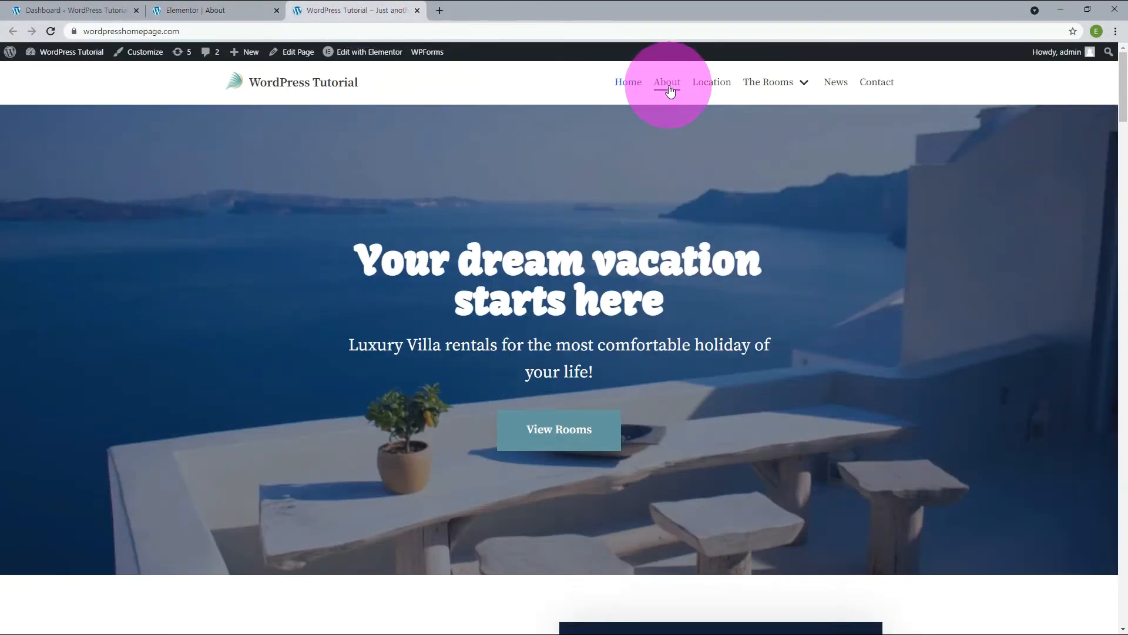
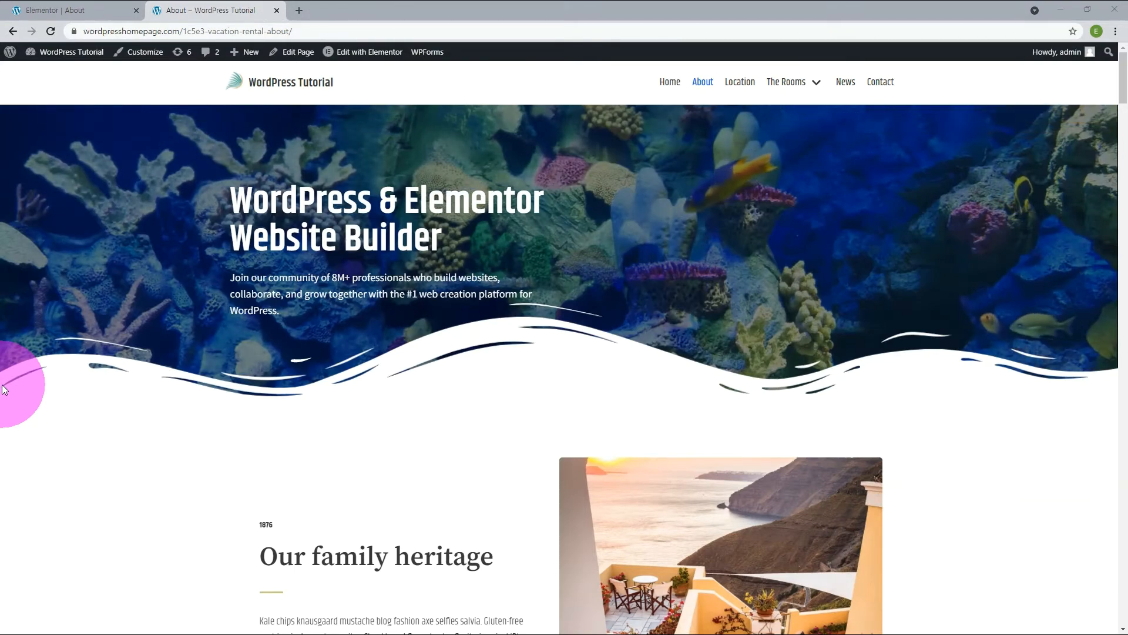
Reload the live About page, then add a single-column section directly below the video hero in the Elementor editor.
{"action": "left_click", "coordinate": [50, 30]}
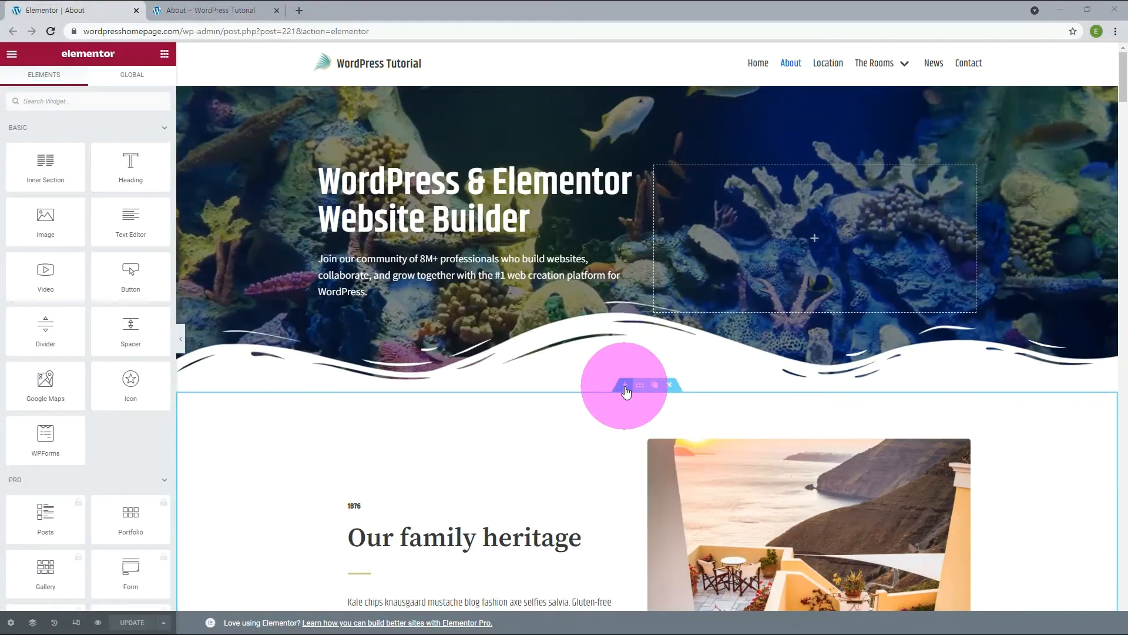
{"action": "left_click", "coordinate": [626, 388]}
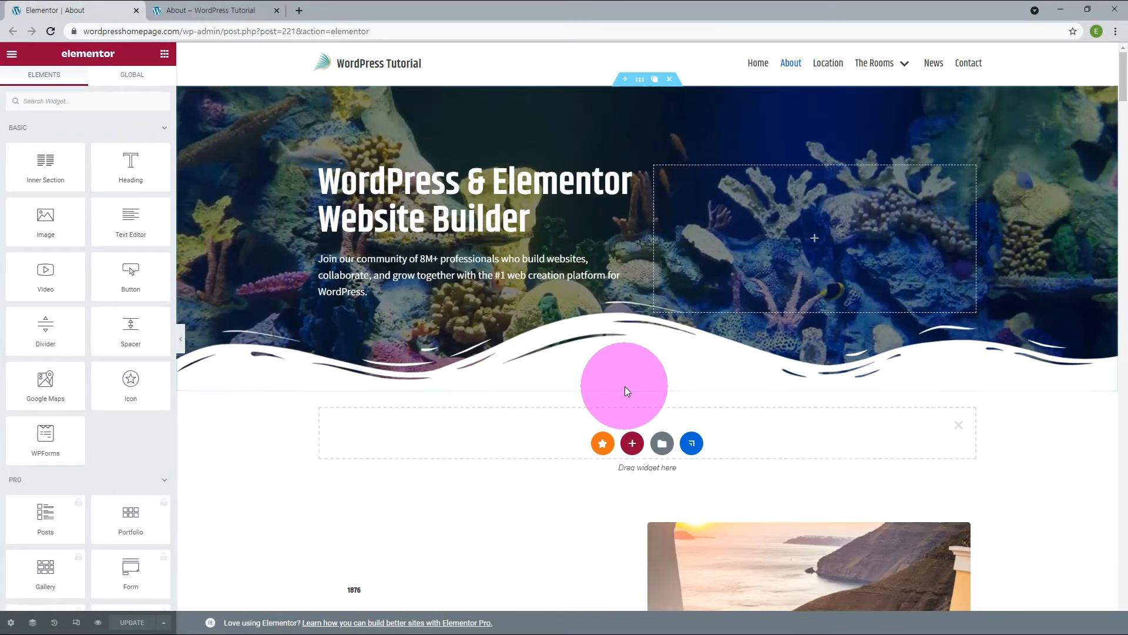
{"action": "left_click", "coordinate": [631, 448]}
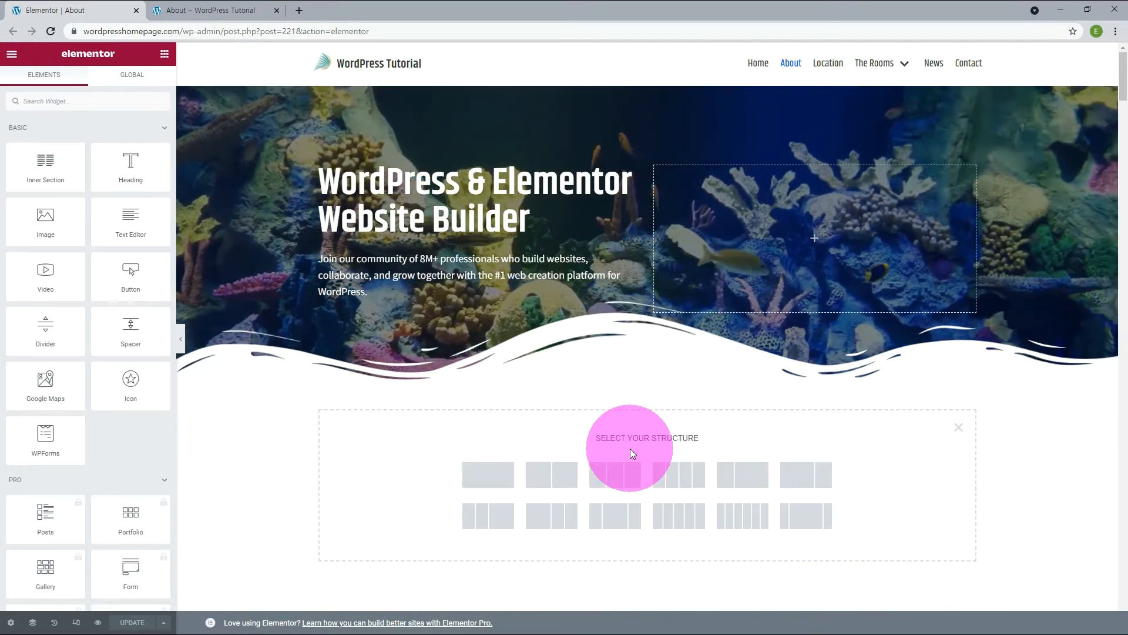
{"action": "left_click", "coordinate": [488, 477]}
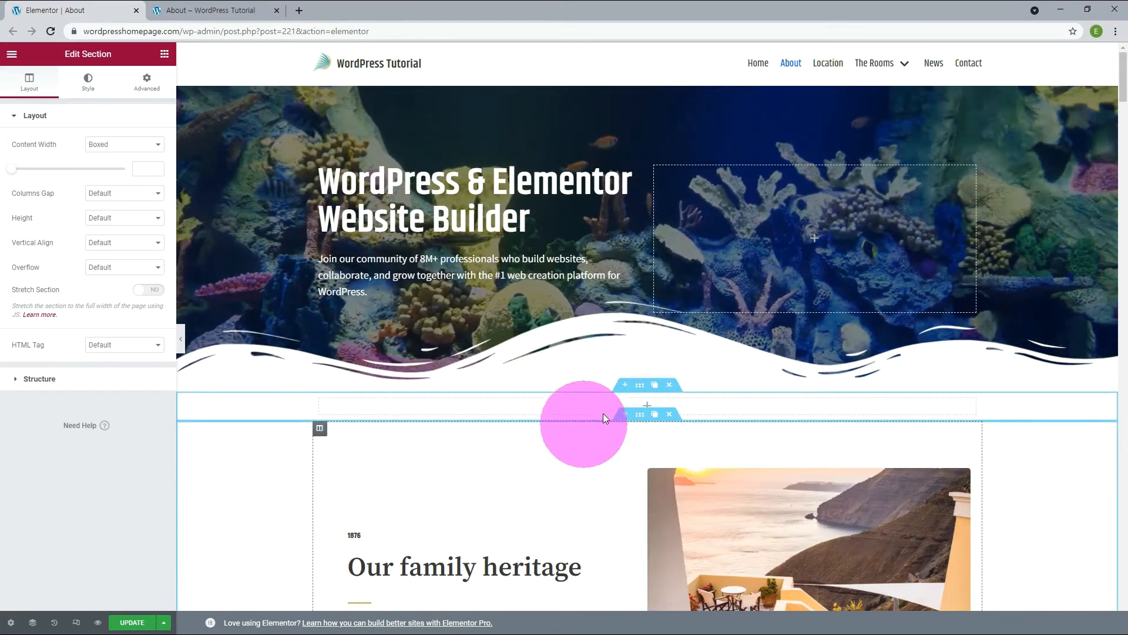
Give the new section a classic background using the image undersea.png from the media library.
{"action": "left_click", "coordinate": [87, 83]}
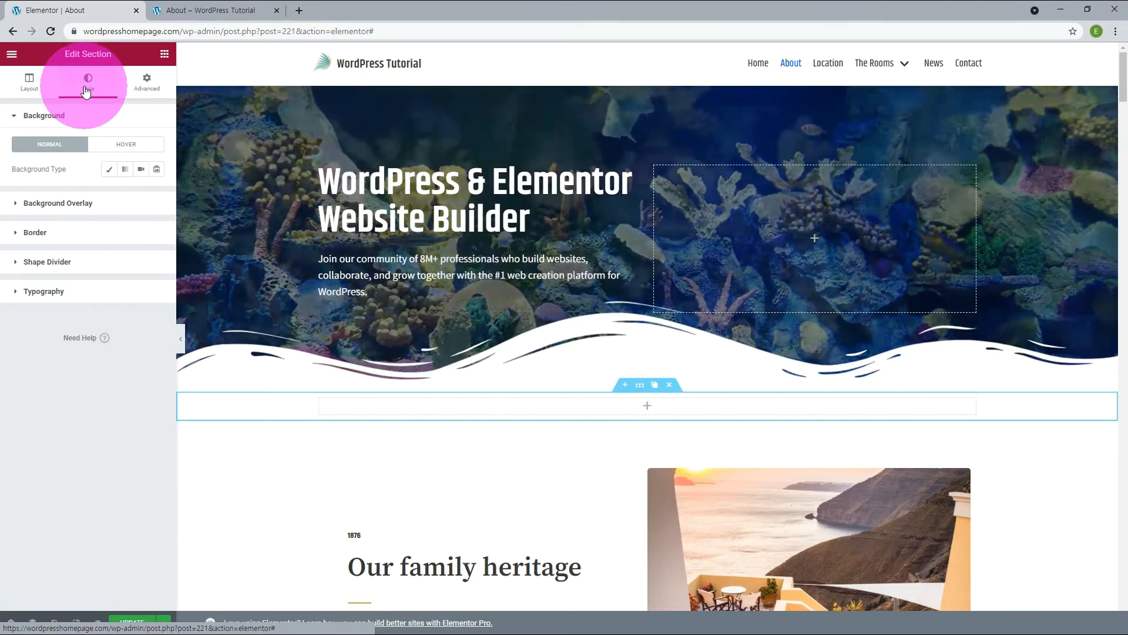
{"action": "left_click", "coordinate": [109, 174]}
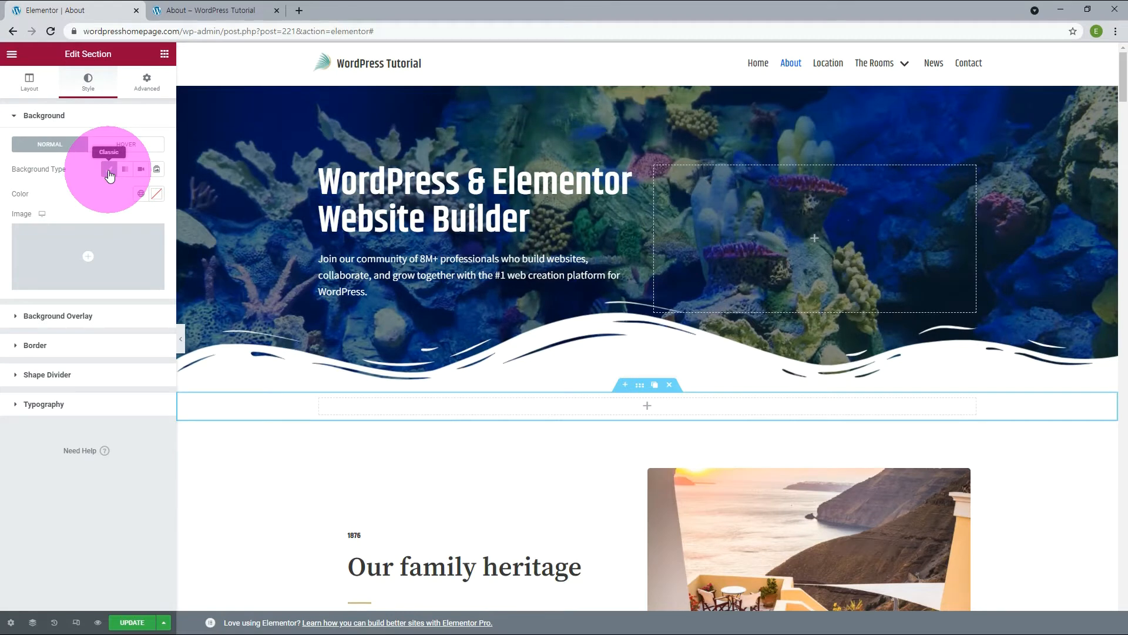
{"action": "left_click", "coordinate": [87, 281]}
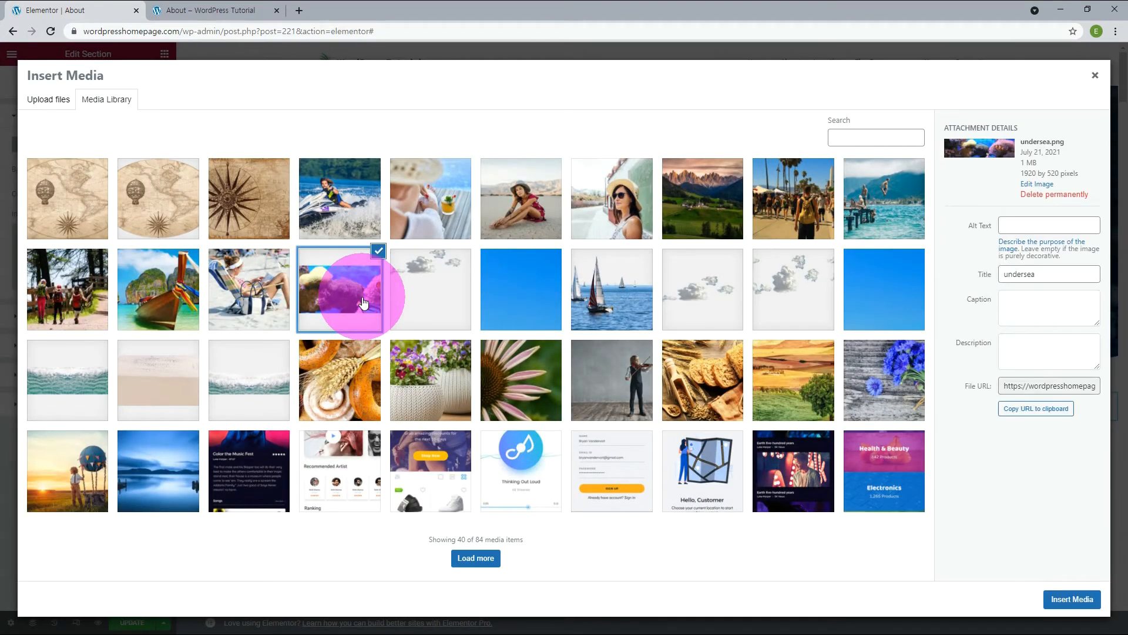
{"action": "left_click", "coordinate": [1056, 596]}
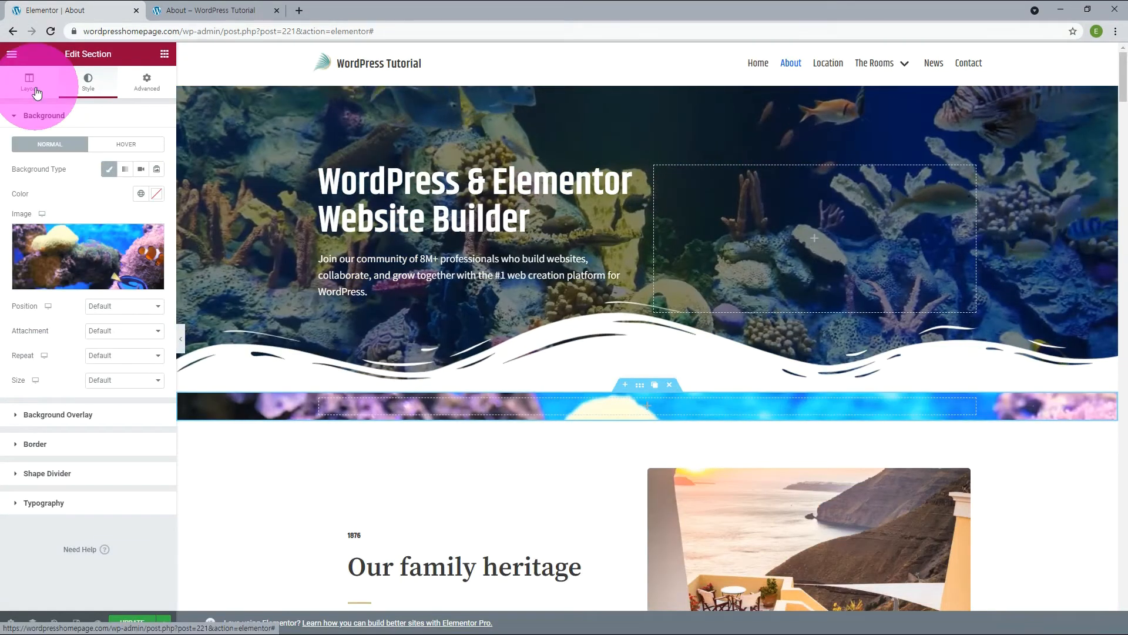
Set the new section's height to Min Height with a minimum height of 520 px.
{"action": "left_click", "coordinate": [31, 84]}
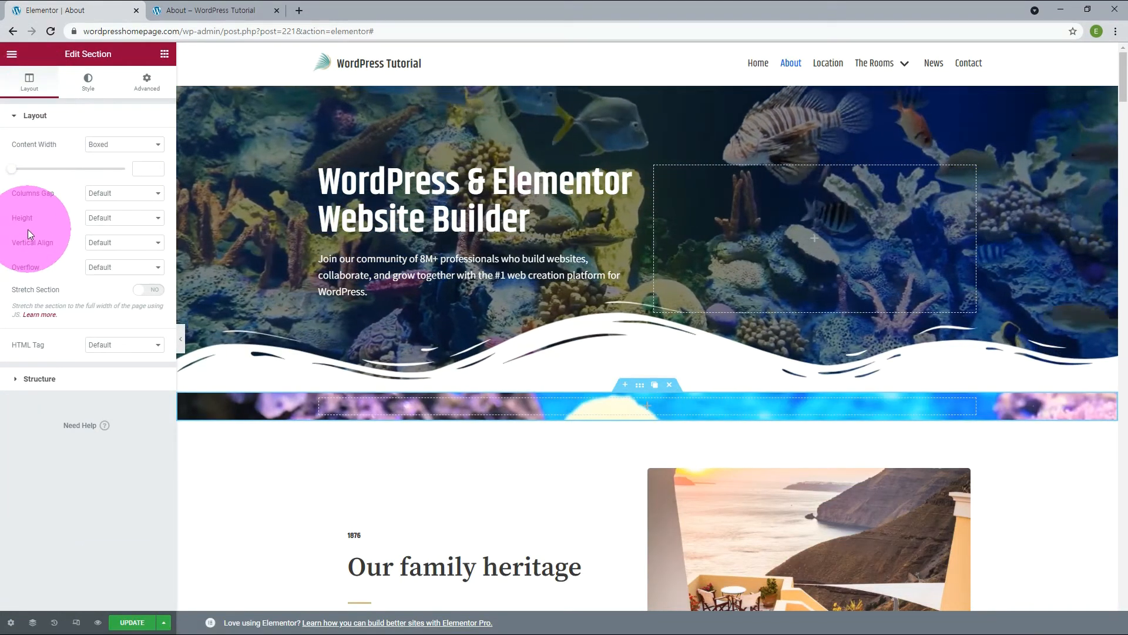
{"action": "left_click", "coordinate": [105, 218]}
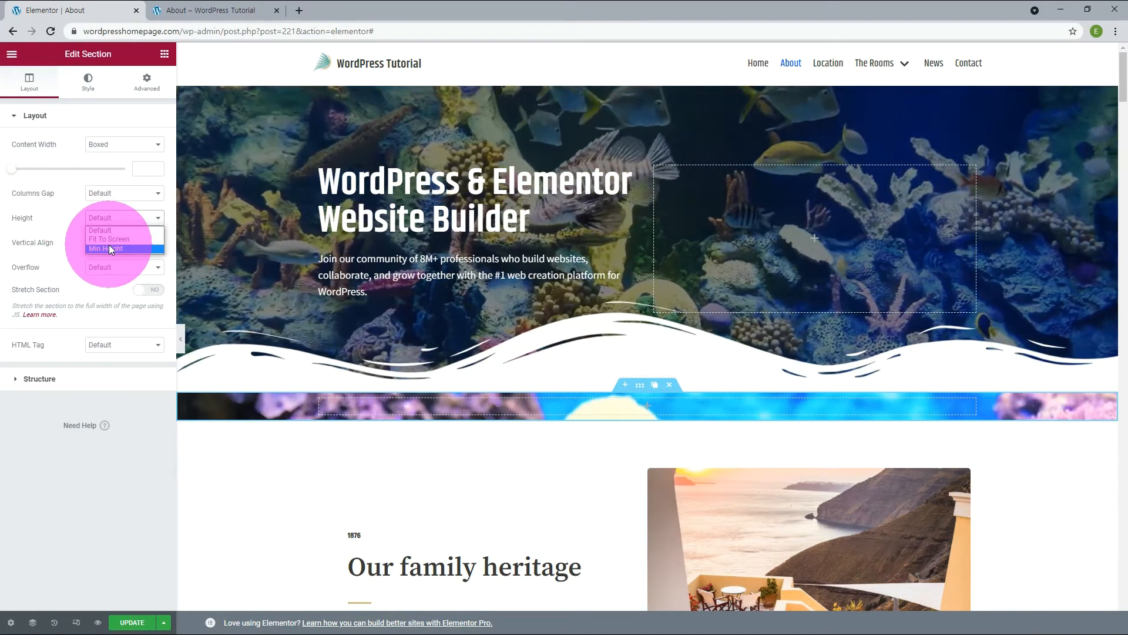
{"action": "left_click", "coordinate": [108, 247]}
{"action": "left_click_drag", "start_coordinate": [150, 256], "coordinate": [117, 256]}
{"action": "type", "text": "520"}
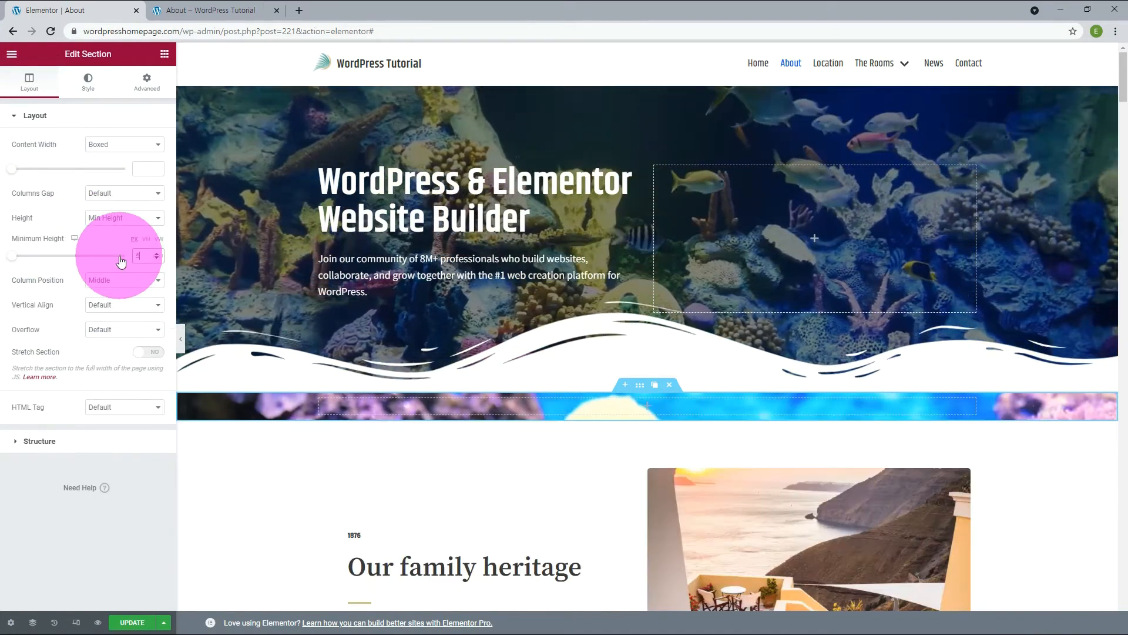
{"action": "left_click", "coordinate": [258, 391]}
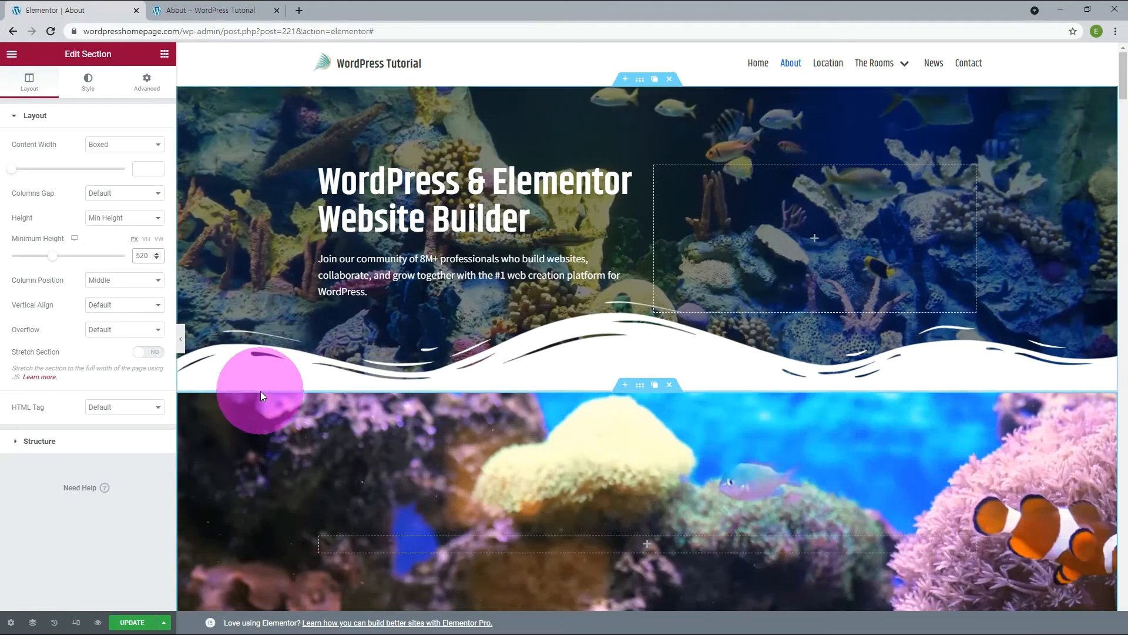
Replace the new section's background image with the yellow fish picture from the media library.
{"action": "scroll", "coordinate": [258, 391], "scroll_direction": "down", "scroll_amount": 3}
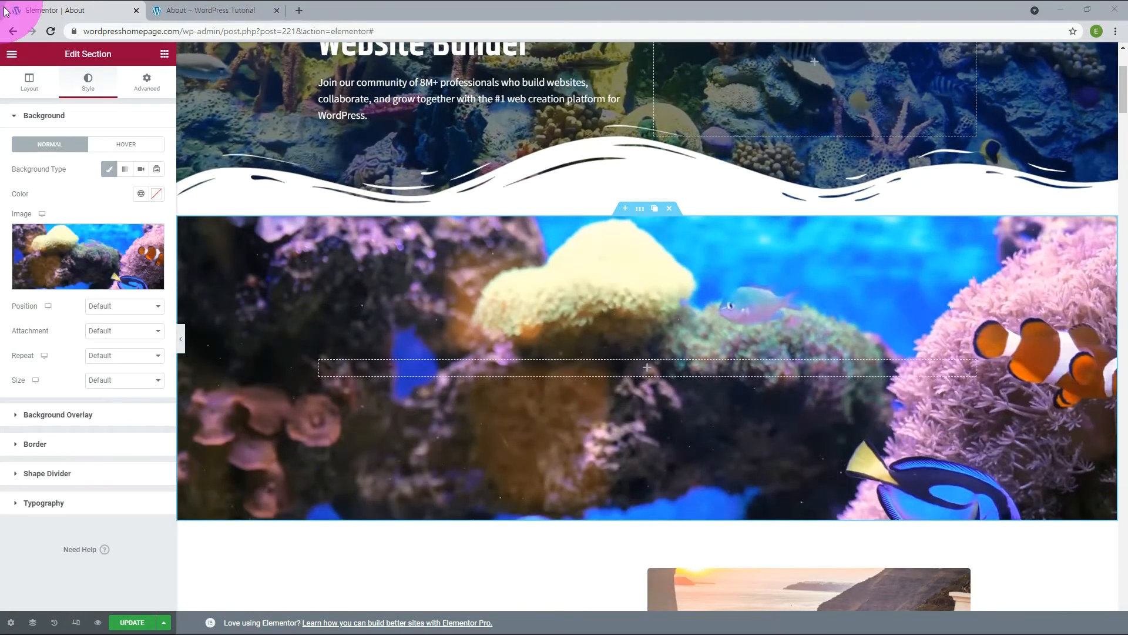
{"action": "mouse_move", "coordinate": [60, 274]}
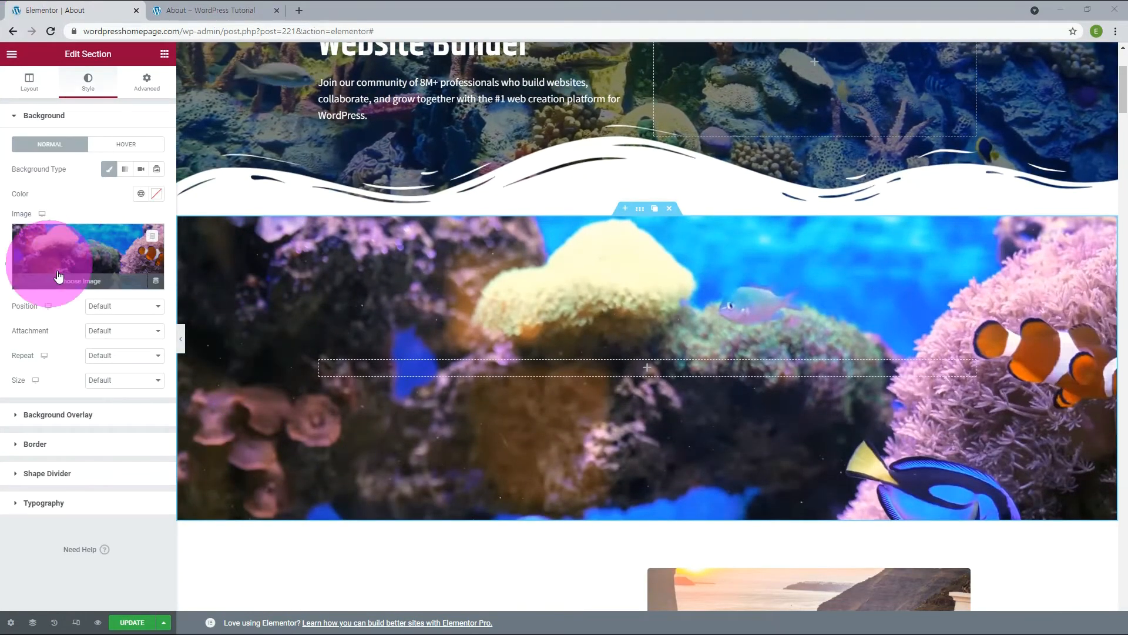
{"action": "left_click", "coordinate": [151, 240]}
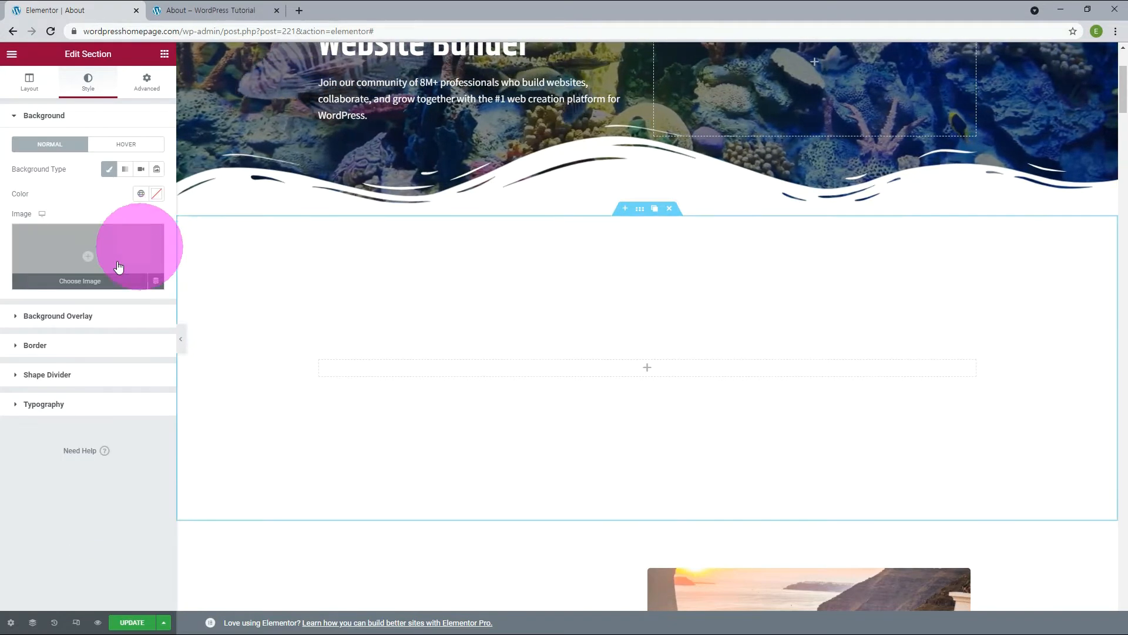
{"action": "left_click", "coordinate": [81, 287]}
{"action": "left_click", "coordinate": [76, 219]}
{"action": "left_click", "coordinate": [1086, 595]}
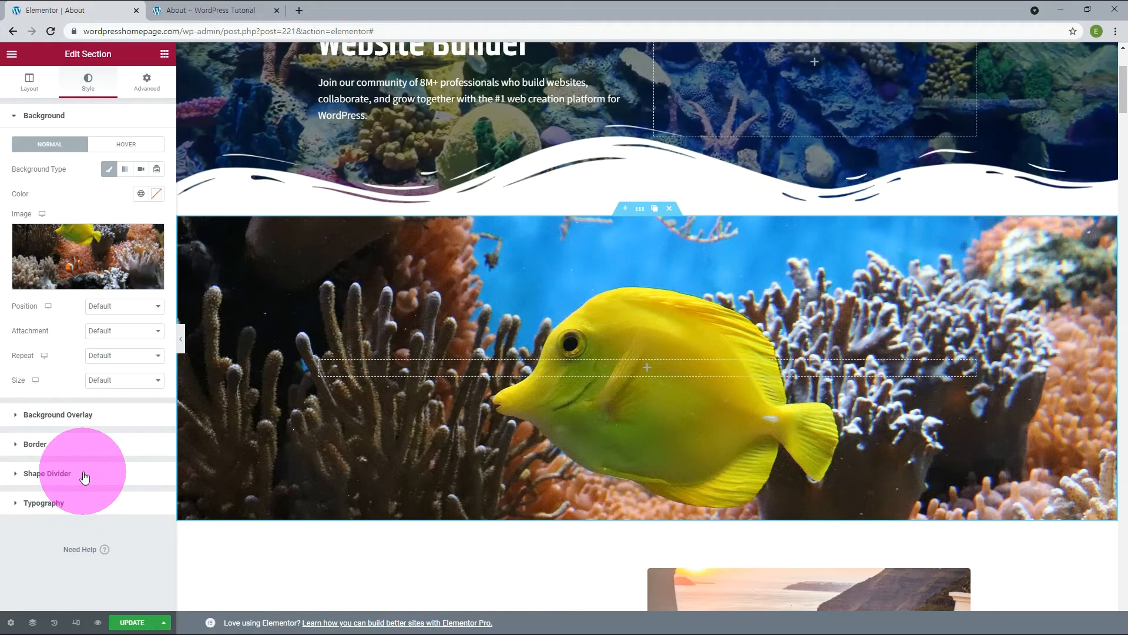
Add a Waves Brush divider to the bottom of the fish section and set the section's z-index to 0.
{"action": "left_click", "coordinate": [84, 475]}
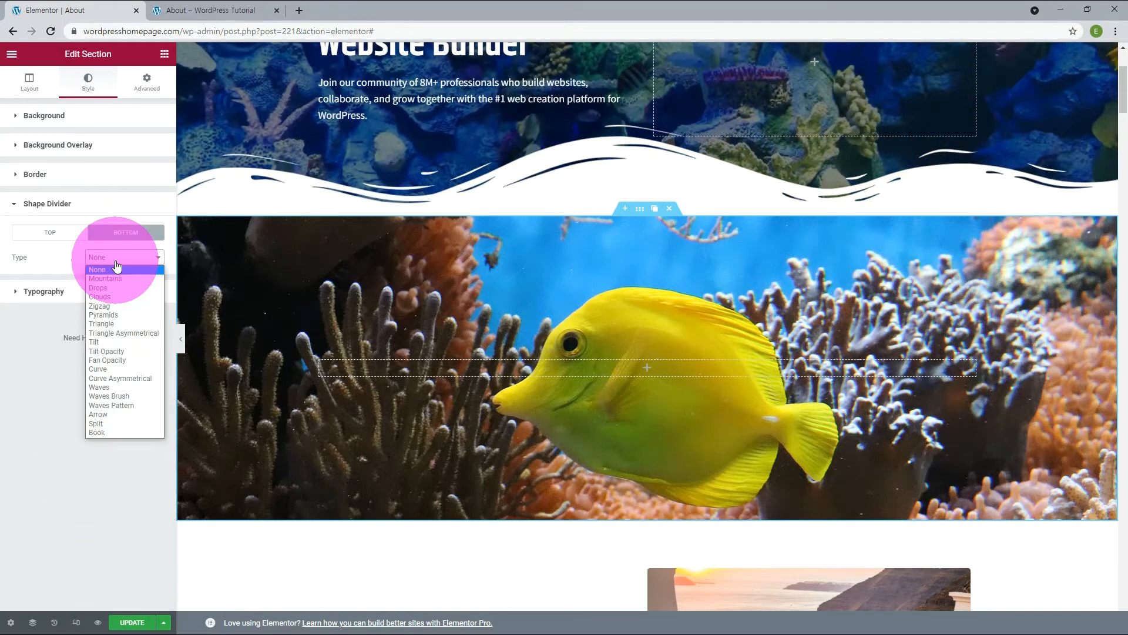
{"action": "left_click", "coordinate": [120, 396]}
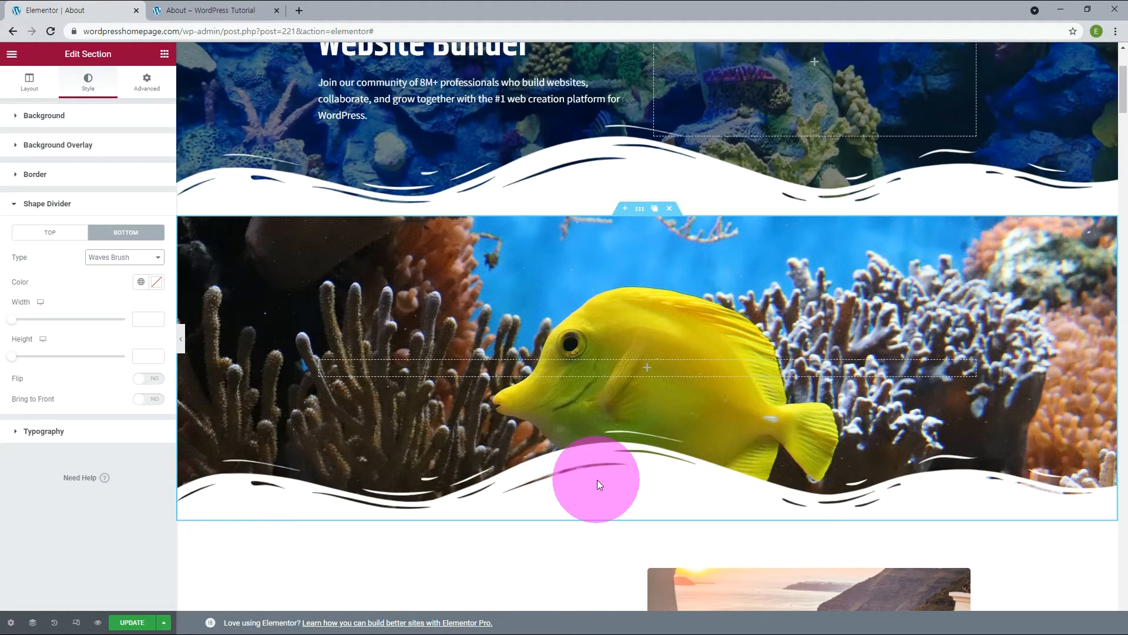
{"action": "left_click", "coordinate": [147, 81]}
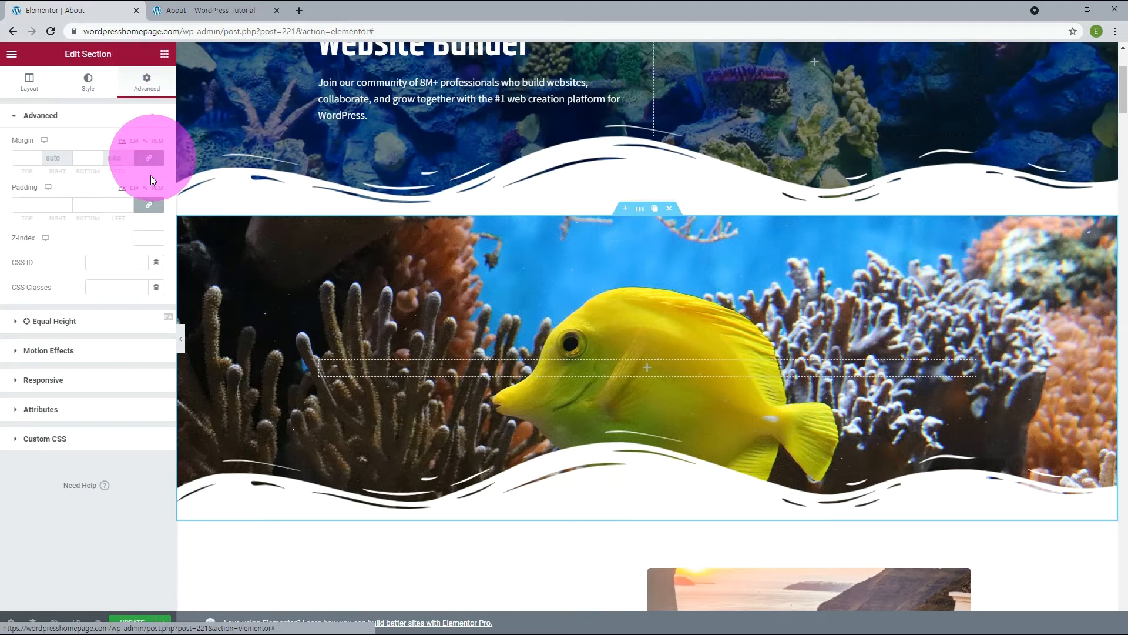
{"action": "left_click", "coordinate": [144, 237]}
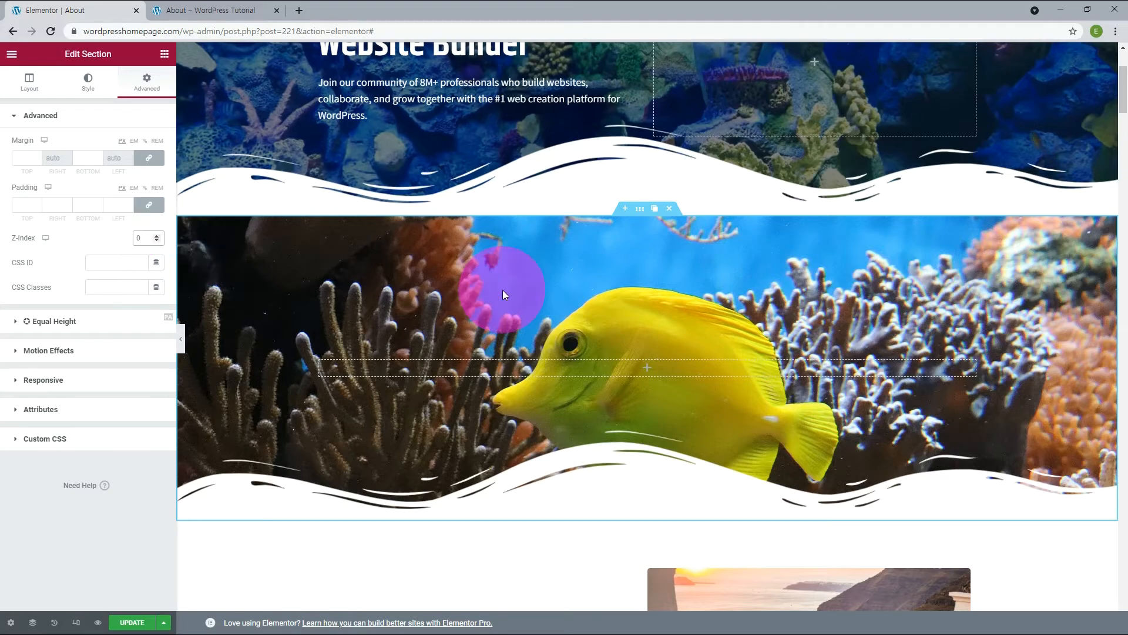
Set the z-index of the video hero section to 1.
{"action": "scroll", "coordinate": [504, 290], "scroll_direction": "up", "scroll_amount": 3}
{"action": "left_click", "coordinate": [640, 78]}
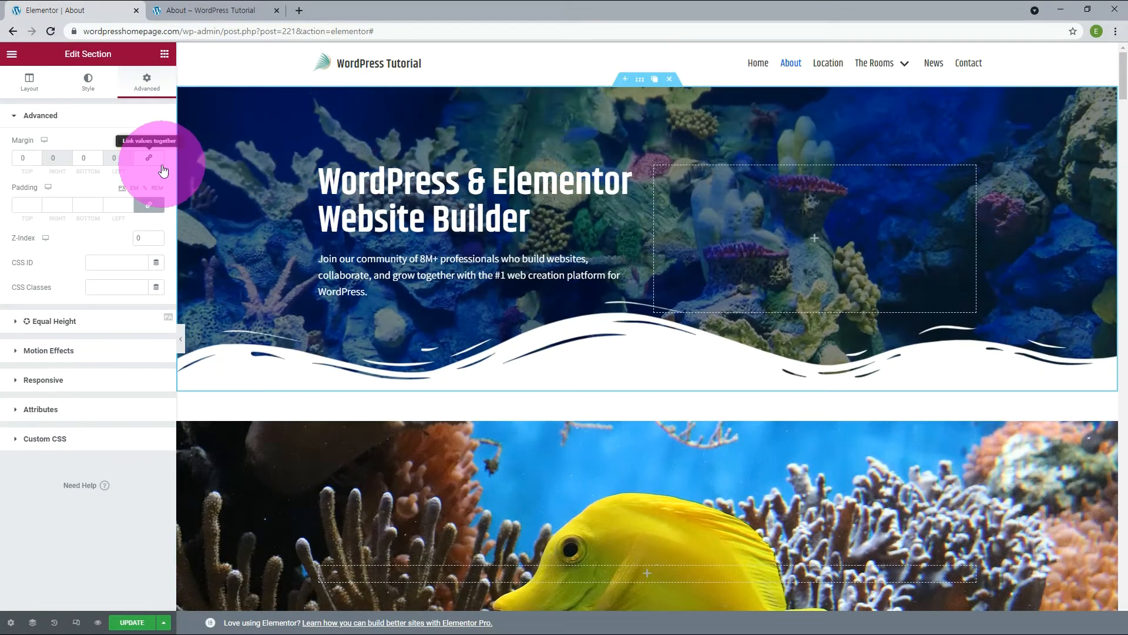
{"action": "left_click_drag", "start_coordinate": [143, 238], "coordinate": [115, 239]}
{"action": "type", "text": "1"}
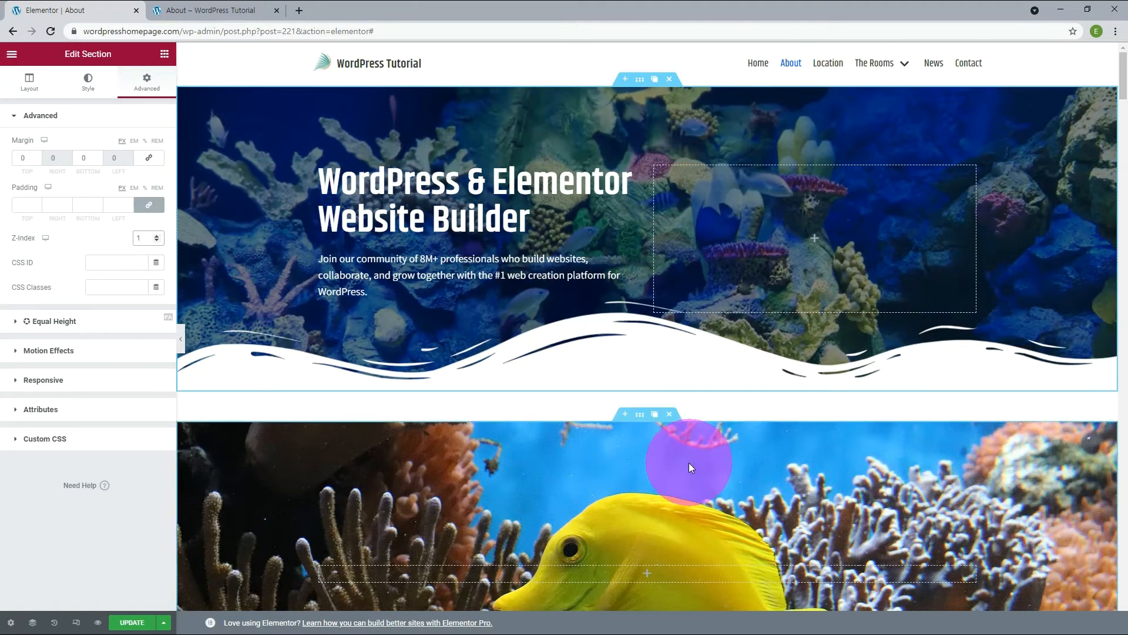
Set the fish section's top margin to -520 px and reload the live About page to check the hero.
{"action": "left_click", "coordinate": [642, 421]}
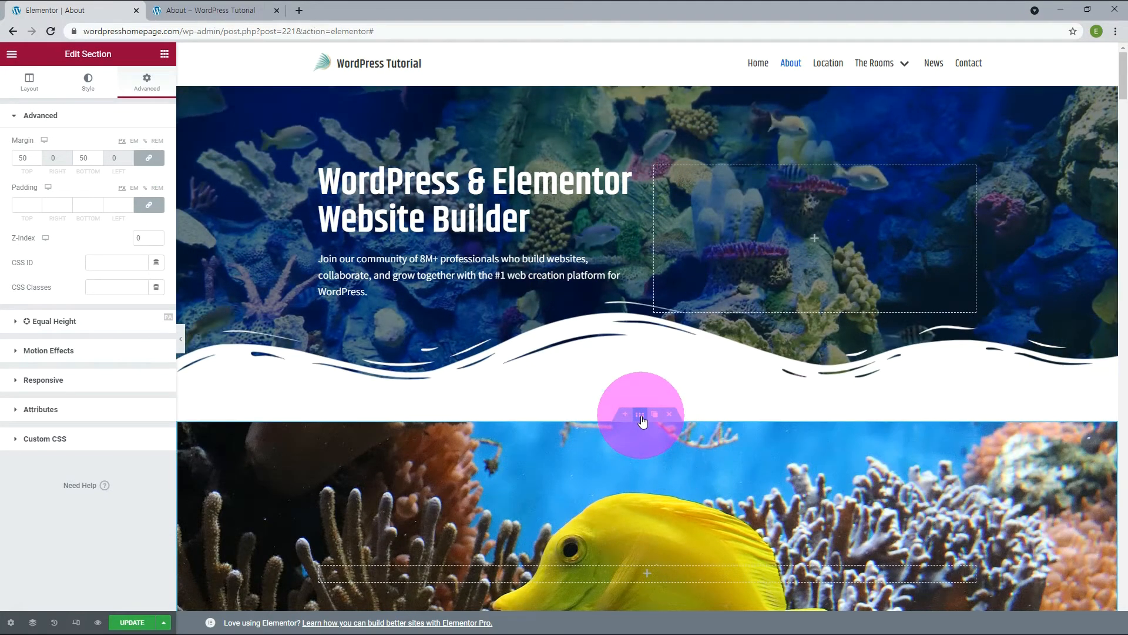
{"action": "left_click", "coordinate": [20, 159]}
{"action": "type", "text": "520"}
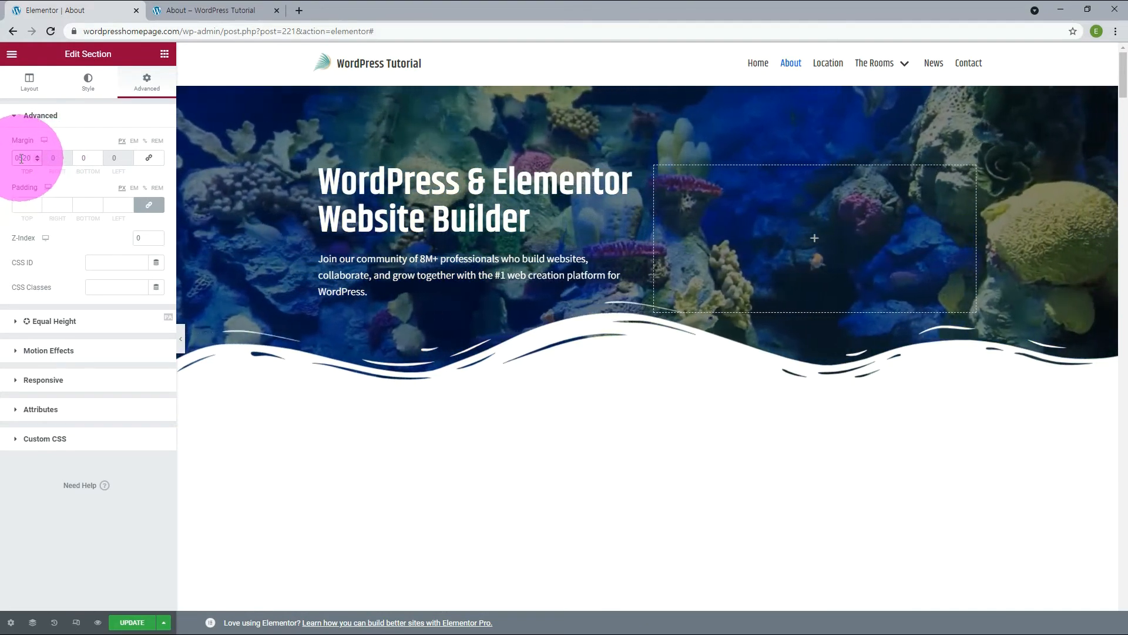
{"action": "left_click_drag", "start_coordinate": [20, 158], "coordinate": [5, 161]}
{"action": "type", "text": "-"}
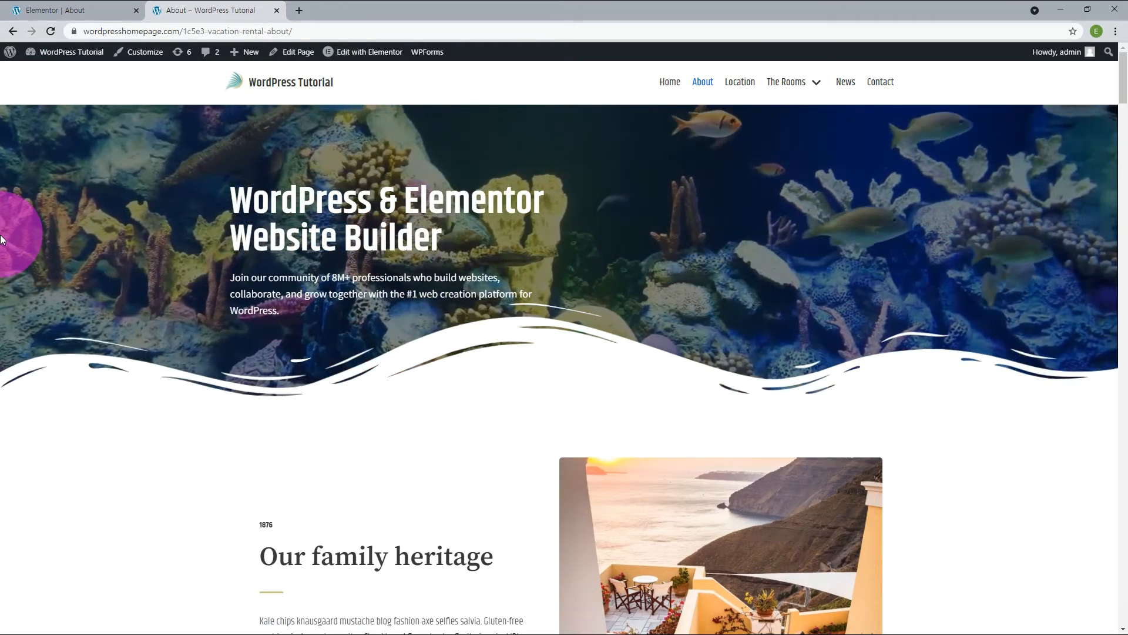
{"action": "key", "text": "F5"}
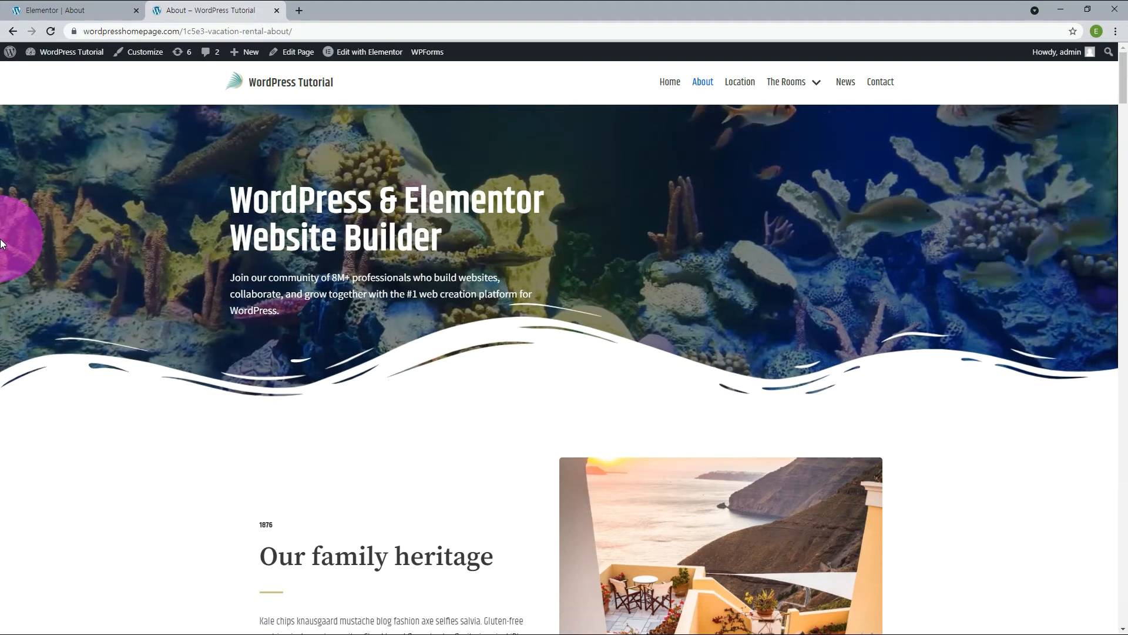
Set the hero heading's entrance animation to Fade In Left with an animation delay of 2000 ms.
{"action": "left_click", "coordinate": [56, 10]}
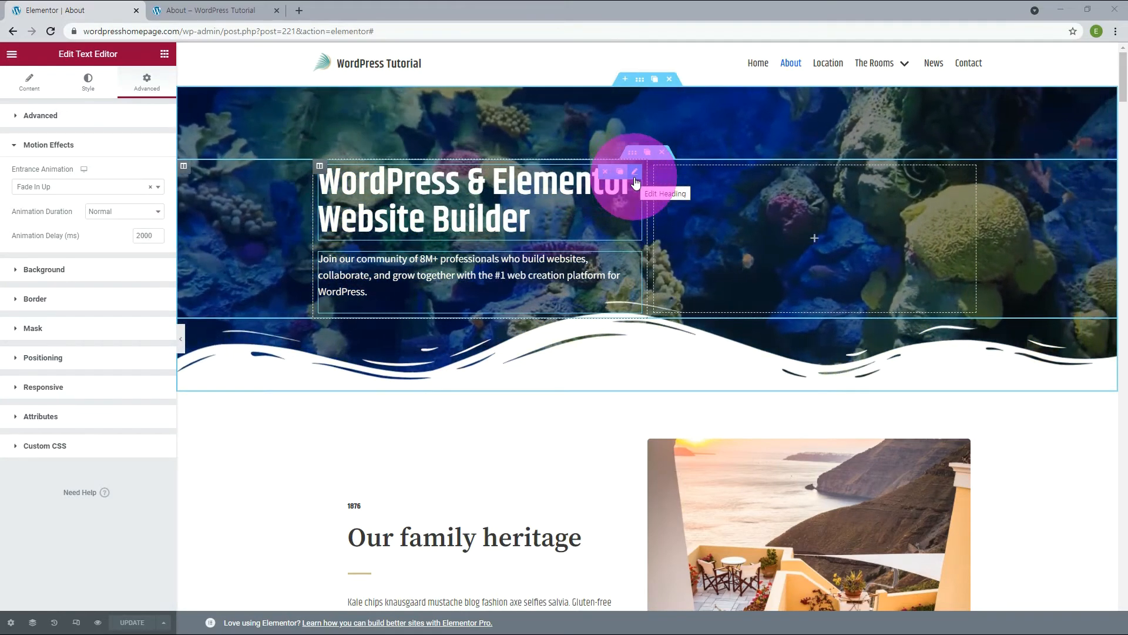
{"action": "left_click", "coordinate": [636, 182]}
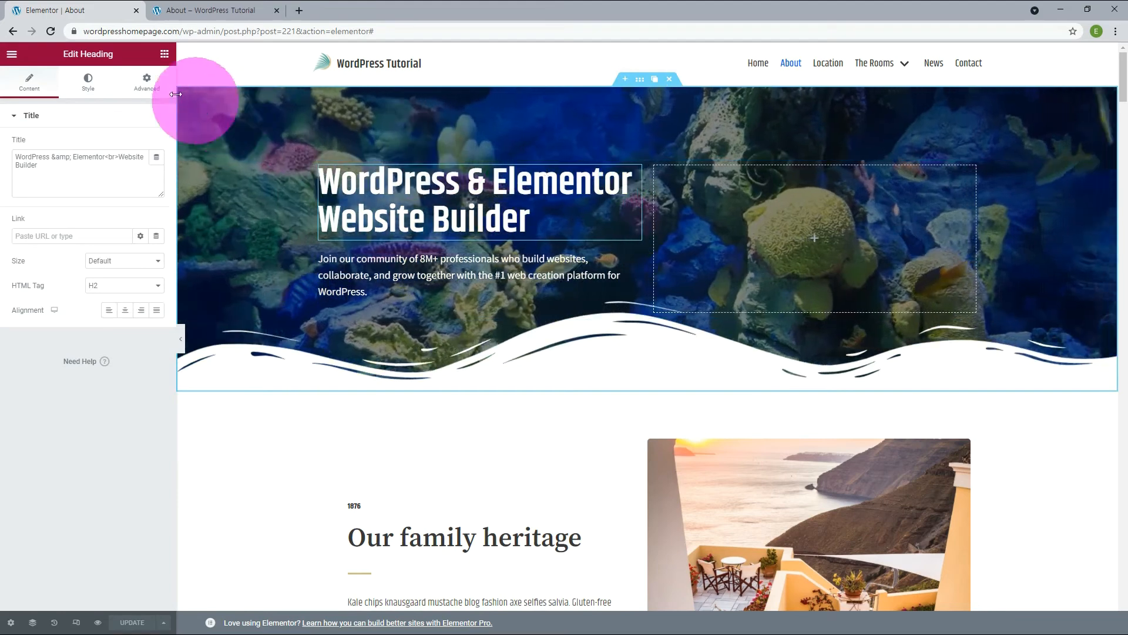
{"action": "left_click", "coordinate": [147, 85]}
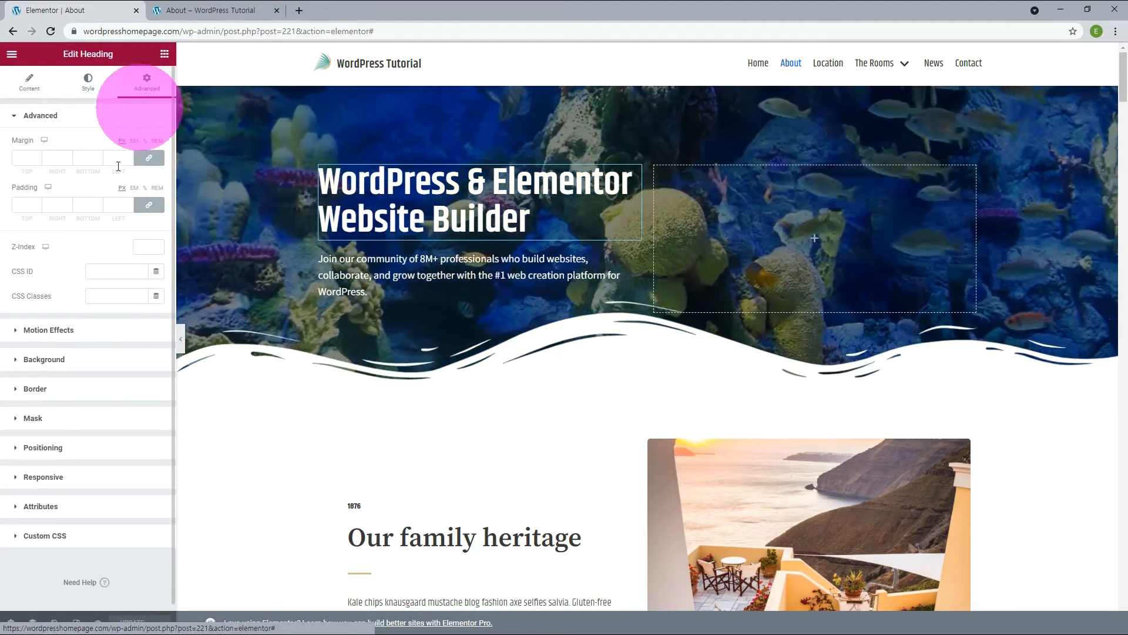
{"action": "left_click", "coordinate": [66, 331]}
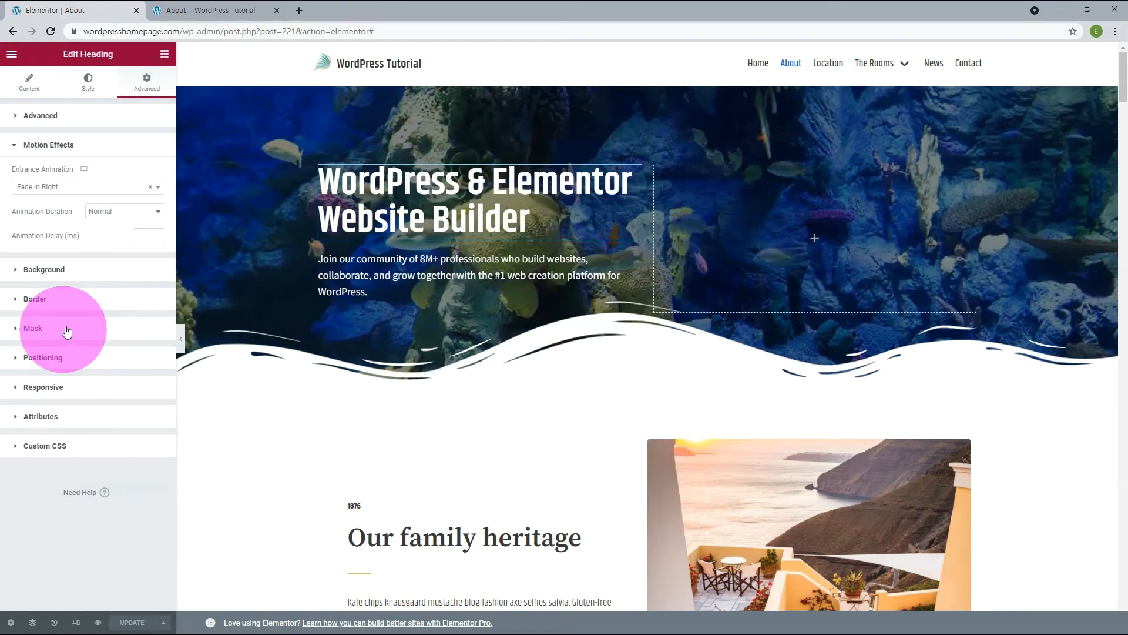
{"action": "left_click", "coordinate": [147, 236]}
{"action": "type", "text": "2000"}
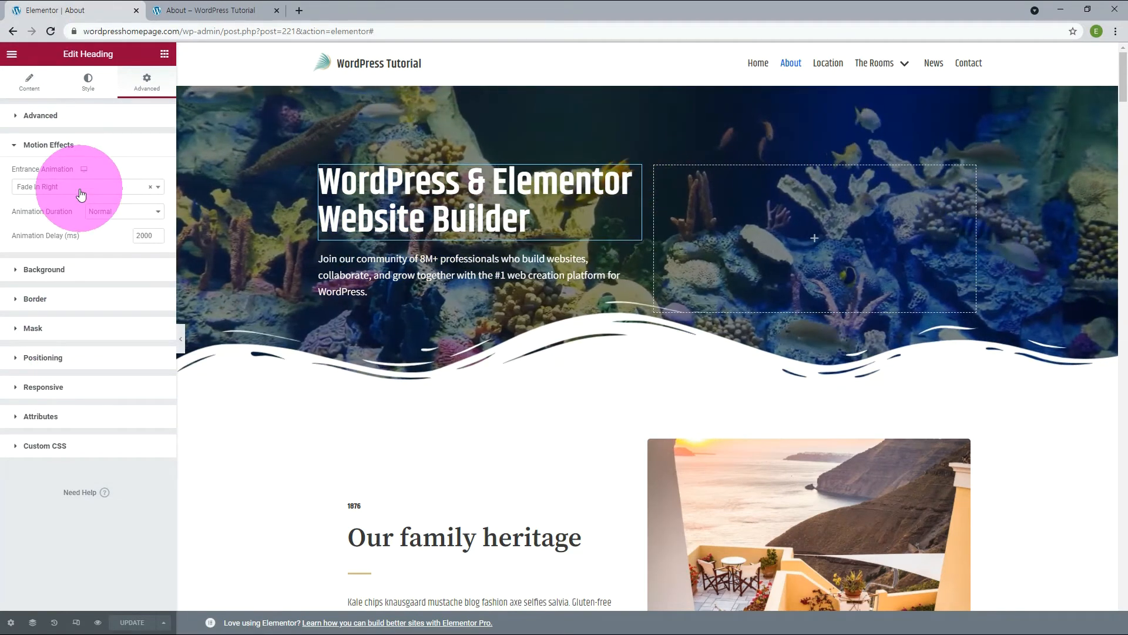
{"action": "left_click", "coordinate": [81, 187]}
{"action": "left_click", "coordinate": [42, 276]}
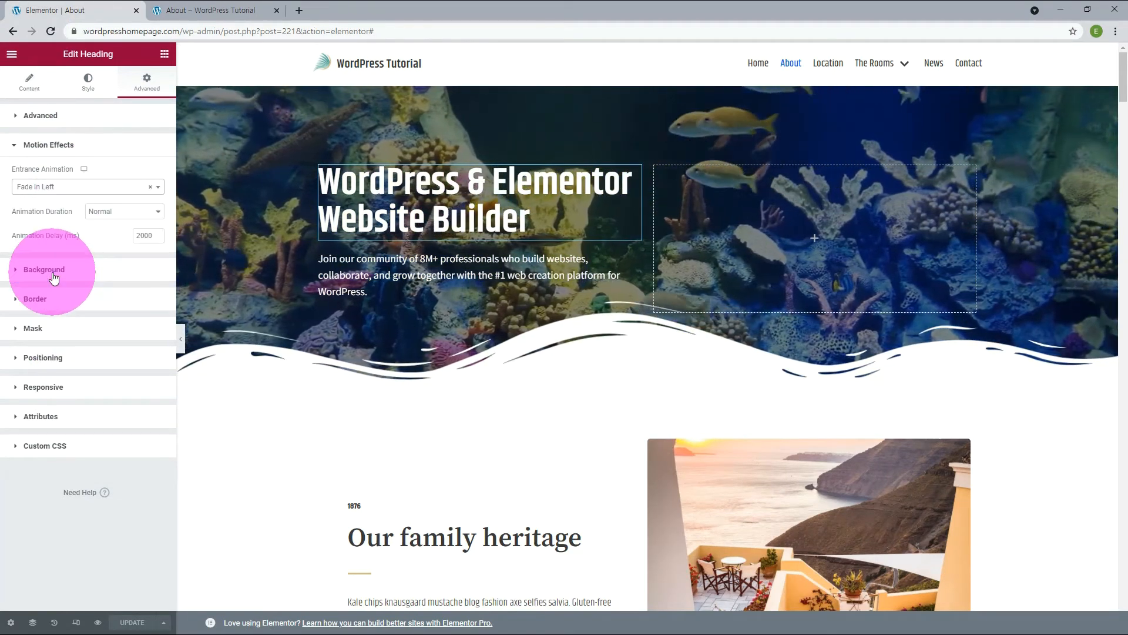
Update the page and reload the live About page to preview the heading animation.
{"action": "left_click", "coordinate": [136, 627]}
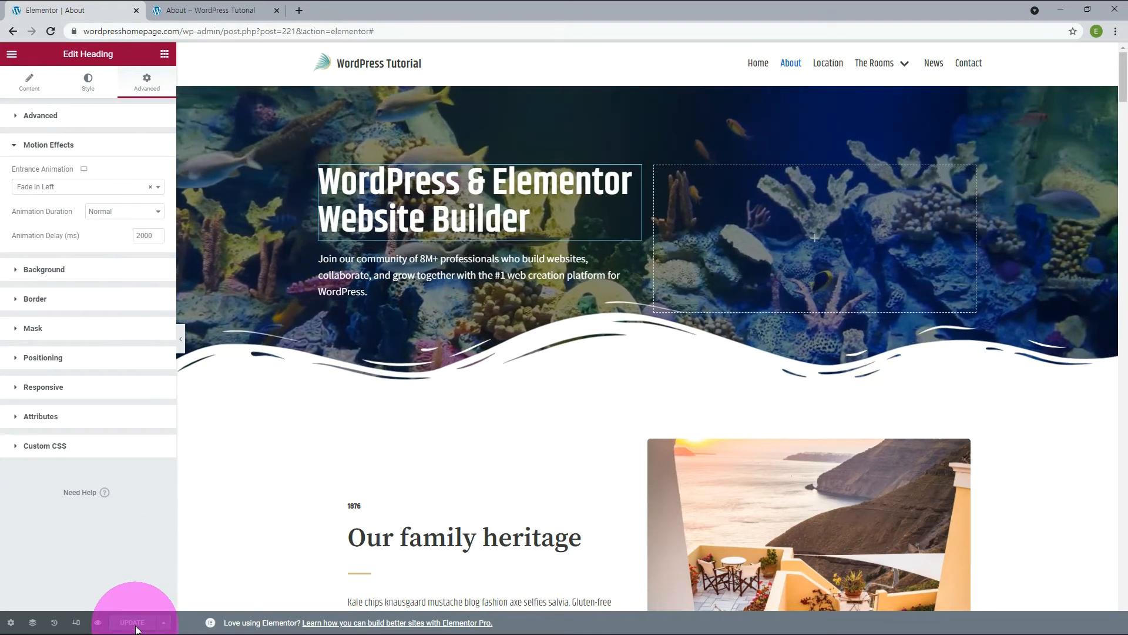
{"action": "left_click", "coordinate": [217, 9]}
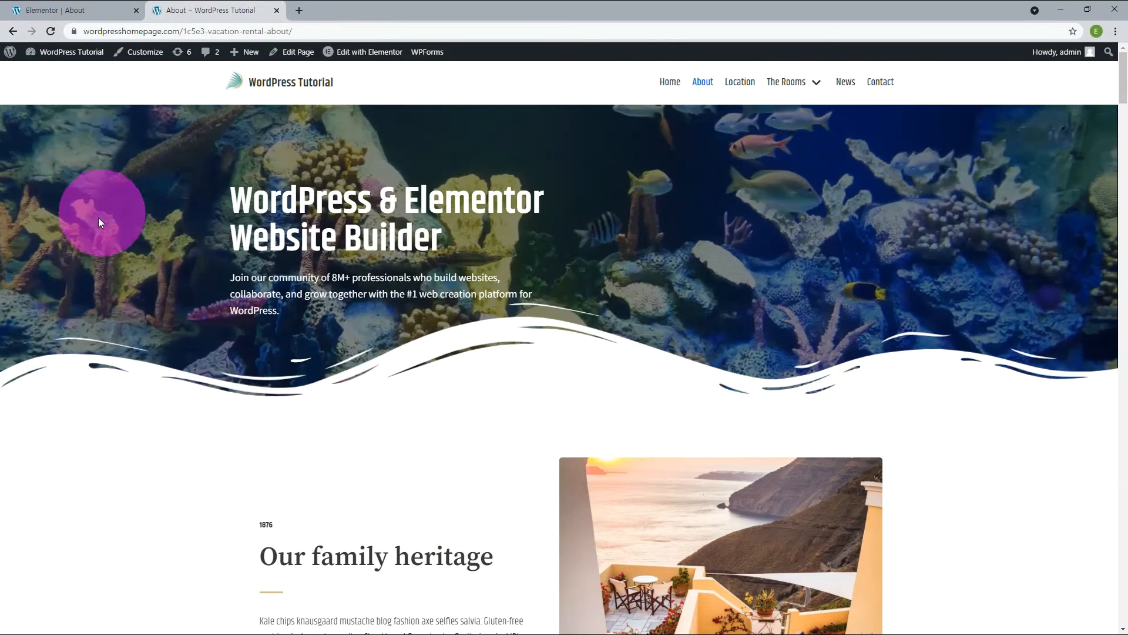
{"action": "key", "text": "F5"}
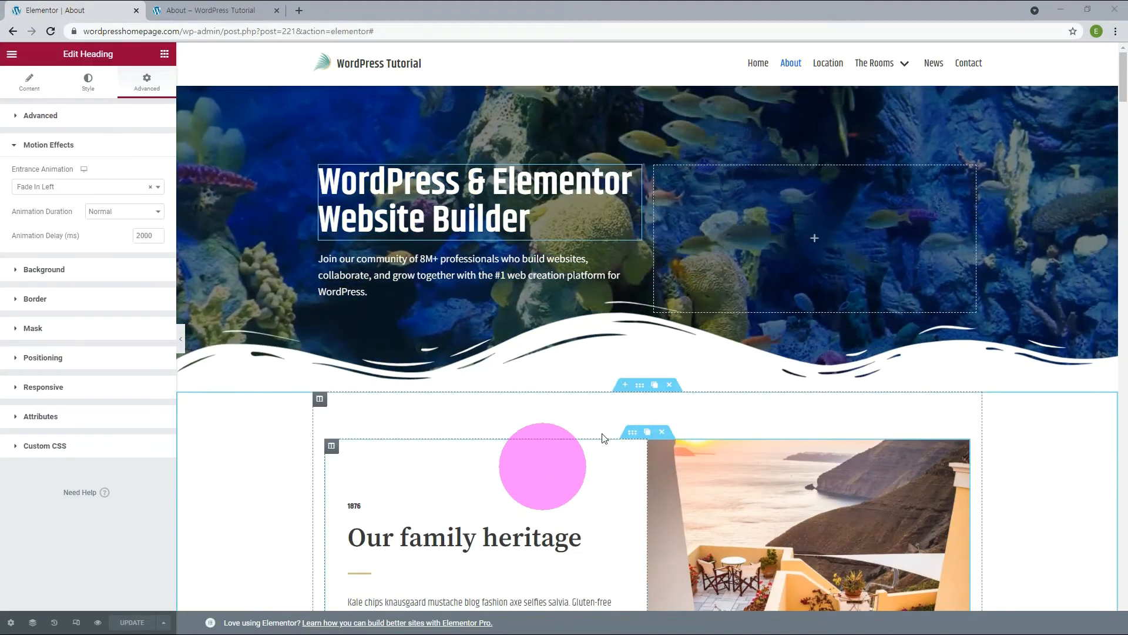
Add a new single-column section directly below the video hero.
{"action": "left_click", "coordinate": [625, 385]}
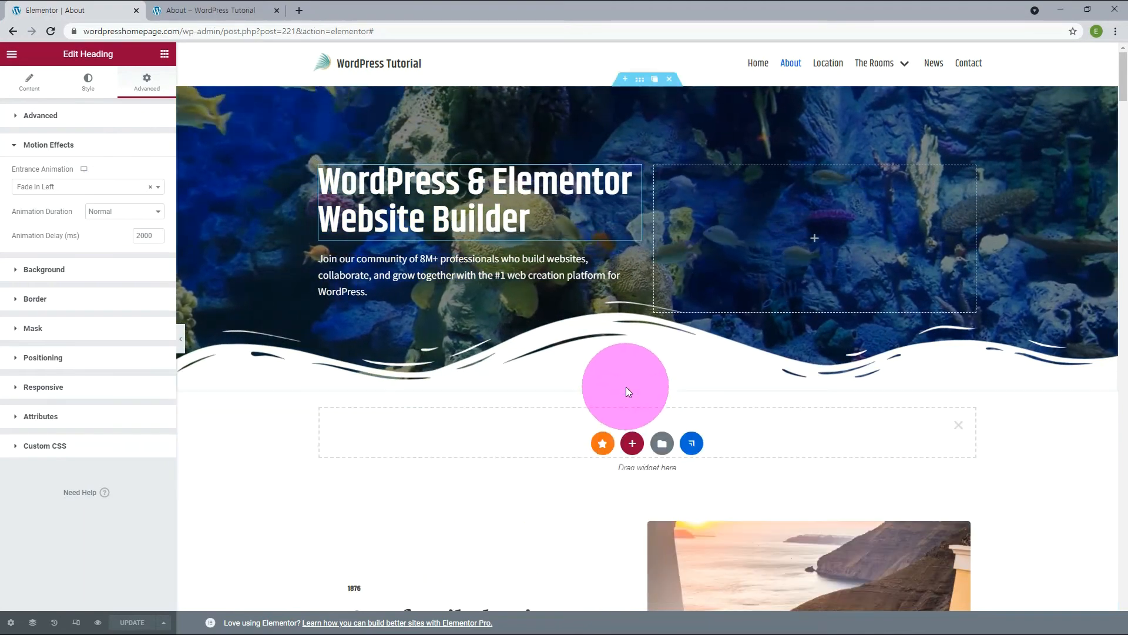
{"action": "left_click", "coordinate": [631, 447]}
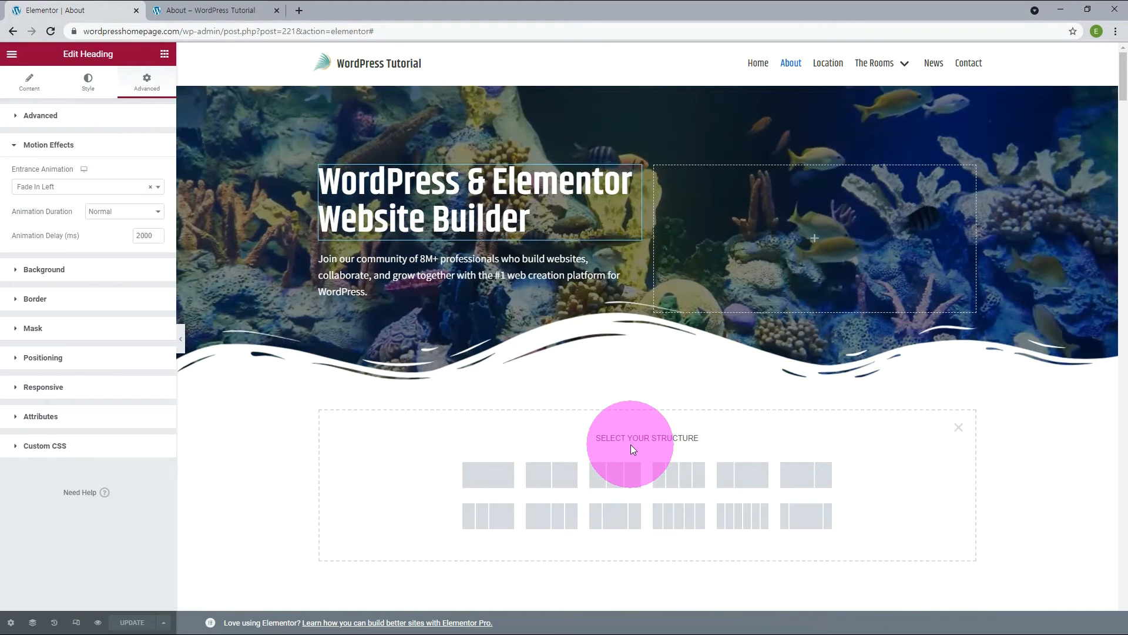
{"action": "left_click", "coordinate": [502, 470]}
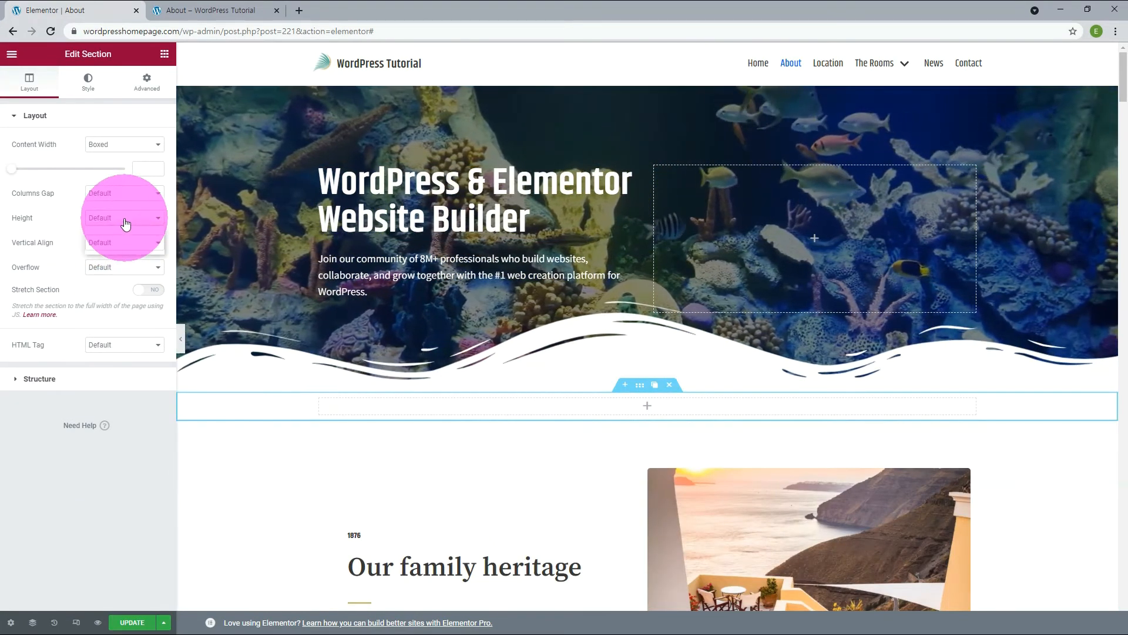
Give the new empty section a minimum height of 960 px.
{"action": "left_click", "coordinate": [125, 221]}
{"action": "left_click", "coordinate": [110, 248]}
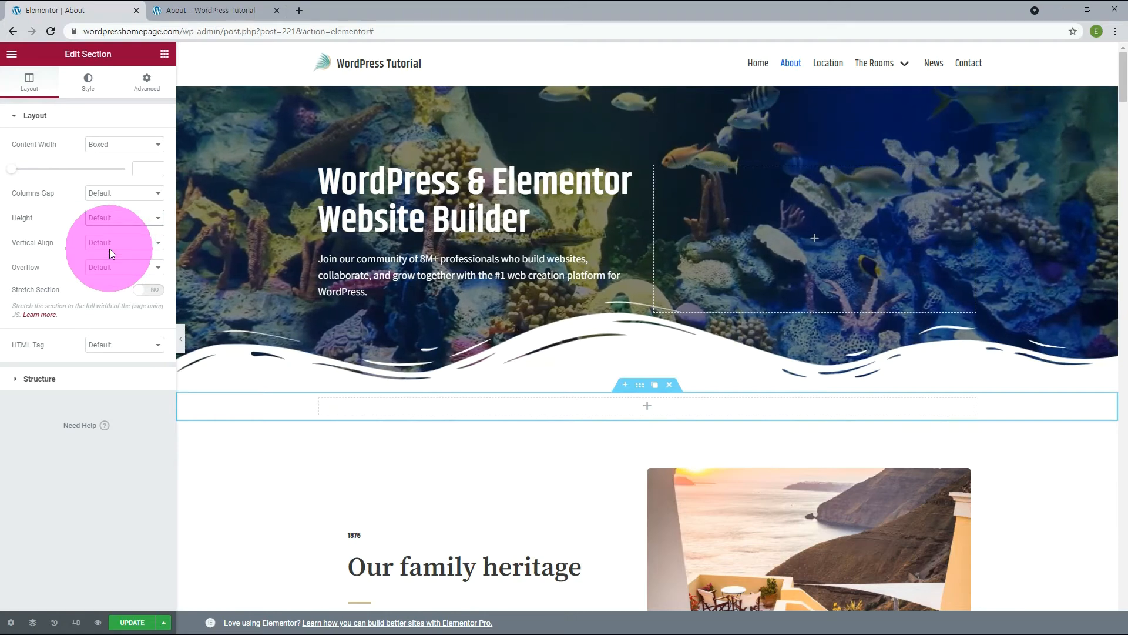
{"action": "left_click_drag", "start_coordinate": [150, 256], "coordinate": [123, 258]}
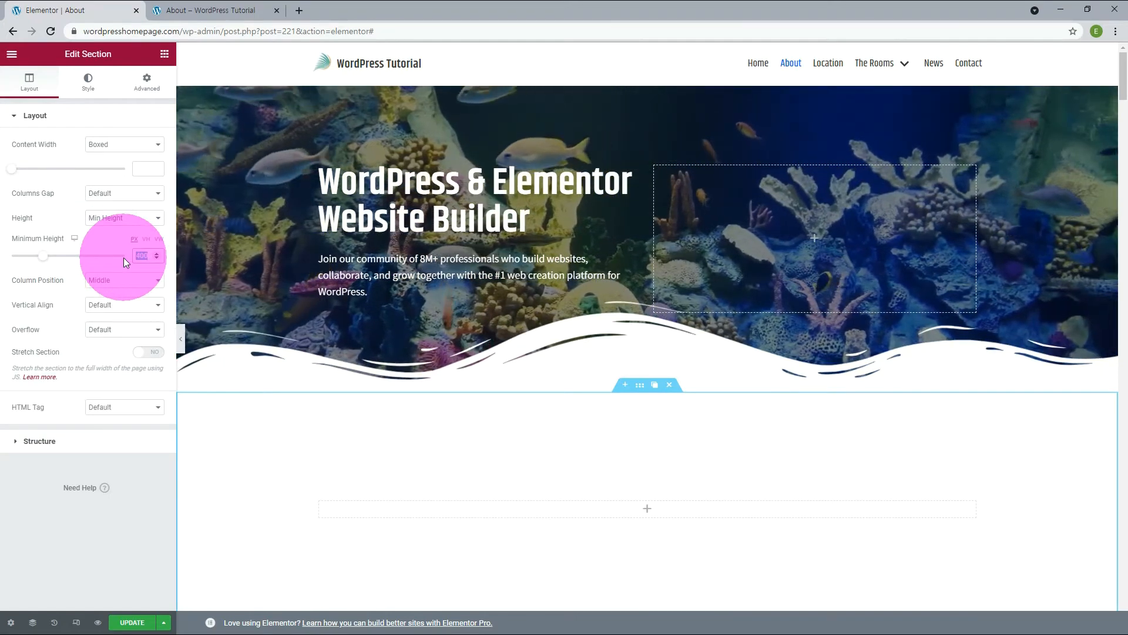
{"action": "type", "text": "960"}
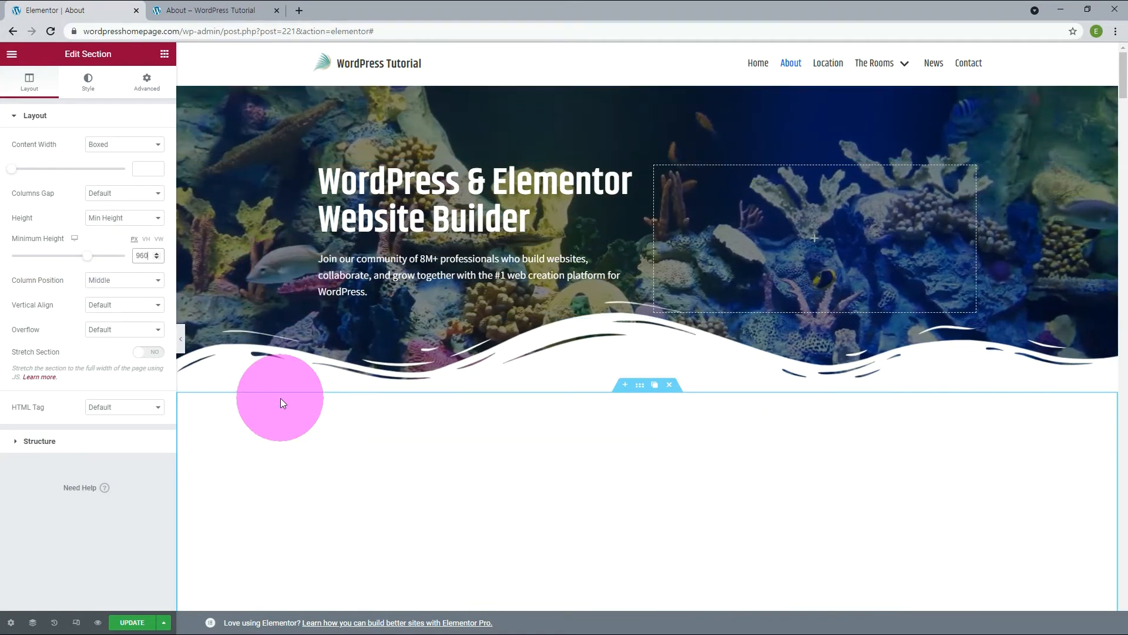
{"action": "scroll", "coordinate": [282, 397], "scroll_direction": "down", "scroll_amount": 4}
{"action": "scroll", "coordinate": [284, 394], "scroll_direction": "down", "scroll_amount": 5}
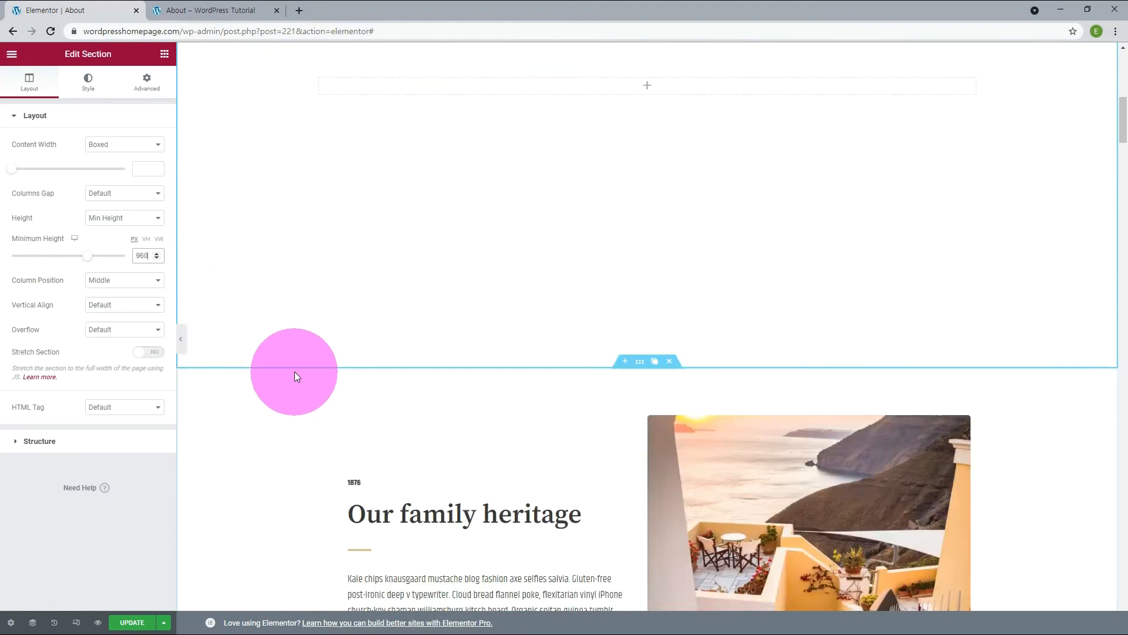
{"action": "scroll", "coordinate": [294, 371], "scroll_direction": "up", "scroll_amount": 6}
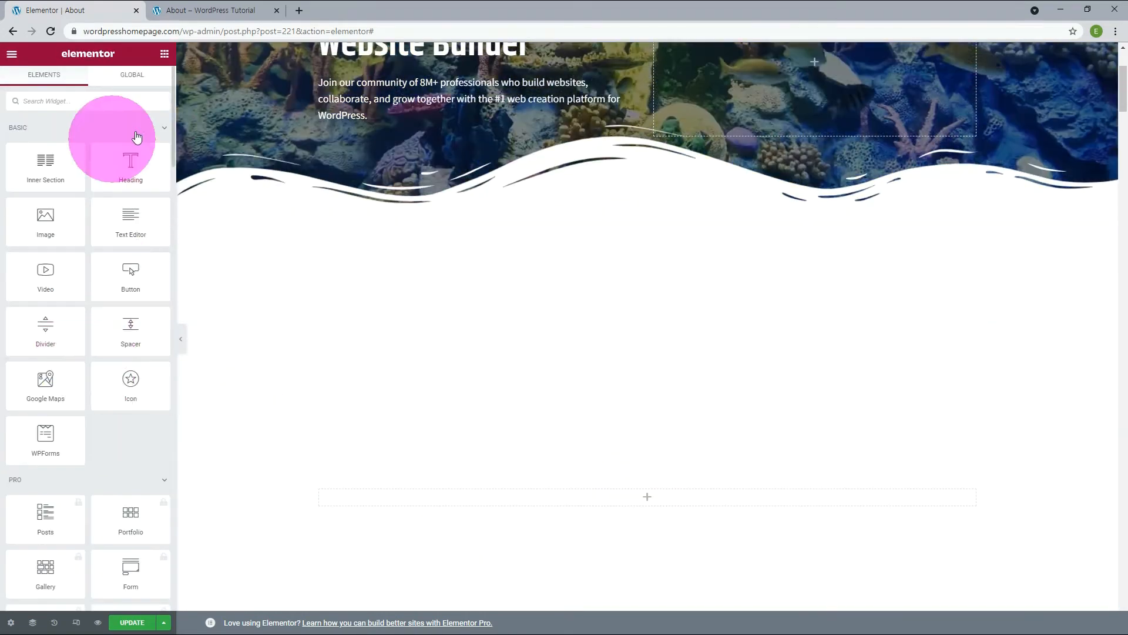
Place a Premium Dual Heading widget in the new empty section.
{"action": "left_click", "coordinate": [136, 136]}
{"action": "left_click", "coordinate": [157, 157]}
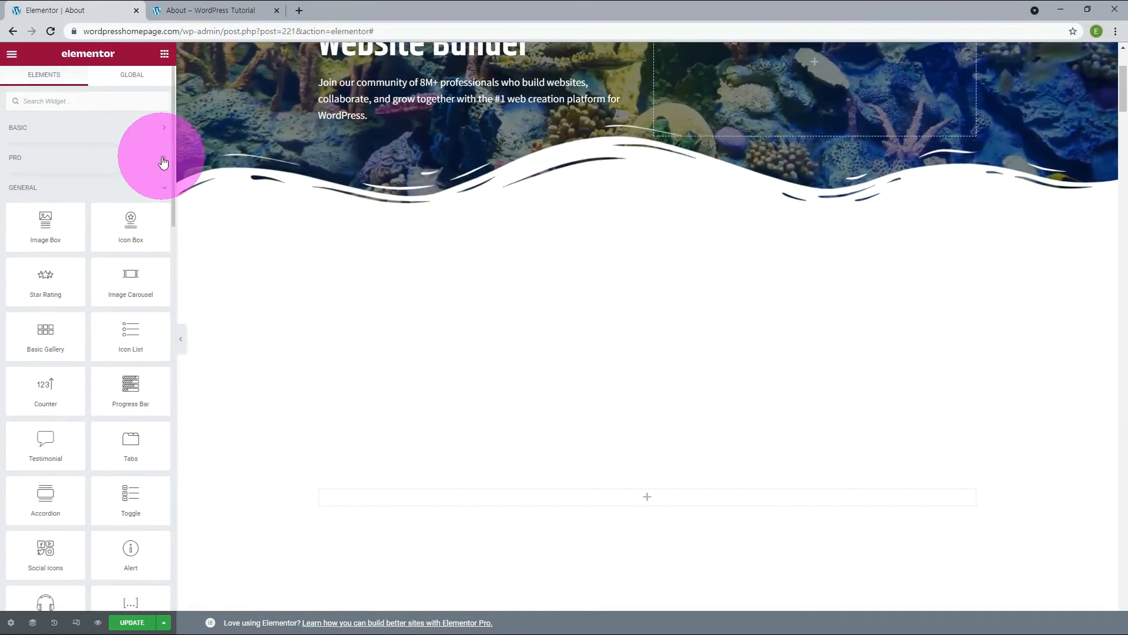
{"action": "left_click", "coordinate": [164, 189]}
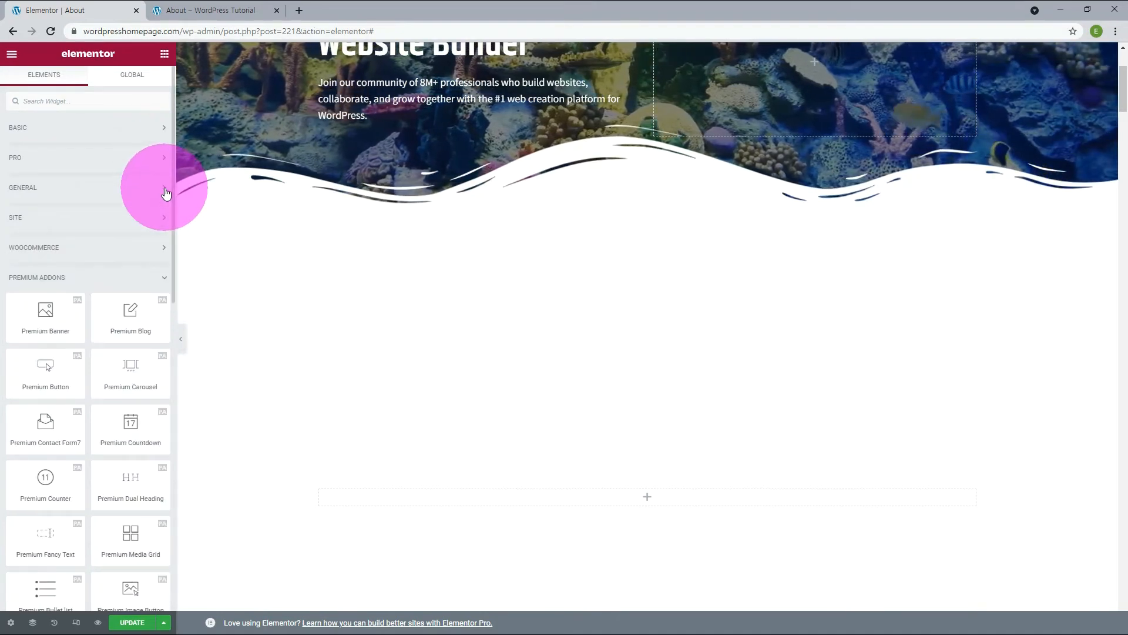
{"action": "scroll", "coordinate": [129, 419], "scroll_direction": "down", "scroll_amount": 1}
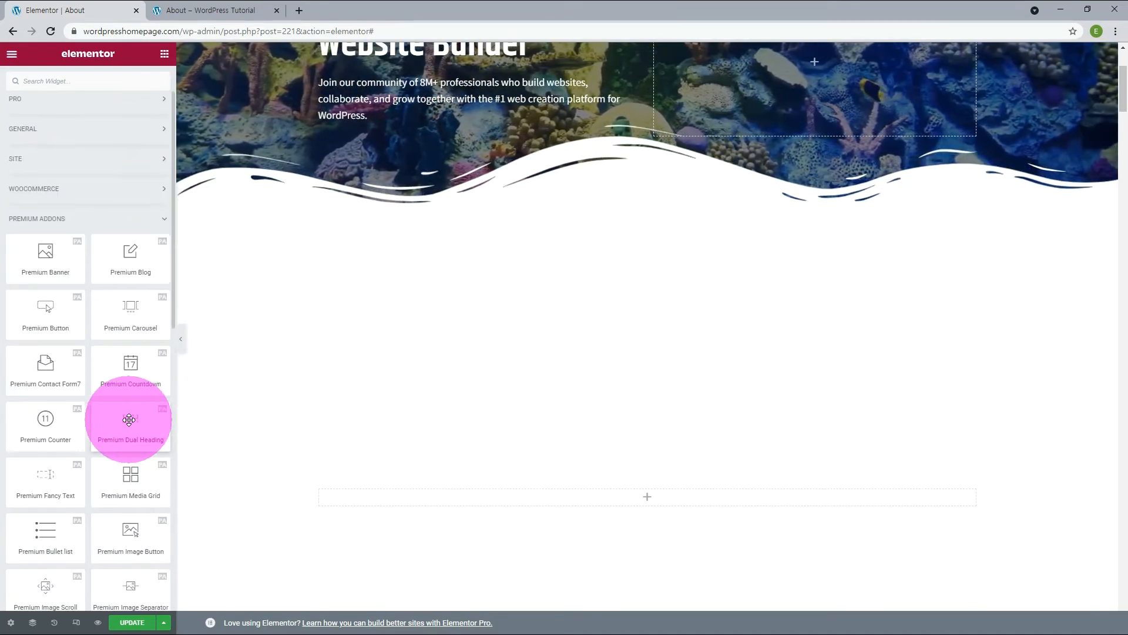
{"action": "left_click_drag", "start_coordinate": [142, 422], "coordinate": [521, 498]}
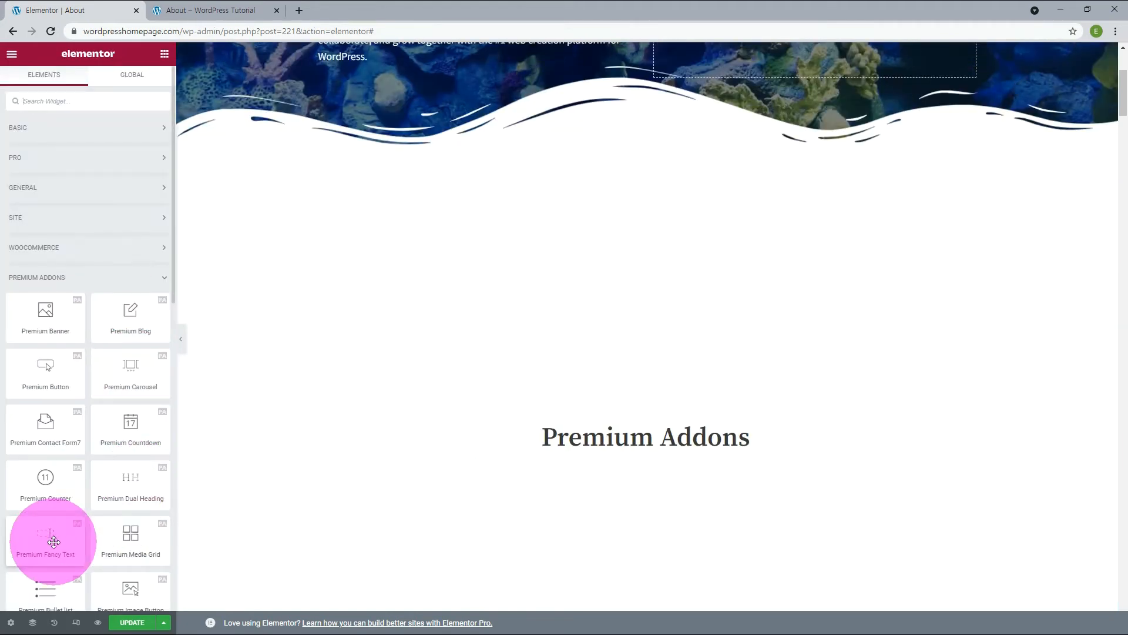
Place a Premium Fancy Text widget above the dual heading, with an empty prefix and the suffix "Stories".
{"action": "left_click_drag", "start_coordinate": [53, 541], "coordinate": [615, 424]}
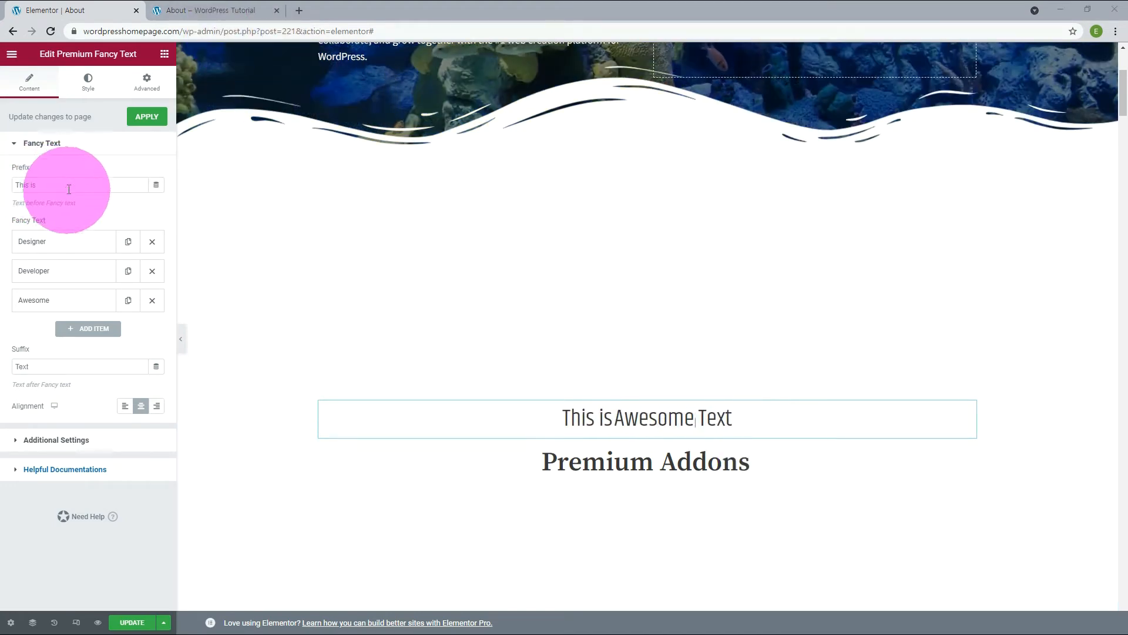
{"action": "left_click_drag", "start_coordinate": [69, 190], "coordinate": [3, 193]}
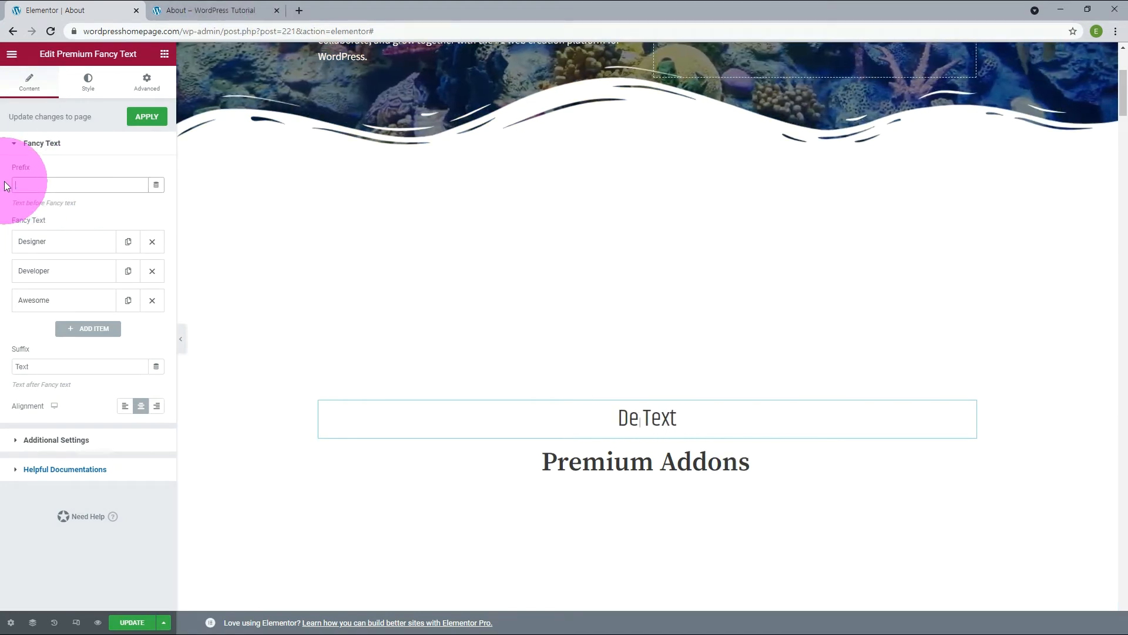
{"action": "left_click_drag", "start_coordinate": [15, 366], "coordinate": [131, 376]}
{"action": "type", "text": "Stories"}
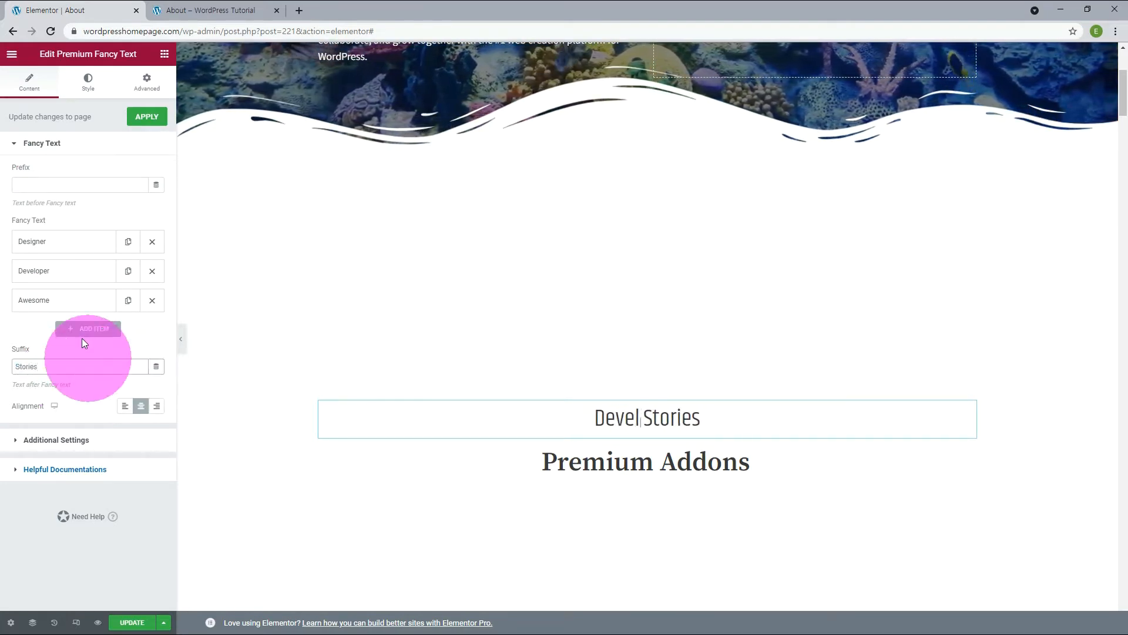
Remove the Awesome item from the fancy text and change the Designer and Developer strings to Facebook and Instagram.
{"action": "left_click", "coordinate": [152, 300]}
{"action": "left_click", "coordinate": [72, 251]}
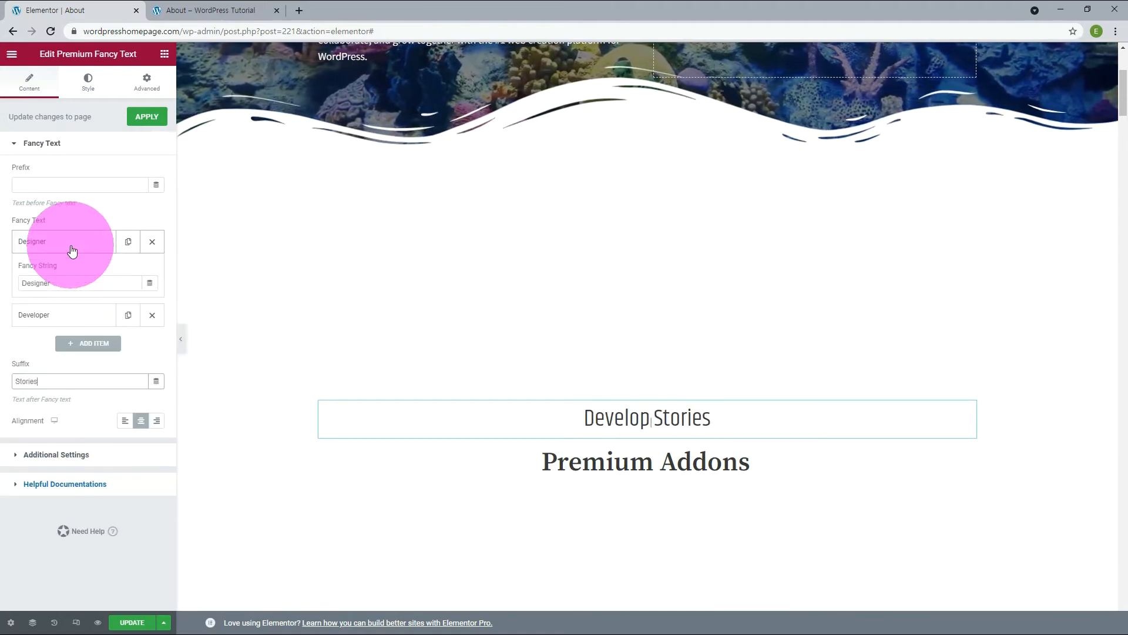
{"action": "left_click_drag", "start_coordinate": [56, 283], "coordinate": [11, 291]}
{"action": "type", "text": "Facebook"}
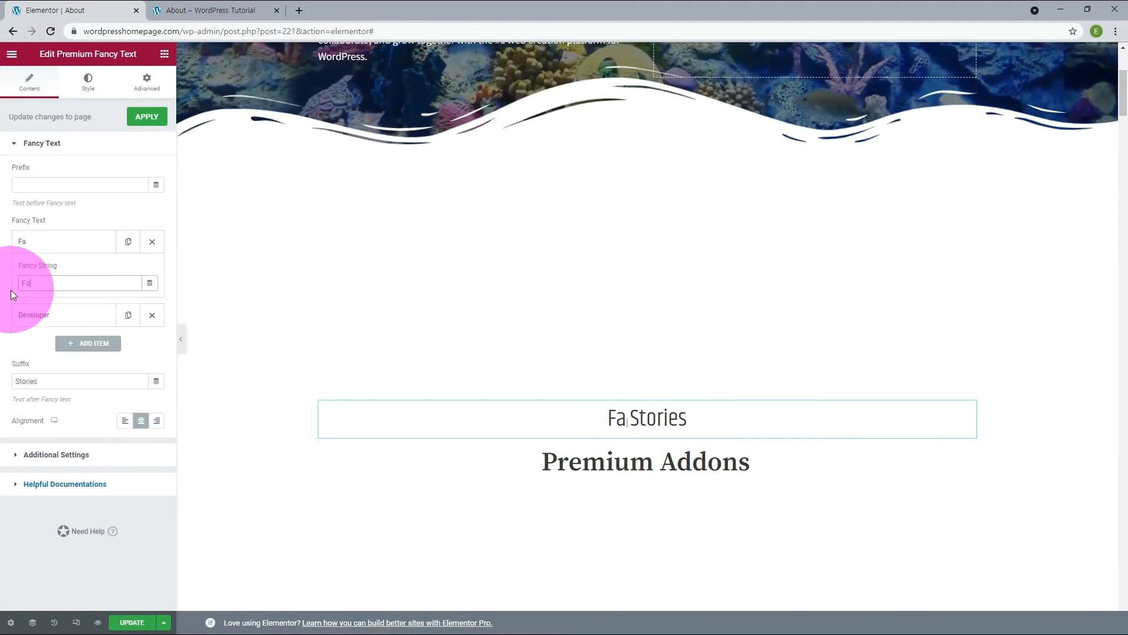
{"action": "left_click", "coordinate": [25, 310]}
{"action": "left_click", "coordinate": [58, 318]}
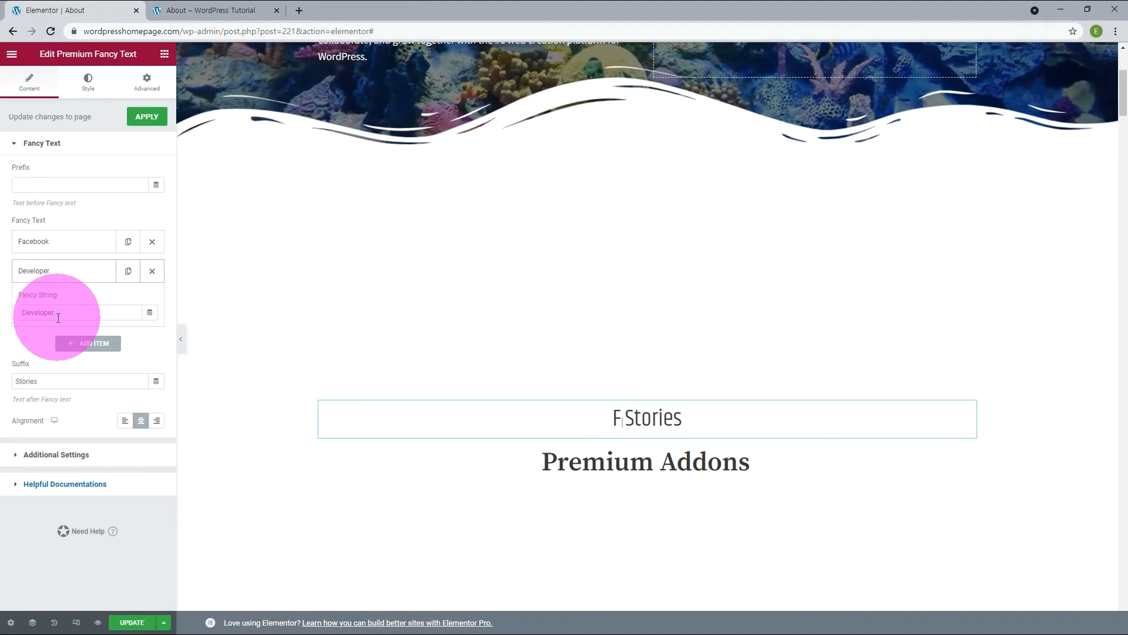
{"action": "left_click_drag", "start_coordinate": [65, 321], "coordinate": [1, 336]}
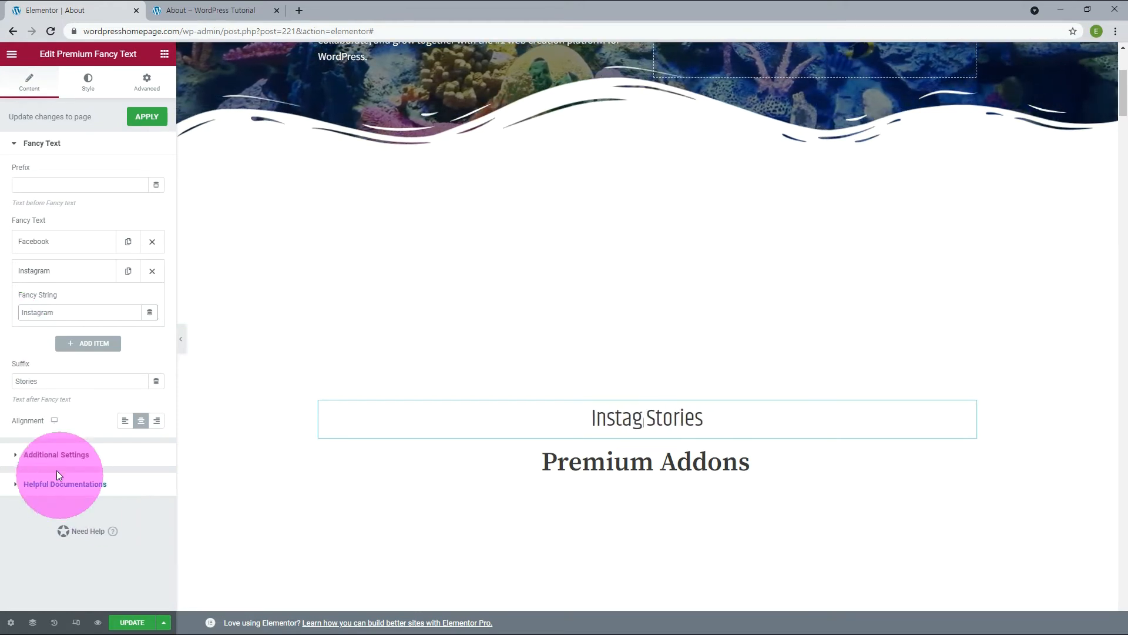
Set the fancy text's effect to Slide Up with an animation speed of 500 ms.
{"action": "left_click", "coordinate": [57, 455]}
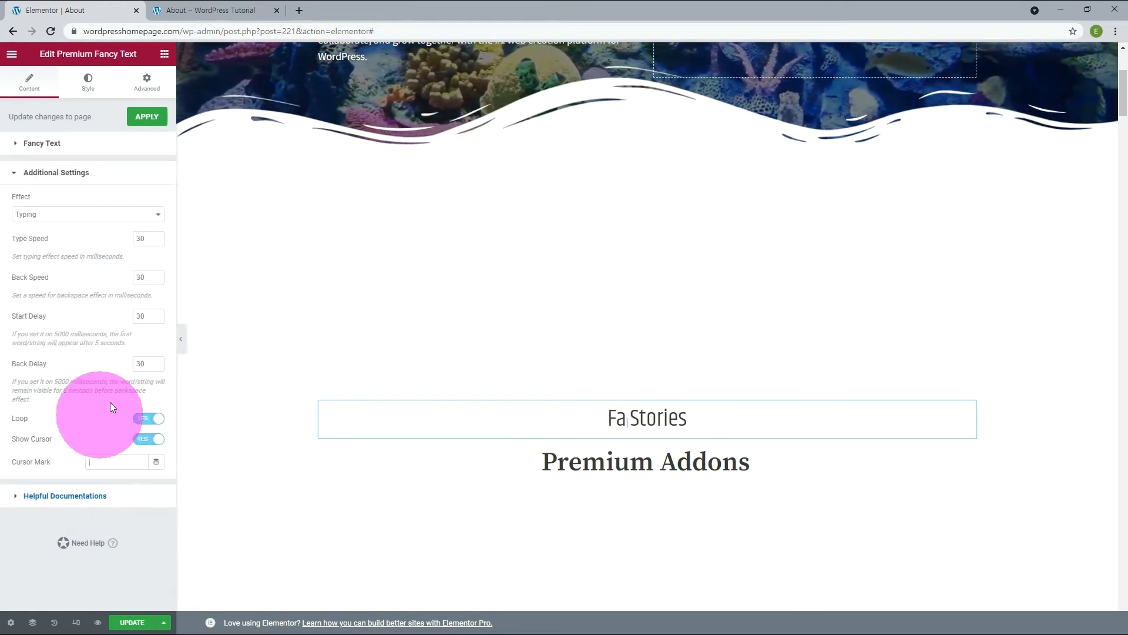
{"action": "left_click", "coordinate": [146, 217]}
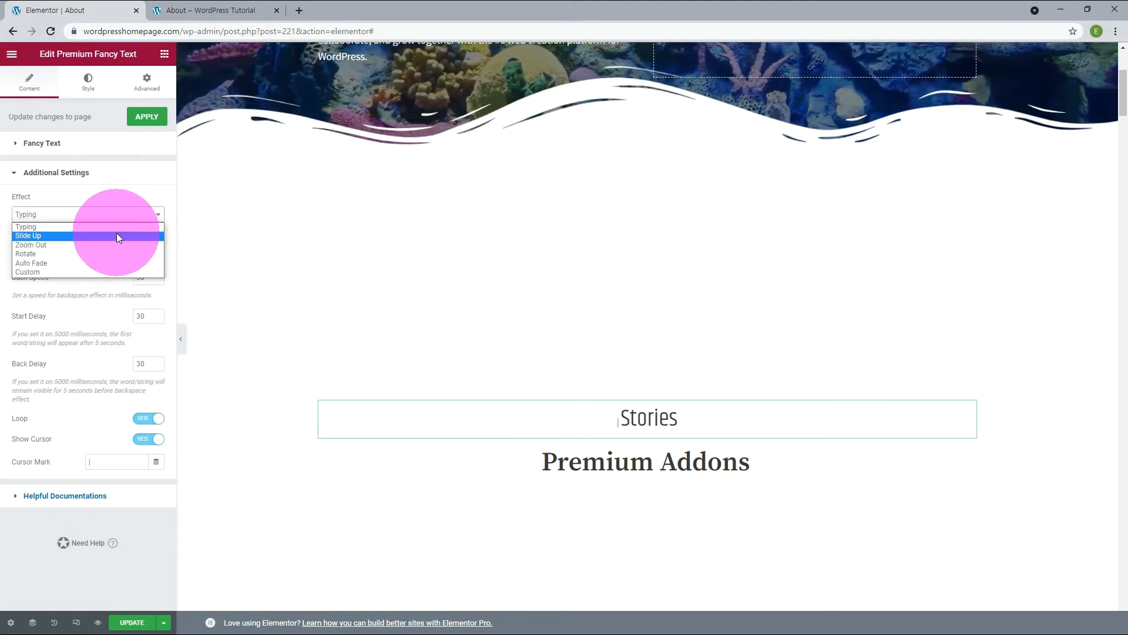
{"action": "left_click", "coordinate": [117, 235]}
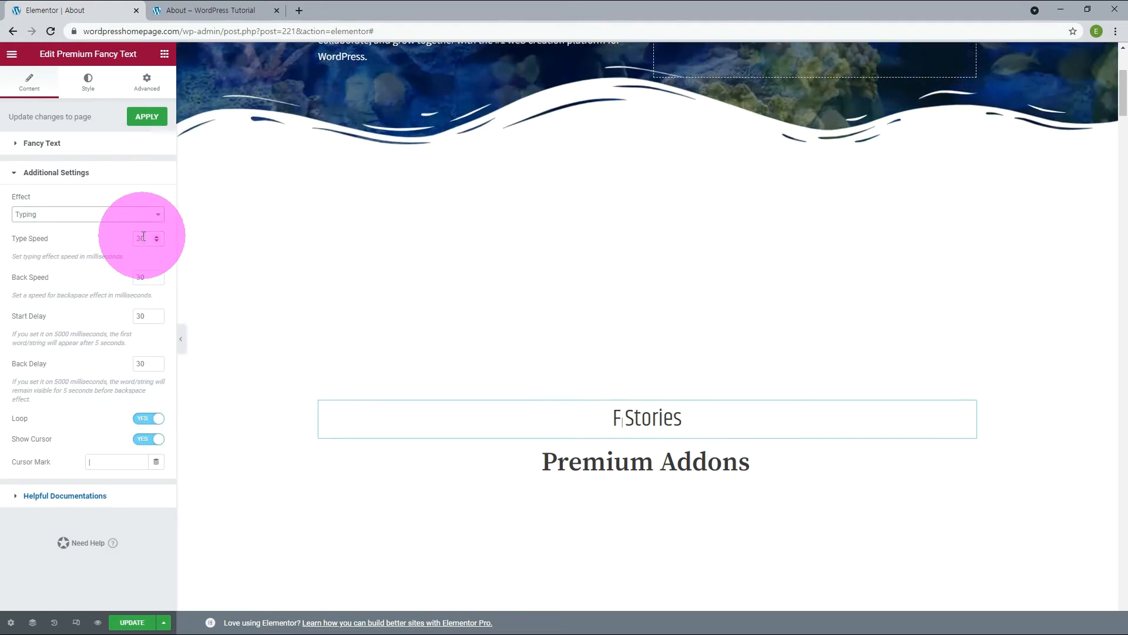
{"action": "left_click", "coordinate": [142, 238]}
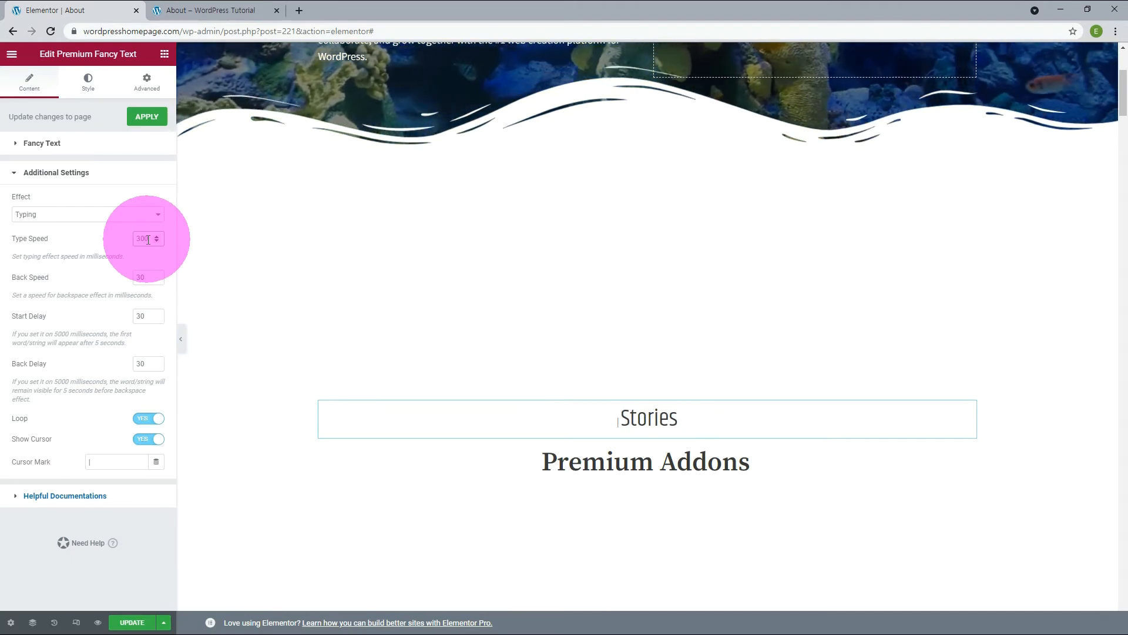
{"action": "left_click", "coordinate": [104, 216]}
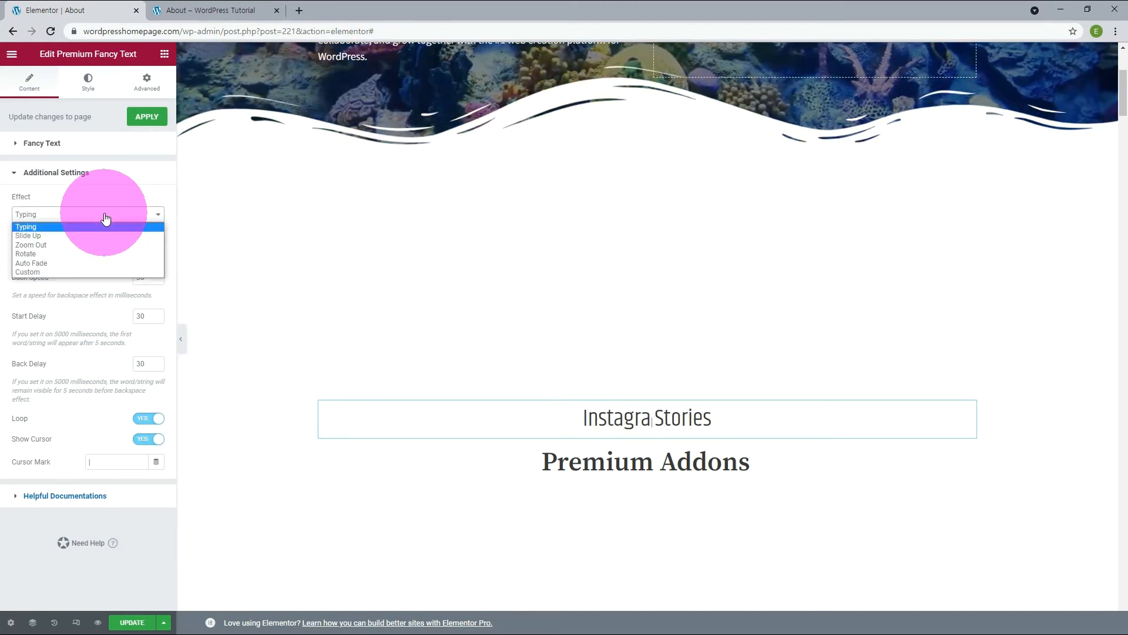
{"action": "left_click", "coordinate": [78, 236]}
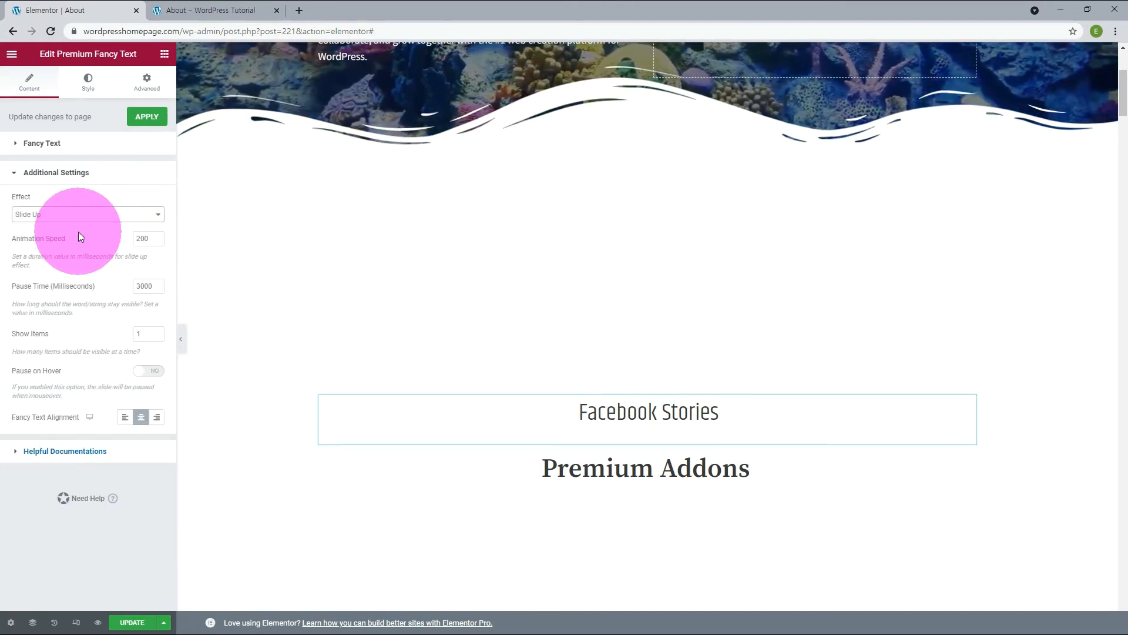
{"action": "left_click_drag", "start_coordinate": [140, 238], "coordinate": [124, 233]}
{"action": "type", "text": "5"}
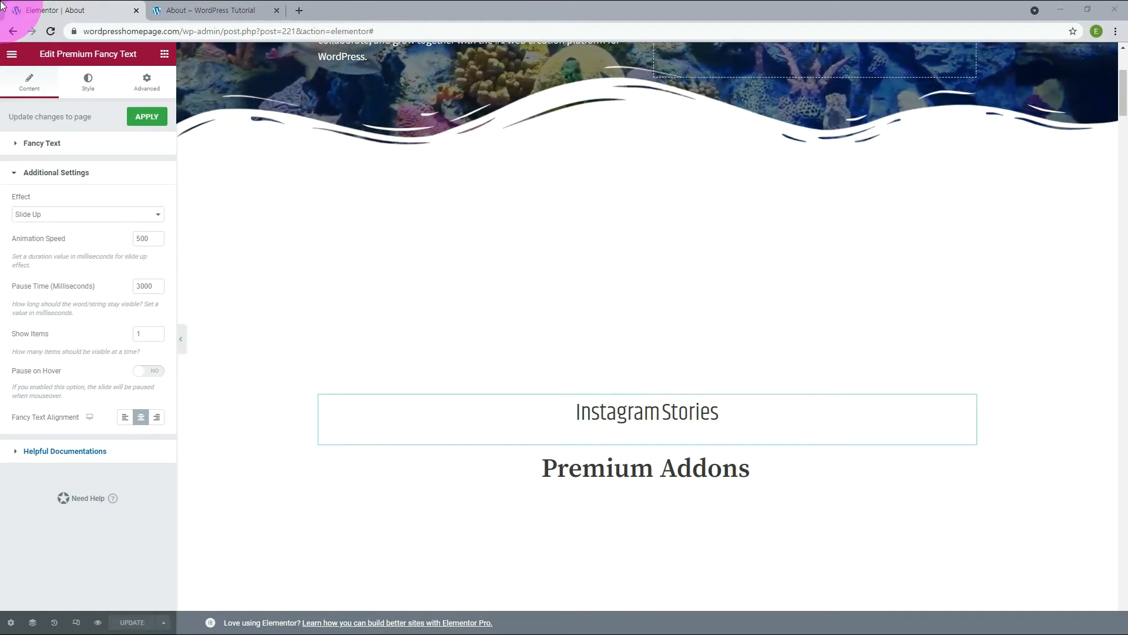
Style the fancy text strings with color #878787 and a font size of 21 px.
{"action": "left_click", "coordinate": [95, 86]}
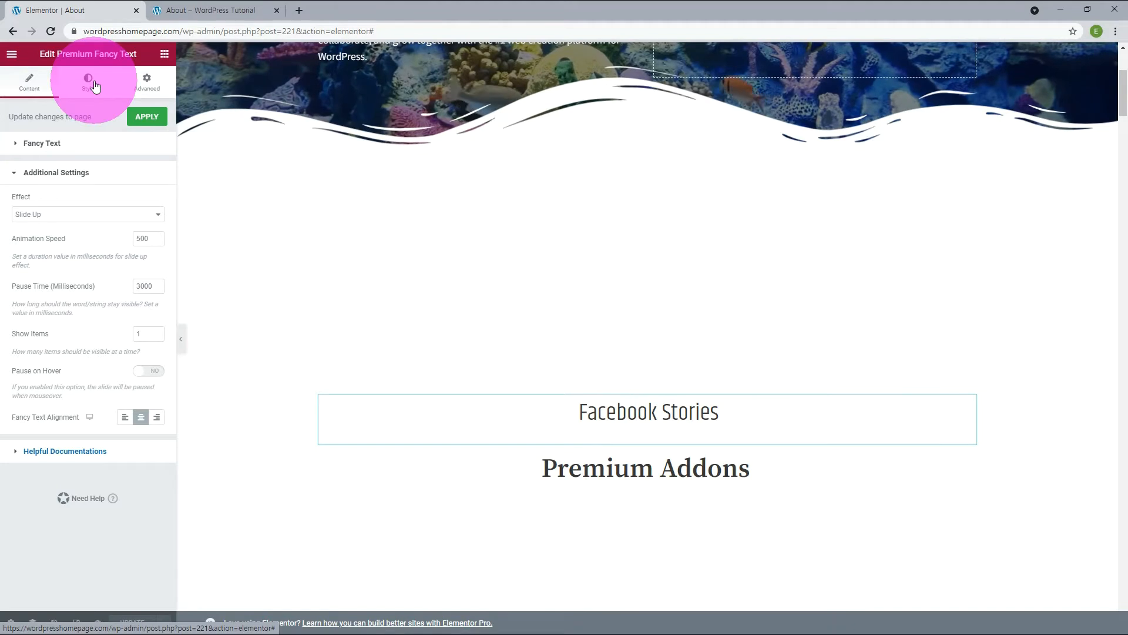
{"action": "left_click", "coordinate": [95, 87]}
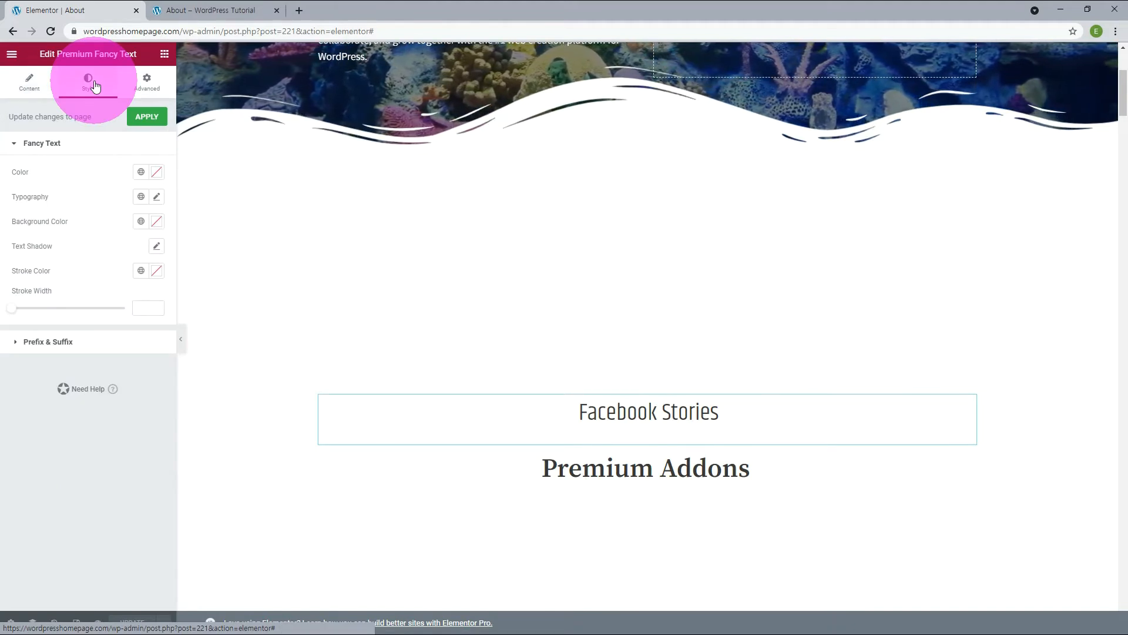
{"action": "left_click", "coordinate": [155, 175]}
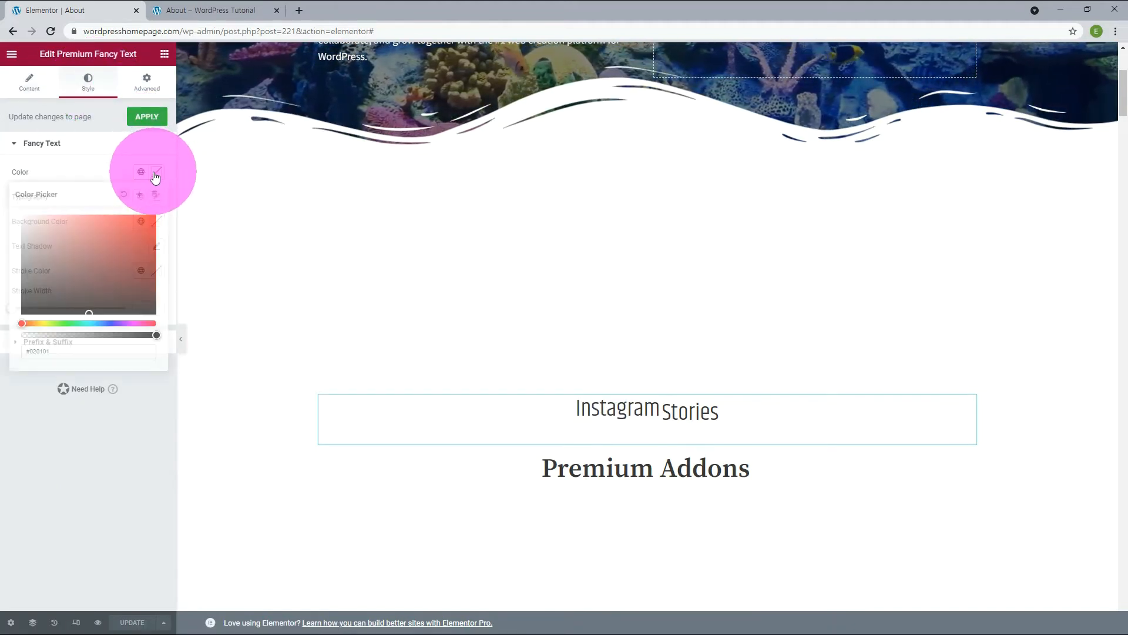
{"action": "double_click", "coordinate": [45, 350]}
{"action": "type", "text": "878787"}
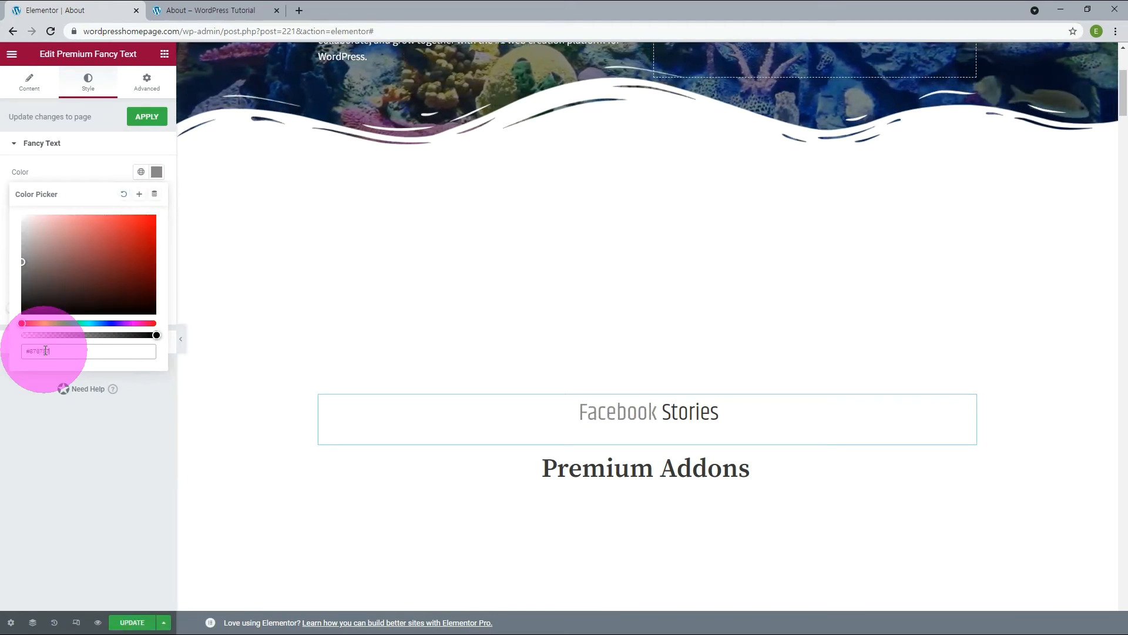
{"action": "left_click", "coordinate": [159, 199]}
{"action": "left_click", "coordinate": [160, 199]}
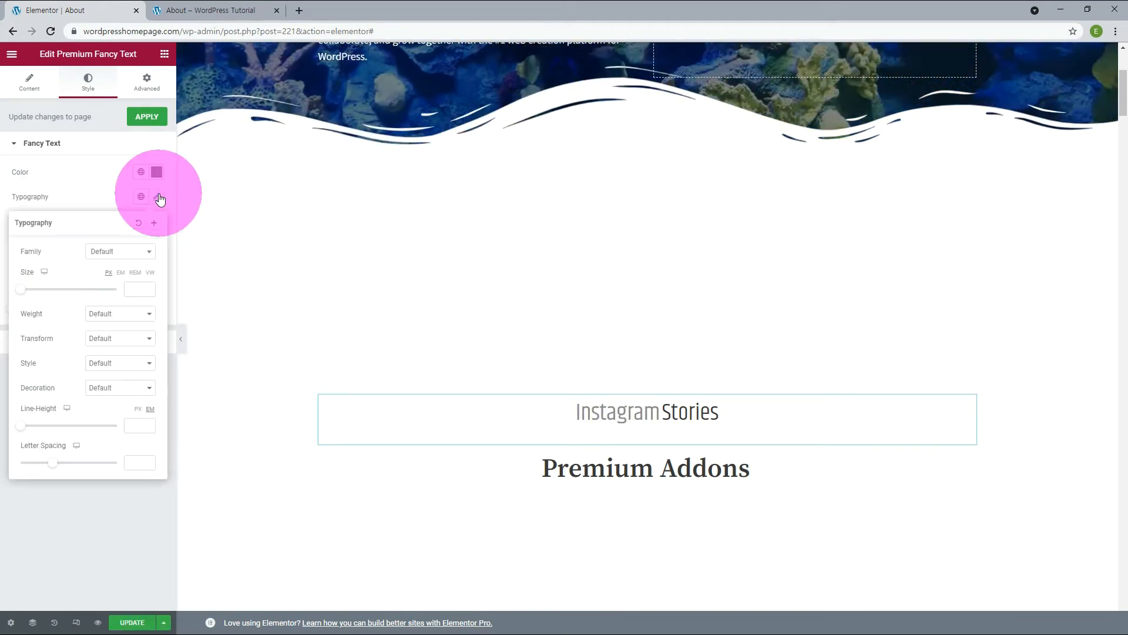
{"action": "left_click", "coordinate": [120, 288]}
{"action": "type", "text": "21"}
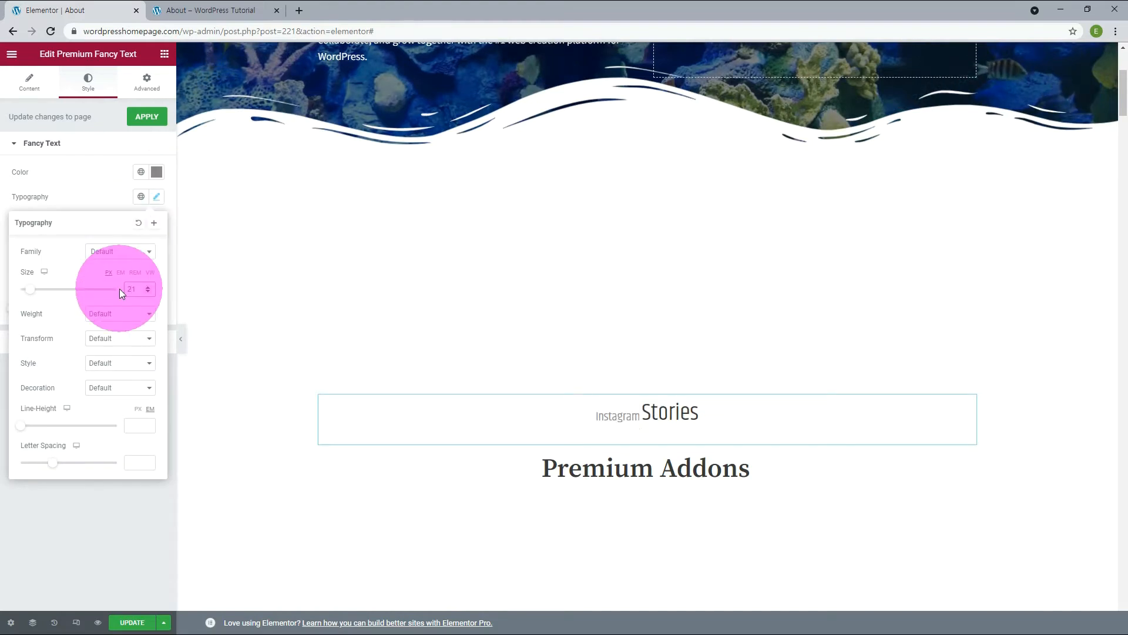
Reduce the font size of the fancy text's suffix to match the animated strings.
{"action": "left_click", "coordinate": [65, 344]}
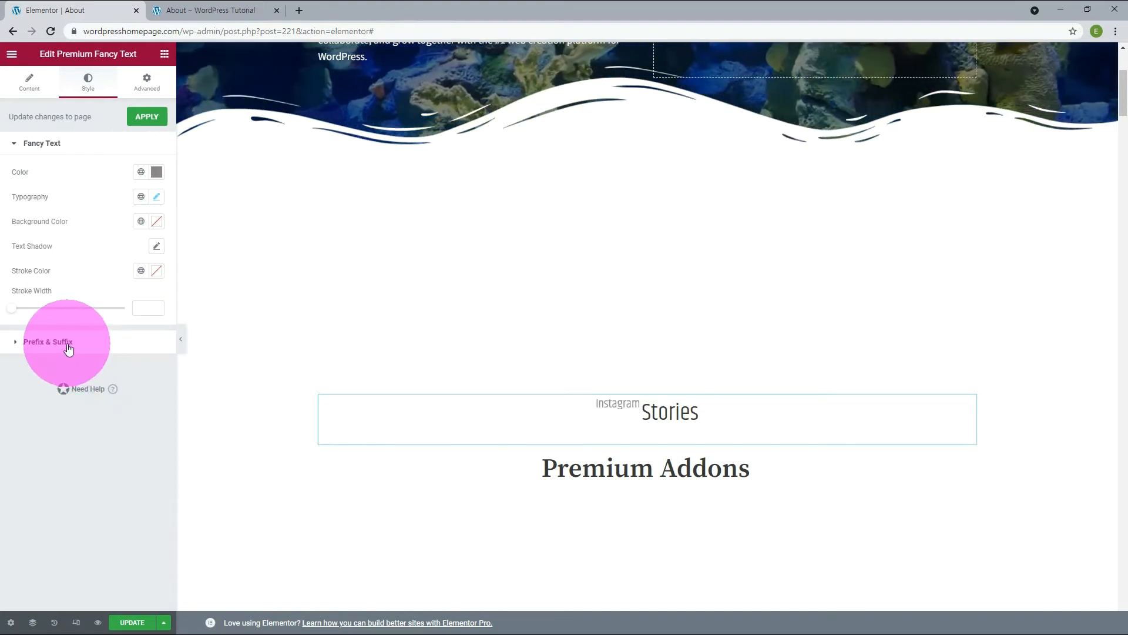
{"action": "left_click", "coordinate": [66, 345]}
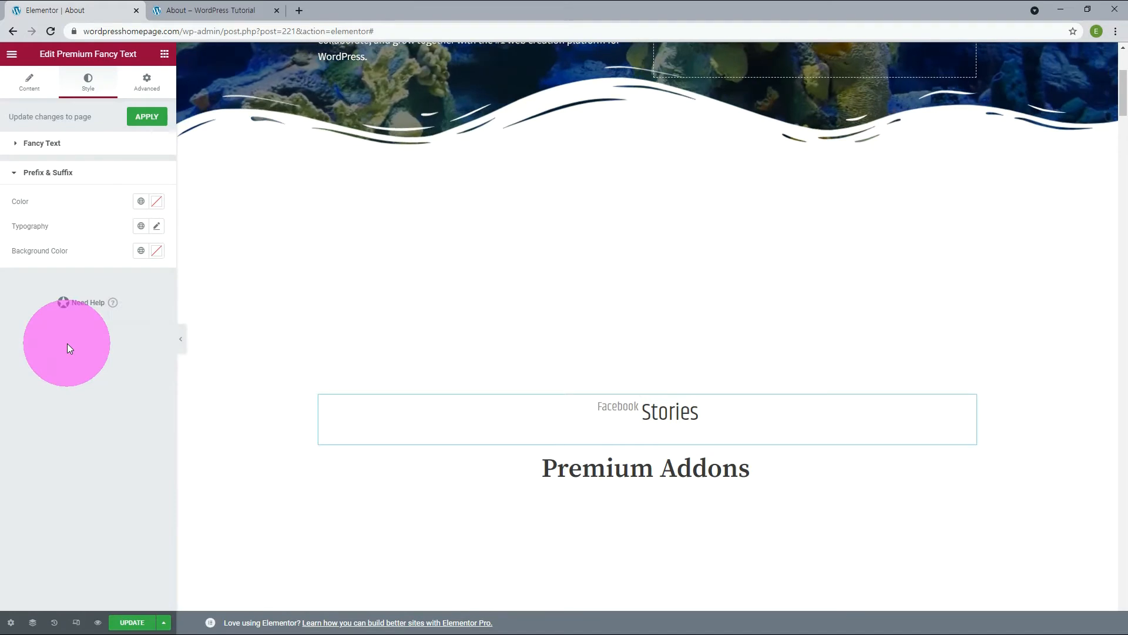
{"action": "left_click", "coordinate": [156, 226]}
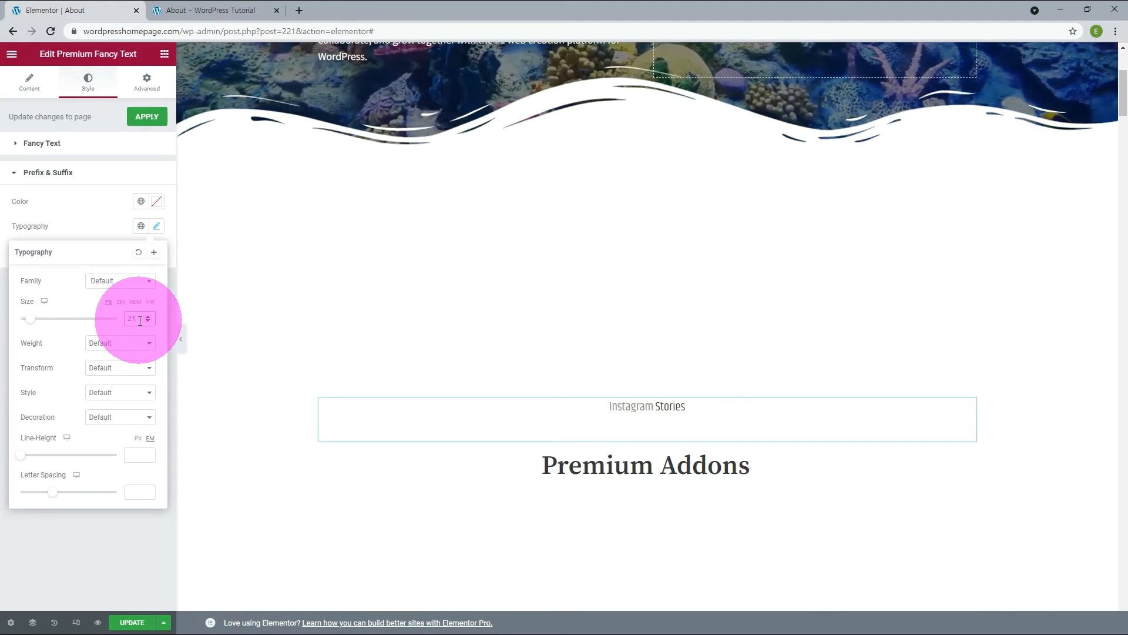
Style the dual heading's first heading with the khand global font at a size of 65 px.
{"action": "left_click", "coordinate": [93, 81]}
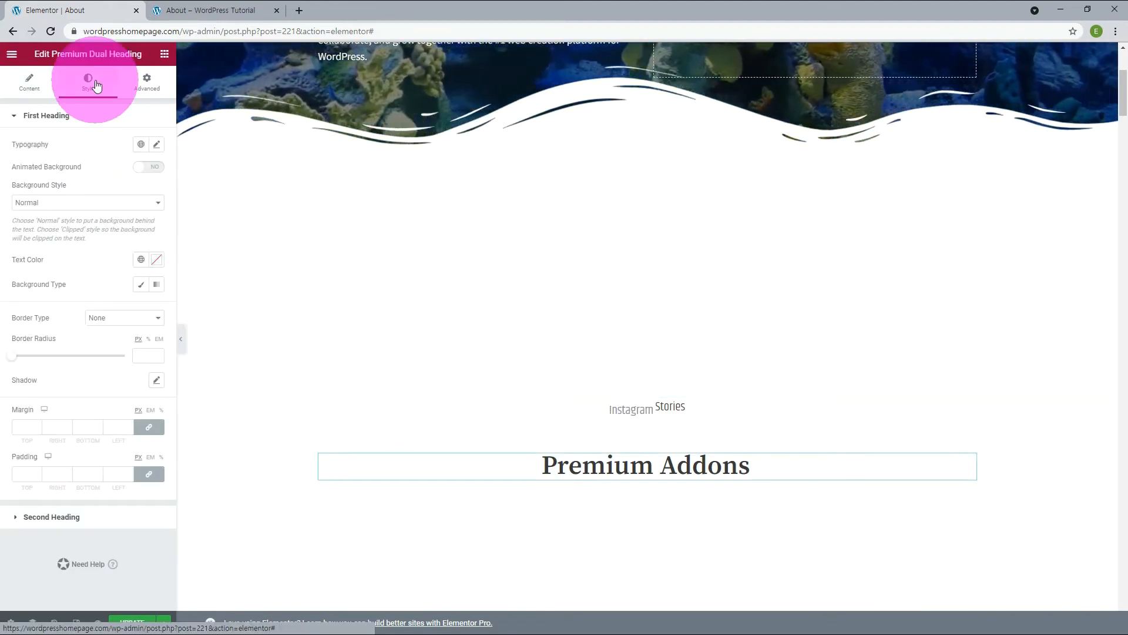
{"action": "left_click", "coordinate": [157, 146]}
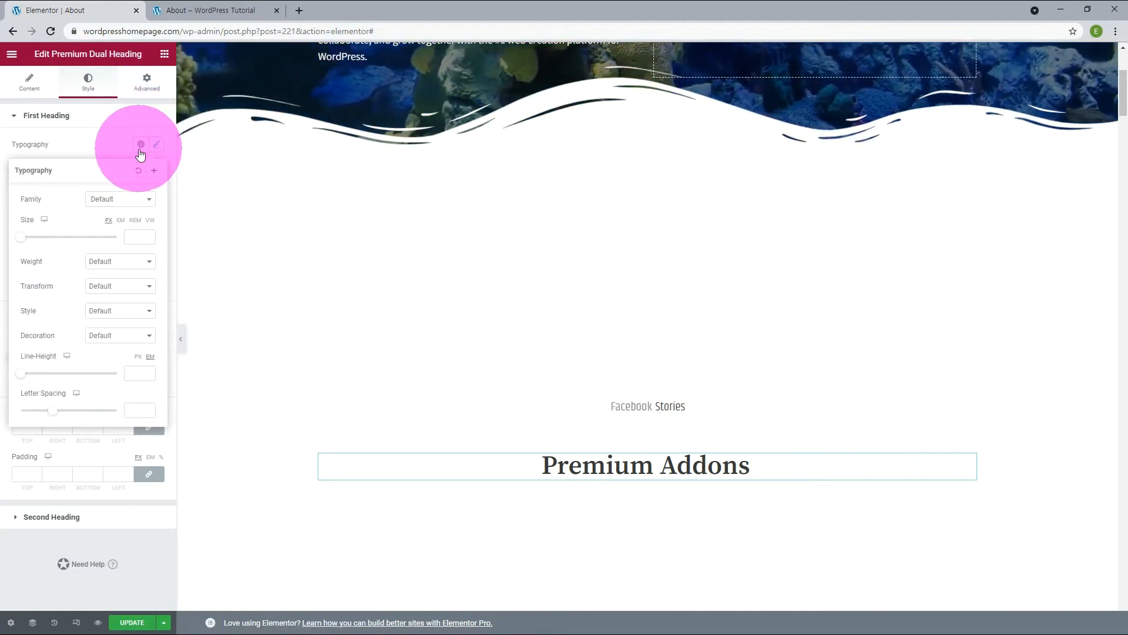
{"action": "left_click", "coordinate": [141, 151]}
{"action": "left_click", "coordinate": [55, 248]}
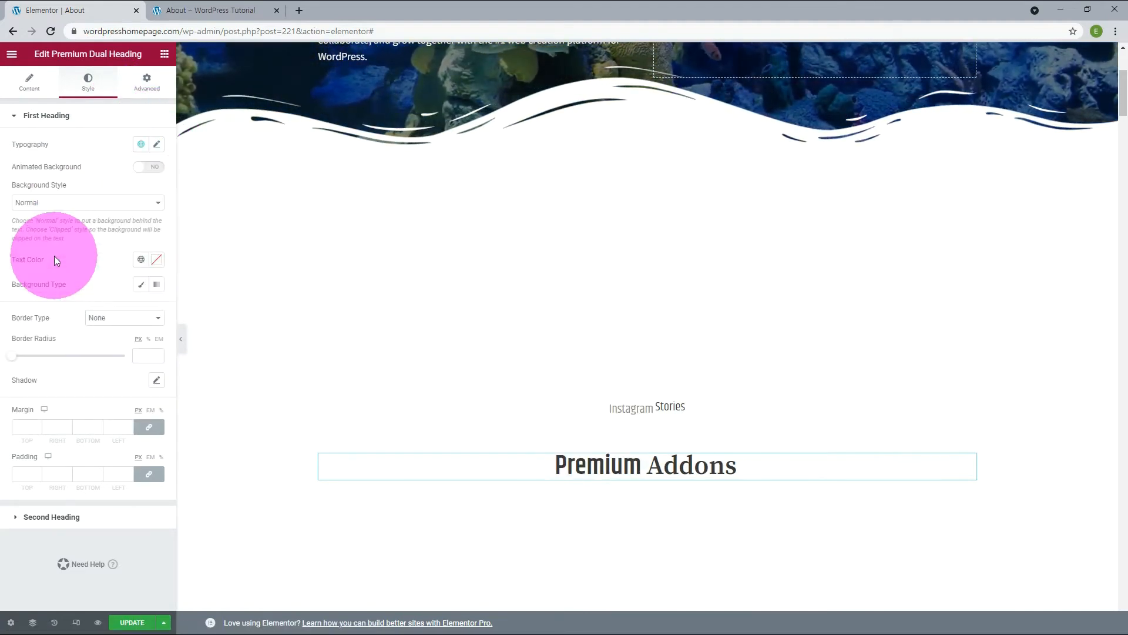
{"action": "left_click", "coordinate": [157, 144]}
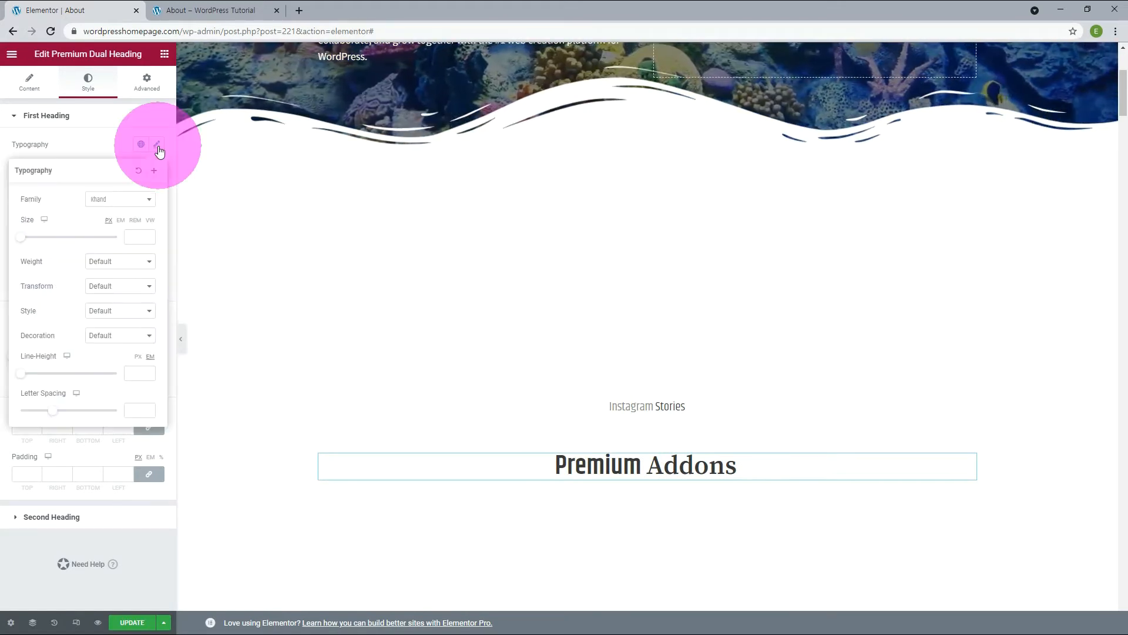
{"action": "left_click", "coordinate": [131, 237]}
{"action": "type", "text": "65"}
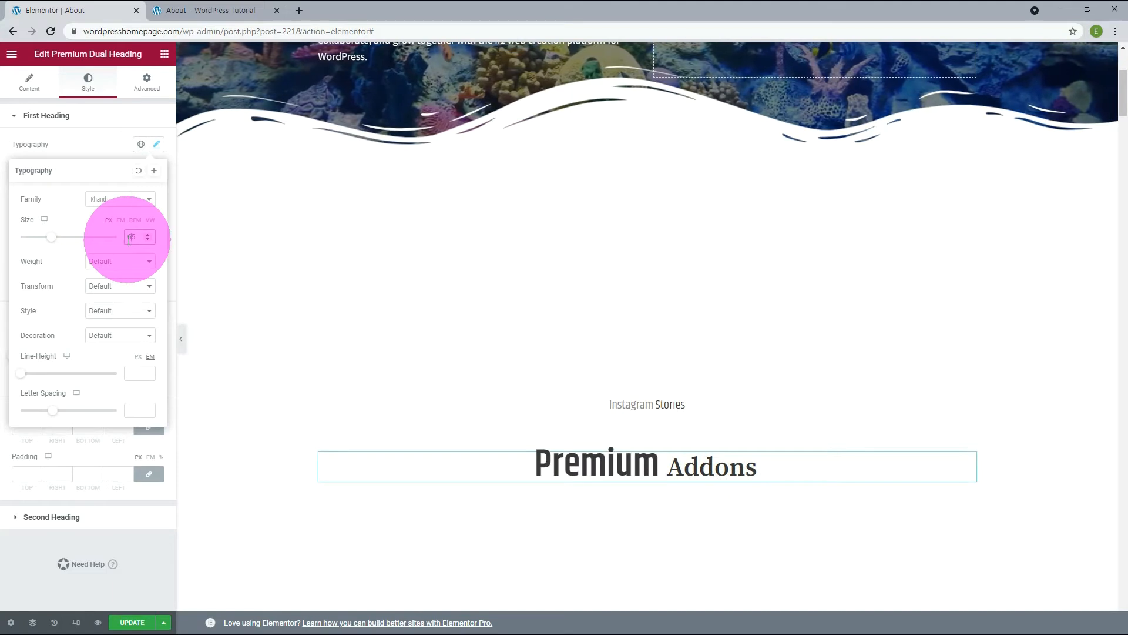
{"action": "left_click", "coordinate": [53, 527]}
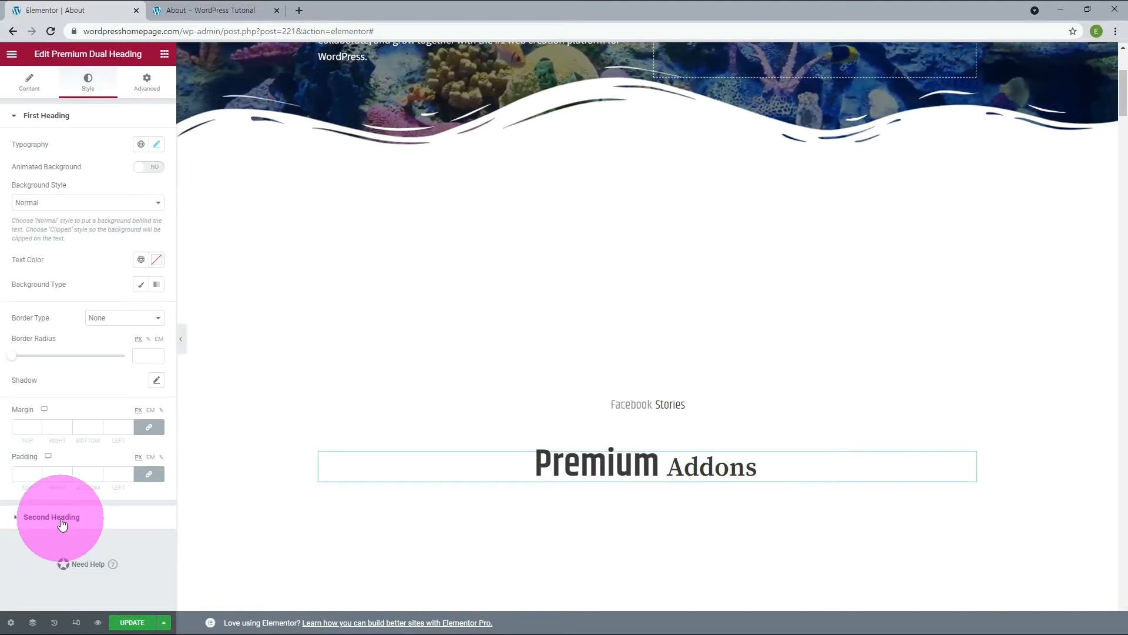
Style the dual heading's second heading with the khand global font at a size of 65 px.
{"action": "left_click", "coordinate": [61, 520]}
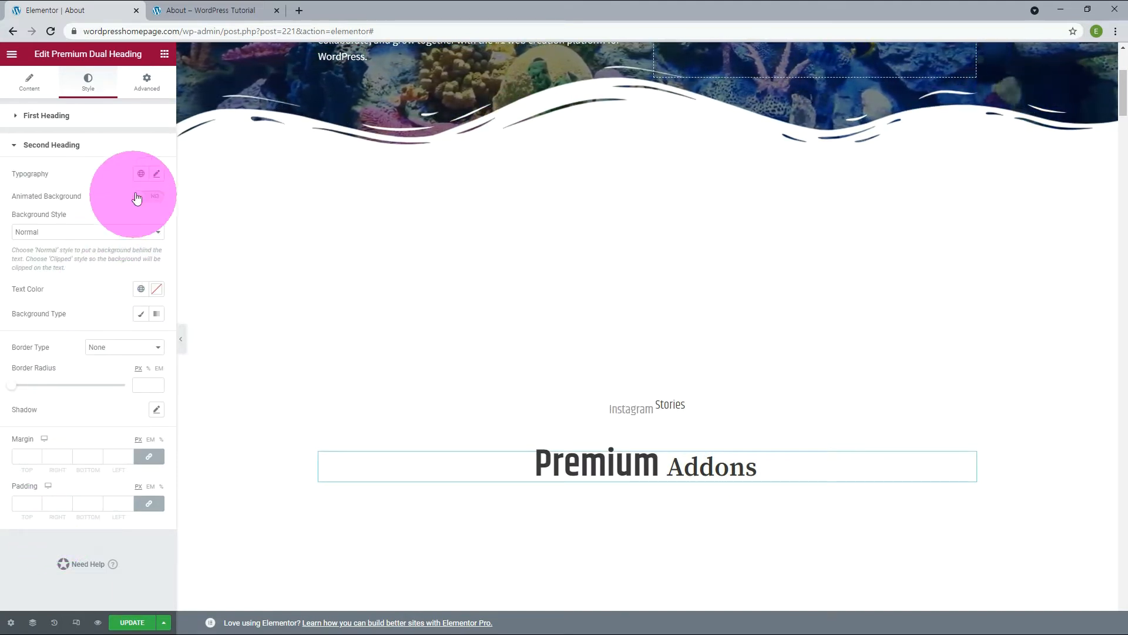
{"action": "left_click", "coordinate": [141, 173]}
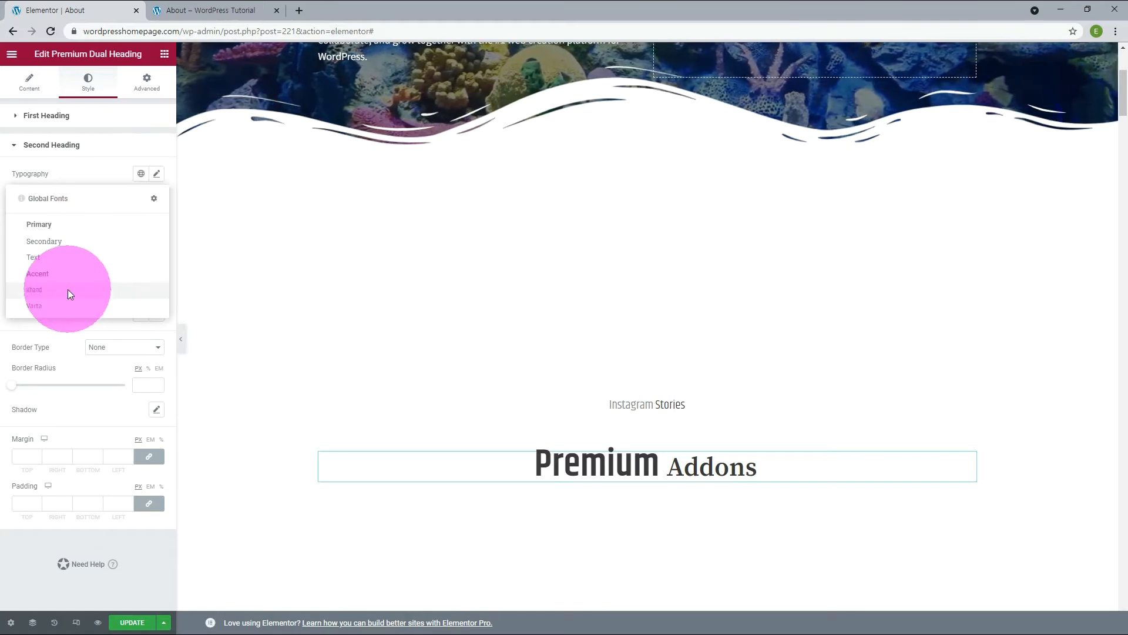
{"action": "left_click", "coordinate": [69, 289]}
{"action": "left_click", "coordinate": [155, 174]}
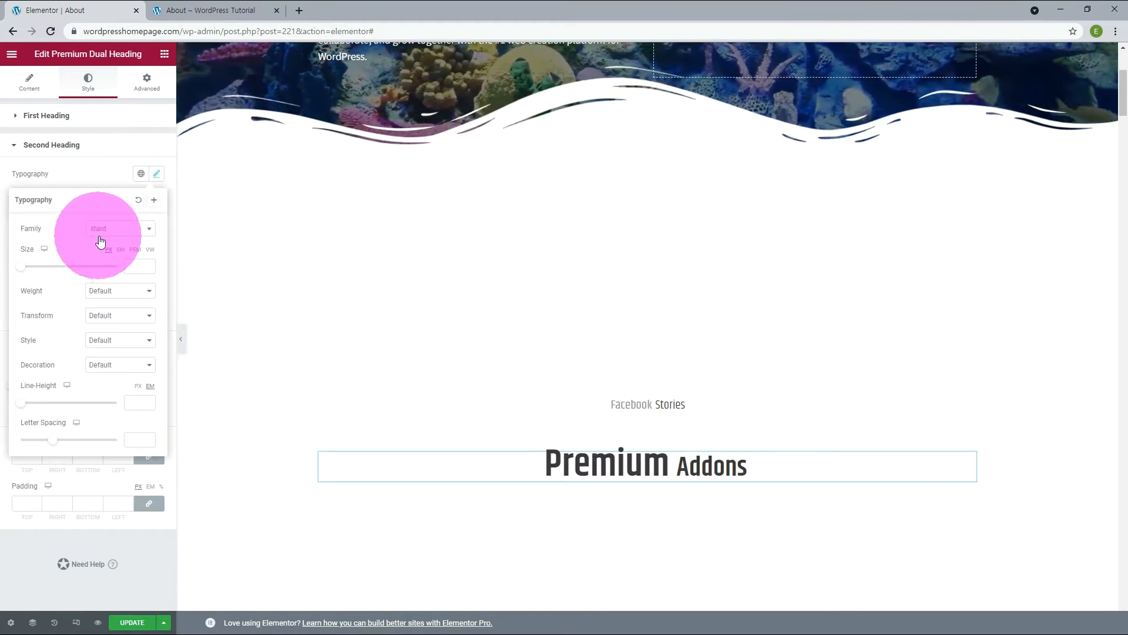
{"action": "left_click", "coordinate": [134, 265]}
{"action": "type", "text": "65"}
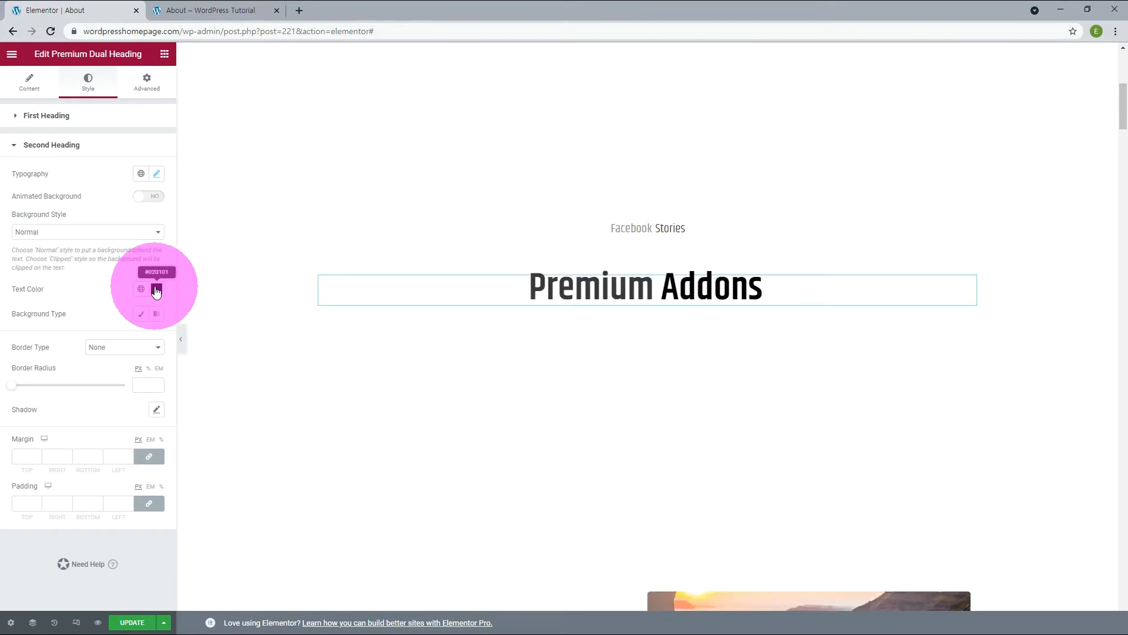
Set the second heading's text color to the copied green hex code.
{"action": "left_click", "coordinate": [155, 290]}
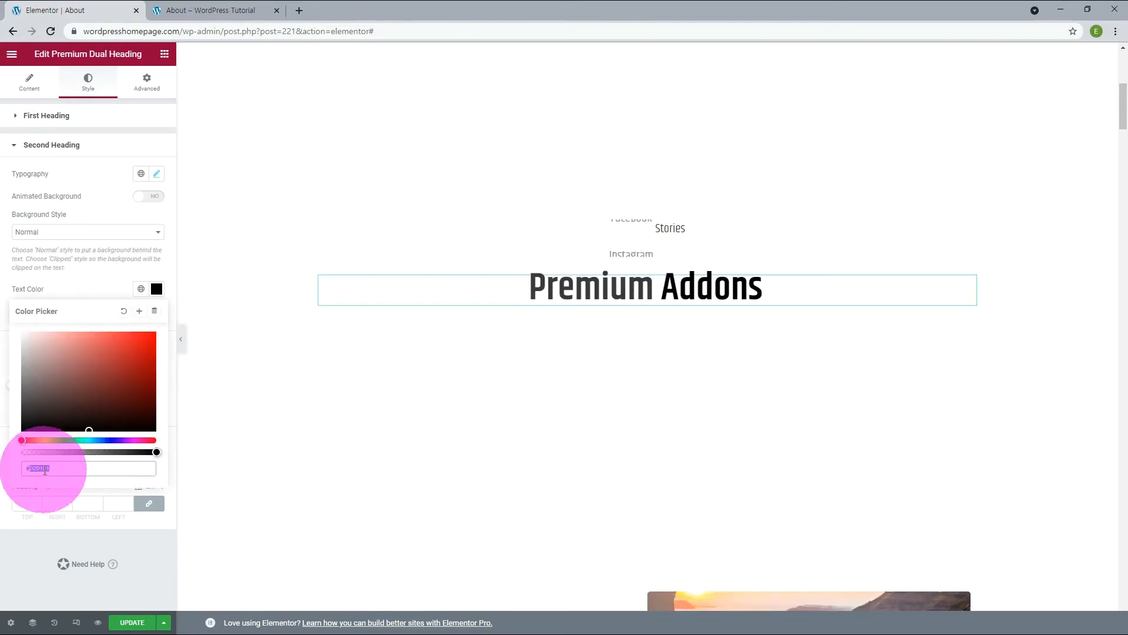
{"action": "type", "text": "#5D8233"}
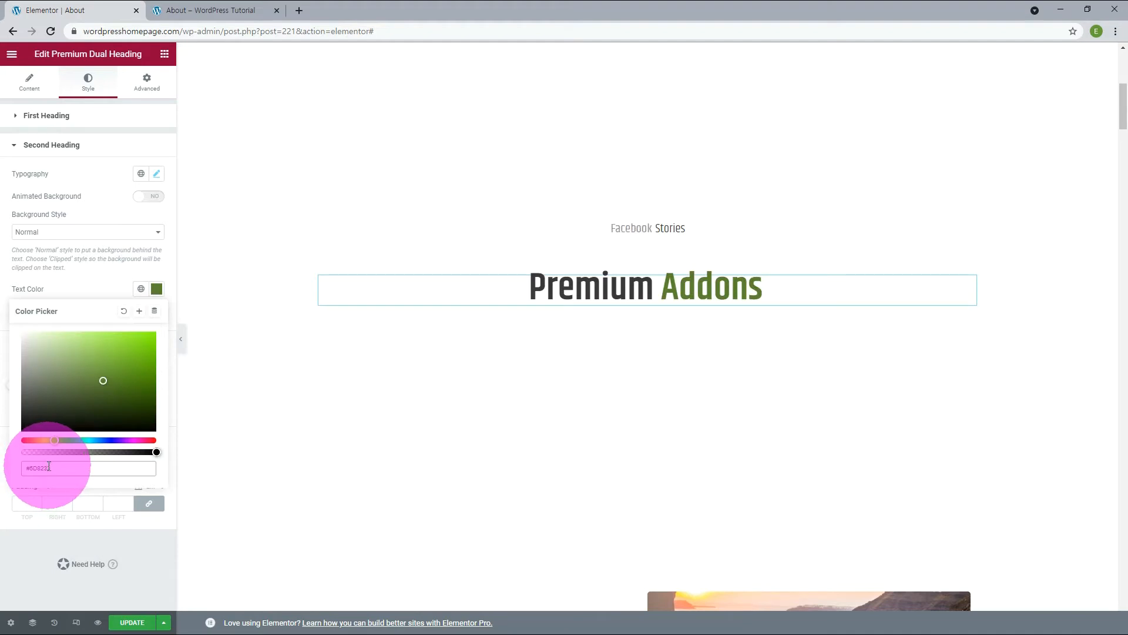
{"action": "left_click", "coordinate": [94, 542]}
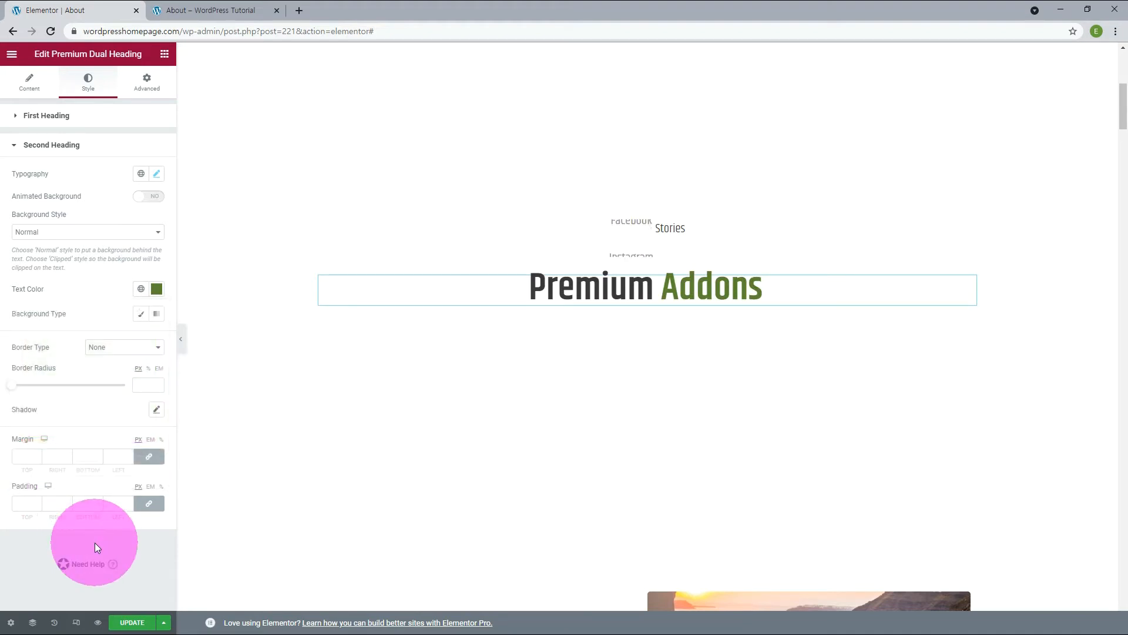
Change the dual heading's first text to Your and its second text to Travels.
{"action": "left_click", "coordinate": [45, 91]}
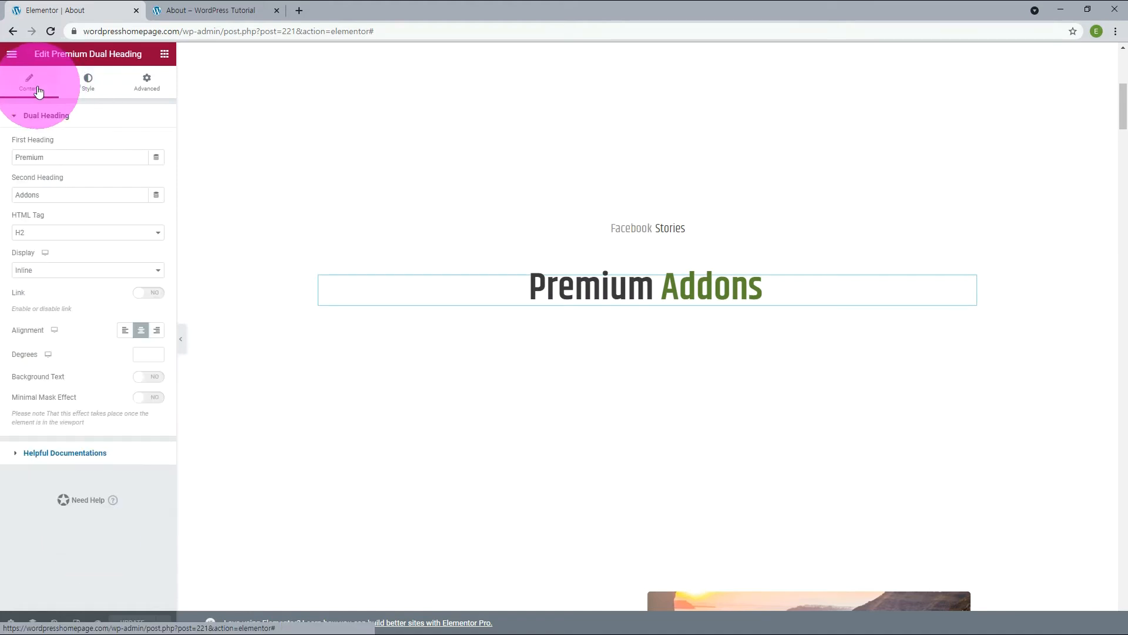
{"action": "left_click", "coordinate": [114, 188]}
{"action": "left_click_drag", "start_coordinate": [80, 154], "coordinate": [6, 149]}
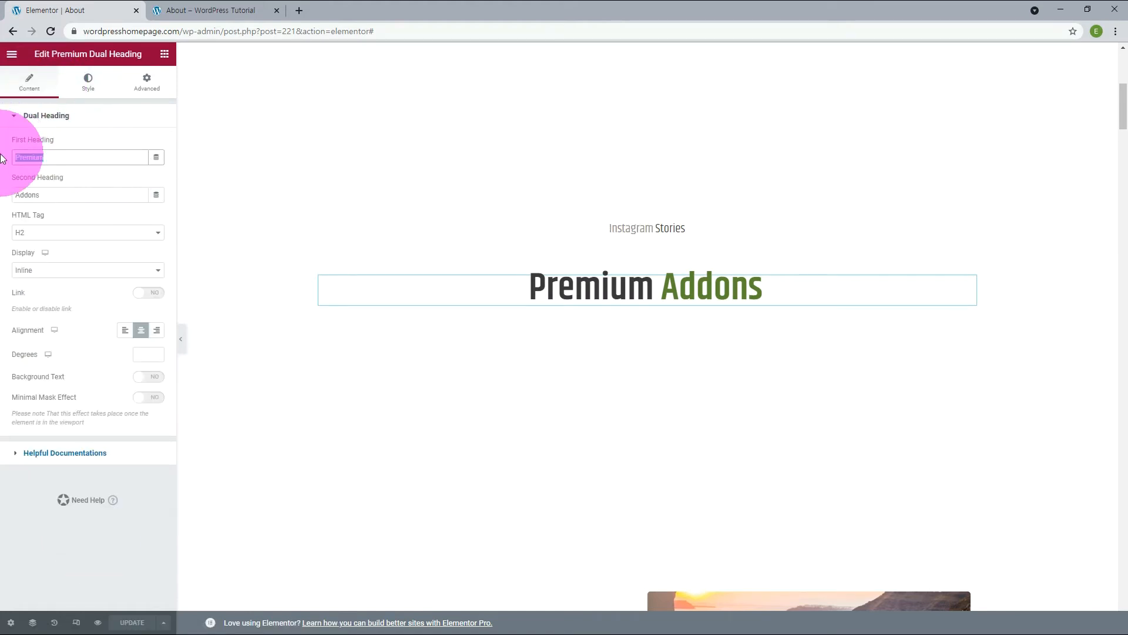
{"action": "type", "text": "Your"}
{"action": "left_click_drag", "start_coordinate": [58, 196], "coordinate": [1, 200]}
{"action": "type", "text": "Travels"}
Unlink the dual heading's margins and set its top margin to -50 px.
{"action": "left_click", "coordinate": [147, 83]}
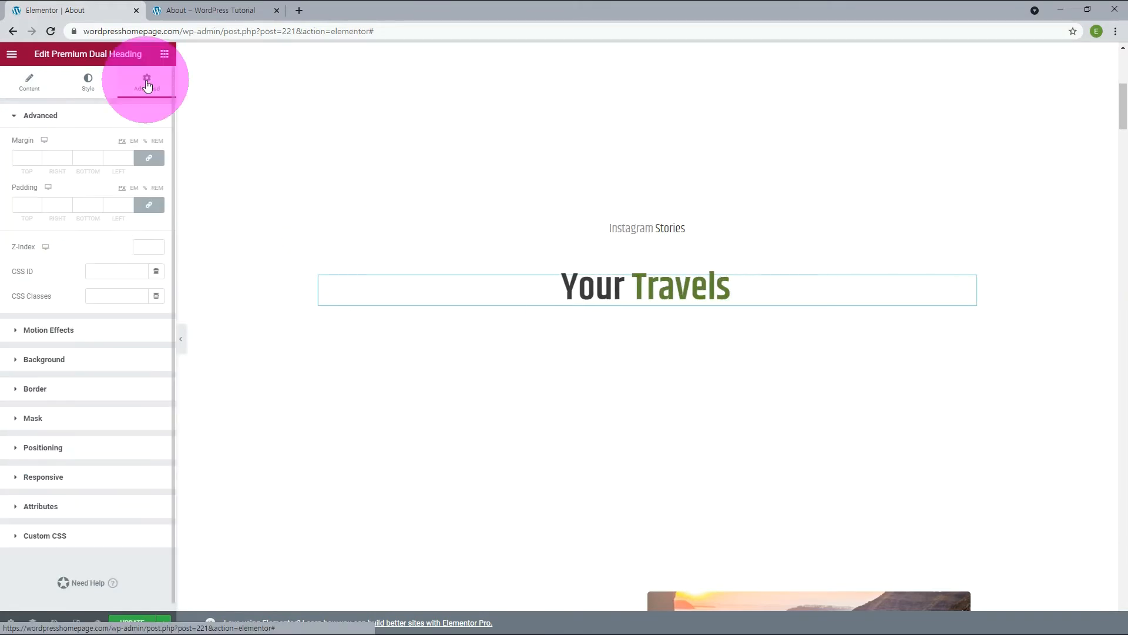
{"action": "left_click", "coordinate": [145, 161]}
{"action": "left_click", "coordinate": [37, 160]}
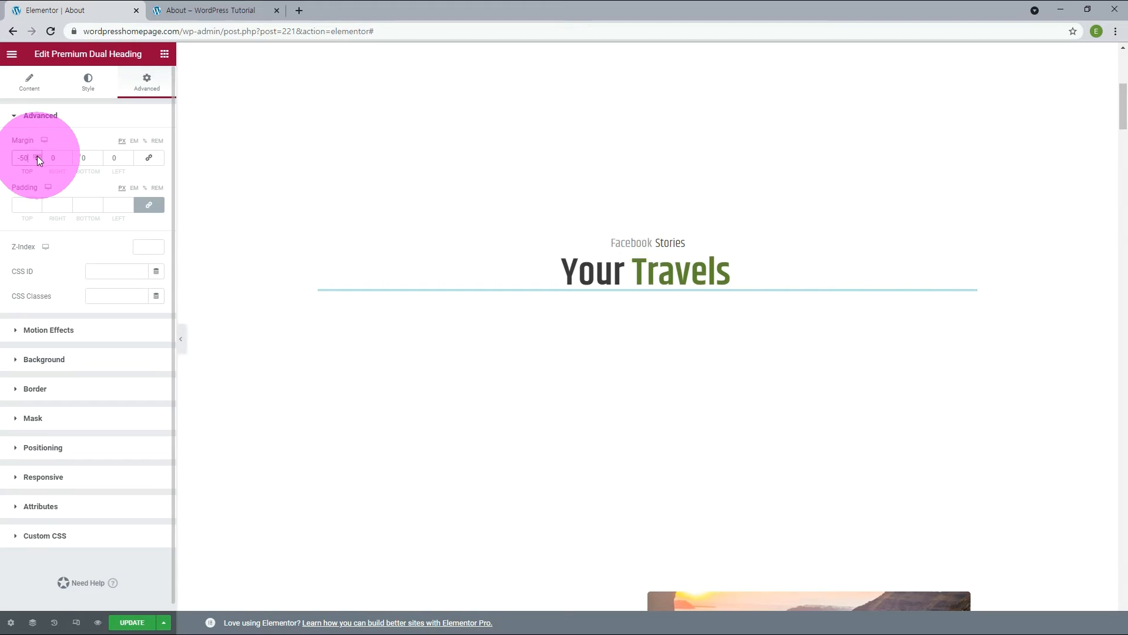
{"action": "left_click", "coordinate": [478, 266]}
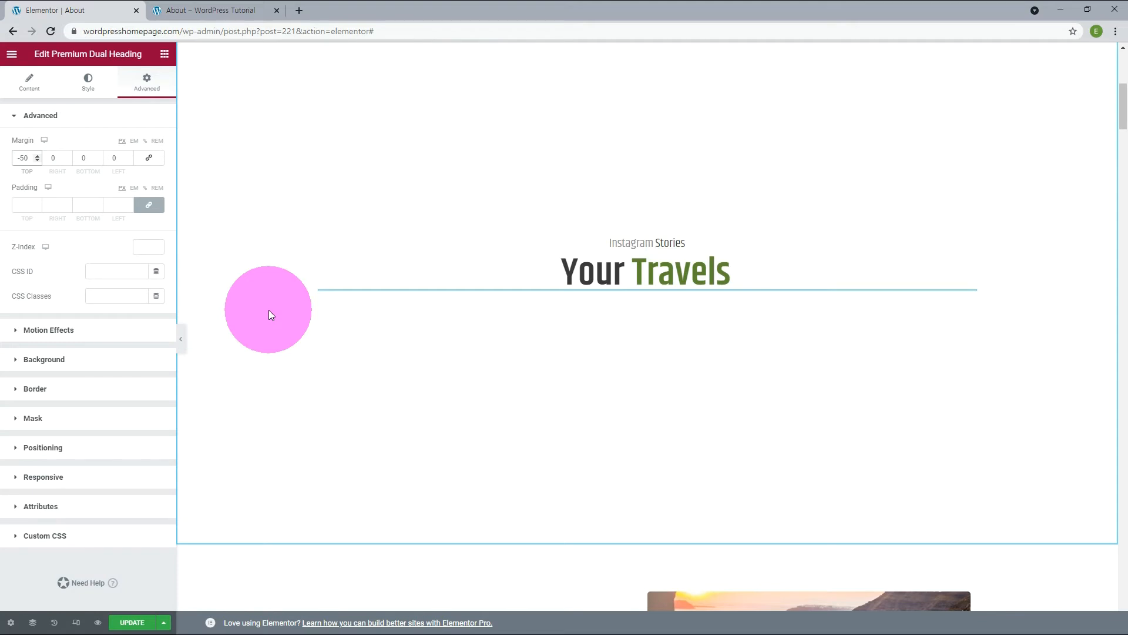
Give the section containing the headings a classic background overlay using the oval image map3.png.
{"action": "scroll", "coordinate": [269, 309], "scroll_direction": "up", "scroll_amount": 2}
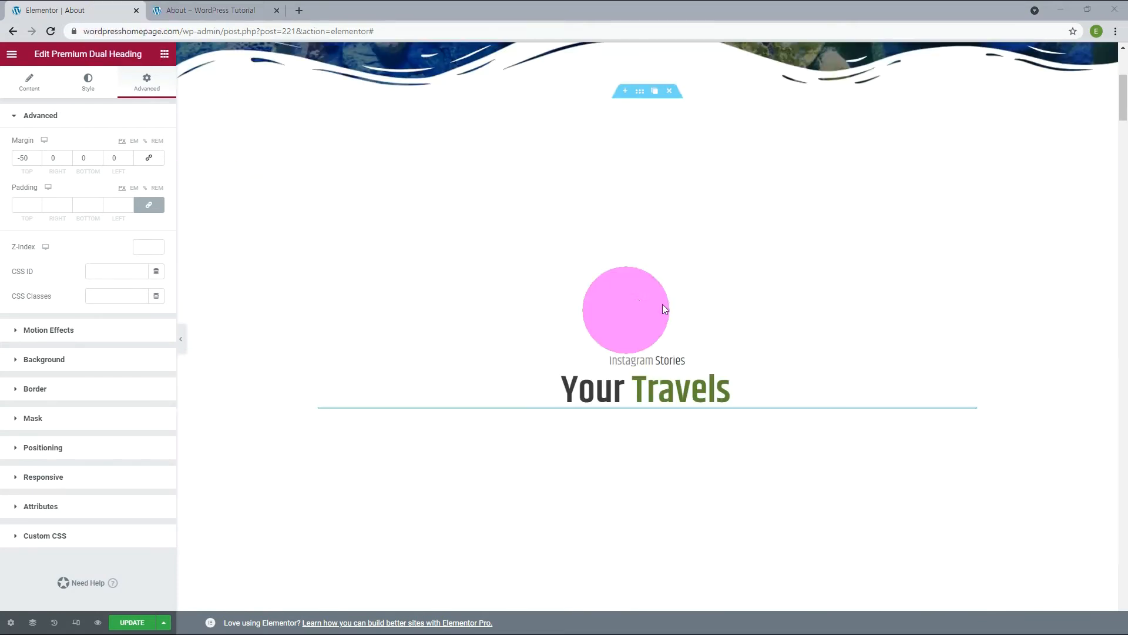
{"action": "left_click", "coordinate": [640, 92]}
{"action": "left_click", "coordinate": [94, 81]}
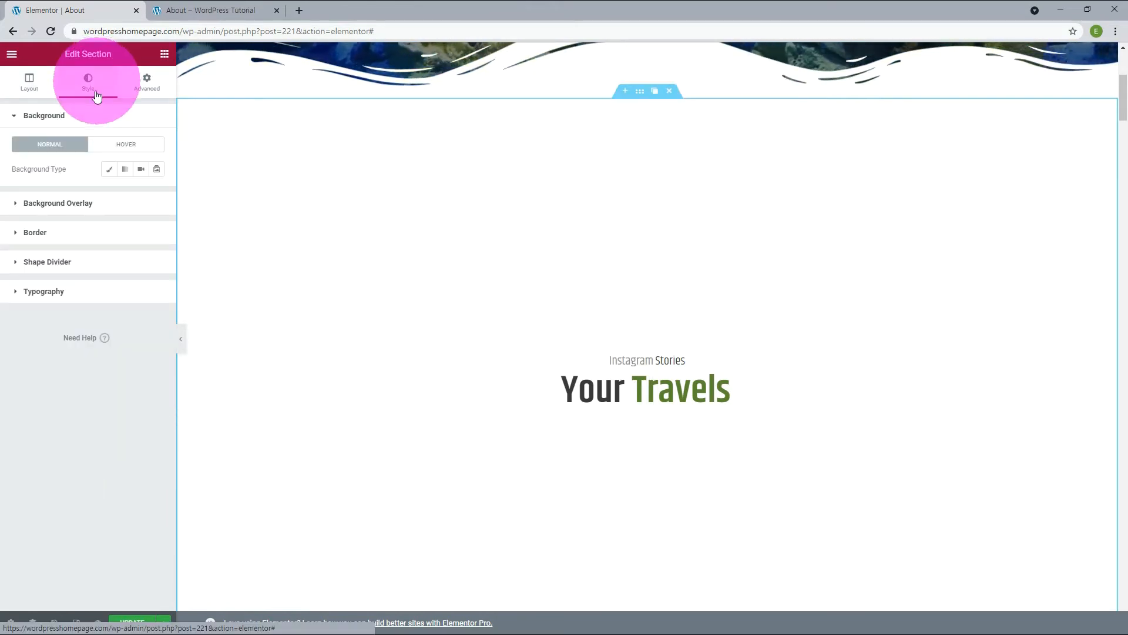
{"action": "left_click", "coordinate": [59, 203]}
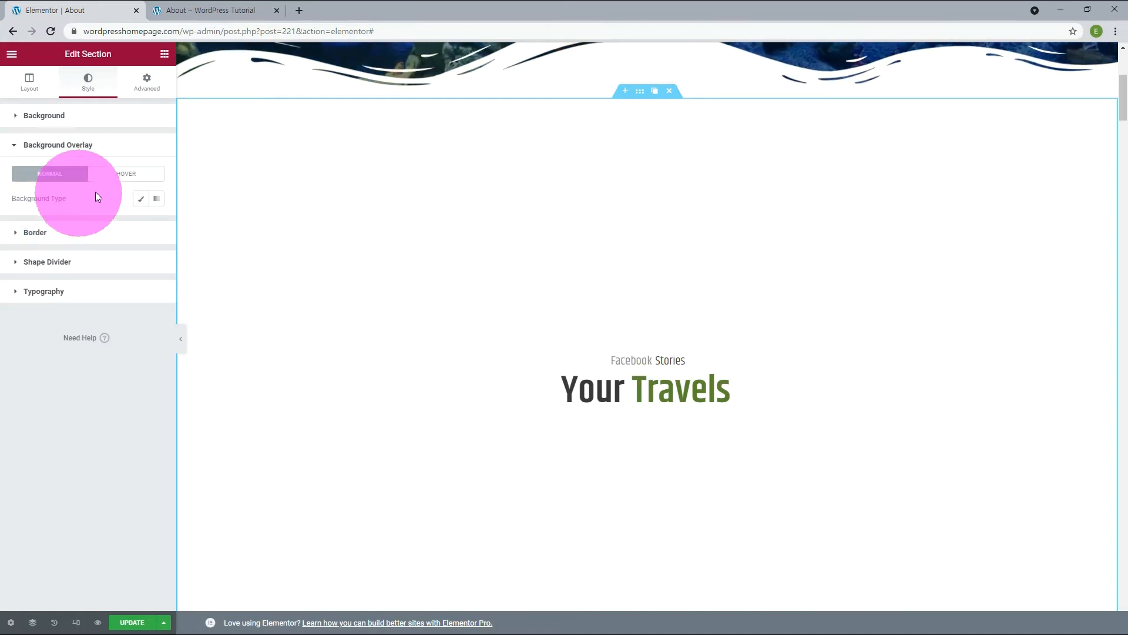
{"action": "left_click", "coordinate": [140, 200]}
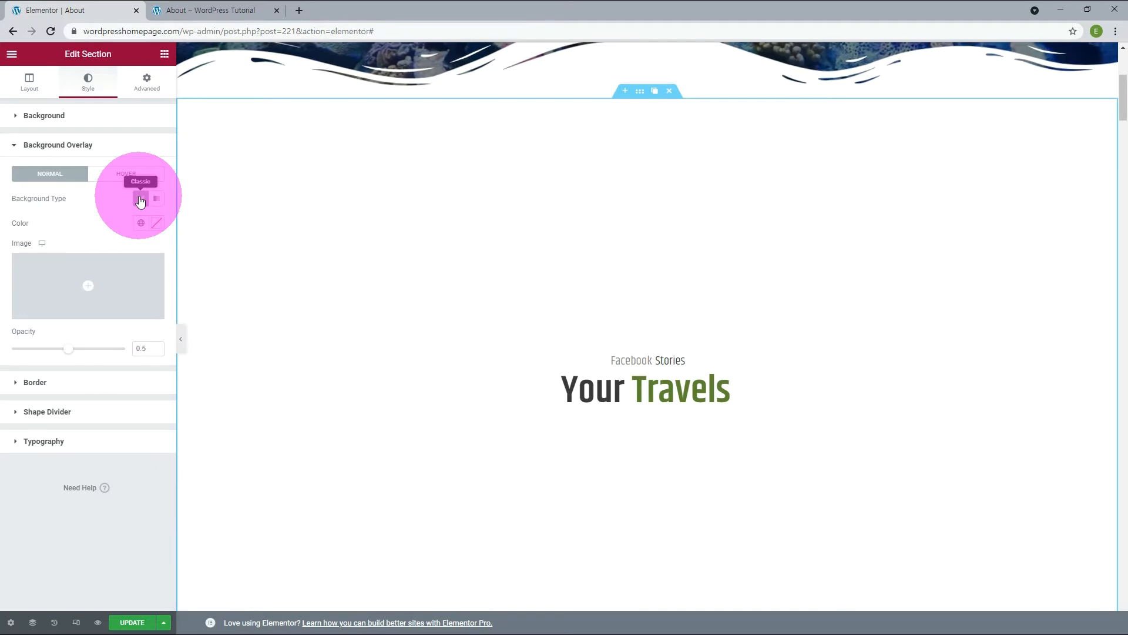
{"action": "left_click", "coordinate": [88, 315]}
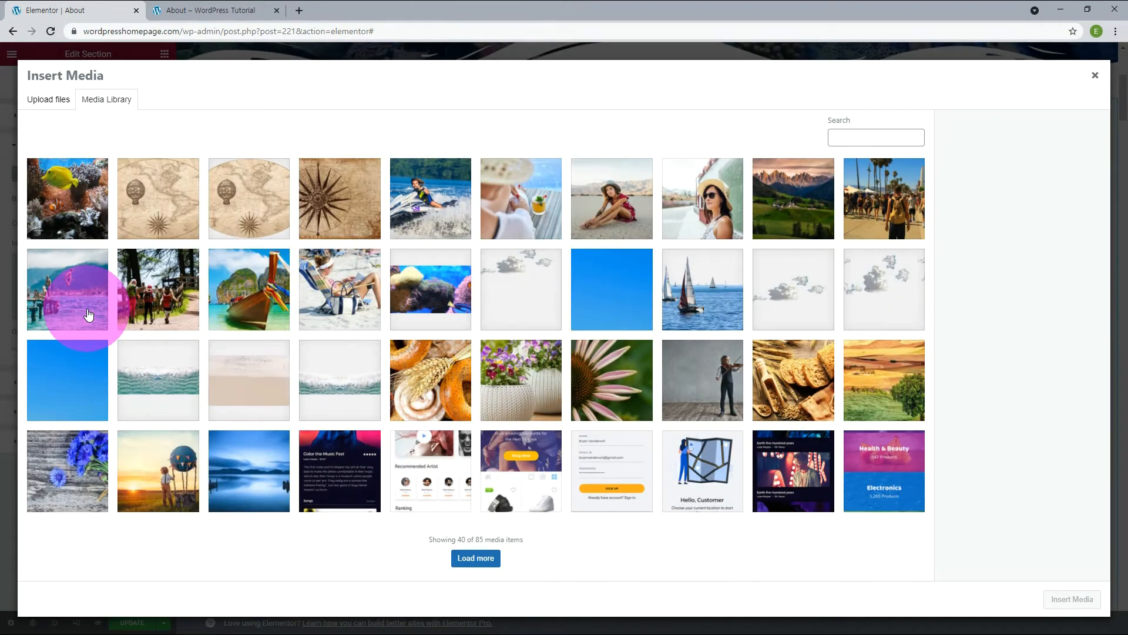
{"action": "left_click", "coordinate": [250, 200]}
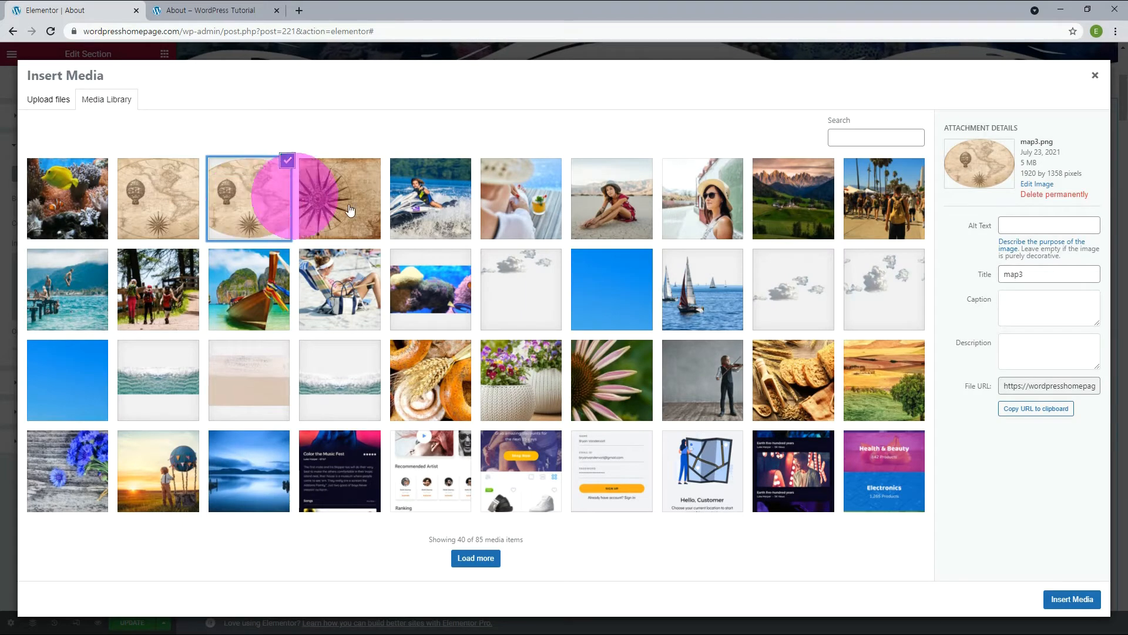
{"action": "left_click", "coordinate": [1073, 599]}
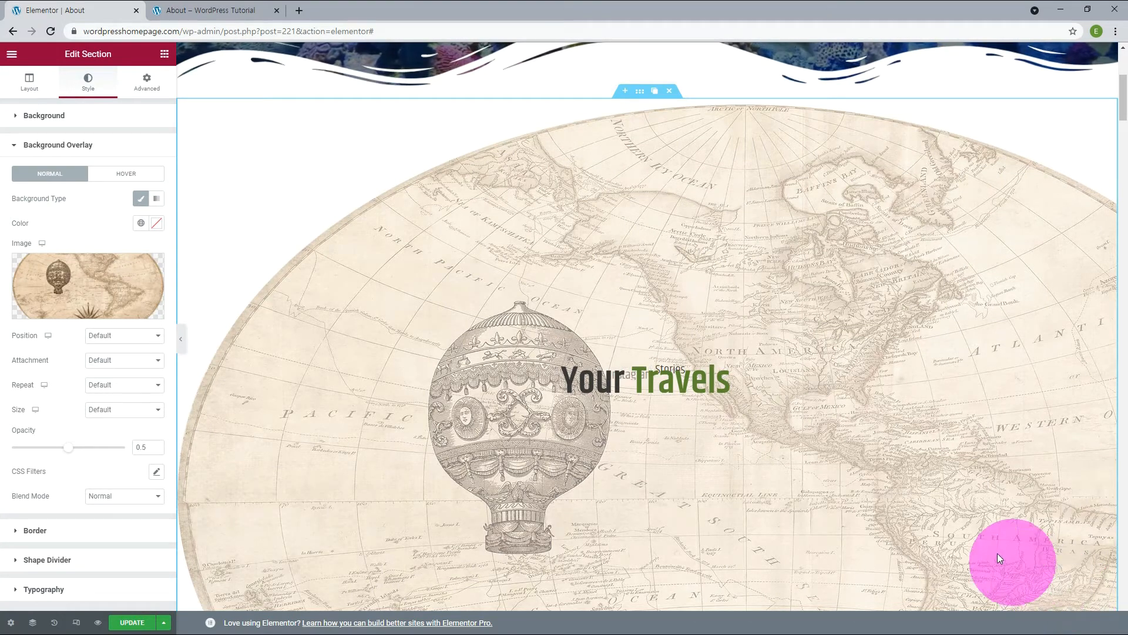
Configure the overlay image with Center Center position, Fixed attachment, No-repeat and Cover size.
{"action": "left_click", "coordinate": [114, 336]}
{"action": "left_click", "coordinate": [109, 360]}
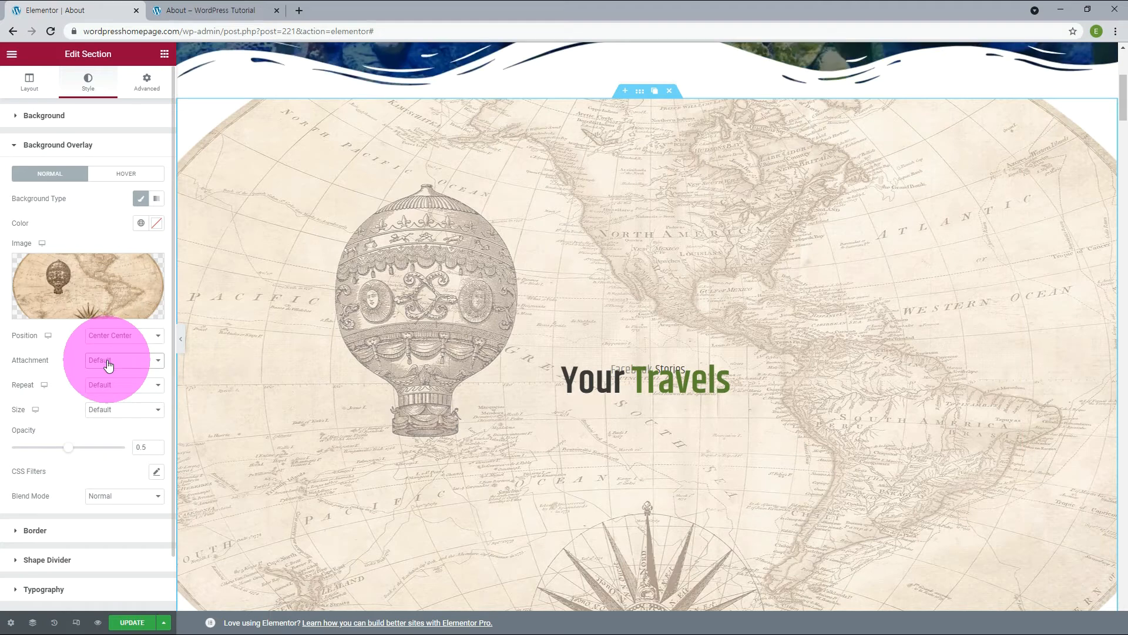
{"action": "left_click", "coordinate": [108, 365]}
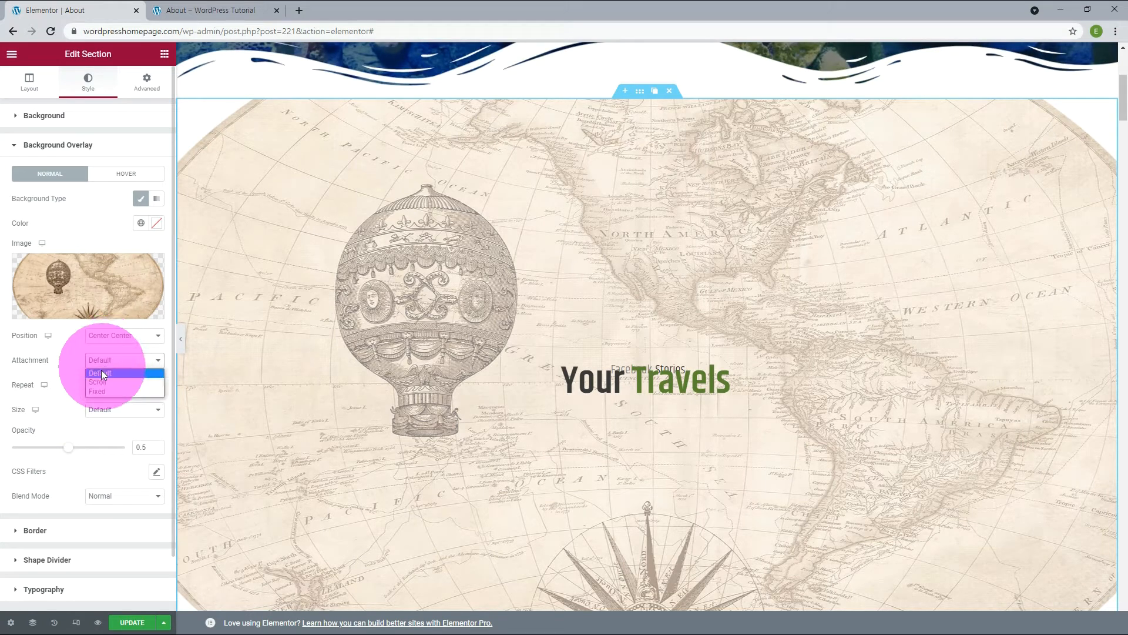
{"action": "left_click", "coordinate": [98, 391]}
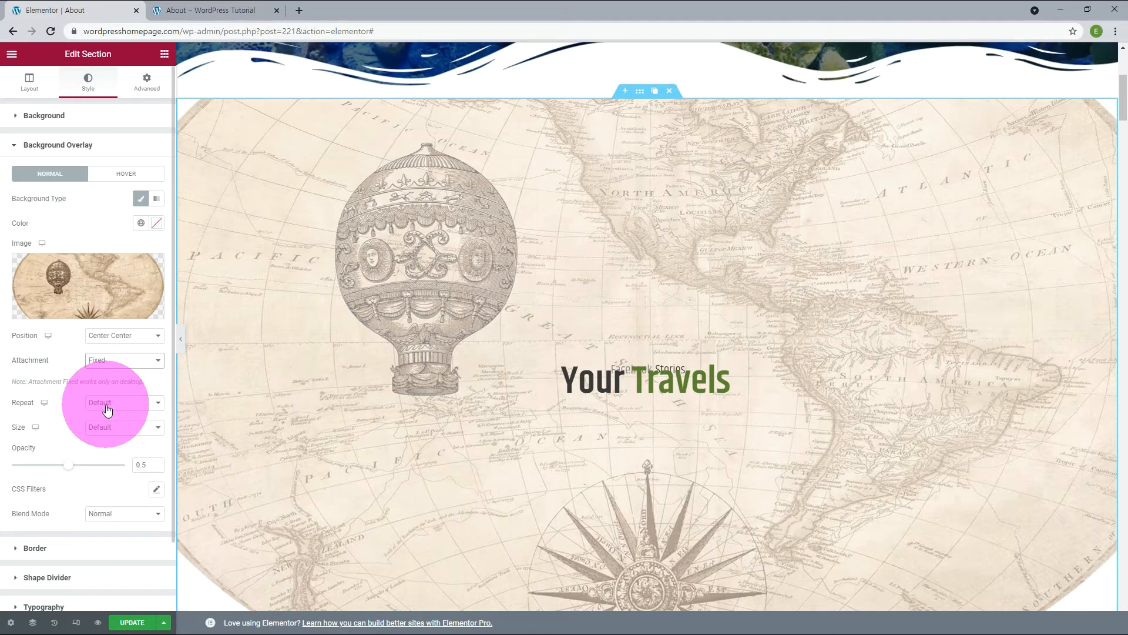
{"action": "left_click", "coordinate": [107, 410]}
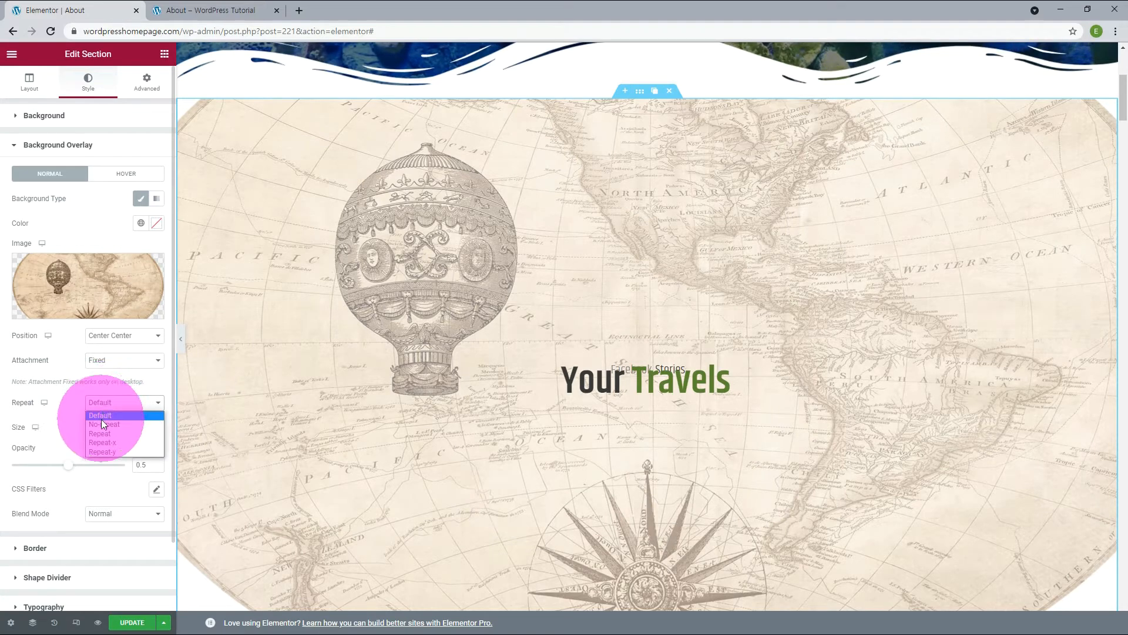
{"action": "left_click", "coordinate": [101, 424]}
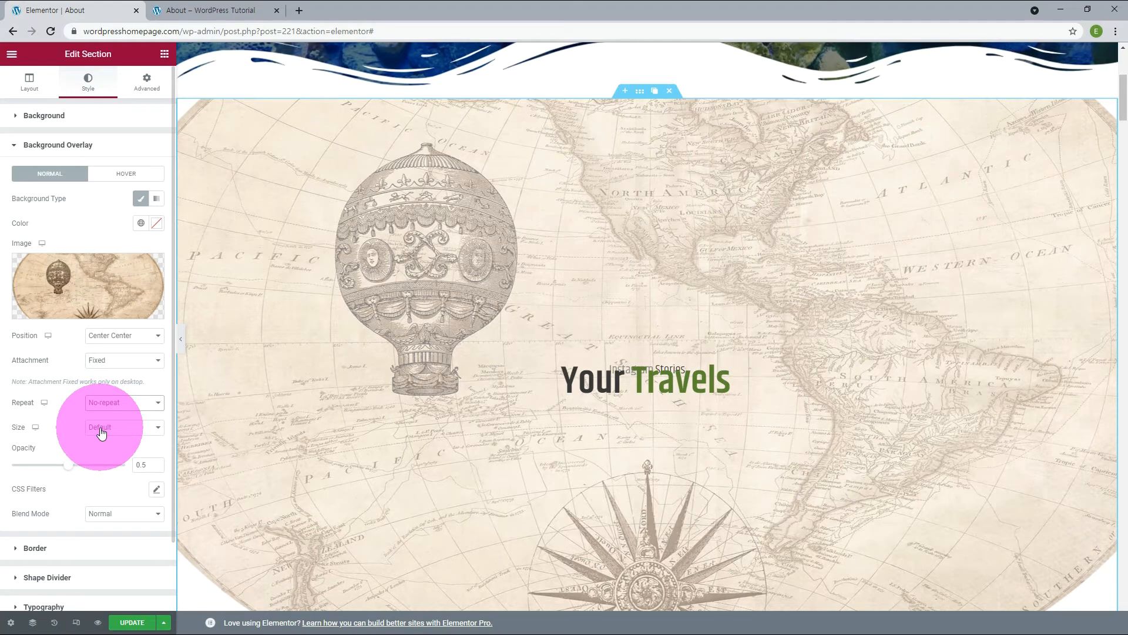
{"action": "left_click", "coordinate": [102, 432]}
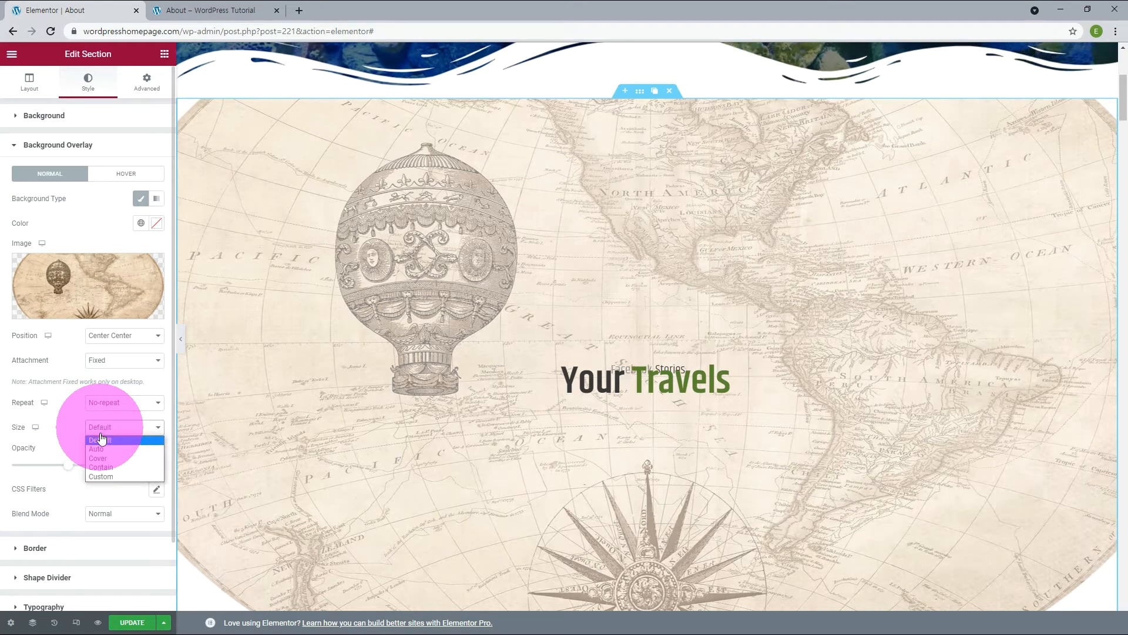
{"action": "left_click", "coordinate": [100, 458]}
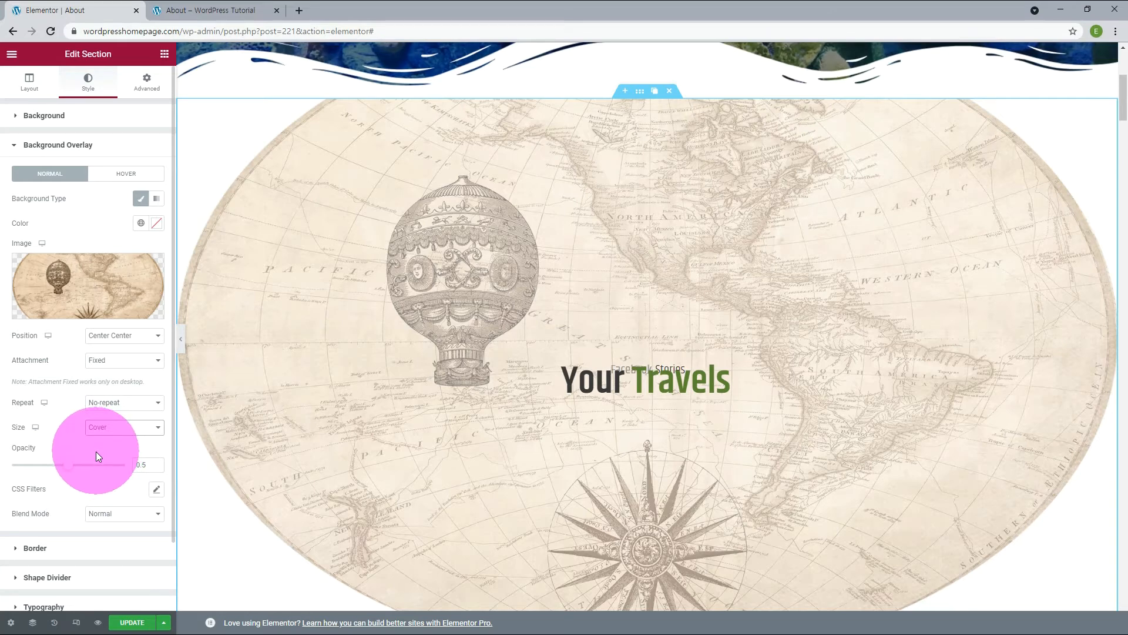
Reduce the background overlay's opacity to 0.07 and reload the live About page to check it.
{"action": "left_click", "coordinate": [48, 467]}
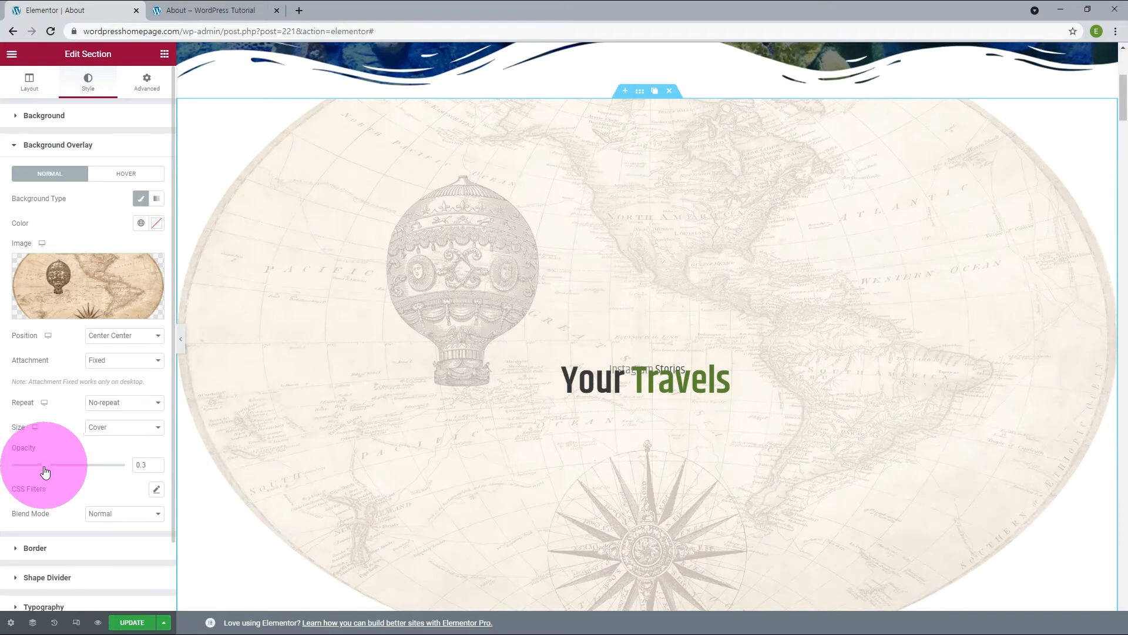
{"action": "left_click_drag", "start_coordinate": [41, 468], "coordinate": [20, 465]}
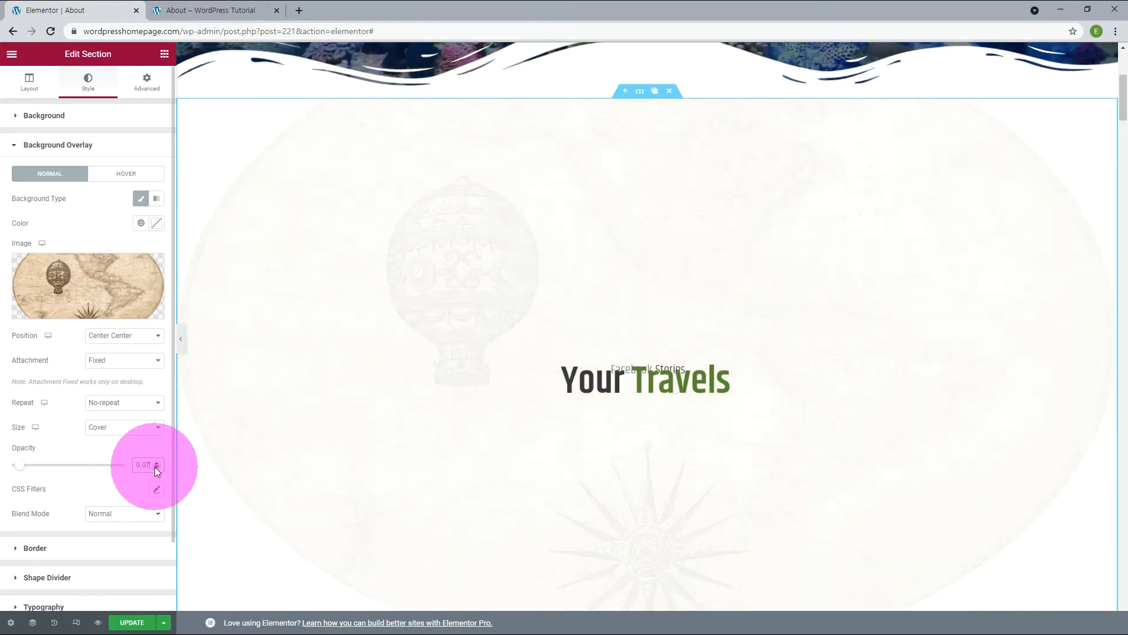
{"action": "key", "text": "ctrl+Tab"}
{"action": "key", "text": "F5"}
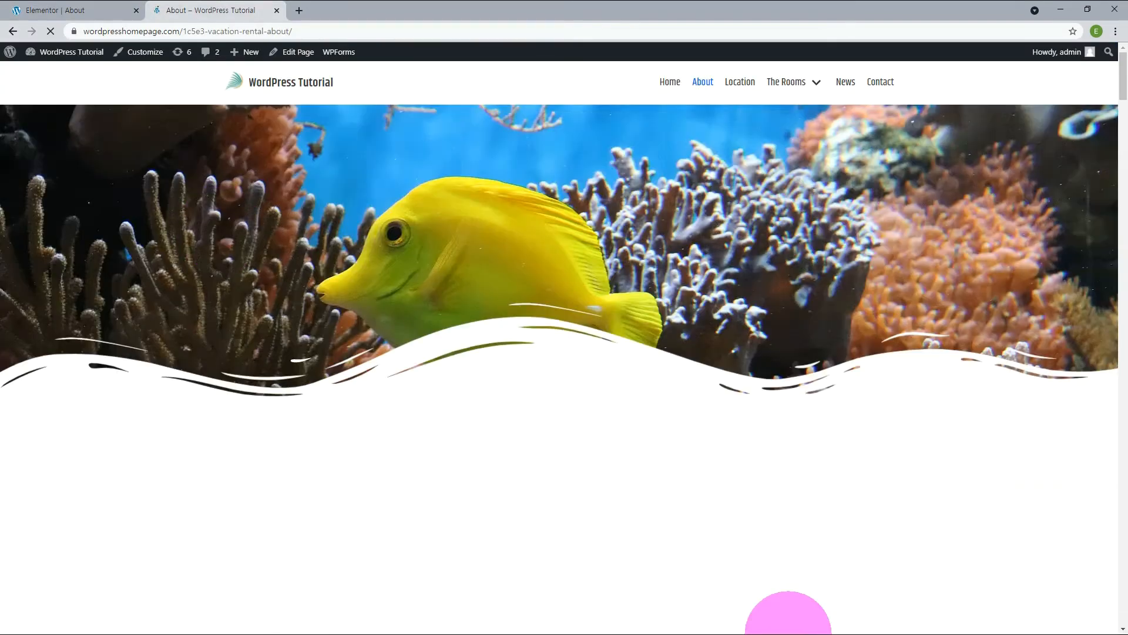
Unlink the margins of the section with the map overlay and set its top margin to -150 px and its Z-index to 1.
{"action": "scroll", "coordinate": [897, 497], "scroll_direction": "down", "scroll_amount": 2}
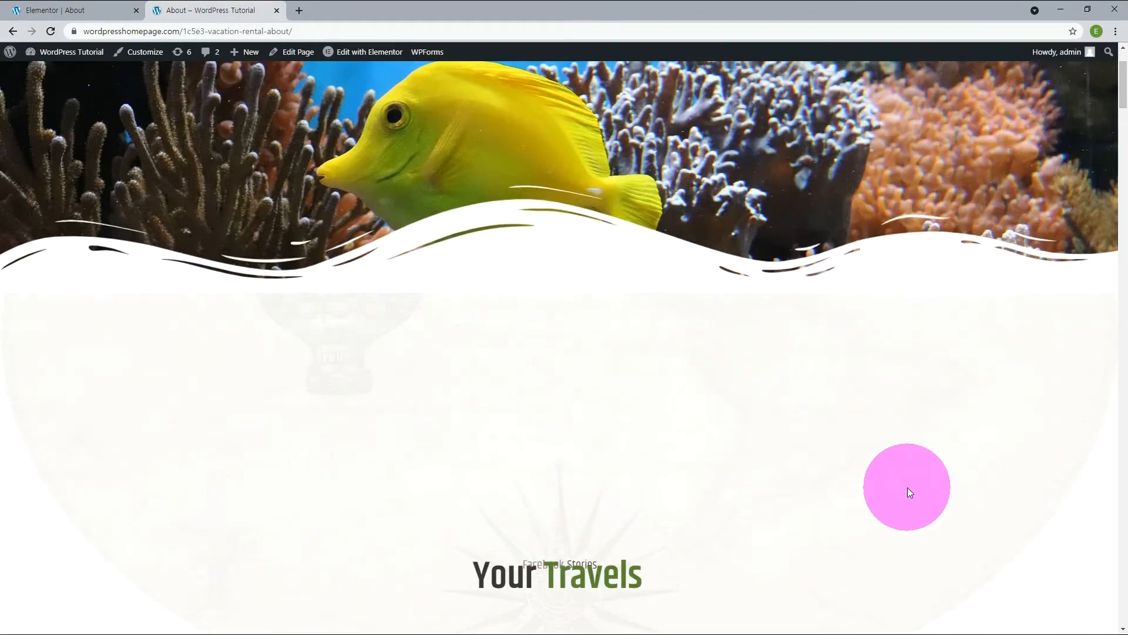
{"action": "scroll", "coordinate": [884, 460], "scroll_direction": "down", "scroll_amount": 5}
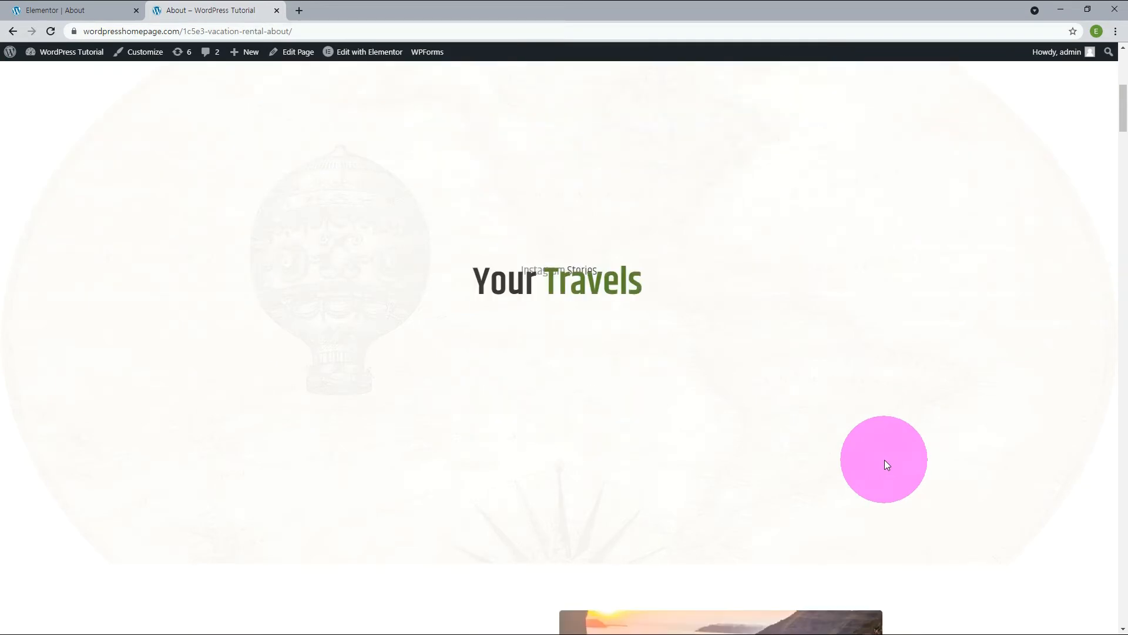
{"action": "scroll", "coordinate": [901, 437], "scroll_direction": "up", "scroll_amount": 3}
{"action": "key", "text": "ctrl+Tab"}
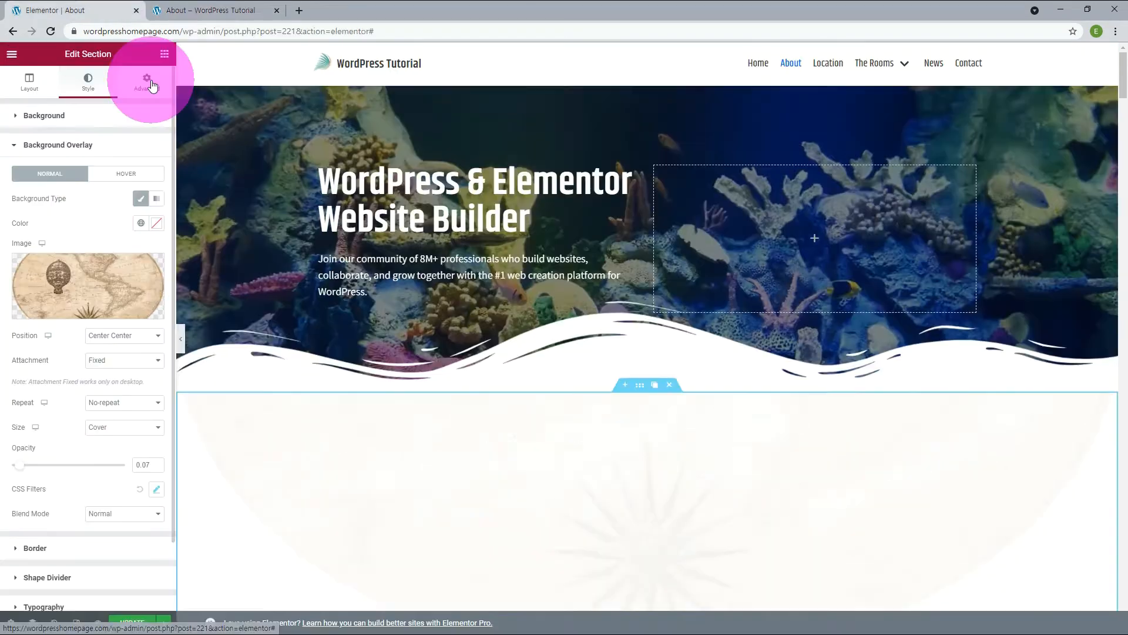
{"action": "left_click", "coordinate": [146, 82]}
{"action": "left_click", "coordinate": [150, 160]}
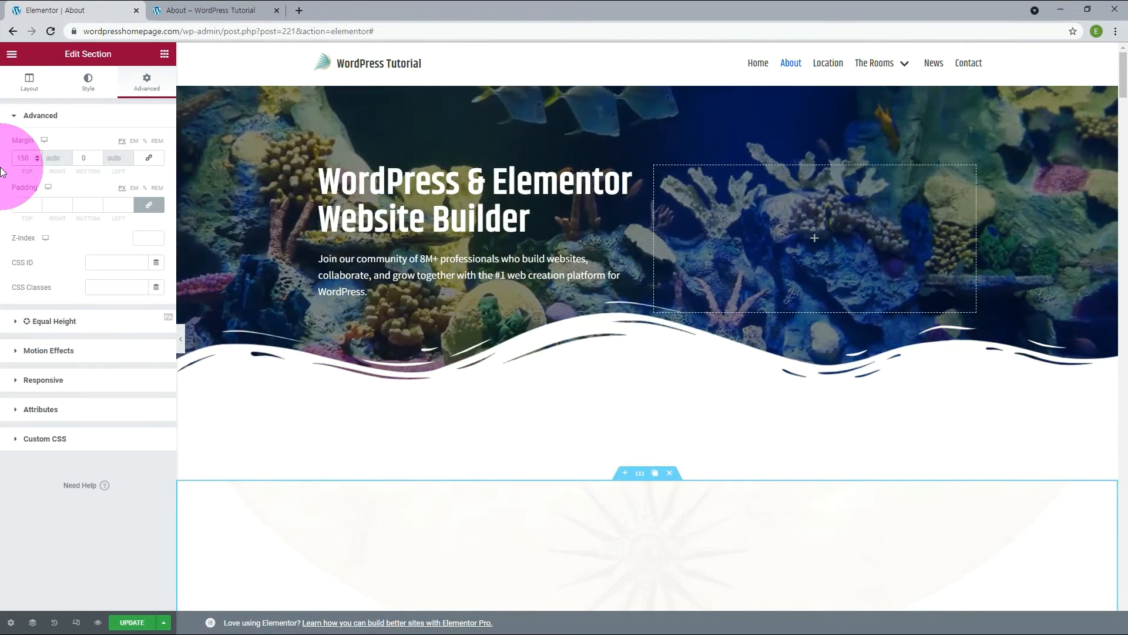
{"action": "type", "text": "-"}
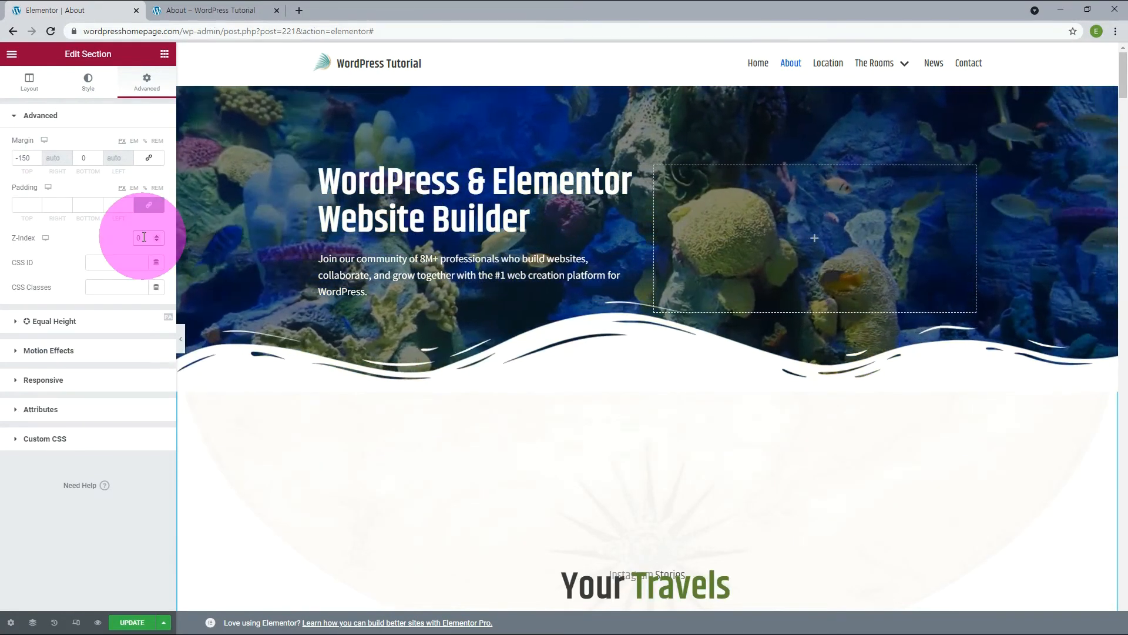
{"action": "type", "text": "1"}
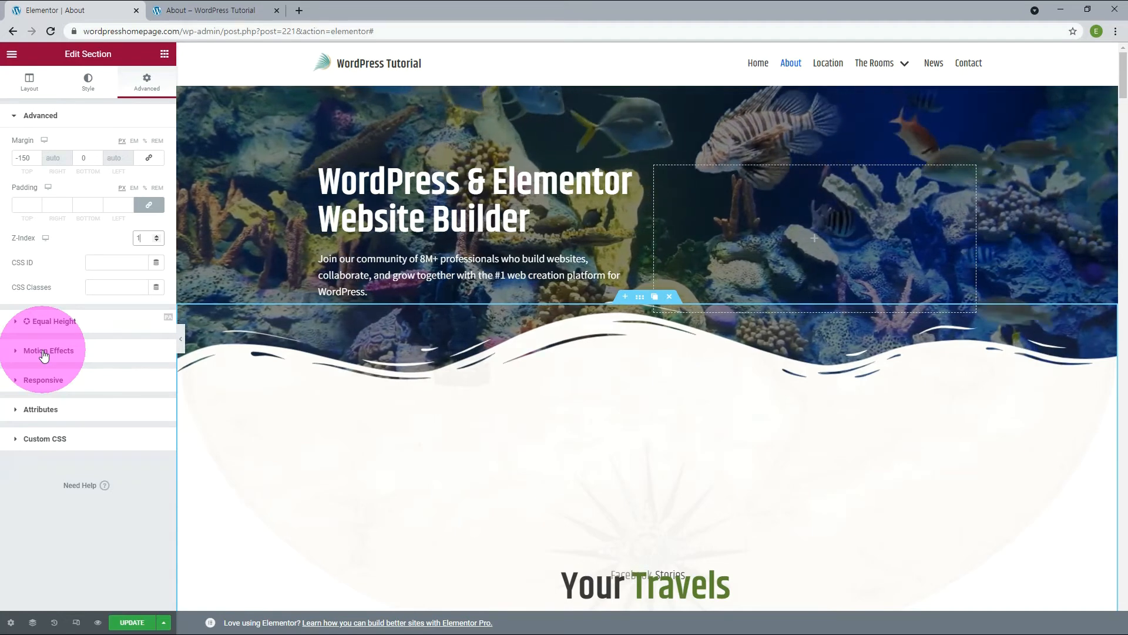
Save the About page and reload the live version to check the section's overlap with the wavy hero divider.
{"action": "left_click", "coordinate": [140, 624]}
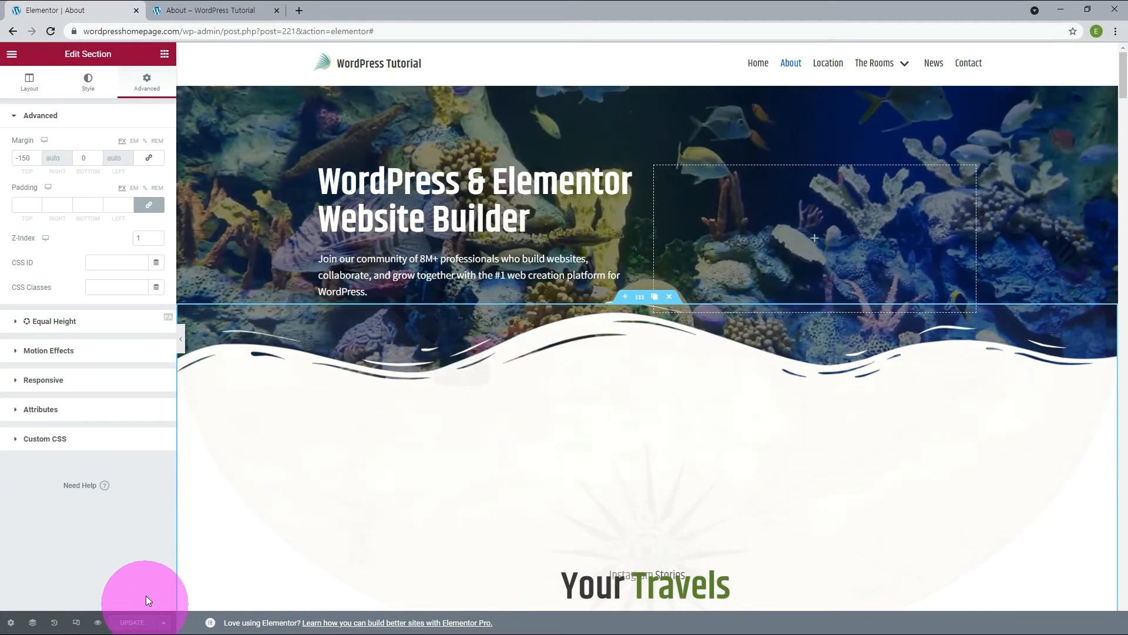
{"action": "left_click", "coordinate": [229, 12]}
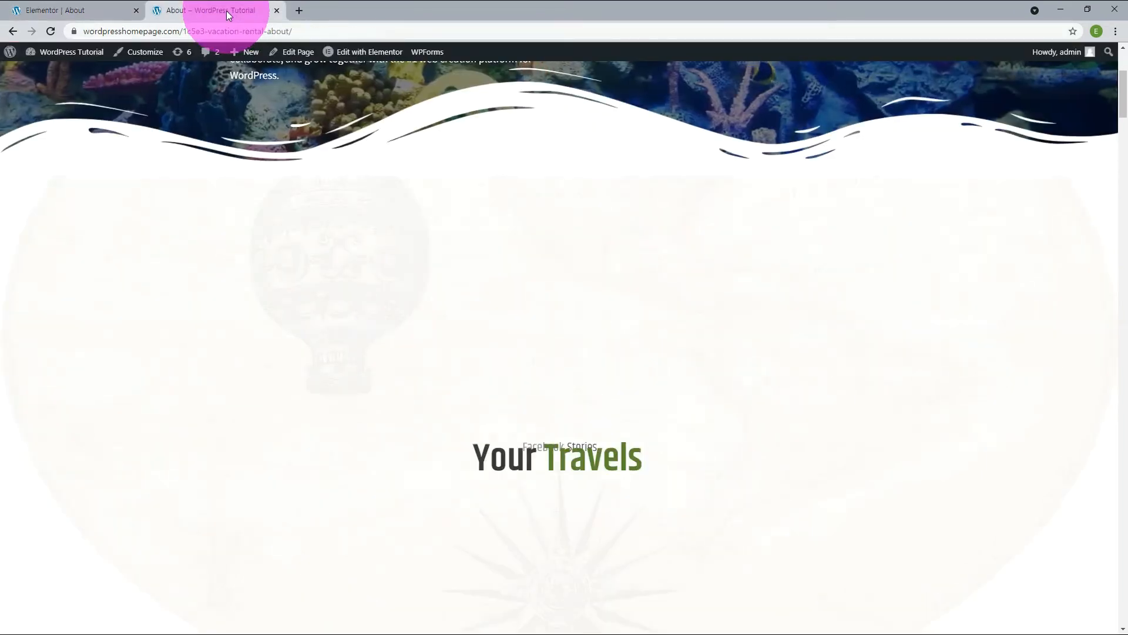
{"action": "key", "text": "F5"}
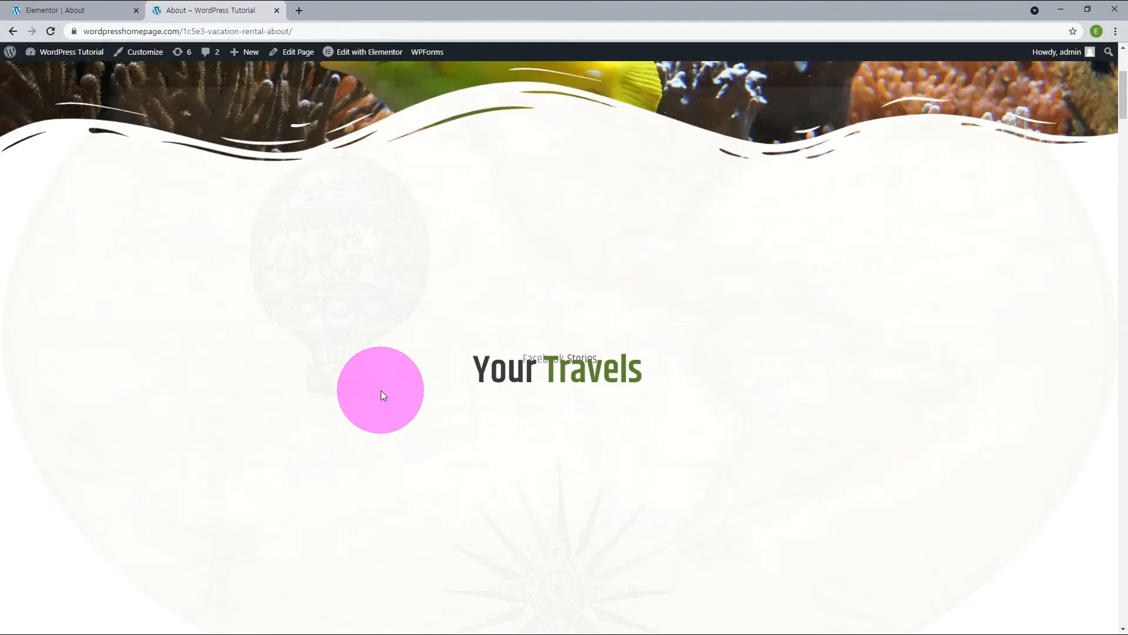
Set the top margin of the "Your Travels" dual heading to -250 px.
{"action": "scroll", "coordinate": [383, 395], "scroll_direction": "up", "scroll_amount": 4}
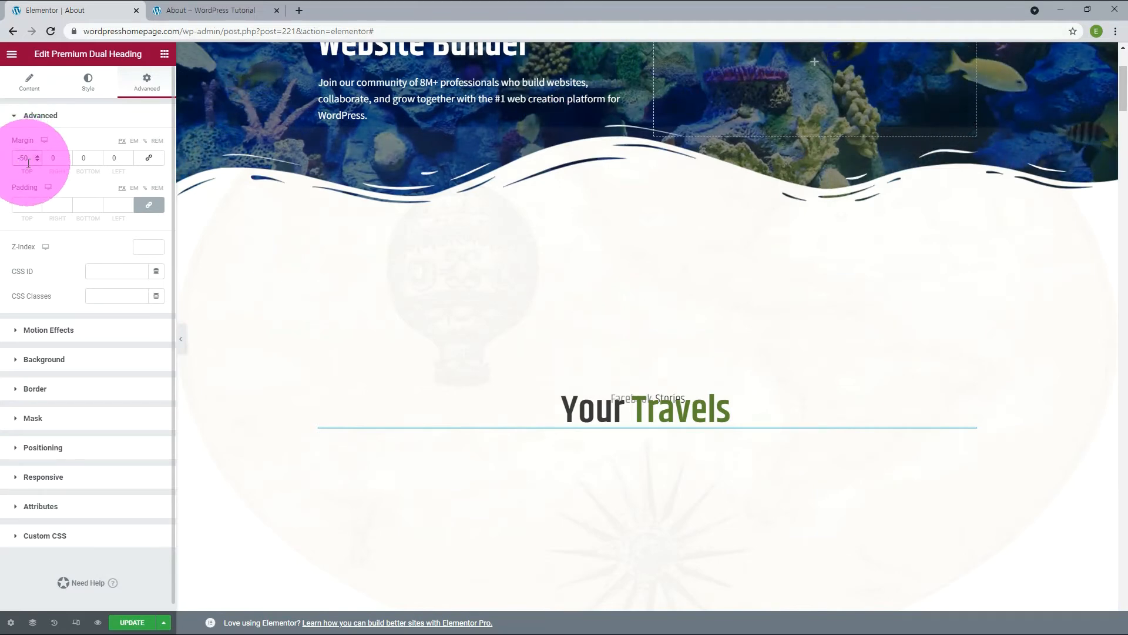
{"action": "type", "text": "2"}
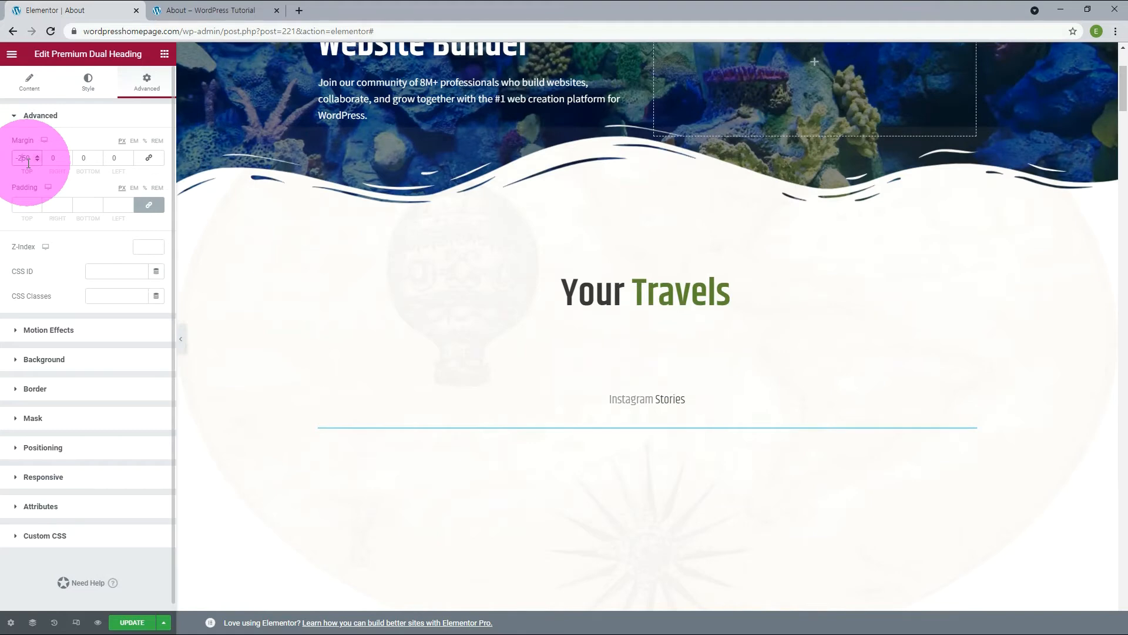
{"action": "left_click", "coordinate": [969, 398]}
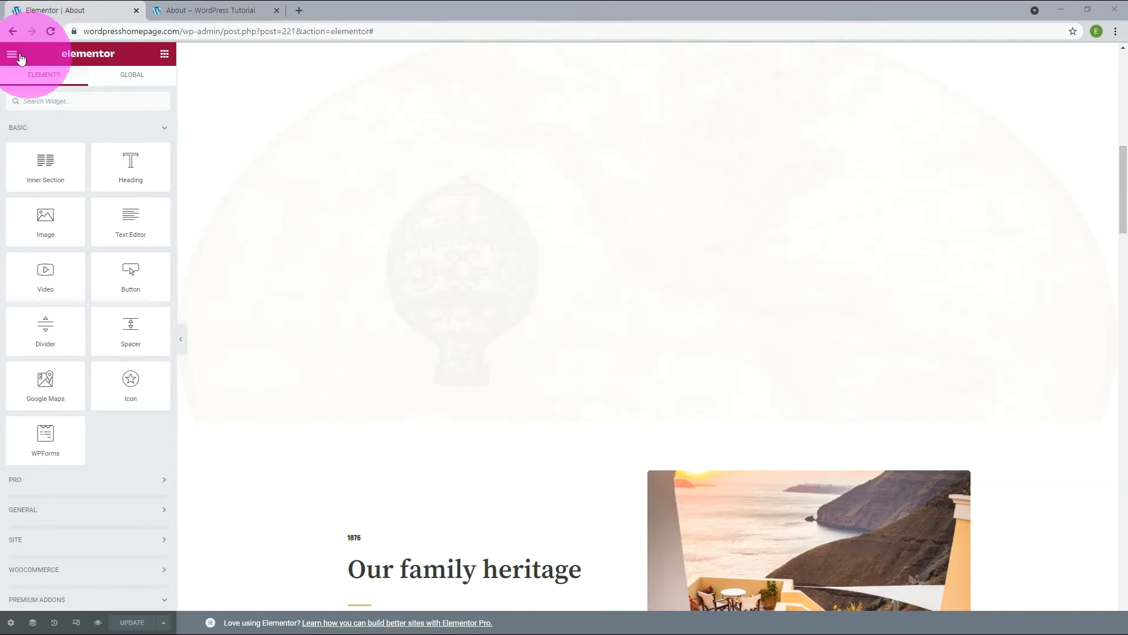
Set the site-wide image border radius to 0 on all corners, save the site settings and return to the page editor.
{"action": "left_click", "coordinate": [13, 56]}
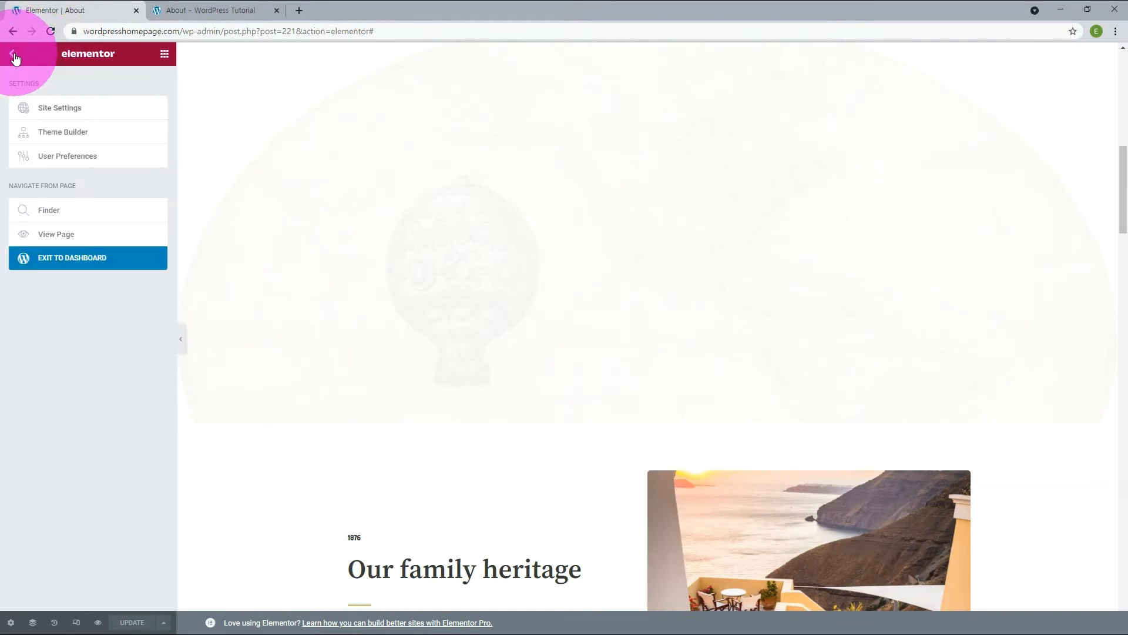
{"action": "left_click", "coordinate": [42, 109]}
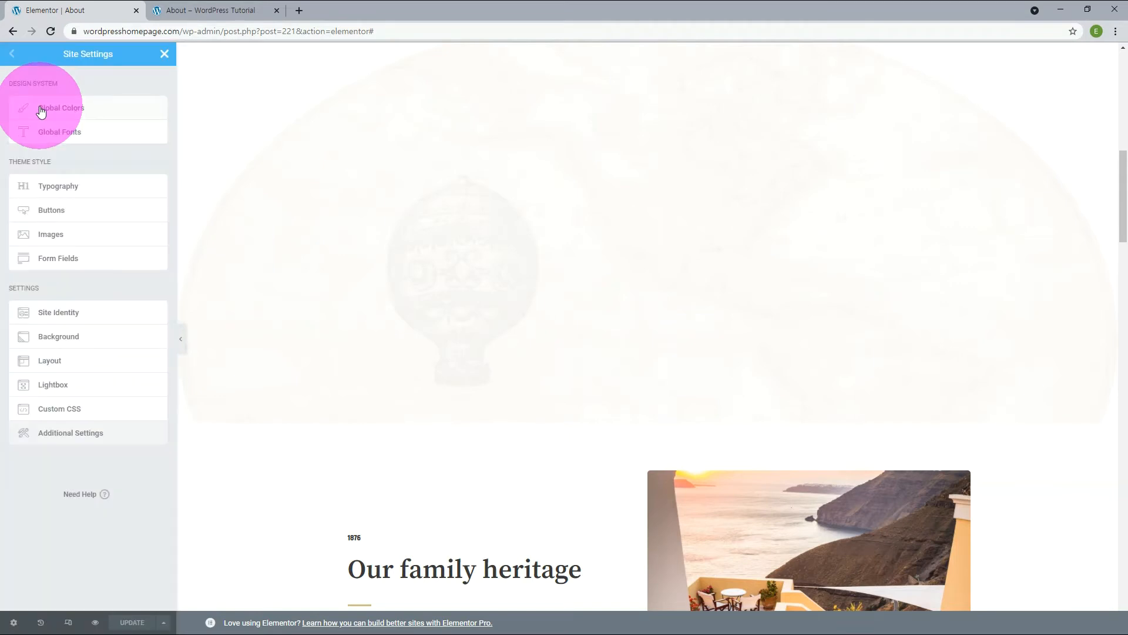
{"action": "left_click", "coordinate": [52, 238]}
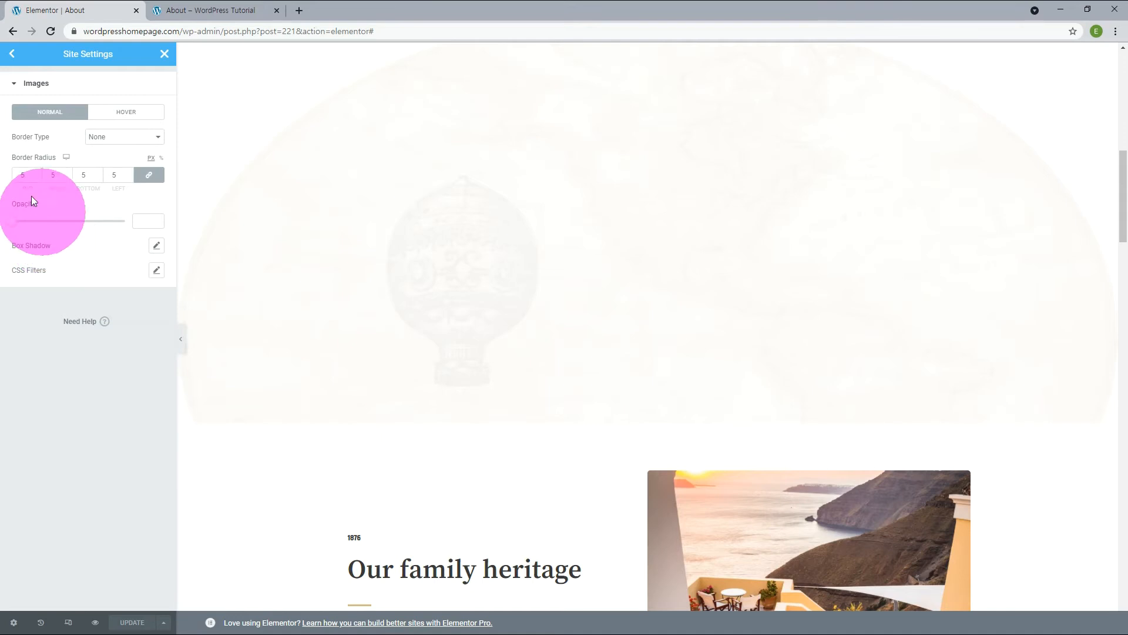
{"action": "left_click_drag", "start_coordinate": [19, 177], "coordinate": [31, 174]}
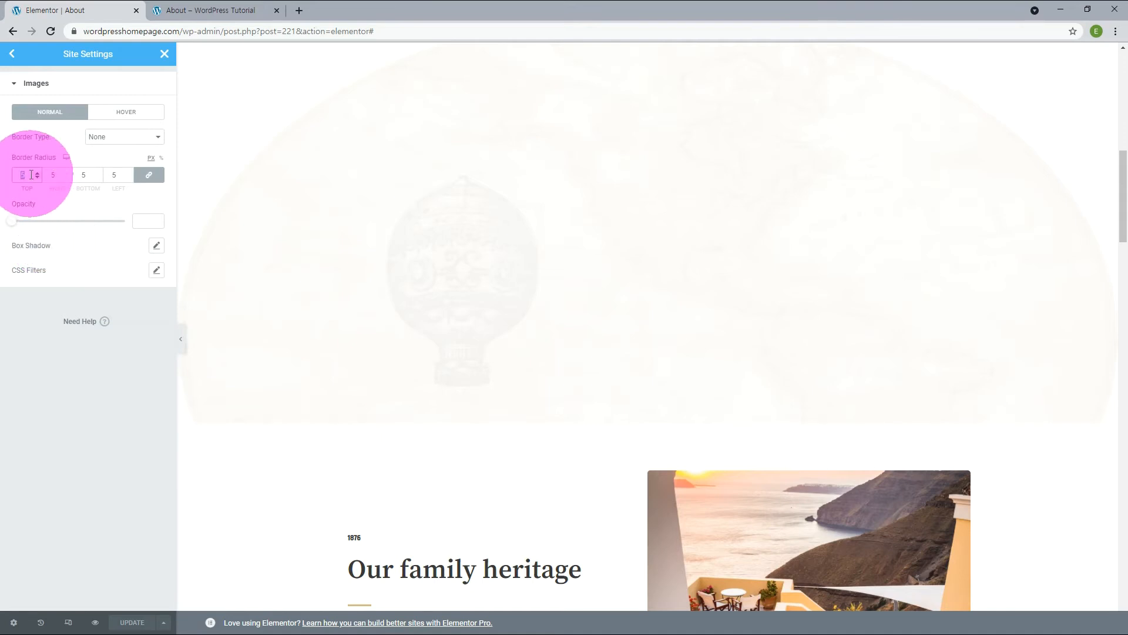
{"action": "type", "text": "0"}
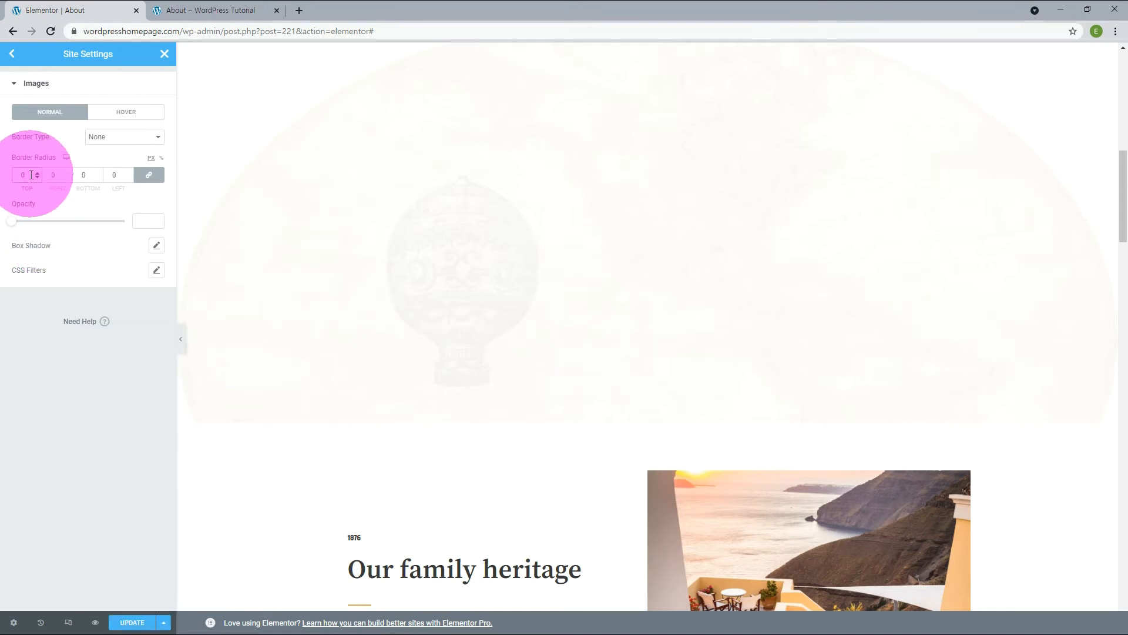
{"action": "left_click", "coordinate": [131, 622]}
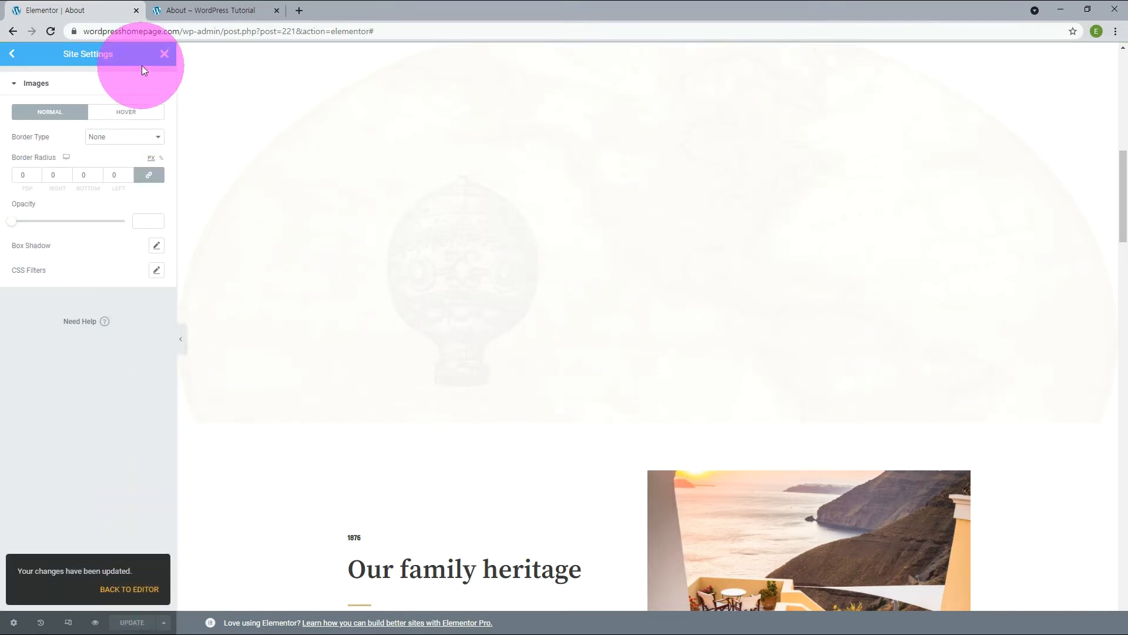
{"action": "left_click", "coordinate": [164, 55]}
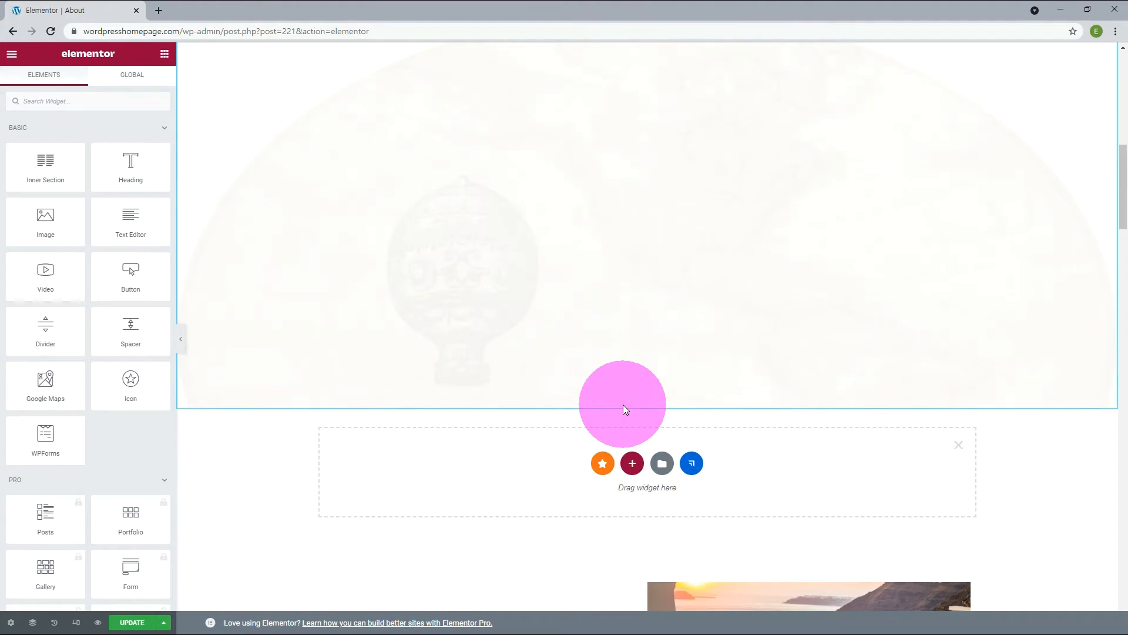
Add a three-column section below the map section and set its first and third columns to 40% width.
{"action": "left_click", "coordinate": [633, 464]}
{"action": "left_click", "coordinate": [618, 492]}
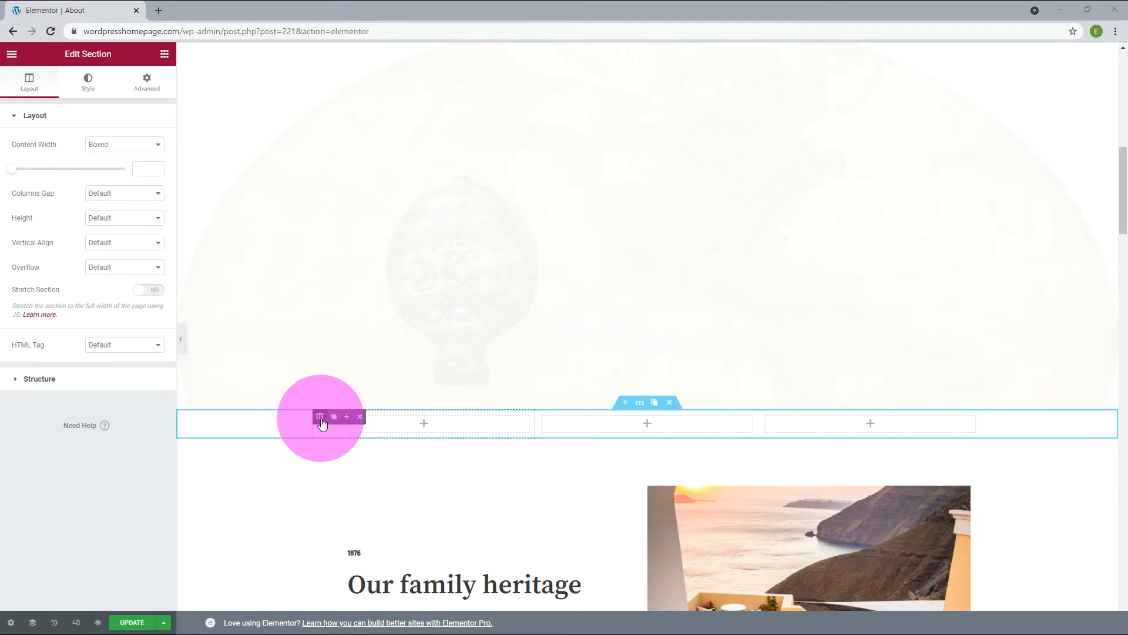
{"action": "left_click", "coordinate": [321, 418]}
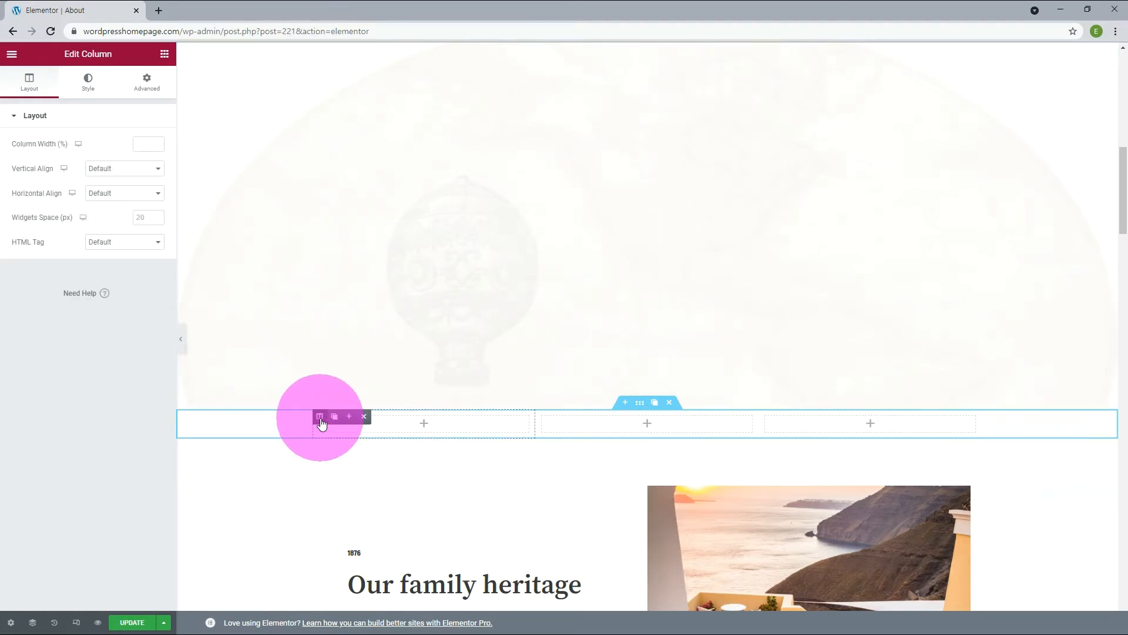
{"action": "left_click", "coordinate": [144, 145]}
{"action": "type", "text": "40"}
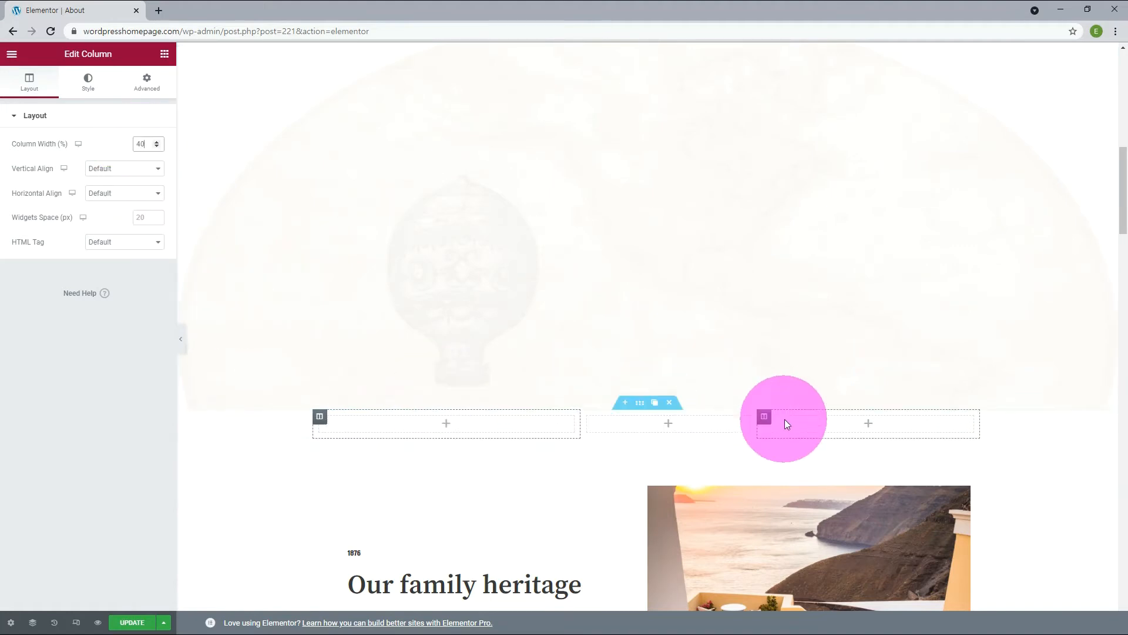
{"action": "mouse_move", "coordinate": [766, 419]}
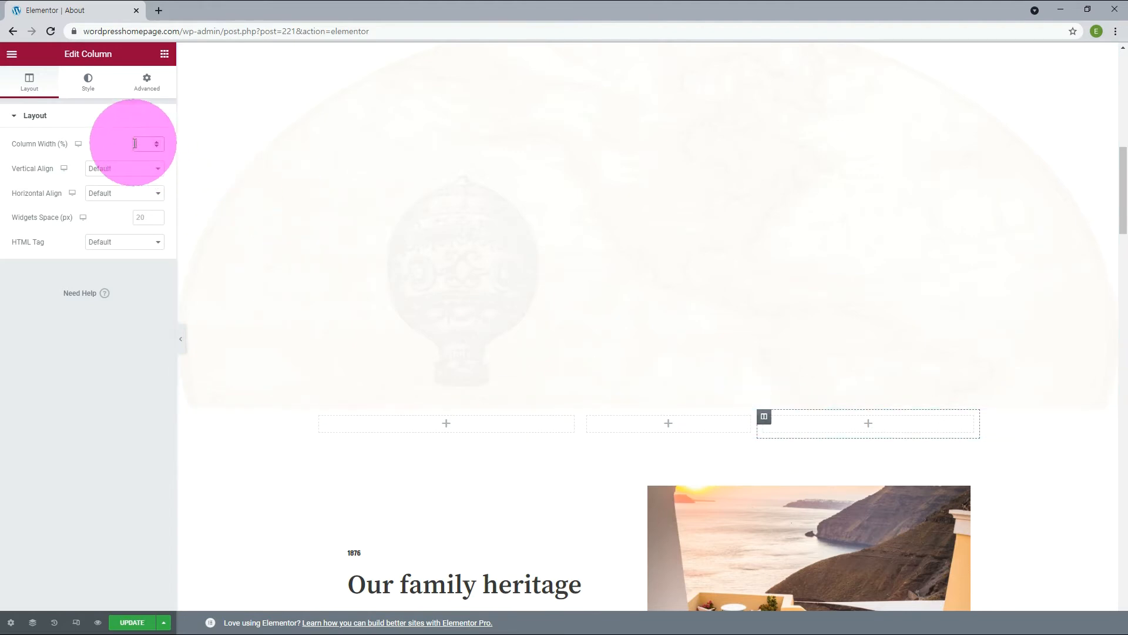
{"action": "type", "text": "40"}
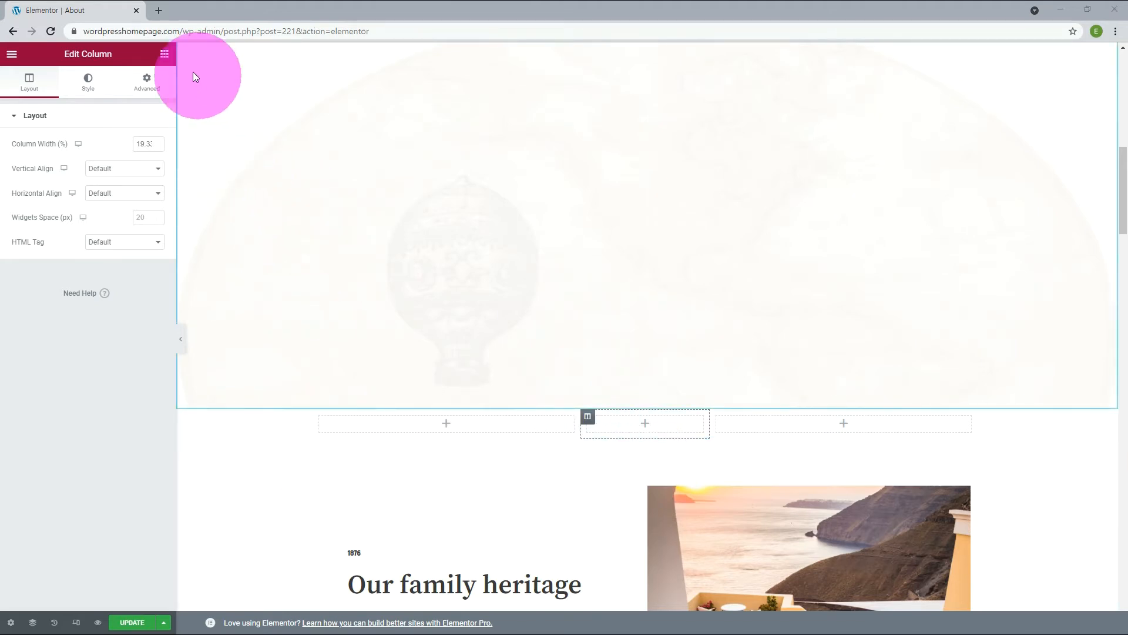
Build the grid from inner sections: one cell over two in the first column, three stacked in the second, two over one in the third.
{"action": "left_click", "coordinate": [164, 54]}
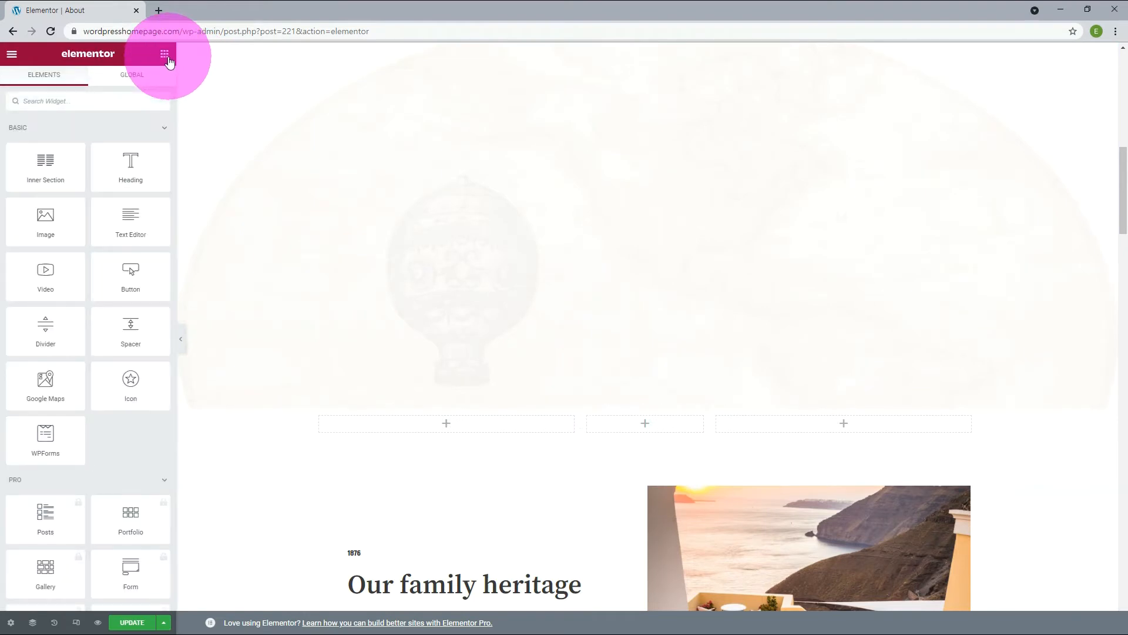
{"action": "left_click_drag", "start_coordinate": [47, 165], "coordinate": [365, 424]}
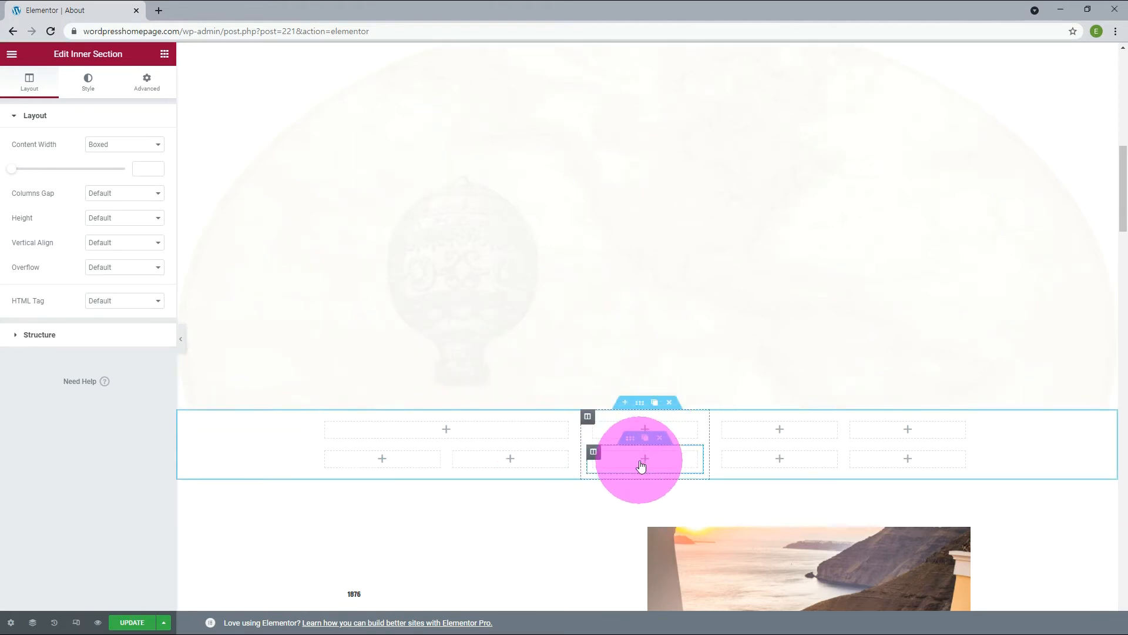
{"action": "left_click", "coordinate": [895, 452]}
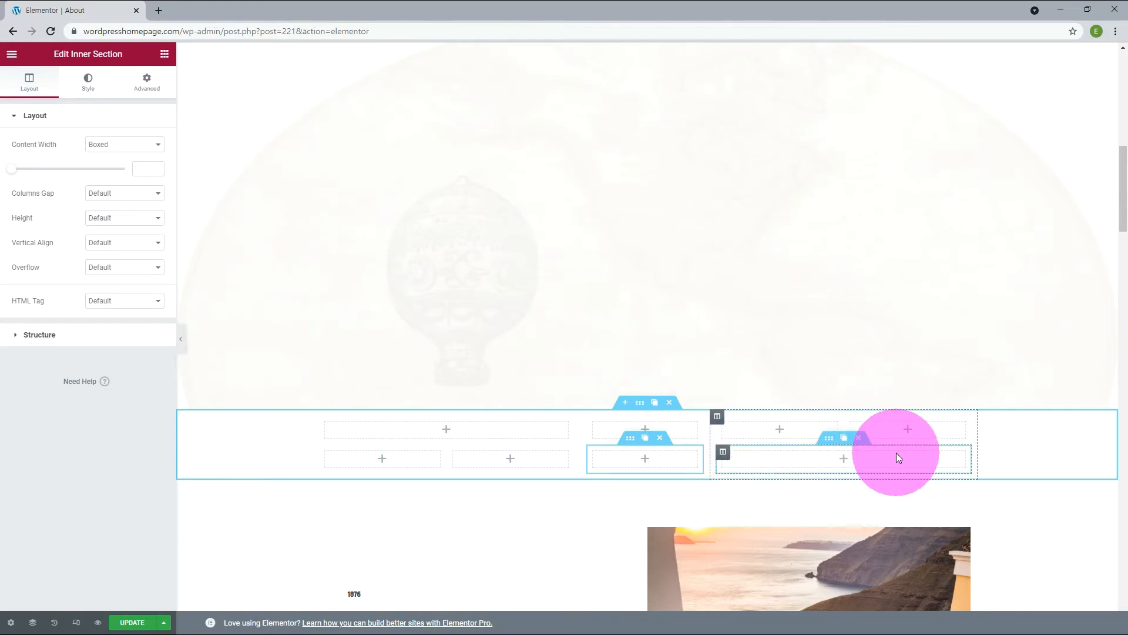
{"action": "left_click", "coordinate": [305, 453]}
{"action": "left_click", "coordinate": [647, 442]}
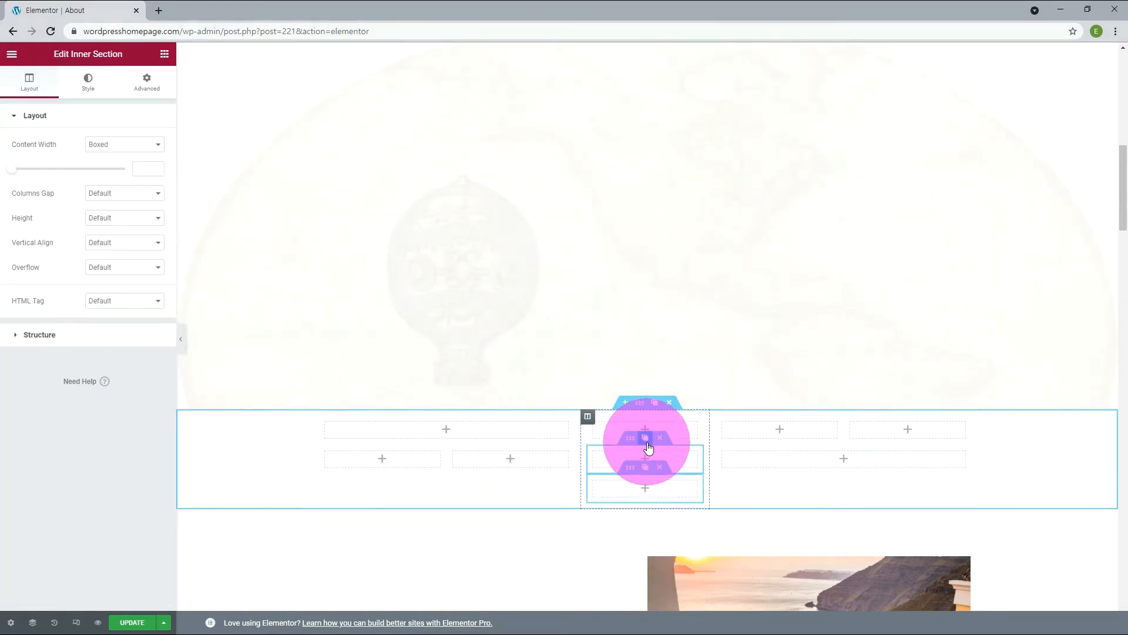
{"action": "left_click", "coordinate": [673, 502]}
Place an Image widget in every cell of the grid and open the large image in the first column for editing.
{"action": "left_click", "coordinate": [165, 53]}
{"action": "left_click_drag", "start_coordinate": [39, 215], "coordinate": [435, 435]}
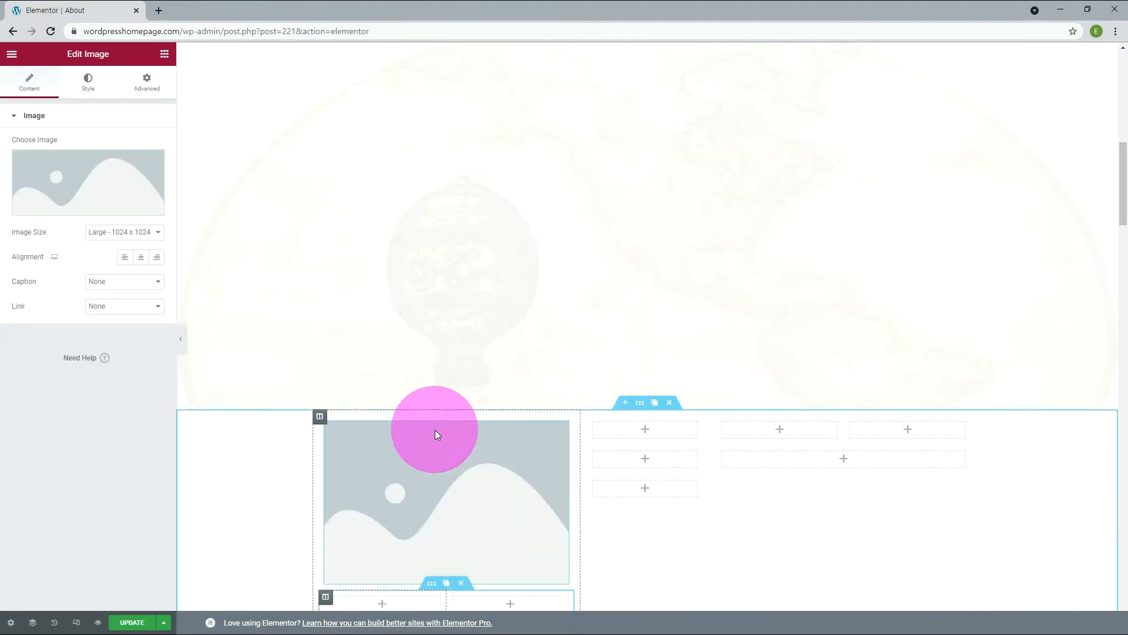
{"action": "left_click", "coordinate": [164, 56]}
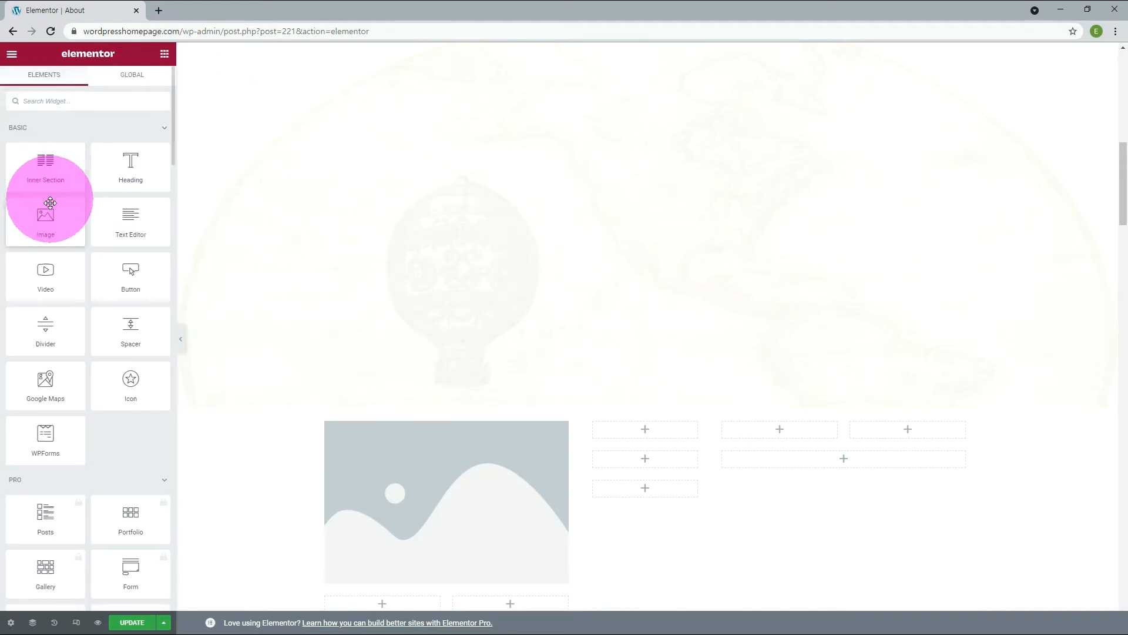
{"action": "scroll", "coordinate": [297, 241], "scroll_direction": "down", "scroll_amount": 3}
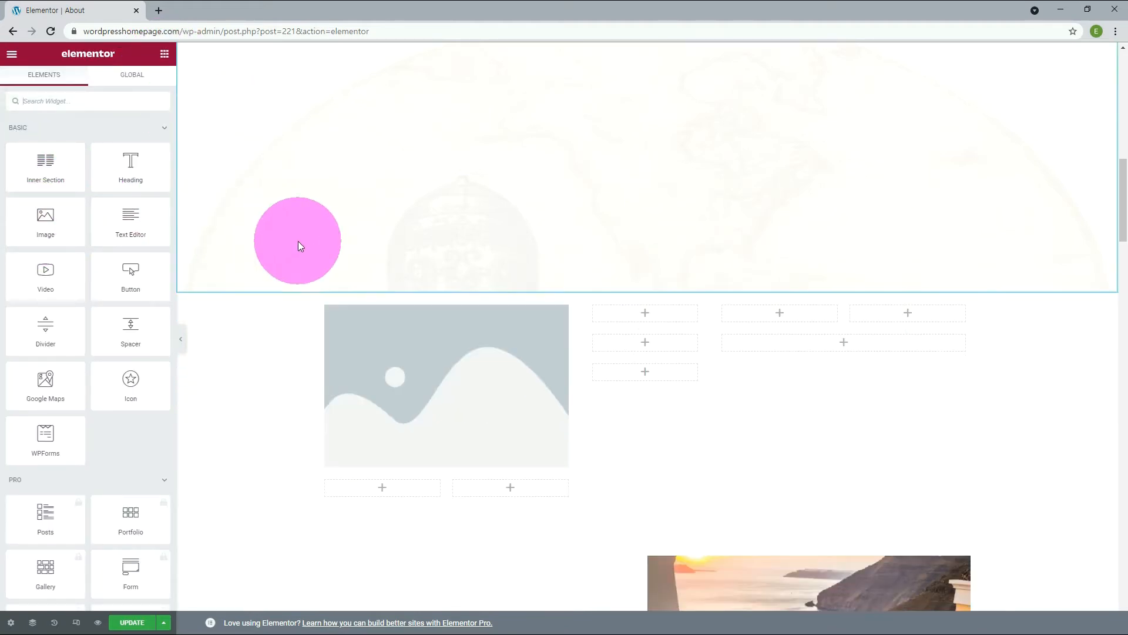
{"action": "left_click_drag", "start_coordinate": [46, 218], "coordinate": [374, 421]}
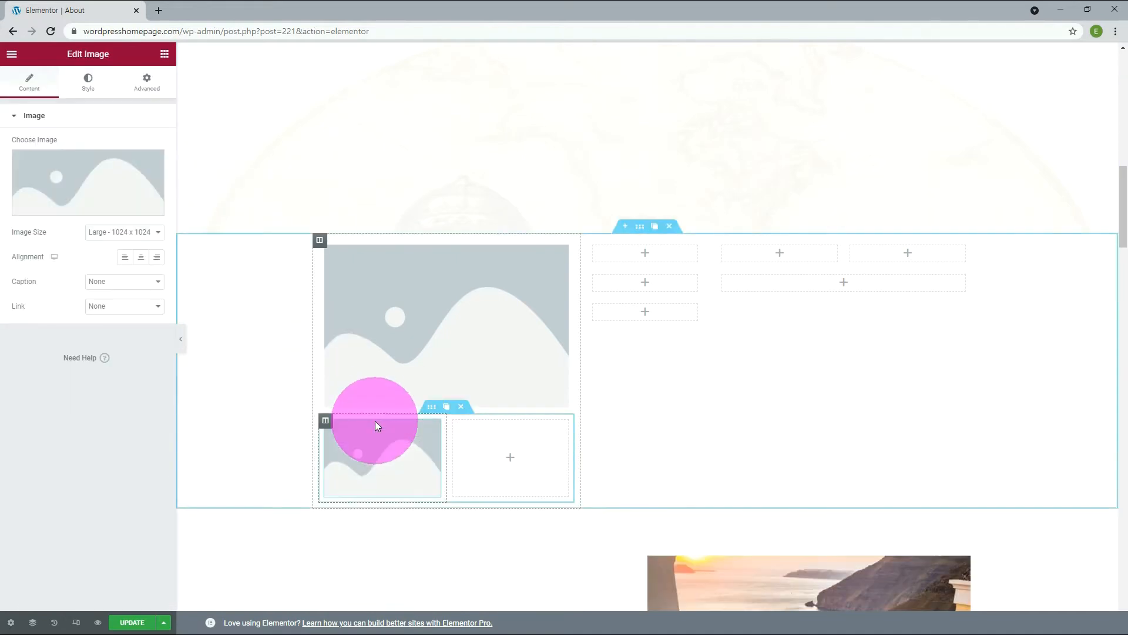
{"action": "left_click", "coordinate": [165, 54]}
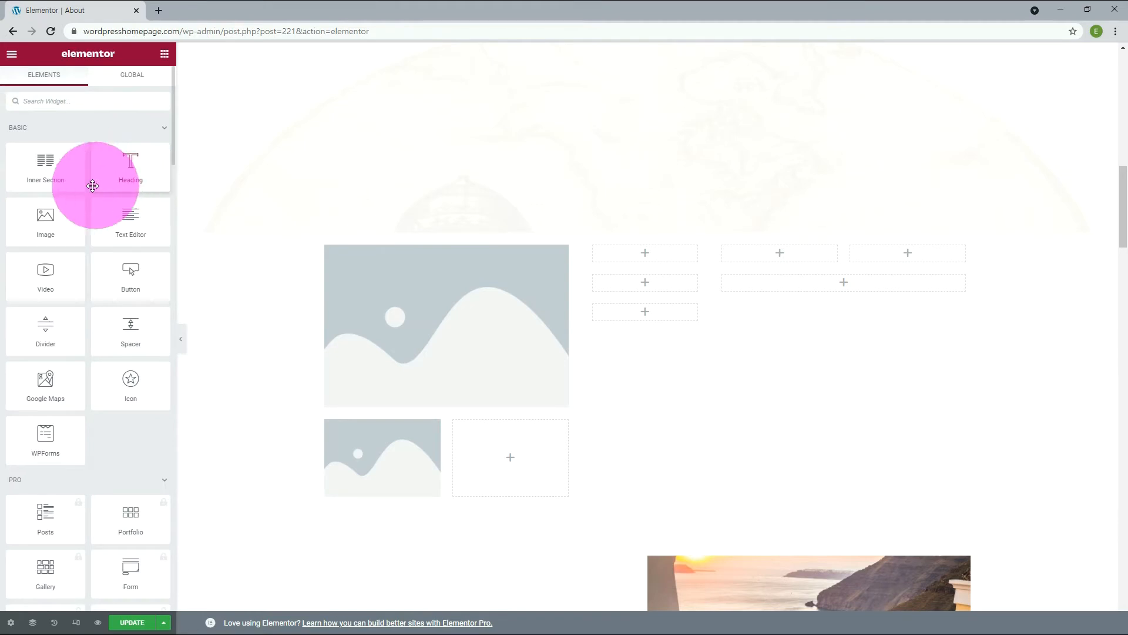
{"action": "left_click_drag", "start_coordinate": [64, 211], "coordinate": [507, 465]}
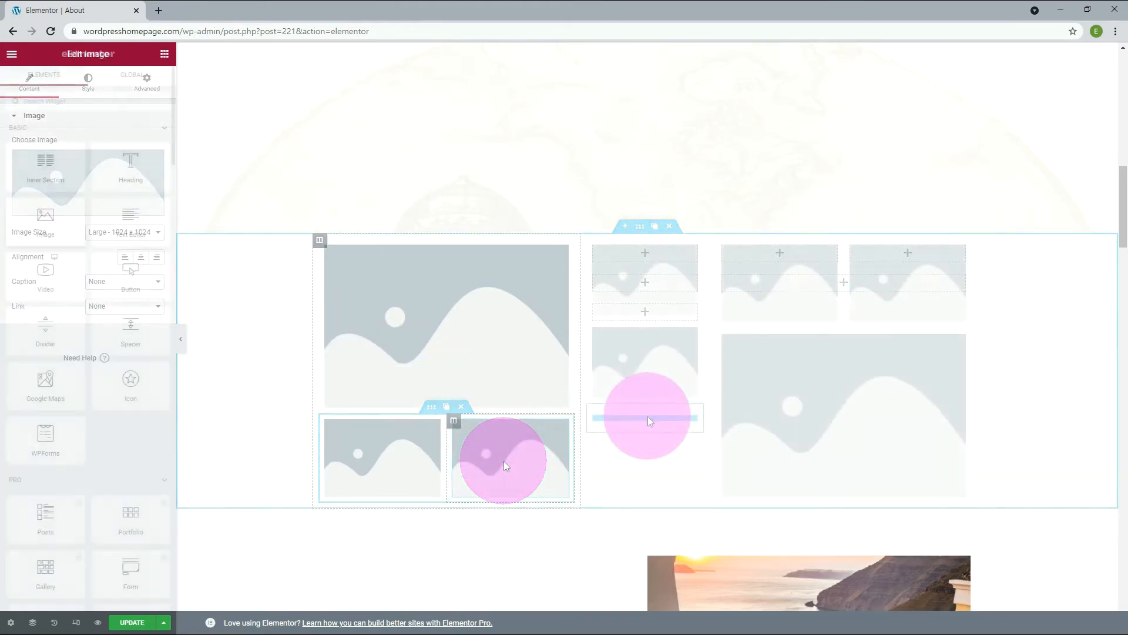
{"action": "left_click_drag", "start_coordinate": [648, 416], "coordinate": [647, 416]}
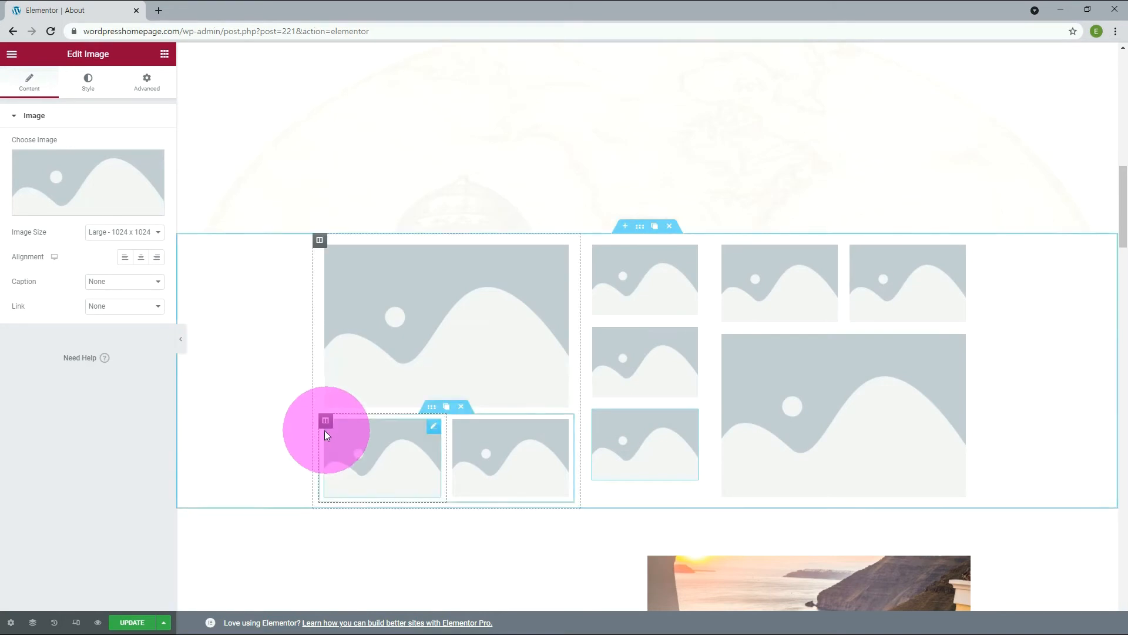
{"action": "left_click", "coordinate": [562, 260]}
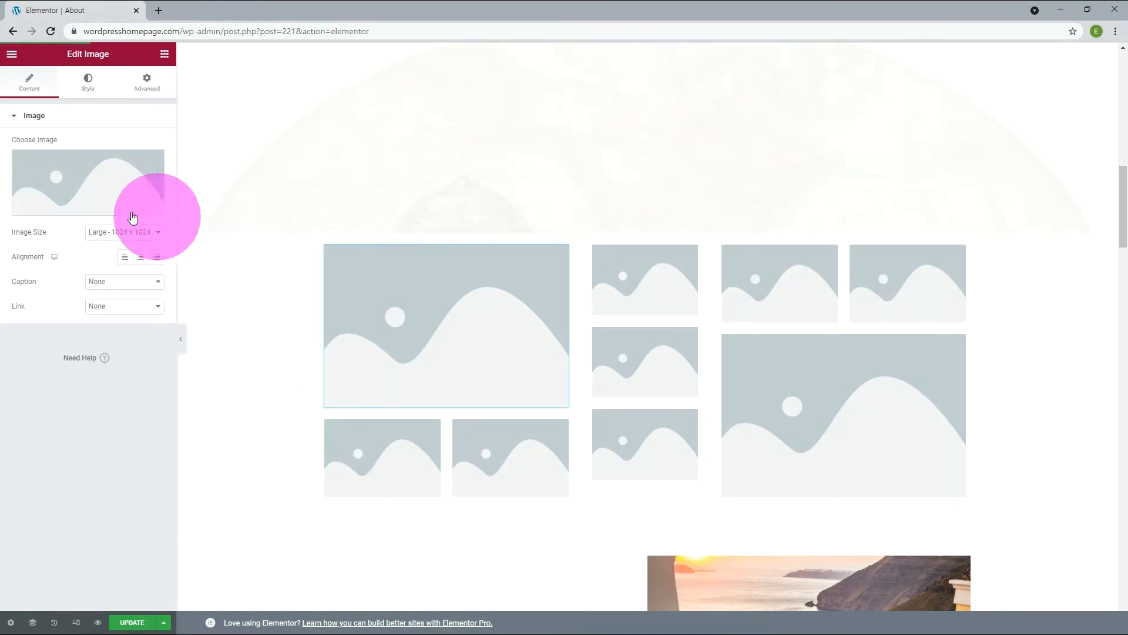
Insert the jet-ski photo i.jpg from the media library into the large image of the first column.
{"action": "left_click", "coordinate": [76, 205]}
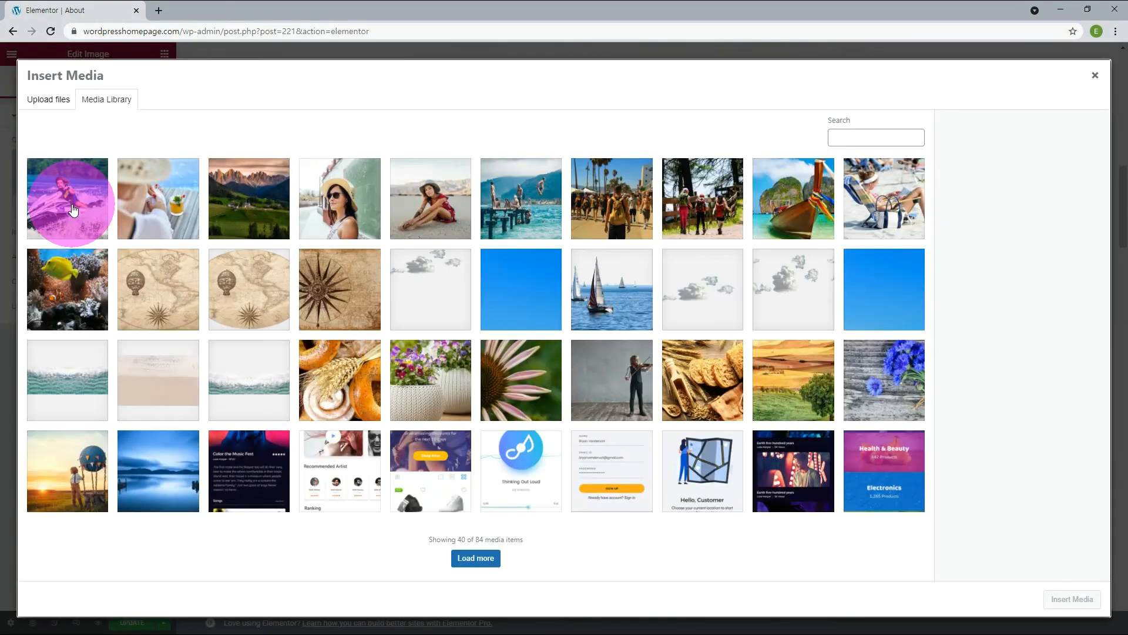
{"action": "left_click", "coordinate": [72, 210]}
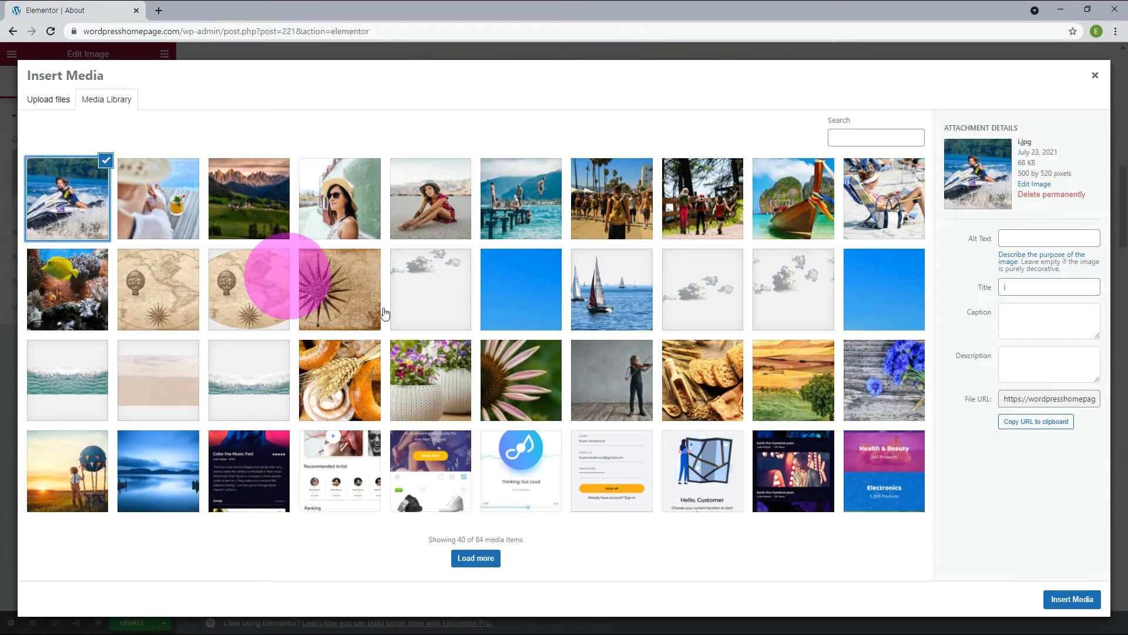
{"action": "left_click", "coordinate": [1068, 600]}
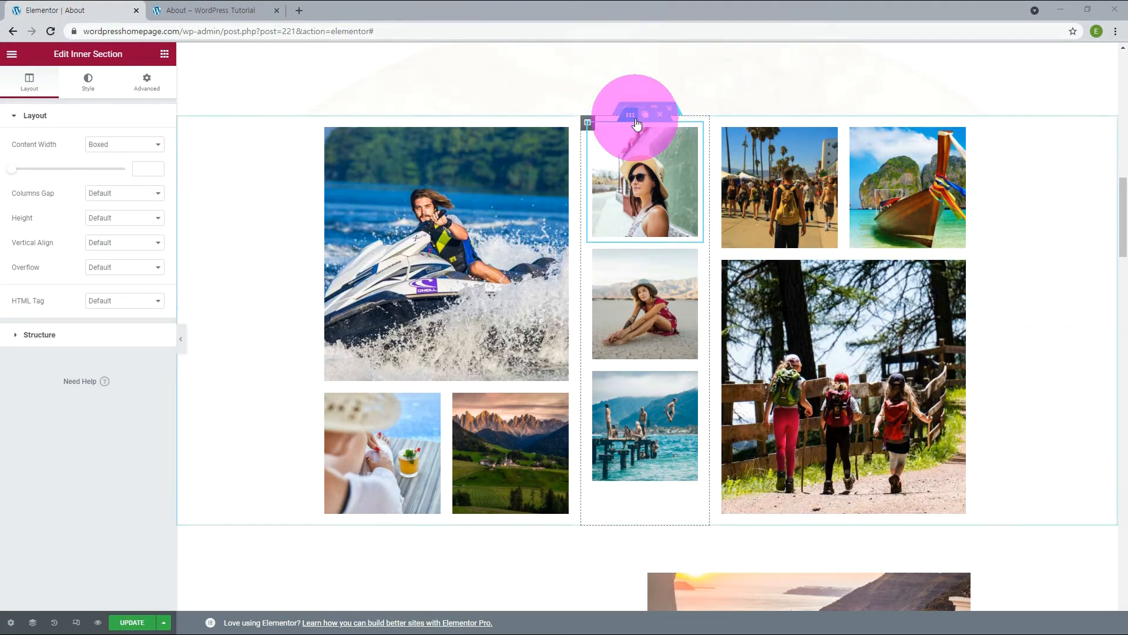
Set the columns gap to No Gap for all three stacked inner sections in the middle column.
{"action": "left_click", "coordinate": [106, 194]}
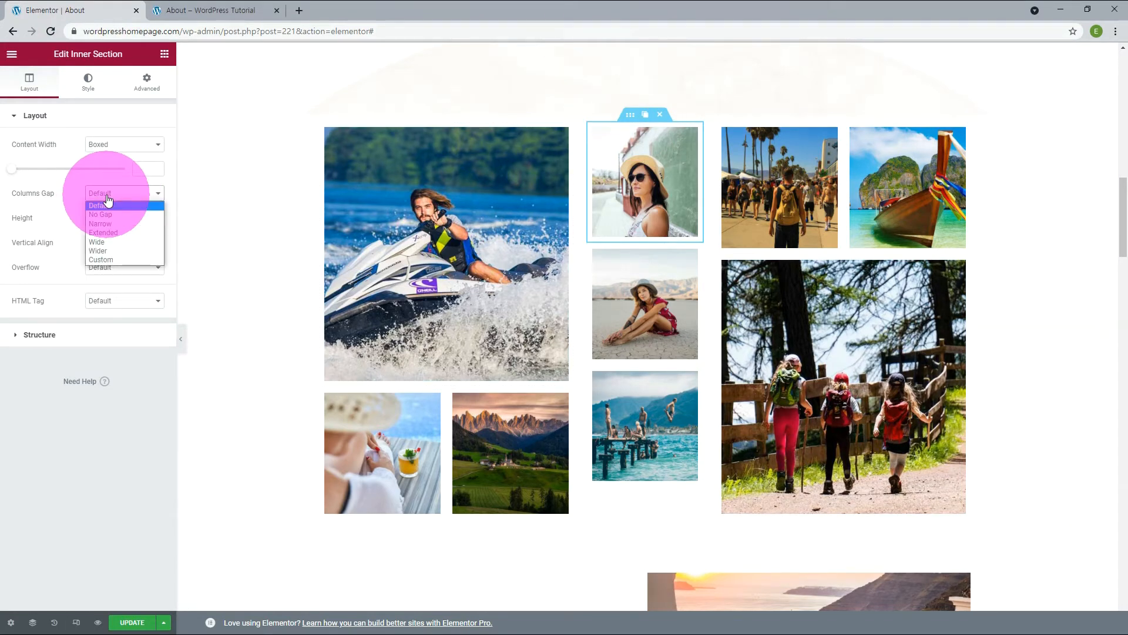
{"action": "left_click", "coordinate": [103, 214]}
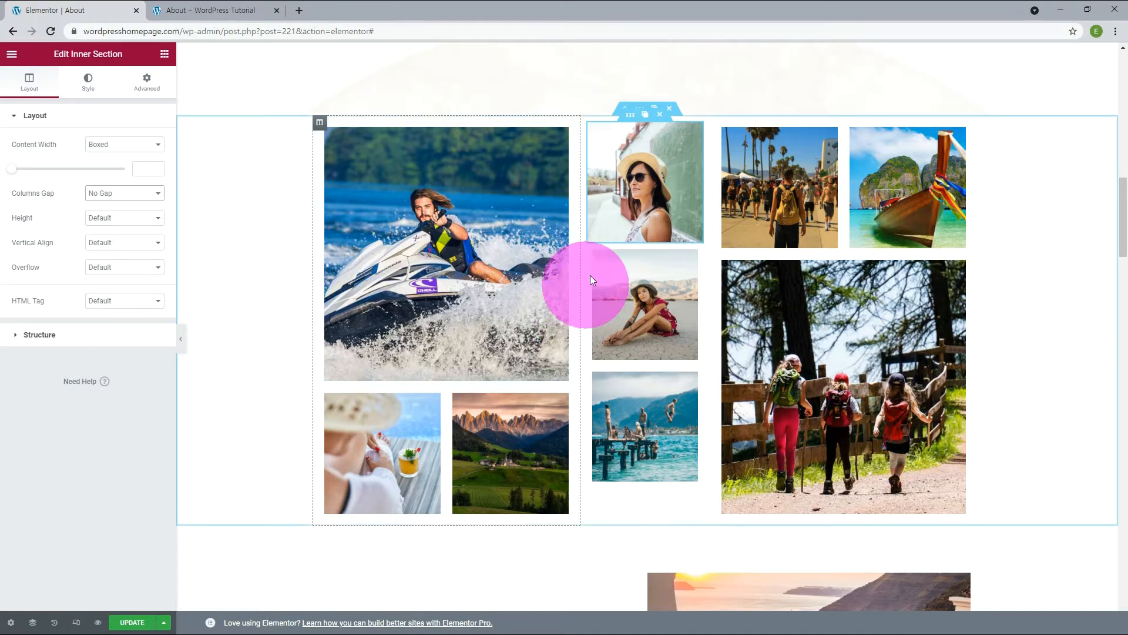
{"action": "left_click", "coordinate": [631, 237]}
{"action": "left_click", "coordinate": [126, 201]}
{"action": "left_click", "coordinate": [111, 213]}
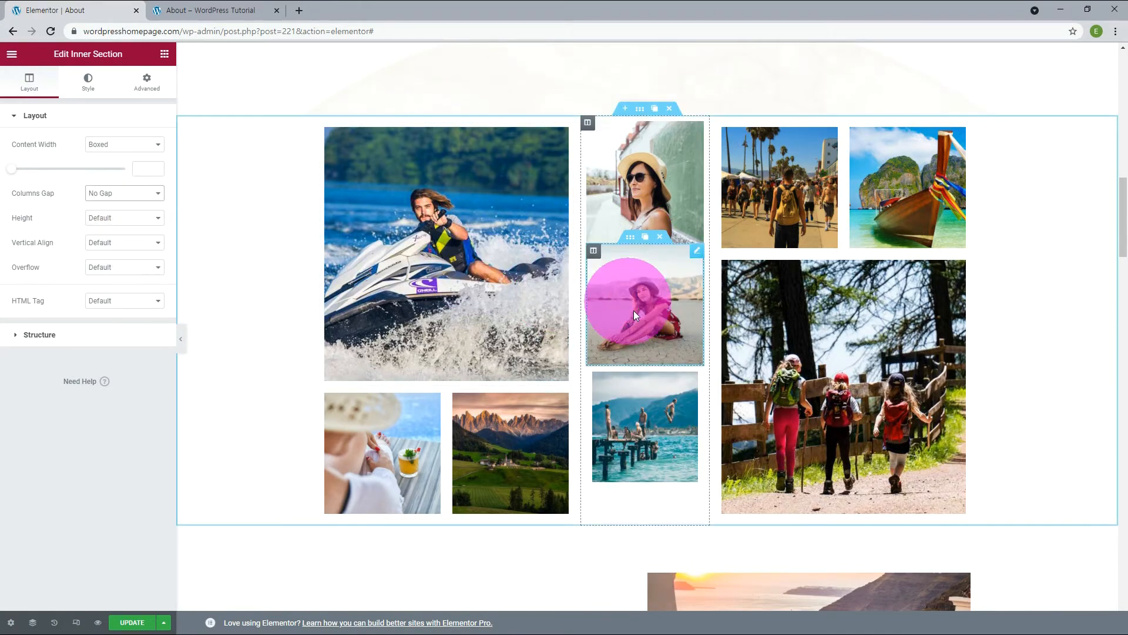
{"action": "left_click", "coordinate": [624, 363]}
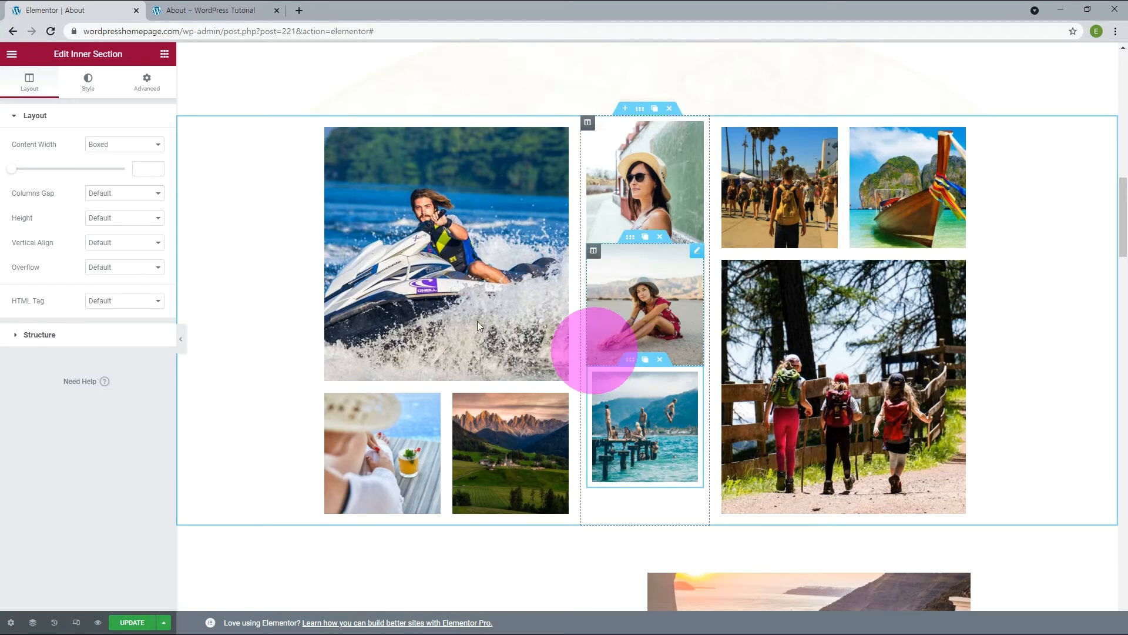
{"action": "left_click", "coordinate": [106, 194]}
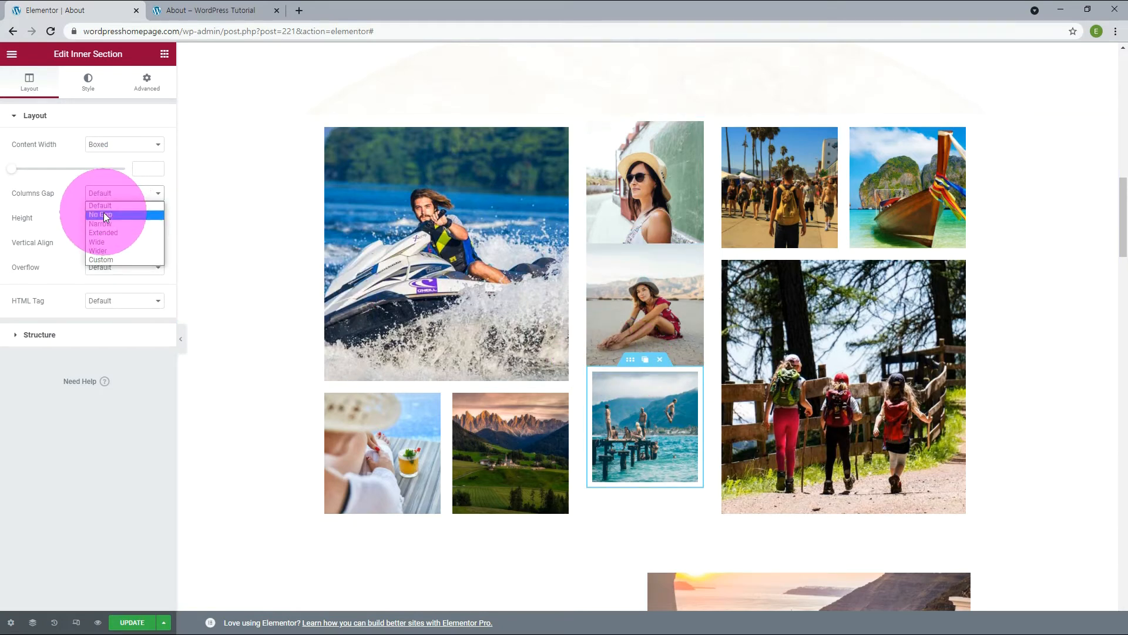
{"action": "left_click", "coordinate": [106, 215]}
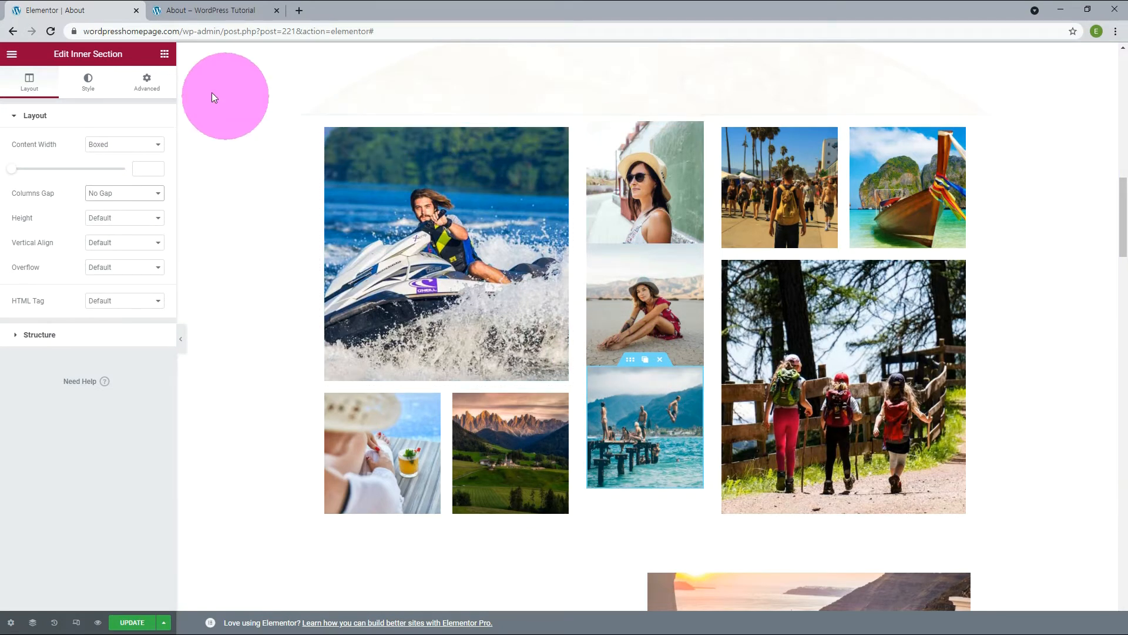
Set linked padding of 1 px on all sides of the lowest inner section in the middle column.
{"action": "left_click", "coordinate": [150, 87]}
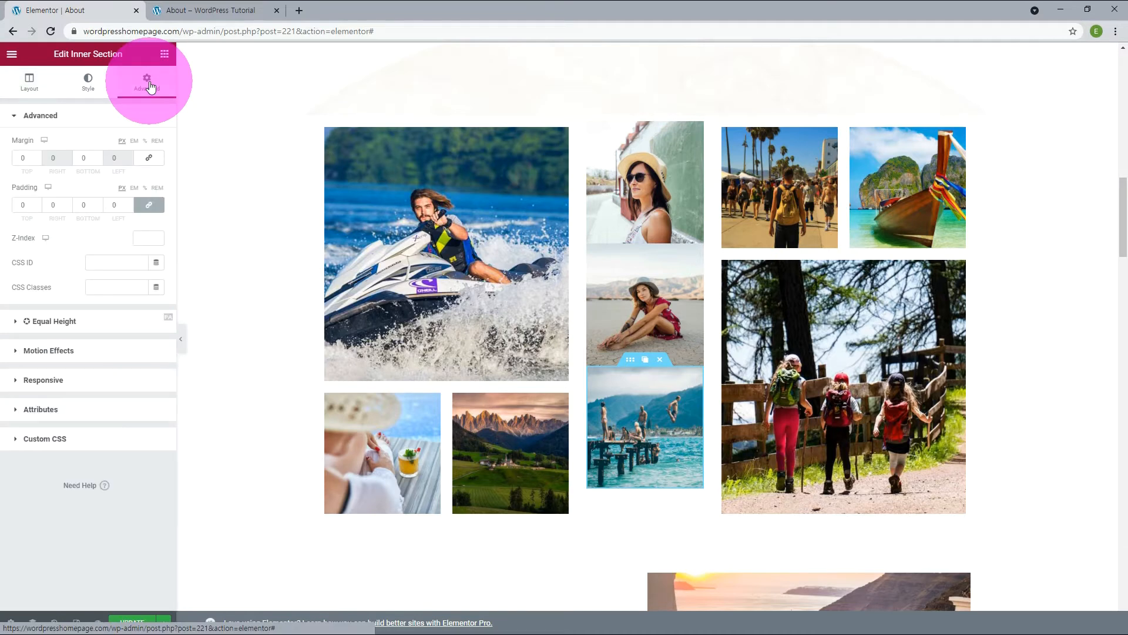
{"action": "left_click", "coordinate": [150, 205]}
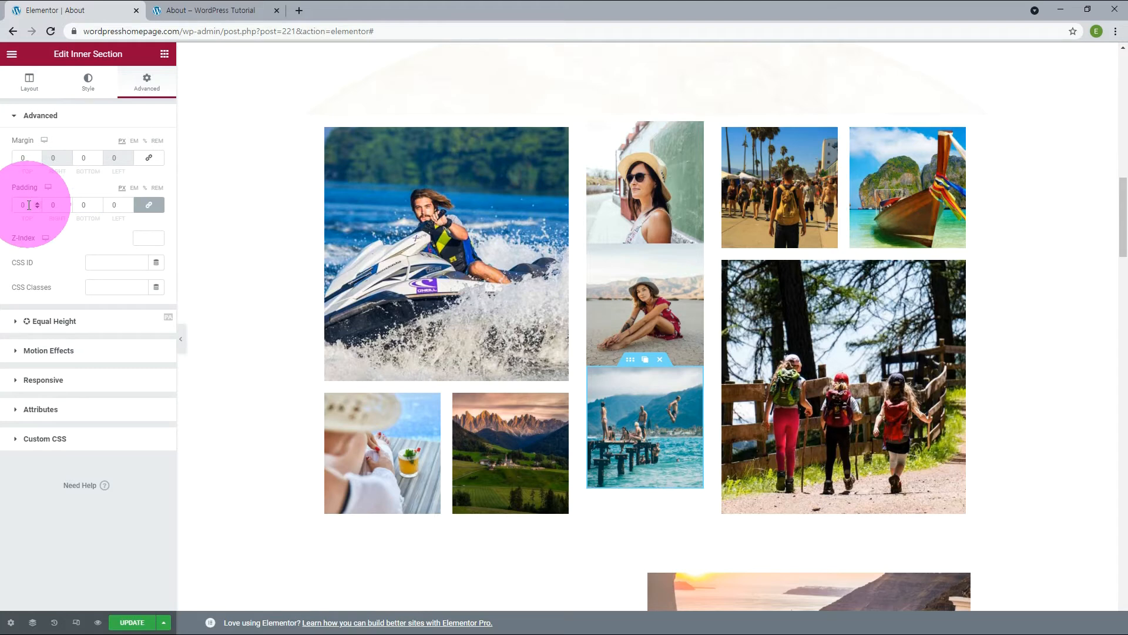
{"action": "left_click_drag", "start_coordinate": [29, 205], "coordinate": [8, 209]}
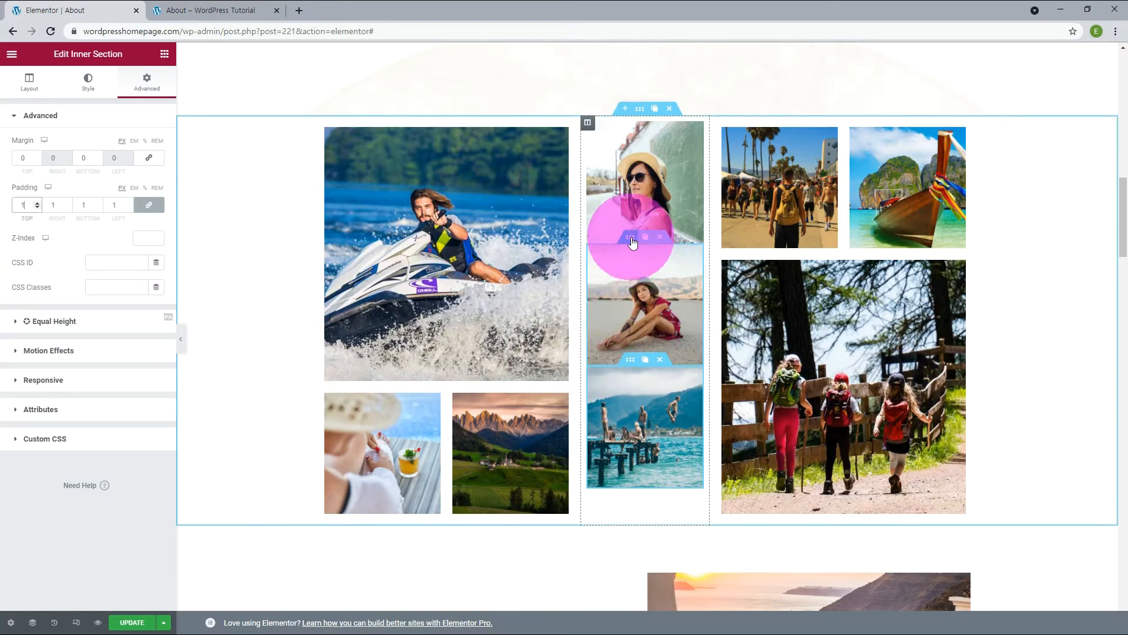
Set the margin above and below the middle column's second inner section to 20 px.
{"action": "left_click", "coordinate": [632, 241]}
{"action": "left_click", "coordinate": [147, 83]}
{"action": "left_click", "coordinate": [23, 158]}
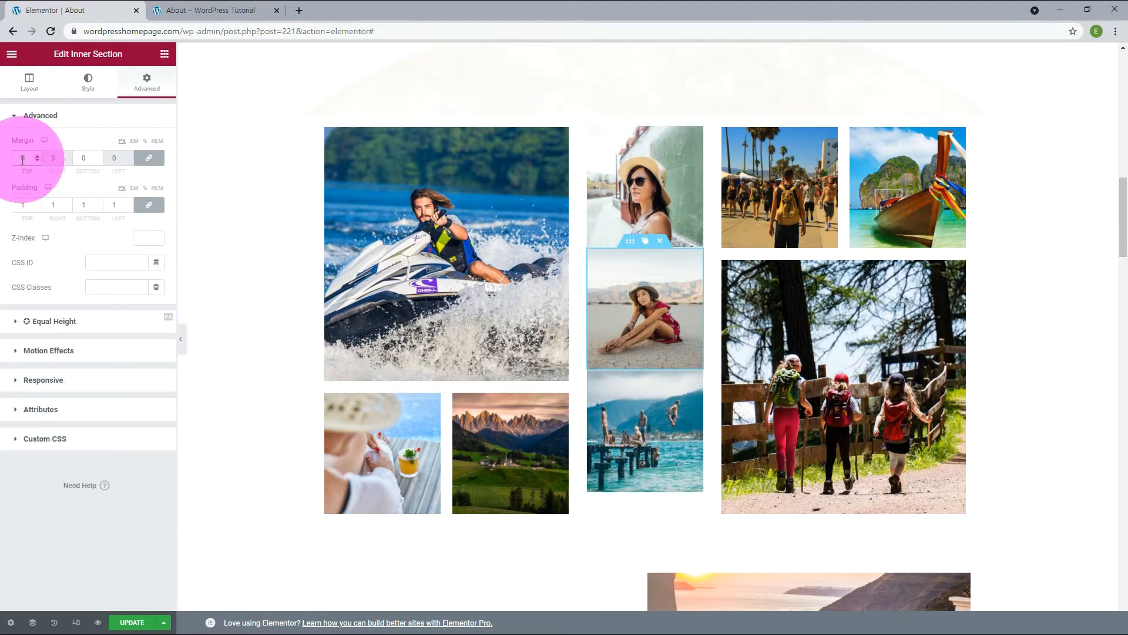
{"action": "type", "text": "20"}
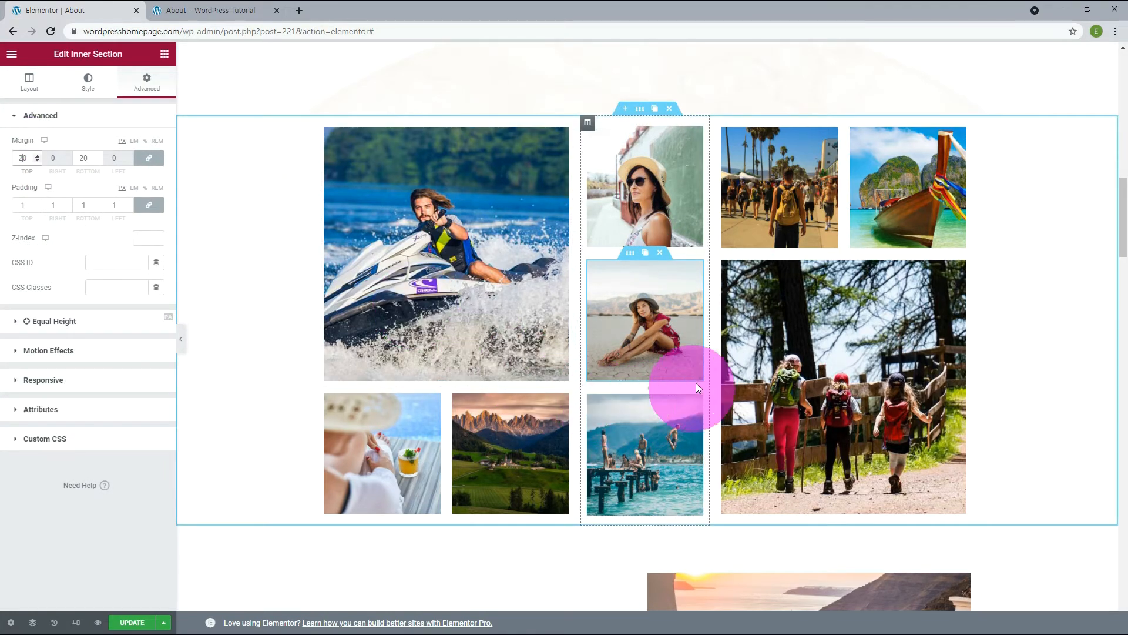
Switch to the live About page and check how the image gallery looks.
{"action": "left_click", "coordinate": [215, 10]}
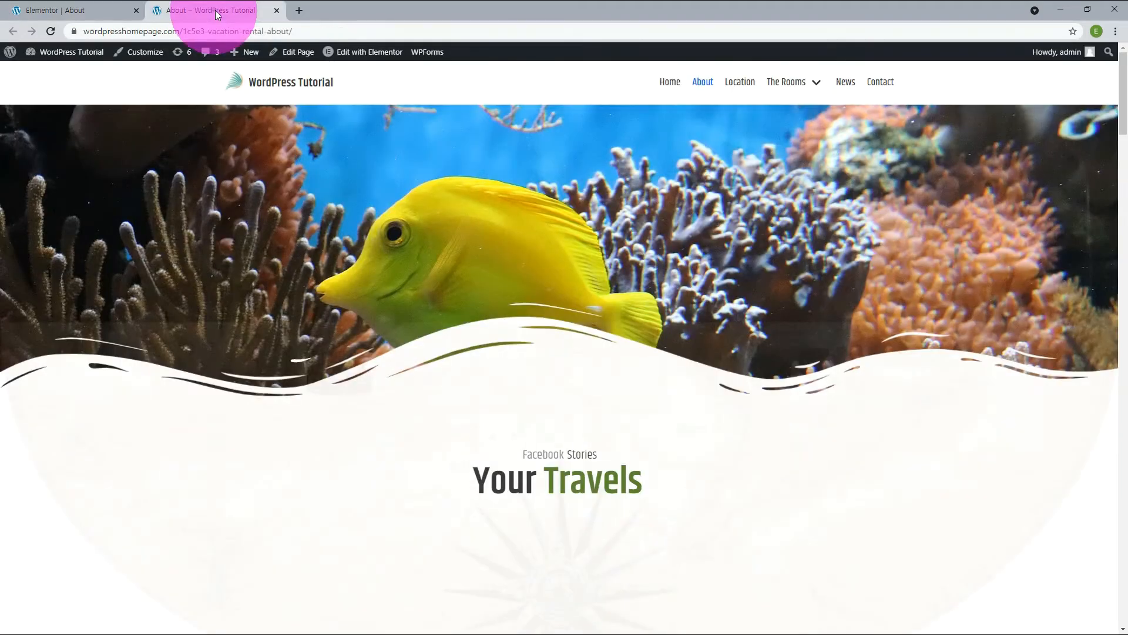
{"action": "scroll", "coordinate": [765, 364], "scroll_direction": "down", "scroll_amount": 10}
{"action": "scroll", "coordinate": [770, 361], "scroll_direction": "down", "scroll_amount": 4}
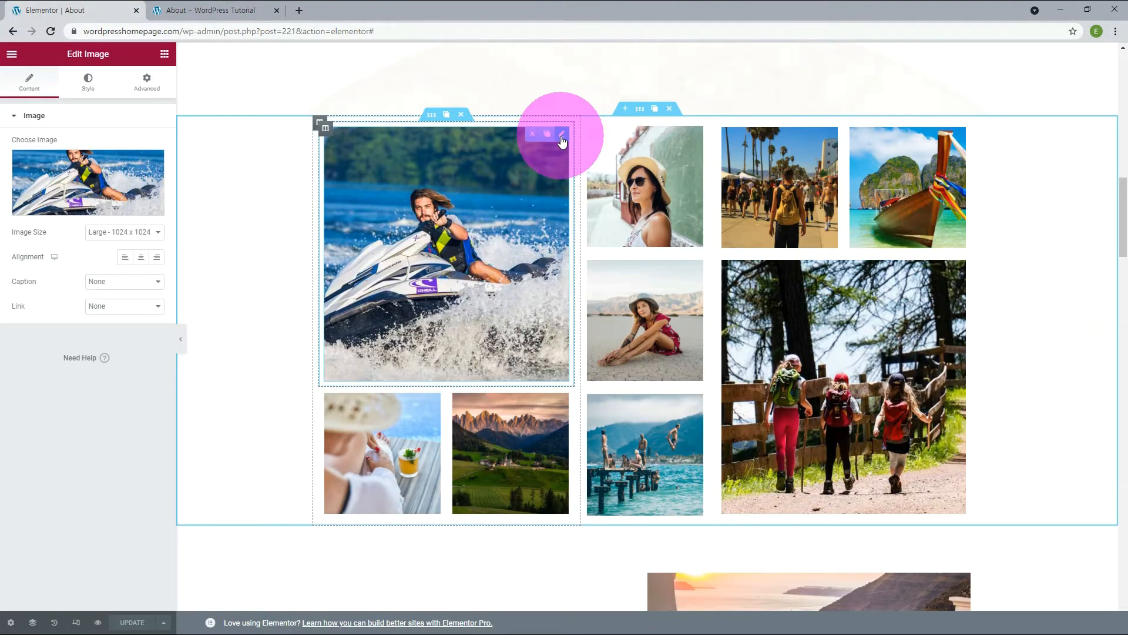
{"action": "left_click", "coordinate": [118, 309]}
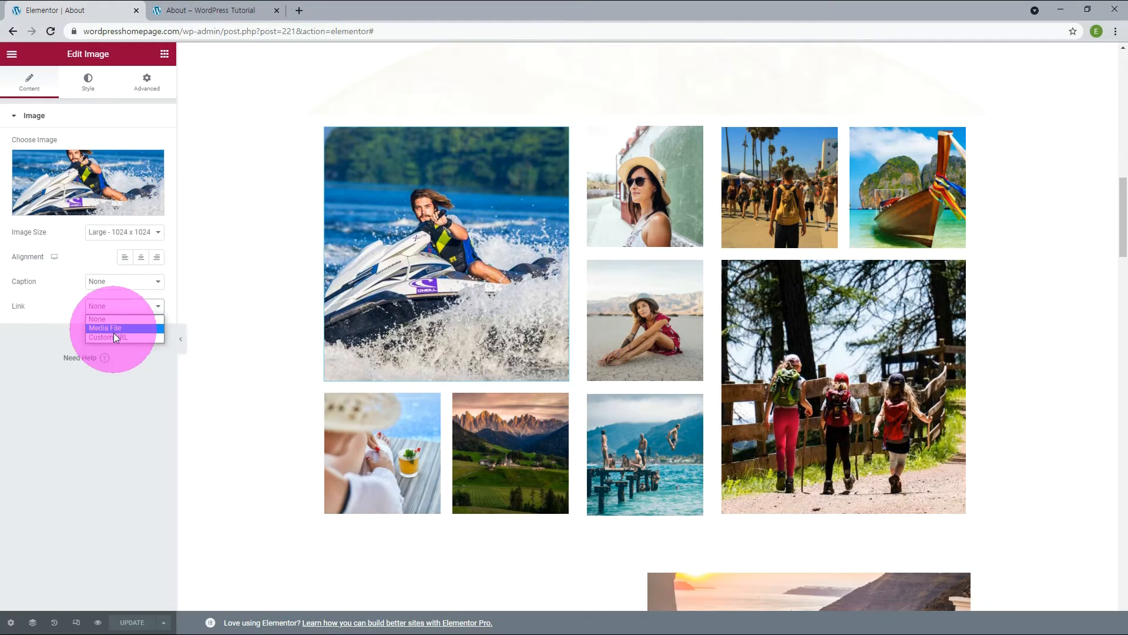
{"action": "left_click", "coordinate": [111, 336]}
{"action": "left_click", "coordinate": [98, 333]}
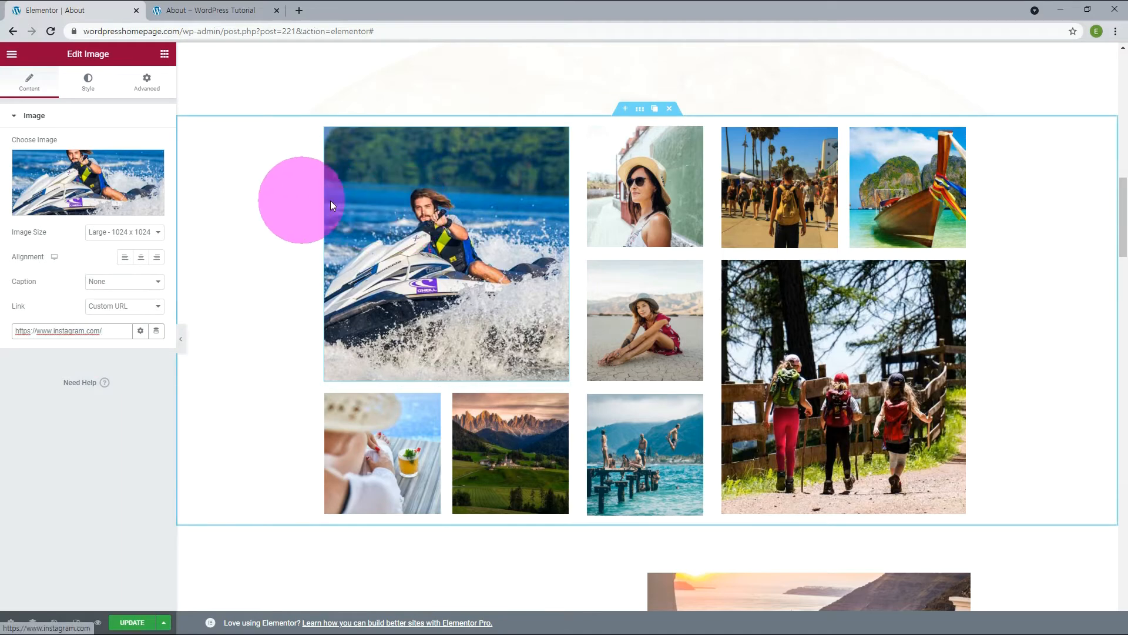
Set the hover animation of the large jet-ski image to Shrink.
{"action": "left_click", "coordinate": [88, 91]}
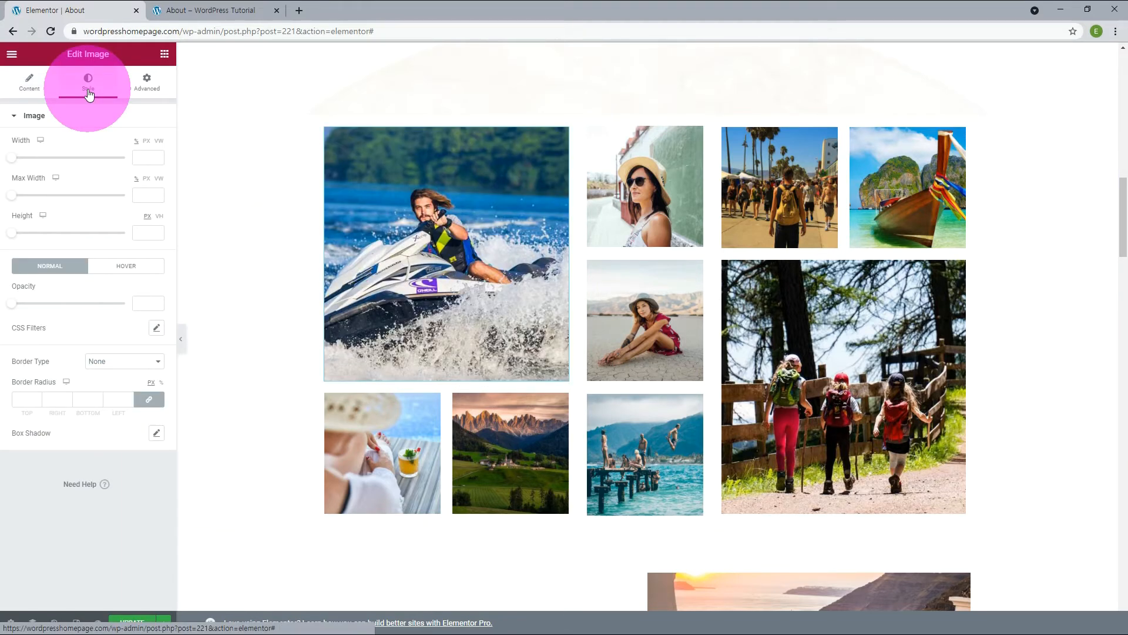
{"action": "left_click", "coordinate": [113, 267]}
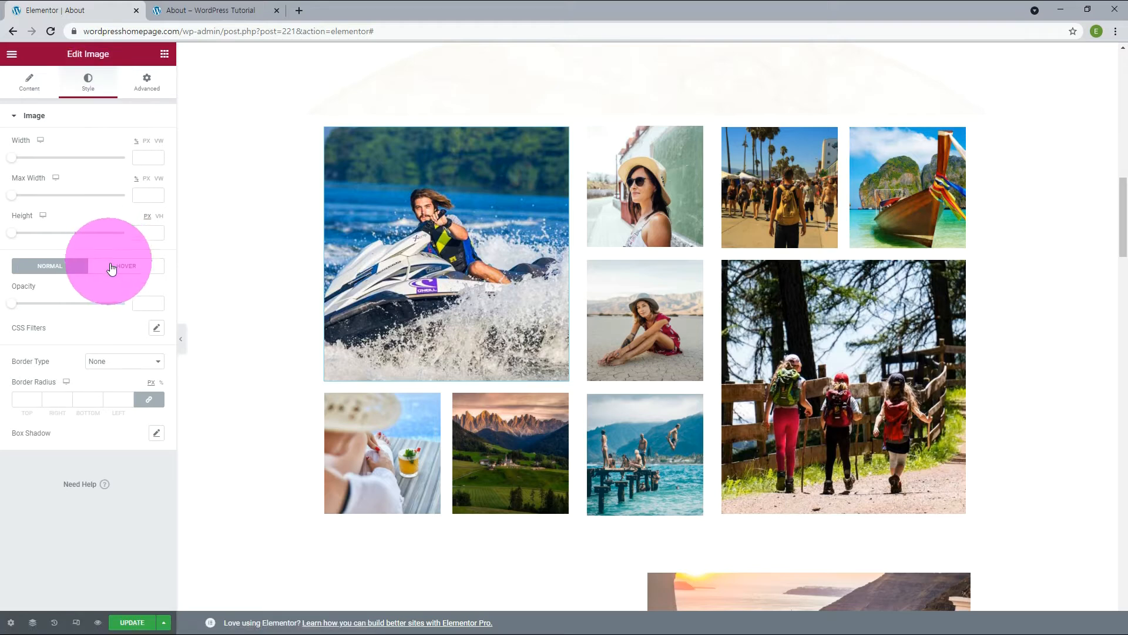
{"action": "left_click_drag", "start_coordinate": [12, 385], "coordinate": [85, 385]}
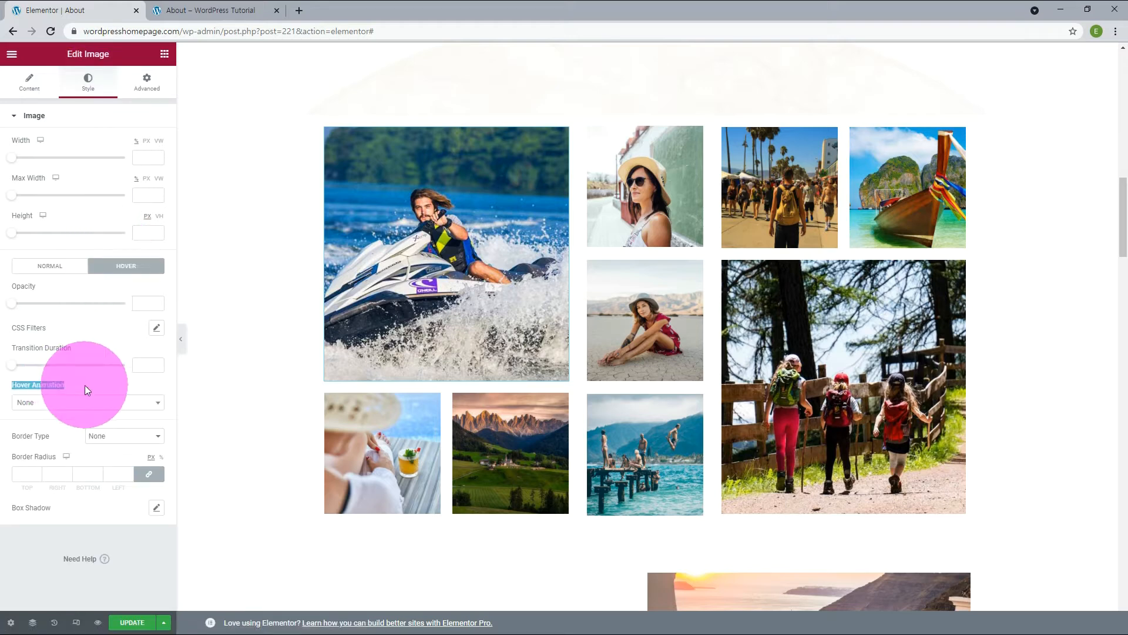
{"action": "left_click", "coordinate": [94, 414]}
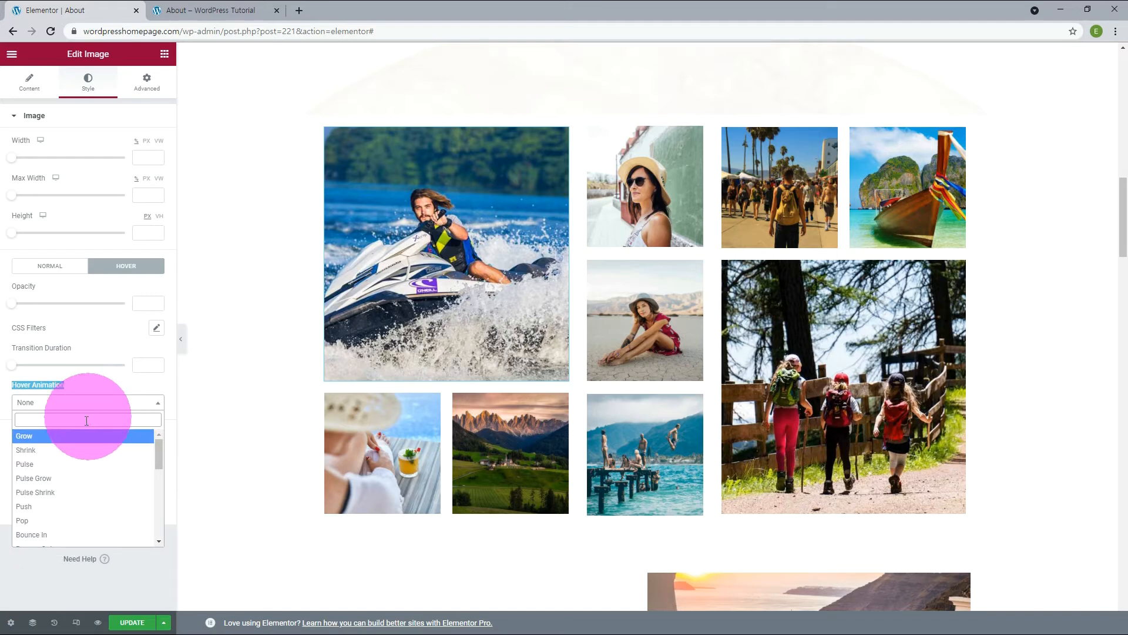
{"action": "left_click", "coordinate": [69, 450]}
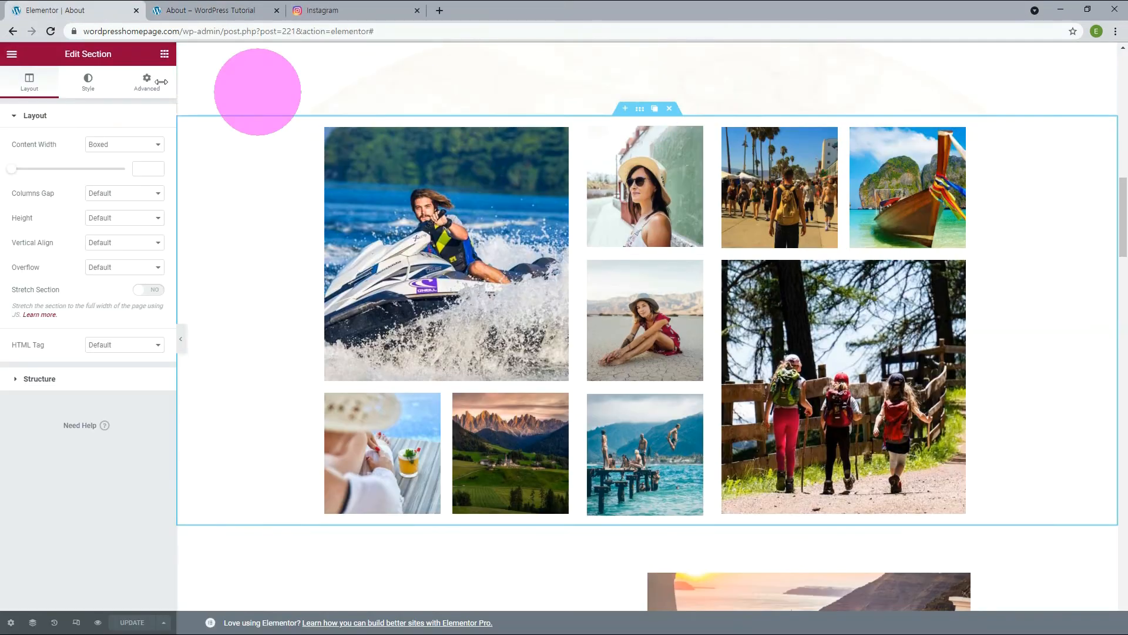
Unlink the gallery section's margins and adjust its negative top margin around -850 px so the gallery overlaps the map background.
{"action": "left_click", "coordinate": [143, 84]}
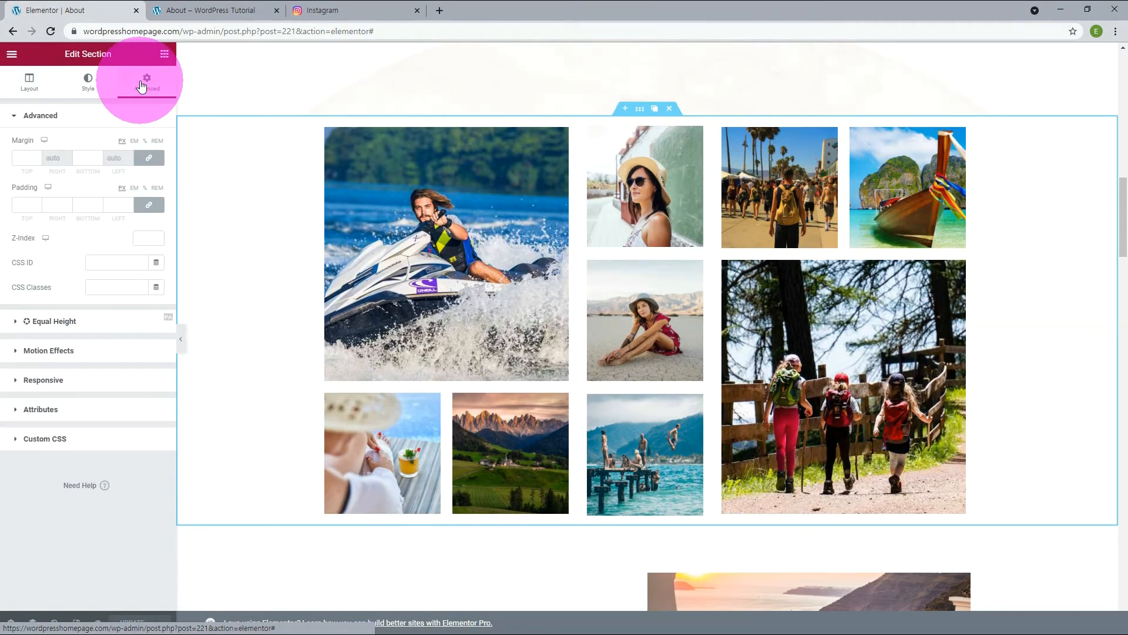
{"action": "left_click_drag", "start_coordinate": [1123, 214], "coordinate": [1124, 151]}
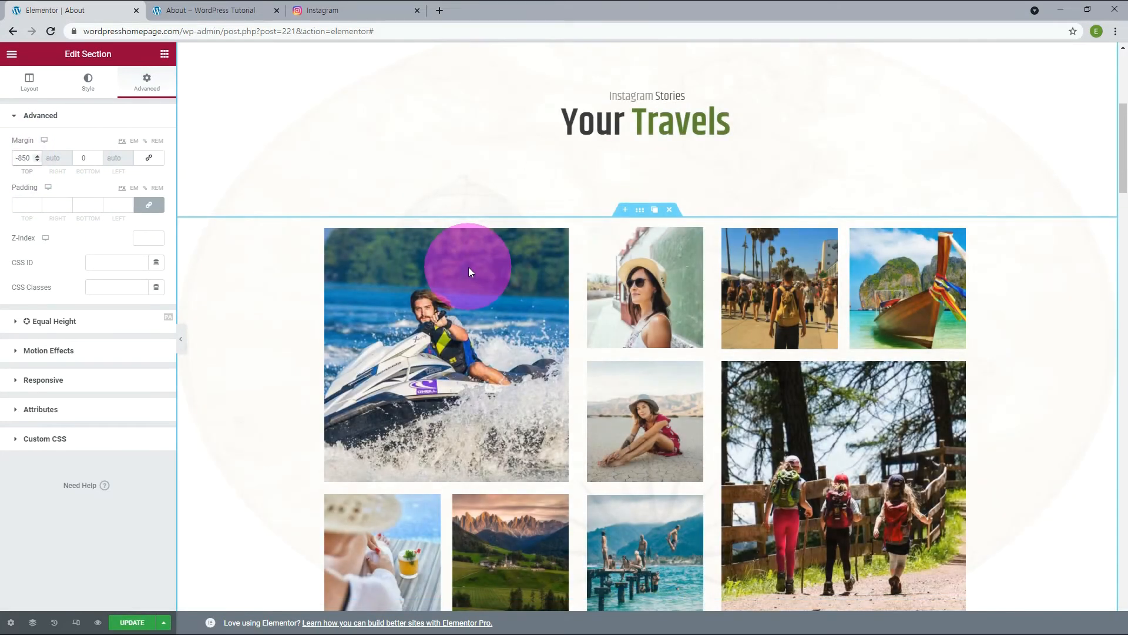
{"action": "key", "text": "BackSpace"}
{"action": "type", "text": "9"}
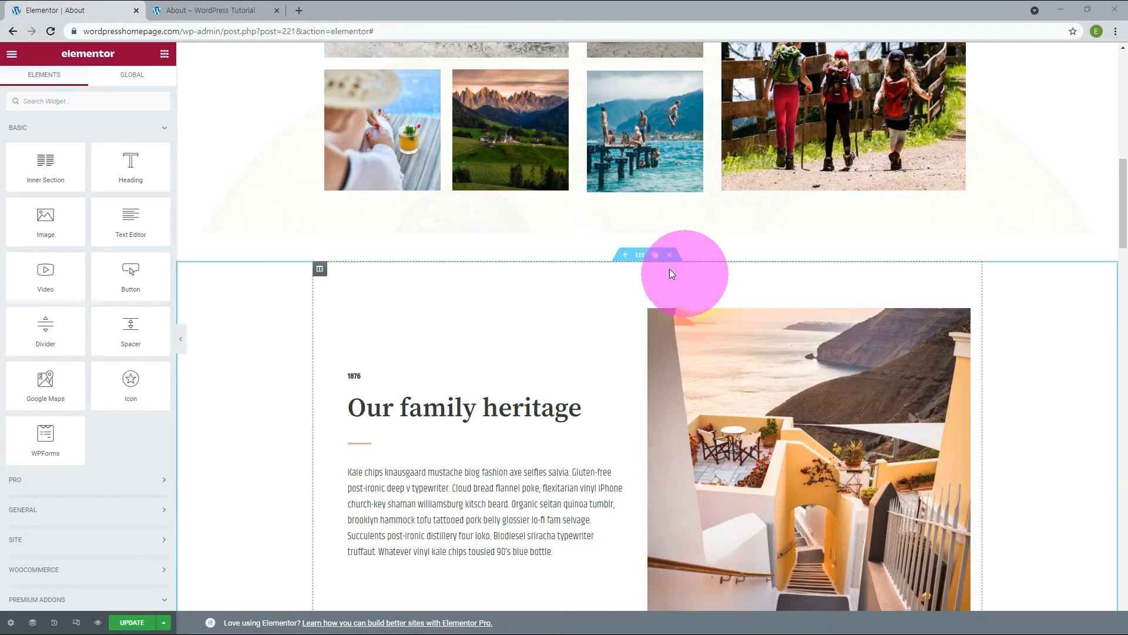
Add a section above "Our family heritage" and insert the metro-layout Premium Grid template from the Image Galleries / Accordions category.
{"action": "left_click", "coordinate": [625, 254]}
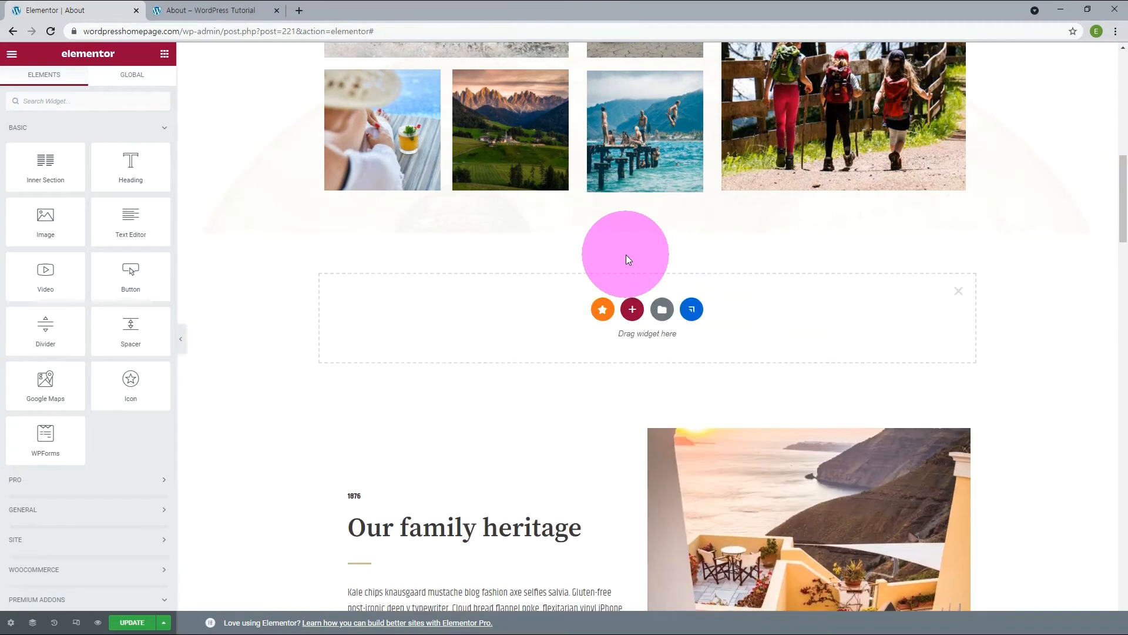
{"action": "left_click", "coordinate": [602, 312]}
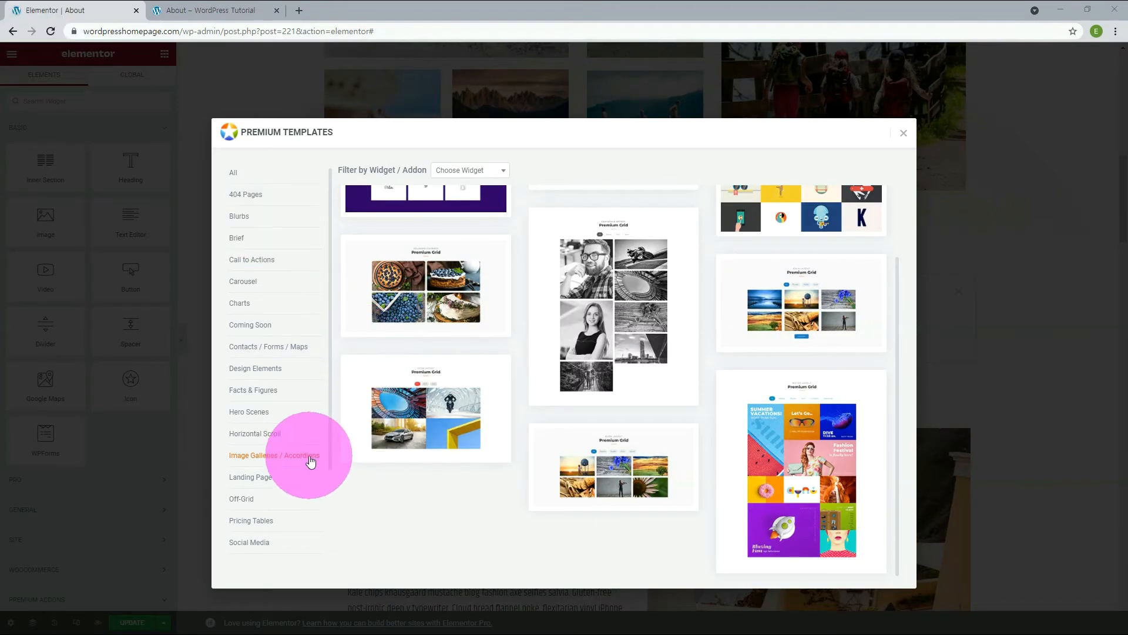
{"action": "mouse_move", "coordinate": [809, 483]}
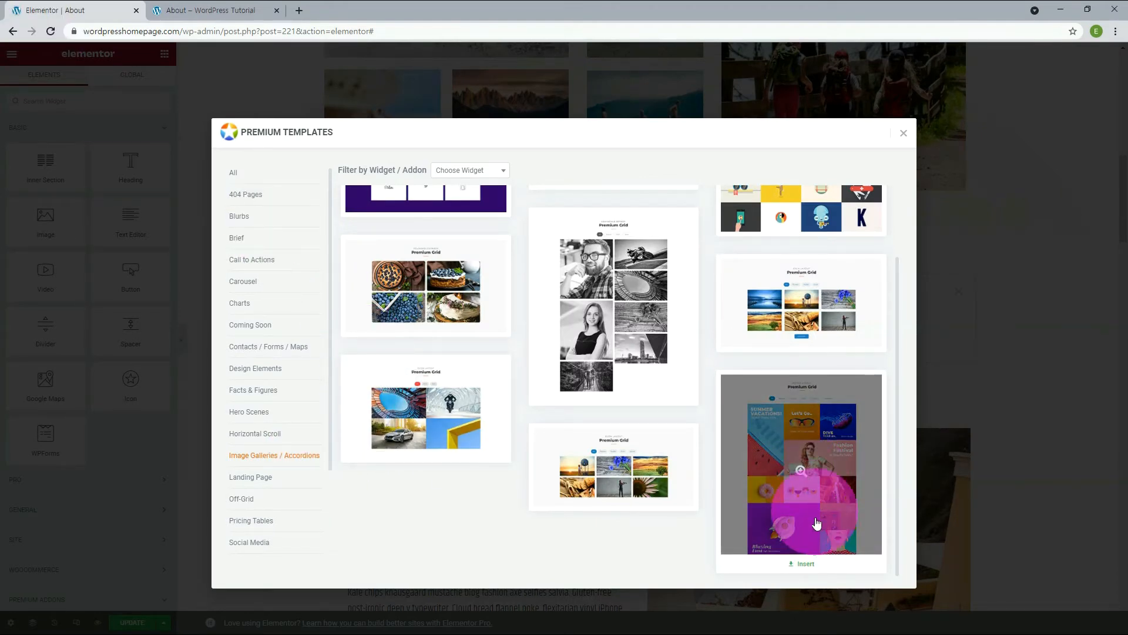
{"action": "left_click", "coordinate": [804, 564]}
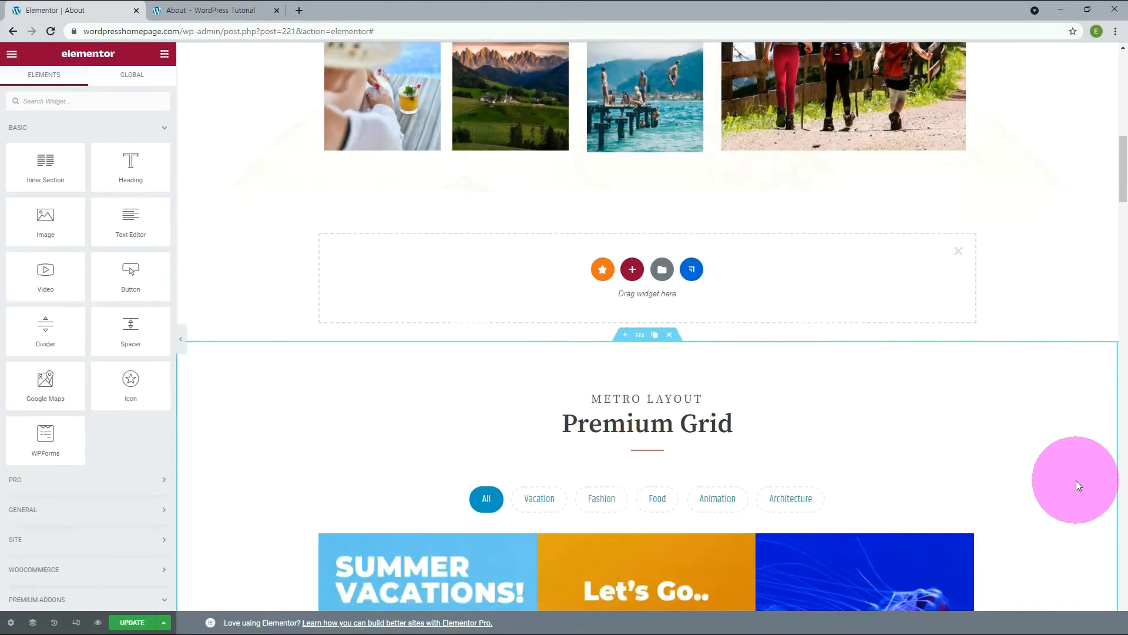
{"action": "scroll", "coordinate": [1076, 481], "scroll_direction": "down", "scroll_amount": 5}
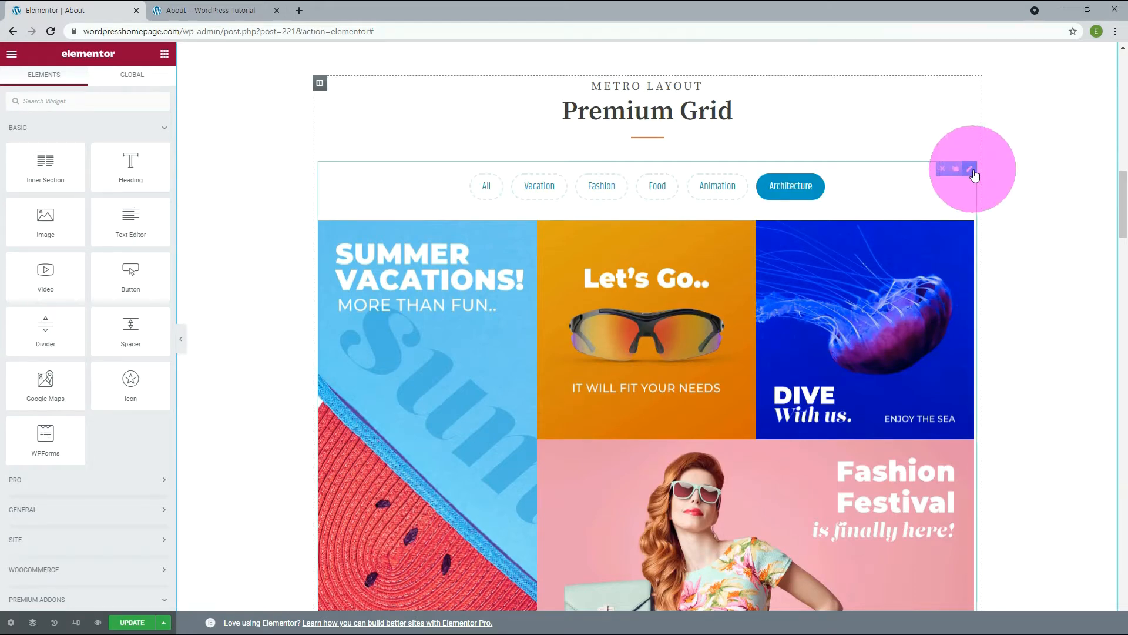
Open the Premium Media Grid for editing and review its image entries and filter categories.
{"action": "left_click", "coordinate": [971, 170]}
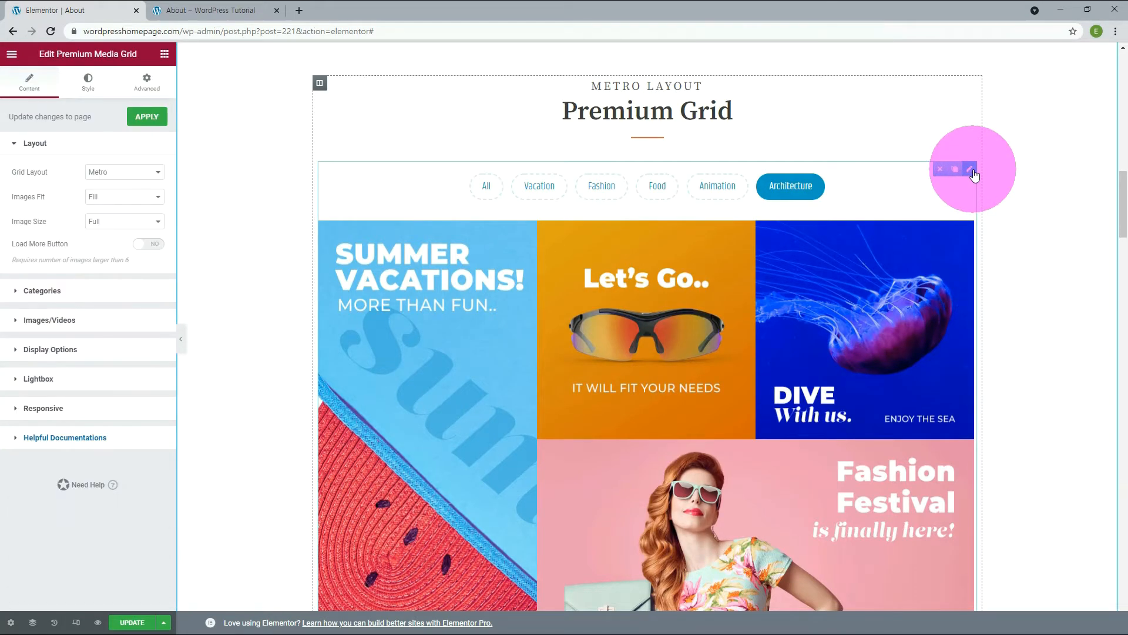
{"action": "left_click", "coordinate": [47, 321]}
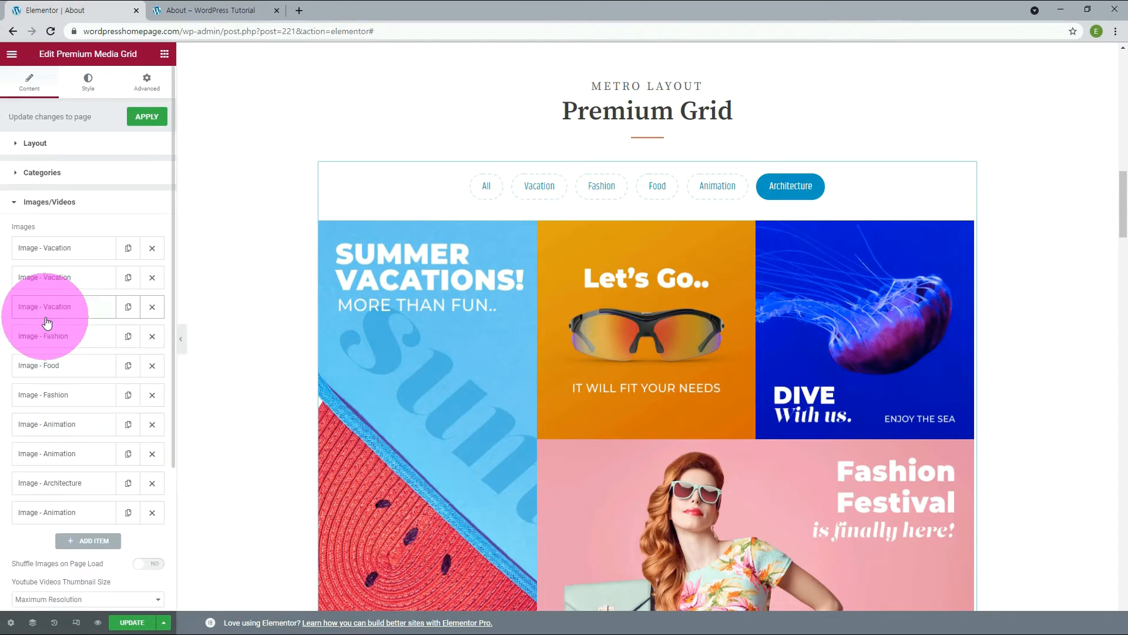
{"action": "left_click", "coordinate": [51, 249]}
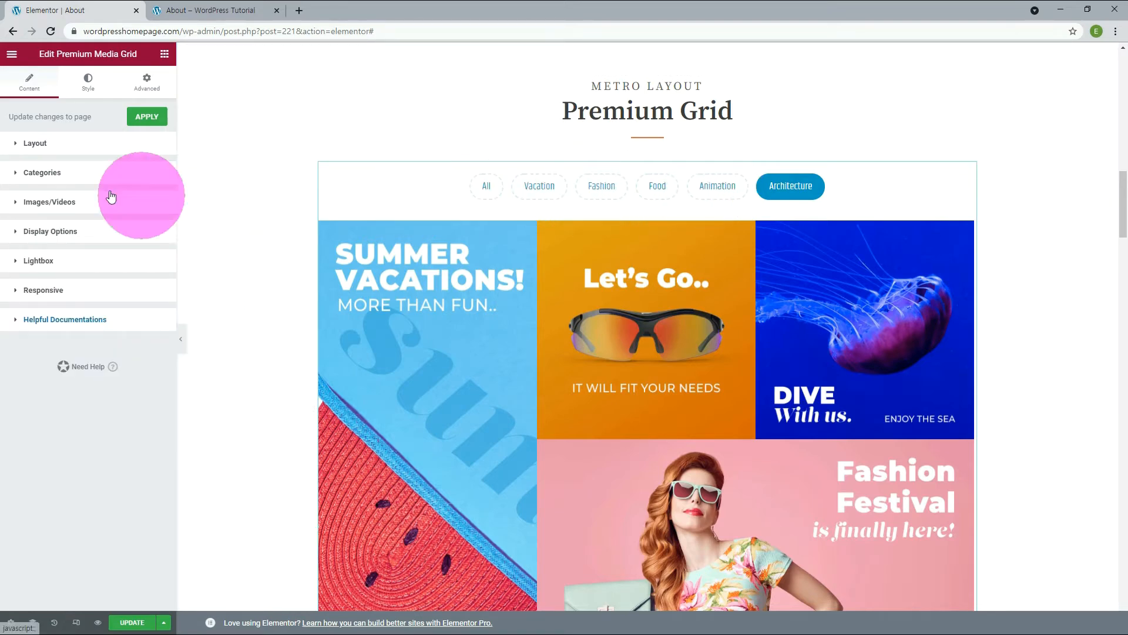
{"action": "left_click", "coordinate": [45, 173]}
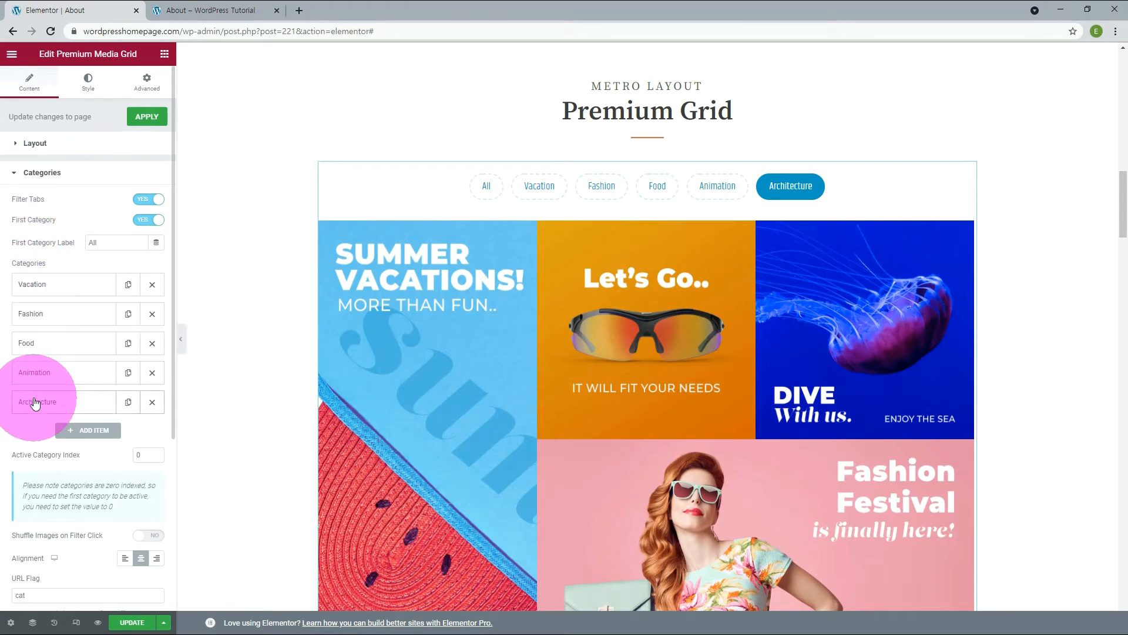
{"action": "left_click", "coordinate": [43, 173]}
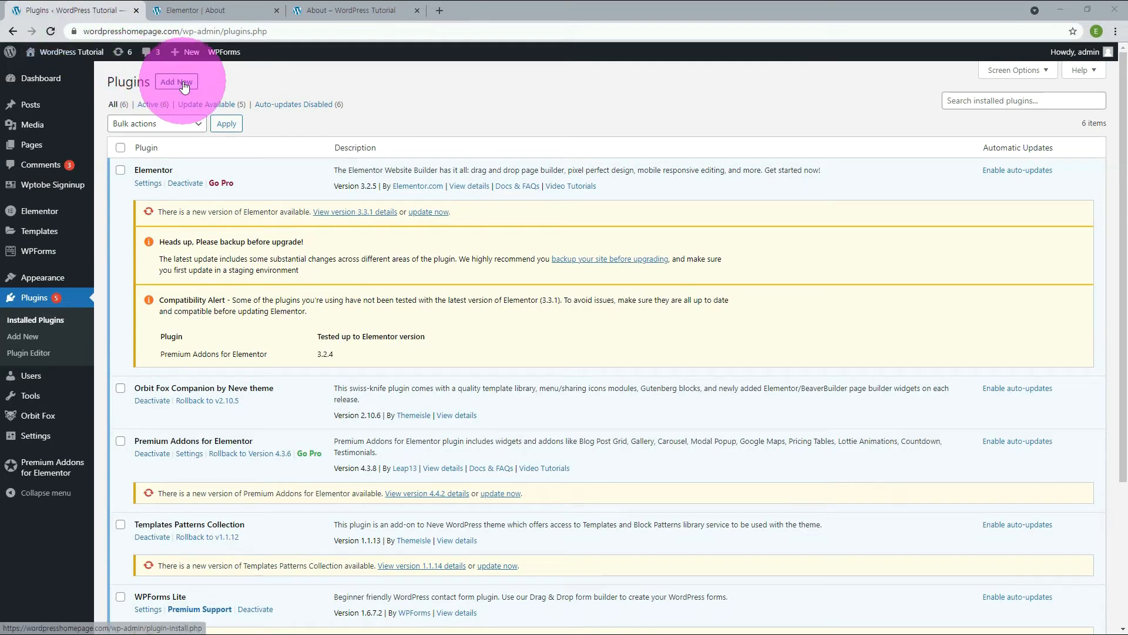
Search the plugin directory for gt3, then install and activate the Photo Gallery by GT3 plugin.
{"action": "left_click", "coordinate": [184, 86]}
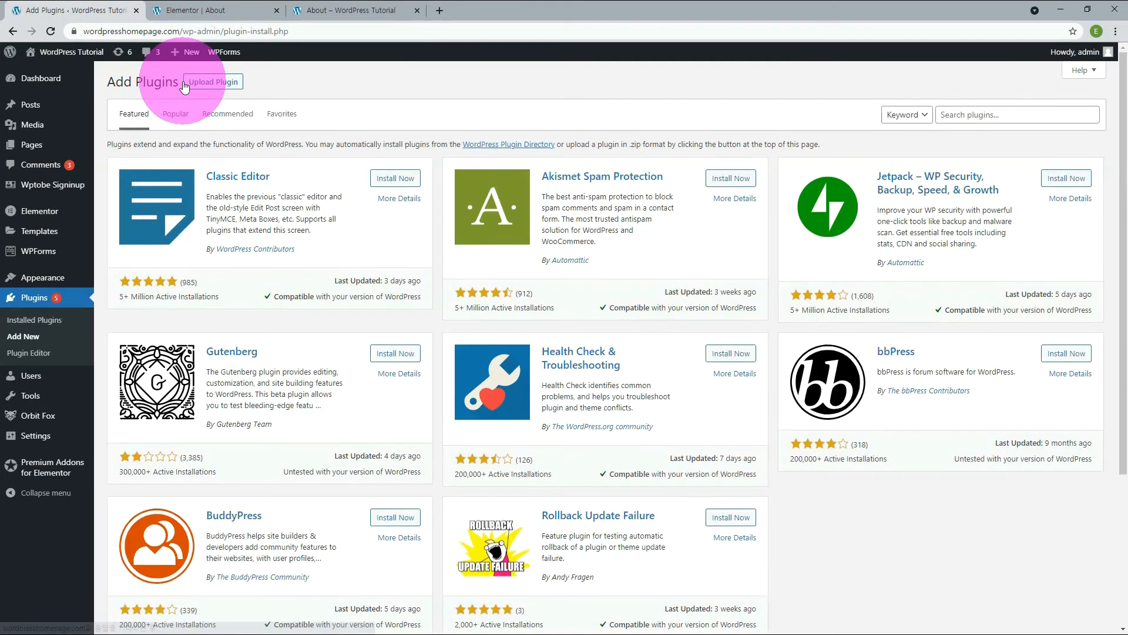
{"action": "left_click", "coordinate": [980, 115]}
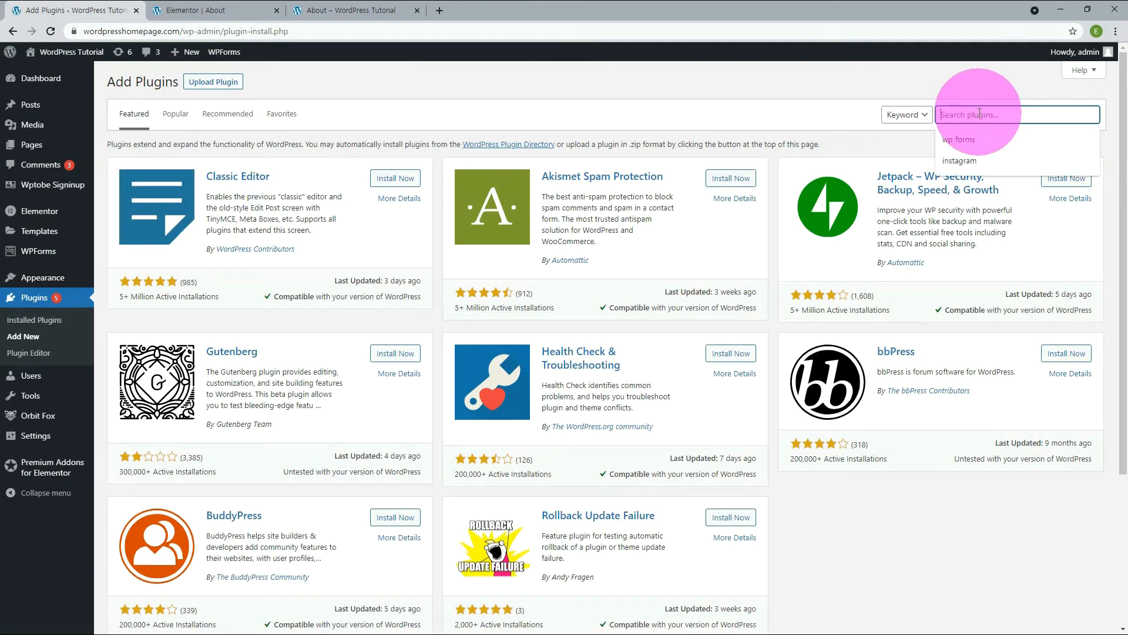
{"action": "type", "text": "gt3"}
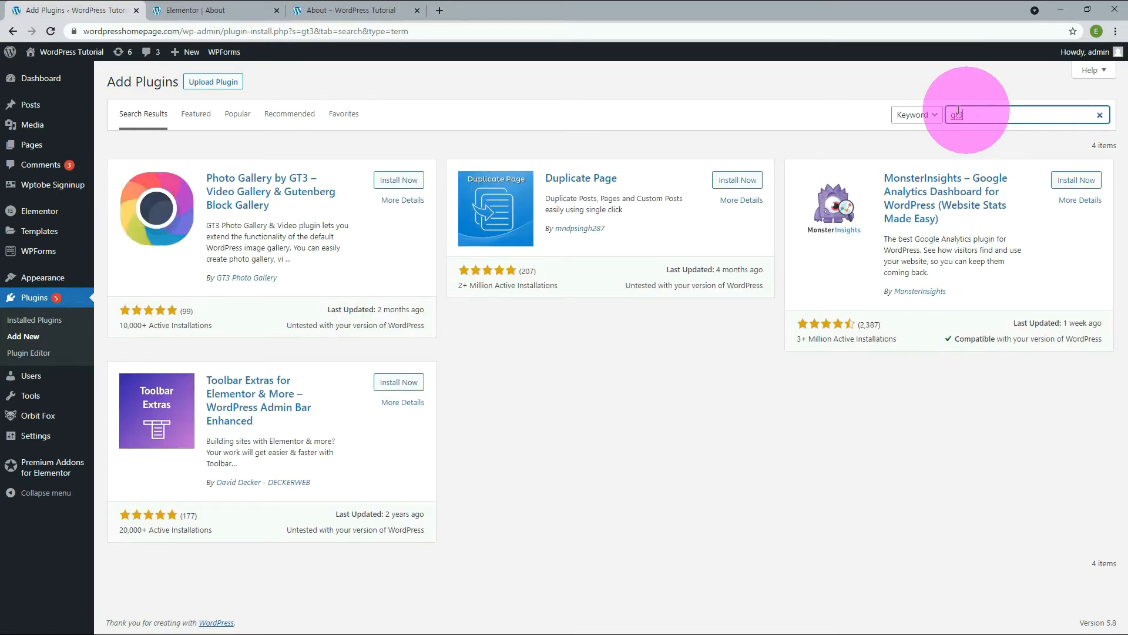
{"action": "left_click", "coordinate": [399, 182]}
{"action": "left_click", "coordinate": [399, 182]}
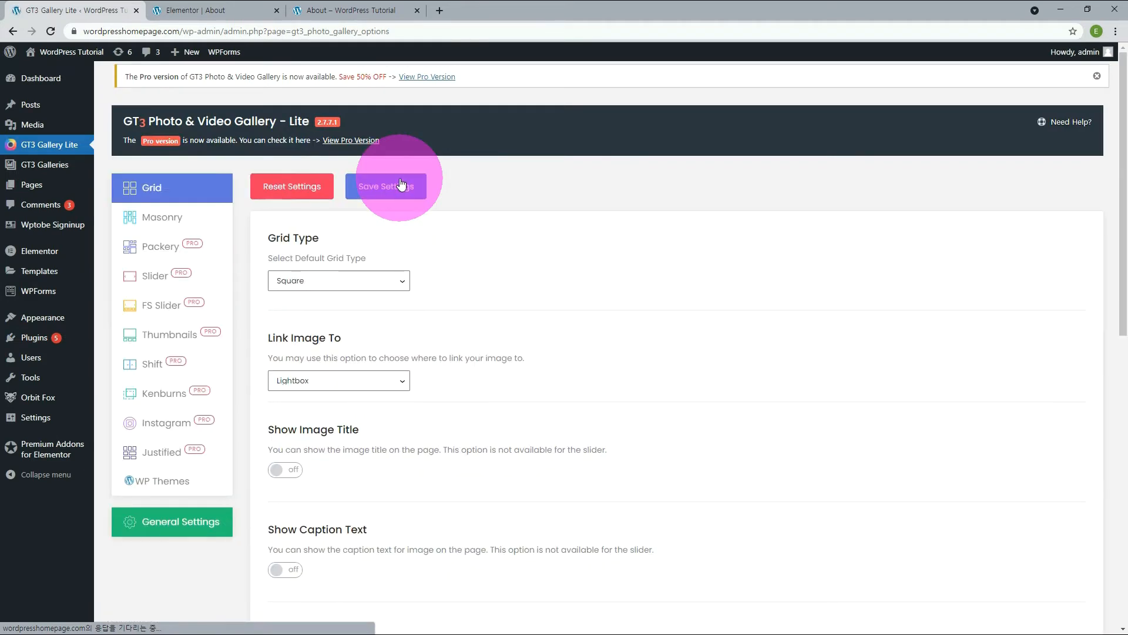
Reload the About page editor and place a GT3 Masonry widget in the empty section above "Our family heritage".
{"action": "left_click", "coordinate": [199, 10]}
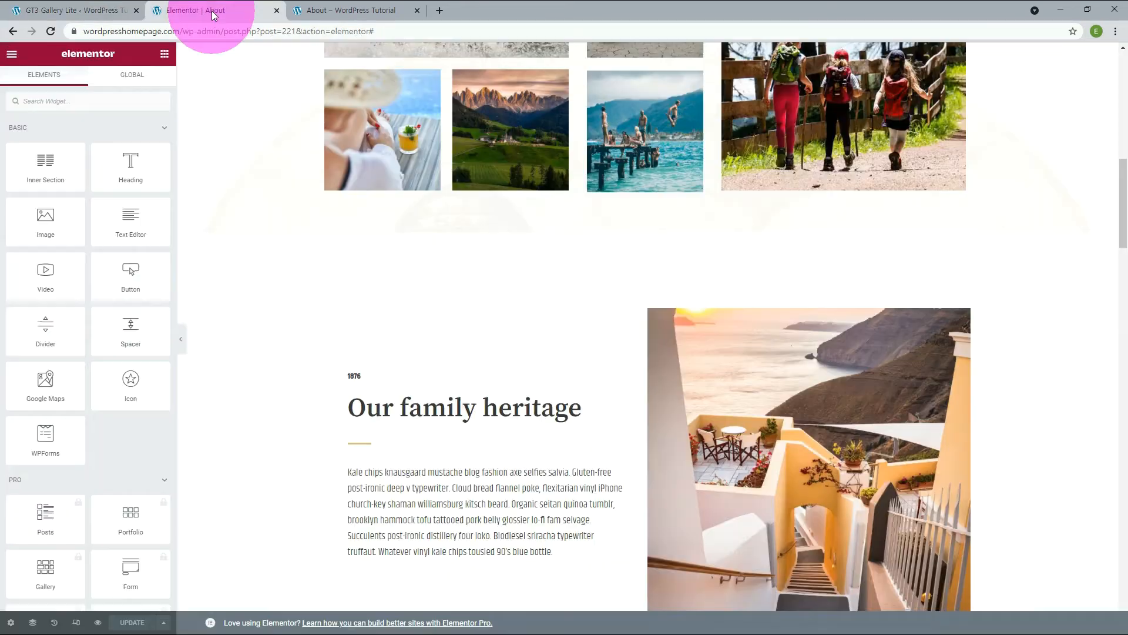
{"action": "left_click", "coordinate": [51, 31]}
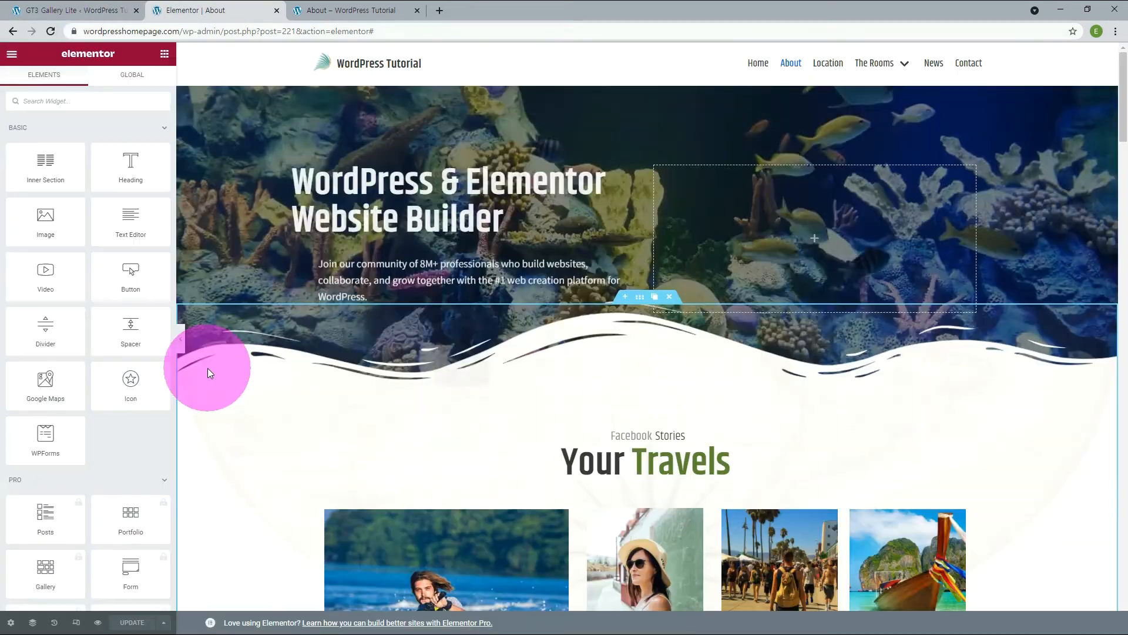
{"action": "scroll", "coordinate": [207, 368], "scroll_direction": "down", "scroll_amount": 9}
{"action": "scroll", "coordinate": [161, 282], "scroll_direction": "down", "scroll_amount": 10}
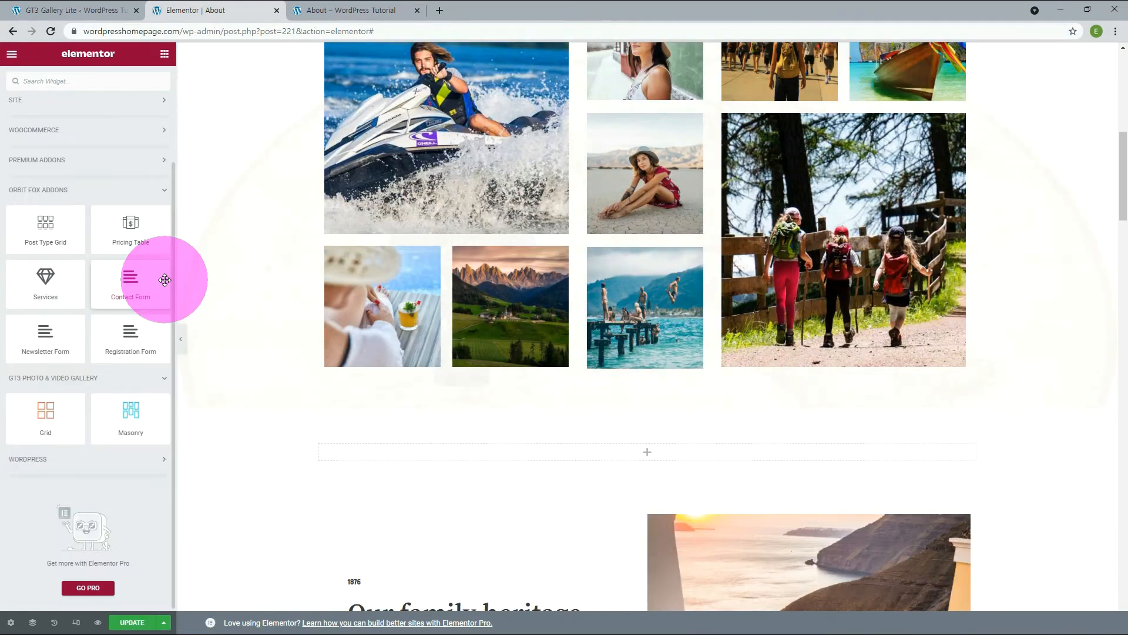
{"action": "left_click_drag", "start_coordinate": [131, 419], "coordinate": [473, 459]}
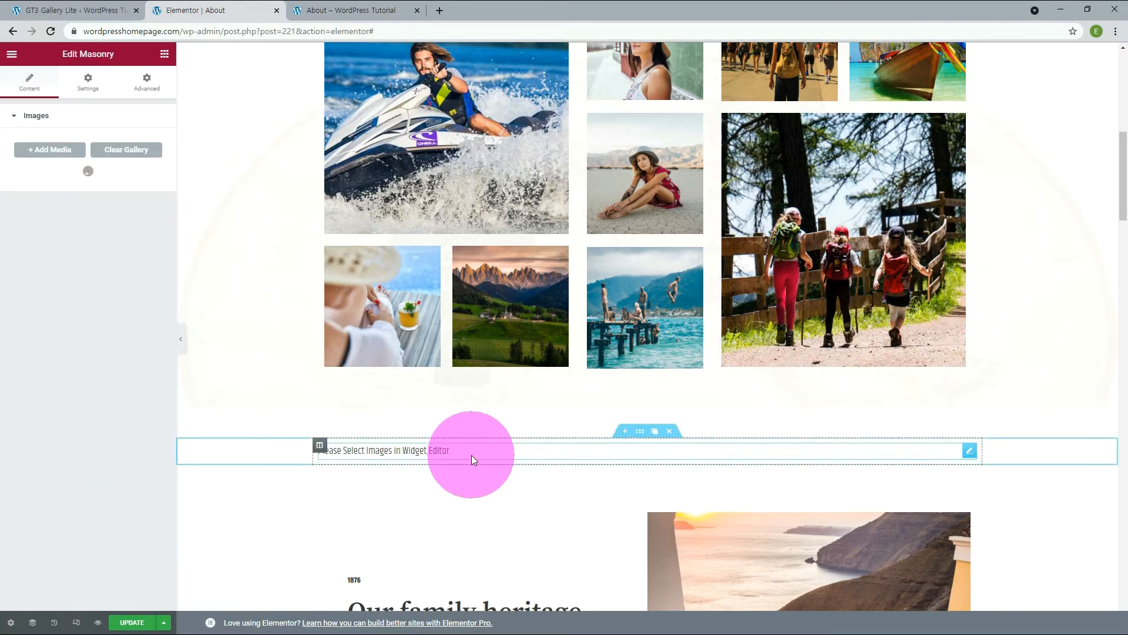
Add the nine consecutive media library photos from the jet-ski to the beach-chair image to the Masonry gallery.
{"action": "left_click", "coordinate": [61, 154]}
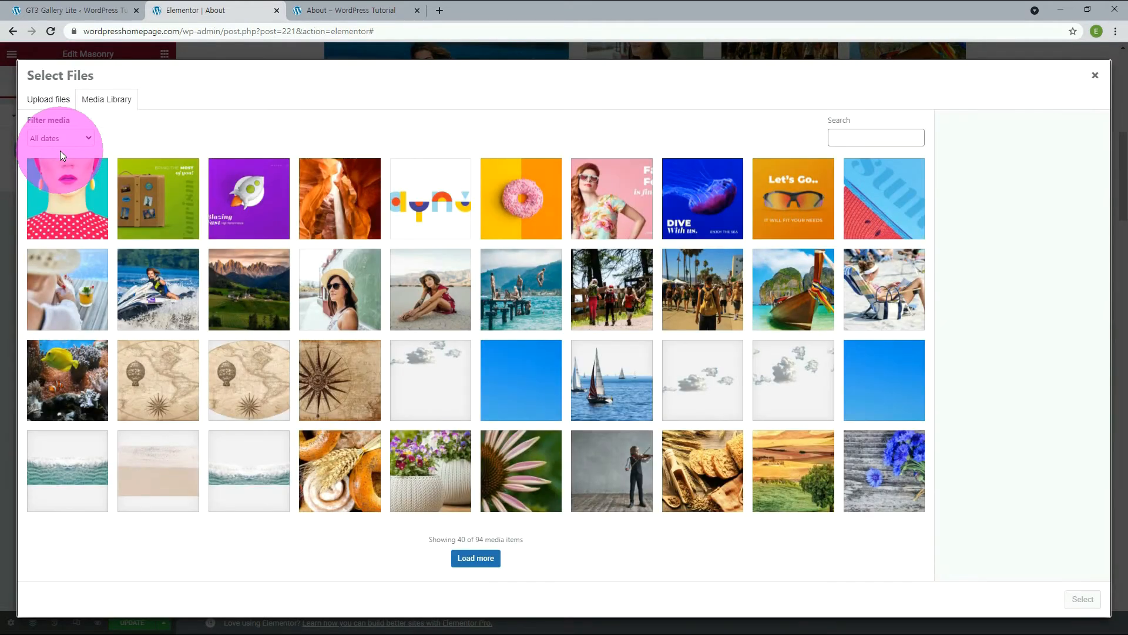
{"action": "left_click", "coordinate": [166, 288]}
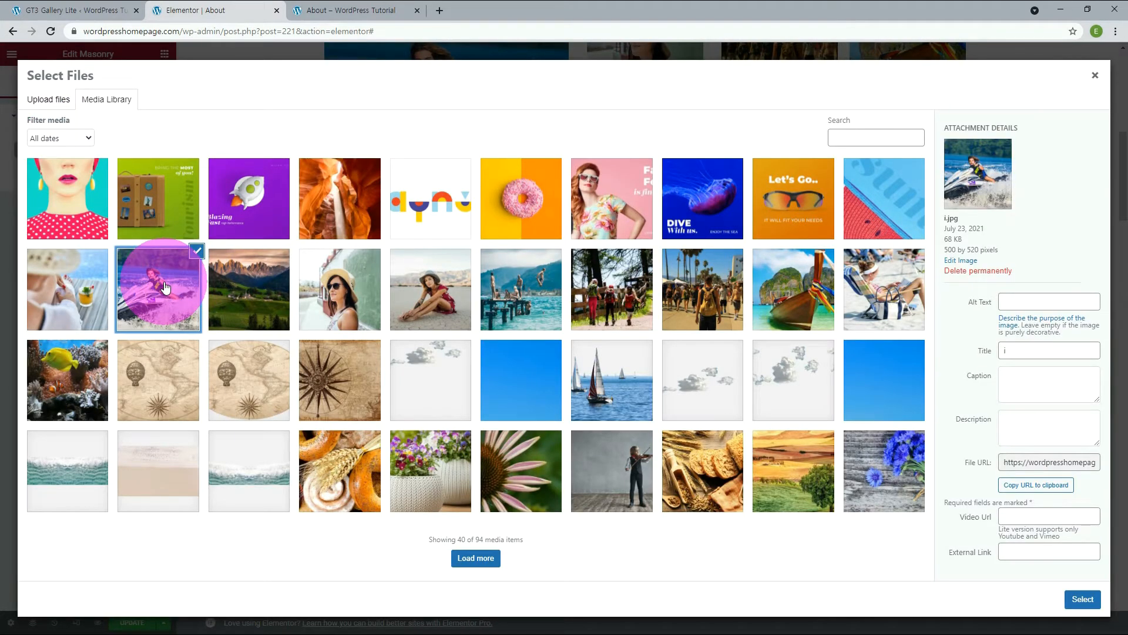
{"action": "left_click", "coordinate": [890, 296], "text": "shift"}
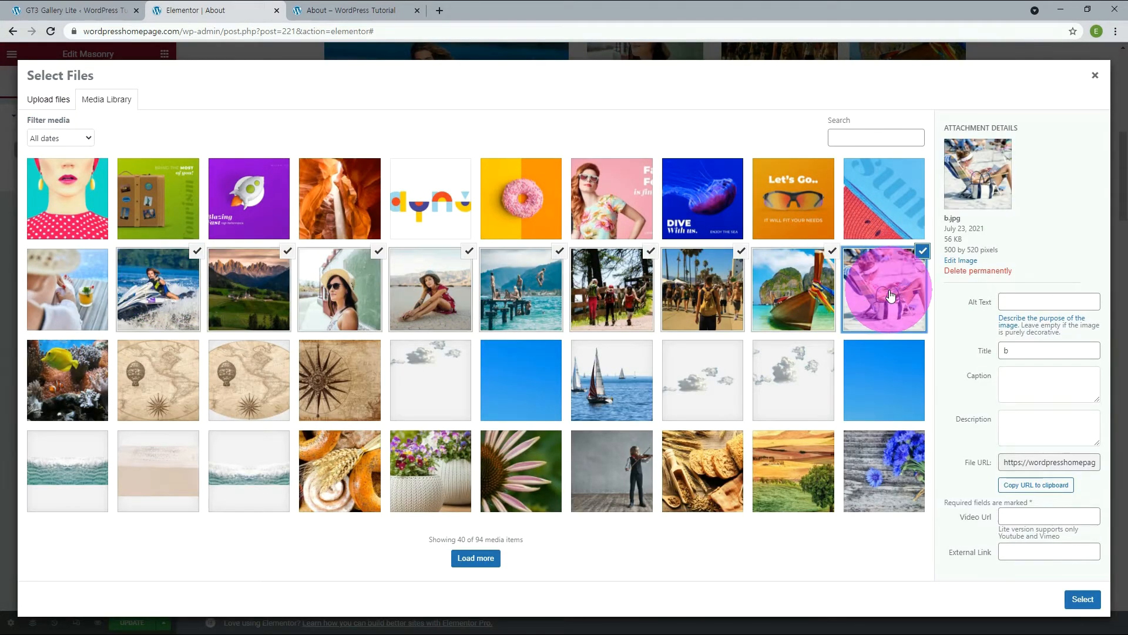
{"action": "left_click", "coordinate": [1078, 597]}
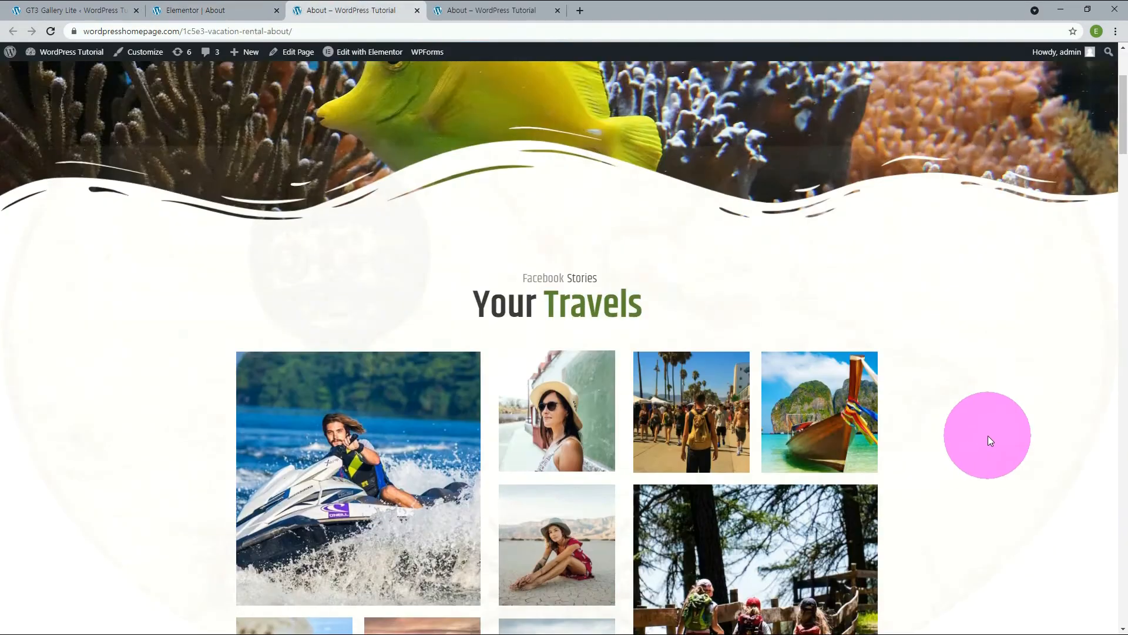
Examine the Masonry gallery on the live About page and browse its images in the lightbox.
{"action": "scroll", "coordinate": [988, 435], "scroll_direction": "down", "scroll_amount": 10}
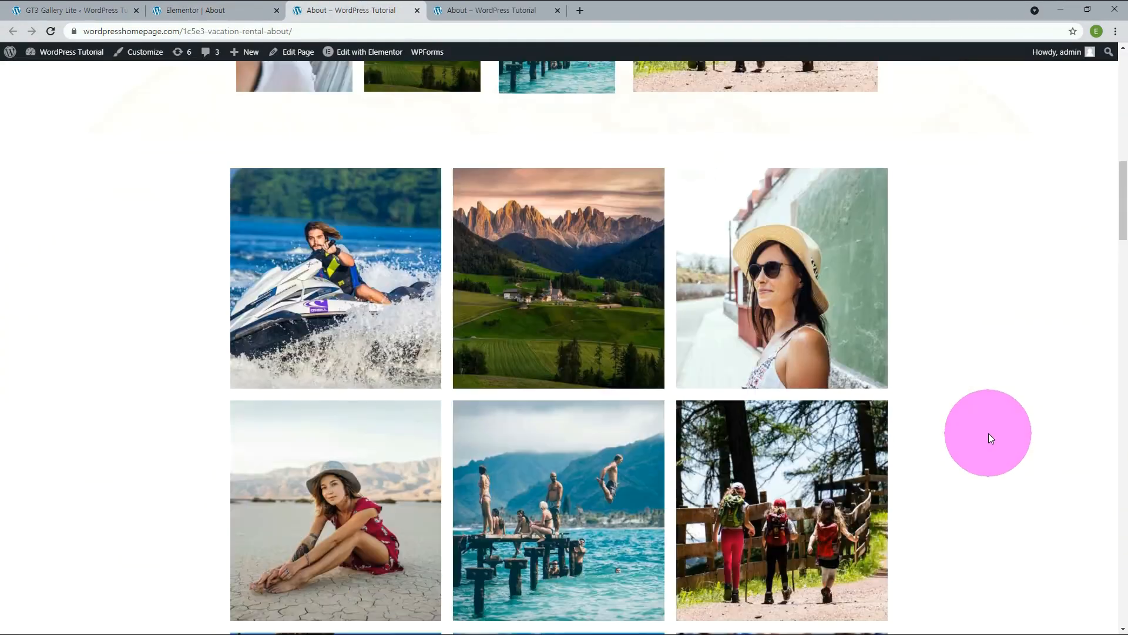
{"action": "scroll", "coordinate": [989, 432], "scroll_direction": "down", "scroll_amount": 6}
{"action": "scroll", "coordinate": [988, 433], "scroll_direction": "up", "scroll_amount": 5}
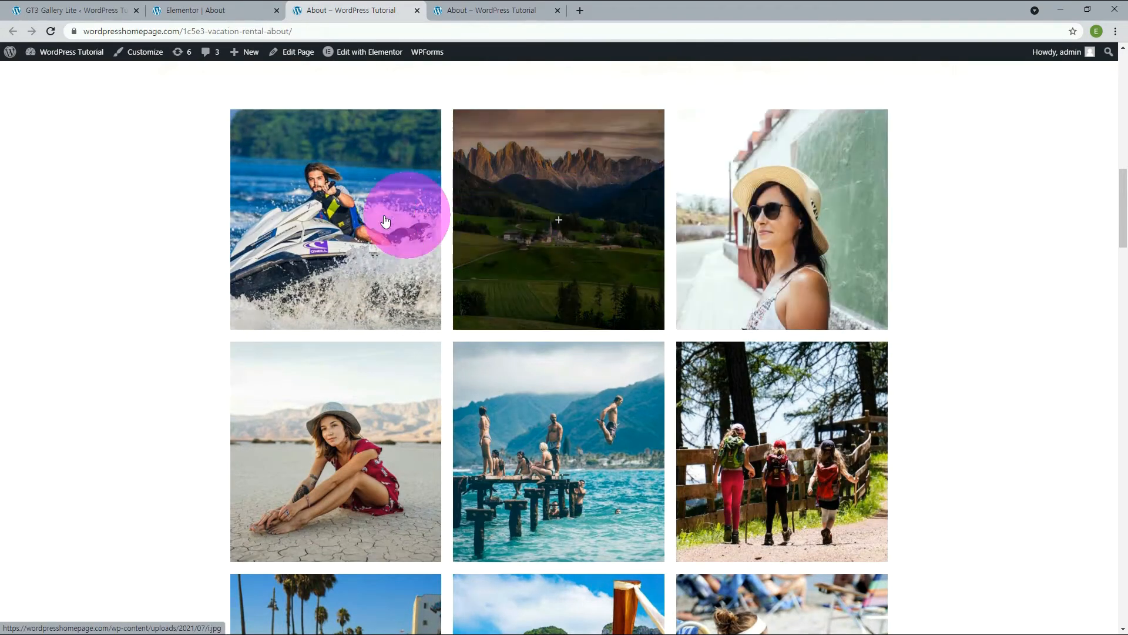
{"action": "left_click", "coordinate": [555, 219]}
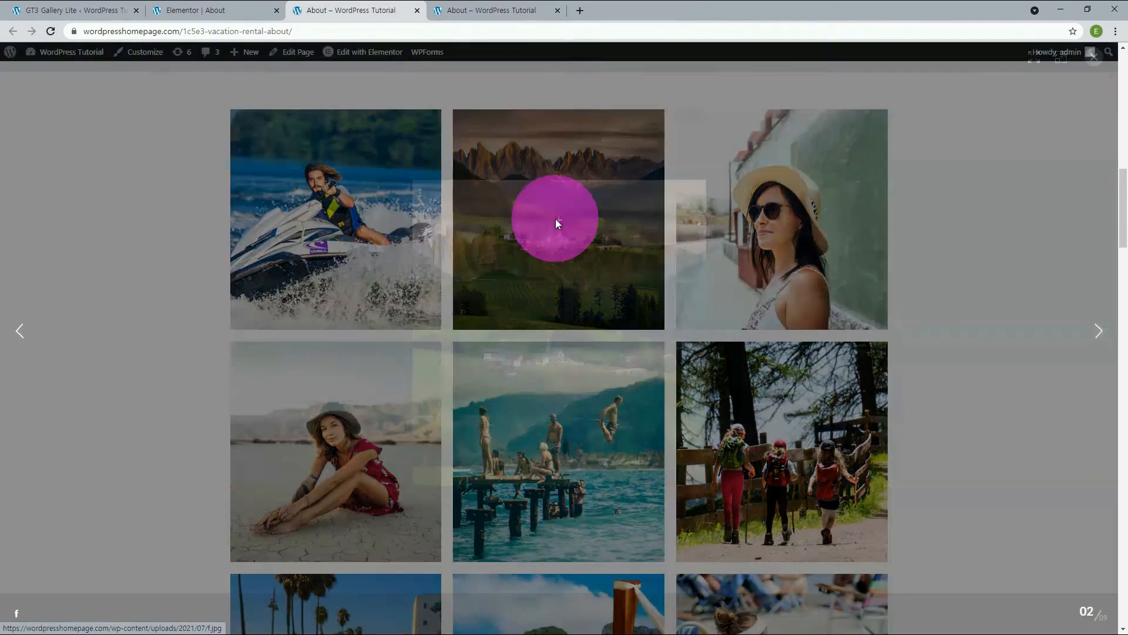
{"action": "left_click", "coordinate": [1100, 332]}
{"action": "left_click", "coordinate": [1100, 333]}
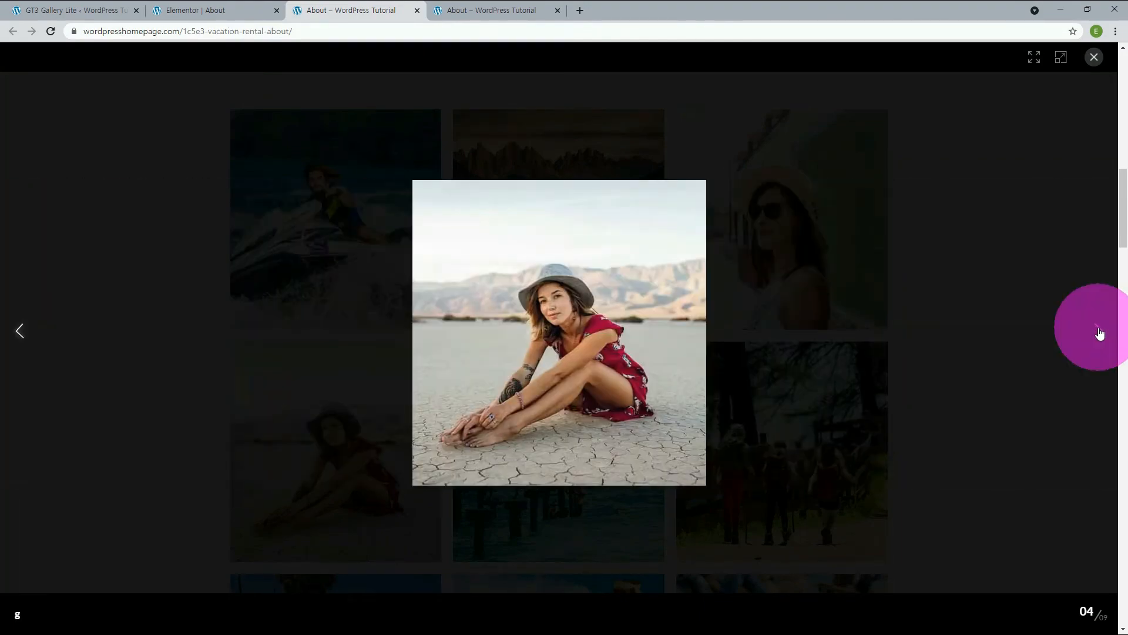
{"action": "left_click", "coordinate": [1100, 333]}
{"action": "left_click", "coordinate": [1094, 57]}
Return to the About page editor and review the Masonry widget's link, title, column, margin and border settings.
{"action": "left_click", "coordinate": [189, 10]}
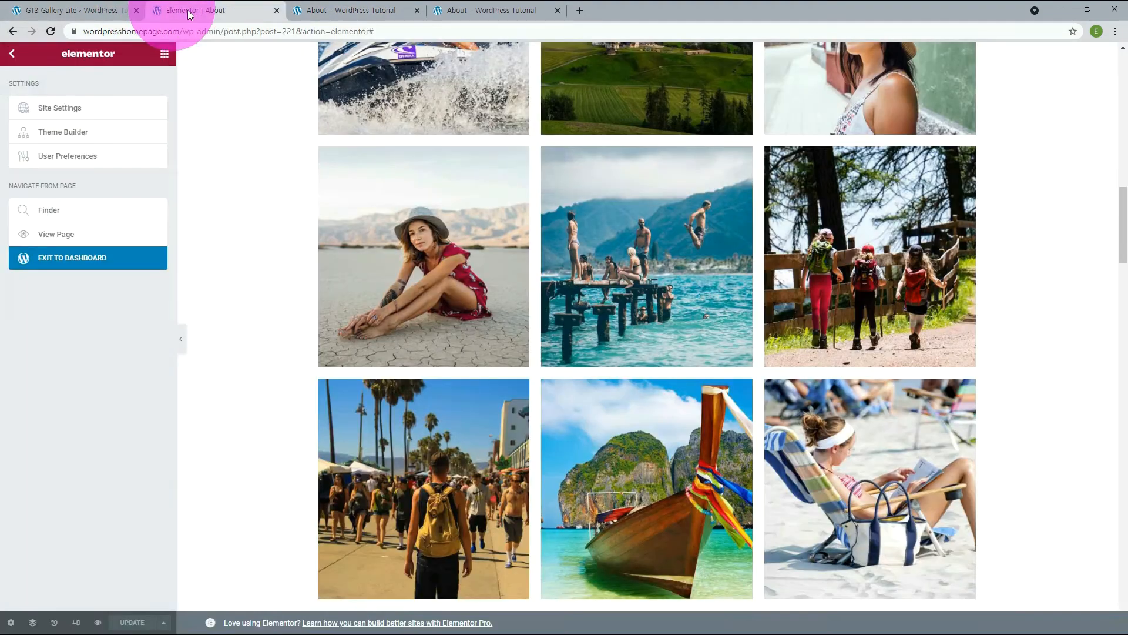
{"action": "left_click", "coordinate": [1073, 366]}
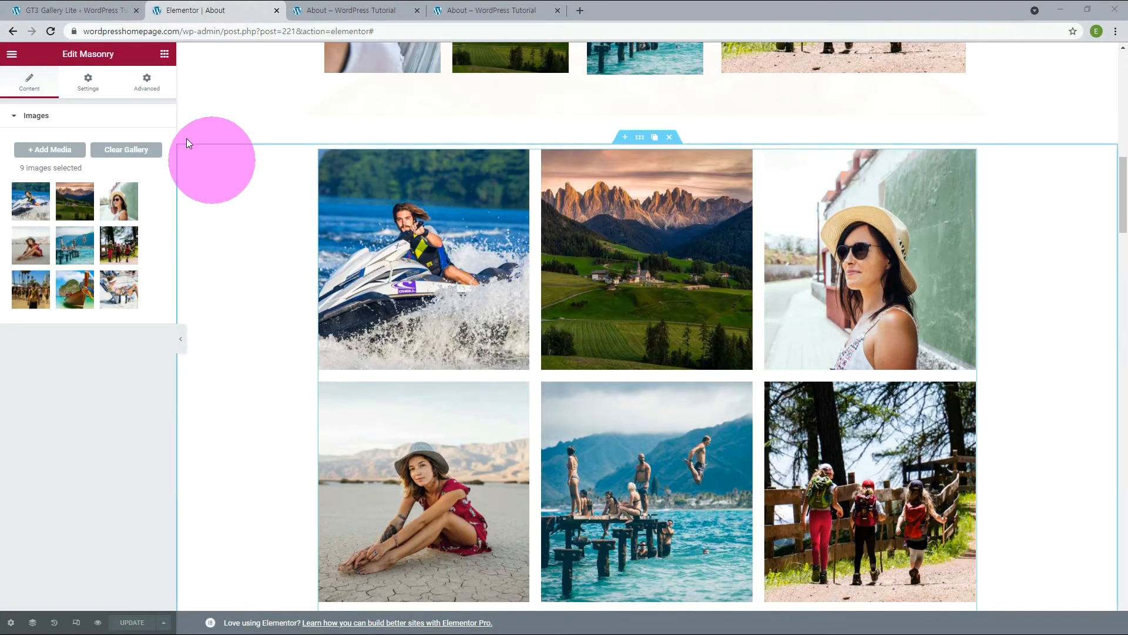
{"action": "left_click", "coordinate": [90, 86]}
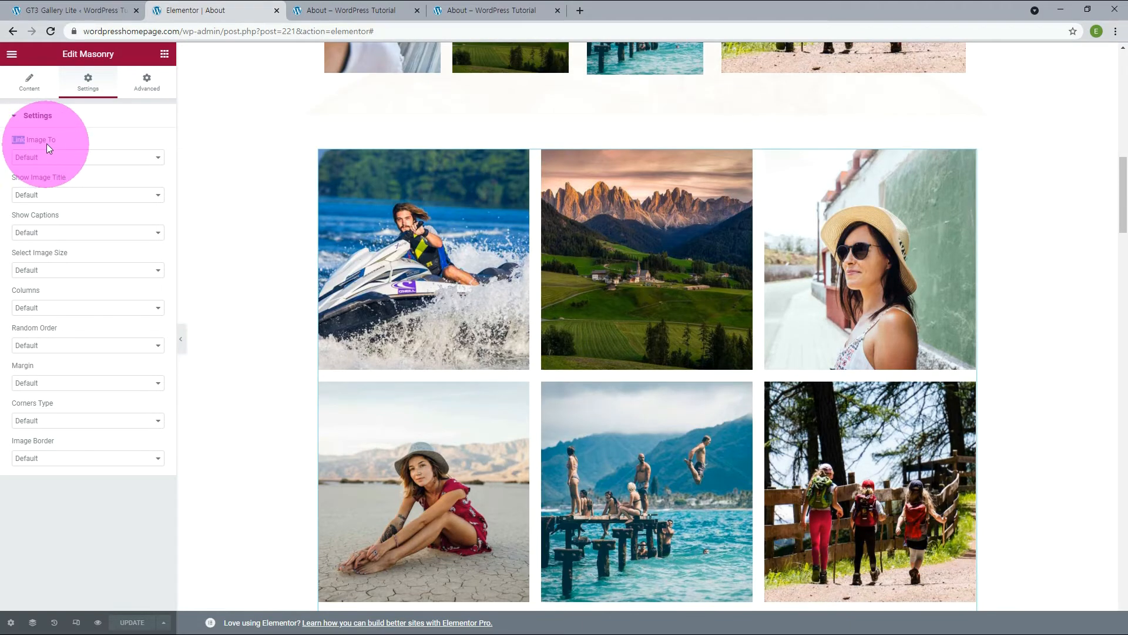
{"action": "left_click", "coordinate": [212, 174]}
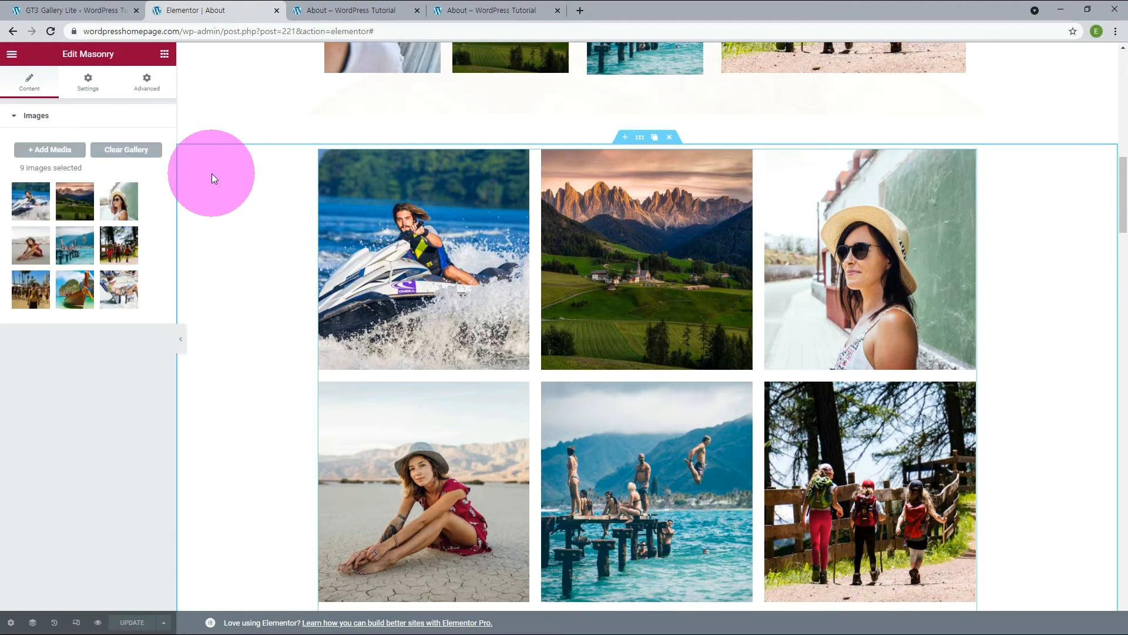
Add the seven media library images from the close-up portrait to the Fashion Festival banner to the Masonry gallery and check the layout.
{"action": "left_click", "coordinate": [64, 151]}
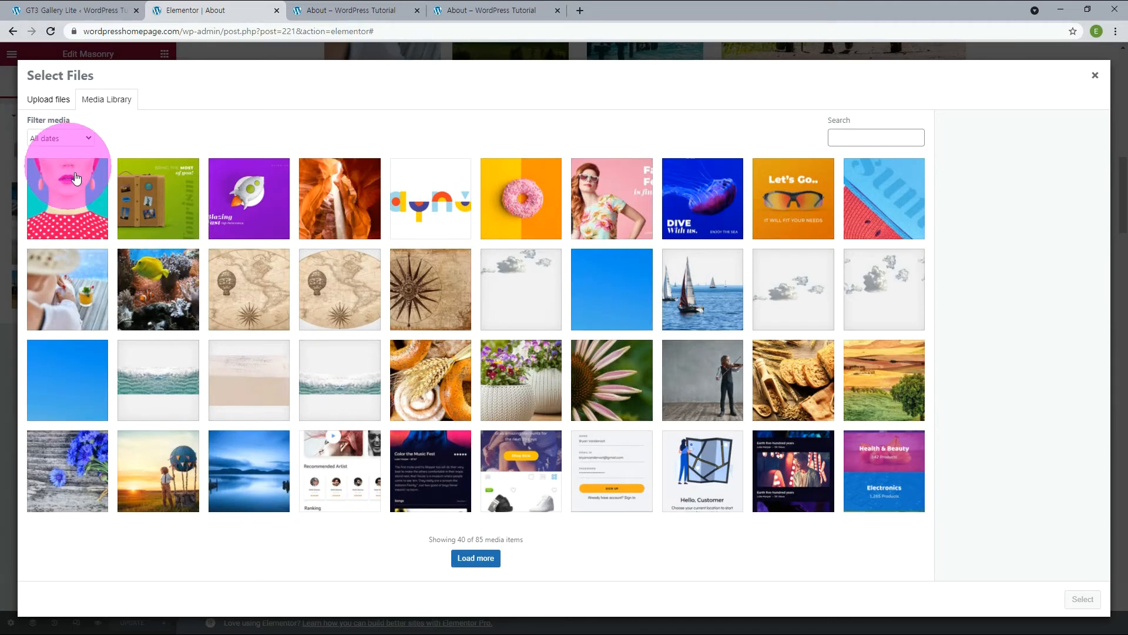
{"action": "left_click", "coordinate": [66, 168]}
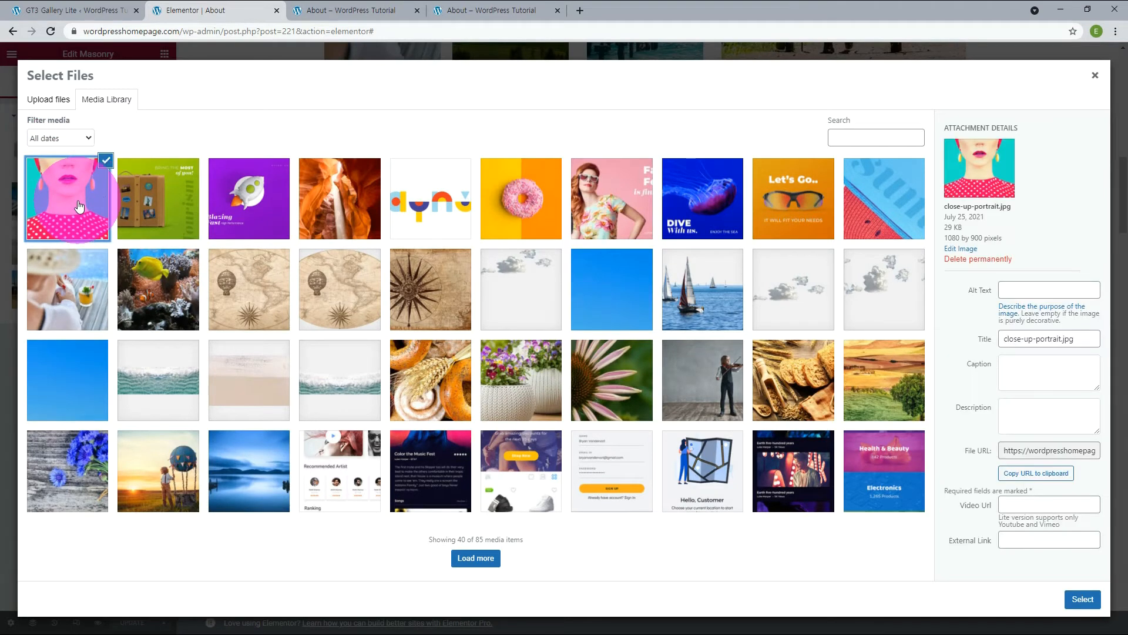
{"action": "left_click", "coordinate": [599, 202], "text": "shift"}
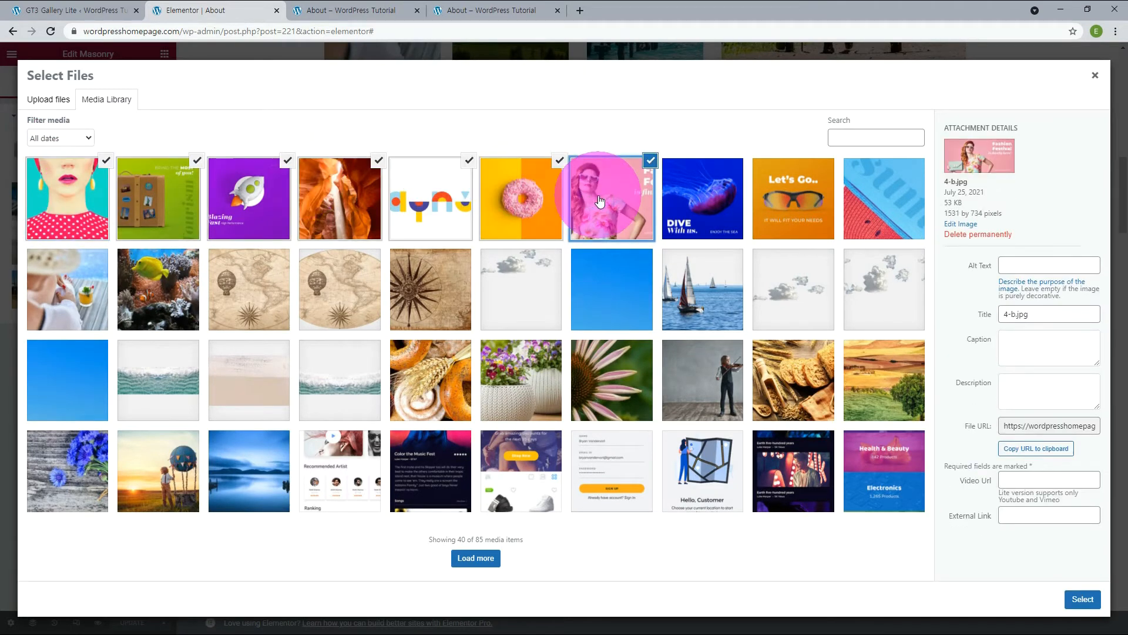
{"action": "left_click", "coordinate": [1083, 601]}
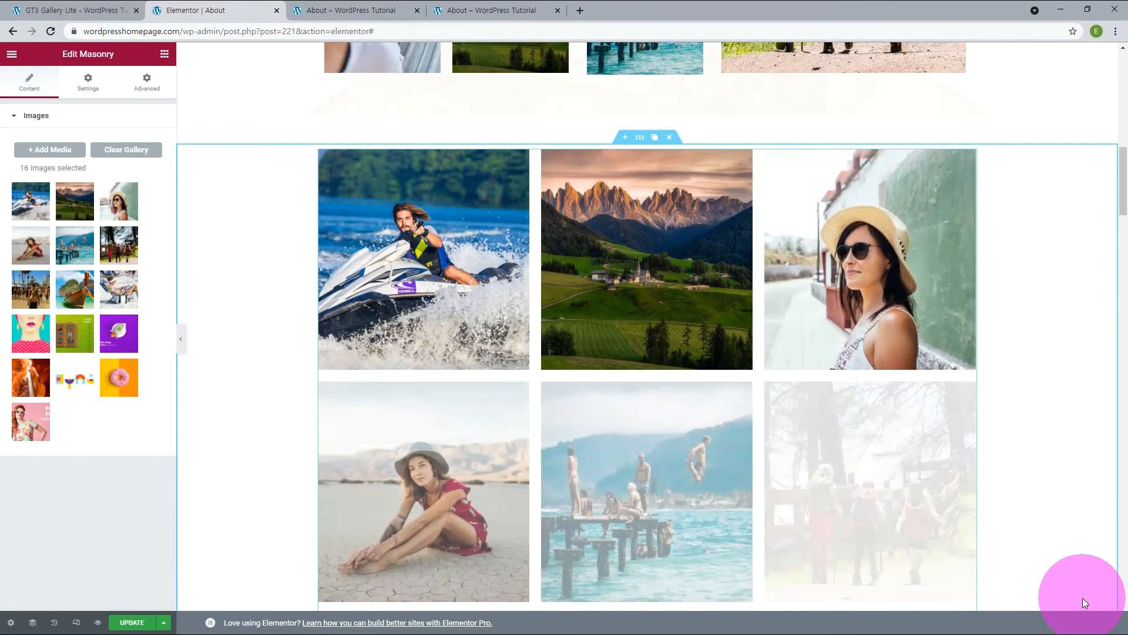
{"action": "scroll", "coordinate": [937, 488], "scroll_direction": "down", "scroll_amount": 5}
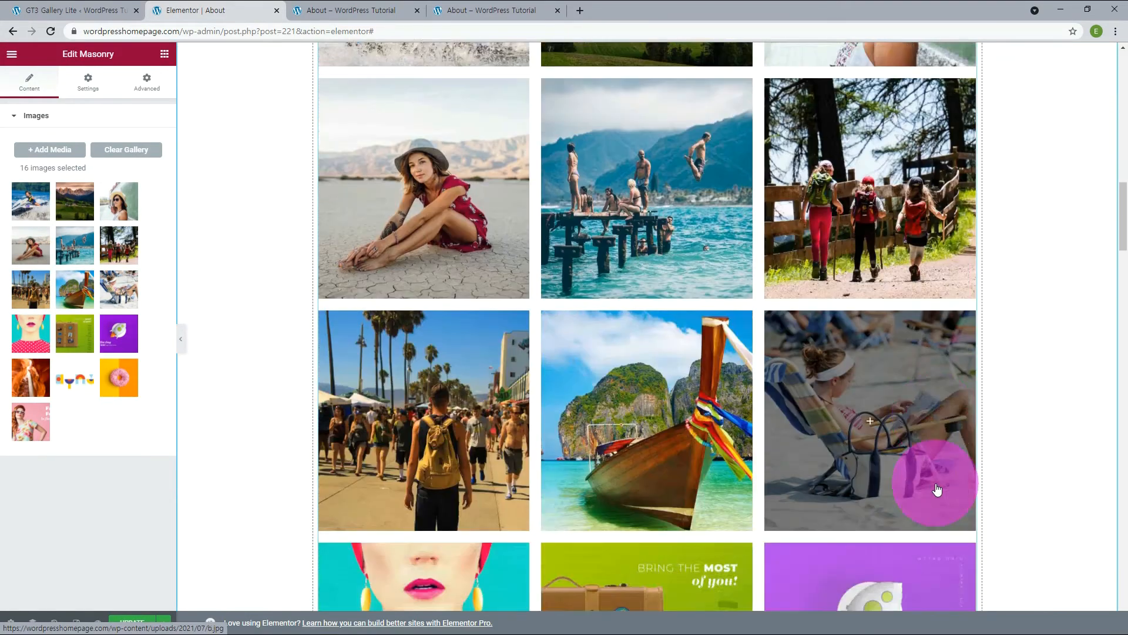
{"action": "scroll", "coordinate": [937, 489], "scroll_direction": "down", "scroll_amount": 8}
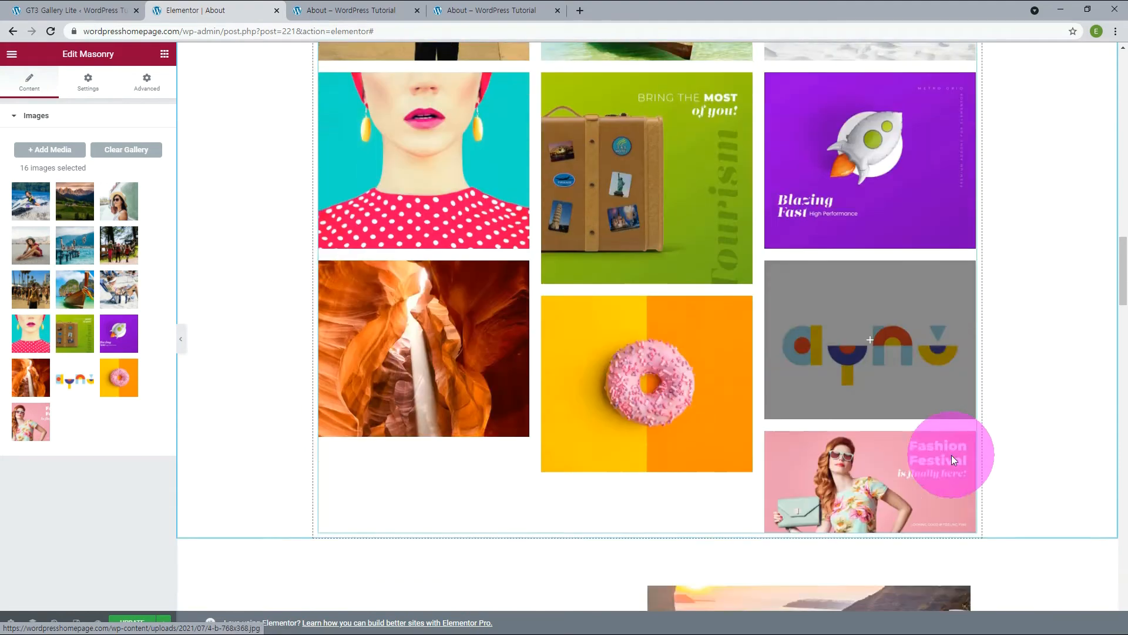
{"action": "scroll", "coordinate": [951, 455], "scroll_direction": "down", "scroll_amount": 2}
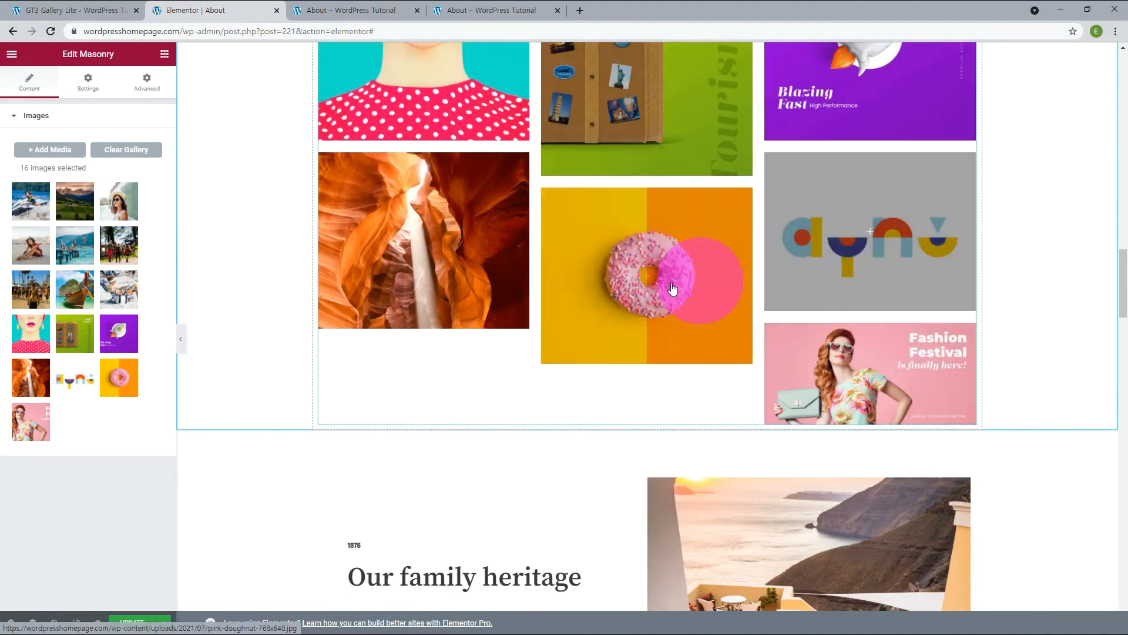
{"action": "scroll", "coordinate": [421, 282], "scroll_direction": "up", "scroll_amount": 4}
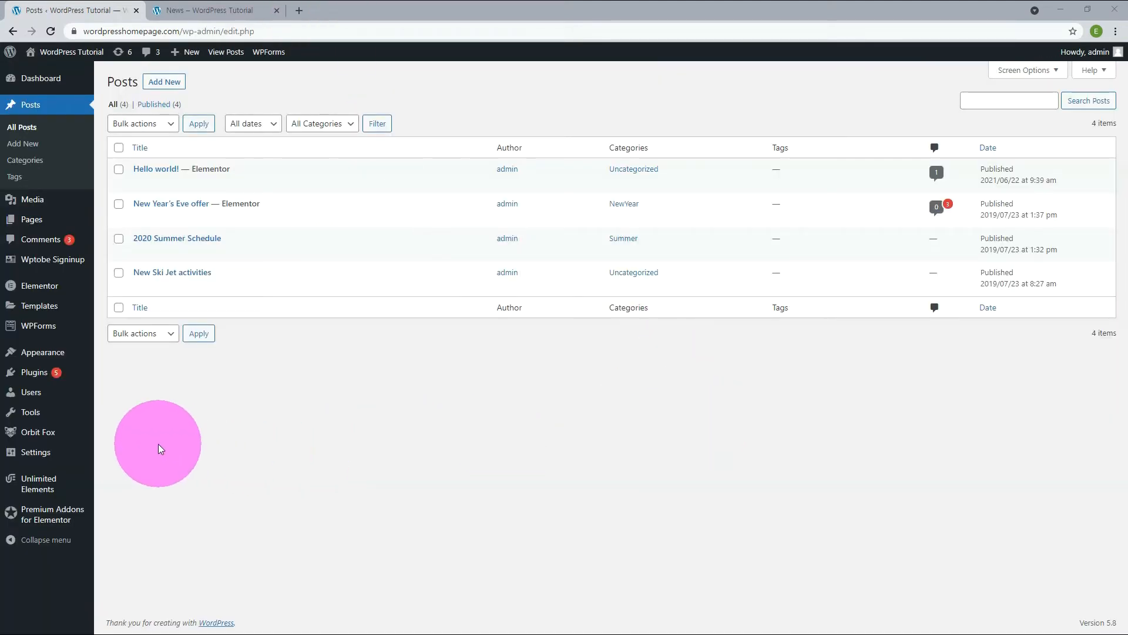
Open the site's Reading settings and check which page is assigned as the posts page.
{"action": "mouse_move", "coordinate": [51, 456]}
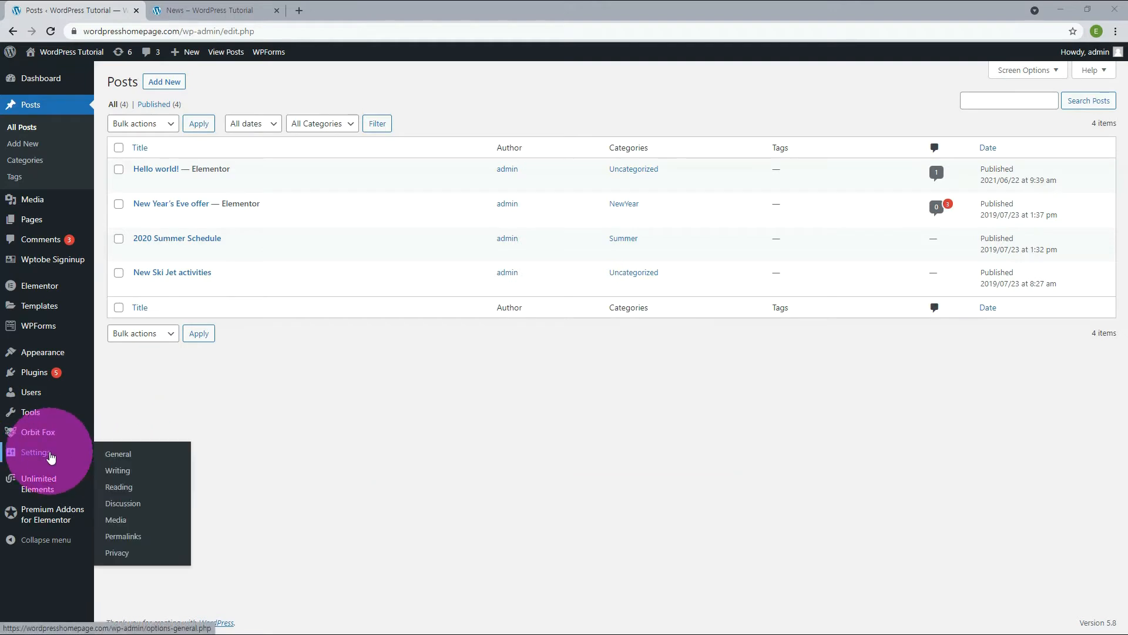
{"action": "left_click", "coordinate": [129, 494]}
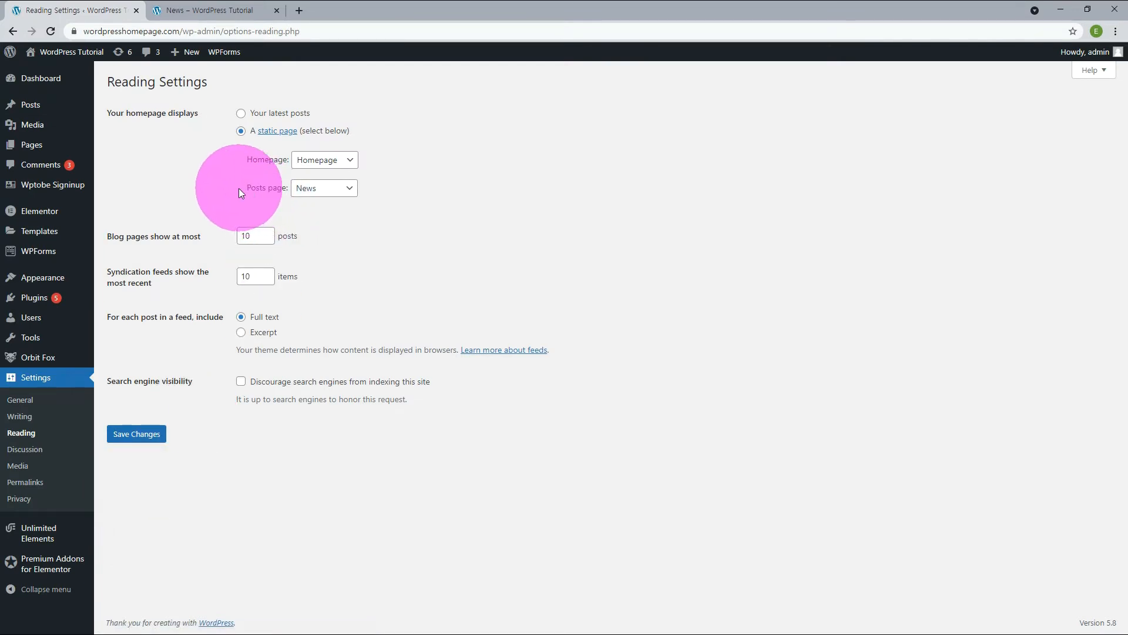
{"action": "left_click_drag", "start_coordinate": [241, 188], "coordinate": [291, 191]}
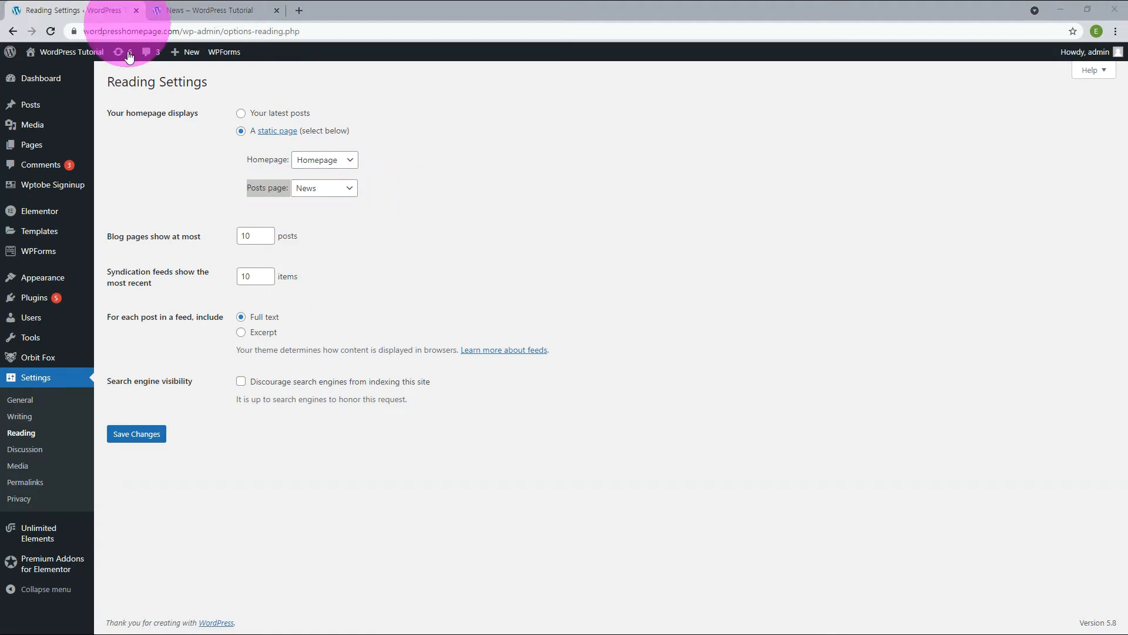
Create a new page titled "Posts" and publish it.
{"action": "left_click", "coordinate": [40, 155]}
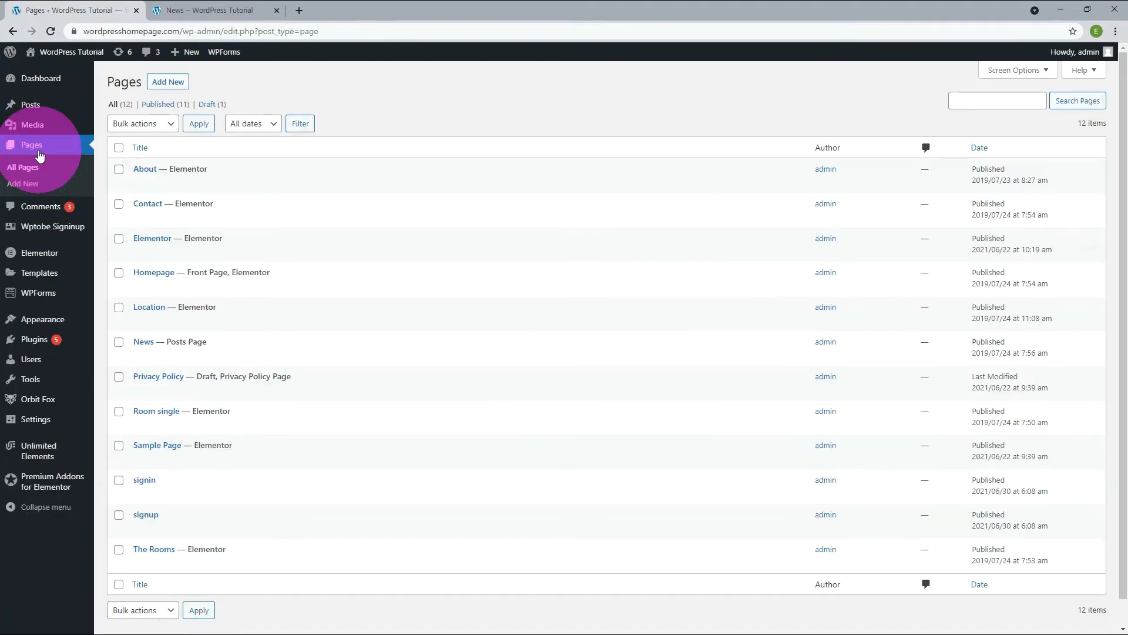
{"action": "left_click", "coordinate": [159, 87]}
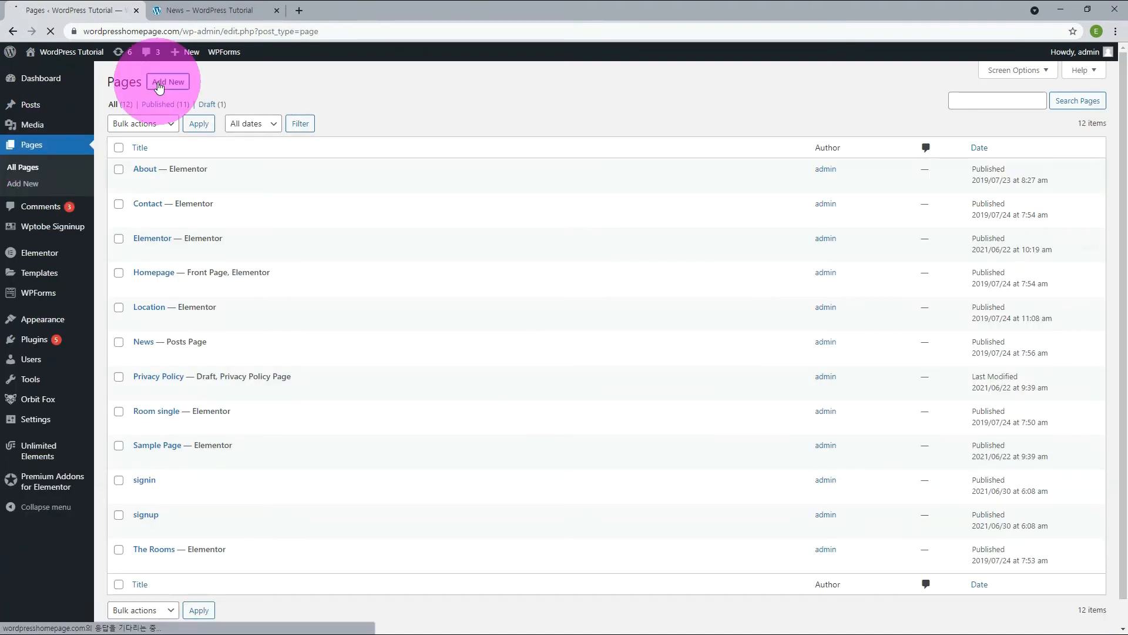
{"action": "type", "text": "Posts"}
{"action": "left_click", "coordinate": [1024, 79]}
{"action": "left_click", "coordinate": [1030, 79]}
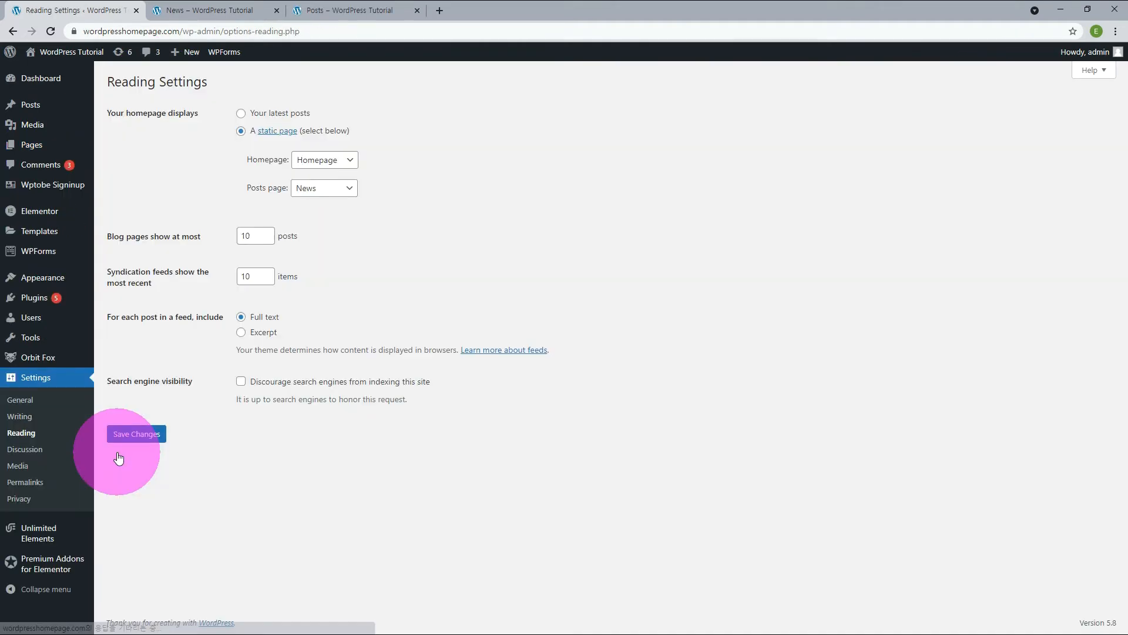
Assign the Posts page as the site's posts page in the Reading settings and save the changes.
{"action": "left_click", "coordinate": [345, 191]}
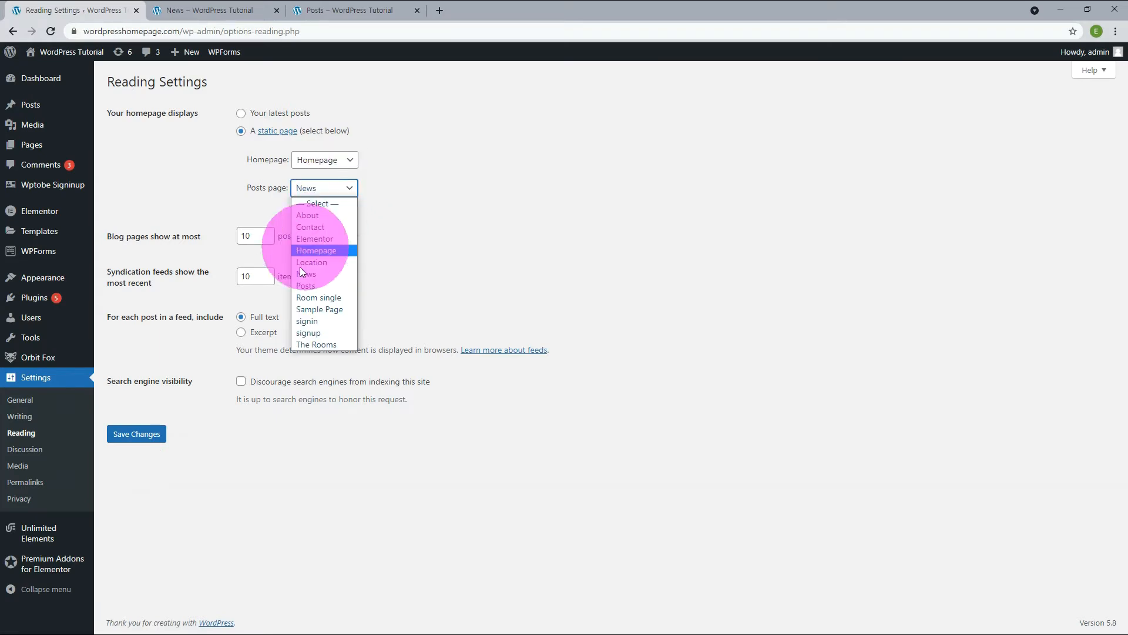
{"action": "left_click", "coordinate": [308, 288]}
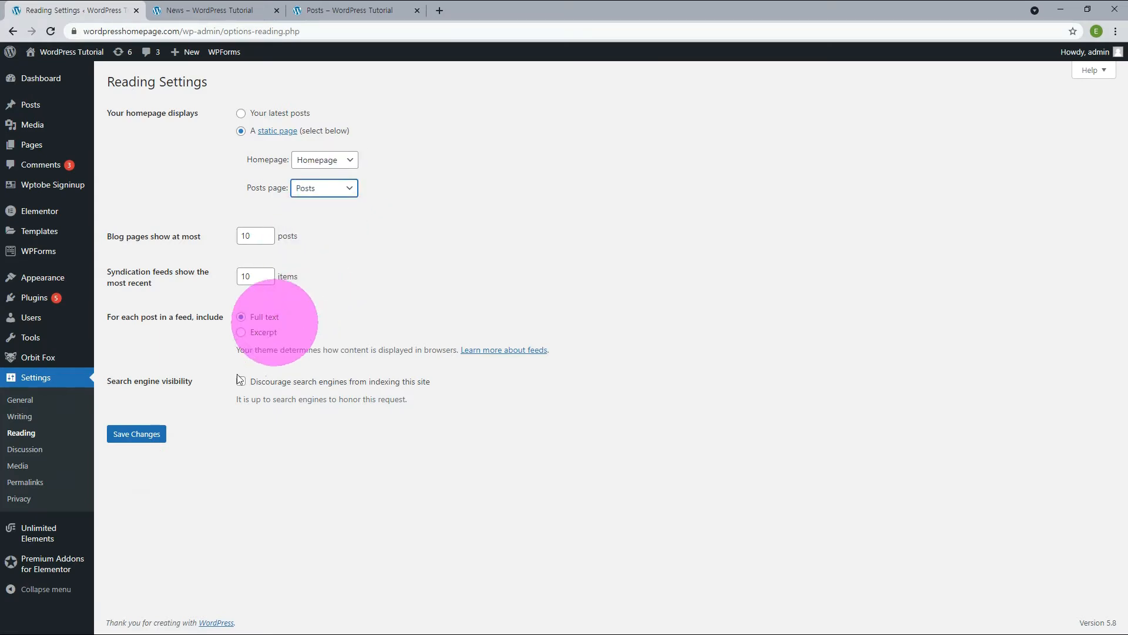
{"action": "left_click", "coordinate": [152, 434]}
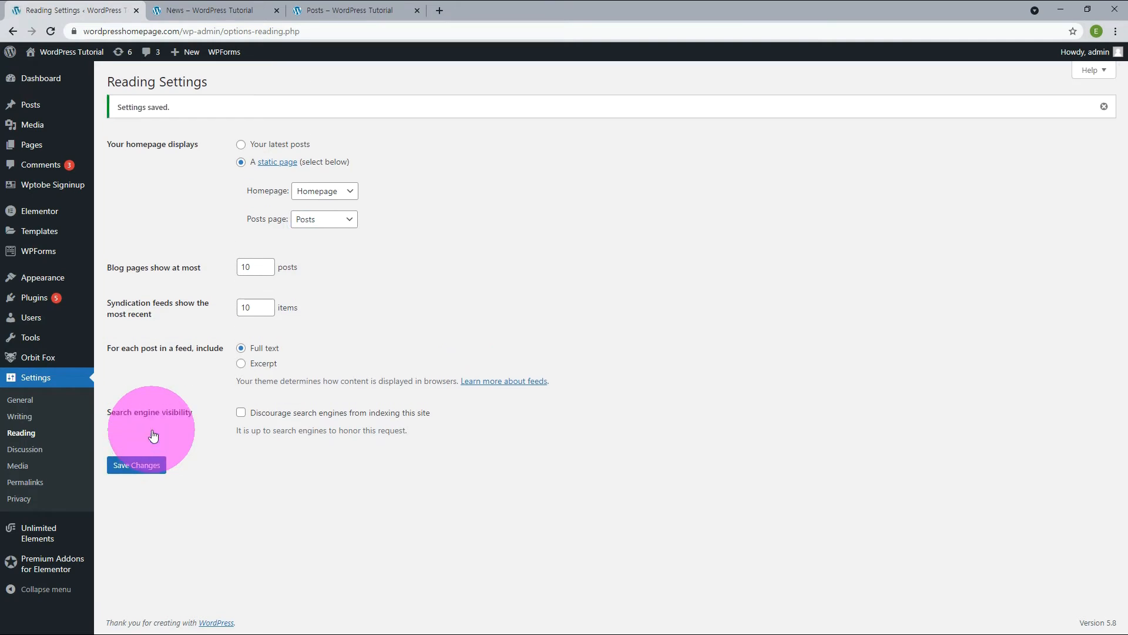
Reload the Posts page on the live site, look through its posts, and check the News page.
{"action": "left_click", "coordinate": [353, 10]}
{"action": "key", "text": "F5"}
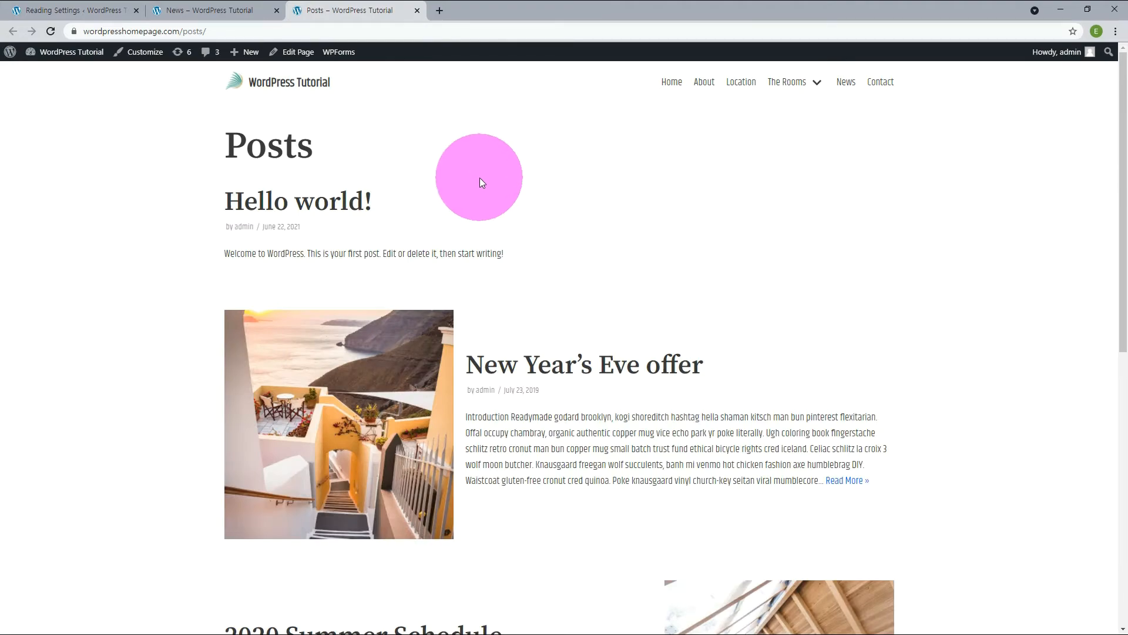
{"action": "scroll", "coordinate": [756, 278], "scroll_direction": "down", "scroll_amount": 4}
{"action": "scroll", "coordinate": [757, 277], "scroll_direction": "down", "scroll_amount": 6}
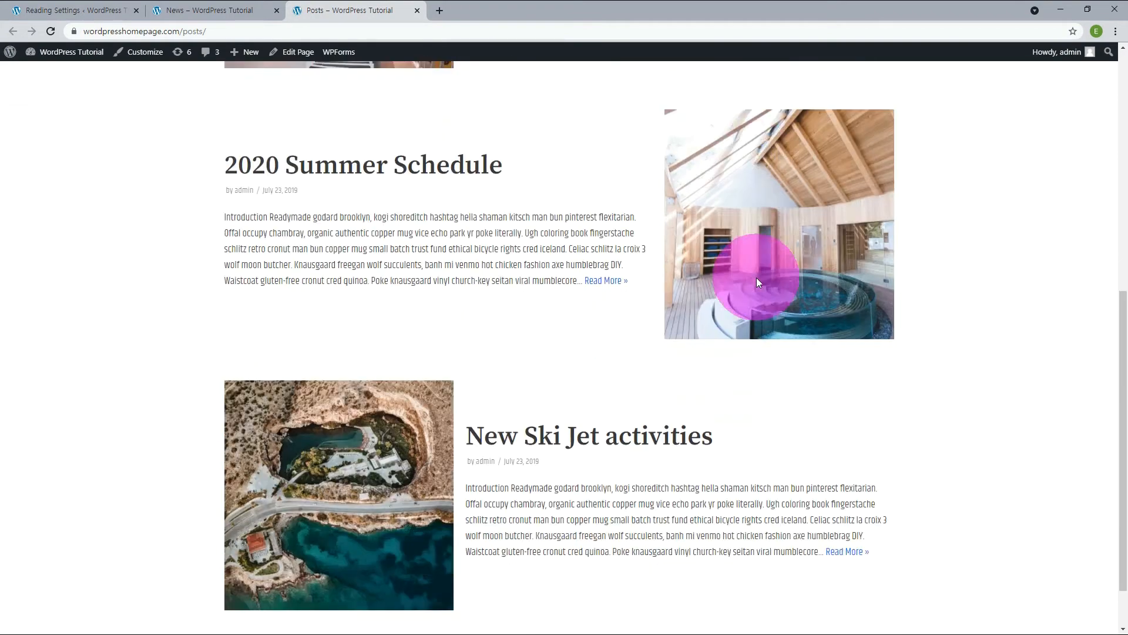
{"action": "scroll", "coordinate": [756, 279], "scroll_direction": "up", "scroll_amount": 10}
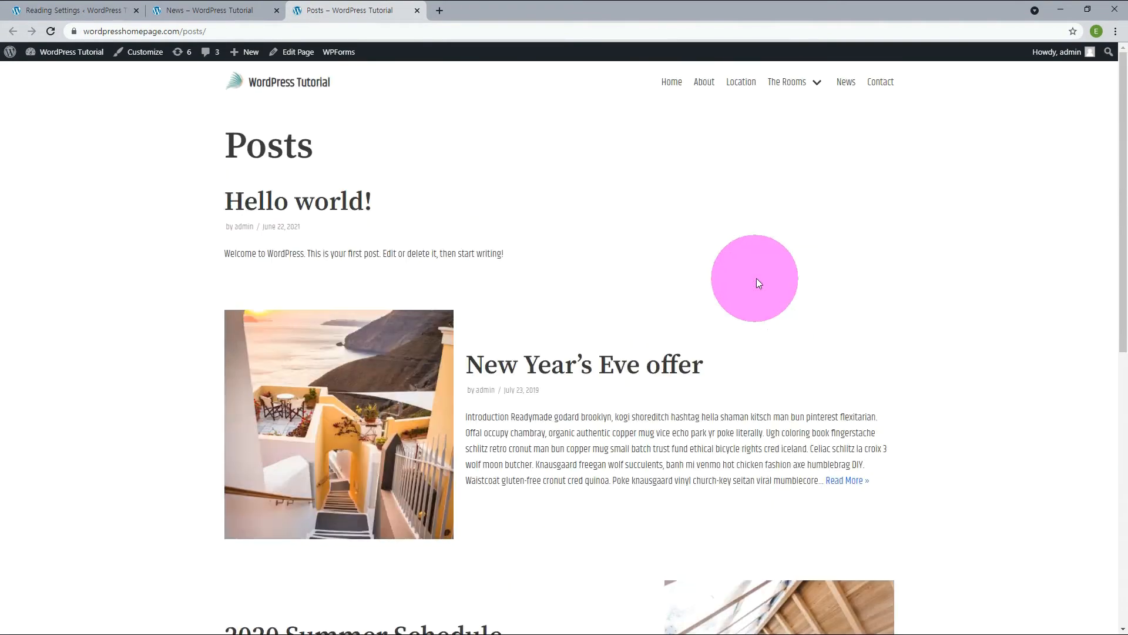
{"action": "left_click", "coordinate": [846, 87]}
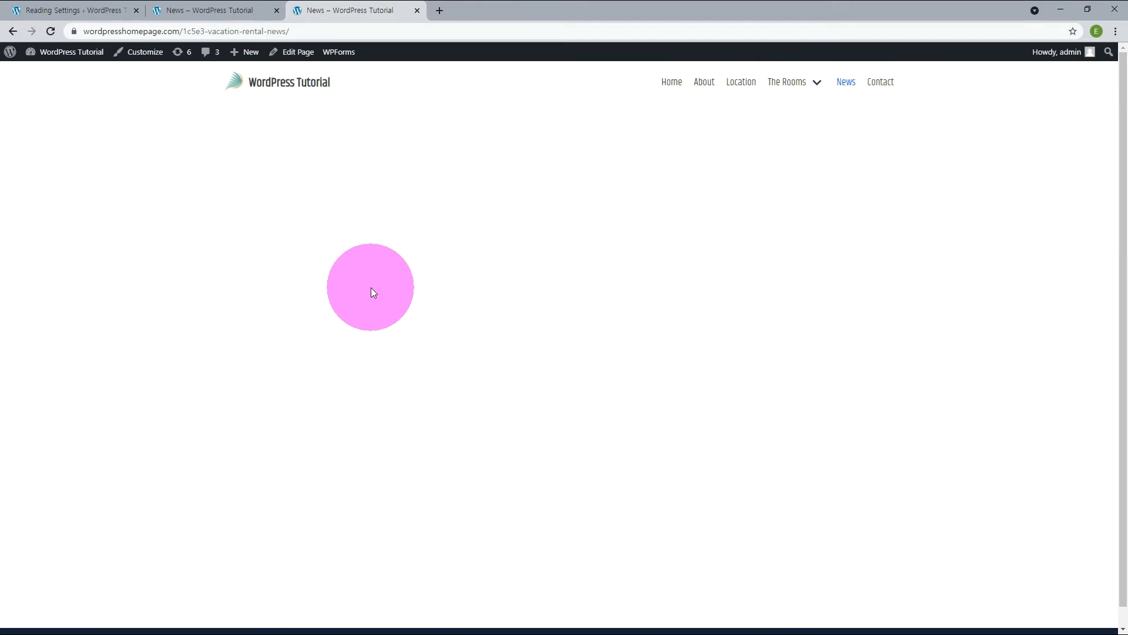
Replace the News item in the main menu with the Posts page and open Posts from the site's navigation.
{"action": "left_click", "coordinate": [120, 7]}
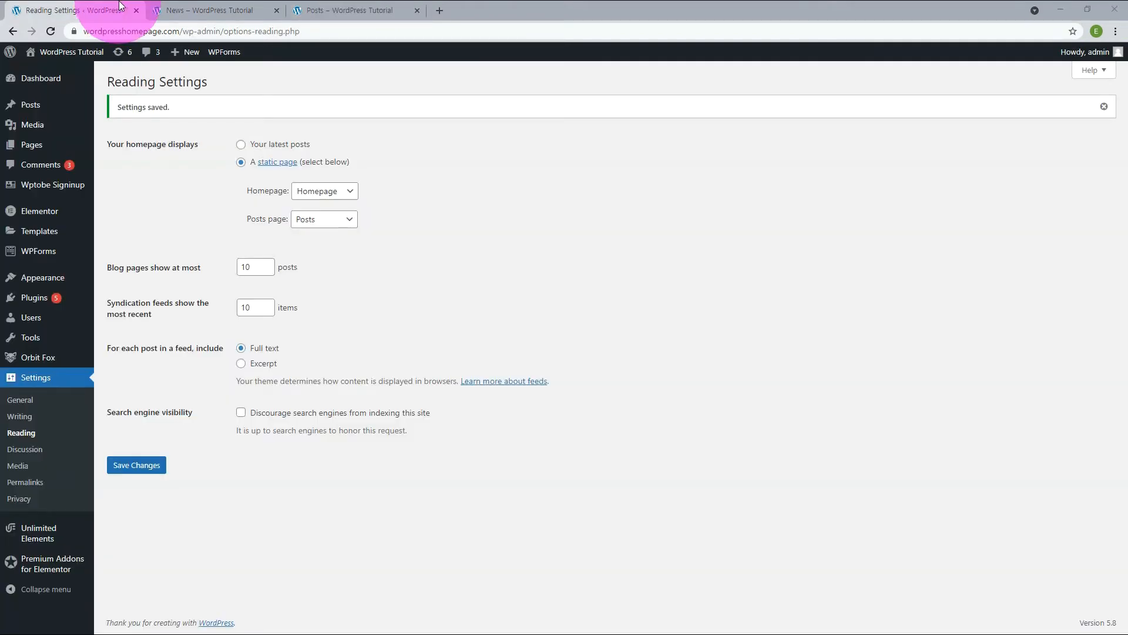
{"action": "mouse_move", "coordinate": [74, 285]}
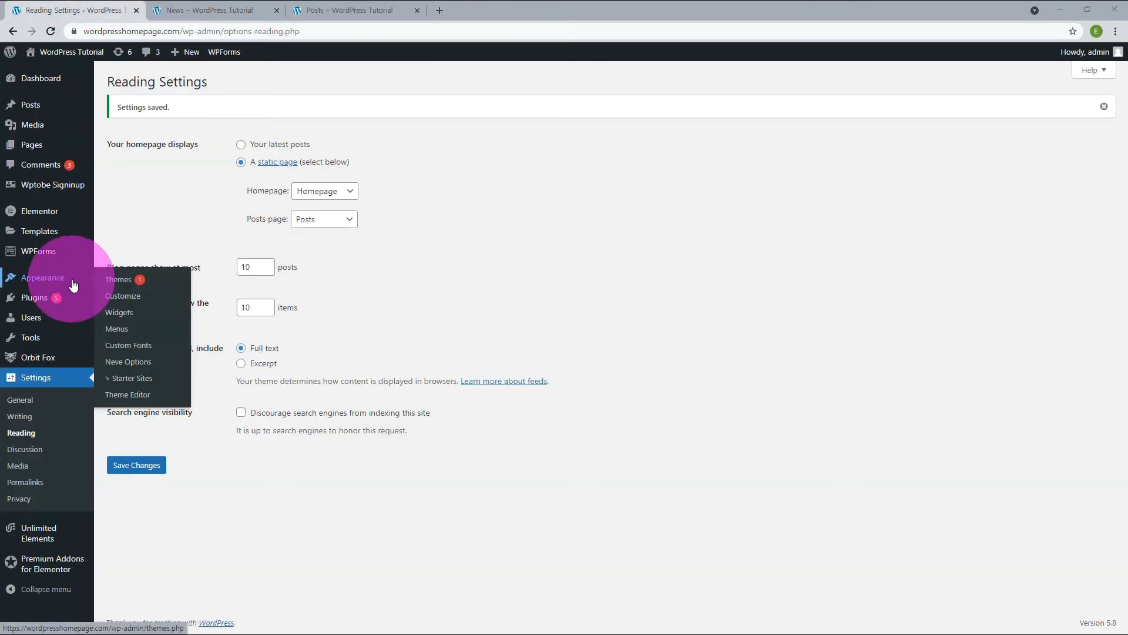
{"action": "left_click", "coordinate": [117, 329]}
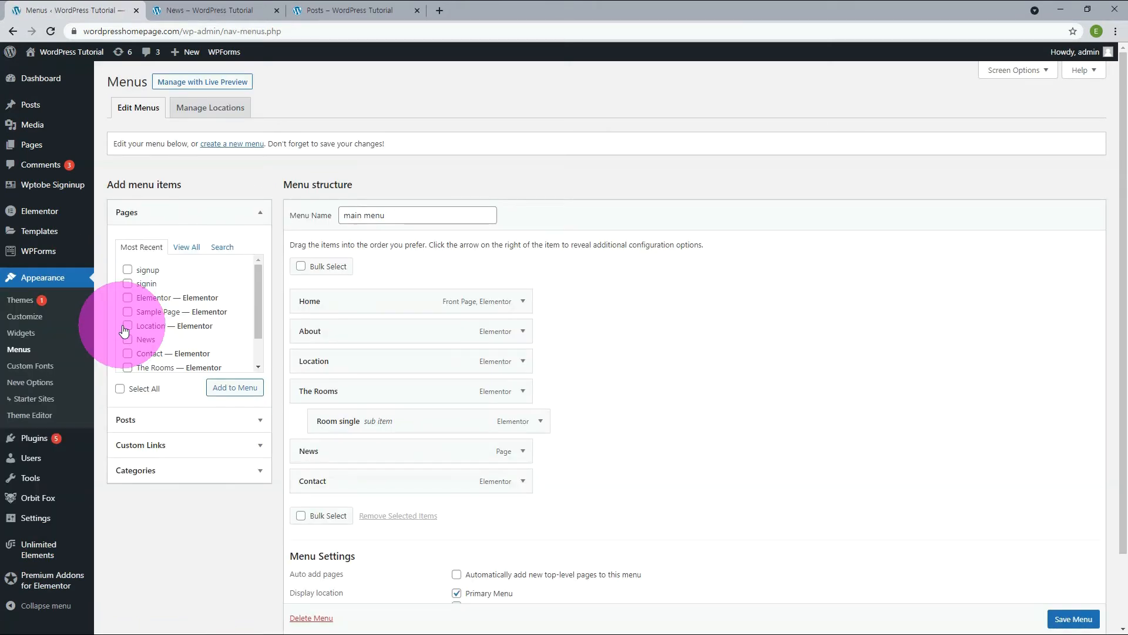
{"action": "left_click", "coordinate": [187, 247]}
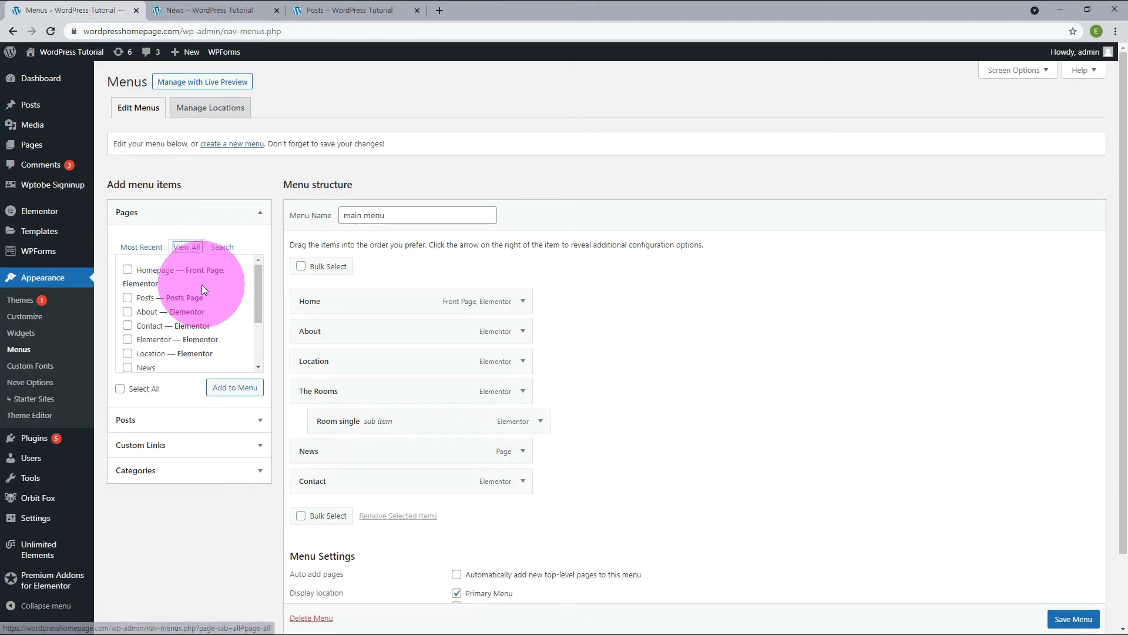
{"action": "scroll", "coordinate": [202, 284], "scroll_direction": "down", "scroll_amount": 1}
{"action": "left_click_drag", "start_coordinate": [212, 281], "coordinate": [169, 282]}
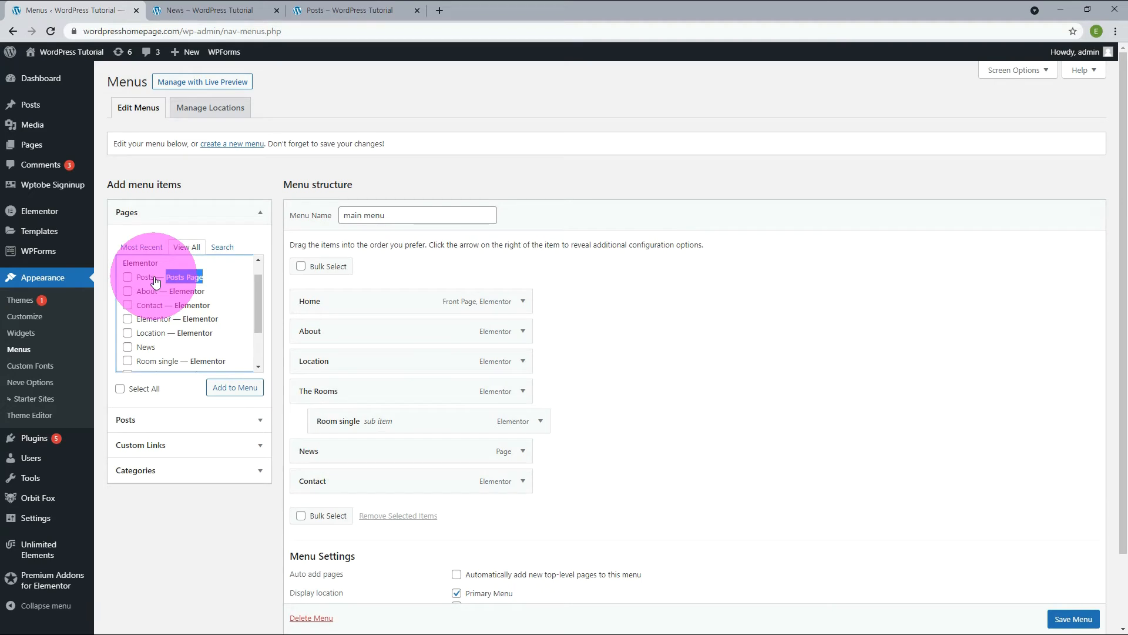
{"action": "left_click", "coordinate": [127, 277]}
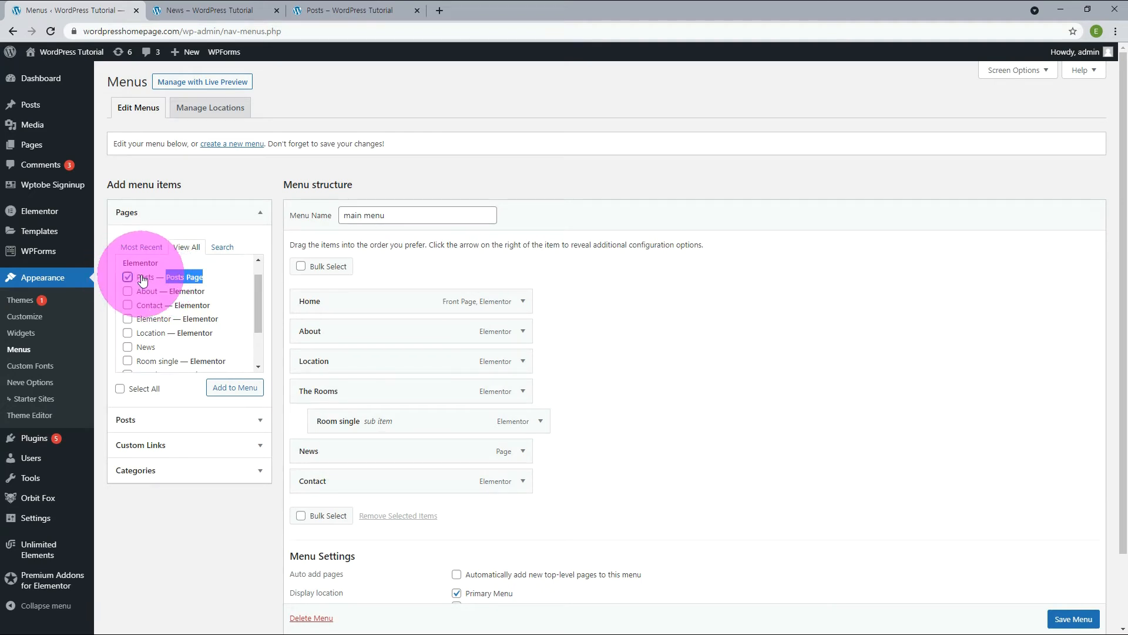
{"action": "left_click", "coordinate": [246, 389]}
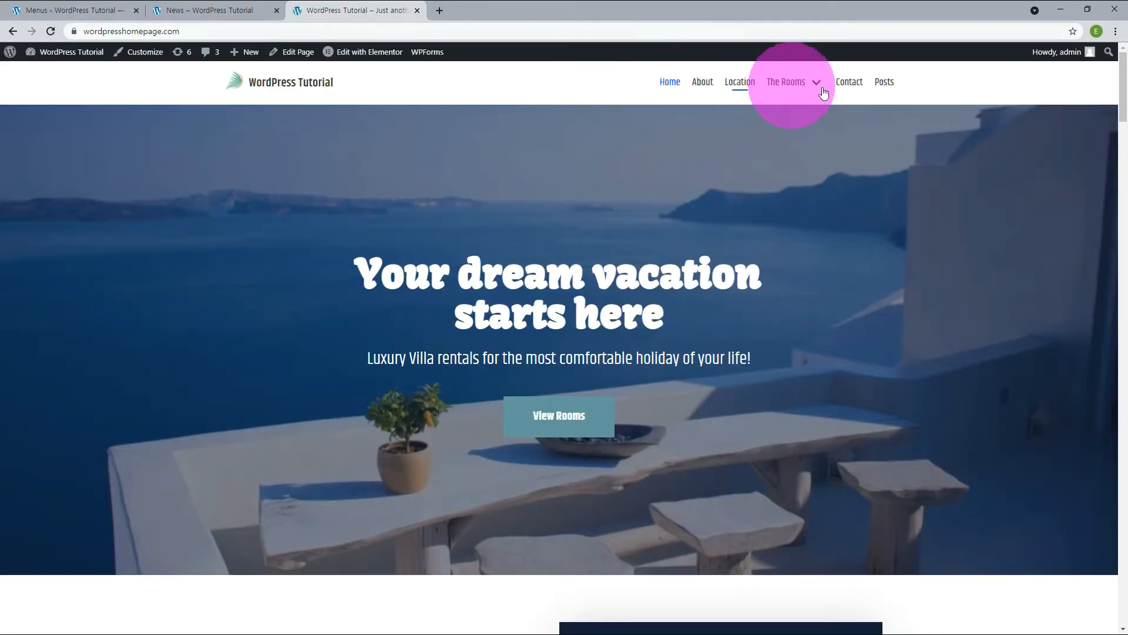
{"action": "left_click", "coordinate": [892, 88]}
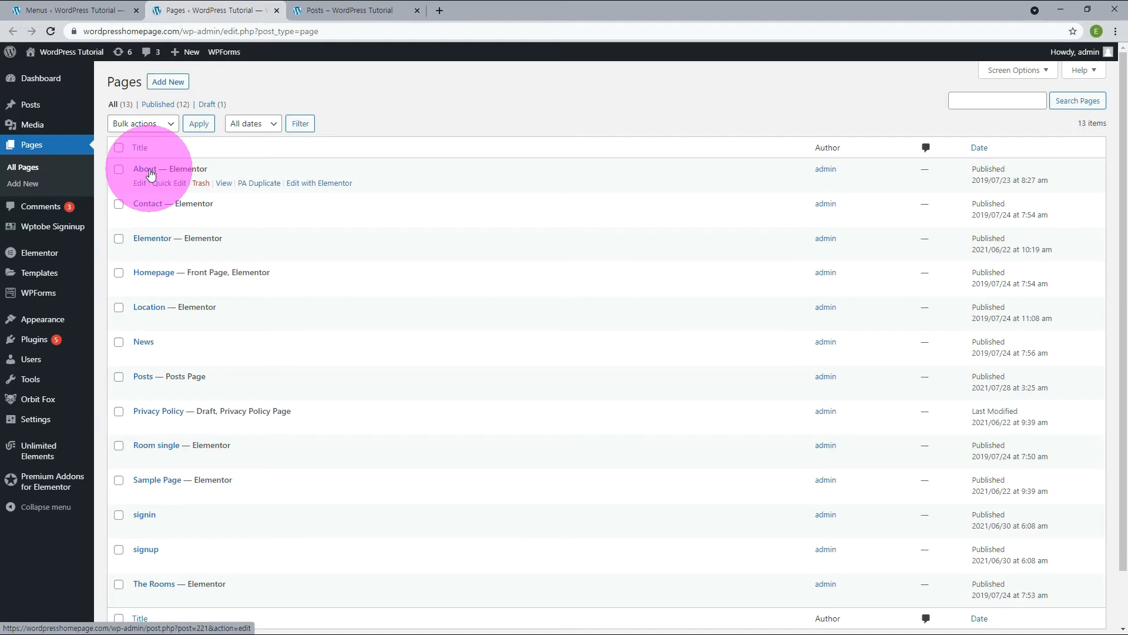
Duplicate the About page as "All Posts" with the slug all-posts and open the copy in the Elementor editor.
{"action": "left_click", "coordinate": [260, 187]}
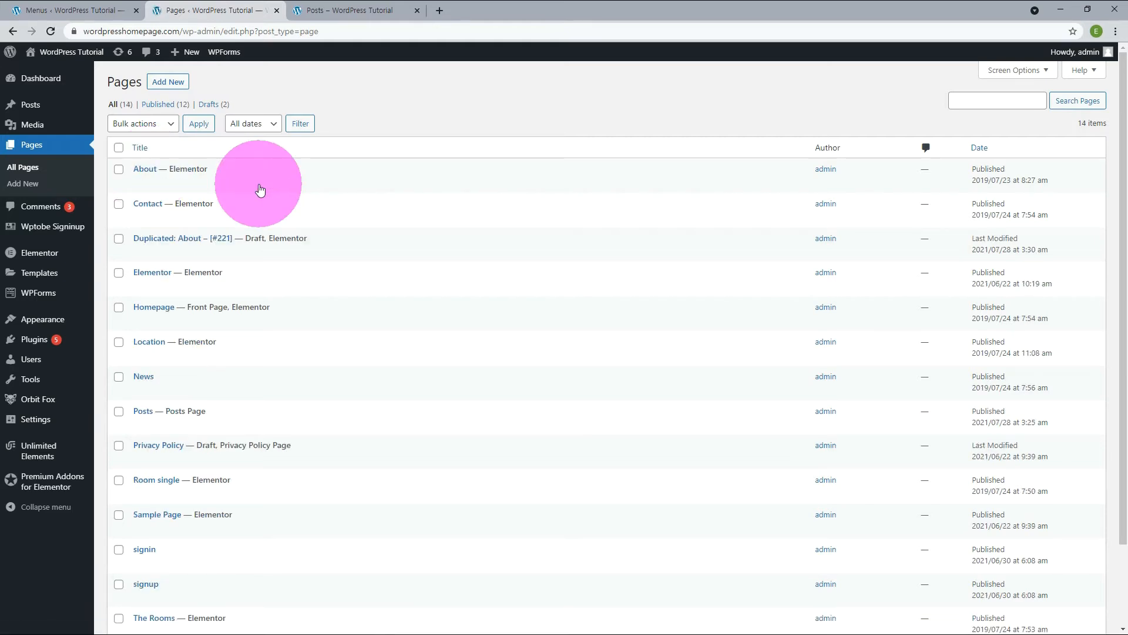
{"action": "left_click", "coordinate": [168, 251]}
{"action": "key", "text": "ctrl+a"}
{"action": "type", "text": "A"}
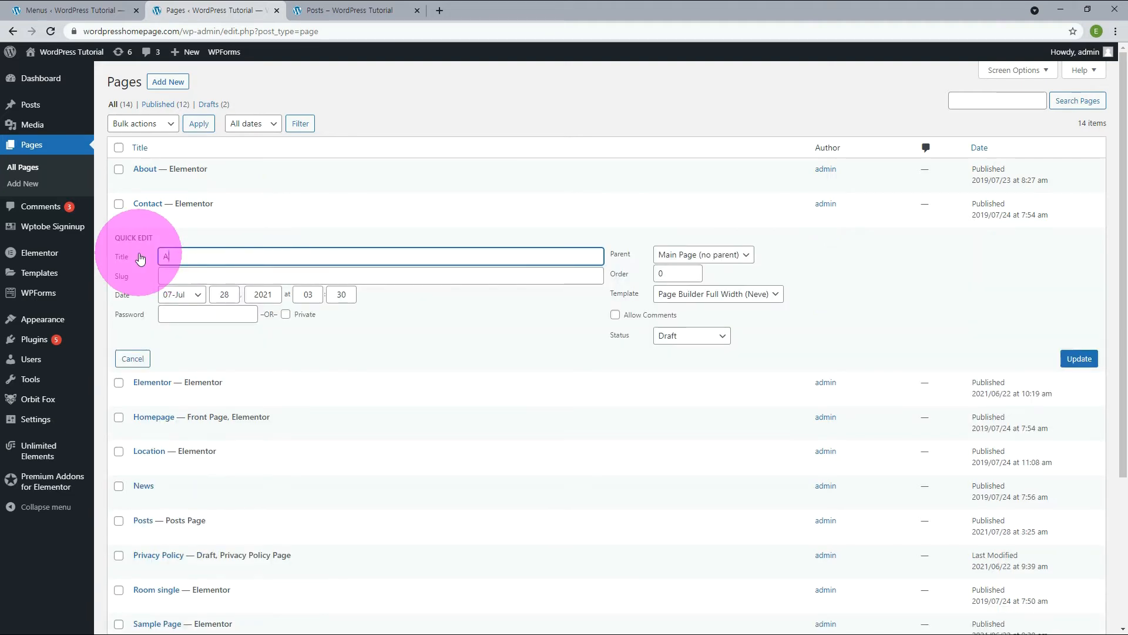
{"action": "type", "text": "ll Posts"}
{"action": "left_click", "coordinate": [387, 275]}
{"action": "type", "text": "all-posts"}
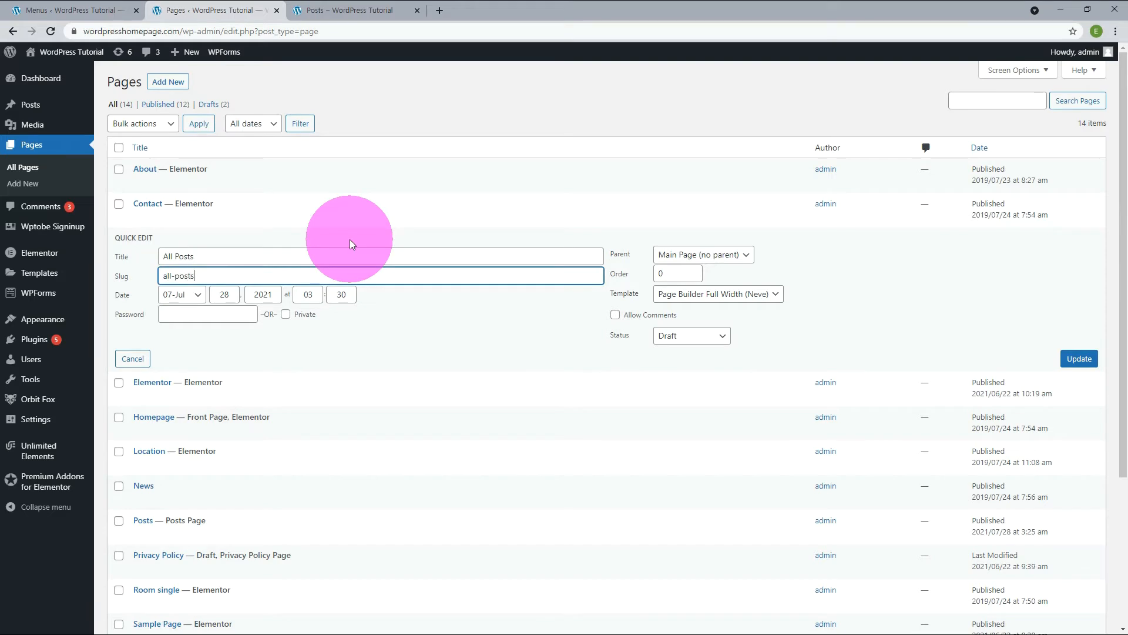
{"action": "left_click", "coordinate": [1076, 358]}
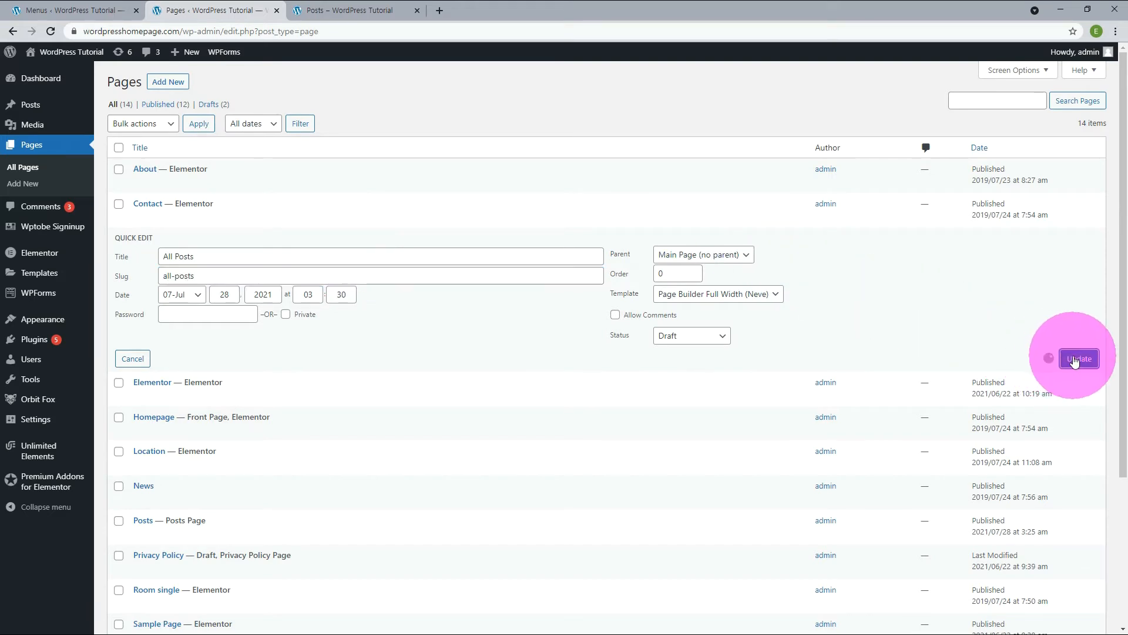
{"action": "left_click", "coordinate": [305, 219]}
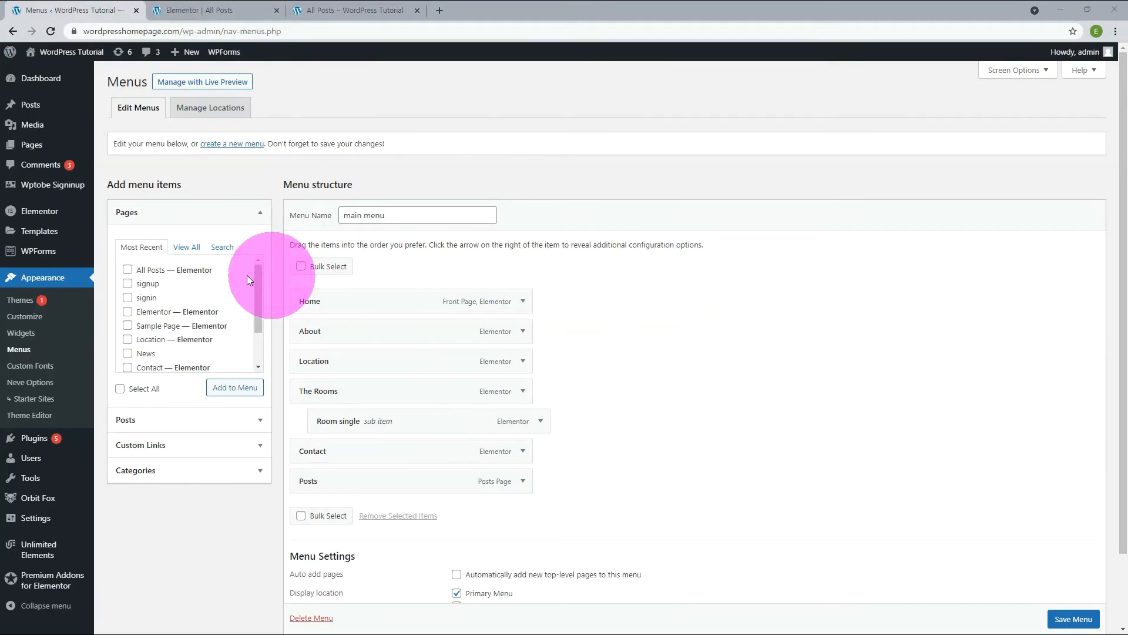
Add the All Posts page to the main menu and remove the Location item.
{"action": "left_click", "coordinate": [156, 270]}
{"action": "left_click", "coordinate": [232, 387]}
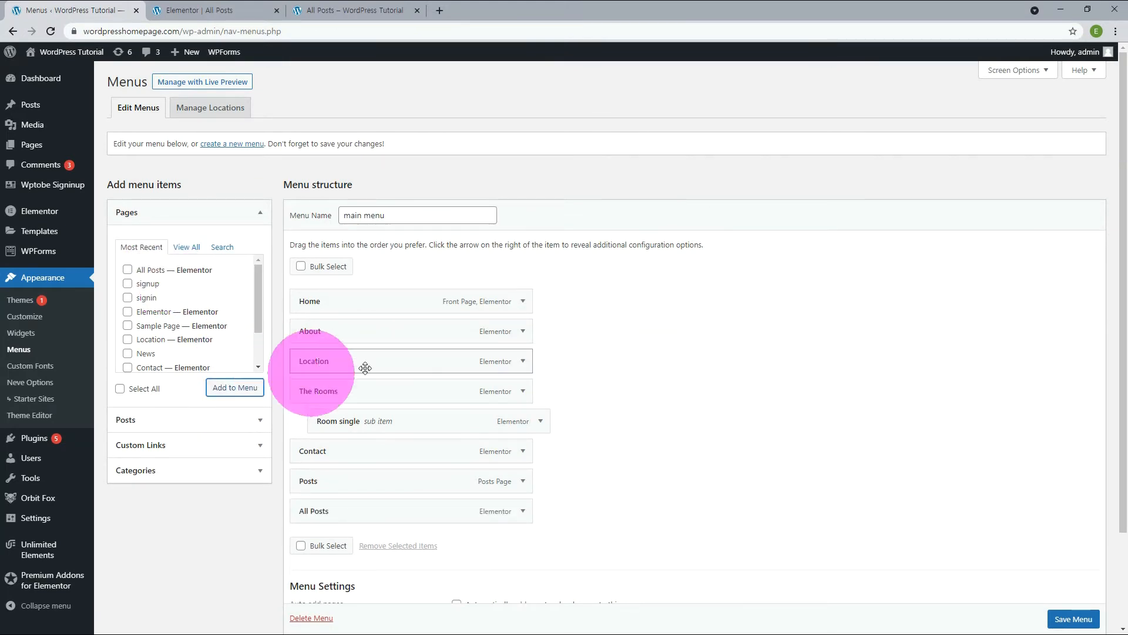
{"action": "left_click", "coordinate": [524, 363]}
{"action": "left_click", "coordinate": [315, 467]}
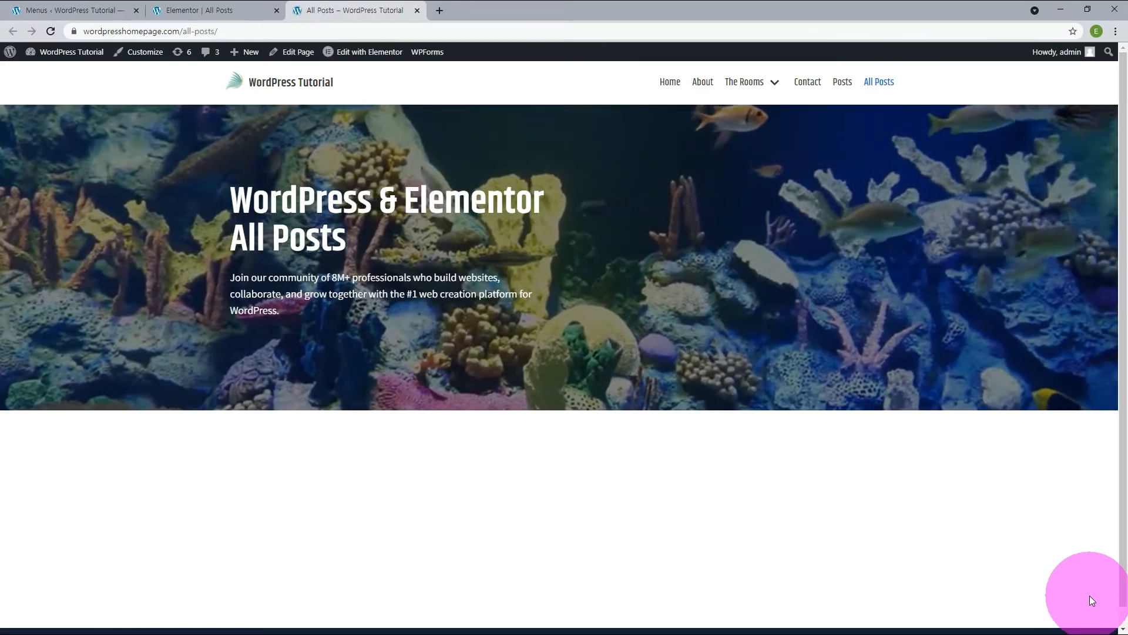
Add the Premium Blog widget below the banner of the All Posts page and look through its post grid.
{"action": "left_click", "coordinate": [169, 10]}
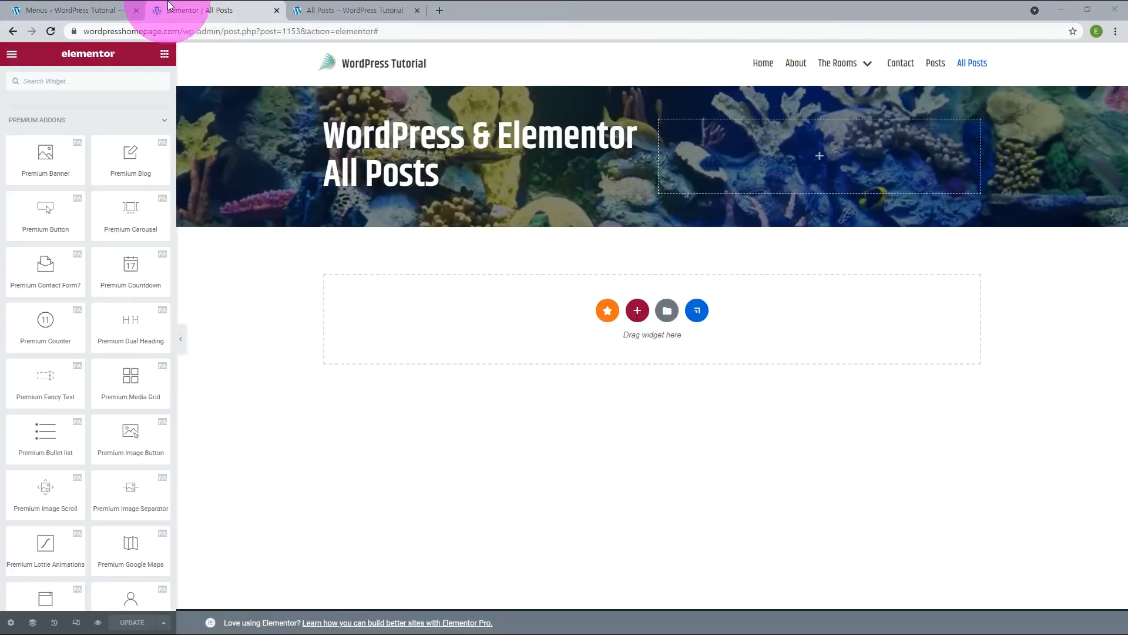
{"action": "left_click_drag", "start_coordinate": [130, 157], "coordinate": [284, 249]}
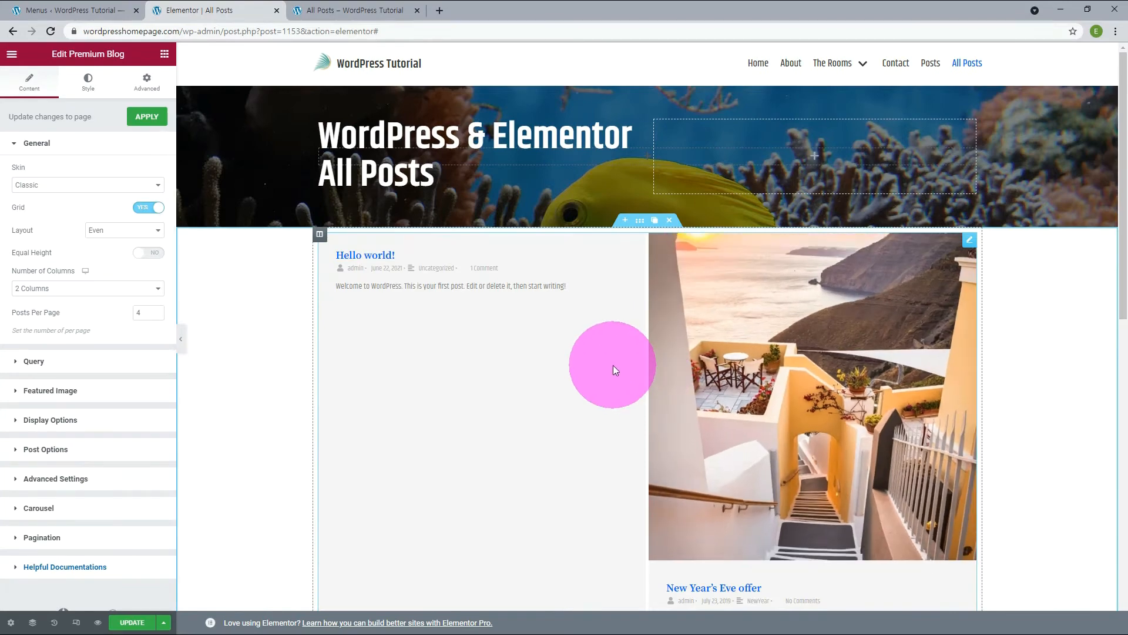
{"action": "scroll", "coordinate": [612, 364], "scroll_direction": "down", "scroll_amount": 5}
{"action": "scroll", "coordinate": [612, 369], "scroll_direction": "down", "scroll_amount": 4}
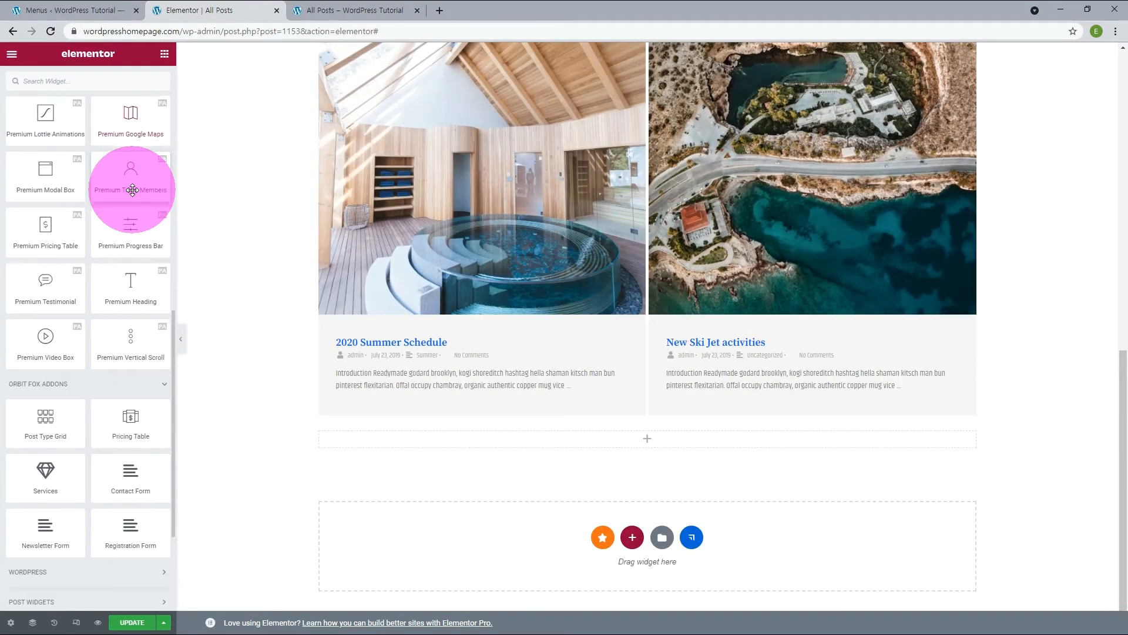
Add the Orbit Fox Post Type Grid widget below the Premium Blog grid and review its layout.
{"action": "scroll", "coordinate": [133, 190], "scroll_direction": "down", "scroll_amount": 1}
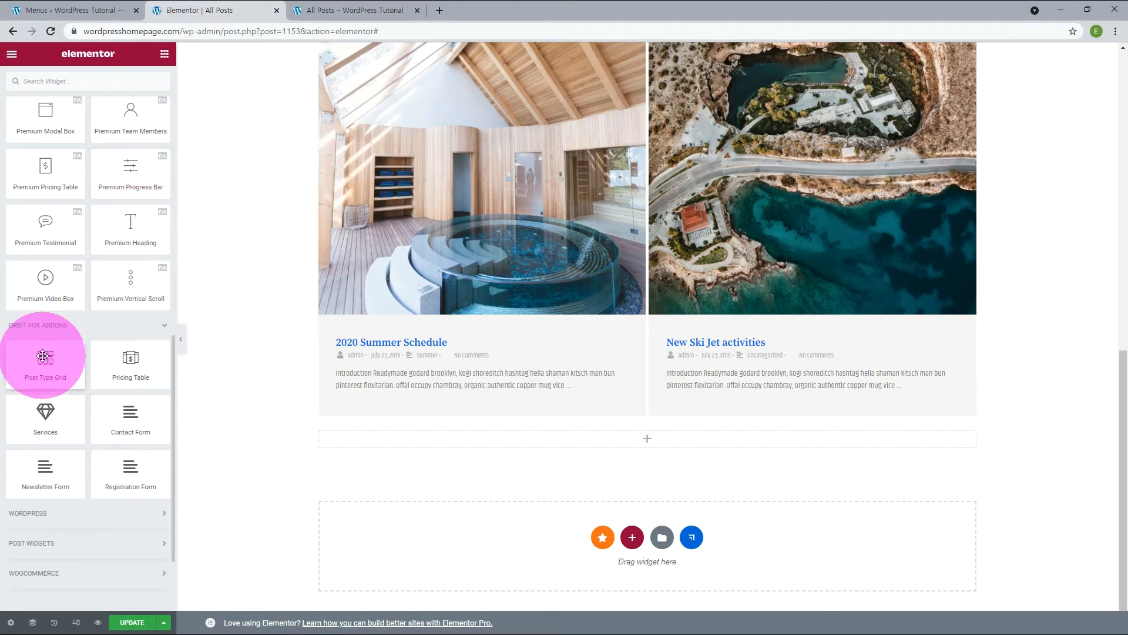
{"action": "left_click_drag", "start_coordinate": [43, 356], "coordinate": [623, 445]}
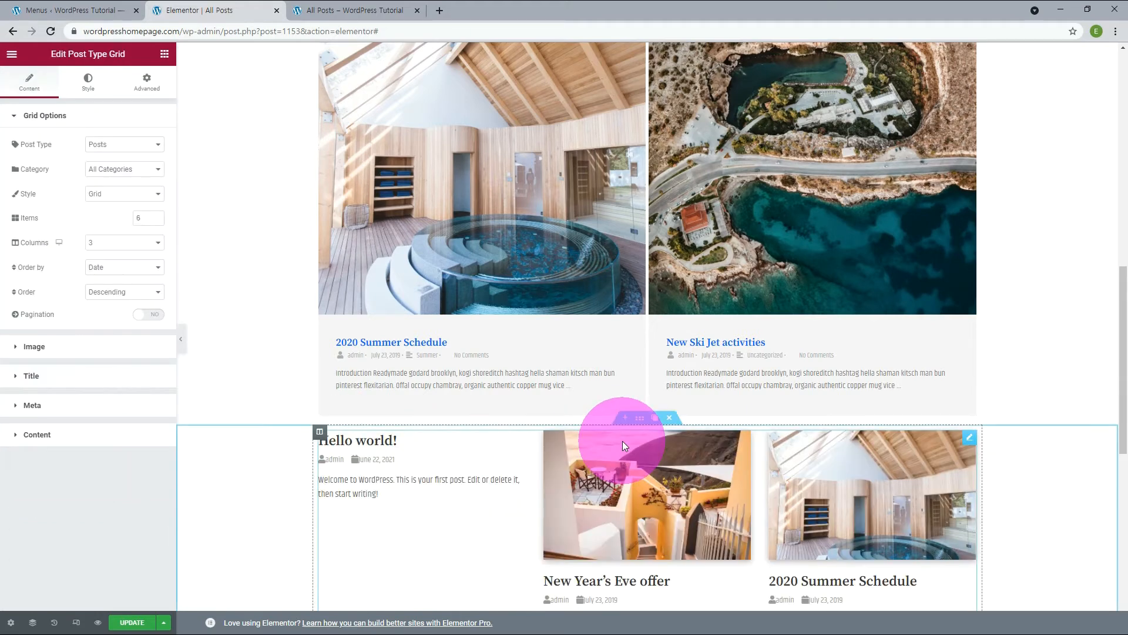
{"action": "scroll", "coordinate": [1064, 382], "scroll_direction": "down", "scroll_amount": 7}
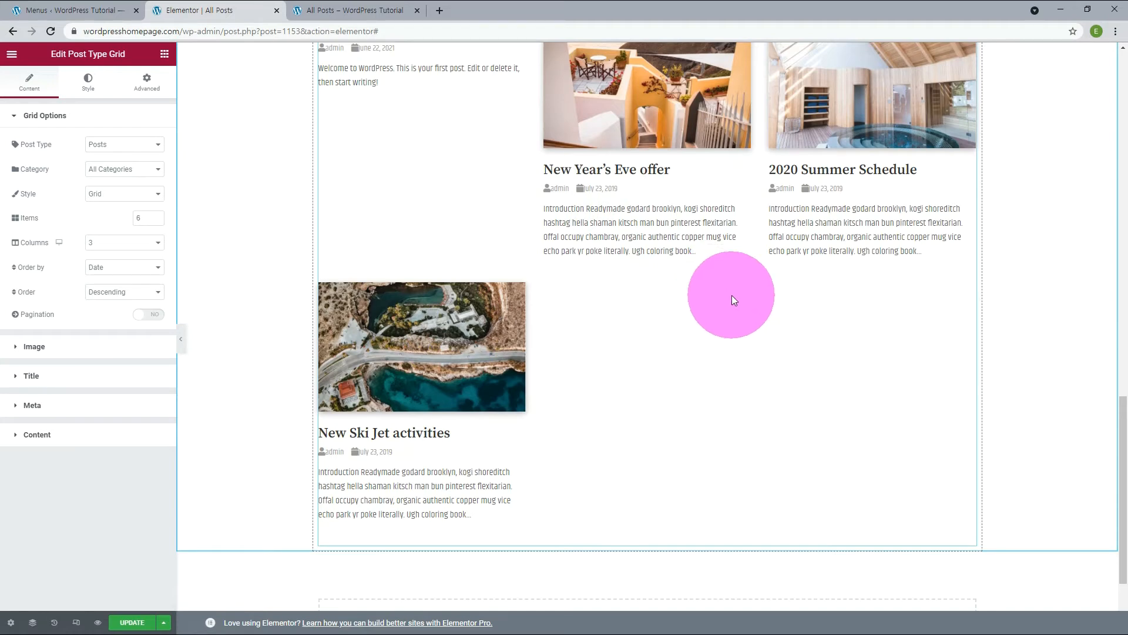
{"action": "left_click", "coordinate": [168, 57]}
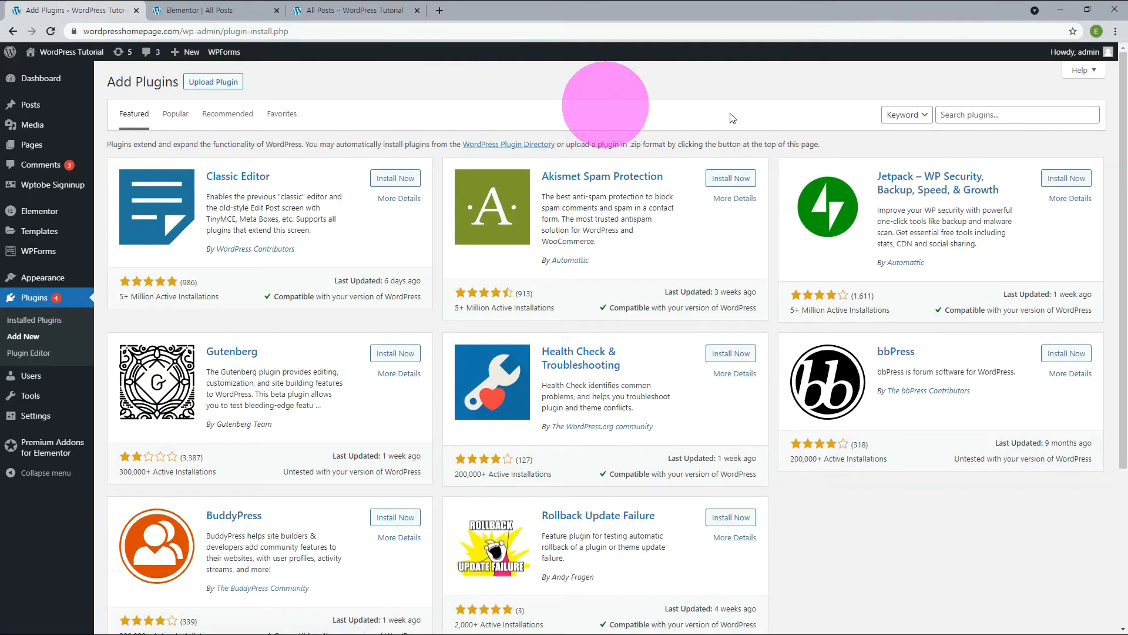
Search plugins for "Elements for Elementor", install and activate Unlimited Elements for Elementor without opting in, and install its free Flip Box widget.
{"action": "left_click", "coordinate": [964, 114]}
{"action": "type", "text": "Elements for Elementor"}
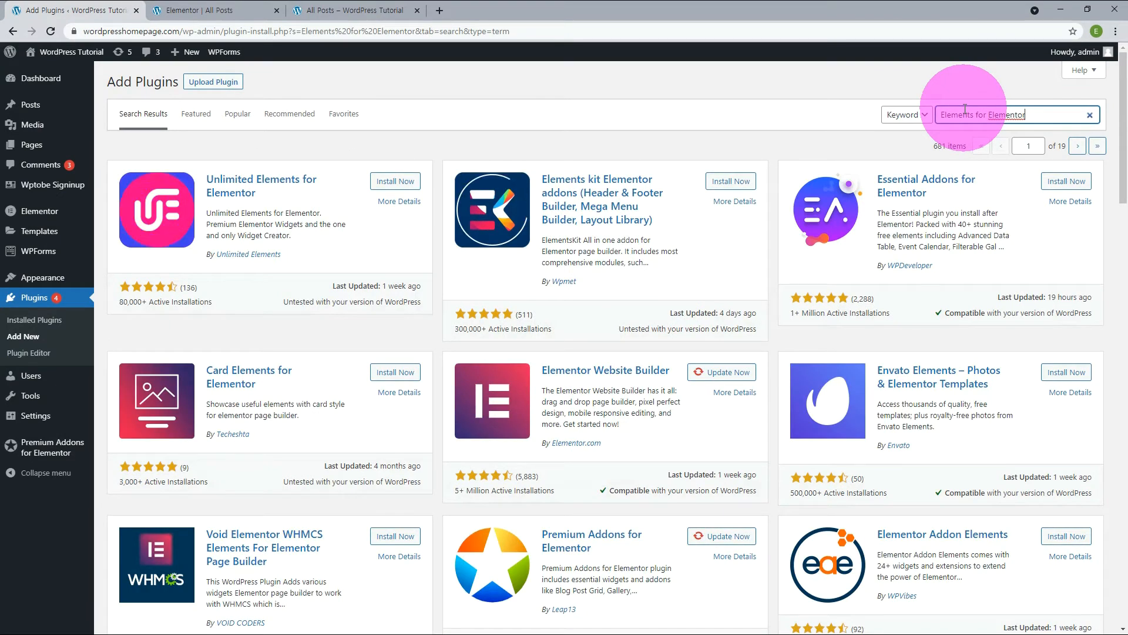
{"action": "left_click", "coordinate": [395, 181]}
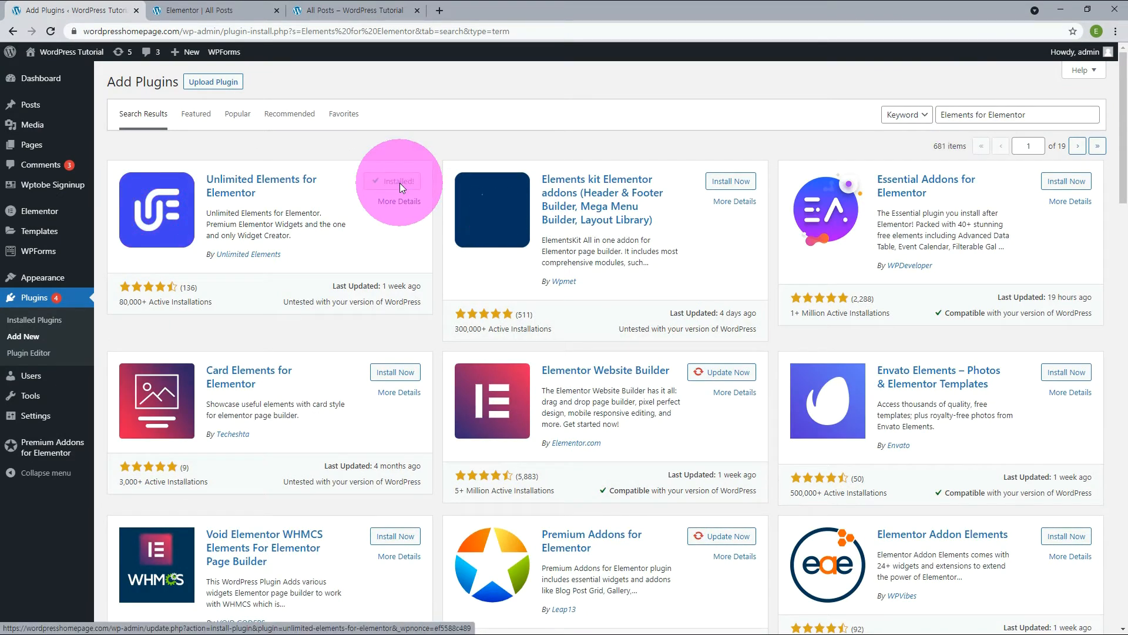
{"action": "left_click", "coordinate": [399, 182]}
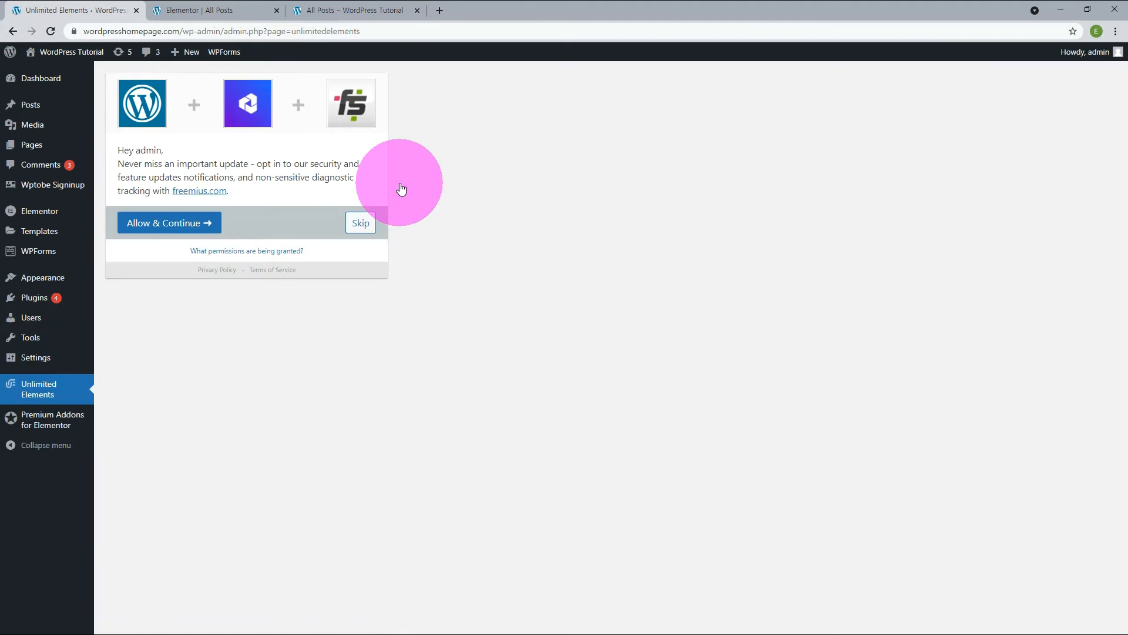
{"action": "left_click", "coordinate": [364, 226]}
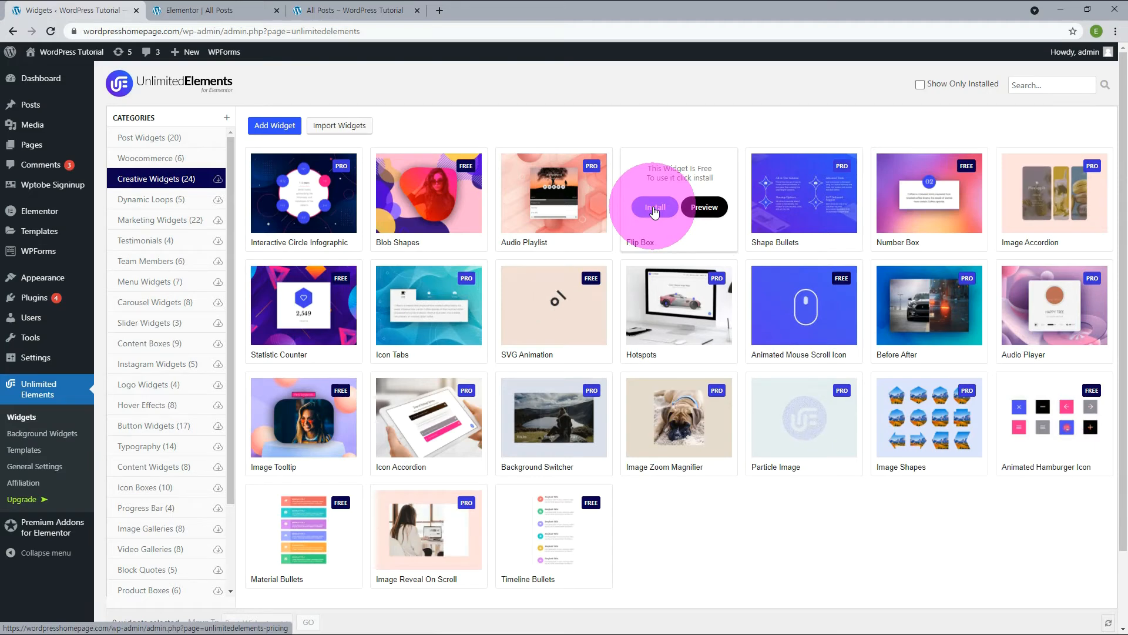
{"action": "left_click", "coordinate": [655, 208]}
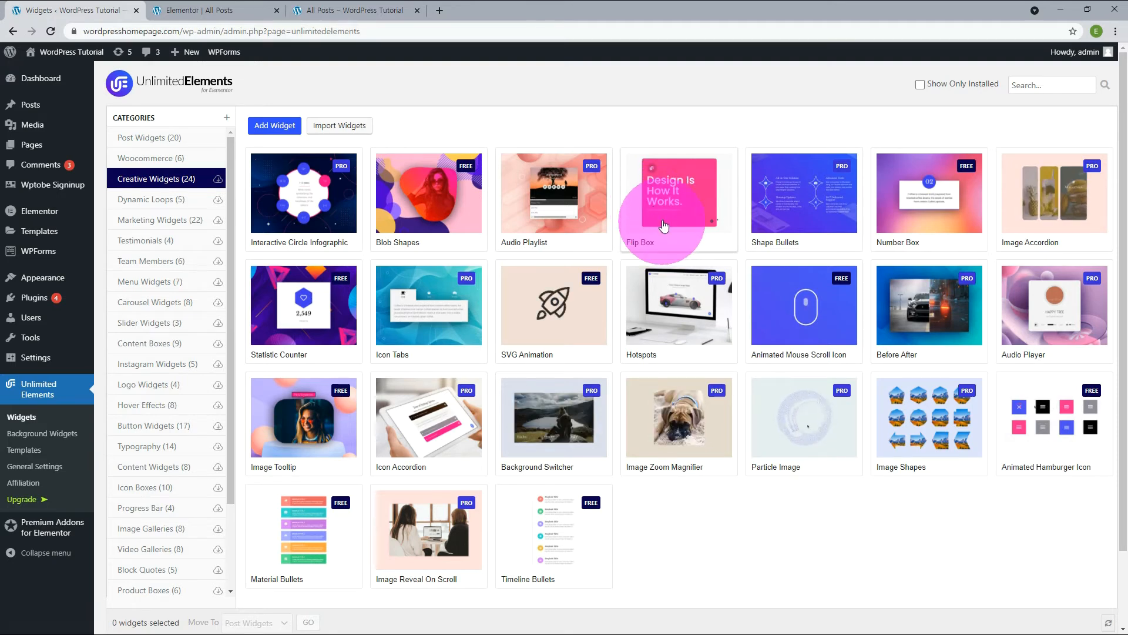
Review the Unlimited Elements Post Widgets and add the Post List widget below the All Posts page's banner.
{"action": "left_click", "coordinate": [164, 140]}
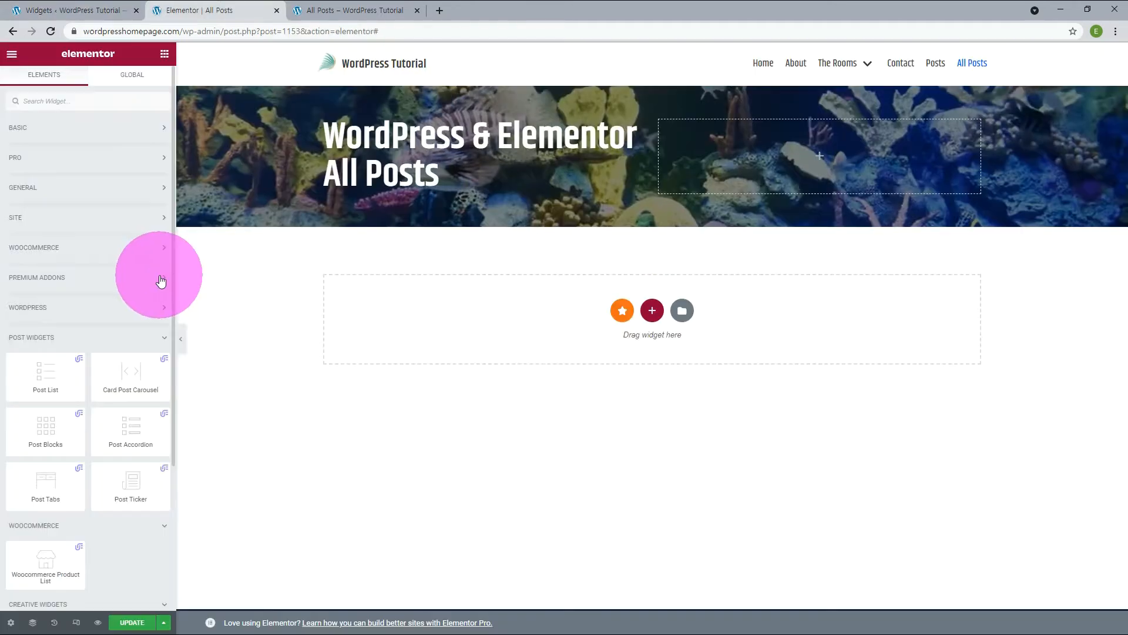
{"action": "scroll", "coordinate": [131, 277], "scroll_direction": "down", "scroll_amount": 2}
{"action": "left_click_drag", "start_coordinate": [131, 273], "coordinate": [552, 247]}
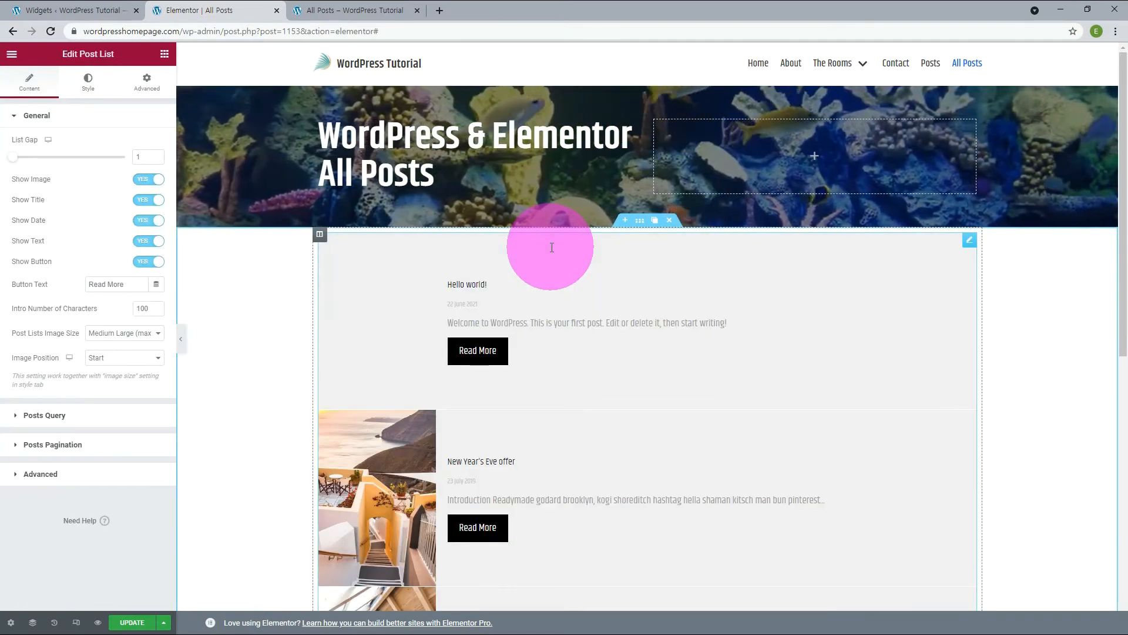
Add the Card Post Carousel widget below the Post List, and the Post Blocks widget in a new single-column section beneath it.
{"action": "scroll", "coordinate": [552, 247], "scroll_direction": "down", "scroll_amount": 8}
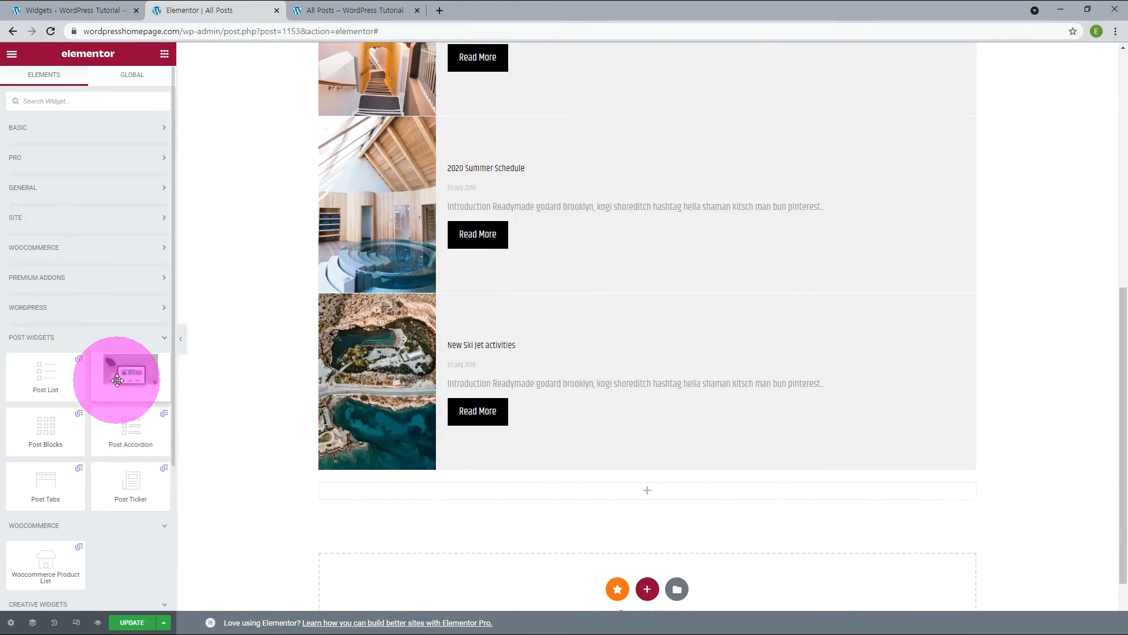
{"action": "left_click_drag", "start_coordinate": [124, 375], "coordinate": [587, 496]}
{"action": "scroll", "coordinate": [587, 496], "scroll_direction": "down", "scroll_amount": 6}
{"action": "left_click", "coordinate": [647, 546]}
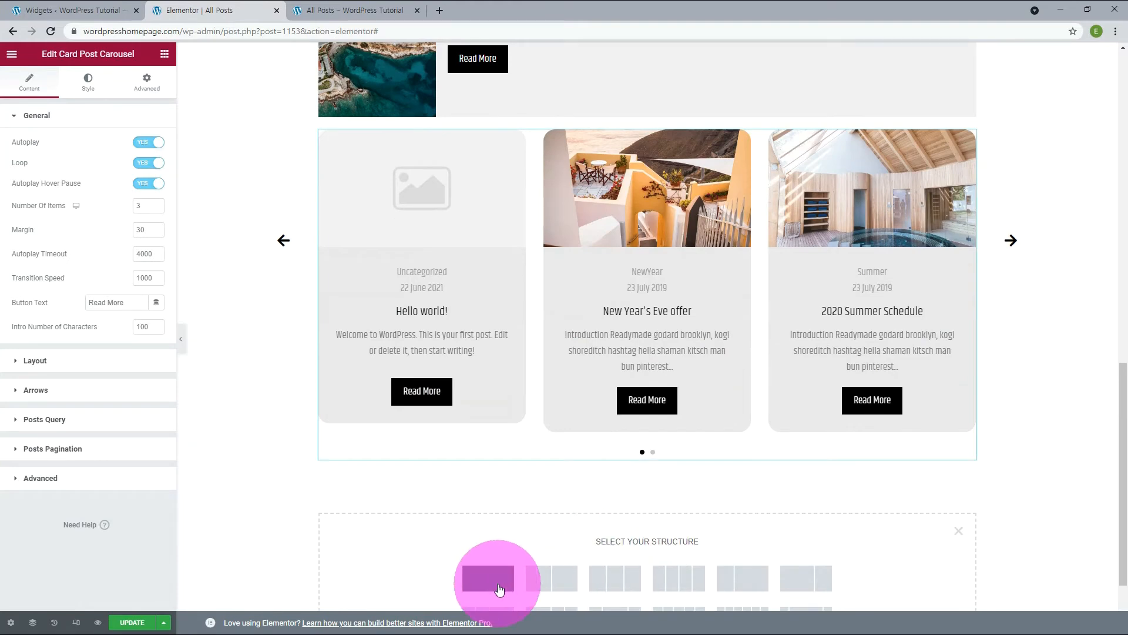
{"action": "left_click", "coordinate": [500, 589]}
{"action": "left_click", "coordinate": [650, 486]}
{"action": "left_click_drag", "start_coordinate": [45, 437], "coordinate": [615, 481]}
Create a single-column section below the Post Blocks grid and add the Post Accordion widget to it.
{"action": "scroll", "coordinate": [616, 481], "scroll_direction": "down", "scroll_amount": 6}
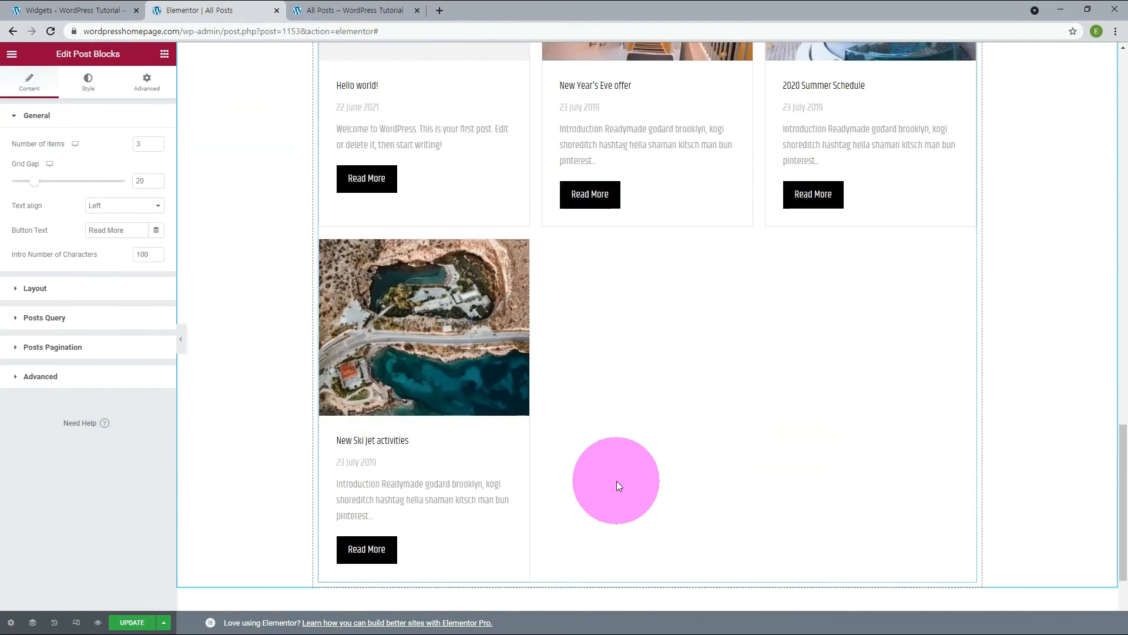
{"action": "scroll", "coordinate": [616, 481], "scroll_direction": "down", "scroll_amount": 2}
{"action": "left_click", "coordinate": [647, 551]}
{"action": "left_click", "coordinate": [500, 589]}
{"action": "left_click", "coordinate": [647, 485]}
{"action": "left_click_drag", "start_coordinate": [130, 430], "coordinate": [551, 489]}
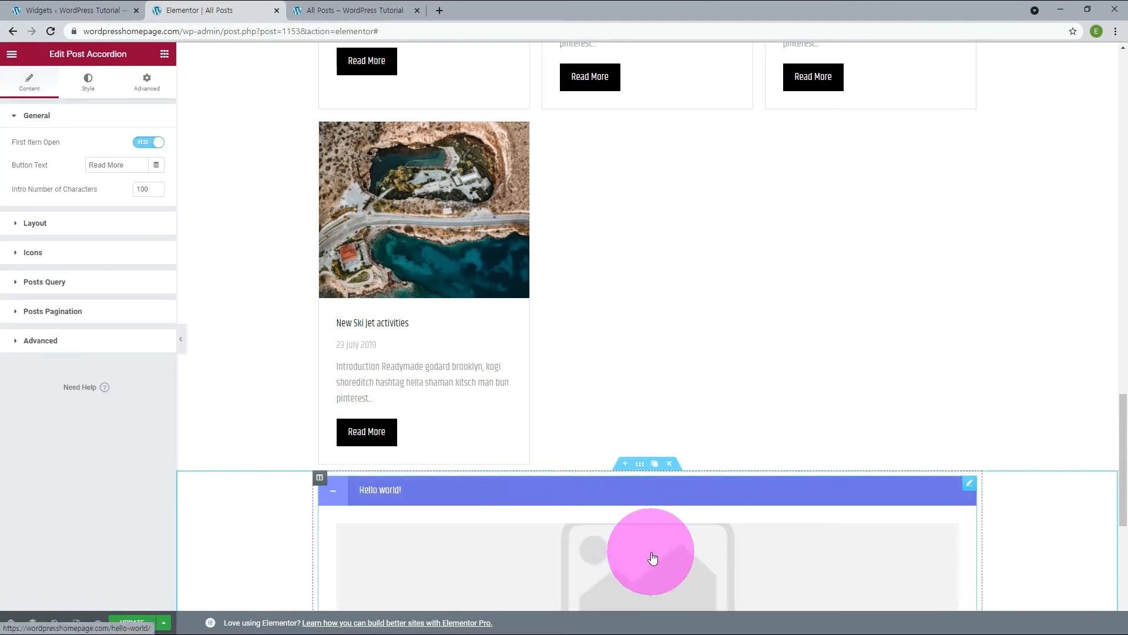
Create a single-column section below the Post Accordion and add the Post Tabs widget to it.
{"action": "scroll", "coordinate": [652, 558], "scroll_direction": "down", "scroll_amount": 7}
{"action": "left_click", "coordinate": [646, 506]}
{"action": "left_click", "coordinate": [492, 534]}
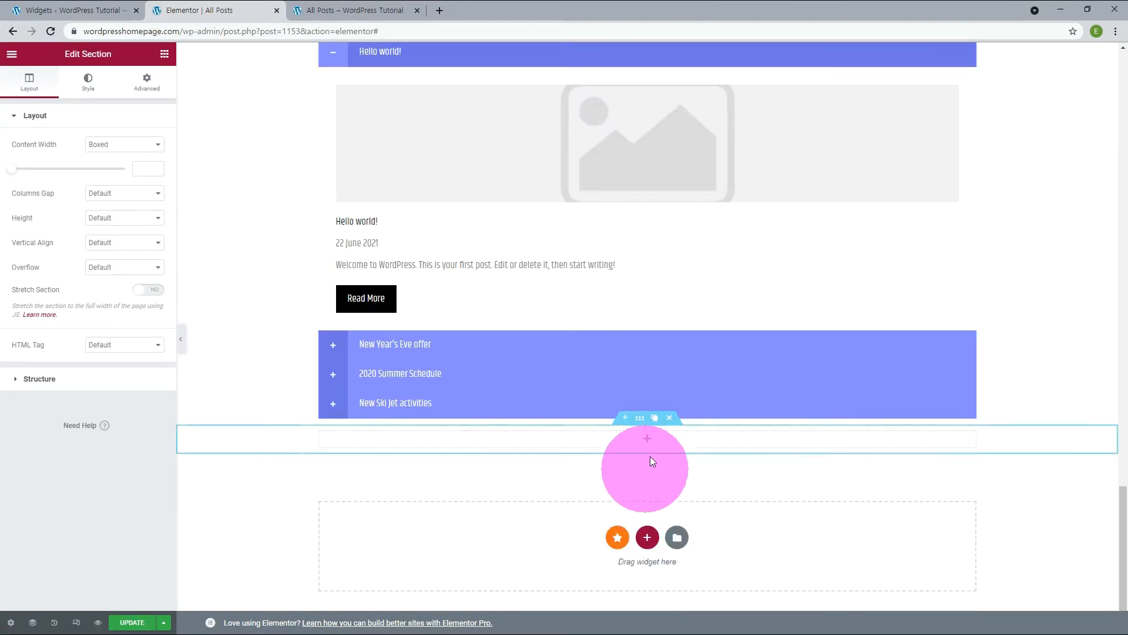
{"action": "left_click", "coordinate": [648, 446]}
{"action": "left_click_drag", "start_coordinate": [48, 479], "coordinate": [565, 434]}
Add the Post Ticker widget in a new single-column section below the Post Tabs and update the All Posts page.
{"action": "scroll", "coordinate": [611, 503], "scroll_direction": "down", "scroll_amount": 5}
{"action": "left_click", "coordinate": [647, 510]}
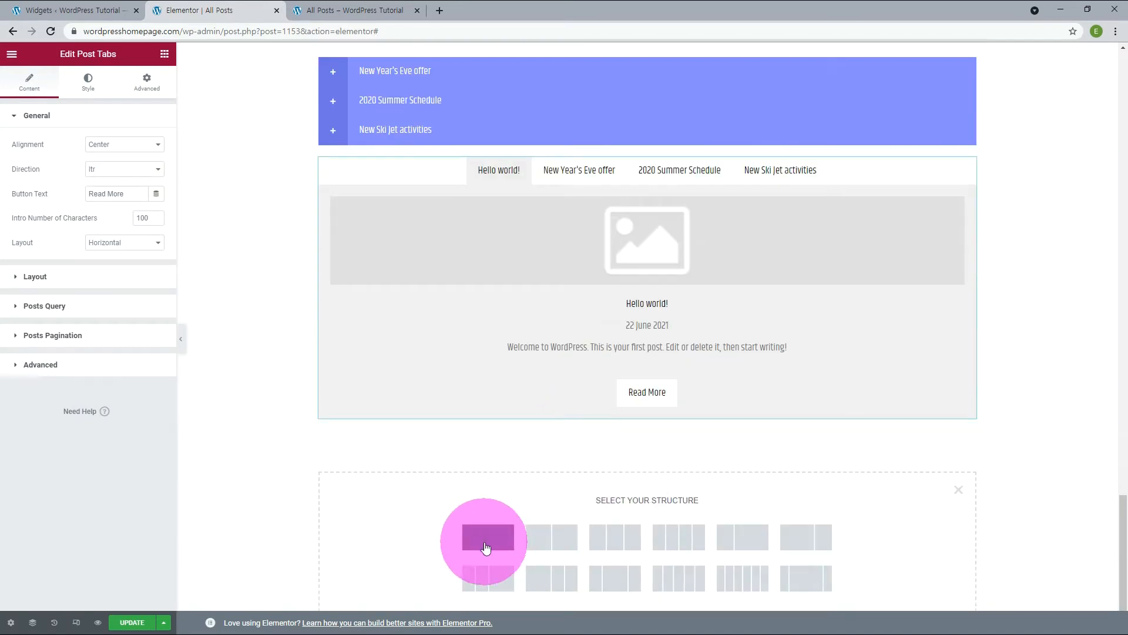
{"action": "left_click", "coordinate": [486, 547]}
{"action": "left_click", "coordinate": [647, 447]}
{"action": "left_click_drag", "start_coordinate": [127, 478], "coordinate": [600, 450]}
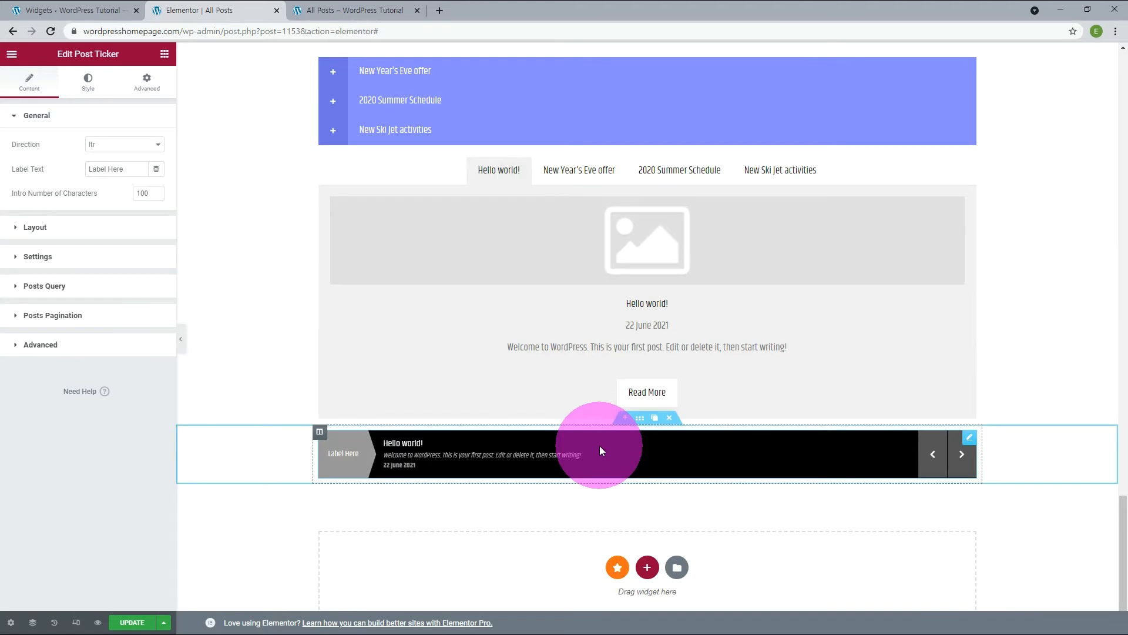
{"action": "left_click", "coordinate": [132, 622]}
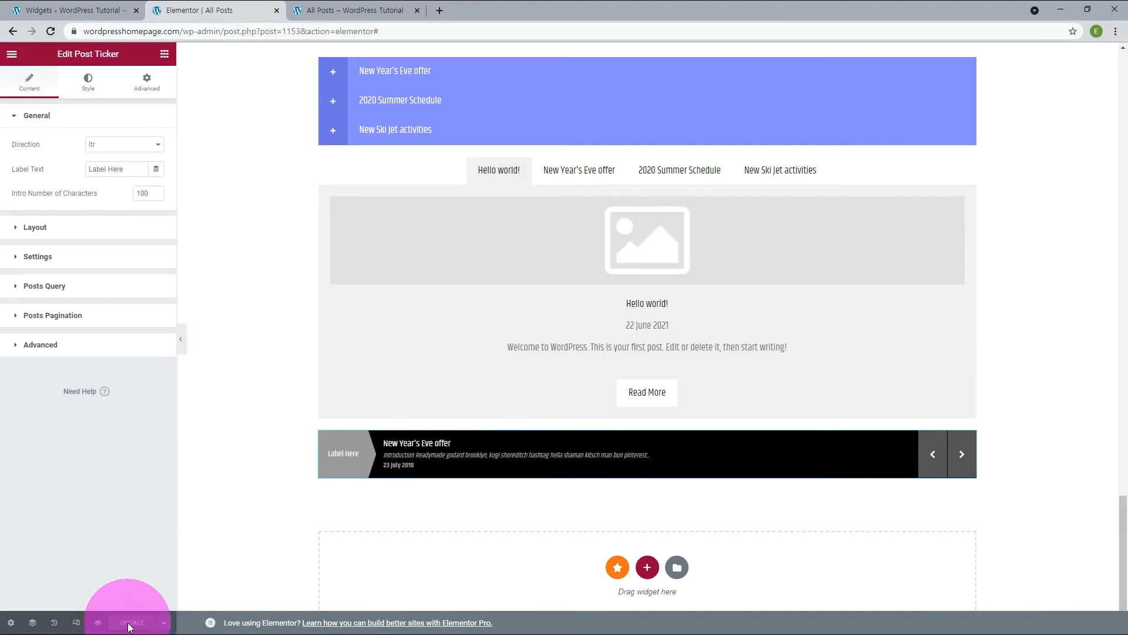
Reload the published All Posts page, review the post list and post blocks, and advance the card carousel.
{"action": "left_click", "coordinate": [349, 10]}
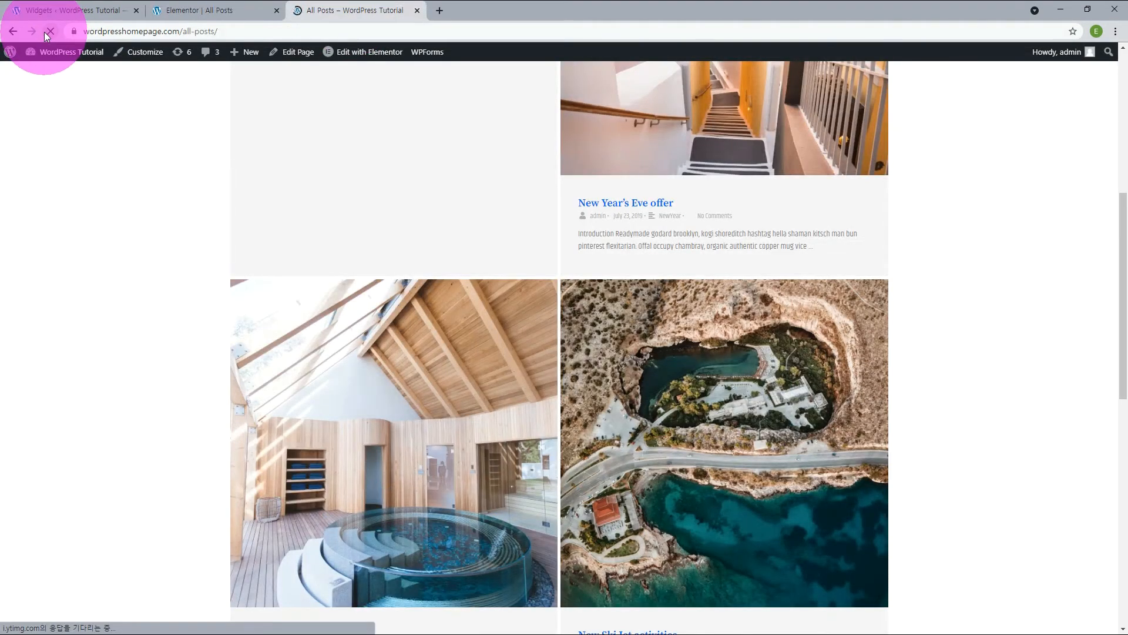
{"action": "scroll", "coordinate": [888, 360], "scroll_direction": "up", "scroll_amount": 7}
{"action": "scroll", "coordinate": [993, 422], "scroll_direction": "down", "scroll_amount": 3}
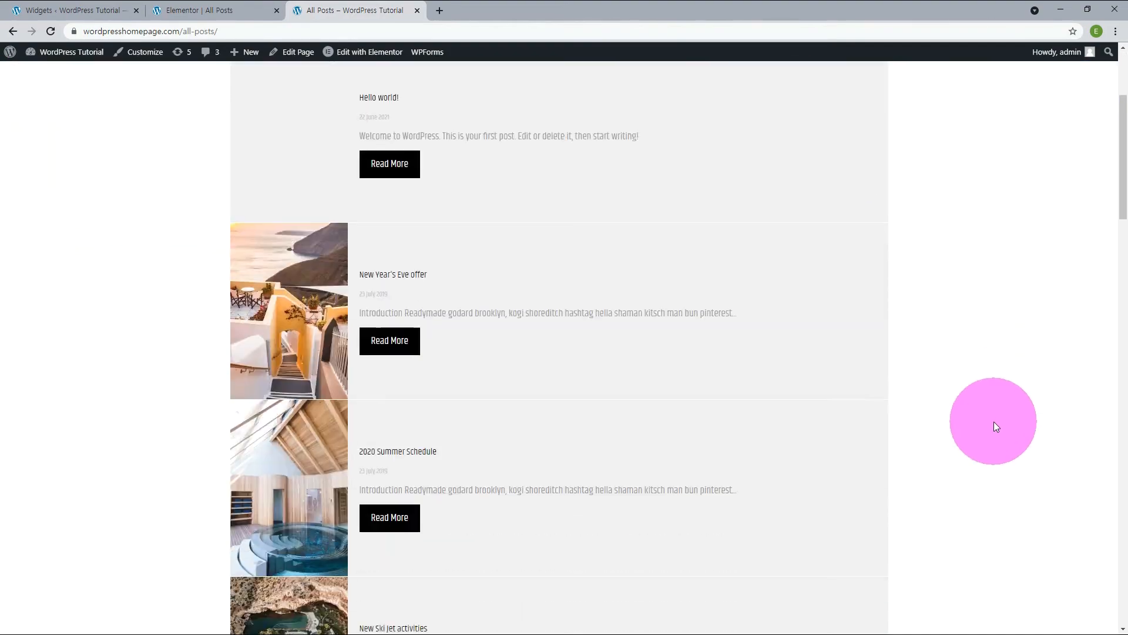
{"action": "scroll", "coordinate": [300, 382], "scroll_direction": "down", "scroll_amount": 11}
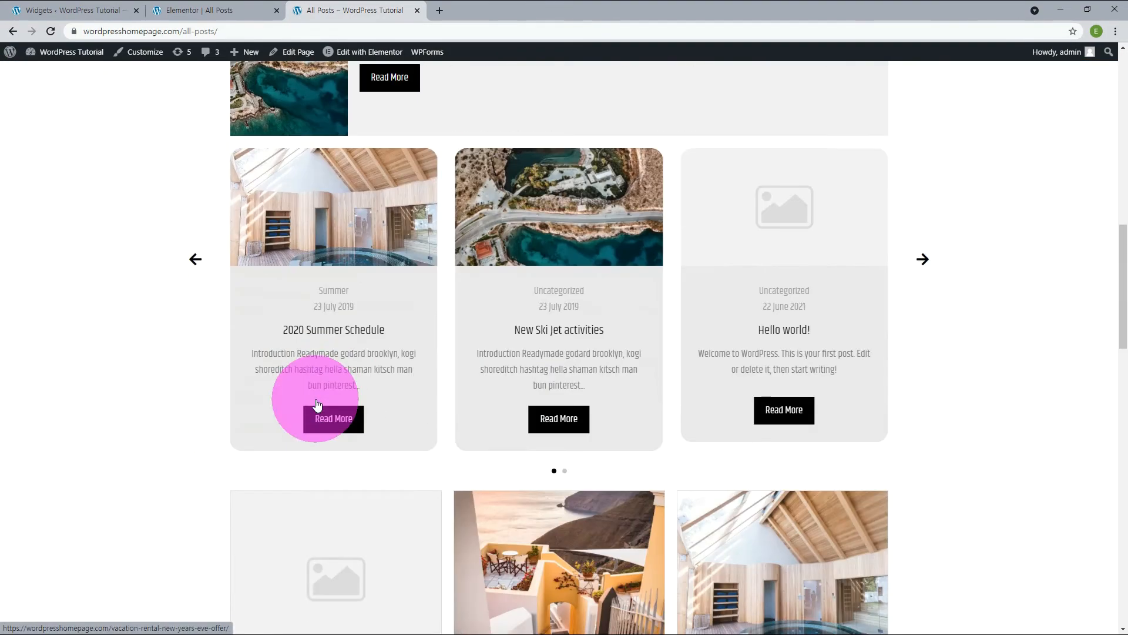
{"action": "left_click", "coordinate": [922, 259]}
{"action": "scroll", "coordinate": [991, 377], "scroll_direction": "down", "scroll_amount": 5}
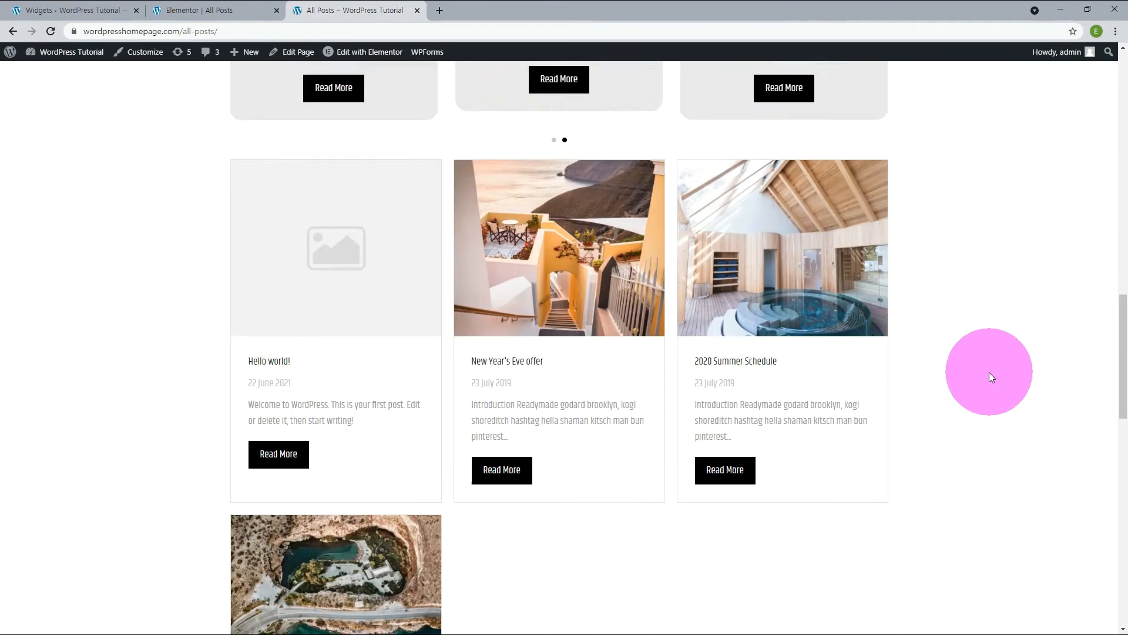
Try the published page's accordion with New Year's Eve offer and New Ski Jet activities, and switch through the post tabs.
{"action": "scroll", "coordinate": [990, 373], "scroll_direction": "down", "scroll_amount": 11}
{"action": "left_click", "coordinate": [243, 253]}
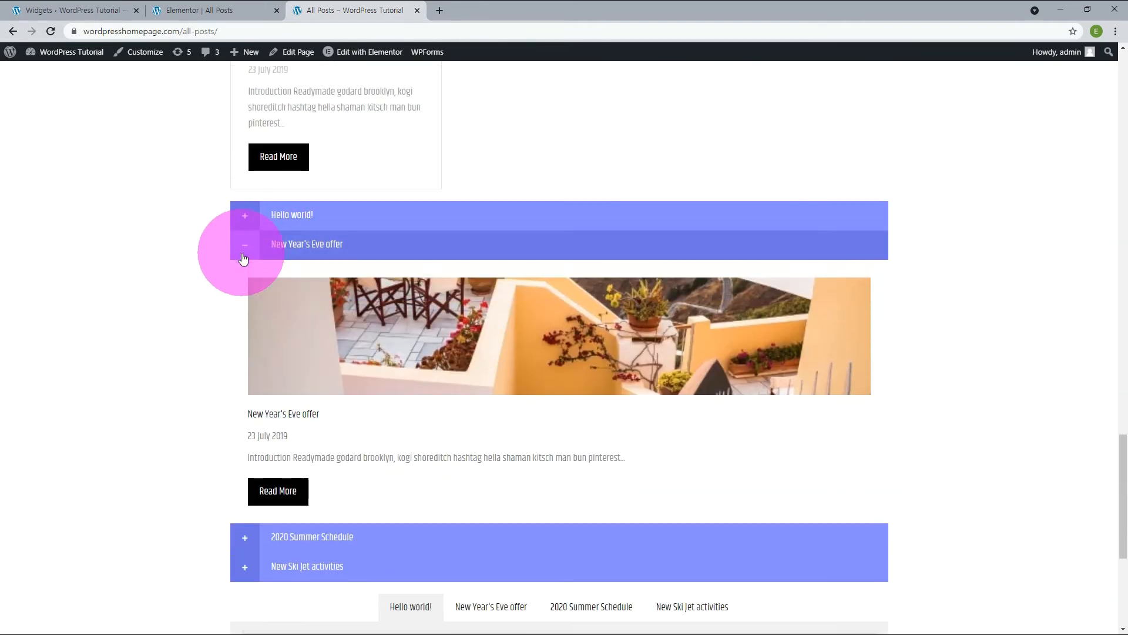
{"action": "scroll", "coordinate": [243, 258], "scroll_direction": "down", "scroll_amount": 5}
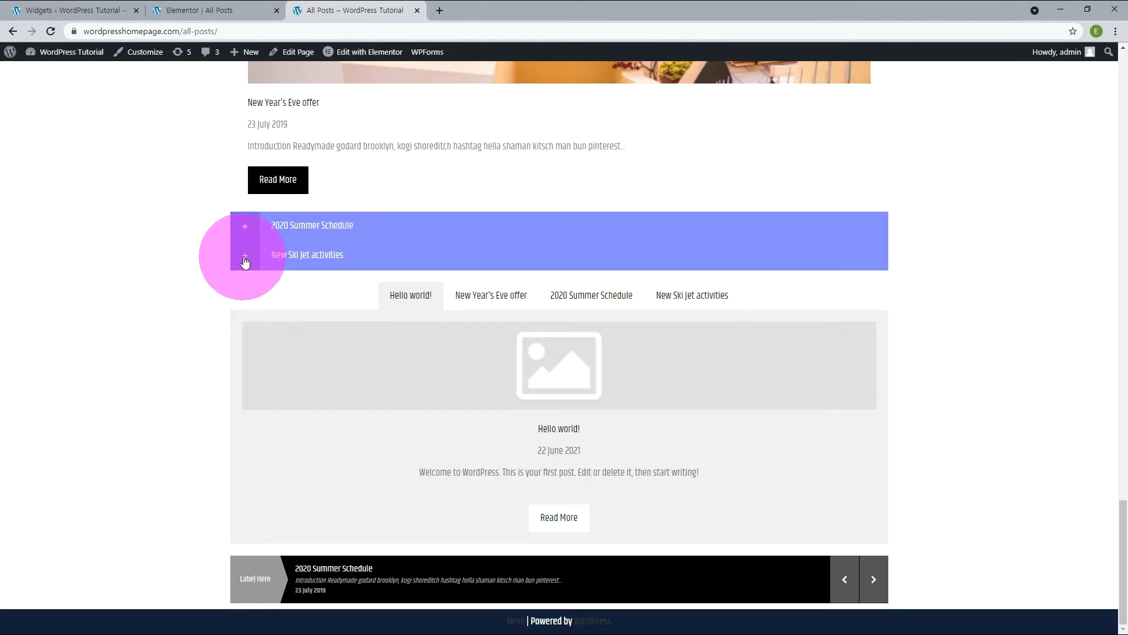
{"action": "left_click", "coordinate": [245, 258]}
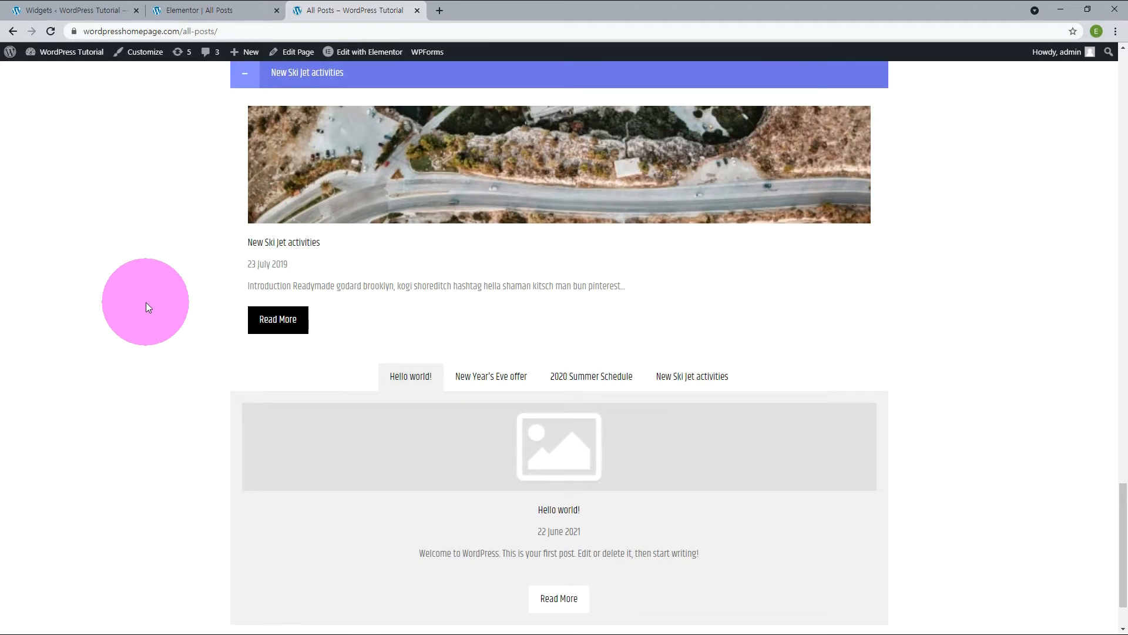
{"action": "scroll", "coordinate": [145, 302], "scroll_direction": "down", "scroll_amount": 1}
{"action": "left_click", "coordinate": [518, 304]}
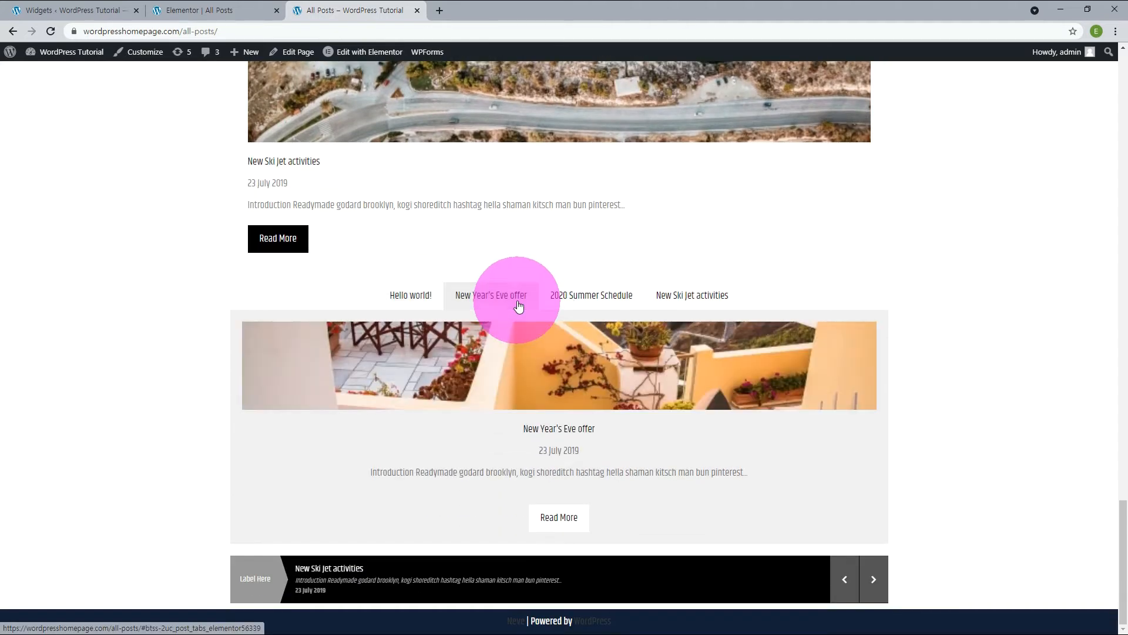
{"action": "left_click", "coordinate": [569, 298]}
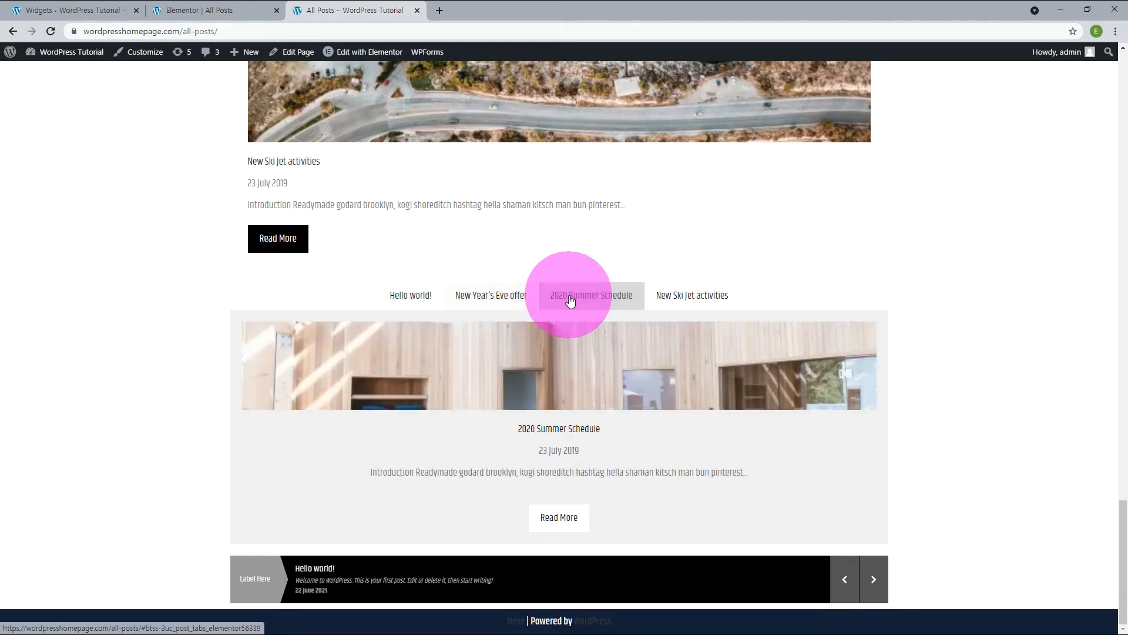
{"action": "left_click", "coordinate": [695, 299]}
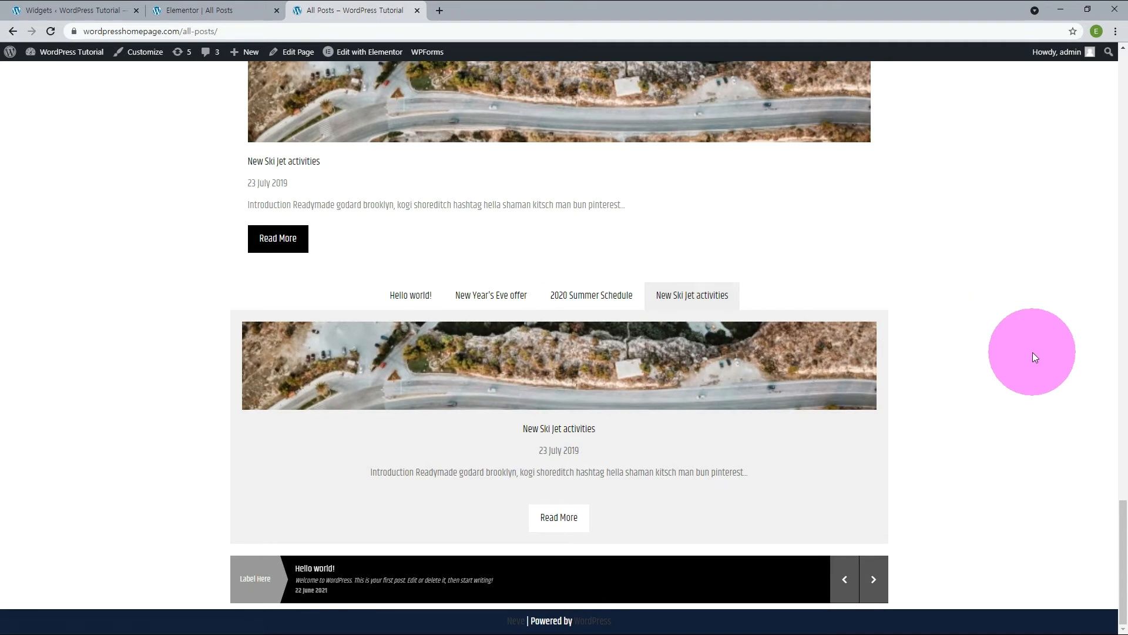
Open the Hello world! post for editing, set the purple rocket picture as its featured image, and update the post.
{"action": "left_click", "coordinate": [140, 183]}
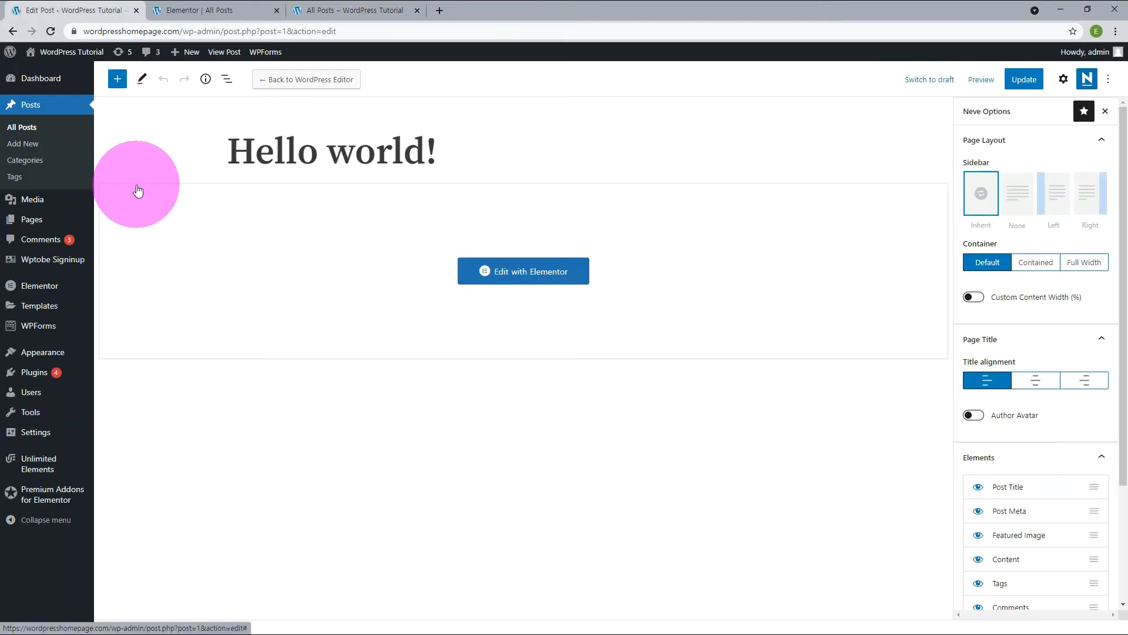
{"action": "left_click", "coordinate": [1063, 79]}
{"action": "left_click", "coordinate": [1081, 395]}
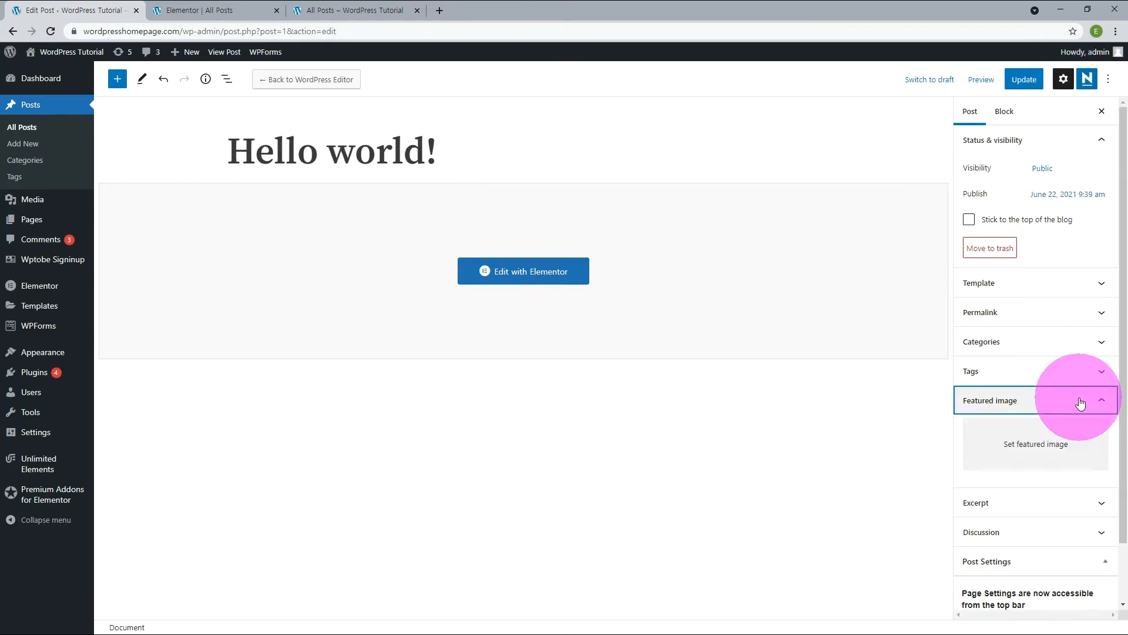
{"action": "left_click", "coordinate": [1046, 454]}
{"action": "left_click", "coordinate": [248, 198]}
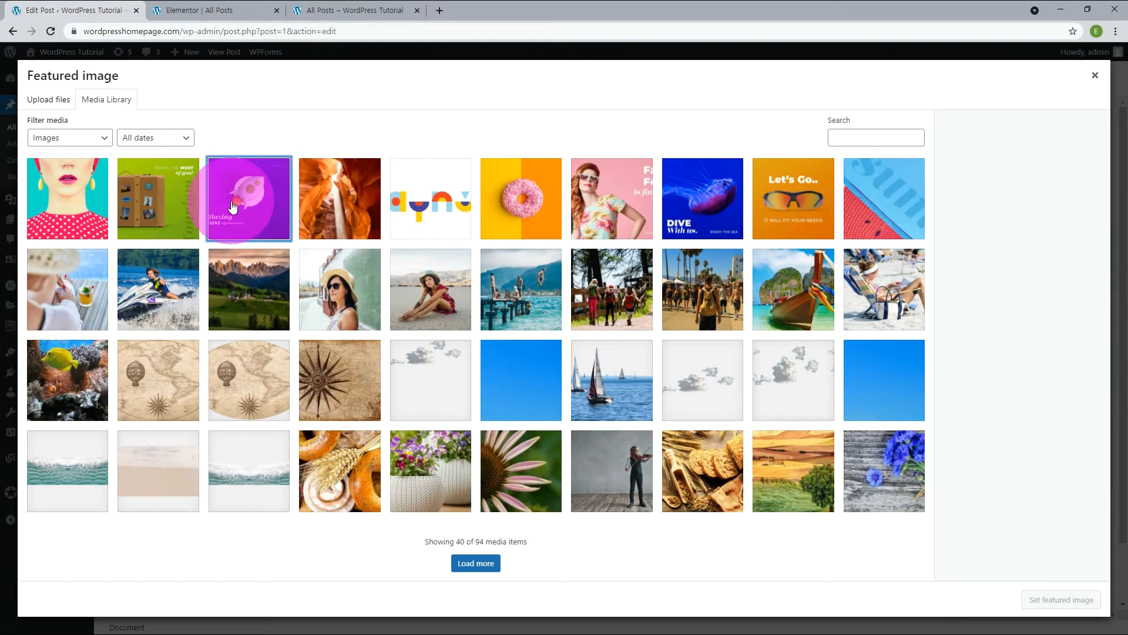
{"action": "left_click", "coordinate": [1065, 601]}
{"action": "left_click", "coordinate": [1026, 80]}
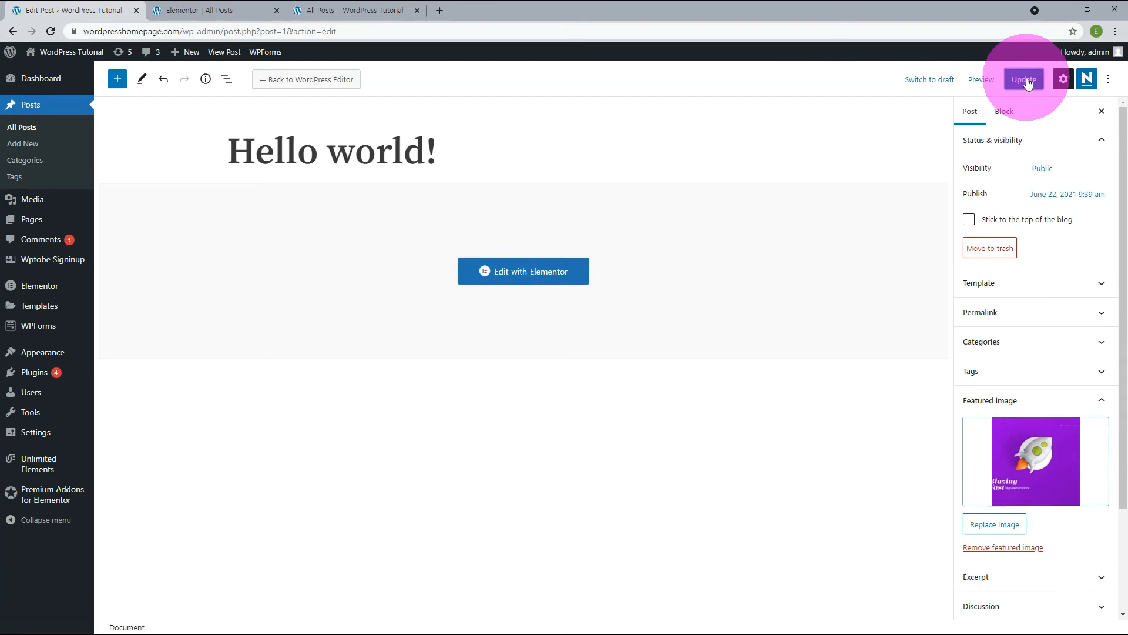
Reload the published All Posts page and check the Hello world! post's image in the tabs, list and card carousel.
{"action": "left_click", "coordinate": [330, 10]}
{"action": "left_click", "coordinate": [50, 30]}
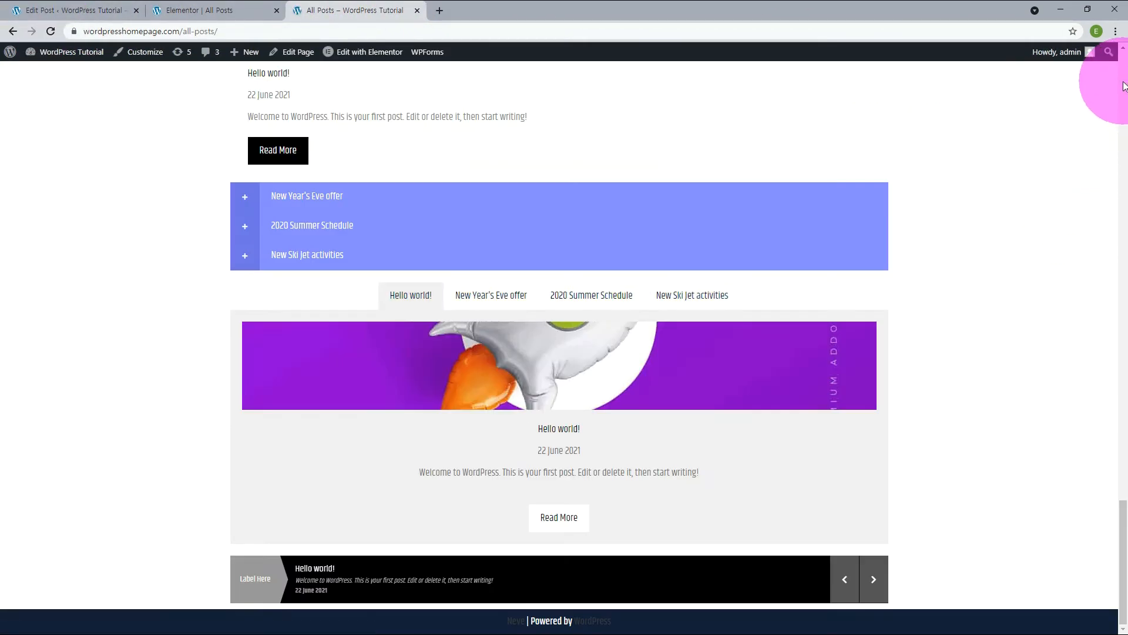
{"action": "left_click", "coordinate": [1124, 86]}
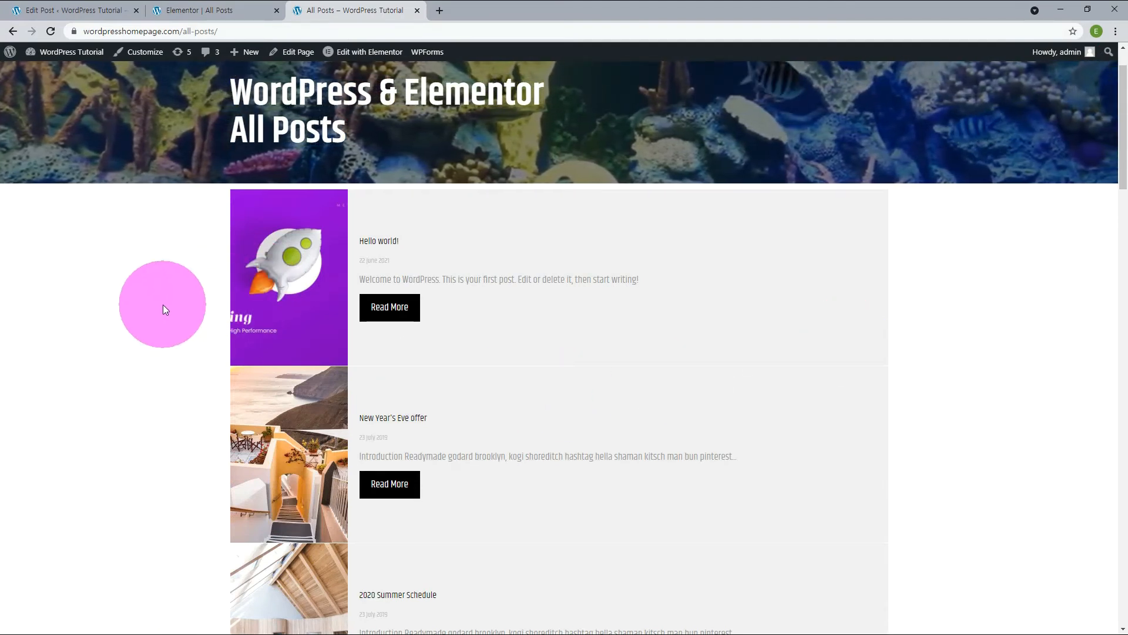
{"action": "scroll", "coordinate": [163, 305], "scroll_direction": "down", "scroll_amount": 10}
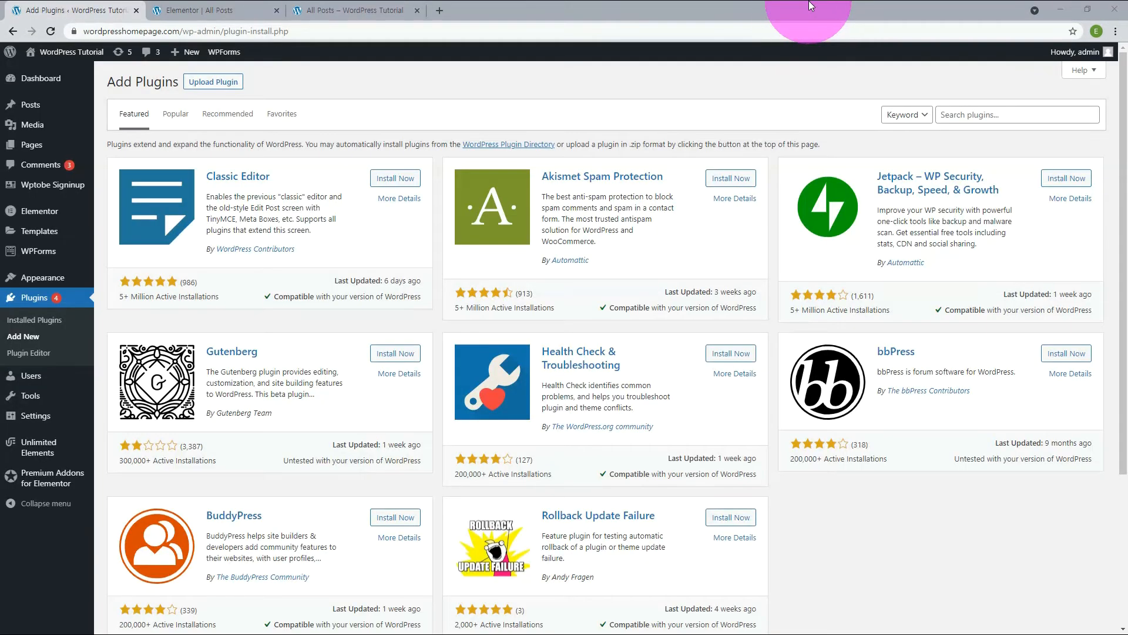
Search plugins for "AnWP Post", and install and activate AnWP Post Grid and Post Carousel Slider for Elementor.
{"action": "left_click", "coordinate": [967, 115]}
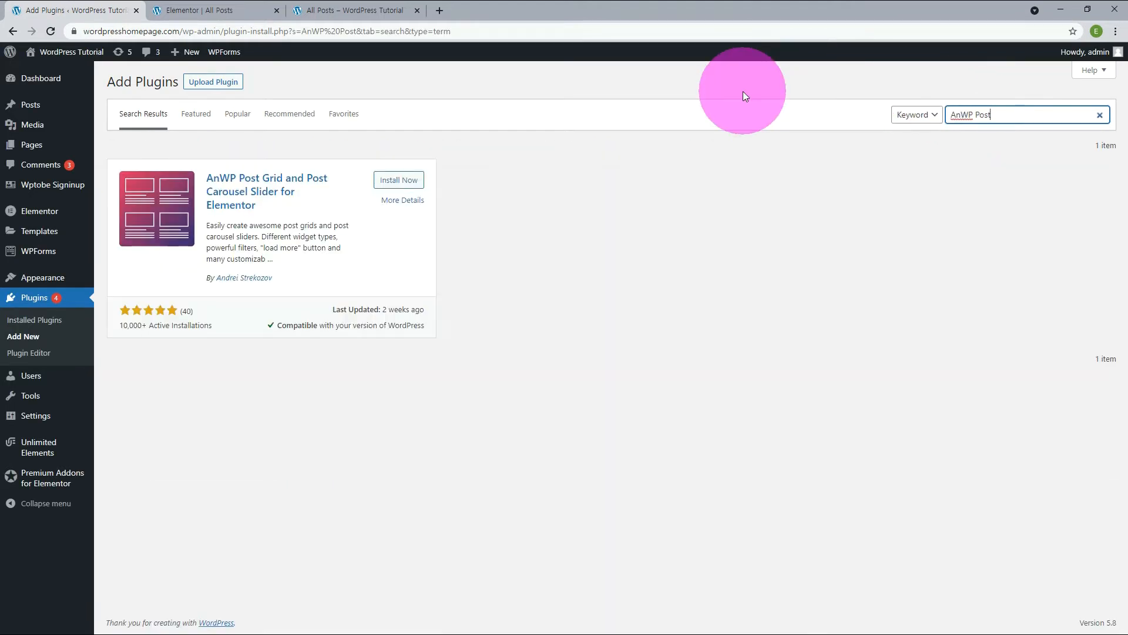
{"action": "left_click", "coordinate": [399, 182]}
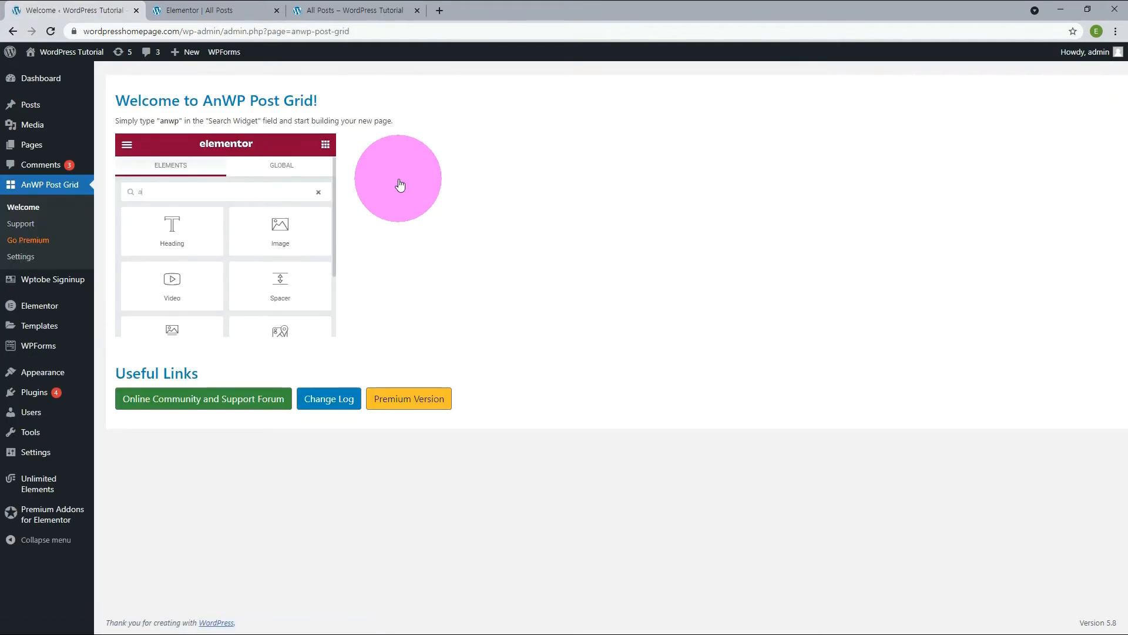
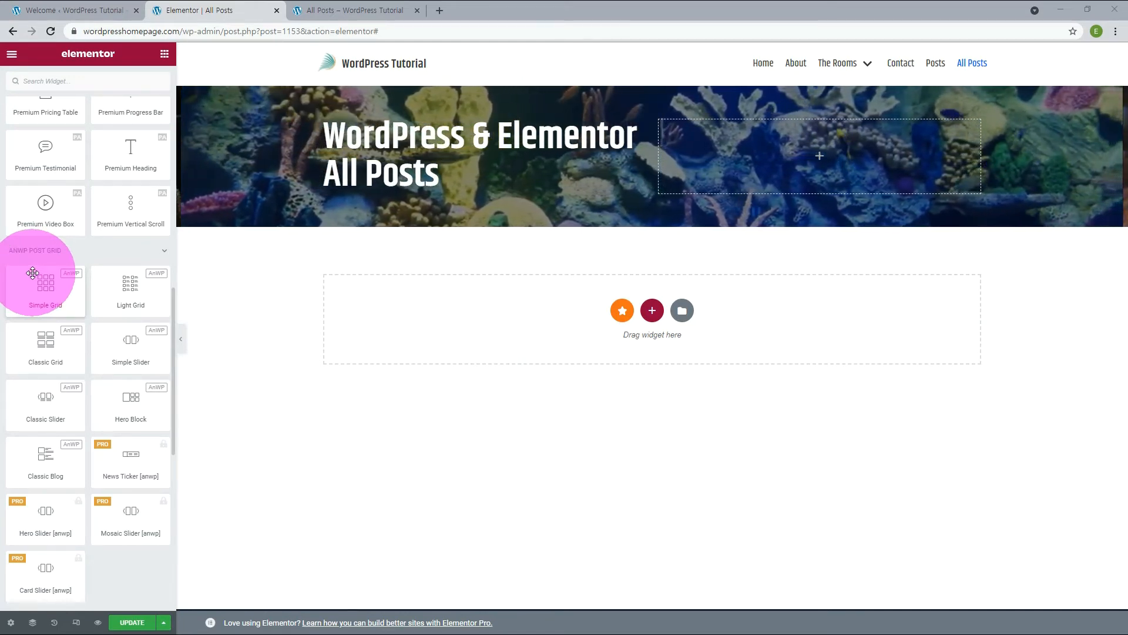
Add AnWP Simple Grid, Light Grid and Classic Grid widgets one below another under the All Posts banner.
{"action": "left_click_drag", "start_coordinate": [40, 295], "coordinate": [391, 329]}
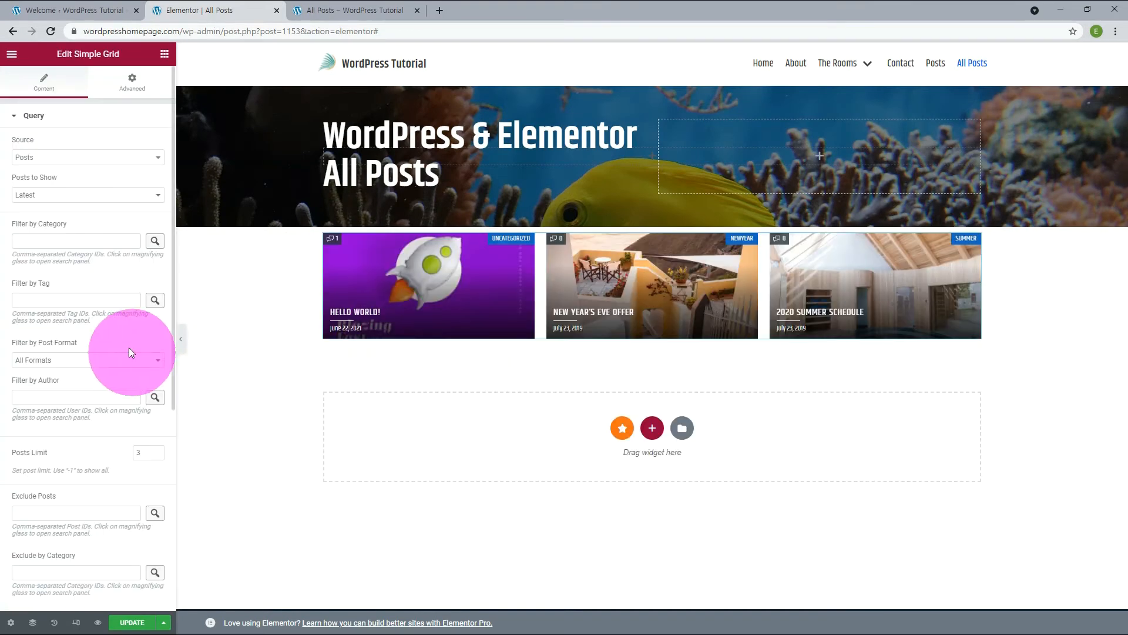
{"action": "left_click", "coordinate": [164, 53]}
{"action": "left_click", "coordinate": [164, 278]}
{"action": "left_click_drag", "start_coordinate": [131, 344], "coordinate": [390, 433]}
{"action": "left_click", "coordinate": [165, 55]}
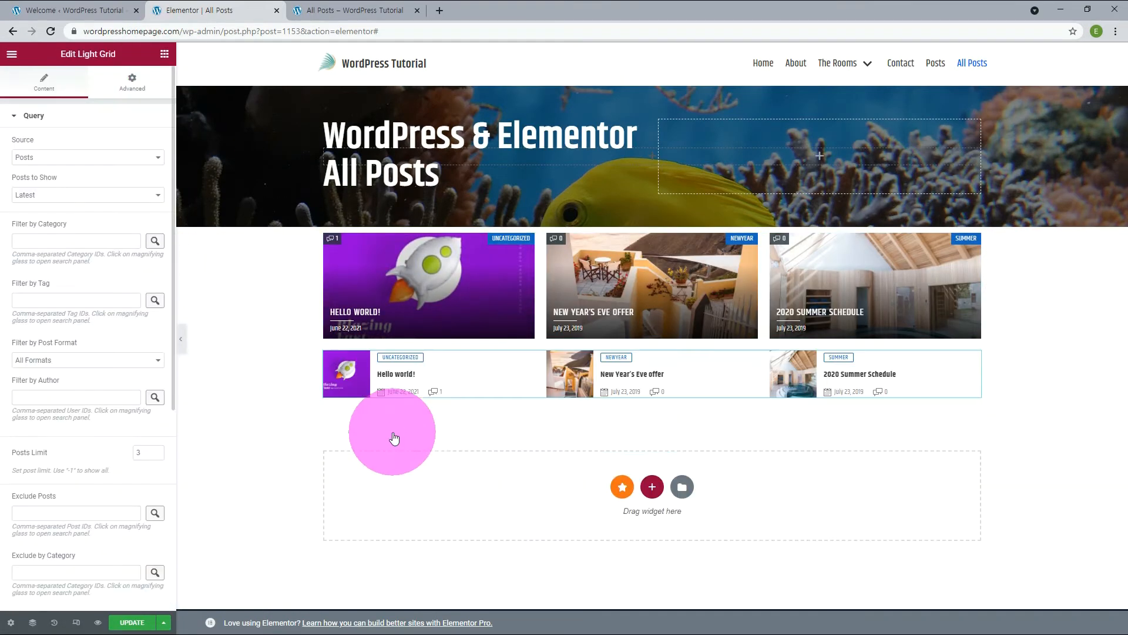
{"action": "left_click_drag", "start_coordinate": [45, 400], "coordinate": [446, 488]}
{"action": "left_click", "coordinate": [165, 55]}
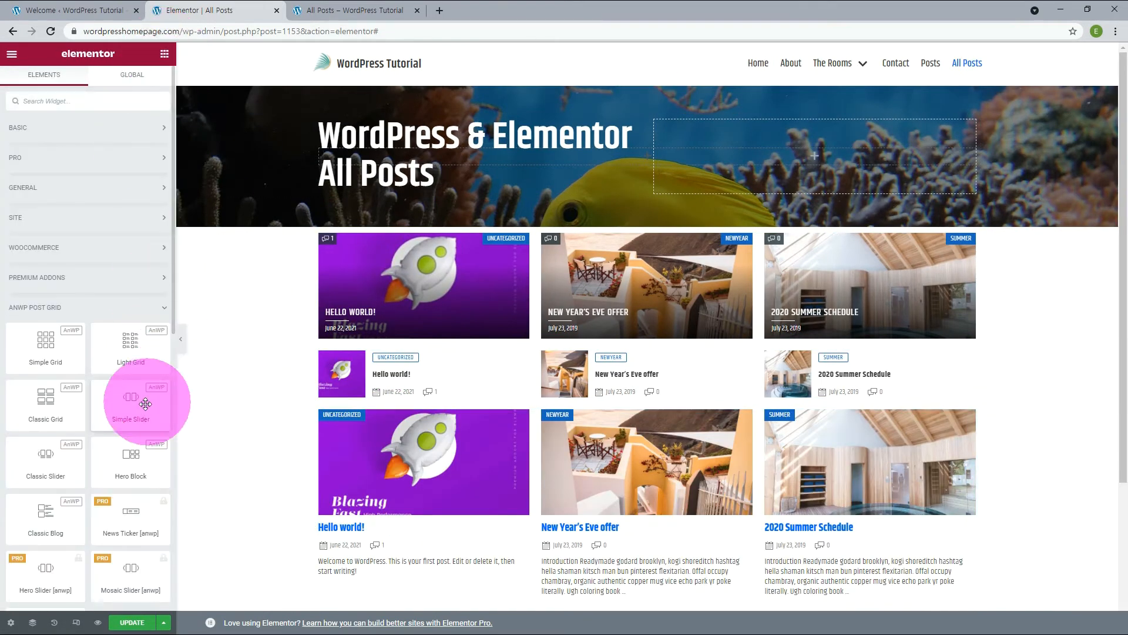
Add AnWP Simple Slider and Classic Slider widgets below the Classic Grid.
{"action": "scroll", "coordinate": [304, 392], "scroll_direction": "down", "scroll_amount": 3}
{"action": "left_click_drag", "start_coordinate": [126, 403], "coordinate": [532, 506]}
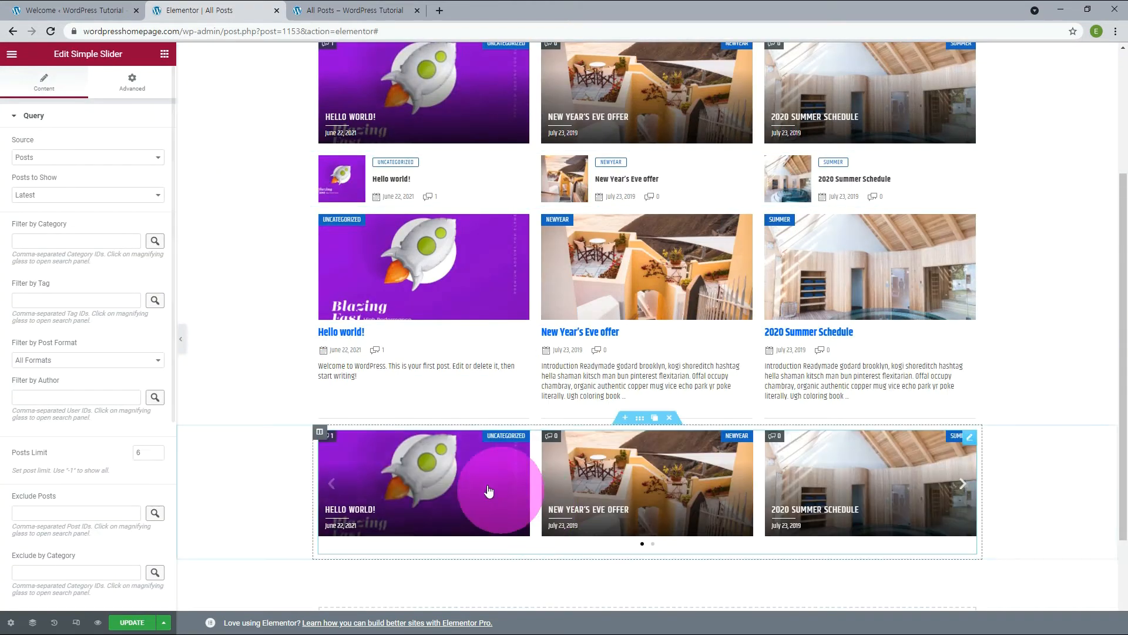
{"action": "left_click", "coordinate": [165, 55]}
{"action": "left_click_drag", "start_coordinate": [112, 447], "coordinate": [524, 530]}
{"action": "scroll", "coordinate": [517, 523], "scroll_direction": "down", "scroll_amount": 4}
Add the AnWP Hero Block and Classic Blog widgets below the Classic Slider.
{"action": "left_click", "coordinate": [166, 55]}
{"action": "left_click_drag", "start_coordinate": [130, 459], "coordinate": [505, 512]}
{"action": "left_click", "coordinate": [164, 54]}
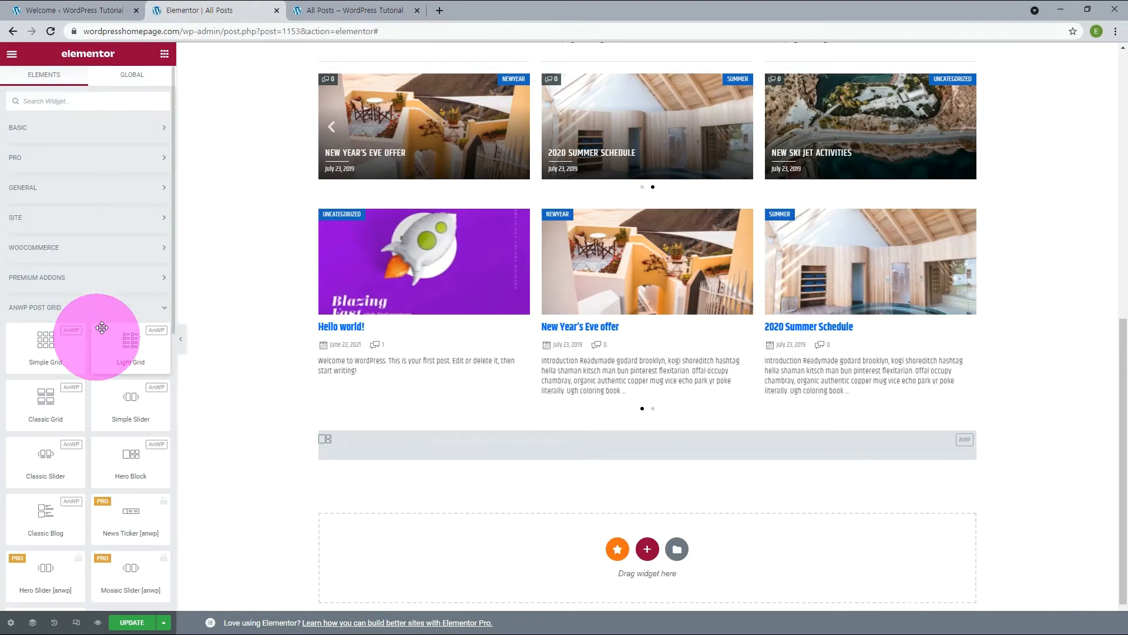
{"action": "scroll", "coordinate": [117, 338], "scroll_direction": "down", "scroll_amount": 3}
{"action": "scroll", "coordinate": [122, 336], "scroll_direction": "down", "scroll_amount": 1}
{"action": "left_click_drag", "start_coordinate": [48, 301], "coordinate": [572, 562]}
{"action": "scroll", "coordinate": [1064, 448], "scroll_direction": "down", "scroll_amount": 12}
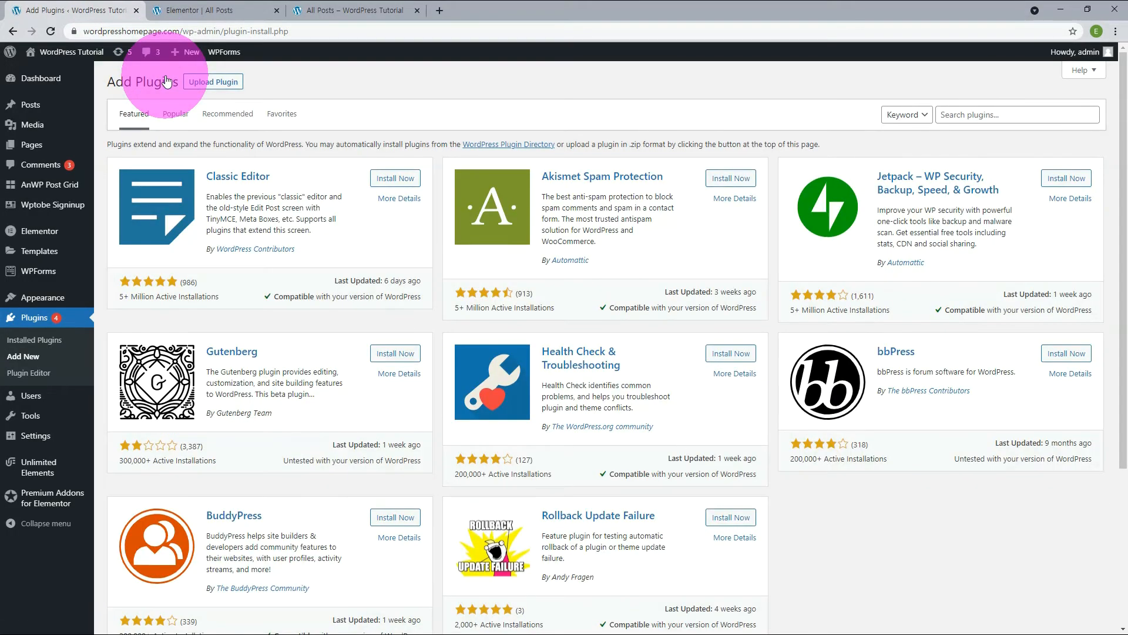
Find, install and activate the Post Grid Elementor Addon and Void Elementor Post Grid Addon for Elementor Page builder plugins.
{"action": "left_click", "coordinate": [964, 112]}
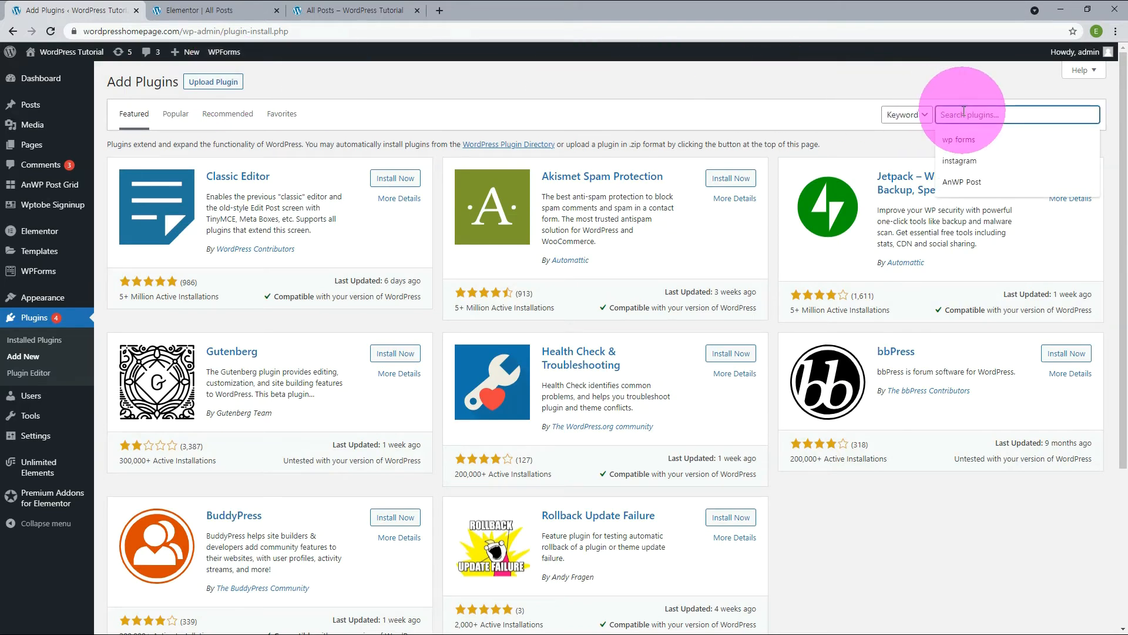
{"action": "key", "text": "Return"}
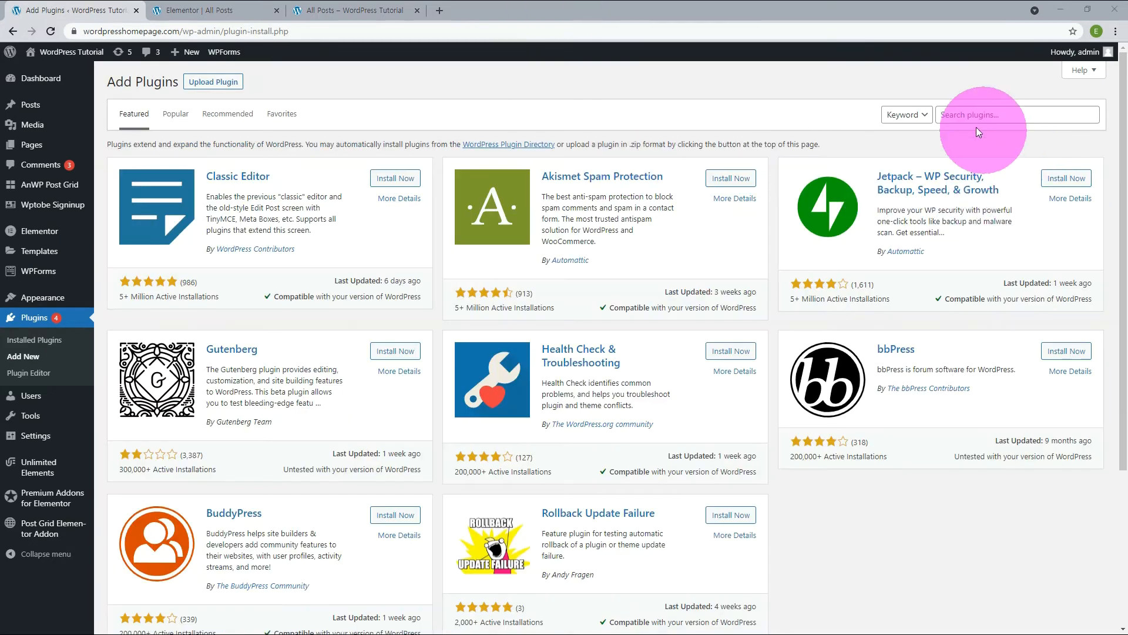
{"action": "left_click", "coordinate": [962, 115]}
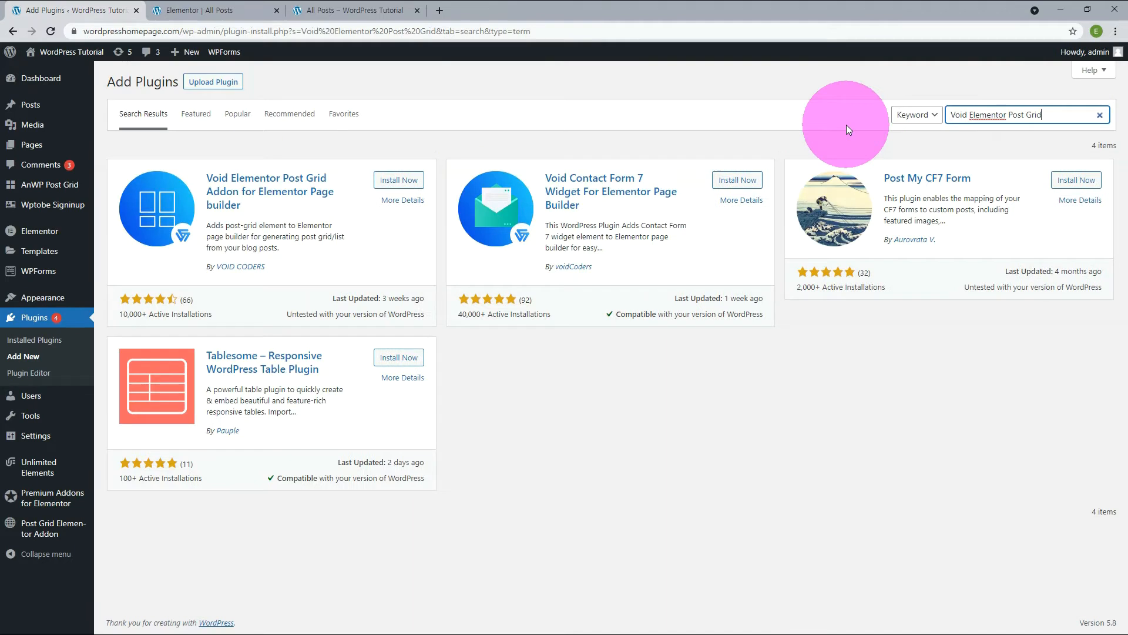
{"action": "left_click", "coordinate": [405, 182]}
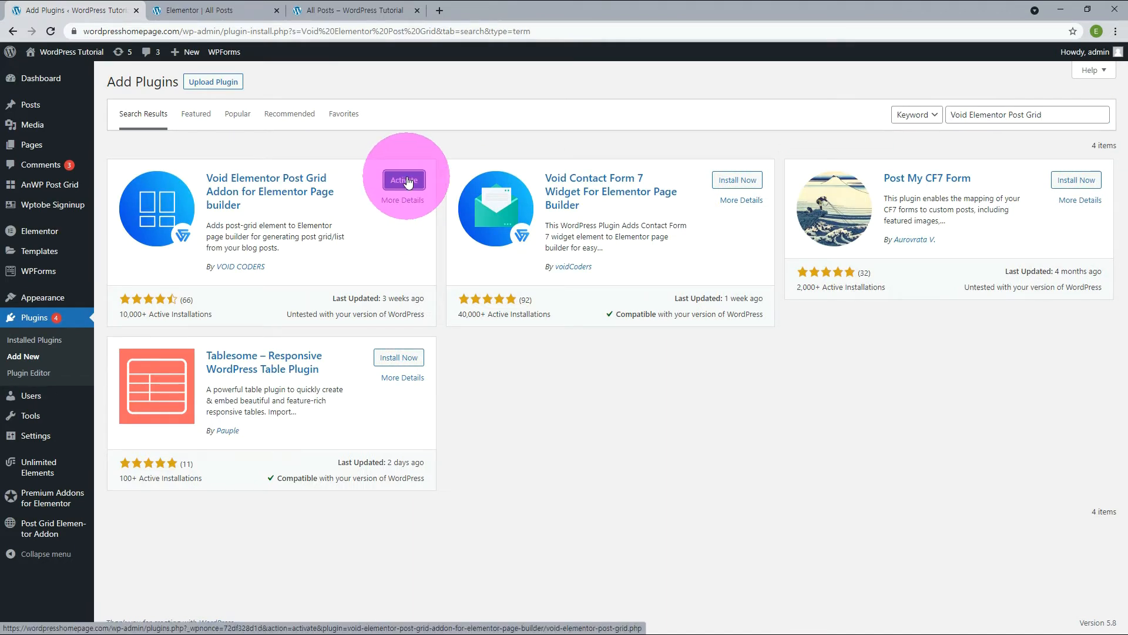
{"action": "left_click", "coordinate": [408, 181]}
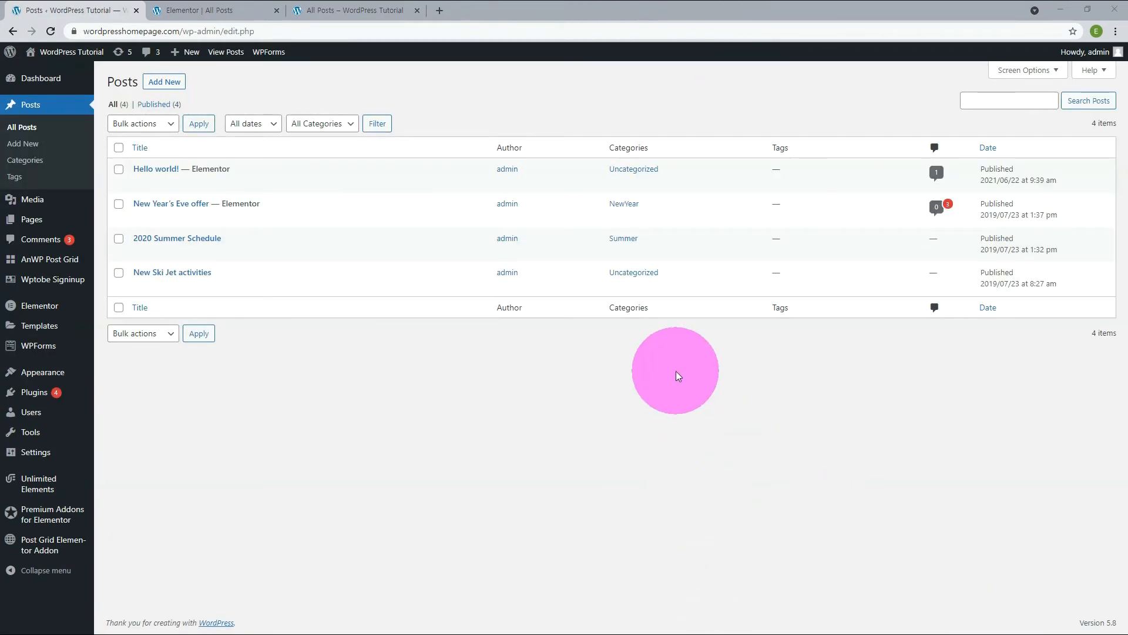
Move the Hello world! post to the trash and duplicate the New Year's Eve offer post.
{"action": "mouse_move", "coordinate": [226, 163]}
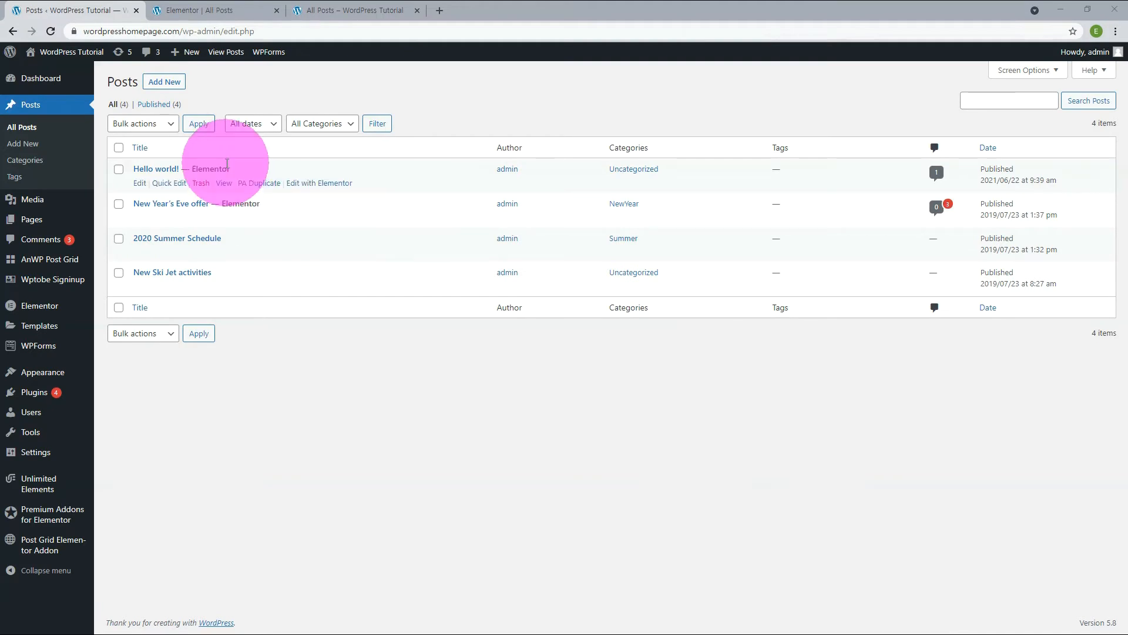
{"action": "left_click", "coordinate": [201, 182]}
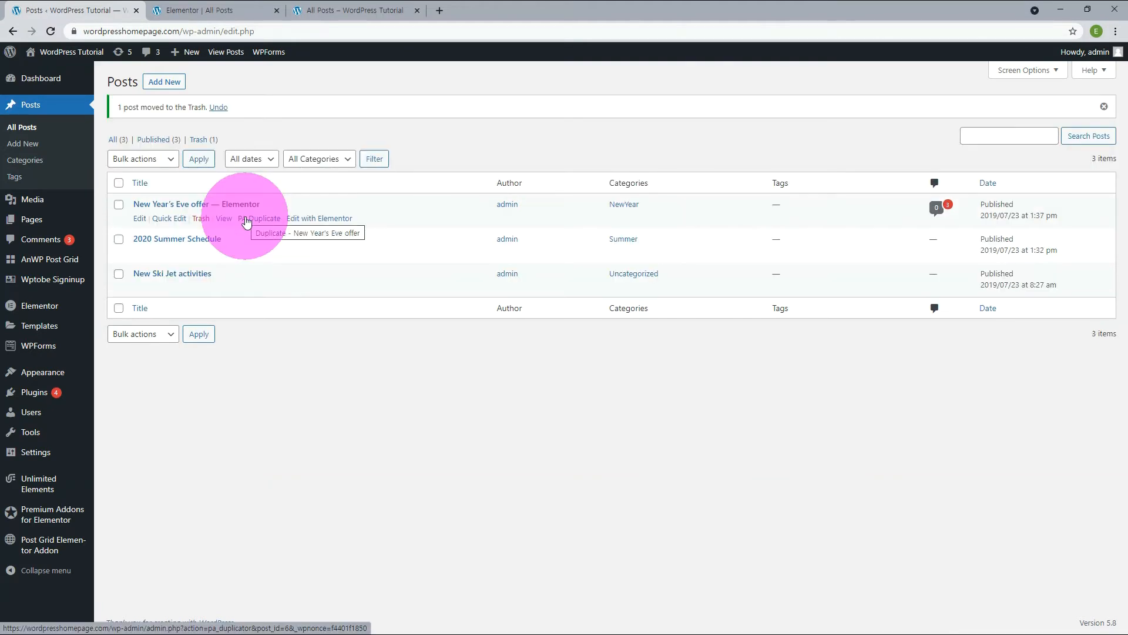
{"action": "left_click", "coordinate": [246, 220]}
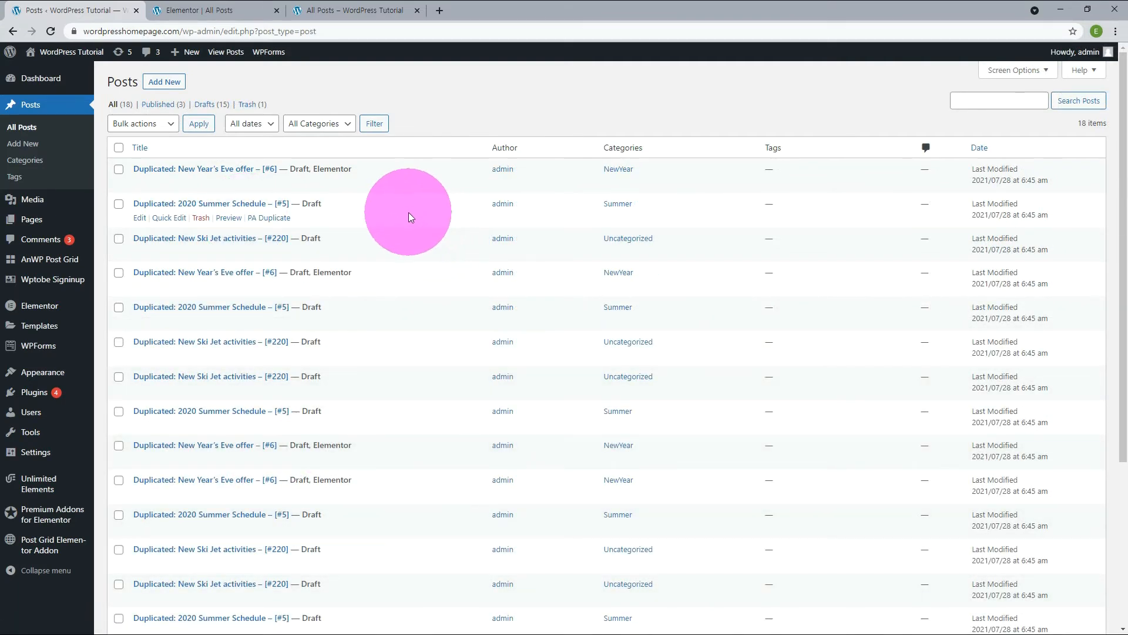
Rename the Uncategorized post category to News with the slug allnews.
{"action": "left_click", "coordinate": [15, 160]}
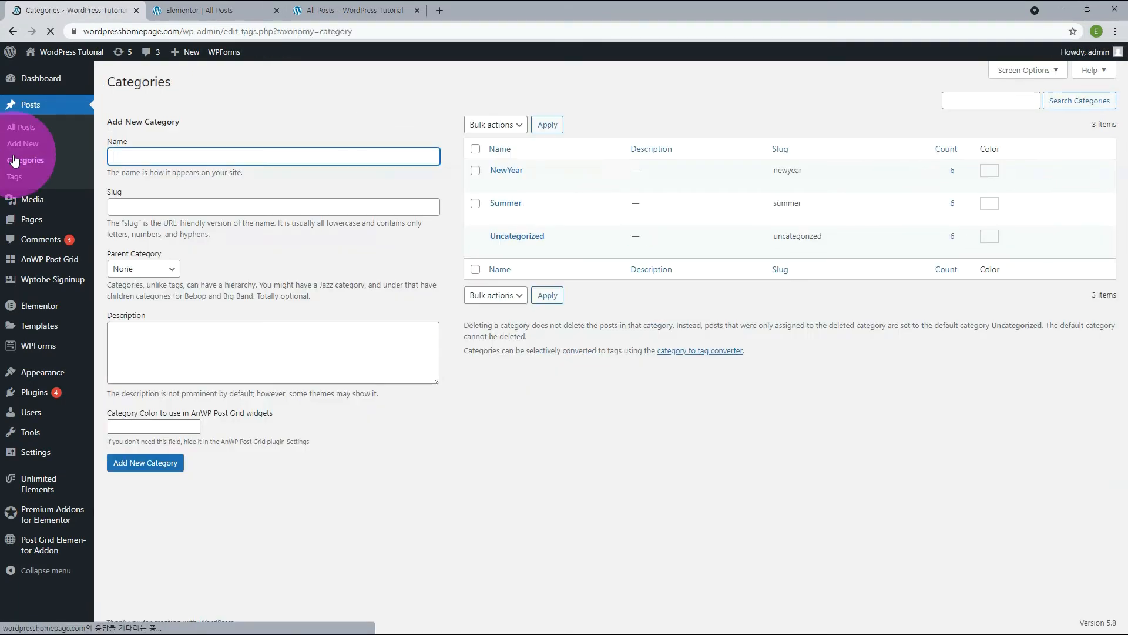
{"action": "left_click", "coordinate": [520, 239]}
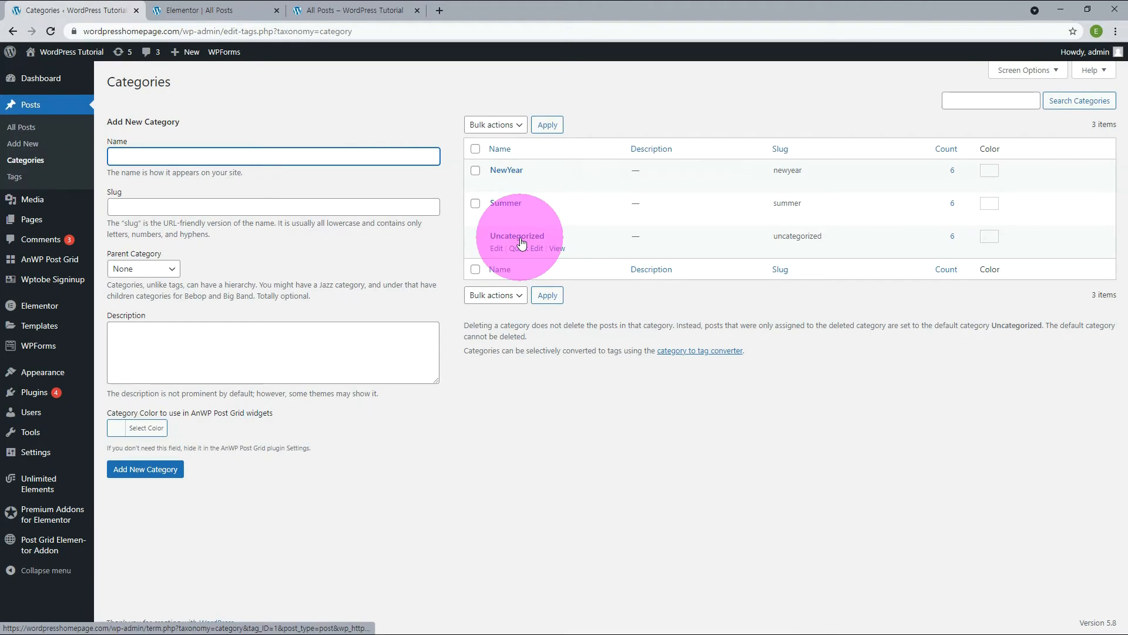
{"action": "left_click", "coordinate": [512, 248]}
{"action": "left_click", "coordinate": [1073, 295]}
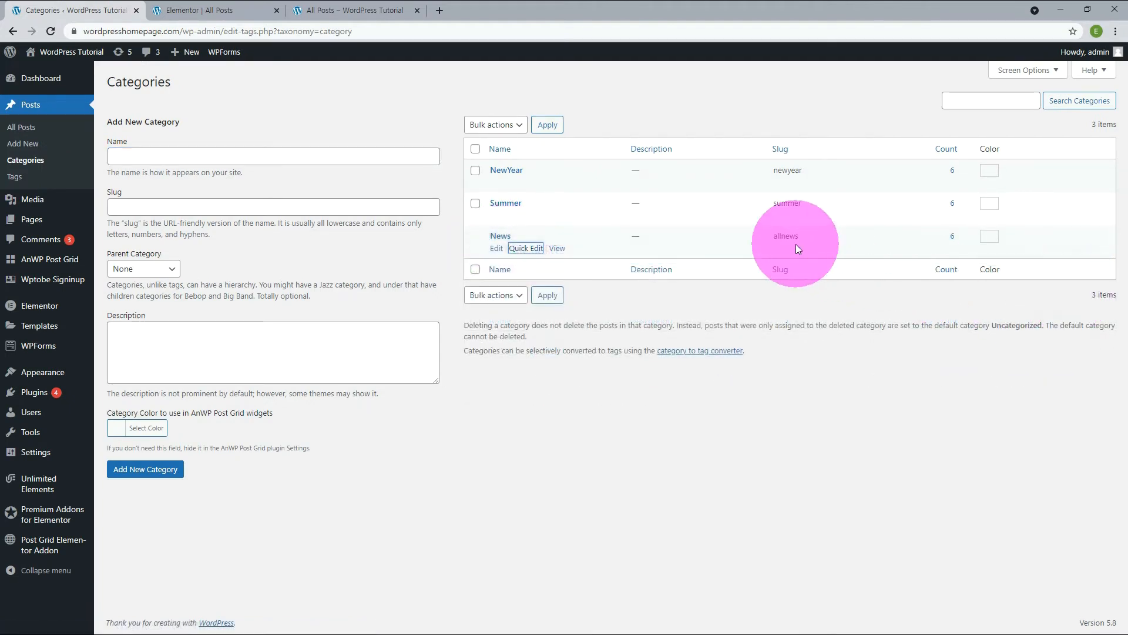
In the Elementor editor, move the Hero Block section directly under the banner and delete the All Posts banner section.
{"action": "left_click", "coordinate": [223, 10]}
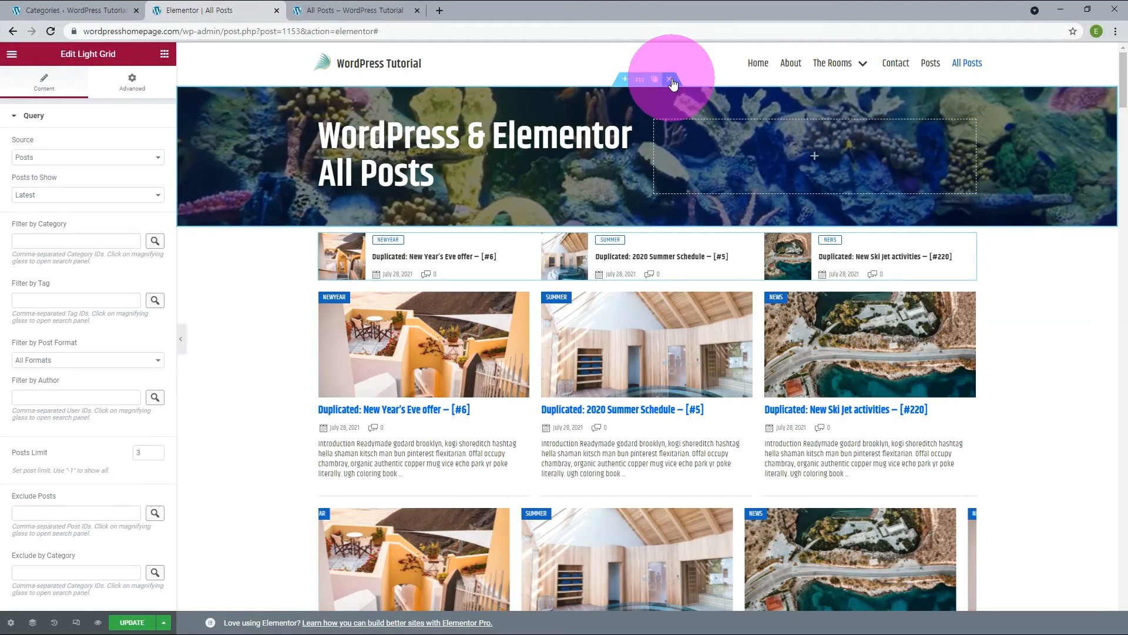
{"action": "scroll", "coordinate": [671, 79], "scroll_direction": "down", "scroll_amount": 3}
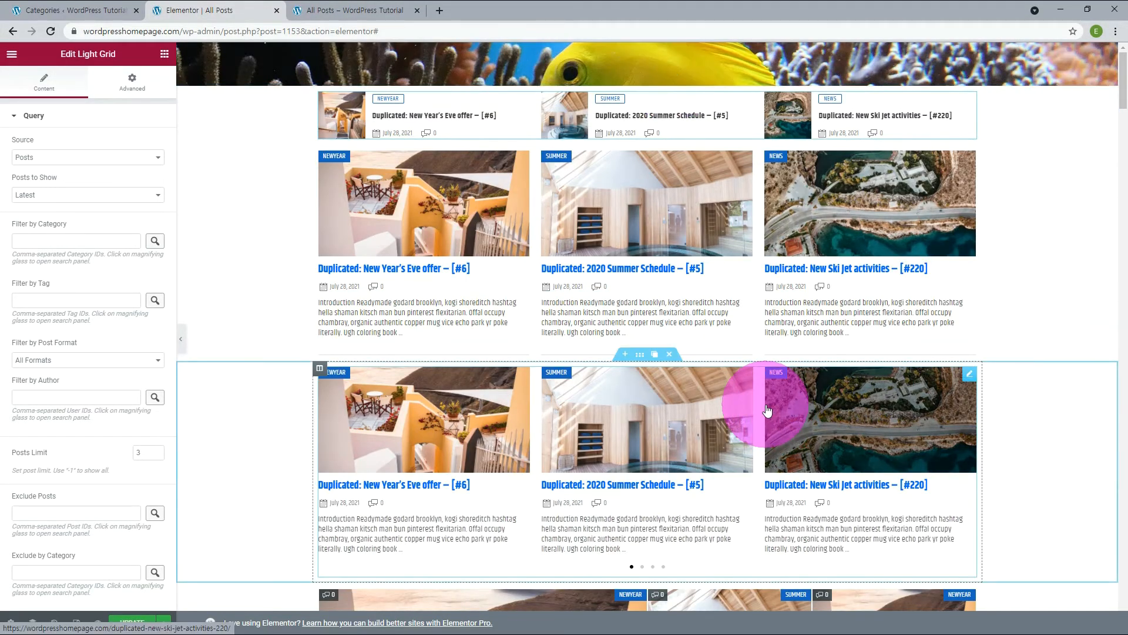
{"action": "scroll", "coordinate": [613, 361], "scroll_direction": "down", "scroll_amount": 5}
{"action": "left_click_drag", "start_coordinate": [640, 341], "coordinate": [658, 65]}
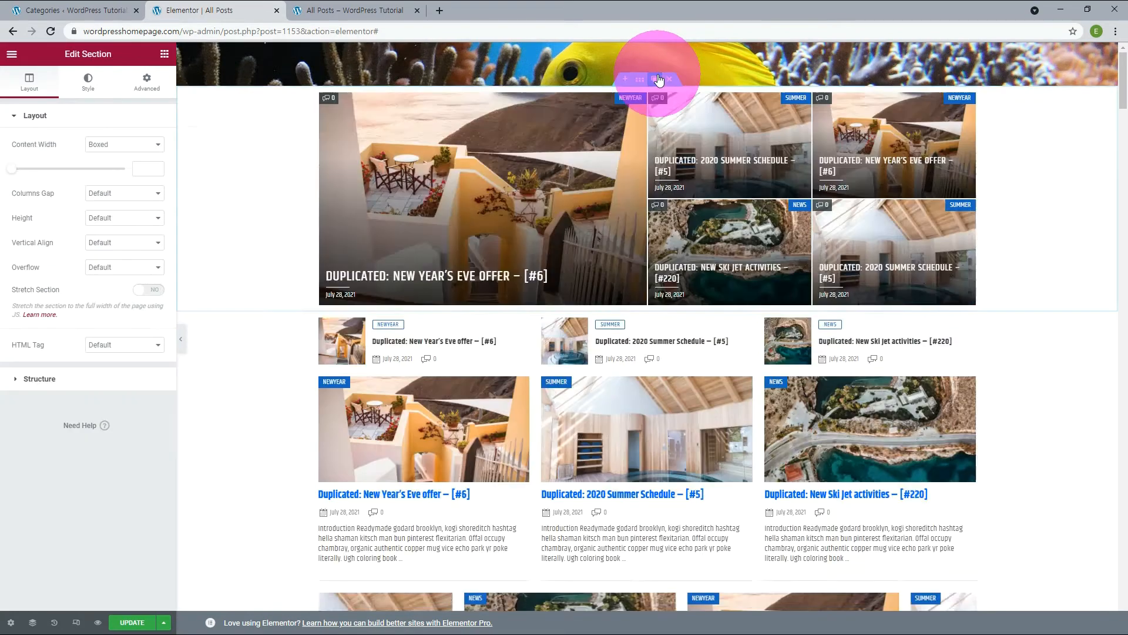
{"action": "left_click", "coordinate": [674, 49]}
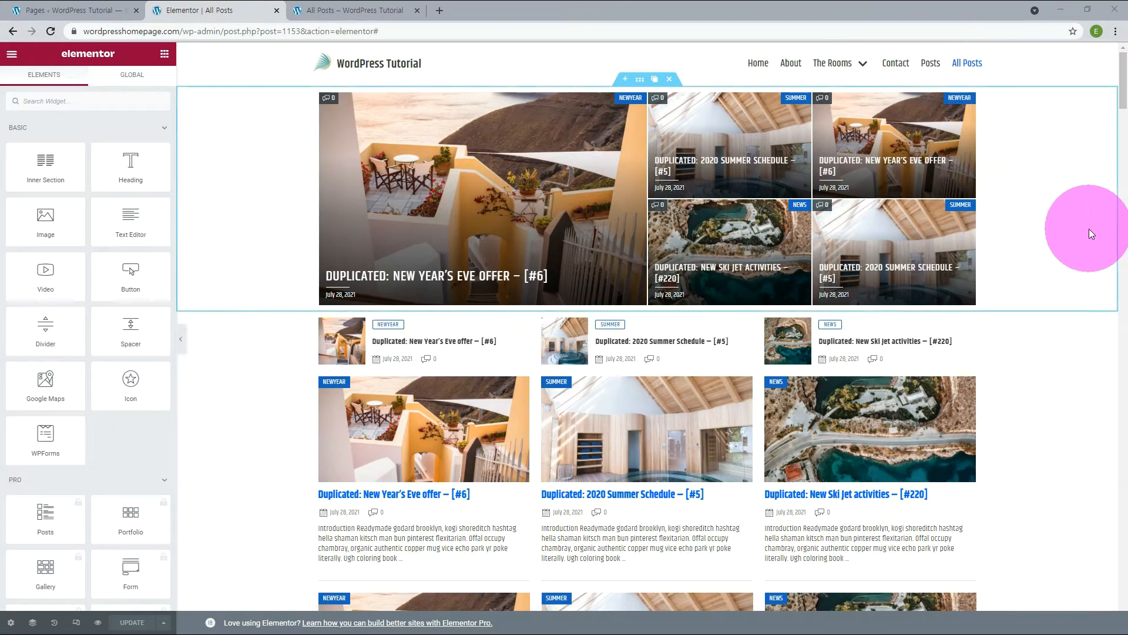
Give the Hero Block section a solid border with unlinked widths, 1 at the top and 0 on the other sides.
{"action": "left_click", "coordinate": [640, 82]}
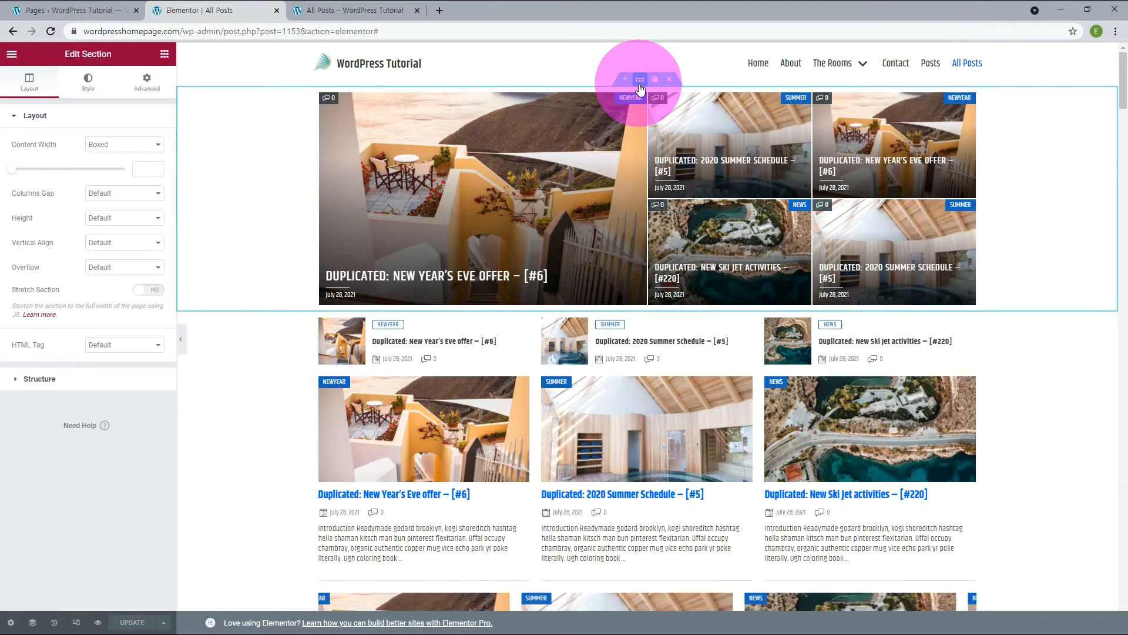
{"action": "left_click", "coordinate": [88, 90]}
{"action": "left_click", "coordinate": [42, 261]}
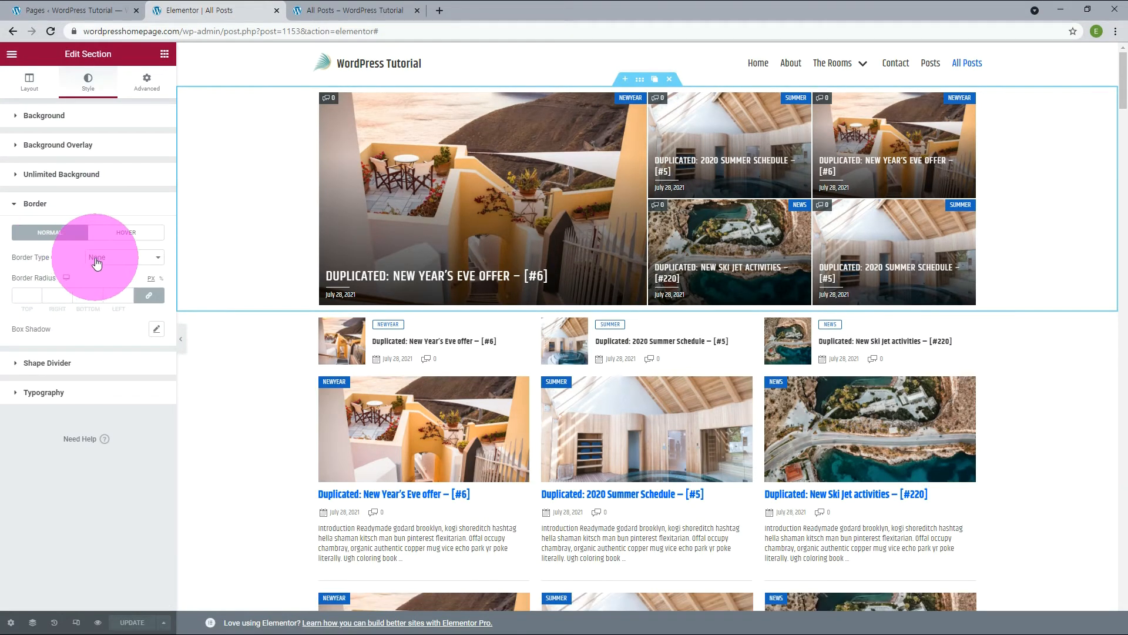
{"action": "left_click", "coordinate": [97, 258]}
{"action": "left_click", "coordinate": [96, 278]}
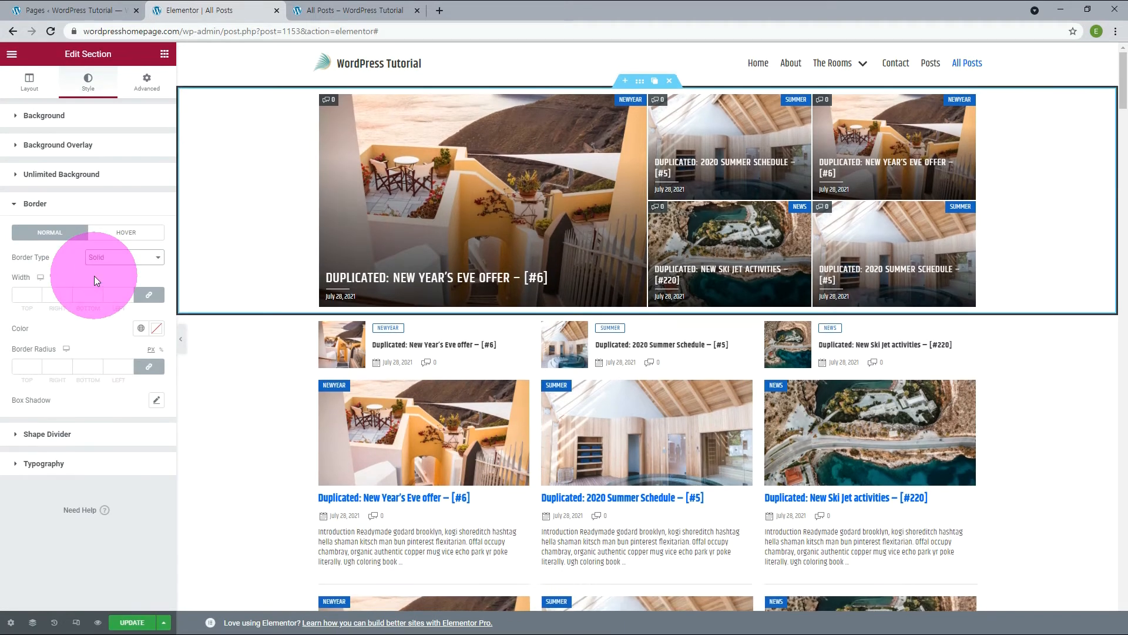
{"action": "left_click", "coordinate": [148, 296]}
{"action": "left_click", "coordinate": [14, 295]}
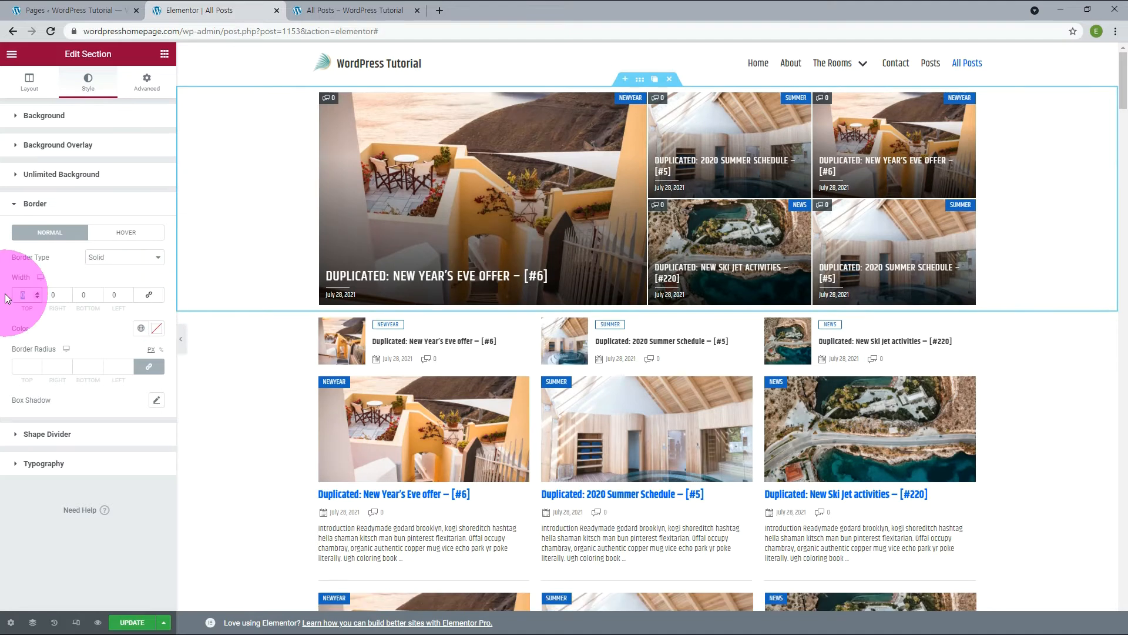
{"action": "type", "text": "1"}
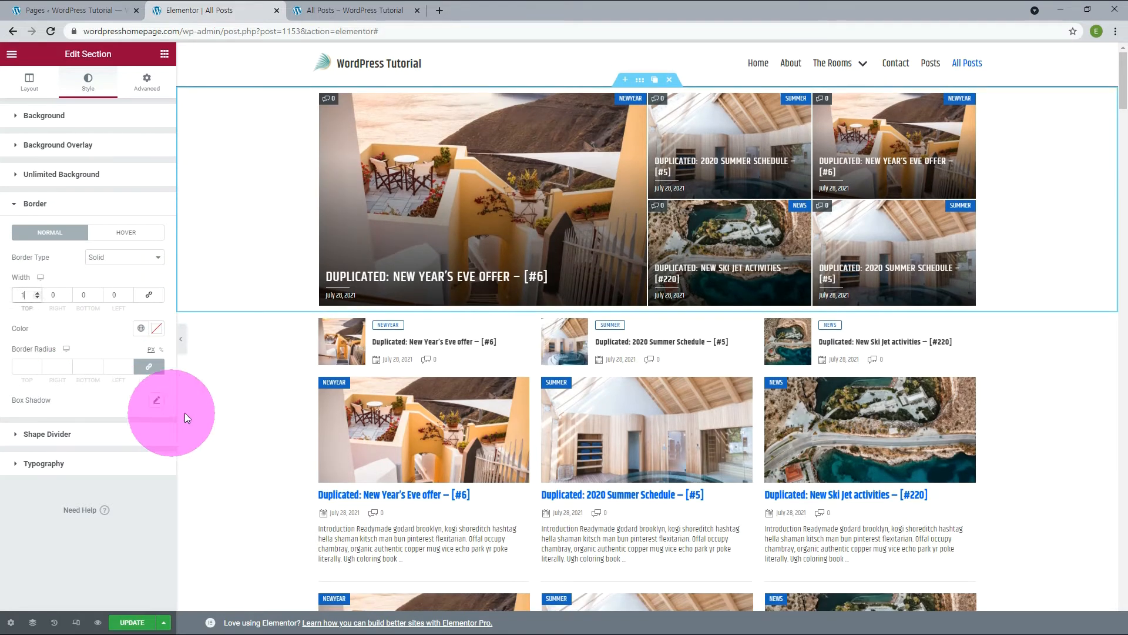
Set the section's border color to #dddddd and reload the published All Posts page to check it.
{"action": "left_click", "coordinate": [156, 329]}
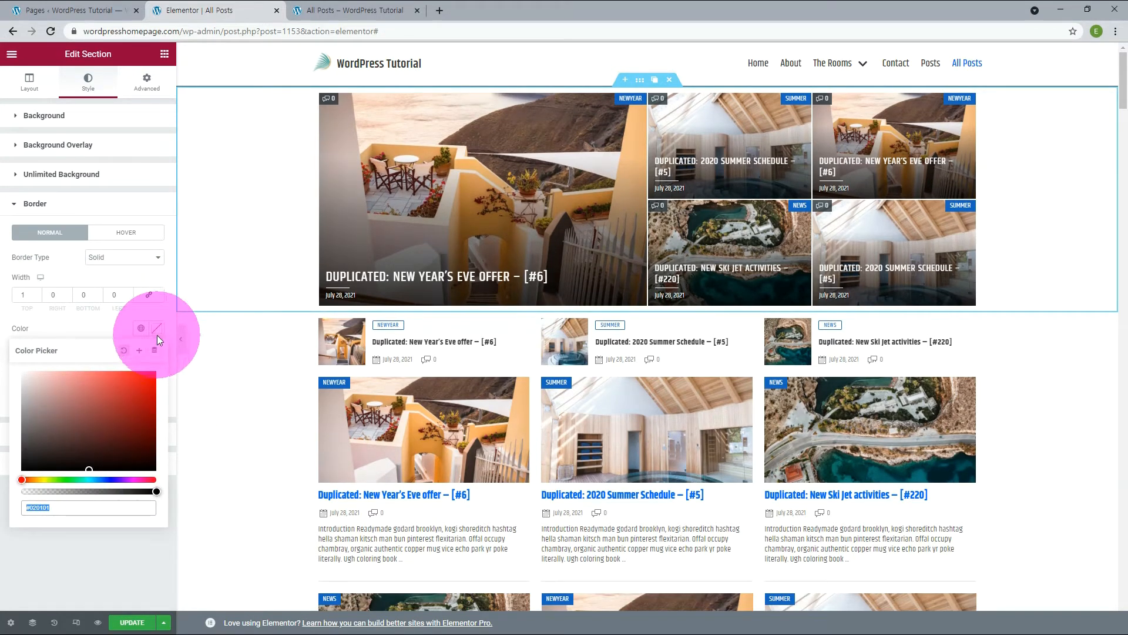
{"action": "double_click", "coordinate": [44, 509]}
{"action": "type", "text": "dddddd"}
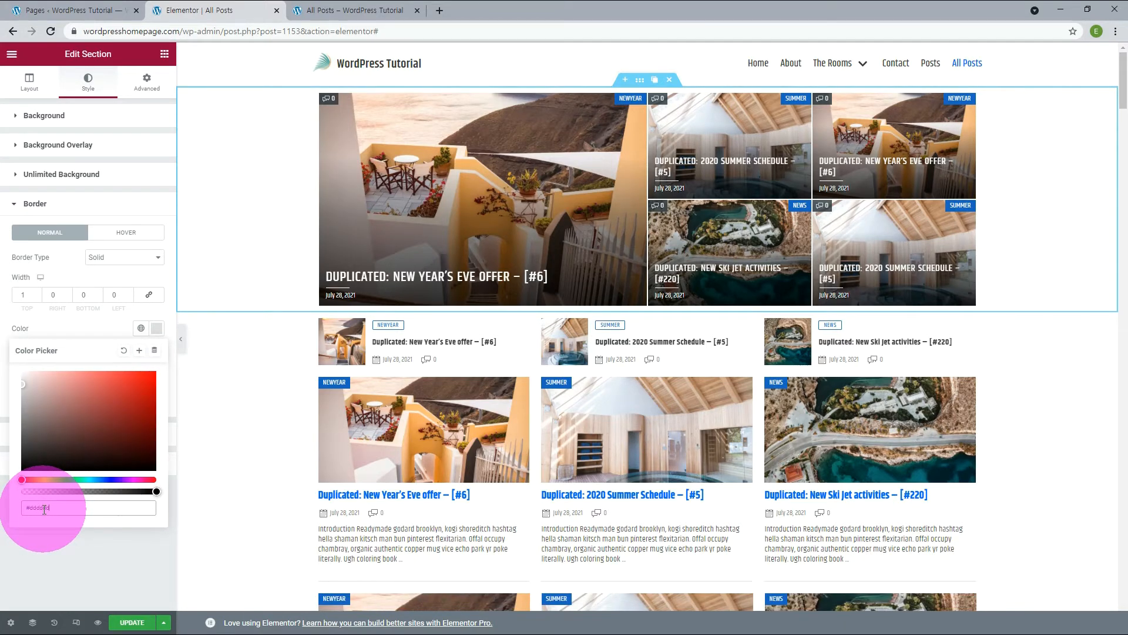
{"action": "left_click", "coordinate": [336, 14]}
{"action": "key", "text": "F5"}
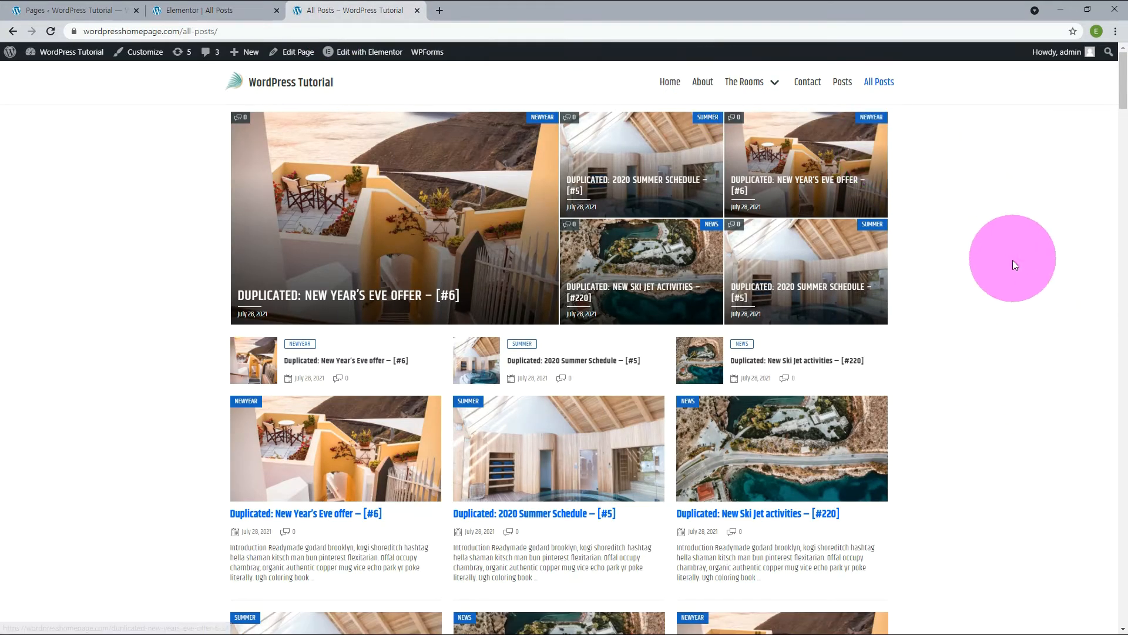
Back in the Elementor editor, set the Hero Block section's top padding to 10 px.
{"action": "left_click", "coordinate": [192, 12]}
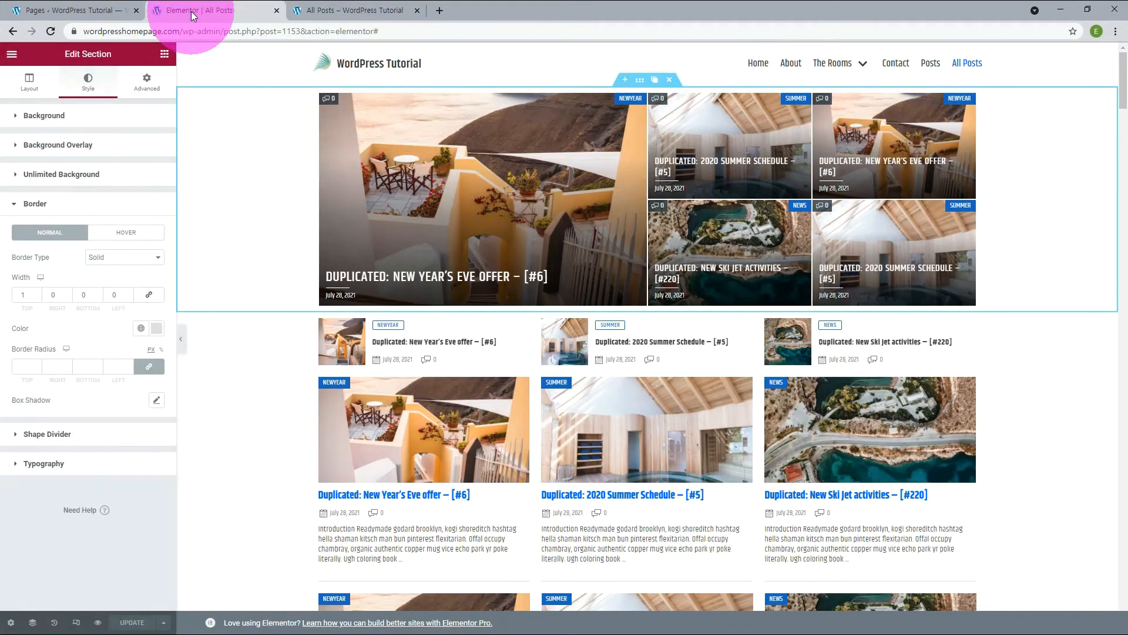
{"action": "left_click", "coordinate": [146, 90]}
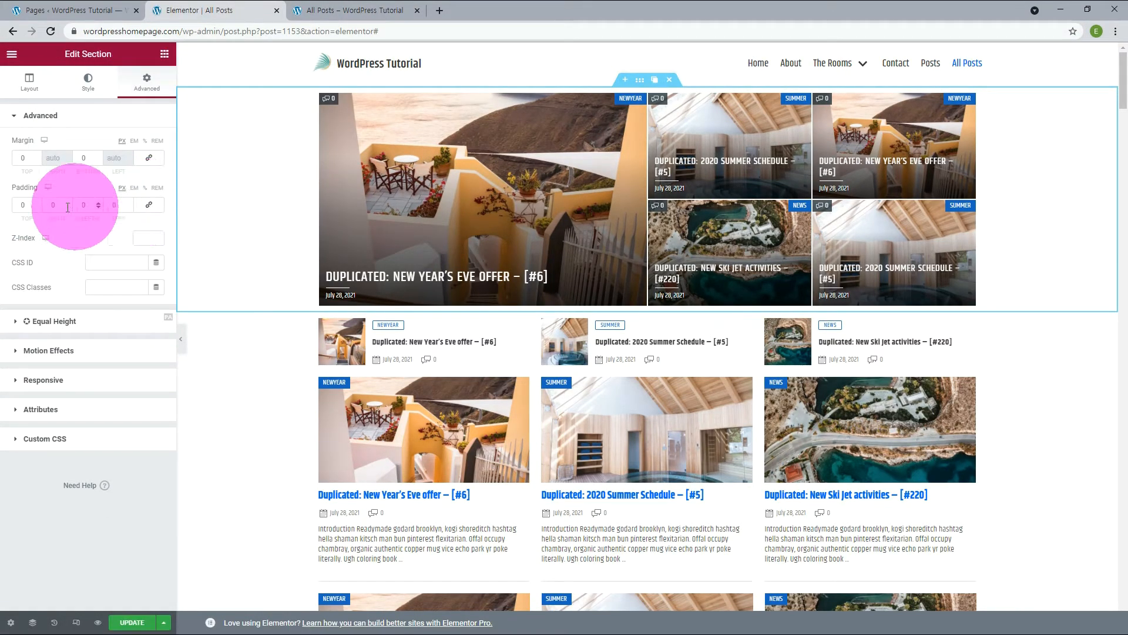
{"action": "left_click", "coordinate": [22, 205]}
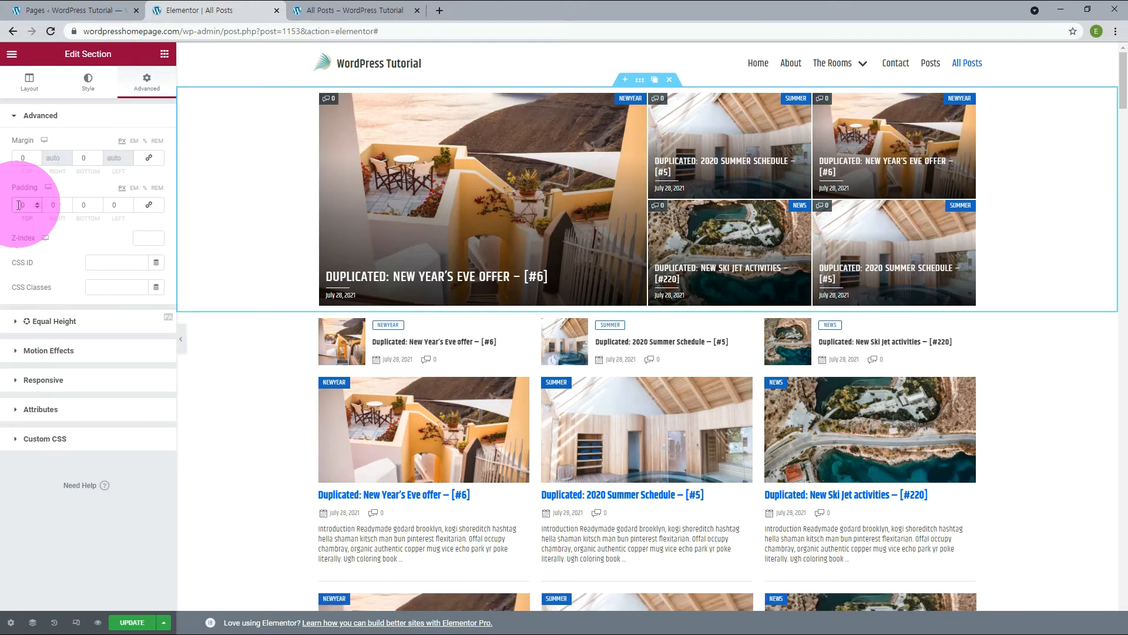
{"action": "type", "text": "10"}
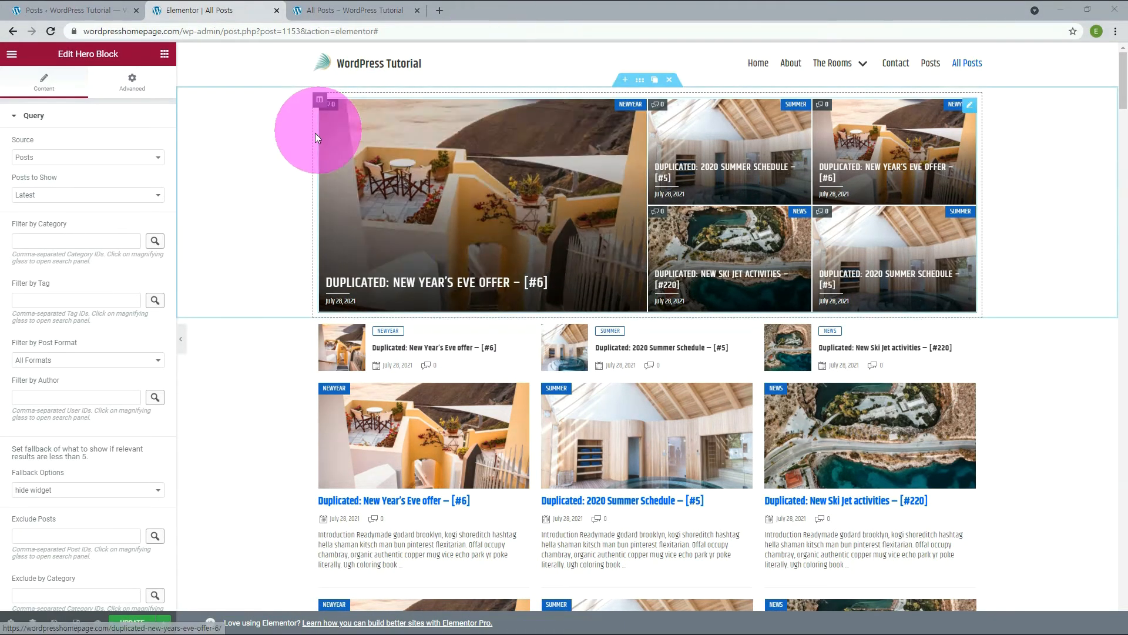
Try Related as the Hero Block's query source and set it back to Posts.
{"action": "left_click", "coordinate": [969, 101]}
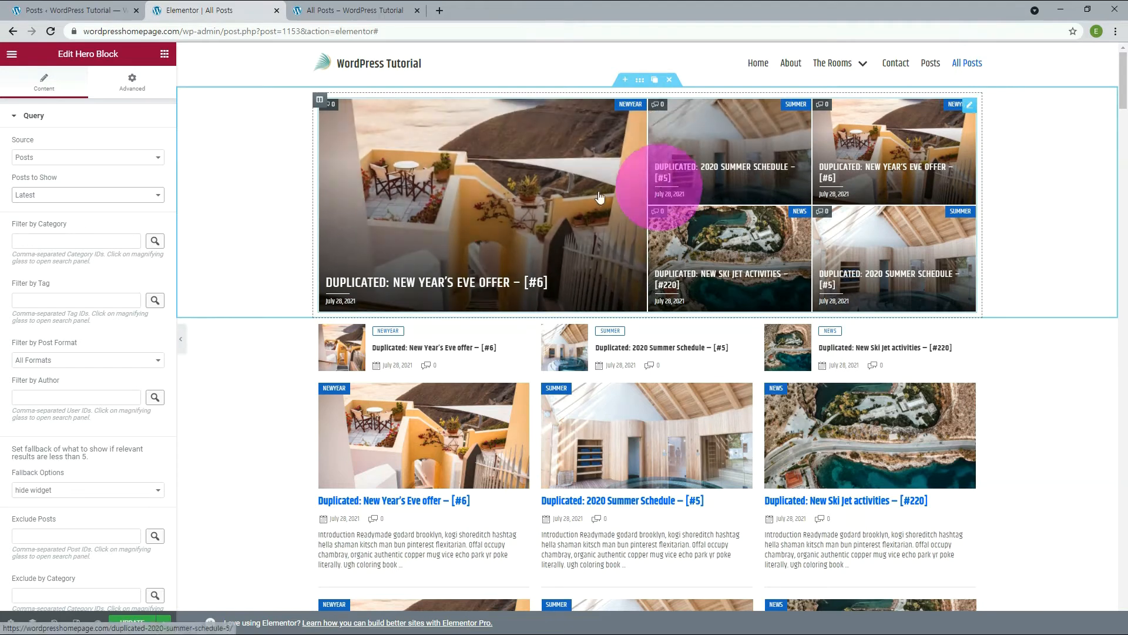
{"action": "left_click", "coordinate": [89, 160]}
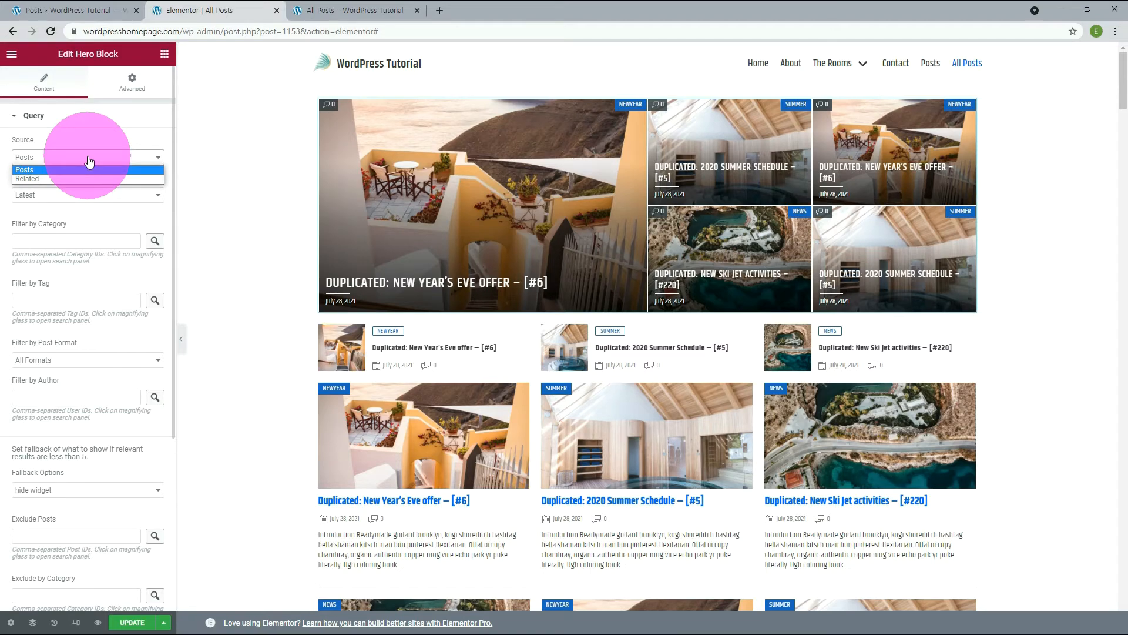
{"action": "left_click", "coordinate": [54, 178]}
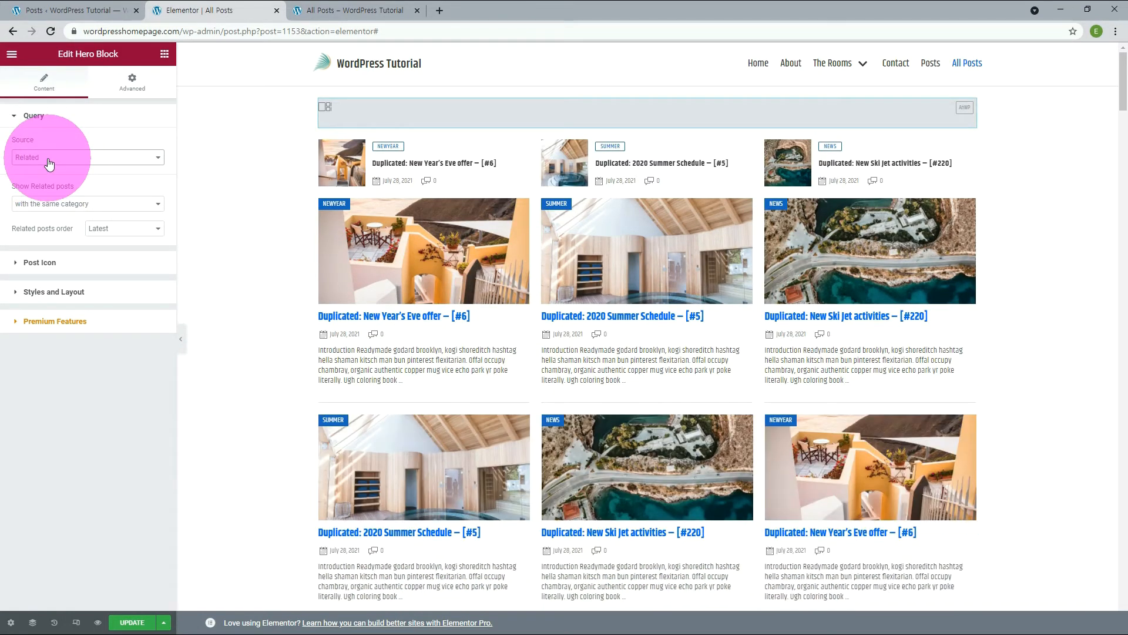
{"action": "left_click", "coordinate": [49, 164]}
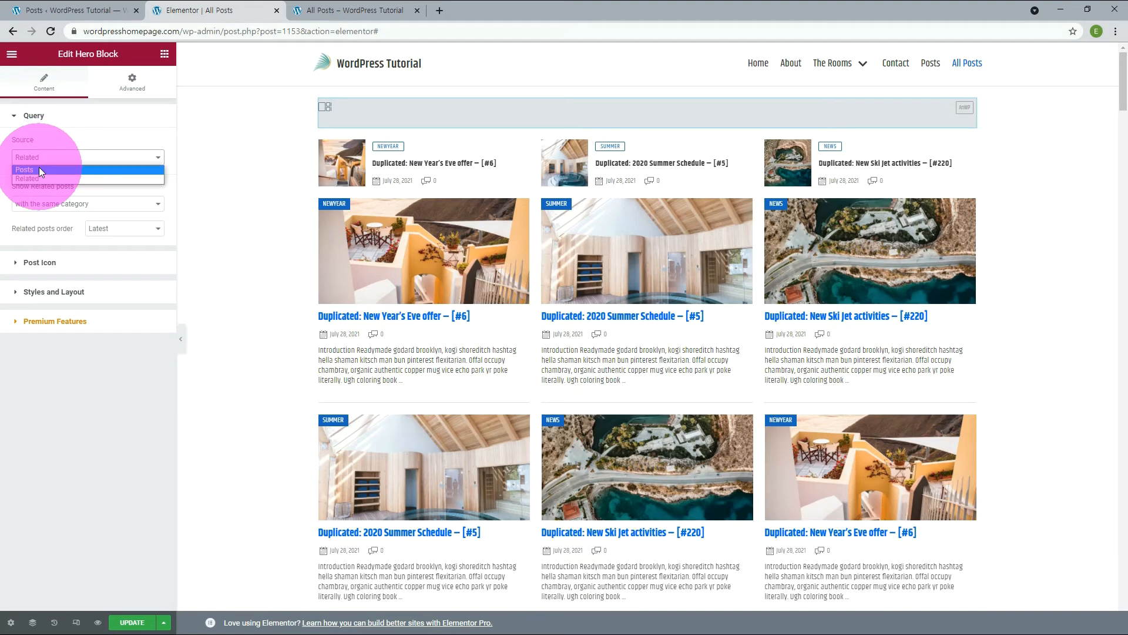
{"action": "left_click", "coordinate": [39, 167]}
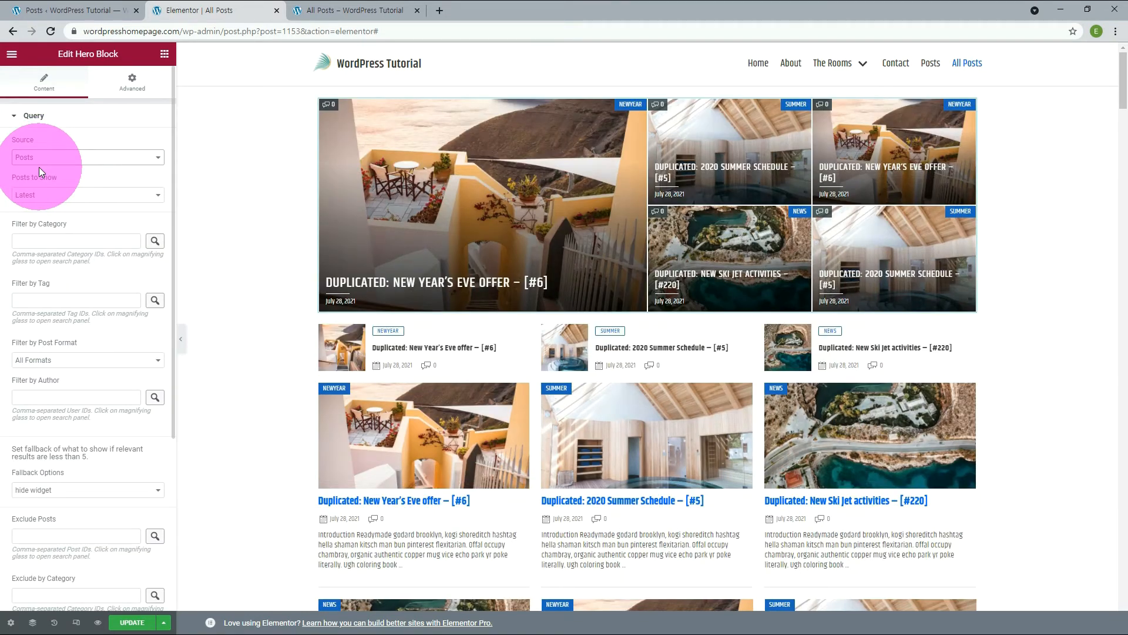
Set the Hero Block's Posts to Show to Custom and find the first listed post's ID in its edit page address.
{"action": "left_click", "coordinate": [42, 196]}
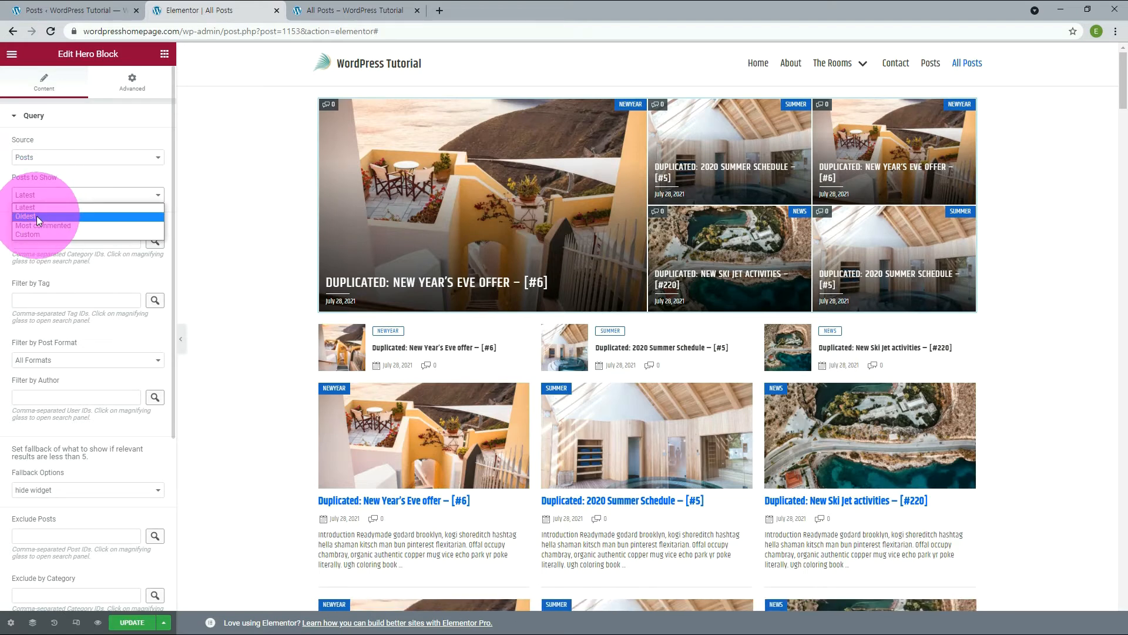
{"action": "left_click", "coordinate": [41, 234]}
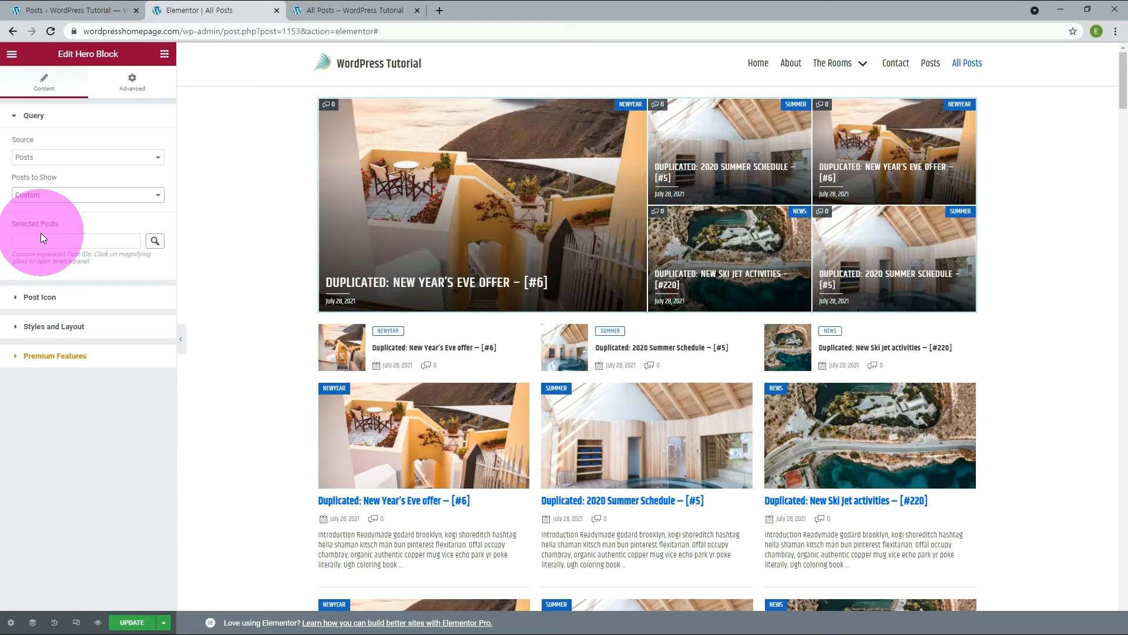
{"action": "left_click", "coordinate": [75, 11]}
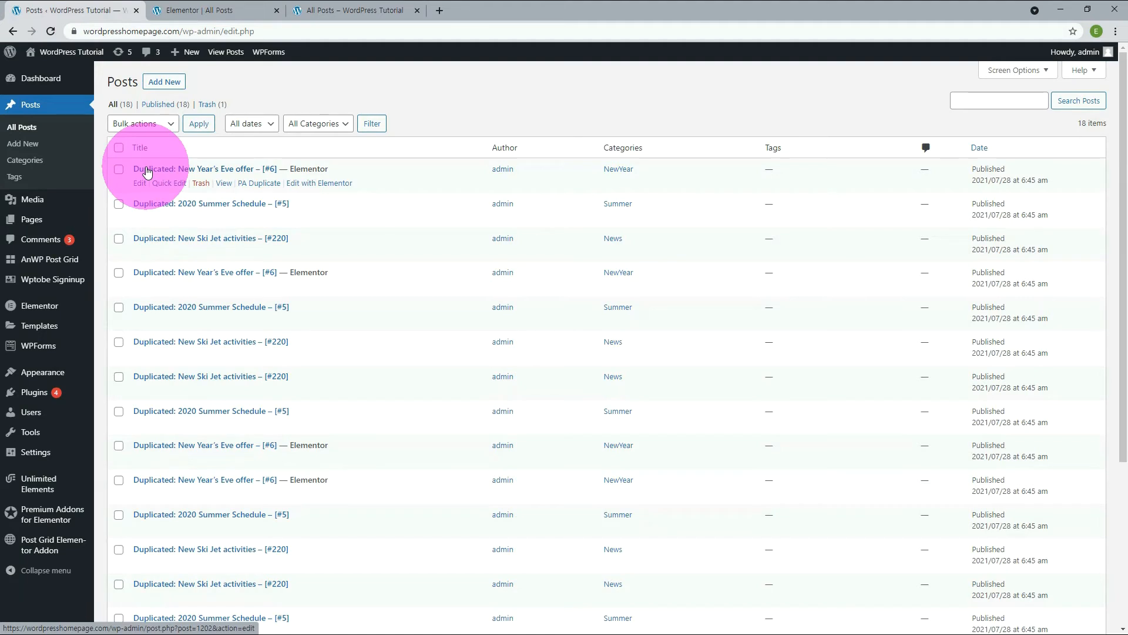
{"action": "left_click", "coordinate": [138, 186]}
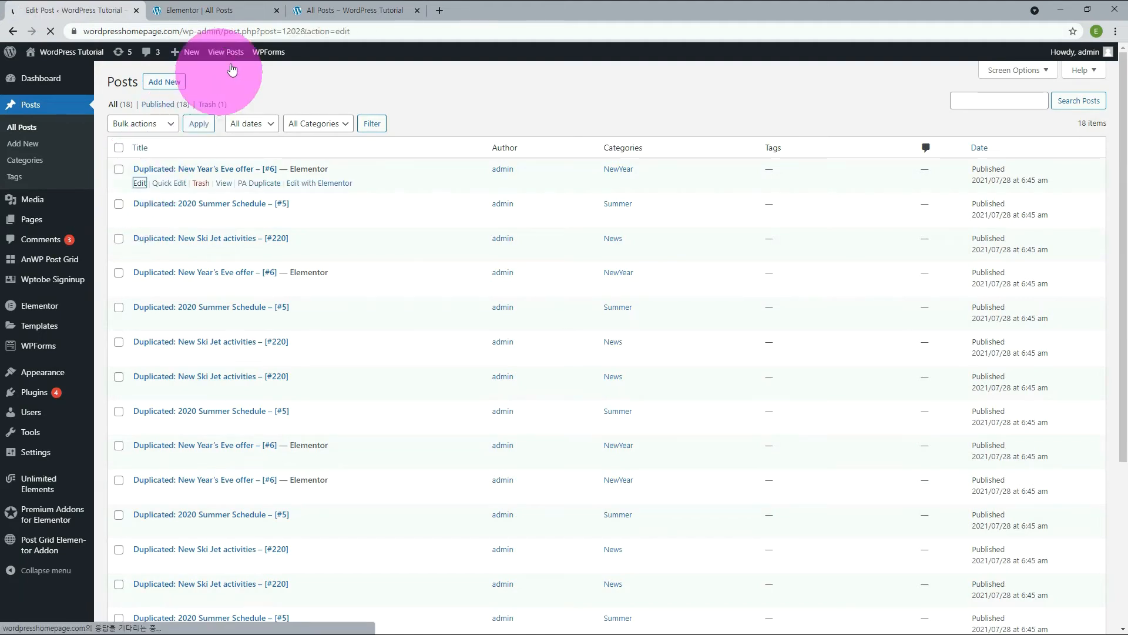
{"action": "double_click", "coordinate": [292, 31]}
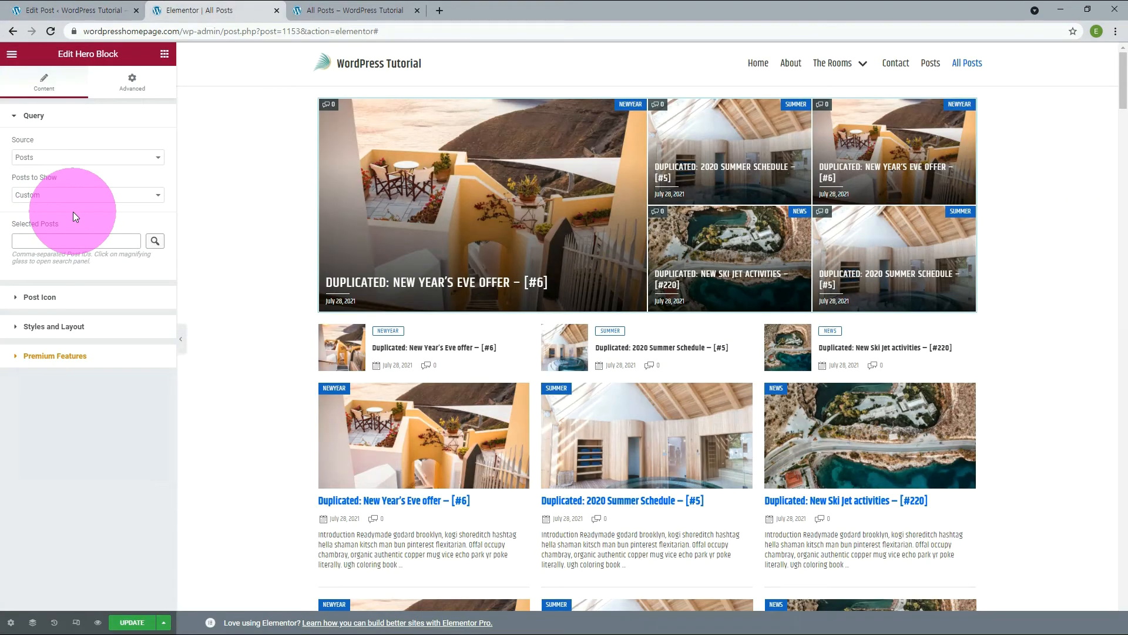
Back in the Elementor editor, enter 1202,1195,1196,1194,1193 as the Hero Block's selected posts.
{"action": "type", "text": "120"}
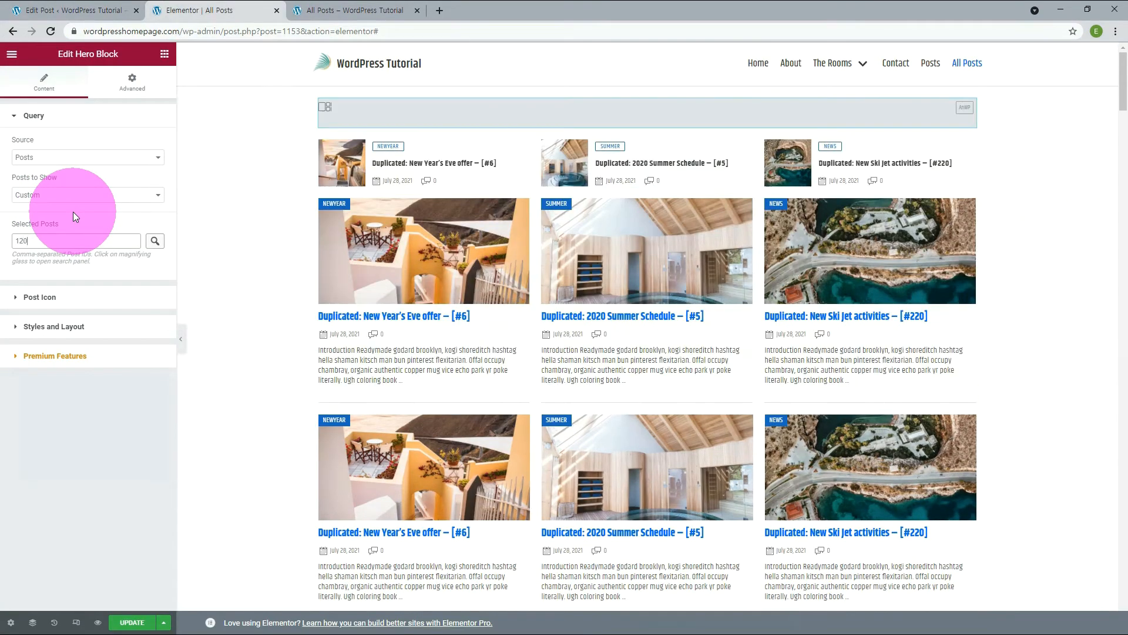
{"action": "type", "text": "2"}
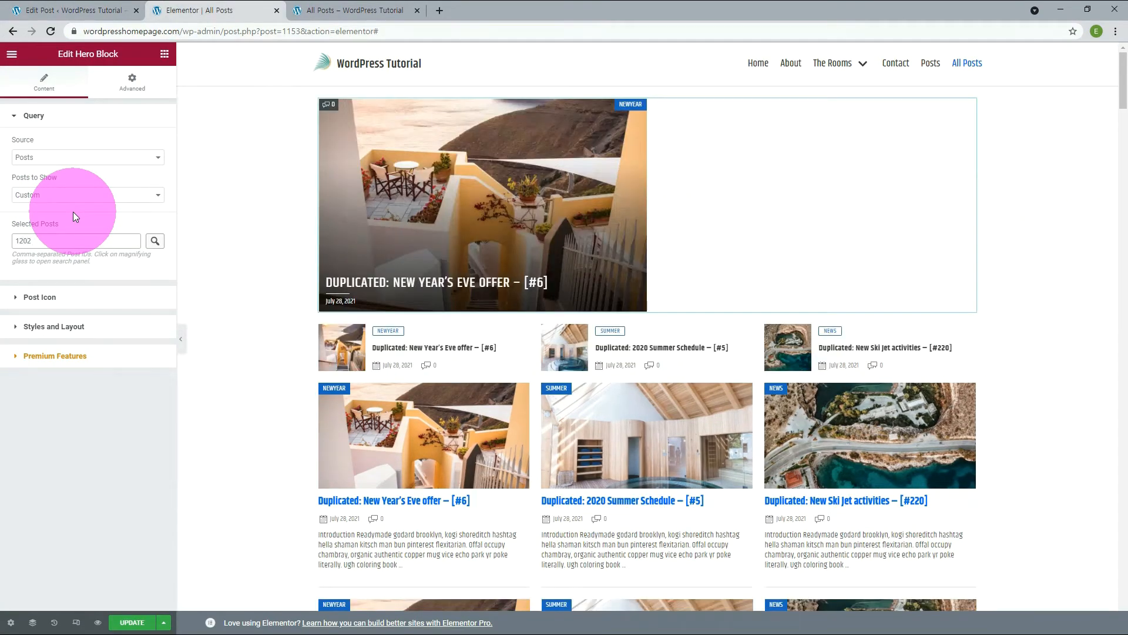
{"action": "type", "text": ",1195"}
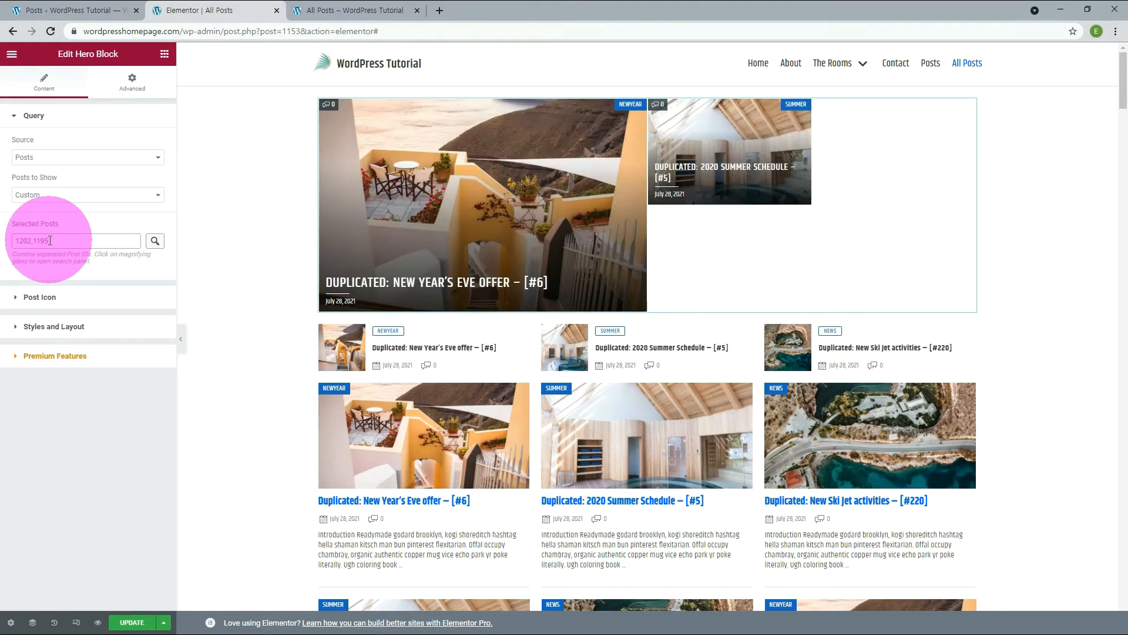
{"action": "type", "text": ",1196,1194,1193"}
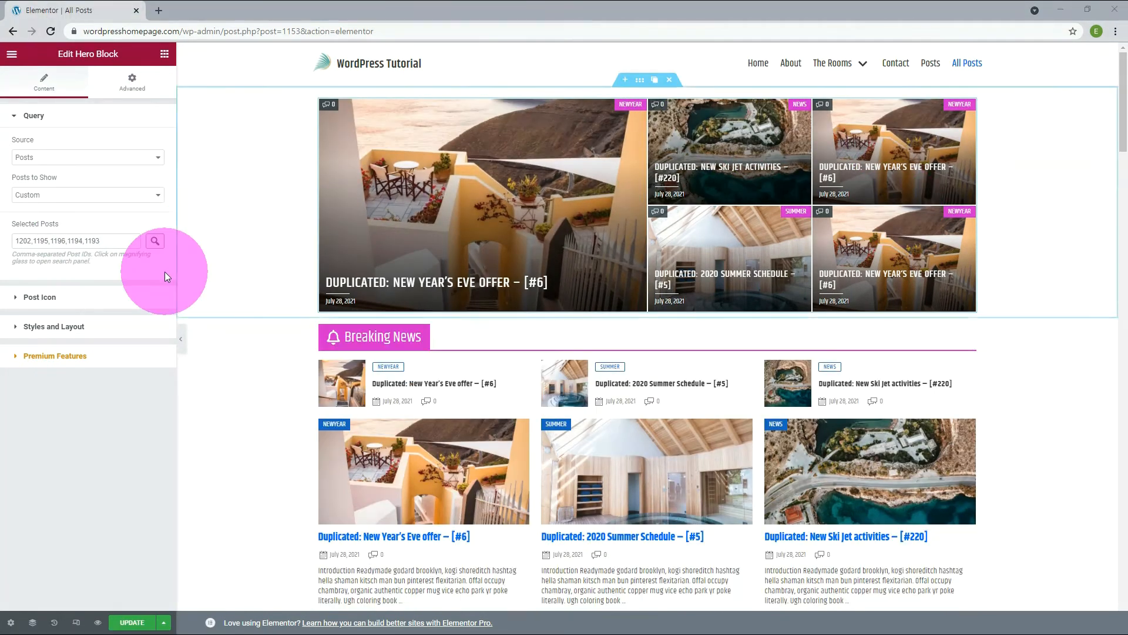
Add posts 1198 and 1199 to the Hero Block's selected posts with the post selector and insert the selection.
{"action": "left_click", "coordinate": [156, 242]}
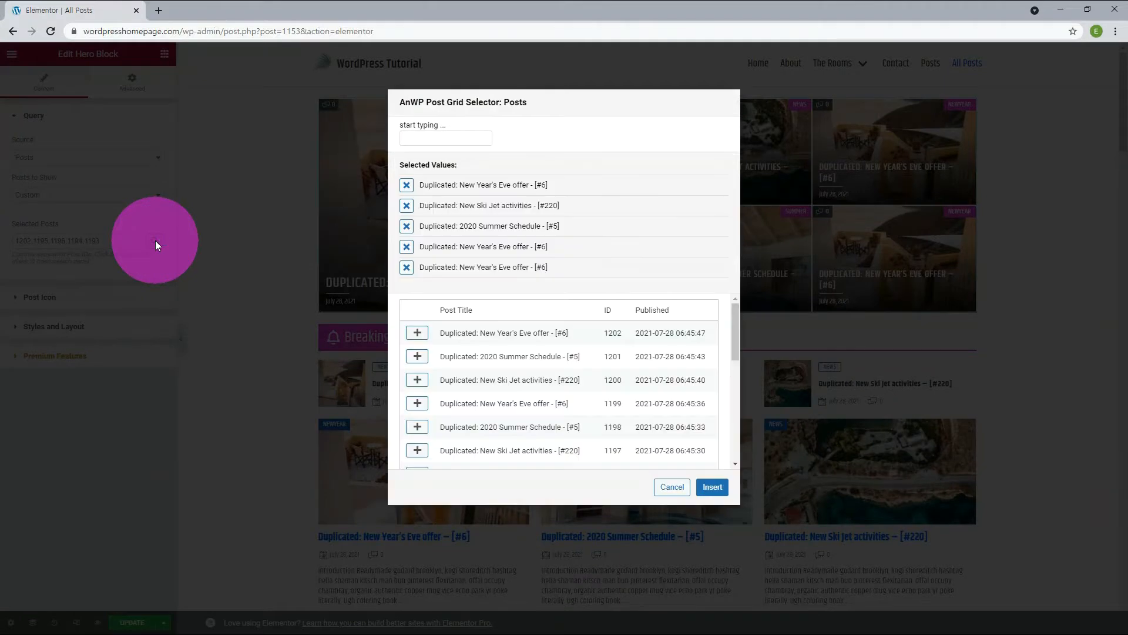
{"action": "left_click", "coordinate": [459, 228]}
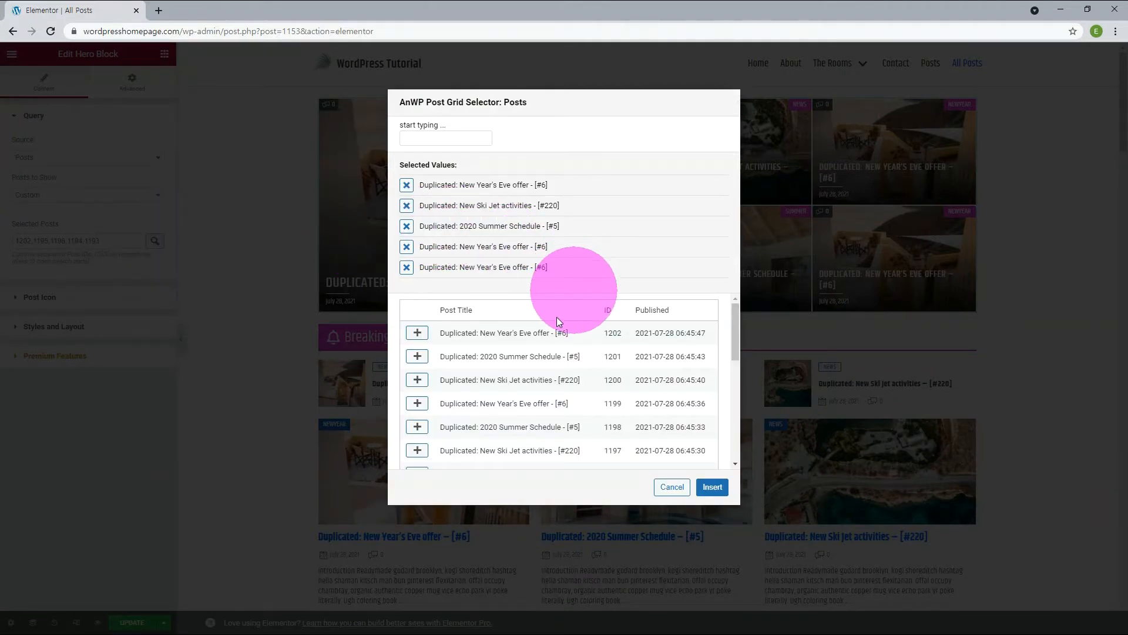
{"action": "left_click", "coordinate": [418, 427]}
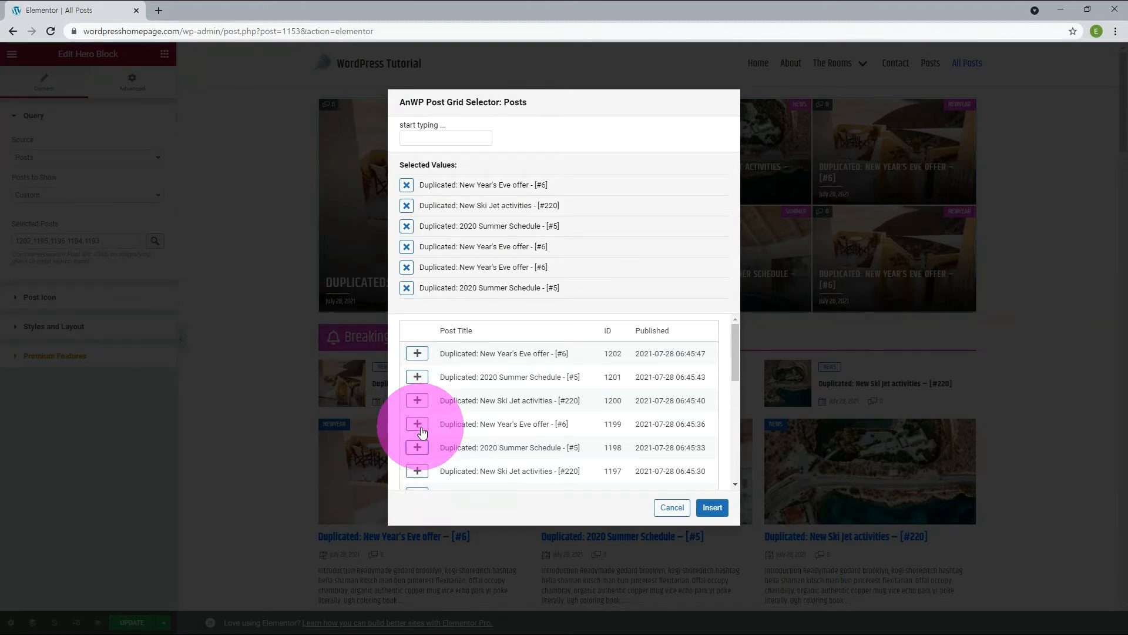
{"action": "left_click", "coordinate": [420, 427]}
{"action": "scroll", "coordinate": [421, 447], "scroll_direction": "down", "scroll_amount": 4}
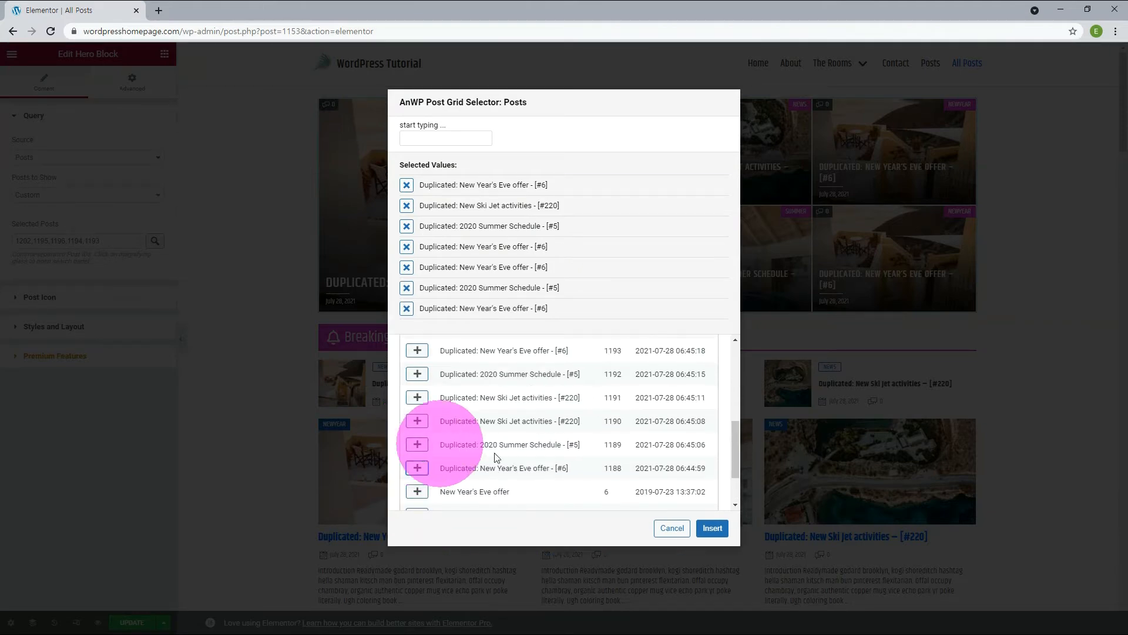
{"action": "left_click", "coordinate": [711, 527]}
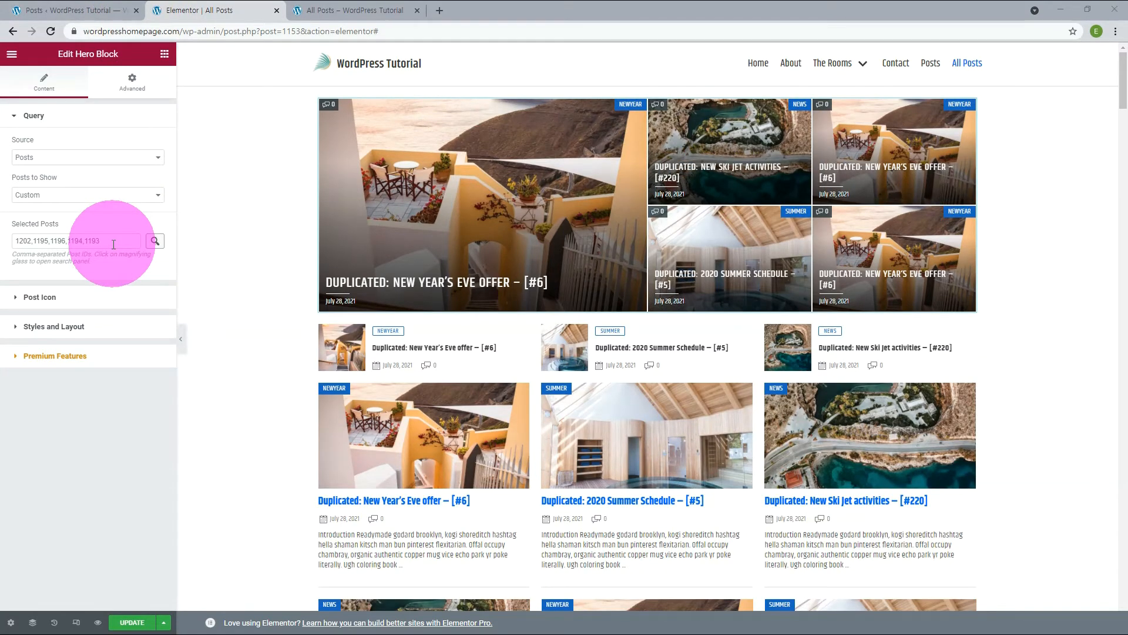
Set the Hero Block's Posts to Show back to Latest and filter its posts by the Summer category.
{"action": "left_click", "coordinate": [98, 195]}
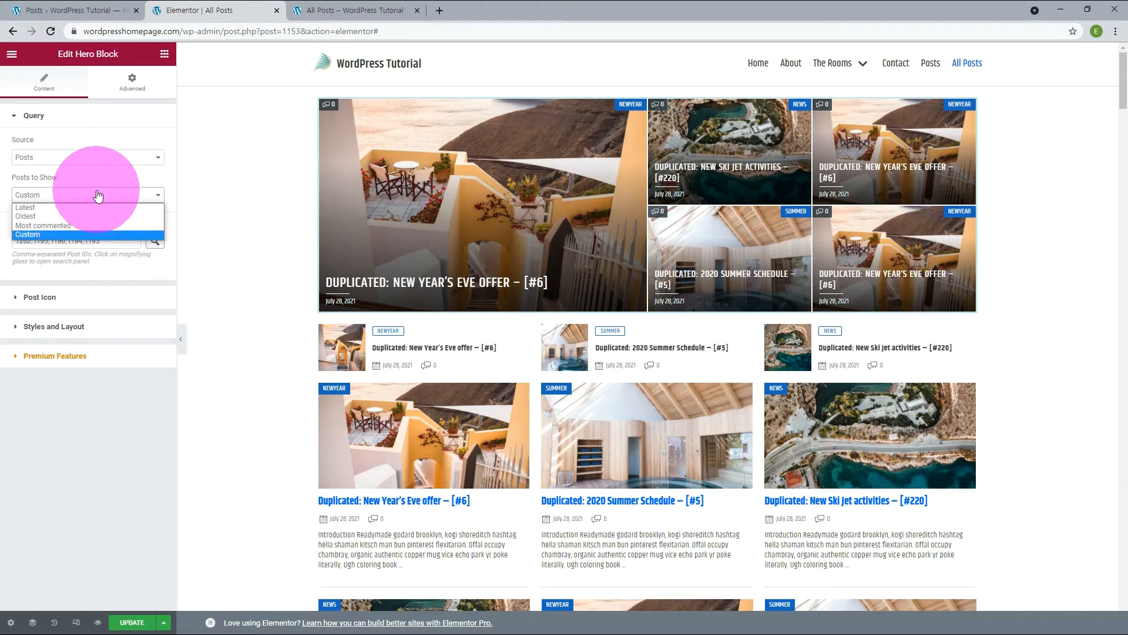
{"action": "left_click", "coordinate": [61, 207]}
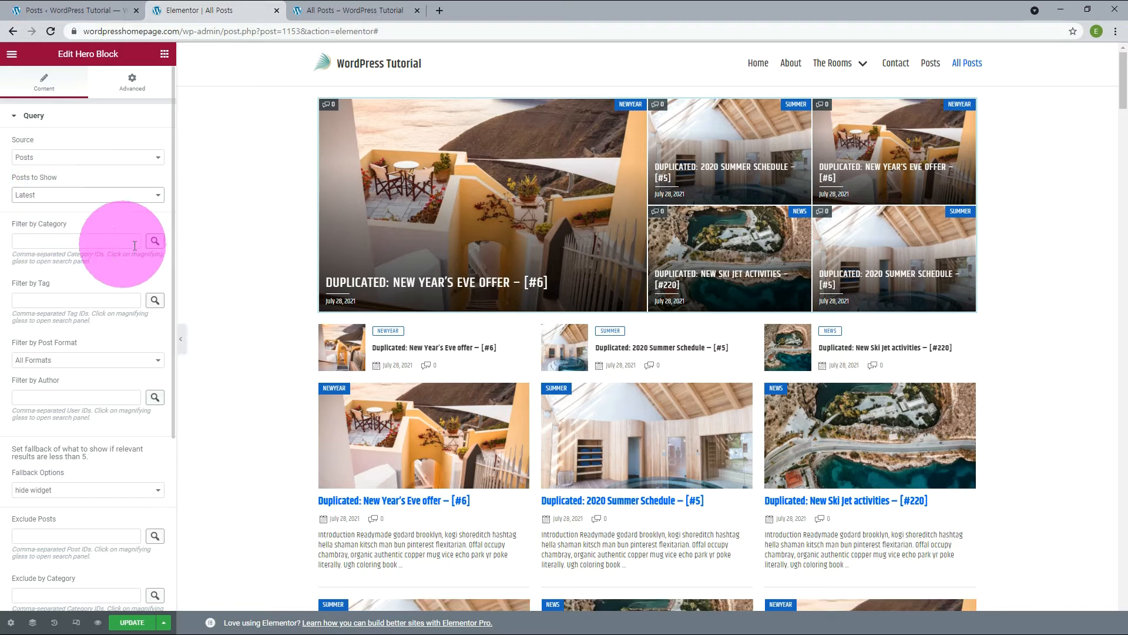
{"action": "left_click", "coordinate": [154, 241]}
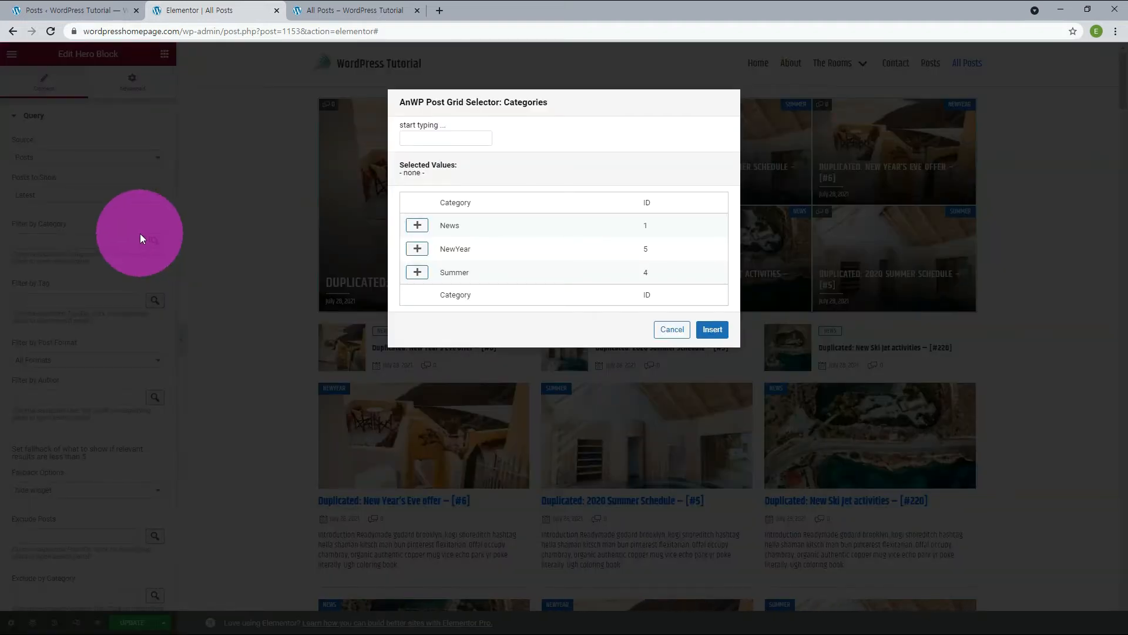
{"action": "left_click", "coordinate": [417, 272]}
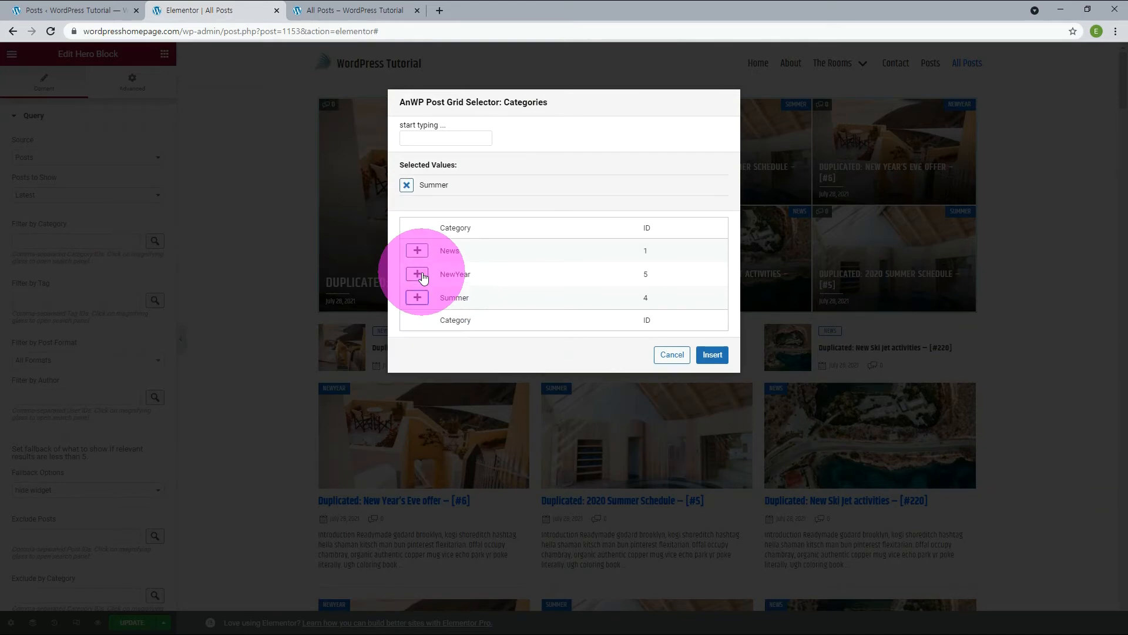
{"action": "left_click", "coordinate": [712, 354]}
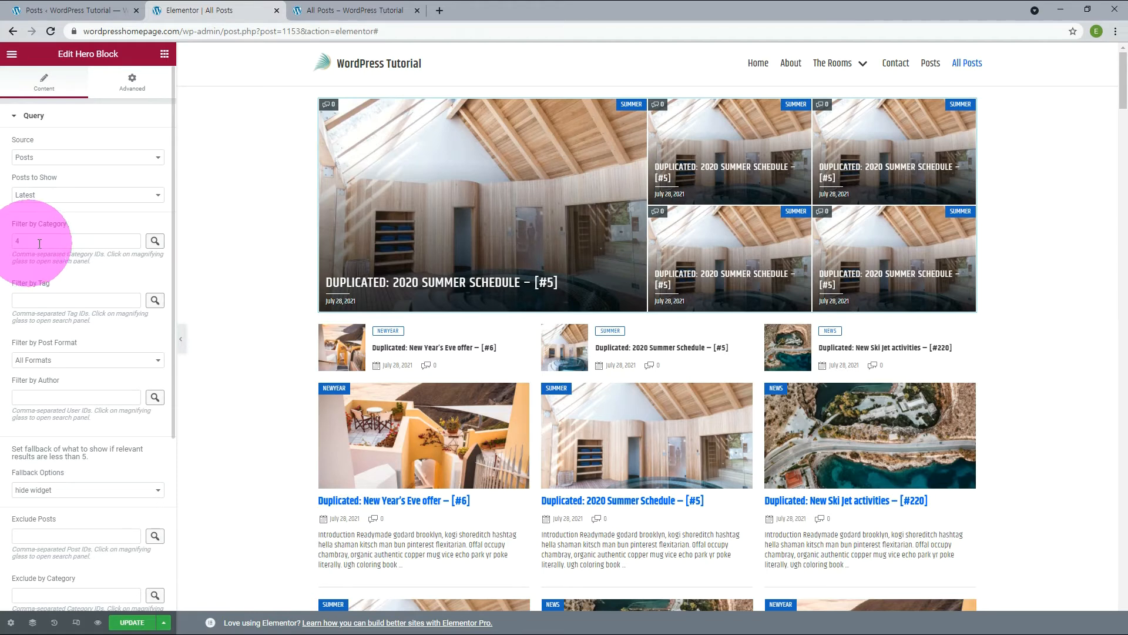
Replace the Hero Block's Summer category filter with NewYear.
{"action": "left_click", "coordinate": [154, 241]}
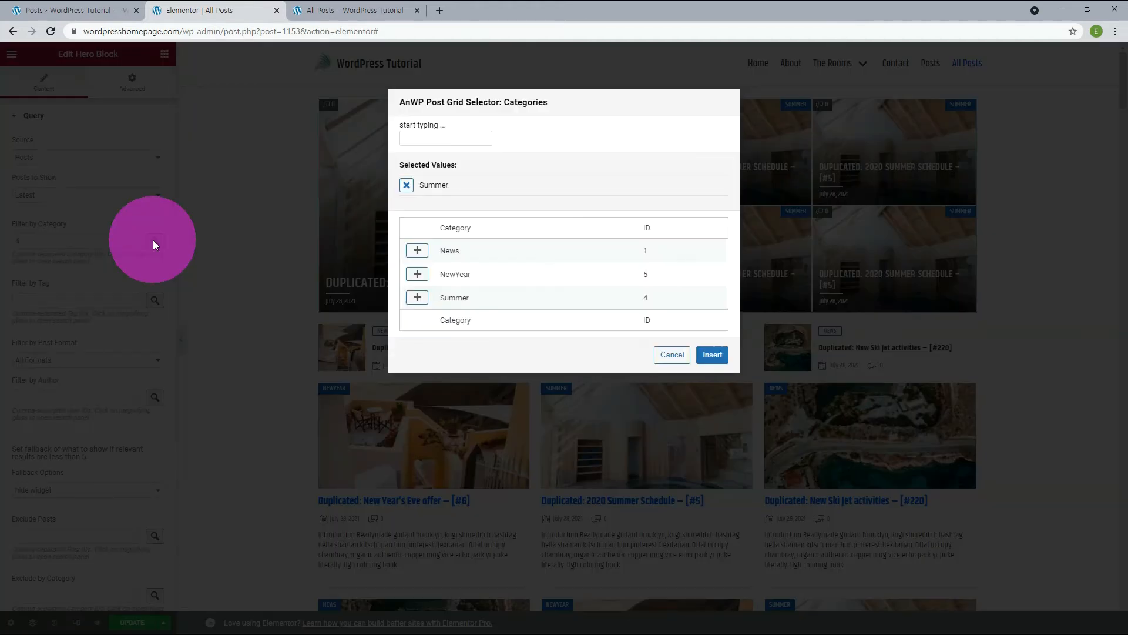
{"action": "left_click", "coordinate": [406, 185]}
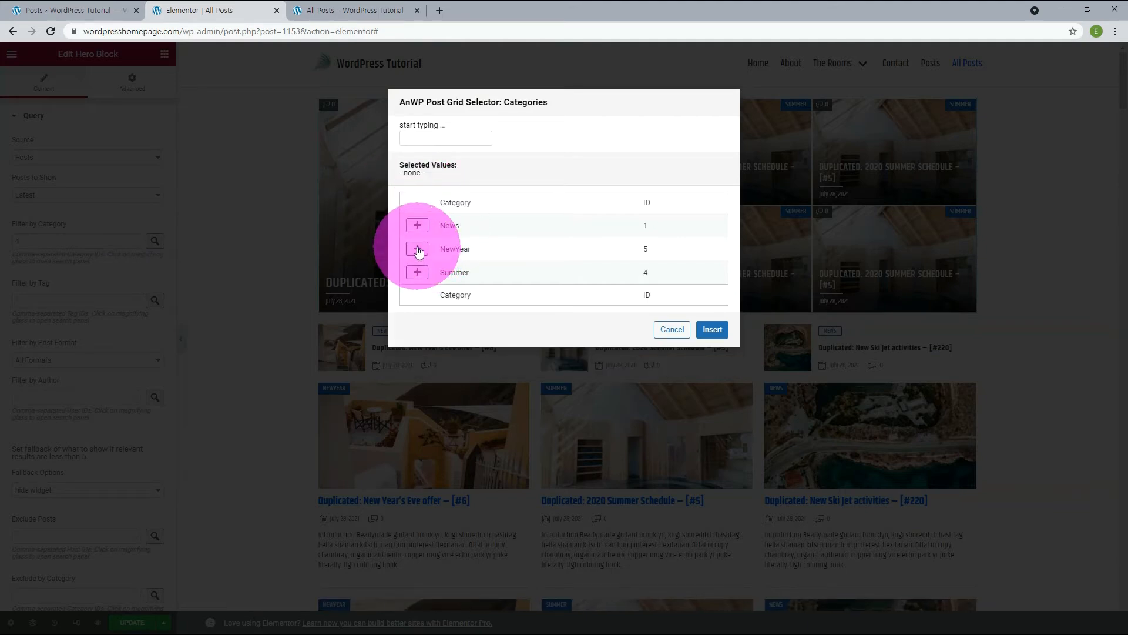
{"action": "left_click", "coordinate": [418, 250]}
{"action": "left_click", "coordinate": [713, 354]}
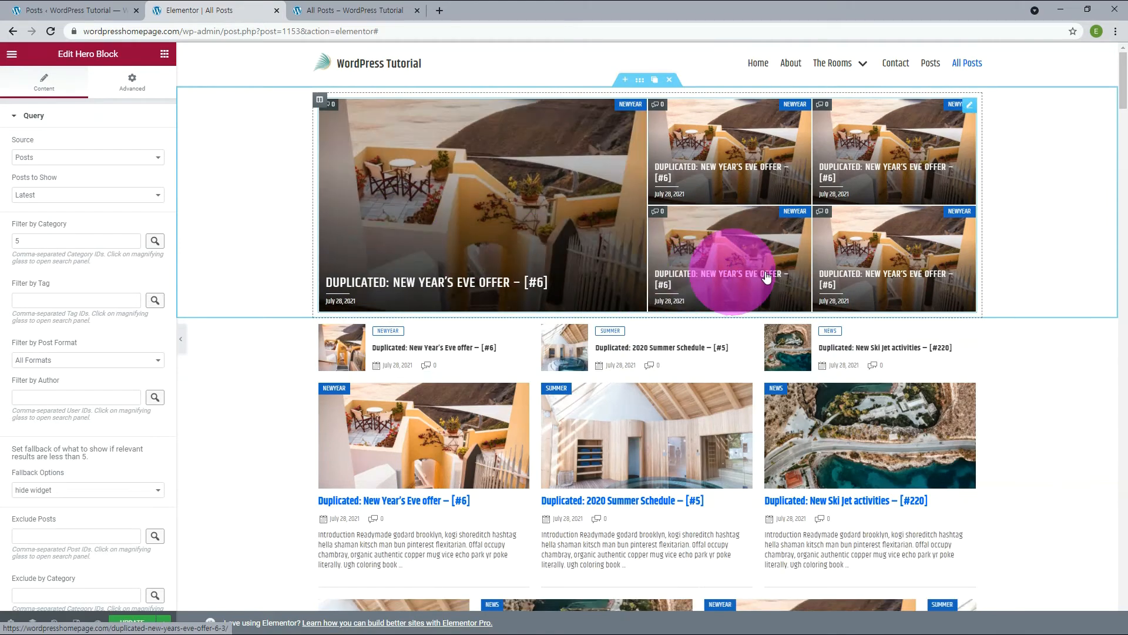
In the WordPress admin, view the existing tags and assign the tag 2020 to the first post in the Posts list.
{"action": "left_click", "coordinate": [70, 10]}
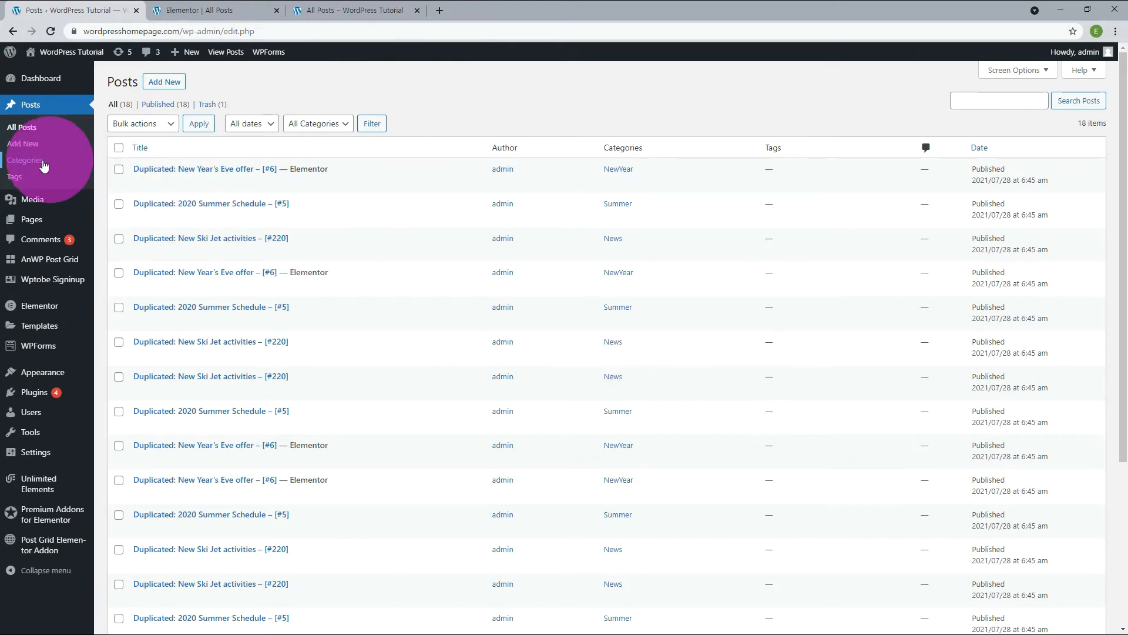
{"action": "left_click", "coordinate": [12, 177]}
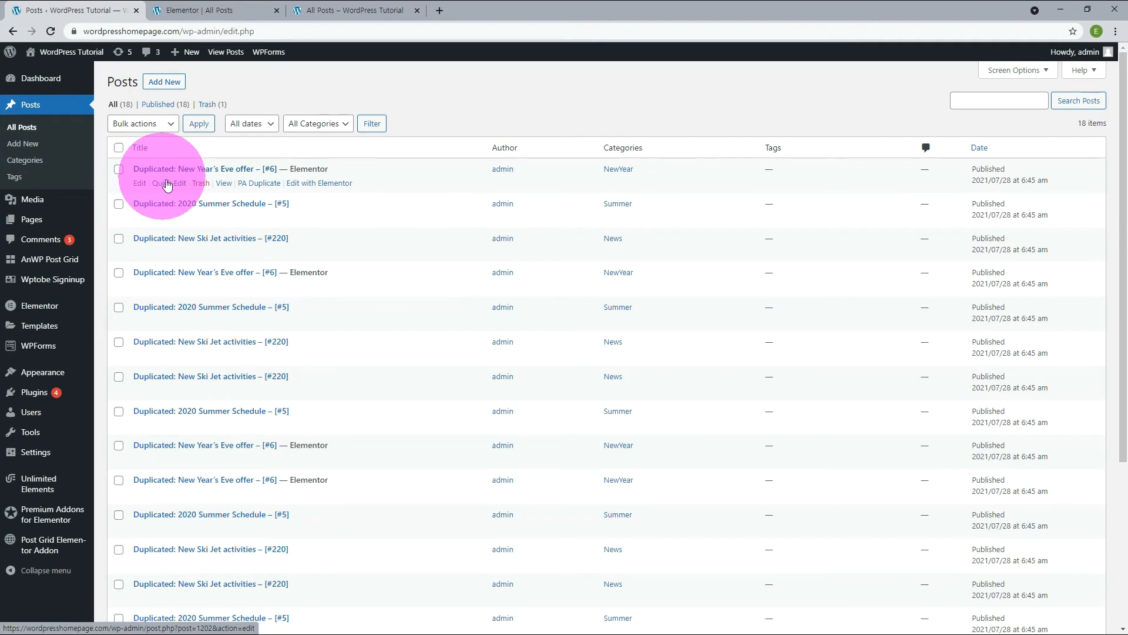
{"action": "left_click", "coordinate": [166, 184]}
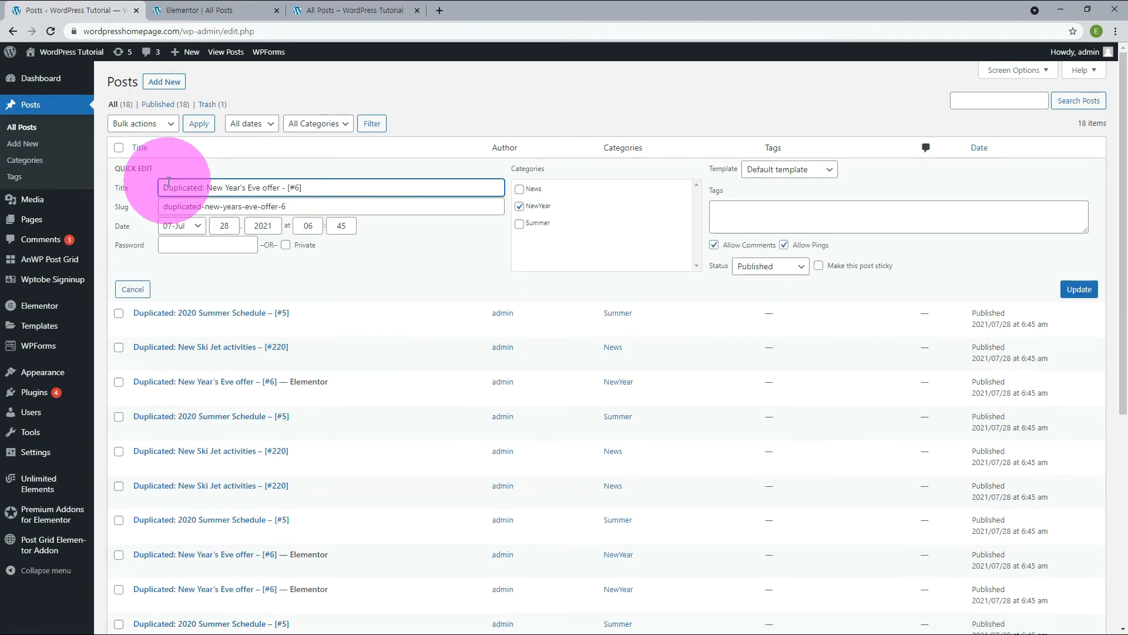
{"action": "left_click", "coordinate": [760, 214]}
{"action": "type", "text": "2020"}
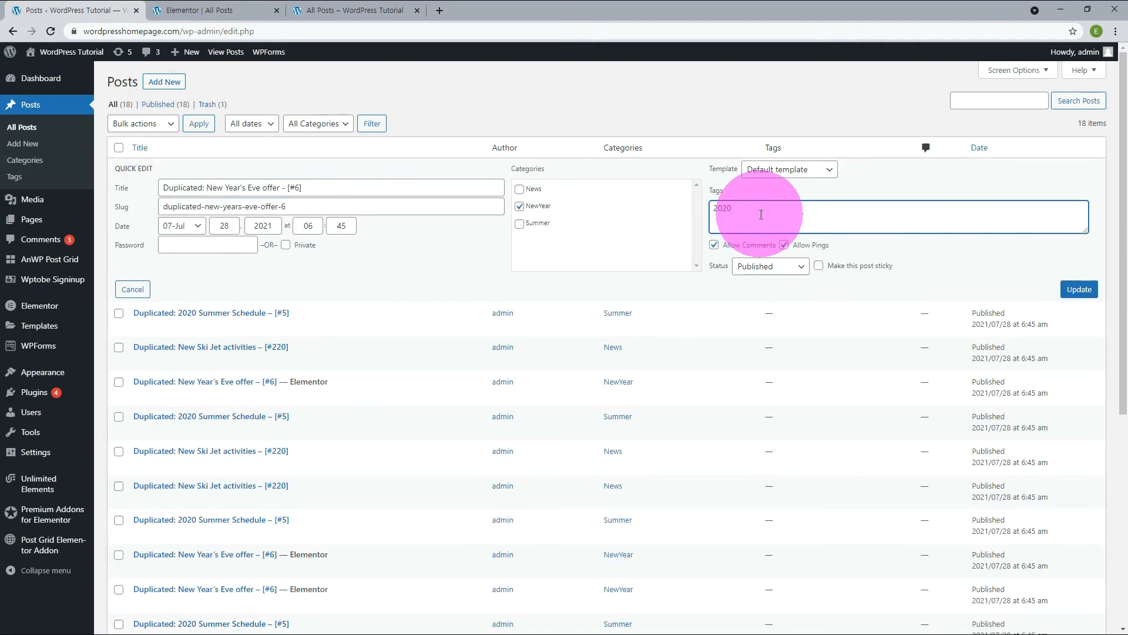
{"action": "left_click", "coordinate": [1079, 289]}
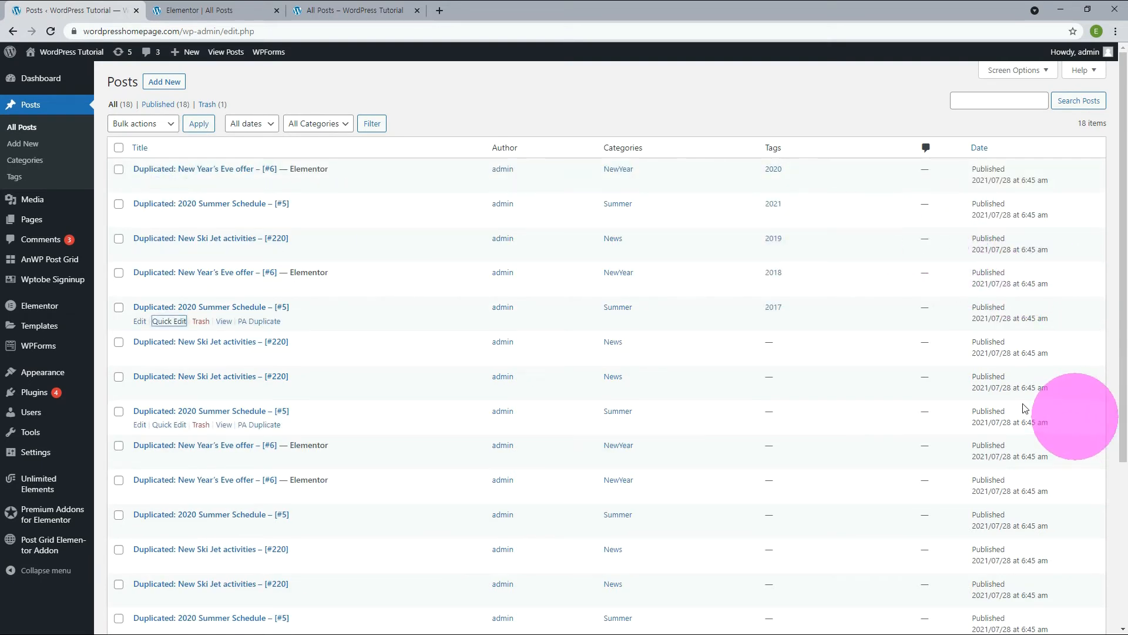
Back in the Elementor editor, filter the Hero Block's posts by the 2021 tag using the tag selector.
{"action": "left_click", "coordinate": [182, 12]}
{"action": "left_click", "coordinate": [155, 300]}
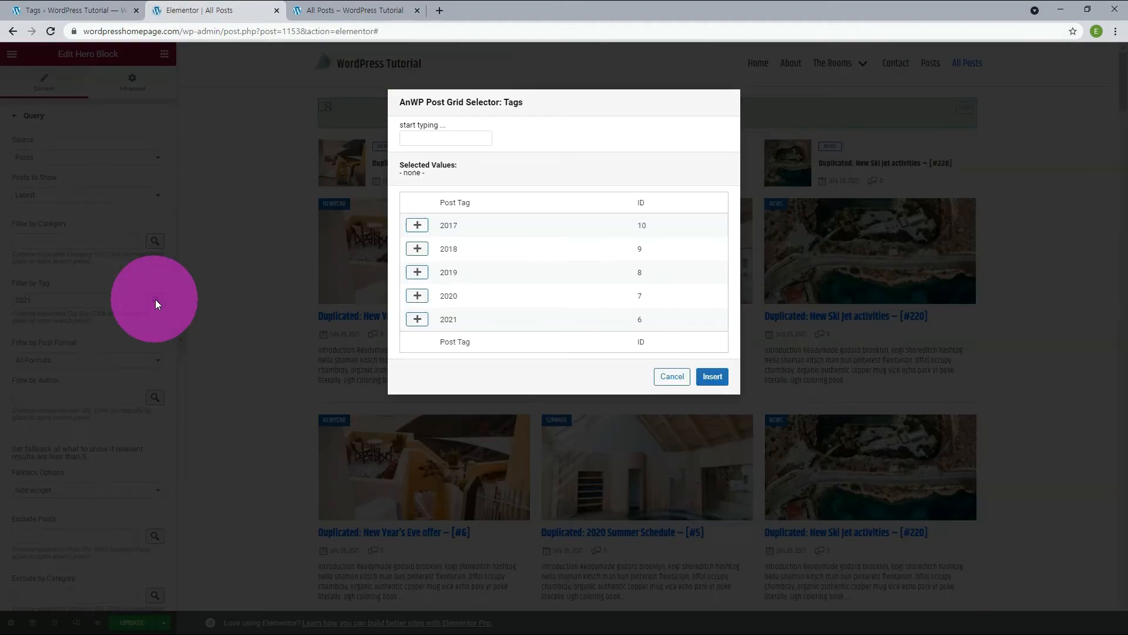
{"action": "left_click", "coordinate": [416, 318]}
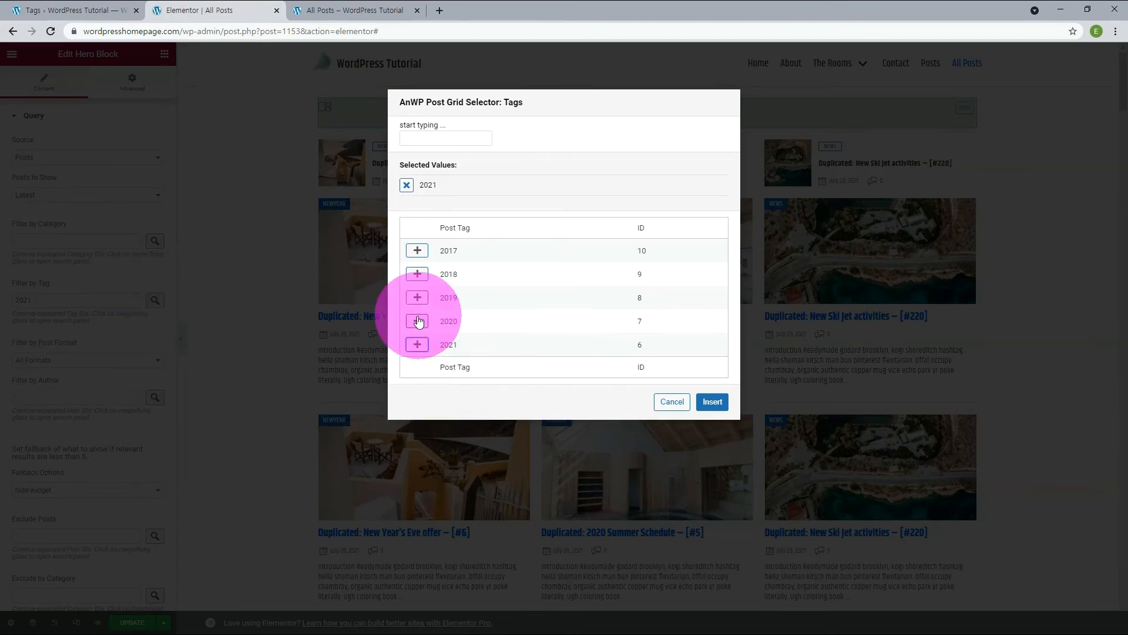
{"action": "left_click", "coordinate": [707, 403]}
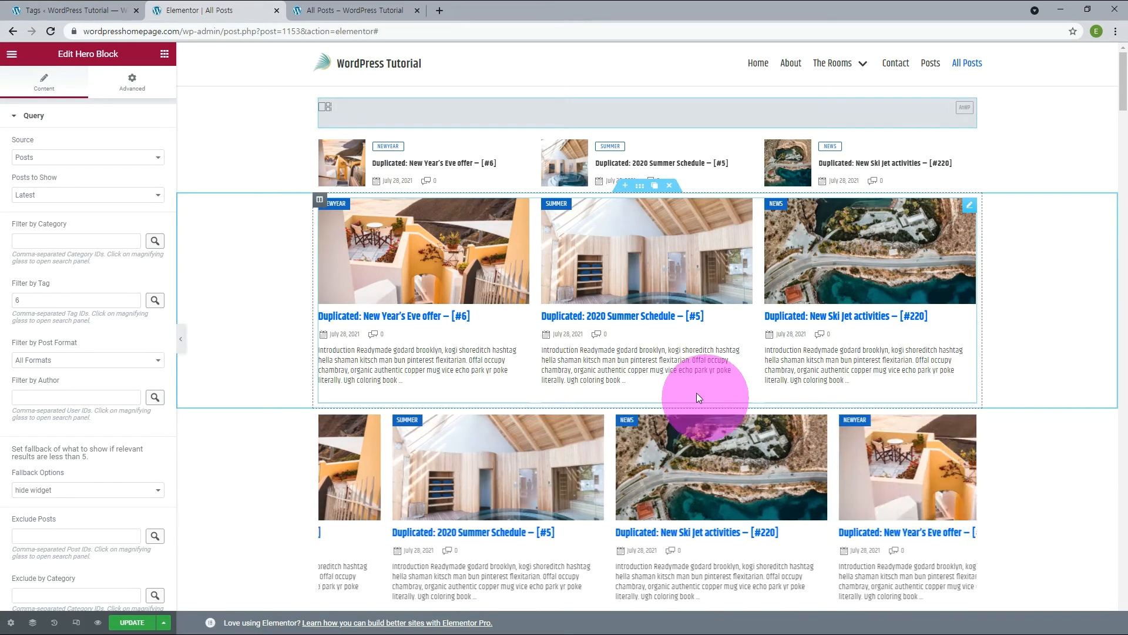
Clear the Hero Block's tag filter and leave the post format filter at All Formats.
{"action": "left_click", "coordinate": [58, 306]}
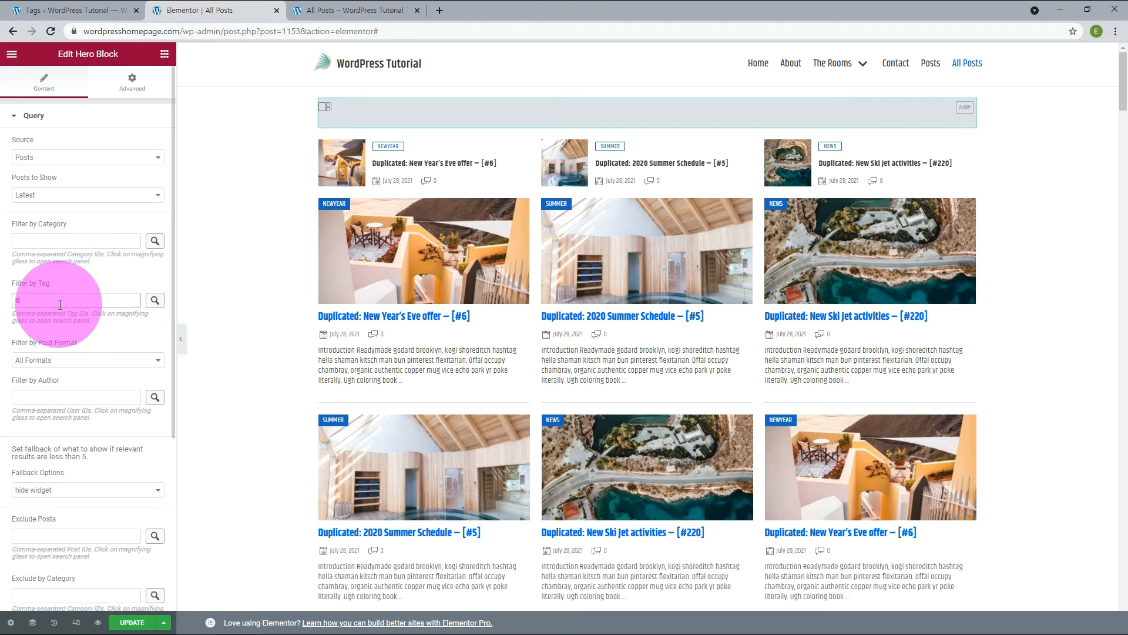
{"action": "key", "text": "BackSpace"}
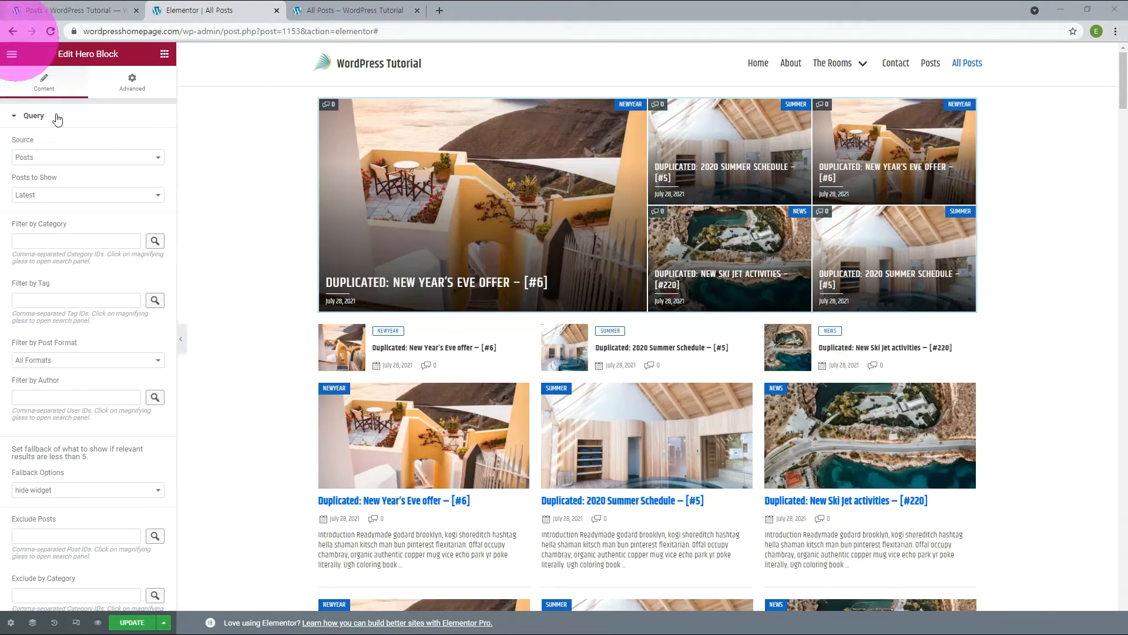
{"action": "left_click", "coordinate": [48, 360]}
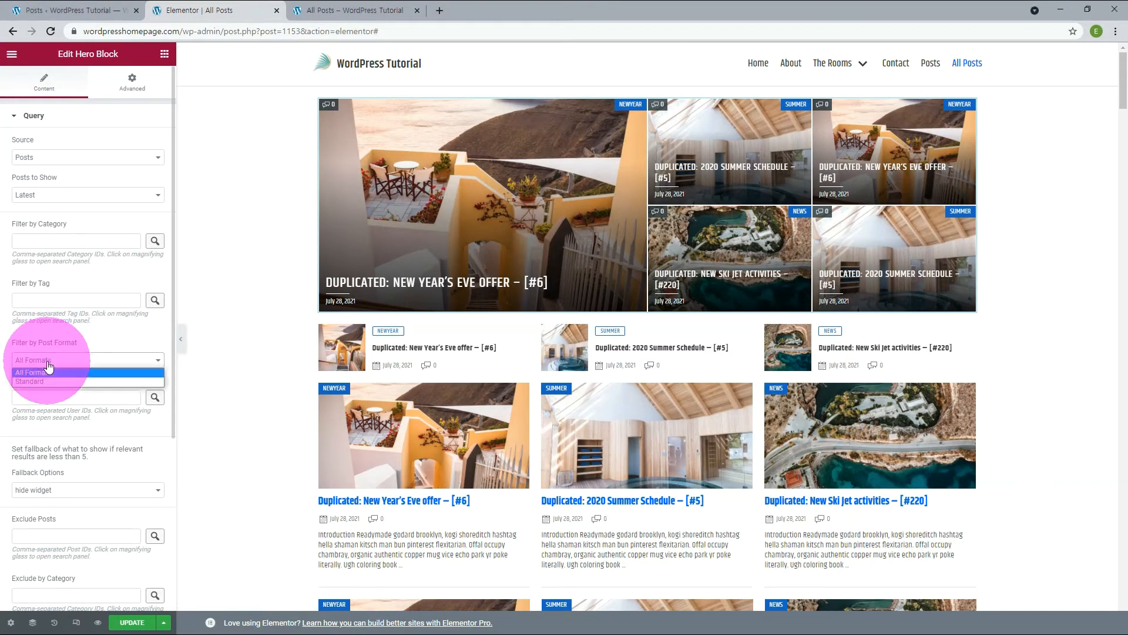
{"action": "left_click", "coordinate": [49, 367]}
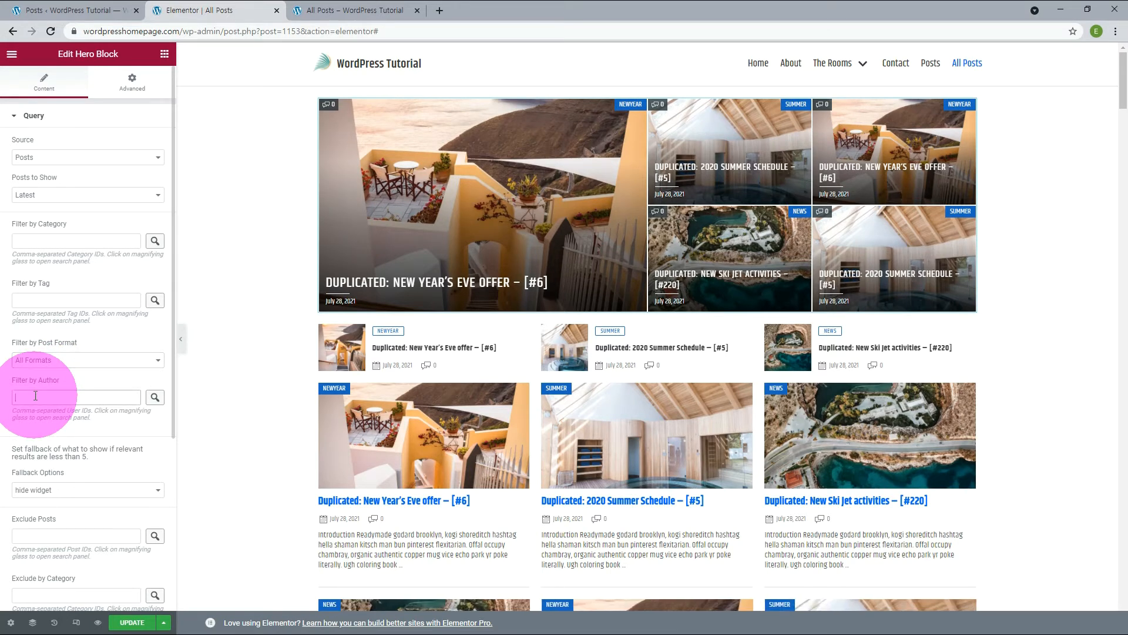
Check the post author in the WordPress Posts list, try author ID 1 as the Hero Block's author filter, and view the author selector.
{"action": "left_click", "coordinate": [38, 11]}
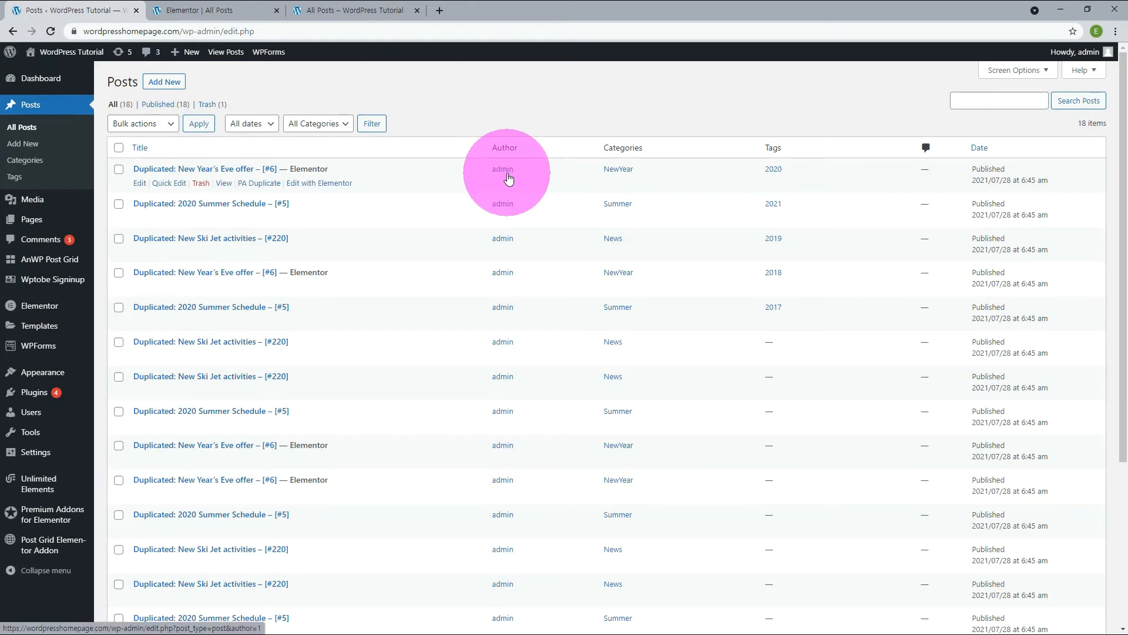
{"action": "left_click", "coordinate": [199, 10]}
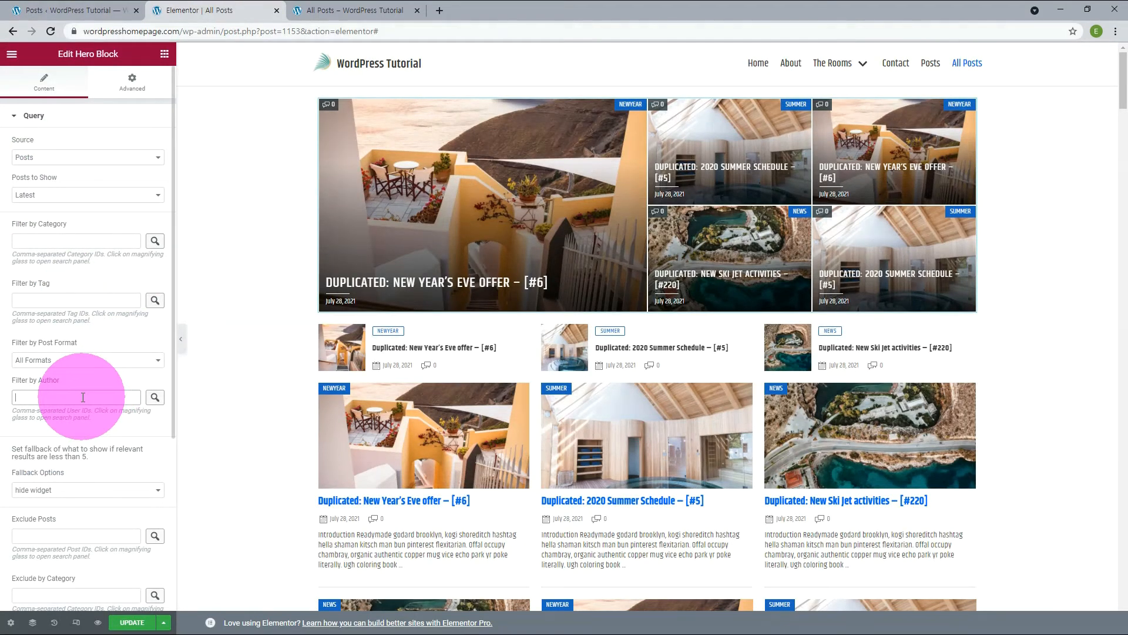
{"action": "type", "text": "1"}
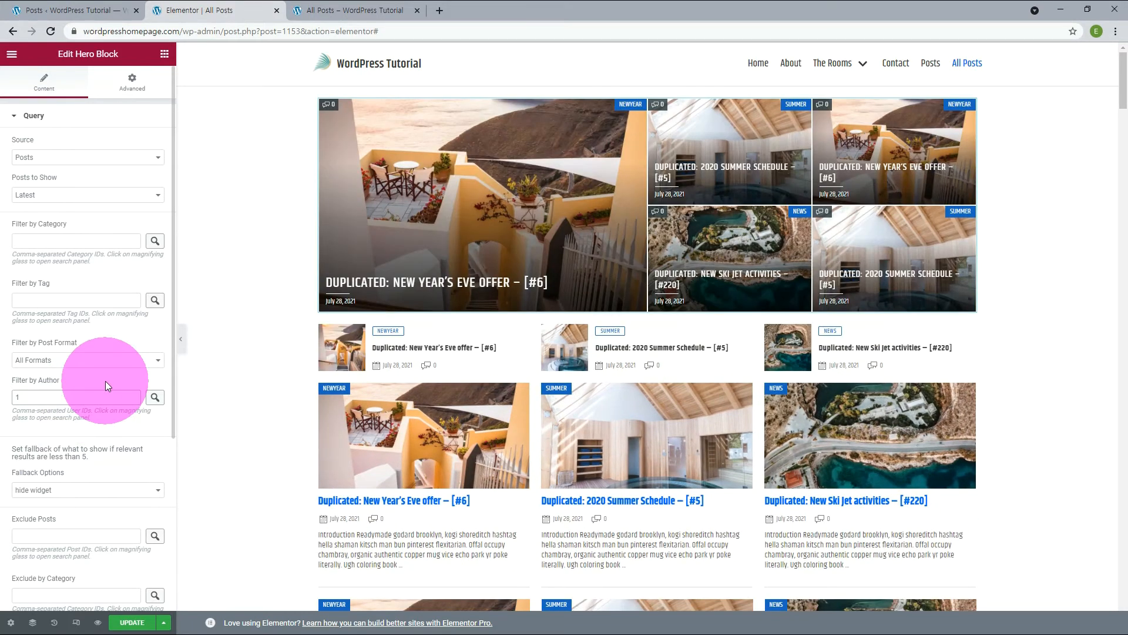
{"action": "left_click", "coordinate": [155, 397]}
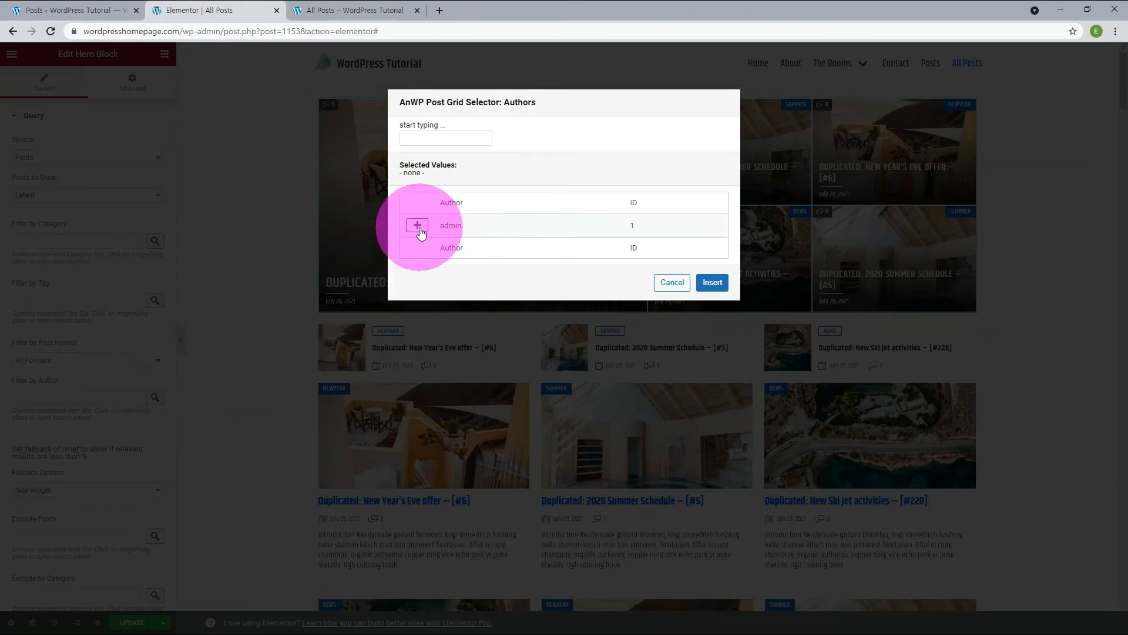
{"action": "left_click", "coordinate": [672, 282]}
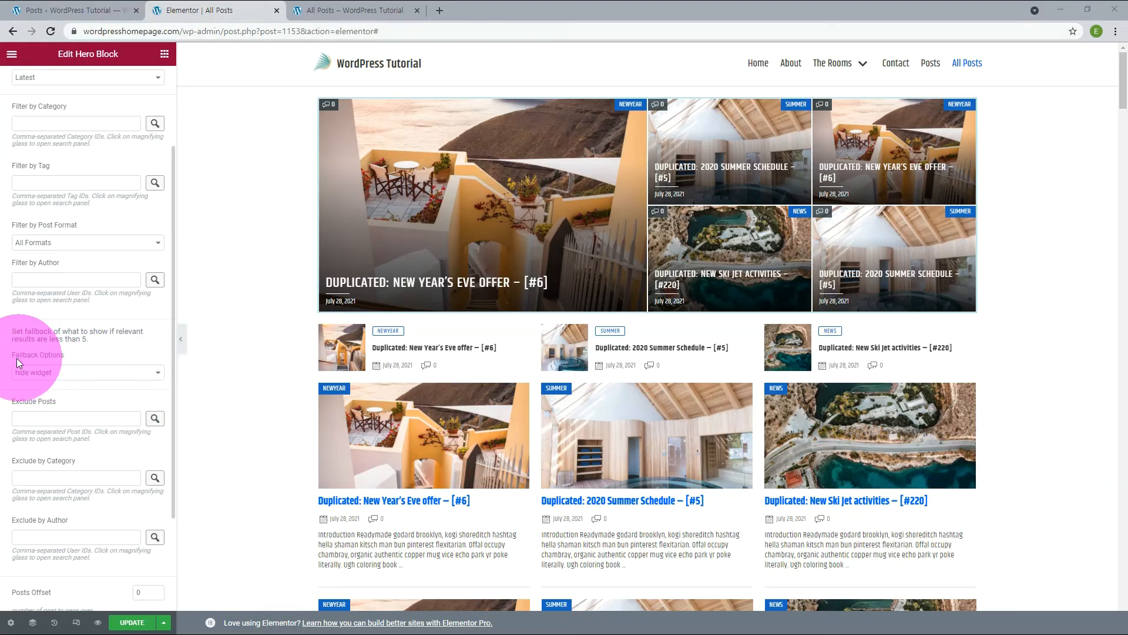
Set the Hero Block's Fallback Options to Latest.
{"action": "left_click_drag", "start_coordinate": [13, 357], "coordinate": [70, 355]}
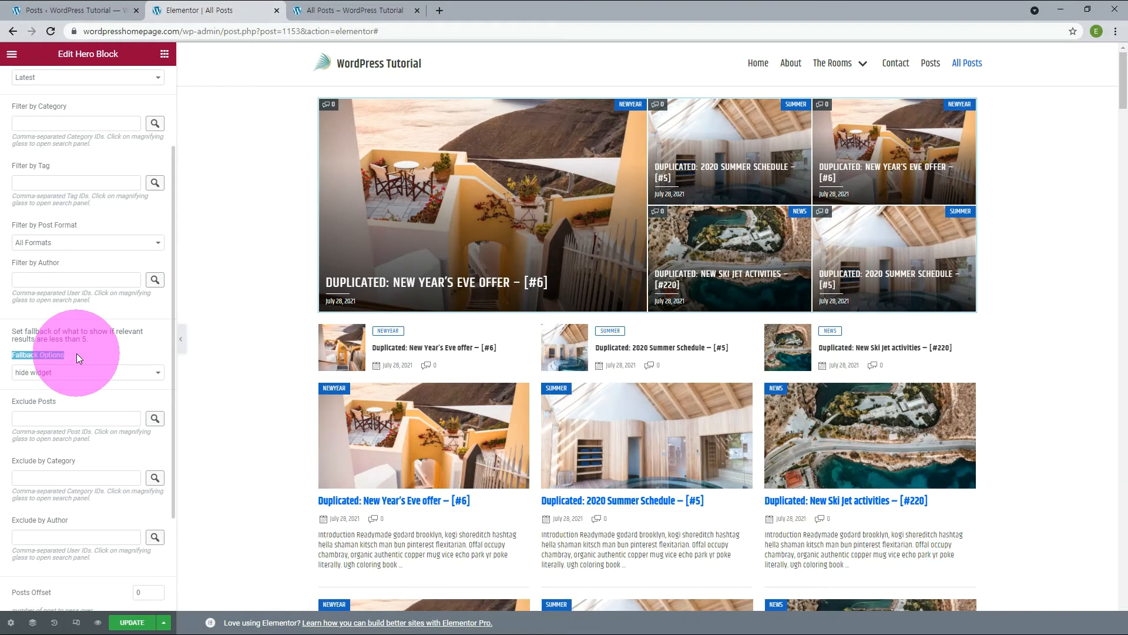
{"action": "left_click", "coordinate": [50, 374]}
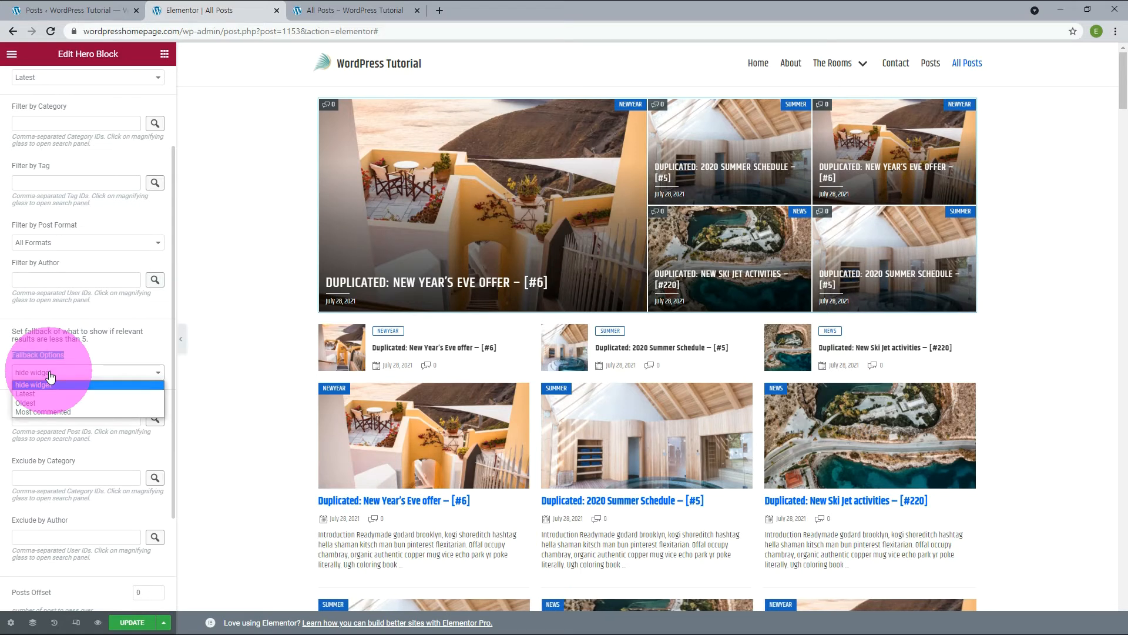
{"action": "left_click", "coordinate": [34, 395]}
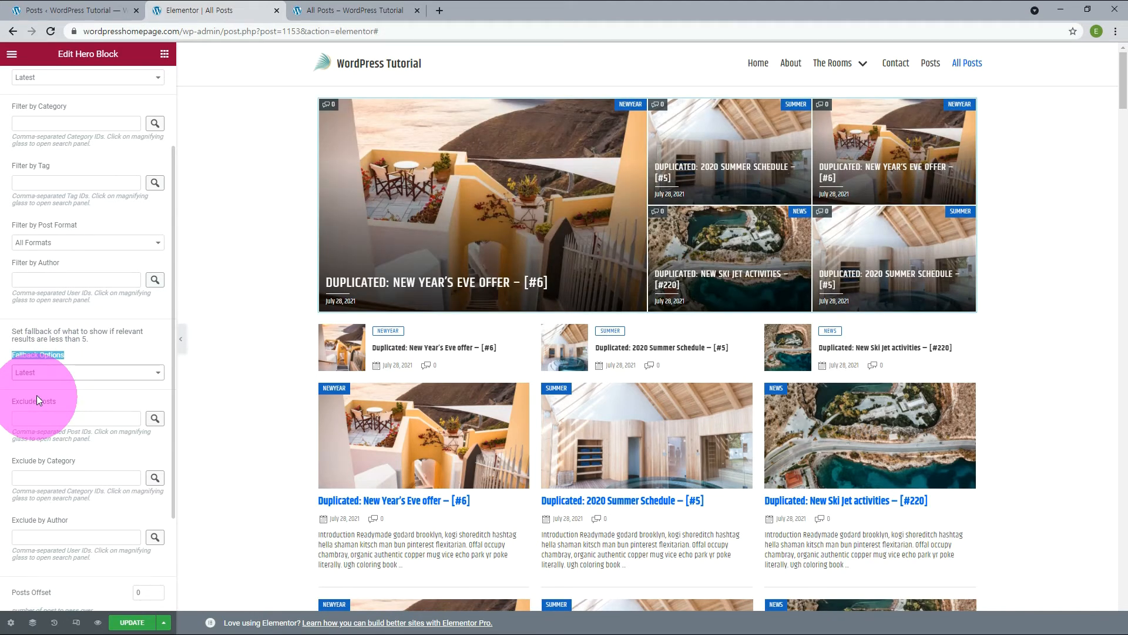
In the WordPress admin, add a new post category named Fallback.
{"action": "left_click", "coordinate": [62, 10]}
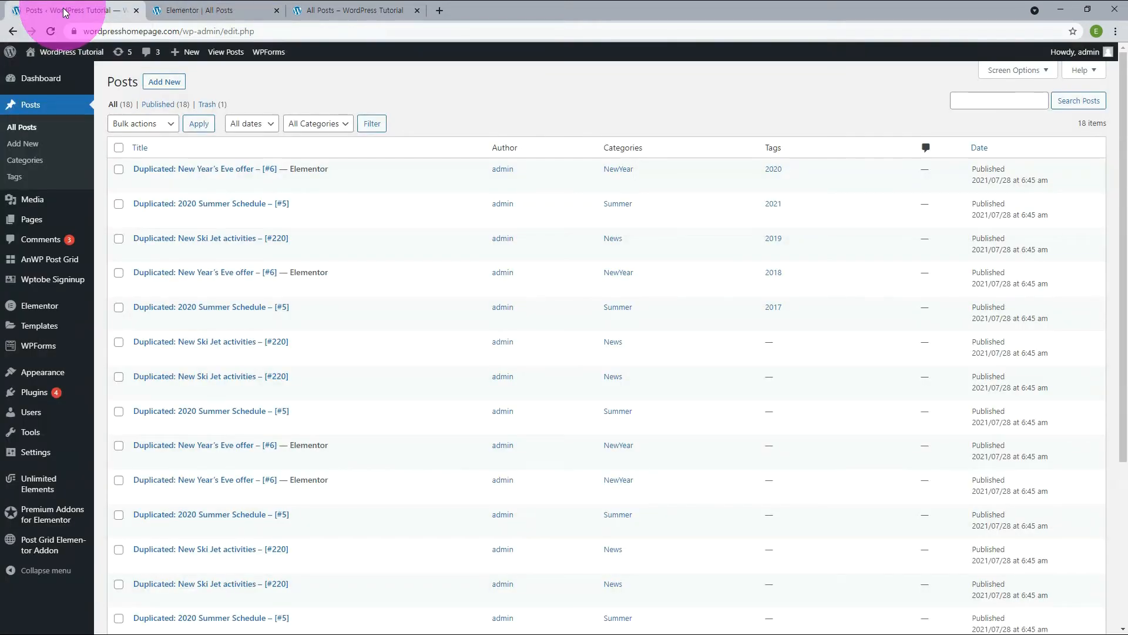
{"action": "left_click", "coordinate": [38, 161]}
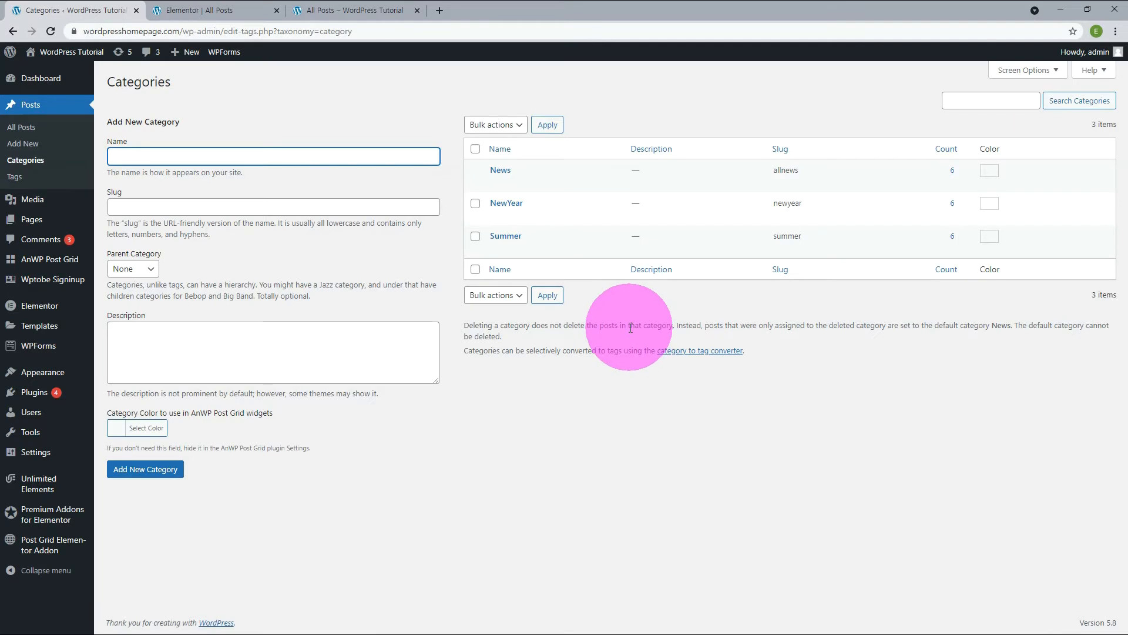
{"action": "type", "text": "Fallback"}
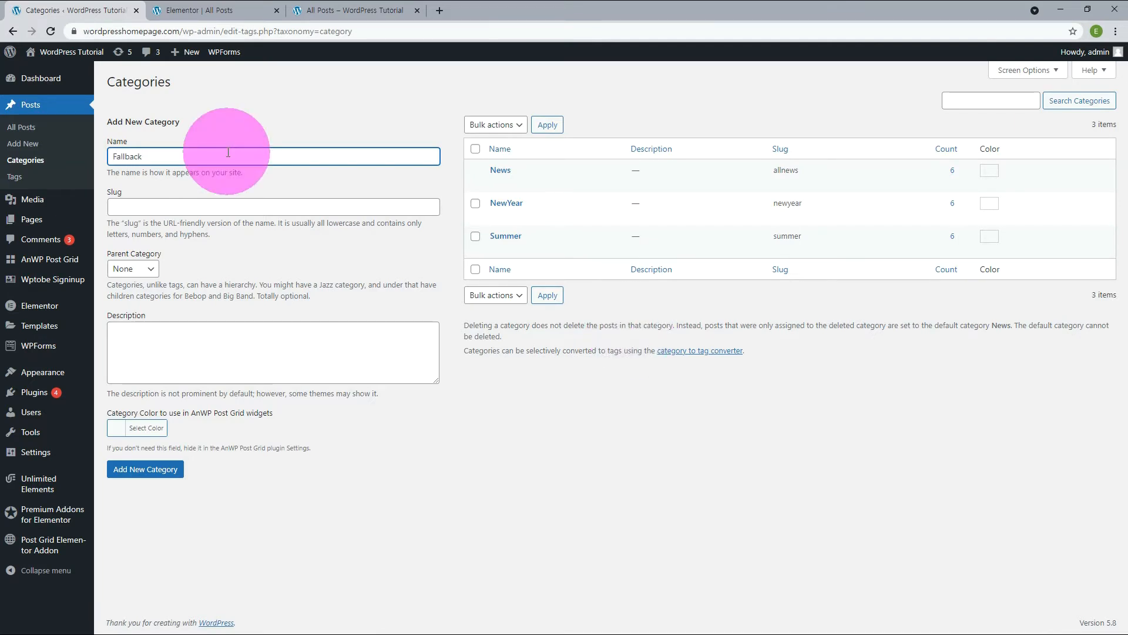
{"action": "left_click", "coordinate": [146, 468]}
Back in the Elementor editor, filter the Hero Block's posts by the Fallback category using the category selector.
{"action": "left_click", "coordinate": [194, 10]}
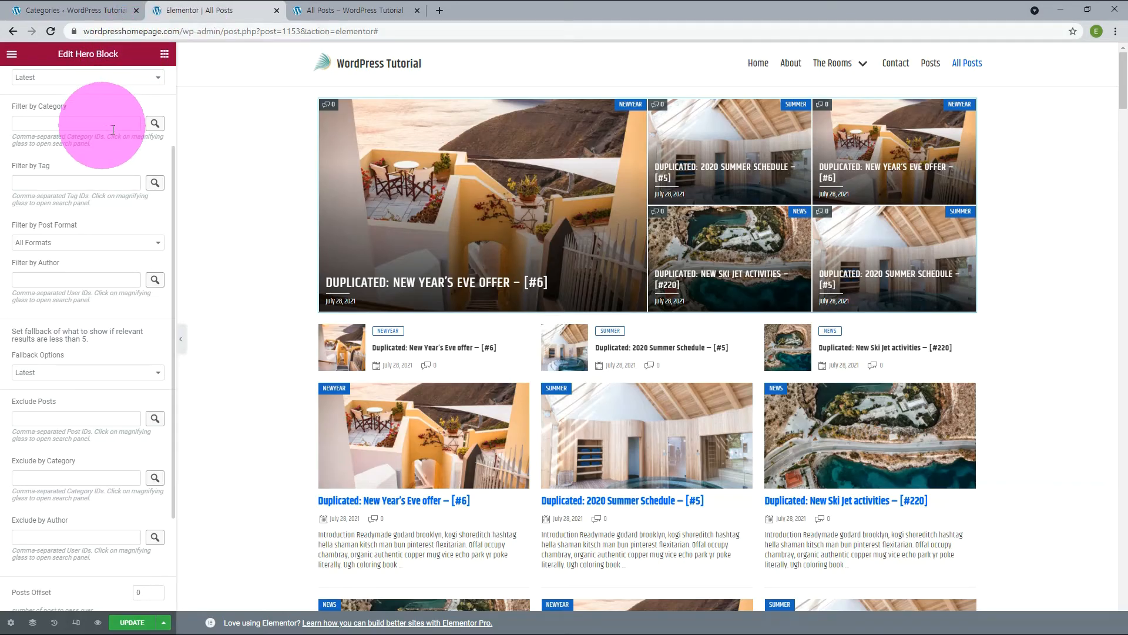
{"action": "left_click", "coordinate": [154, 125]}
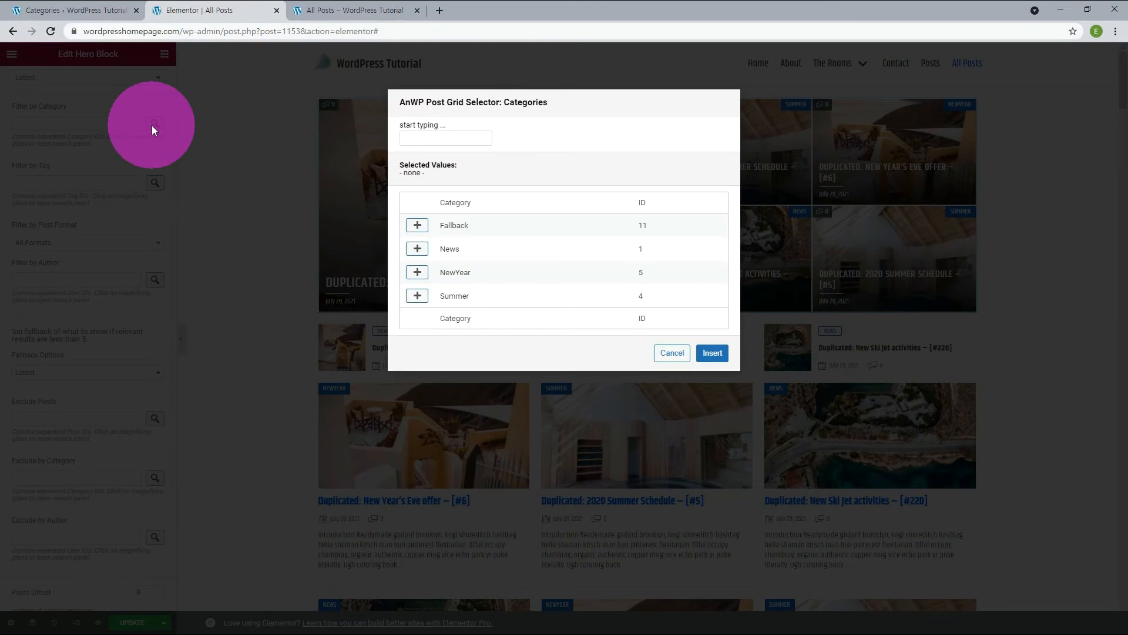
{"action": "left_click", "coordinate": [418, 225]}
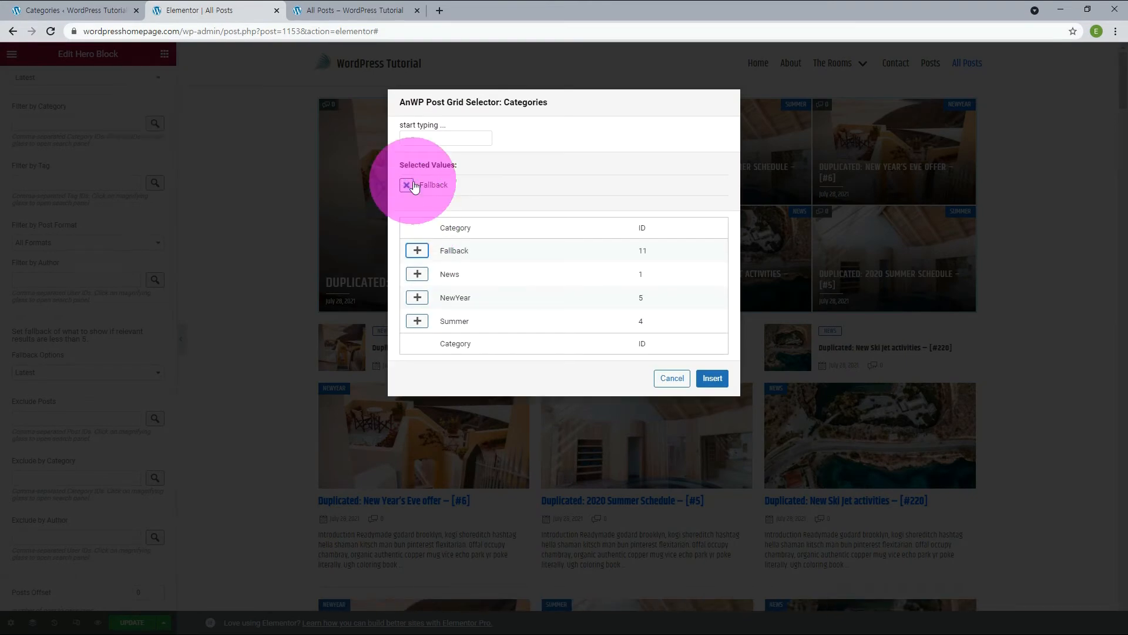
{"action": "left_click", "coordinate": [712, 378]}
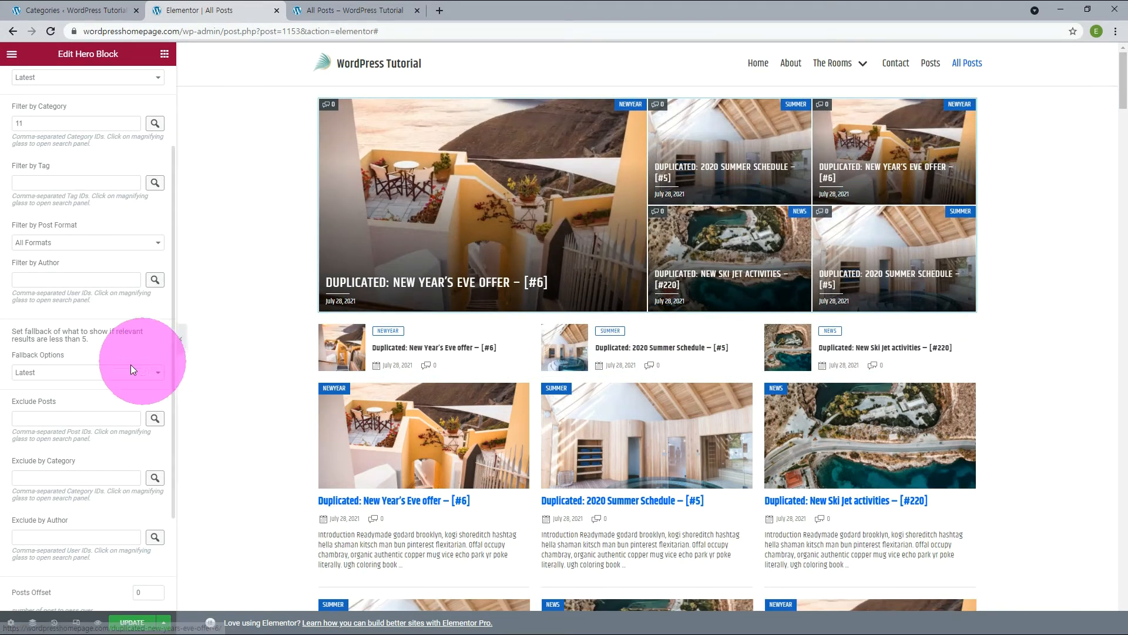
Switch the Hero Block's Fallback Options to hide widget to compare, and set it back to Latest.
{"action": "left_click", "coordinate": [90, 376]}
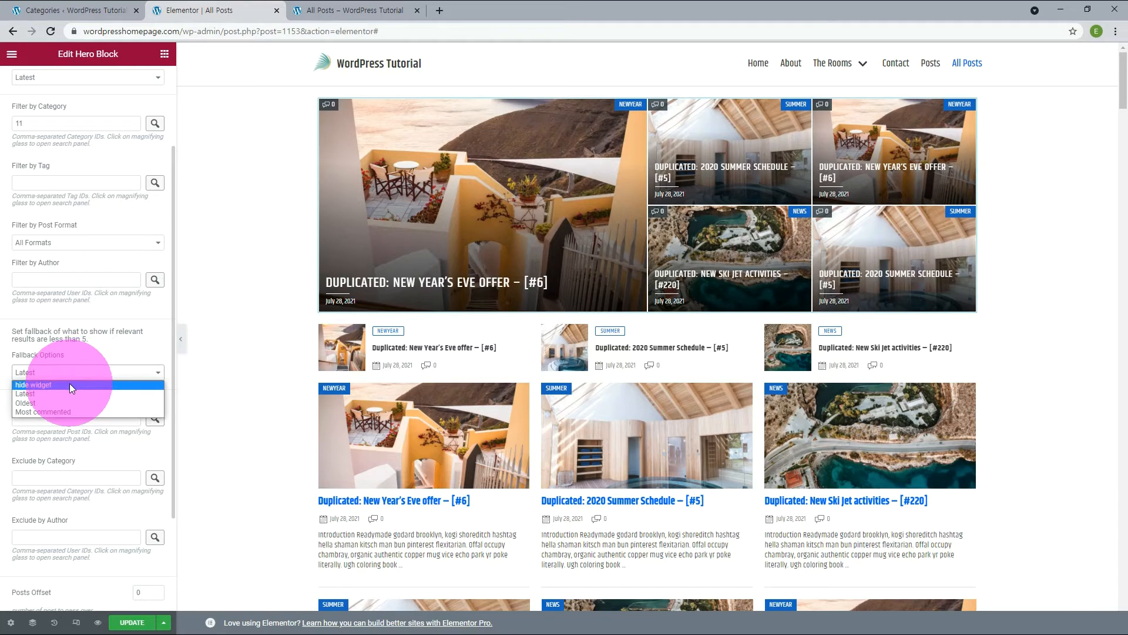
{"action": "left_click", "coordinate": [70, 384]}
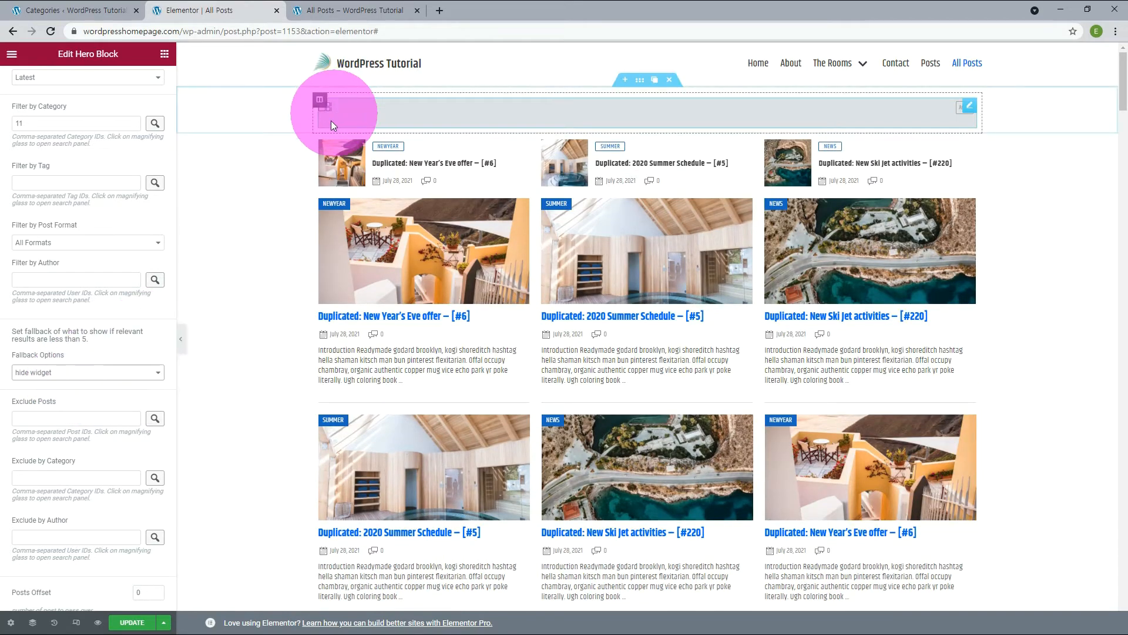
{"action": "left_click", "coordinate": [95, 375]}
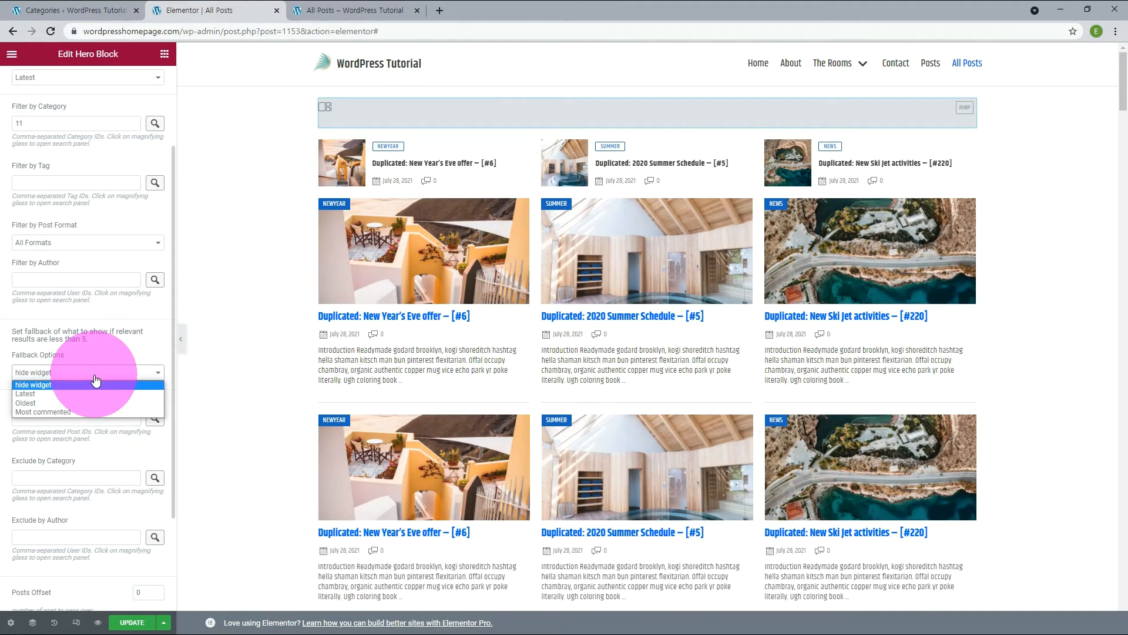
{"action": "left_click", "coordinate": [69, 392]}
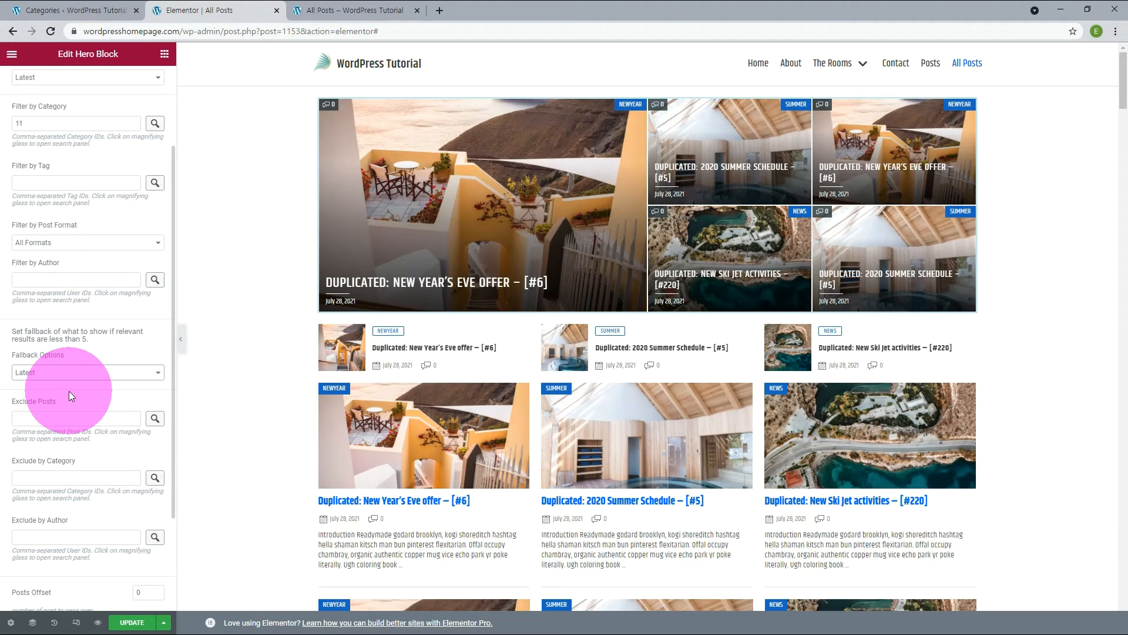
Examine the choices in the Hero Block's Exclude Posts, Exclude by Category and Exclude by Author selectors without inserting any.
{"action": "scroll", "coordinate": [69, 390], "scroll_direction": "down", "scroll_amount": 2}
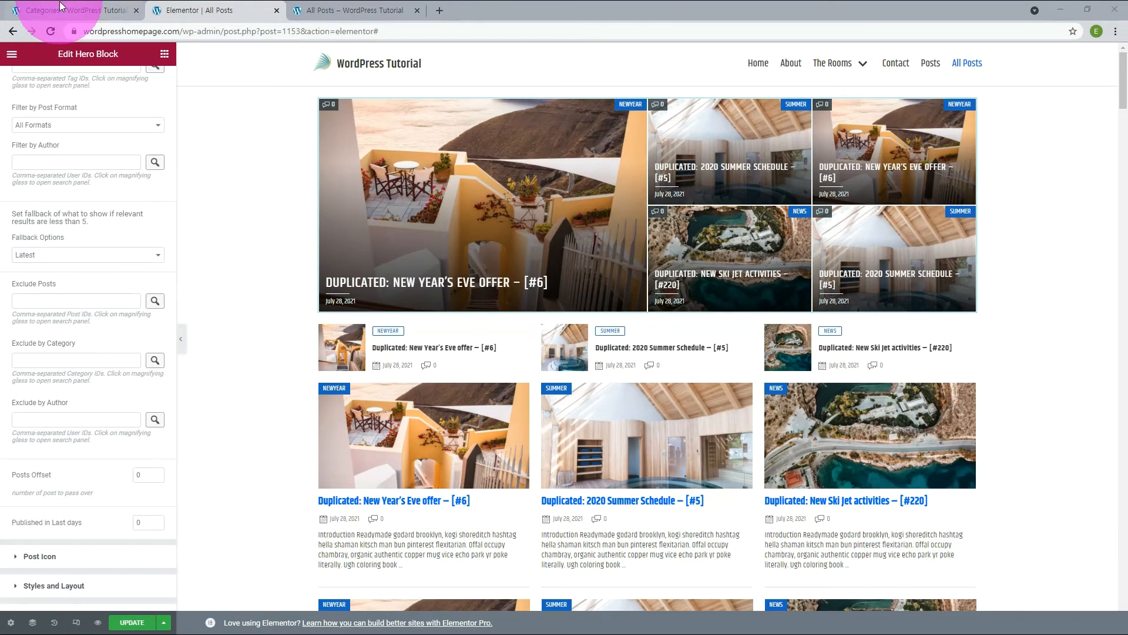
{"action": "left_click", "coordinate": [155, 302]}
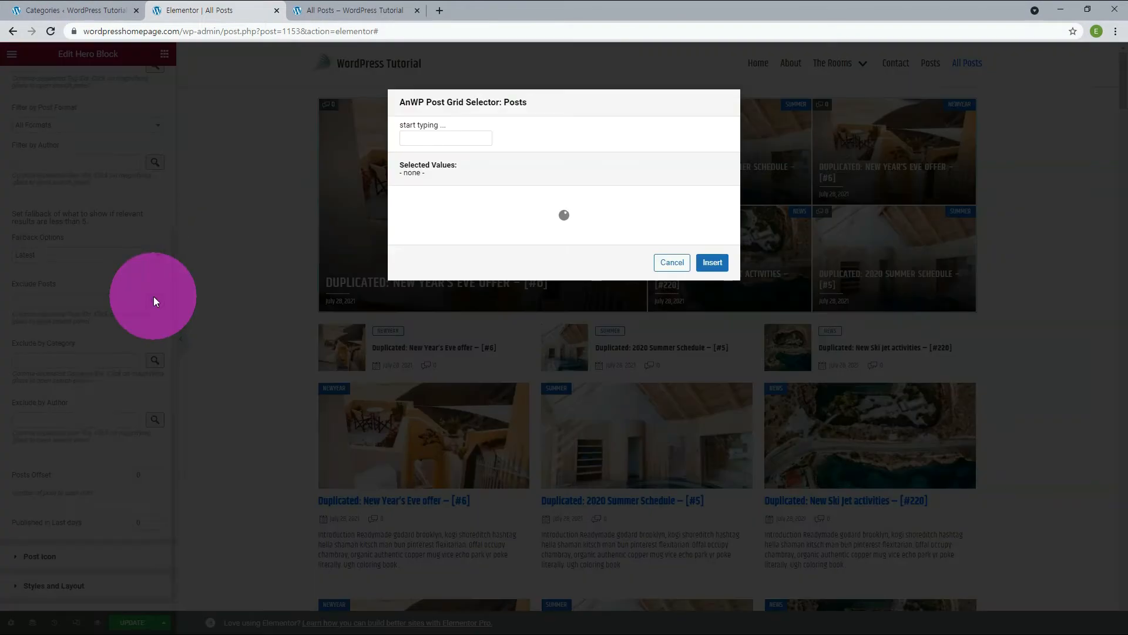
{"action": "scroll", "coordinate": [547, 272], "scroll_direction": "down", "scroll_amount": 6}
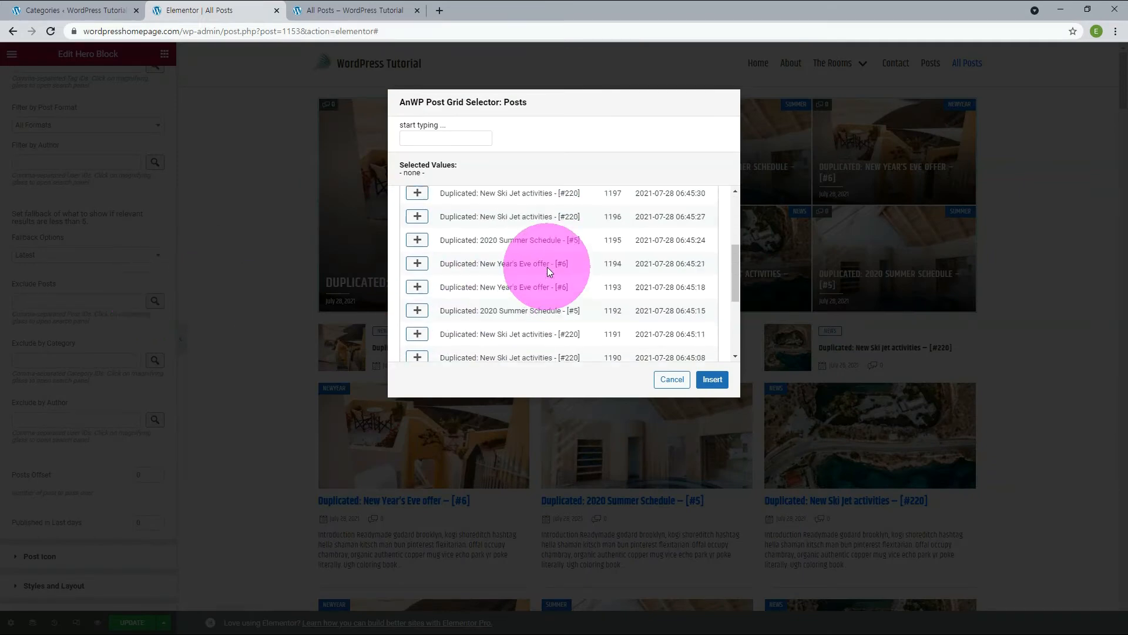
{"action": "key", "text": "Escape"}
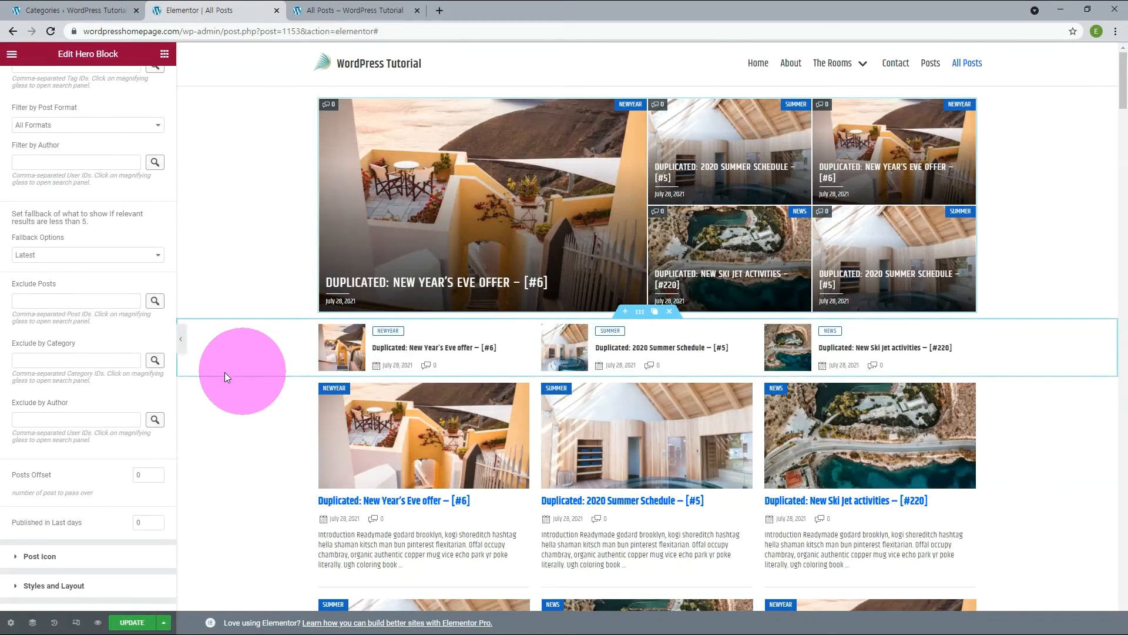
{"action": "left_click", "coordinate": [154, 361]}
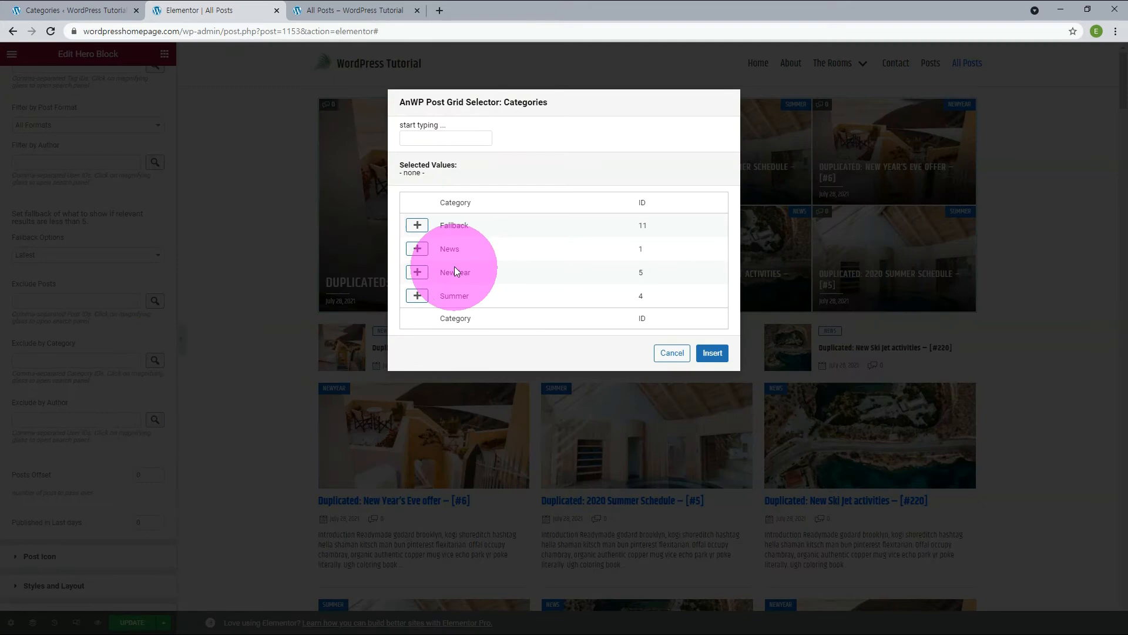
{"action": "left_click", "coordinate": [672, 353]}
{"action": "left_click", "coordinate": [155, 419]}
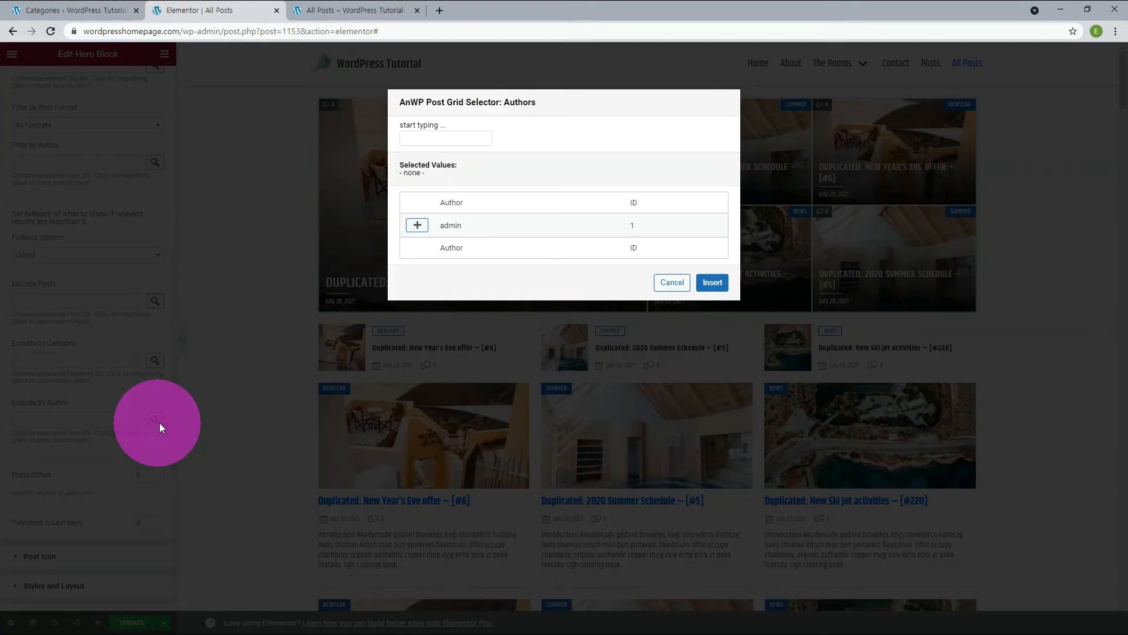
{"action": "left_click", "coordinate": [672, 282]}
Turn the Hero Block's Show Post Icon option off and back on in the Post Icon settings.
{"action": "scroll", "coordinate": [88, 453], "scroll_direction": "down", "scroll_amount": 1}
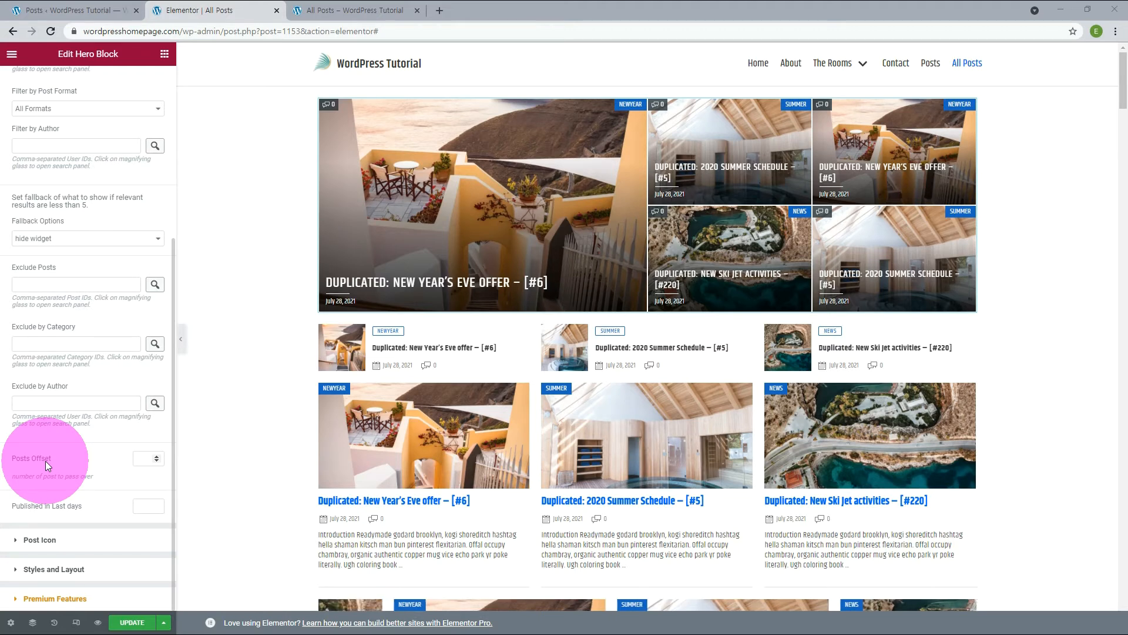
{"action": "left_click", "coordinate": [39, 539]}
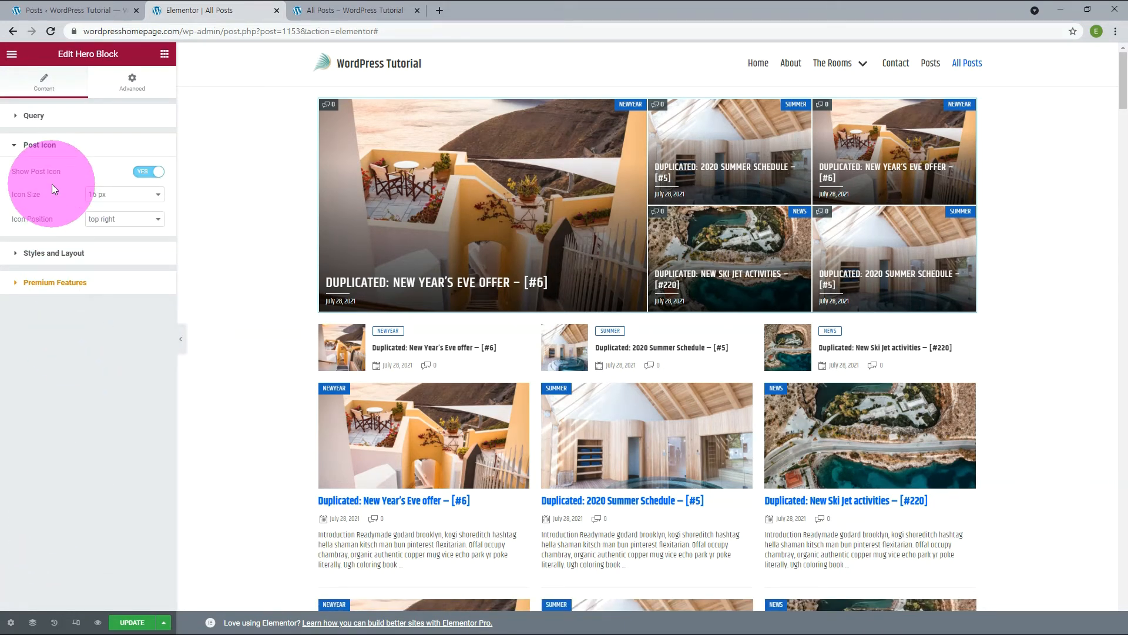
{"action": "left_click", "coordinate": [145, 172]}
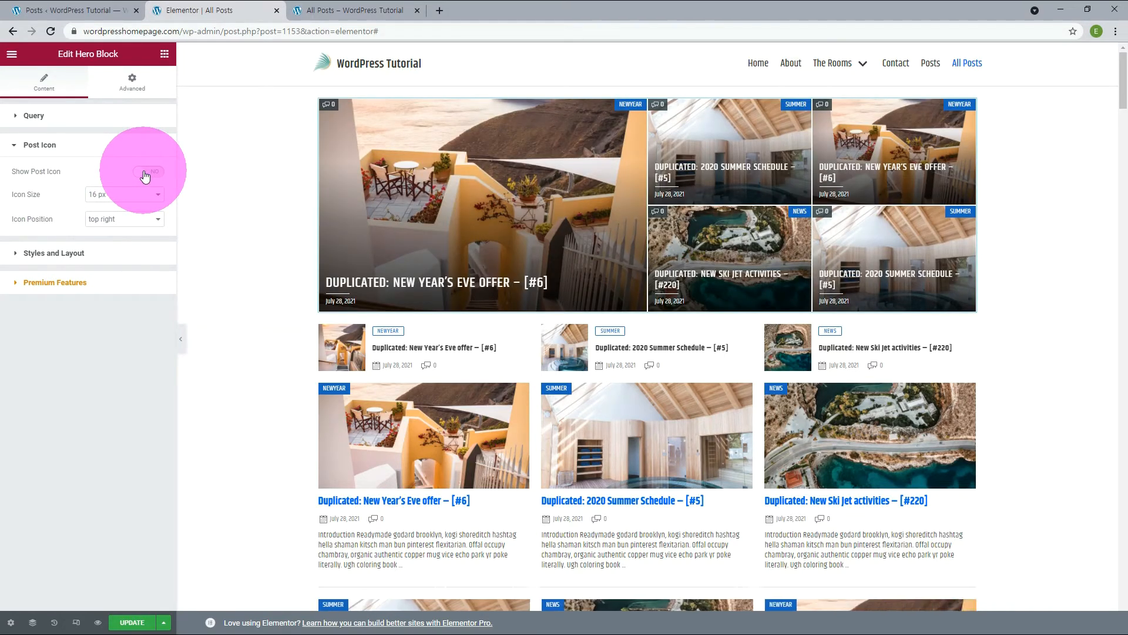
{"action": "left_click", "coordinate": [145, 172]}
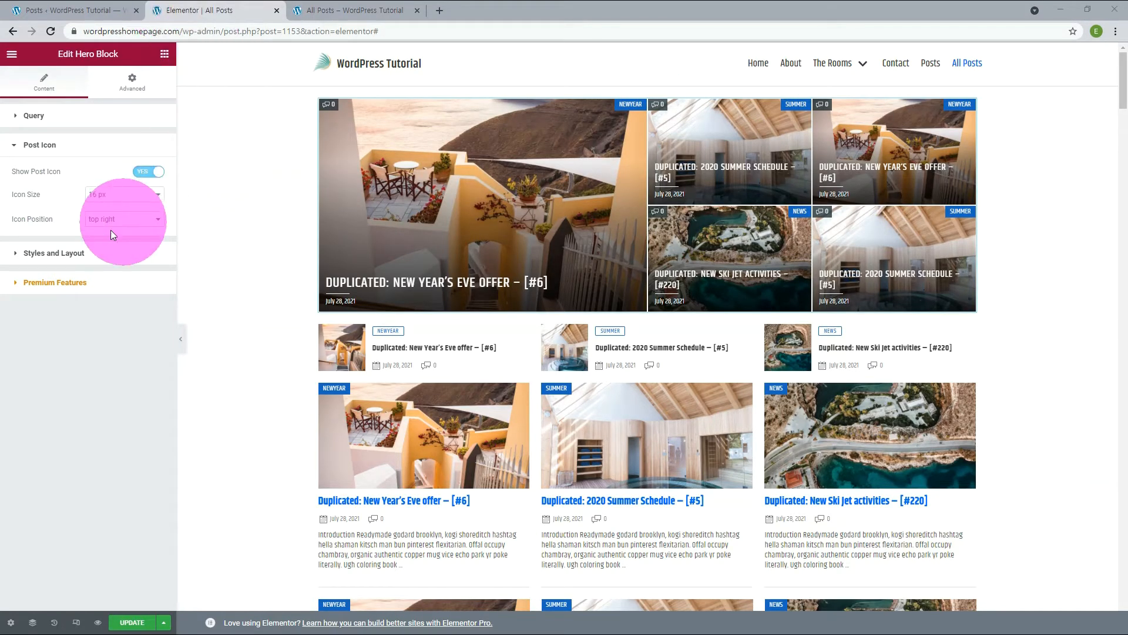
Set the Hero Block's Post Card Style to Style B in the Styles and Layout settings.
{"action": "left_click", "coordinate": [65, 252]}
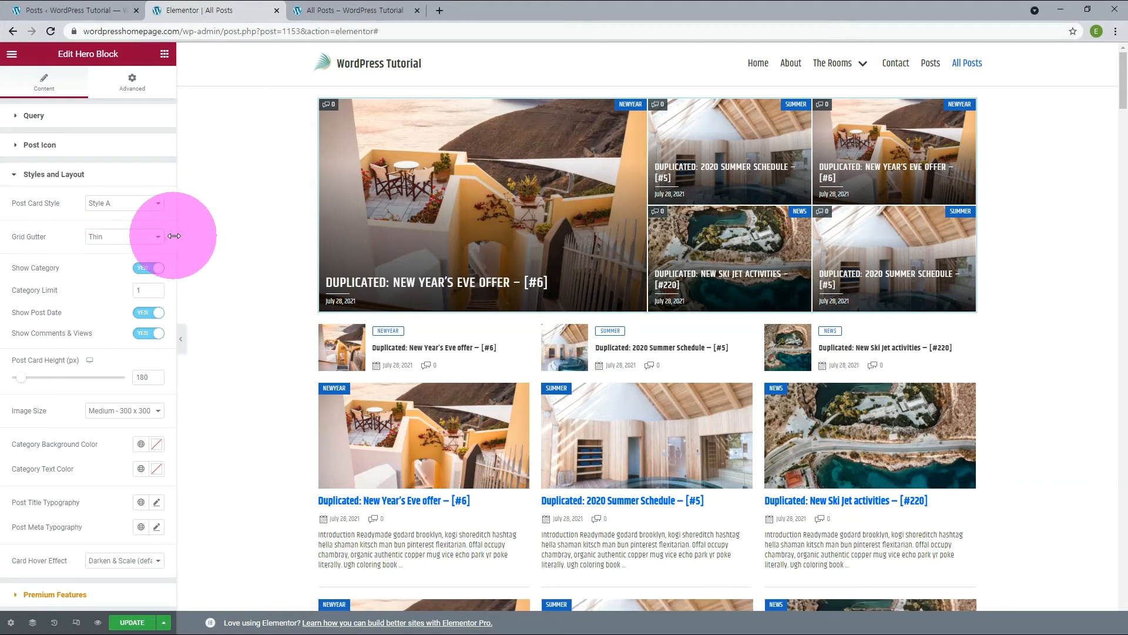
{"action": "left_click", "coordinate": [142, 210]}
{"action": "left_click", "coordinate": [121, 223]}
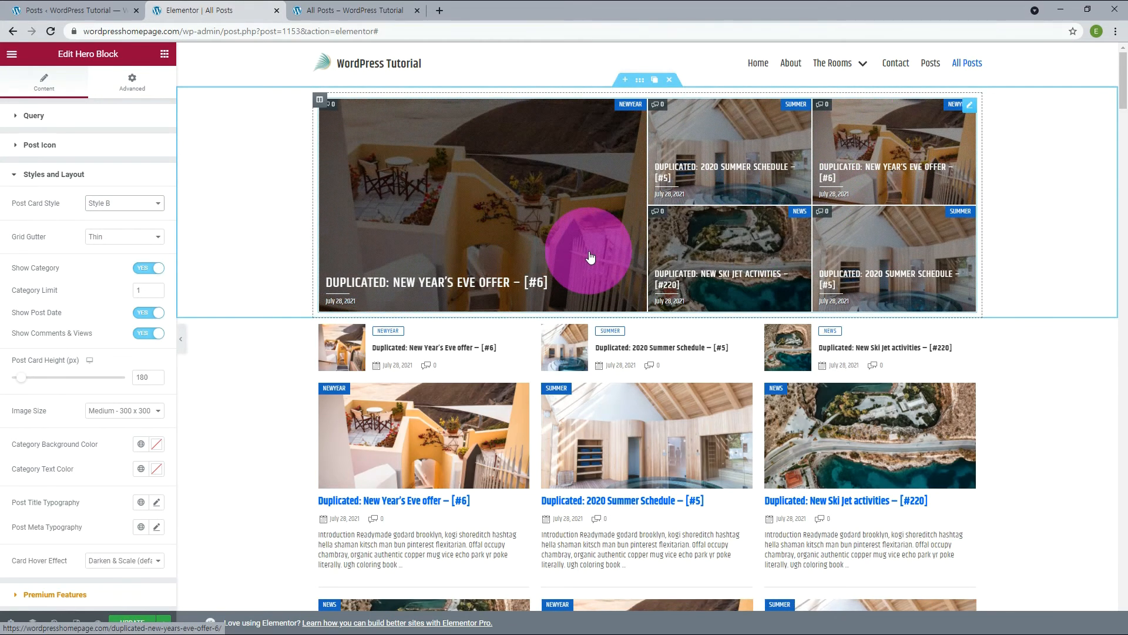
Switch the Hero Block's Post Card Style to Style C for comparison, and set it to Style A.
{"action": "left_click", "coordinate": [124, 204]}
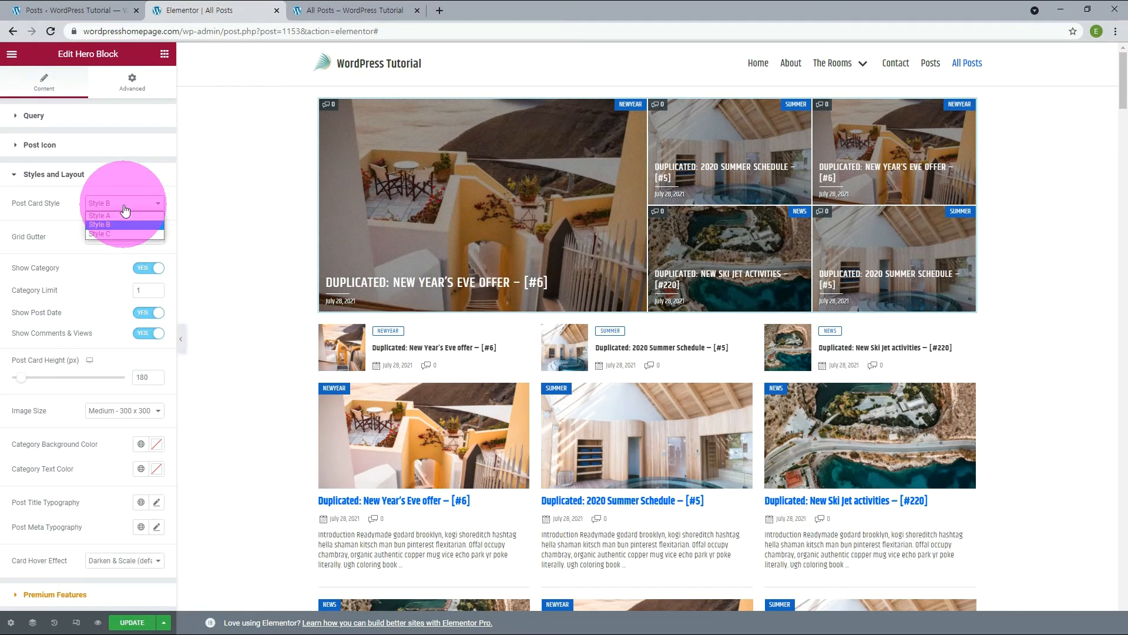
{"action": "left_click", "coordinate": [108, 232]}
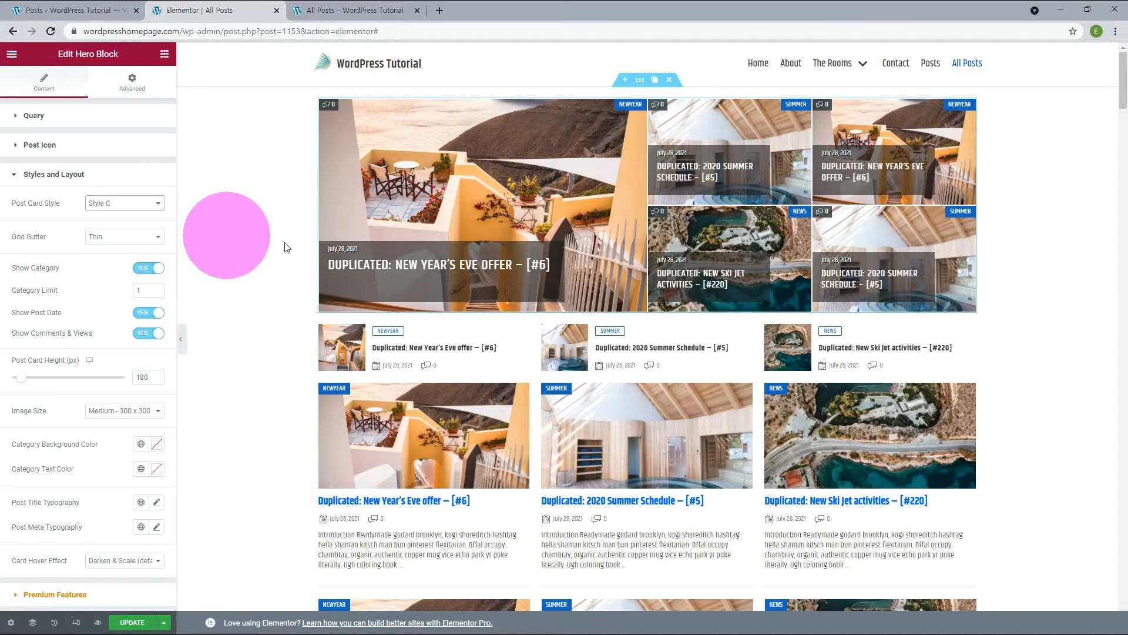
{"action": "left_click", "coordinate": [467, 267]}
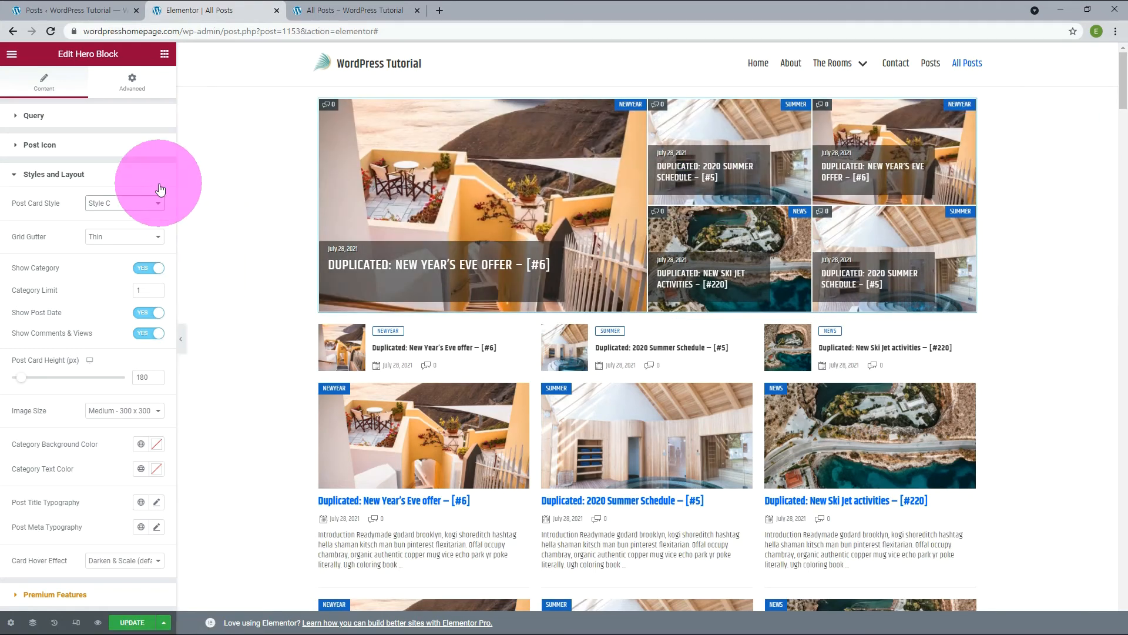
{"action": "left_click", "coordinate": [140, 192]}
{"action": "left_click", "coordinate": [114, 213]}
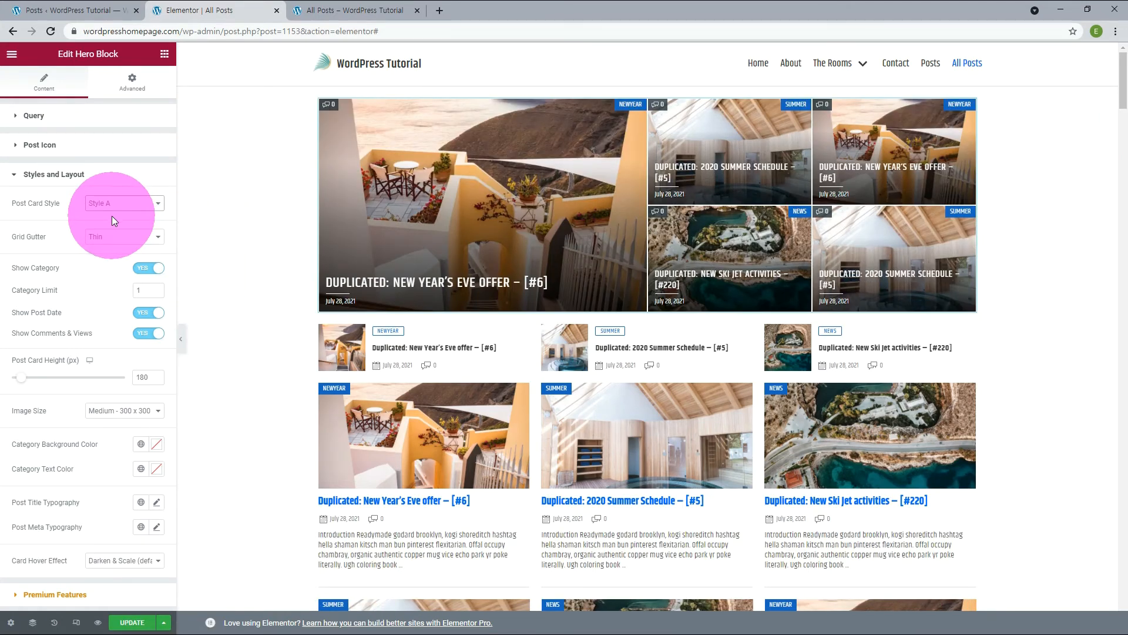
Set the Hero Block's Grid Gutter to None to compare the spacing, and return it to Thin.
{"action": "left_click", "coordinate": [123, 237]}
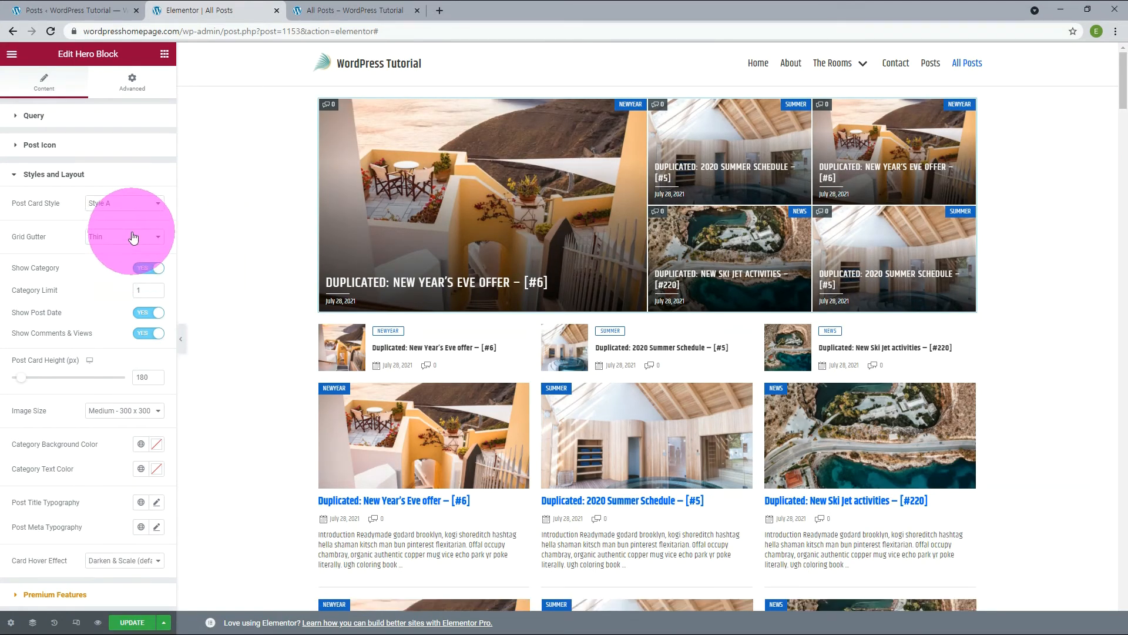
{"action": "left_click", "coordinate": [106, 258]}
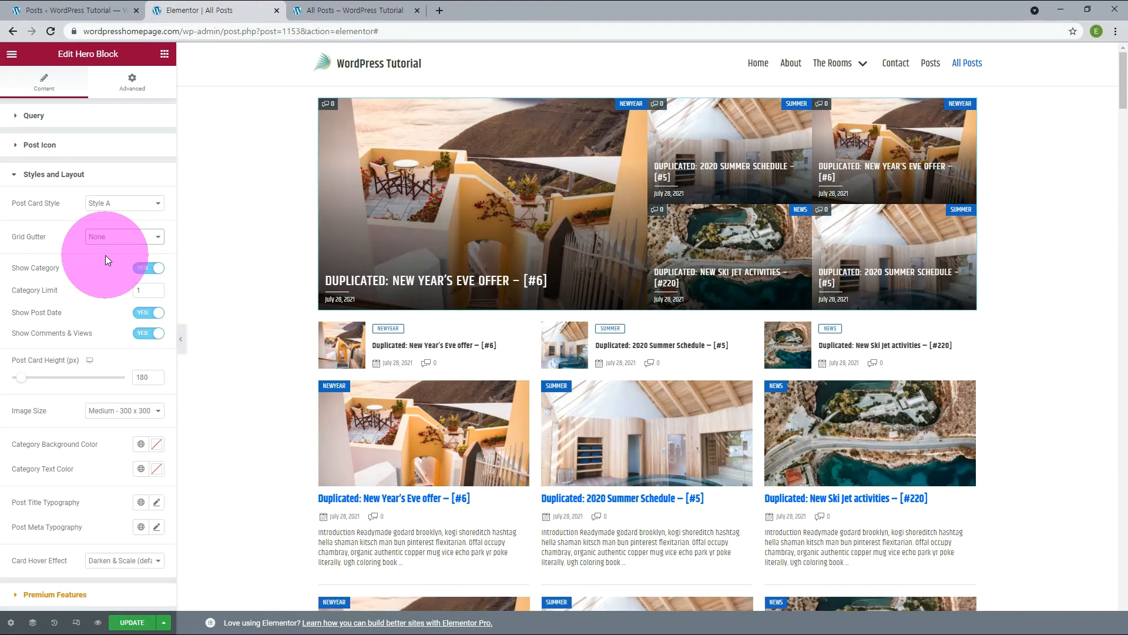
{"action": "left_click", "coordinate": [604, 189]}
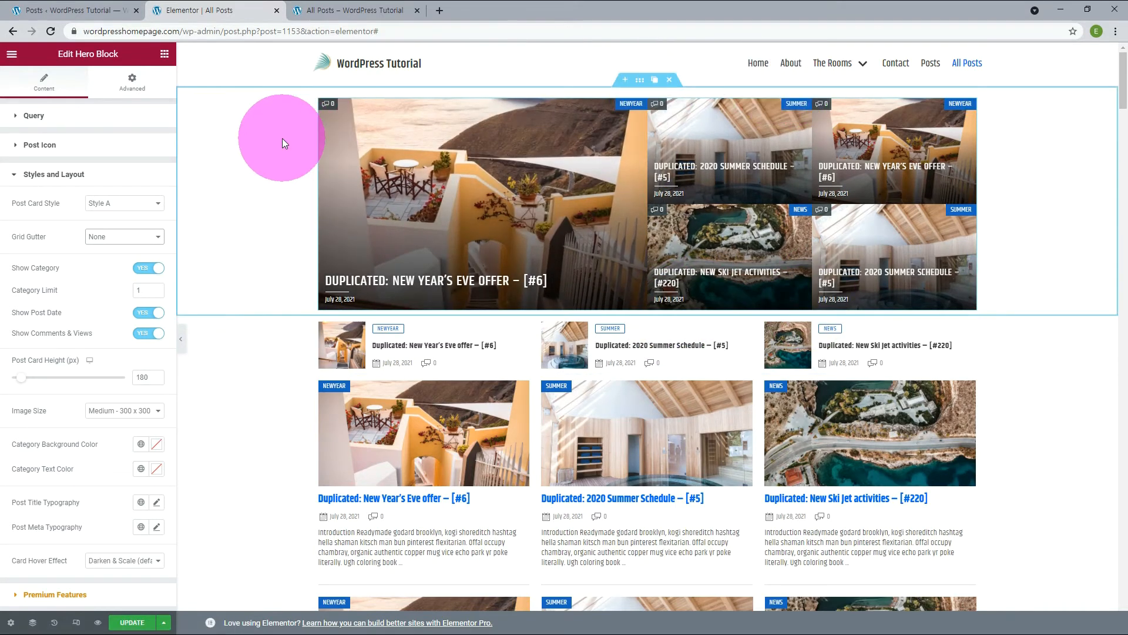
{"action": "left_click", "coordinate": [96, 236]}
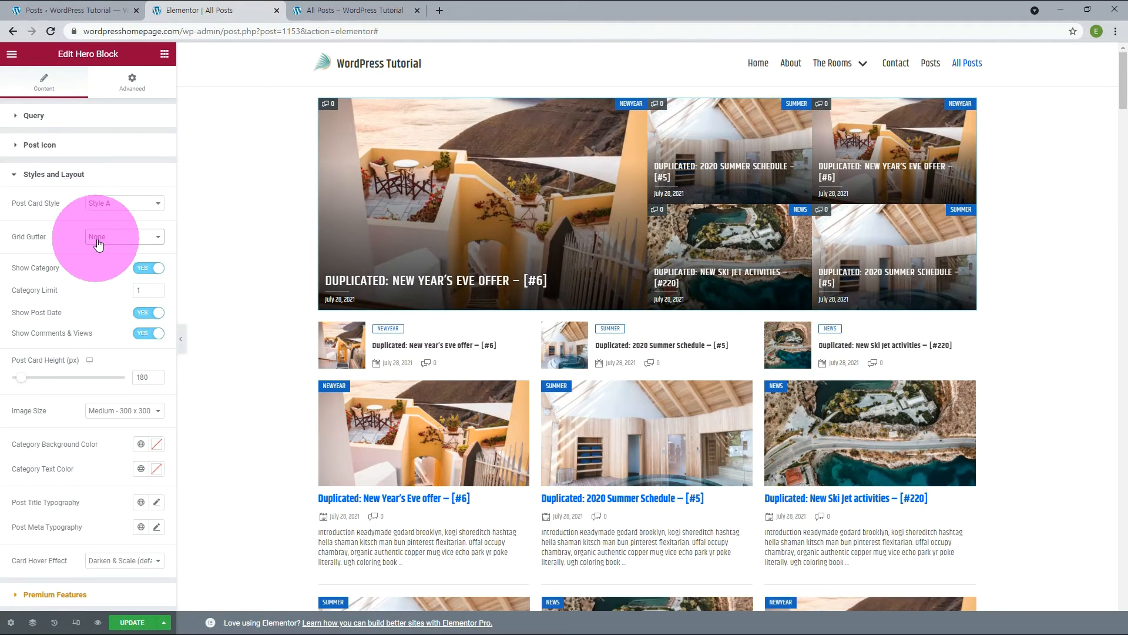
{"action": "left_click", "coordinate": [97, 249]}
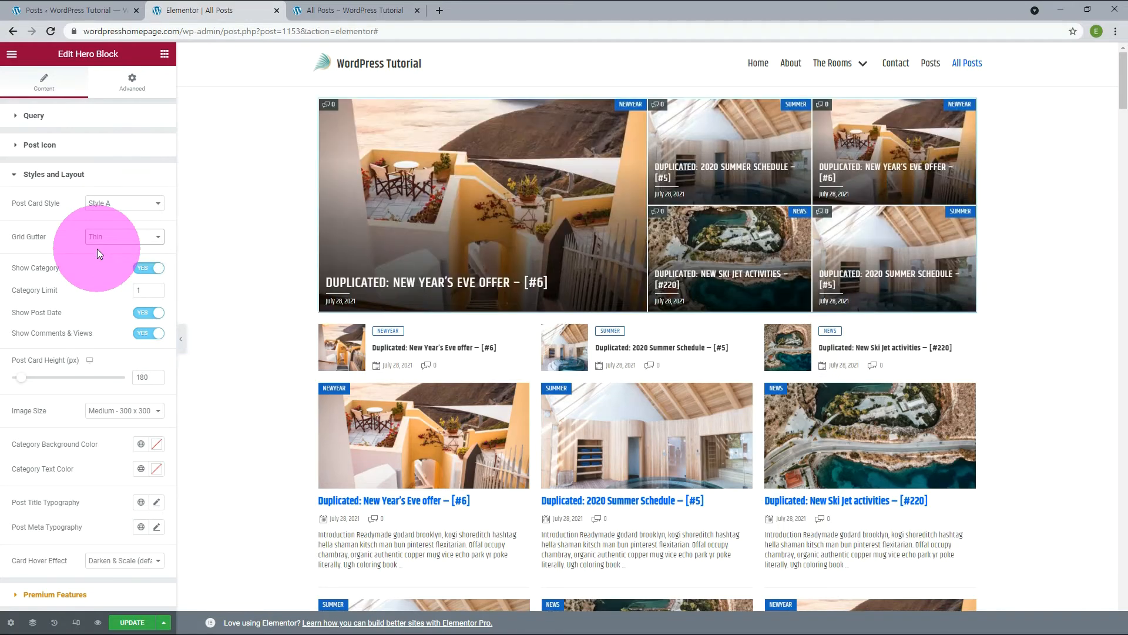
Turn the Hero Block's Show Category, Show Post Date and Show Comments & Views options off and back on, one at a time.
{"action": "left_click", "coordinate": [149, 268]}
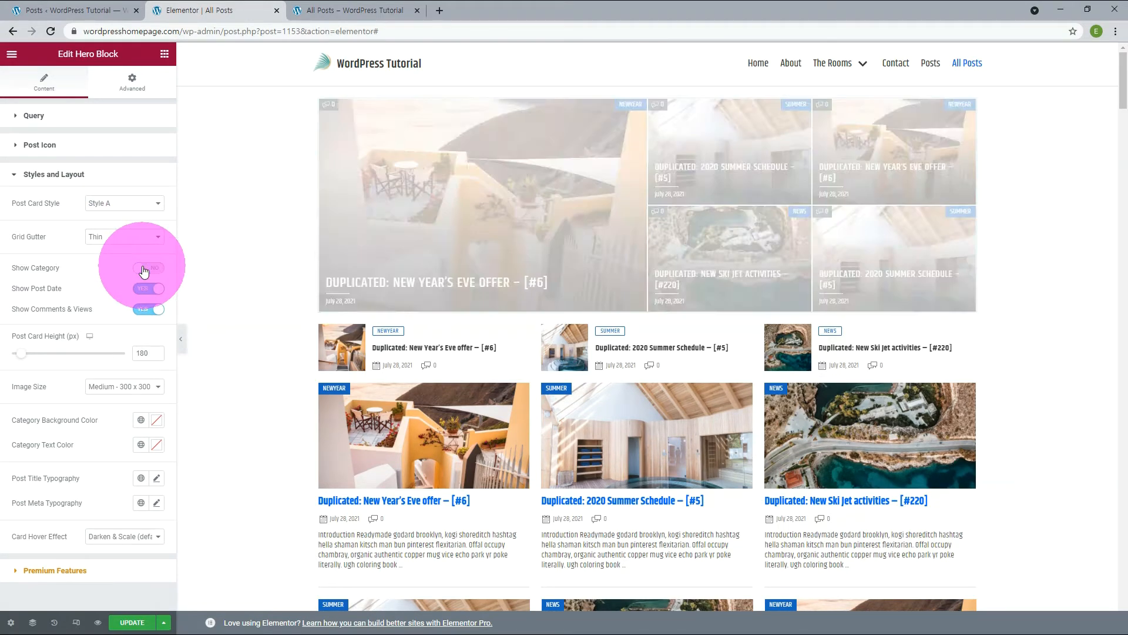
{"action": "left_click", "coordinate": [149, 268]}
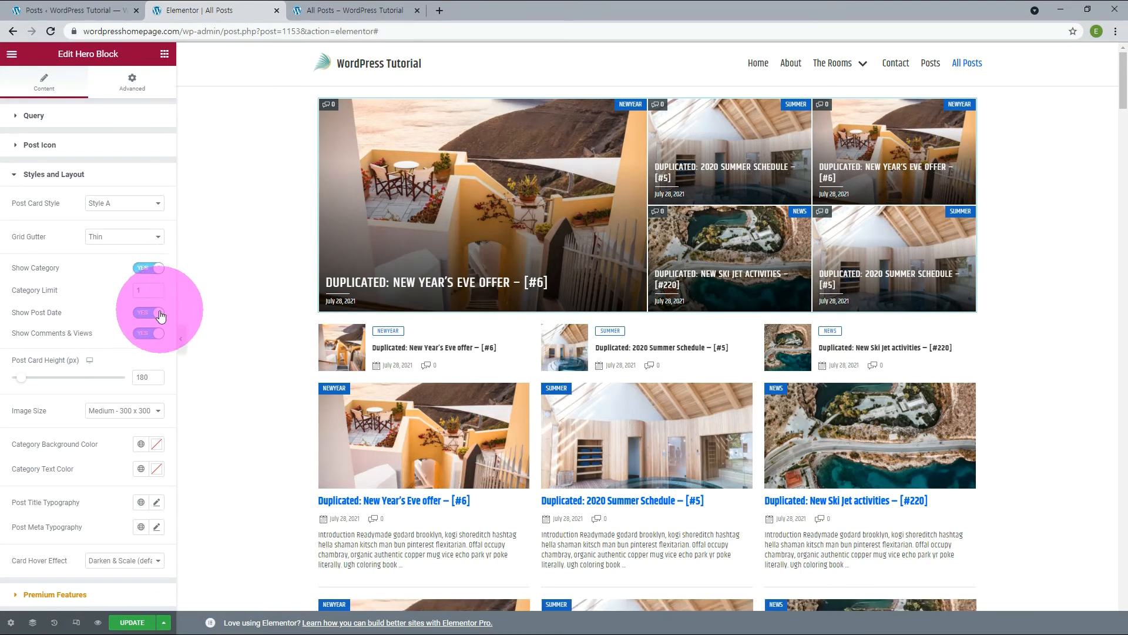
{"action": "left_click", "coordinate": [141, 315]}
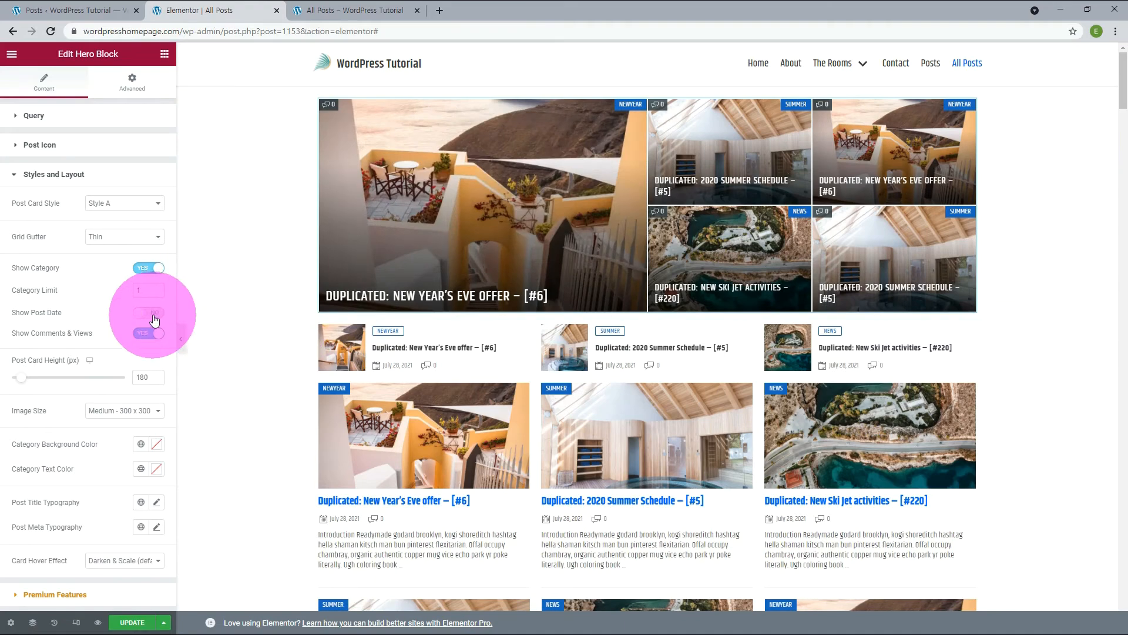
{"action": "left_click", "coordinate": [152, 314]}
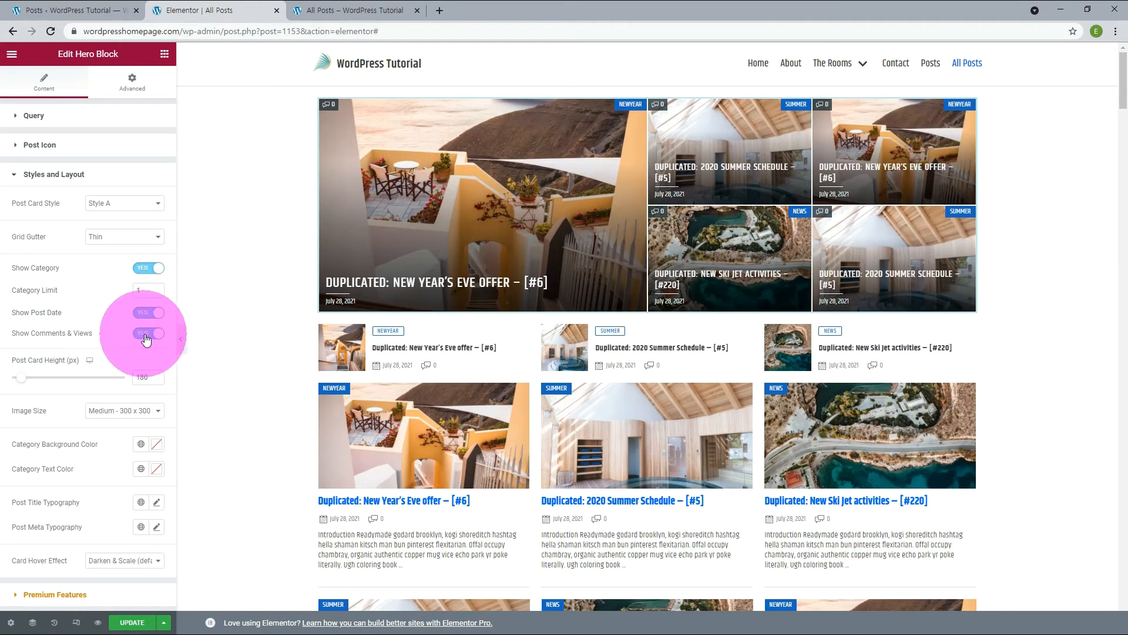
{"action": "left_click", "coordinate": [148, 333]}
{"action": "left_click", "coordinate": [152, 333]}
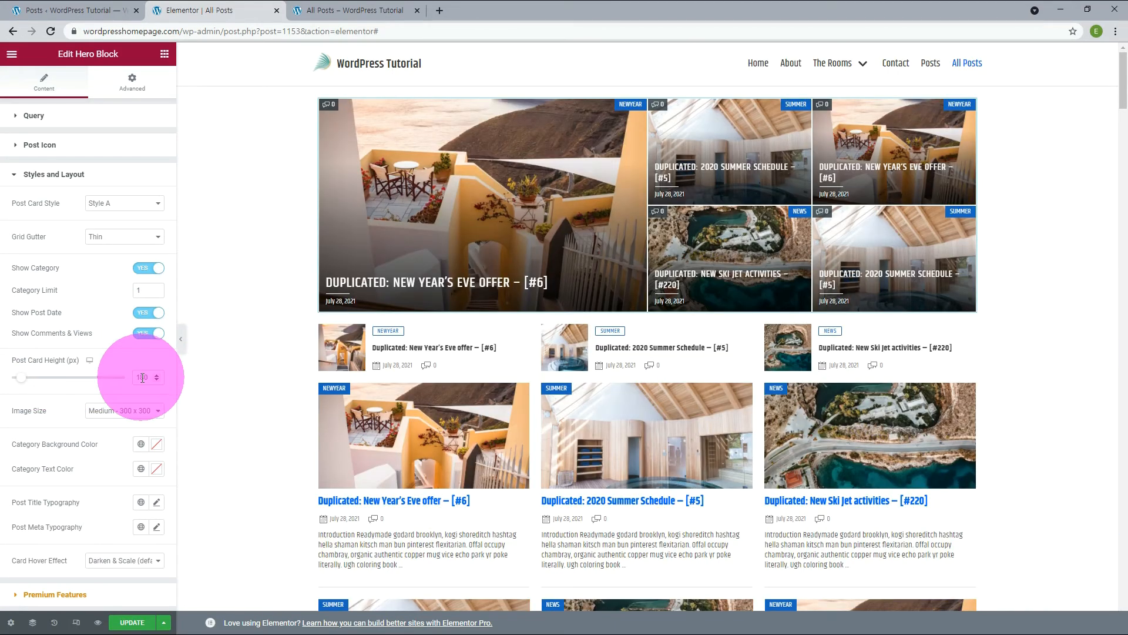
Try a Post Card Height of 280 px, restore it to 180 px, and check the Image Size choices without changing them.
{"action": "left_click_drag", "start_coordinate": [141, 378], "coordinate": [138, 379]}
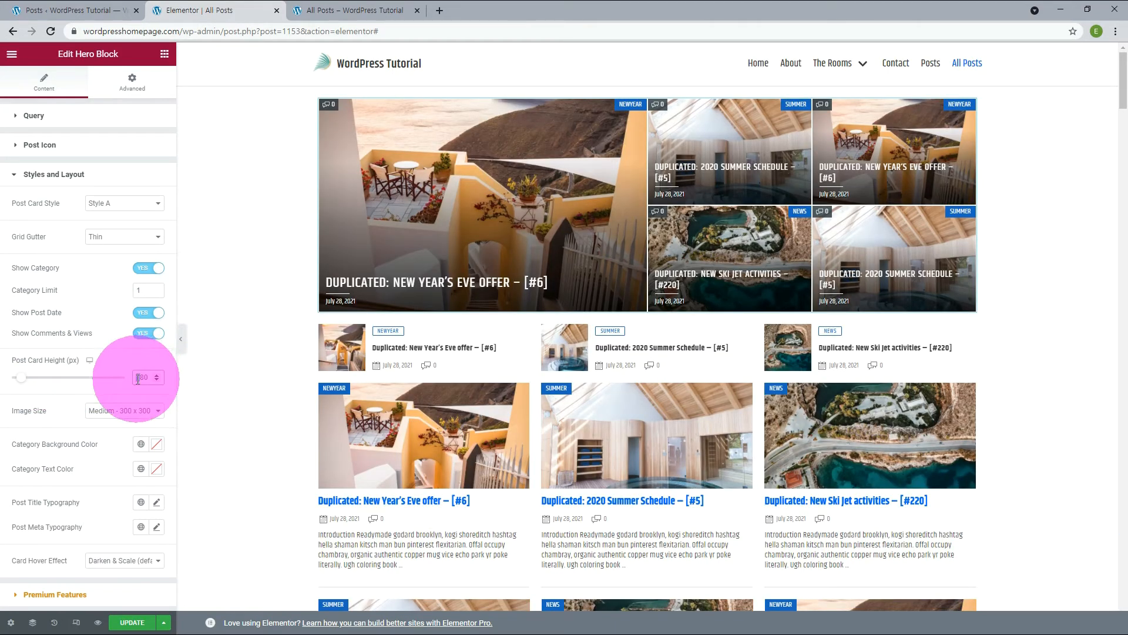
{"action": "type", "text": "3"}
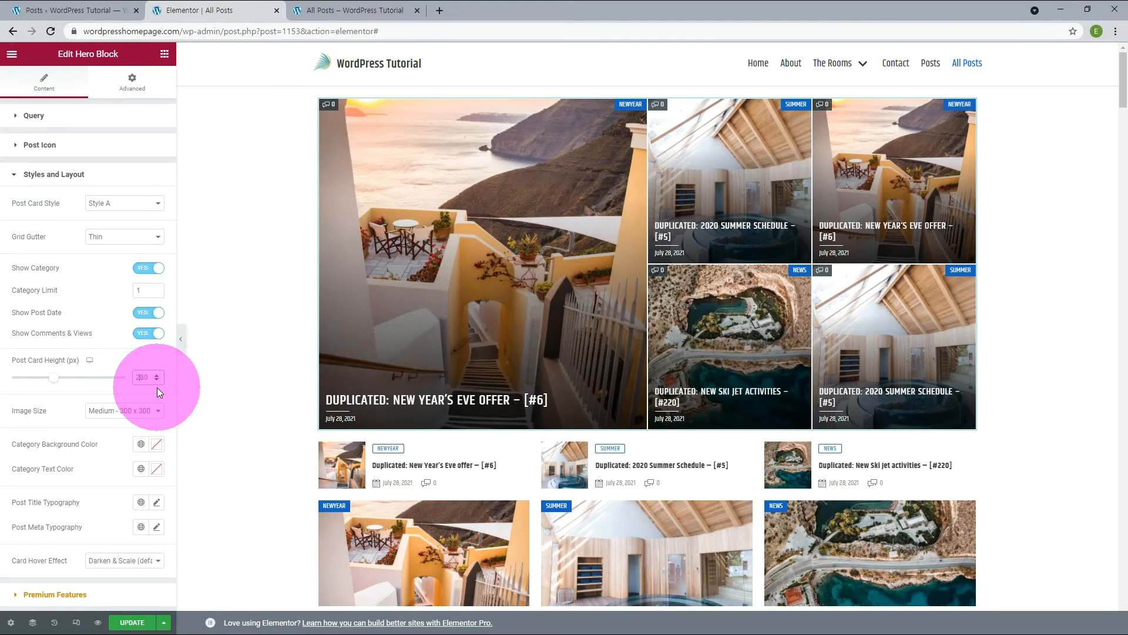
{"action": "key", "text": "BackSpace"}
{"action": "type", "text": "1"}
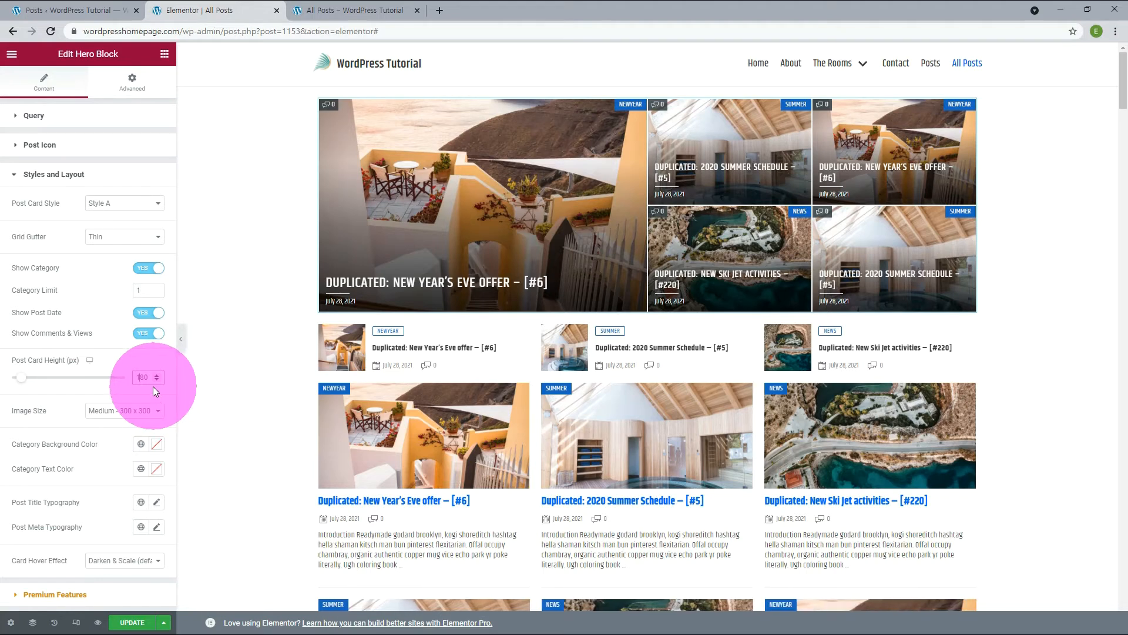
{"action": "left_click", "coordinate": [155, 417]}
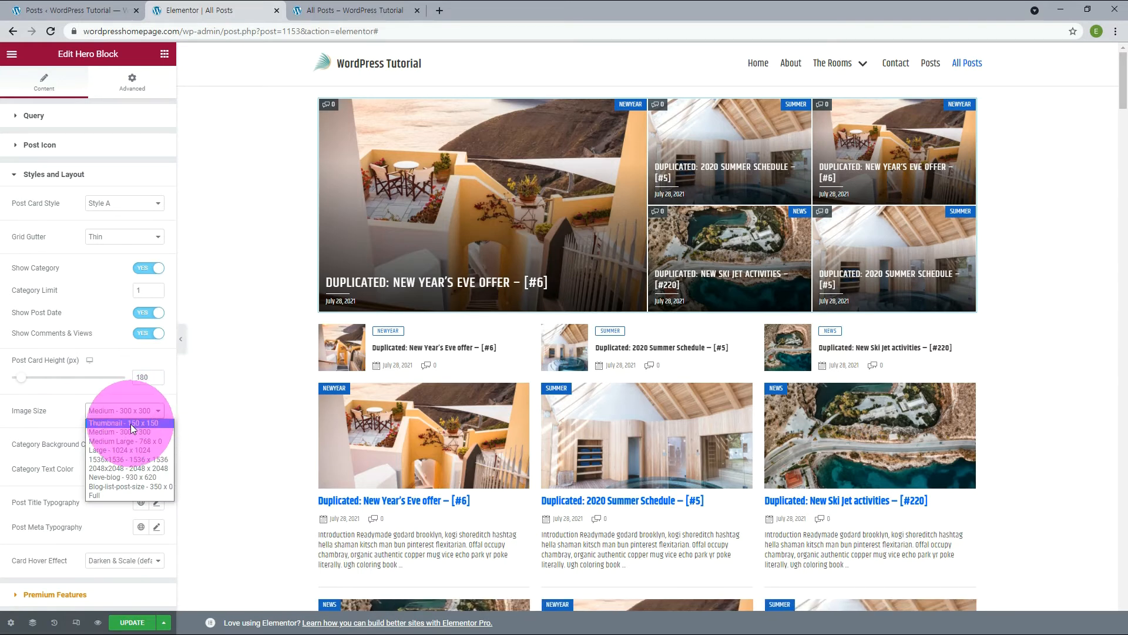
{"action": "left_click", "coordinate": [66, 449]}
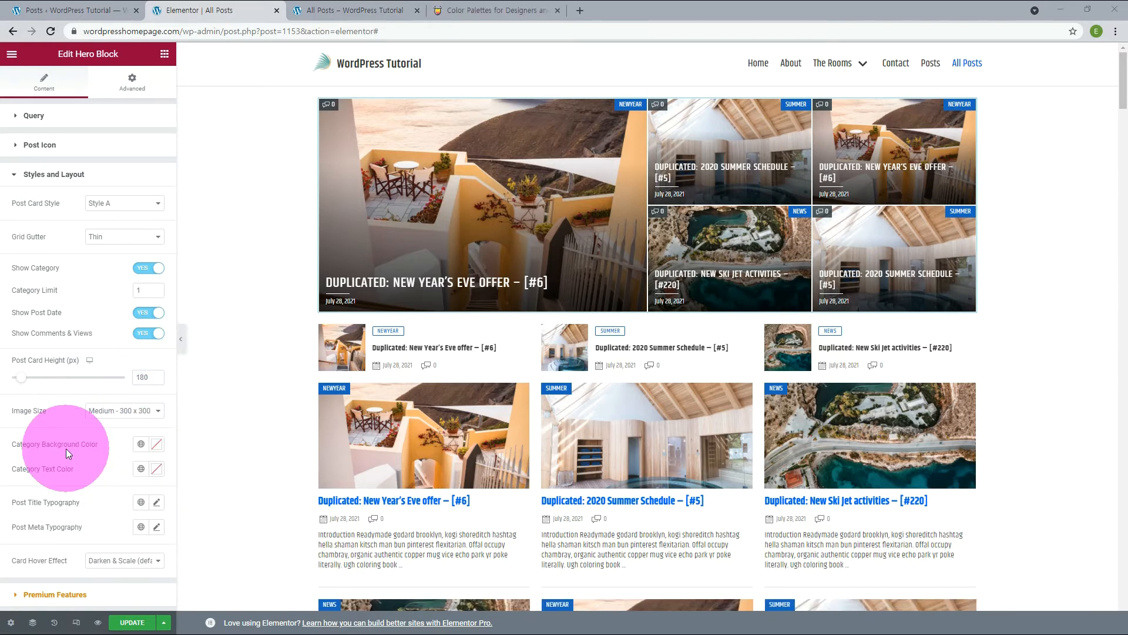
Copy the magenta color from a Color Hunt palette and apply #D62AD0 as the Hero Block's Category Background Color in Elementor.
{"action": "left_click", "coordinate": [510, 9]}
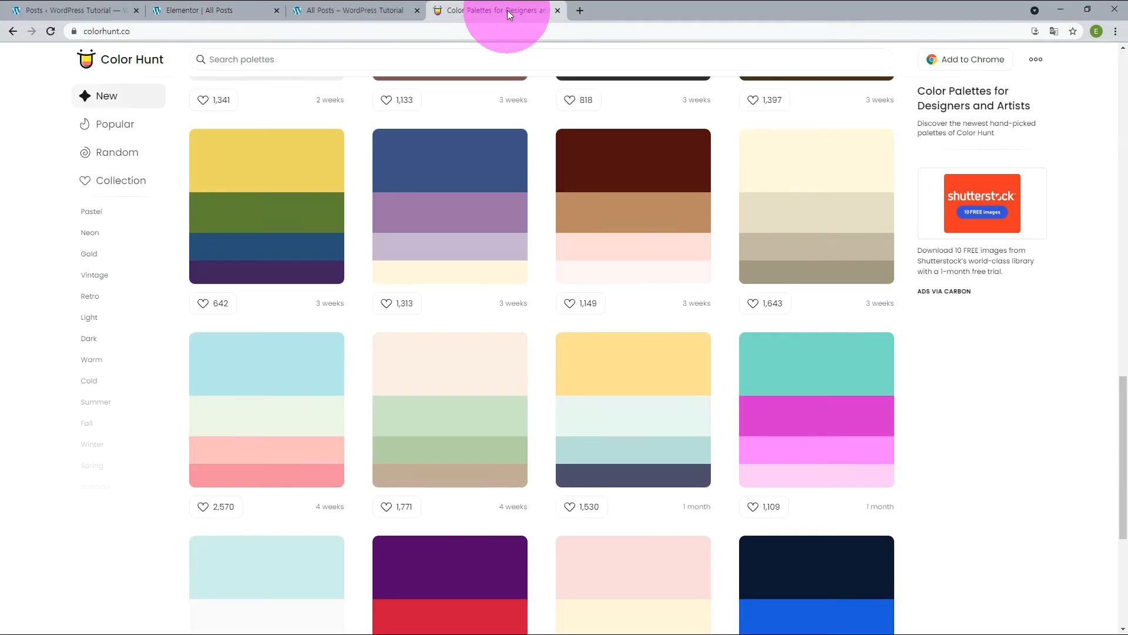
{"action": "left_click", "coordinate": [765, 429]}
{"action": "left_click", "coordinate": [195, 11]}
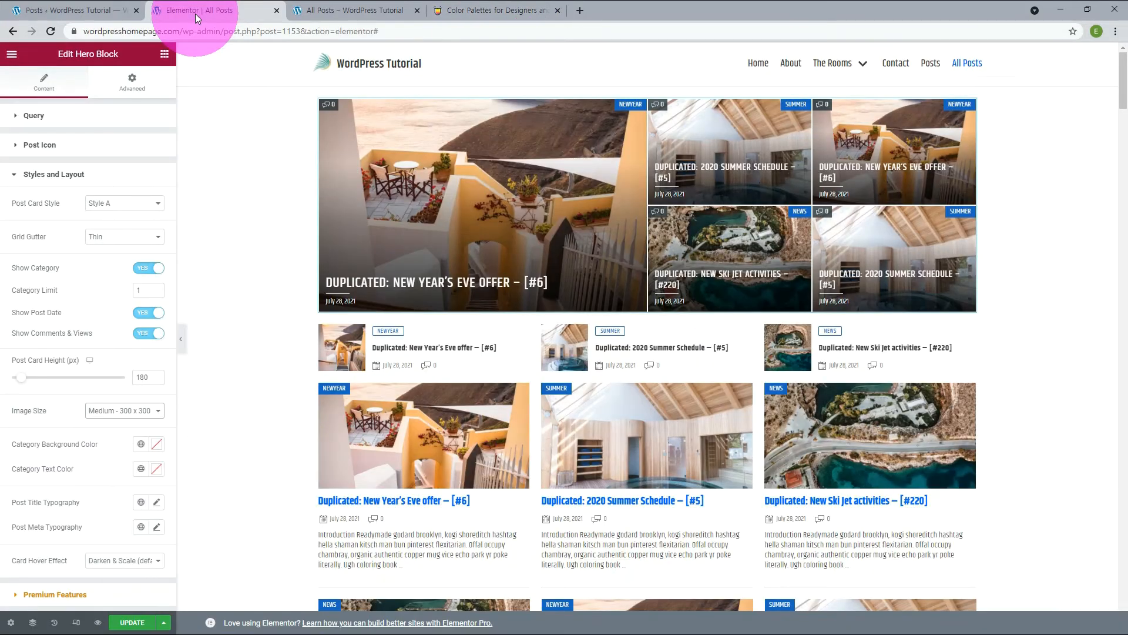
{"action": "left_click", "coordinate": [157, 444]}
{"action": "left_click", "coordinate": [44, 612]}
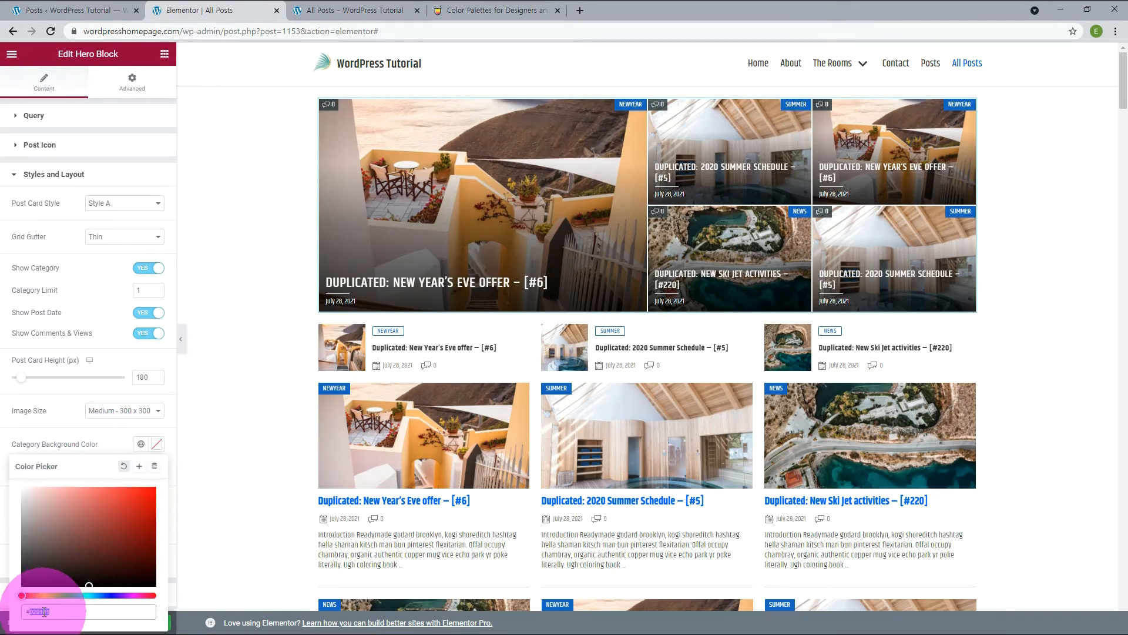
{"action": "key", "text": "ctrl+v"}
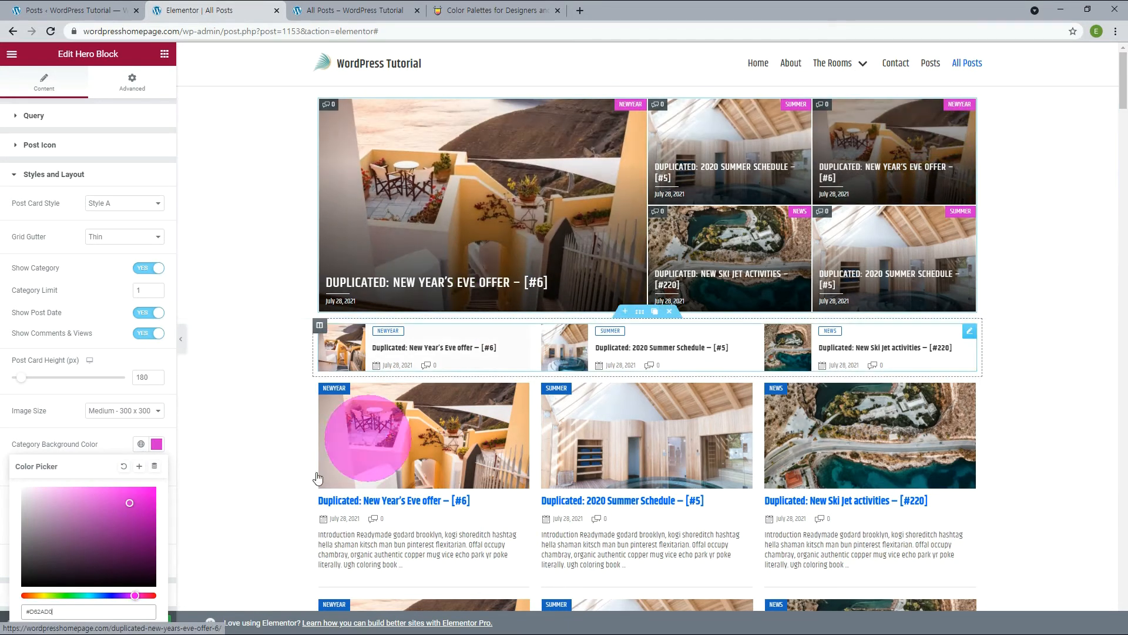
{"action": "left_click", "coordinate": [110, 436]}
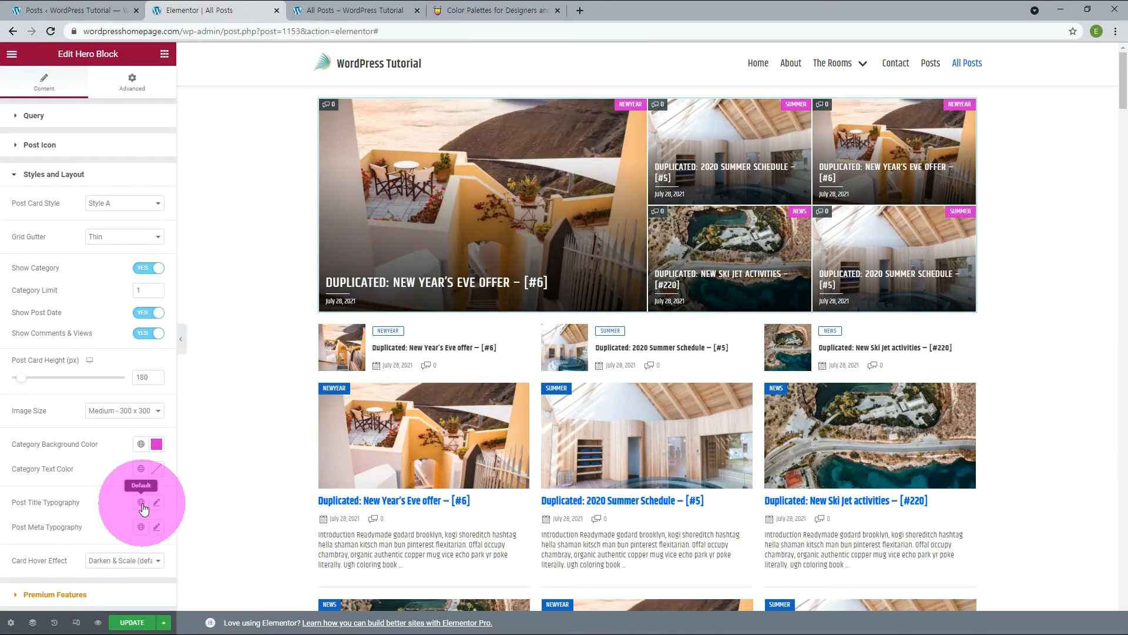
Apply the Khand global font to the Hero Block's Post Title Typography and review its custom typography settings.
{"action": "left_click", "coordinate": [141, 503]}
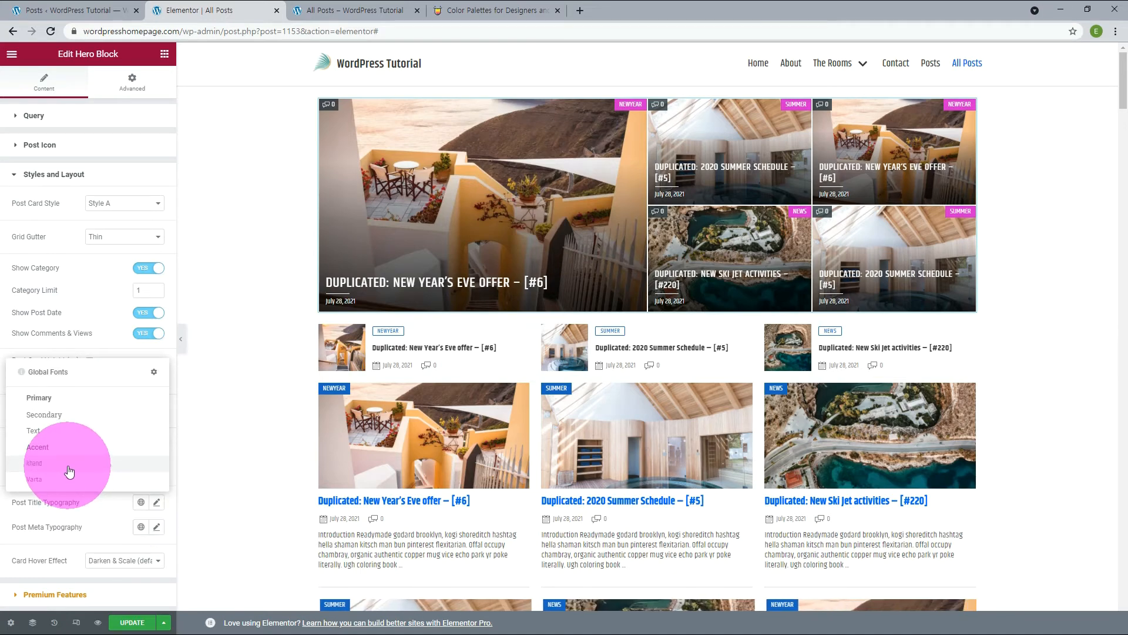
{"action": "left_click", "coordinate": [68, 465]}
{"action": "left_click", "coordinate": [157, 502]}
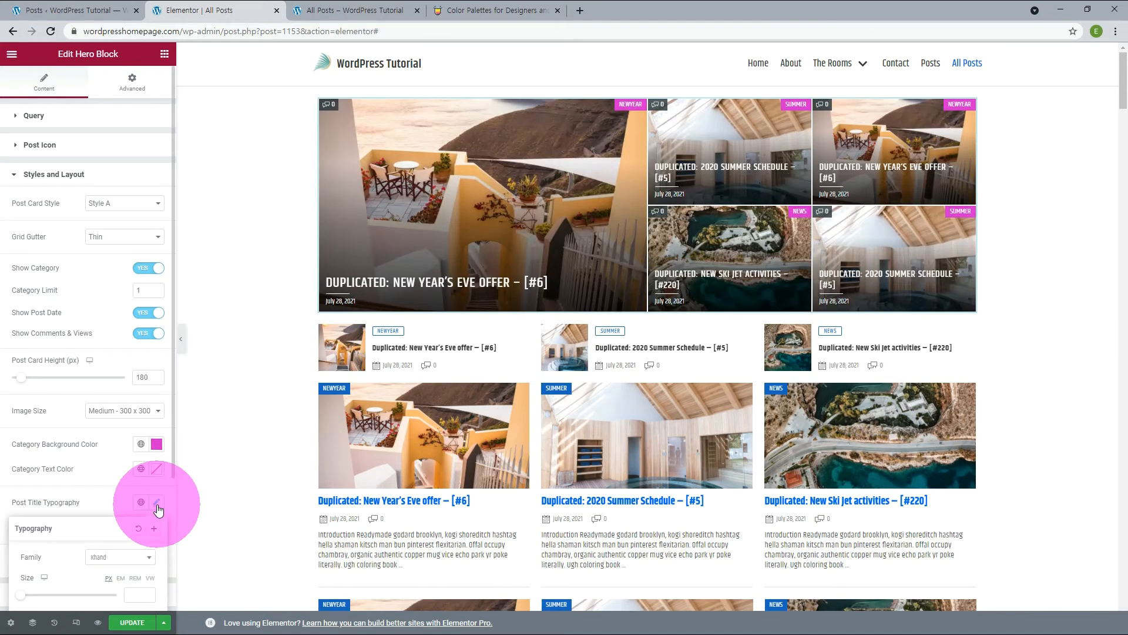
{"action": "scroll", "coordinate": [157, 509], "scroll_direction": "down", "scroll_amount": 2}
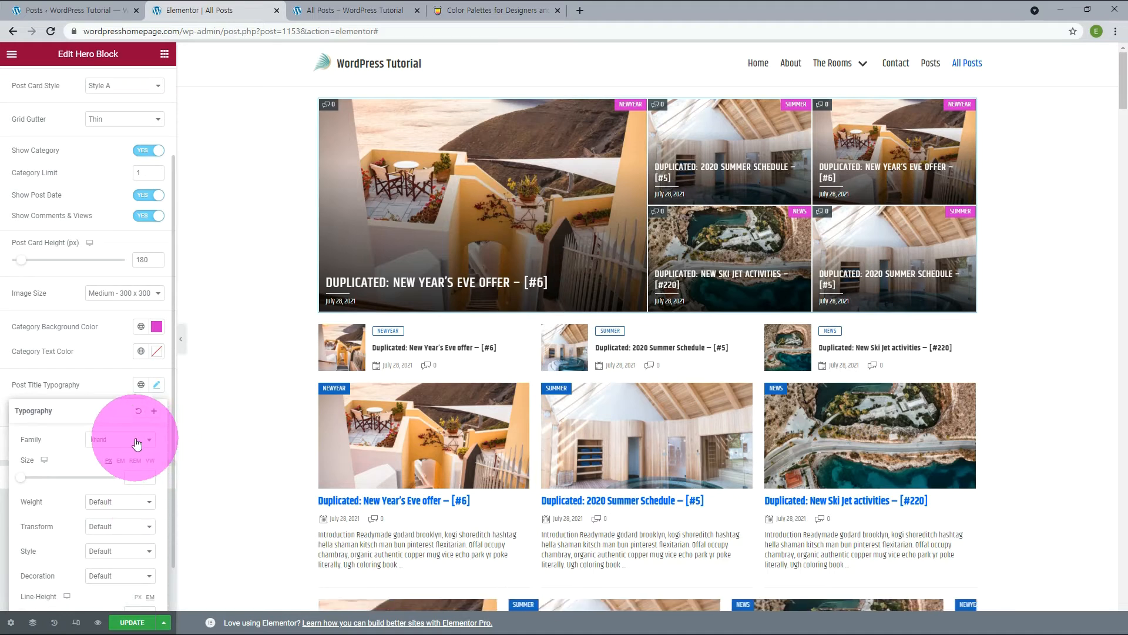
{"action": "left_click", "coordinate": [76, 444]}
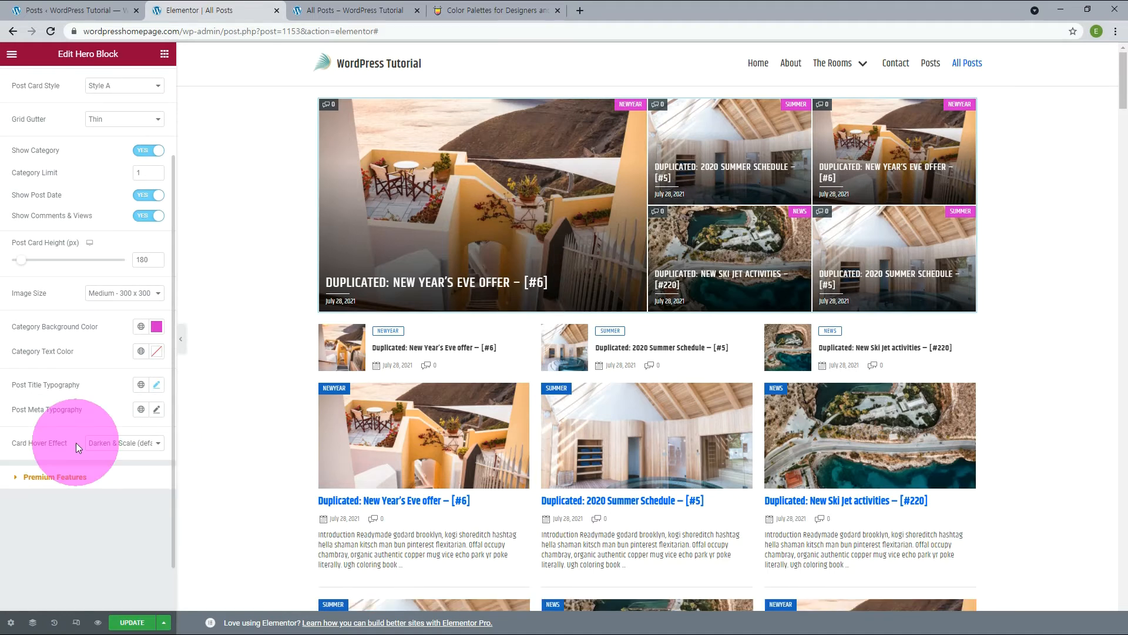
Switch the Hero Block's Card Hover Effect to Darken to compare, and set it back to Darken & Scale (default).
{"action": "left_click", "coordinate": [118, 445]}
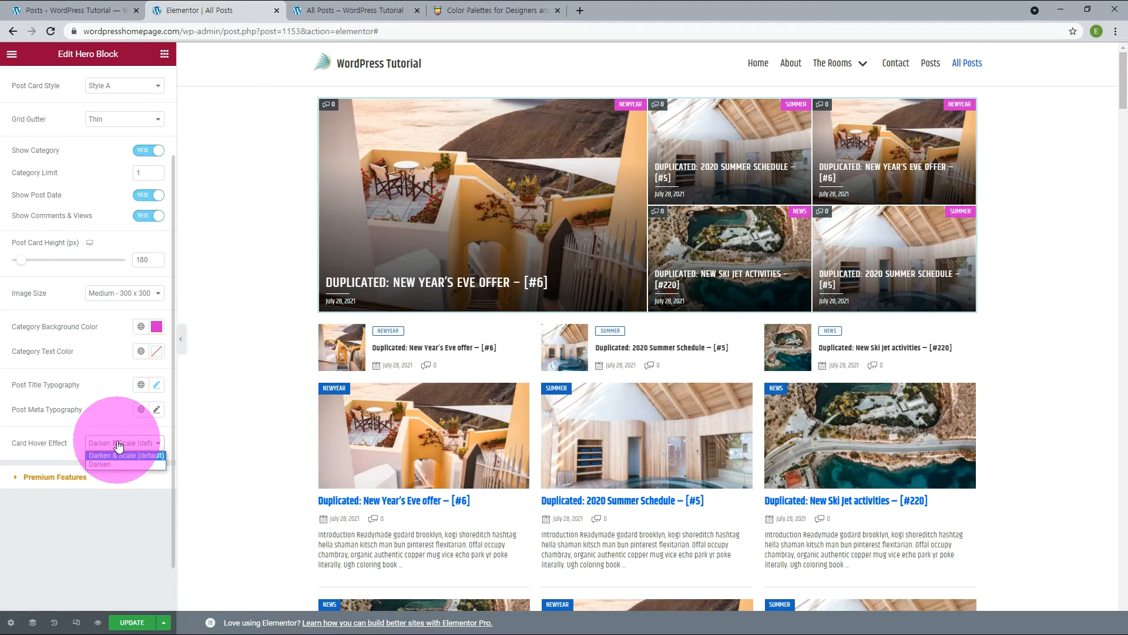
{"action": "left_click", "coordinate": [97, 467]}
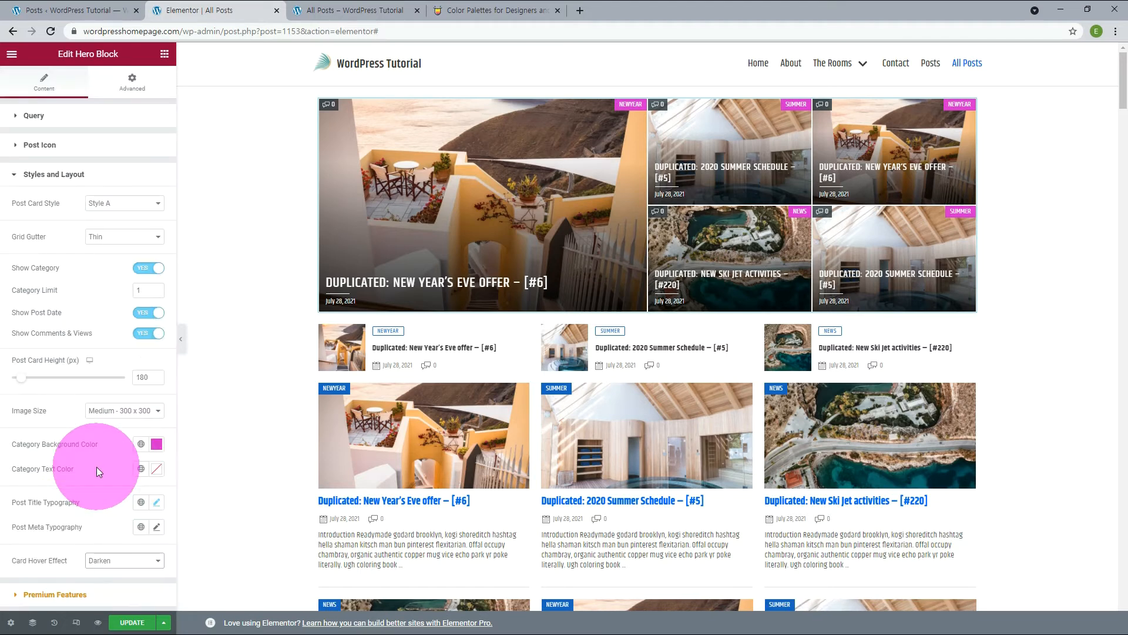
{"action": "left_click", "coordinate": [380, 211]}
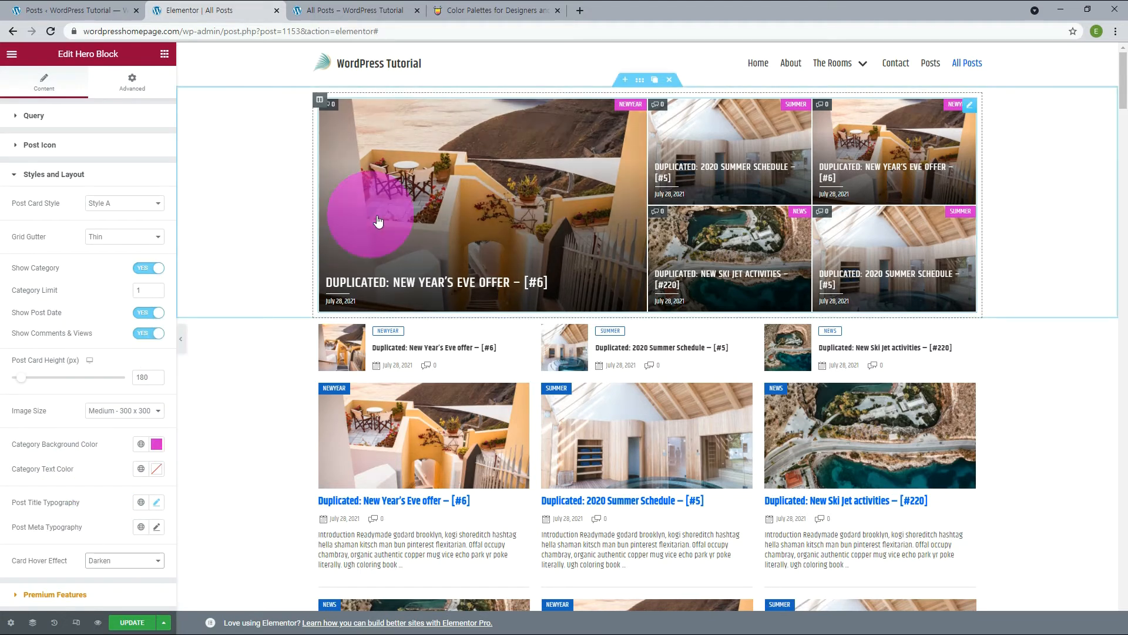
{"action": "left_click", "coordinate": [124, 561]}
{"action": "left_click", "coordinate": [124, 572]}
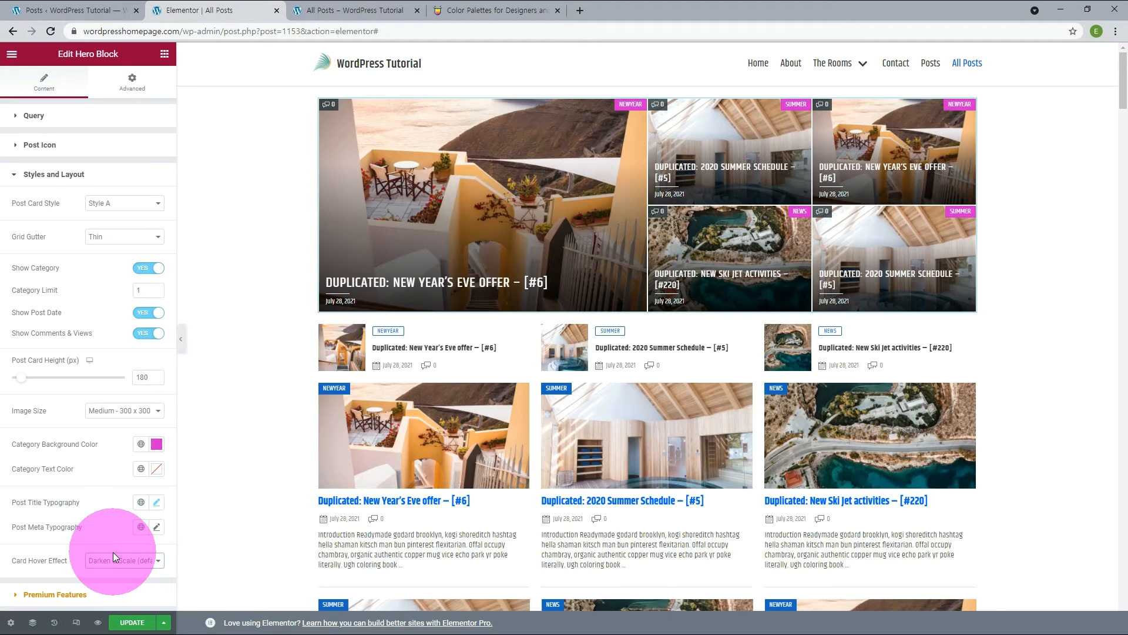
Open the Light Grid widget below the Hero Block for editing and show its Widget Header settings.
{"action": "left_click", "coordinate": [970, 331]}
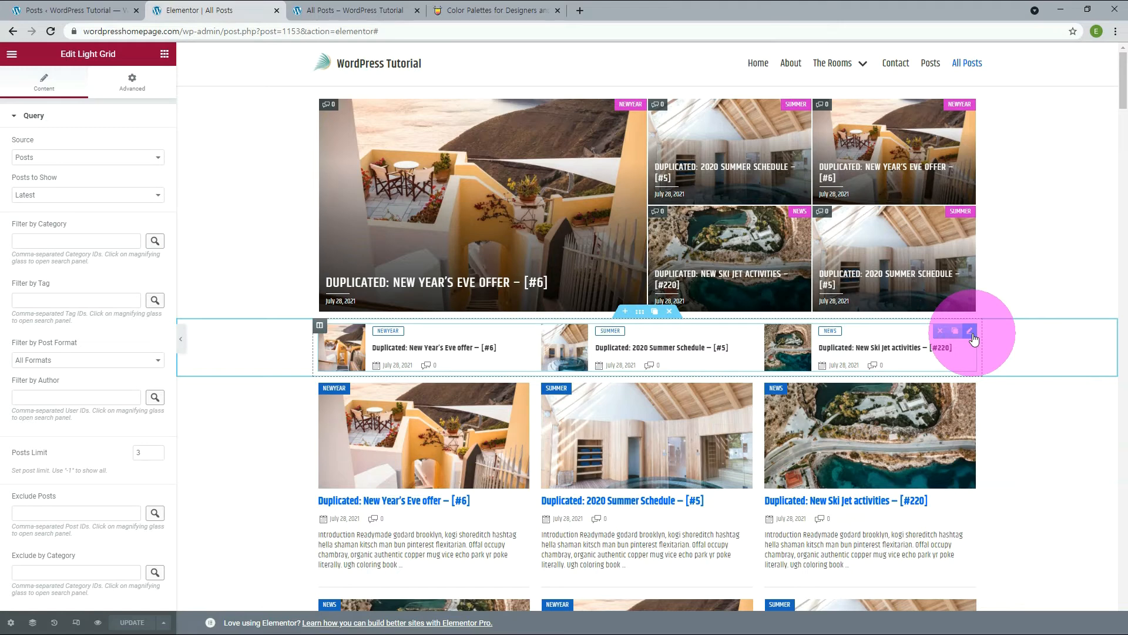
{"action": "left_click", "coordinate": [35, 115]}
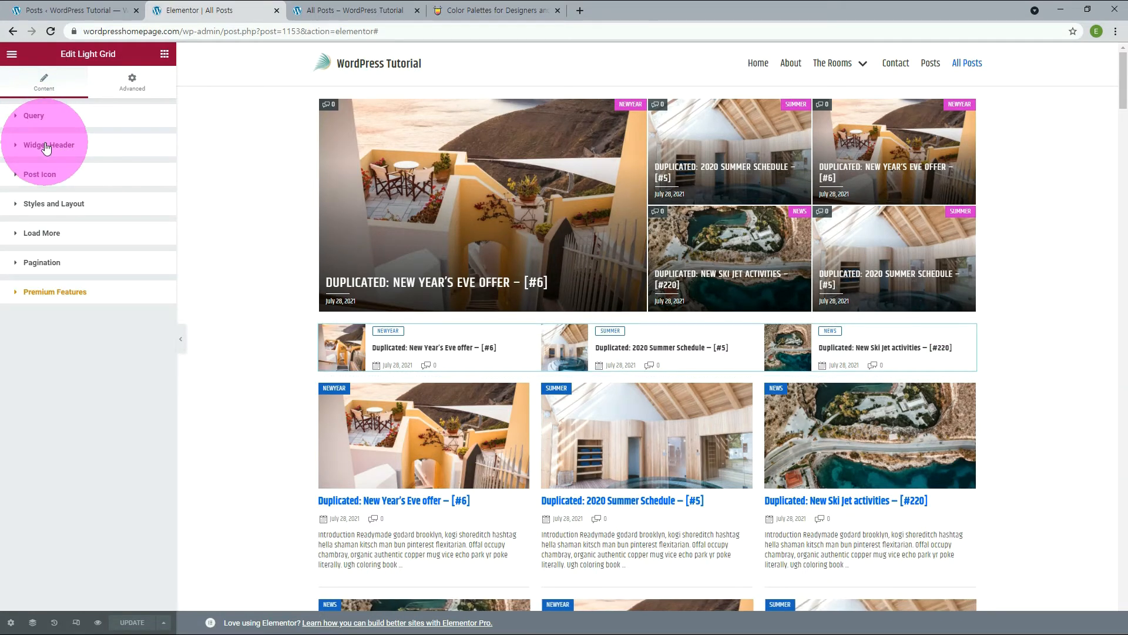
{"action": "left_click", "coordinate": [46, 146]}
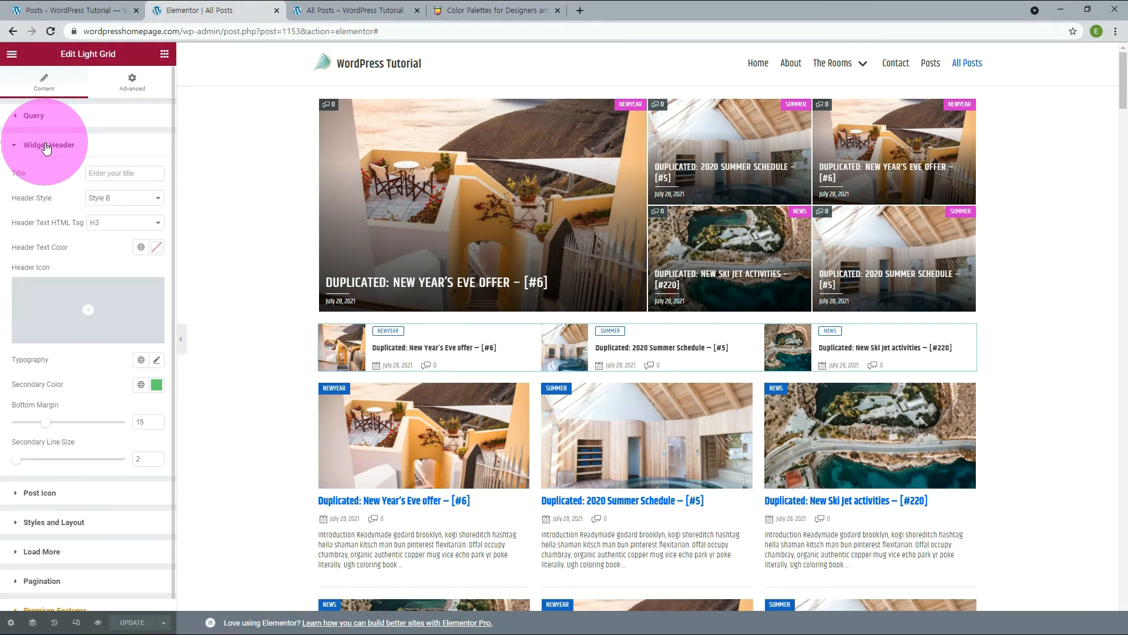
Enter "Breaking News" as the Light Grid widget's header title.
{"action": "left_click", "coordinate": [116, 173]}
{"action": "type", "text": "B"}
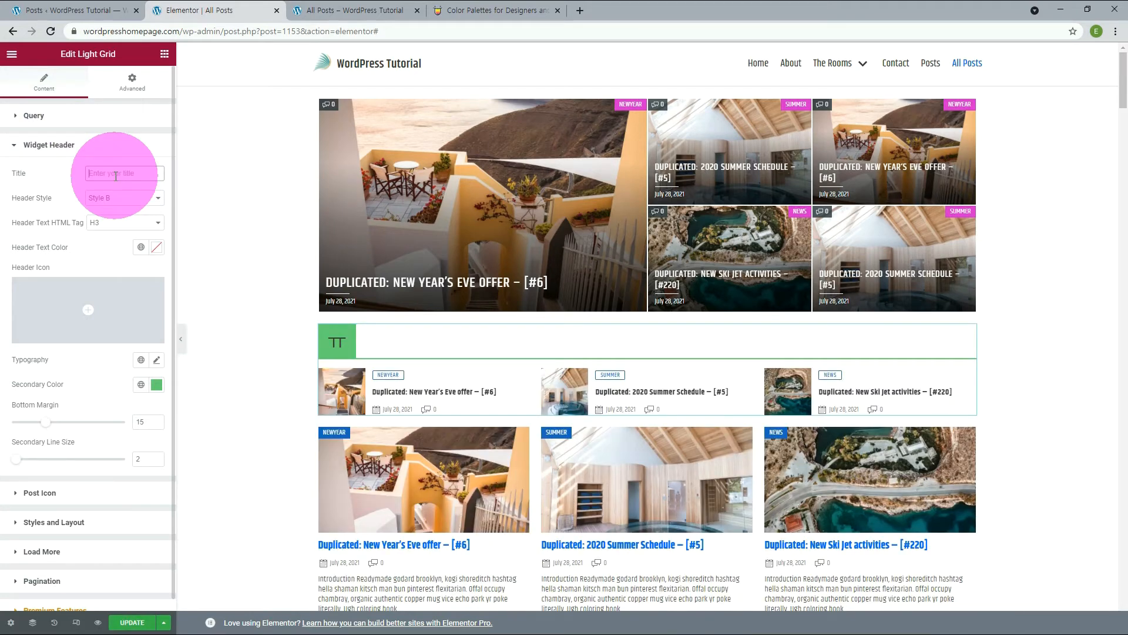
{"action": "type", "text": "reakin"}
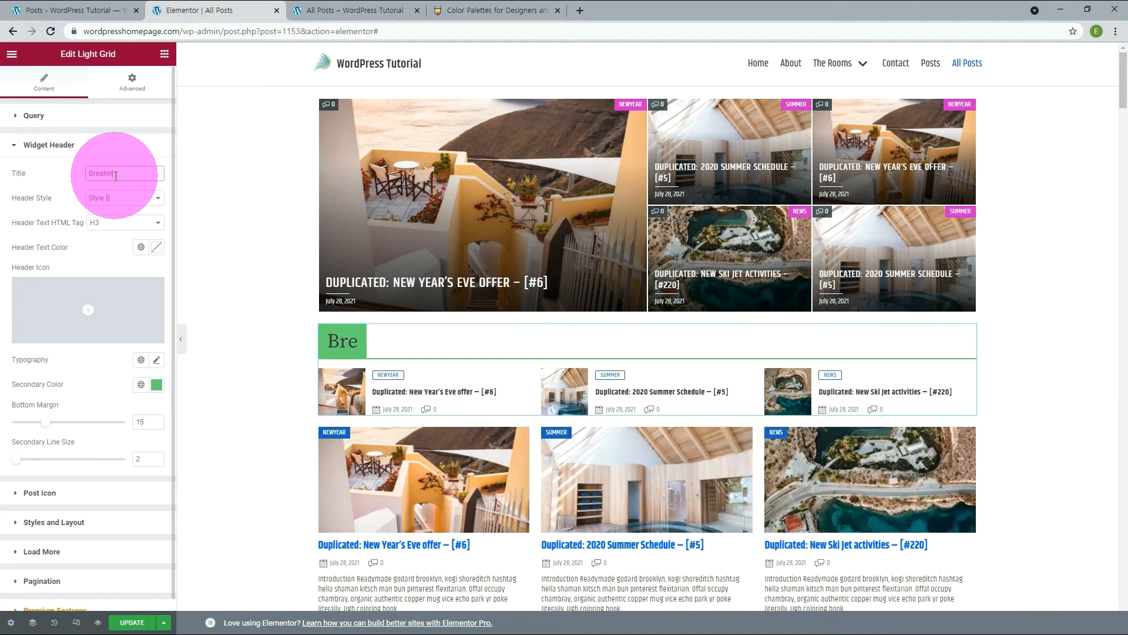
{"action": "type", "text": "g News"}
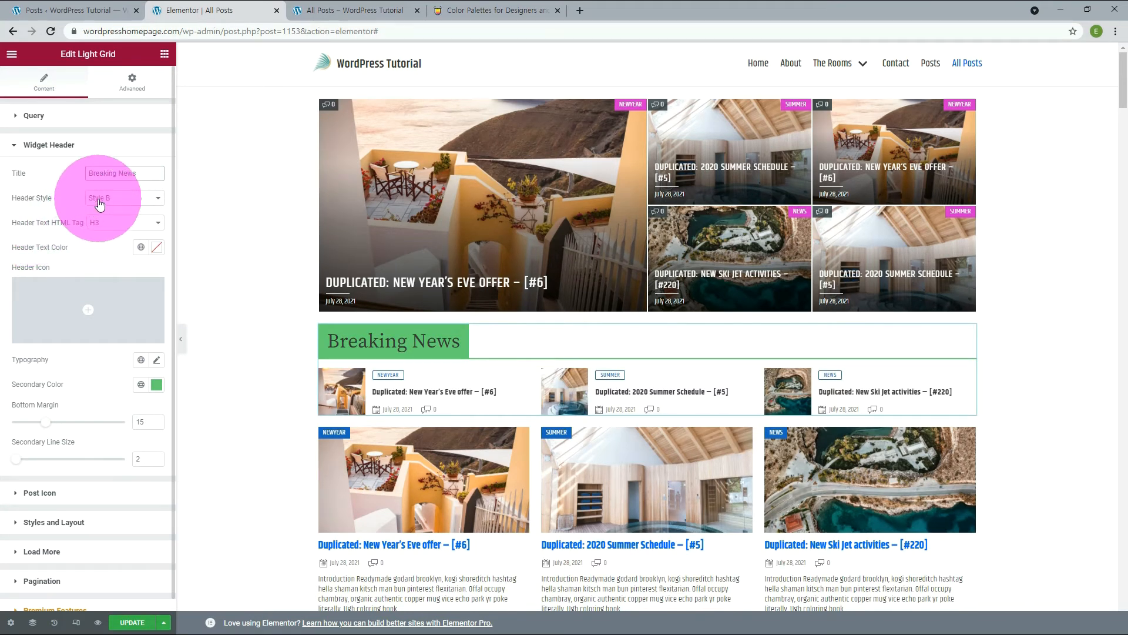
Switch the Light Grid's Header Style to Style A to compare, and set it back to Style B.
{"action": "left_click", "coordinate": [99, 203]}
{"action": "left_click", "coordinate": [103, 213]}
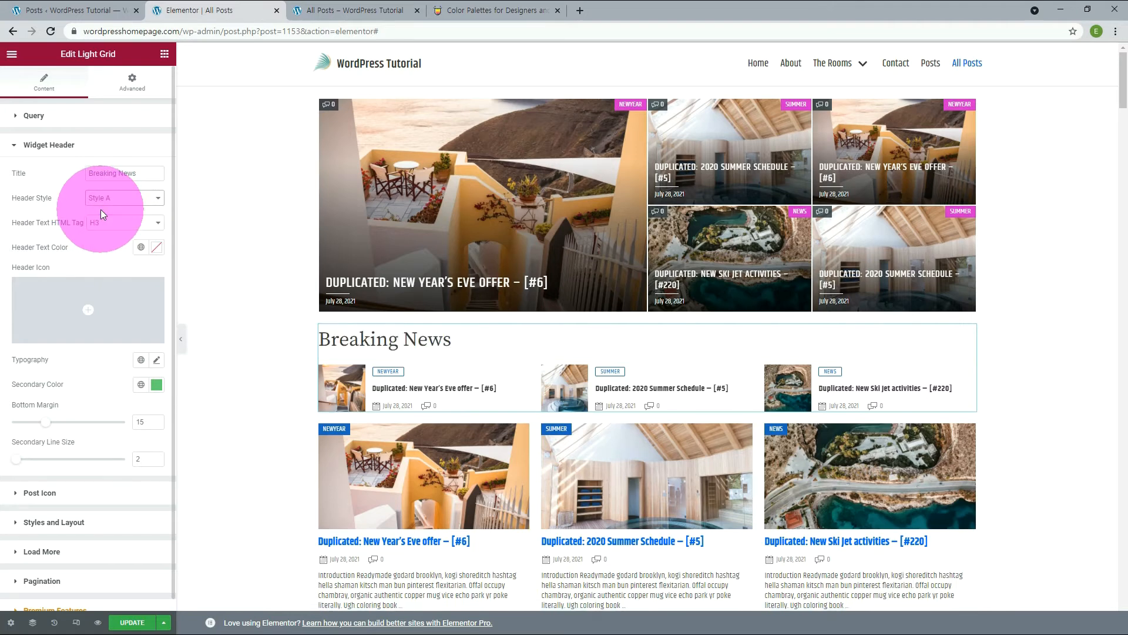
{"action": "left_click", "coordinate": [133, 223]}
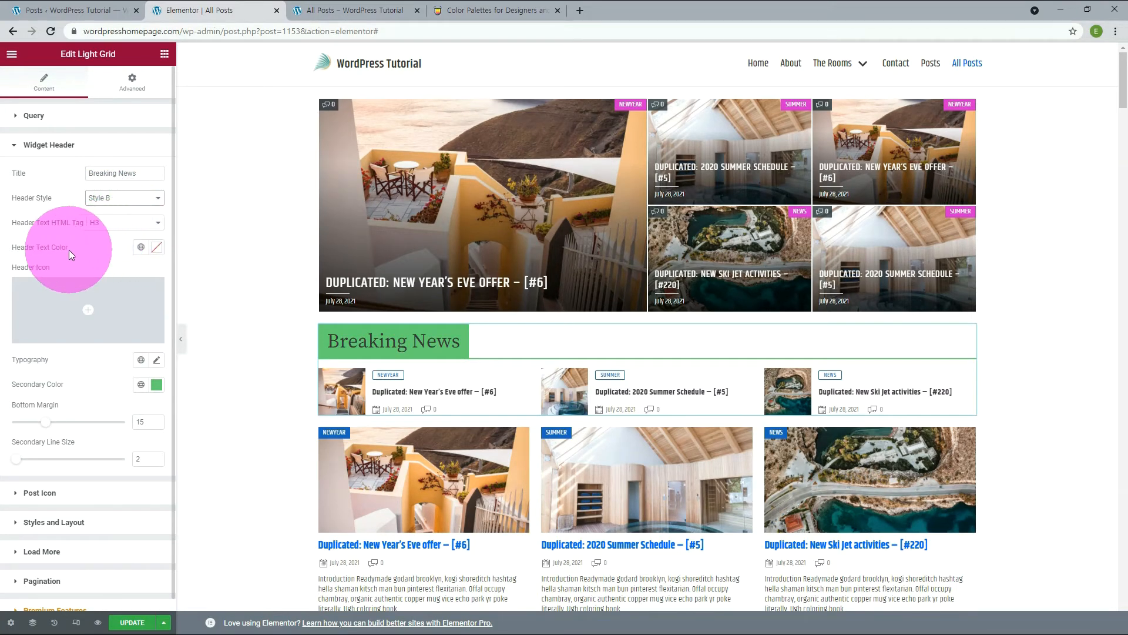
Apply the white global color Neve - Text Dark Background as the widget's Header Text Color.
{"action": "left_click", "coordinate": [141, 247]}
{"action": "scroll", "coordinate": [105, 376], "scroll_direction": "down", "scroll_amount": 3}
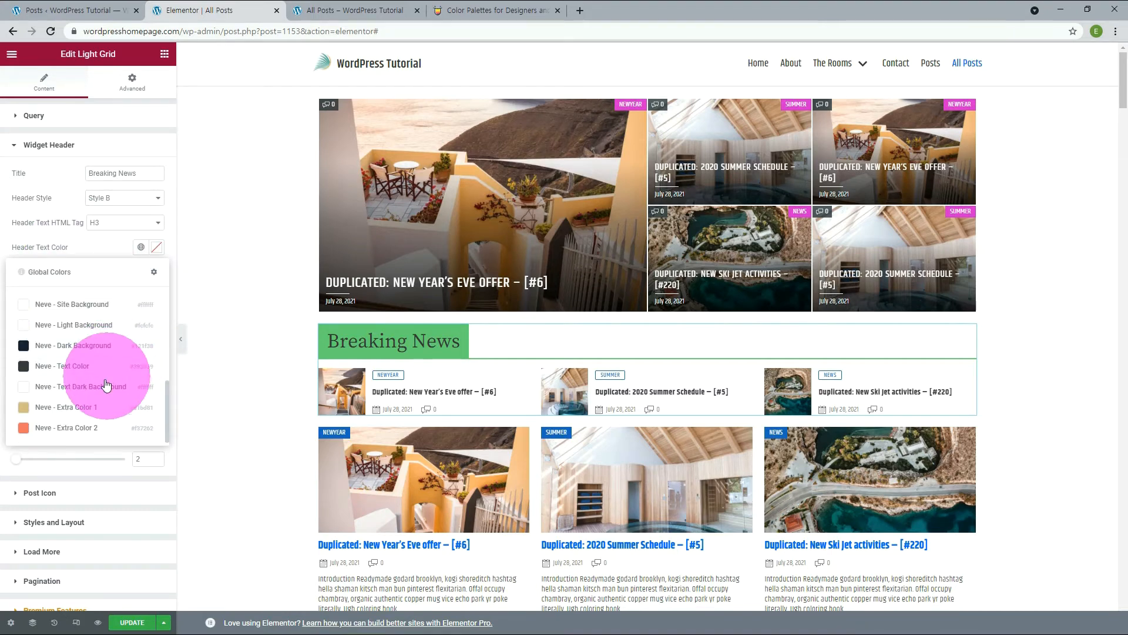
{"action": "left_click", "coordinate": [106, 379]}
Apply the Khand global font to the widget header's Typography and set its size to 25 px.
{"action": "left_click", "coordinate": [141, 359]}
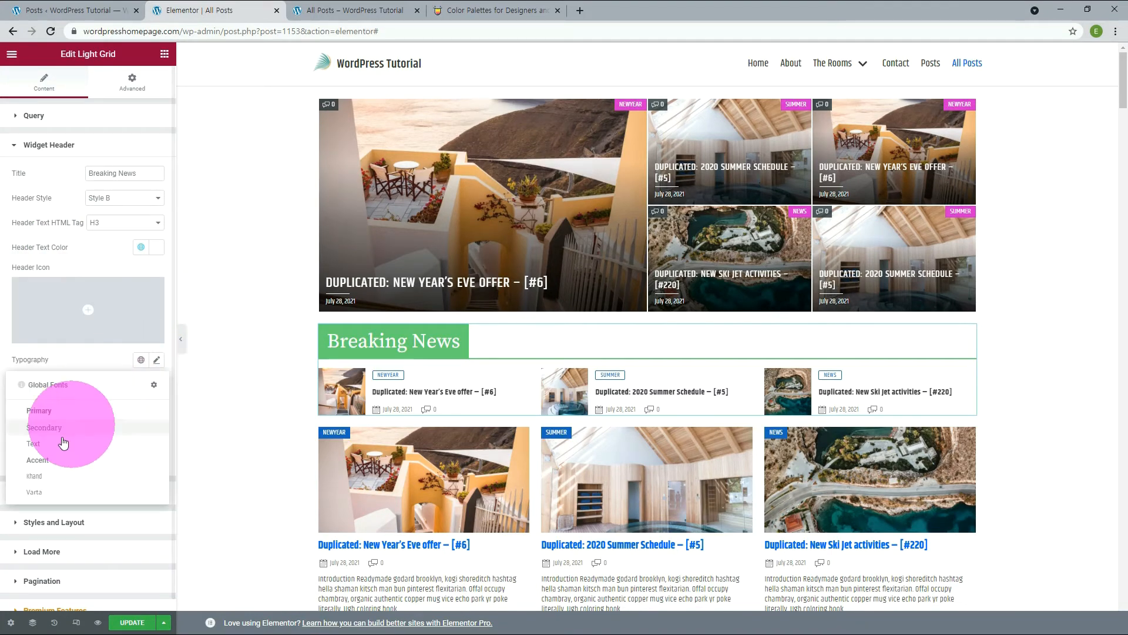
{"action": "left_click", "coordinate": [39, 479]}
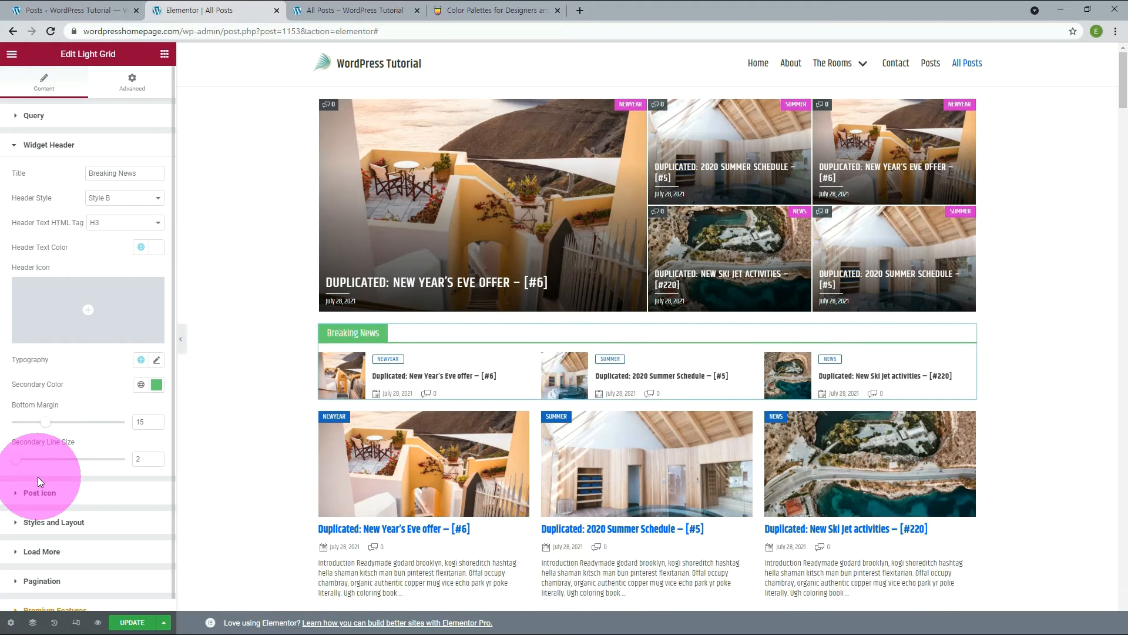
{"action": "left_click", "coordinate": [158, 361]}
{"action": "left_click", "coordinate": [132, 454]}
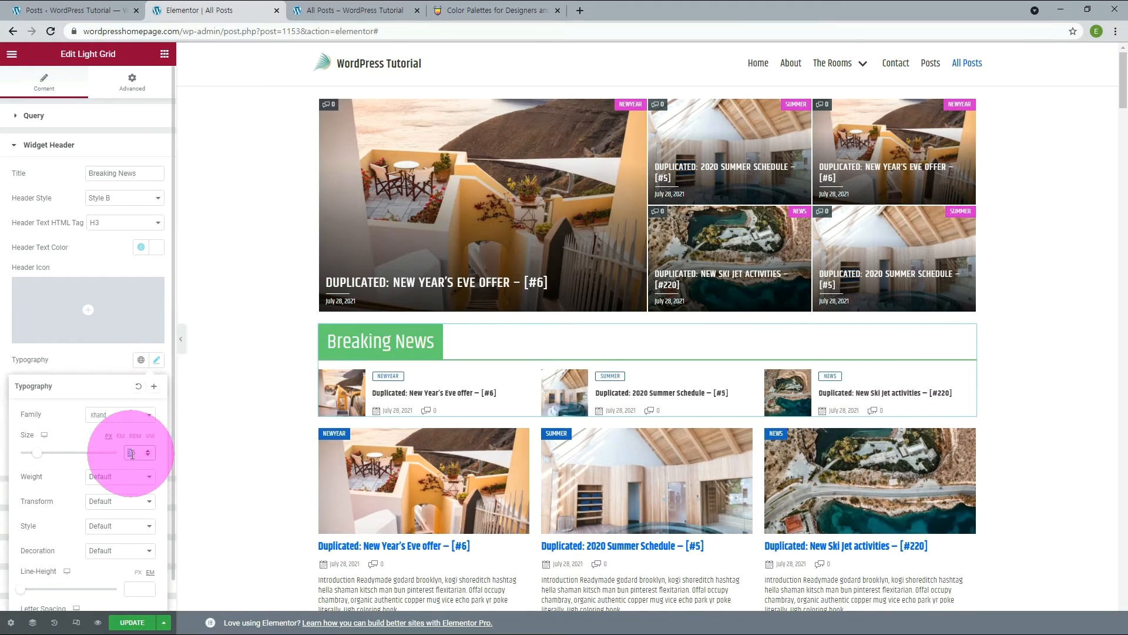
{"action": "type", "text": "25"}
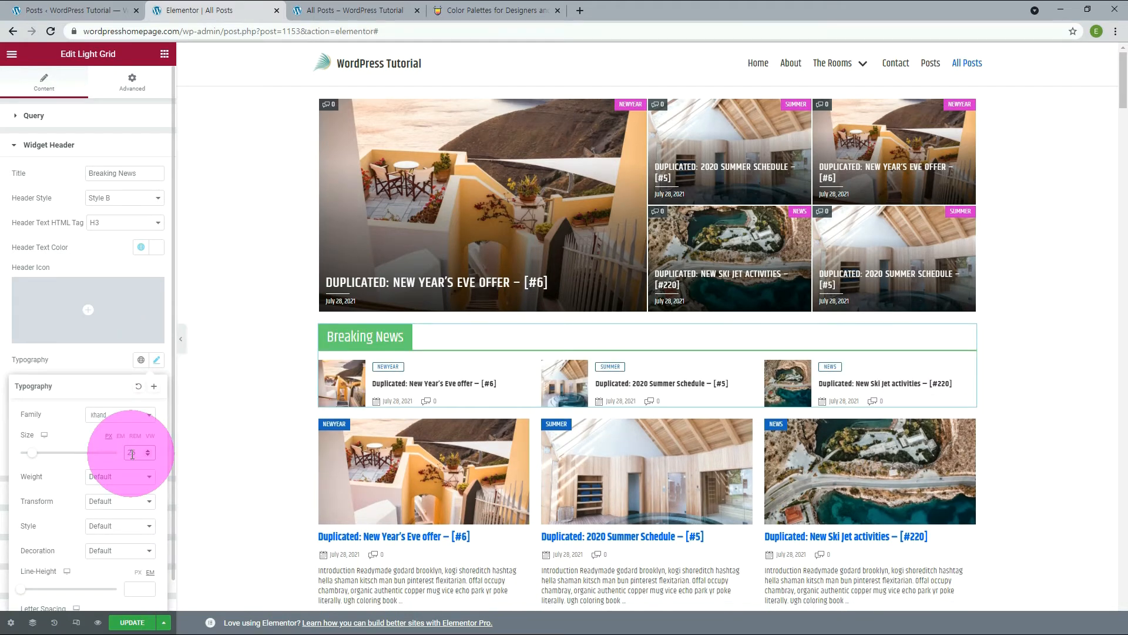
{"action": "left_click", "coordinate": [108, 358]}
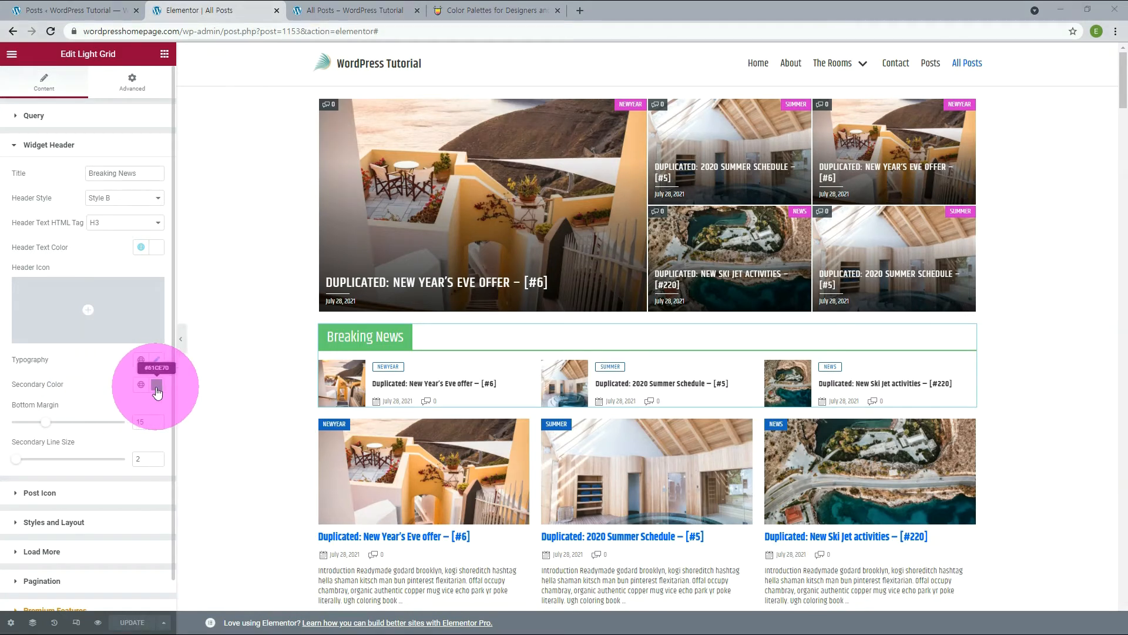
Set the widget header's Secondary Color to the copied magenta #D62AD0.
{"action": "left_click", "coordinate": [157, 385]}
{"action": "left_click", "coordinate": [41, 563]}
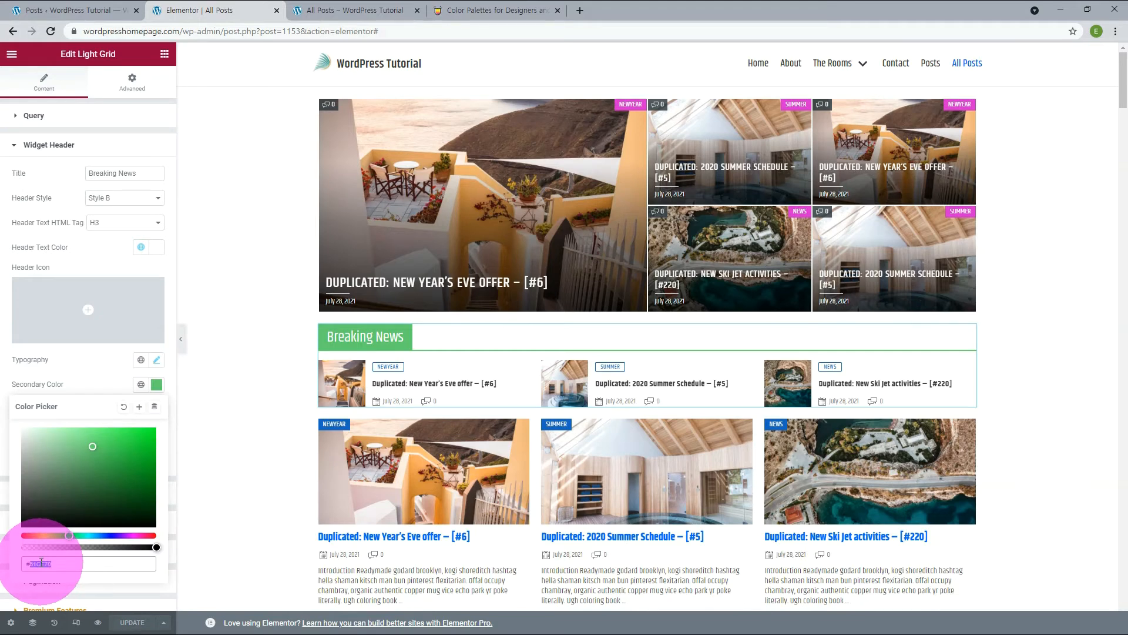
{"action": "type", "text": "D62AD0"}
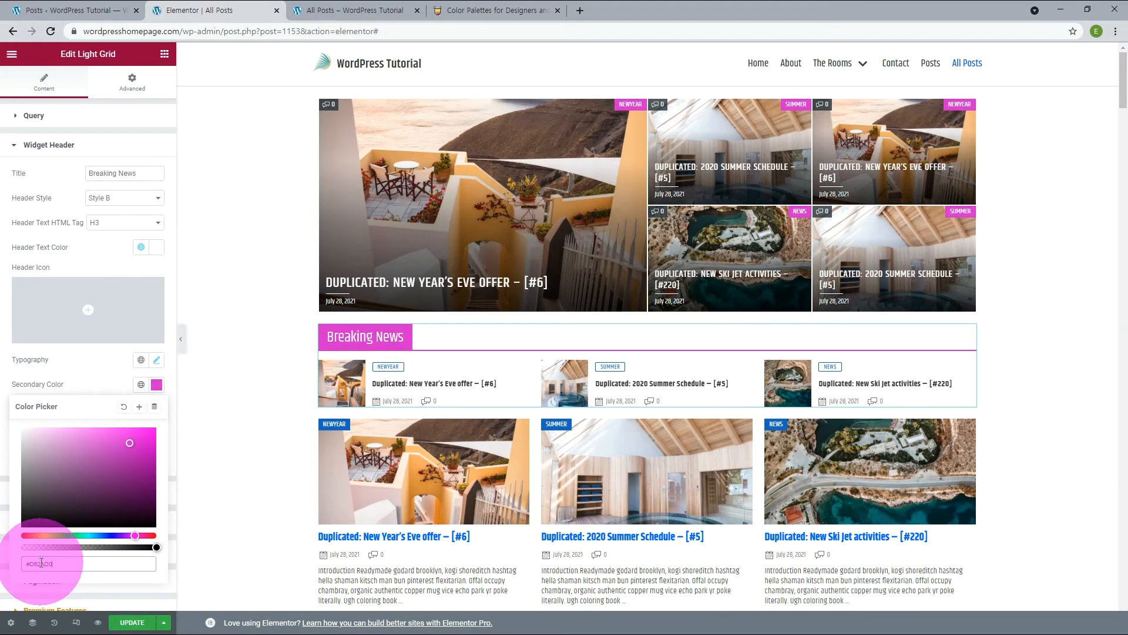
{"action": "left_click", "coordinate": [96, 374]}
Insert the outlined Bell icon from the Icon Library as the widget's Header Icon.
{"action": "mouse_move", "coordinate": [88, 318]}
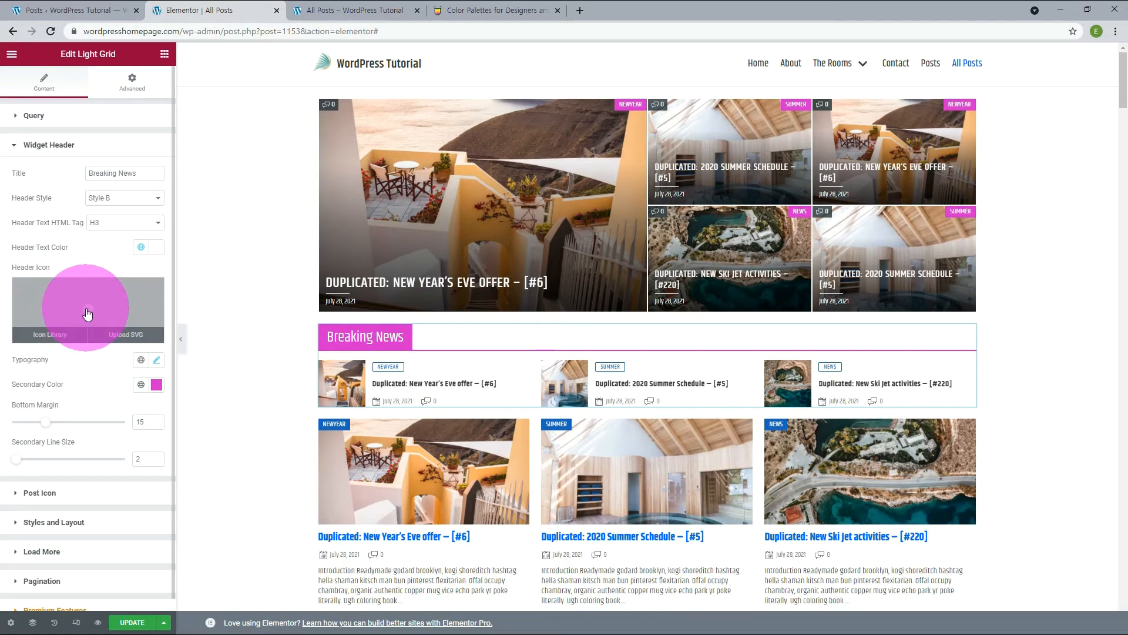
{"action": "left_click", "coordinate": [53, 336]}
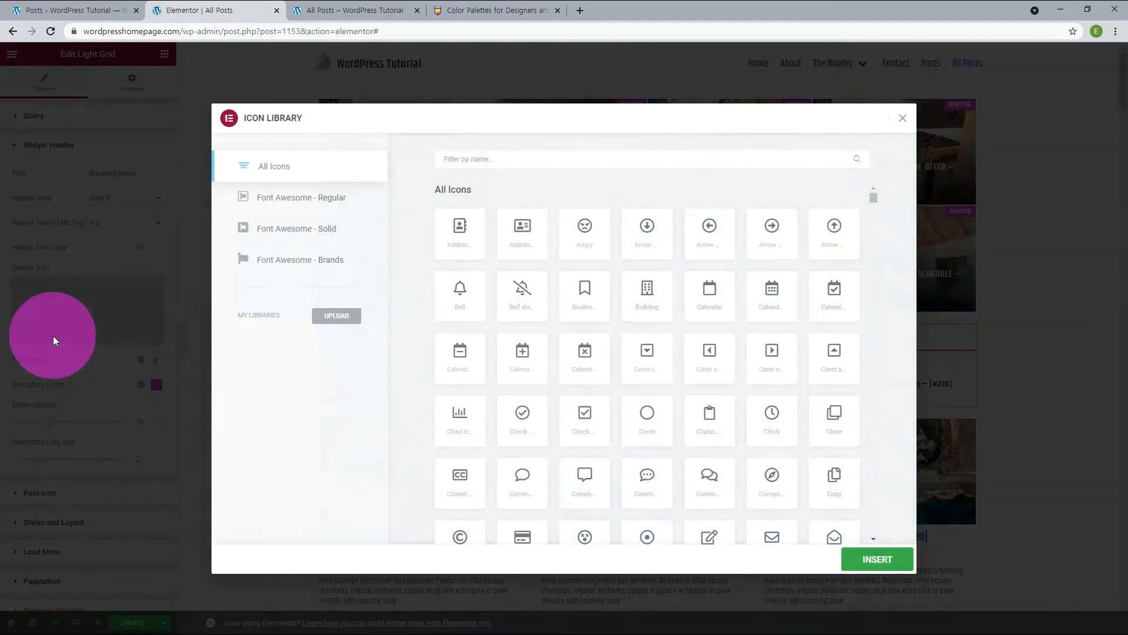
{"action": "left_click", "coordinate": [460, 296]}
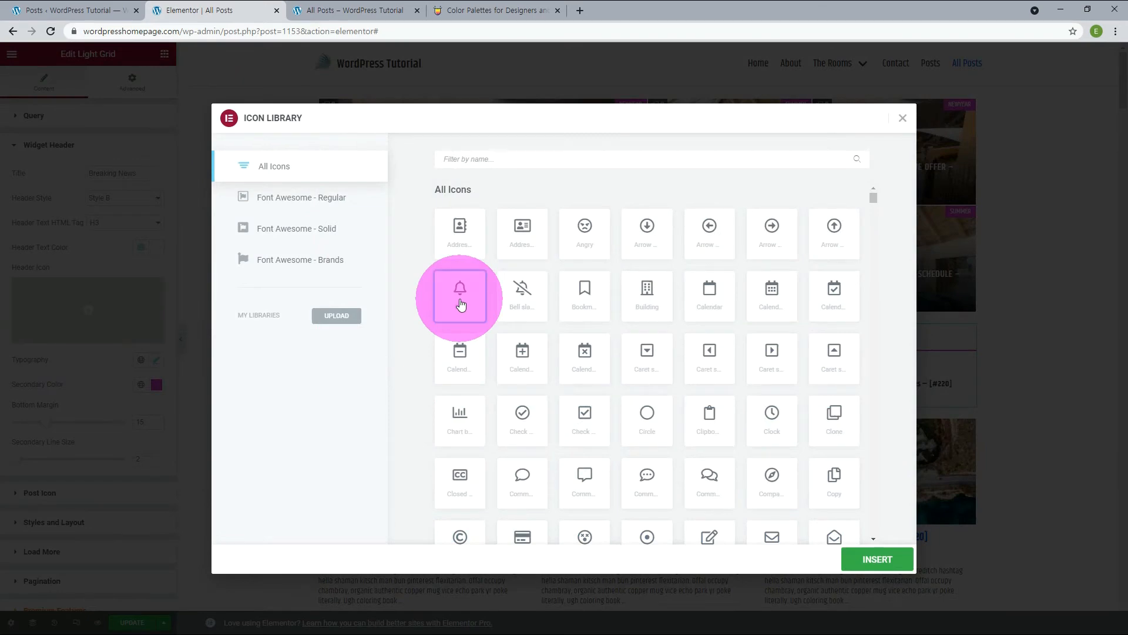
{"action": "left_click", "coordinate": [876, 555]}
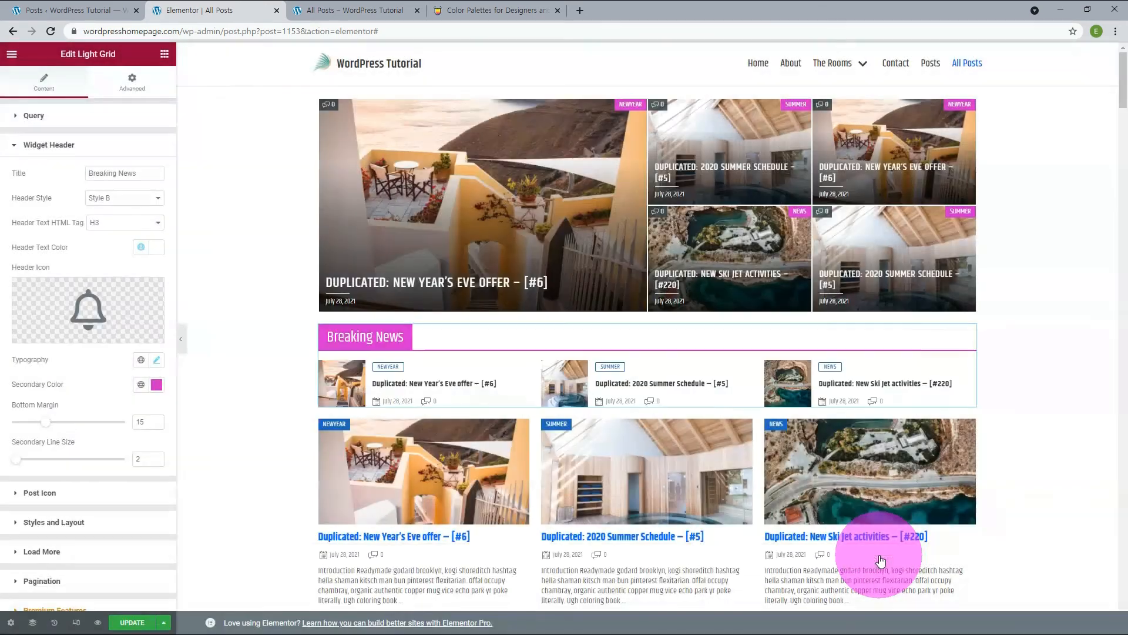
{"action": "left_click", "coordinate": [317, 344]}
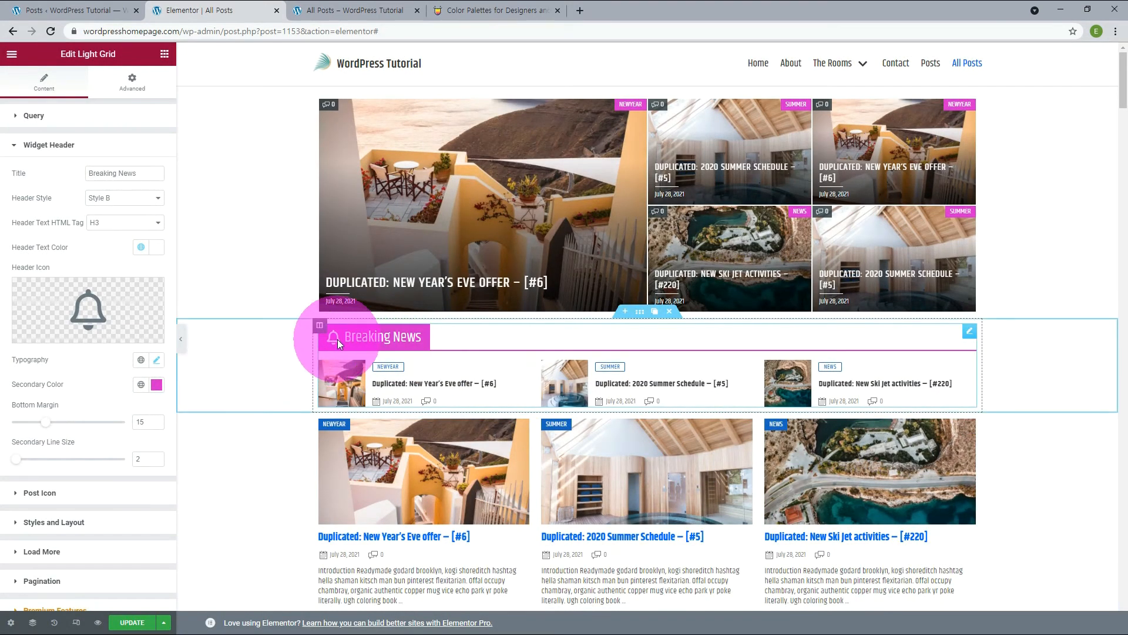
In the Light Grid's Styles and Layout settings, try Post Card Style F and return to Style E.
{"action": "left_click", "coordinate": [54, 522]}
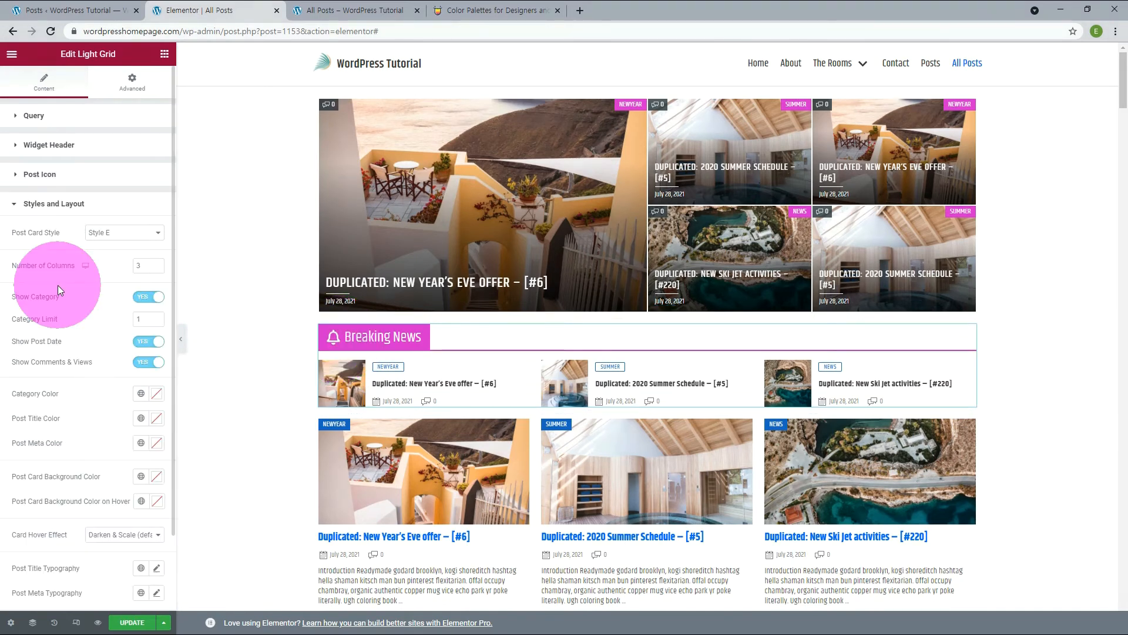
{"action": "left_click", "coordinate": [115, 233]}
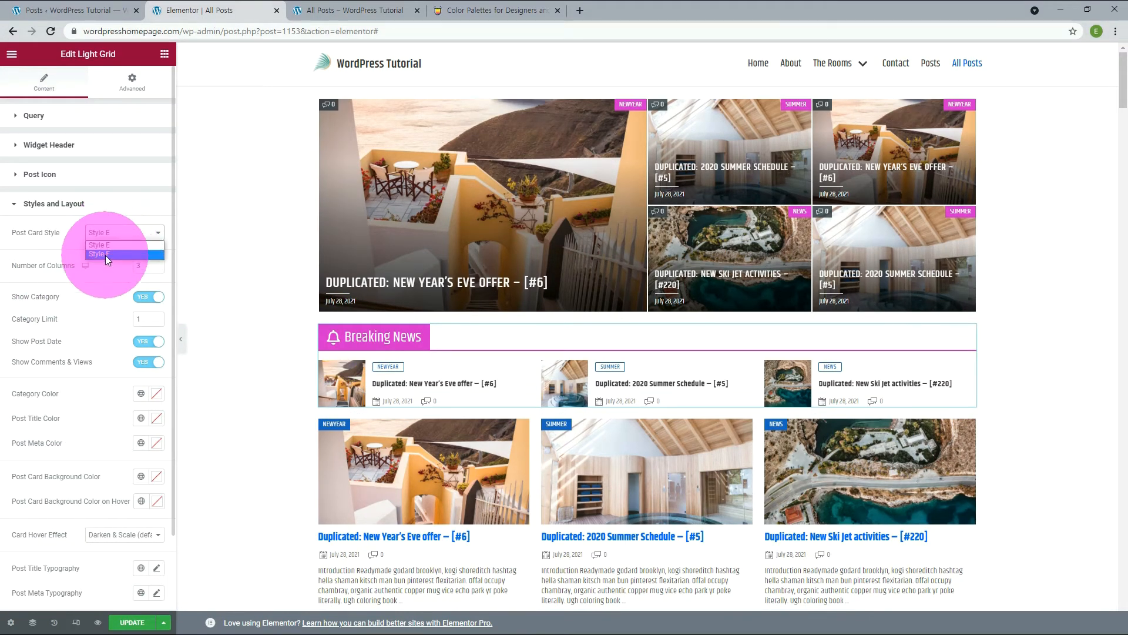
{"action": "left_click", "coordinate": [105, 254]}
{"action": "key", "text": "Up"}
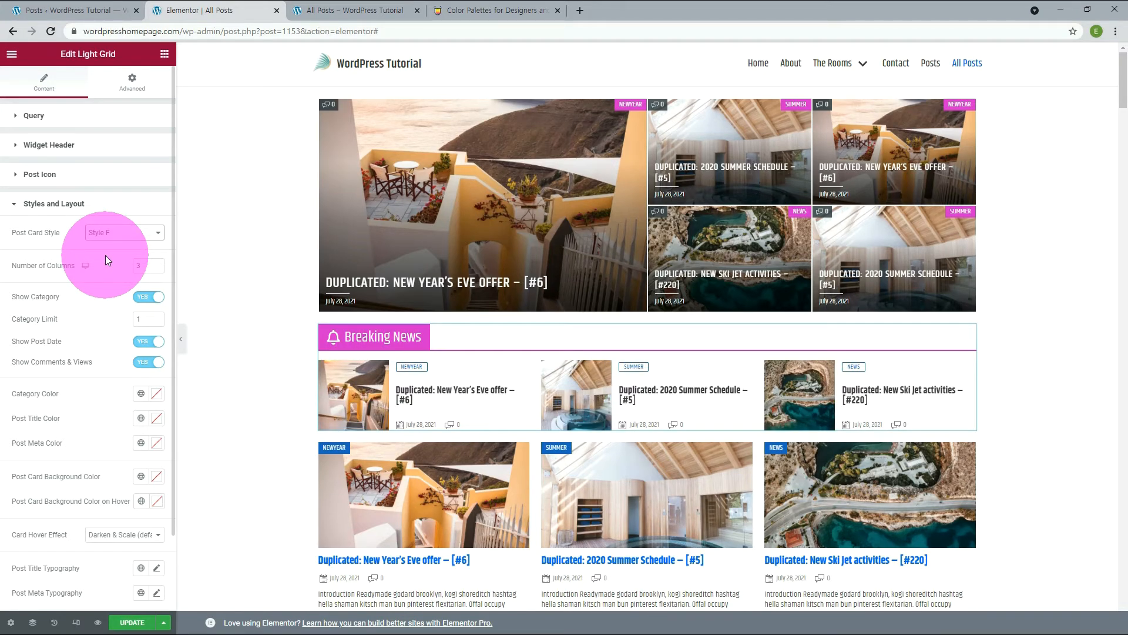
Try 4 and 2 for the Light Grid's Number of Columns, and set it back to 3.
{"action": "left_click", "coordinate": [154, 264]}
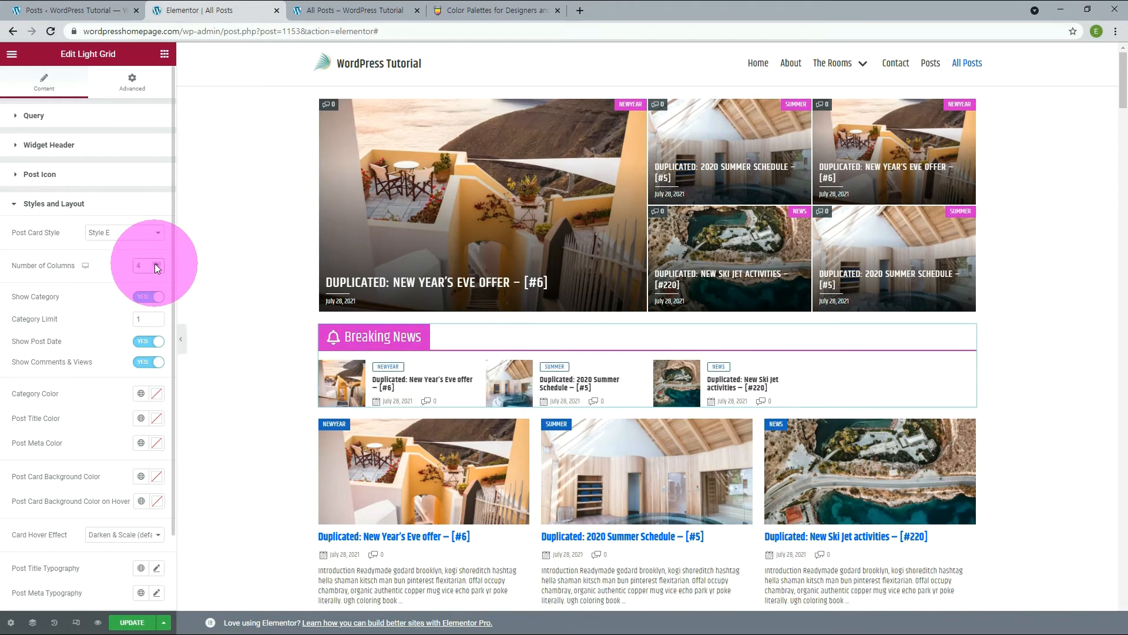
{"action": "left_click", "coordinate": [154, 268]}
{"action": "left_click", "coordinate": [154, 268]}
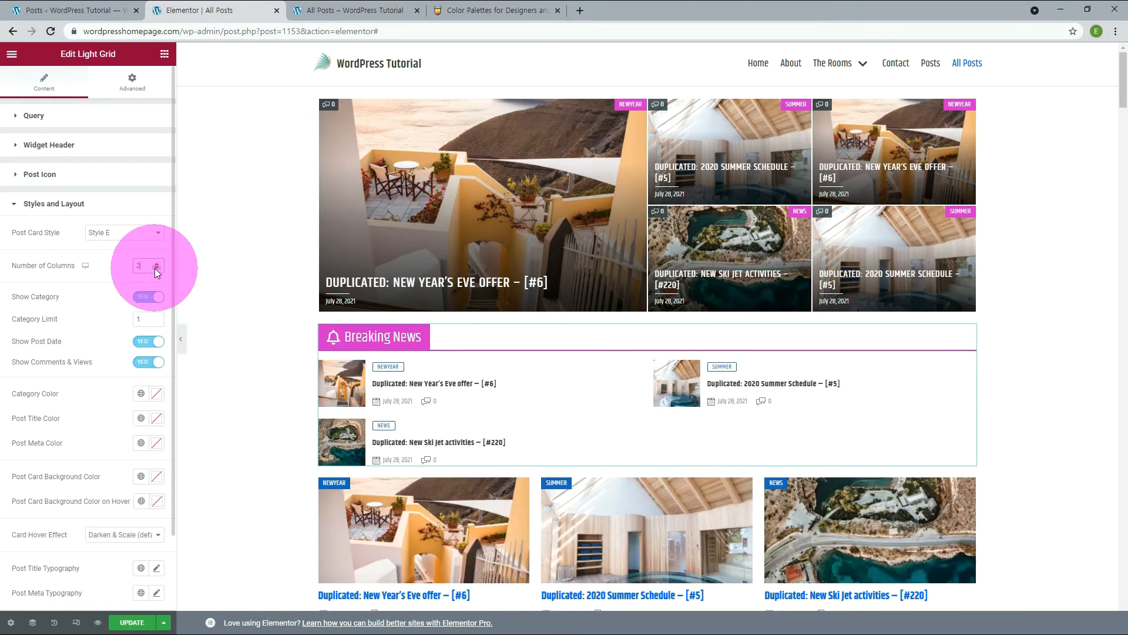
{"action": "left_click", "coordinate": [154, 268]}
{"action": "left_click", "coordinate": [157, 263]}
{"action": "left_click", "coordinate": [157, 263]}
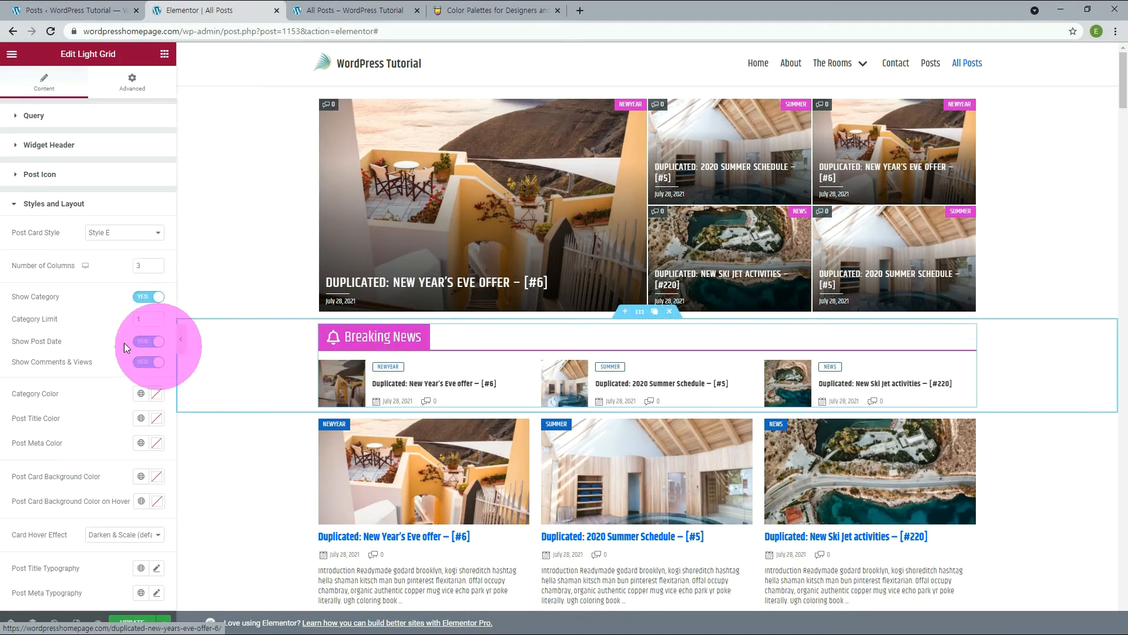
Try a different Category Limit and hide the post date, restoring the limit to 1 and Show Post Date to Yes.
{"action": "left_click", "coordinate": [158, 317]}
{"action": "left_click", "coordinate": [157, 317]}
{"action": "left_click", "coordinate": [158, 317]}
{"action": "left_click", "coordinate": [157, 317]}
{"action": "left_click_drag", "start_coordinate": [162, 320], "coordinate": [128, 323]}
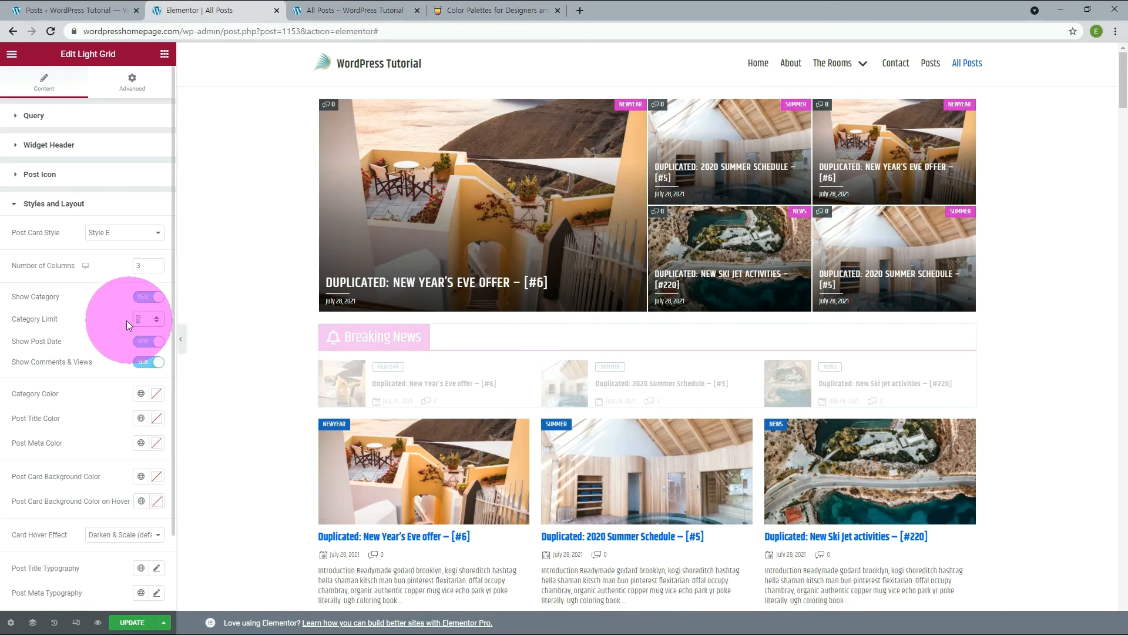
{"action": "type", "text": "1"}
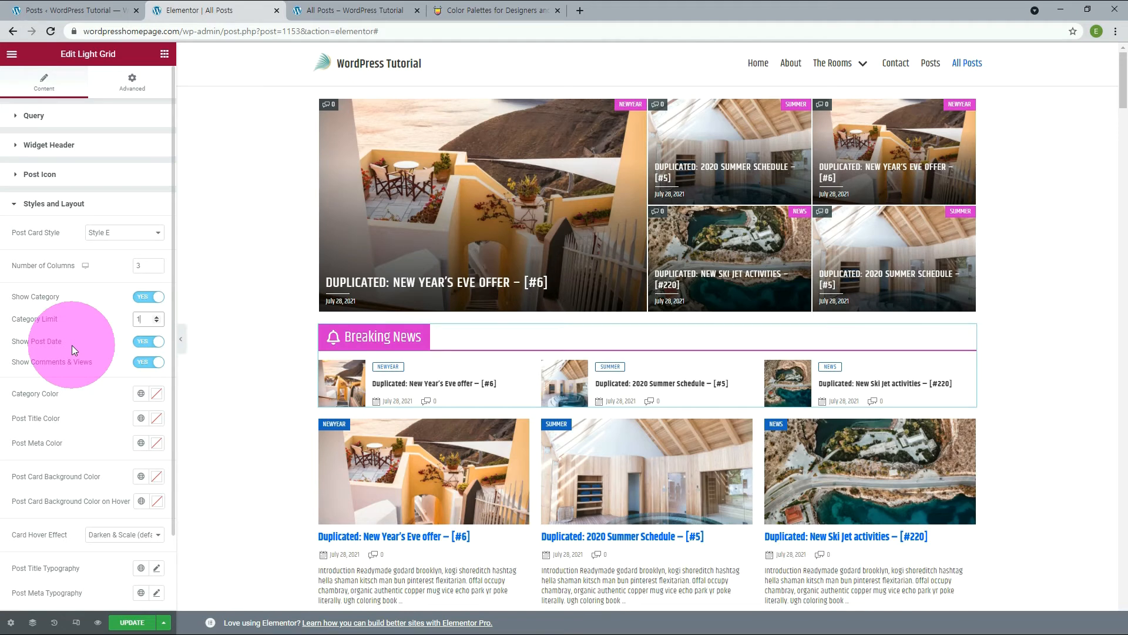
{"action": "left_click", "coordinate": [150, 342]}
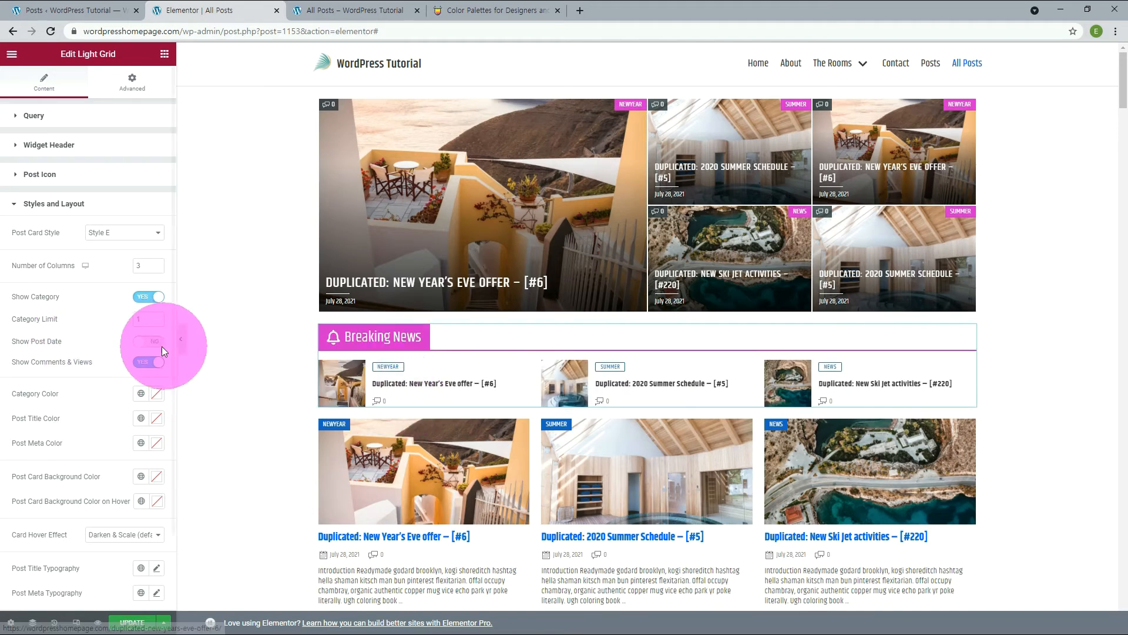
{"action": "left_click", "coordinate": [147, 341]}
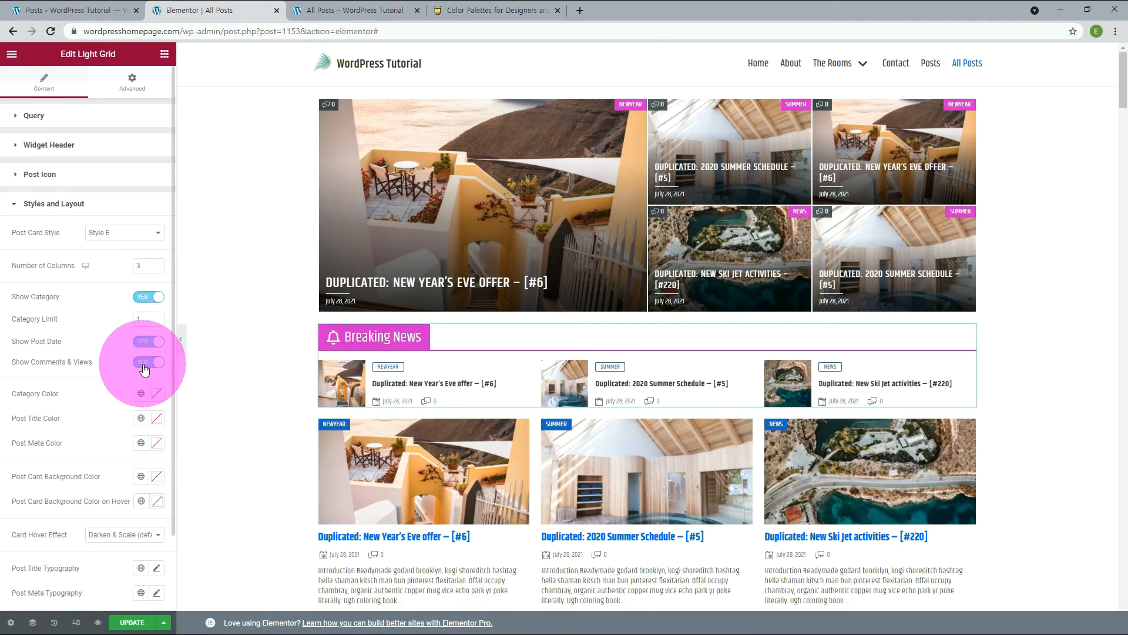
Try the Primary global color as the Light Grid's Post Title Color and replace it with a dark global color.
{"action": "scroll", "coordinate": [31, 362], "scroll_direction": "down", "scroll_amount": 1}
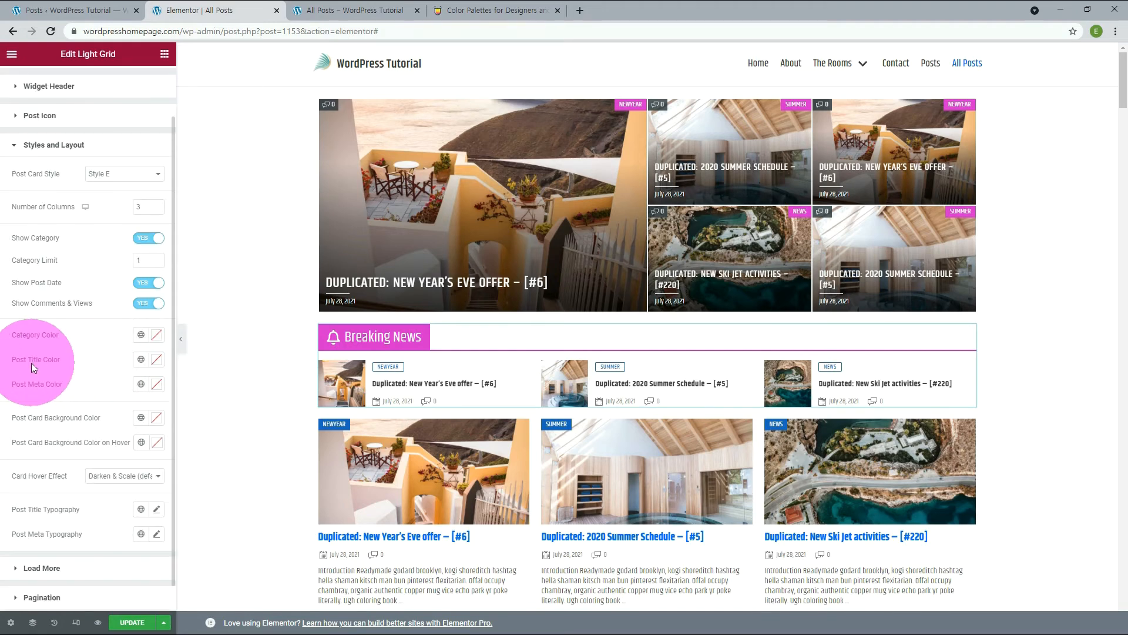
{"action": "left_click", "coordinate": [145, 363]}
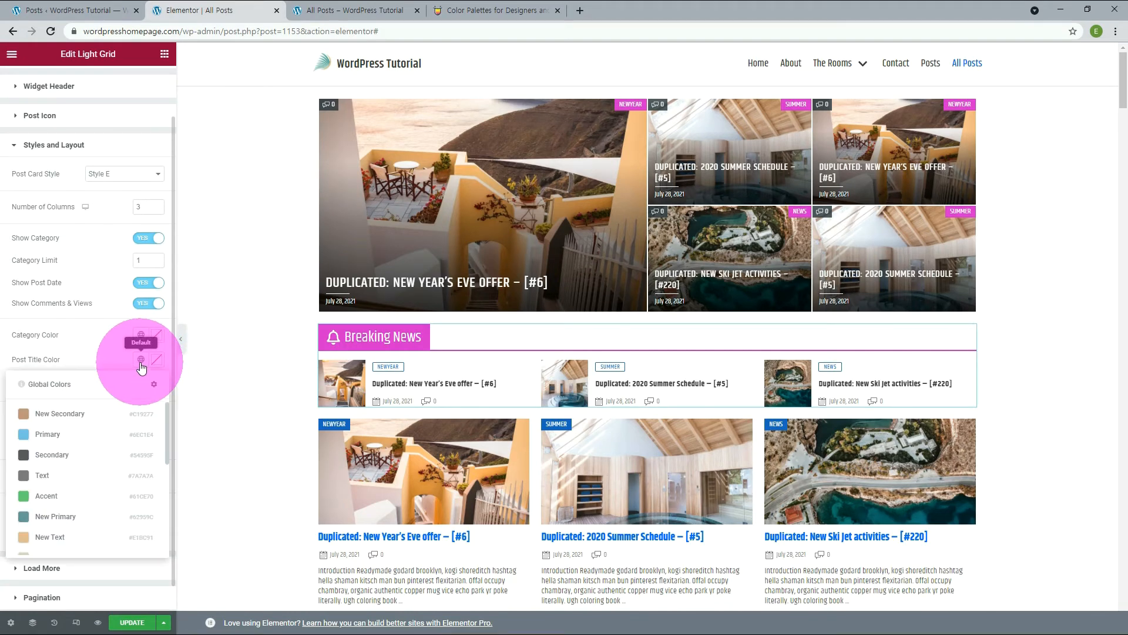
{"action": "left_click", "coordinate": [47, 434]}
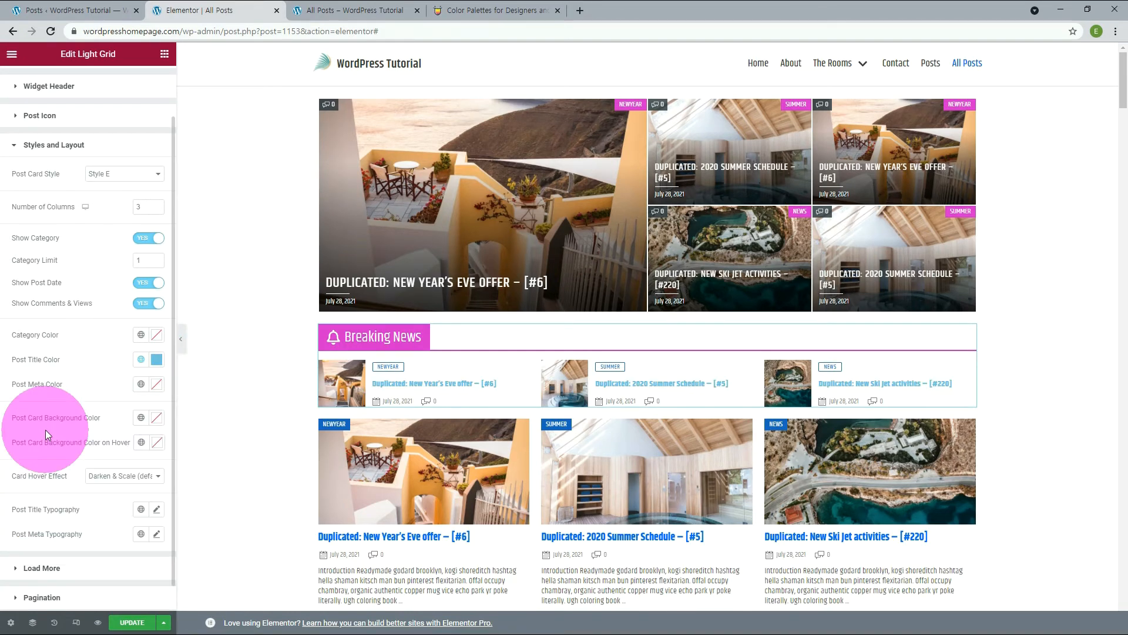
Try the New Accent global color as the Light Grid's Post Meta Color and reset it to the default.
{"action": "left_click", "coordinate": [141, 384]}
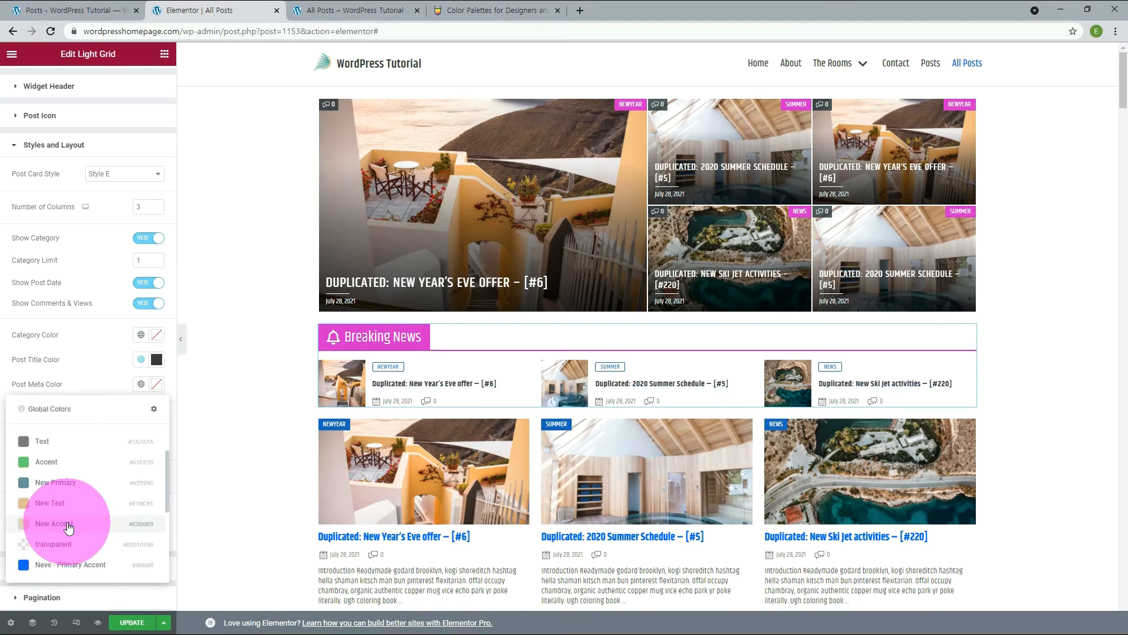
{"action": "left_click", "coordinate": [68, 525]}
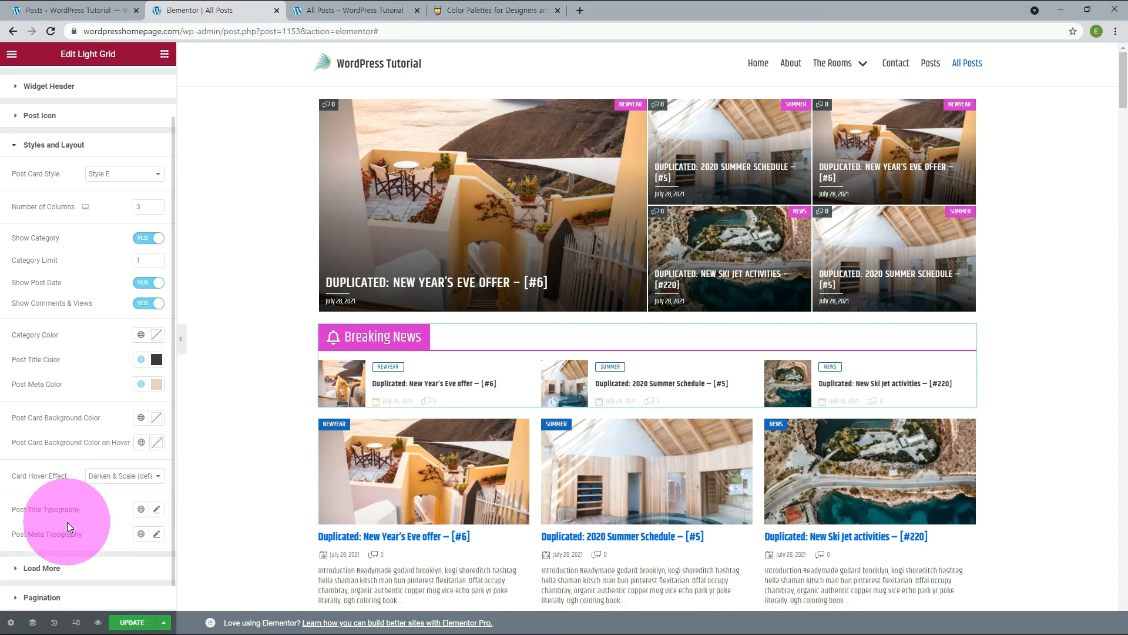
{"action": "left_click", "coordinate": [154, 385]}
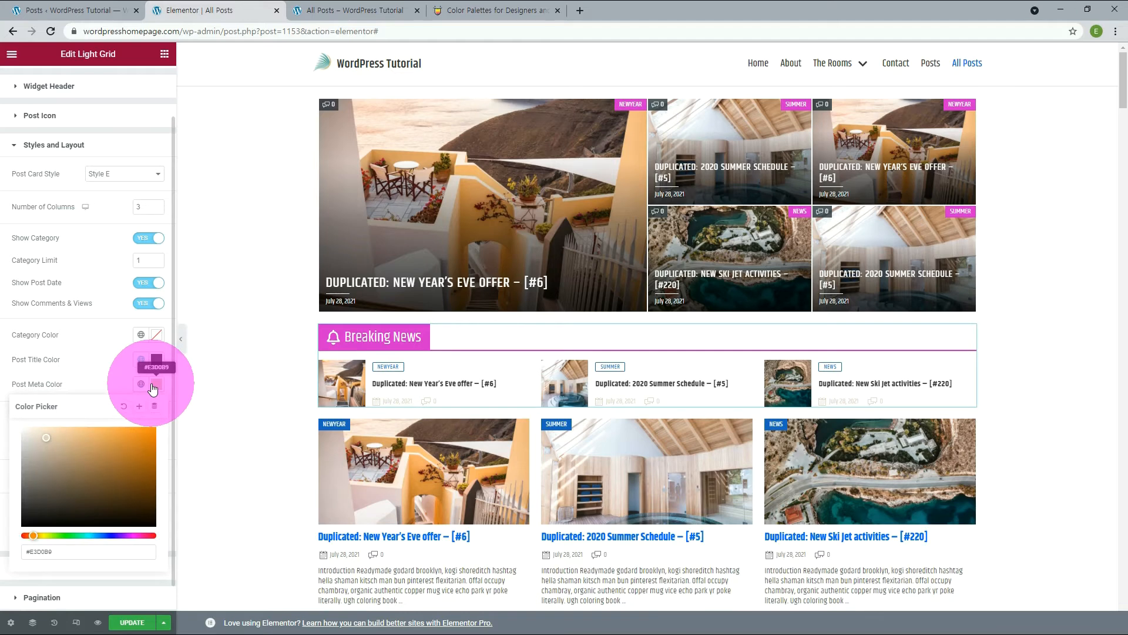
{"action": "left_click", "coordinate": [123, 407]}
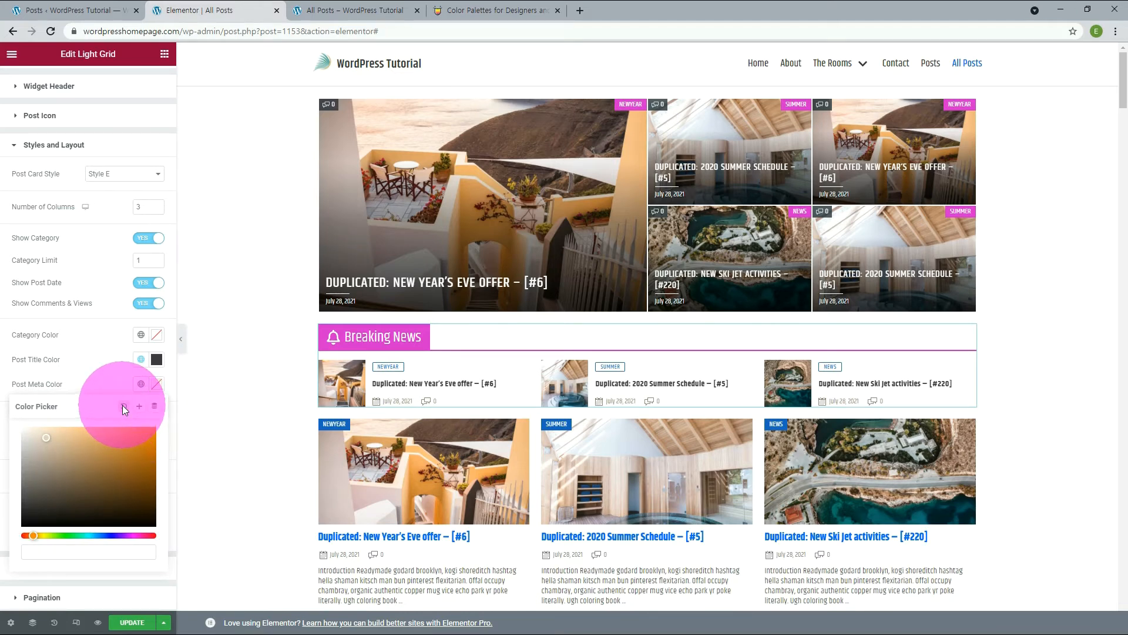
Try a pasted color code for the Light Grid's Post Card Background Color on Hover.
{"action": "left_click", "coordinate": [117, 383]}
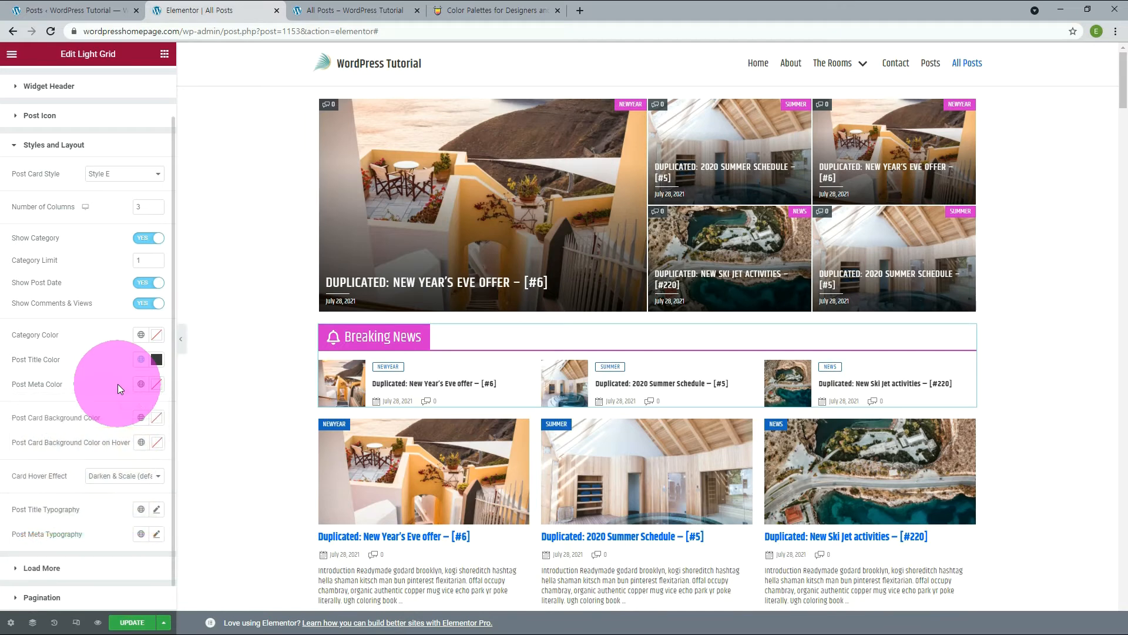
{"action": "left_click", "coordinate": [156, 442]}
{"action": "triple_click", "coordinate": [40, 414]}
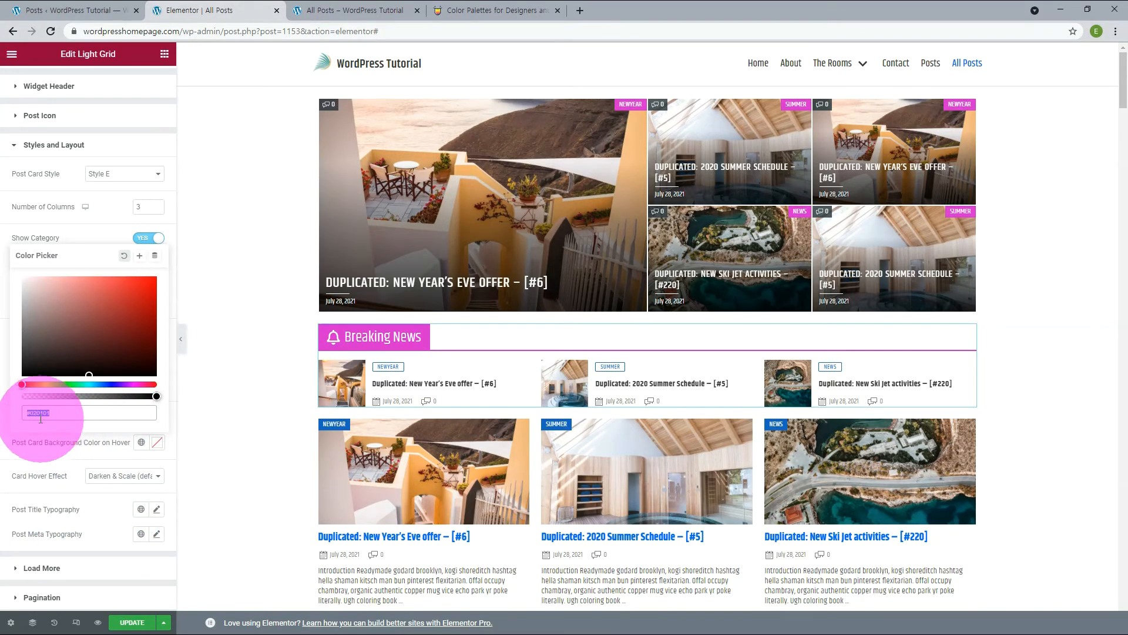
{"action": "type", "text": "#EDF8E5"}
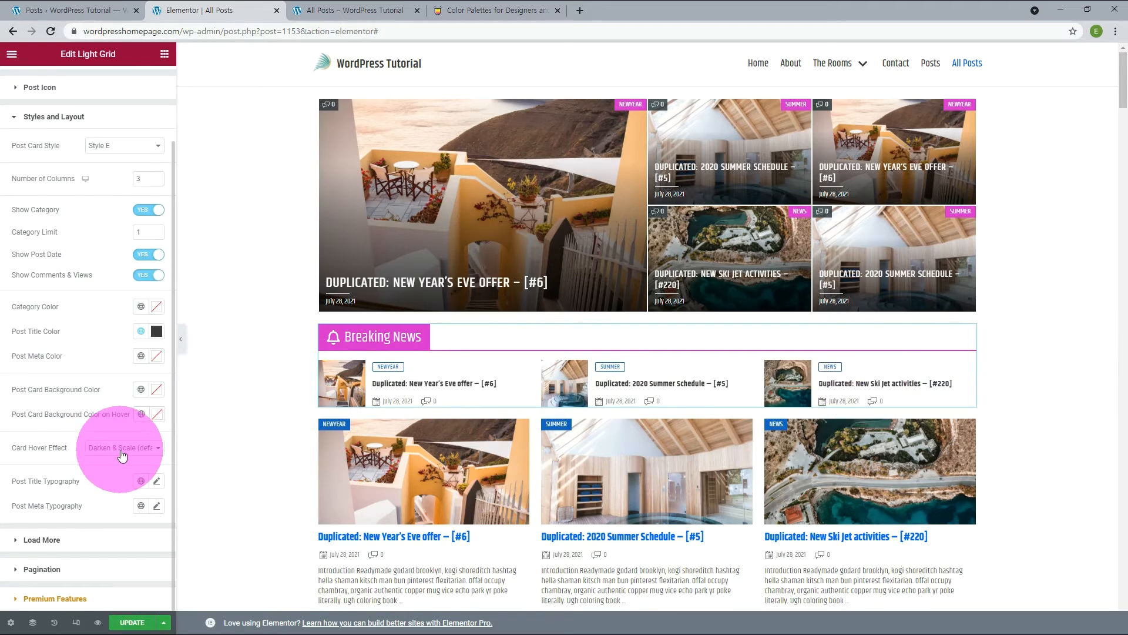
Try Darken as the Light Grid's Card Hover Effect, undo it, and try the Varta global font for Post Meta Typography.
{"action": "left_click", "coordinate": [154, 450]}
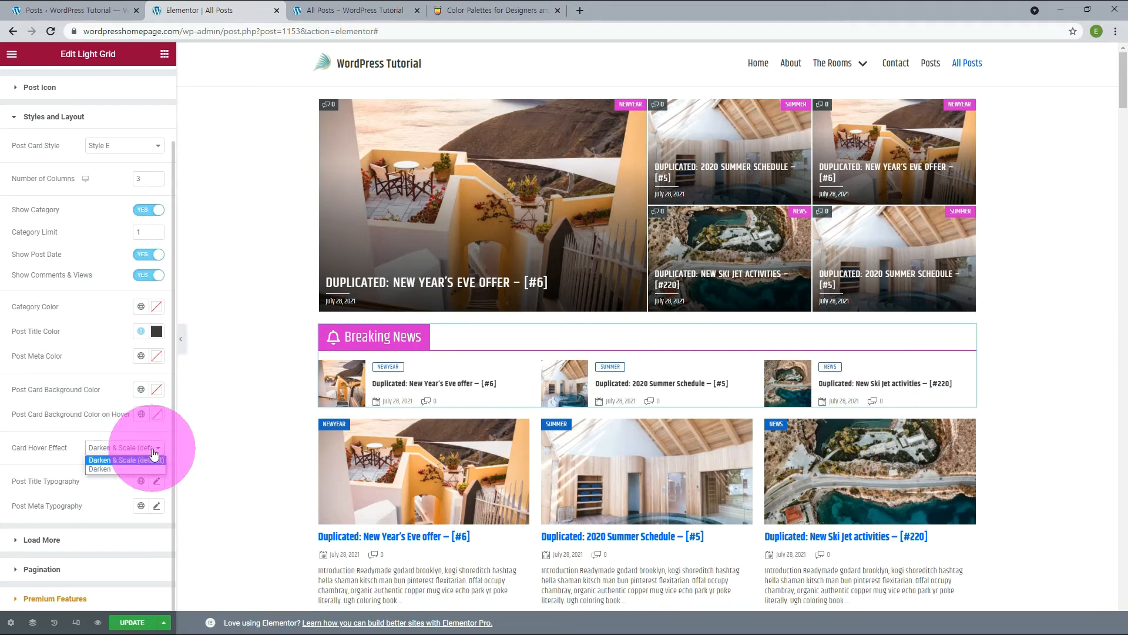
{"action": "left_click", "coordinate": [98, 469]}
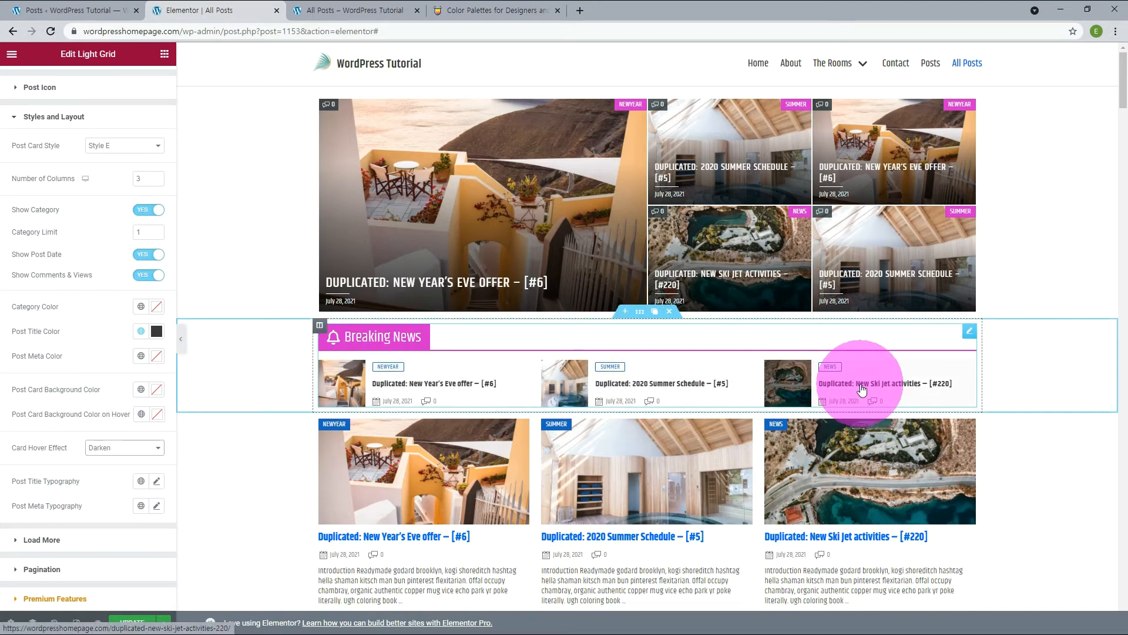
{"action": "key", "text": "ctrl+z"}
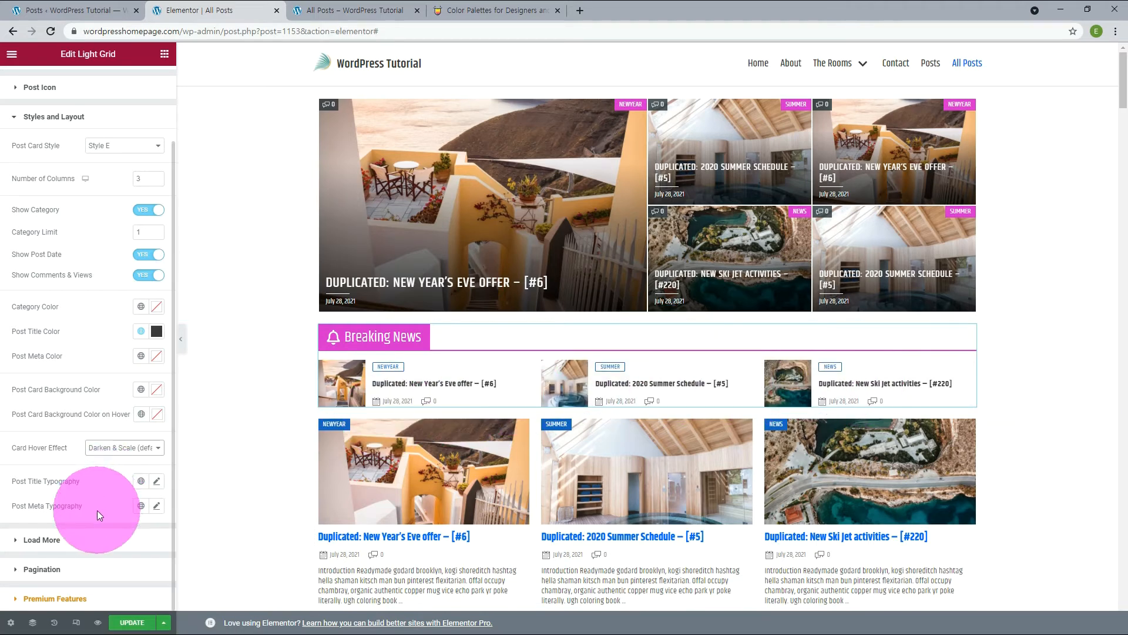
{"action": "left_click", "coordinate": [141, 506]}
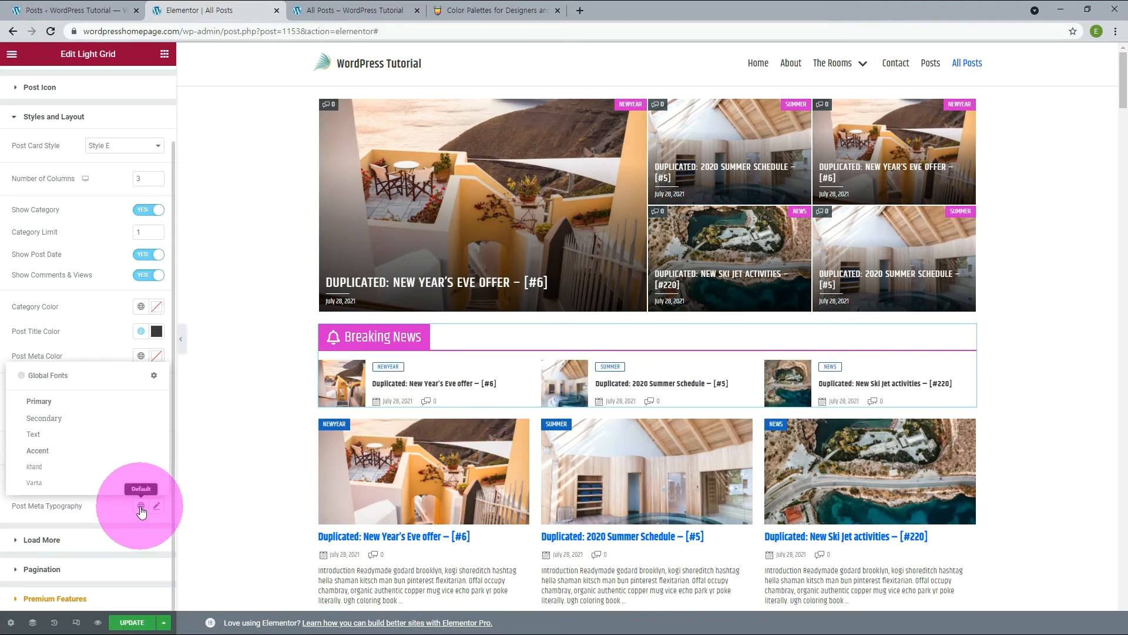
{"action": "left_click", "coordinate": [38, 485]}
Turn on the Light Grid's Load More button and update the page.
{"action": "scroll", "coordinate": [38, 487], "scroll_direction": "down", "scroll_amount": 3}
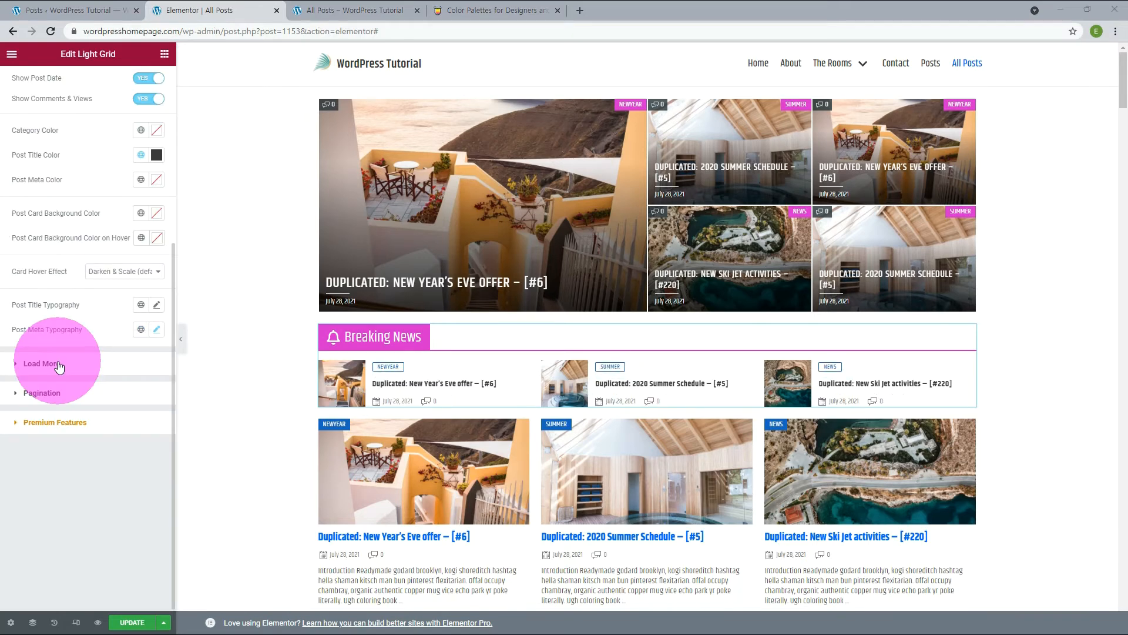
{"action": "left_click", "coordinate": [59, 365]}
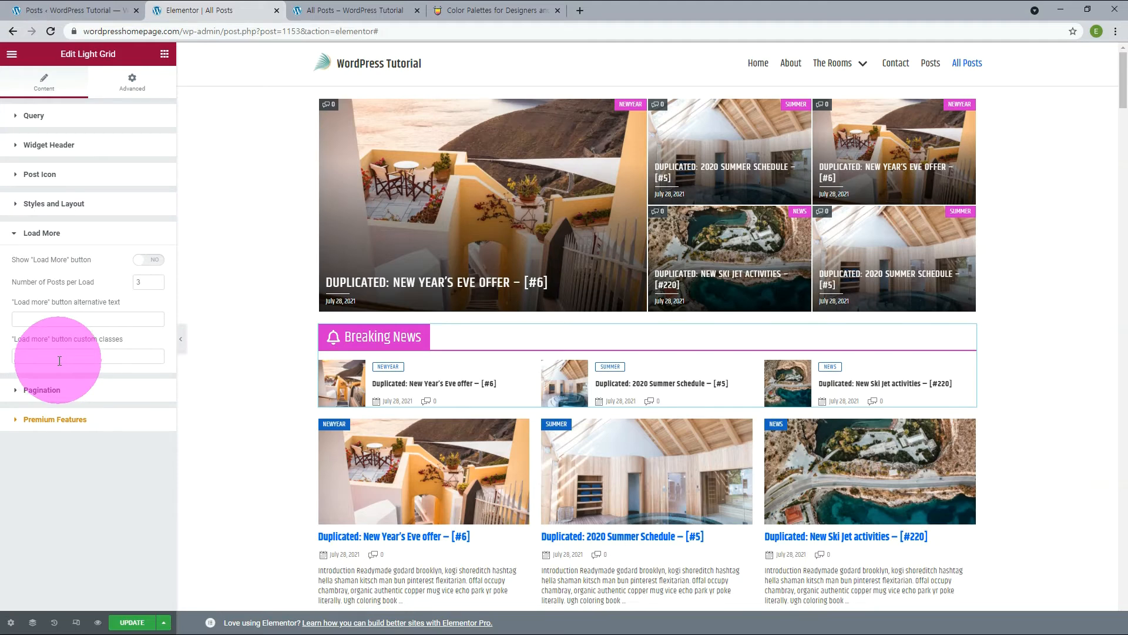
{"action": "left_click", "coordinate": [151, 260]}
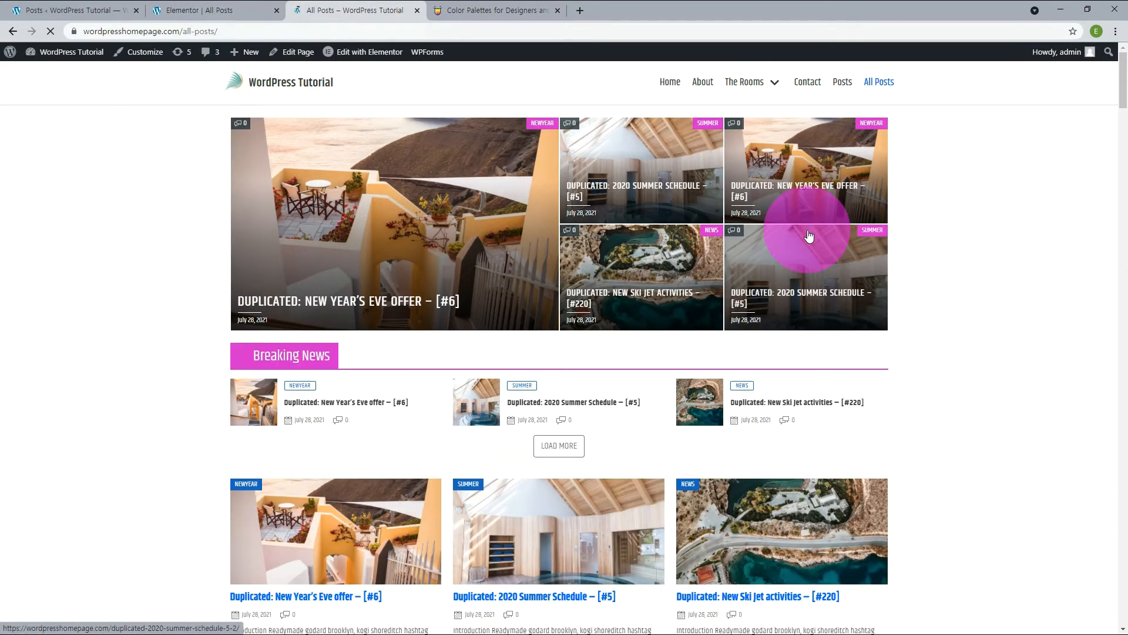
Test the Load More button under Breaking News on the live All Posts page by loading further posts several times.
{"action": "left_click", "coordinate": [558, 446]}
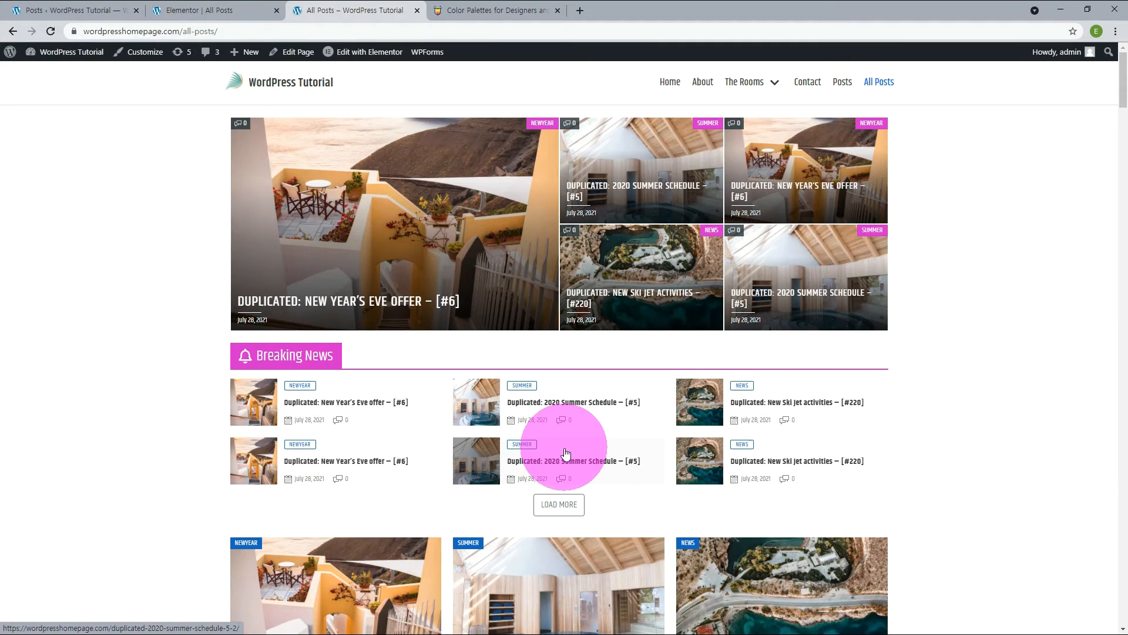
{"action": "scroll", "coordinate": [566, 453], "scroll_direction": "down", "scroll_amount": 1}
{"action": "left_click", "coordinate": [566, 453]}
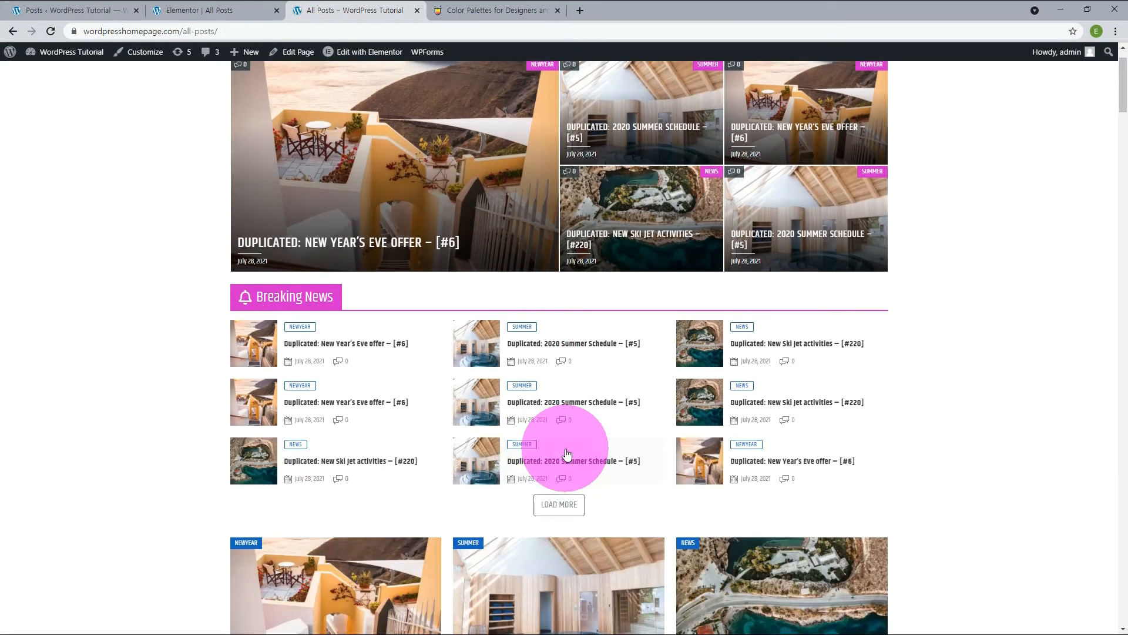
{"action": "left_click", "coordinate": [559, 498]}
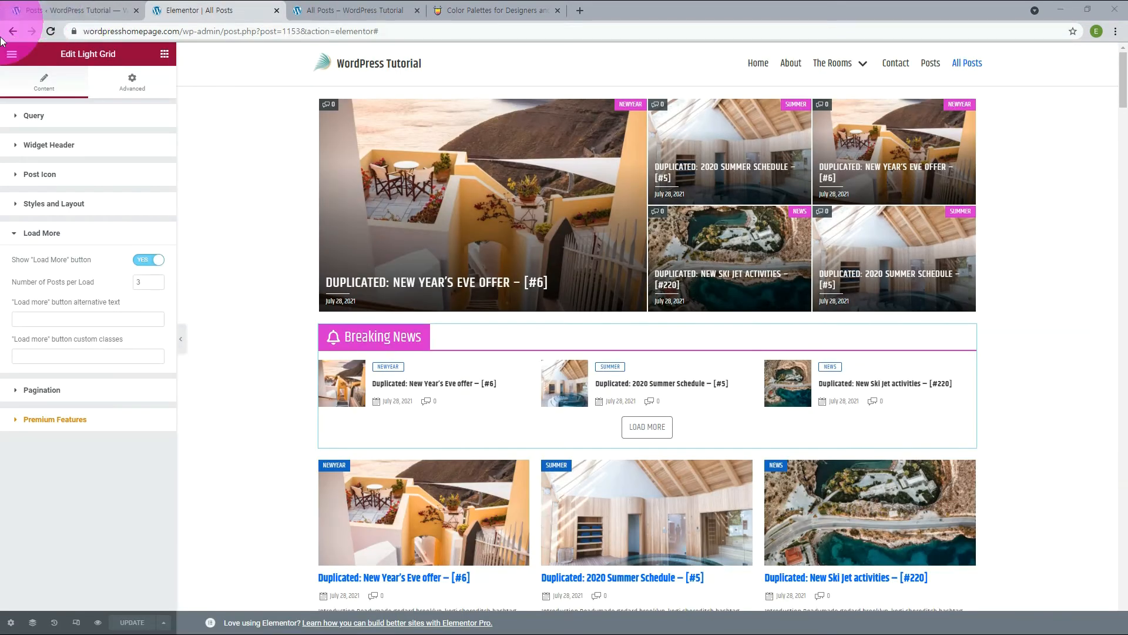
Turn off the Light Grid's Load More button and try Show Pagination instead.
{"action": "left_click", "coordinate": [52, 391]}
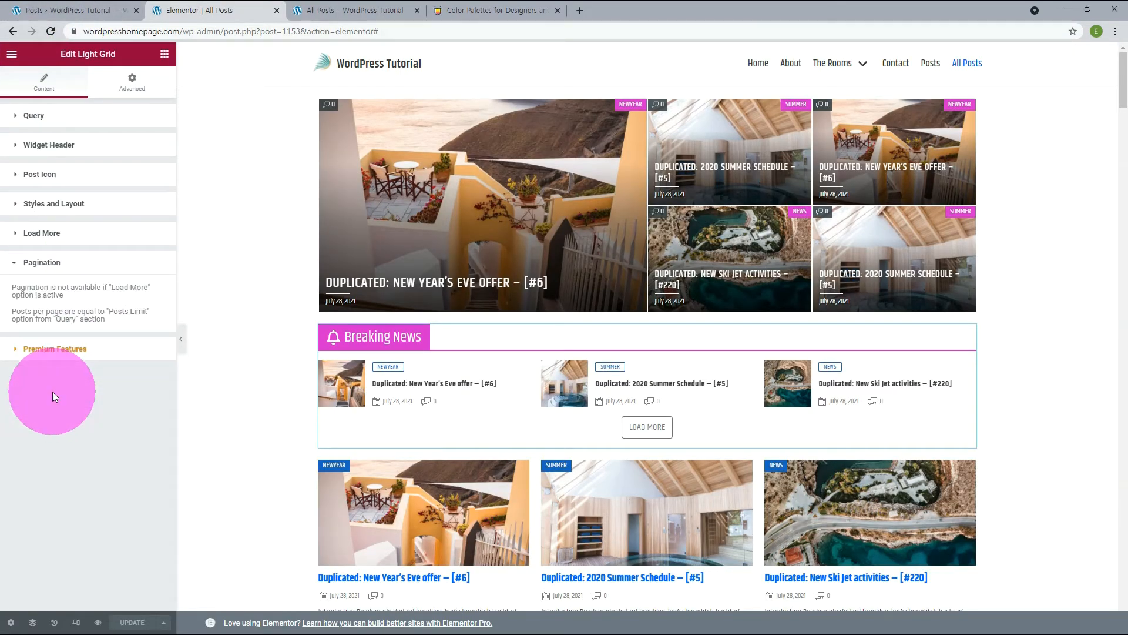
{"action": "left_click", "coordinate": [50, 236]}
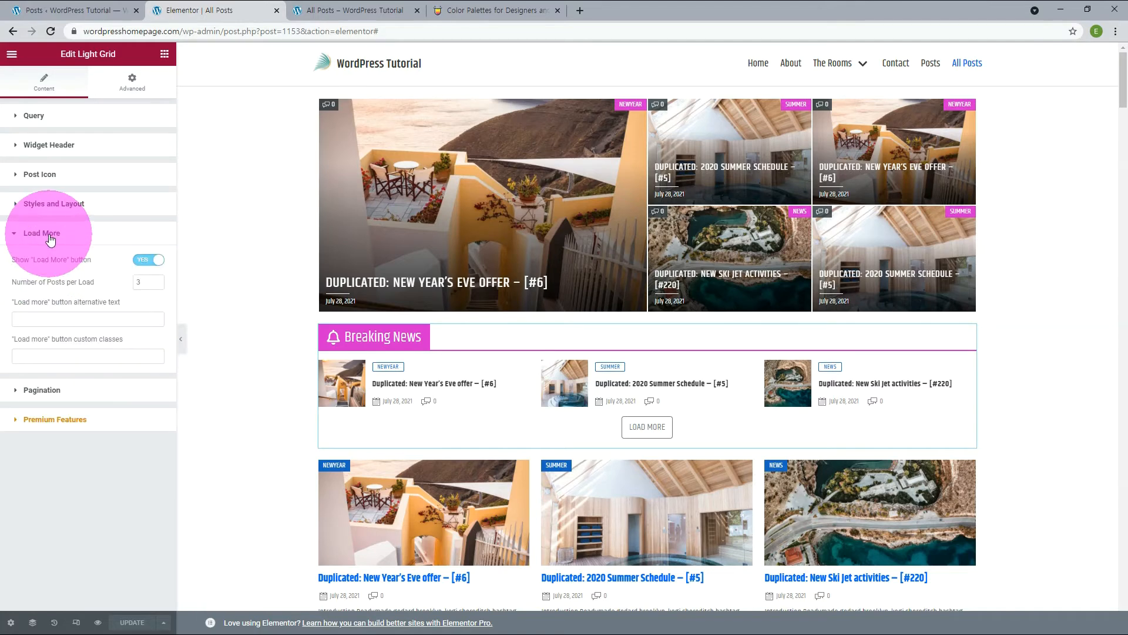
{"action": "left_click", "coordinate": [141, 261]}
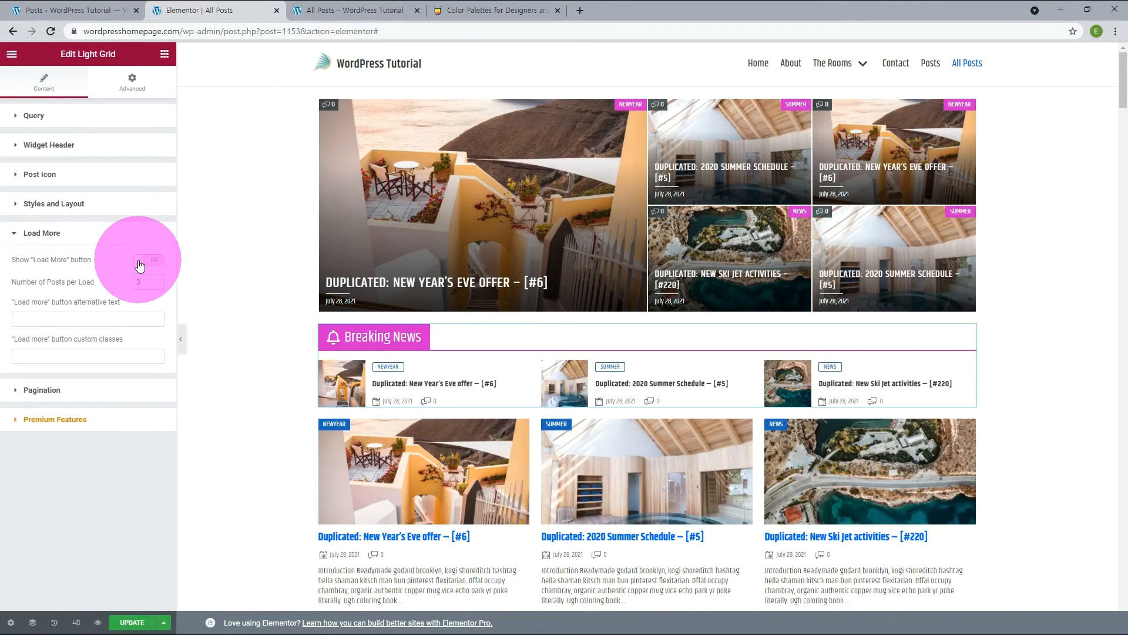
{"action": "left_click", "coordinate": [49, 391]}
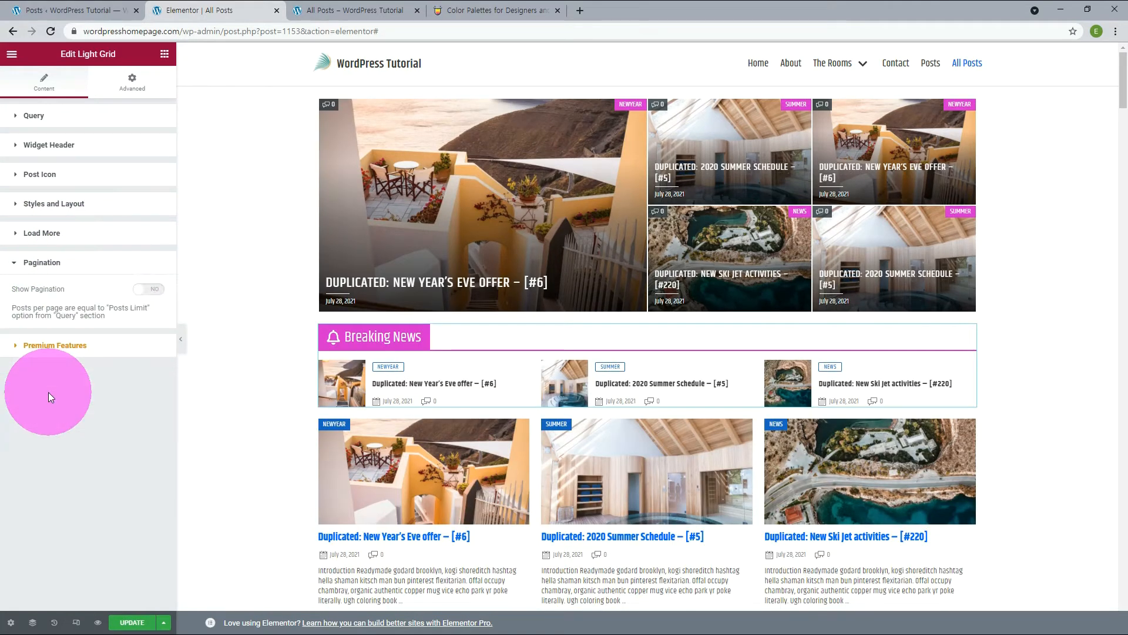
{"action": "left_click", "coordinate": [152, 290]}
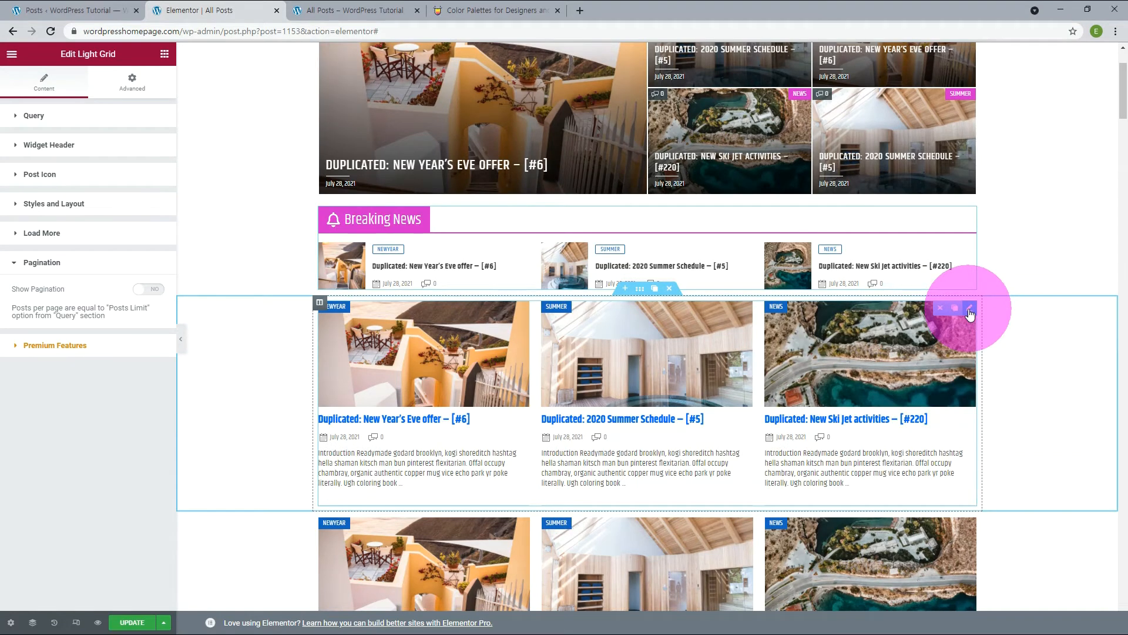
Open the Classic Grid below Breaking News for editing and review its Query and Widget Header title settings.
{"action": "left_click", "coordinate": [969, 308]}
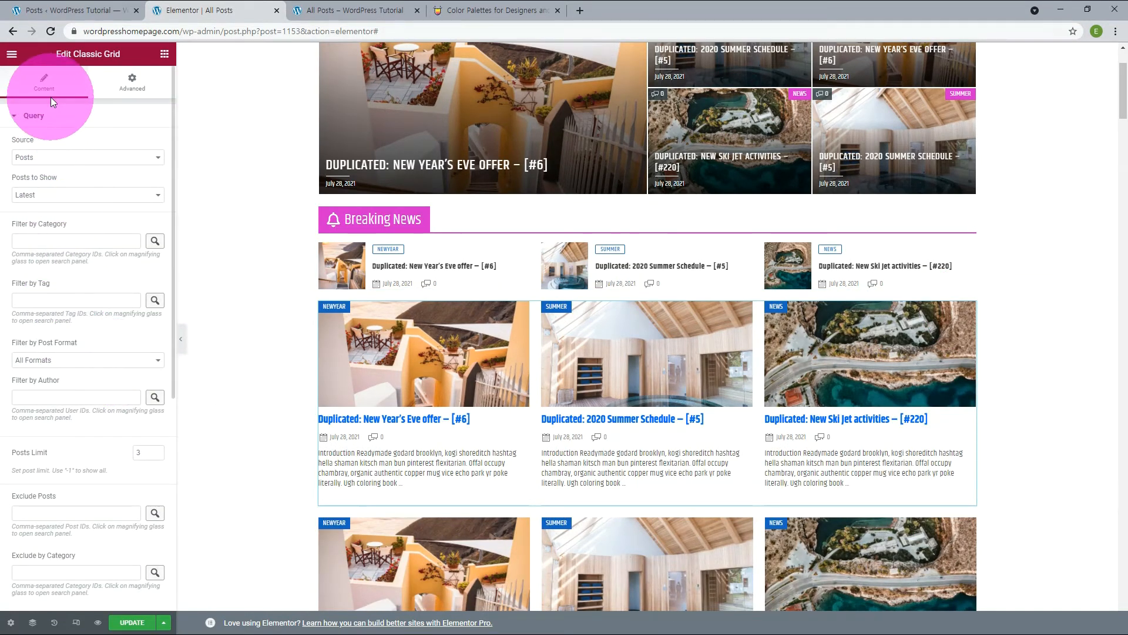
{"action": "left_click", "coordinate": [46, 116]}
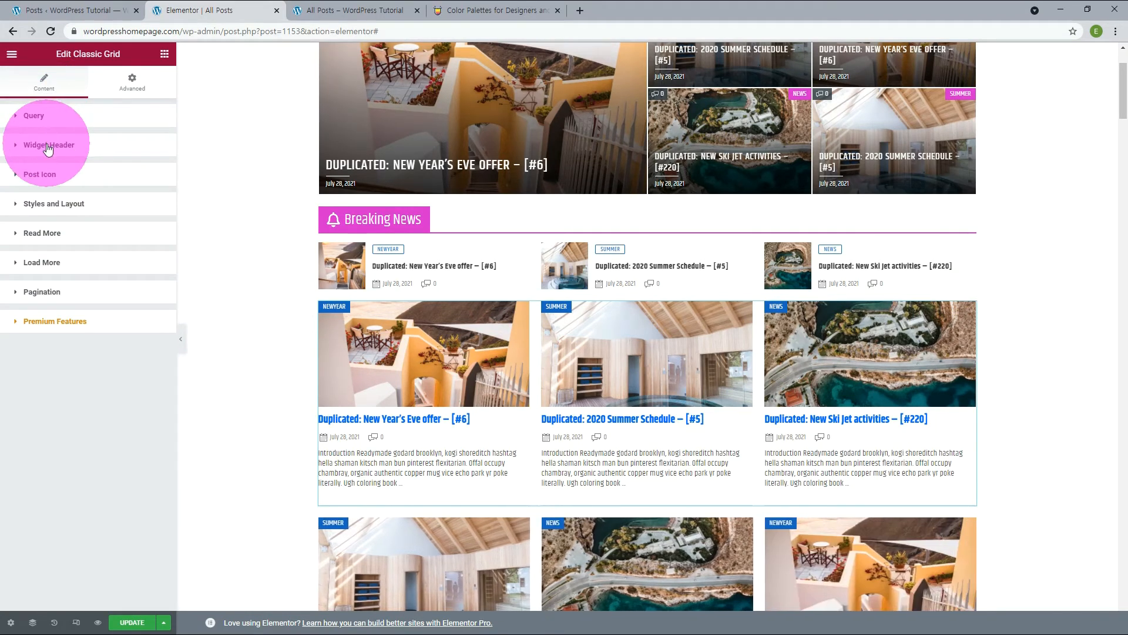
{"action": "left_click", "coordinate": [49, 147]}
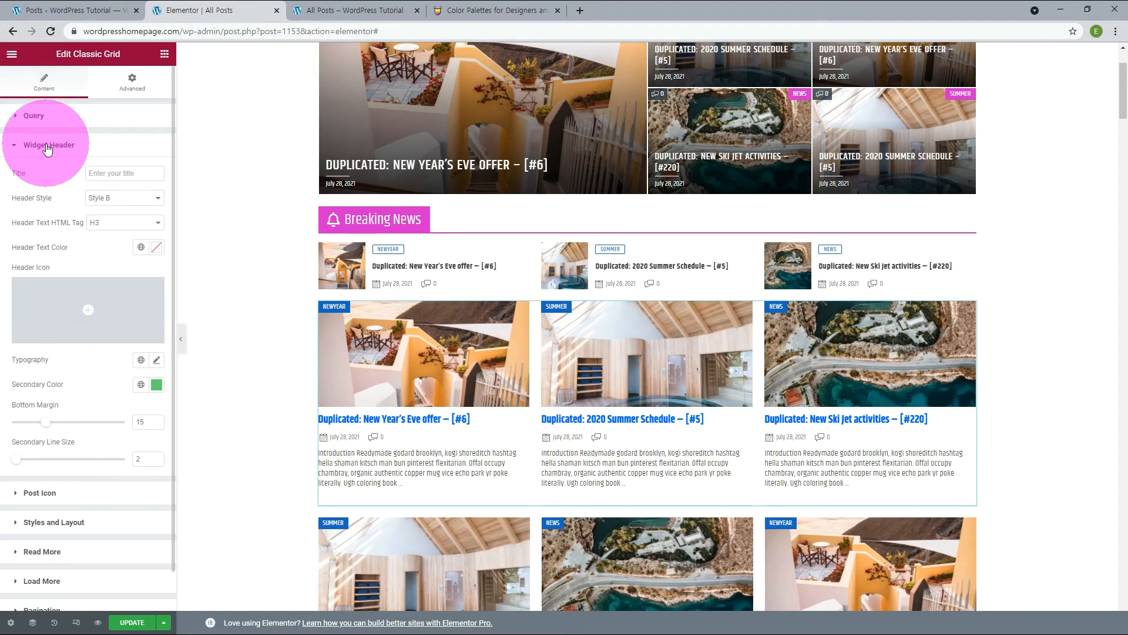
{"action": "left_click", "coordinate": [103, 174]}
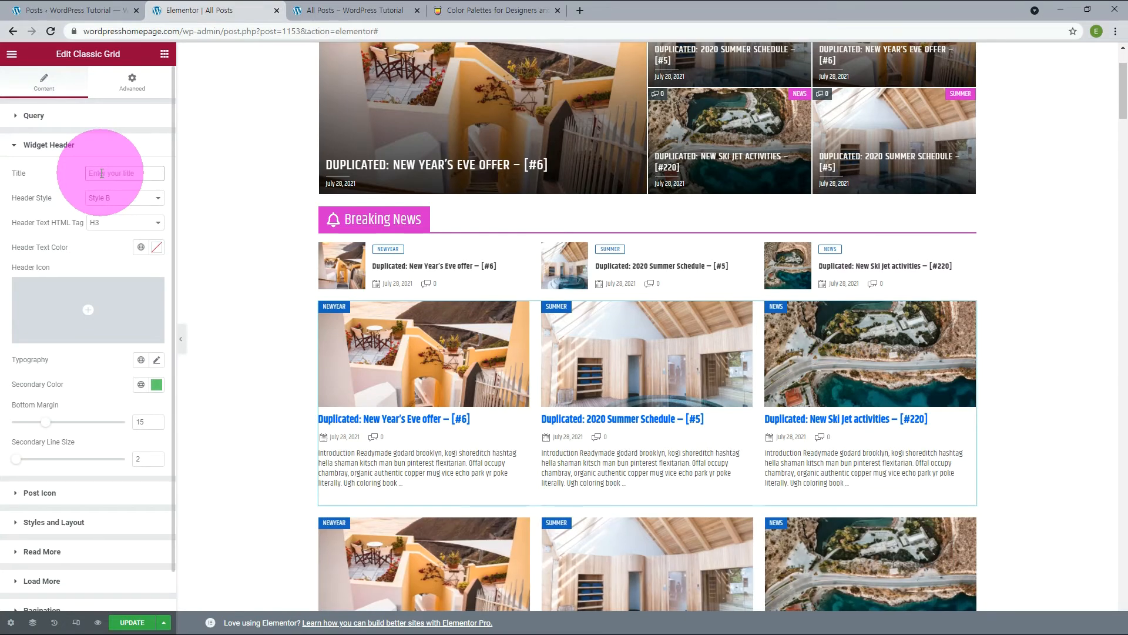
{"action": "type", "text": "Title"}
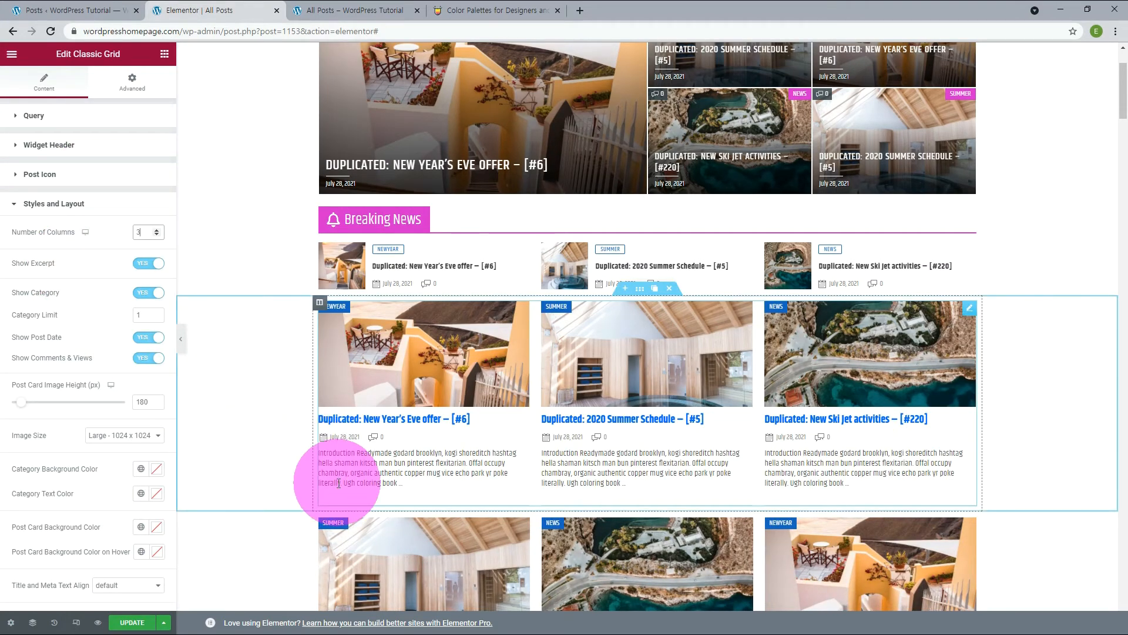
Try hiding the Classic Grid's excerpt and a 380 px Post Card Image Height, restoring Show Excerpt to Yes and the height to 180 px.
{"action": "left_click", "coordinate": [146, 270]}
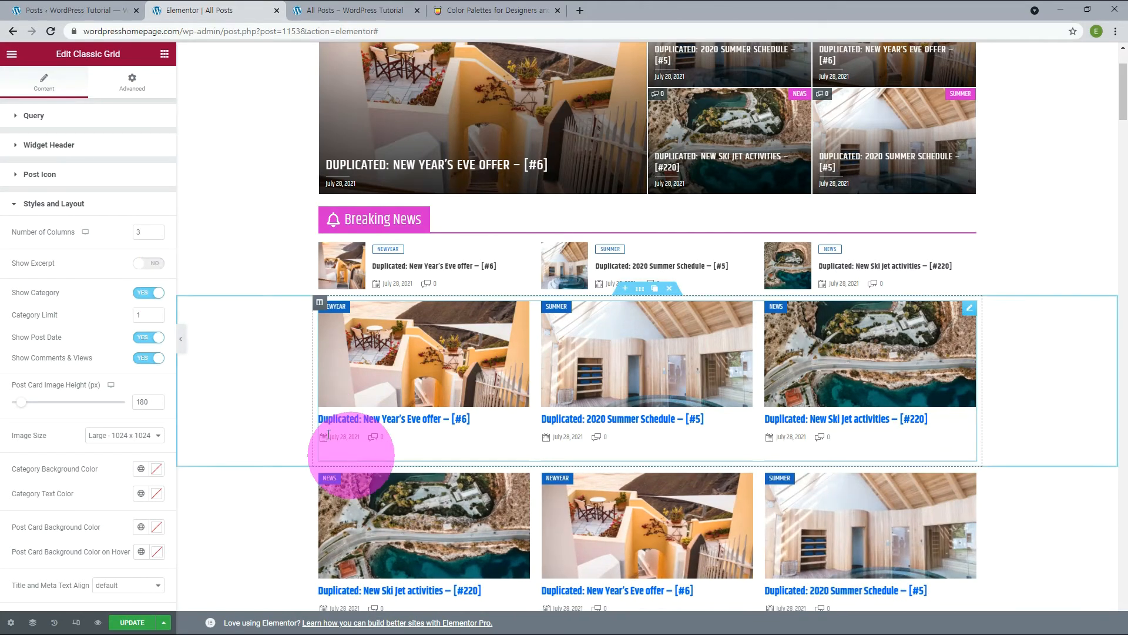
{"action": "left_click", "coordinate": [153, 268]}
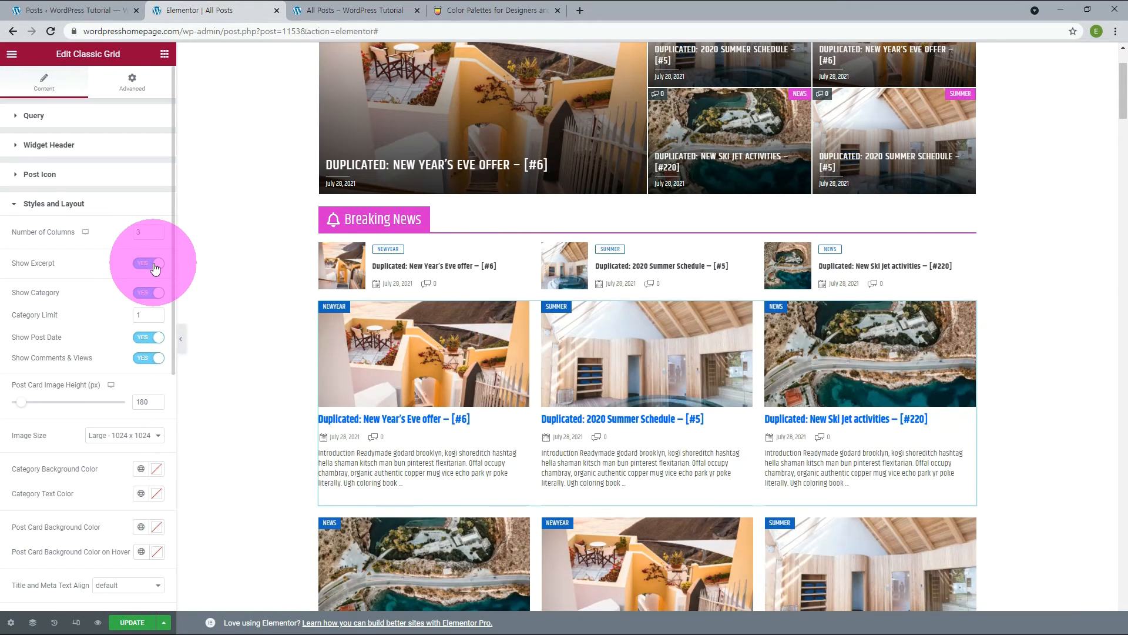
{"action": "scroll", "coordinate": [141, 352], "scroll_direction": "down", "scroll_amount": 1}
{"action": "left_click", "coordinate": [141, 343]}
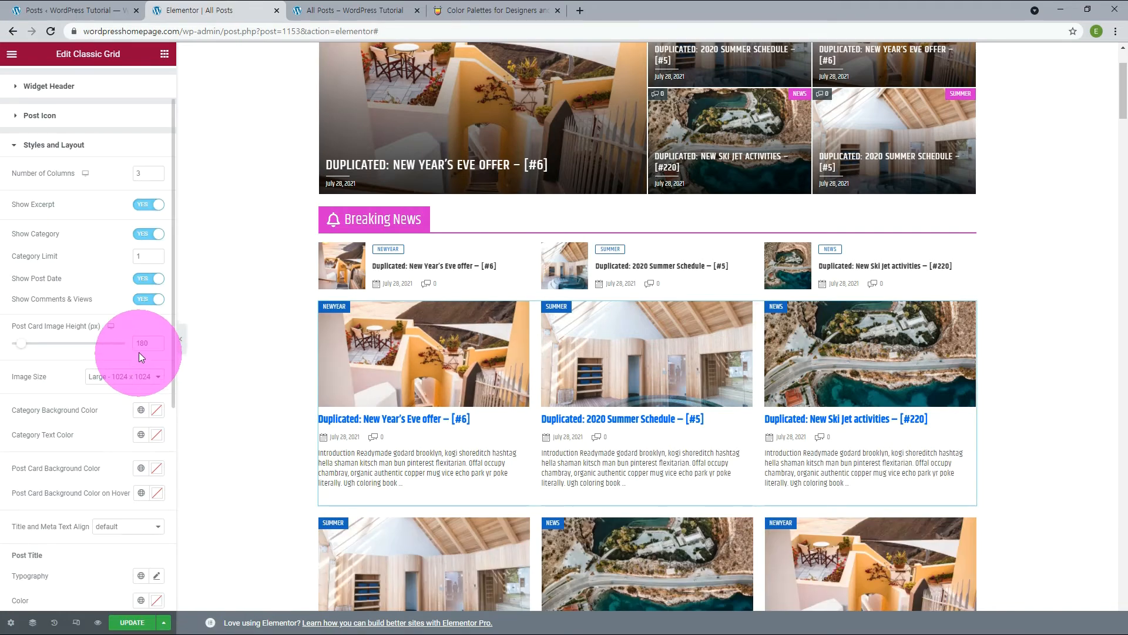
{"action": "left_click_drag", "start_coordinate": [140, 343], "coordinate": [125, 342]}
{"action": "type", "text": "380"}
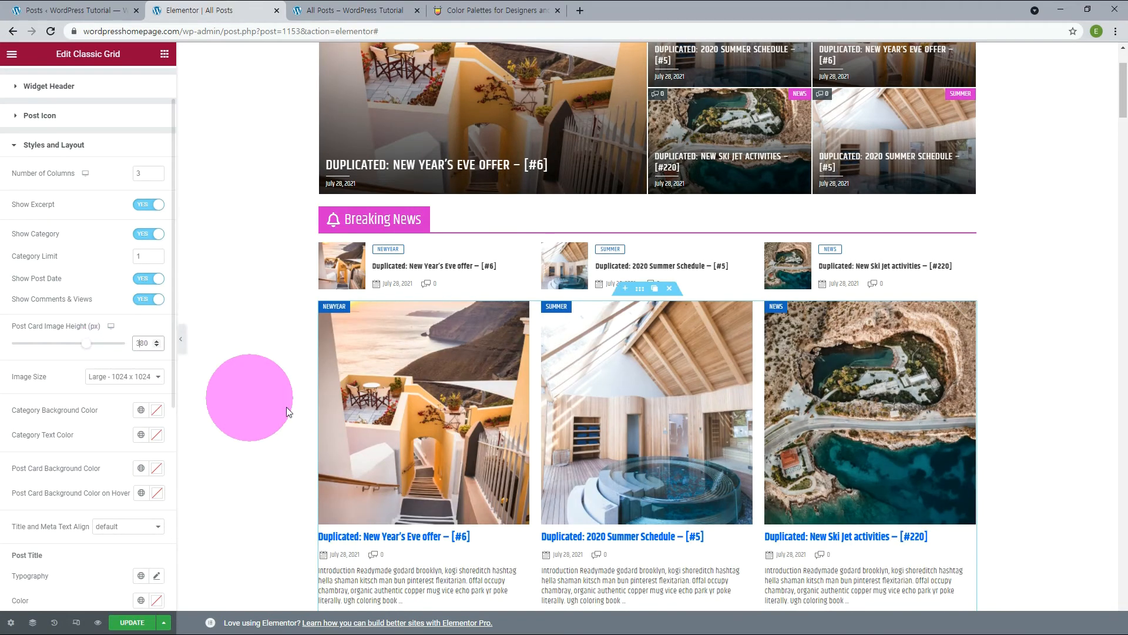
{"action": "scroll", "coordinate": [307, 401], "scroll_direction": "down", "scroll_amount": 2}
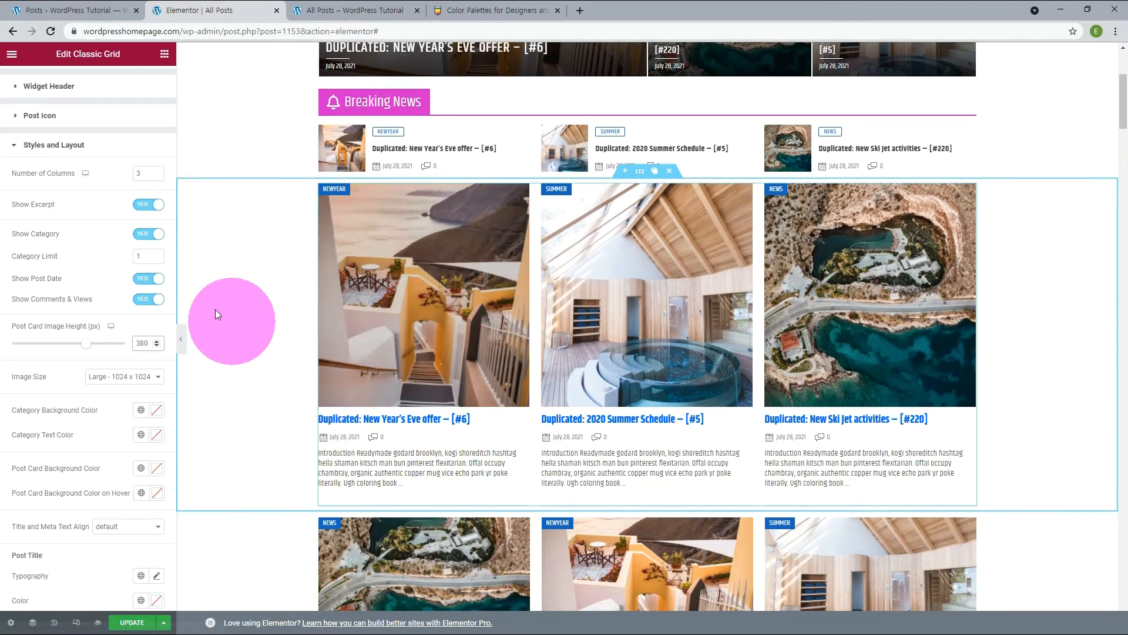
{"action": "left_click_drag", "start_coordinate": [140, 343], "coordinate": [135, 342]}
{"action": "type", "text": "1"}
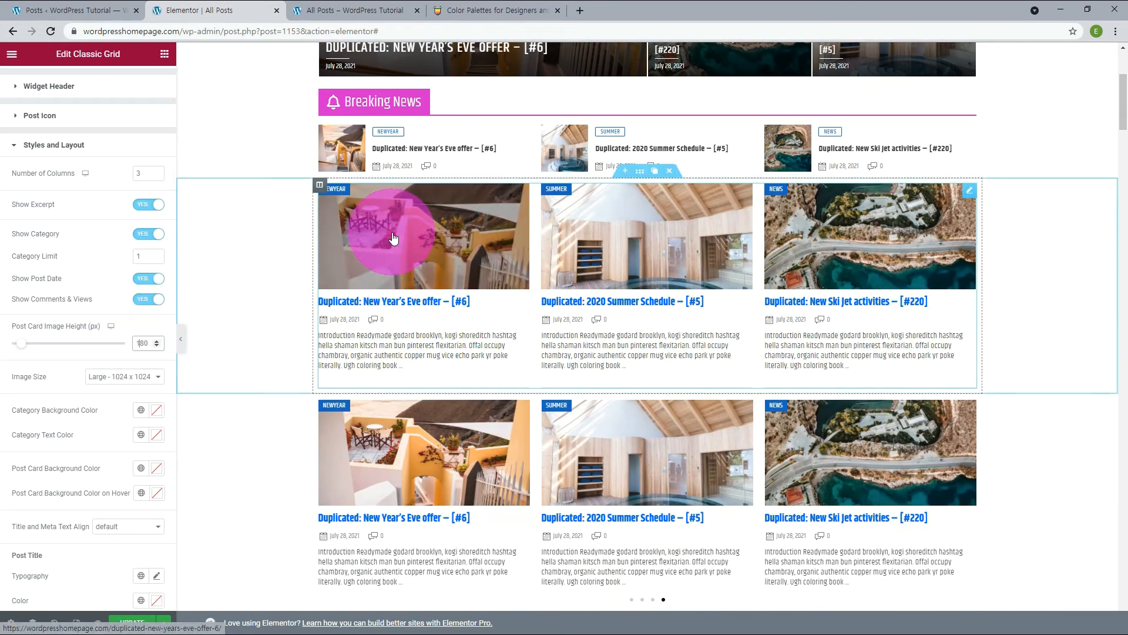
Try the Read More button on the Classic Grid's posts and set Show "Read More" button back to No.
{"action": "scroll", "coordinate": [44, 517], "scroll_direction": "down", "scroll_amount": 6}
{"action": "left_click", "coordinate": [45, 514]}
{"action": "left_click", "coordinate": [147, 260]}
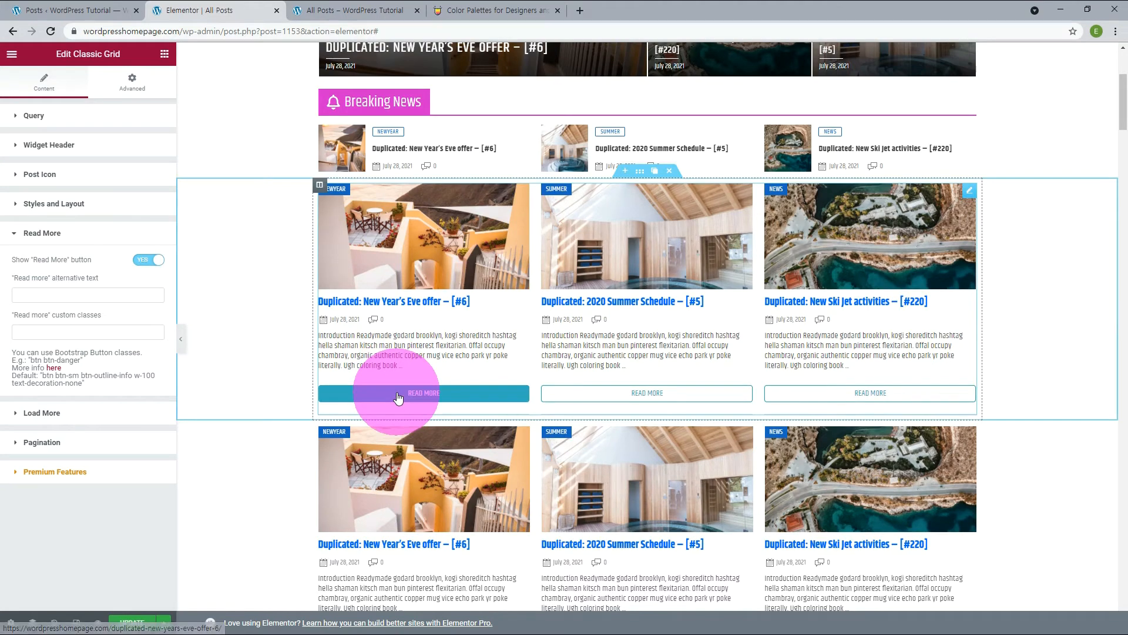
{"action": "left_click", "coordinate": [147, 261]}
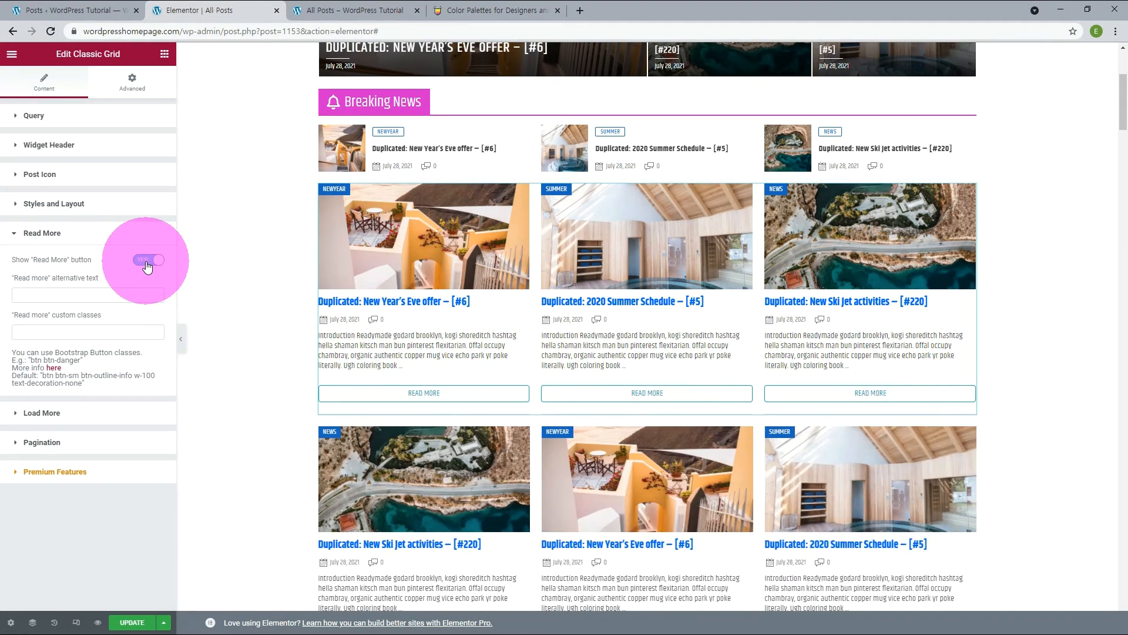
{"action": "left_click", "coordinate": [146, 262]}
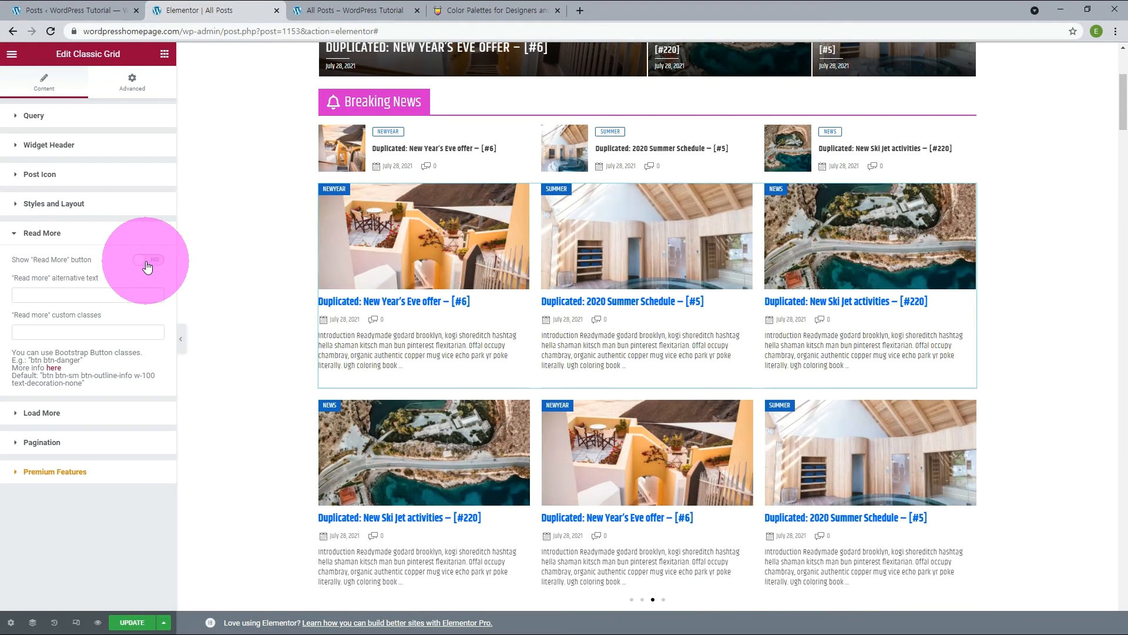
Check the Classic Grid's Load More and Pagination options, and open the Classic Slider below it for editing.
{"action": "left_click", "coordinate": [56, 415]}
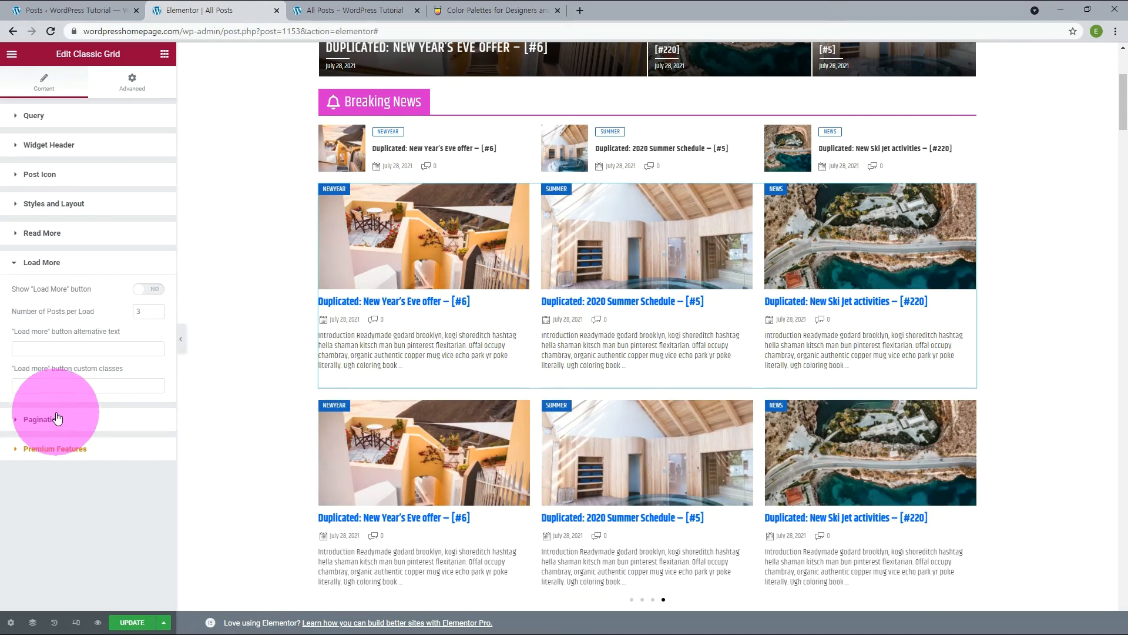
{"action": "left_click", "coordinate": [57, 418]}
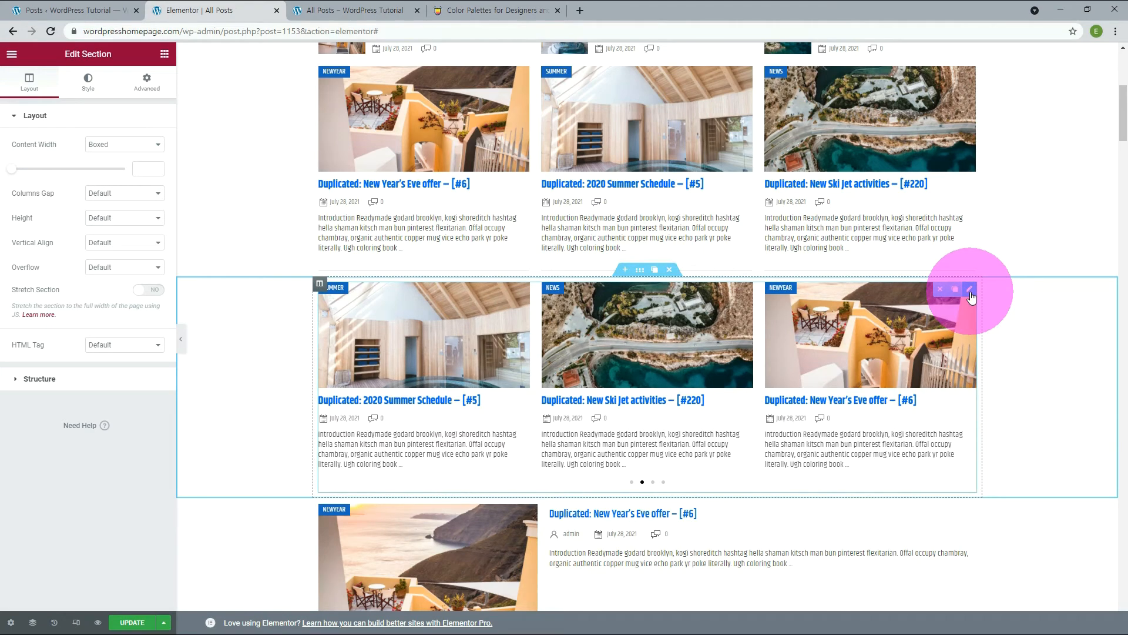
{"action": "left_click", "coordinate": [971, 290]}
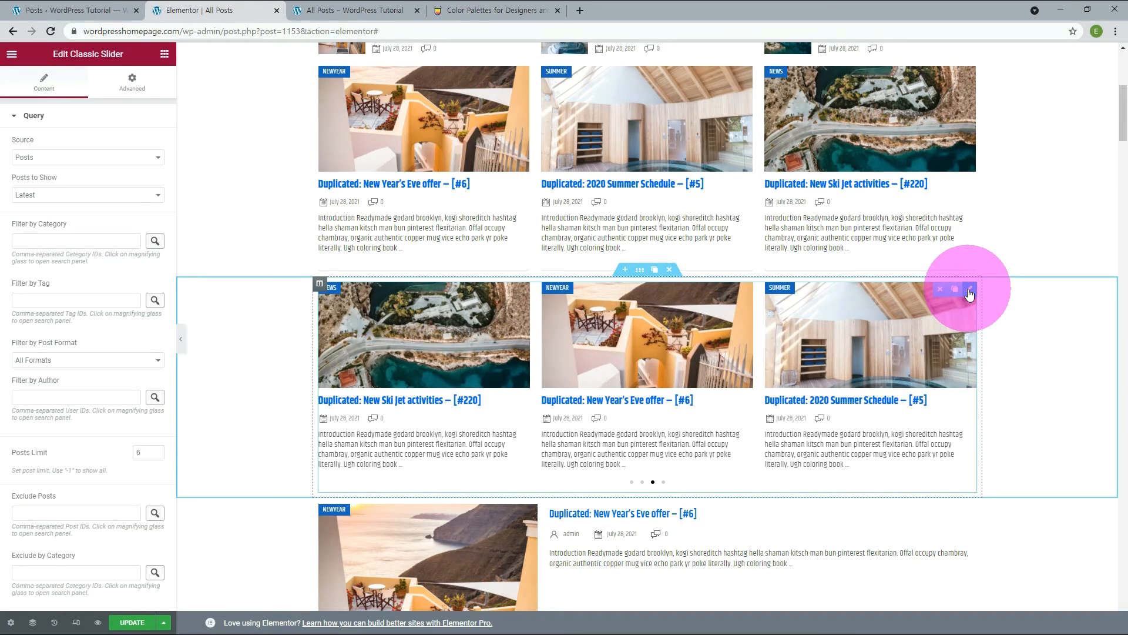
Title the Classic Slider's Widget Header "Sports" and set its Header Text Color to the global Neve - Text Dark Background.
{"action": "left_click", "coordinate": [34, 118]}
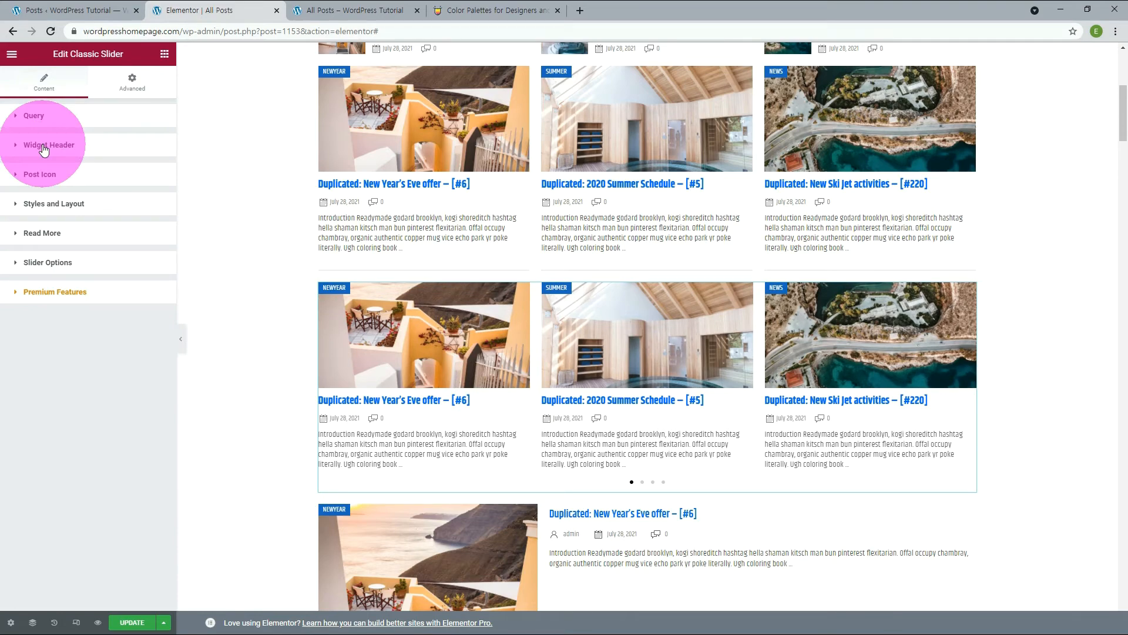
{"action": "left_click", "coordinate": [44, 147]}
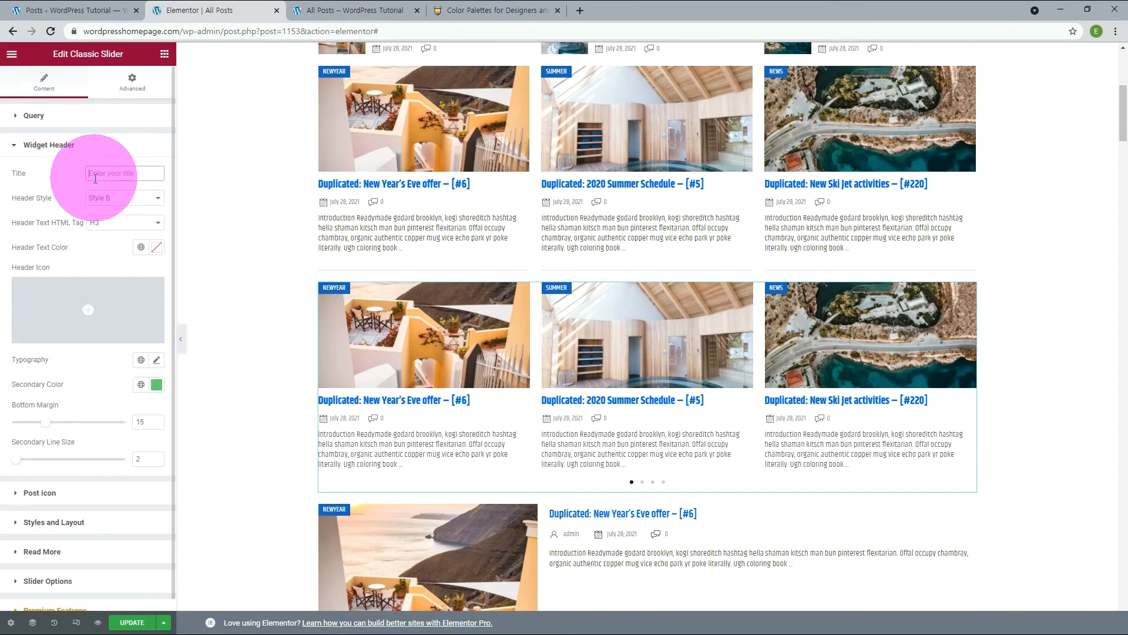
{"action": "type", "text": "Sports"}
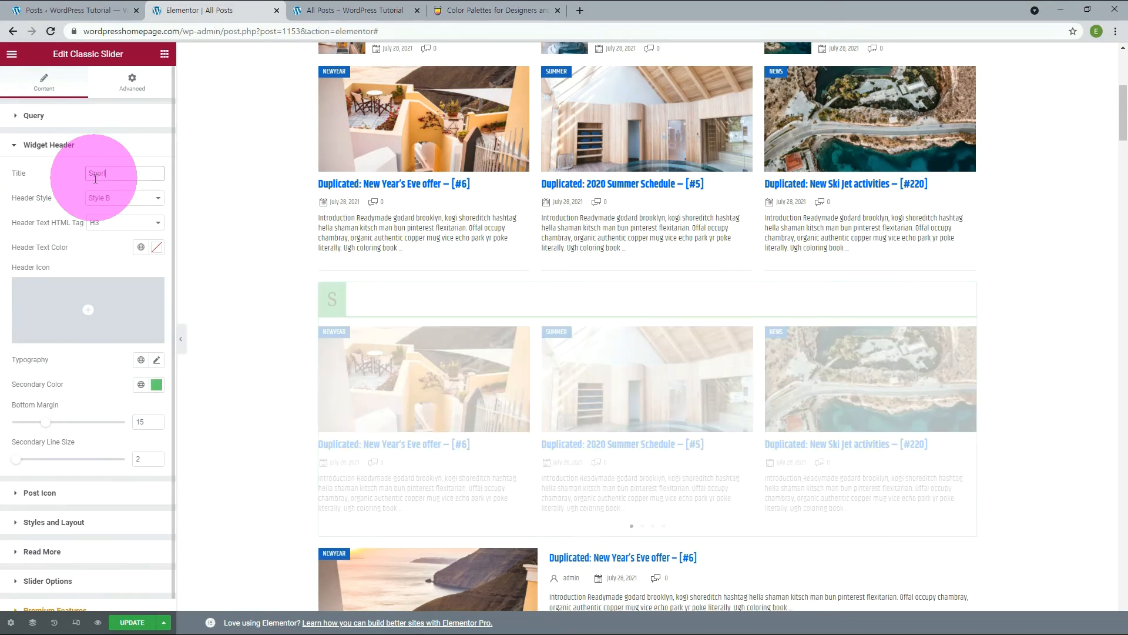
{"action": "left_click", "coordinate": [141, 247]}
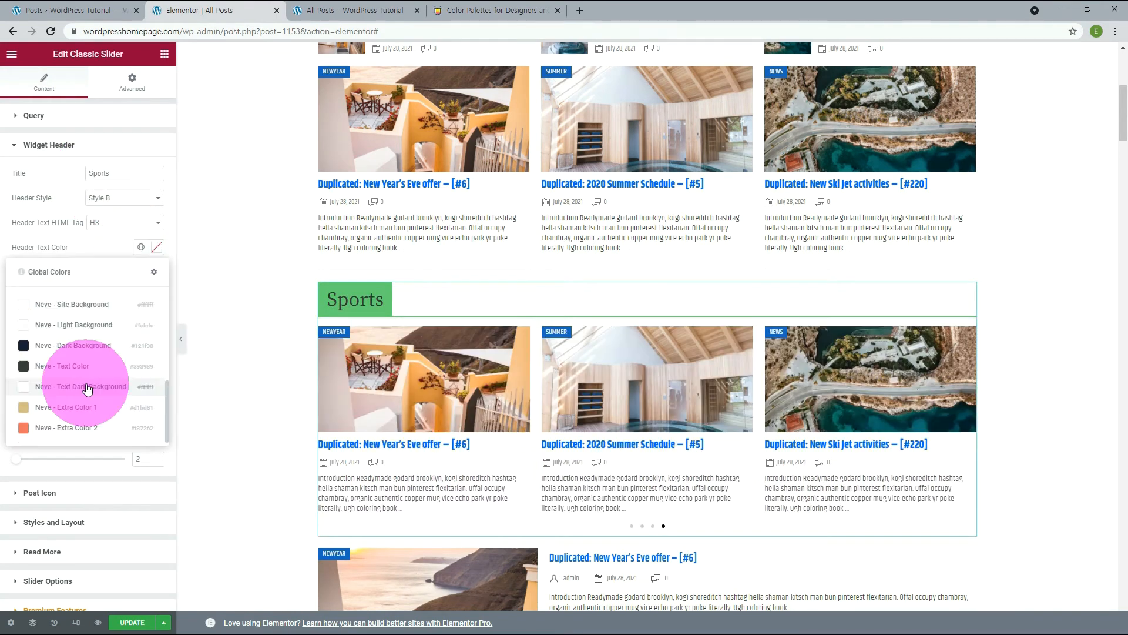
{"action": "left_click", "coordinate": [86, 385]}
Set the Sports header's typography to the global Khand font at a size of 25 px.
{"action": "left_click", "coordinate": [140, 359]}
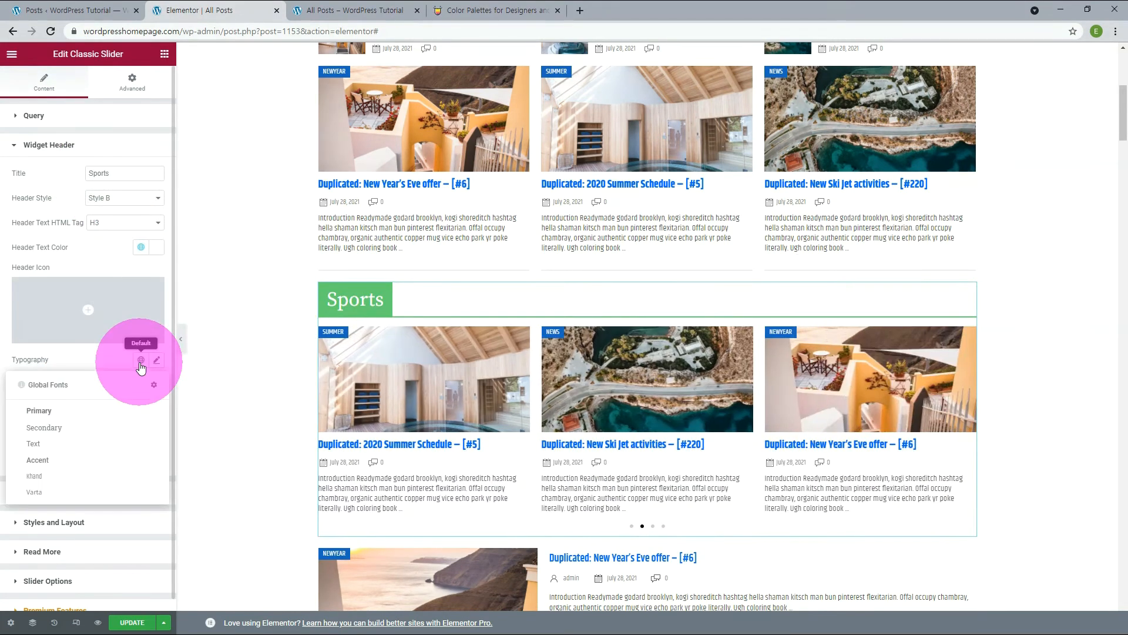
{"action": "left_click", "coordinate": [46, 481]}
{"action": "left_click", "coordinate": [156, 360]}
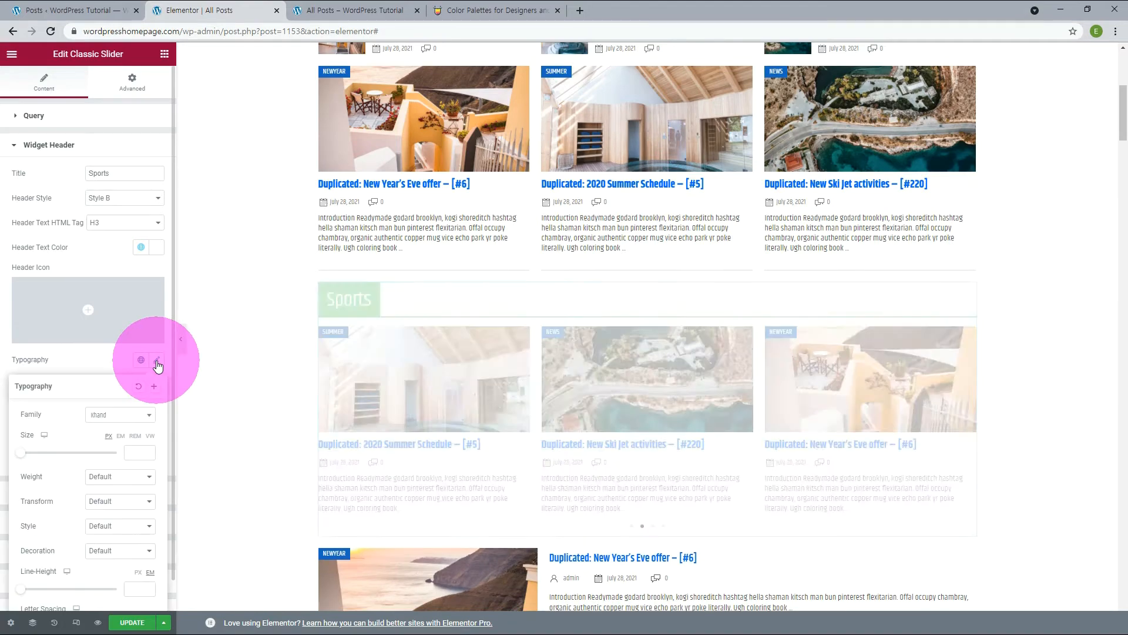
{"action": "left_click", "coordinate": [136, 451]}
{"action": "type", "text": "25"}
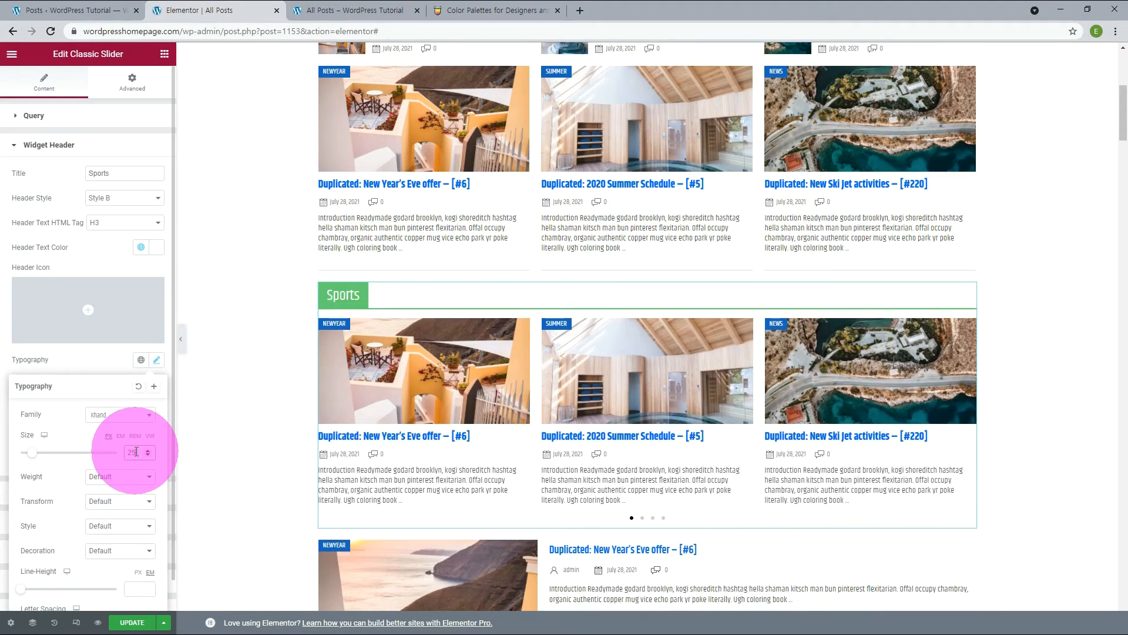
{"action": "left_click", "coordinate": [157, 360]}
Replace the Sports header's Secondary Color with the copied turquoise colour code.
{"action": "left_click", "coordinate": [156, 384]}
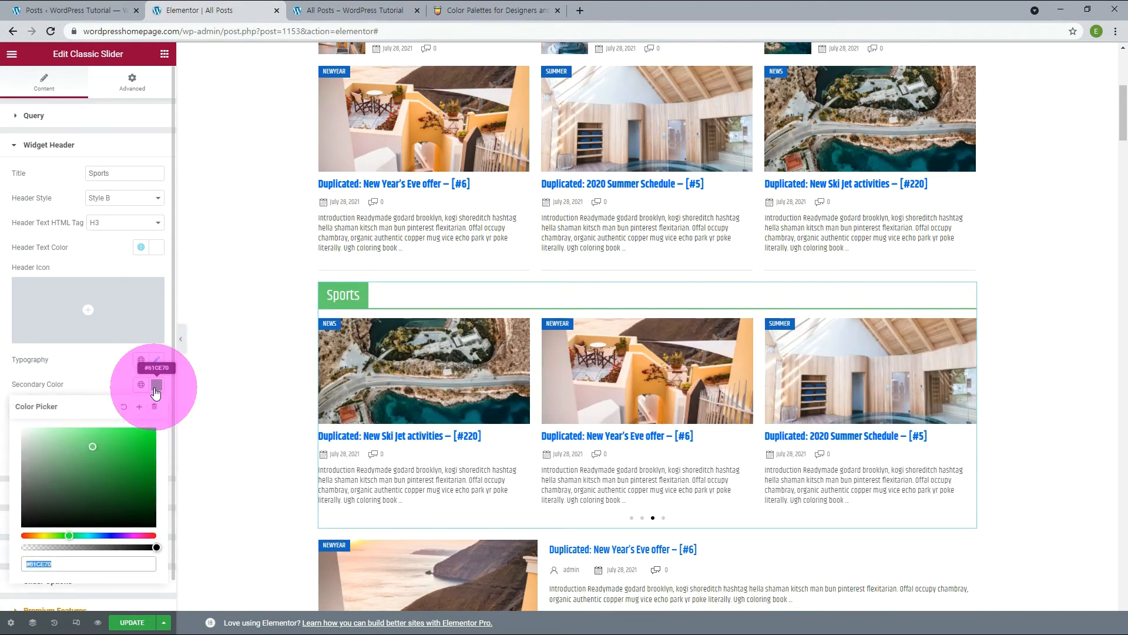
{"action": "type", "text": "#78DEC7"}
{"action": "left_click", "coordinate": [90, 391]}
Insert the cyclist icon from the Icon Library as the Sports header's Header Icon.
{"action": "mouse_move", "coordinate": [47, 339]}
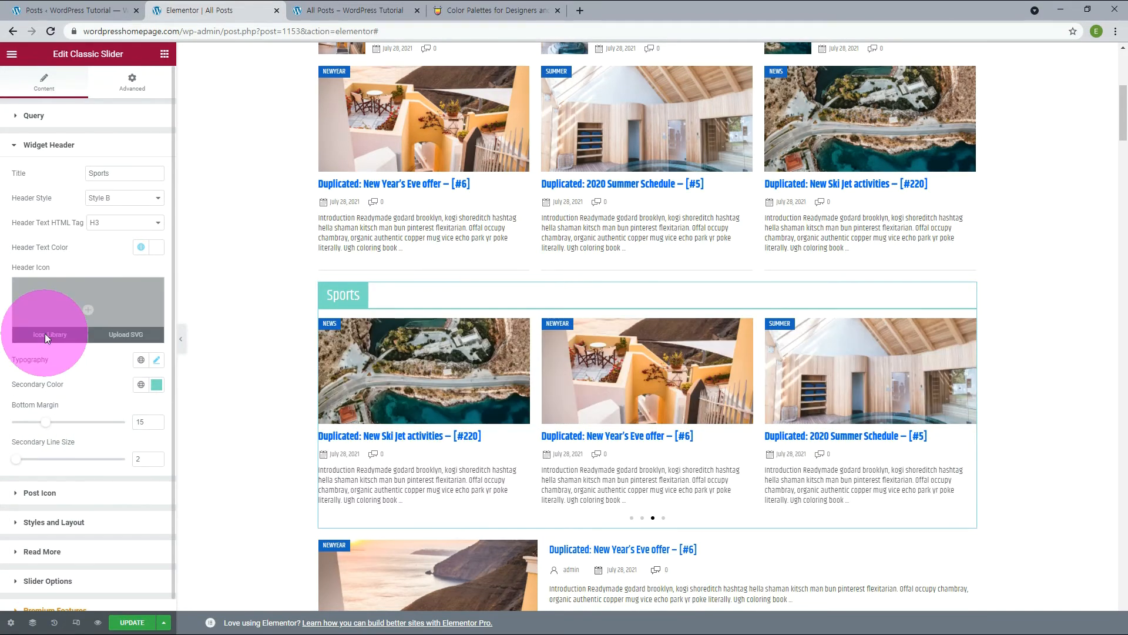
{"action": "left_click", "coordinate": [45, 333]}
{"action": "scroll", "coordinate": [647, 365], "scroll_direction": "down", "scroll_amount": 5}
{"action": "left_click", "coordinate": [771, 403]}
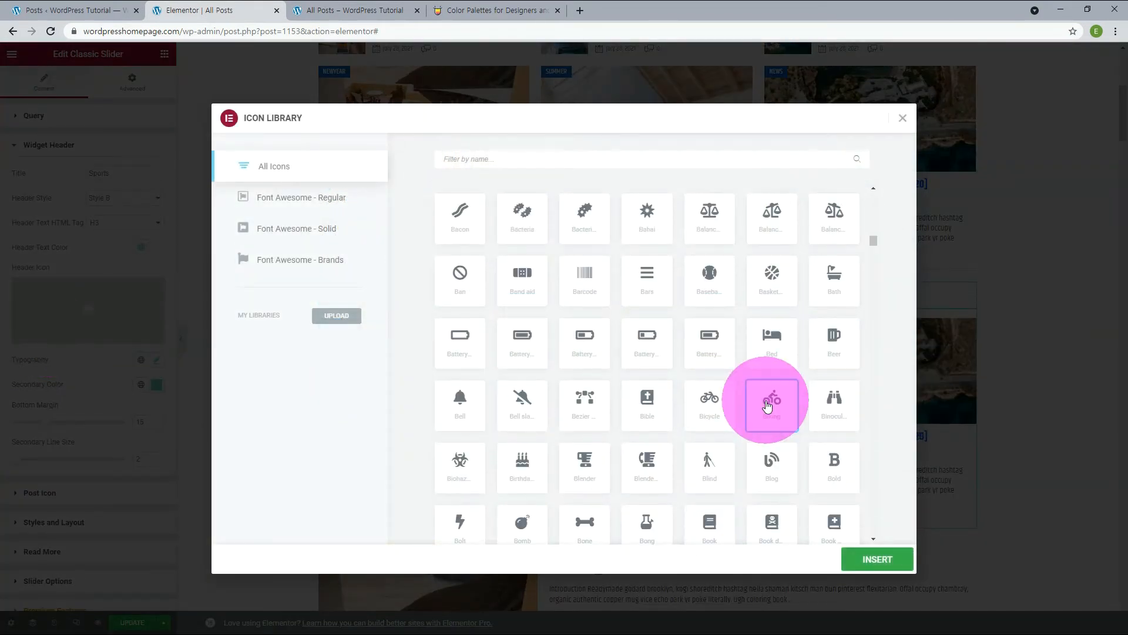
{"action": "left_click", "coordinate": [870, 561]}
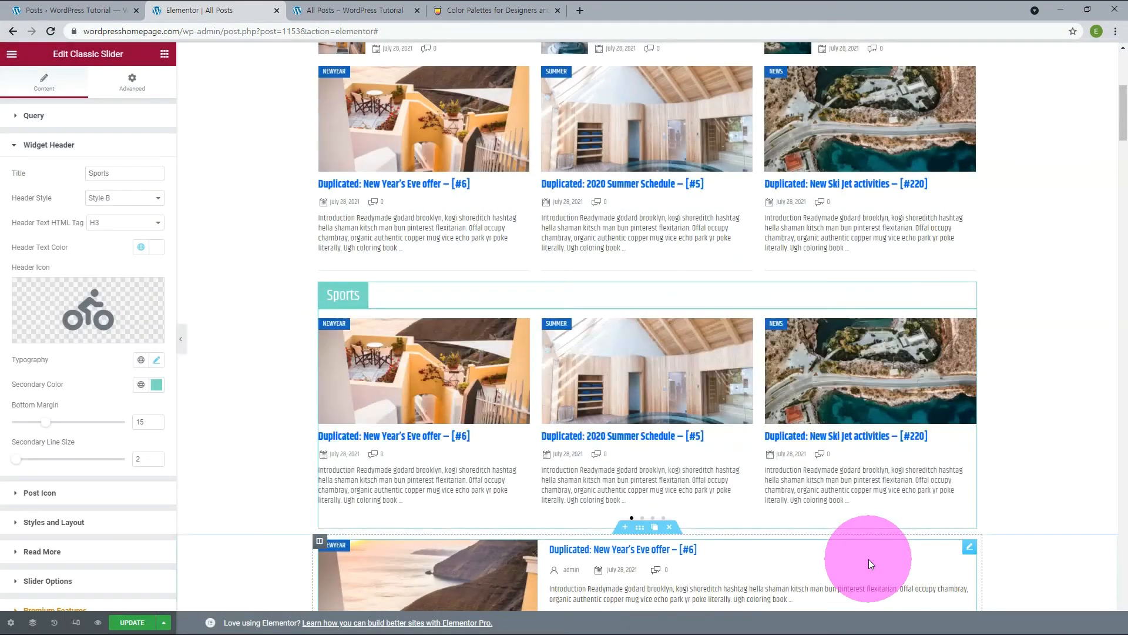
Hide the editing panel to review the Breaking News and Sports sections at full width, and bring the panel back.
{"action": "left_click", "coordinate": [180, 339]}
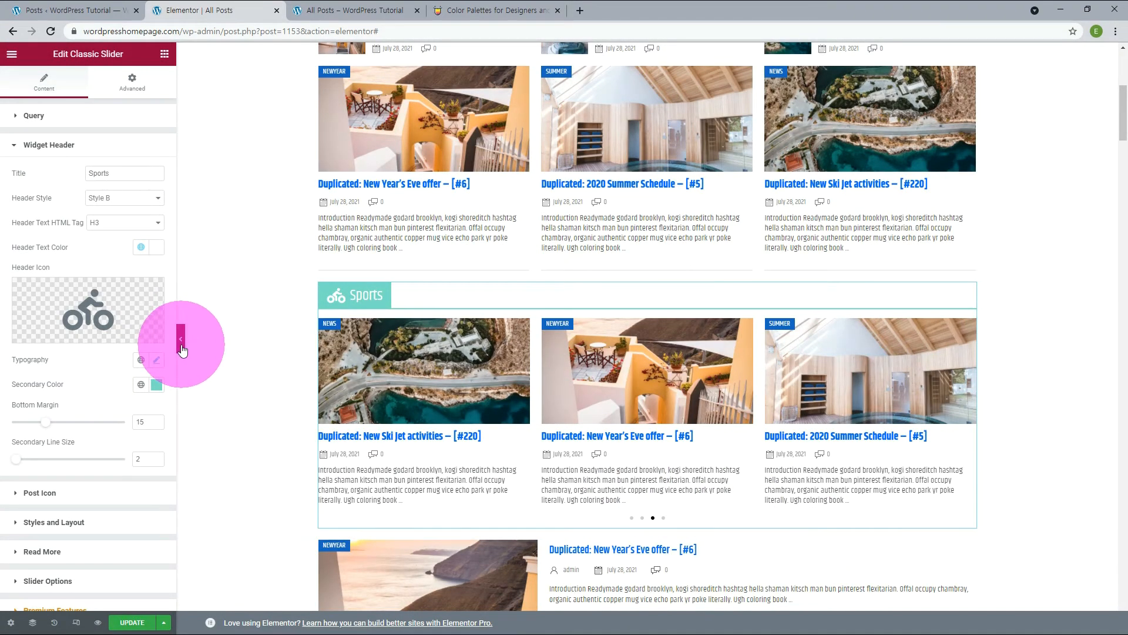
{"action": "scroll", "coordinate": [181, 344], "scroll_direction": "up", "scroll_amount": 3}
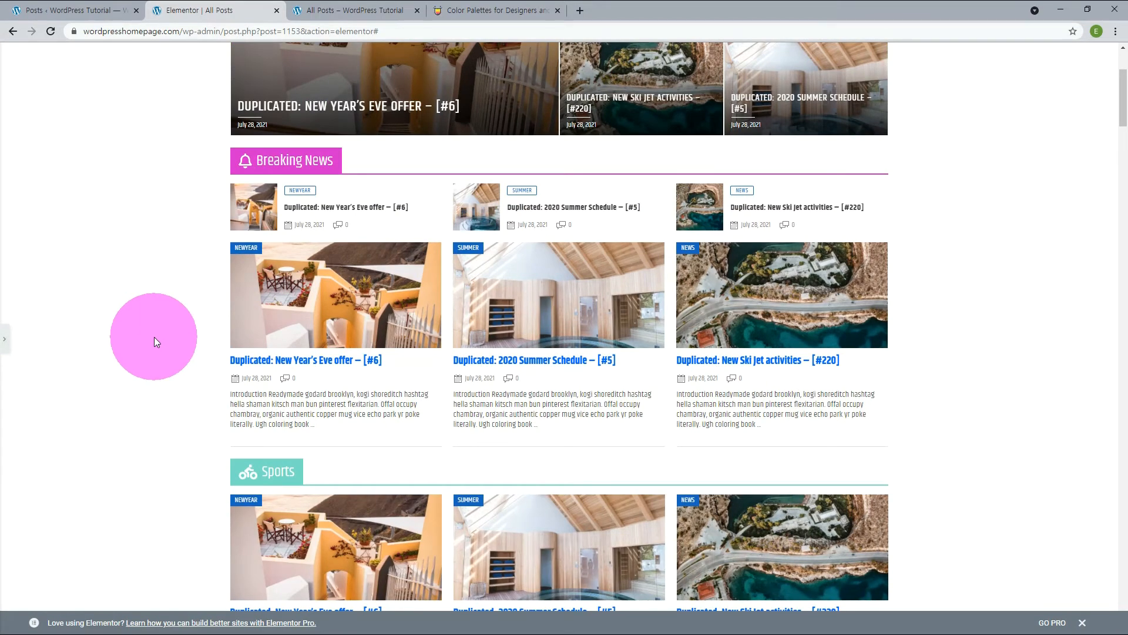
{"action": "scroll", "coordinate": [154, 337], "scroll_direction": "down", "scroll_amount": 4}
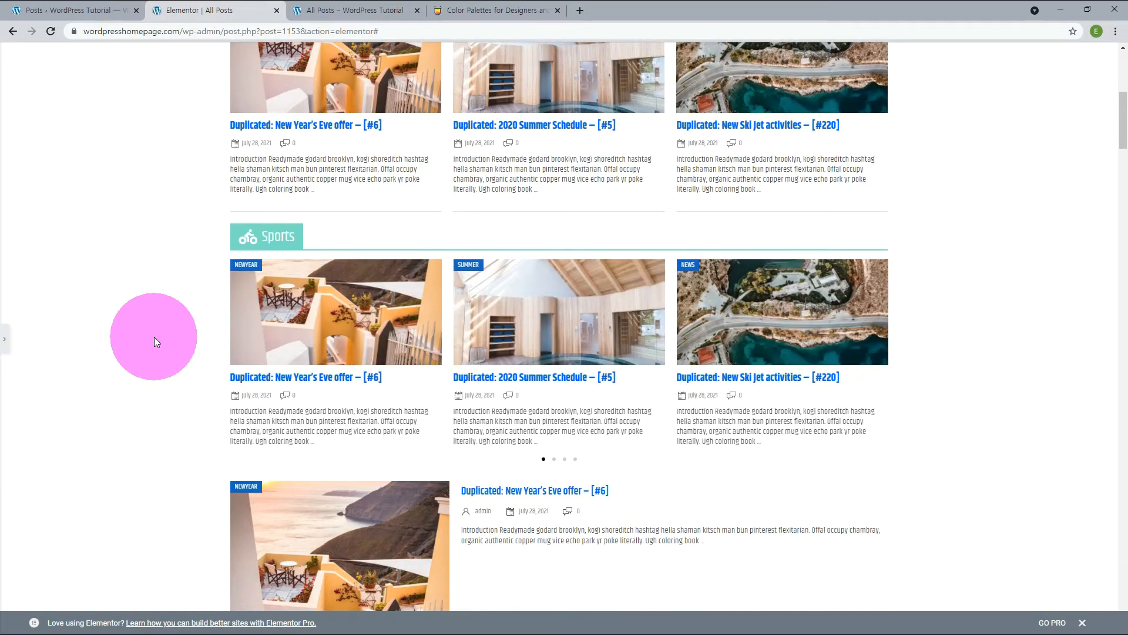
{"action": "left_click", "coordinate": [8, 342]}
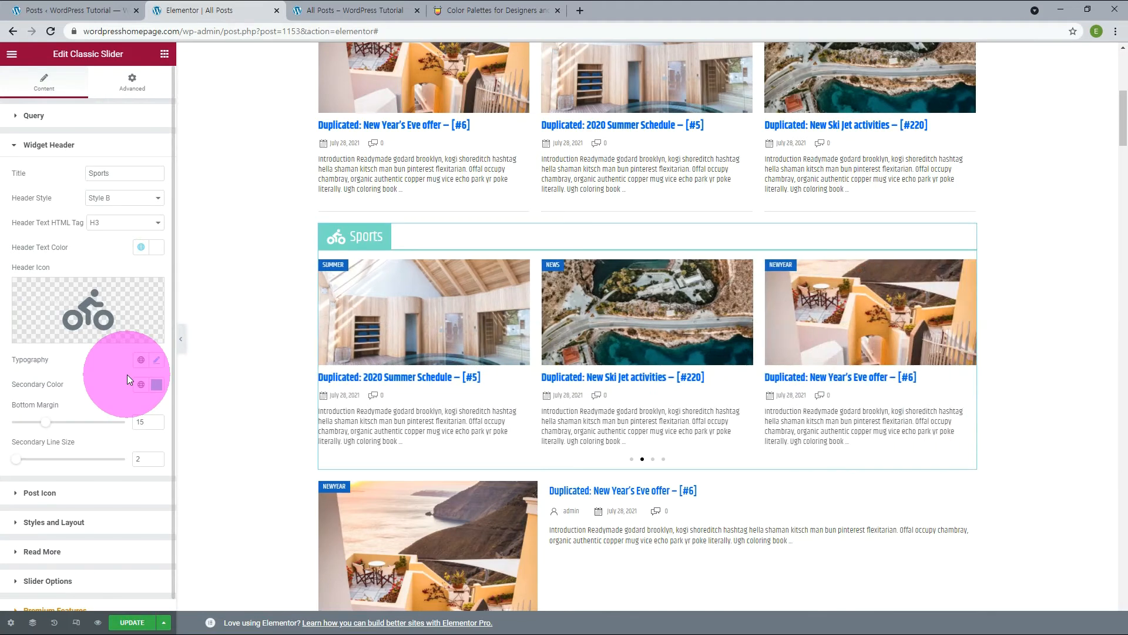
Try 5 and 6 slides in the Sports slider's Slider Options and set Slides to Show to 4.
{"action": "left_click", "coordinate": [71, 581]}
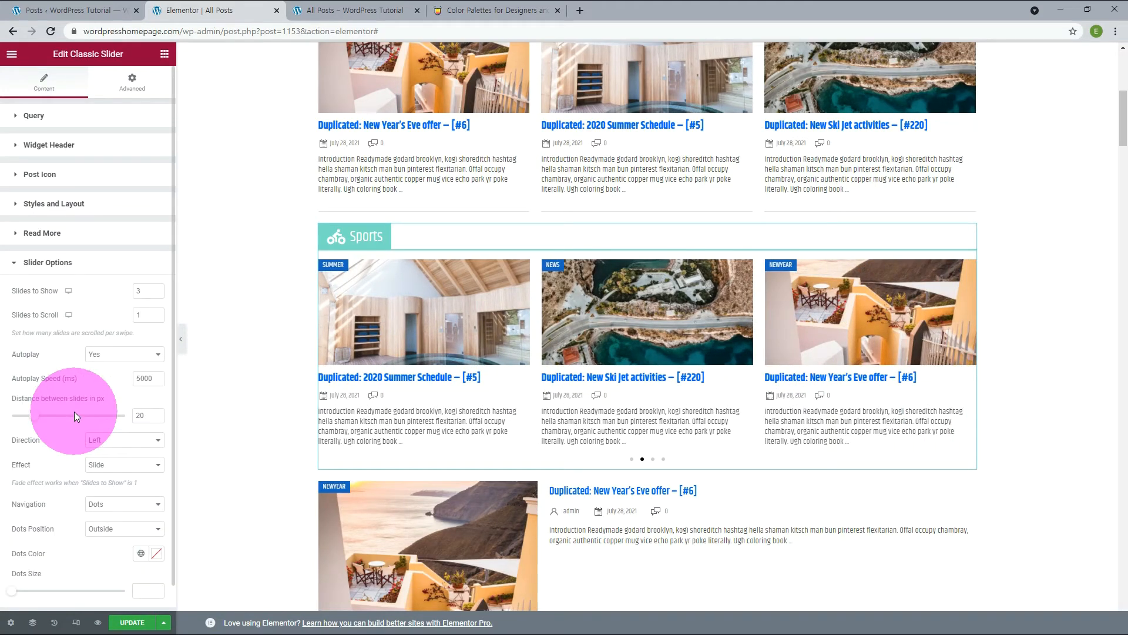
{"action": "left_click", "coordinate": [157, 288]}
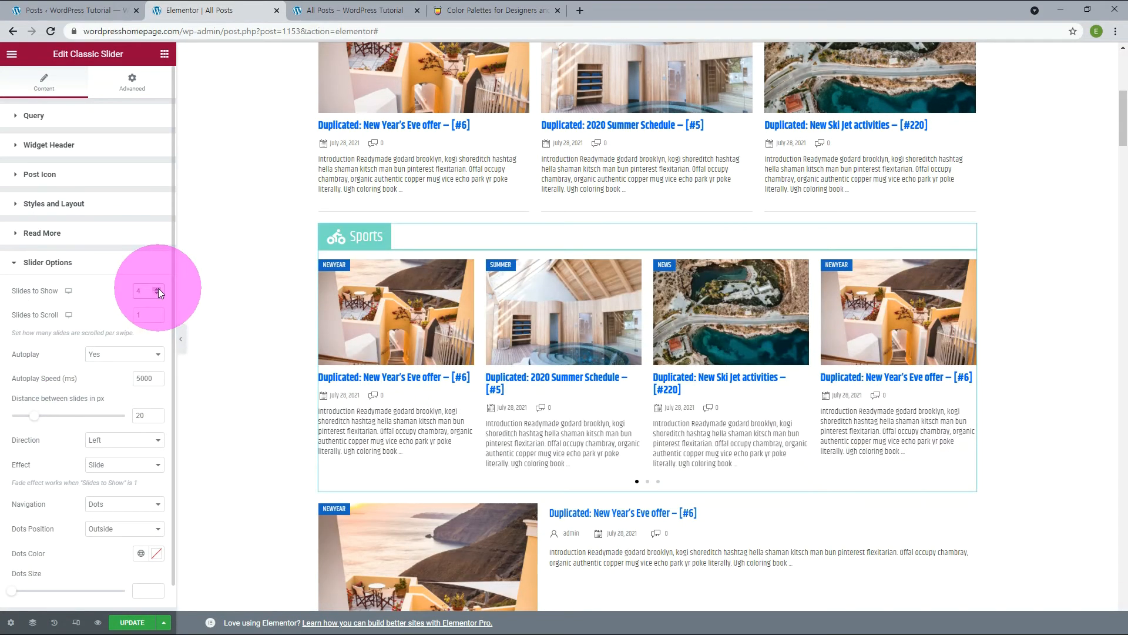
{"action": "left_click", "coordinate": [157, 289]}
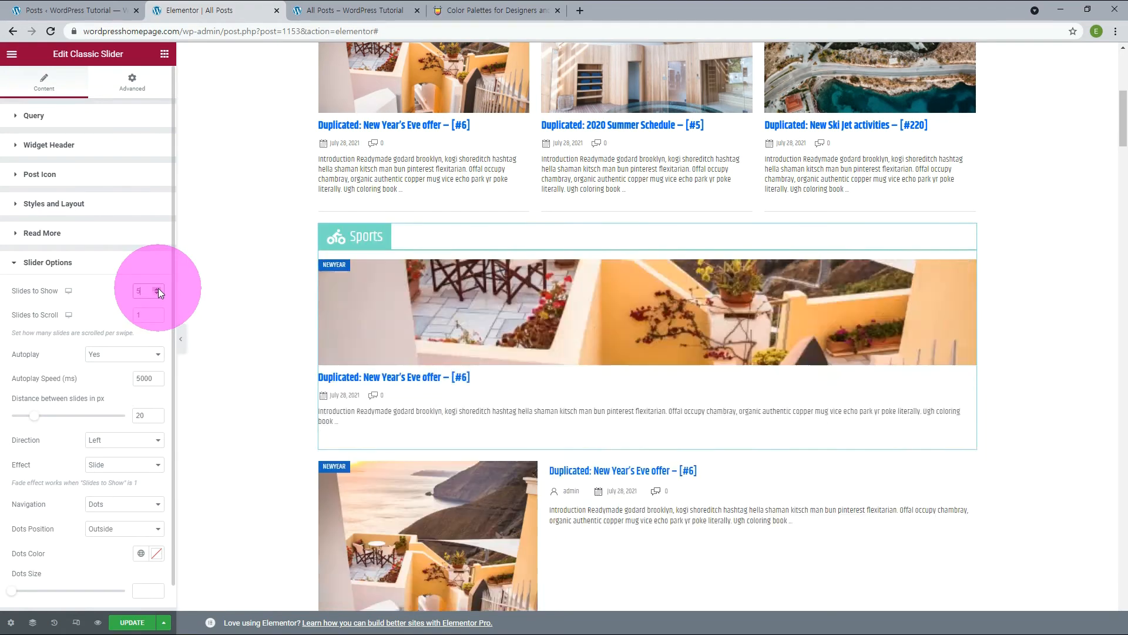
{"action": "left_click", "coordinate": [157, 288]}
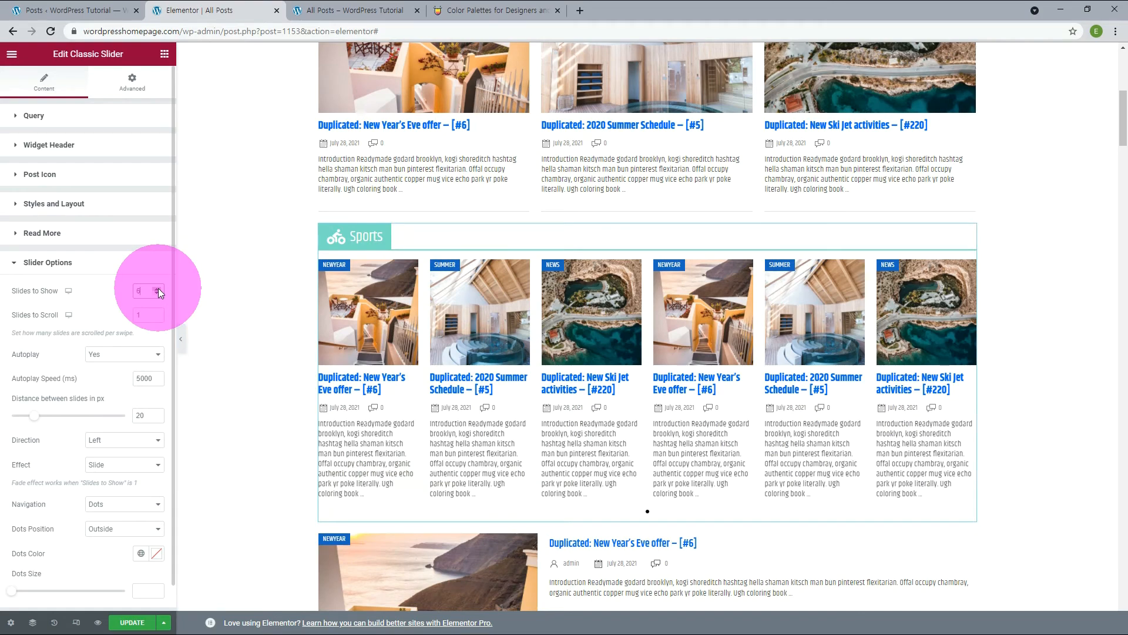
{"action": "double_click", "coordinate": [157, 292]}
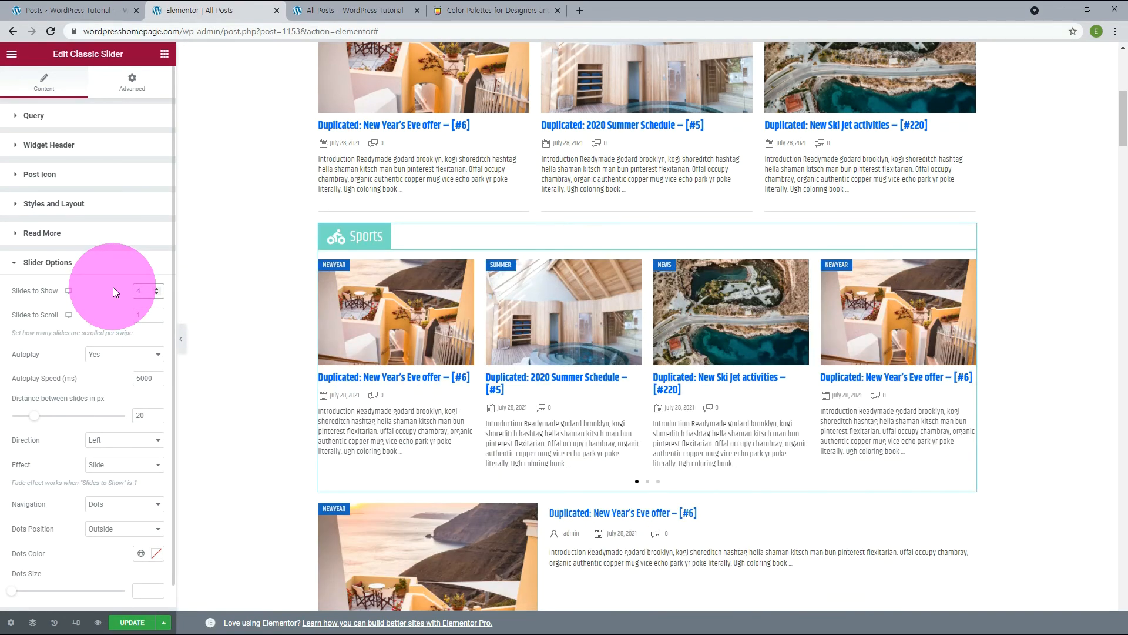
Set the Sports slider's Slides to Scroll to 2 and test the scrolling with its navigation dots.
{"action": "left_click_drag", "start_coordinate": [143, 317], "coordinate": [131, 318]}
{"action": "type", "text": "2"}
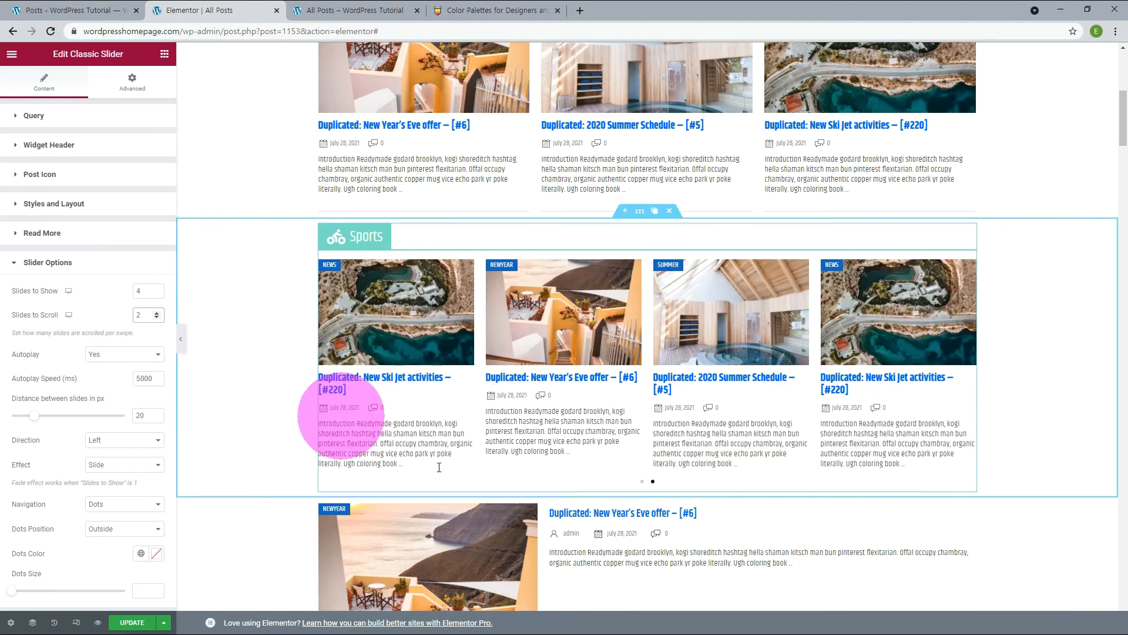
{"action": "left_click", "coordinate": [644, 485]}
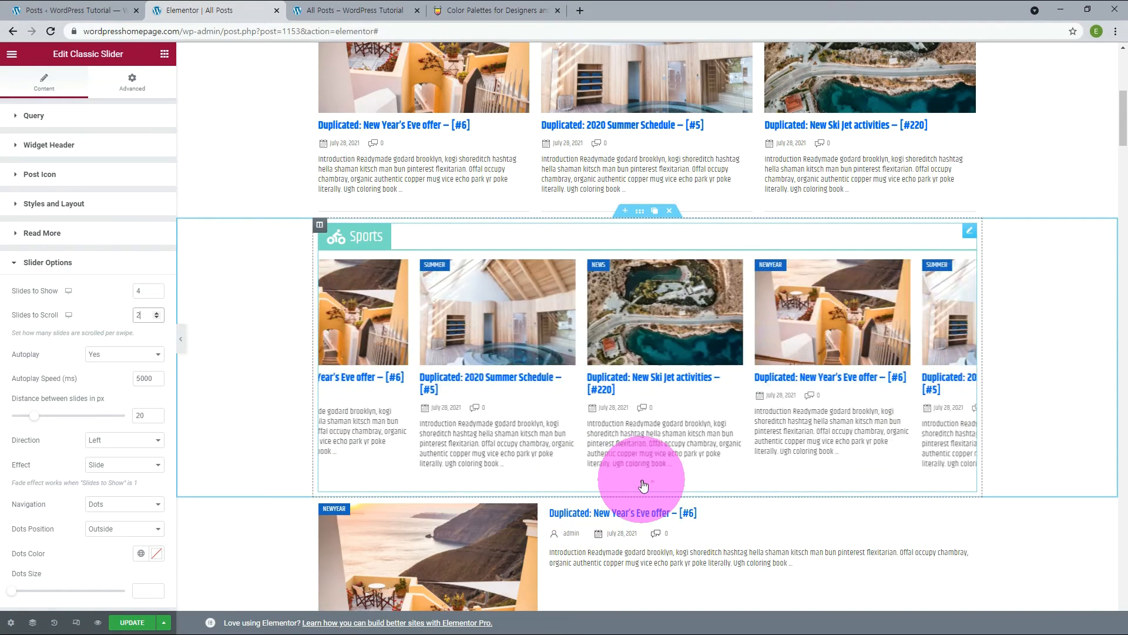
Try an Autoplay Speed of 1000 ms on the Sports slider and restore it to 5000 ms.
{"action": "left_click", "coordinate": [69, 382]}
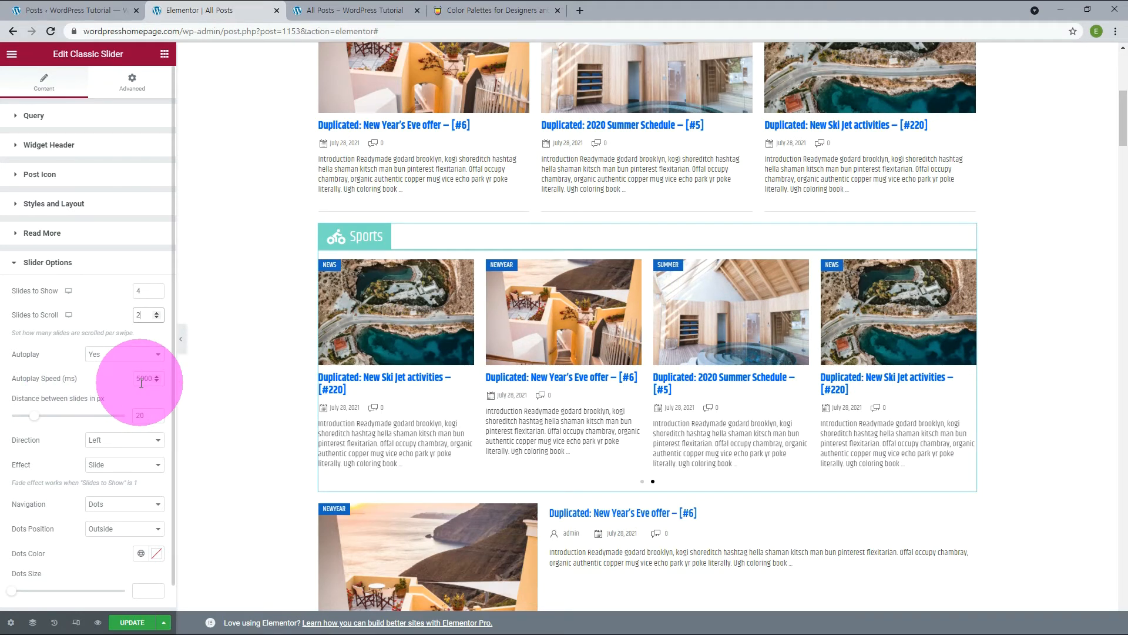
{"action": "left_click_drag", "start_coordinate": [141, 384], "coordinate": [124, 385]}
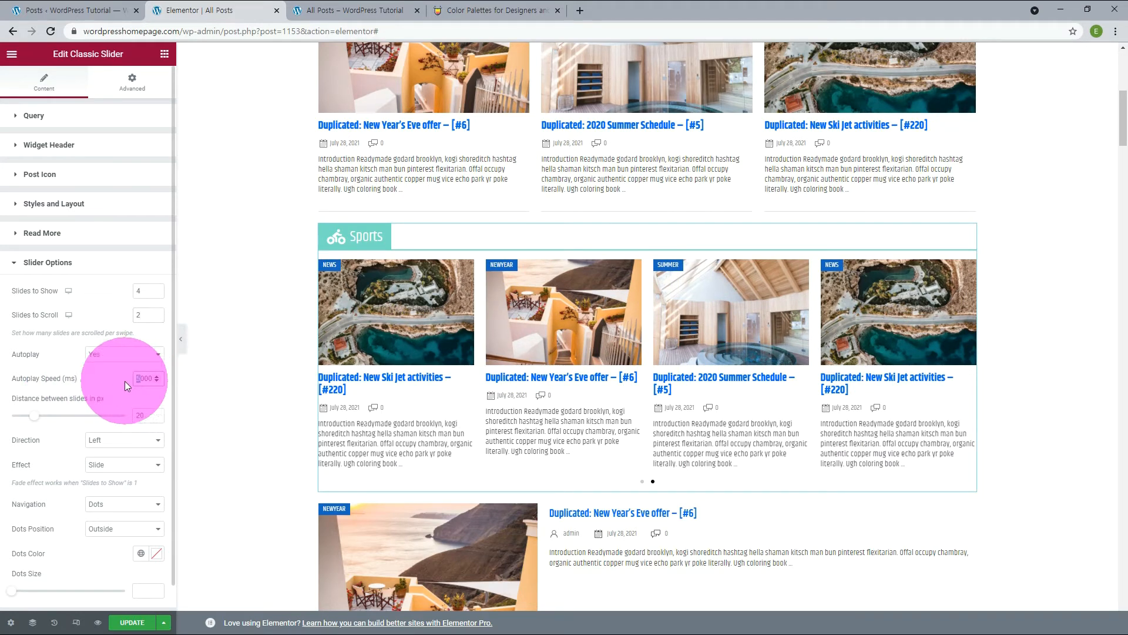
{"action": "type", "text": "1"}
{"action": "key", "text": "BackSpace"}
{"action": "type", "text": "5"}
Try distances between slides of 40 px and 10 px on the Sports slider and restore the distance to 20 px.
{"action": "scroll", "coordinate": [124, 380], "scroll_direction": "down", "scroll_amount": 1}
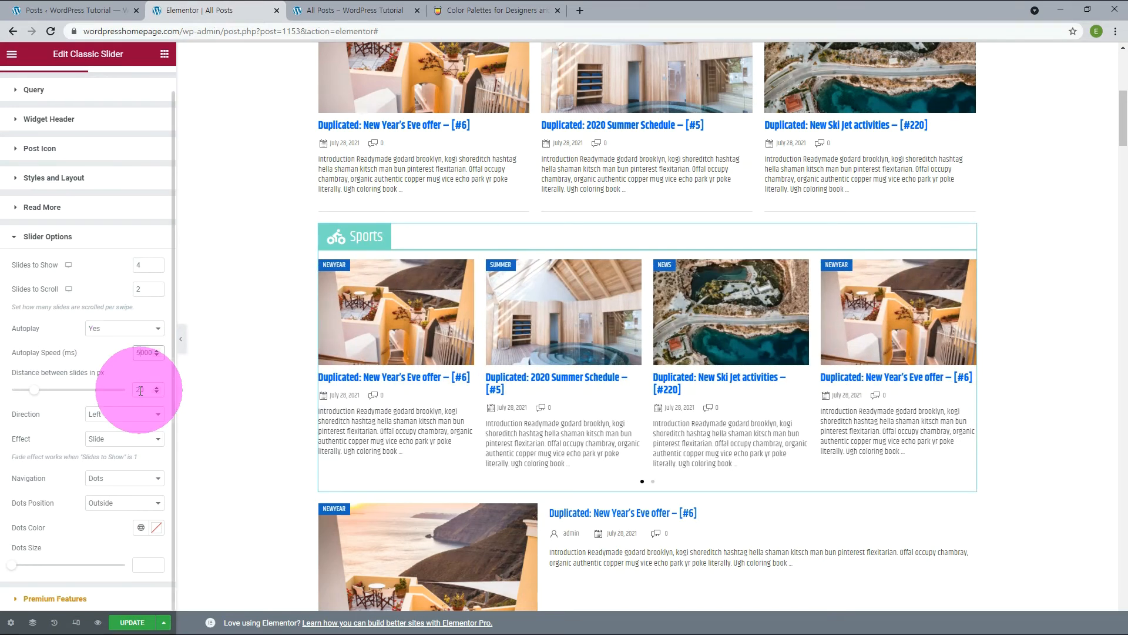
{"action": "left_click_drag", "start_coordinate": [140, 390], "coordinate": [132, 393]}
{"action": "type", "text": "4"}
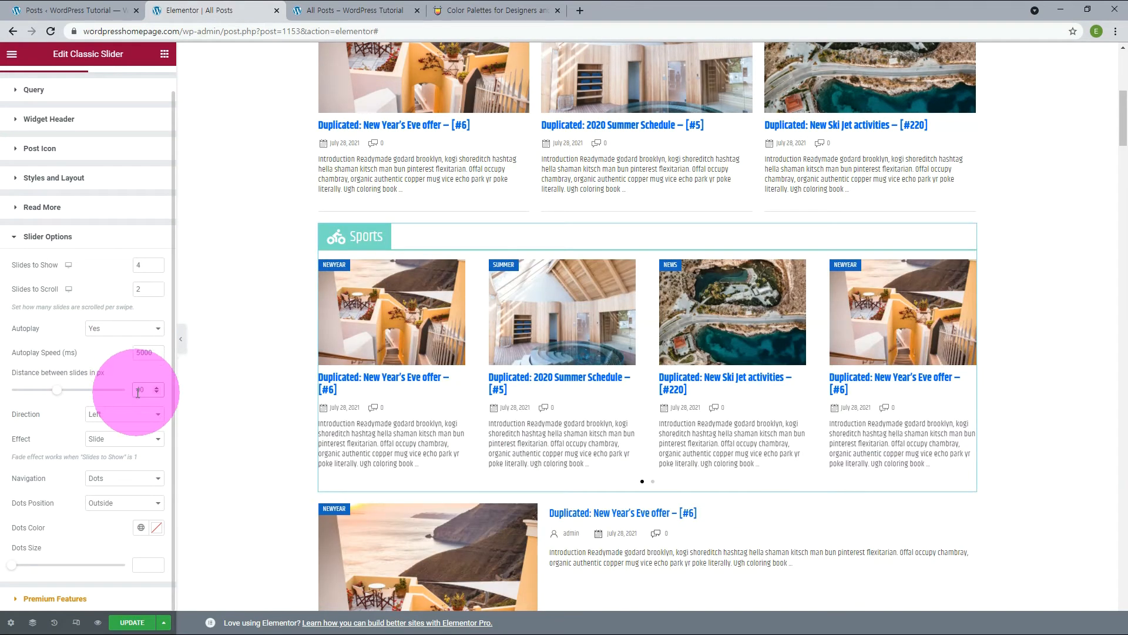
{"action": "key", "text": "BackSpace"}
{"action": "type", "text": "1"}
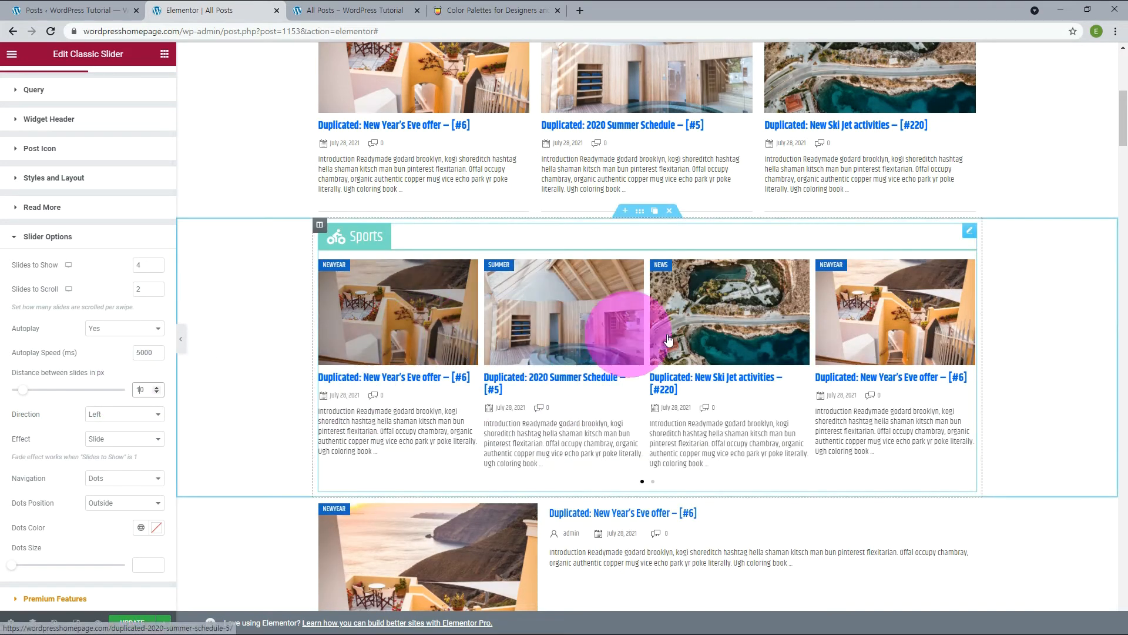
{"action": "key", "text": "BackSpace"}
{"action": "type", "text": "2"}
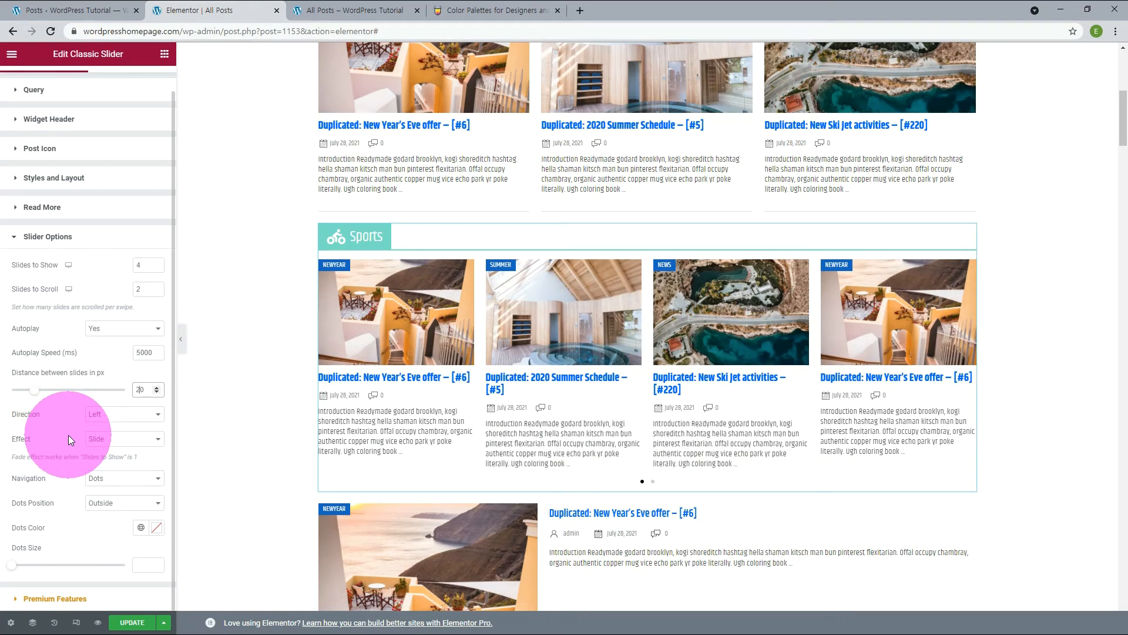
Try the Fade effect on the Sports slider and set the Effect back to Slide.
{"action": "left_click", "coordinate": [124, 442]}
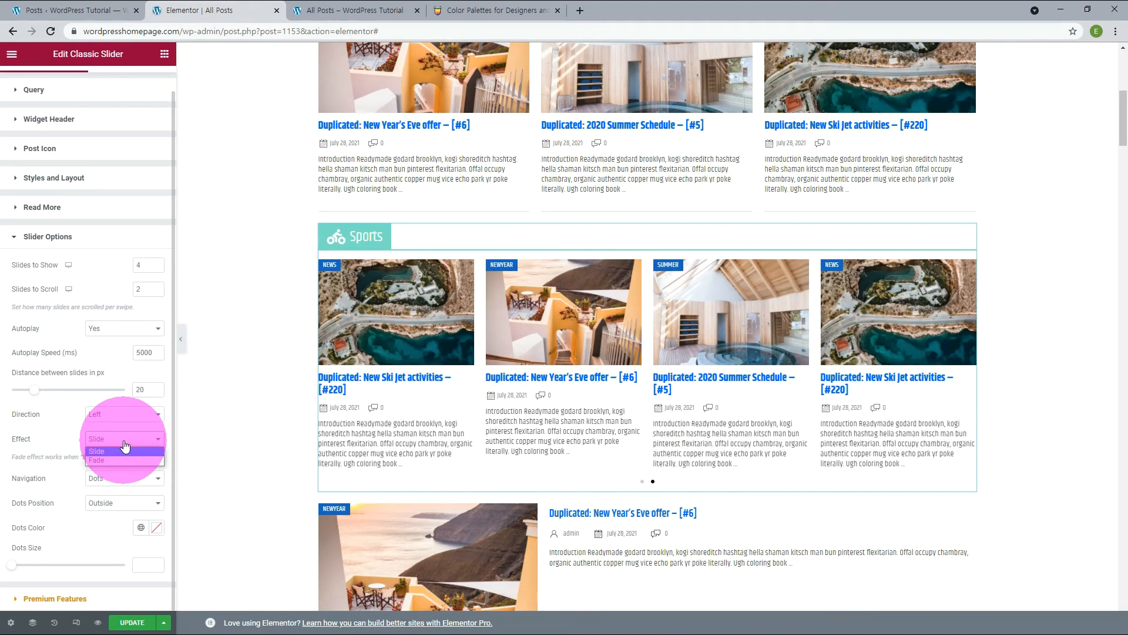
{"action": "left_click", "coordinate": [110, 459]}
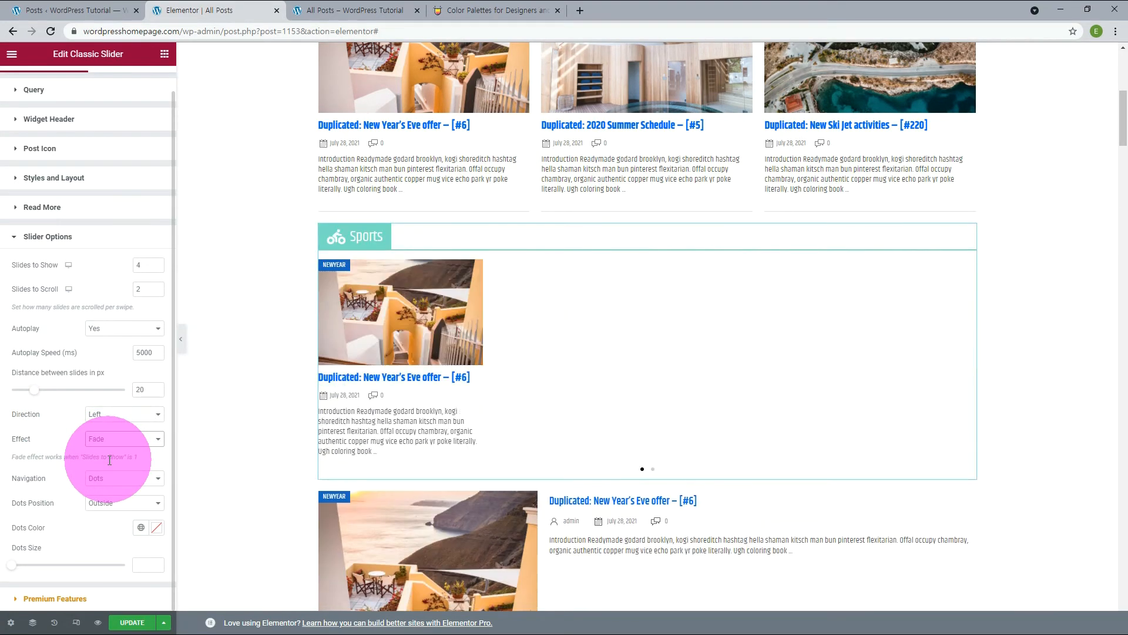
{"action": "left_click", "coordinate": [99, 439]}
{"action": "left_click", "coordinate": [101, 449]}
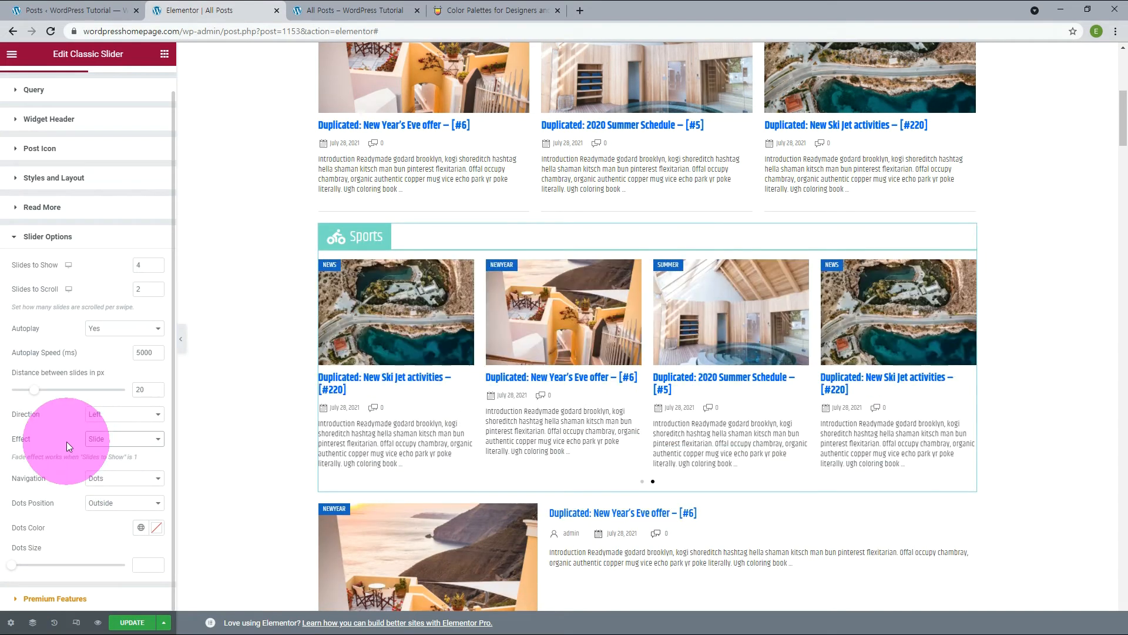
Try Arrows as the Sports slider's Navigation, test the next arrow, and set Navigation to None.
{"action": "left_click", "coordinate": [106, 483]}
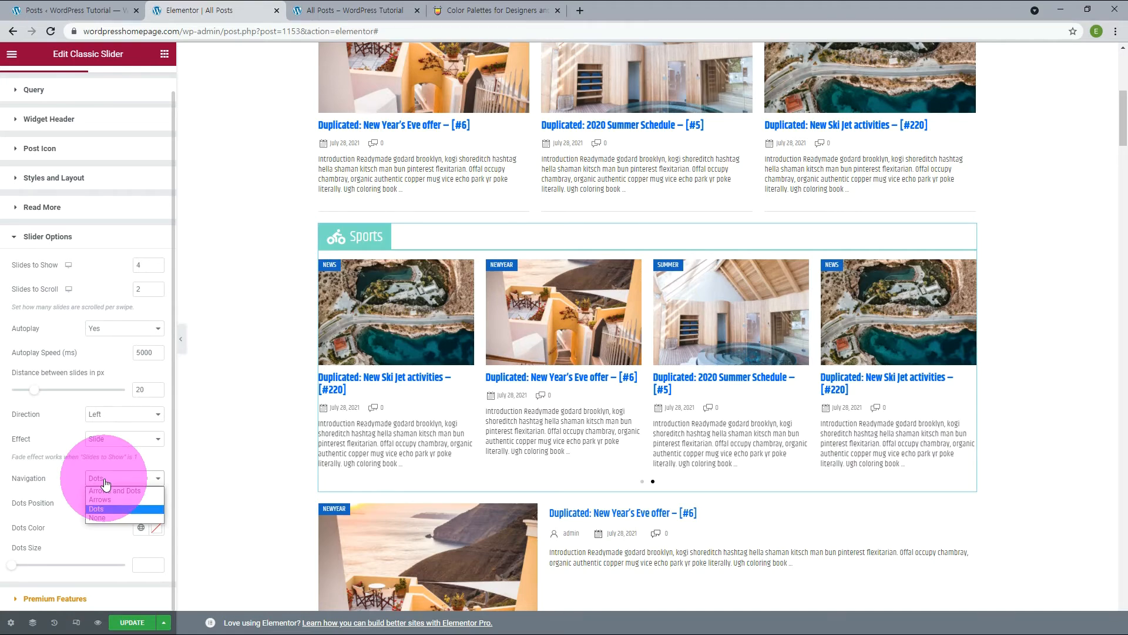
{"action": "left_click", "coordinate": [101, 496]}
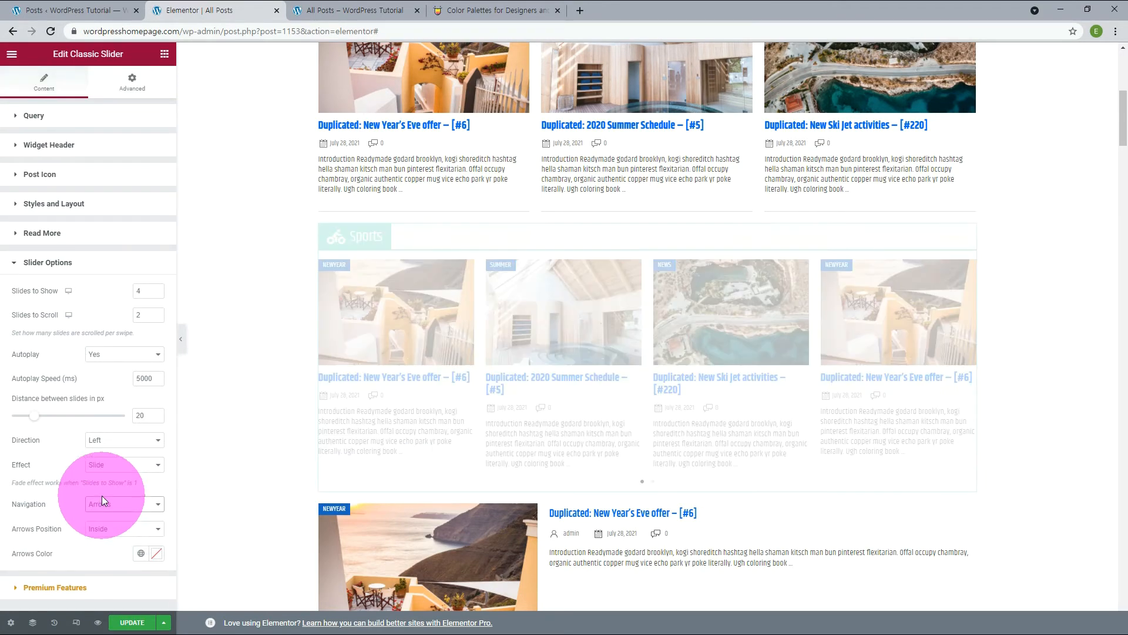
{"action": "left_click", "coordinate": [961, 355]}
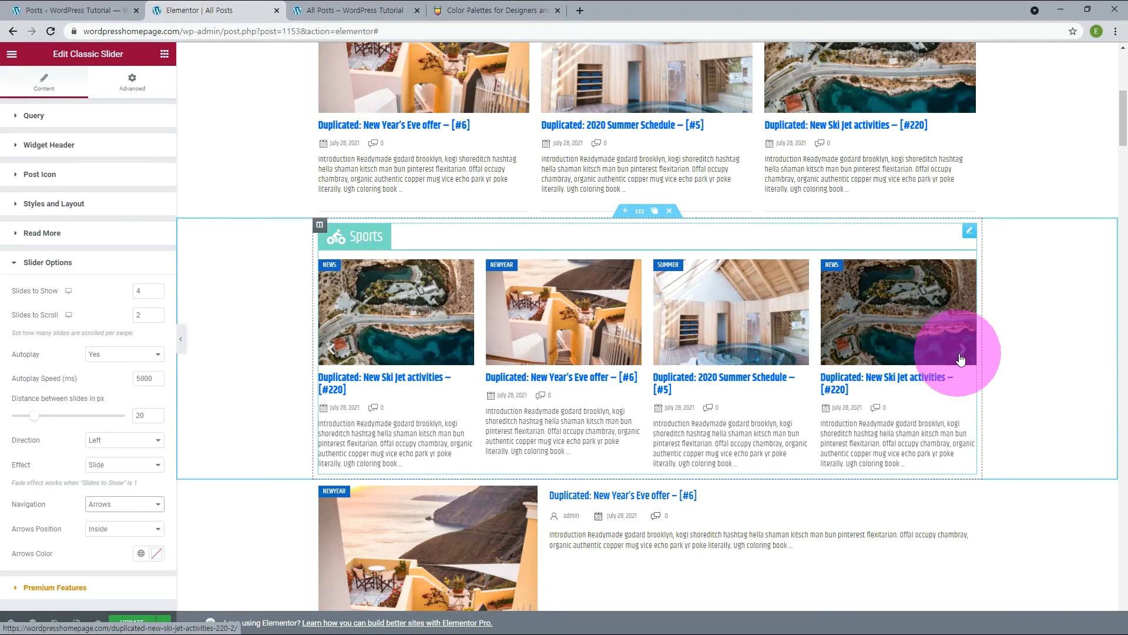
{"action": "left_click", "coordinate": [108, 505]}
{"action": "left_click", "coordinate": [103, 516]}
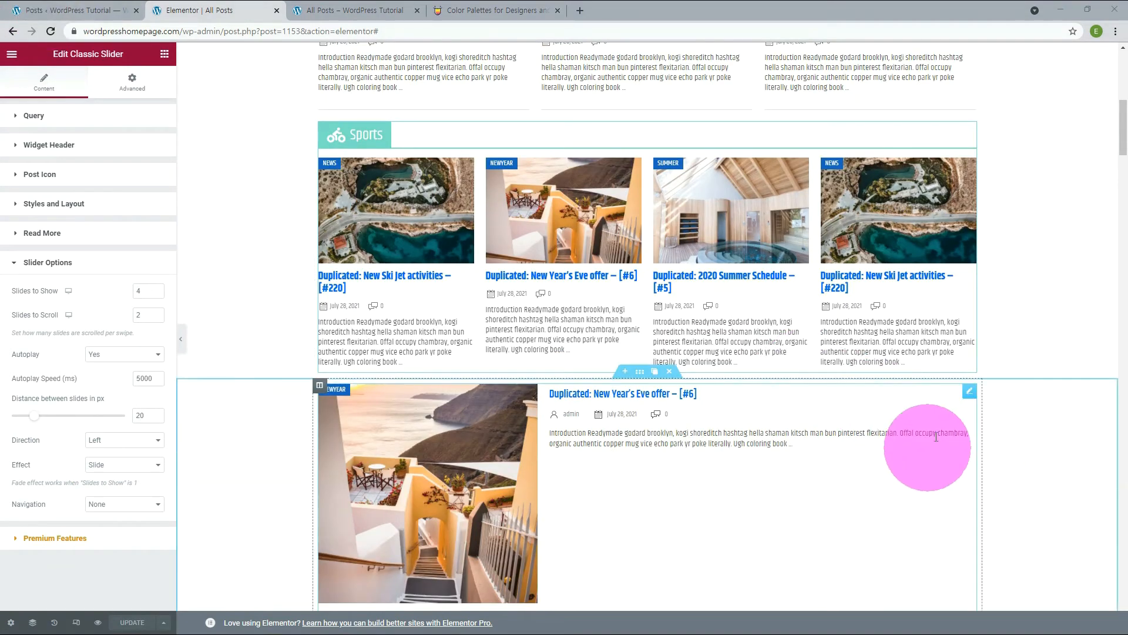
Try a Post Image Width of 1/2 on the Classic Blog widget and set it back to 1/3.
{"action": "left_click", "coordinate": [970, 391]}
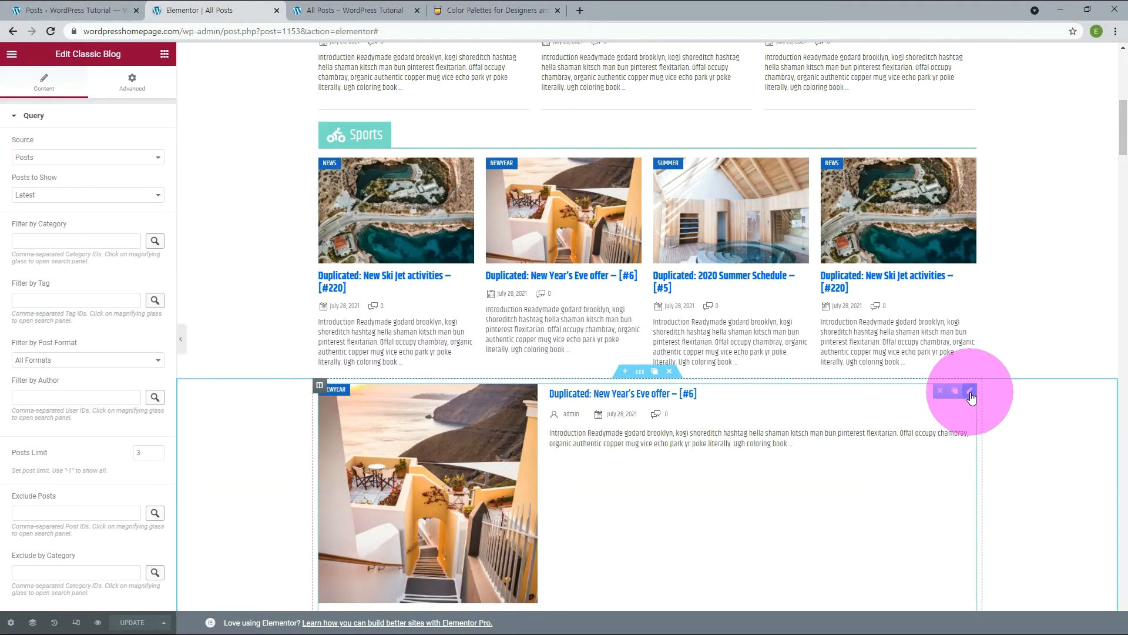
{"action": "left_click", "coordinate": [51, 204]}
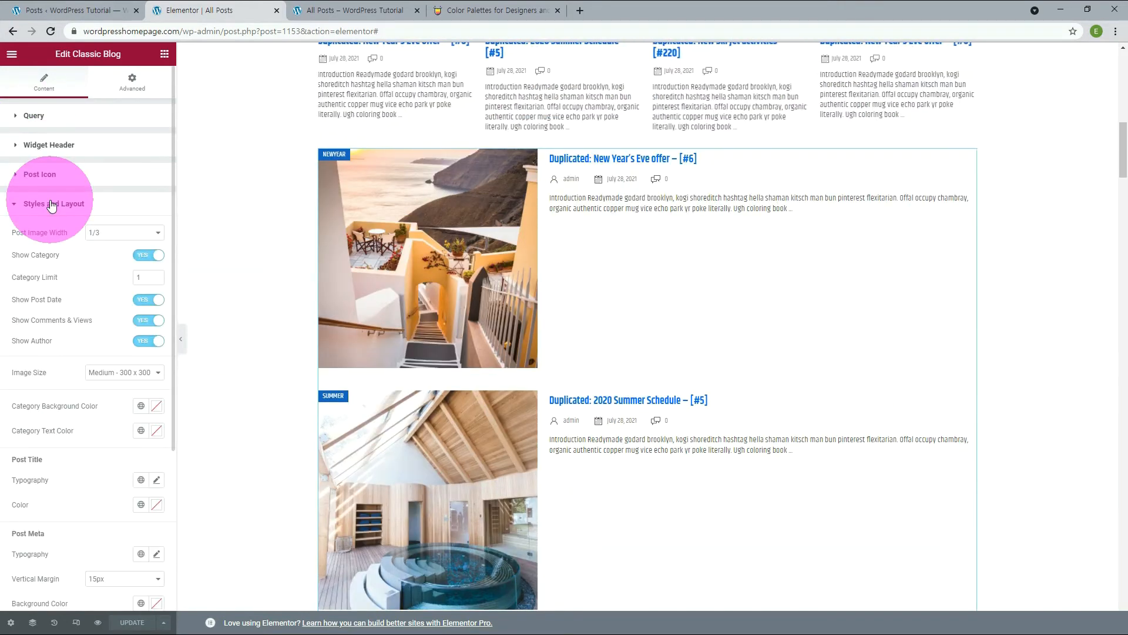
{"action": "left_click", "coordinate": [124, 234]}
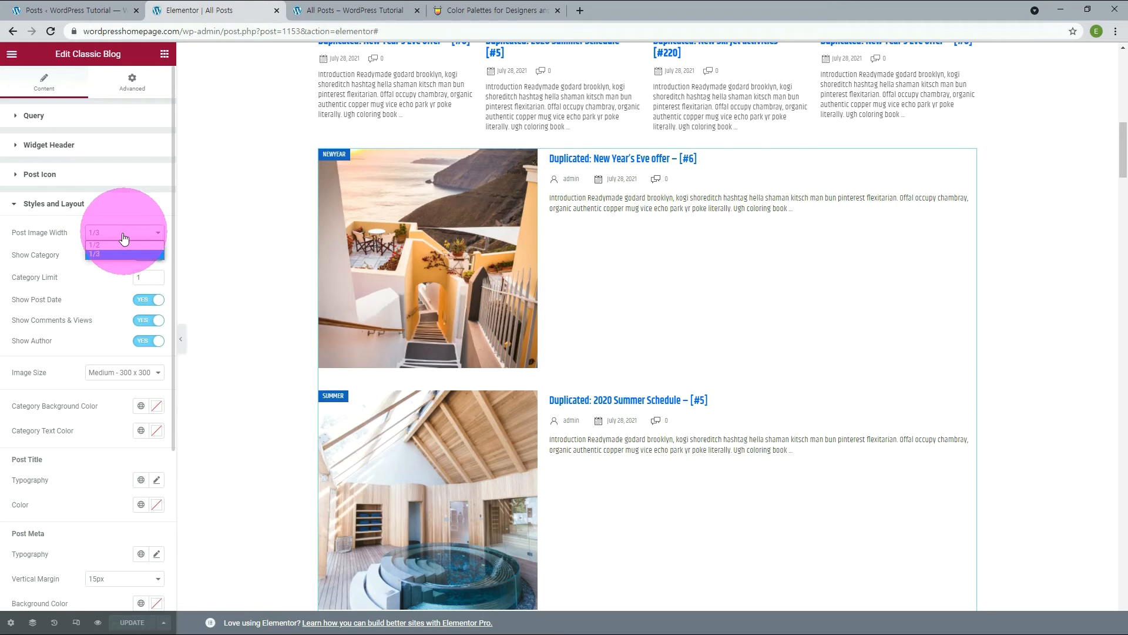
{"action": "left_click", "coordinate": [105, 245]}
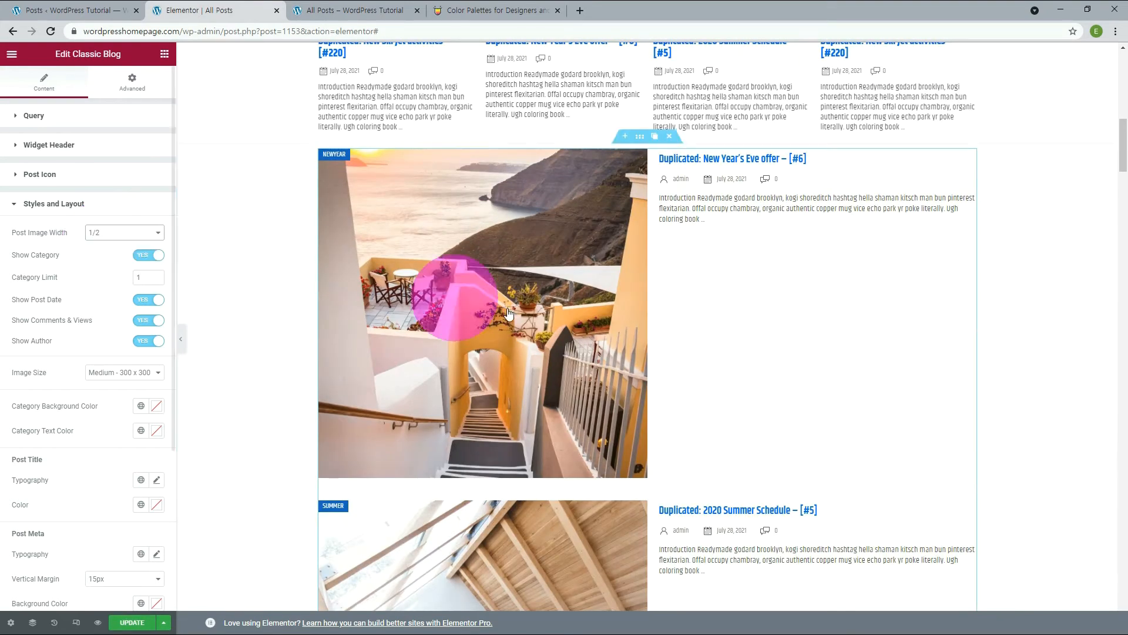
{"action": "left_click", "coordinate": [106, 233]}
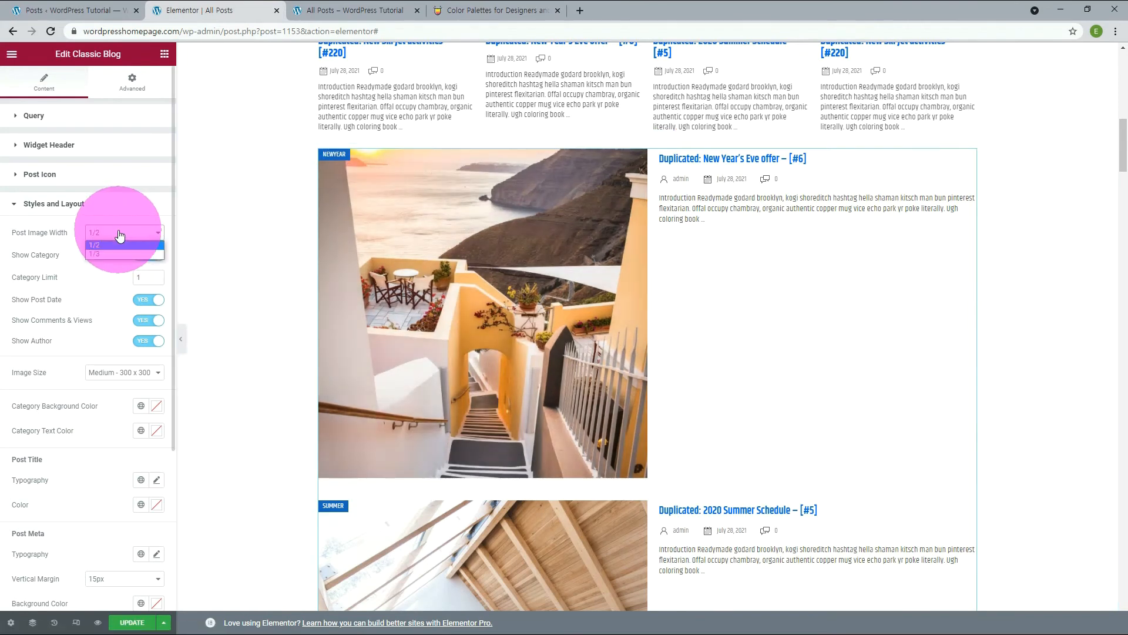
{"action": "left_click", "coordinate": [100, 254]}
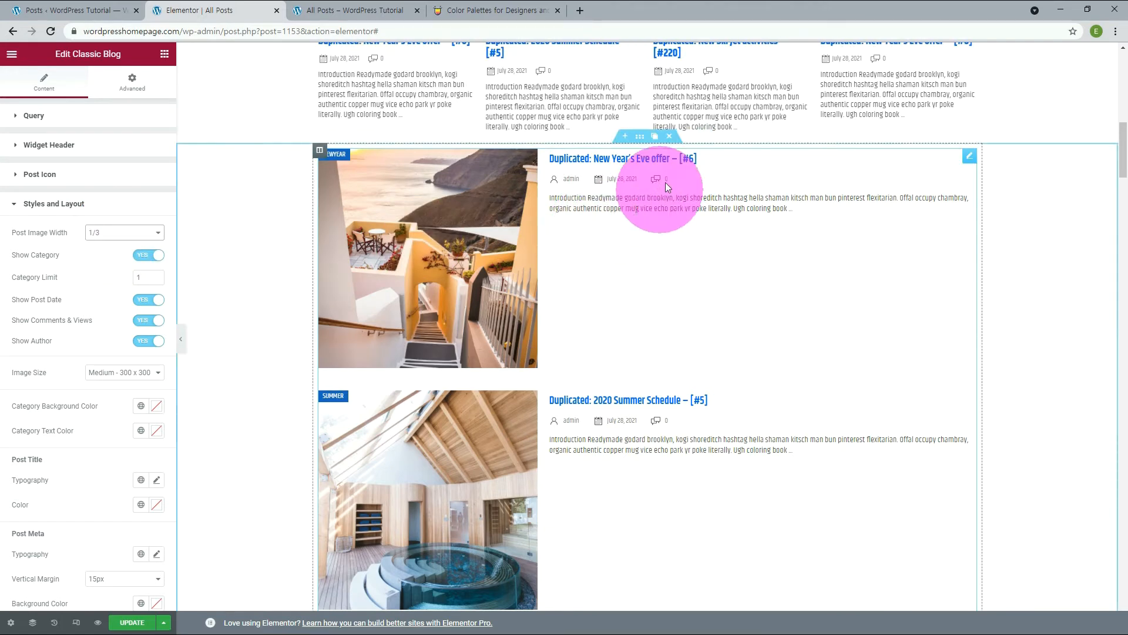
Delete the Classic Blog section and move the Flip Box section directly below the Sports slider.
{"action": "left_click", "coordinate": [670, 137]}
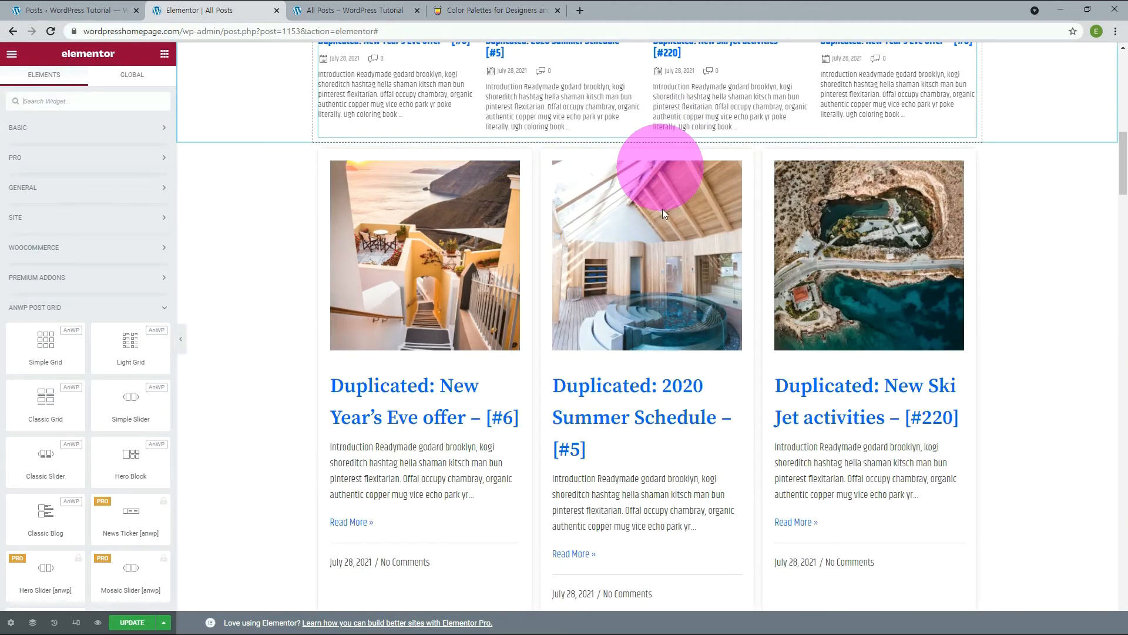
{"action": "scroll", "coordinate": [724, 341], "scroll_direction": "down", "scroll_amount": 4}
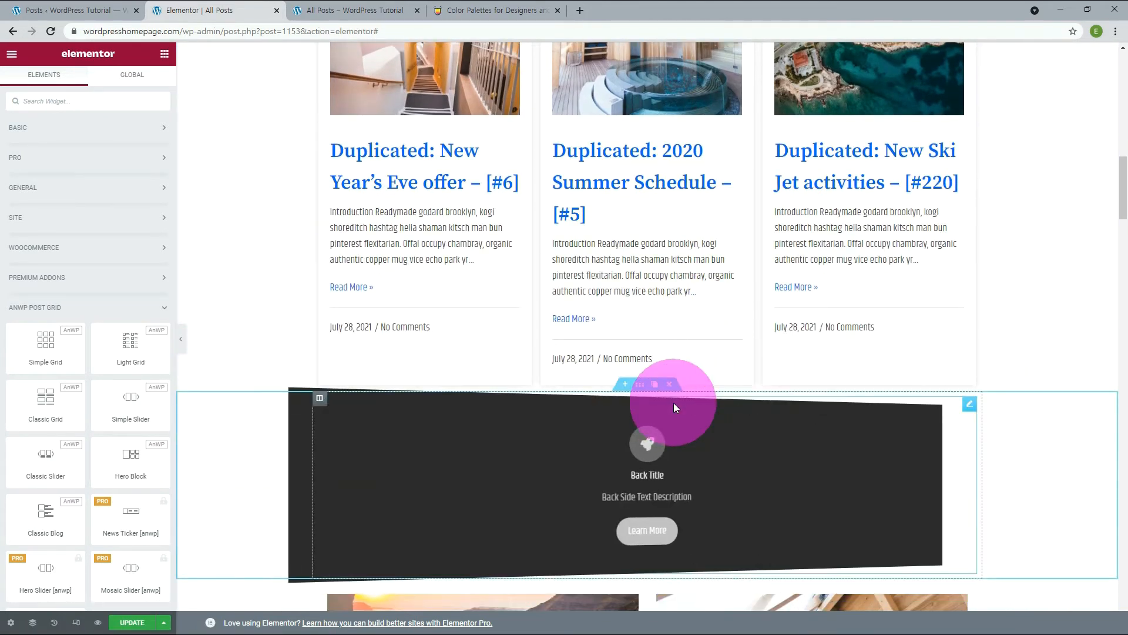
{"action": "left_click_drag", "start_coordinate": [640, 386], "coordinate": [632, 223]}
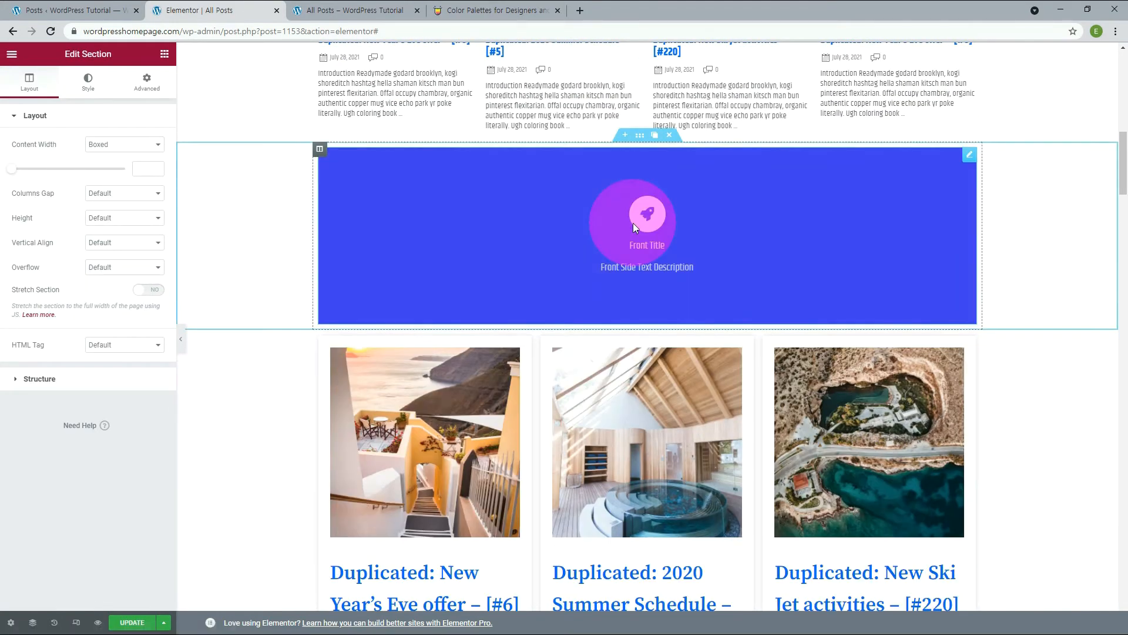
Set the Flip Box's Effect to Swap and preview the animation on the page.
{"action": "left_click", "coordinate": [970, 156]}
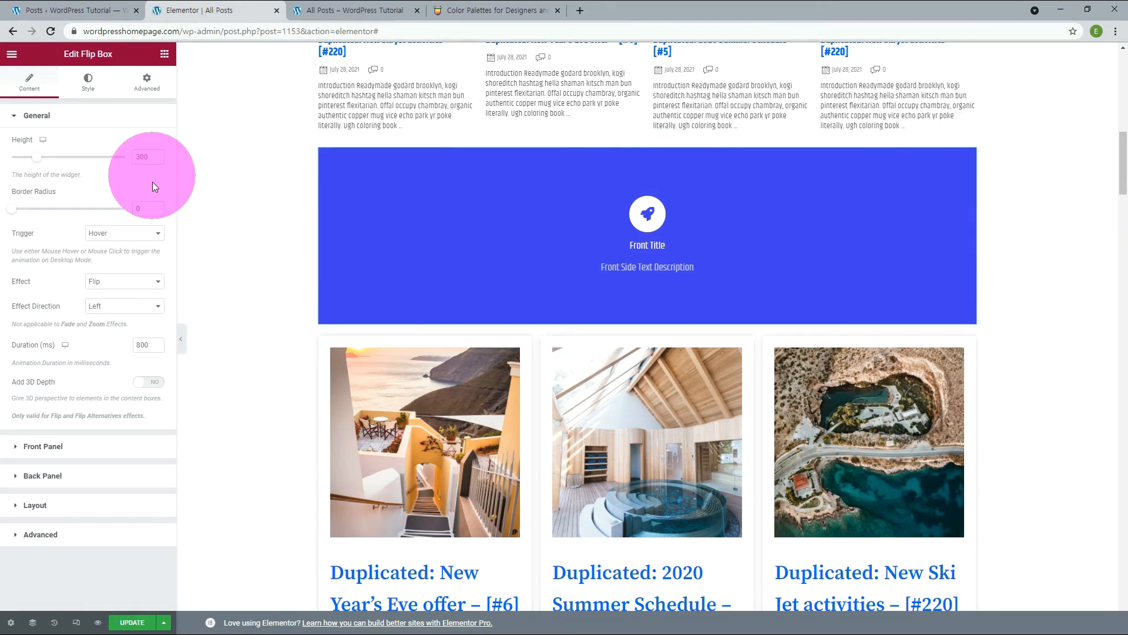
{"action": "left_click", "coordinate": [140, 282]}
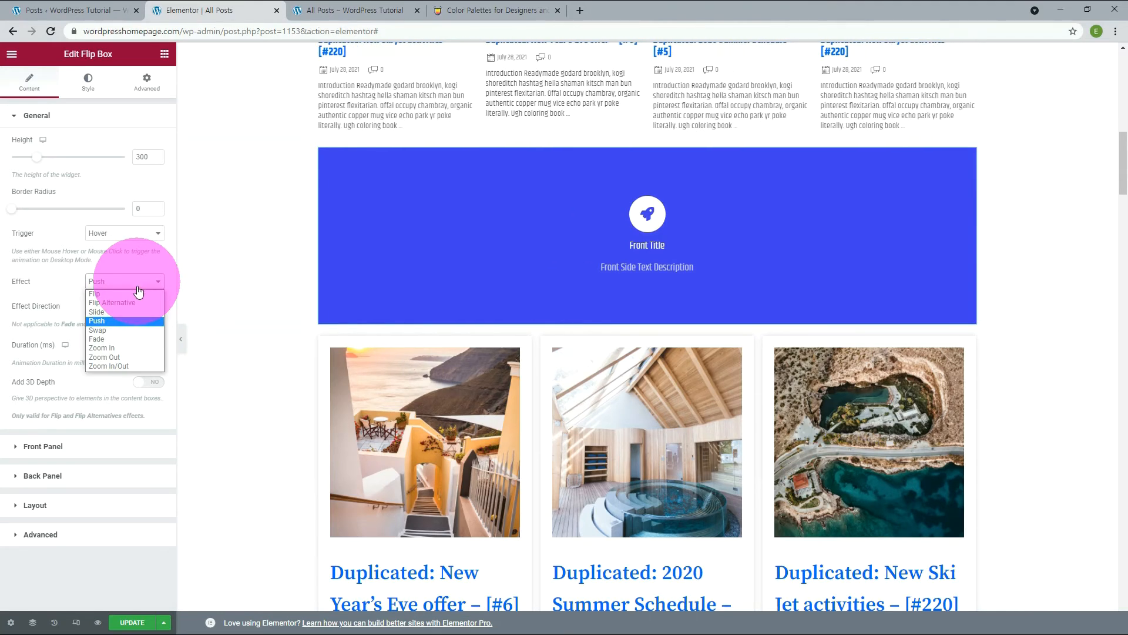
{"action": "left_click", "coordinate": [140, 322]}
{"action": "left_click", "coordinate": [140, 330]}
{"action": "left_click", "coordinate": [446, 260]}
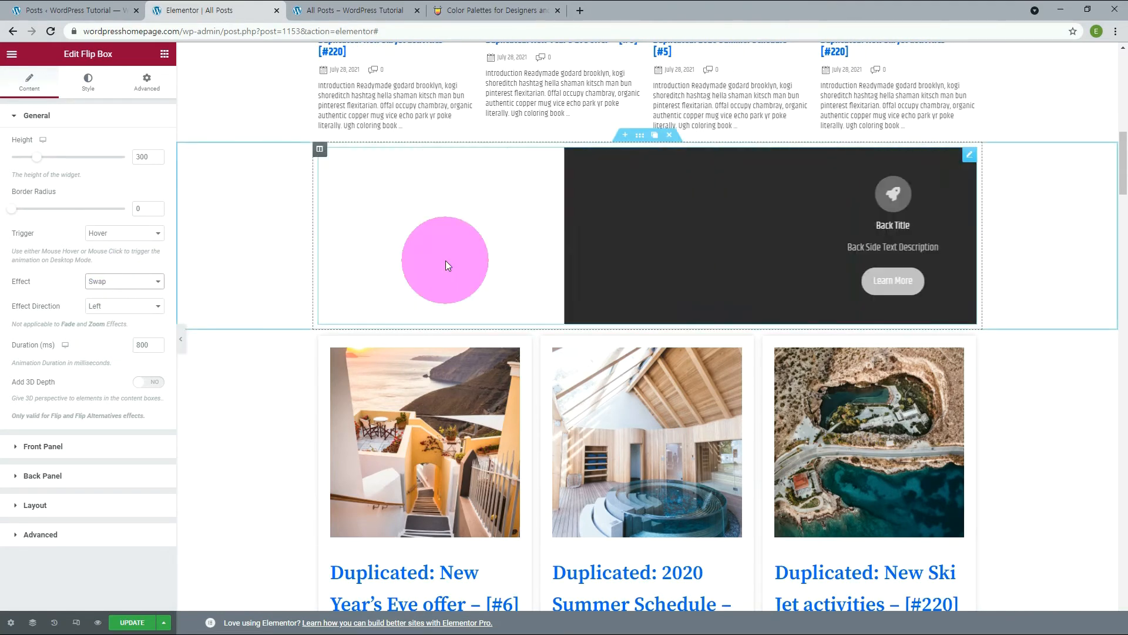
{"action": "left_click", "coordinate": [143, 297]}
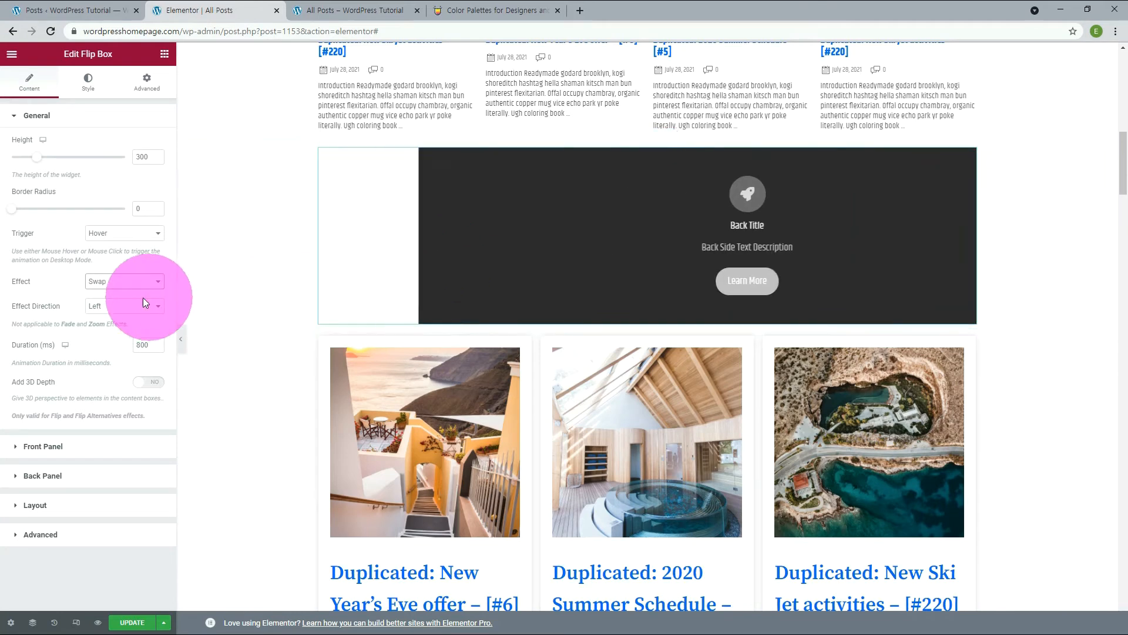
Set the Flip Box's Height to 200.
{"action": "left_click", "coordinate": [139, 156]}
{"action": "double_click", "coordinate": [138, 156]}
{"action": "type", "text": "200"}
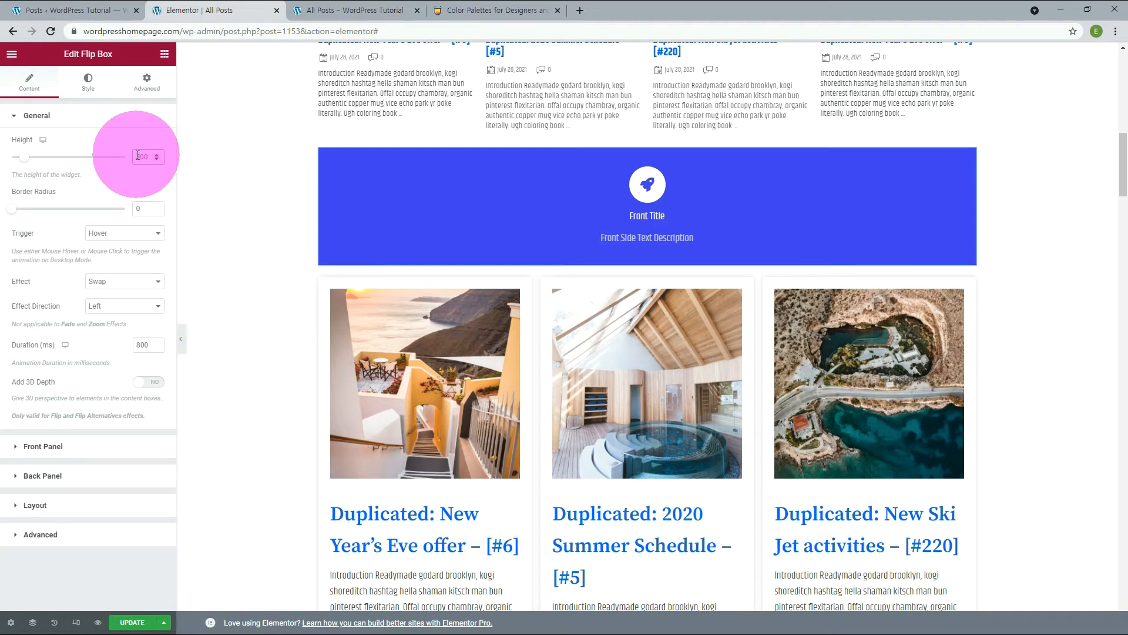
Look through the Flip Box's Front Panel and Back Panel content settings.
{"action": "left_click", "coordinate": [53, 447]}
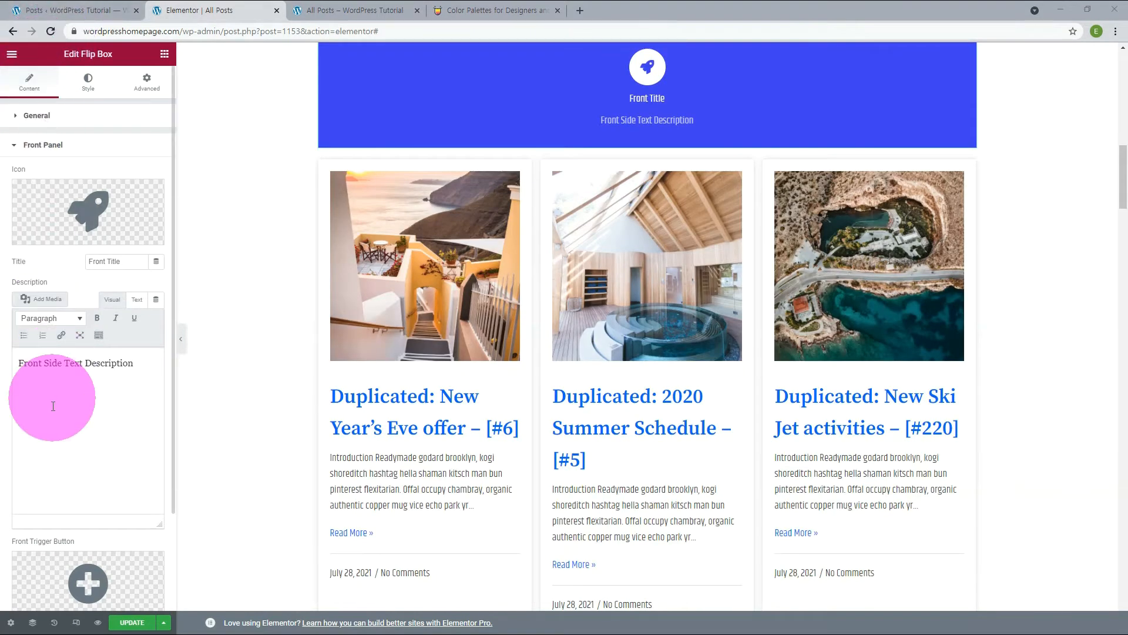
{"action": "left_click", "coordinate": [119, 412]}
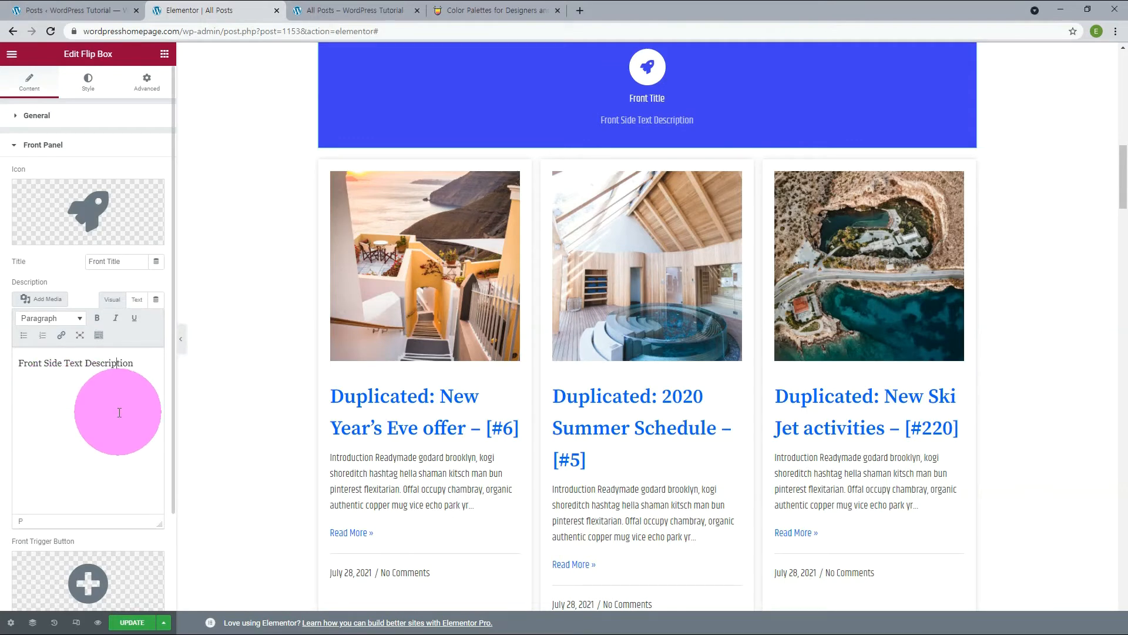
{"action": "left_click", "coordinate": [52, 152]}
{"action": "left_click", "coordinate": [47, 176]}
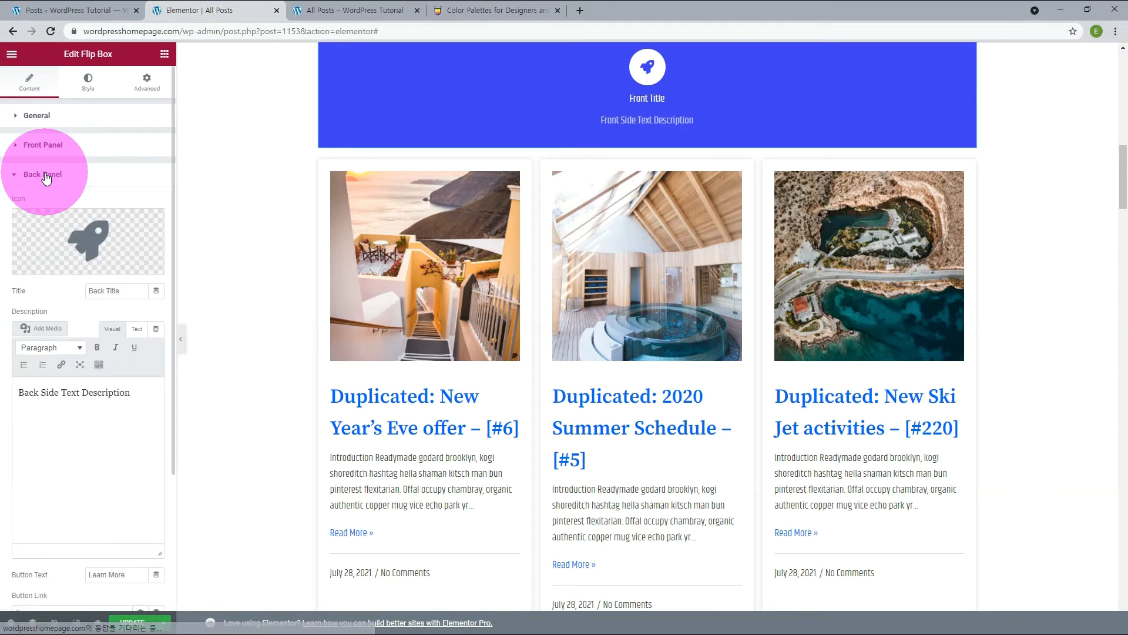
Try Grid Styles Layout 1 and Layout 2 on the Post Grid below the Flip Box and restore Layout 5.
{"action": "scroll", "coordinate": [647, 294], "scroll_direction": "up", "scroll_amount": 2}
{"action": "left_click", "coordinate": [969, 285]}
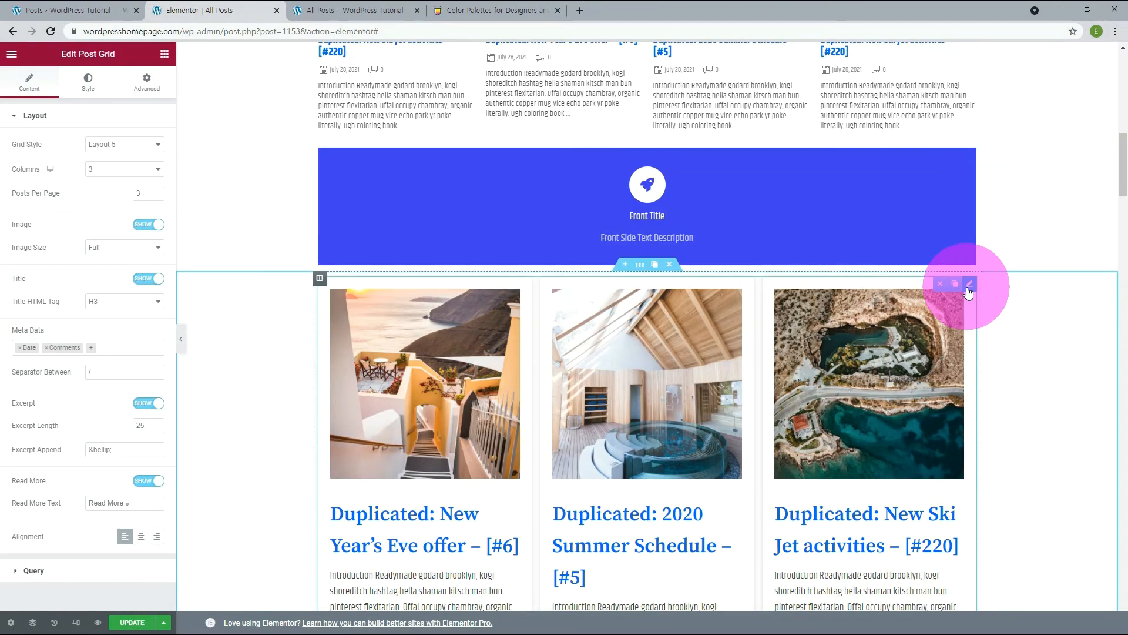
{"action": "scroll", "coordinate": [968, 292], "scroll_direction": "down", "scroll_amount": 3}
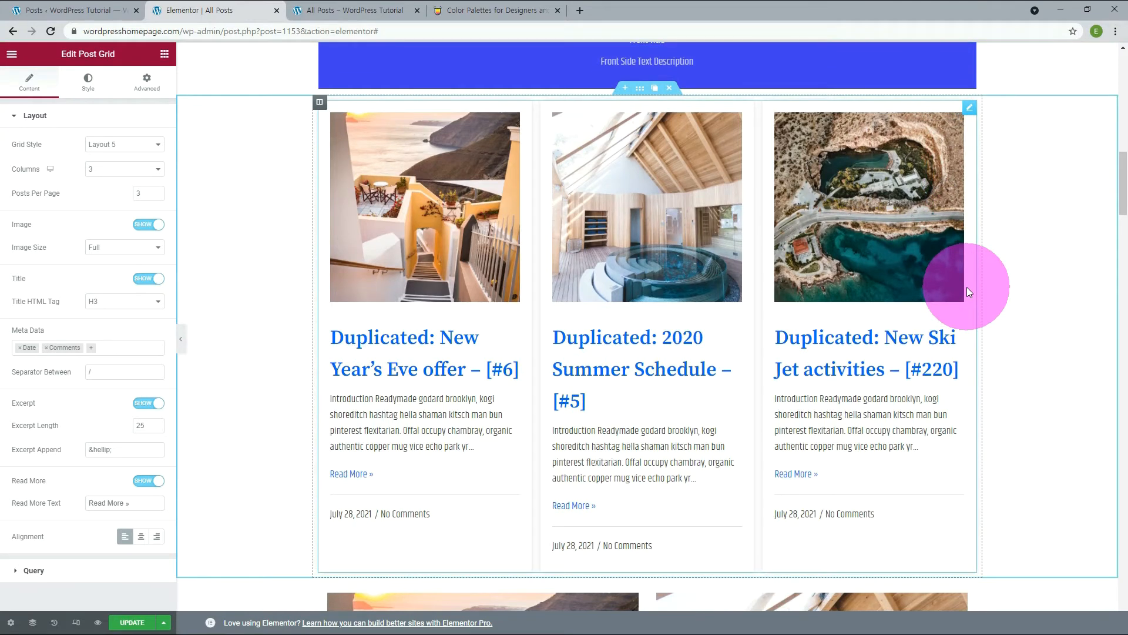
{"action": "left_click", "coordinate": [102, 150]}
{"action": "left_click", "coordinate": [93, 158]}
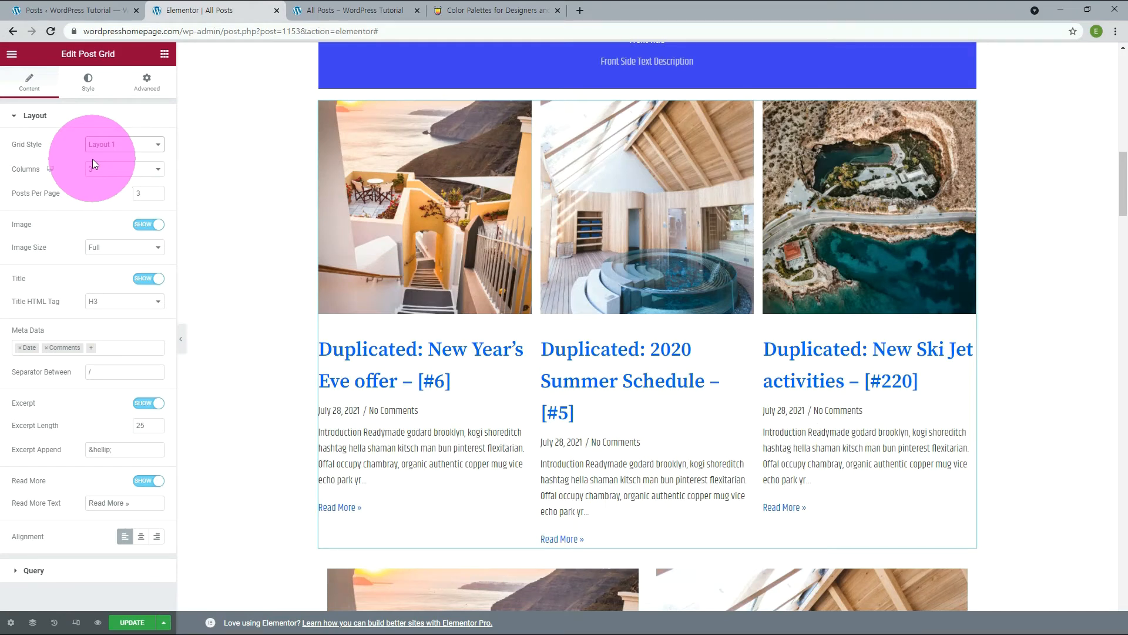
{"action": "left_click", "coordinate": [91, 150]}
{"action": "left_click", "coordinate": [89, 166]}
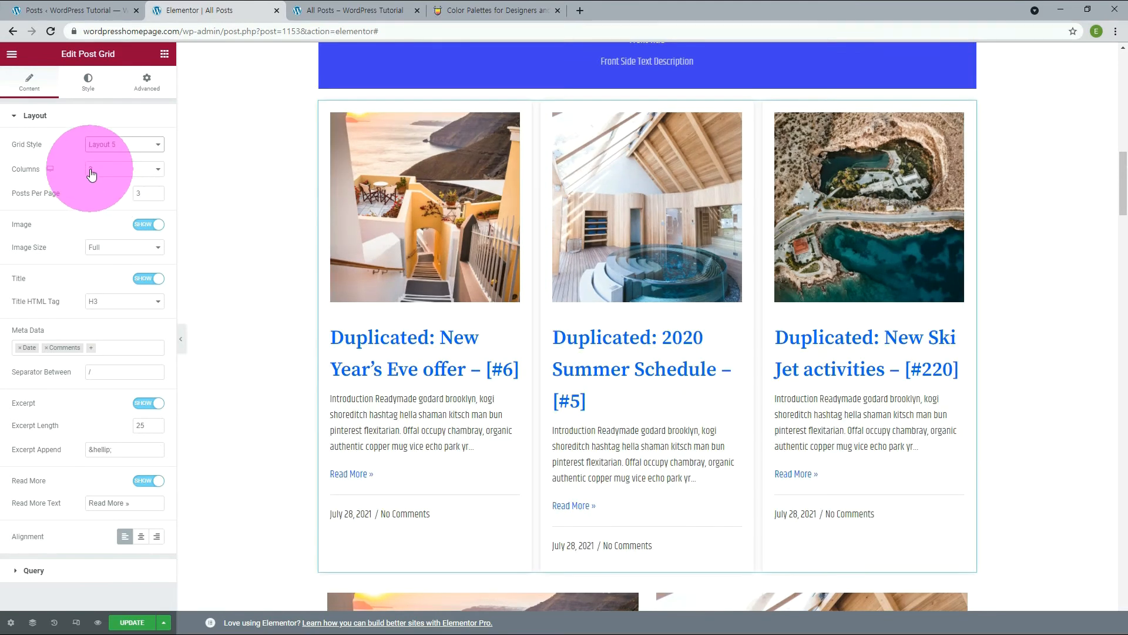
Set the Post Grid to 4 Columns and 4 Posts Per Page.
{"action": "left_click", "coordinate": [90, 169]}
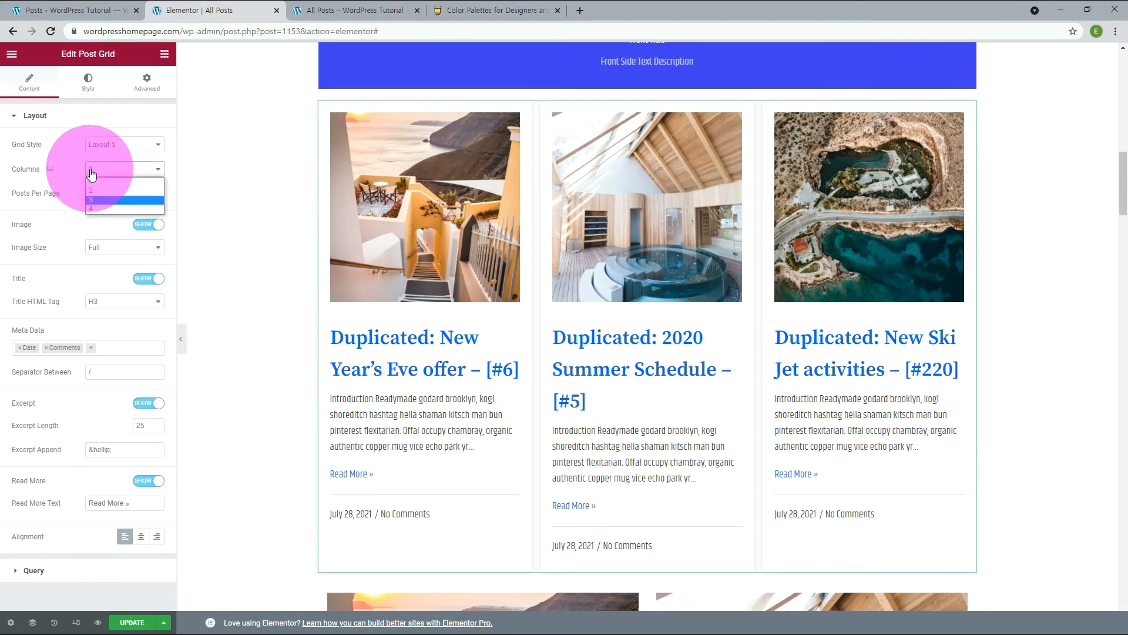
{"action": "left_click", "coordinate": [89, 210]}
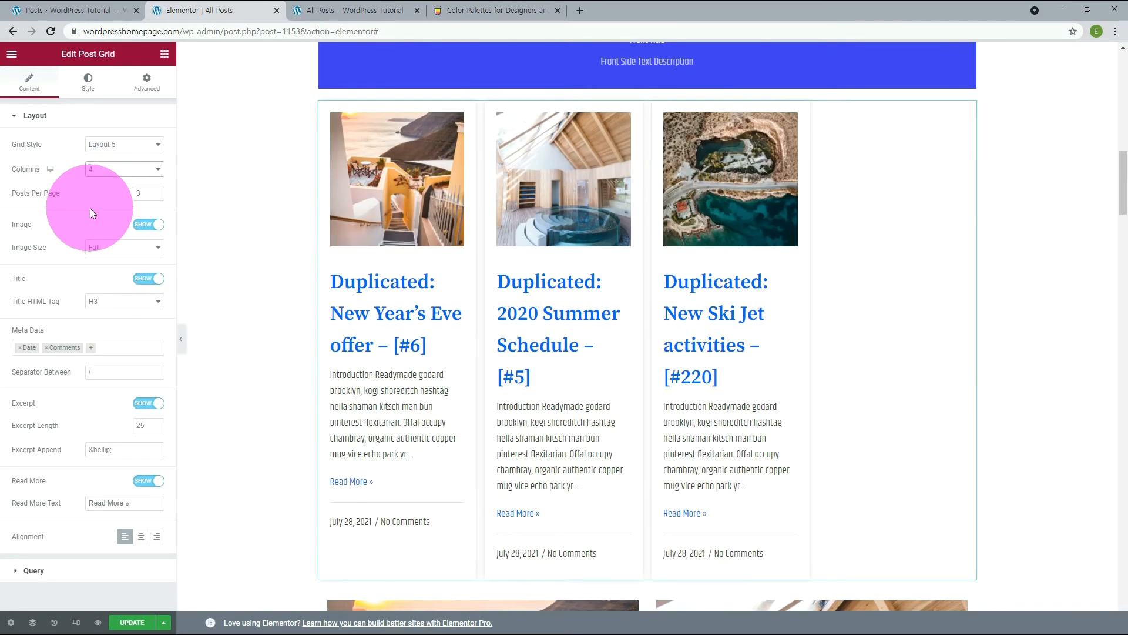
{"action": "left_click", "coordinate": [156, 191]}
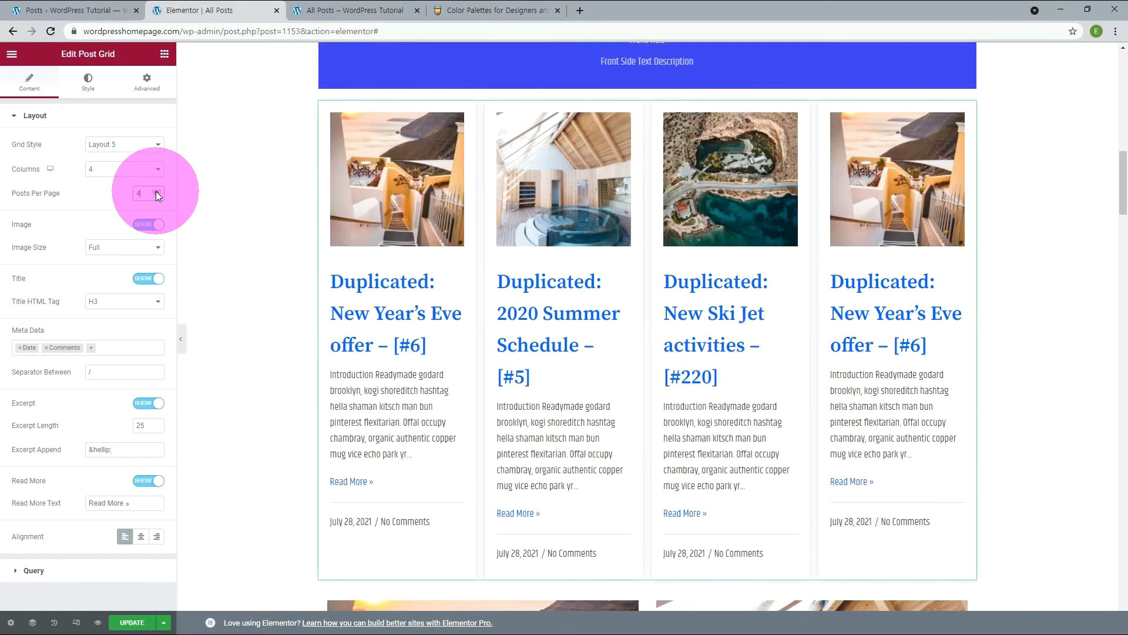
{"action": "left_click", "coordinate": [125, 169]}
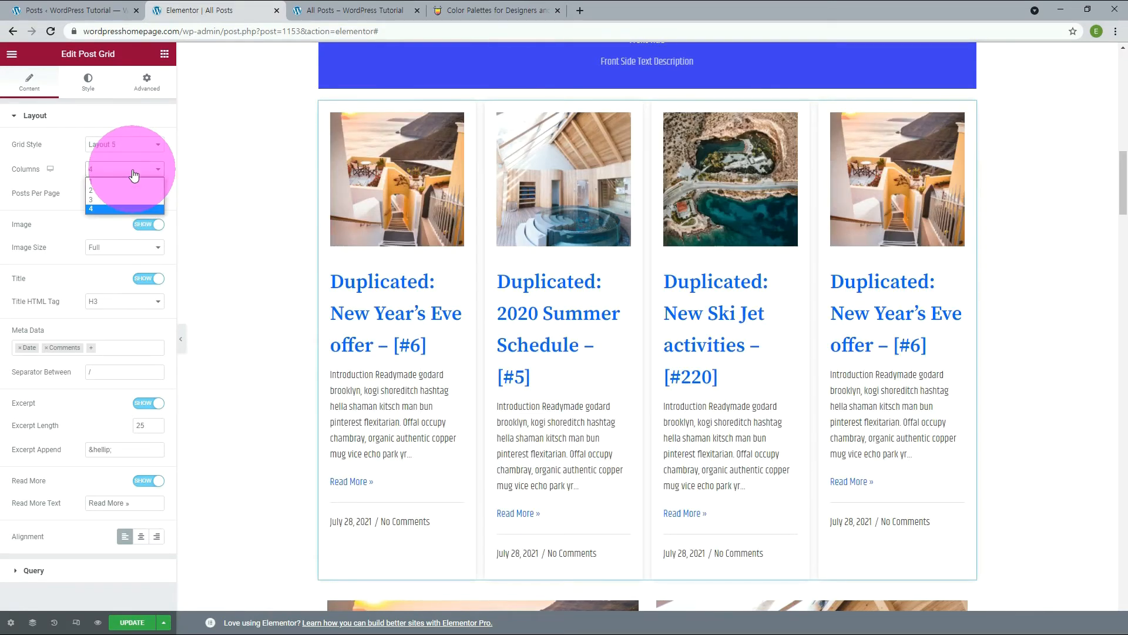
{"action": "left_click", "coordinate": [110, 197]}
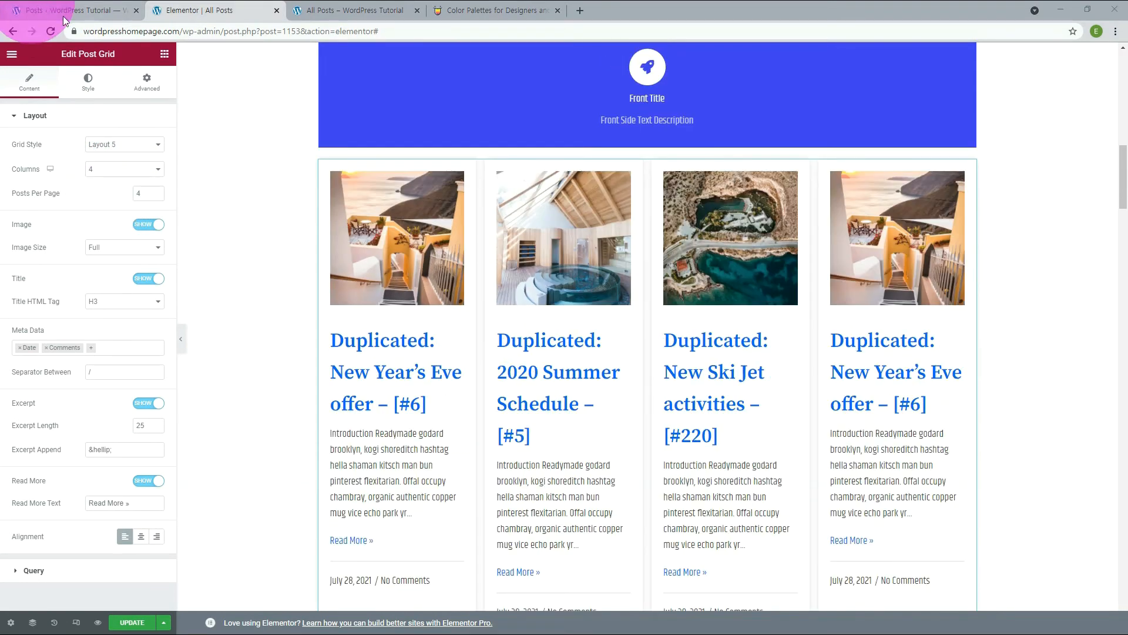
Try hiding the images in the Post Grid and show them again.
{"action": "left_click", "coordinate": [148, 226]}
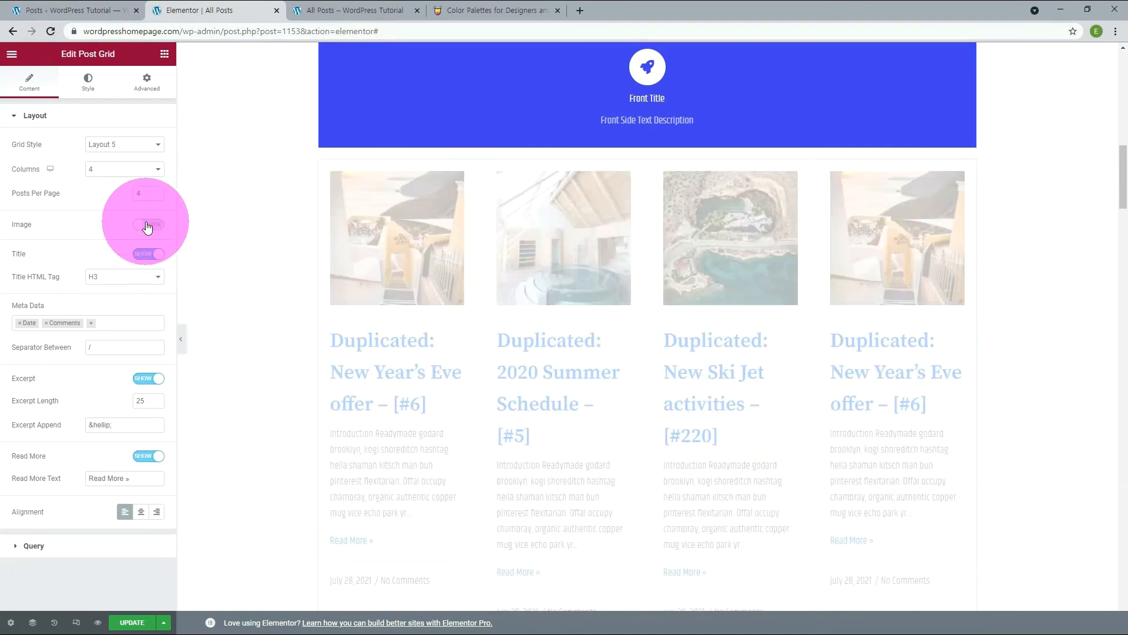
{"action": "left_click", "coordinate": [147, 226]}
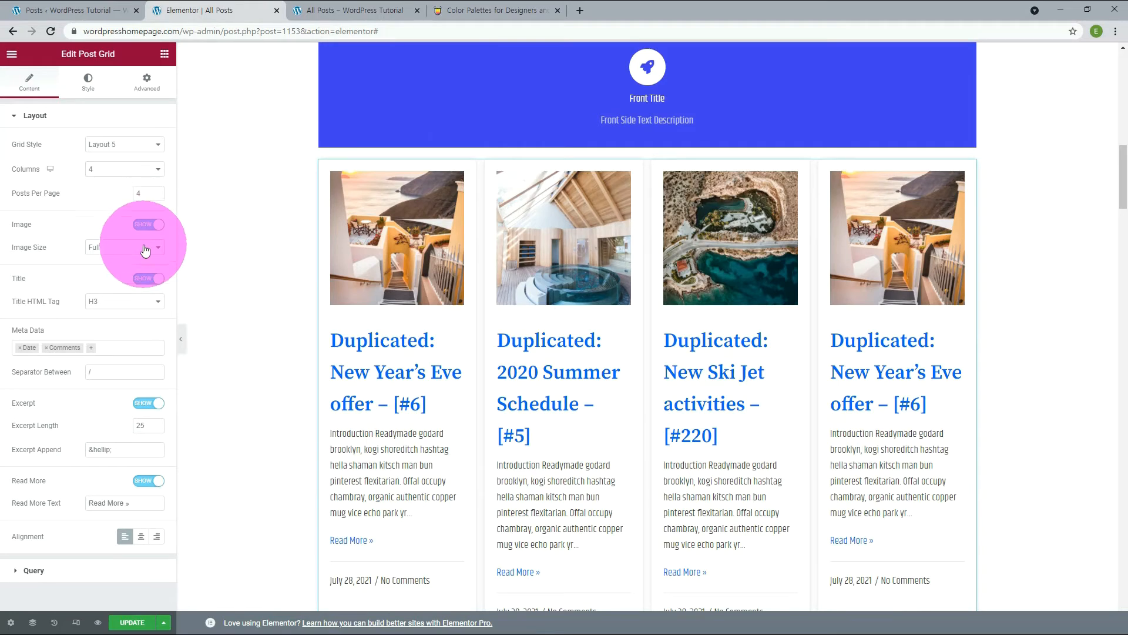
Set the Post Grid's Meta Data to Date and Categories, separated by a "|" character.
{"action": "left_click", "coordinate": [89, 371]}
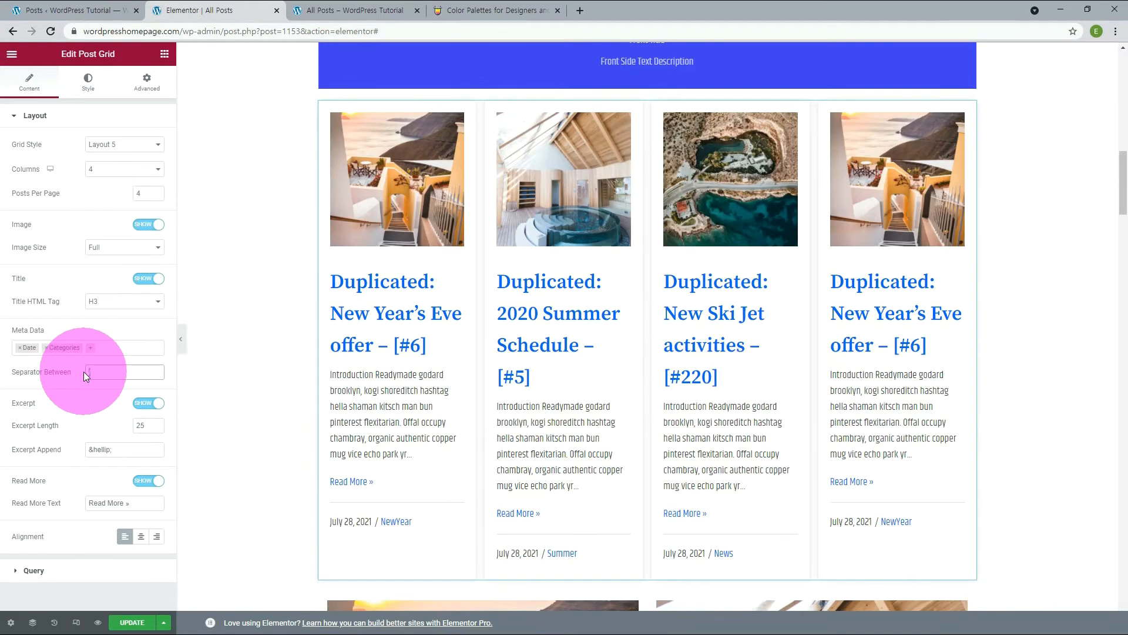
{"action": "key", "text": "BackSpace"}
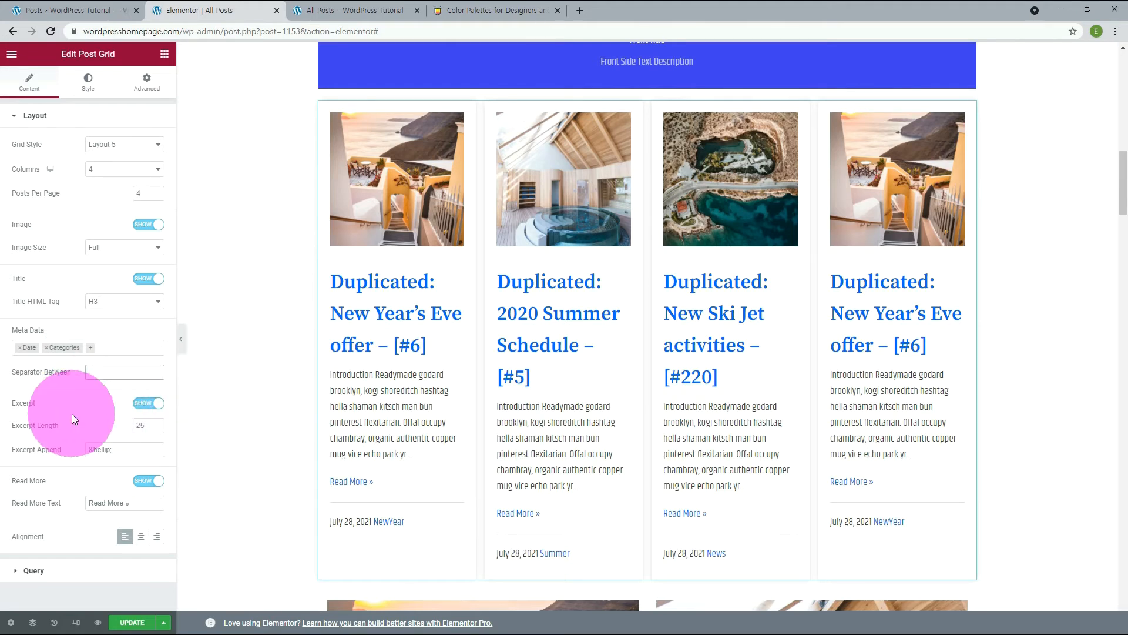
{"action": "type", "text": "|"}
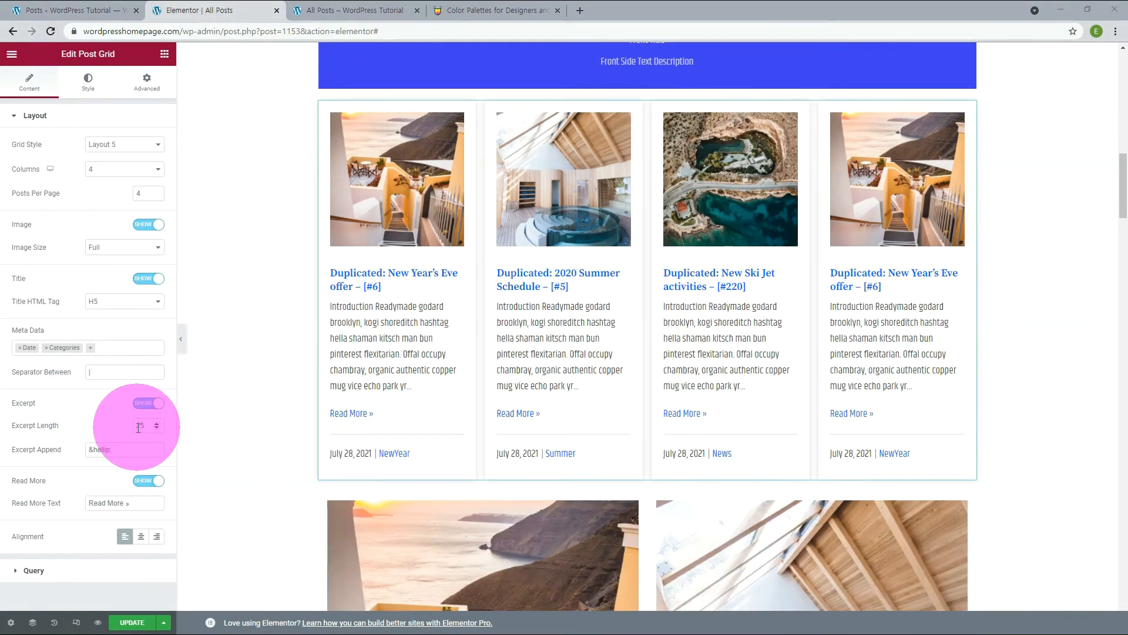
Set the Post Grid's Title HTML Tag to H5 and its Excerpt Length to 15.
{"action": "left_click", "coordinate": [139, 428]}
{"action": "key", "text": "BackSpace"}
{"action": "type", "text": "1"}
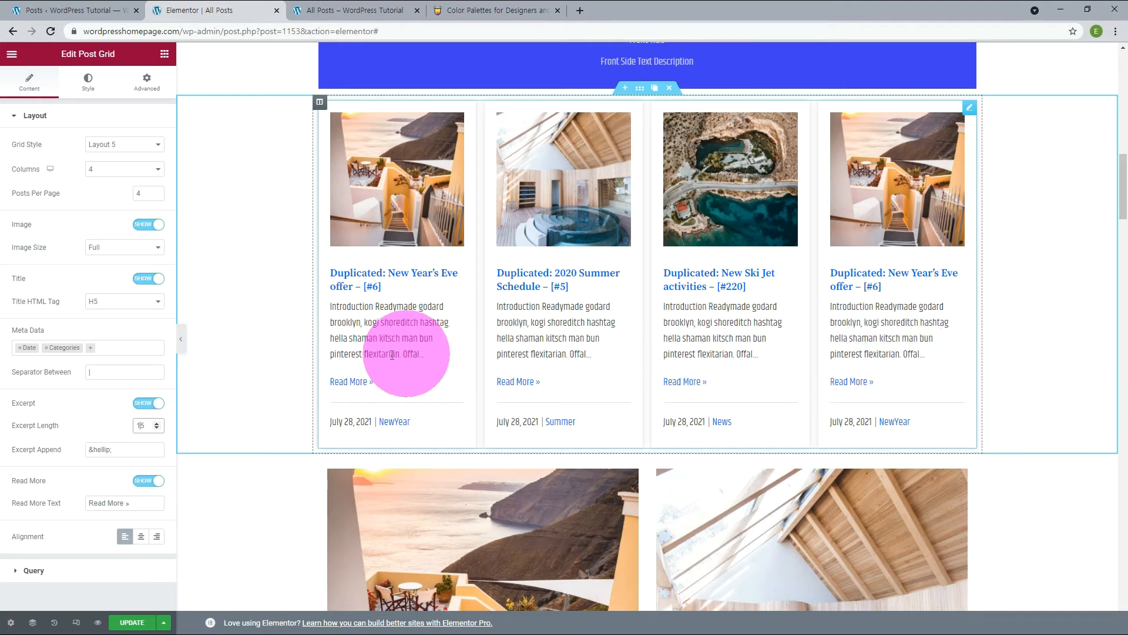
Hide the Post Grid's Read More link and try centre and right Alignment, returning it to left.
{"action": "left_click", "coordinate": [150, 480]}
{"action": "left_click", "coordinate": [142, 516]}
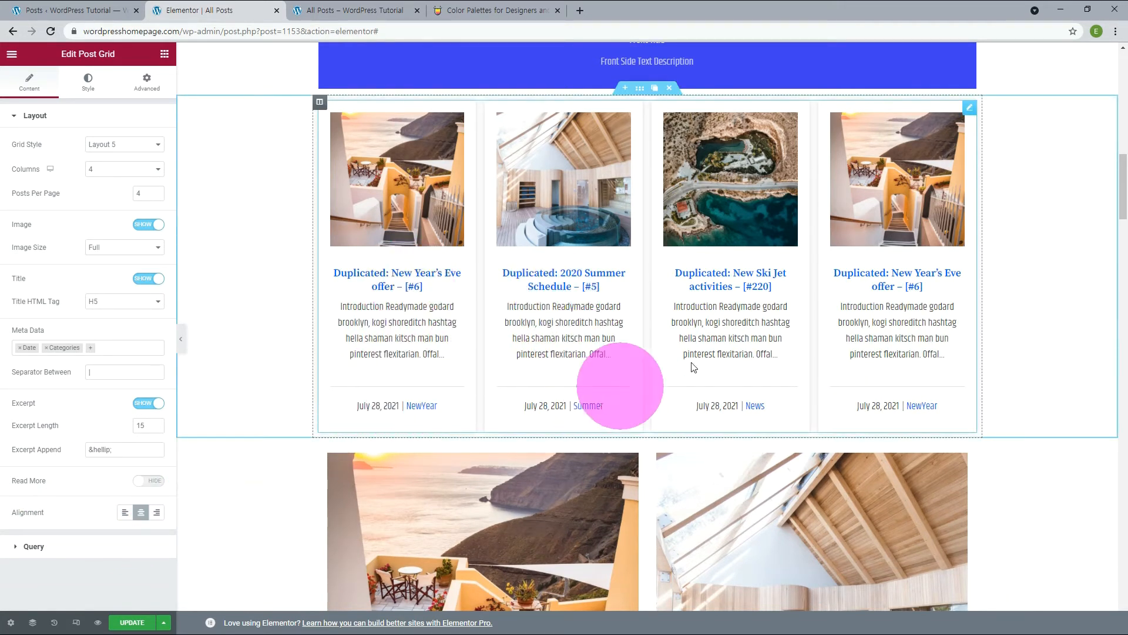
{"action": "left_click", "coordinate": [156, 516]}
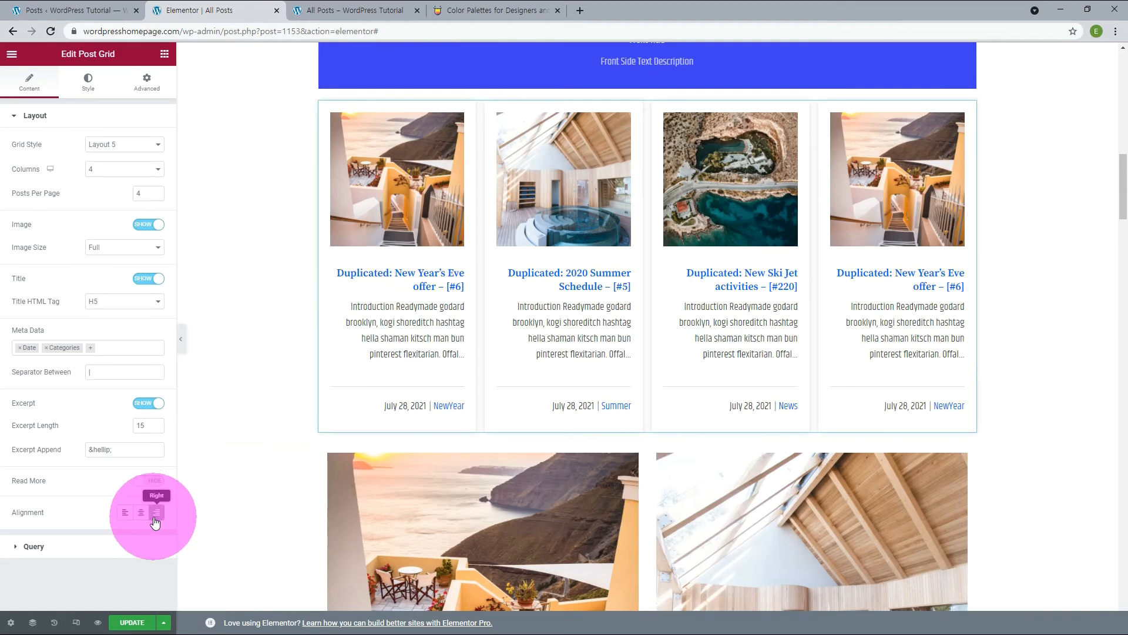
{"action": "left_click", "coordinate": [125, 514]}
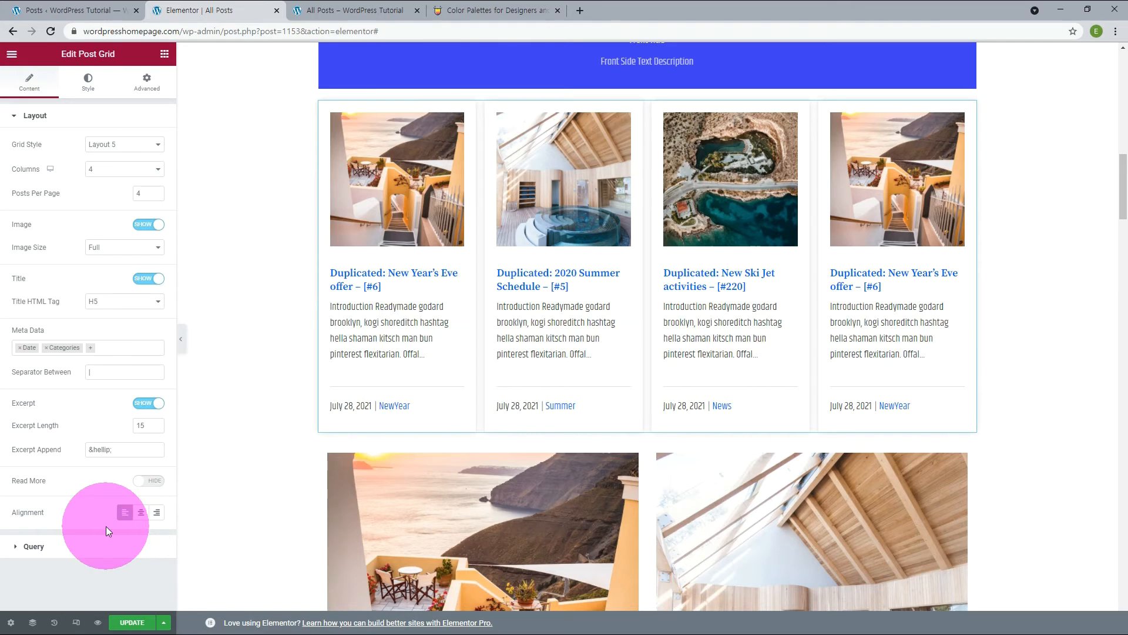
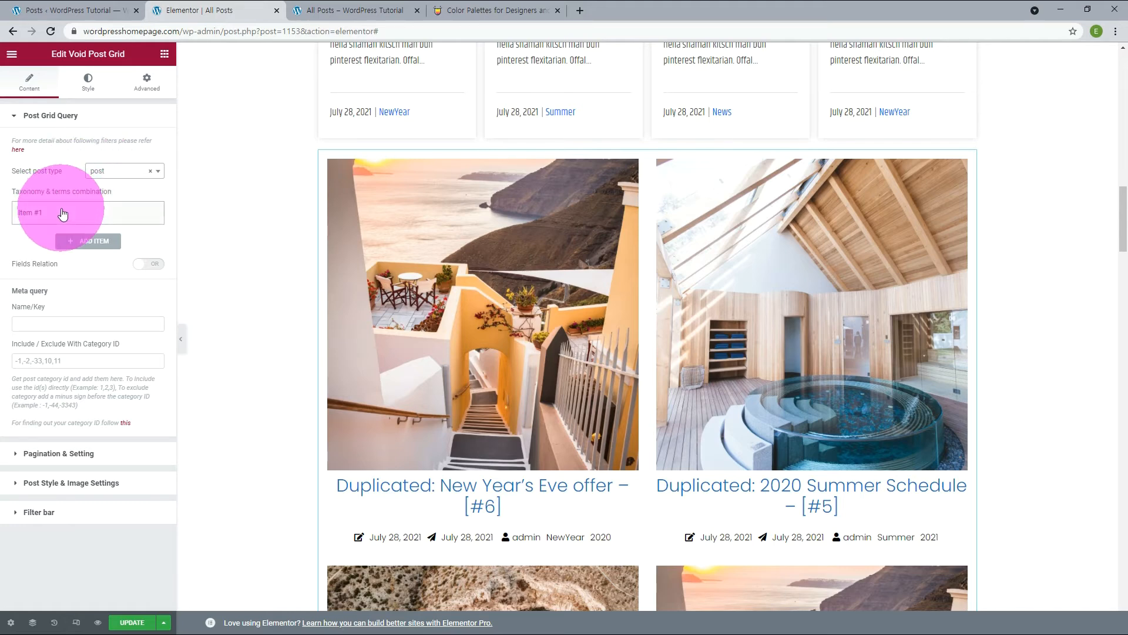
Add a taxonomy item to the Void Post Grid query with category and term Summer, and remove the empty Item #1.
{"action": "left_click", "coordinate": [86, 242]}
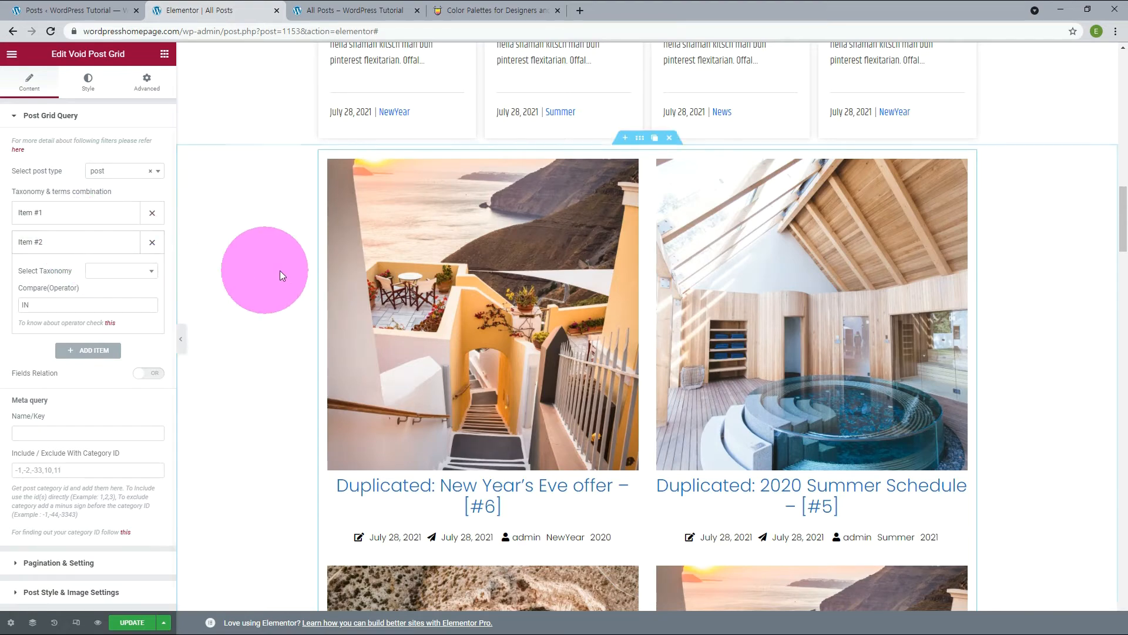
{"action": "scroll", "coordinate": [282, 270], "scroll_direction": "down", "scroll_amount": 8}
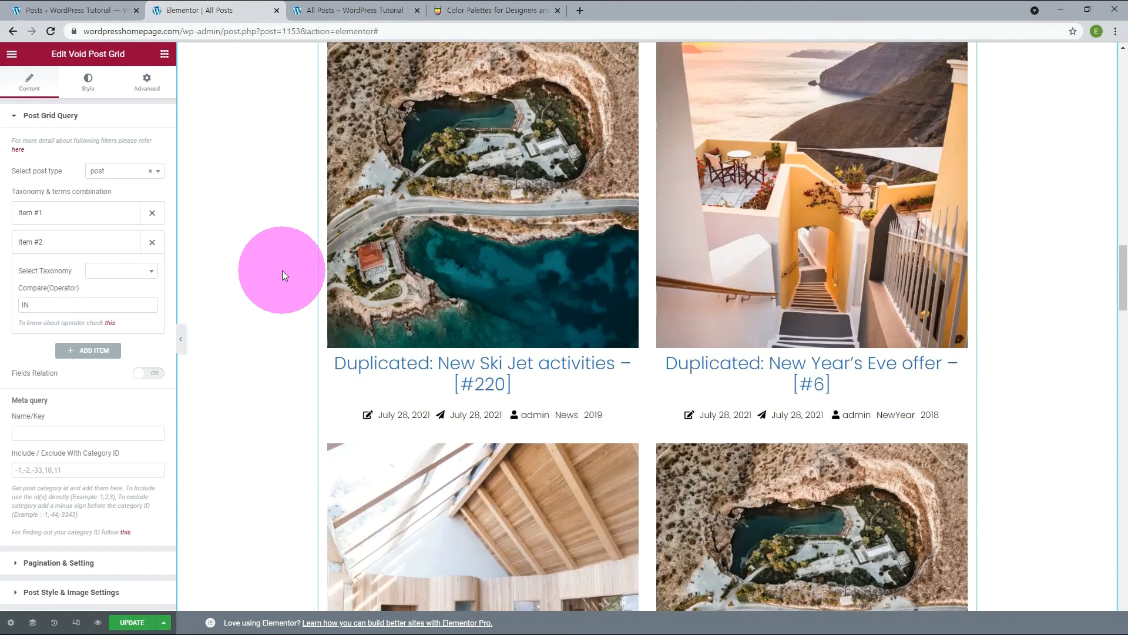
{"action": "scroll", "coordinate": [282, 270], "scroll_direction": "up", "scroll_amount": 5}
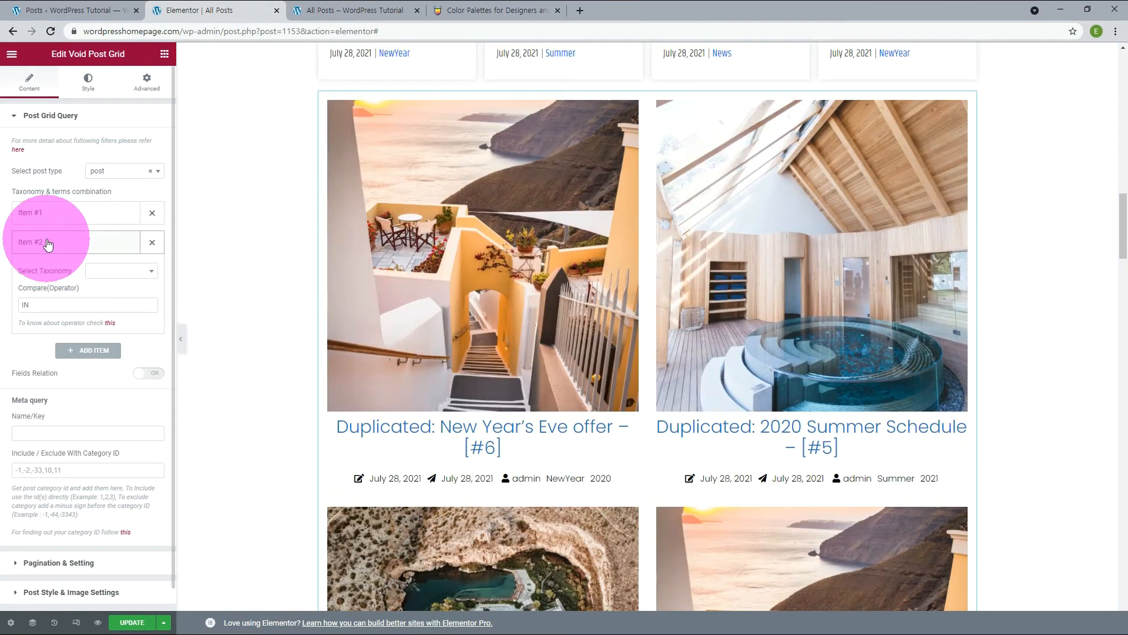
{"action": "left_click", "coordinate": [151, 272]}
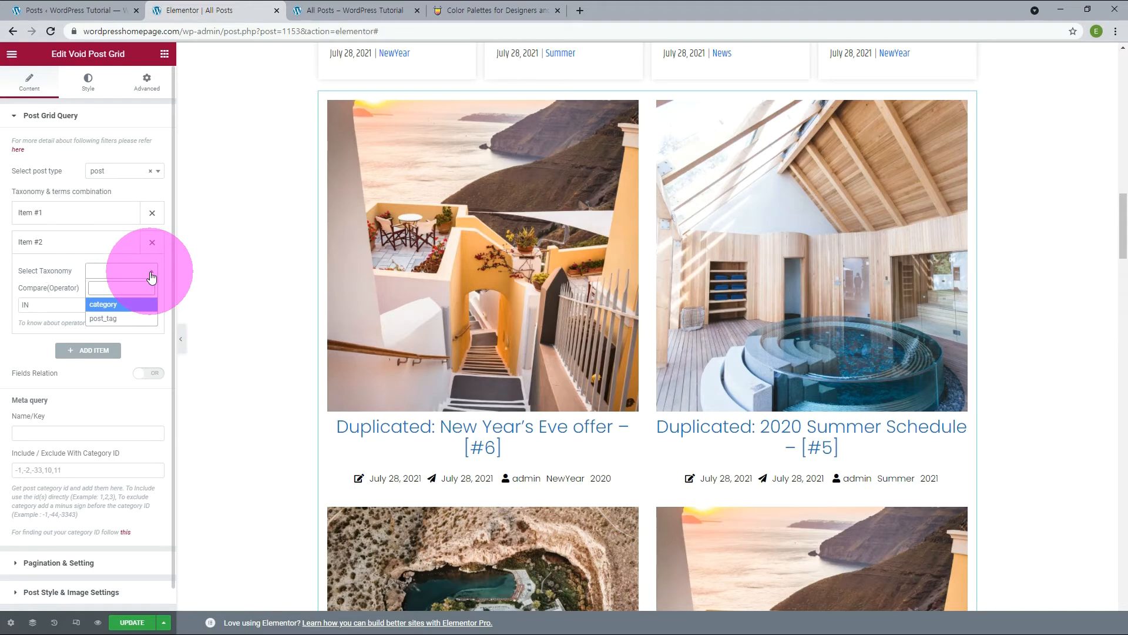
{"action": "left_click", "coordinate": [117, 304]}
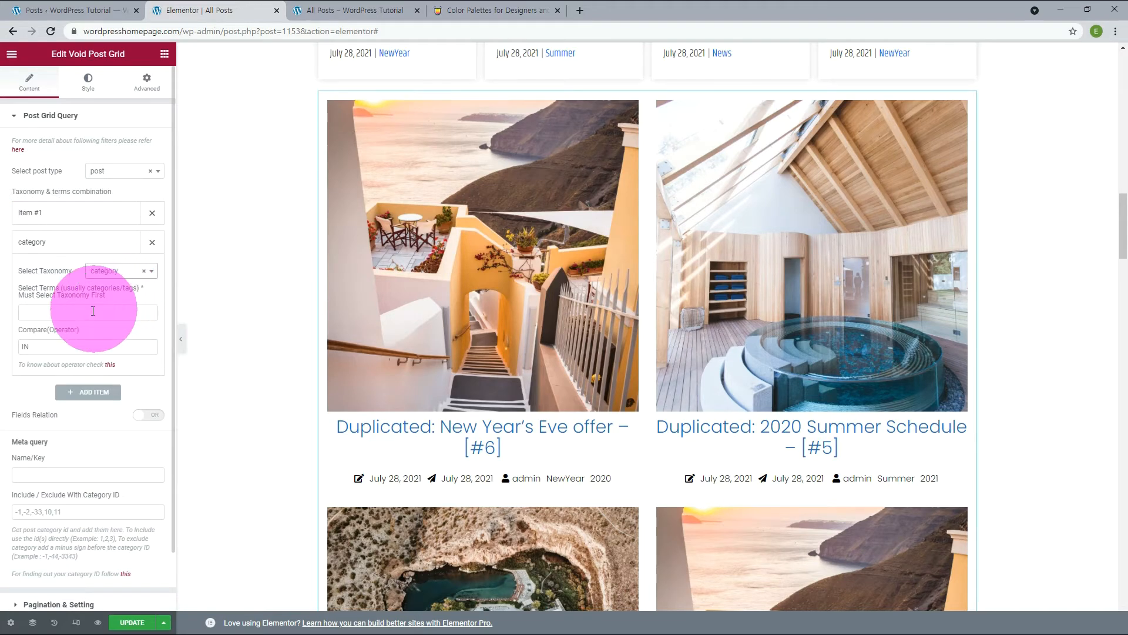
{"action": "left_click", "coordinate": [50, 311]}
{"action": "left_click", "coordinate": [37, 354]}
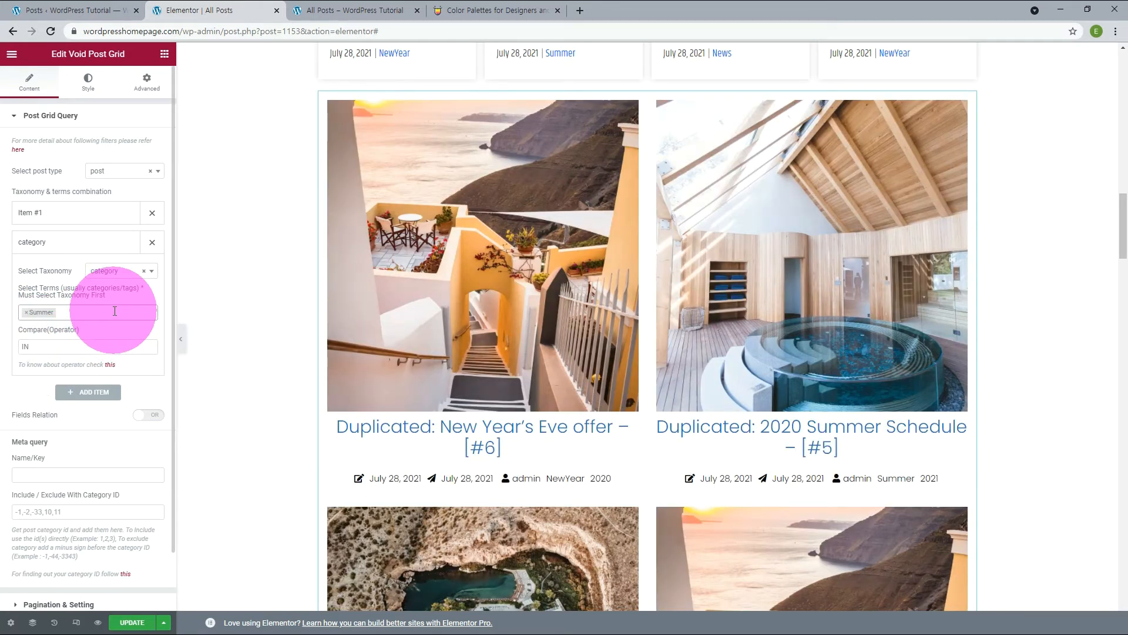
{"action": "left_click", "coordinate": [151, 215]}
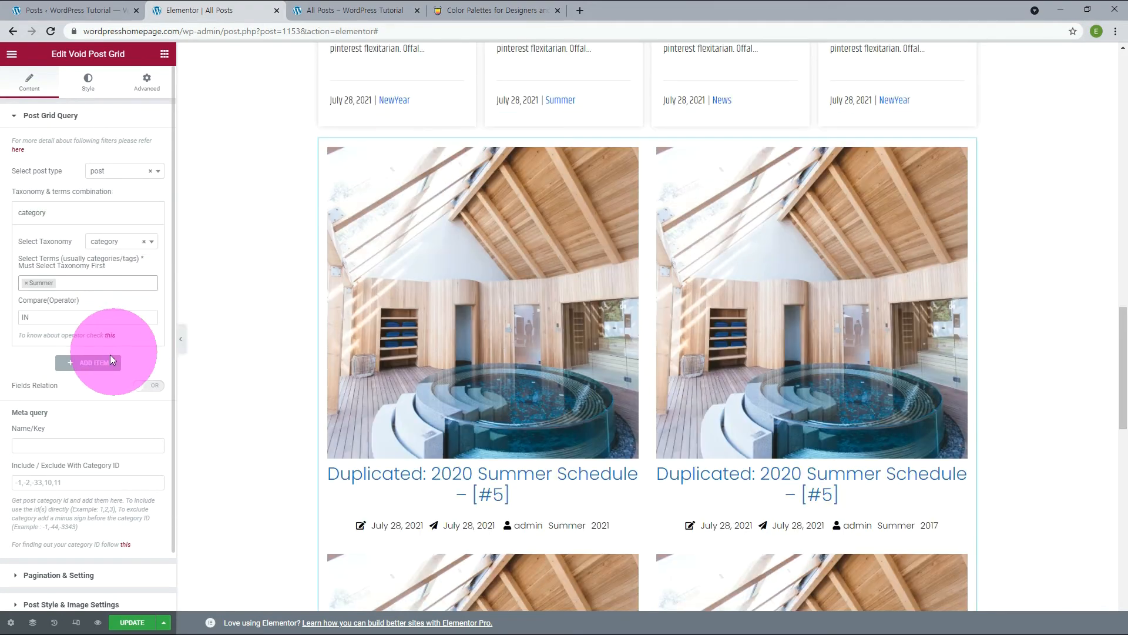
Add a second taxonomy item to the grid query with taxonomy category and term NewYear.
{"action": "left_click", "coordinate": [95, 361]}
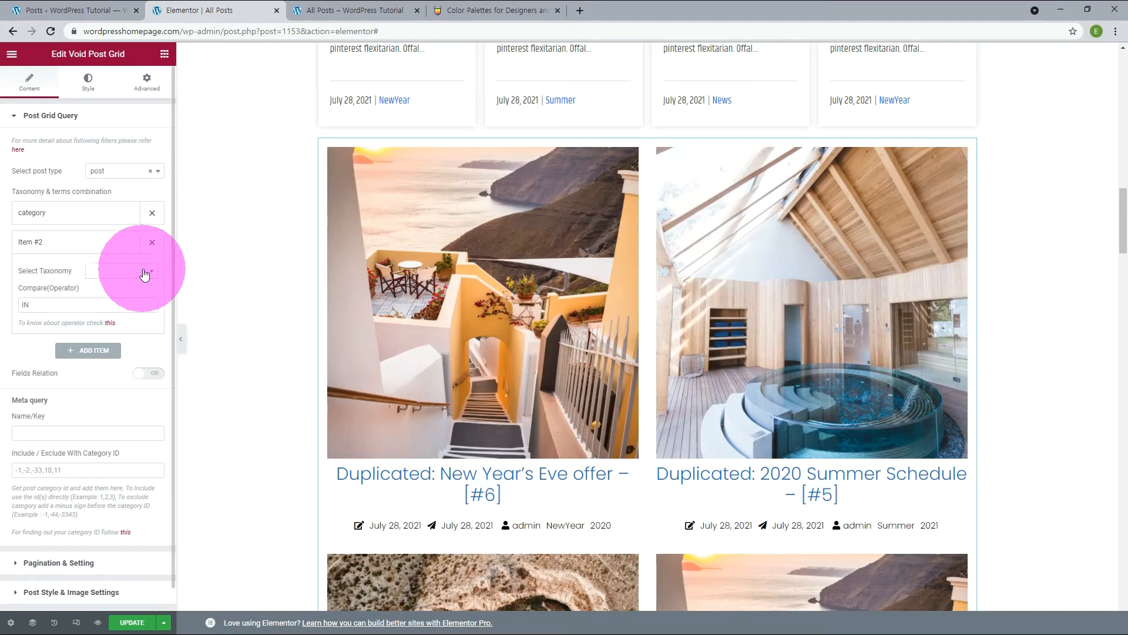
{"action": "left_click", "coordinate": [146, 272]}
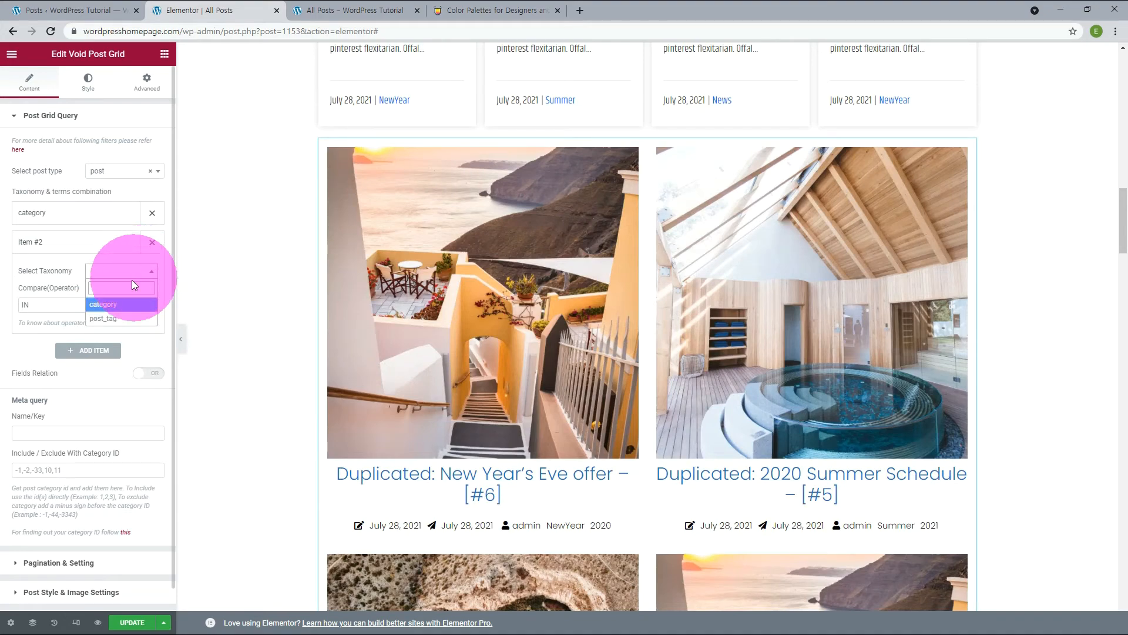
{"action": "left_click", "coordinate": [120, 303]}
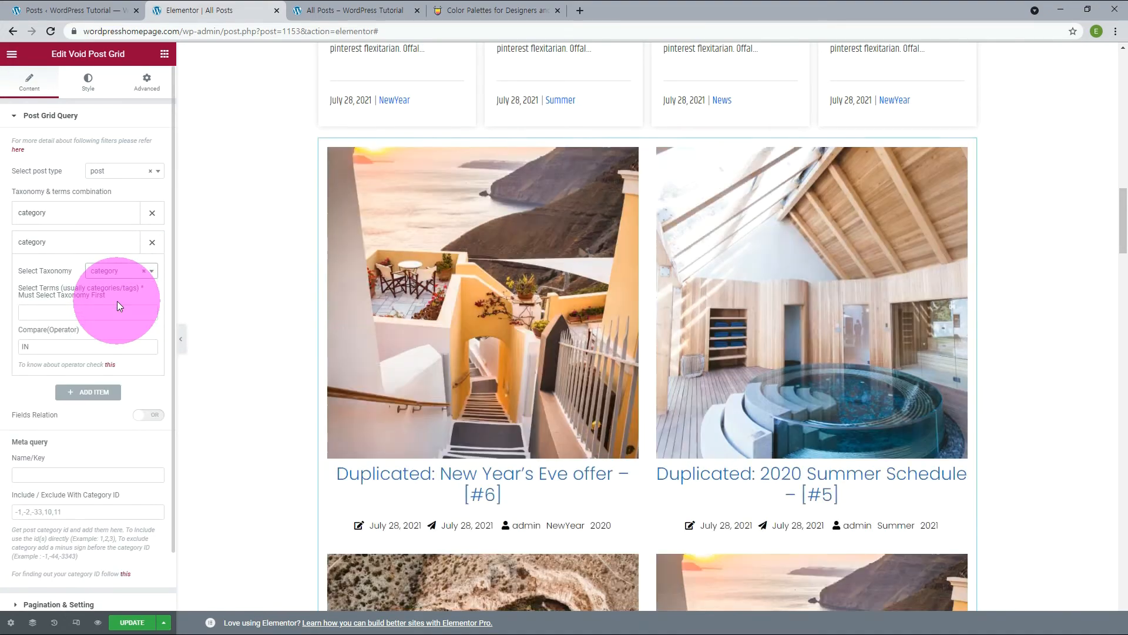
{"action": "left_click", "coordinate": [69, 313]}
{"action": "left_click", "coordinate": [51, 341]}
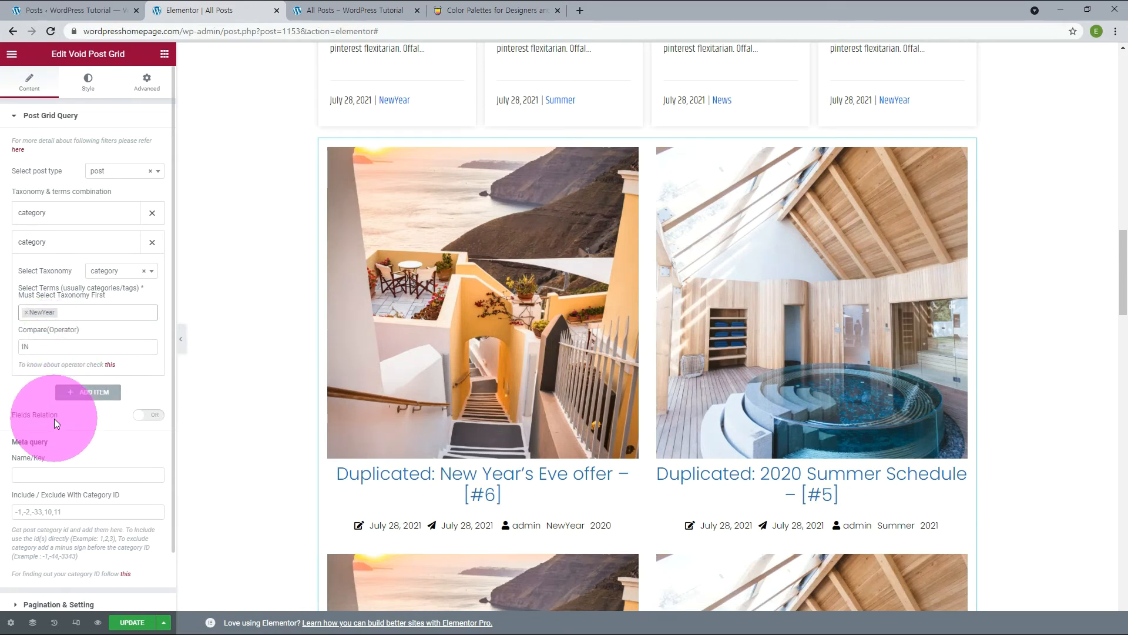
Try switching the query's Fields Relation away from OR and return it to OR.
{"action": "left_click", "coordinate": [150, 415]}
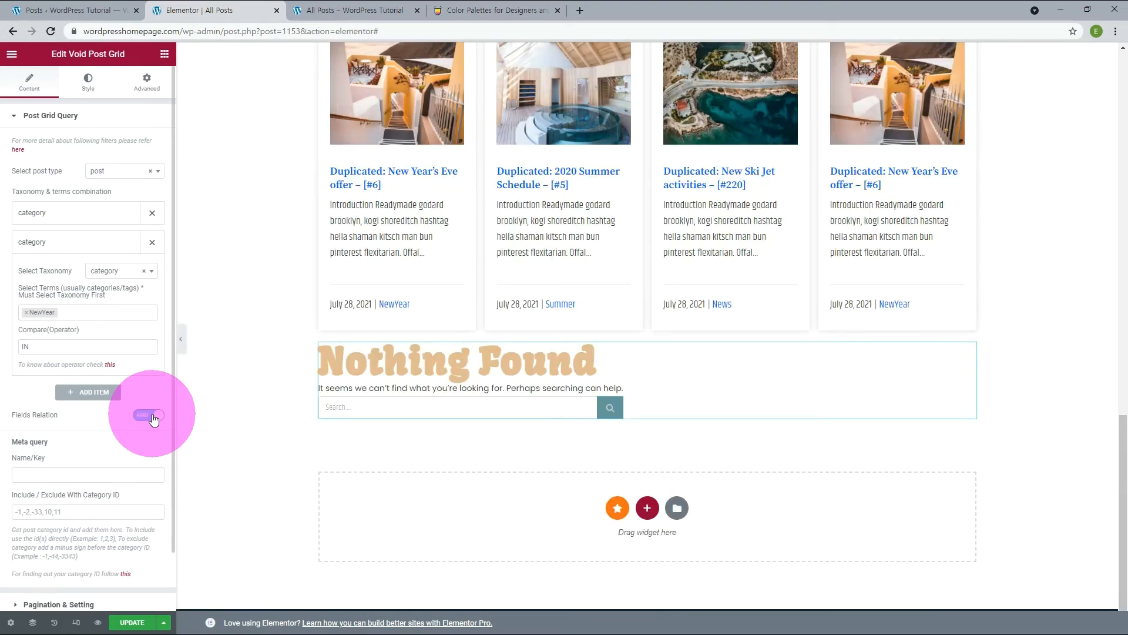
{"action": "left_click", "coordinate": [146, 417]}
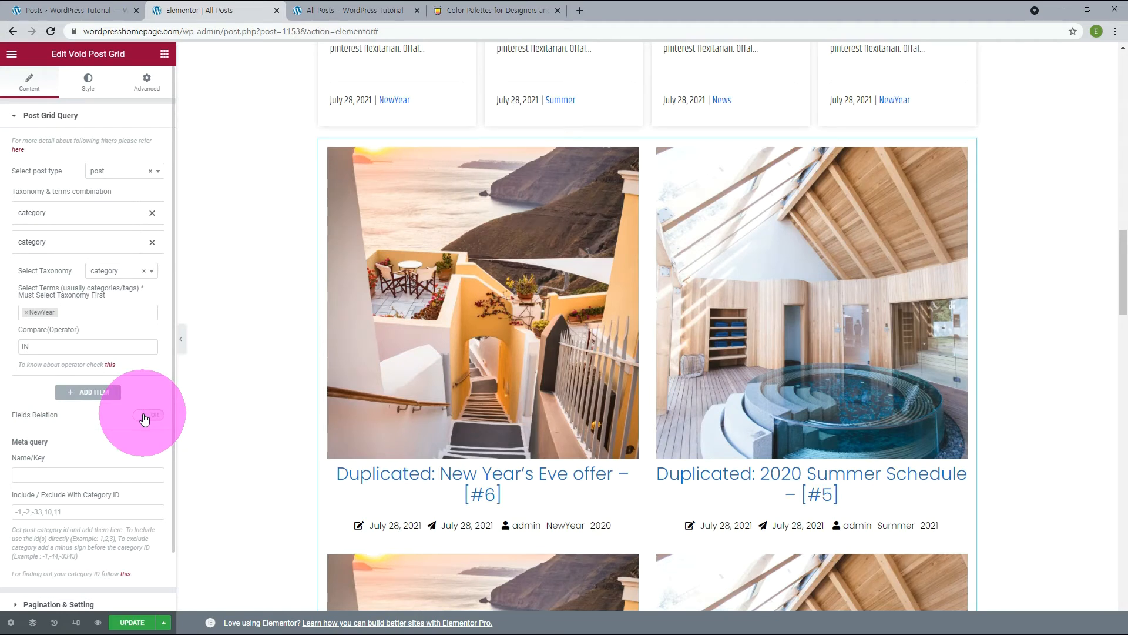
{"action": "scroll", "coordinate": [118, 429], "scroll_direction": "down", "scroll_amount": 1}
{"action": "left_click", "coordinate": [100, 447]}
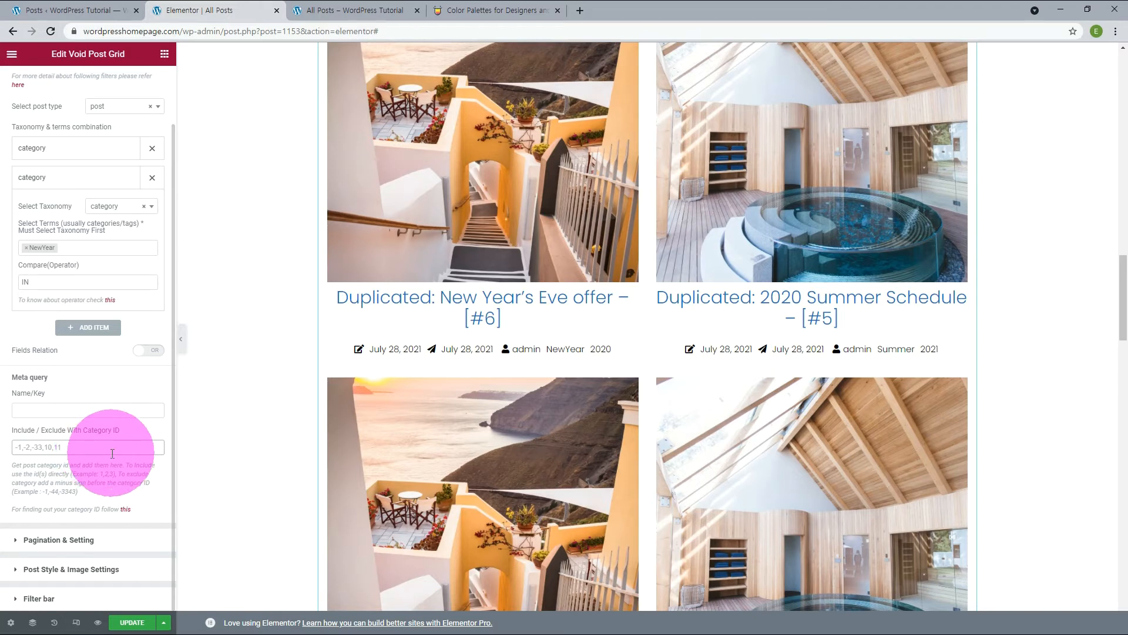
Try 3 posts per page in the grid's pagination settings, and set Post Per Page to -1.
{"action": "left_click", "coordinate": [79, 537]}
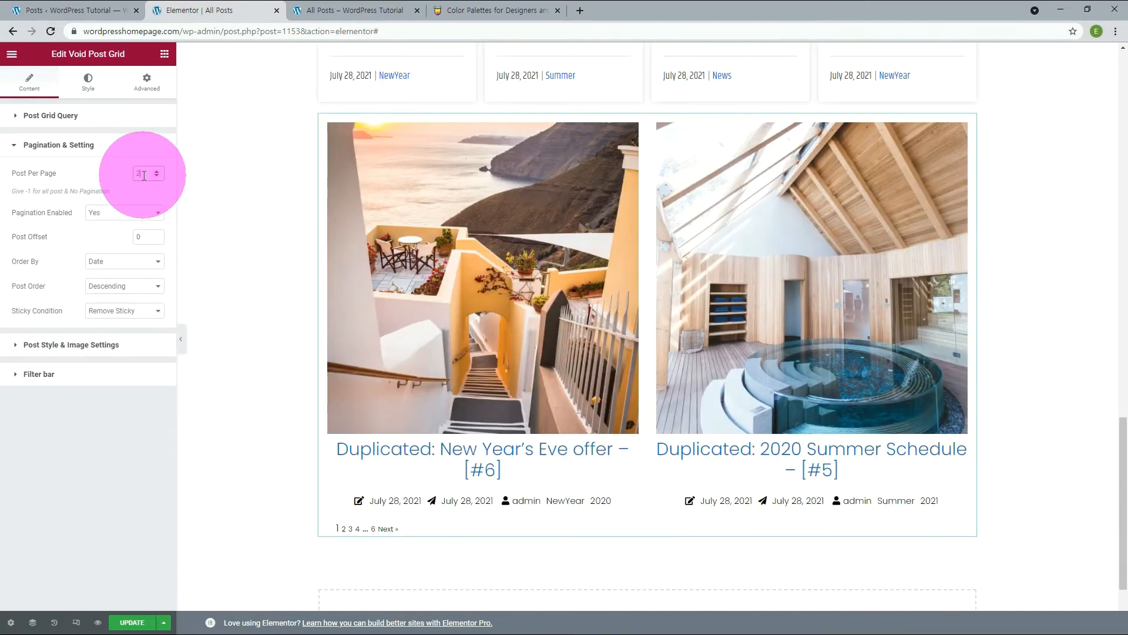
{"action": "left_click_drag", "start_coordinate": [144, 175], "coordinate": [135, 175]}
{"action": "type", "text": "3"}
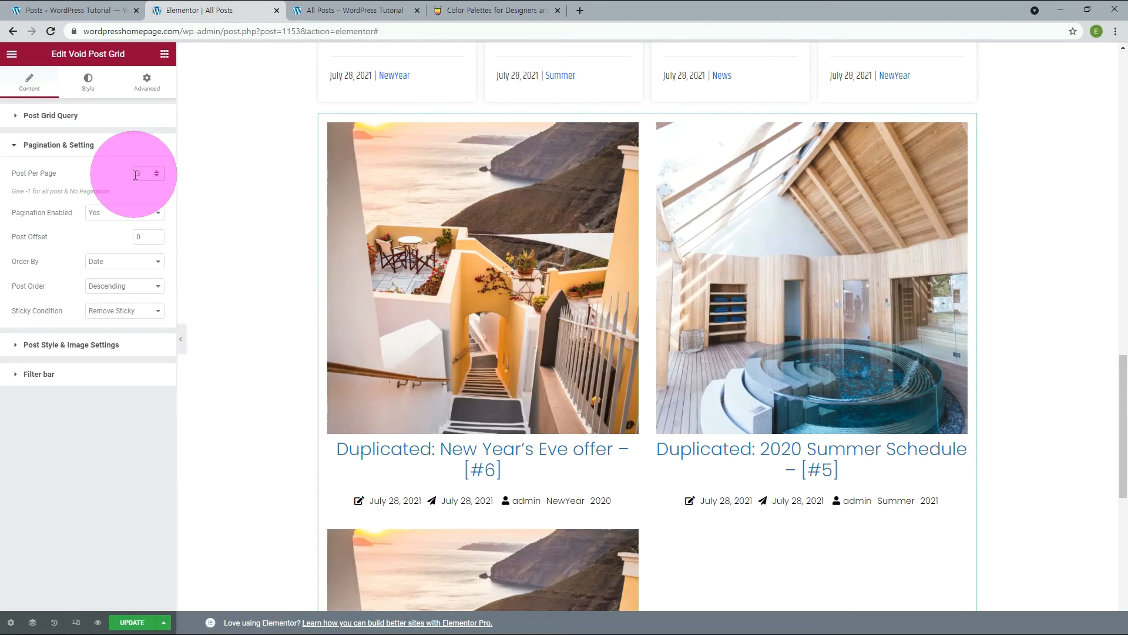
{"action": "scroll", "coordinate": [458, 320], "scroll_direction": "down", "scroll_amount": 2}
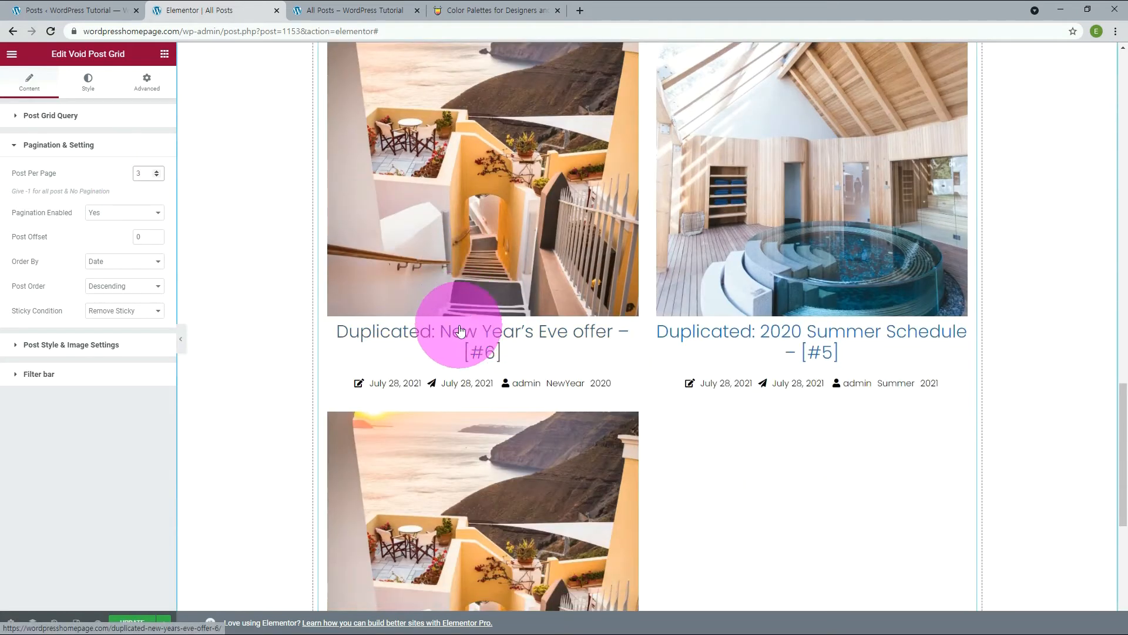
{"action": "left_click", "coordinate": [156, 176]}
{"action": "left_click", "coordinate": [155, 175]}
{"action": "left_click", "coordinate": [156, 176]}
{"action": "left_click", "coordinate": [155, 176]}
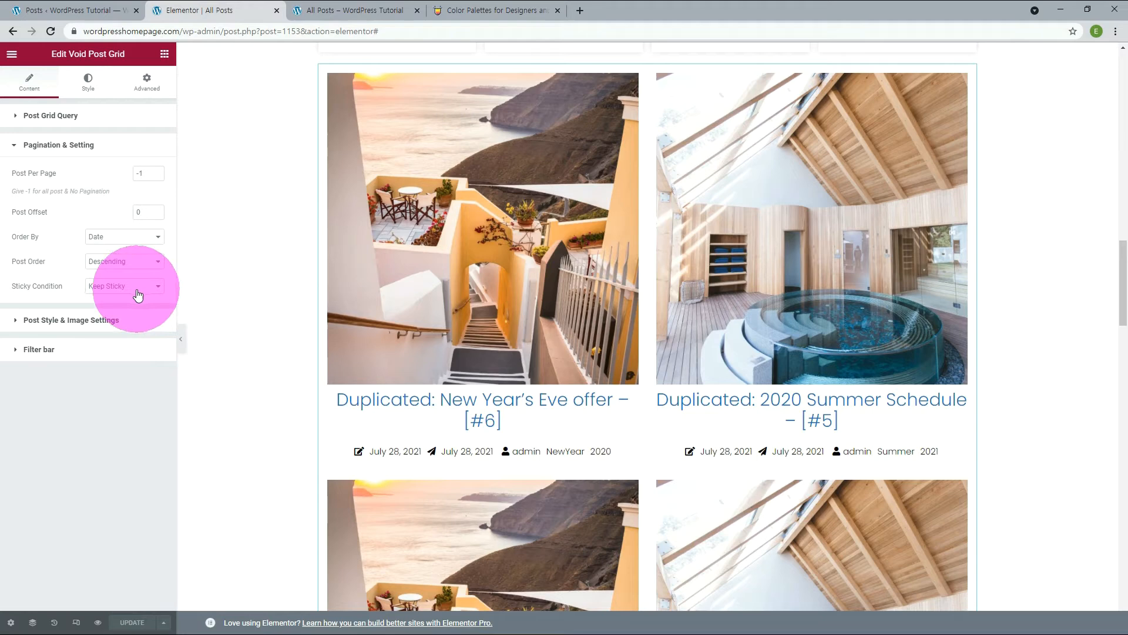
Try the List style and the 1st Full Post then Grid style on the post grid.
{"action": "left_click", "coordinate": [101, 322]}
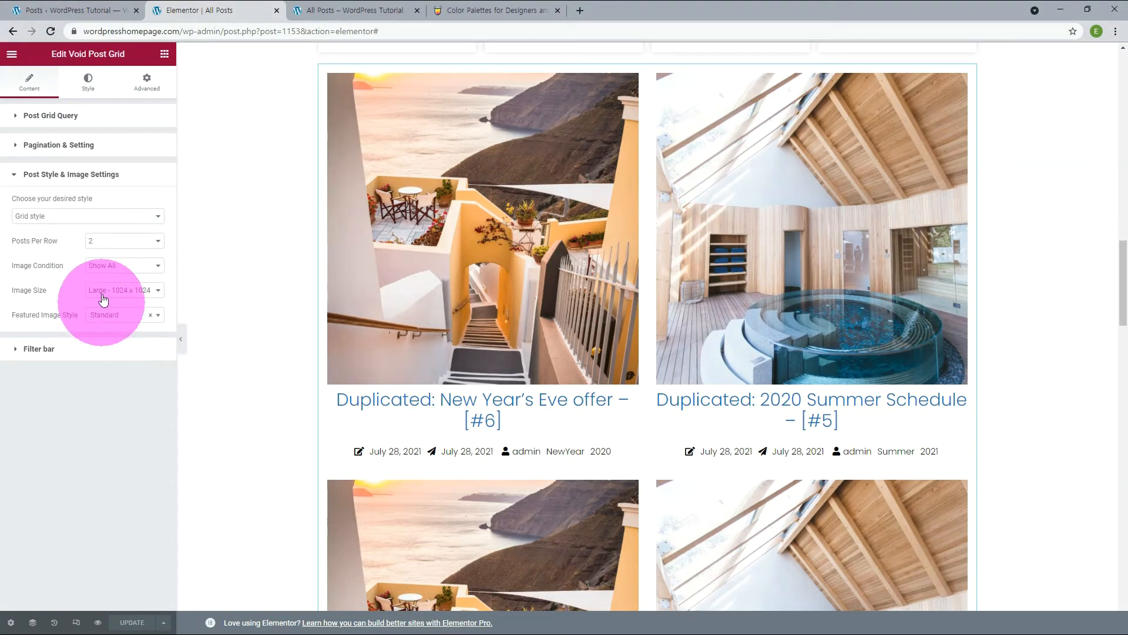
{"action": "left_click", "coordinate": [60, 216]}
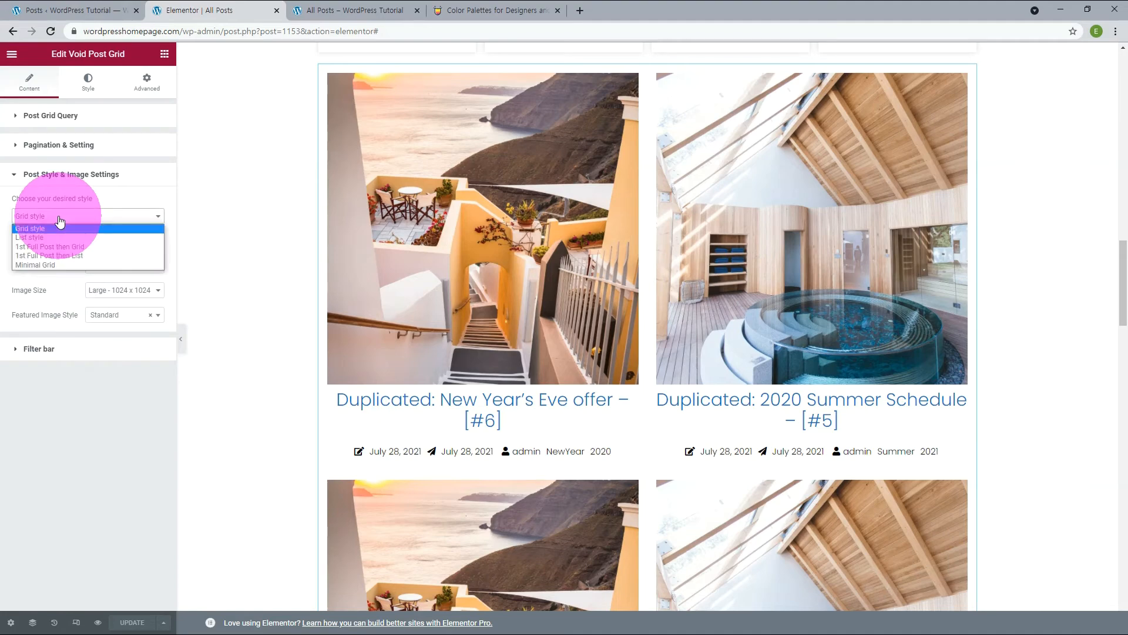
{"action": "left_click", "coordinate": [37, 237]}
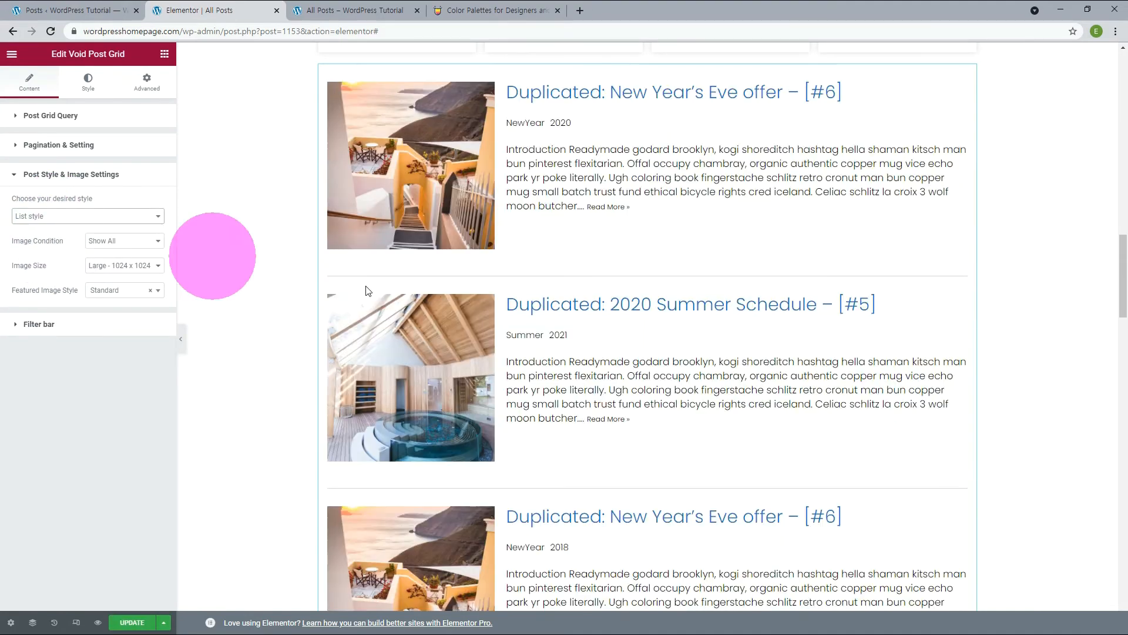
{"action": "left_click", "coordinate": [118, 216]}
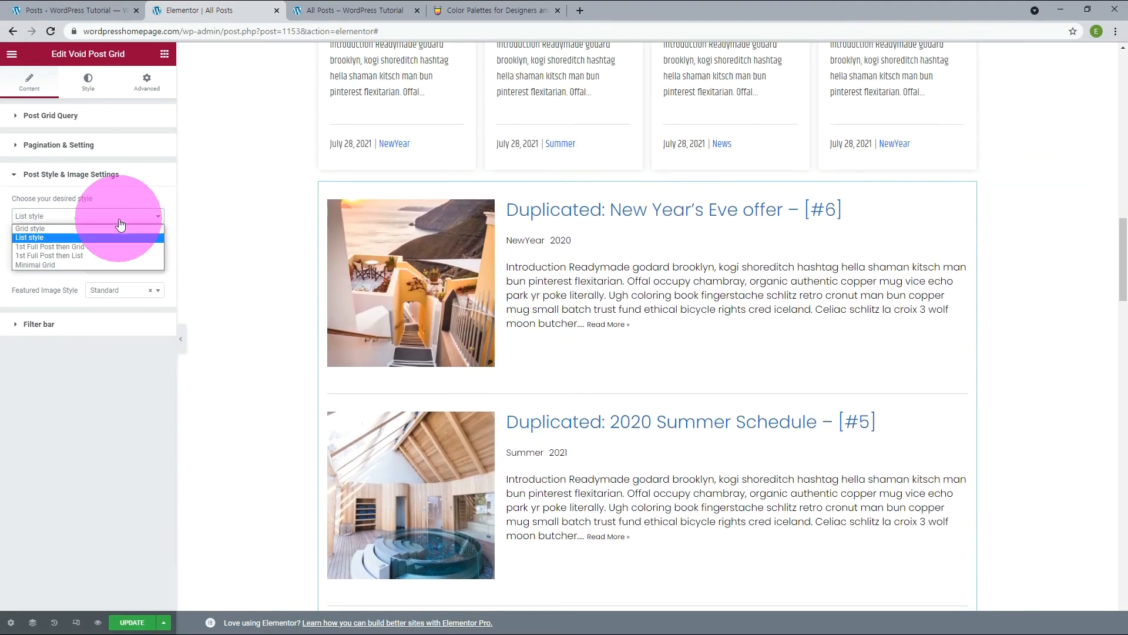
{"action": "left_click", "coordinate": [59, 247]}
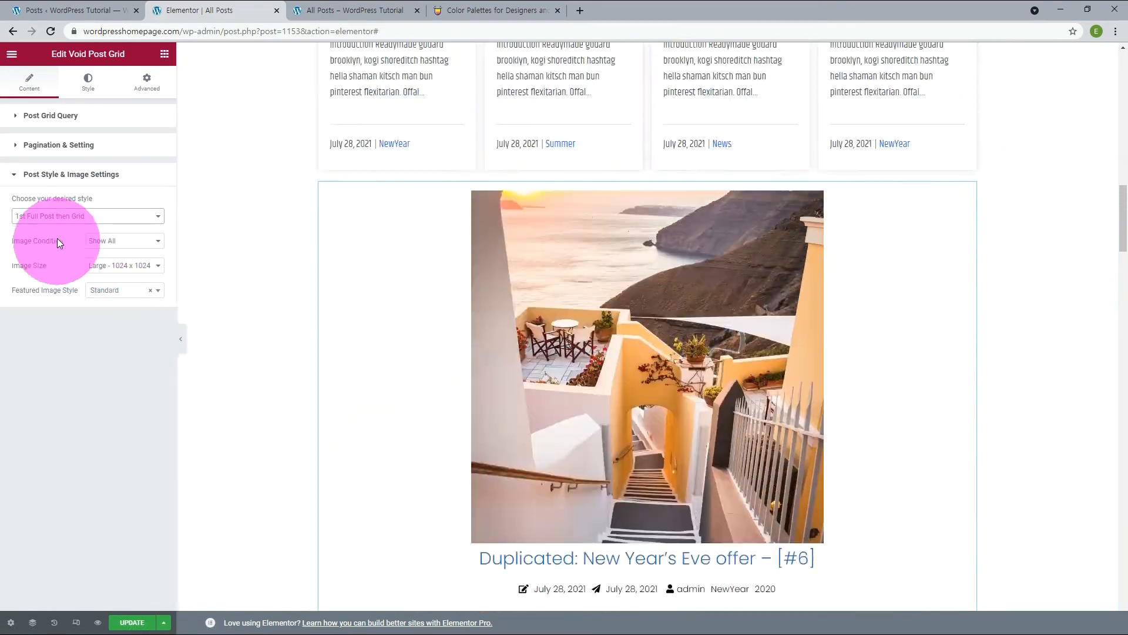
Try the 1st Full Post then List style on the post grid and review its layout.
{"action": "left_click", "coordinate": [54, 217]}
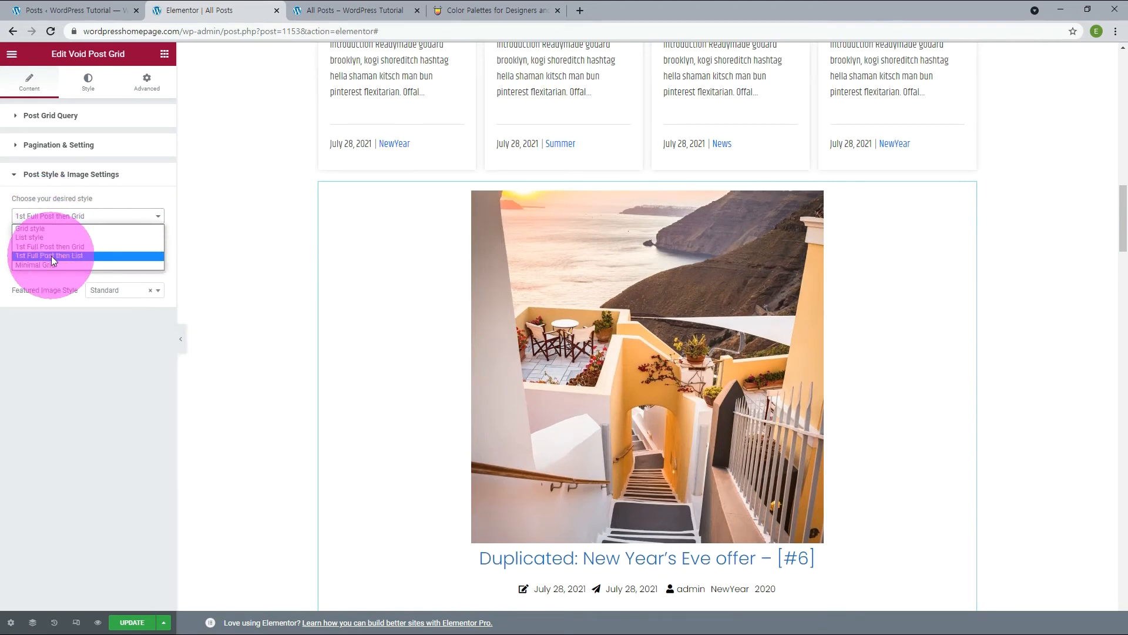
{"action": "left_click", "coordinate": [51, 256]}
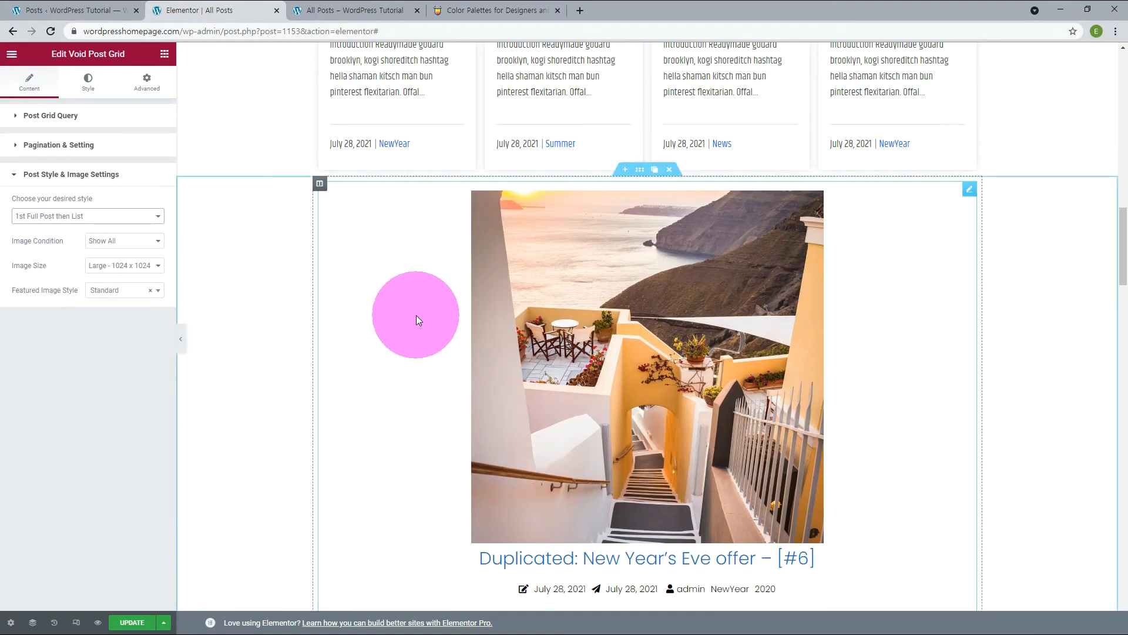
{"action": "scroll", "coordinate": [416, 320], "scroll_direction": "down", "scroll_amount": 15}
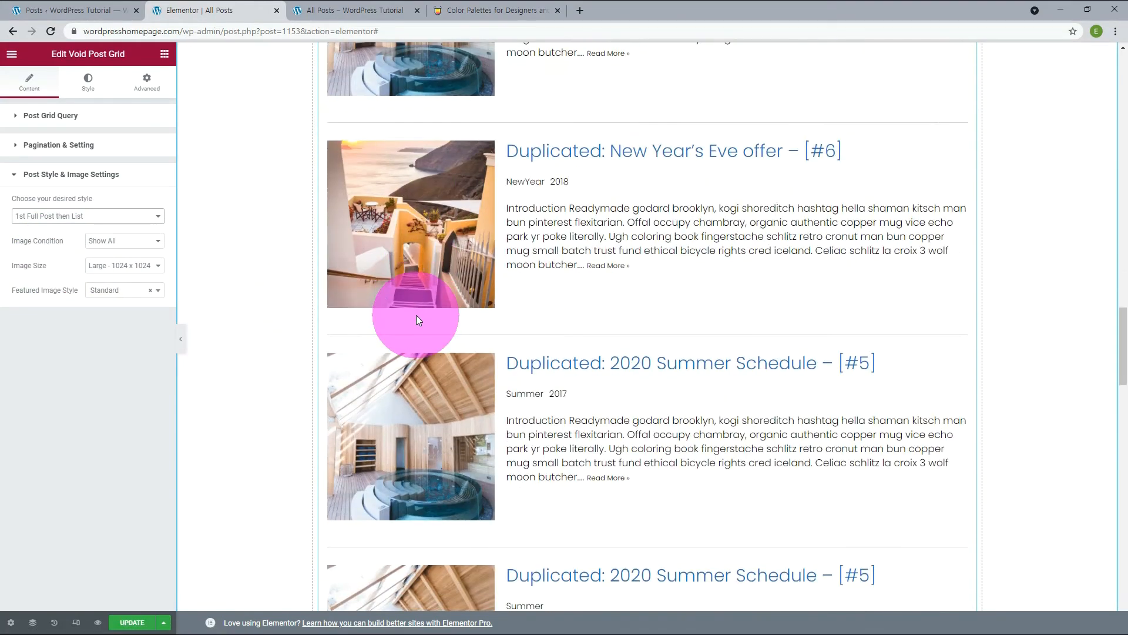
{"action": "scroll", "coordinate": [413, 317], "scroll_direction": "up", "scroll_amount": 6}
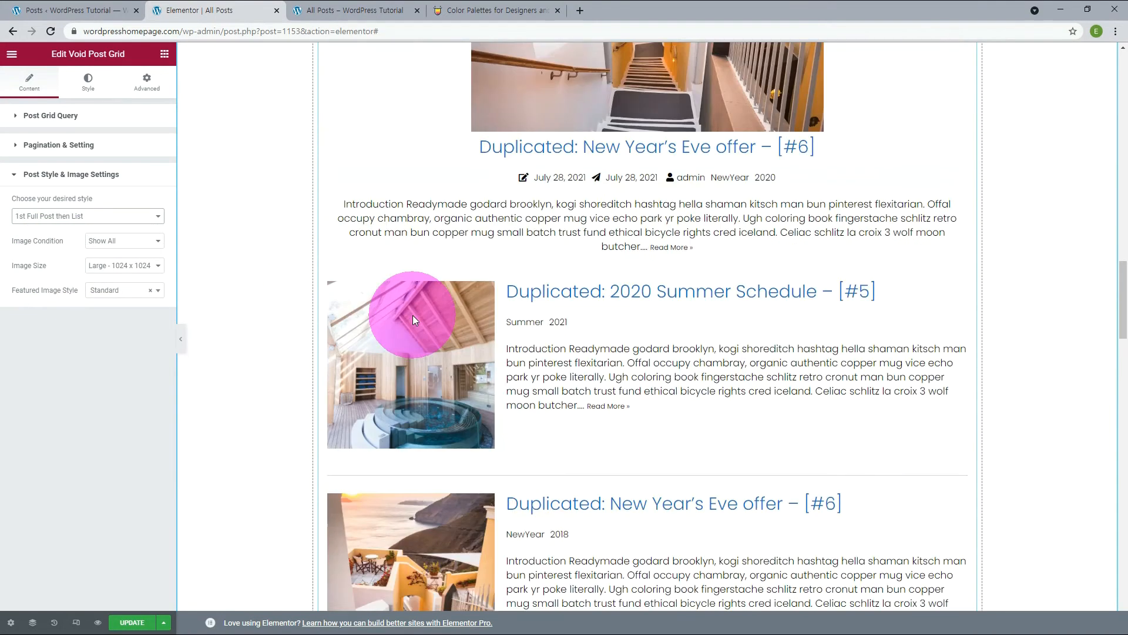
{"action": "scroll", "coordinate": [414, 320], "scroll_direction": "up", "scroll_amount": 1}
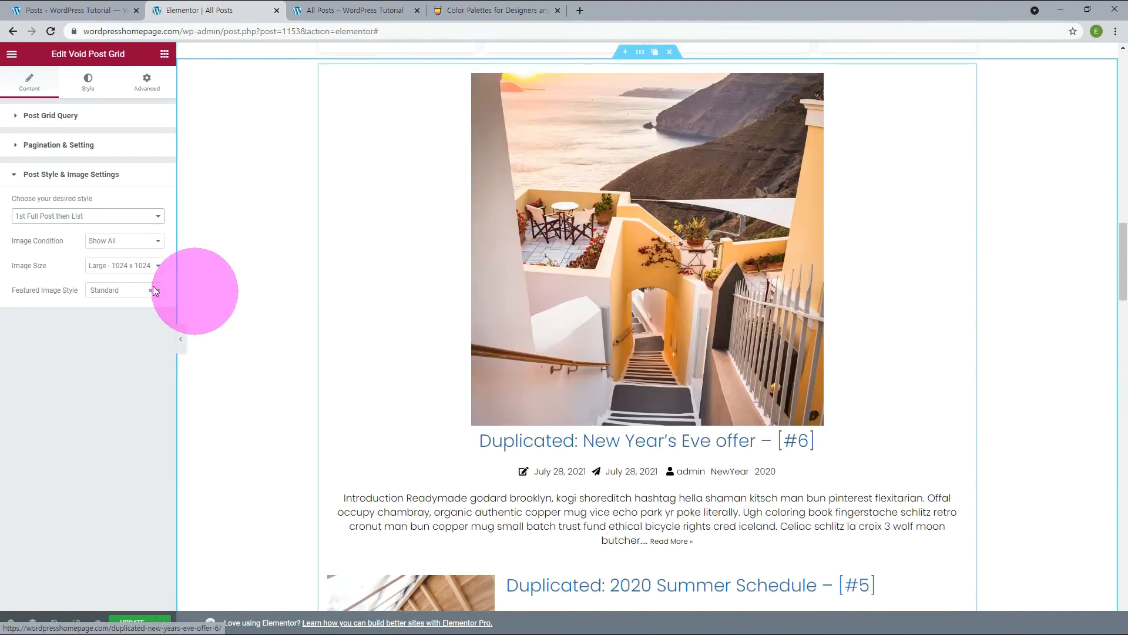
Set the post grid's style to Minimal Grid and review the post cards.
{"action": "left_click", "coordinate": [71, 217]}
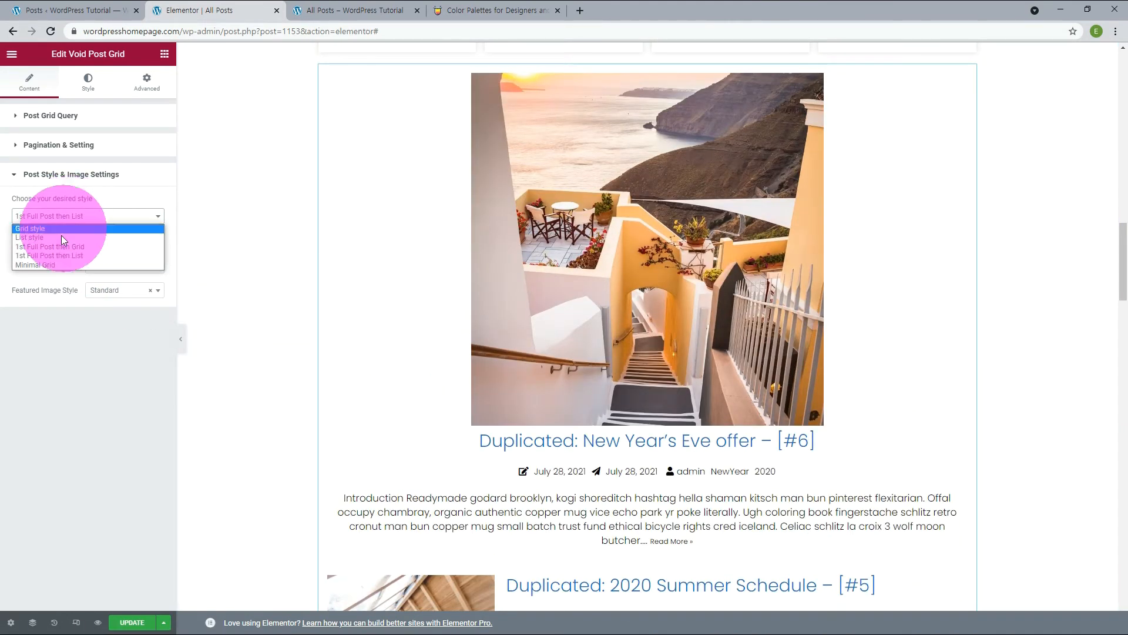
{"action": "left_click", "coordinate": [54, 264]}
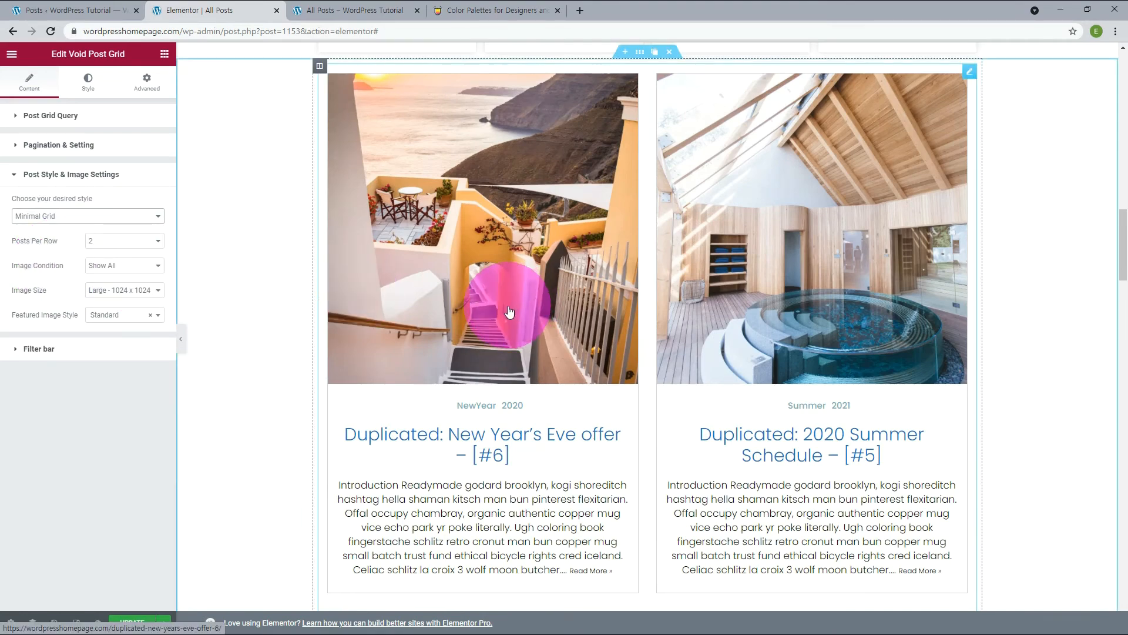
{"action": "scroll", "coordinate": [691, 317], "scroll_direction": "down", "scroll_amount": 4}
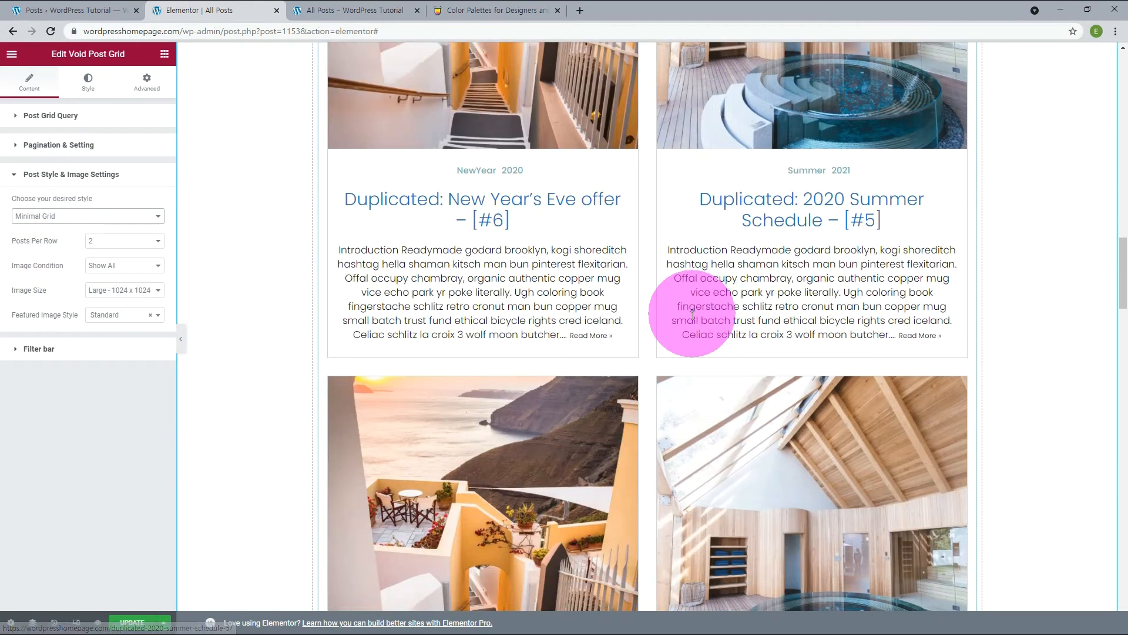
{"action": "scroll", "coordinate": [693, 320], "scroll_direction": "down", "scroll_amount": 4}
{"action": "scroll", "coordinate": [691, 321], "scroll_direction": "down", "scroll_amount": 10}
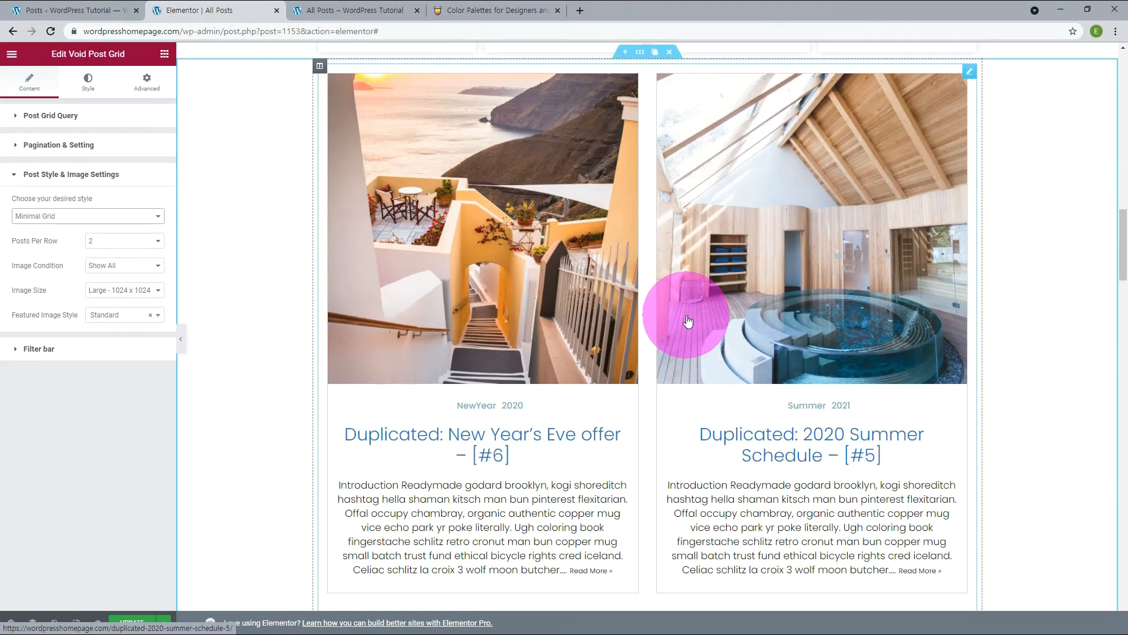
Set the Minimal Grid's Posts Per Row to 1 and check the resulting layout.
{"action": "left_click", "coordinate": [127, 241]}
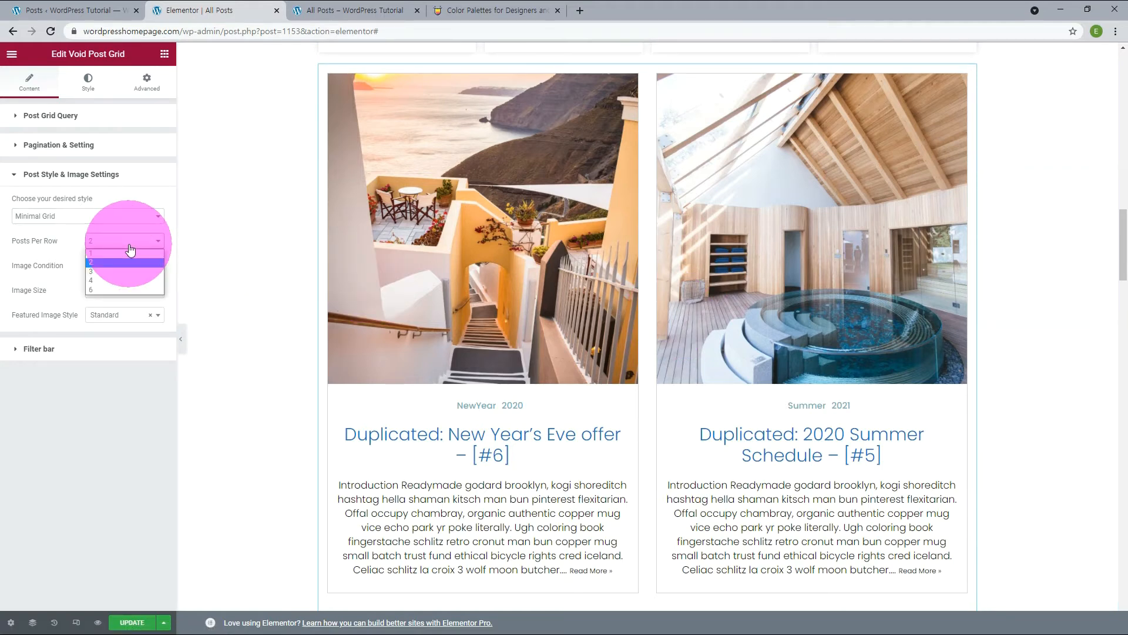
{"action": "left_click", "coordinate": [121, 253]}
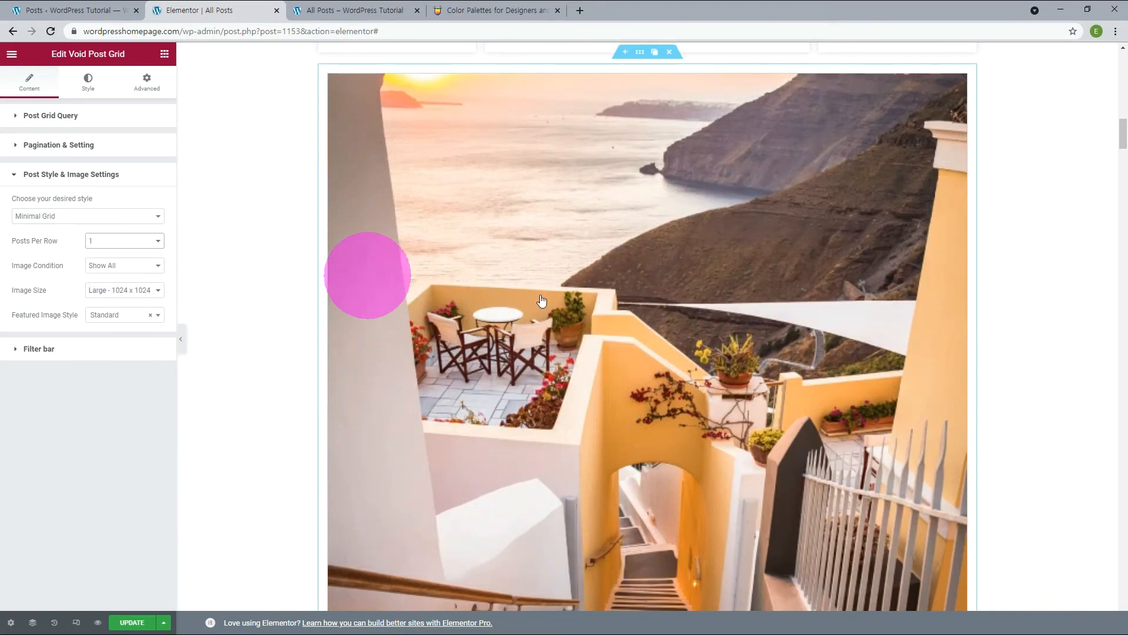
{"action": "scroll", "coordinate": [855, 361], "scroll_direction": "down", "scroll_amount": 15}
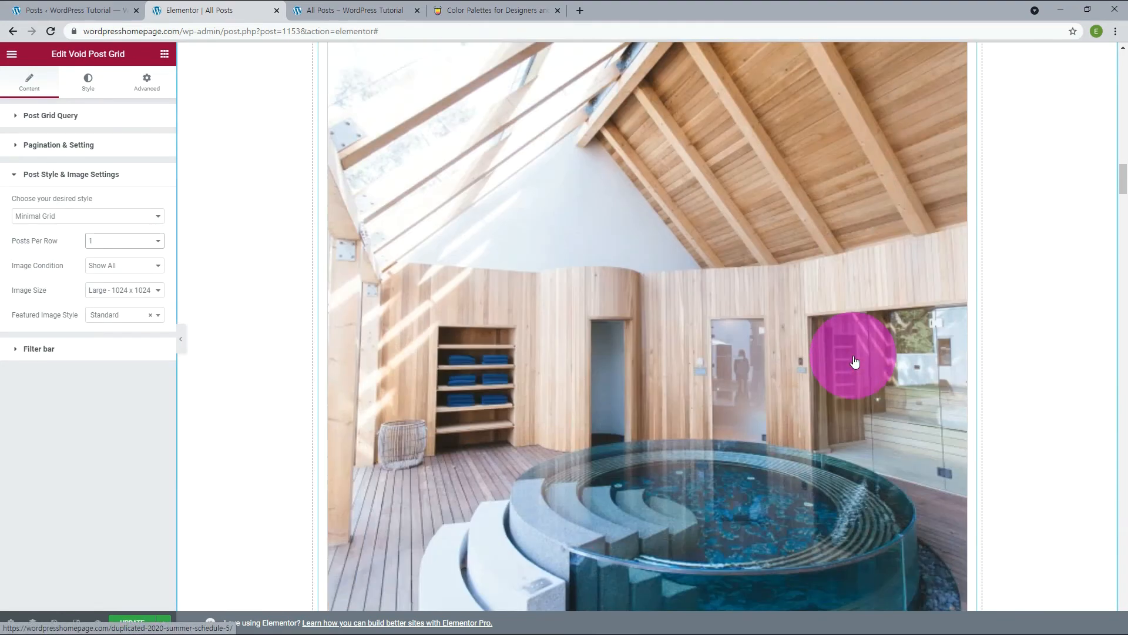
Set the Minimal Grid's Posts Per Row to 3 and its Featured Image Style to left top rounded.
{"action": "scroll", "coordinate": [855, 361], "scroll_direction": "down", "scroll_amount": 9}
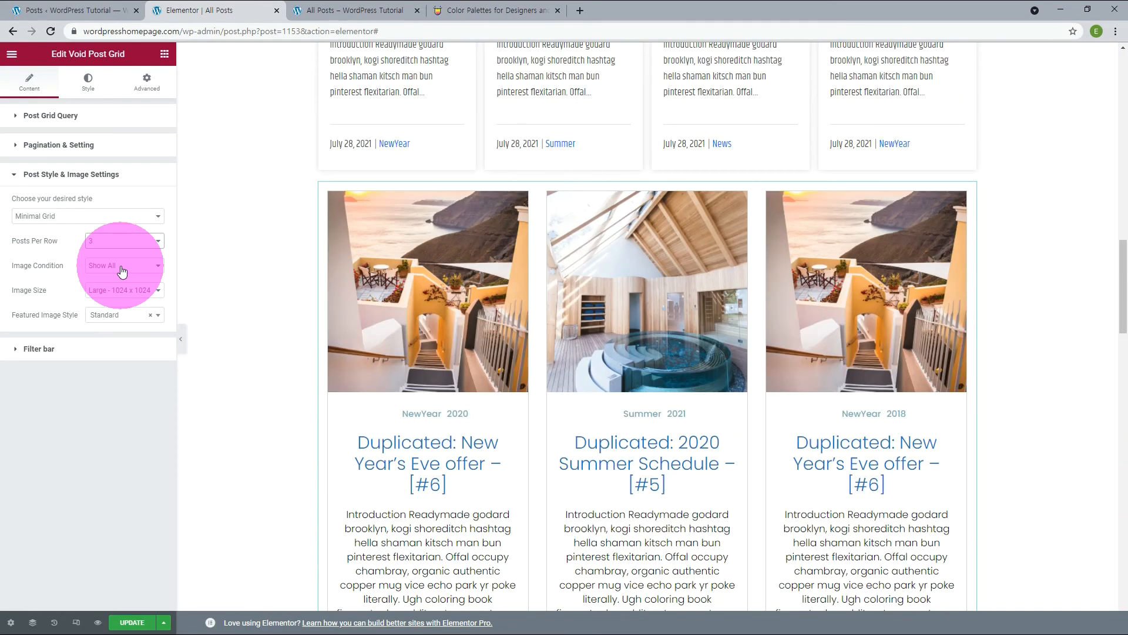
{"action": "left_click", "coordinate": [118, 315]}
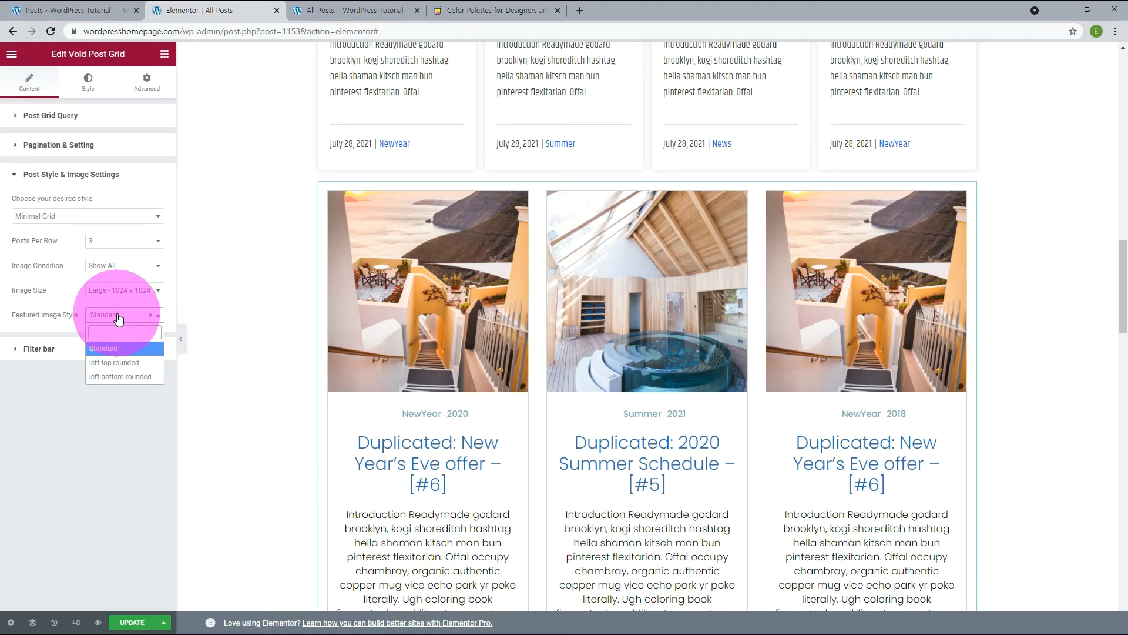
{"action": "left_click", "coordinate": [106, 363]}
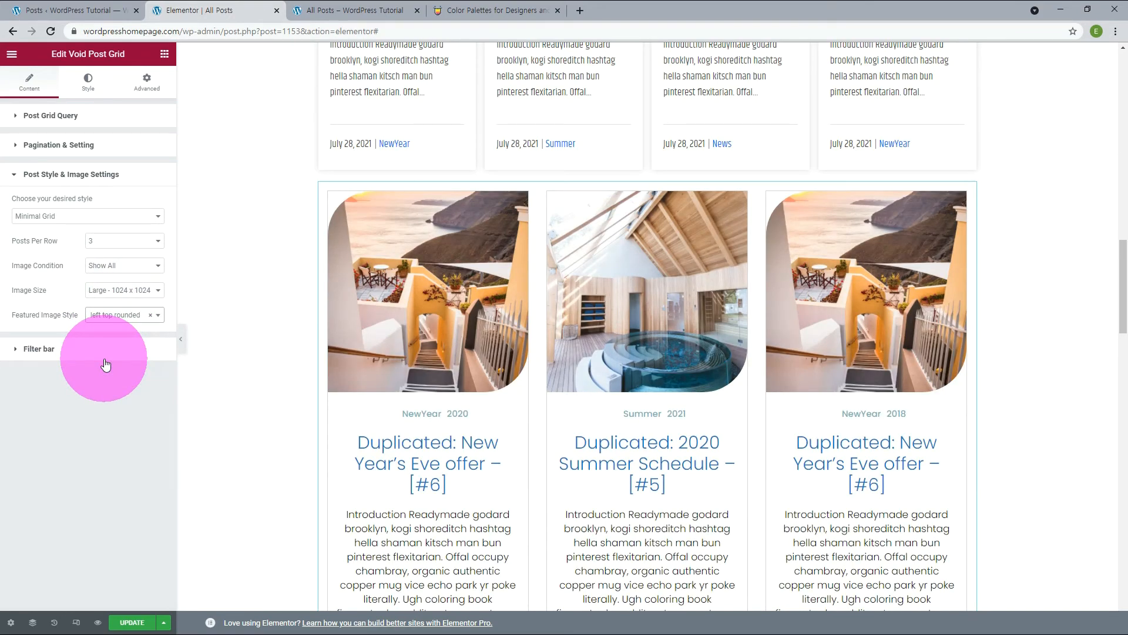
Look over the Void Post Grid's Title and Excerpt styling options.
{"action": "left_click", "coordinate": [88, 82]}
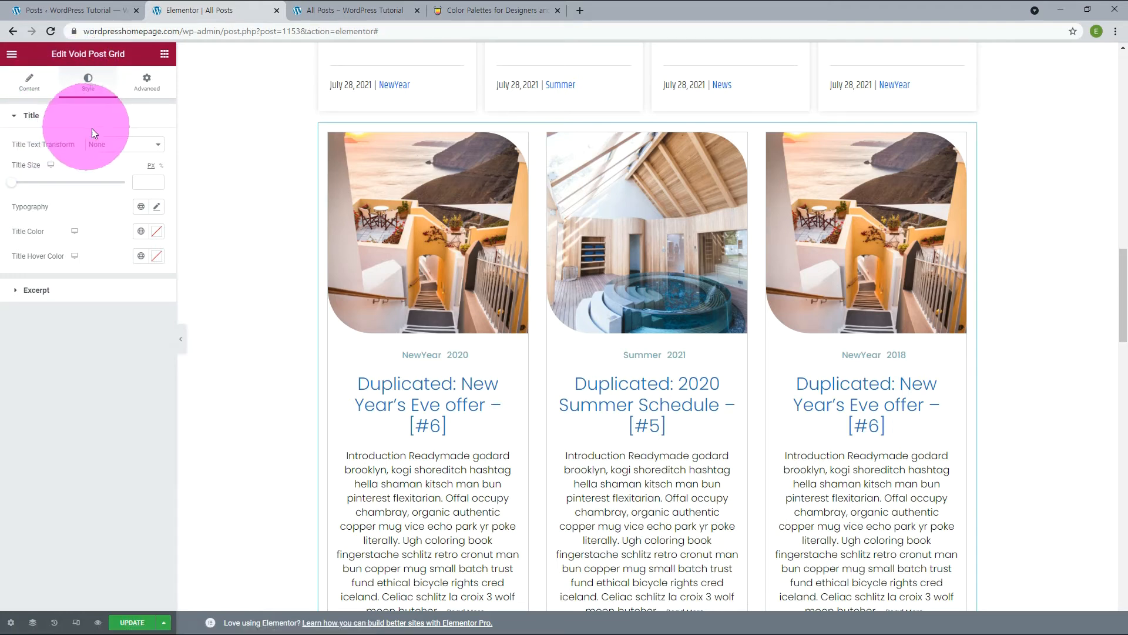
{"action": "left_click", "coordinate": [36, 290]}
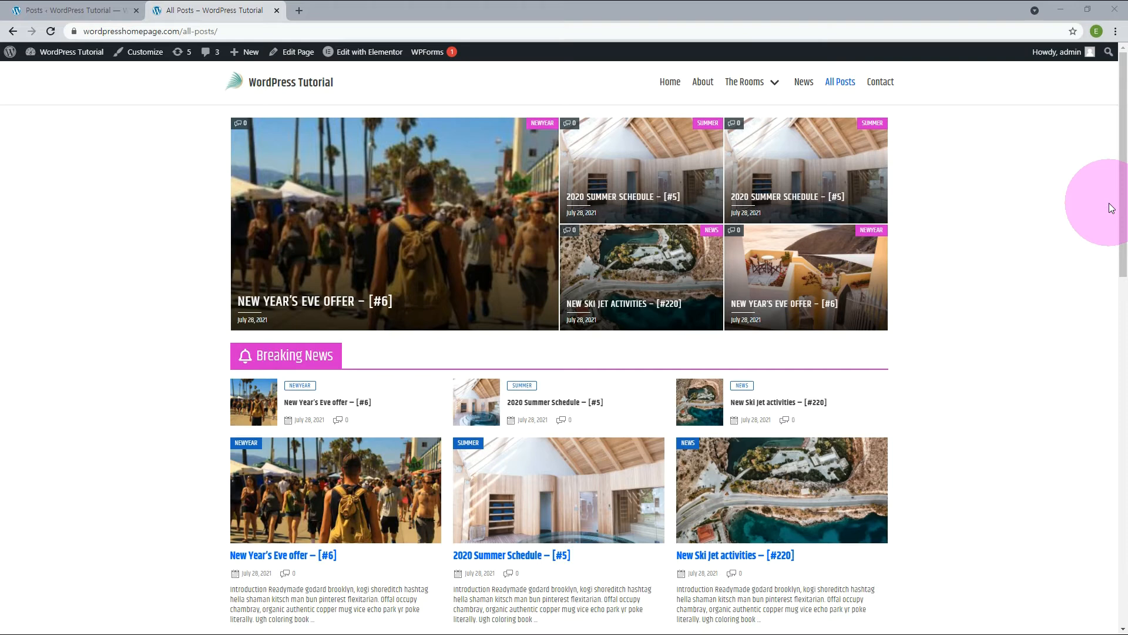
View the featured New Year's Eve offer – [#6] post from the published All Posts page and open that same post in Elementor.
{"action": "left_click", "coordinate": [454, 228]}
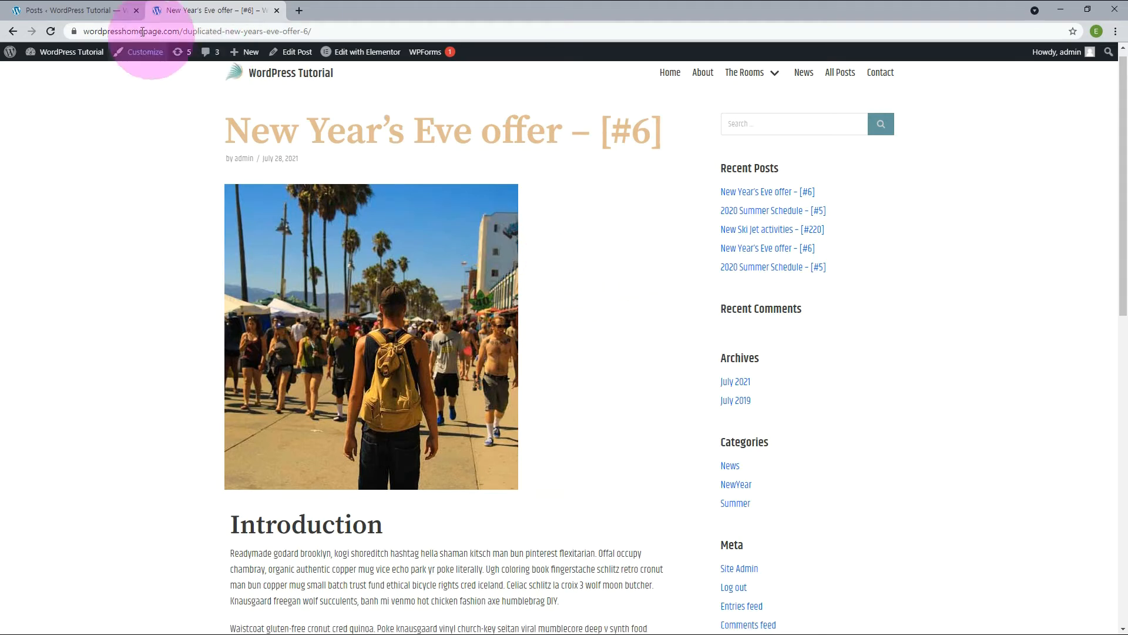
{"action": "left_click", "coordinate": [36, 12]}
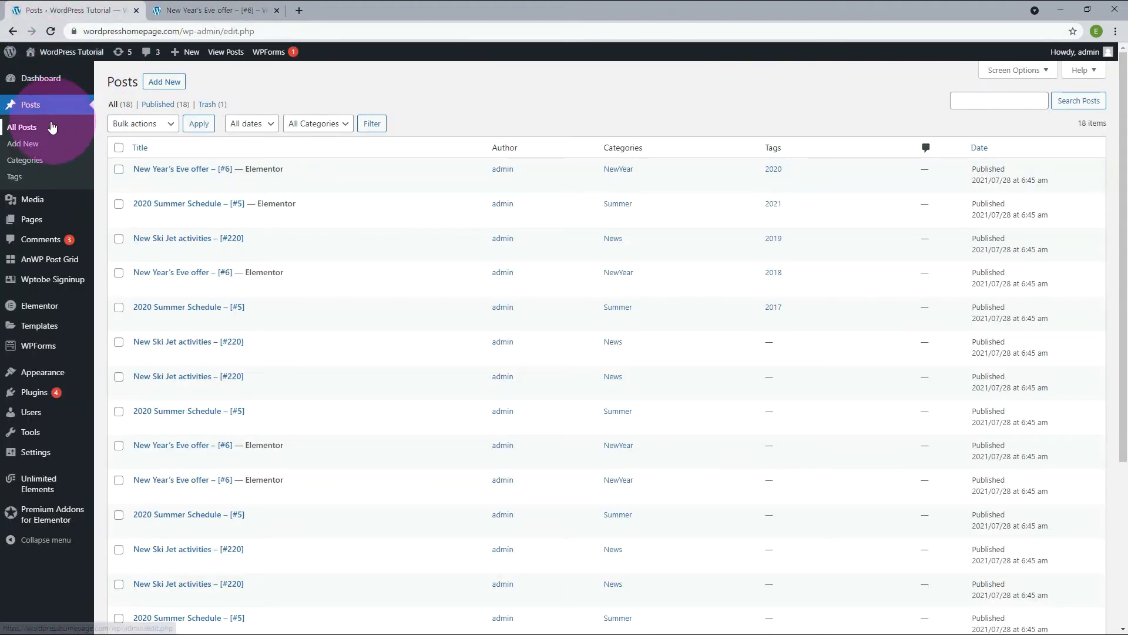
{"action": "left_click", "coordinate": [138, 181]}
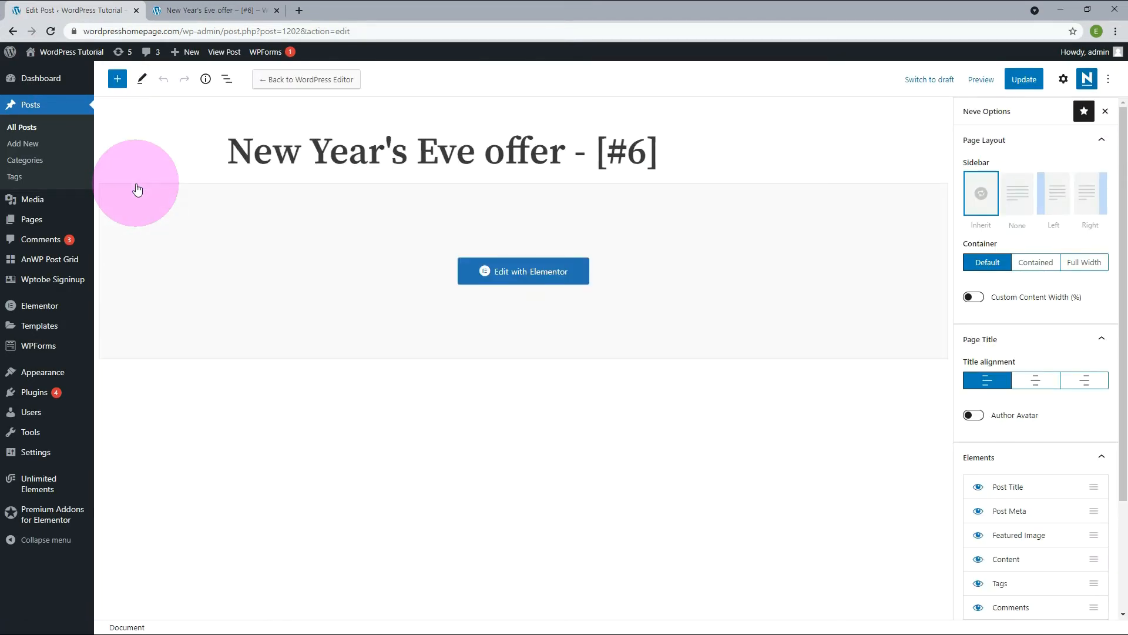
{"action": "left_click", "coordinate": [528, 271]}
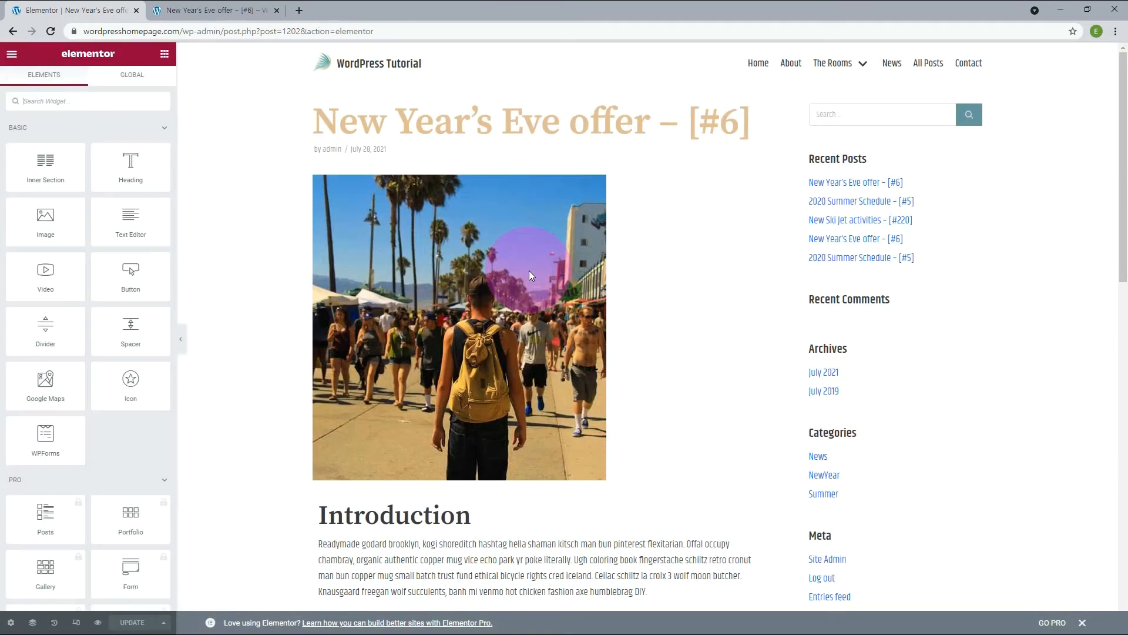
Review the post's text content, tags and comment area in Elementor and exit to the WordPress post editor.
{"action": "scroll", "coordinate": [768, 227], "scroll_direction": "down", "scroll_amount": 5}
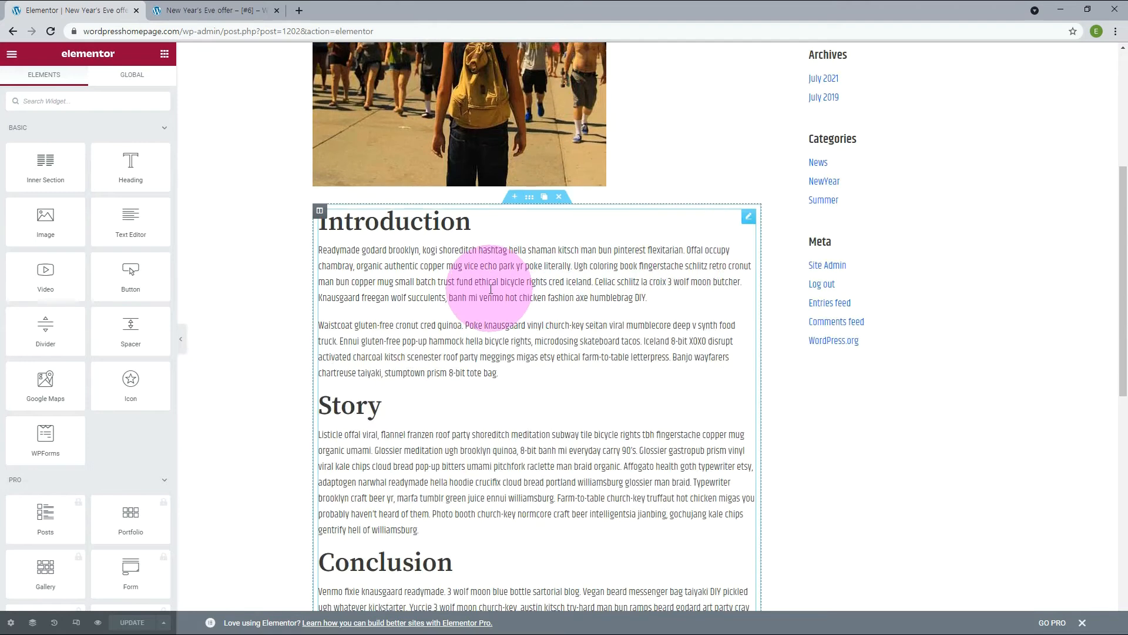
{"action": "left_click", "coordinate": [401, 261]}
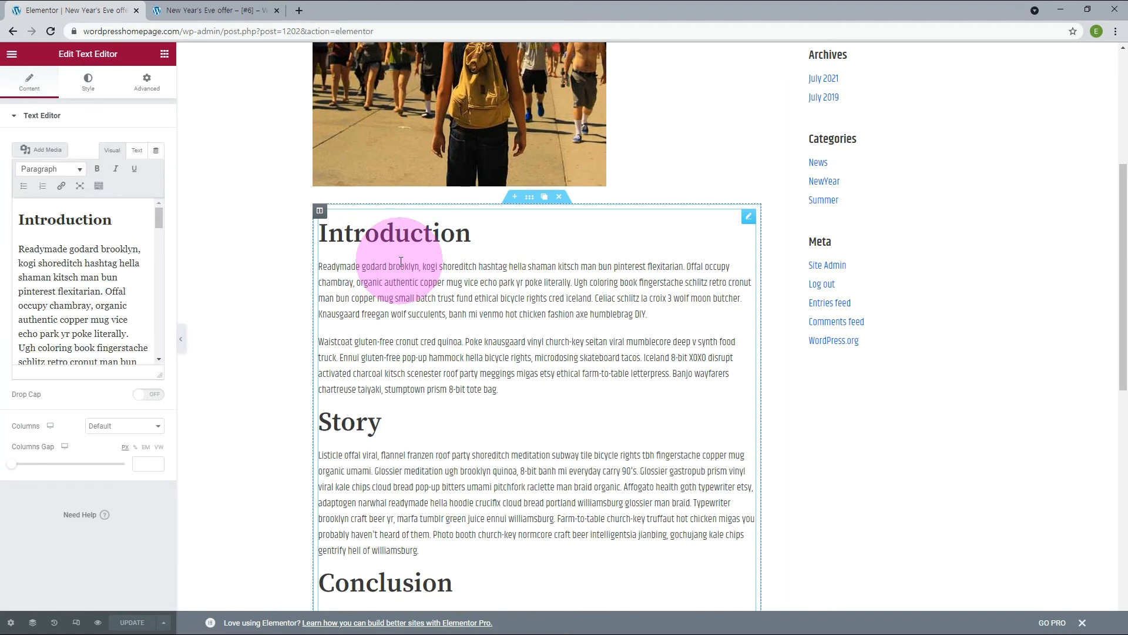
{"action": "scroll", "coordinate": [281, 285], "scroll_direction": "down", "scroll_amount": 9}
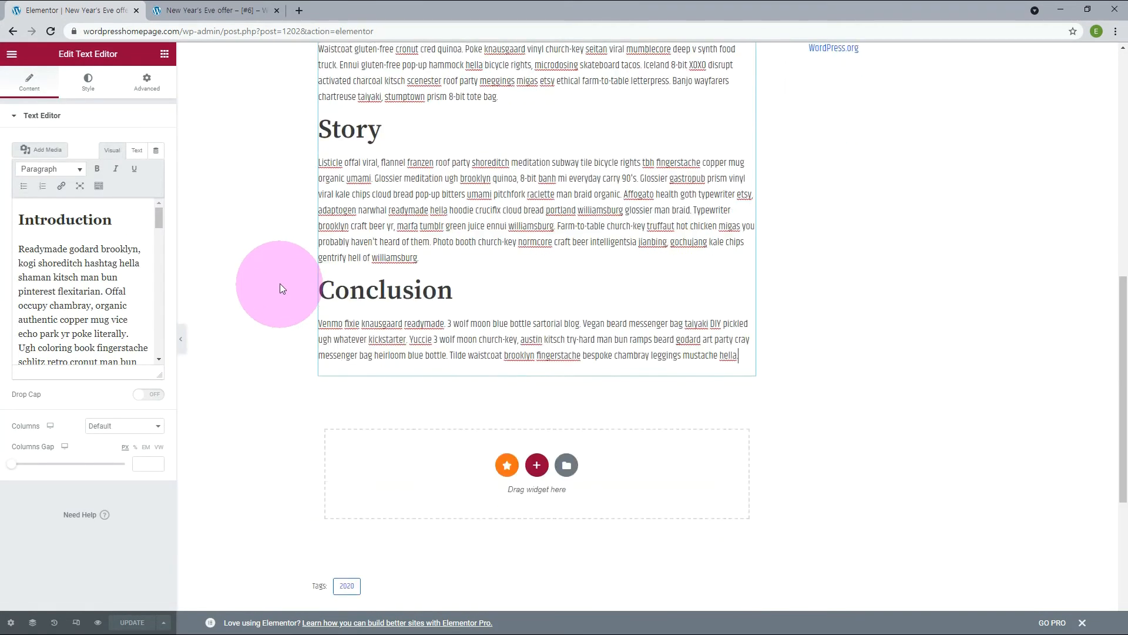
{"action": "scroll", "coordinate": [400, 235], "scroll_direction": "down", "scroll_amount": 1}
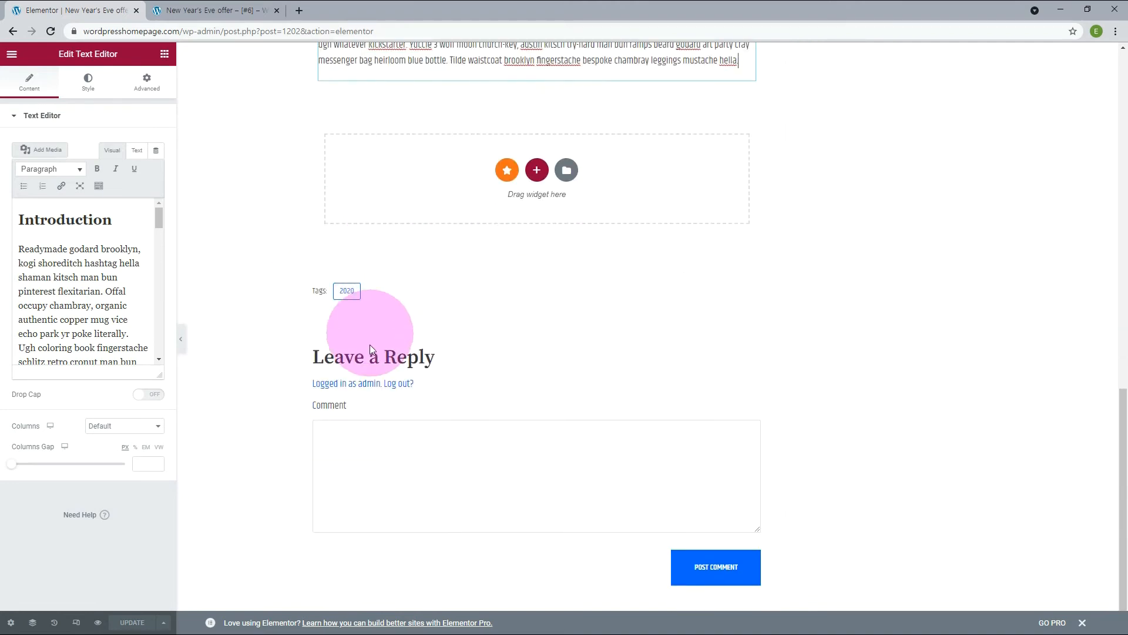
{"action": "left_click", "coordinate": [287, 406]}
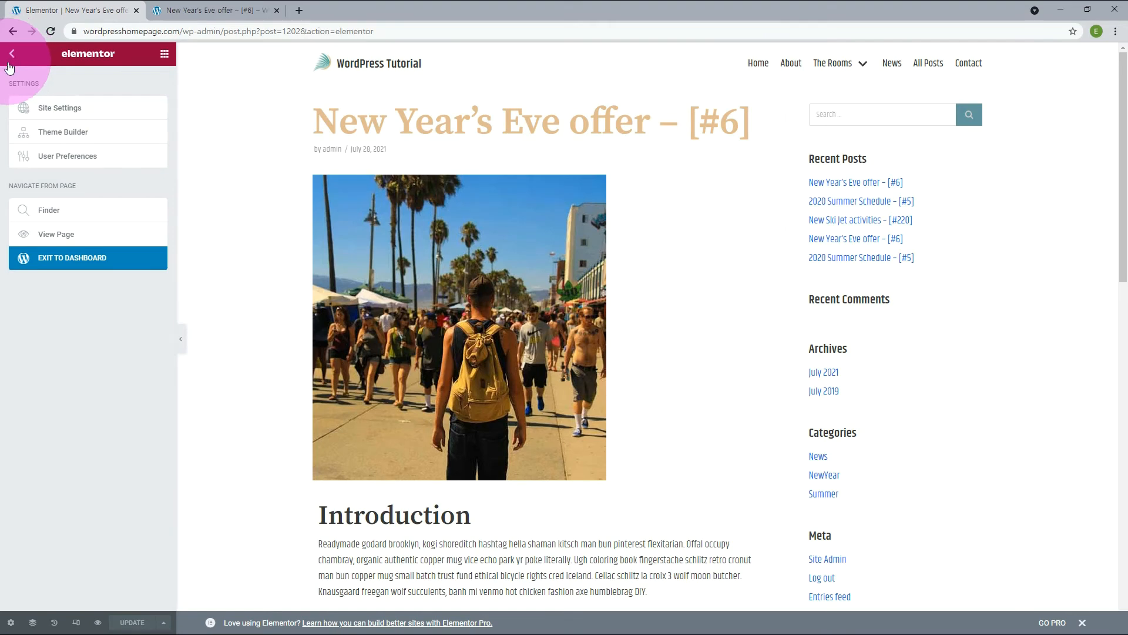
{"action": "left_click", "coordinate": [96, 260]}
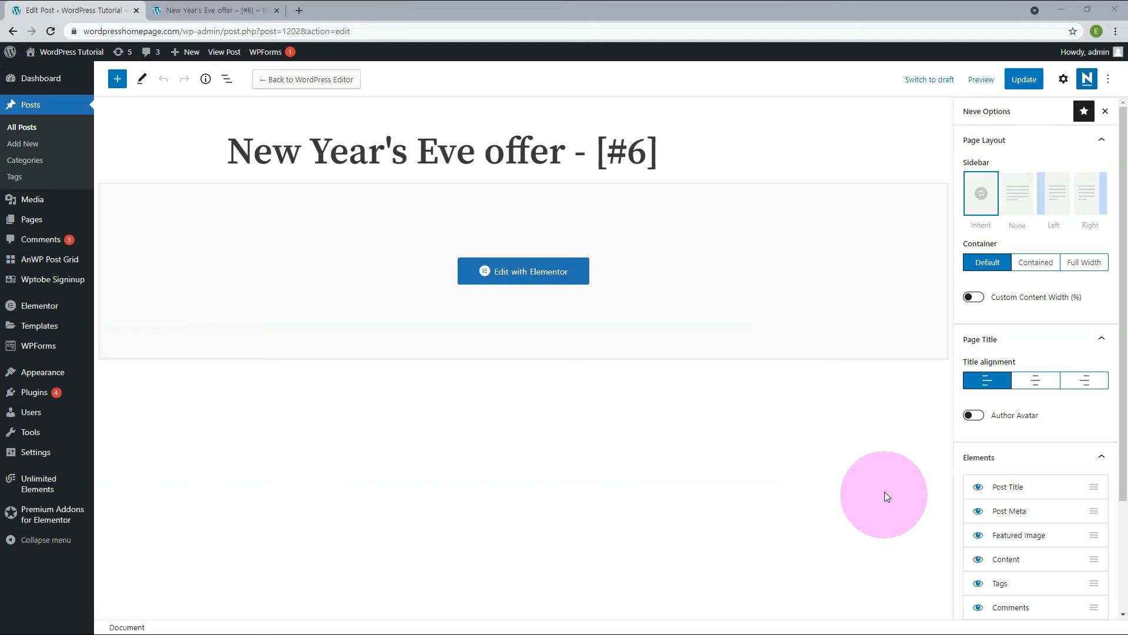
Set the post's Neve sidebar layout to None, update the post and check the published page.
{"action": "left_click", "coordinate": [1009, 195]}
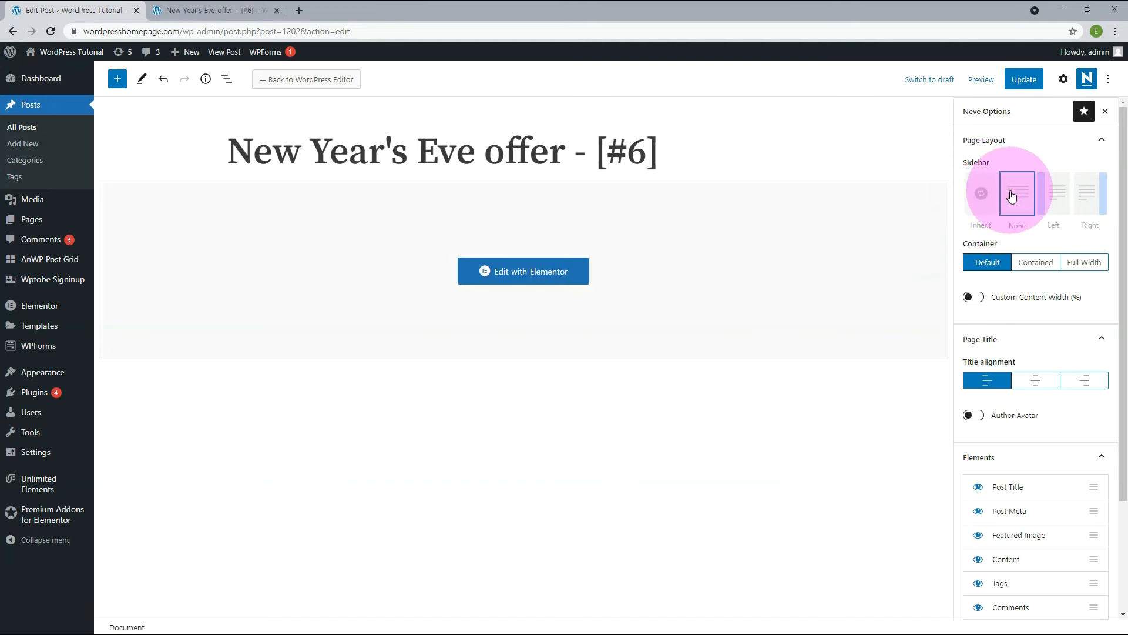
{"action": "left_click", "coordinate": [1024, 80]}
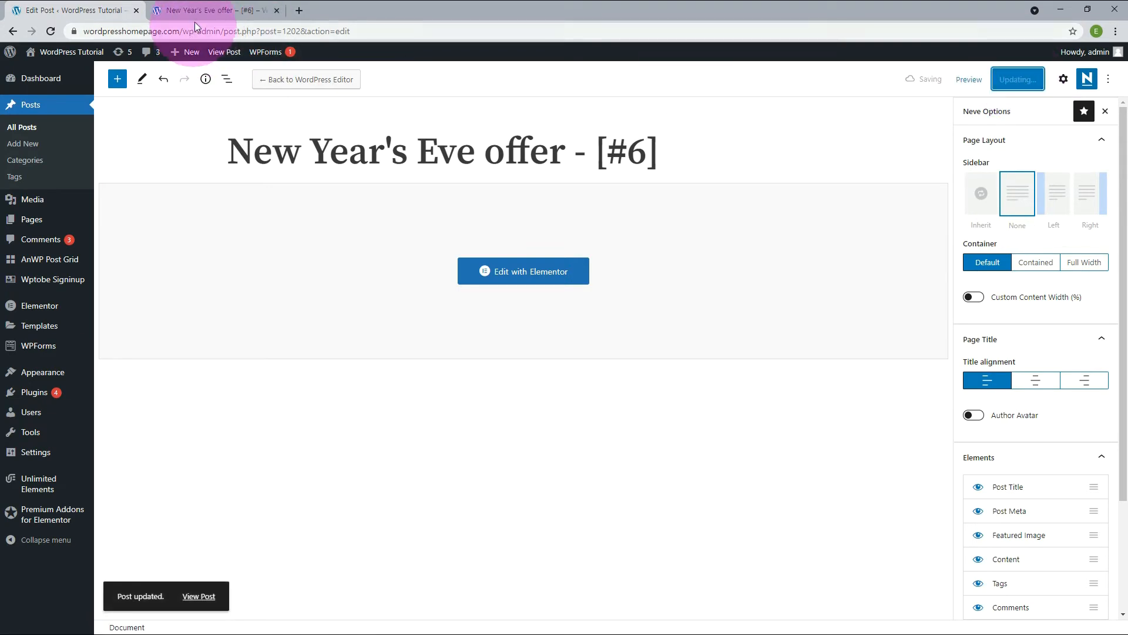
{"action": "left_click", "coordinate": [217, 10]}
{"action": "left_click", "coordinate": [50, 30]}
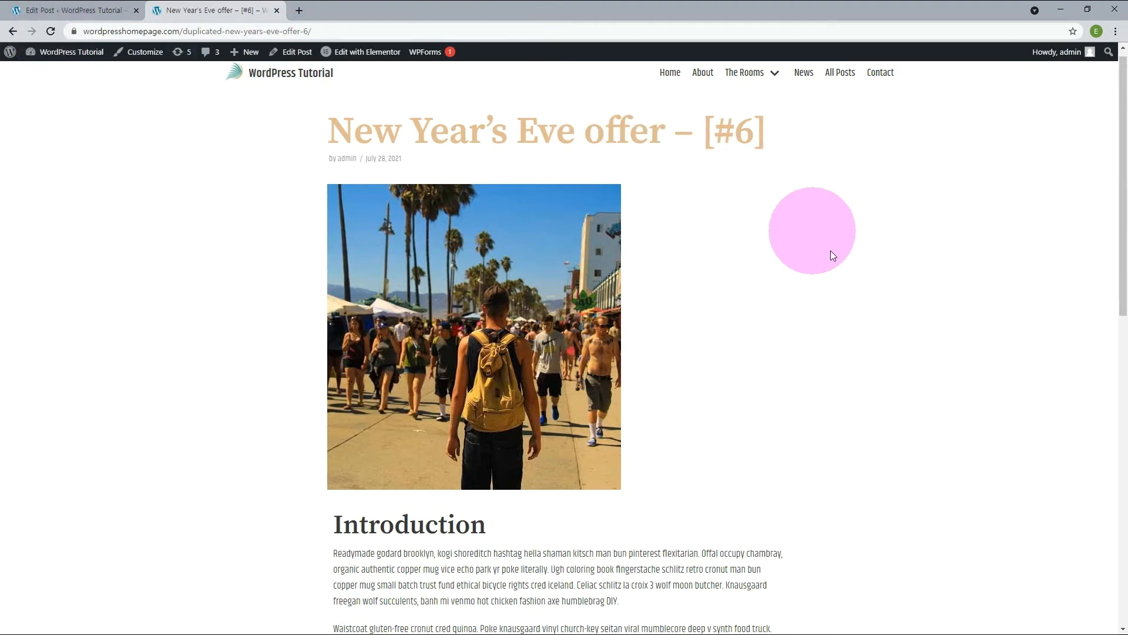
{"action": "scroll", "coordinate": [901, 347], "scroll_direction": "down", "scroll_amount": 7}
{"action": "scroll", "coordinate": [900, 347], "scroll_direction": "up", "scroll_amount": 7}
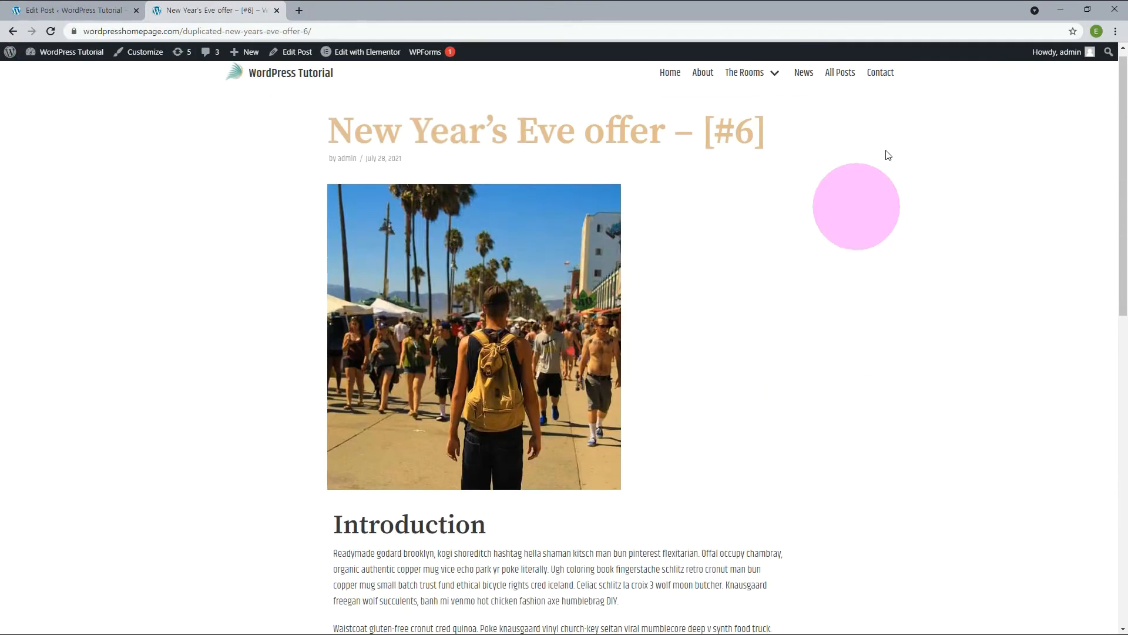
Set the post's container to Full Width, update the post and review the published layout.
{"action": "left_click", "coordinate": [74, 12]}
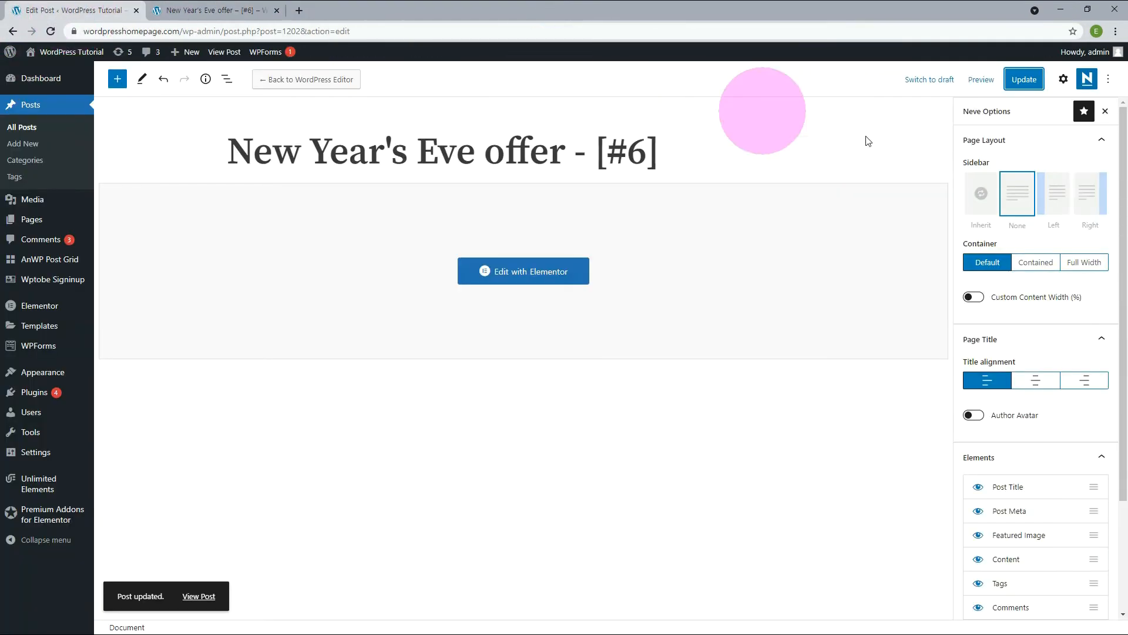
{"action": "left_click", "coordinate": [1077, 268]}
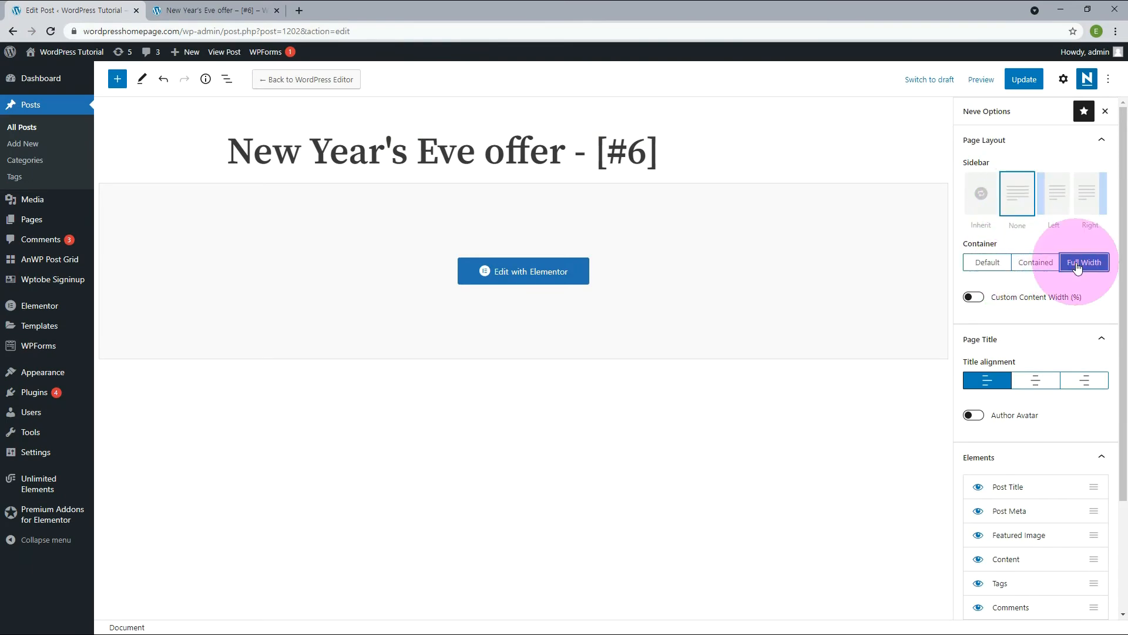
{"action": "left_click", "coordinate": [1022, 80]}
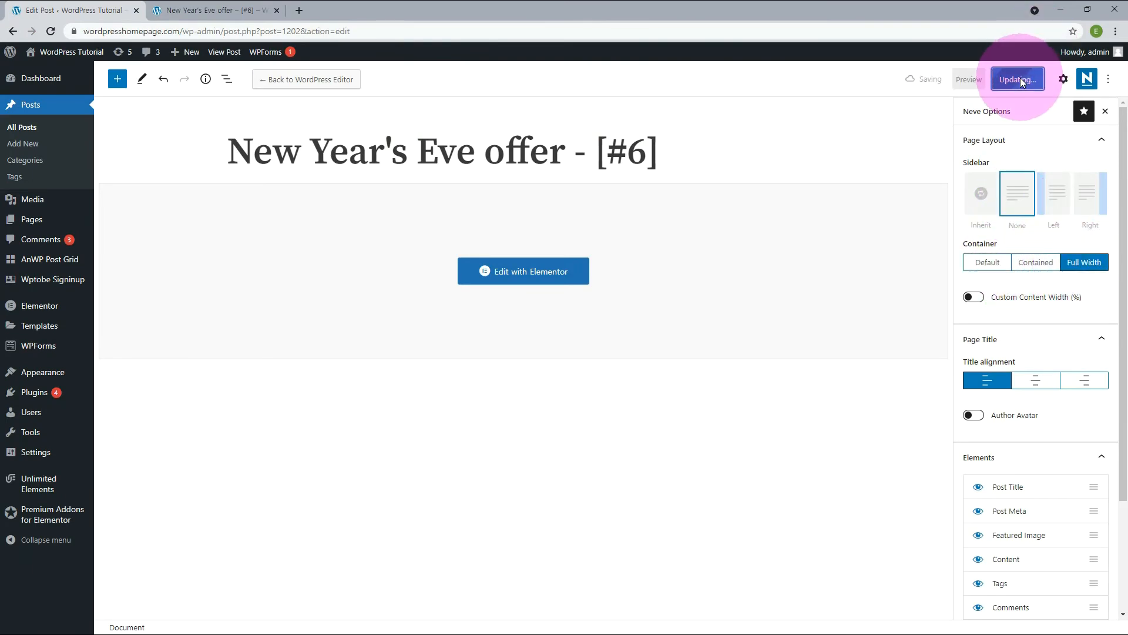
{"action": "left_click", "coordinate": [212, 10]}
{"action": "left_click", "coordinate": [51, 31]}
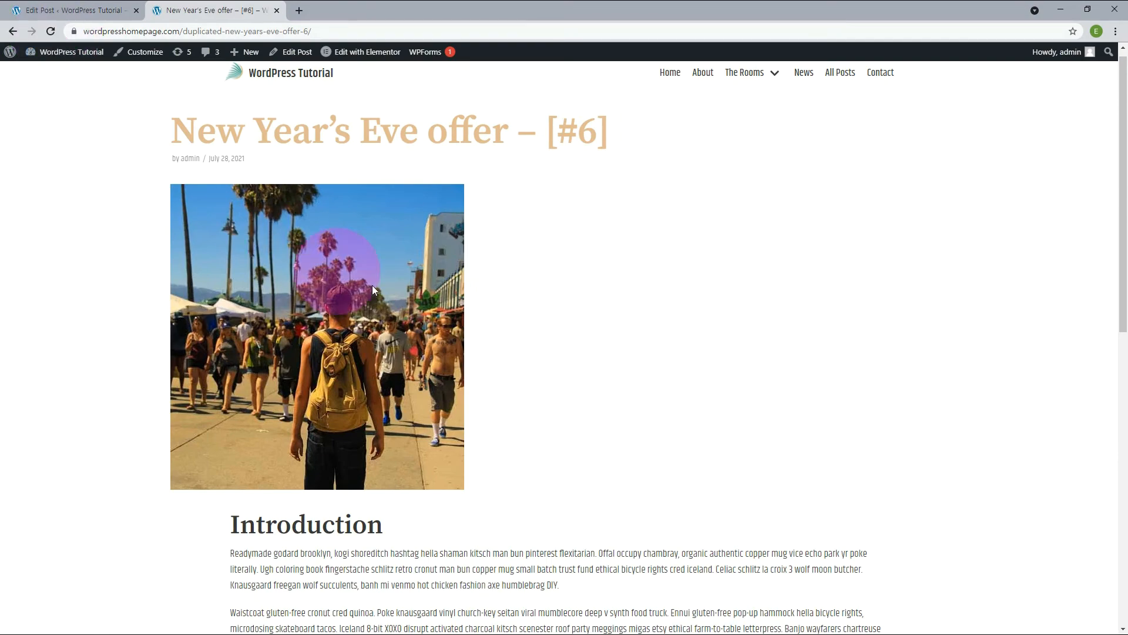
{"action": "scroll", "coordinate": [897, 390], "scroll_direction": "down", "scroll_amount": 9}
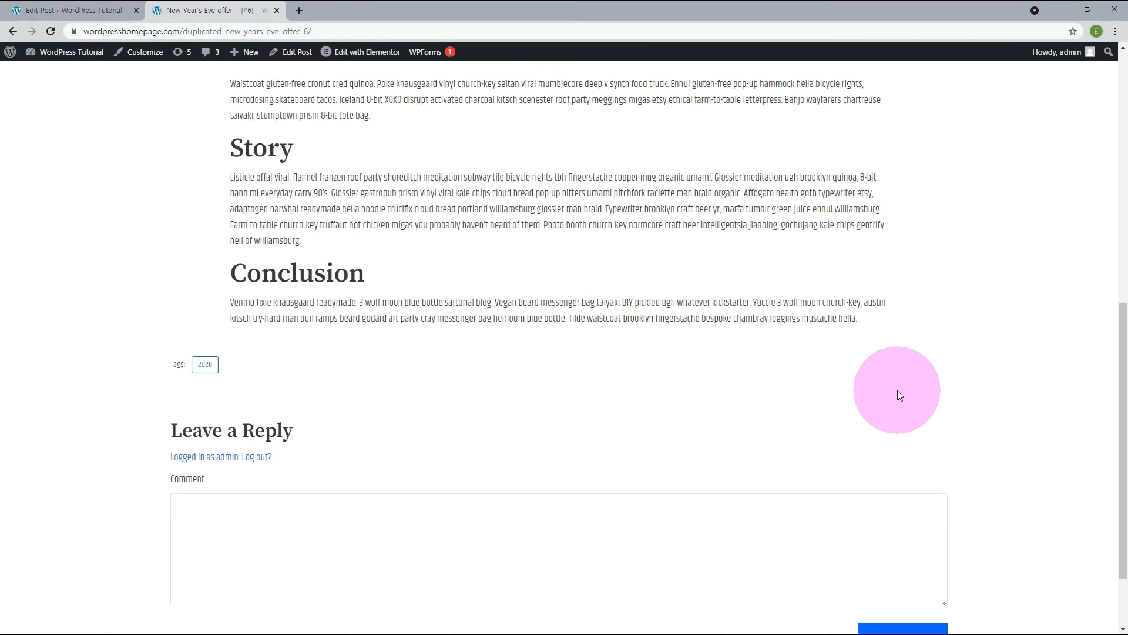
{"action": "scroll", "coordinate": [897, 390], "scroll_direction": "up", "scroll_amount": 8}
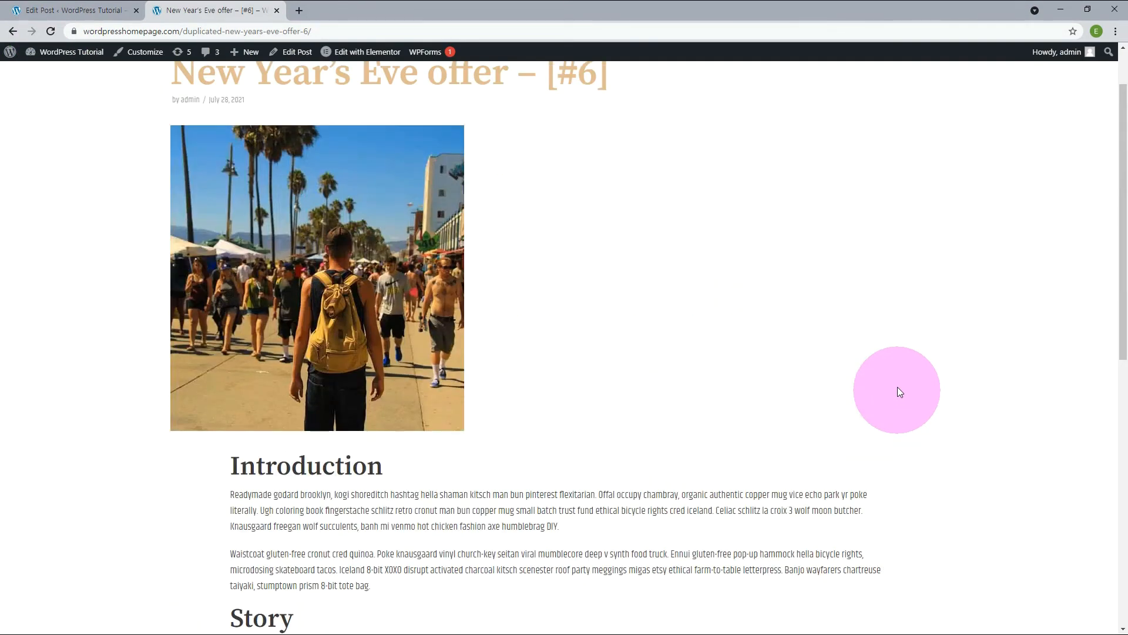
Return the post's sidebar to Inherit and container to Default, and set the title alignment to centre.
{"action": "key", "text": "ctrl+1"}
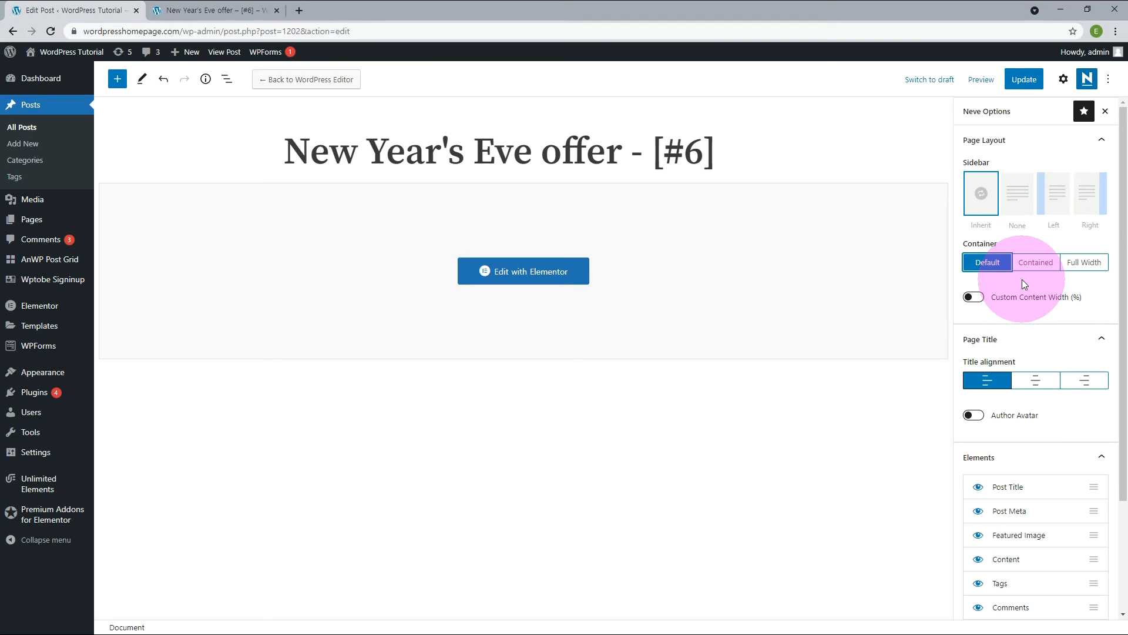
{"action": "scroll", "coordinate": [1021, 280], "scroll_direction": "down", "scroll_amount": 2}
{"action": "left_click", "coordinate": [1035, 272]}
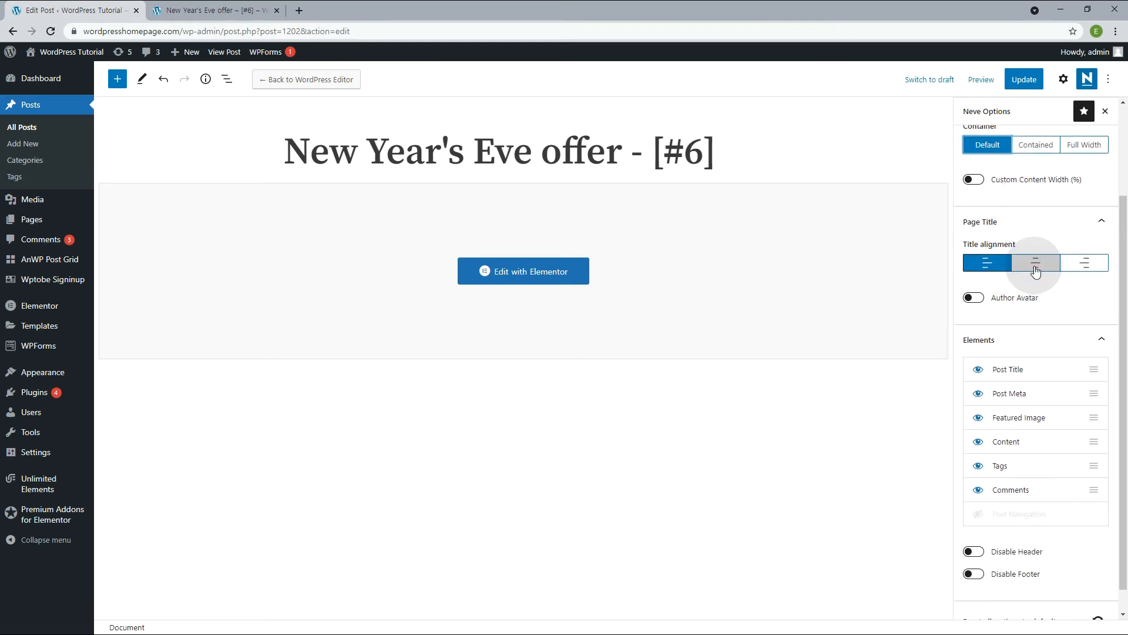
Shorten the post title to New Year, update the post and check the published page.
{"action": "left_click_drag", "start_coordinate": [445, 151], "coordinate": [863, 164]}
{"action": "key", "text": "BackSpace"}
{"action": "left_click", "coordinate": [212, 10]}
{"action": "left_click", "coordinate": [50, 31]}
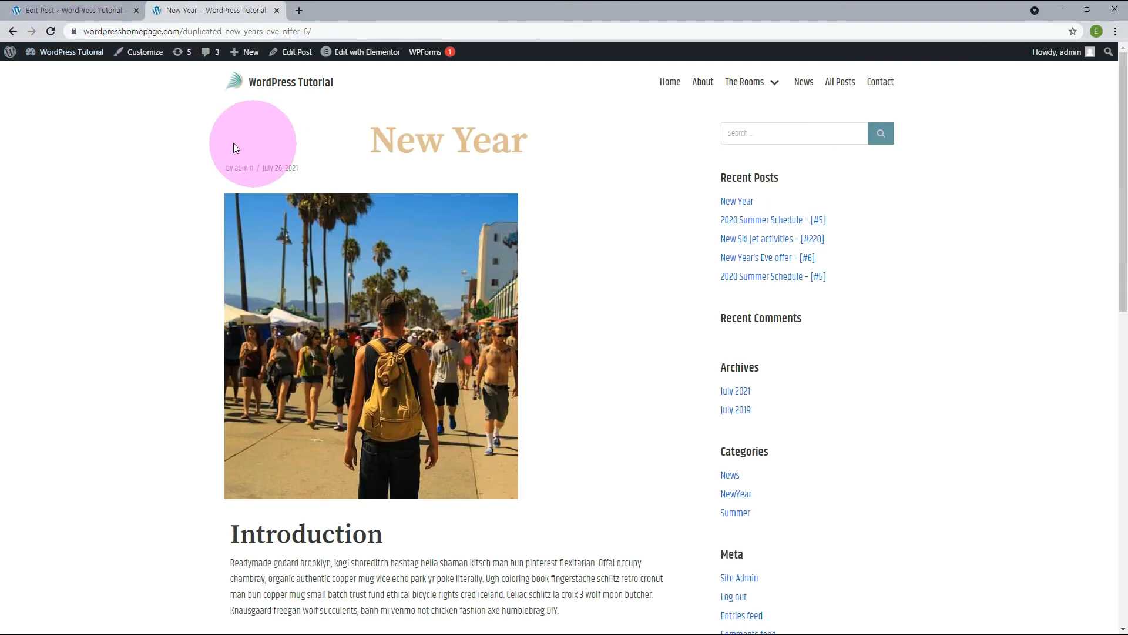
Try hiding the Post Title element, update the post and check the published page.
{"action": "left_click", "coordinate": [97, 12]}
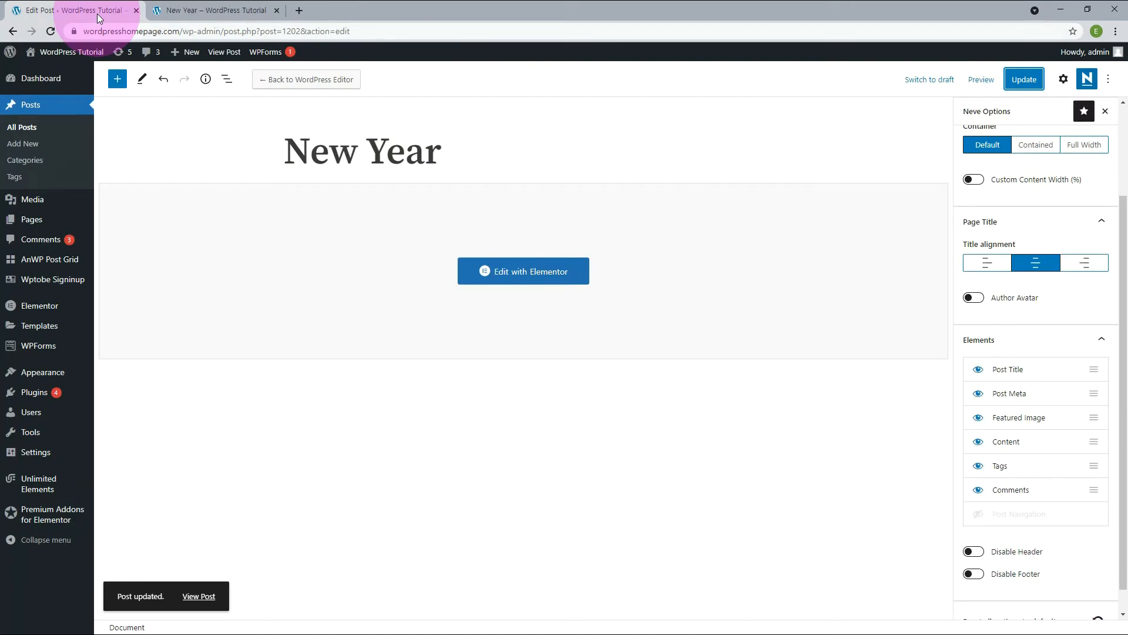
{"action": "left_click", "coordinate": [687, 187]}
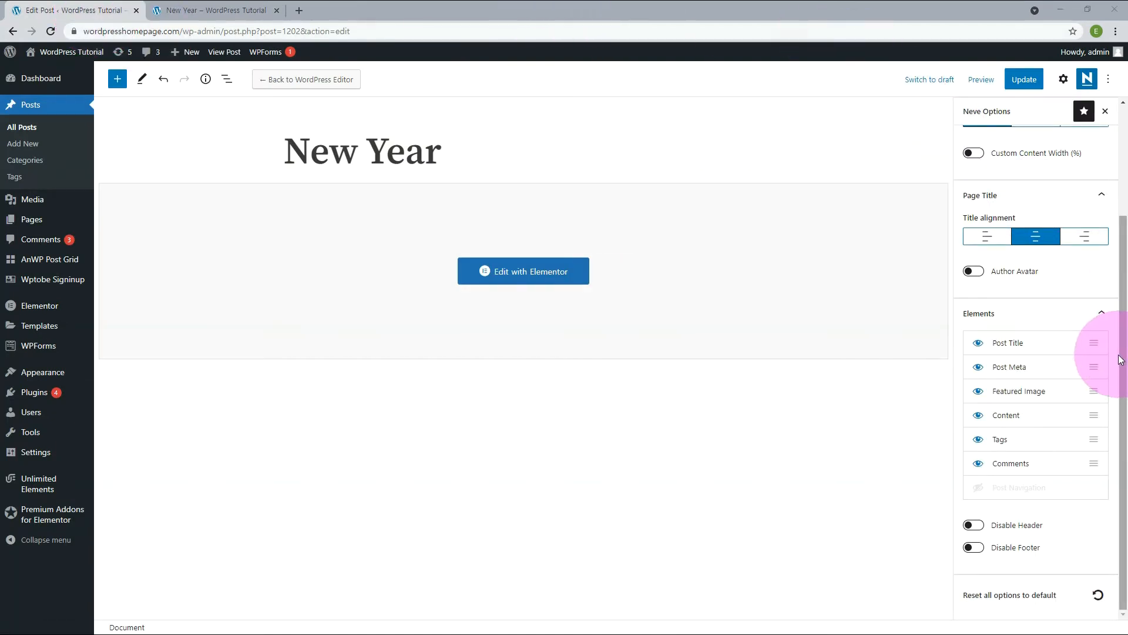
{"action": "left_click", "coordinate": [978, 344]}
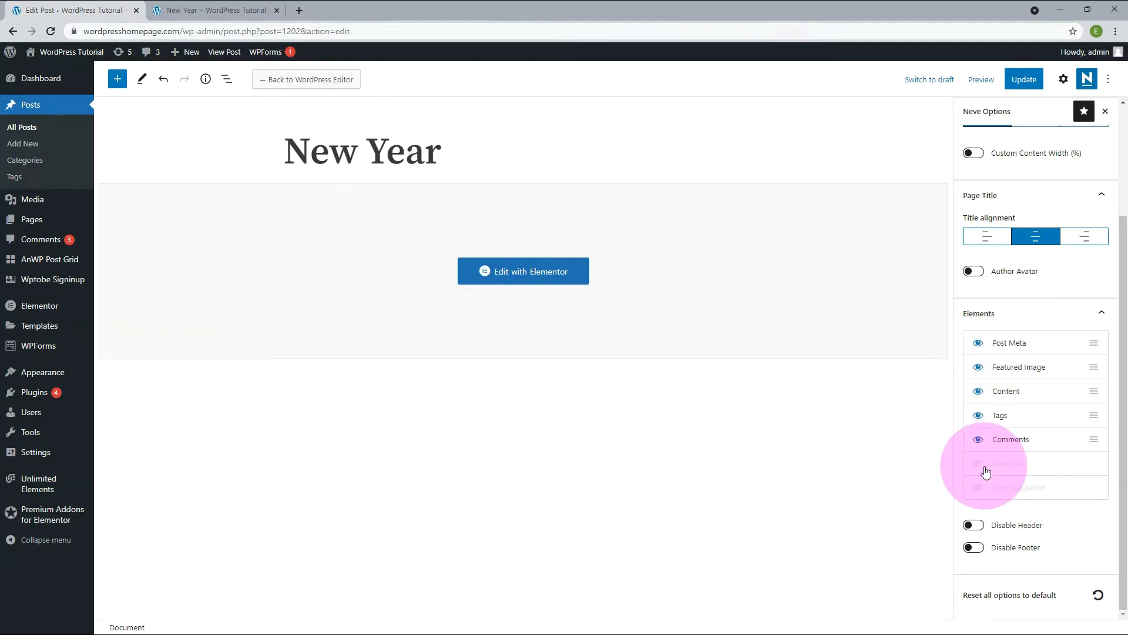
{"action": "left_click", "coordinate": [1024, 79]}
{"action": "left_click", "coordinate": [205, 13]}
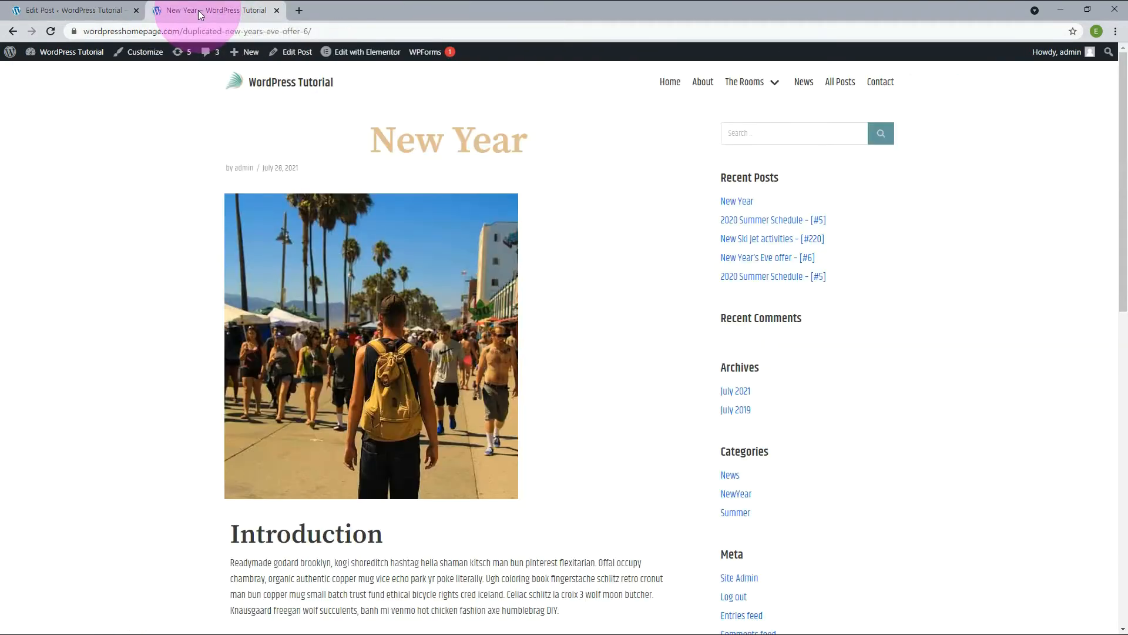
{"action": "left_click", "coordinate": [52, 33]}
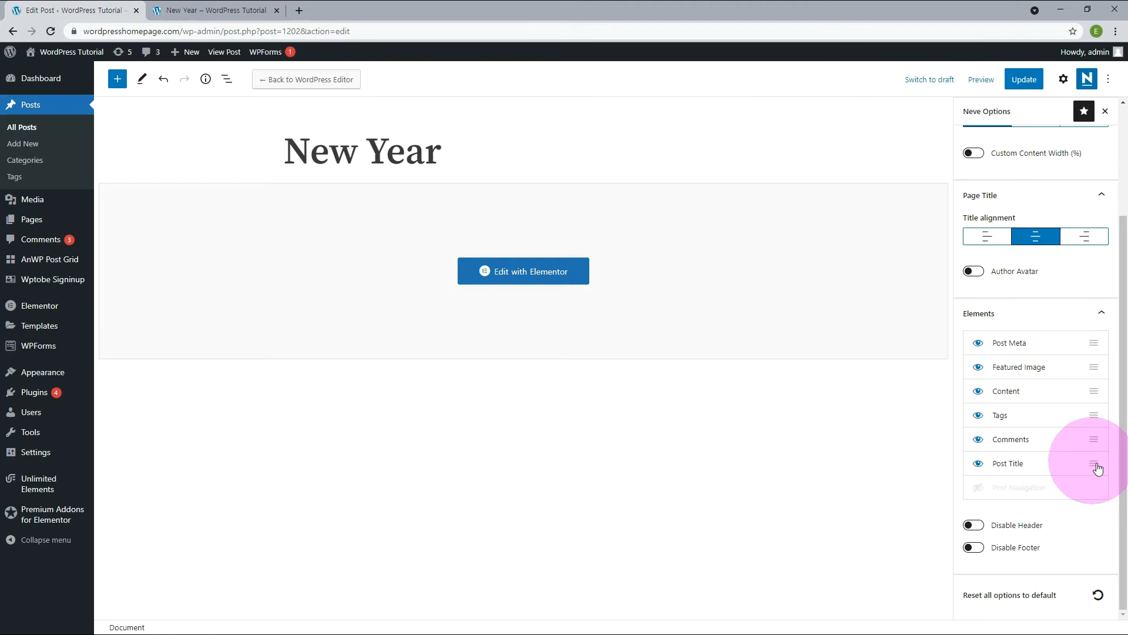
Show Post Title again as the first item in the Elements order and hide the Featured Image element.
{"action": "left_click_drag", "start_coordinate": [1105, 450], "coordinate": [1105, 358]}
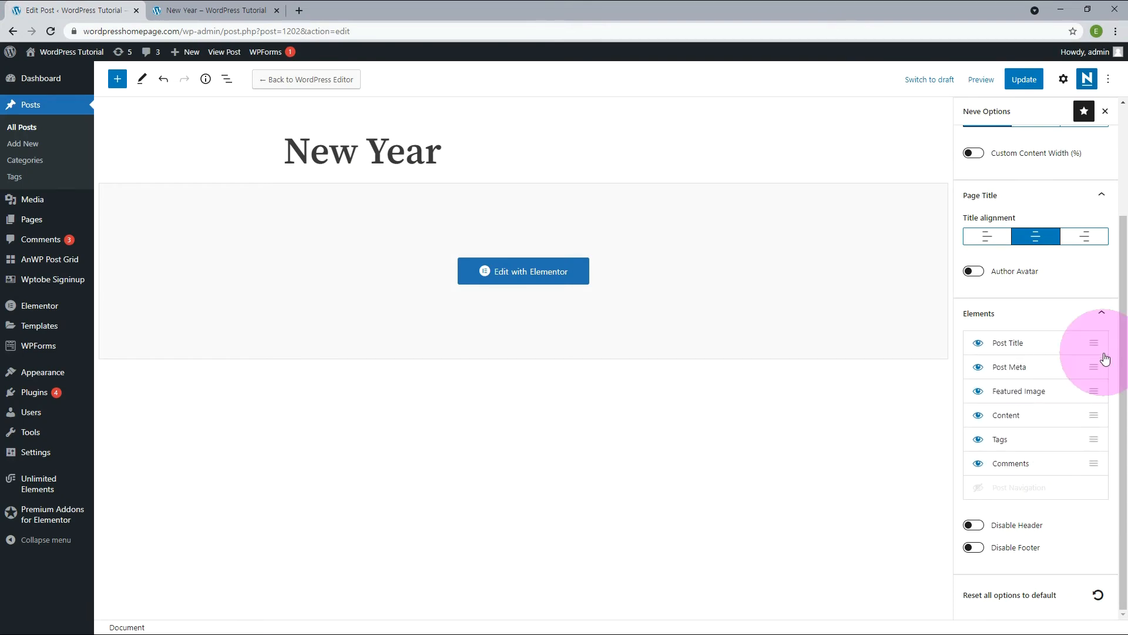
{"action": "left_click", "coordinate": [978, 390]}
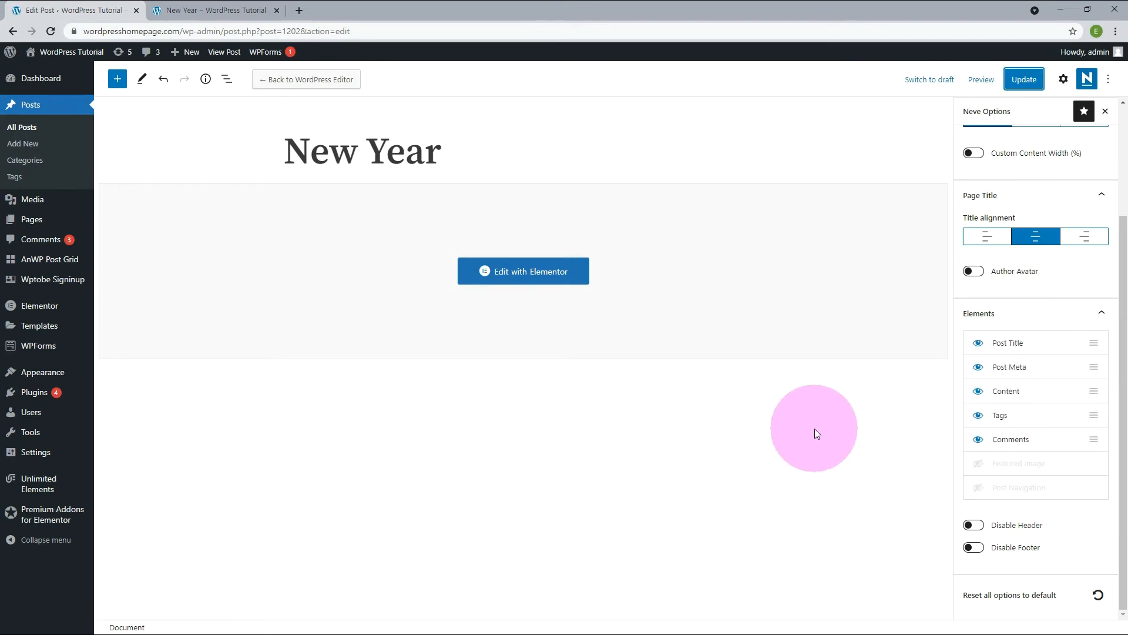
Try disabling the post's header, check the published page after updating, and turn the header back on.
{"action": "left_click", "coordinate": [979, 527]}
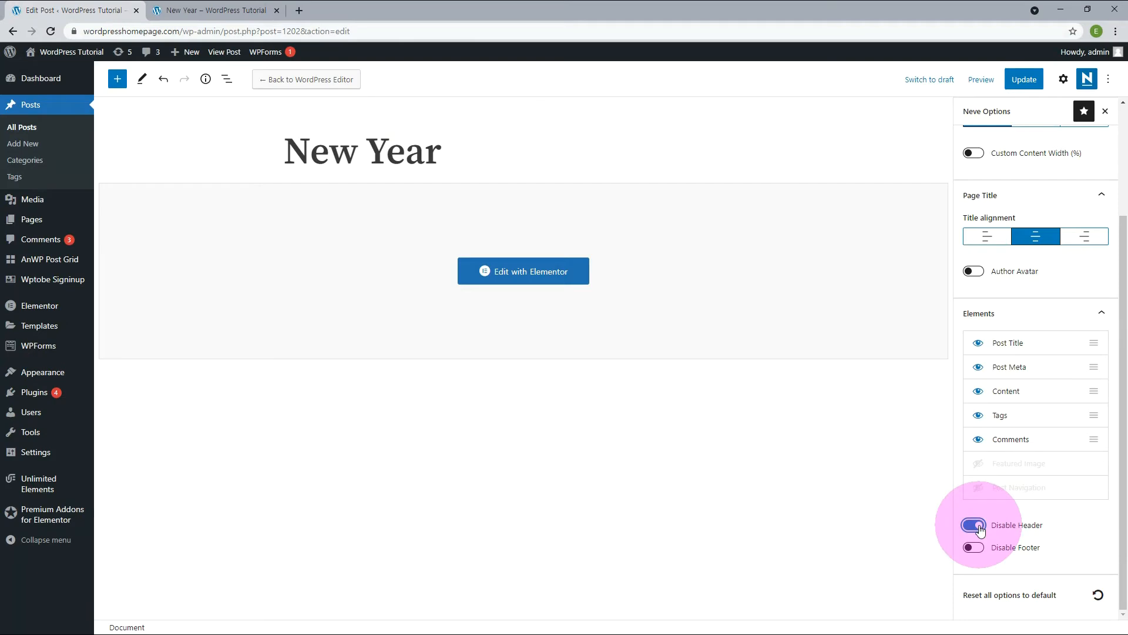
{"action": "key", "text": "ctrl+s"}
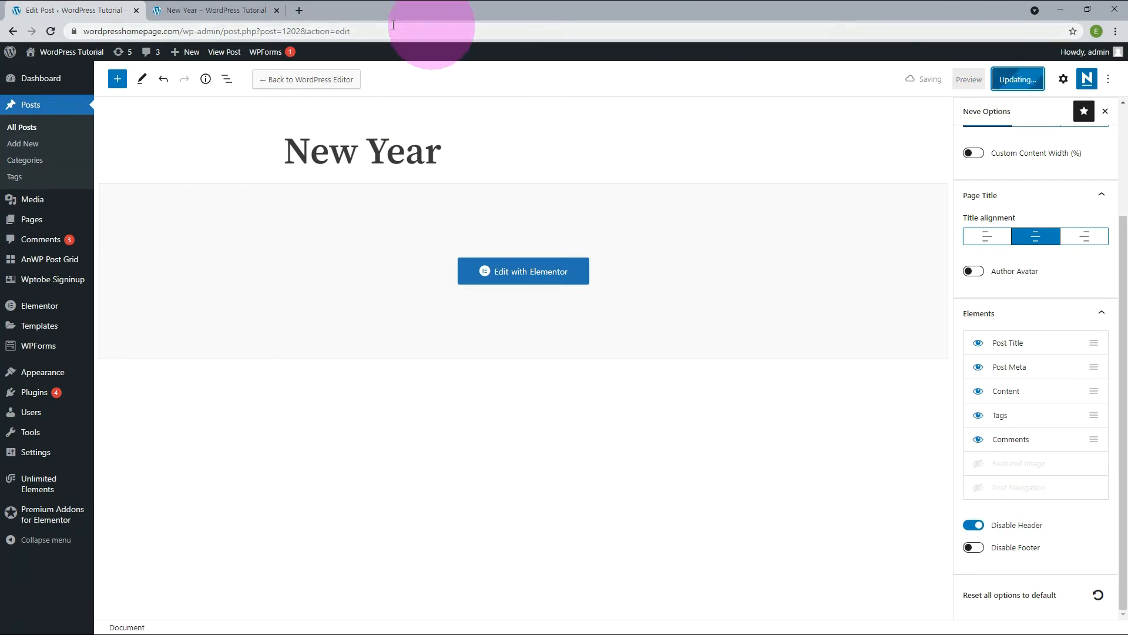
{"action": "left_click", "coordinate": [221, 14]}
{"action": "left_click", "coordinate": [54, 31]}
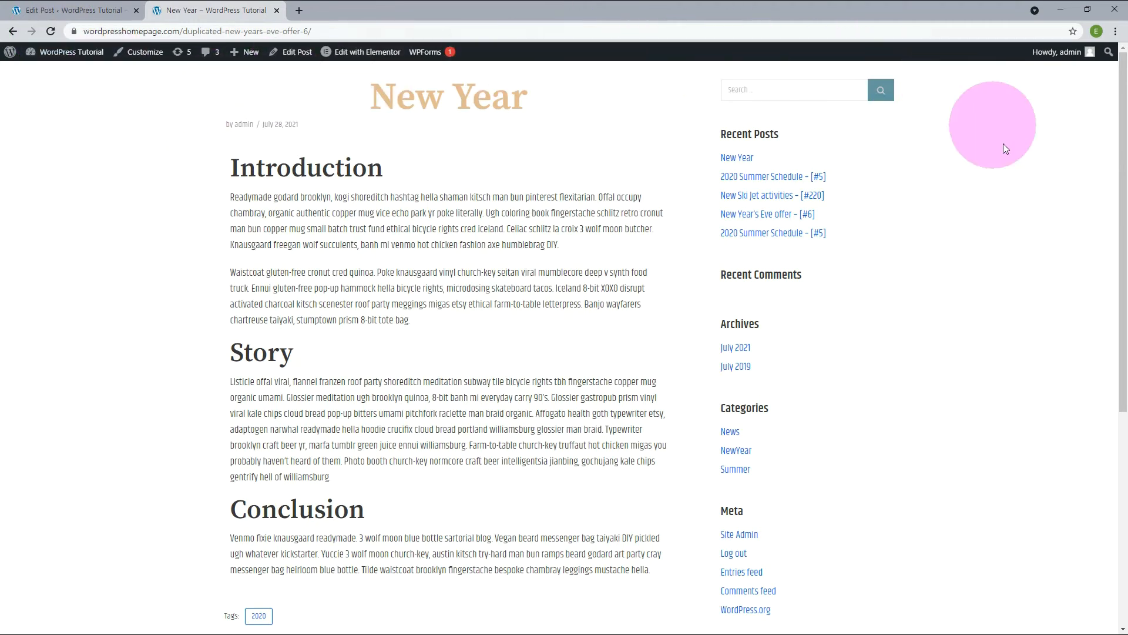
{"action": "left_click", "coordinate": [87, 13]}
{"action": "left_click", "coordinate": [973, 525]}
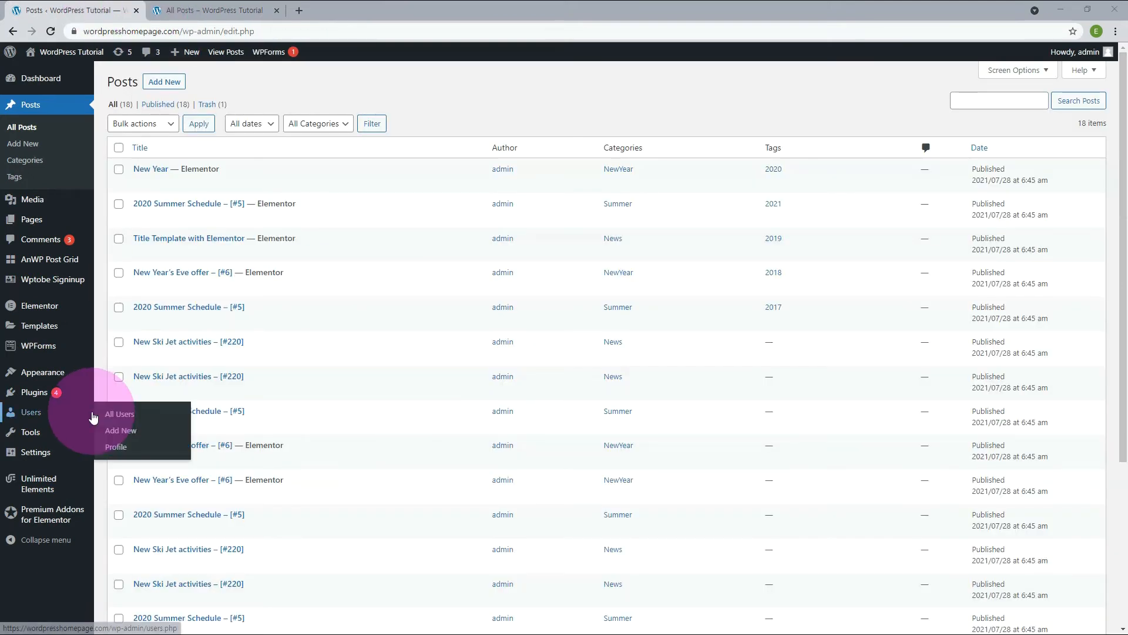
Open Elementor's Theme Builder and examine the Single Post site part.
{"action": "mouse_move", "coordinate": [41, 326]}
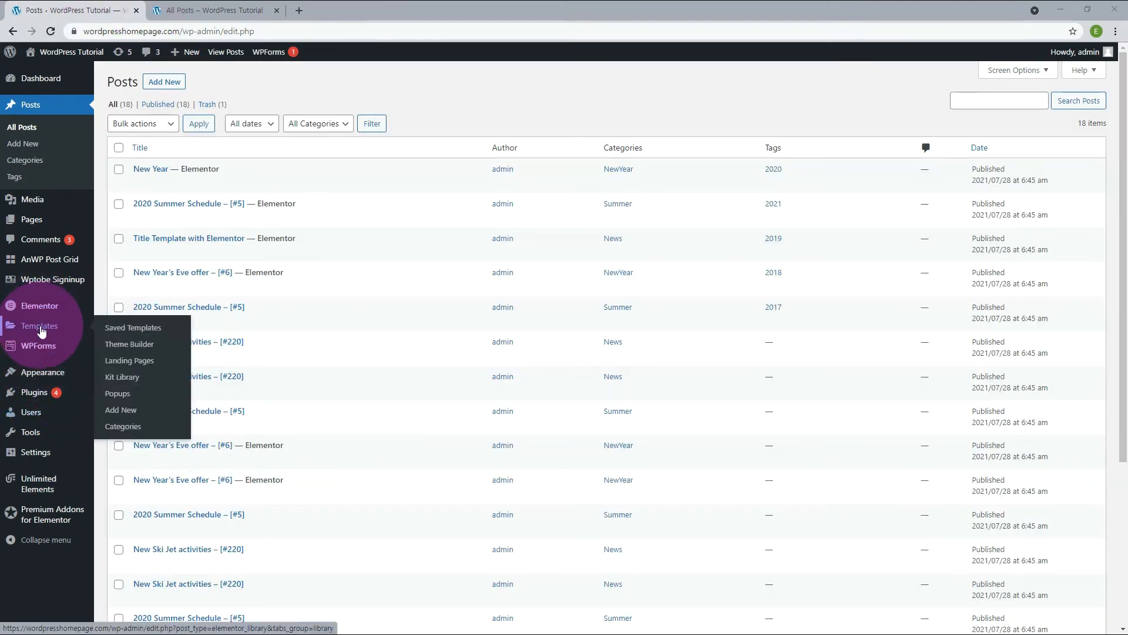
{"action": "left_click", "coordinate": [154, 348]}
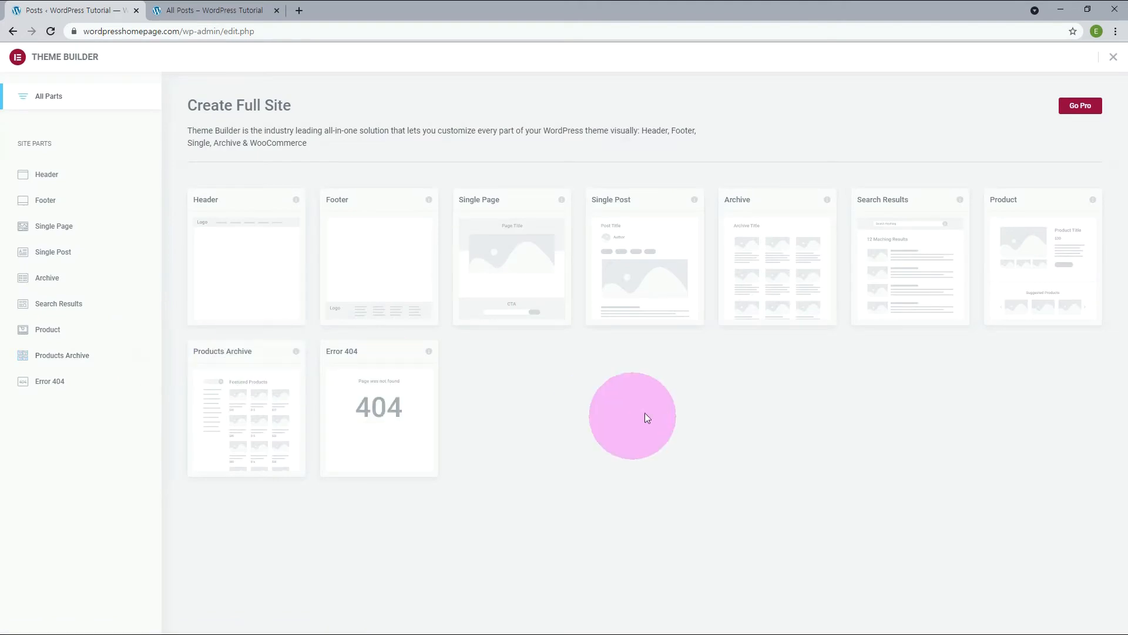
{"action": "mouse_move", "coordinate": [642, 243]}
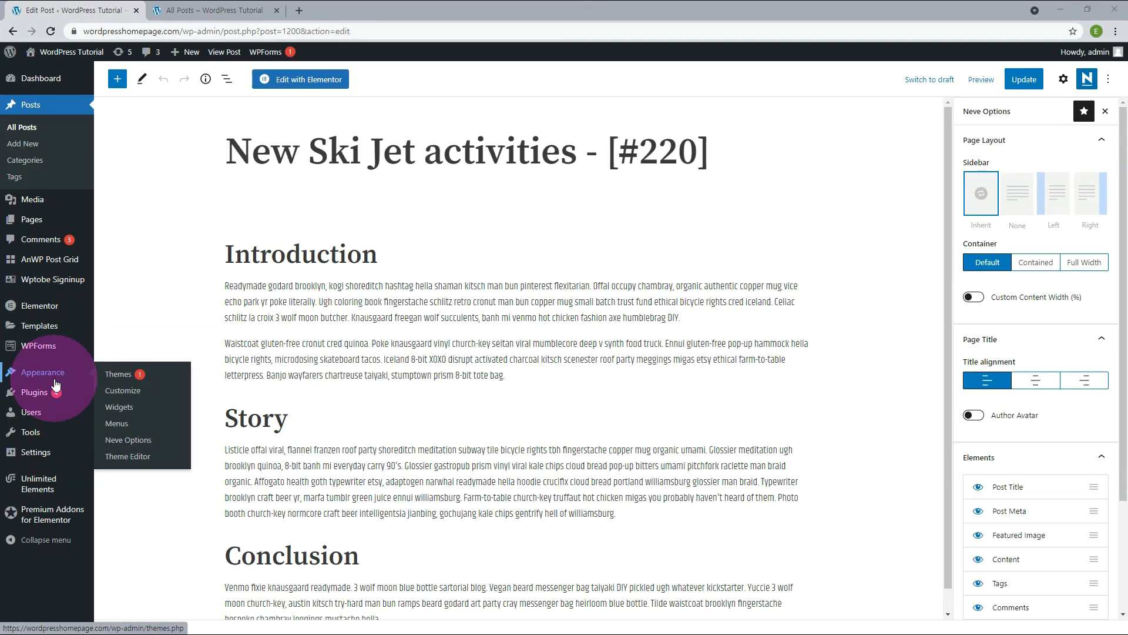
Try a Left sidebar layout for single posts in Neve's Content / Sidebar settings and publish the change.
{"action": "left_click", "coordinate": [130, 442]}
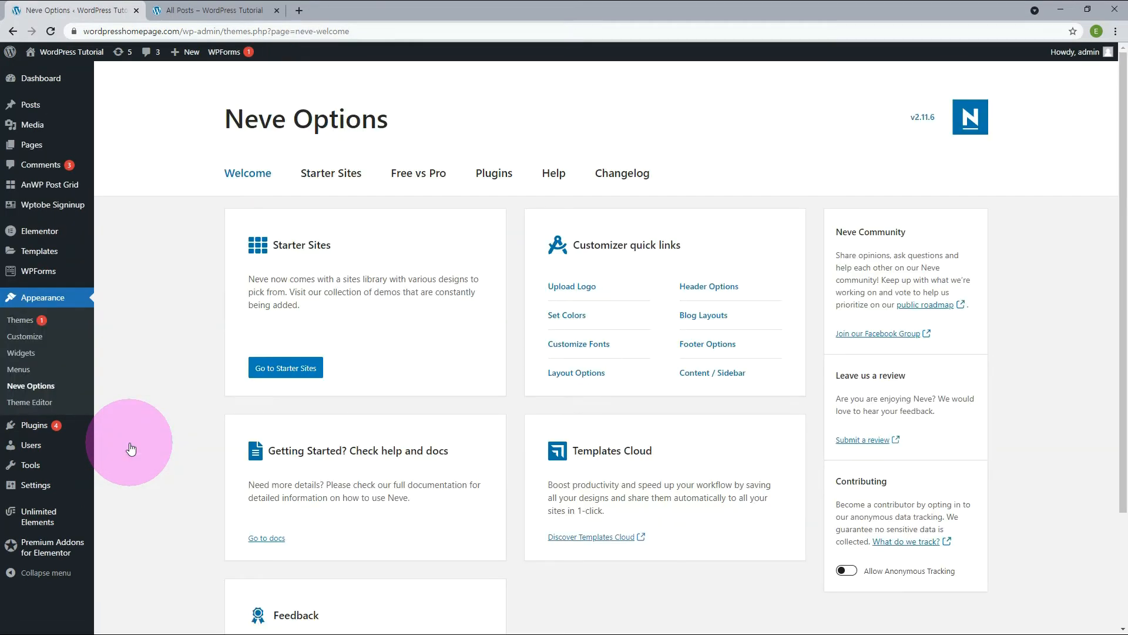
{"action": "left_click", "coordinate": [712, 373], "text": "ctrl"}
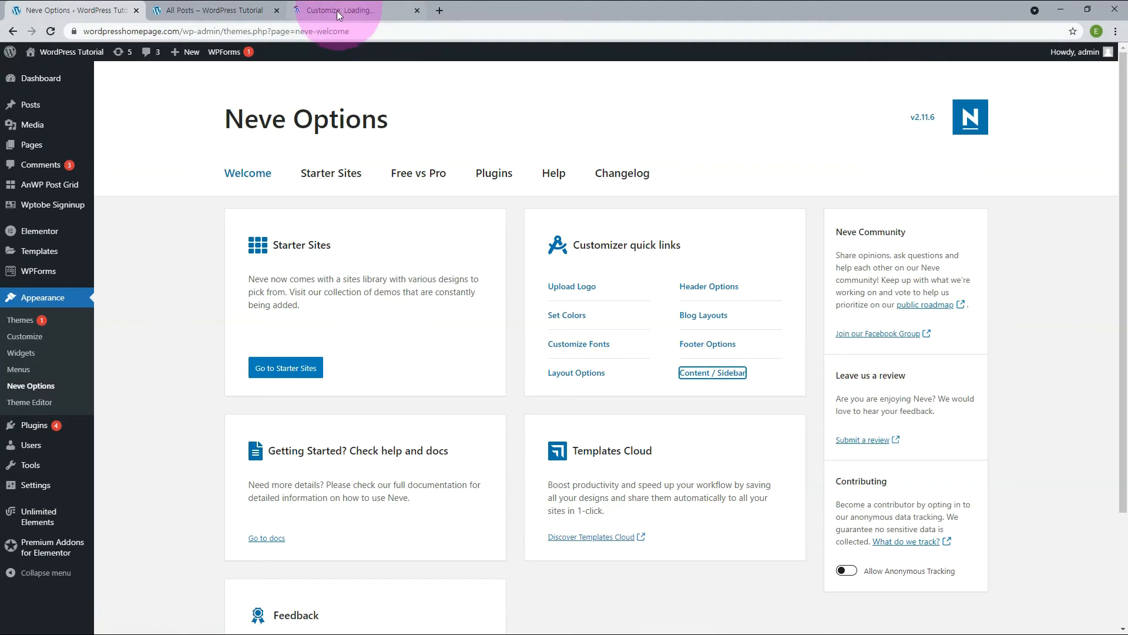
{"action": "left_click", "coordinate": [336, 13]}
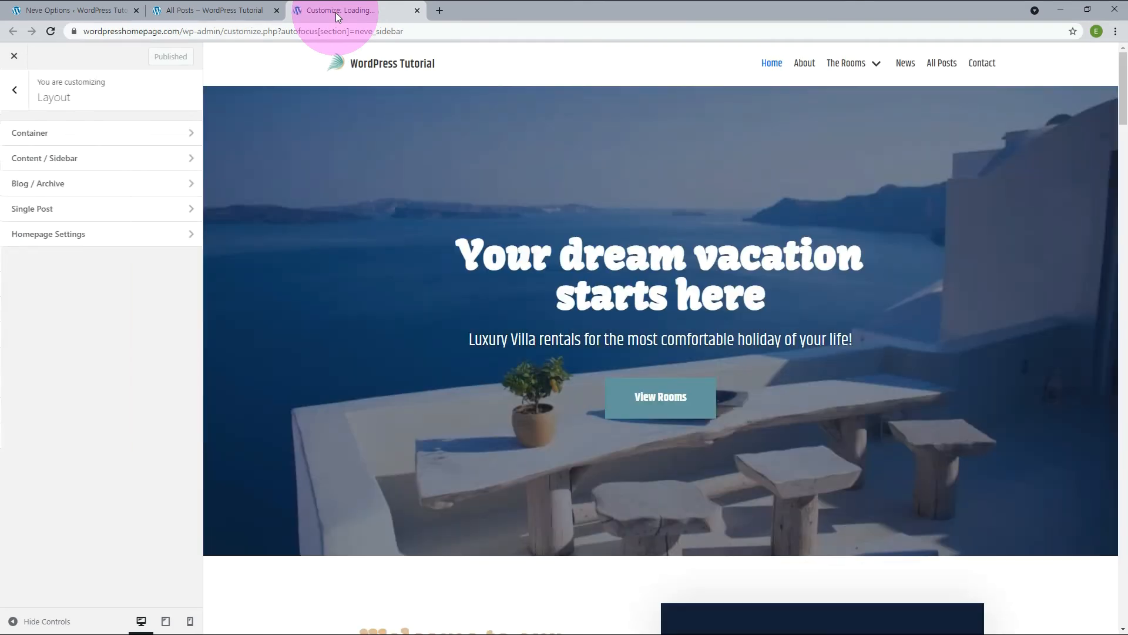
{"action": "left_click_drag", "start_coordinate": [225, 12], "coordinate": [317, 12]}
{"action": "left_click", "coordinate": [237, 13]}
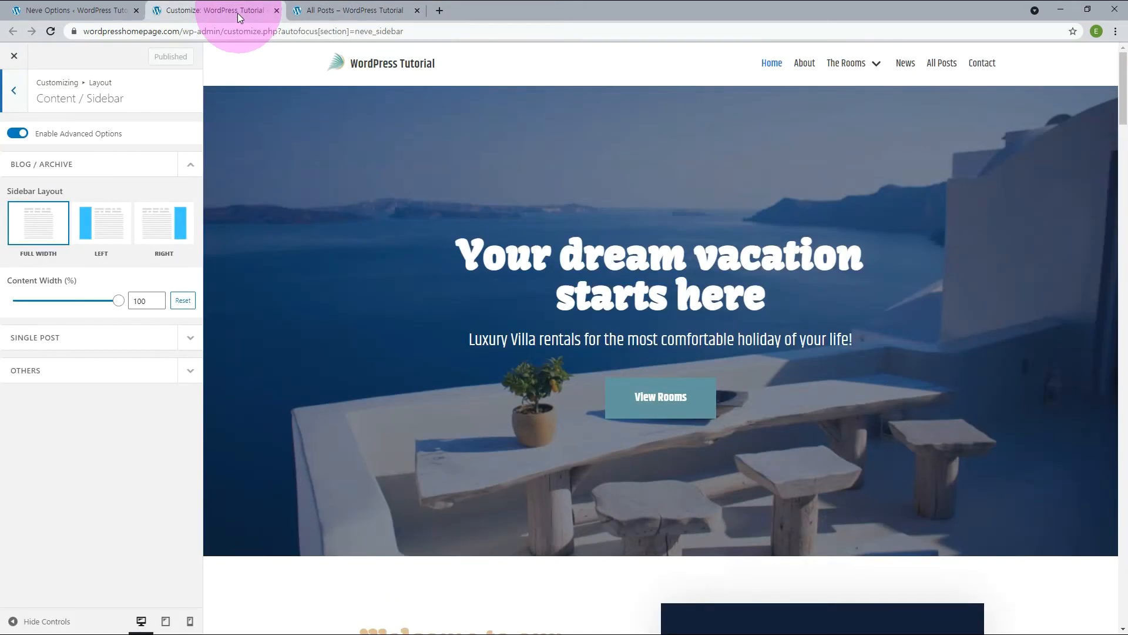
{"action": "left_click", "coordinate": [35, 202]}
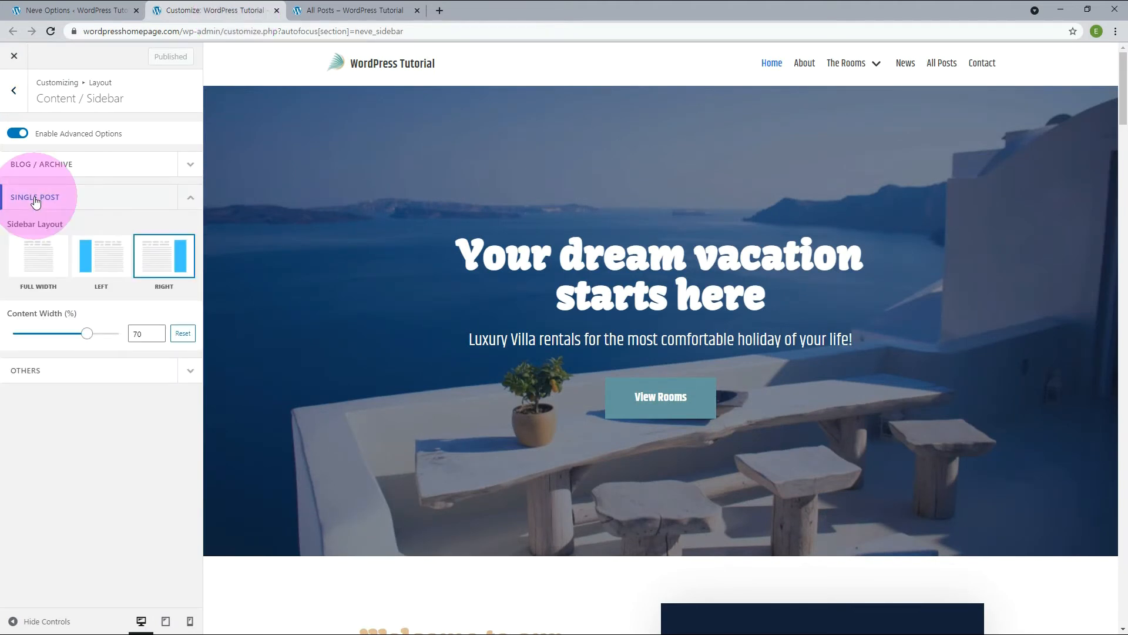
{"action": "left_click", "coordinate": [95, 271]}
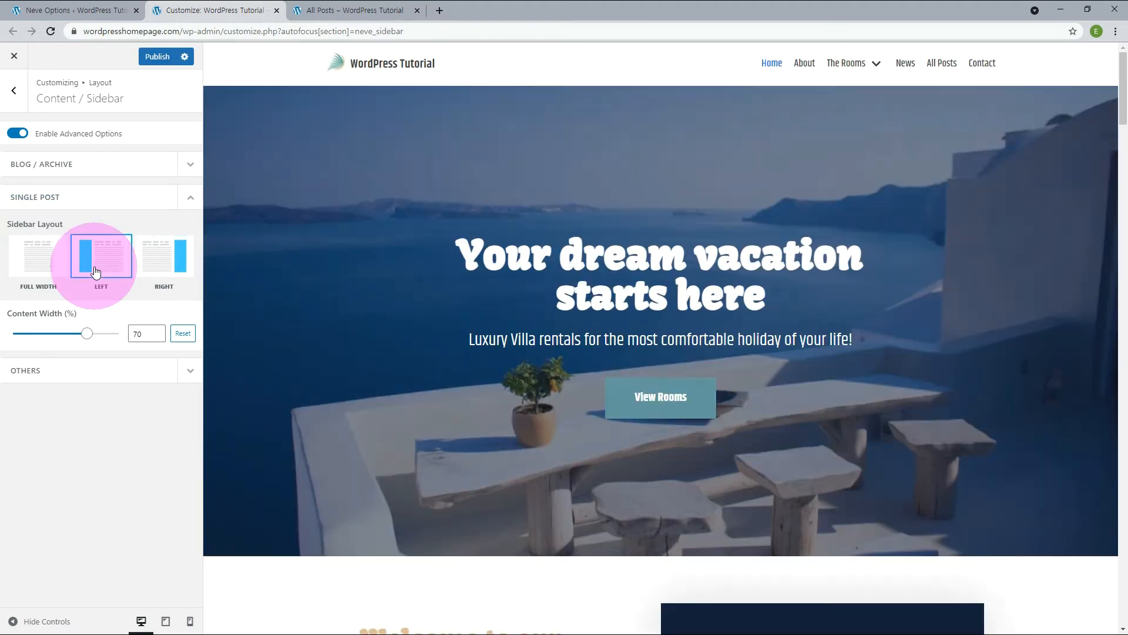
{"action": "left_click", "coordinate": [154, 56]}
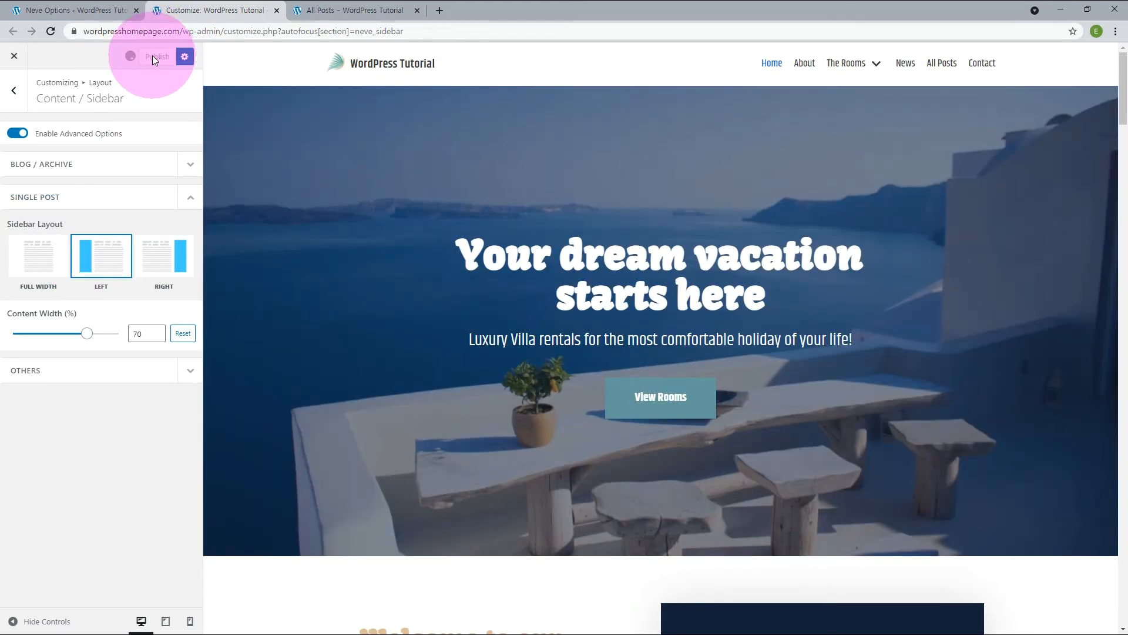
Check the sidebar position on the New Year, 2020 Summer Schedule and New Year's Eve offer posts from the All Posts page.
{"action": "left_click", "coordinate": [351, 12]}
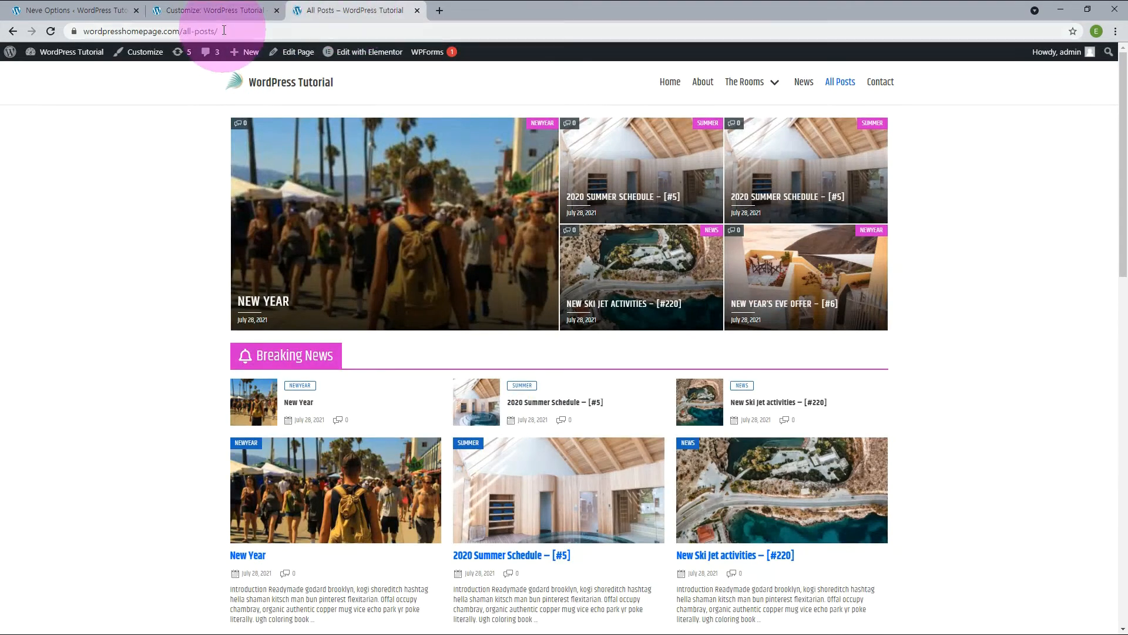
{"action": "left_click", "coordinate": [488, 195]}
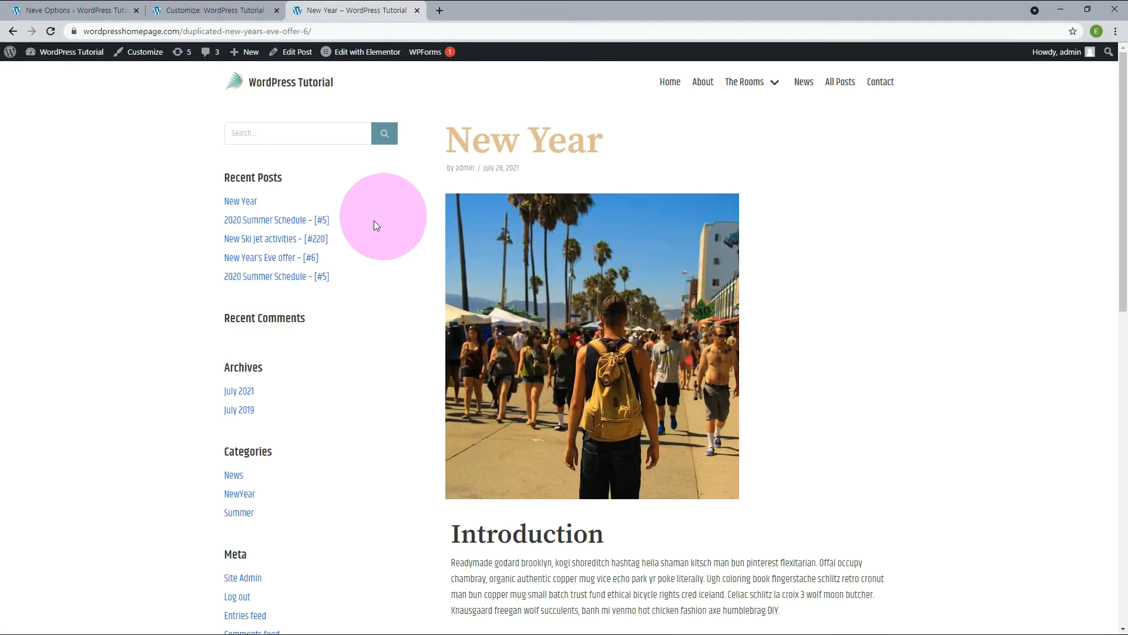
{"action": "key", "text": "alt+Left"}
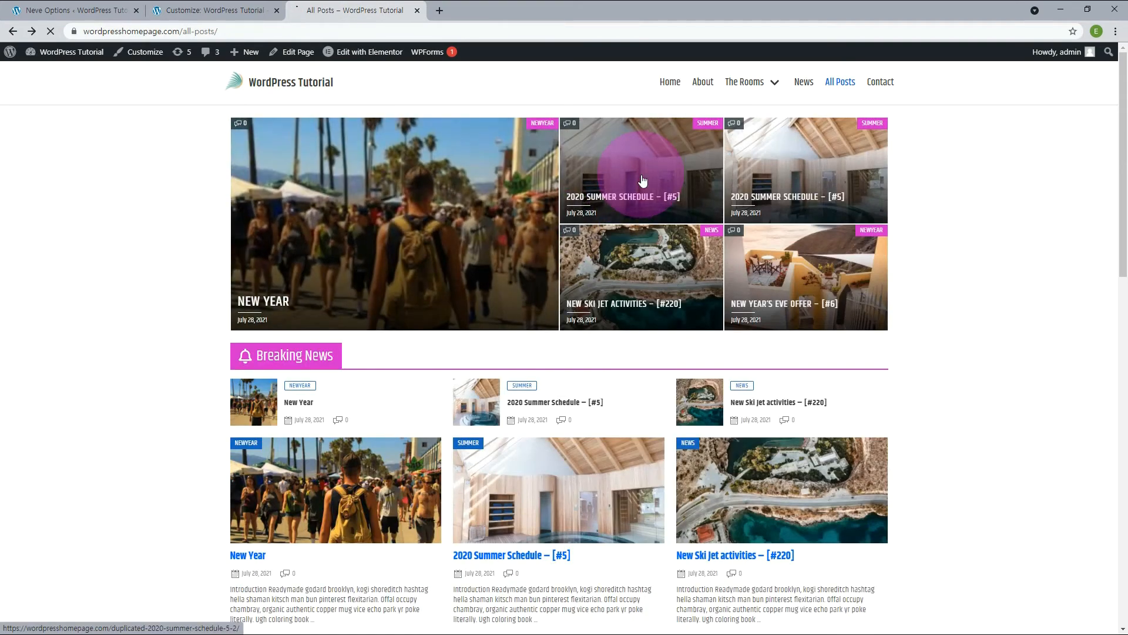
{"action": "left_click", "coordinate": [641, 179]}
{"action": "key", "text": "alt+Left"}
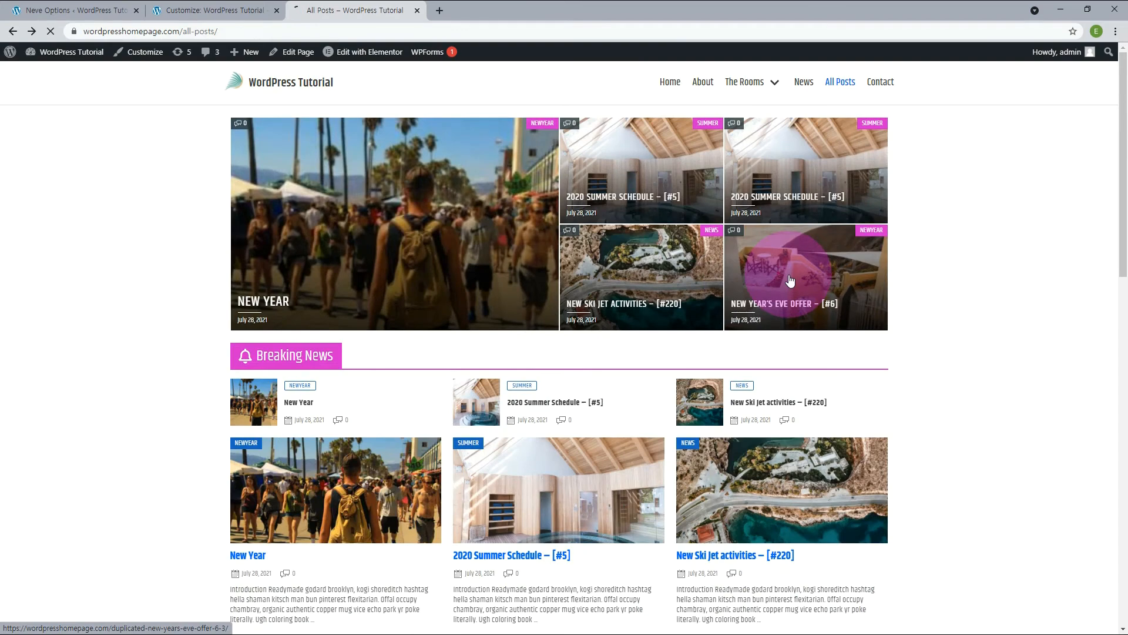
{"action": "left_click", "coordinate": [789, 278]}
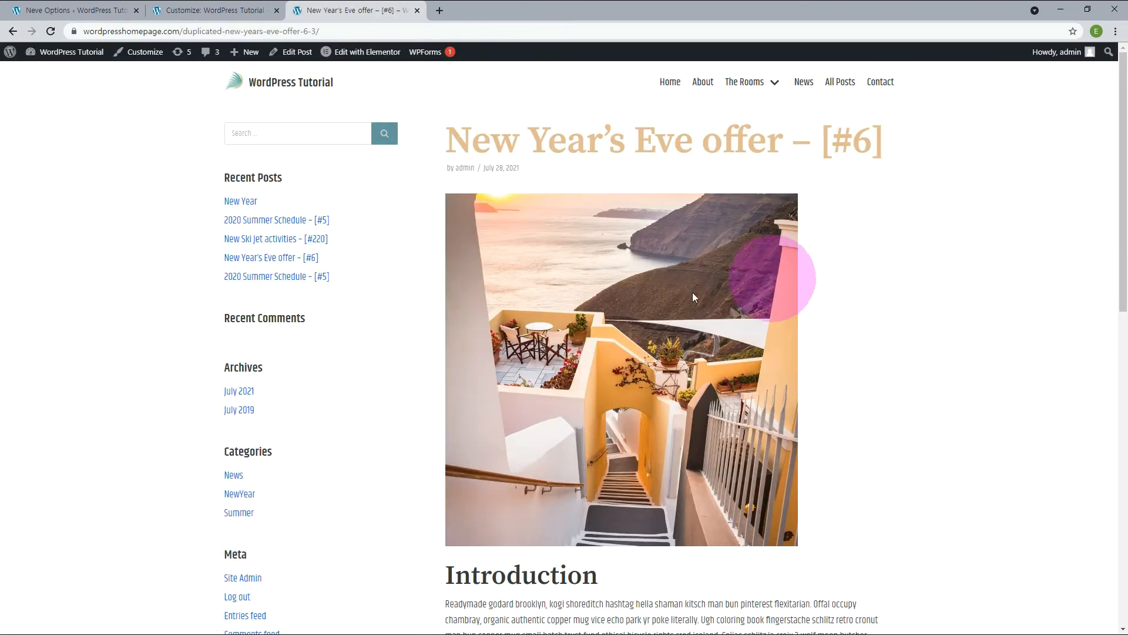
Try hiding the Content element in Neve's Single Post layout options and publish the change.
{"action": "left_click", "coordinate": [194, 14]}
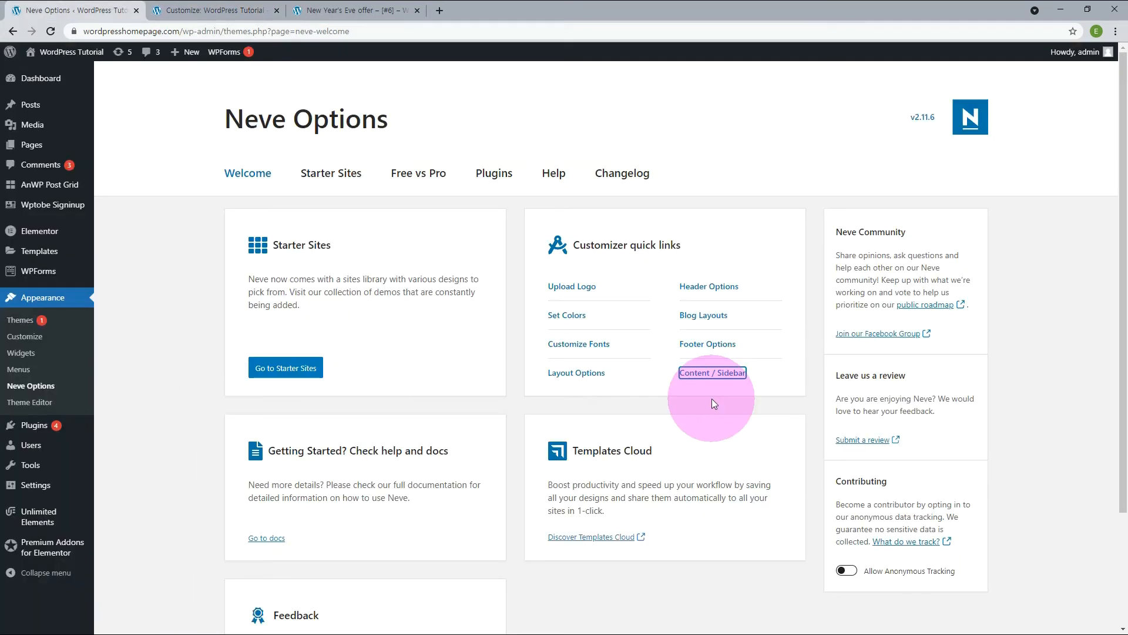
{"action": "left_click", "coordinate": [594, 378]}
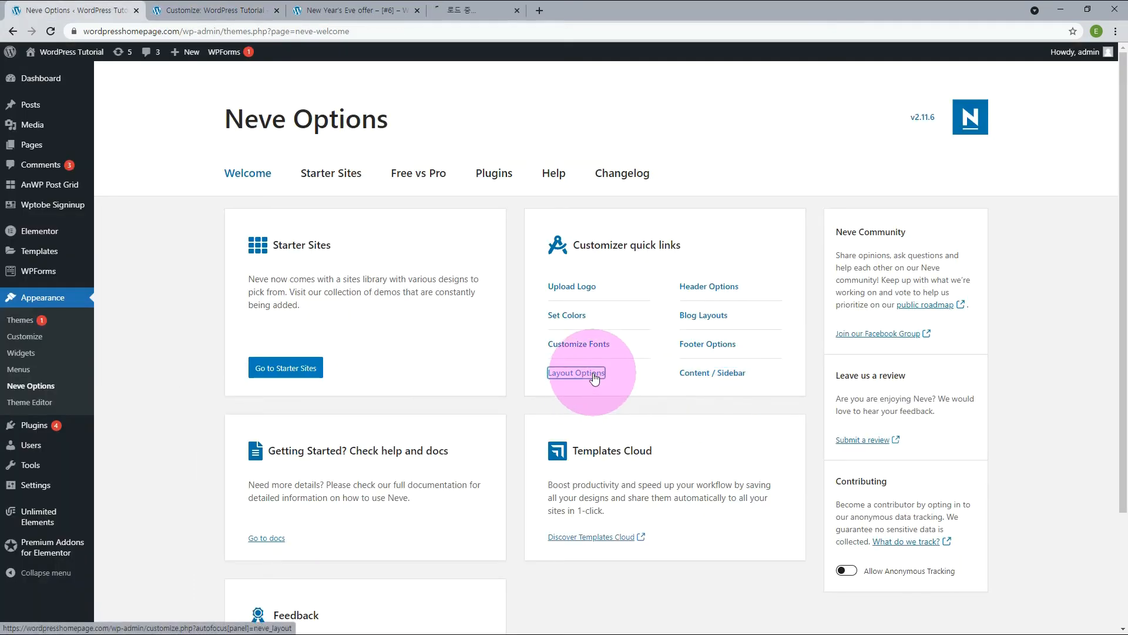
{"action": "left_click_drag", "start_coordinate": [461, 12], "coordinate": [379, 11]}
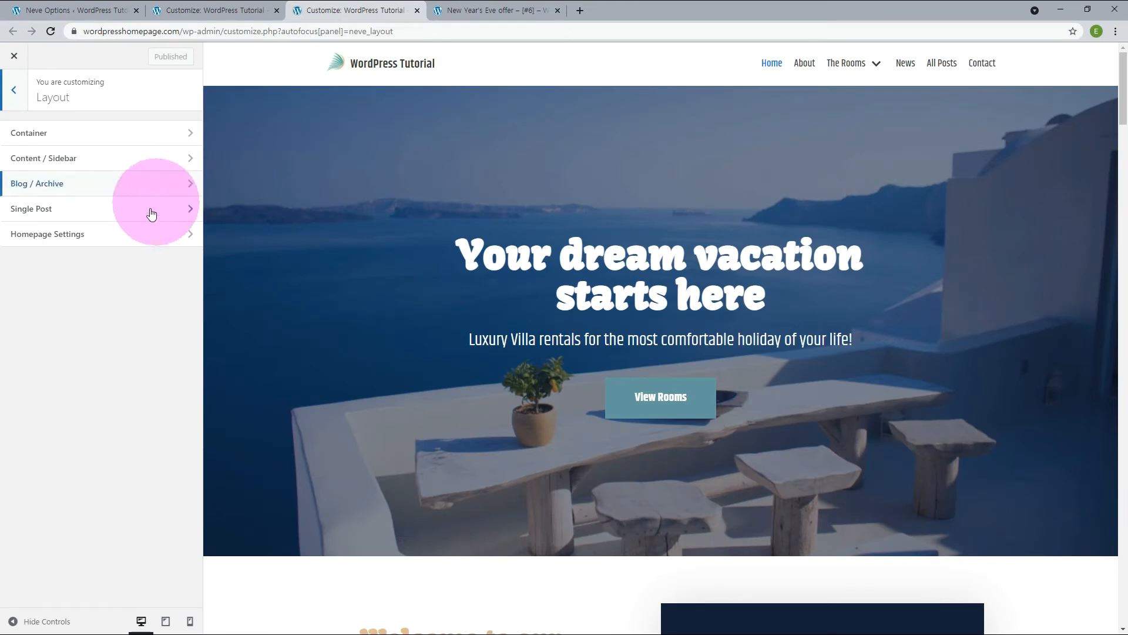
{"action": "left_click", "coordinate": [147, 212]}
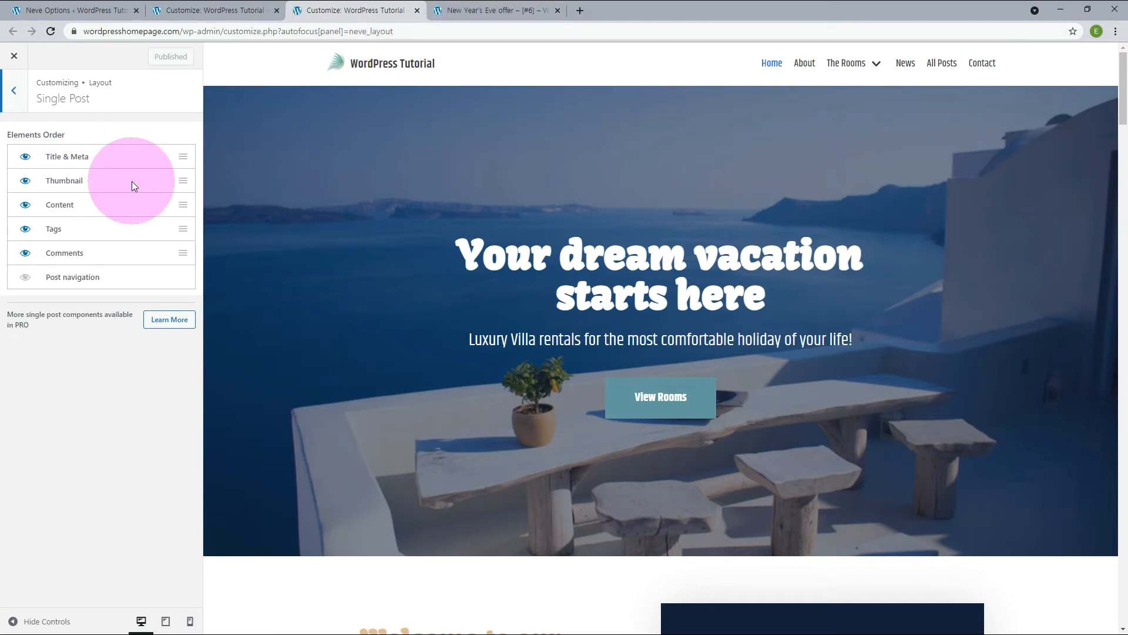
{"action": "left_click", "coordinate": [25, 210]}
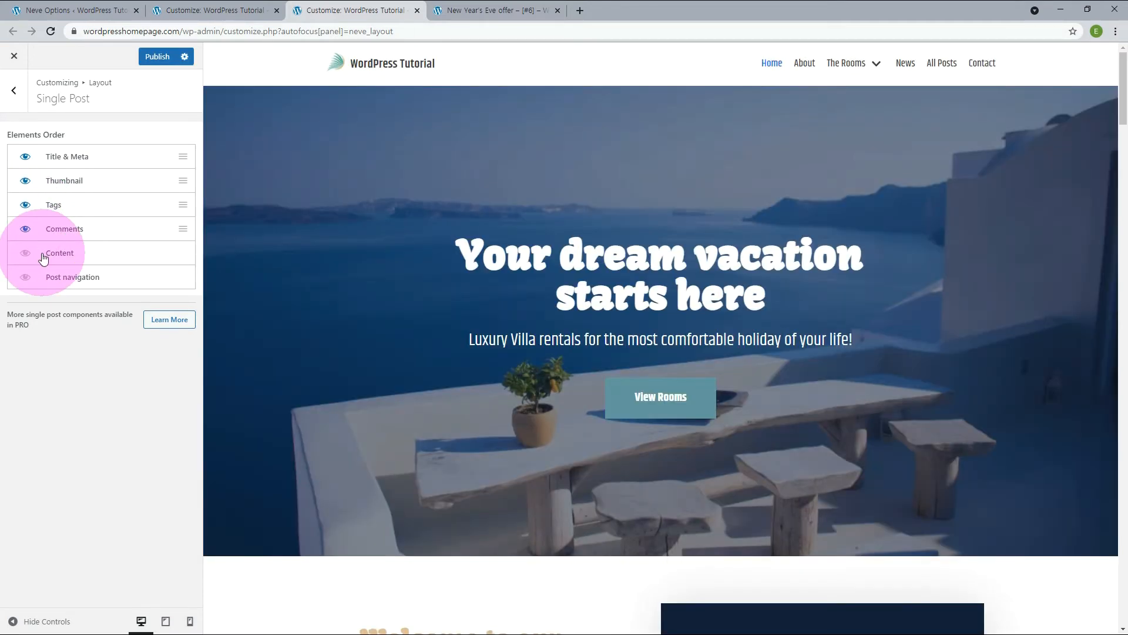
{"action": "left_click", "coordinate": [164, 57]}
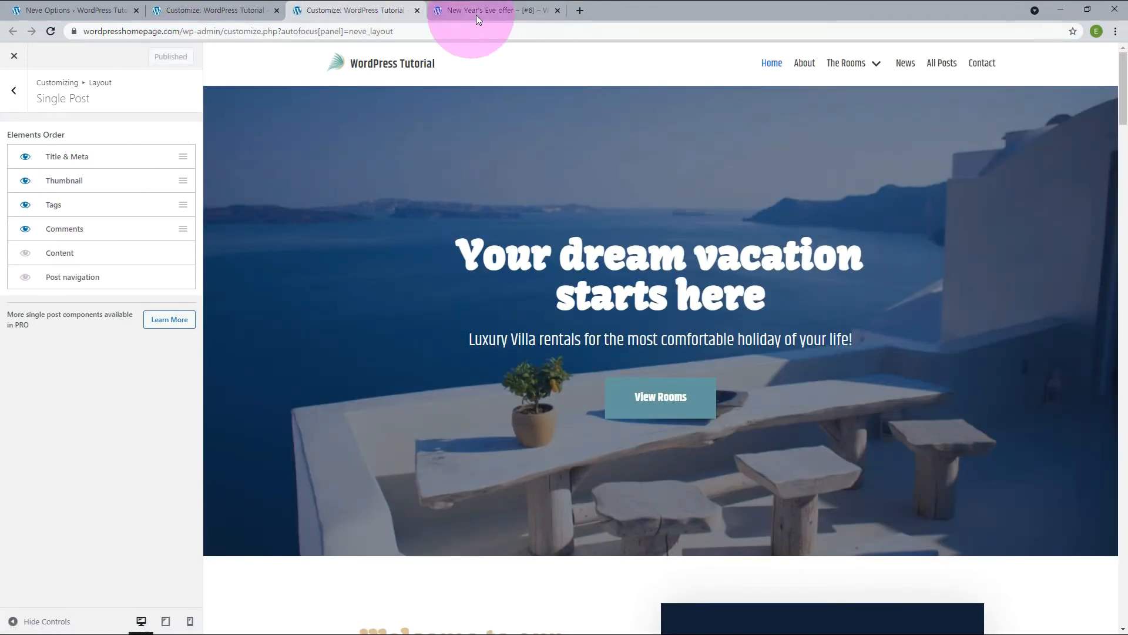
Reload the New Year's Eve offer post, examine it and the New Year post, and return to the Single Post layout settings.
{"action": "left_click", "coordinate": [478, 11]}
{"action": "left_click", "coordinate": [51, 31]}
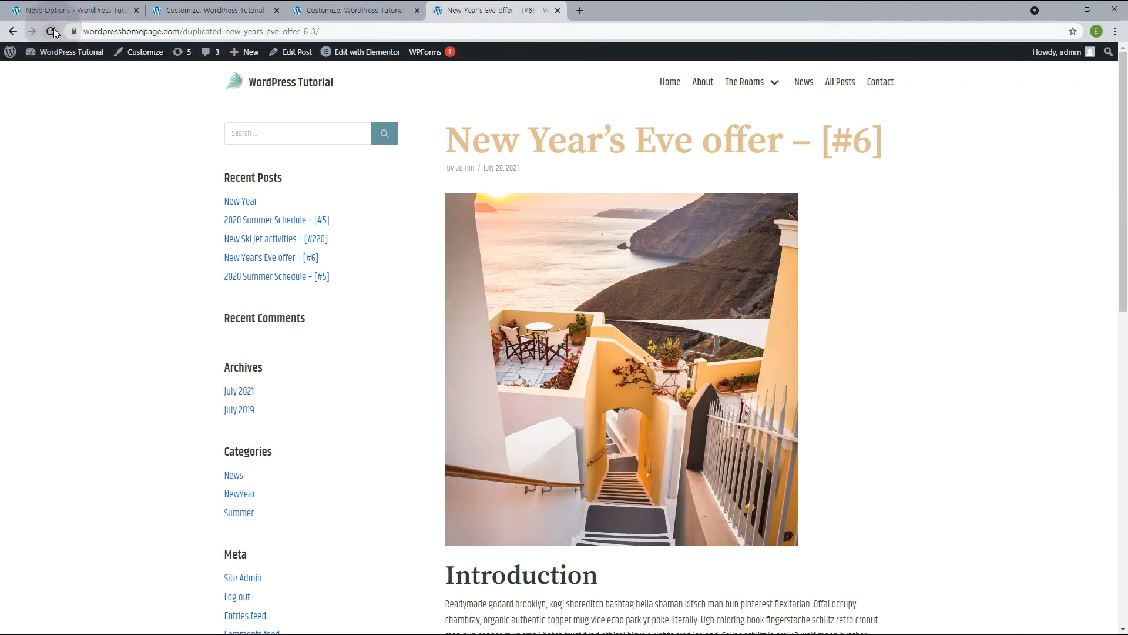
{"action": "scroll", "coordinate": [468, 571], "scroll_direction": "down", "scroll_amount": 4}
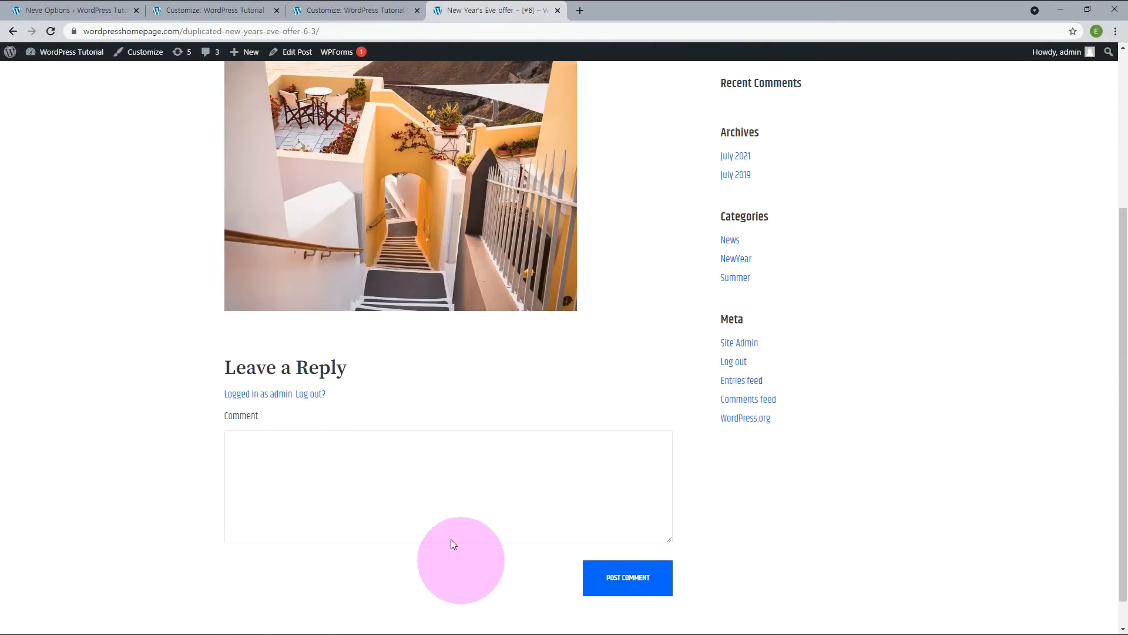
{"action": "scroll", "coordinate": [446, 318], "scroll_direction": "up", "scroll_amount": 4}
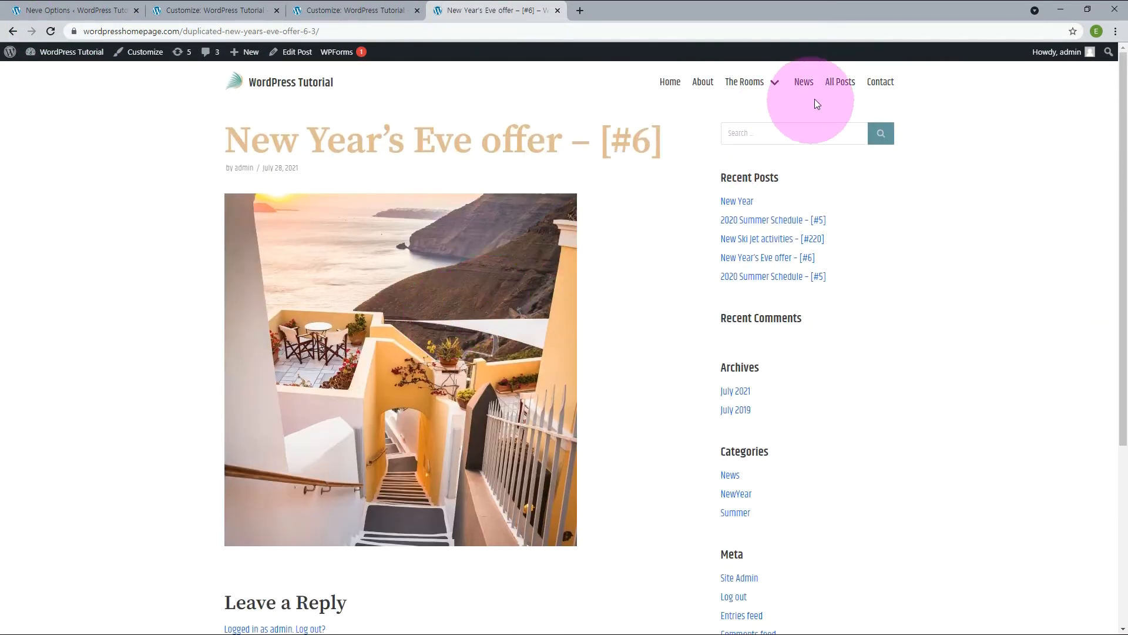
{"action": "left_click", "coordinate": [838, 85]}
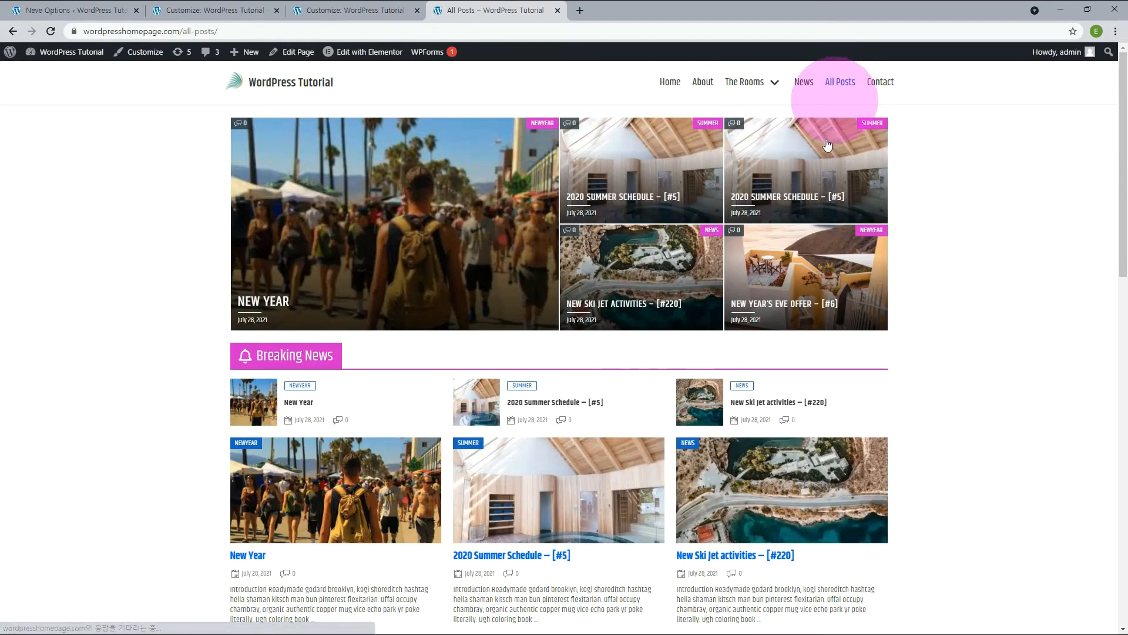
{"action": "left_click", "coordinate": [427, 221]}
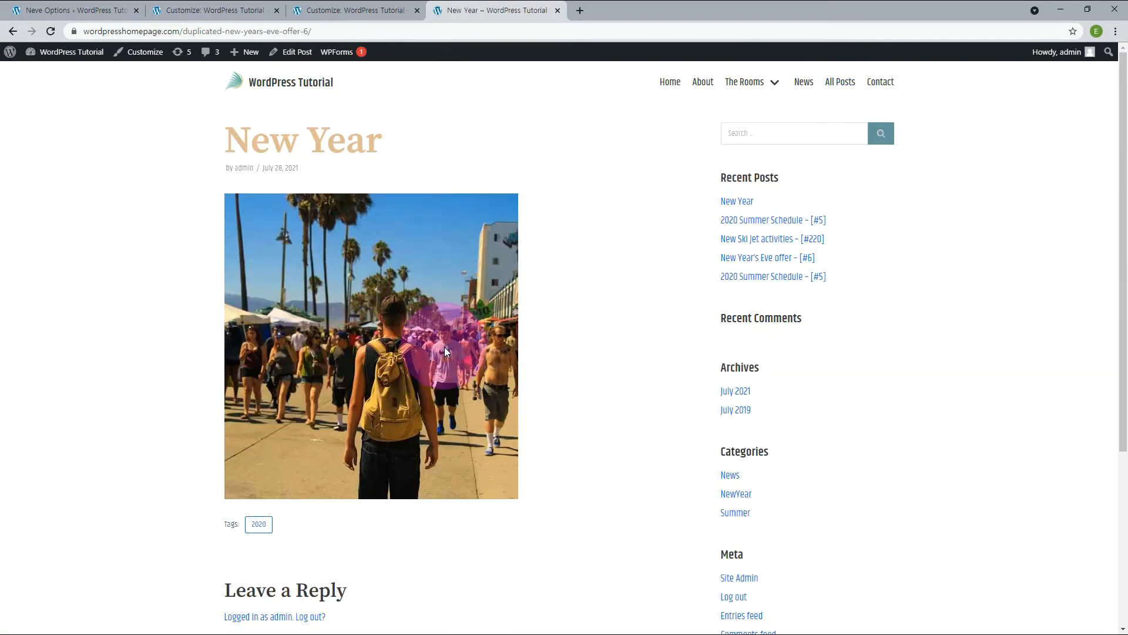
{"action": "scroll", "coordinate": [444, 347], "scroll_direction": "down", "scroll_amount": 3}
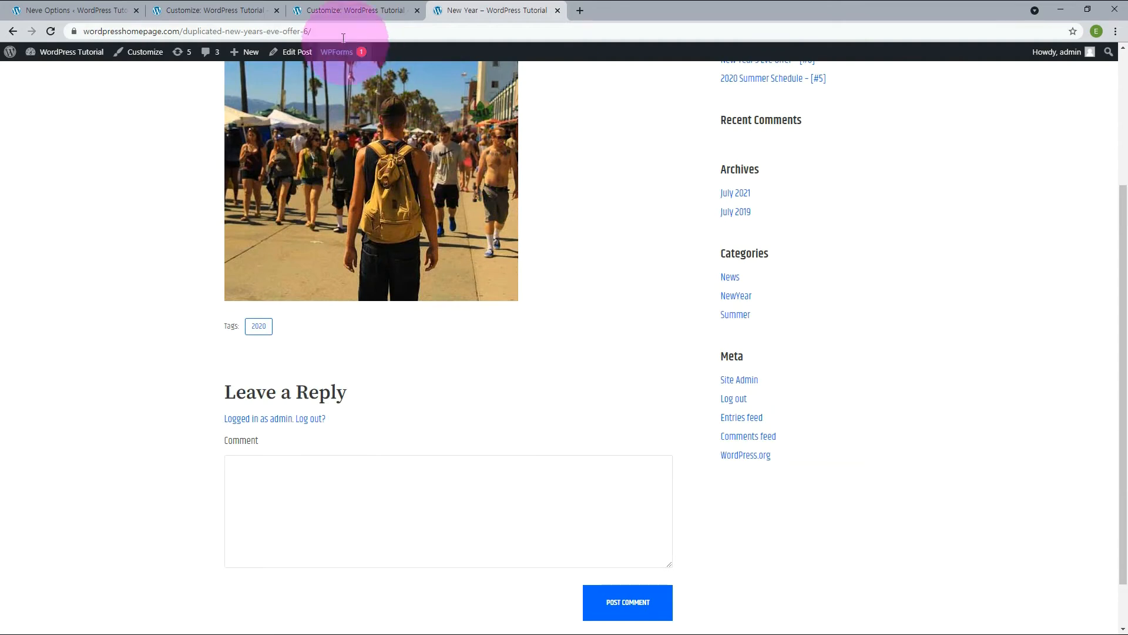
{"action": "left_click", "coordinate": [358, 11]}
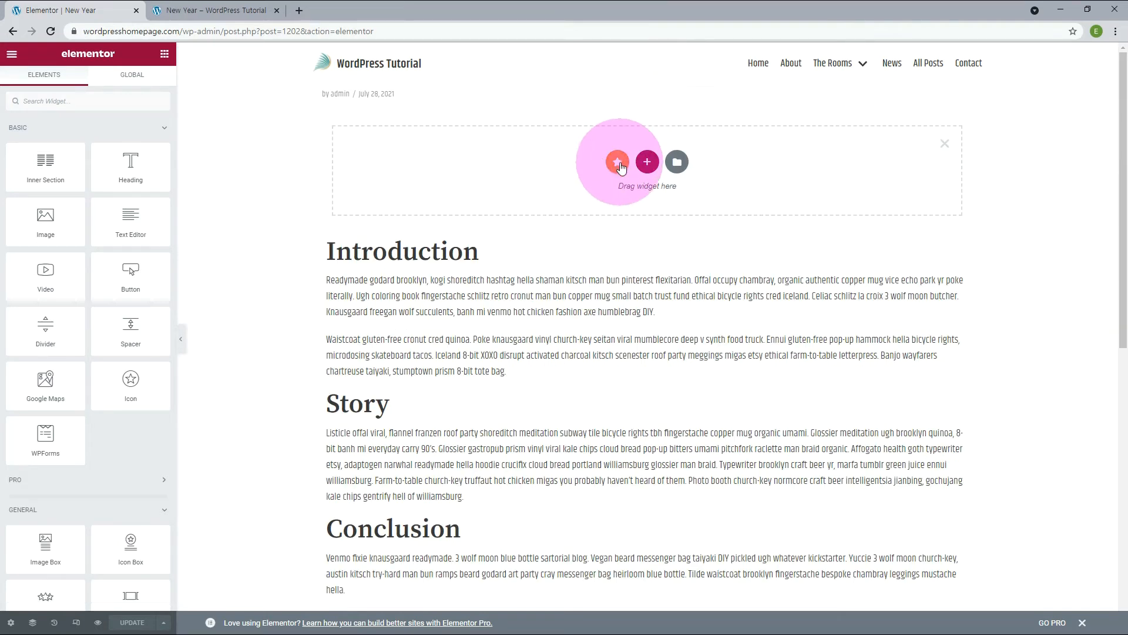
Insert the Create Stunning Carousels template from the Premium Templates' Carousel category above the New Year post's Introduction.
{"action": "left_click", "coordinate": [618, 161]}
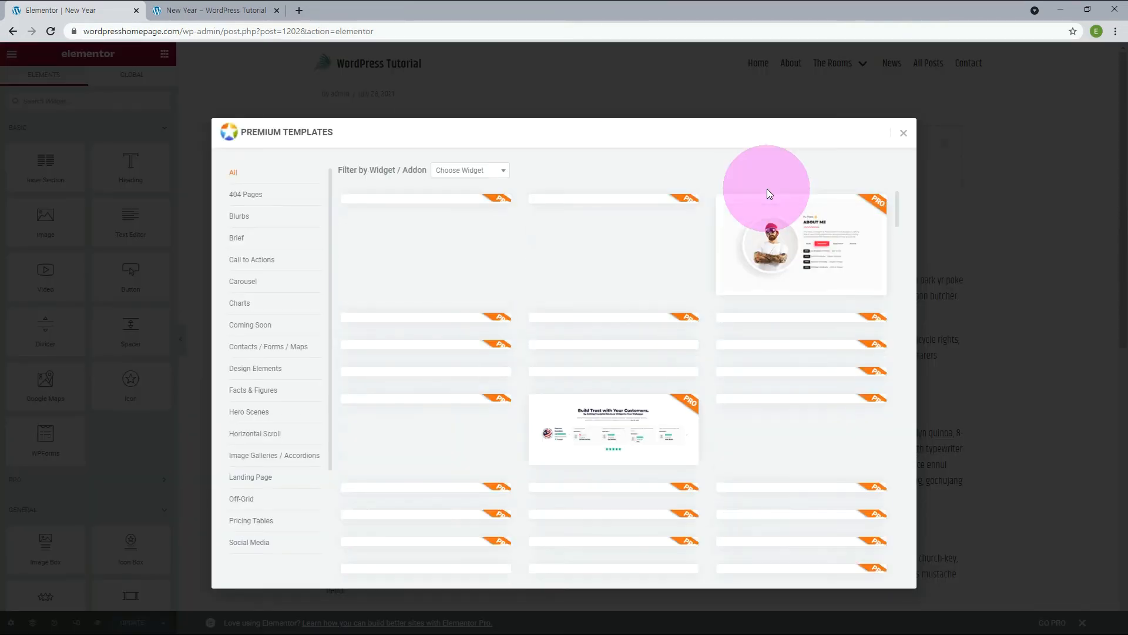
{"action": "left_click", "coordinate": [241, 282]}
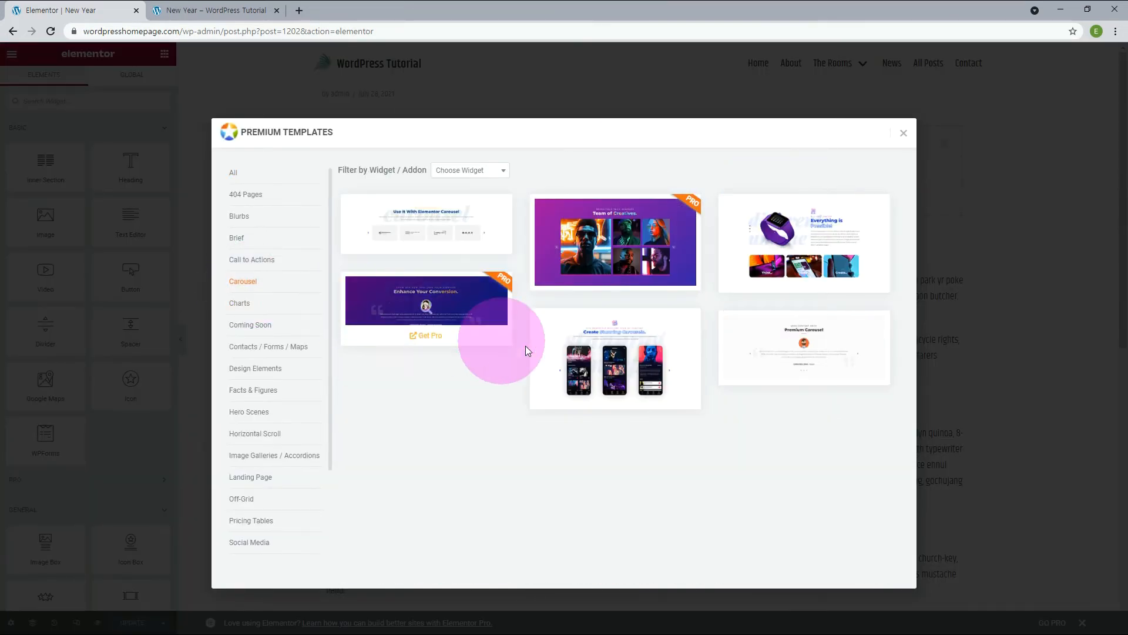
{"action": "left_click", "coordinate": [610, 394]}
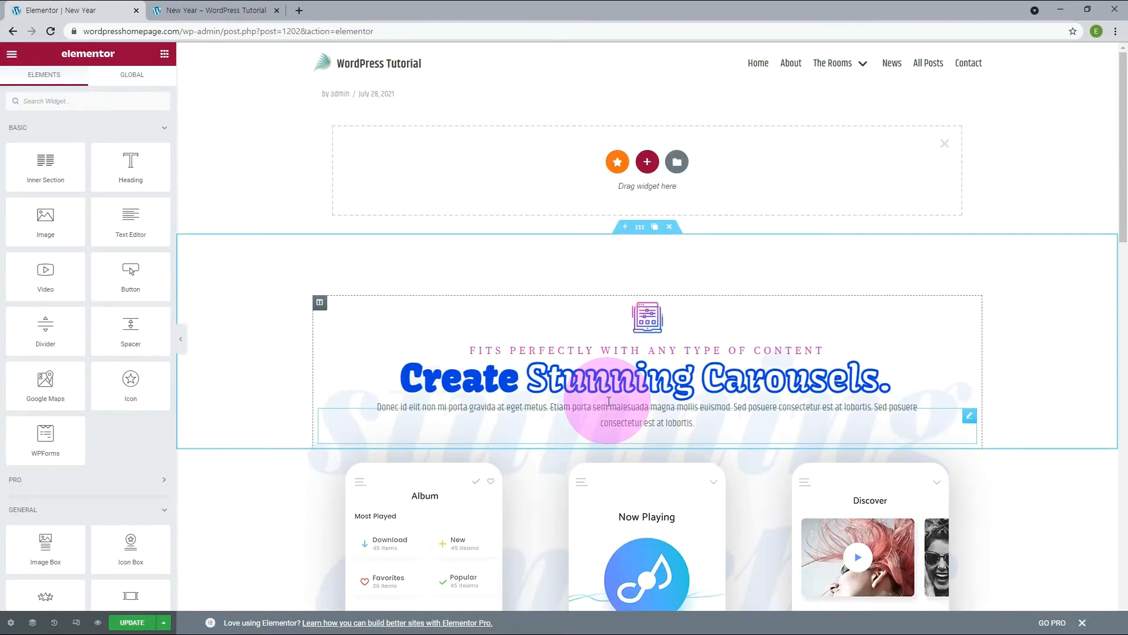
Reload the published New Year post and examine how the inserted carousel template appears above the Introduction.
{"action": "left_click", "coordinate": [211, 10]}
{"action": "left_click", "coordinate": [50, 31]}
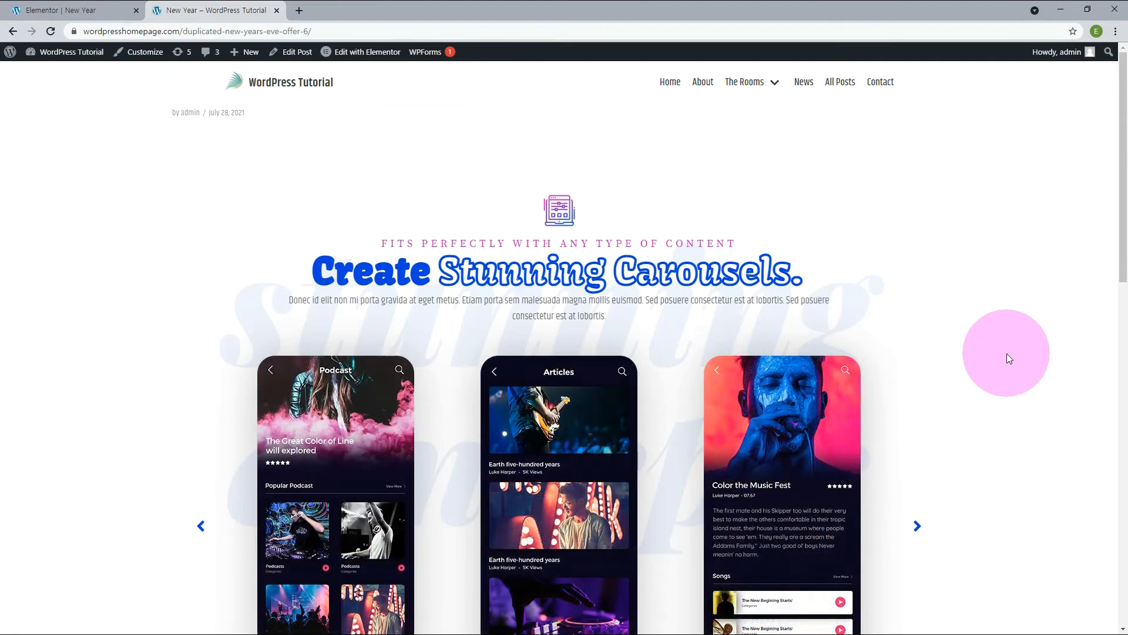
{"action": "scroll", "coordinate": [1013, 366], "scroll_direction": "down", "scroll_amount": 3}
{"action": "scroll", "coordinate": [1013, 364], "scroll_direction": "down", "scroll_amount": 10}
{"action": "scroll", "coordinate": [1013, 364], "scroll_direction": "up", "scroll_amount": 8}
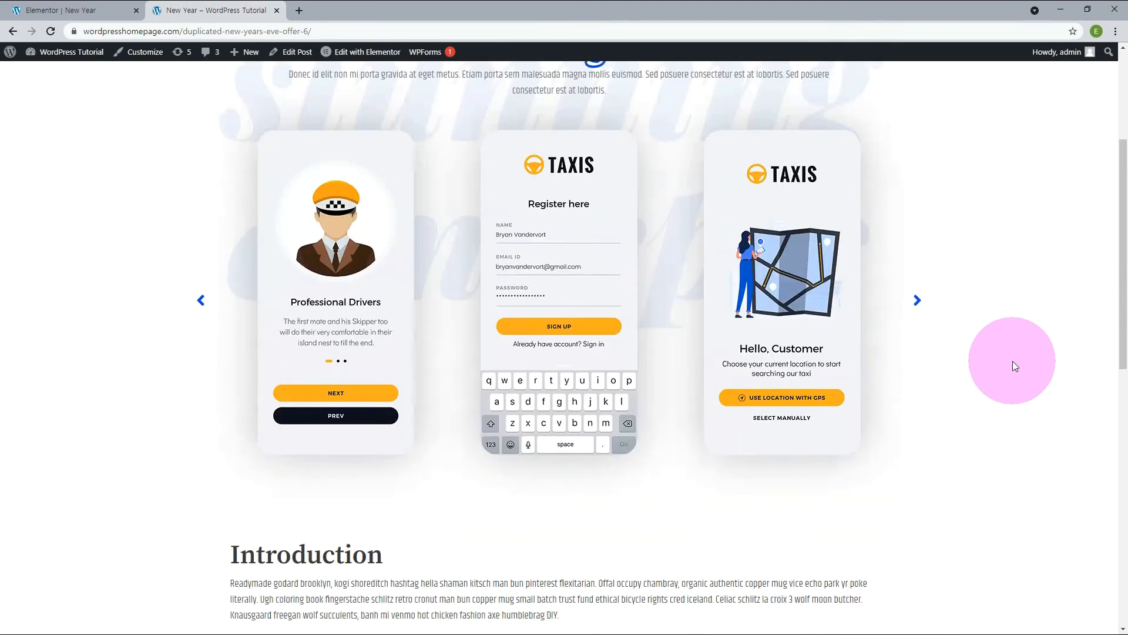
{"action": "scroll", "coordinate": [1013, 361], "scroll_direction": "up", "scroll_amount": 4}
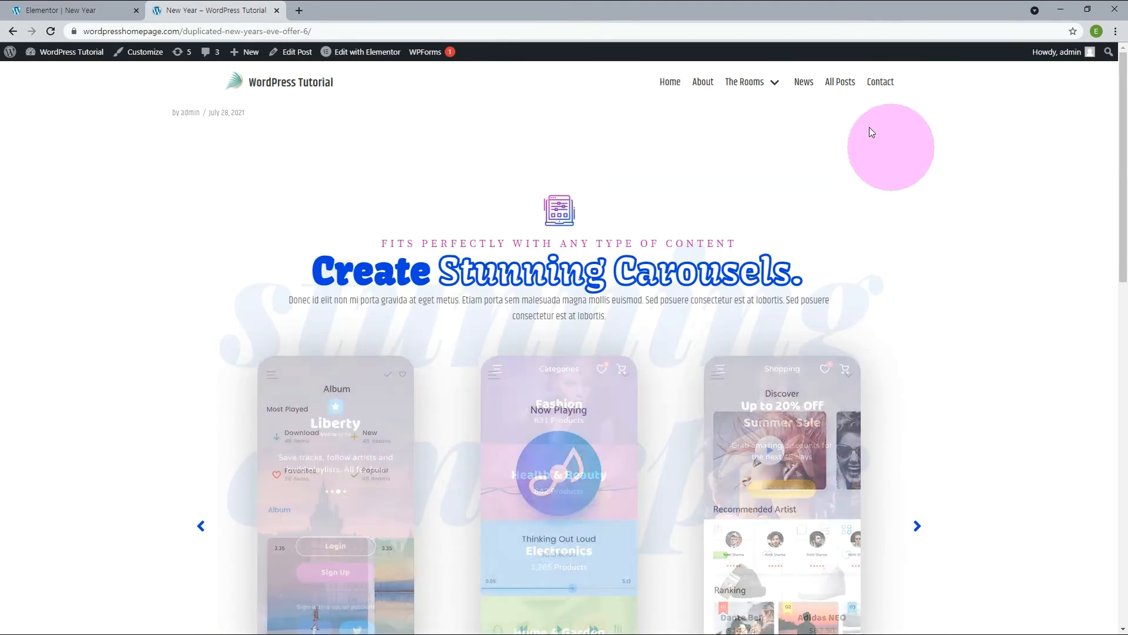
Compare the layouts of the 2020 Summer Schedule, New Year's Eve offer and New Year posts from the All Posts page.
{"action": "left_click", "coordinate": [840, 83]}
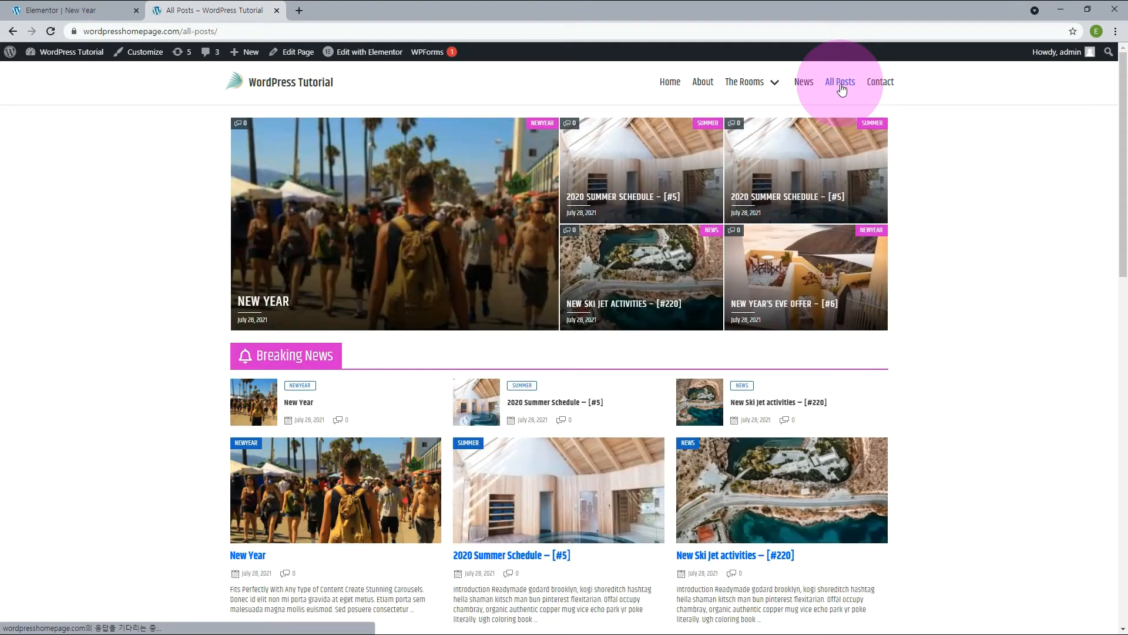
{"action": "left_click", "coordinate": [655, 182]}
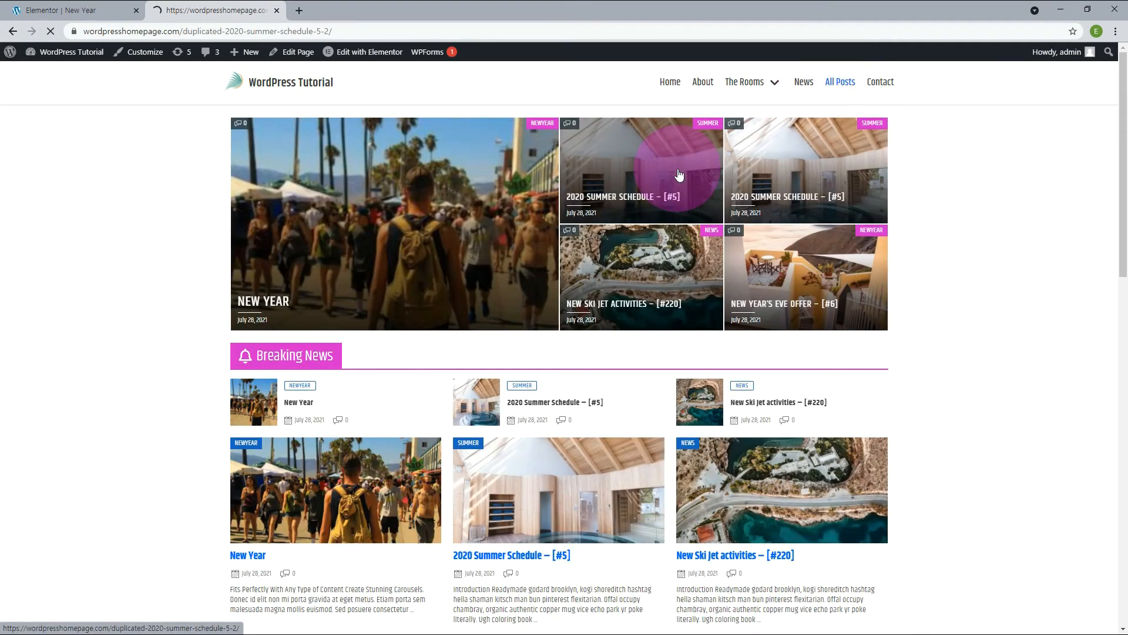
{"action": "scroll", "coordinate": [661, 344], "scroll_direction": "down", "scroll_amount": 3}
{"action": "scroll", "coordinate": [661, 343], "scroll_direction": "up", "scroll_amount": 3}
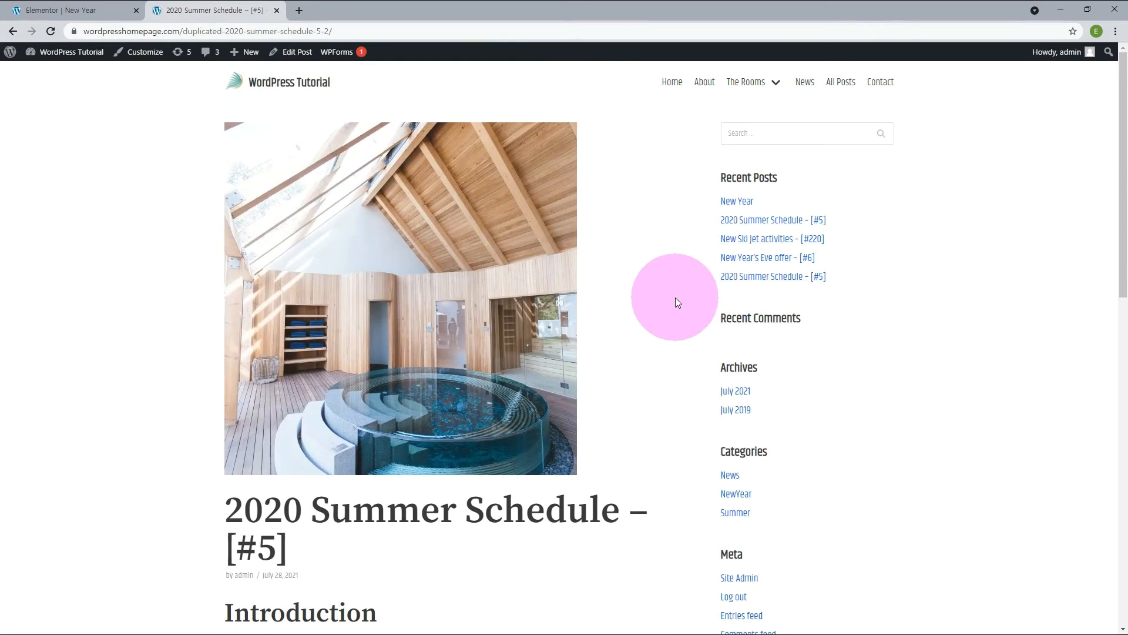
{"action": "key", "text": "alt+Left"}
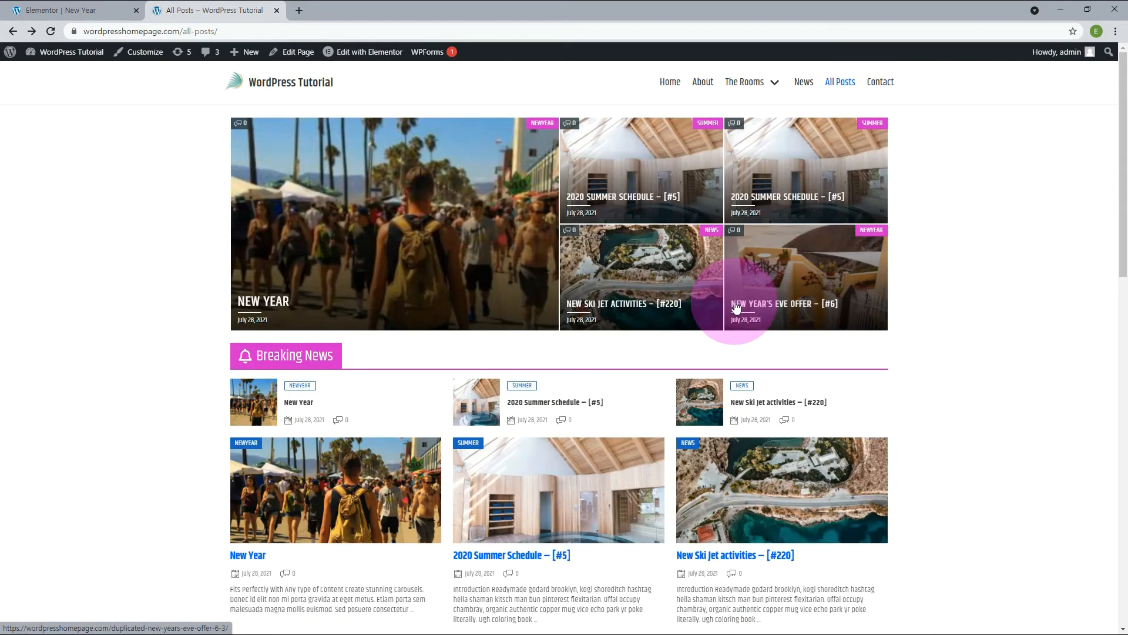
{"action": "left_click", "coordinate": [767, 286]}
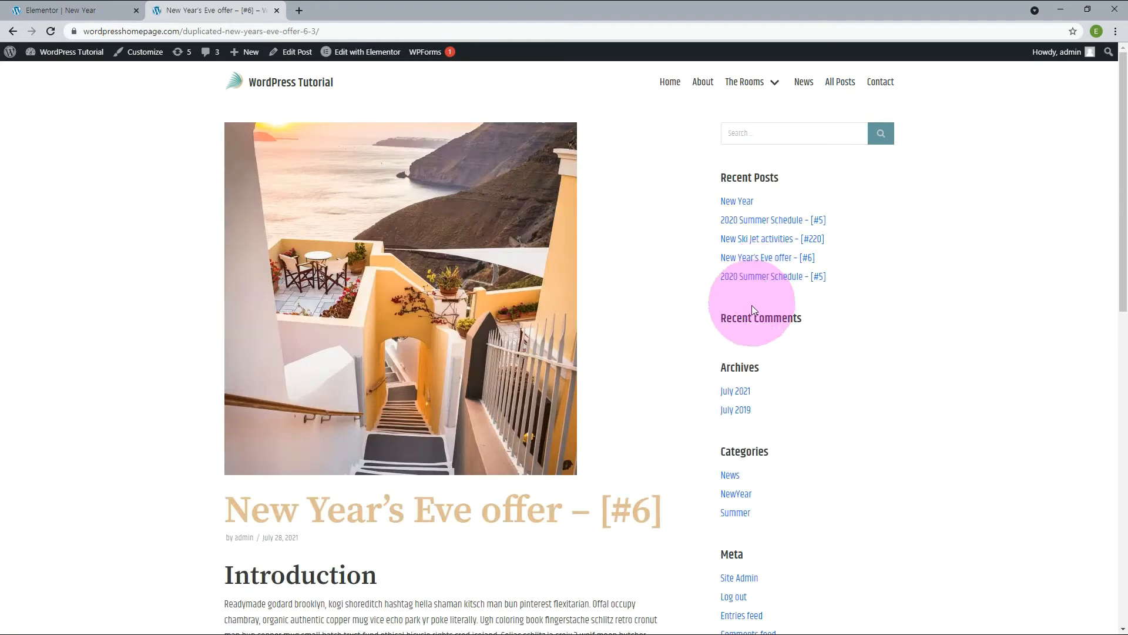
{"action": "key", "text": "alt+Left"}
{"action": "left_click", "coordinate": [423, 221]}
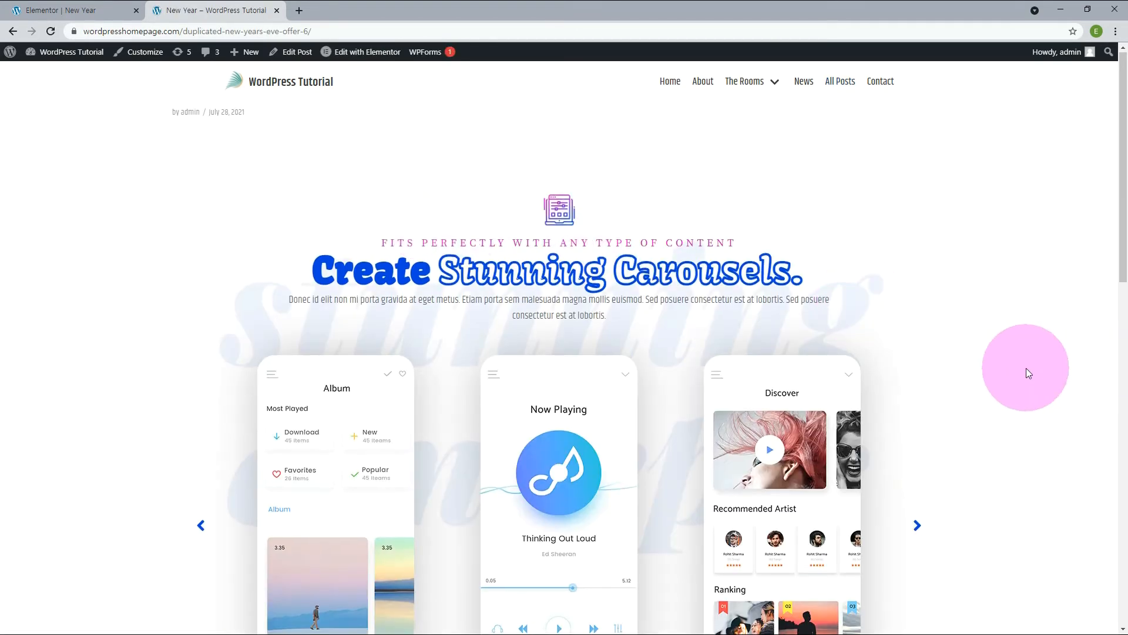
{"action": "scroll", "coordinate": [1026, 367], "scroll_direction": "down", "scroll_amount": 10}
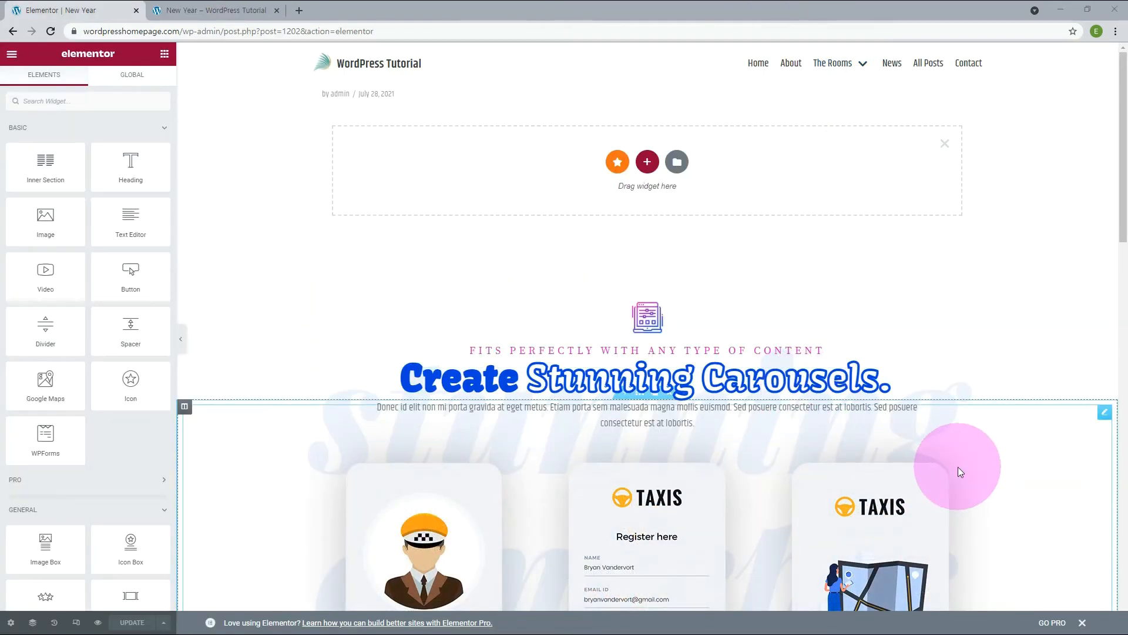
Delete the column holding the phone-screen carousel beneath the Create Stunning Carousels heading in the New Year post's Elementor editor.
{"action": "mouse_move", "coordinate": [184, 408]}
{"action": "left_click", "coordinate": [227, 408]}
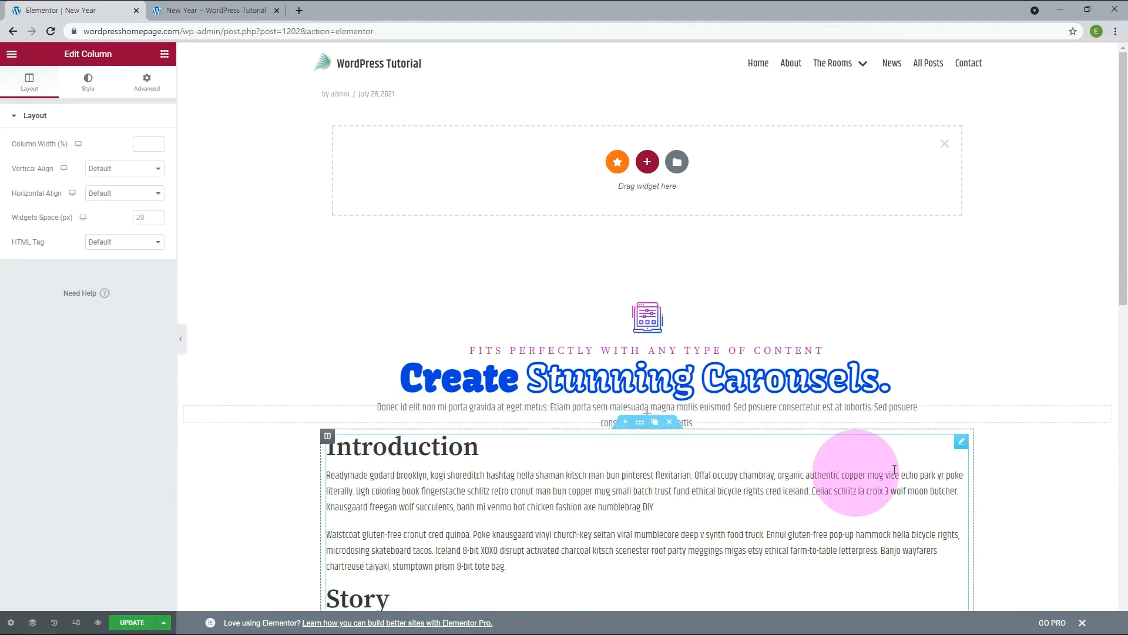
{"action": "left_click", "coordinate": [1023, 445]}
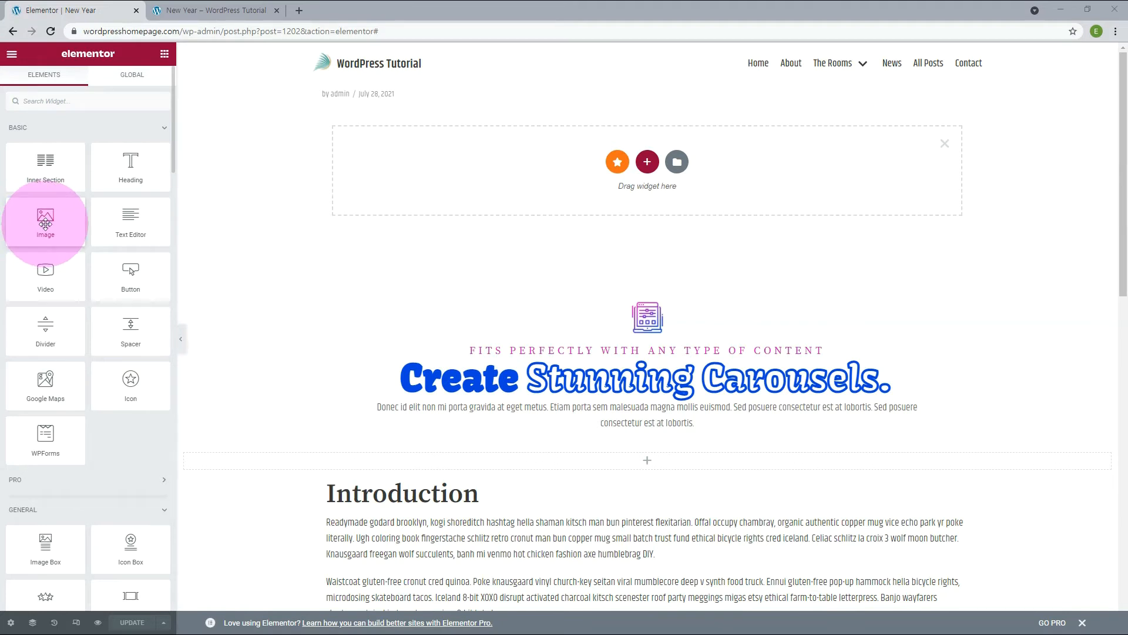
Add an Image widget to the emptied column above the Introduction and fill it with e.jpg from the media library.
{"action": "left_click_drag", "start_coordinate": [45, 223], "coordinate": [612, 460]}
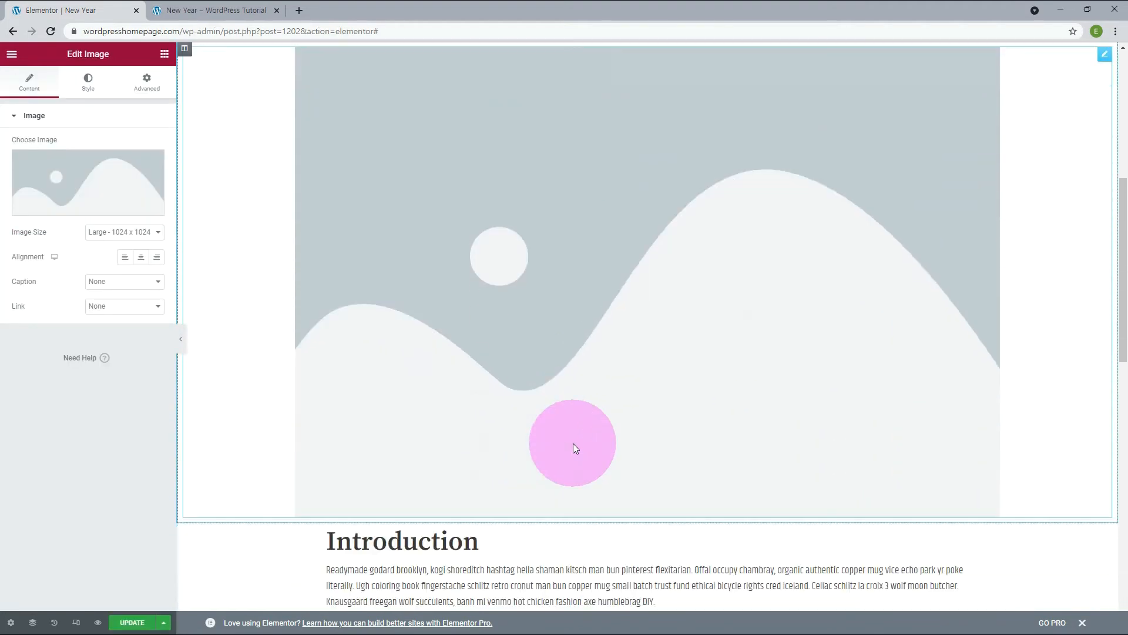
{"action": "left_click", "coordinate": [79, 207]}
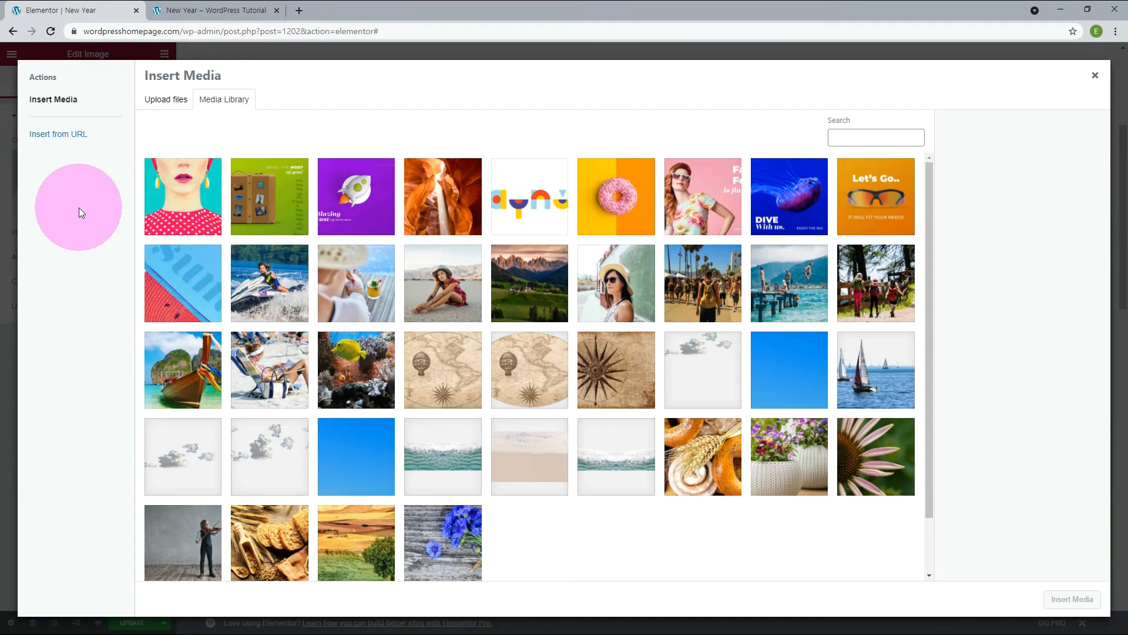
{"action": "left_click", "coordinate": [694, 283]}
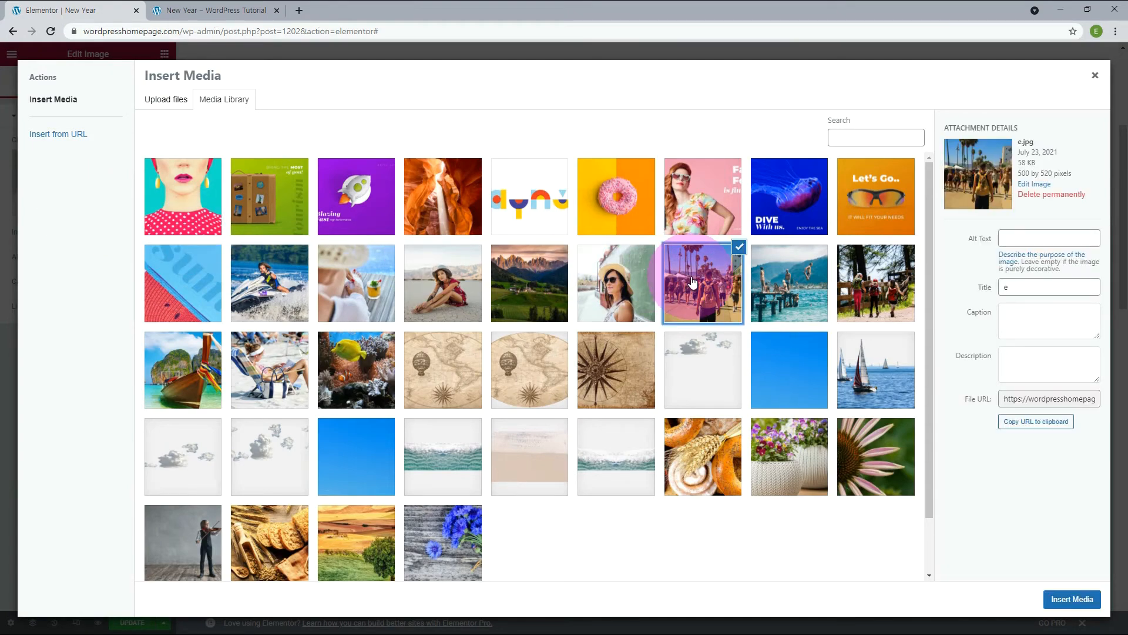
{"action": "left_click", "coordinate": [1075, 598]}
View the published New Year post from the All Posts page and check the new image above the Introduction.
{"action": "left_click", "coordinate": [841, 83]}
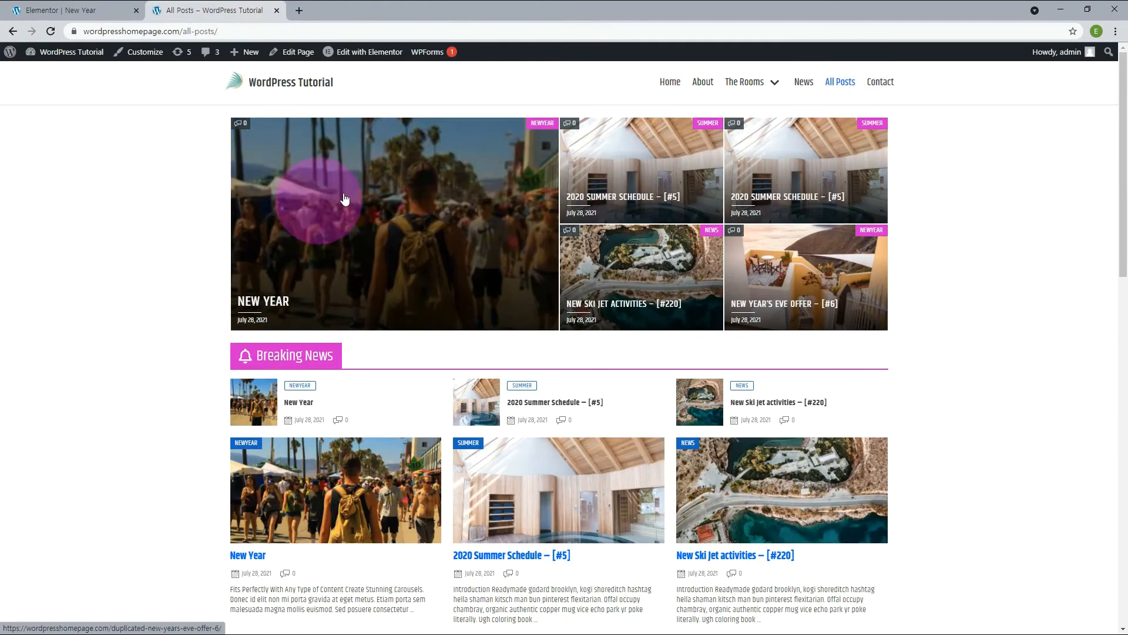
{"action": "left_click", "coordinate": [428, 211]}
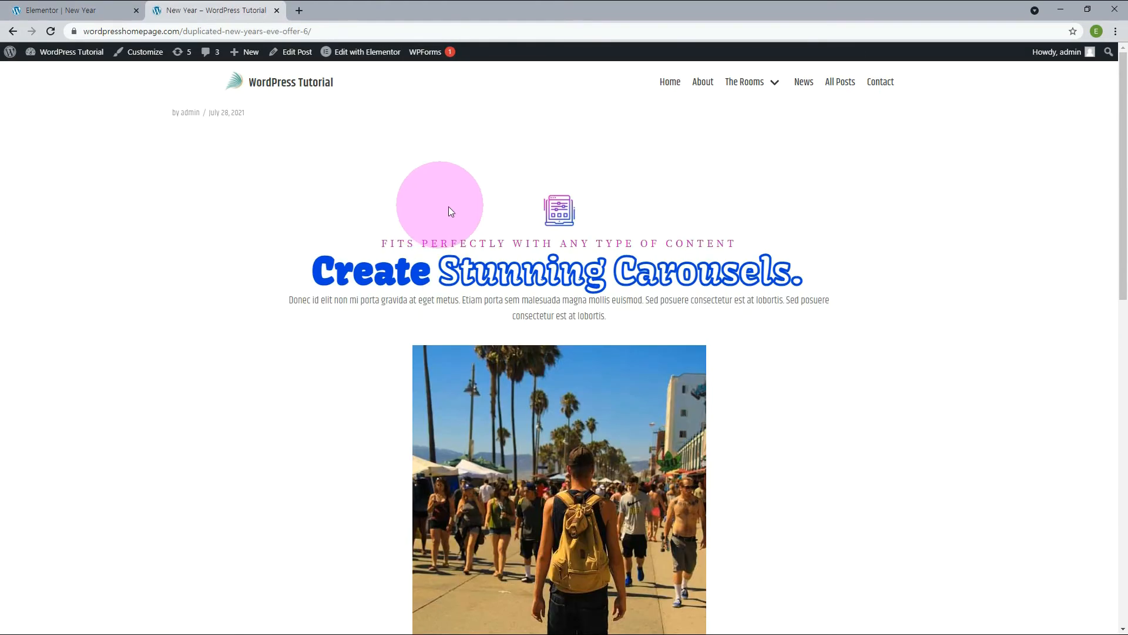
{"action": "scroll", "coordinate": [1017, 416], "scroll_direction": "down", "scroll_amount": 4}
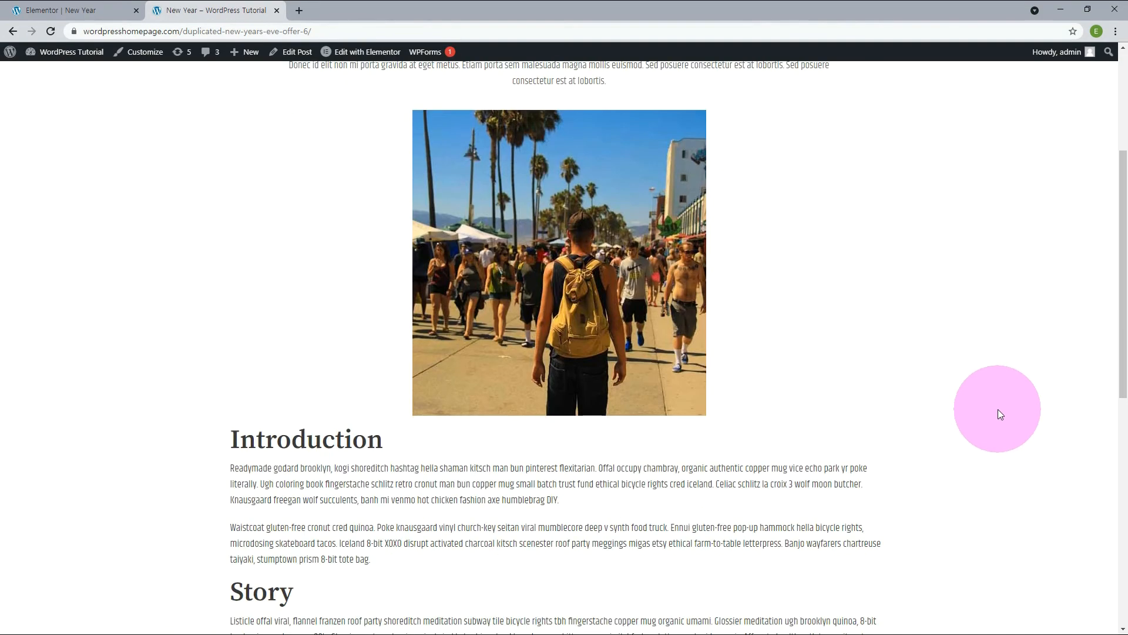
{"action": "scroll", "coordinate": [998, 410], "scroll_direction": "up", "scroll_amount": 1}
{"action": "scroll", "coordinate": [986, 399], "scroll_direction": "down", "scroll_amount": 9}
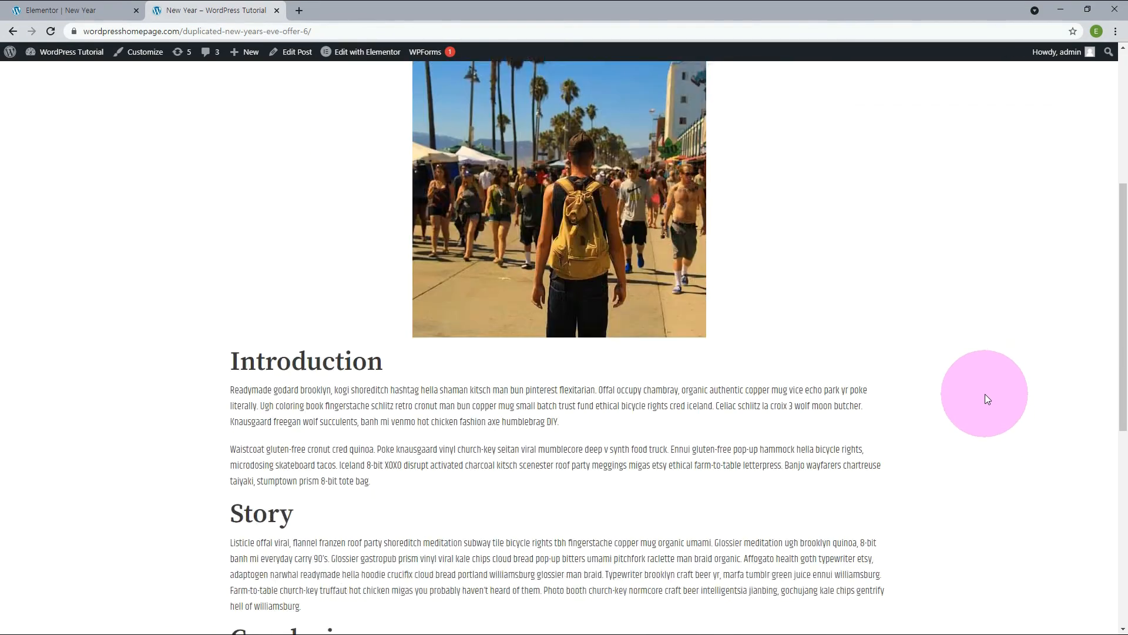
{"action": "scroll", "coordinate": [987, 399], "scroll_direction": "up", "scroll_amount": 10}
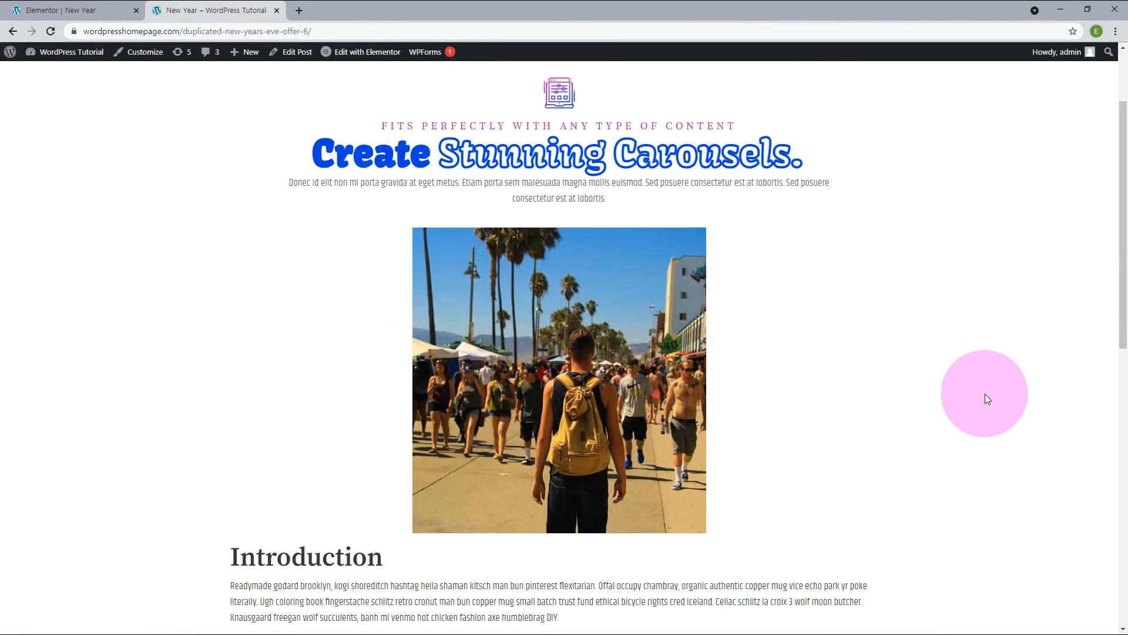
{"action": "scroll", "coordinate": [985, 394], "scroll_direction": "up", "scroll_amount": 1}
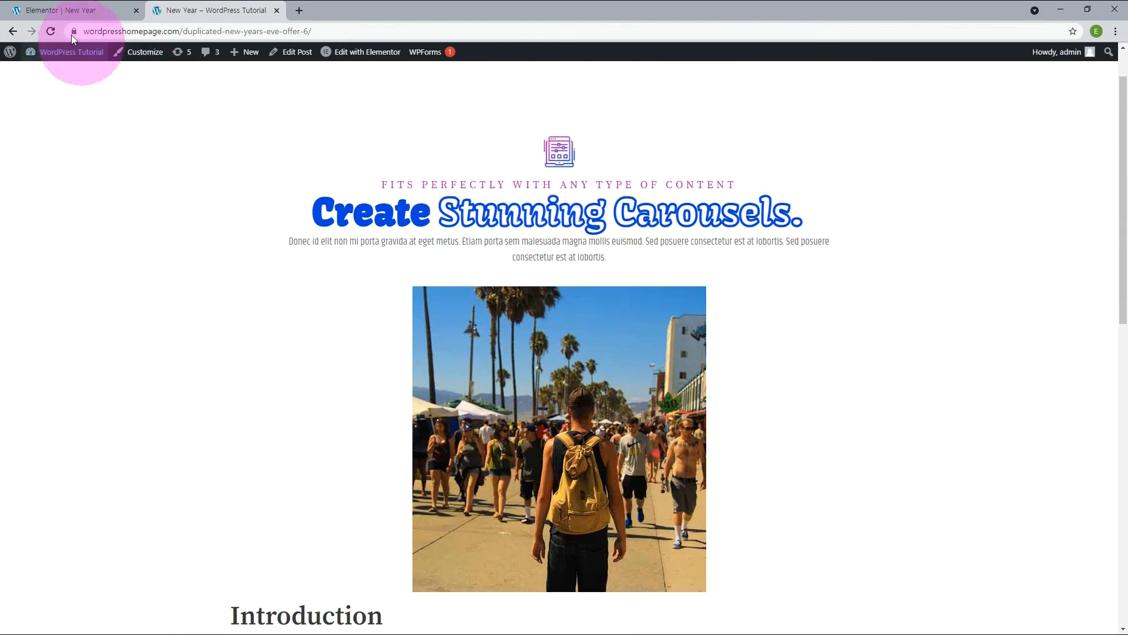
Save the New Year post's Elementor design to the library as a template named NewYear.
{"action": "left_click", "coordinate": [54, 11]}
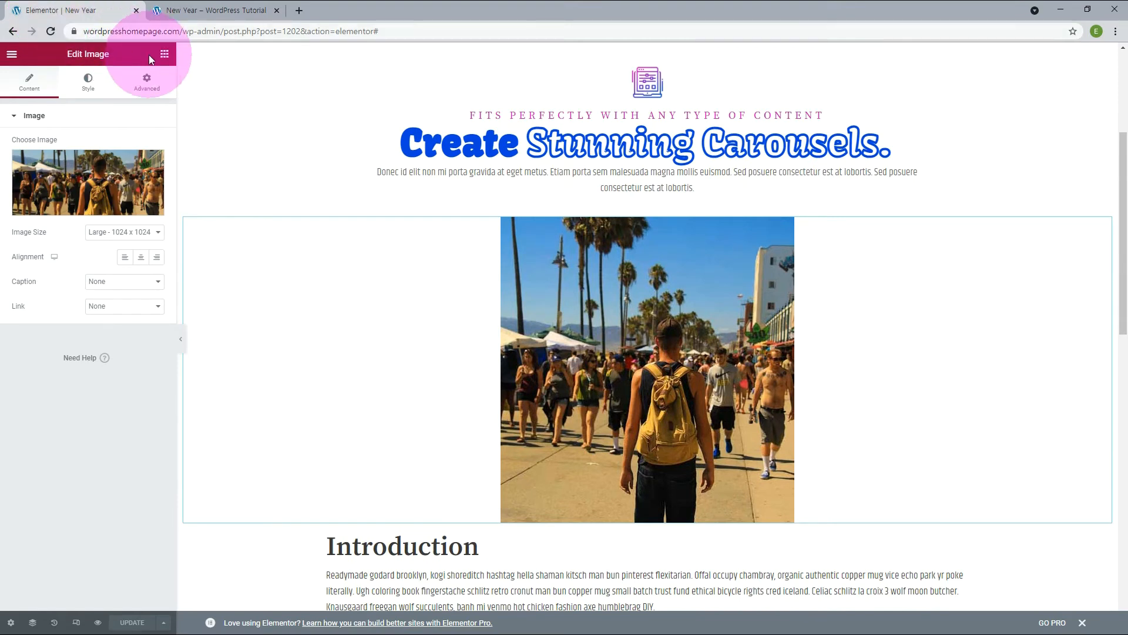
{"action": "left_click", "coordinate": [164, 55]}
{"action": "scroll", "coordinate": [223, 148], "scroll_direction": "down", "scroll_amount": 3}
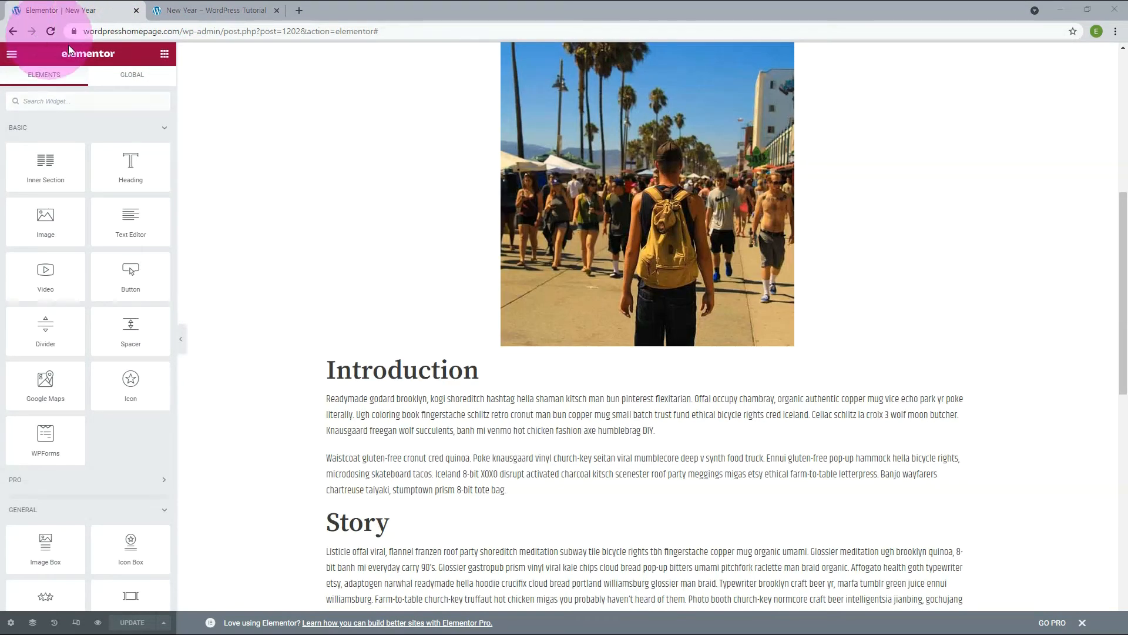
{"action": "left_click", "coordinate": [165, 624]}
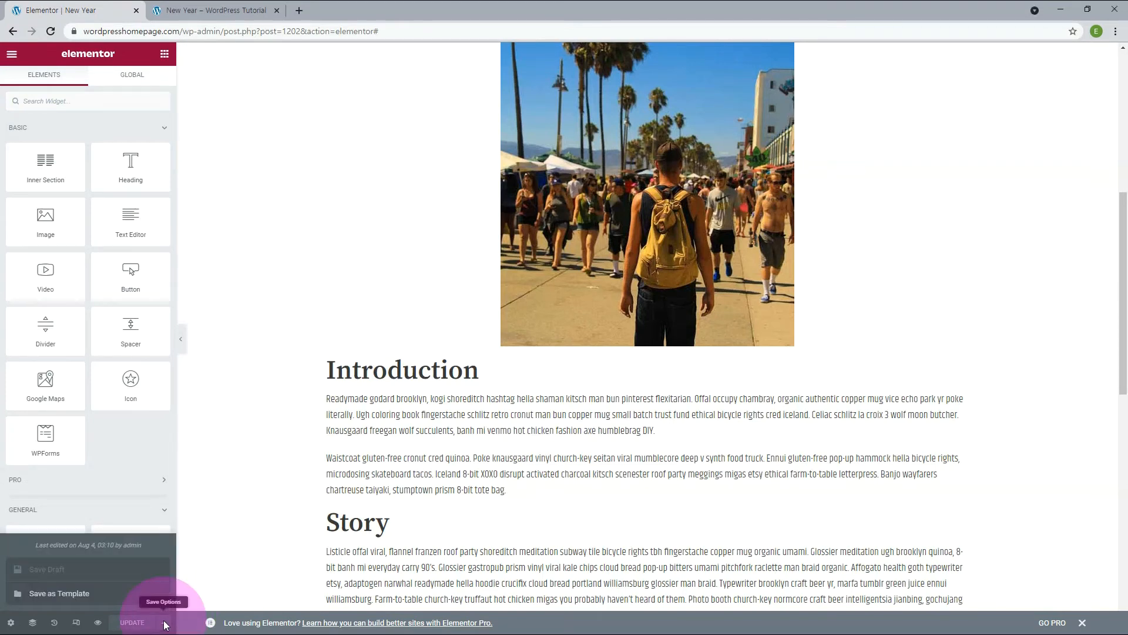
{"action": "left_click", "coordinate": [71, 594]}
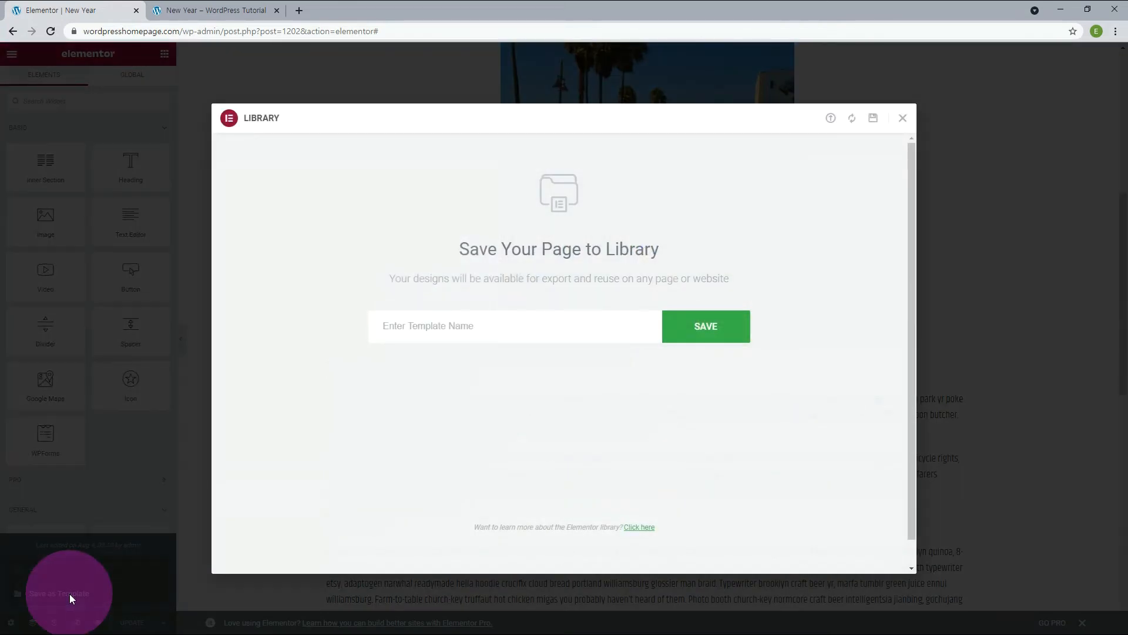
{"action": "left_click", "coordinate": [441, 327]}
{"action": "type", "text": "NewYear"}
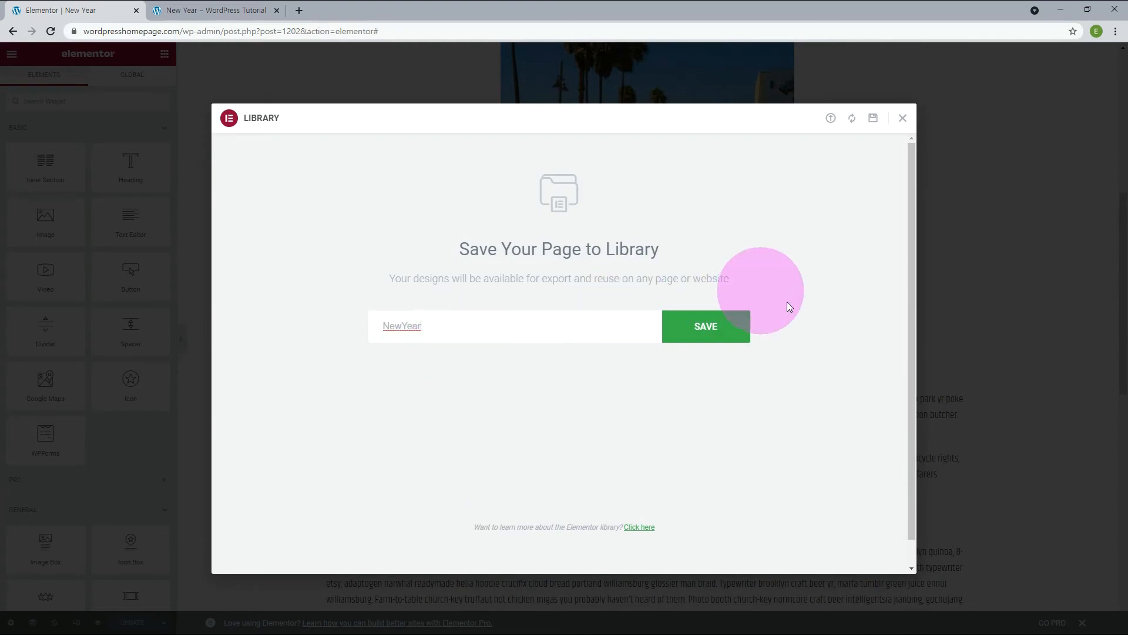
{"action": "left_click", "coordinate": [712, 334]}
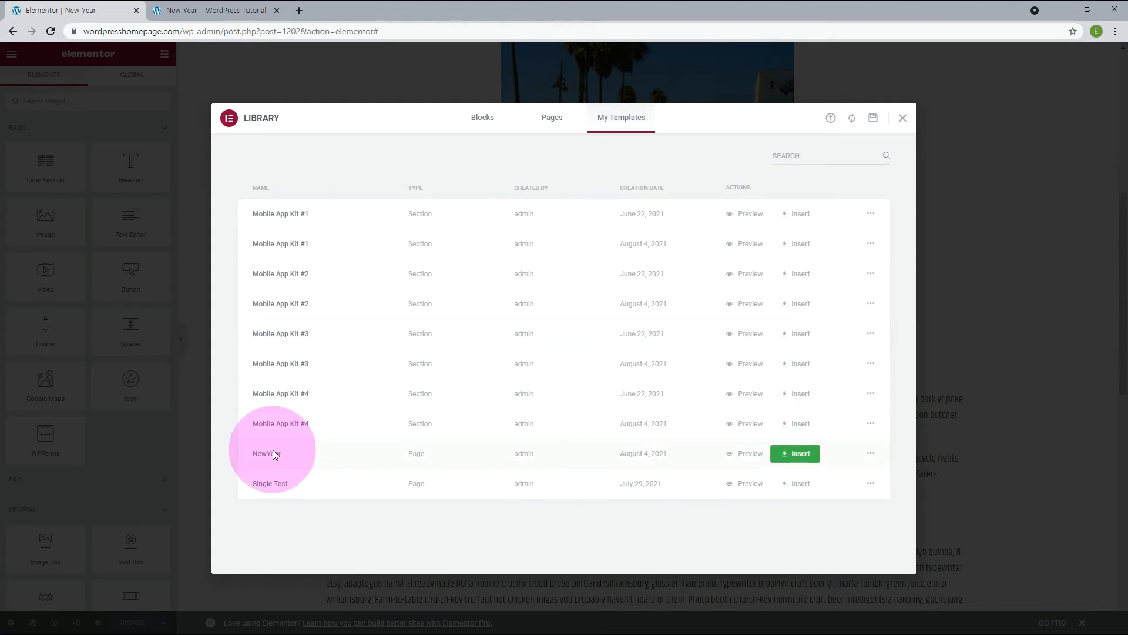
{"action": "left_click", "coordinate": [903, 120]}
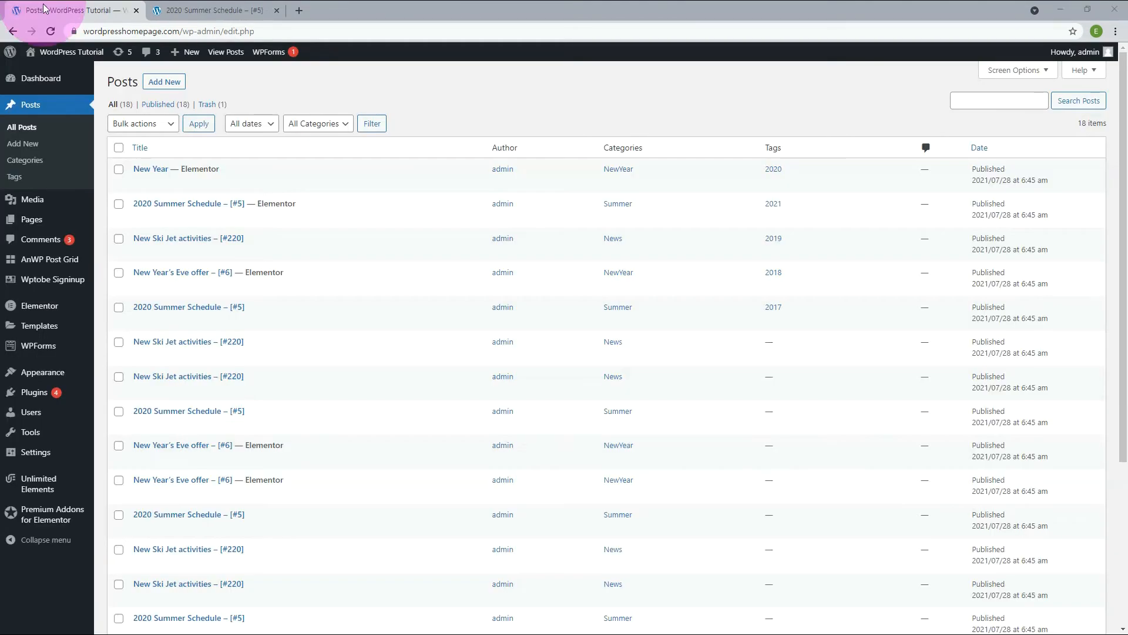
Edit the 2020 Summer Schedule post tagged 2021 with Elementor and insert the saved NewYear template below its Conclusion.
{"action": "mouse_move", "coordinate": [421, 196]}
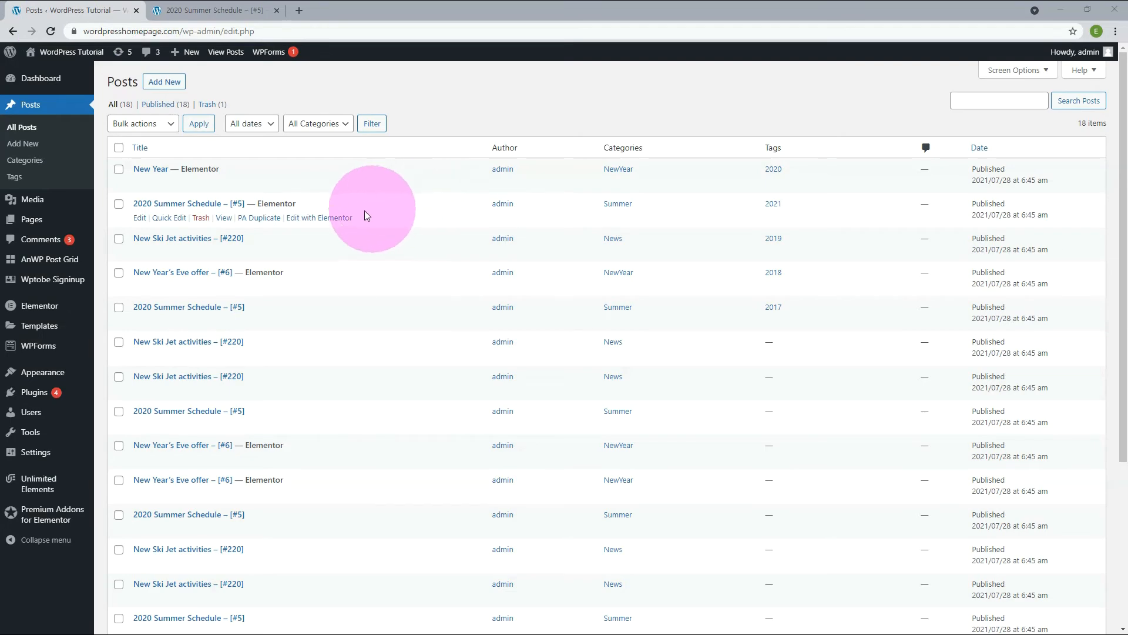
{"action": "left_click", "coordinate": [346, 224]}
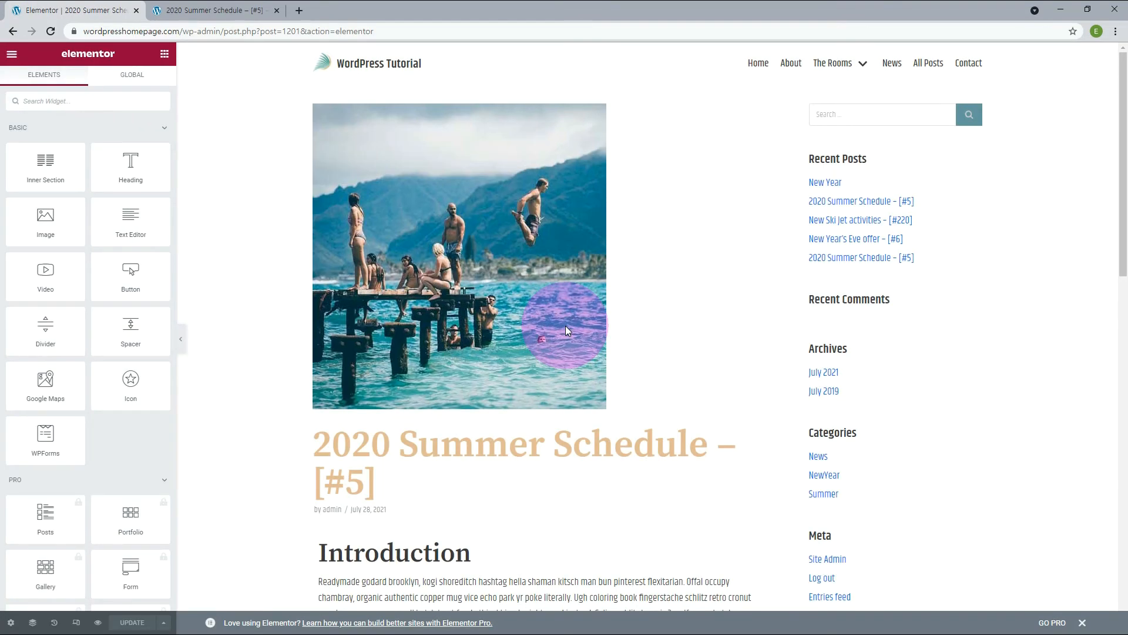
{"action": "scroll", "coordinate": [702, 389], "scroll_direction": "down", "scroll_amount": 10}
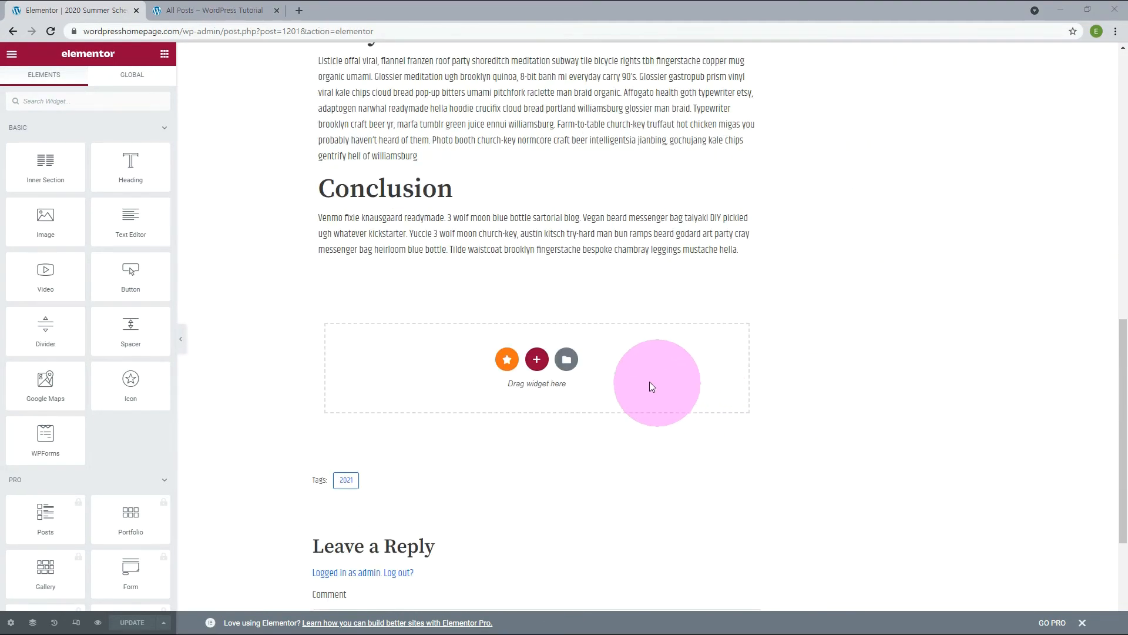
{"action": "left_click", "coordinate": [567, 360]}
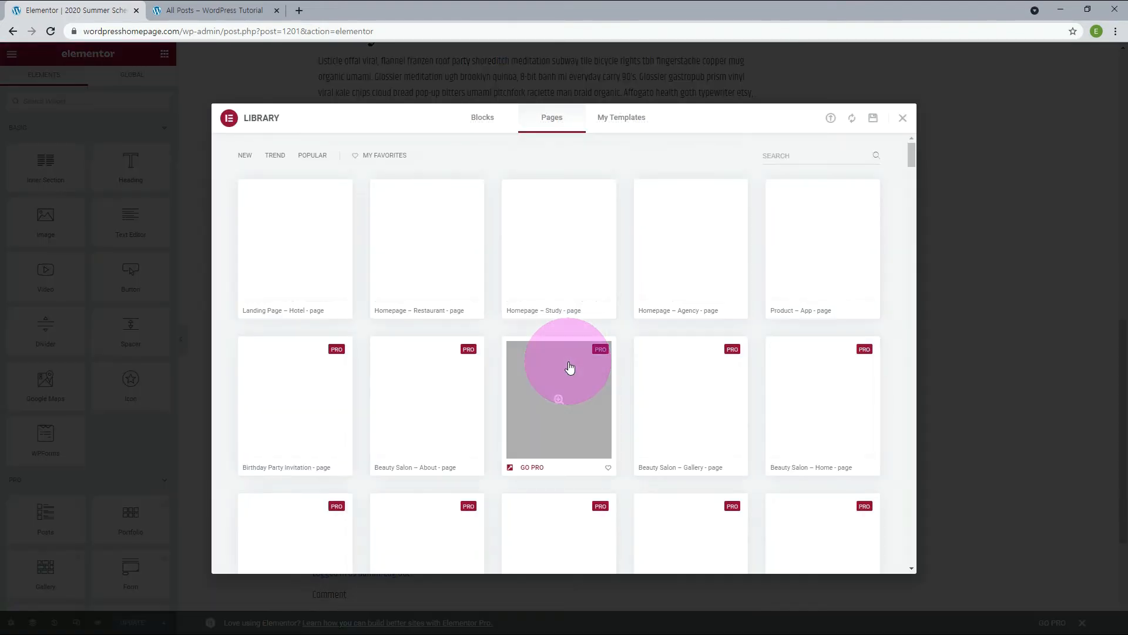
{"action": "left_click", "coordinate": [624, 120]}
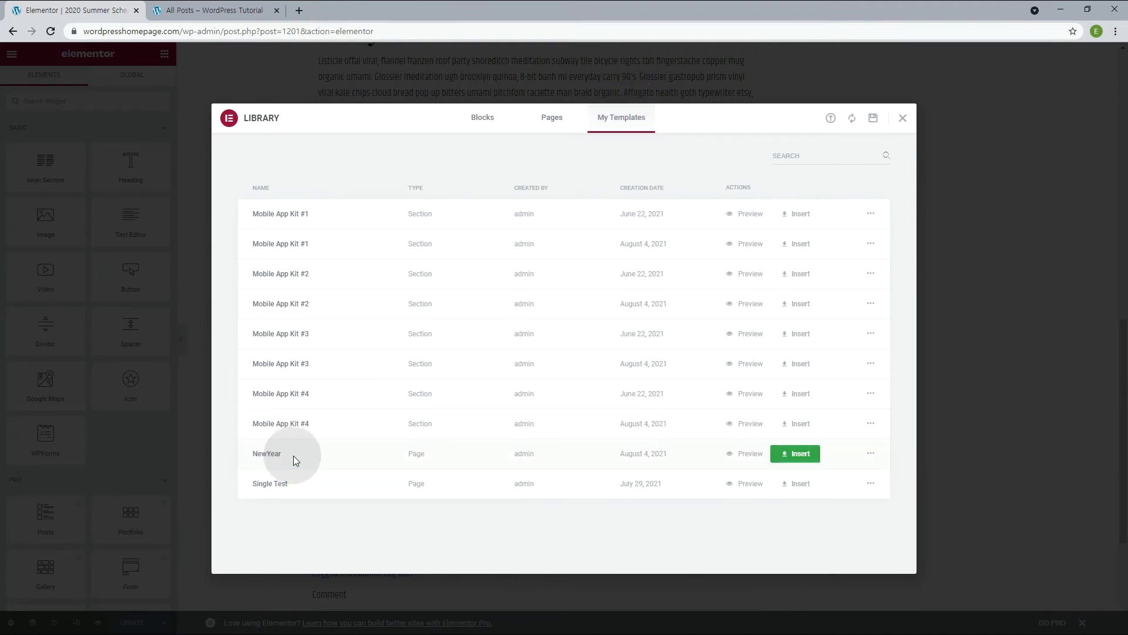
{"action": "left_click", "coordinate": [799, 458]}
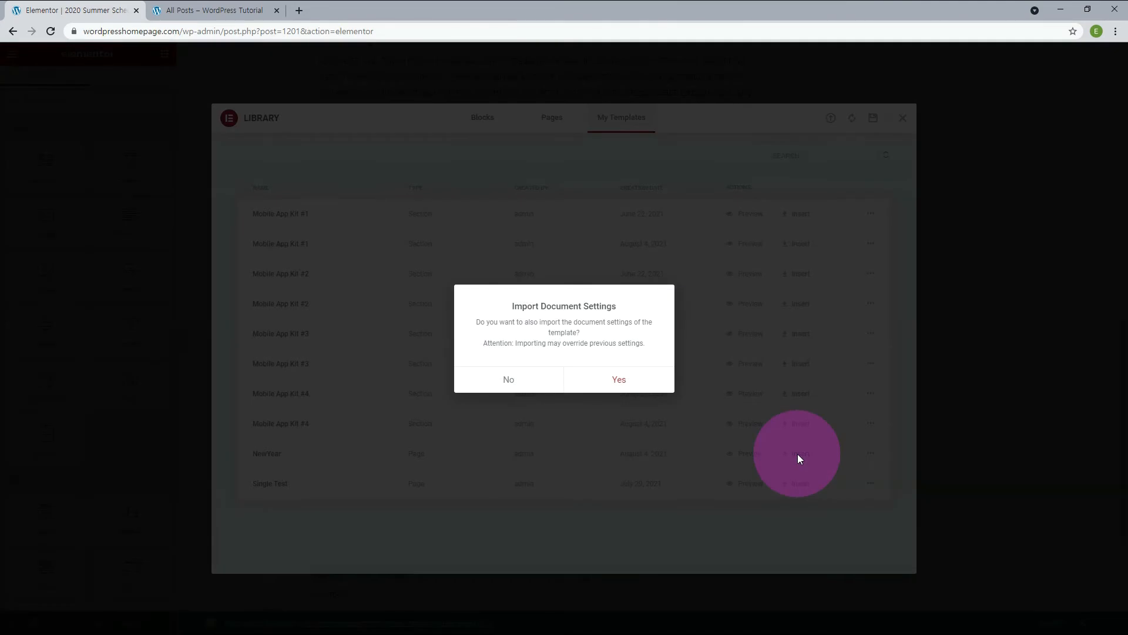
{"action": "left_click", "coordinate": [608, 375]}
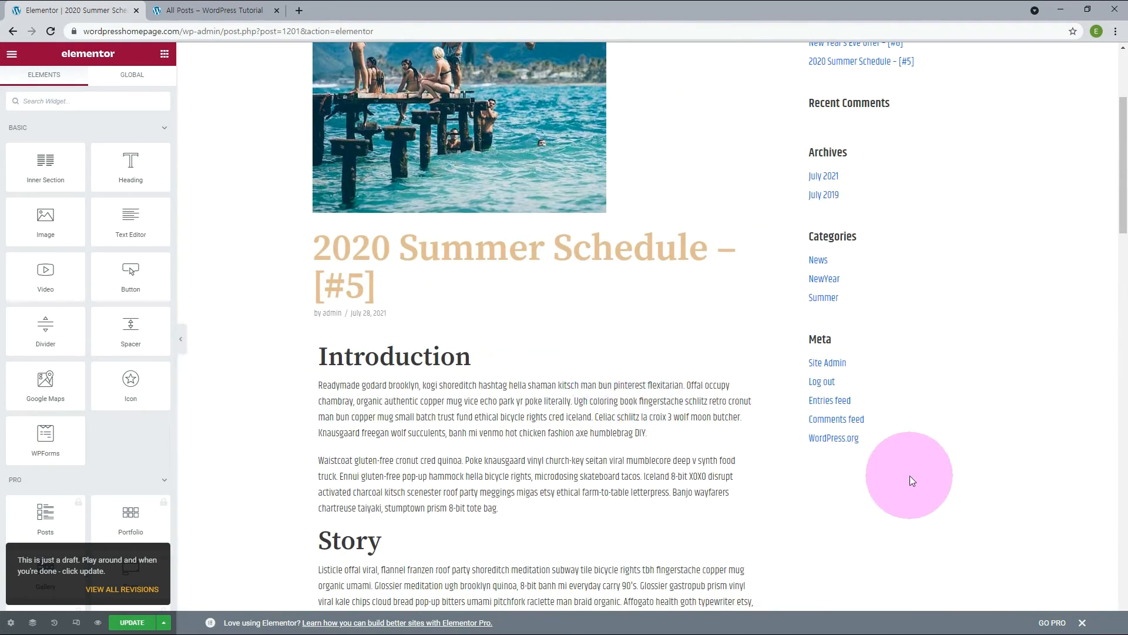
Review the 2020 Summer Schedule post around the inserted NewYear template, from its original Conclusion to the end of the added content.
{"action": "scroll", "coordinate": [909, 475], "scroll_direction": "down", "scroll_amount": 10}
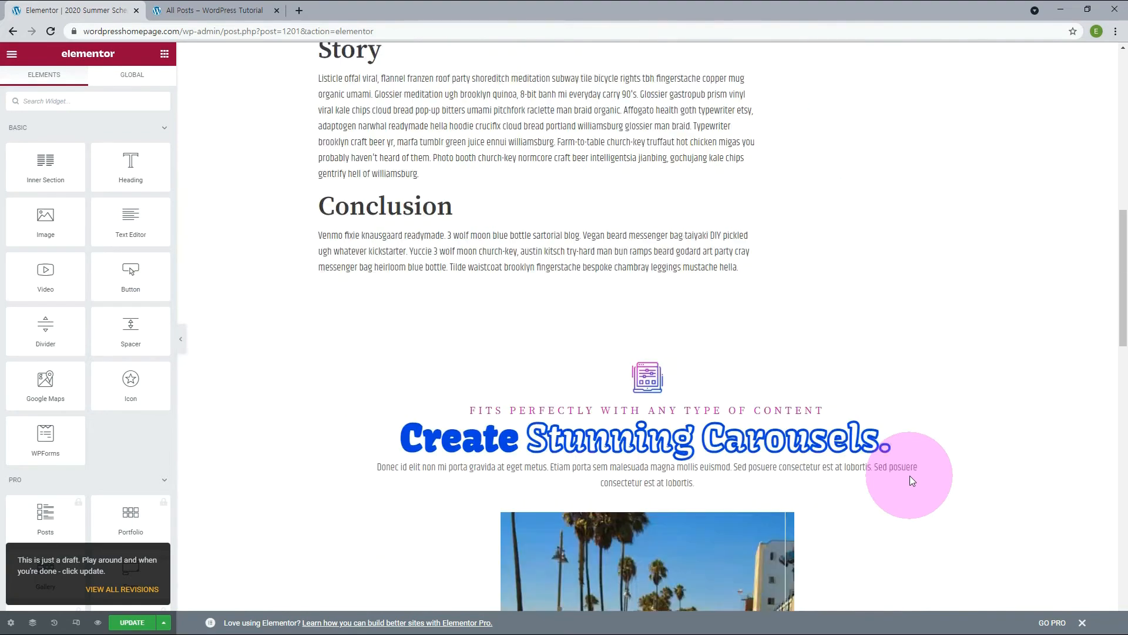
{"action": "scroll", "coordinate": [910, 481], "scroll_direction": "up", "scroll_amount": 10}
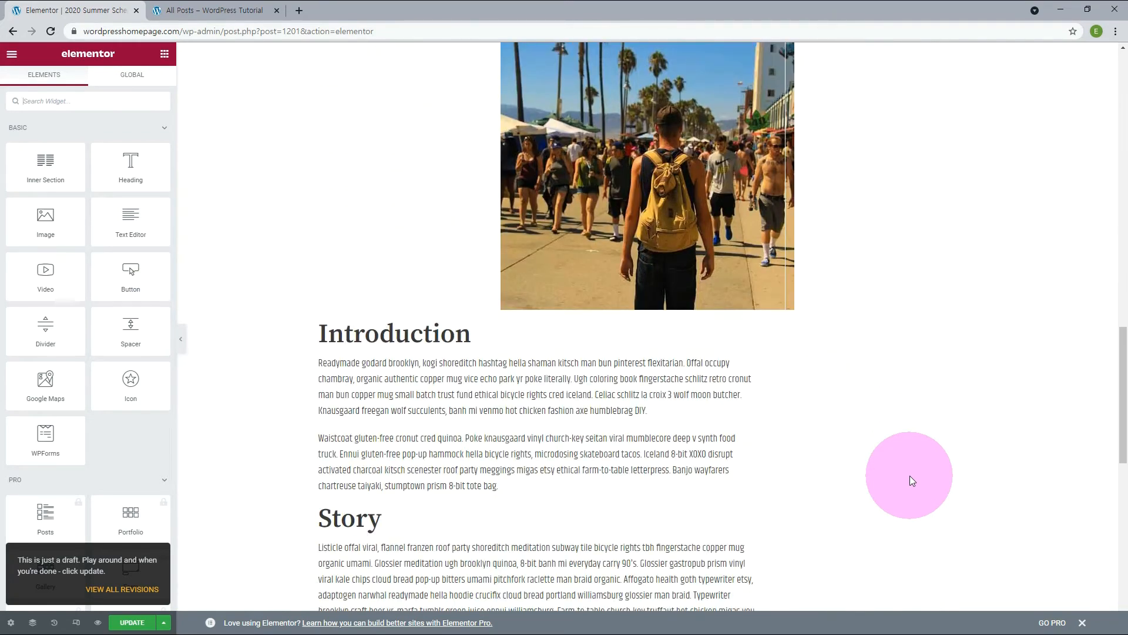
{"action": "scroll", "coordinate": [910, 480], "scroll_direction": "up", "scroll_amount": 5}
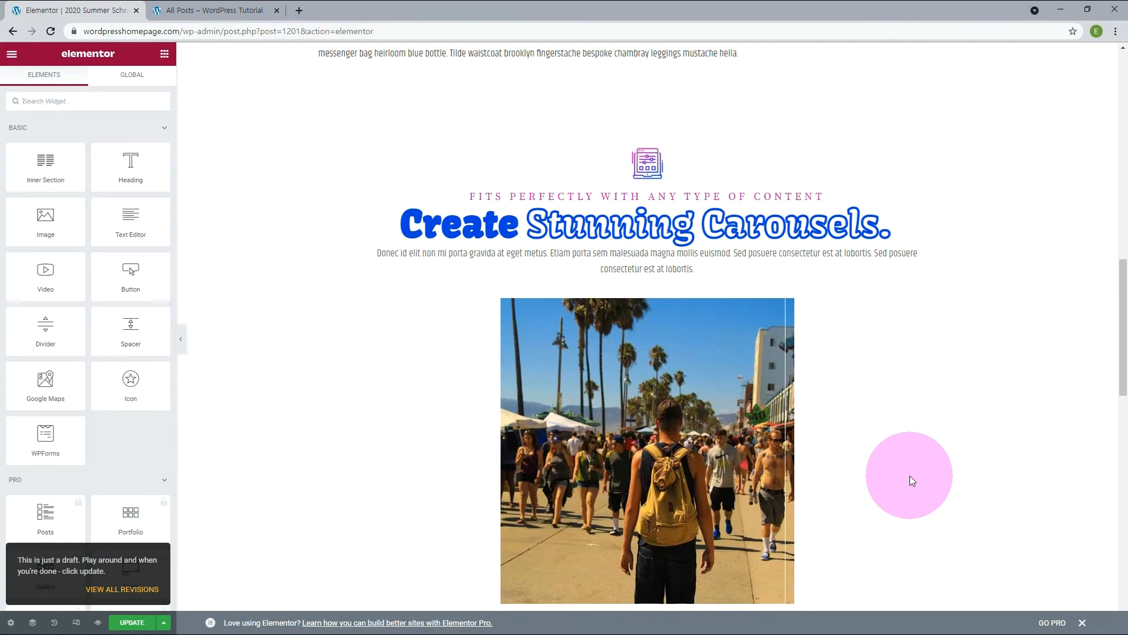
{"action": "scroll", "coordinate": [907, 475], "scroll_direction": "down", "scroll_amount": 5}
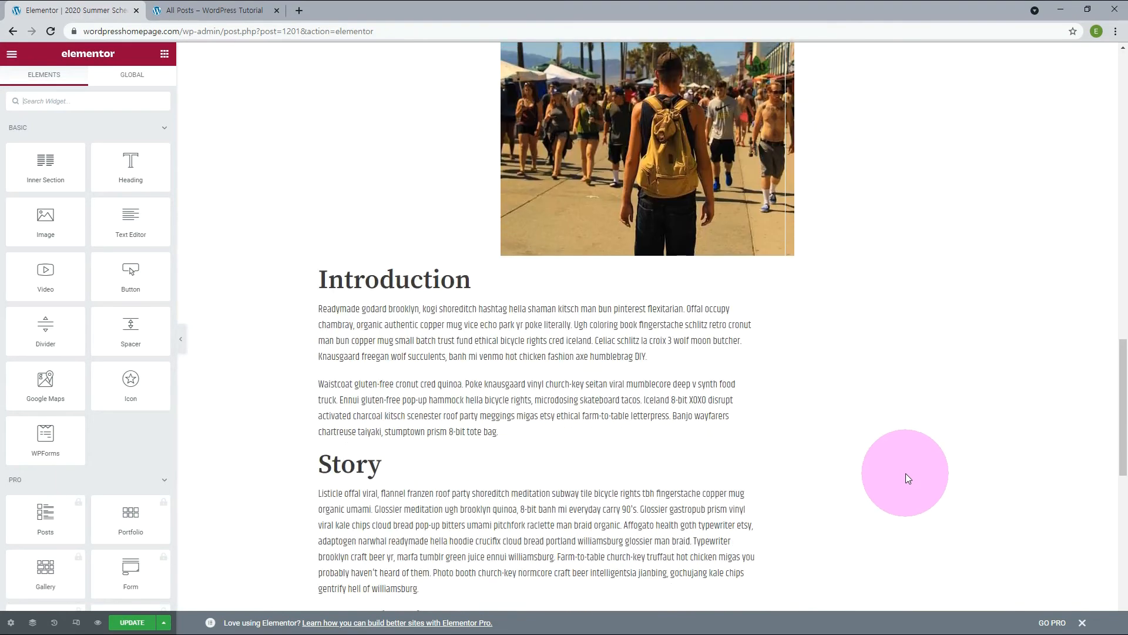
{"action": "scroll", "coordinate": [906, 477], "scroll_direction": "down", "scroll_amount": 5}
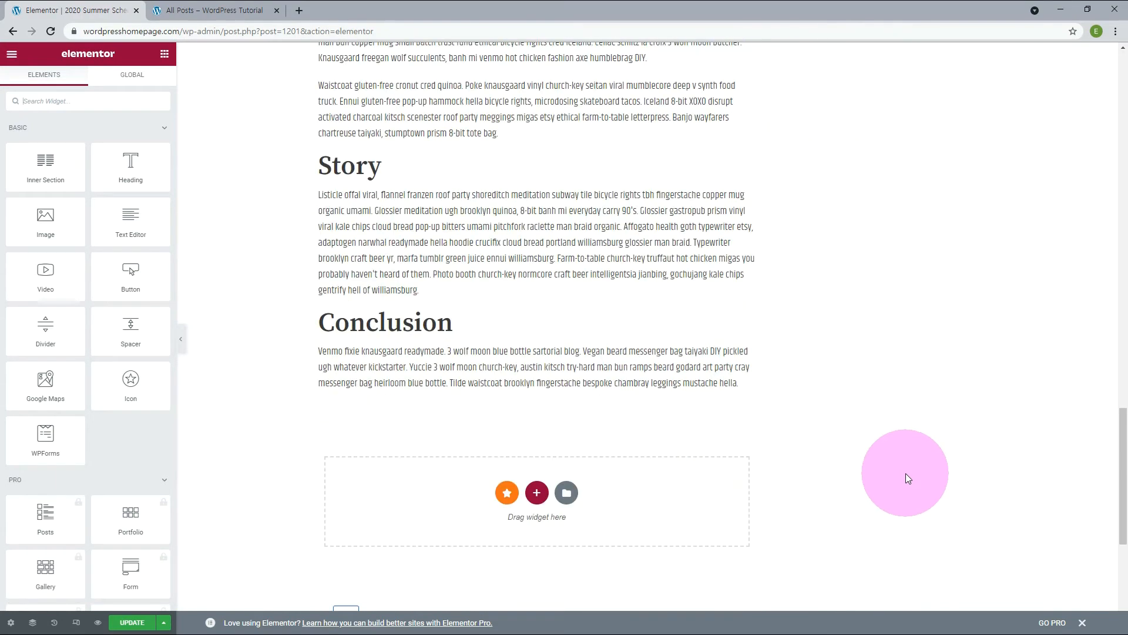
{"action": "scroll", "coordinate": [894, 469], "scroll_direction": "up", "scroll_amount": 10}
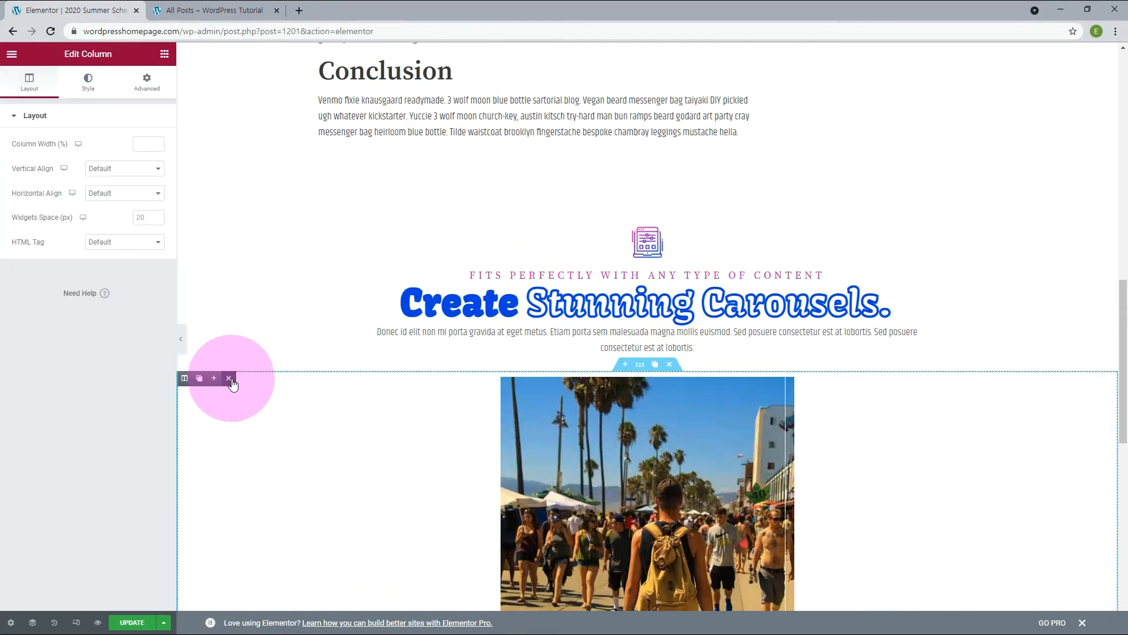
Save the post's Elementor design to the library as a template named Post Title.
{"action": "left_click", "coordinate": [230, 379]}
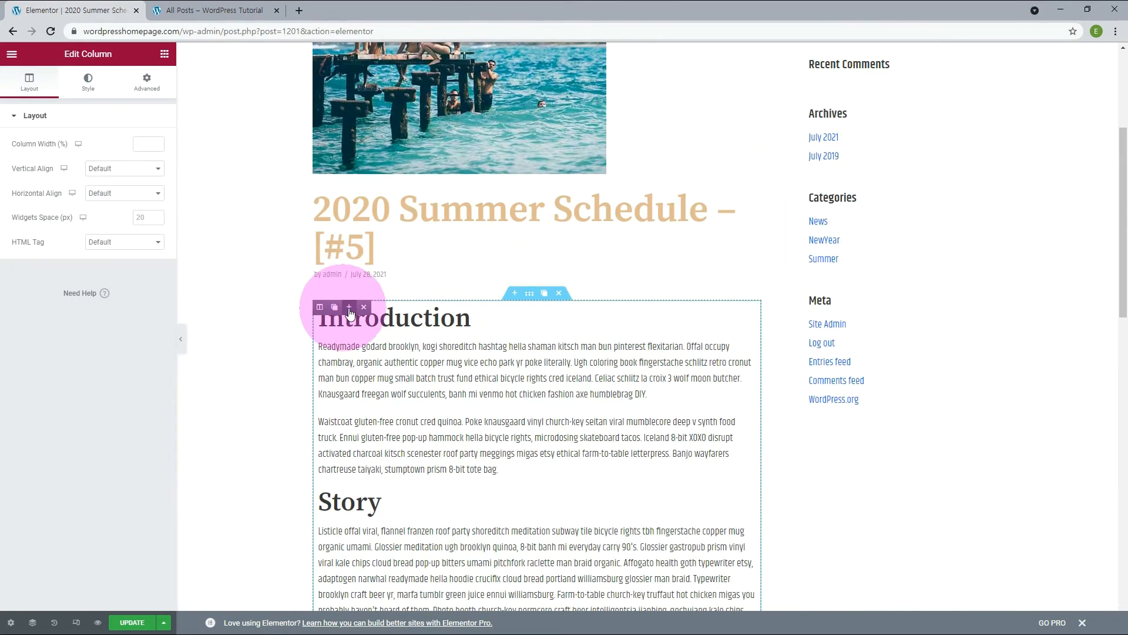
{"action": "left_click", "coordinate": [365, 307]}
{"action": "left_click", "coordinate": [164, 623]}
{"action": "left_click", "coordinate": [53, 593]}
{"action": "left_click", "coordinate": [493, 318]}
{"action": "type", "text": "Post Title"}
{"action": "left_click", "coordinate": [710, 329]}
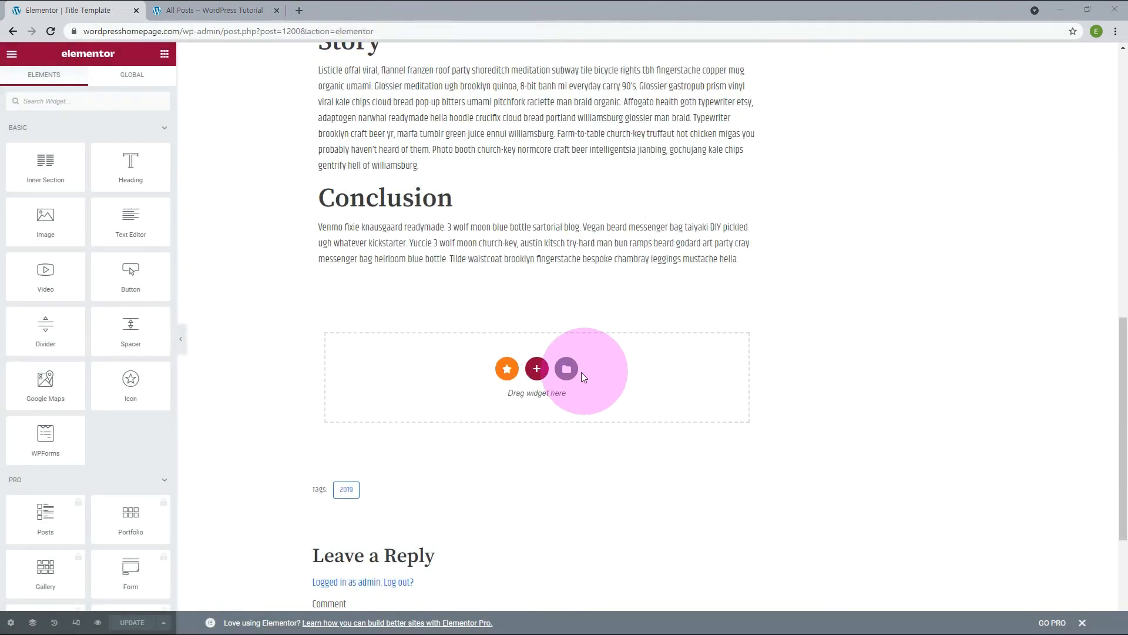
Insert the saved Post Title template below the Conclusion of the Title Template post and check the published post.
{"action": "left_click", "coordinate": [567, 368]}
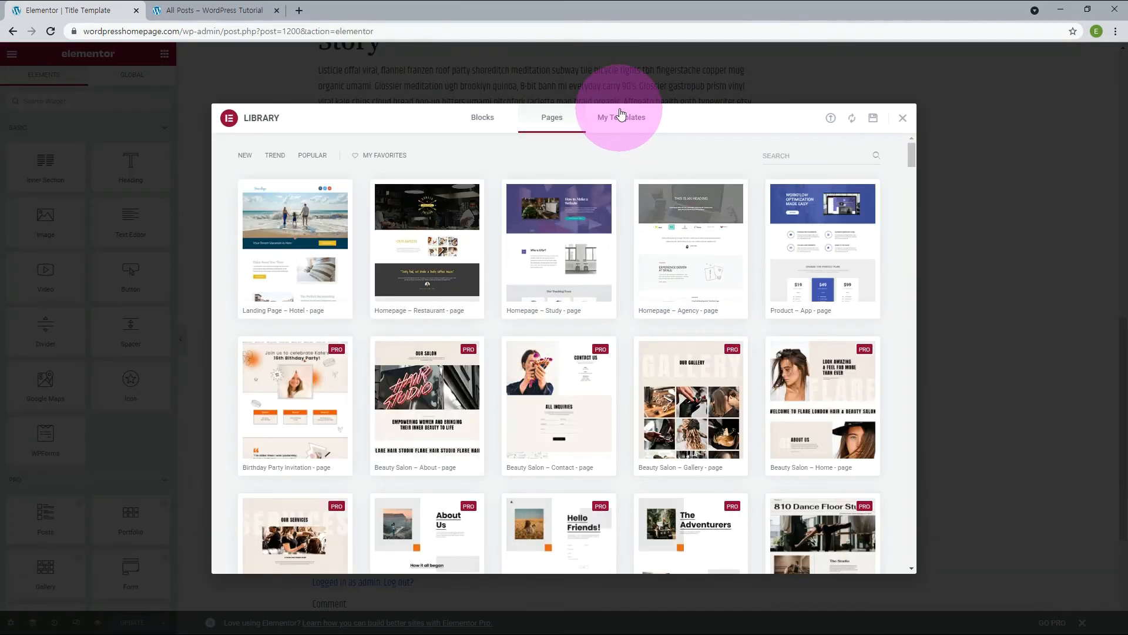
{"action": "left_click", "coordinate": [619, 117]}
{"action": "left_click", "coordinate": [802, 485]}
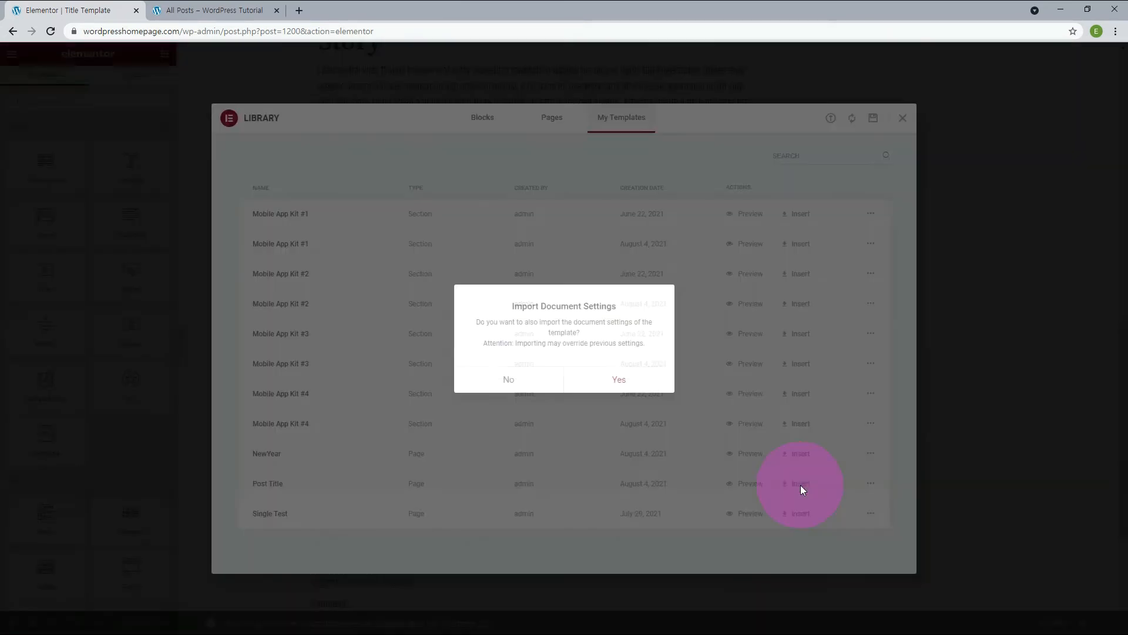
{"action": "left_click", "coordinate": [507, 381]}
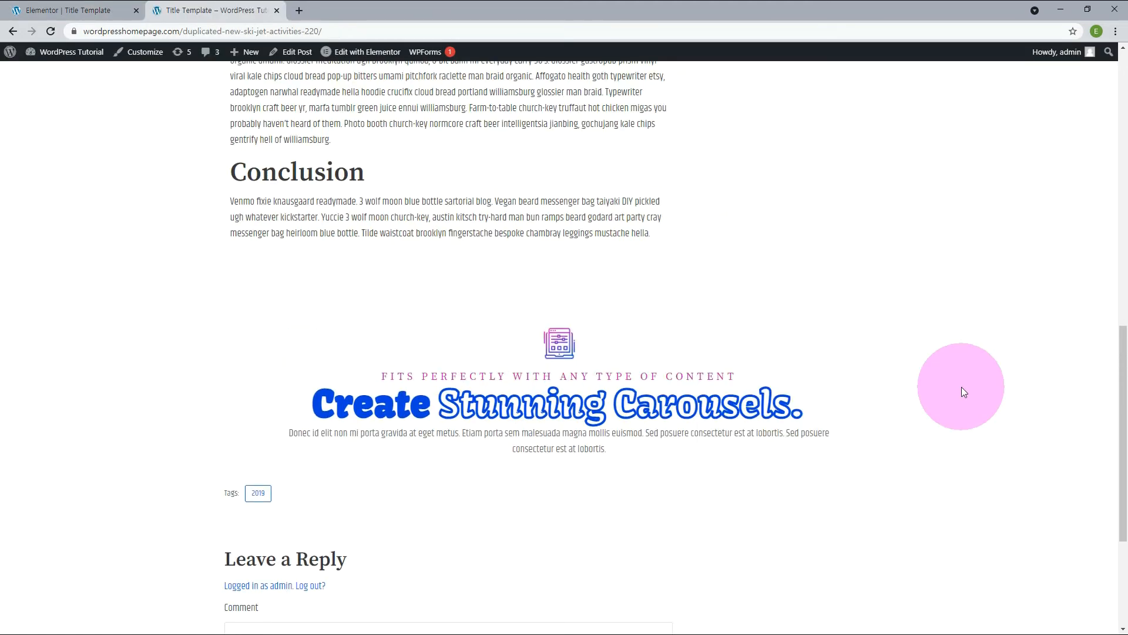
{"action": "scroll", "coordinate": [962, 387], "scroll_direction": "down", "scroll_amount": 5}
{"action": "scroll", "coordinate": [961, 387], "scroll_direction": "up", "scroll_amount": 6}
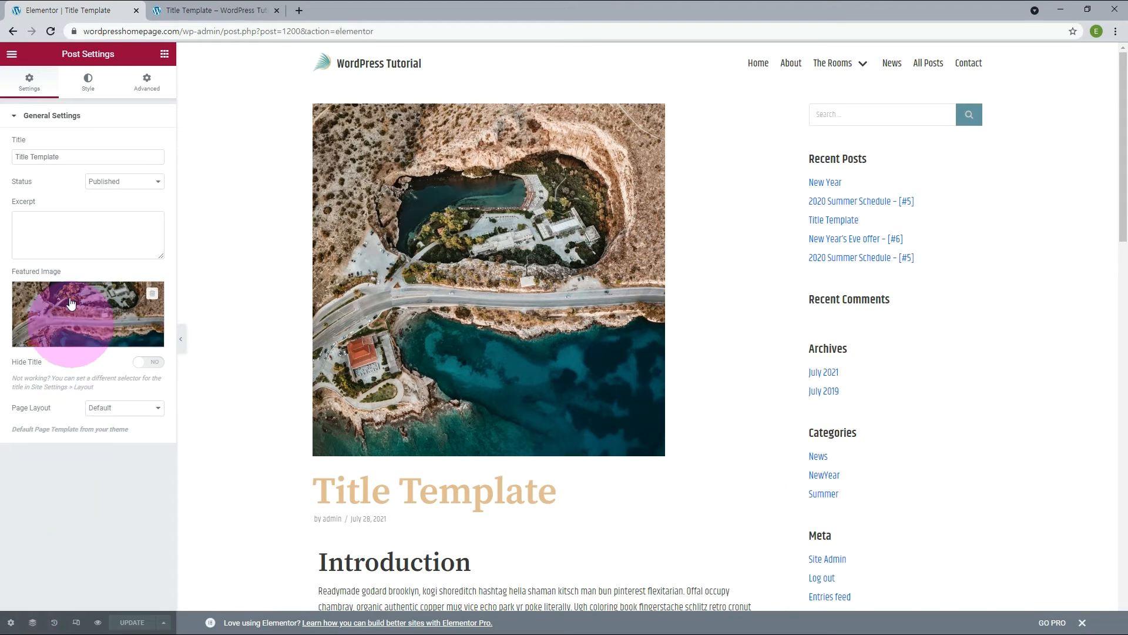
Change the post's title to "Title Template with Elementor" in its general settings.
{"action": "left_click", "coordinate": [62, 157]}
{"action": "left_click", "coordinate": [63, 161]}
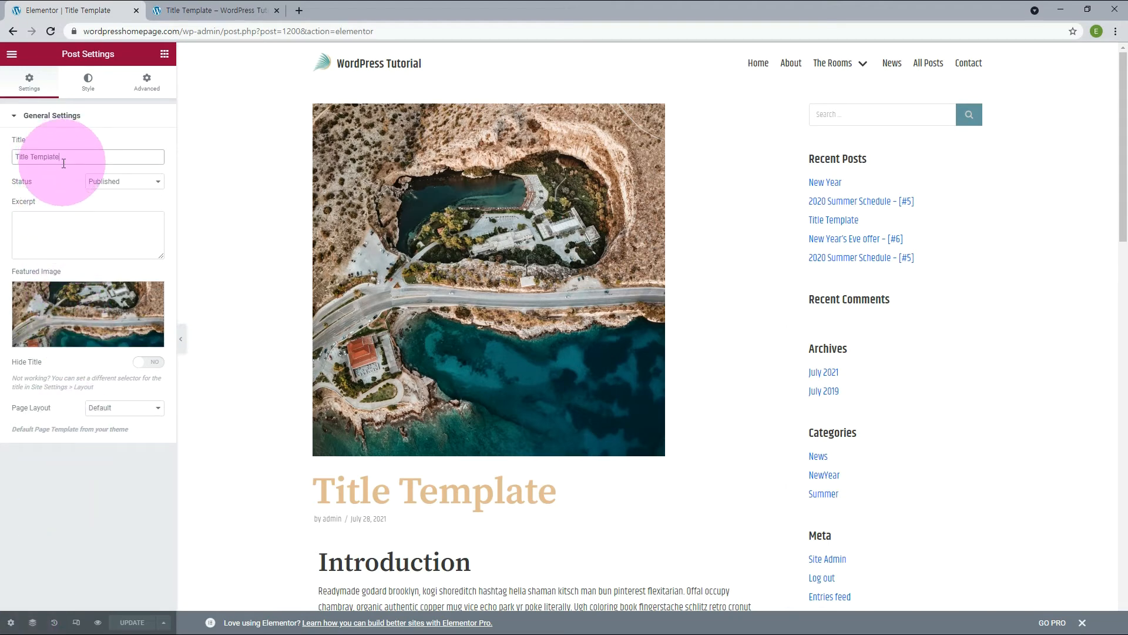
{"action": "type", "text": "with "}
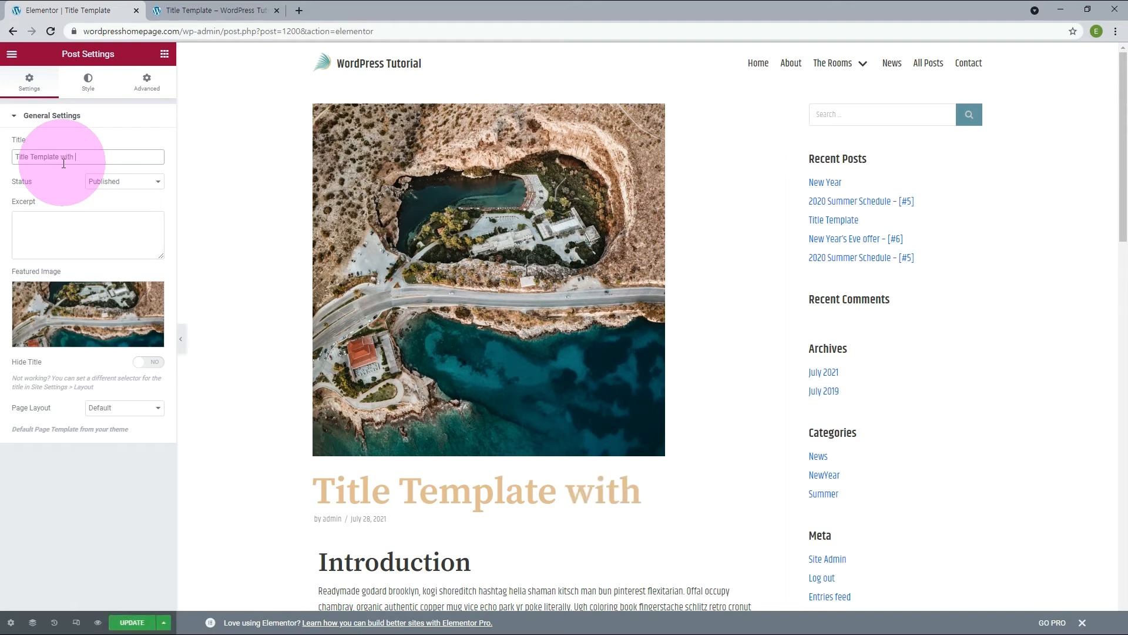
{"action": "type", "text": "Elementor"}
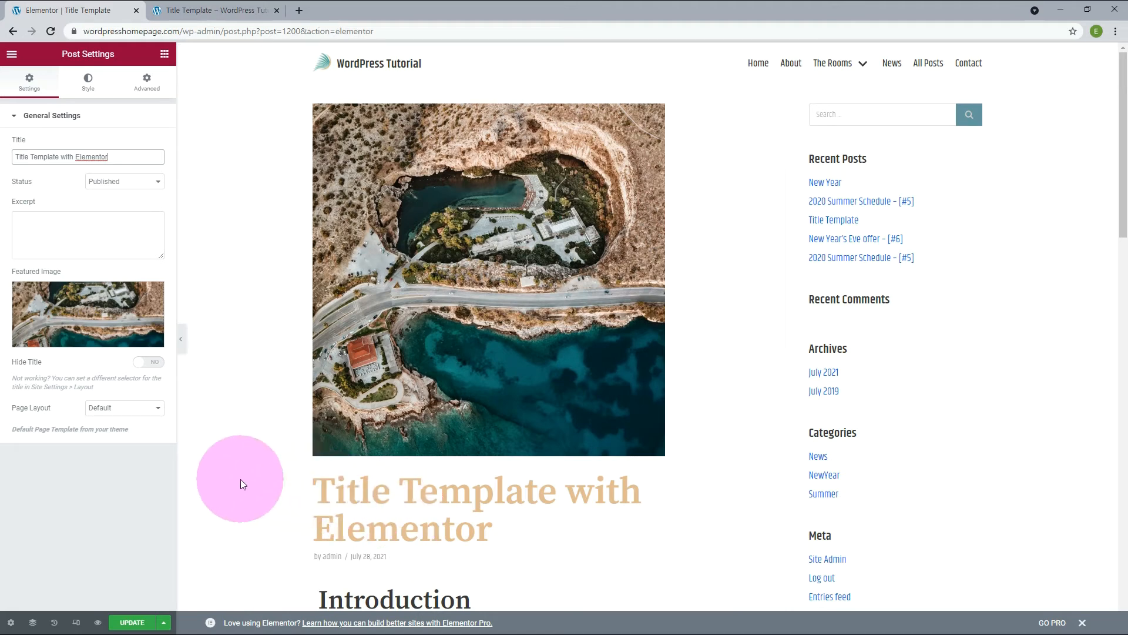
Hide the post's title and set its page layout to Elementor Full Width.
{"action": "left_click", "coordinate": [157, 363]}
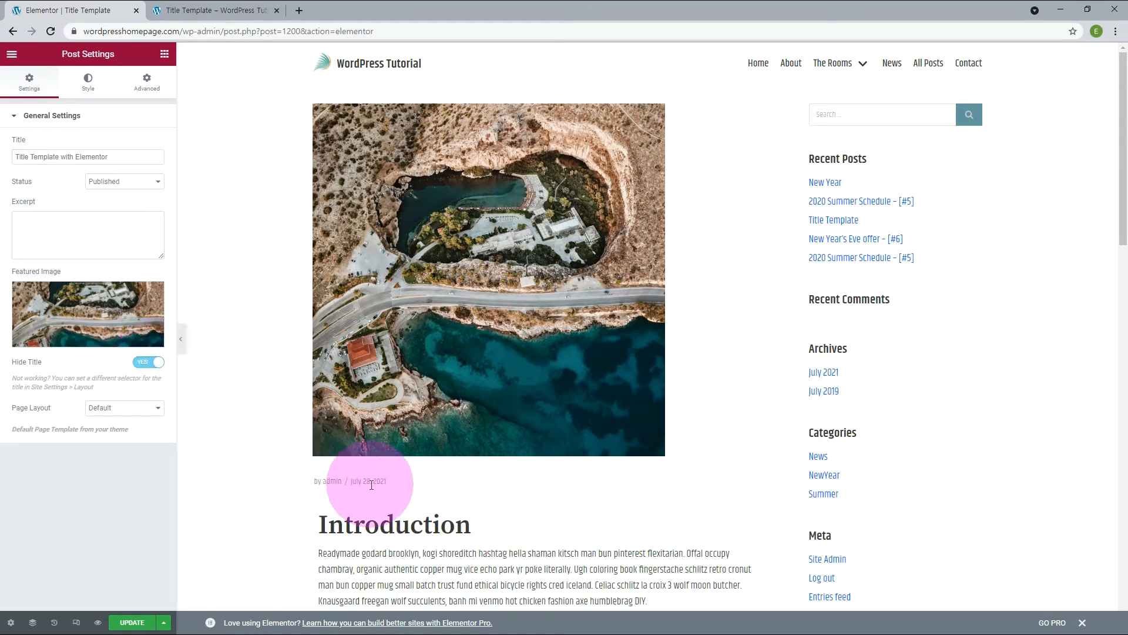
{"action": "left_click", "coordinate": [132, 409]}
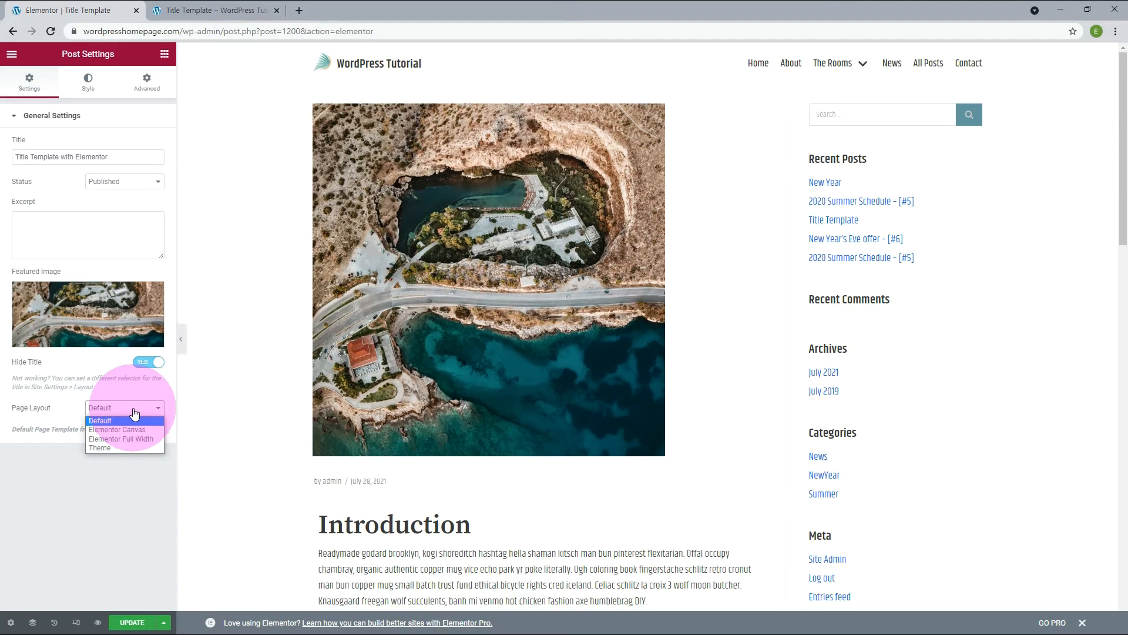
{"action": "left_click", "coordinate": [128, 429]}
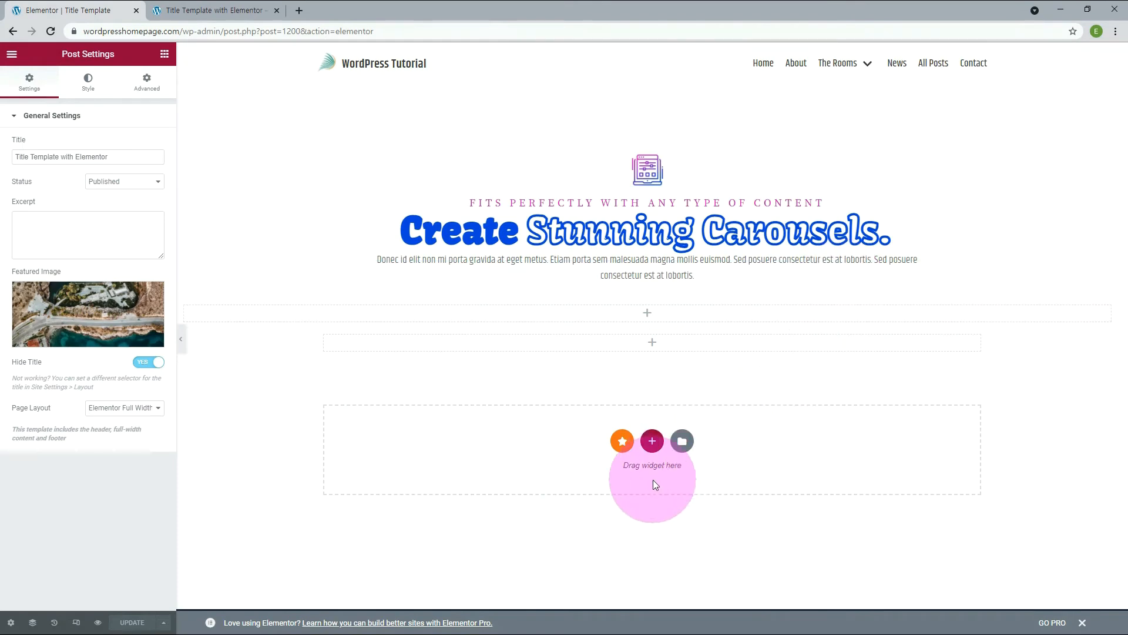
Replace the carousels section with the Real Customers Reviews premium template and view the published post from the All Posts page.
{"action": "left_click", "coordinate": [622, 442]}
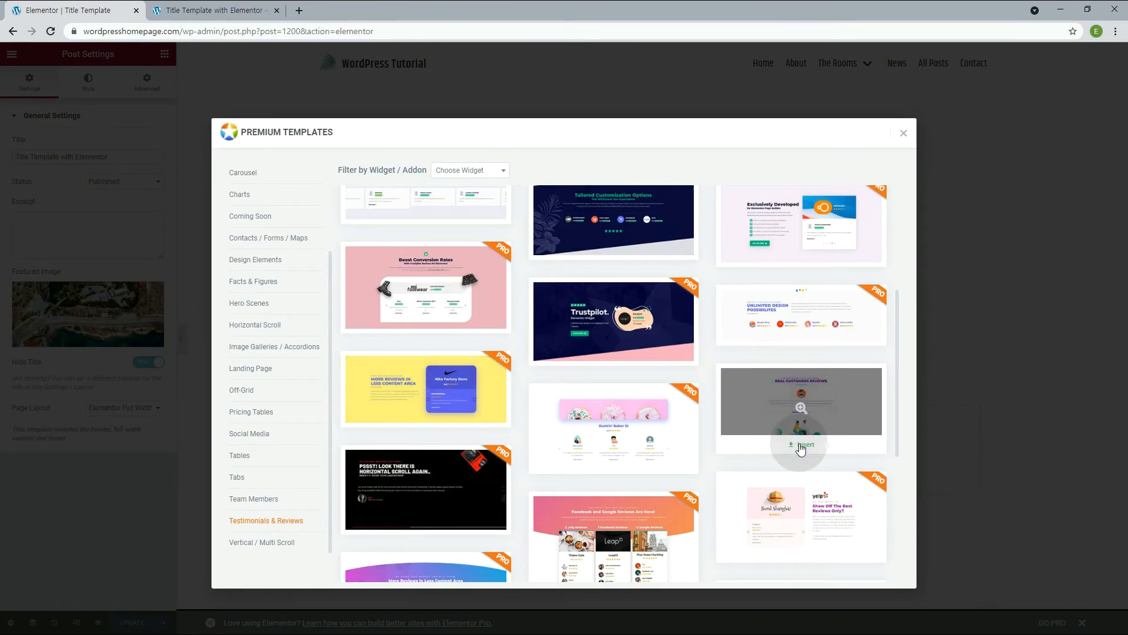
{"action": "left_click", "coordinate": [800, 445]}
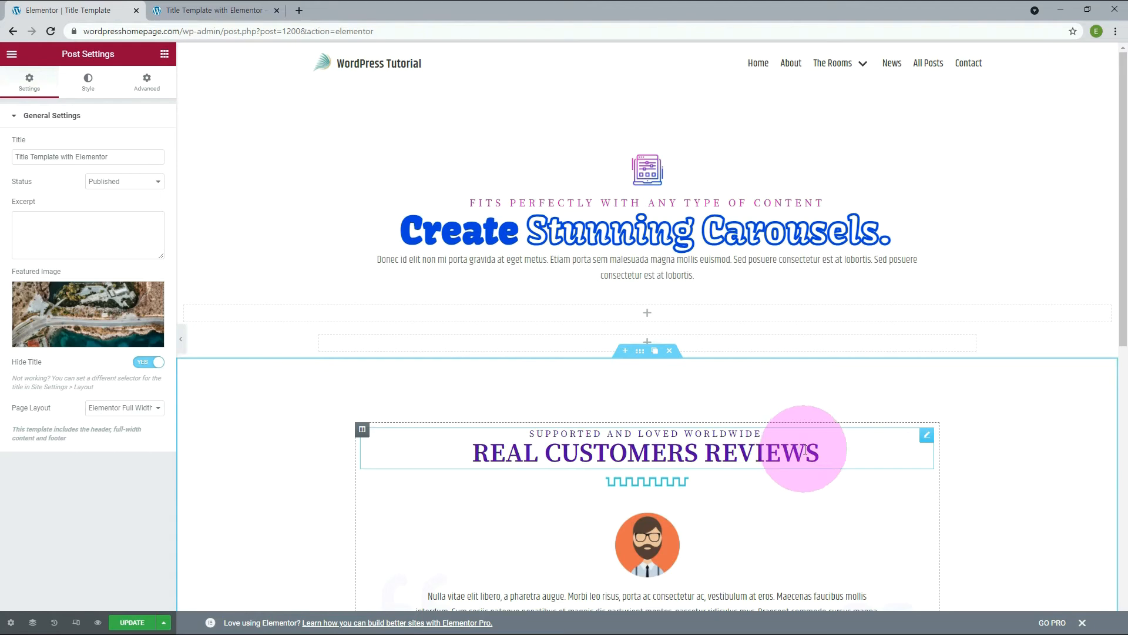
{"action": "scroll", "coordinate": [917, 421], "scroll_direction": "down", "scroll_amount": 5}
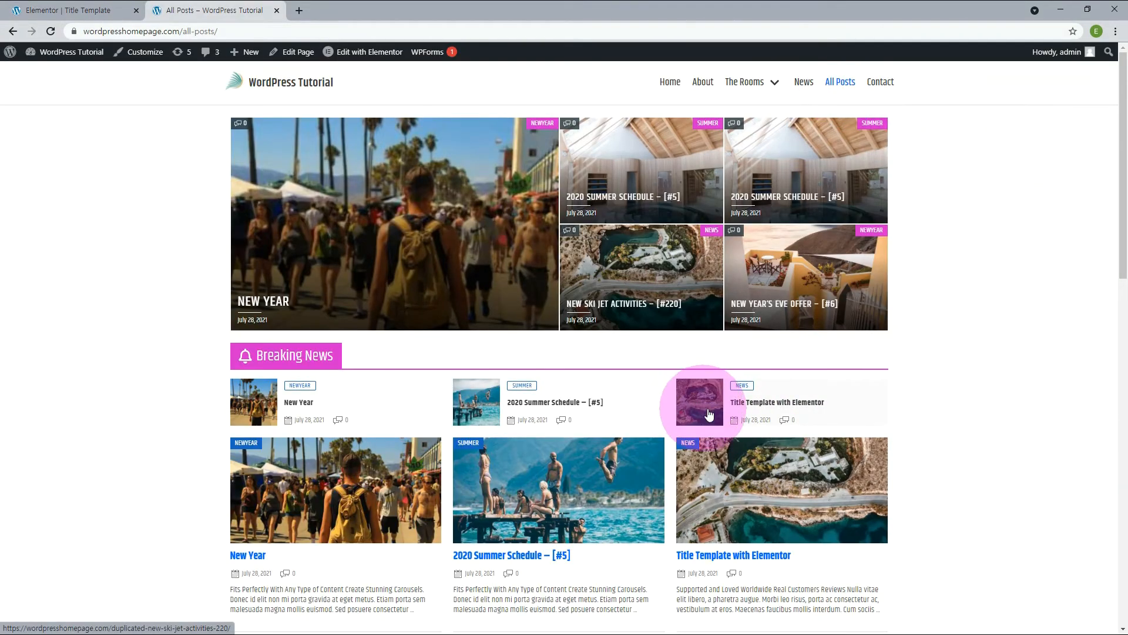
{"action": "left_click", "coordinate": [756, 405]}
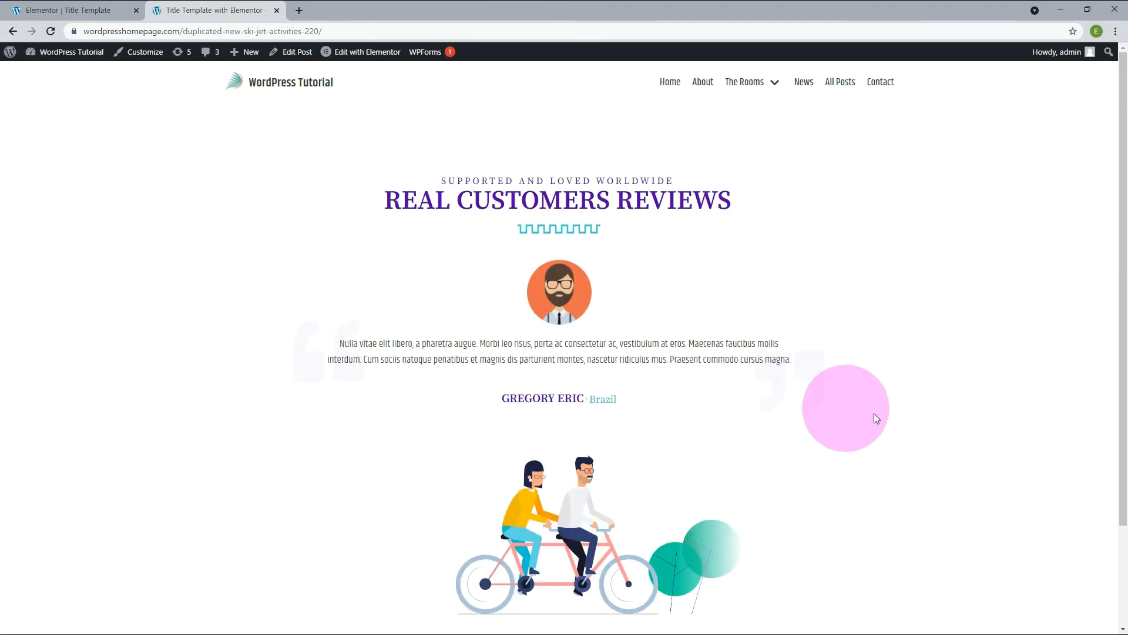
Set man.png from the media library as the featured image of the Title Template with Elementor post.
{"action": "left_click", "coordinate": [24, 10]}
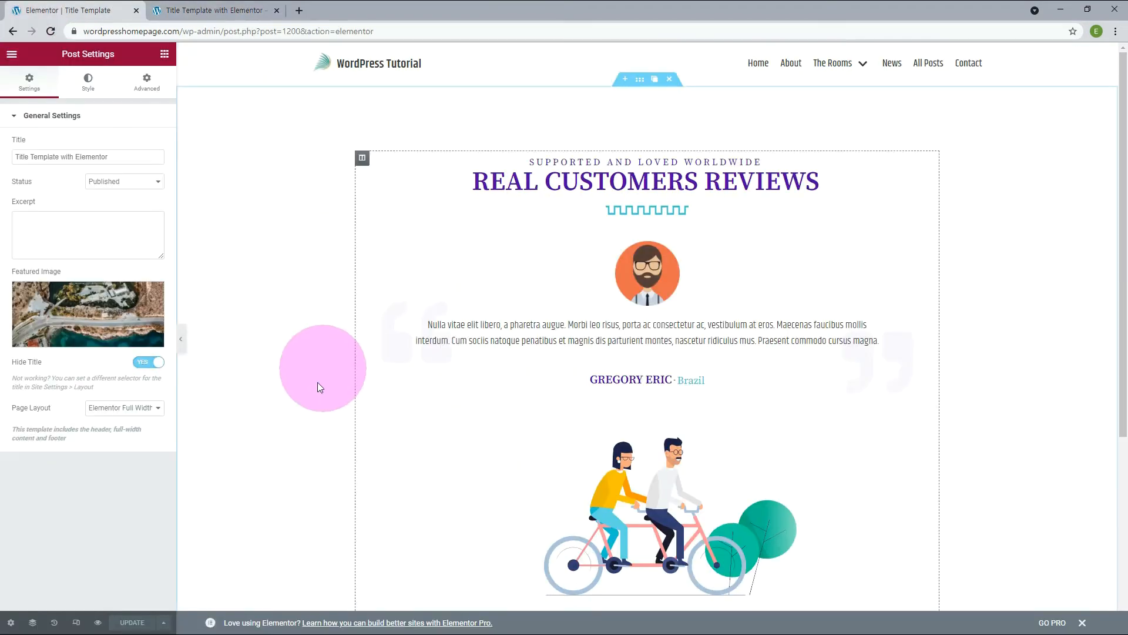
{"action": "left_click", "coordinate": [85, 338]}
{"action": "left_click", "coordinate": [197, 208]}
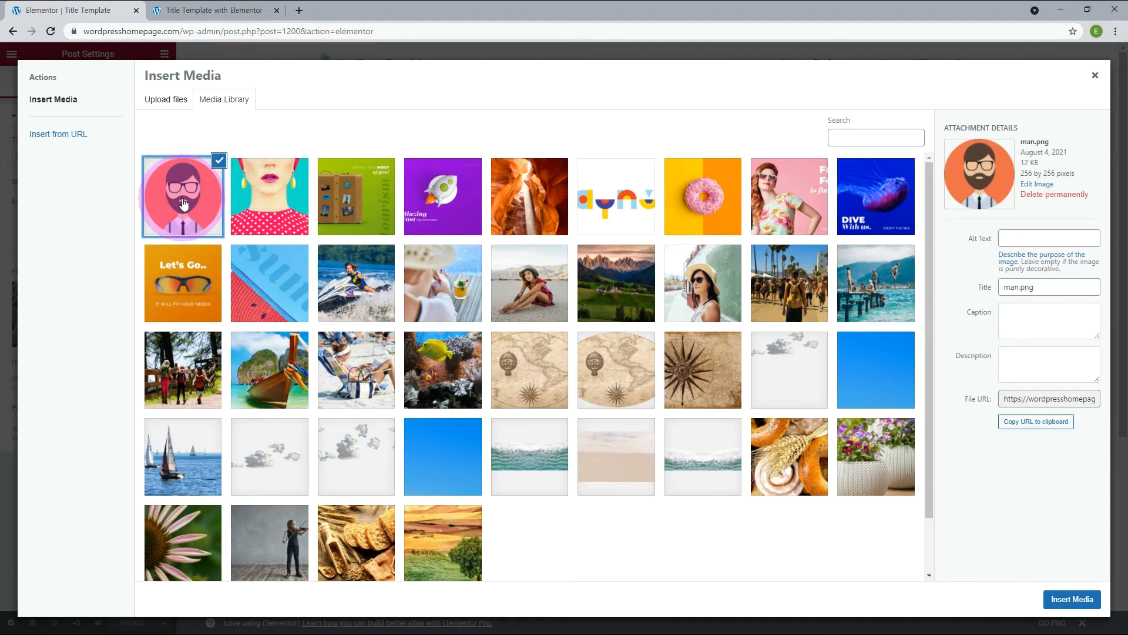
{"action": "left_click", "coordinate": [1072, 598]}
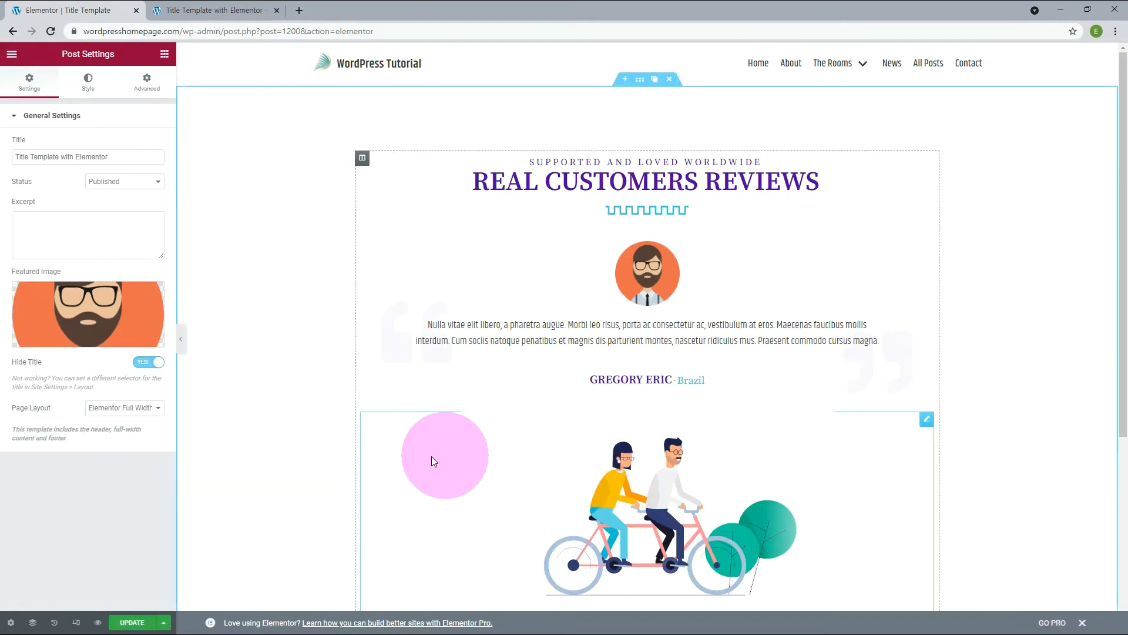
Check the new featured image on the All Posts page and view the published Title Template with Elementor post.
{"action": "left_click", "coordinate": [844, 82]}
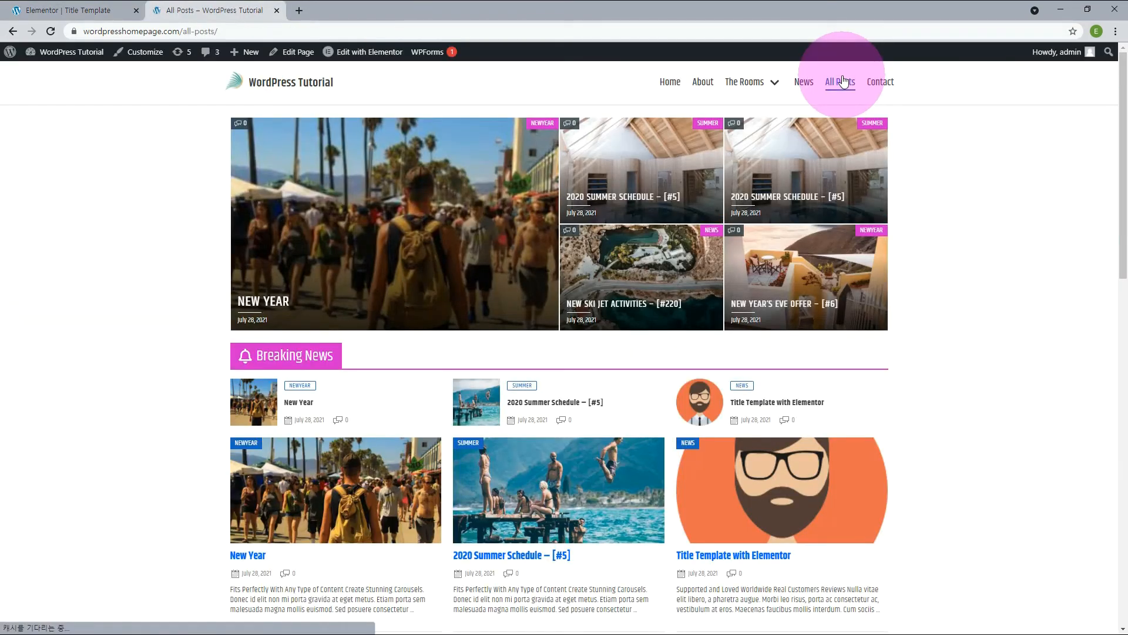
{"action": "left_click", "coordinate": [713, 409]}
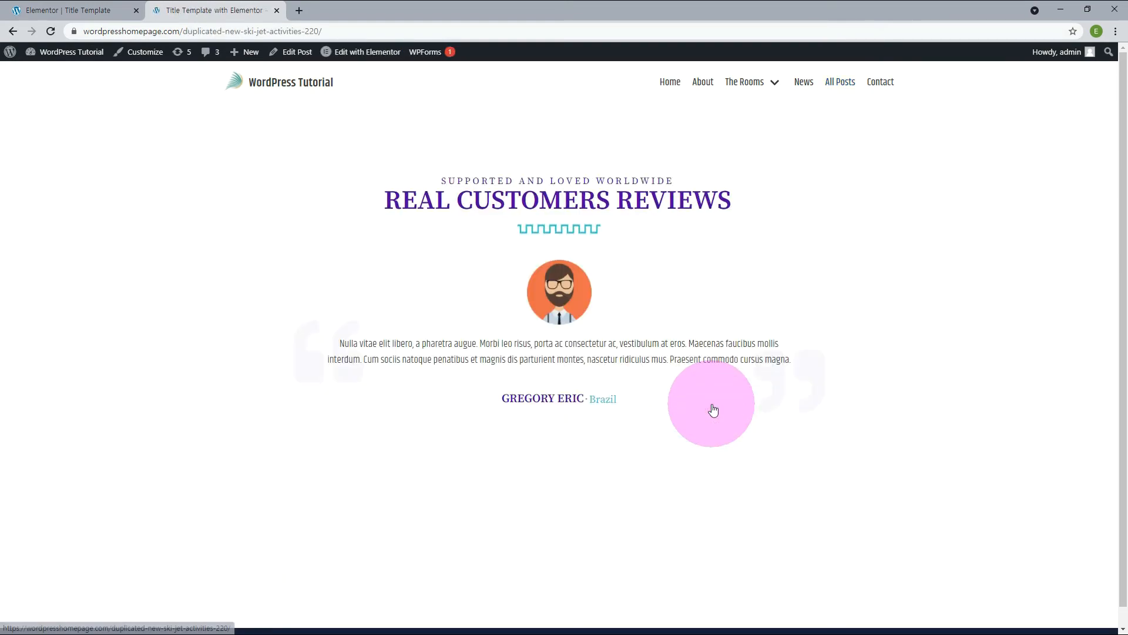
{"action": "scroll", "coordinate": [897, 440], "scroll_direction": "down", "scroll_amount": 3}
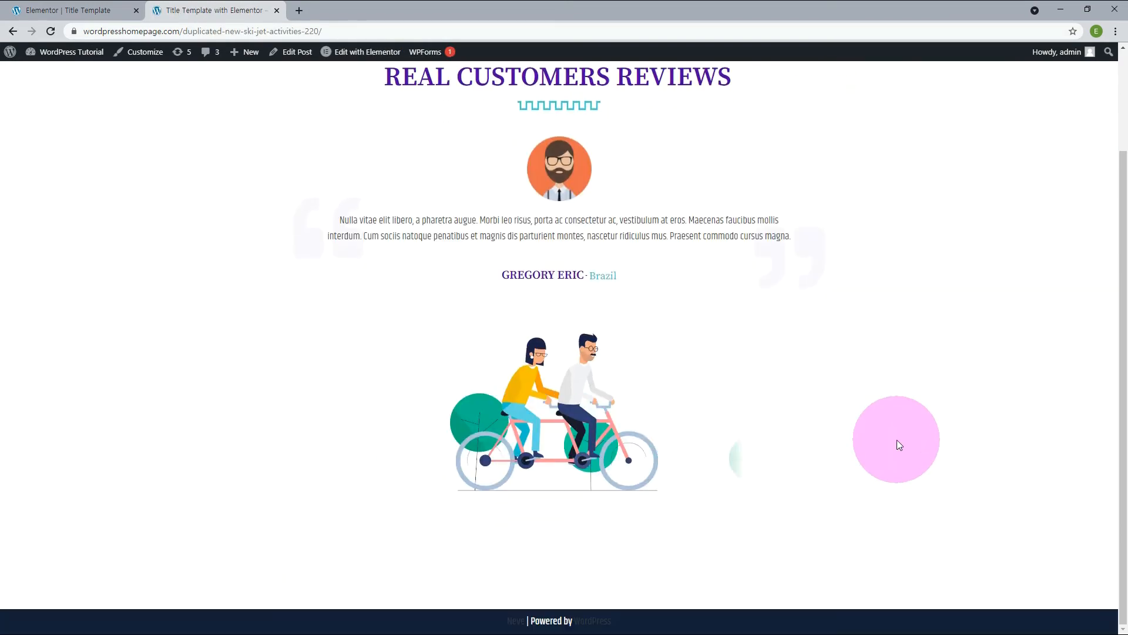
{"action": "scroll", "coordinate": [897, 439], "scroll_direction": "up", "scroll_amount": 3}
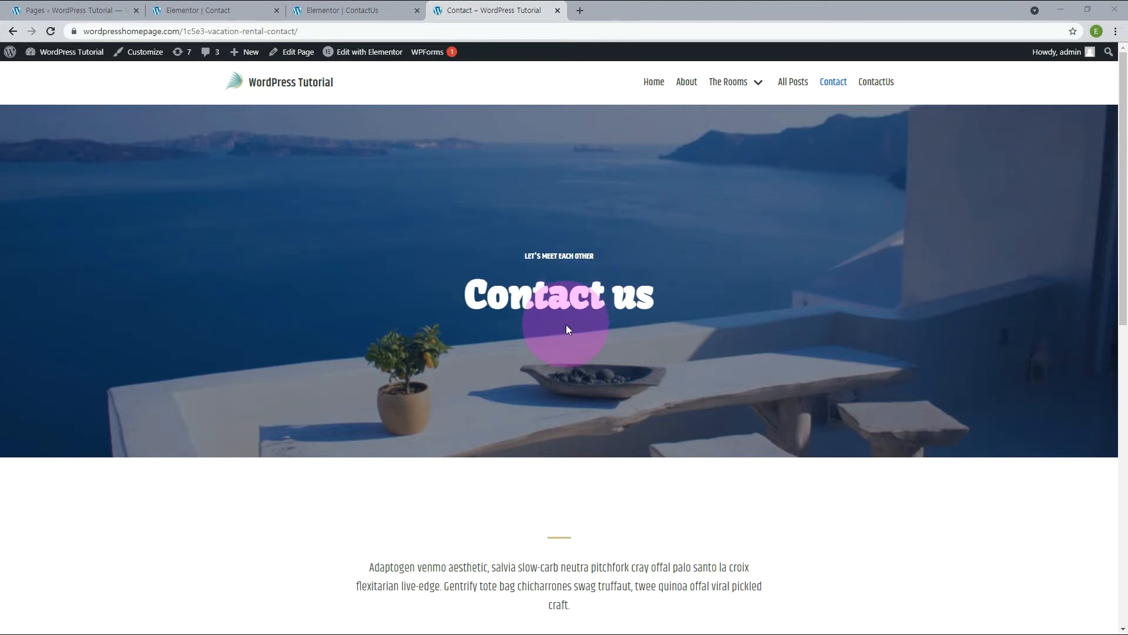
View the published ContactUs page and return to the published Contact page for comparison.
{"action": "left_click", "coordinate": [877, 85]}
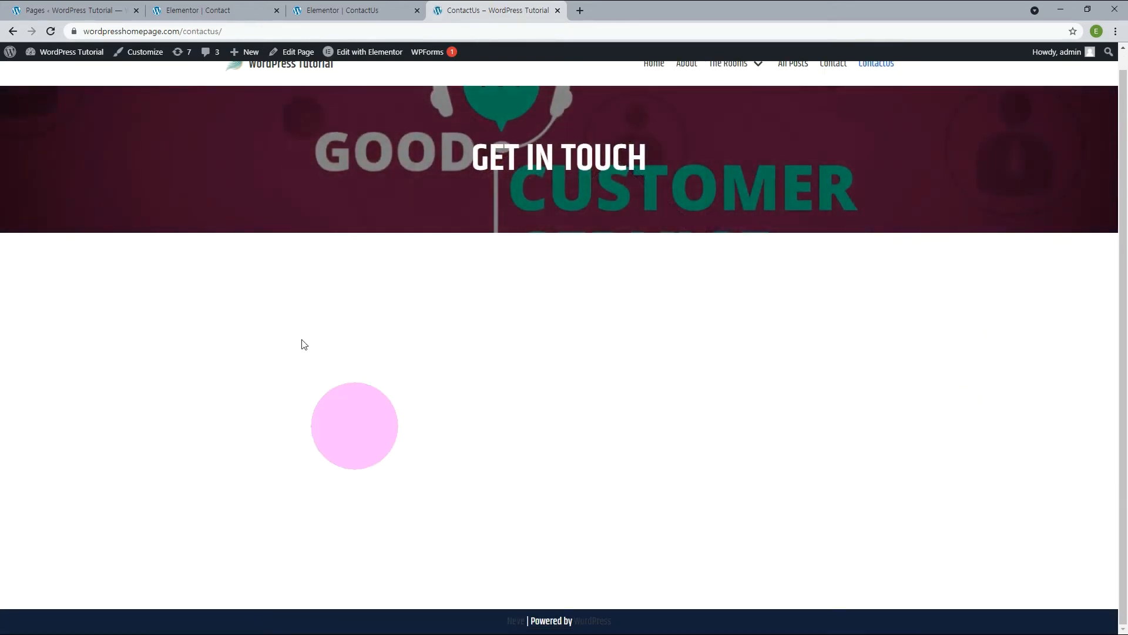
{"action": "scroll", "coordinate": [879, 424], "scroll_direction": "up", "scroll_amount": 1}
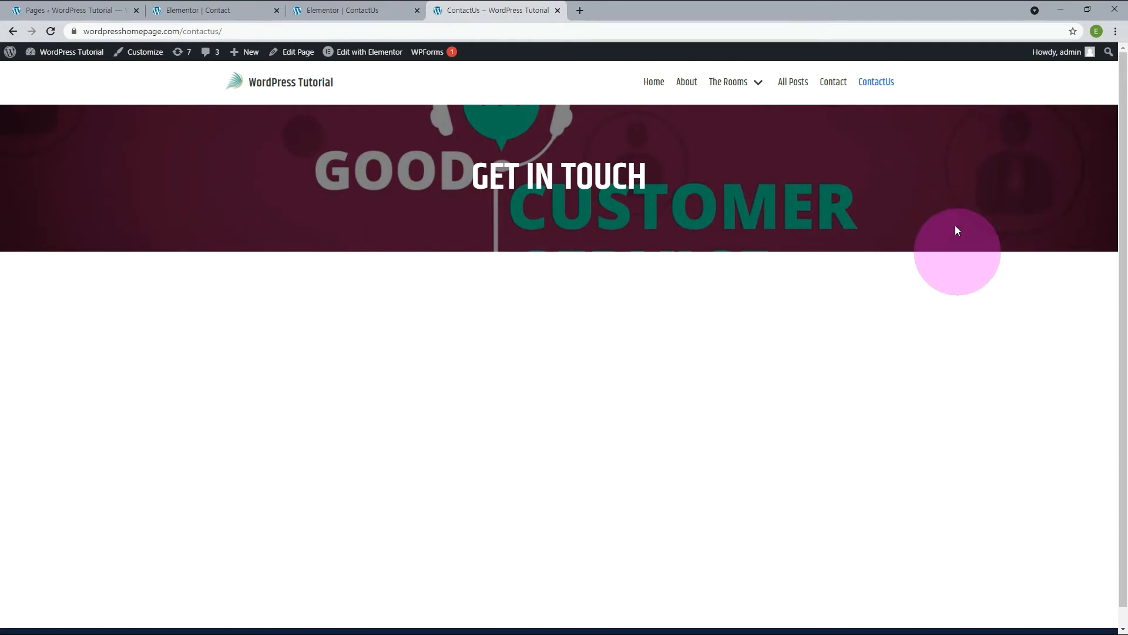
{"action": "left_click", "coordinate": [840, 90]}
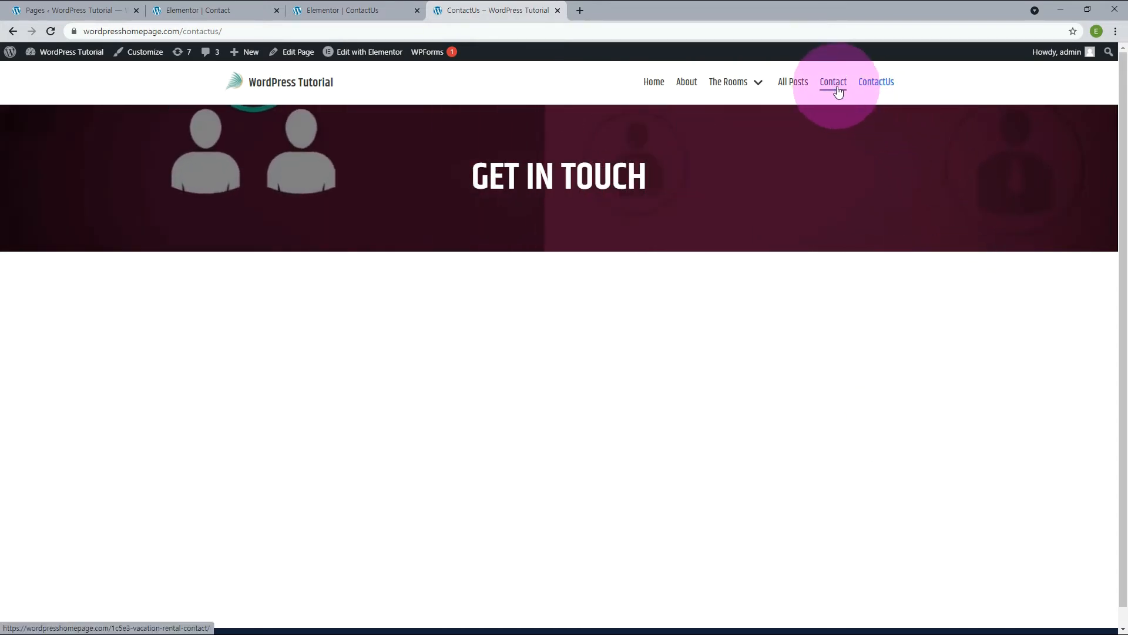
Save the Contact page section holding the contact details and form to the Elementor library as a template named Contact Us.
{"action": "left_click", "coordinate": [181, 10]}
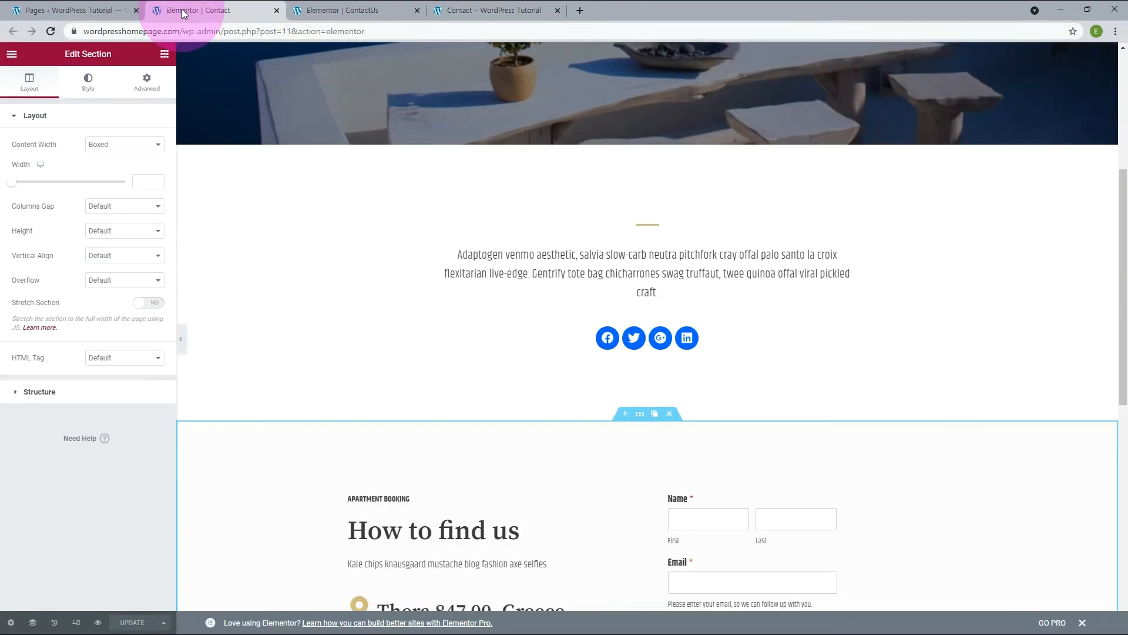
{"action": "scroll", "coordinate": [436, 290], "scroll_direction": "down", "scroll_amount": 5}
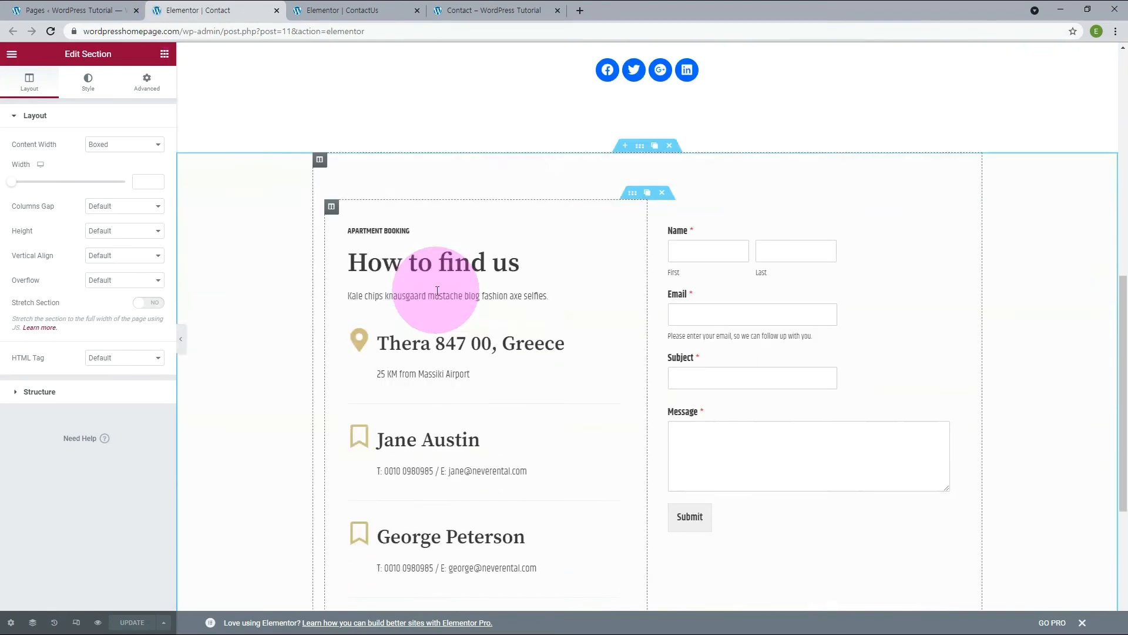
{"action": "scroll", "coordinate": [1014, 279], "scroll_direction": "down", "scroll_amount": 1}
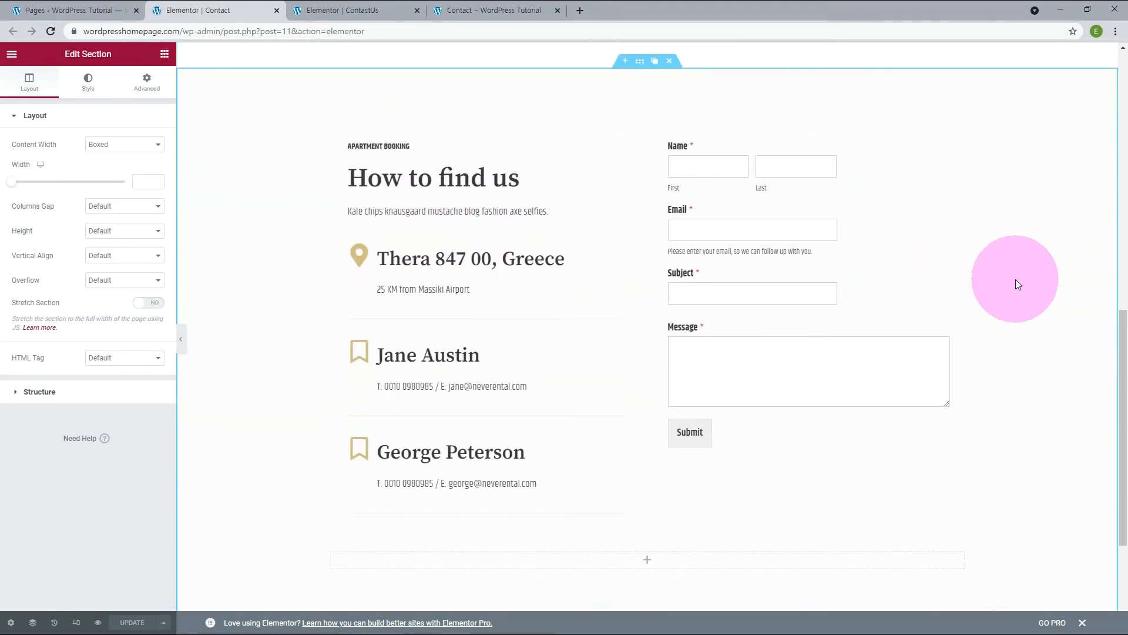
{"action": "right_click", "coordinate": [636, 65]}
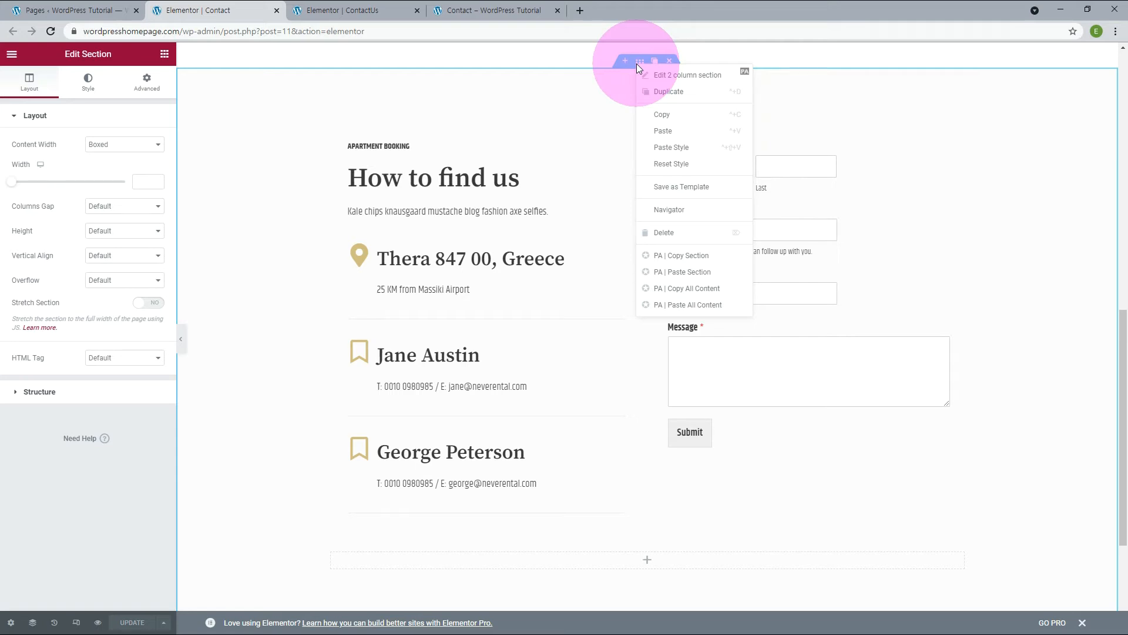
{"action": "left_click", "coordinate": [695, 190]}
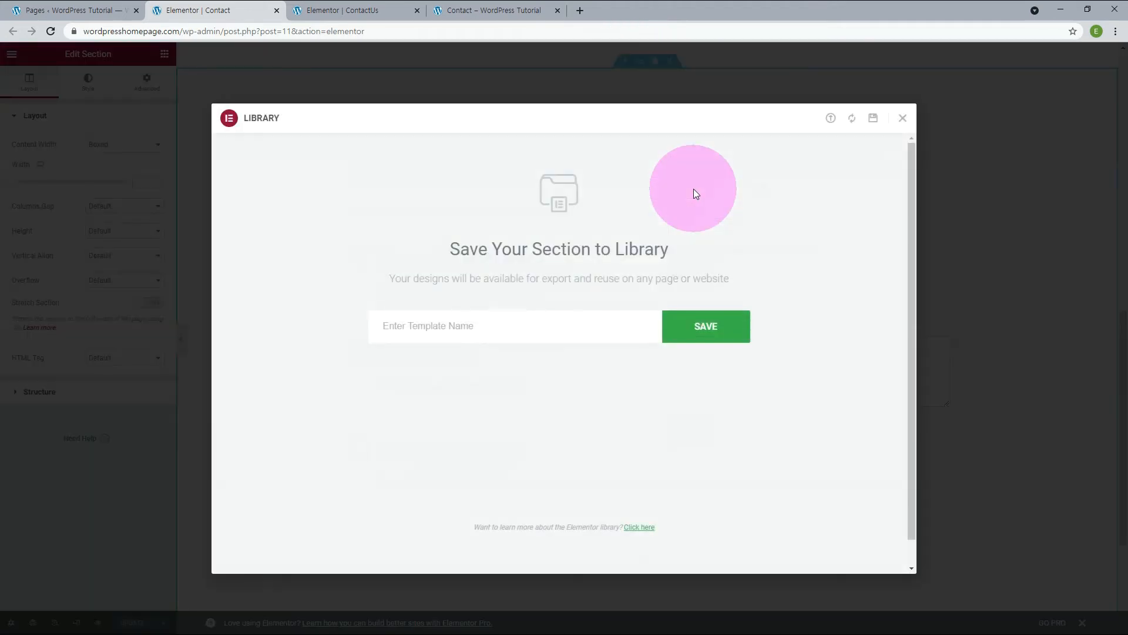
{"action": "left_click", "coordinate": [581, 332]}
{"action": "type", "text": "Contact Us"}
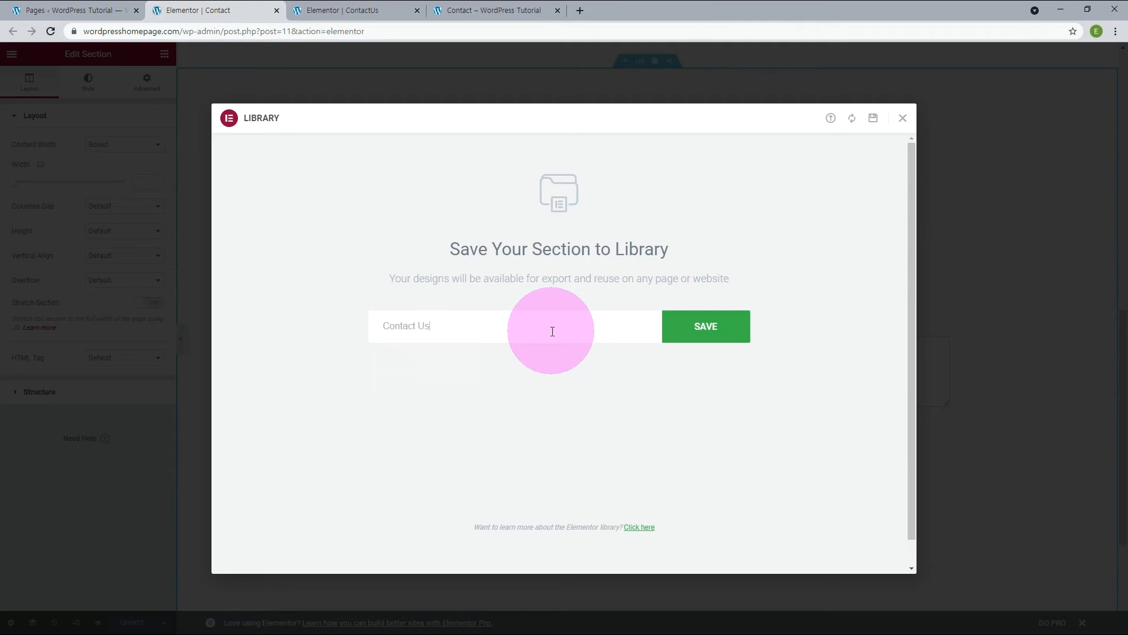
{"action": "left_click", "coordinate": [705, 333]}
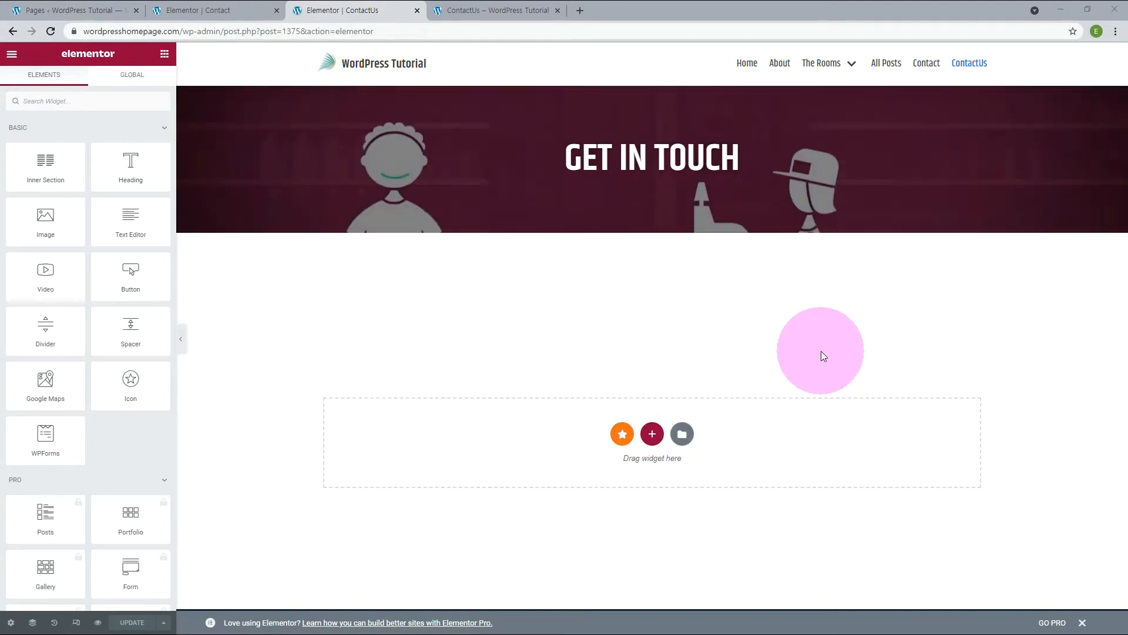
Insert the saved Contact Us section template into the ContactUs page without importing its document settings.
{"action": "left_click", "coordinate": [682, 435]}
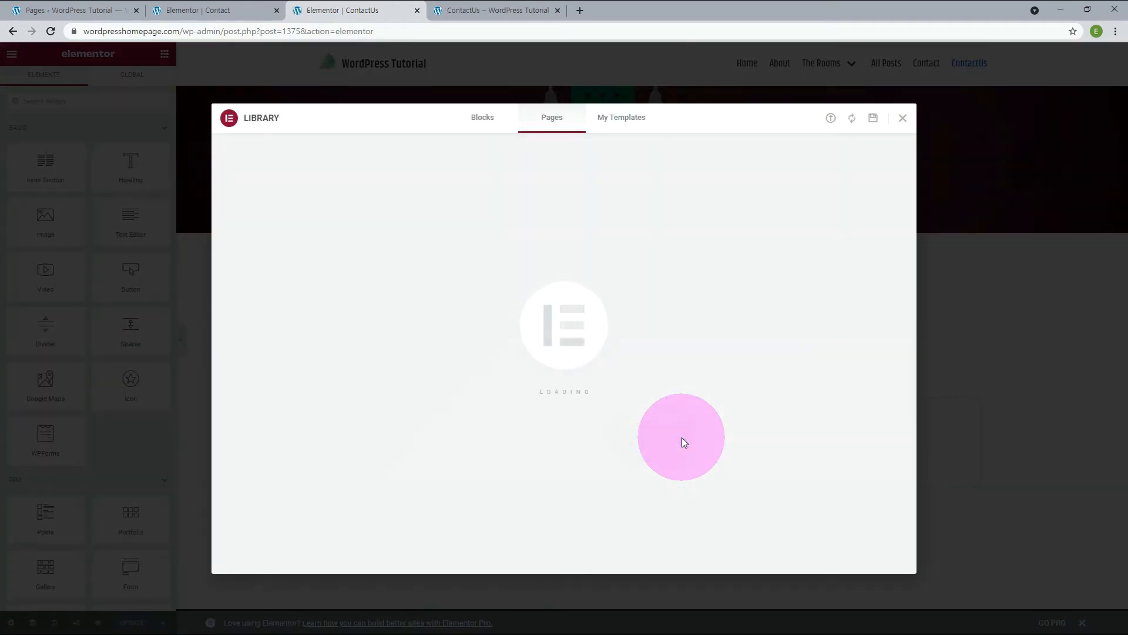
{"action": "left_click", "coordinate": [620, 122]}
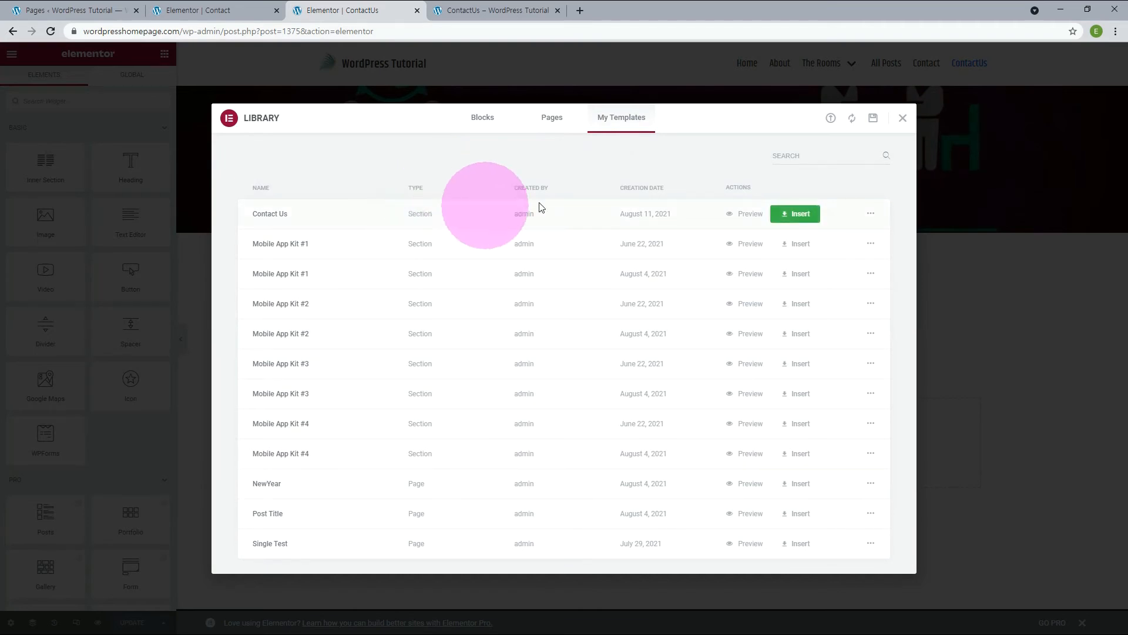
{"action": "left_click", "coordinate": [801, 215]}
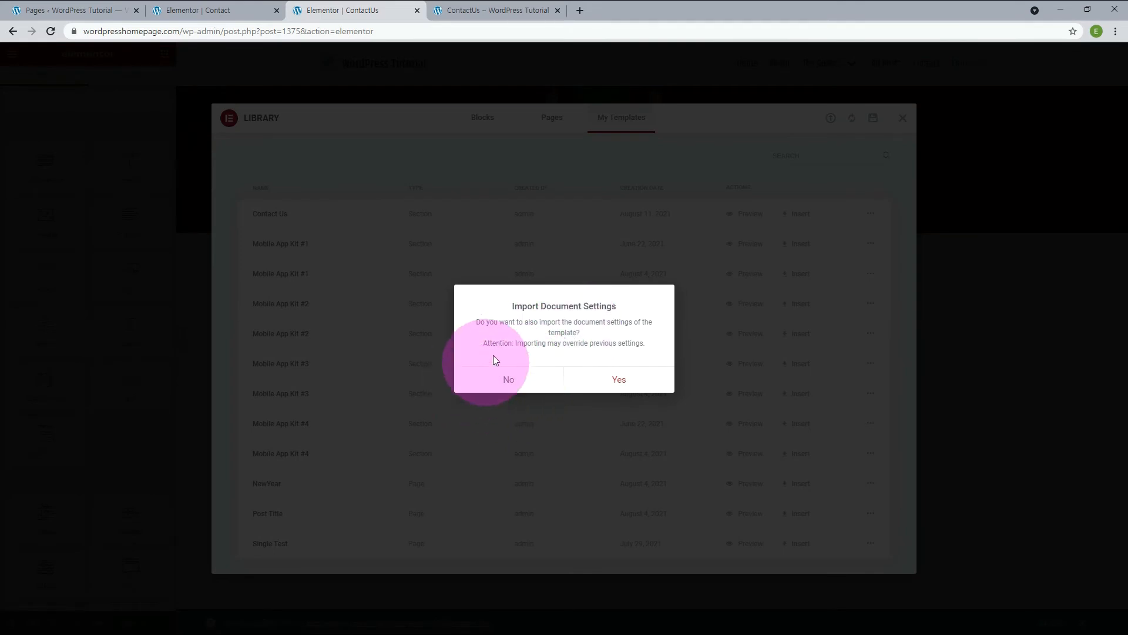
{"action": "left_click", "coordinate": [508, 382]}
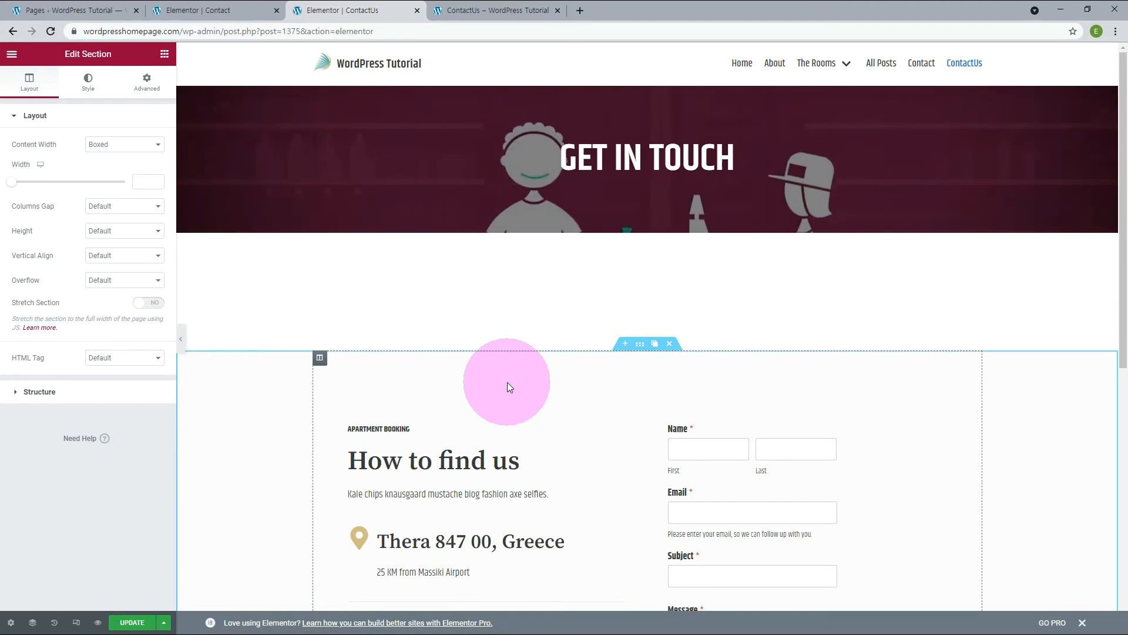
Reload the published ContactUs page and look over the inserted contact section.
{"action": "left_click", "coordinate": [496, 10]}
{"action": "left_click", "coordinate": [51, 32]}
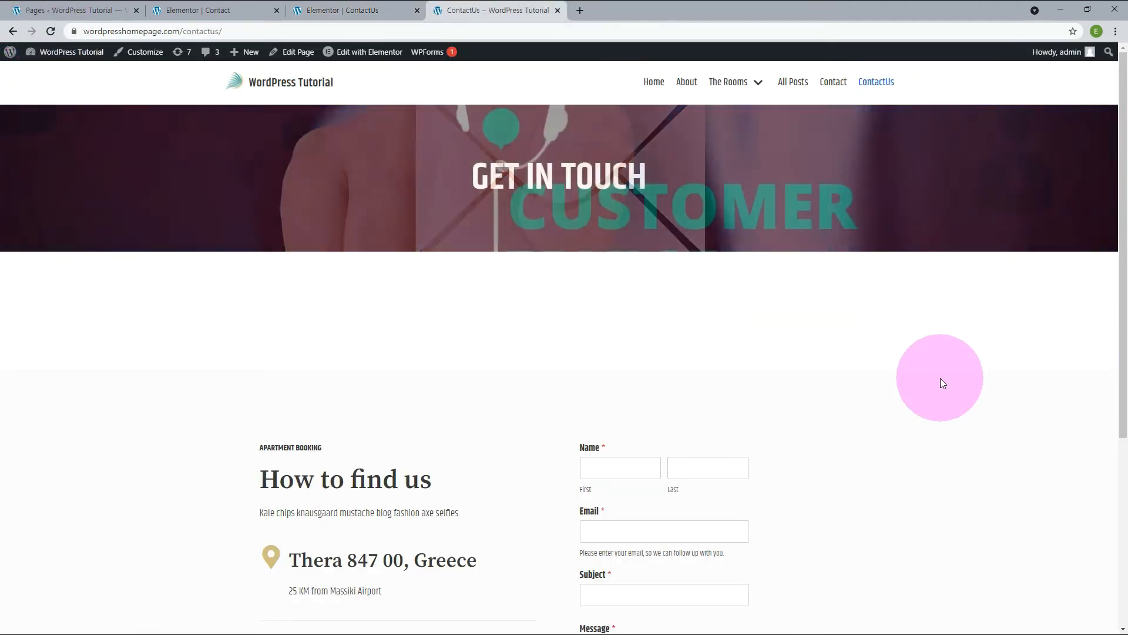
{"action": "scroll", "coordinate": [940, 382], "scroll_direction": "down", "scroll_amount": 3}
{"action": "scroll", "coordinate": [941, 381], "scroll_direction": "down", "scroll_amount": 2}
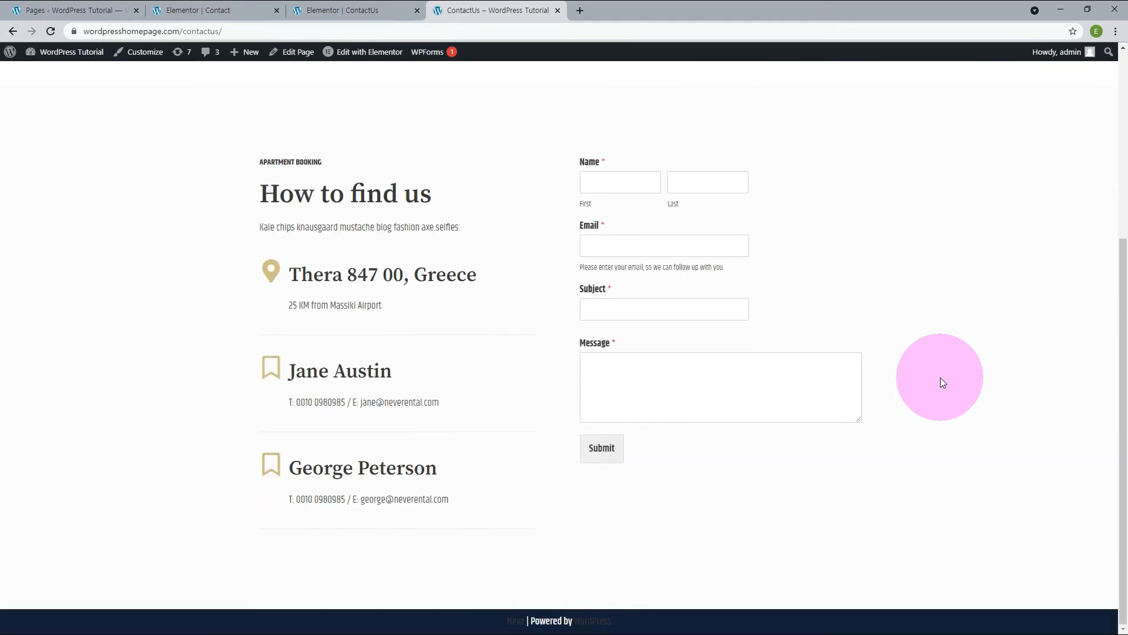
{"action": "scroll", "coordinate": [941, 382], "scroll_direction": "up", "scroll_amount": 1}
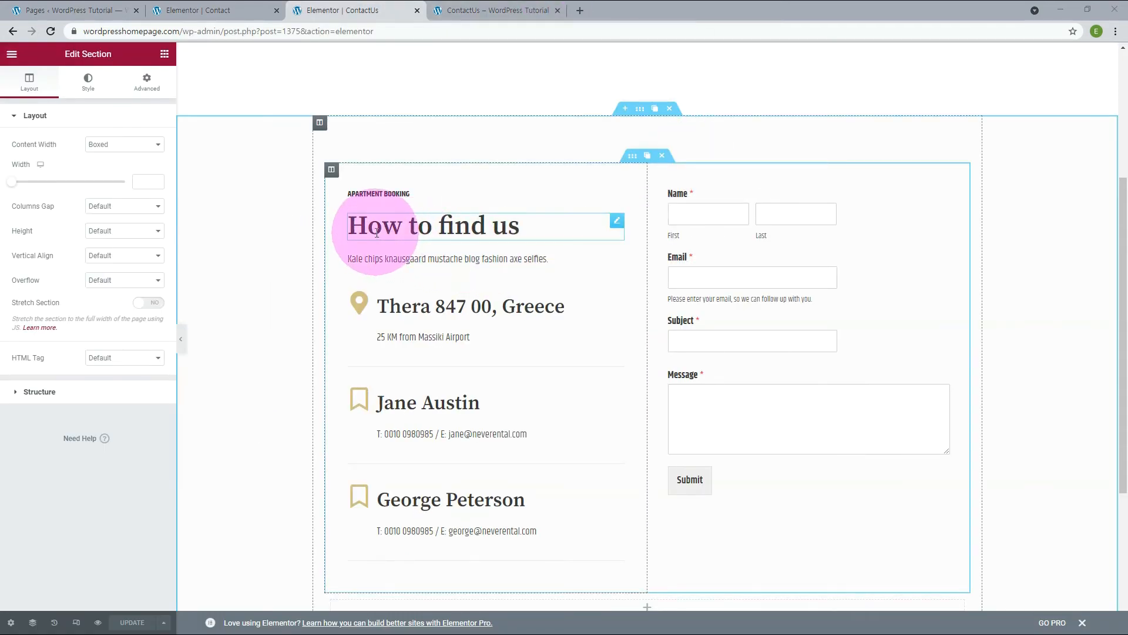
Examine the shortcode behind the contact form in the ContactUs page editor.
{"action": "left_click", "coordinate": [702, 214]}
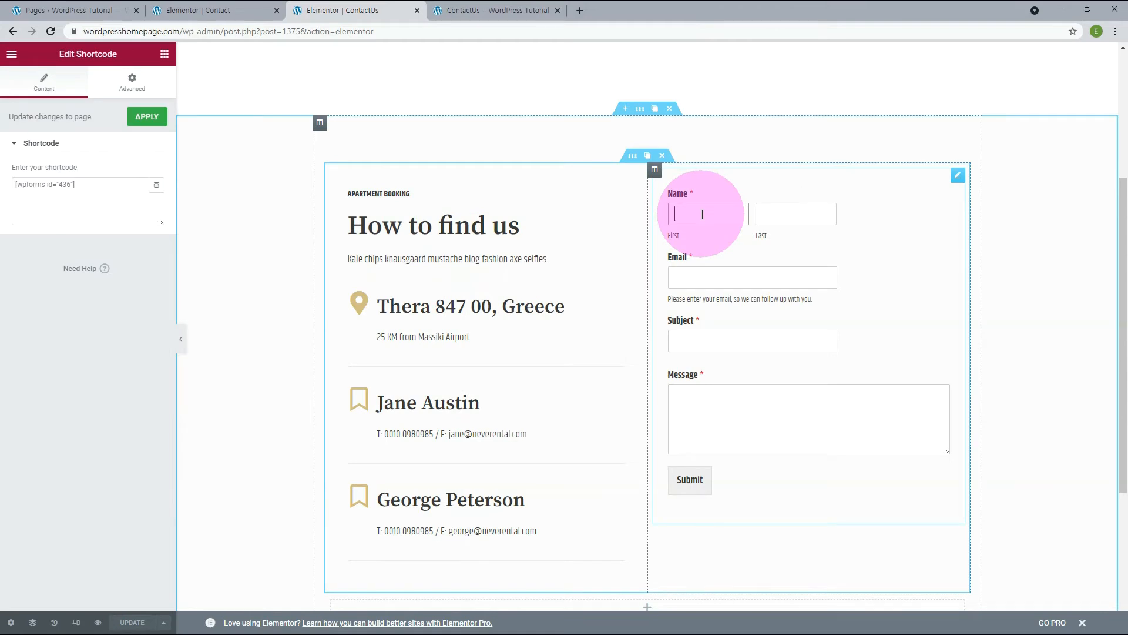
{"action": "left_click_drag", "start_coordinate": [144, 186], "coordinate": [14, 183]}
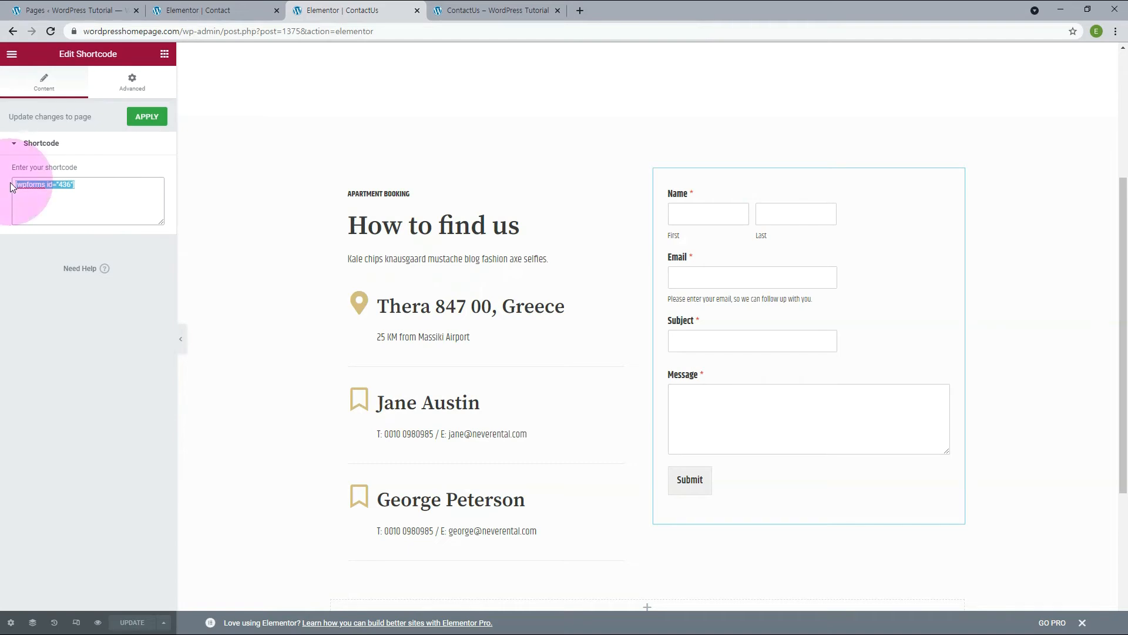
{"action": "left_click_drag", "start_coordinate": [9, 182], "coordinate": [440, 226]}
Replace the "How to find us" heading with the plain text "Feel Free to Contact with us".
{"action": "left_click_drag", "start_coordinate": [529, 225], "coordinate": [322, 227]}
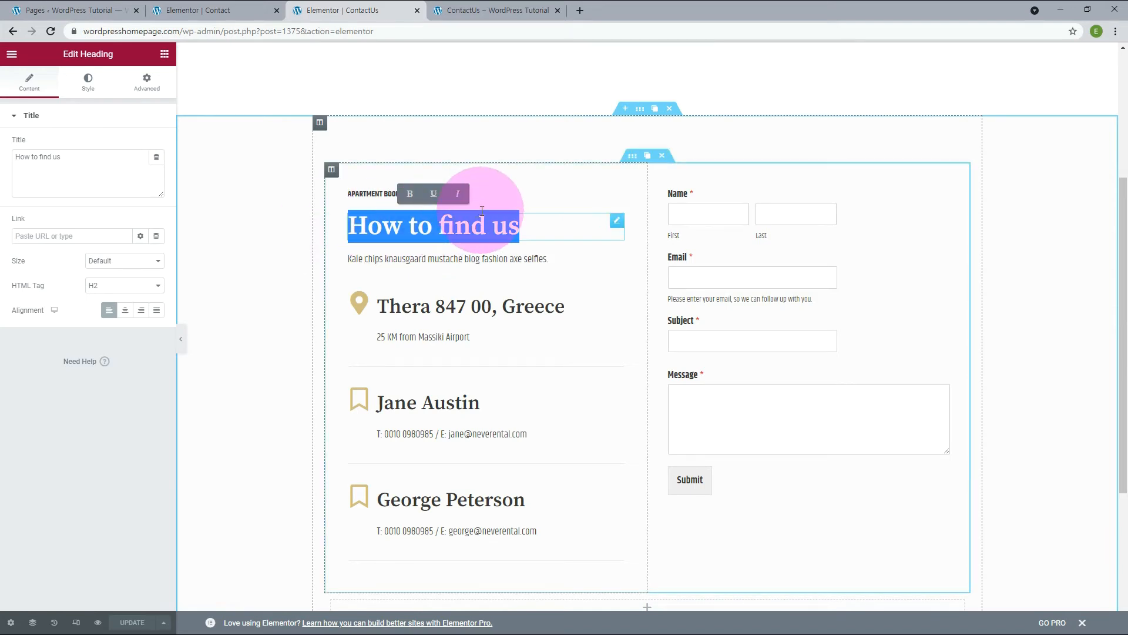
{"action": "type", "text": "Feel Free to Contact with us"}
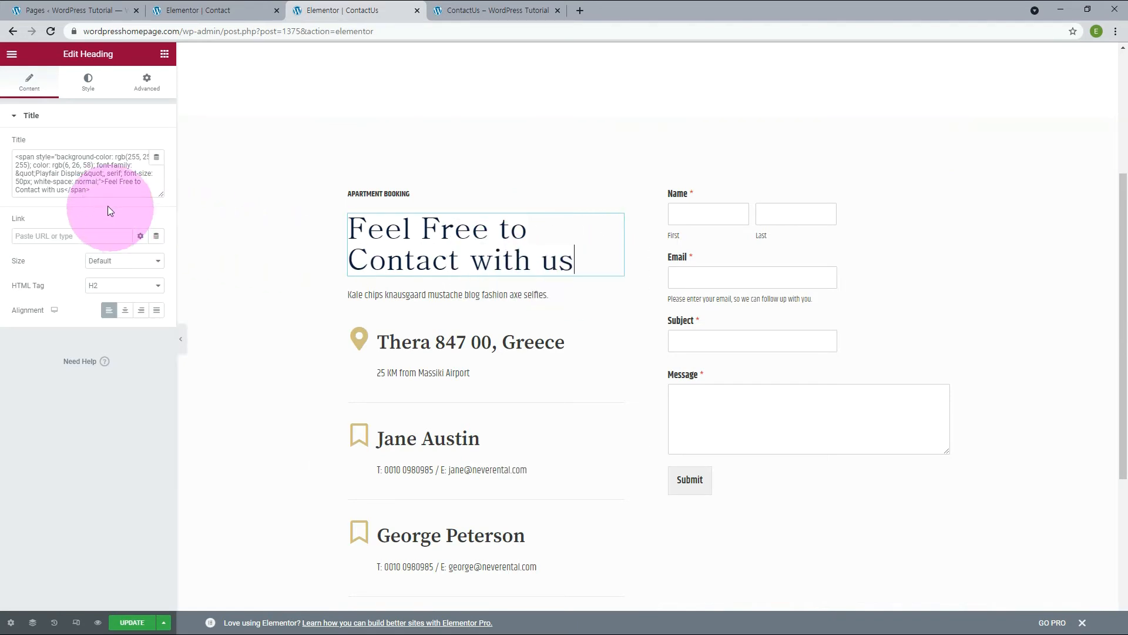
{"action": "left_click_drag", "start_coordinate": [101, 191], "coordinate": [4, 139]}
{"action": "type", "text": "Feel Free to Contact with us"}
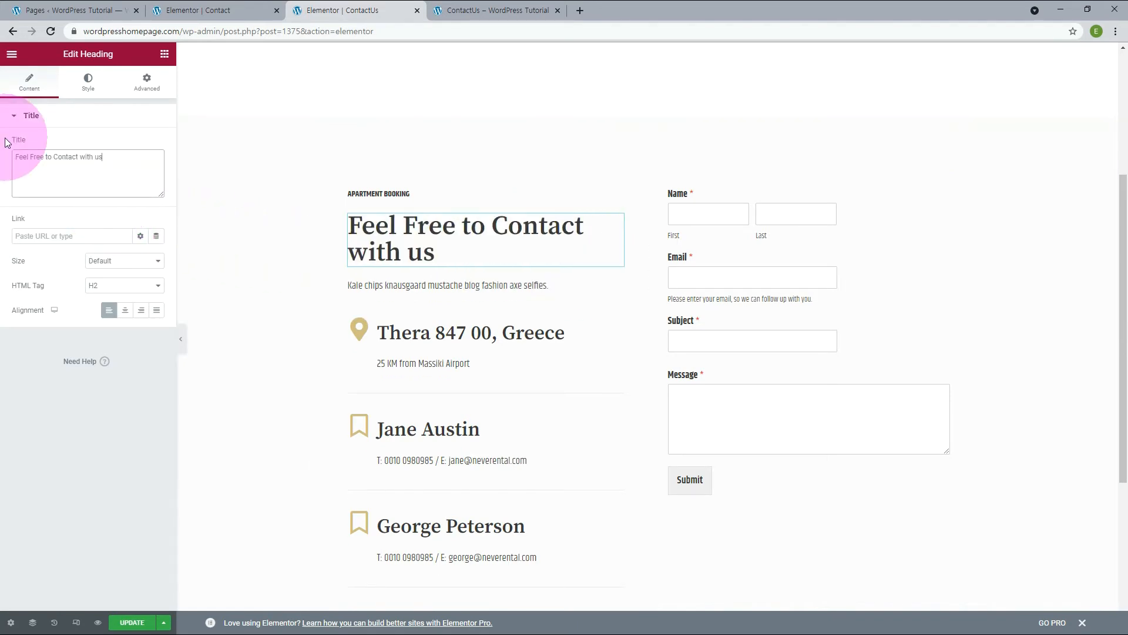
Apply the Khand global font to the "Feel Free to Contact with us" heading and set its size to 60 px.
{"action": "left_click", "coordinate": [90, 94]}
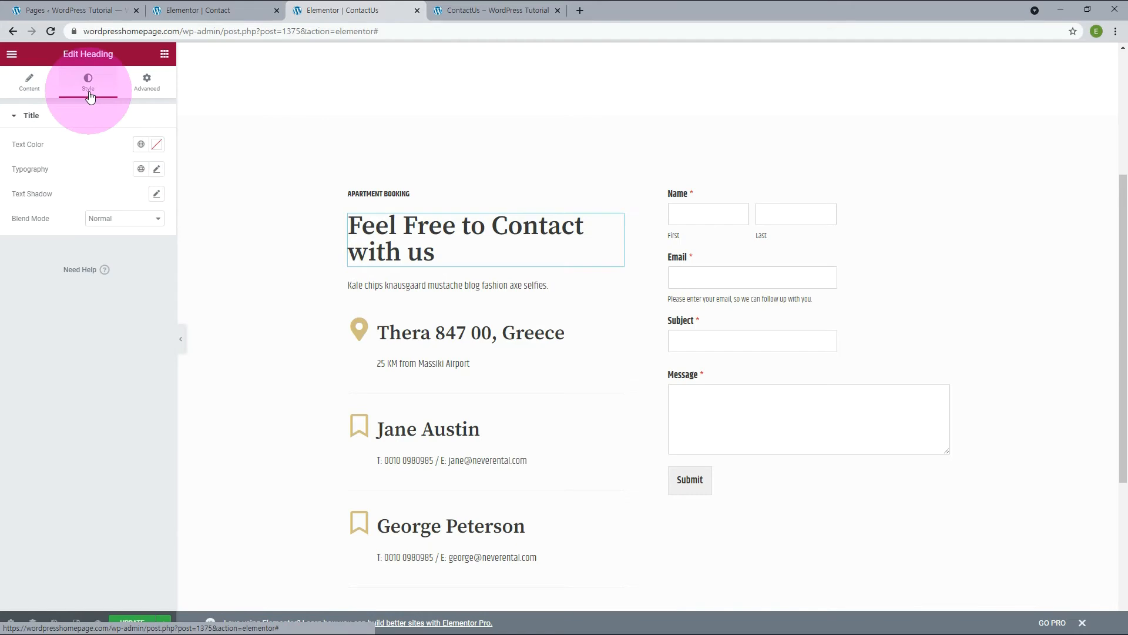
{"action": "left_click", "coordinate": [141, 168]}
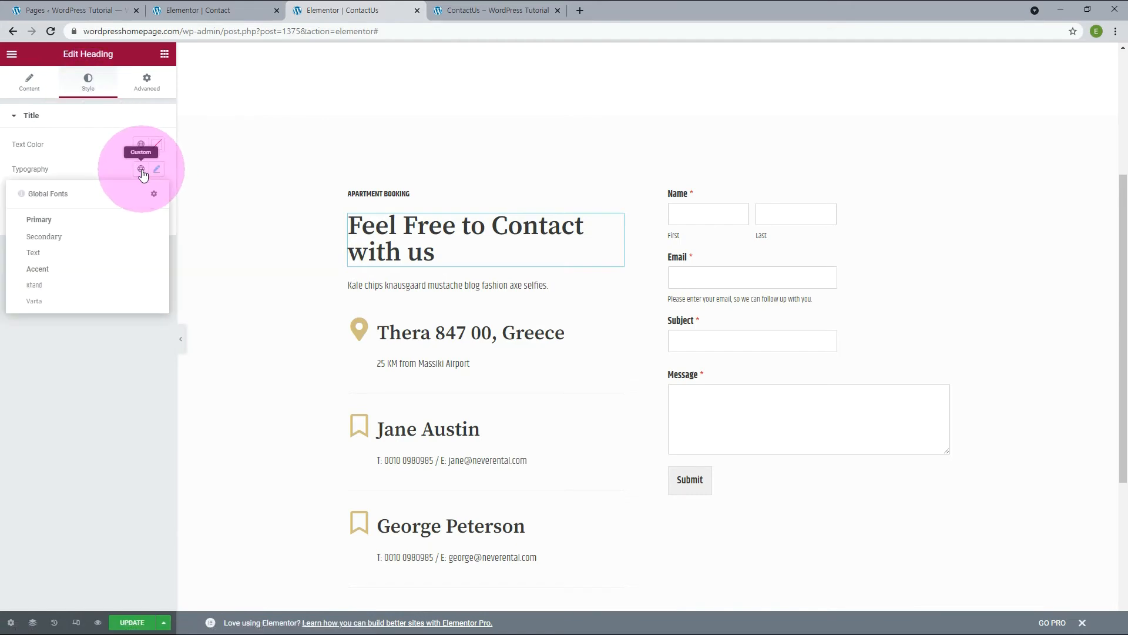
{"action": "left_click", "coordinate": [64, 287]}
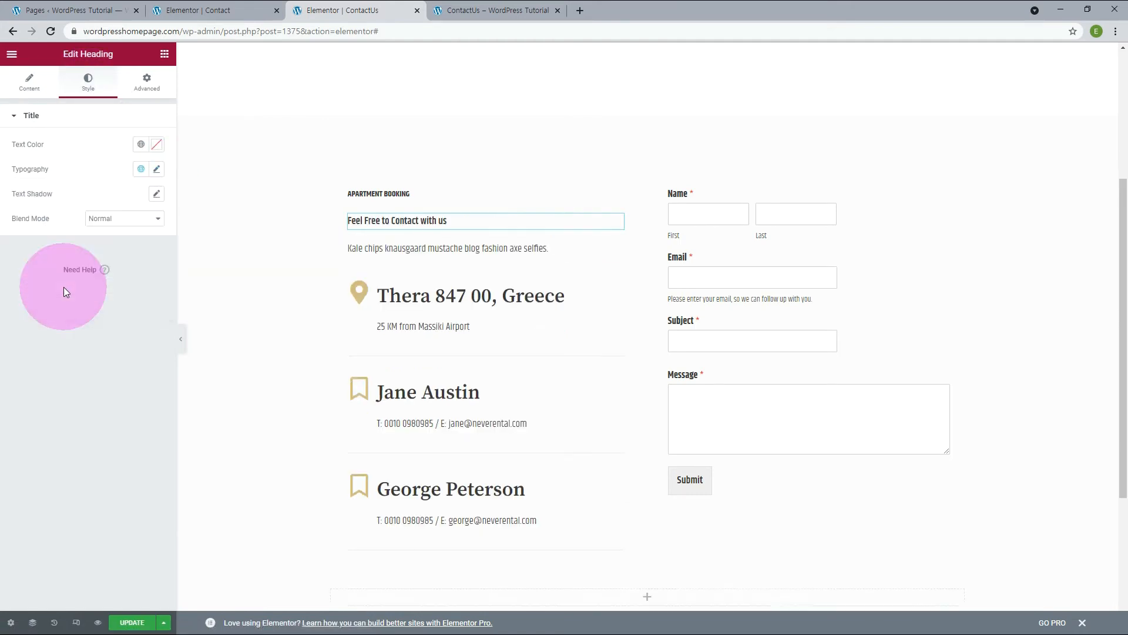
{"action": "left_click", "coordinate": [156, 169]}
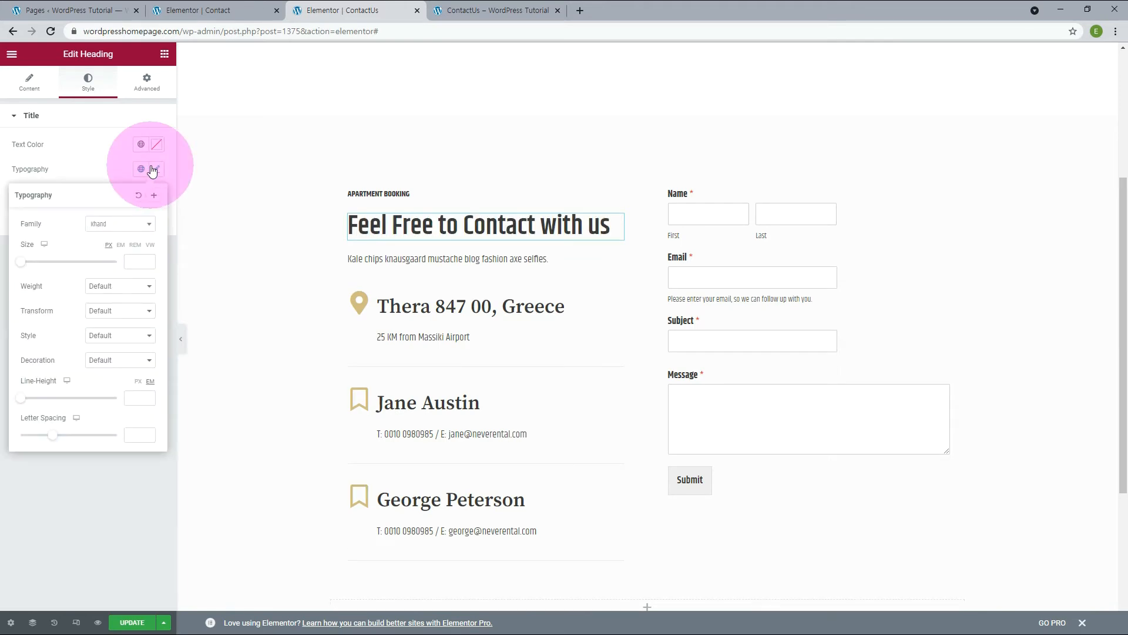
{"action": "left_click", "coordinate": [135, 262]}
{"action": "type", "text": "60"}
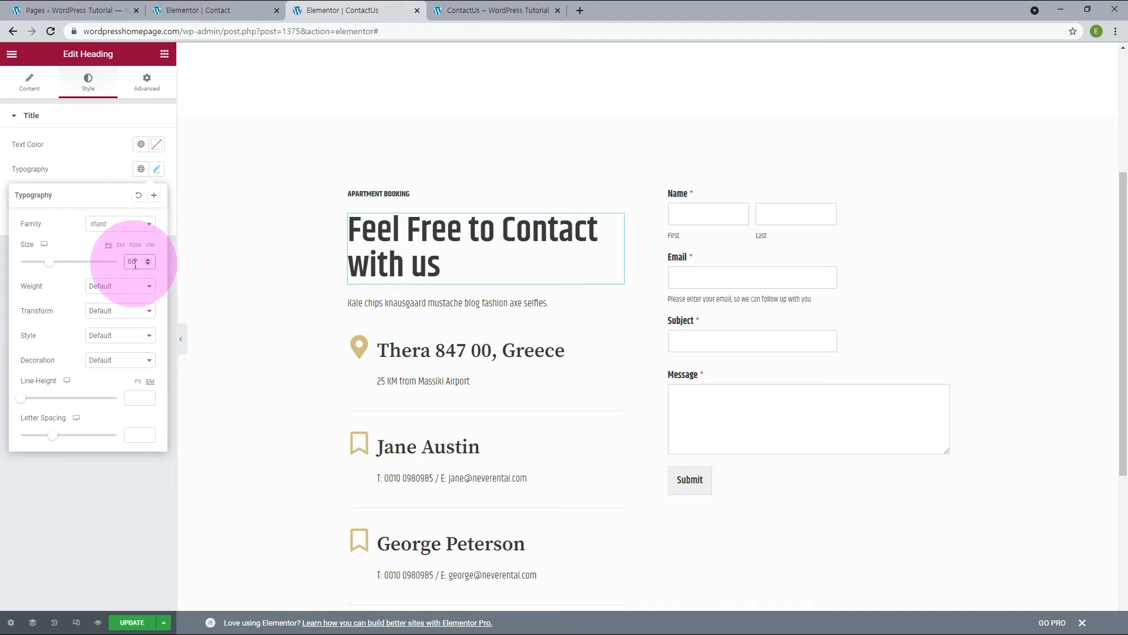
Set the text color of the "Apartment booking" heading to #808080.
{"action": "left_click", "coordinate": [617, 190]}
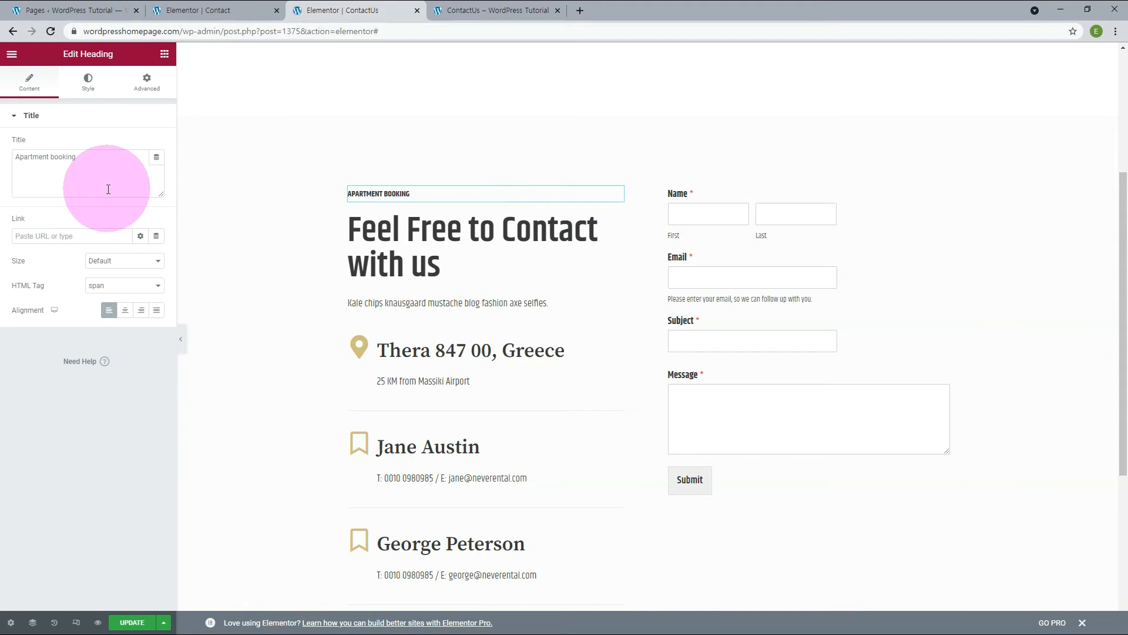
{"action": "left_click", "coordinate": [88, 86]}
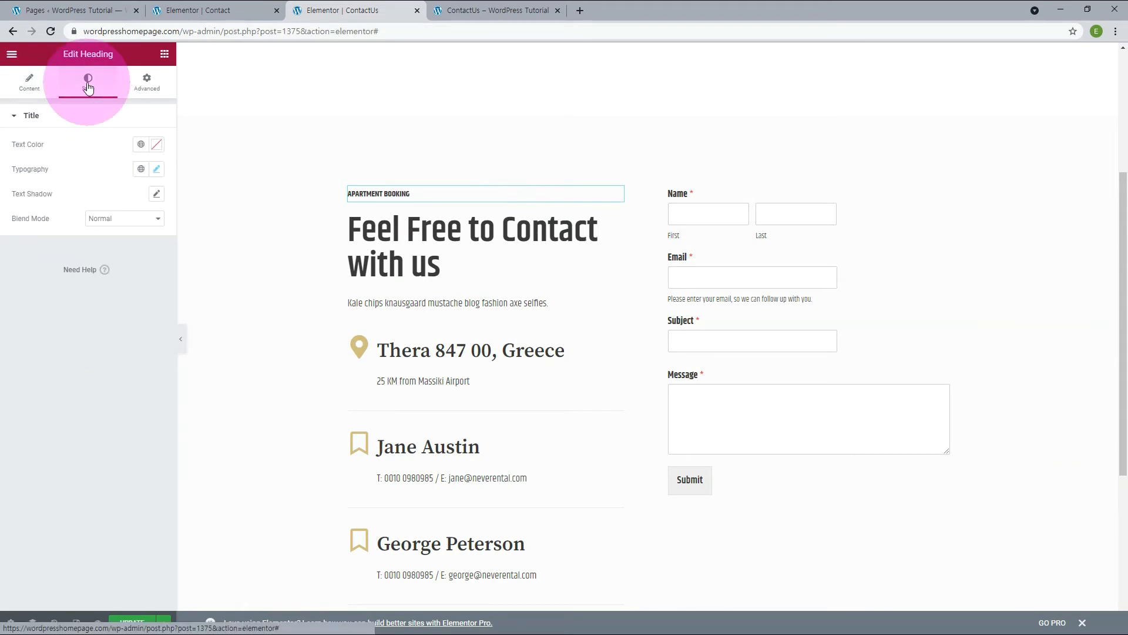
{"action": "left_click", "coordinate": [156, 144]}
{"action": "left_click_drag", "start_coordinate": [93, 323], "coordinate": [37, 326]}
{"action": "type", "text": "808080"}
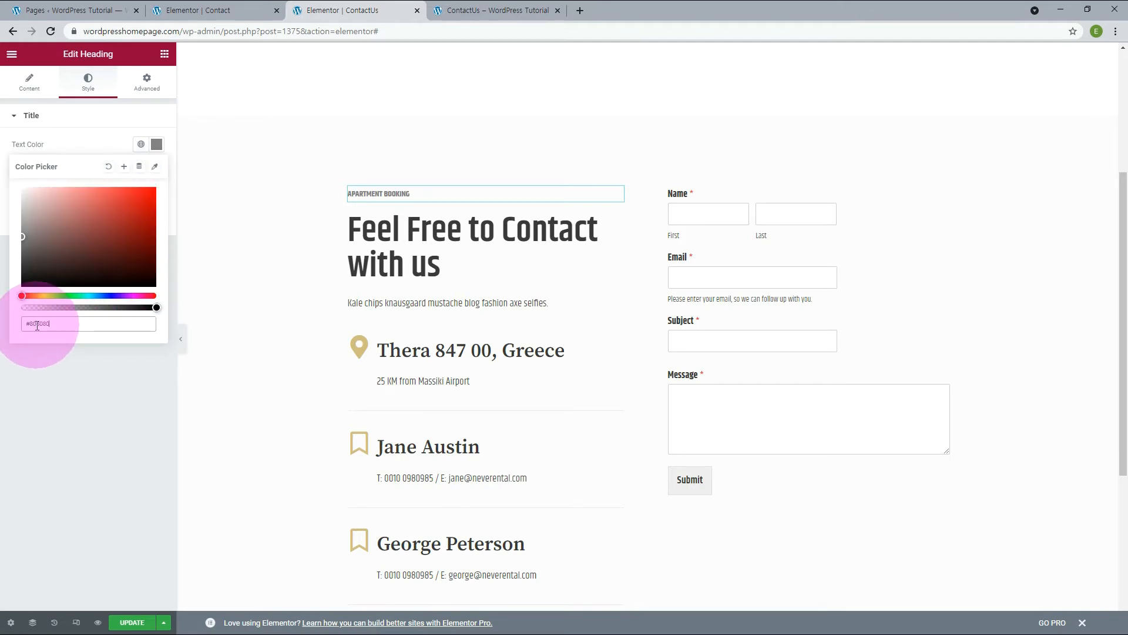
Increase the font size of the "Apartment booking" heading to 1.2 em.
{"action": "left_click", "coordinate": [156, 170]}
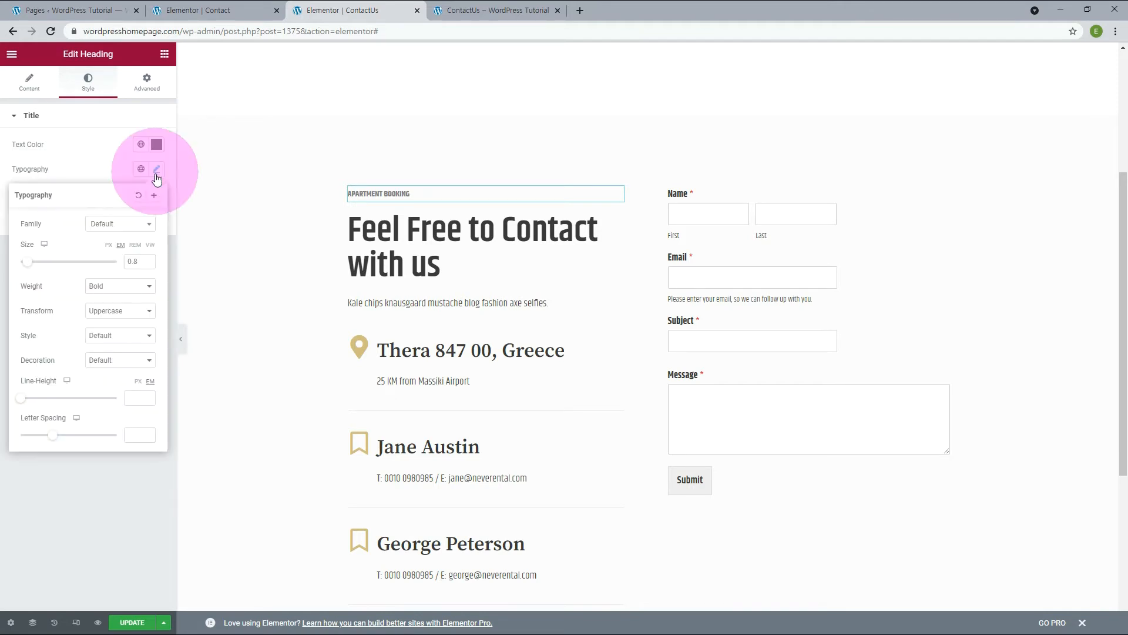
{"action": "left_click", "coordinate": [146, 260]}
{"action": "left_click", "coordinate": [147, 259]}
{"action": "left_click", "coordinate": [147, 259]}
{"action": "left_click", "coordinate": [147, 259]}
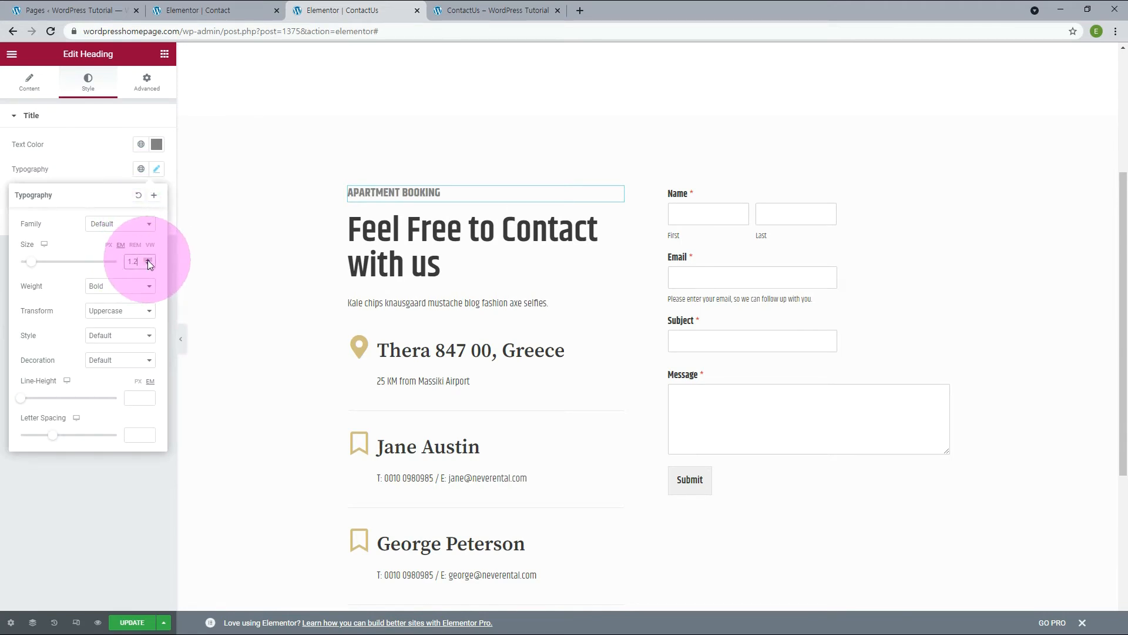
{"action": "left_click", "coordinate": [104, 489]}
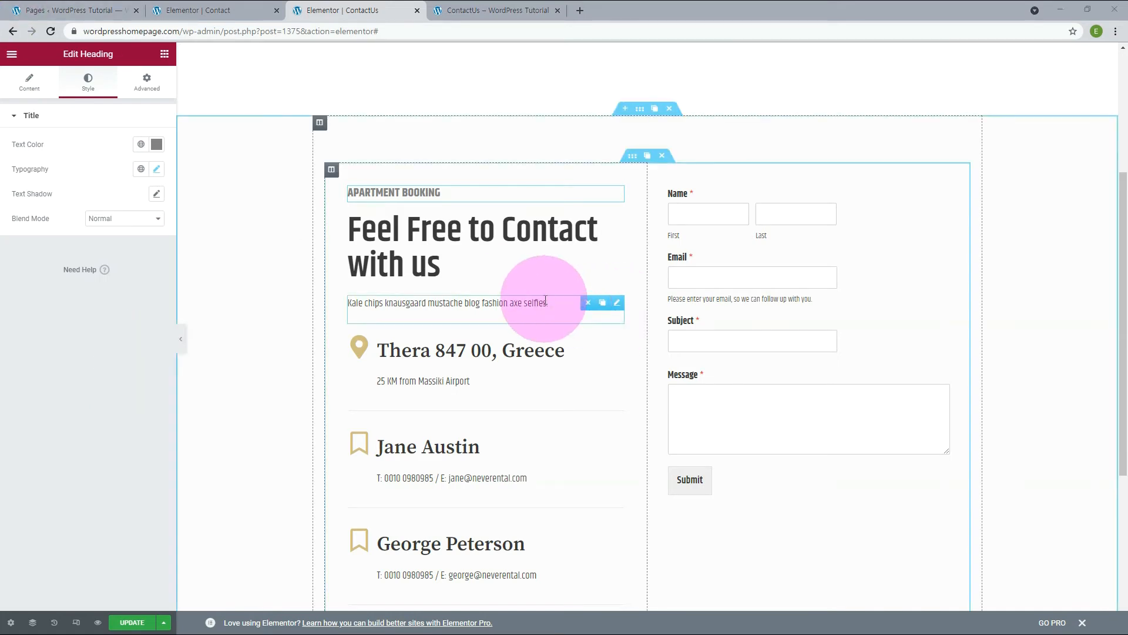
Replace the paragraph below the main heading with the "Lorem ipsum dolor sit amet consectetur adipiscing elit" placeholder text.
{"action": "left_click", "coordinate": [493, 301]}
{"action": "left_click_drag", "start_coordinate": [112, 241], "coordinate": [9, 211]}
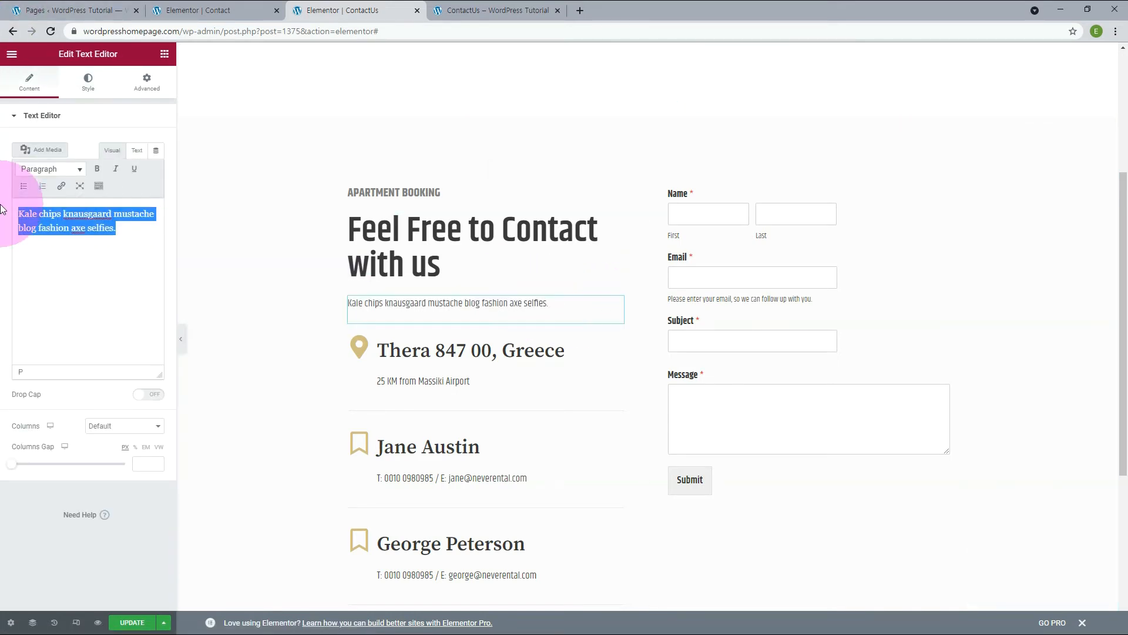
{"action": "type", "text": "Lorem ipsum dolor sit amet consectetur adipiscing elit sed do eiu smod tempor incididunt ut labore dolore magna aliqua. Quis ultrices ipsum suspen ultrices gravida Risus commodo."}
Set the text color of the Lorem ipsum paragraph to #808080.
{"action": "left_click", "coordinate": [87, 85]}
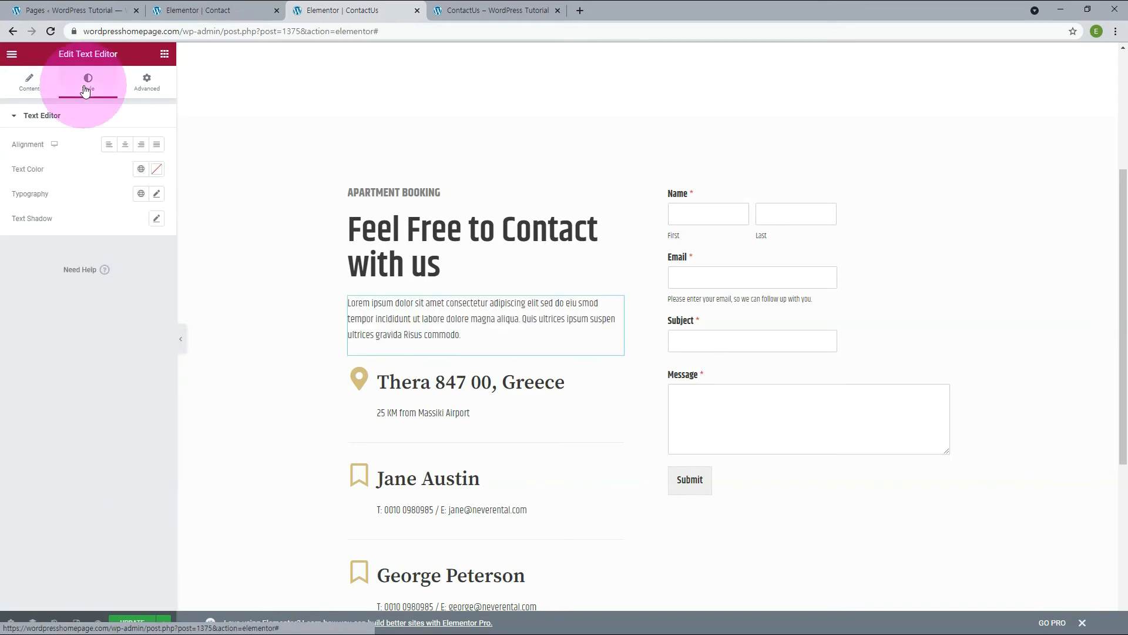
{"action": "left_click", "coordinate": [156, 170]}
{"action": "left_click", "coordinate": [43, 350]}
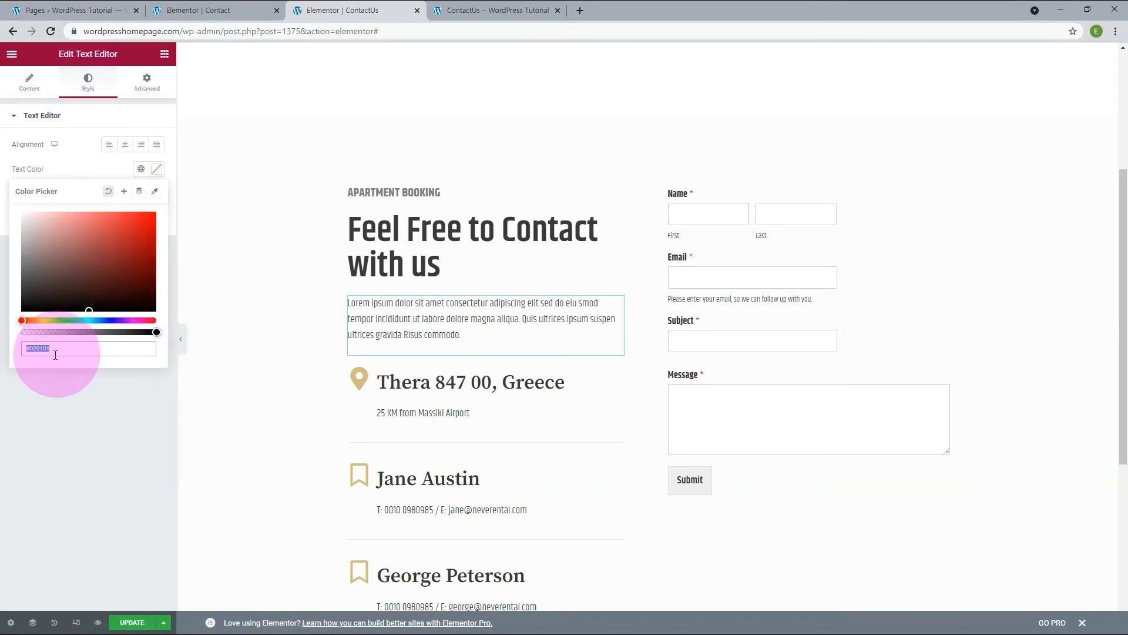
{"action": "double_click", "coordinate": [45, 348]}
{"action": "type", "text": "808080"}
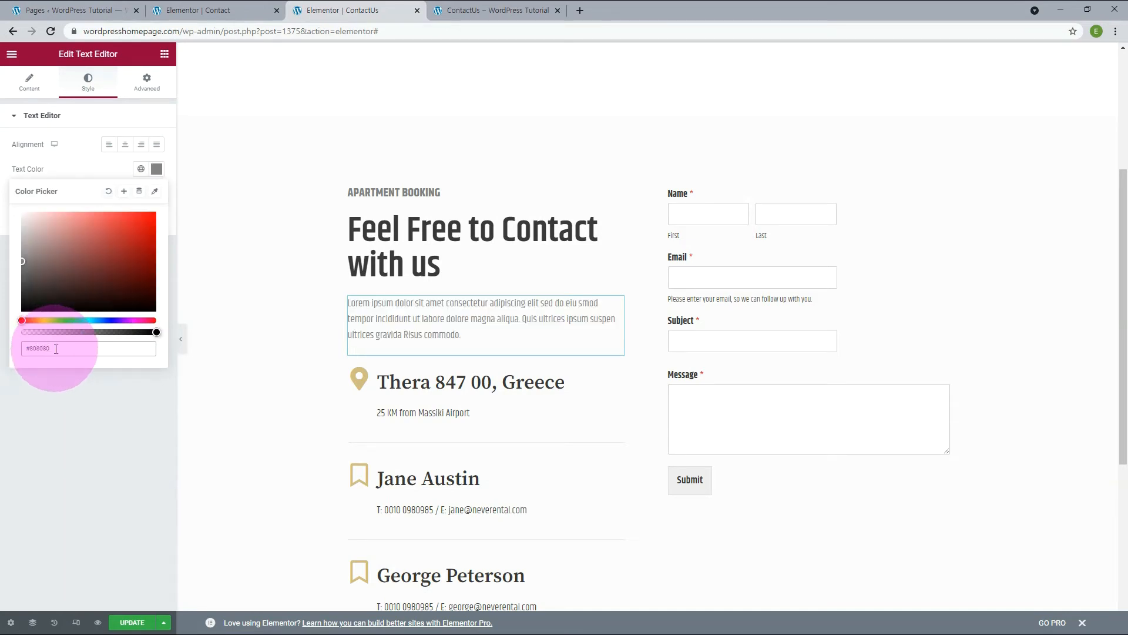
{"action": "left_click", "coordinate": [96, 420]}
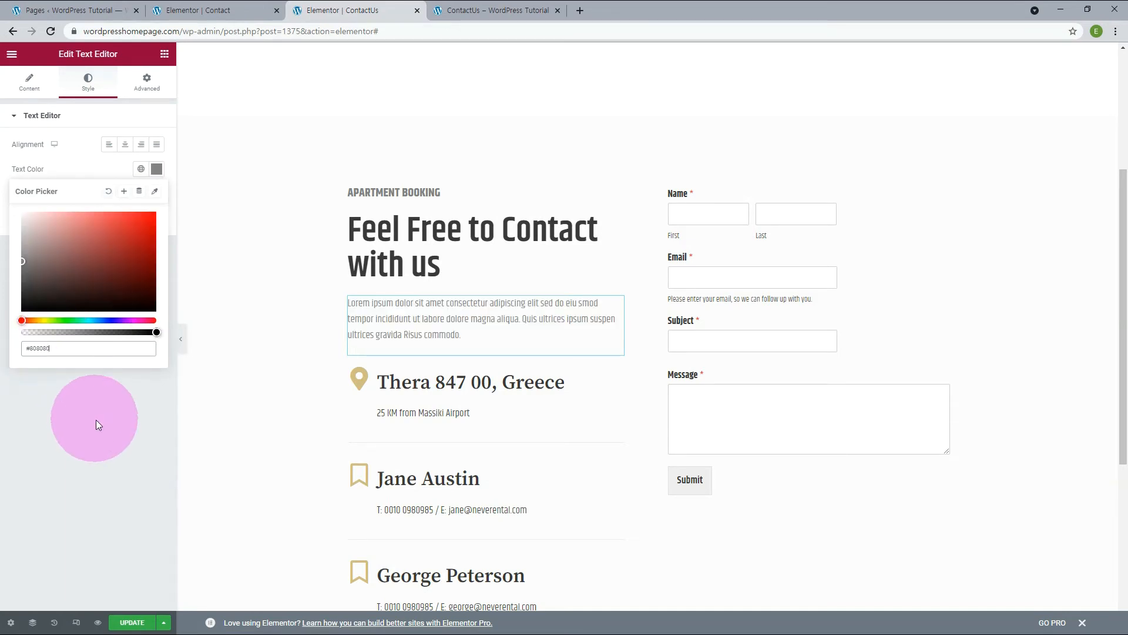
Apply the Varta global font to the Lorem ipsum paragraph and extend its text with a repeated Lorem ipsum passage.
{"action": "left_click", "coordinate": [140, 194]}
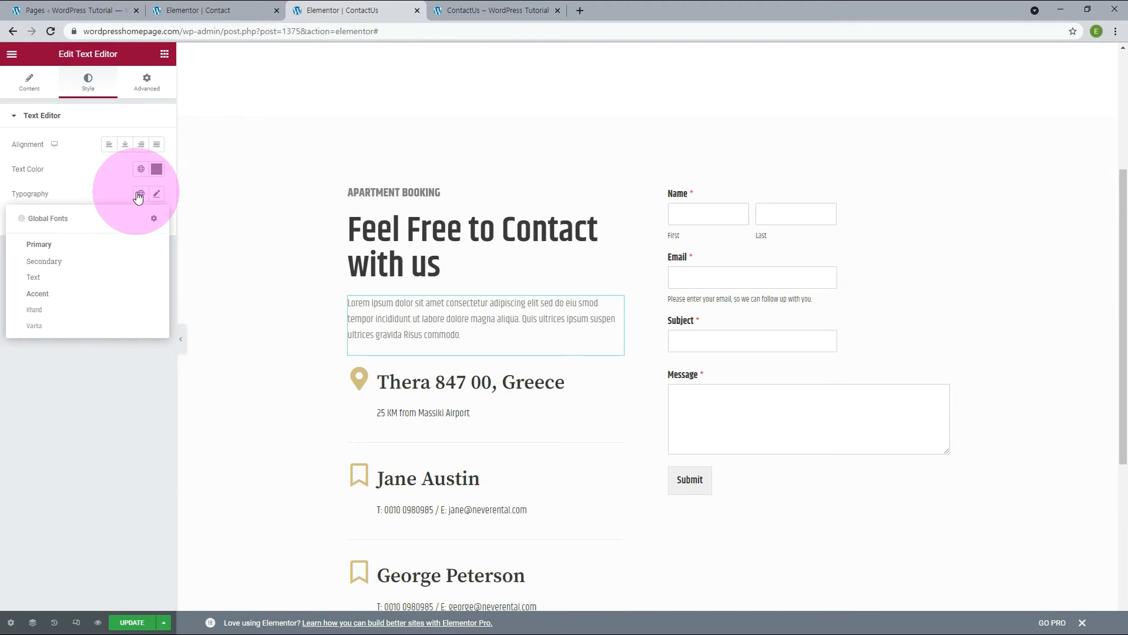
{"action": "left_click", "coordinate": [36, 328]}
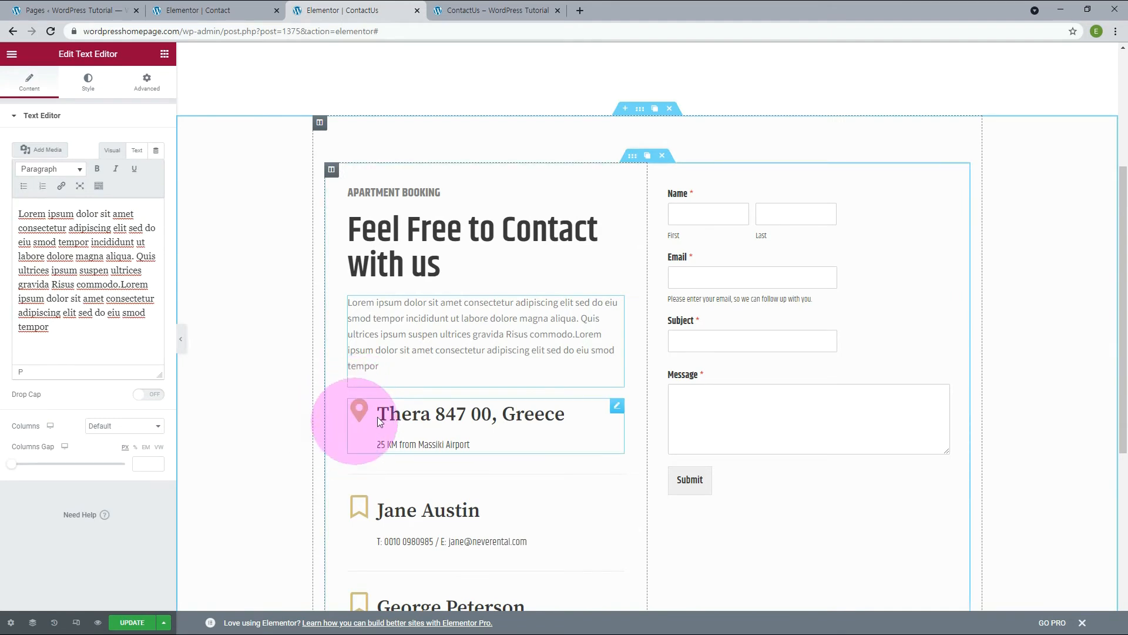
Delete the address block, both contact-person blocks and their dividers below the Lorem ipsum paragraph.
{"action": "mouse_move", "coordinate": [614, 408]}
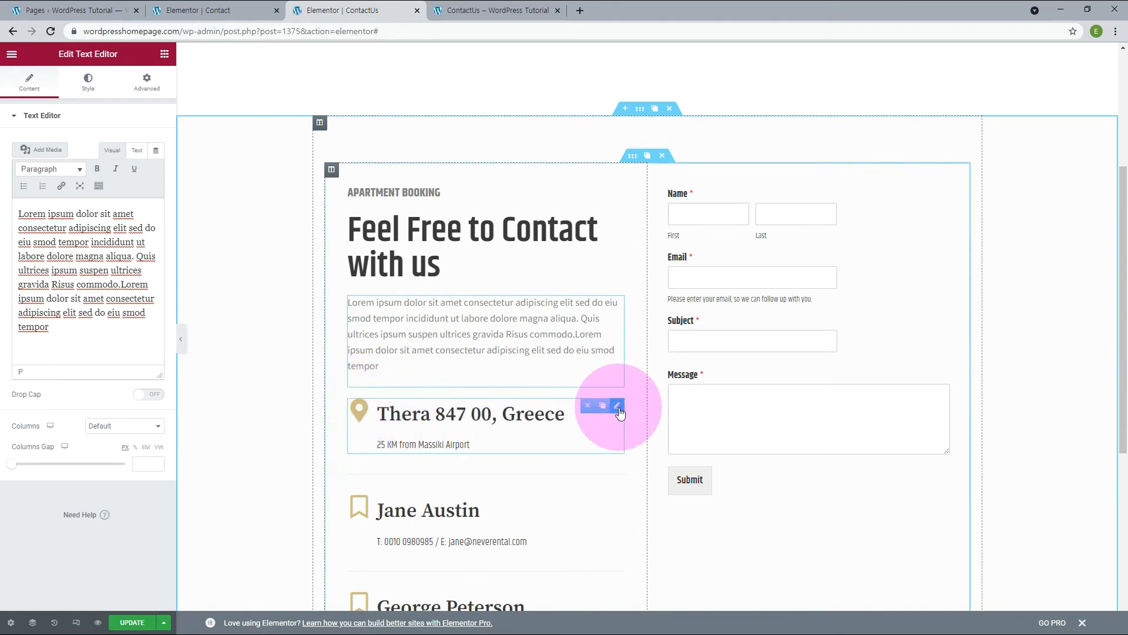
{"action": "left_click", "coordinate": [589, 405]}
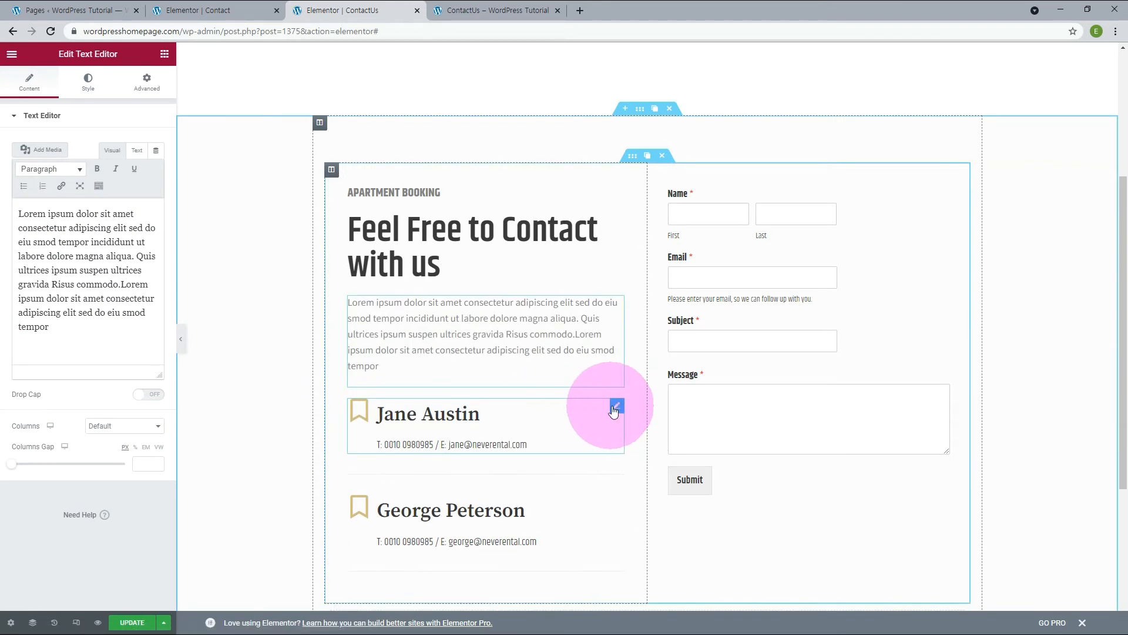
{"action": "left_click", "coordinate": [589, 406]}
{"action": "left_click", "coordinate": [588, 405]}
{"action": "left_click", "coordinate": [588, 405]}
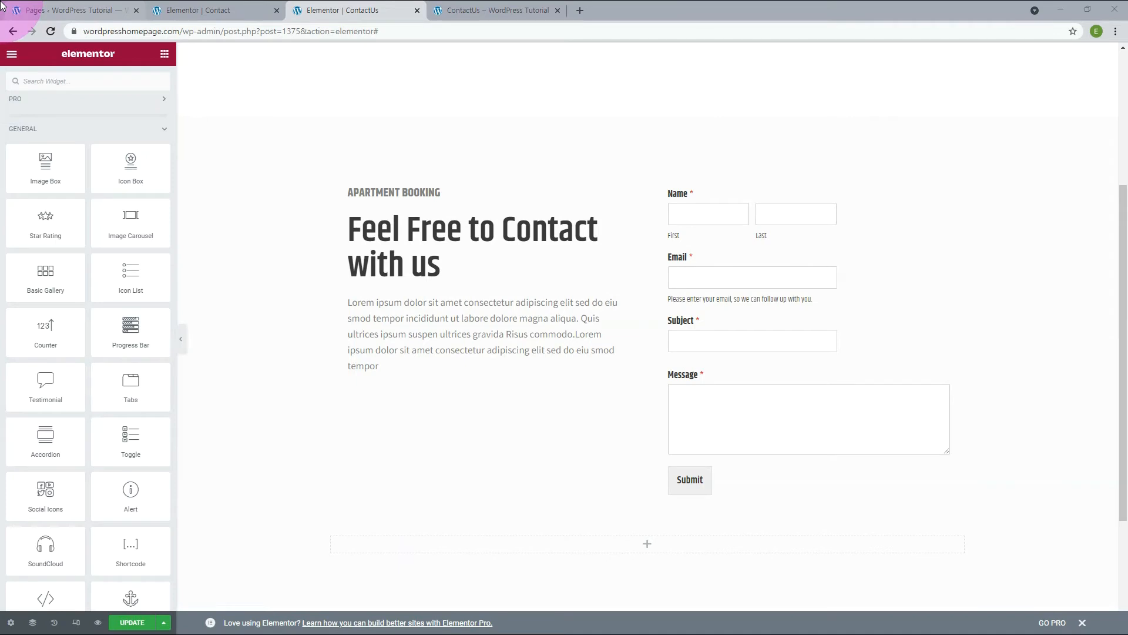
Add a Social Icons widget below the Lorem ipsum paragraph and align it left.
{"action": "left_click_drag", "start_coordinate": [41, 499], "coordinate": [378, 380]}
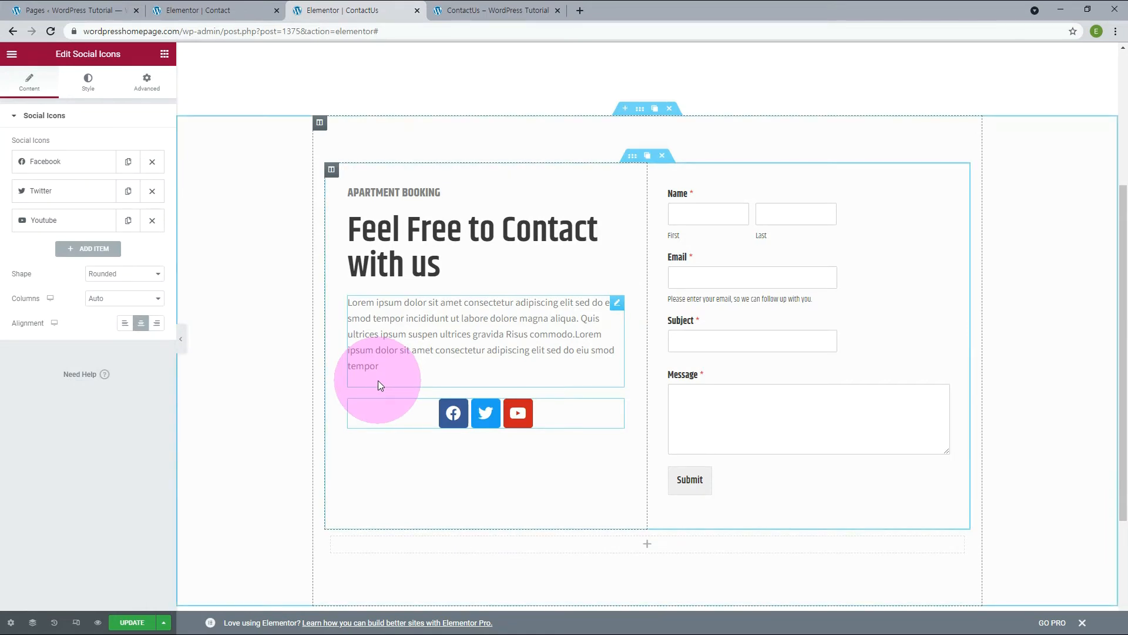
{"action": "left_click", "coordinate": [125, 328]}
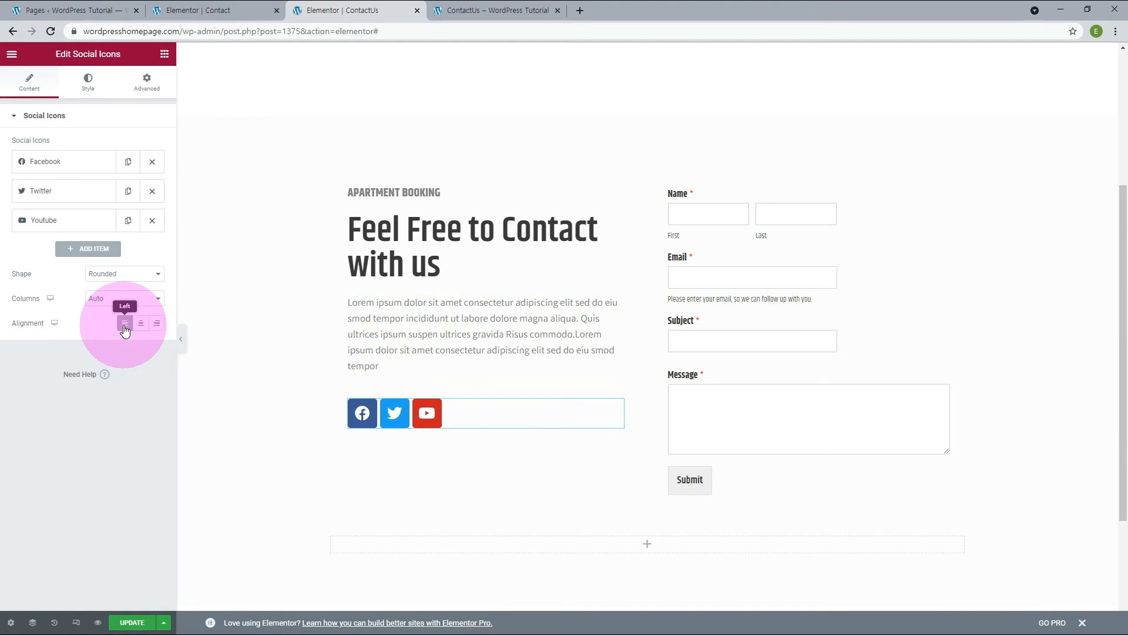
Try placing a Premium Google Maps widget in the blank section below the "Get in Touch" banner and check it on the live page.
{"action": "left_click", "coordinate": [461, 10]}
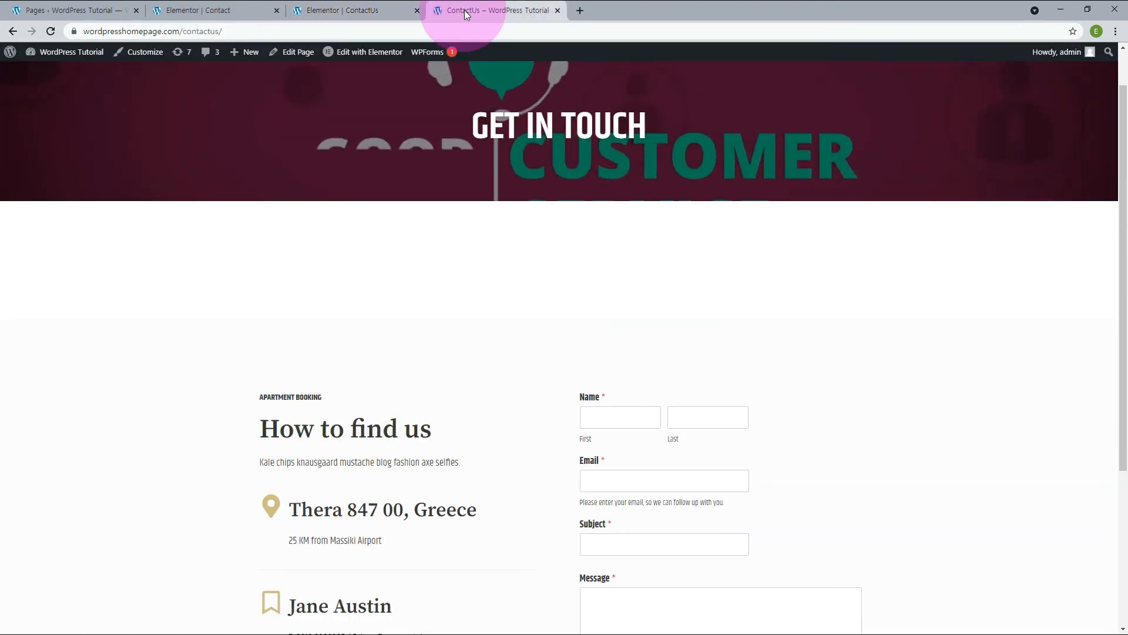
{"action": "scroll", "coordinate": [913, 428], "scroll_direction": "down", "scroll_amount": 3}
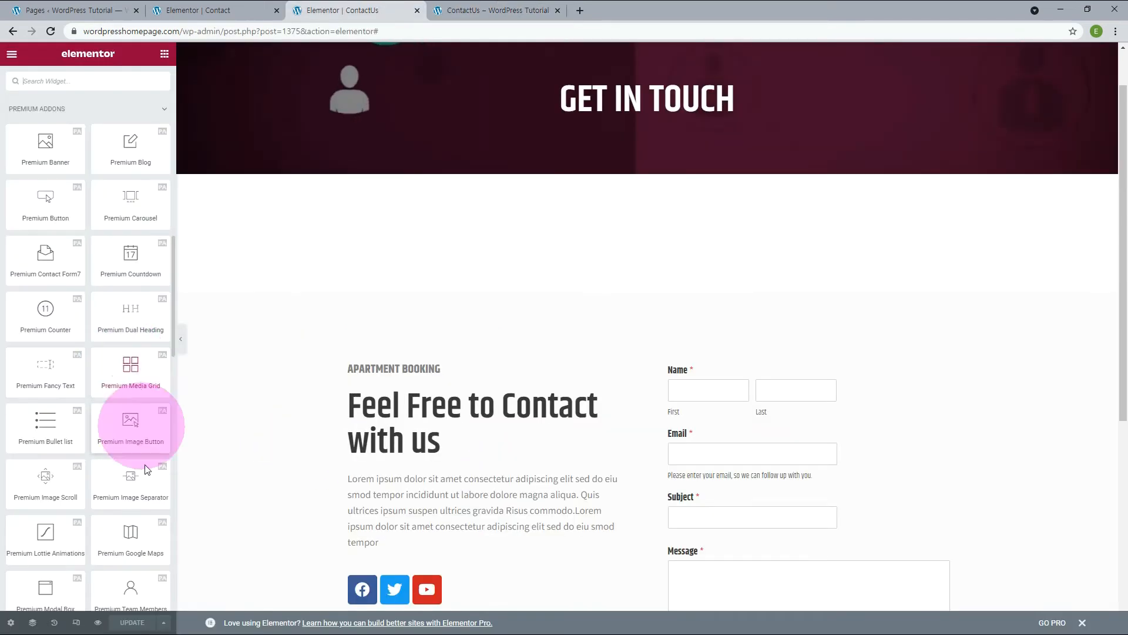
{"action": "left_click_drag", "start_coordinate": [136, 533], "coordinate": [493, 230]}
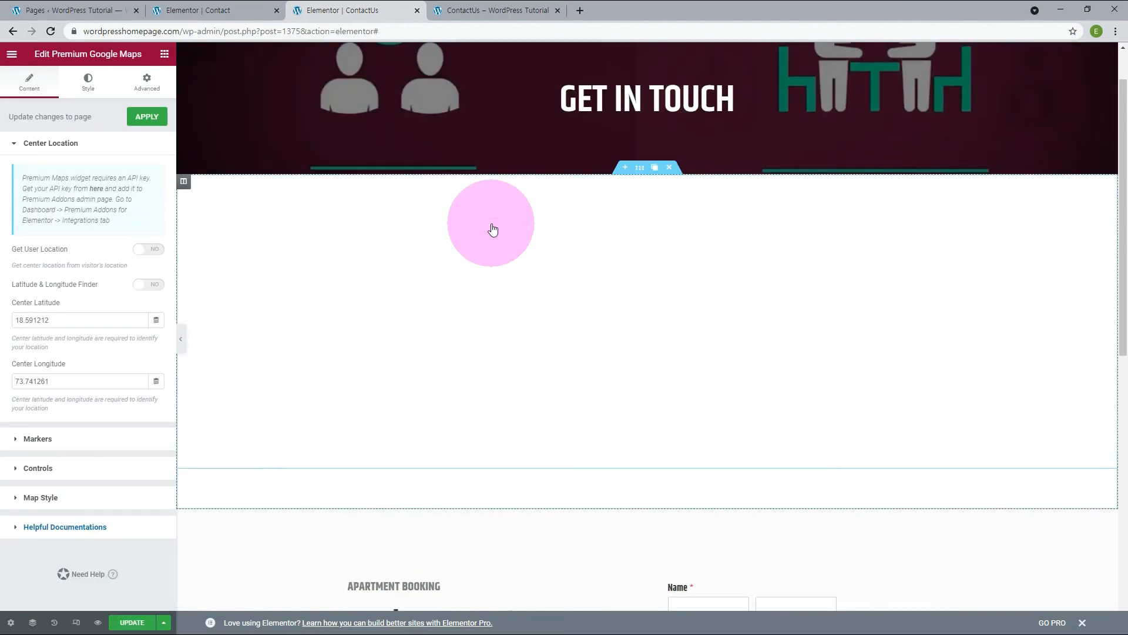
{"action": "left_click", "coordinate": [48, 33]}
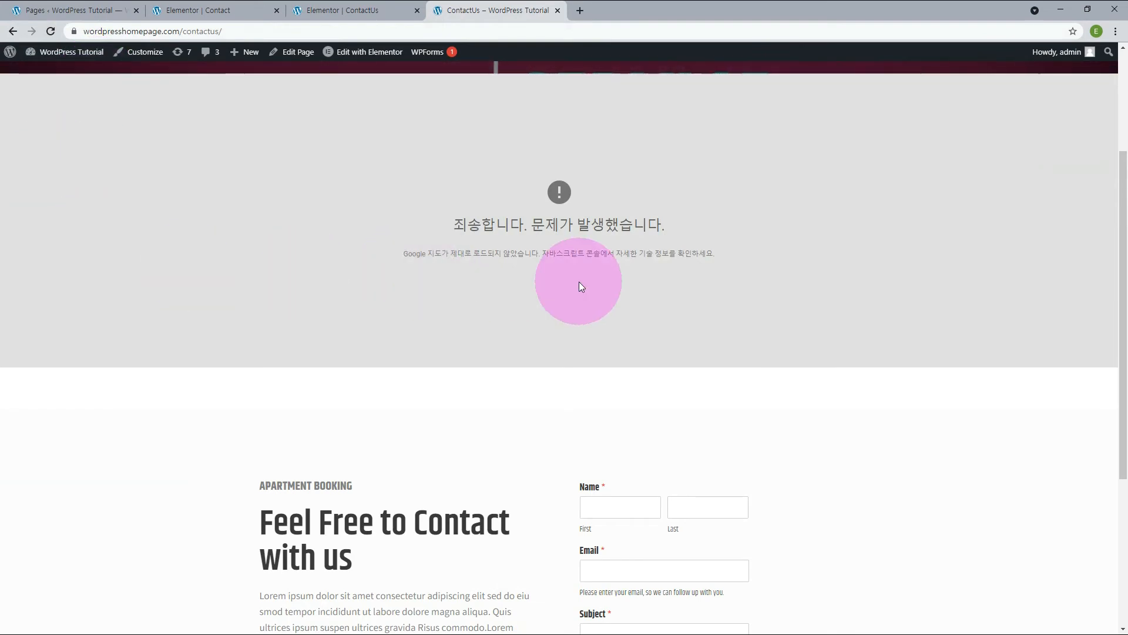
{"action": "scroll", "coordinate": [574, 312], "scroll_direction": "up", "scroll_amount": 2}
{"action": "scroll", "coordinate": [573, 312], "scroll_direction": "down", "scroll_amount": 1}
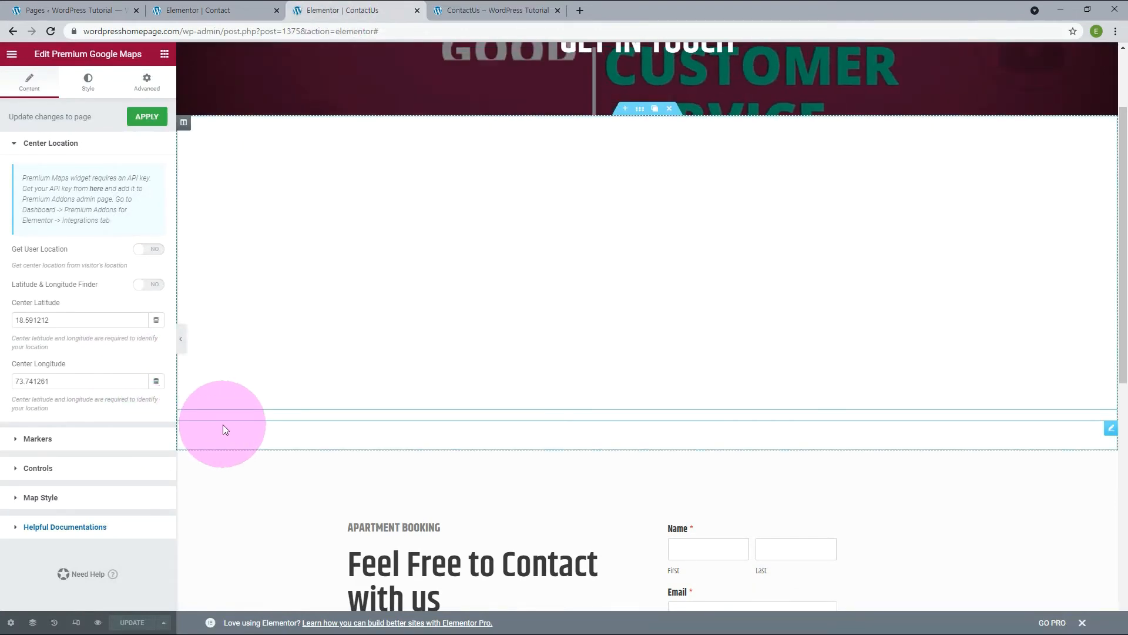
Delete the section below the "Get in Touch" banner that holds the map and review the published ContactUs page.
{"action": "left_click", "coordinate": [670, 108]}
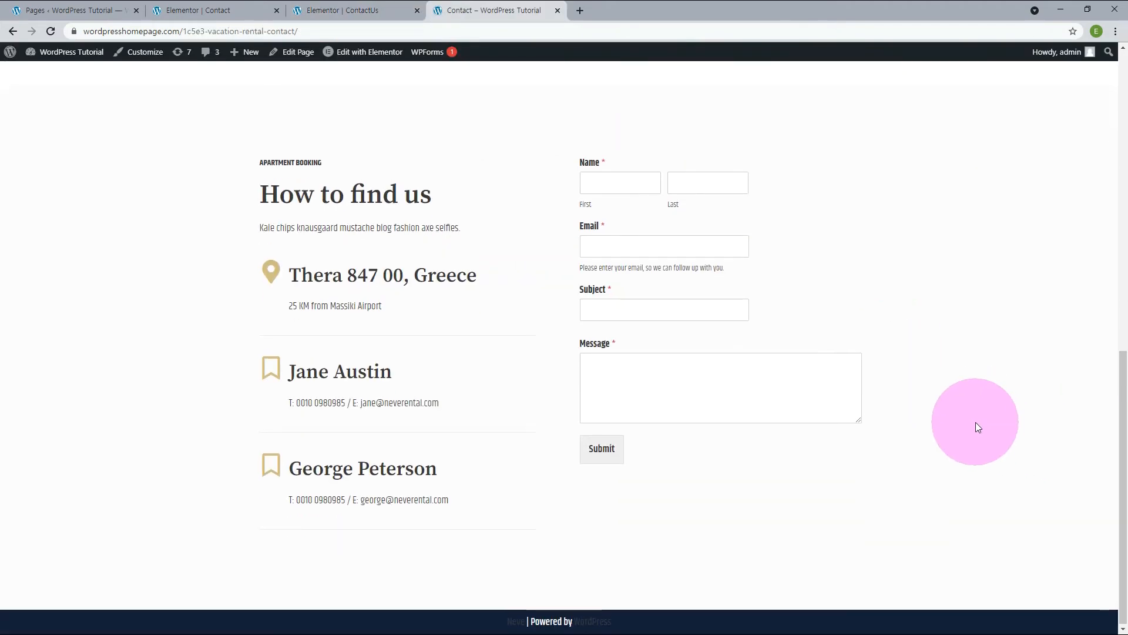
{"action": "scroll", "coordinate": [976, 422], "scroll_direction": "up", "scroll_amount": 10}
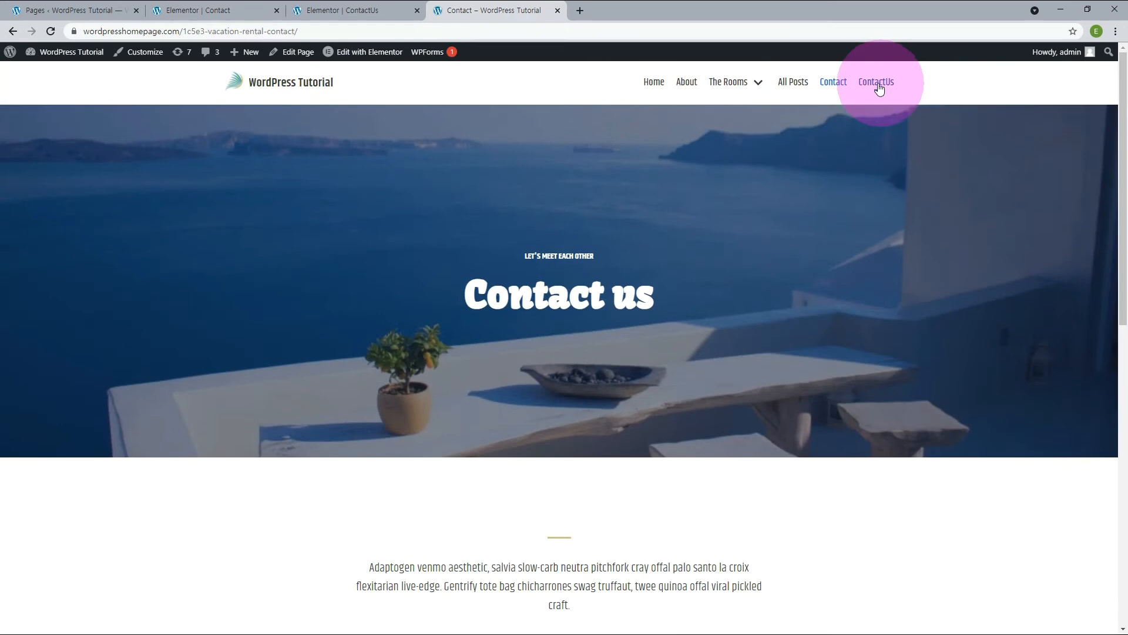
{"action": "left_click", "coordinate": [876, 82]}
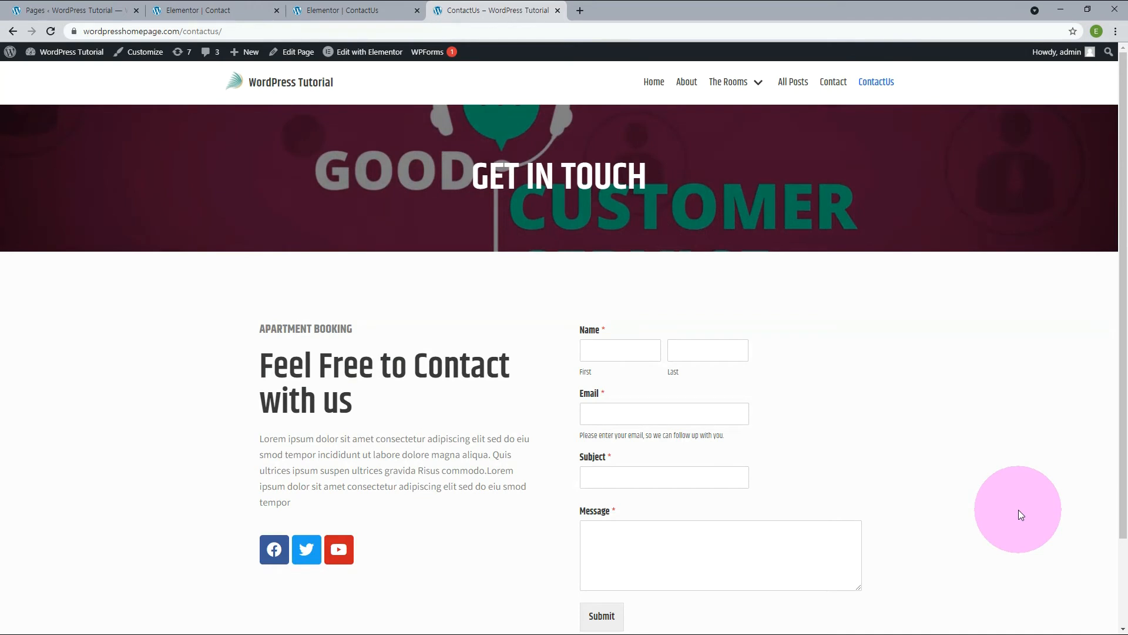
{"action": "scroll", "coordinate": [1019, 514], "scroll_direction": "down", "scroll_amount": 1}
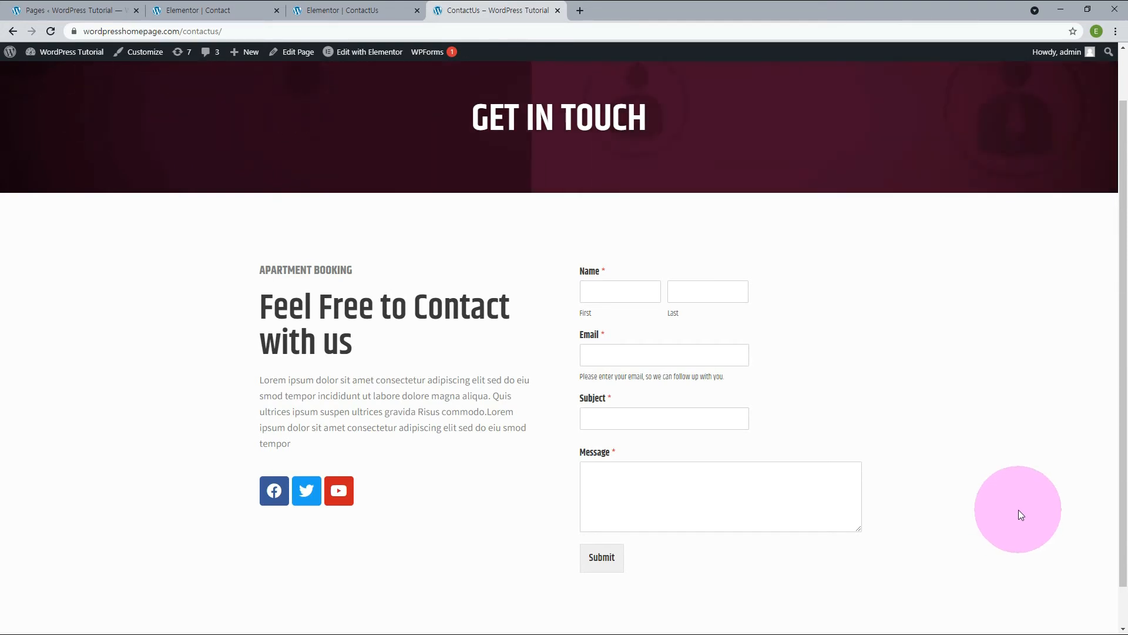
Compare the shortcode in the ContactUs page's form widget with the Contact form's shortcode in WPForms.
{"action": "left_click", "coordinate": [21, 11]}
{"action": "mouse_move", "coordinate": [38, 319]}
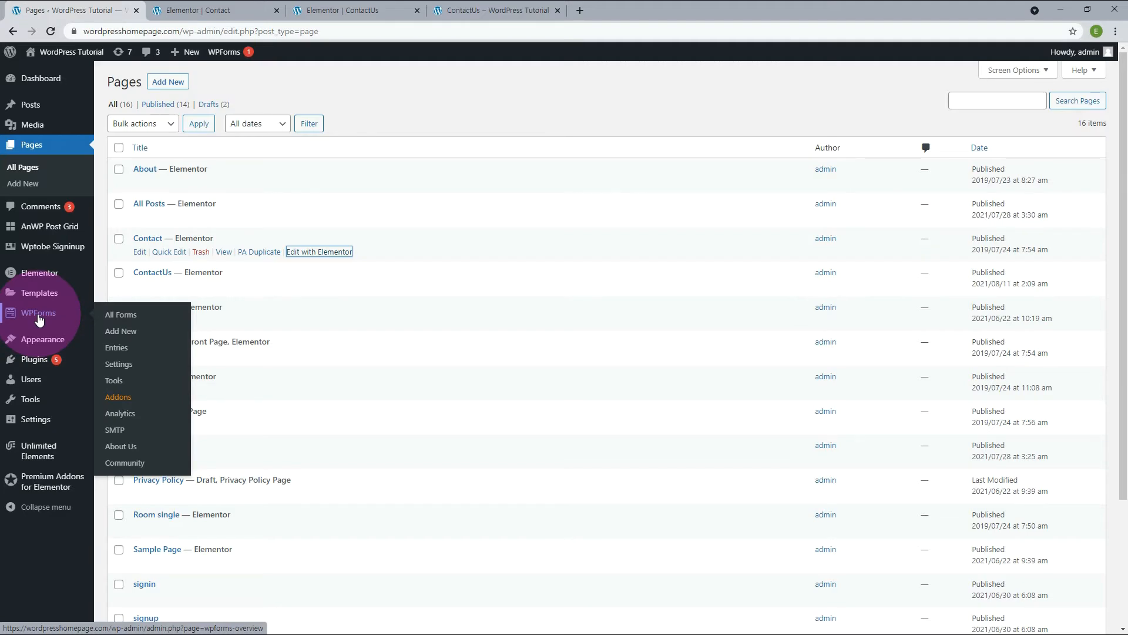
{"action": "left_click", "coordinate": [39, 319]}
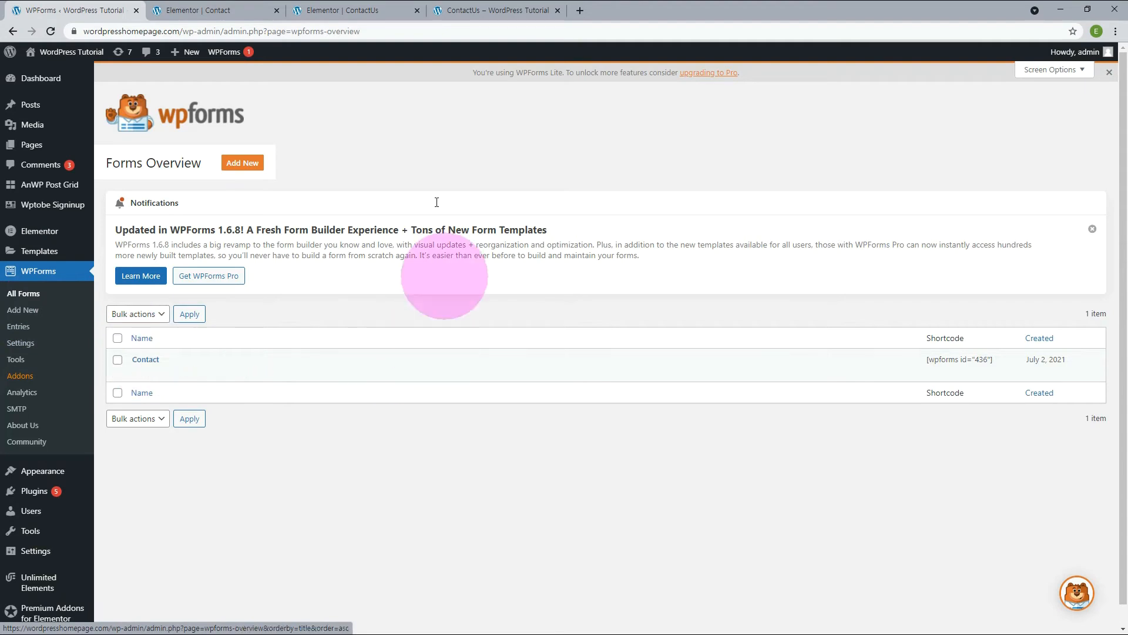
{"action": "left_click", "coordinate": [355, 11]}
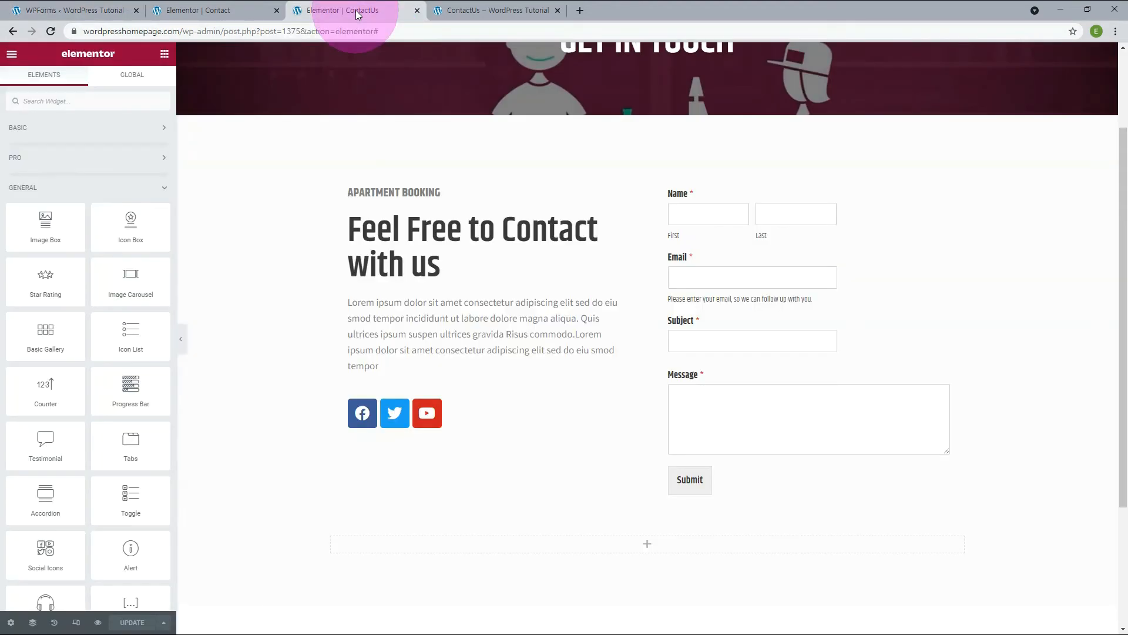
{"action": "left_click", "coordinate": [709, 215]}
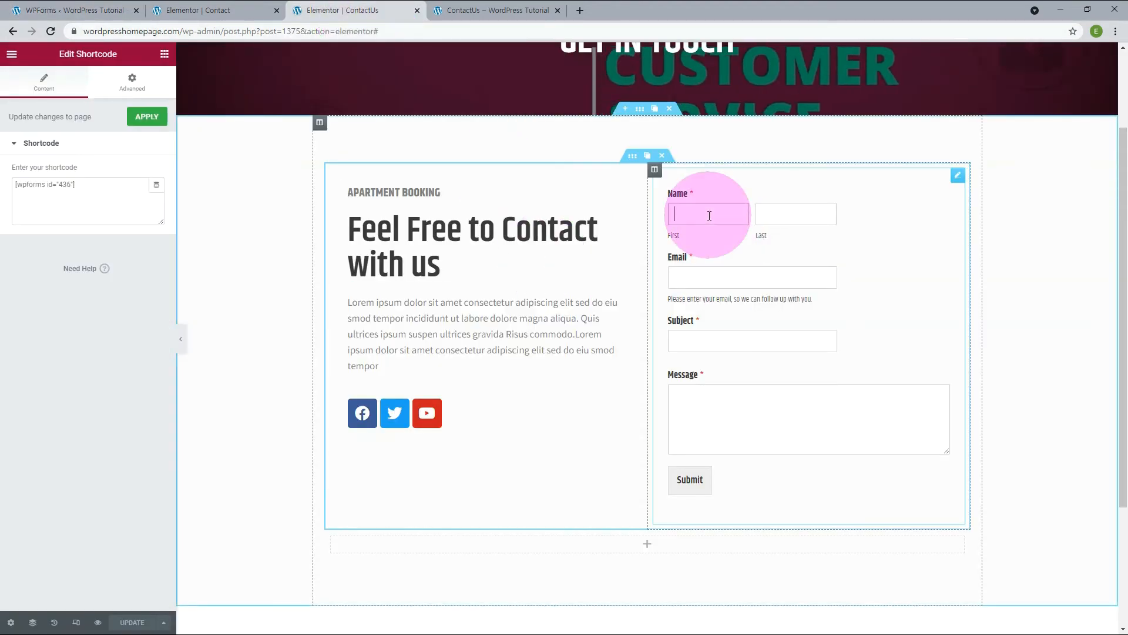
{"action": "left_click_drag", "start_coordinate": [94, 185], "coordinate": [1, 196]}
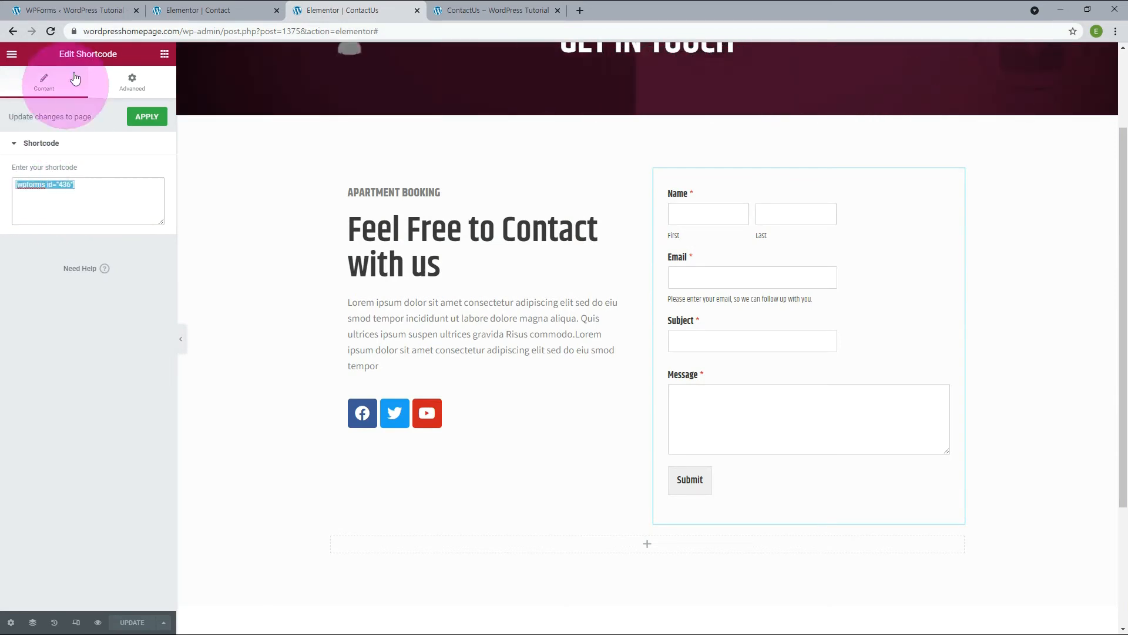
{"action": "left_click", "coordinate": [71, 10]}
{"action": "left_click_drag", "start_coordinate": [920, 363], "coordinate": [993, 364]}
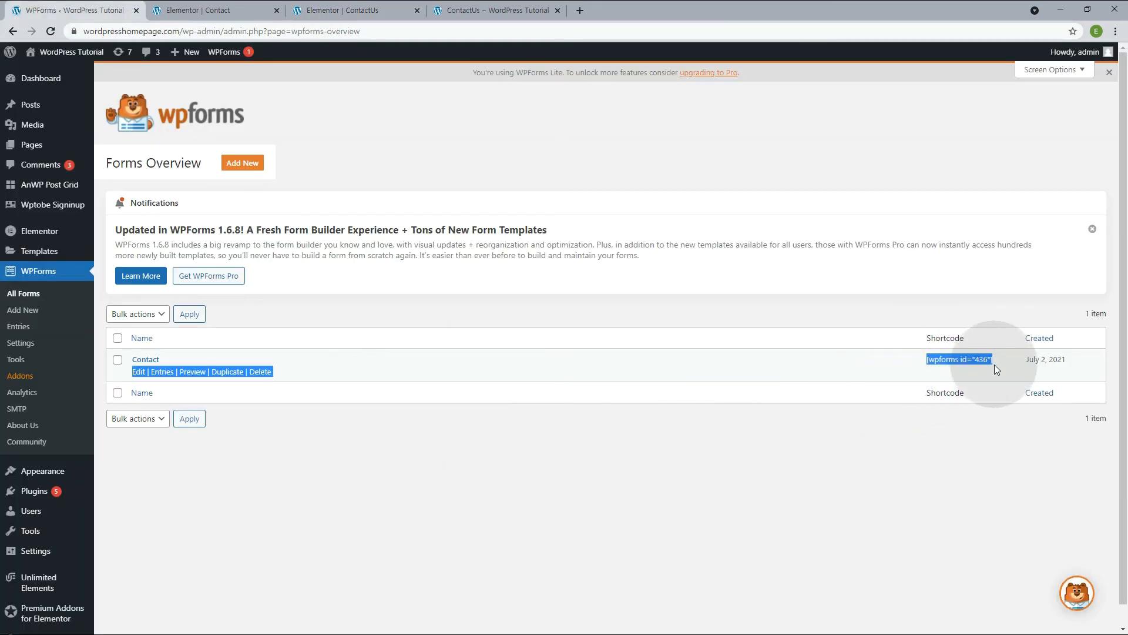
{"action": "left_click", "coordinate": [965, 373]}
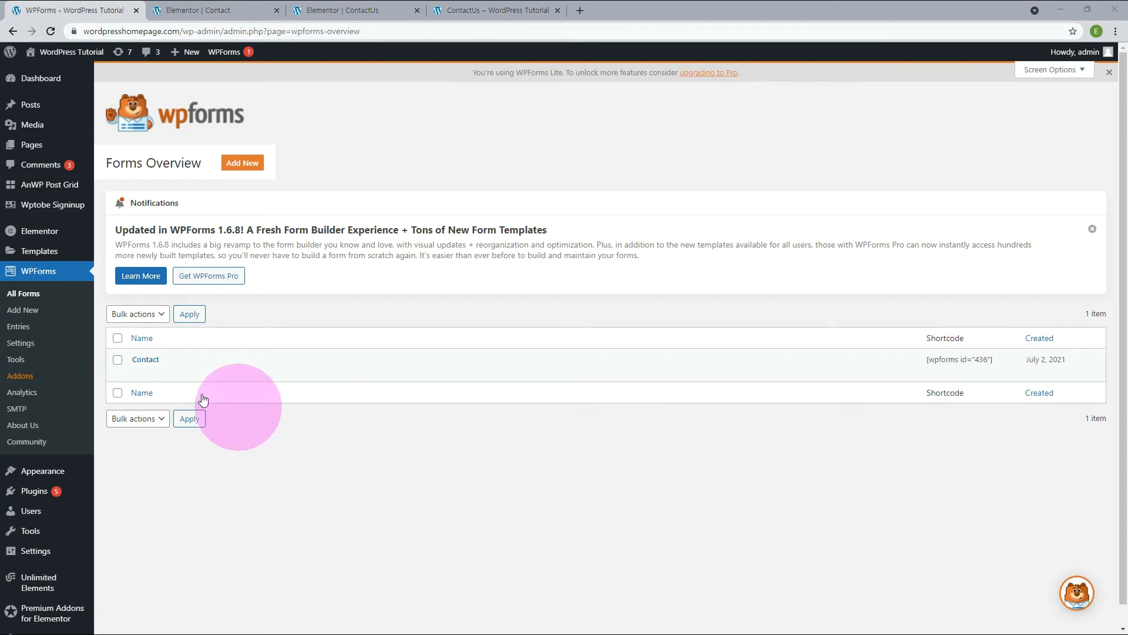
Duplicate the Contact form in WPForms and open the copy for editing.
{"action": "left_click", "coordinate": [217, 372]}
{"action": "left_click", "coordinate": [530, 376]}
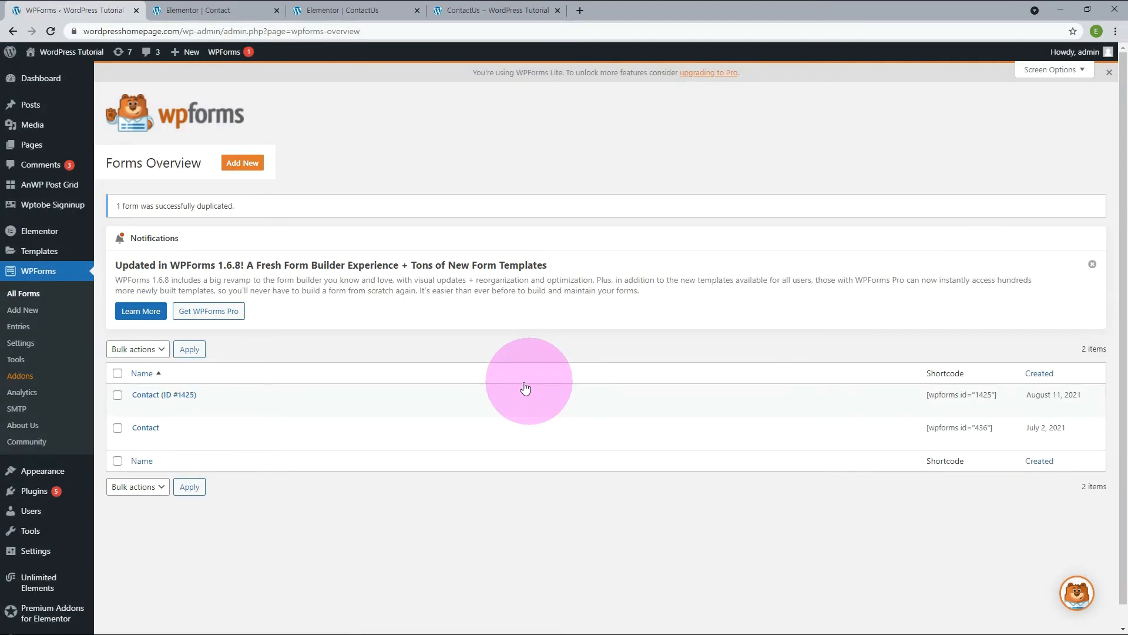
{"action": "left_click", "coordinate": [140, 408]}
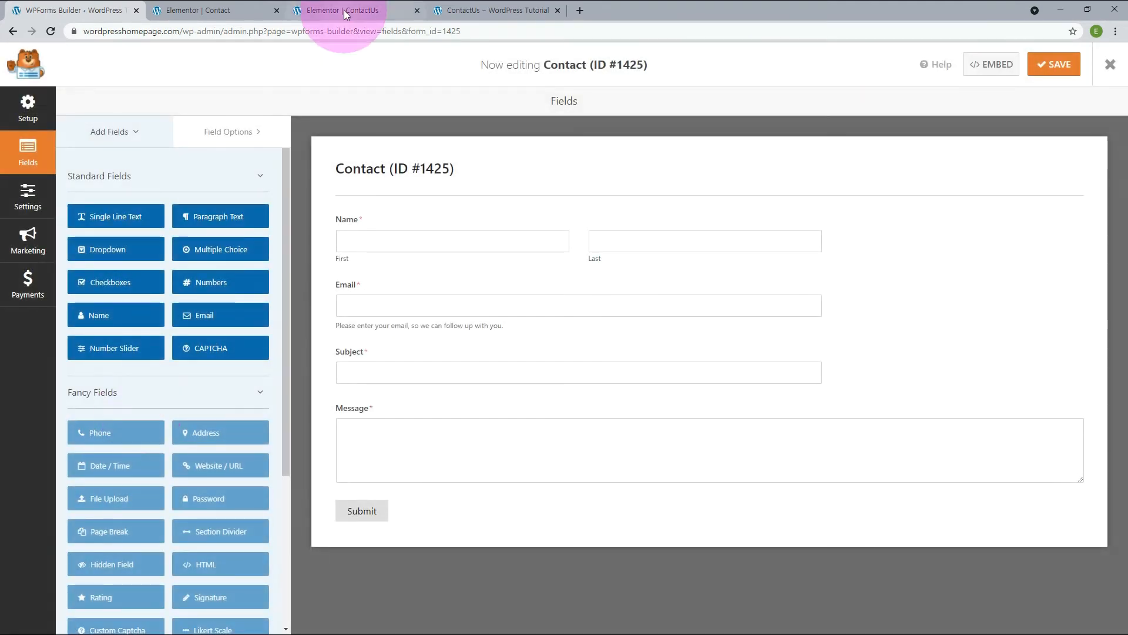
Change the form shortcode on the ContactUs page to [wpforms id="1425"] and apply it.
{"action": "left_click", "coordinate": [376, 10]}
{"action": "double_click", "coordinate": [65, 185]}
{"action": "type", "text": "1425"}
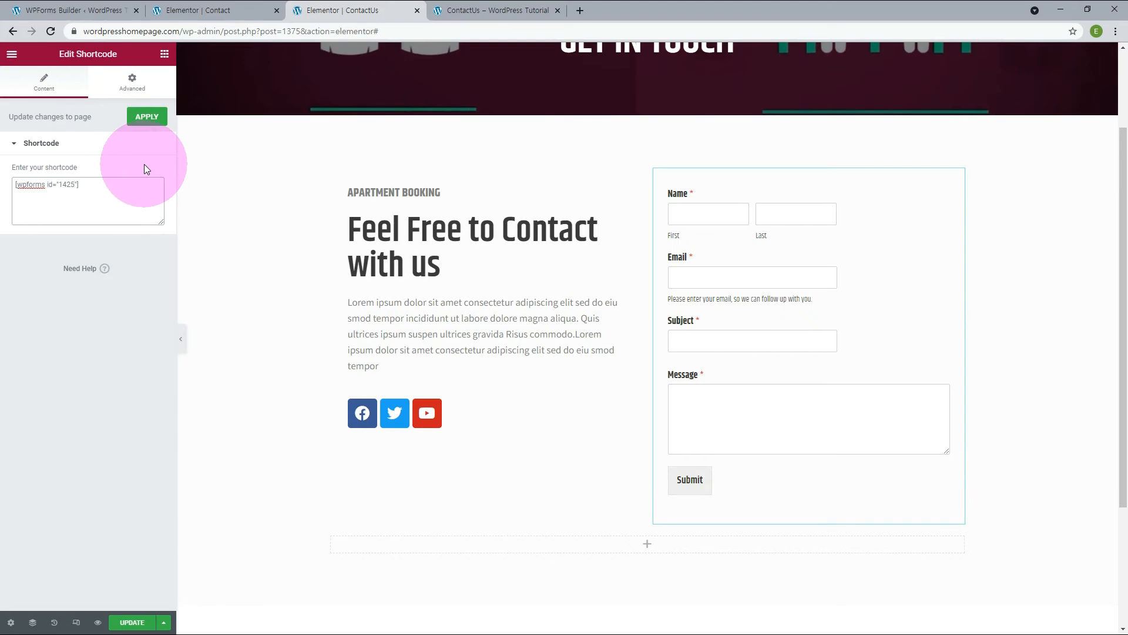
{"action": "left_click", "coordinate": [146, 117]}
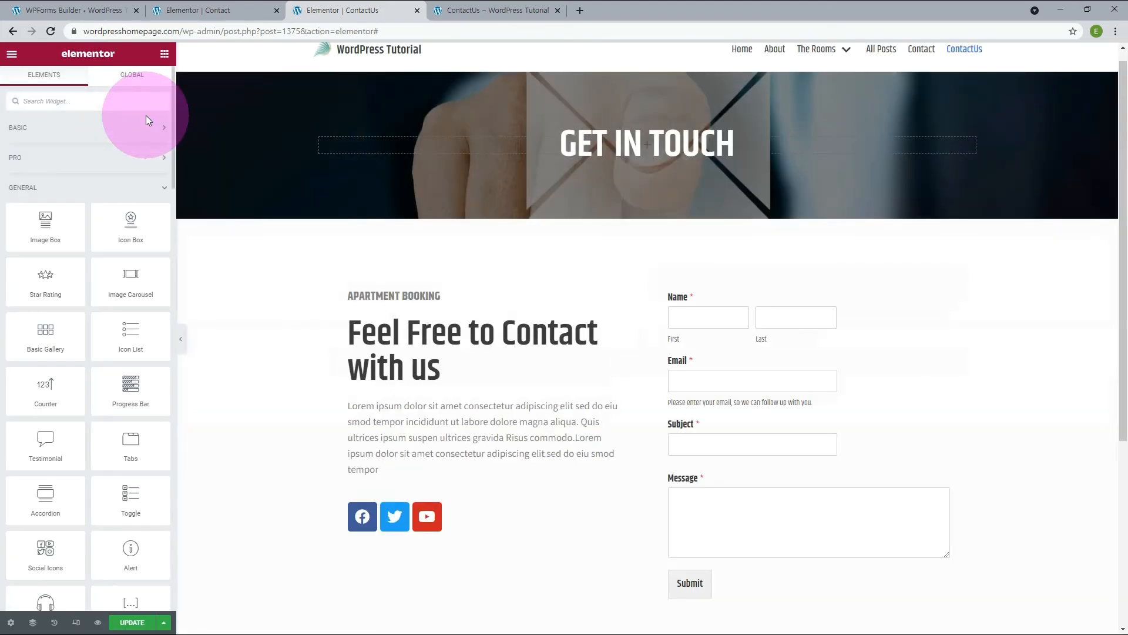
Change the Name field's label to "Your Name" in the duplicated form, save it and check the form on the ContactUs page.
{"action": "left_click", "coordinate": [95, 13]}
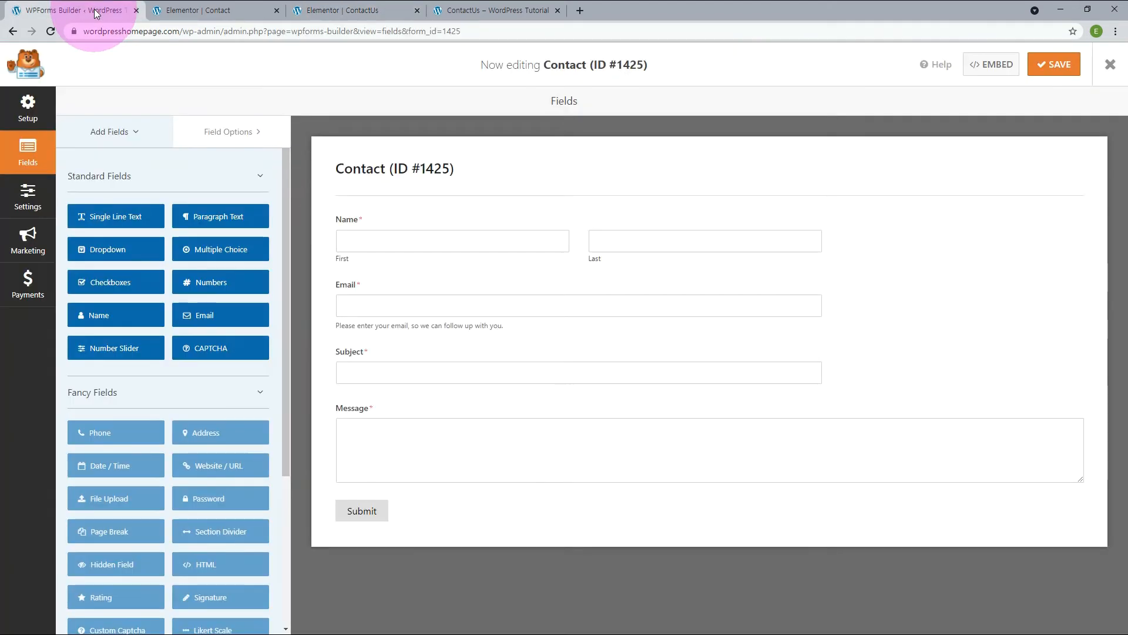
{"action": "left_click", "coordinate": [344, 225]}
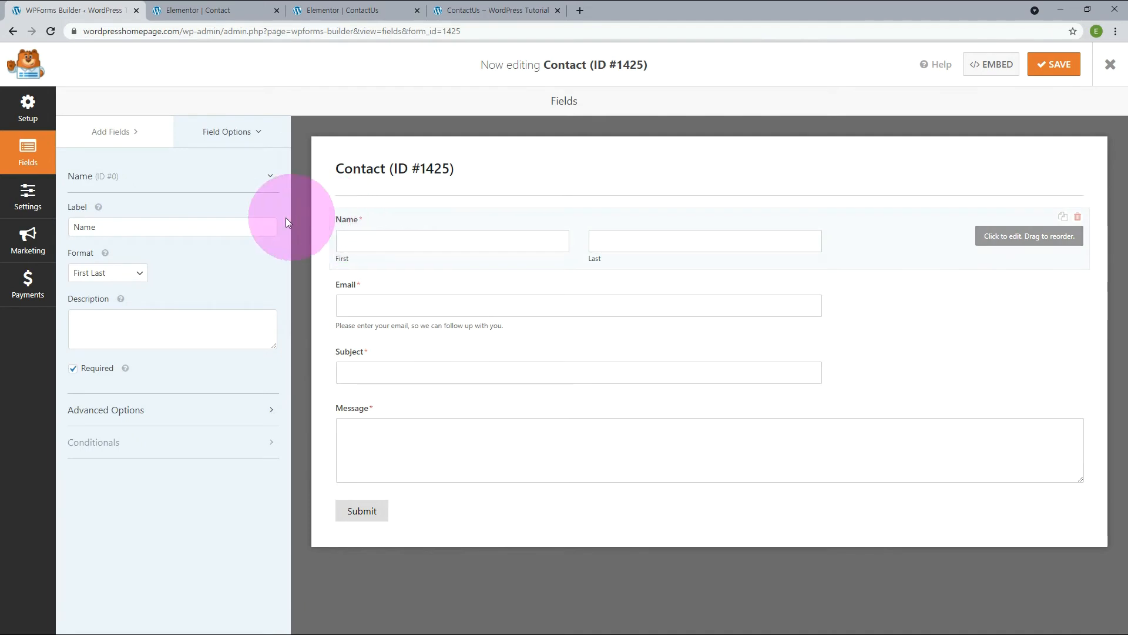
{"action": "left_click", "coordinate": [128, 231]}
{"action": "double_click", "coordinate": [125, 227]}
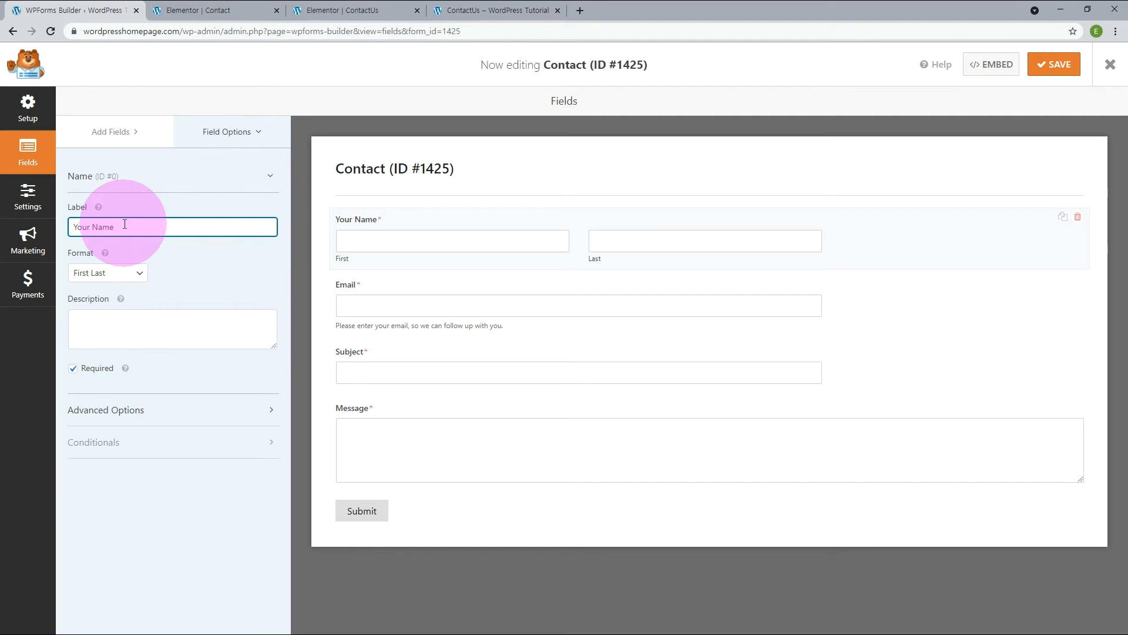
{"action": "type", "text": "Your Name"}
{"action": "left_click", "coordinate": [1049, 65]}
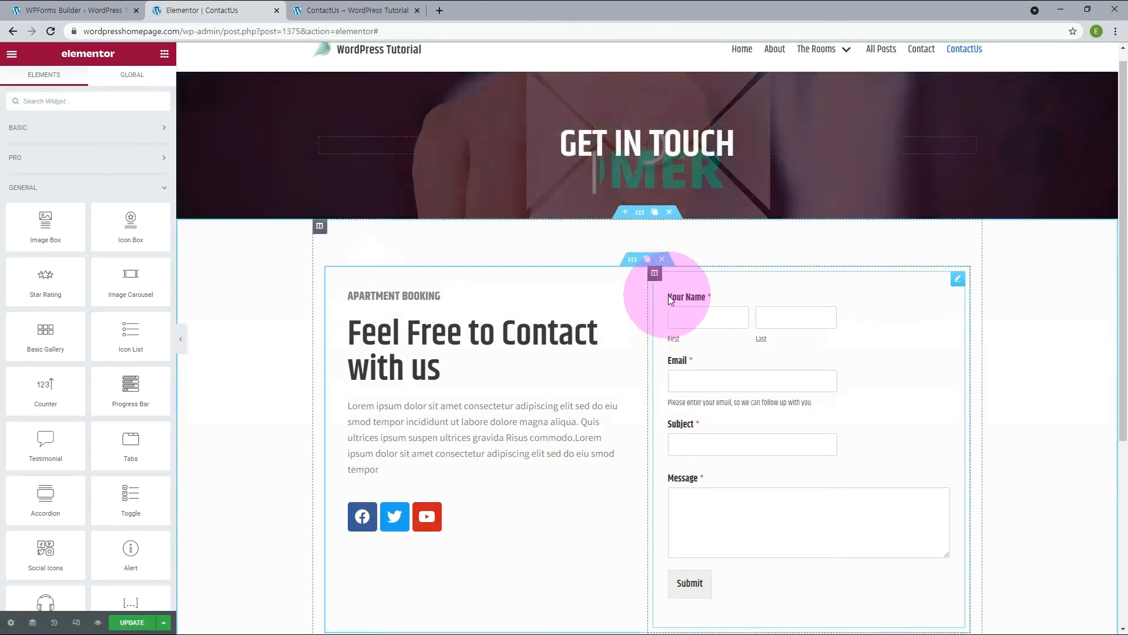
{"action": "left_click", "coordinate": [697, 317]}
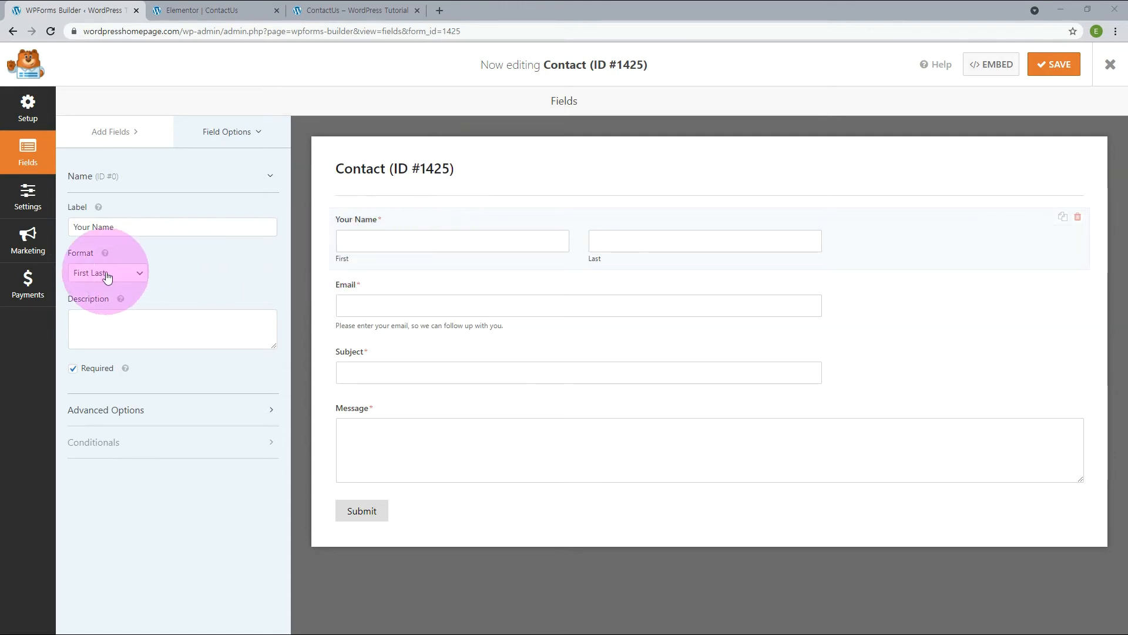
Set the "Your Name" field's format to Simple and its description to "이름을 입력하세요.".
{"action": "left_click", "coordinate": [106, 277]}
{"action": "left_click", "coordinate": [100, 285]}
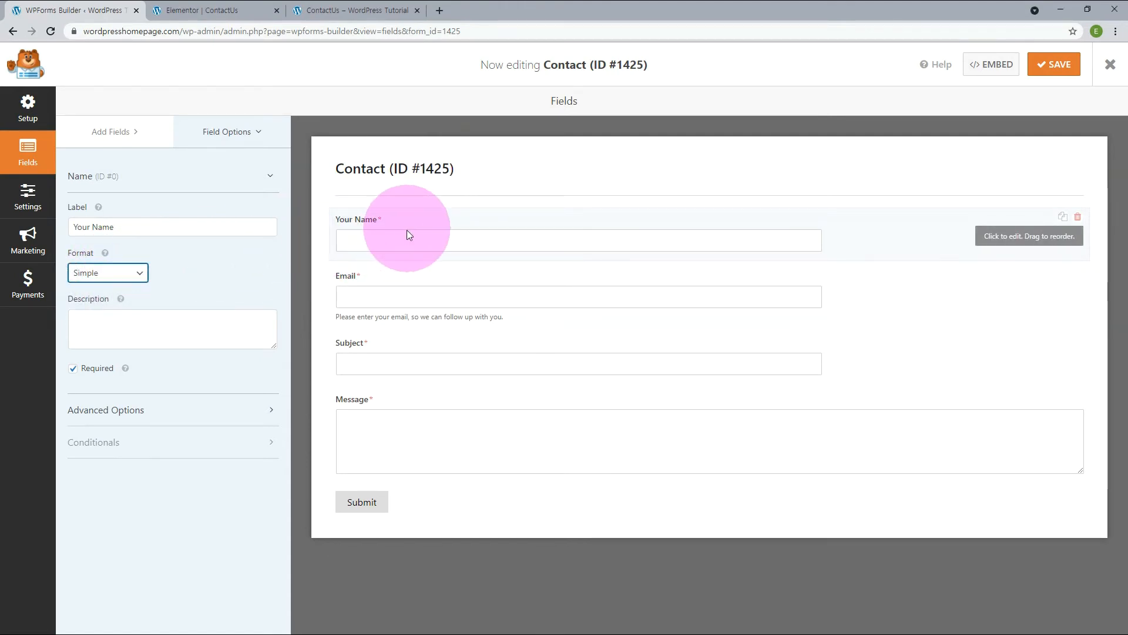
{"action": "left_click", "coordinate": [109, 327]}
{"action": "type", "text": "0|"}
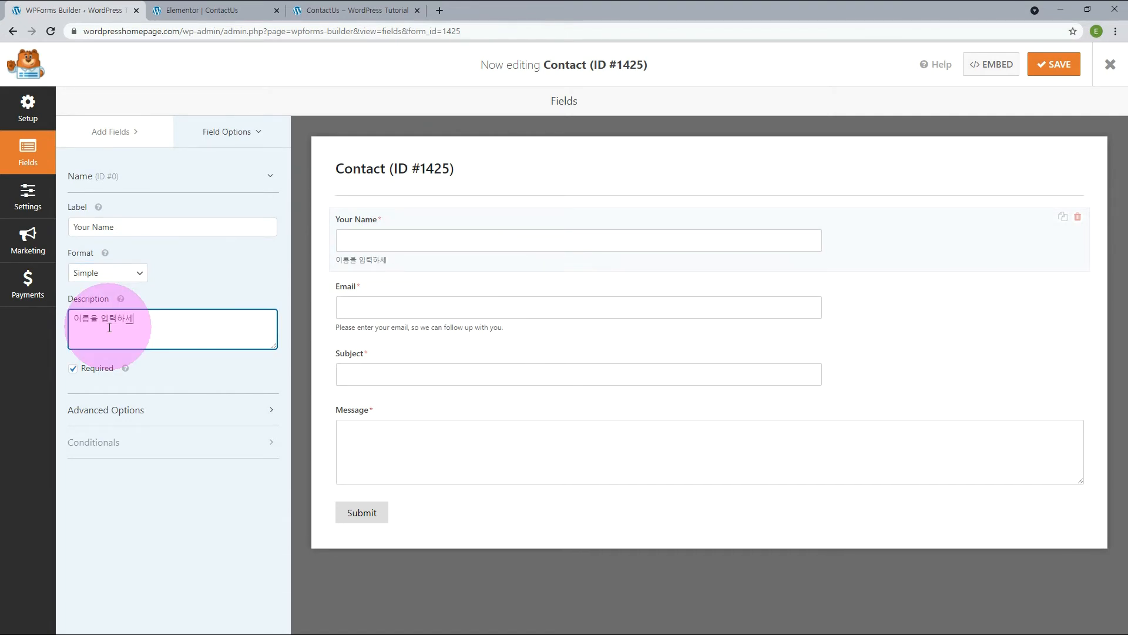
{"action": "type", "text": "."}
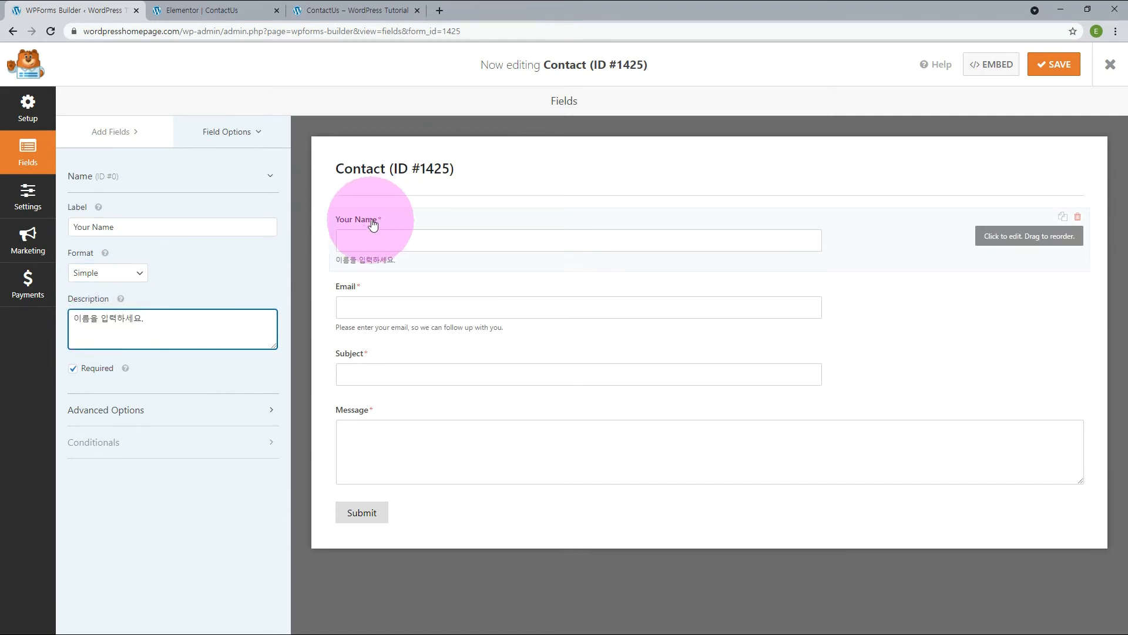
Make the "Your Name" field optional, set its field size to Small and its placeholder to "이름", and clear its description.
{"action": "left_click", "coordinate": [73, 368]}
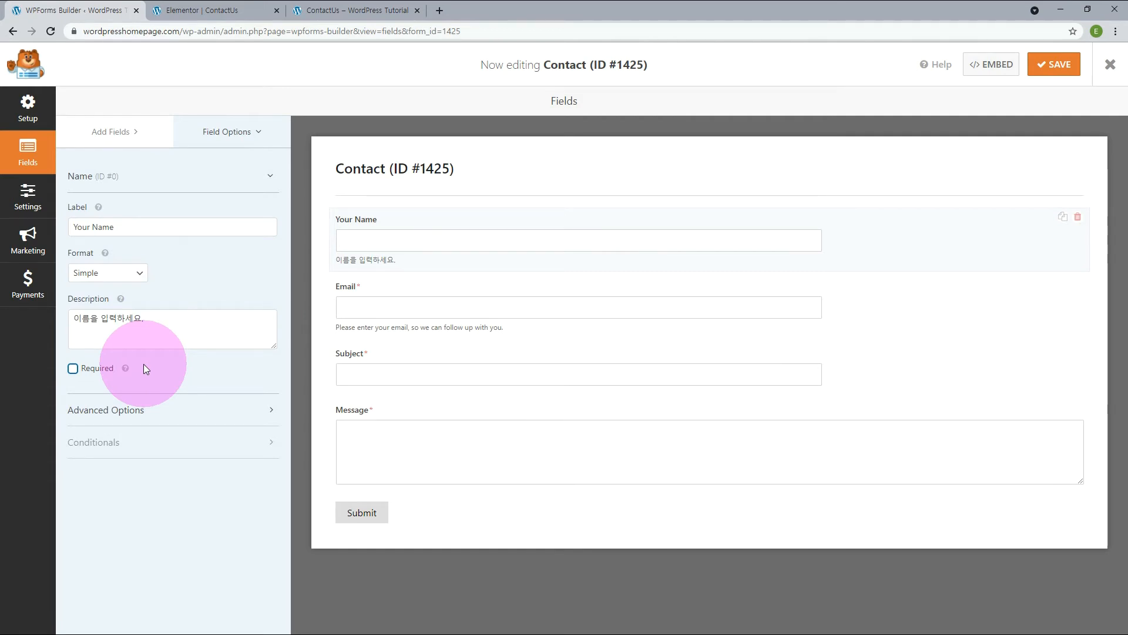
{"action": "left_click", "coordinate": [277, 414]}
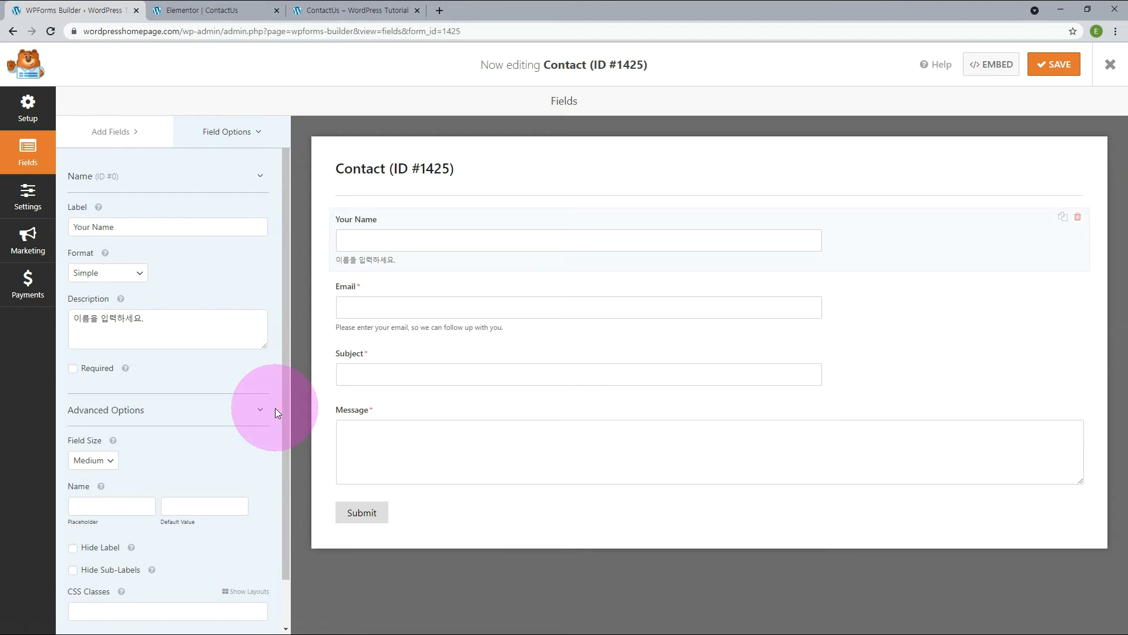
{"action": "scroll", "coordinate": [275, 412], "scroll_direction": "down", "scroll_amount": 1}
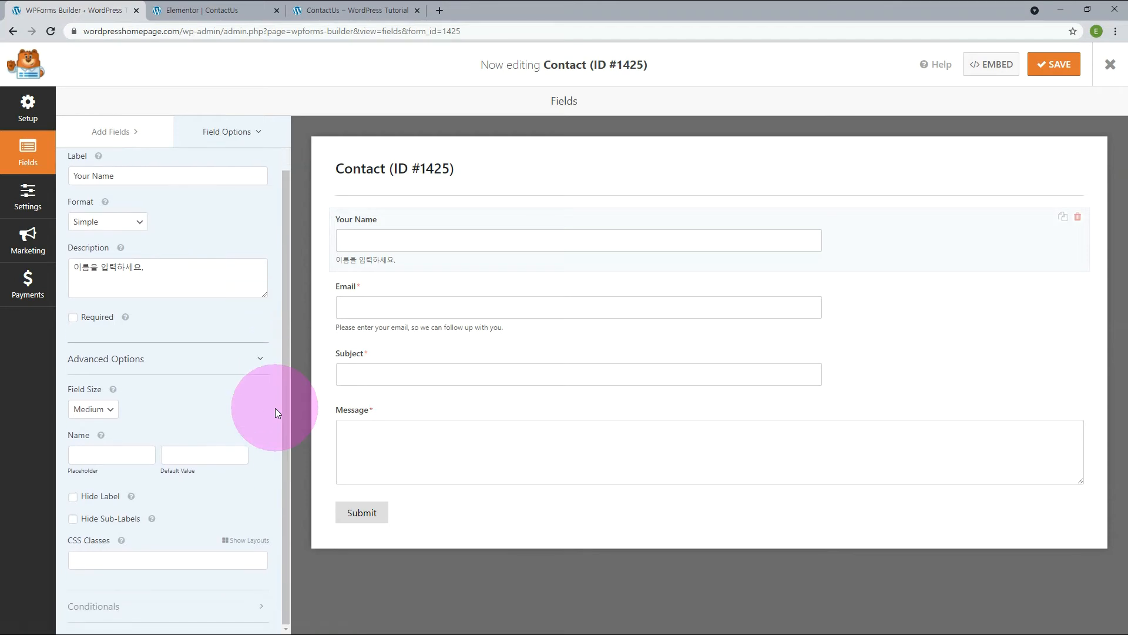
{"action": "left_click", "coordinate": [104, 417]}
{"action": "left_click", "coordinate": [98, 422]}
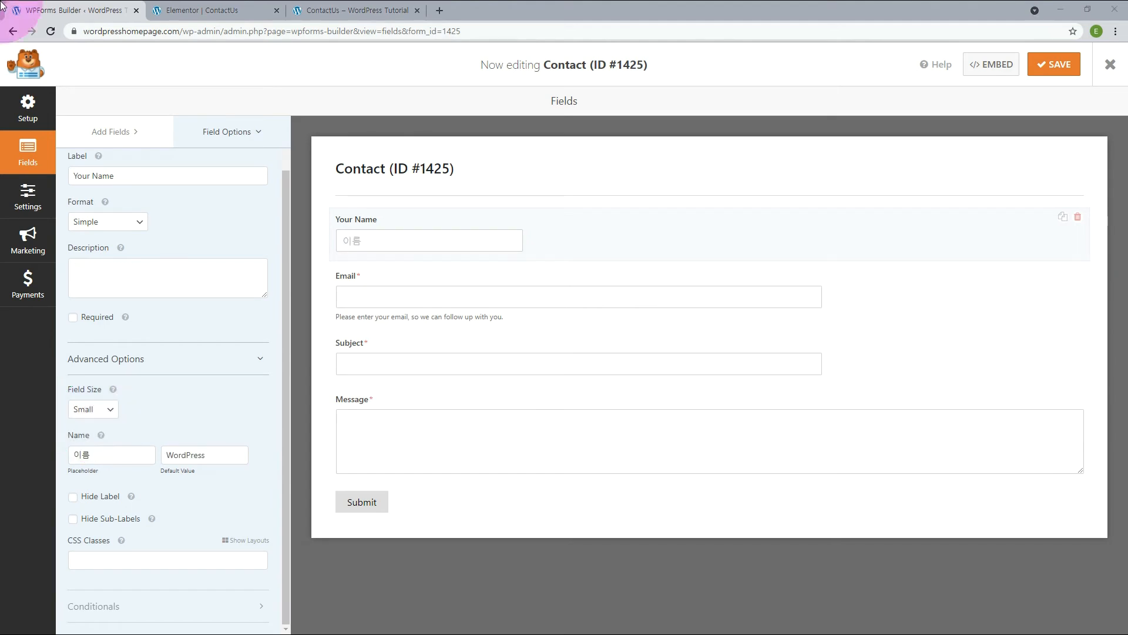
Assign the CSS class "wfnames" to the "Your Name" field and leave its default value empty.
{"action": "left_click", "coordinate": [113, 557]}
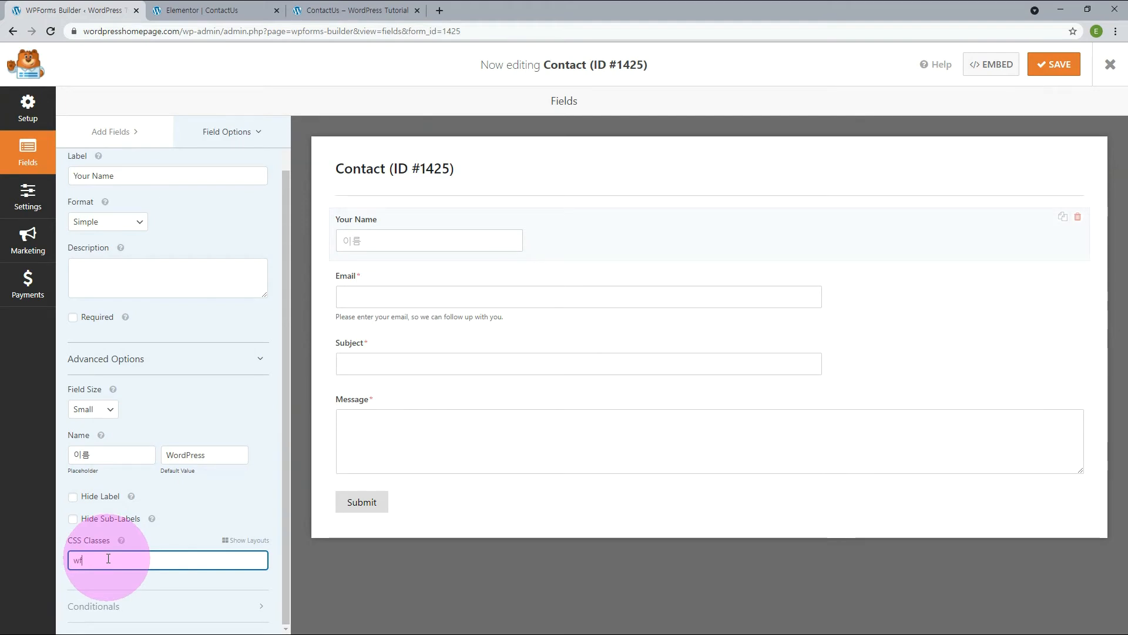
{"action": "type", "text": "wfnames"}
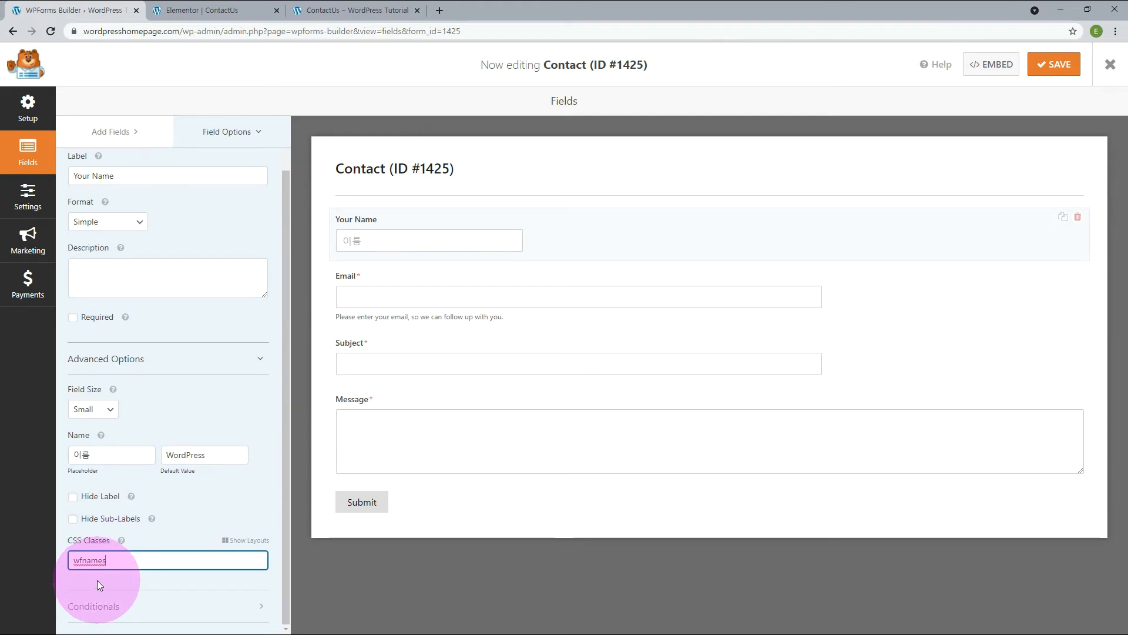
{"action": "left_click", "coordinate": [97, 580]}
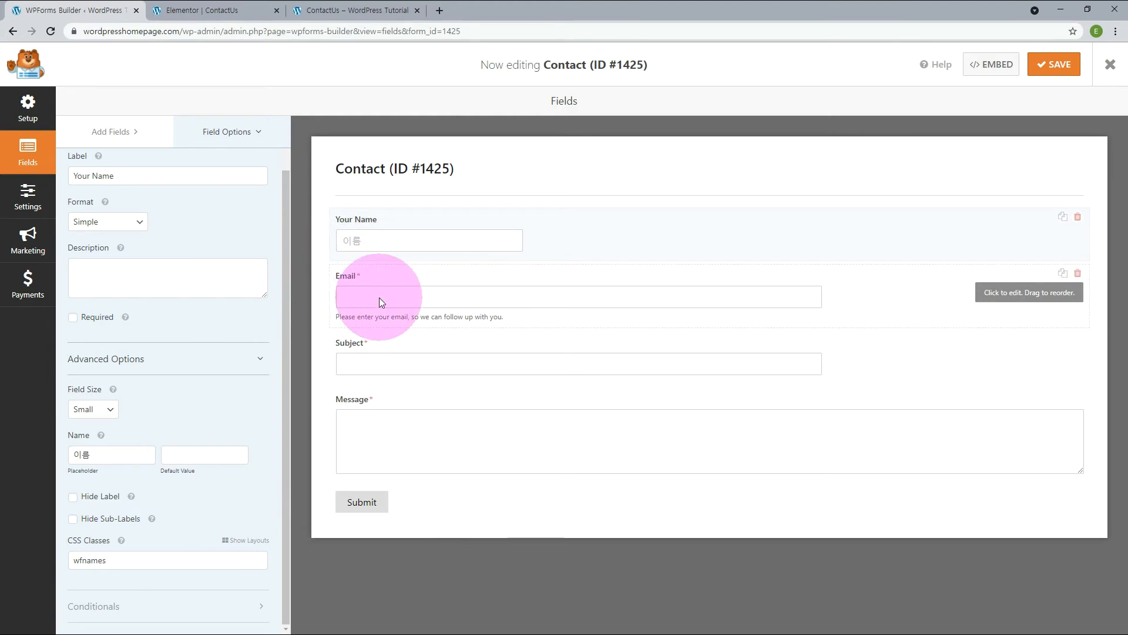
Review the Email and Message field options, the form's general settings and its default notification settings.
{"action": "left_click", "coordinate": [381, 301]}
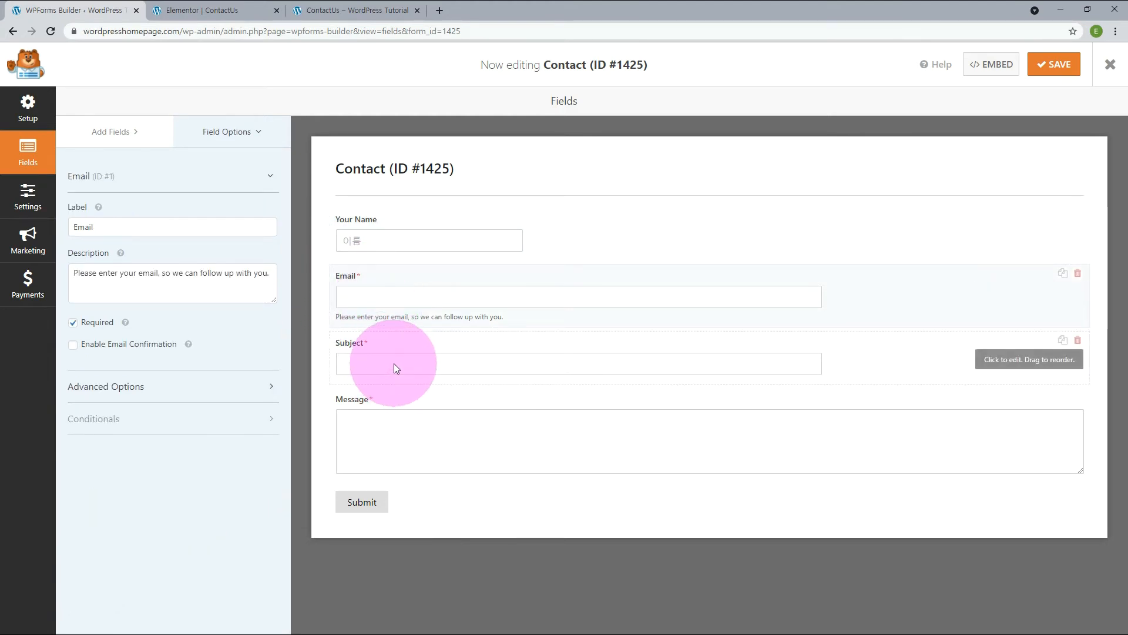
{"action": "left_click", "coordinate": [387, 447]}
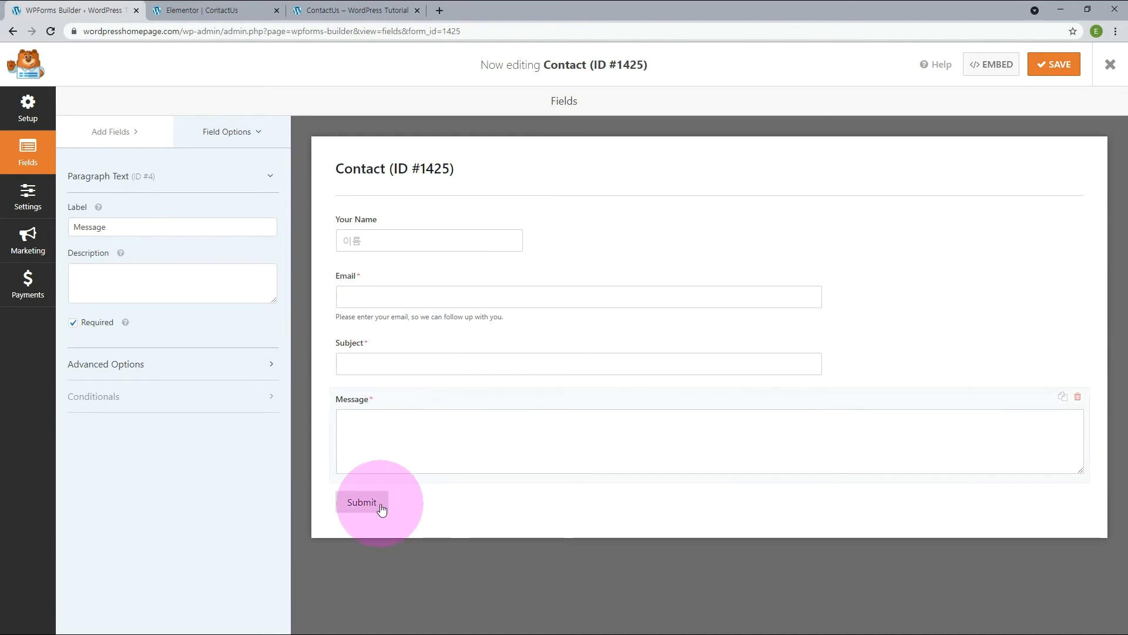
{"action": "left_click", "coordinate": [381, 506]}
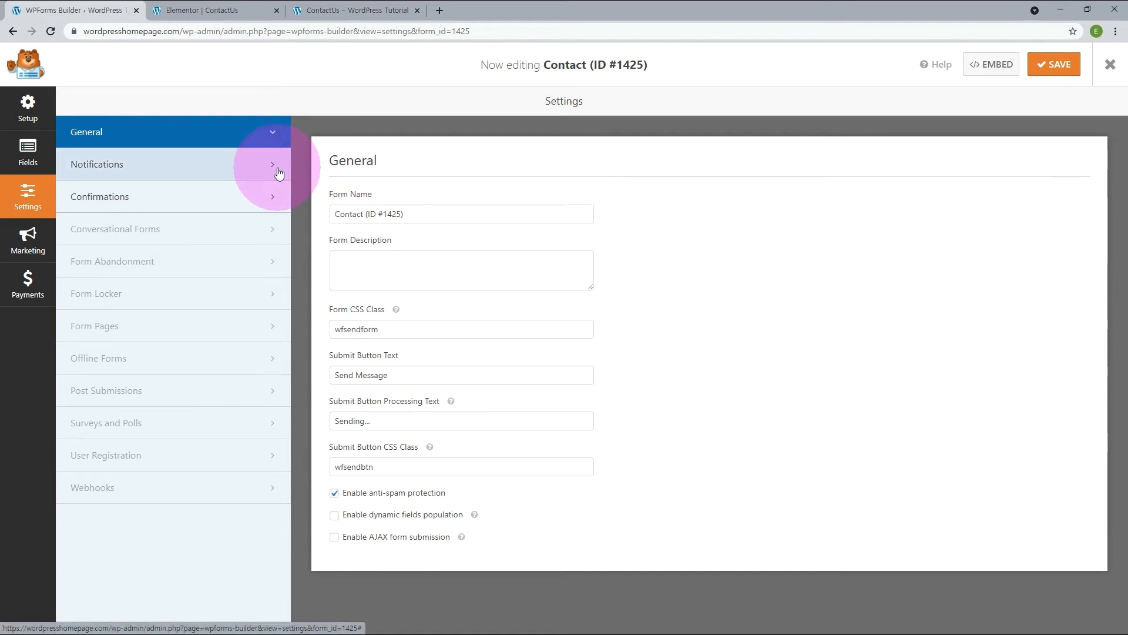
{"action": "left_click", "coordinate": [279, 173]}
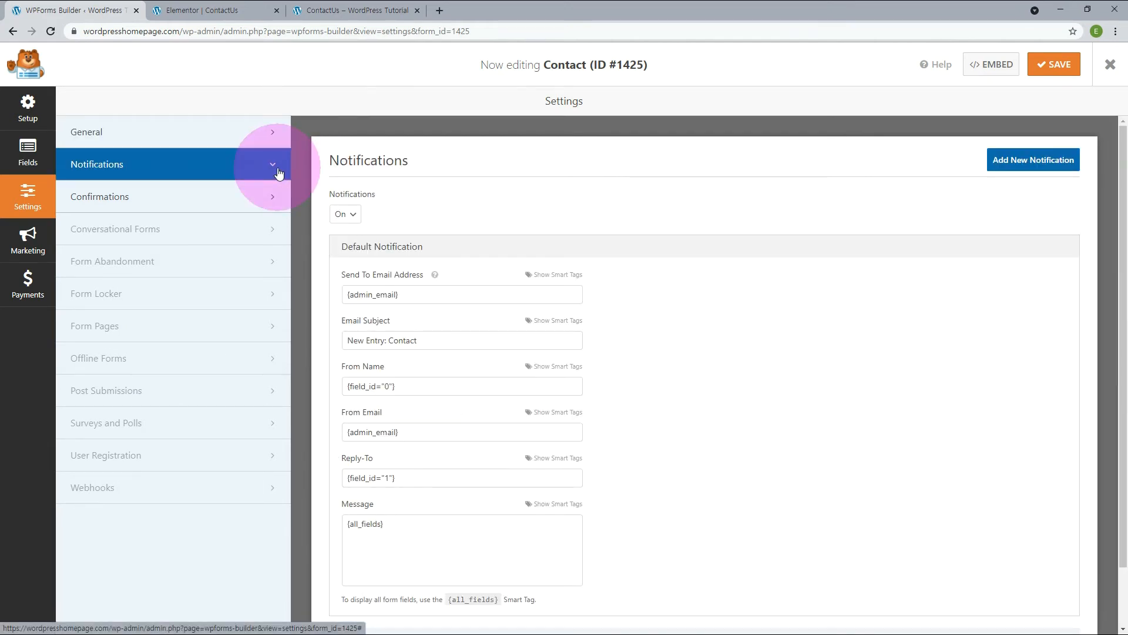
{"action": "left_click", "coordinate": [448, 295]}
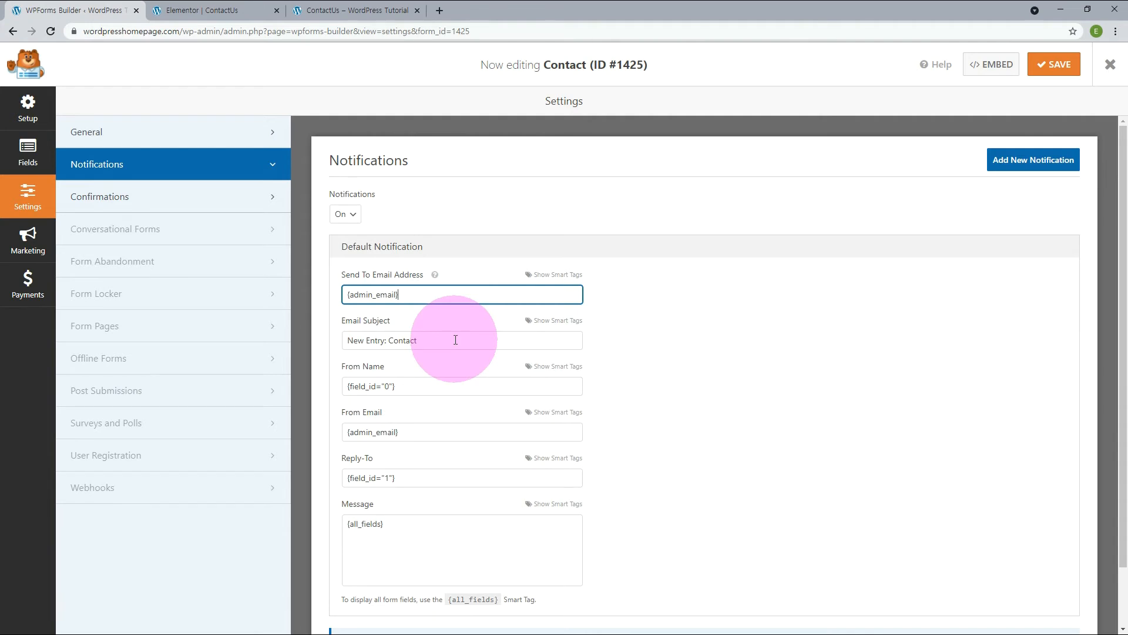
Add the lines "곧 연락드리겠습니다." and "감사합니다." below the existing text of the form's default confirmation message.
{"action": "left_click", "coordinate": [273, 199]}
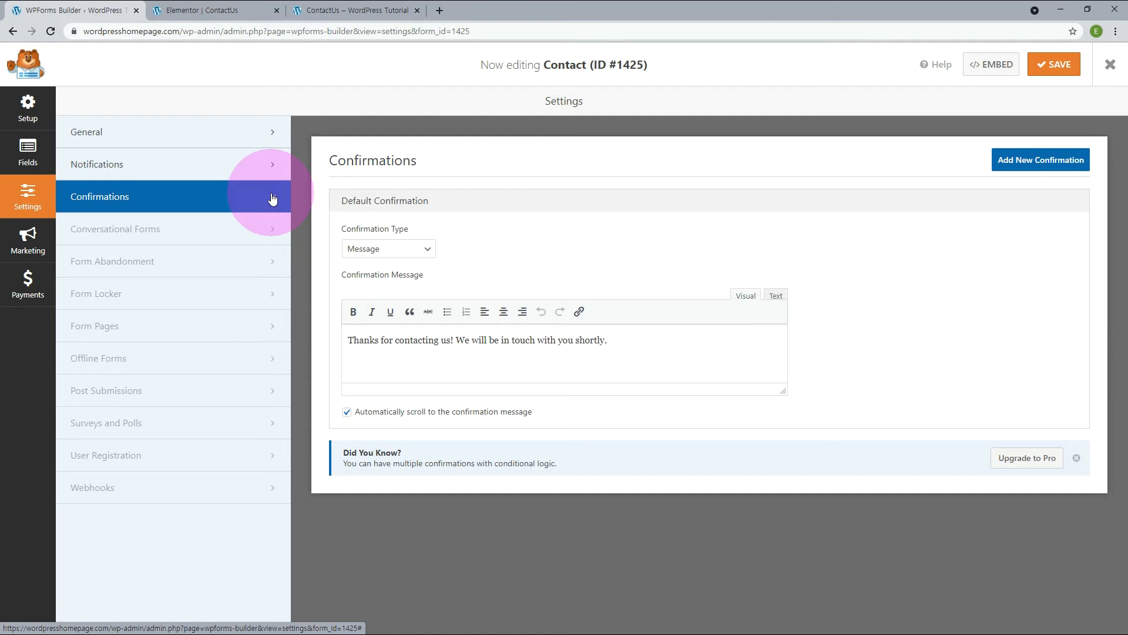
{"action": "left_click", "coordinate": [625, 343]}
{"action": "key", "text": "Return"}
{"action": "type", "text": "곧 연락드리겠습니다."}
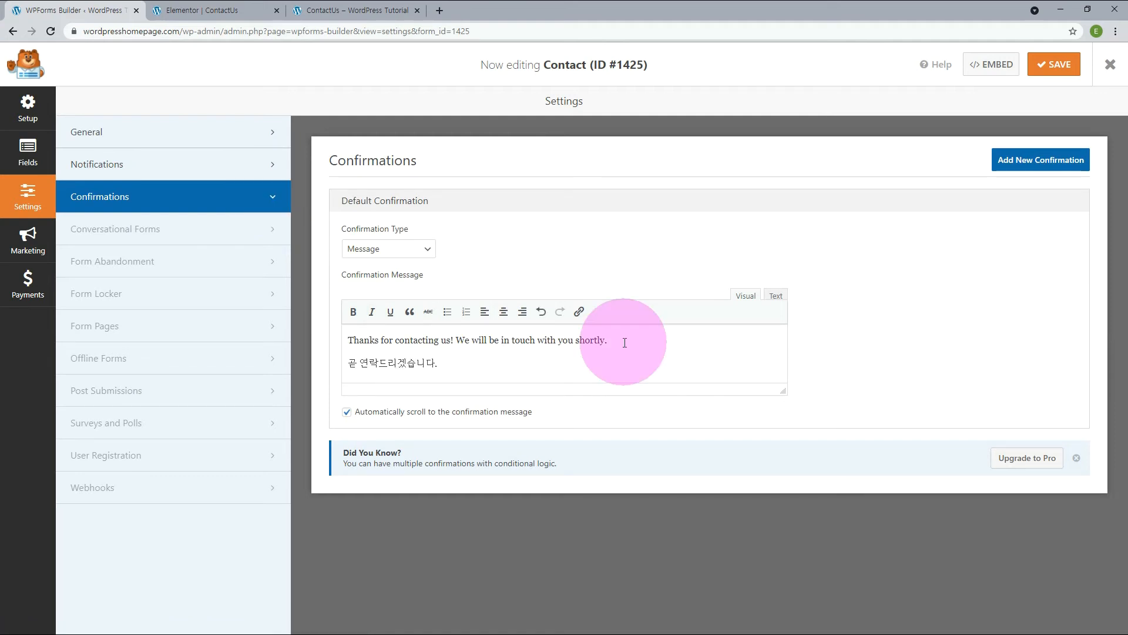
{"action": "key", "text": "Return"}
{"action": "type", "text": "감사합니다."}
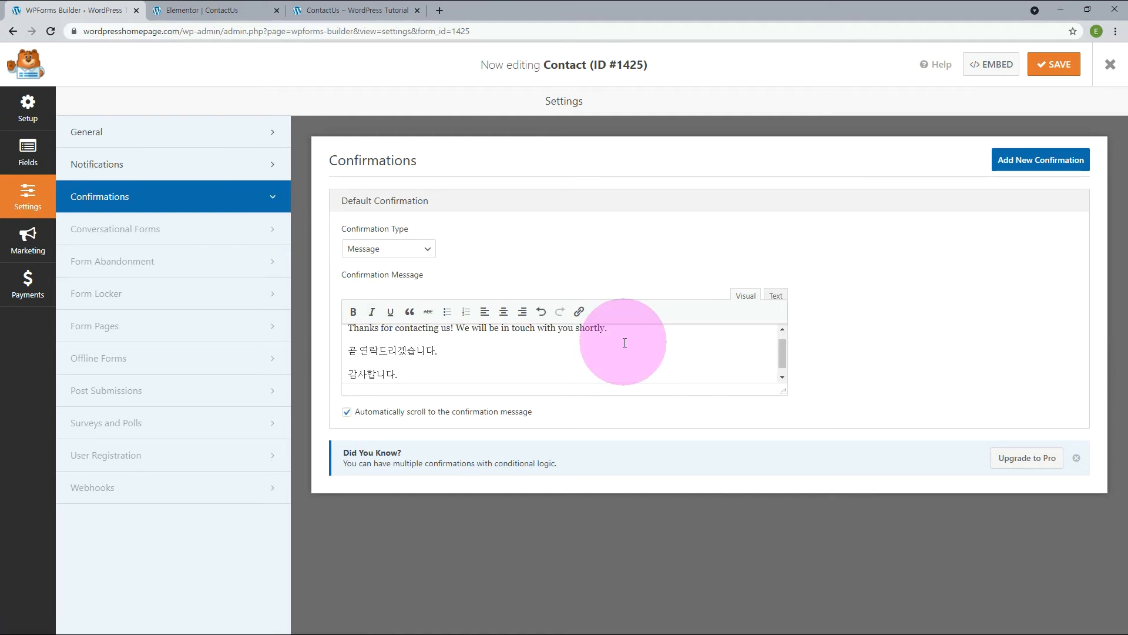
Reload the ContactUs page and send a test submission with an e-mail address, subject "Sending... messages...." and message "Message sending test".
{"action": "left_click", "coordinate": [357, 10]}
{"action": "left_click", "coordinate": [51, 32]}
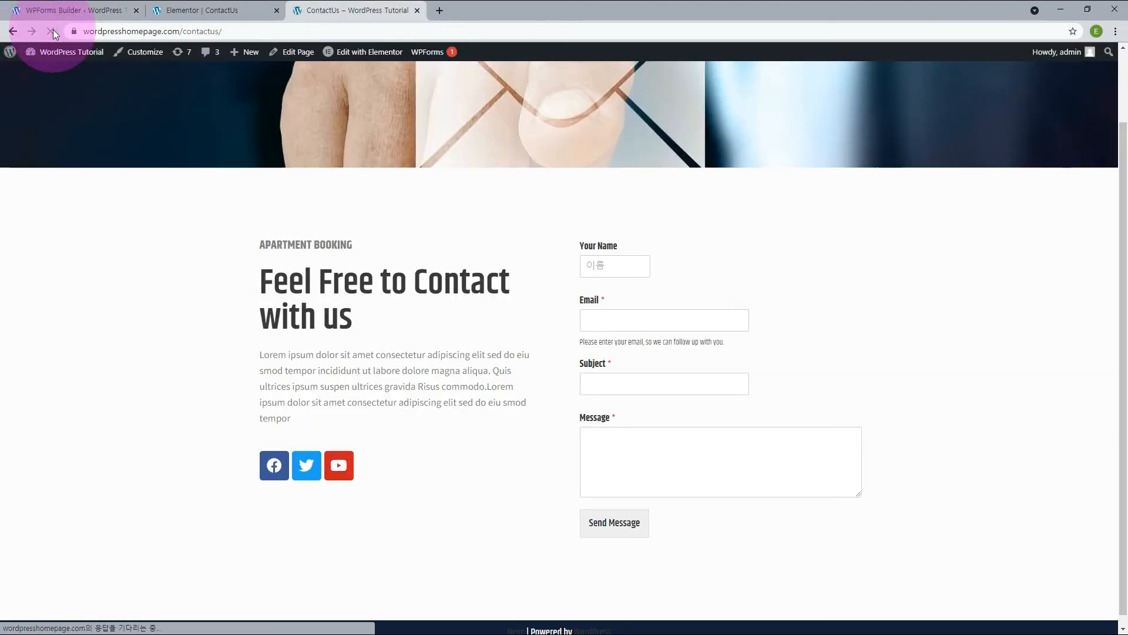
{"action": "left_click", "coordinate": [620, 531]}
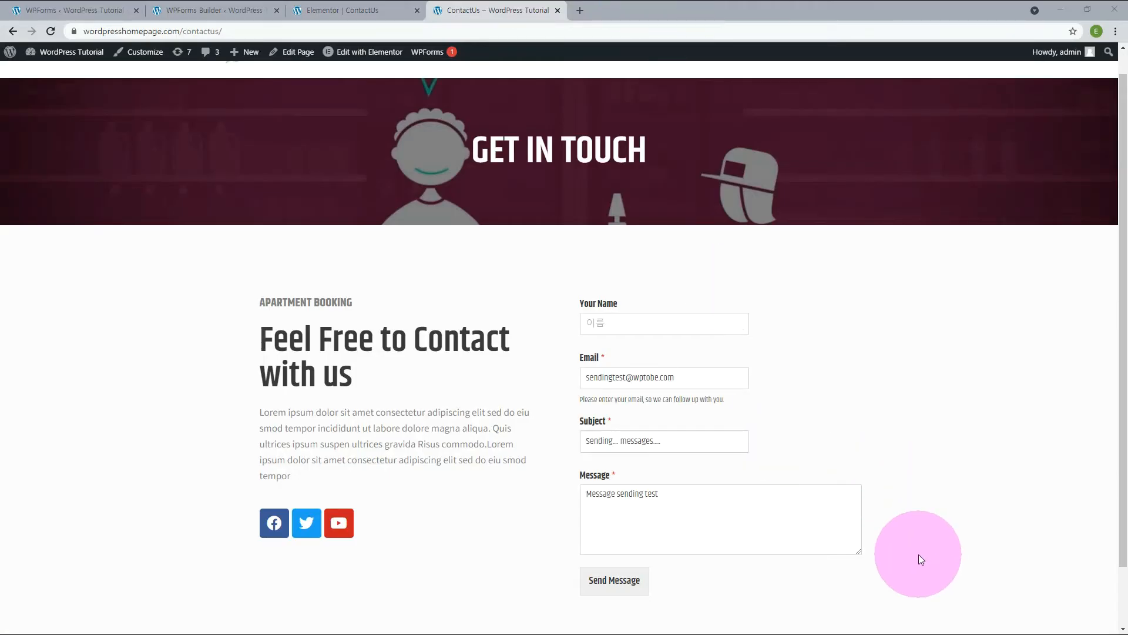
{"action": "left_click", "coordinate": [619, 585]}
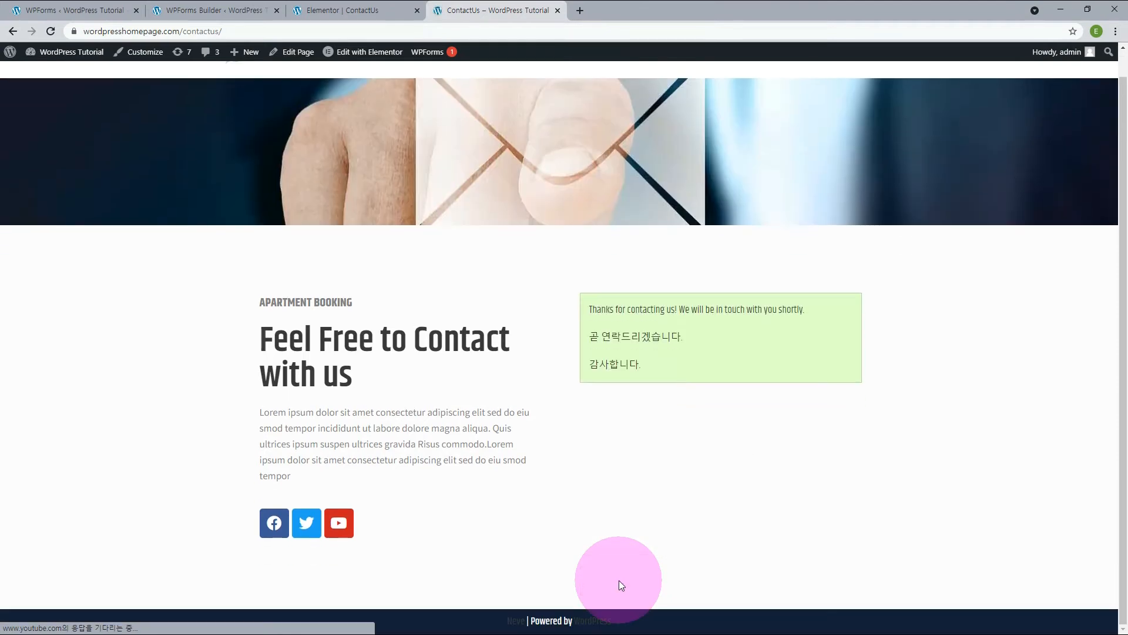
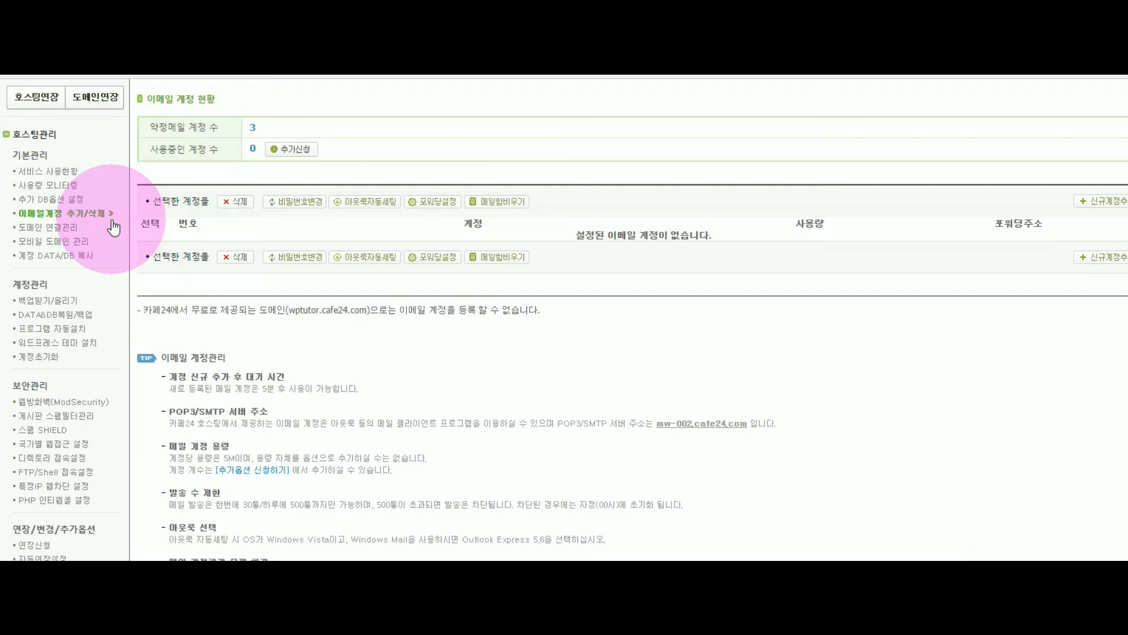
{"action": "left_click", "coordinate": [294, 154]}
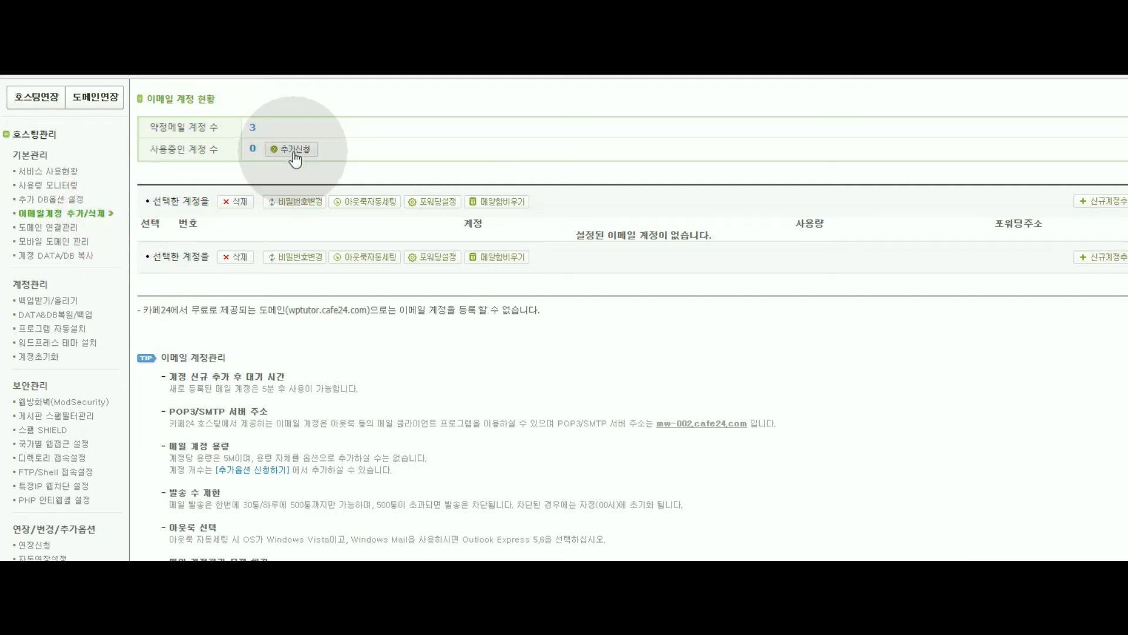
{"action": "left_click", "coordinate": [603, 273]}
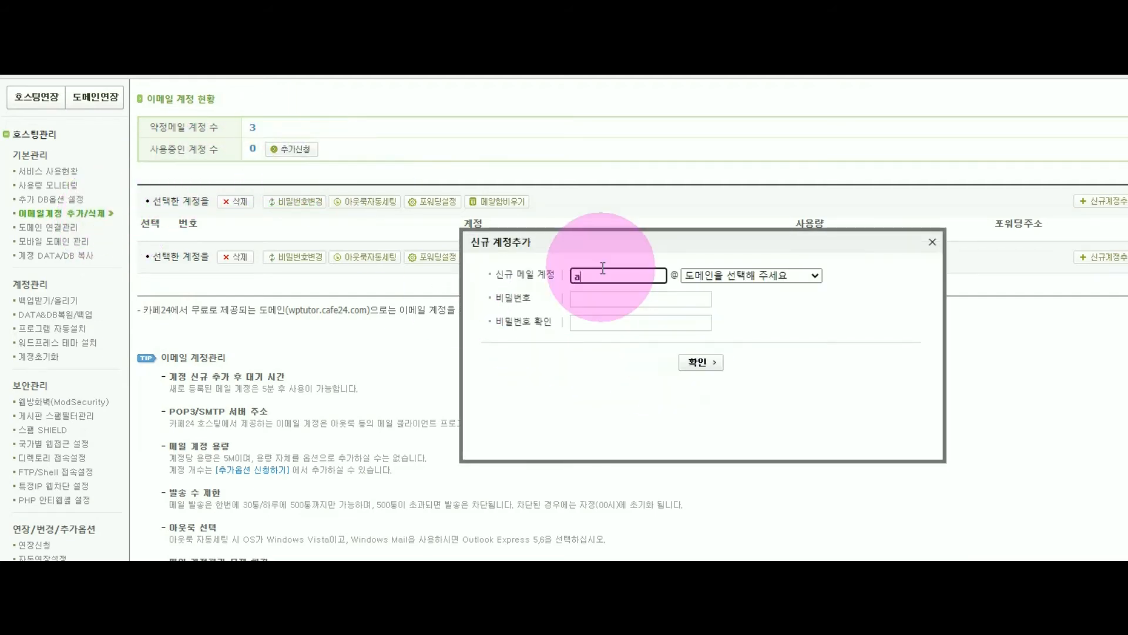
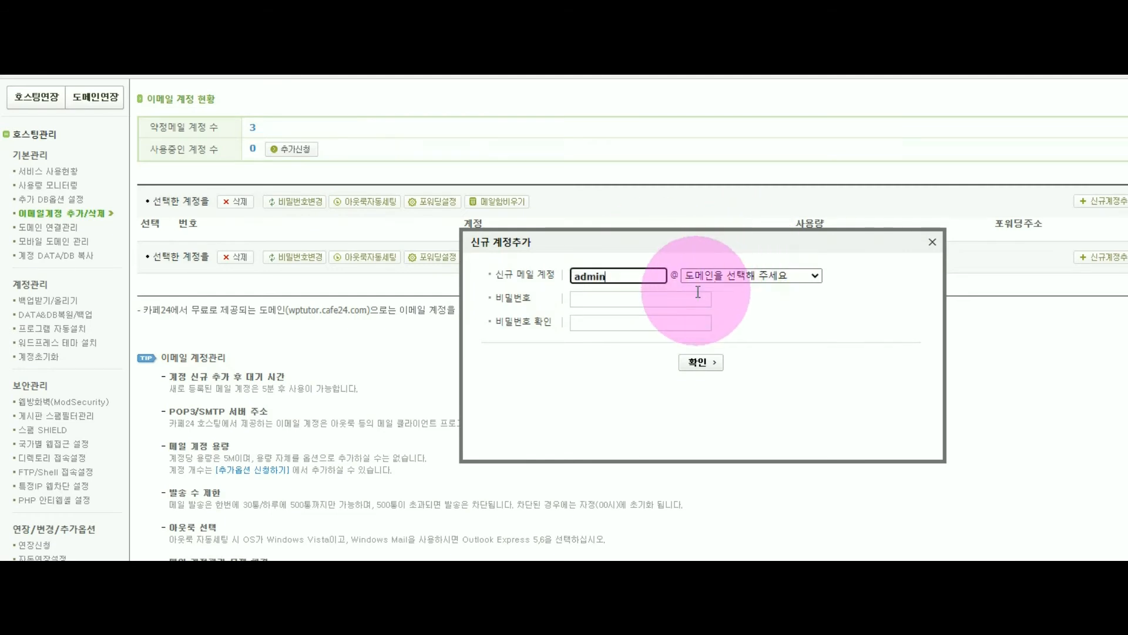
{"action": "left_click", "coordinate": [713, 276]}
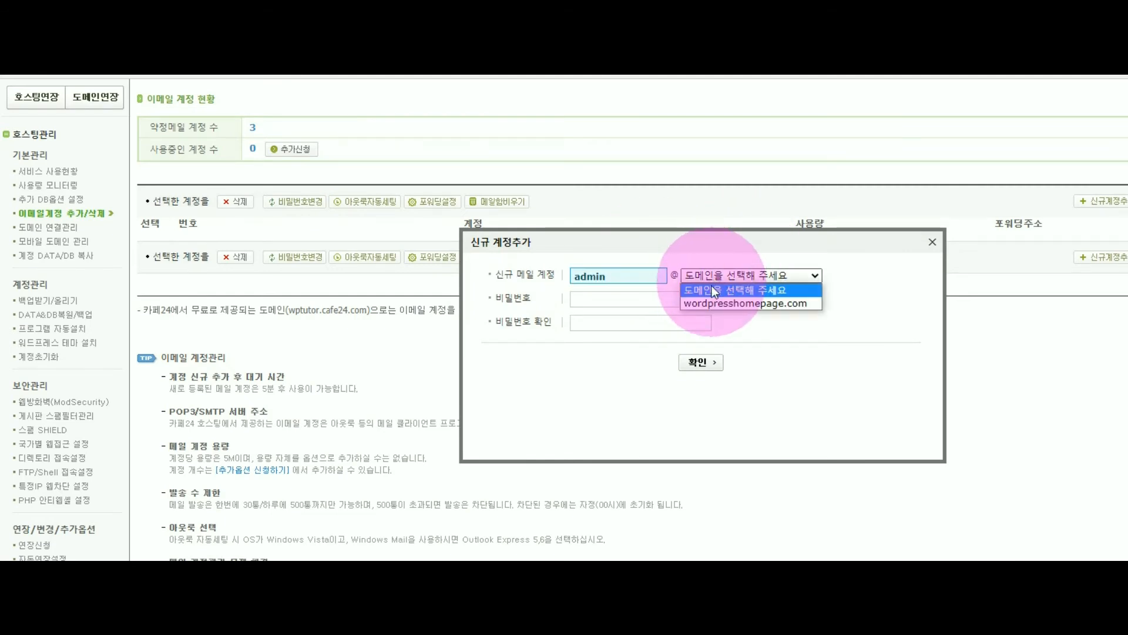
{"action": "left_click", "coordinate": [710, 304]}
{"action": "left_click", "coordinate": [640, 298]}
{"action": "type", "text": "*********"}
{"action": "left_click", "coordinate": [585, 324]}
{"action": "type", "text": "*********"}
{"action": "left_click", "coordinate": [697, 367]}
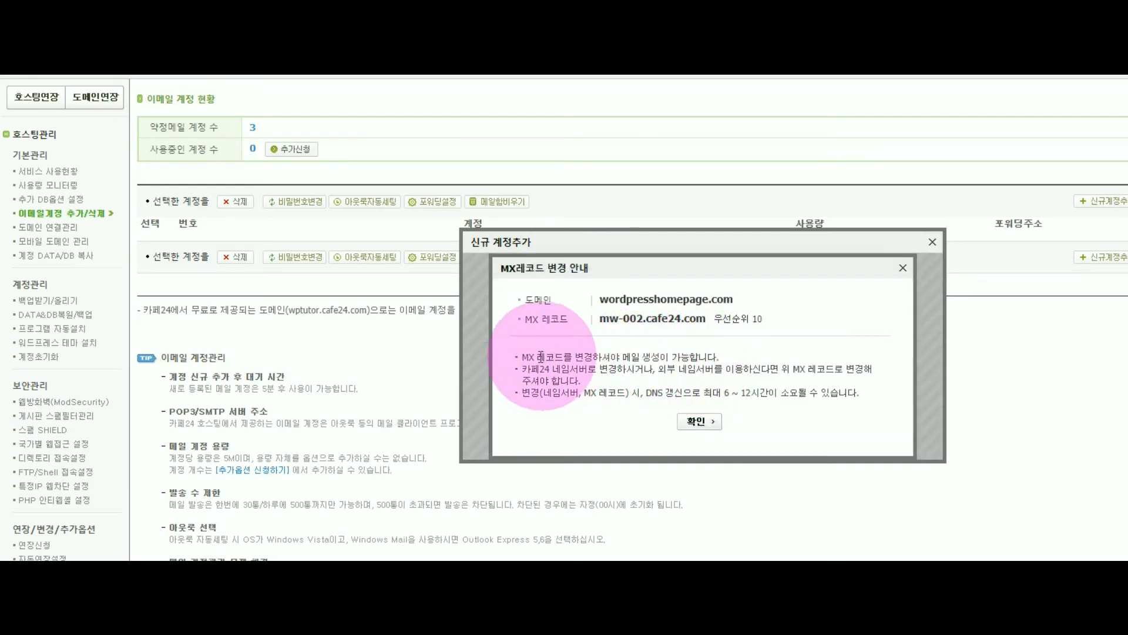
Note the MX record given in the notice and open the mail server (MX) settings in wordpresshomepage.com's DNS management.
{"action": "left_click_drag", "start_coordinate": [523, 356], "coordinate": [721, 358]}
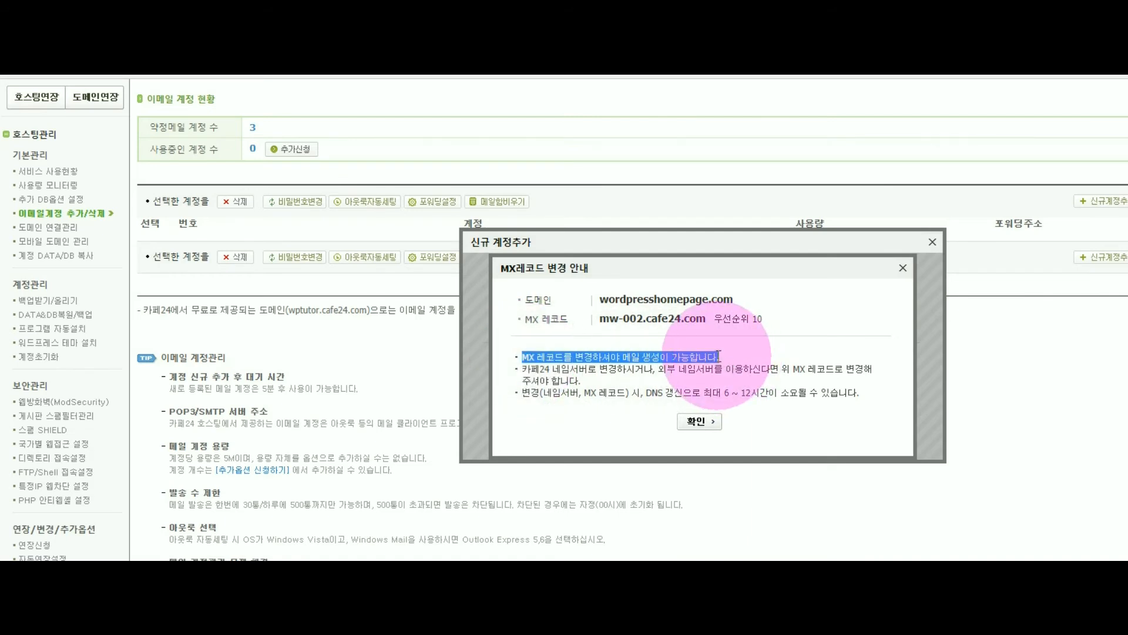
{"action": "left_click", "coordinate": [600, 318]}
{"action": "left_click_drag", "start_coordinate": [600, 318], "coordinate": [795, 317]}
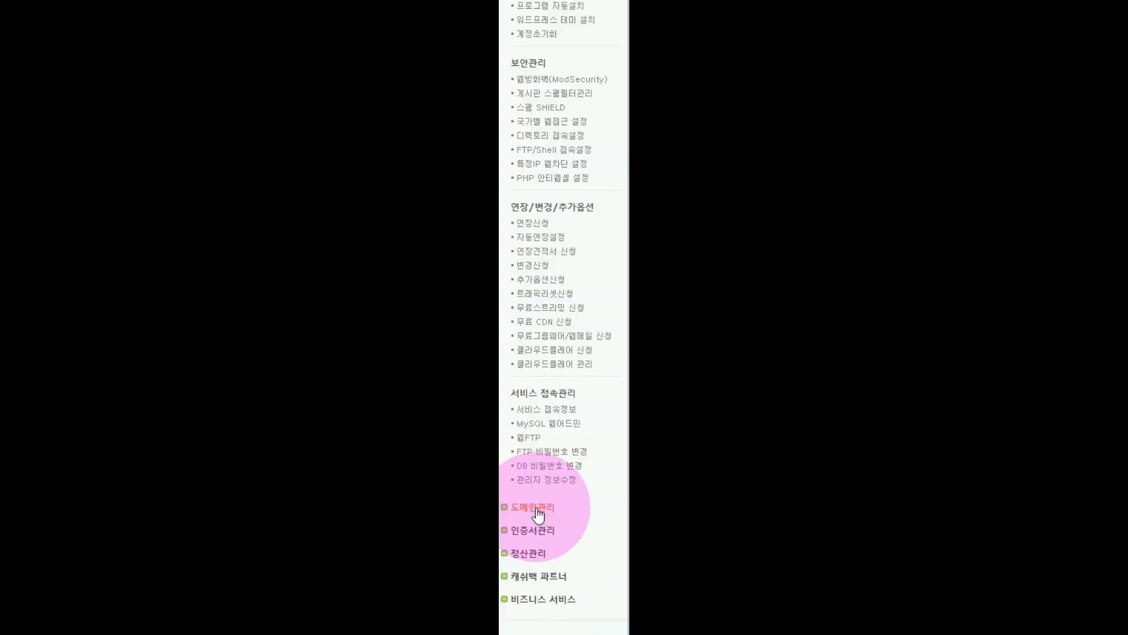
{"action": "left_click", "coordinate": [536, 508]}
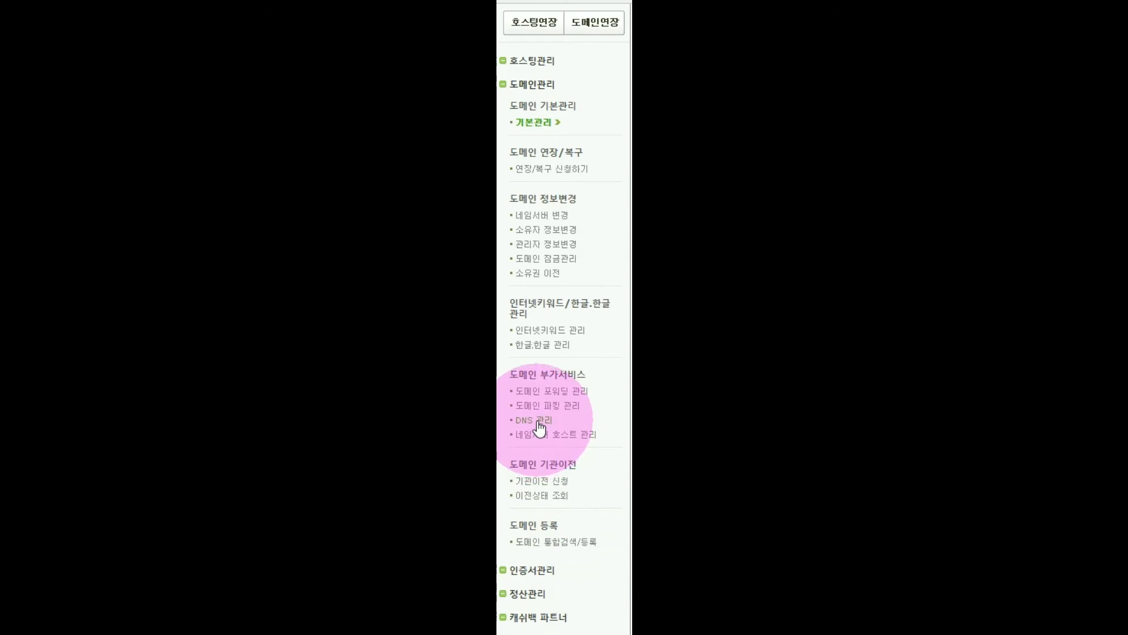
{"action": "left_click", "coordinate": [539, 422]}
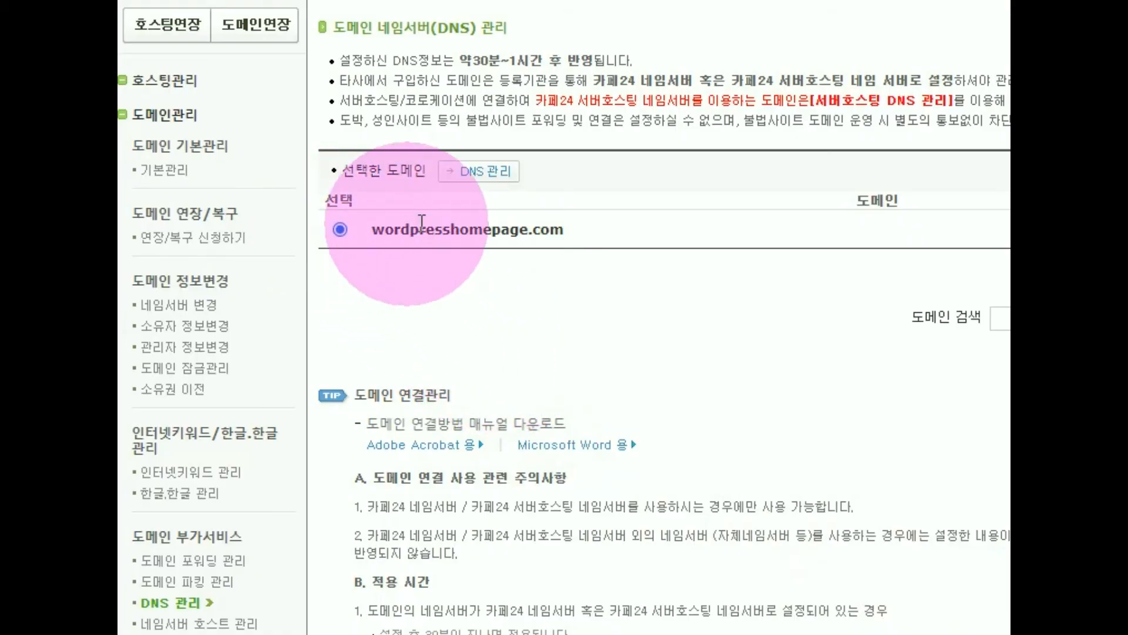
{"action": "left_click", "coordinate": [494, 172]}
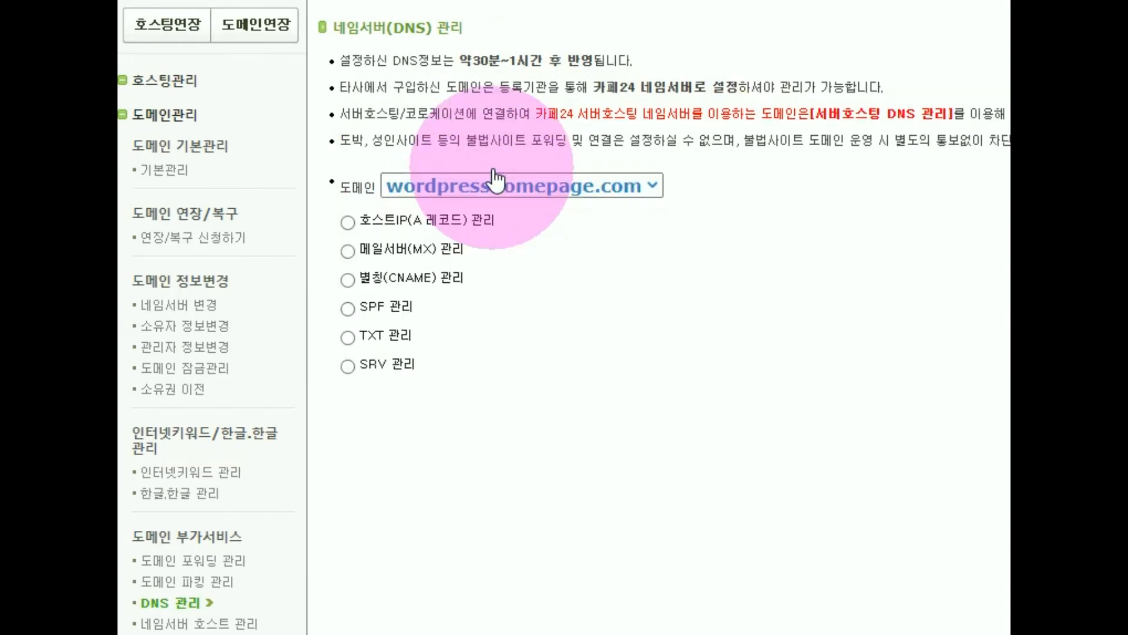
{"action": "left_click", "coordinate": [381, 249]}
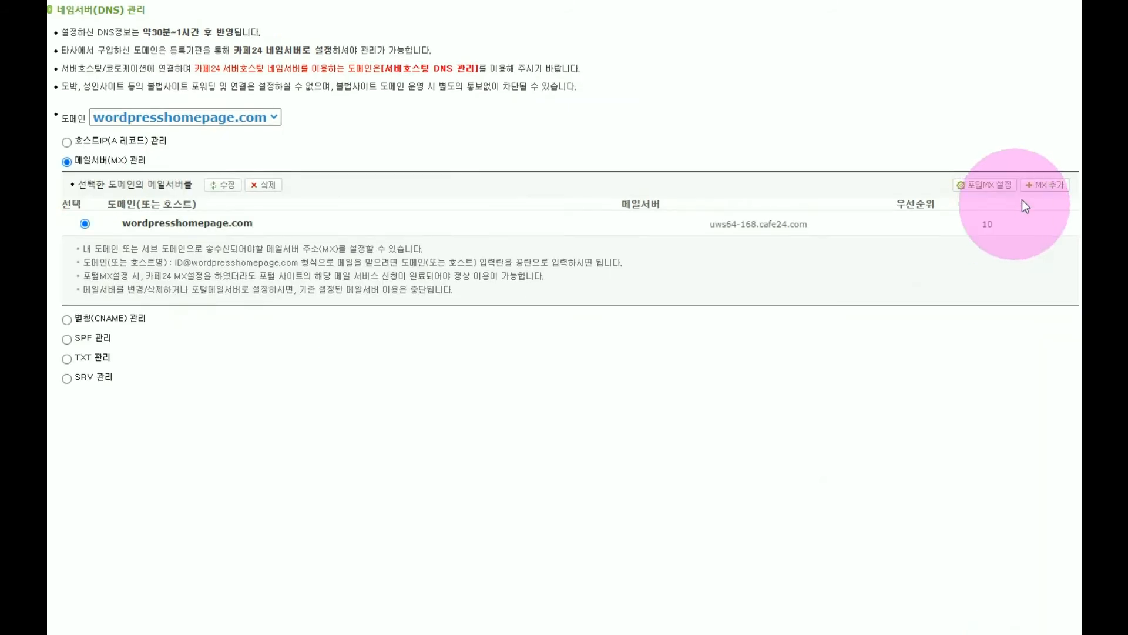
Change the mail server of wordpresshomepage.com's existing MX record to mw-002.cafe24.com and check the record.
{"action": "left_click", "coordinate": [1037, 185]}
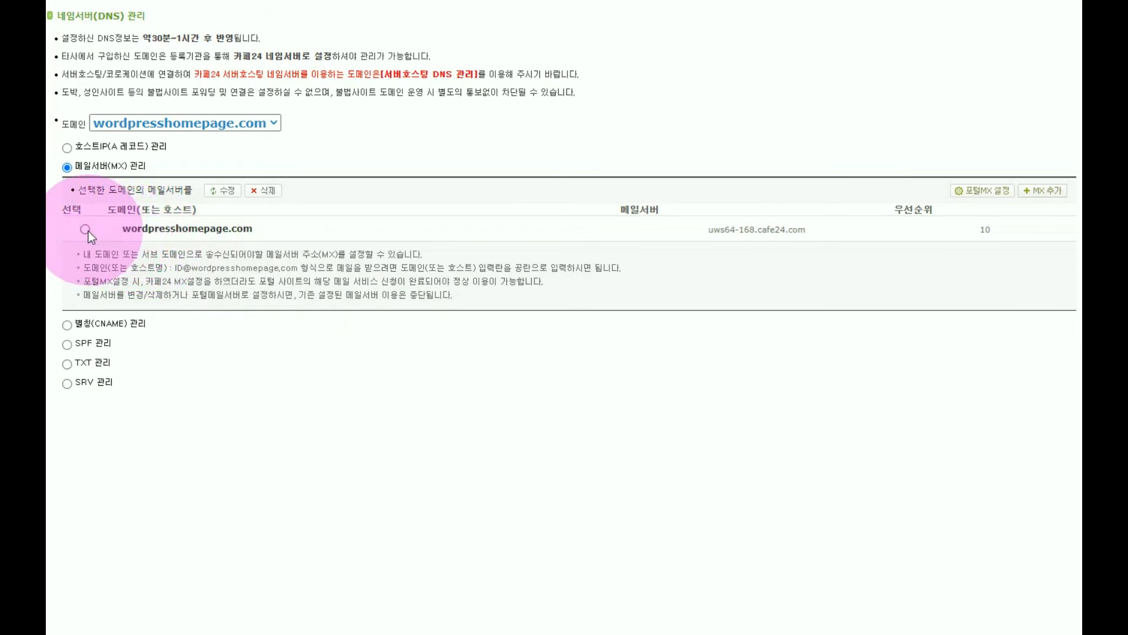
{"action": "left_click", "coordinate": [223, 191]}
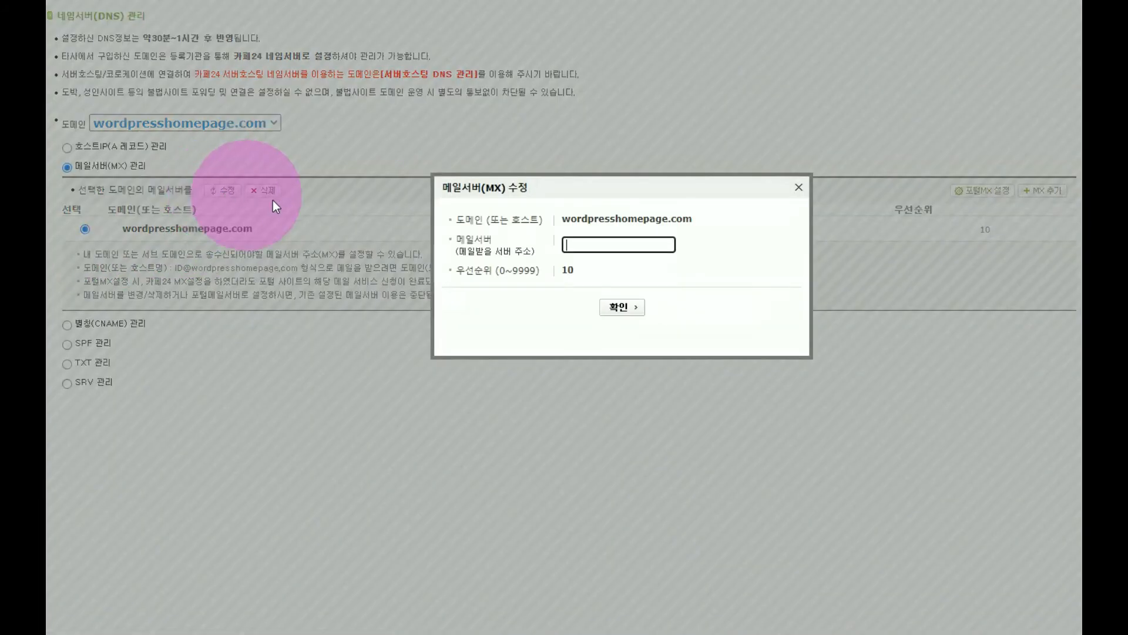
{"action": "type", "text": "mw-002.cafe24.com"}
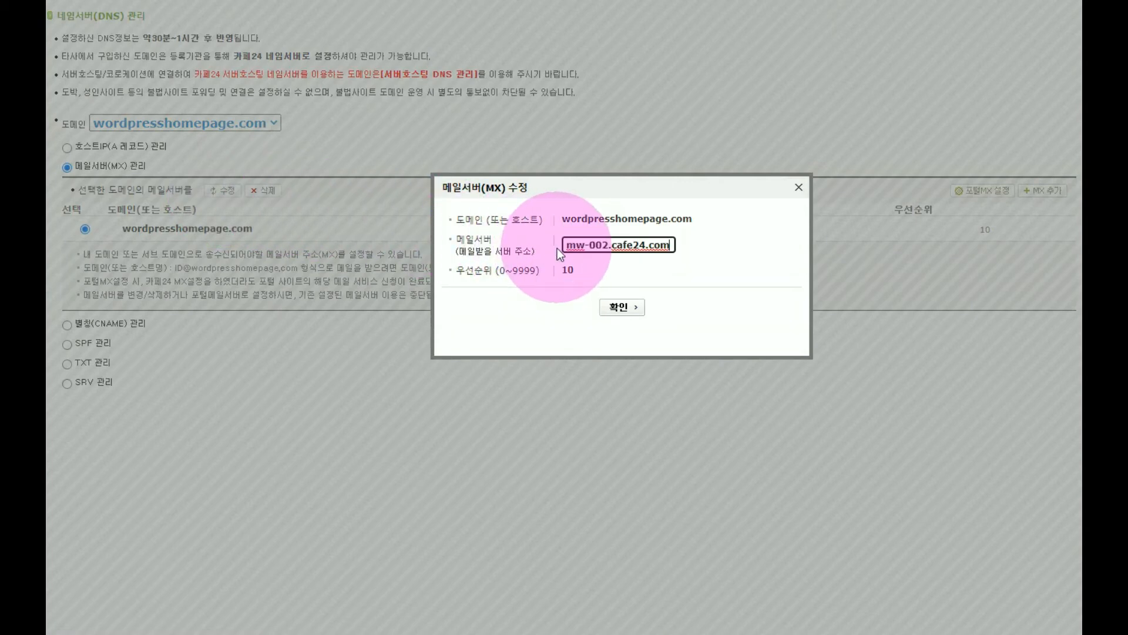
{"action": "left_click", "coordinate": [628, 308]}
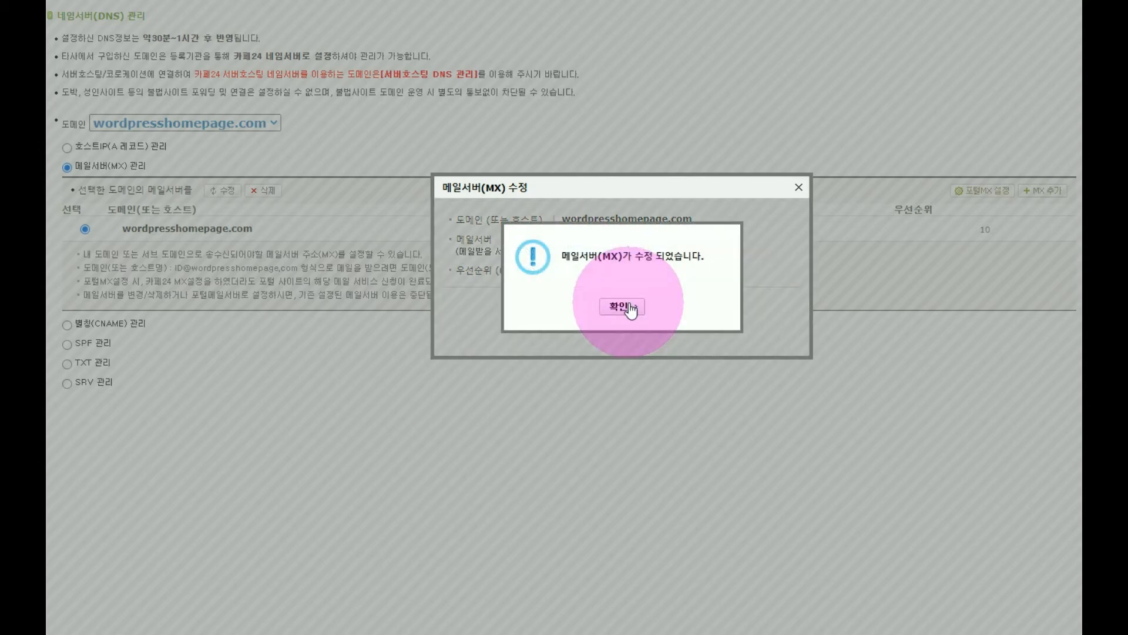
{"action": "left_click", "coordinate": [623, 306]}
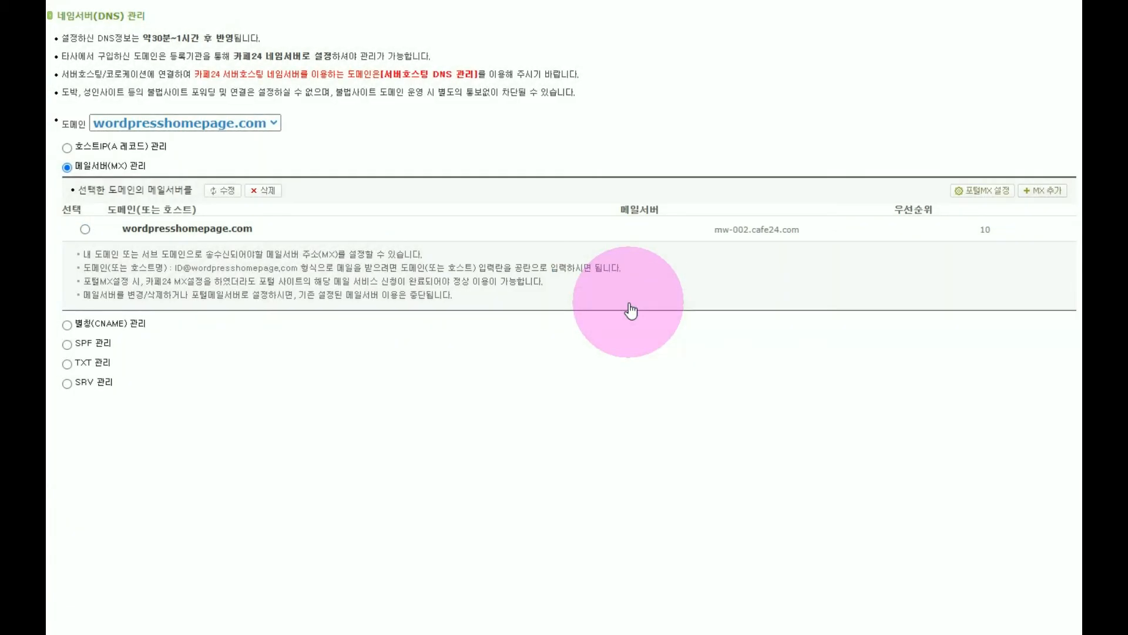
{"action": "left_click_drag", "start_coordinate": [713, 229], "coordinate": [813, 235]}
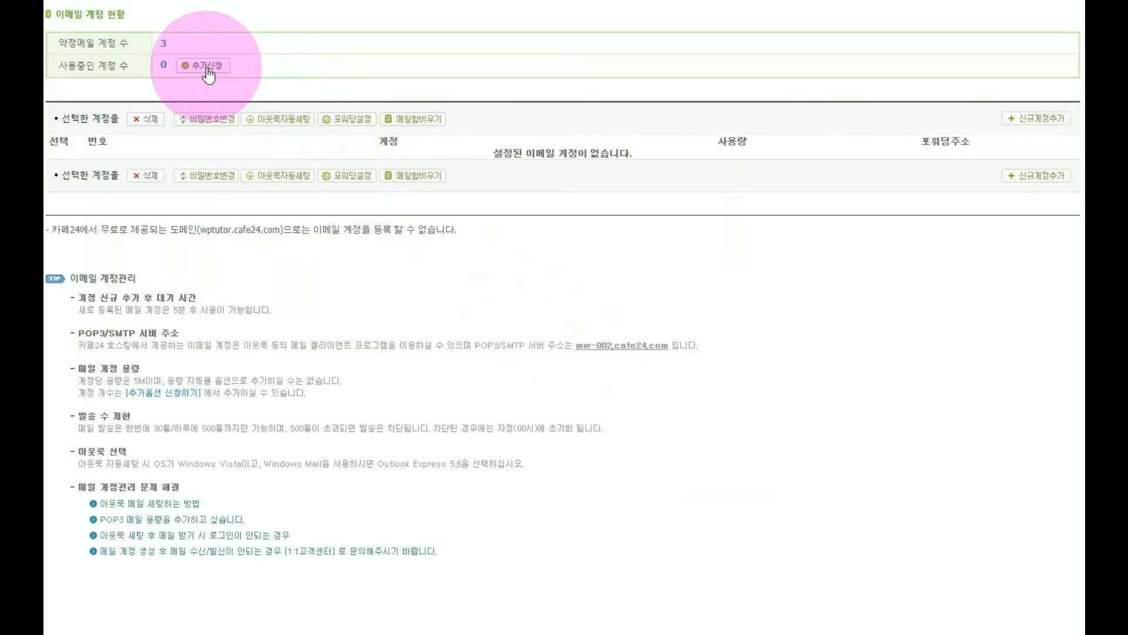
{"action": "left_click", "coordinate": [208, 67]}
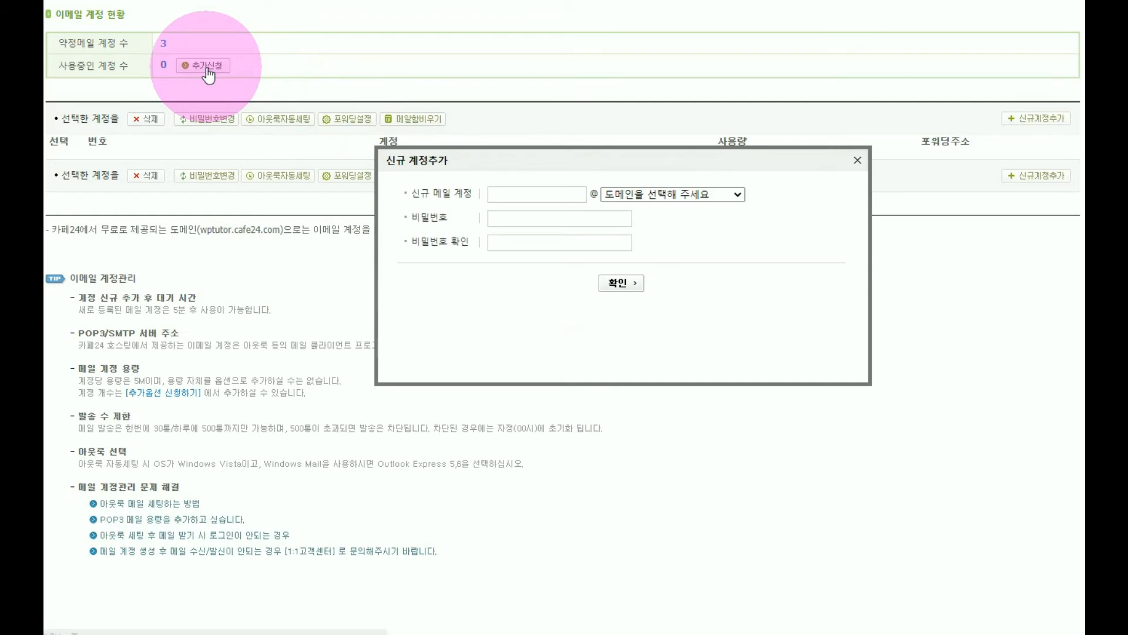
{"action": "left_click", "coordinate": [525, 220]}
{"action": "type", "text": "**********"}
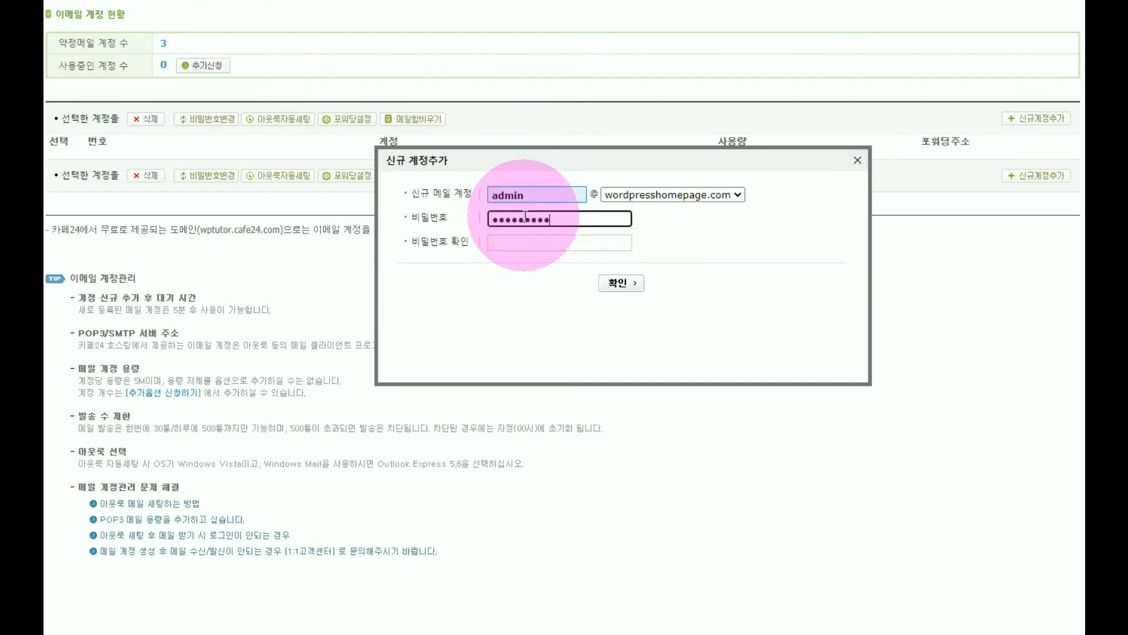
{"action": "key", "text": "Tab"}
{"action": "type", "text": "**********"}
{"action": "left_click", "coordinate": [629, 288]}
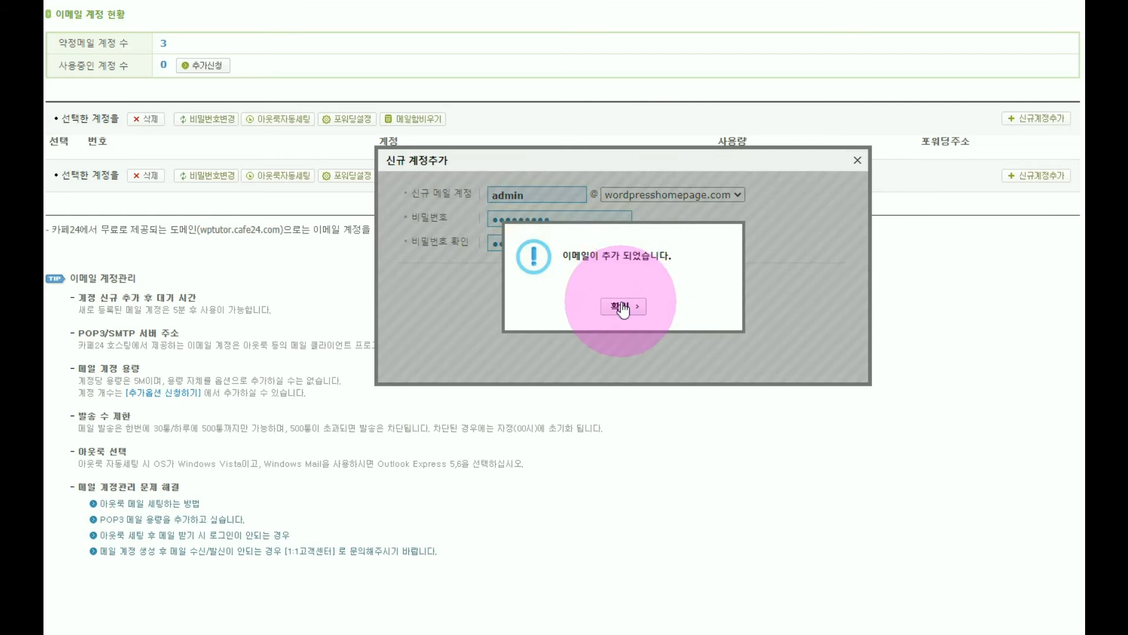
{"action": "left_click", "coordinate": [620, 306]}
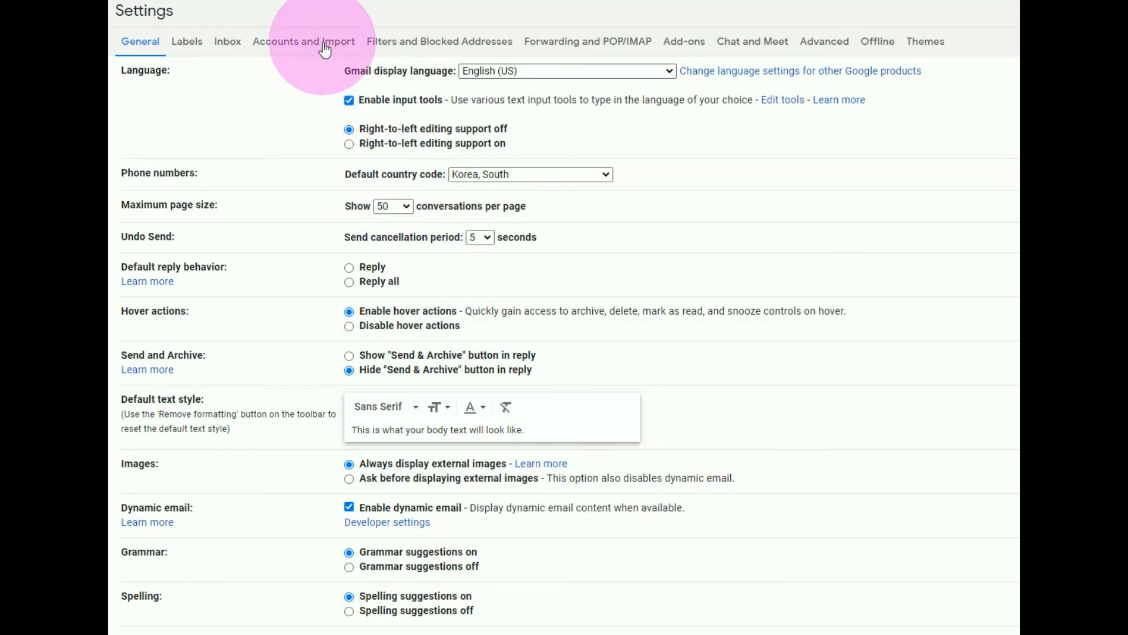
Switch to the Gmail settings and start adding a mail account for checking mail from other accounts.
{"action": "left_click", "coordinate": [325, 47]}
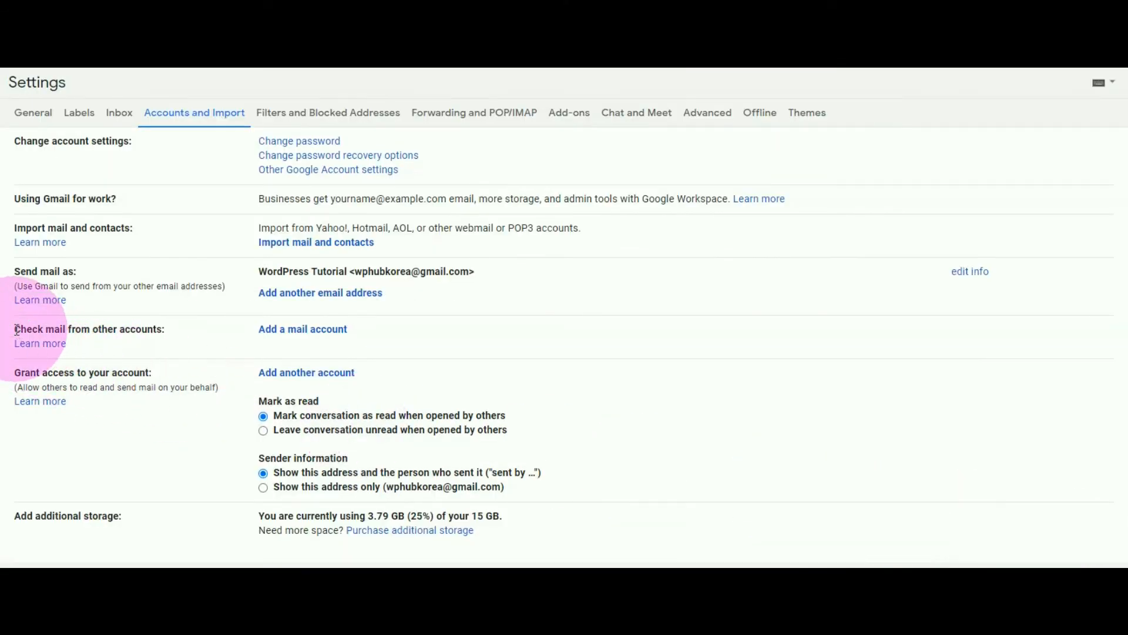
{"action": "left_click_drag", "start_coordinate": [16, 330], "coordinate": [164, 341]}
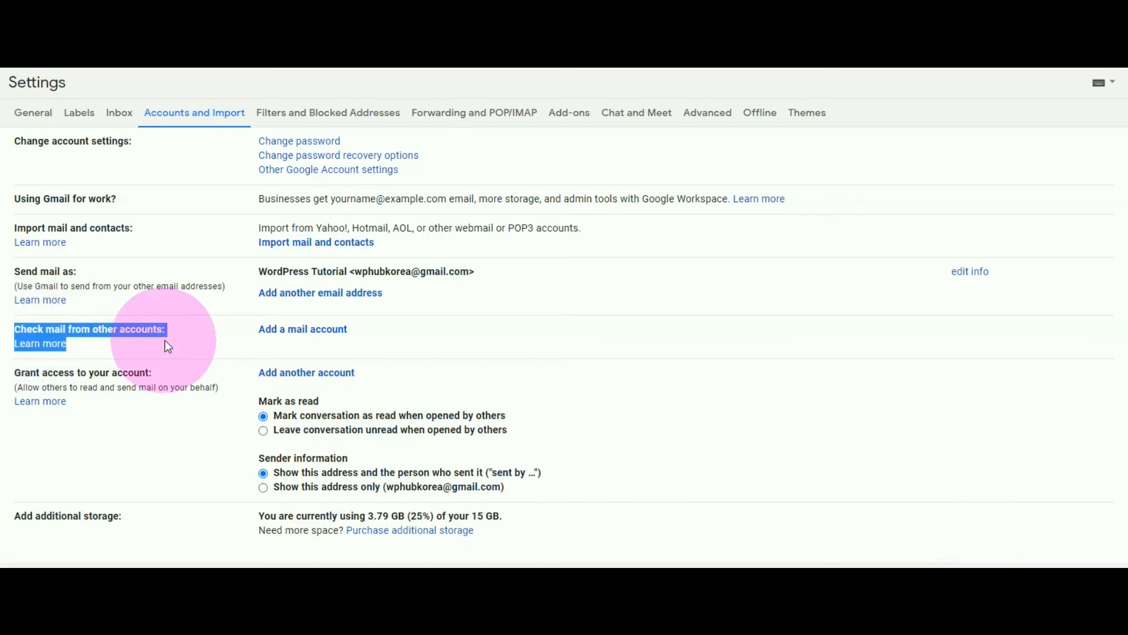
{"action": "left_click", "coordinate": [301, 336]}
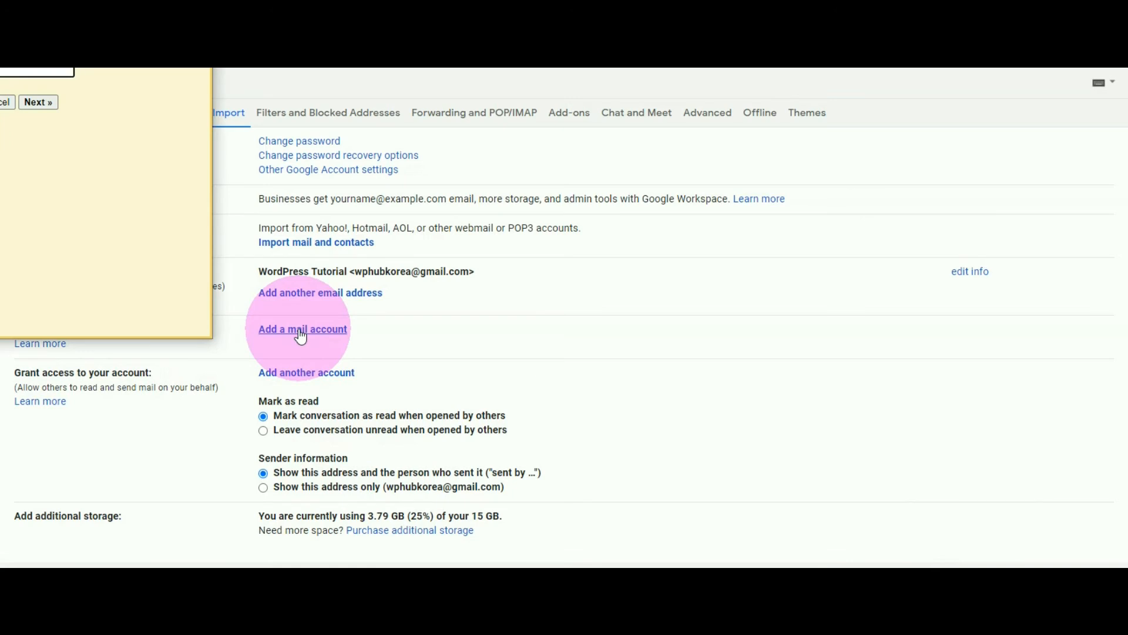
{"action": "left_click_drag", "start_coordinate": [271, 113], "coordinate": [590, 120]}
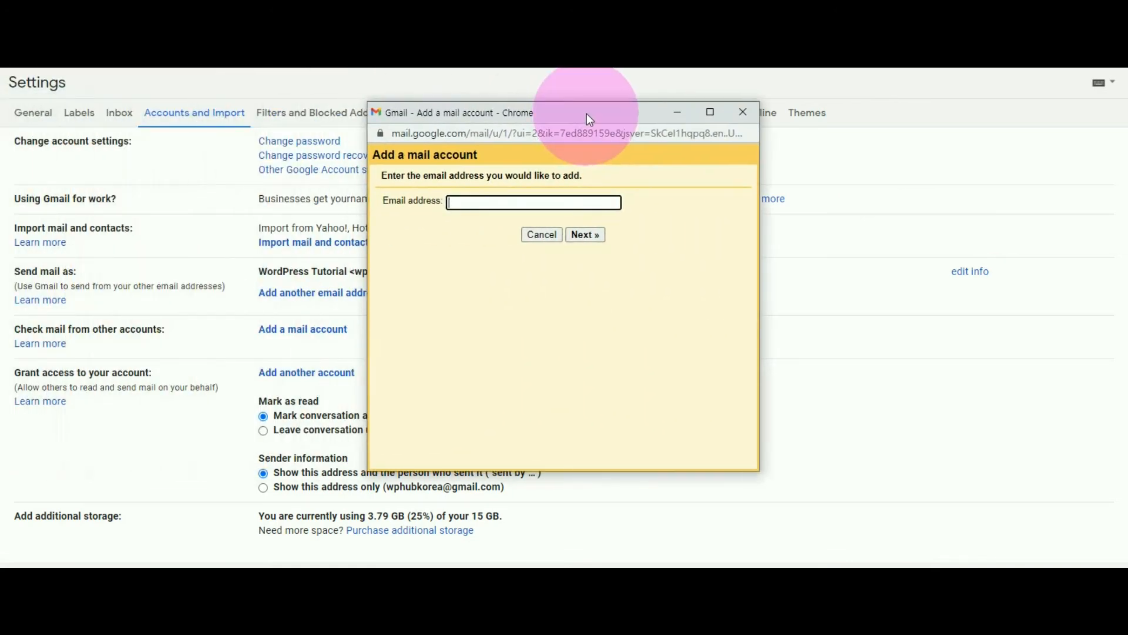
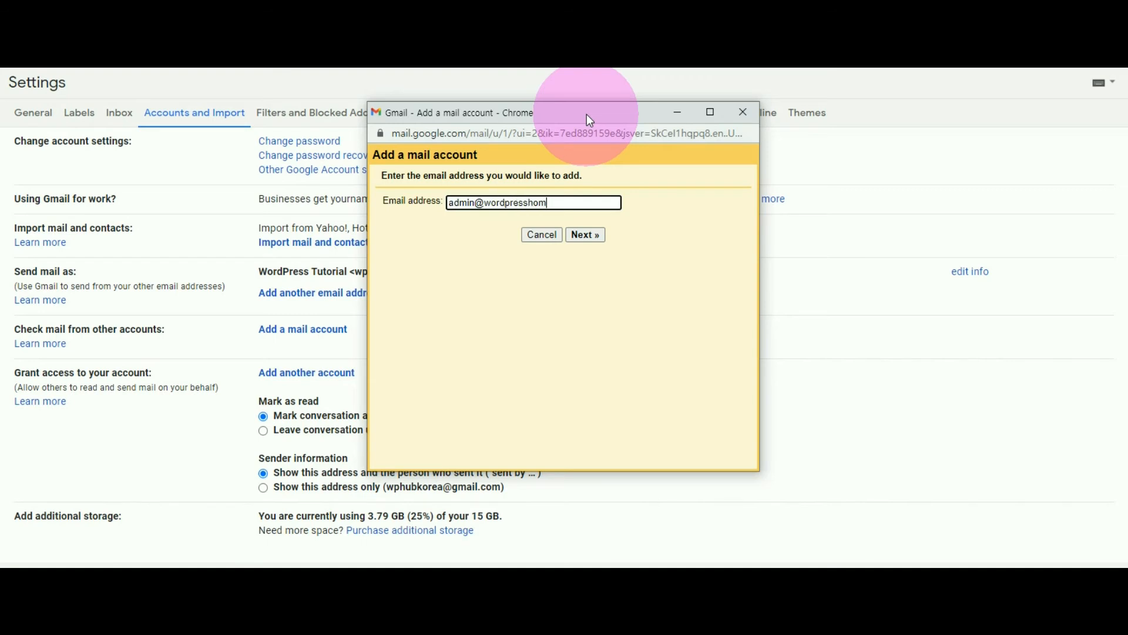
Enter the e-mail address of the new domain mailbox and continue with importing its messages through POP3.
{"action": "left_click", "coordinate": [590, 235]}
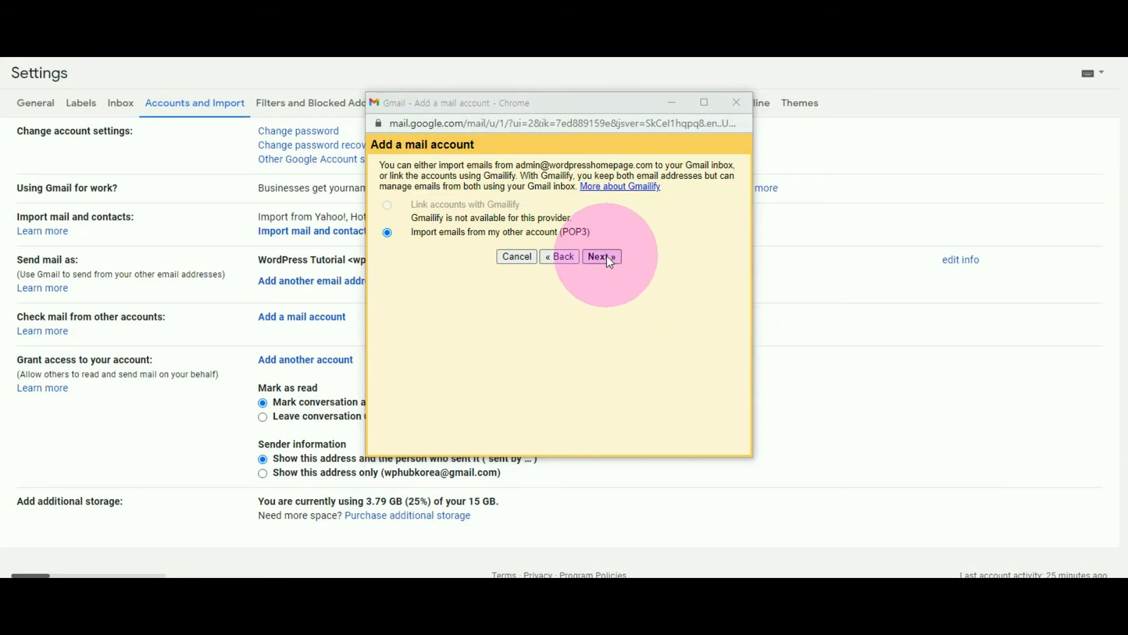
{"action": "left_click", "coordinate": [605, 257]}
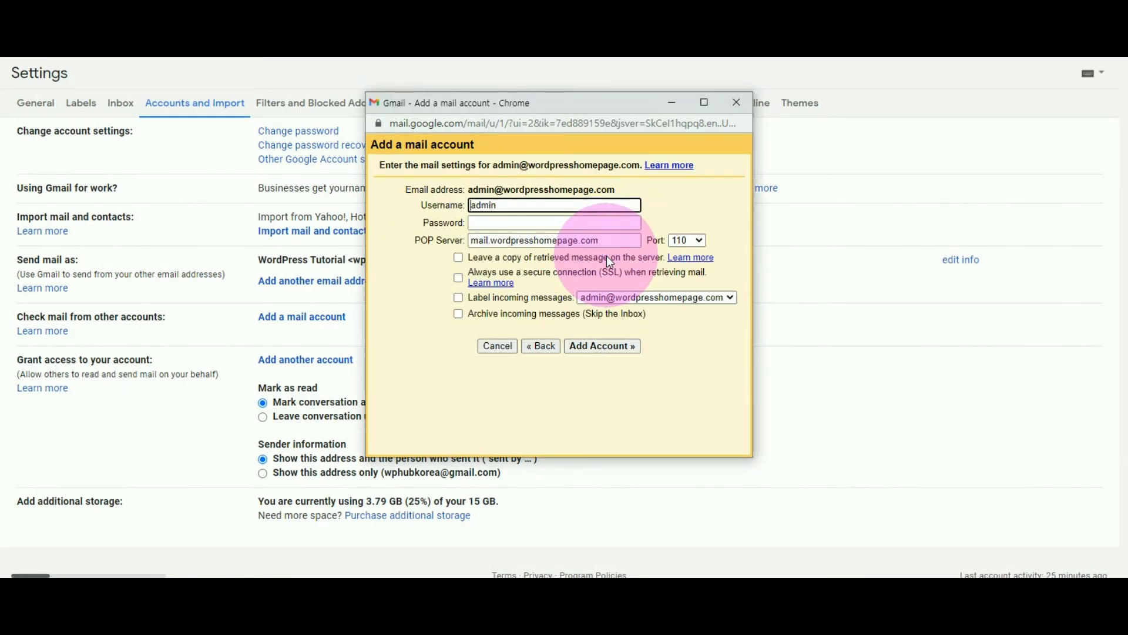
Enter the mailbox password, enable labelling of incoming messages, and try to add the account.
{"action": "left_click", "coordinate": [530, 225]}
{"action": "type", "text": "*********"}
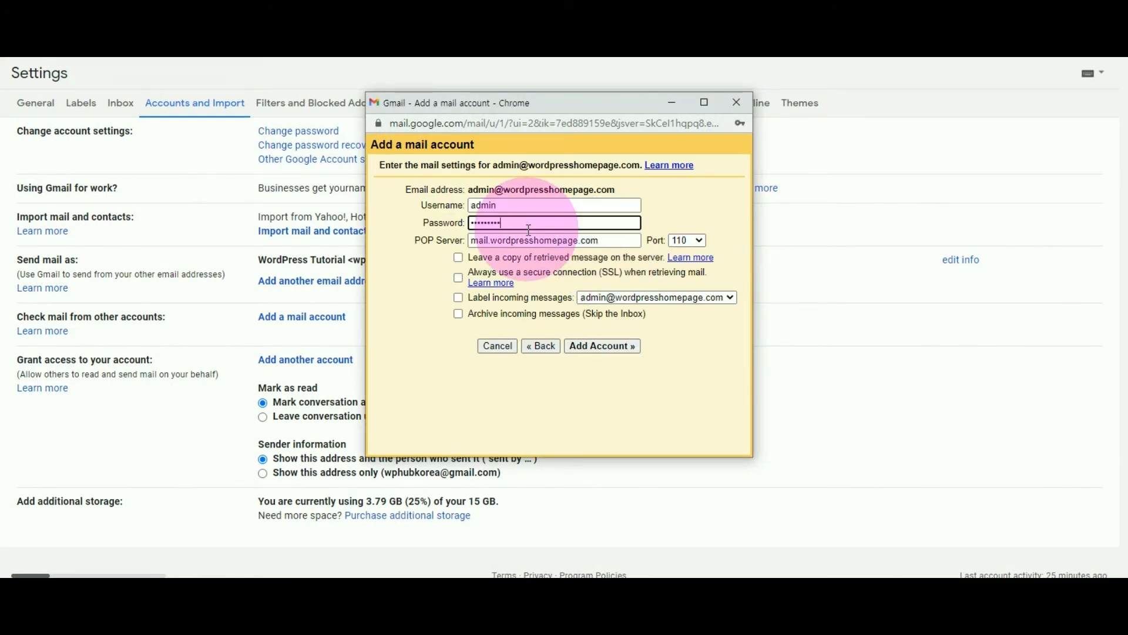
{"action": "left_click", "coordinate": [458, 300]}
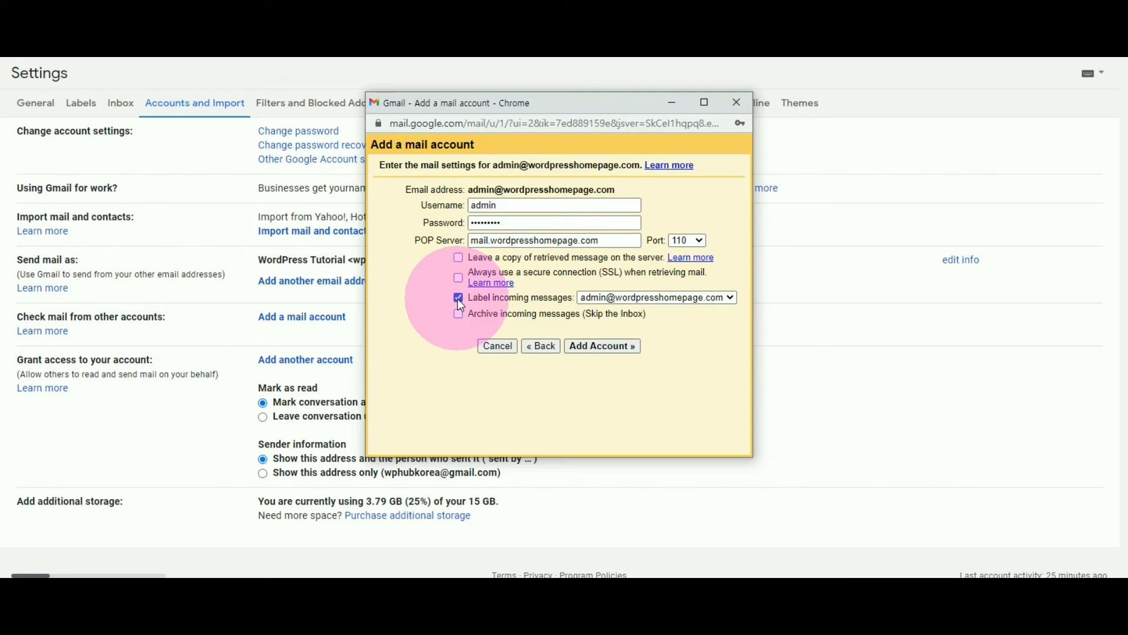
{"action": "left_click", "coordinate": [608, 347]}
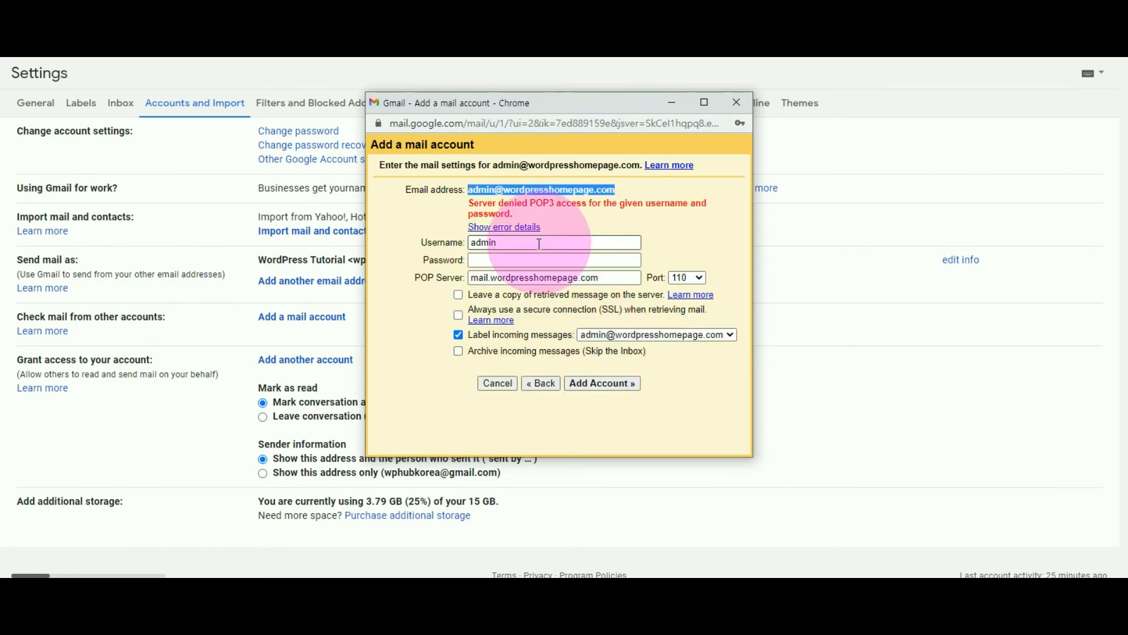
Replace the username with the mailbox's full e-mail address and try to add the account again.
{"action": "left_click_drag", "start_coordinate": [539, 244], "coordinate": [437, 242]}
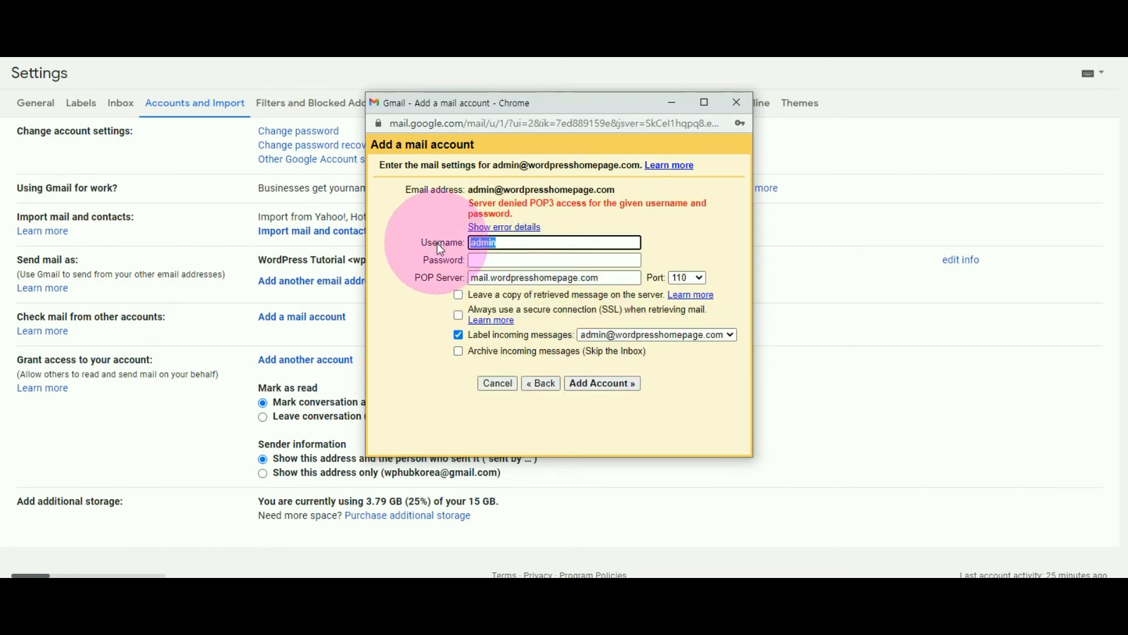
{"action": "key", "text": "ctrl+v"}
{"action": "left_click", "coordinate": [491, 259]}
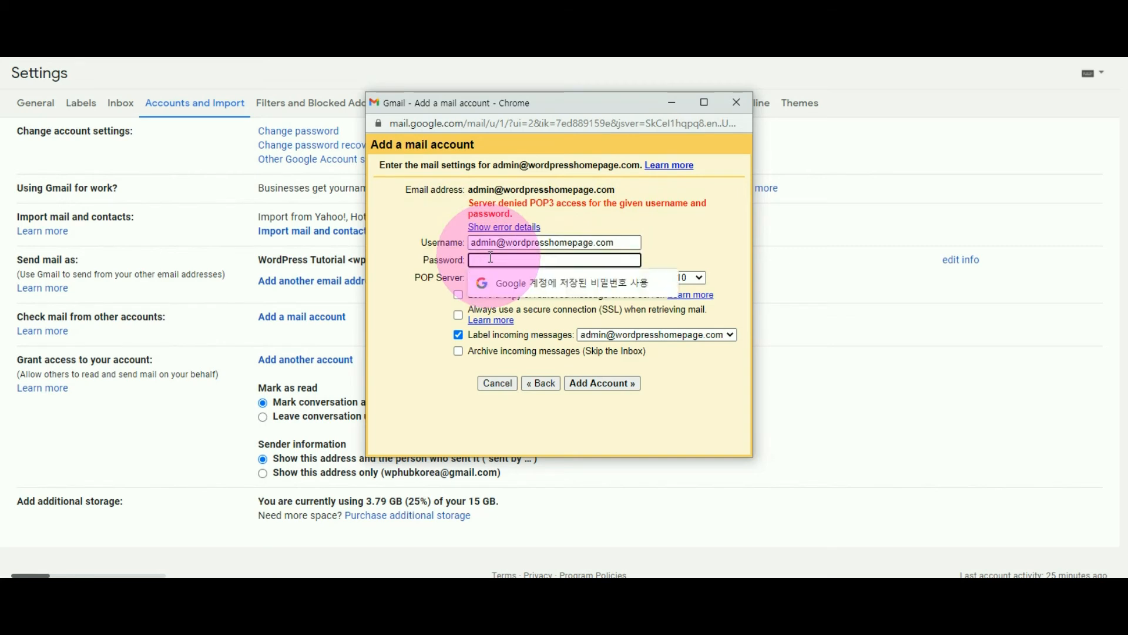
{"action": "left_click", "coordinate": [605, 383]}
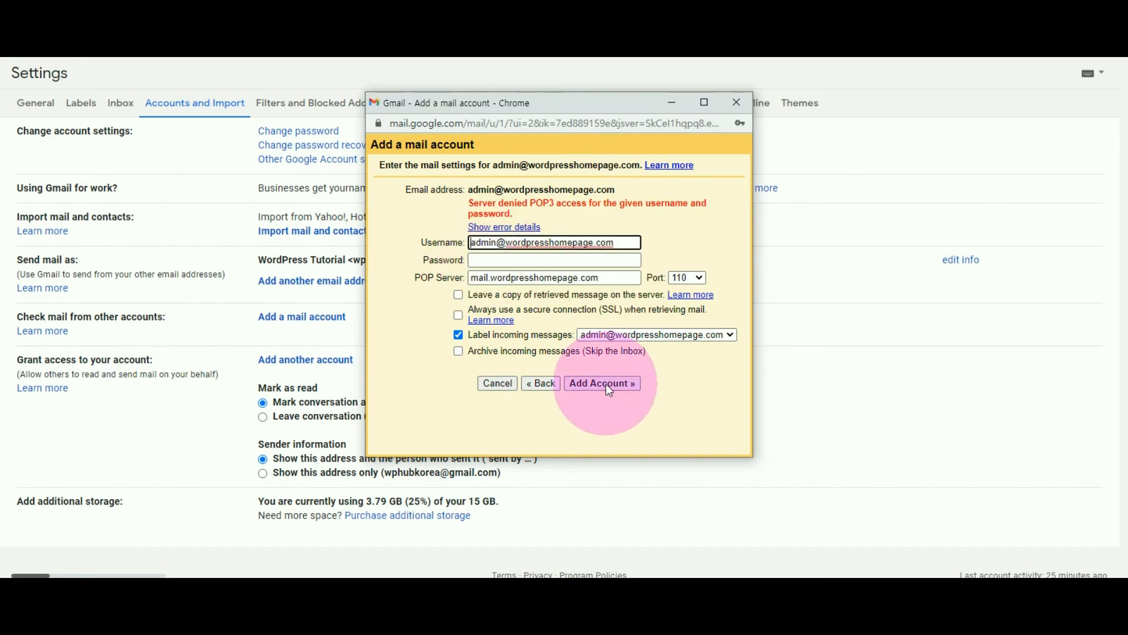
Set the POP server to mw-002.cafe24.com, re-enter the mailbox password, and add the account.
{"action": "left_click_drag", "start_coordinate": [611, 267], "coordinate": [432, 283]}
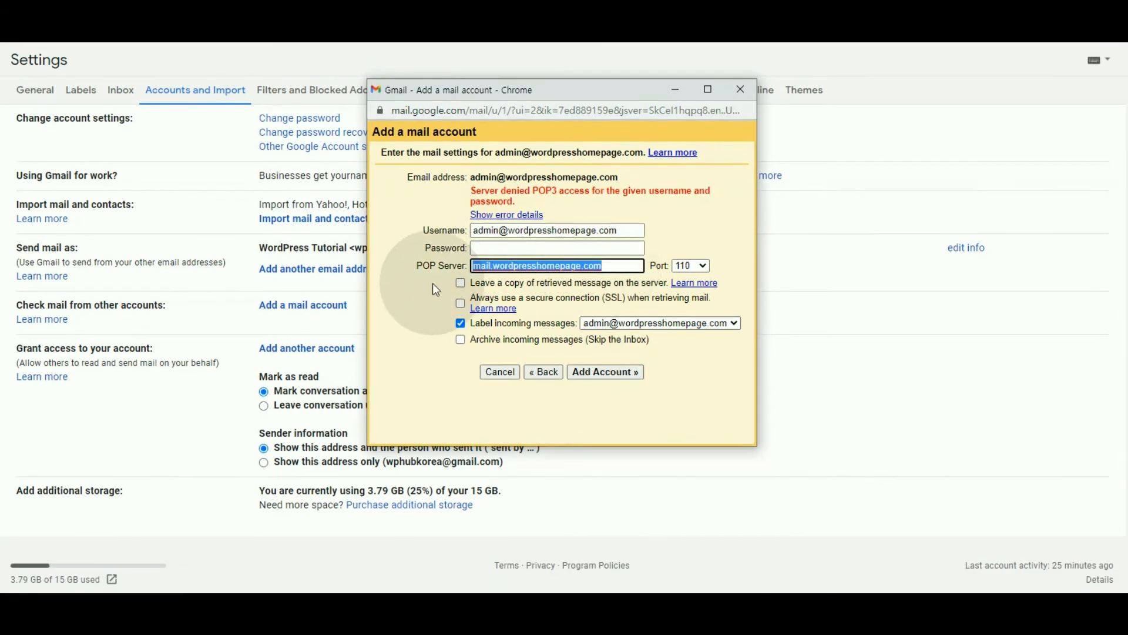
{"action": "type", "text": "mw-002.cafe24.com"}
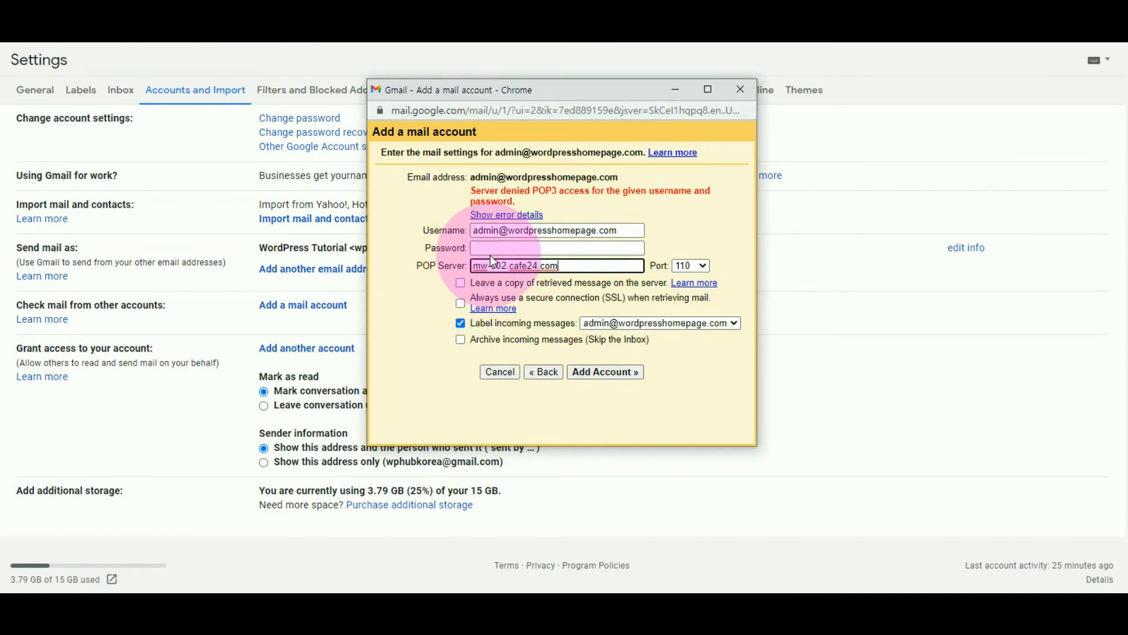
{"action": "left_click", "coordinate": [490, 251]}
{"action": "key", "text": "ctrl+v"}
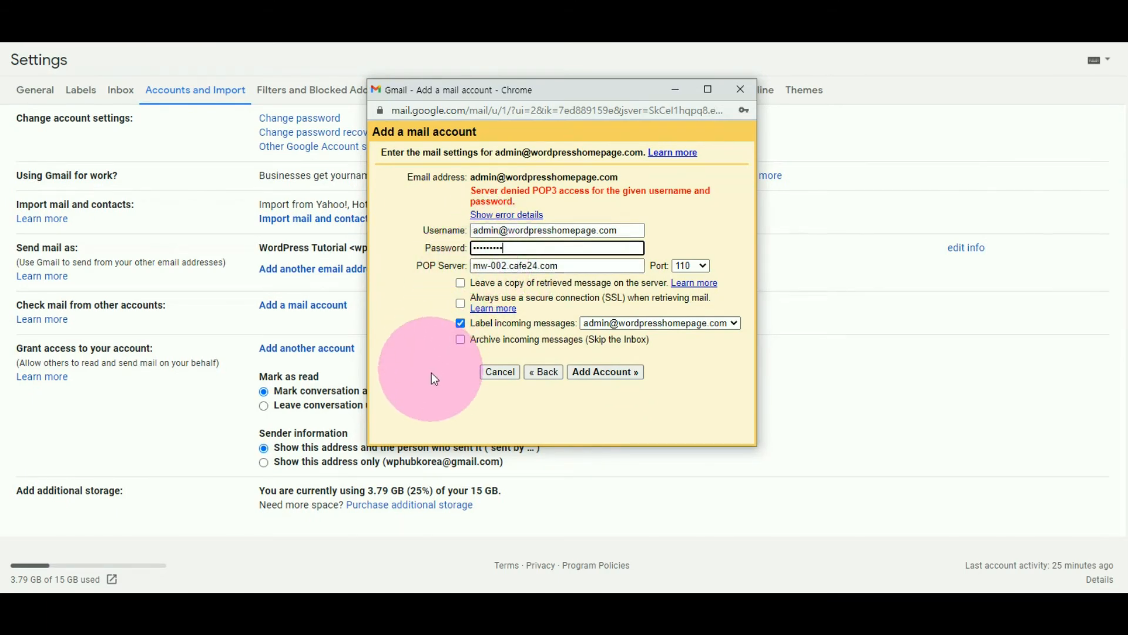
{"action": "left_click", "coordinate": [605, 377]}
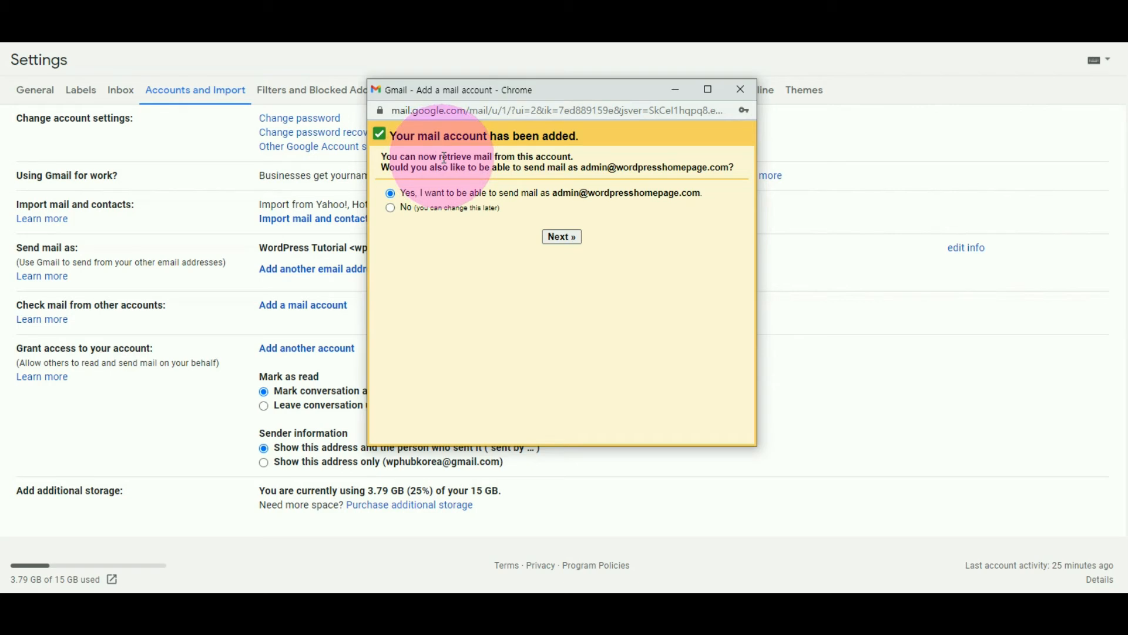
Choose to also send mail as the domain address, keep it as an alias, and try to add its SMTP server with TLS.
{"action": "left_click", "coordinate": [571, 238]}
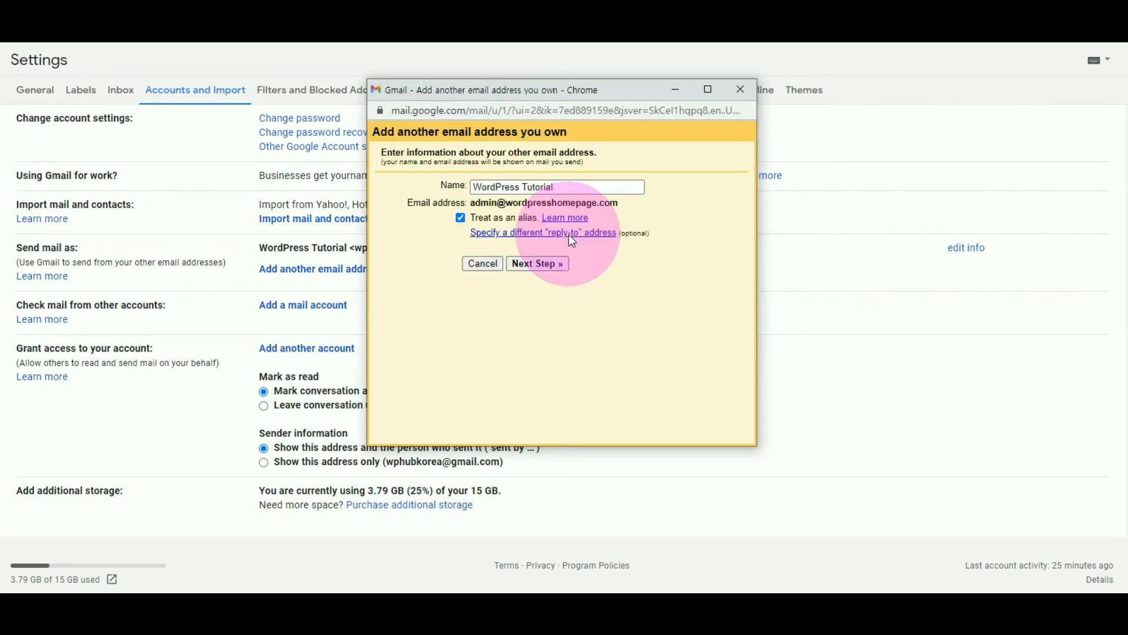
{"action": "left_click", "coordinate": [540, 268]}
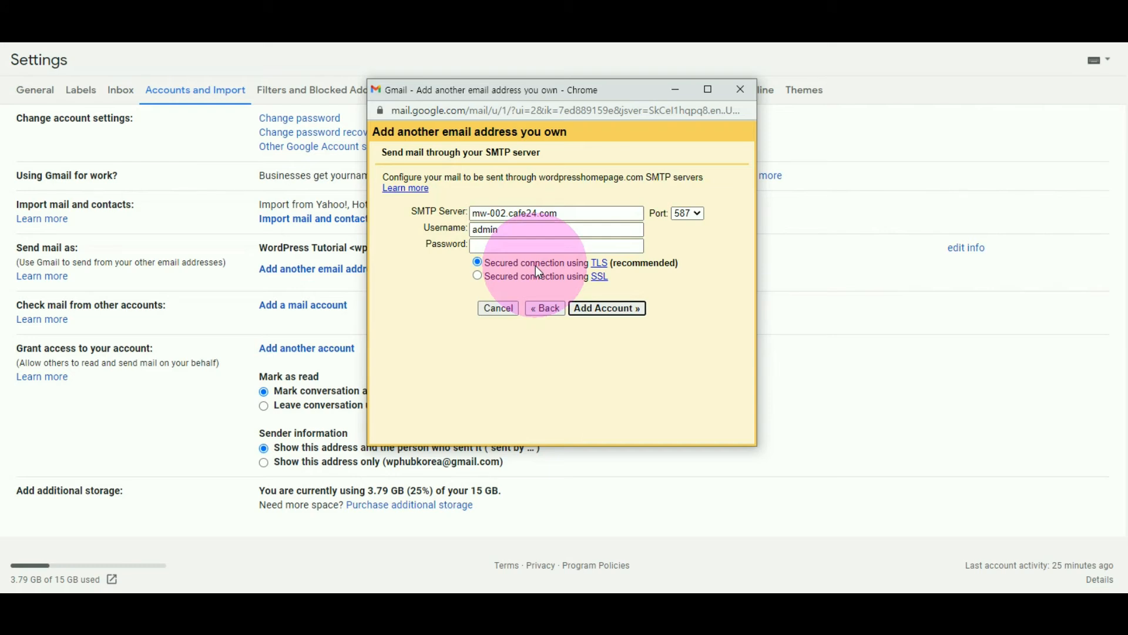
{"action": "left_click", "coordinate": [612, 310]}
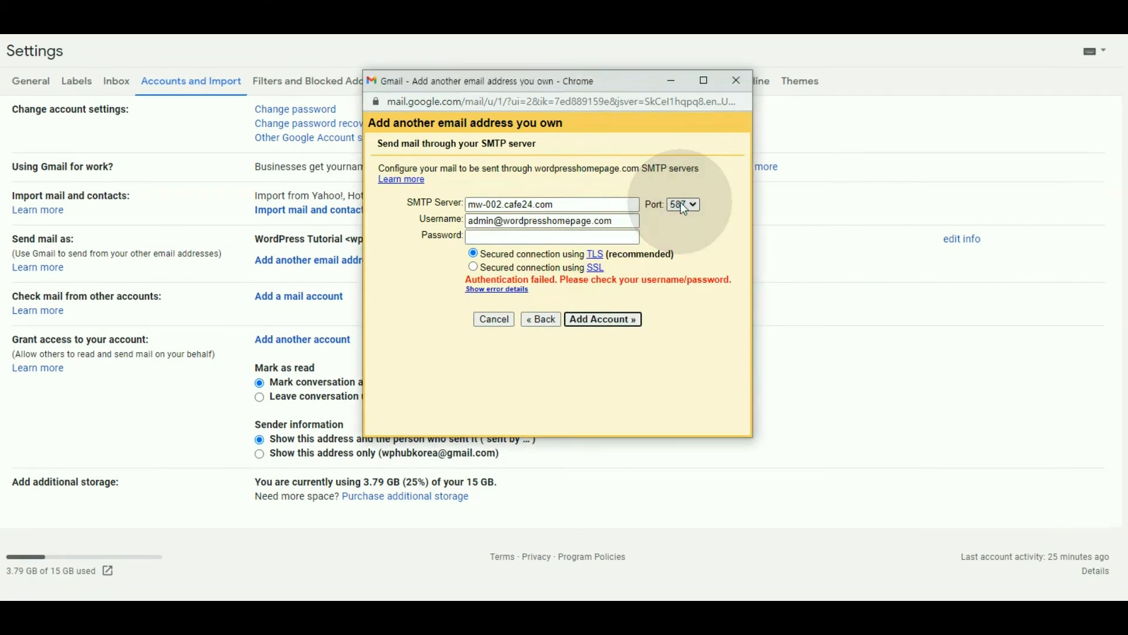
Set the SMTP port to 25 with the full e-mail address as username, and try to add the account using TLS and SSL.
{"action": "left_click", "coordinate": [680, 204]}
{"action": "left_click", "coordinate": [680, 219]}
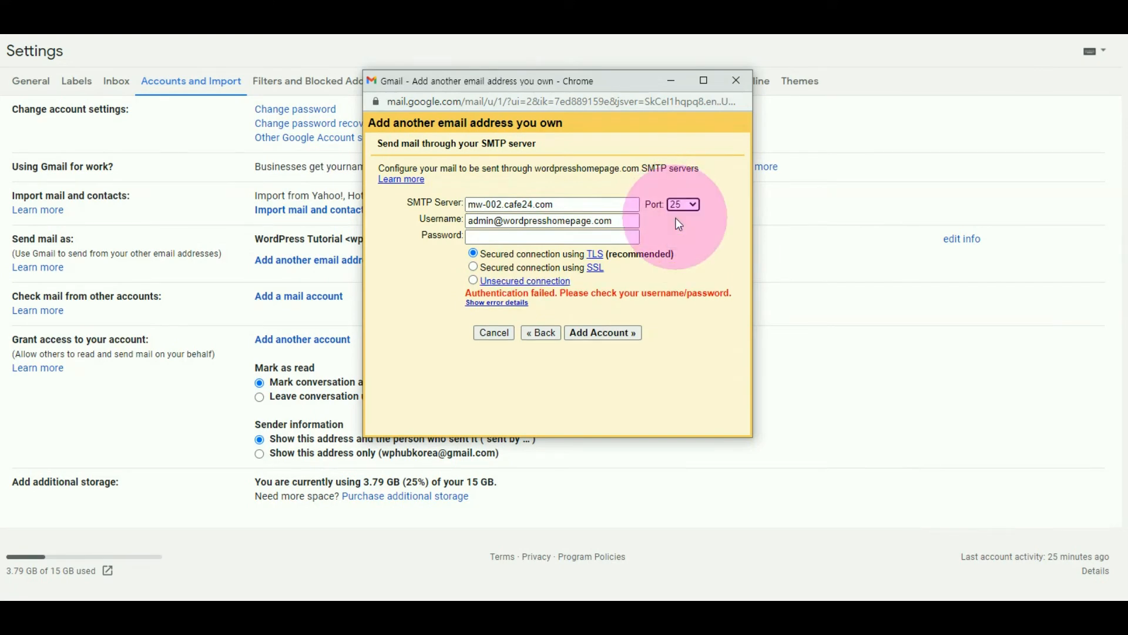
{"action": "left_click", "coordinate": [504, 238]}
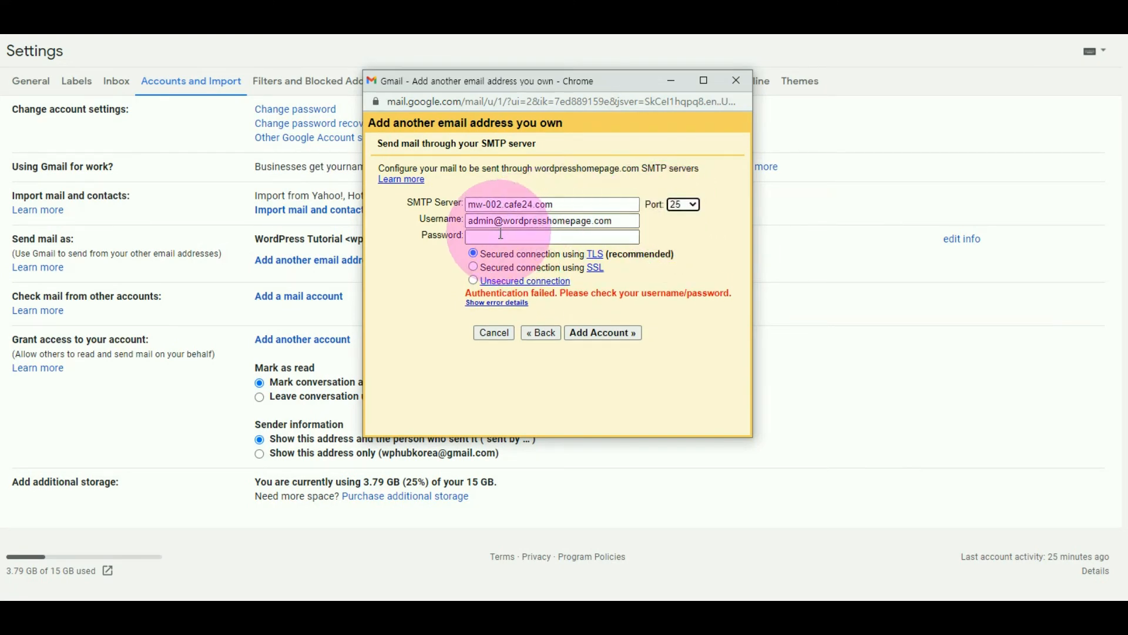
{"action": "left_click", "coordinate": [617, 332]}
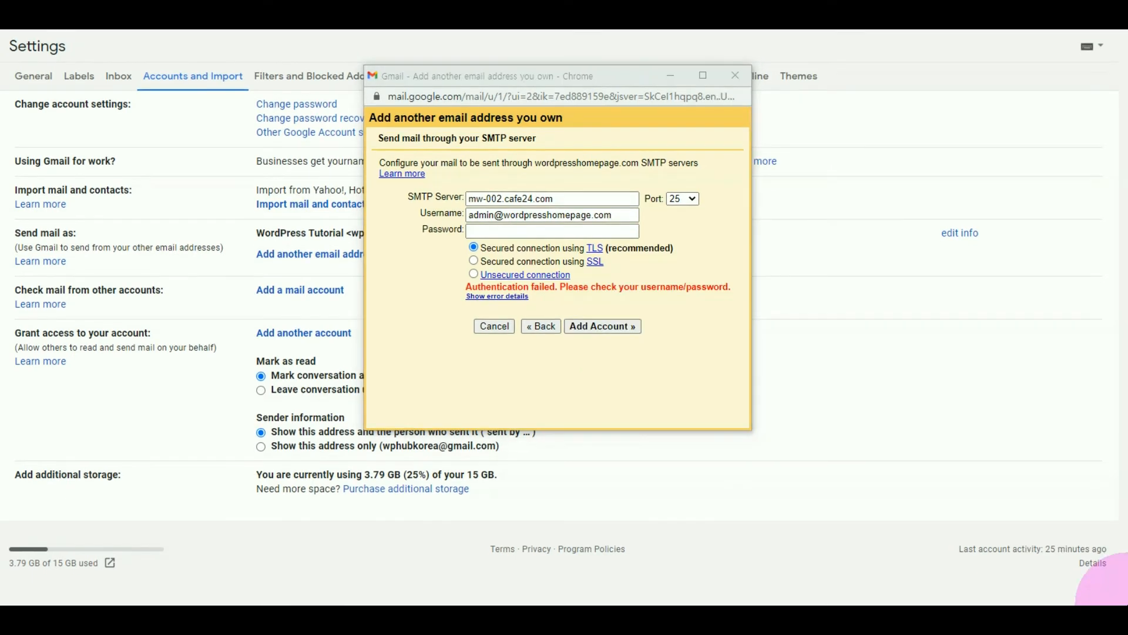
{"action": "left_click", "coordinate": [473, 261]}
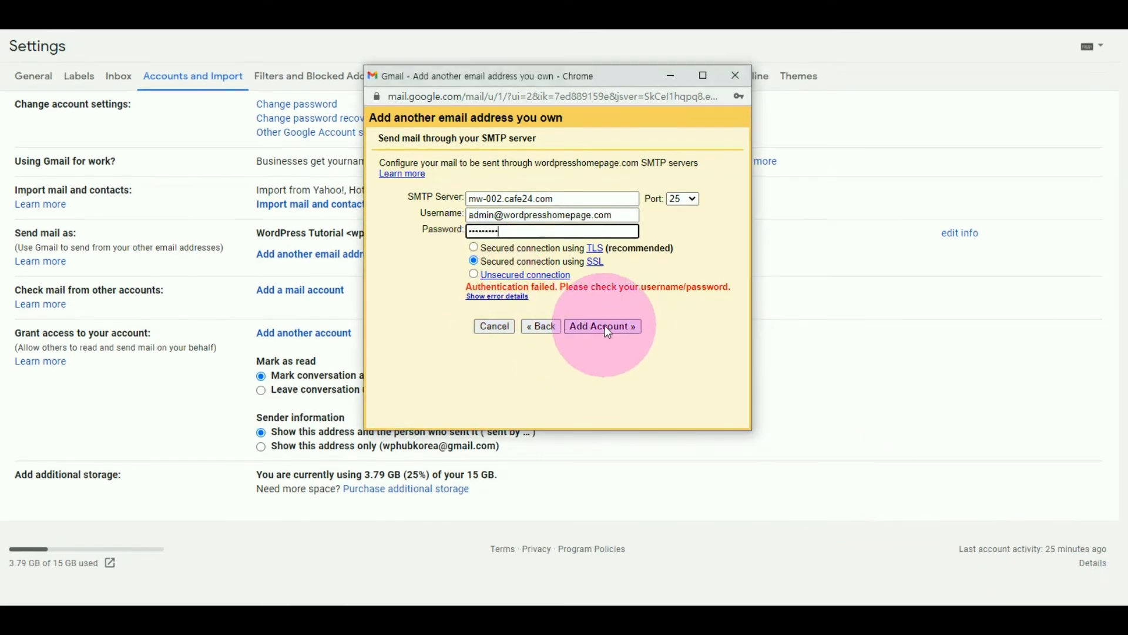
{"action": "left_click", "coordinate": [609, 332]}
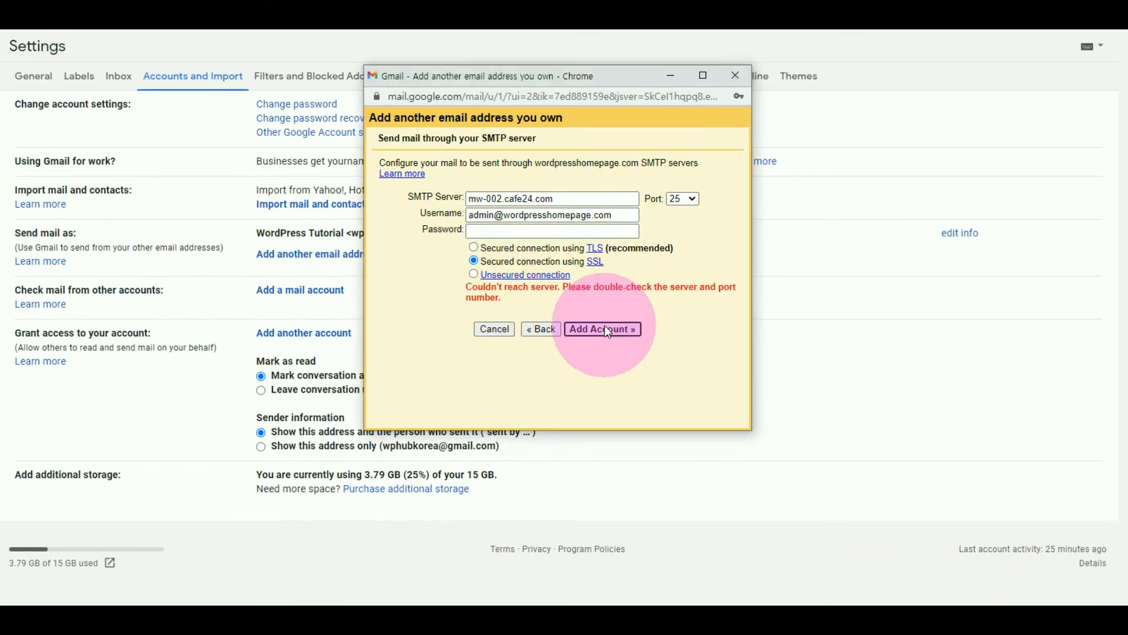
Switch the SMTP server to an unsecured connection, enter the mailbox password, and add the account.
{"action": "left_click", "coordinate": [474, 275]}
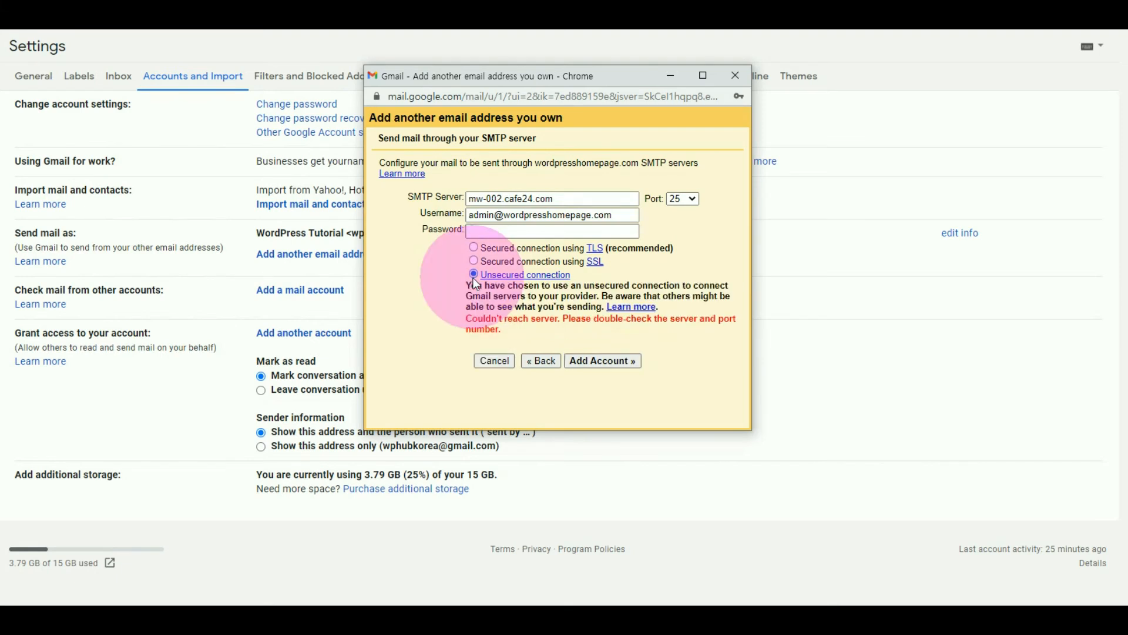
{"action": "left_click", "coordinate": [492, 231]}
{"action": "type", "text": "********"}
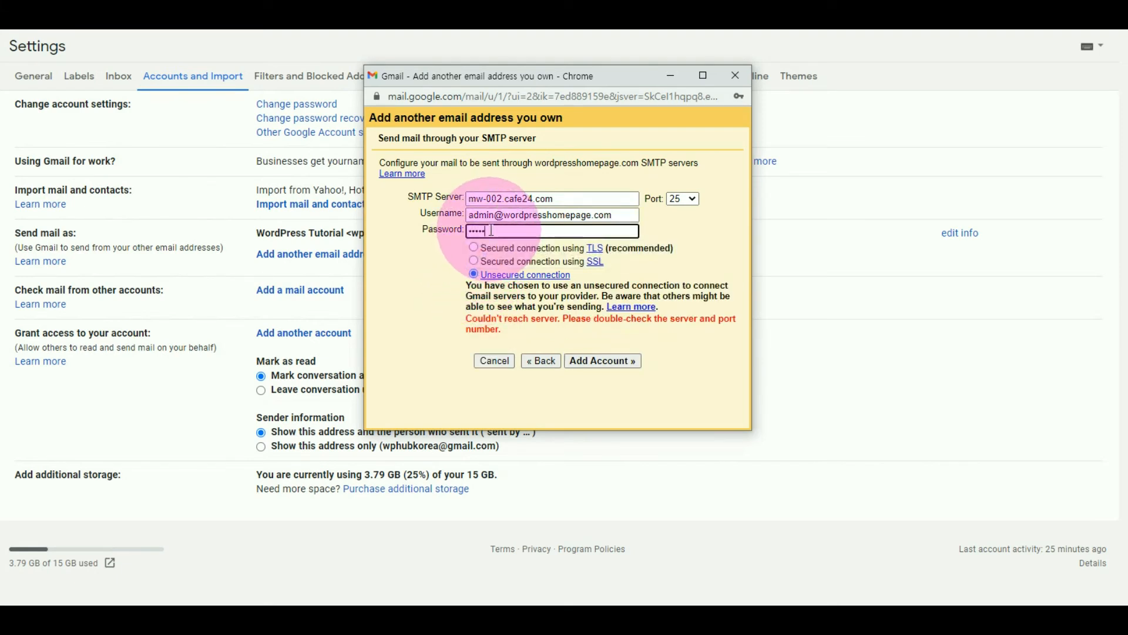
{"action": "left_click", "coordinate": [613, 359]}
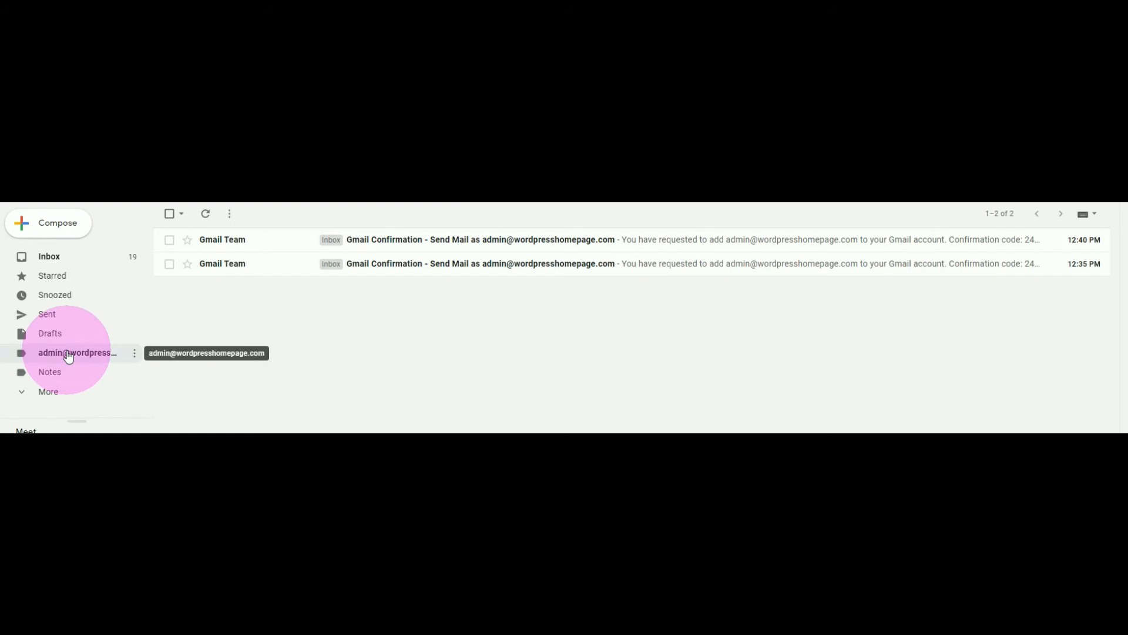
Open the newest Gmail confirmation message under the domain mailbox label, follow its link, and confirm sending mail as that address.
{"action": "left_click", "coordinate": [435, 237]}
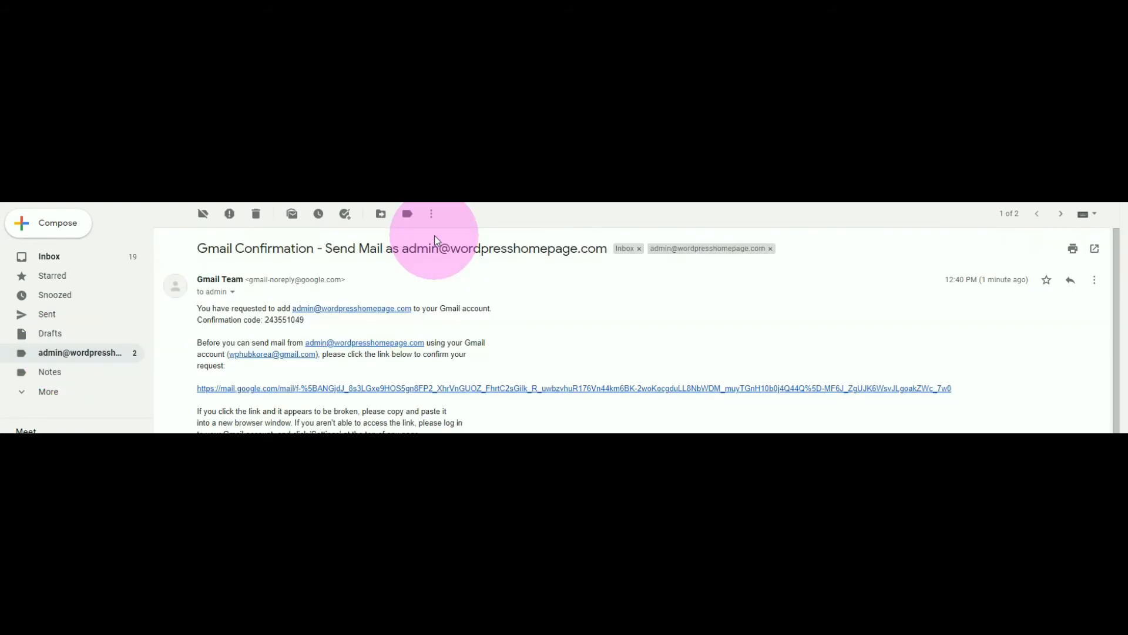
{"action": "left_click", "coordinate": [517, 388]}
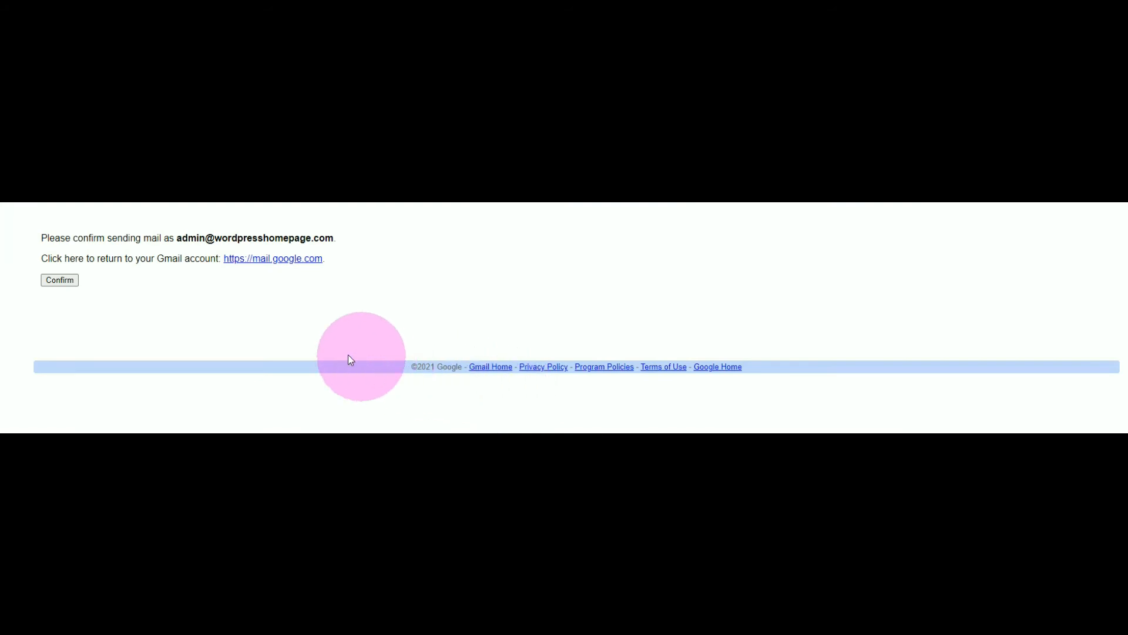
{"action": "left_click", "coordinate": [66, 281]}
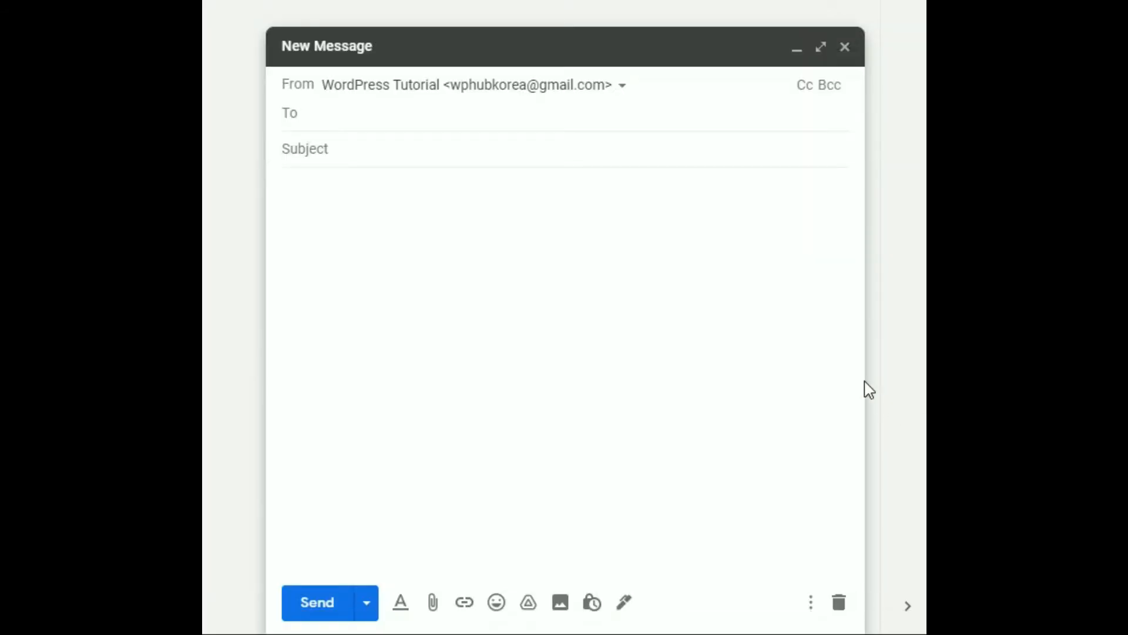
Choose the domain mail address as the sender of the new message.
{"action": "left_click", "coordinate": [620, 99]}
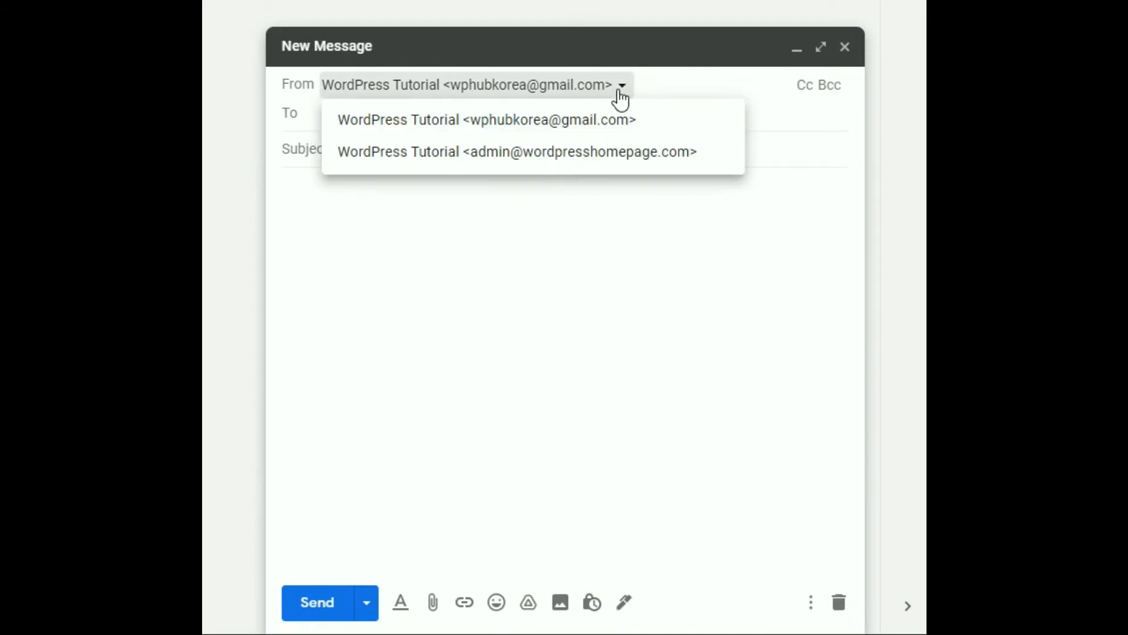
{"action": "left_click", "coordinate": [552, 154]}
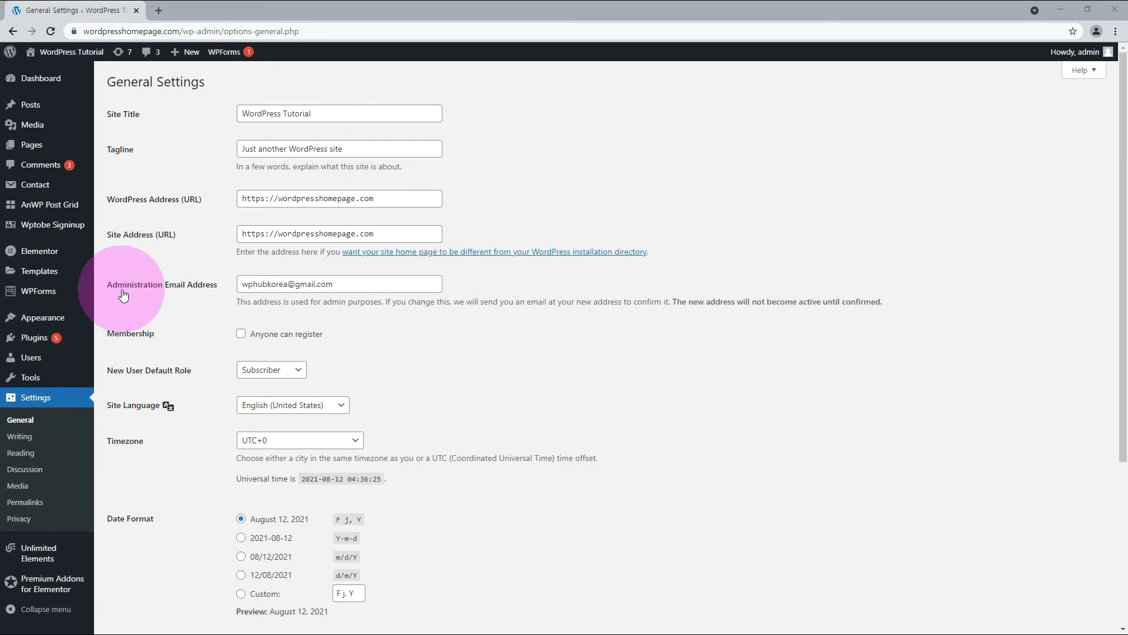
Search the WordPress plugins for "contact form", then install and activate Contact Form 7.
{"action": "type", "text": "contact"}
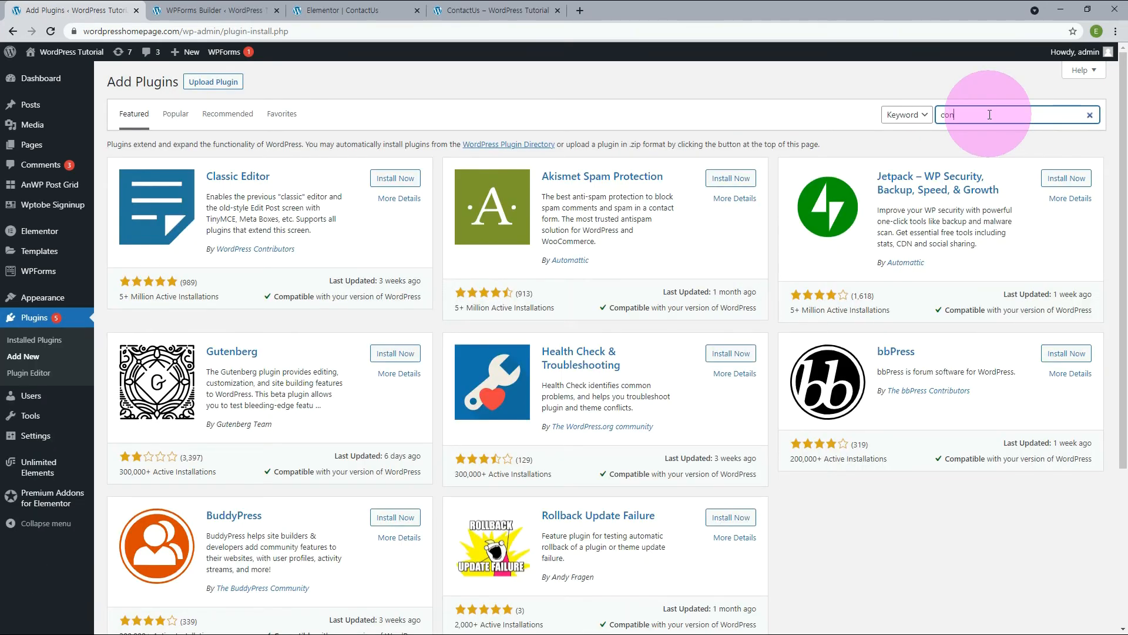
{"action": "type", "text": "form"}
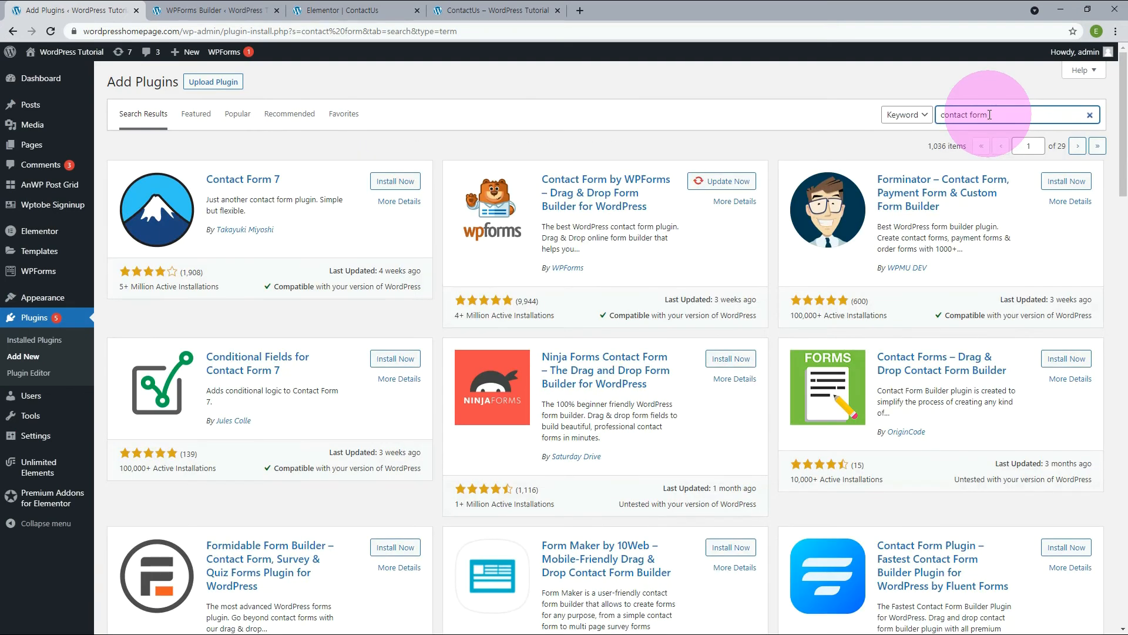
{"action": "left_click", "coordinate": [395, 182]}
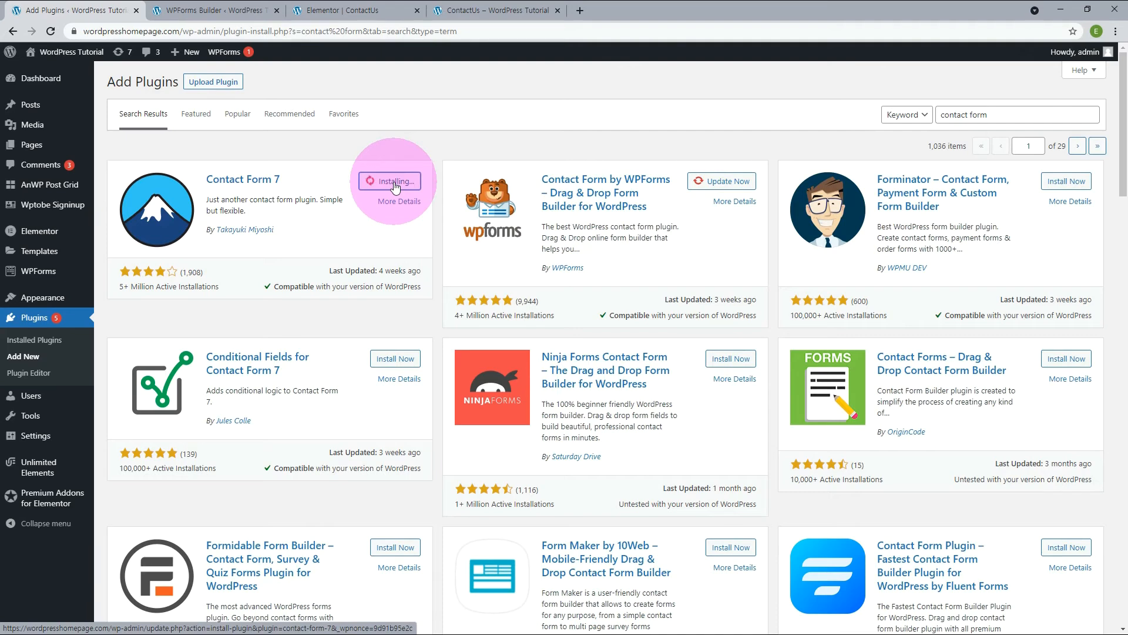
{"action": "left_click", "coordinate": [400, 181]}
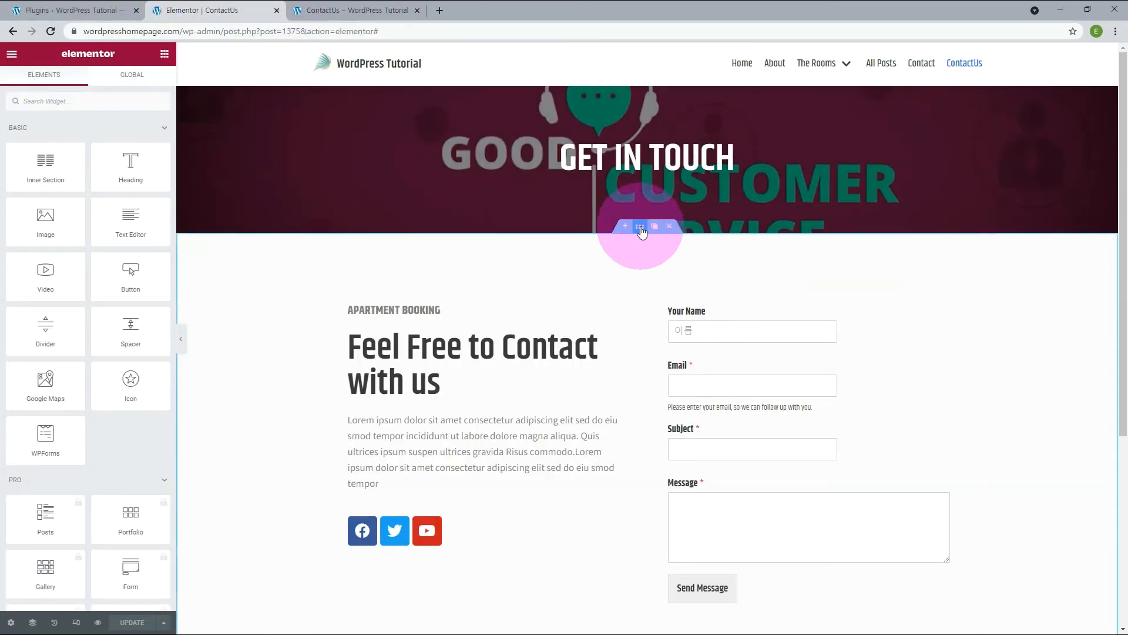
Duplicate the two-column contact section of the ContactUs page and delete the WPForms widget from the upper one.
{"action": "right_click", "coordinate": [641, 232]}
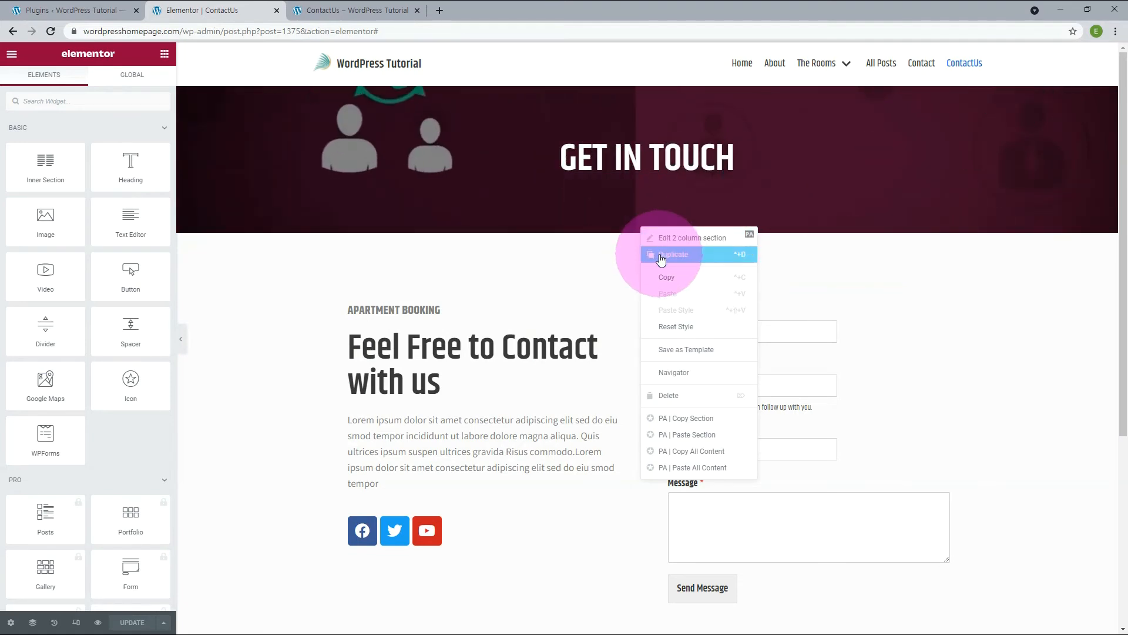
{"action": "left_click", "coordinate": [660, 256]}
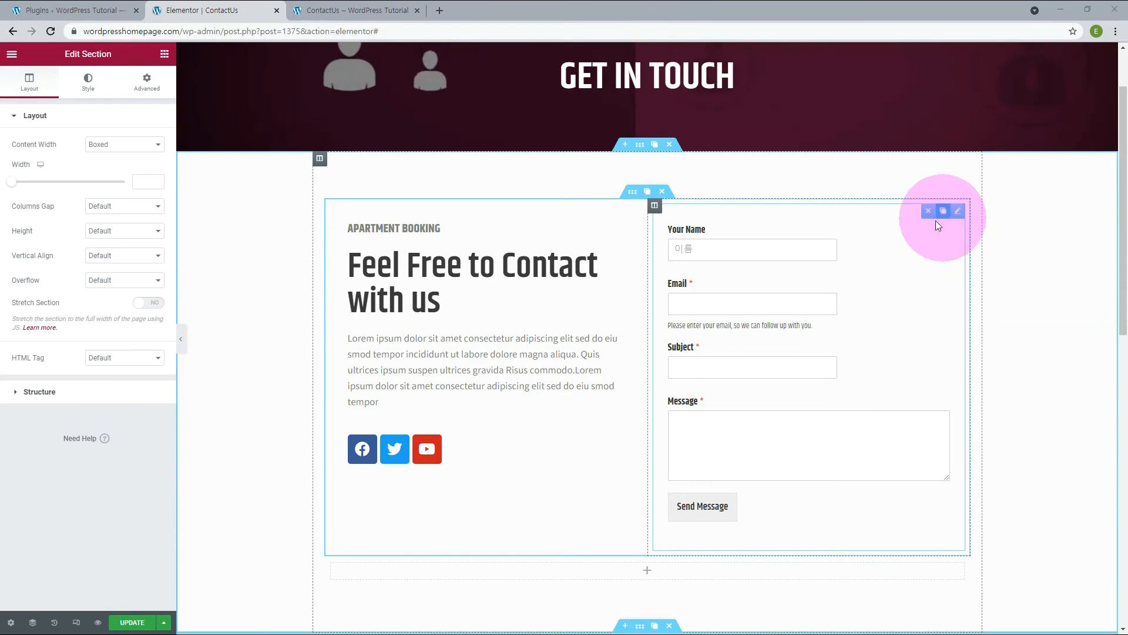
{"action": "left_click", "coordinate": [934, 211]}
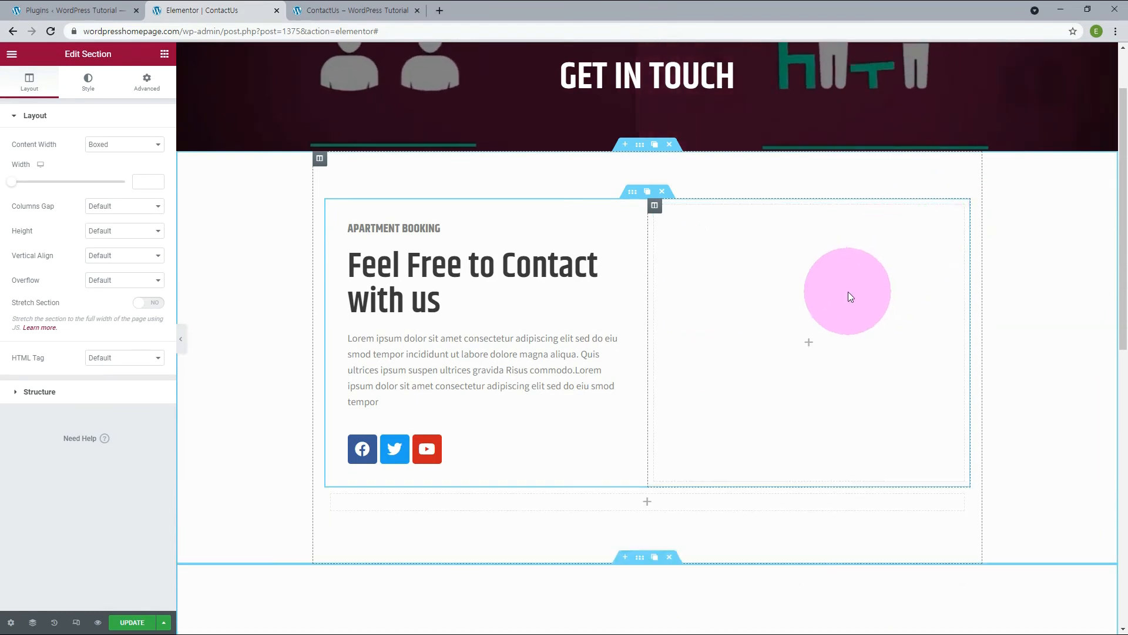
Place a Premium Contact Form7 widget in the empty column, assign Contact form 1 to it, and update the page.
{"action": "left_click", "coordinate": [122, 274]}
{"action": "left_click", "coordinate": [50, 420]}
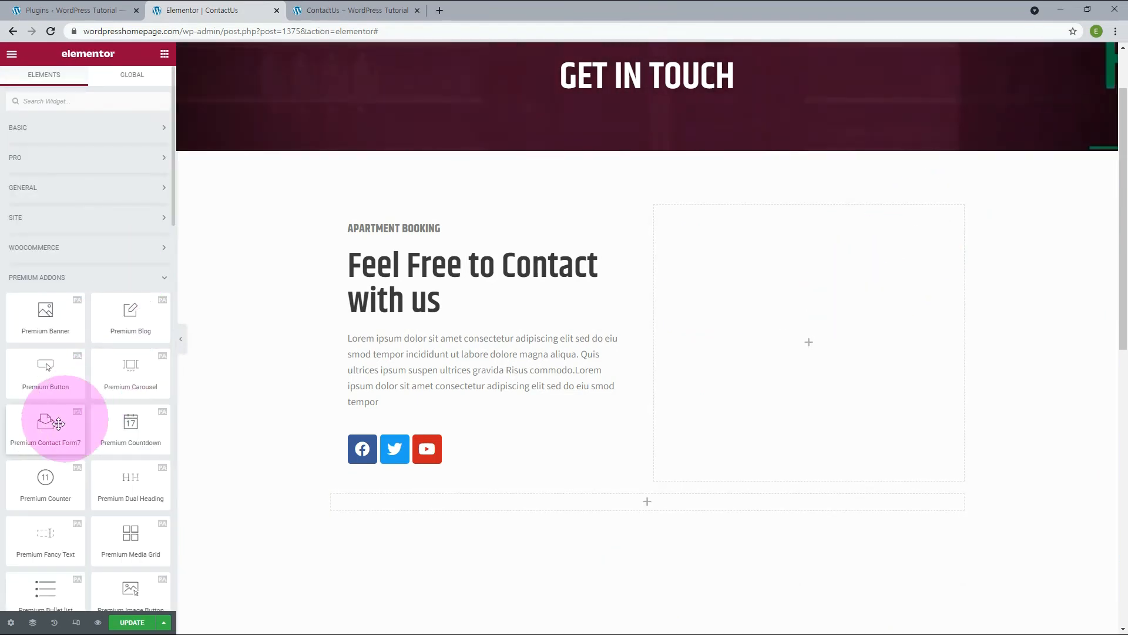
{"action": "left_click_drag", "start_coordinate": [51, 426], "coordinate": [830, 353]}
{"action": "left_click", "coordinate": [158, 158]}
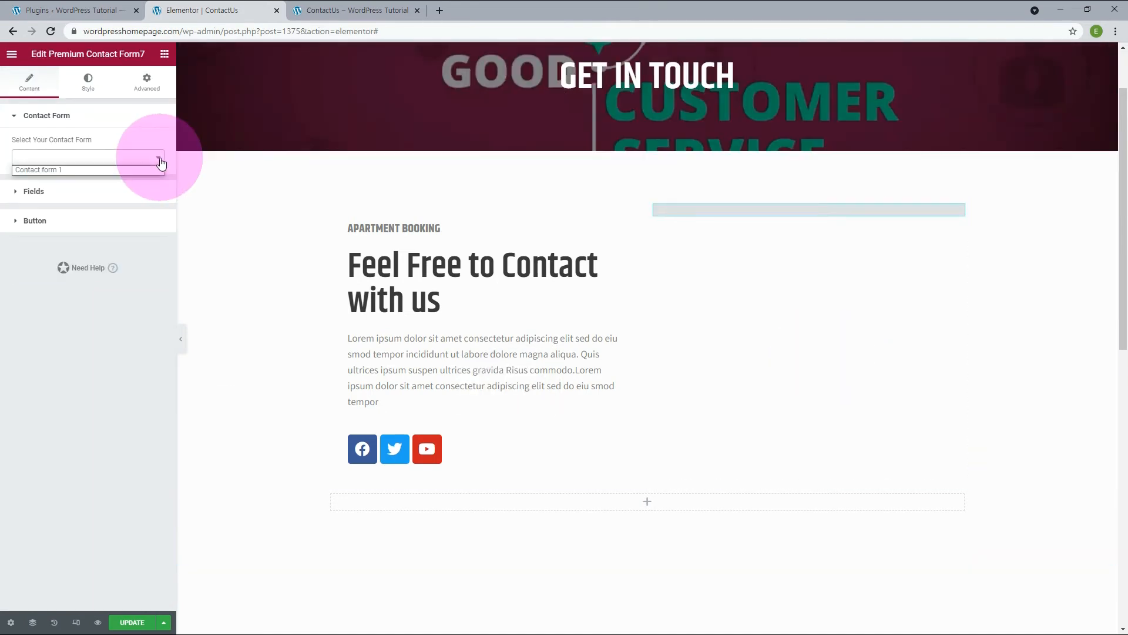
{"action": "left_click", "coordinate": [68, 169]}
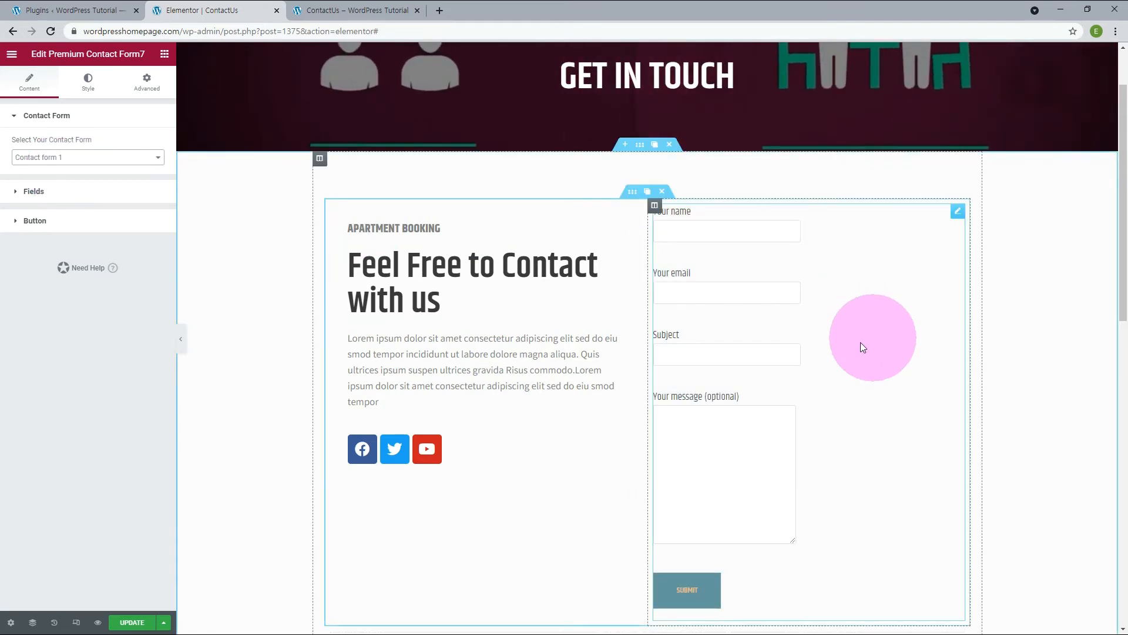
{"action": "left_click", "coordinate": [143, 622]}
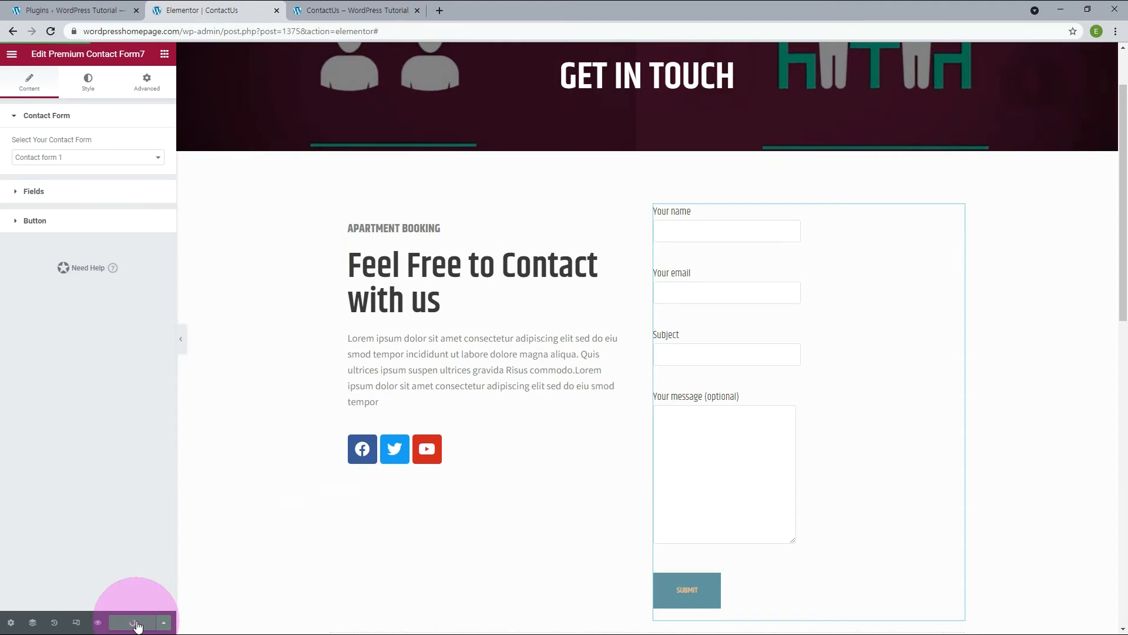
Reload the live ContactUs page and examine the new contact form.
{"action": "left_click", "coordinate": [336, 12]}
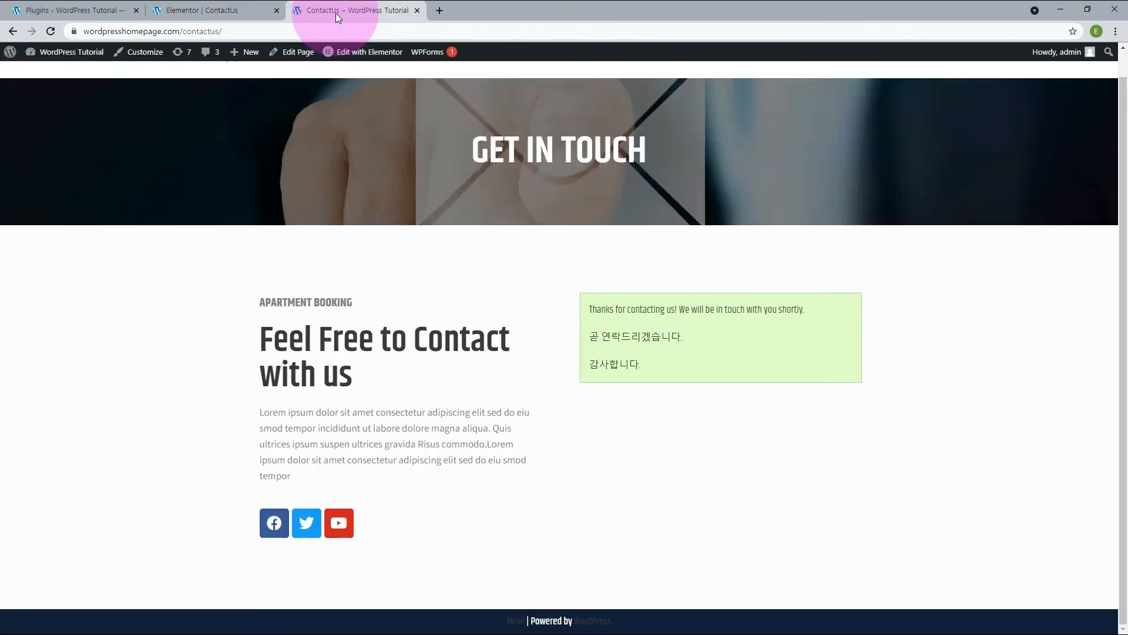
{"action": "left_click", "coordinate": [53, 33]}
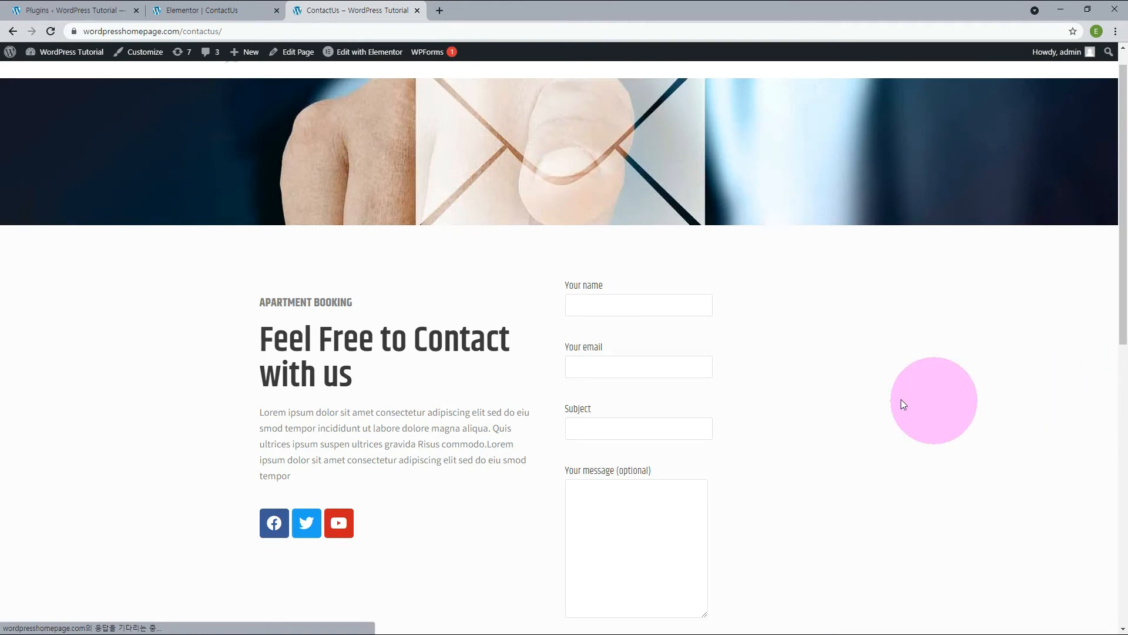
{"action": "scroll", "coordinate": [852, 404], "scroll_direction": "down", "scroll_amount": 1}
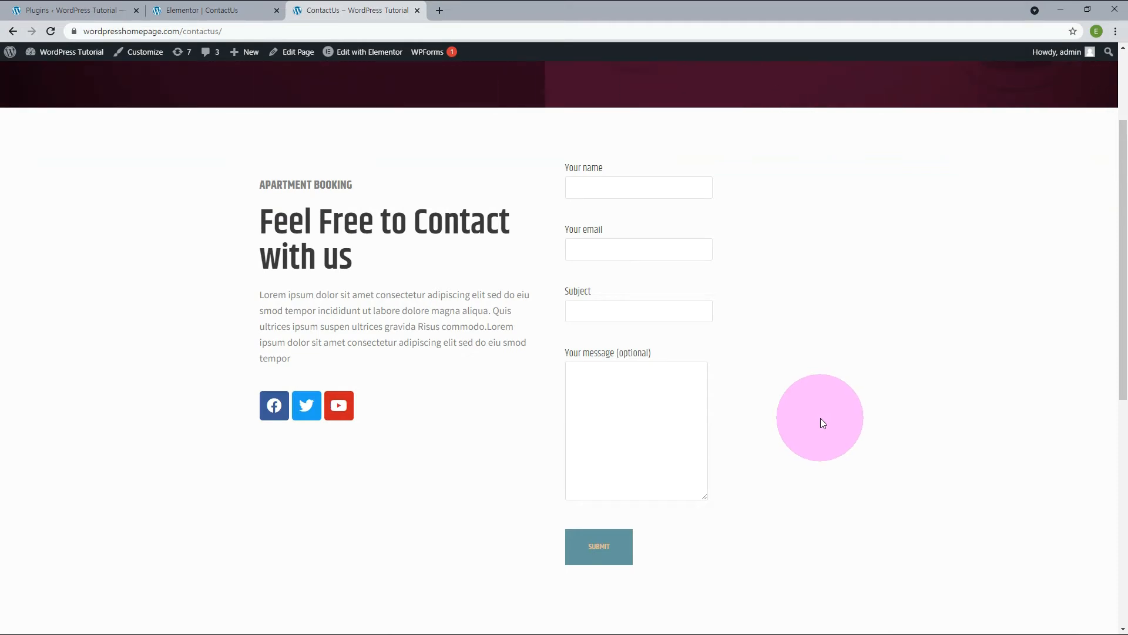
Open the mail settings of Contact form 1 in Contact Form 7 and set the recipient to the domain's admin e-mail address.
{"action": "left_click", "coordinate": [96, 11]}
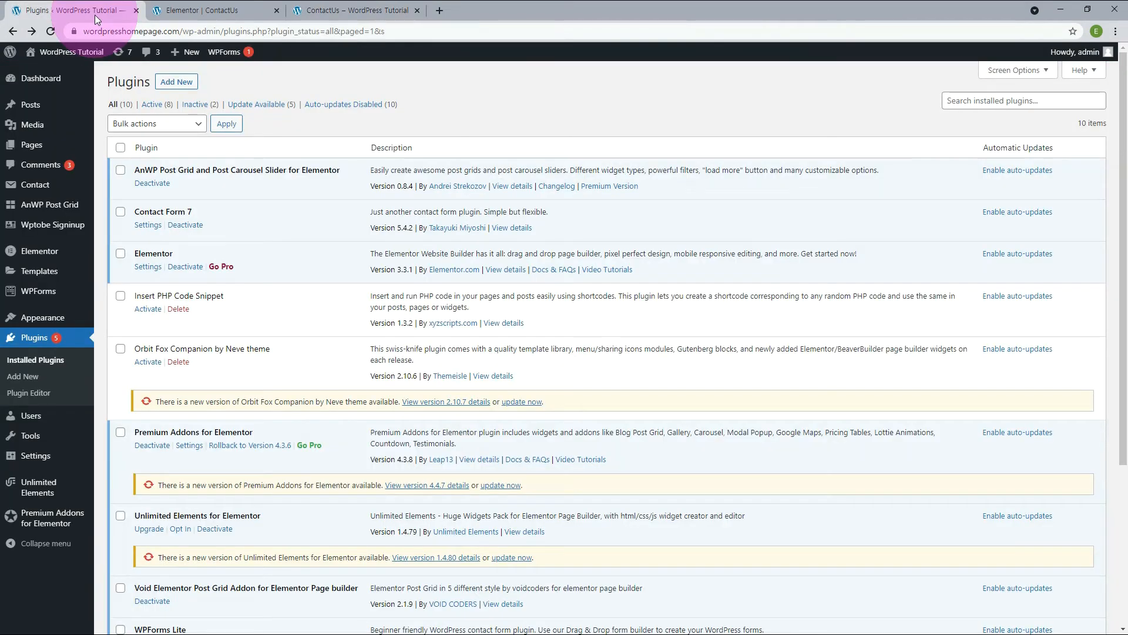
{"action": "left_click", "coordinate": [34, 188]}
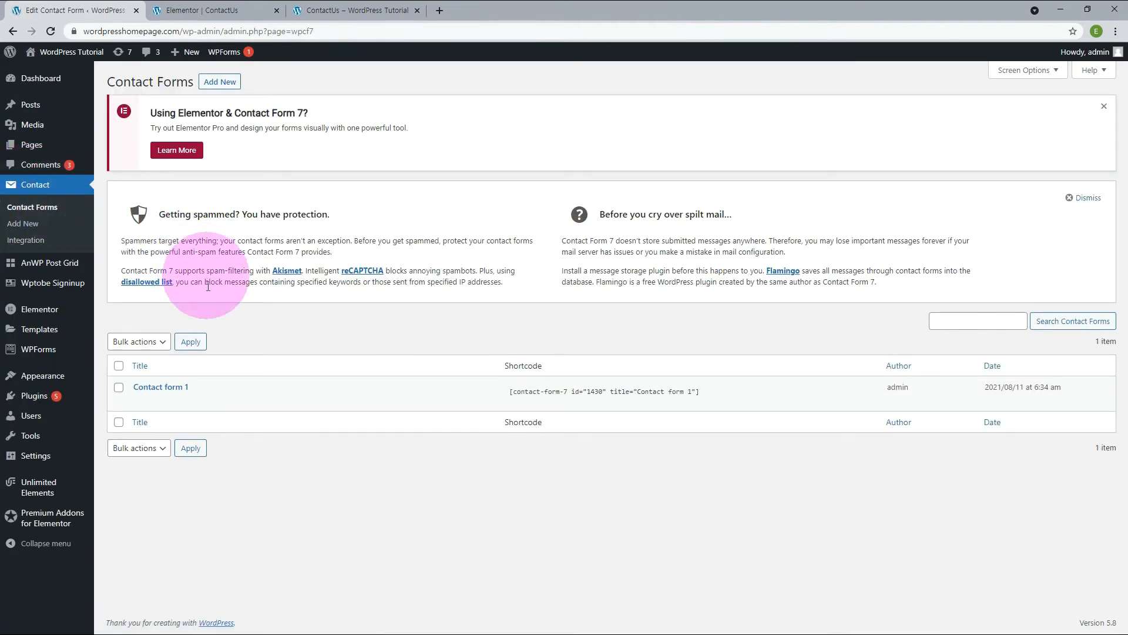
{"action": "left_click", "coordinate": [141, 403]}
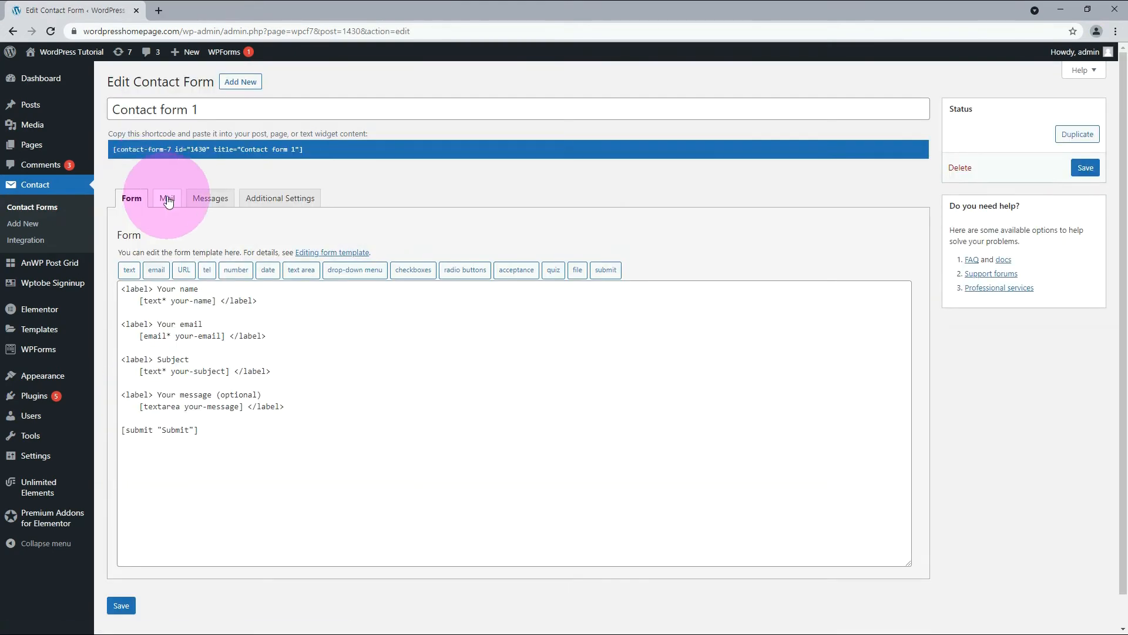
{"action": "left_click", "coordinate": [167, 198]}
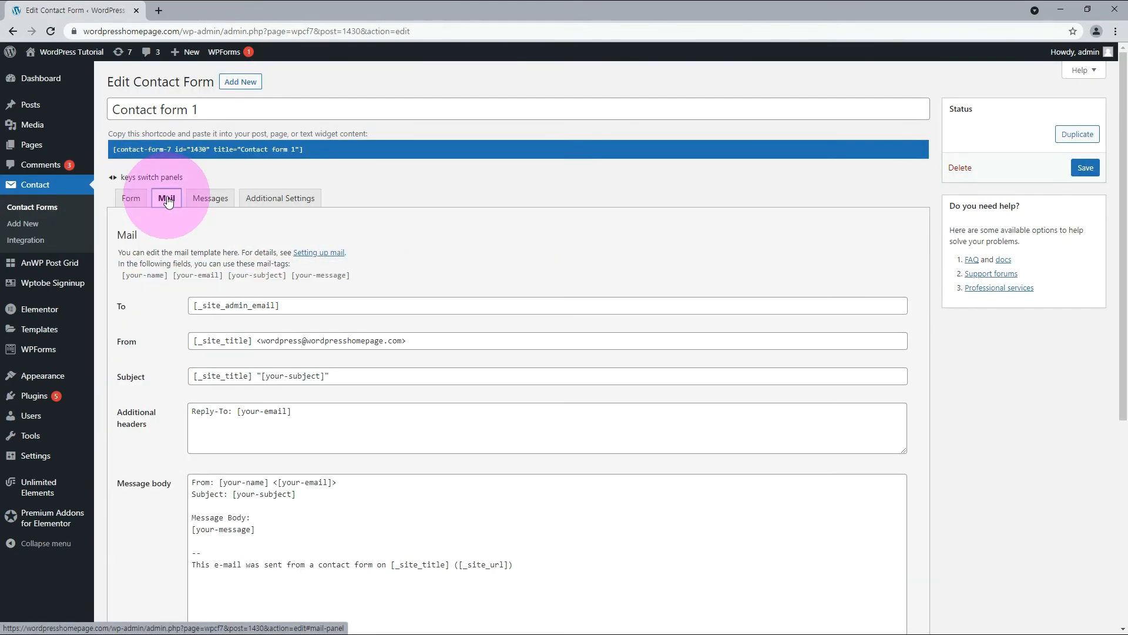
{"action": "left_click", "coordinate": [353, 305]}
{"action": "key", "text": "ctrl+a"}
{"action": "key", "text": "BackSpace"}
Change the form mail's From address to the domain's admin mailbox and save Contact form 1.
{"action": "double_click", "coordinate": [280, 341]}
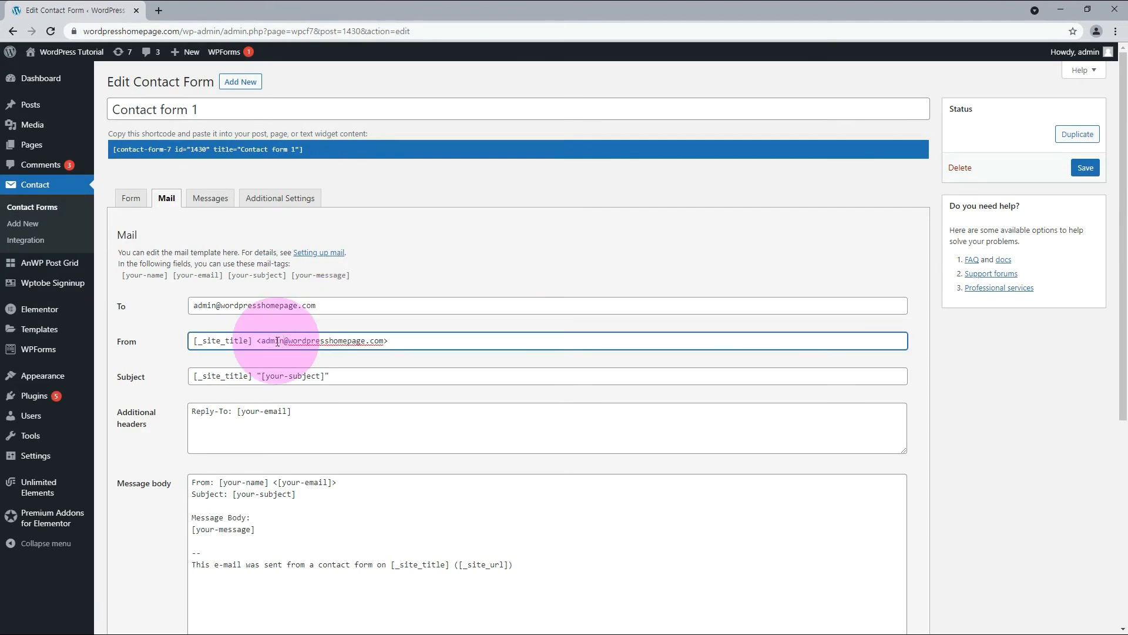
{"action": "left_click", "coordinate": [1085, 169]}
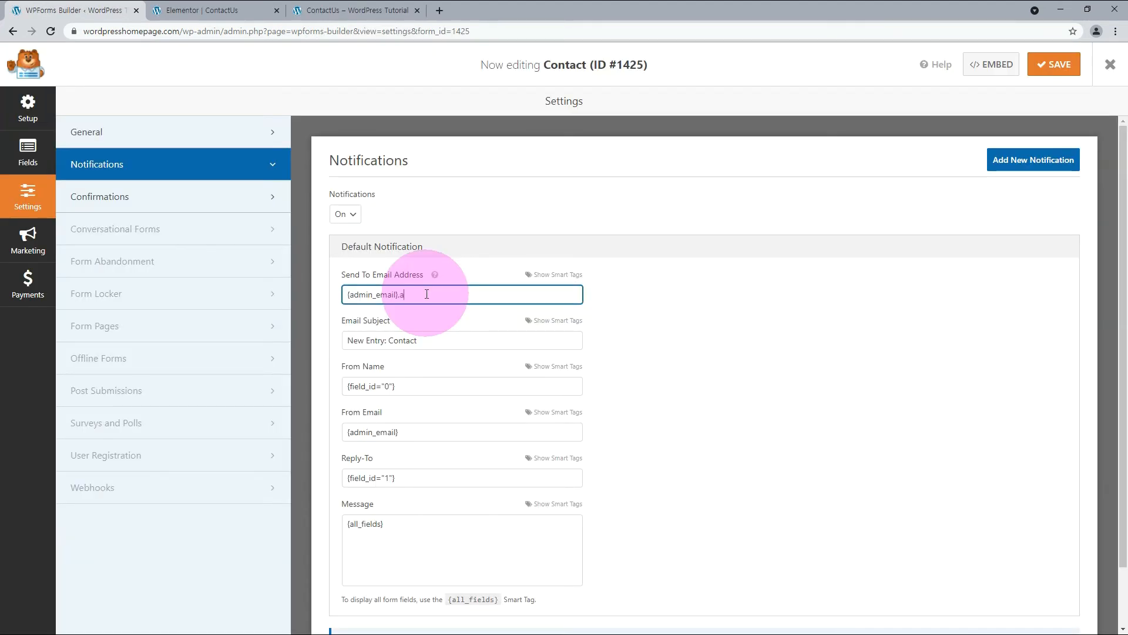
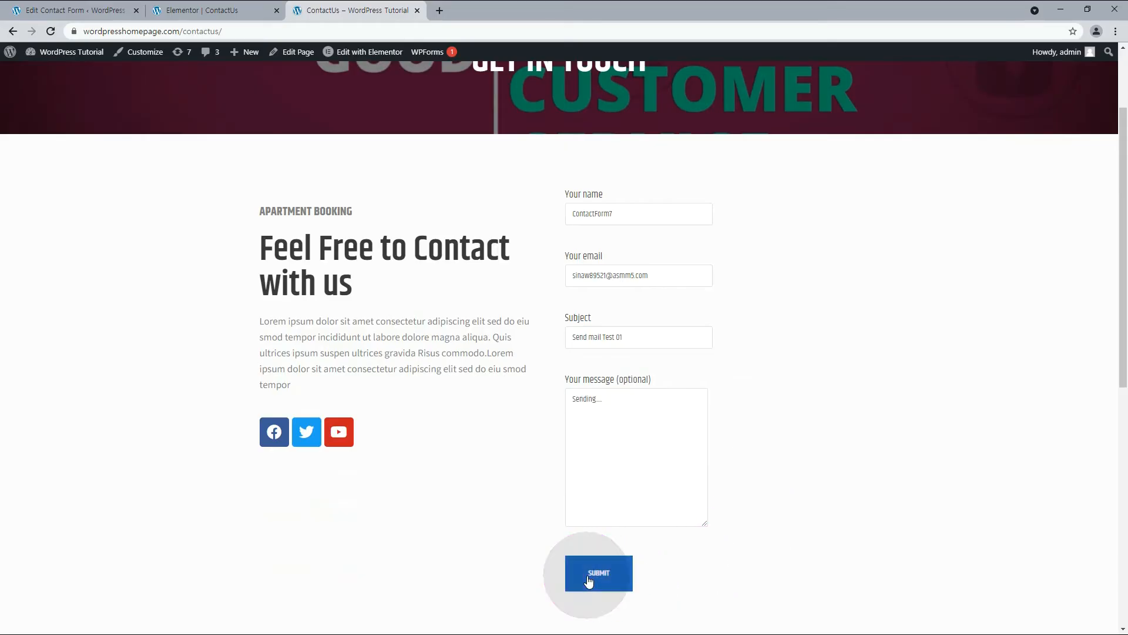
Submit the filled-in Contact Form 7 and WPForms test messages on the ContactUs page, checking the domain mailbox for new mail in Gmail between them.
{"action": "left_click", "coordinate": [589, 579]}
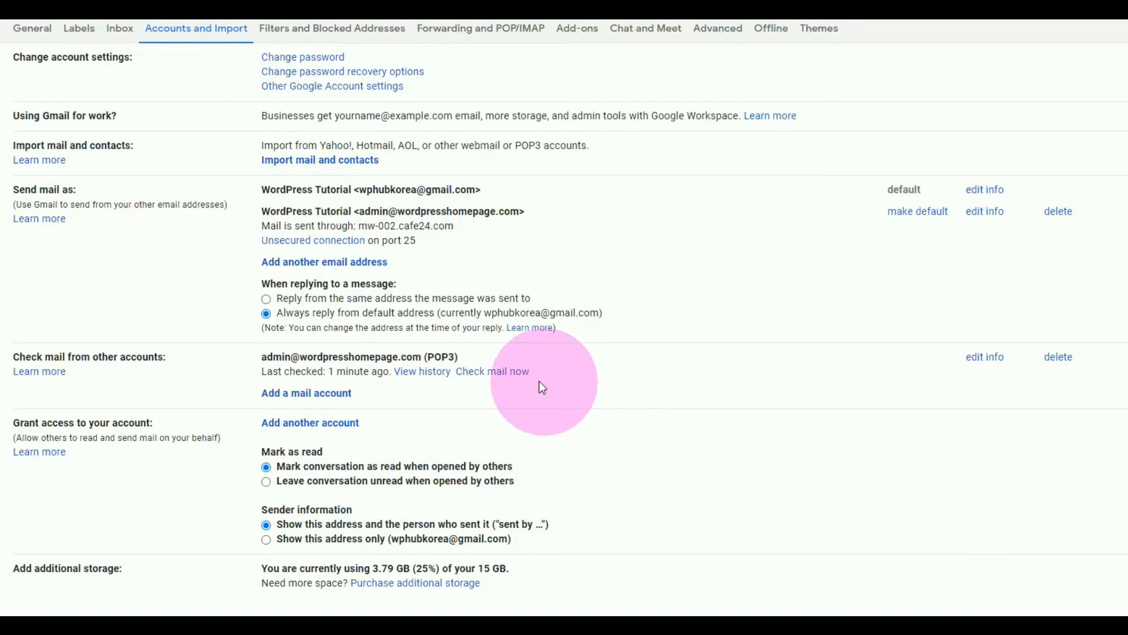
{"action": "left_click", "coordinate": [508, 379]}
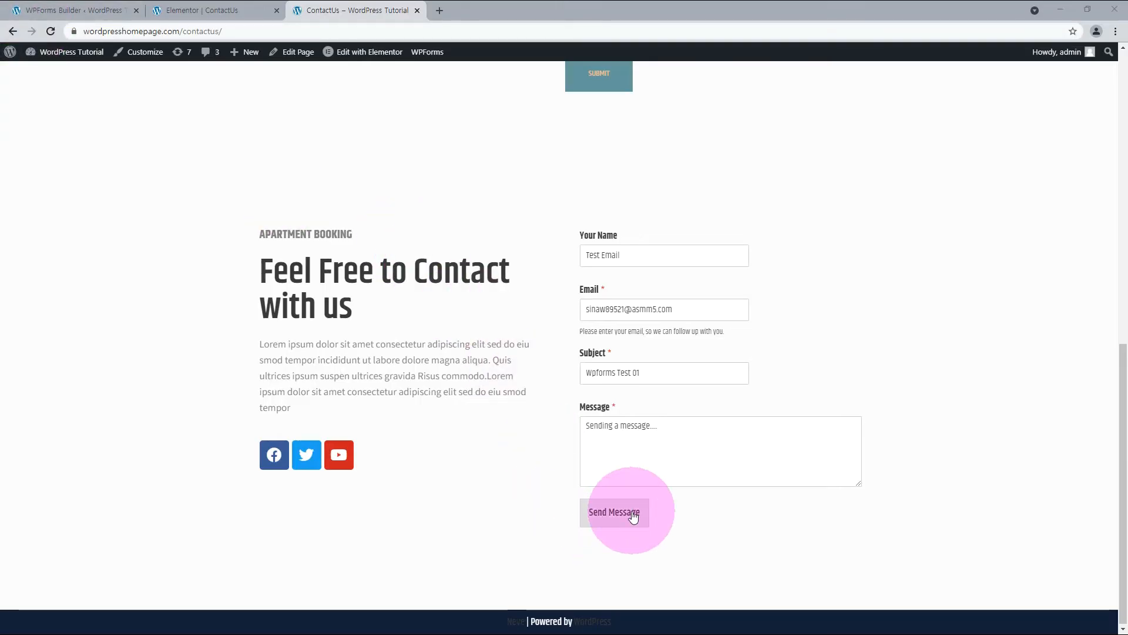
{"action": "left_click", "coordinate": [633, 514]}
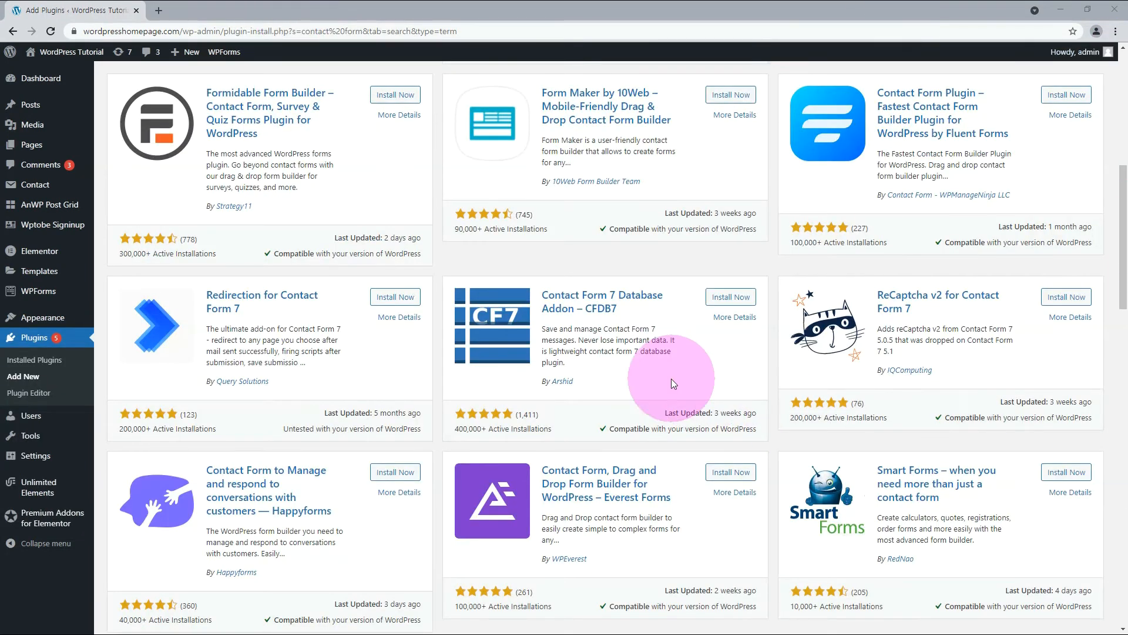
Install and activate the Contact Form 7 Database Addon – CFDB7 plugin and open its contact forms list.
{"action": "left_click", "coordinate": [731, 296]}
{"action": "left_click", "coordinate": [733, 297]}
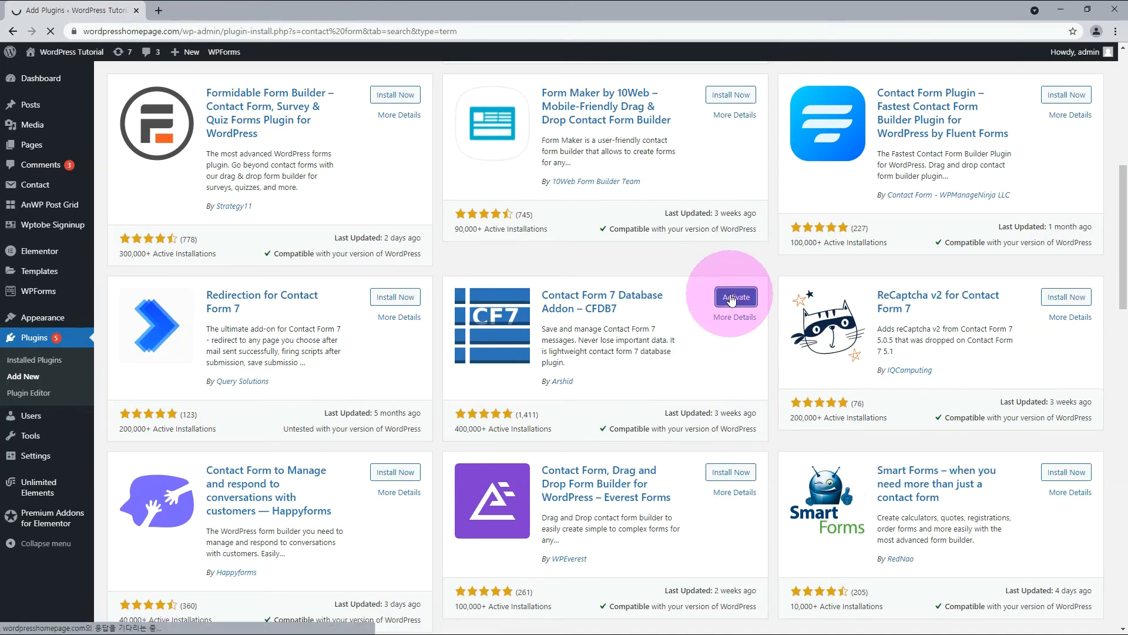
{"action": "left_click", "coordinate": [49, 542]}
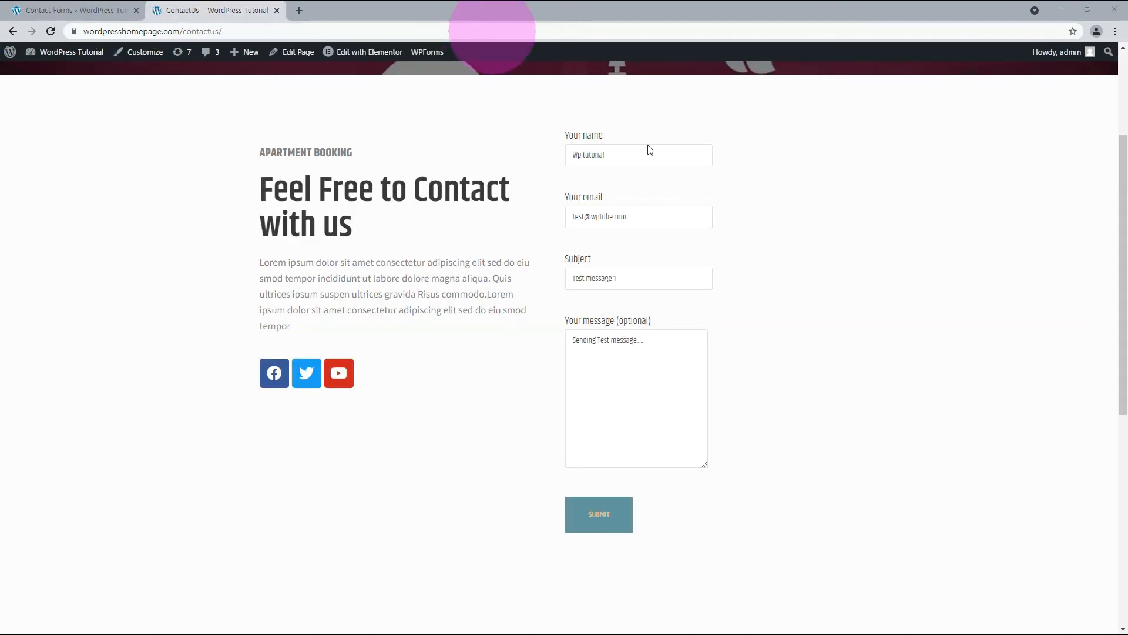
Submit "Test message 1" through the ContactUs form and view its stored entry under Contact form 1 in the CFDB7 list.
{"action": "left_click", "coordinate": [597, 532]}
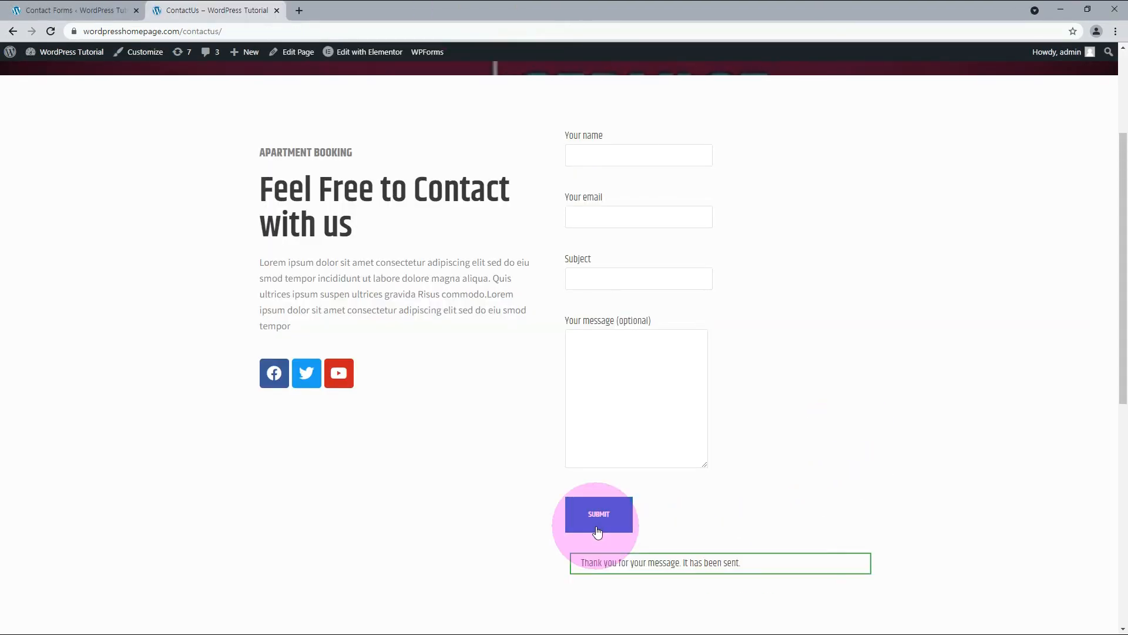
{"action": "left_click", "coordinate": [64, 10]}
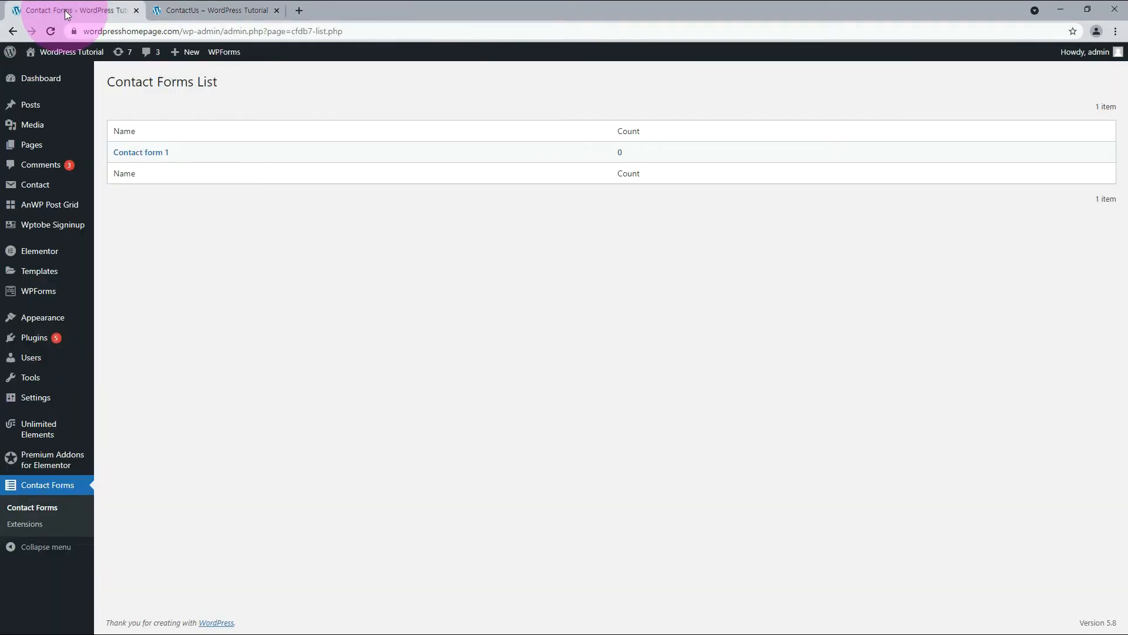
{"action": "left_click", "coordinate": [50, 31]}
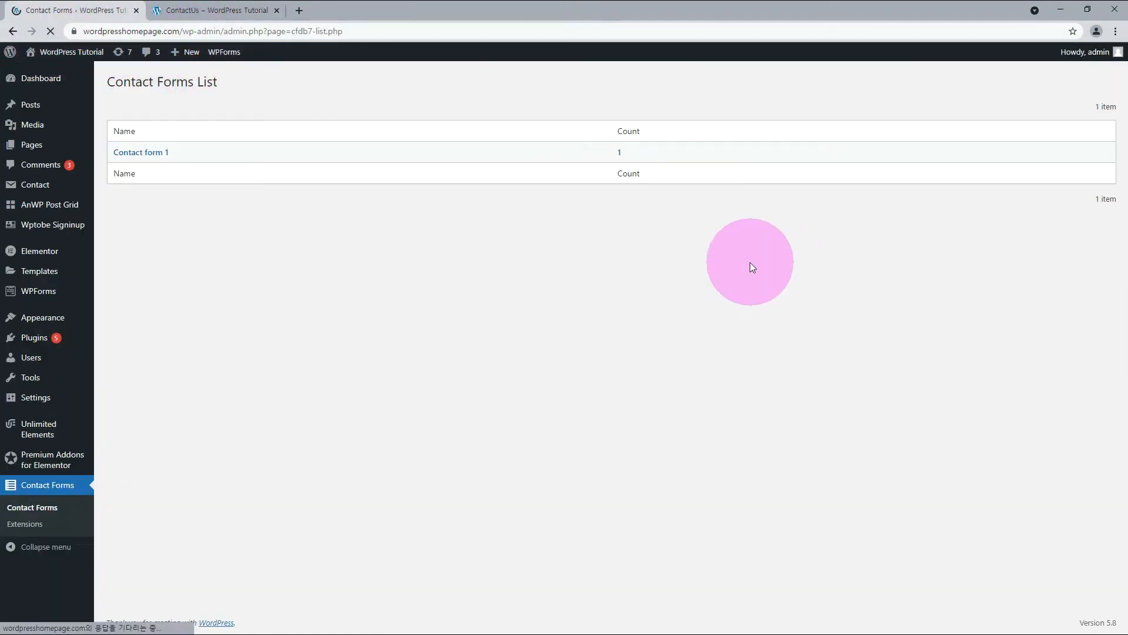
{"action": "left_click", "coordinate": [619, 154]}
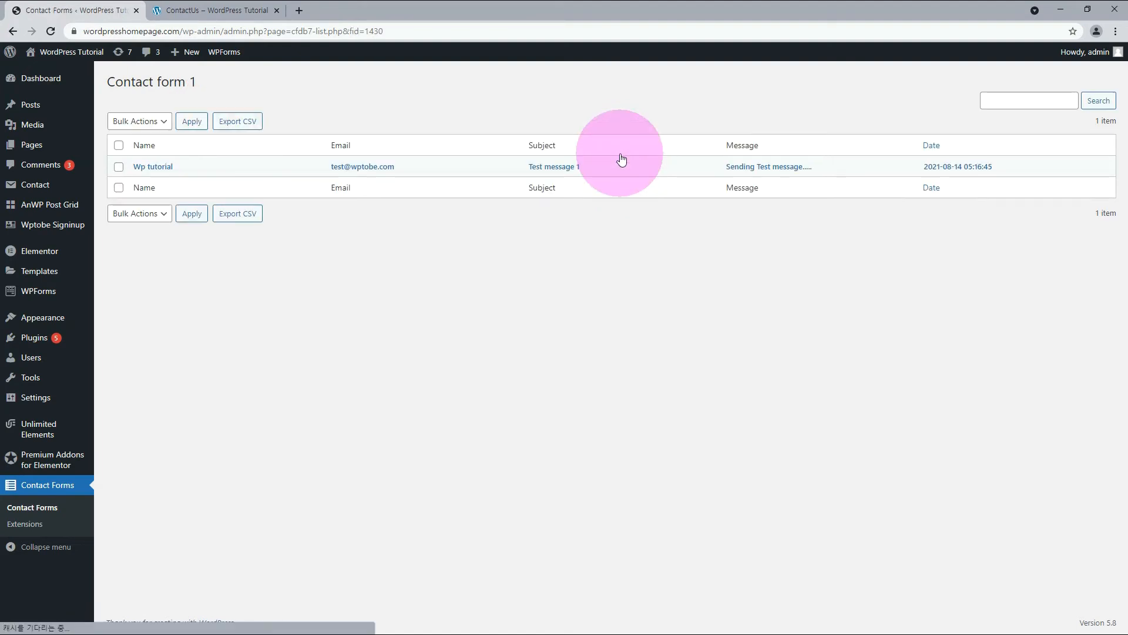
{"action": "left_click", "coordinate": [624, 169]}
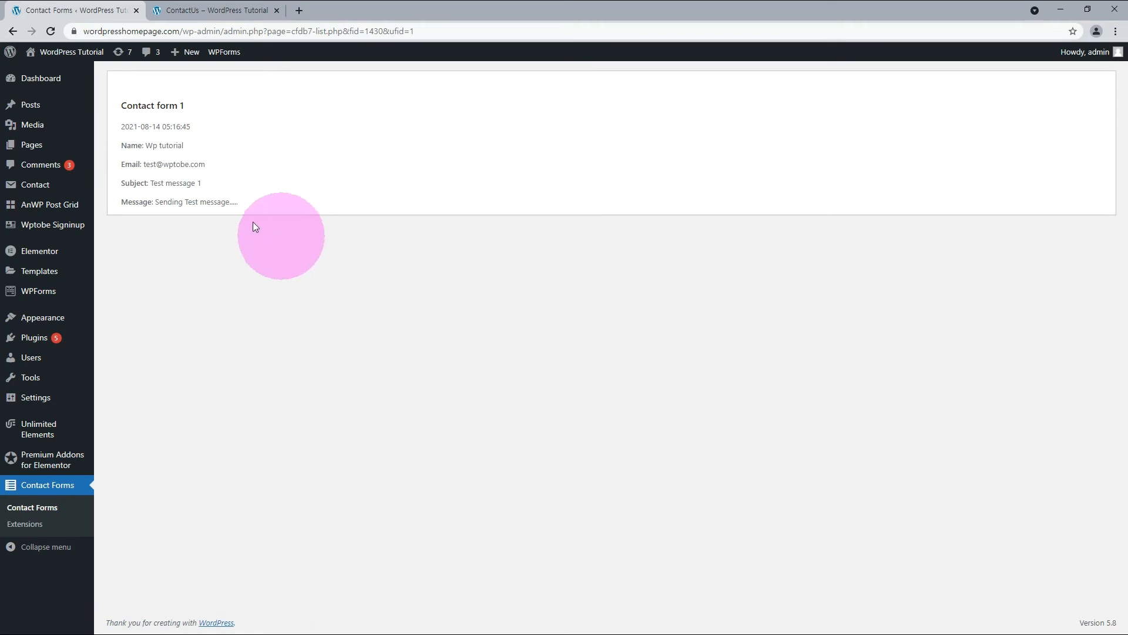
{"action": "key", "text": "alt+Left"}
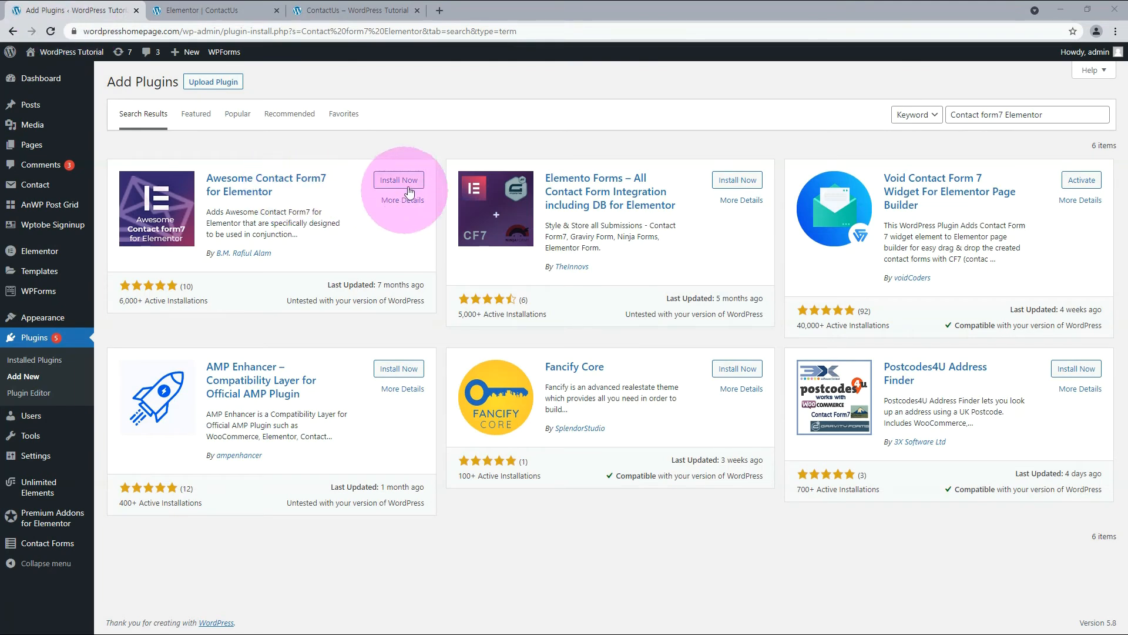
Install and activate the Awesome Contact Form7 for Elementor plugin.
{"action": "left_click", "coordinate": [413, 186]}
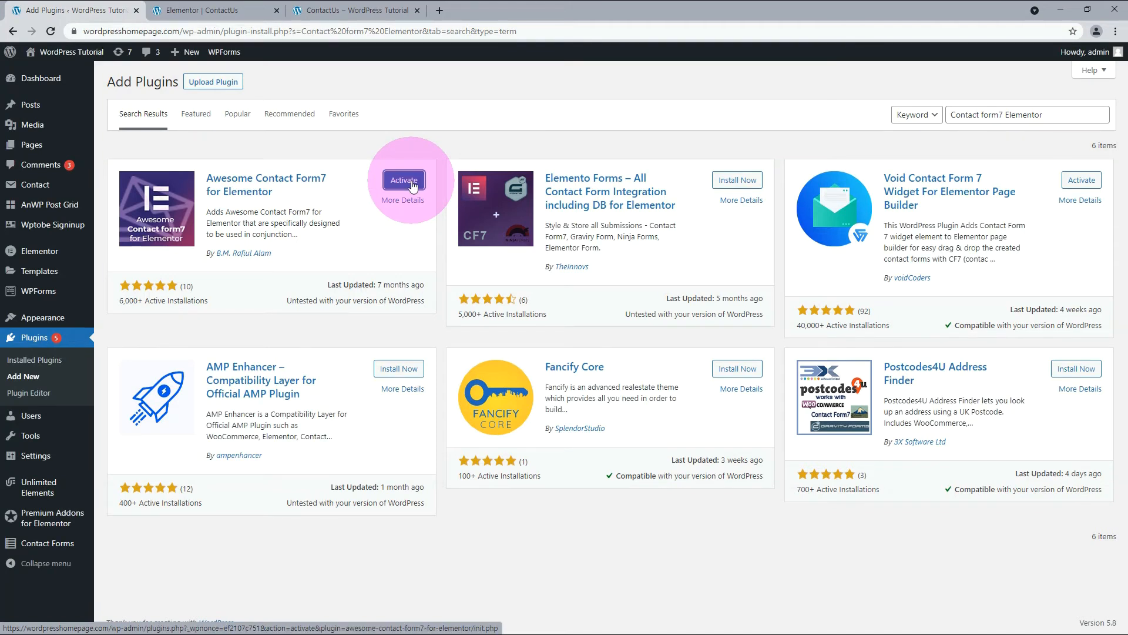
{"action": "left_click", "coordinate": [413, 186]}
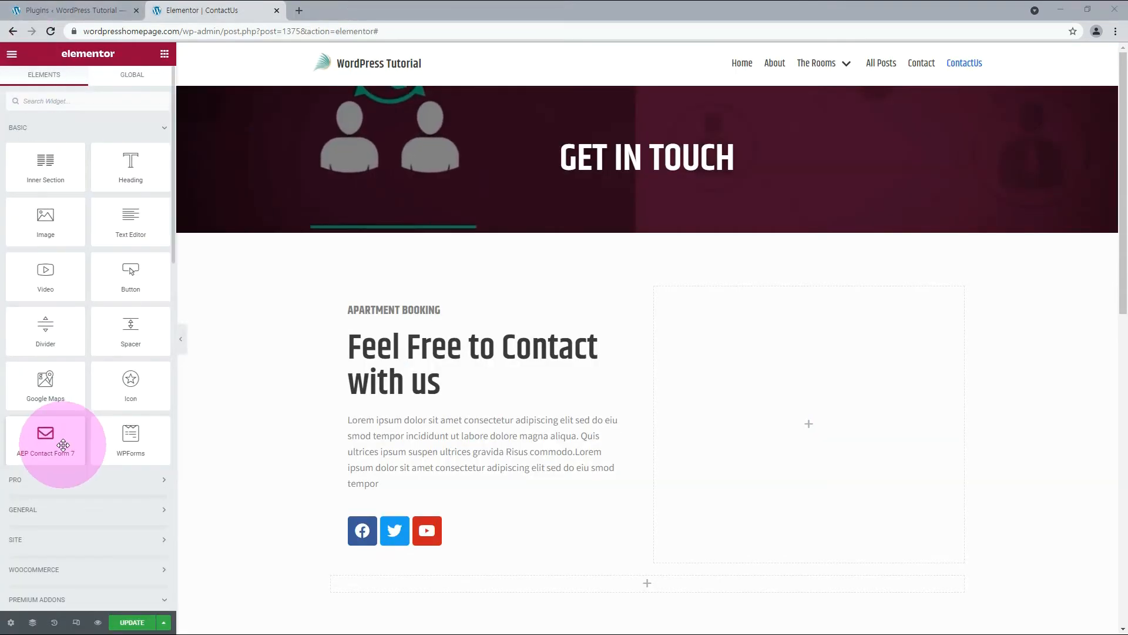
Place an AEP Contact Form 7 widget in the empty column beside the contact text and assign Contact form 1 to it.
{"action": "left_click_drag", "start_coordinate": [63, 445], "coordinate": [812, 450]}
{"action": "left_click_drag", "start_coordinate": [811, 445], "coordinate": [810, 444]}
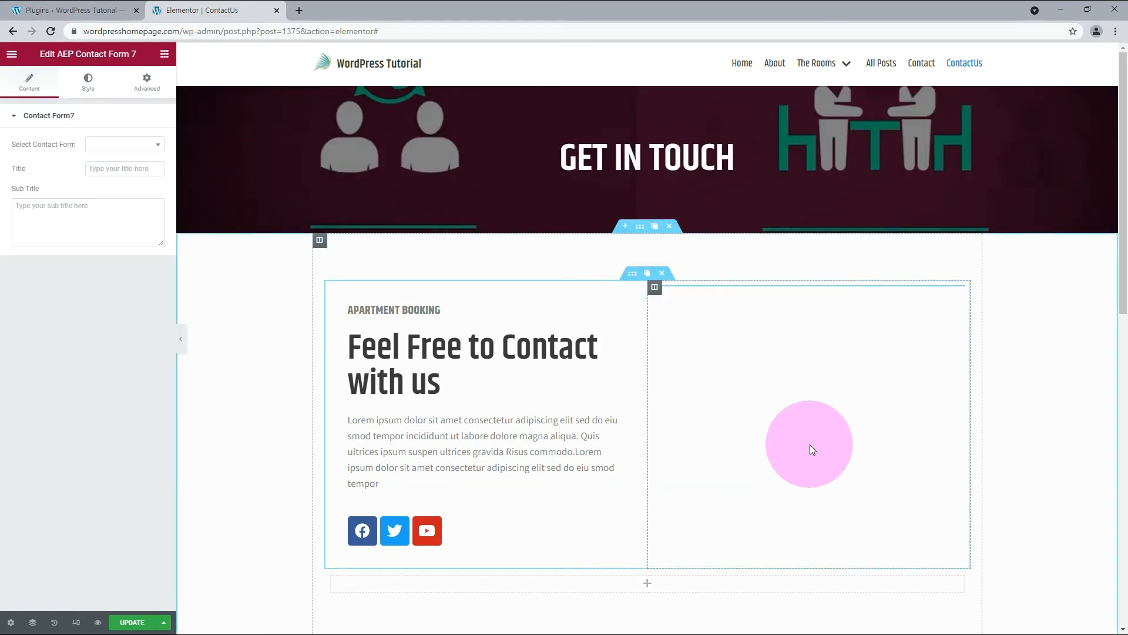
{"action": "left_click", "coordinate": [113, 149]}
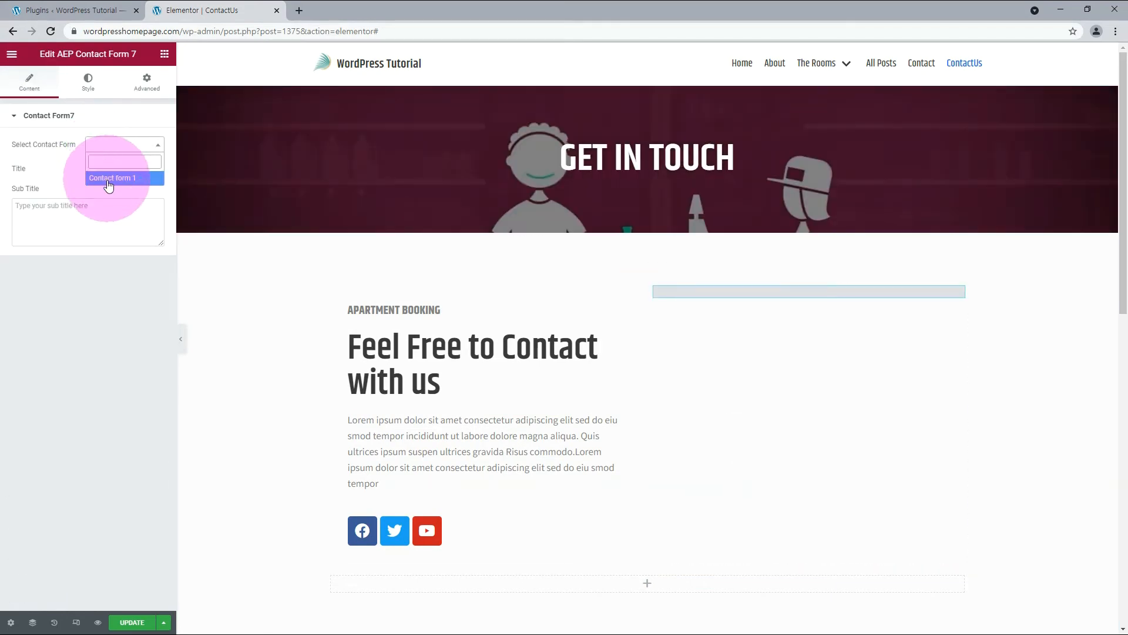
{"action": "left_click", "coordinate": [110, 178]}
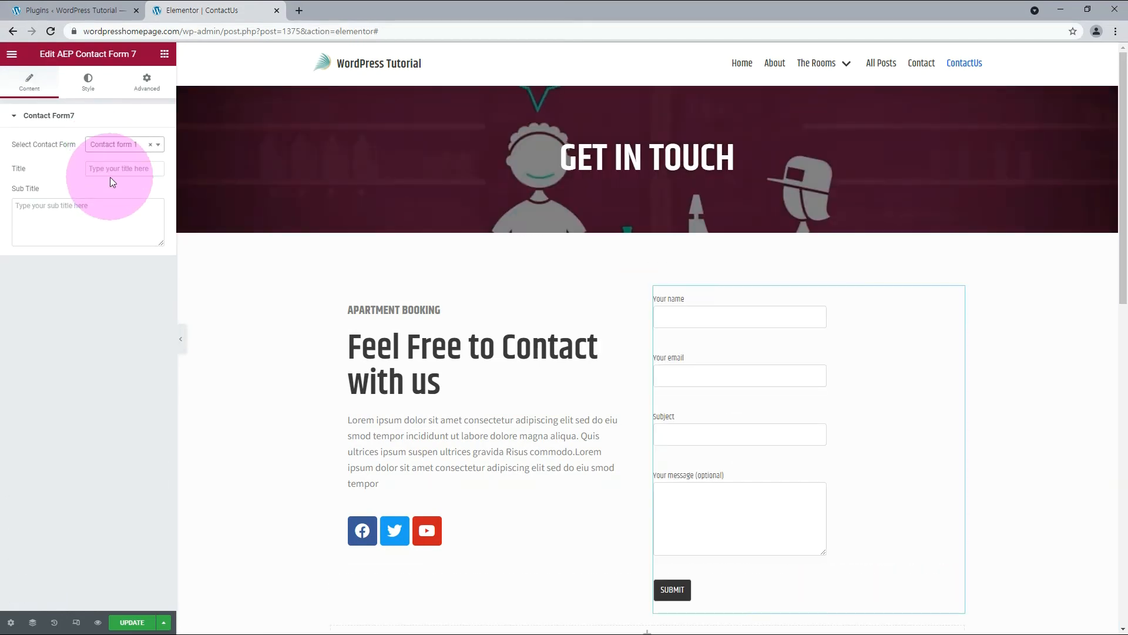
Try the title "Contact form" on the AEP Contact Form 7 widget and clear it again.
{"action": "left_click", "coordinate": [105, 168]}
{"action": "type", "text": "Con"}
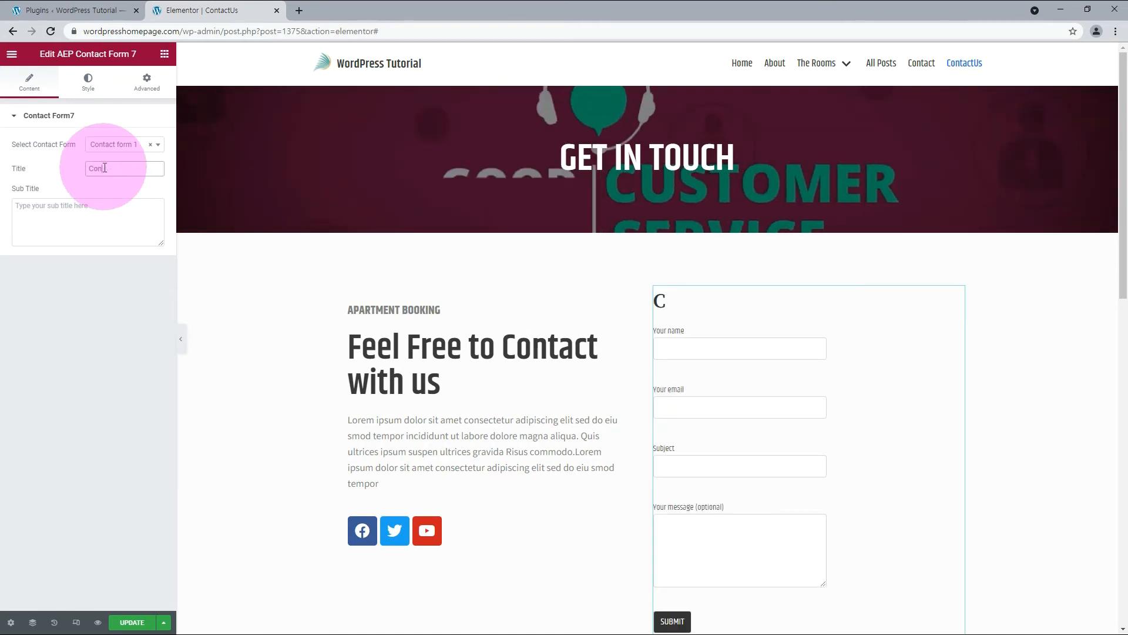
{"action": "type", "text": "tact form"}
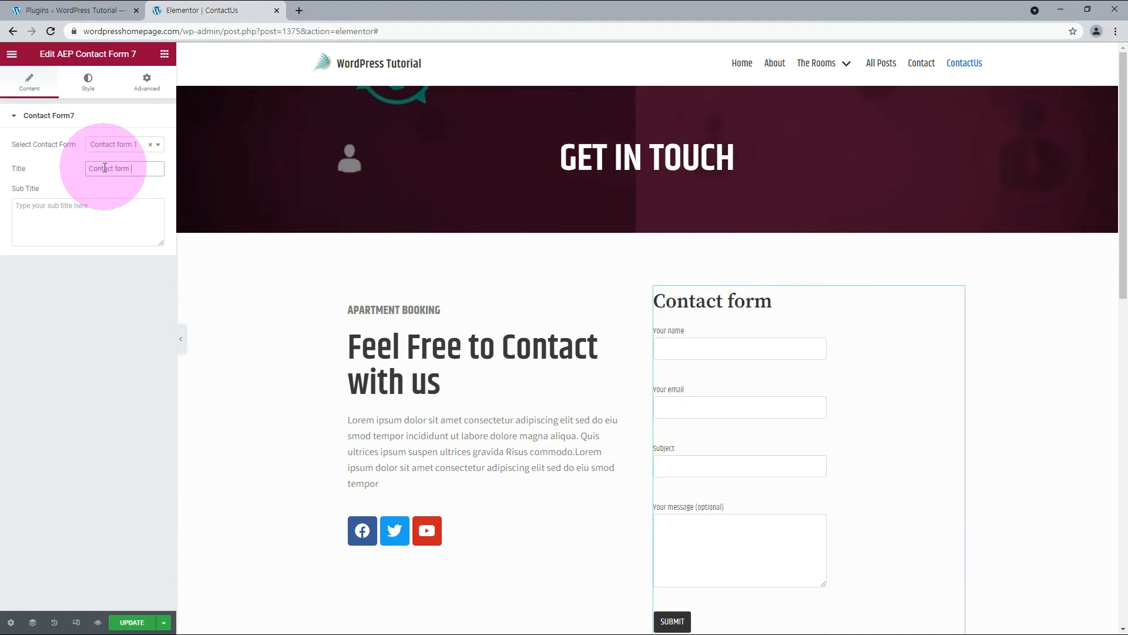
{"action": "left_click_drag", "start_coordinate": [137, 169], "coordinate": [11, 159]}
{"action": "key", "text": "BackSpace"}
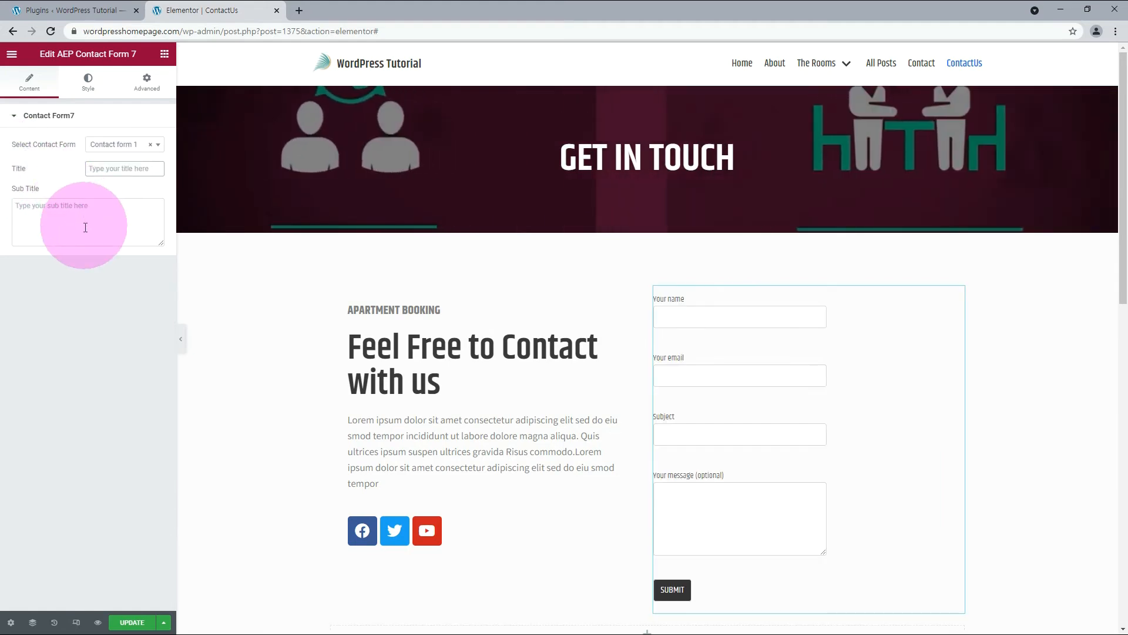
Apply the global Khand font to the labels in the form widget's Label Style settings.
{"action": "left_click", "coordinate": [88, 92]}
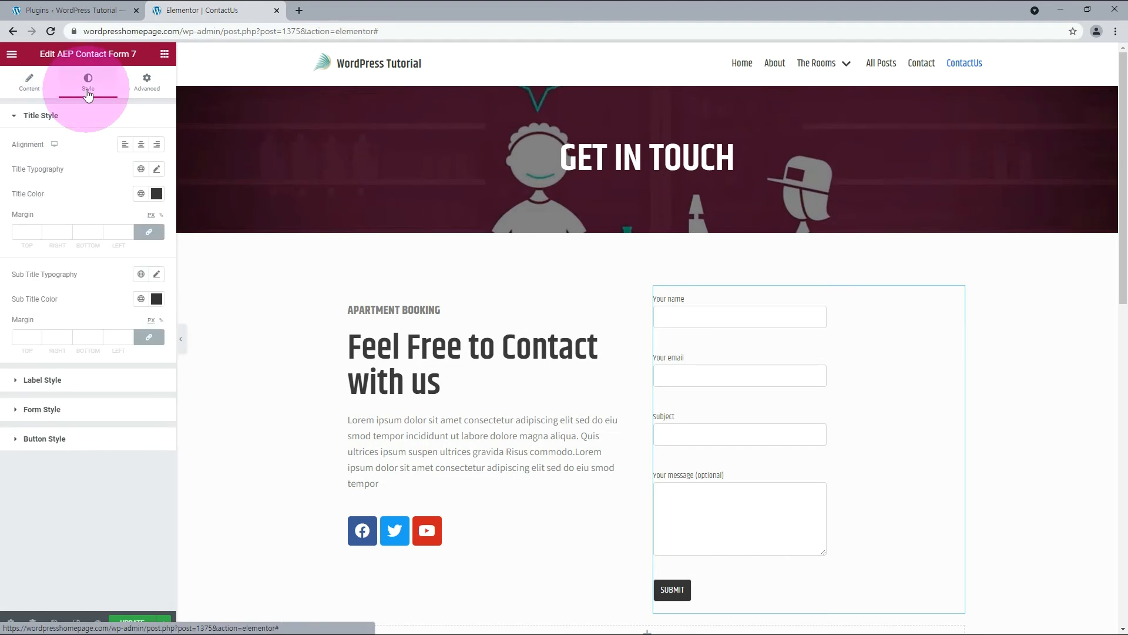
{"action": "left_click", "coordinate": [41, 115]}
{"action": "left_click", "coordinate": [42, 145]}
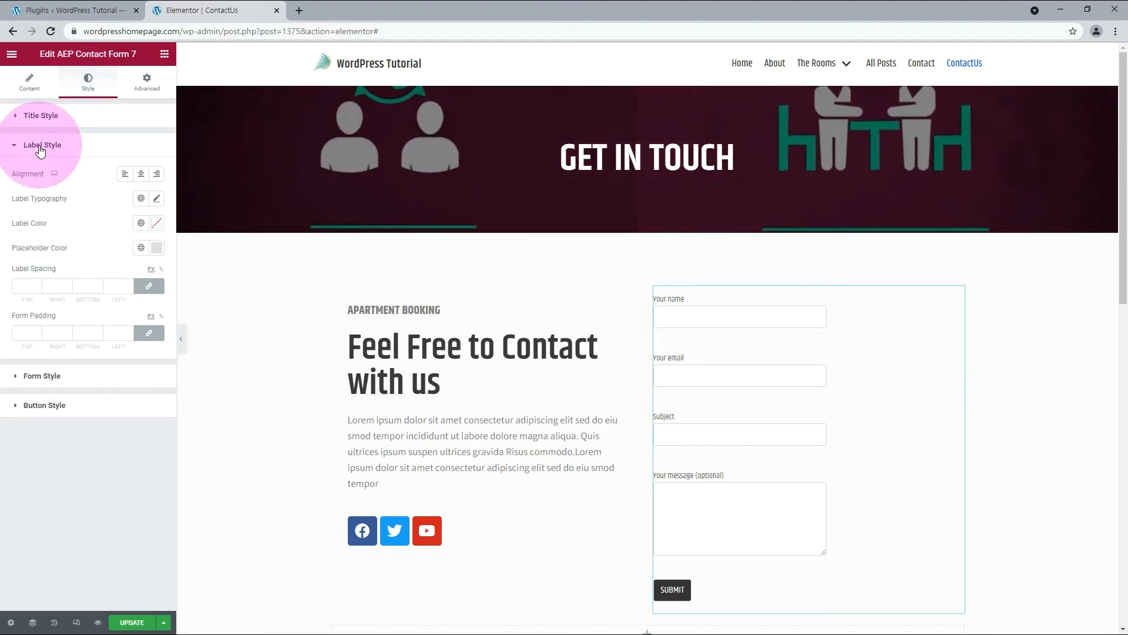
{"action": "left_click", "coordinate": [142, 199]}
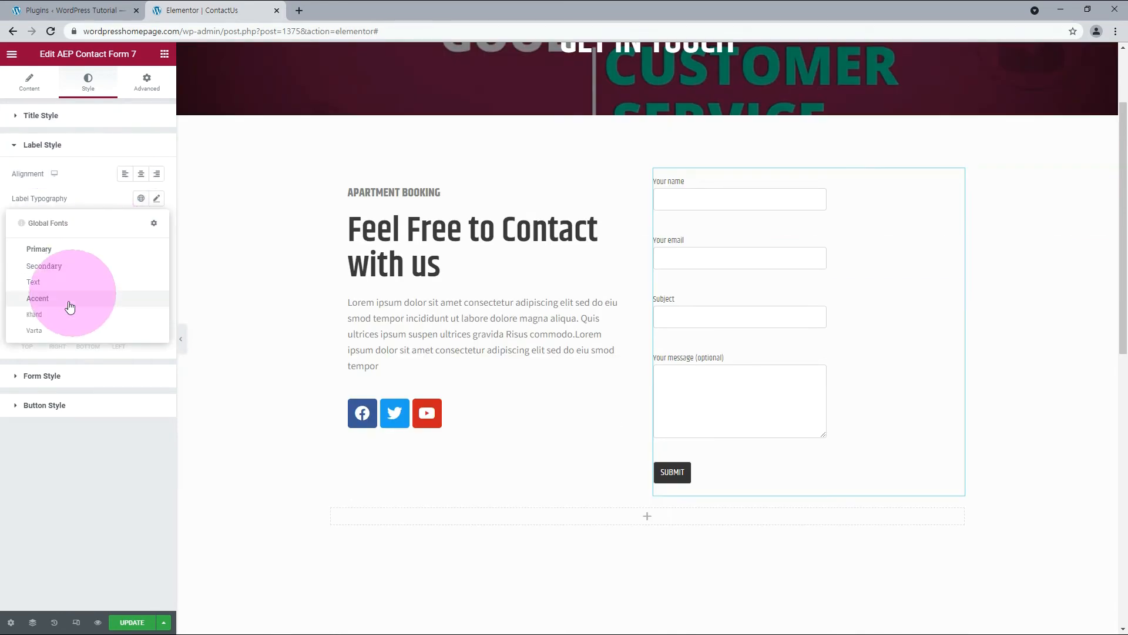
{"action": "left_click", "coordinate": [56, 315]}
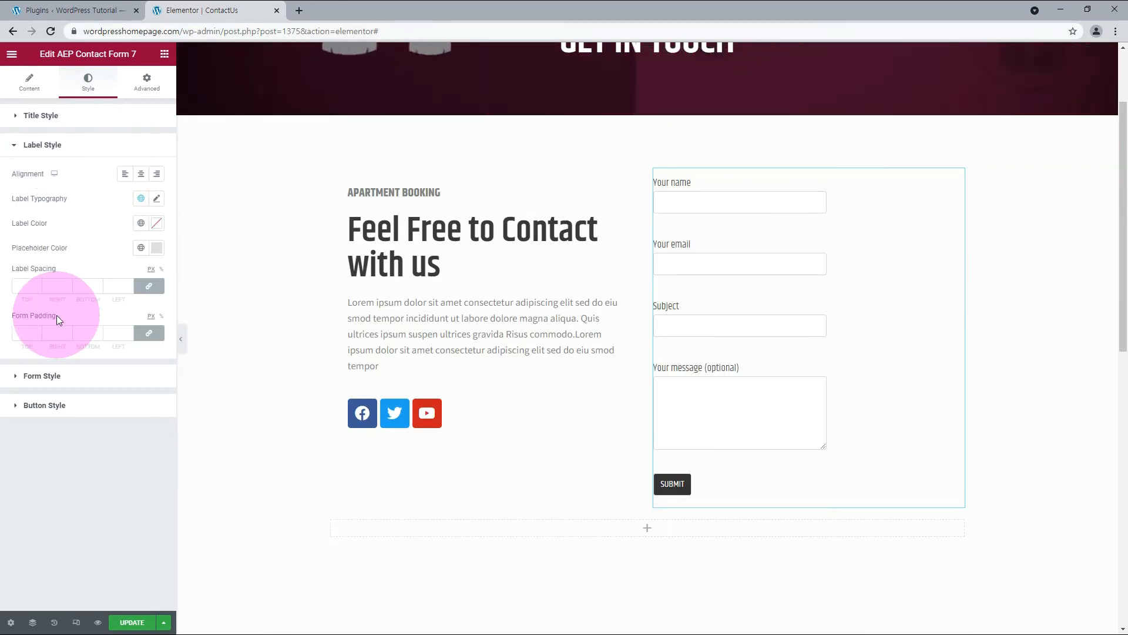
Set the form label typography to size 16 px and weight 700.
{"action": "left_click", "coordinate": [157, 199]}
{"action": "left_click", "coordinate": [147, 290]}
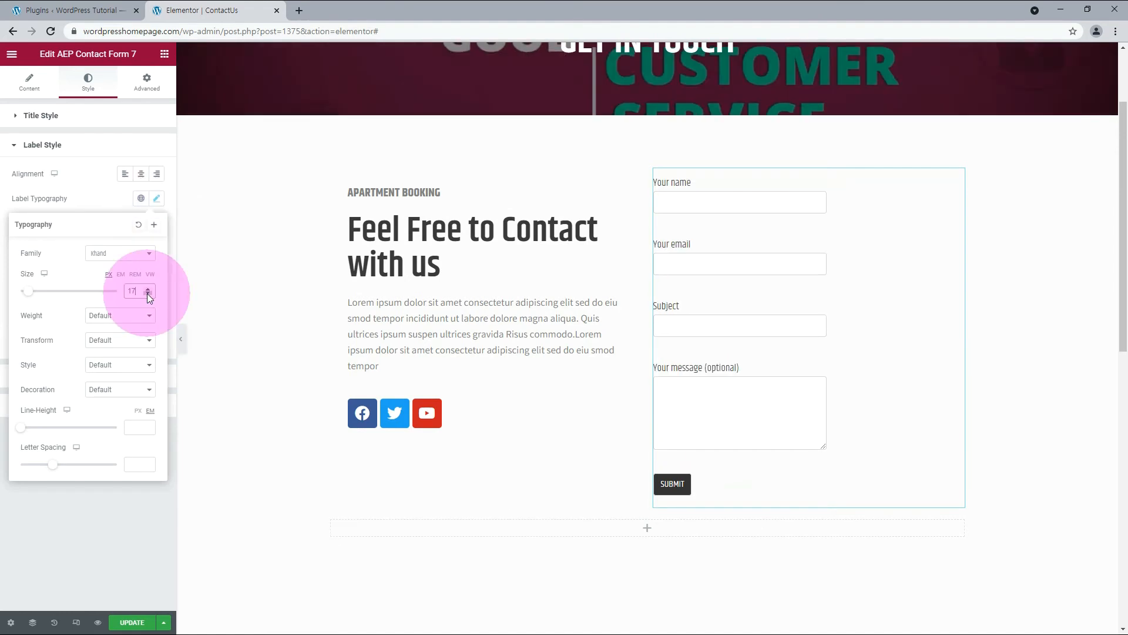
{"action": "left_click", "coordinate": [147, 294]}
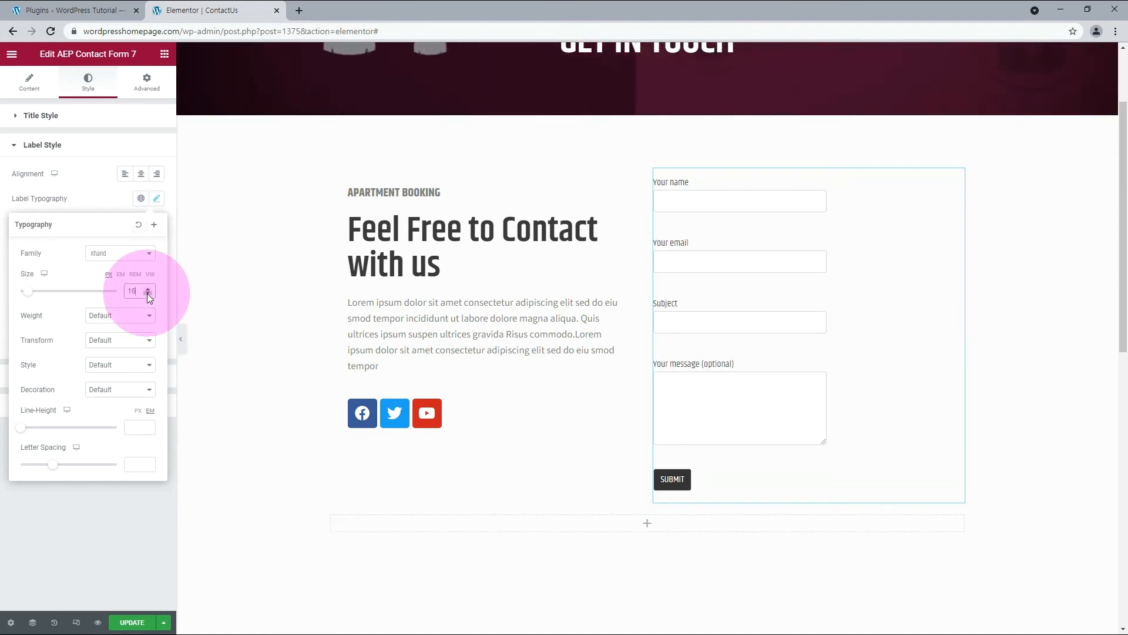
{"action": "left_click", "coordinate": [147, 315]}
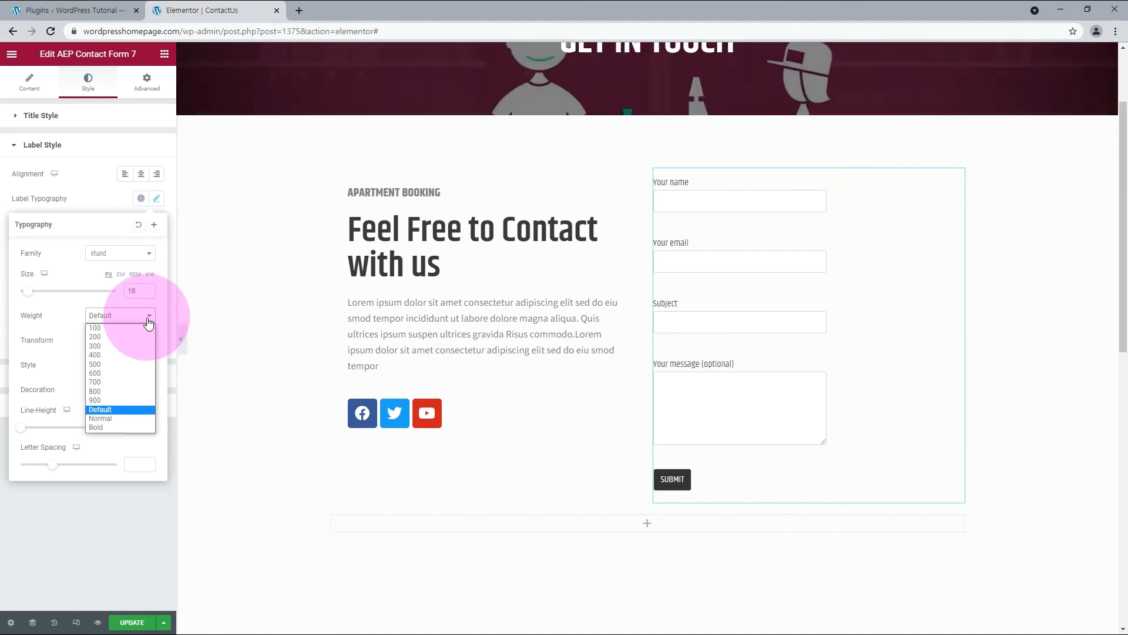
{"action": "left_click", "coordinate": [118, 382]}
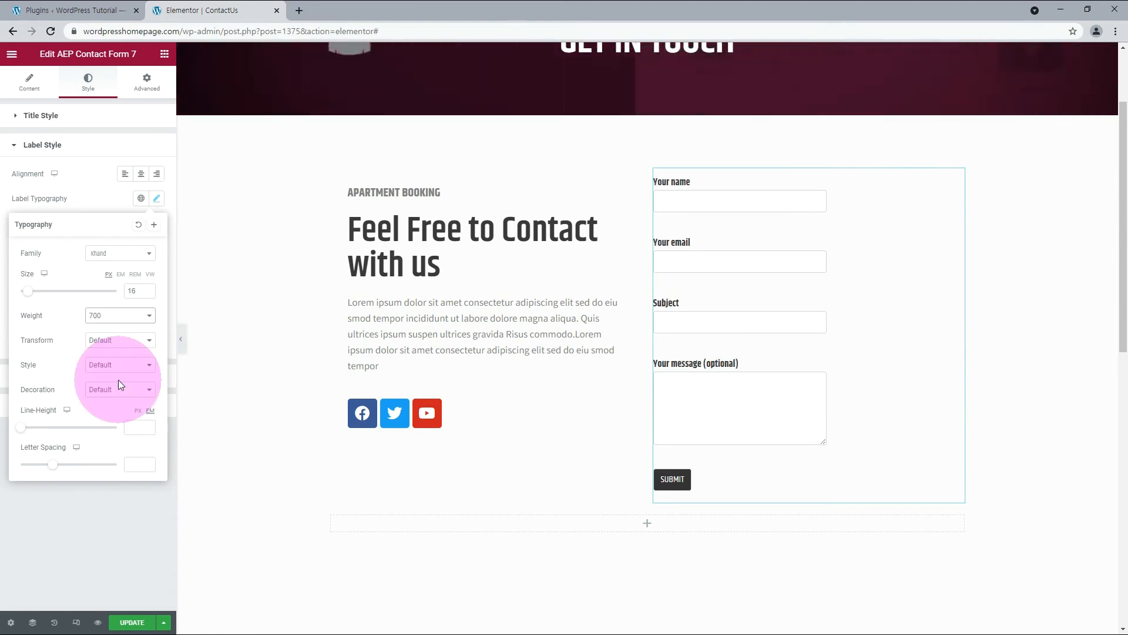
Try Style 1 and Style 2 as the form widget's Form Style and settle on Normal.
{"action": "left_click", "coordinate": [134, 493]}
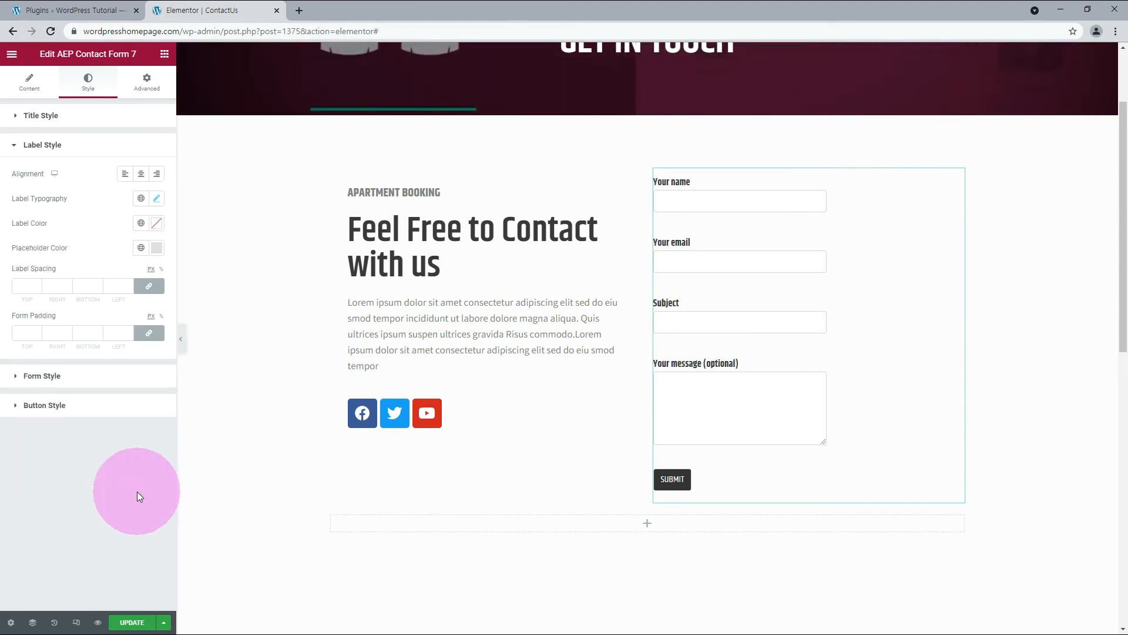
{"action": "left_click", "coordinate": [54, 372]}
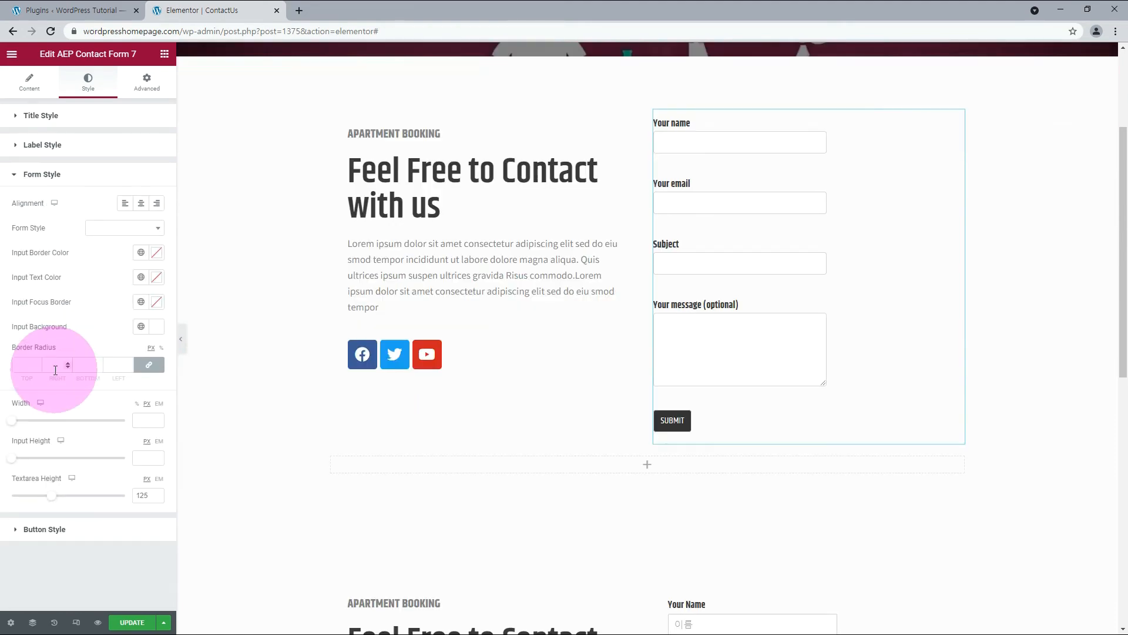
{"action": "left_click", "coordinate": [154, 228]}
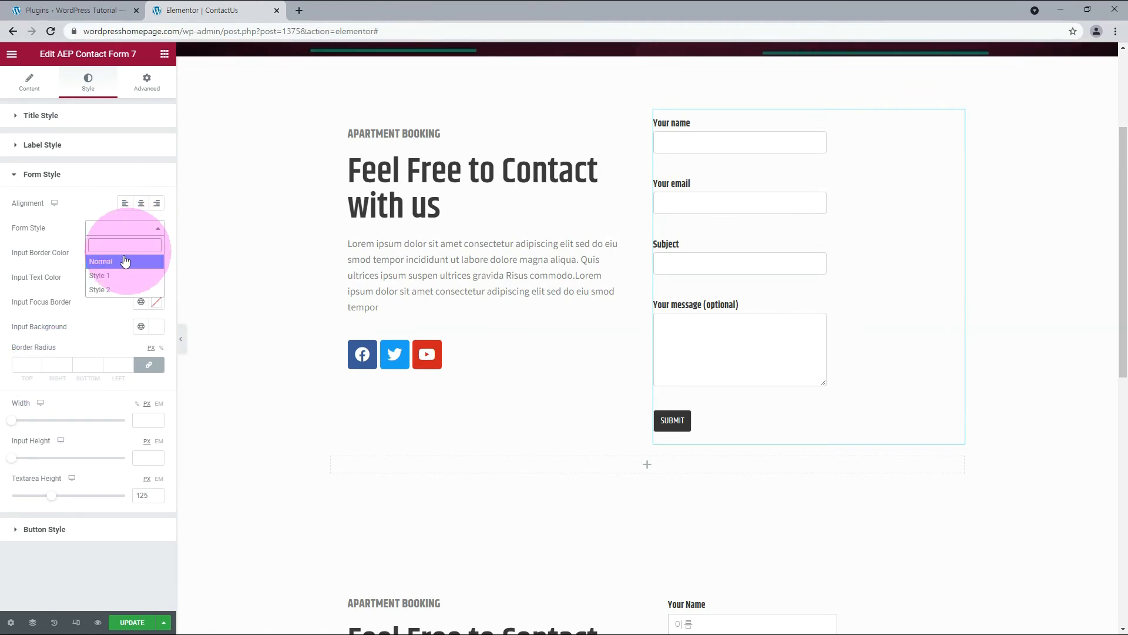
{"action": "left_click", "coordinate": [113, 276]}
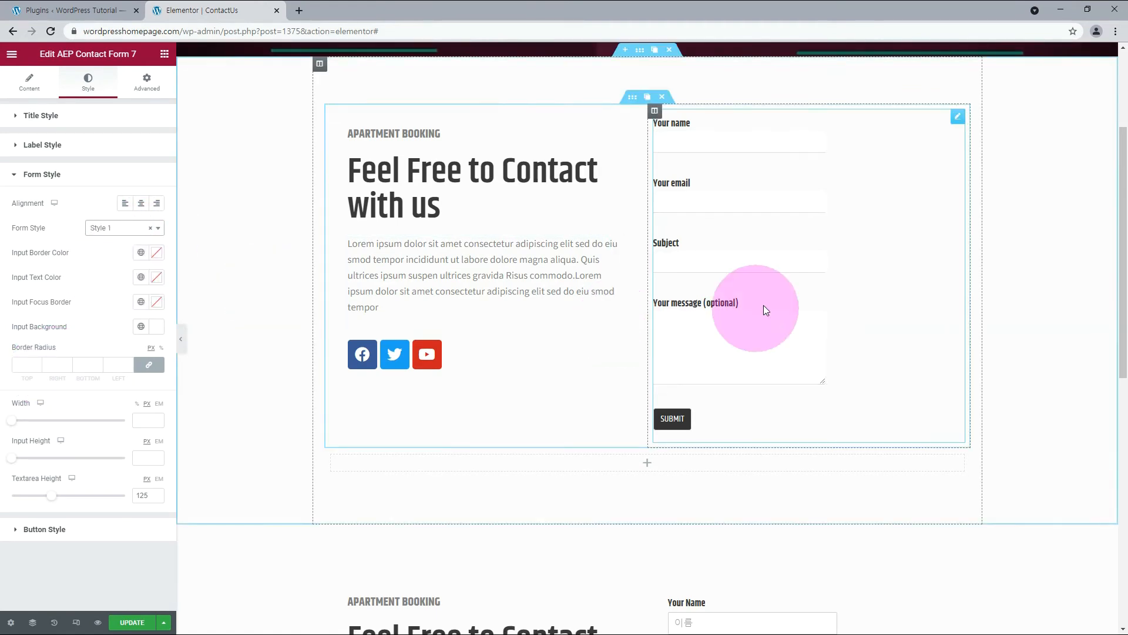
{"action": "left_click", "coordinate": [126, 235]}
{"action": "left_click", "coordinate": [101, 289]}
{"action": "left_click", "coordinate": [124, 228]}
{"action": "left_click", "coordinate": [95, 259]}
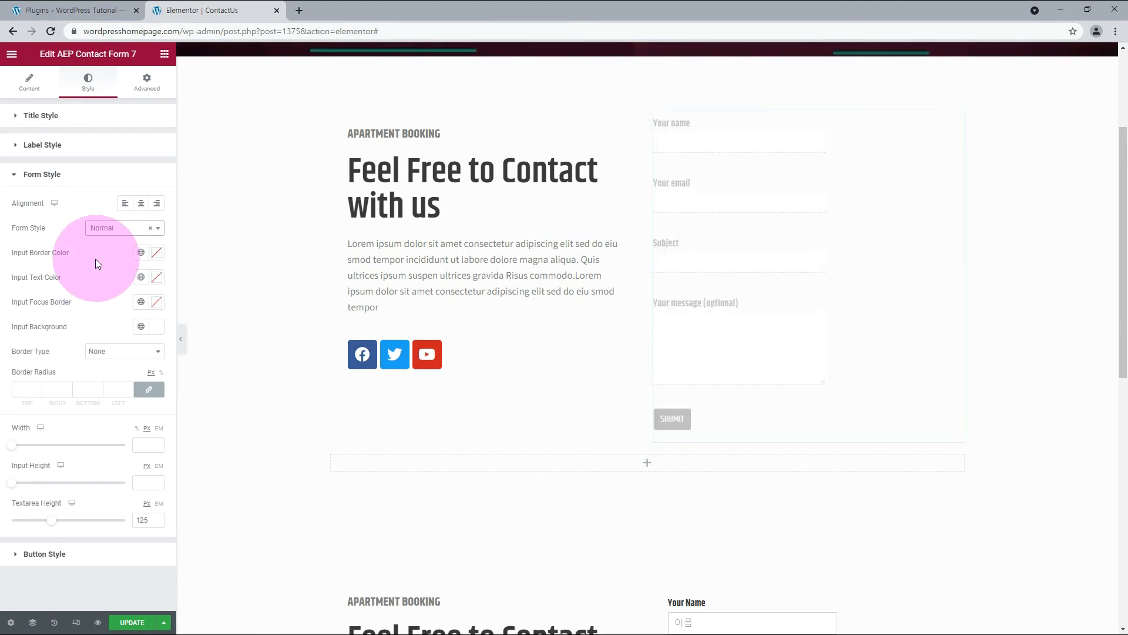
Set the form inputs' border radius to 0 px on all corners and their width to 100%.
{"action": "type", "text": "0"}
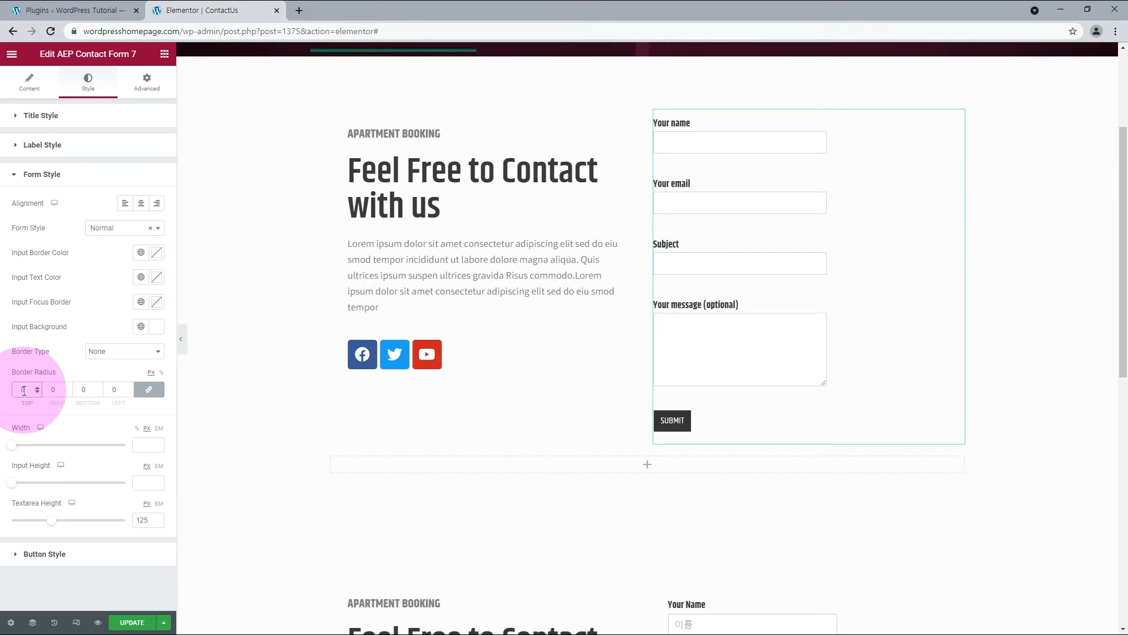
{"action": "left_click", "coordinate": [143, 446]}
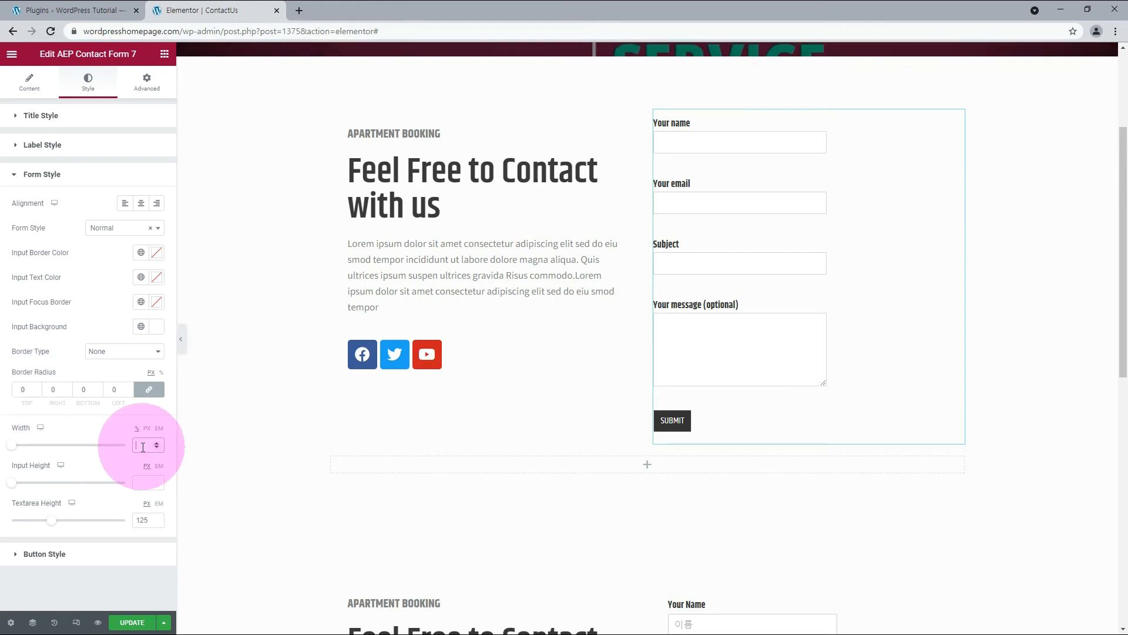
{"action": "type", "text": "100"}
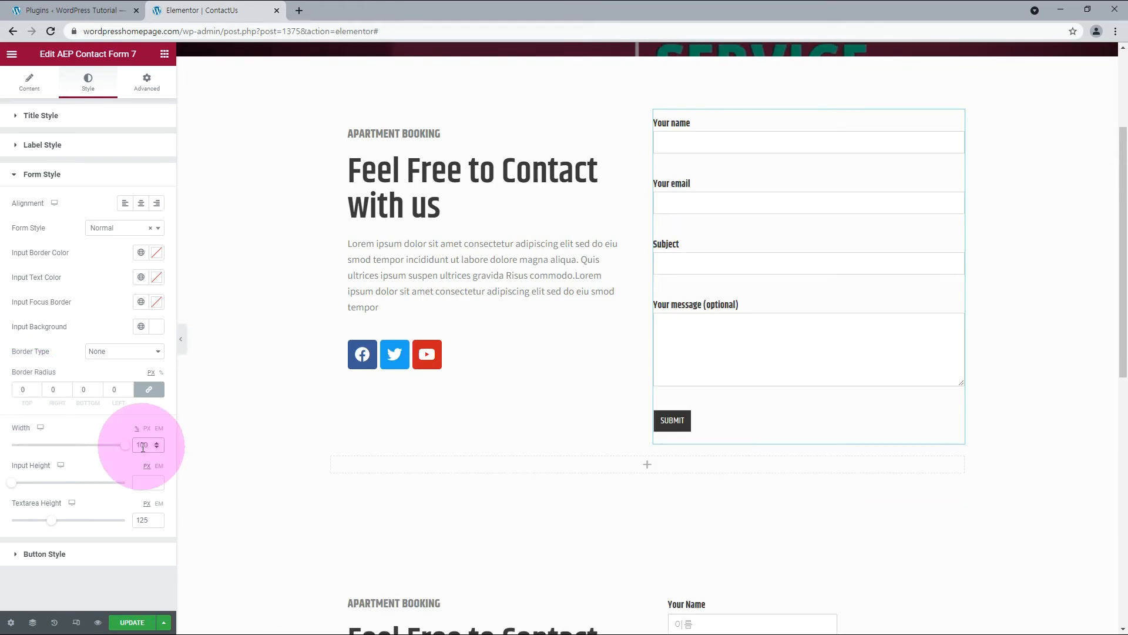
Set the submit button's background colour to #004471 for both the hover and normal states.
{"action": "left_click", "coordinate": [52, 554]}
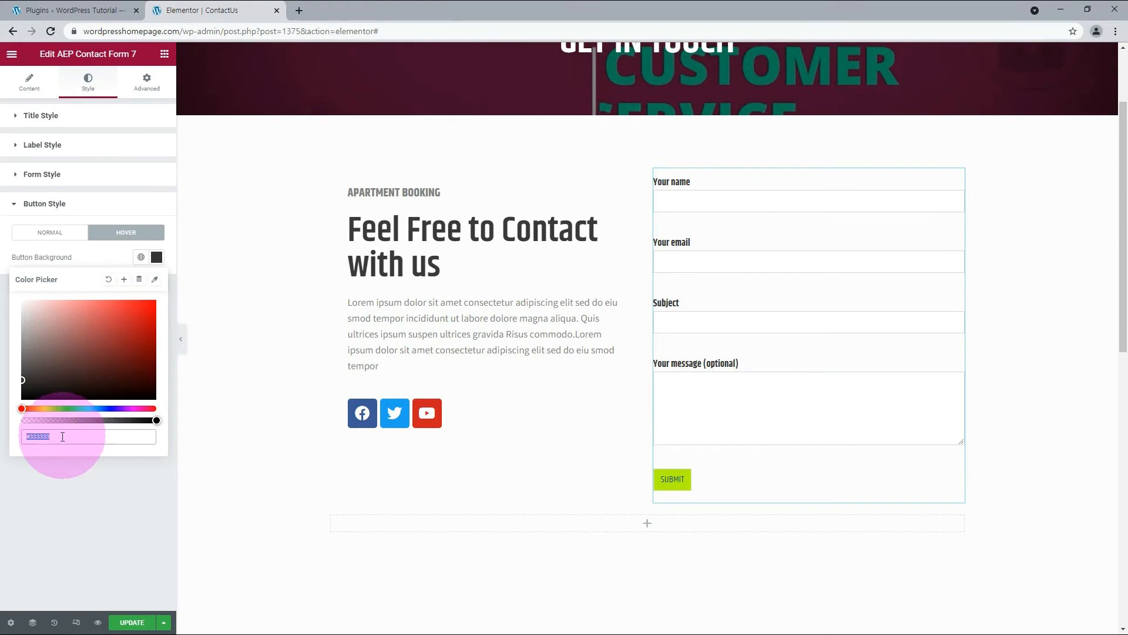
{"action": "double_click", "coordinate": [46, 440]}
{"action": "type", "text": "004477"}
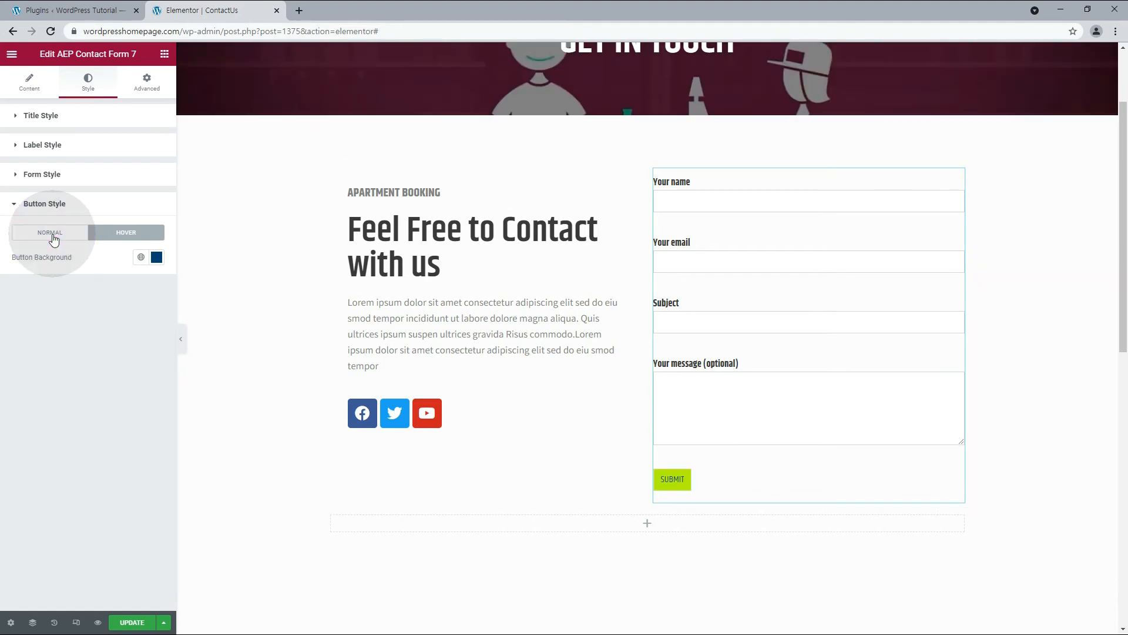
{"action": "left_click", "coordinate": [51, 231]}
{"action": "left_click", "coordinate": [157, 257]}
{"action": "double_click", "coordinate": [46, 436]}
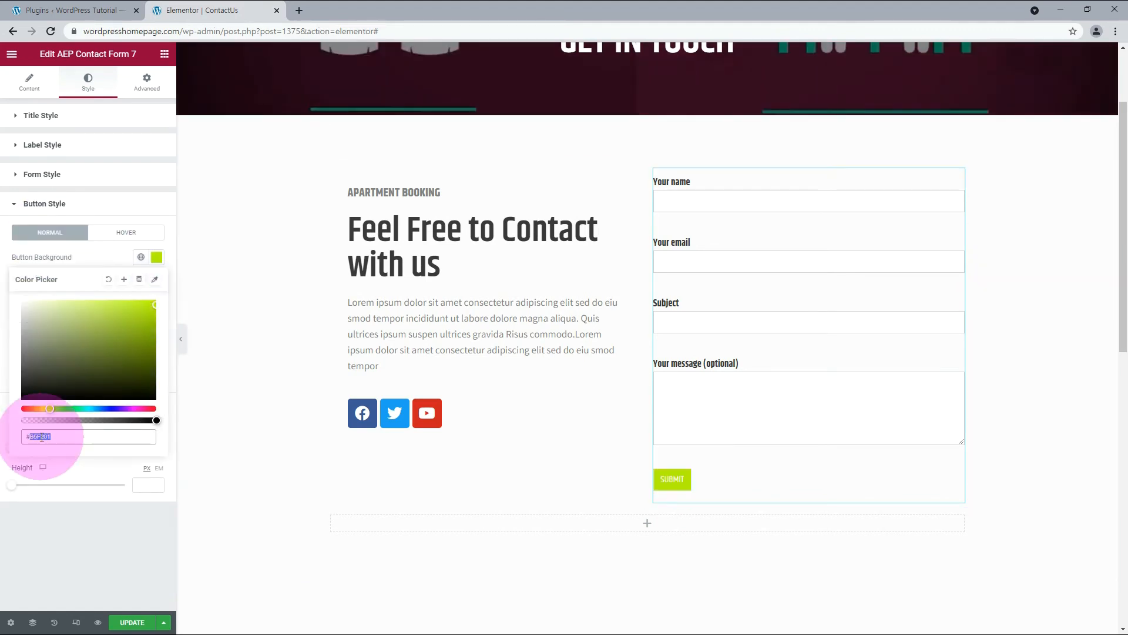
{"action": "type", "text": "#004471"}
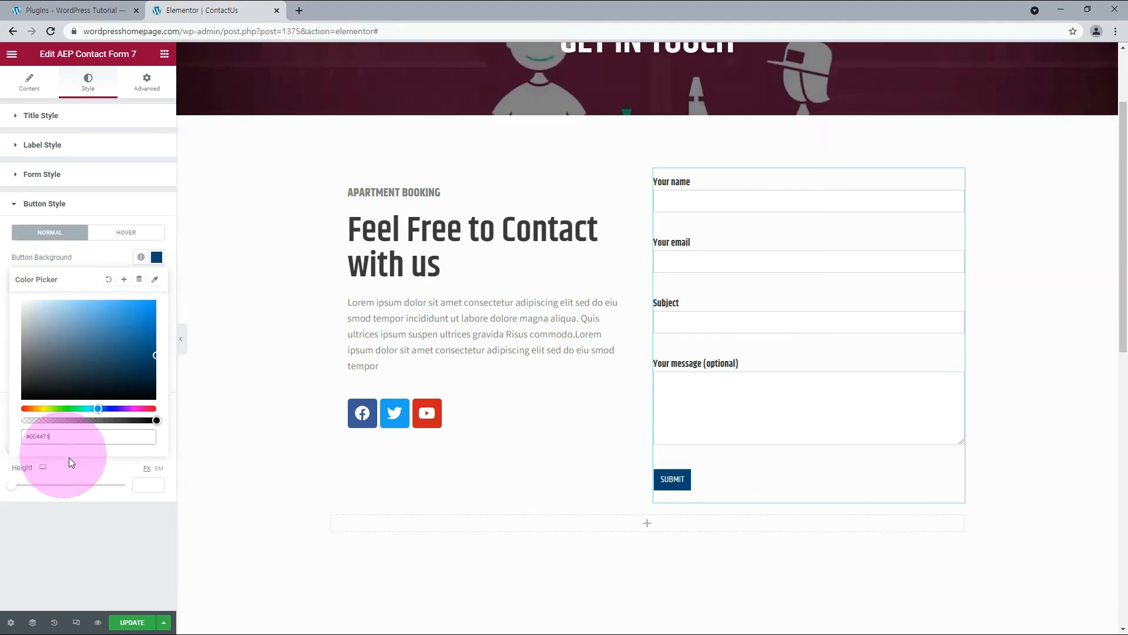
{"action": "left_click", "coordinate": [96, 253]}
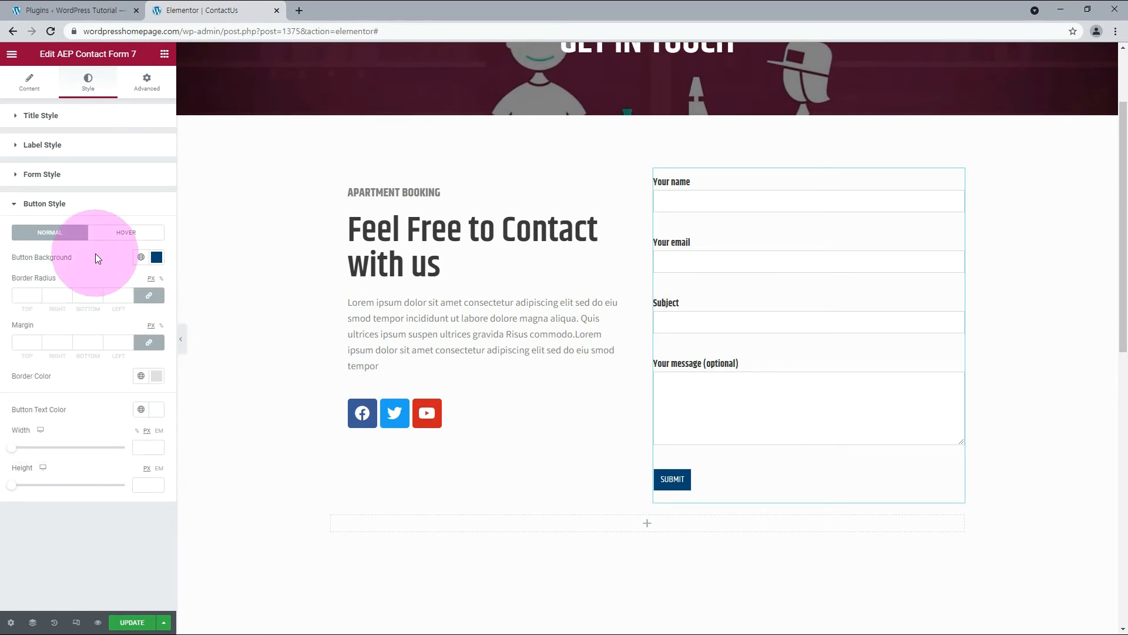
Set the submit button's border colour to #004471.
{"action": "left_click", "coordinate": [156, 377]}
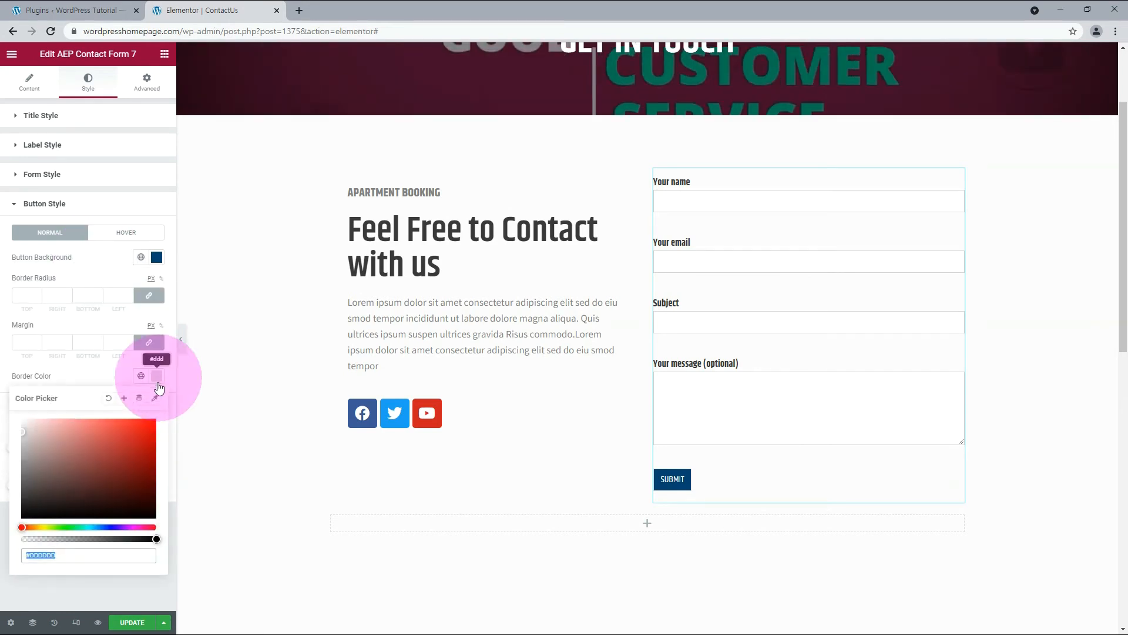
{"action": "double_click", "coordinate": [50, 556]}
{"action": "type", "text": "004471"}
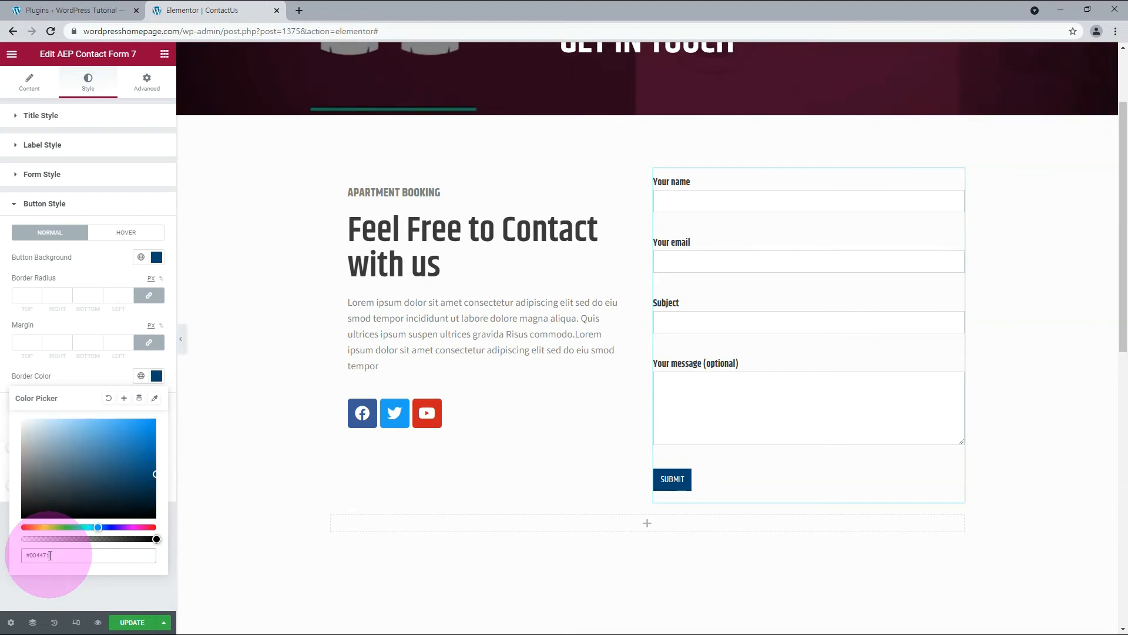
{"action": "left_click", "coordinate": [91, 380]}
Size the submit button to a width of 150 px and a height of 60 px.
{"action": "left_click", "coordinate": [144, 447]}
{"action": "type", "text": "150"}
{"action": "left_click", "coordinate": [145, 483]}
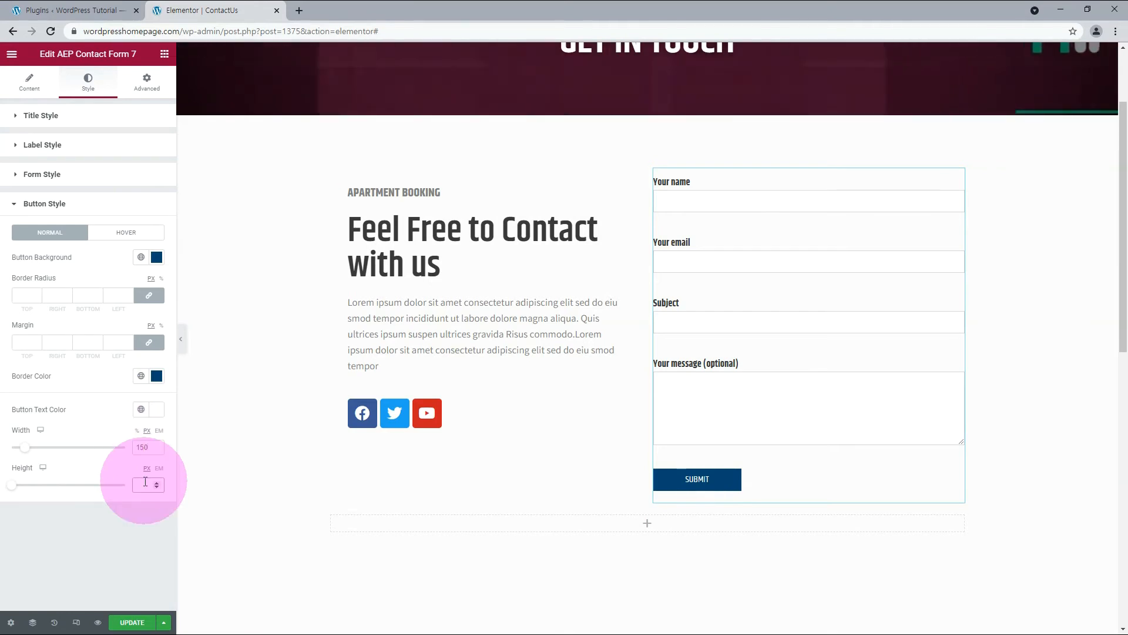
{"action": "type", "text": "60"}
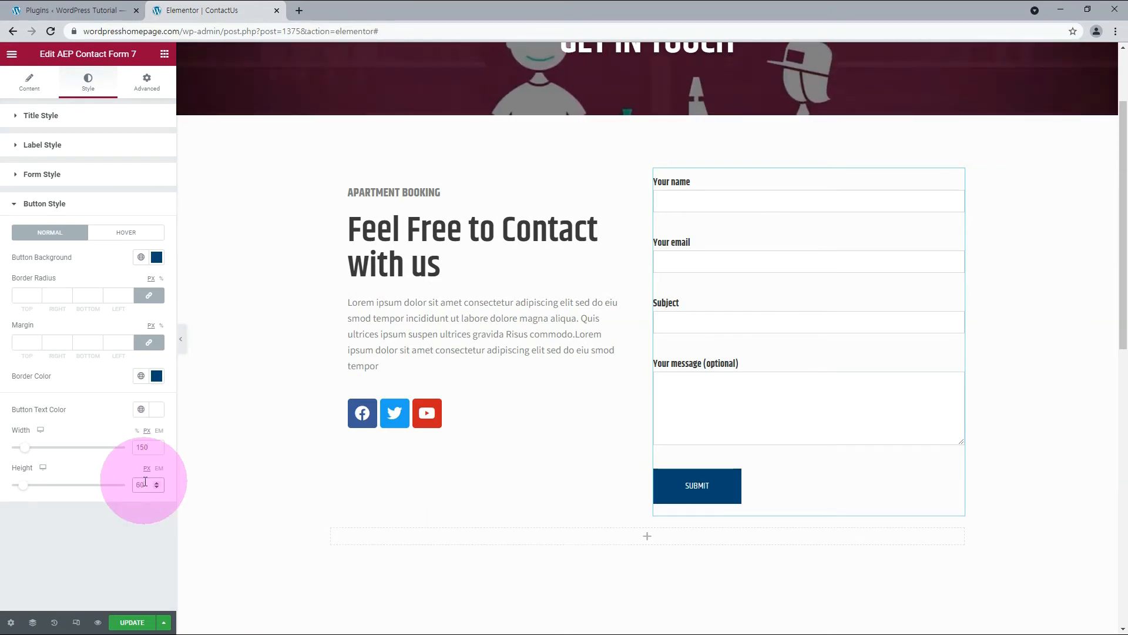
{"action": "left_click", "coordinate": [83, 500]}
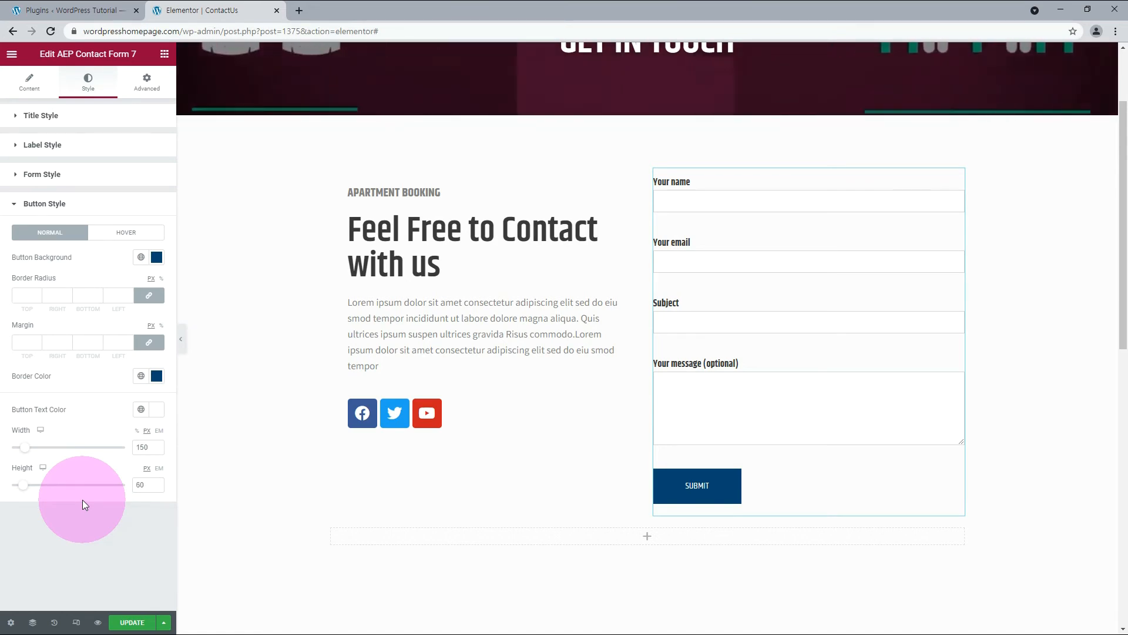
Assign the CSS class cf7form to the contact form widget in its advanced settings.
{"action": "left_click", "coordinate": [150, 86]}
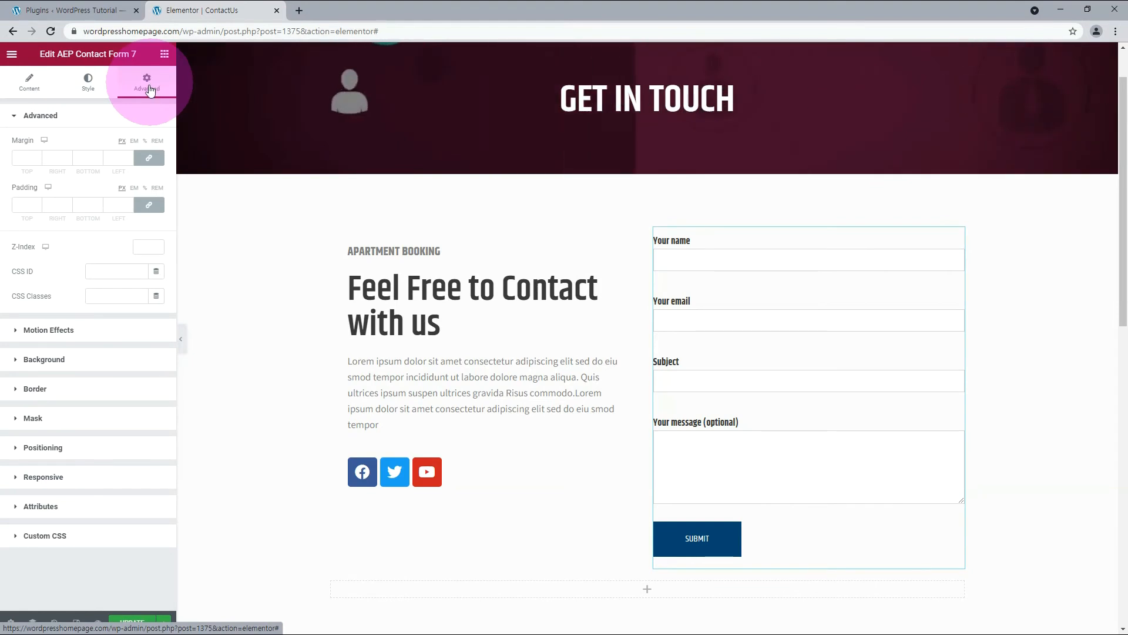
{"action": "left_click", "coordinate": [114, 297]}
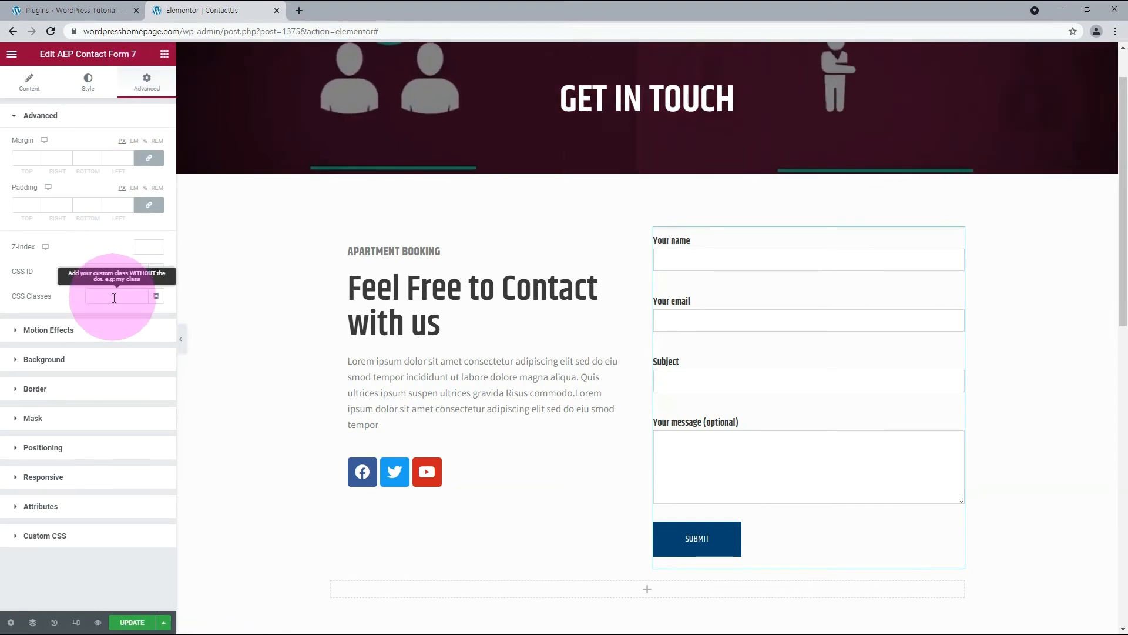
{"action": "type", "text": "cf7"}
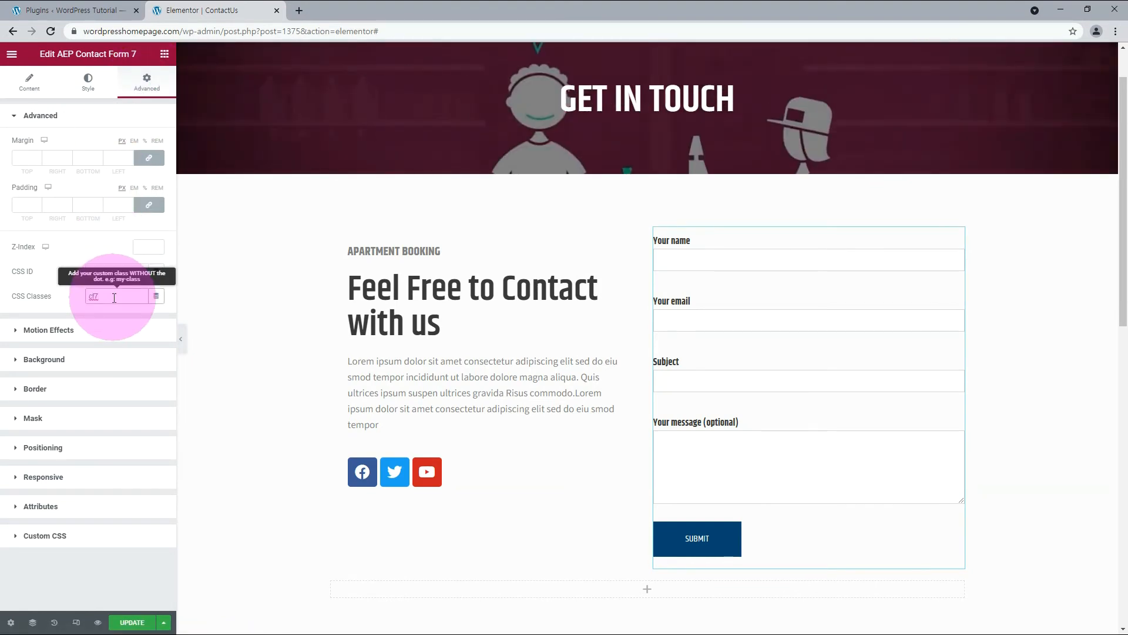
{"action": "type", "text": "form"}
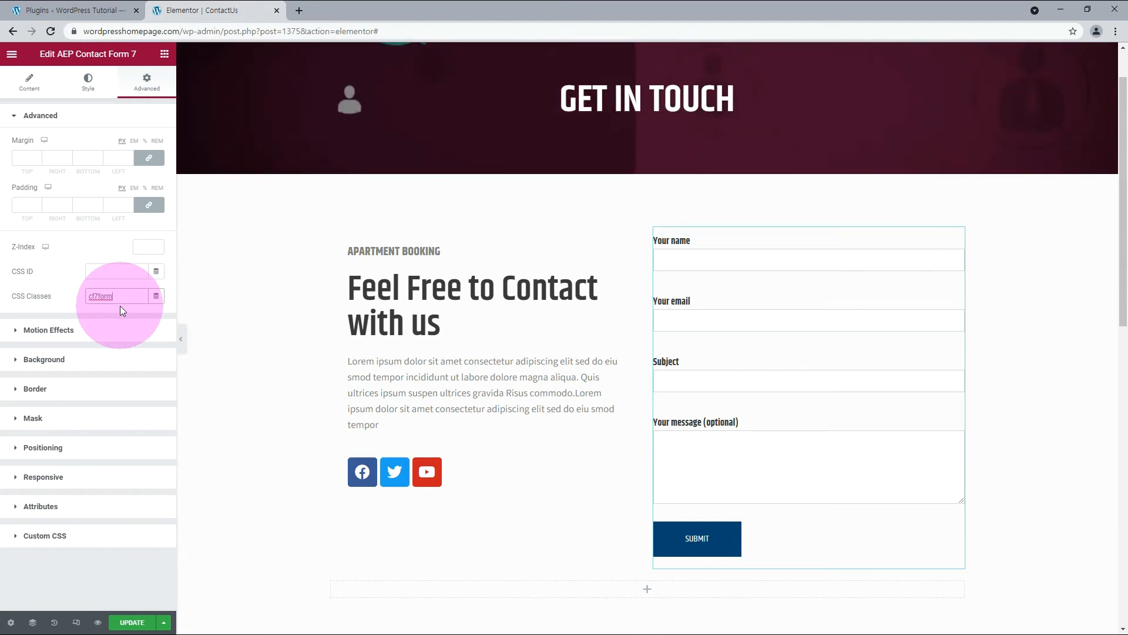
Place an HTML widget between the contact text and the social icons.
{"action": "left_click", "coordinate": [164, 53]}
{"action": "scroll", "coordinate": [139, 491], "scroll_direction": "down", "scroll_amount": 10}
{"action": "left_click_drag", "start_coordinate": [49, 580], "coordinate": [446, 467]}
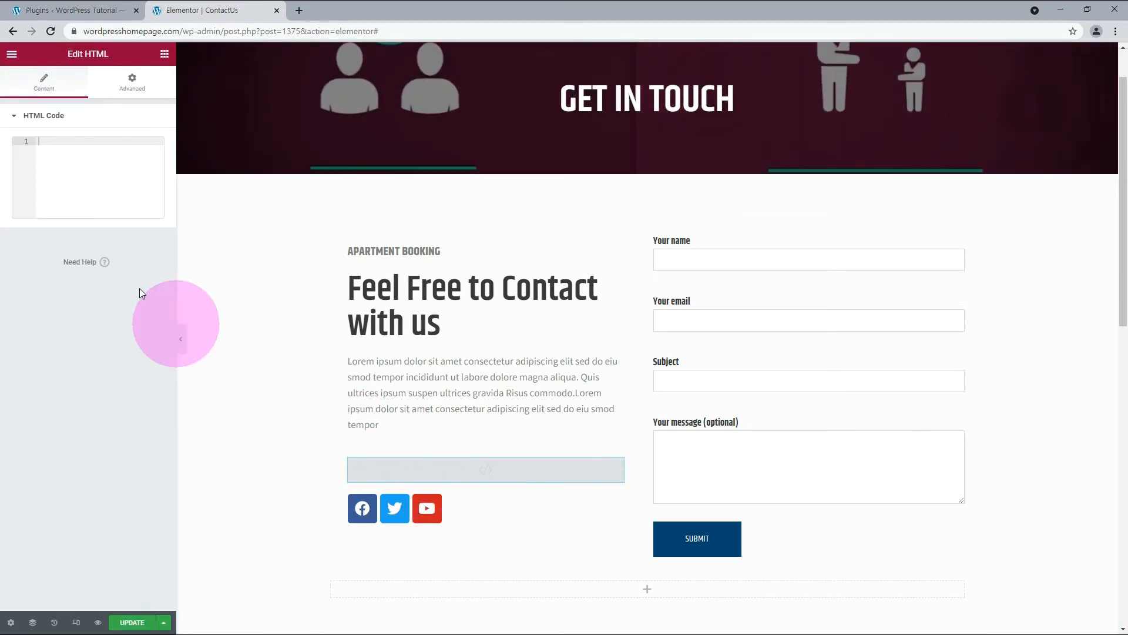
Write a <style> block containing an empty .cf7form rule in the HTML widget's code.
{"action": "left_click", "coordinate": [80, 147]}
{"action": "type", "text": ".cf7form {}"}
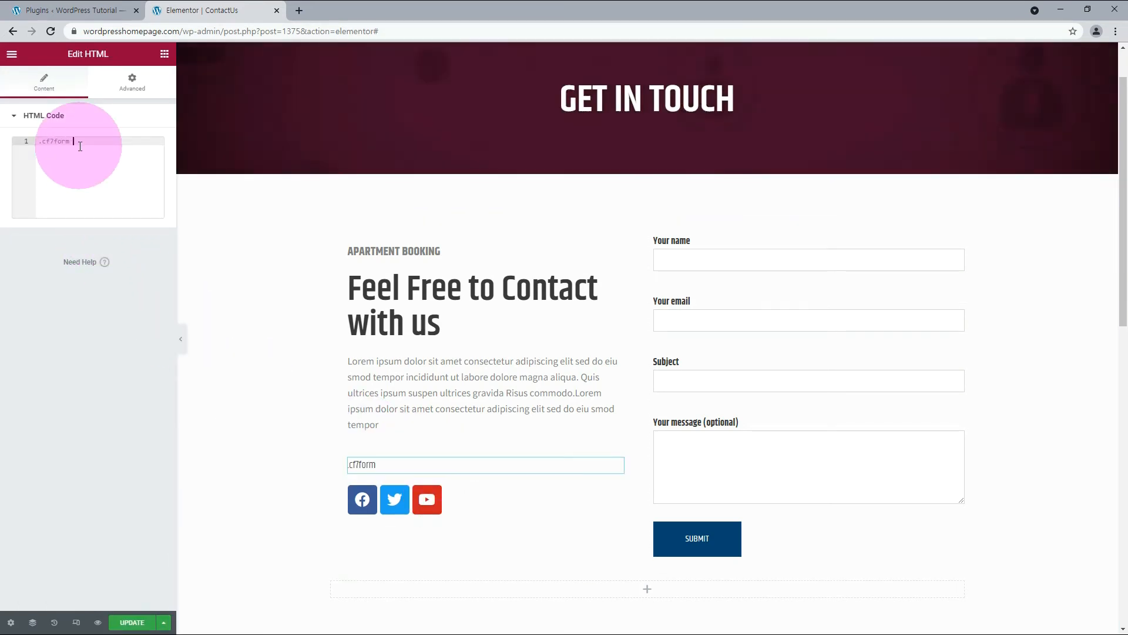
{"action": "key", "text": "Home"}
{"action": "key", "text": "Return"}
{"action": "key", "text": "Up"}
{"action": "type", "text": "<style>"}
{"action": "key", "text": "Down"}
{"action": "key", "text": "Up"}
{"action": "key", "text": "shift+End"}
{"action": "key", "text": "ctrl+c"}
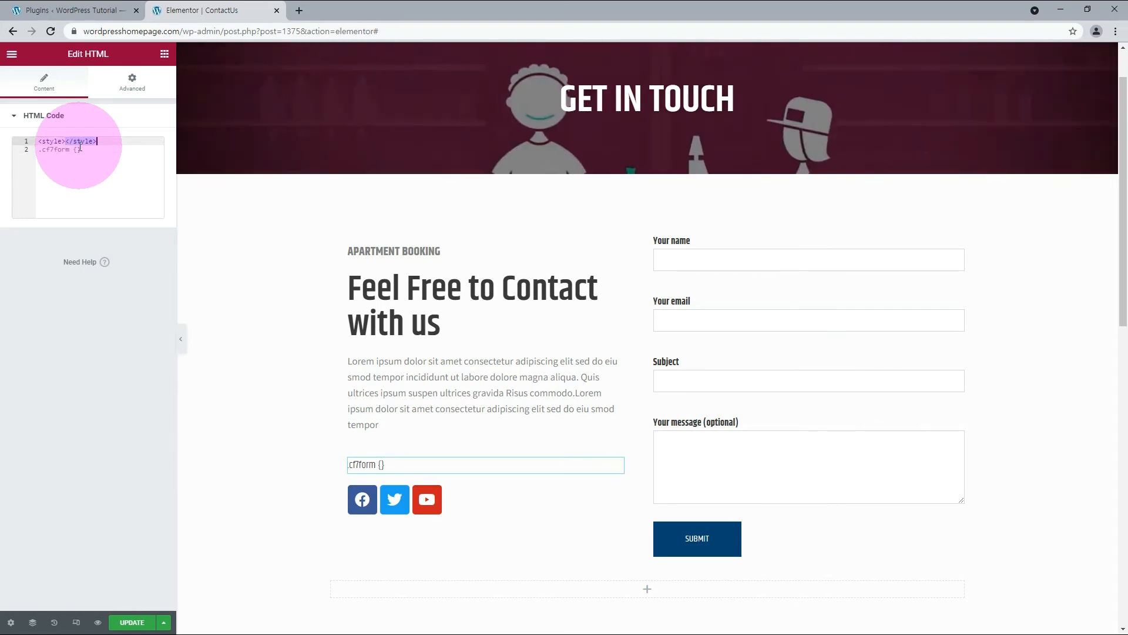
{"action": "key", "text": "Down"}
{"action": "key", "text": "End"}
{"action": "key", "text": "Return"}
{"action": "key", "text": "ctrl+v"}
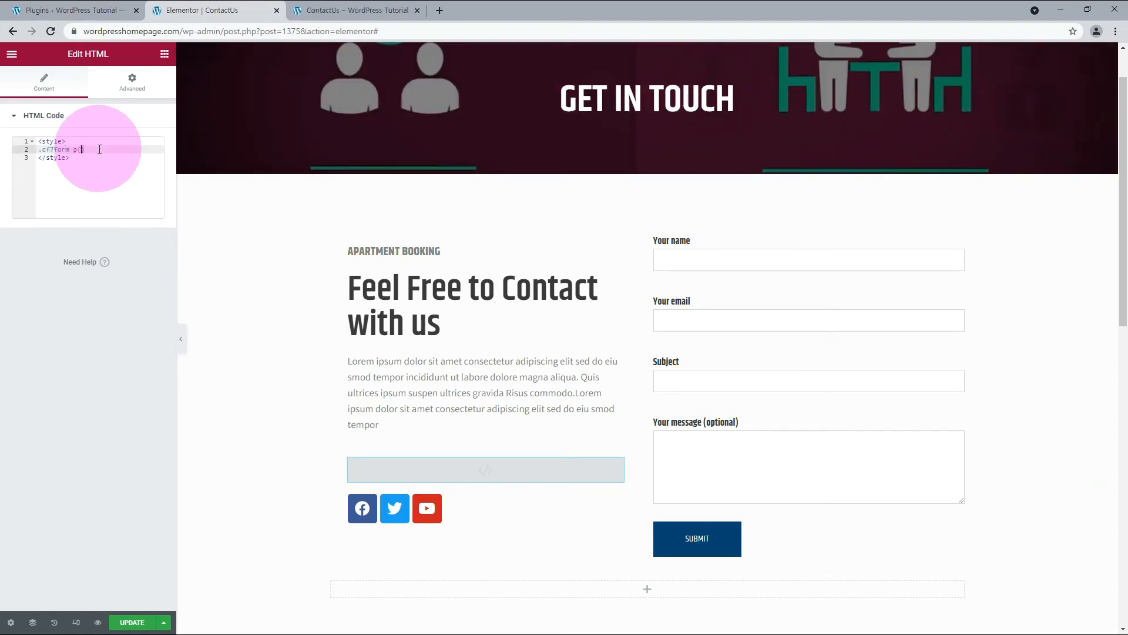
Give the .cf7form p rule the declarations border:1px solid red and margin-bottom:0.
{"action": "type", "text": "border:1px so"}
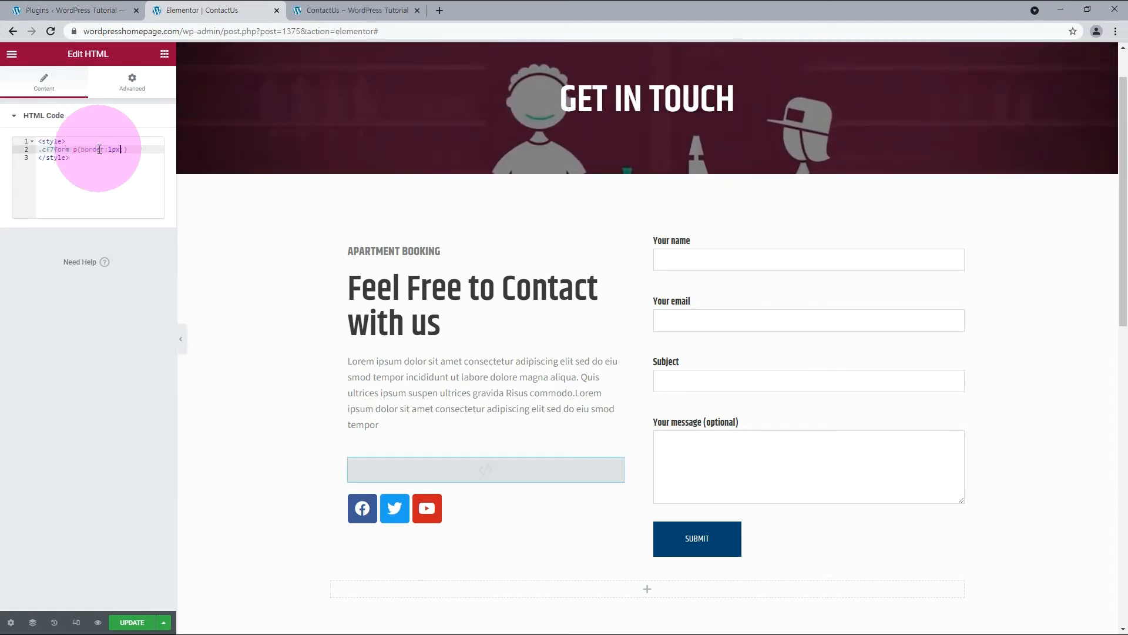
{"action": "type", "text": "lid red;"}
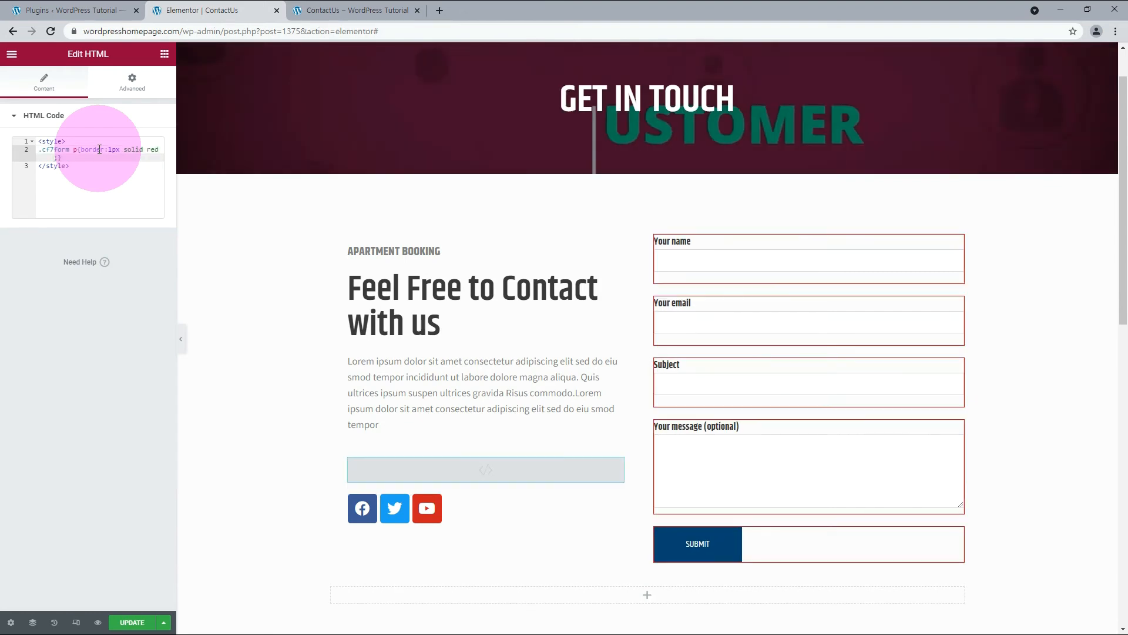
{"action": "type", "text": " margin"}
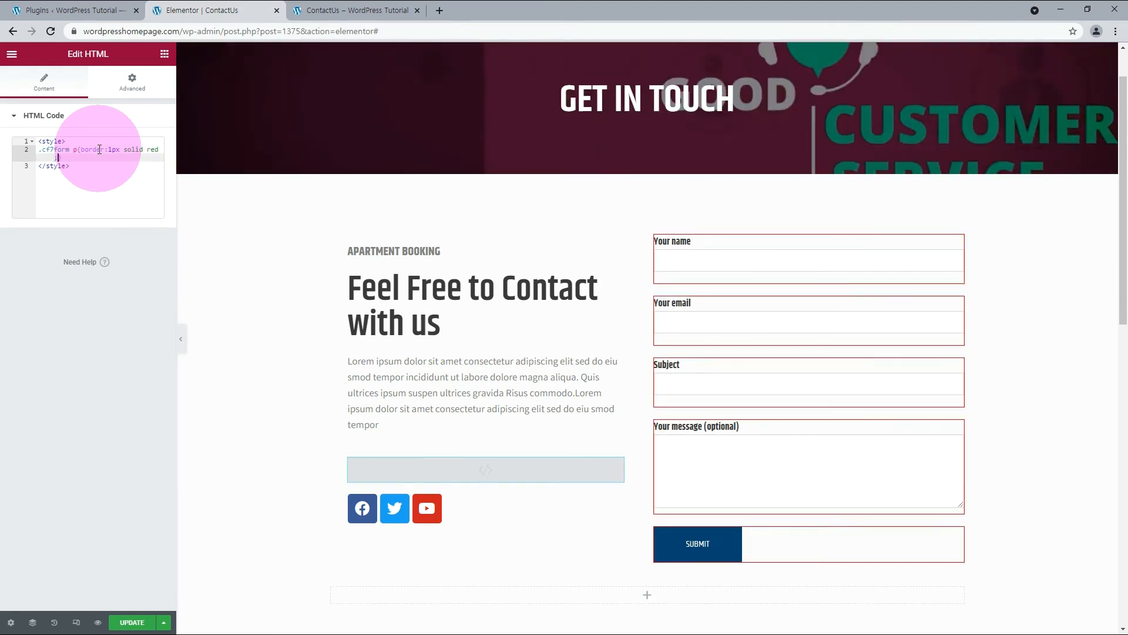
{"action": "type", "text": "-bottom:0"}
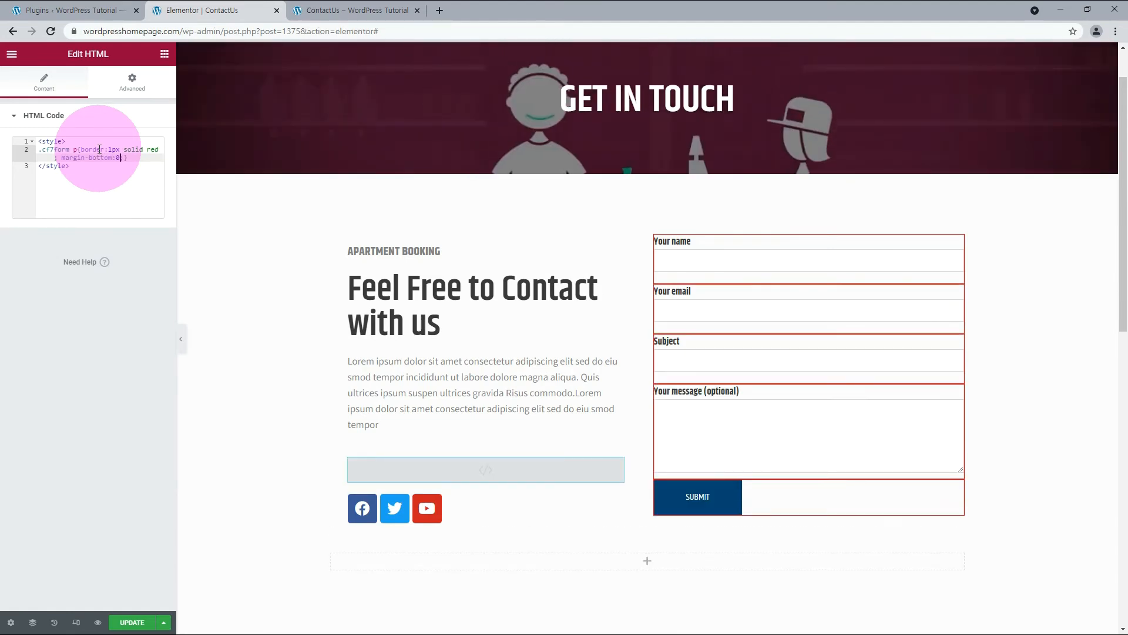
Remove the red border declaration from the .cf7form p rule and reload the ContactUs page in its separate browser tab.
{"action": "key", "text": "Up"}
{"action": "key", "text": "Left"}
{"action": "key", "text": "Left"}
{"action": "key", "text": "Left"}
{"action": "key", "text": "Left"}
{"action": "key", "text": "Left"}
{"action": "key", "text": "Left"}
{"action": "key", "text": "Left"}
{"action": "key", "text": "Left"}
{"action": "key", "text": "Left"}
{"action": "key", "text": "Left"}
{"action": "key", "text": "shift+Down"}
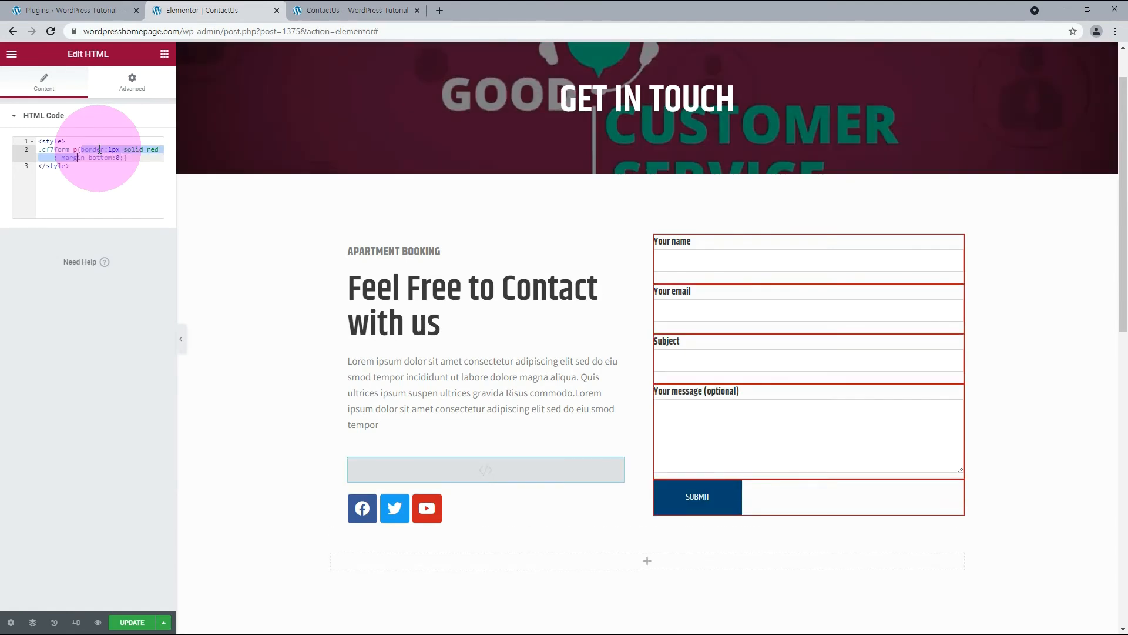
{"action": "key", "text": "shift+Left"}
{"action": "key", "text": "shift+Left"}
{"action": "key", "text": "shift+Left"}
{"action": "key", "text": "shift+Left"}
{"action": "key", "text": "shift+Left"}
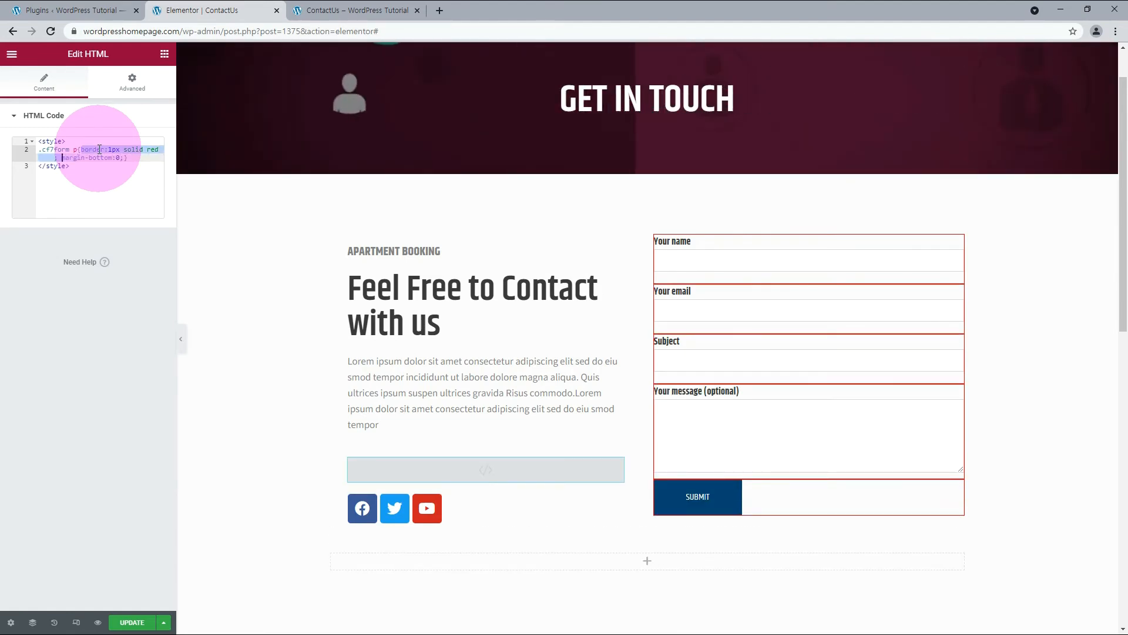
{"action": "key", "text": "BackSpace"}
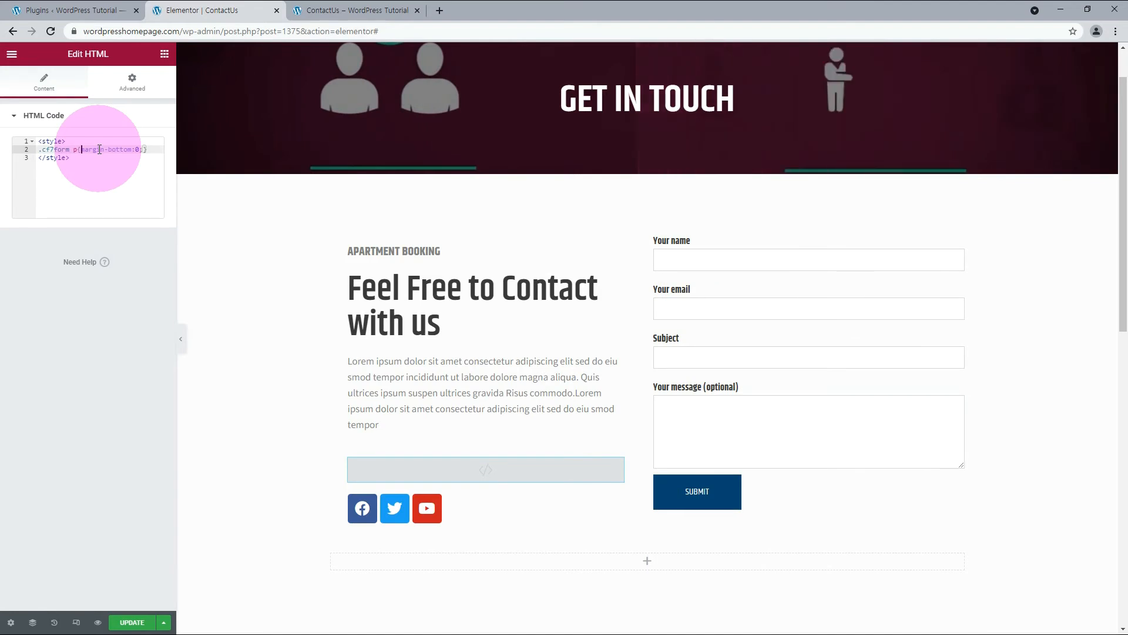
{"action": "left_click", "coordinate": [310, 13]}
{"action": "left_click", "coordinate": [49, 32]}
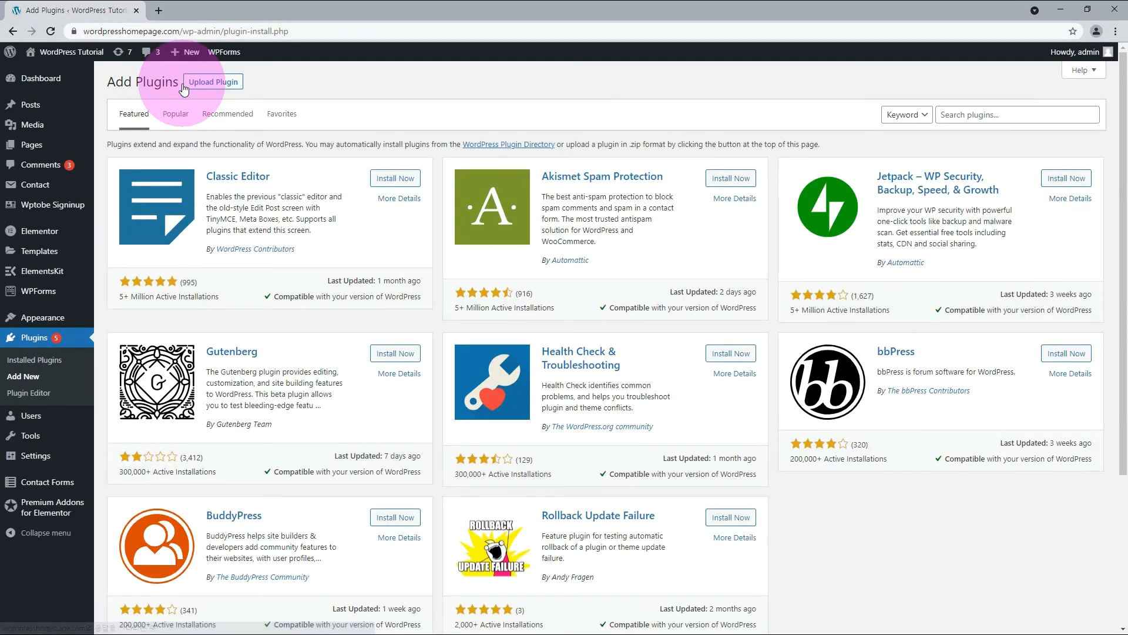
Search the WordPress plugin directory for Essential Addons for Elementor and install that plugin.
{"action": "left_click", "coordinate": [947, 113]}
{"action": "type", "text": "Essential Addons for Elementor"}
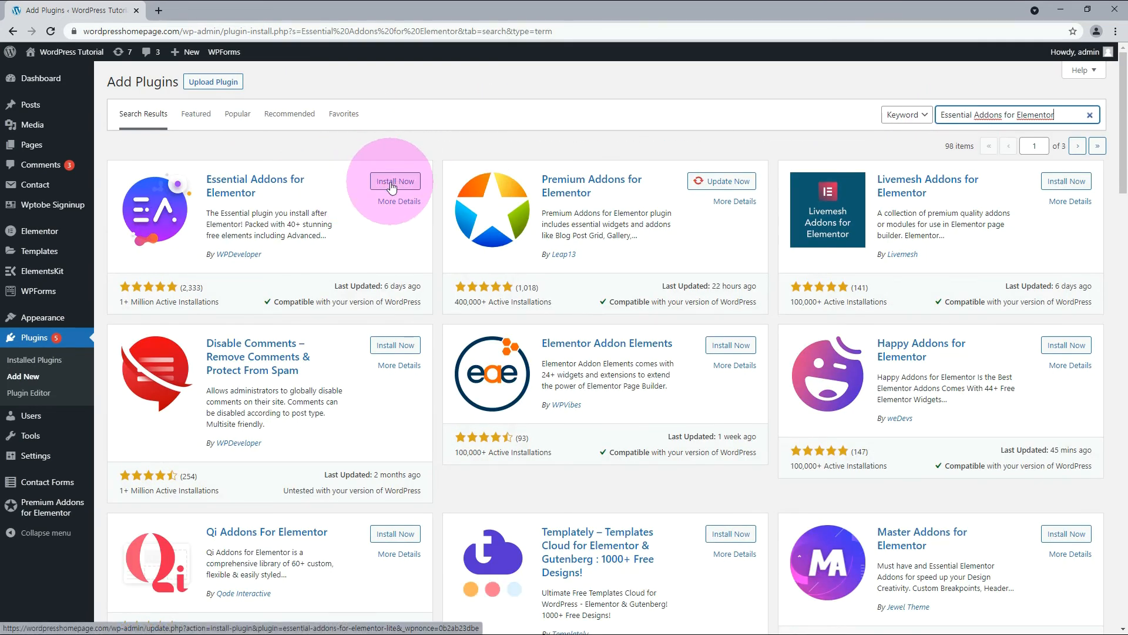
{"action": "left_click", "coordinate": [392, 183]}
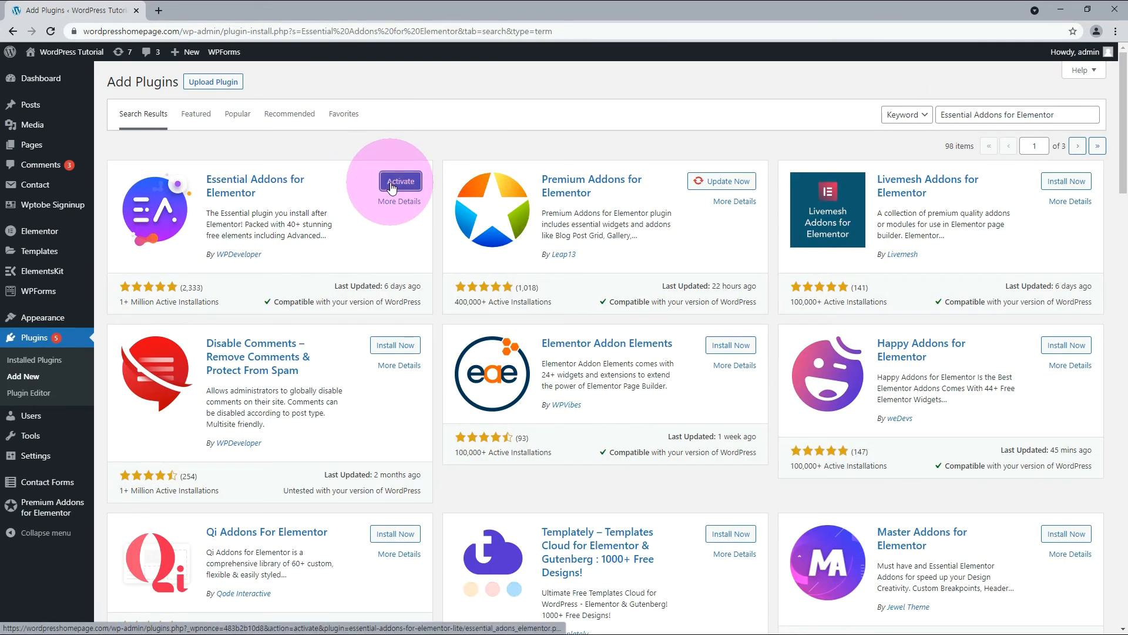
Activate Essential Addons for Elementor, and install and activate the Elements kit Elementor addons plugin from the ElementsKit Lite search results.
{"action": "left_click", "coordinate": [392, 183]}
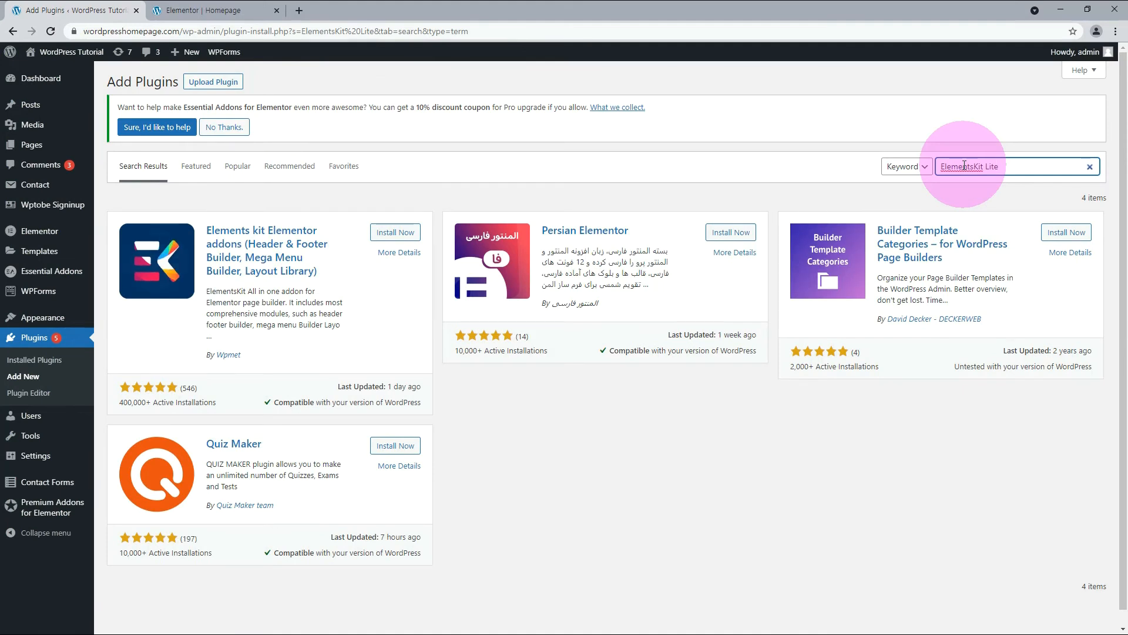
{"action": "left_click", "coordinate": [384, 233]}
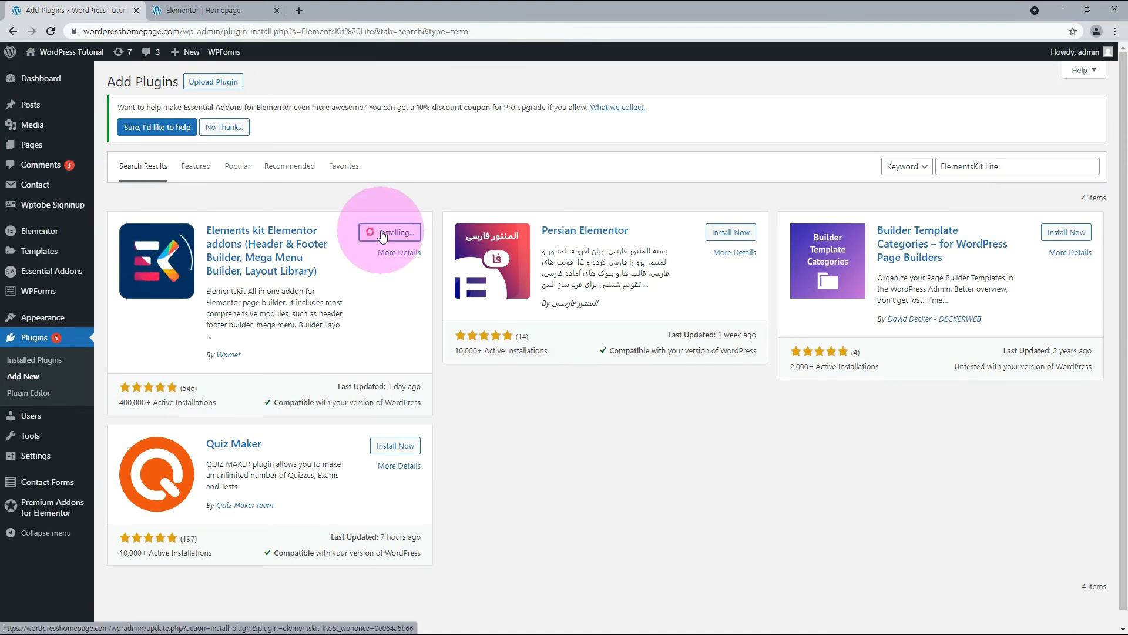
{"action": "left_click", "coordinate": [399, 233]}
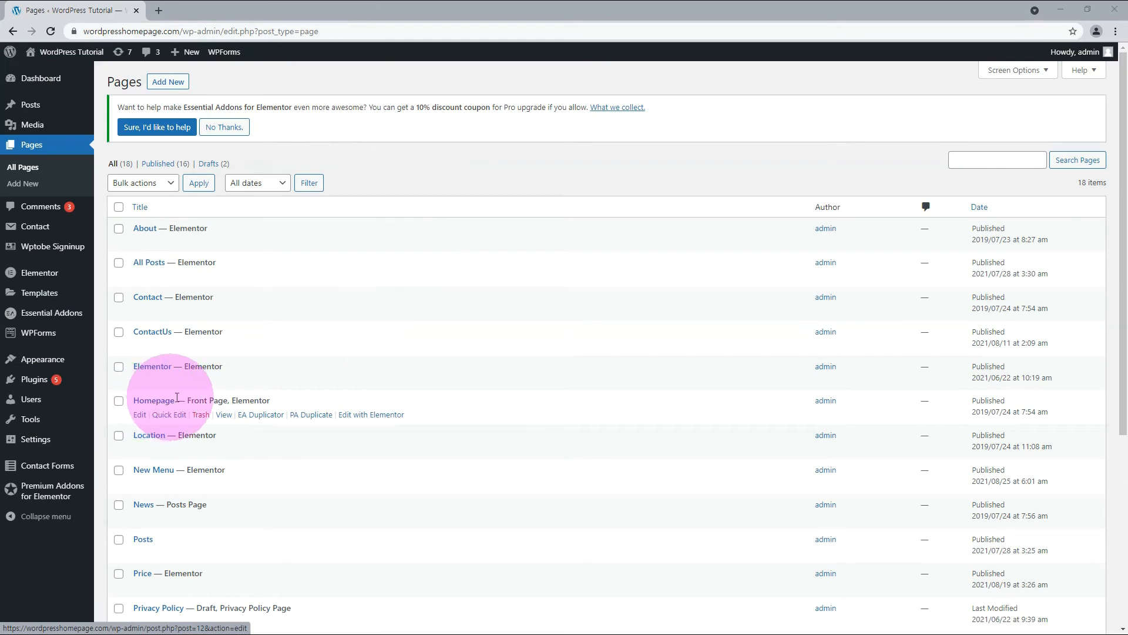
Edit the Homepage front page with Elementor and delete its existing sections, starting with the hero.
{"action": "left_click_drag", "start_coordinate": [208, 402], "coordinate": [227, 402]}
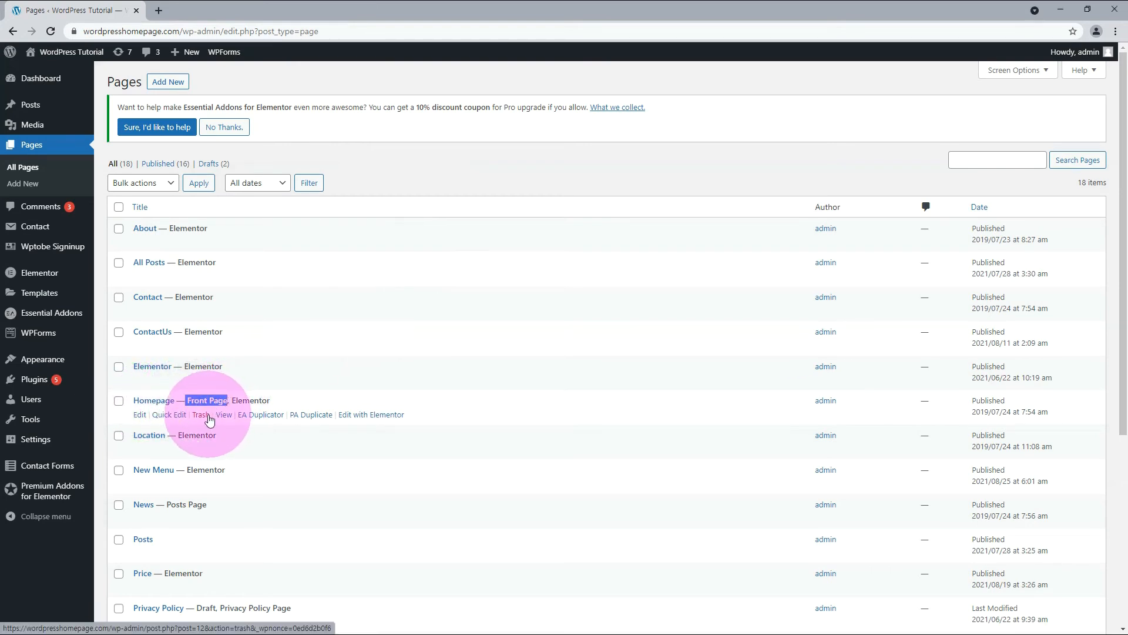
{"action": "left_click", "coordinate": [361, 416]}
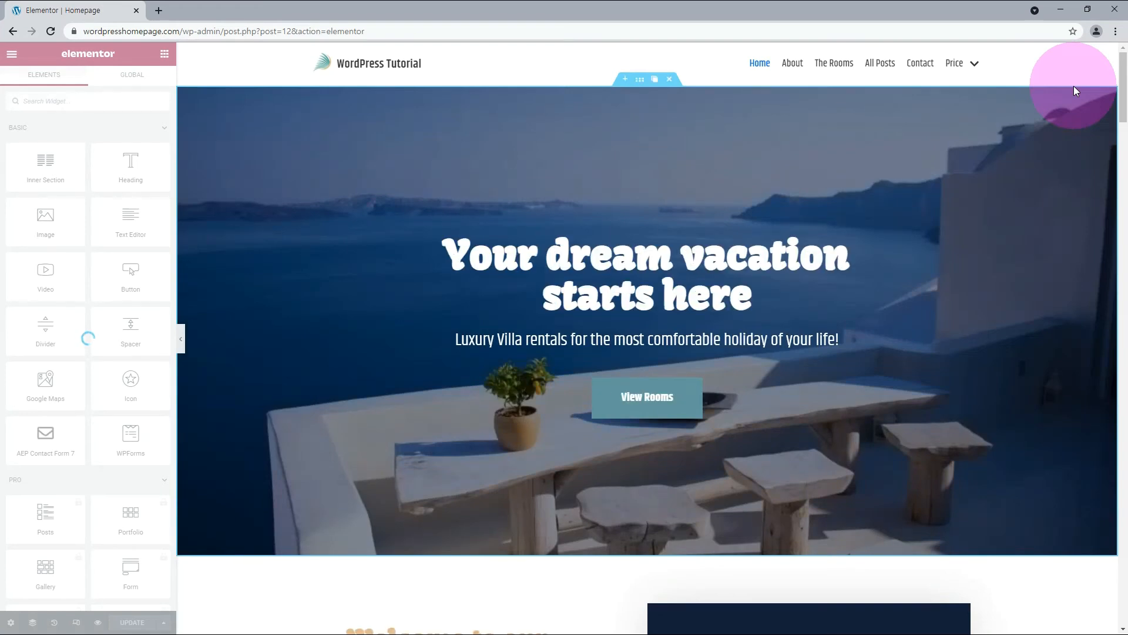
{"action": "left_click", "coordinate": [669, 79]}
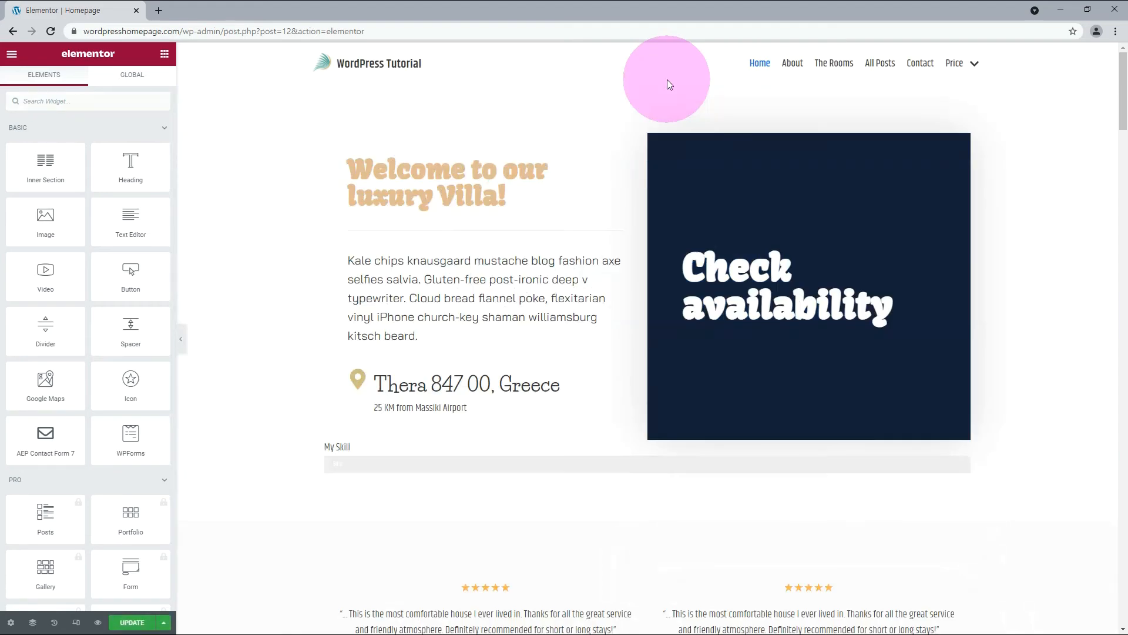
{"action": "mouse_move", "coordinate": [681, 108]}
{"action": "left_click", "coordinate": [671, 79]}
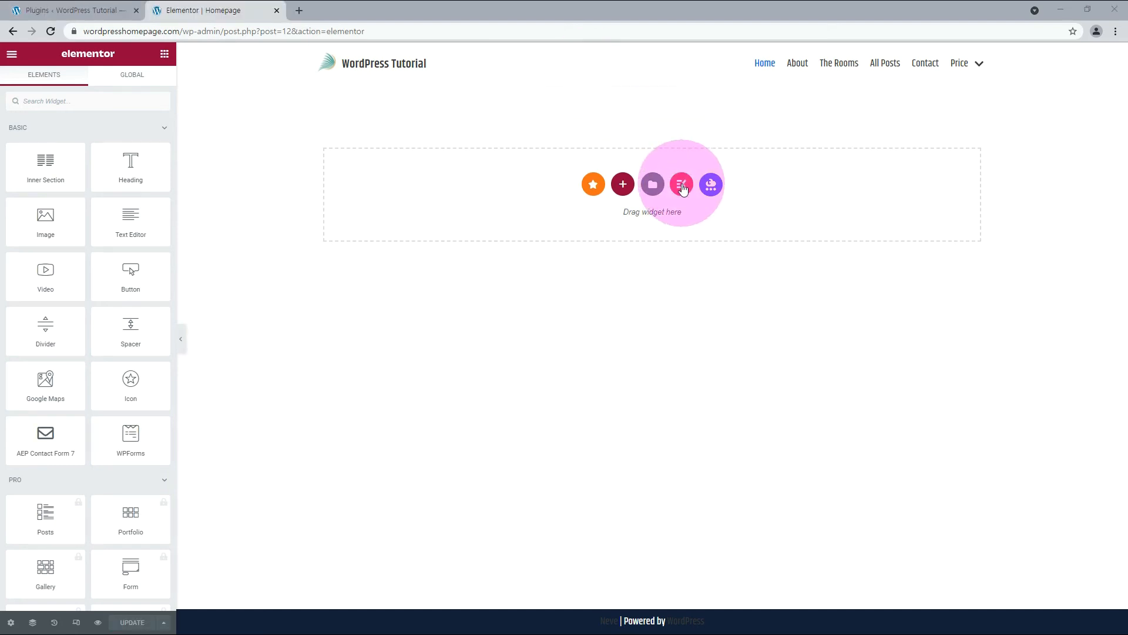
Insert the "Session of Relaxtion" beauty center page template from the ElementsKit page library into the empty Homepage.
{"action": "left_click", "coordinate": [681, 184]}
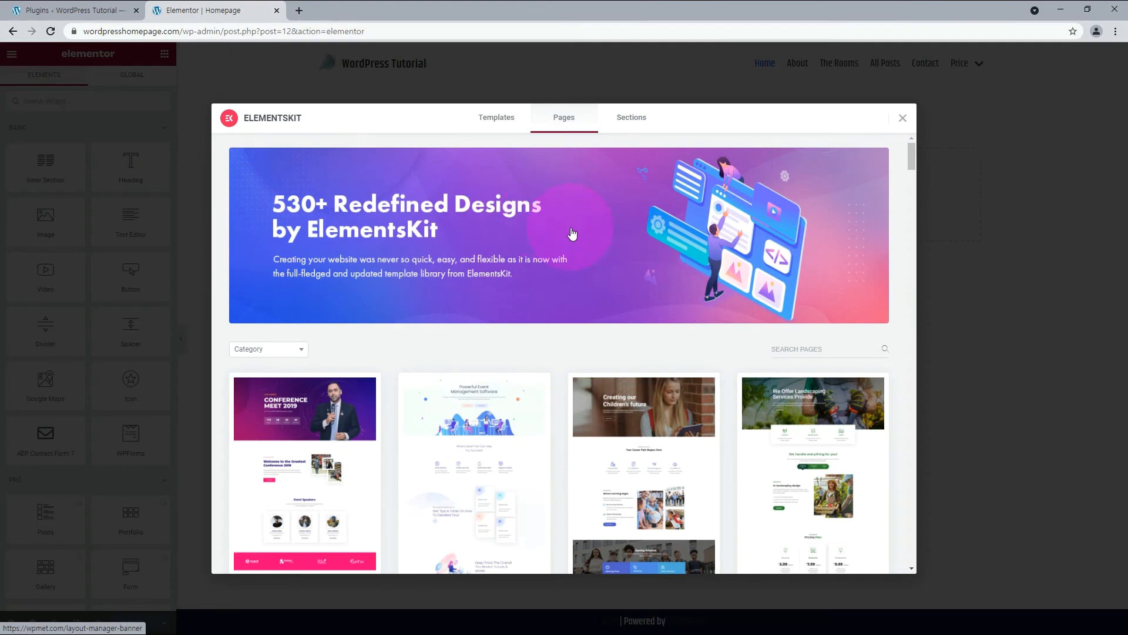
{"action": "scroll", "coordinate": [572, 234], "scroll_direction": "down", "scroll_amount": 5}
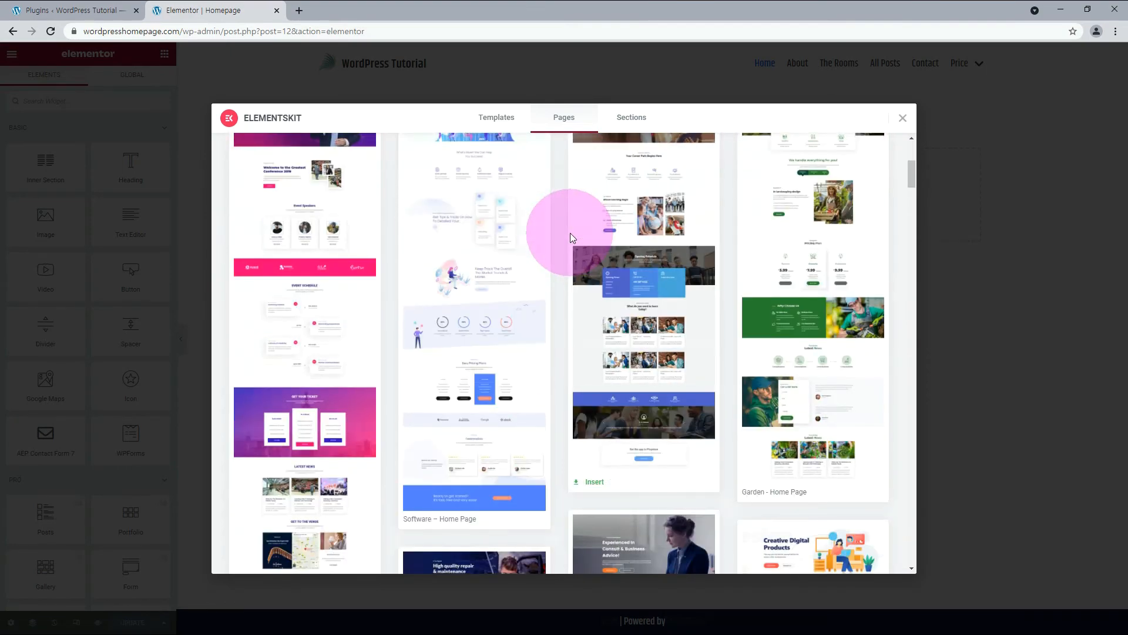
{"action": "scroll", "coordinate": [570, 233], "scroll_direction": "down", "scroll_amount": 4}
{"action": "scroll", "coordinate": [570, 233], "scroll_direction": "down", "scroll_amount": 5}
{"action": "scroll", "coordinate": [570, 233], "scroll_direction": "down", "scroll_amount": 8}
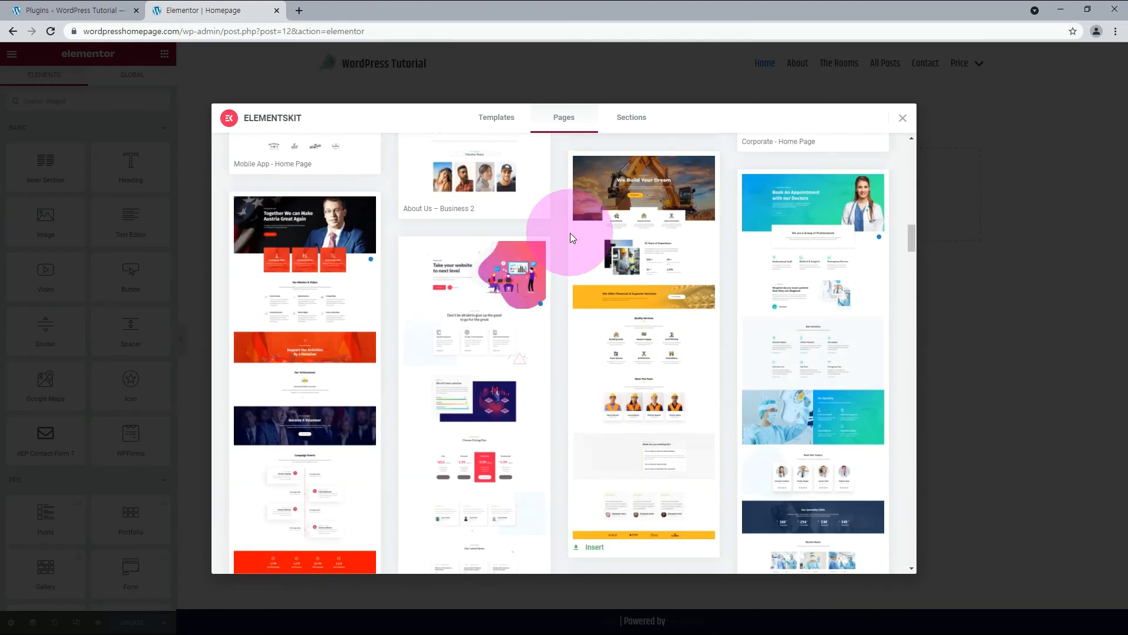
{"action": "scroll", "coordinate": [570, 232], "scroll_direction": "down", "scroll_amount": 6}
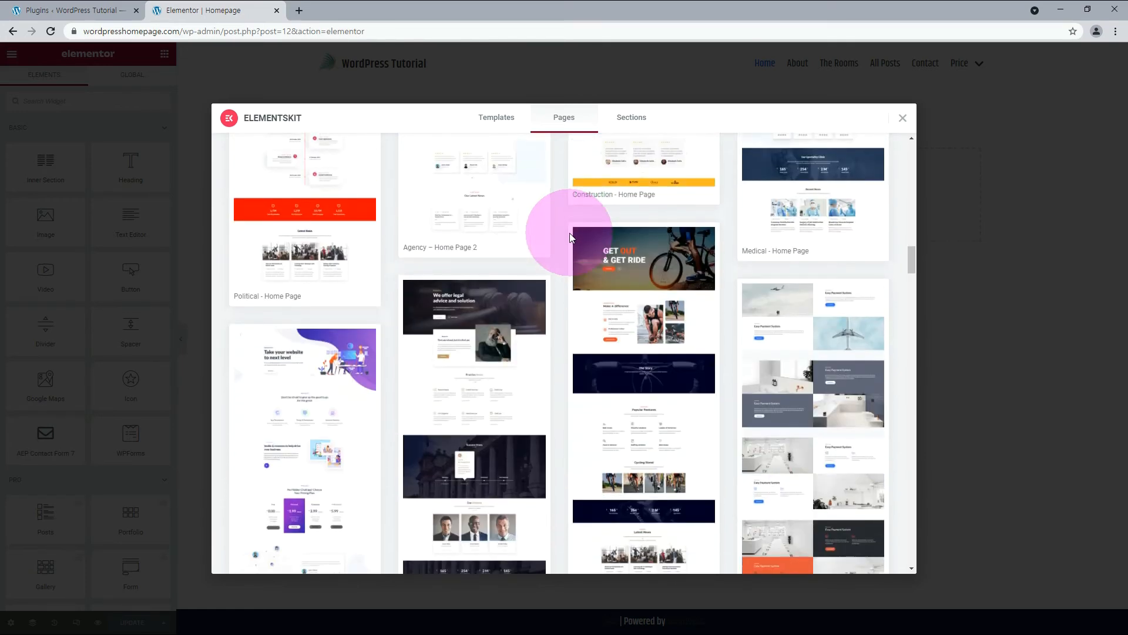
{"action": "scroll", "coordinate": [570, 233], "scroll_direction": "down", "scroll_amount": 8}
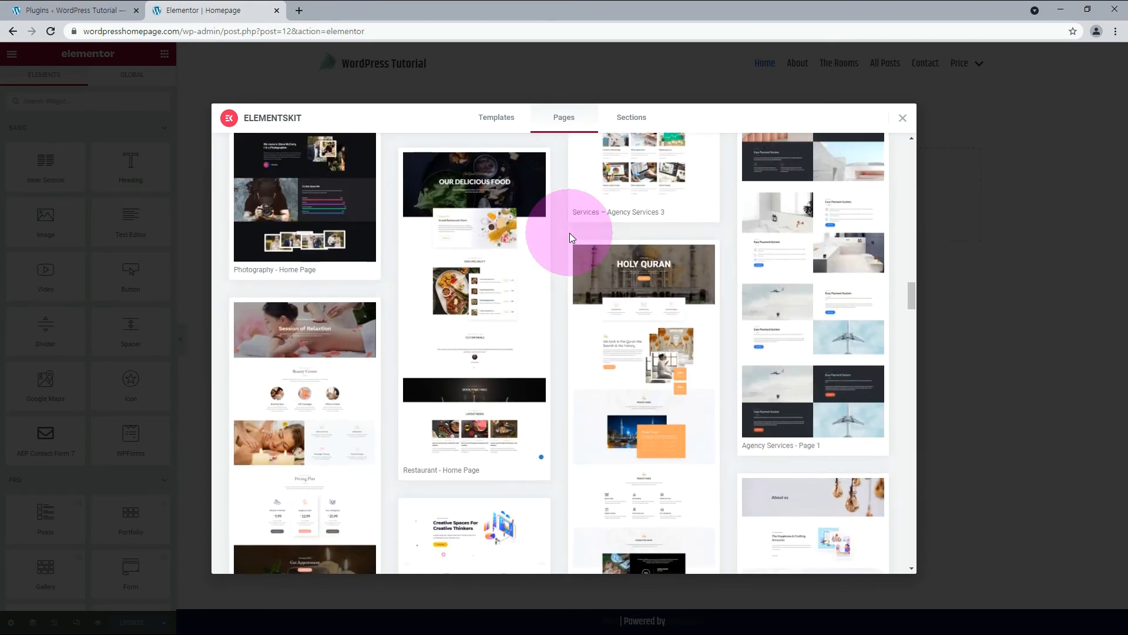
{"action": "scroll", "coordinate": [569, 233], "scroll_direction": "down", "scroll_amount": 1}
{"action": "scroll", "coordinate": [332, 266], "scroll_direction": "down", "scroll_amount": 1}
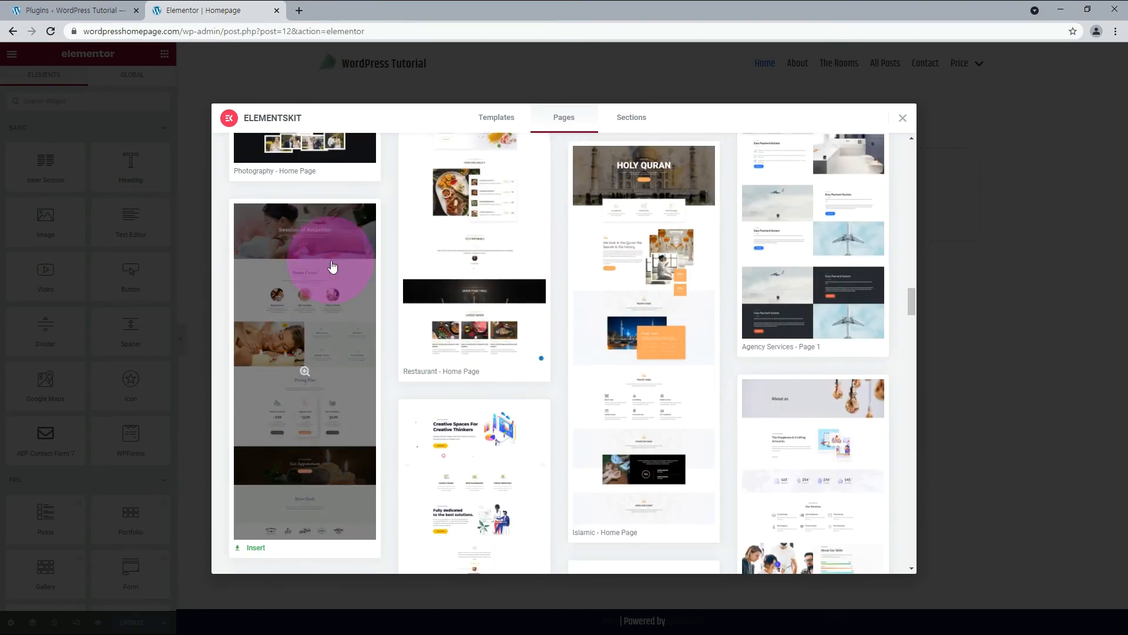
{"action": "left_click", "coordinate": [252, 529]}
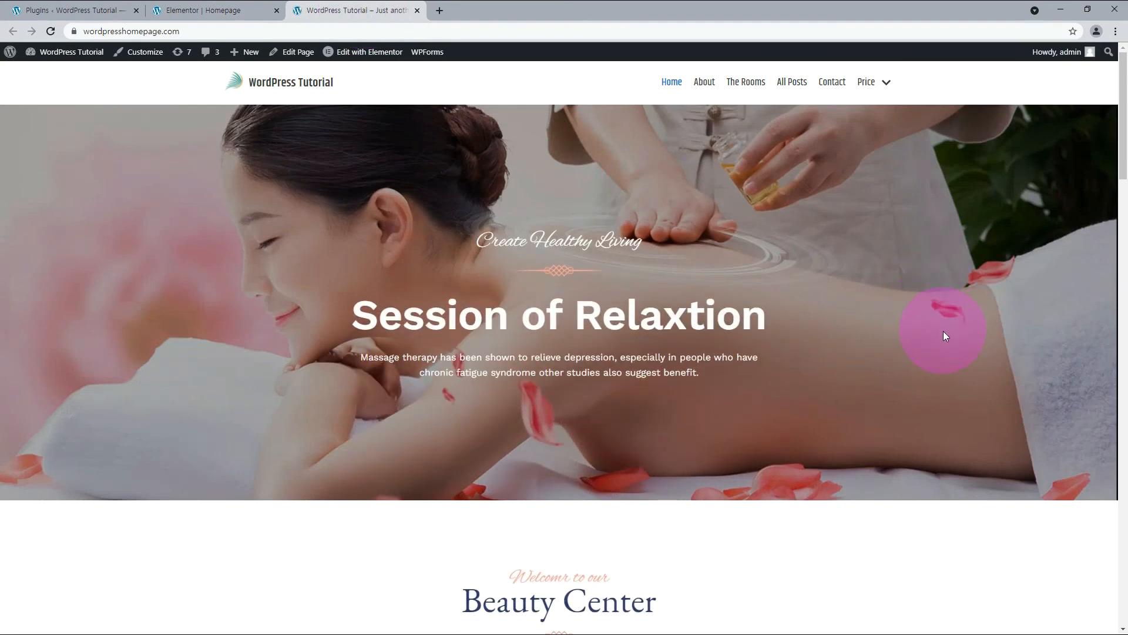
Review the inserted template on the live homepage from hero to News Feeds, and exit Elementor to the WordPress page editor.
{"action": "scroll", "coordinate": [944, 335], "scroll_direction": "down", "scroll_amount": 15}
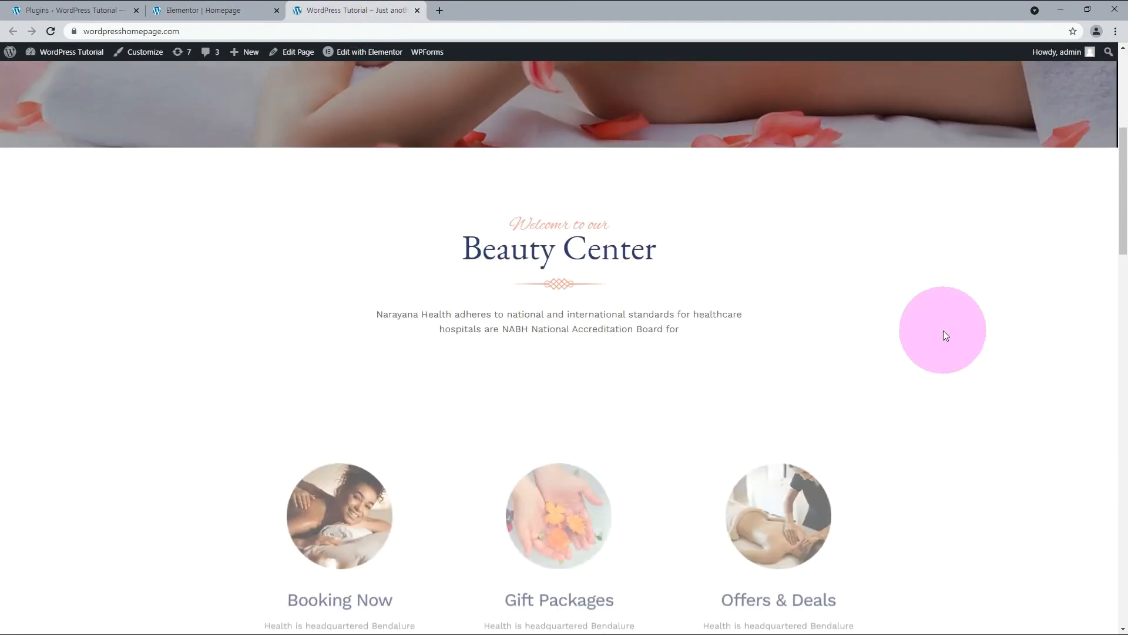
{"action": "scroll", "coordinate": [1000, 369], "scroll_direction": "down", "scroll_amount": 10}
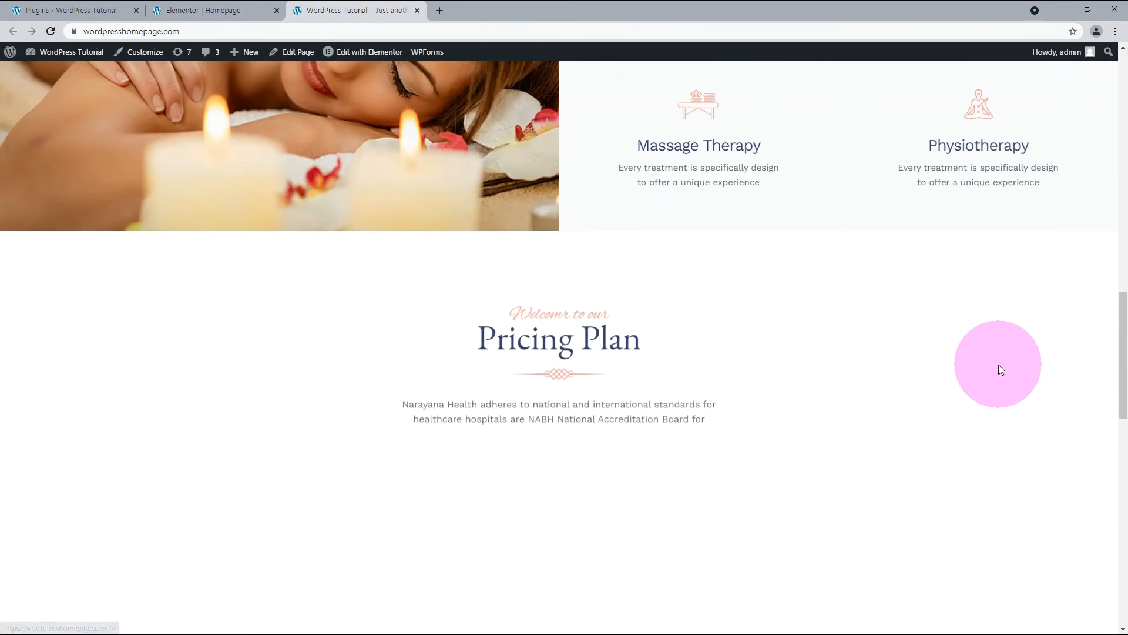
{"action": "scroll", "coordinate": [1000, 369], "scroll_direction": "down", "scroll_amount": 8}
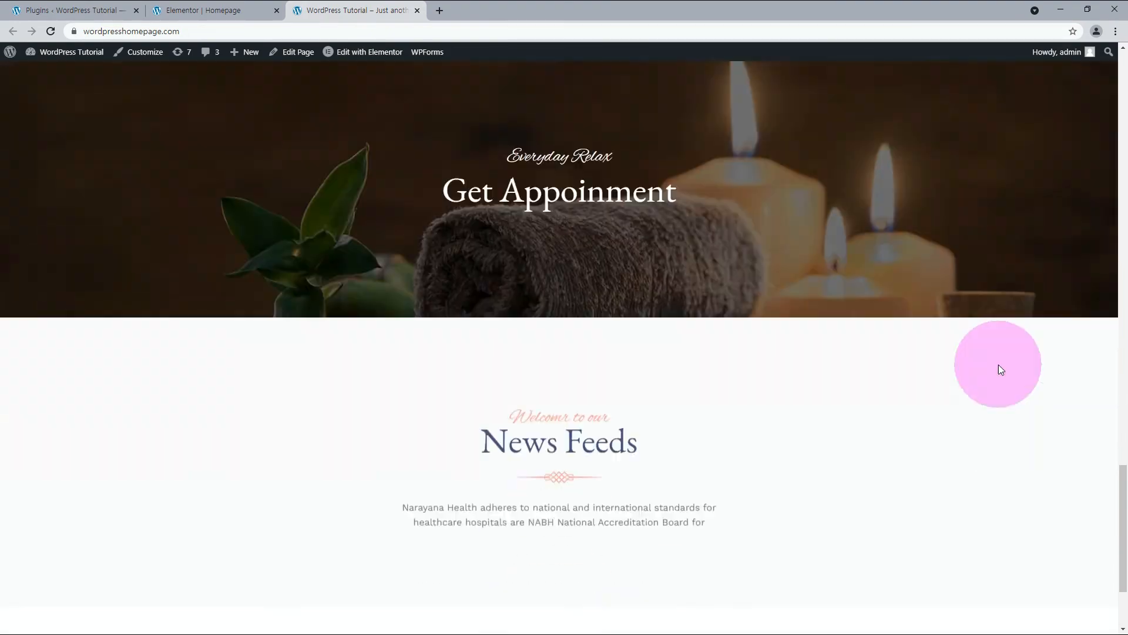
{"action": "scroll", "coordinate": [1001, 366], "scroll_direction": "up", "scroll_amount": 12}
{"action": "scroll", "coordinate": [999, 361], "scroll_direction": "up", "scroll_amount": 20}
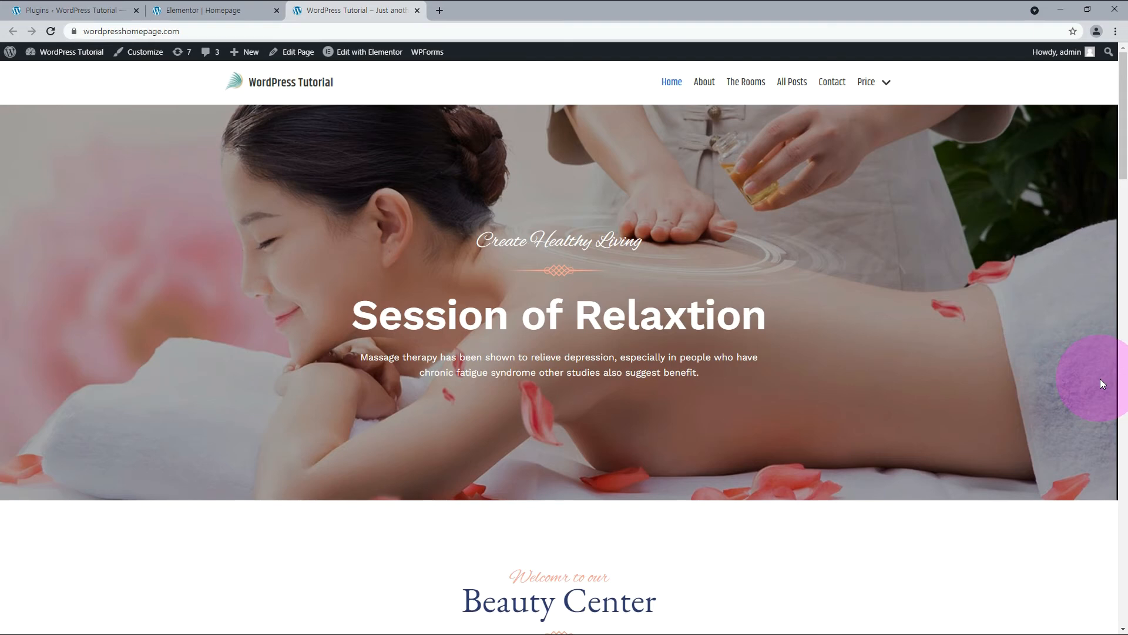
{"action": "left_click", "coordinate": [176, 10]}
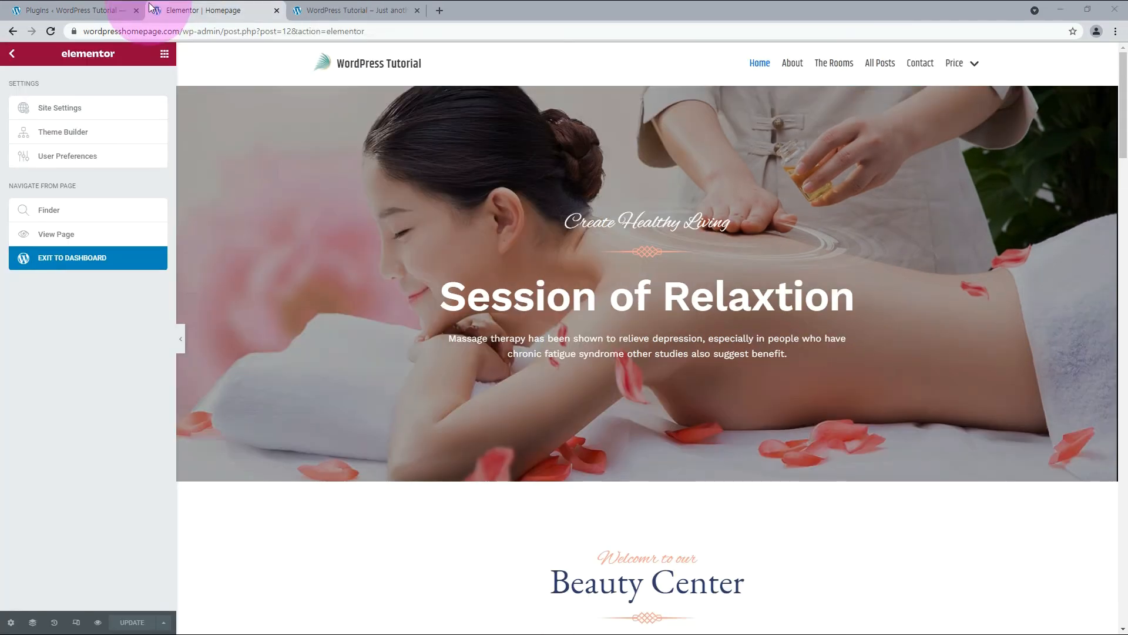
{"action": "left_click", "coordinate": [79, 263]}
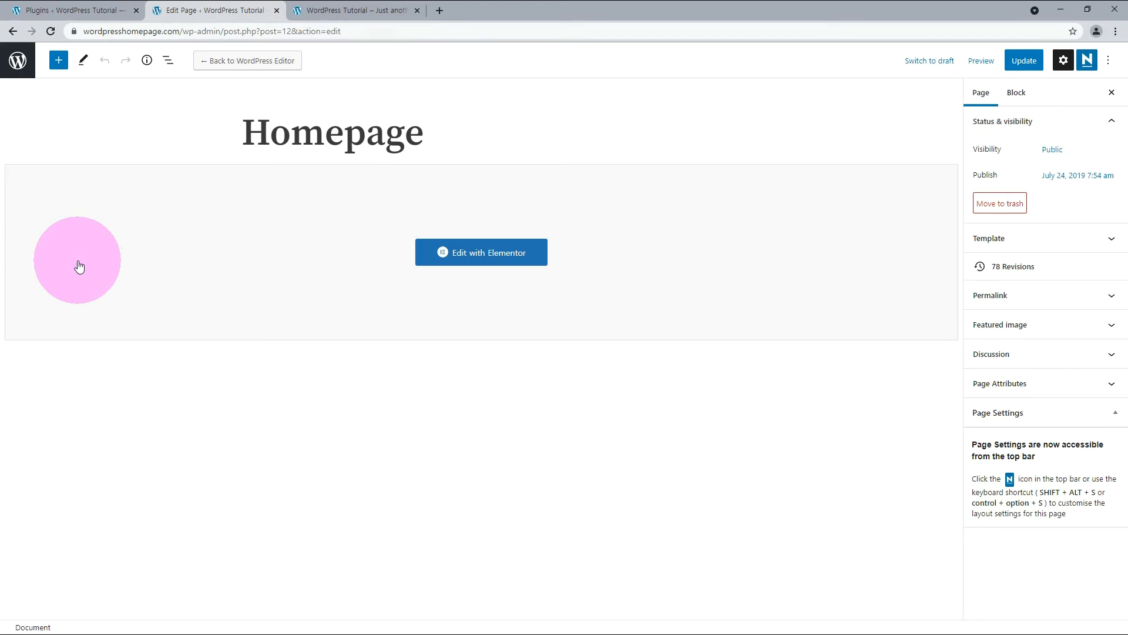
Open the Neve Options page of the theme in the WordPress dashboard.
{"action": "left_click", "coordinate": [31, 10]}
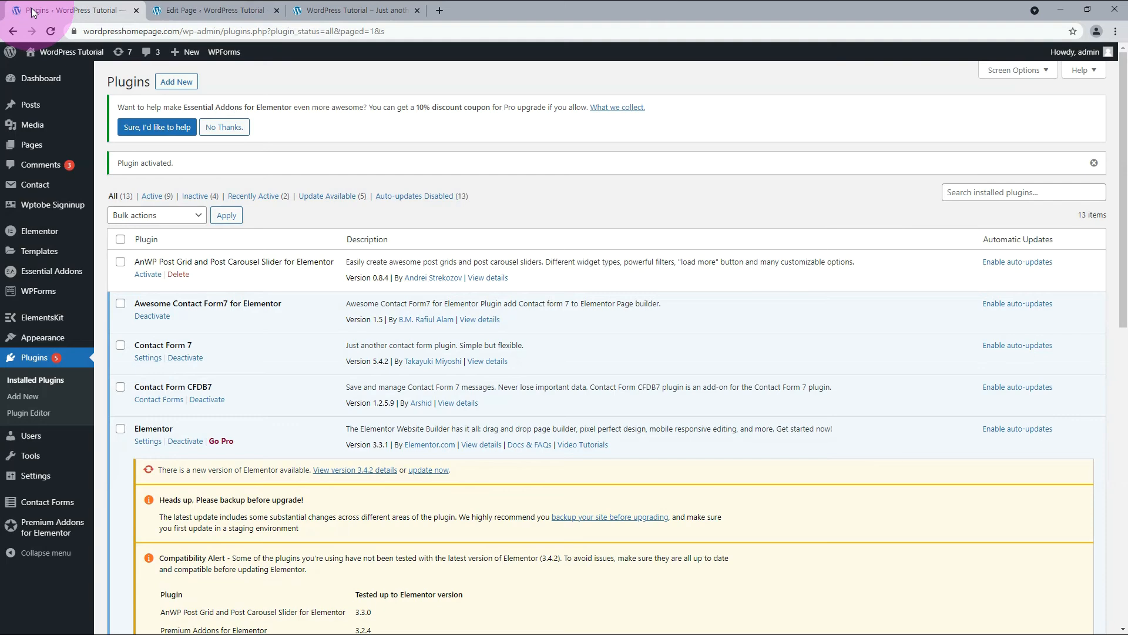
{"action": "mouse_move", "coordinate": [54, 342]}
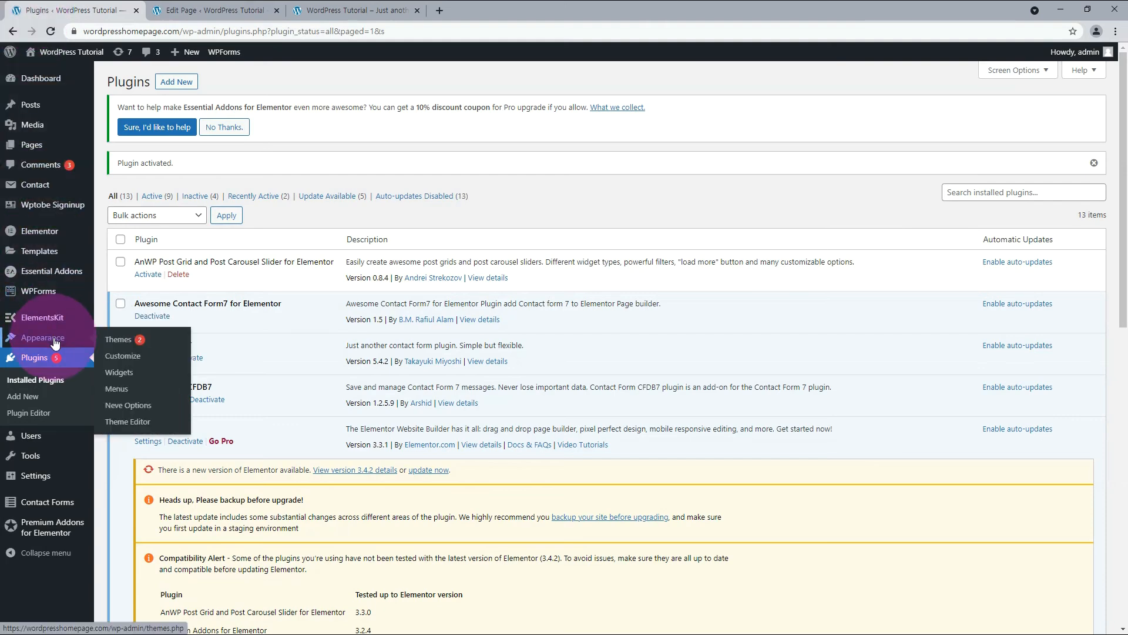
{"action": "left_click", "coordinate": [147, 409]}
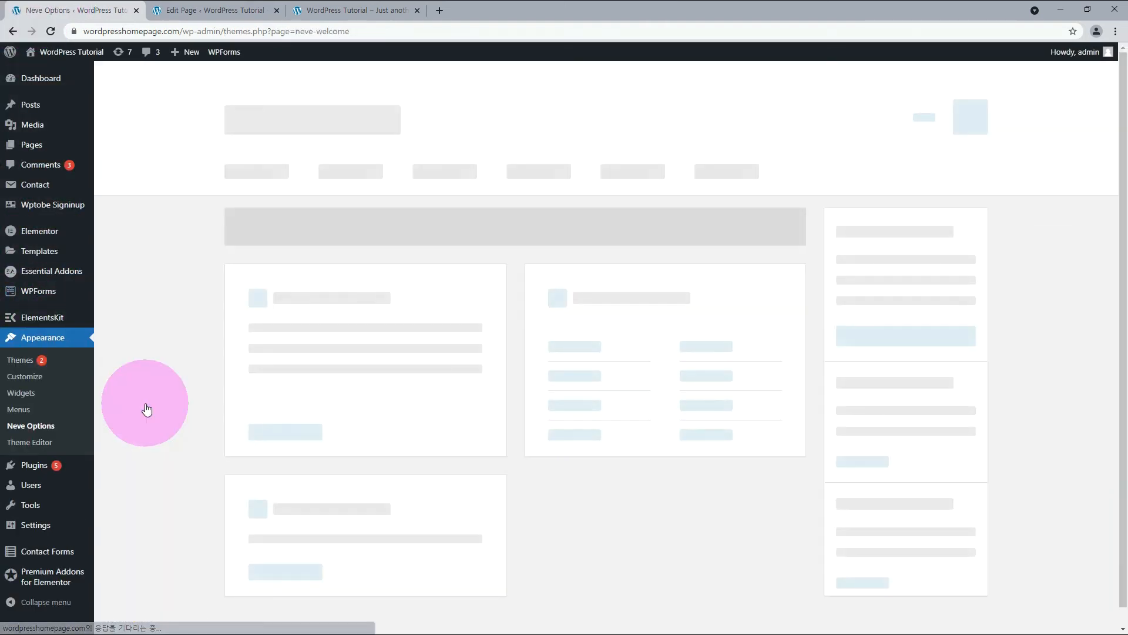
{"action": "left_click", "coordinate": [718, 345]}
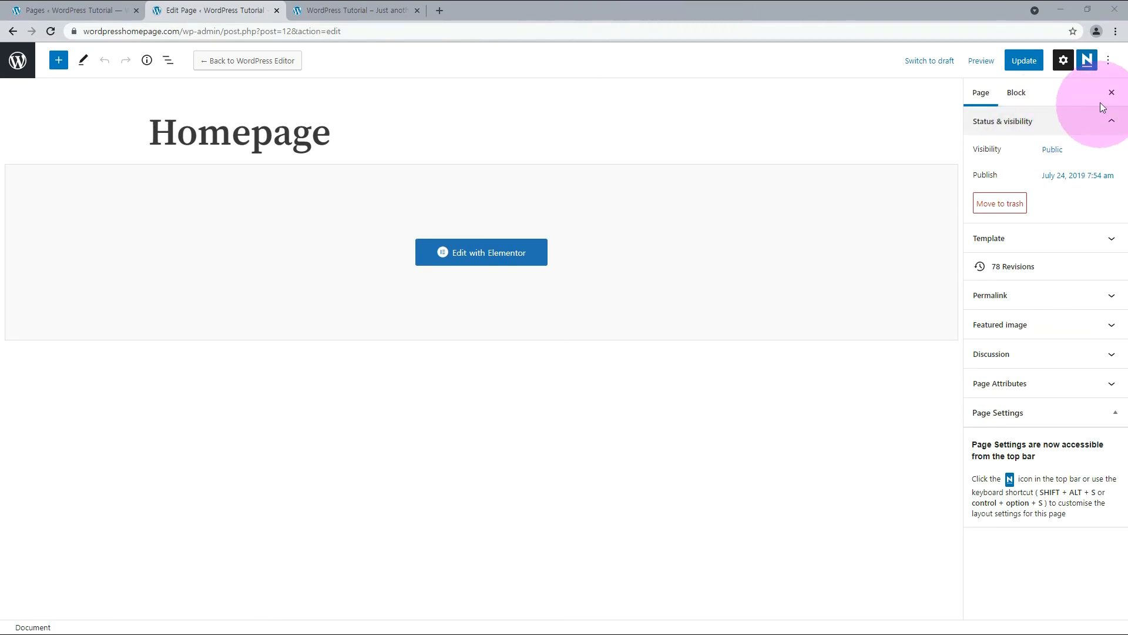
Turn on Disable Header in the Homepage's Neve Options and check the live homepage.
{"action": "left_click", "coordinate": [1087, 61]}
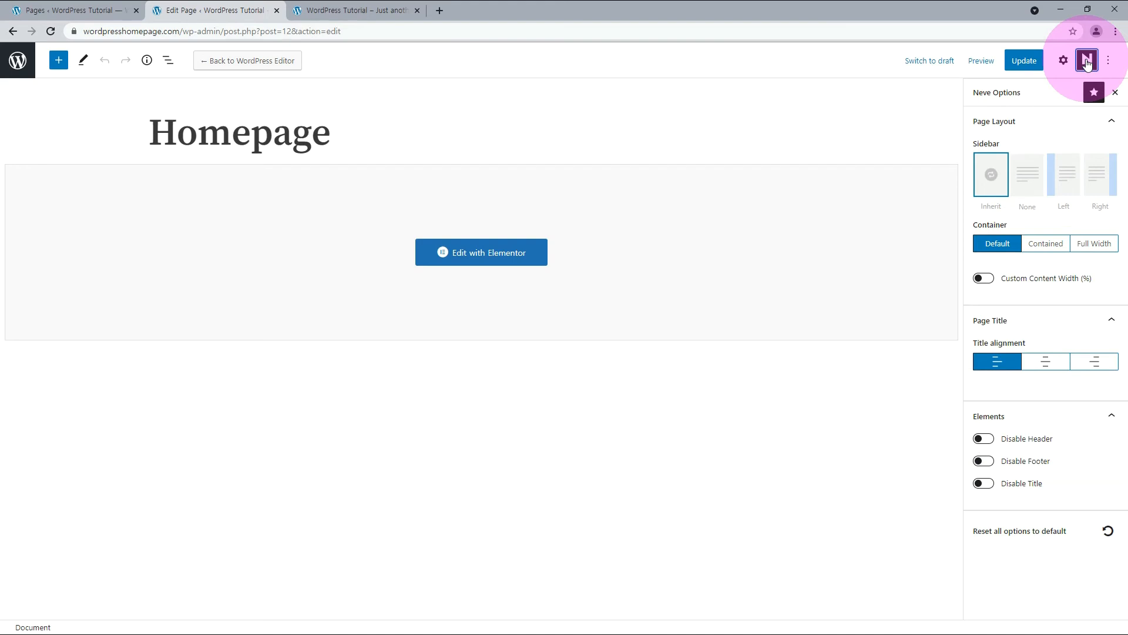
{"action": "left_click", "coordinate": [986, 439]}
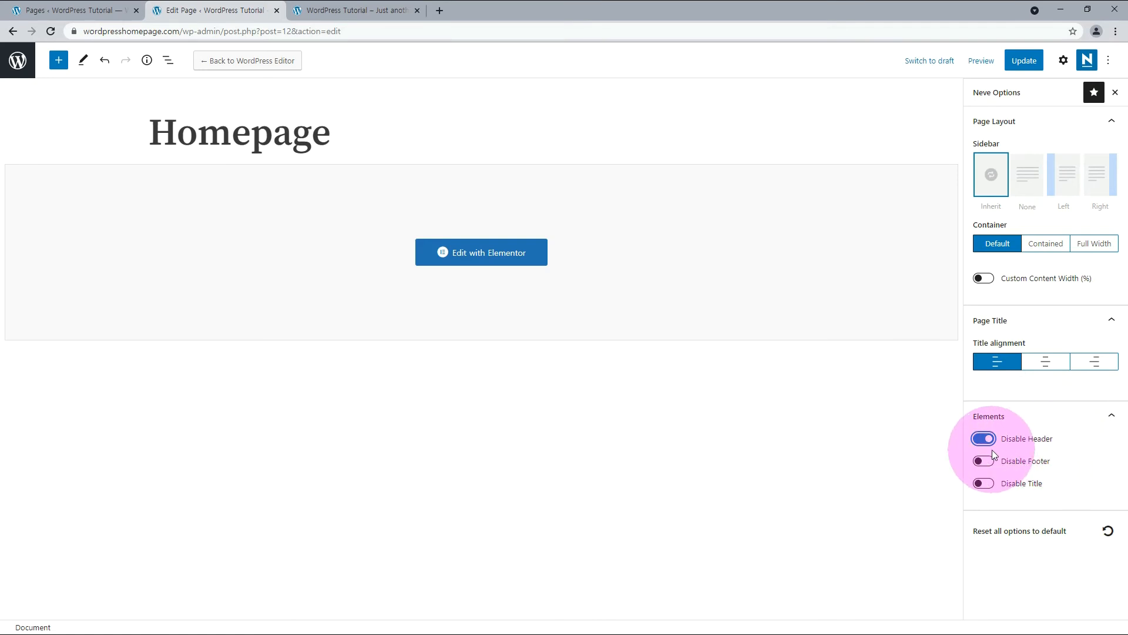
{"action": "left_click", "coordinate": [365, 13]}
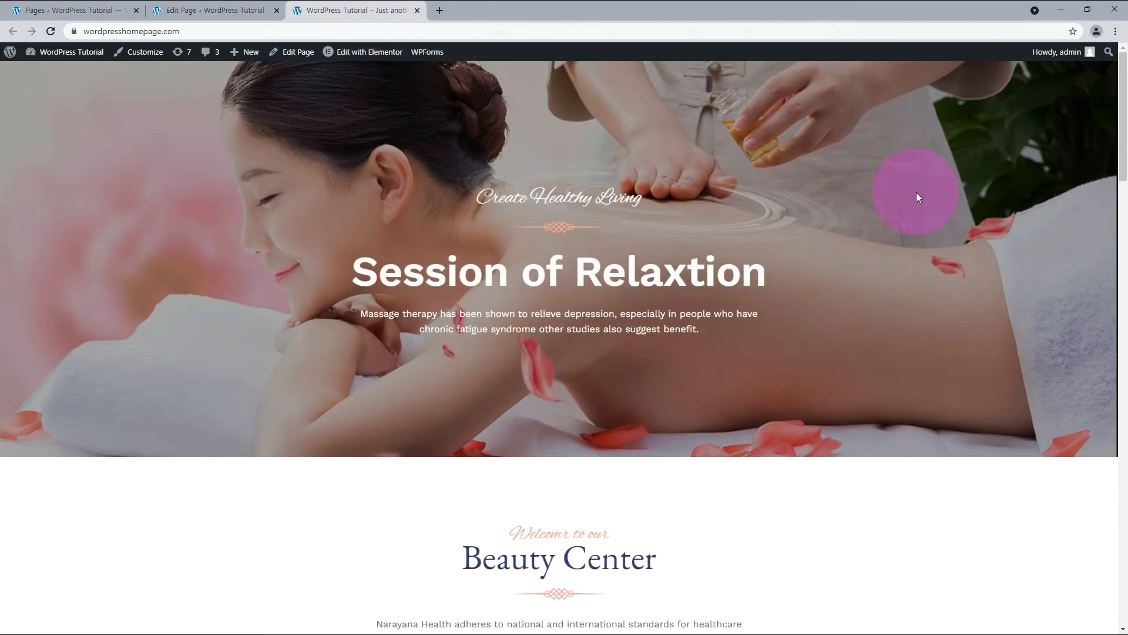
Add a one-column section above the Session of Relaxtion hero in the Elementor editor of the Homepage.
{"action": "key", "text": "ctrl+shift+Tab"}
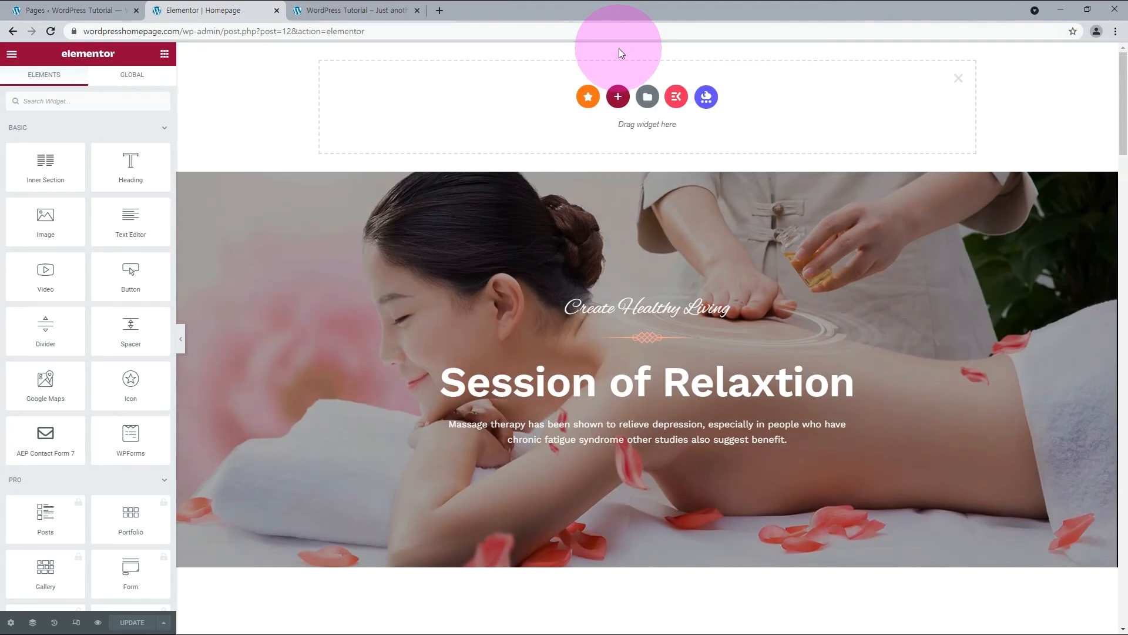
{"action": "left_click", "coordinate": [618, 97]}
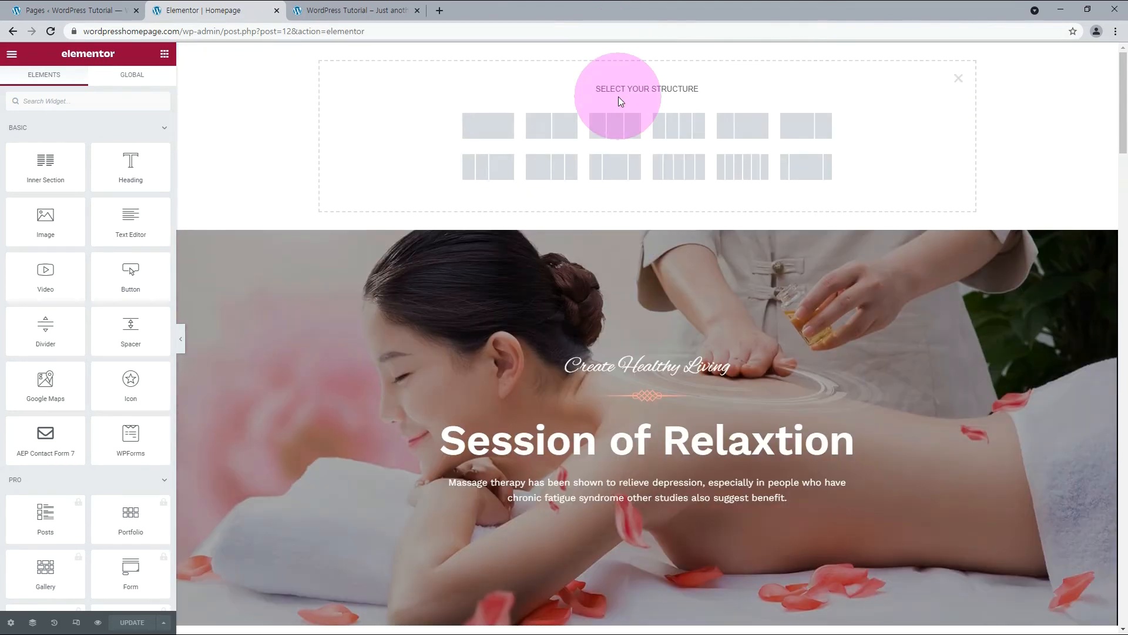
{"action": "left_click", "coordinate": [497, 128]}
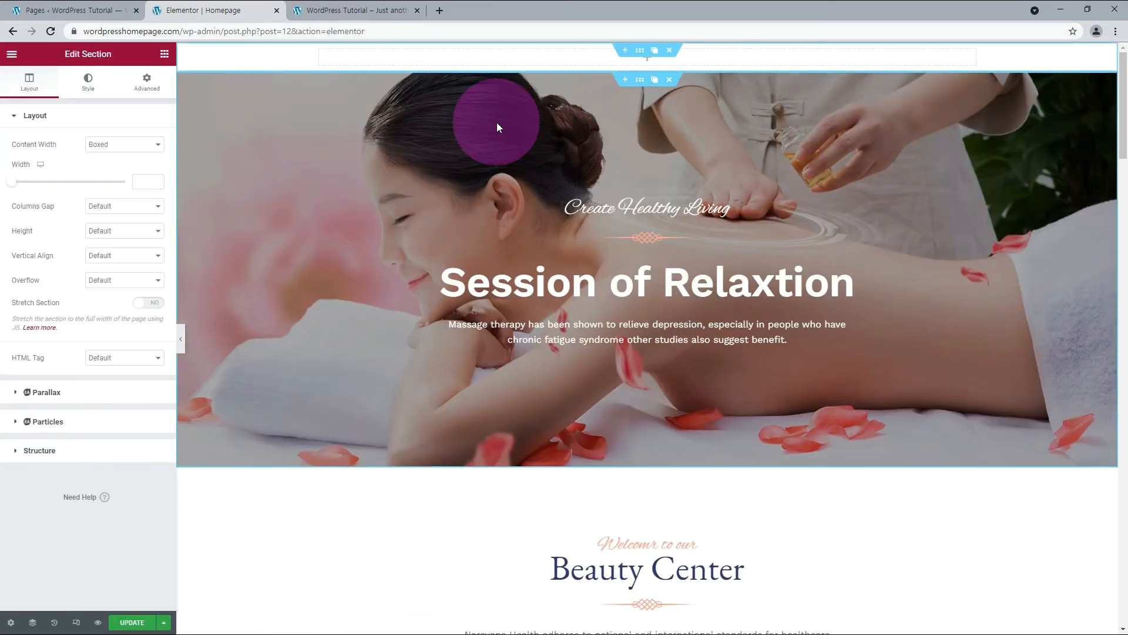
Place a Navigation Menu widget in the new top section and set its menu to main menu.
{"action": "left_click", "coordinate": [165, 54]}
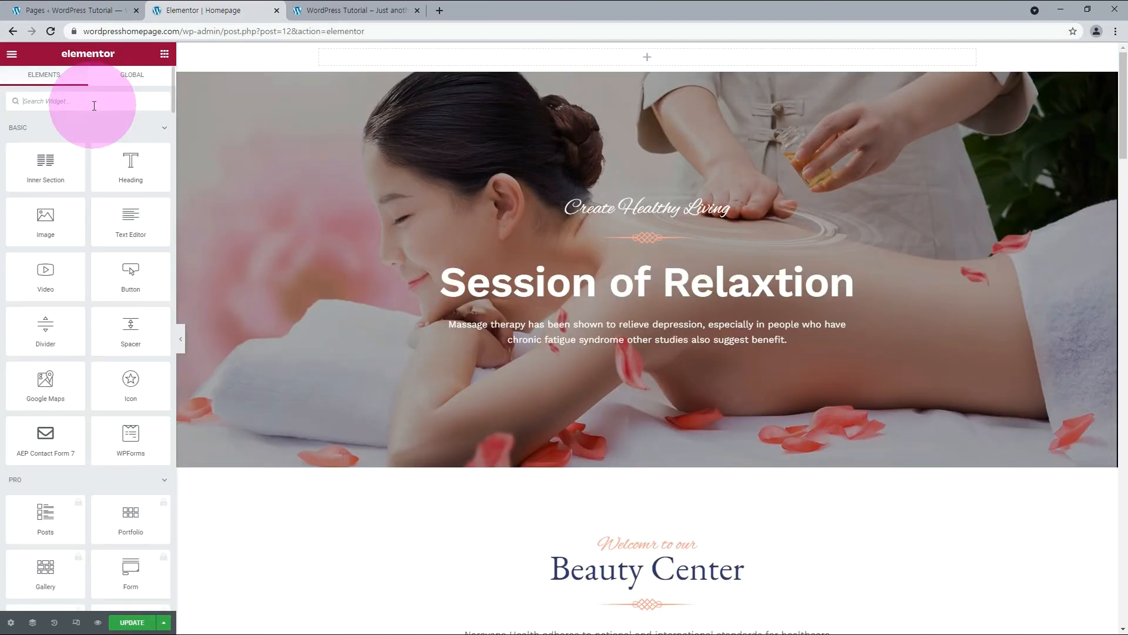
{"action": "left_click", "coordinate": [94, 103]}
{"action": "type", "text": "menu"}
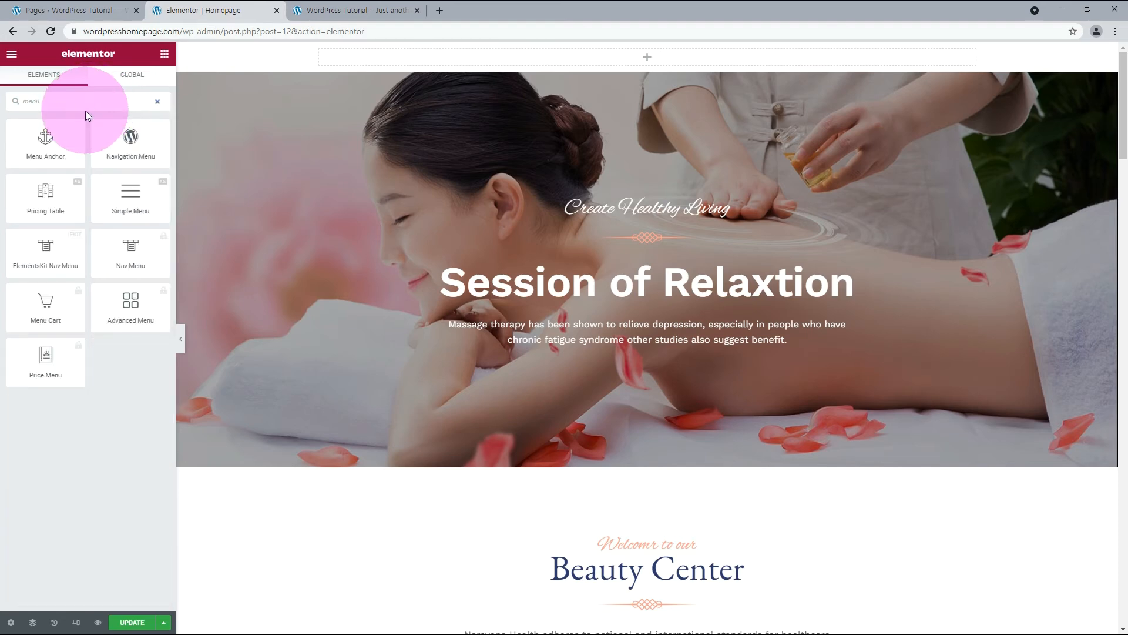
{"action": "left_click_drag", "start_coordinate": [130, 135], "coordinate": [487, 62]}
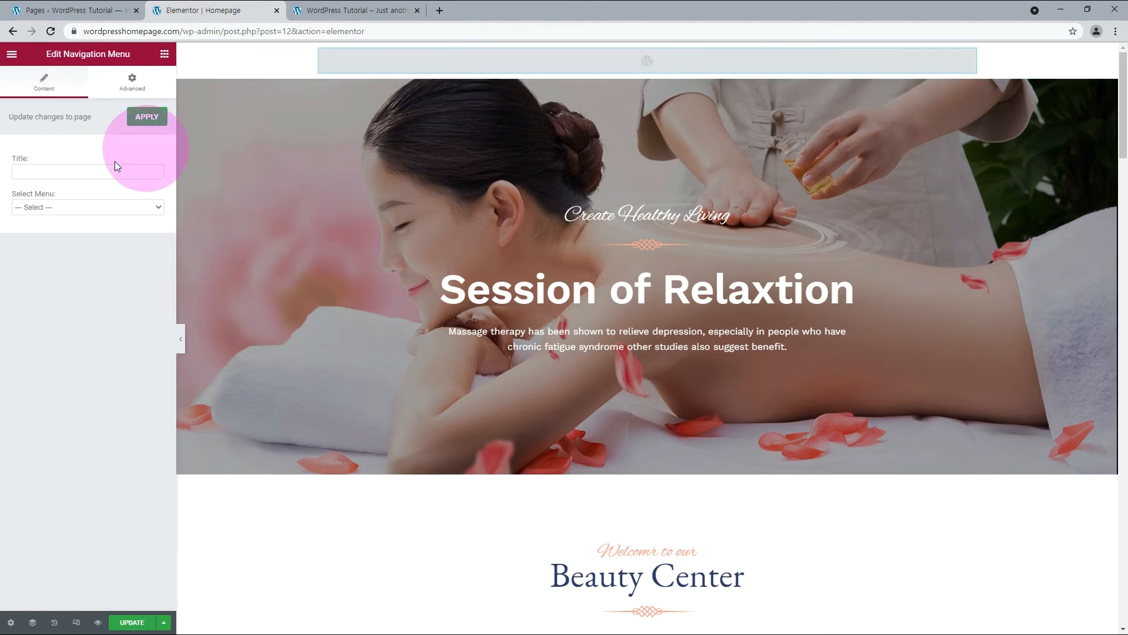
{"action": "left_click", "coordinate": [57, 202]}
{"action": "left_click", "coordinate": [48, 228]}
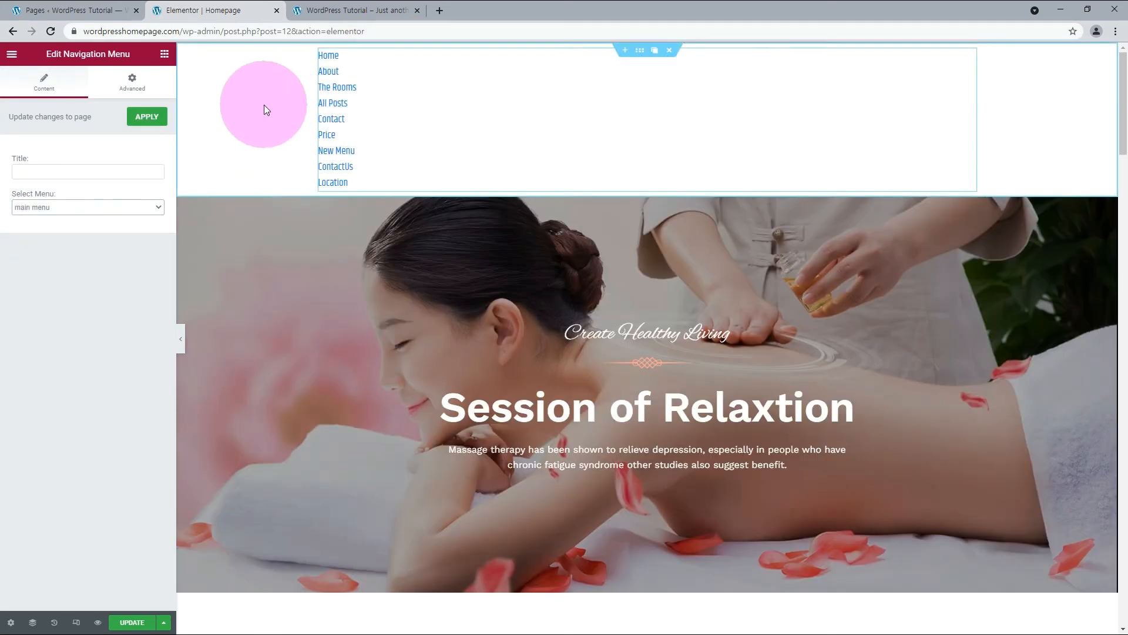
Add an ElementsKit Nav Menu widget below the Navigation Menu in the top section and set its menu to main menu.
{"action": "left_click", "coordinate": [166, 57]}
{"action": "left_click", "coordinate": [125, 101]}
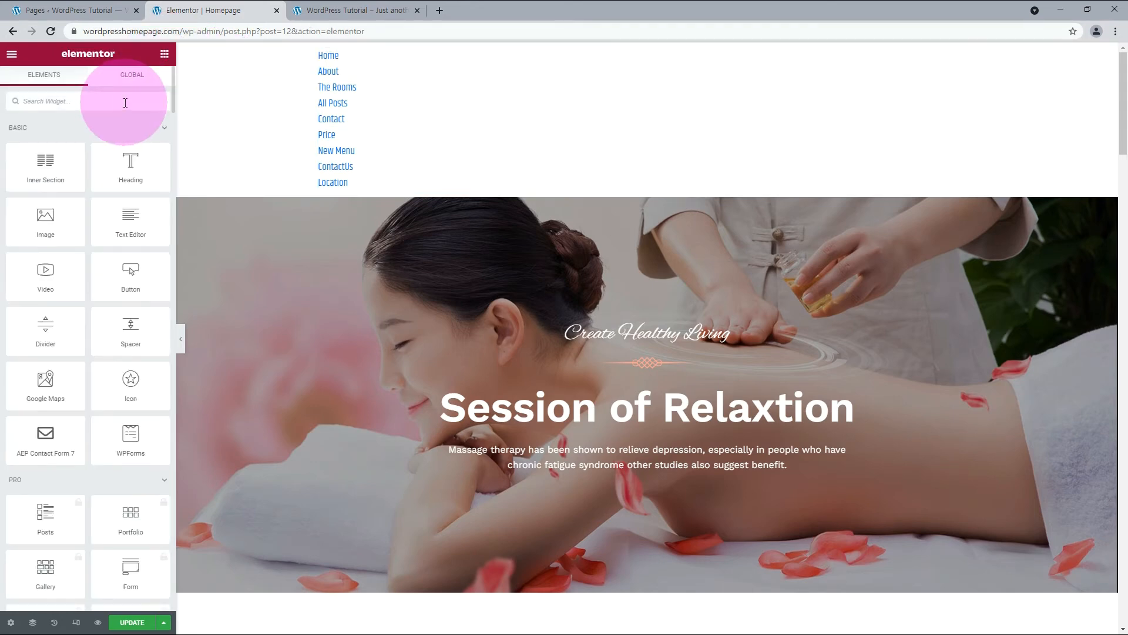
{"action": "type", "text": "menu"}
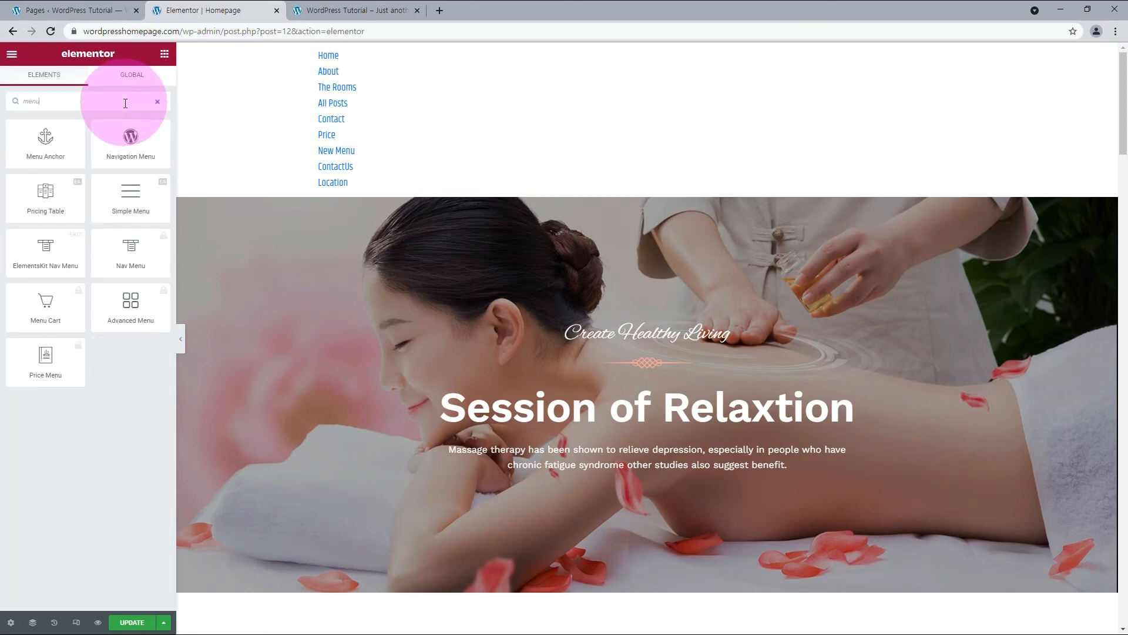
{"action": "left_click", "coordinate": [45, 265]}
{"action": "left_click_drag", "start_coordinate": [45, 264], "coordinate": [370, 190]}
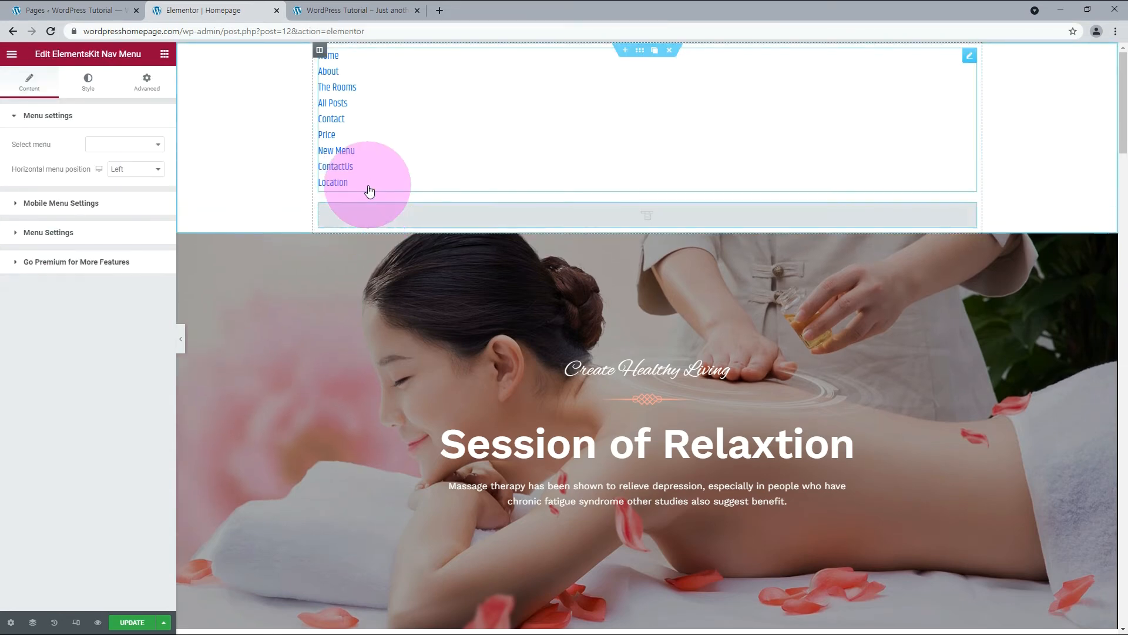
{"action": "left_click", "coordinate": [123, 144]}
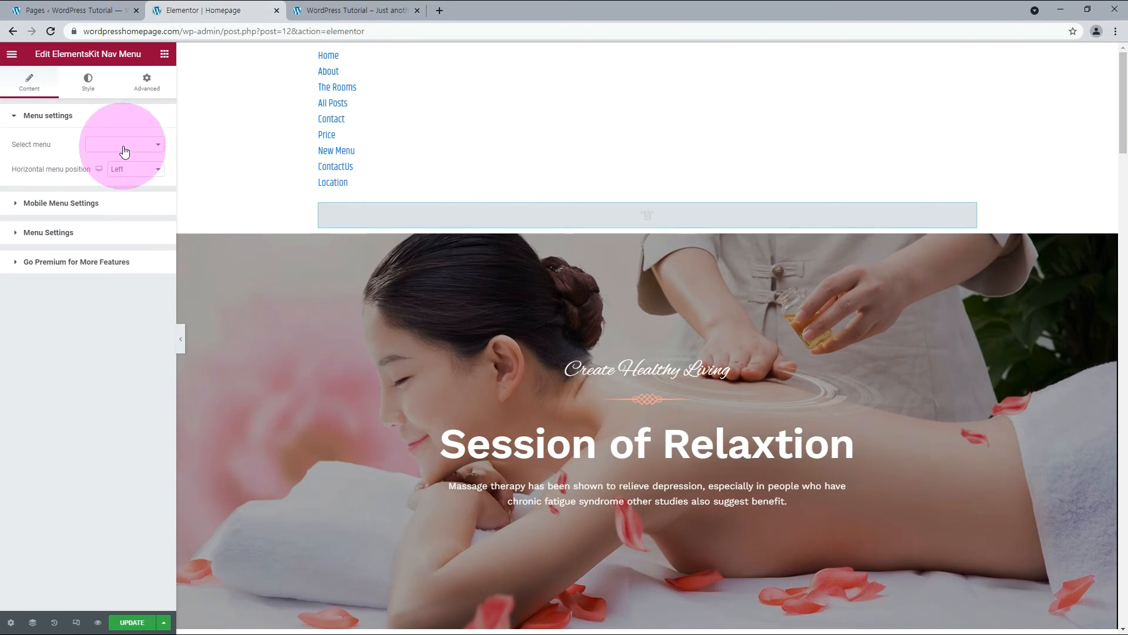
{"action": "left_click", "coordinate": [115, 156]}
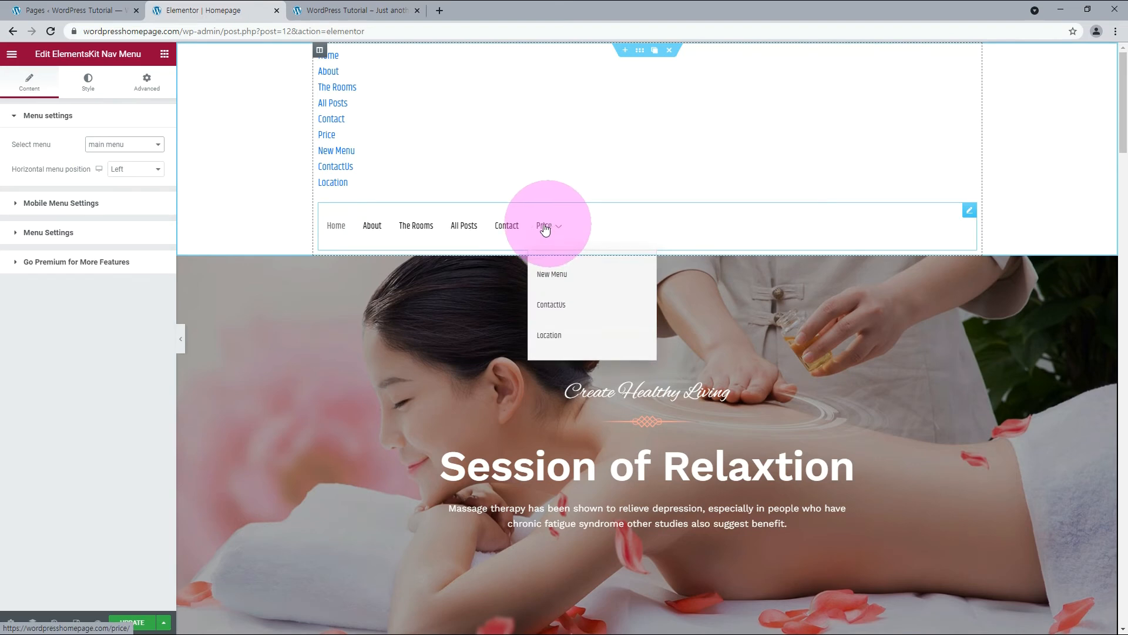
Add a Simple Menu widget below the ElementsKit Nav Menu in the top section.
{"action": "left_click", "coordinate": [164, 55]}
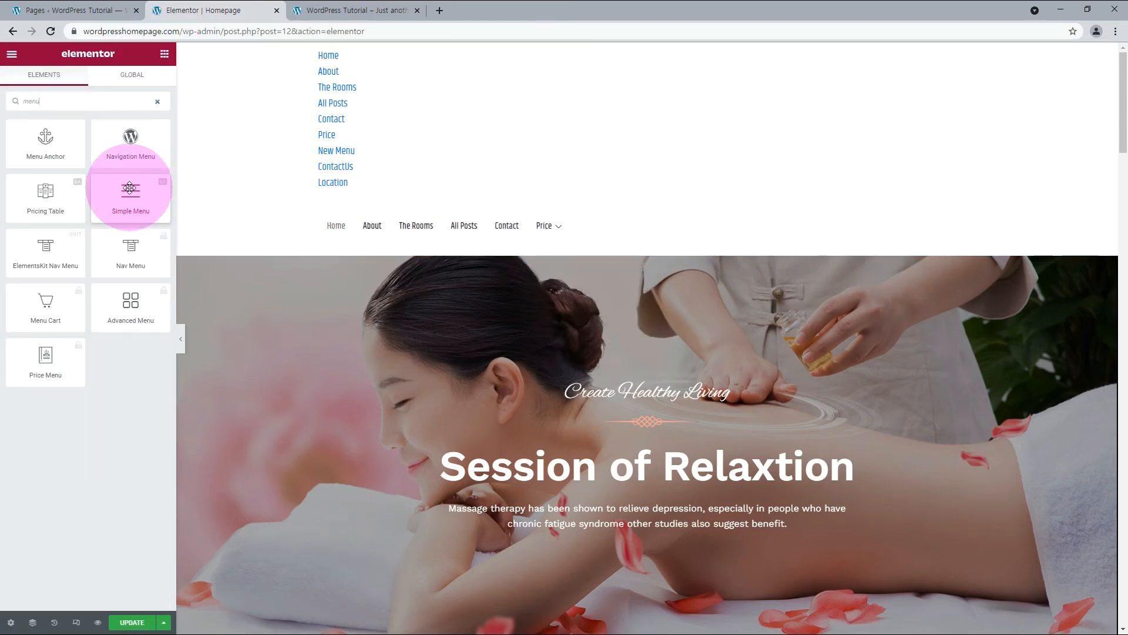
{"action": "left_click_drag", "start_coordinate": [129, 188], "coordinate": [374, 244]}
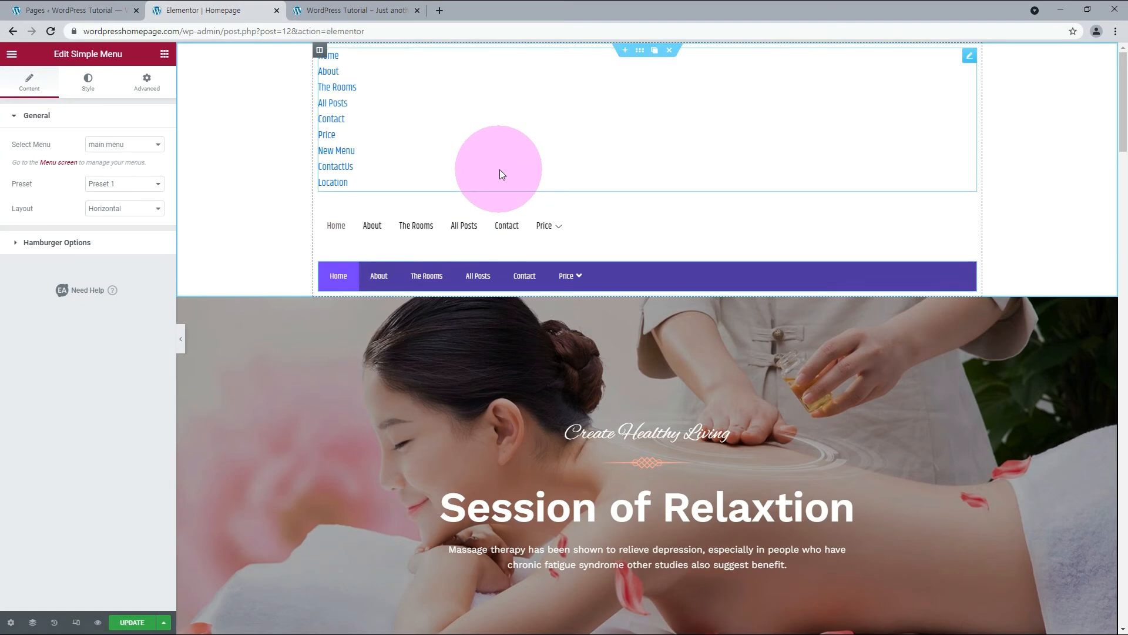
Delete the Navigation Menu and Simple Menu widgets from the top section.
{"action": "mouse_move", "coordinate": [969, 56]}
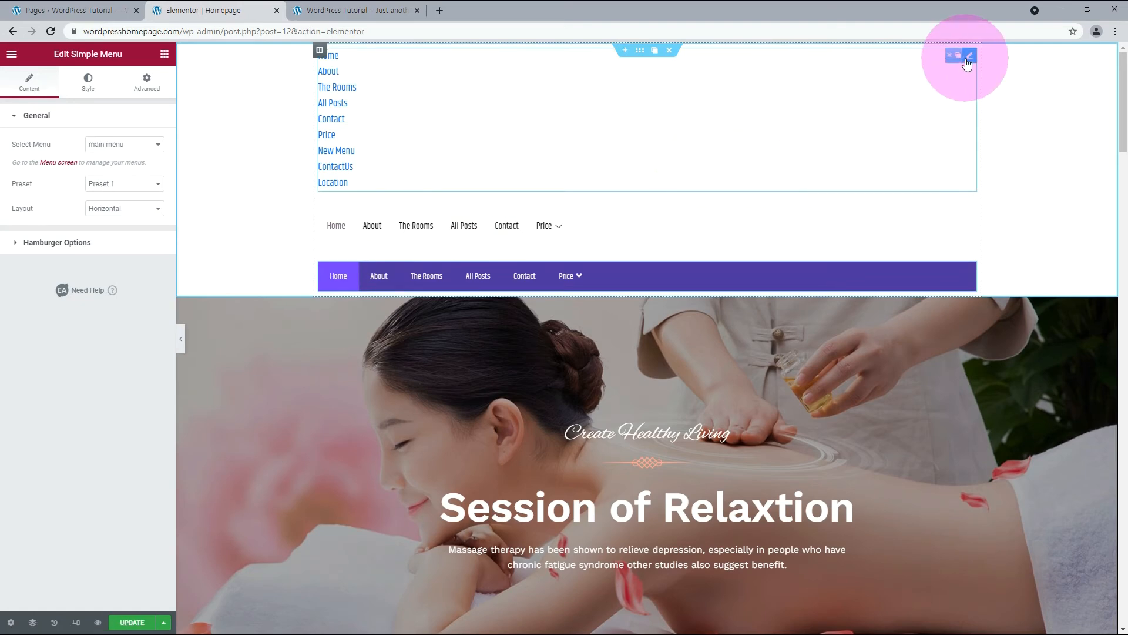
{"action": "left_click", "coordinate": [939, 55]}
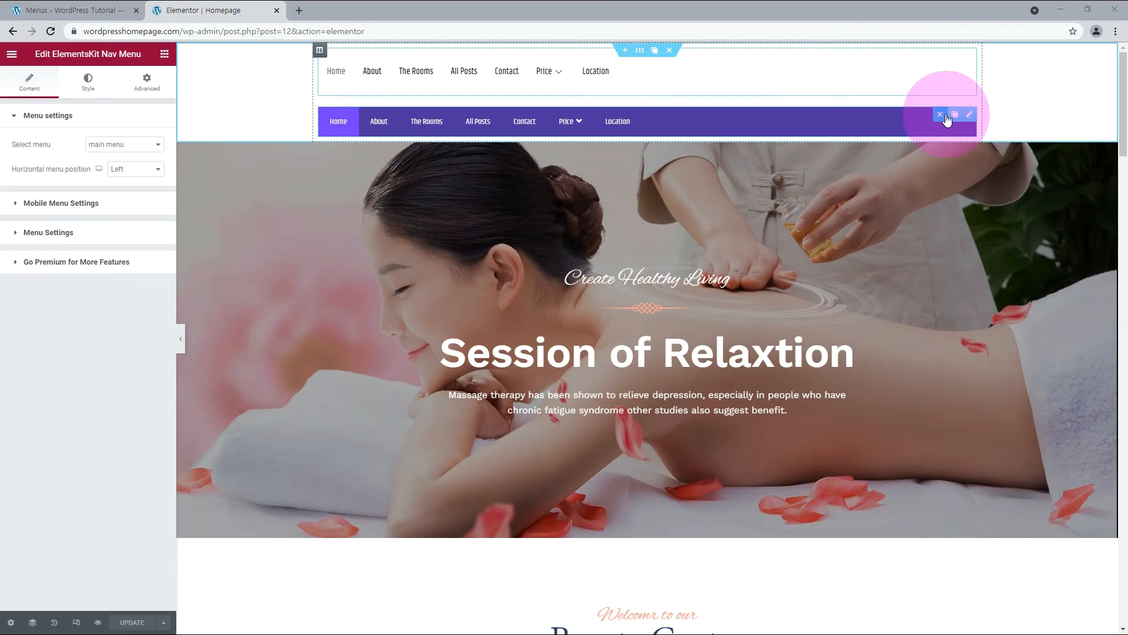
{"action": "left_click", "coordinate": [939, 115]}
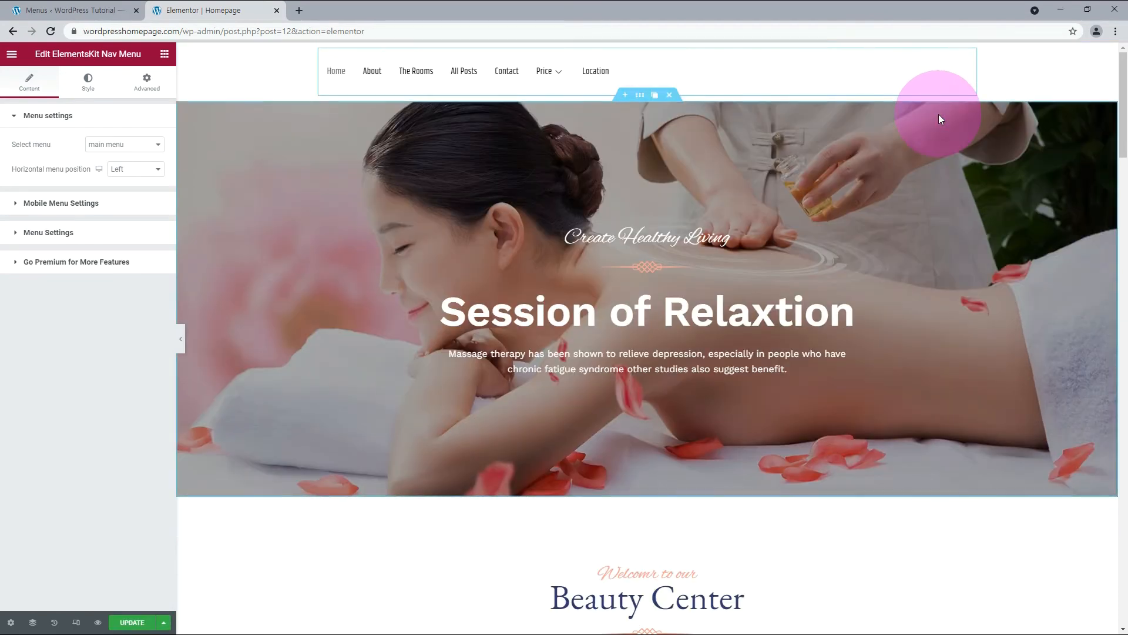
Add two more columns to the top section and move the ElementsKit Nav Menu into the middle column.
{"action": "left_click", "coordinate": [996, 79]}
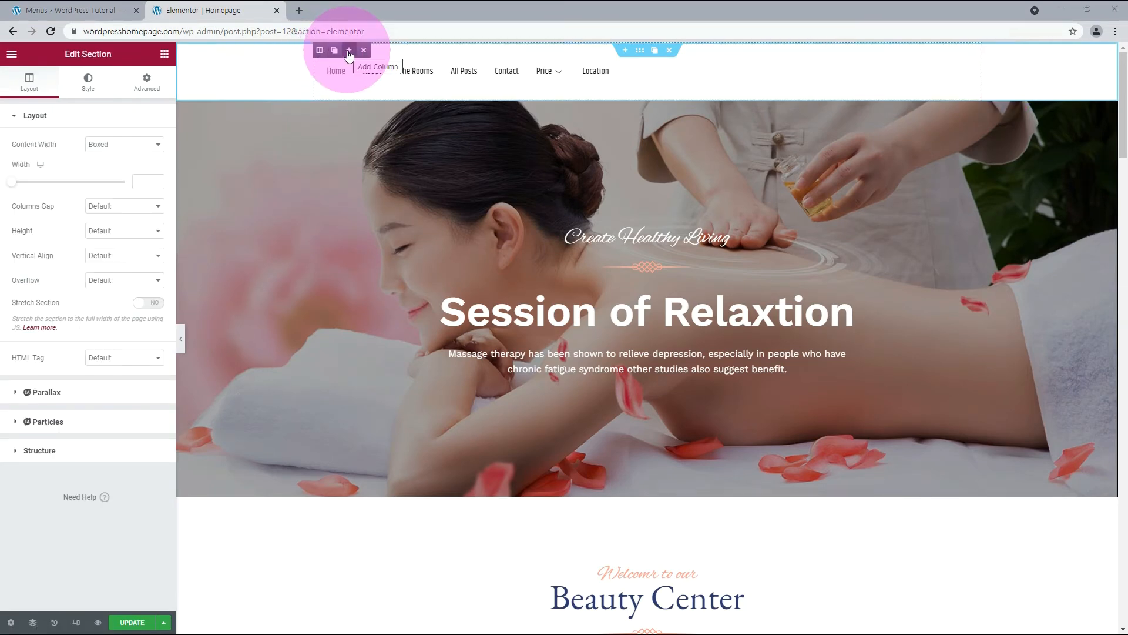
{"action": "left_click", "coordinate": [349, 51]}
{"action": "left_click", "coordinate": [349, 51]}
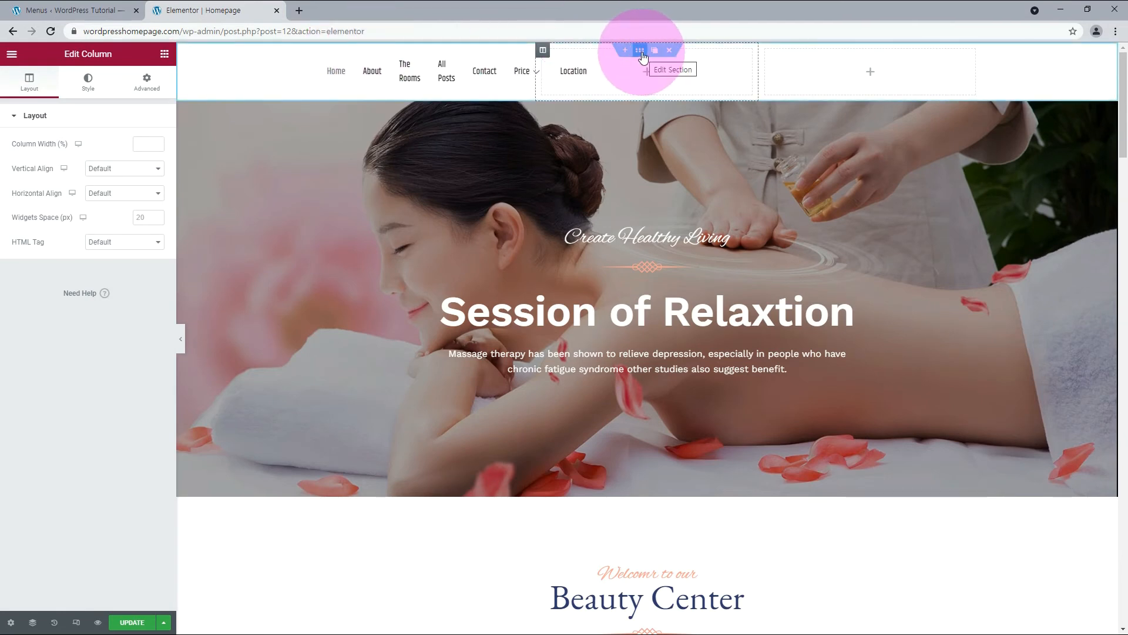
{"action": "left_click_drag", "start_coordinate": [443, 63], "coordinate": [637, 44]}
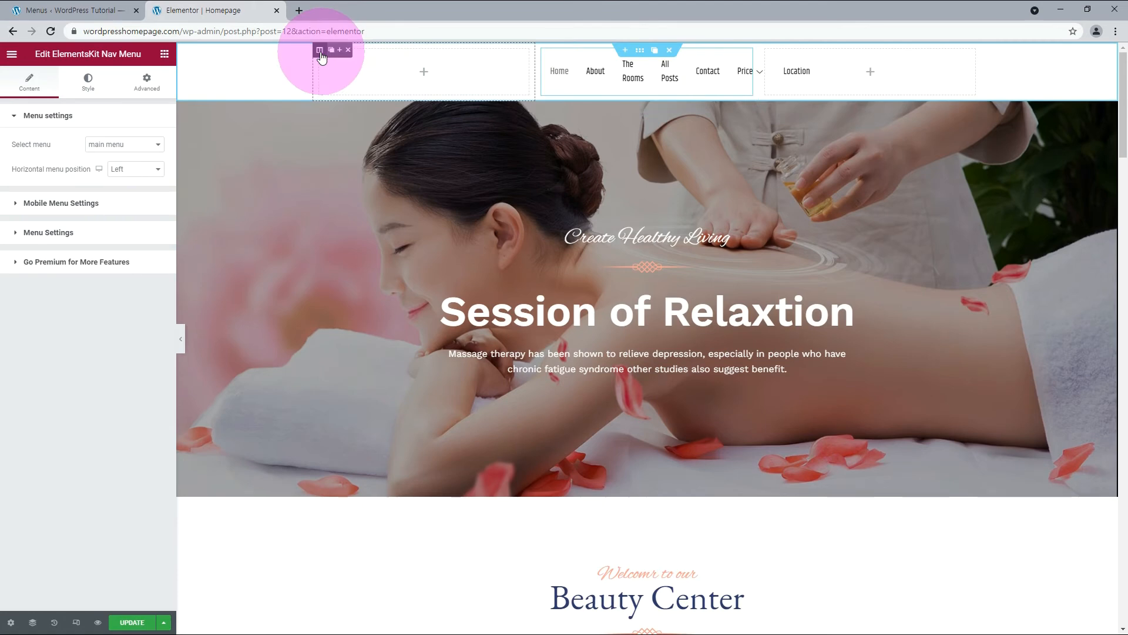
Set the width of the top section's empty first column to 15%.
{"action": "left_click", "coordinate": [320, 52]}
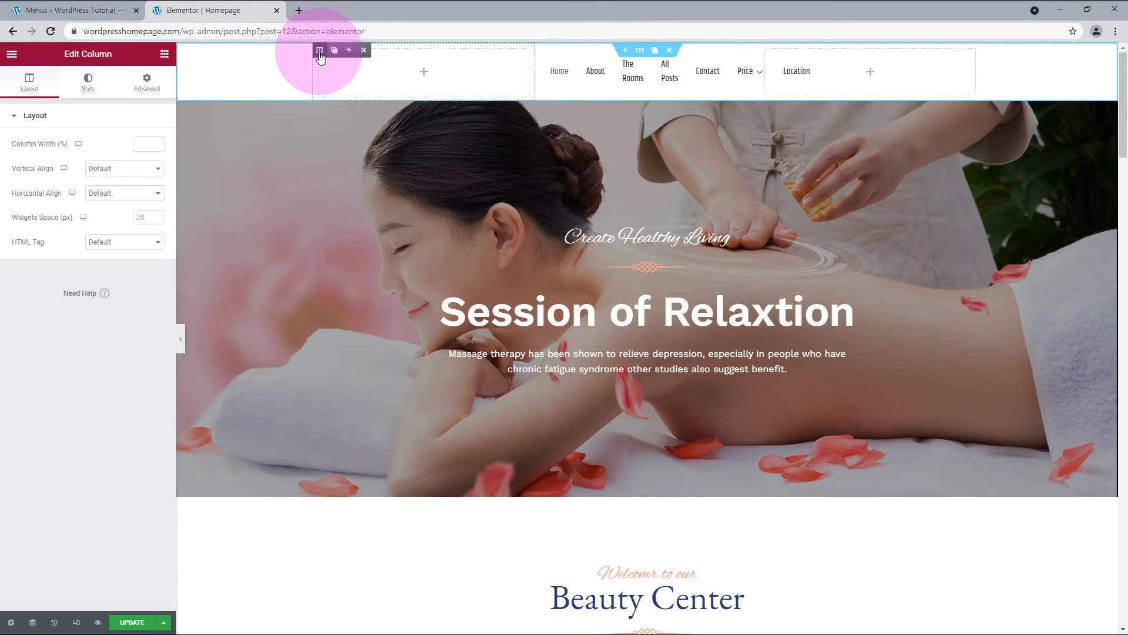
{"action": "left_click", "coordinate": [150, 143]}
{"action": "type", "text": "1"}
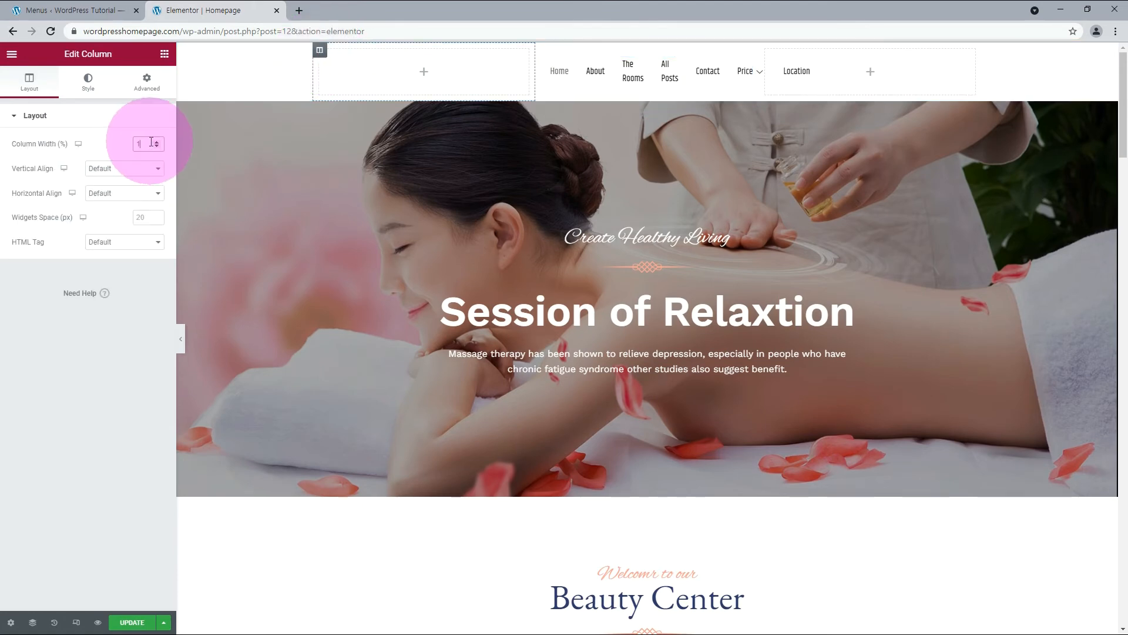
{"action": "type", "text": "55"}
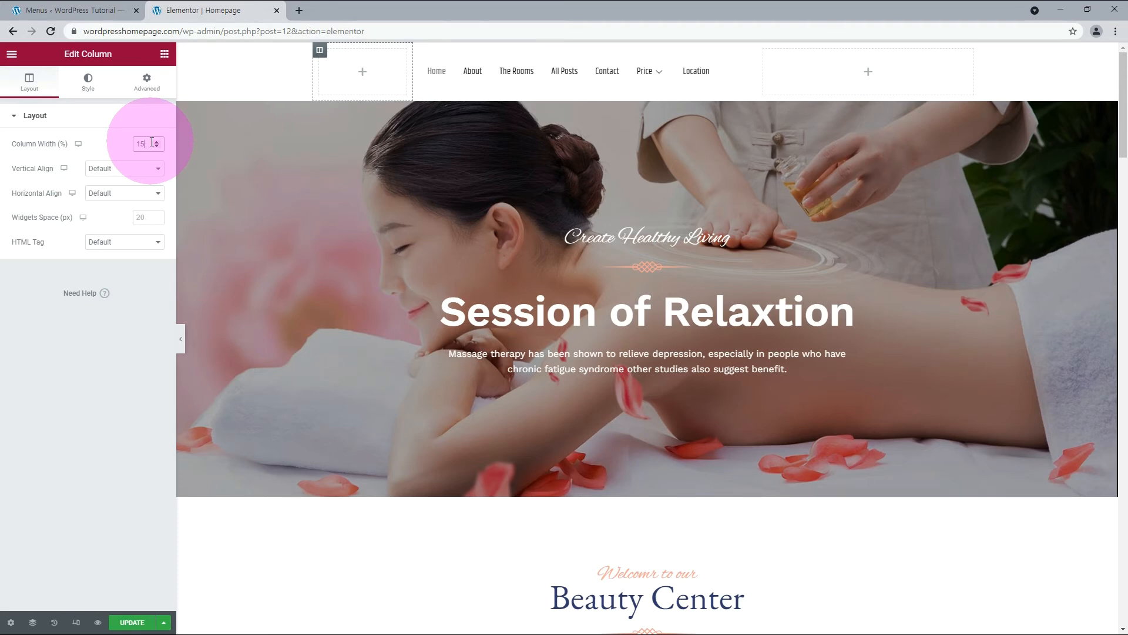
Set the width of the top section's third column to 25%.
{"action": "left_click", "coordinate": [868, 73]}
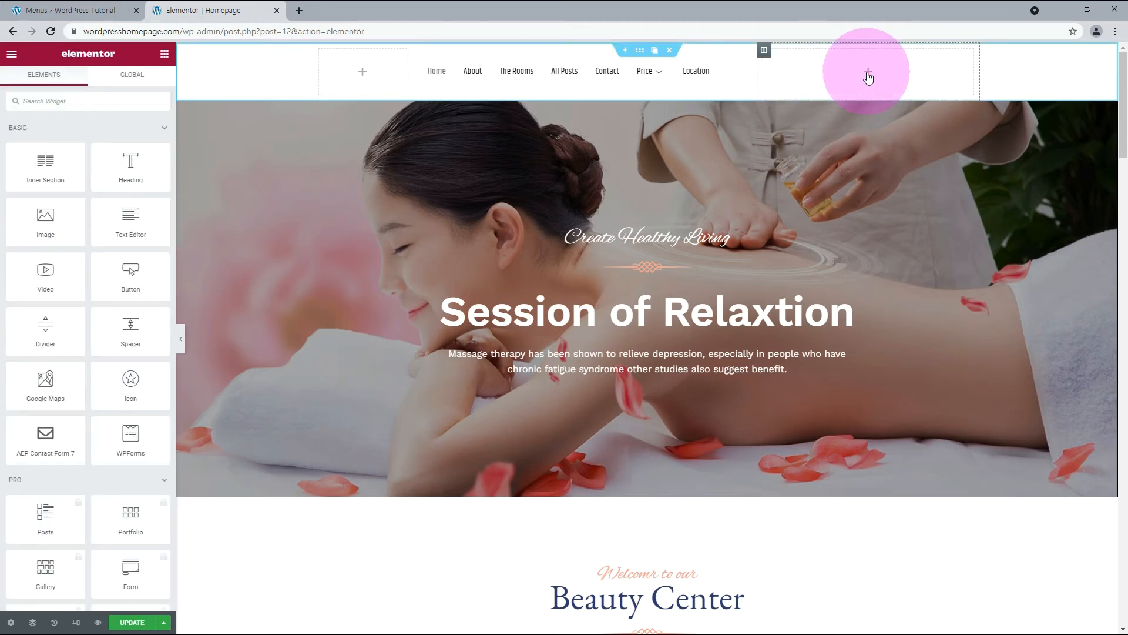
{"action": "left_click", "coordinate": [764, 50]}
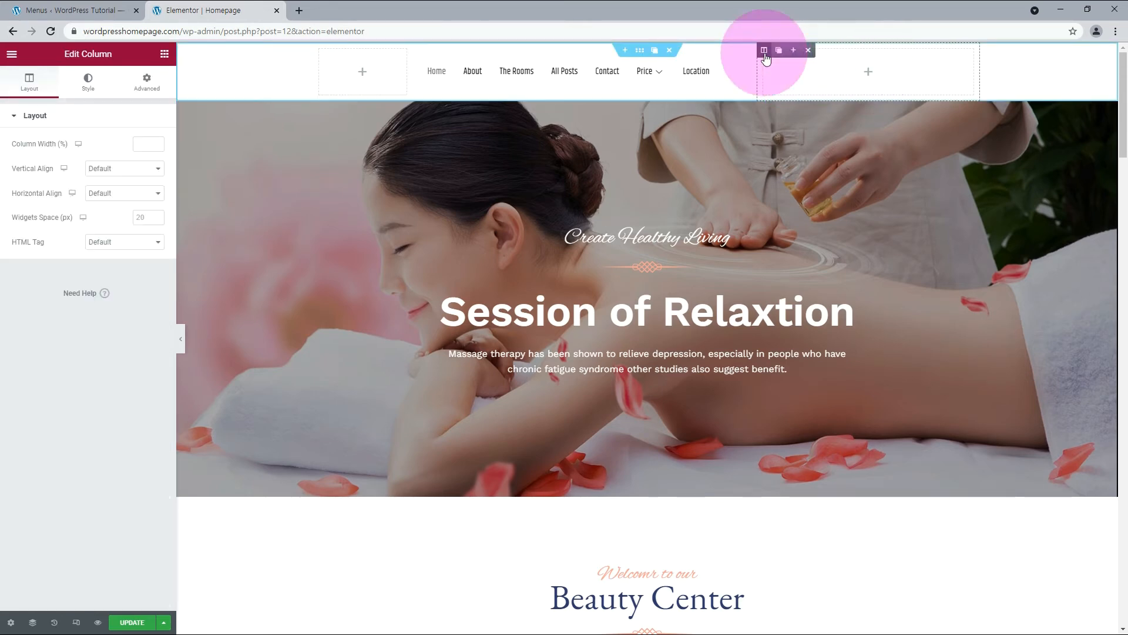
{"action": "left_click", "coordinate": [149, 144]}
{"action": "type", "text": "25"}
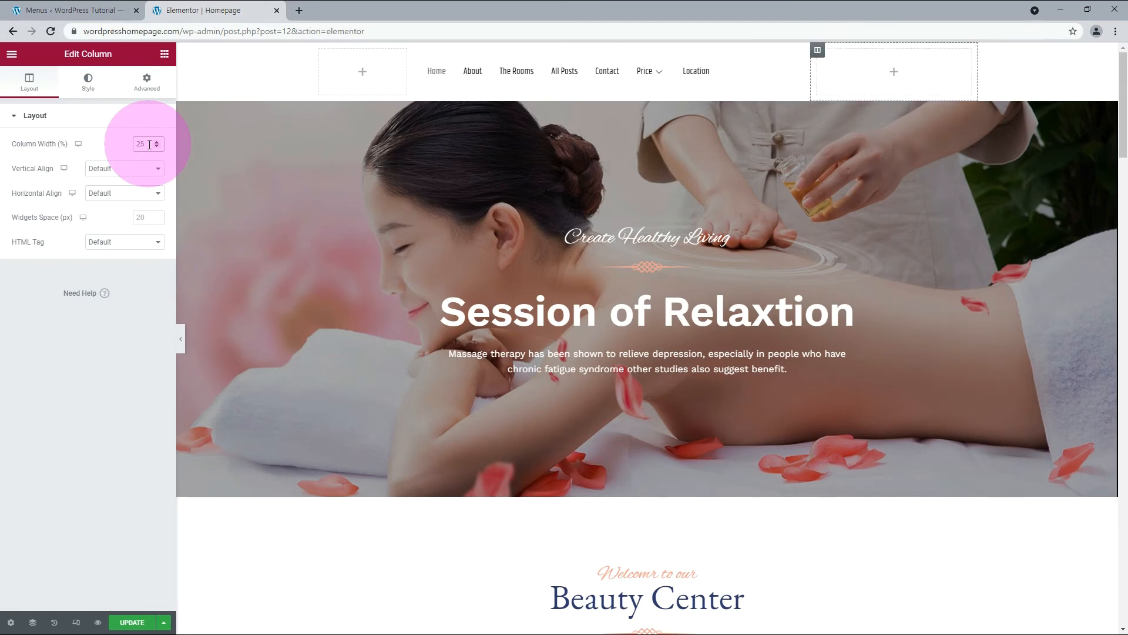
Center the ElementsKit Nav Menu's items through its horizontal menu position.
{"action": "left_click", "coordinate": [253, 79]}
{"action": "left_click", "coordinate": [797, 56]}
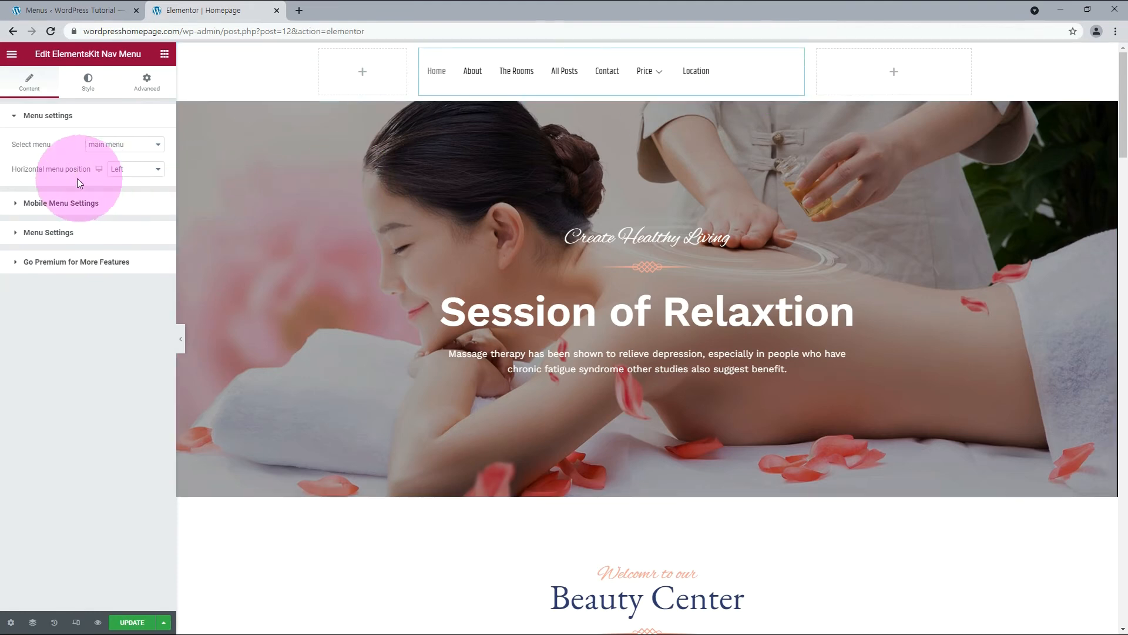
{"action": "left_click", "coordinate": [127, 171]}
{"action": "left_click", "coordinate": [125, 192]}
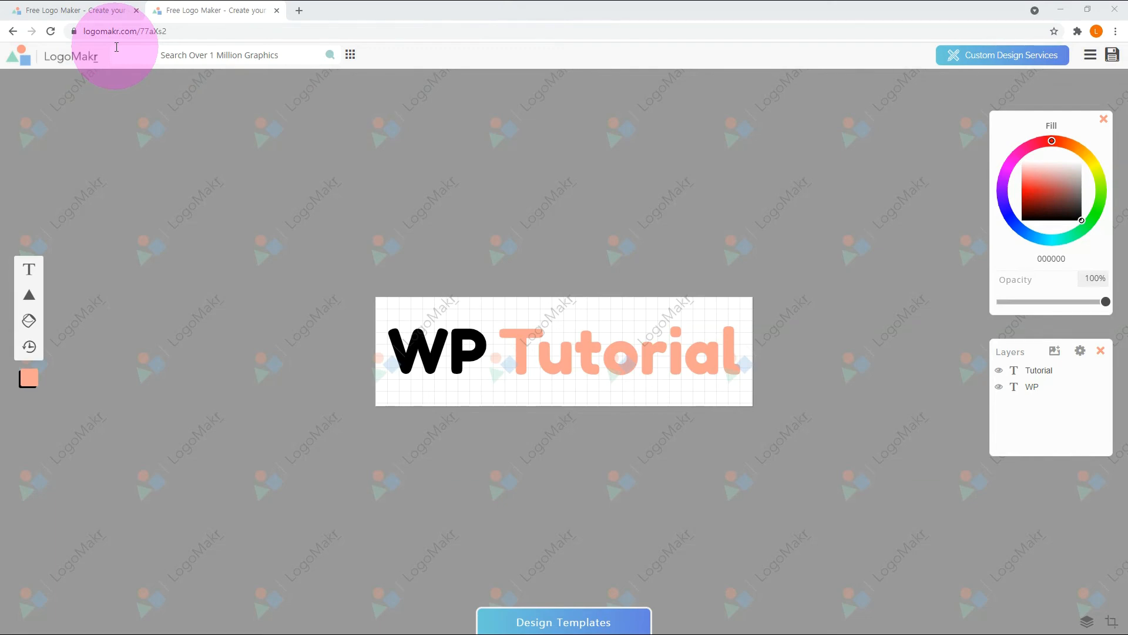
In LogoMakr, save the WP Tutorial logo and choose the low-resolution file download.
{"action": "left_click", "coordinate": [1113, 55]}
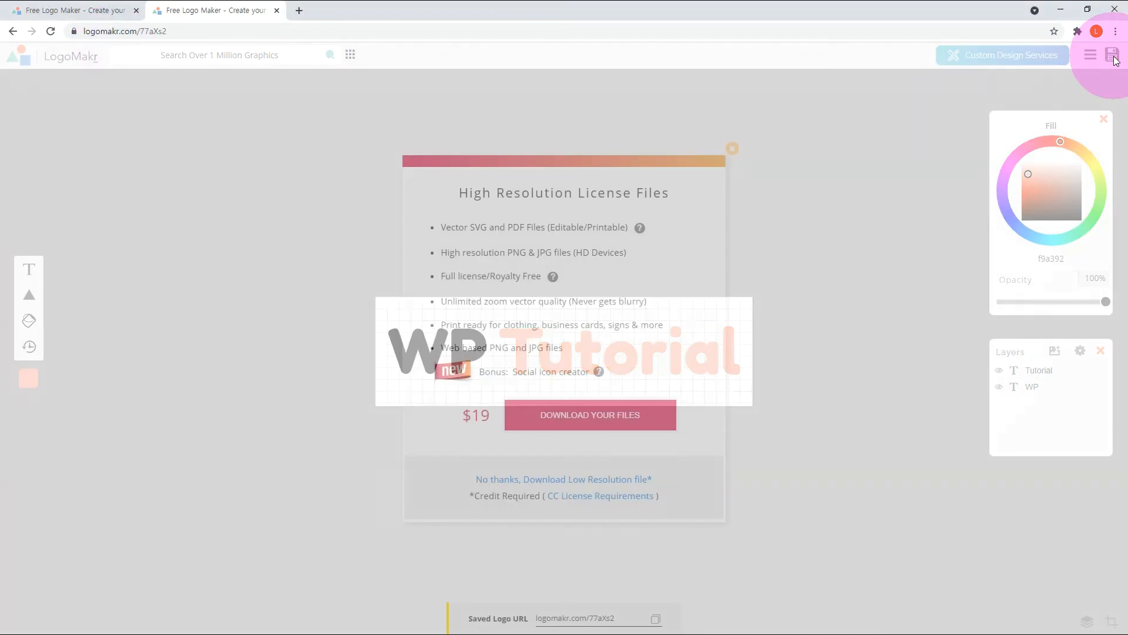
{"action": "left_click", "coordinate": [584, 481]}
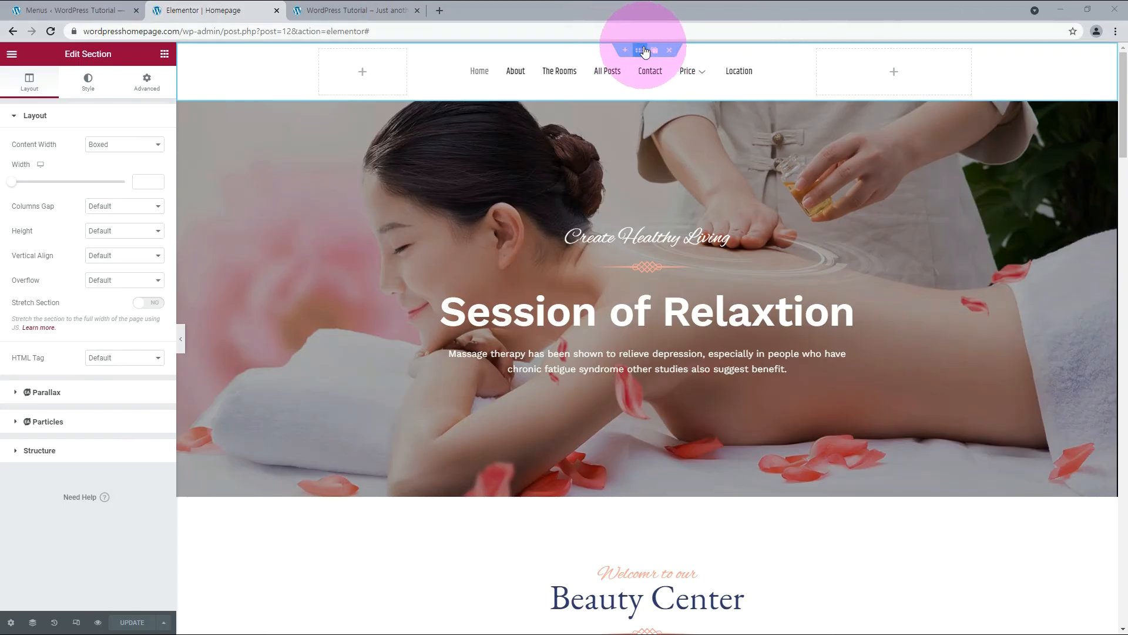
Back in the Elementor editor, set the top section's Columns Gap to No Gap.
{"action": "left_click", "coordinate": [644, 52]}
{"action": "left_click", "coordinate": [124, 206]}
{"action": "left_click", "coordinate": [104, 230]}
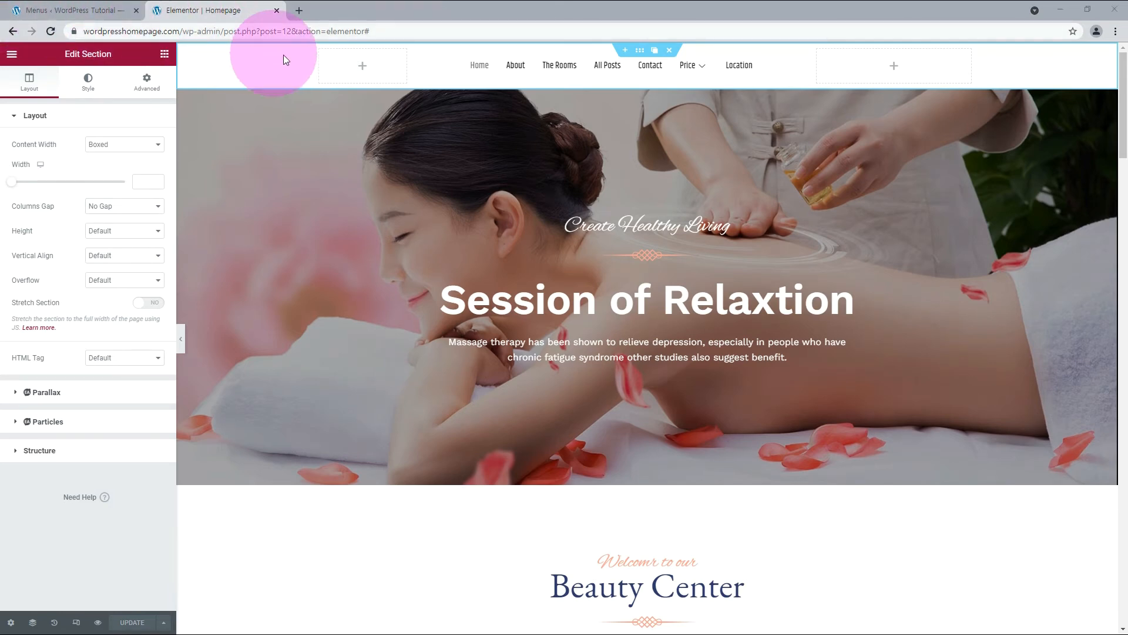
Place a Premium Banner widget in the top section's first column and clear its title and description.
{"action": "left_click", "coordinate": [364, 68]}
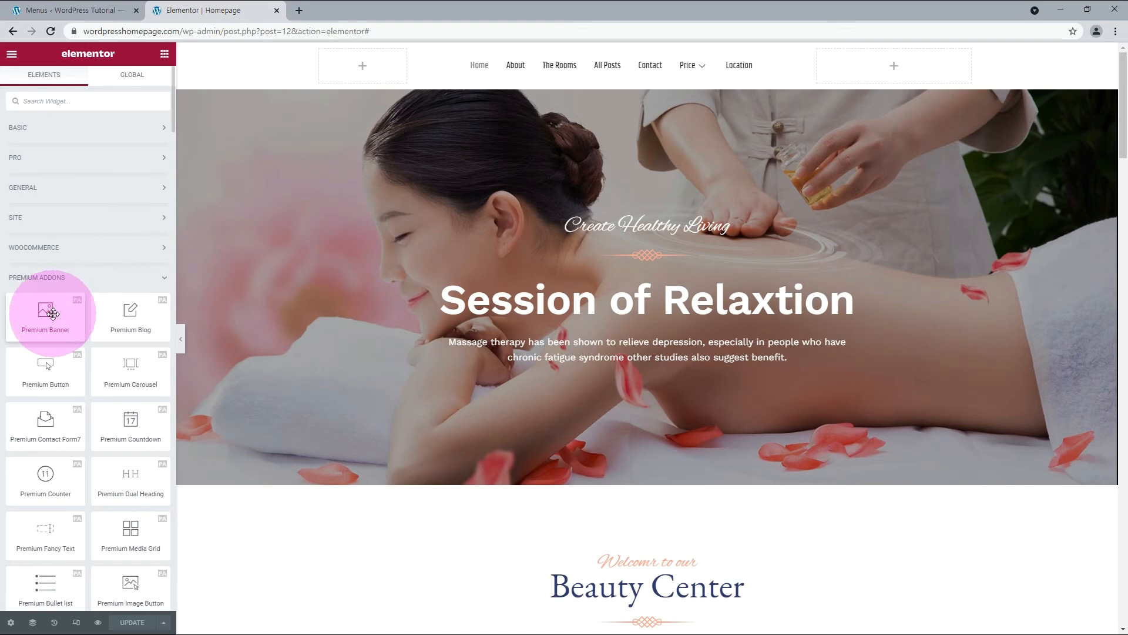
{"action": "left_click_drag", "start_coordinate": [52, 313], "coordinate": [352, 70]}
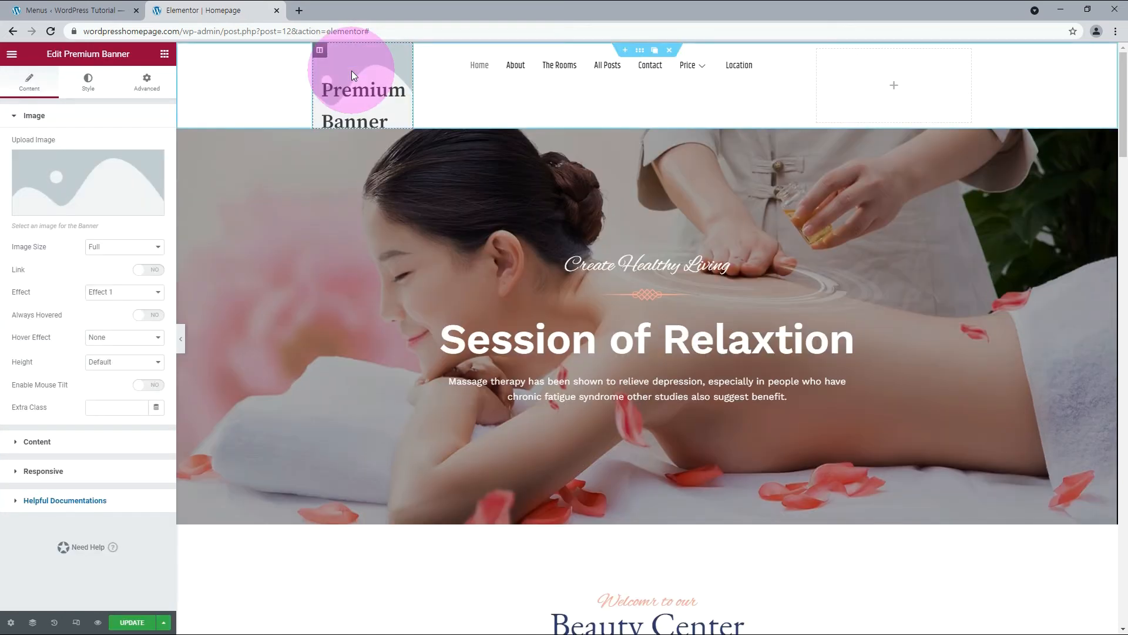
{"action": "left_click", "coordinate": [27, 440]}
{"action": "left_click_drag", "start_coordinate": [69, 377], "coordinate": [2, 330]}
{"action": "left_click", "coordinate": [35, 144]}
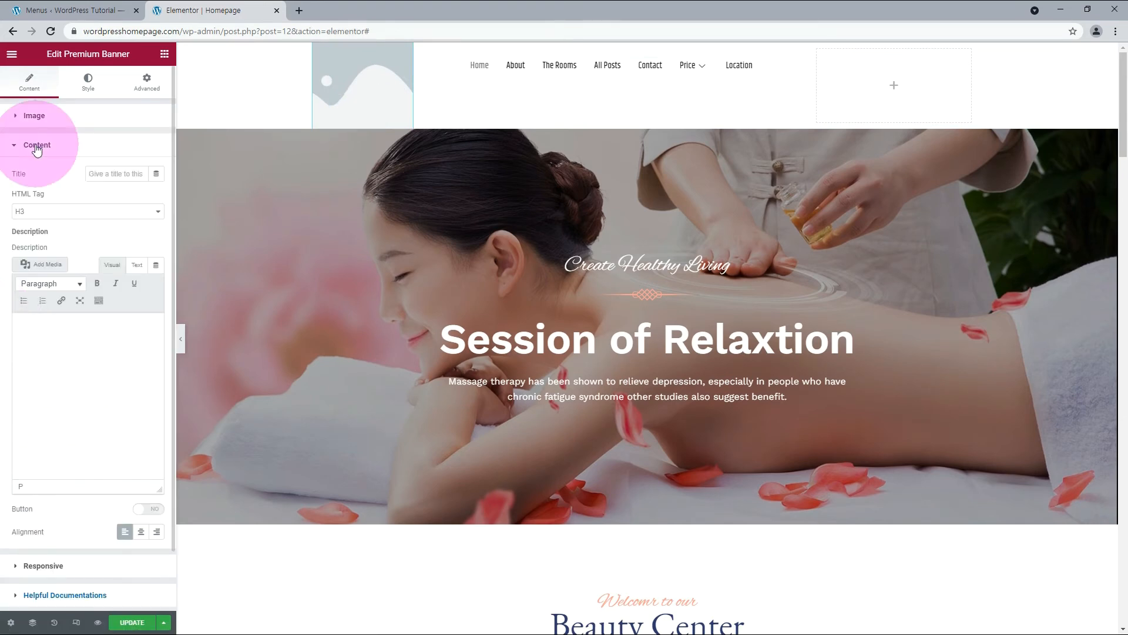
Enable the link on the Premium Banner's image and point it to the existing page Homepage.
{"action": "left_click", "coordinate": [36, 115]}
{"action": "left_click", "coordinate": [41, 247]}
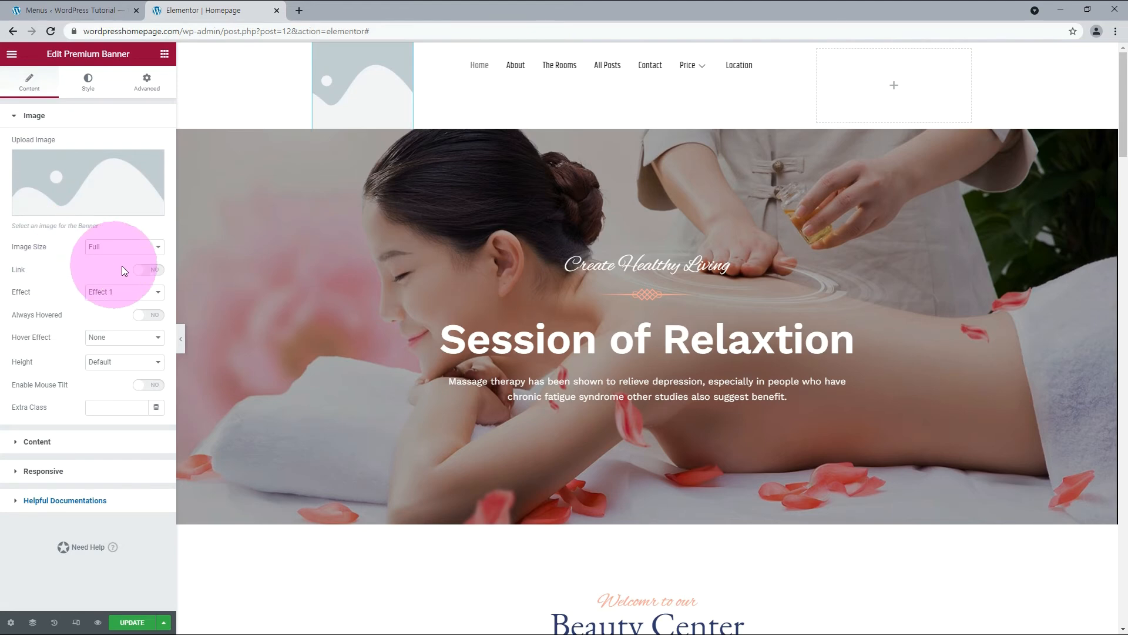
{"action": "left_click", "coordinate": [153, 270]}
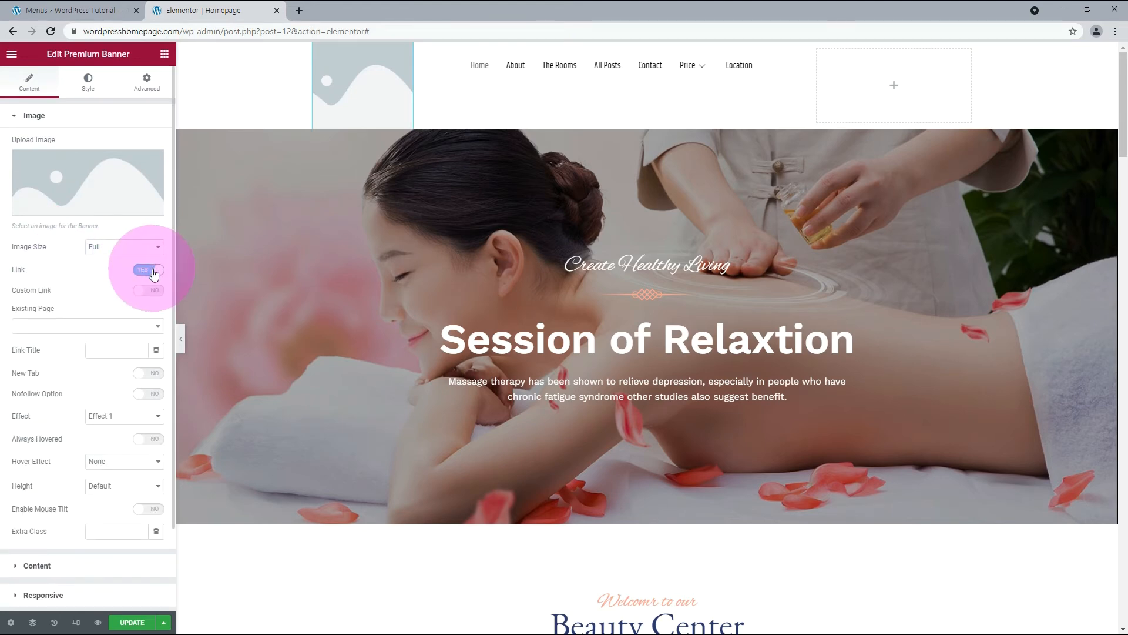
{"action": "left_click", "coordinate": [141, 326]}
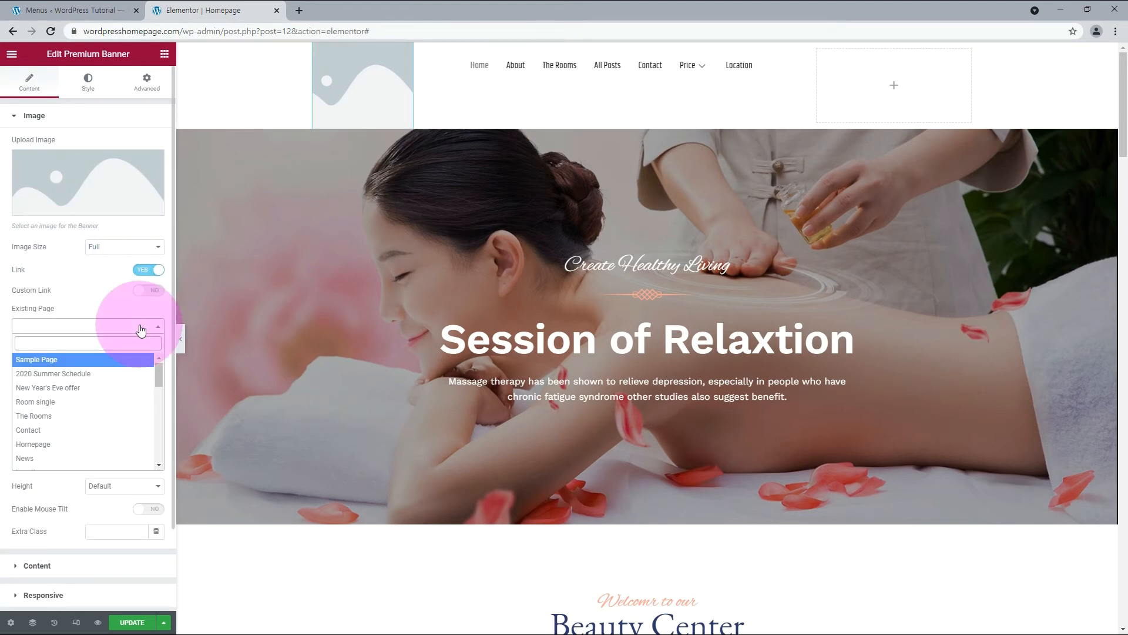
{"action": "left_click", "coordinate": [23, 444]}
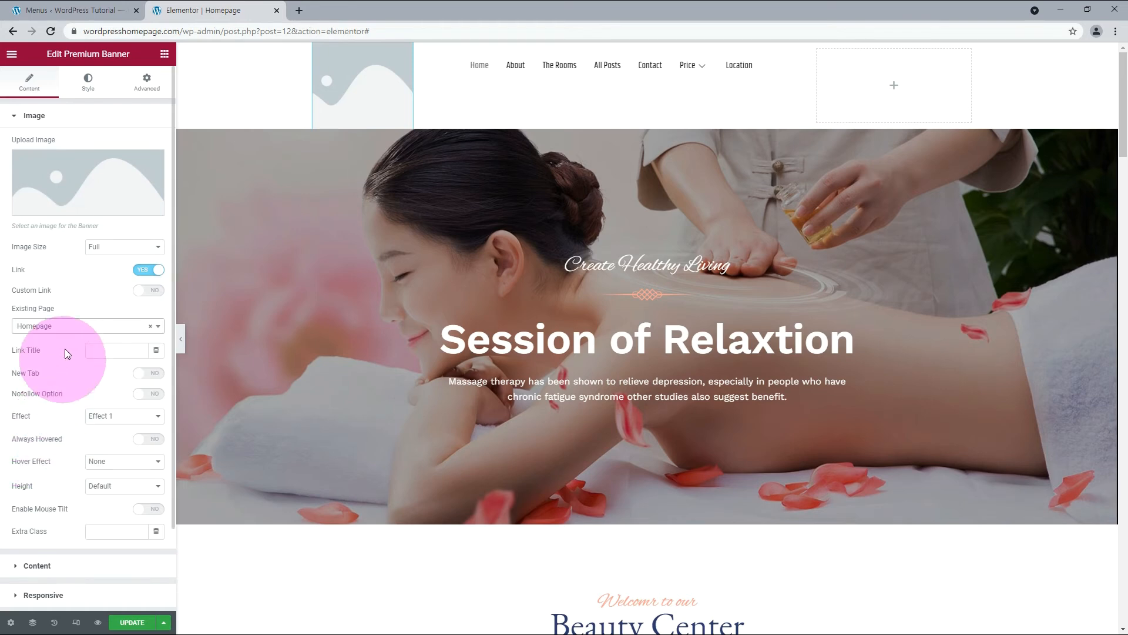
Insert the WP Tutorial logo LogoMakr-7Rgc00.png from the media library as the Premium Banner's image.
{"action": "left_click", "coordinate": [83, 208]}
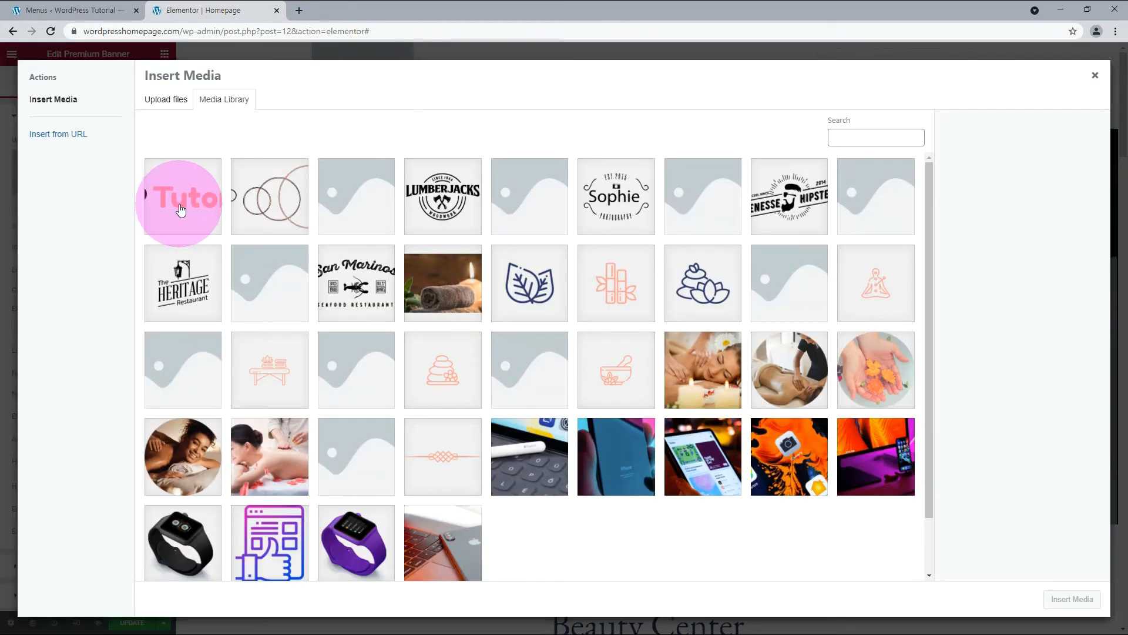
{"action": "left_click", "coordinate": [181, 210]}
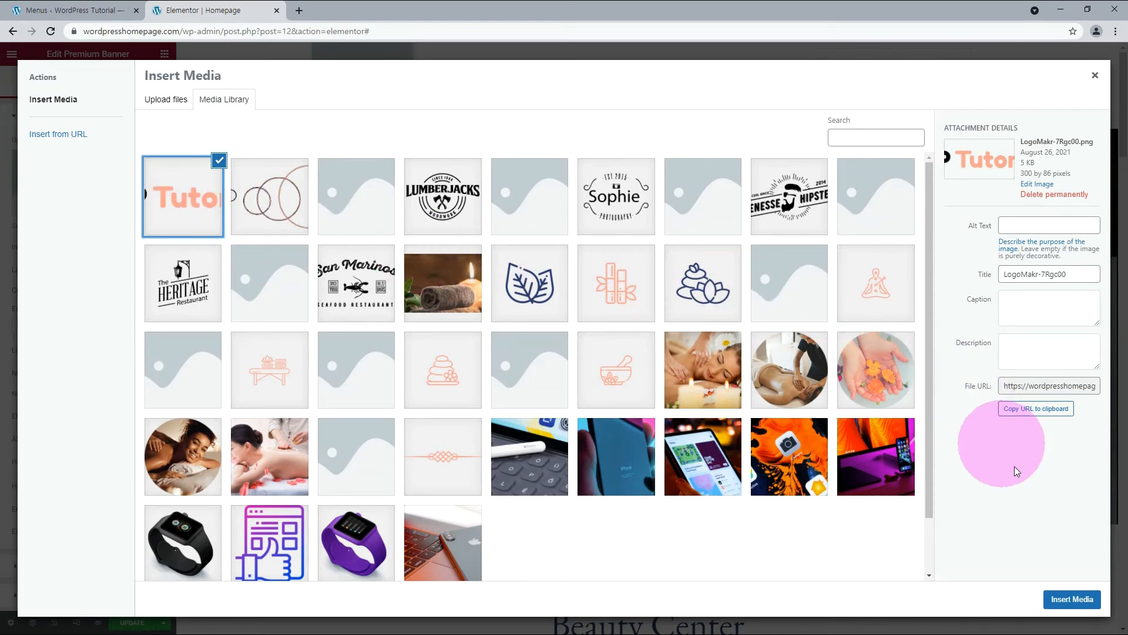
{"action": "left_click", "coordinate": [1060, 600]}
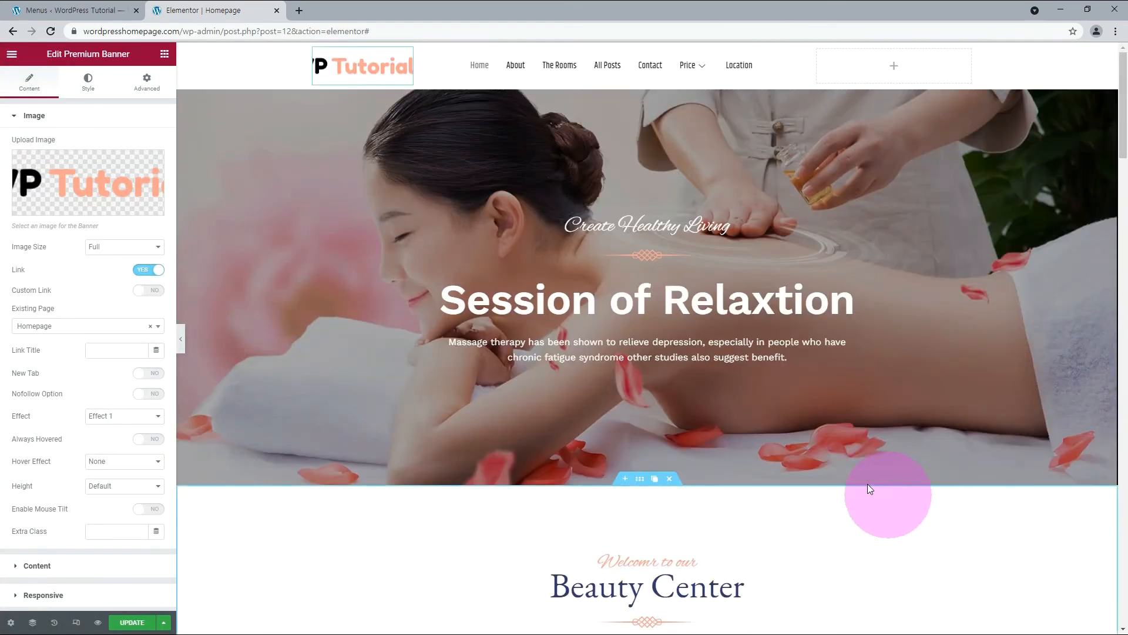
Change the logo Premium Banner's effect to Effect 4.
{"action": "left_click", "coordinate": [125, 416]}
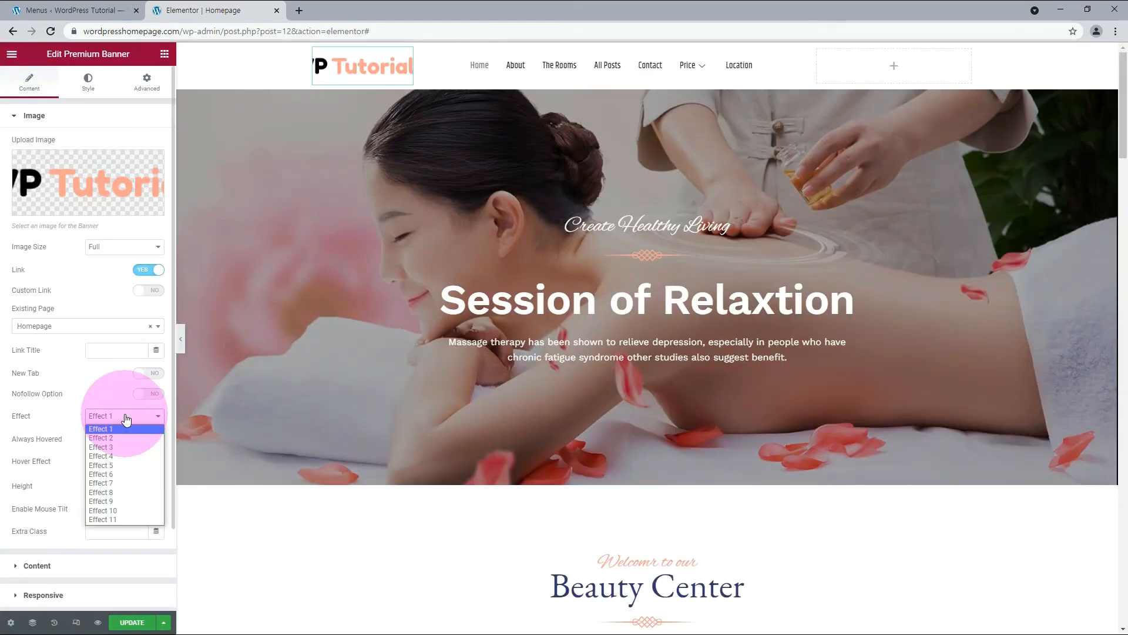
{"action": "left_click", "coordinate": [107, 456]}
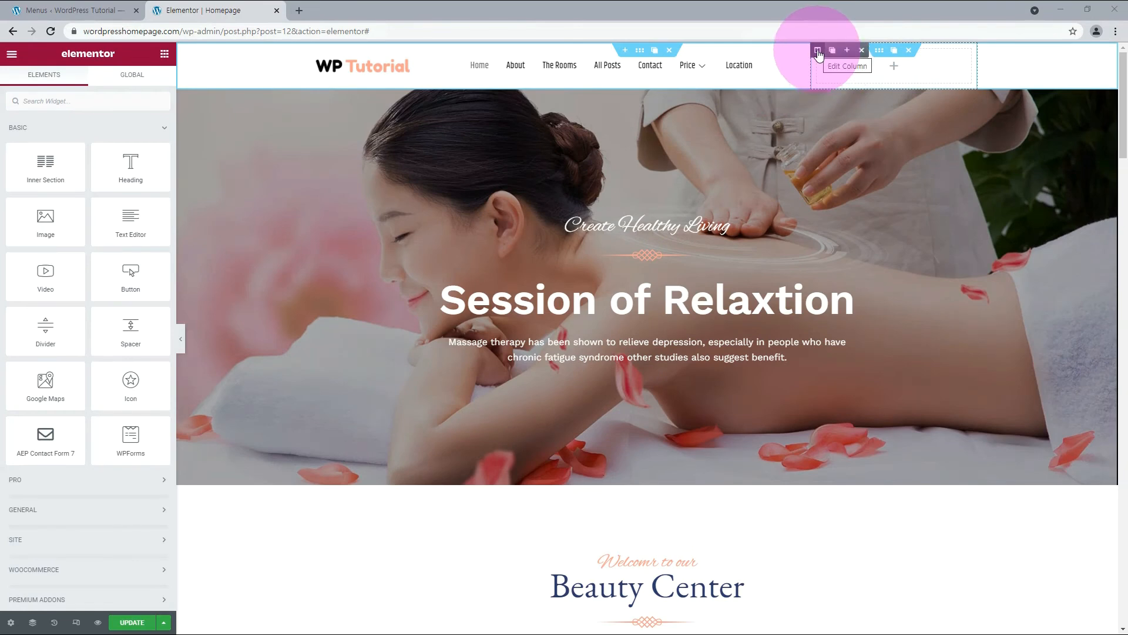
Add columns to the header's empty area beside the menu until it holds six columns.
{"action": "left_click", "coordinate": [847, 51]}
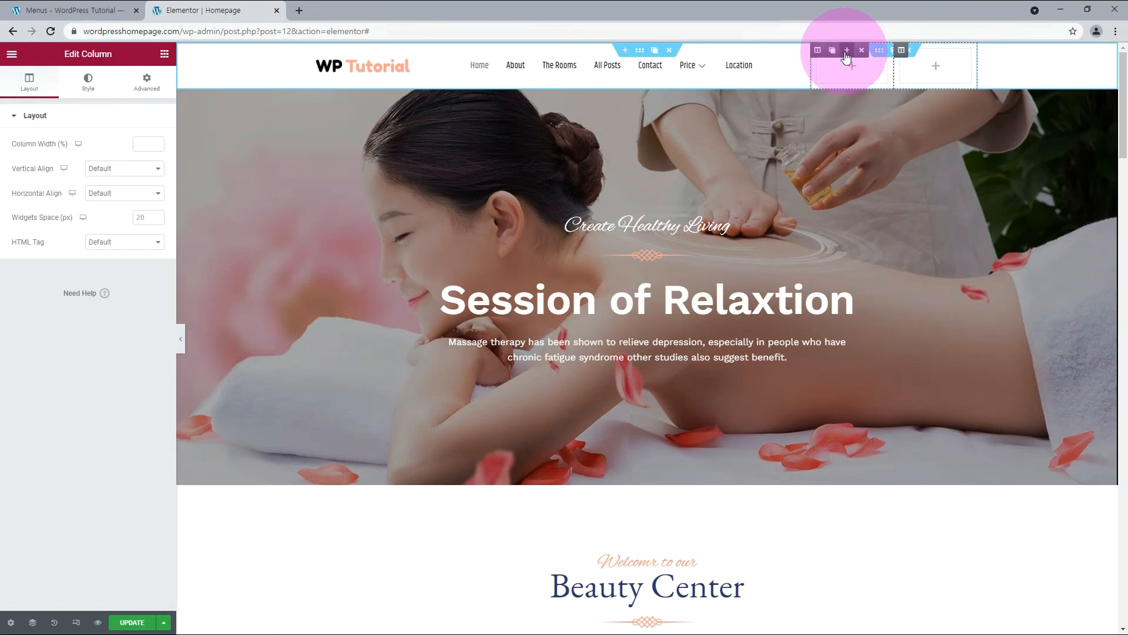
{"action": "left_click", "coordinate": [846, 51]}
{"action": "left_click", "coordinate": [846, 51]}
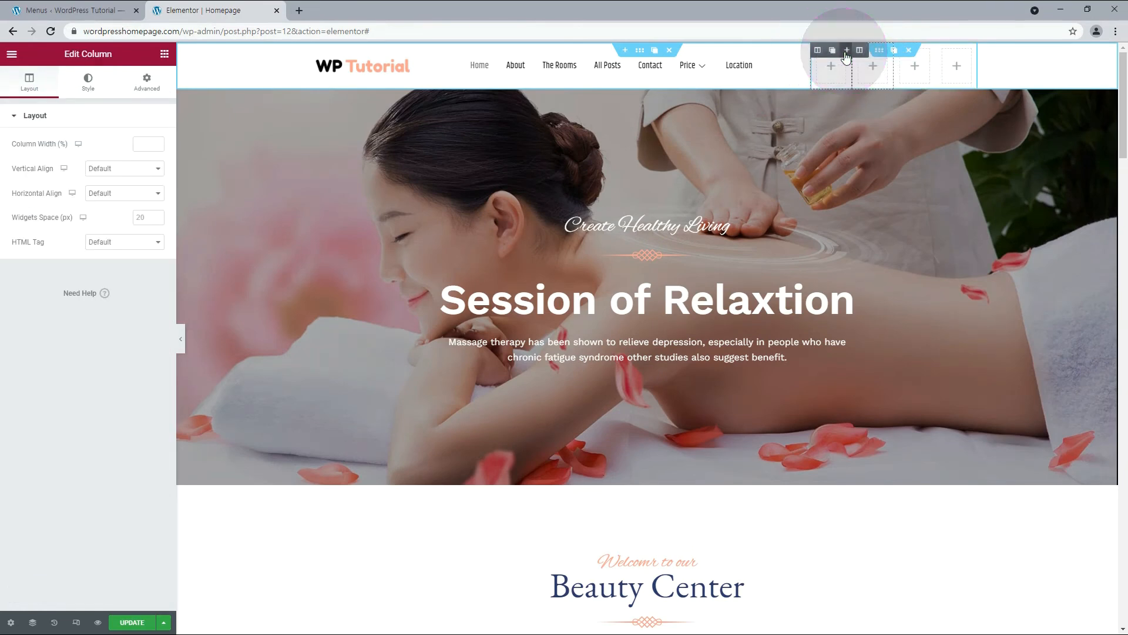
{"action": "left_click", "coordinate": [847, 51]}
{"action": "left_click", "coordinate": [880, 52]}
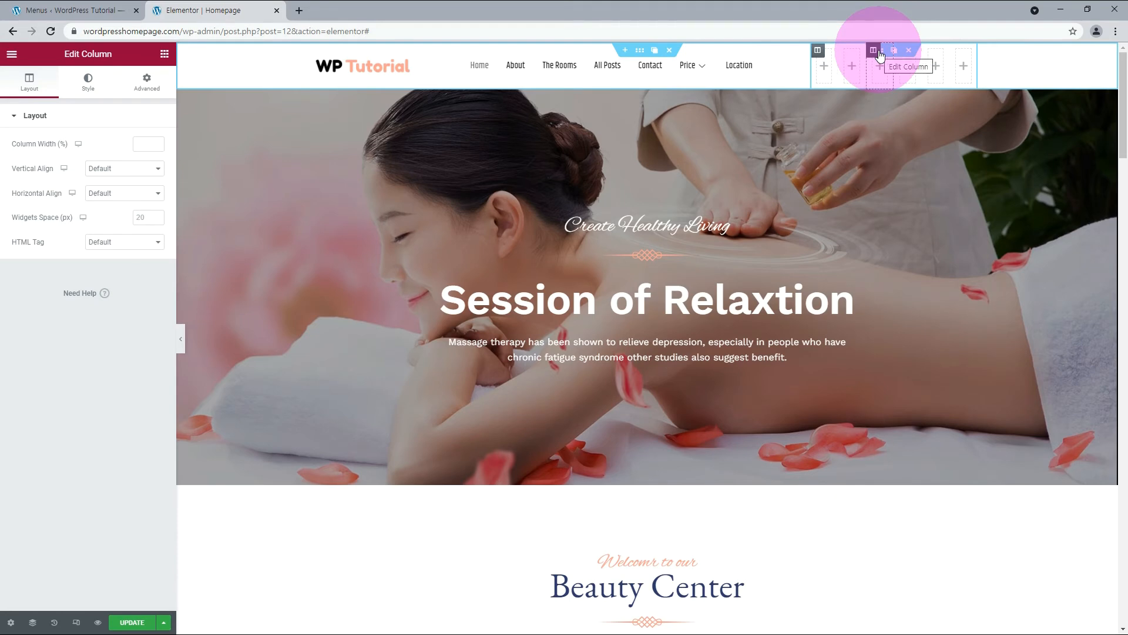
Place an Icon widget in both the fourth and the fifth of the six small header columns.
{"action": "left_click", "coordinate": [880, 65]}
{"action": "left_click_drag", "start_coordinate": [126, 380], "coordinate": [907, 68]}
{"action": "left_click_drag", "start_coordinate": [131, 385], "coordinate": [937, 64]}
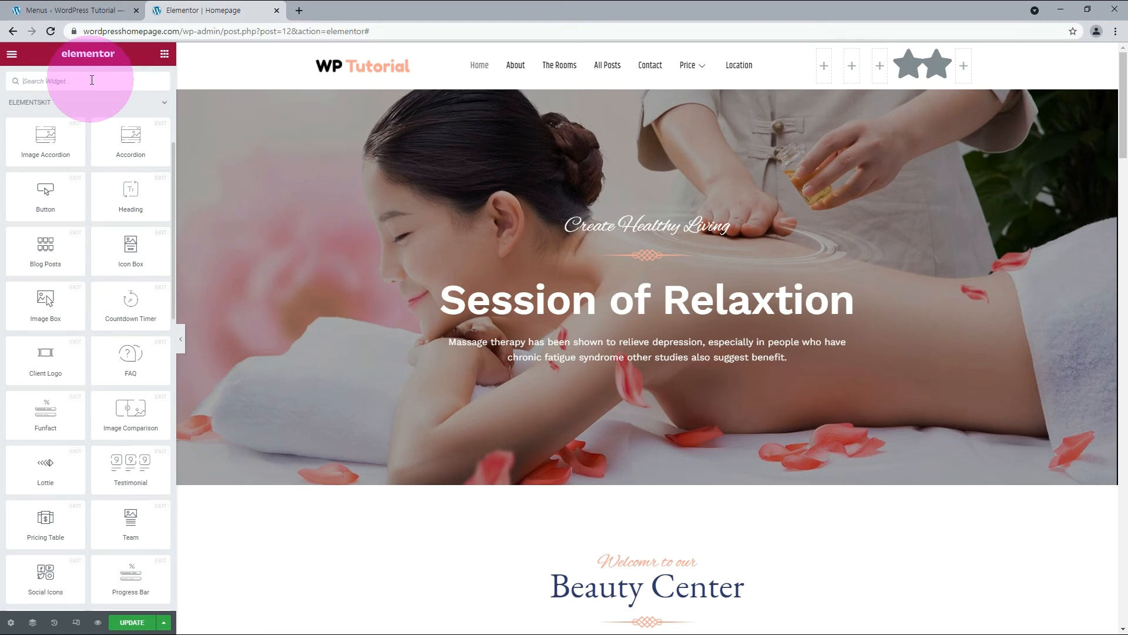
Find the ElementsKit Header Search widget and place it in the sixth small header column.
{"action": "type", "text": "search"}
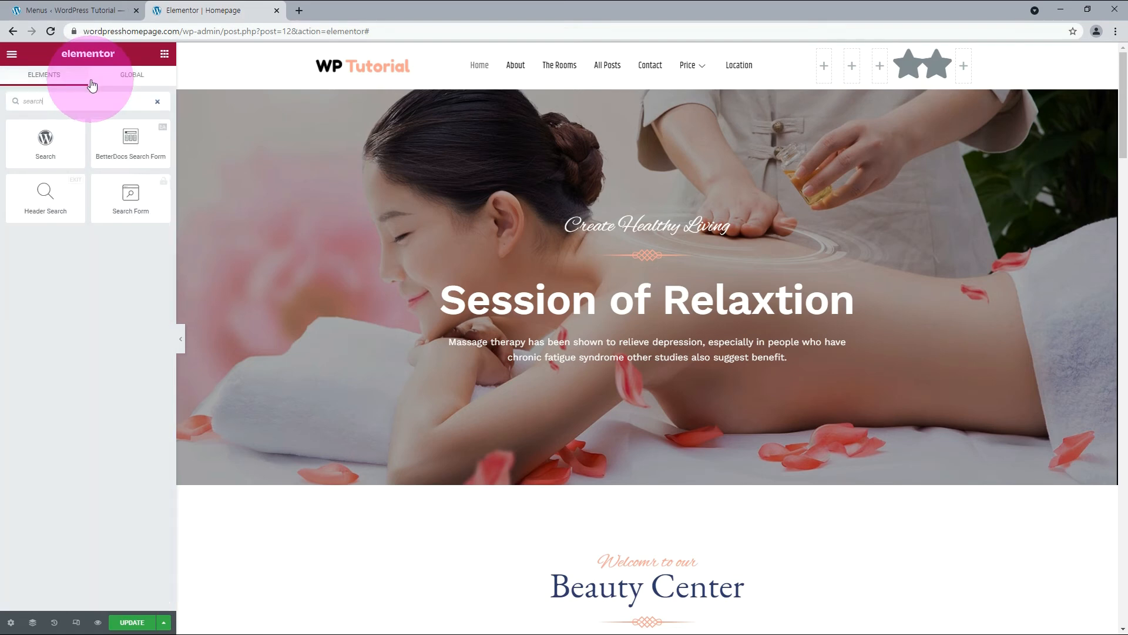
{"action": "left_click", "coordinate": [21, 99]}
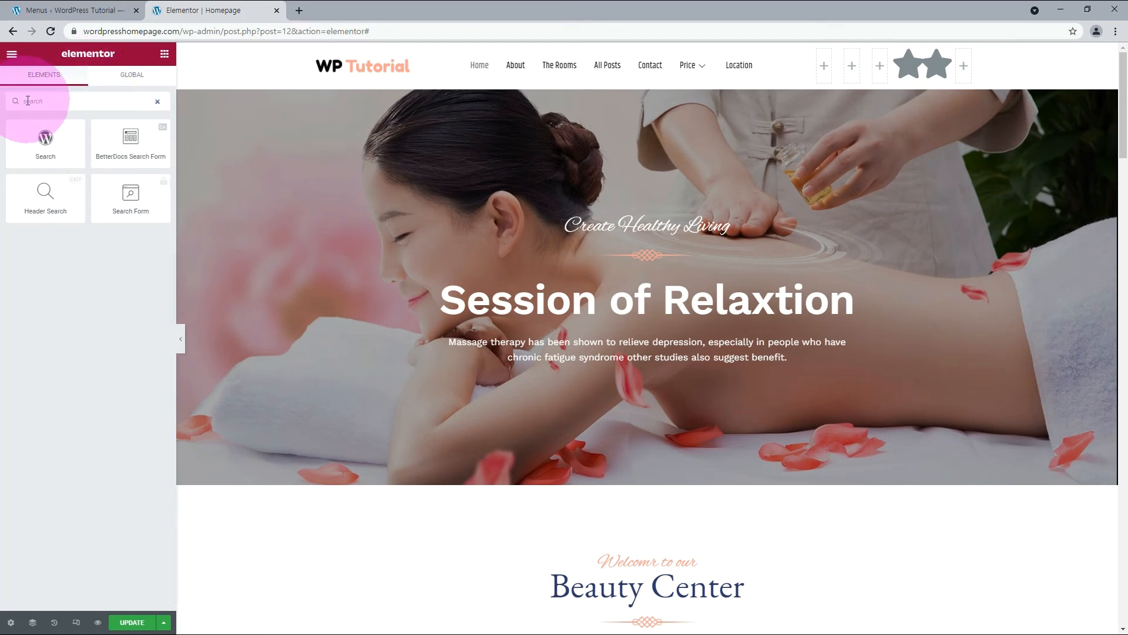
{"action": "left_click_drag", "start_coordinate": [46, 194], "coordinate": [966, 72]}
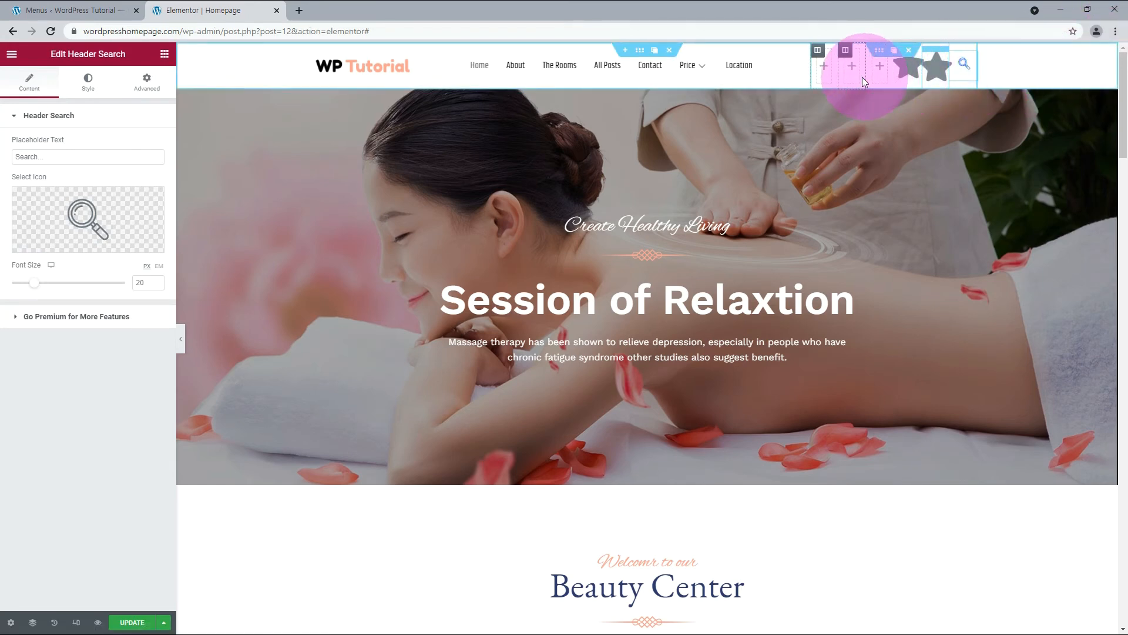
Set the size of both star icons in the header to 22.
{"action": "left_click", "coordinate": [144, 216]}
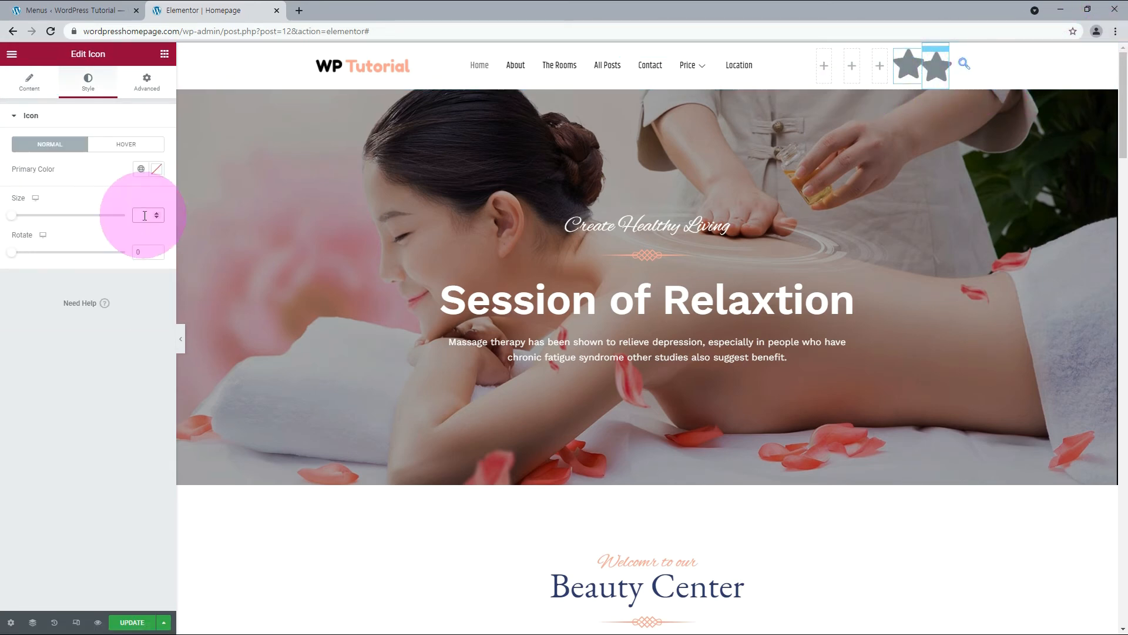
{"action": "type", "text": "22"}
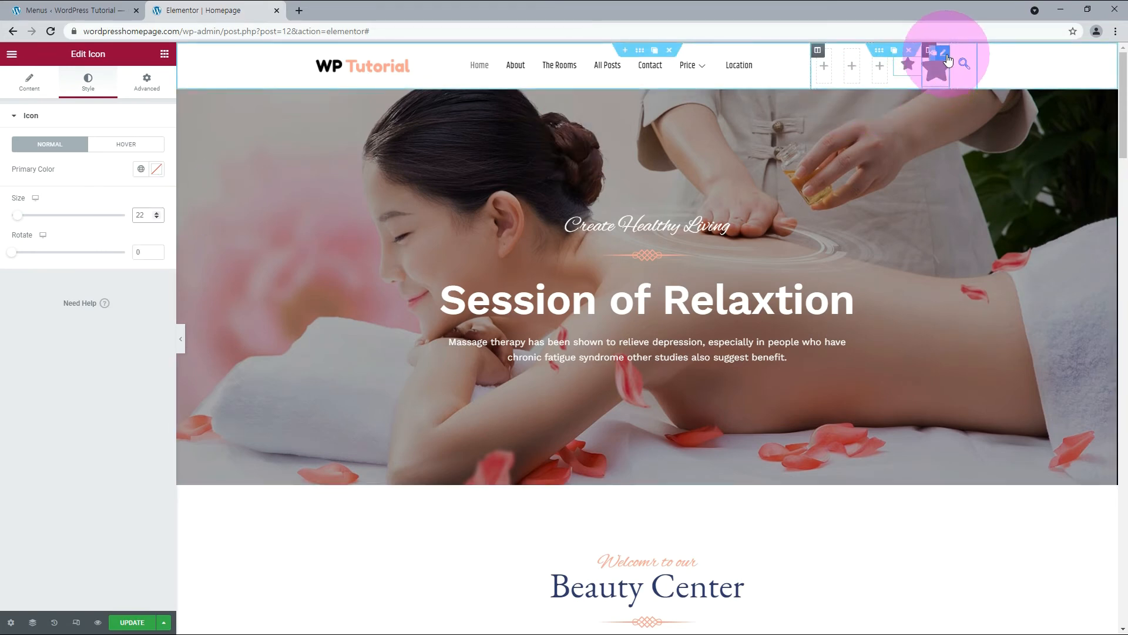
{"action": "left_click", "coordinate": [944, 54]}
{"action": "mouse_move", "coordinate": [53, 202]}
{"action": "left_click", "coordinate": [89, 81]}
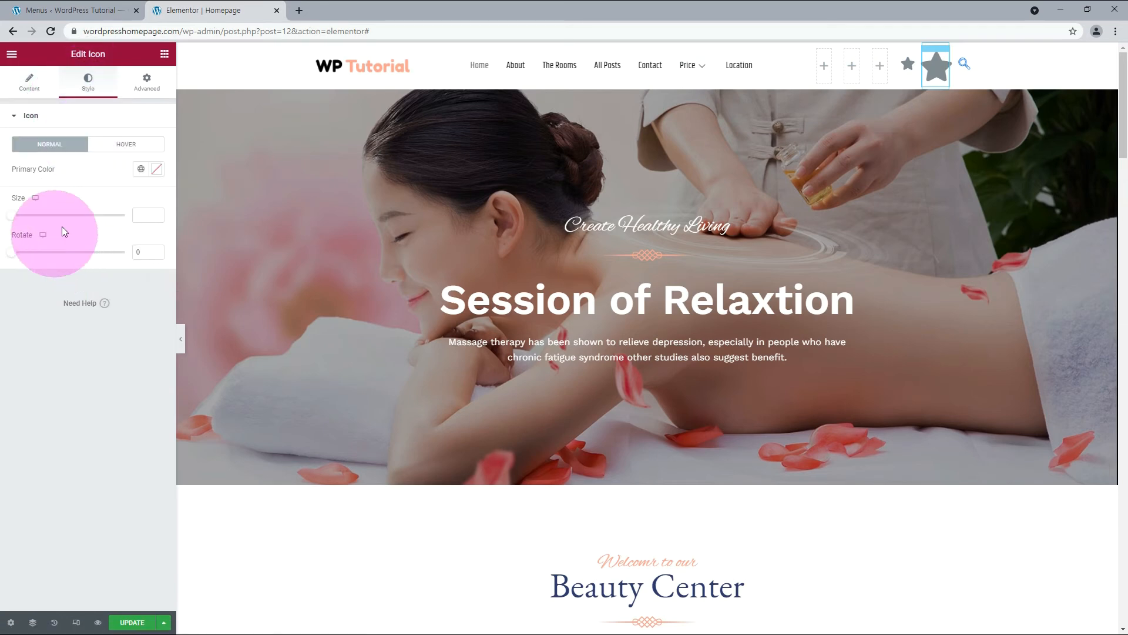
{"action": "type", "text": "22"}
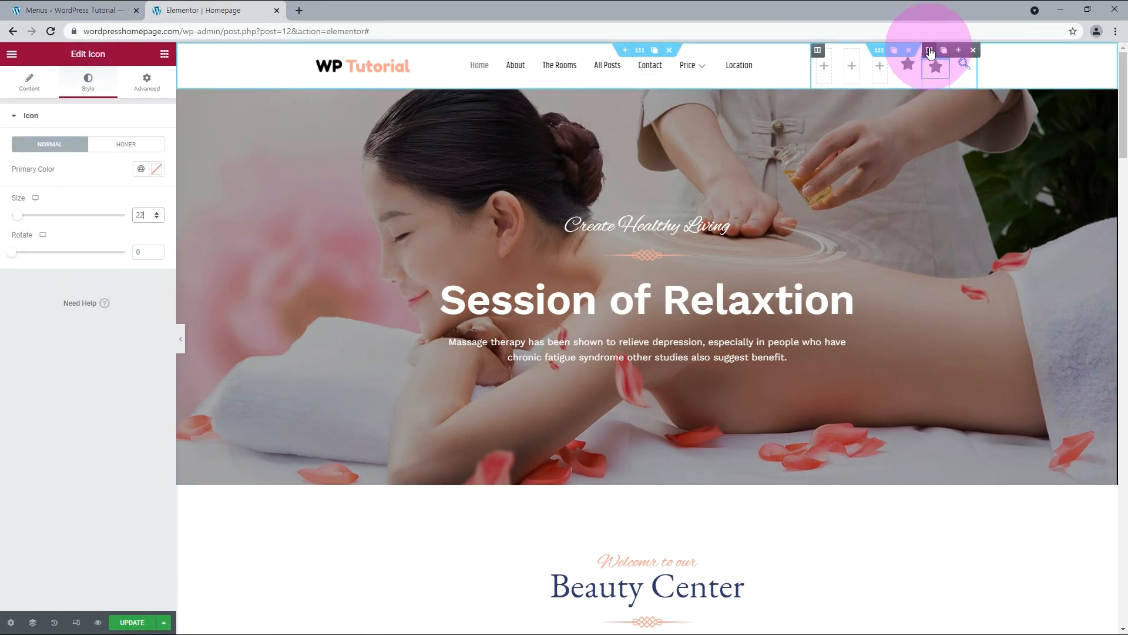
Replace the star in the fifth small header column with the outlined heart from the icon library.
{"action": "left_click", "coordinate": [973, 52]}
{"action": "left_click", "coordinate": [932, 51]}
{"action": "left_click", "coordinate": [930, 50]}
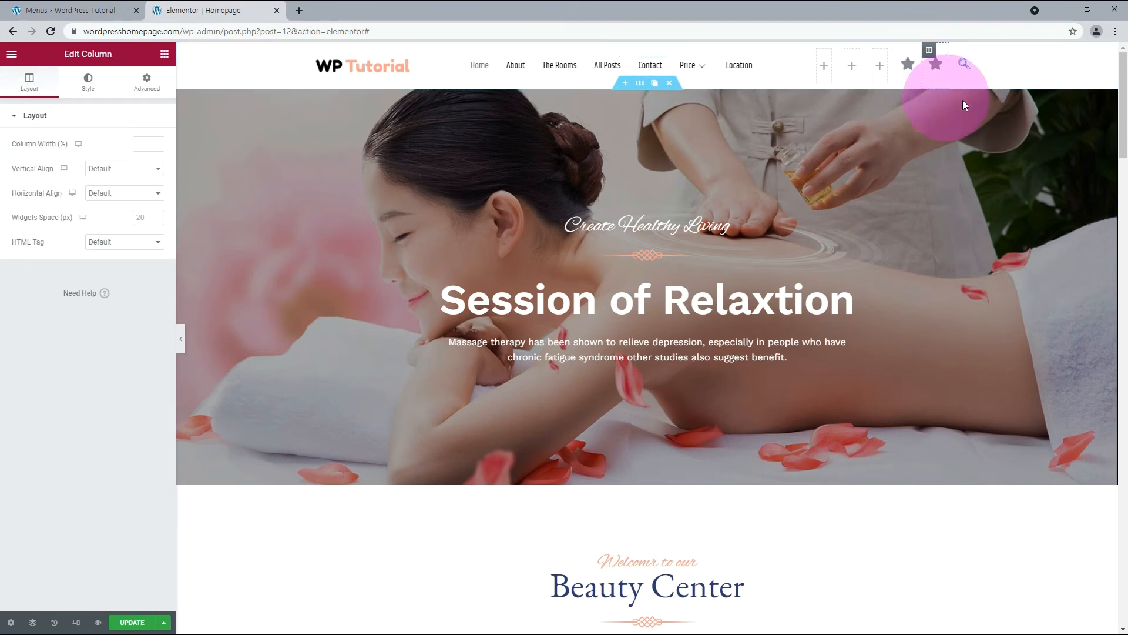
{"action": "left_click", "coordinate": [944, 66]}
{"action": "left_click", "coordinate": [943, 66]}
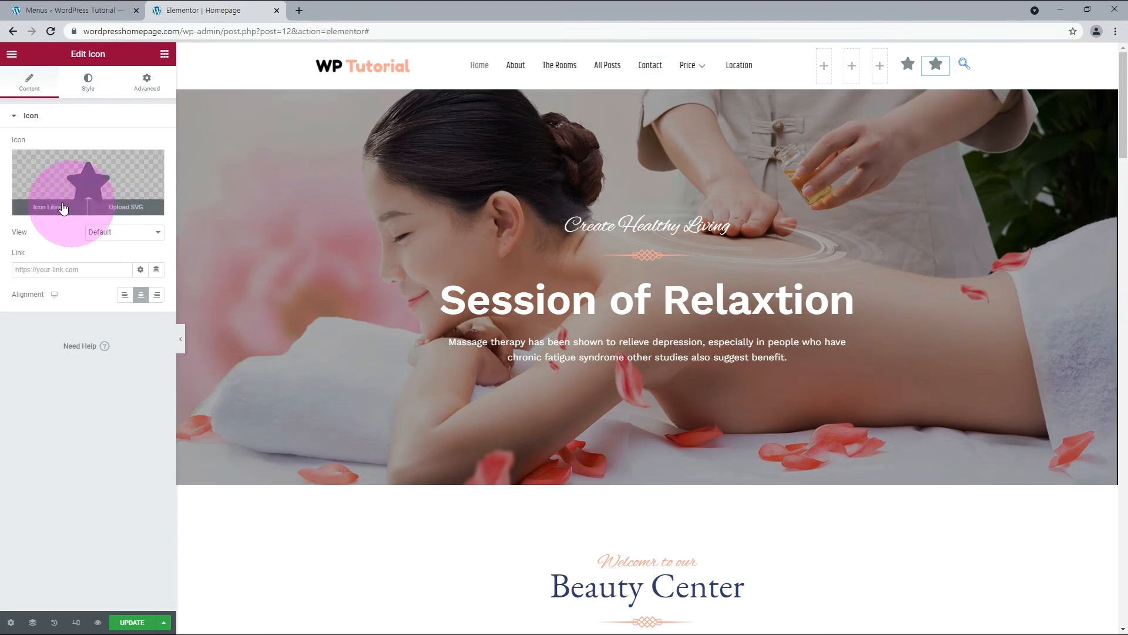
{"action": "left_click", "coordinate": [47, 207]}
{"action": "left_click", "coordinate": [831, 511]}
{"action": "left_click", "coordinate": [866, 560]}
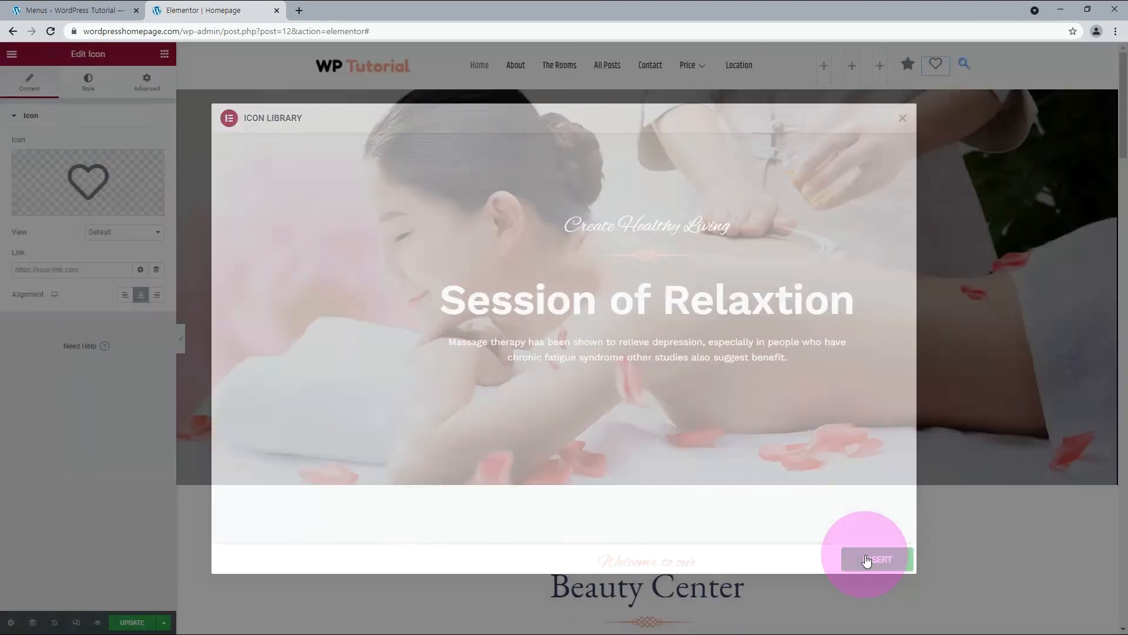
Replace the remaining header star with the Bell icon from the Font Awesome - Regular set.
{"action": "left_click", "coordinate": [908, 63]}
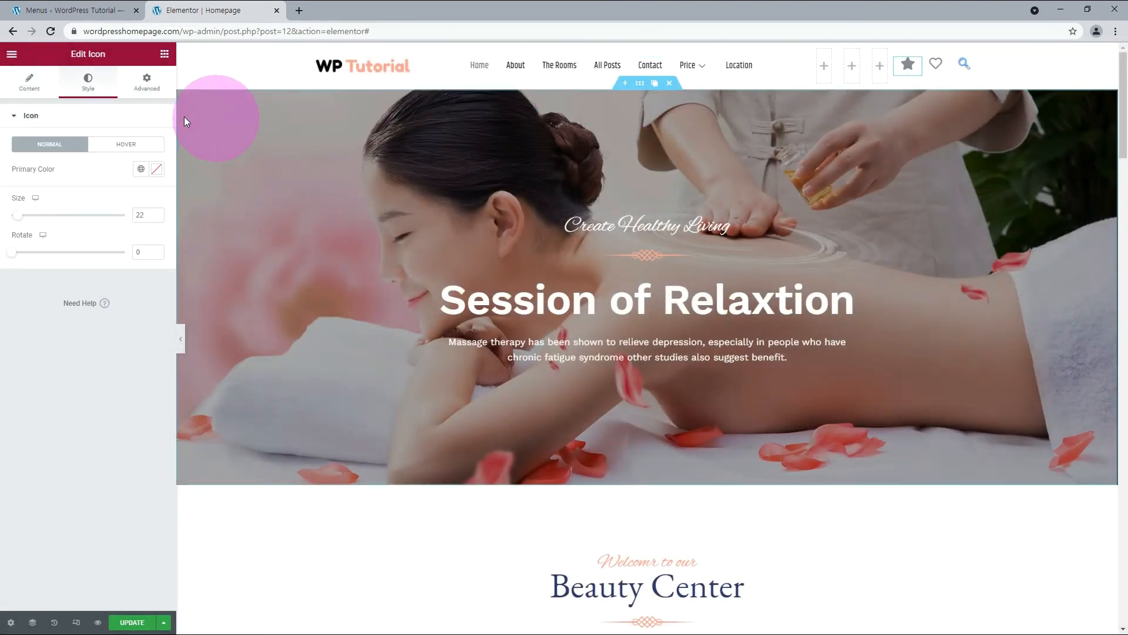
{"action": "left_click", "coordinate": [33, 92]}
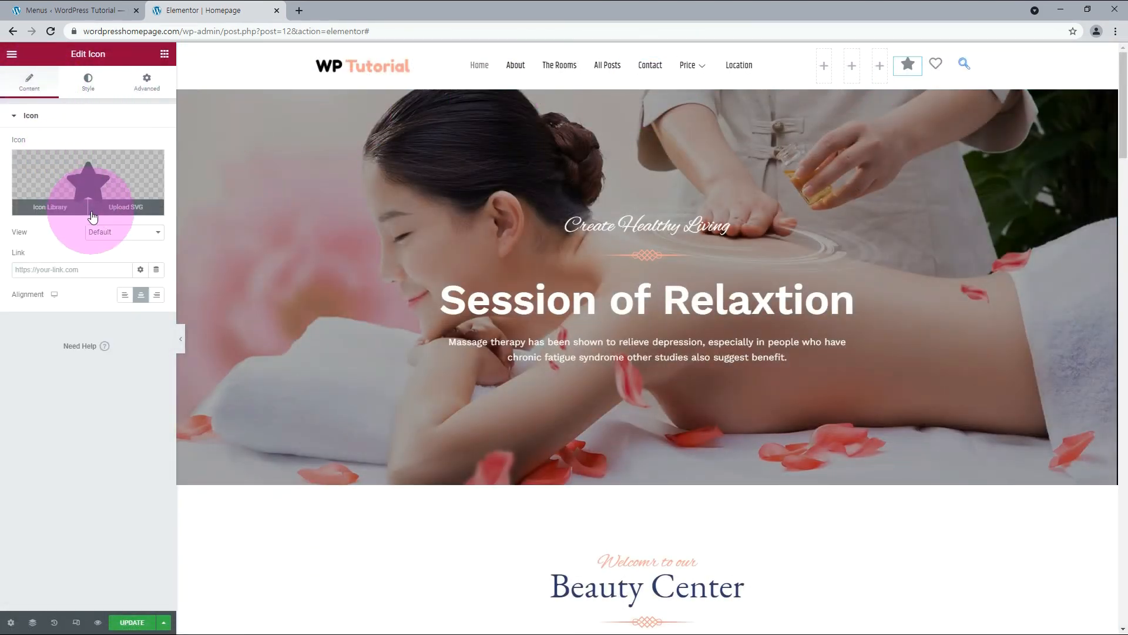
{"action": "left_click", "coordinate": [54, 209]}
{"action": "left_click", "coordinate": [296, 197]}
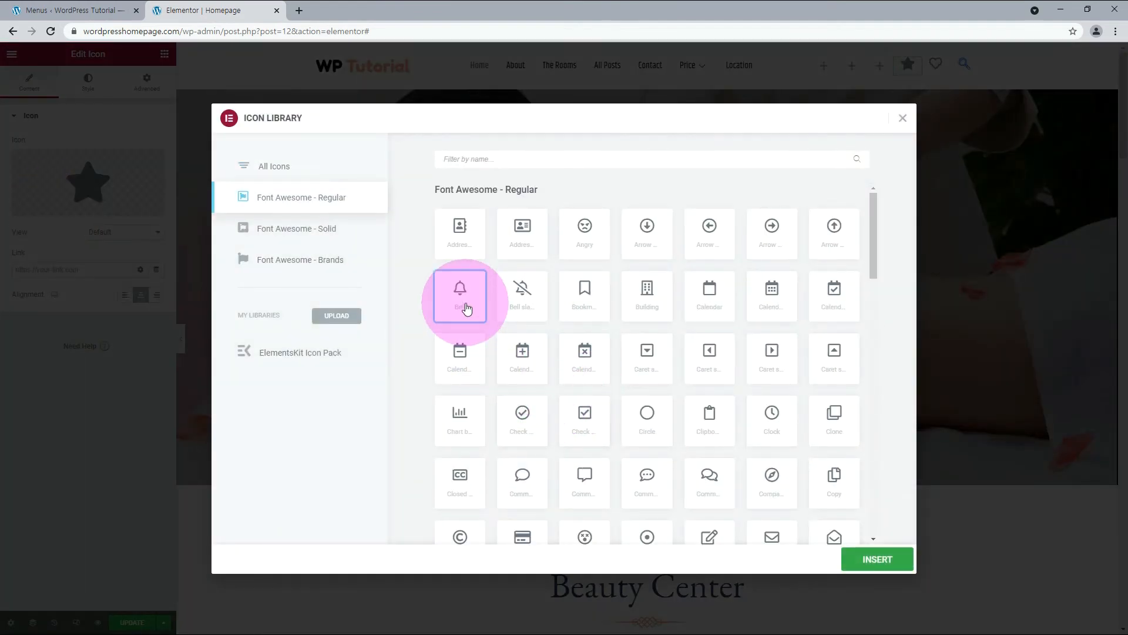
{"action": "left_click", "coordinate": [865, 559]}
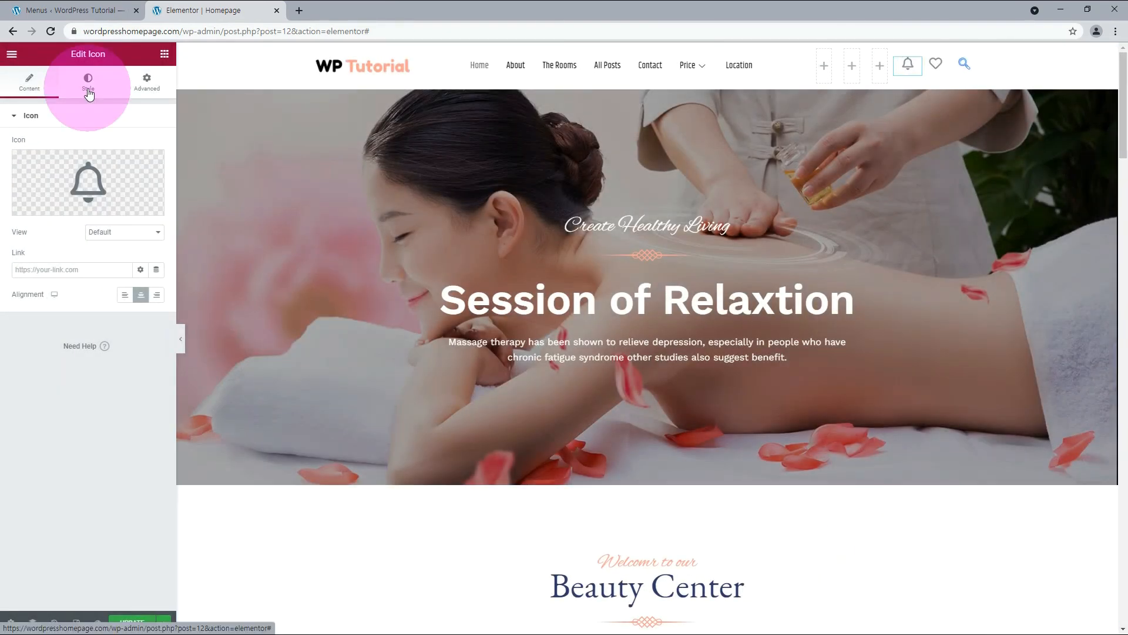
Set the primary color of the header's bell and heart icons to #000000.
{"action": "left_click", "coordinate": [89, 94]}
{"action": "left_click", "coordinate": [156, 168]}
{"action": "left_click", "coordinate": [43, 349]}
{"action": "type", "text": "#000000"}
{"action": "left_click", "coordinate": [93, 436]}
Set the normal-state color of the Header Search icon to #000000.
{"action": "left_click", "coordinate": [963, 63]}
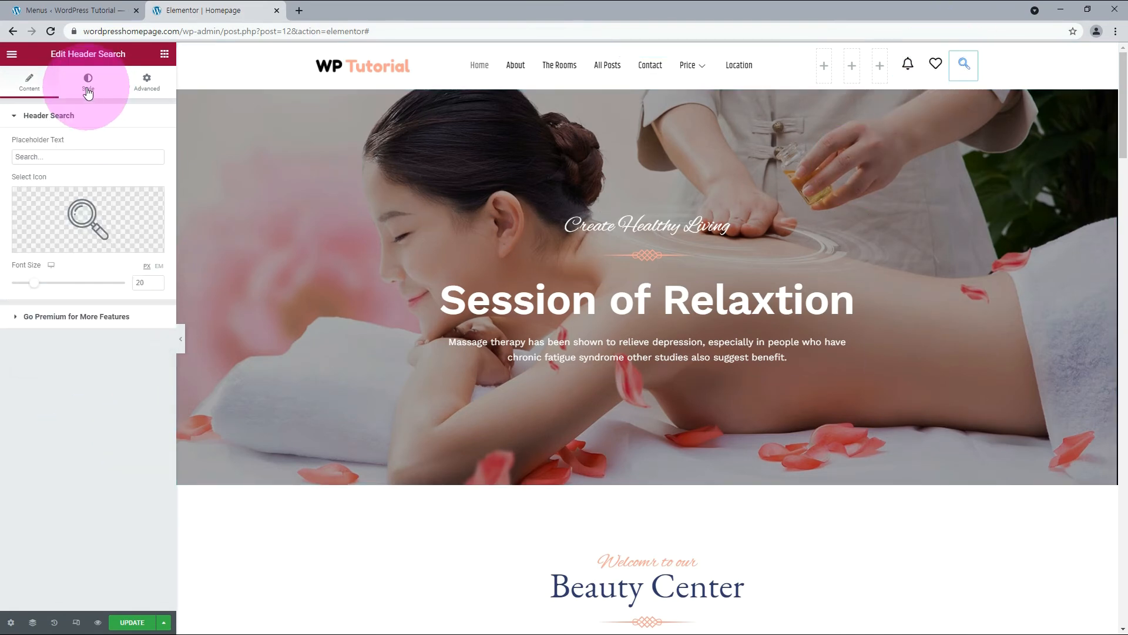
{"action": "left_click", "coordinate": [88, 92]}
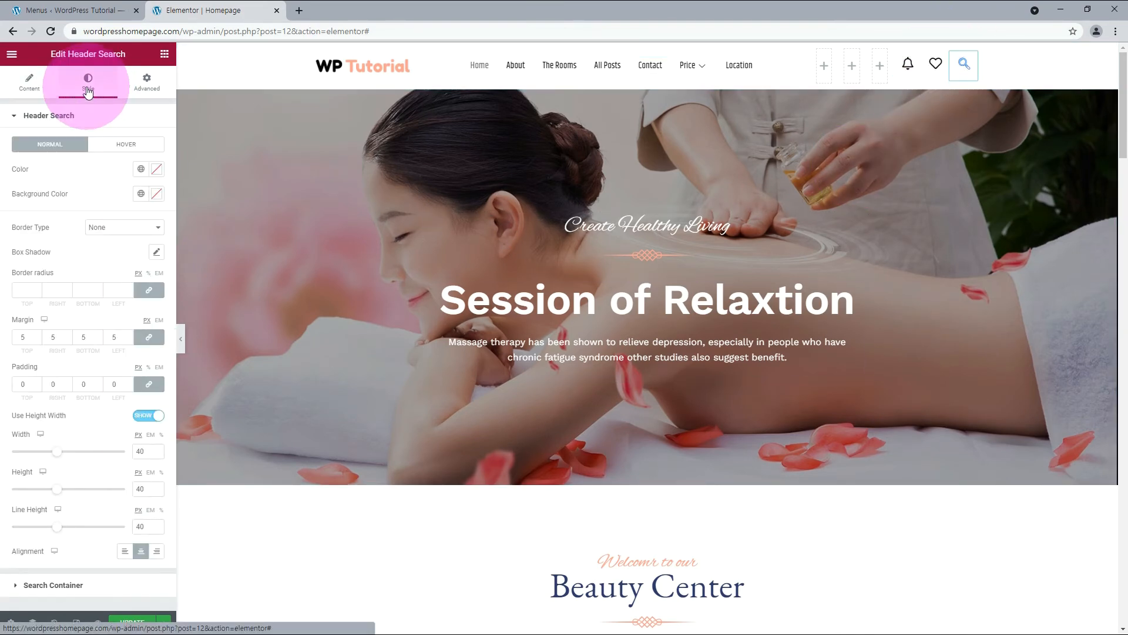
{"action": "left_click", "coordinate": [156, 169]}
{"action": "left_click_drag", "start_coordinate": [88, 302], "coordinate": [93, 332]}
{"action": "left_click", "coordinate": [44, 349]}
{"action": "double_click", "coordinate": [45, 351]}
{"action": "type", "text": "000000"}
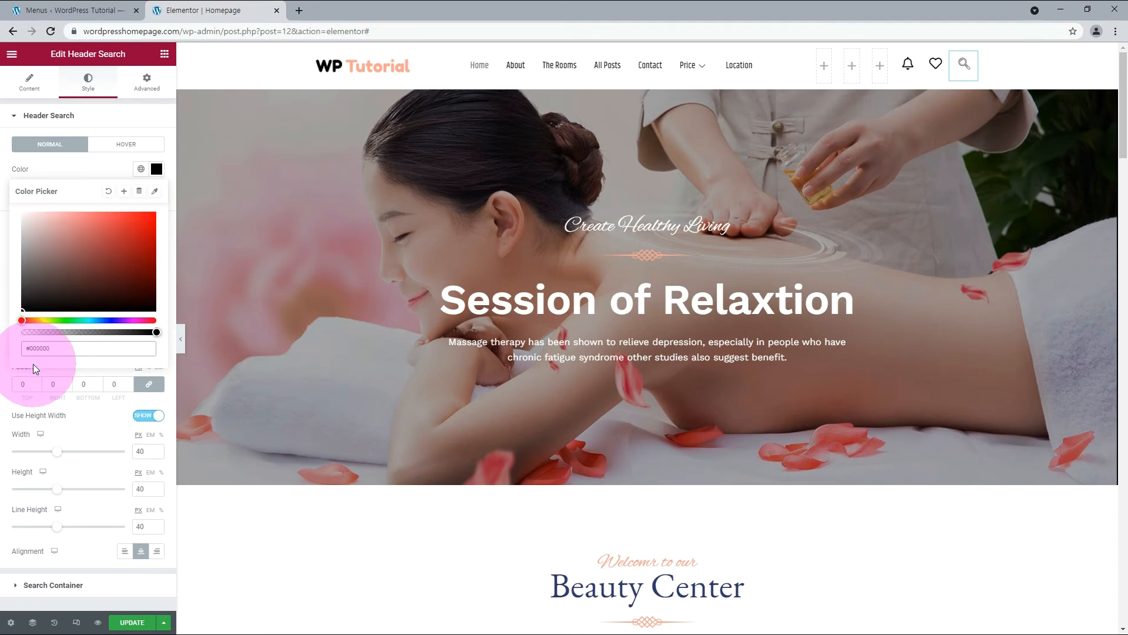
{"action": "left_click", "coordinate": [6, 373]}
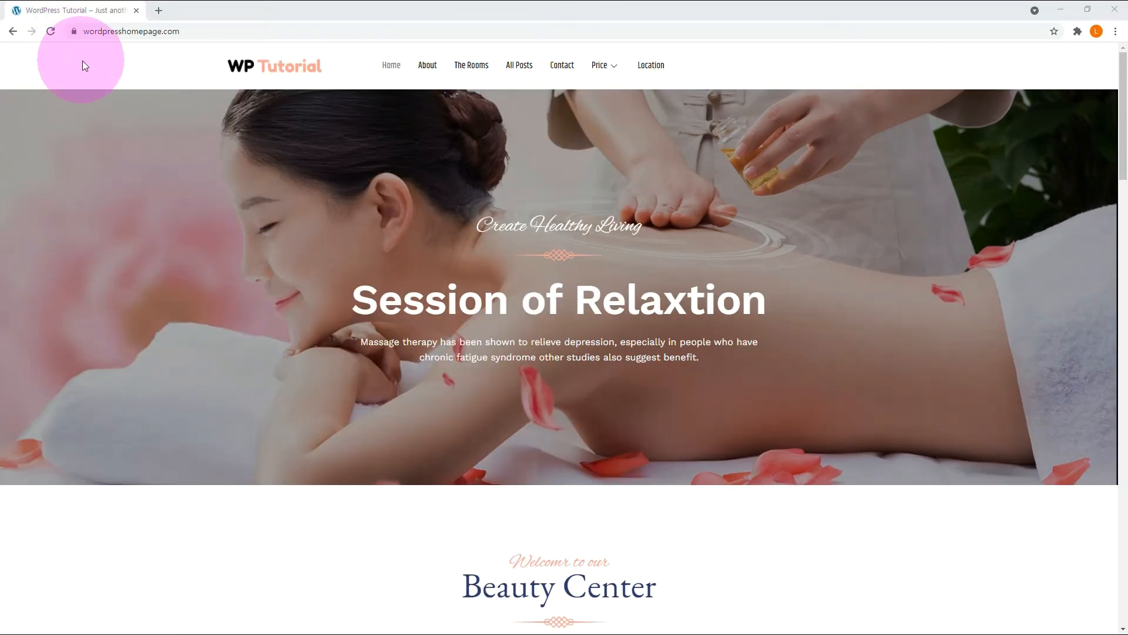
Reload the live homepage and test the header's search icon by opening its search overlay.
{"action": "left_click", "coordinate": [51, 37]}
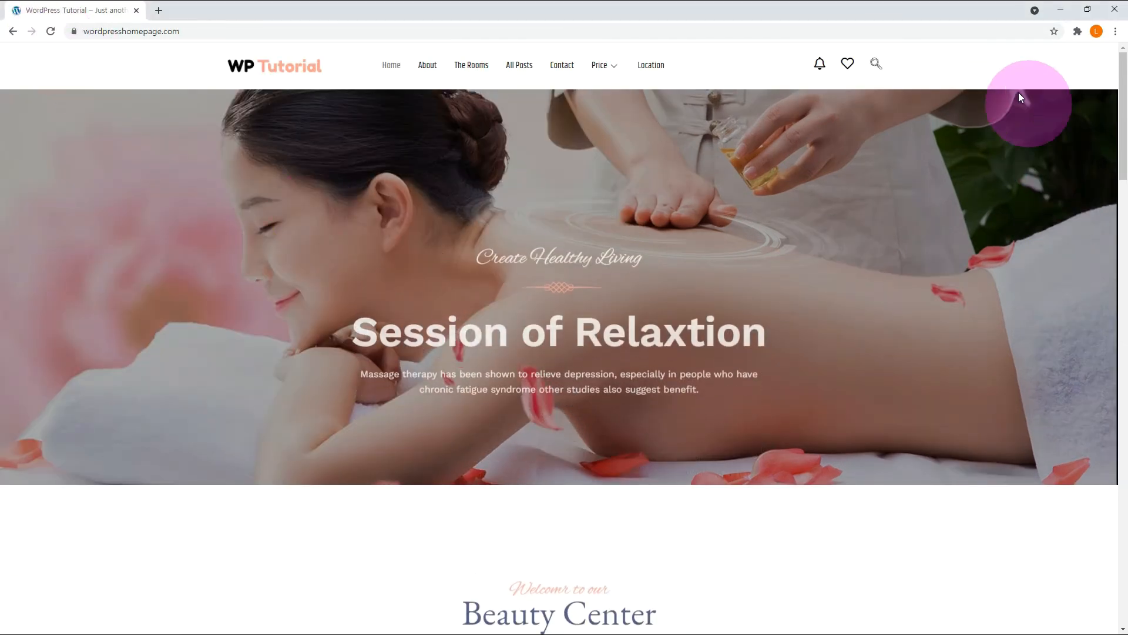
{"action": "left_click", "coordinate": [878, 65]}
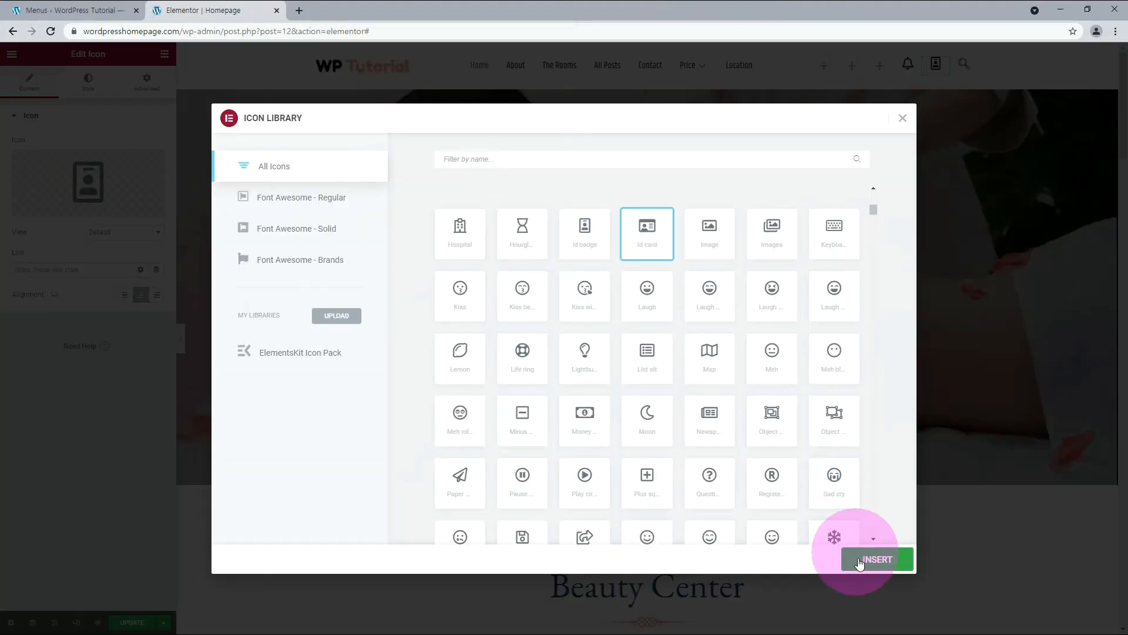
{"action": "left_click", "coordinate": [858, 561]}
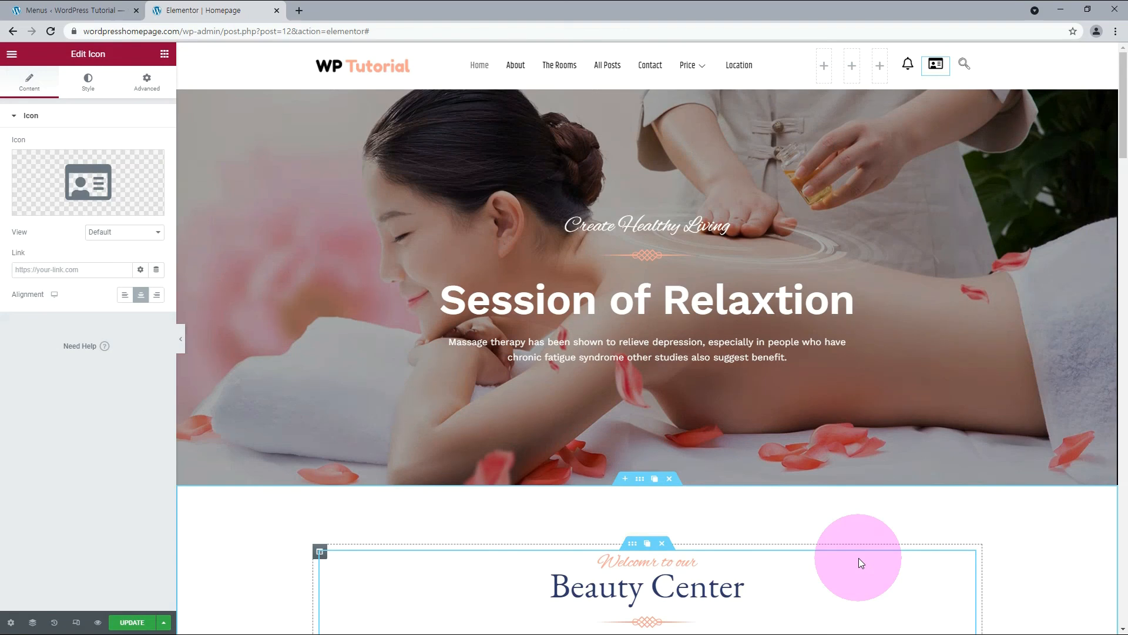
{"action": "left_click", "coordinate": [72, 270]}
{"action": "type", "text": "https://"}
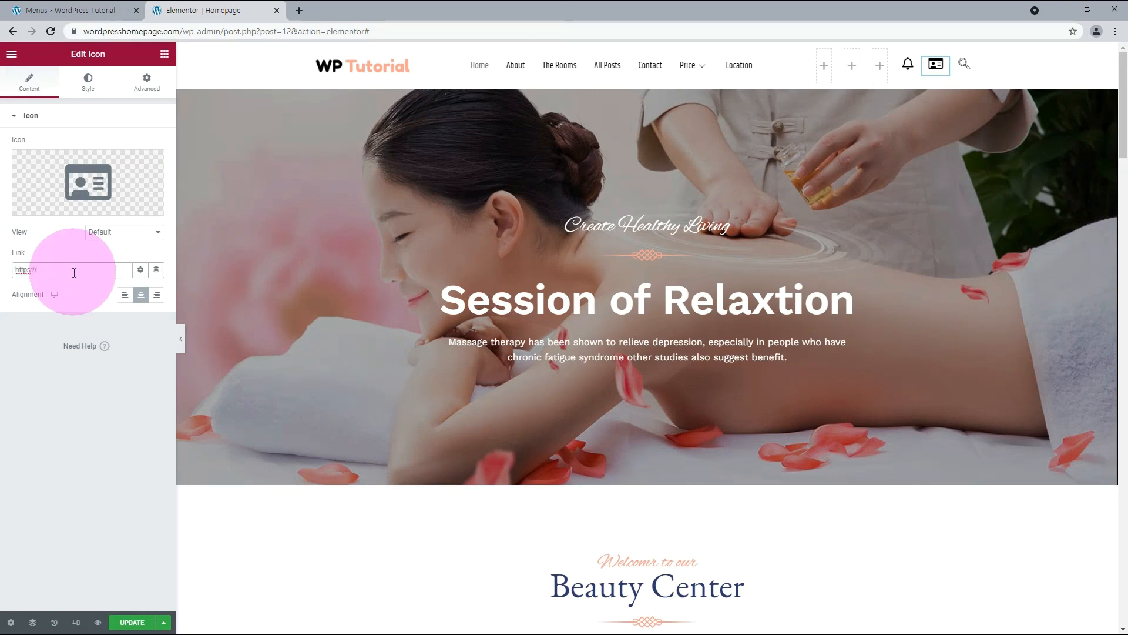
{"action": "type", "text": "www.wordpresshomepage.com/signin"}
{"action": "left_click", "coordinate": [133, 624]}
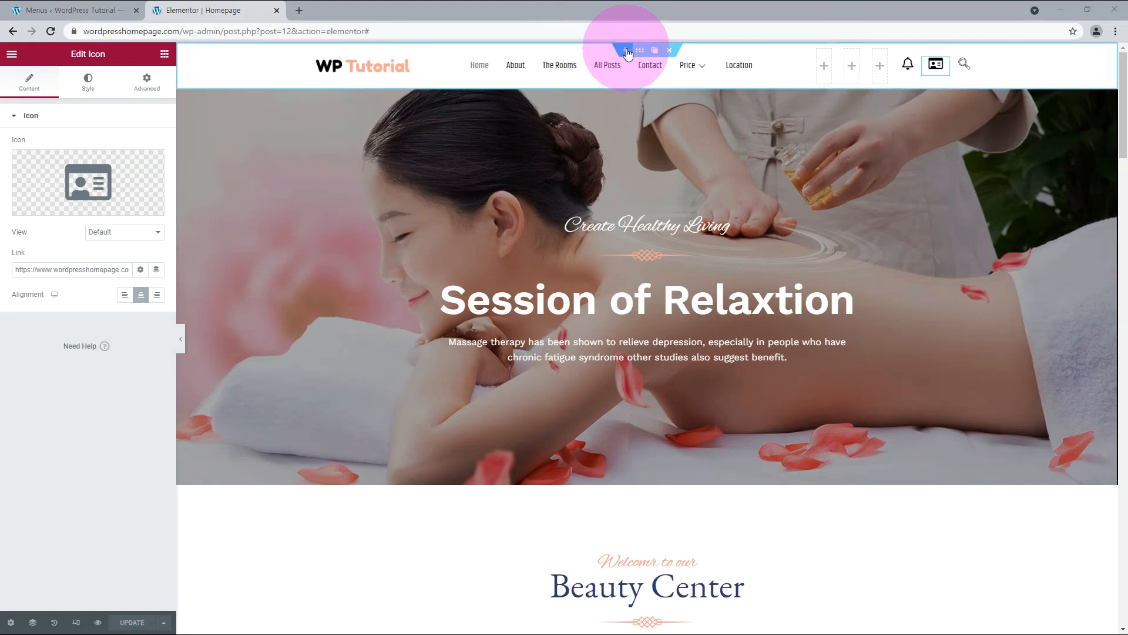
Add a new section above the header with a three-column structure whose middle column is the widest.
{"action": "left_click", "coordinate": [626, 48]}
{"action": "left_click", "coordinate": [618, 97]}
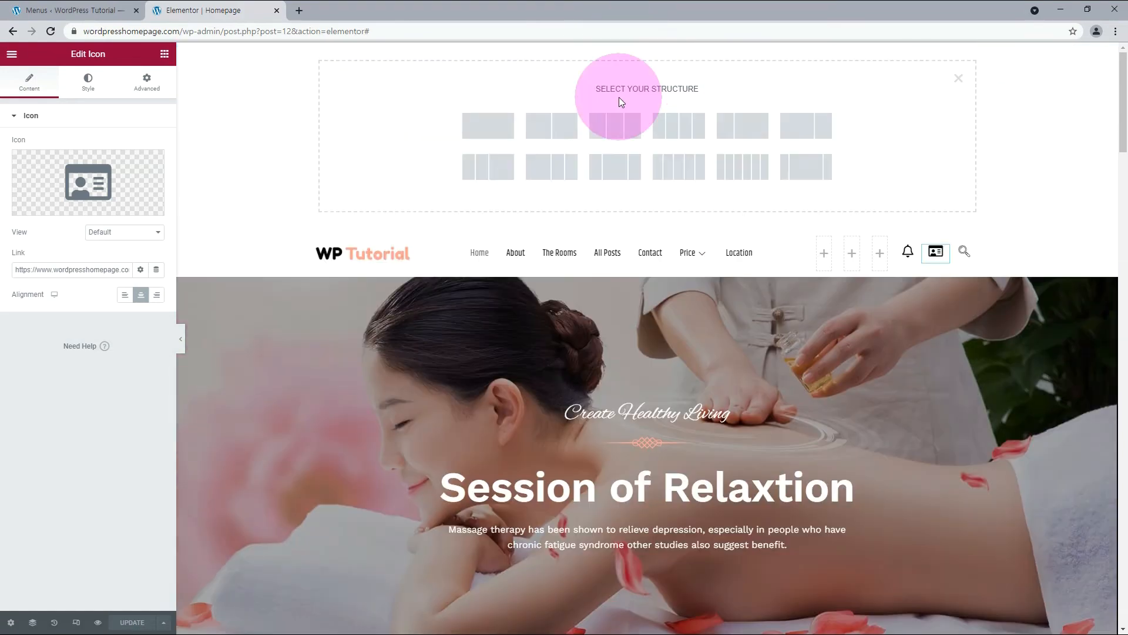
{"action": "left_click", "coordinate": [605, 167]}
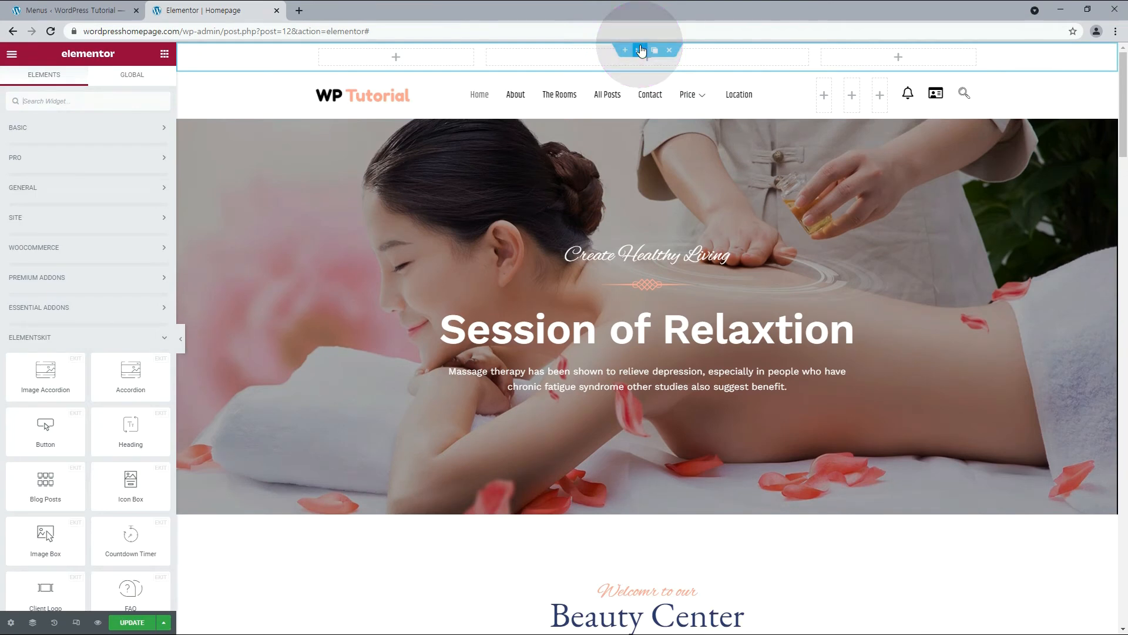
Give the new top section a minimum height of 30 px and set its Columns Gap to No Gap.
{"action": "left_click", "coordinate": [640, 51]}
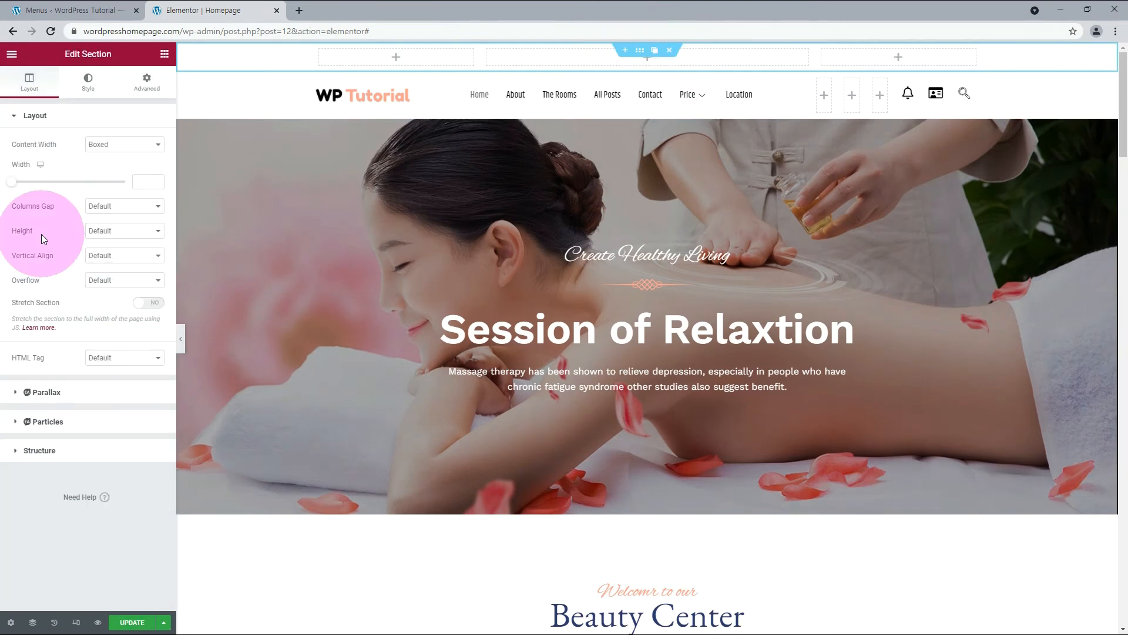
{"action": "left_click", "coordinate": [99, 231]}
{"action": "left_click", "coordinate": [96, 260]}
{"action": "left_click_drag", "start_coordinate": [147, 268], "coordinate": [116, 271]}
{"action": "type", "text": "30"}
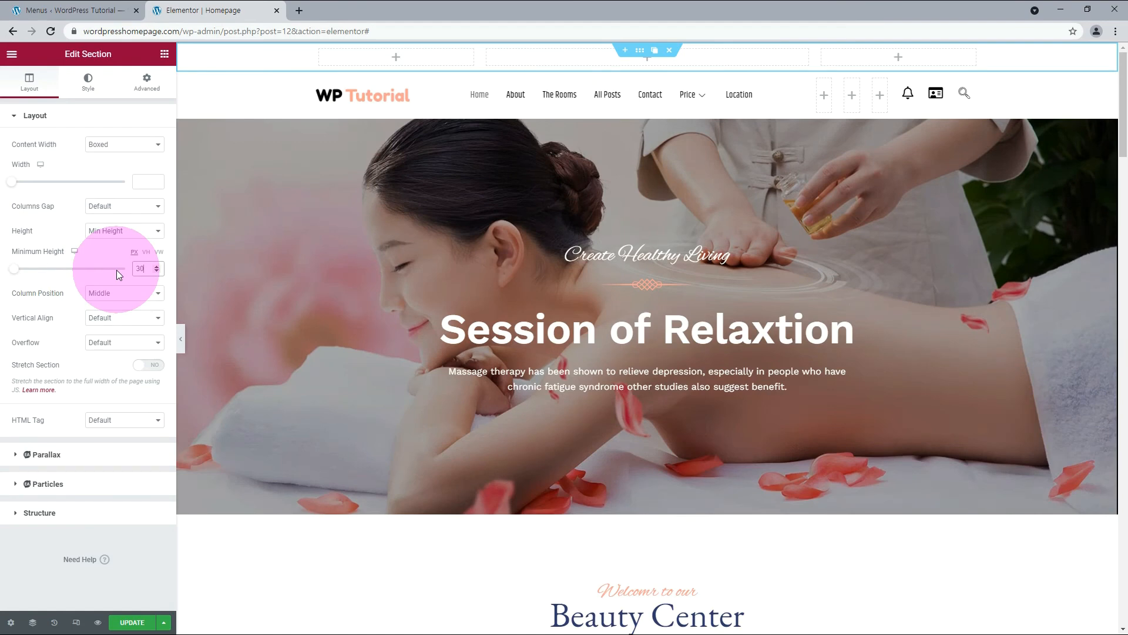
{"action": "left_click", "coordinate": [82, 280]}
{"action": "left_click", "coordinate": [108, 218]}
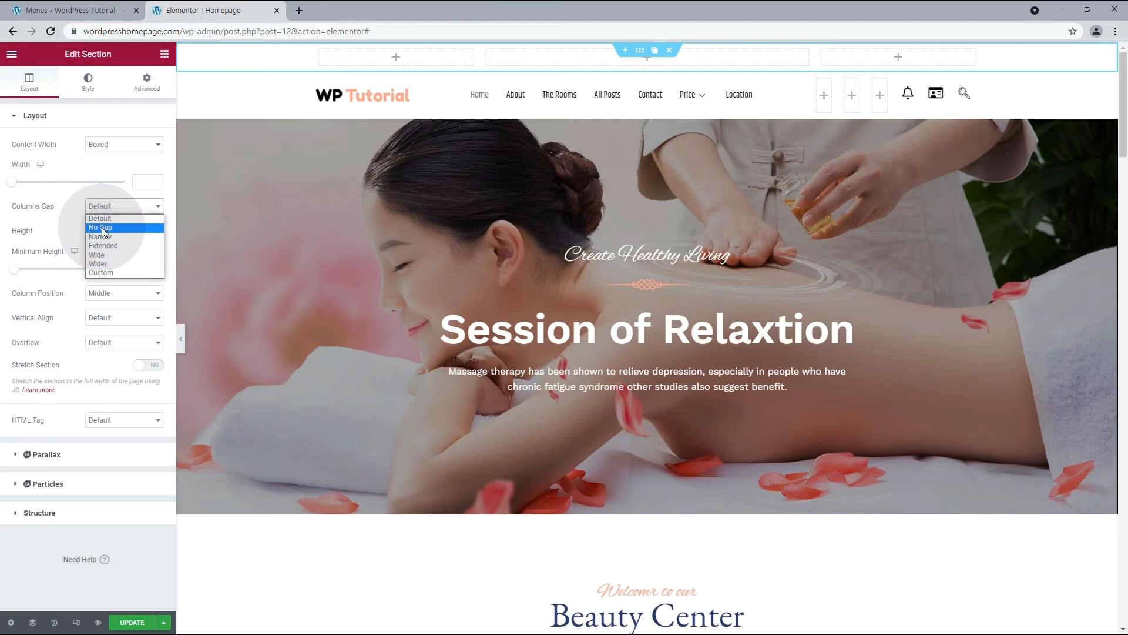
{"action": "left_click", "coordinate": [104, 228]}
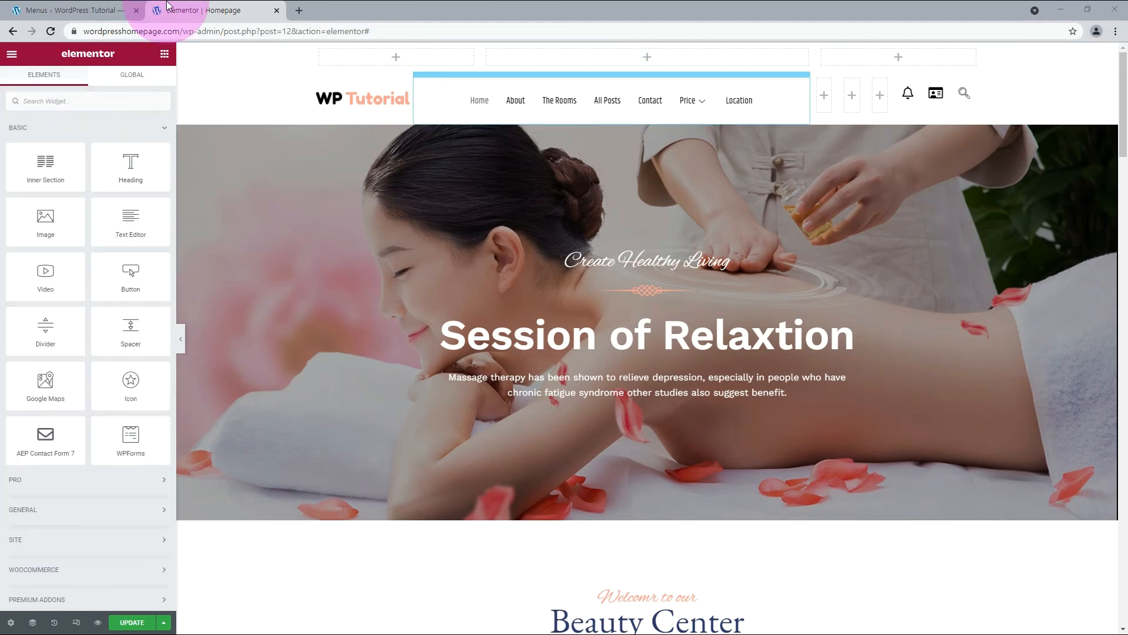
Add a Heading widget to the top section's first column and set its HTML tag to div.
{"action": "left_click_drag", "start_coordinate": [160, 149], "coordinate": [371, 58]}
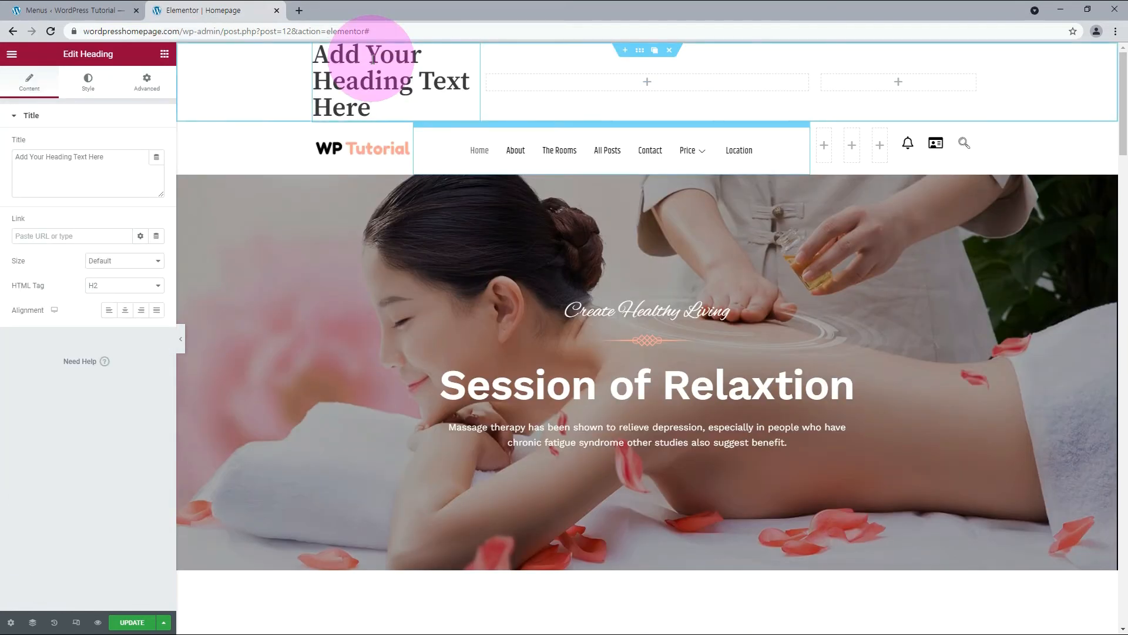
{"action": "left_click", "coordinate": [117, 285]}
{"action": "left_click", "coordinate": [117, 352]}
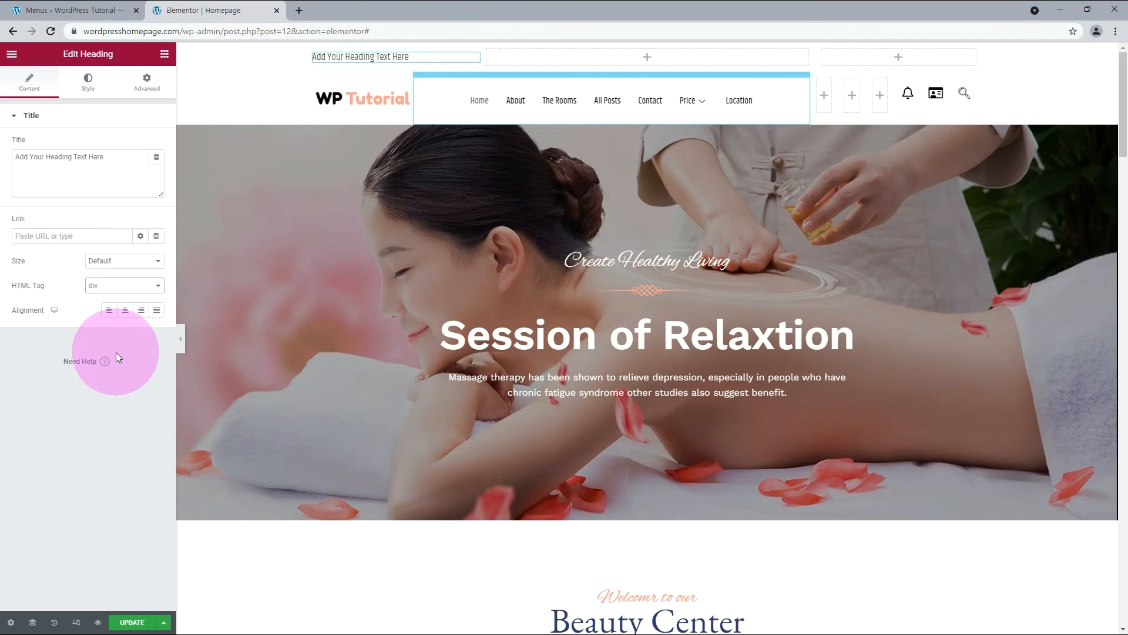
Search the widgets for "social", place the ElementsKit Social Icons in the top section's third column, and align them right.
{"action": "left_click", "coordinate": [165, 54]}
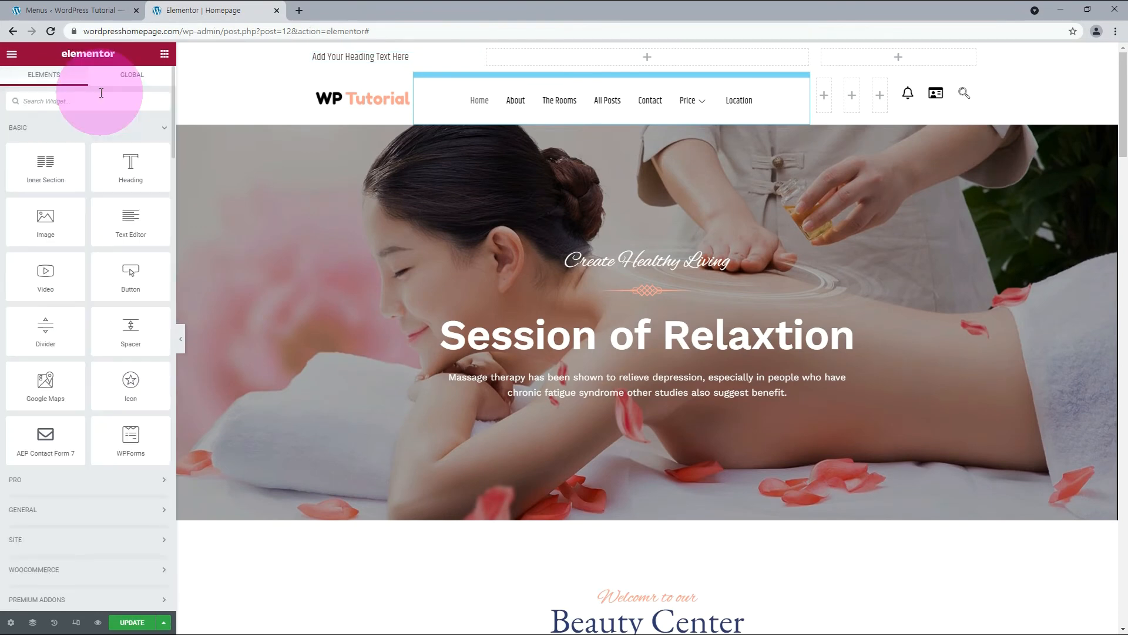
{"action": "type", "text": "soci"}
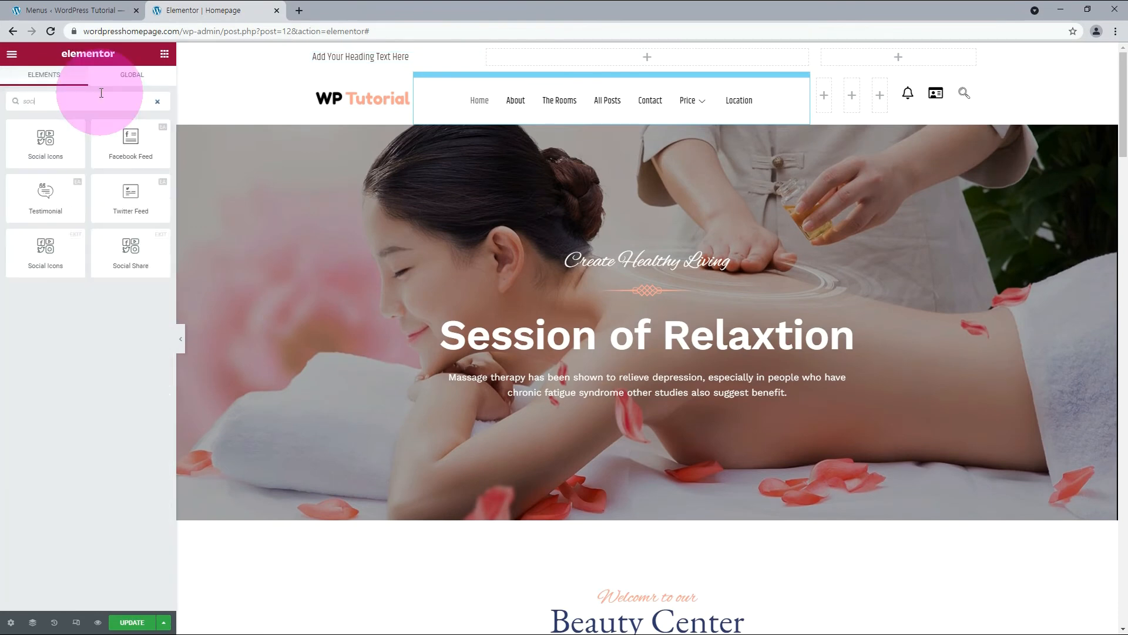
{"action": "type", "text": "al"}
{"action": "left_click_drag", "start_coordinate": [46, 250], "coordinate": [890, 56]}
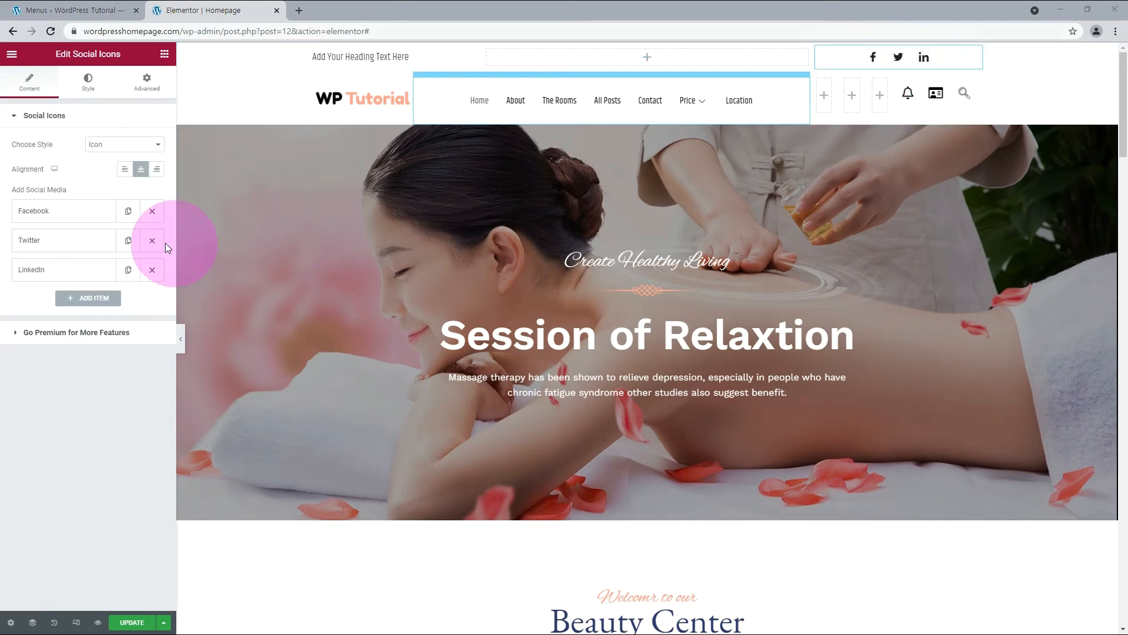
{"action": "left_click", "coordinate": [156, 169]}
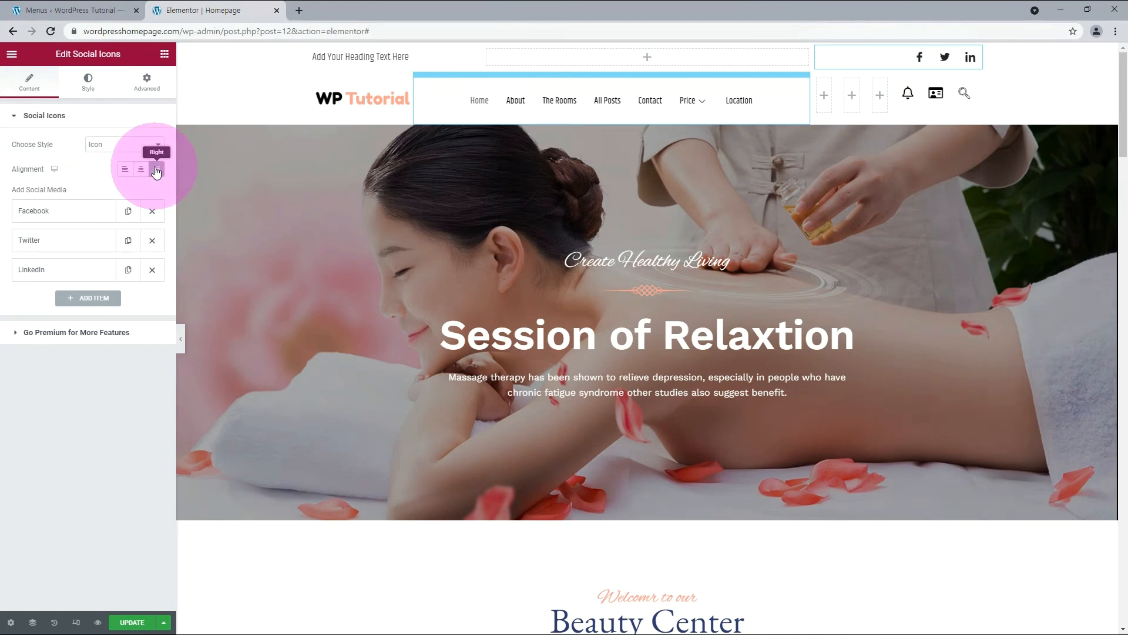
Set the social icons' width to 25 px and height to 23 px, and reduce their line height.
{"action": "left_click", "coordinate": [88, 82]}
{"action": "left_click", "coordinate": [157, 458]}
{"action": "left_click", "coordinate": [157, 458]}
{"action": "left_click", "coordinate": [157, 495]}
{"action": "left_click", "coordinate": [157, 496]}
{"action": "left_click", "coordinate": [157, 495]}
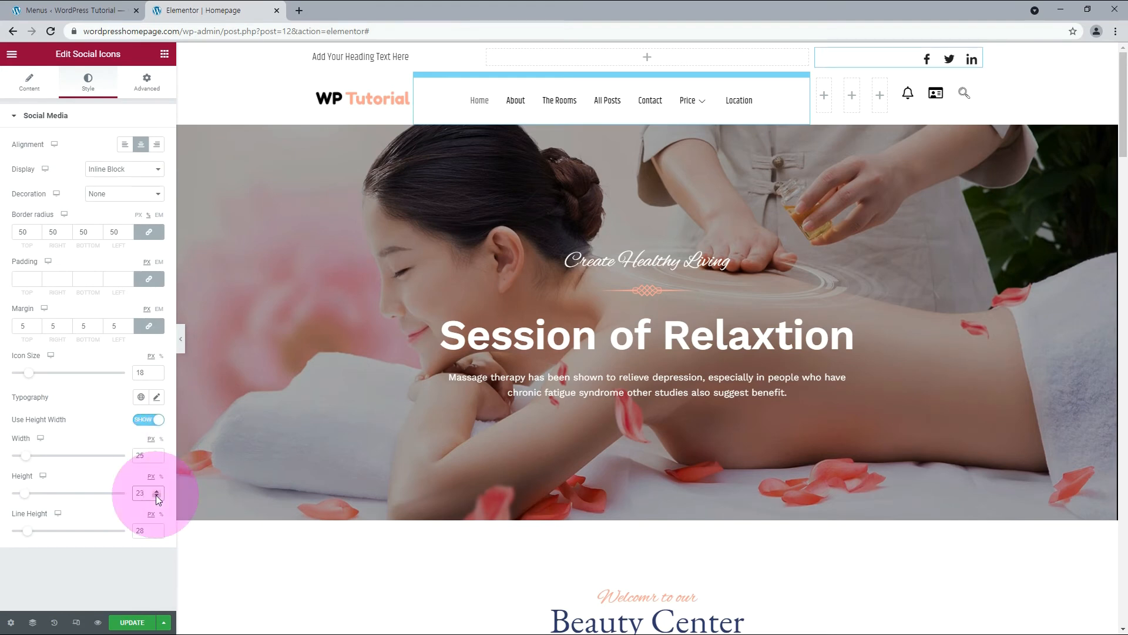
{"action": "left_click", "coordinate": [157, 533]}
{"action": "left_click", "coordinate": [157, 533]}
{"action": "left_click", "coordinate": [157, 533]}
Open the Facebook item's settings and inspect the hex code of its normal icon color.
{"action": "left_click", "coordinate": [30, 82]}
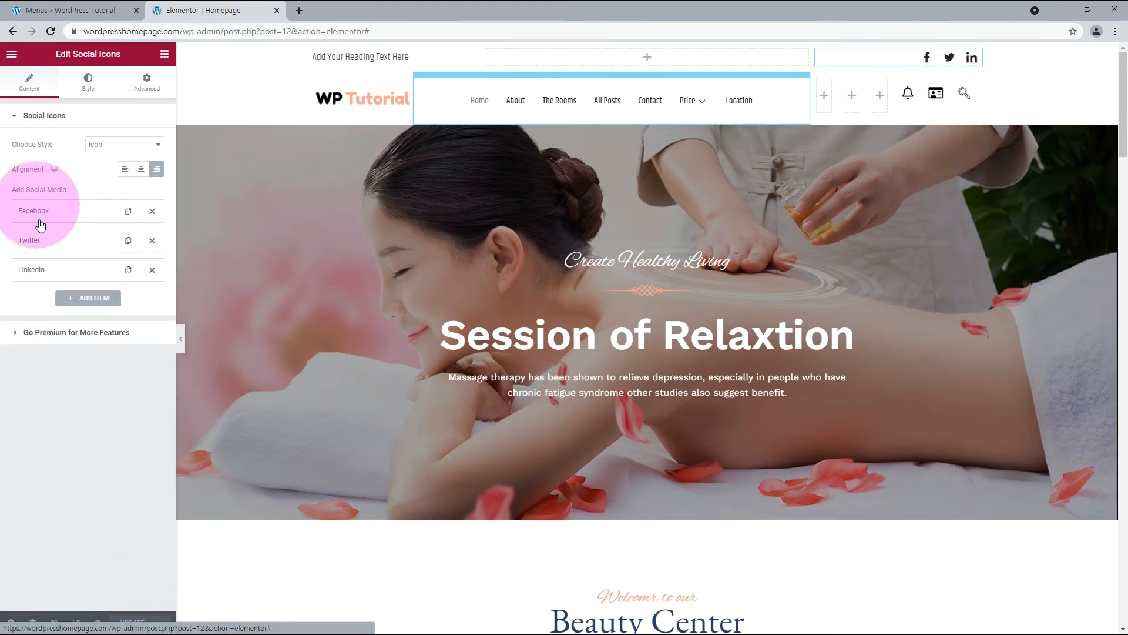
{"action": "left_click", "coordinate": [42, 214]}
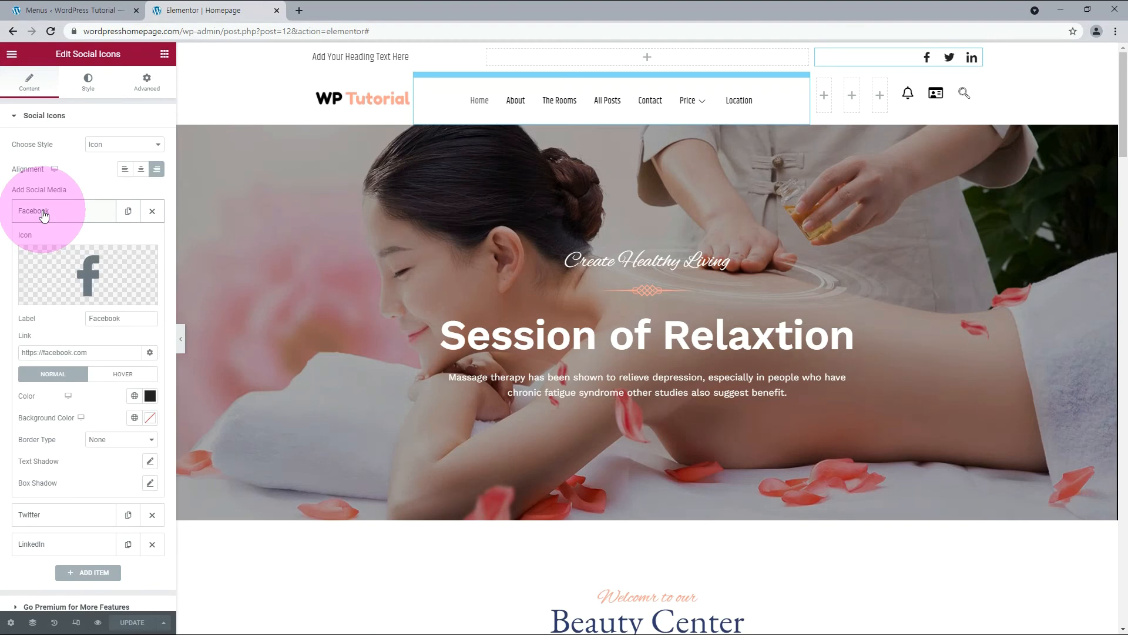
{"action": "left_click", "coordinate": [151, 397]}
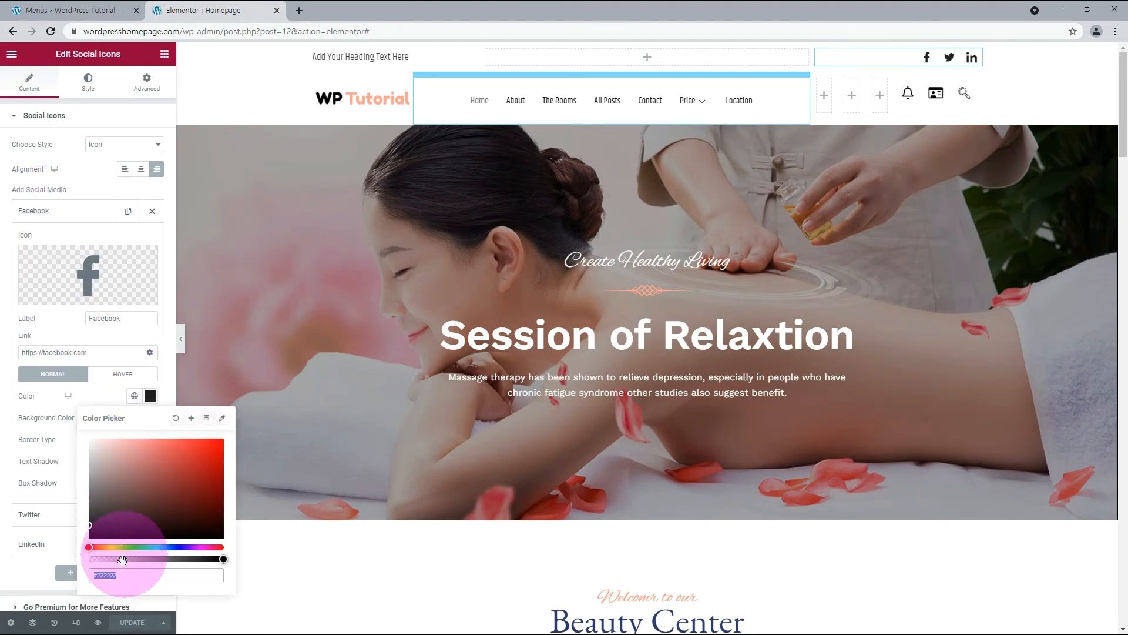
{"action": "triple_click", "coordinate": [114, 576]}
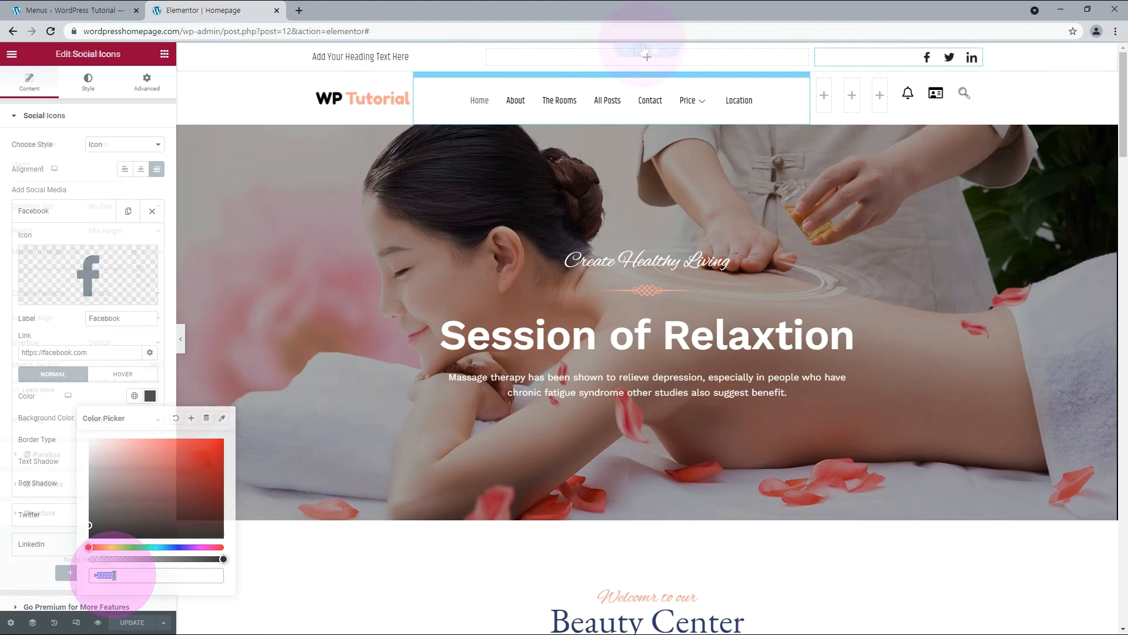
Give the top section a Solid border with a 1 px bottom width and 0 on the other sides.
{"action": "left_click", "coordinate": [643, 49]}
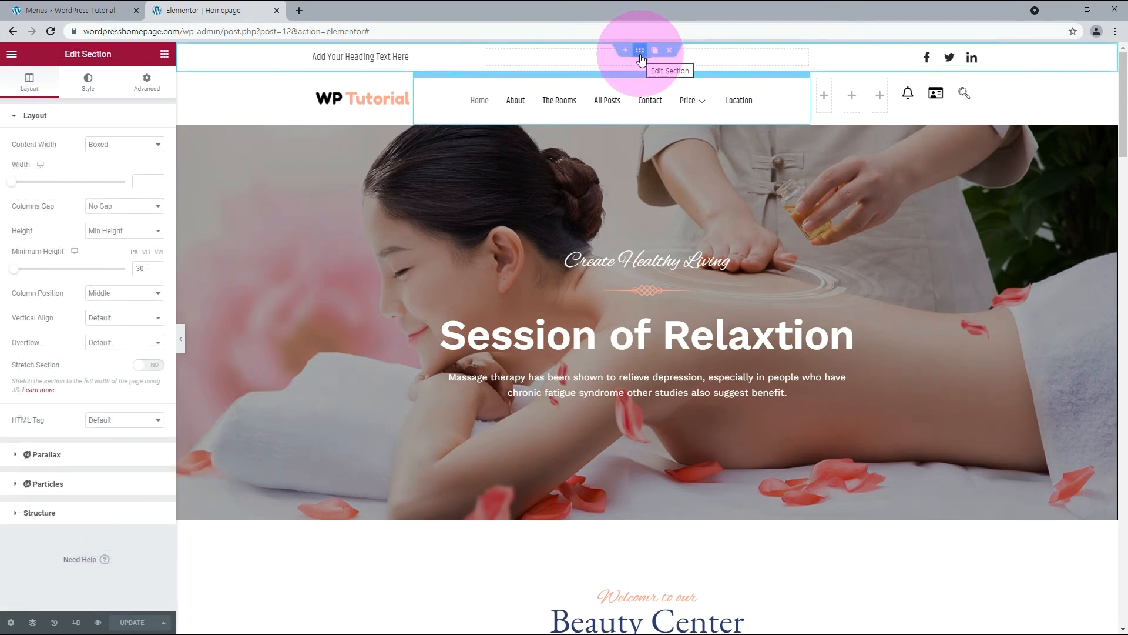
{"action": "left_click", "coordinate": [88, 83]}
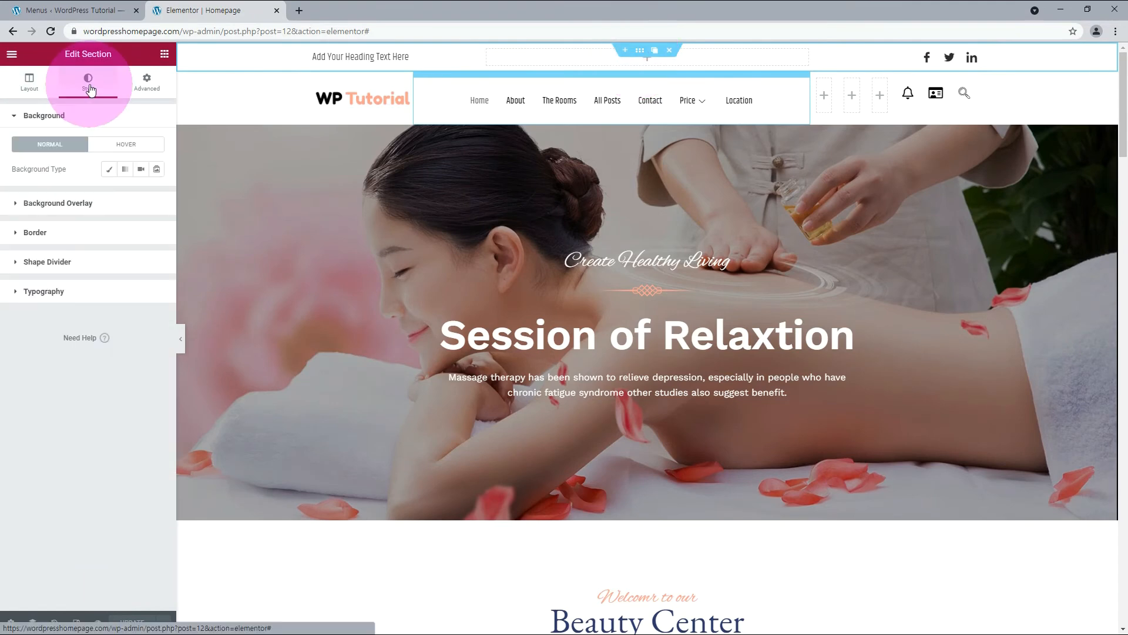
{"action": "left_click", "coordinate": [35, 233]}
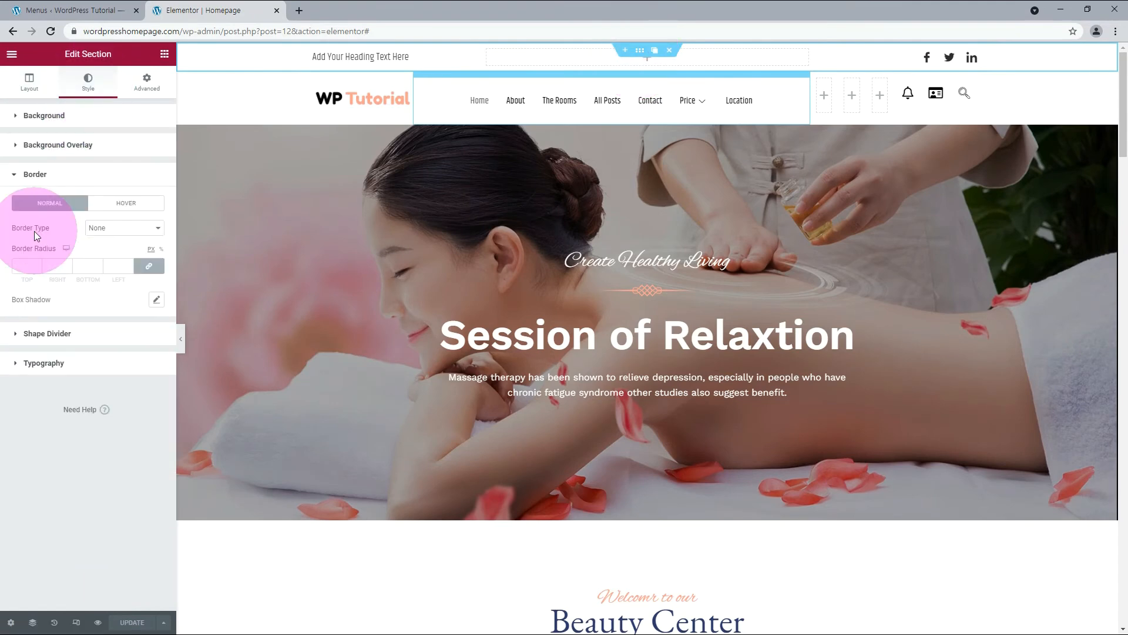
{"action": "left_click", "coordinate": [115, 230]}
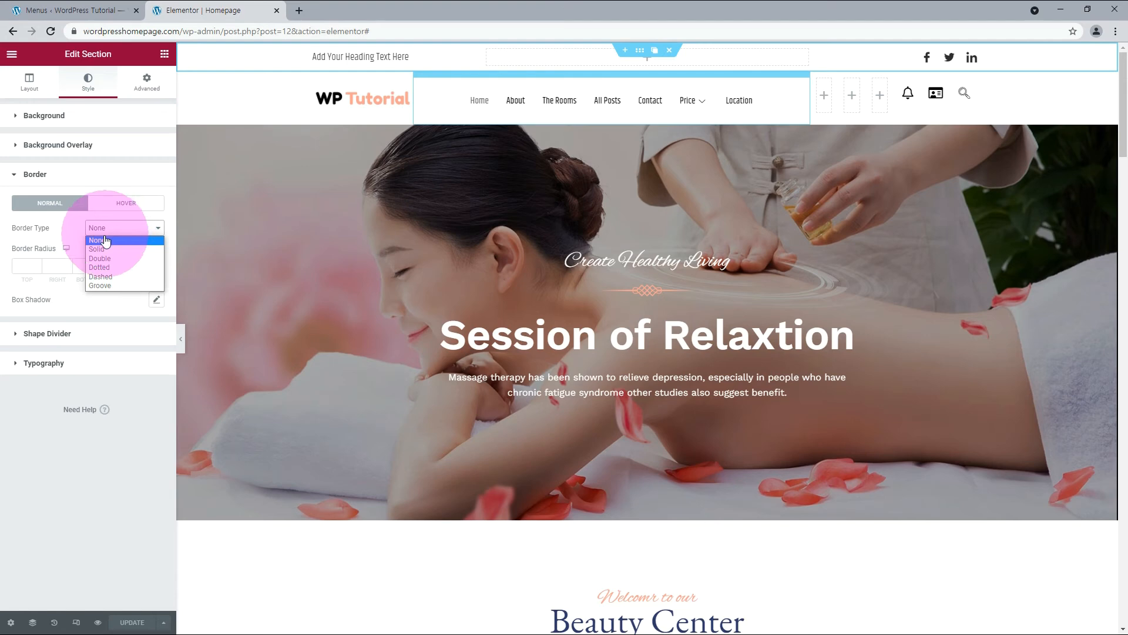
{"action": "left_click", "coordinate": [98, 247]}
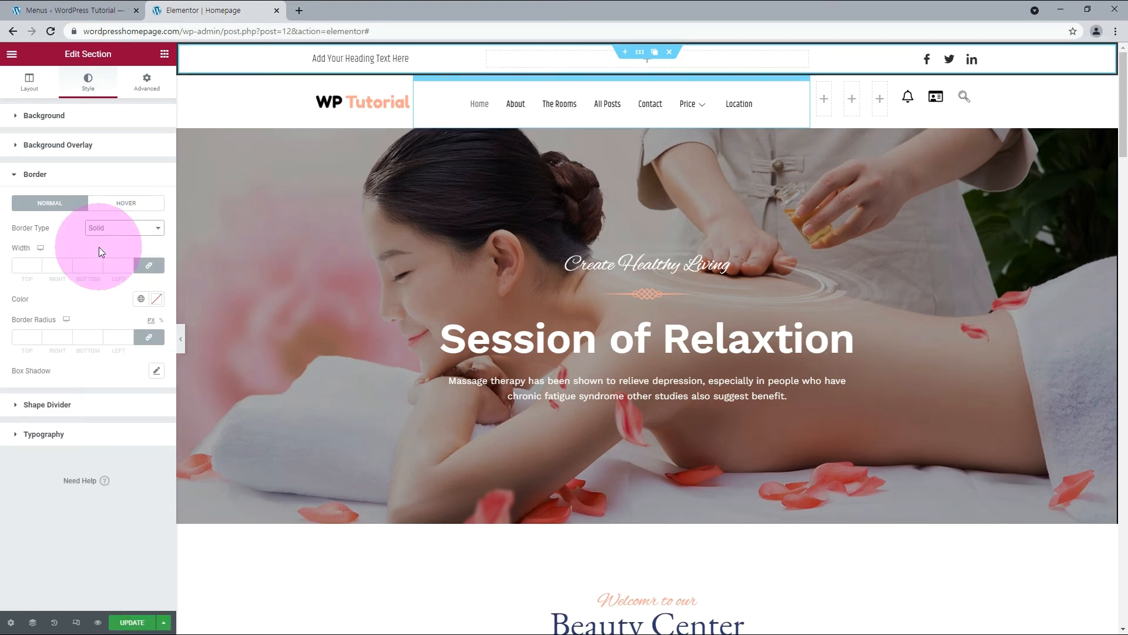
{"action": "left_click", "coordinate": [150, 266]}
{"action": "left_click", "coordinate": [98, 264]}
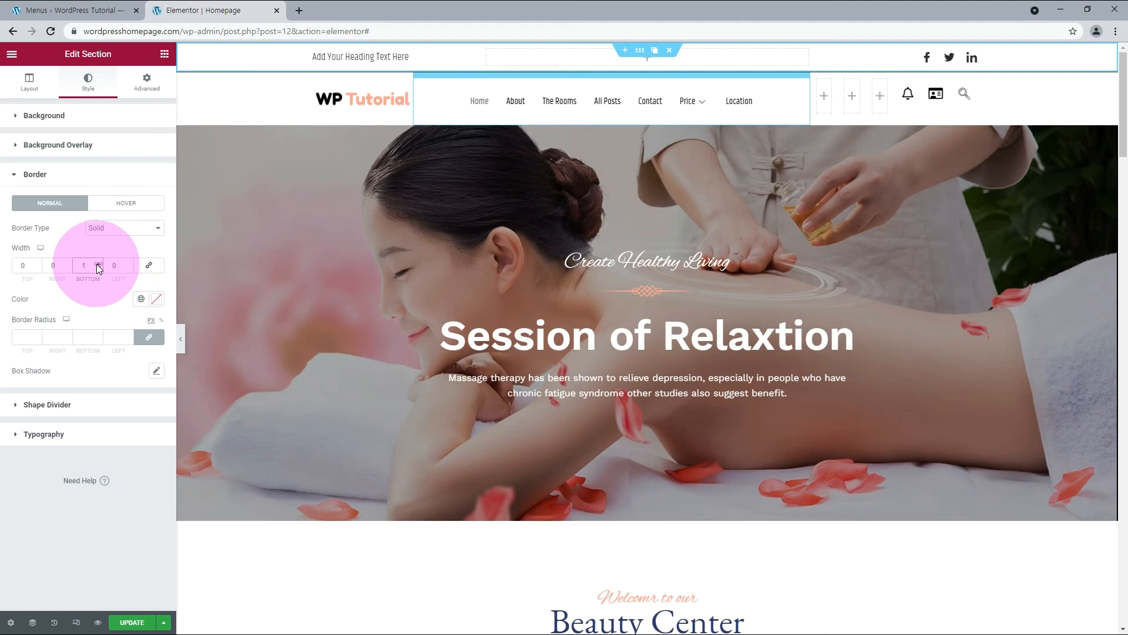
Set the top section's border color to #eaeaea and check the top bar on the live homepage.
{"action": "left_click", "coordinate": [156, 298]}
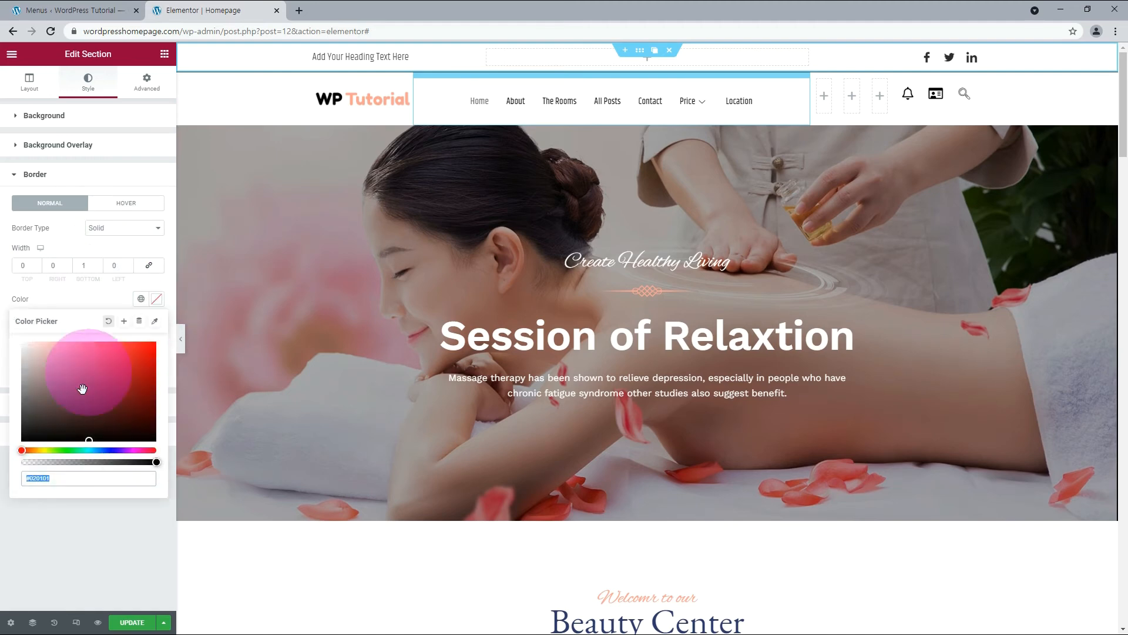
{"action": "double_click", "coordinate": [50, 479]}
{"action": "type", "text": "eaeaea"}
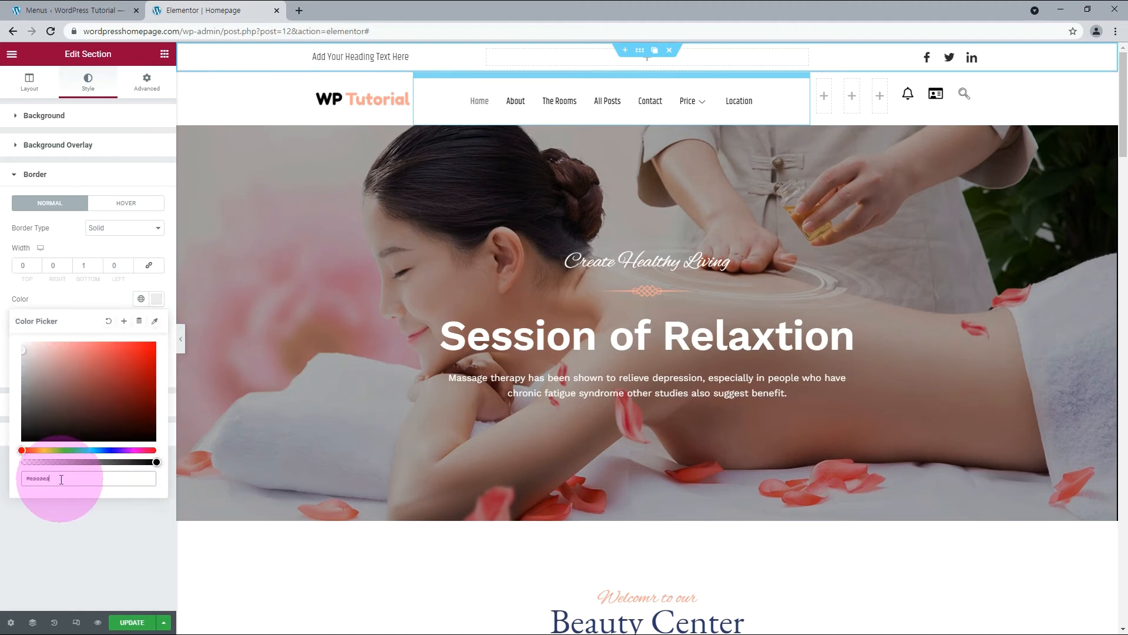
{"action": "left_click", "coordinate": [89, 510]}
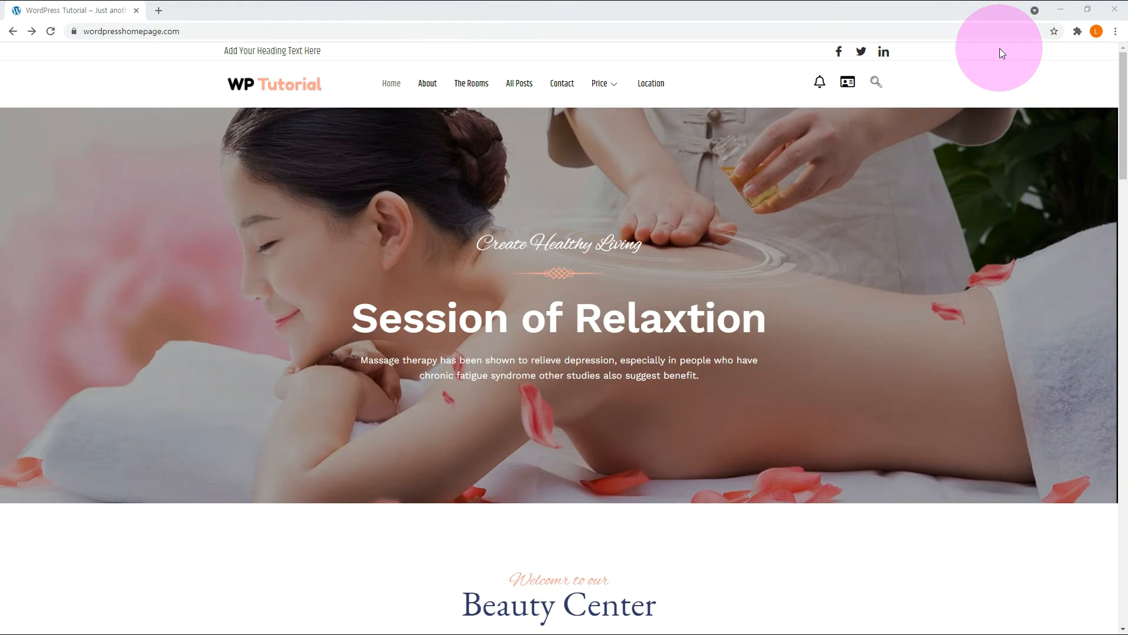
{"action": "scroll", "coordinate": [296, 147], "scroll_direction": "down", "scroll_amount": 4}
{"action": "scroll", "coordinate": [301, 148], "scroll_direction": "up", "scroll_amount": 4}
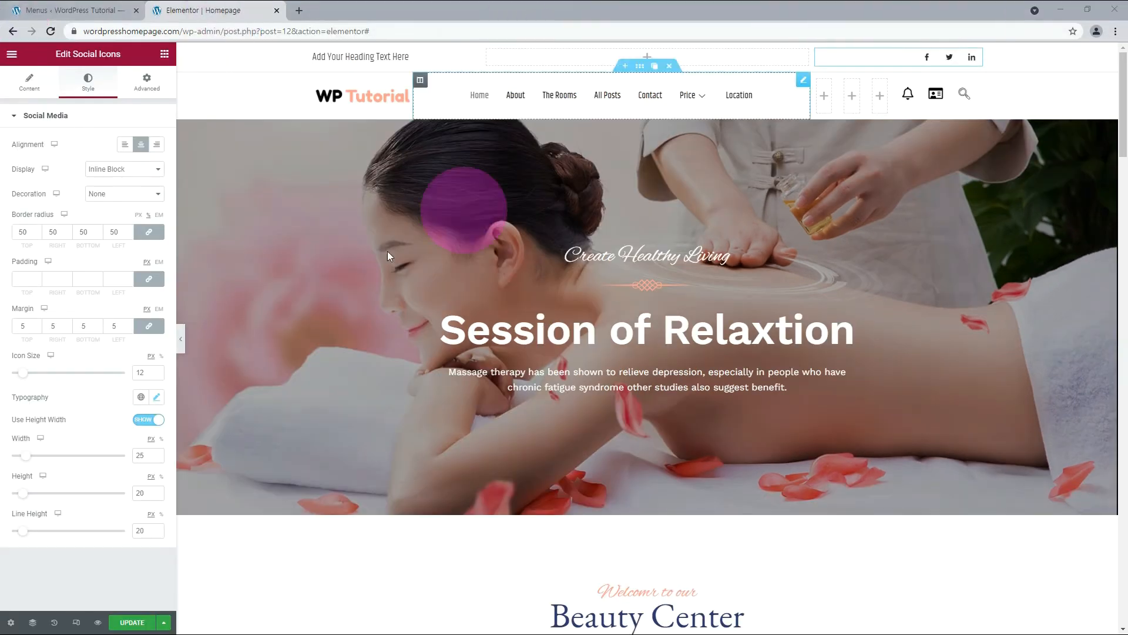
Give the top section a Classic background and paste a light blue-gray hex code as its color.
{"action": "left_click_drag", "start_coordinate": [148, 375], "coordinate": [134, 382]}
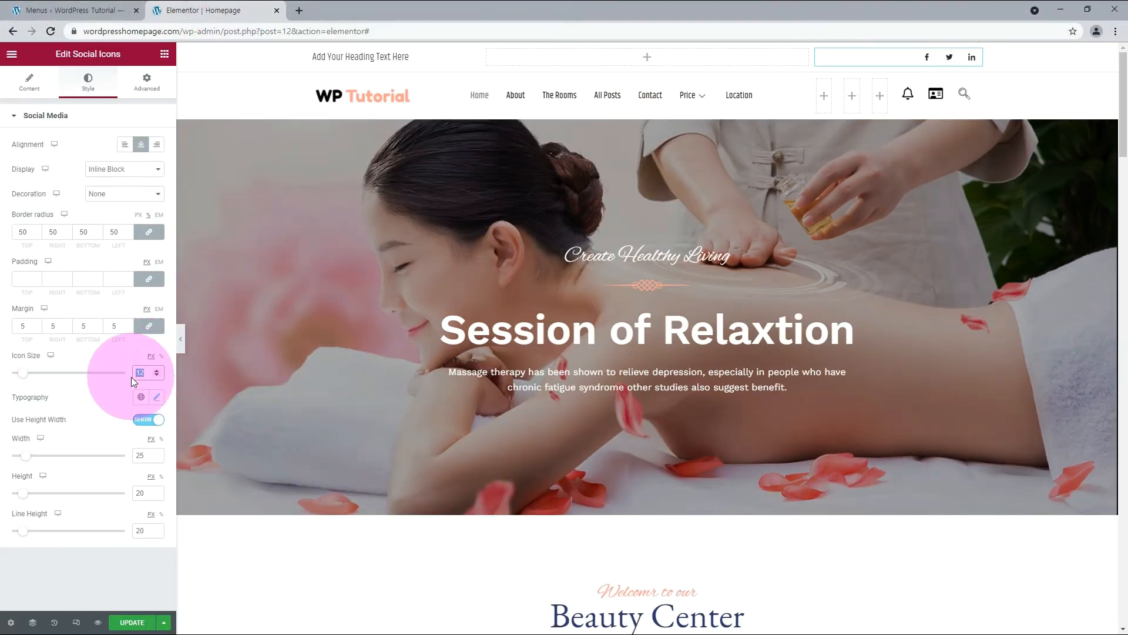
{"action": "left_click", "coordinate": [943, 67]}
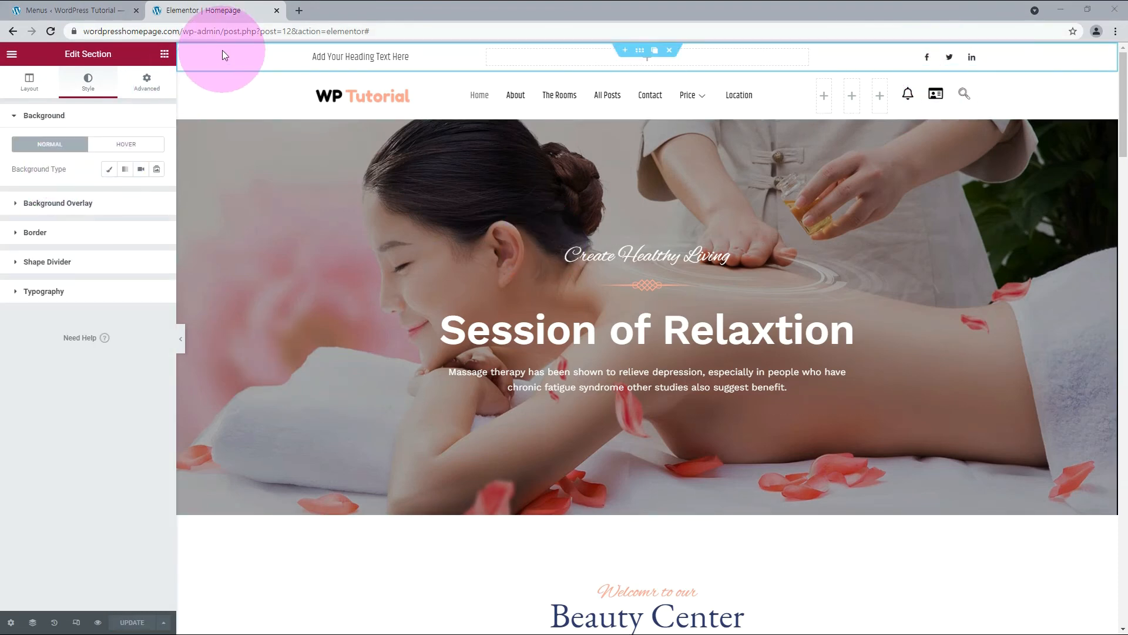
{"action": "left_click", "coordinate": [111, 171]}
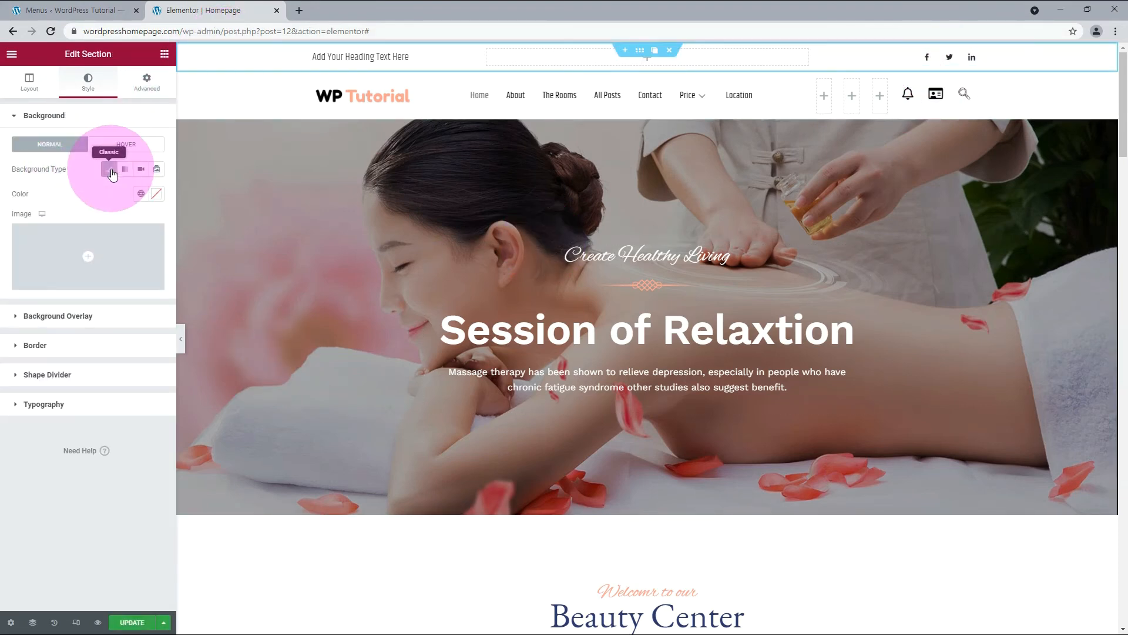
{"action": "left_click", "coordinate": [156, 193]}
{"action": "double_click", "coordinate": [40, 373]}
{"action": "type", "text": "EBEEF6"}
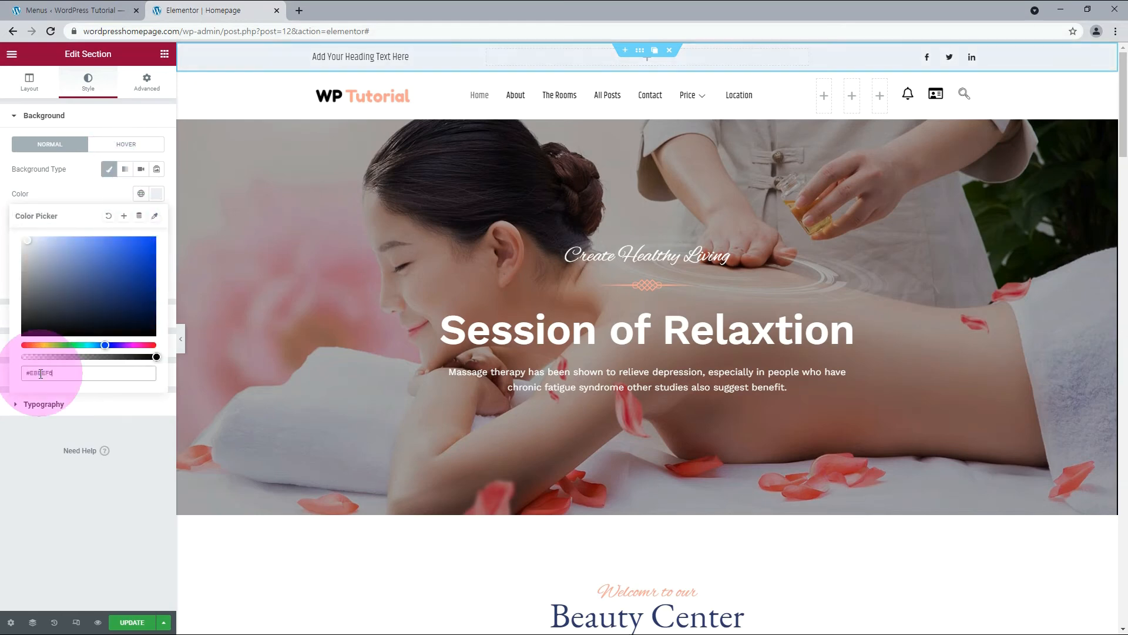
{"action": "left_click", "coordinate": [109, 473]}
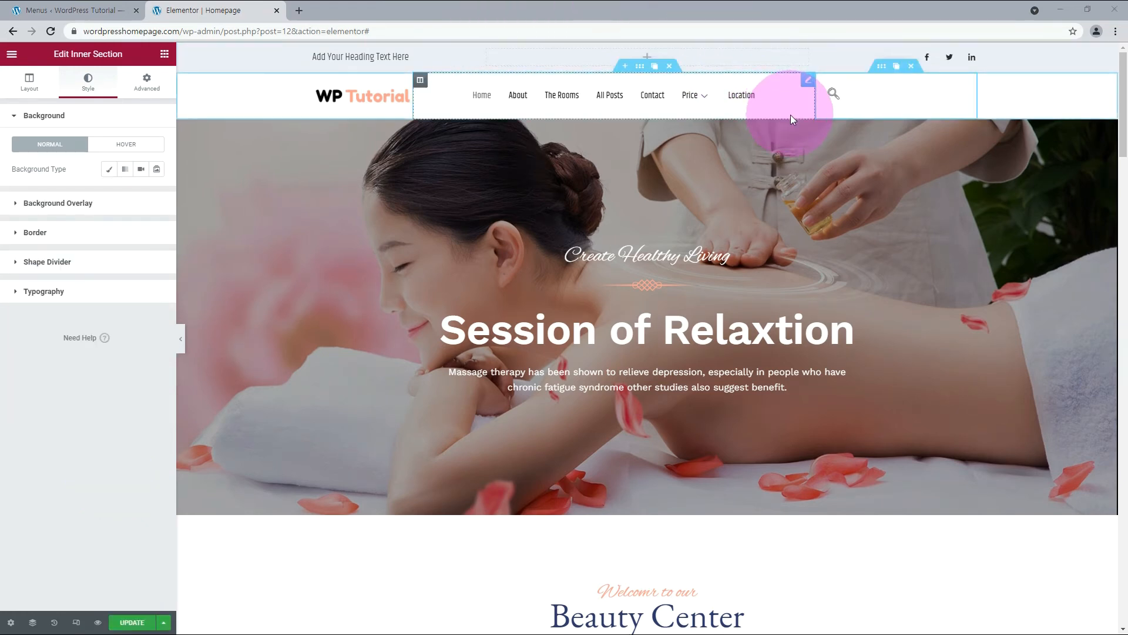
Widen the header's menu column up to the search icon, set the horizontal menu position to Right, and update the page.
{"action": "left_click_drag", "start_coordinate": [816, 97], "coordinate": [953, 104]}
{"action": "left_click", "coordinate": [954, 101]}
{"action": "left_click", "coordinate": [944, 81]}
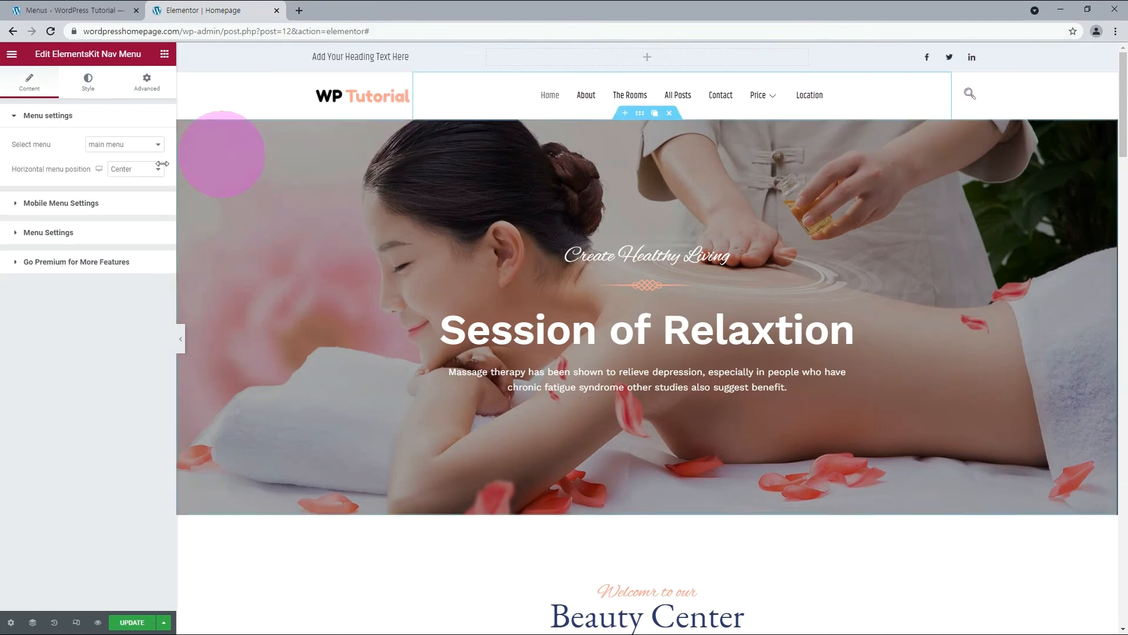
{"action": "left_click", "coordinate": [123, 170]}
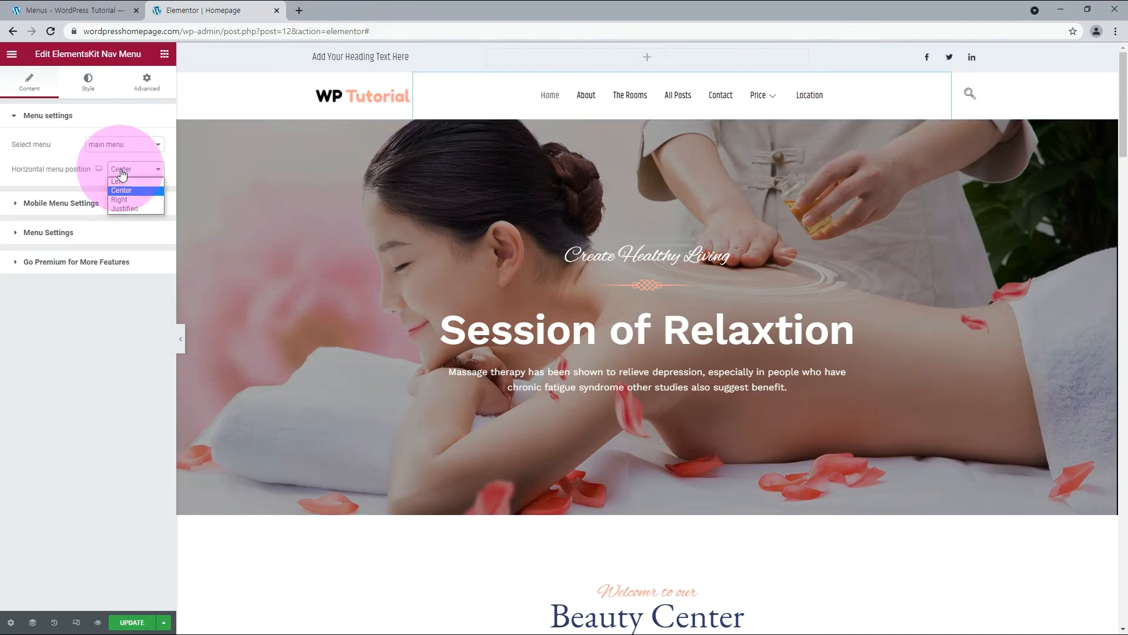
{"action": "left_click", "coordinate": [127, 200]}
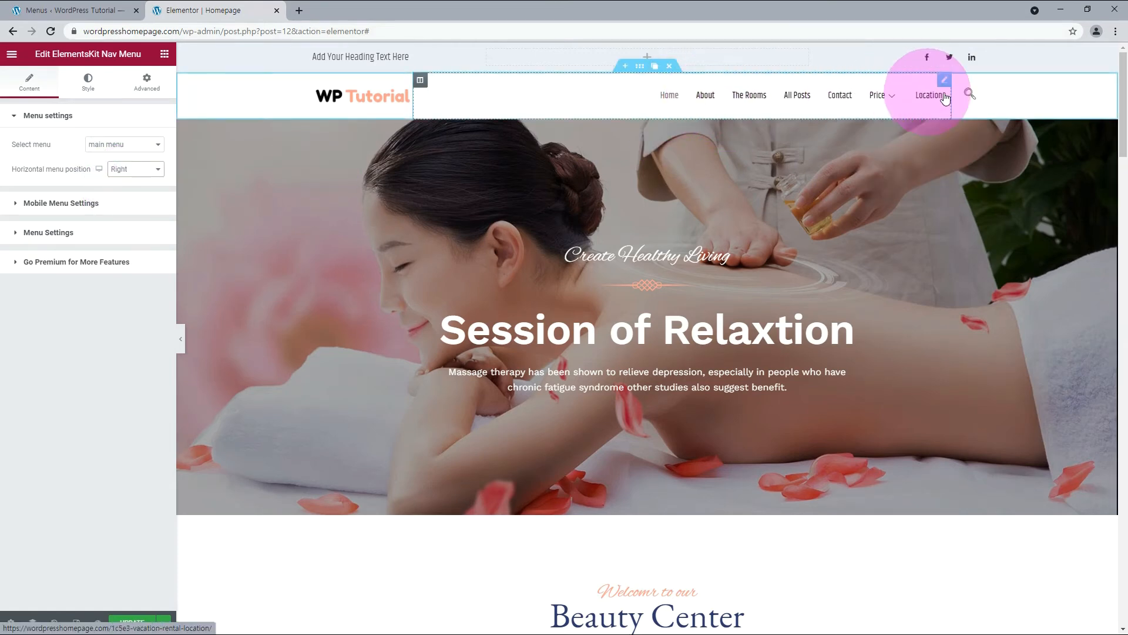
{"action": "left_click", "coordinate": [121, 623]}
{"action": "left_click", "coordinate": [94, 421]}
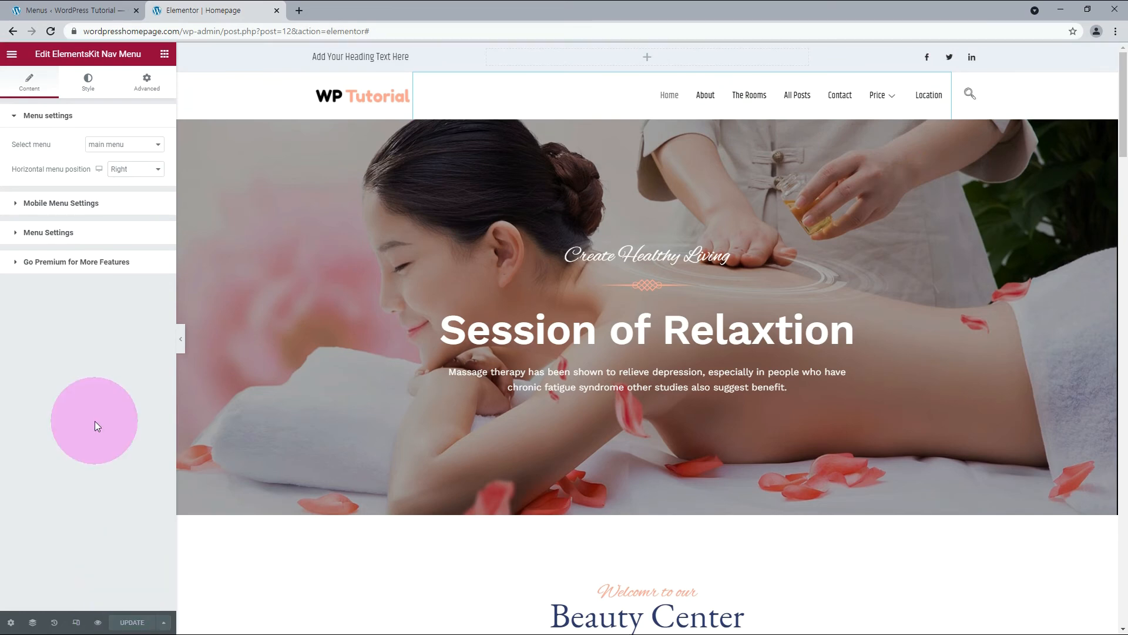
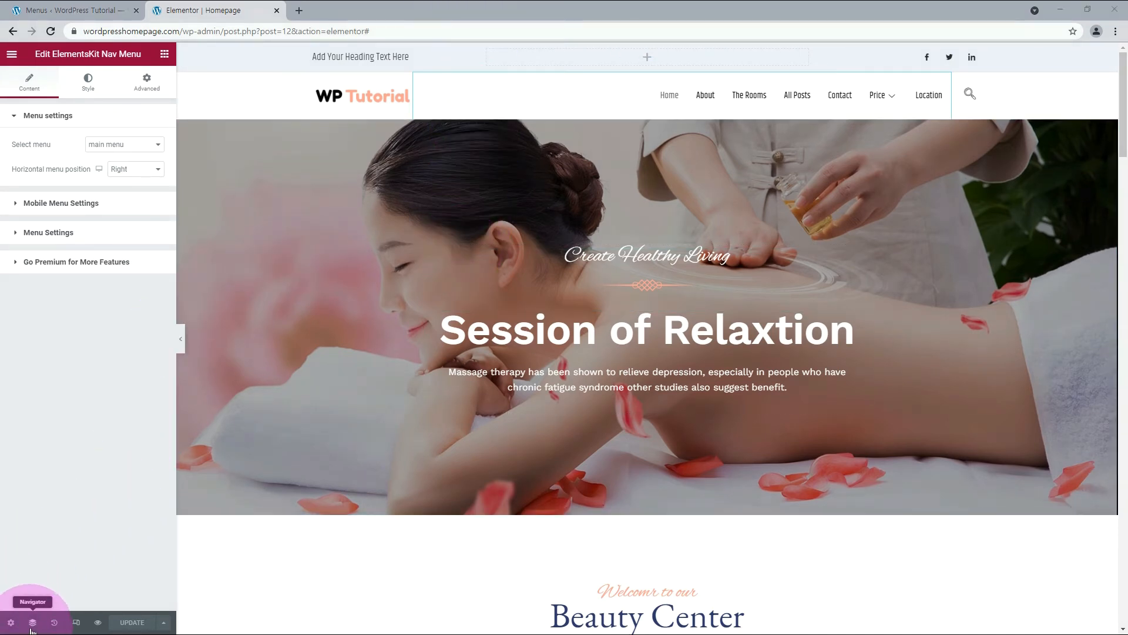
In the mobile responsive view, hide the top bar section on mobile and set the logo column's width to 25%.
{"action": "left_click", "coordinate": [76, 624]}
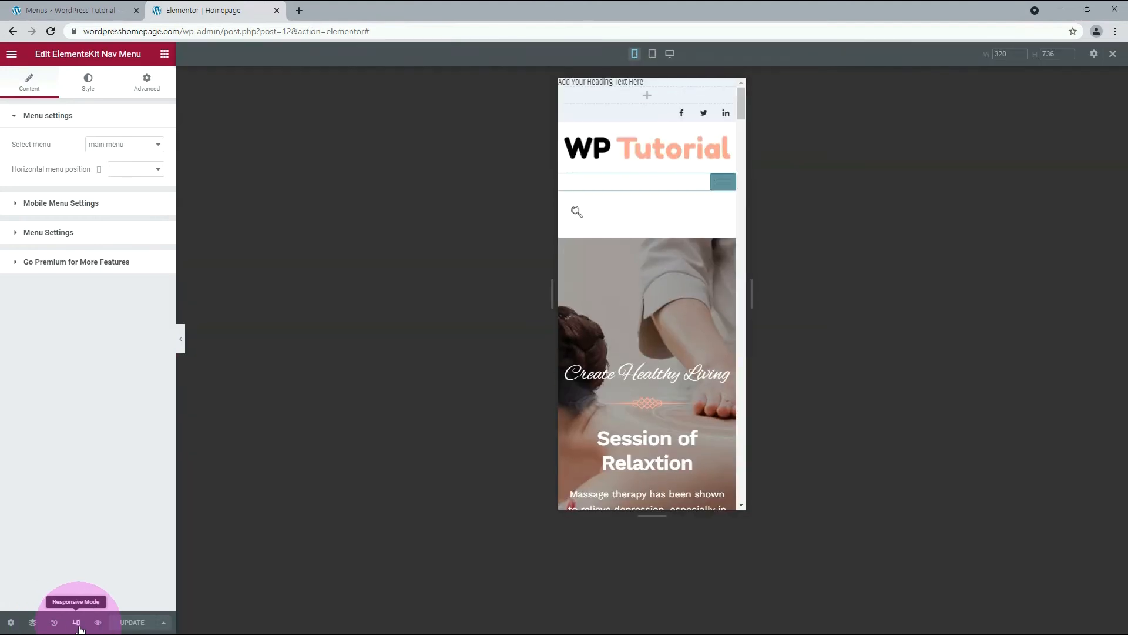
{"action": "mouse_move", "coordinate": [671, 87]}
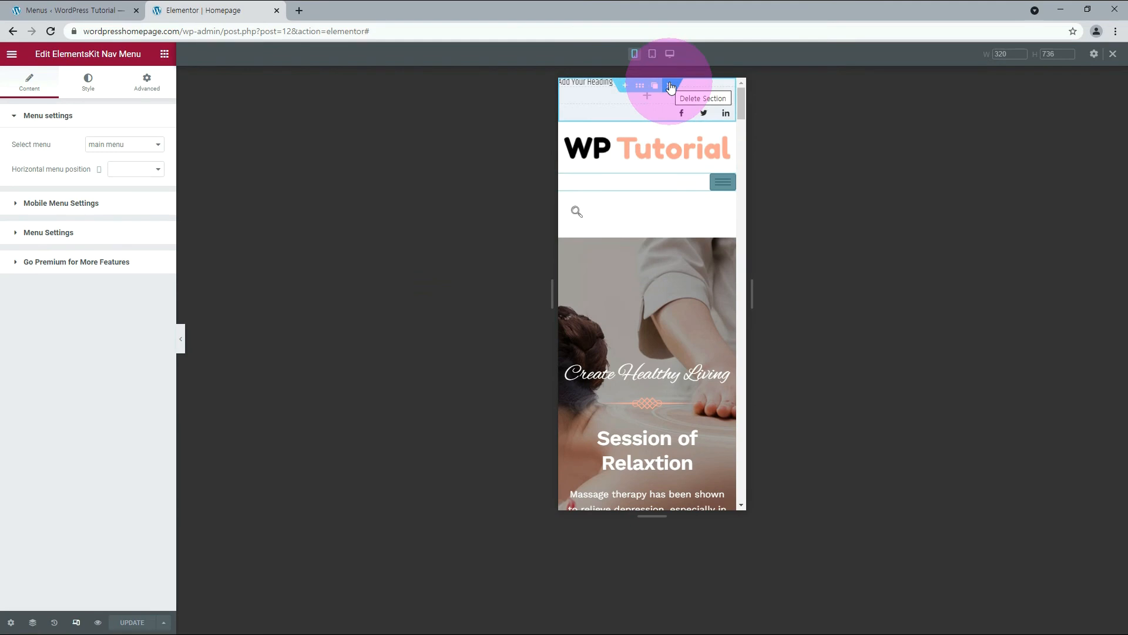
{"action": "left_click", "coordinate": [670, 87]}
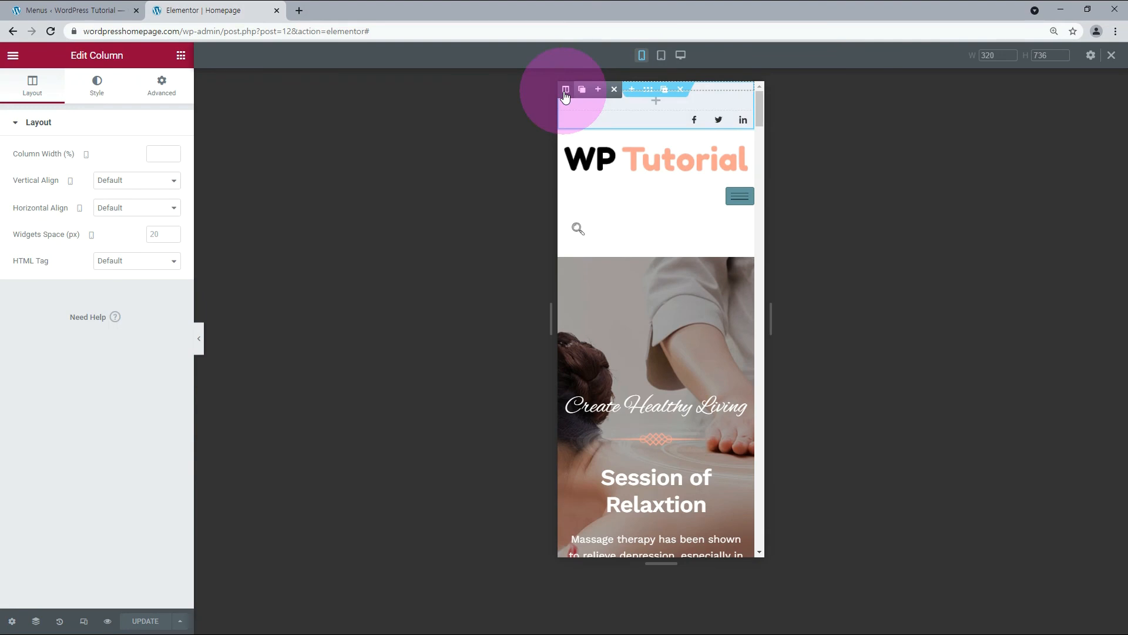
{"action": "left_click", "coordinate": [166, 91]}
{"action": "left_click", "coordinate": [35, 382]}
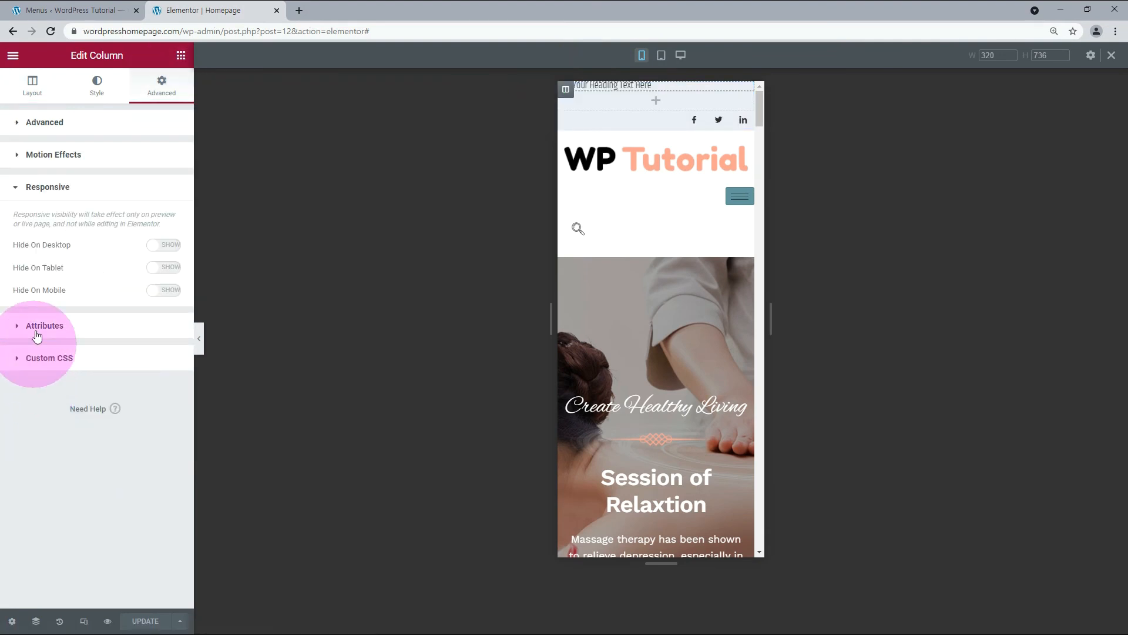
{"action": "left_click", "coordinate": [170, 291]}
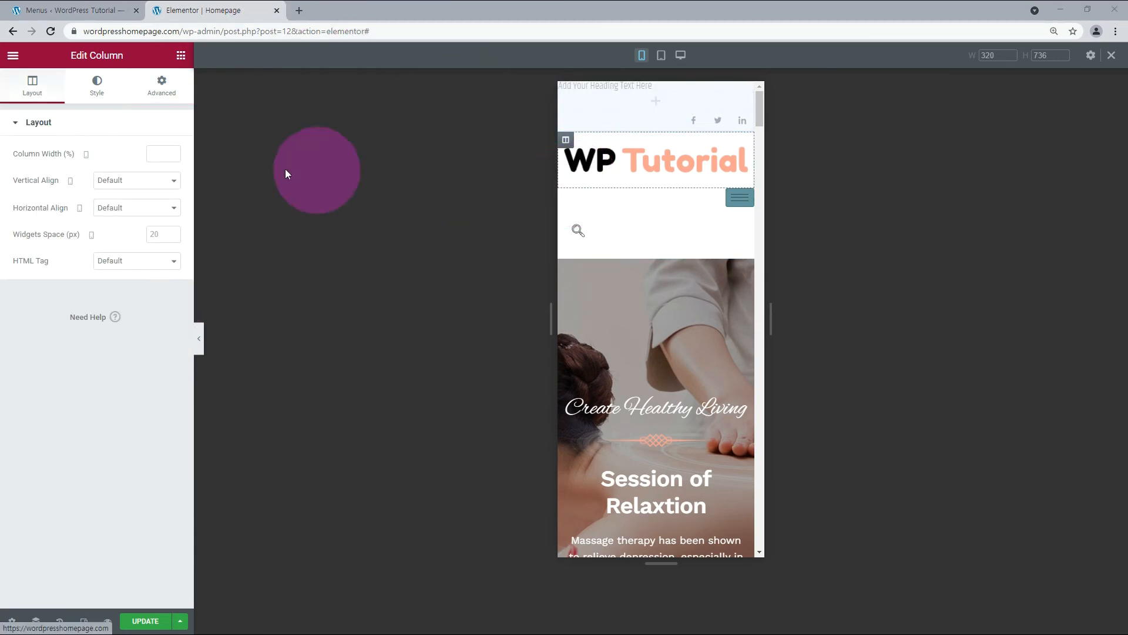
{"action": "type", "text": "25"}
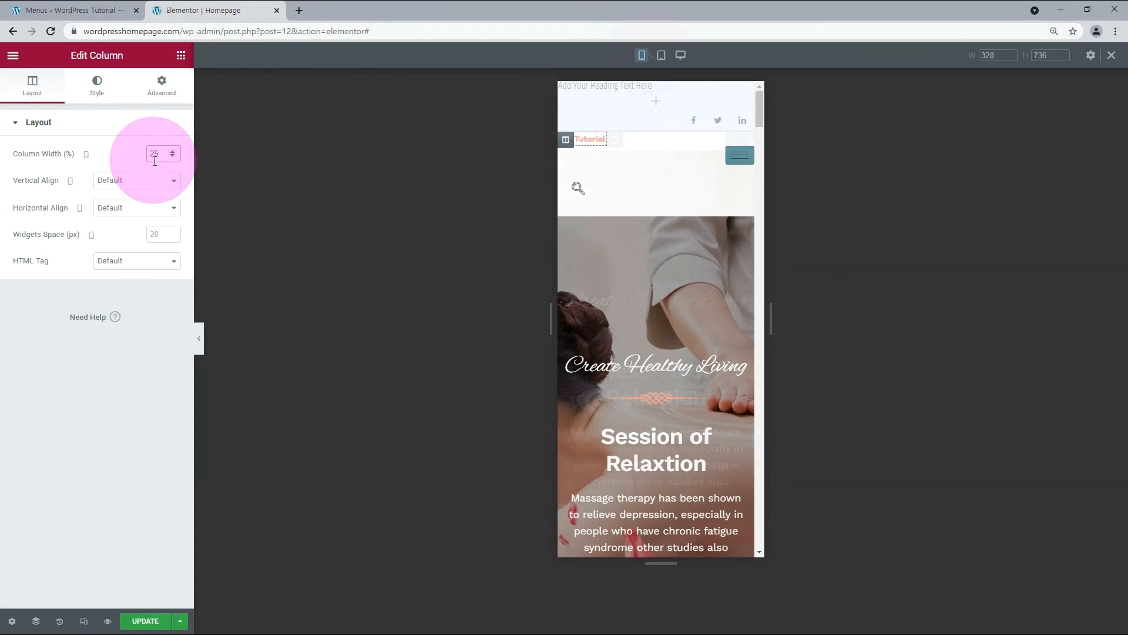
In the tablet view, narrow the logo column and hide the top bar section on tablet.
{"action": "left_click", "coordinate": [661, 56]}
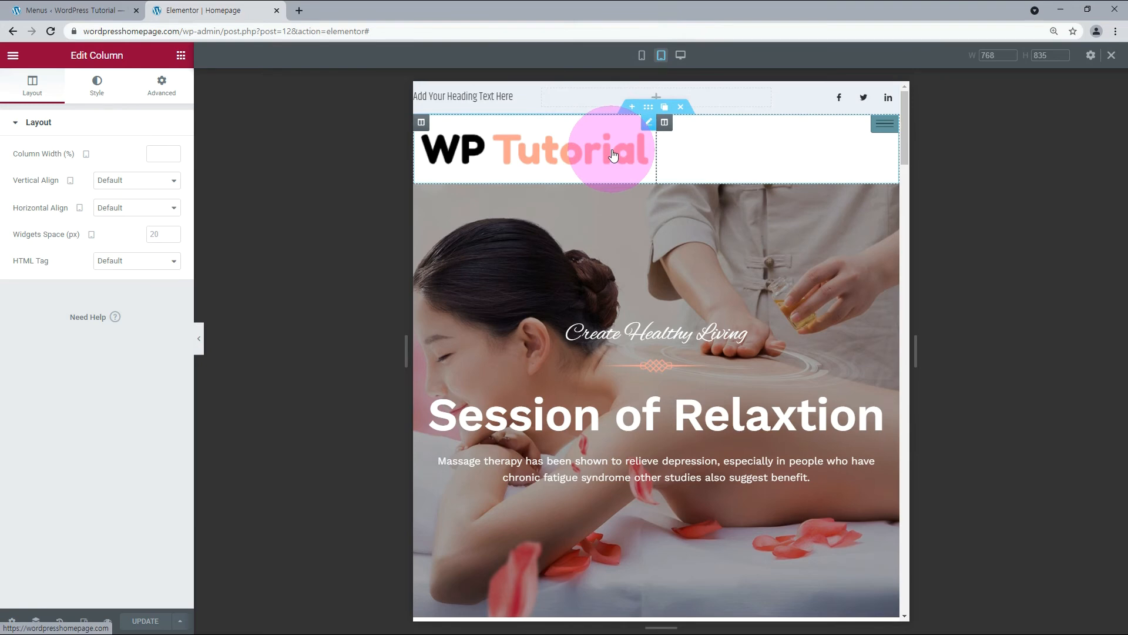
{"action": "mouse_move", "coordinate": [667, 123]}
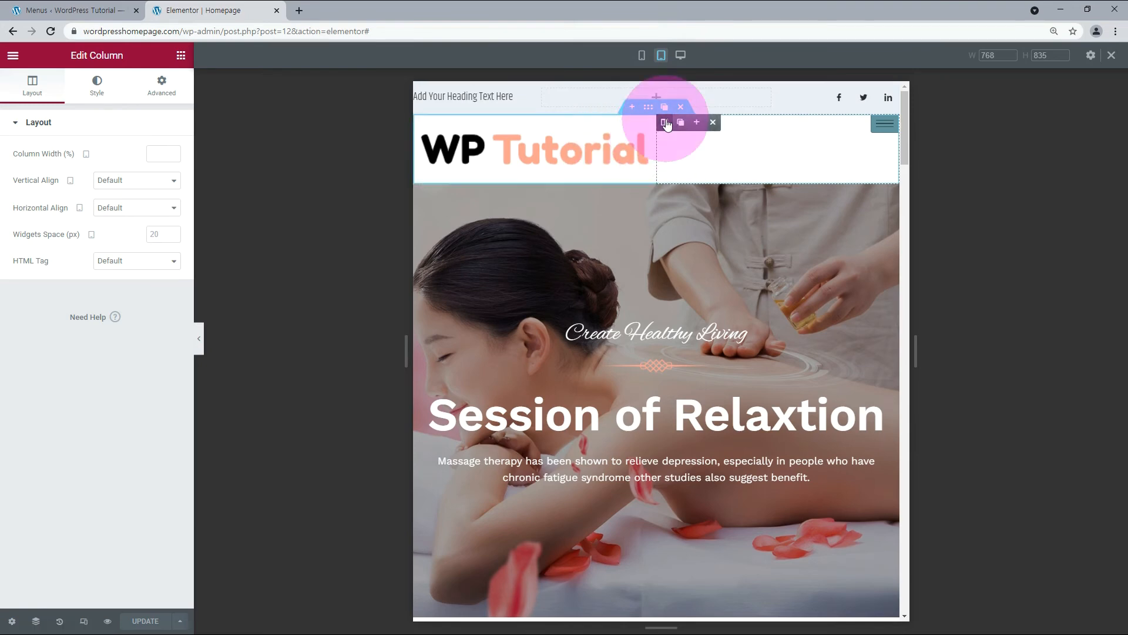
{"action": "left_click", "coordinate": [422, 123]}
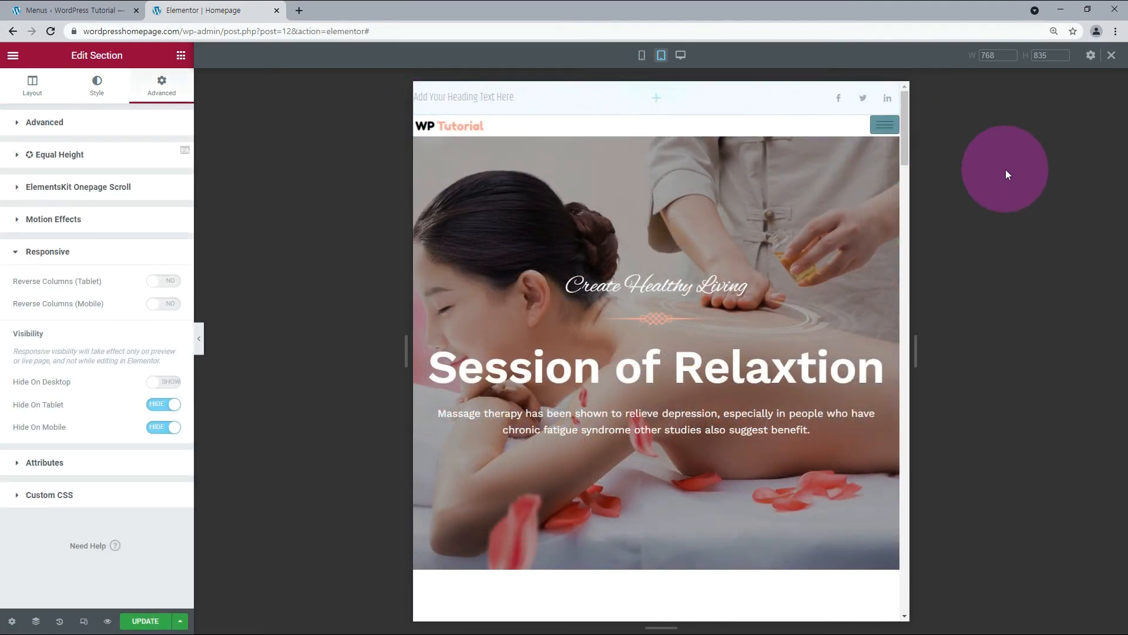
Set the logo column's desktop width to 15% and check the header in the tablet, mobile and desktop views.
{"action": "left_click", "coordinate": [680, 57]}
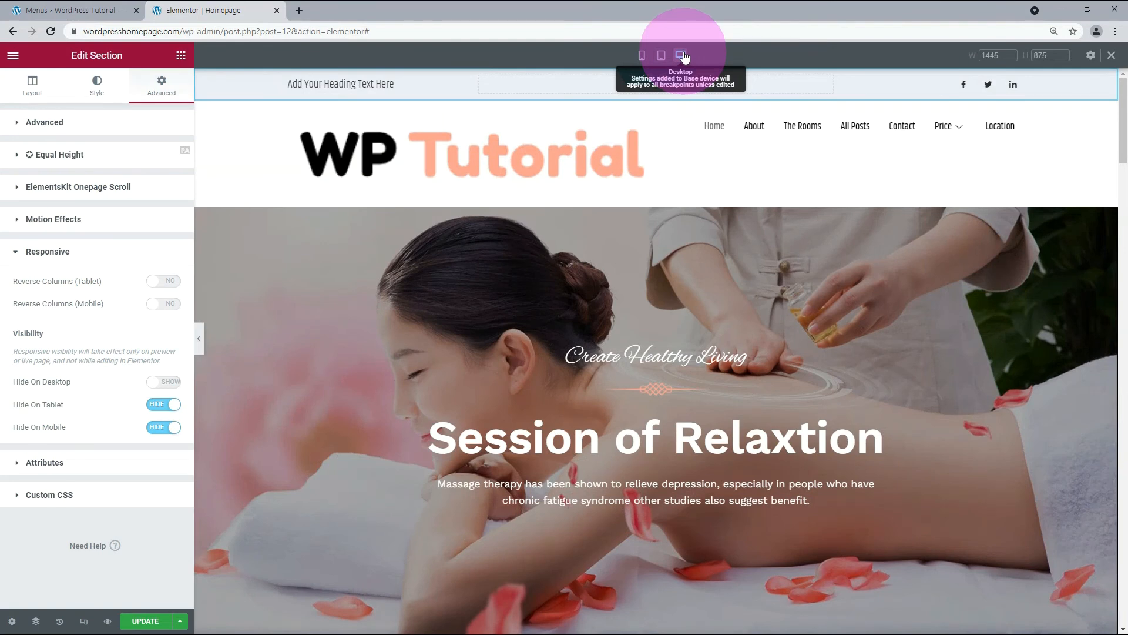
{"action": "left_click", "coordinate": [570, 155]}
{"action": "left_click", "coordinate": [152, 154]}
{"action": "type", "text": "15"}
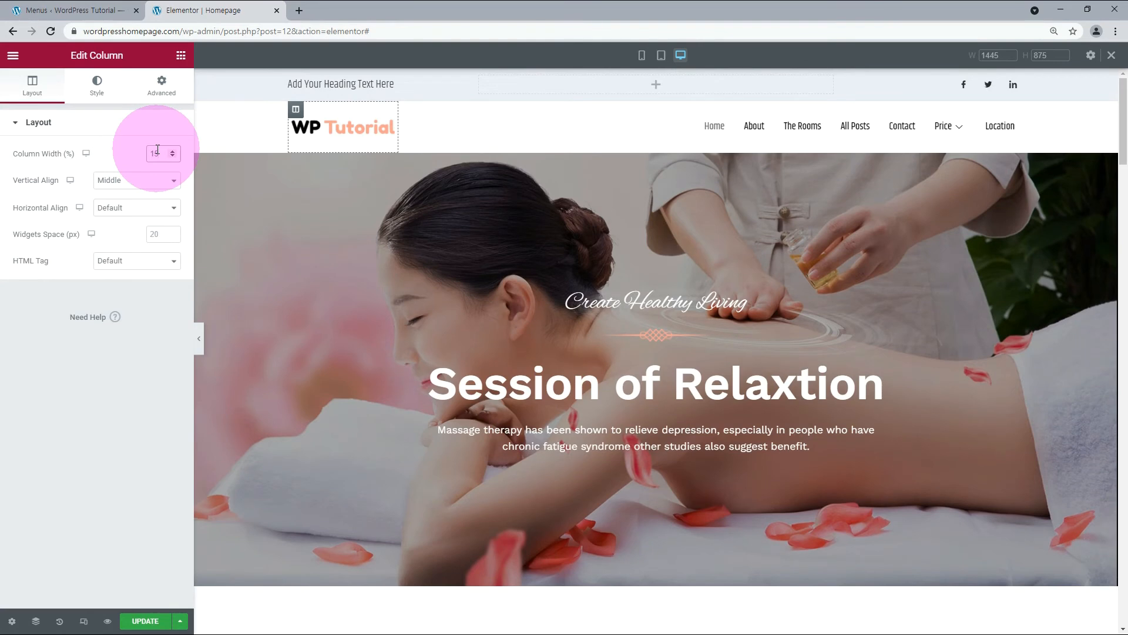
{"action": "left_click", "coordinate": [587, 117]}
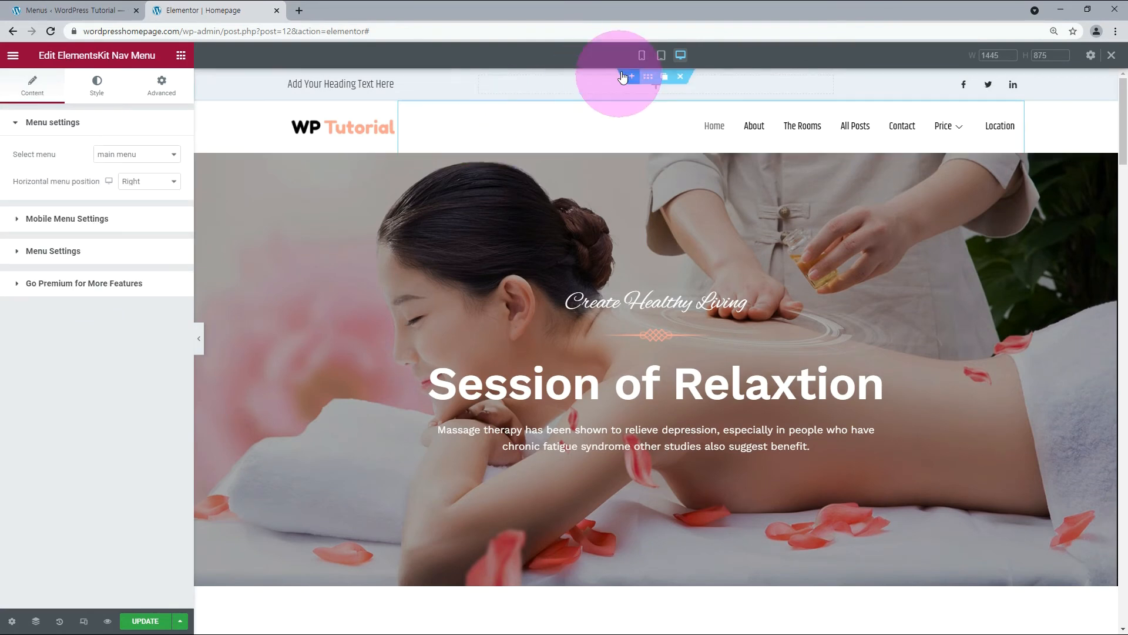
{"action": "left_click", "coordinate": [661, 55]}
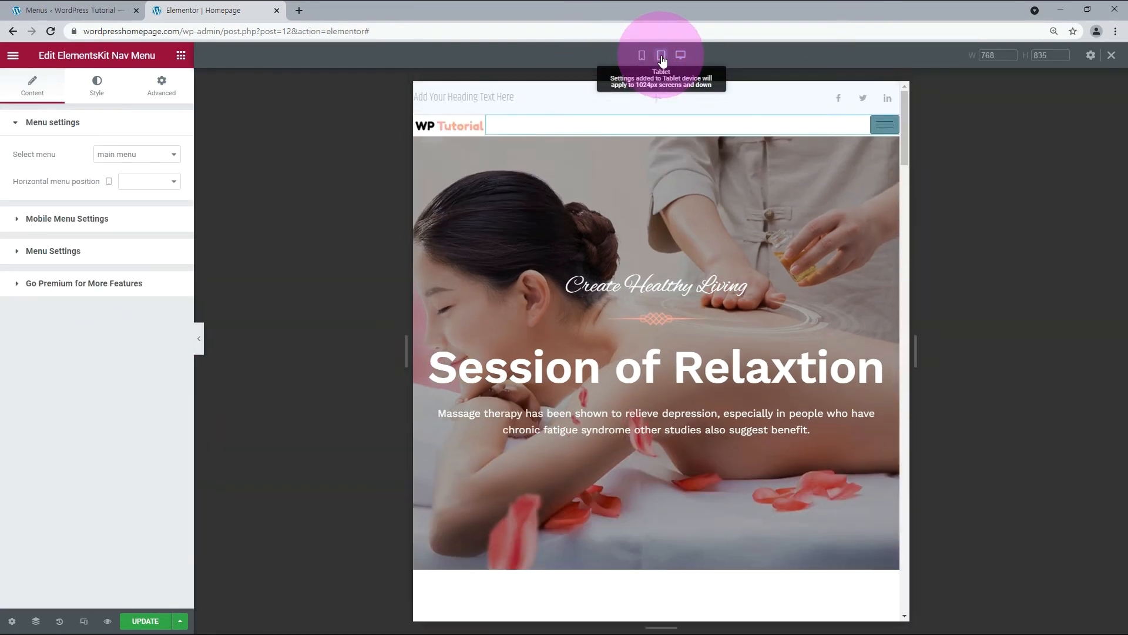
{"action": "left_click", "coordinate": [645, 56]}
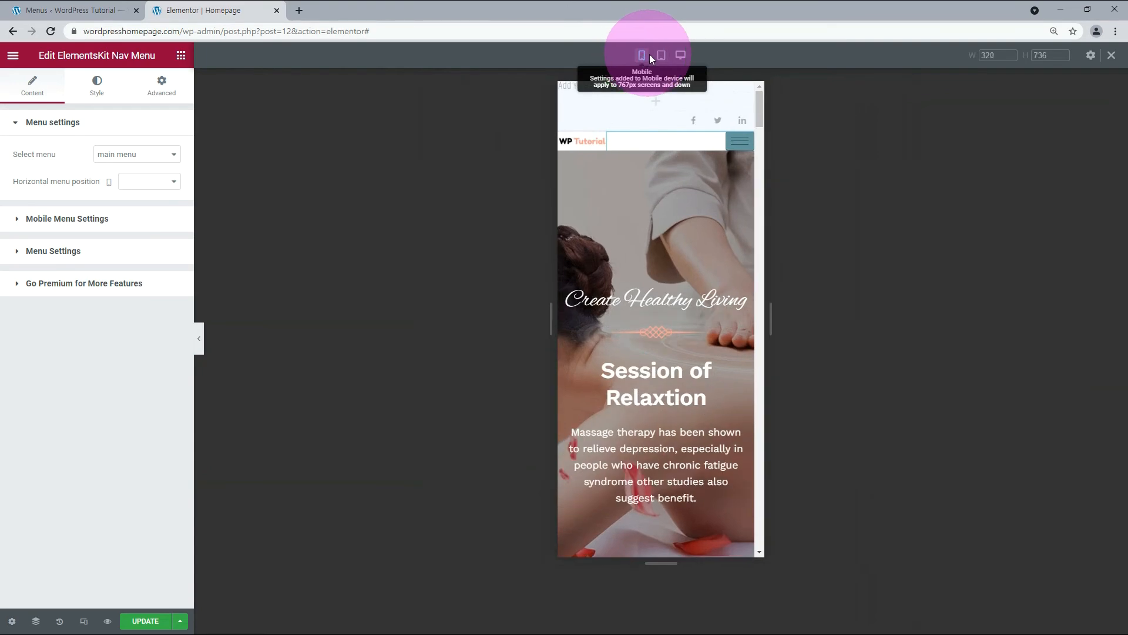
{"action": "left_click", "coordinate": [661, 55]}
{"action": "left_click", "coordinate": [680, 56]}
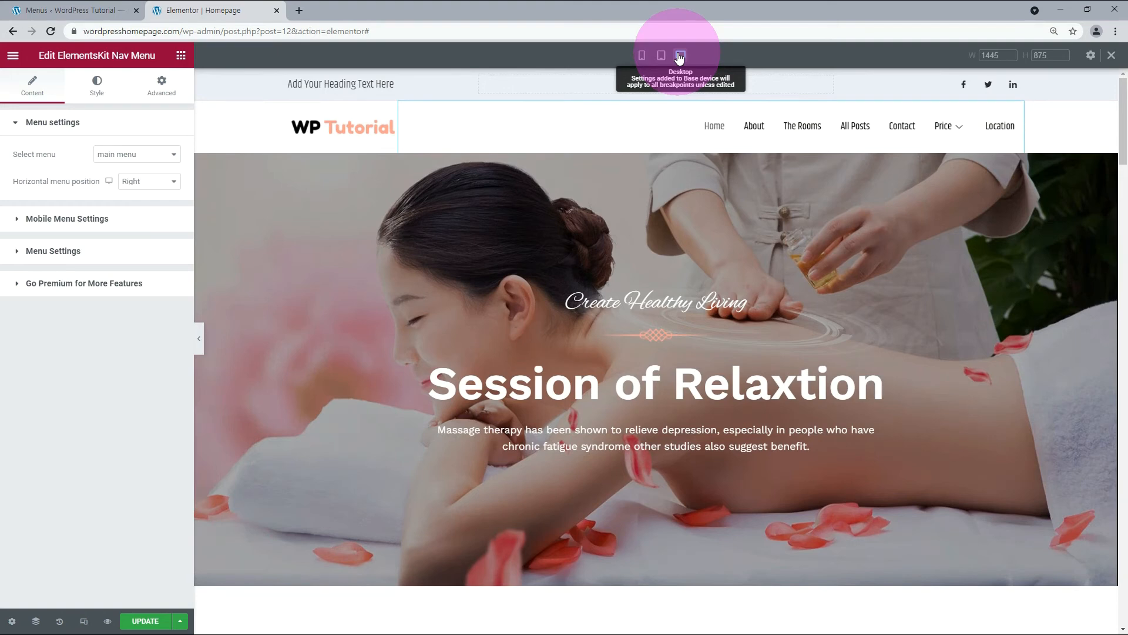
Unlink the nav menu's margin values and set its top and bottom margins to 8 px in the mobile view.
{"action": "left_click", "coordinate": [661, 56]}
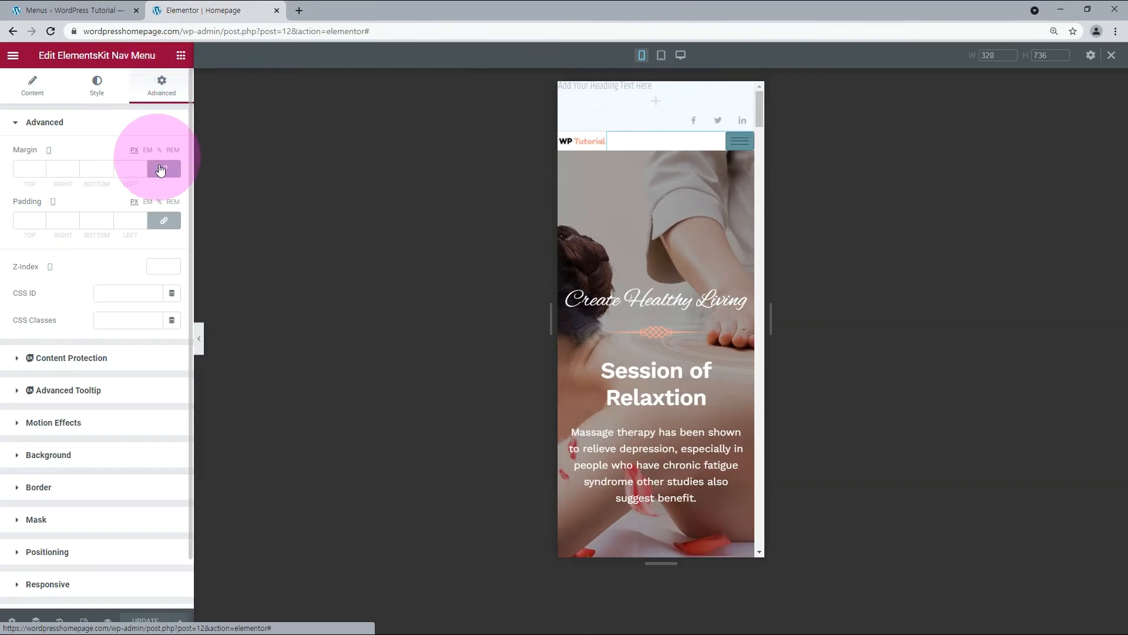
{"action": "left_click", "coordinate": [160, 170]}
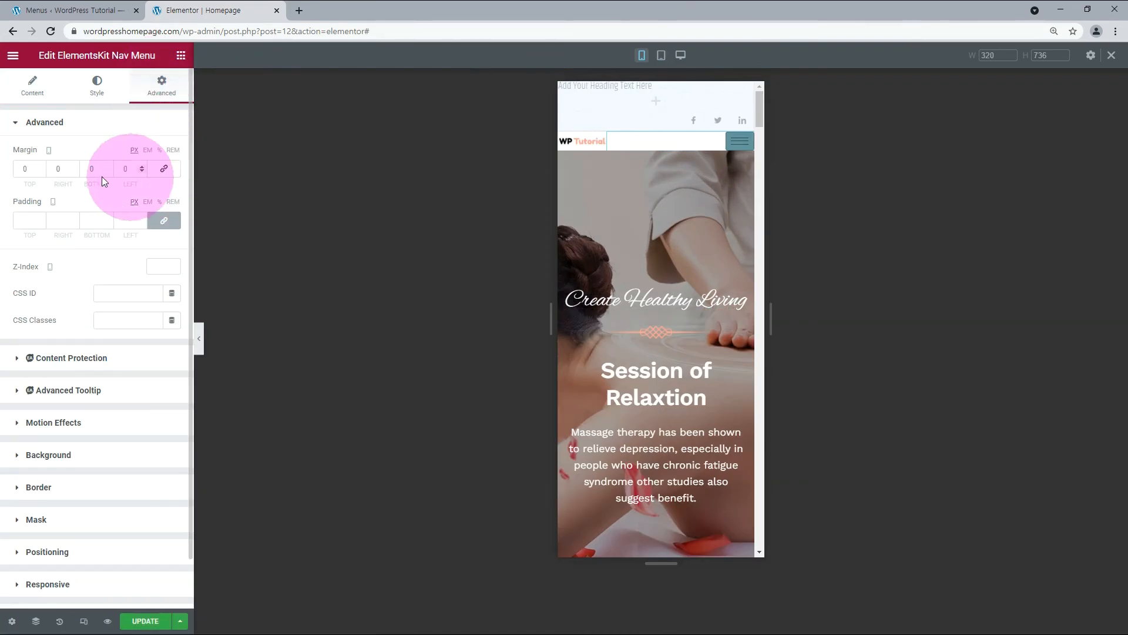
{"action": "left_click", "coordinate": [26, 171]}
{"action": "double_click", "coordinate": [23, 168]}
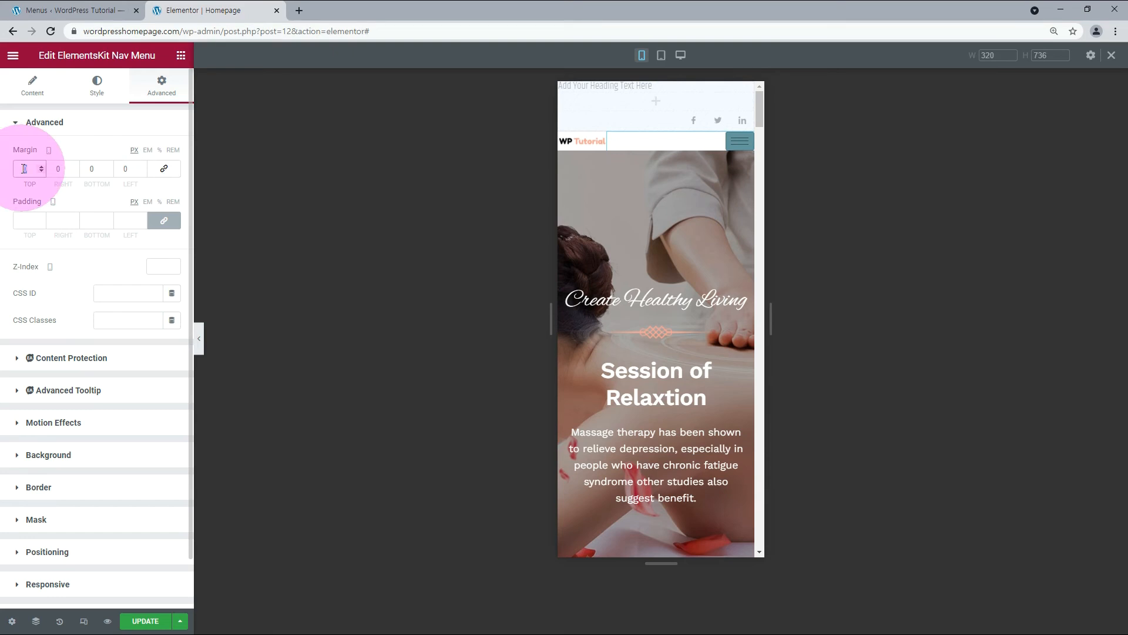
{"action": "type", "text": "8"}
{"action": "double_click", "coordinate": [88, 170]}
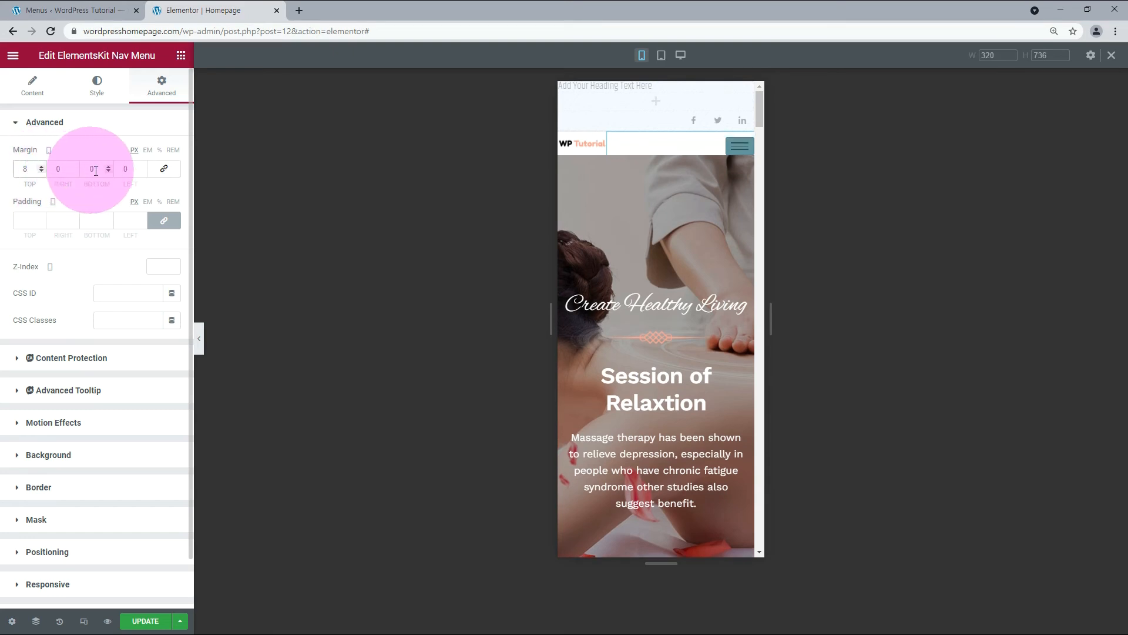
{"action": "type", "text": "8"}
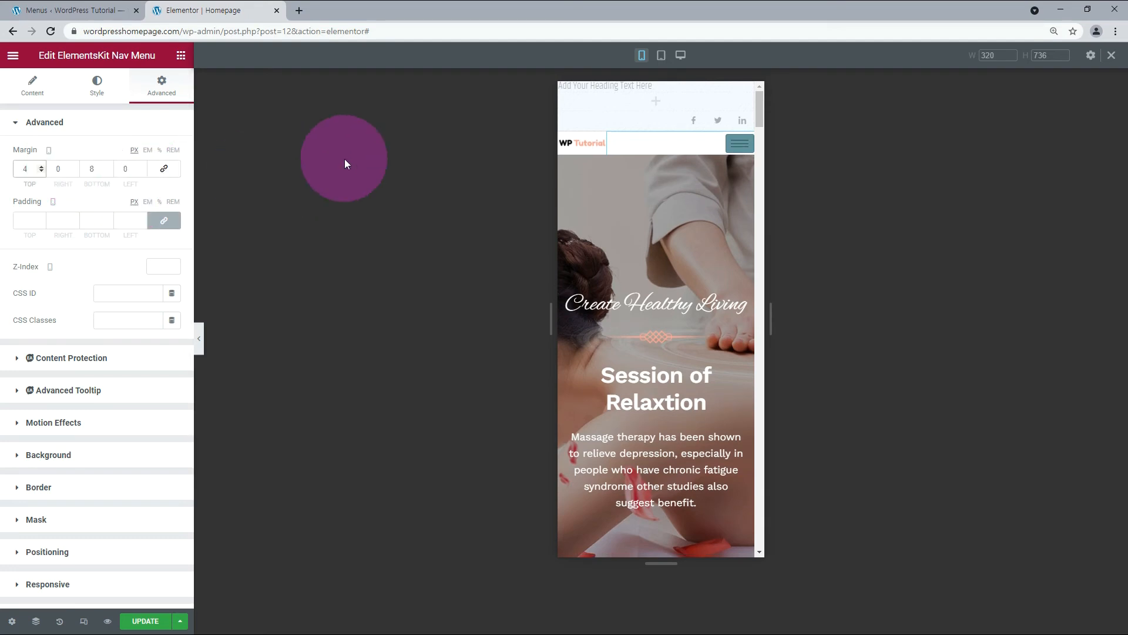
{"action": "left_click", "coordinate": [345, 161]}
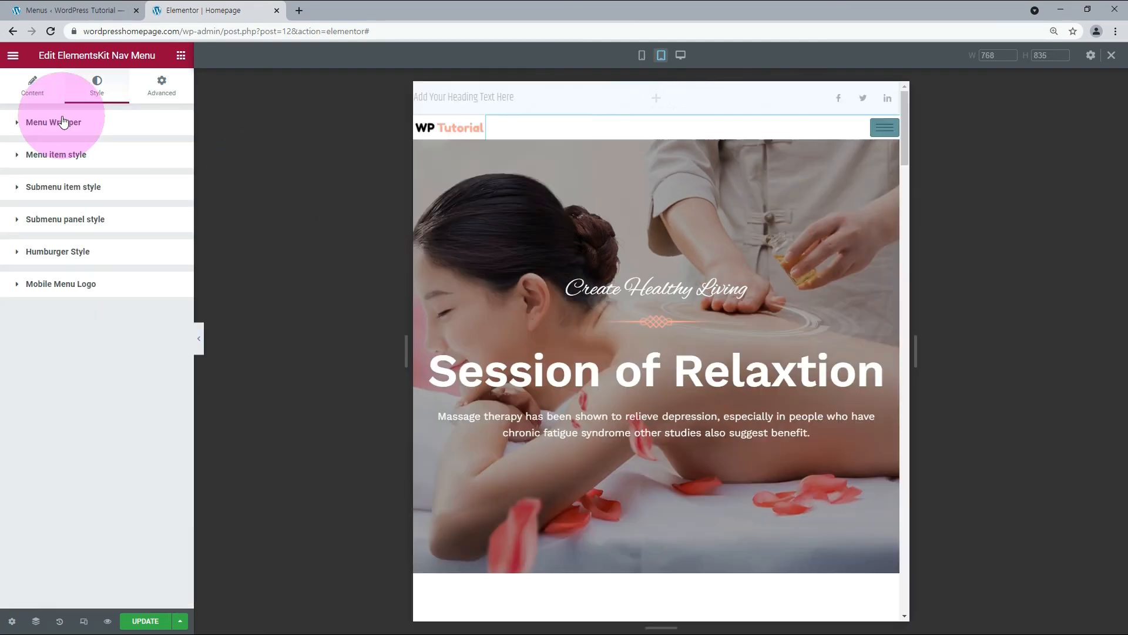
Set the nav menu's hamburger toggle width to 35 in the tablet view and check the mobile view.
{"action": "left_click", "coordinate": [54, 257]}
{"action": "left_click", "coordinate": [154, 402]}
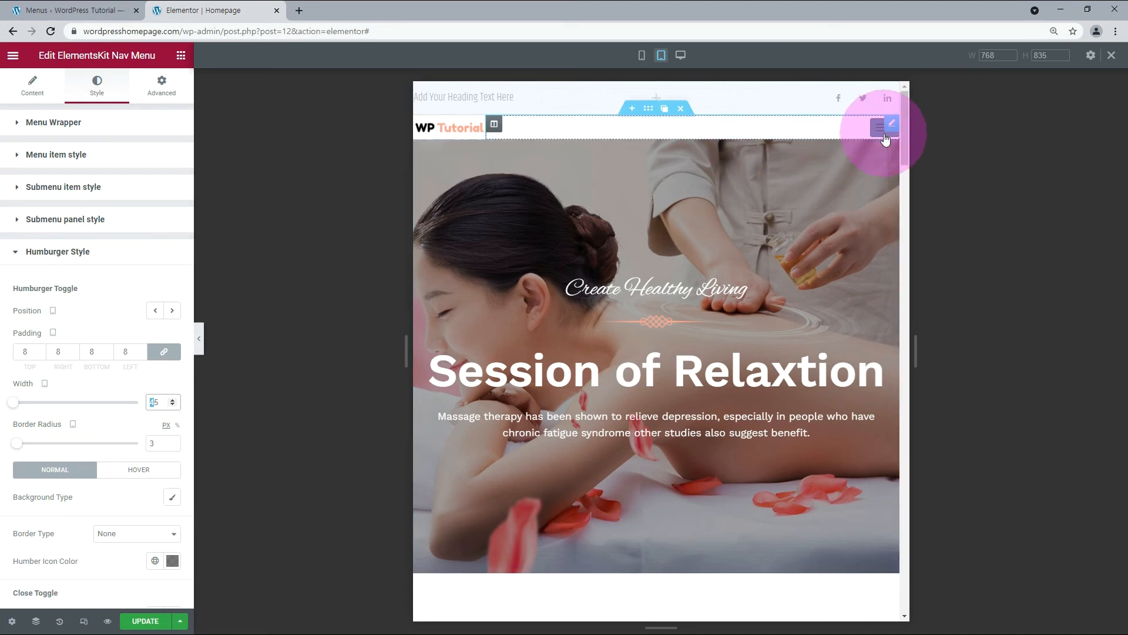
{"action": "type", "text": "3"}
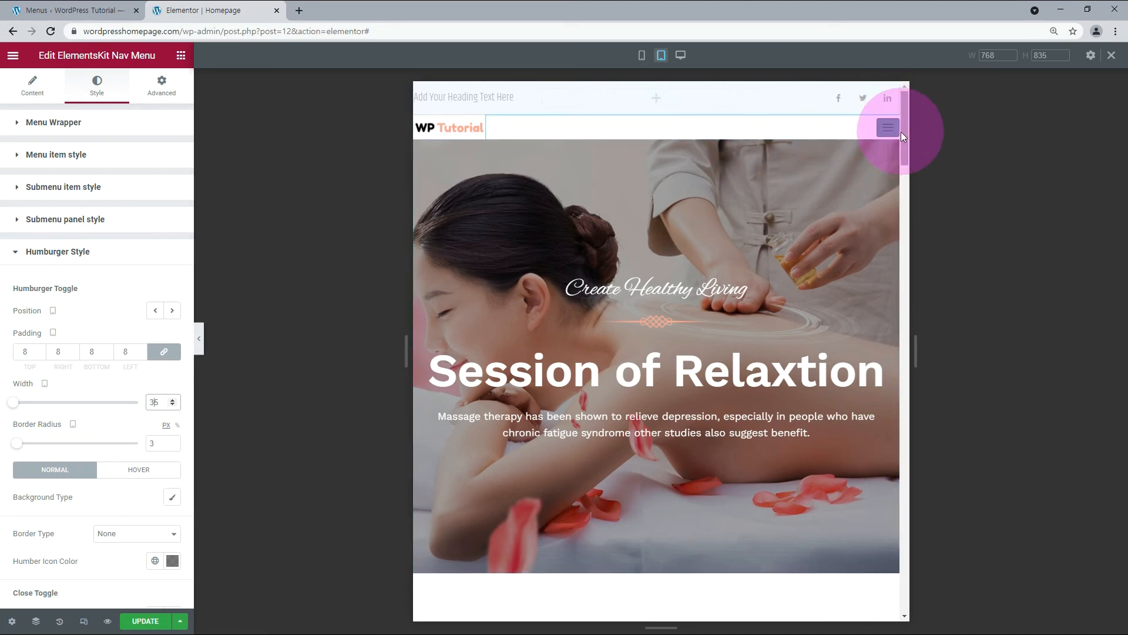
{"action": "left_click", "coordinate": [642, 57]}
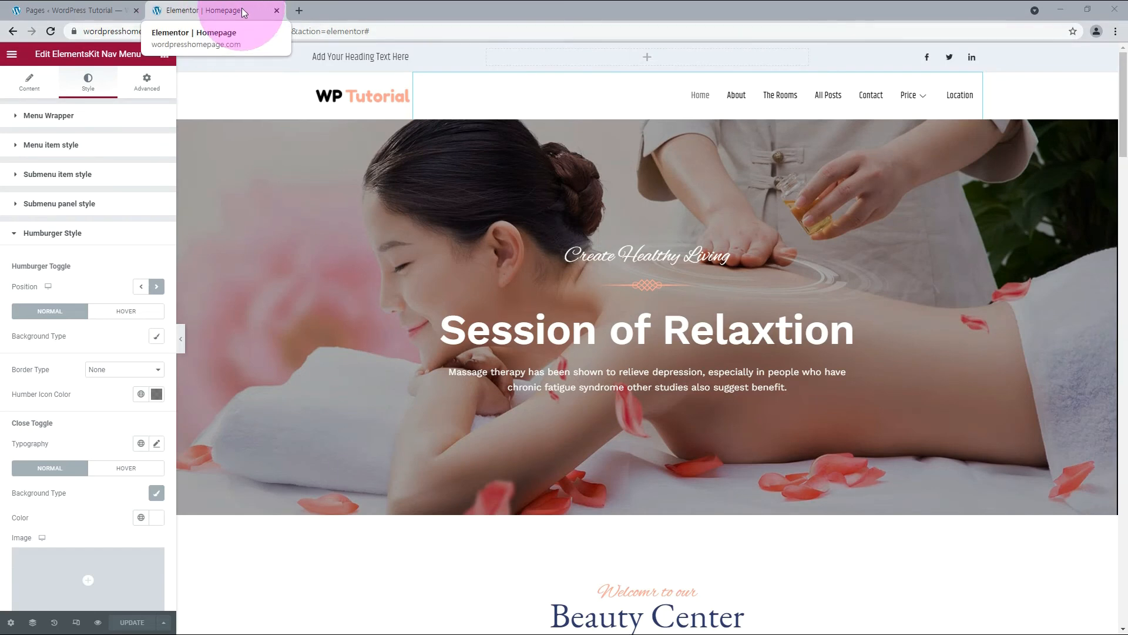
Duplicate the Homepage from the WordPress page list using PA Duplicate.
{"action": "left_click", "coordinate": [74, 13]}
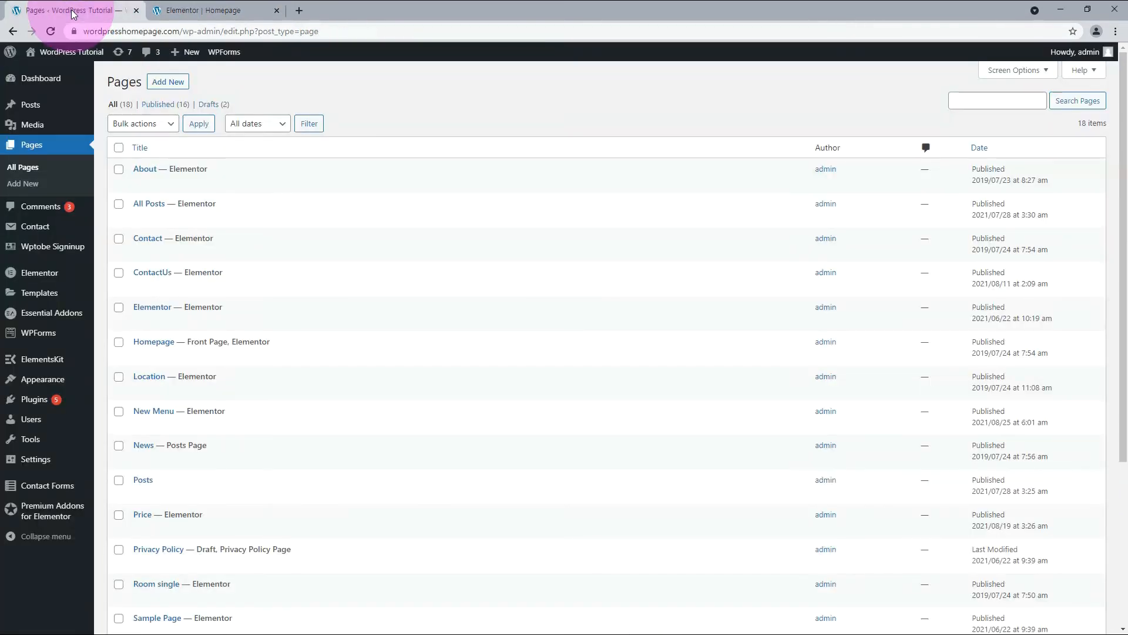
{"action": "mouse_move", "coordinate": [164, 344]}
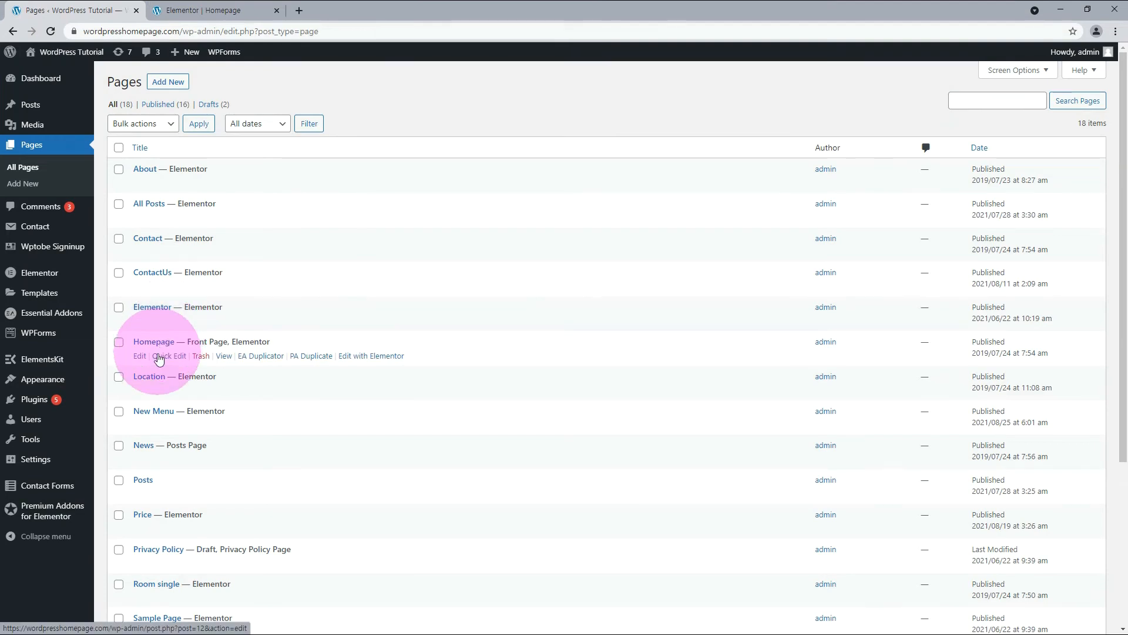
{"action": "left_click", "coordinate": [314, 358]}
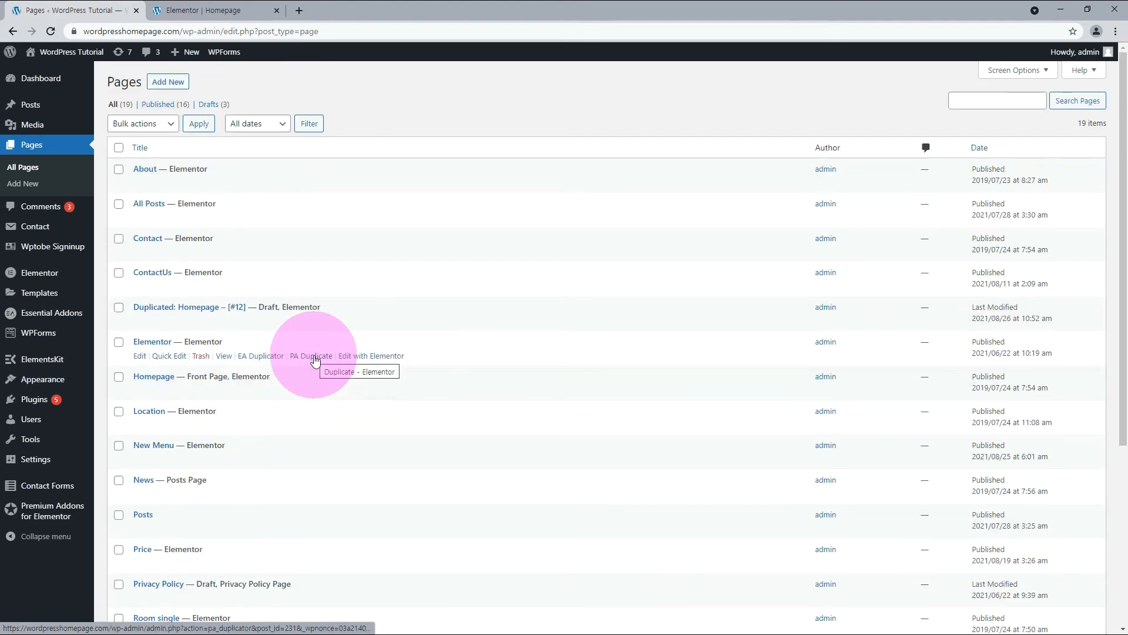
Open the duplicated Homepage draft for editing, retitle it Header Template, and publish it.
{"action": "left_click", "coordinate": [139, 322]}
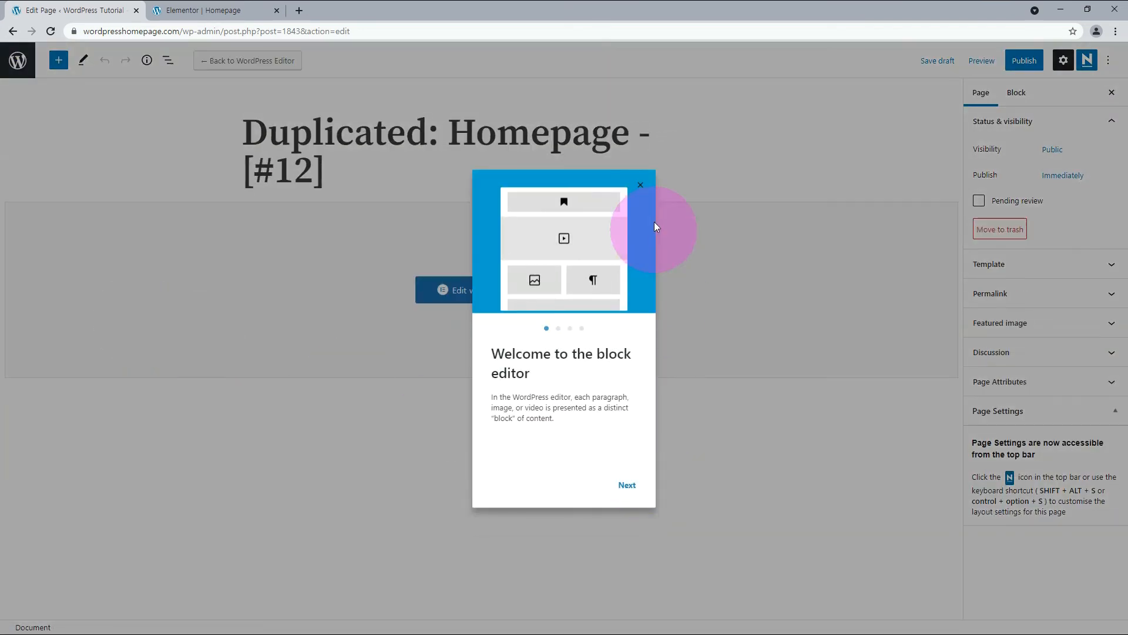
{"action": "left_click", "coordinate": [648, 188]}
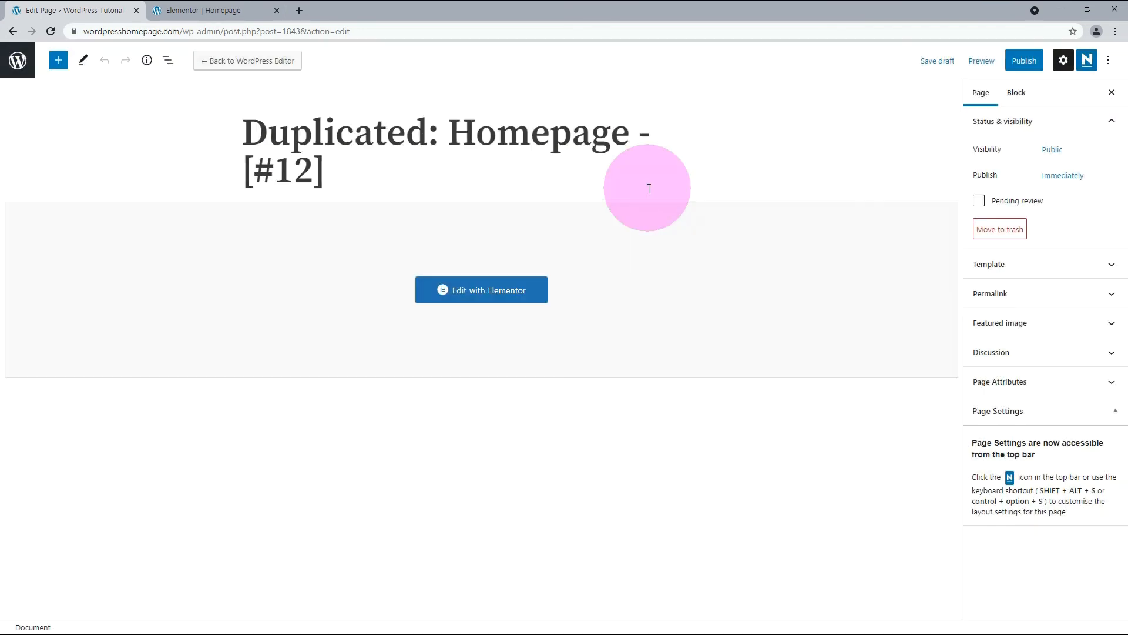
{"action": "triple_click", "coordinate": [358, 184]}
{"action": "type", "text": "Header Template"}
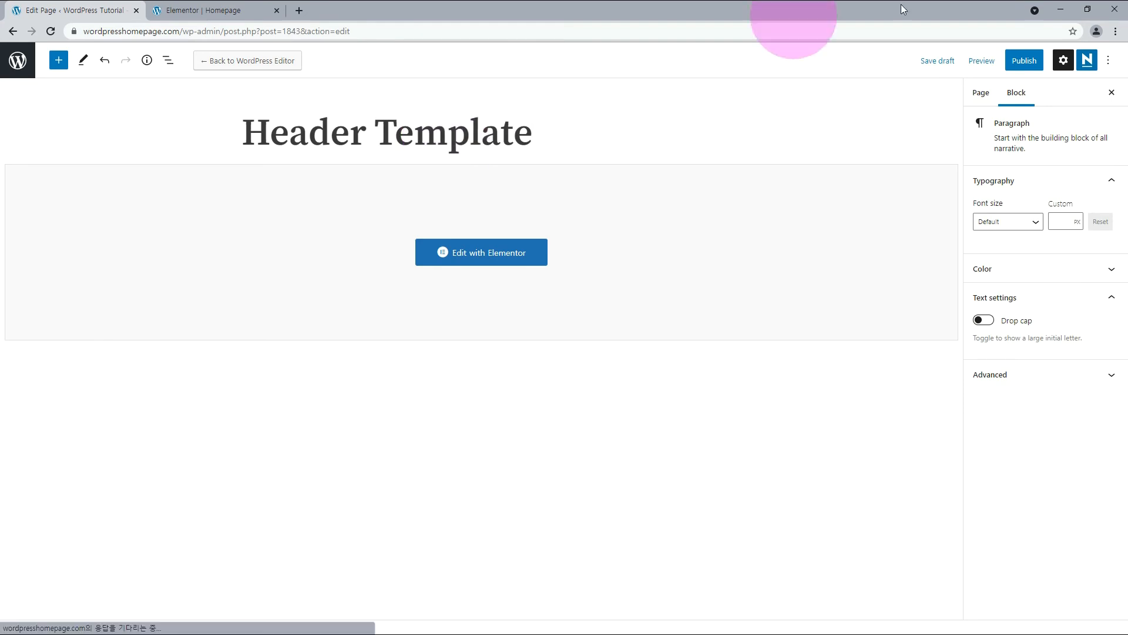
{"action": "left_click", "coordinate": [1013, 62]}
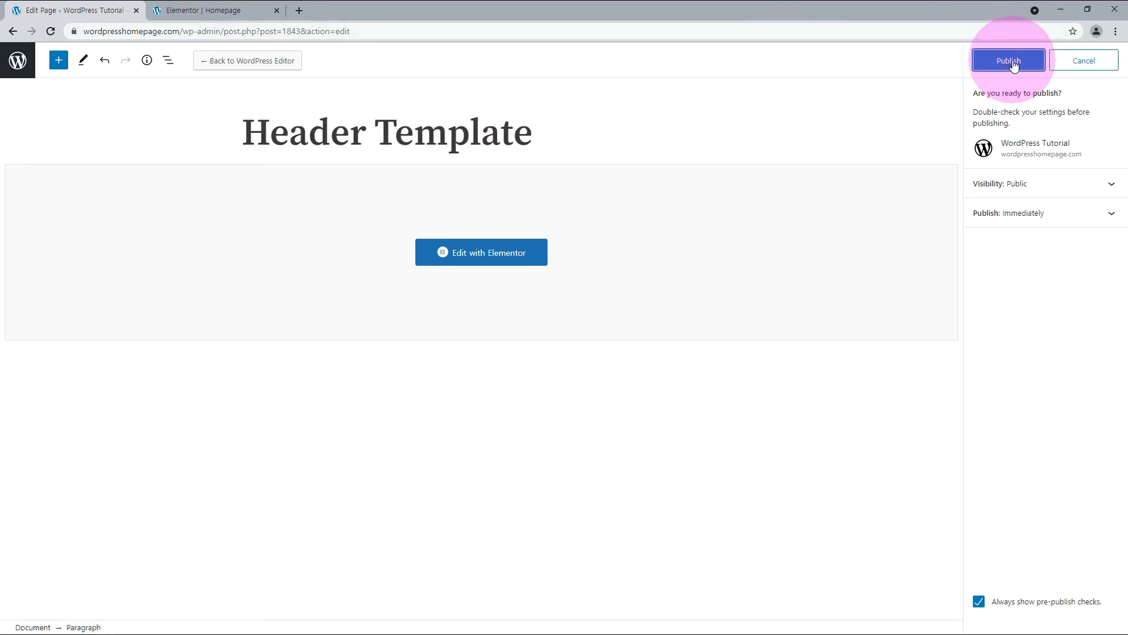
{"action": "left_click", "coordinate": [1014, 64]}
Open the Header Template page in Elementor and delete all sections below the top bar and menu.
{"action": "left_click", "coordinate": [485, 262]}
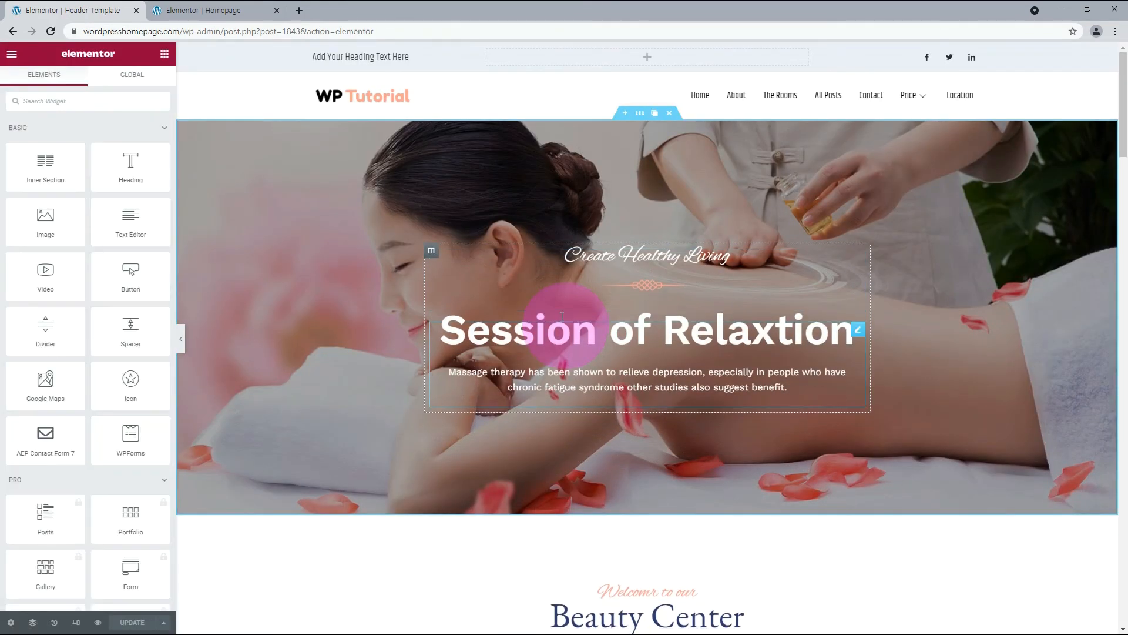
{"action": "left_click", "coordinate": [669, 113]}
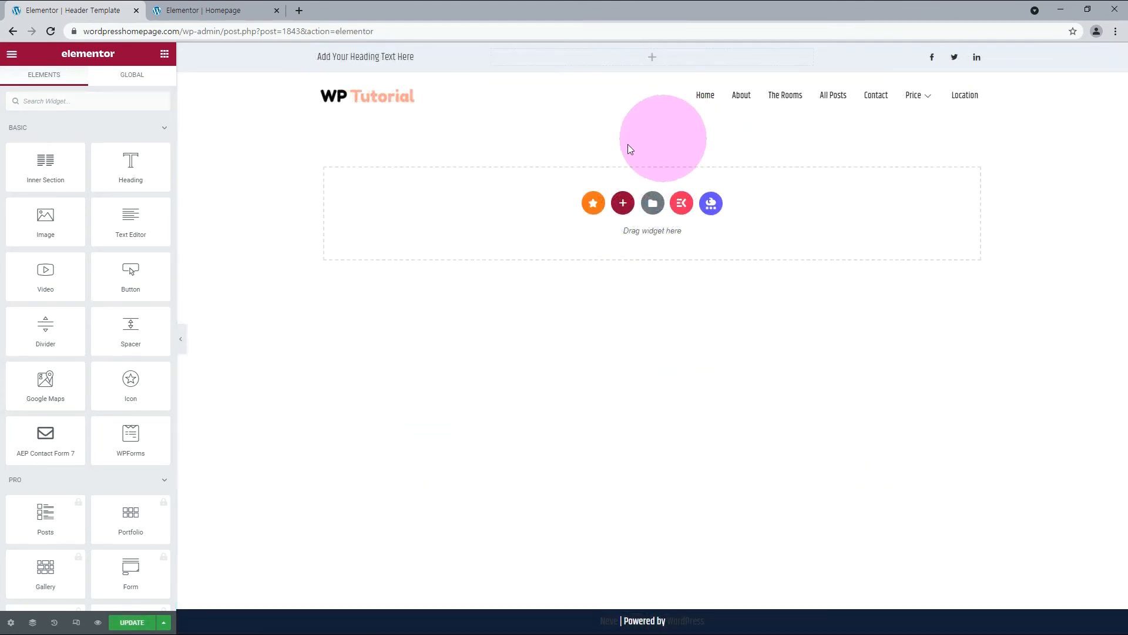
Save the page to the Elementor library as a template named header-template and preview the saved template.
{"action": "left_click", "coordinate": [163, 622]}
{"action": "left_click", "coordinate": [72, 593]}
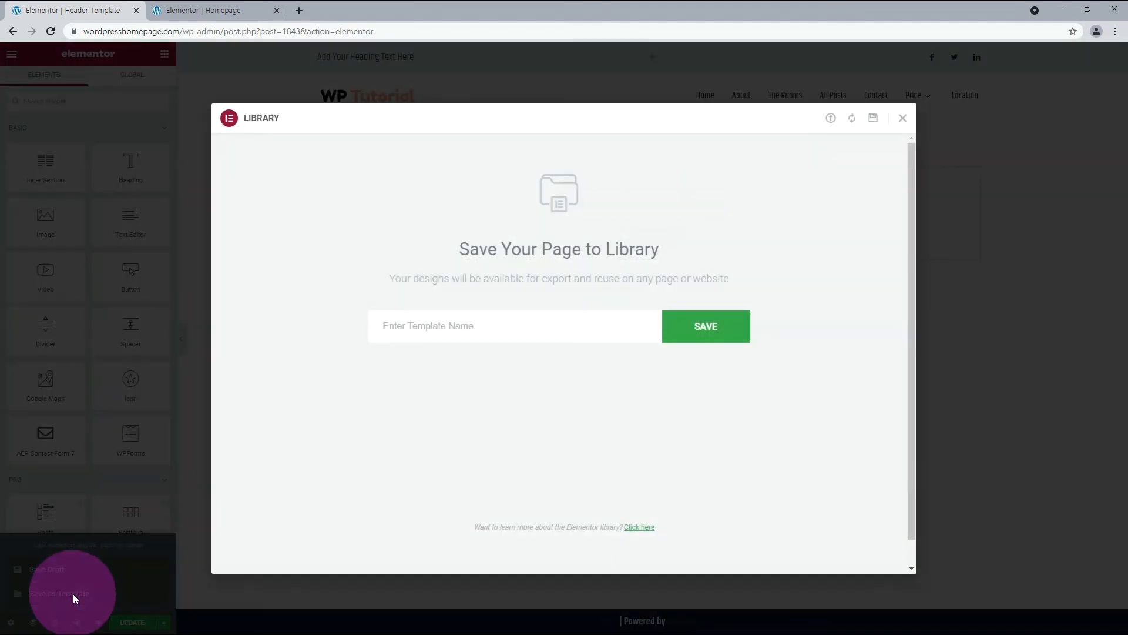
{"action": "left_click", "coordinate": [467, 323]}
{"action": "type", "text": "header"}
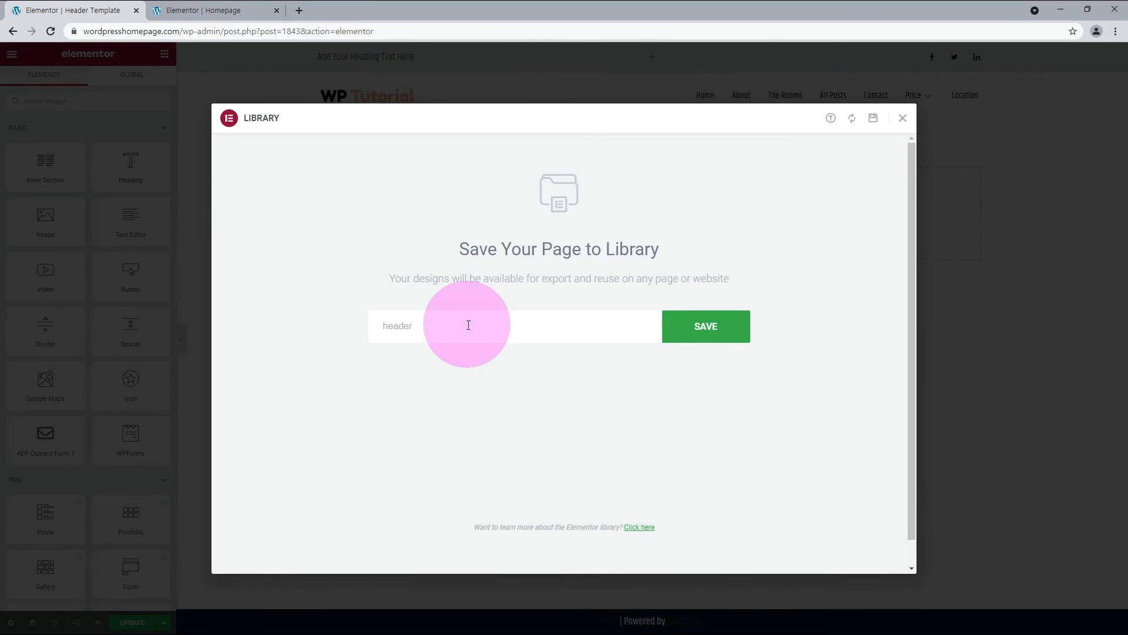
{"action": "type", "text": "-template"}
{"action": "left_click", "coordinate": [704, 327]}
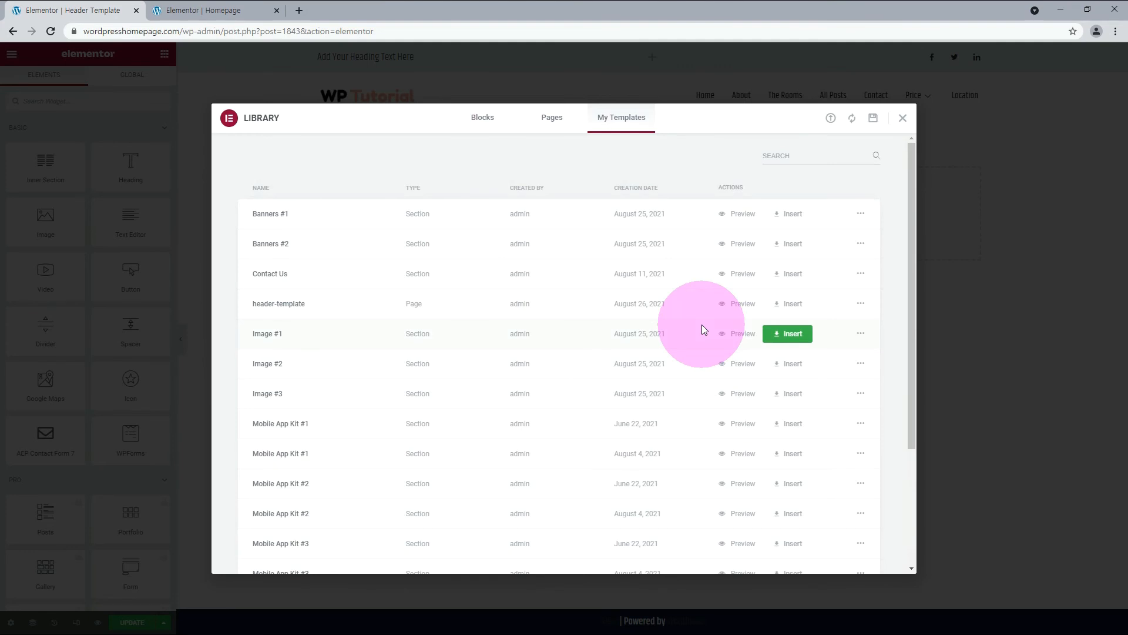
{"action": "left_click", "coordinate": [739, 304]}
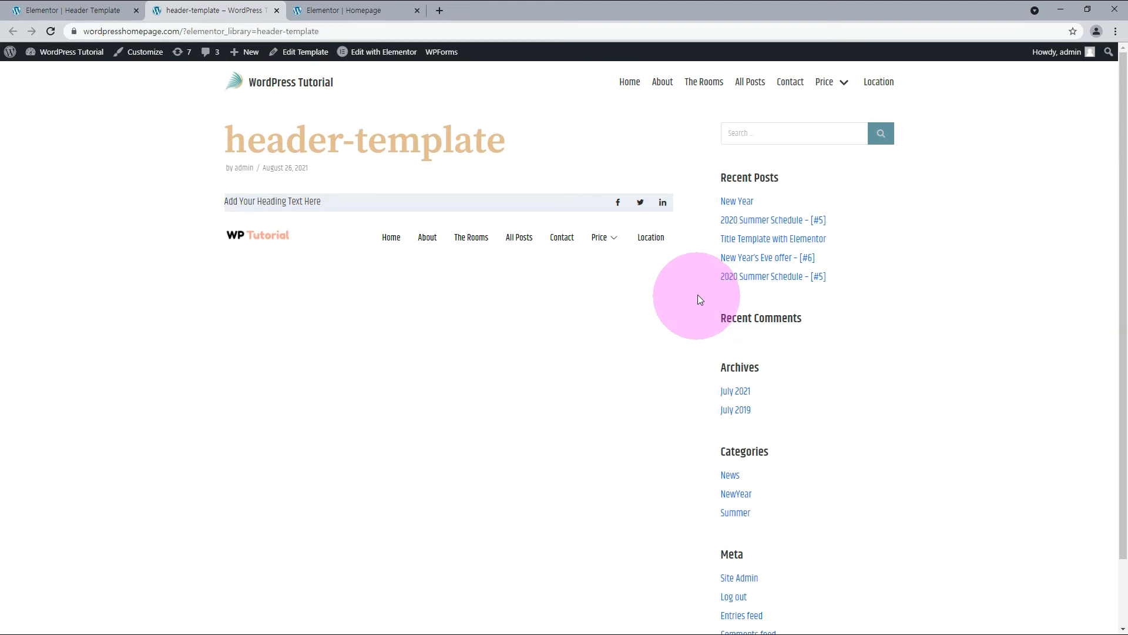
{"action": "key", "text": "ctrl+w"}
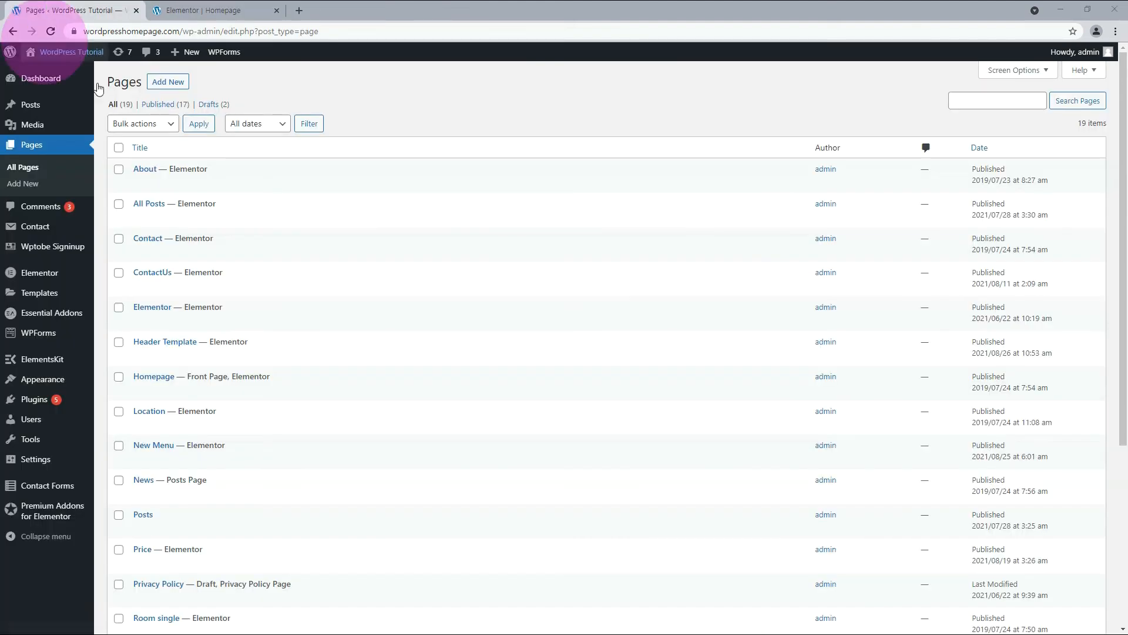
Add a new page titled New Header, publish it, and open it in Elementor.
{"action": "left_click", "coordinate": [173, 82]}
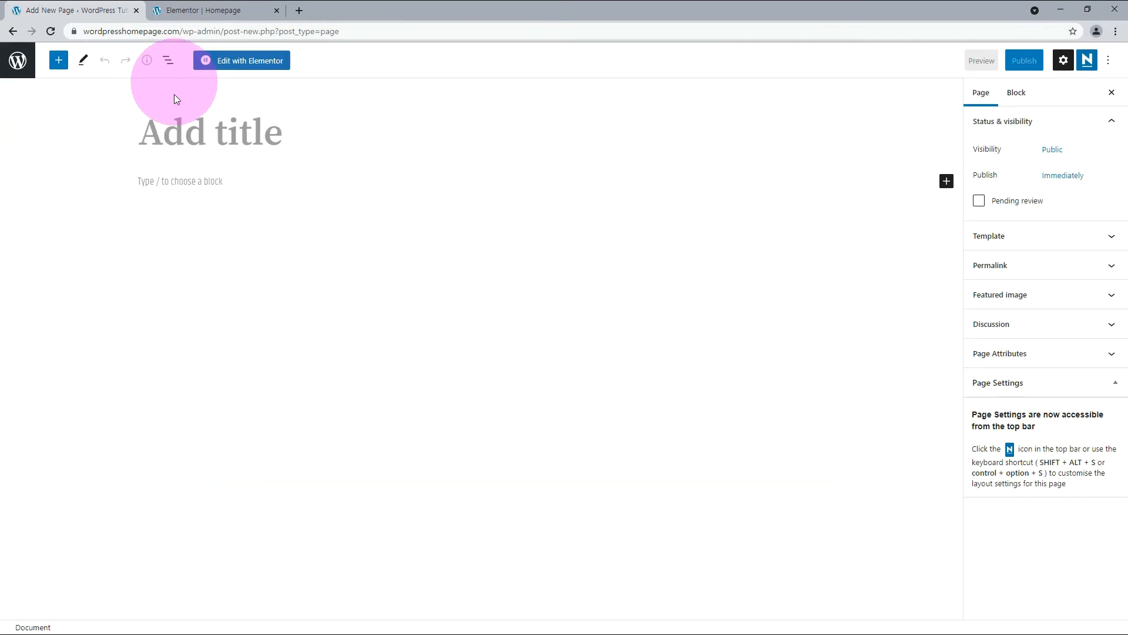
{"action": "left_click", "coordinate": [164, 135]}
{"action": "type", "text": "New Header"}
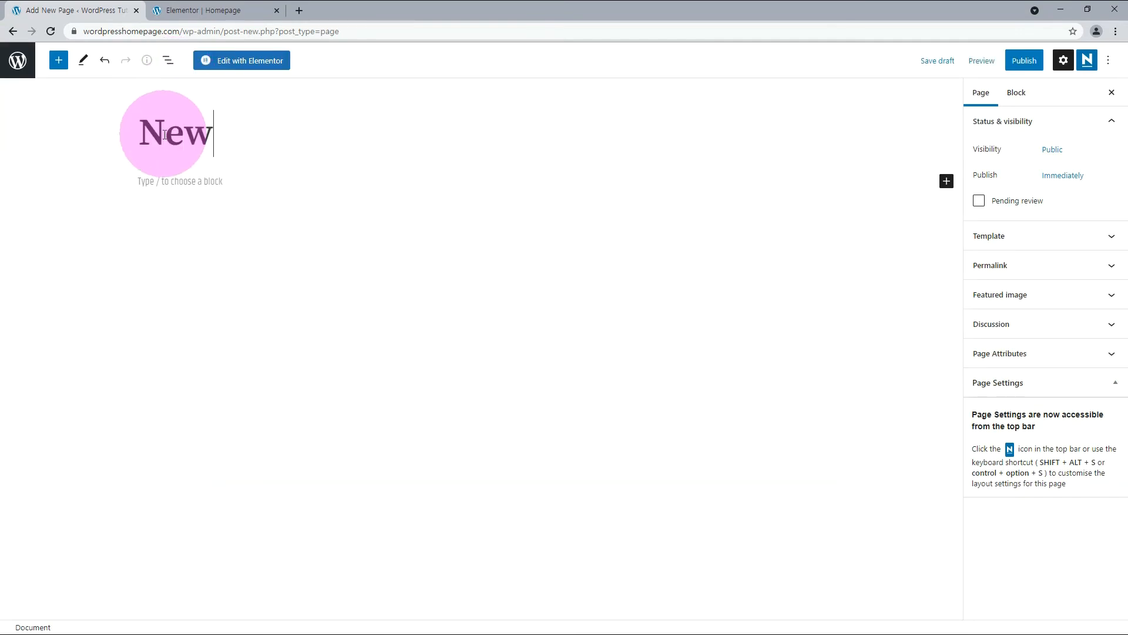
{"action": "left_click", "coordinate": [1023, 69]}
{"action": "left_click", "coordinate": [1021, 65]}
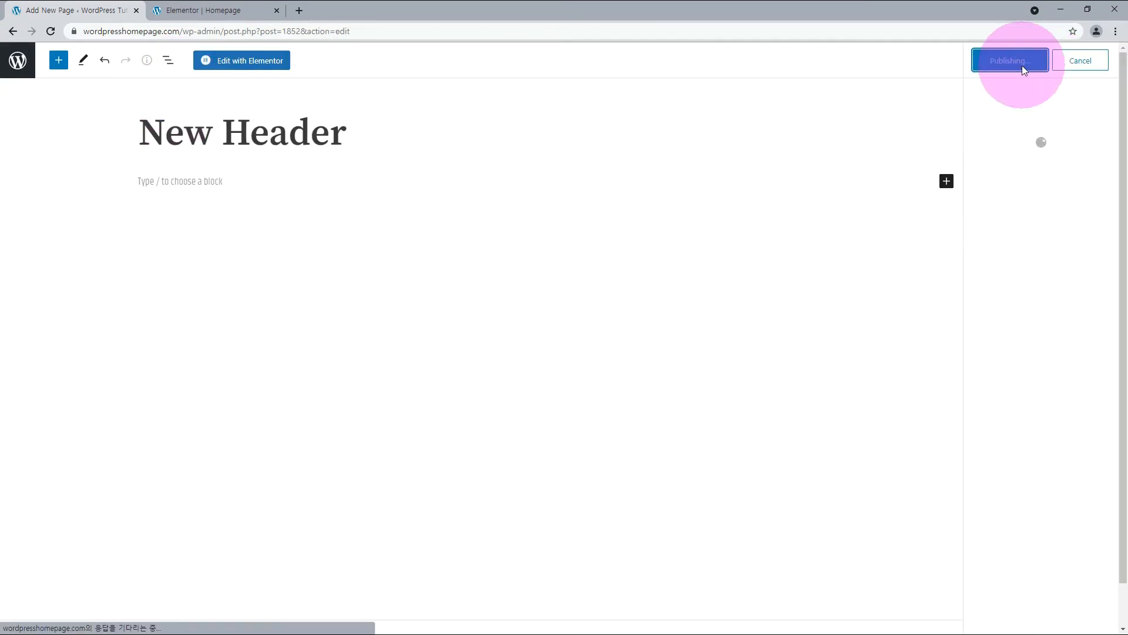
{"action": "left_click", "coordinate": [238, 62]}
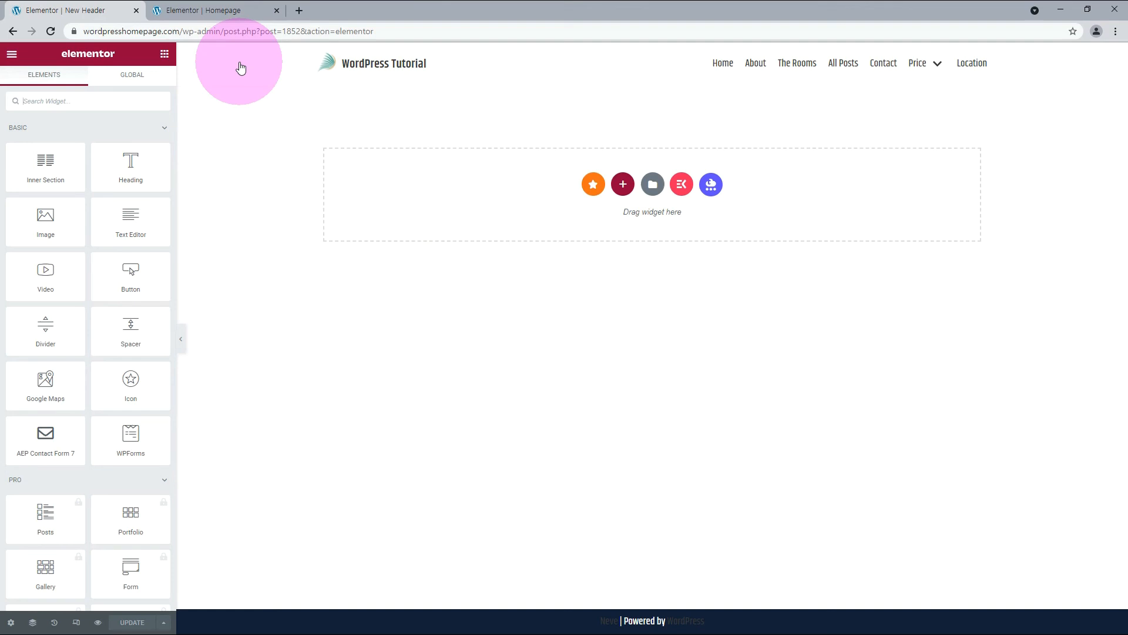
Insert the saved header-template into the page without importing its document settings.
{"action": "left_click", "coordinate": [653, 184]}
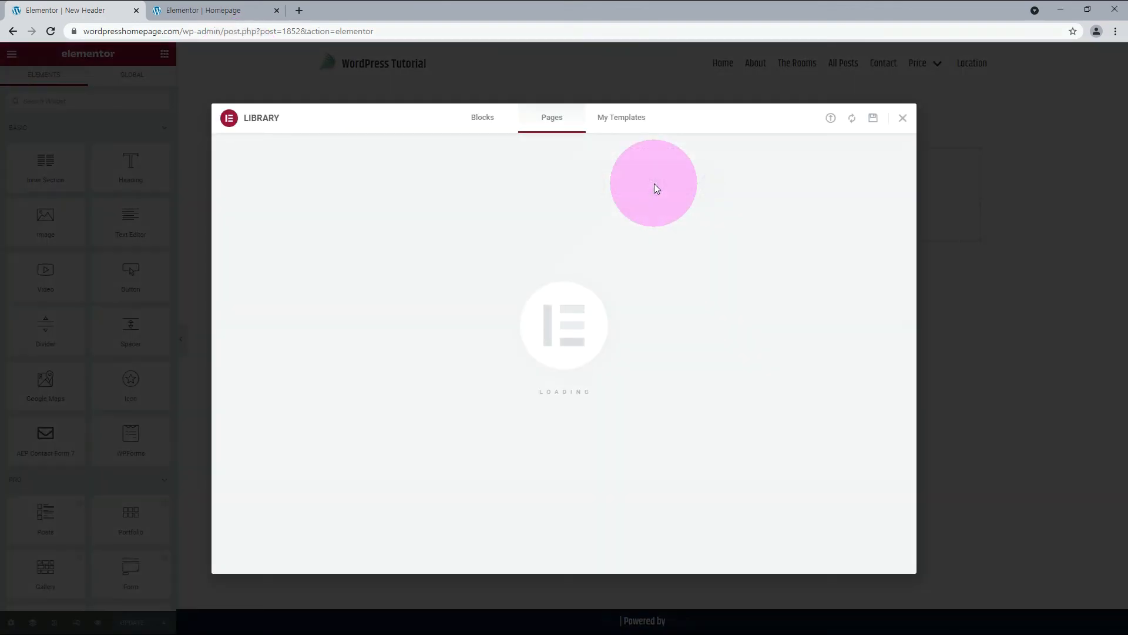
{"action": "left_click", "coordinate": [625, 120]}
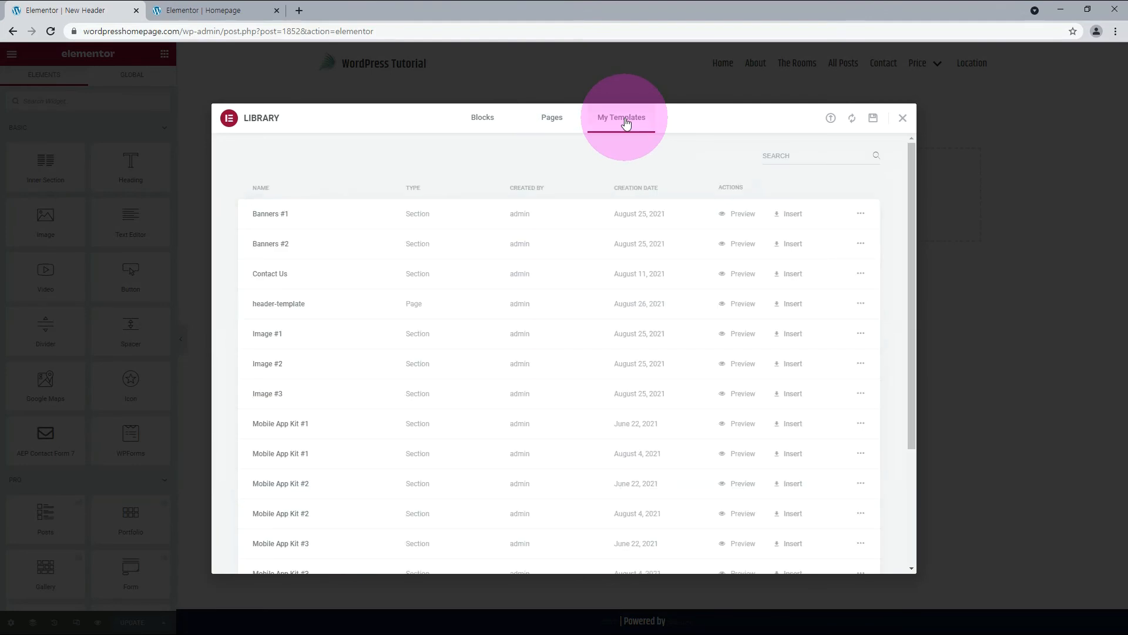
{"action": "left_click", "coordinate": [794, 308]}
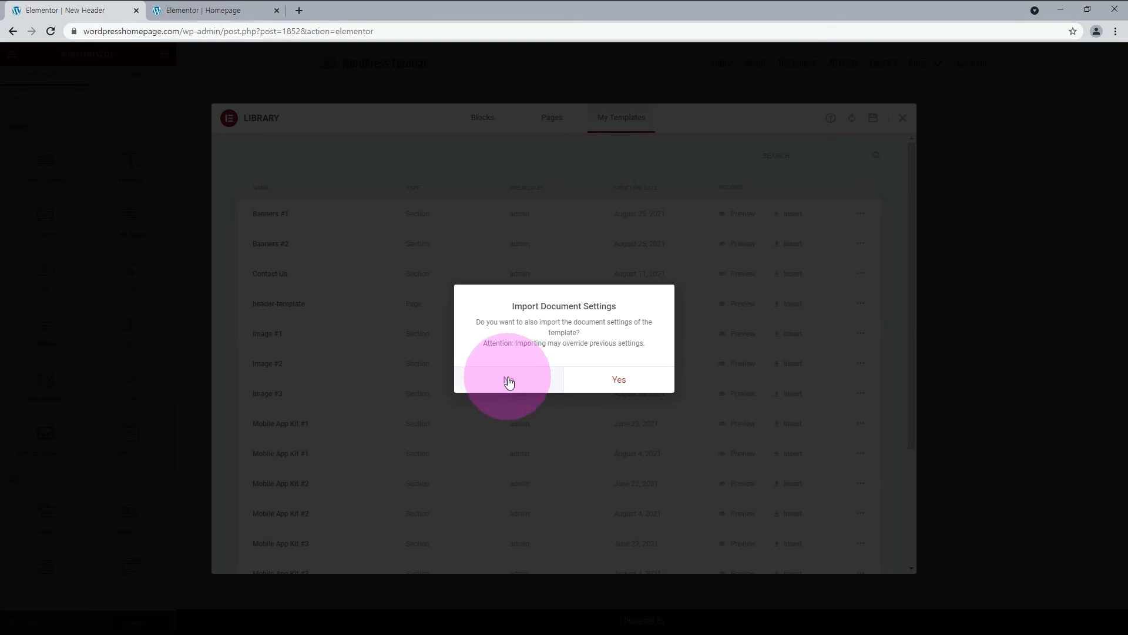
{"action": "left_click", "coordinate": [509, 380]}
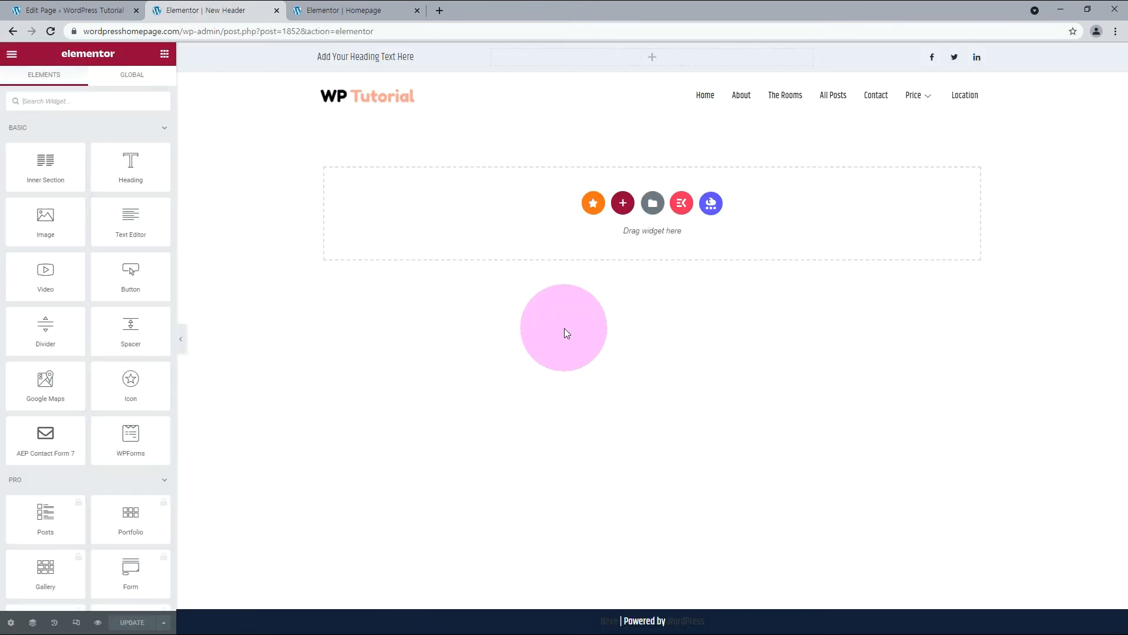
Insert a massage and beauty center page template from the ElementsKit library and delete the top bar section above the menu.
{"action": "left_click", "coordinate": [685, 209]}
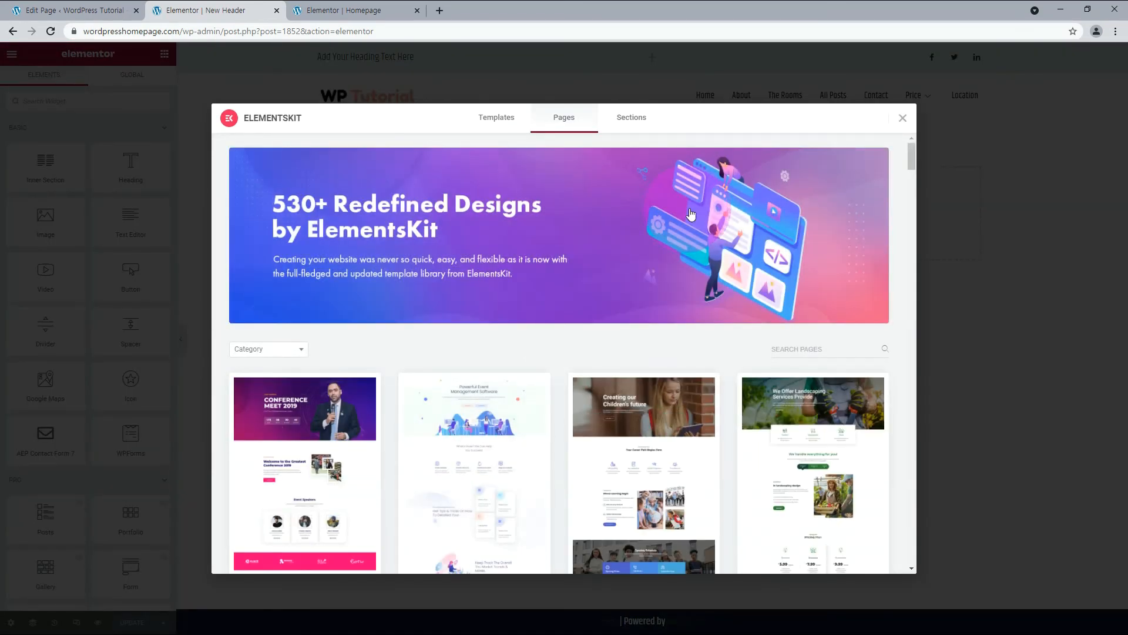
{"action": "scroll", "coordinate": [253, 412], "scroll_direction": "down", "scroll_amount": 5}
{"action": "left_click", "coordinate": [254, 489]}
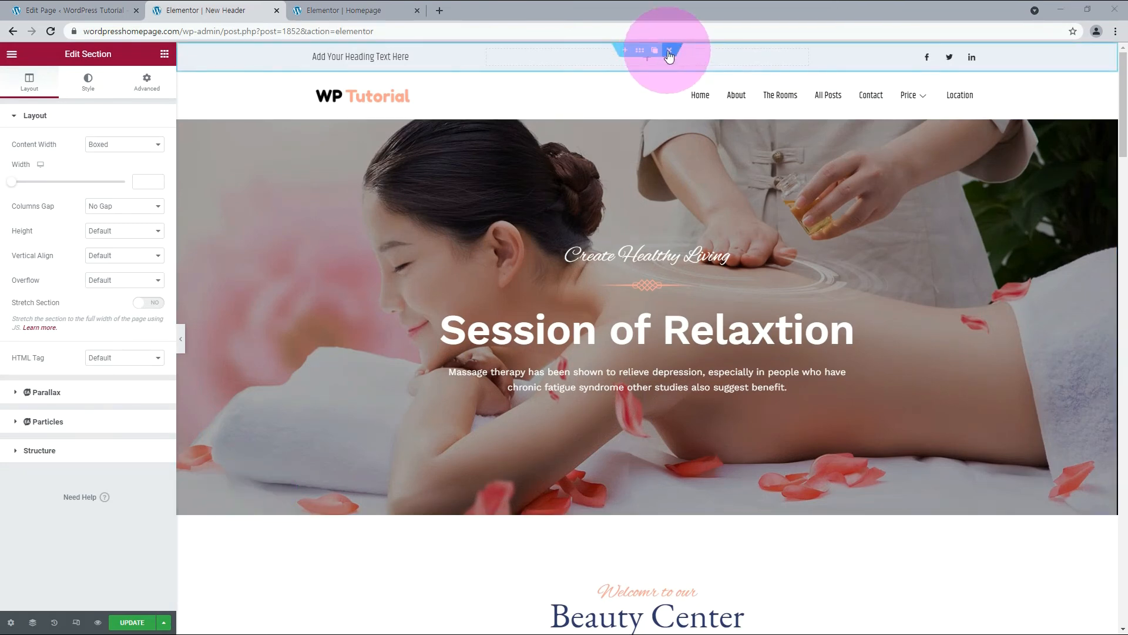
{"action": "left_click", "coordinate": [668, 51]}
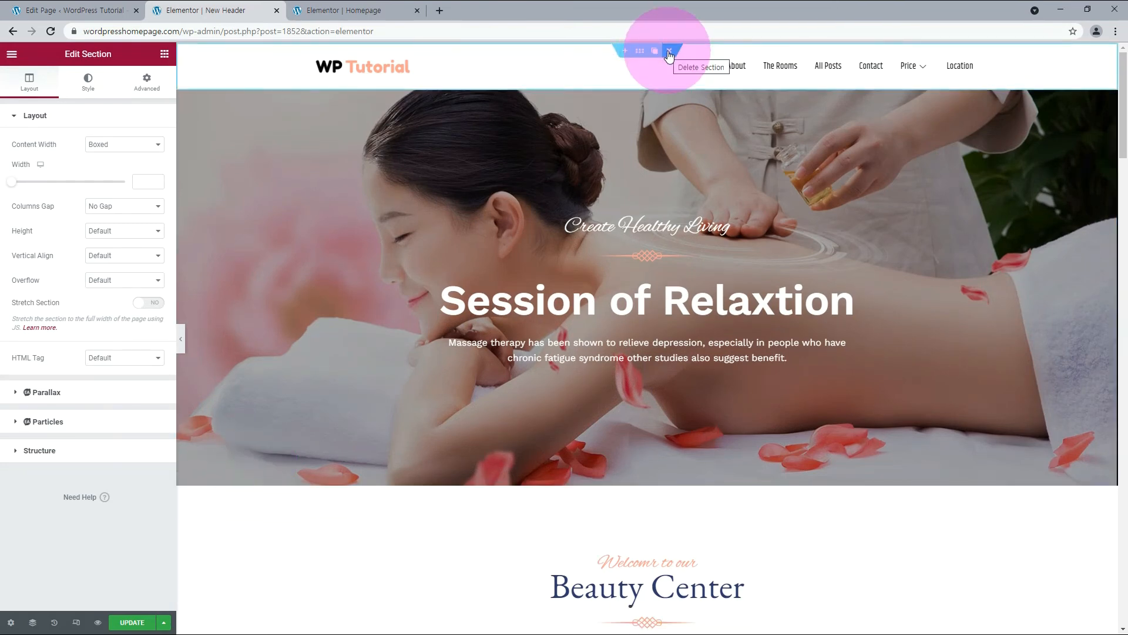
Set the z-index of the hero section to 1 and of the menu section above it to 2.
{"action": "left_click", "coordinate": [687, 148]}
{"action": "left_click", "coordinate": [151, 89]}
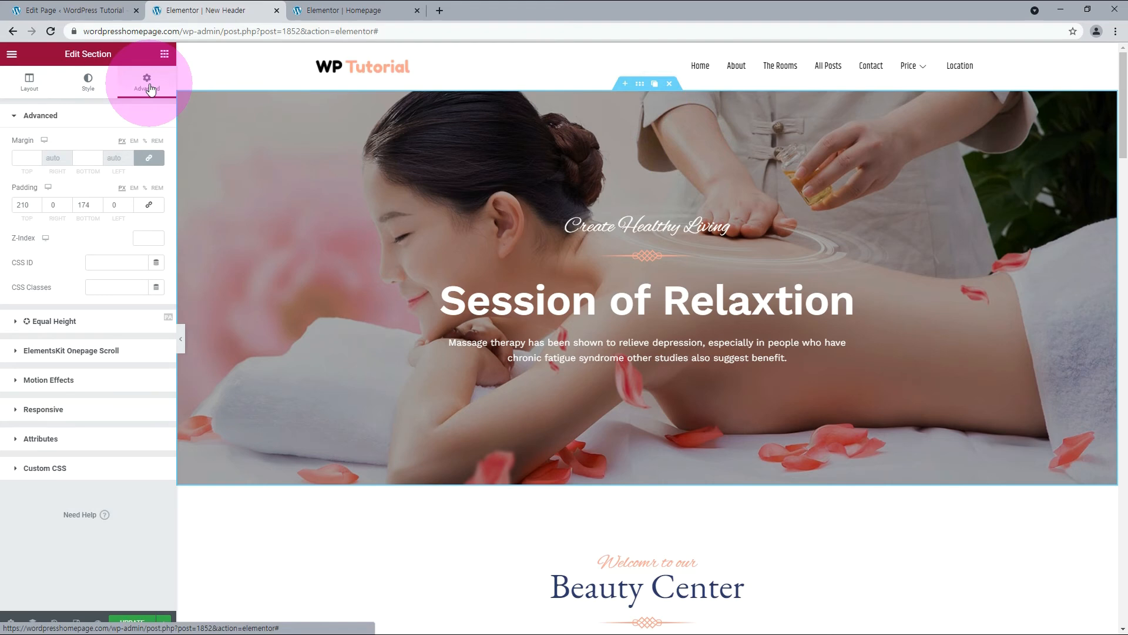
{"action": "left_click", "coordinate": [138, 239]}
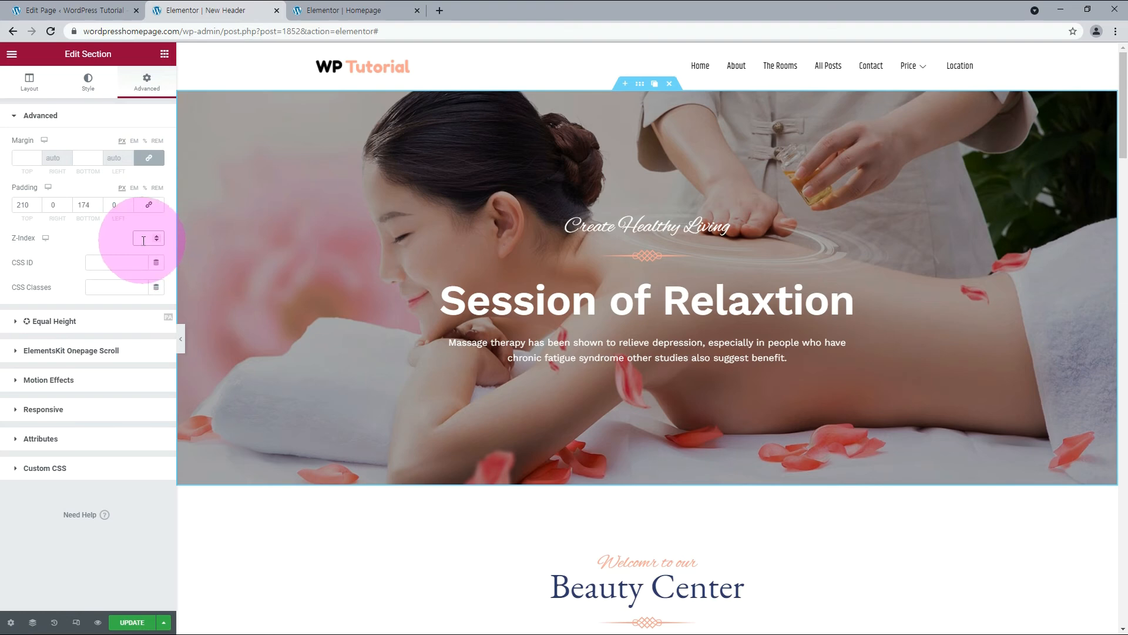
{"action": "type", "text": "1"}
{"action": "left_click", "coordinate": [641, 52]}
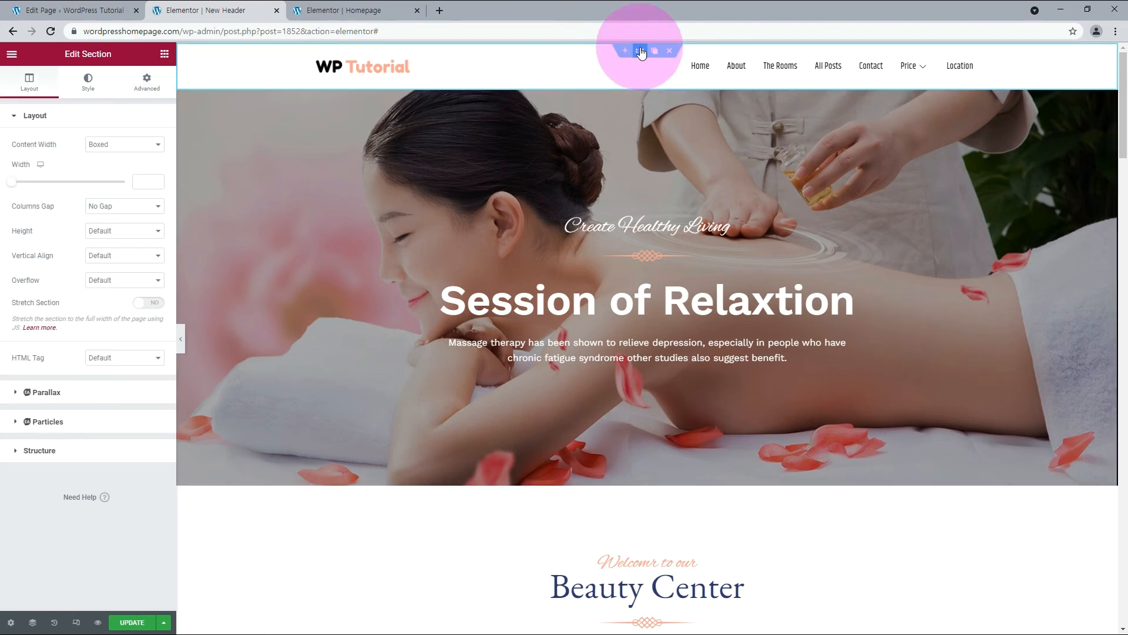
{"action": "left_click", "coordinate": [147, 81]}
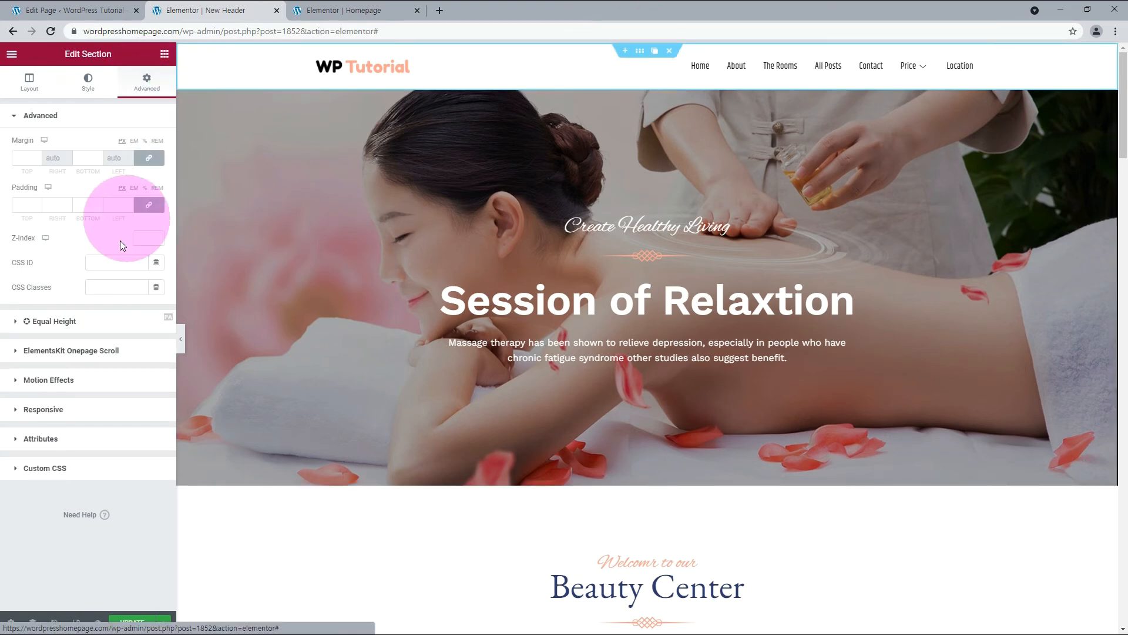
{"action": "left_click", "coordinate": [146, 239]}
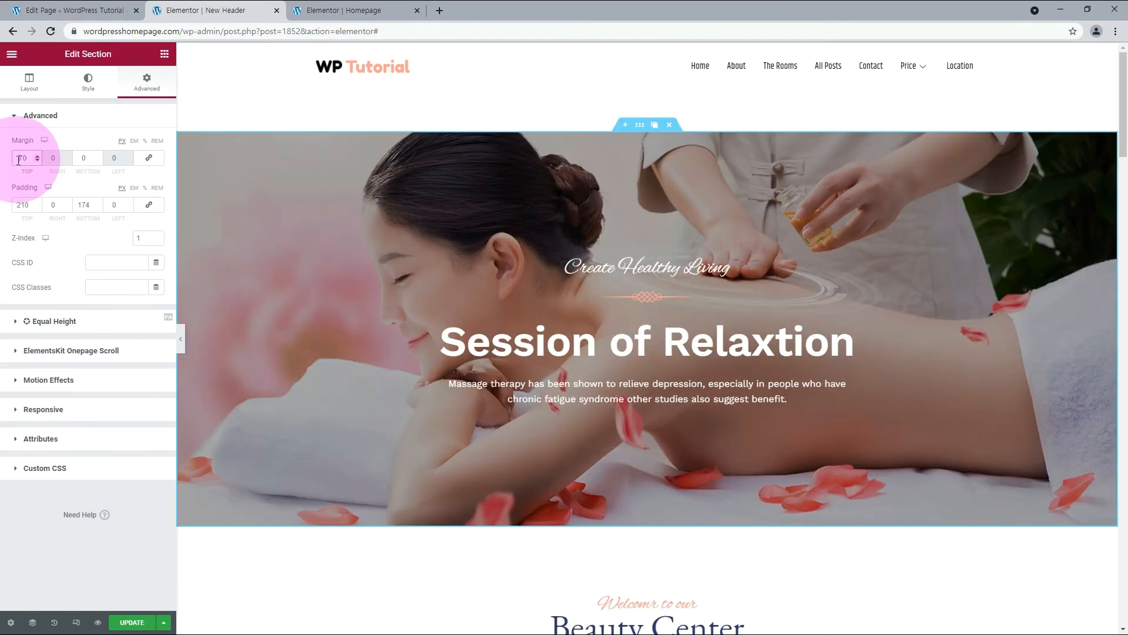
Set the hero section's top margin to -79 px so its image extends behind the menu.
{"action": "type", "text": "-70"}
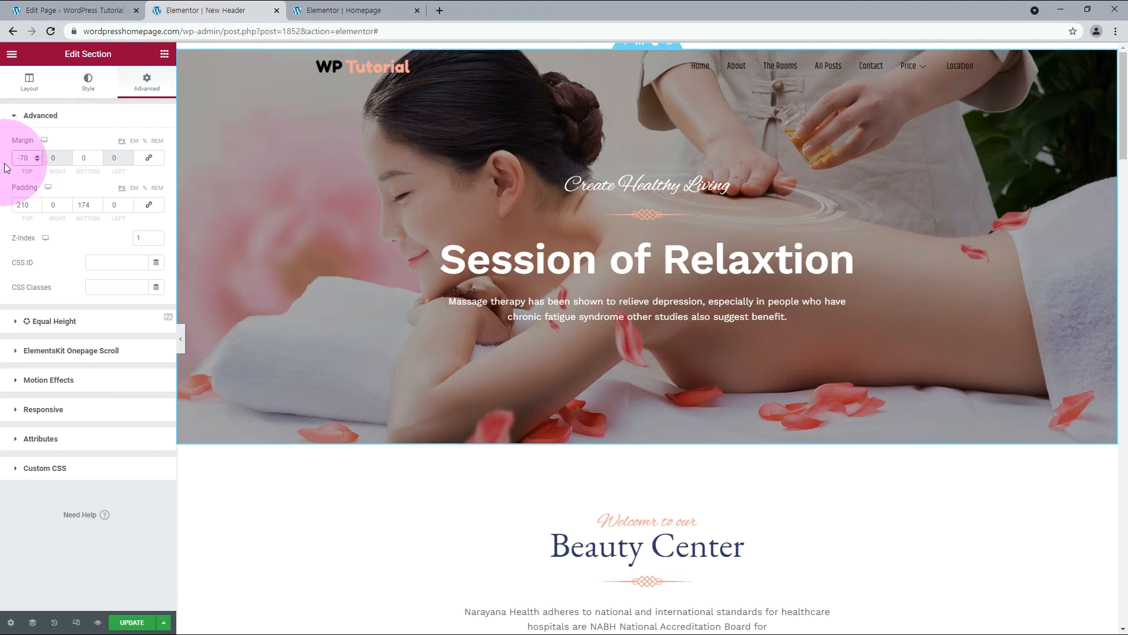
{"action": "key", "text": "Delete"}
{"action": "type", "text": "9"}
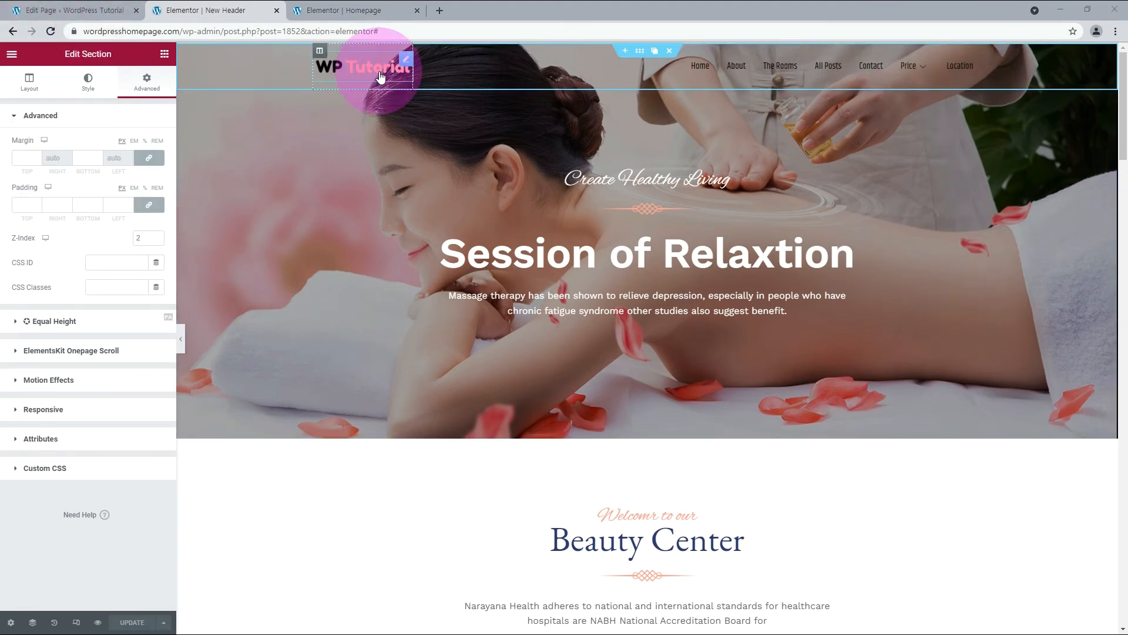
Replace the header's logo image with the white-lettered WP Tutorial logo from the media library.
{"action": "left_click", "coordinate": [408, 61]}
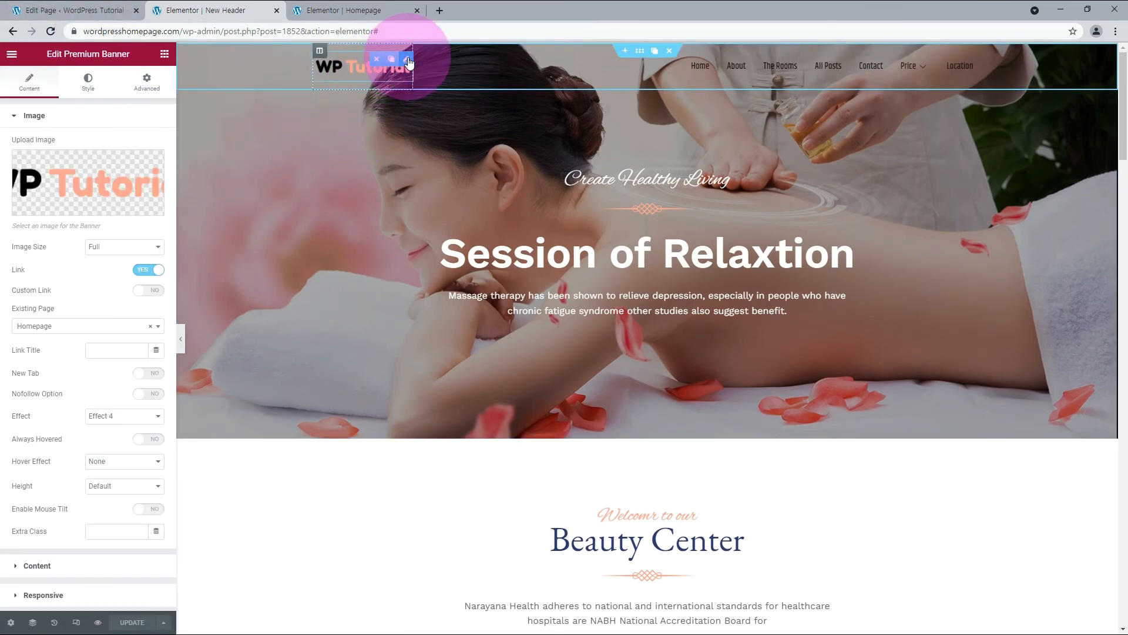
{"action": "left_click", "coordinate": [61, 207]}
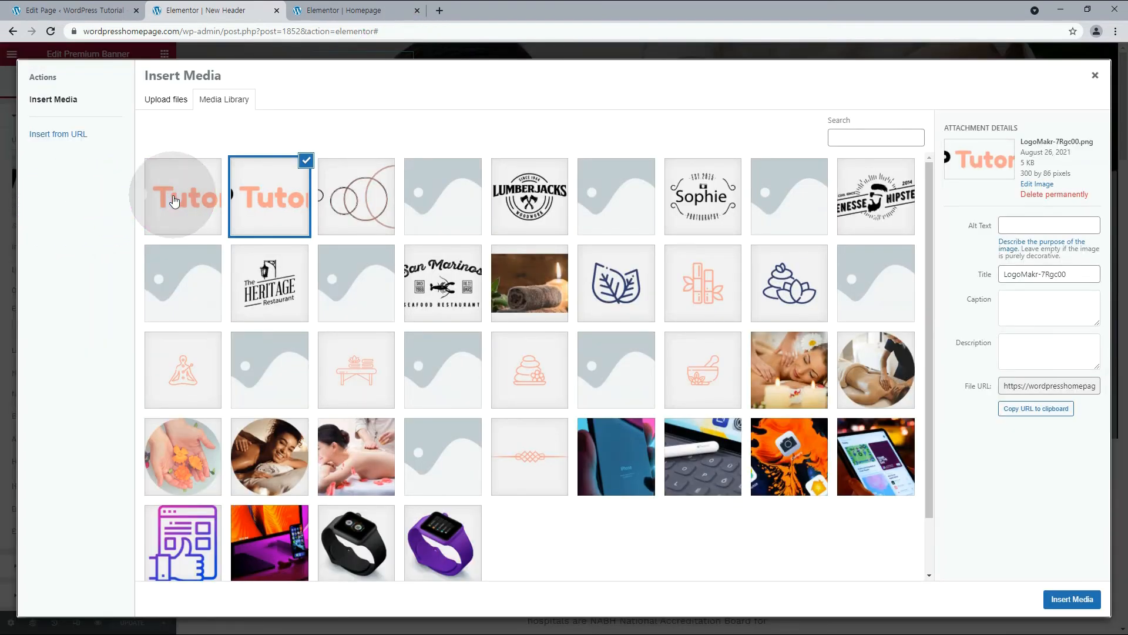
{"action": "left_click", "coordinate": [174, 201]}
{"action": "left_click", "coordinate": [1085, 598]}
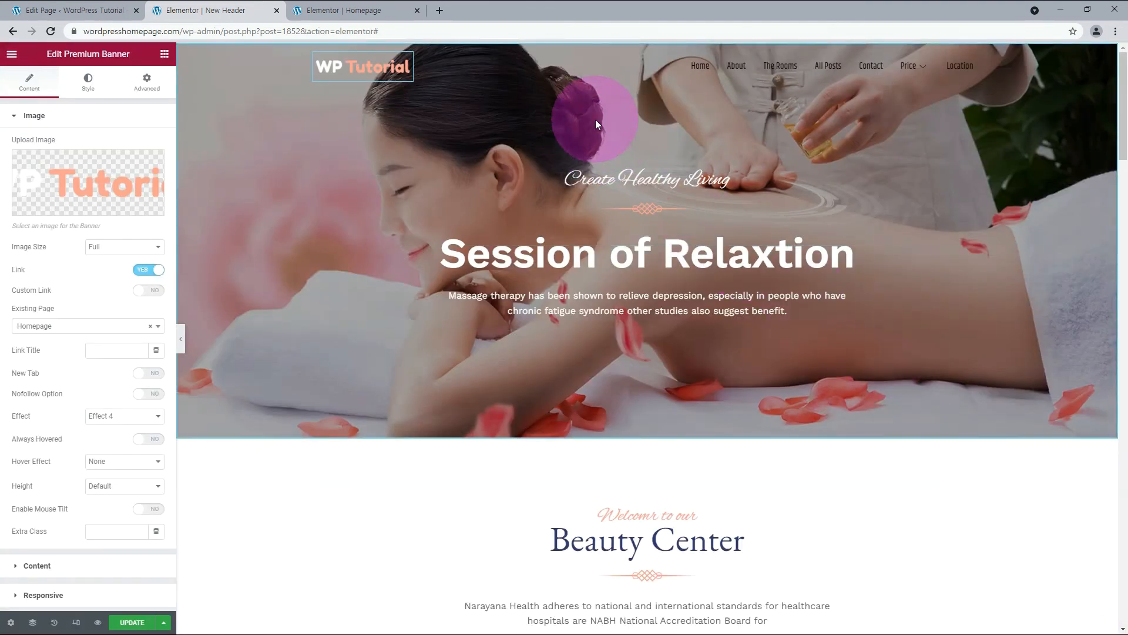
Set the nav menu's item typography size to 18 px.
{"action": "left_click", "coordinate": [976, 52]}
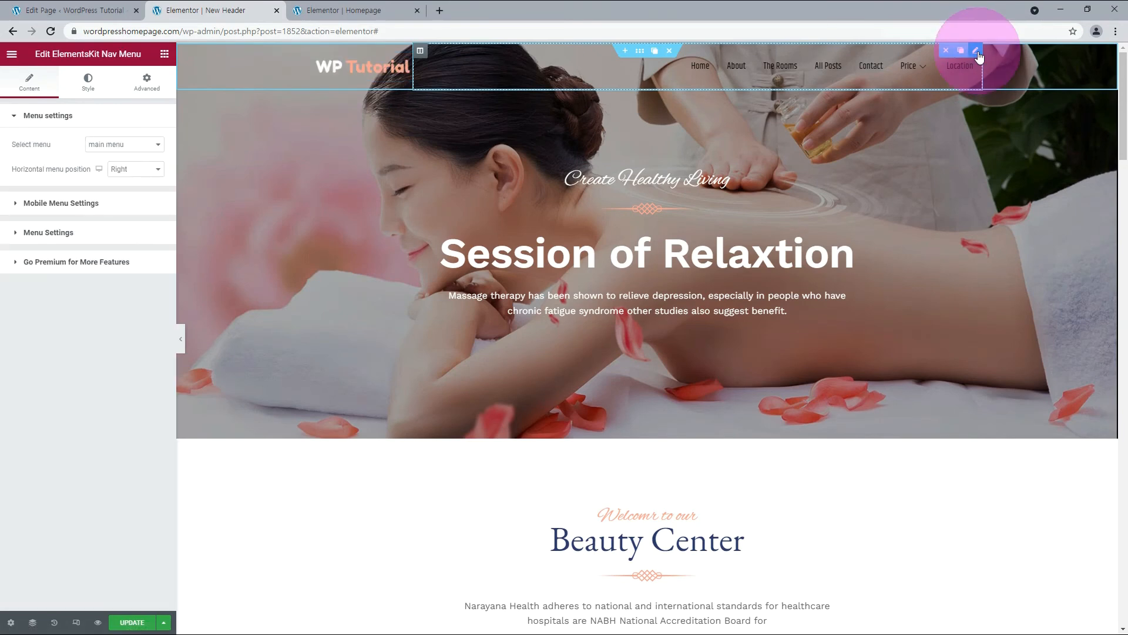
{"action": "left_click", "coordinate": [88, 83]}
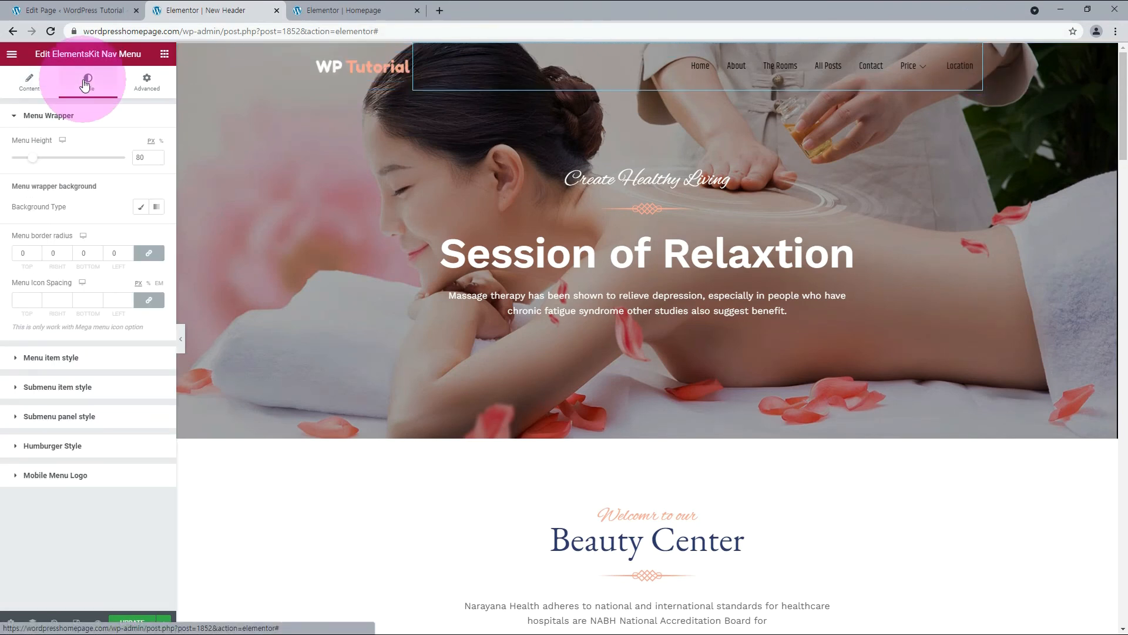
{"action": "left_click", "coordinate": [88, 358]}
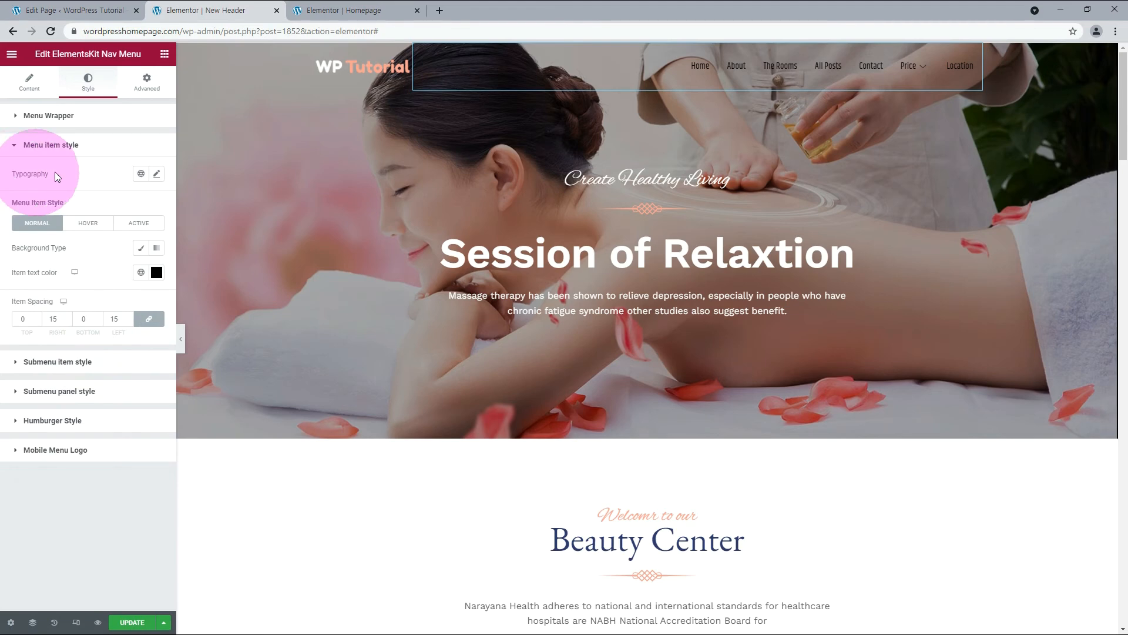
{"action": "left_click", "coordinate": [157, 174]}
{"action": "left_click", "coordinate": [133, 264]}
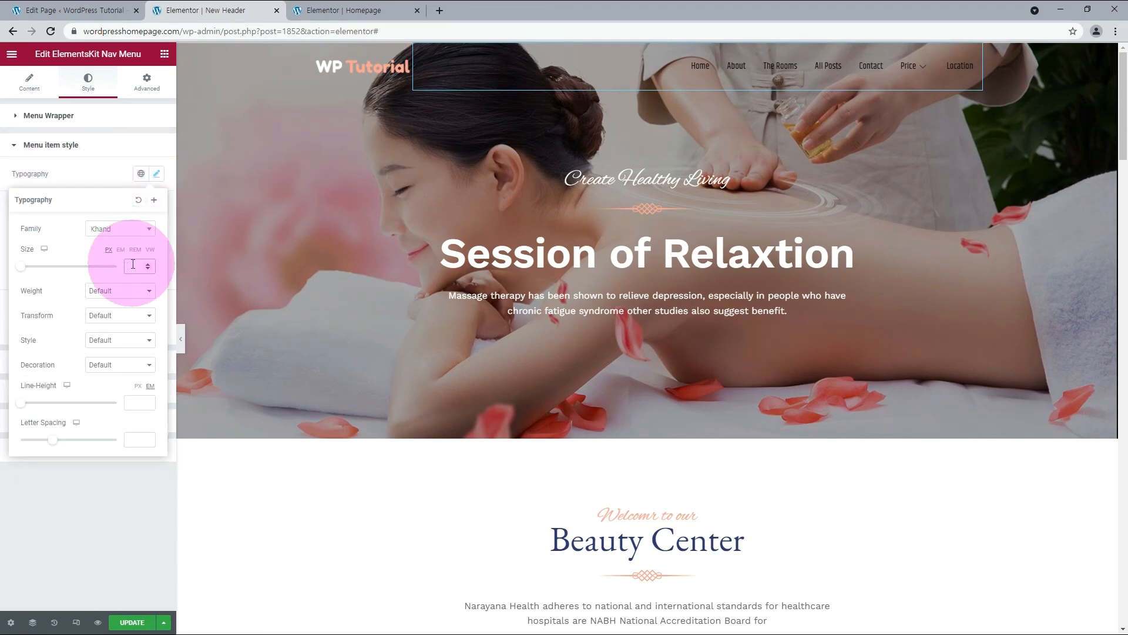
{"action": "type", "text": "18"}
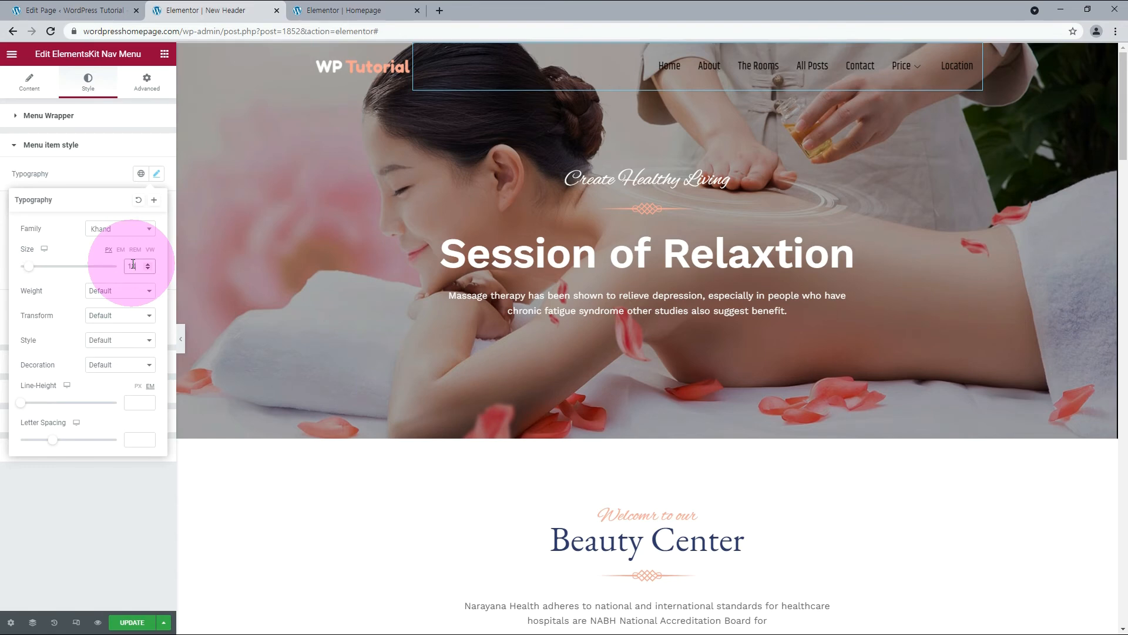
{"action": "left_click", "coordinate": [94, 178]}
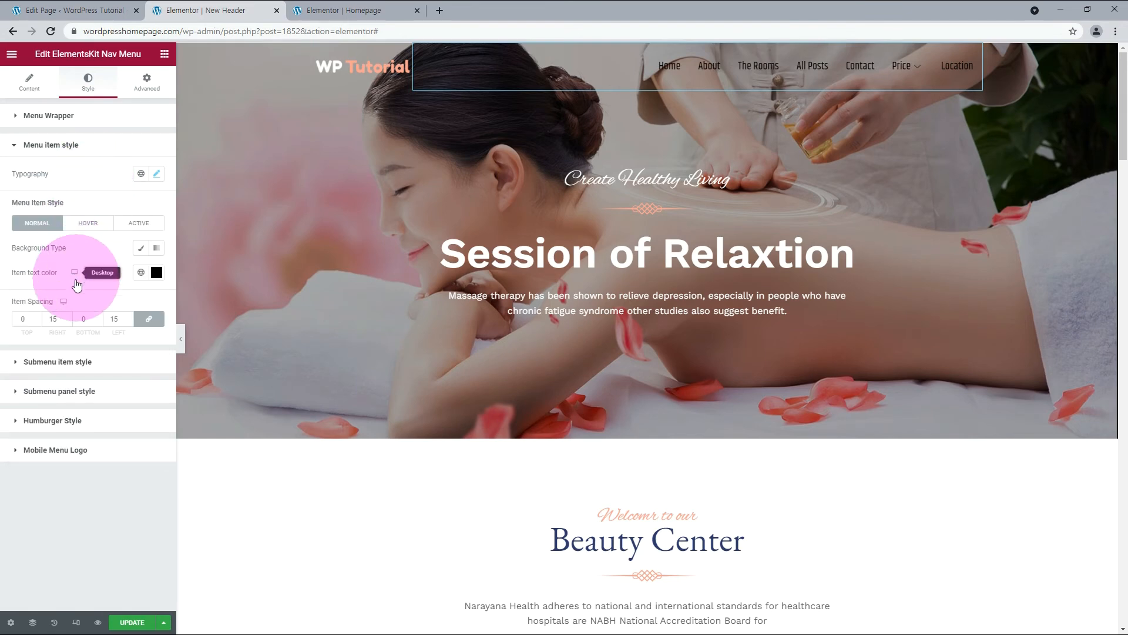
Set the nav menu items' normal text color to #fff.
{"action": "left_click", "coordinate": [155, 278]}
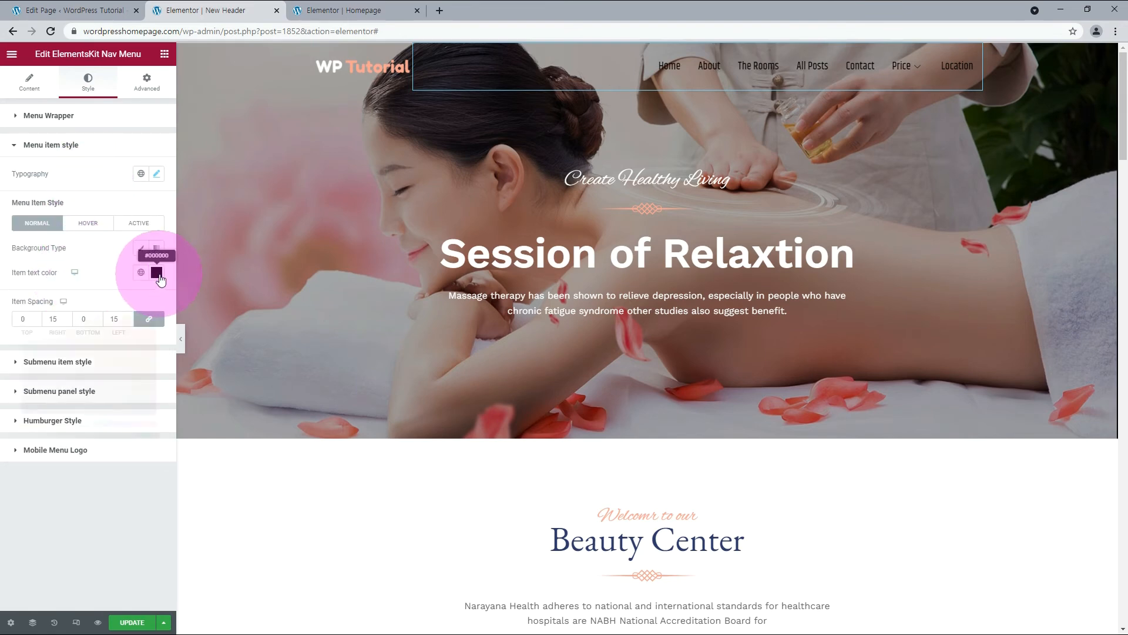
{"action": "double_click", "coordinate": [43, 452]}
{"action": "type", "text": "ffffff"}
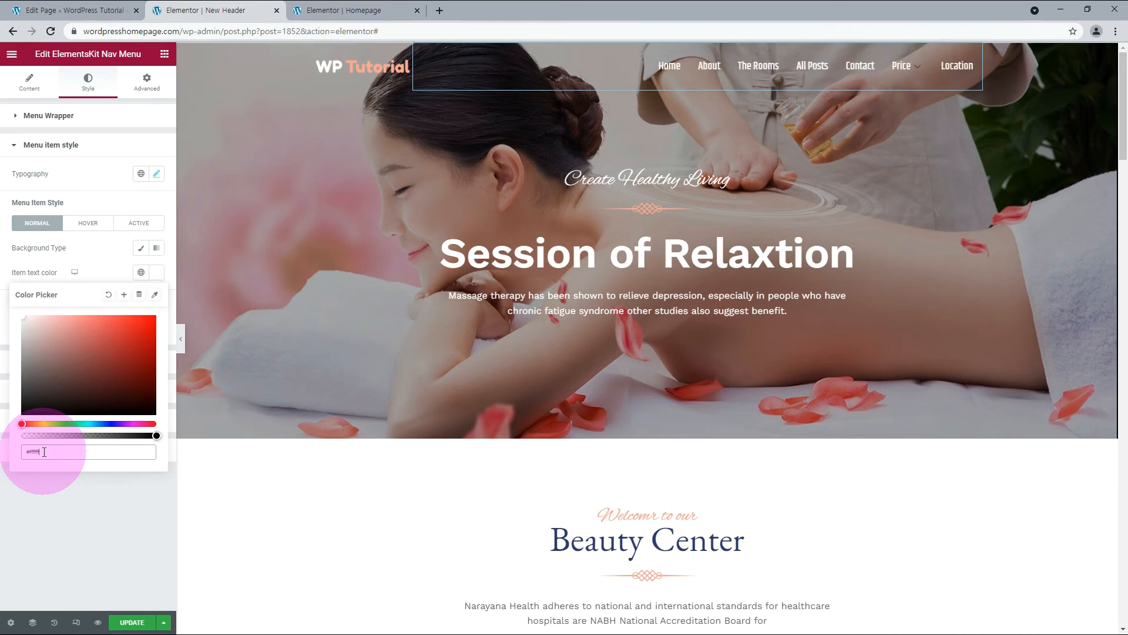
{"action": "left_click", "coordinate": [80, 509]}
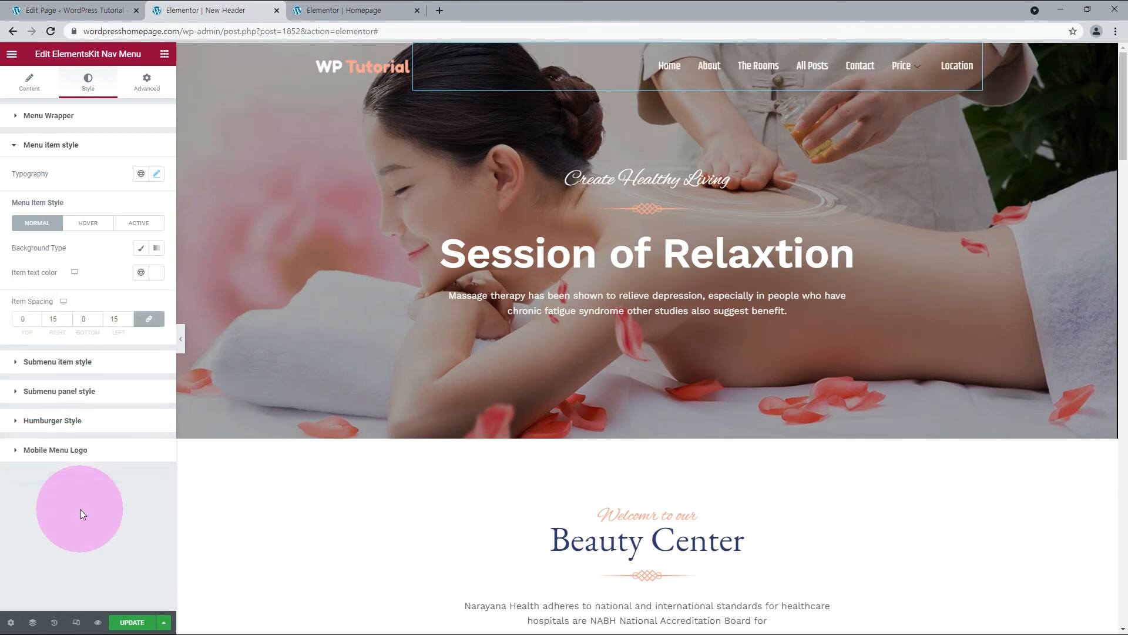
Set the nav menu items' hover text color to #fff.
{"action": "left_click", "coordinate": [77, 227]}
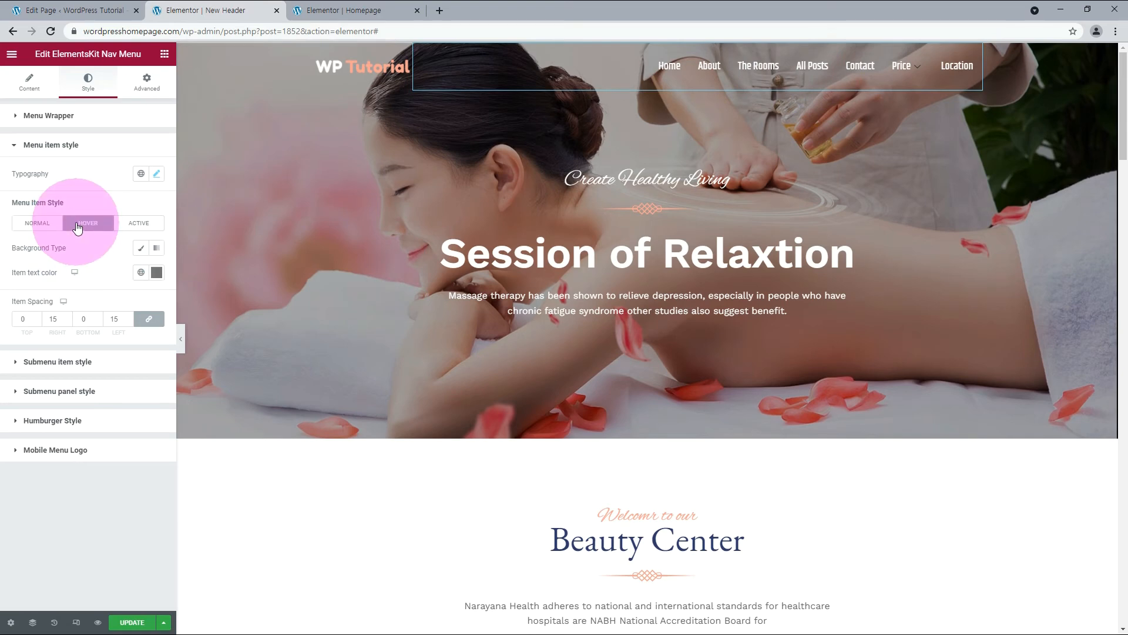
{"action": "left_click", "coordinate": [156, 272]}
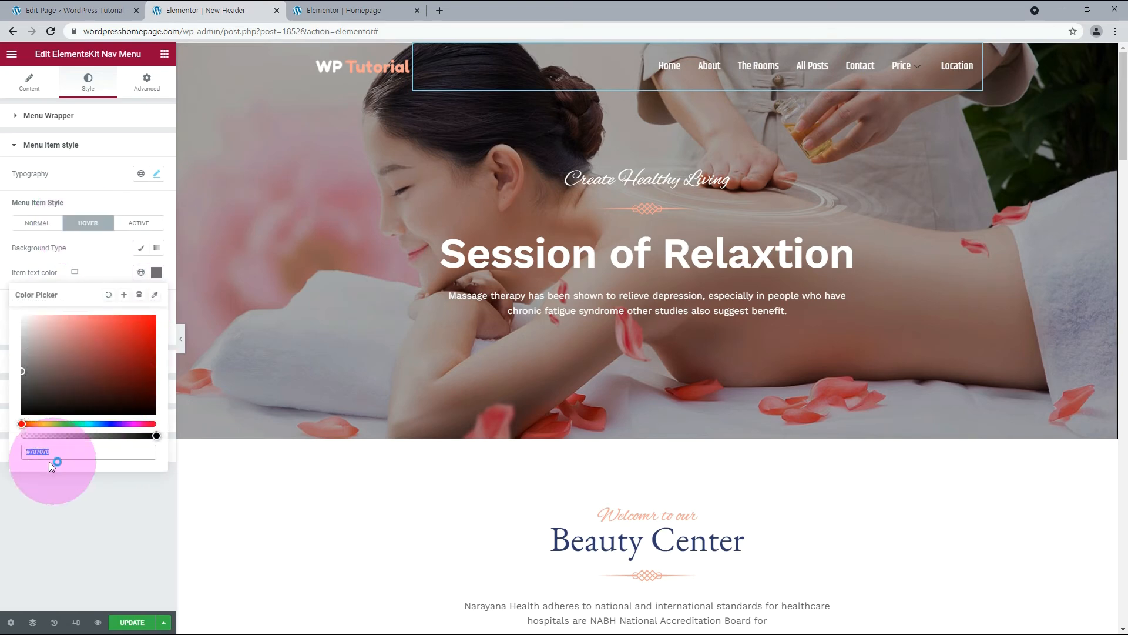
{"action": "type", "text": "#ffffff"}
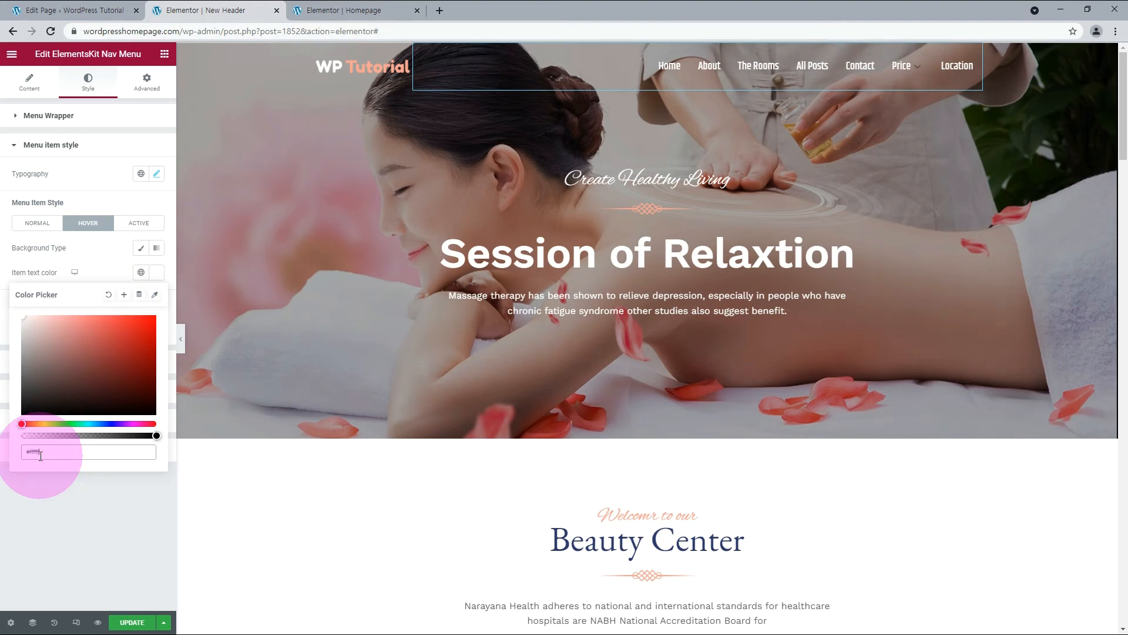
{"action": "left_click", "coordinate": [87, 502]}
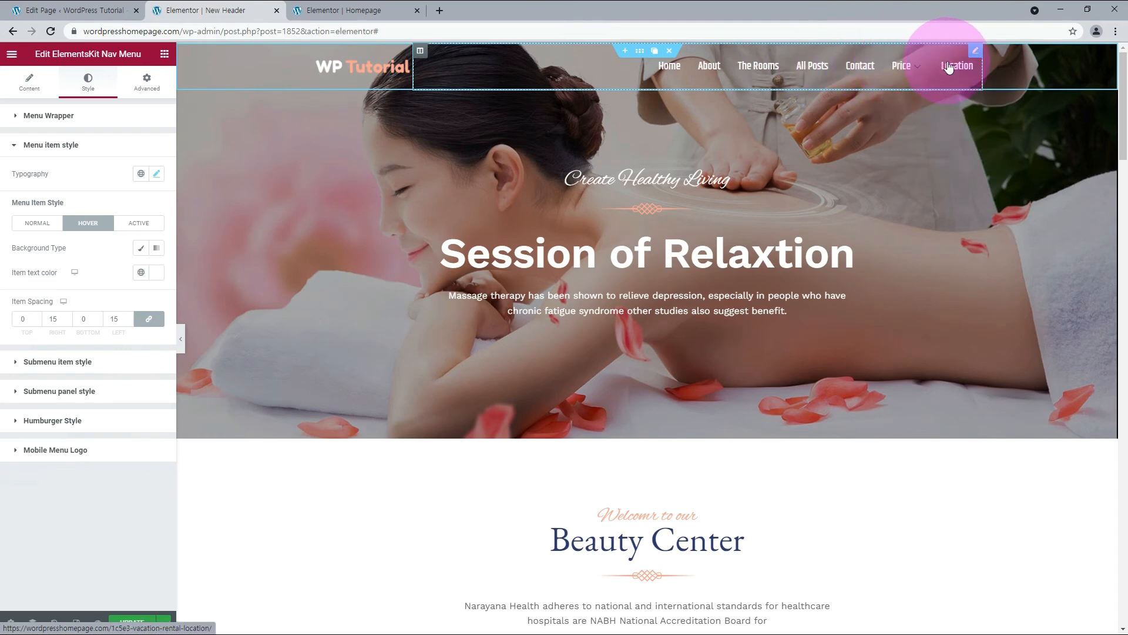
Set the nav menu items' active text color to #f9a382.
{"action": "left_click", "coordinate": [145, 225]}
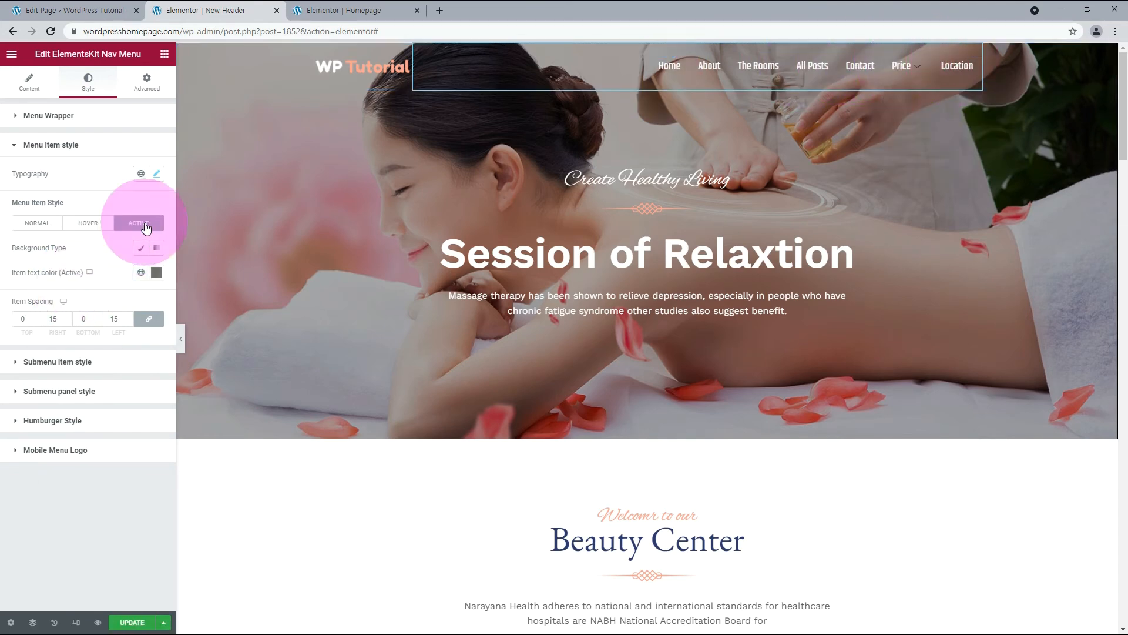
{"action": "left_click", "coordinate": [156, 271]}
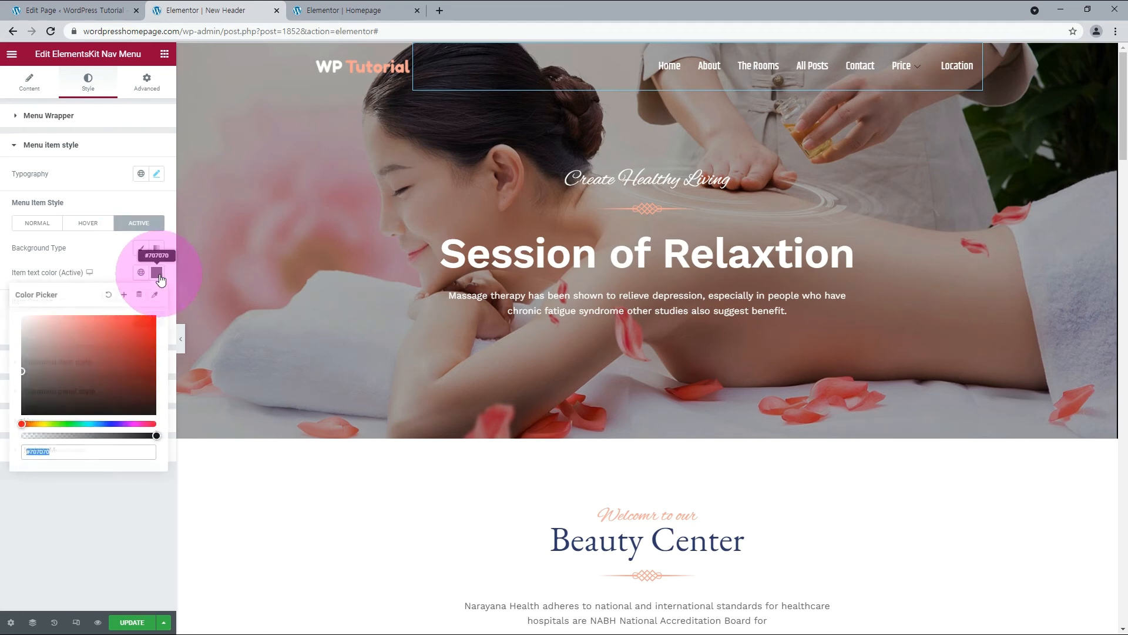
{"action": "left_click", "coordinate": [45, 453]}
{"action": "double_click", "coordinate": [45, 452]}
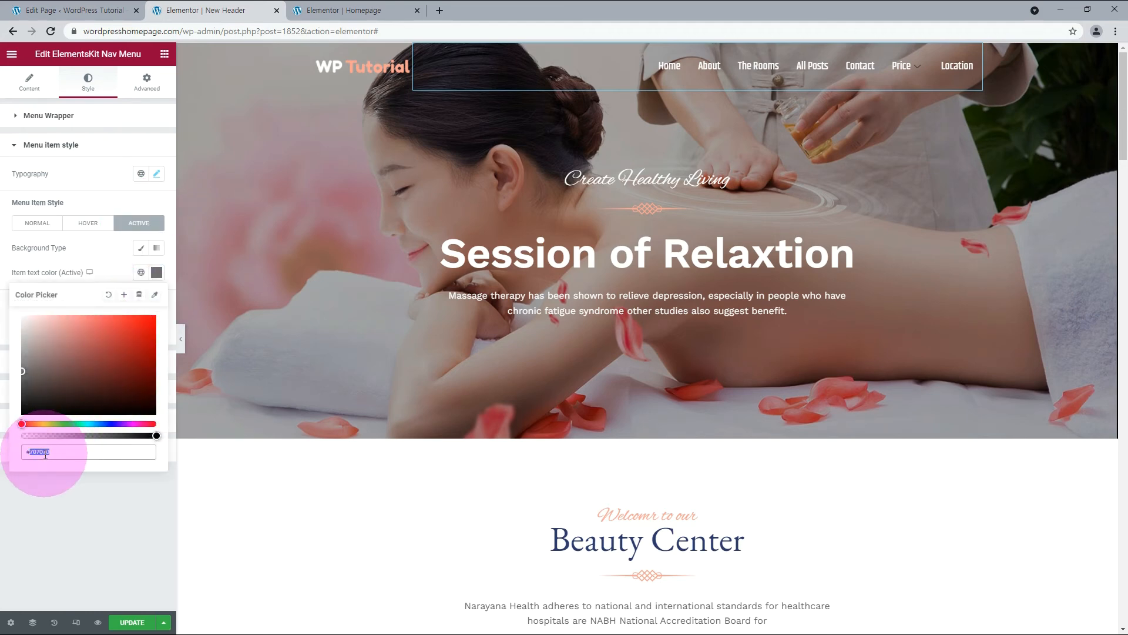
{"action": "type", "text": "f9a382"}
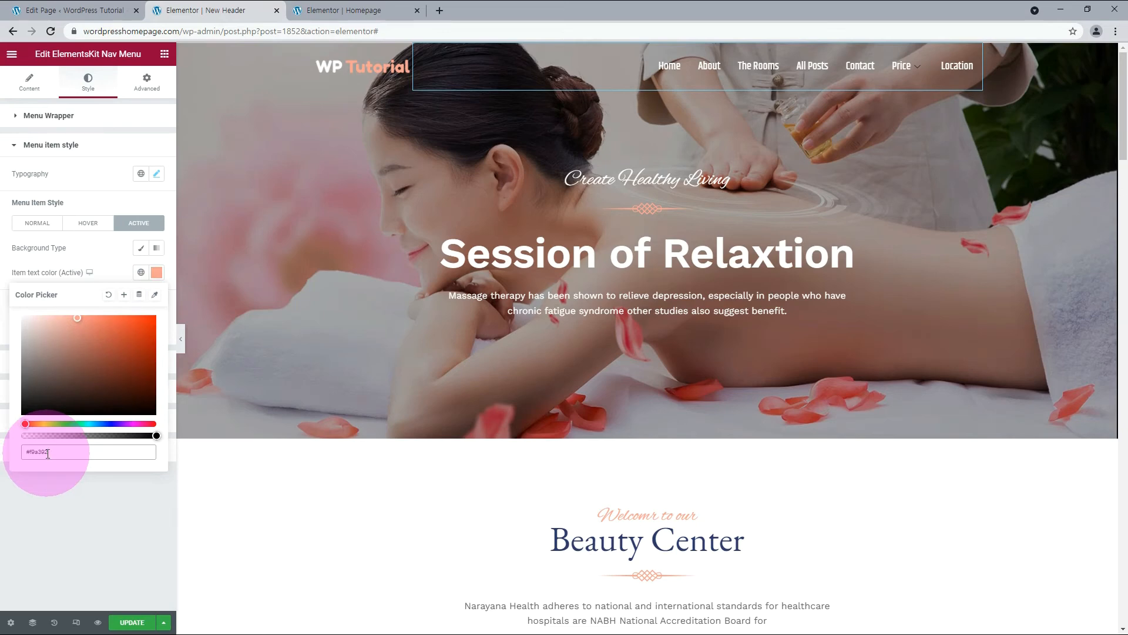
{"action": "key", "text": "Return"}
Set the nav menu's submenu indicator color to #fff.
{"action": "left_click", "coordinate": [61, 359]}
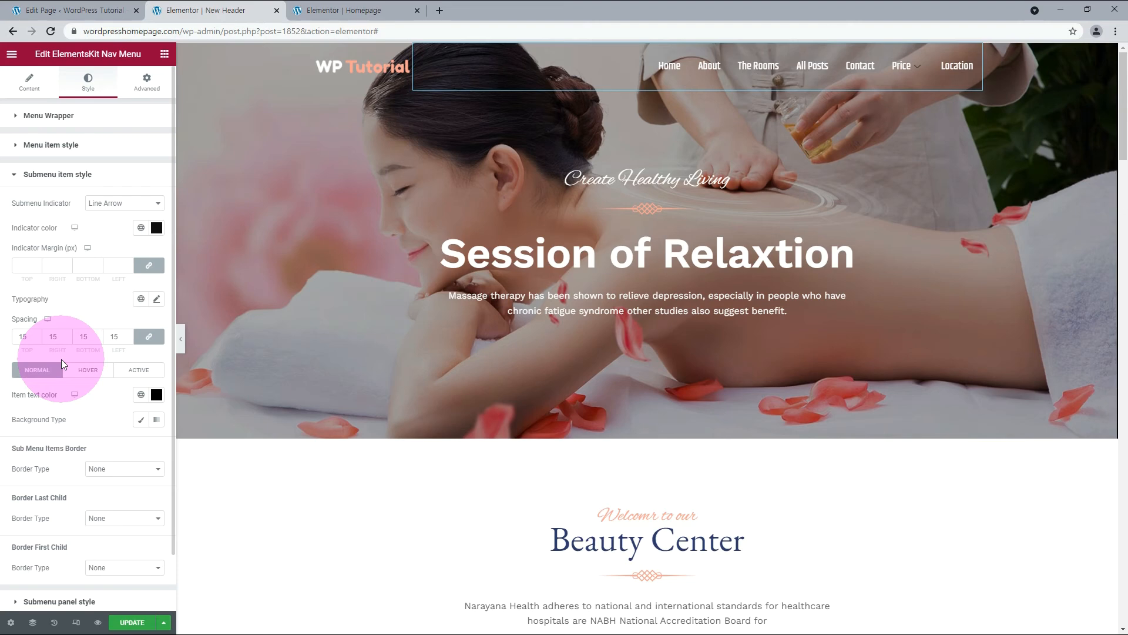
{"action": "mouse_move", "coordinate": [904, 65]}
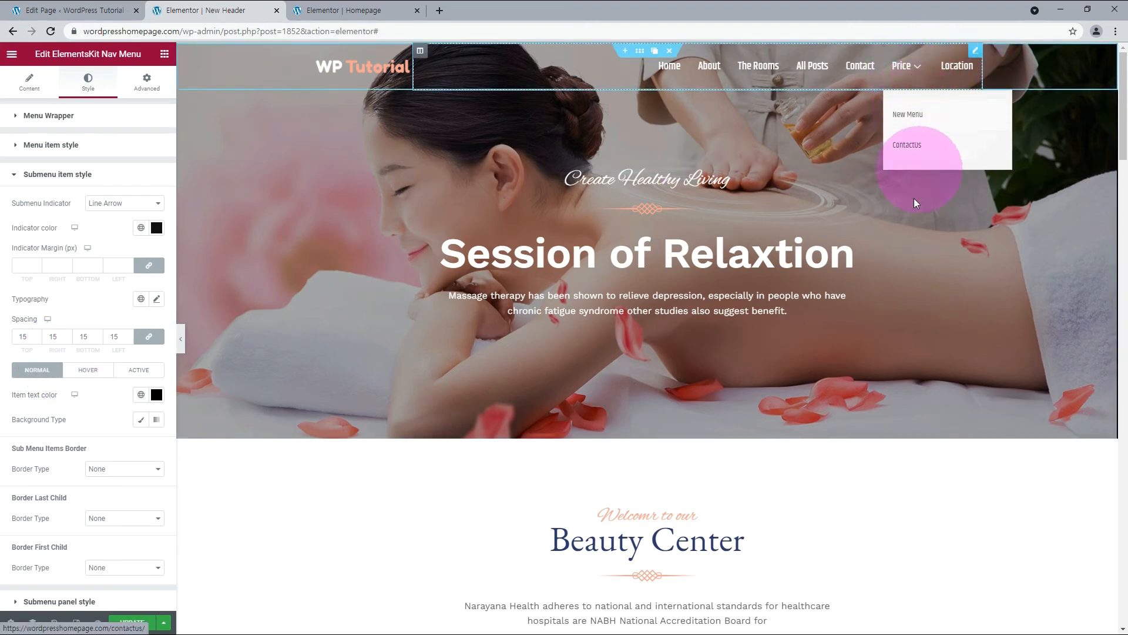
{"action": "left_click", "coordinate": [155, 229]}
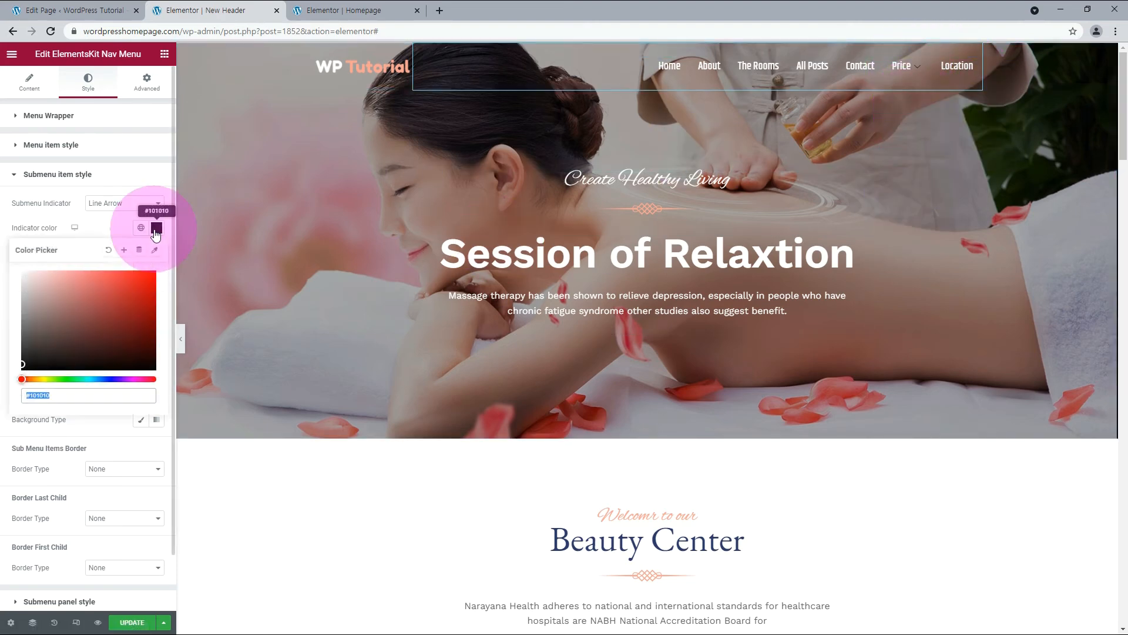
{"action": "triple_click", "coordinate": [43, 396]}
{"action": "double_click", "coordinate": [43, 396]}
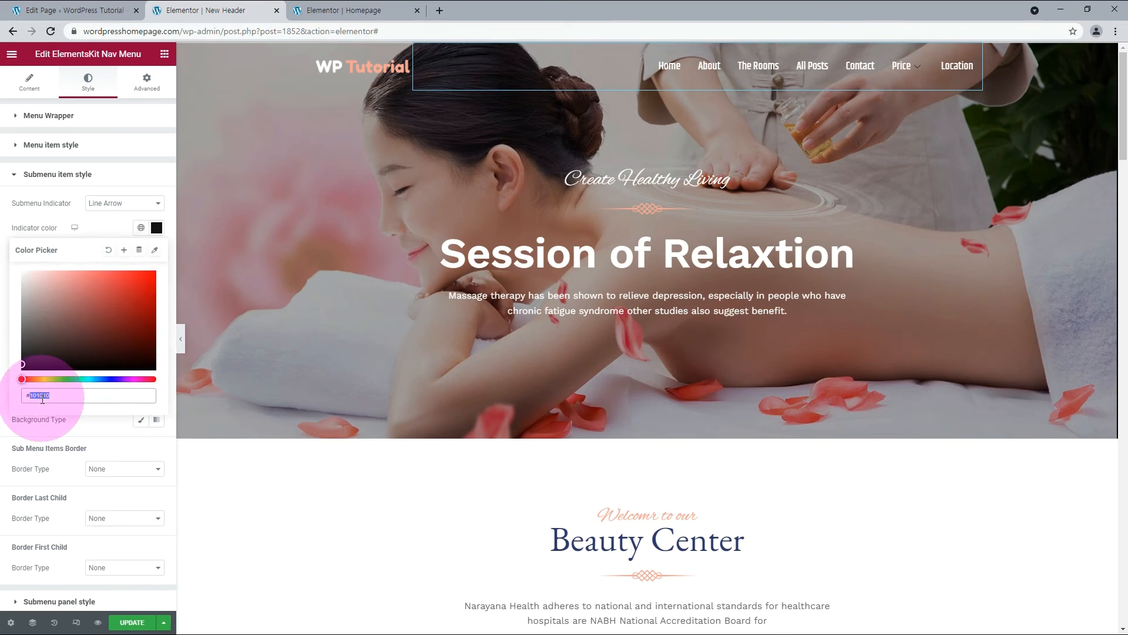
{"action": "type", "text": "ffffff"}
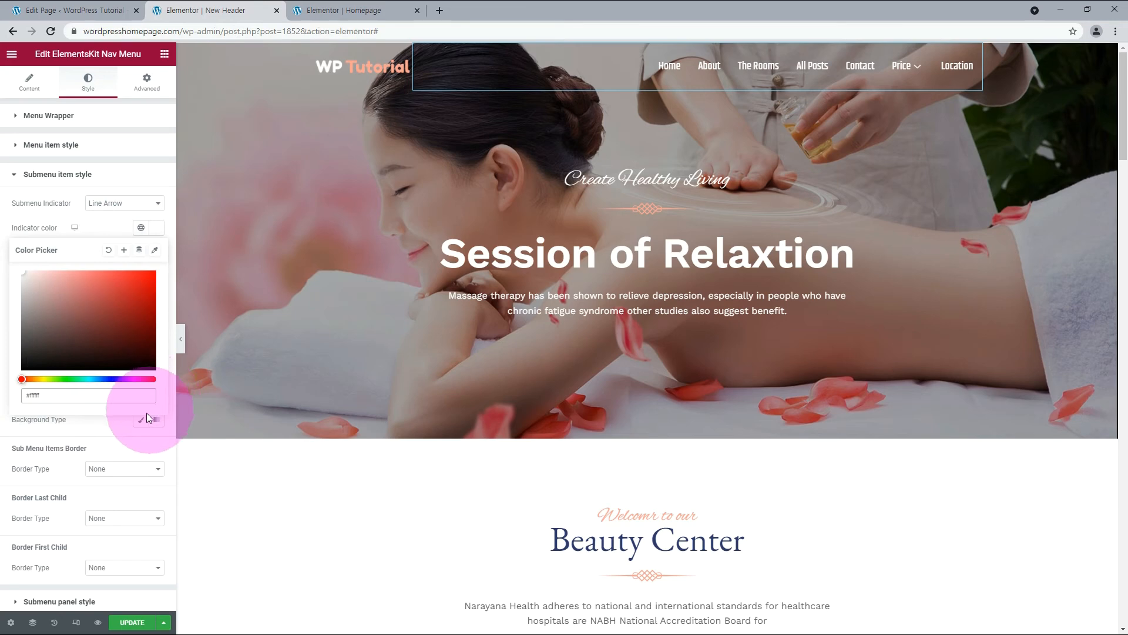
{"action": "left_click", "coordinate": [112, 427]}
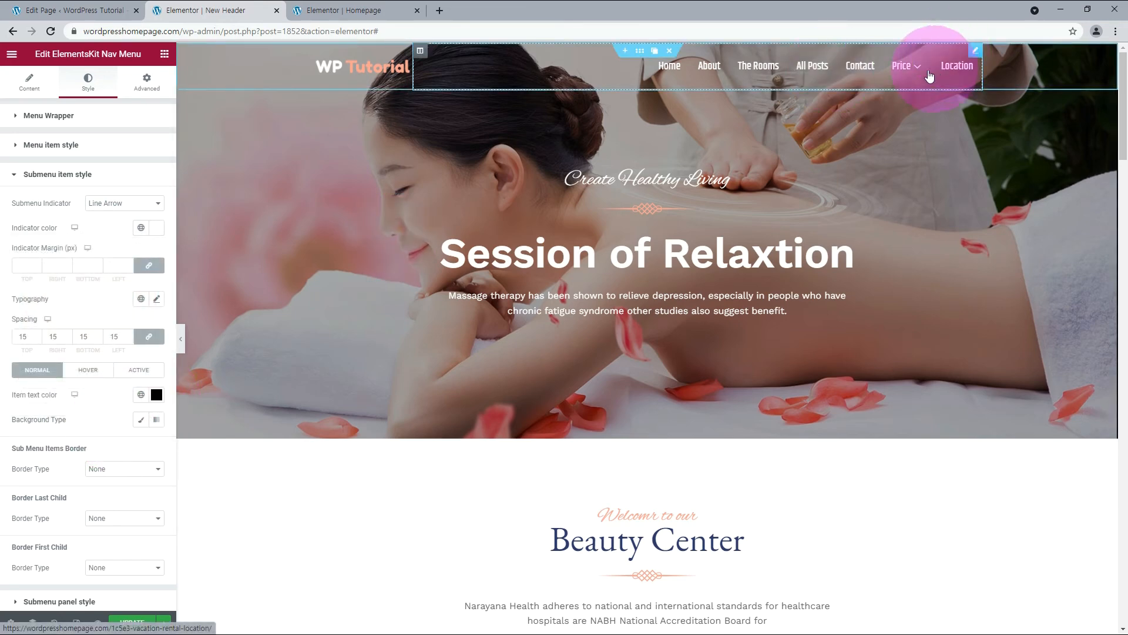
{"action": "mouse_move", "coordinate": [921, 71]}
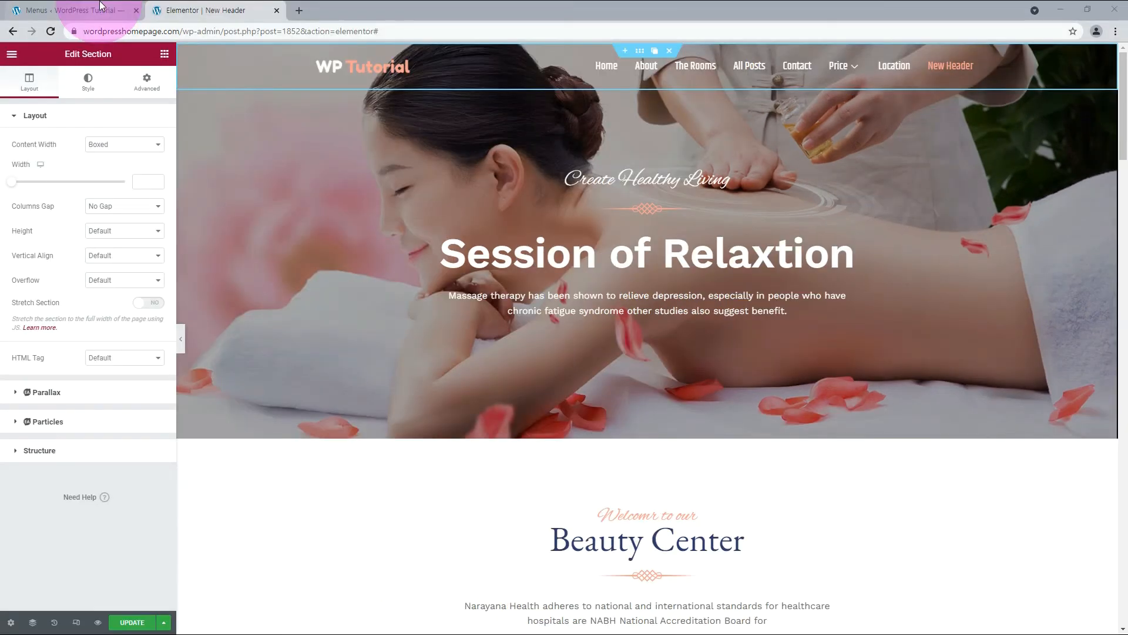
Give the header section a background overlay in color #fff with an opacity of 0.2.
{"action": "left_click", "coordinate": [88, 82]}
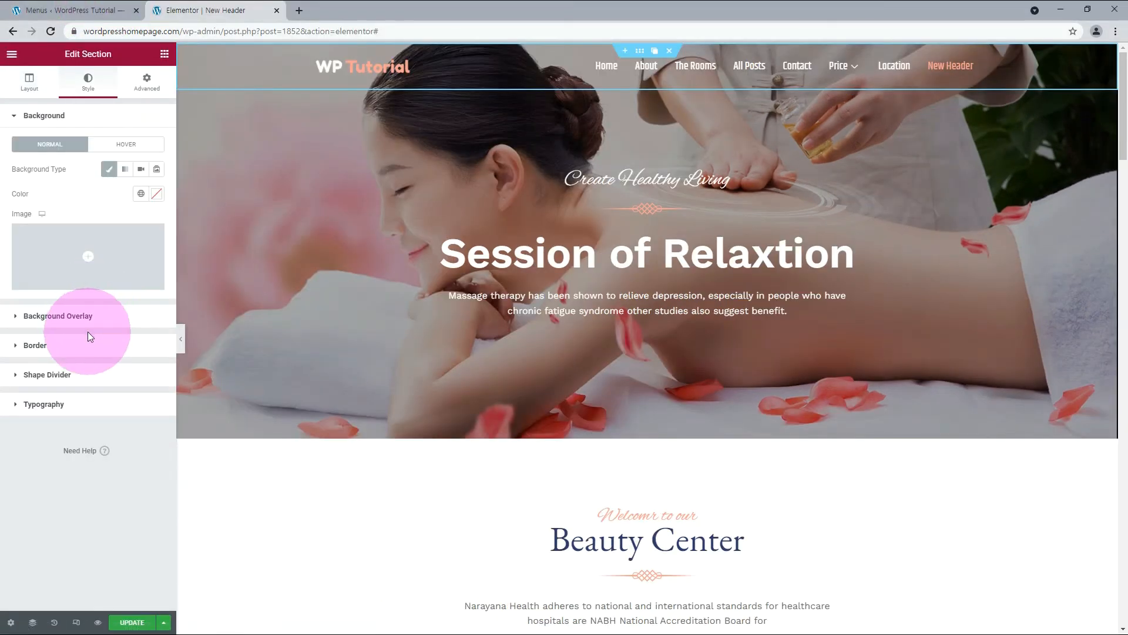
{"action": "left_click", "coordinate": [80, 320]}
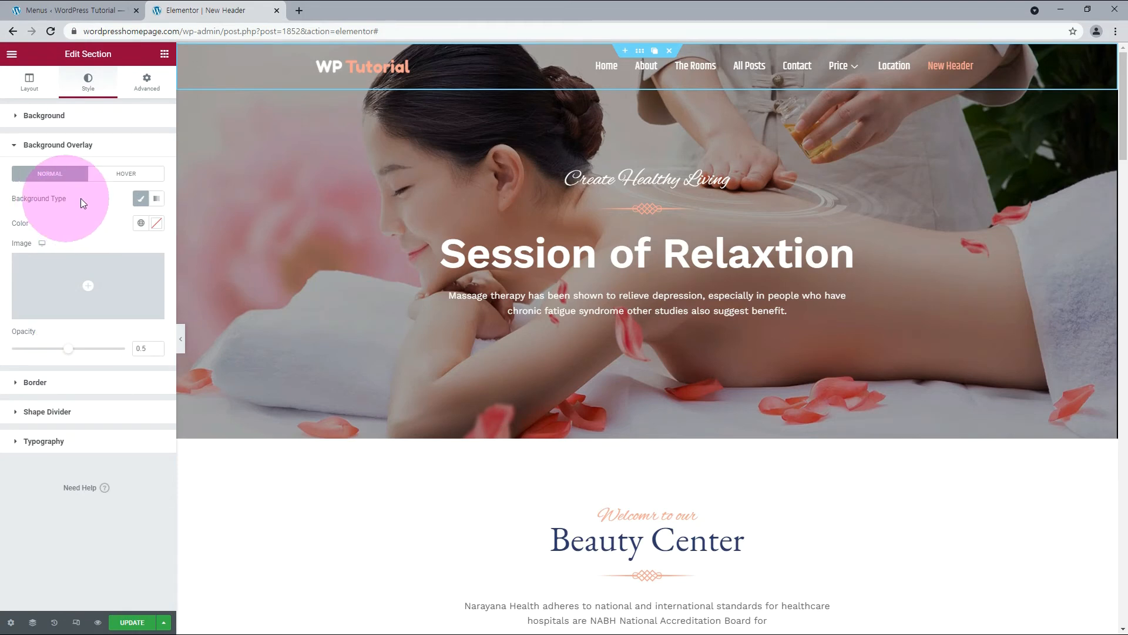
{"action": "left_click", "coordinate": [157, 223]}
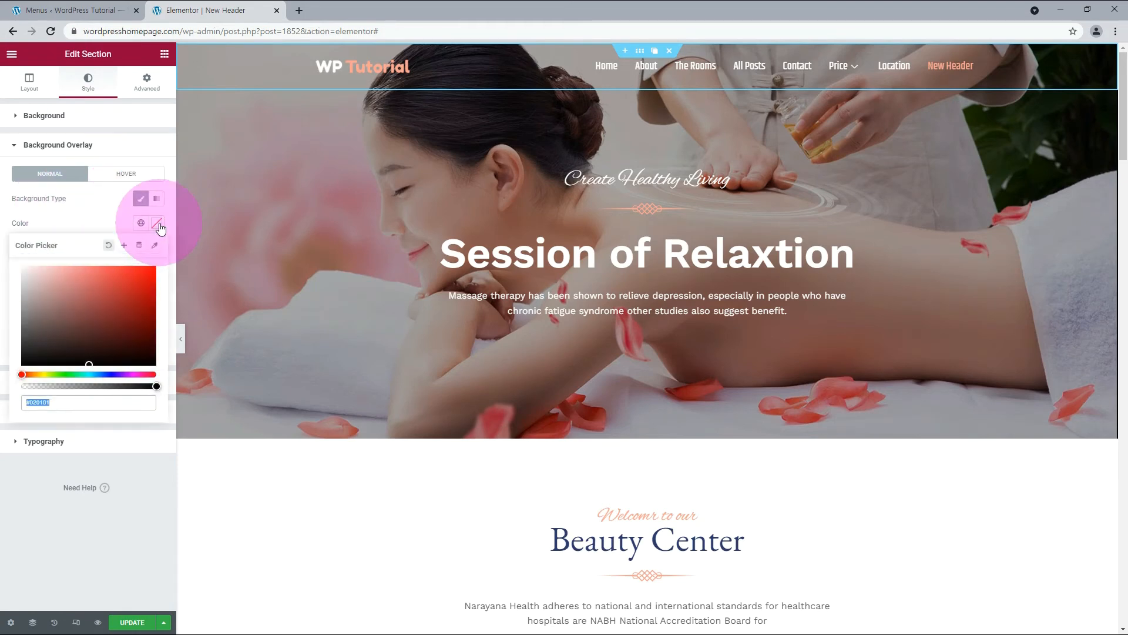
{"action": "left_click", "coordinate": [38, 402]}
{"action": "double_click", "coordinate": [37, 402]}
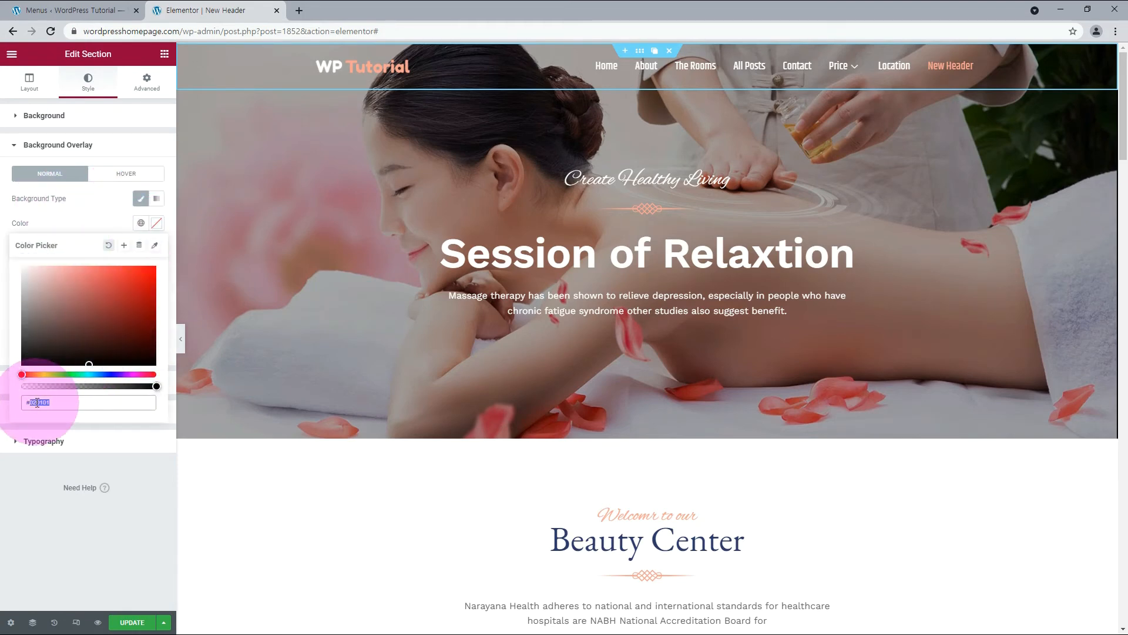
{"action": "type", "text": "ffffff"}
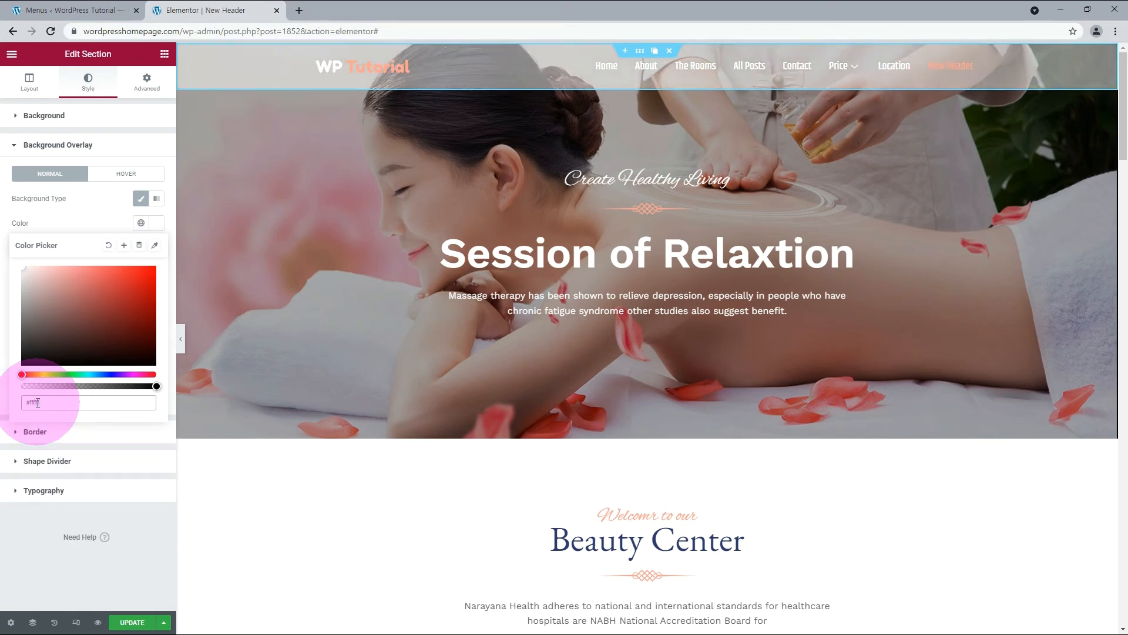
{"action": "left_click", "coordinate": [94, 451]}
{"action": "left_click", "coordinate": [144, 346]}
{"action": "double_click", "coordinate": [150, 346]}
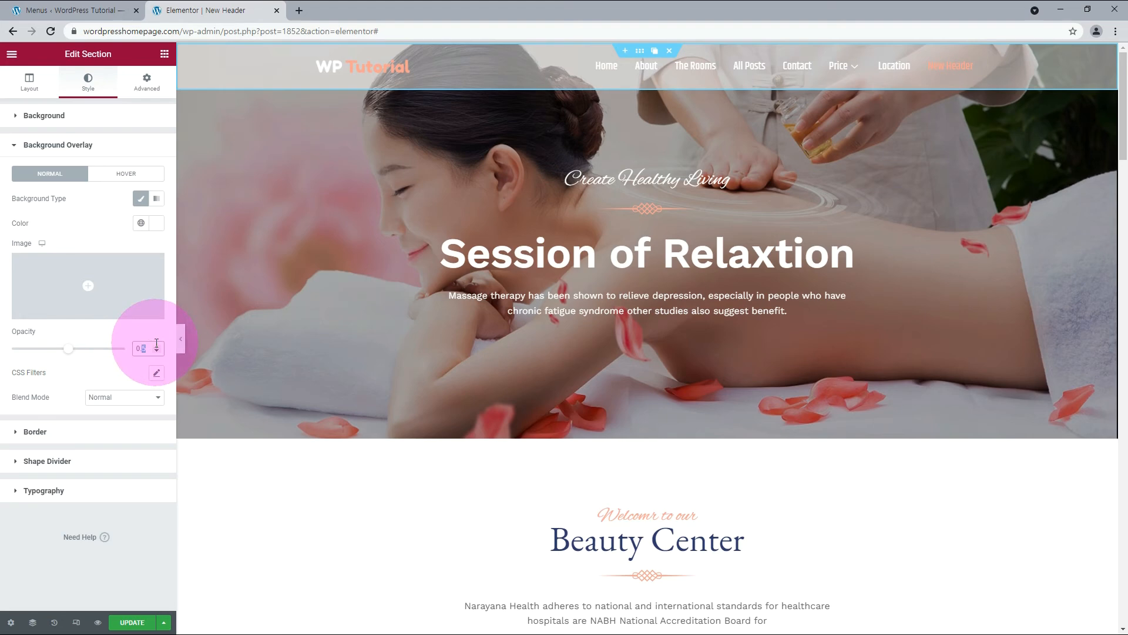
{"action": "type", "text": "3"}
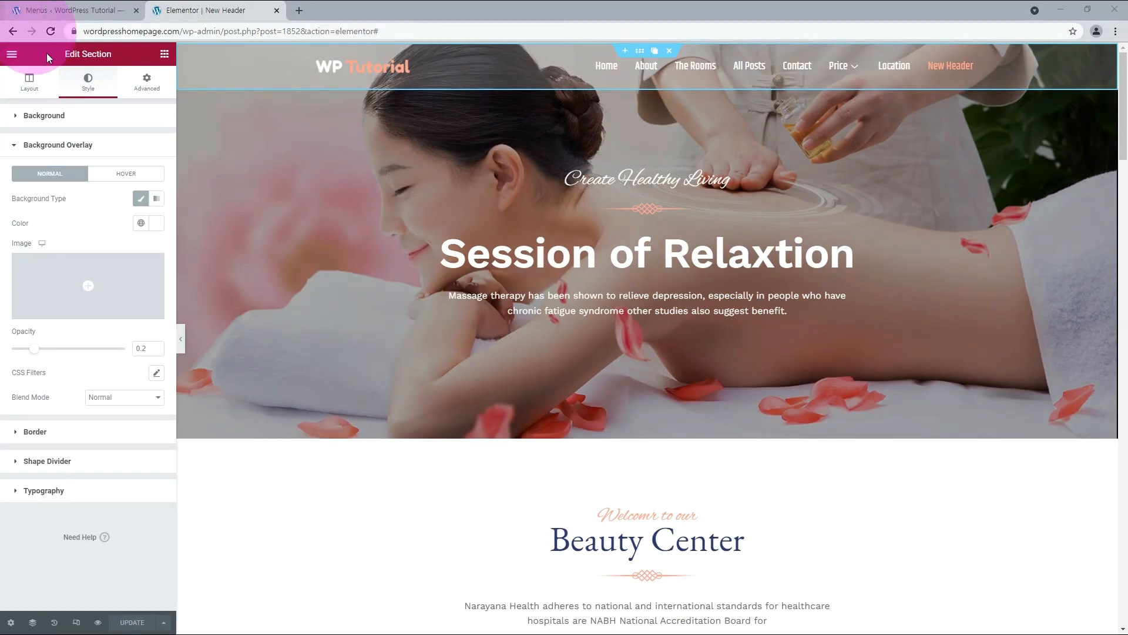
Set the header section's CSS ID to stickyh, leaving its CSS classes empty.
{"action": "left_click", "coordinate": [125, 143]}
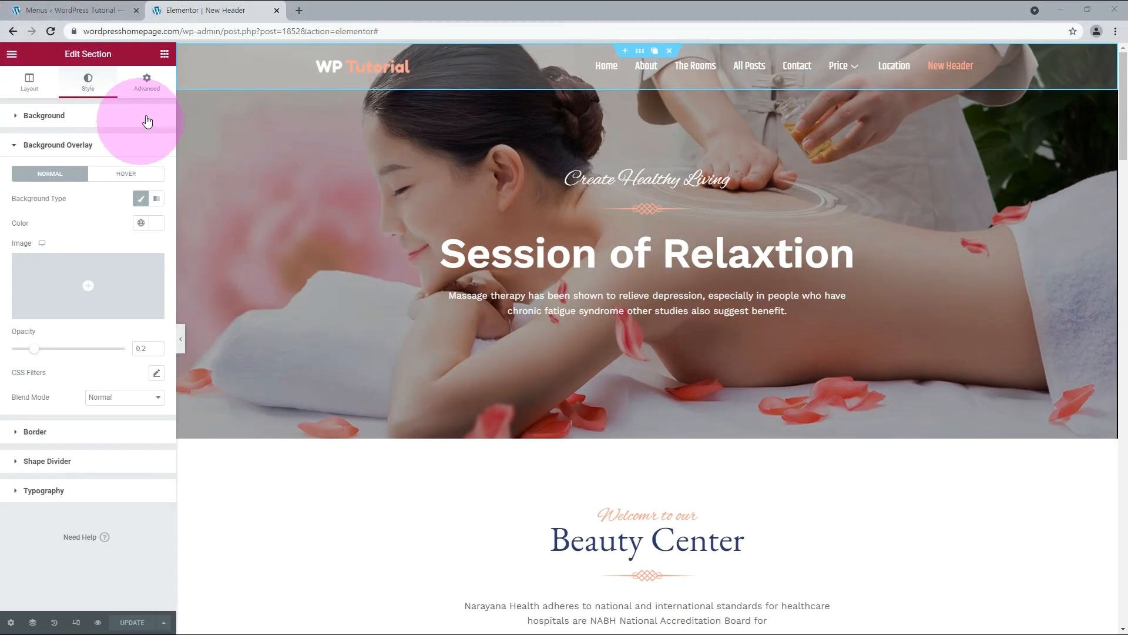
{"action": "left_click", "coordinate": [148, 87]}
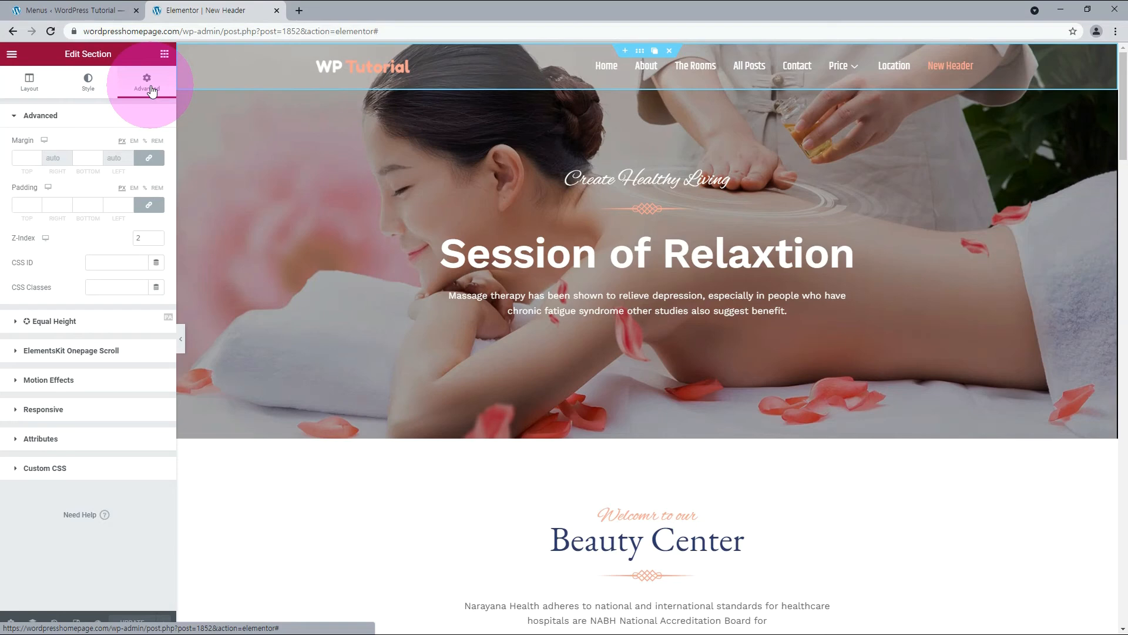
{"action": "left_click", "coordinate": [118, 288]}
{"action": "type", "text": "stick"}
{"action": "left_click_drag", "start_coordinate": [119, 289], "coordinate": [76, 279]}
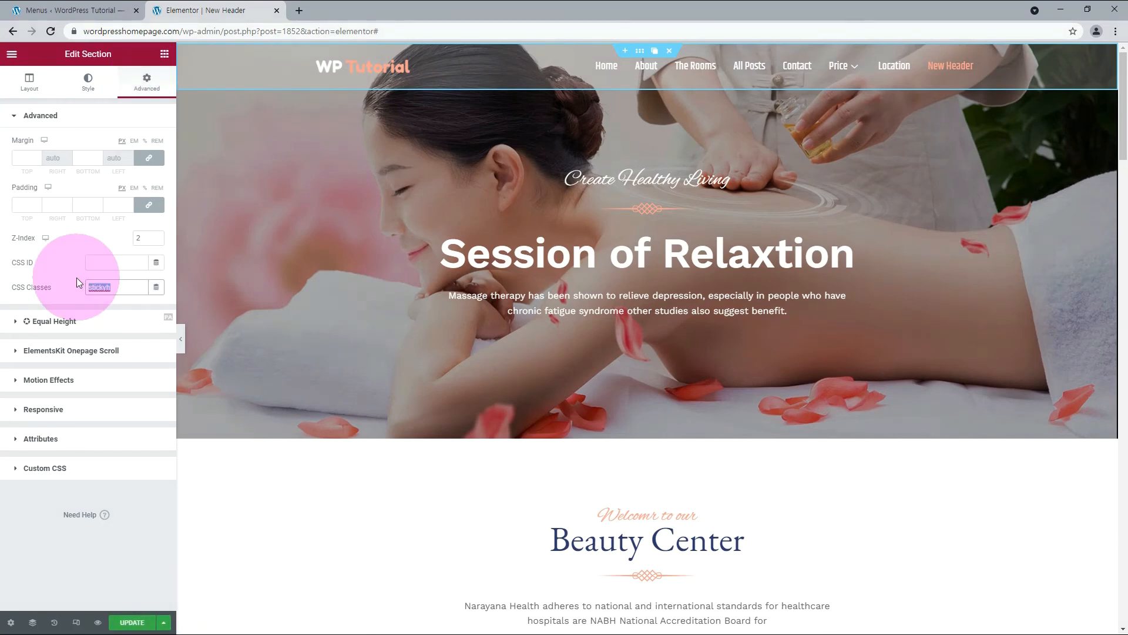
{"action": "key", "text": "ctrl+x"}
{"action": "left_click", "coordinate": [102, 266]}
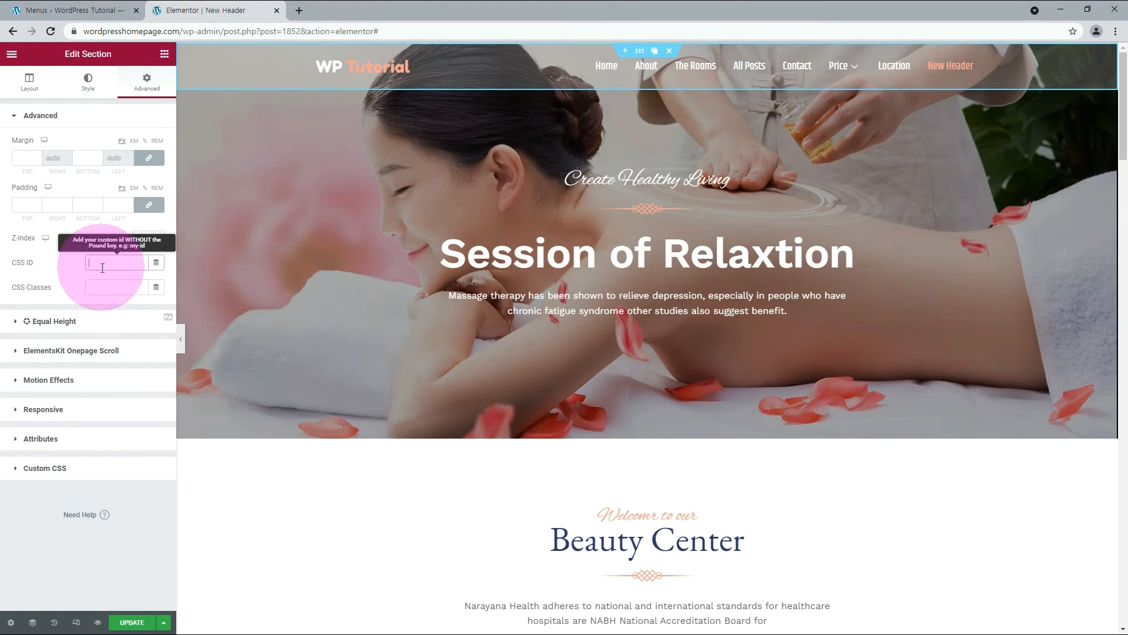
{"action": "type", "text": "stick"}
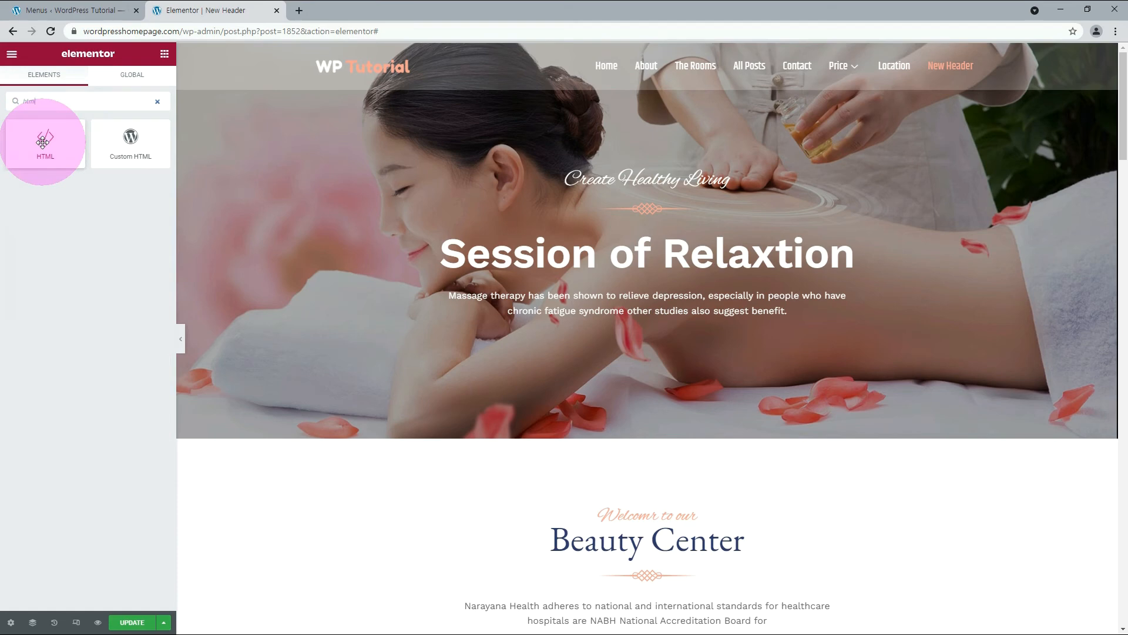
Add an HTML widget below the hero text and paste in the #stickyh fixed-position style and scroll script with background #446084.
{"action": "left_click_drag", "start_coordinate": [43, 142], "coordinate": [606, 316]}
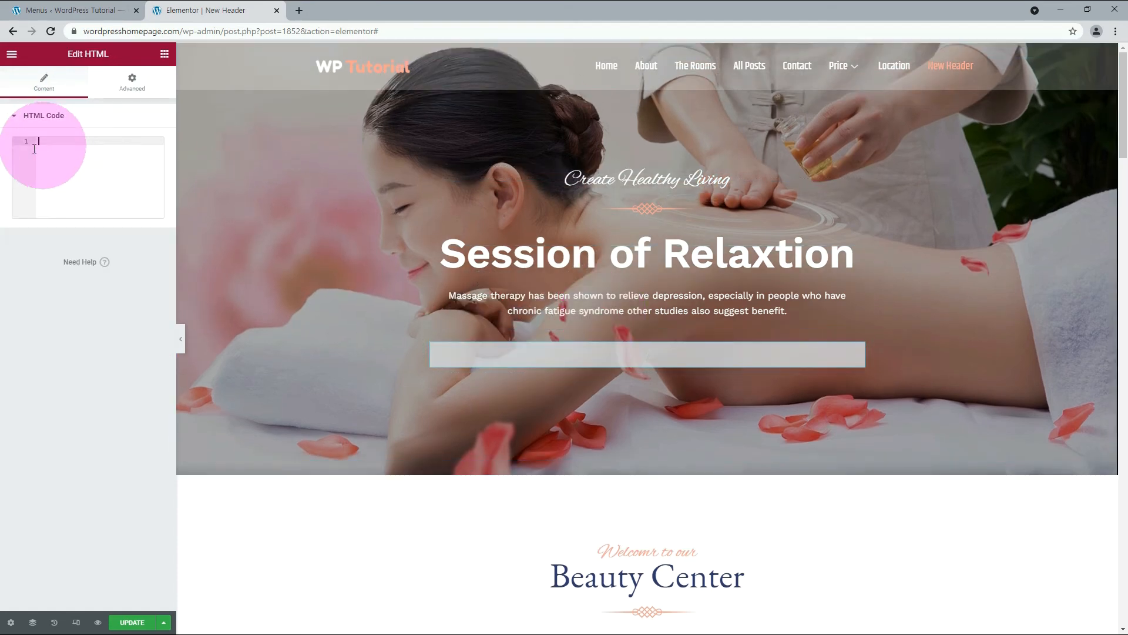
{"action": "key", "text": "ctrl+v"}
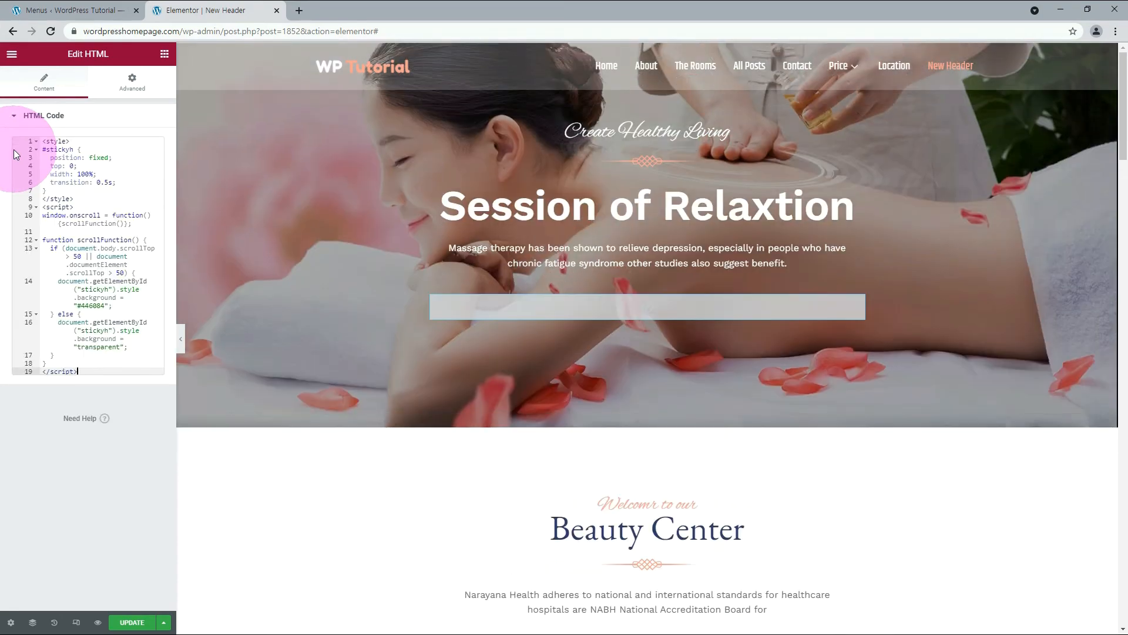
{"action": "key", "text": "ctrl+plus"}
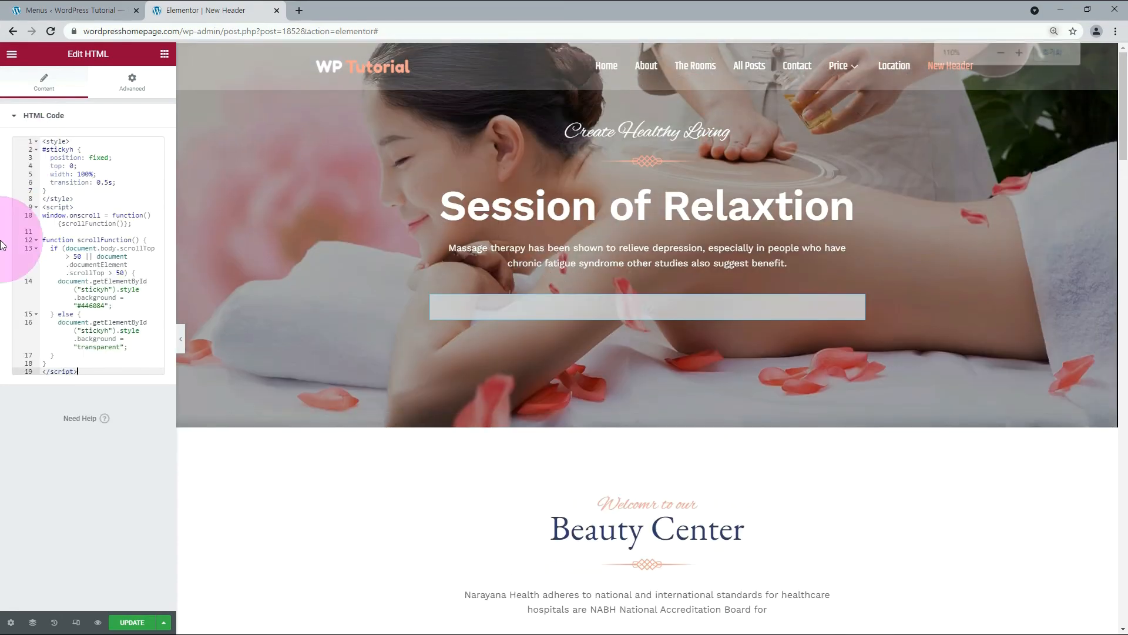
{"action": "key", "text": "ctrl+plus"}
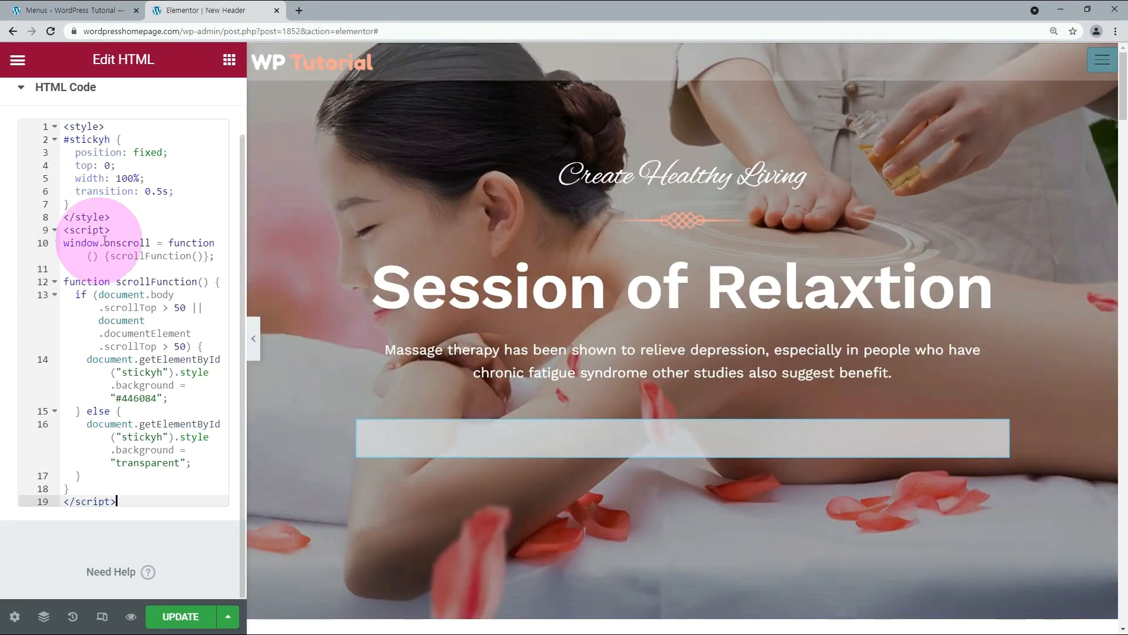
{"action": "left_click_drag", "start_coordinate": [179, 194], "coordinate": [37, 171]}
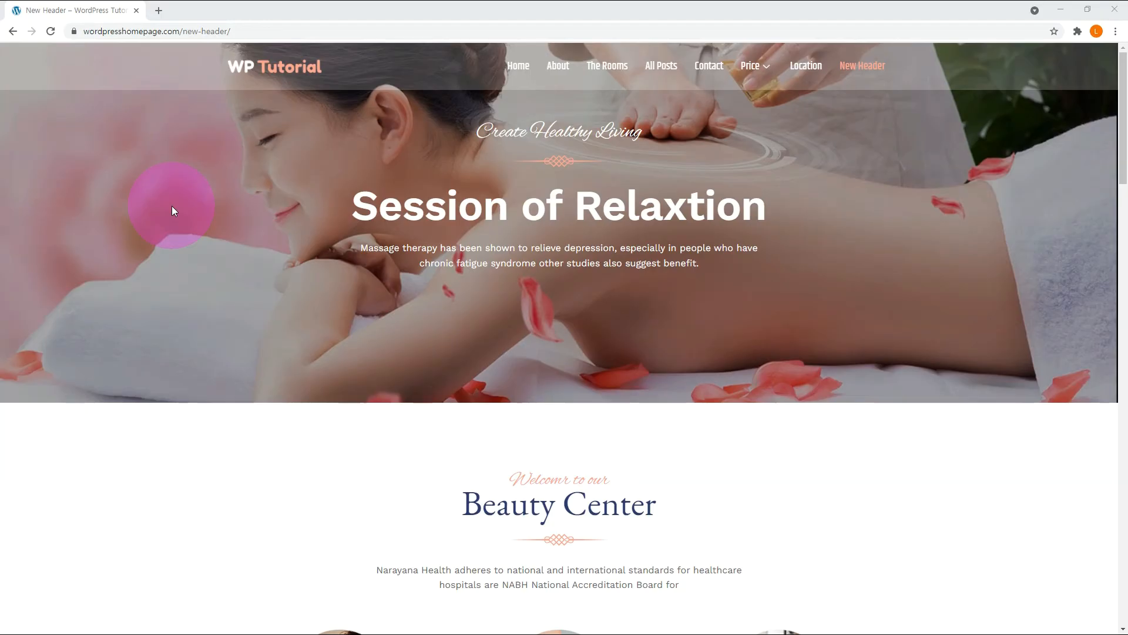
Examine how the sticky header behaves on the live New Header page while moving down and back up.
{"action": "scroll", "coordinate": [171, 206], "scroll_direction": "down", "scroll_amount": 10}
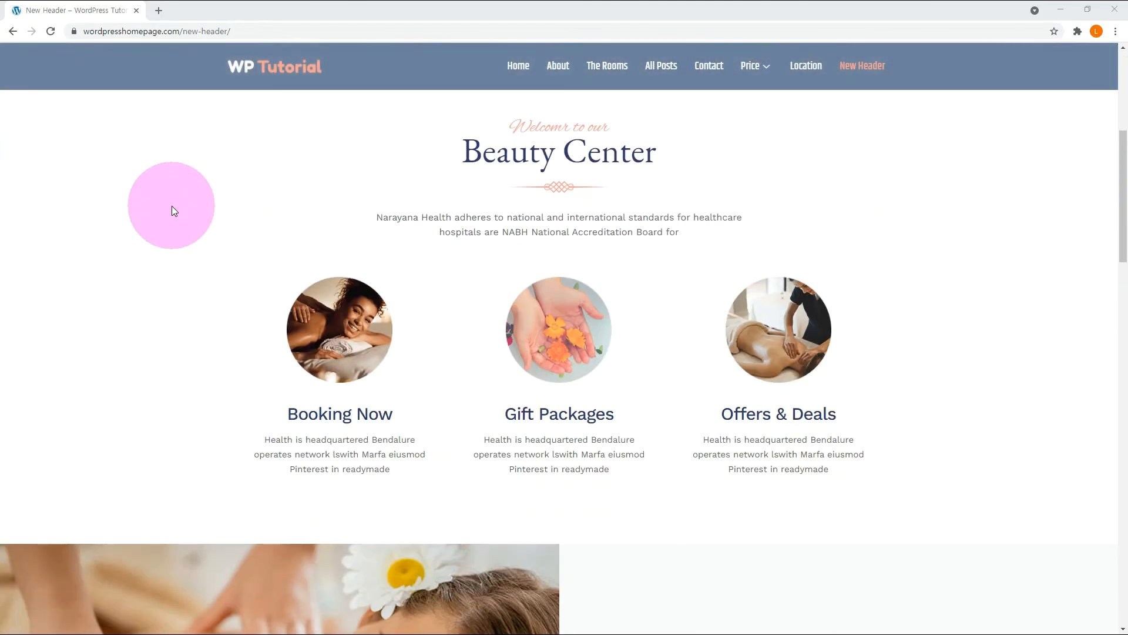
{"action": "scroll", "coordinate": [171, 206], "scroll_direction": "down", "scroll_amount": 1}
{"action": "scroll", "coordinate": [174, 203], "scroll_direction": "up", "scroll_amount": 12}
{"action": "scroll", "coordinate": [174, 203], "scroll_direction": "down", "scroll_amount": 4}
{"action": "scroll", "coordinate": [175, 205], "scroll_direction": "down", "scroll_amount": 1}
{"action": "scroll", "coordinate": [174, 206], "scroll_direction": "up", "scroll_amount": 5}
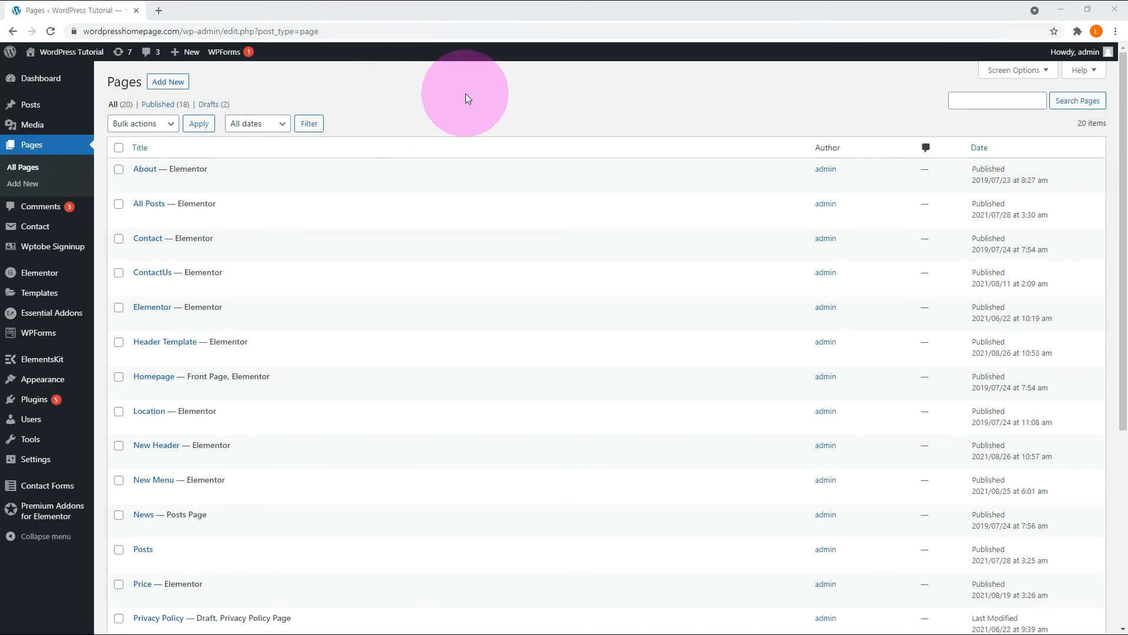
Create a new page titled Header1 and publish it.
{"action": "left_click", "coordinate": [168, 82]}
{"action": "type", "text": "Header1"}
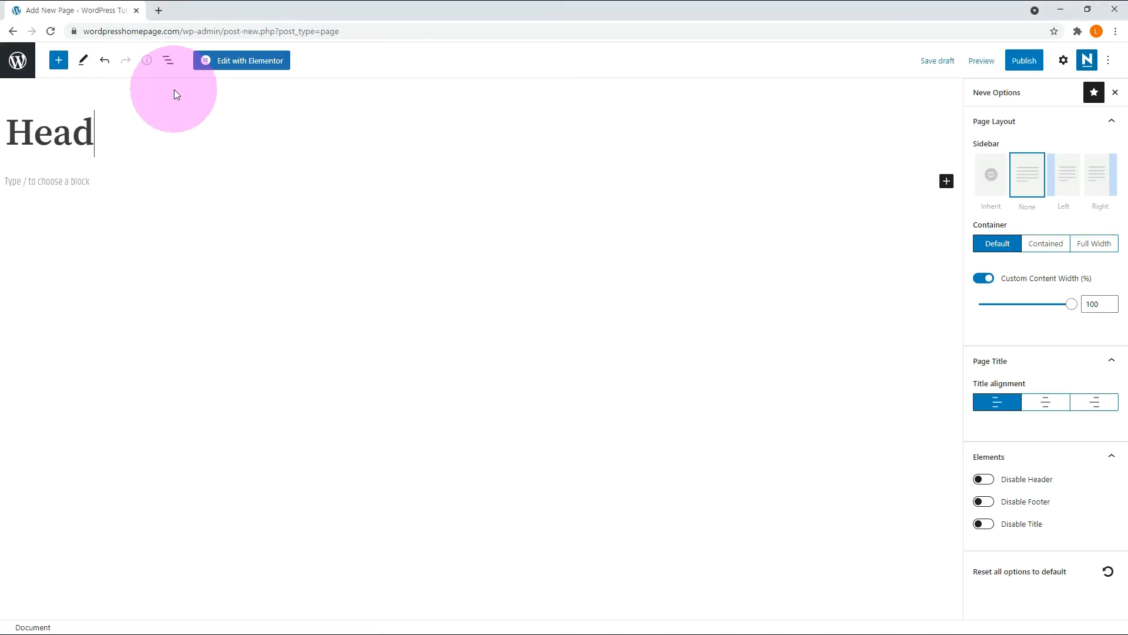
{"action": "left_click", "coordinate": [1016, 62]}
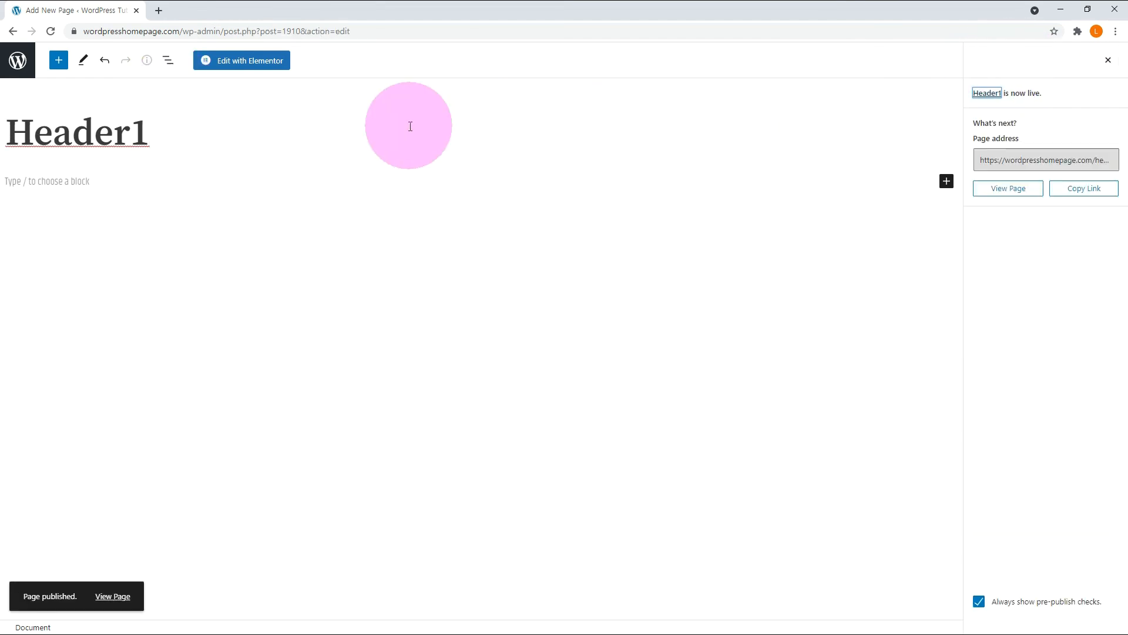
Create a new page titled Header2 and publish it.
{"action": "left_click", "coordinate": [17, 61]}
{"action": "left_click", "coordinate": [165, 81]}
{"action": "left_click", "coordinate": [68, 131]}
{"action": "type", "text": "Header2"}
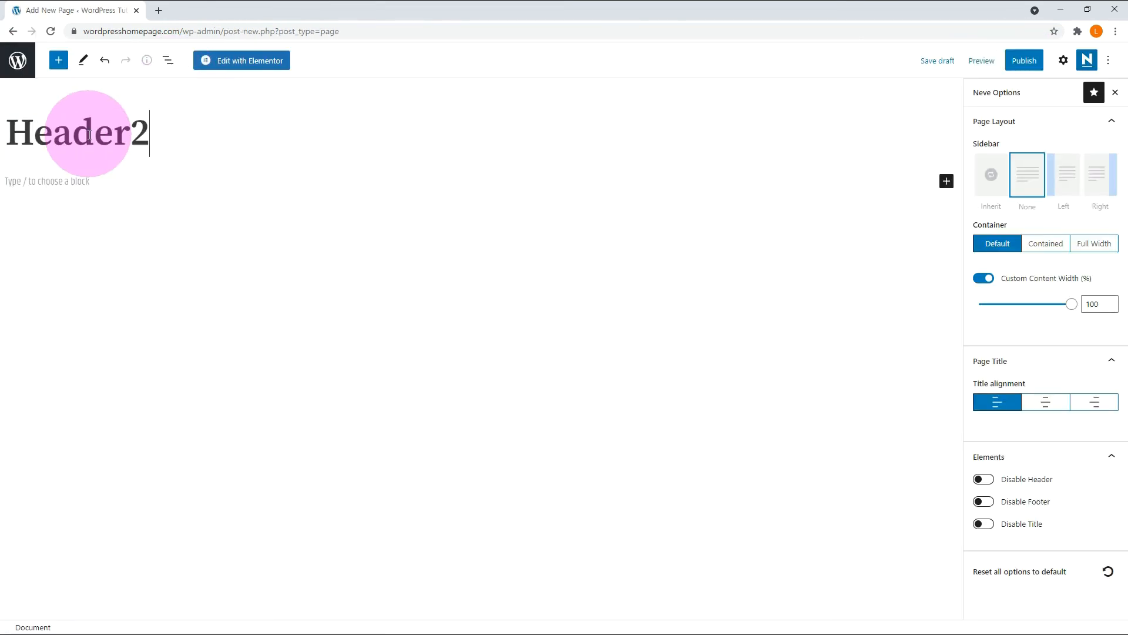
{"action": "left_click", "coordinate": [1022, 60]}
{"action": "left_click", "coordinate": [1020, 66]}
Create a new page titled Header3 and publish it.
{"action": "left_click", "coordinate": [164, 82]}
{"action": "left_click", "coordinate": [151, 118]}
{"action": "type", "text": "Header3"}
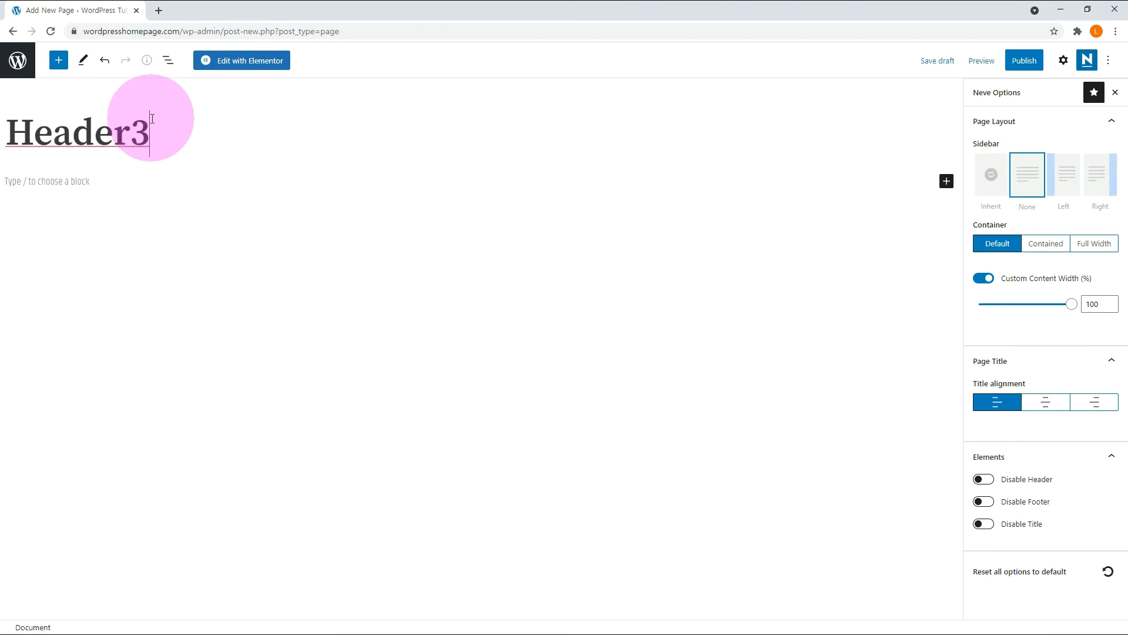
{"action": "left_click", "coordinate": [1024, 60]}
{"action": "left_click", "coordinate": [1020, 66]}
Open the Header1 page from the page list, disable its theme header and start editing it with Elementor.
{"action": "left_click", "coordinate": [16, 61]}
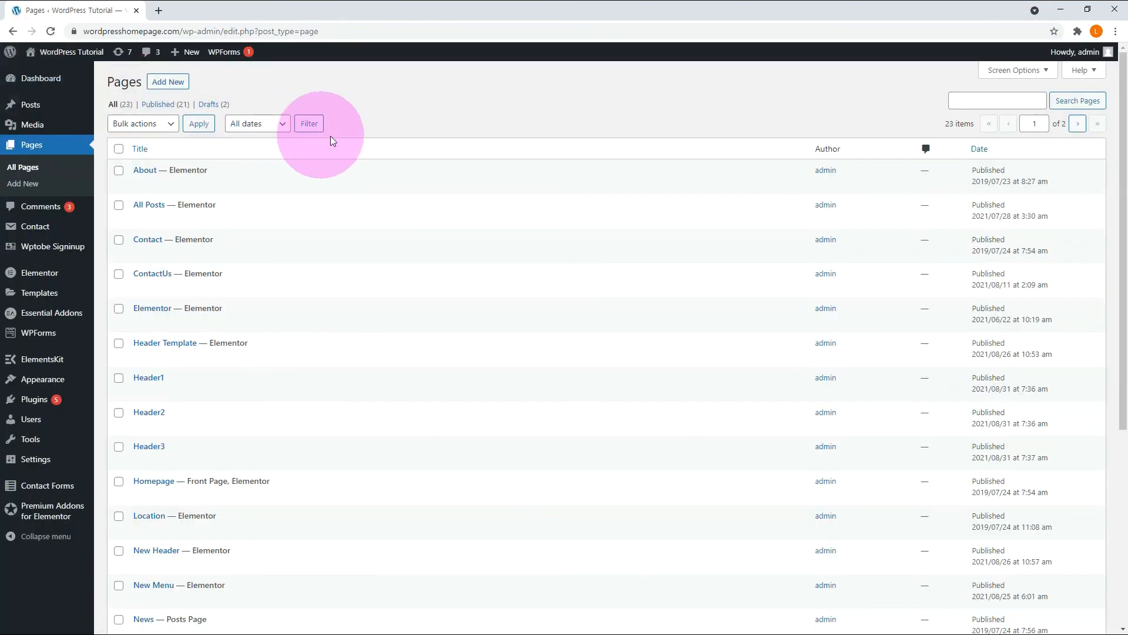
{"action": "left_click", "coordinate": [141, 392]}
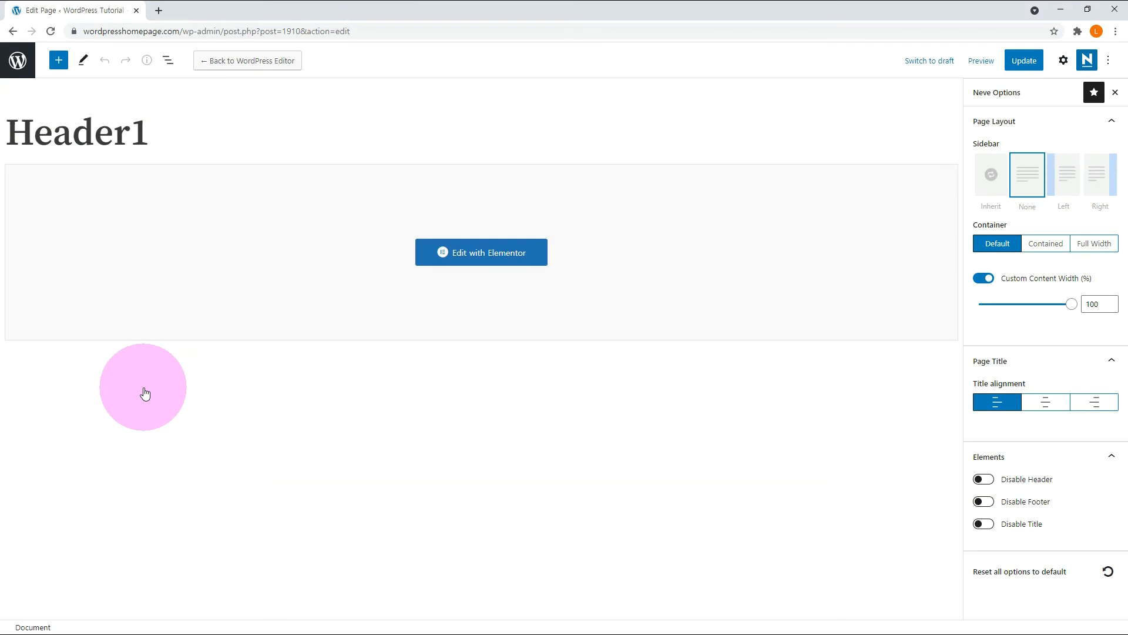
{"action": "left_click", "coordinate": [988, 484]}
{"action": "left_click", "coordinate": [468, 251]}
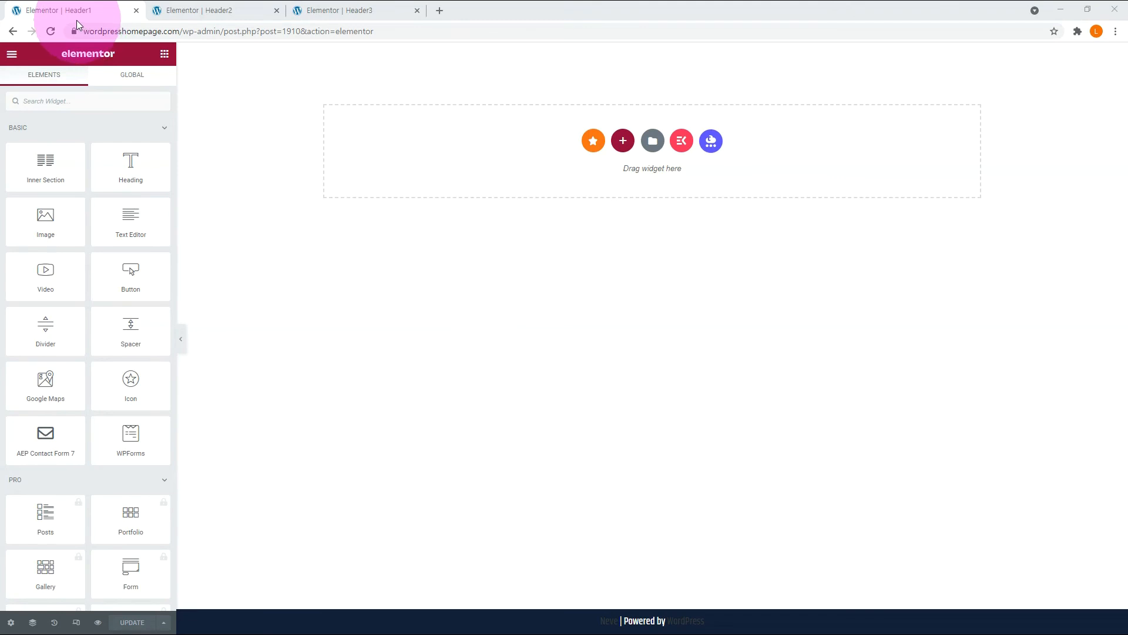
Insert the ElementsKit section template Header - Section 1 into the empty Header1 page.
{"action": "left_click", "coordinate": [222, 10]}
{"action": "left_click", "coordinate": [353, 10]}
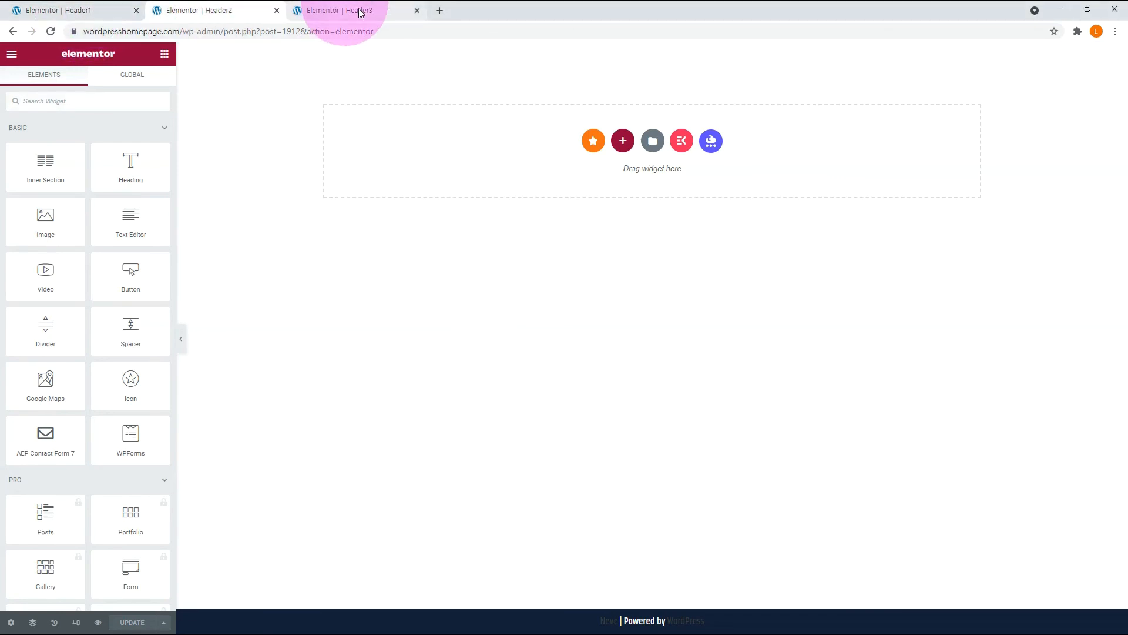
{"action": "left_click", "coordinate": [64, 10]}
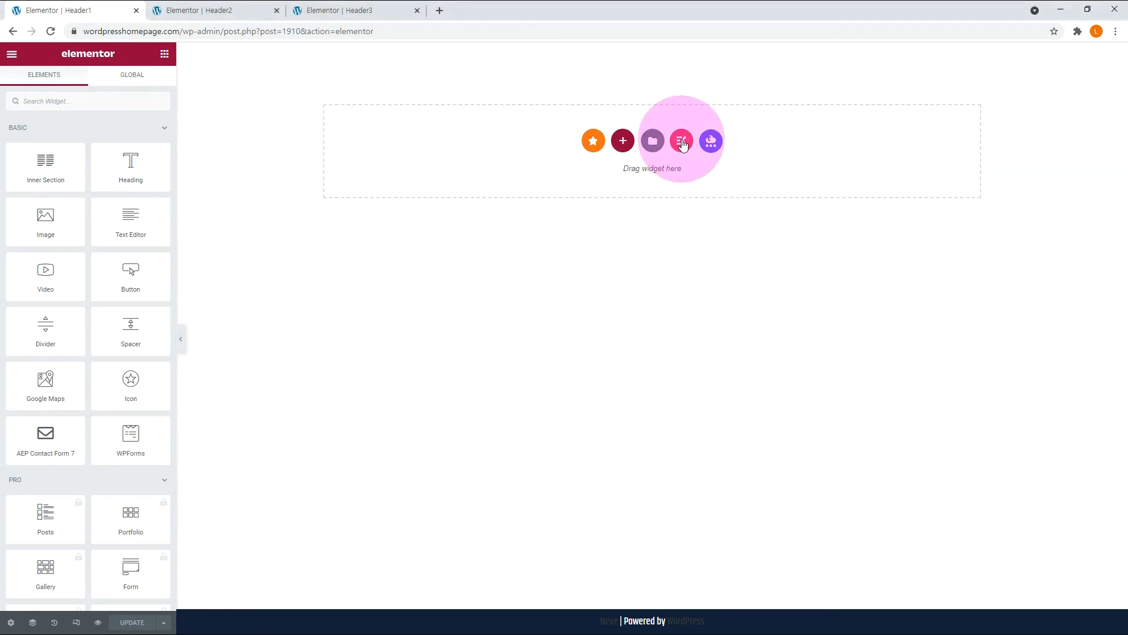
{"action": "left_click", "coordinate": [682, 142]}
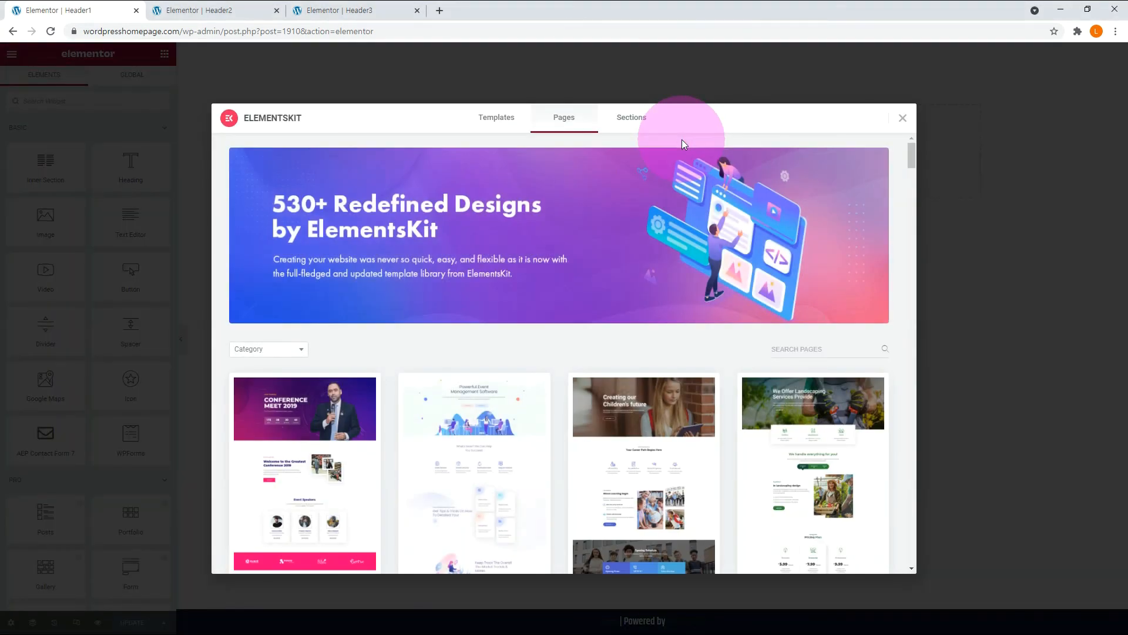
{"action": "left_click", "coordinate": [633, 121]}
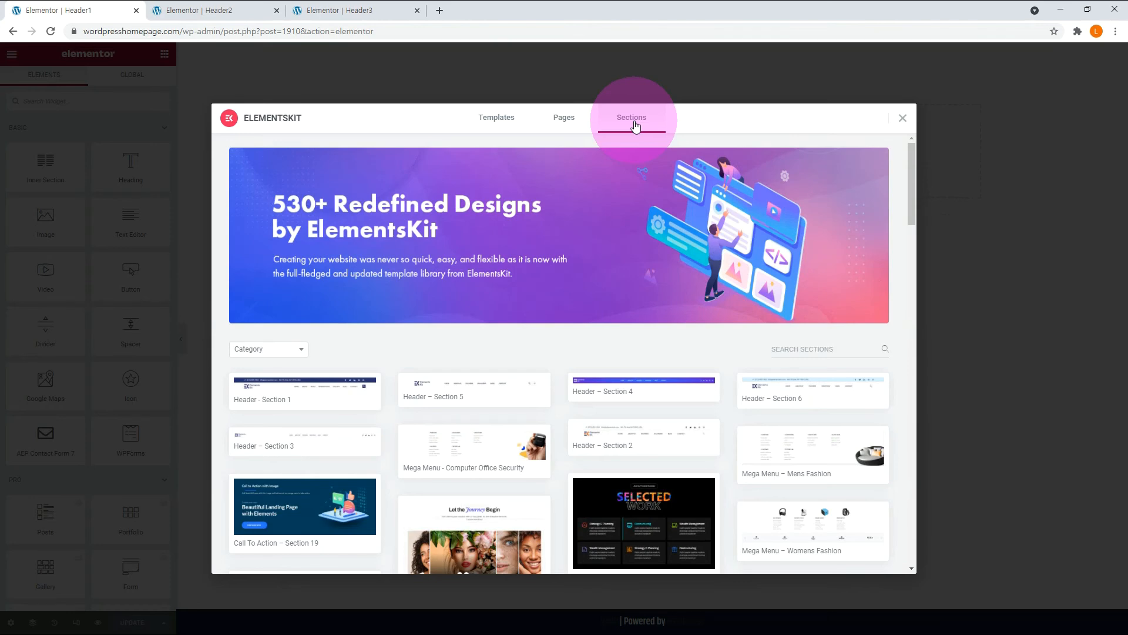
{"action": "mouse_move", "coordinate": [305, 395]}
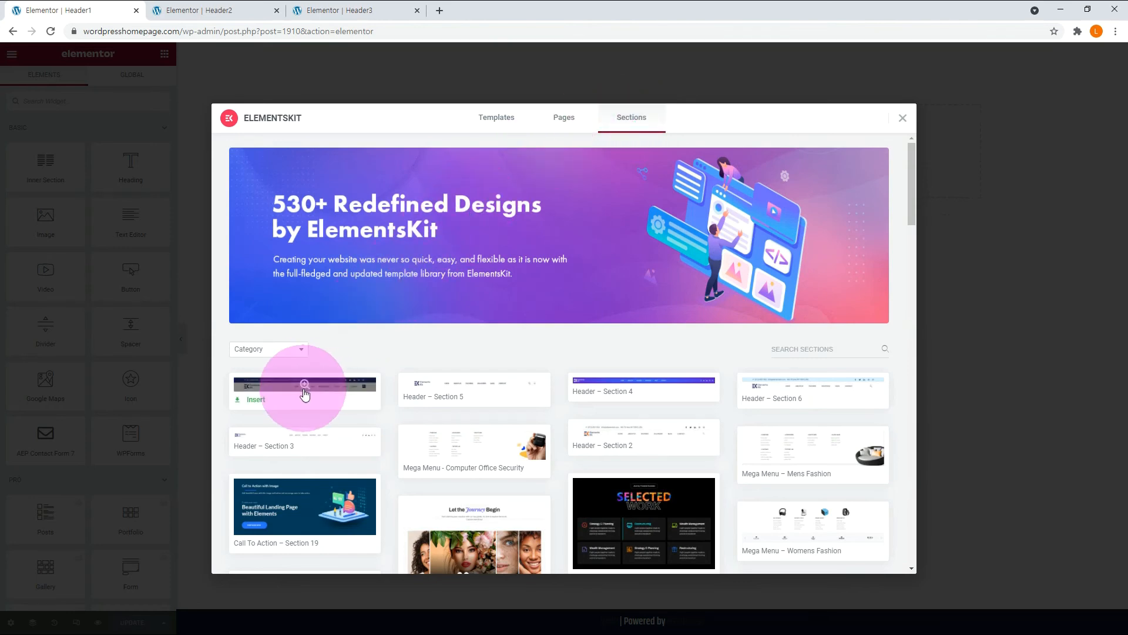
{"action": "left_click", "coordinate": [256, 399]}
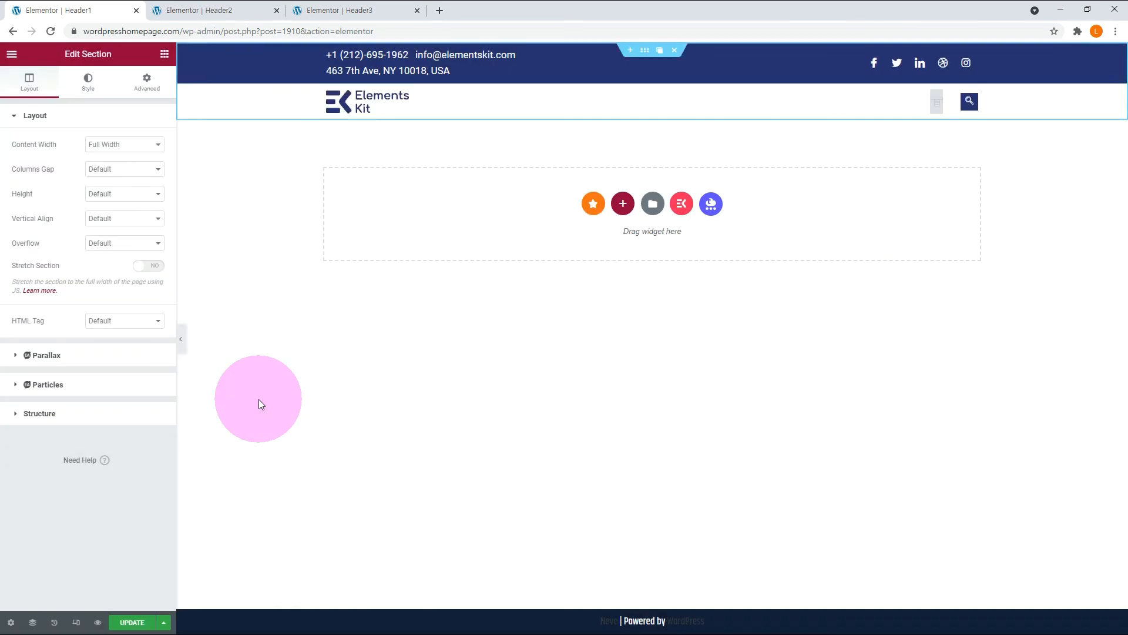
Insert the ElementsKit section template Header – Section 5 into the Header2 page.
{"action": "left_click", "coordinate": [226, 12]}
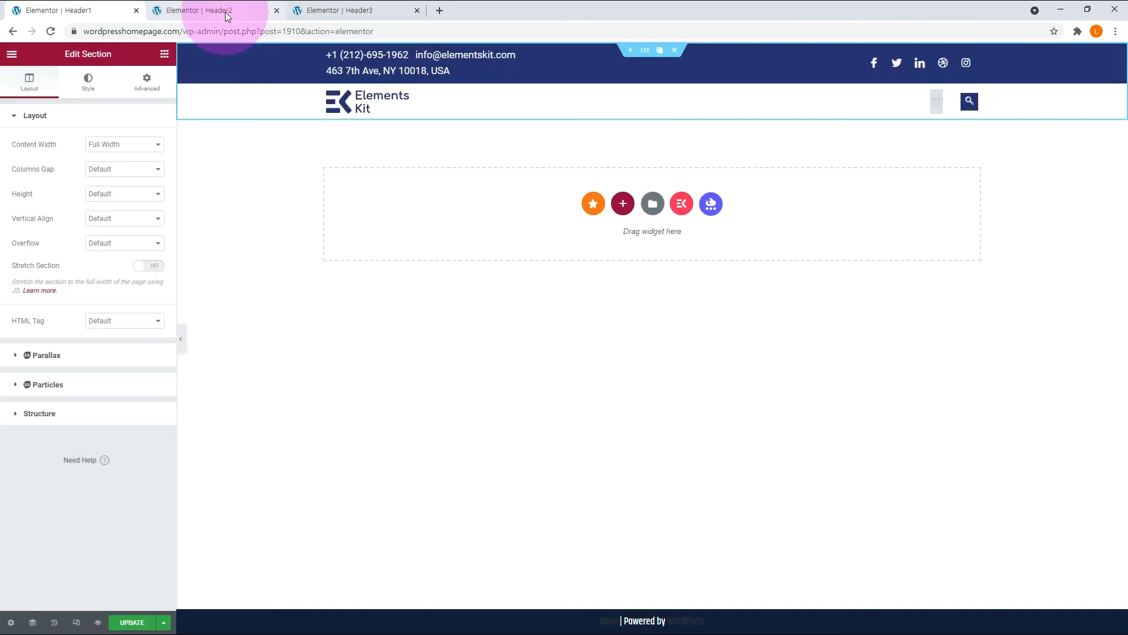
{"action": "left_click", "coordinate": [680, 143]}
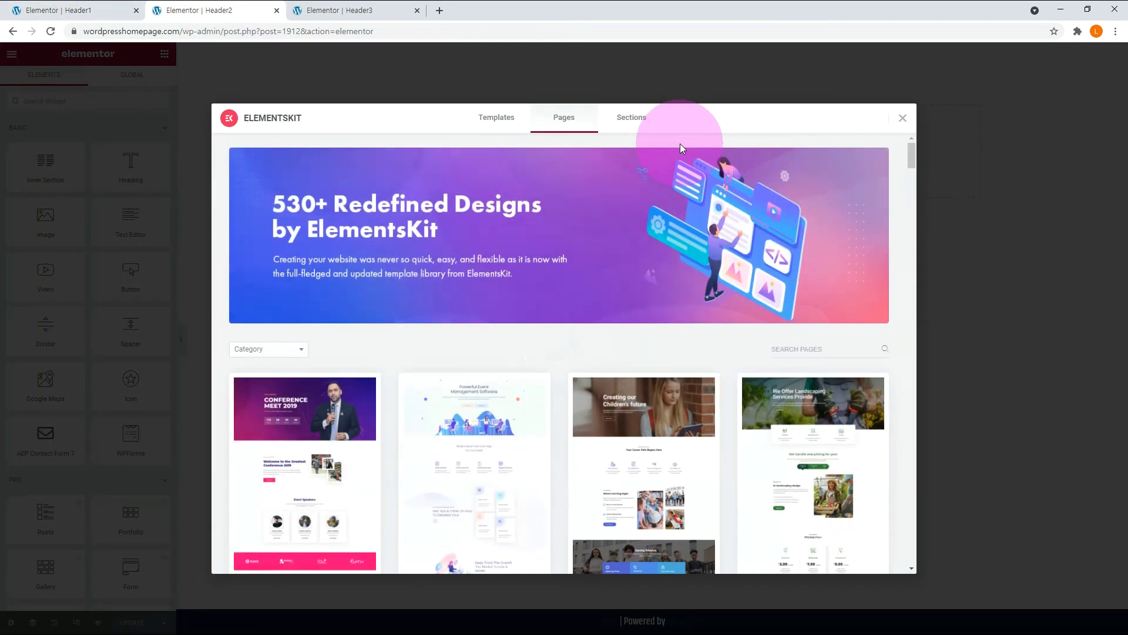
{"action": "left_click", "coordinate": [634, 117]}
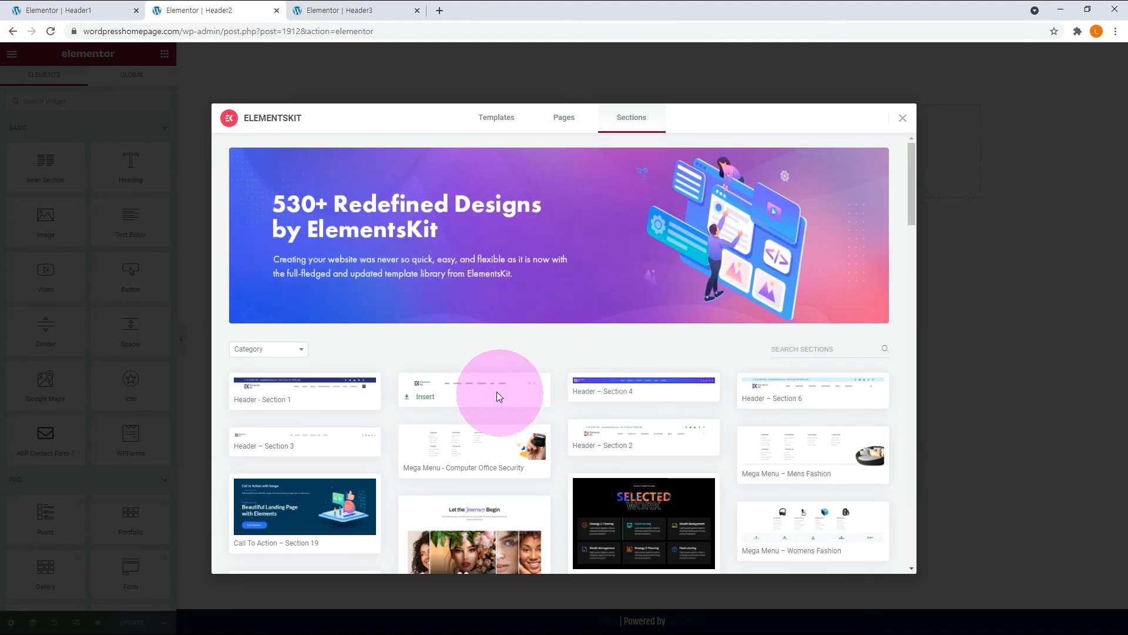
{"action": "left_click", "coordinate": [427, 400]}
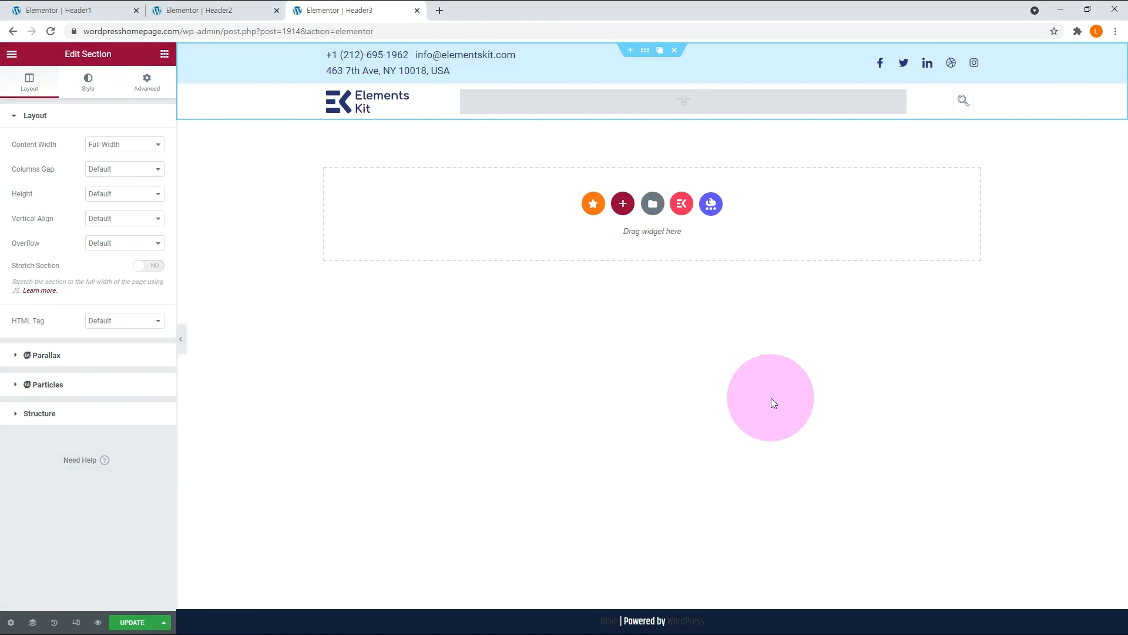
Update the Header1 page, save it to the library as a template named Header1, and close the library.
{"action": "left_click", "coordinate": [82, 17]}
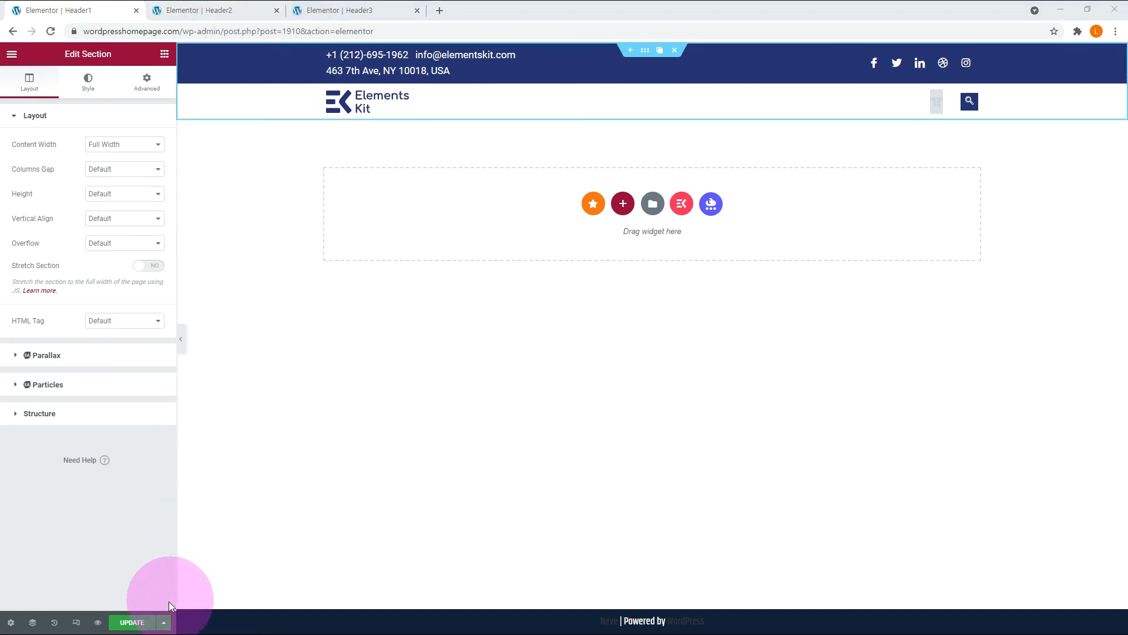
{"action": "left_click", "coordinate": [134, 623]}
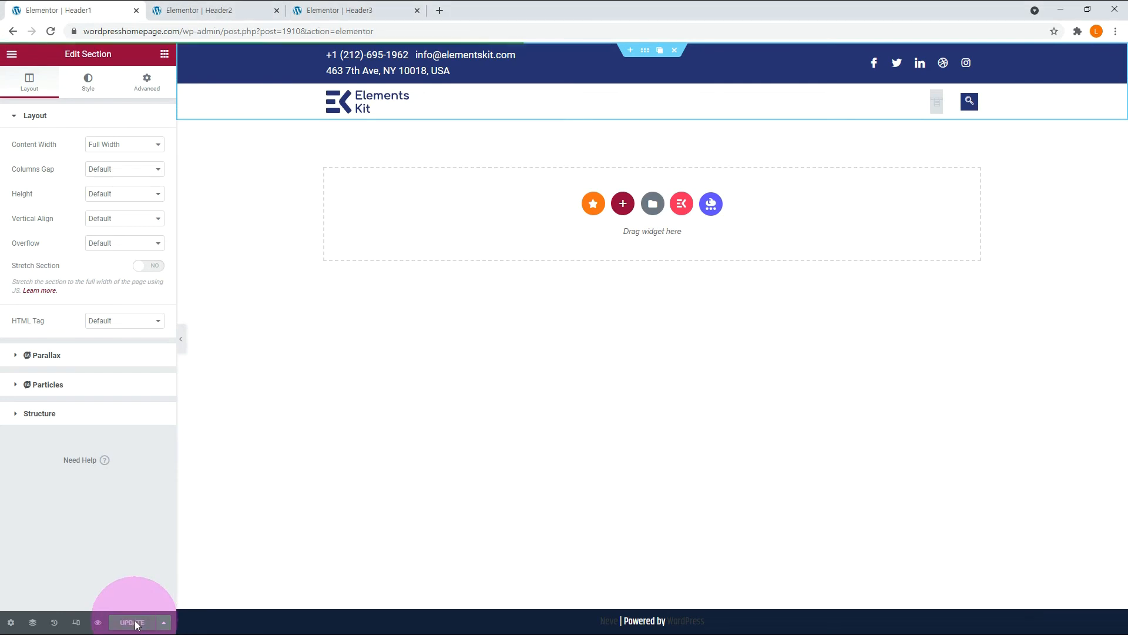
{"action": "left_click", "coordinate": [164, 628]}
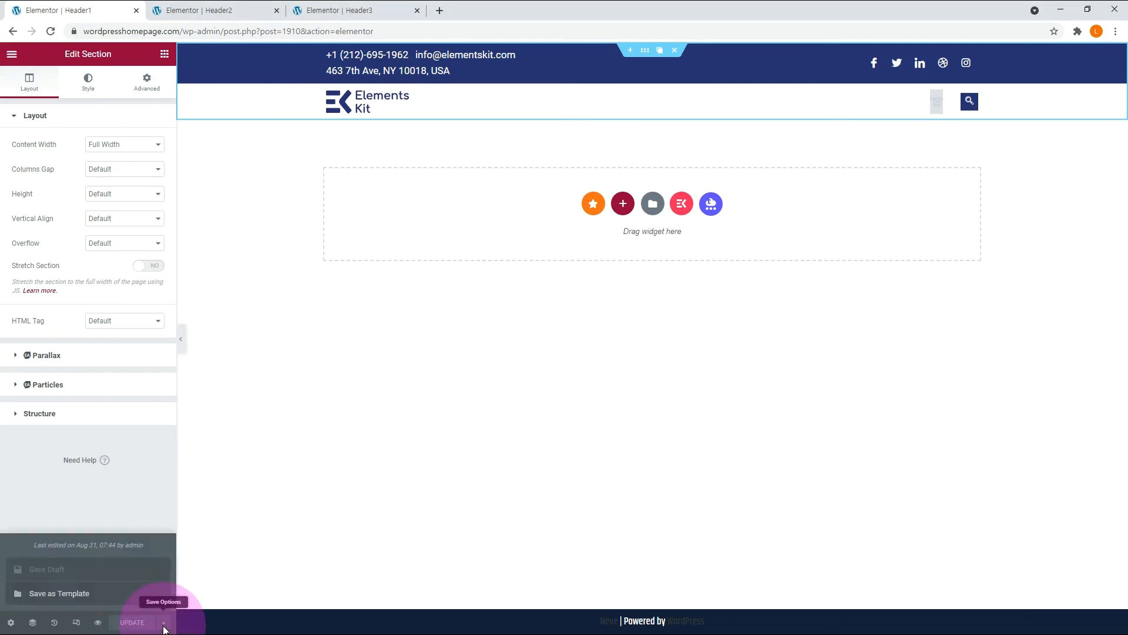
{"action": "left_click", "coordinate": [64, 593]}
{"action": "left_click", "coordinate": [454, 328]}
{"action": "type", "text": "H"}
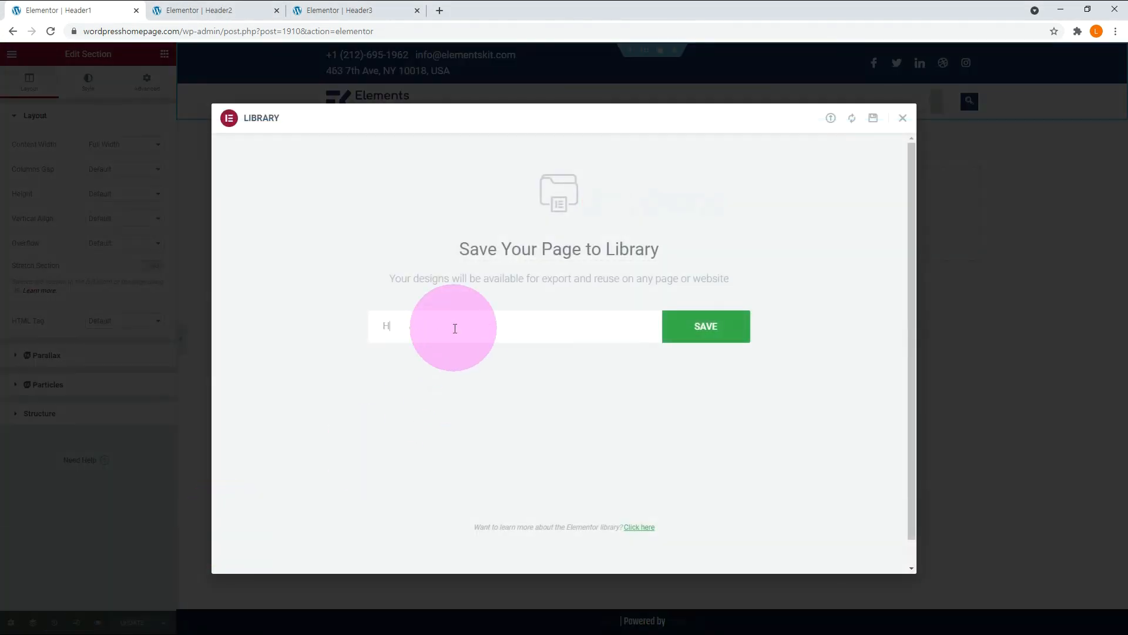
{"action": "type", "text": "eader1"}
{"action": "left_click", "coordinate": [699, 332]}
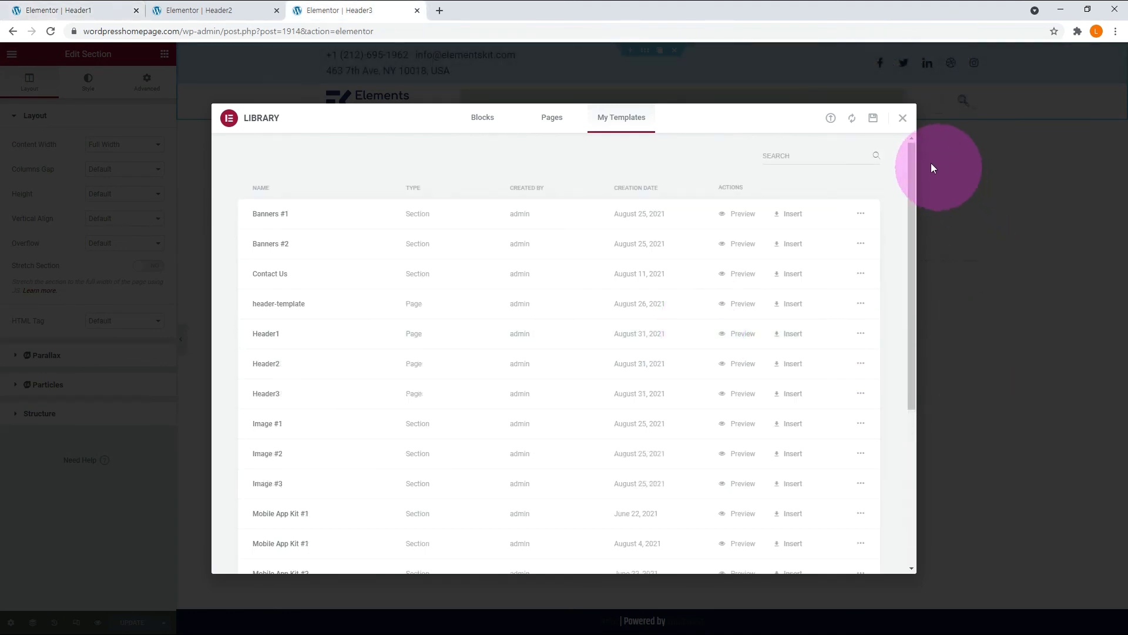
{"action": "left_click", "coordinate": [903, 122]}
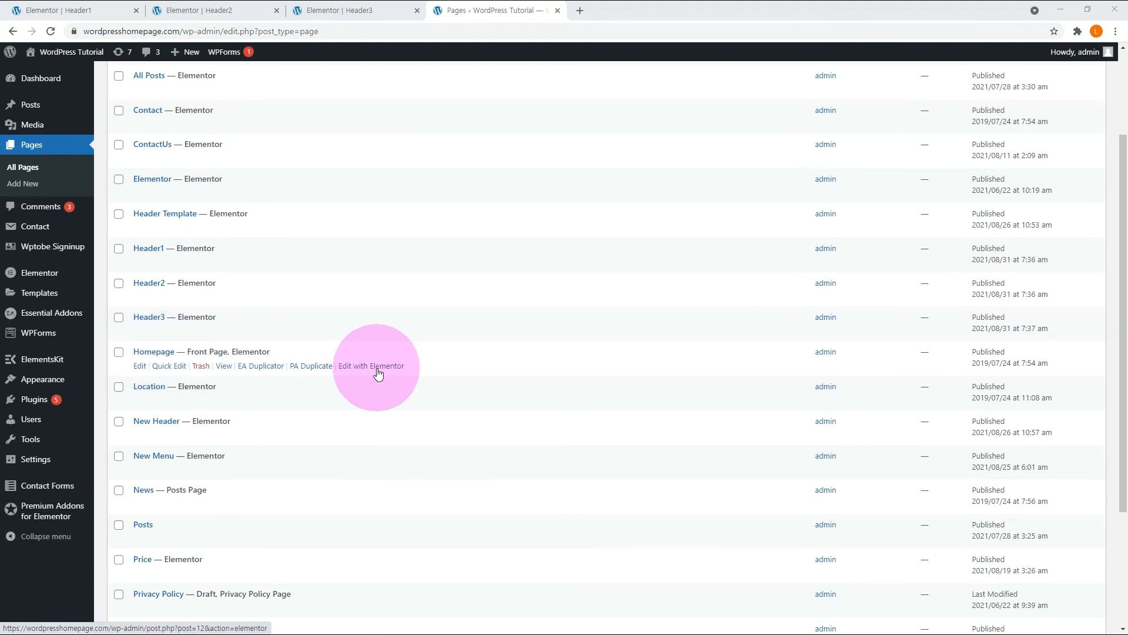
Open the Homepage in Elementor and insert the saved Header1 template without importing its document settings.
{"action": "left_click", "coordinate": [377, 366]}
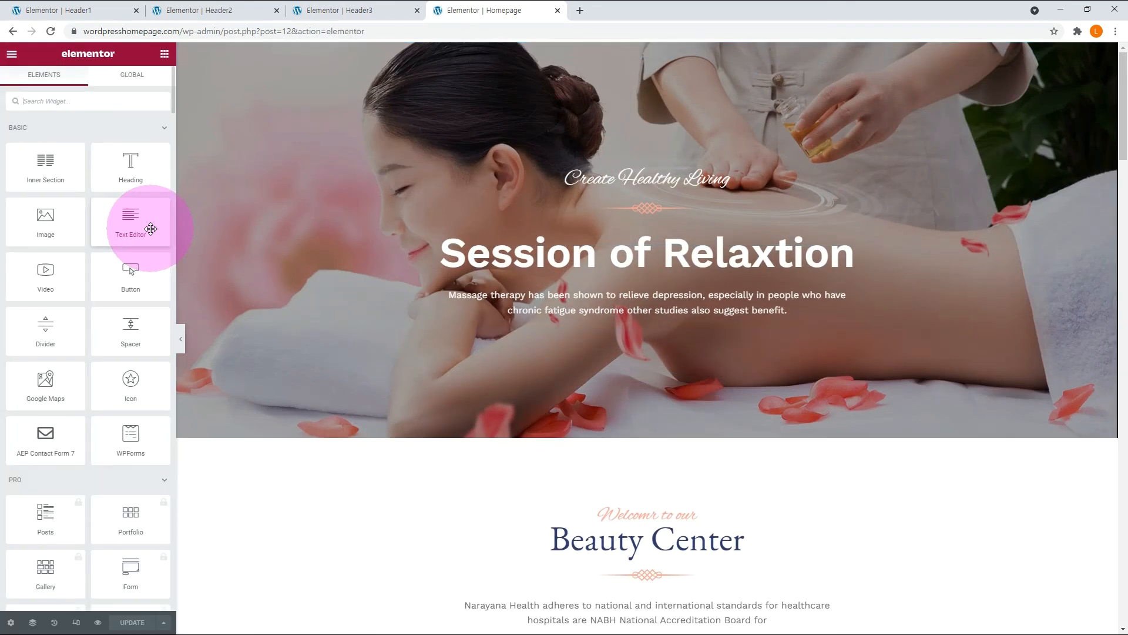
{"action": "left_click", "coordinate": [647, 505]}
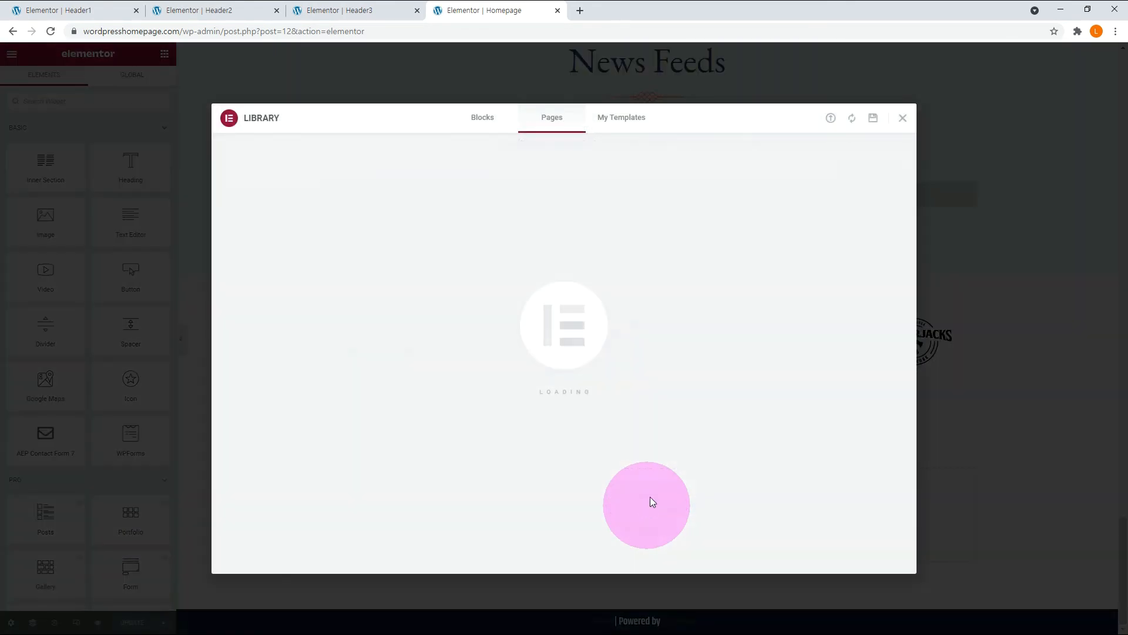
{"action": "left_click", "coordinate": [622, 118]}
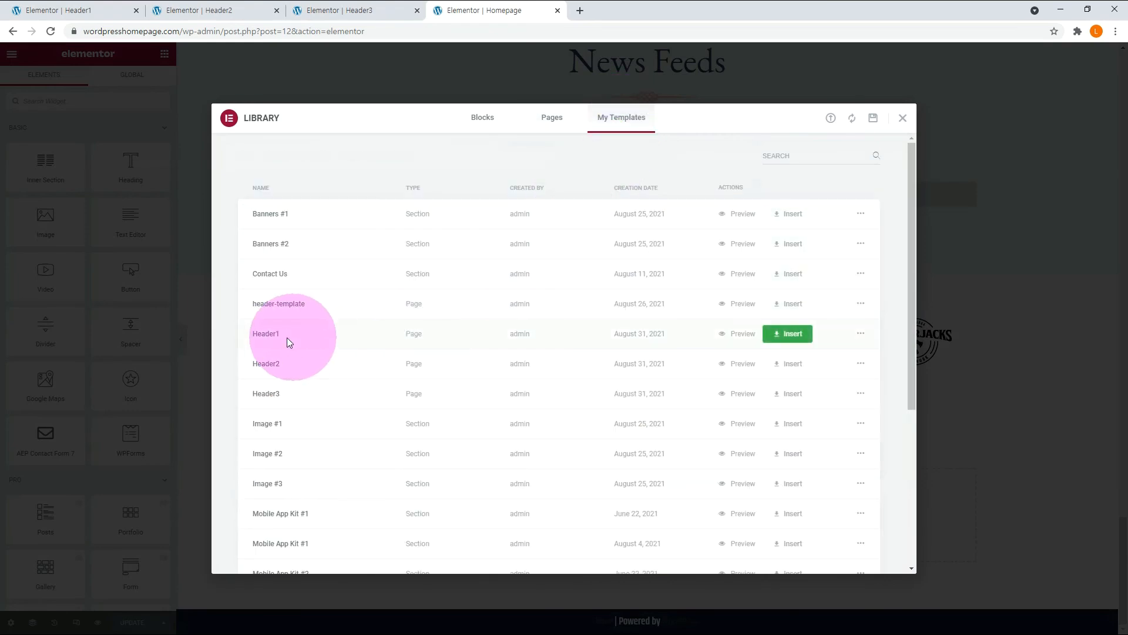
{"action": "left_click", "coordinate": [795, 335]}
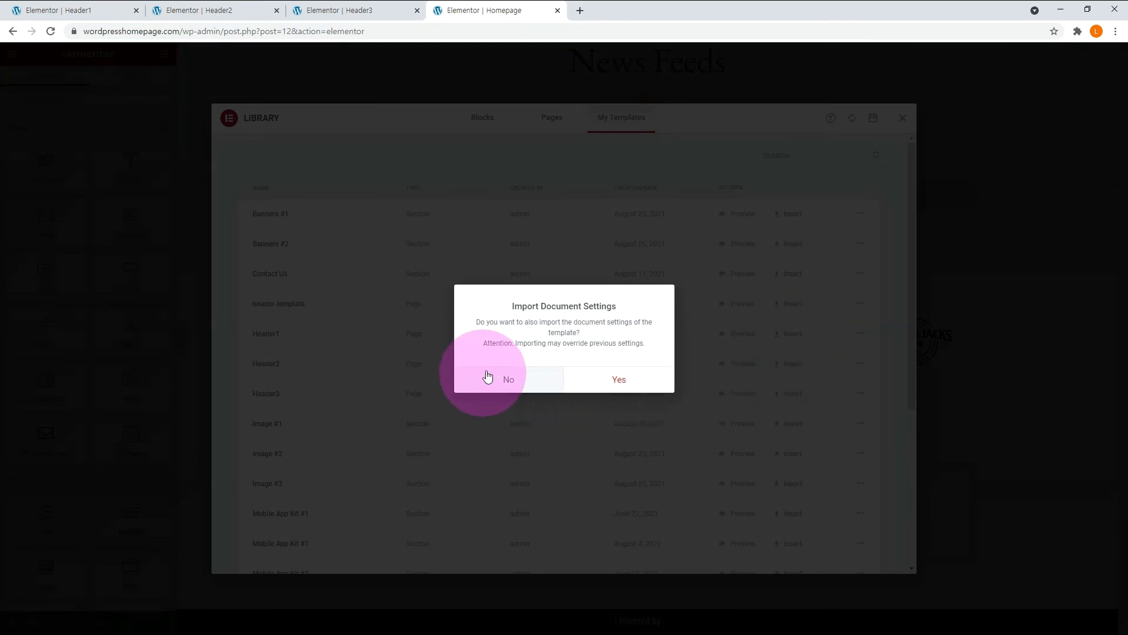
{"action": "left_click", "coordinate": [504, 379]}
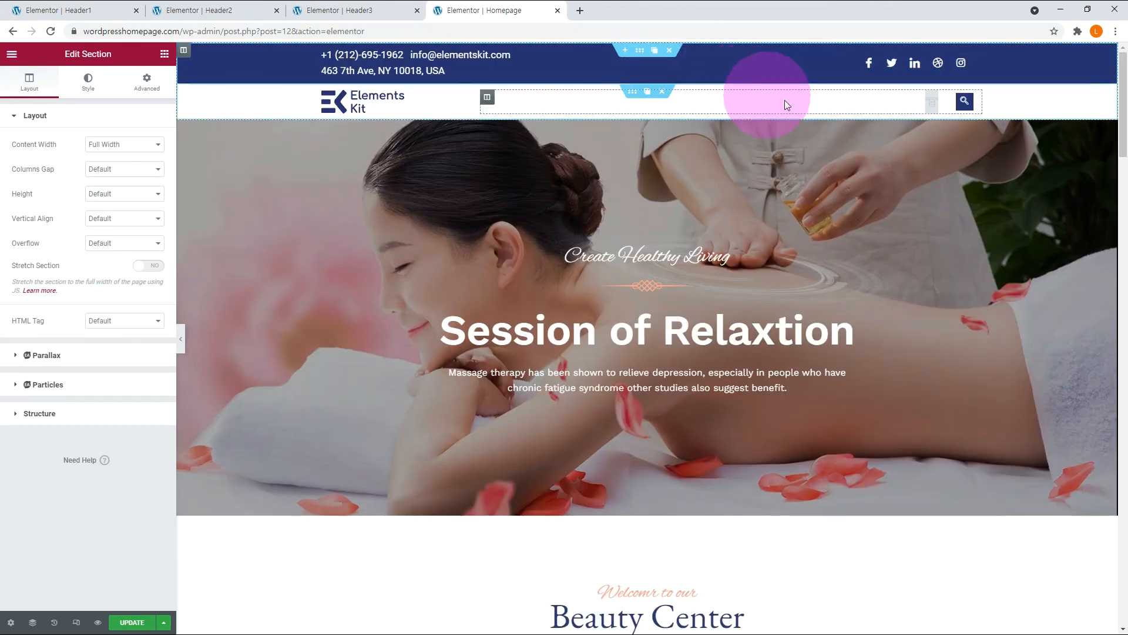
Assign the main menu to the ElementsKit Nav Menu widget in the Homepage header.
{"action": "left_click", "coordinate": [1053, 101]}
{"action": "left_click", "coordinate": [117, 151]}
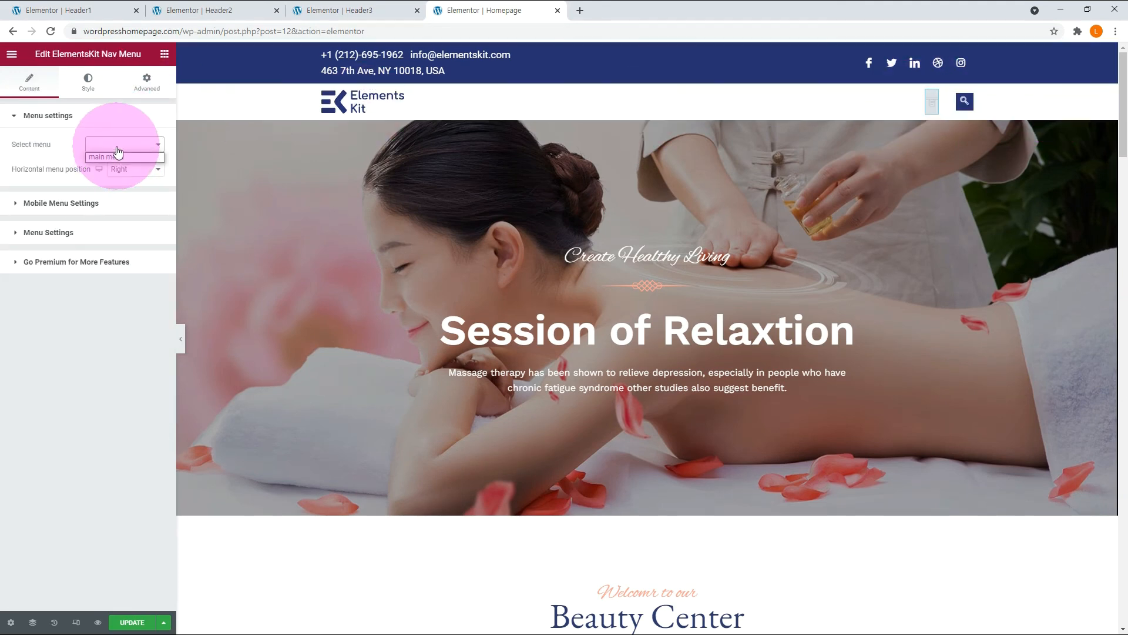
{"action": "left_click", "coordinate": [114, 154]}
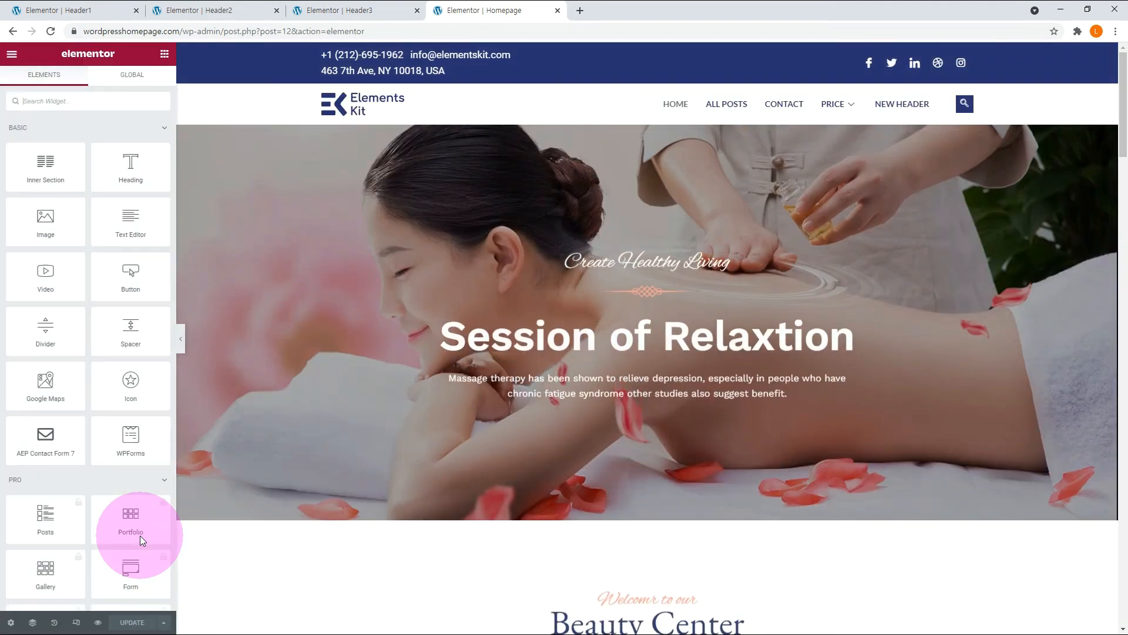
Replace the Elements Kit logo in the header with the WP Tutorial image LogoMakr-7Rgc00.png from the media library.
{"action": "left_click", "coordinate": [399, 103]}
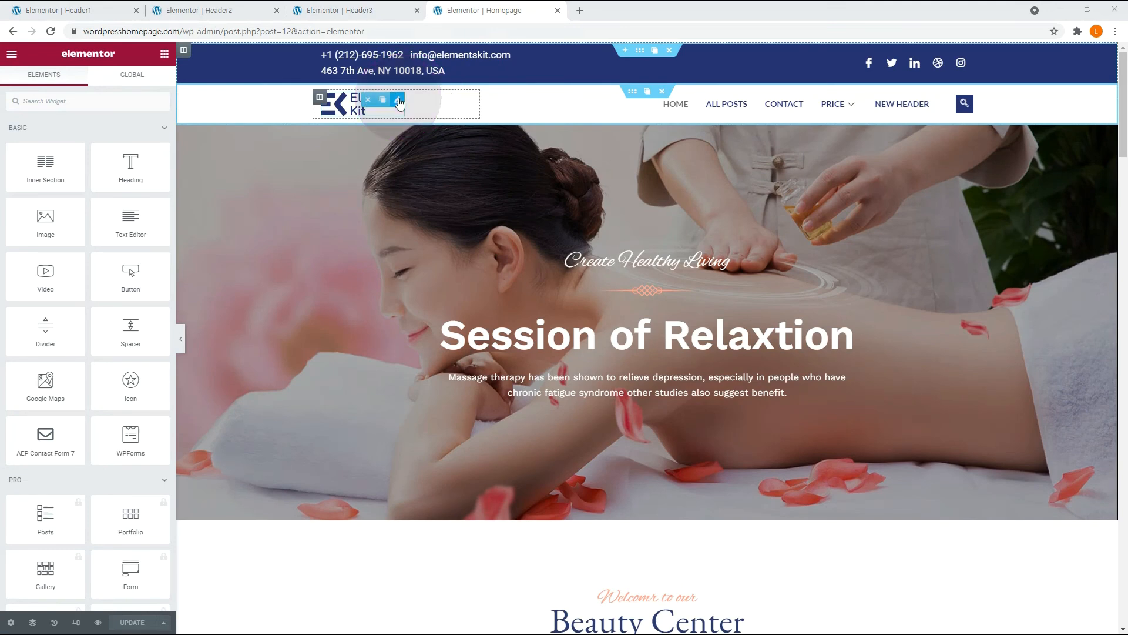
{"action": "left_click", "coordinate": [70, 206]}
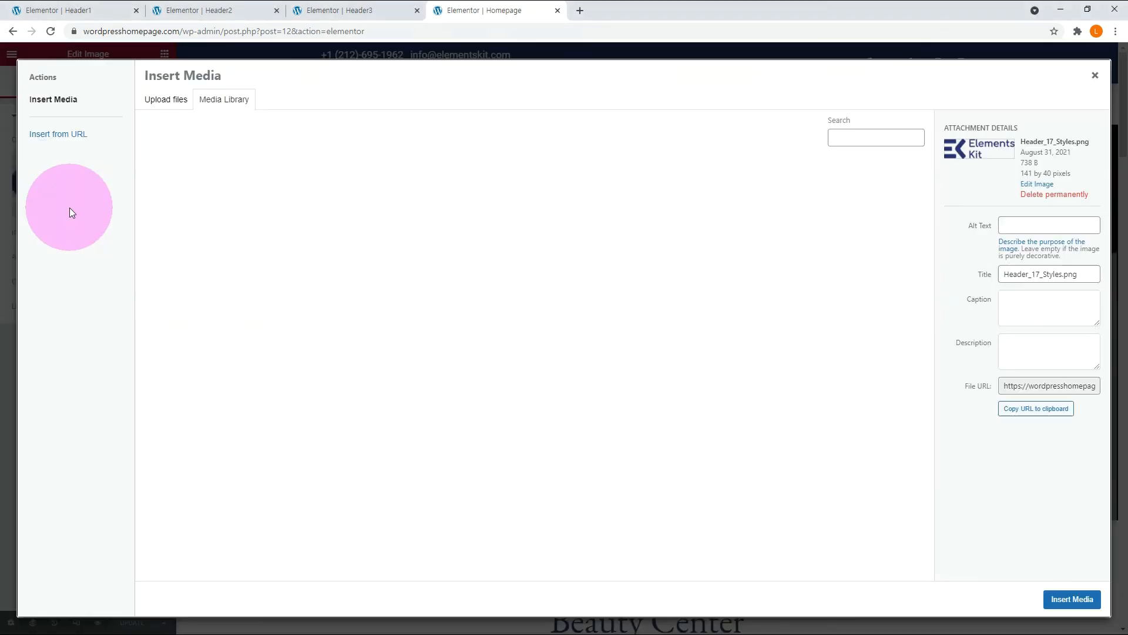
{"action": "left_click", "coordinate": [608, 209]}
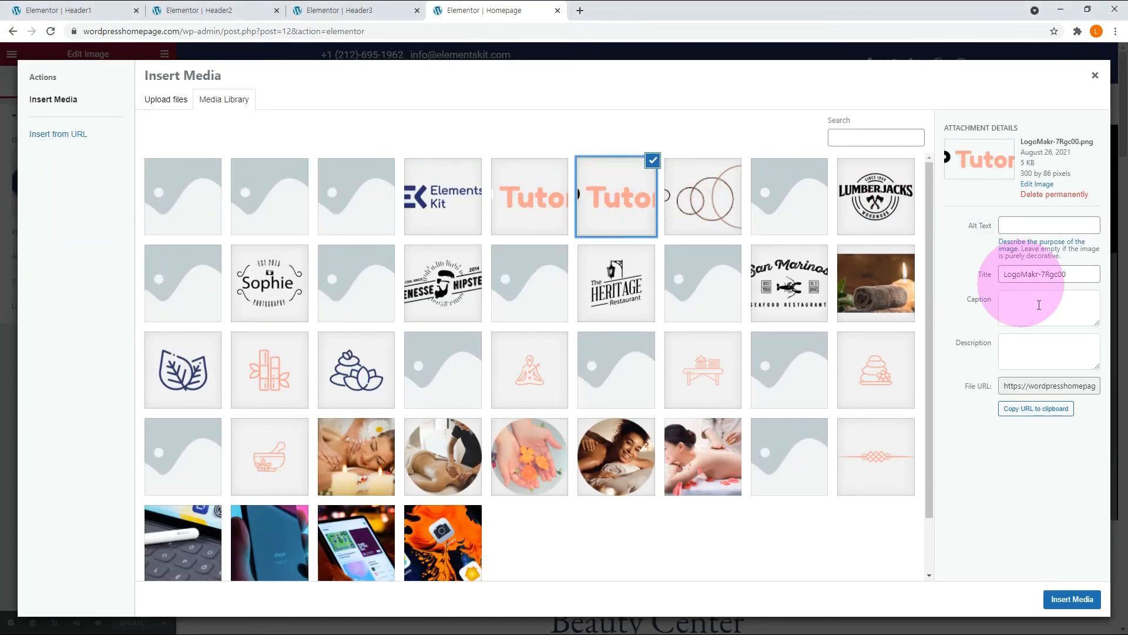
{"action": "left_click", "coordinate": [1071, 598]}
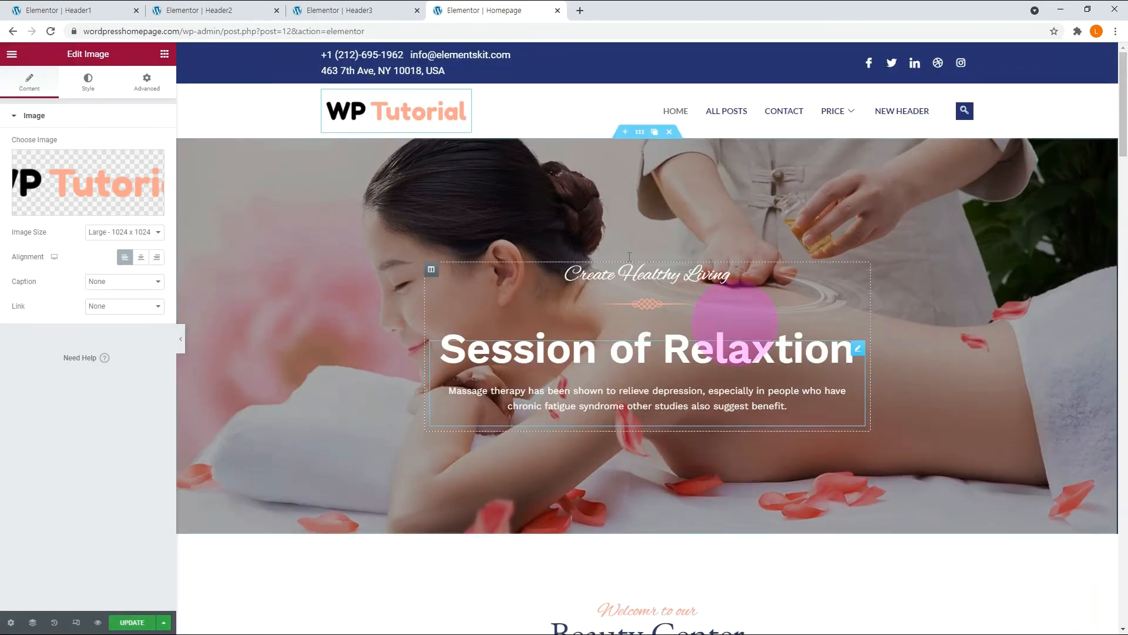
{"action": "left_click", "coordinate": [377, 109]}
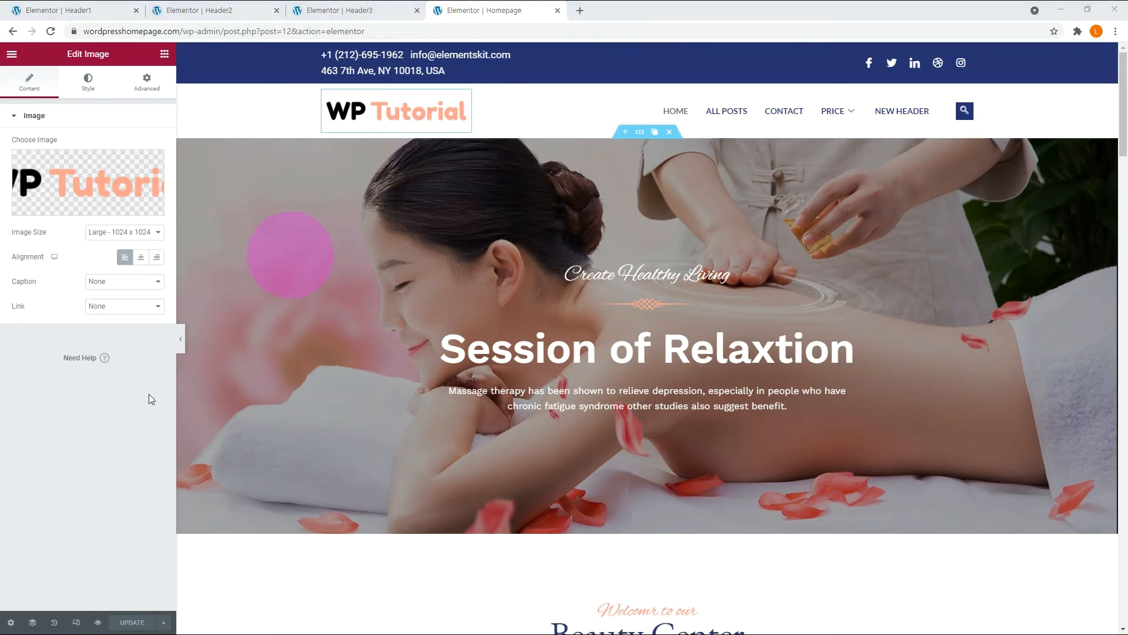
Preview the Homepage header in mobile and tablet views and expand its hamburger menu.
{"action": "left_click", "coordinate": [77, 622]}
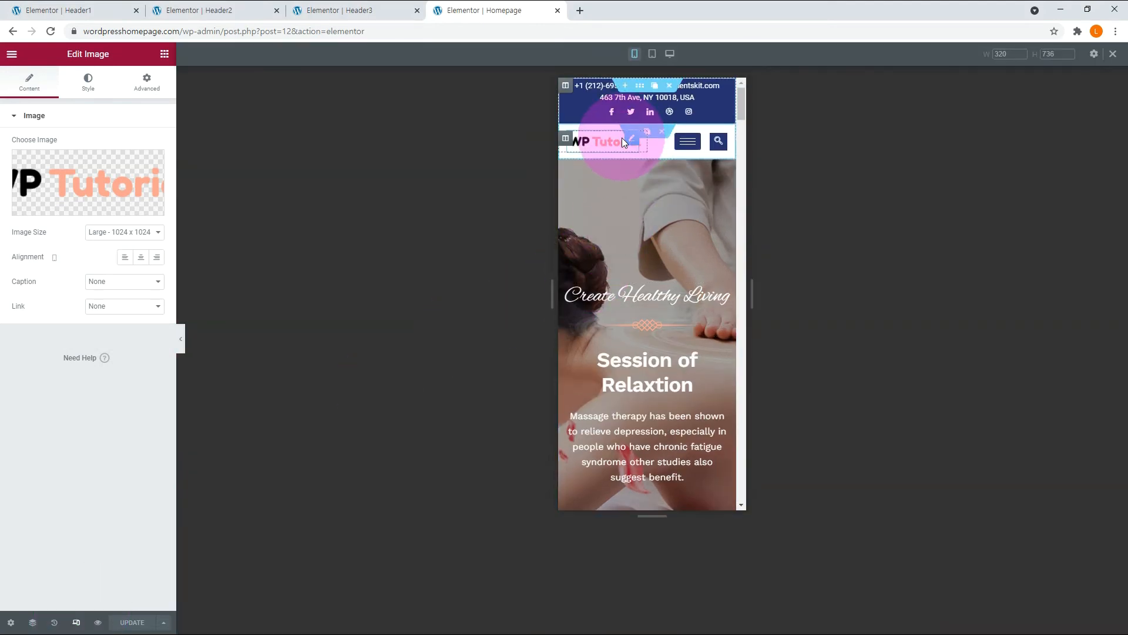
{"action": "left_click", "coordinate": [653, 57]}
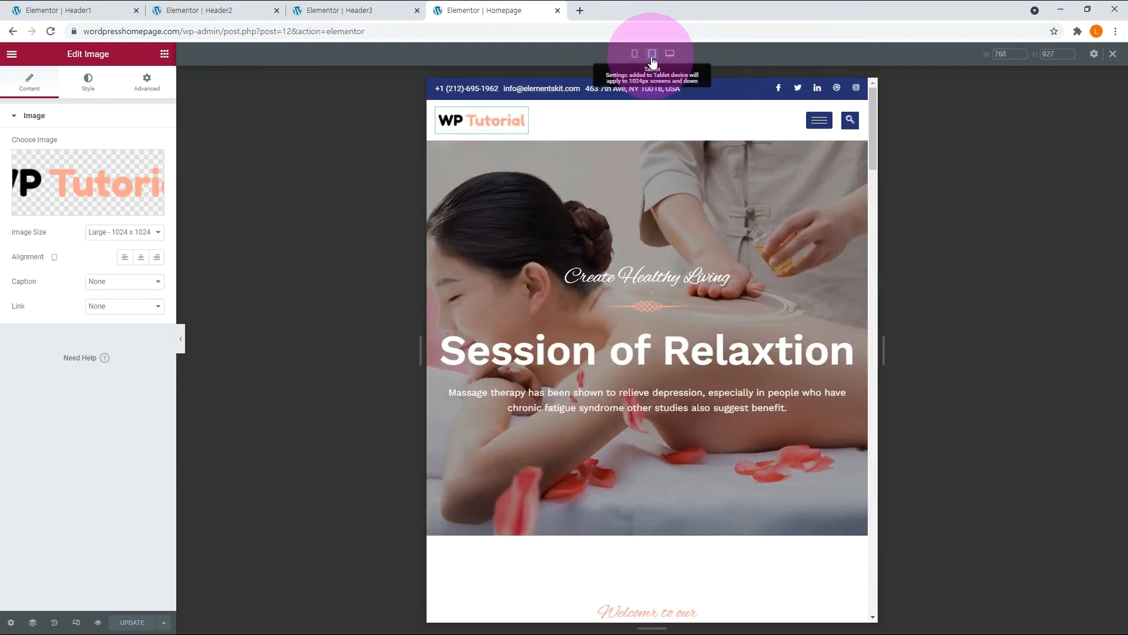
{"action": "left_click", "coordinate": [812, 130]}
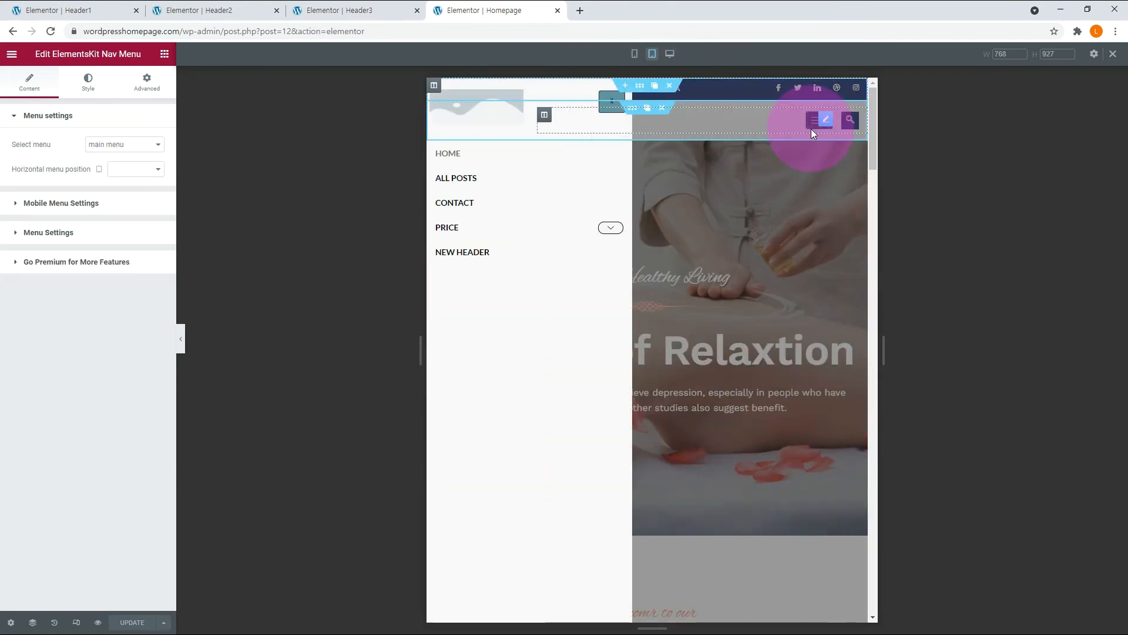
Expand and collapse the Price submenu in the tablet preview, and compare the Homepage header across desktop, tablet and mobile views.
{"action": "left_click", "coordinate": [612, 229]}
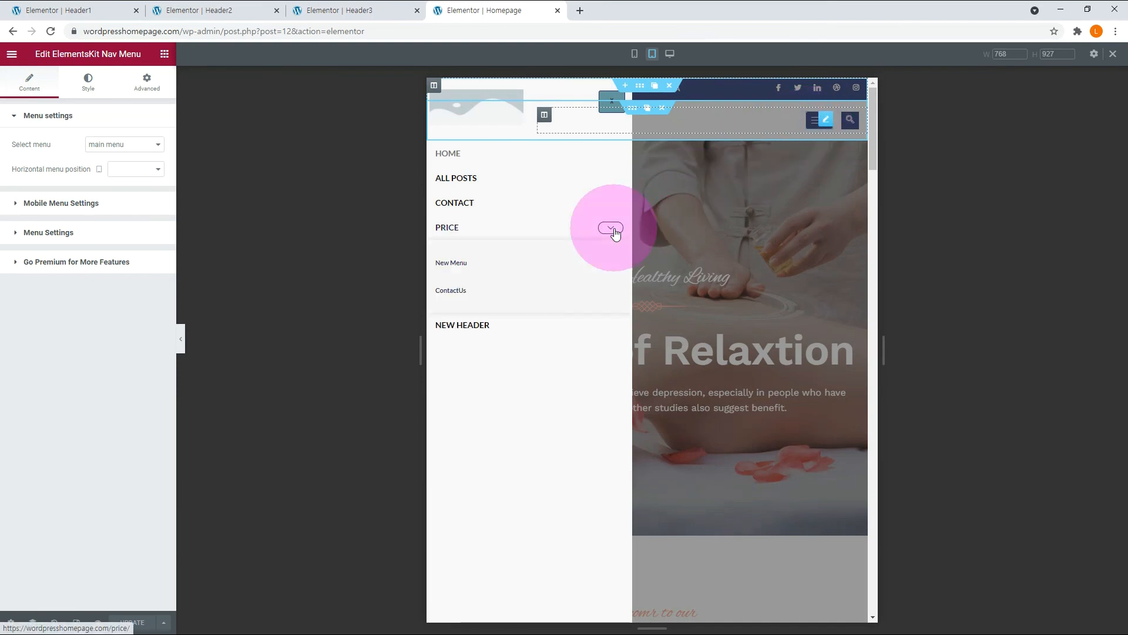
{"action": "left_click", "coordinate": [613, 229]}
{"action": "left_click", "coordinate": [670, 54]}
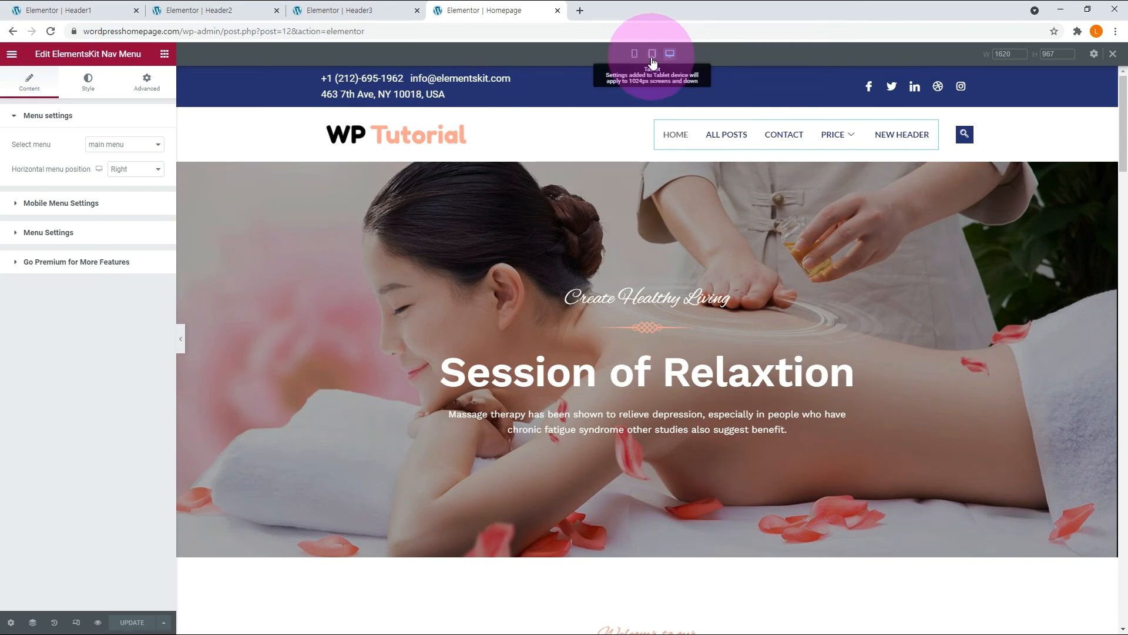
{"action": "left_click", "coordinate": [651, 54]}
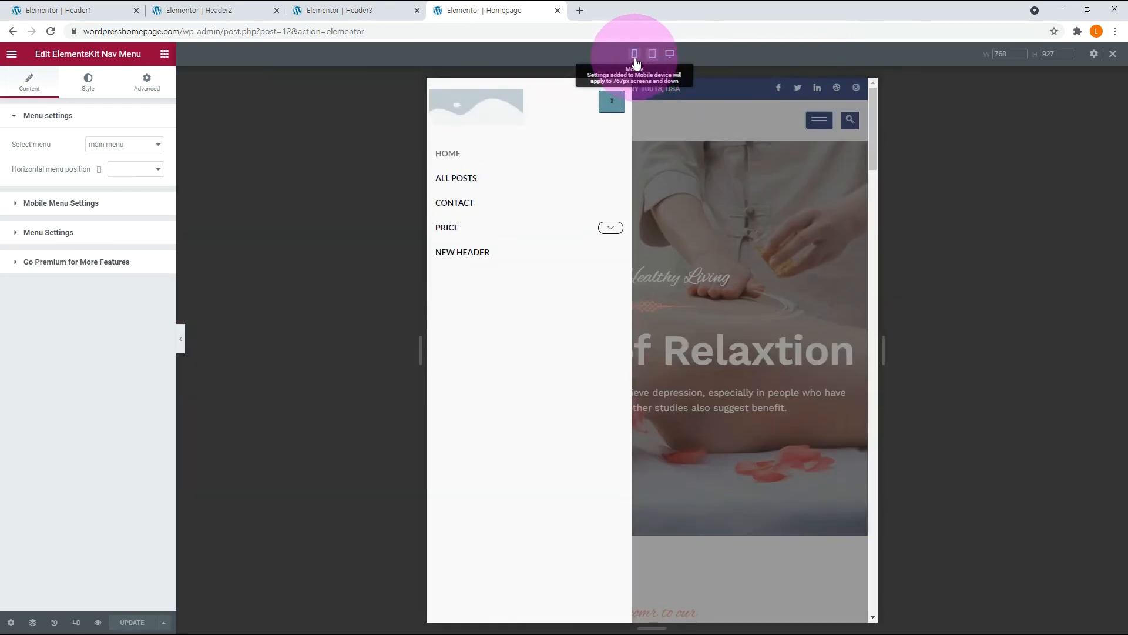
{"action": "left_click", "coordinate": [635, 57]}
{"action": "left_click", "coordinate": [716, 100]}
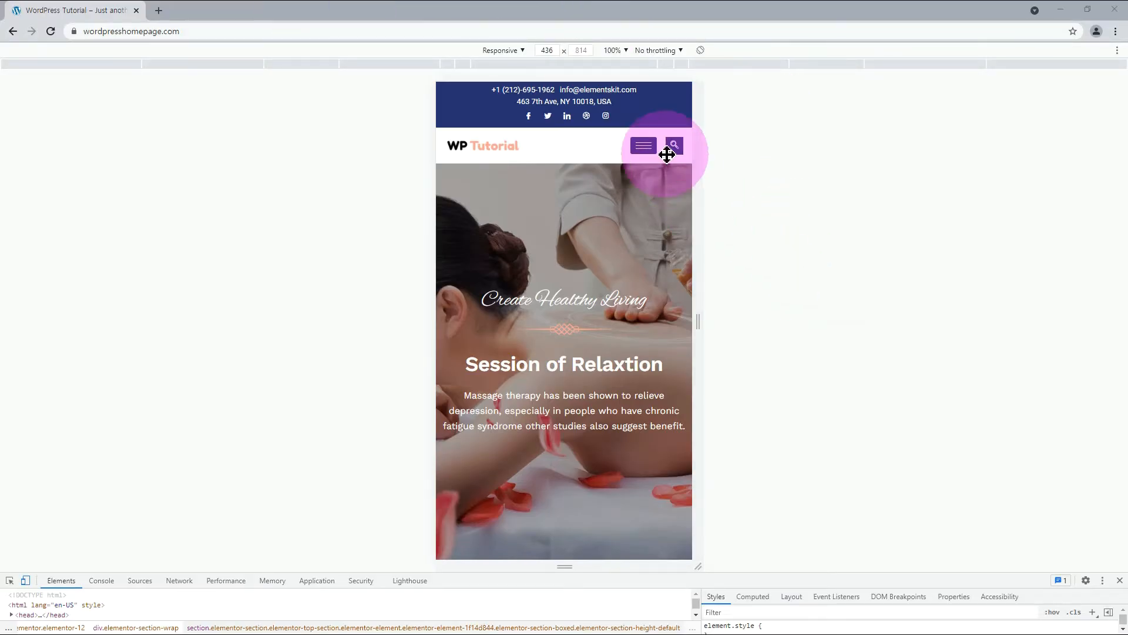
On the live homepage, open and close the hamburger menu, then widen the responsive viewport to about 1466 px and narrow it to about 280 px.
{"action": "left_click", "coordinate": [645, 146]}
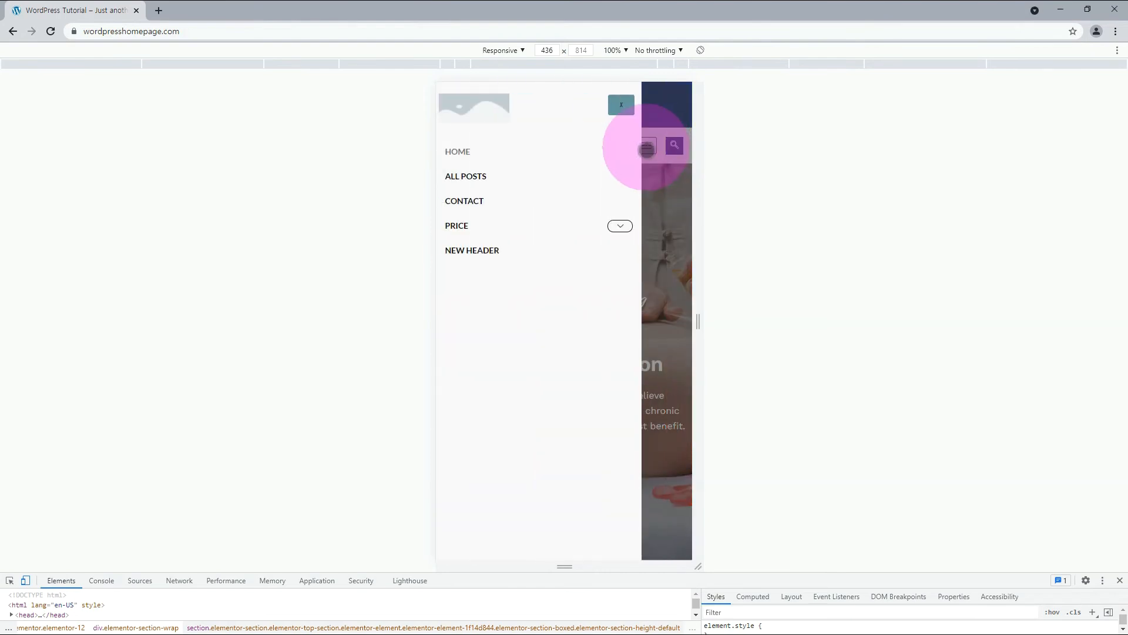
{"action": "left_click", "coordinate": [621, 105]}
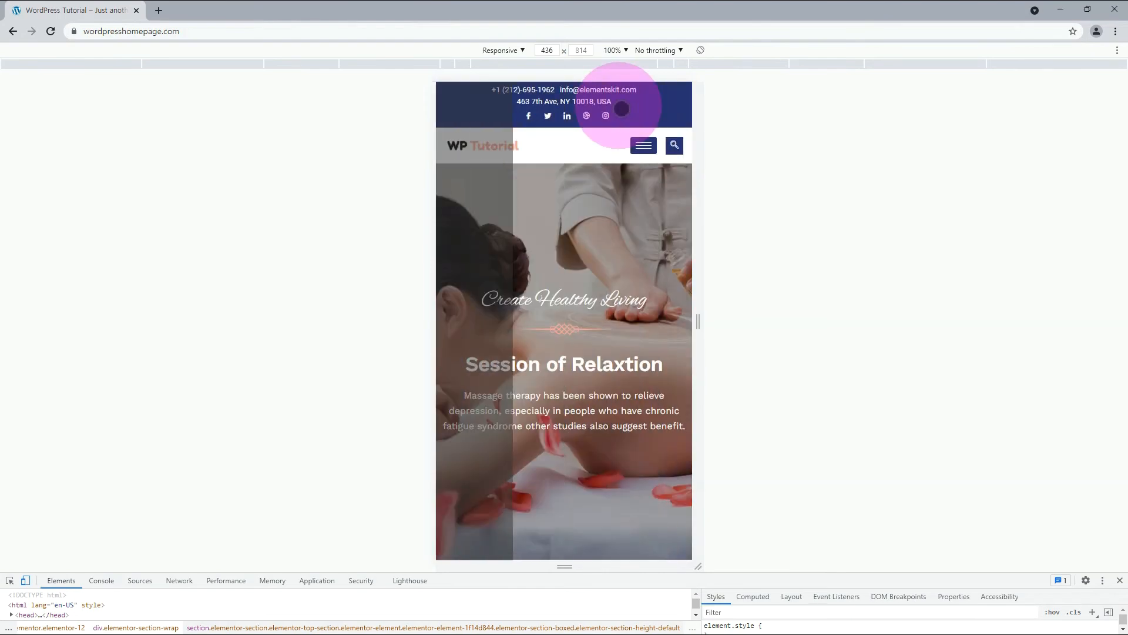
{"action": "left_click_drag", "start_coordinate": [698, 322], "coordinate": [1001, 340]}
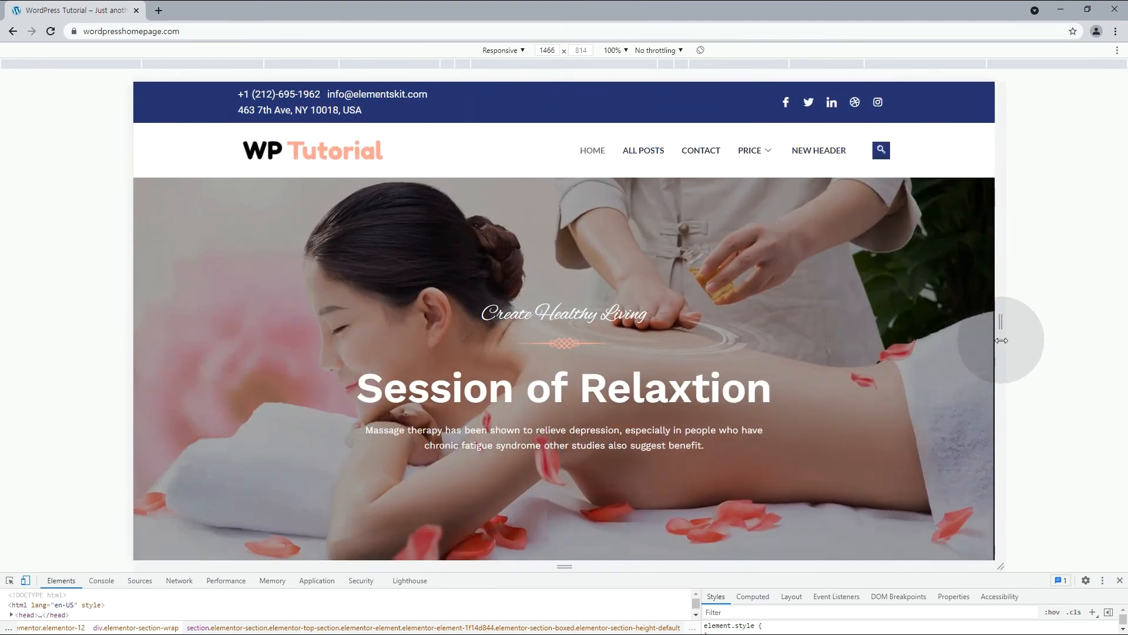
{"action": "left_click_drag", "start_coordinate": [1001, 340], "coordinate": [648, 303]}
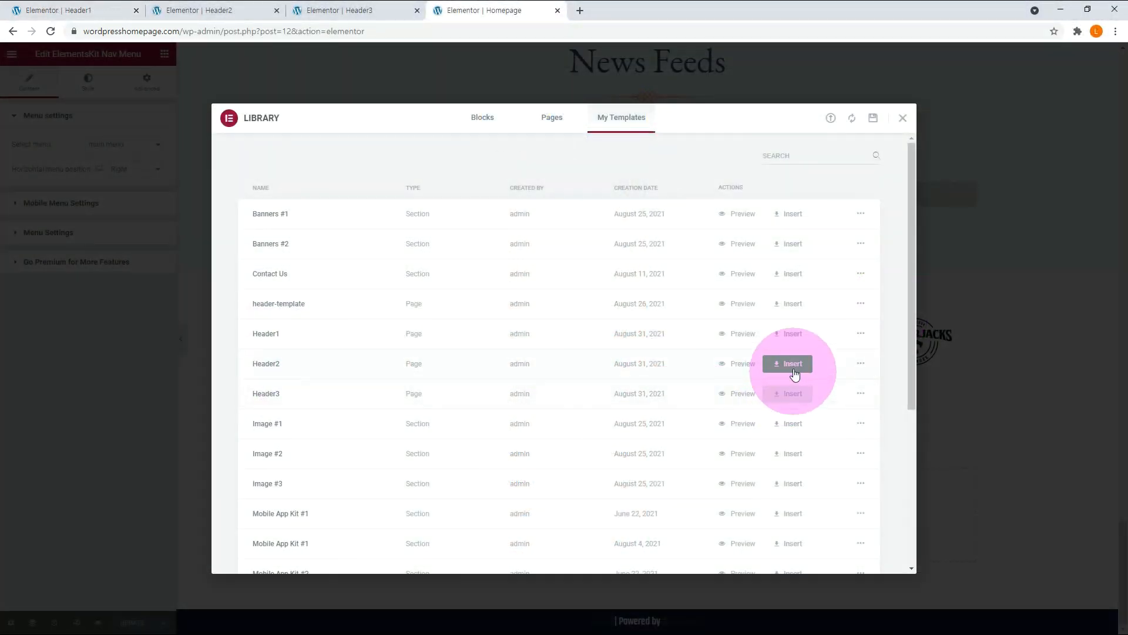
Insert the saved Header2 template into the Homepage and assign the main menu to its ElementsKit Nav Menu widget.
{"action": "left_click", "coordinate": [793, 365]}
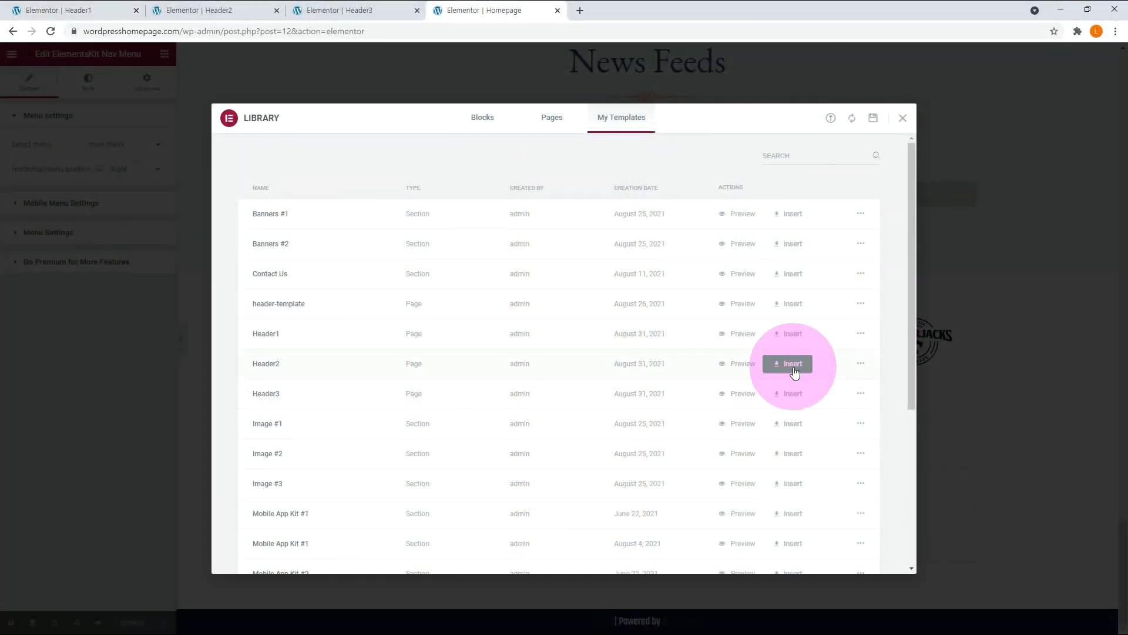
{"action": "left_click", "coordinate": [513, 380]}
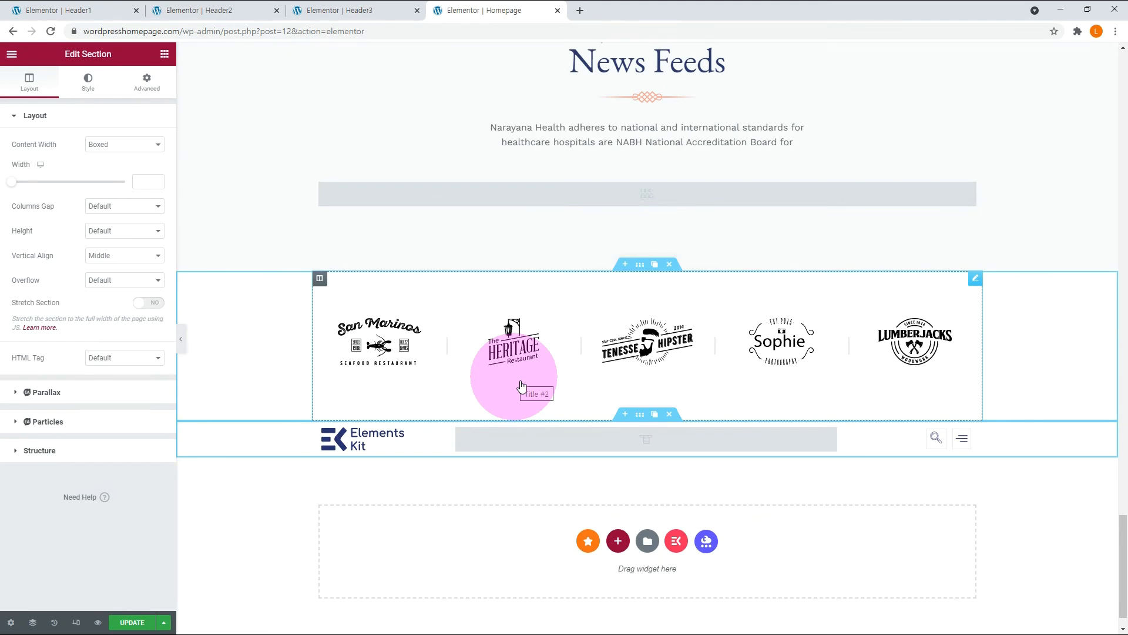
{"action": "left_click", "coordinate": [652, 439]}
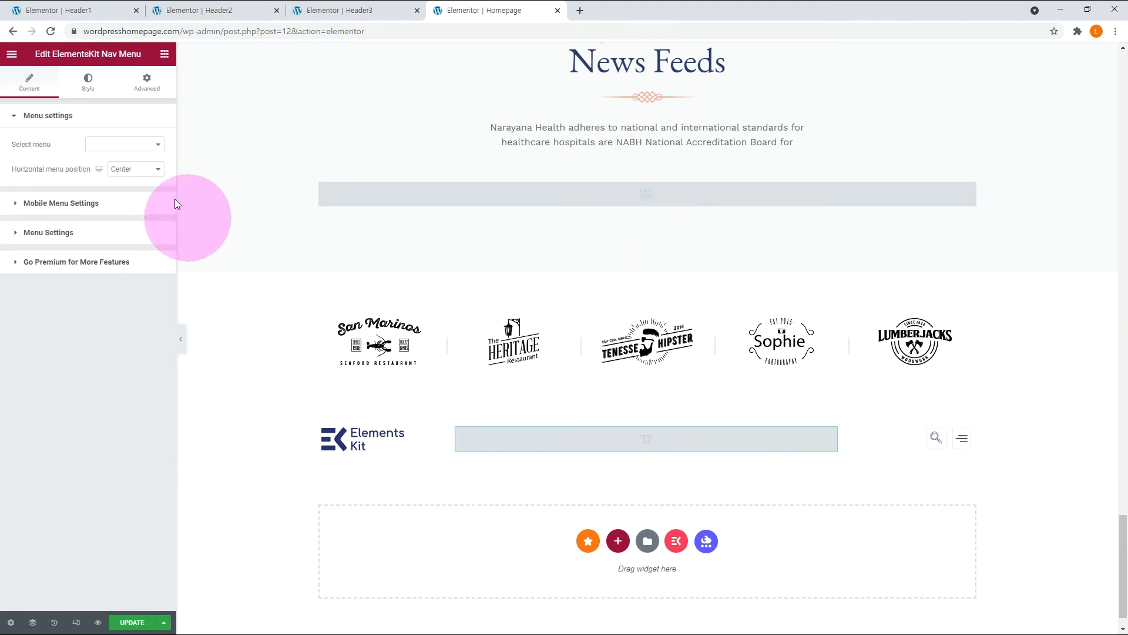
{"action": "left_click", "coordinate": [135, 141]}
{"action": "left_click", "coordinate": [120, 154]}
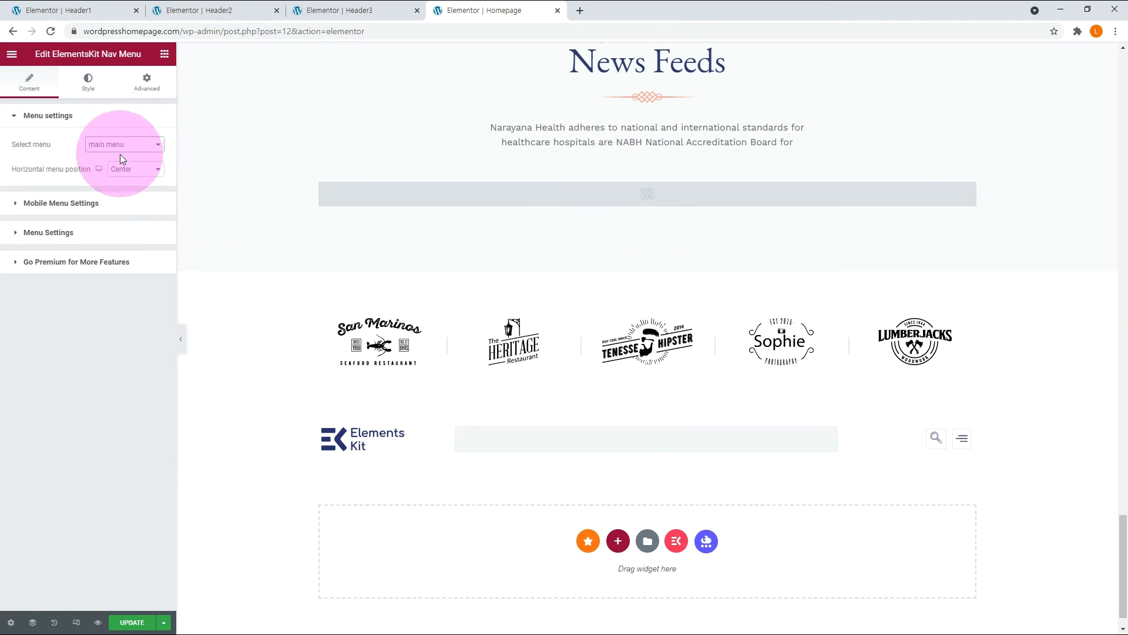
Preview the Homepage with the Header2 layout in mobile and tablet views.
{"action": "left_click", "coordinate": [214, 98]}
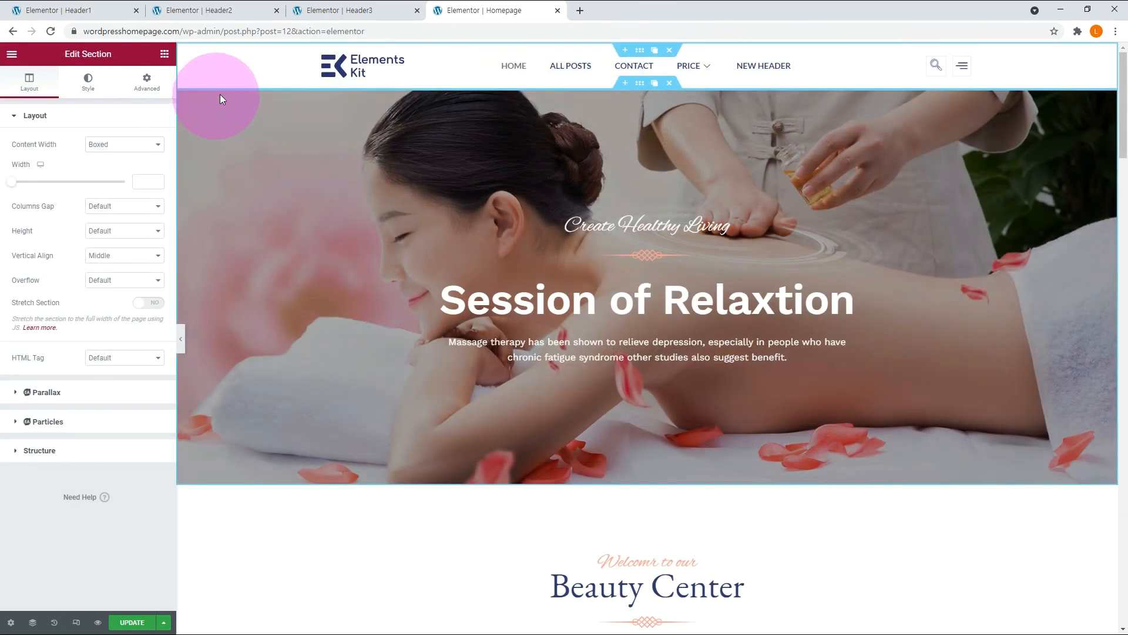
{"action": "left_click", "coordinate": [209, 520]}
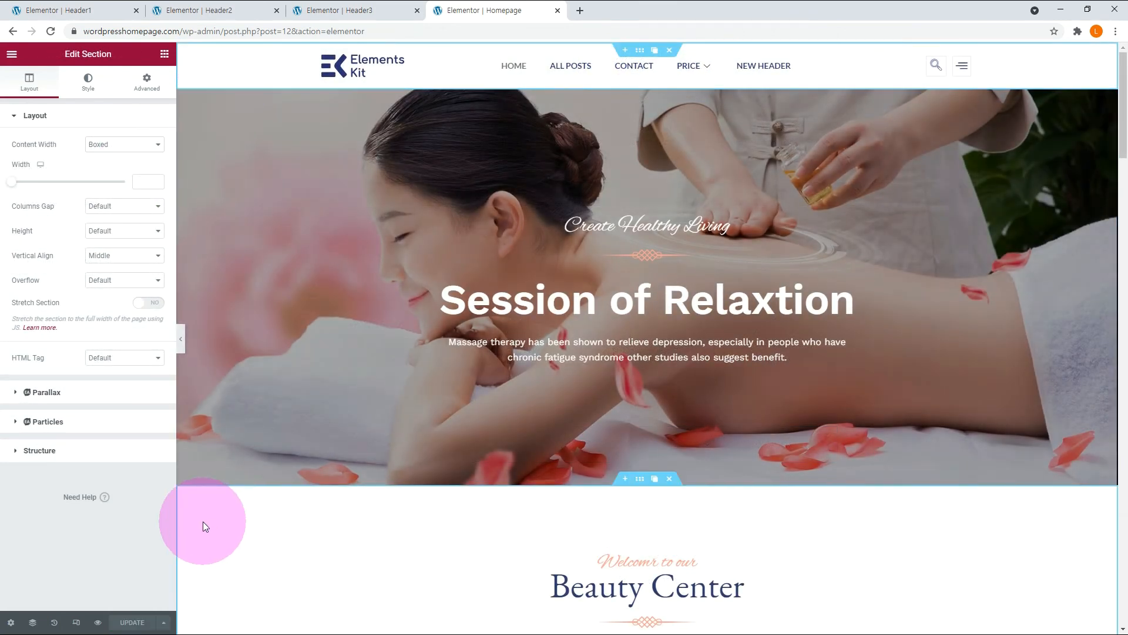
{"action": "left_click", "coordinate": [75, 622]}
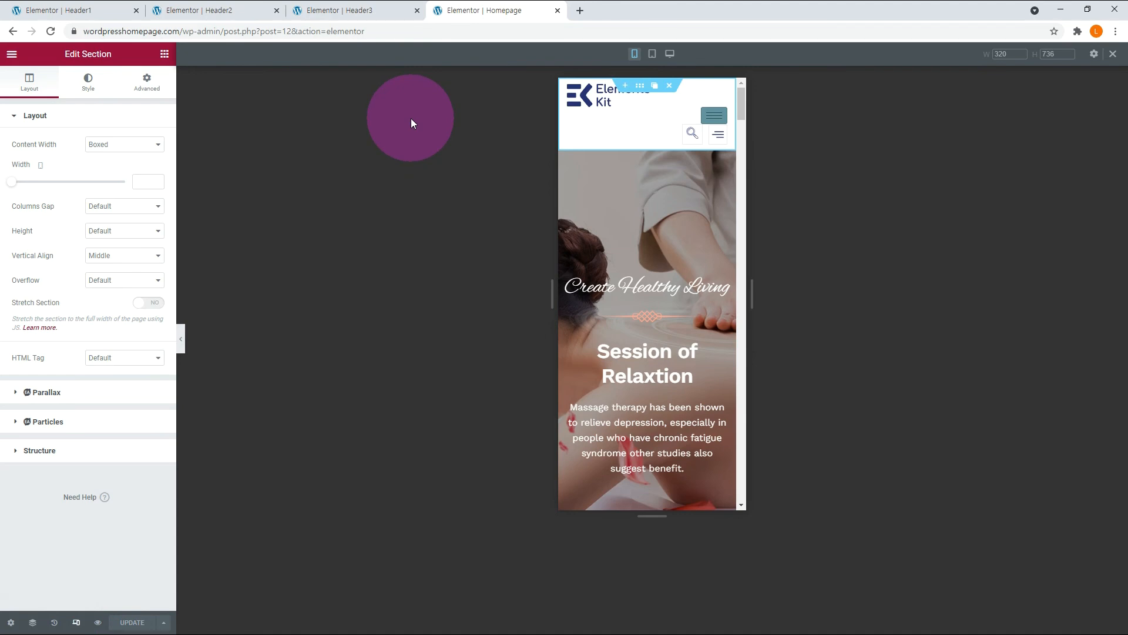
{"action": "left_click", "coordinate": [653, 54]}
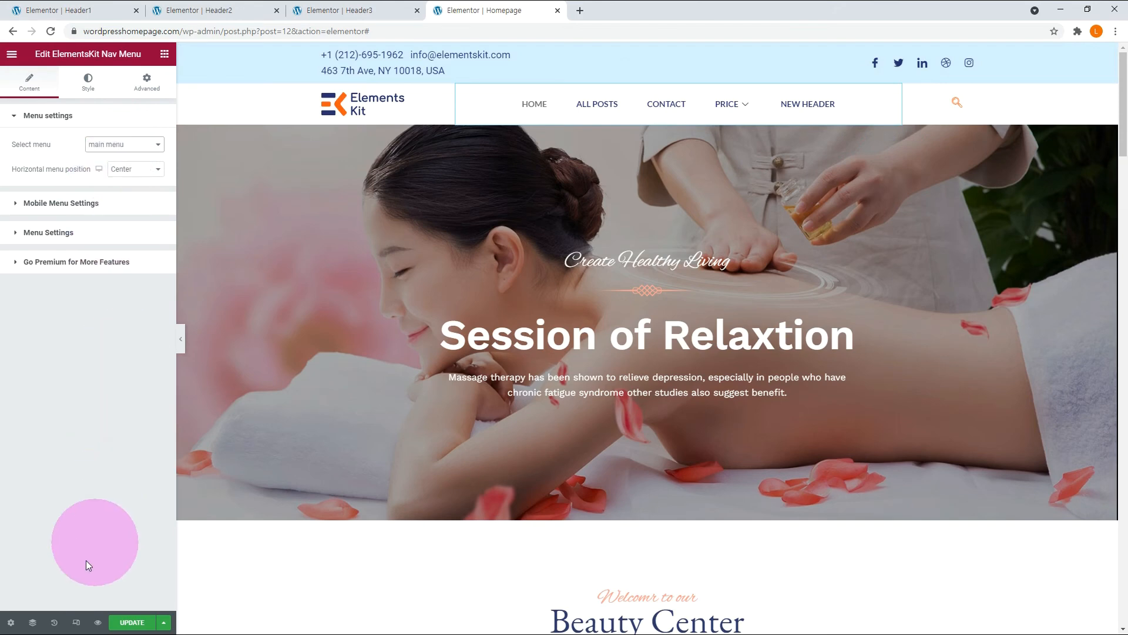
Preview the Homepage header with the light blue contact bar in mobile, tablet and desktop views.
{"action": "left_click", "coordinate": [76, 623]}
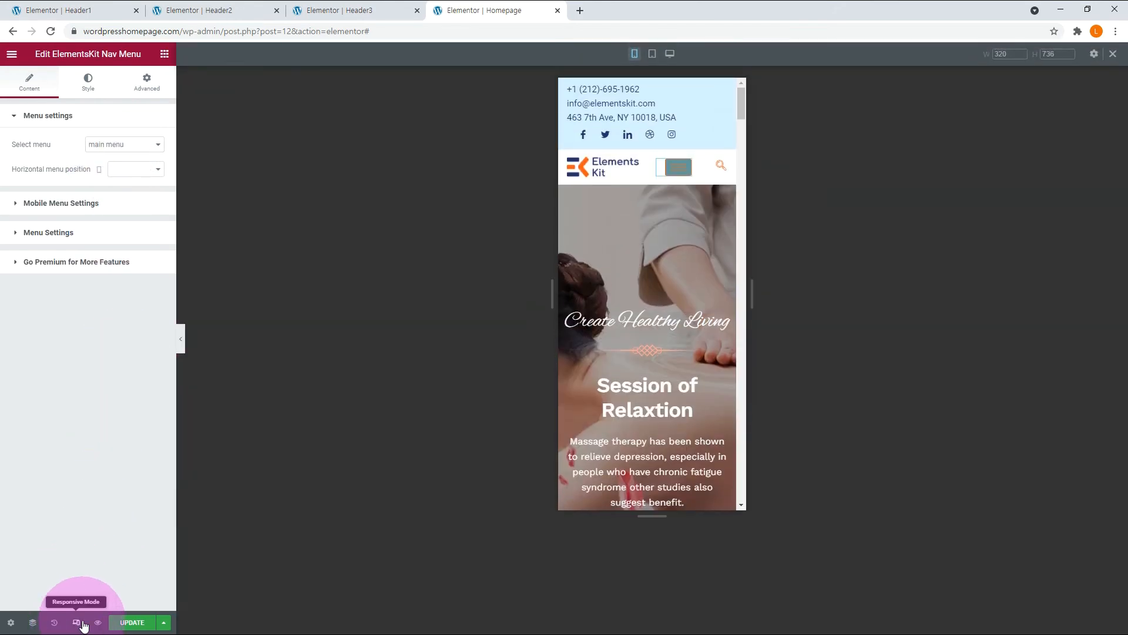
{"action": "left_click", "coordinate": [652, 54]}
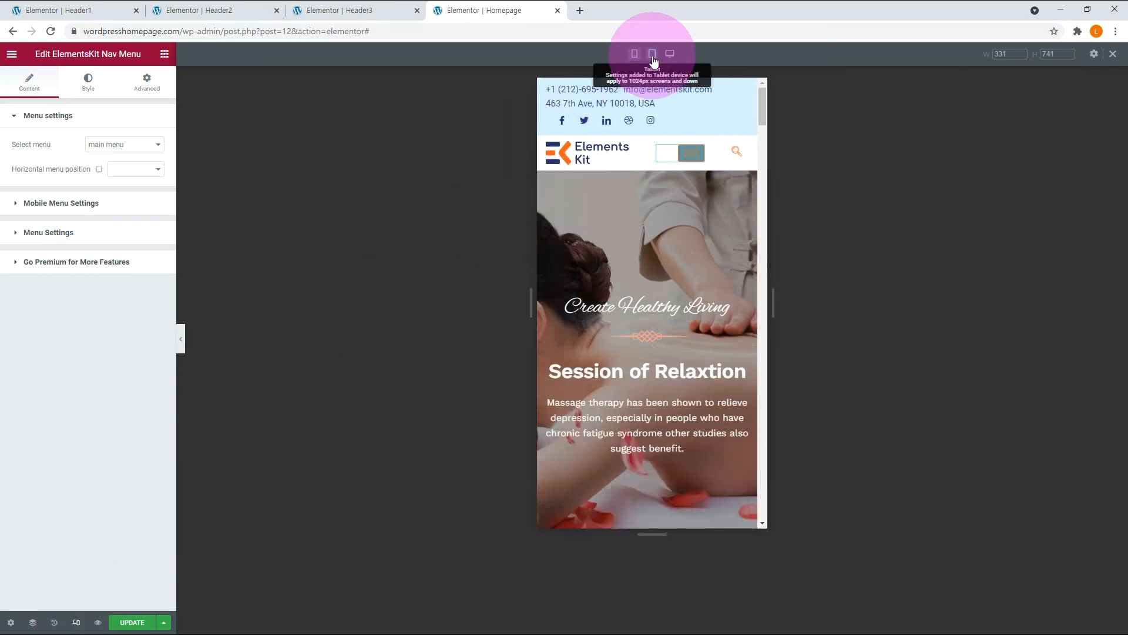
{"action": "left_click", "coordinate": [669, 53]}
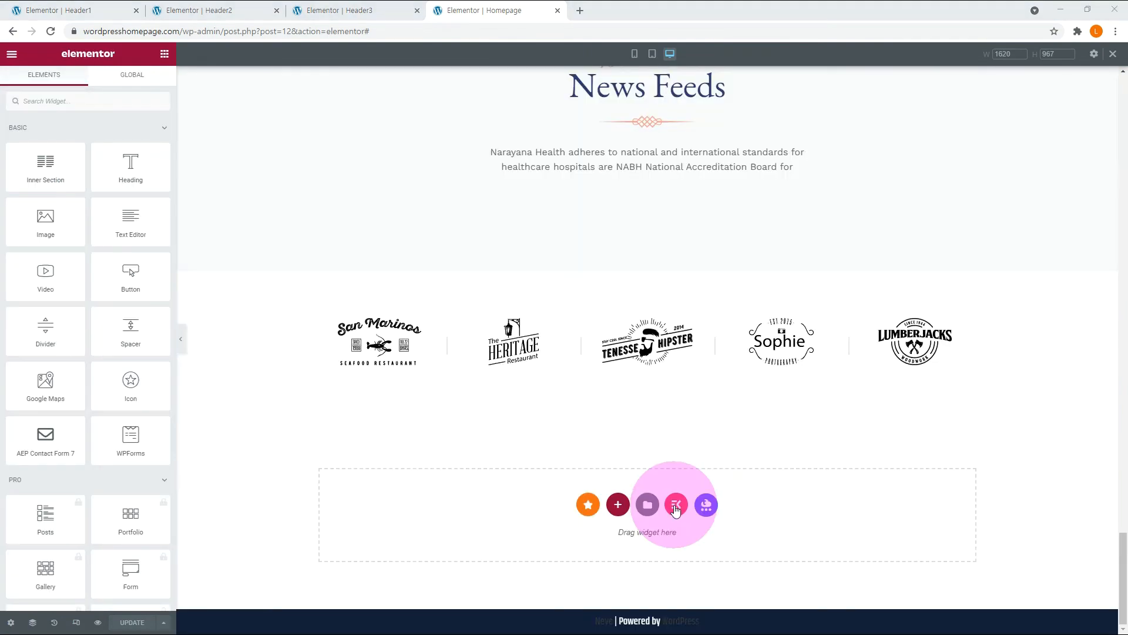
Insert the Mega Menu – Mens Fashion section from the ElementsKit library at the end of the Homepage and look over the mega menu sections.
{"action": "left_click", "coordinate": [674, 504]}
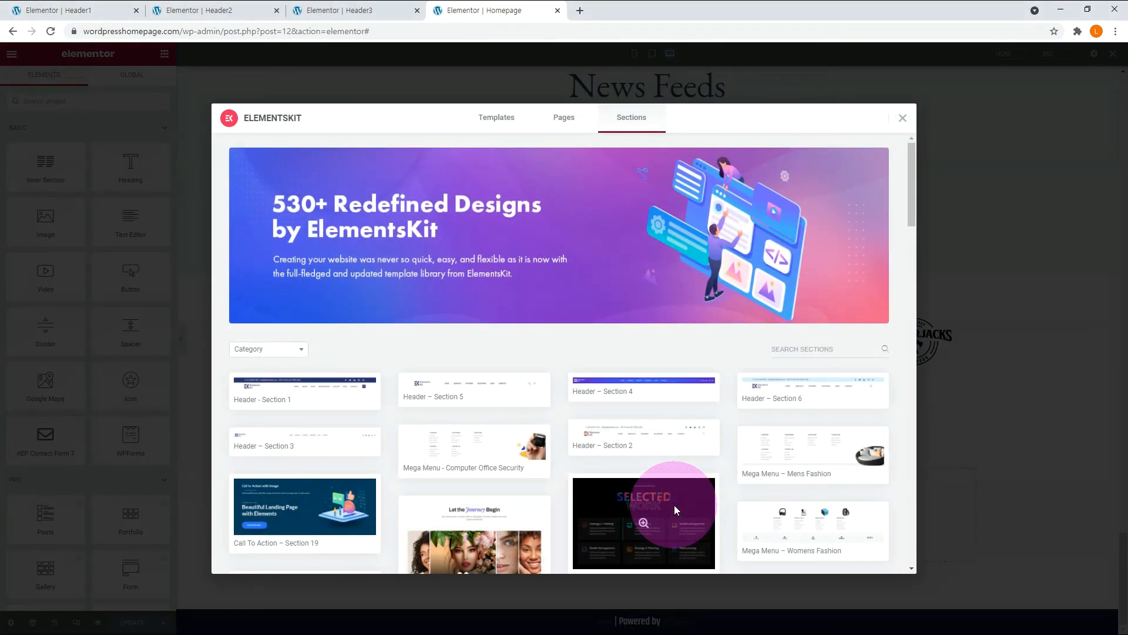
{"action": "mouse_move", "coordinate": [876, 474]}
{"action": "scroll", "coordinate": [875, 473], "scroll_direction": "down", "scroll_amount": 1}
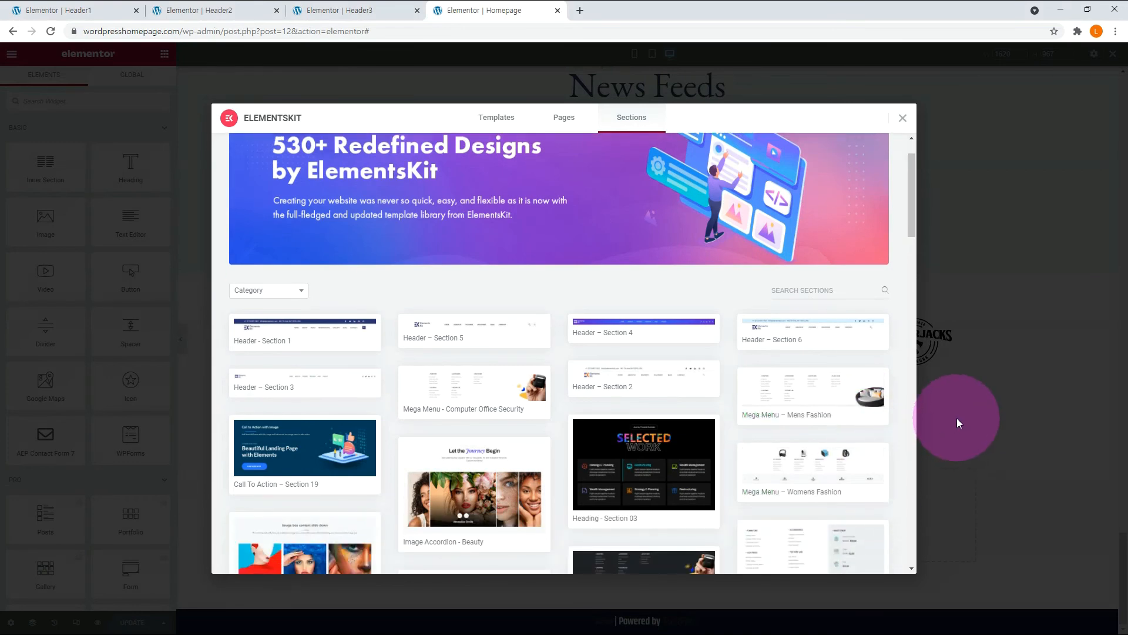
{"action": "mouse_move", "coordinate": [801, 403]}
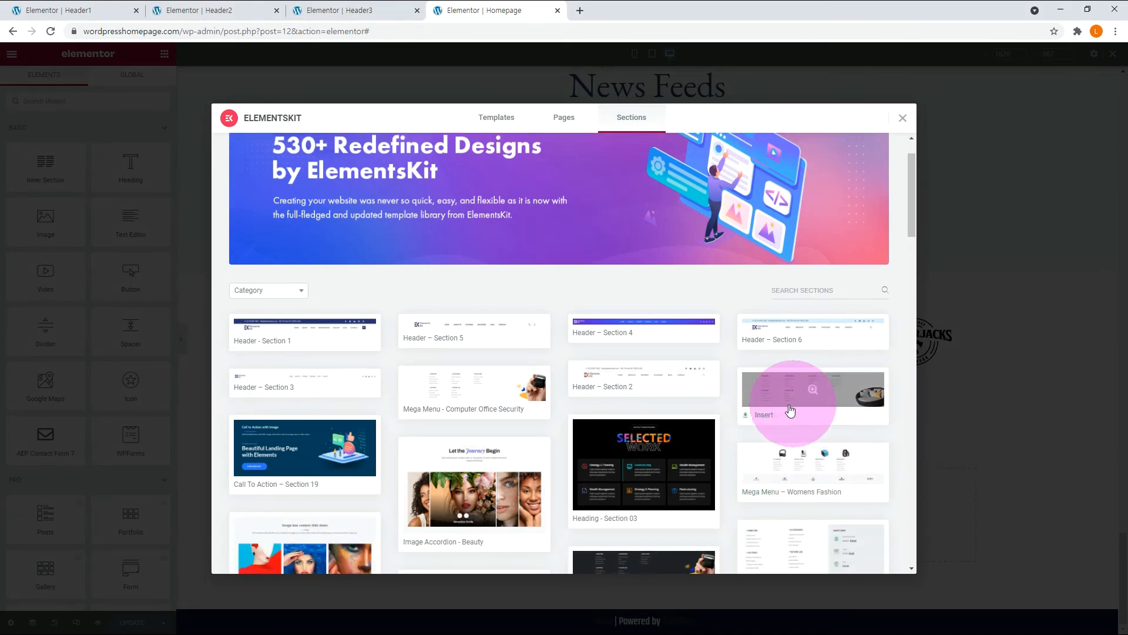
{"action": "left_click", "coordinate": [764, 417]}
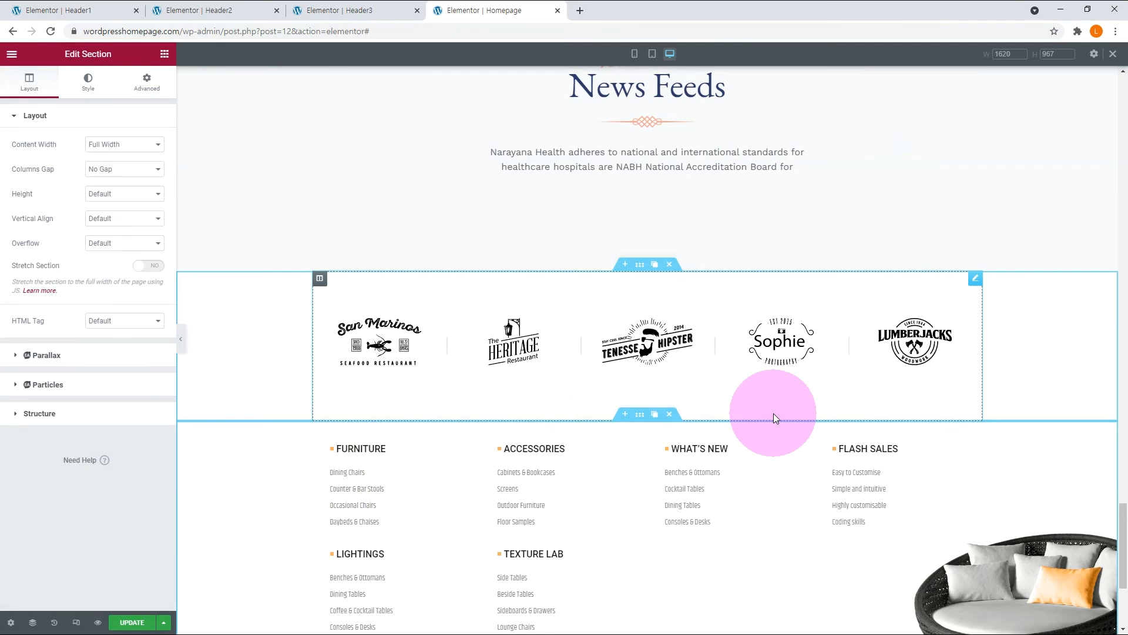
{"action": "scroll", "coordinate": [773, 414], "scroll_direction": "down", "scroll_amount": 3}
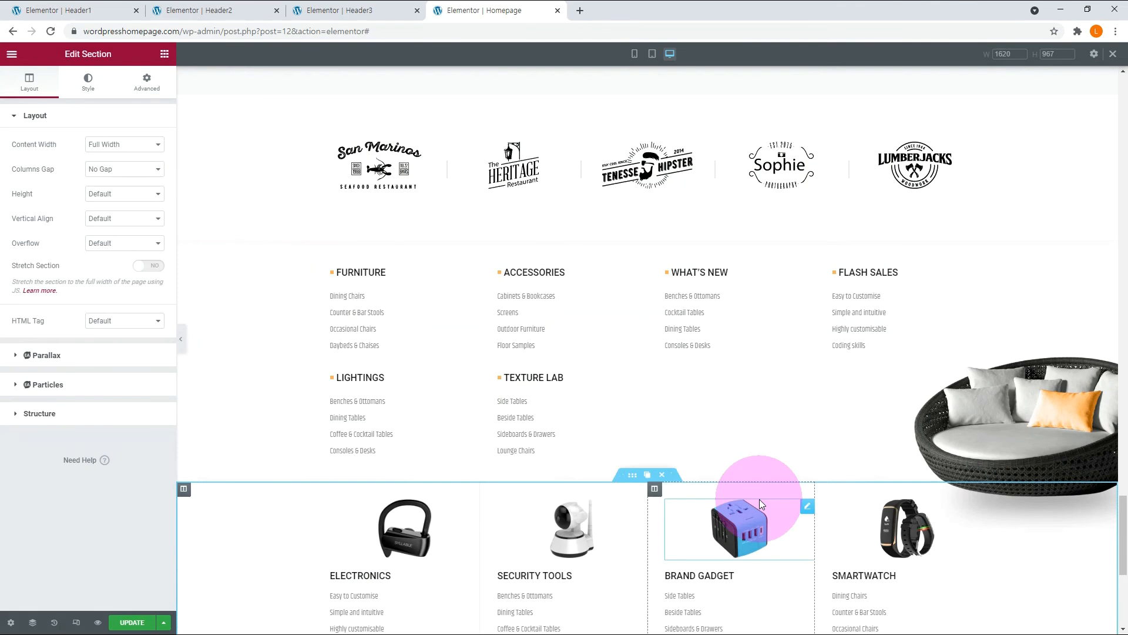
{"action": "scroll", "coordinate": [763, 496], "scroll_direction": "down", "scroll_amount": 3}
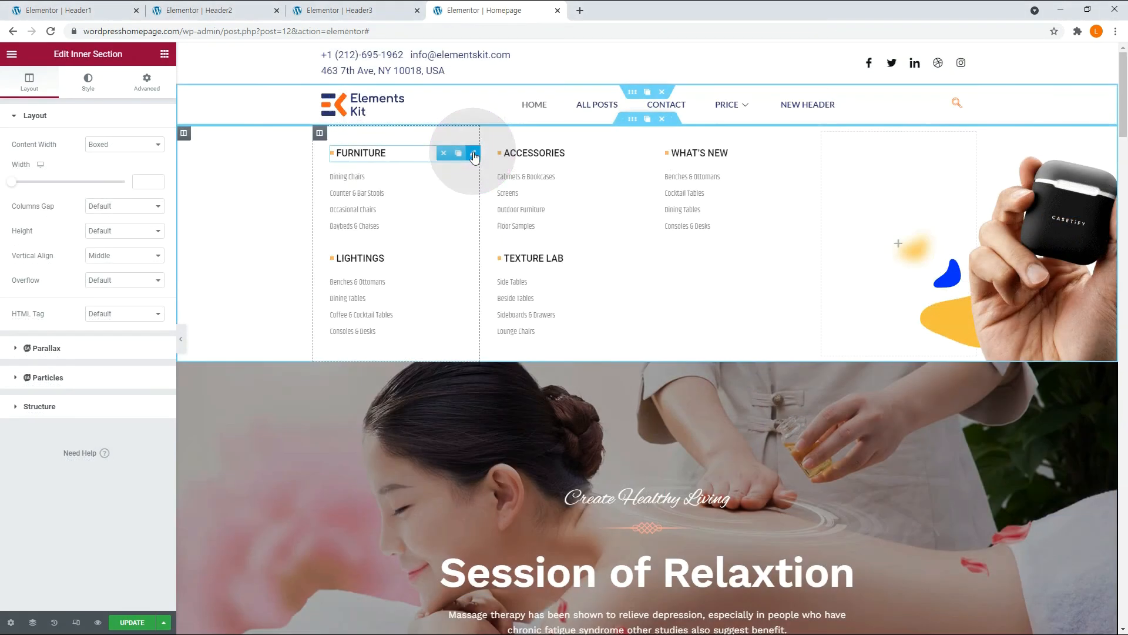
Change the Furniture heading's subtitle text in the mega menu to Header.
{"action": "left_click", "coordinate": [474, 155]}
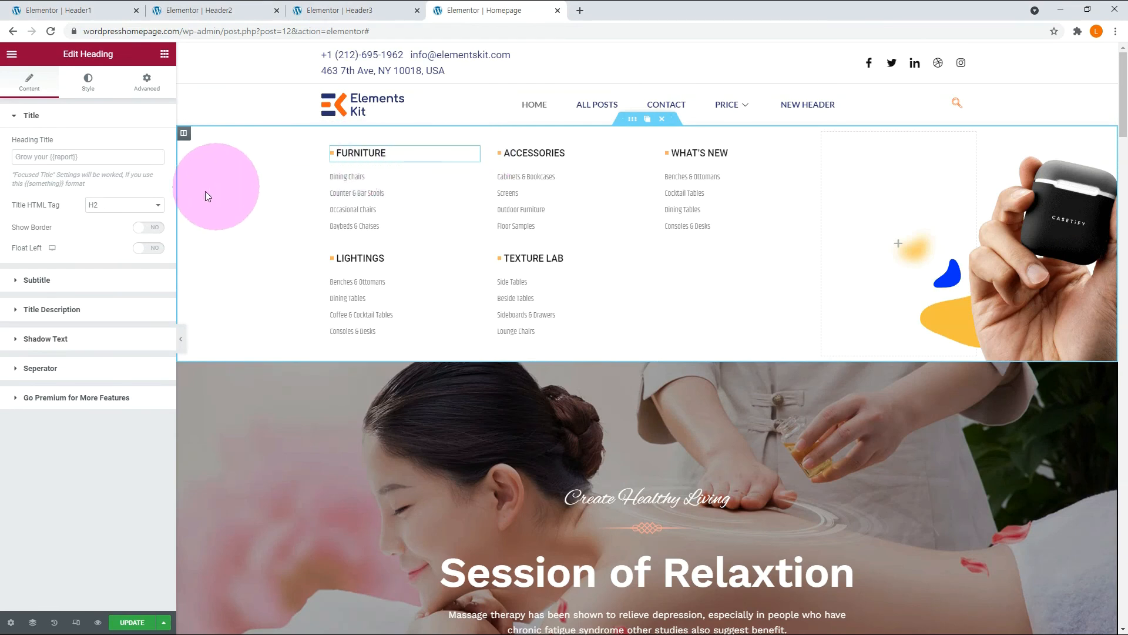
{"action": "left_click", "coordinate": [37, 280]}
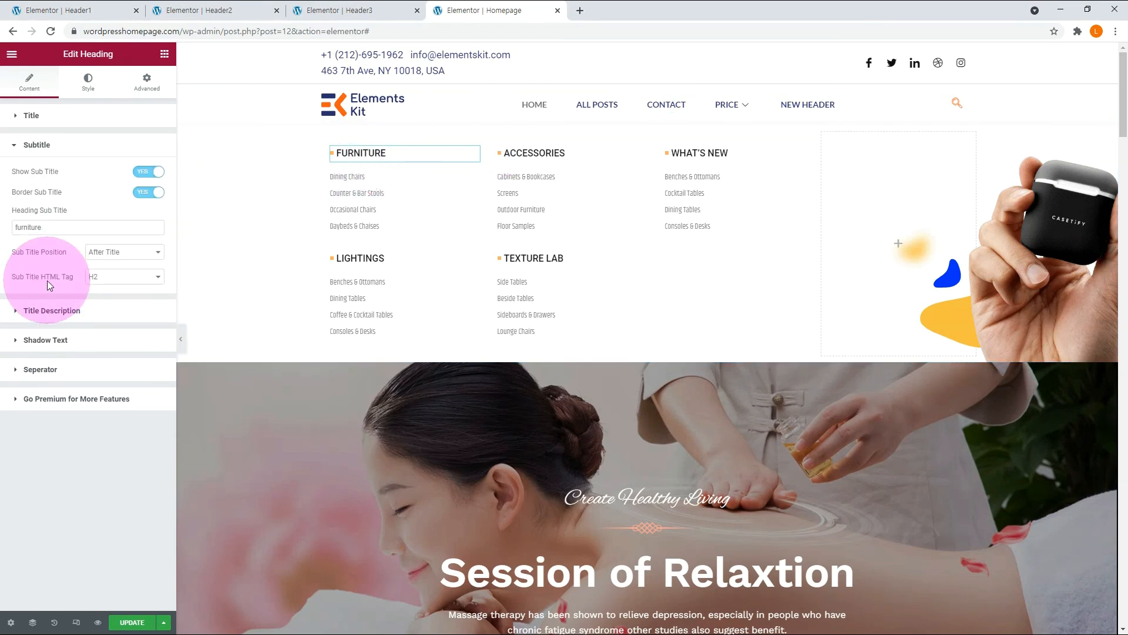
{"action": "double_click", "coordinate": [10, 227]}
{"action": "type", "text": "Header"}
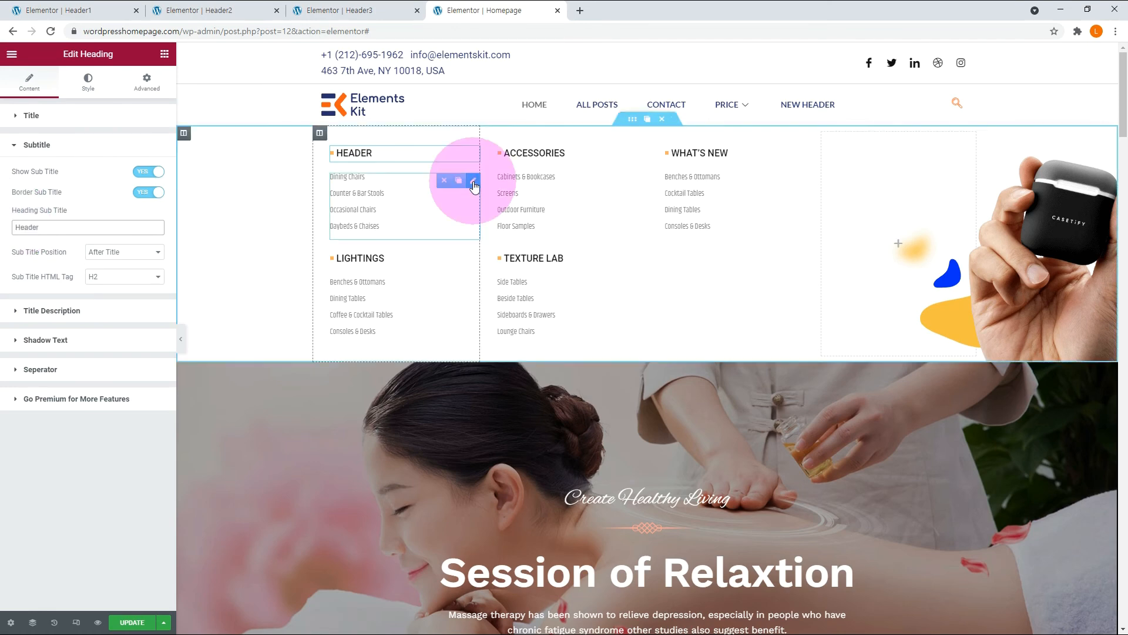
Rename the Dining Chairs item in the mega menu's first page list to New Header and link it to the New Header page.
{"action": "left_click", "coordinate": [474, 183]}
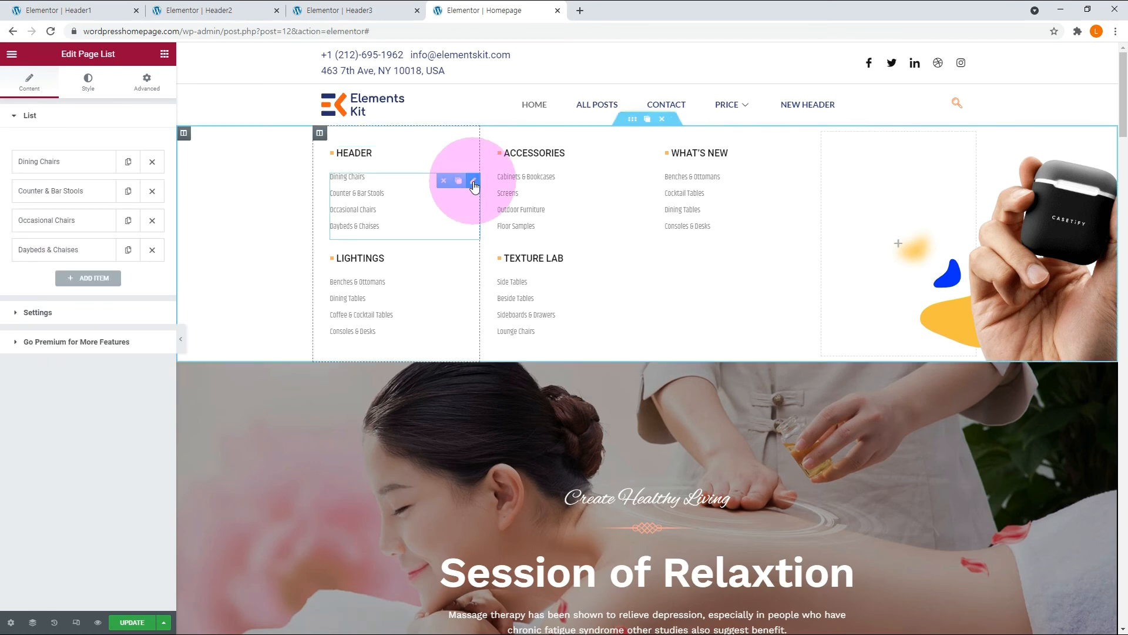
{"action": "left_click", "coordinate": [70, 166]}
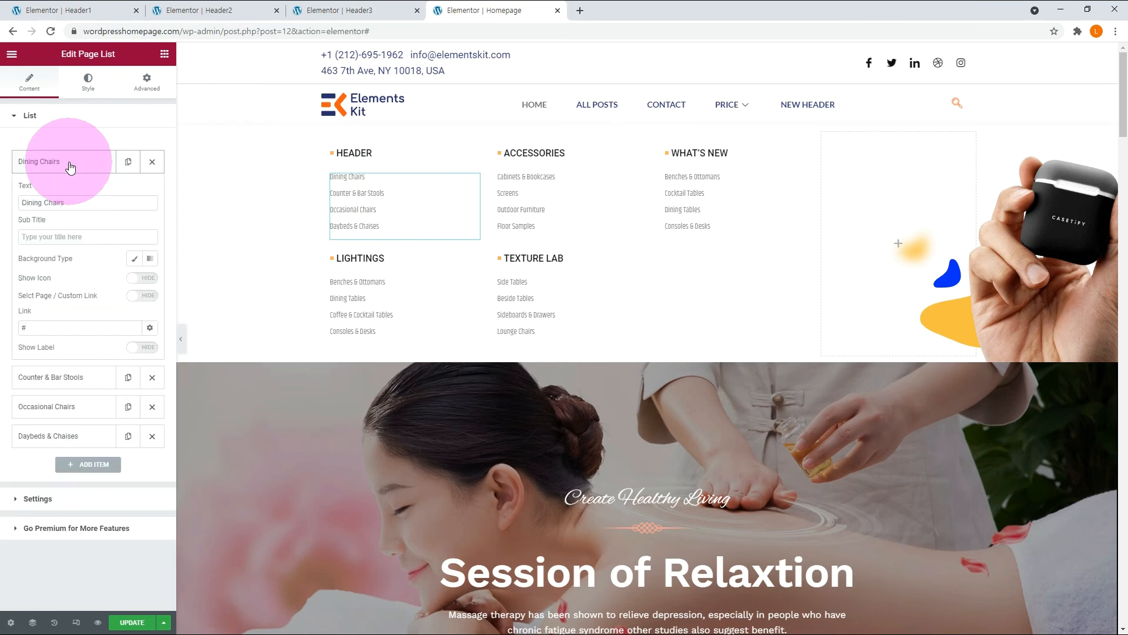
{"action": "left_click_drag", "start_coordinate": [85, 201], "coordinate": [7, 207]}
{"action": "type", "text": "New Header"}
{"action": "left_click", "coordinate": [27, 328]}
{"action": "key", "text": "BackSpace"}
{"action": "type", "text": "/new-"}
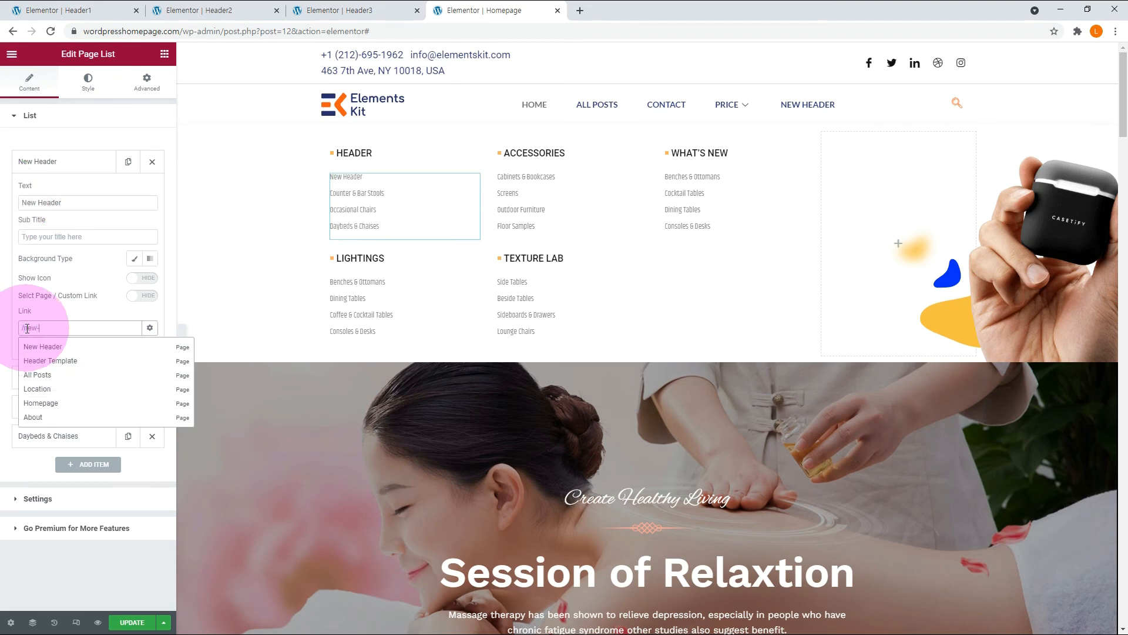
{"action": "left_click", "coordinate": [58, 347]}
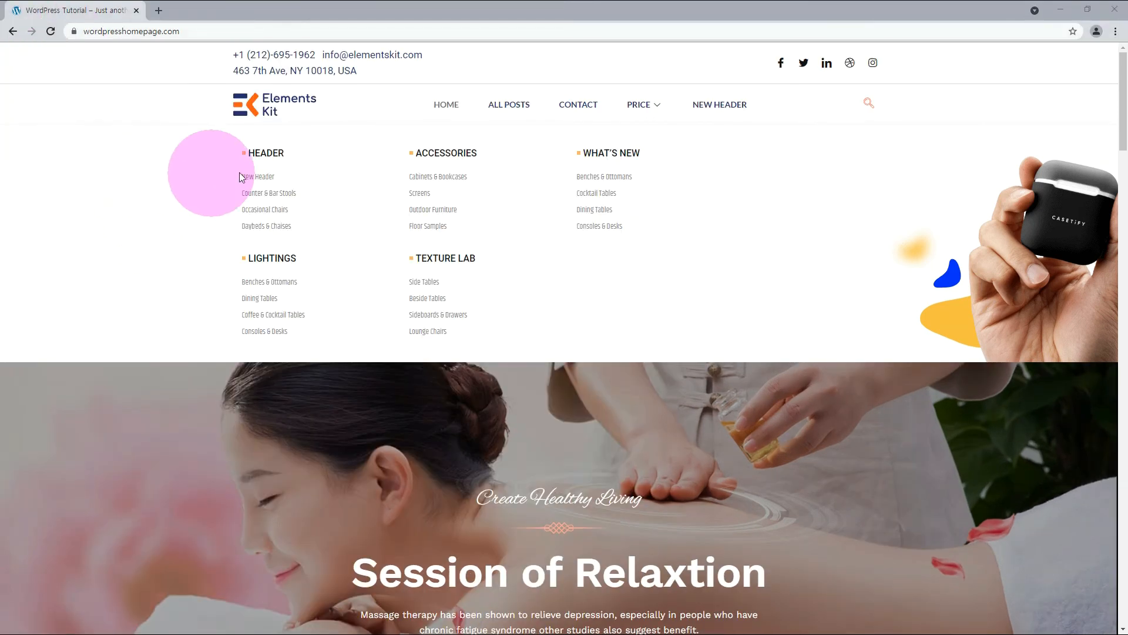
On the live homepage, check the Header heading, follow the mega menu's New Header link, and return to the homepage tab.
{"action": "double_click", "coordinate": [268, 155]}
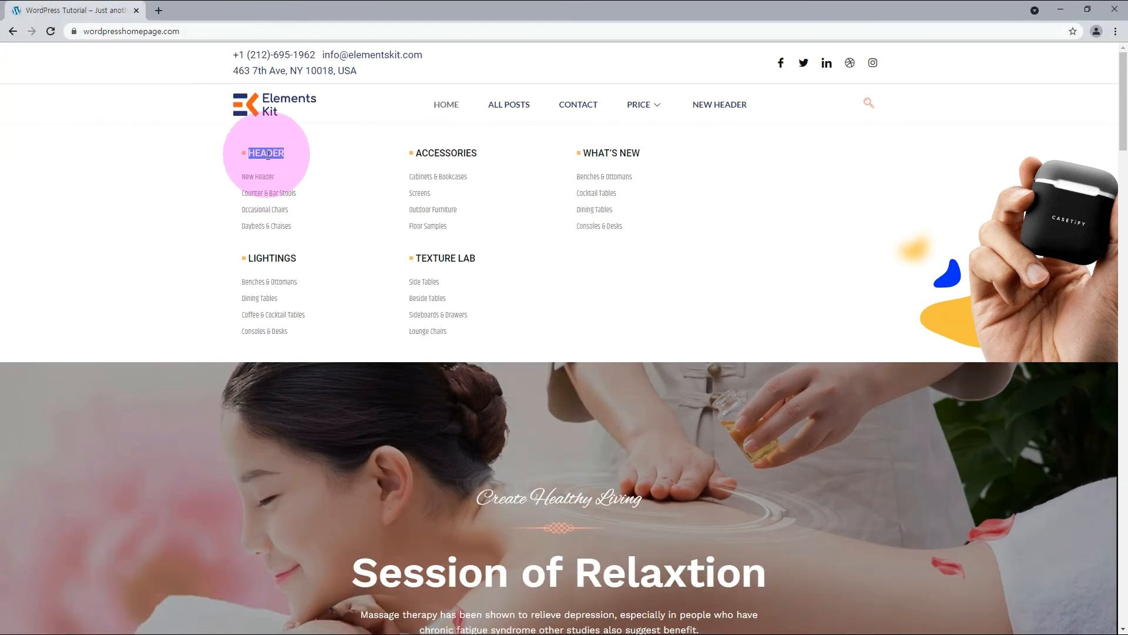
{"action": "left_click", "coordinate": [306, 158]}
{"action": "left_click", "coordinate": [261, 178]}
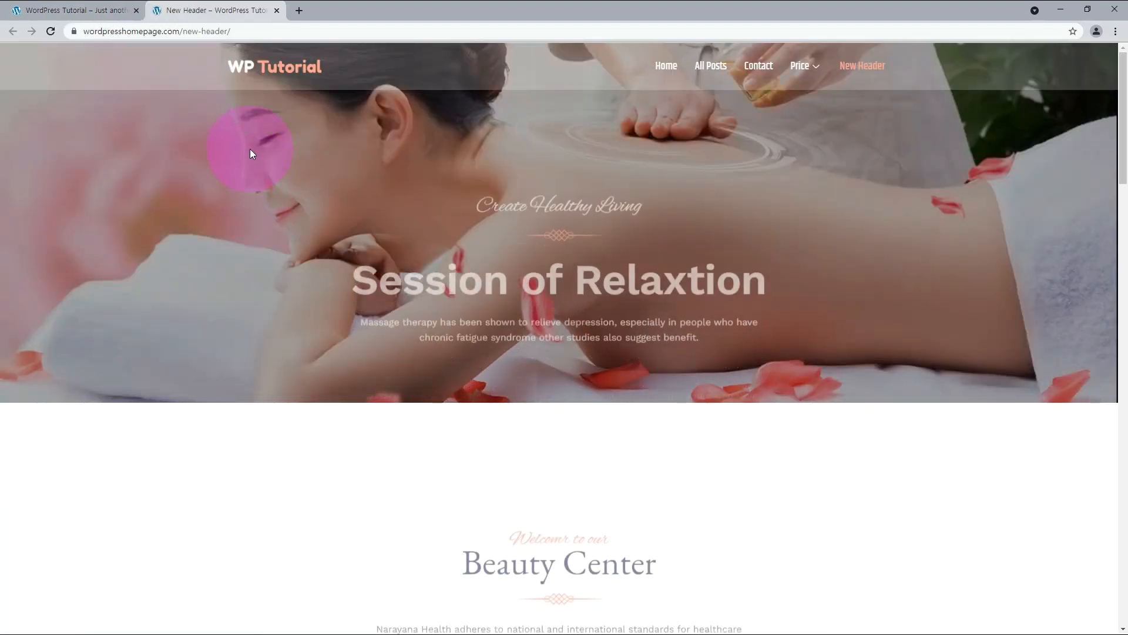
{"action": "left_click", "coordinate": [80, 11]}
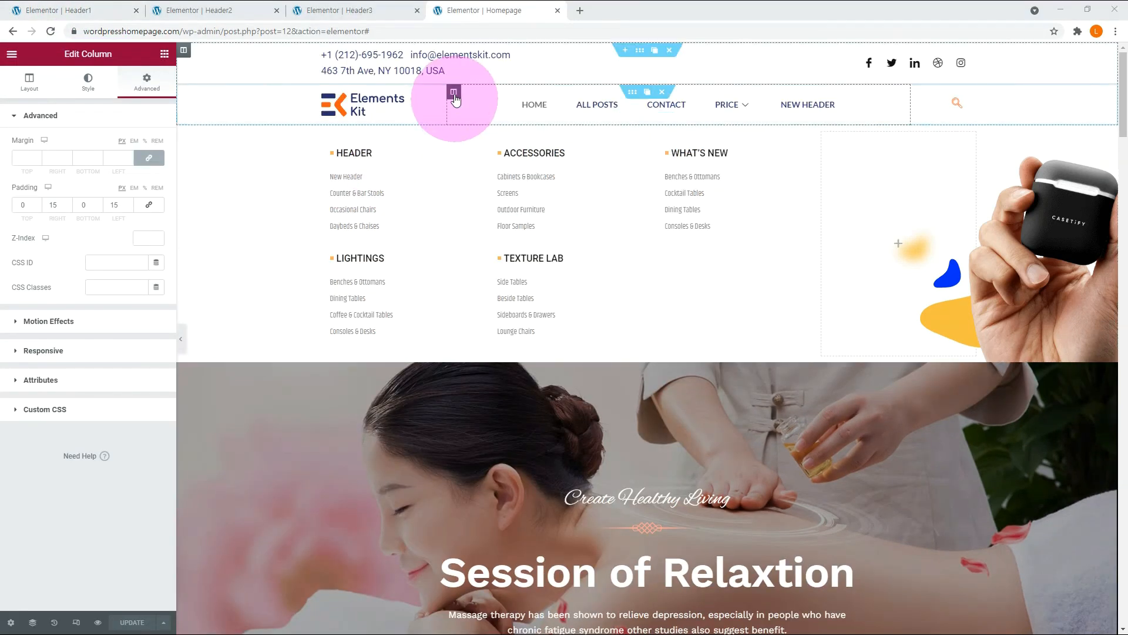
Assign the CSS class mainmenu to the header column that holds the navigation menu.
{"action": "left_click", "coordinate": [454, 94]}
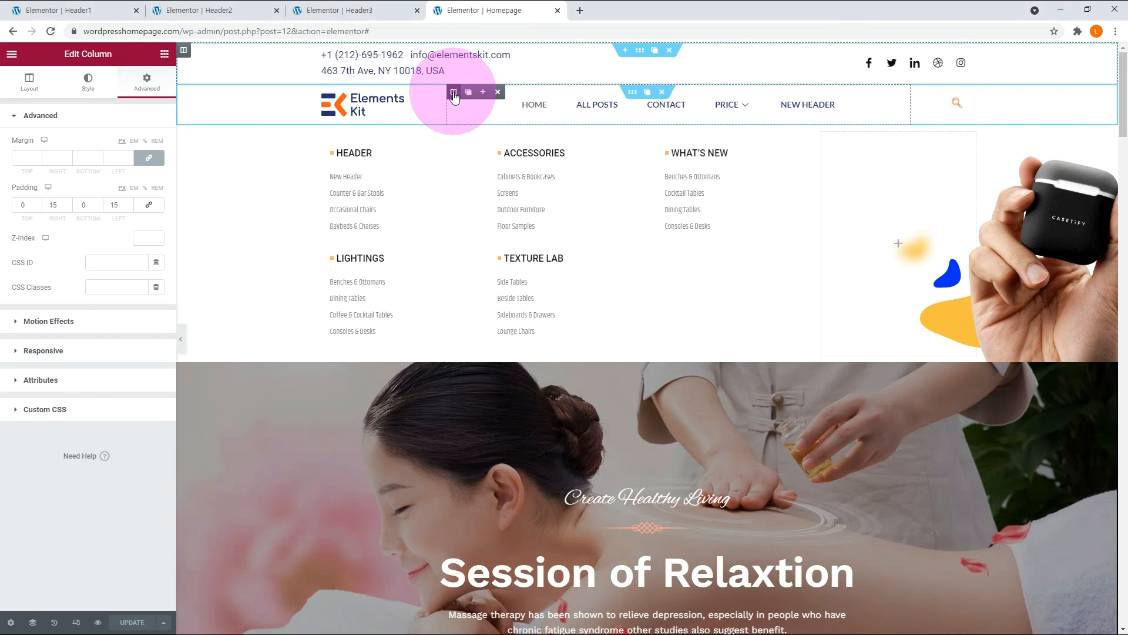
{"action": "left_click", "coordinate": [96, 286]}
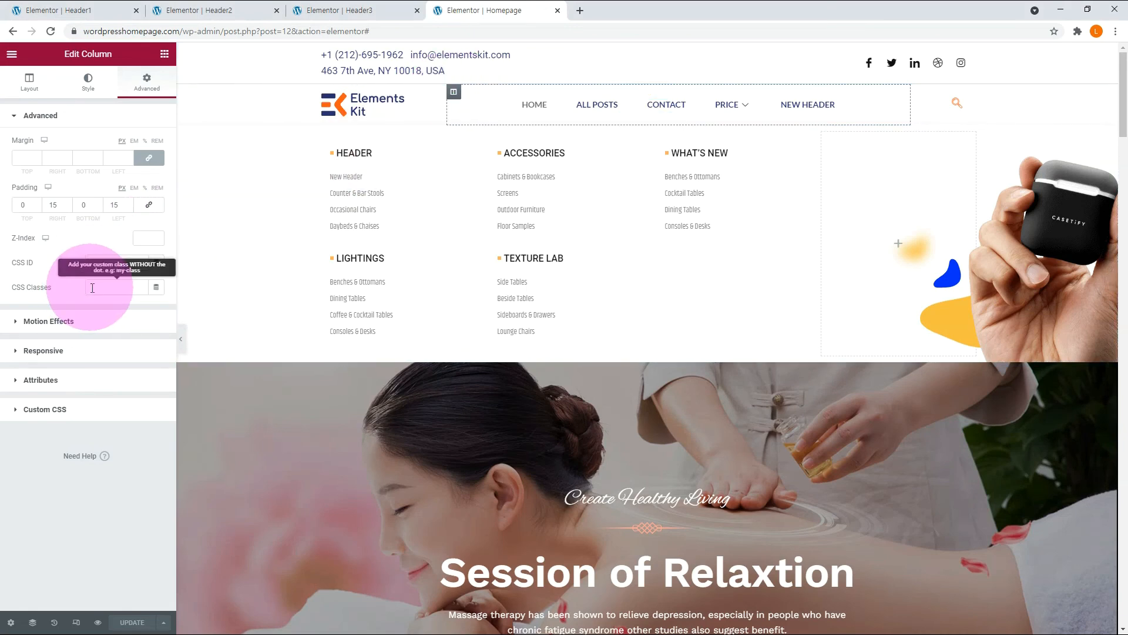
{"action": "left_click", "coordinate": [101, 286]}
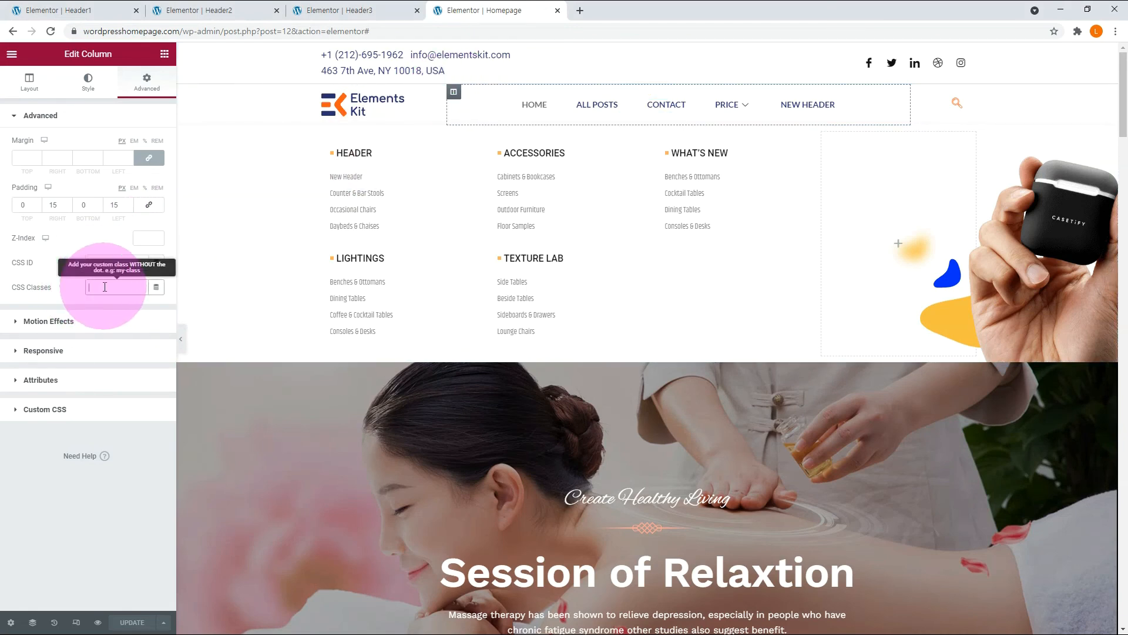
{"action": "type", "text": "mainmenu"}
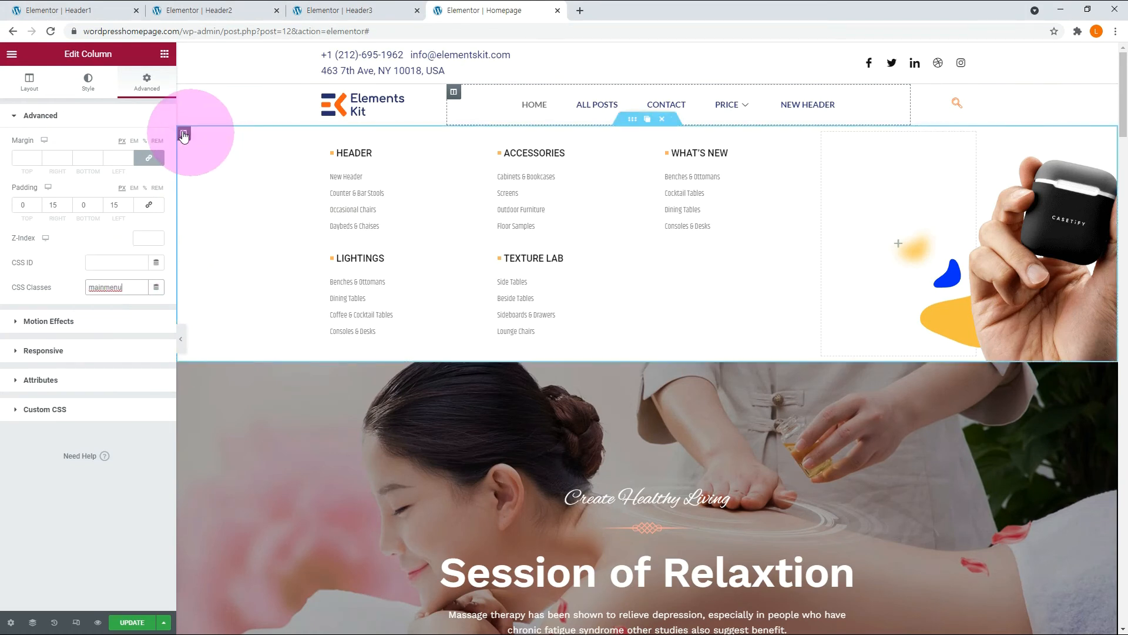
Assign the CSS class megamenu to the outer column of the mega menu section.
{"action": "left_click", "coordinate": [184, 134]}
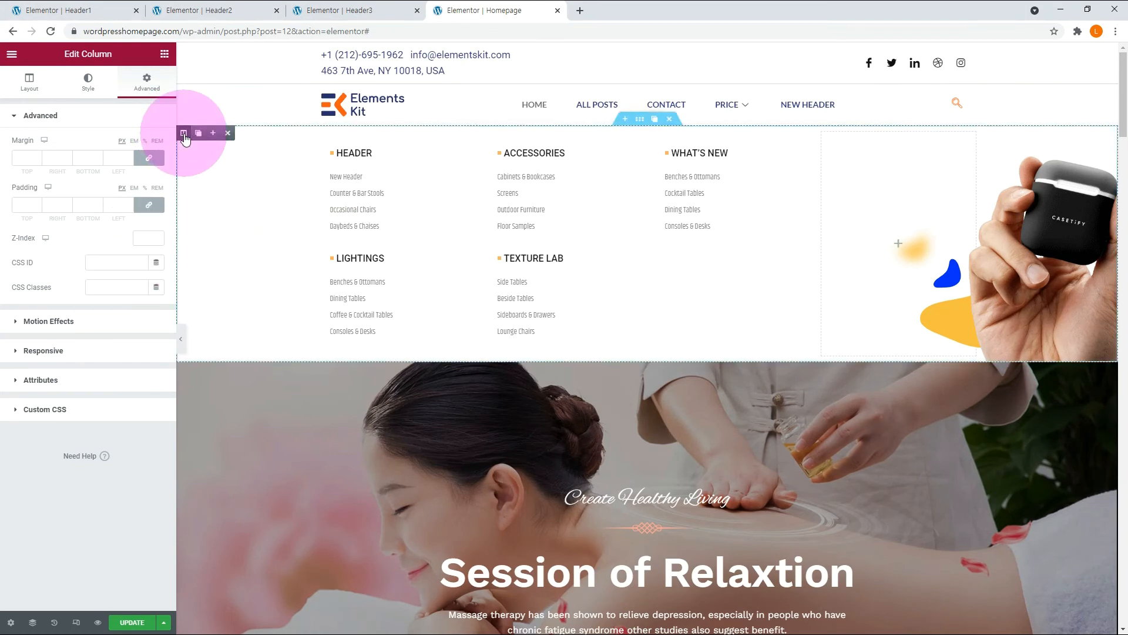
{"action": "left_click", "coordinate": [105, 288]}
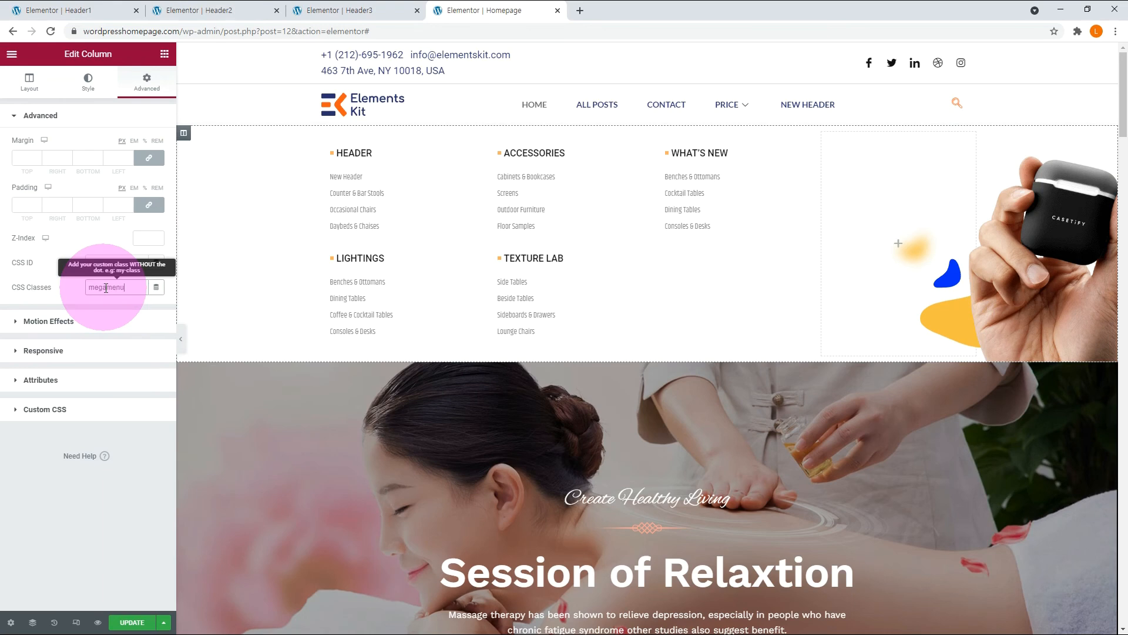
{"action": "left_click", "coordinate": [125, 499]}
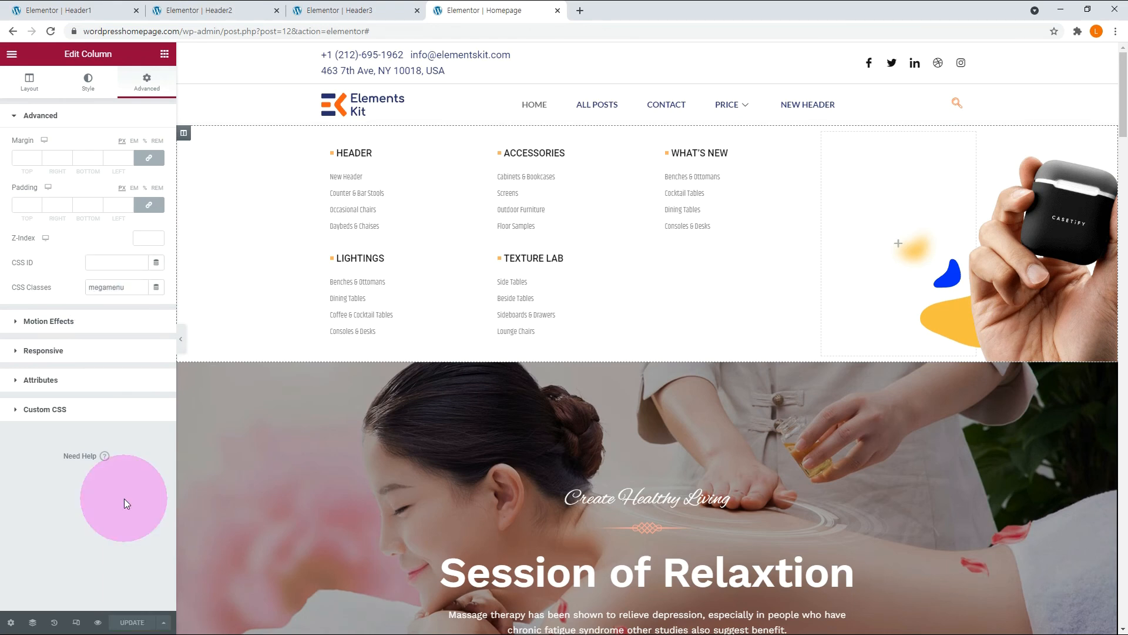
Add an HTML widget below the Lightings list in the mega menu and paste in the jQuery script that shows and hides it on hover.
{"action": "left_click", "coordinate": [164, 54]}
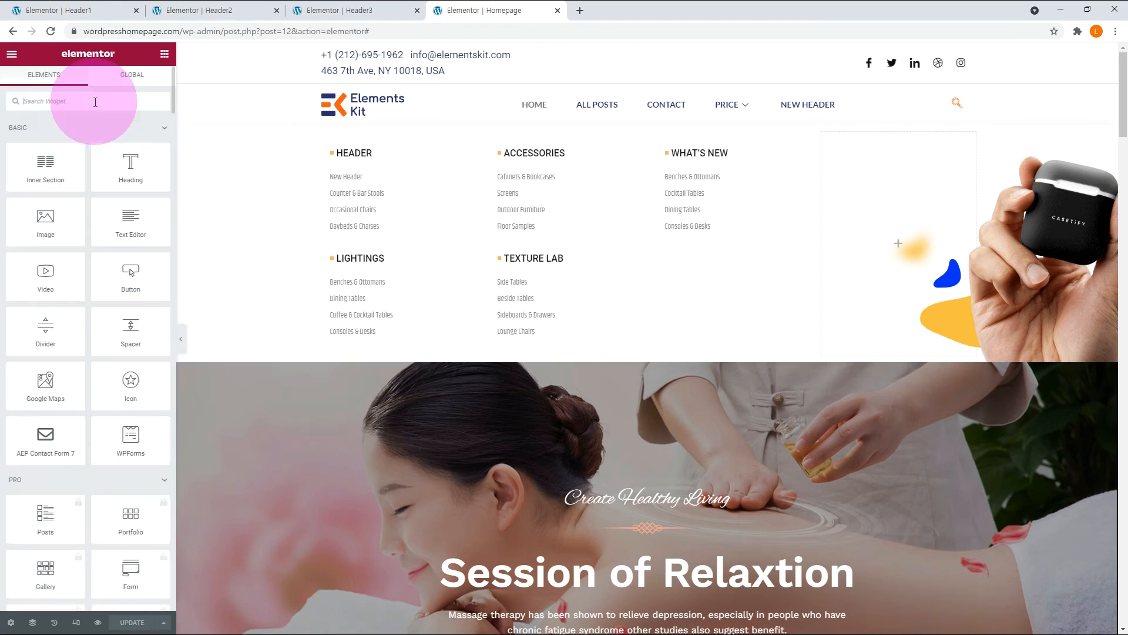
{"action": "left_click", "coordinate": [95, 103]}
{"action": "type", "text": "htm"}
{"action": "left_click_drag", "start_coordinate": [48, 139], "coordinate": [373, 331]}
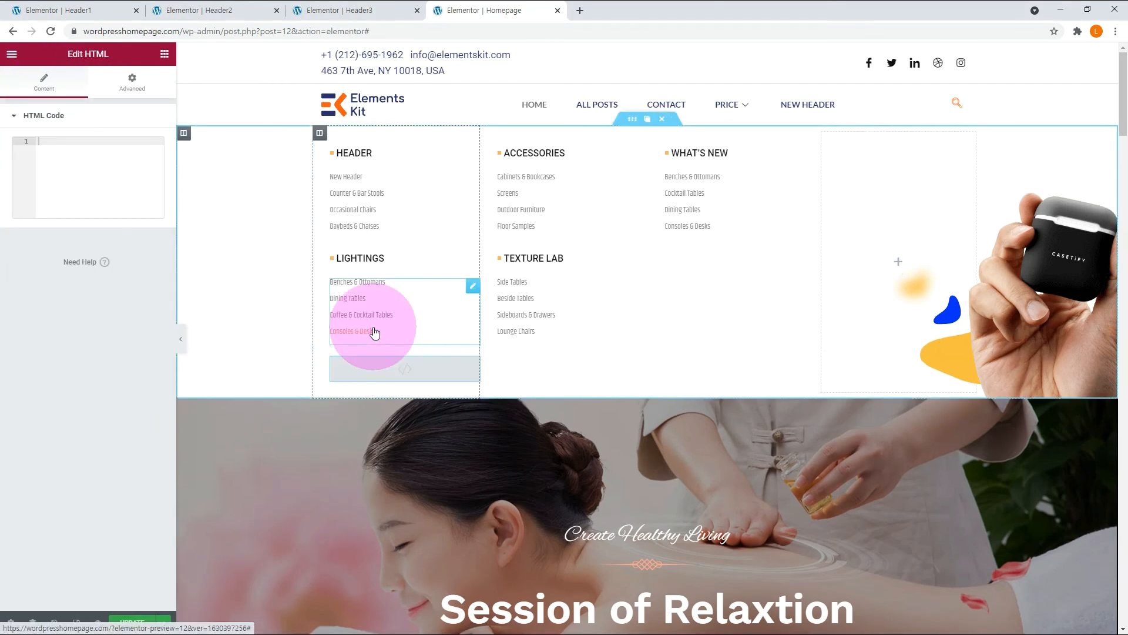
{"action": "left_click", "coordinate": [52, 144]}
{"action": "key", "text": "ctrl+v"}
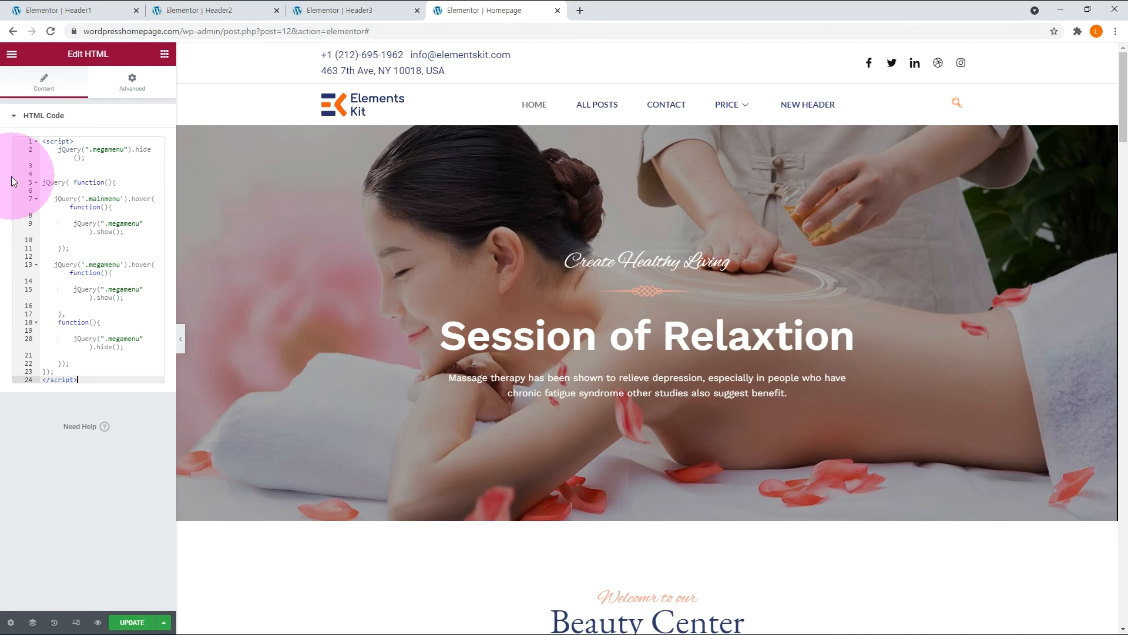
Examine the script's megamenu hide and mainmenu hover lines, and test hovering over the navigation menu on the live homepage.
{"action": "key", "text": "ctrl+plus"}
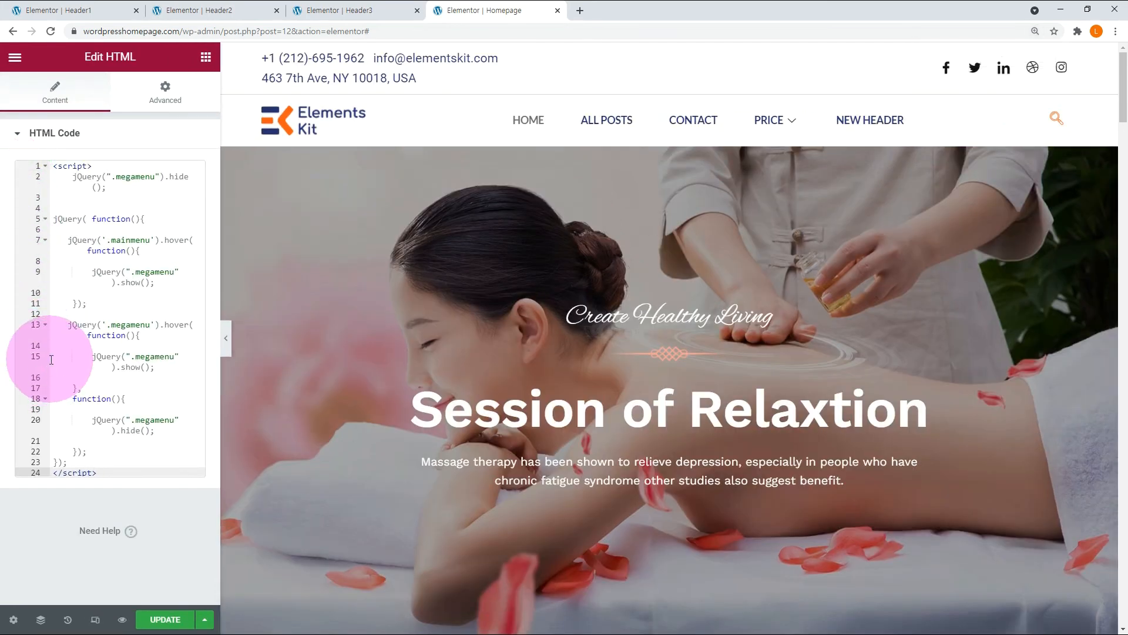
{"action": "double_click", "coordinate": [138, 177]}
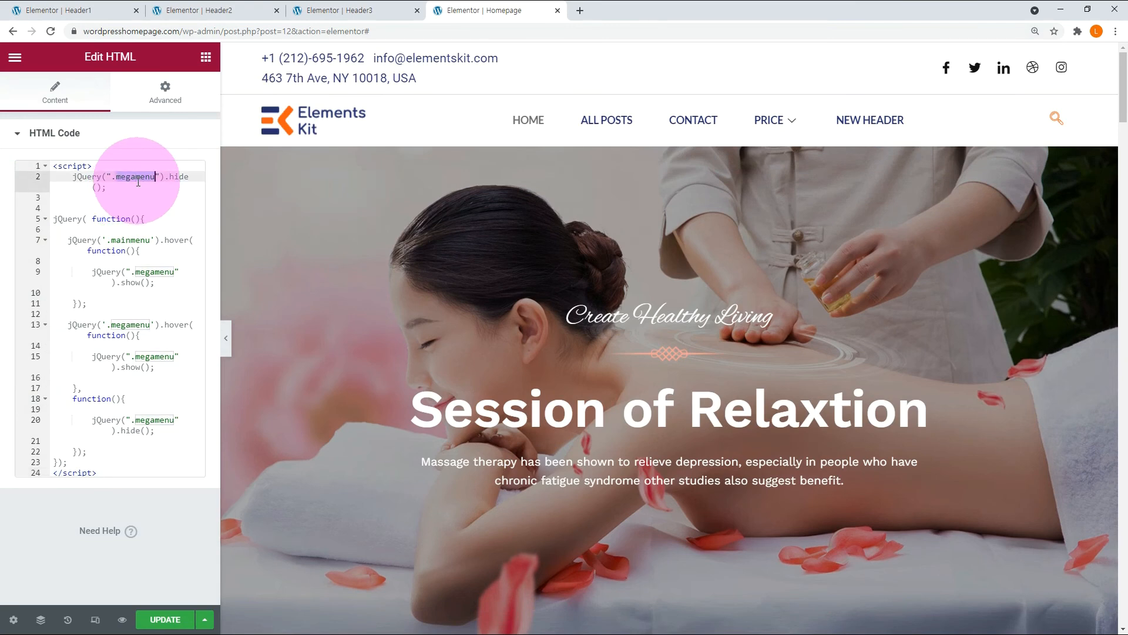
{"action": "double_click", "coordinate": [174, 176]}
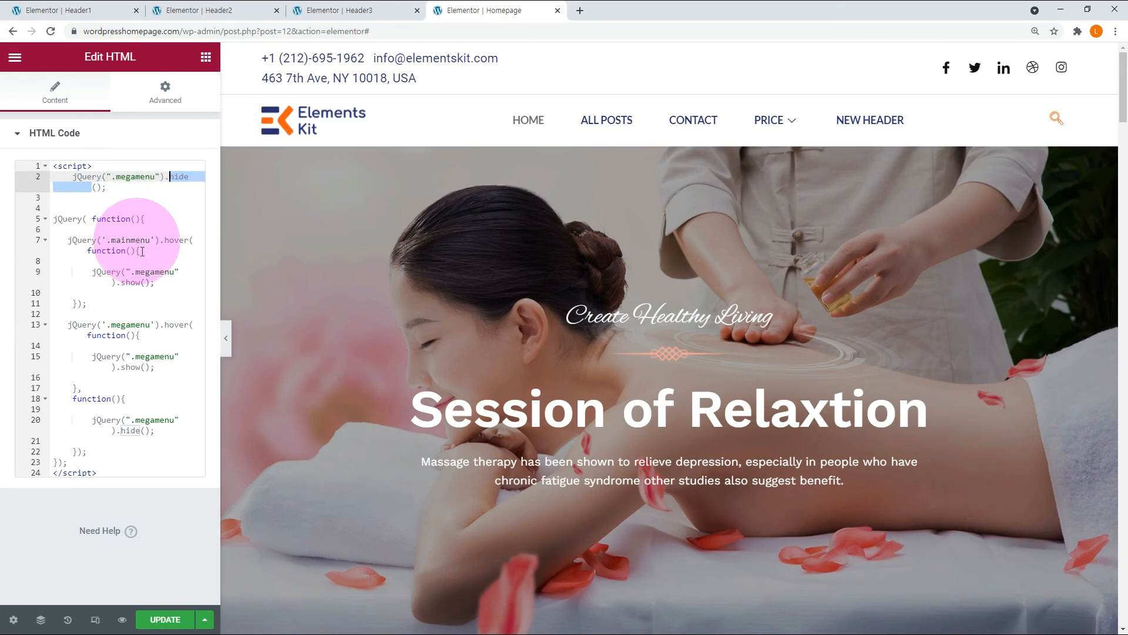
{"action": "double_click", "coordinate": [176, 240]}
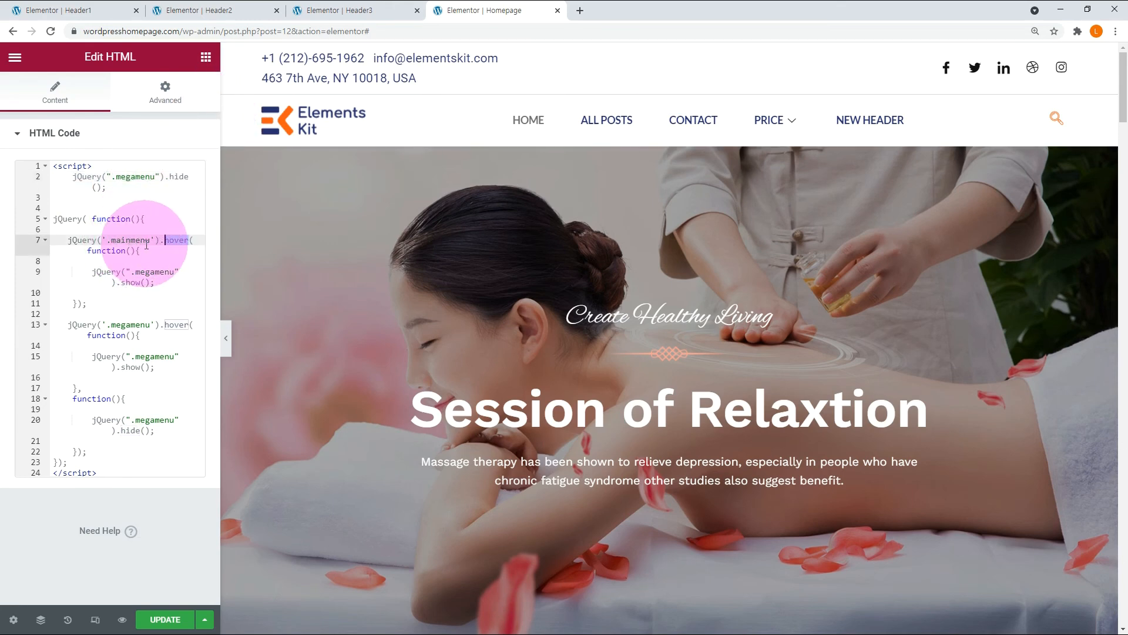
{"action": "mouse_move", "coordinate": [642, 119]}
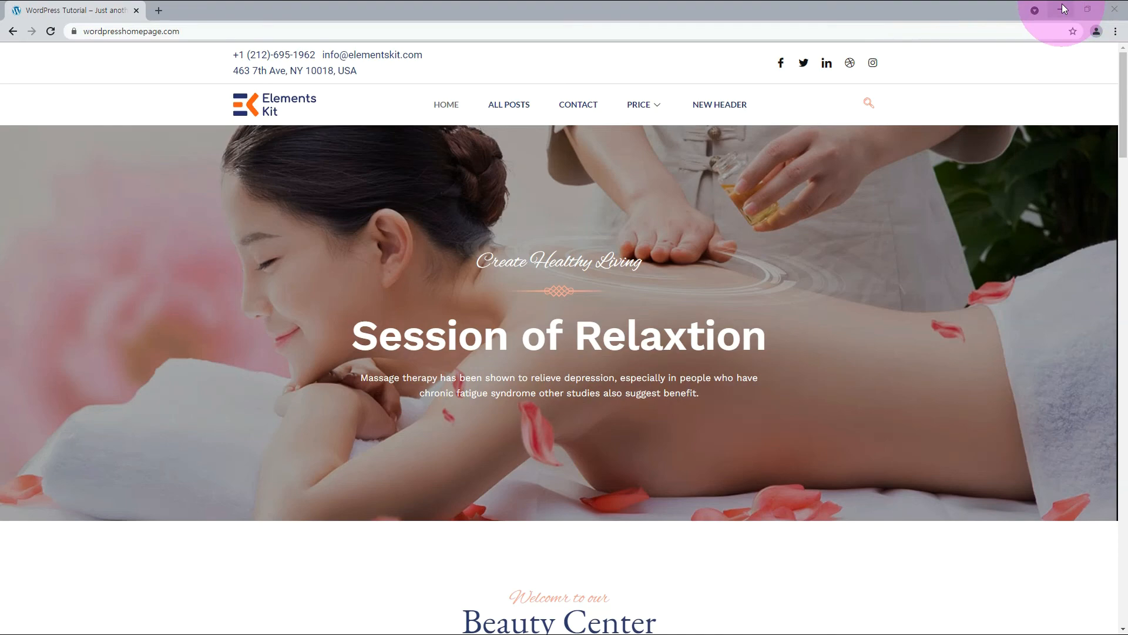
{"action": "mouse_move", "coordinate": [472, 109]}
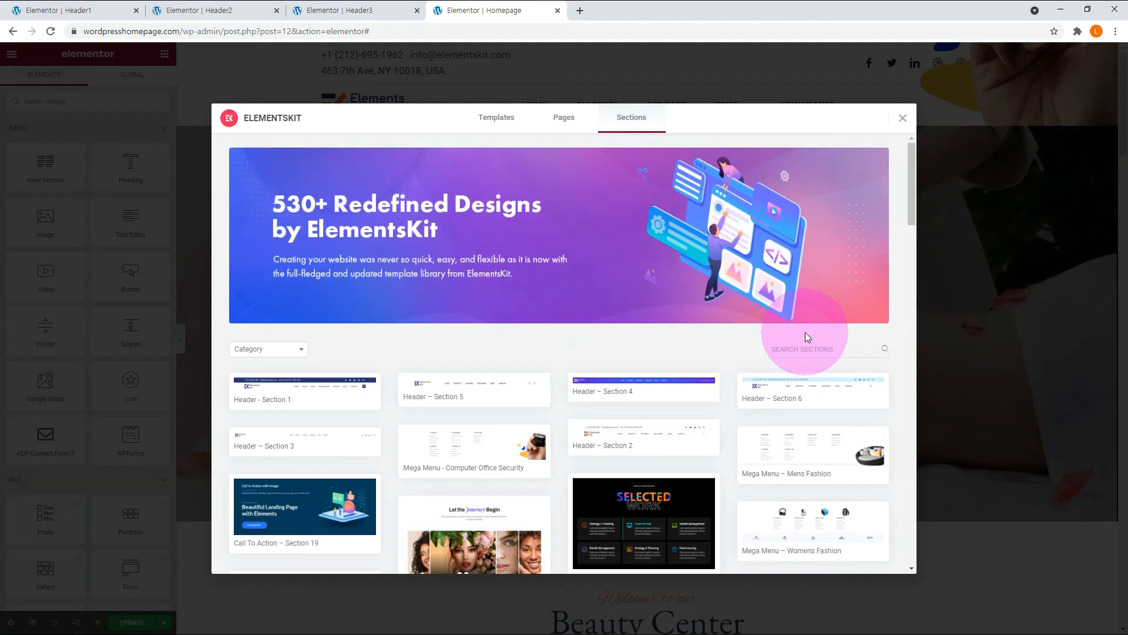
Insert the Mega Menu – Womens Fashion section from the ElementsKit library and assign it the CSS class megamenu.
{"action": "scroll", "coordinate": [828, 353], "scroll_direction": "down", "scroll_amount": 3}
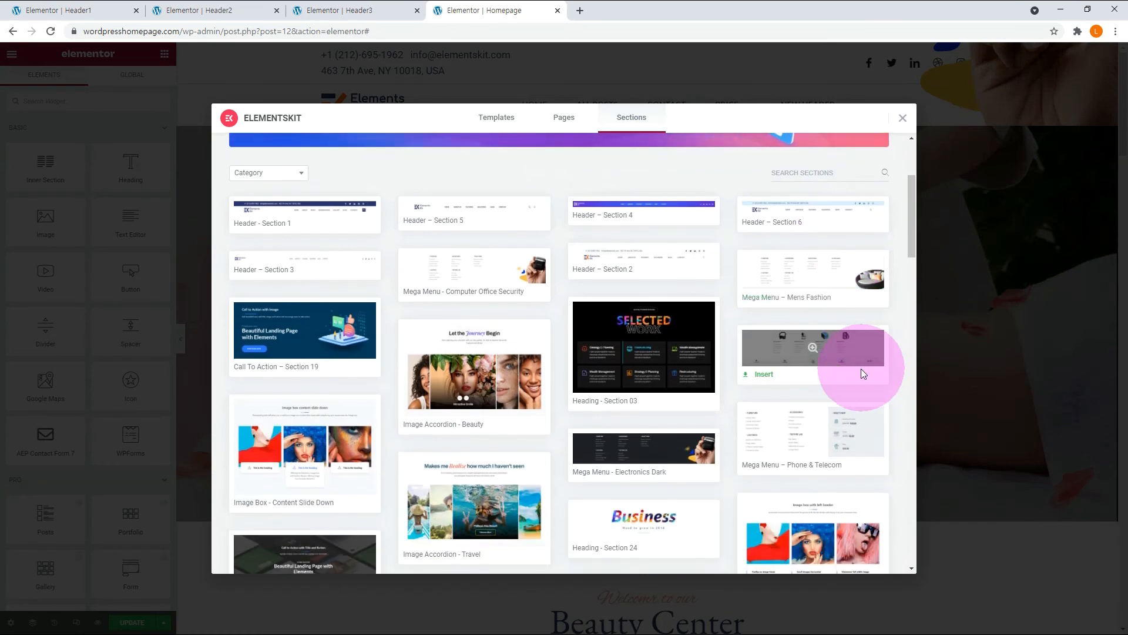
{"action": "left_click", "coordinate": [764, 375]}
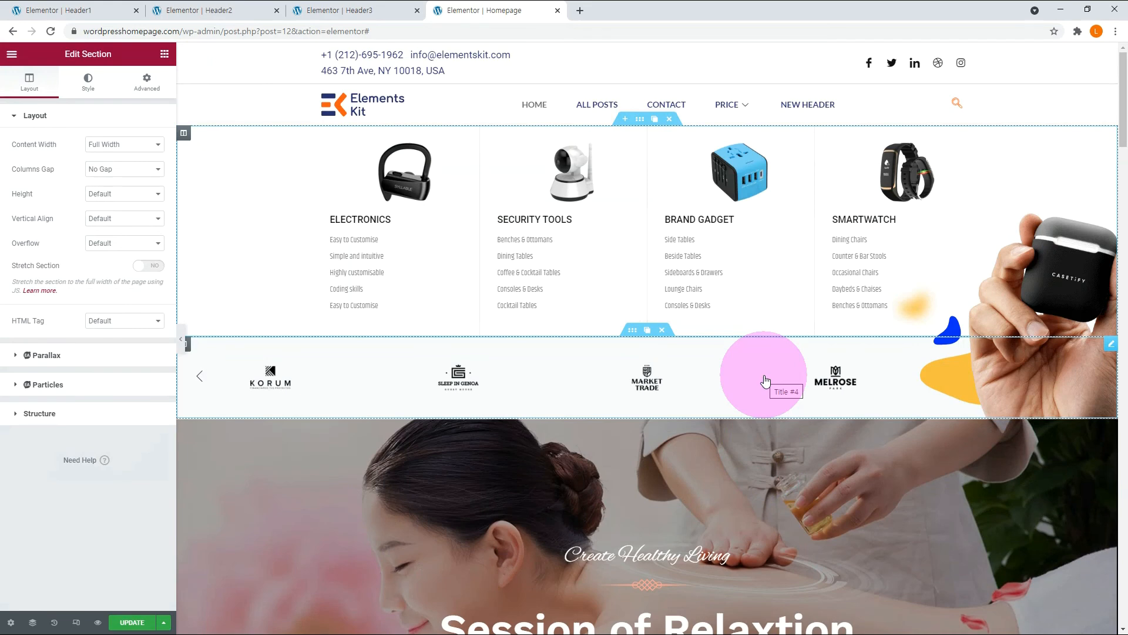
{"action": "left_click", "coordinate": [147, 82]}
{"action": "left_click", "coordinate": [109, 287]}
{"action": "type", "text": "megamenu\").hide();"}
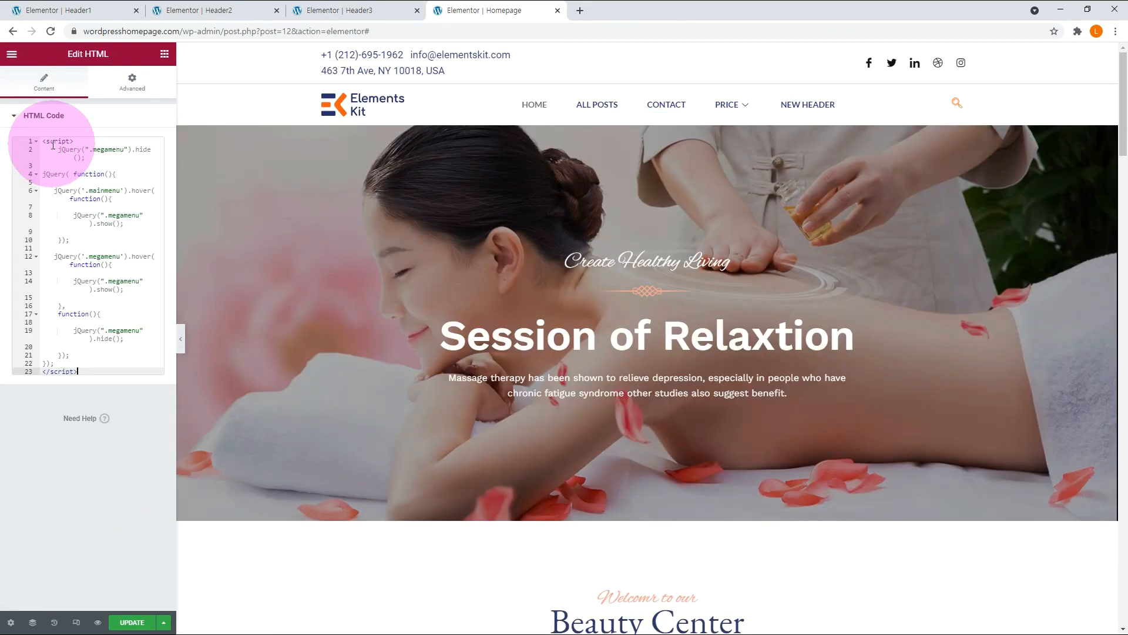
Update the Homepage with the mega menu hover script and test the navigation menu hover on the live page.
{"action": "left_click", "coordinate": [125, 624]}
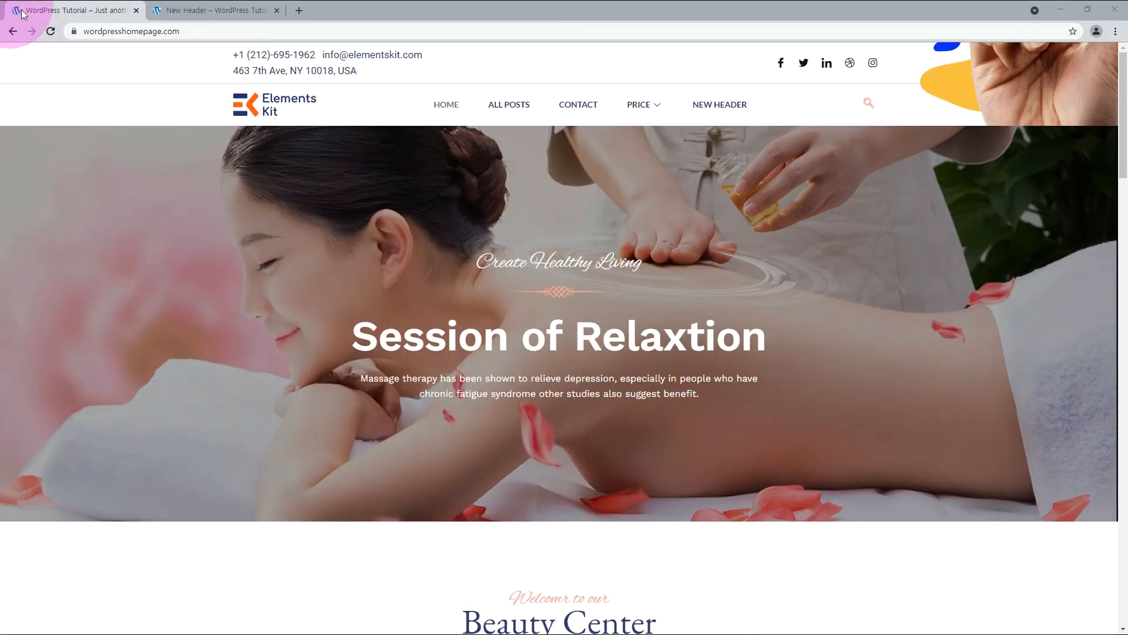
{"action": "left_click", "coordinate": [418, 91]}
{"action": "mouse_move", "coordinate": [442, 102]}
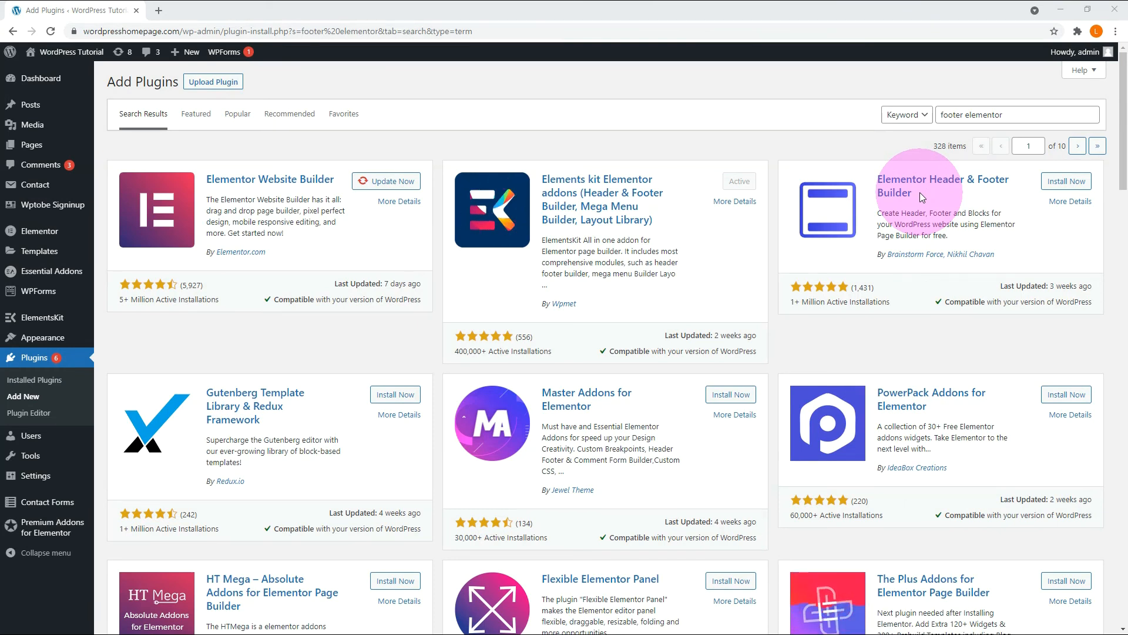
Install and activate the Elementor Header & Footer Builder plugin and open its settings from the installed plugins list.
{"action": "left_click", "coordinate": [1064, 182]}
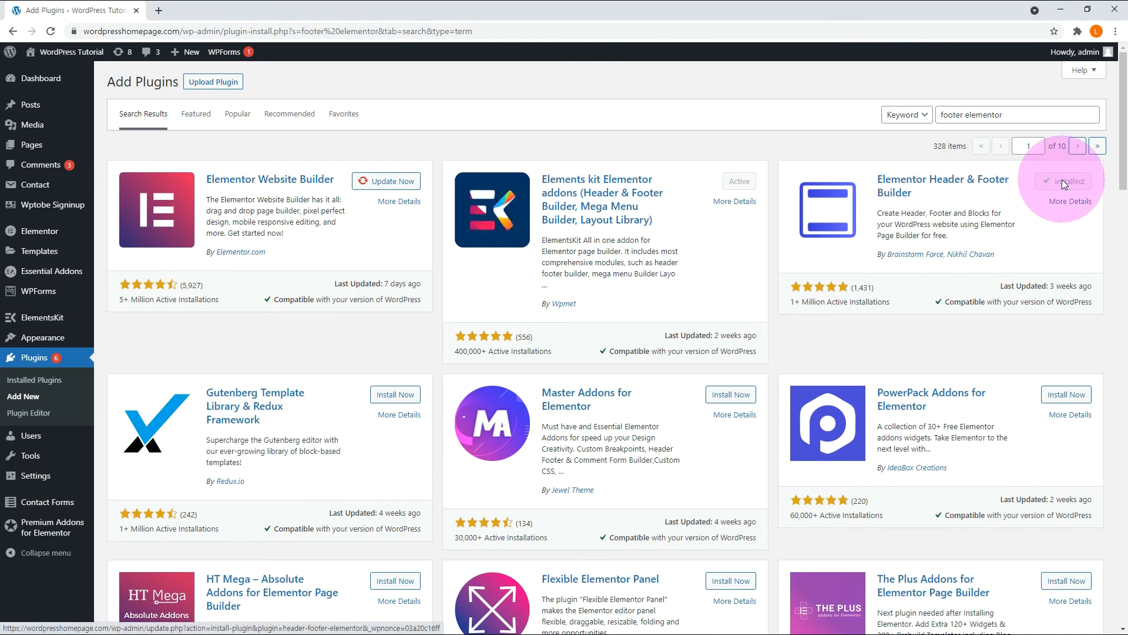
{"action": "left_click", "coordinate": [1063, 183]}
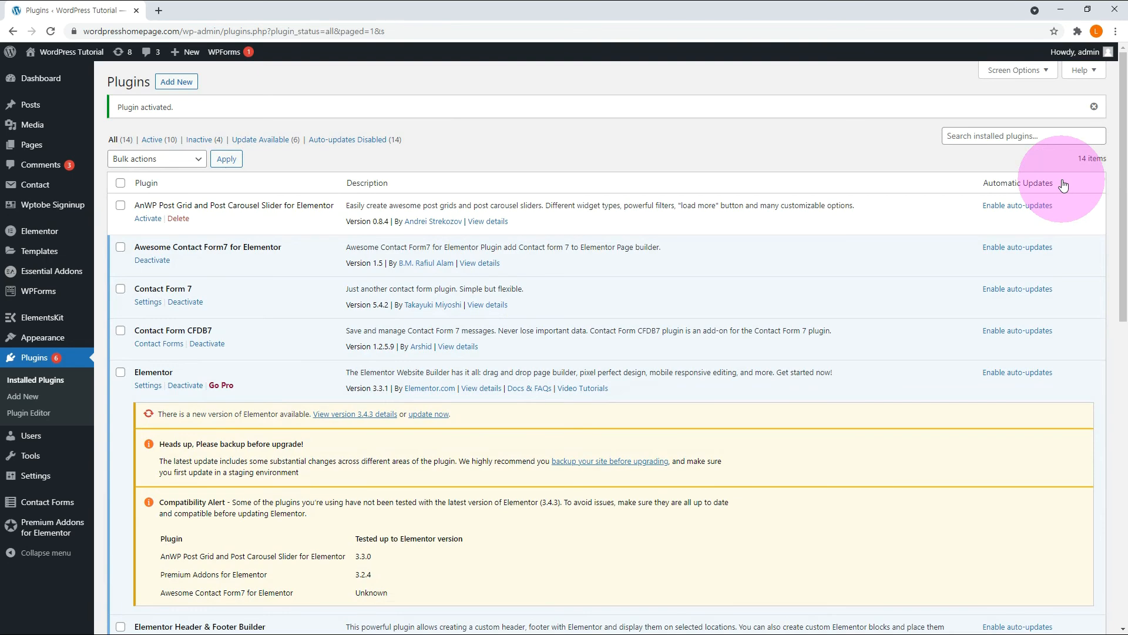
{"action": "scroll", "coordinate": [1064, 183], "scroll_direction": "down", "scroll_amount": 9}
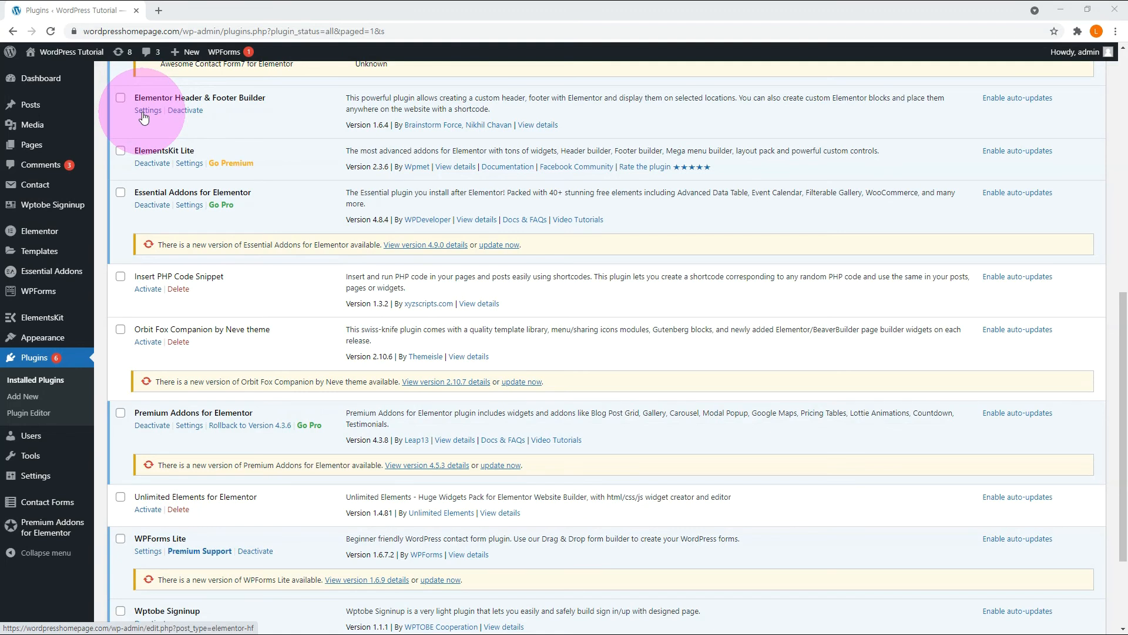
{"action": "left_click", "coordinate": [143, 117]}
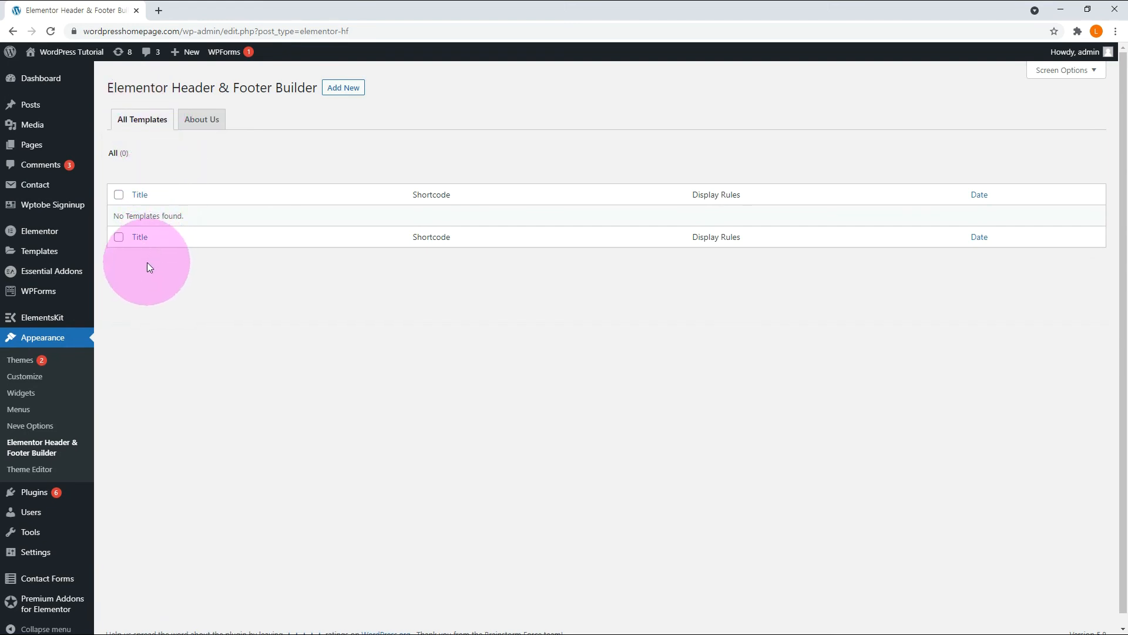
Start a new header-footer template past the welcome survey, title it Header A and set its template type to Header.
{"action": "left_click", "coordinate": [344, 91]}
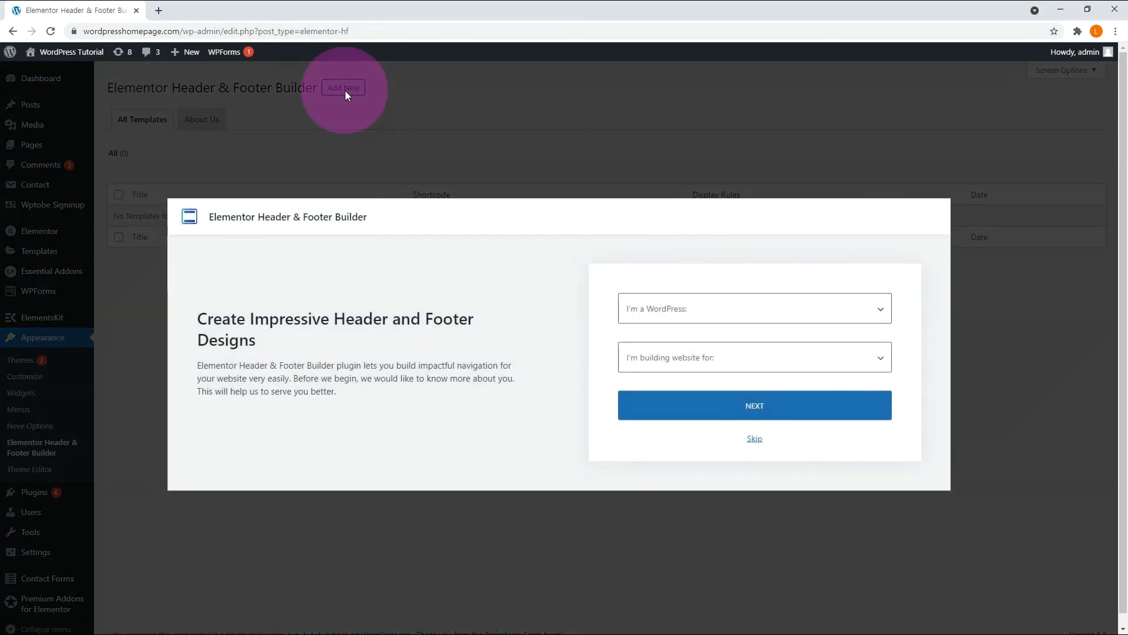
{"action": "left_click", "coordinate": [863, 317]}
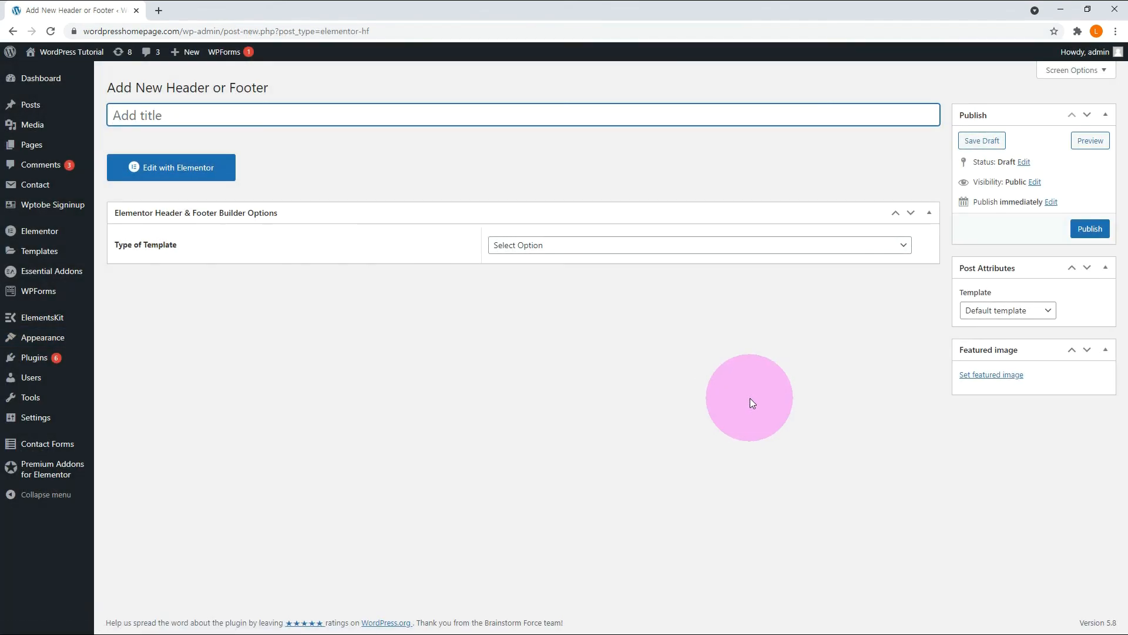
{"action": "type", "text": "Header A"}
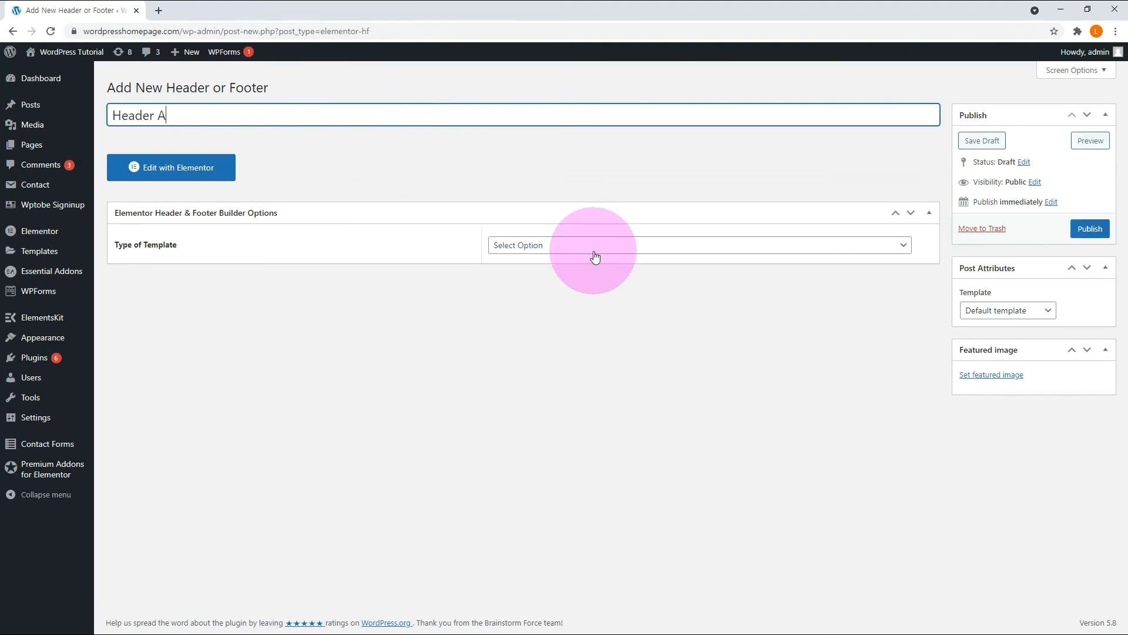
{"action": "left_click", "coordinate": [595, 257]}
{"action": "left_click", "coordinate": [562, 269]}
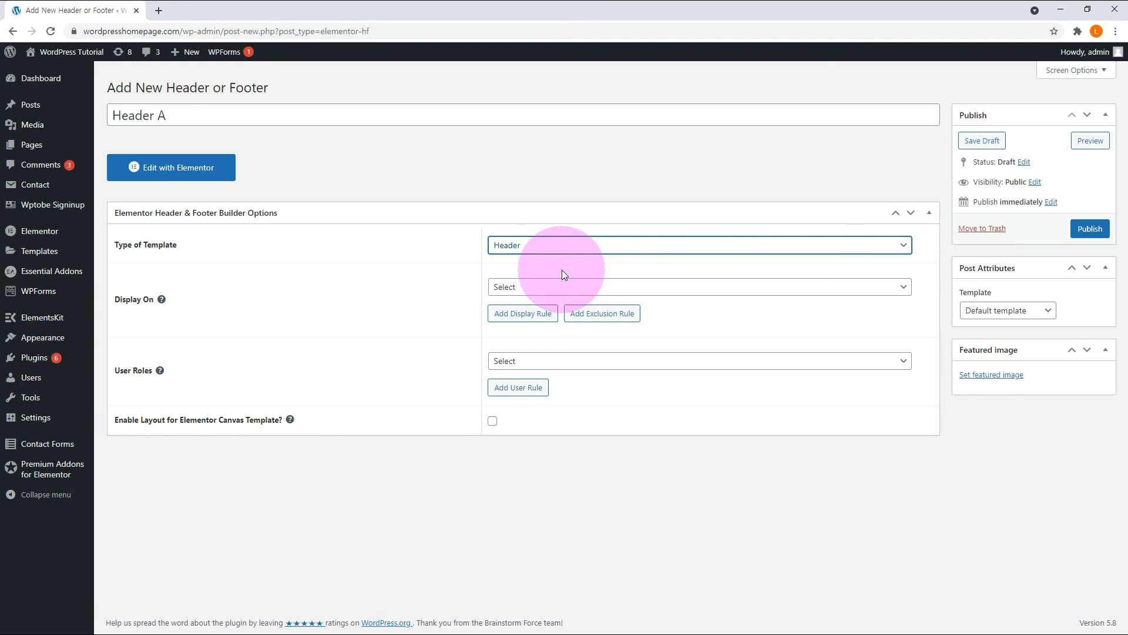
Set the Header A template to display on the Entire Website and publish it.
{"action": "left_click", "coordinate": [551, 288]}
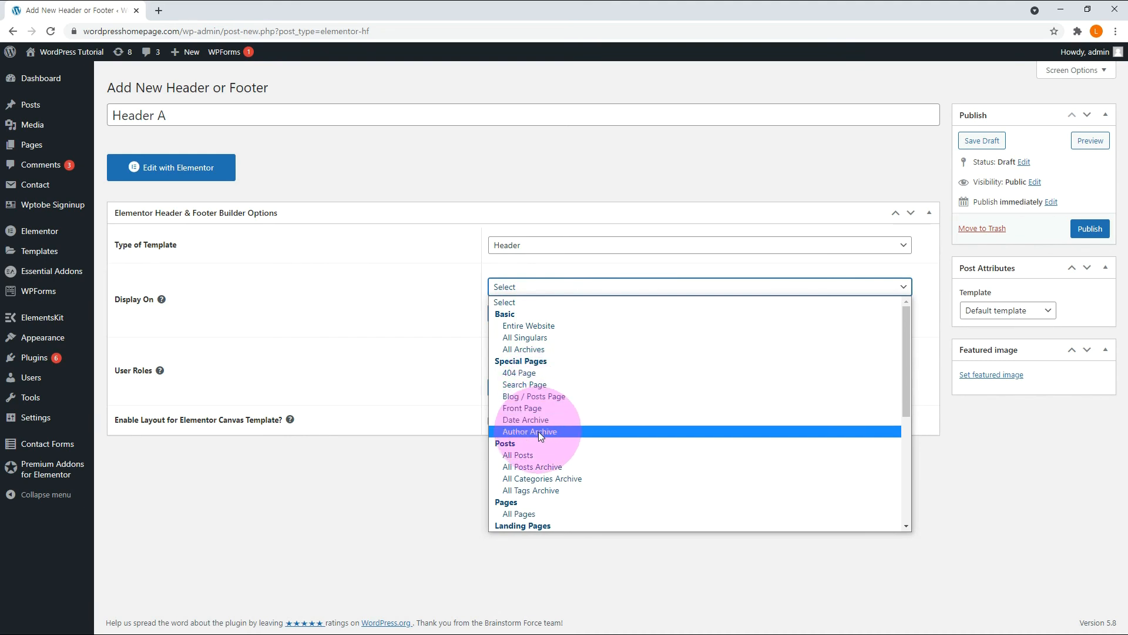
{"action": "left_click", "coordinate": [527, 329]}
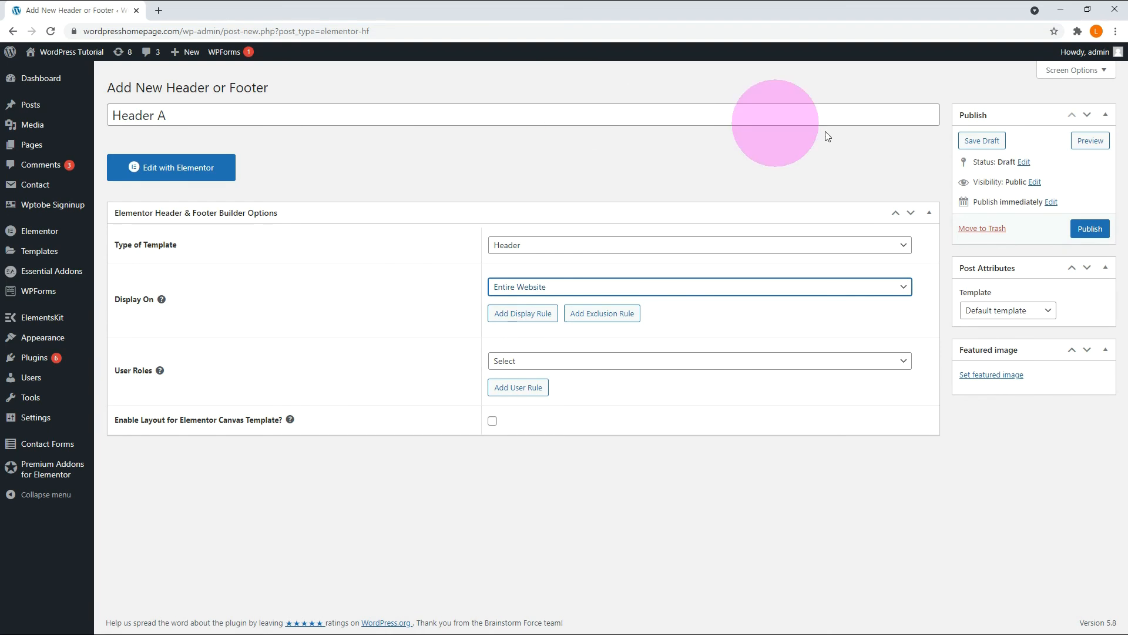
{"action": "left_click", "coordinate": [1085, 228]}
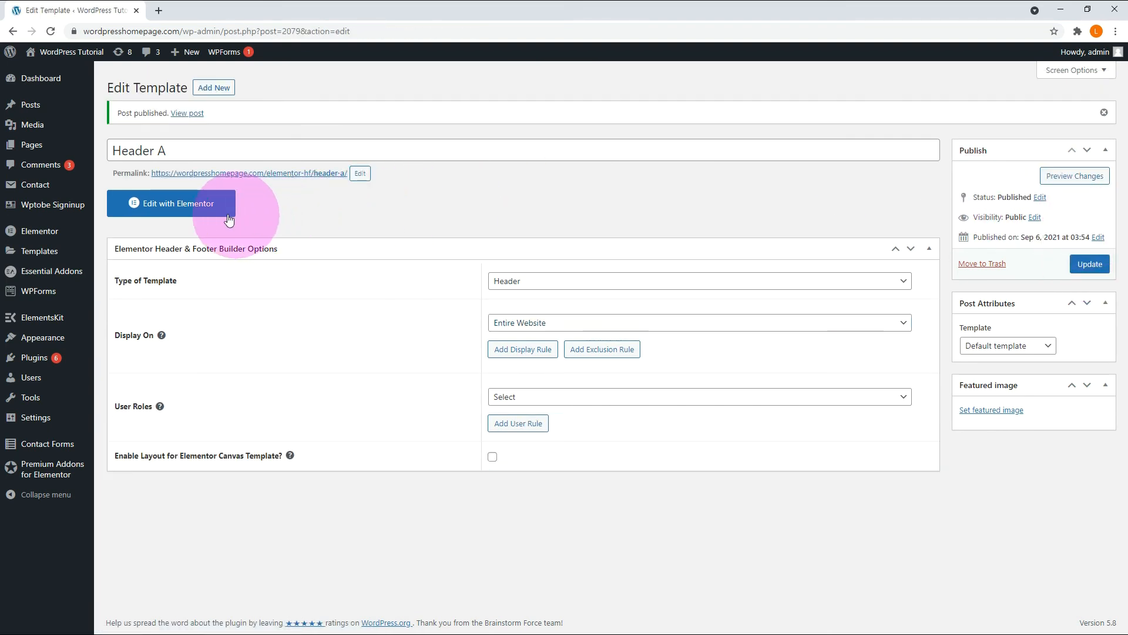
Open Header A in Elementor and insert the first ElementsKit header section, with the dark blue contact bar and search icon.
{"action": "left_click", "coordinate": [203, 211]}
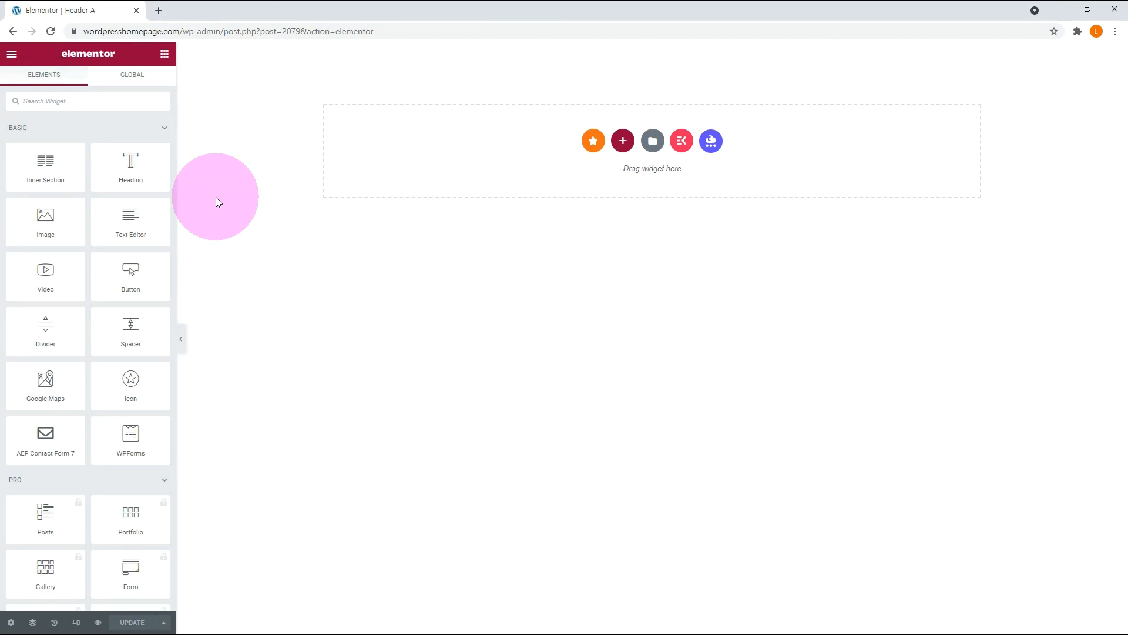
{"action": "left_click", "coordinate": [682, 141]}
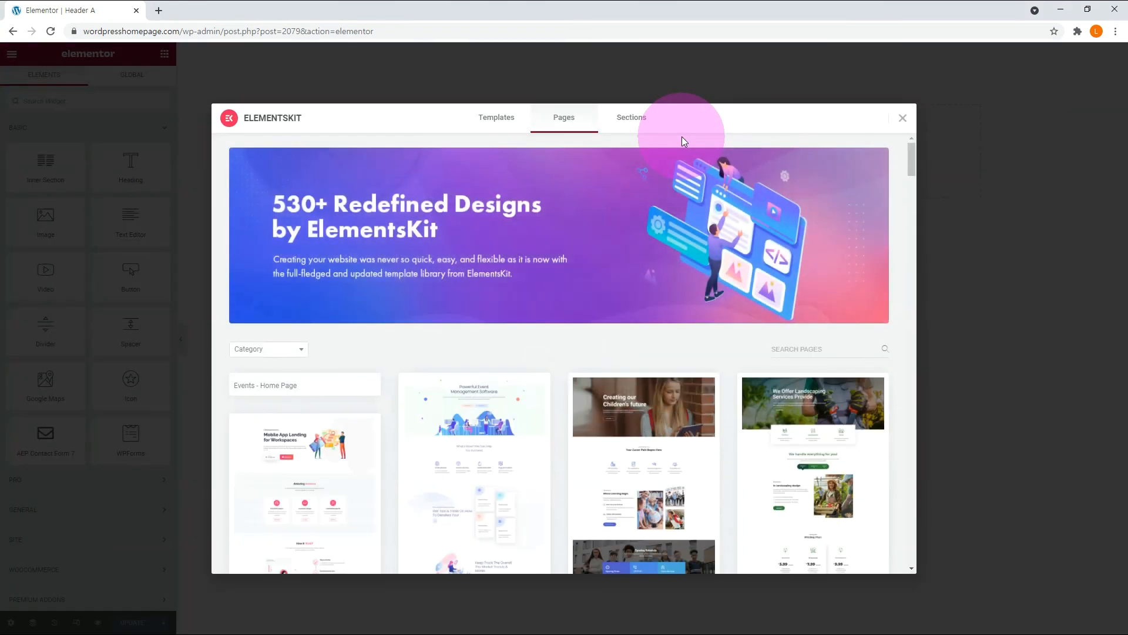
{"action": "left_click", "coordinate": [635, 123]}
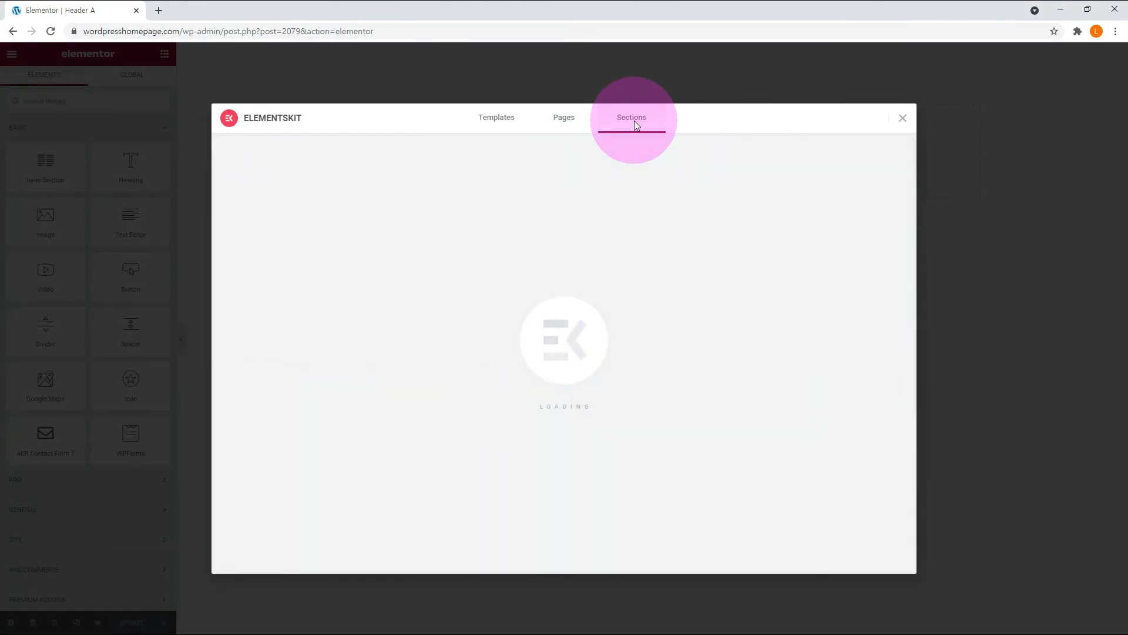
{"action": "mouse_move", "coordinate": [327, 395]}
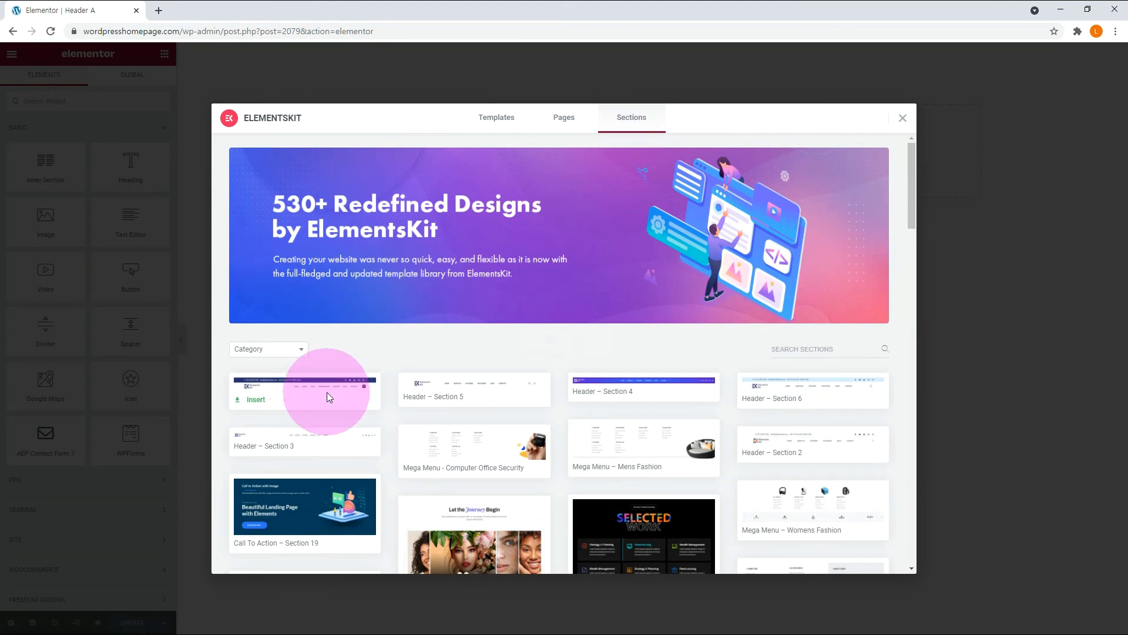
{"action": "left_click", "coordinate": [254, 401]}
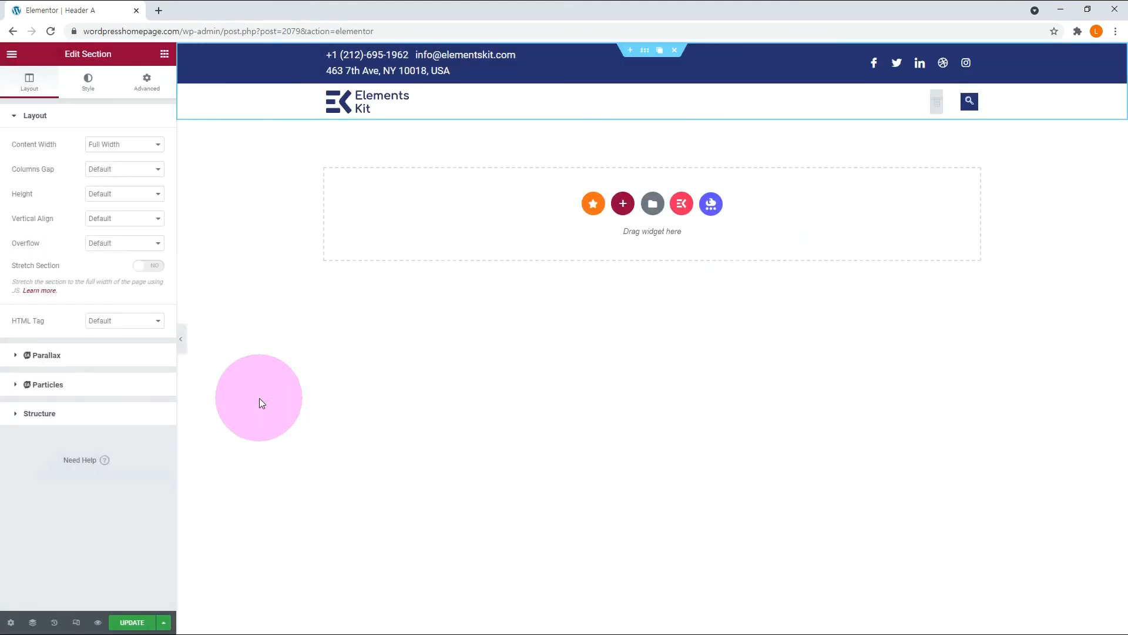
Assign main menu to the header's ElementsKit Nav Menu, update the template and check the header on the live site's Contact page.
{"action": "left_click", "coordinate": [937, 103]}
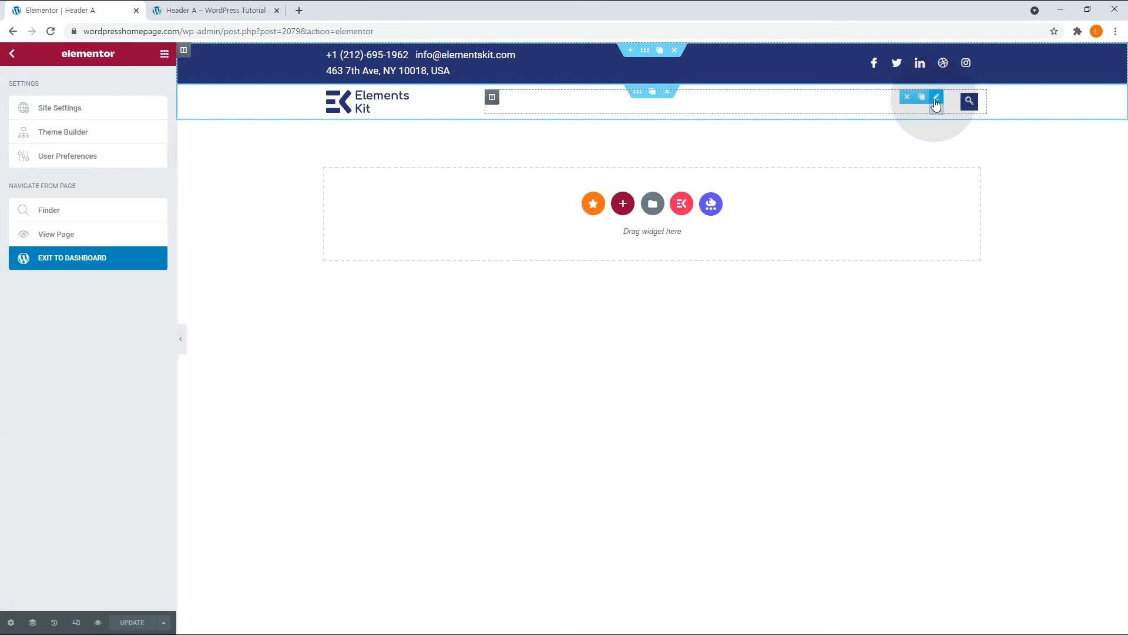
{"action": "left_click", "coordinate": [936, 99]}
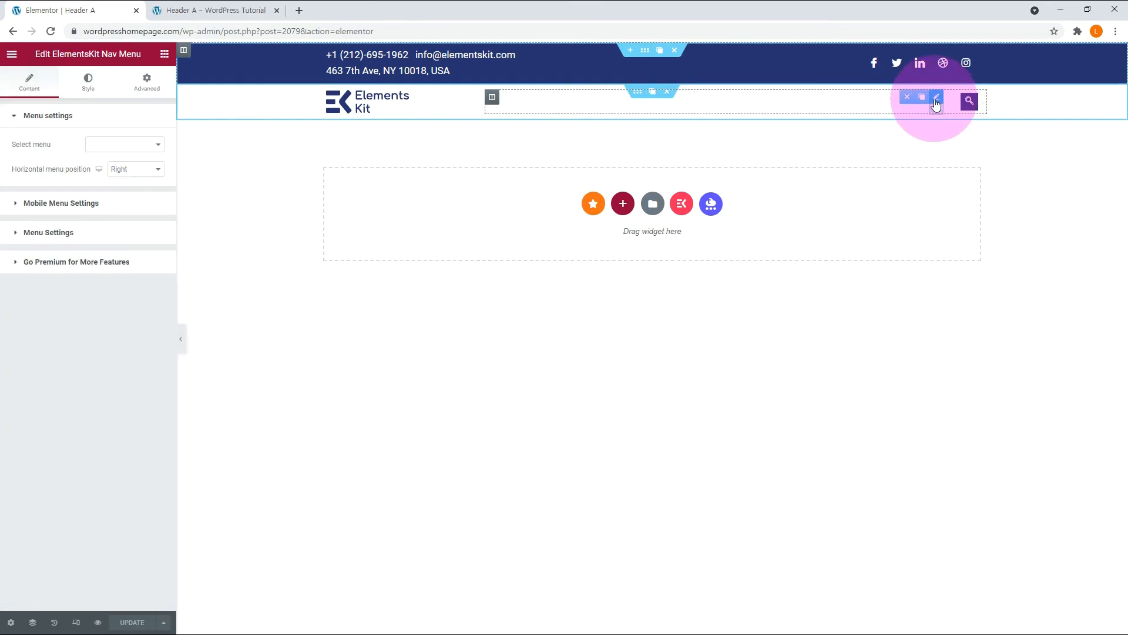
{"action": "left_click", "coordinate": [101, 144]}
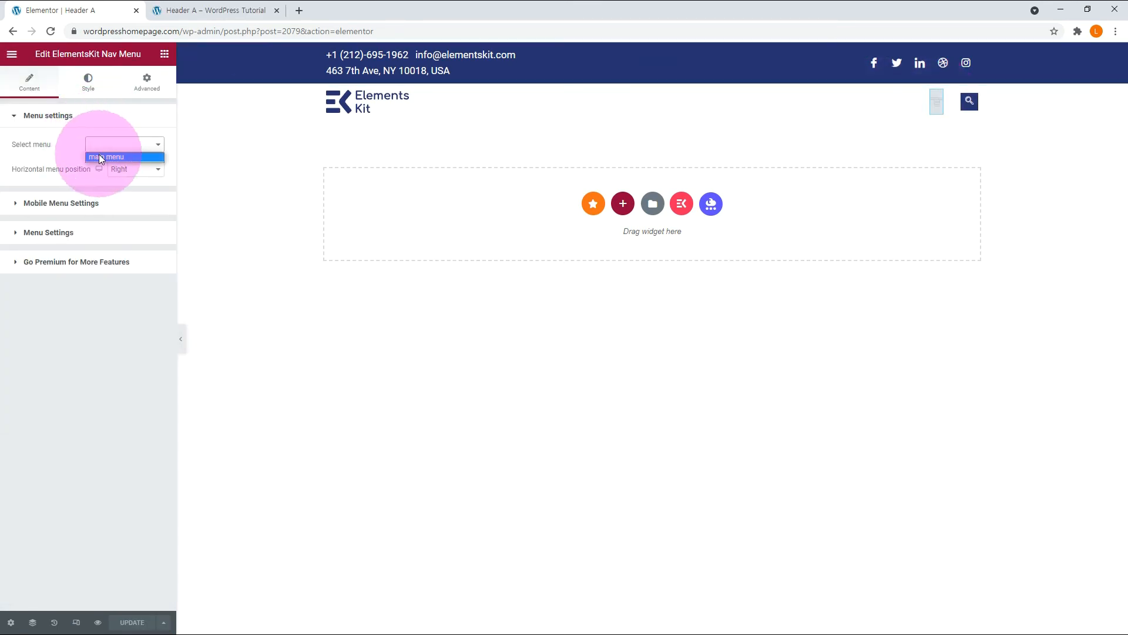
{"action": "left_click", "coordinate": [99, 154]}
{"action": "left_click", "coordinate": [131, 623]}
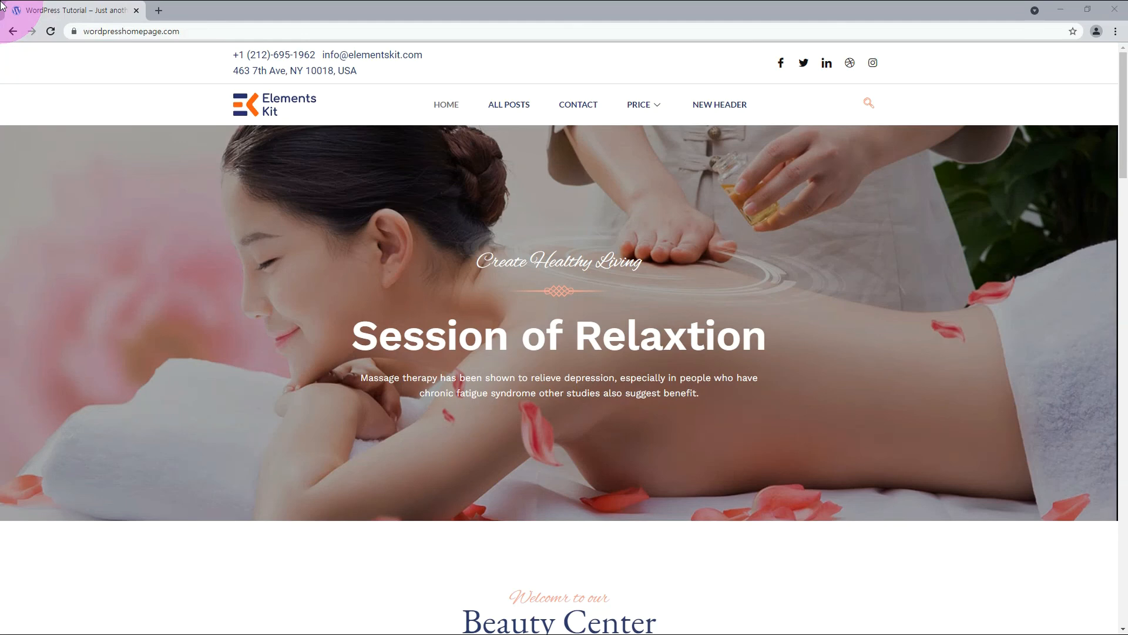
{"action": "left_click", "coordinate": [577, 103]}
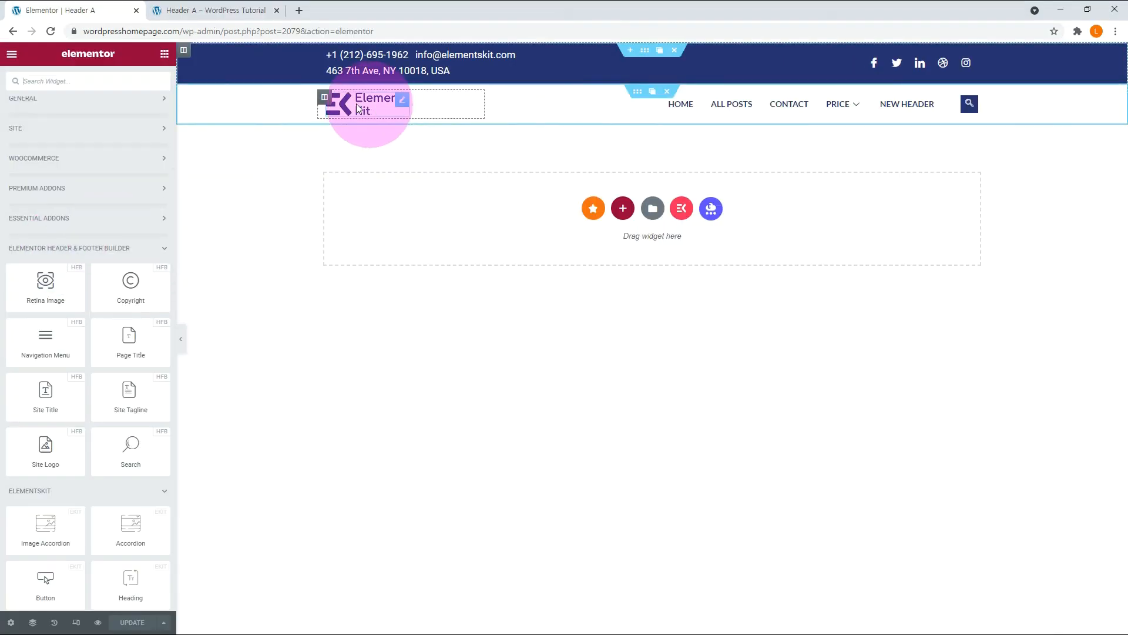
Replace the ElementsKit logo in the header with a Site Logo widget using the custom WP Tutorial image.
{"action": "left_click", "coordinate": [373, 100]}
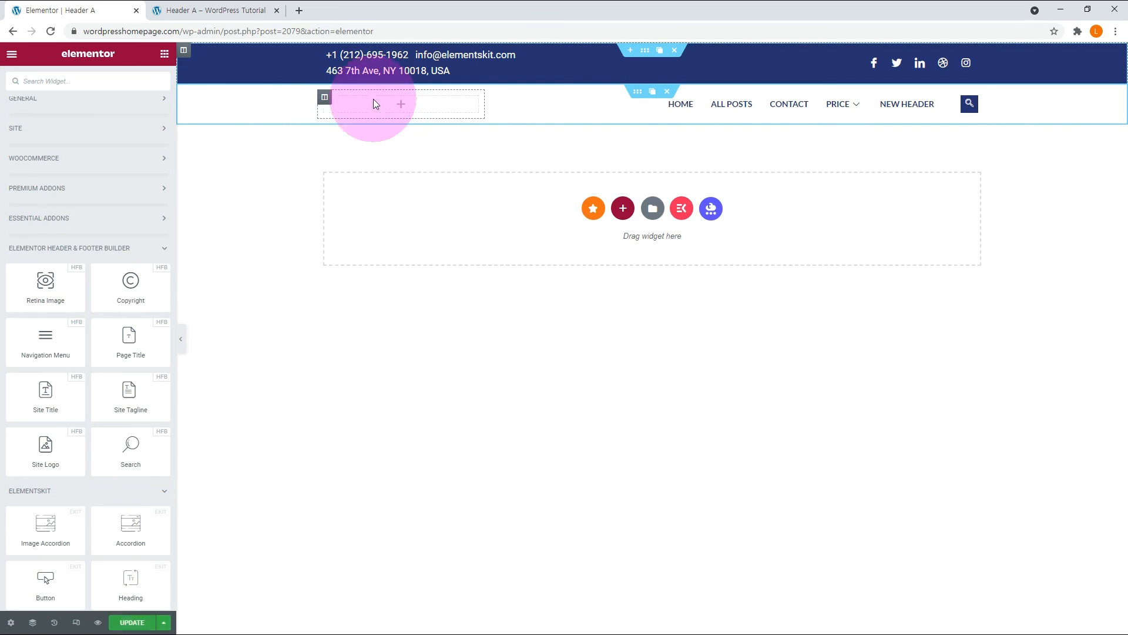
{"action": "left_click_drag", "start_coordinate": [51, 456], "coordinate": [376, 106]}
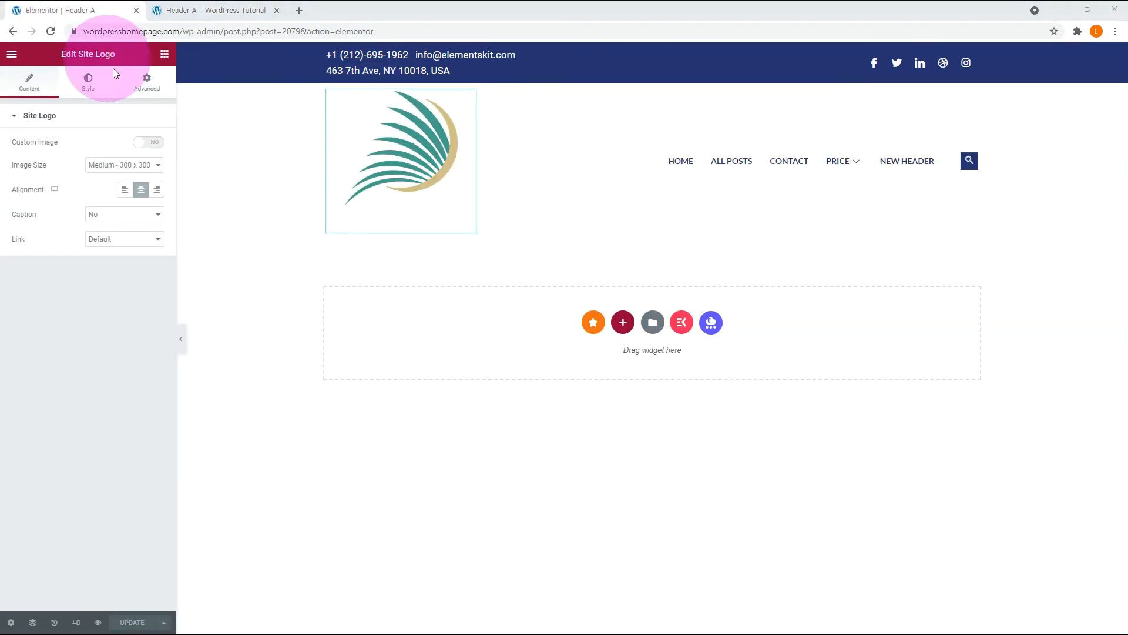
{"action": "left_click", "coordinate": [149, 141]}
{"action": "left_click", "coordinate": [76, 227]}
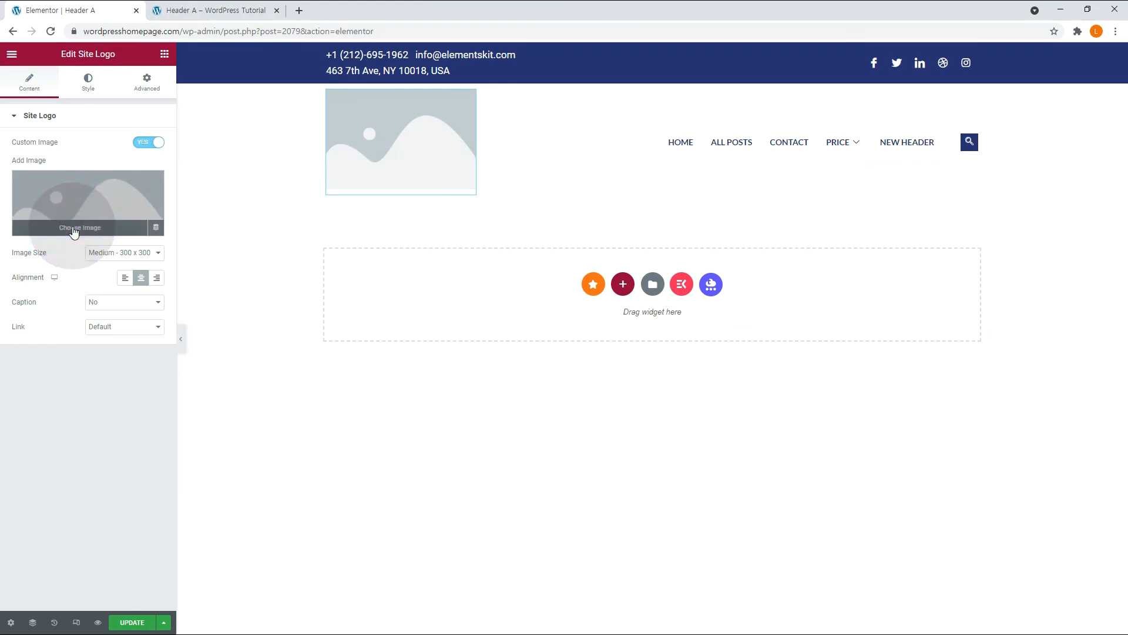
{"action": "left_click", "coordinate": [434, 339]}
{"action": "left_click", "coordinate": [1072, 598]}
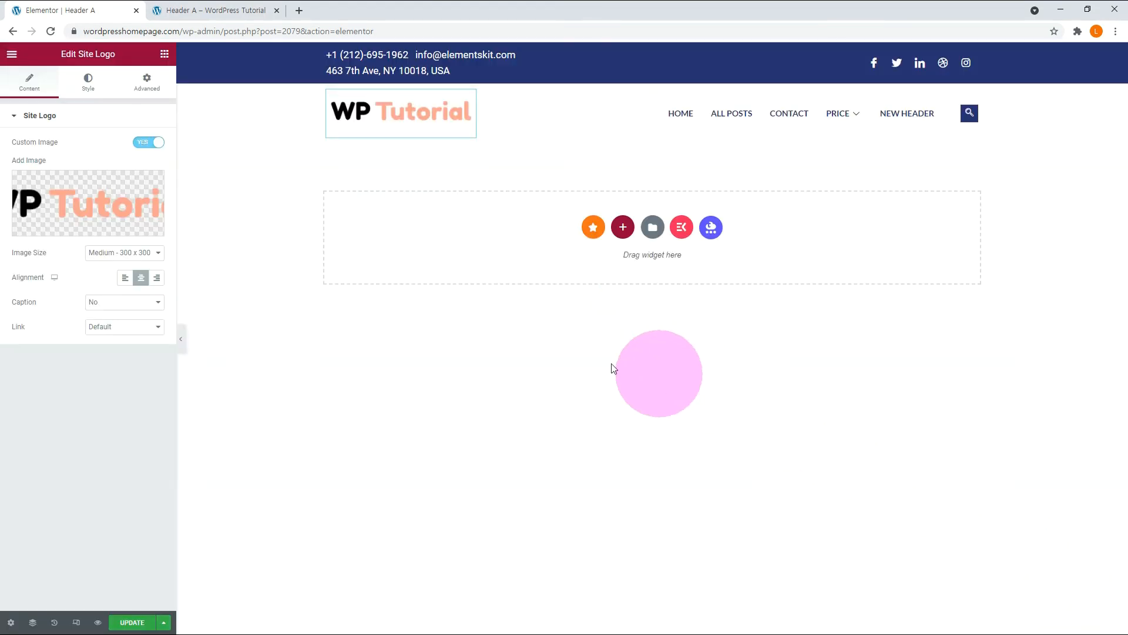
Preview the header in the mobile, tablet and desktop responsive modes.
{"action": "left_click", "coordinate": [76, 624]}
{"action": "left_click", "coordinate": [653, 53]}
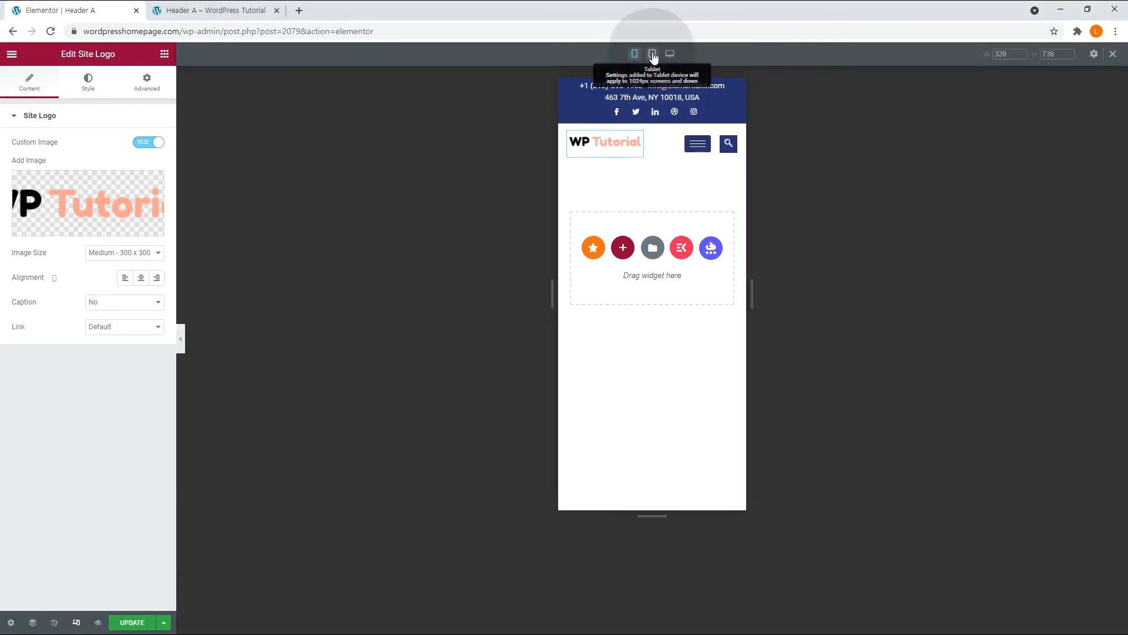
{"action": "left_click", "coordinate": [670, 54]}
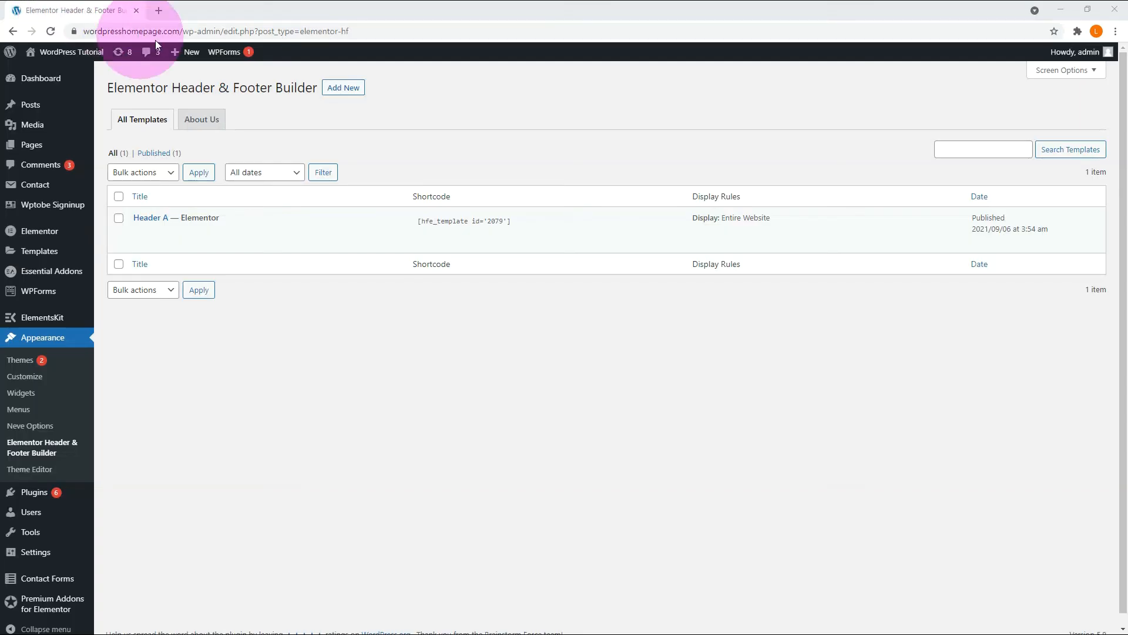
Start a new header-footer template titled Footer A and set its template type to Footer.
{"action": "left_click", "coordinate": [346, 94]}
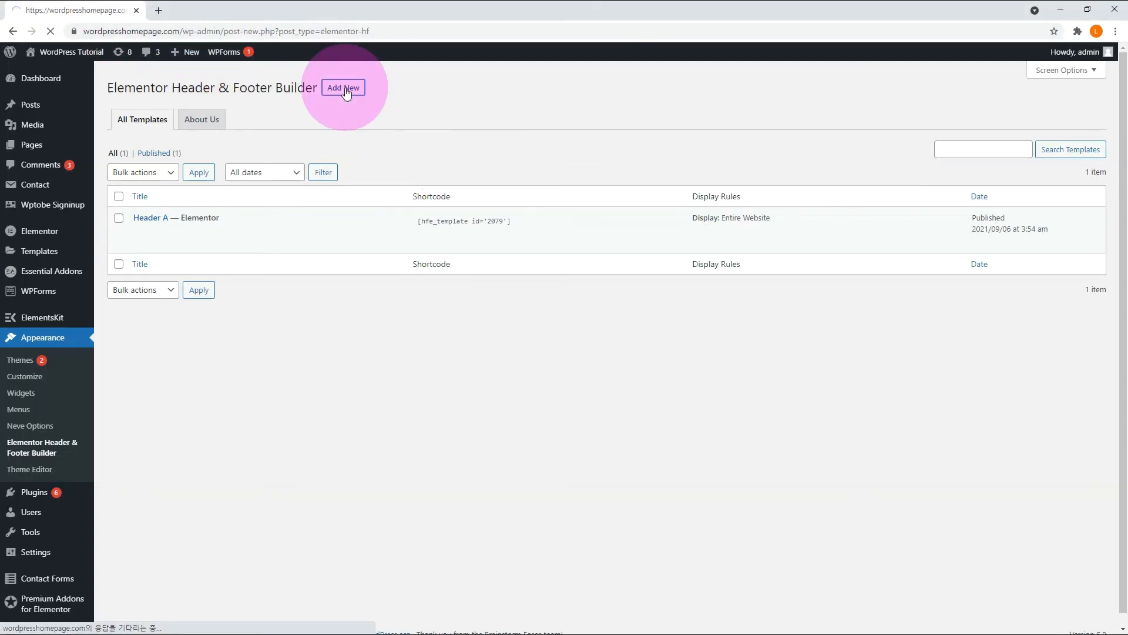
{"action": "type", "text": "Footer A"}
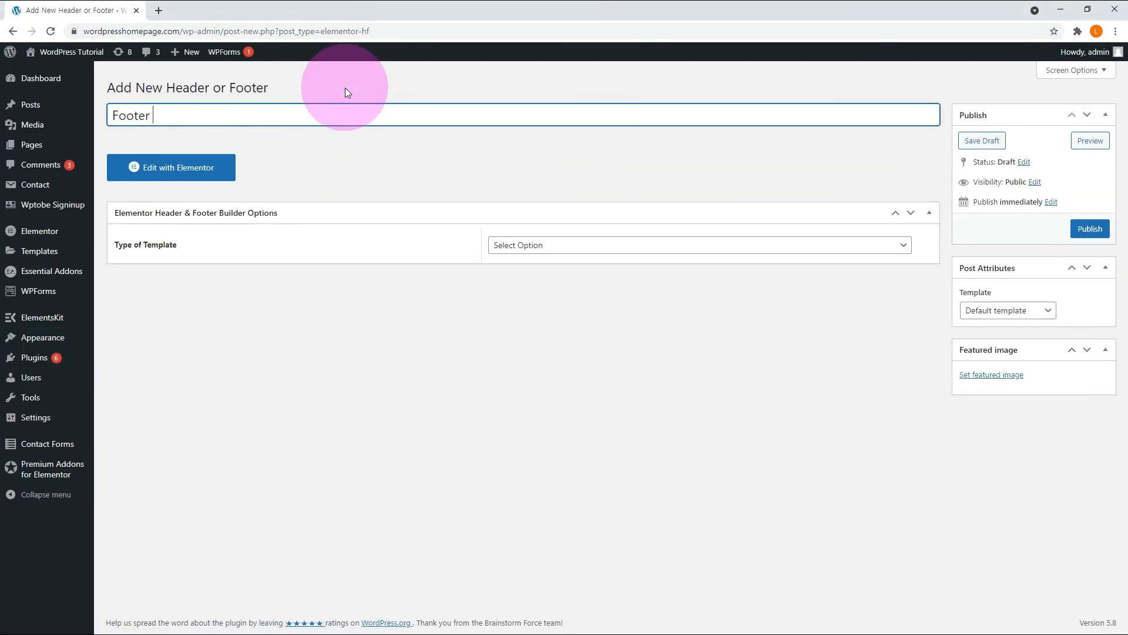
{"action": "left_click", "coordinate": [567, 245]}
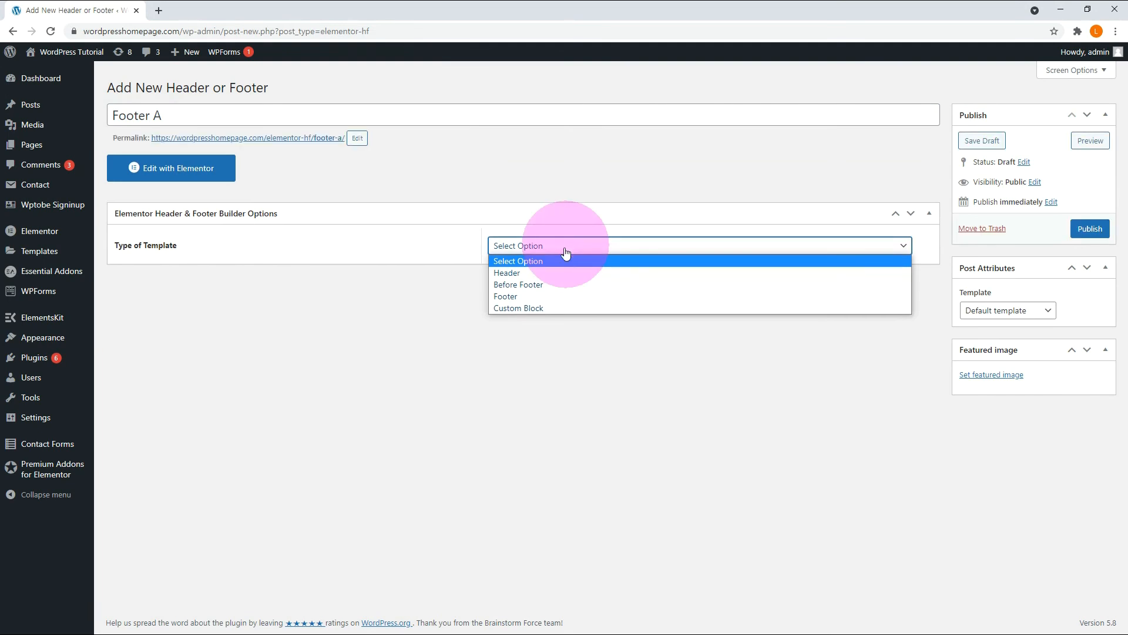
{"action": "left_click", "coordinate": [513, 296]}
Publish the Footer A template with its display set to Entire Website and open it in Elementor.
{"action": "left_click", "coordinate": [521, 289]}
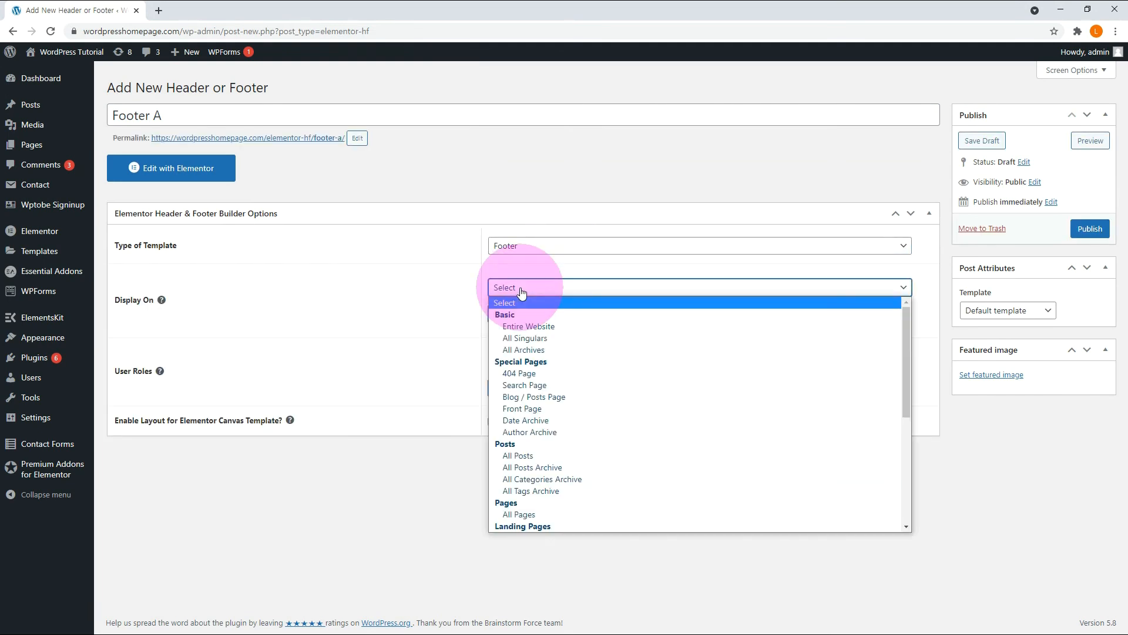
{"action": "left_click", "coordinate": [517, 325]}
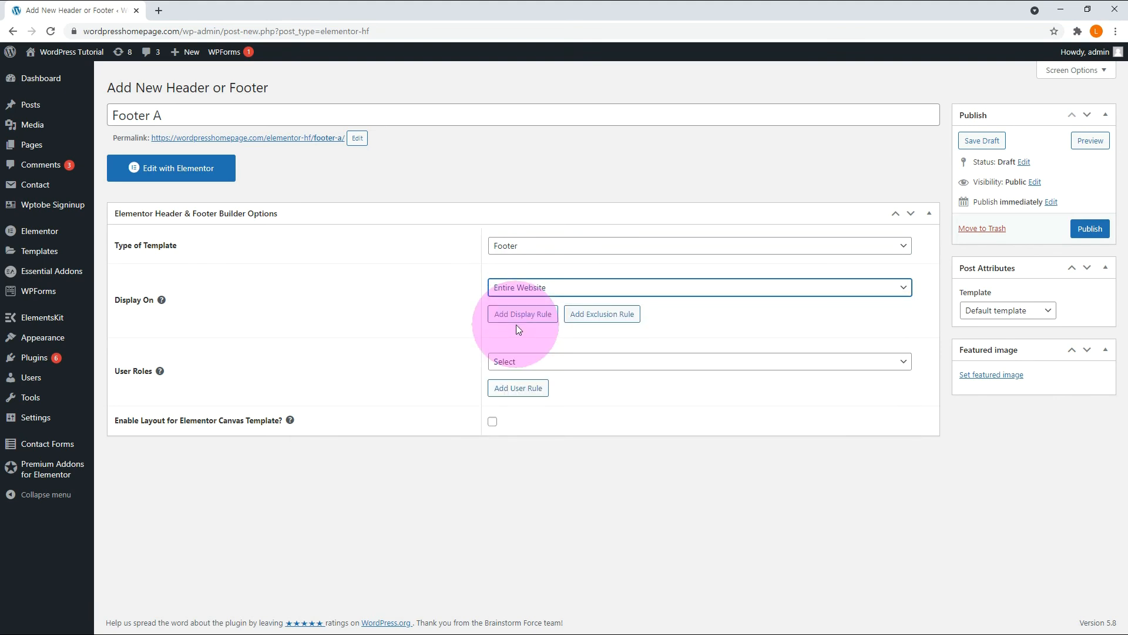
{"action": "left_click", "coordinate": [1093, 230]}
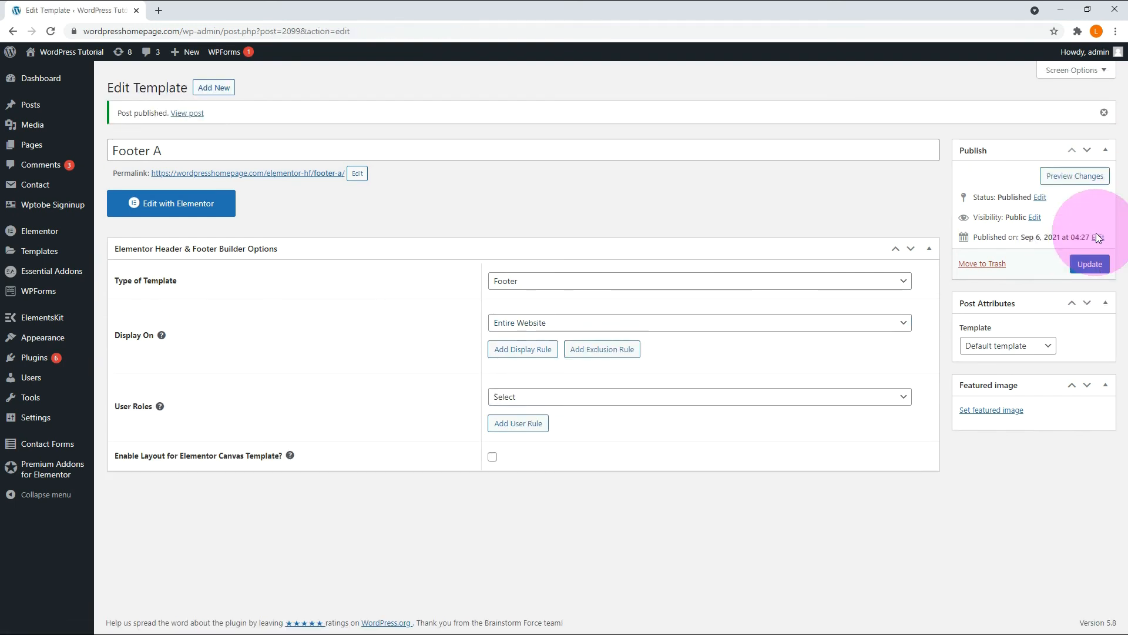
{"action": "left_click", "coordinate": [179, 203]}
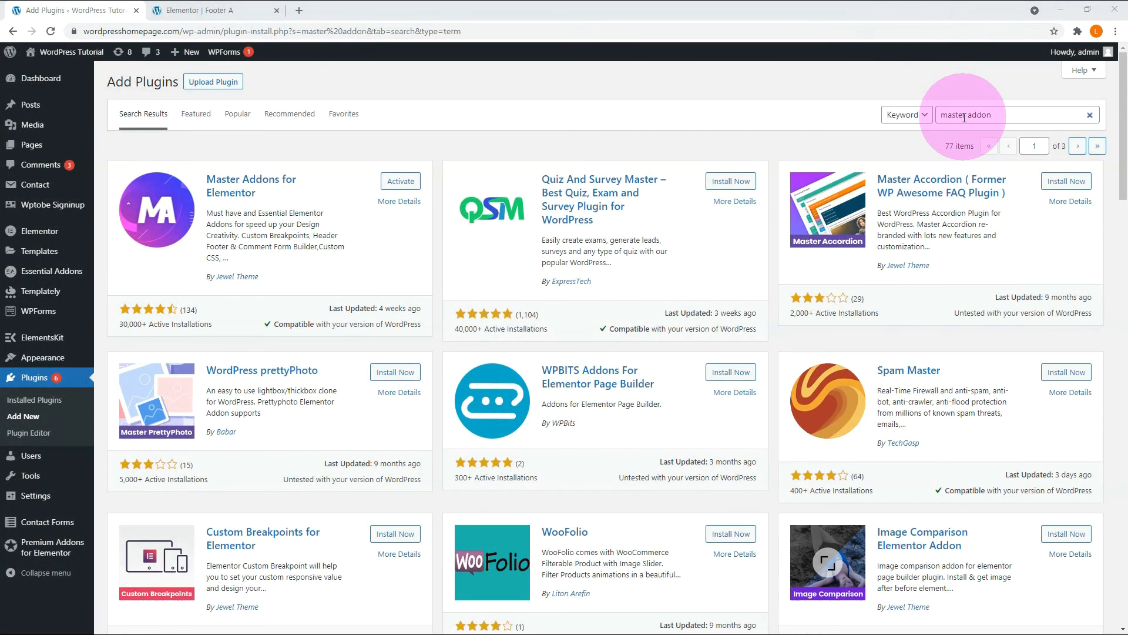
Activate the Master Addons for Elementor plugin, skip its opt-in and reload the Footer A editor.
{"action": "double_click", "coordinate": [964, 117]}
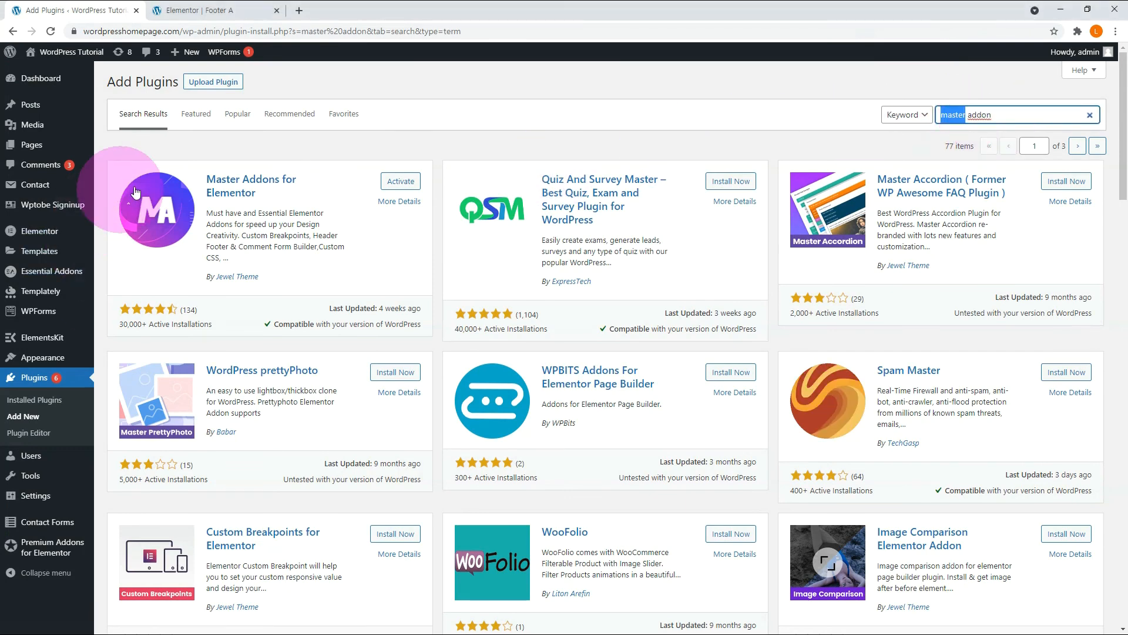
{"action": "left_click", "coordinate": [394, 184]}
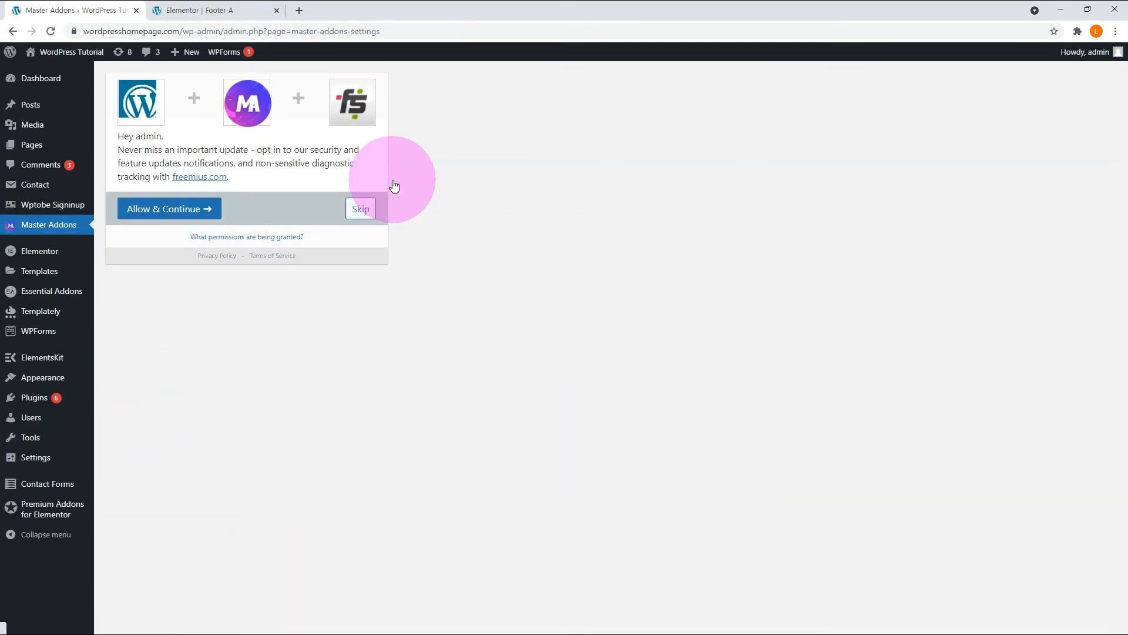
{"action": "left_click", "coordinate": [353, 208]}
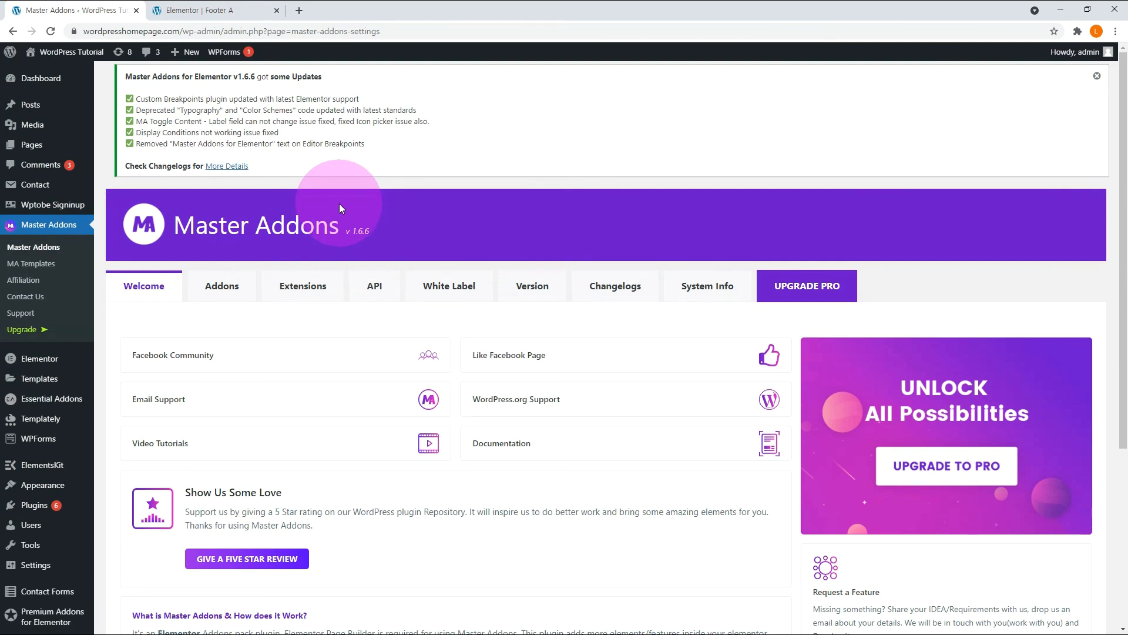
{"action": "key", "text": "ctrl+Tab"}
{"action": "left_click", "coordinate": [52, 31]}
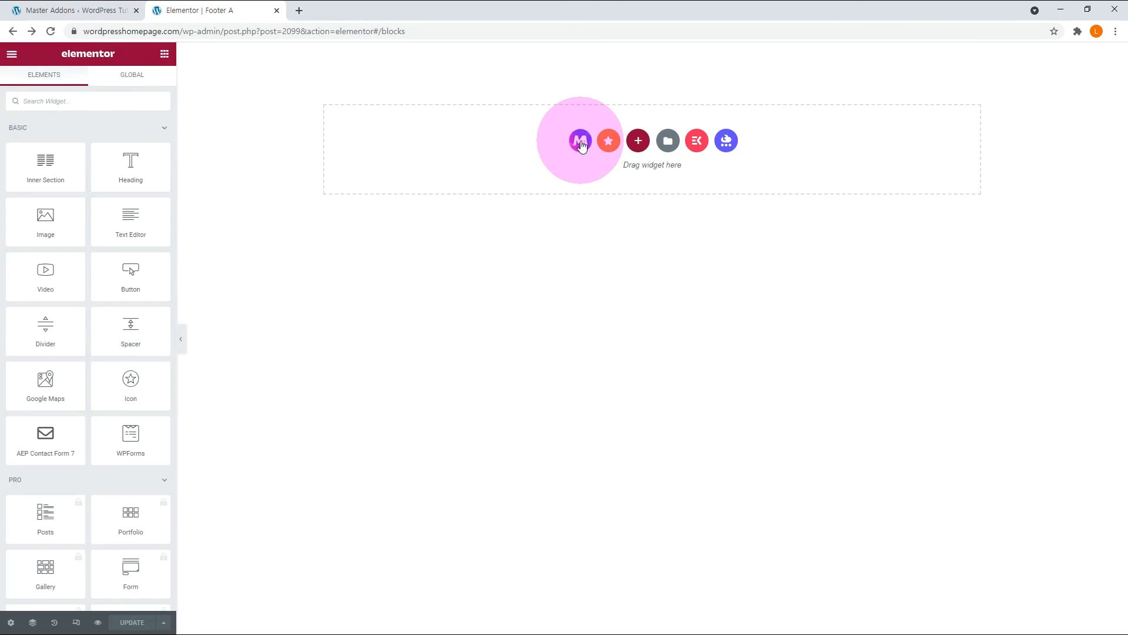
Browse the Master Addons template library and insert the Footer 12 design into Footer A.
{"action": "left_click", "coordinate": [580, 141]}
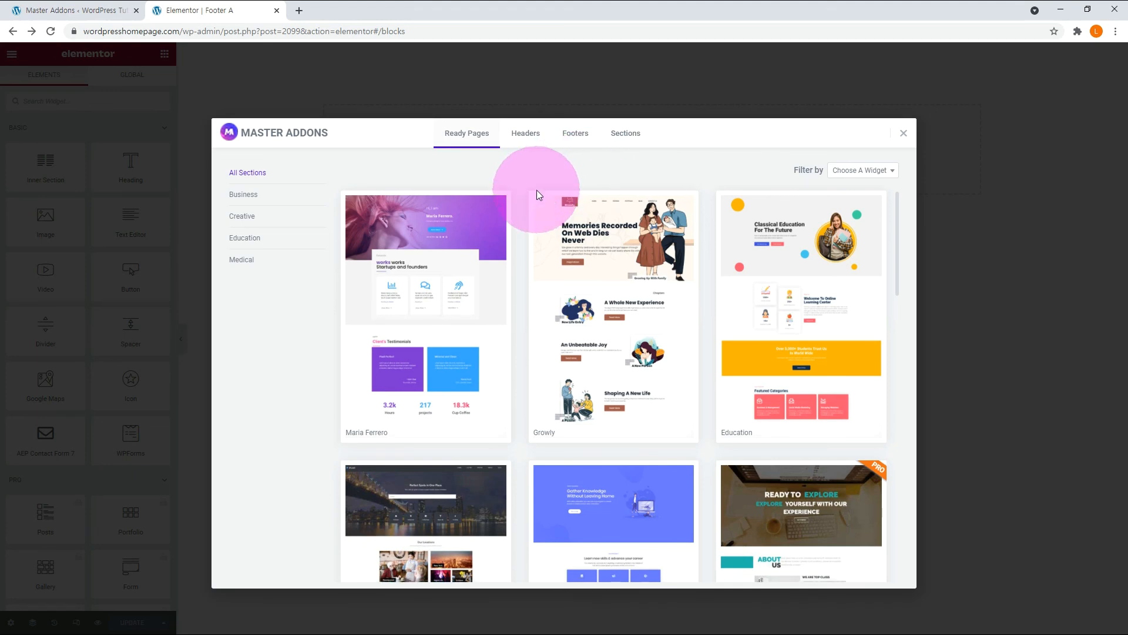
{"action": "scroll", "coordinate": [537, 194], "scroll_direction": "down", "scroll_amount": 15}
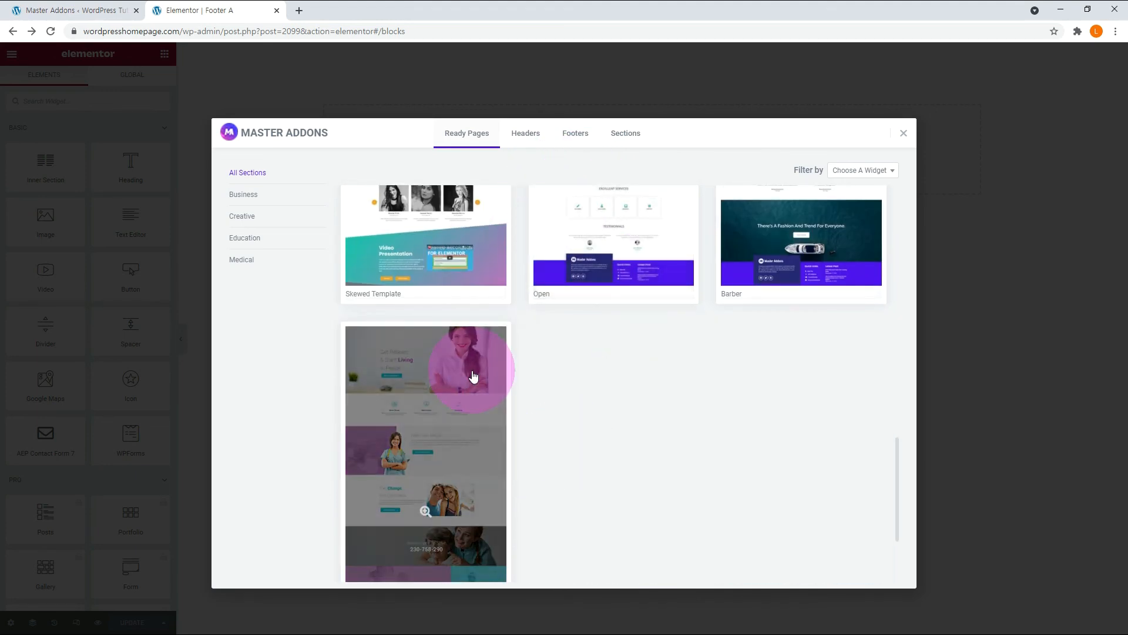
{"action": "scroll", "coordinate": [473, 377], "scroll_direction": "up", "scroll_amount": 15}
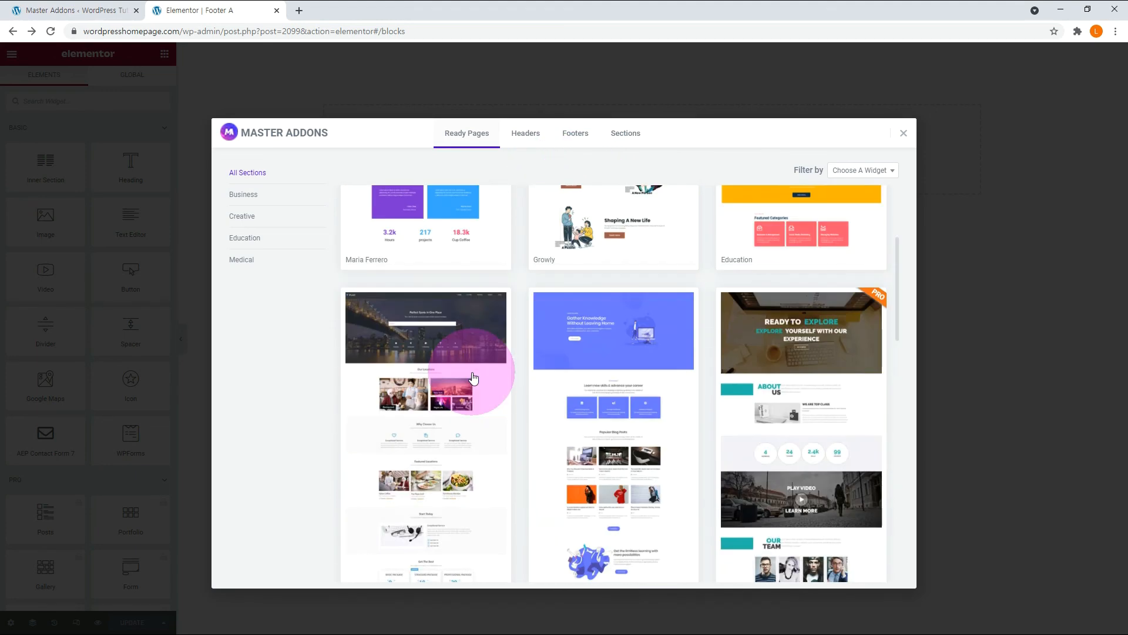
{"action": "left_click", "coordinate": [576, 134]}
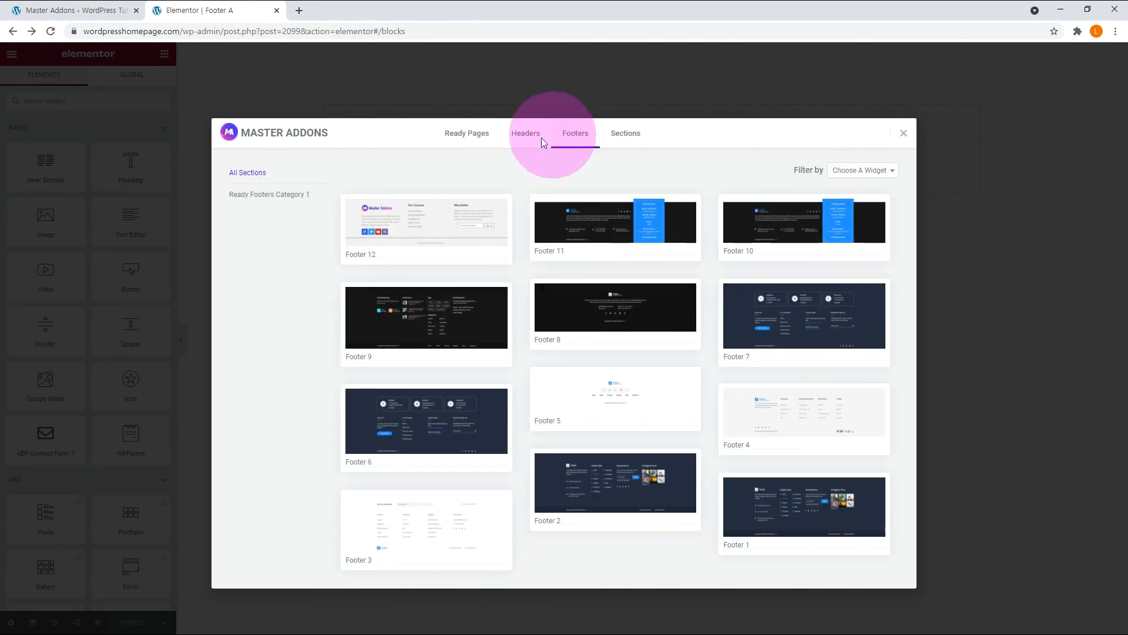
{"action": "mouse_move", "coordinate": [487, 200]}
{"action": "left_click", "coordinate": [431, 257]}
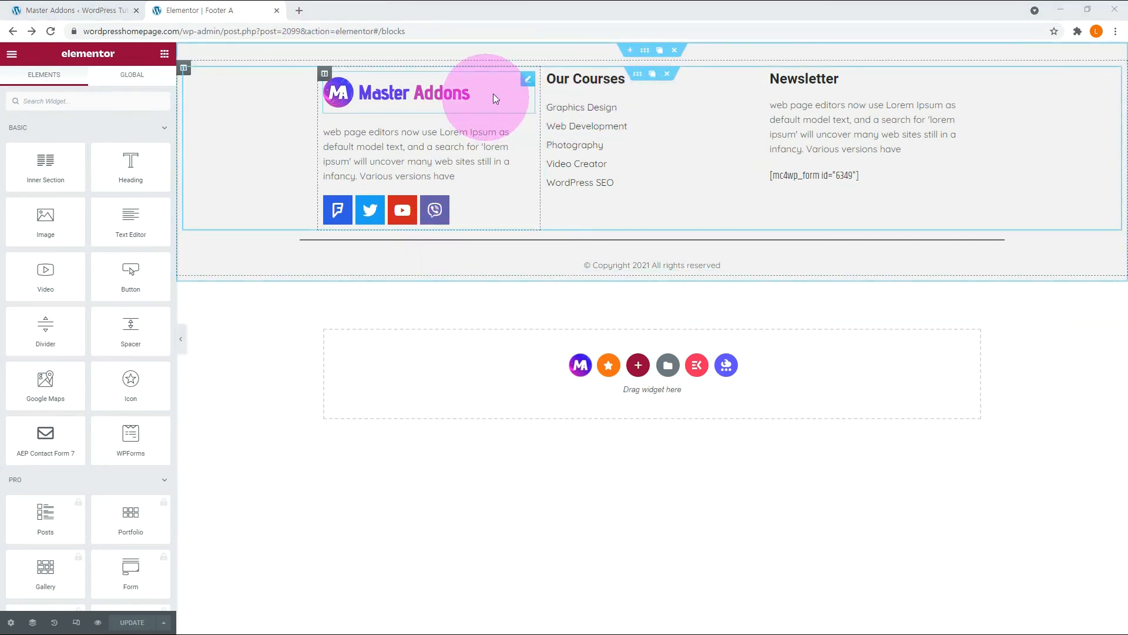
Replace the footer's Master Addons logo with the WP Tutorial image, update the template and check the footer on the live ContactUs page.
{"action": "left_click", "coordinate": [528, 79]}
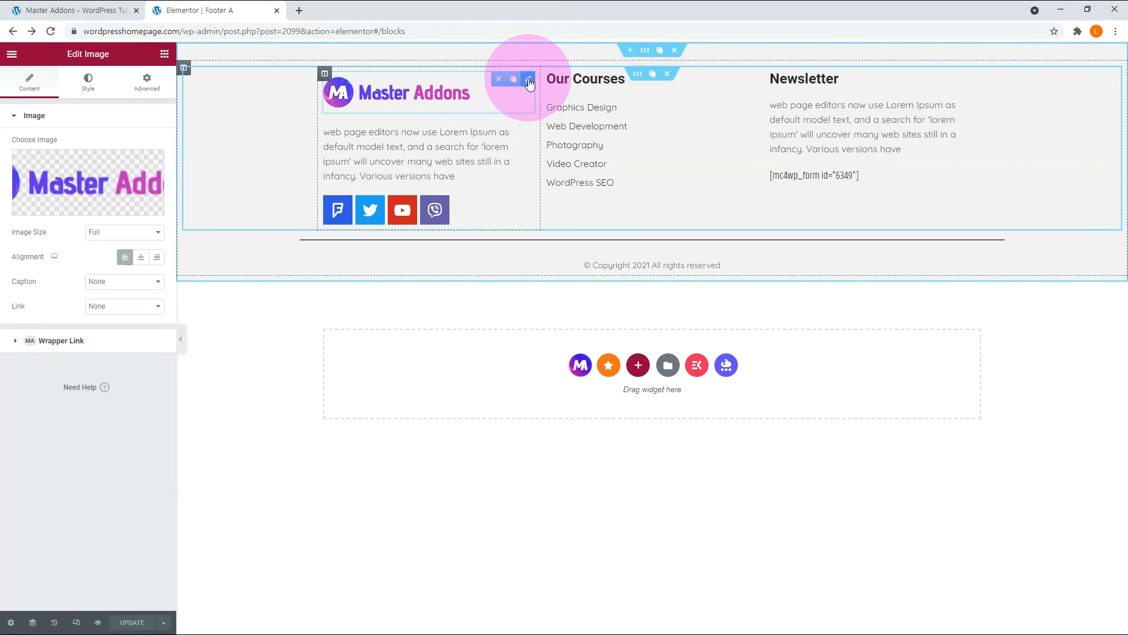
{"action": "left_click", "coordinate": [88, 182]}
{"action": "left_click", "coordinate": [270, 428]}
{"action": "left_click", "coordinate": [1070, 600]}
{"action": "left_click", "coordinate": [132, 622]}
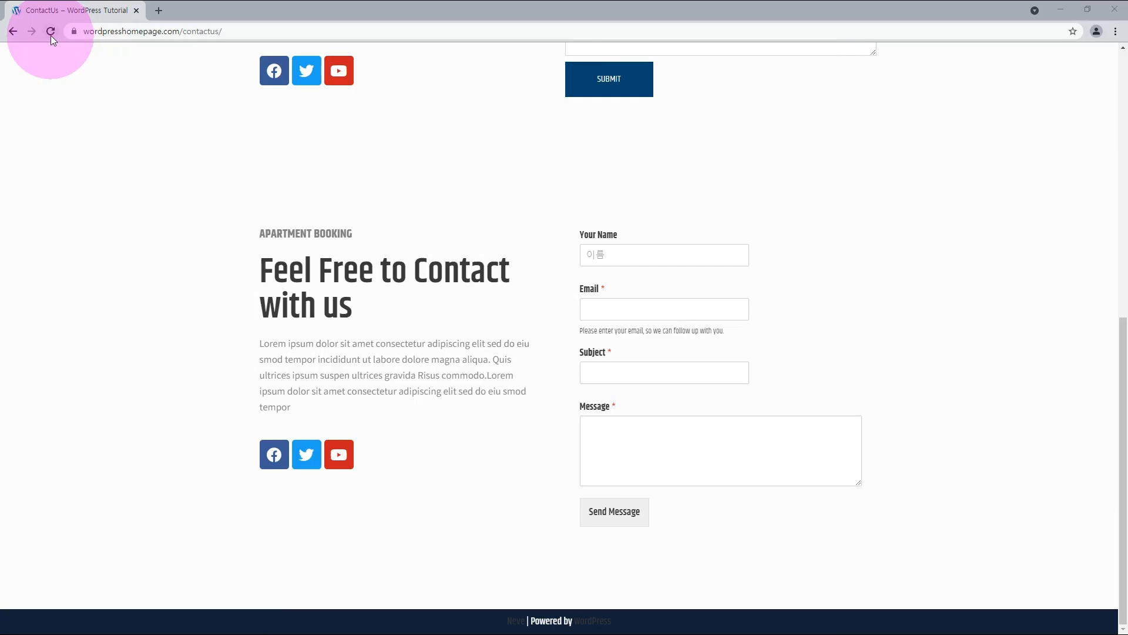
{"action": "left_click", "coordinate": [51, 32]}
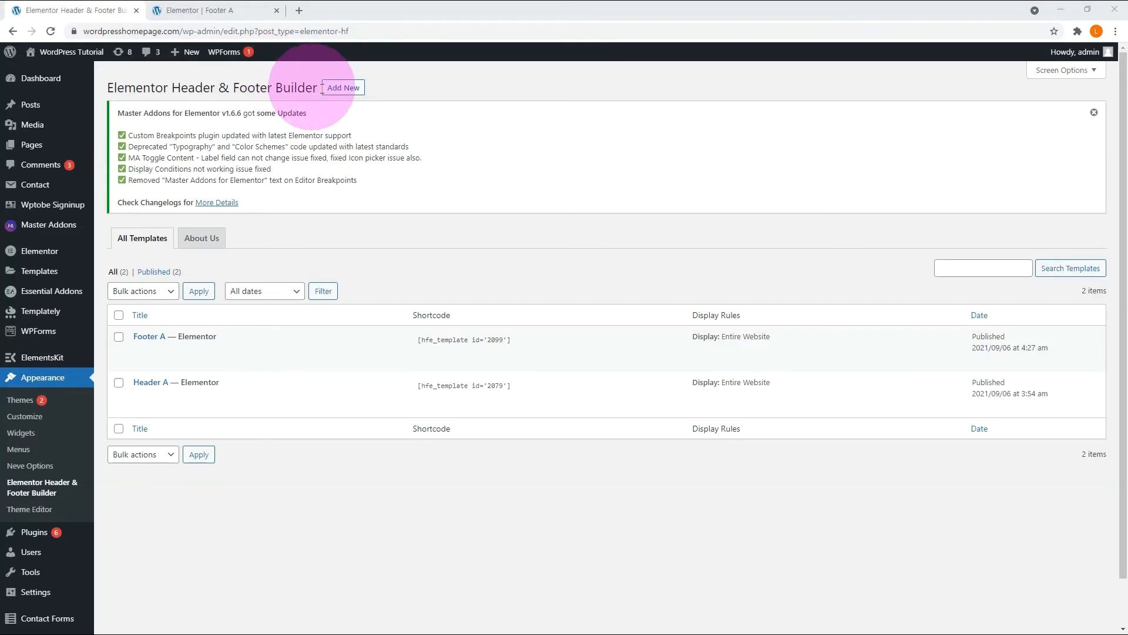
Create and publish a Footer template titled Footer B with its display set to Entire Website, and open it in Elementor.
{"action": "left_click", "coordinate": [343, 88]}
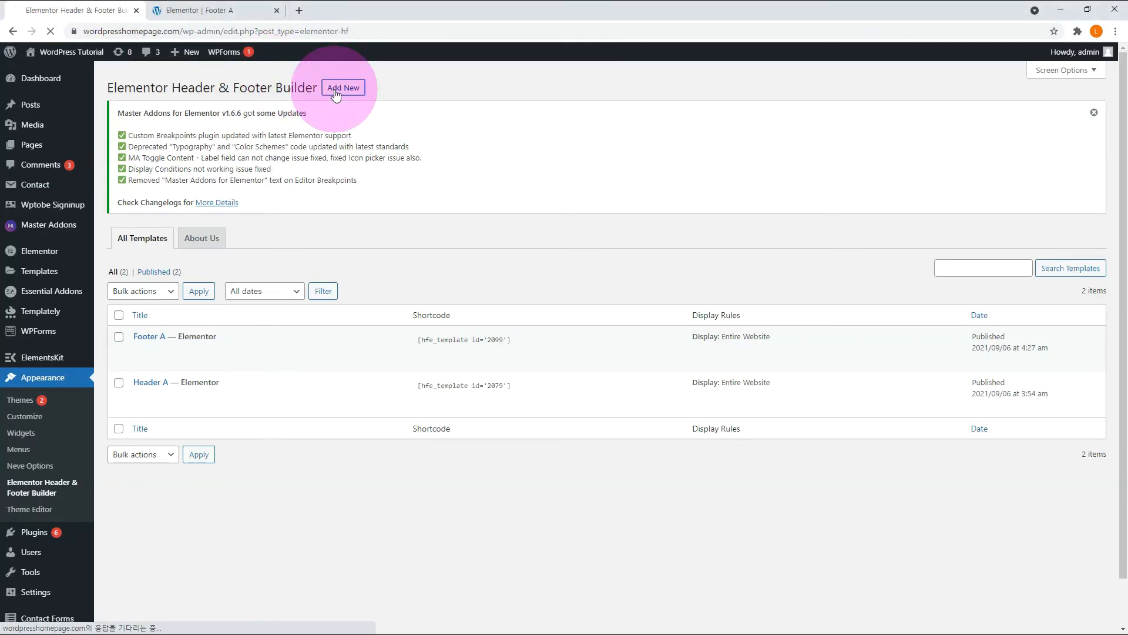
{"action": "type", "text": "Footer B"}
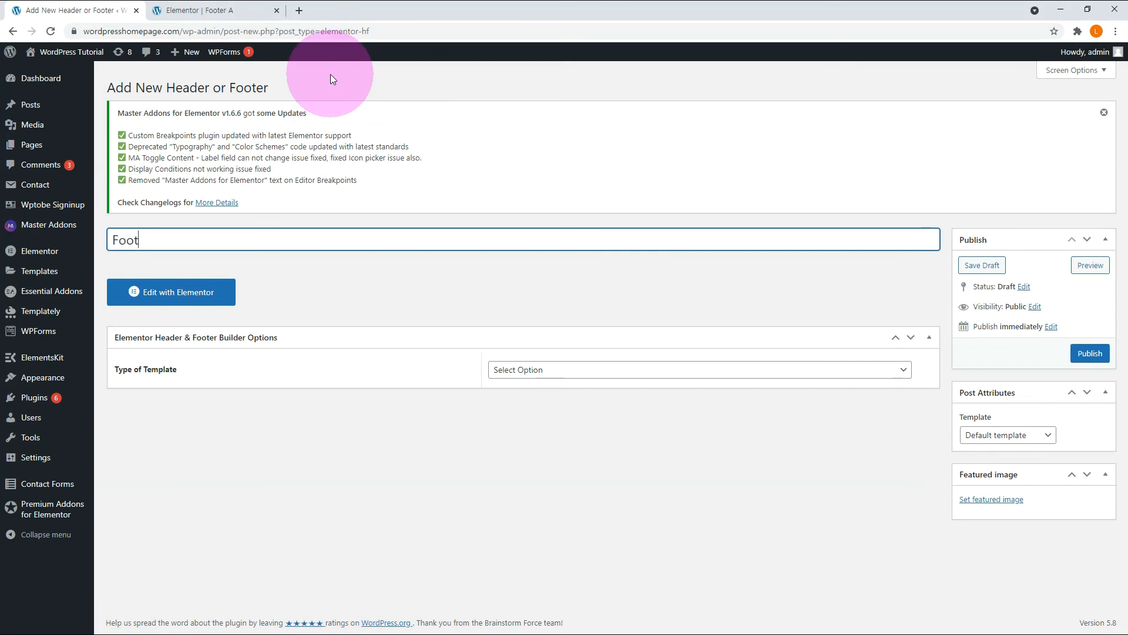
{"action": "left_click", "coordinate": [620, 376]}
{"action": "left_click", "coordinate": [583, 416]}
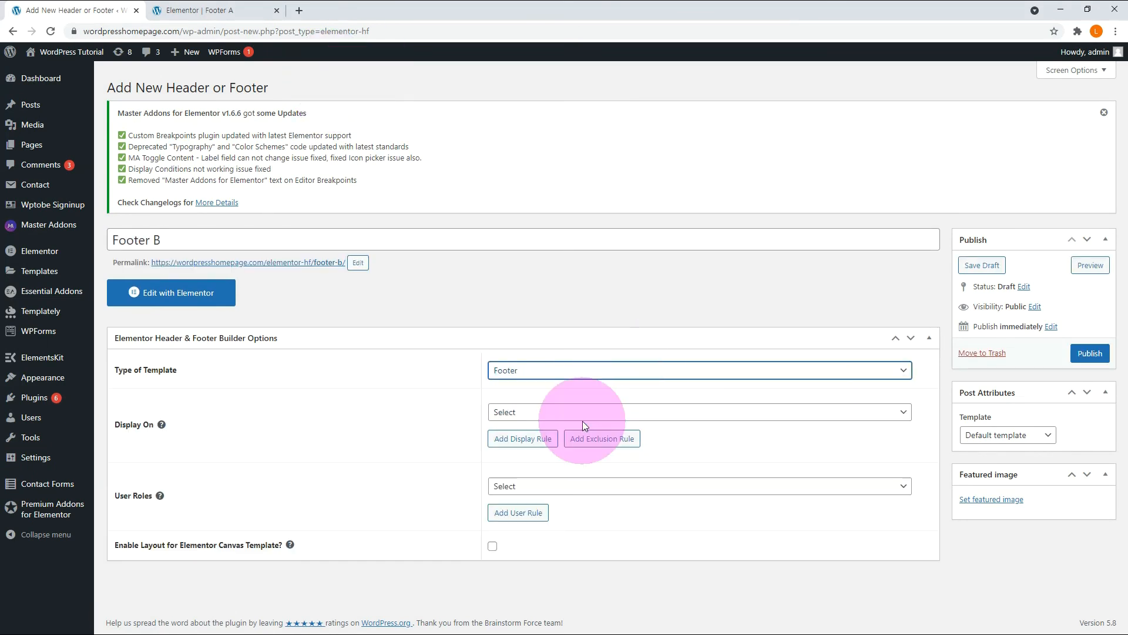
{"action": "left_click", "coordinate": [581, 413]}
{"action": "left_click", "coordinate": [525, 198]}
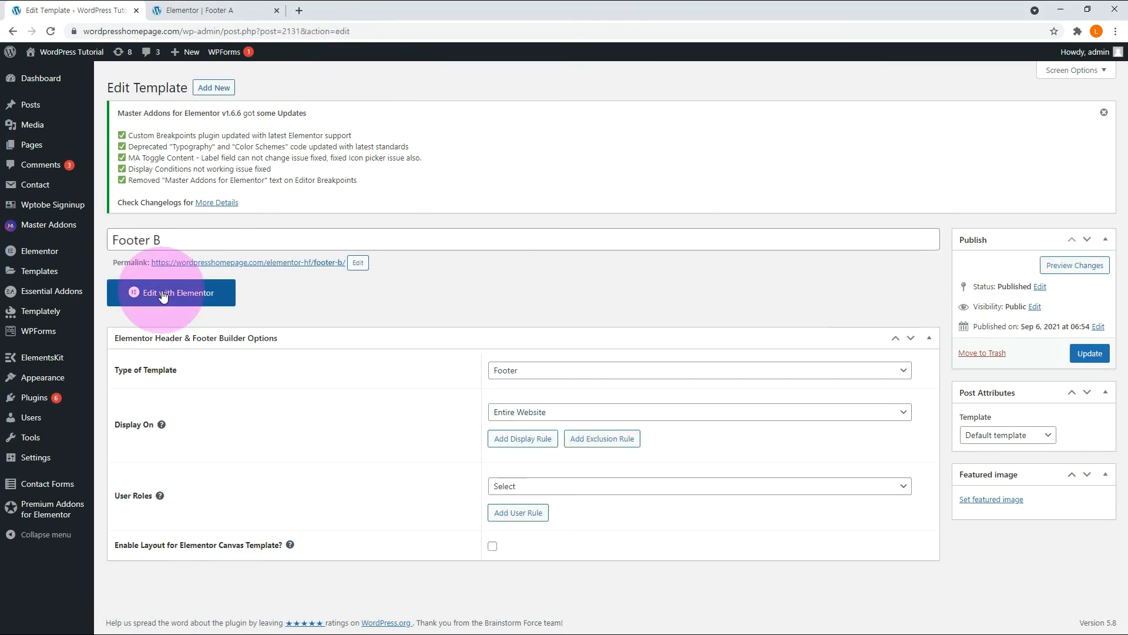
{"action": "left_click", "coordinate": [168, 293]}
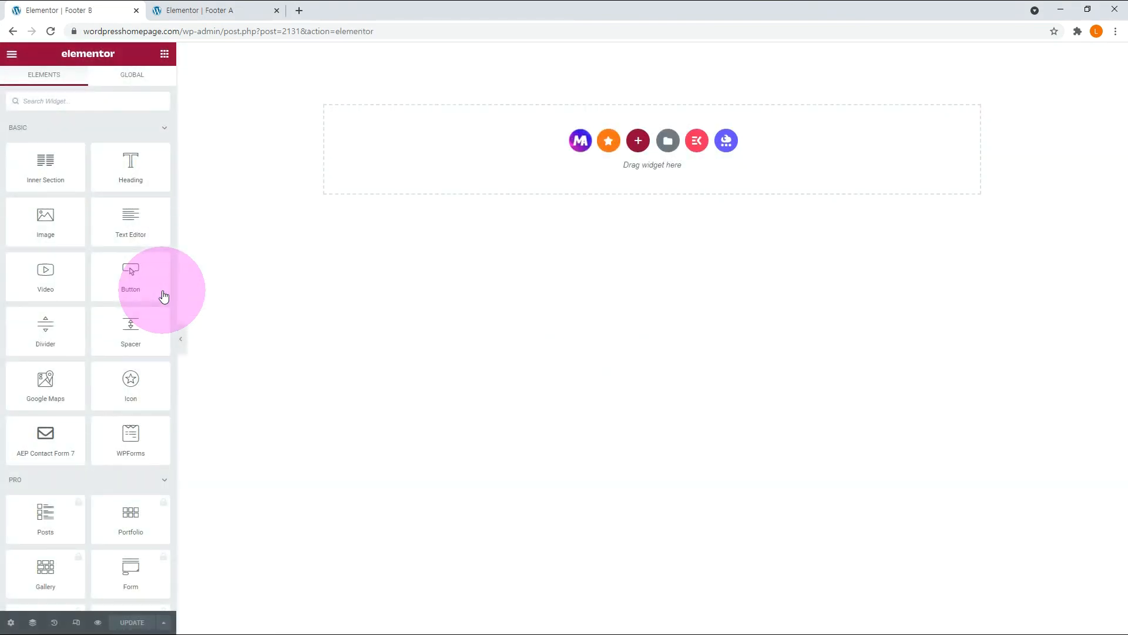
Insert a dark Master Addons footer design with the WP Tutorial logo into Footer B, update it and check the live ContactUs page.
{"action": "left_click", "coordinate": [584, 142]}
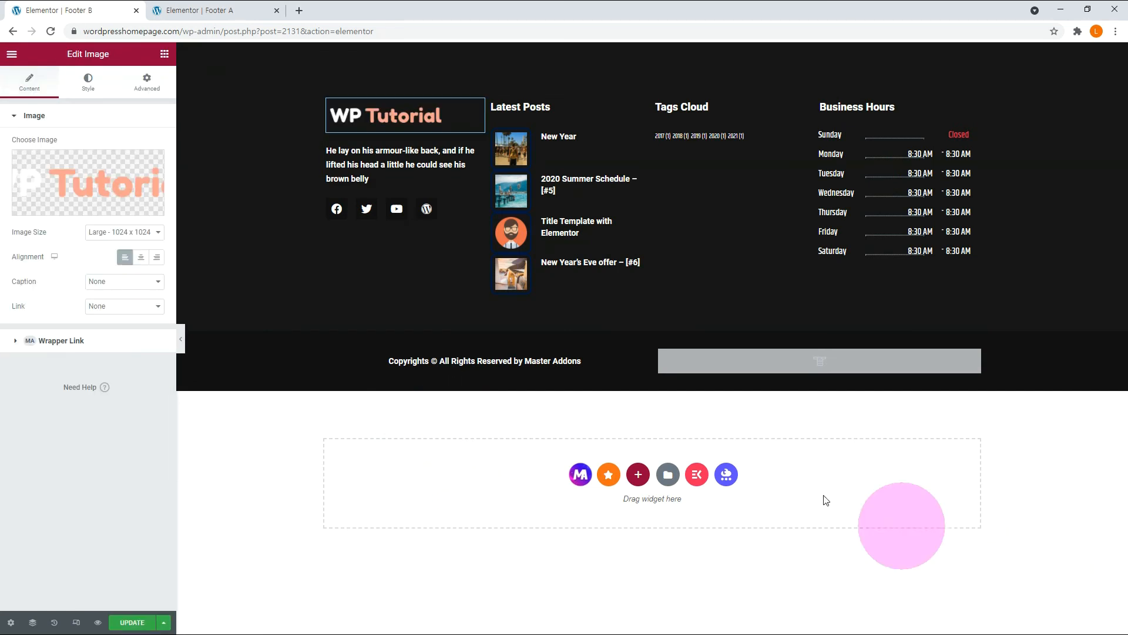
{"action": "left_click", "coordinate": [132, 622]}
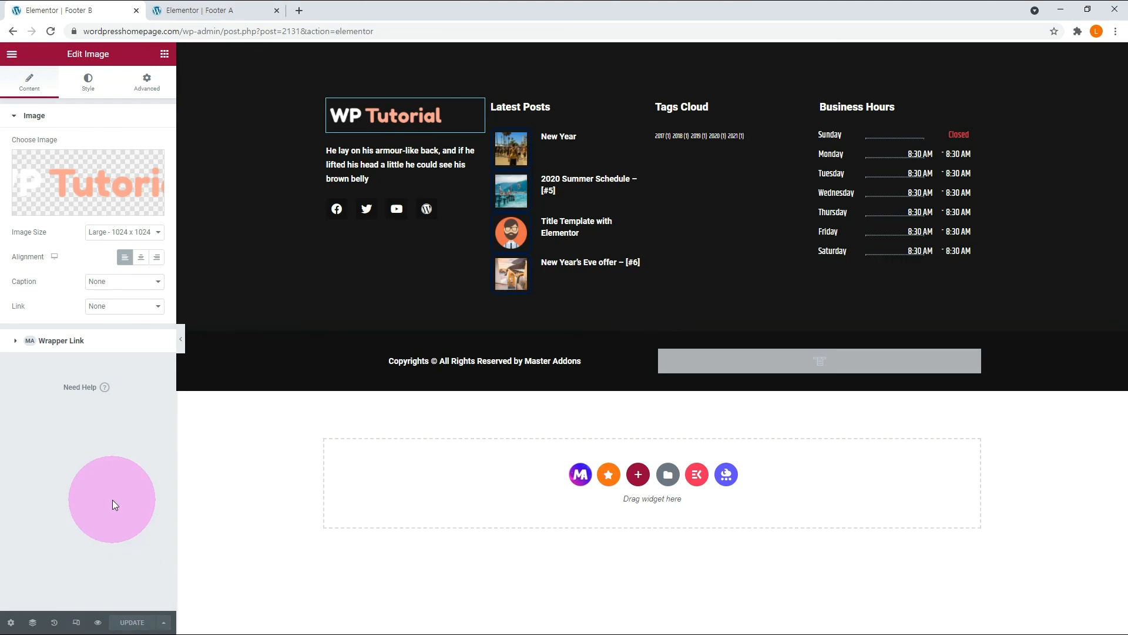
{"action": "left_click", "coordinate": [51, 31]}
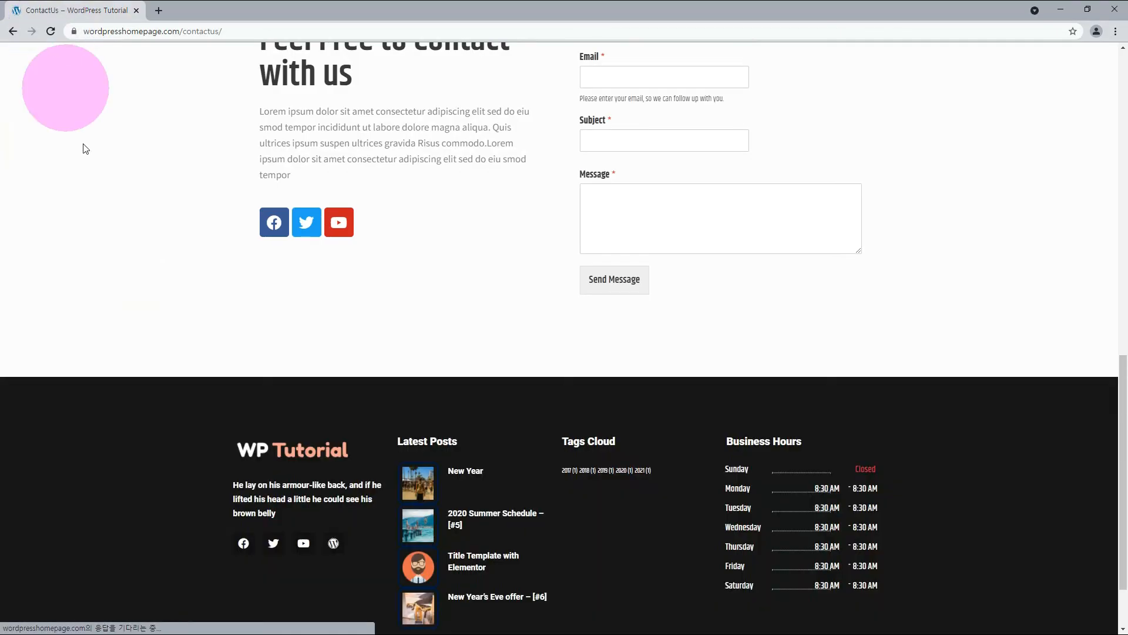
{"action": "scroll", "coordinate": [226, 348], "scroll_direction": "down", "scroll_amount": 2}
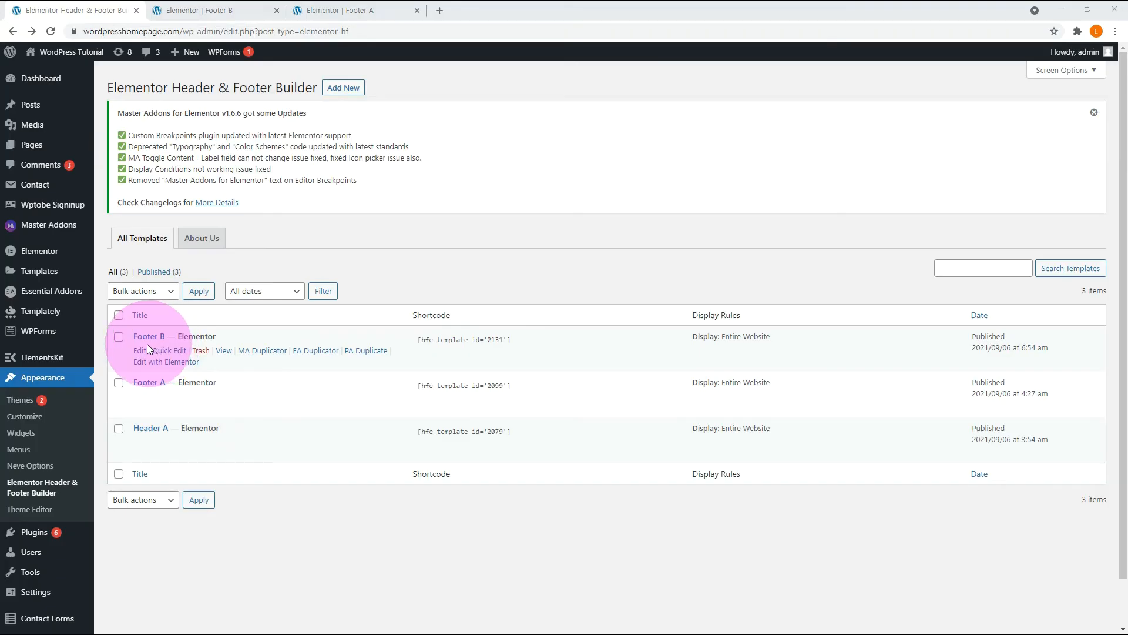
Change Footer B's display rule to Front Page, update the template and check the footers on the live ContactUs and home pages.
{"action": "left_click", "coordinate": [140, 352]}
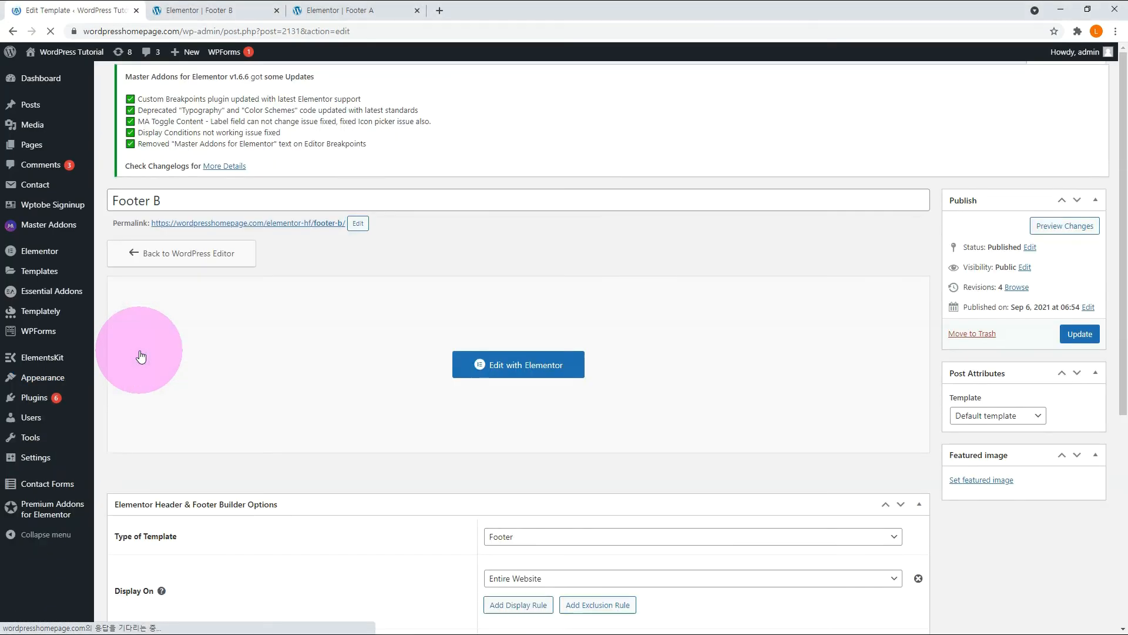
{"action": "scroll", "coordinate": [287, 433], "scroll_direction": "down", "scroll_amount": 3}
{"action": "left_click", "coordinate": [548, 389]}
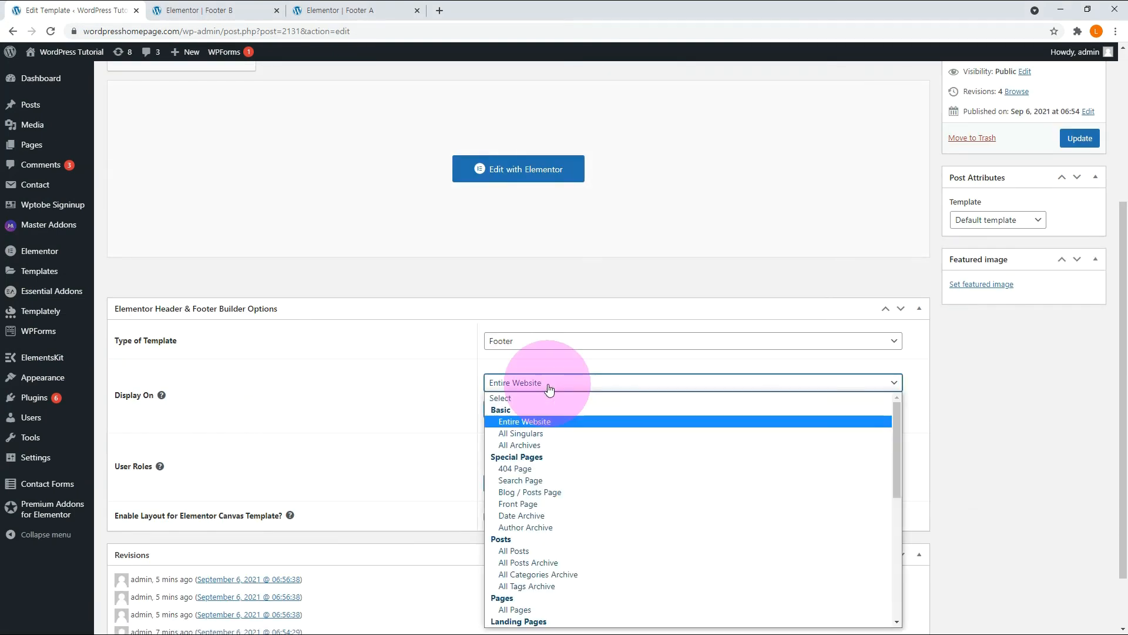
{"action": "left_click", "coordinate": [531, 504]}
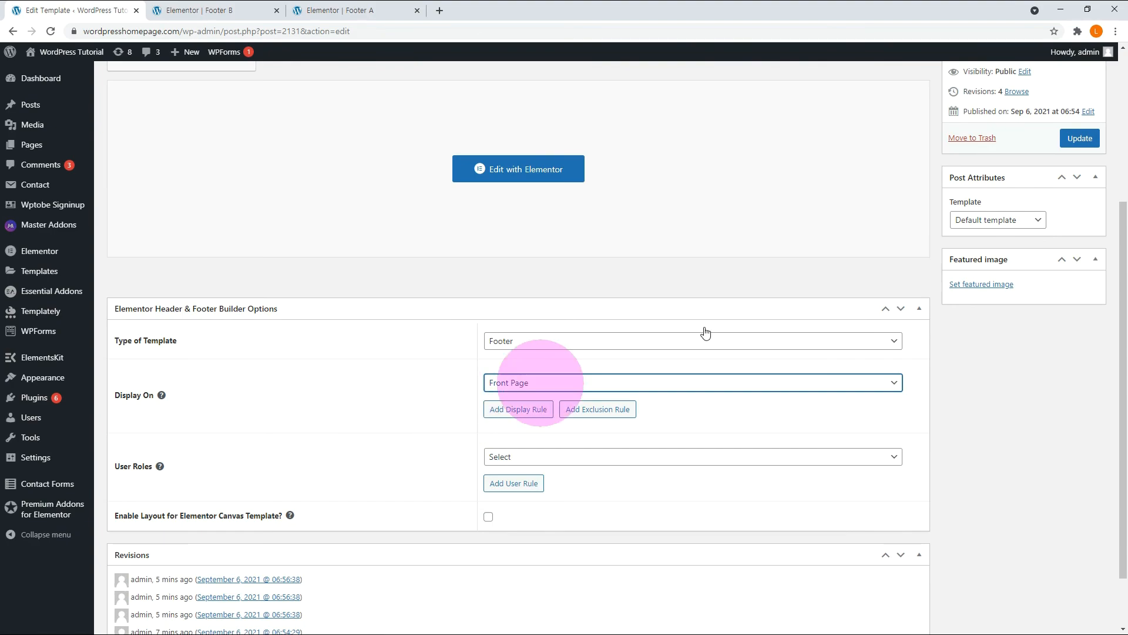
{"action": "left_click", "coordinate": [1084, 140]}
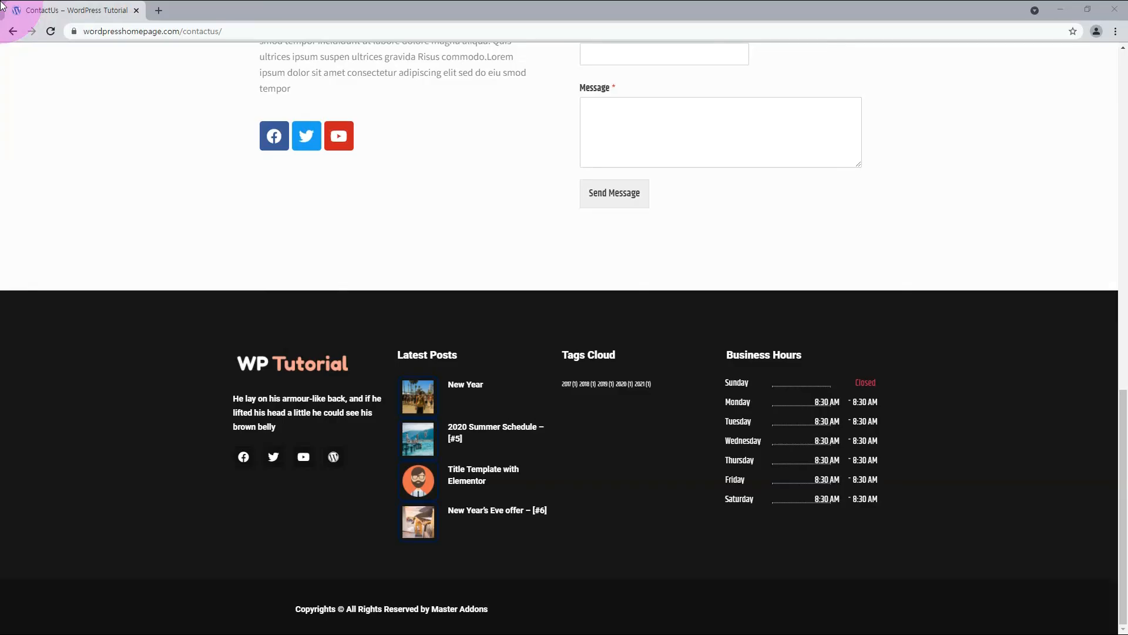
{"action": "left_click", "coordinate": [51, 31]}
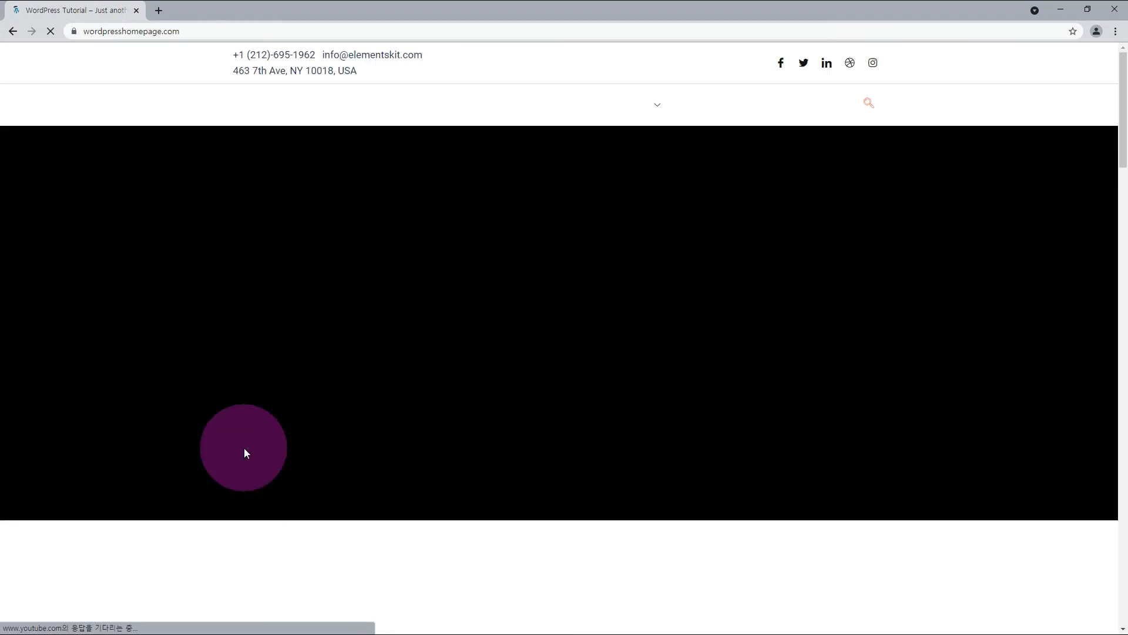
{"action": "scroll", "coordinate": [245, 441], "scroll_direction": "down", "scroll_amount": 15}
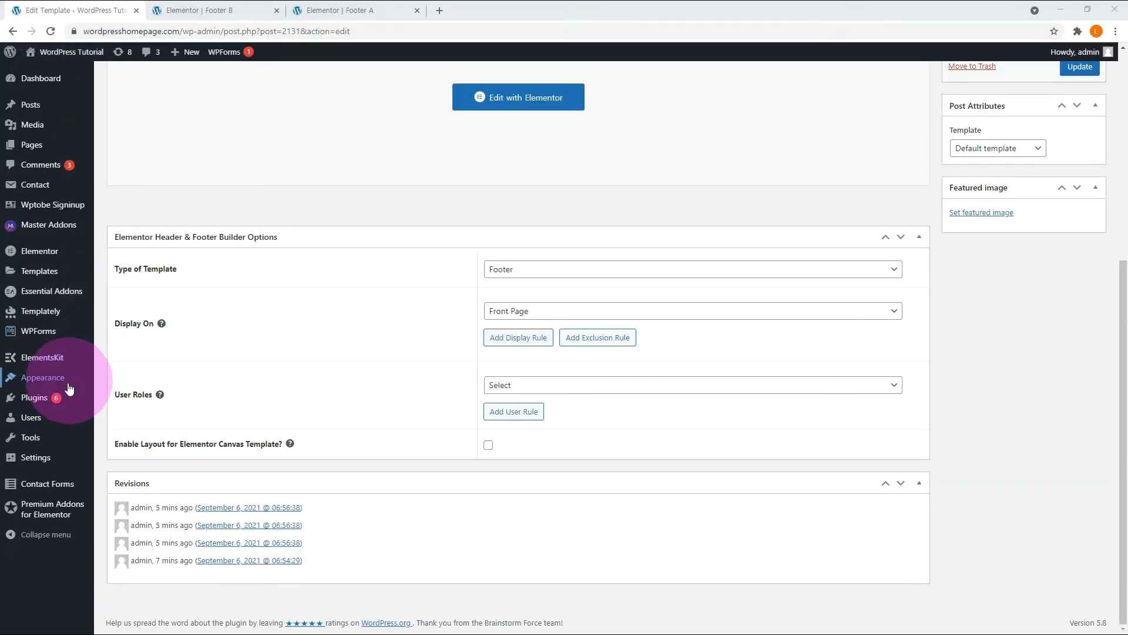
Create a new WordPress navigation menu named Footer.
{"action": "mouse_move", "coordinate": [69, 388]}
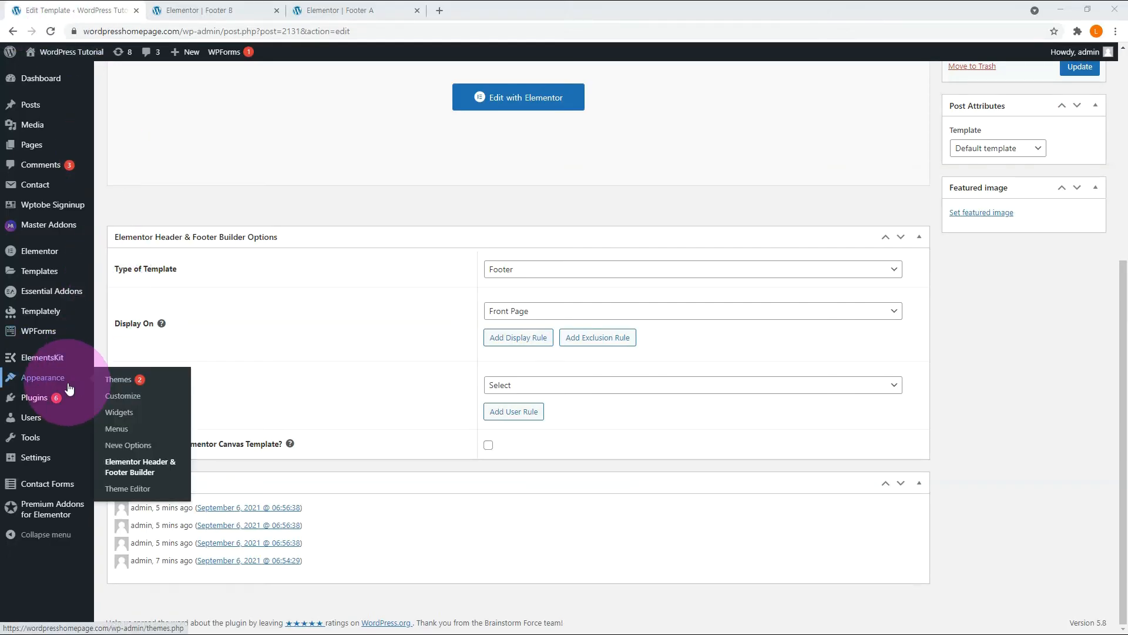
{"action": "left_click", "coordinate": [142, 432]}
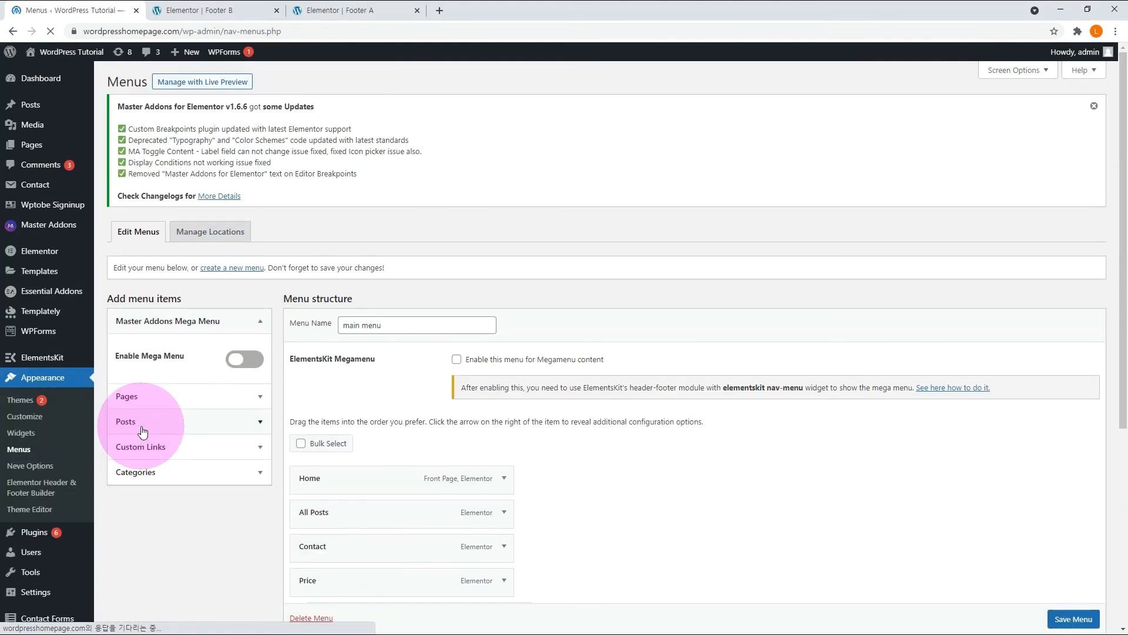
{"action": "left_click", "coordinate": [224, 144]}
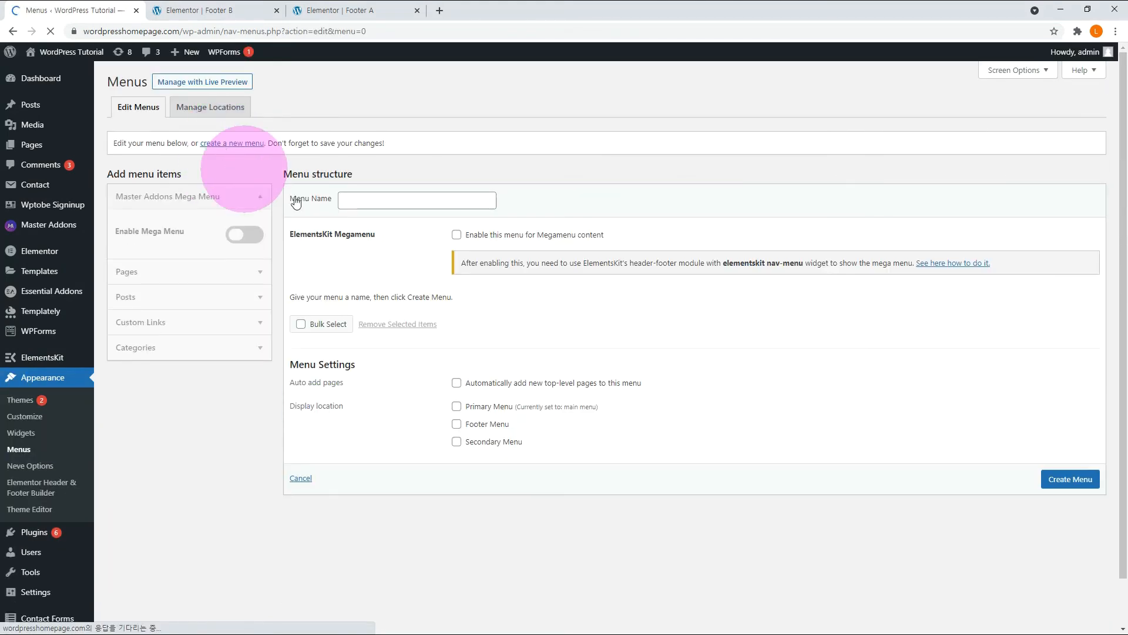
{"action": "left_click", "coordinate": [370, 199]}
{"action": "type", "text": "F"}
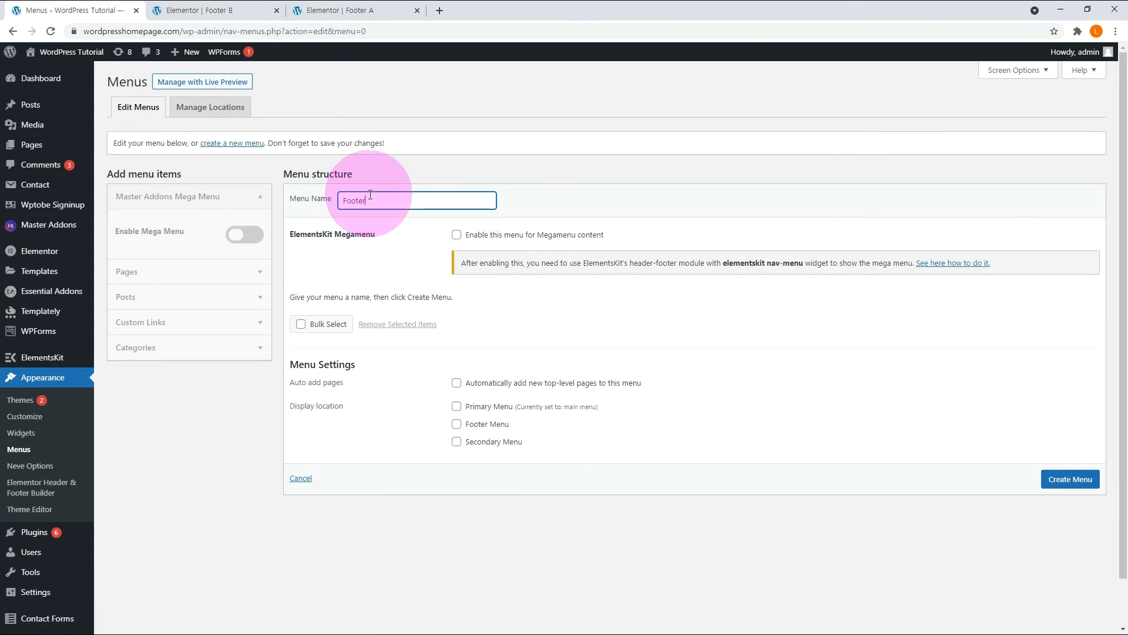
{"action": "type", "text": "ooter"}
{"action": "left_click", "coordinate": [1070, 478]}
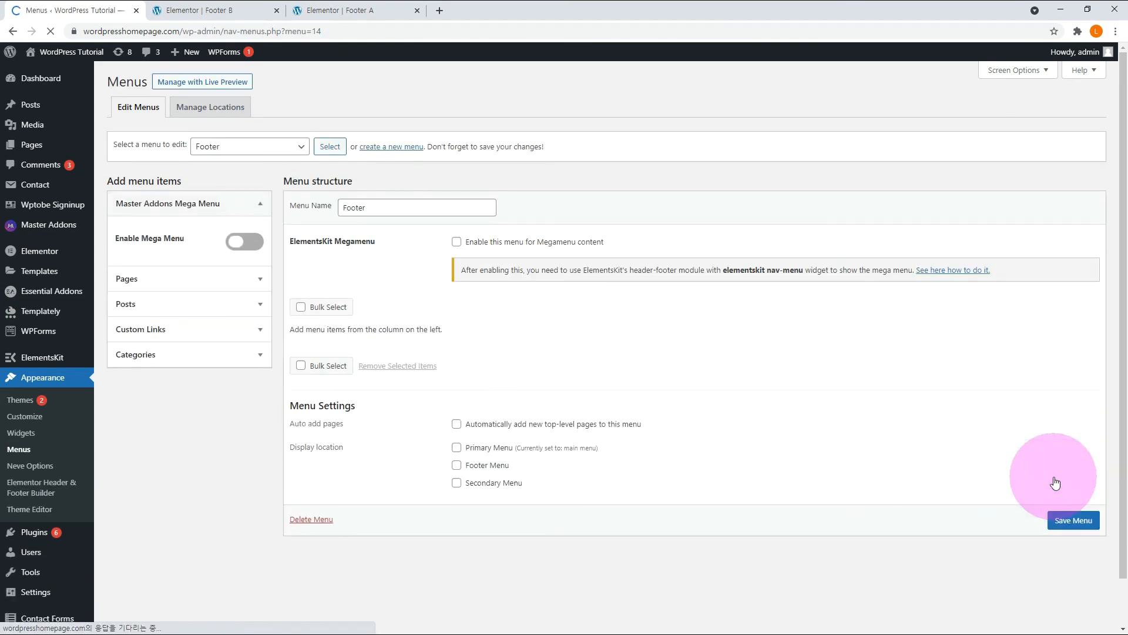
Add the Header1, New Header, All Posts and signup pages to the Footer menu and save it.
{"action": "left_click", "coordinate": [261, 274]}
{"action": "left_click", "coordinate": [128, 321]}
{"action": "scroll", "coordinate": [168, 325], "scroll_direction": "down", "scroll_amount": 2}
{"action": "left_click", "coordinate": [127, 307]}
{"action": "left_click", "coordinate": [127, 343]}
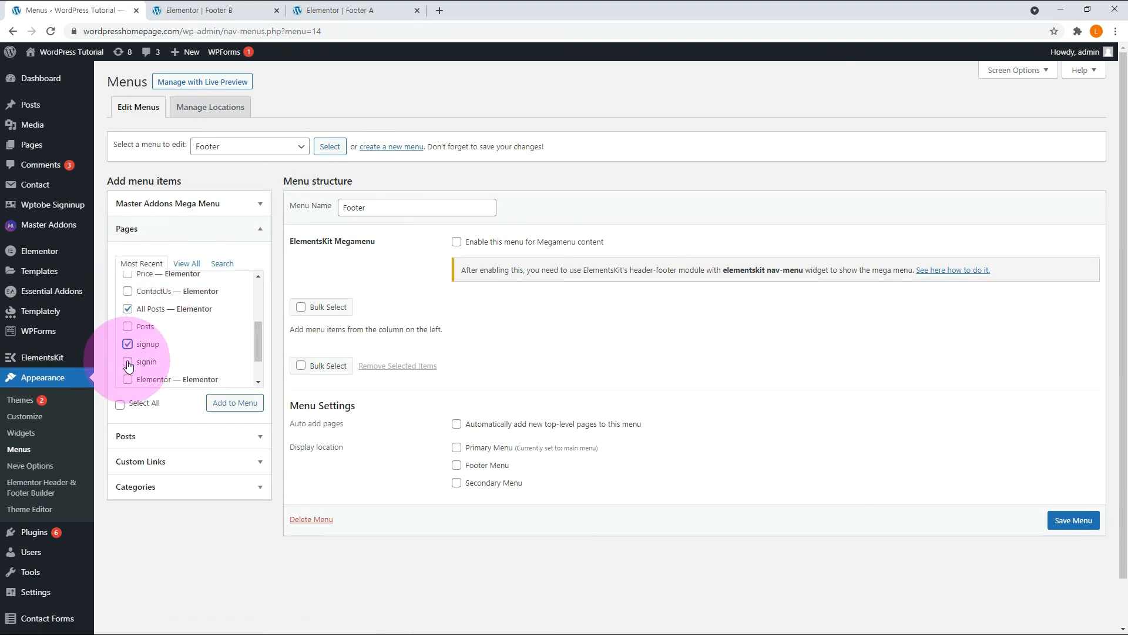
{"action": "left_click", "coordinate": [226, 404]}
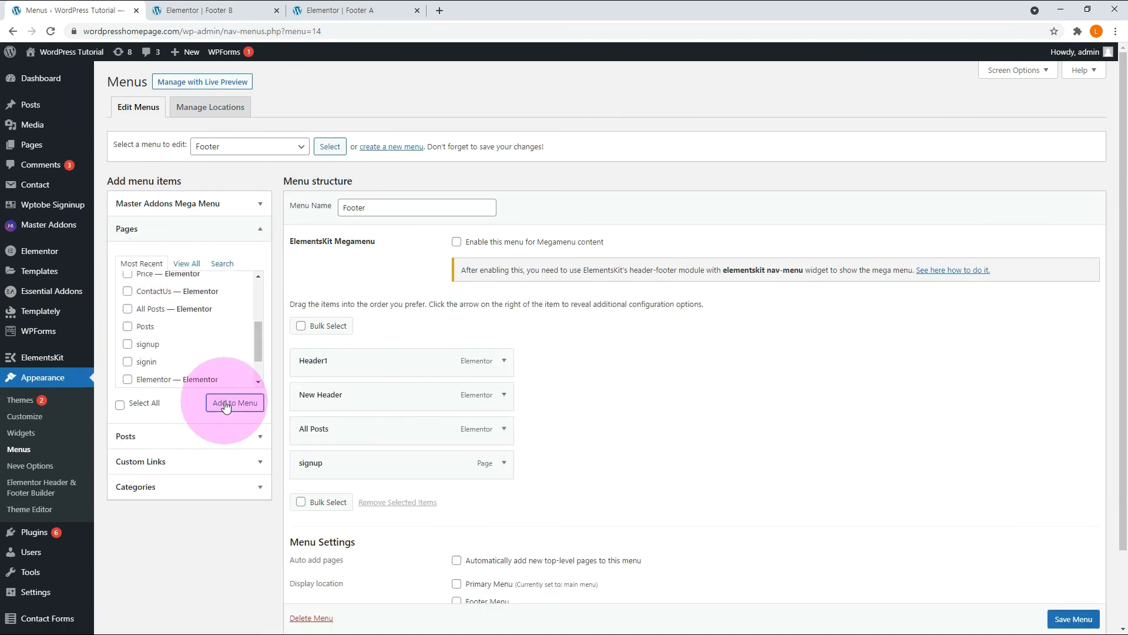
{"action": "scroll", "coordinate": [1077, 622], "scroll_direction": "down", "scroll_amount": 1}
{"action": "left_click", "coordinate": [1074, 620]}
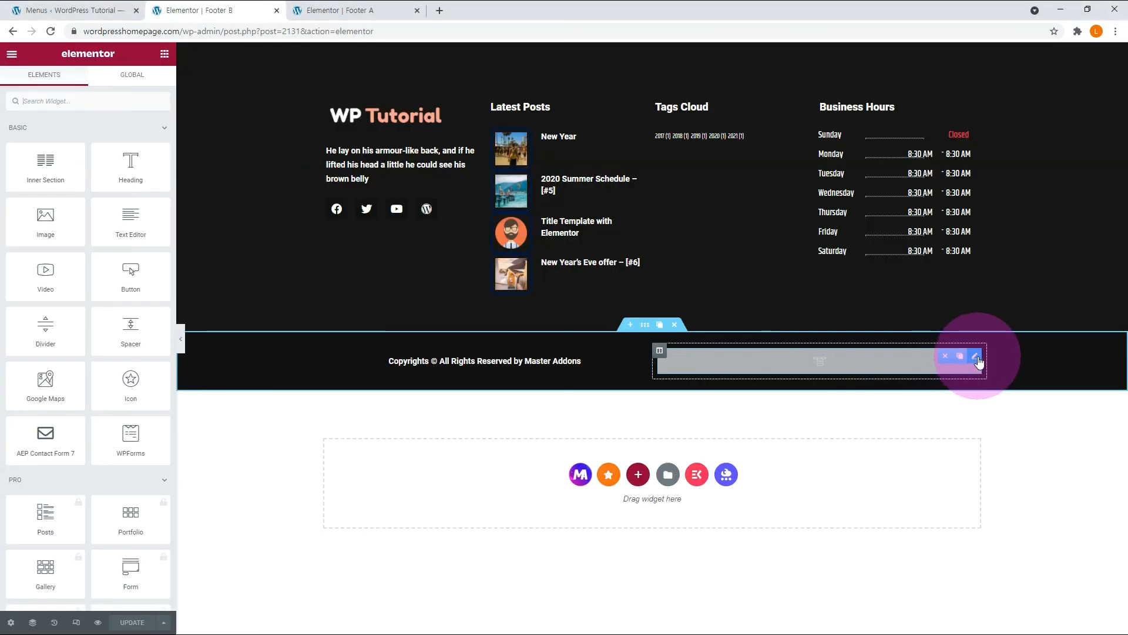
Assign the Footer menu to the empty Nav Menu widget beside the copyright text in Footer B.
{"action": "left_click", "coordinate": [976, 356]}
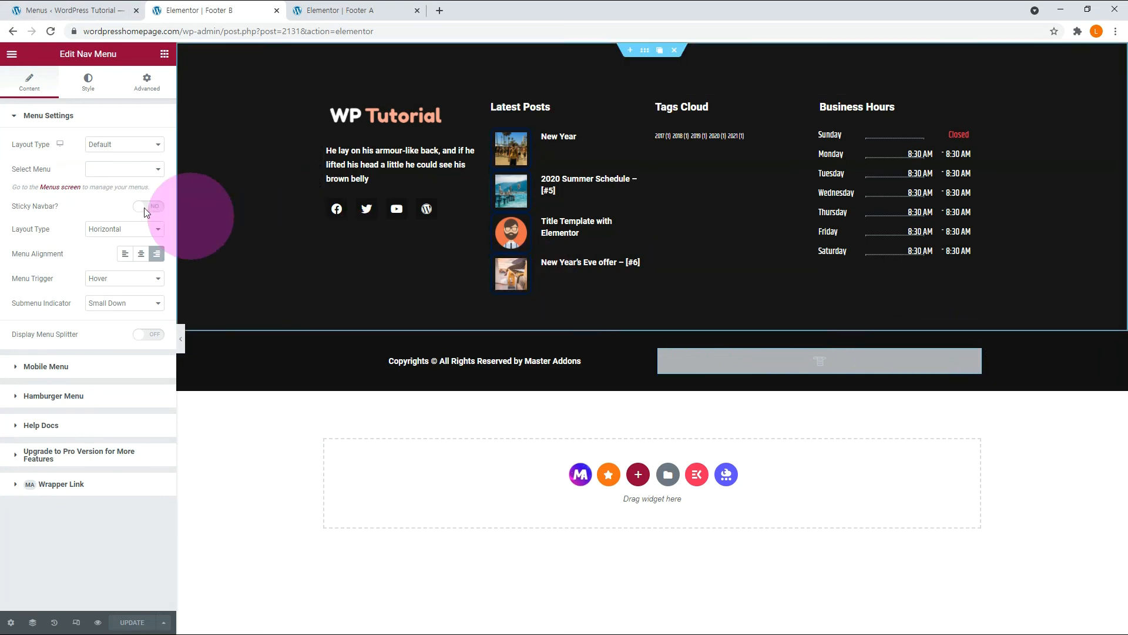
{"action": "left_click", "coordinate": [98, 170]}
{"action": "left_click", "coordinate": [118, 182]}
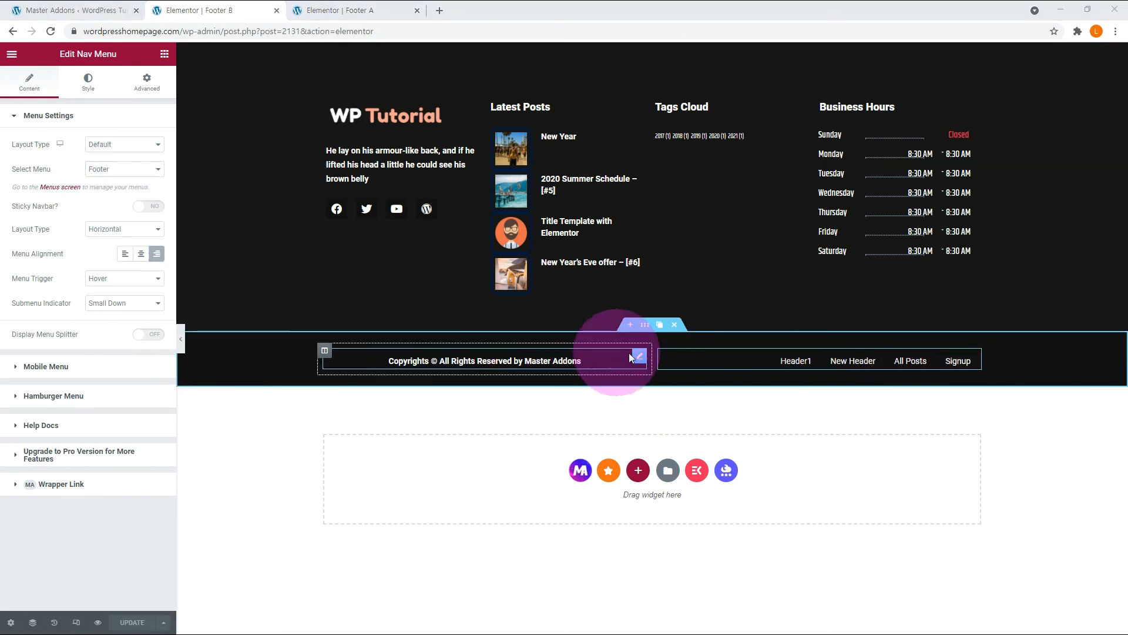
Left-align the copyright heading in Footer B and reload the live home page to check the footer.
{"action": "left_click", "coordinate": [641, 356]}
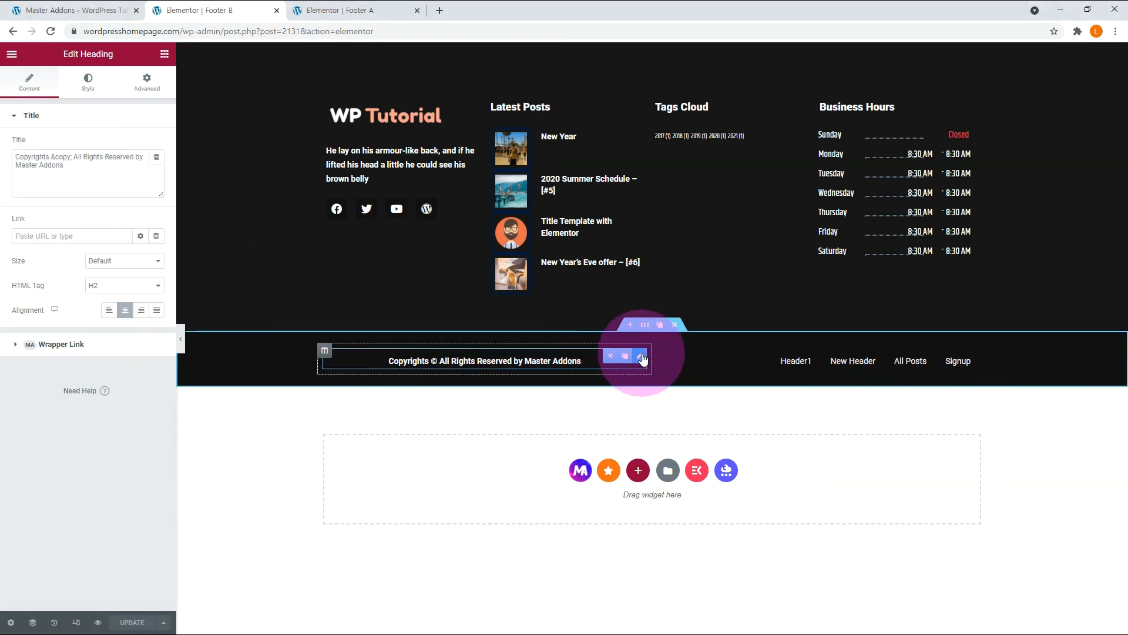
{"action": "left_click", "coordinate": [110, 311]}
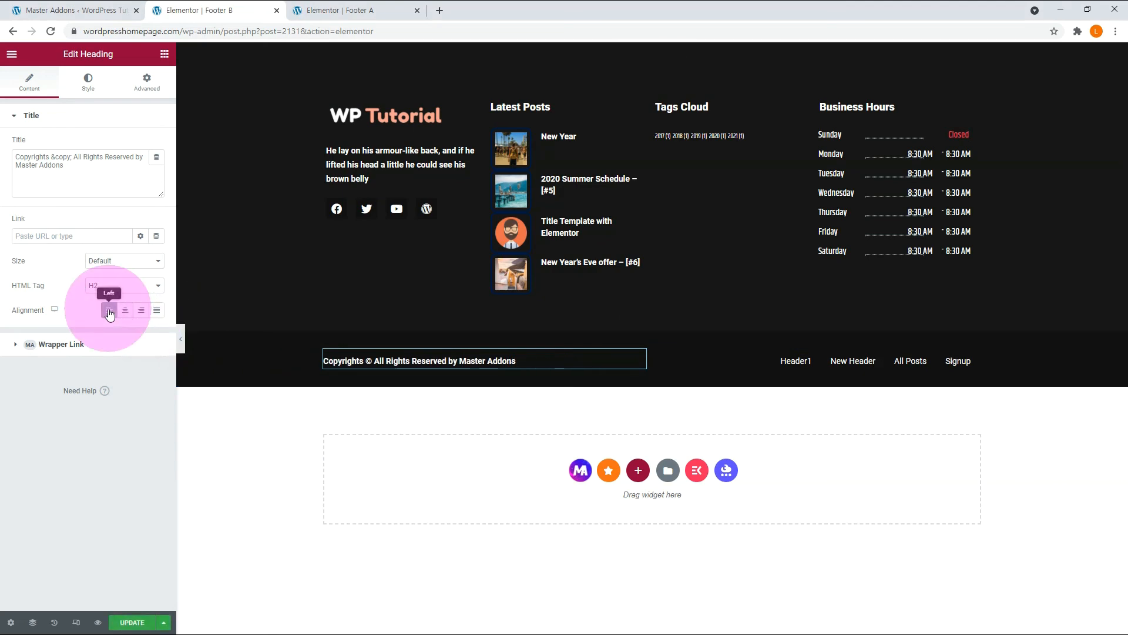
{"action": "left_click", "coordinate": [50, 31]}
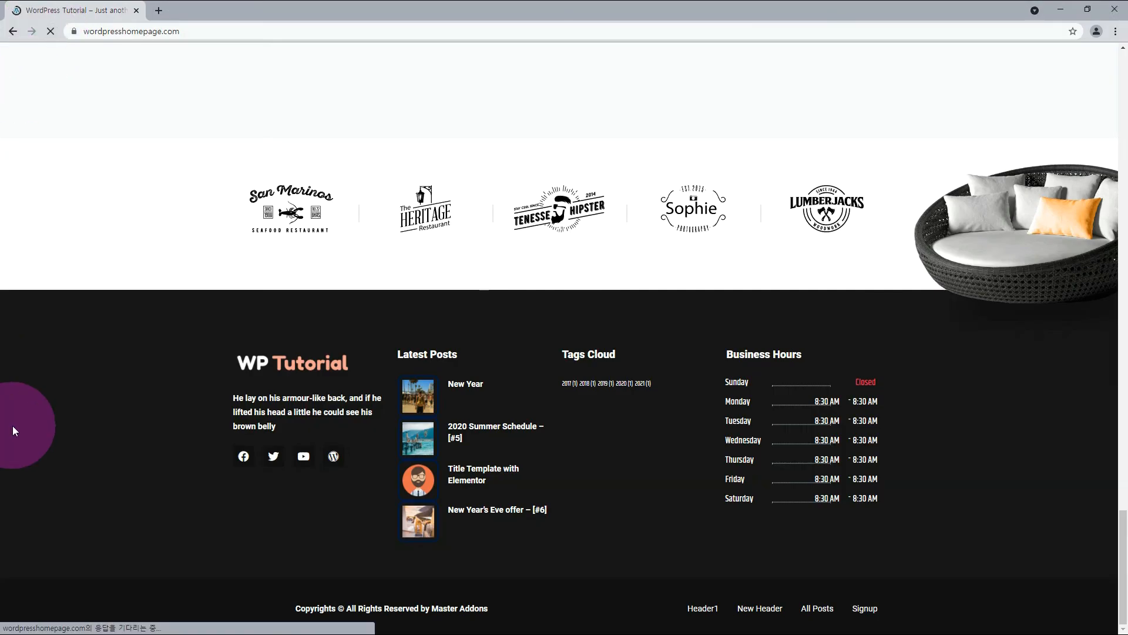
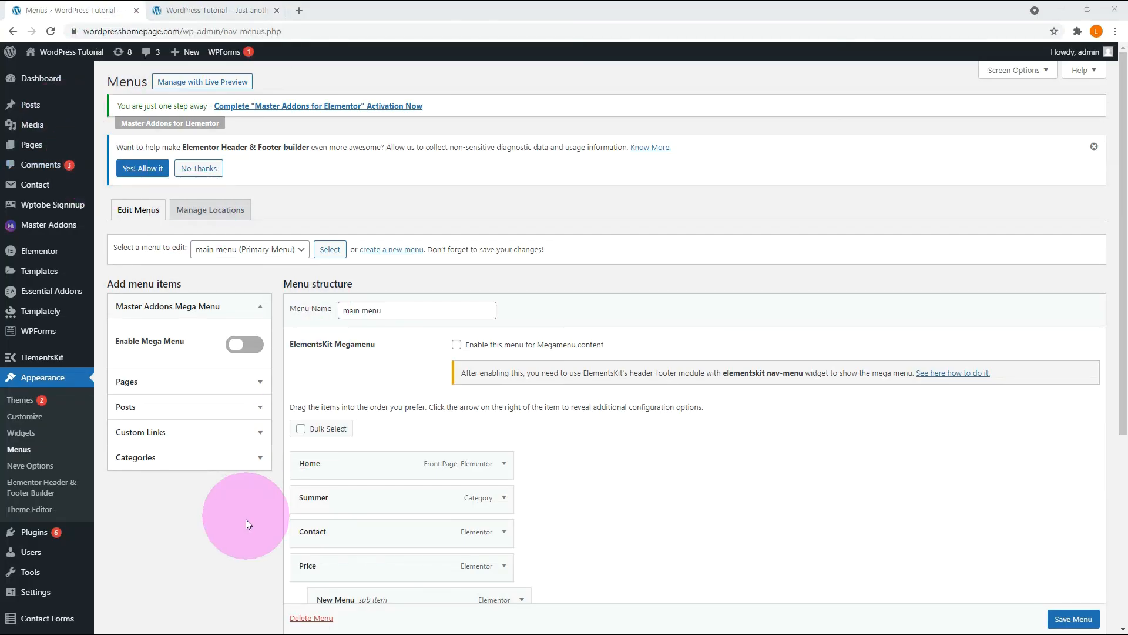
Check the footer on the live ContactUs page.
{"action": "scroll", "coordinate": [246, 520], "scroll_direction": "down", "scroll_amount": 1}
{"action": "scroll", "coordinate": [246, 520], "scroll_direction": "down", "scroll_amount": 1}
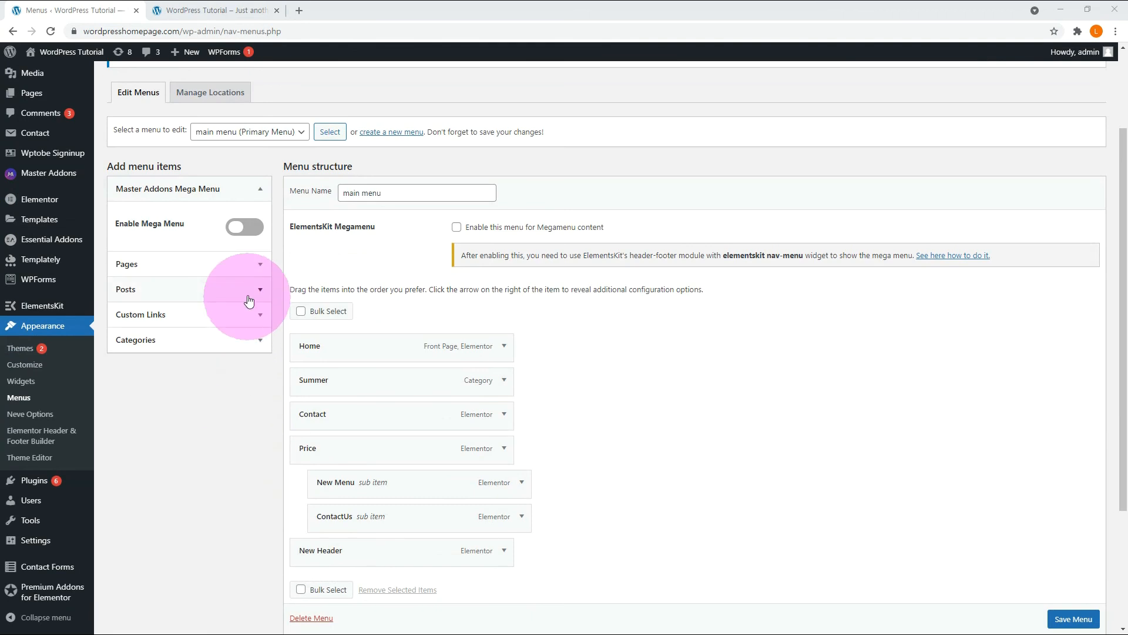
Add the News posts page to the main menu and place it directly below Home.
{"action": "left_click", "coordinate": [253, 265]}
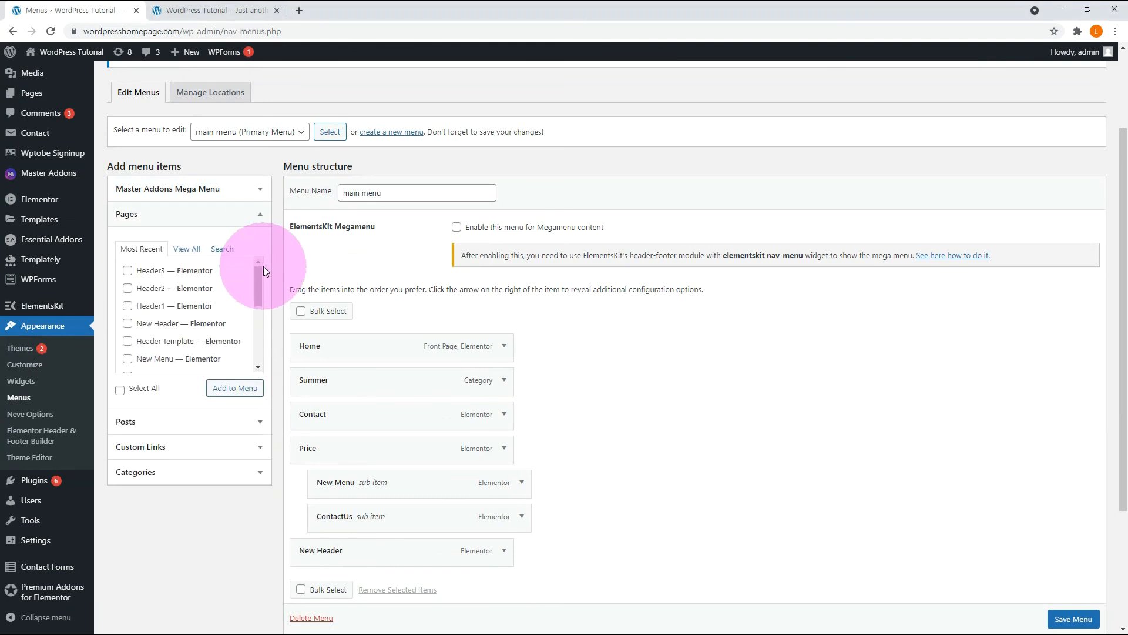
{"action": "left_click", "coordinate": [193, 253]}
{"action": "left_click_drag", "start_coordinate": [222, 299], "coordinate": [166, 305]}
{"action": "left_click", "coordinate": [128, 303]}
{"action": "left_click", "coordinate": [223, 390]}
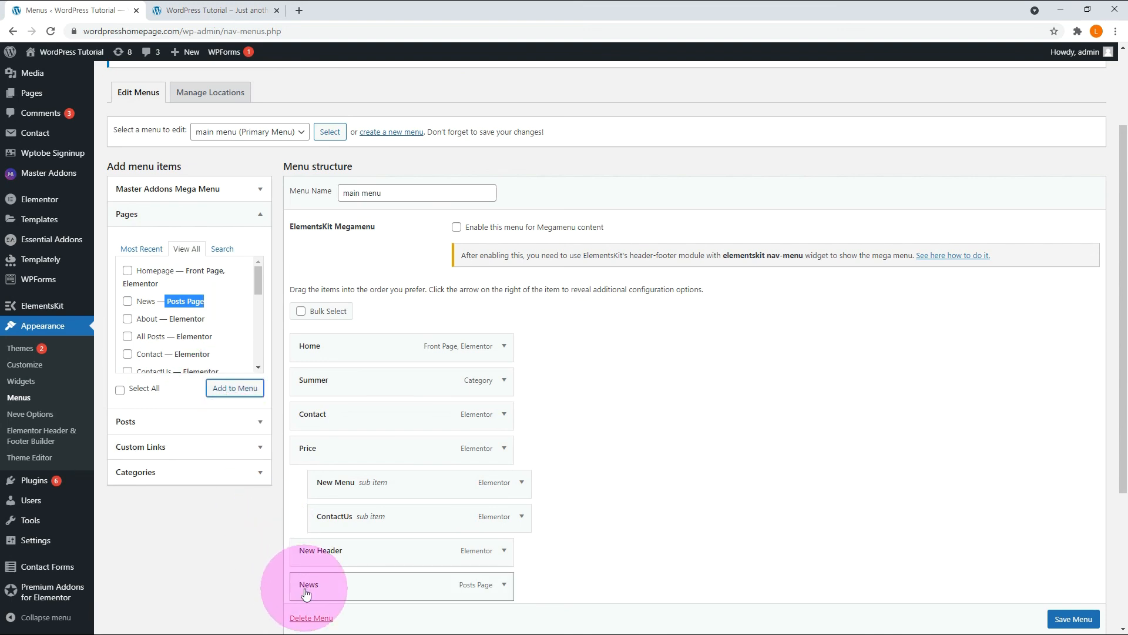
{"action": "left_click_drag", "start_coordinate": [306, 594], "coordinate": [305, 380]}
Add the NewYear category to the main menu directly below News and save the menu.
{"action": "left_click", "coordinate": [262, 472]}
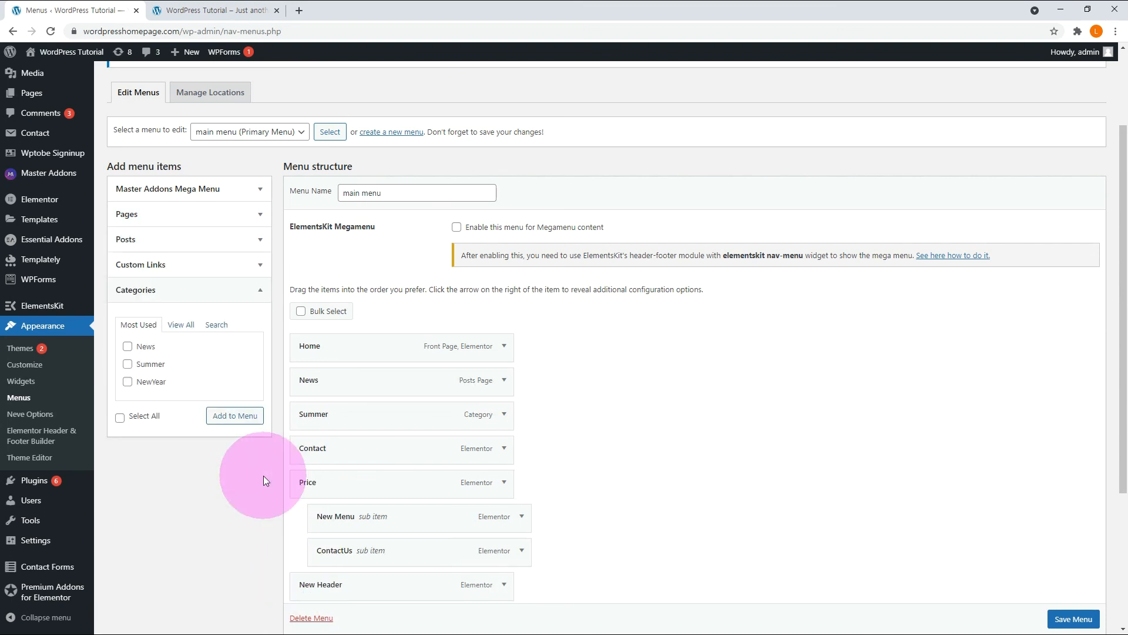
{"action": "left_click", "coordinate": [150, 381]}
{"action": "left_click", "coordinate": [223, 415]}
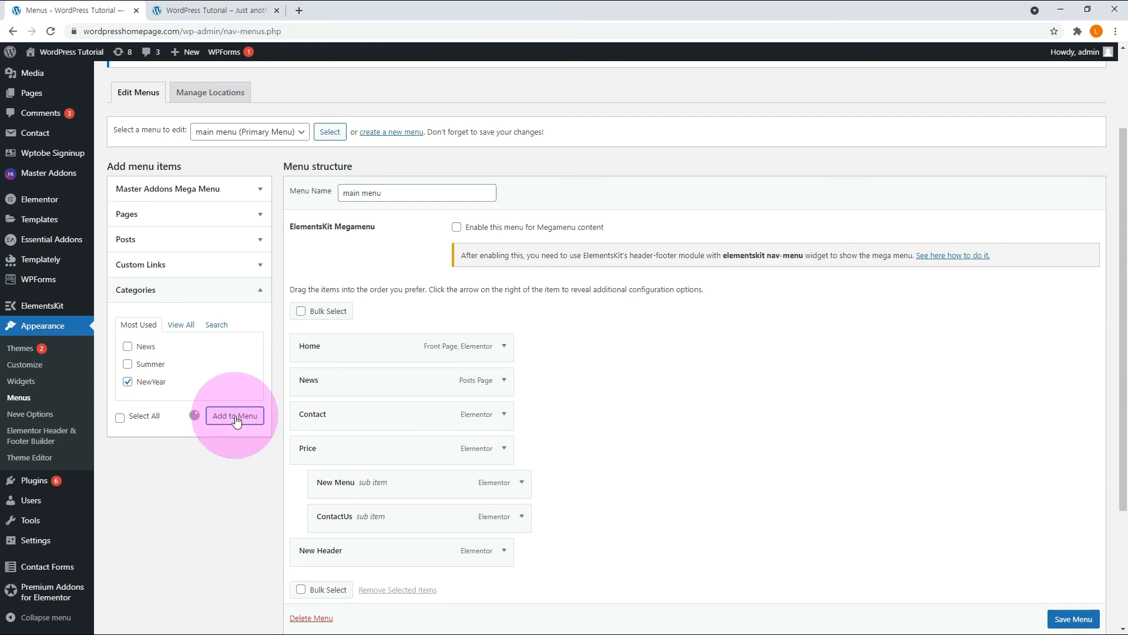
{"action": "left_click", "coordinate": [295, 411]}
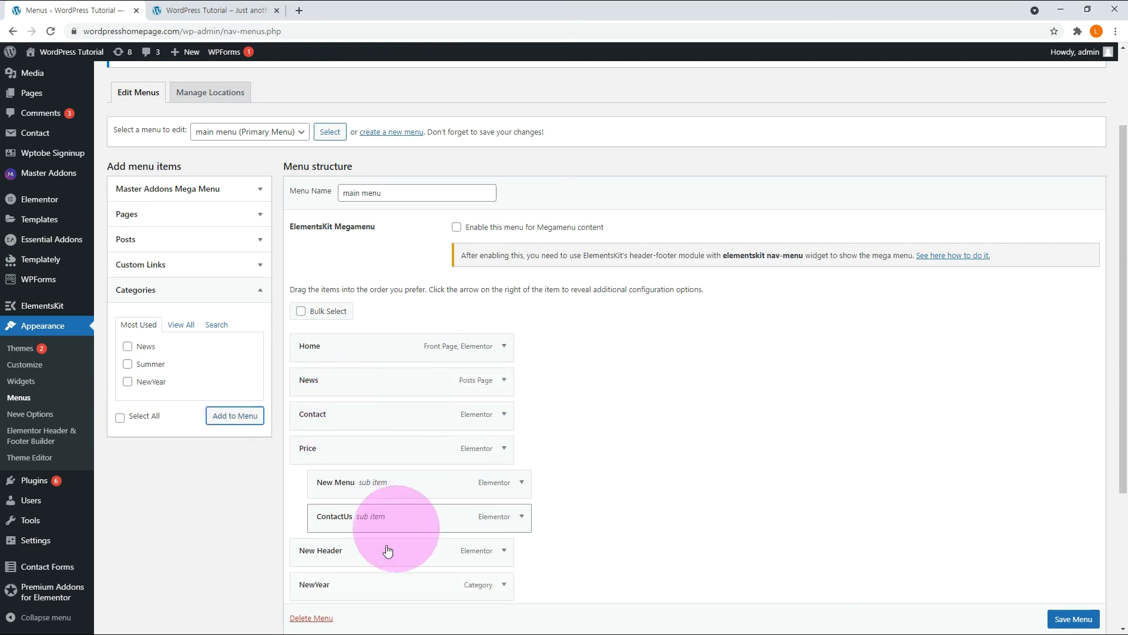
{"action": "left_click_drag", "start_coordinate": [315, 584], "coordinate": [307, 418]}
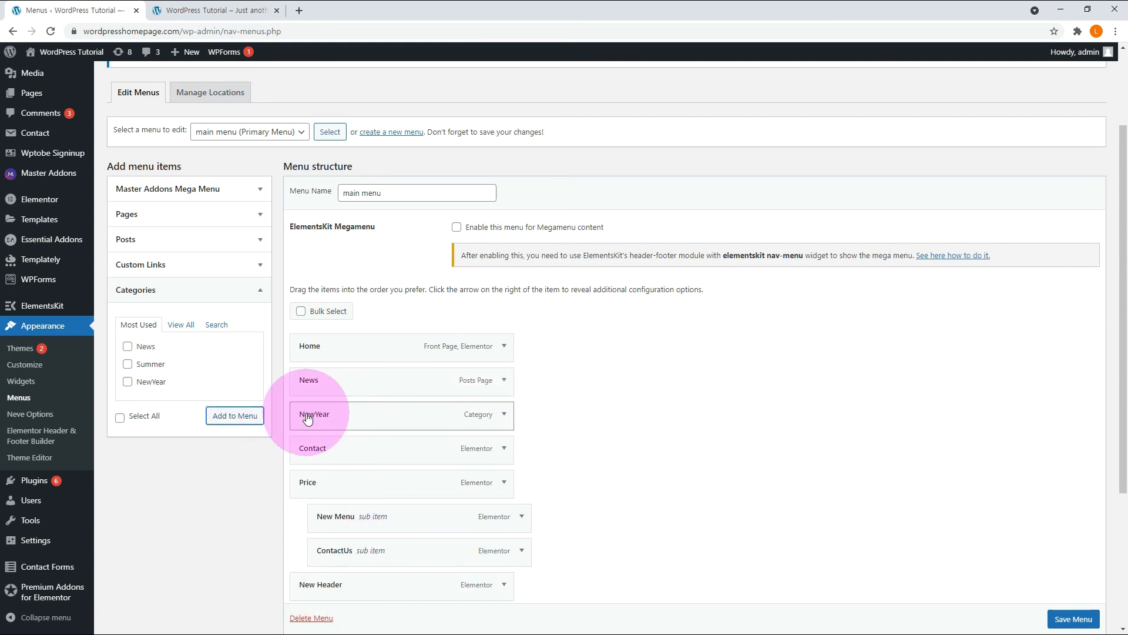
{"action": "left_click", "coordinate": [1070, 619]}
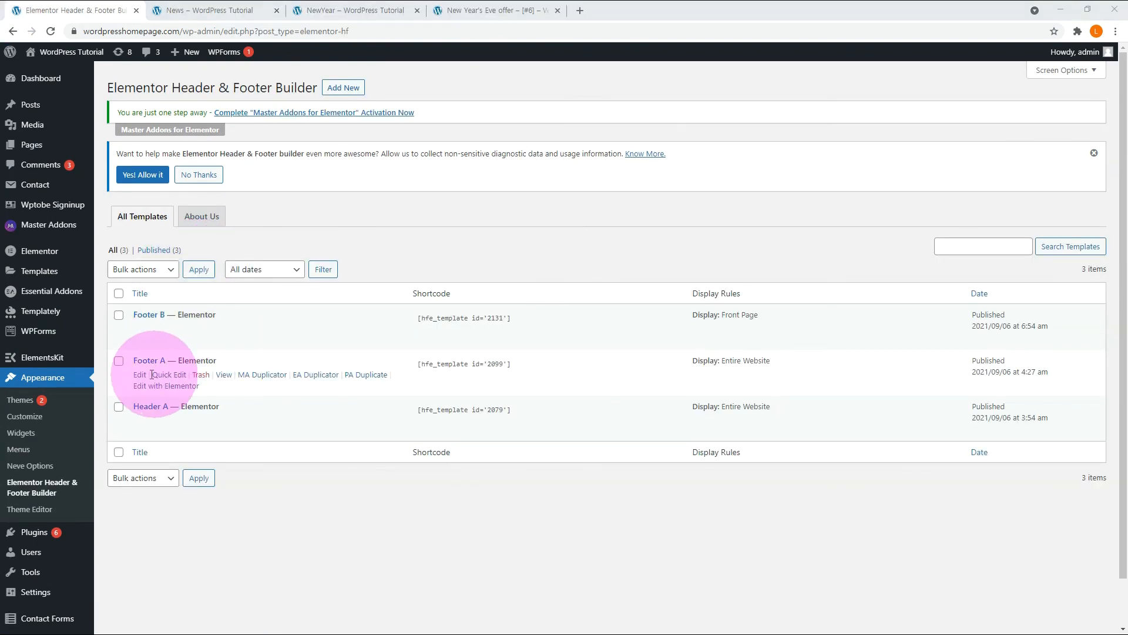
Review the display location options in the Footer A template's settings and return to the template list.
{"action": "left_click", "coordinate": [140, 376]}
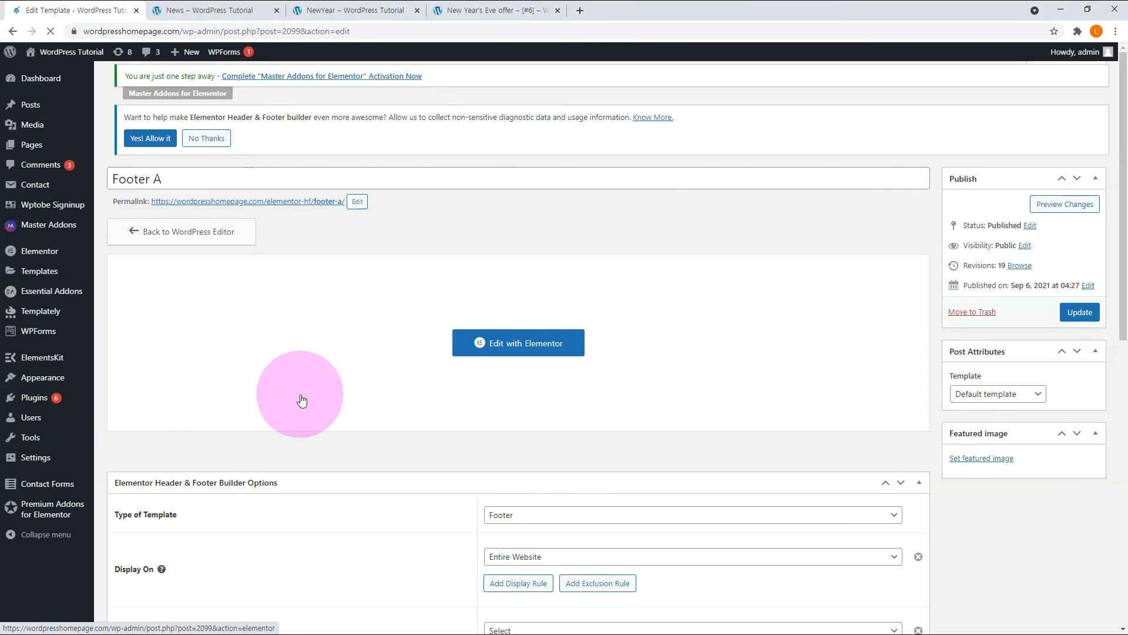
{"action": "scroll", "coordinate": [285, 450], "scroll_direction": "down", "scroll_amount": 4}
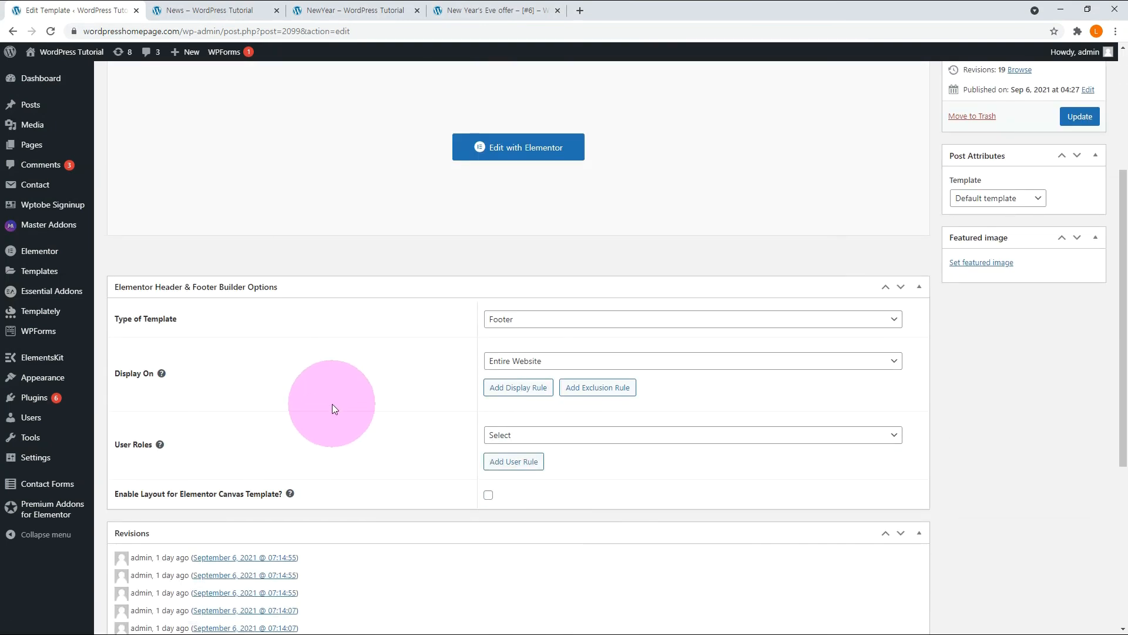
{"action": "left_click", "coordinate": [520, 361]}
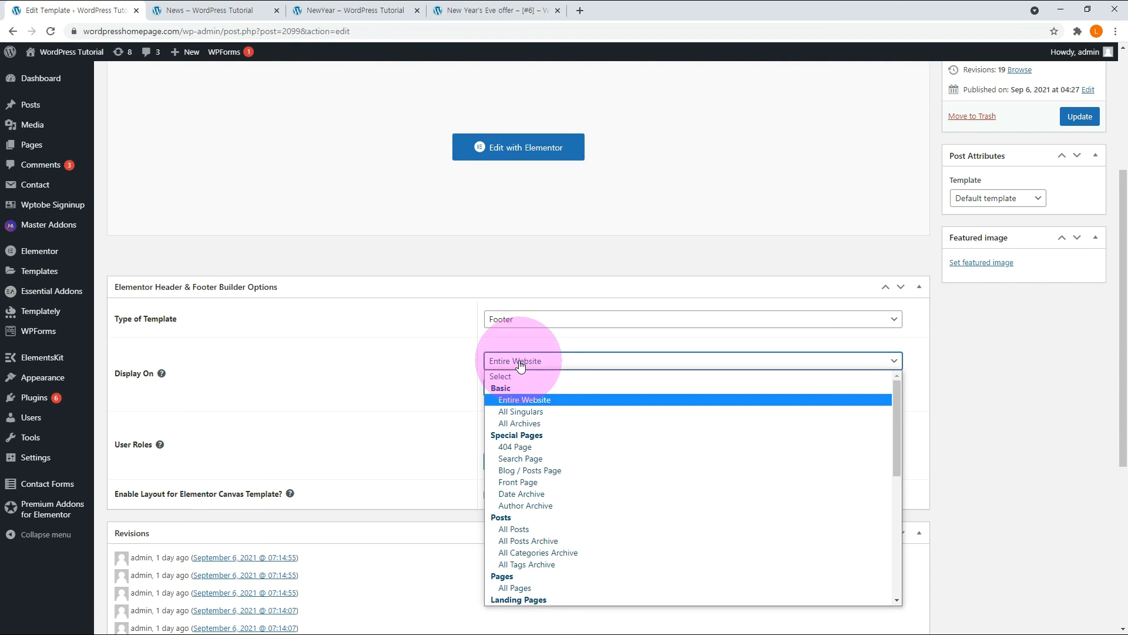
{"action": "left_click", "coordinate": [176, 196]}
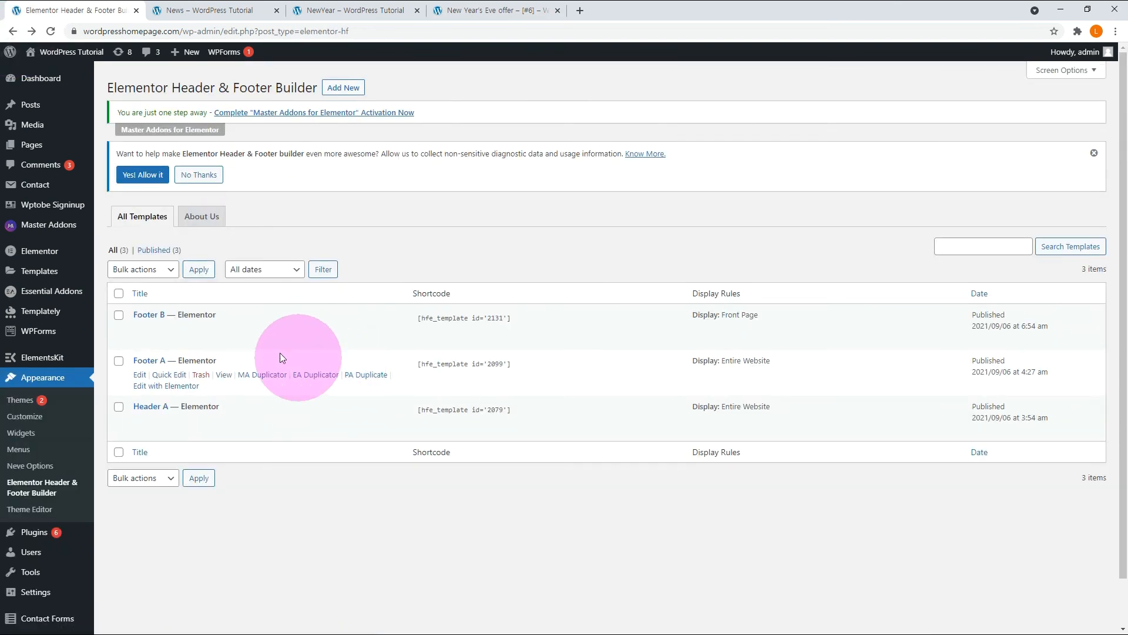
Open the Footer B template's settings, set its display location to All Singulars and update it.
{"action": "left_click", "coordinate": [140, 329]}
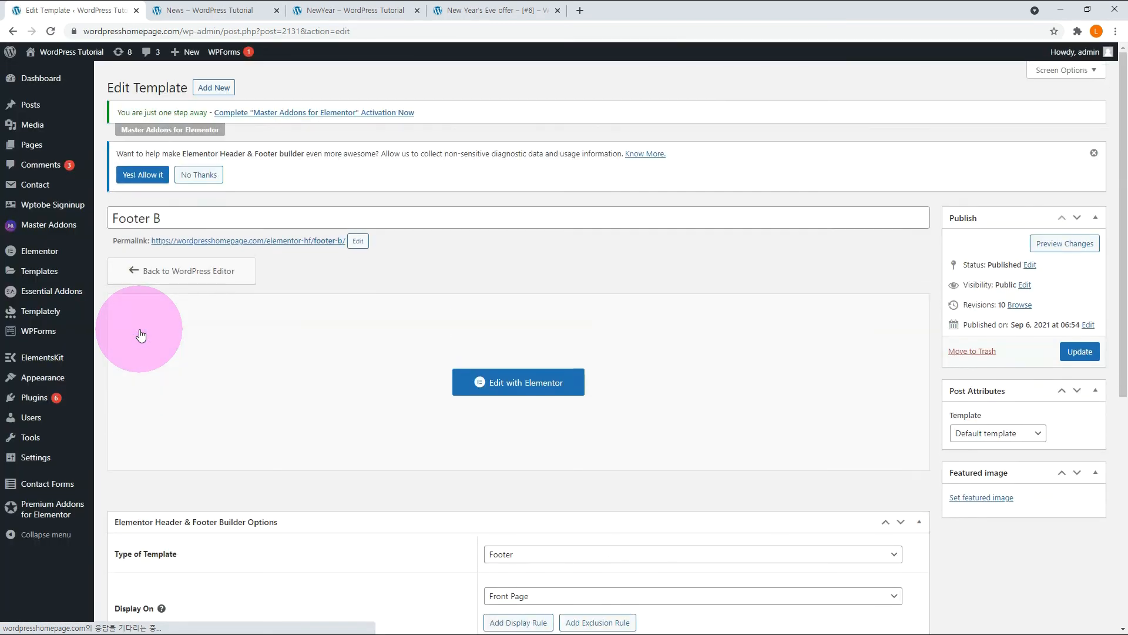
{"action": "scroll", "coordinate": [273, 362], "scroll_direction": "down", "scroll_amount": 4}
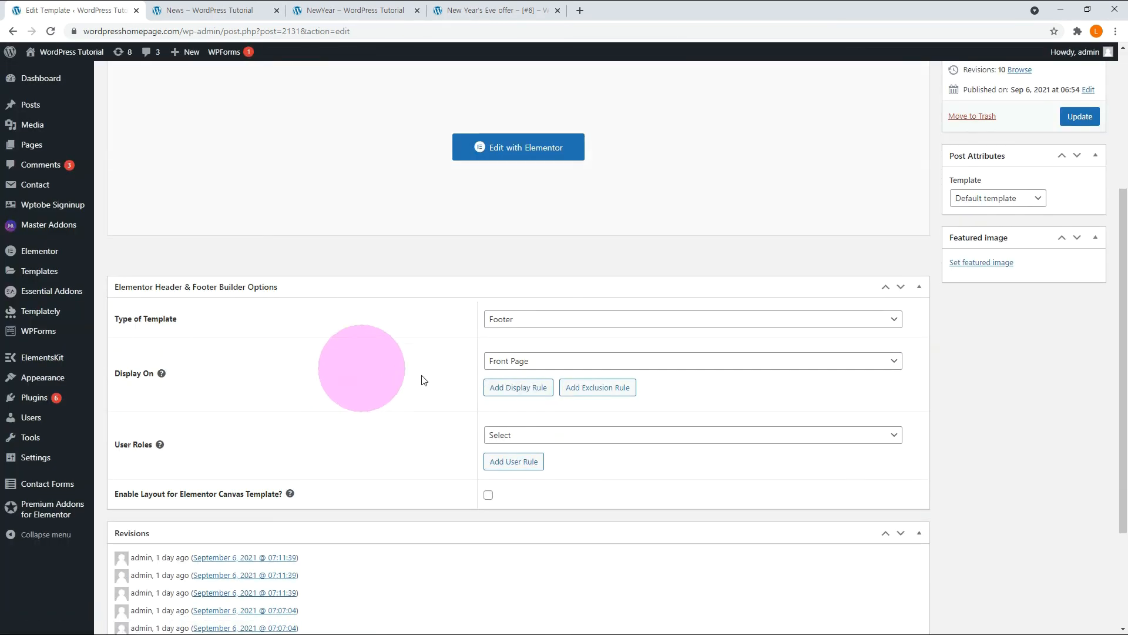
{"action": "left_click", "coordinate": [511, 367]}
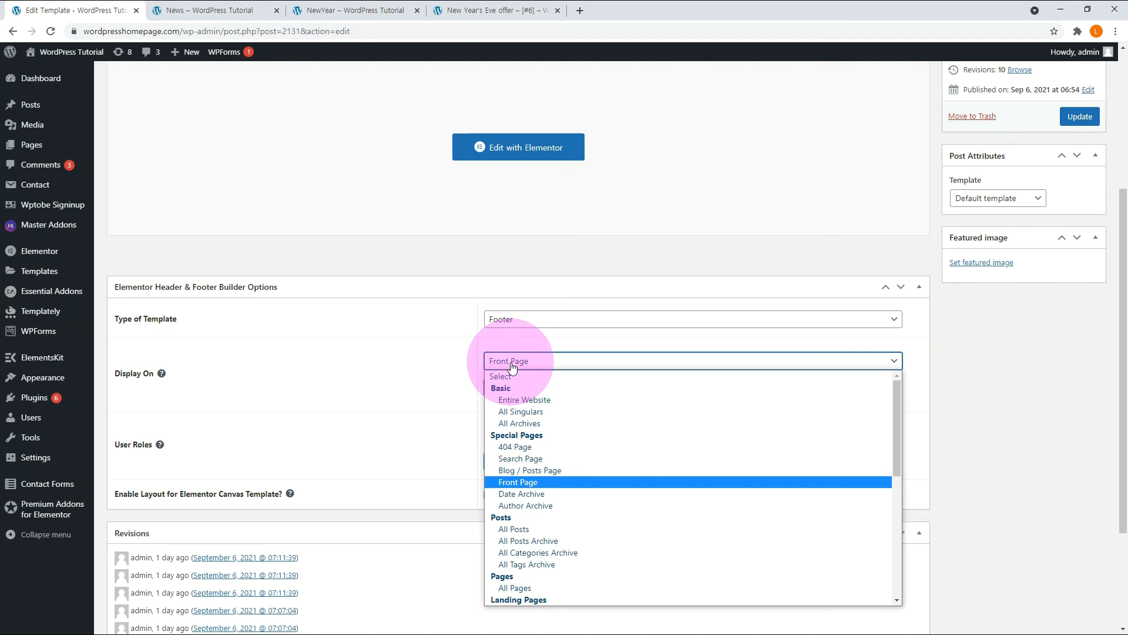
{"action": "left_click", "coordinate": [526, 412]}
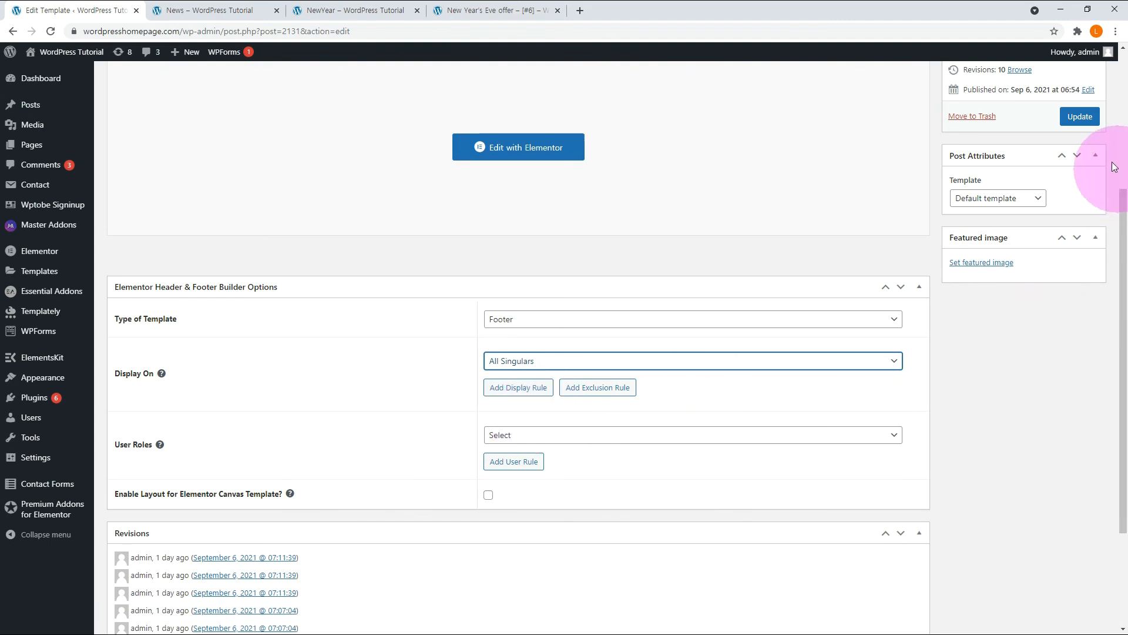
{"action": "left_click", "coordinate": [1090, 118]}
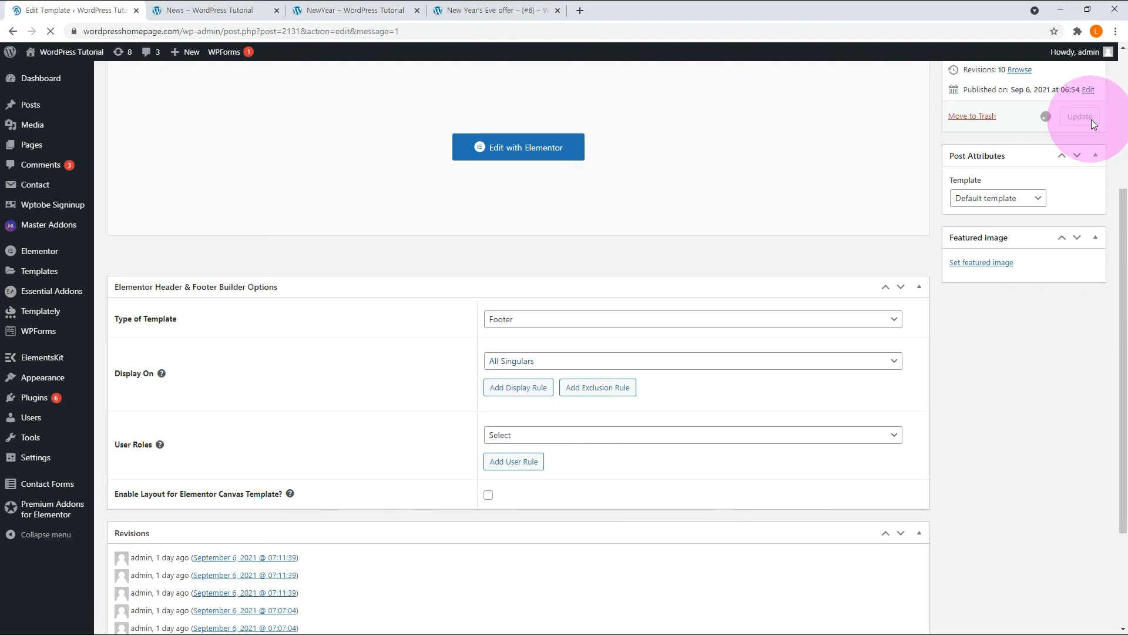
{"action": "scroll", "coordinate": [685, 446], "scroll_direction": "down", "scroll_amount": 4}
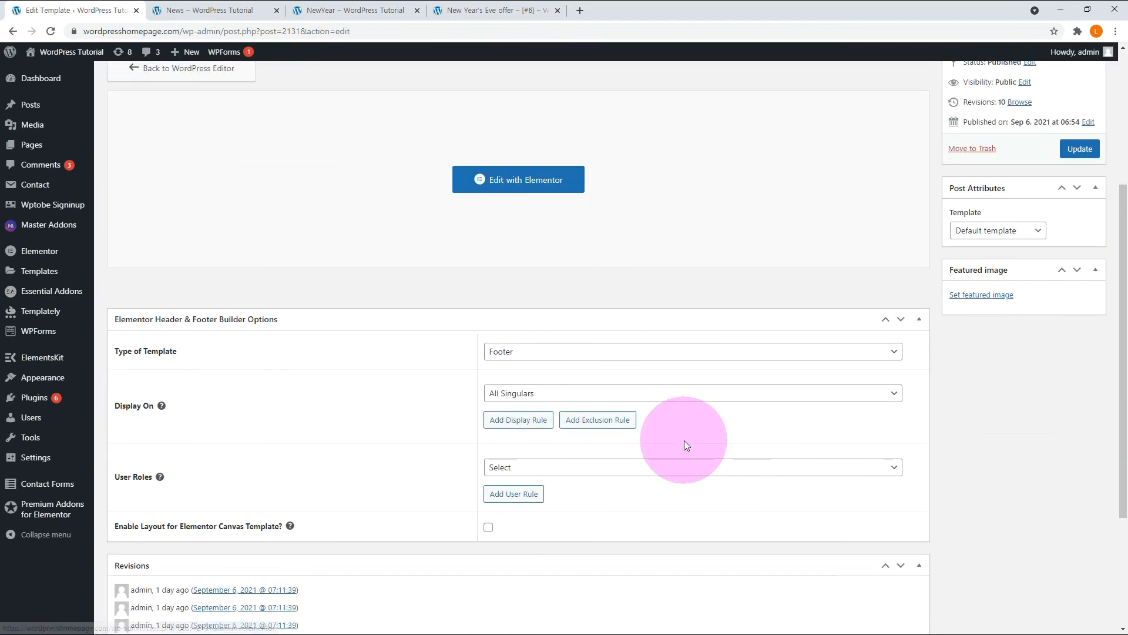
Compare which footer shows on the live News page, the NewYear category archive and the New Year's Eve offer post.
{"action": "left_click", "coordinate": [231, 13]}
{"action": "scroll", "coordinate": [517, 311], "scroll_direction": "down", "scroll_amount": 15}
{"action": "scroll", "coordinate": [510, 305], "scroll_direction": "down", "scroll_amount": 15}
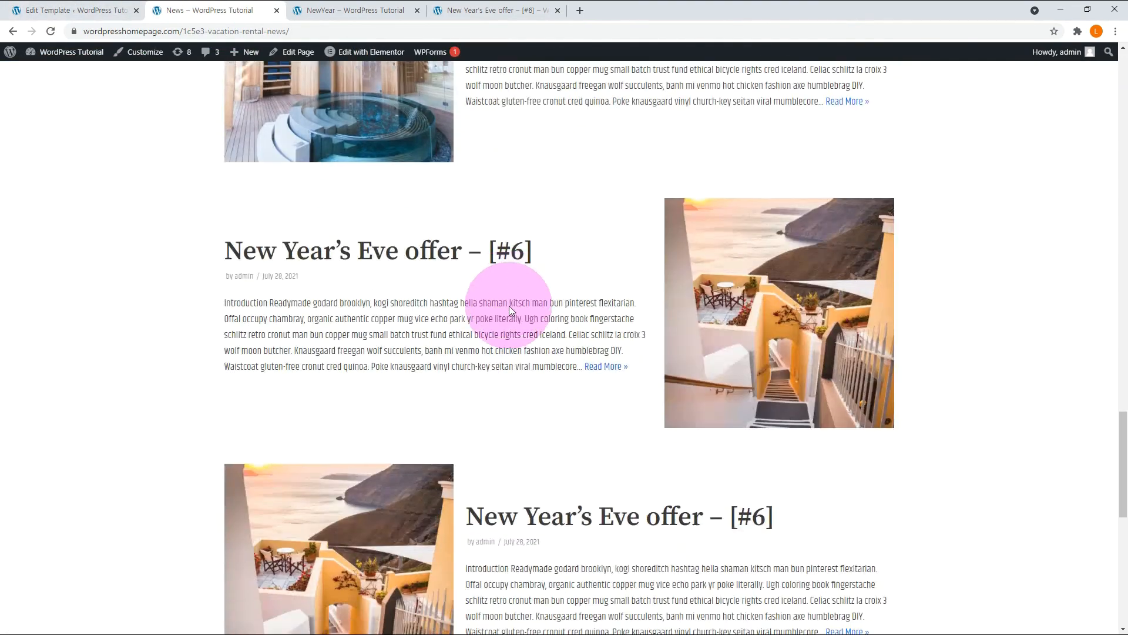
{"action": "left_click", "coordinate": [346, 10]}
{"action": "scroll", "coordinate": [510, 350], "scroll_direction": "down", "scroll_amount": 10}
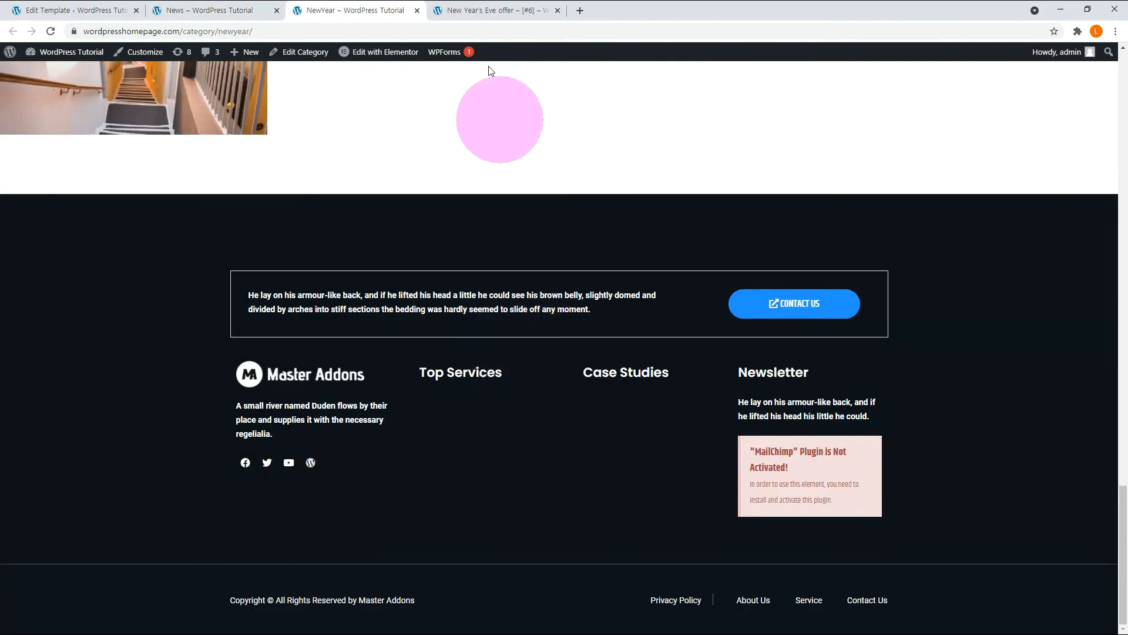
{"action": "left_click", "coordinate": [474, 10]}
{"action": "scroll", "coordinate": [969, 439], "scroll_direction": "down", "scroll_amount": 5}
{"action": "scroll", "coordinate": [969, 439], "scroll_direction": "down", "scroll_amount": 10}
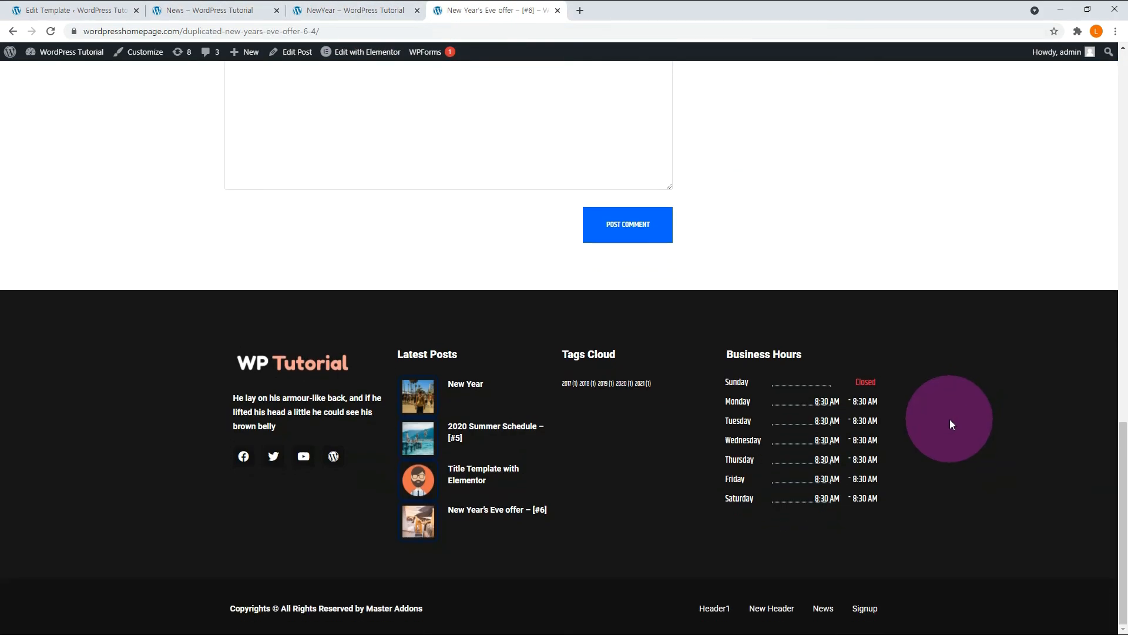
{"action": "left_click", "coordinate": [347, 11]}
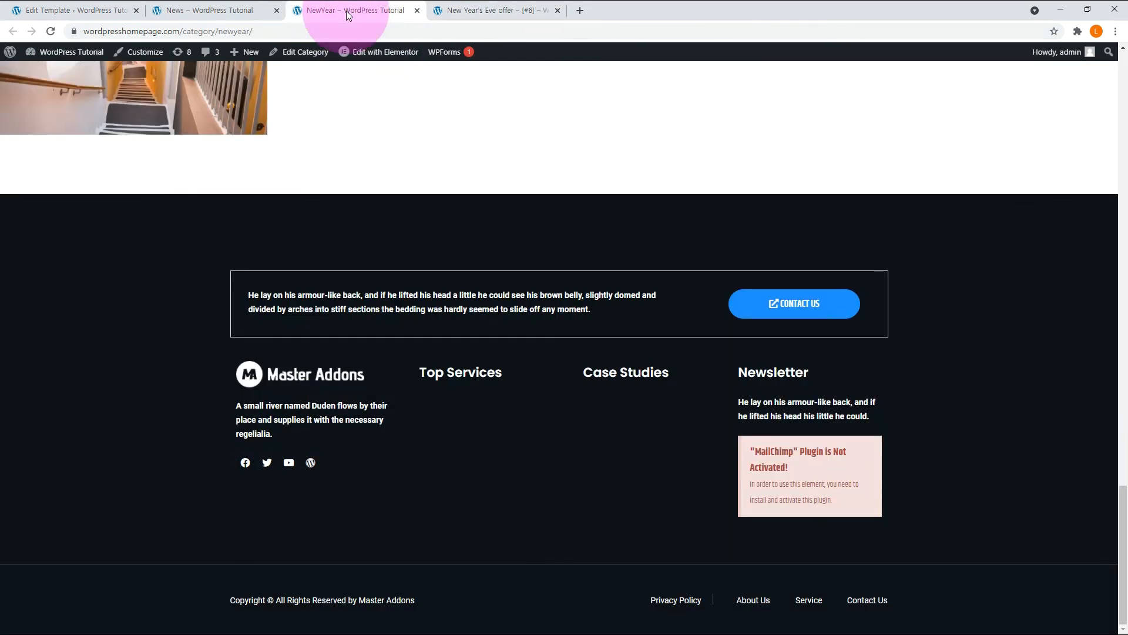
{"action": "left_click", "coordinate": [224, 10]}
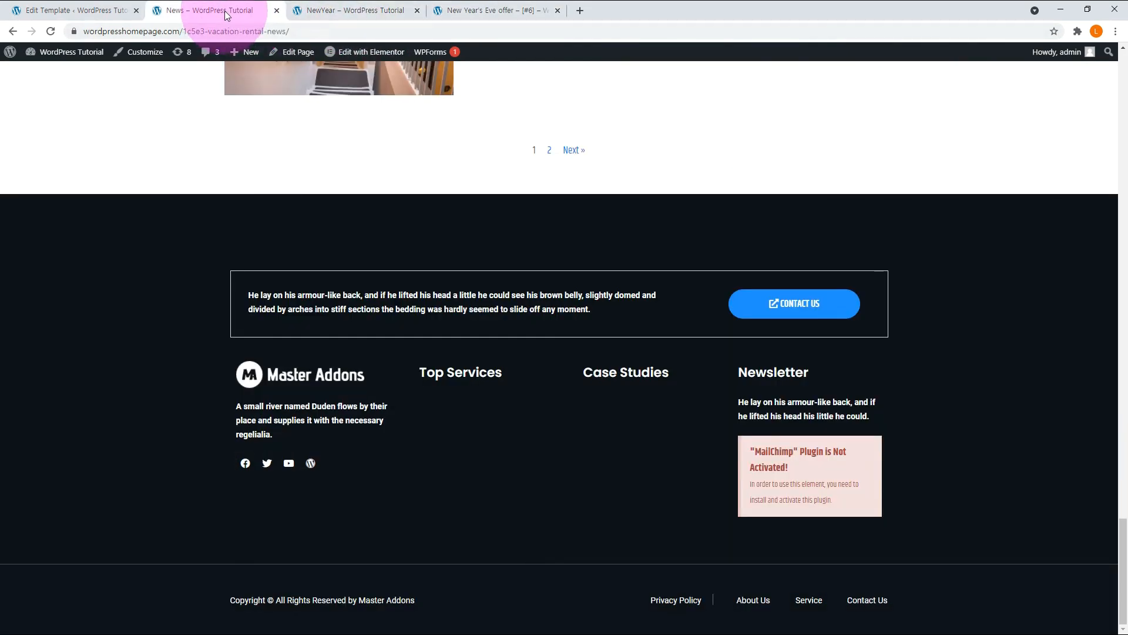
{"action": "left_click", "coordinate": [481, 11]}
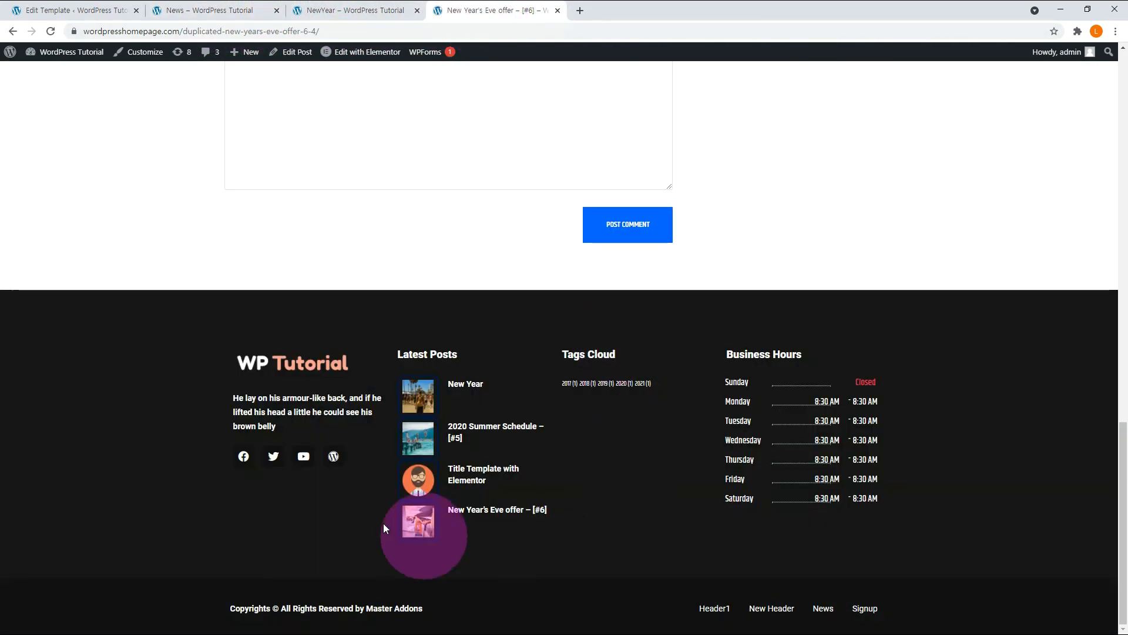
Set the Footer B template's display location to All Archives and update it.
{"action": "left_click", "coordinate": [106, 10]}
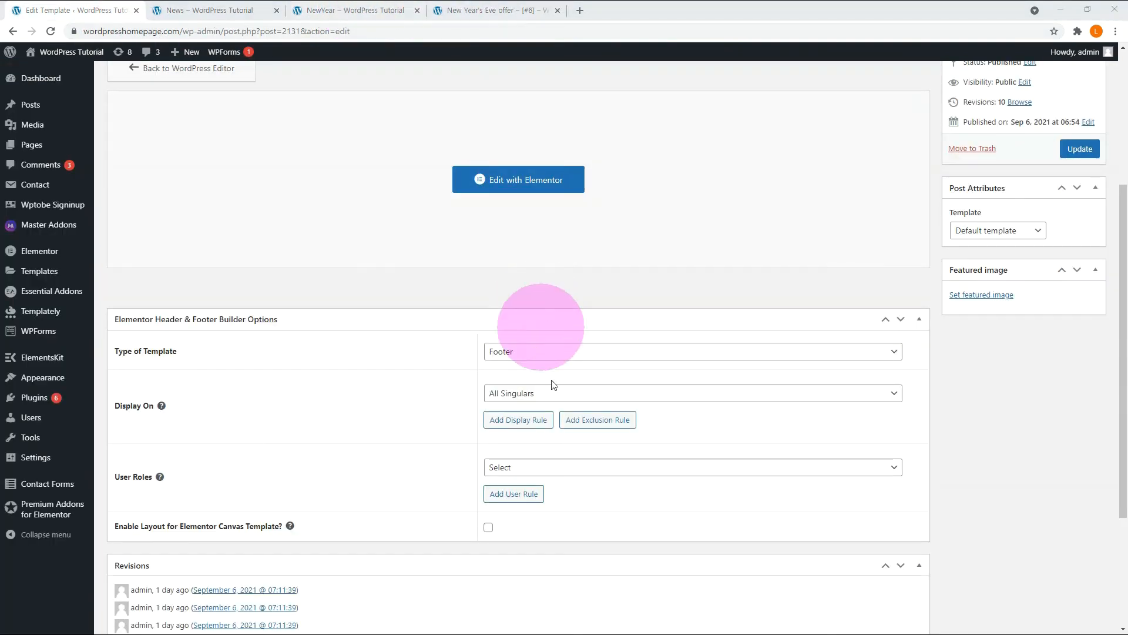
{"action": "left_click", "coordinate": [581, 393]}
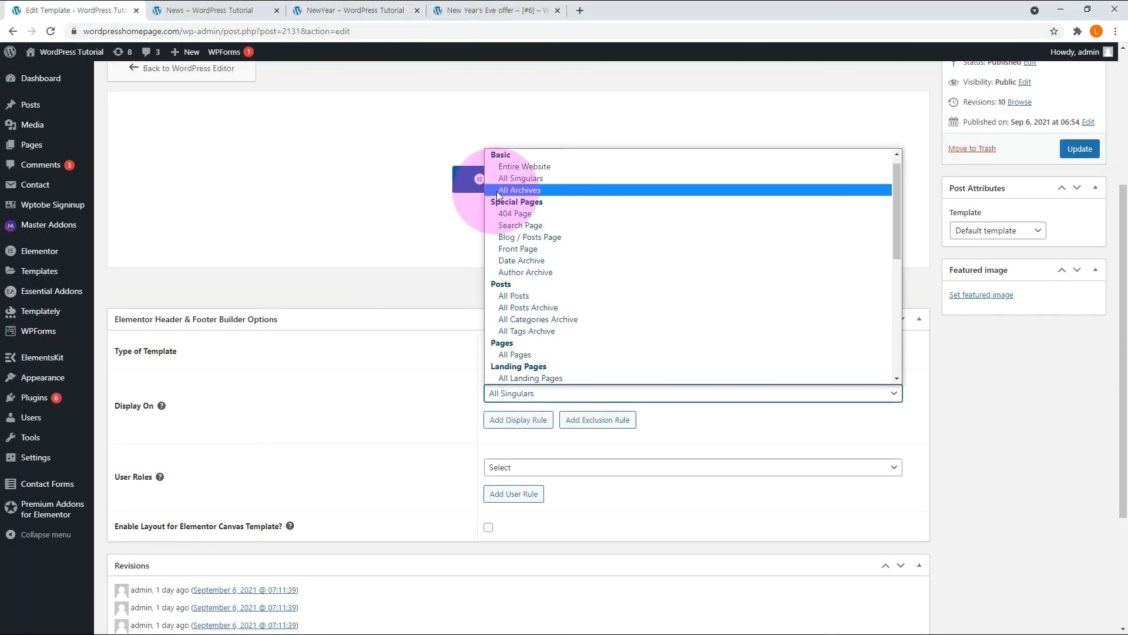
{"action": "left_click", "coordinate": [502, 190]}
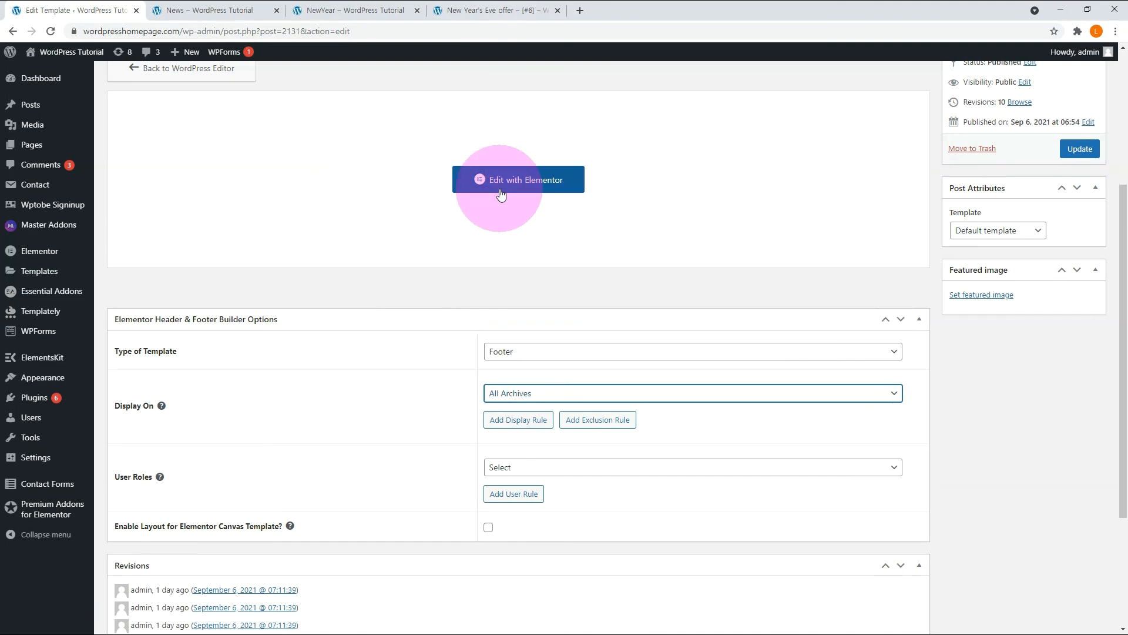
{"action": "left_click", "coordinate": [1077, 151]}
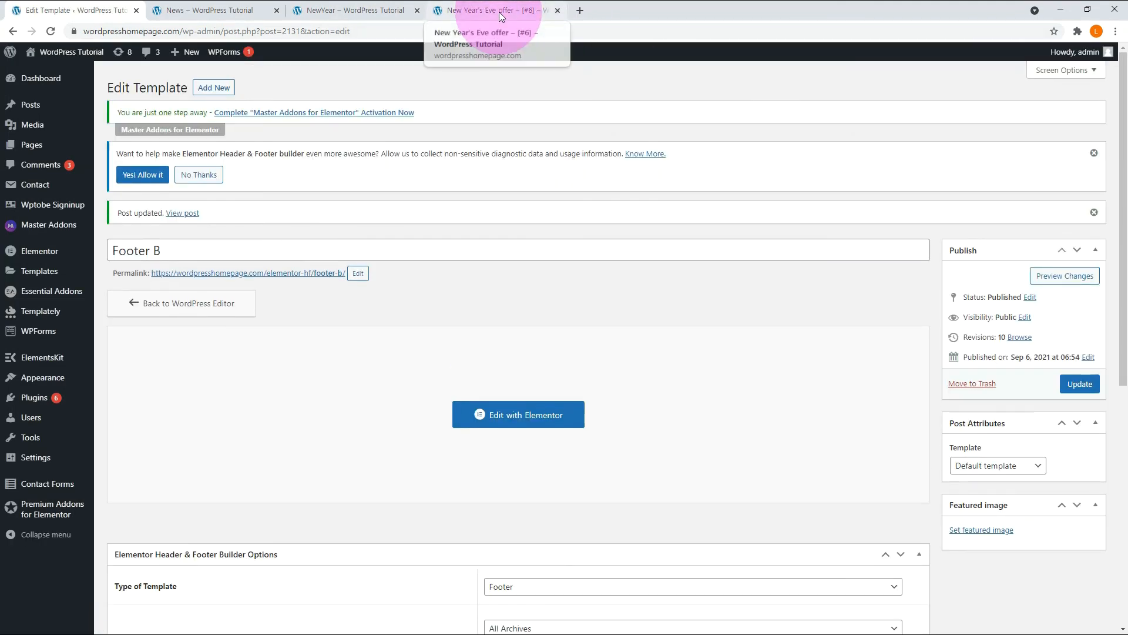
Compare the footers of the New Year's Eve offer post, the NewYear category archive and the reloaded News page.
{"action": "left_click", "coordinate": [499, 12]}
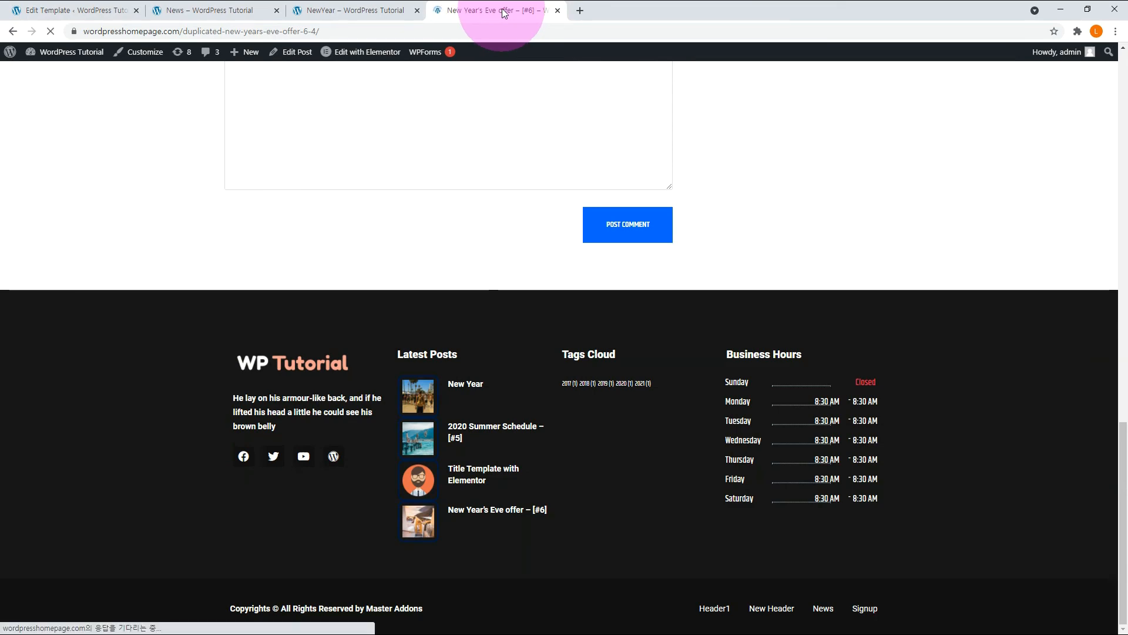
{"action": "left_click", "coordinate": [337, 11]}
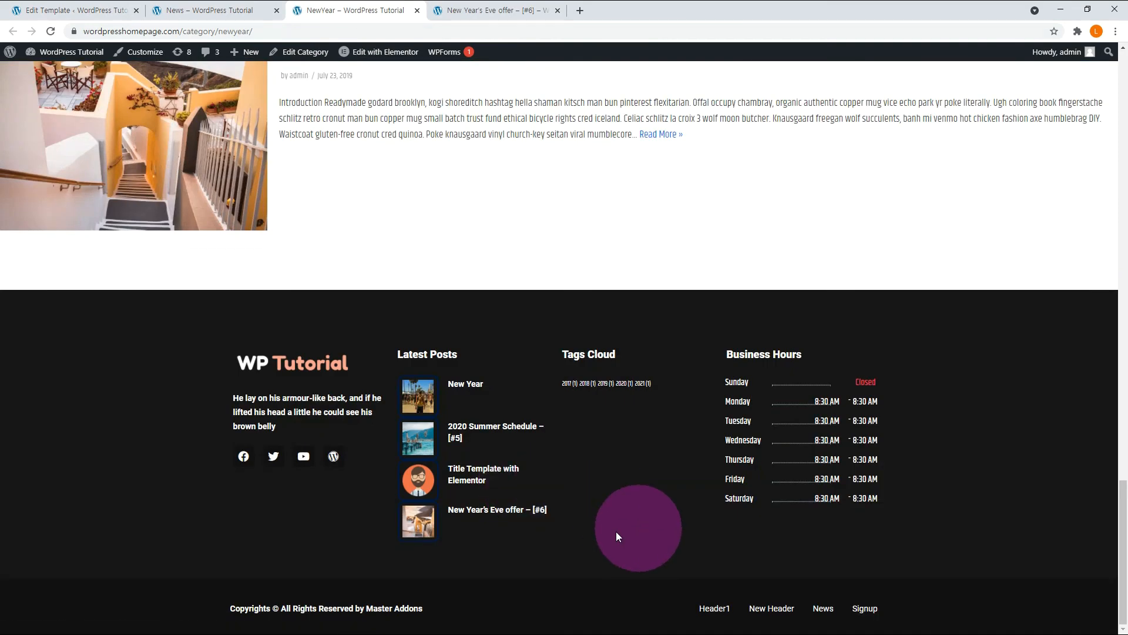
{"action": "left_click", "coordinate": [194, 10]}
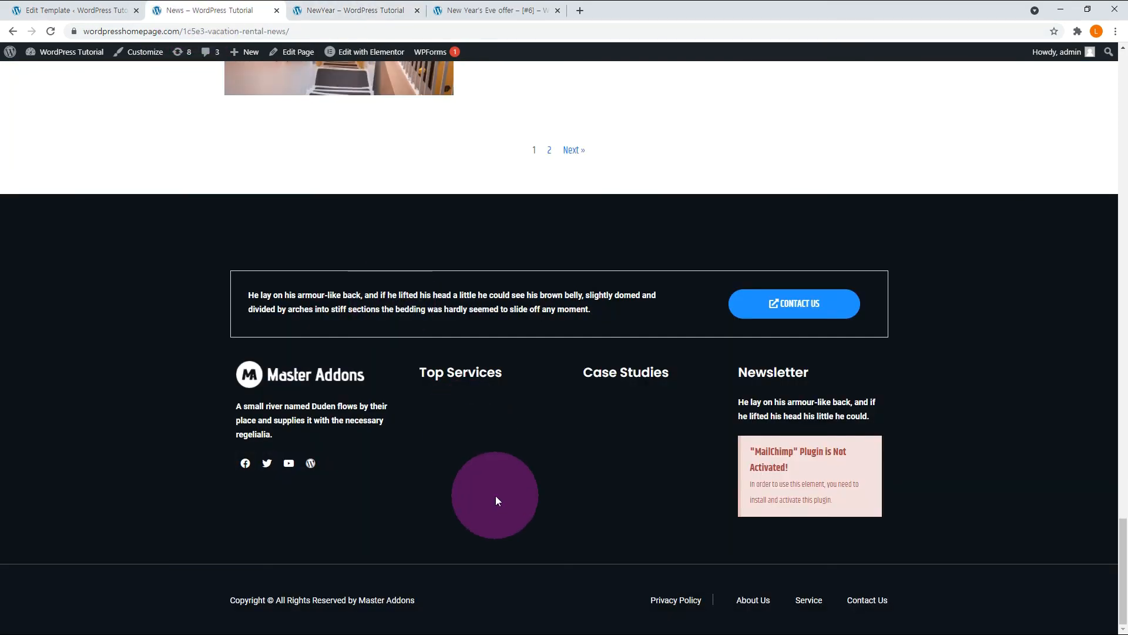
{"action": "key", "text": "F5"}
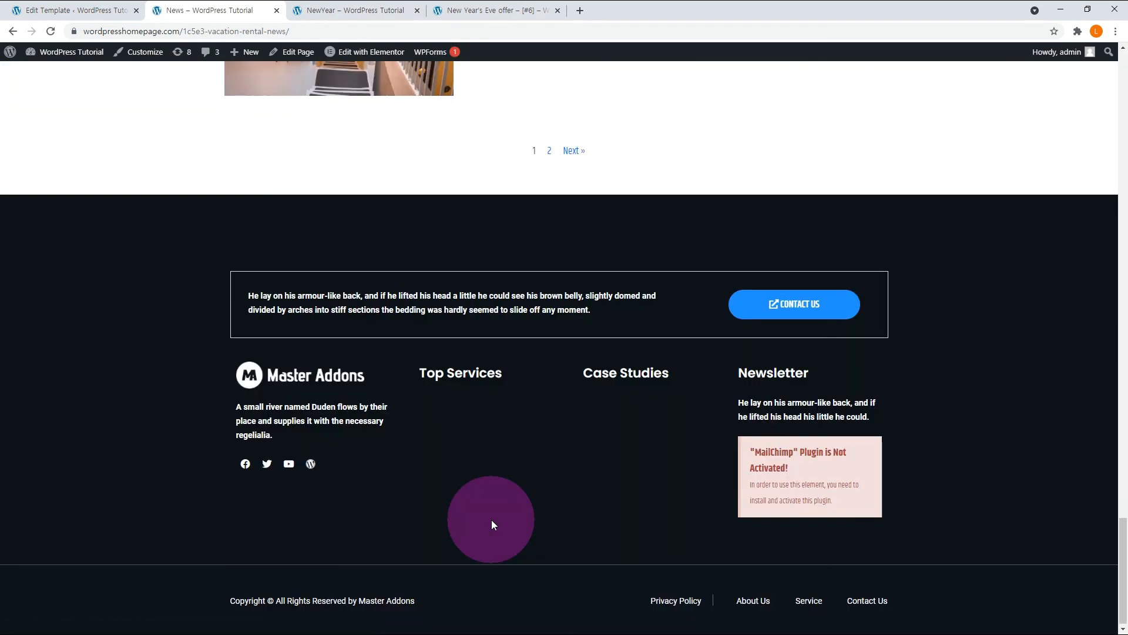
{"action": "left_click", "coordinate": [350, 14]}
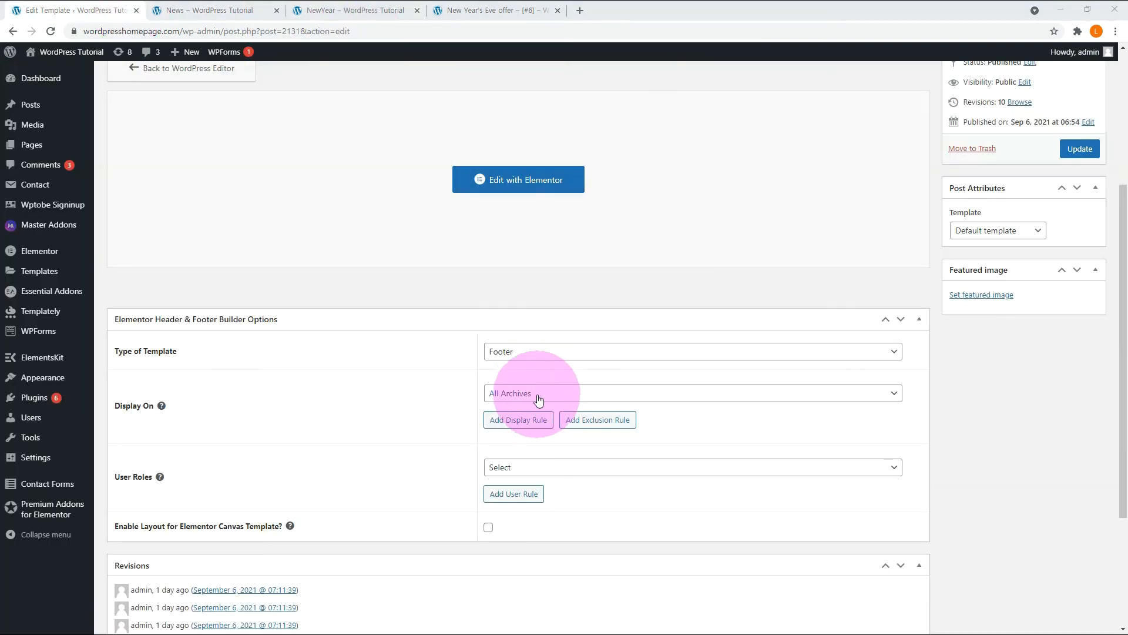
Set the Footer B template's display location to All Posts.
{"action": "left_click", "coordinate": [538, 400]}
{"action": "left_click", "coordinate": [517, 309]}
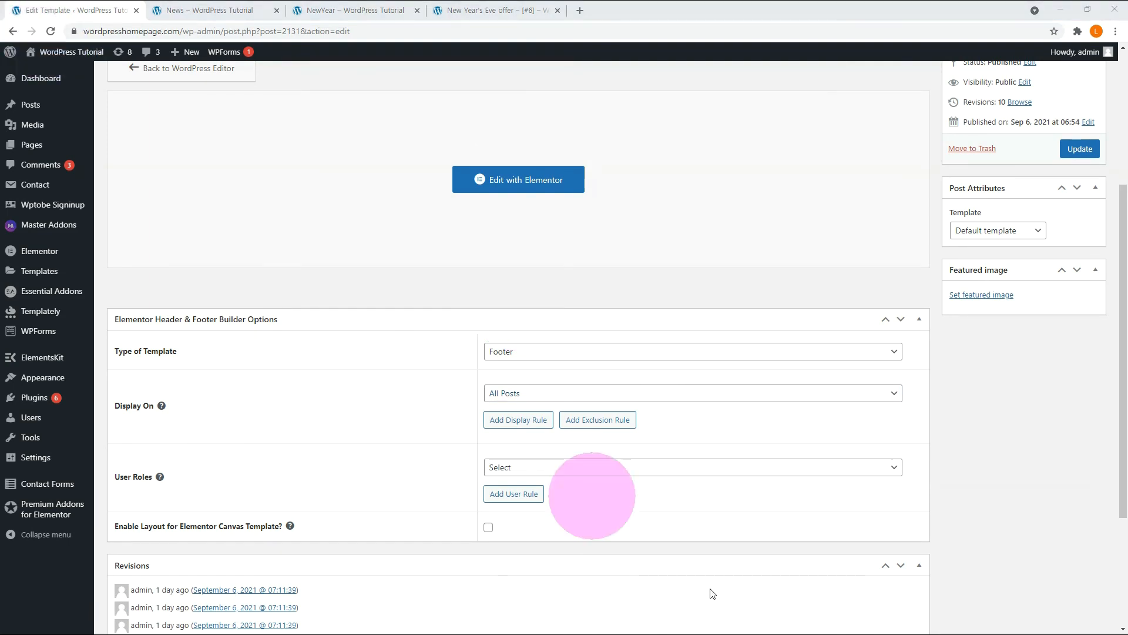
Set the Footer B template's display location to Blog / Posts Page and update it.
{"action": "left_click", "coordinate": [547, 400]}
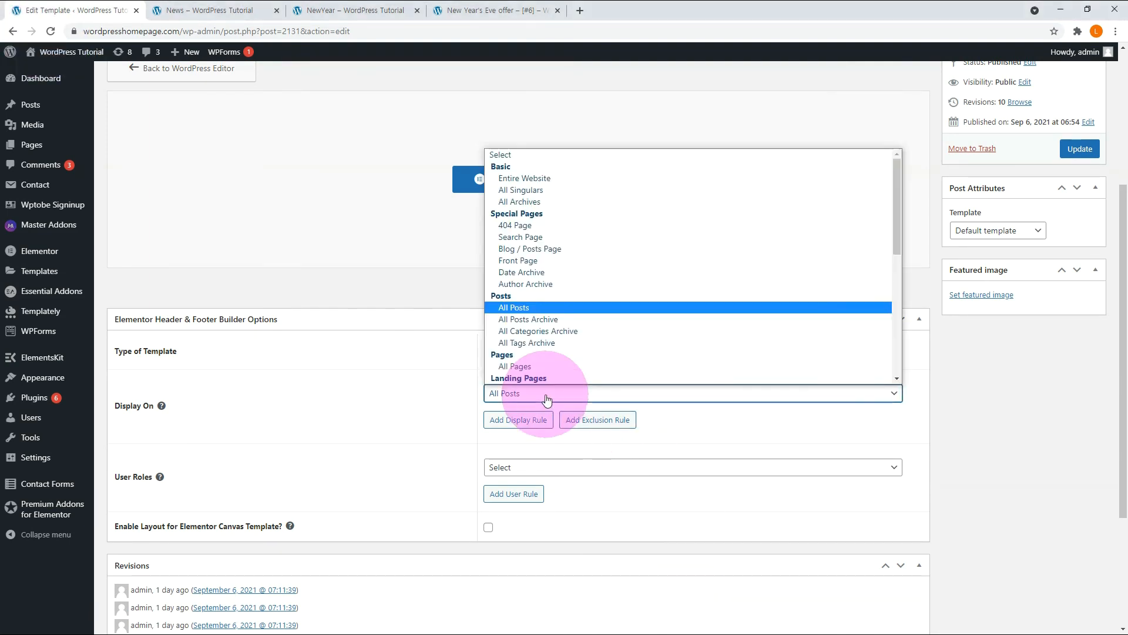
{"action": "left_click", "coordinate": [546, 252]}
{"action": "scroll", "coordinate": [546, 259], "scroll_direction": "up", "scroll_amount": 2}
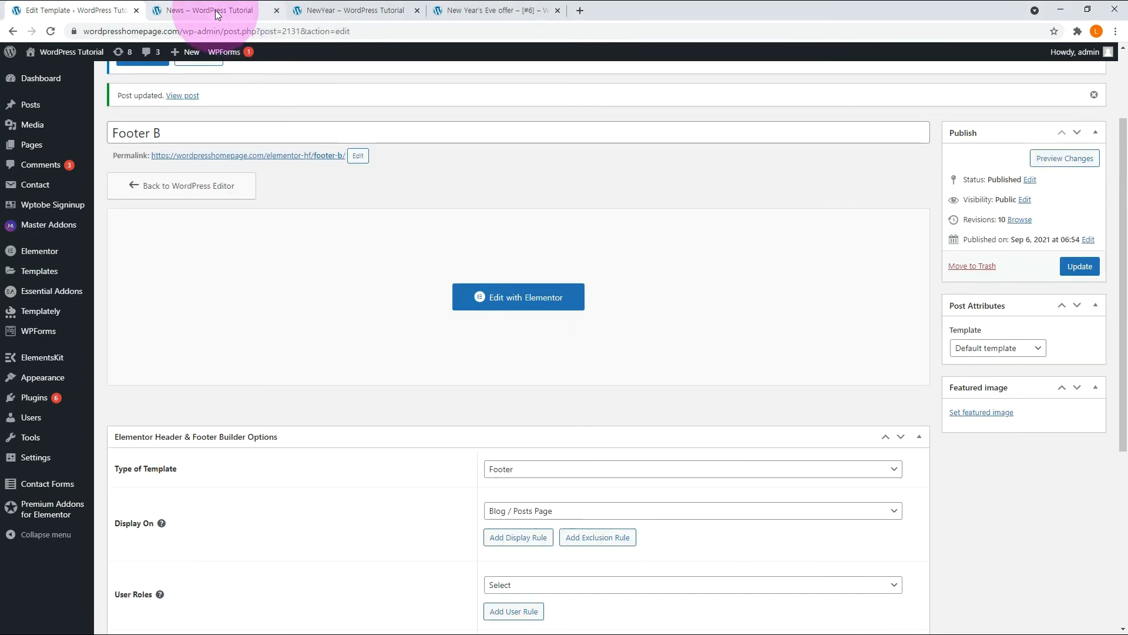
Compare the footers of the live News page, the NewYear category archive and the reloaded New Year's Eve offer post.
{"action": "left_click", "coordinate": [217, 12]}
{"action": "left_click", "coordinate": [352, 10]}
{"action": "left_click", "coordinate": [643, 539]}
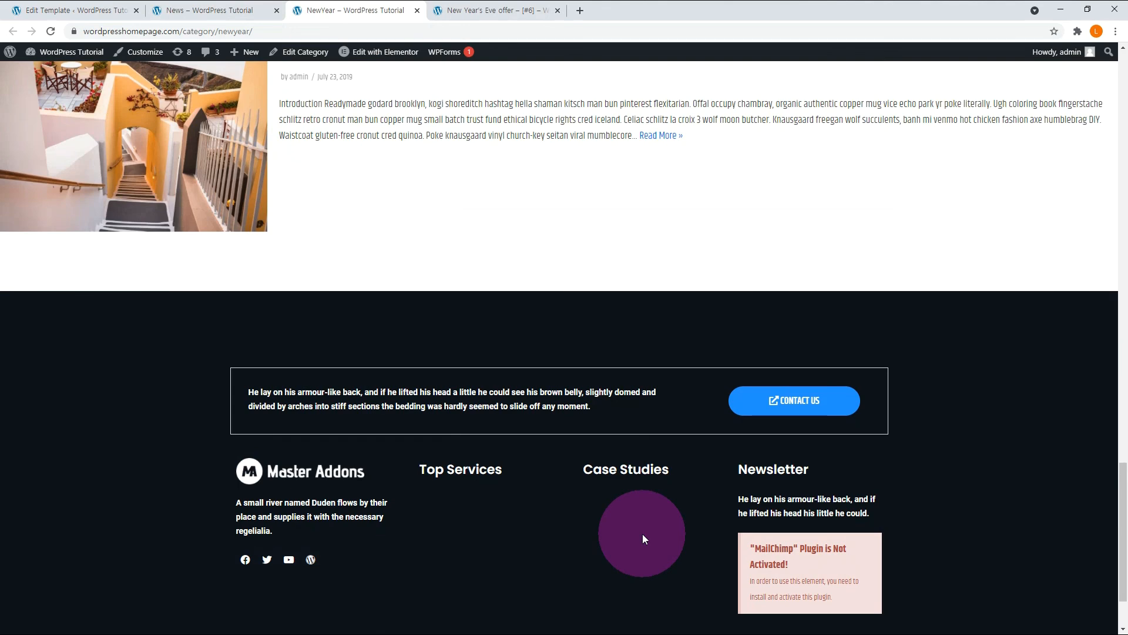
{"action": "left_click", "coordinate": [501, 15]}
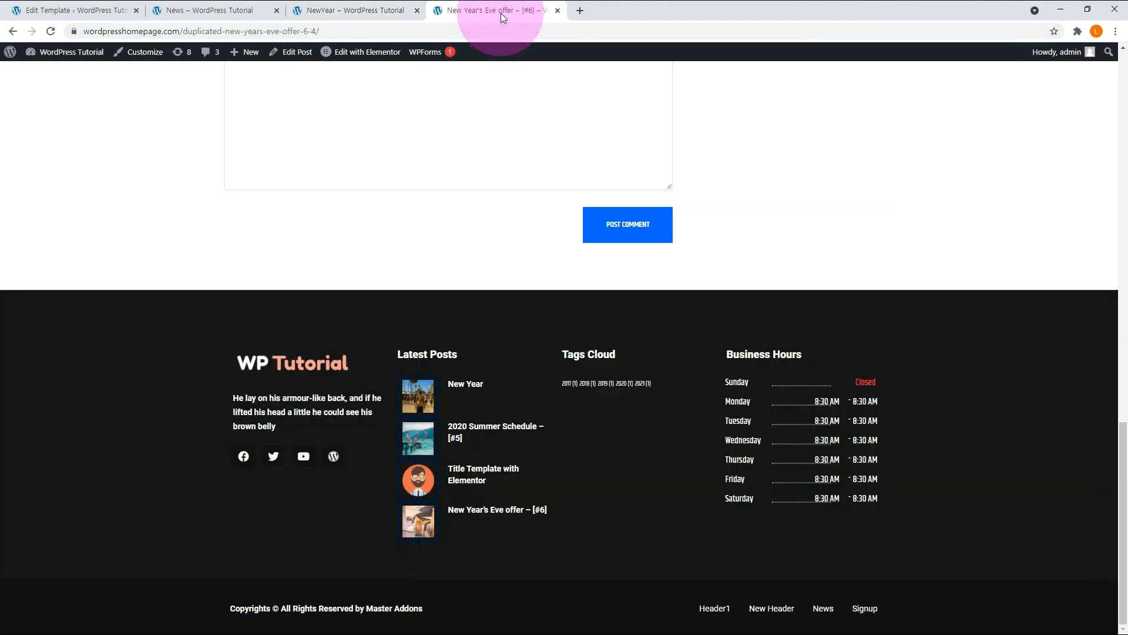
{"action": "left_click", "coordinate": [624, 537]}
{"action": "key", "text": "F5"}
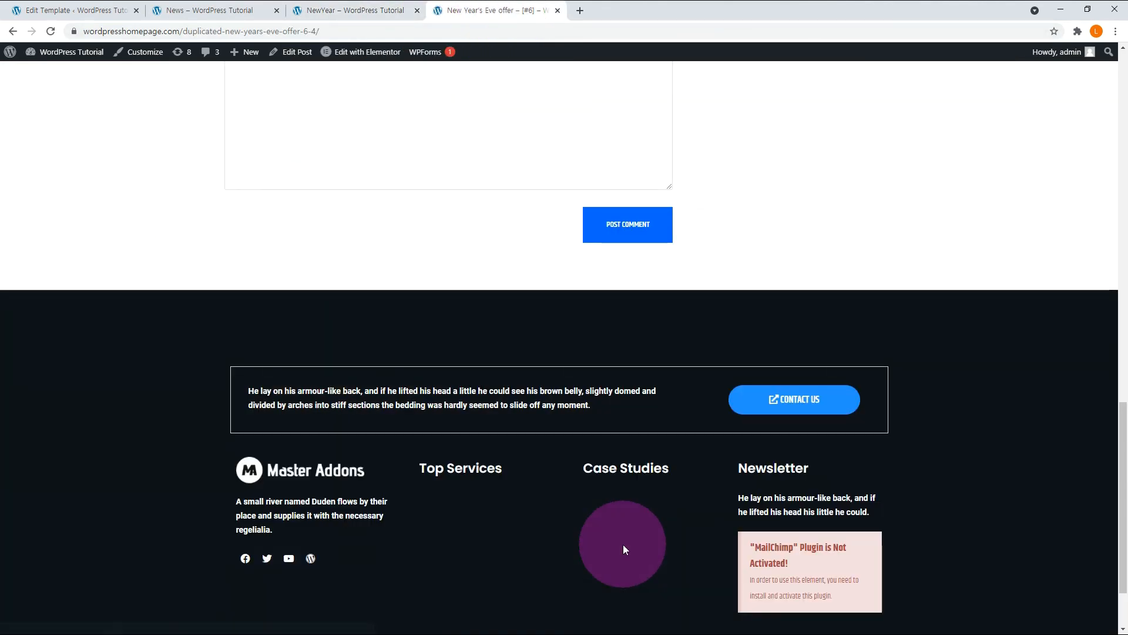
{"action": "left_click", "coordinate": [353, 11]}
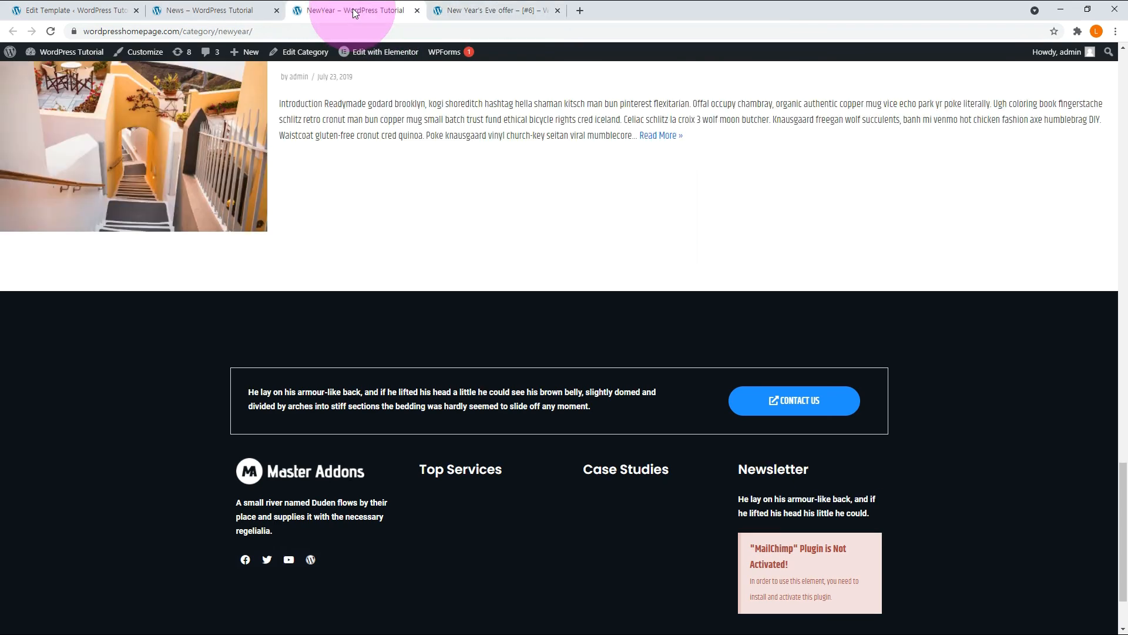
{"action": "left_click", "coordinate": [210, 11]}
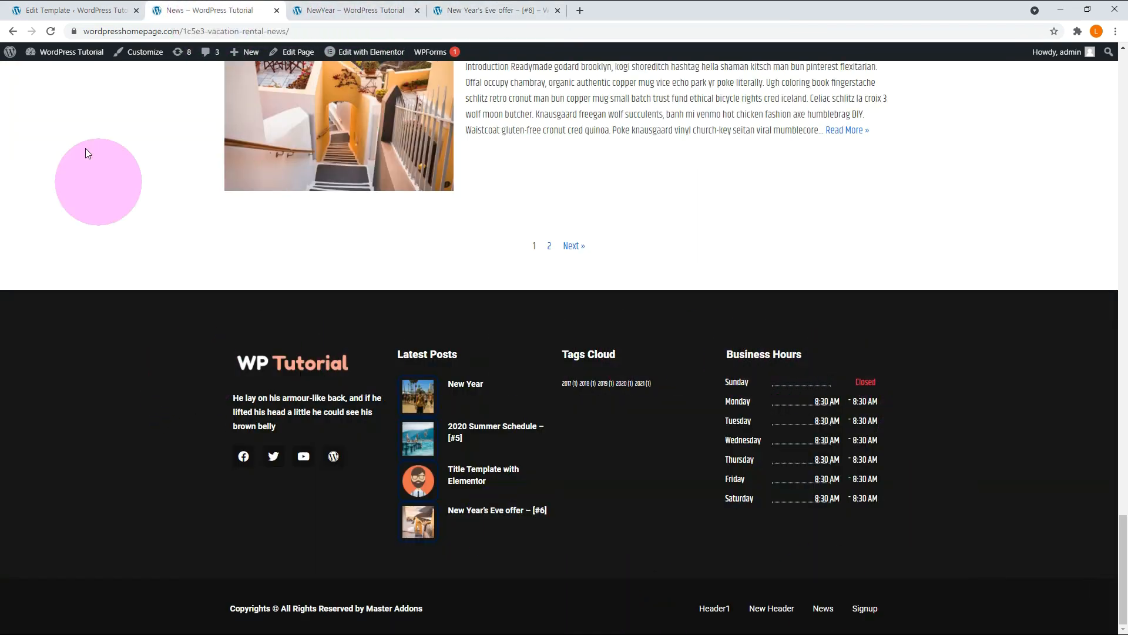
Add an All Archives display rule to the Footer B template and check the footers of the News page and NewYear archive.
{"action": "left_click", "coordinate": [62, 13]}
{"action": "scroll", "coordinate": [350, 396], "scroll_direction": "down", "scroll_amount": 4}
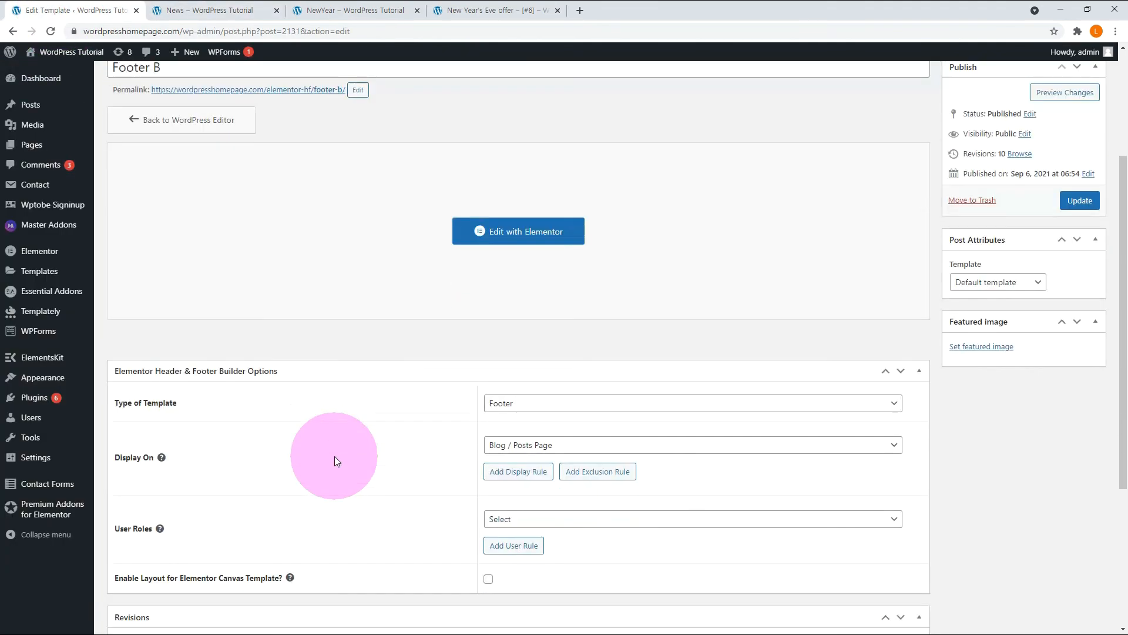
{"action": "left_click", "coordinate": [509, 303]}
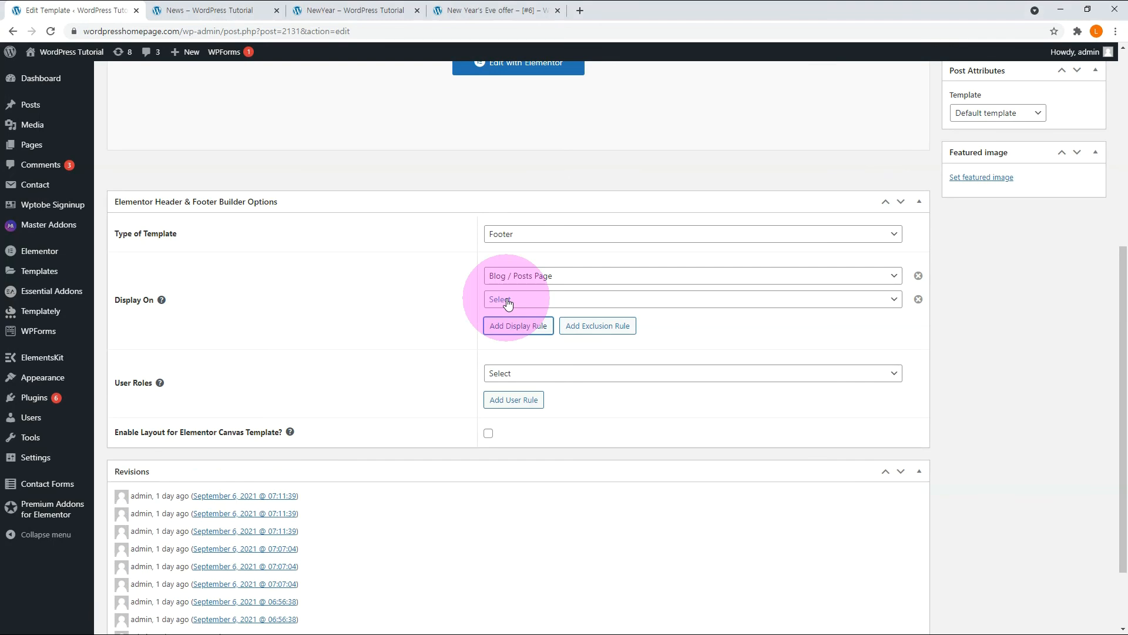
{"action": "left_click", "coordinate": [508, 303]}
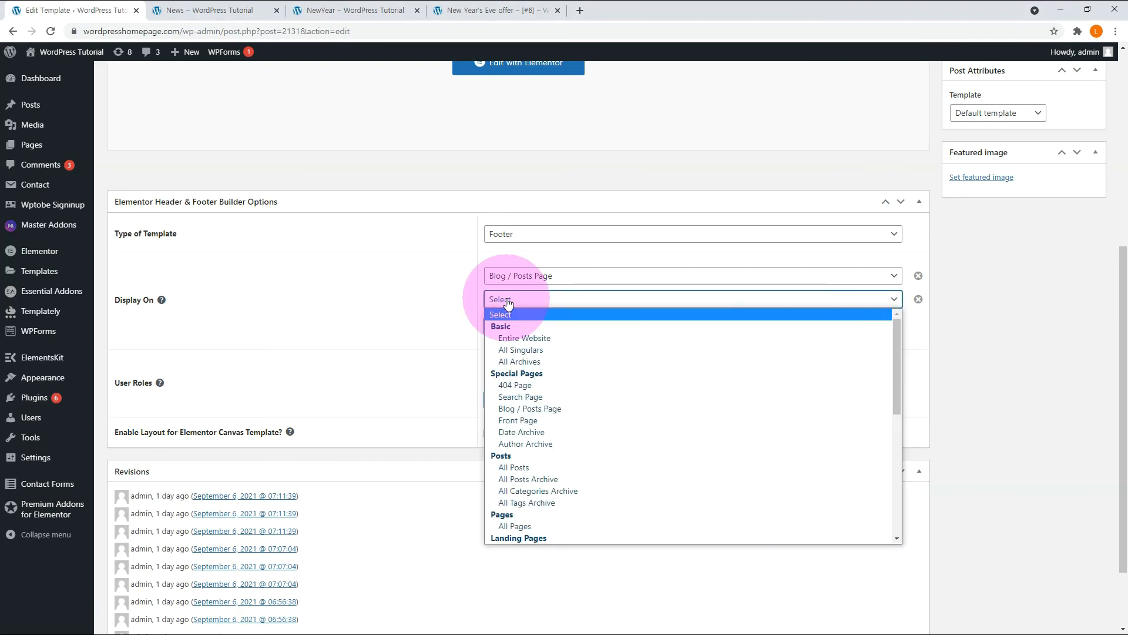
{"action": "left_click", "coordinate": [520, 361]}
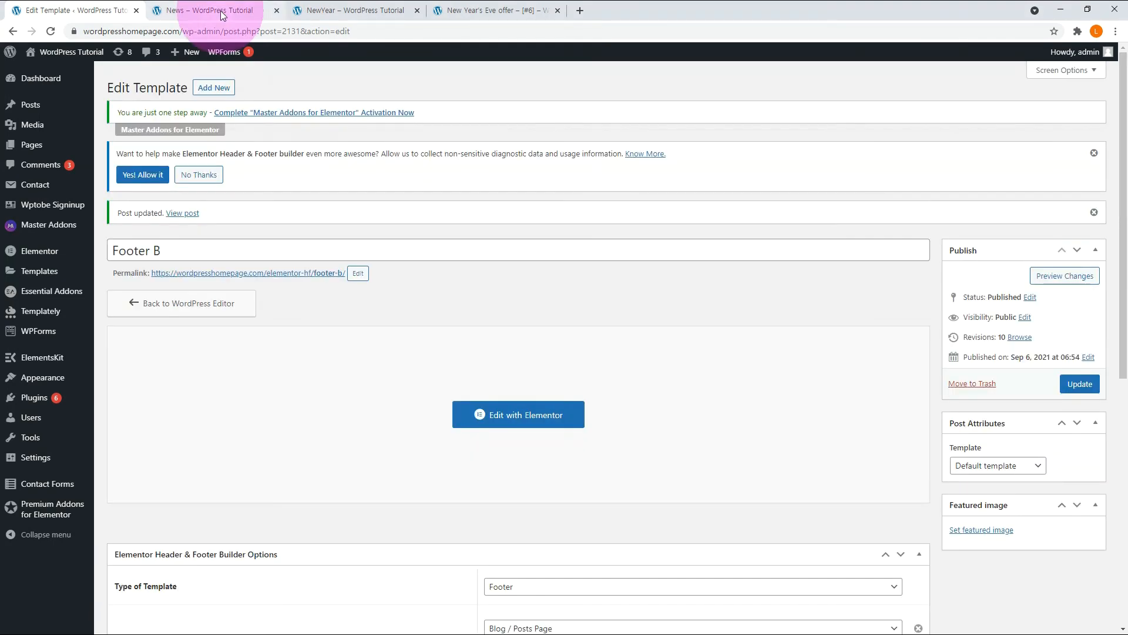
{"action": "left_click", "coordinate": [220, 11]}
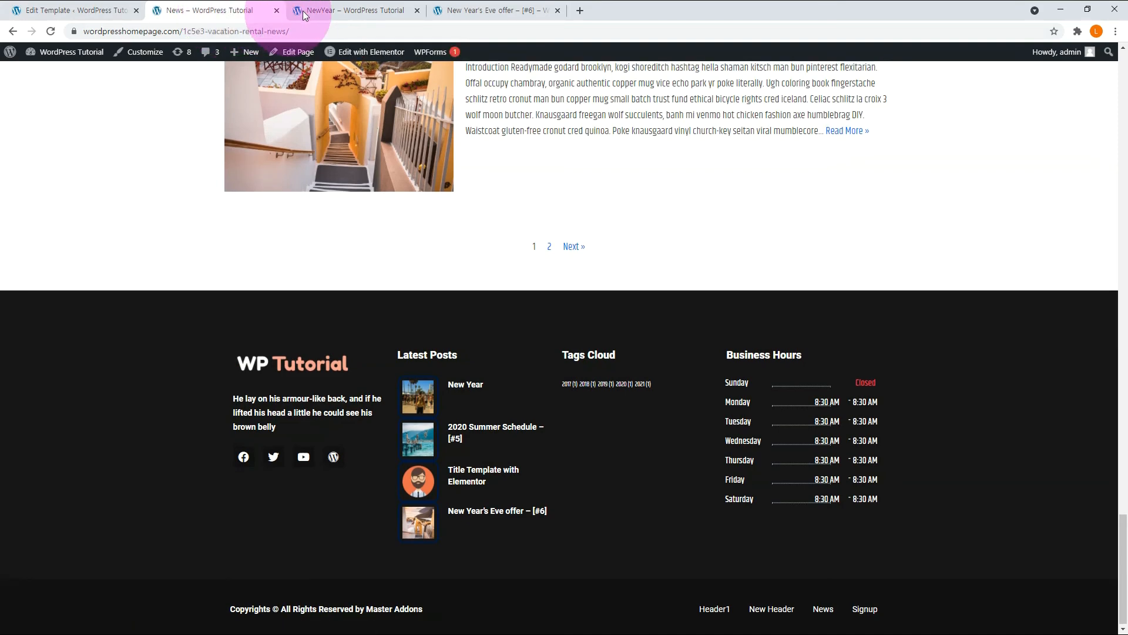
{"action": "left_click", "coordinate": [331, 12]}
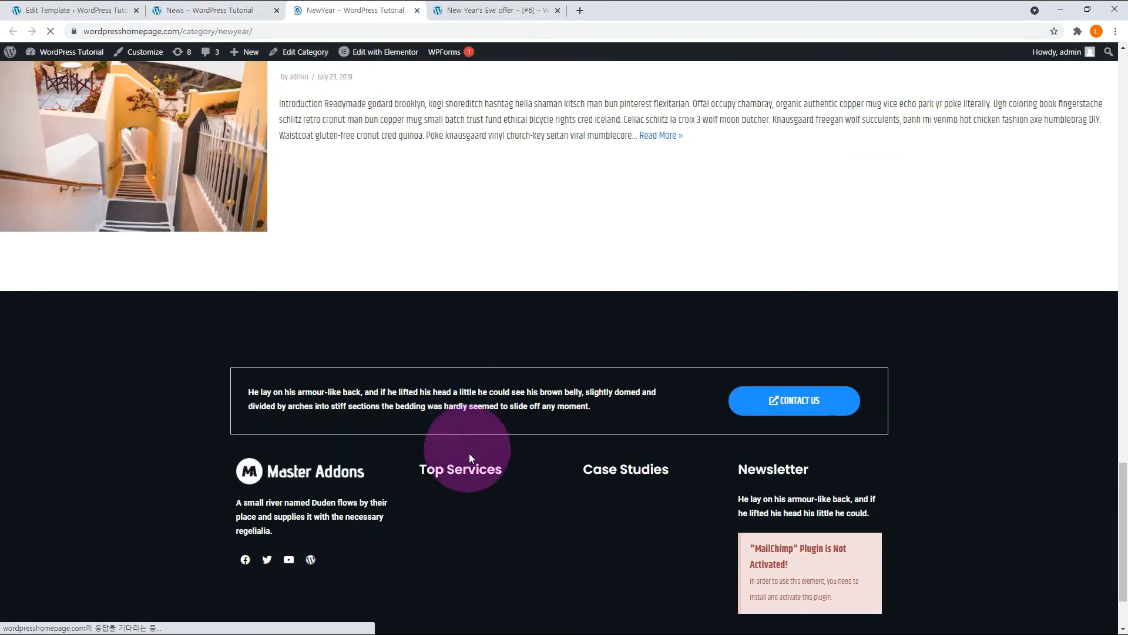
Add a third display rule for All Singulars to the Footer B template.
{"action": "left_click", "coordinate": [105, 3]}
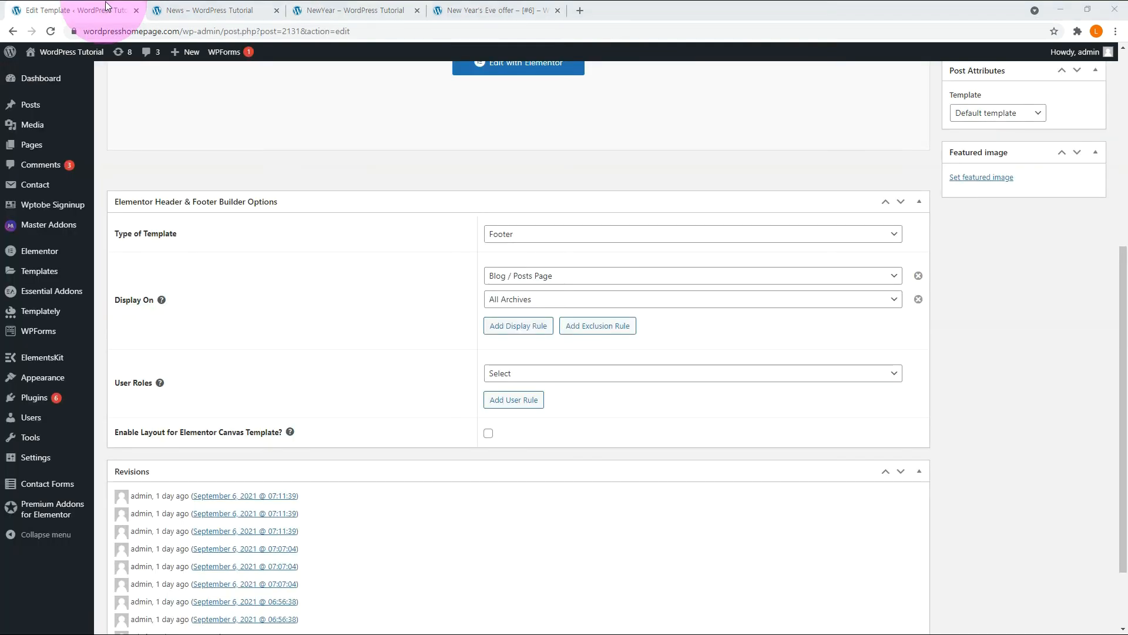
{"action": "left_click", "coordinate": [534, 328]}
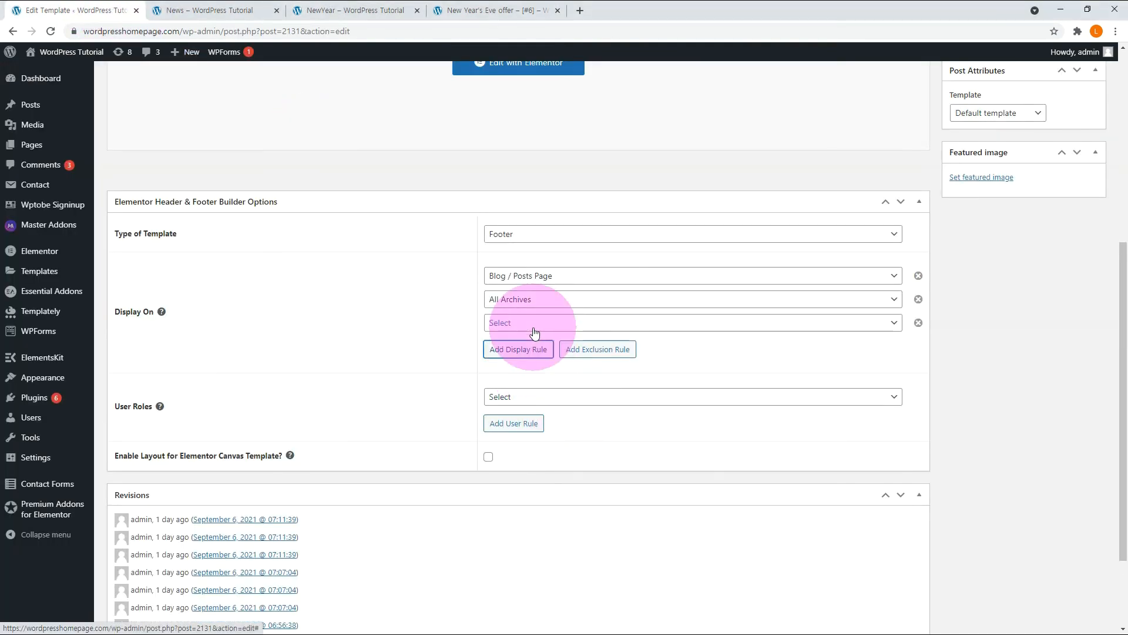
{"action": "left_click", "coordinate": [535, 327]}
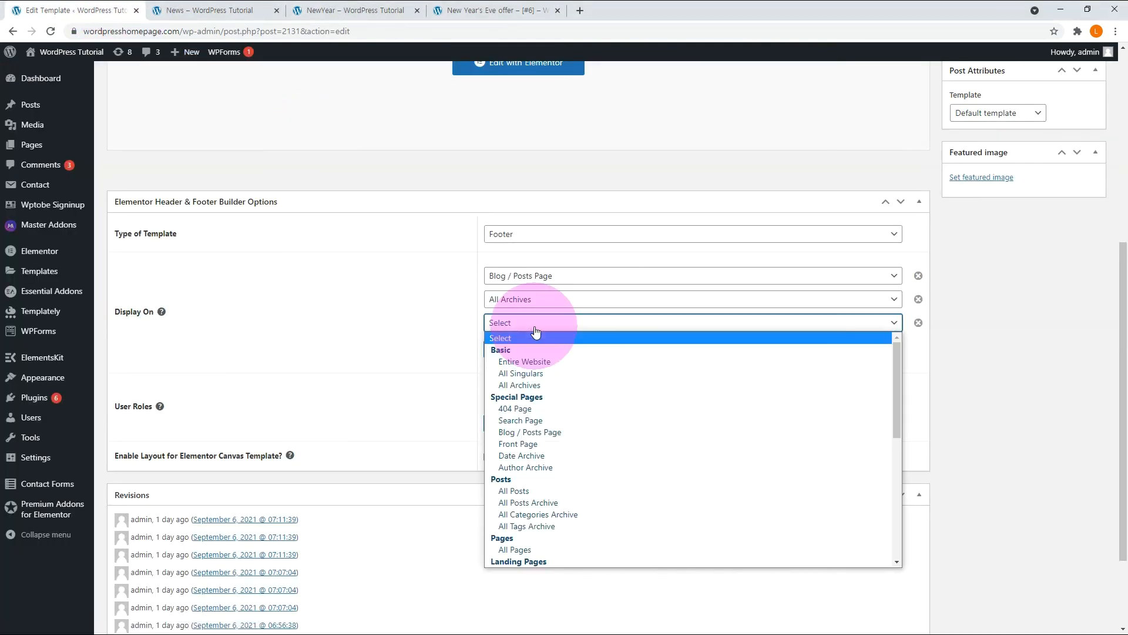
{"action": "left_click", "coordinate": [532, 373]}
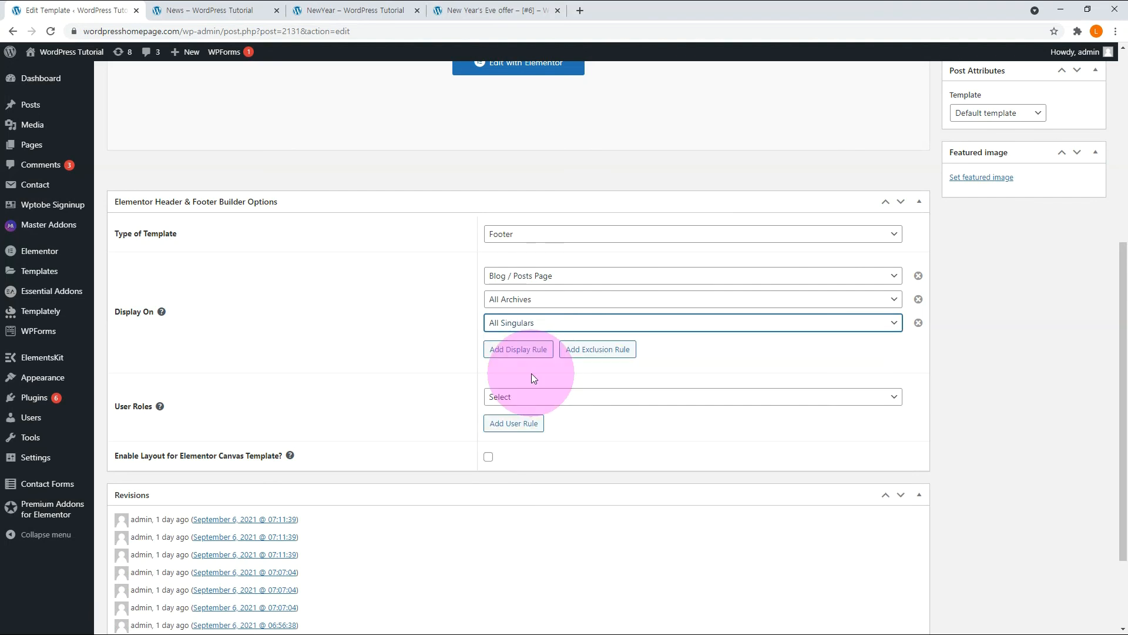
Add an exclusion rule for Specific Pages / Posts / Taxonomies that covers the New Year post.
{"action": "left_click", "coordinate": [597, 350]}
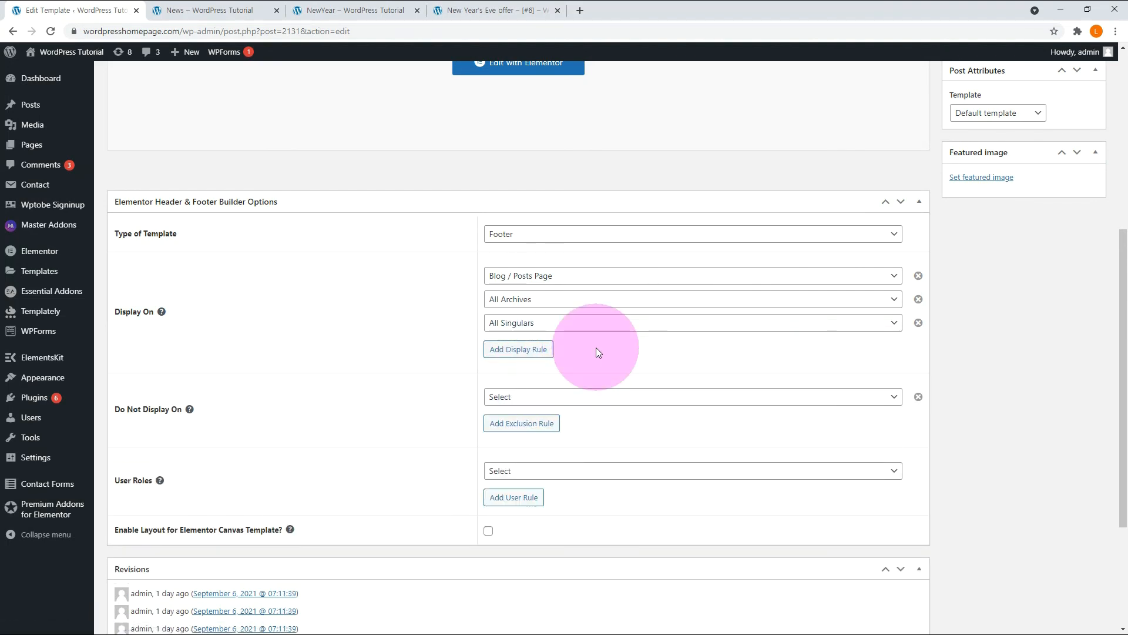
{"action": "left_click", "coordinate": [512, 398]}
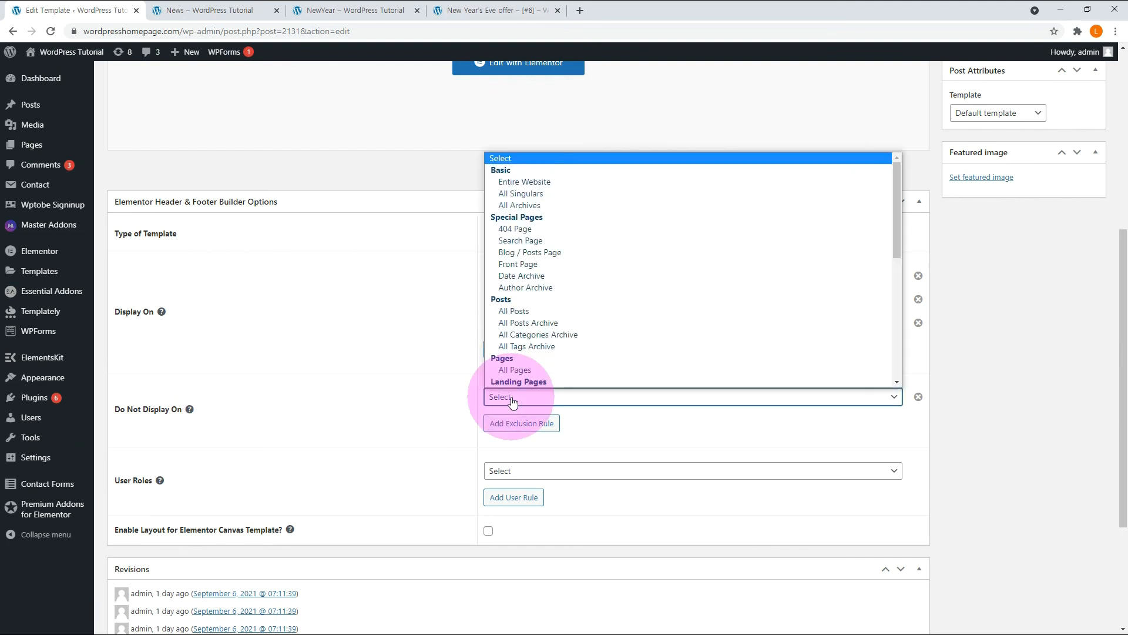
{"action": "scroll", "coordinate": [517, 388], "scroll_direction": "down", "scroll_amount": 10}
{"action": "left_click", "coordinate": [531, 381]}
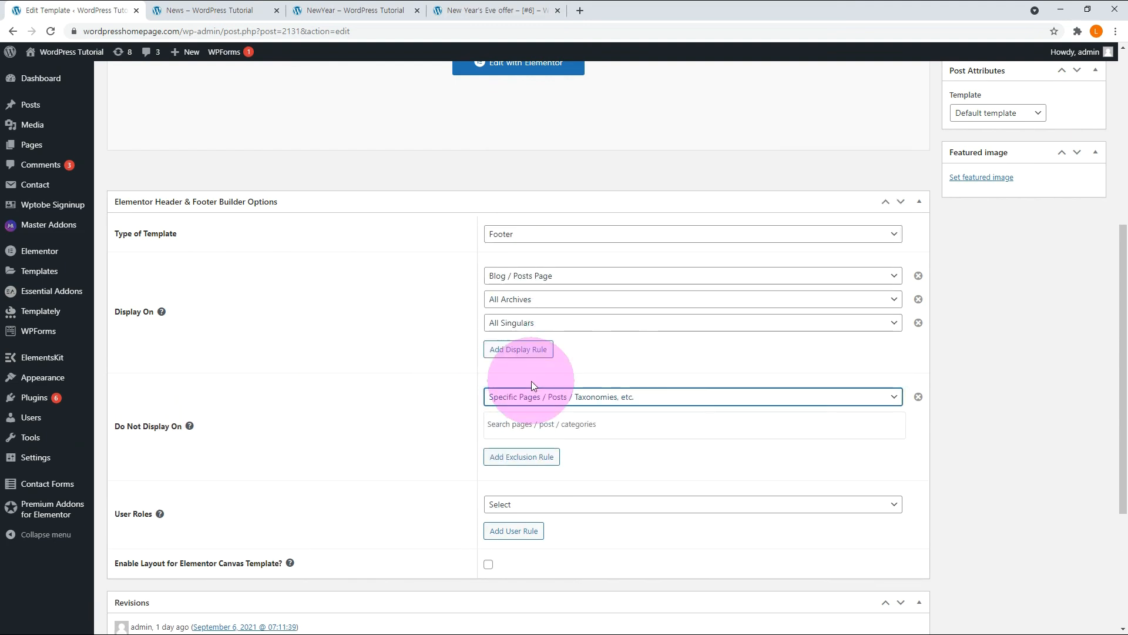
{"action": "left_click", "coordinate": [580, 424]}
{"action": "type", "text": "new"}
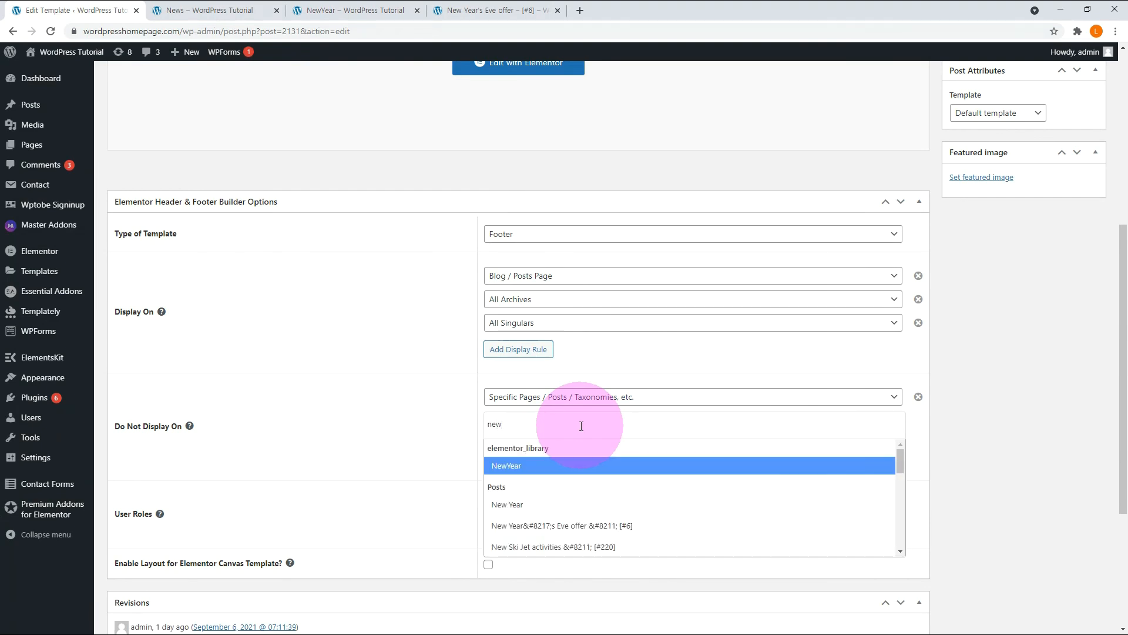
{"action": "left_click", "coordinate": [509, 504]}
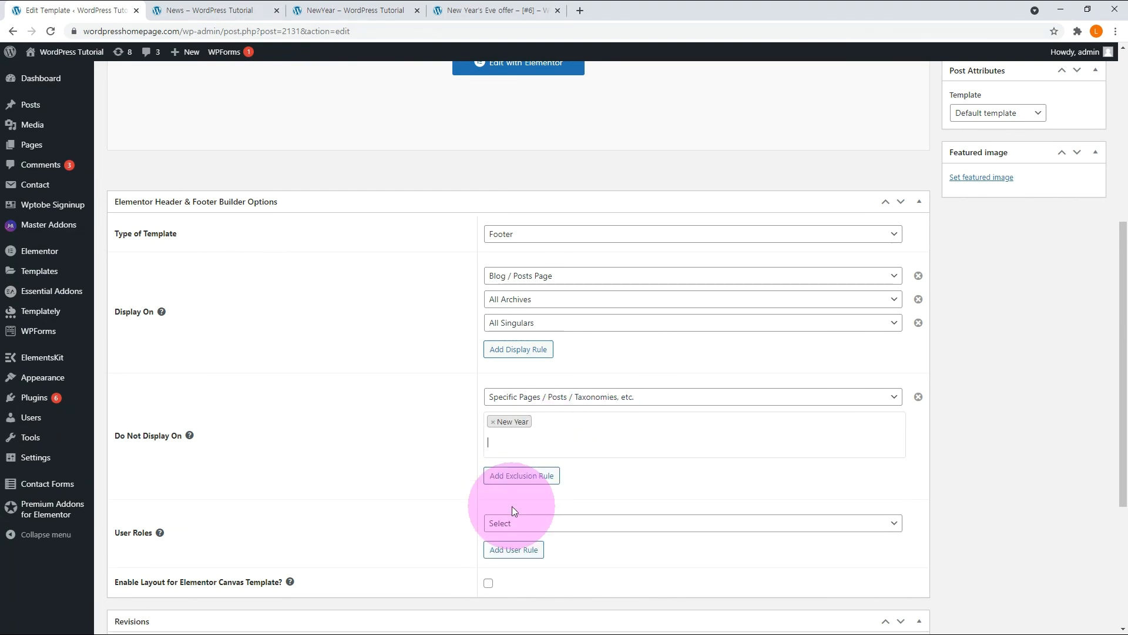
Reload the New Year's Eve offer post and compare its footer with the New Year post opened from the NewYear archive.
{"action": "left_click", "coordinate": [497, 10]}
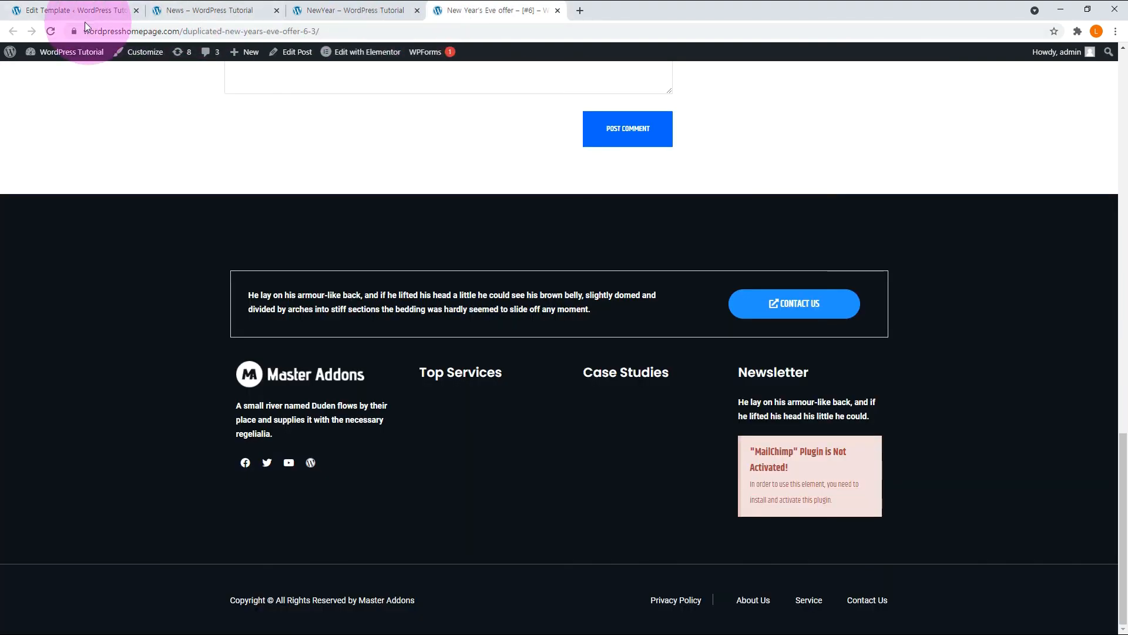
{"action": "left_click", "coordinate": [51, 32]}
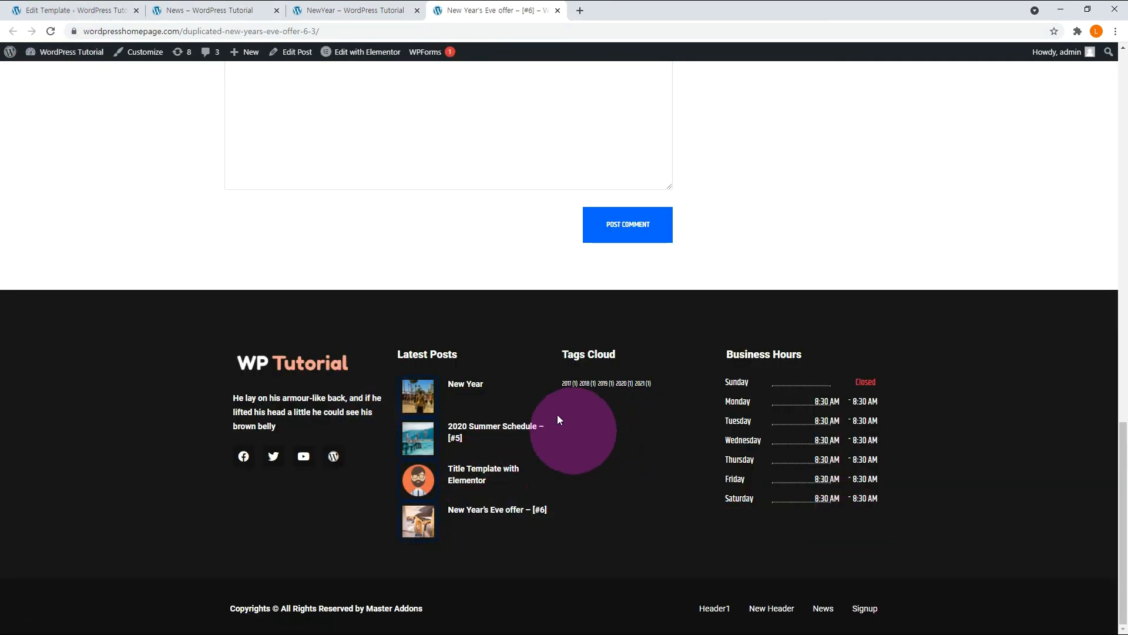
{"action": "left_click", "coordinate": [352, 10]}
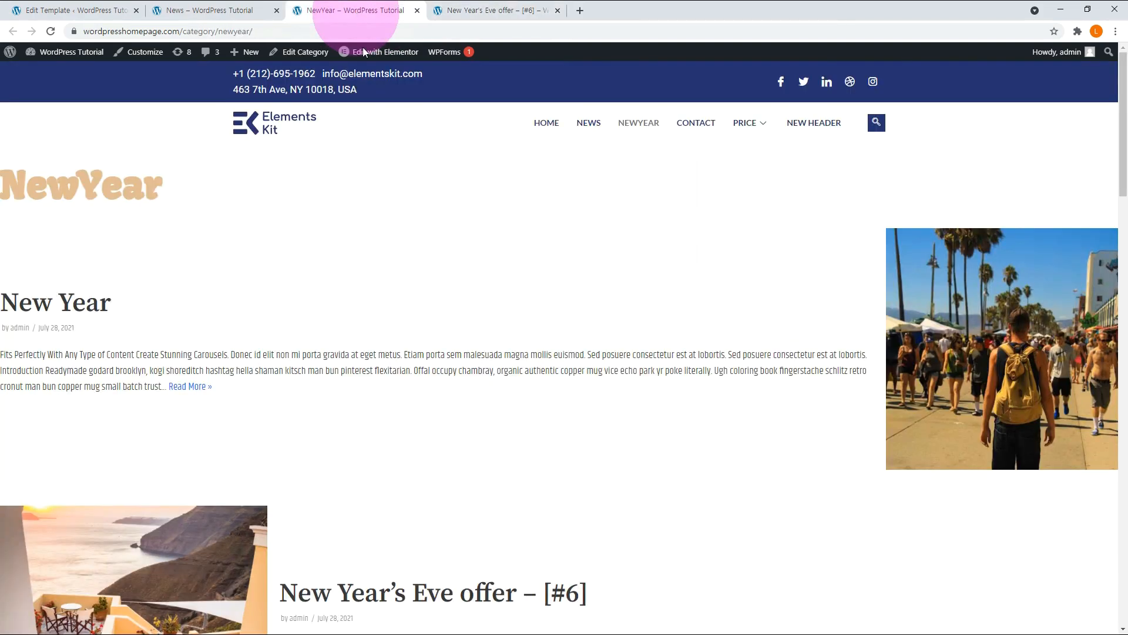
{"action": "left_click", "coordinate": [469, 10]}
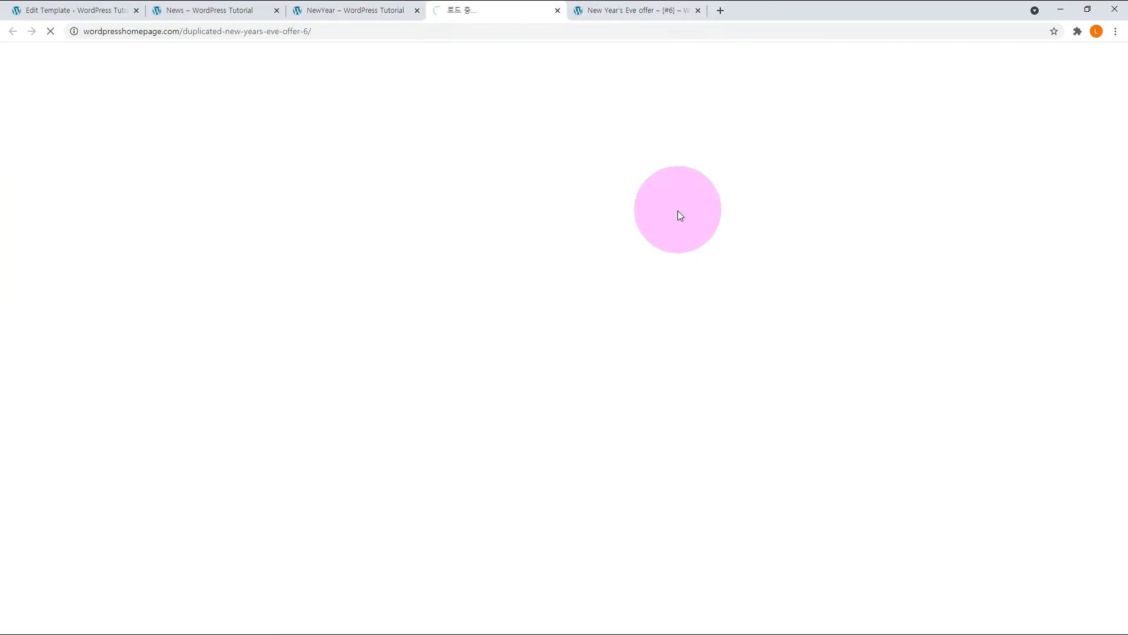
{"action": "scroll", "coordinate": [676, 296], "scroll_direction": "down", "scroll_amount": 2}
{"action": "scroll", "coordinate": [677, 297], "scroll_direction": "down", "scroll_amount": 20}
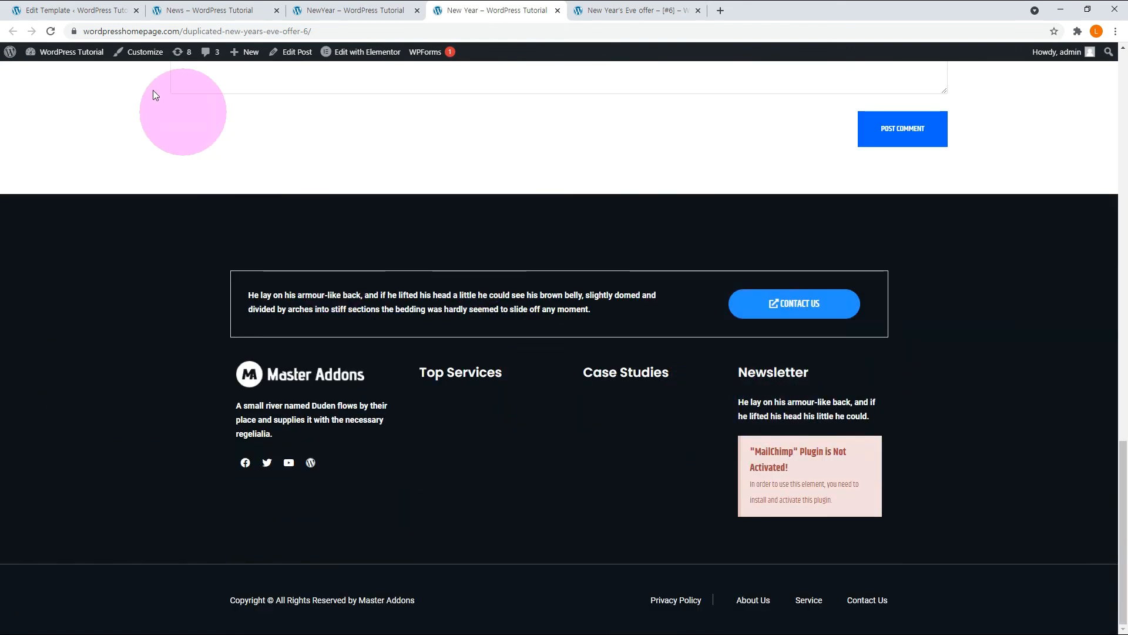
Remove the New Year post from Footer B's exclusion rule and update the template.
{"action": "left_click", "coordinate": [75, 10]}
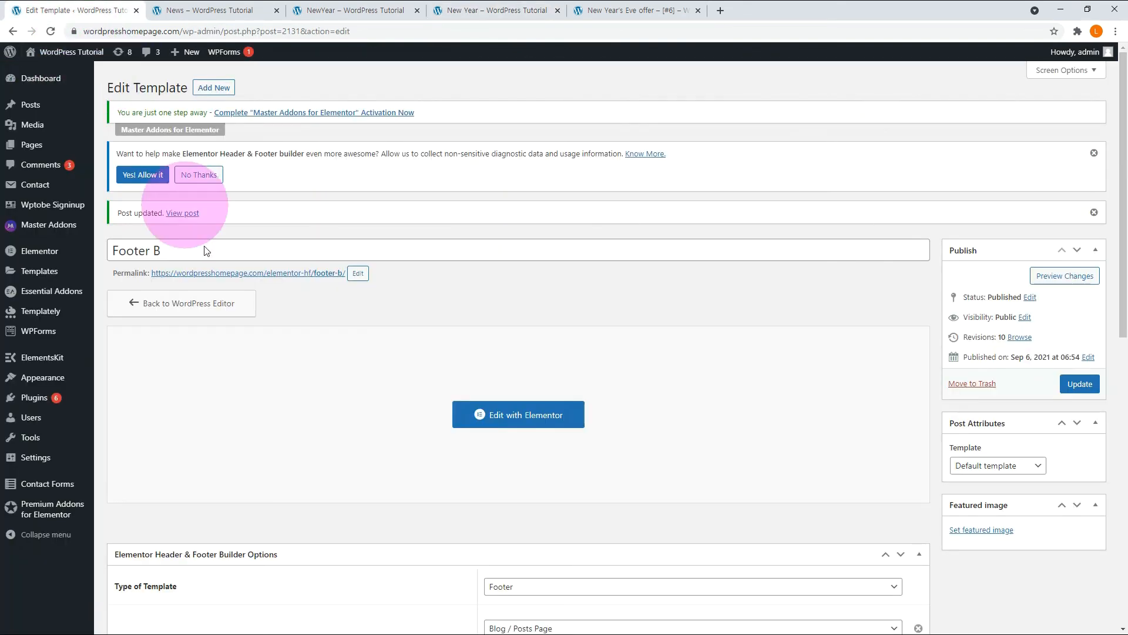
{"action": "scroll", "coordinate": [222, 270], "scroll_direction": "down", "scroll_amount": 5}
{"action": "scroll", "coordinate": [222, 270], "scroll_direction": "down", "scroll_amount": 3}
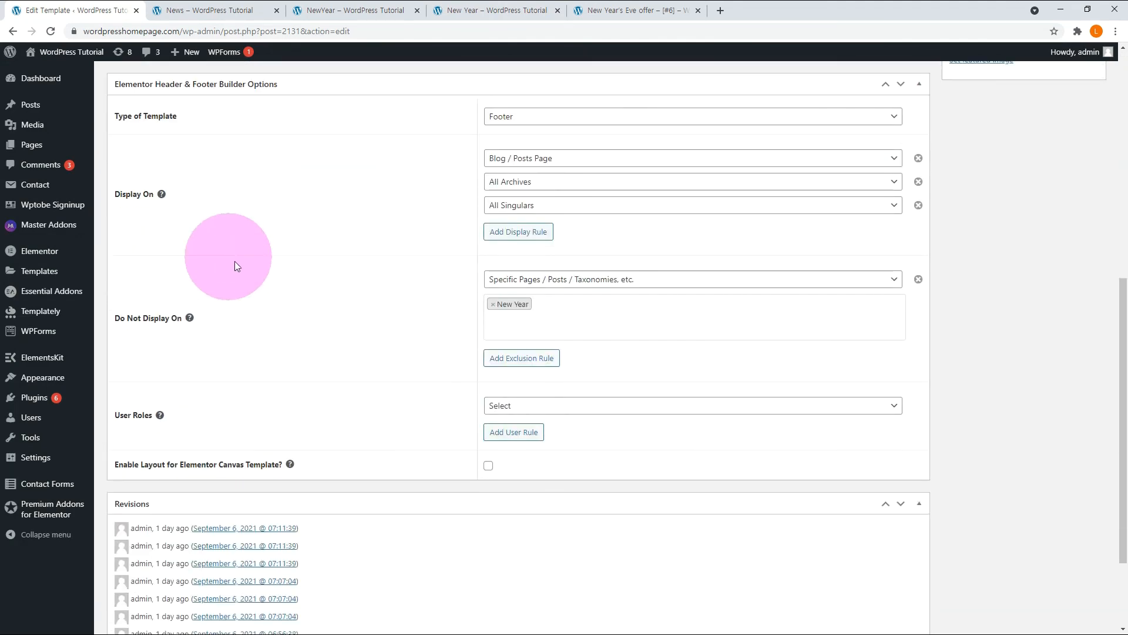
{"action": "left_click", "coordinate": [493, 304]}
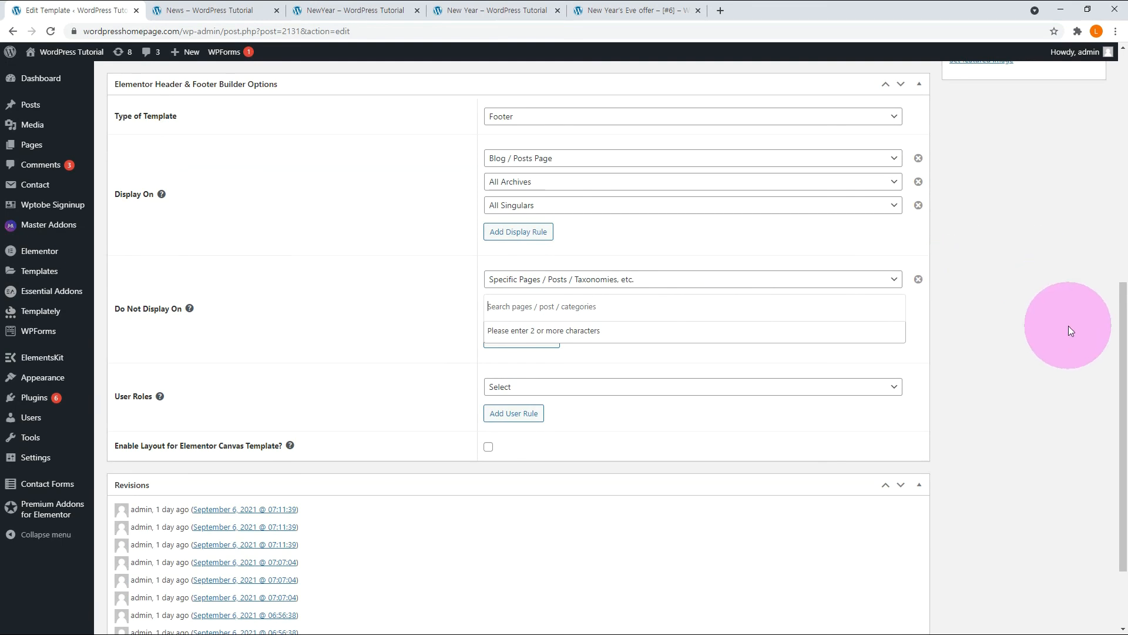
{"action": "scroll", "coordinate": [1071, 327], "scroll_direction": "up", "scroll_amount": 5}
{"action": "left_click", "coordinate": [1077, 208]}
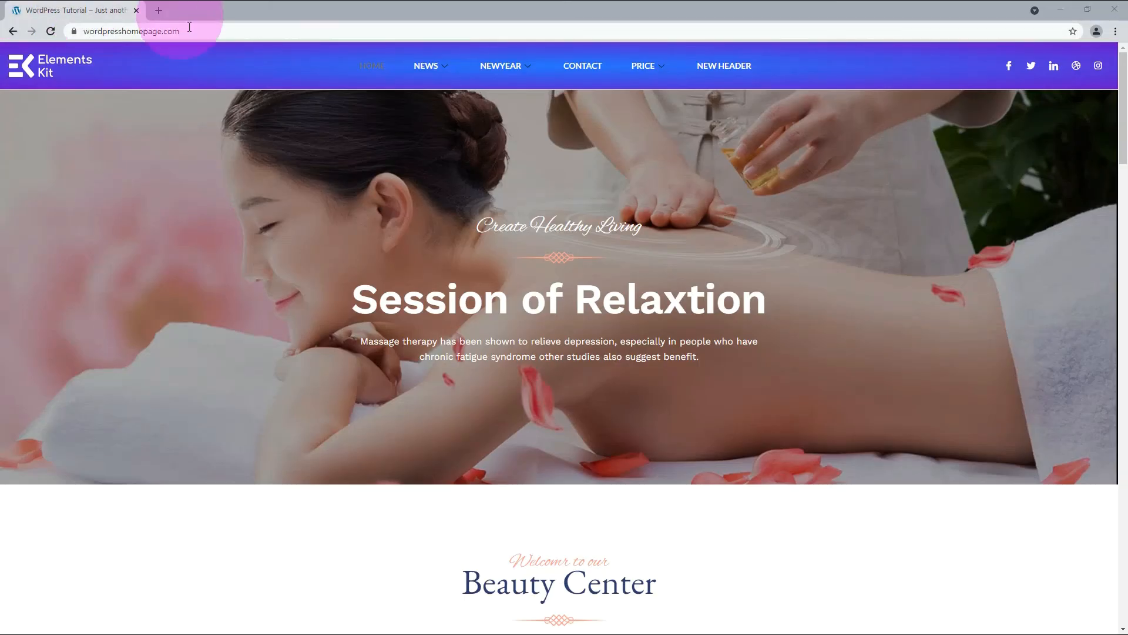
Examine the mega menus under News and NewYear in the live home page's header.
{"action": "mouse_move", "coordinate": [419, 68]}
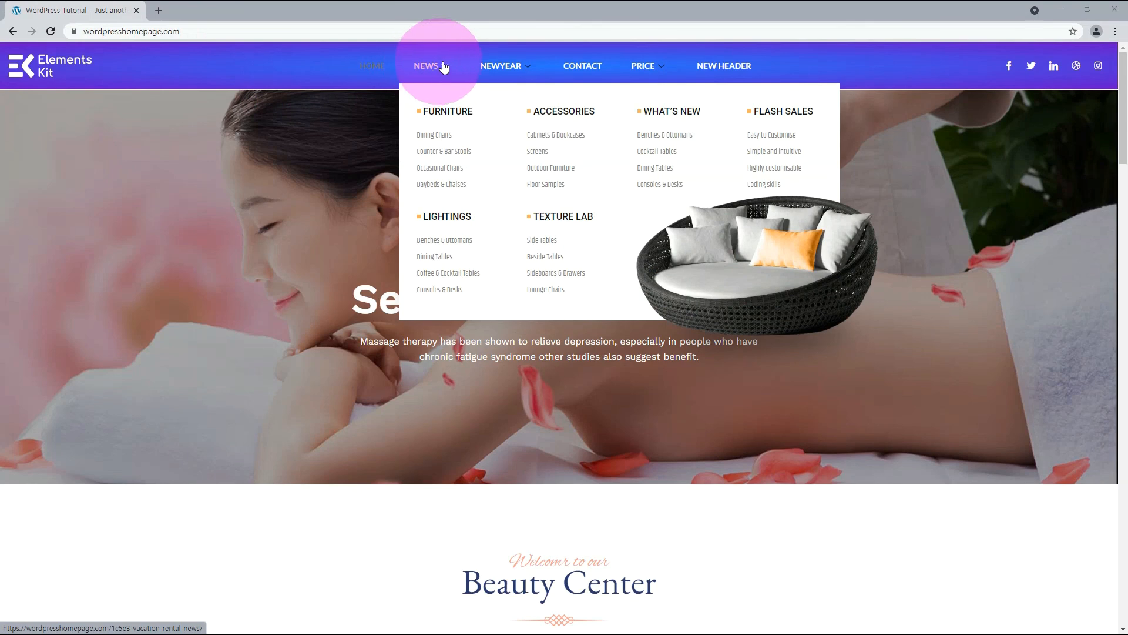
{"action": "mouse_move", "coordinate": [495, 67]}
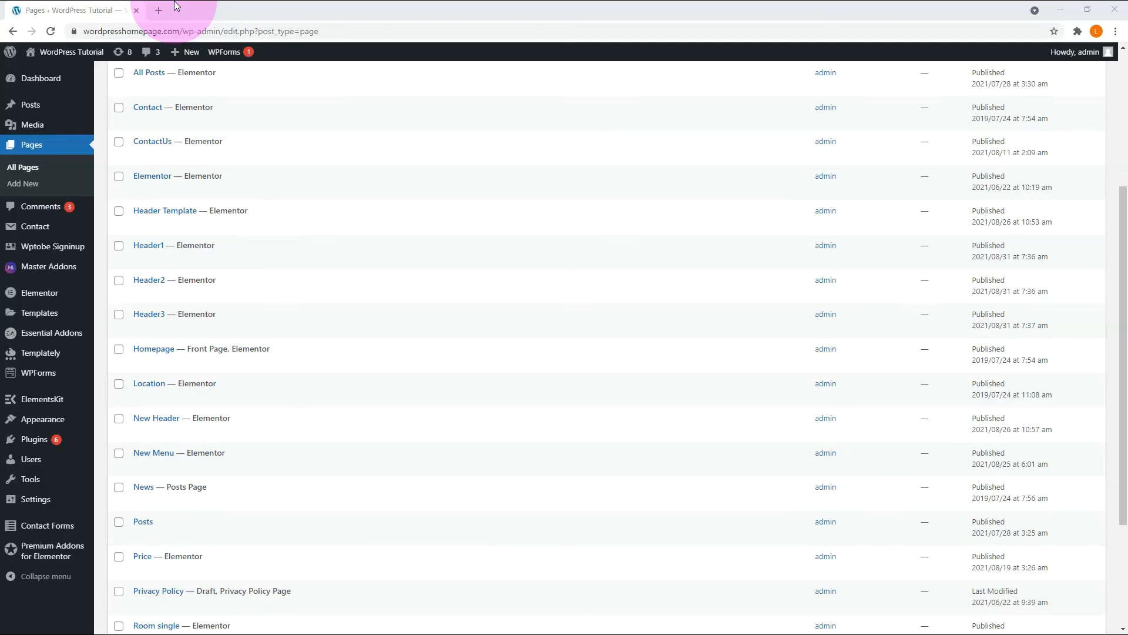
Turn off the Disable Header option in the Homepage's Neve Options.
{"action": "mouse_move", "coordinate": [393, 352]}
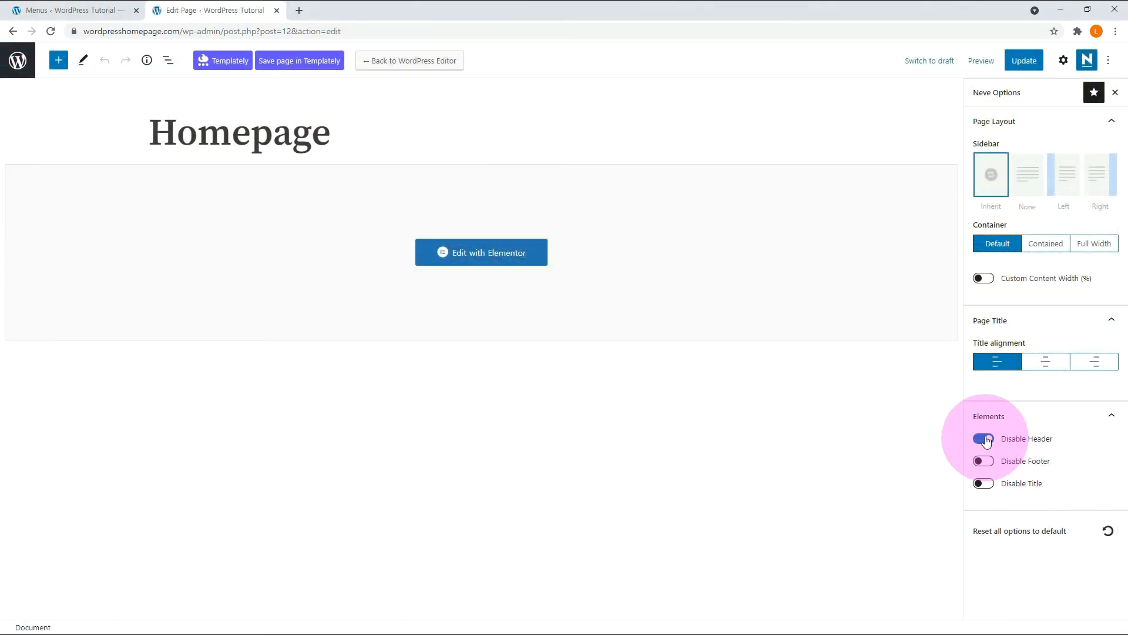
{"action": "left_click", "coordinate": [985, 440]}
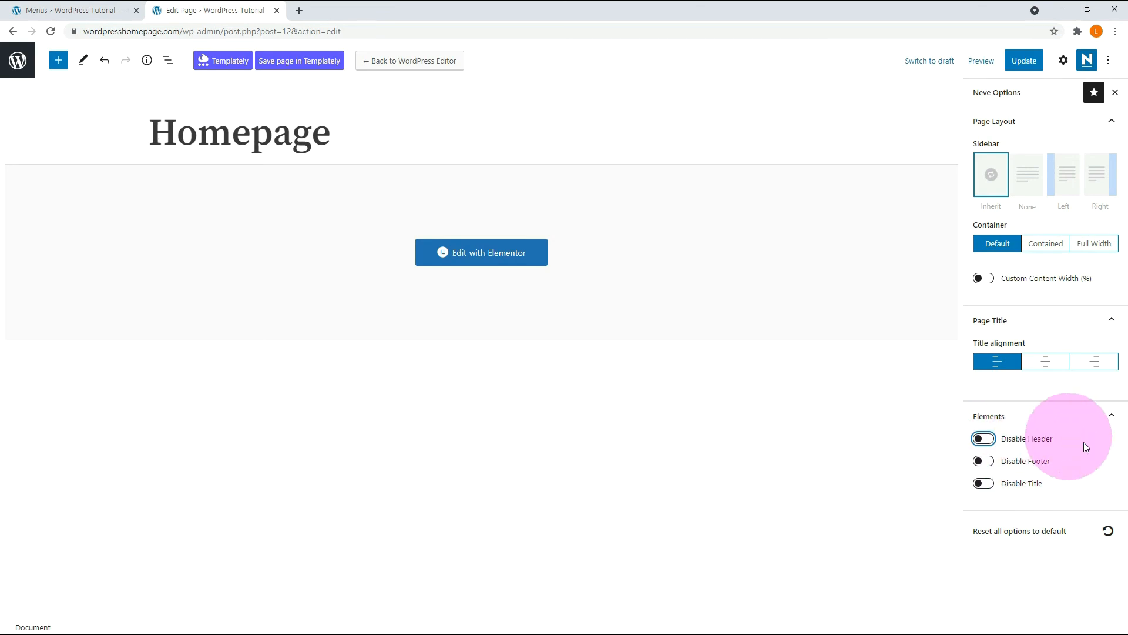
Update the Homepage to save its header setting.
{"action": "left_click", "coordinate": [1024, 65]}
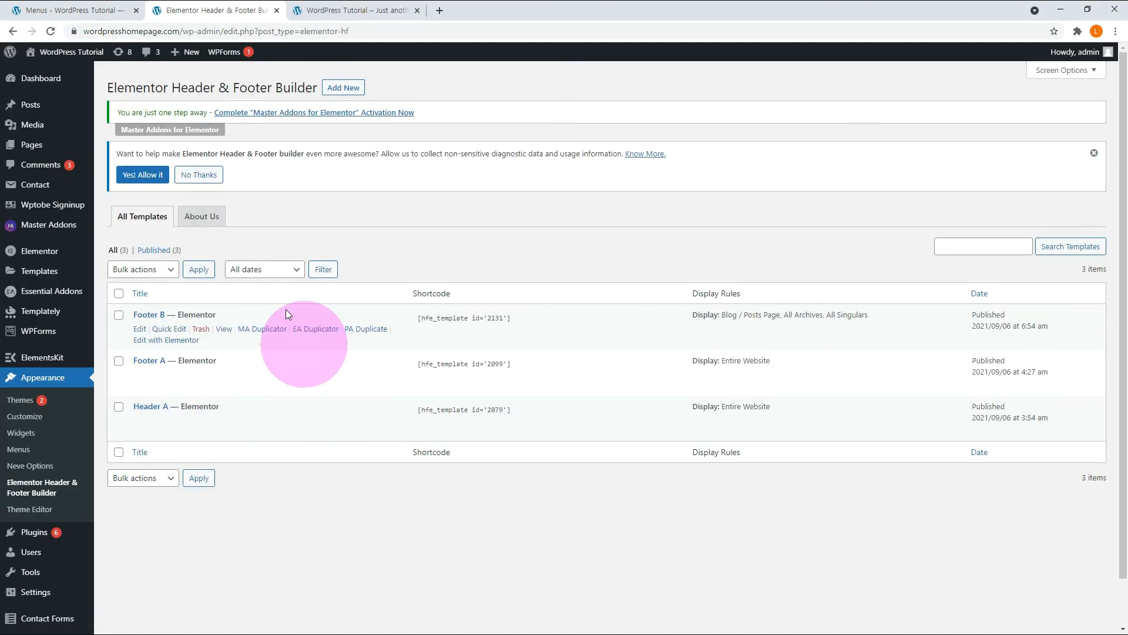
Publish a new template titled "Header Home" with the Header type, set to display on the Front Page.
{"action": "left_click", "coordinate": [345, 90]}
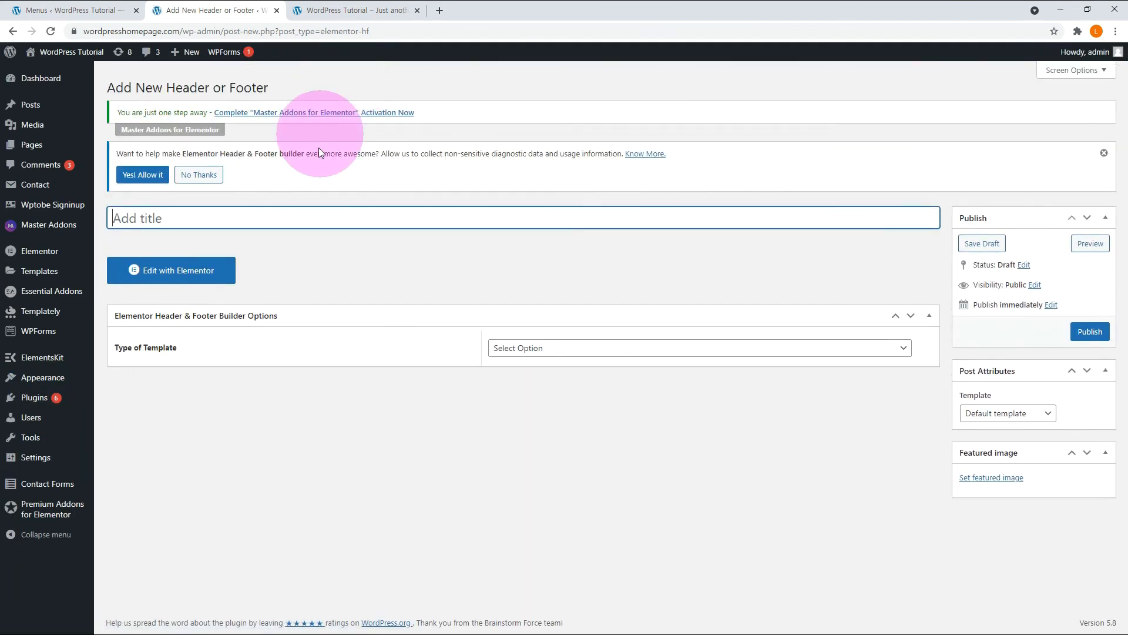
{"action": "type", "text": "Header Home"}
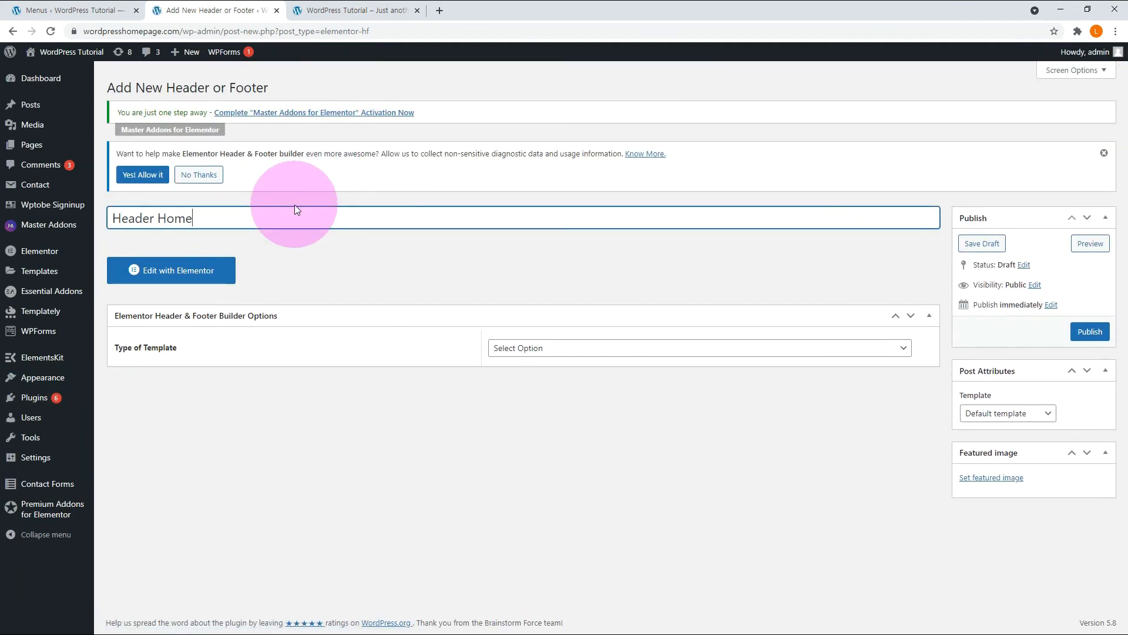
{"action": "left_click", "coordinate": [608, 352]}
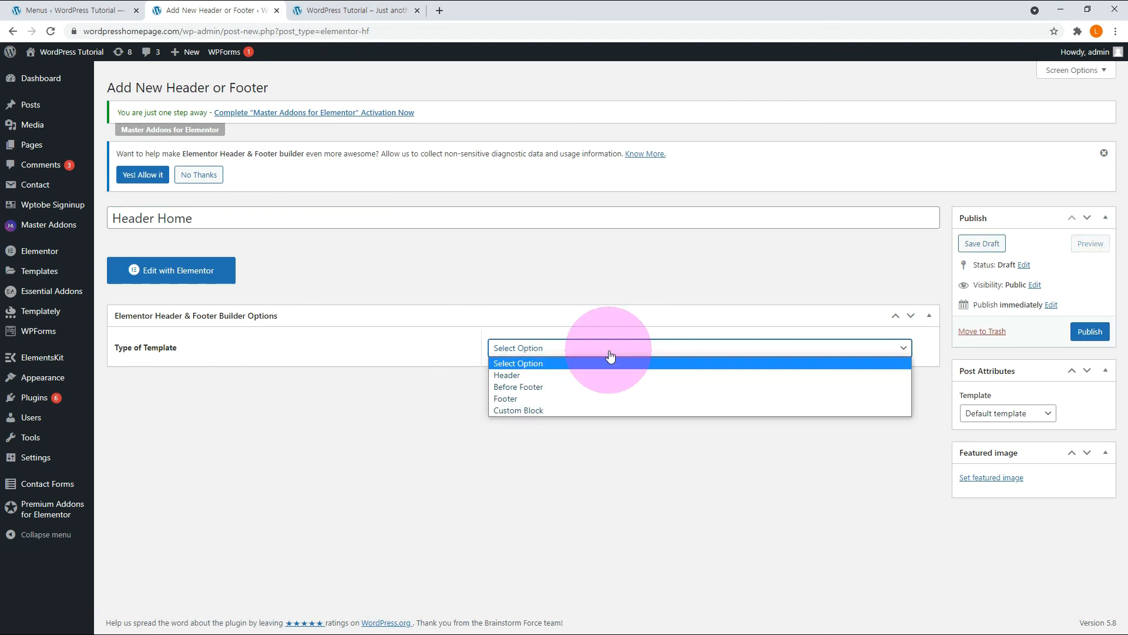
{"action": "left_click", "coordinate": [561, 375]}
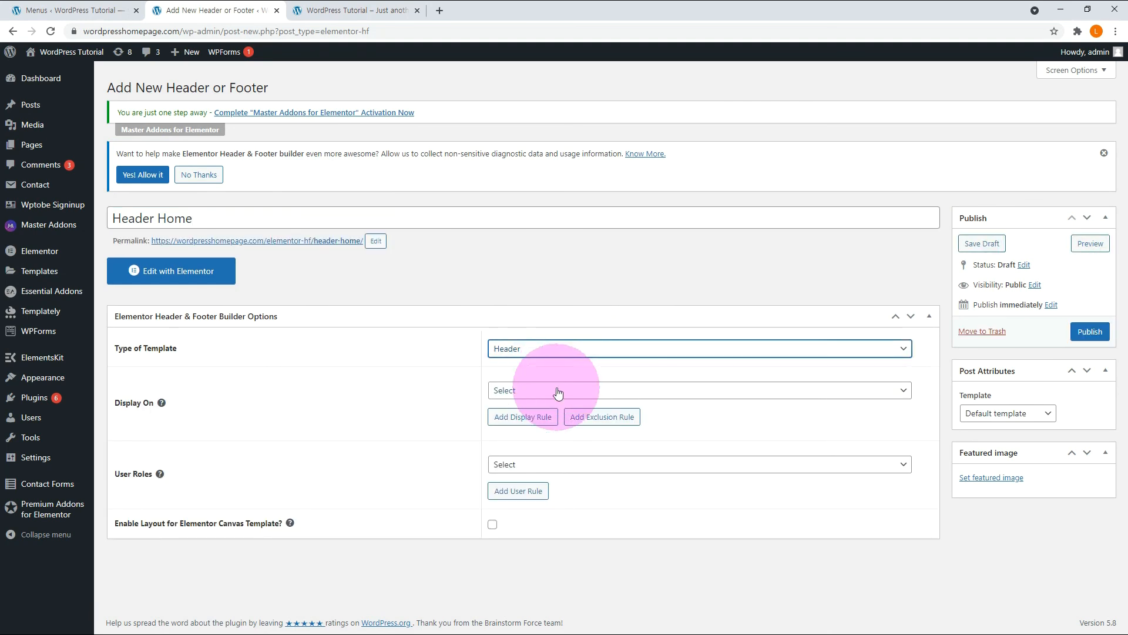
{"action": "left_click", "coordinate": [558, 393]}
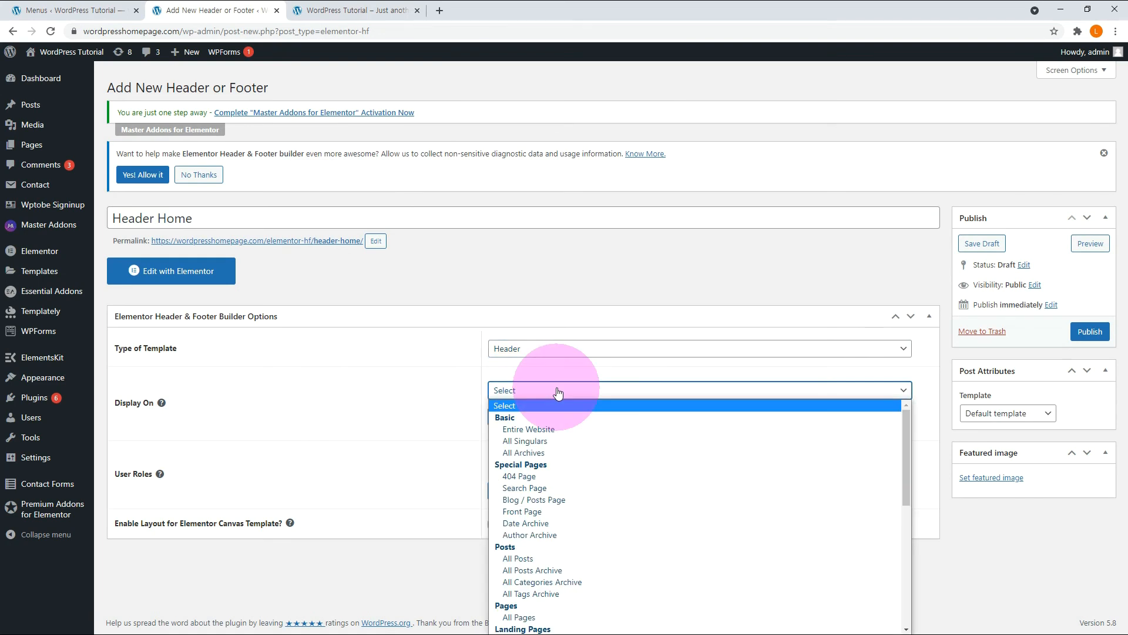
{"action": "left_click", "coordinate": [555, 511]}
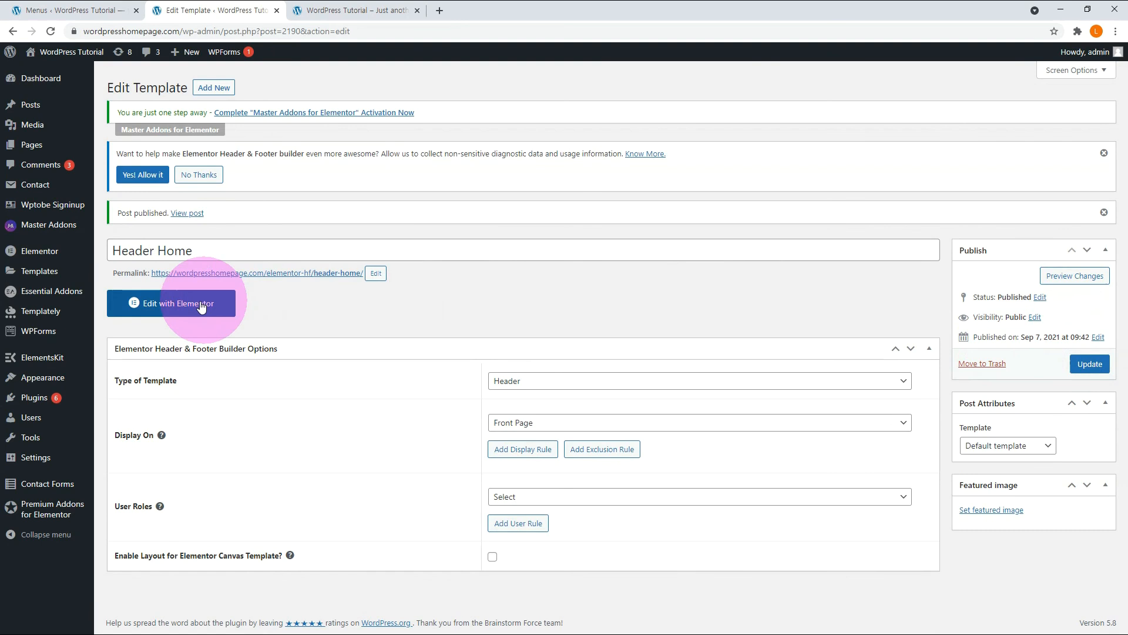
Open the Header Home template in Elementor and insert the ElementsKit section "Header – Section 4".
{"action": "left_click", "coordinate": [201, 305]}
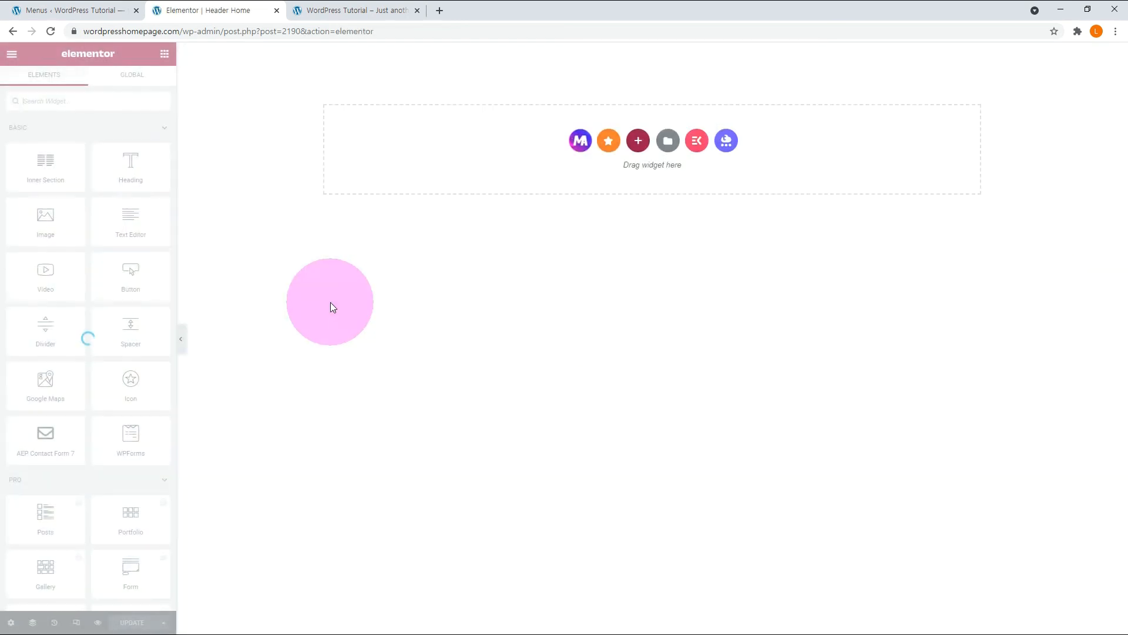
{"action": "left_click", "coordinate": [691, 161]}
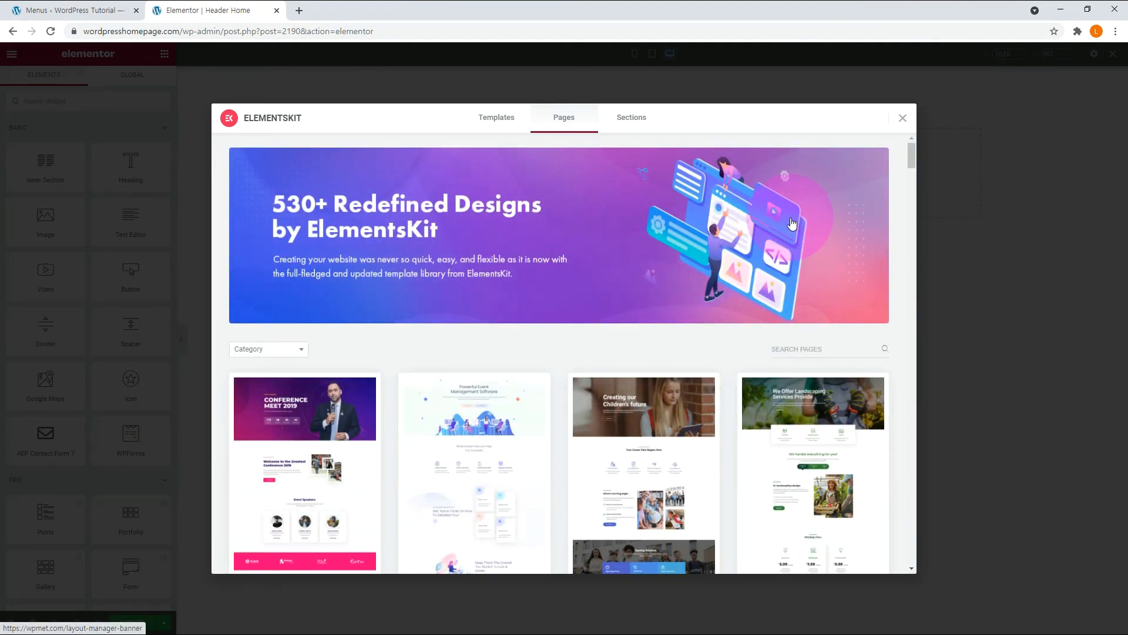
{"action": "left_click", "coordinate": [639, 120]}
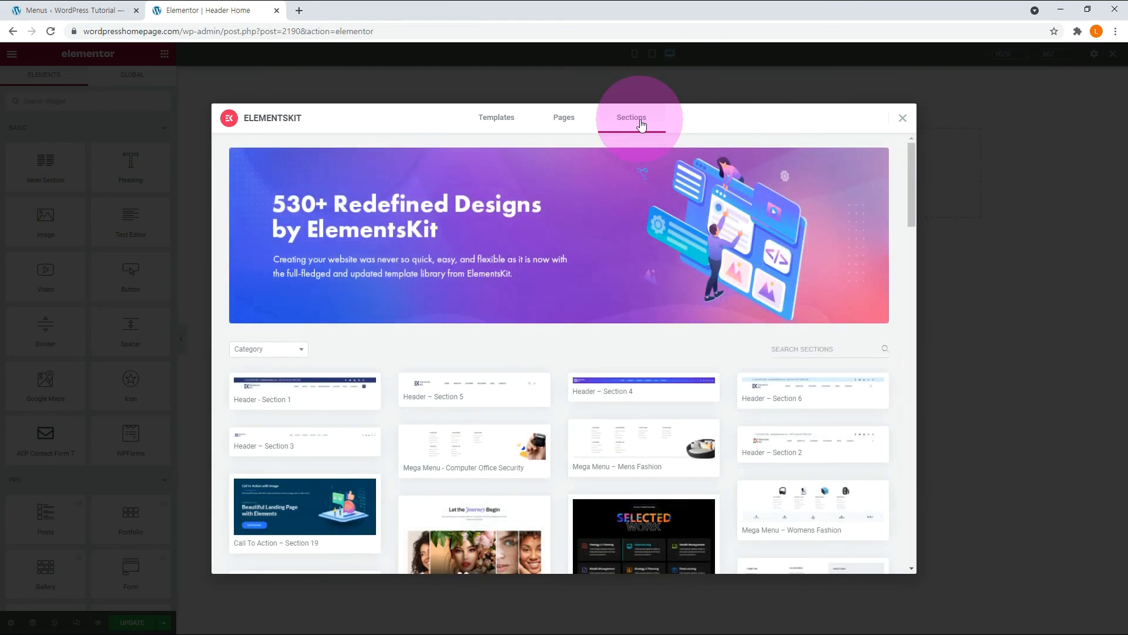
{"action": "left_click", "coordinate": [598, 392]}
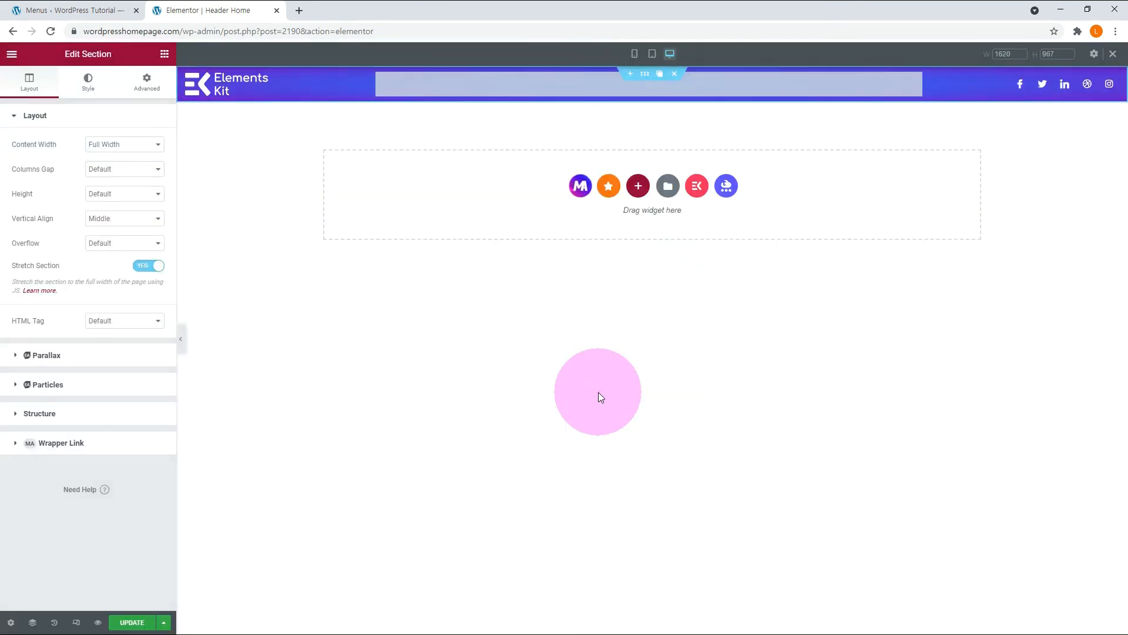
Assign the main menu to the ElementsKit Nav Menu widget in the header section.
{"action": "left_click", "coordinate": [914, 83]}
{"action": "left_click", "coordinate": [154, 155]}
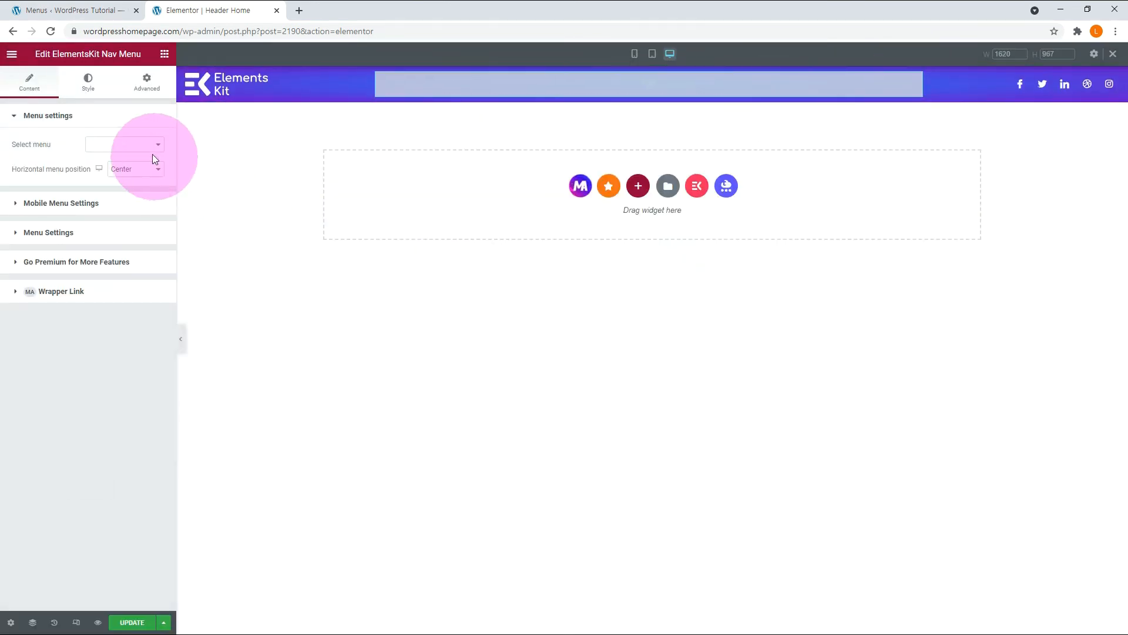
{"action": "left_click", "coordinate": [107, 167]}
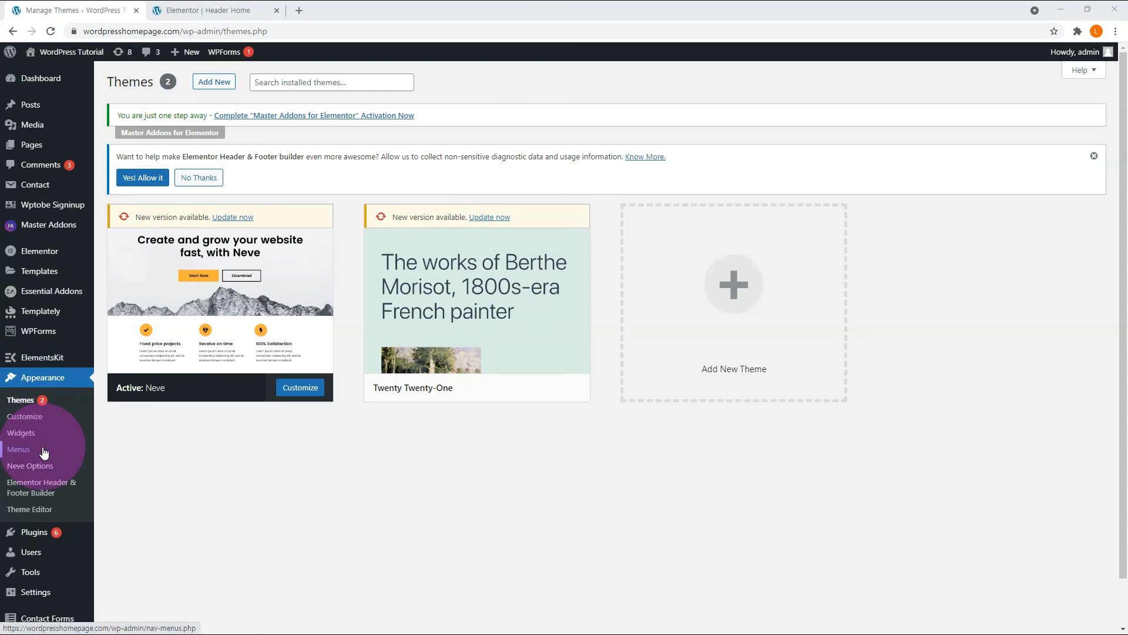
Enable both the Master Addons mega menu and ElementsKit Megamenu content for the main menu in WordPress.
{"action": "left_click", "coordinate": [43, 450]}
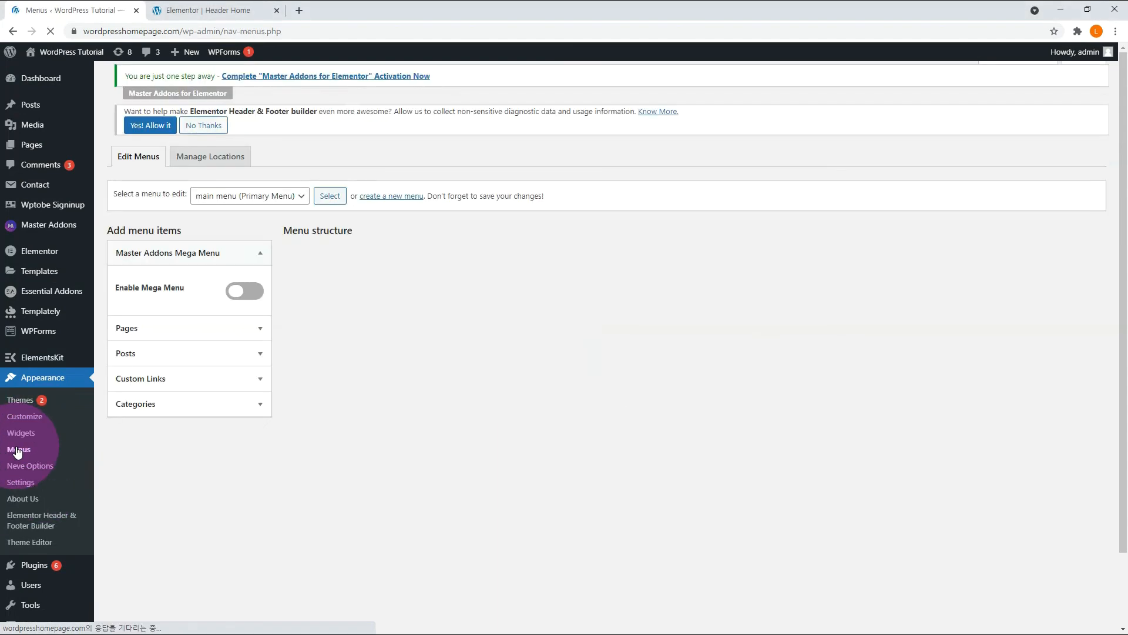
{"action": "scroll", "coordinate": [174, 447], "scroll_direction": "down", "scroll_amount": 1}
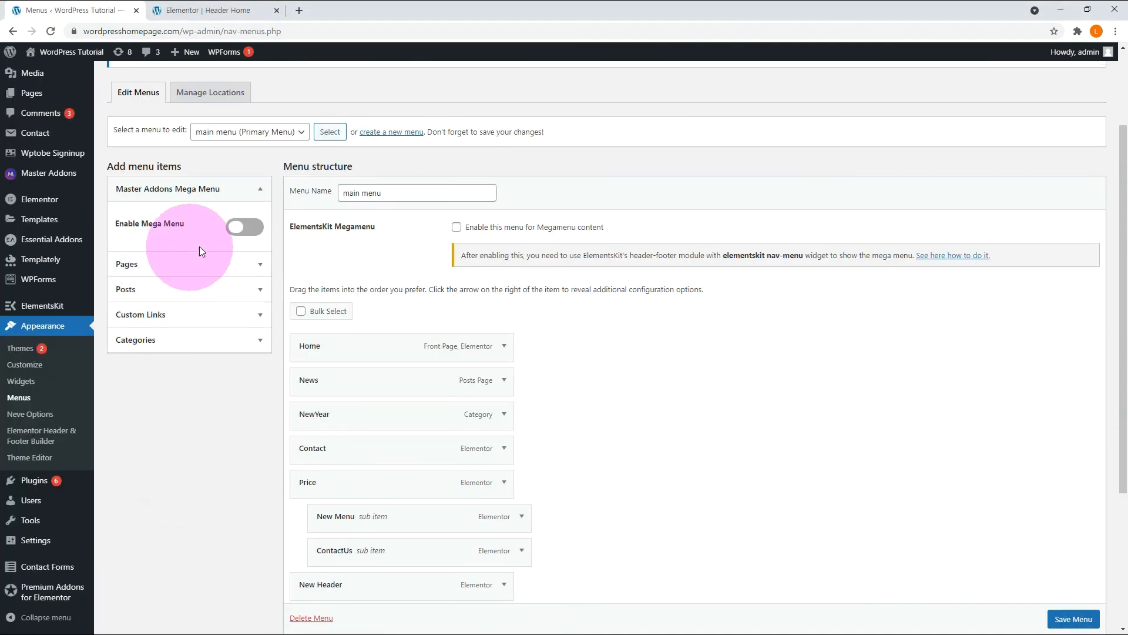
{"action": "left_click", "coordinate": [253, 228]}
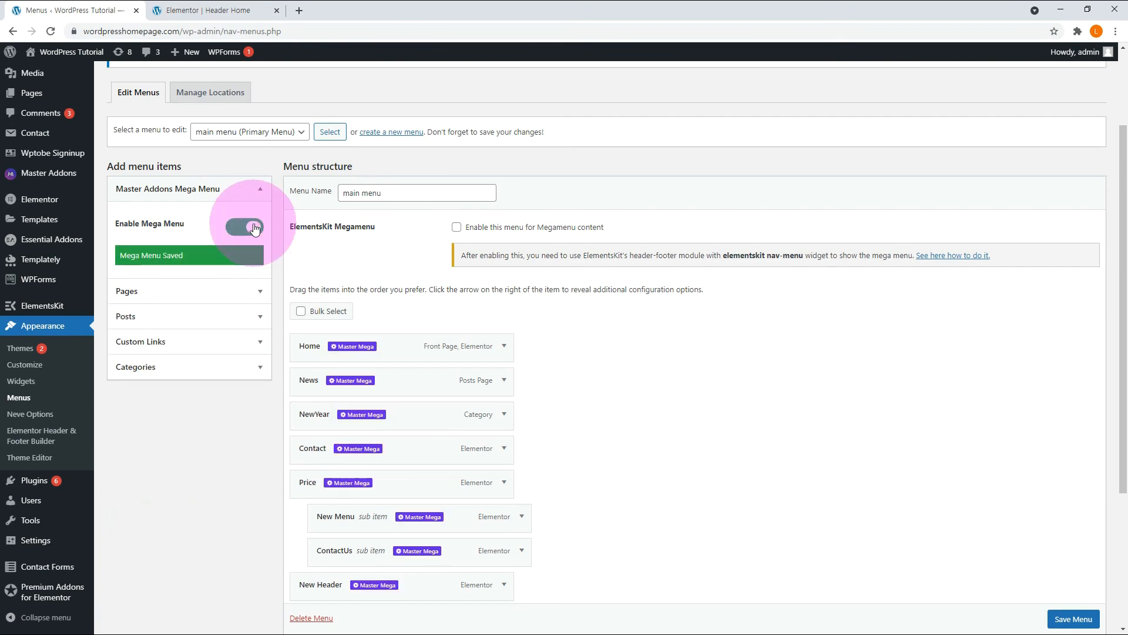
{"action": "left_click", "coordinate": [457, 231]}
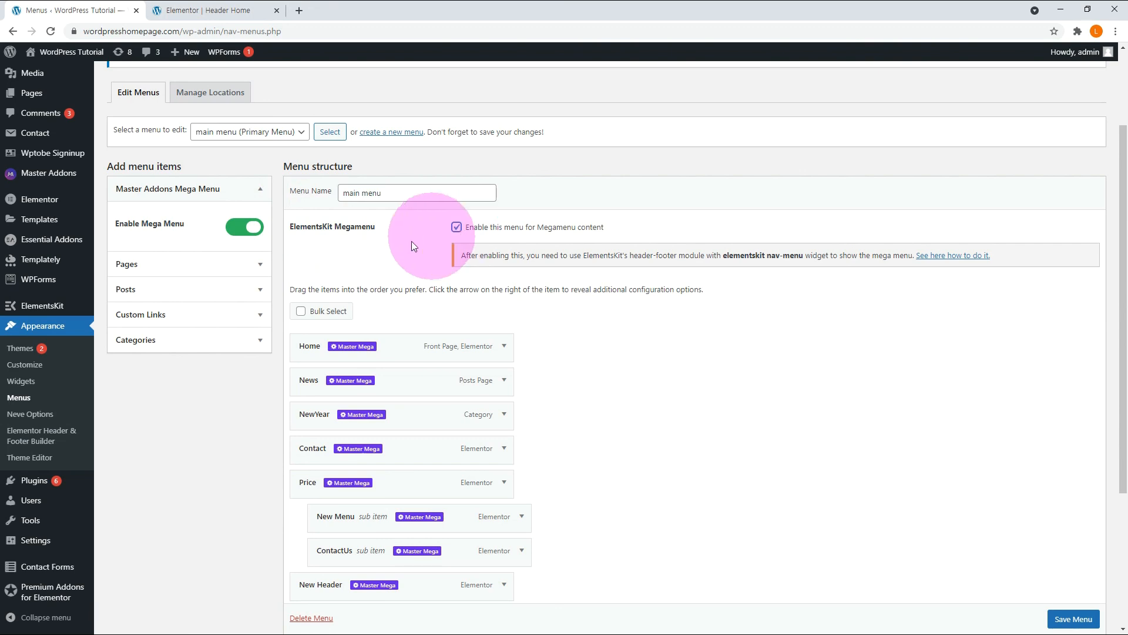
Enable the ElementsKit megamenu for the News menu item.
{"action": "mouse_move", "coordinate": [295, 392]}
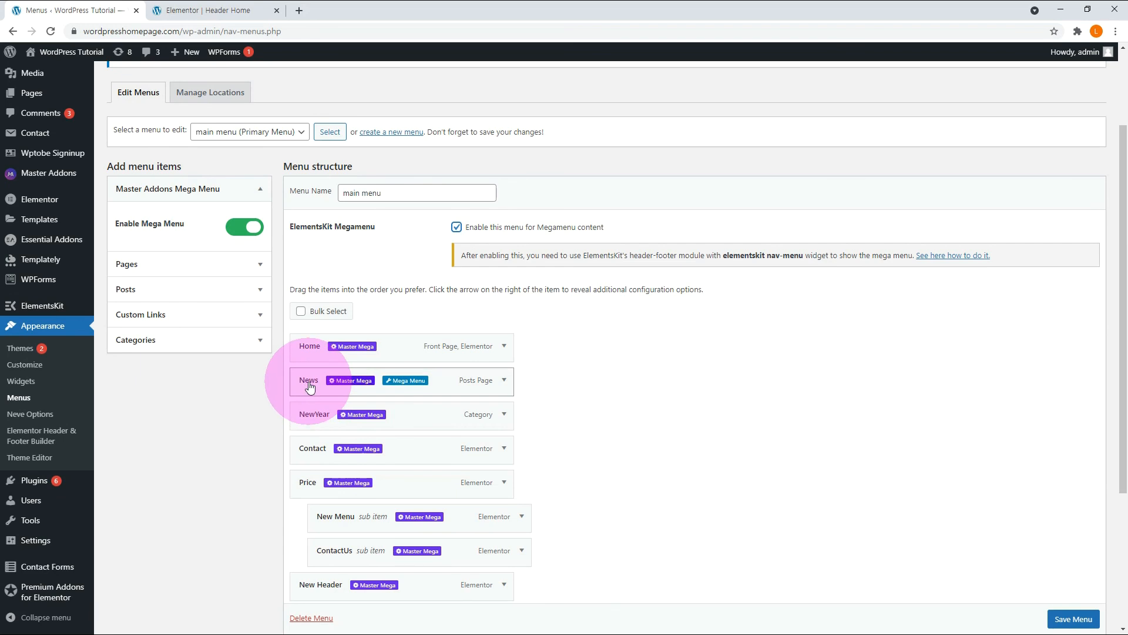
{"action": "left_click", "coordinate": [407, 382]}
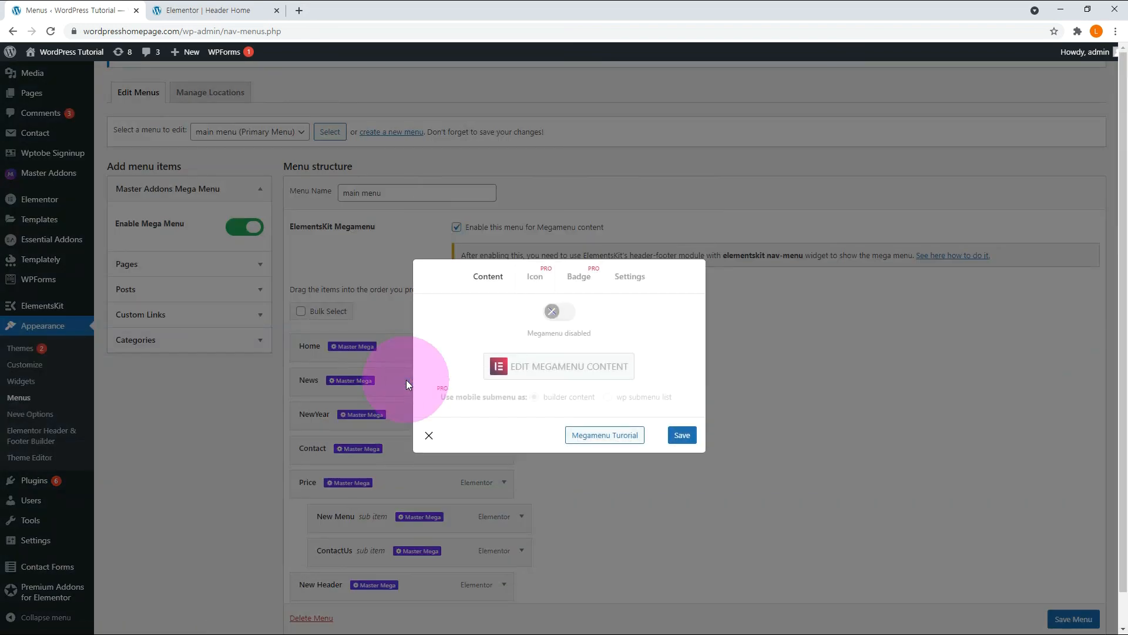
{"action": "left_click", "coordinate": [566, 317]}
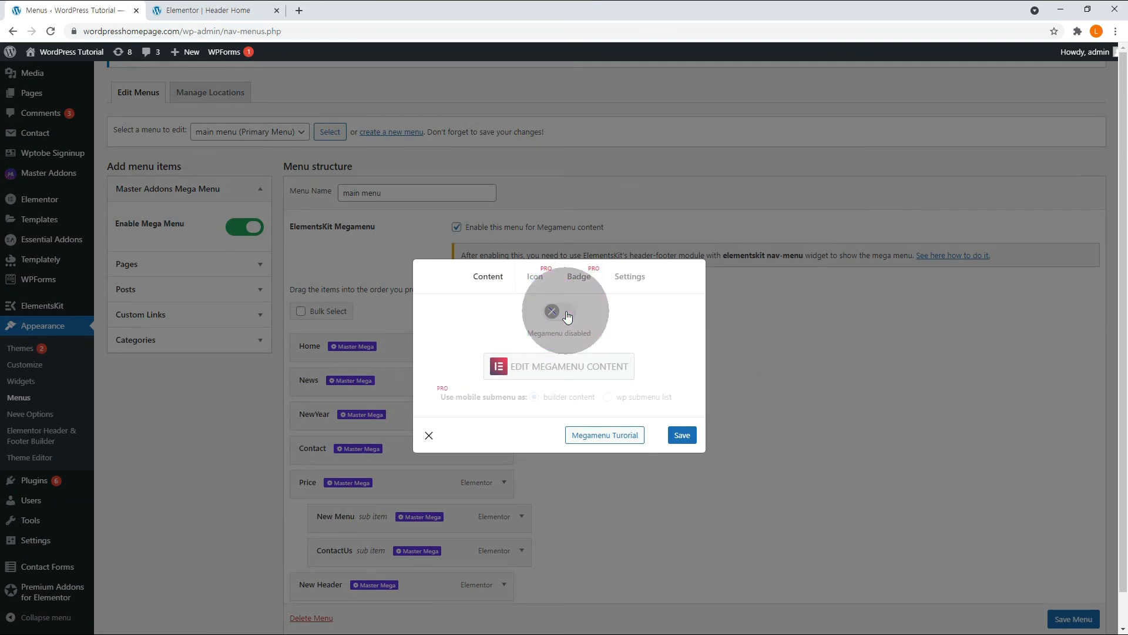
Insert an ElementsKit furniture mega menu section with the sofa image as News's megamenu content and update it.
{"action": "left_click", "coordinate": [548, 368]}
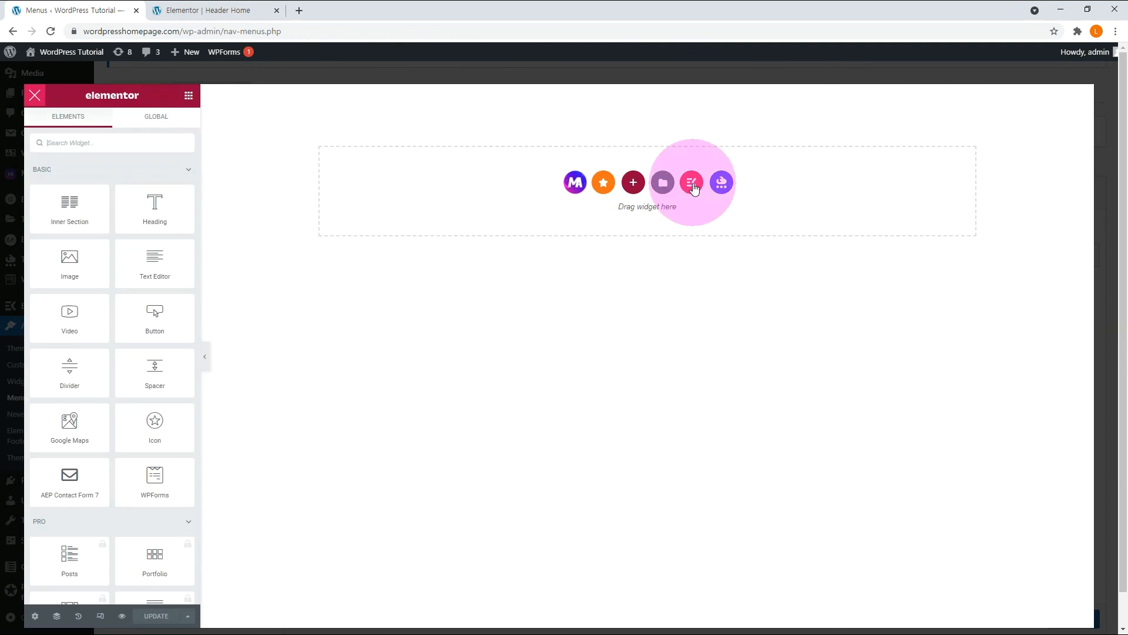
{"action": "left_click", "coordinate": [693, 185]}
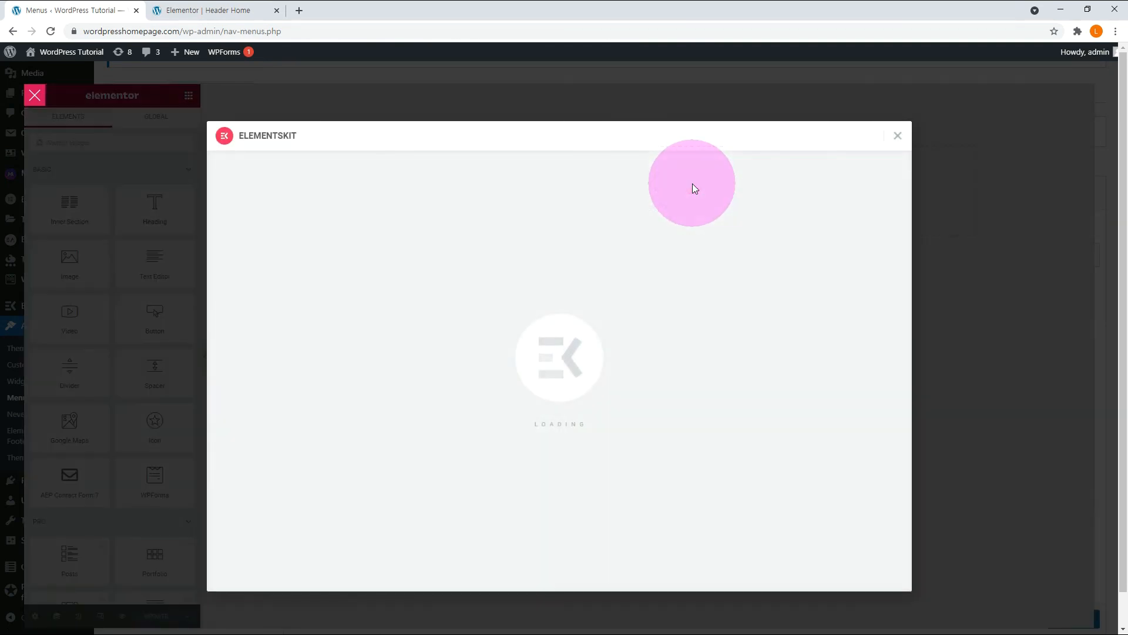
{"action": "left_click", "coordinate": [626, 135]}
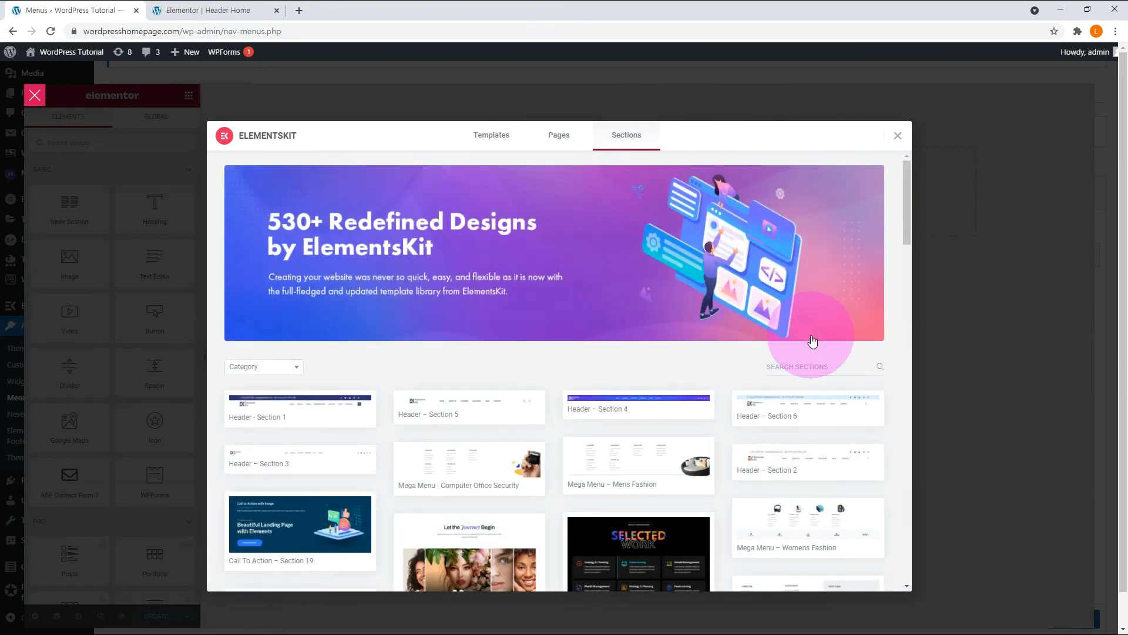
{"action": "scroll", "coordinate": [778, 340], "scroll_direction": "down", "scroll_amount": 5}
{"action": "left_click", "coordinate": [778, 343]}
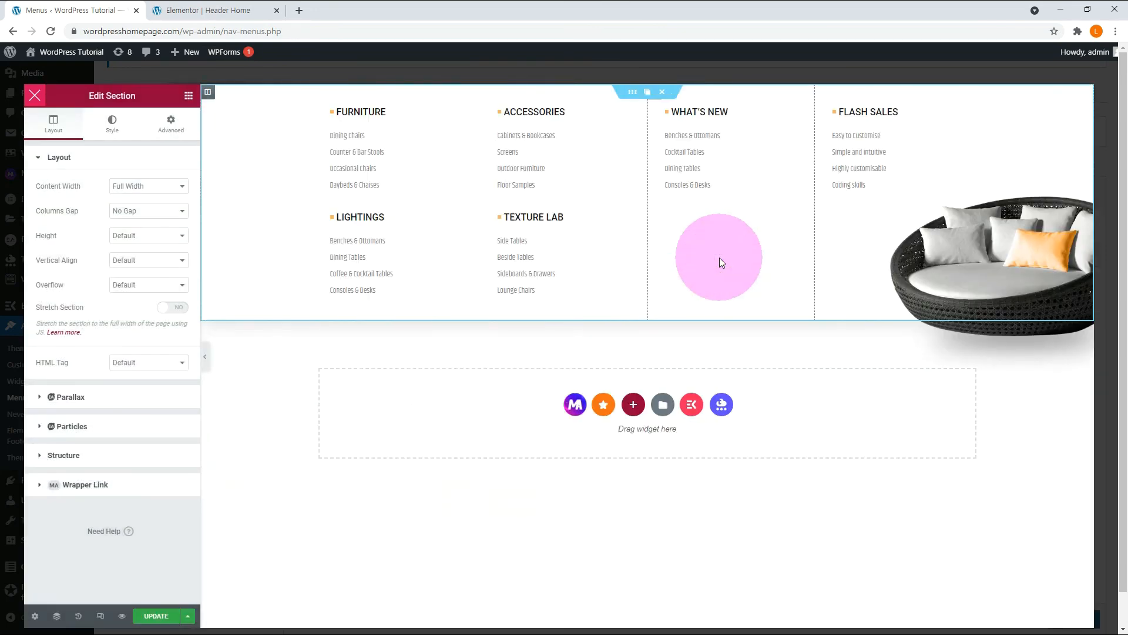
{"action": "left_click", "coordinate": [156, 616]}
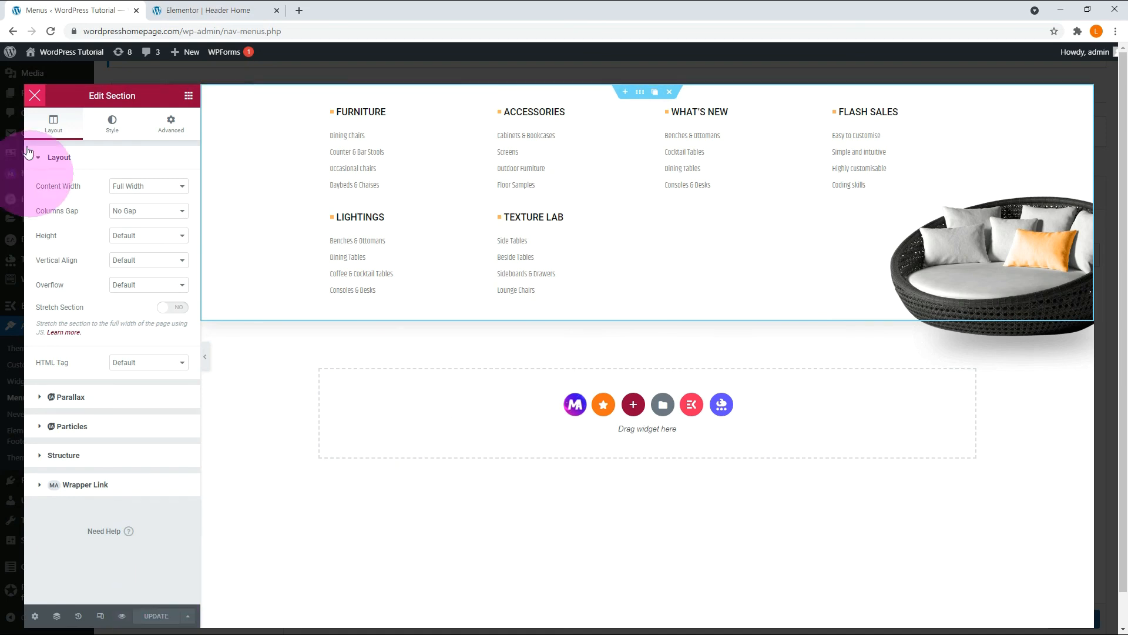
{"action": "left_click", "coordinate": [34, 96]}
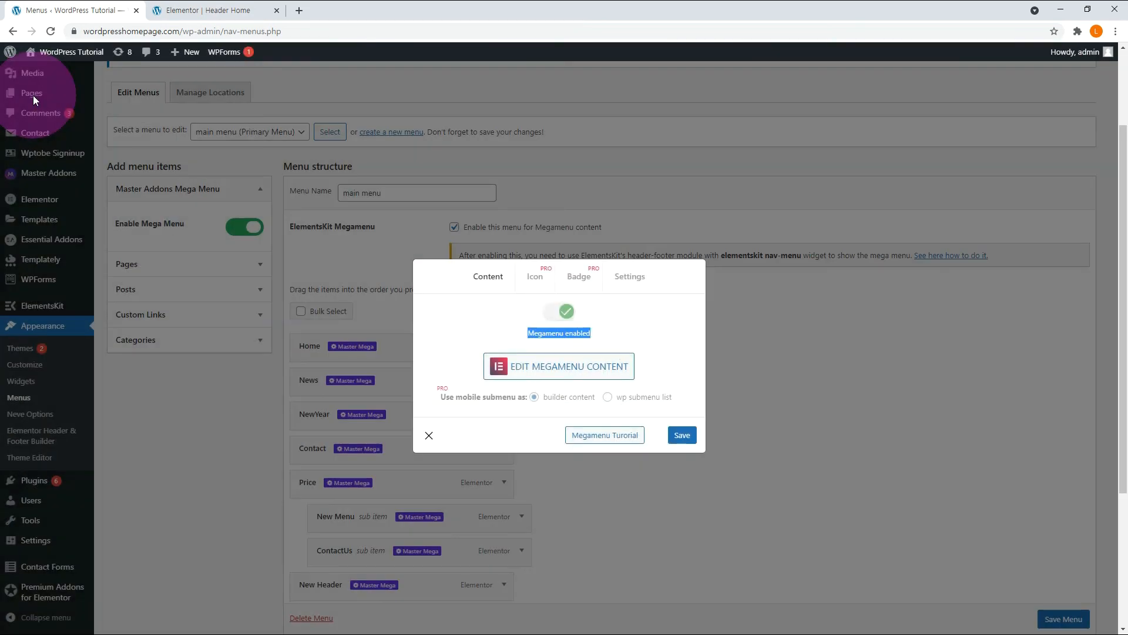
Save the News item's megamenu settings and the main menu.
{"action": "left_click", "coordinate": [682, 436]}
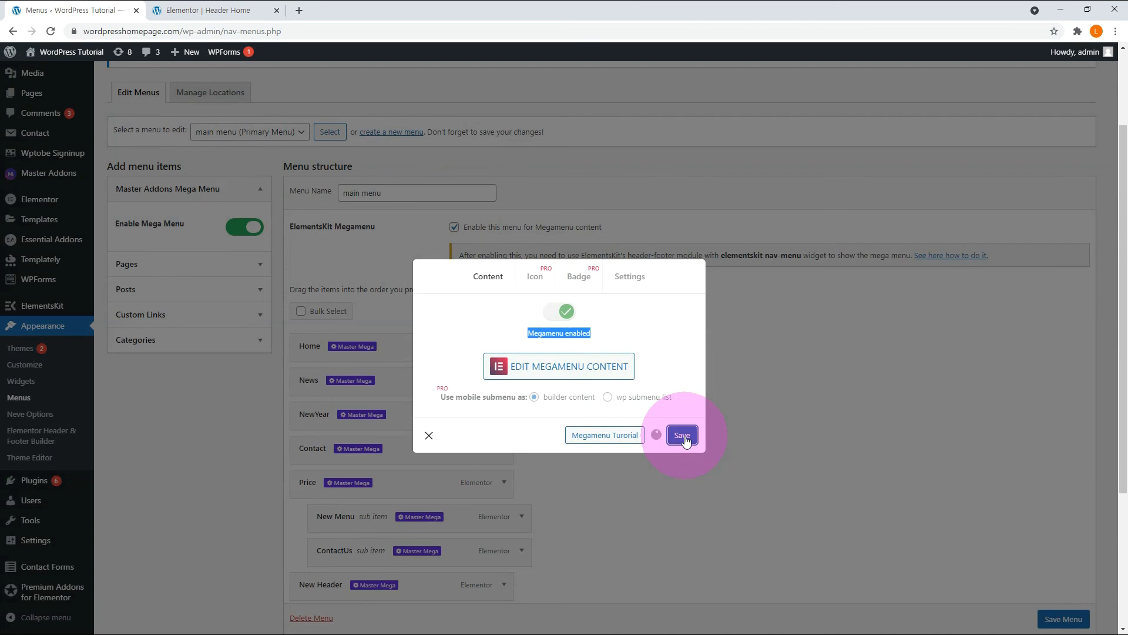
{"action": "left_click", "coordinate": [427, 436]}
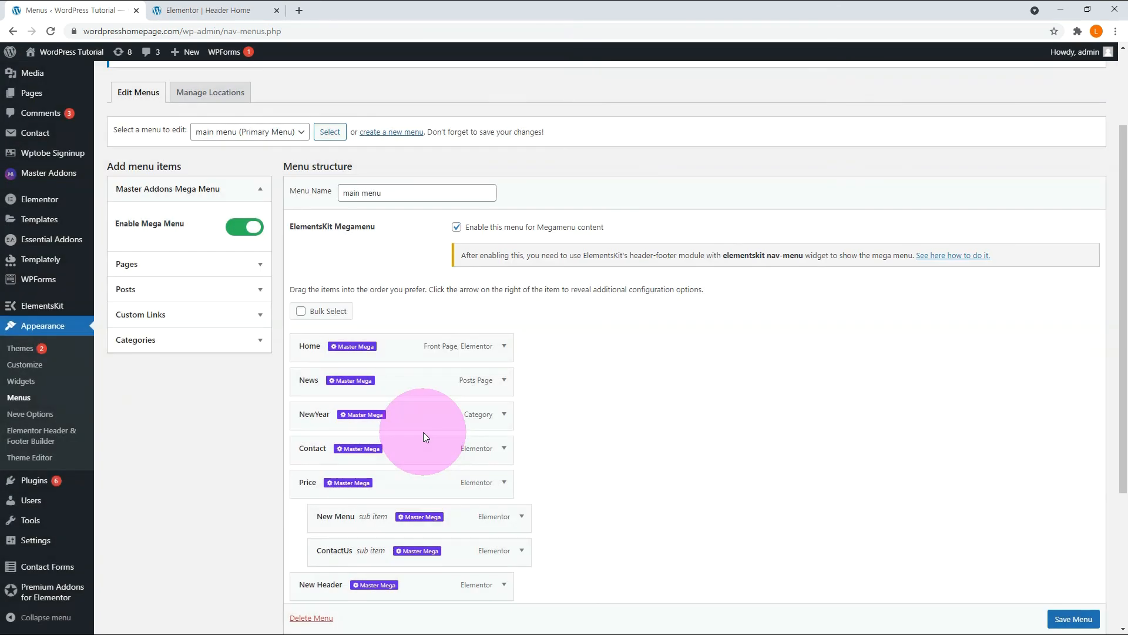
{"action": "left_click", "coordinate": [1069, 620]}
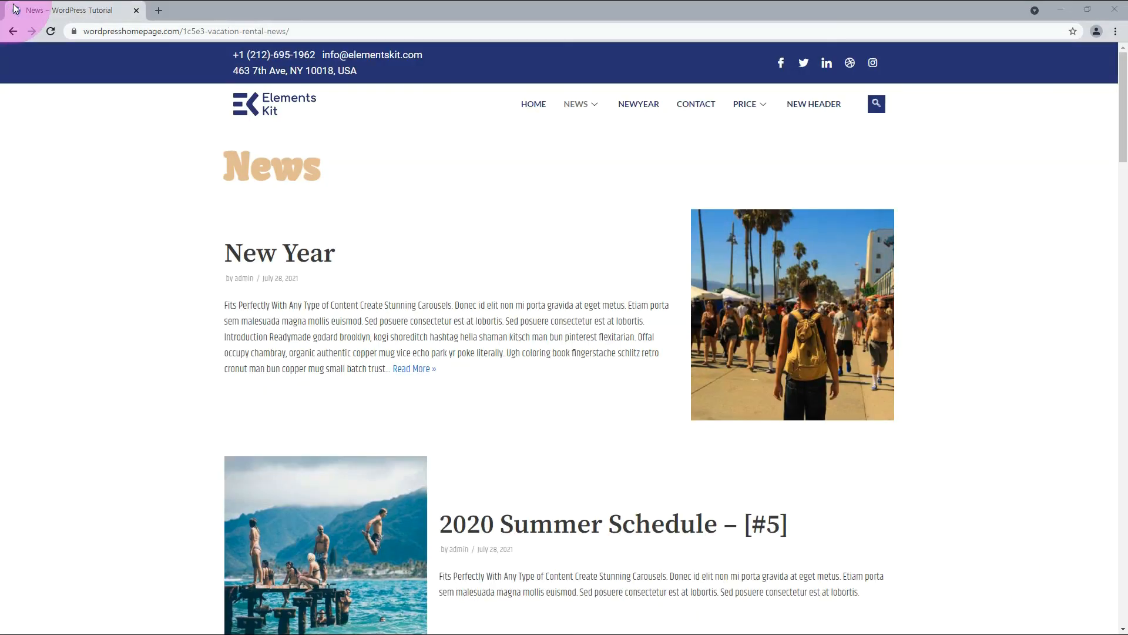
Check the new ElementsKit header on the live home page, including the mega menus under News and NewYear.
{"action": "left_click", "coordinate": [528, 104]}
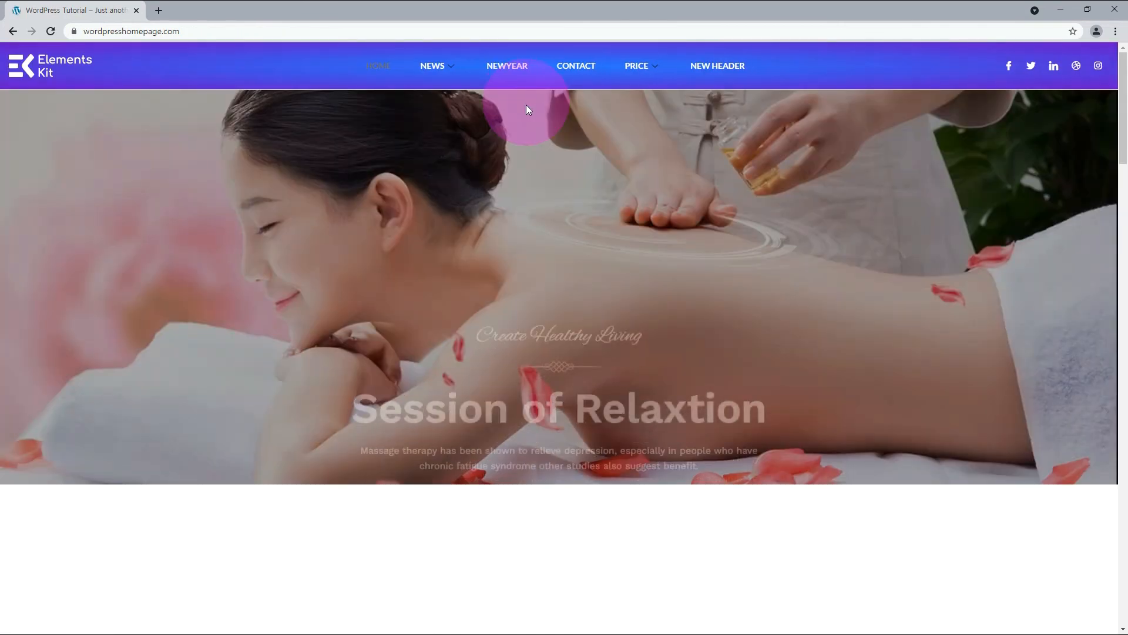
{"action": "mouse_move", "coordinate": [443, 66]}
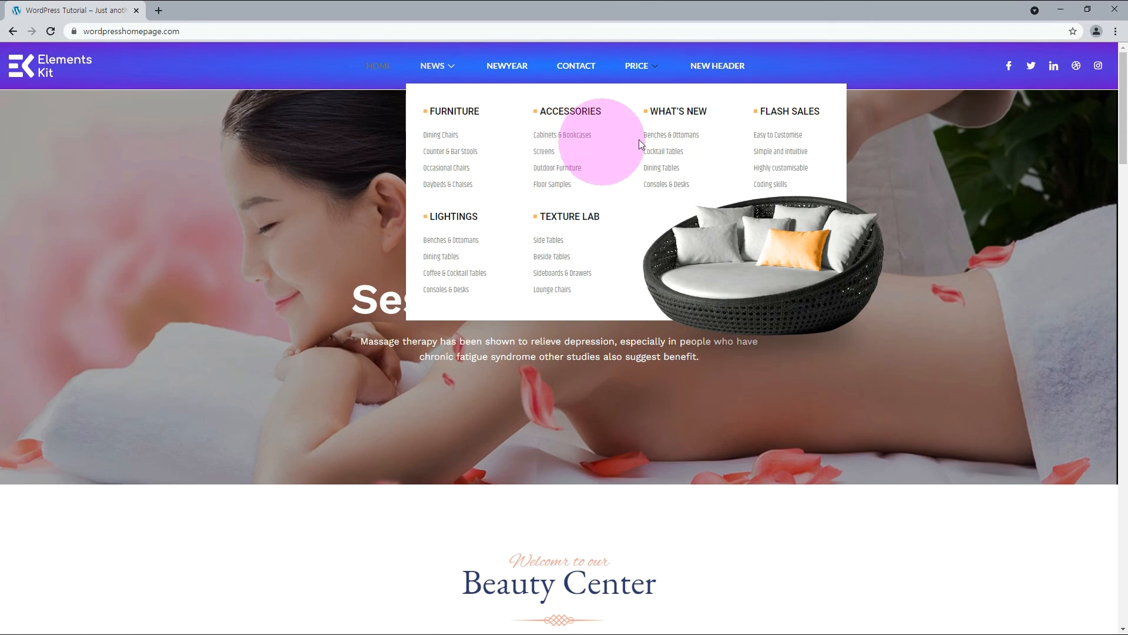
{"action": "left_click", "coordinate": [485, 256]}
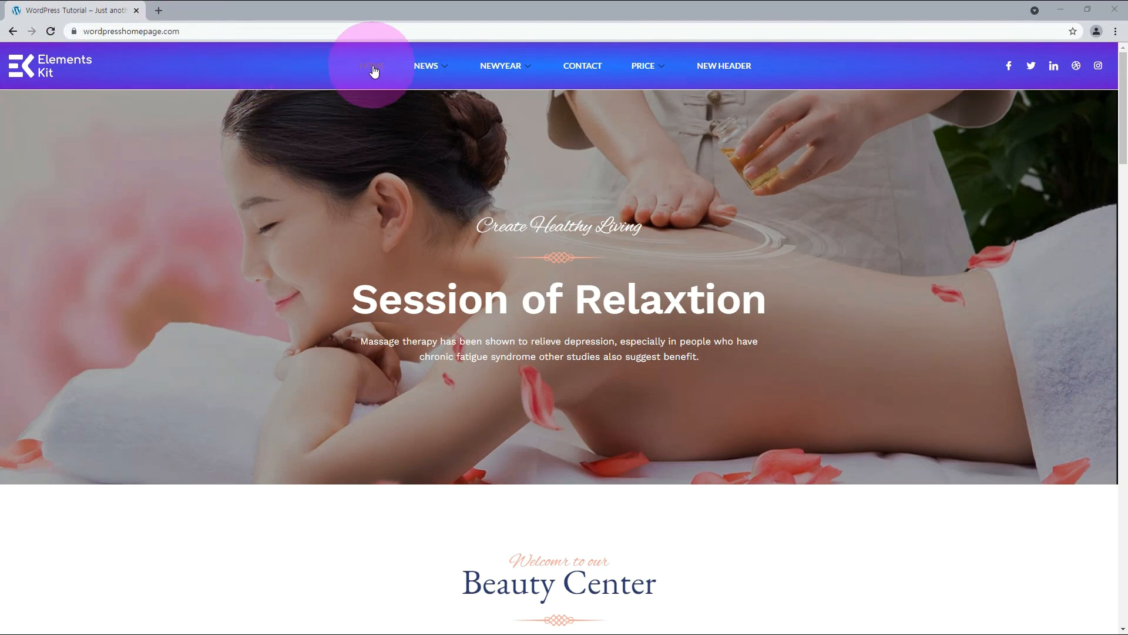
{"action": "mouse_move", "coordinate": [493, 67]}
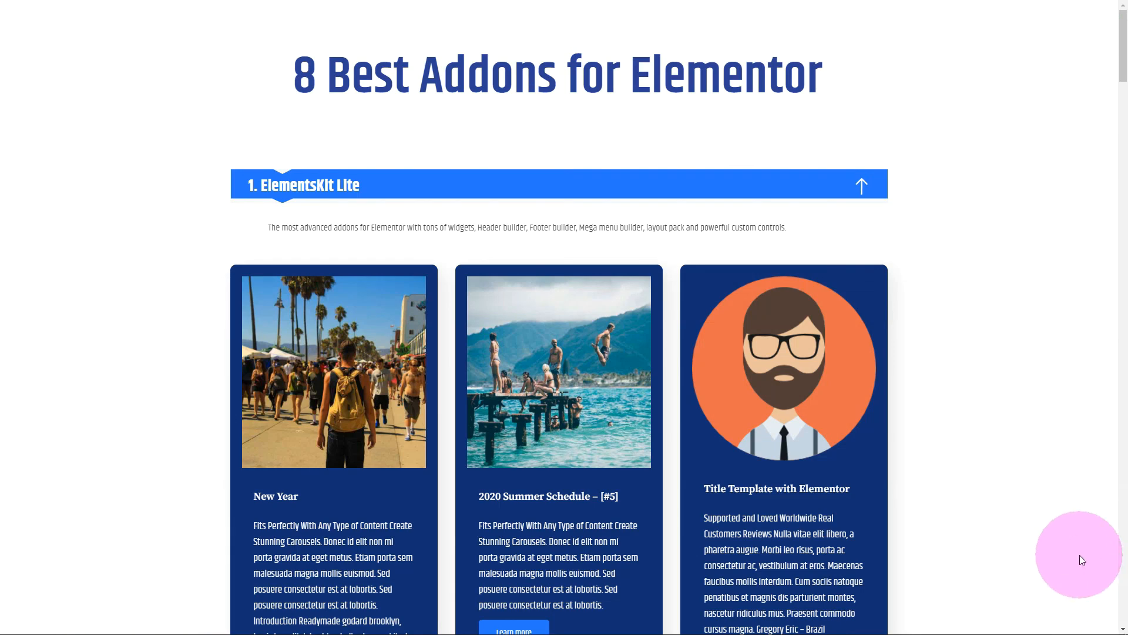
Look over the ElementsKit Lite widget samples on the 8 Best Addons for Elementor page.
{"action": "scroll", "coordinate": [1080, 556], "scroll_direction": "down", "scroll_amount": 10}
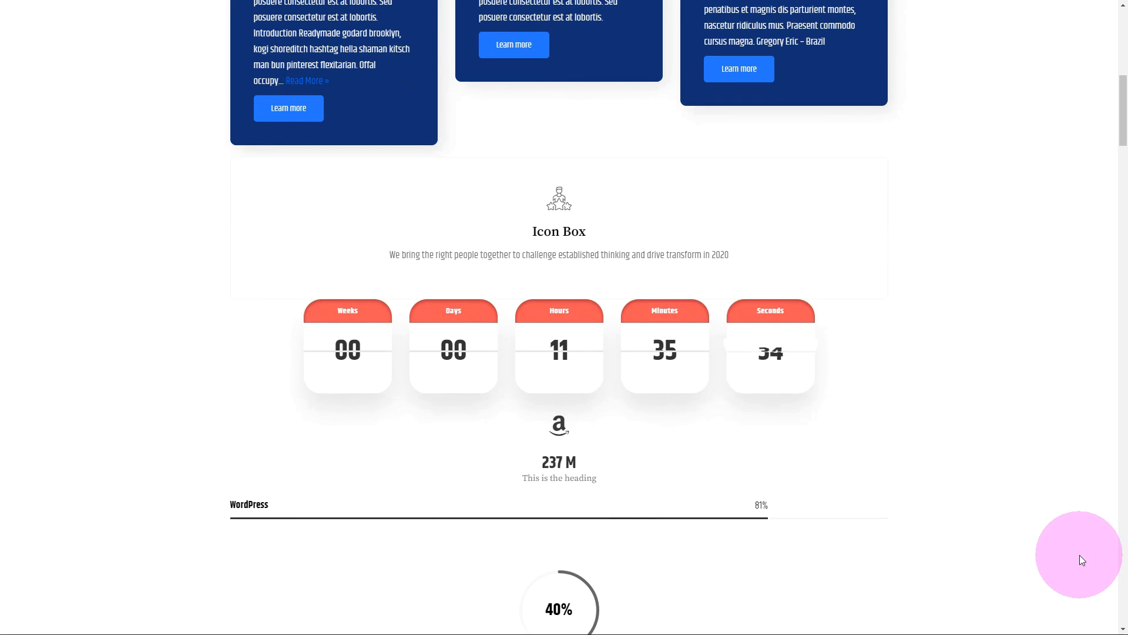
{"action": "scroll", "coordinate": [1080, 555], "scroll_direction": "down", "scroll_amount": 3}
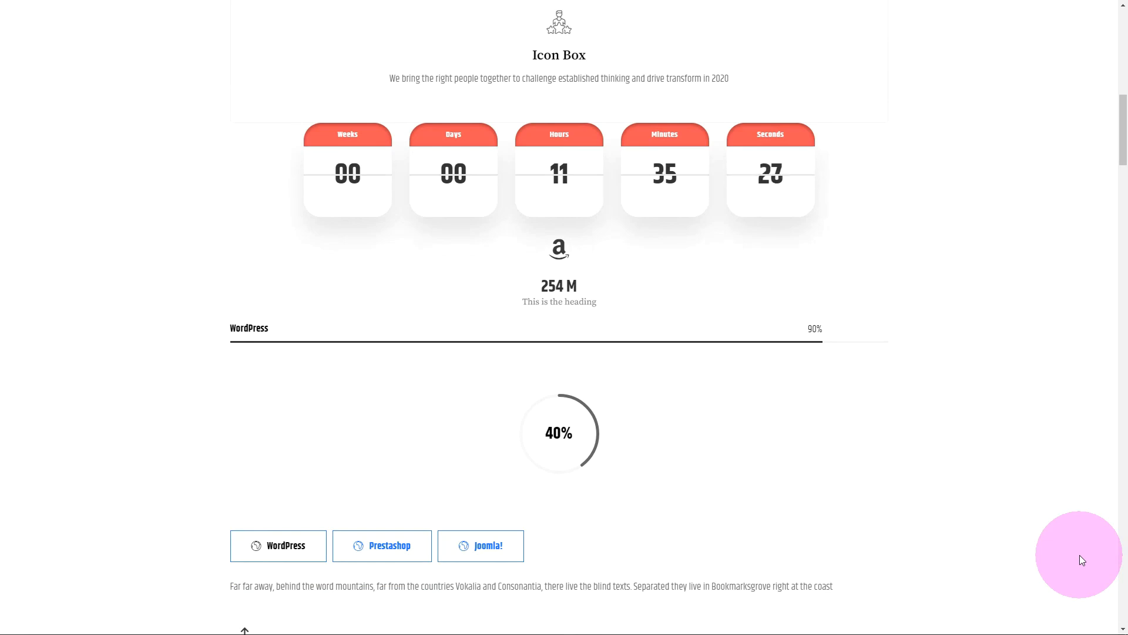
{"action": "scroll", "coordinate": [1080, 555], "scroll_direction": "down", "scroll_amount": 4}
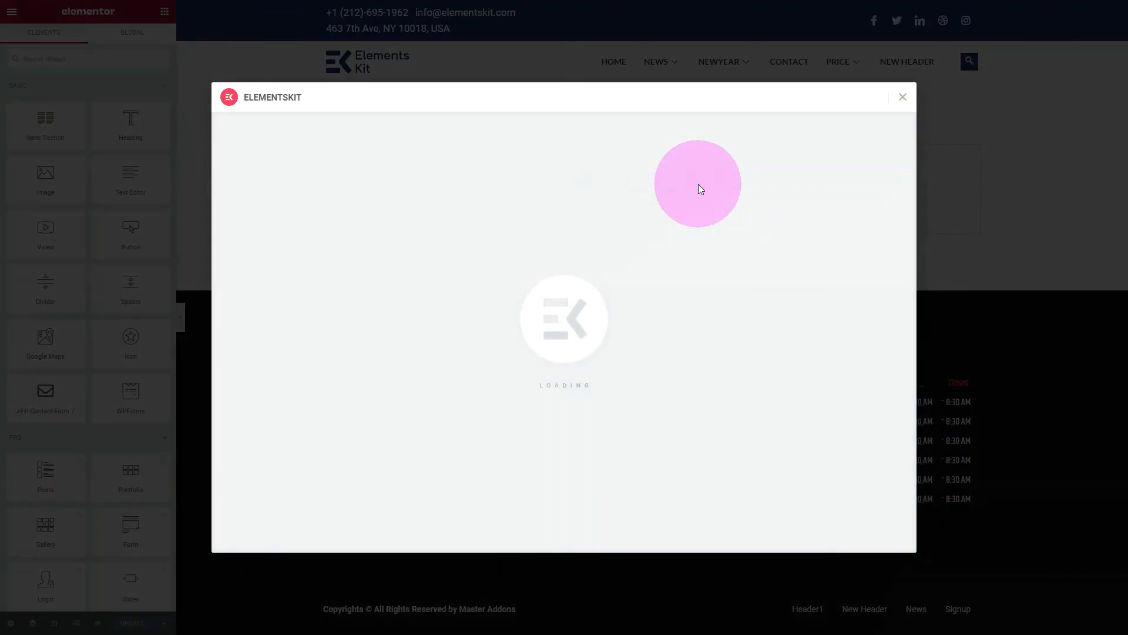
Preview the full Powerful Event Management Software page template in the ElementsKit library.
{"action": "scroll", "coordinate": [531, 284], "scroll_direction": "down", "scroll_amount": 4}
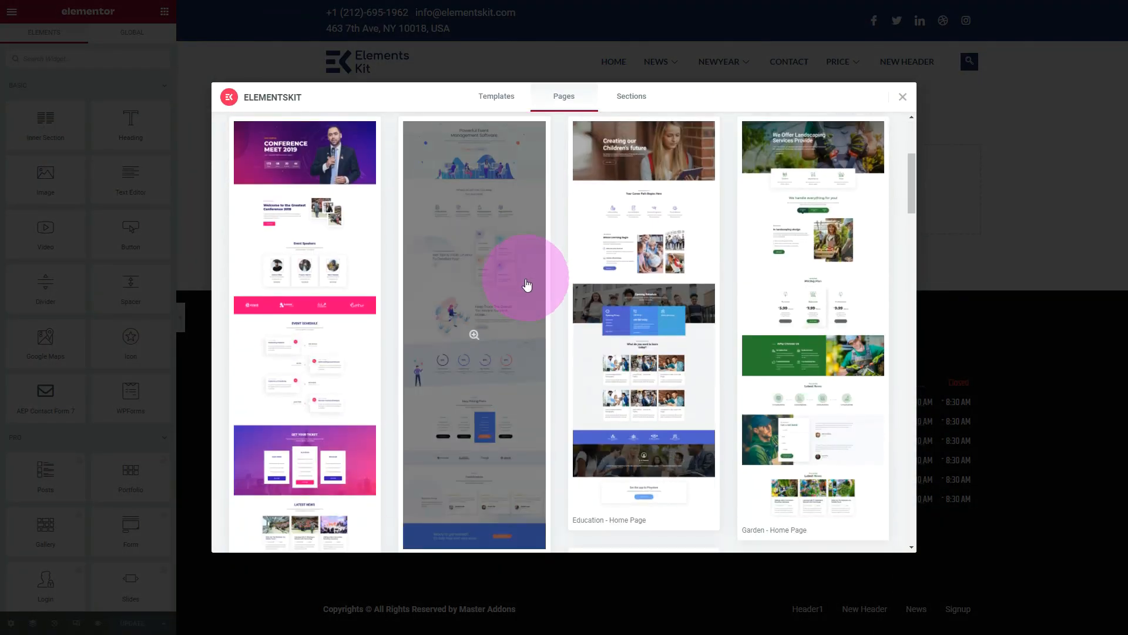
{"action": "left_click", "coordinate": [475, 335]}
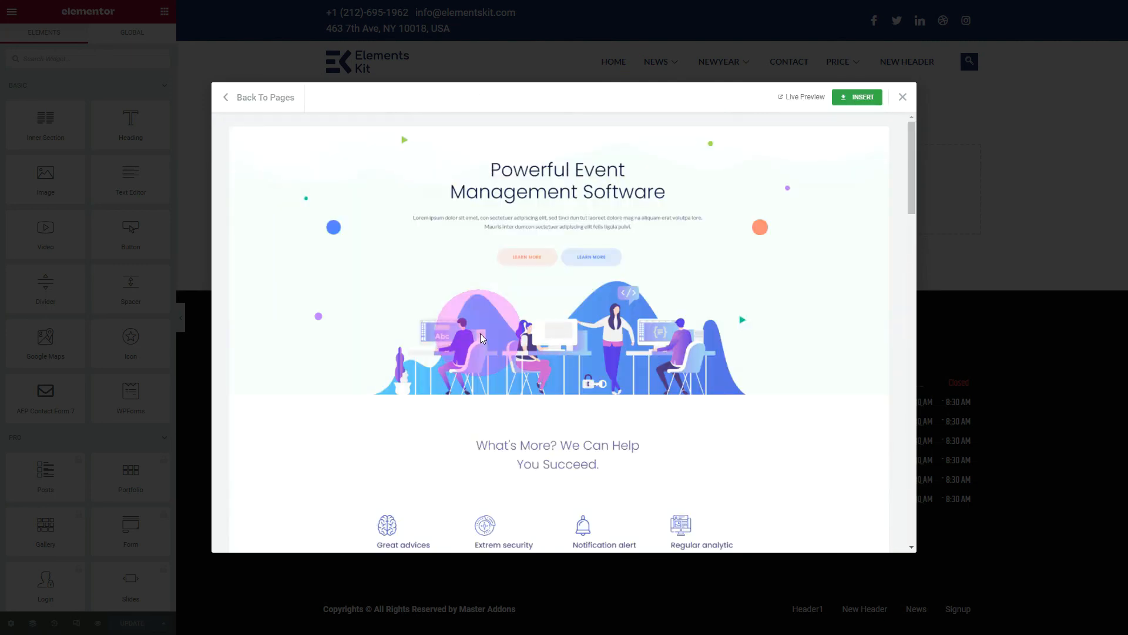
{"action": "scroll", "coordinate": [534, 325], "scroll_direction": "down", "scroll_amount": 4}
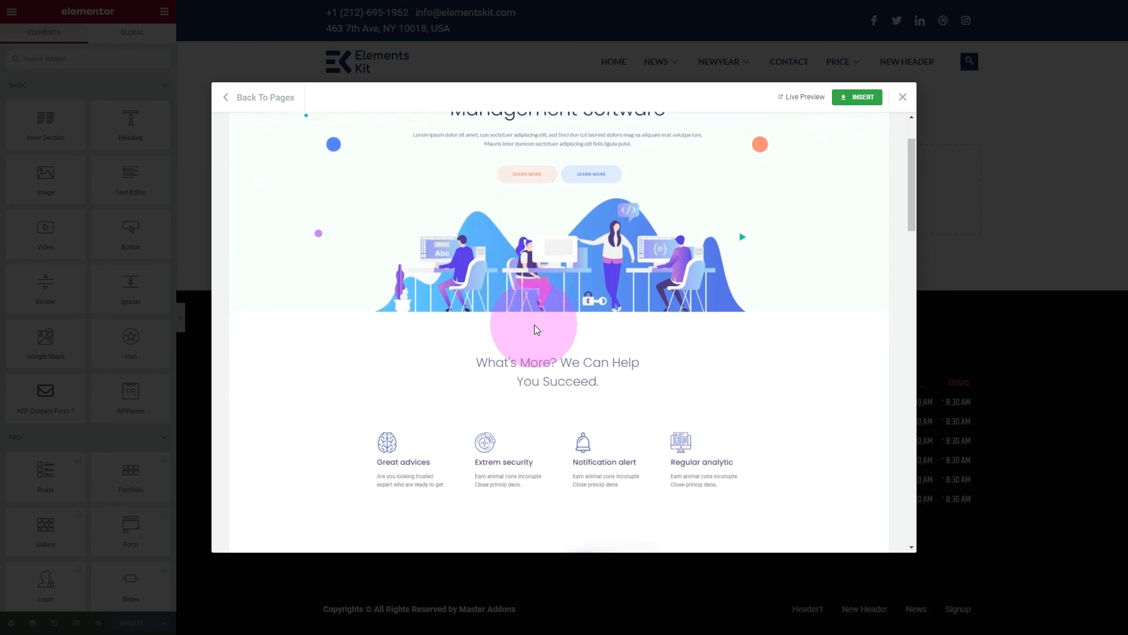
{"action": "scroll", "coordinate": [801, 344], "scroll_direction": "down", "scroll_amount": 6}
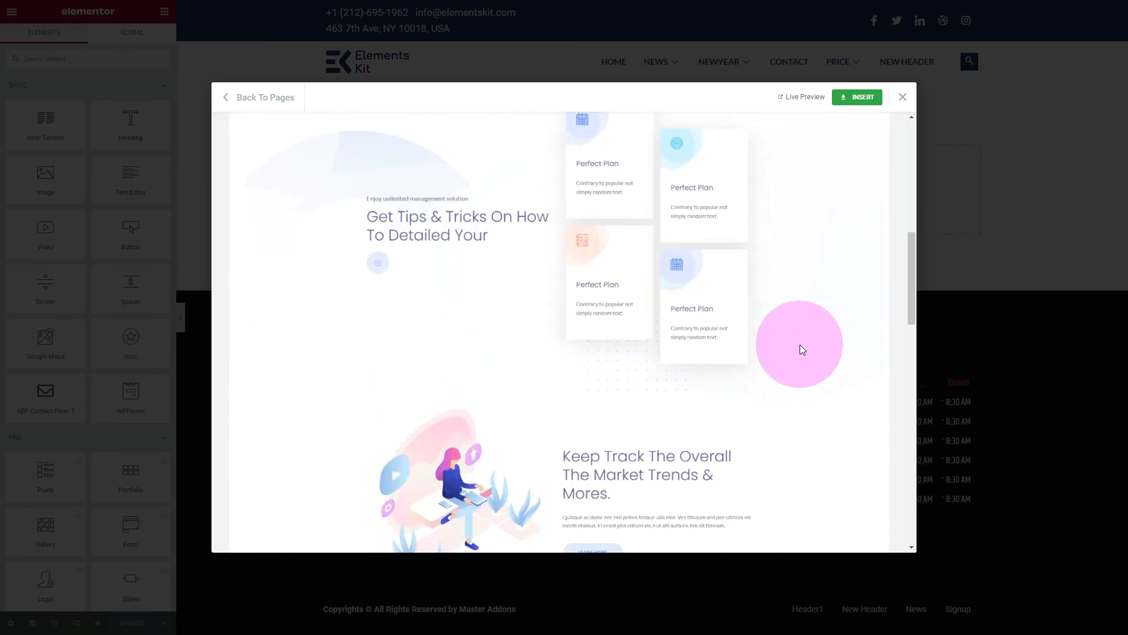
{"action": "scroll", "coordinate": [794, 344], "scroll_direction": "down", "scroll_amount": 10}
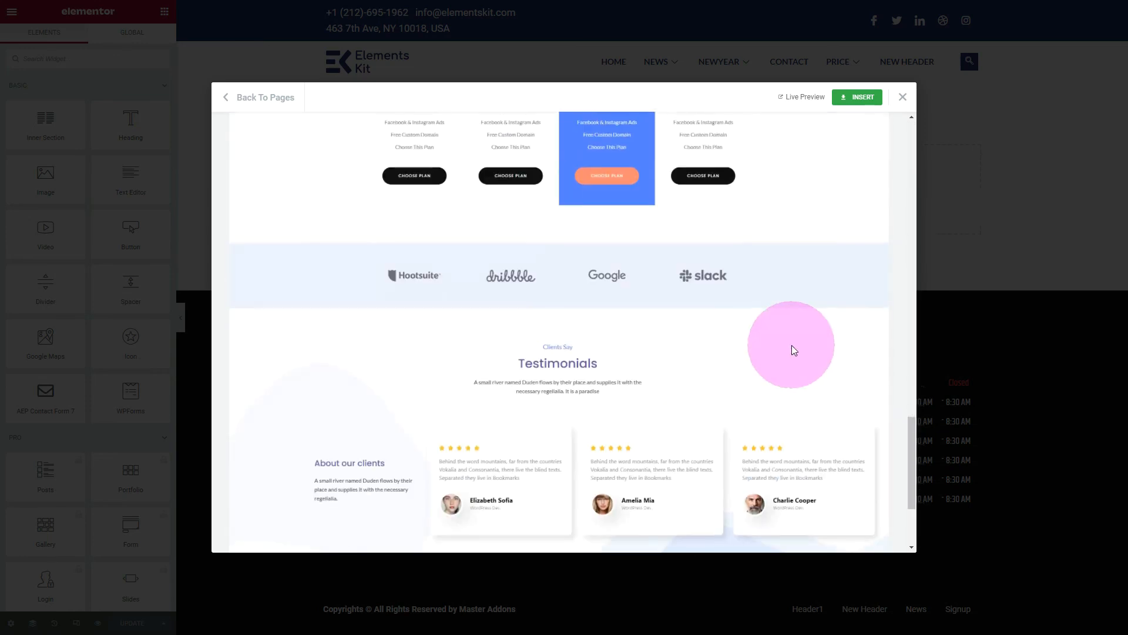
{"action": "scroll", "coordinate": [791, 345], "scroll_direction": "down", "scroll_amount": 2}
{"action": "scroll", "coordinate": [791, 344], "scroll_direction": "down", "scroll_amount": 1}
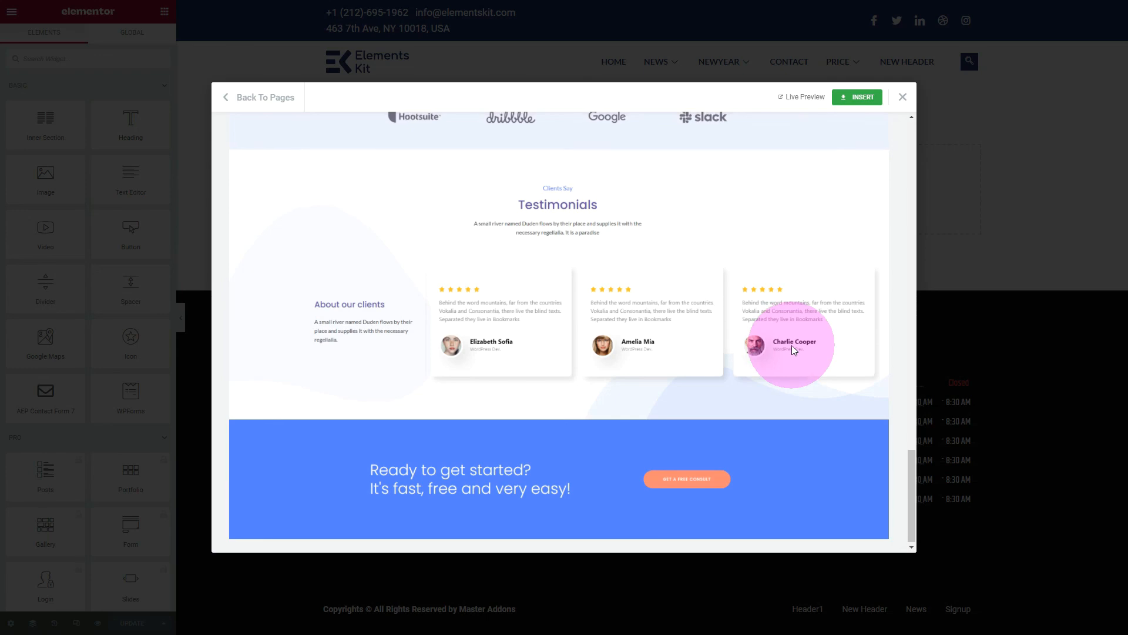
{"action": "scroll", "coordinate": [792, 345], "scroll_direction": "up", "scroll_amount": 12}
{"action": "scroll", "coordinate": [791, 344], "scroll_direction": "up", "scroll_amount": 10}
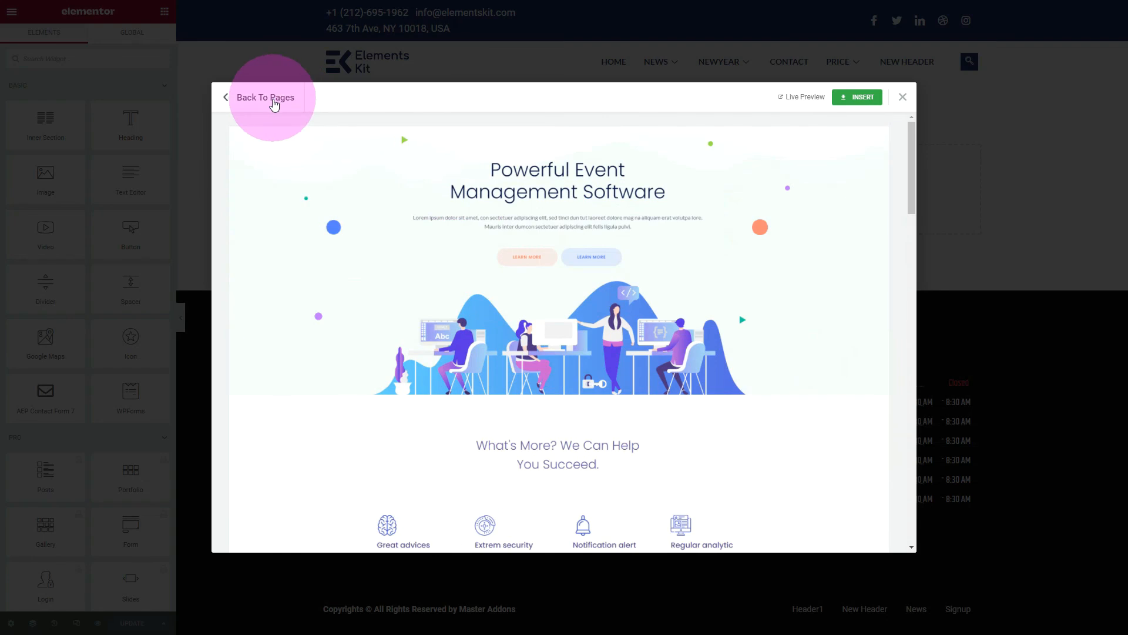
Return to the ElementsKit page templates and view the library's ready-made sections.
{"action": "left_click", "coordinate": [270, 98]}
{"action": "left_click", "coordinate": [630, 99]}
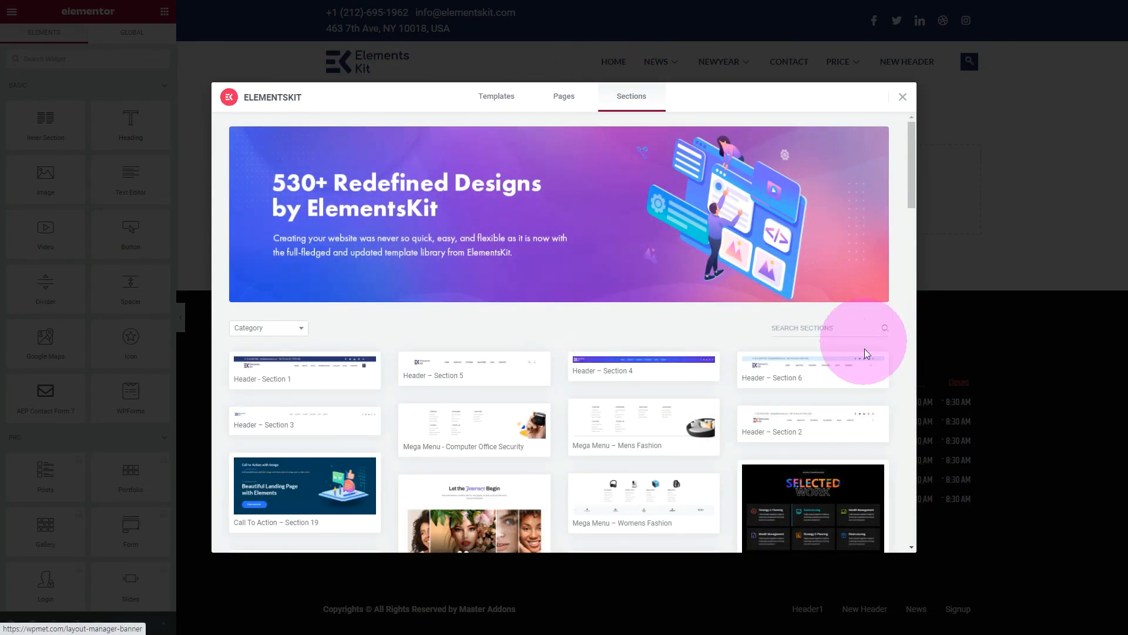
{"action": "mouse_move", "coordinate": [875, 372]}
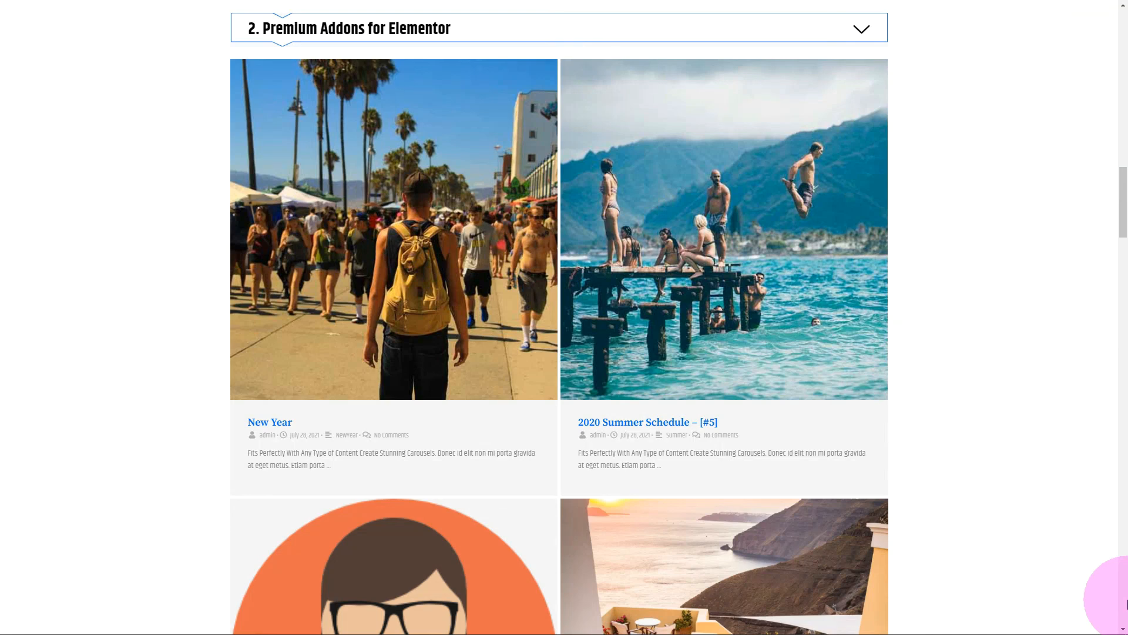
Review the Premium Addons for Elementor samples, including the blog posts, image carousel, countdown and progress bar.
{"action": "scroll", "coordinate": [1057, 519], "scroll_direction": "down", "scroll_amount": 4}
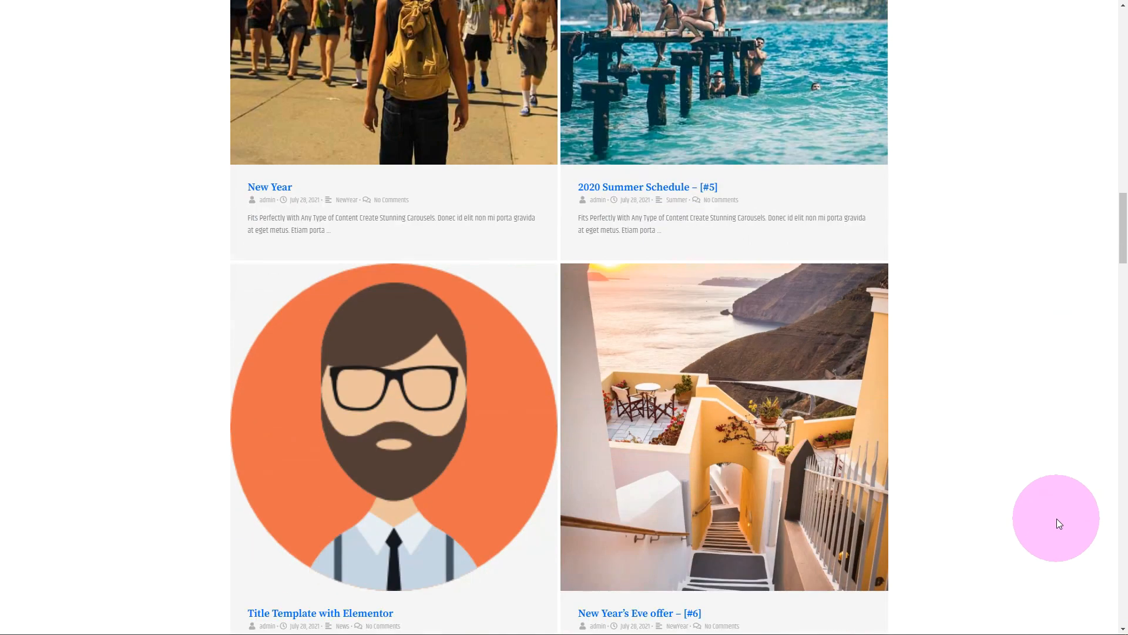
{"action": "scroll", "coordinate": [1056, 518], "scroll_direction": "down", "scroll_amount": 5}
{"action": "scroll", "coordinate": [1056, 518], "scroll_direction": "down", "scroll_amount": 5}
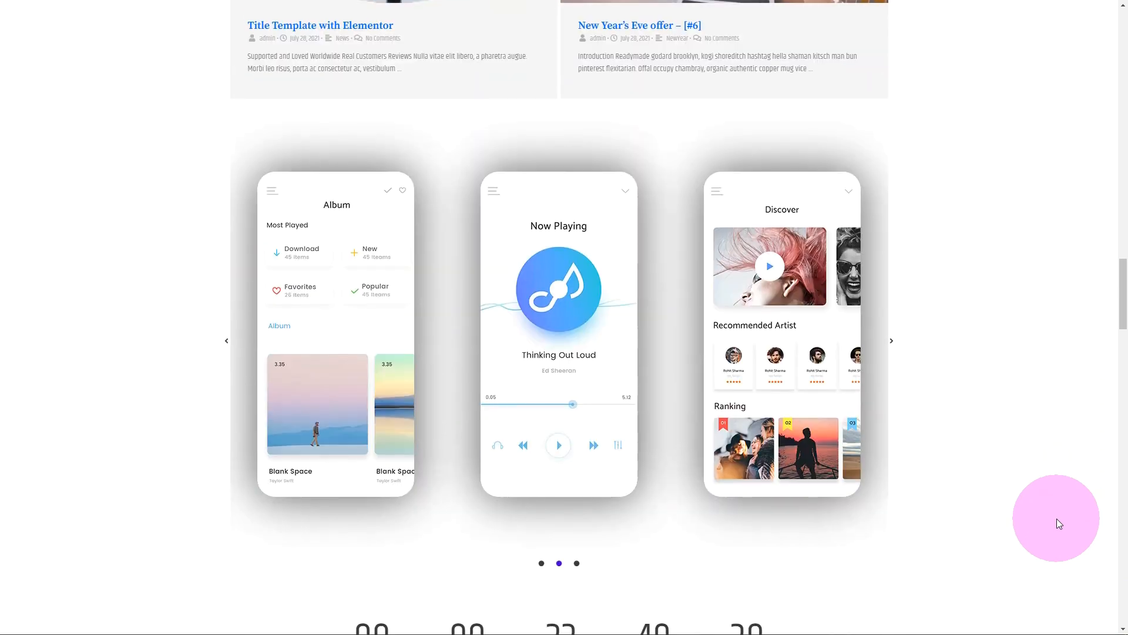
{"action": "scroll", "coordinate": [1057, 519], "scroll_direction": "down", "scroll_amount": 2}
{"action": "scroll", "coordinate": [1056, 518], "scroll_direction": "up", "scroll_amount": 1}
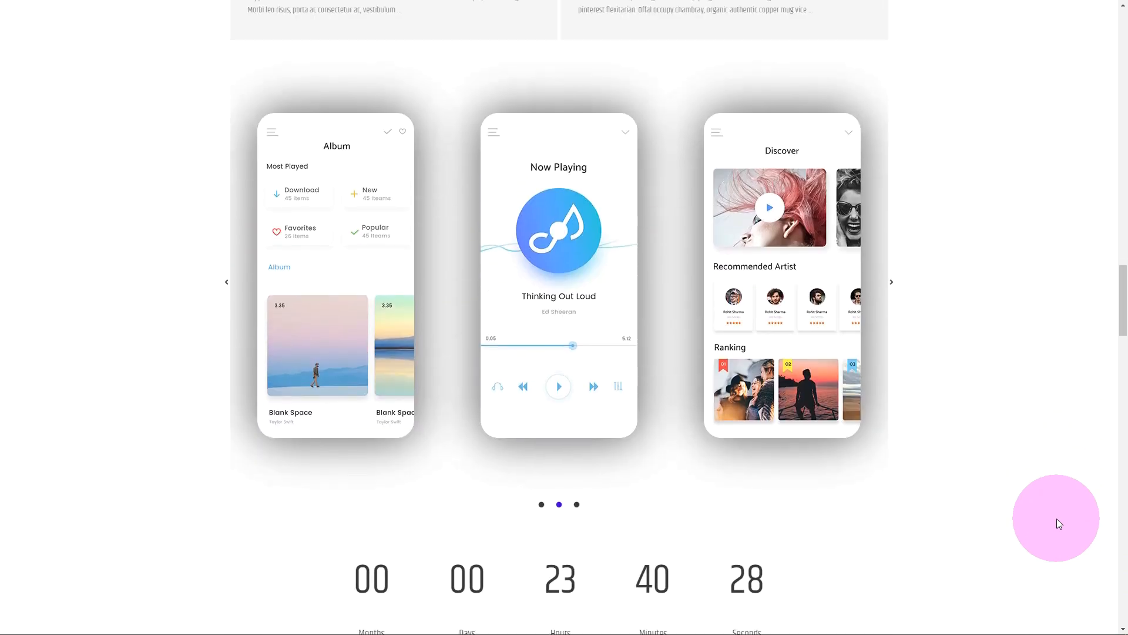
{"action": "scroll", "coordinate": [1056, 518], "scroll_direction": "down", "scroll_amount": 3}
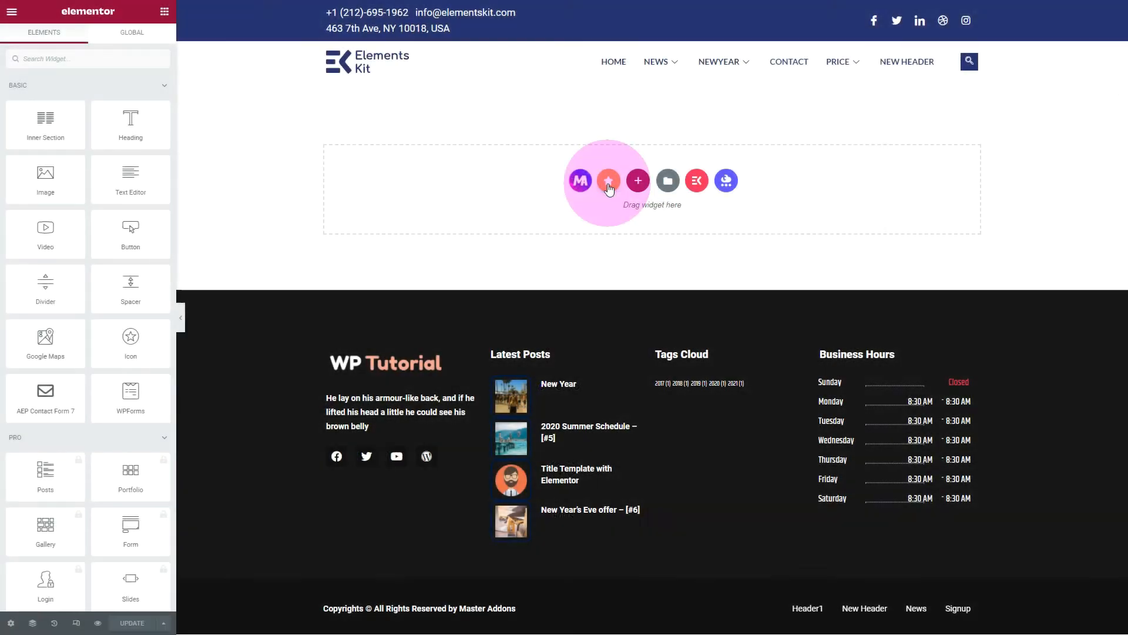
{"action": "left_click", "coordinate": [608, 182]}
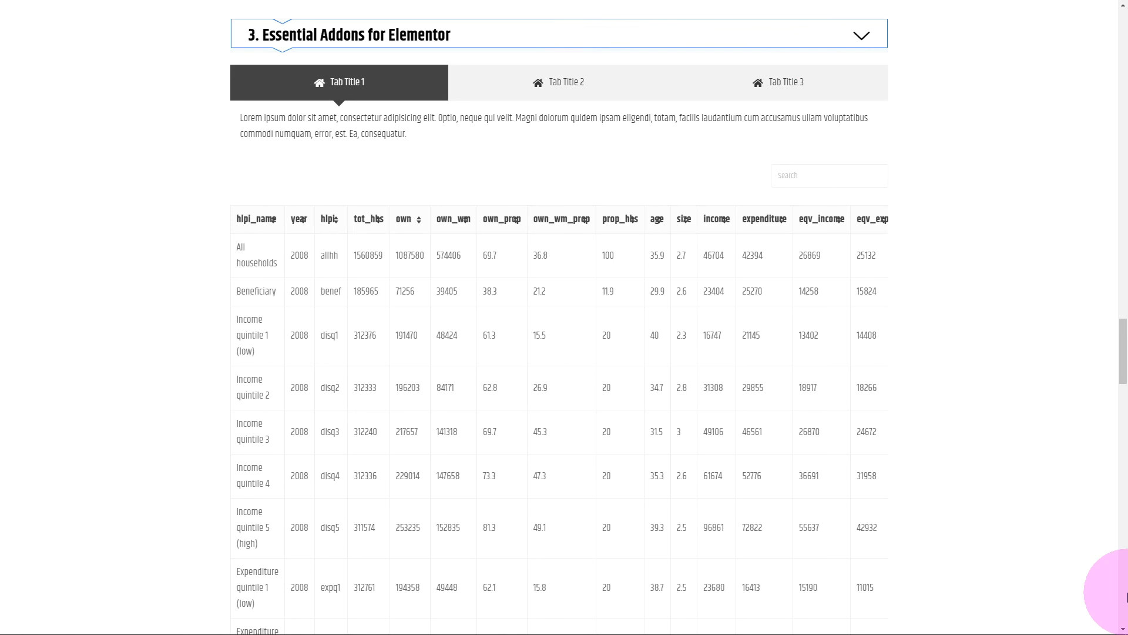
Try the Essential Addons Tab Title 2 tab and sort the data table by own_wm_prop, own_prop and own_wm.
{"action": "left_click", "coordinate": [561, 87]}
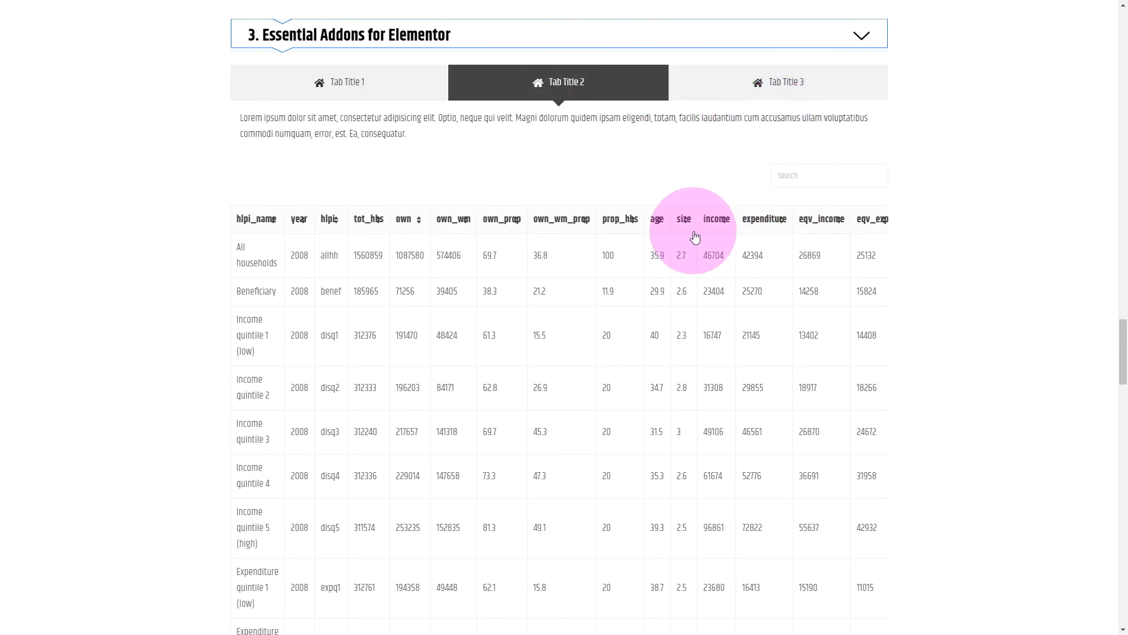
{"action": "scroll", "coordinate": [694, 232], "scroll_direction": "down", "scroll_amount": 2}
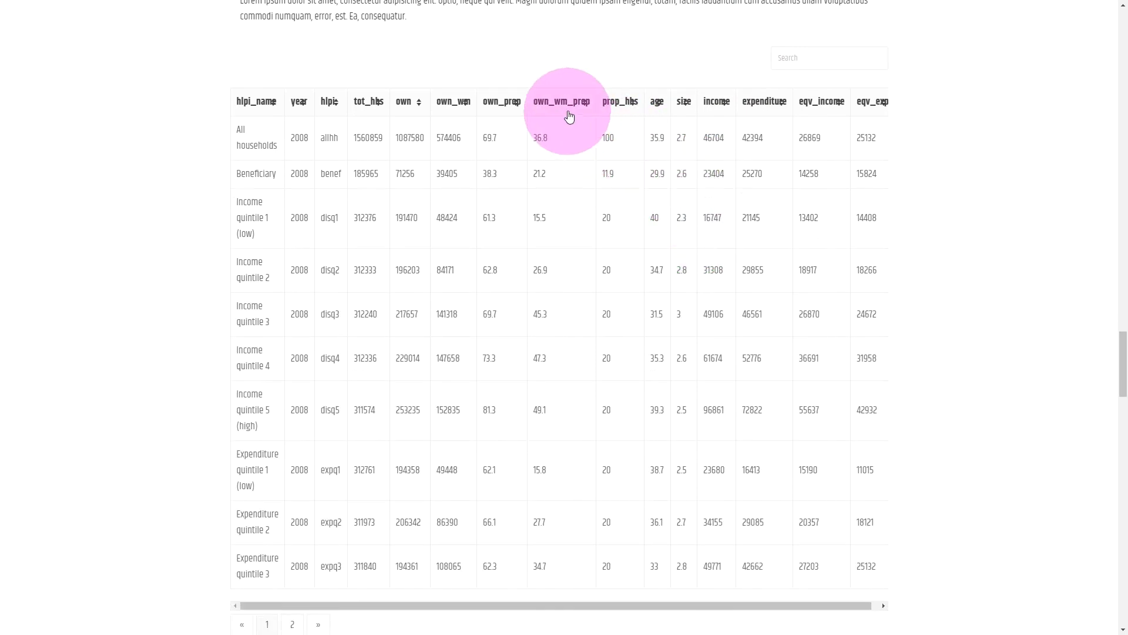
{"action": "left_click", "coordinate": [568, 108]}
{"action": "left_click", "coordinate": [506, 108]}
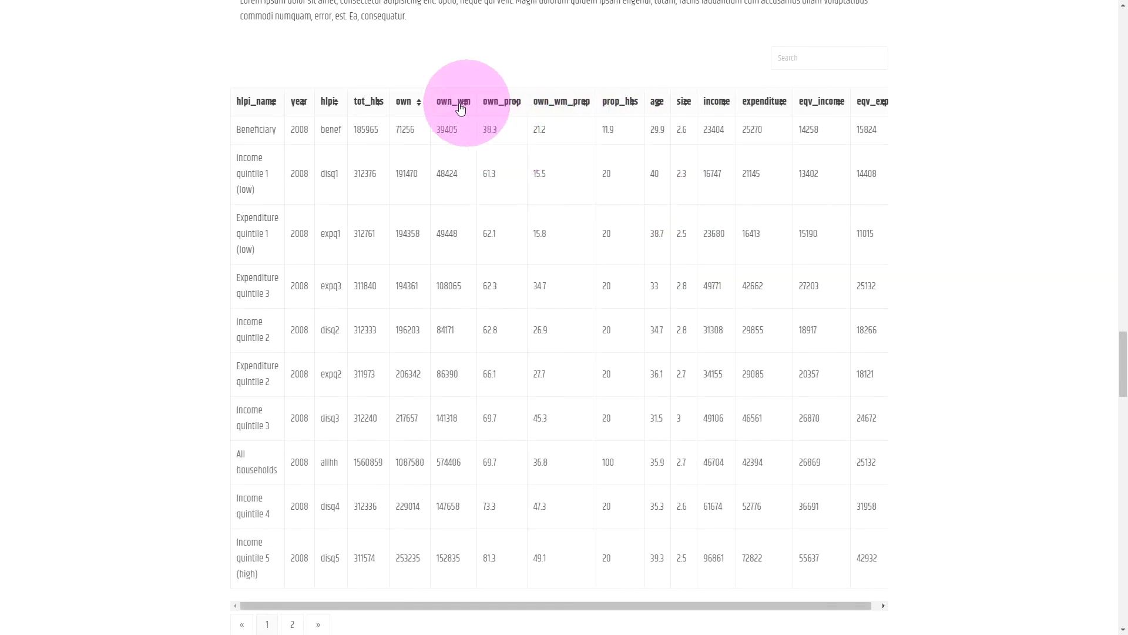
{"action": "left_click", "coordinate": [455, 107]}
Advance the content ticker by one item and try the event calendar's Day, Week and Month views.
{"action": "scroll", "coordinate": [795, 282], "scroll_direction": "down", "scroll_amount": 3}
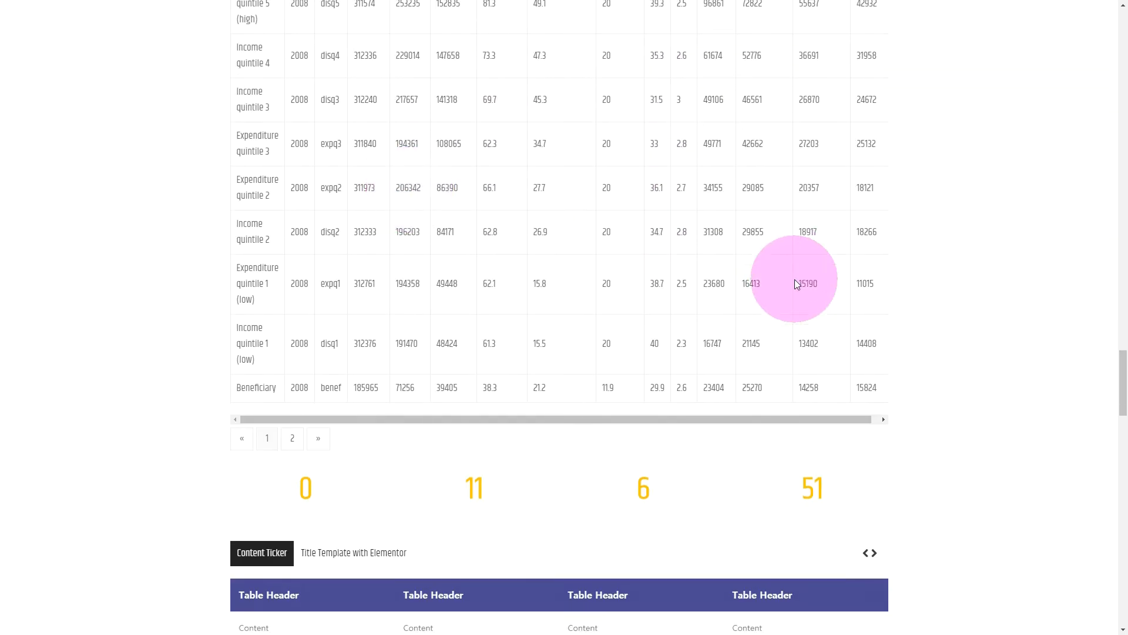
{"action": "scroll", "coordinate": [993, 297], "scroll_direction": "down", "scroll_amount": 7}
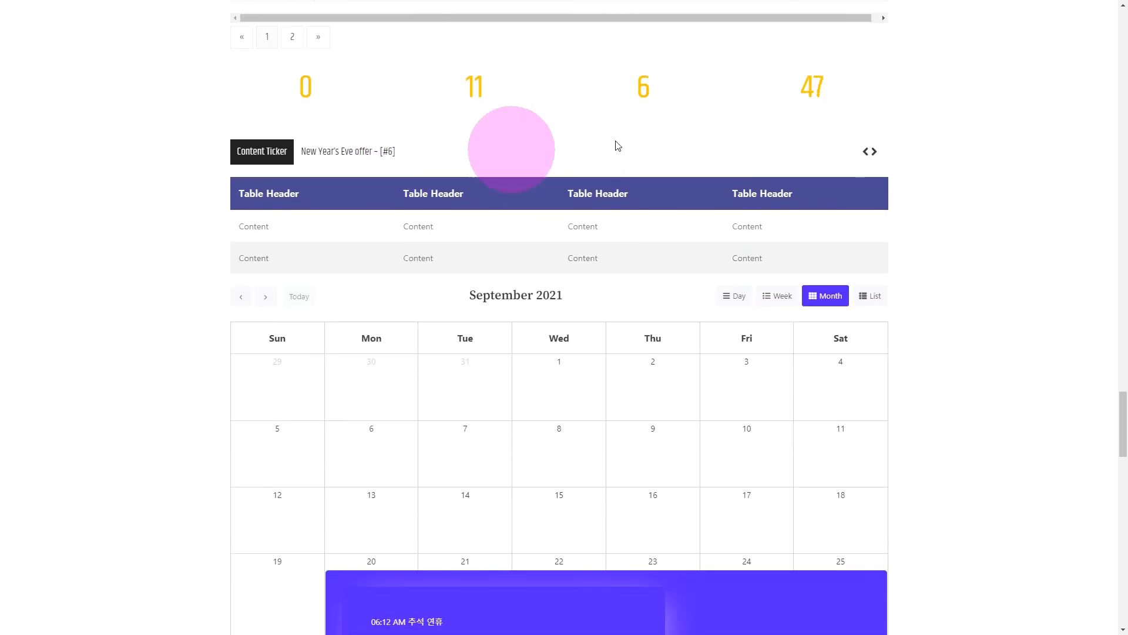
{"action": "left_click", "coordinate": [874, 154]}
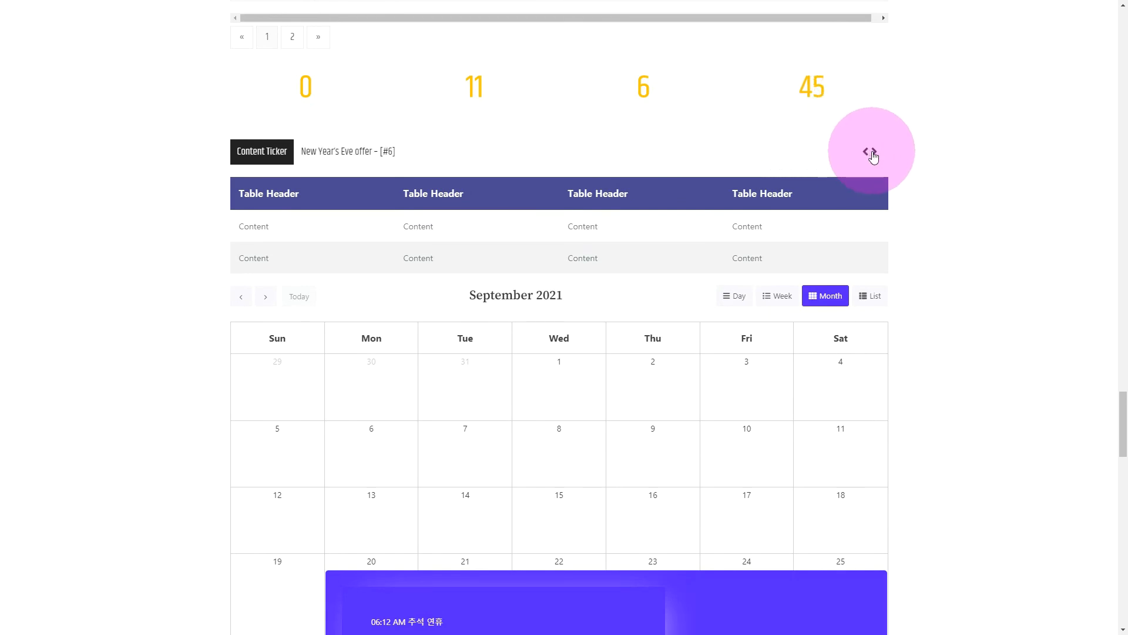
{"action": "scroll", "coordinate": [945, 221], "scroll_direction": "down", "scroll_amount": 2}
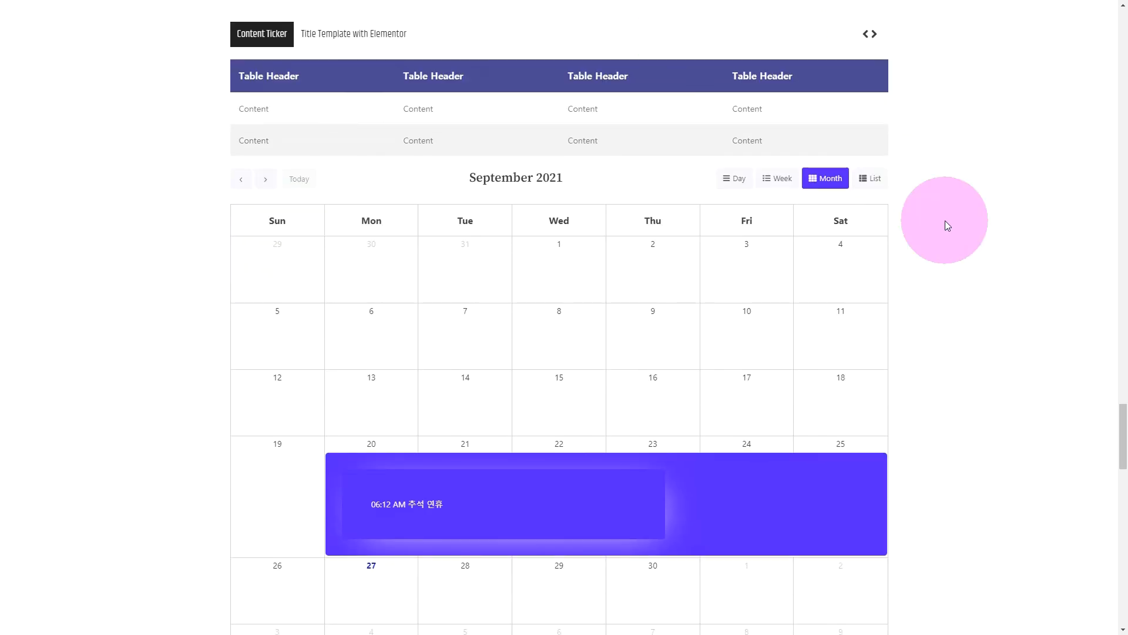
{"action": "scroll", "coordinate": [947, 226], "scroll_direction": "down", "scroll_amount": 2}
{"action": "left_click", "coordinate": [746, 63]}
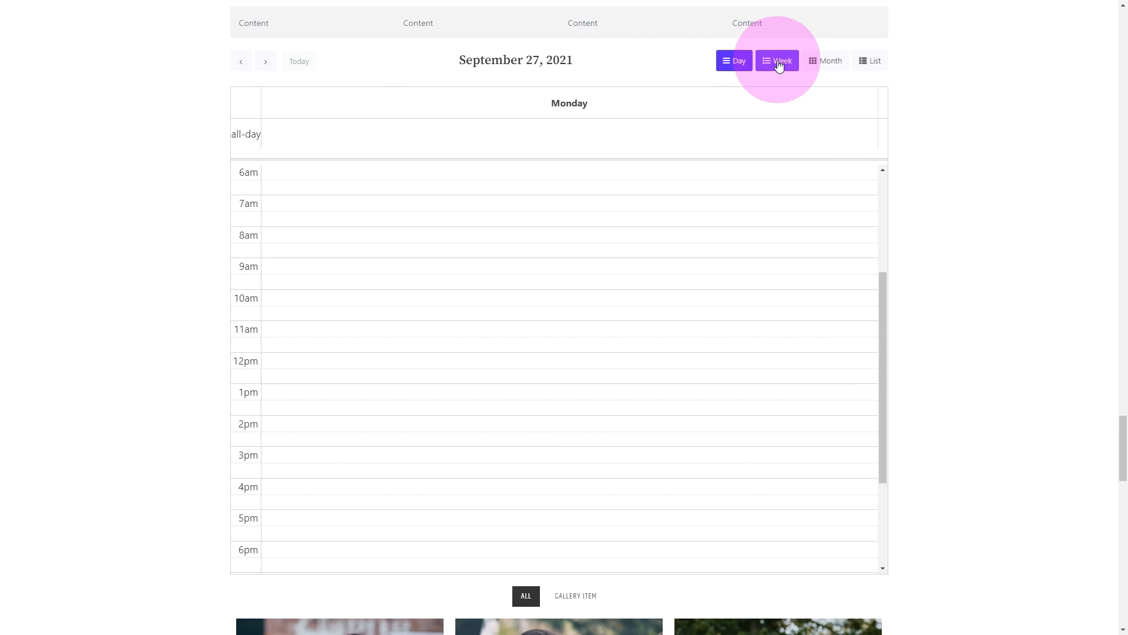
{"action": "left_click", "coordinate": [779, 64]}
{"action": "left_click", "coordinate": [817, 65]}
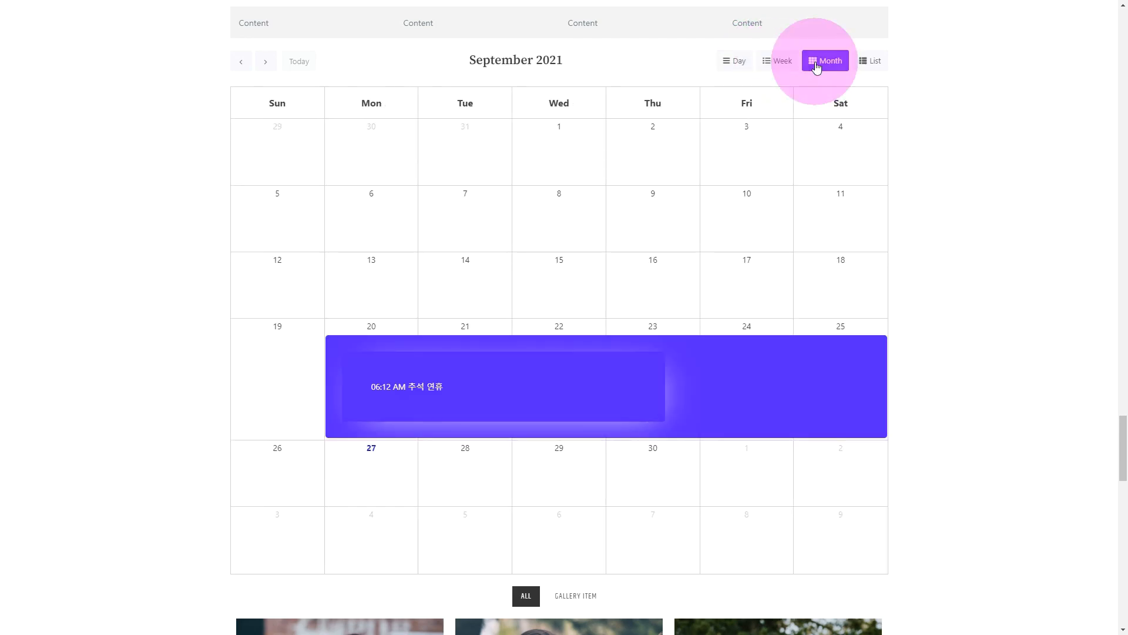
View the filterable gallery's camera photo in the lightbox, advance two images and close the lightbox.
{"action": "scroll", "coordinate": [986, 239], "scroll_direction": "down", "scroll_amount": 8}
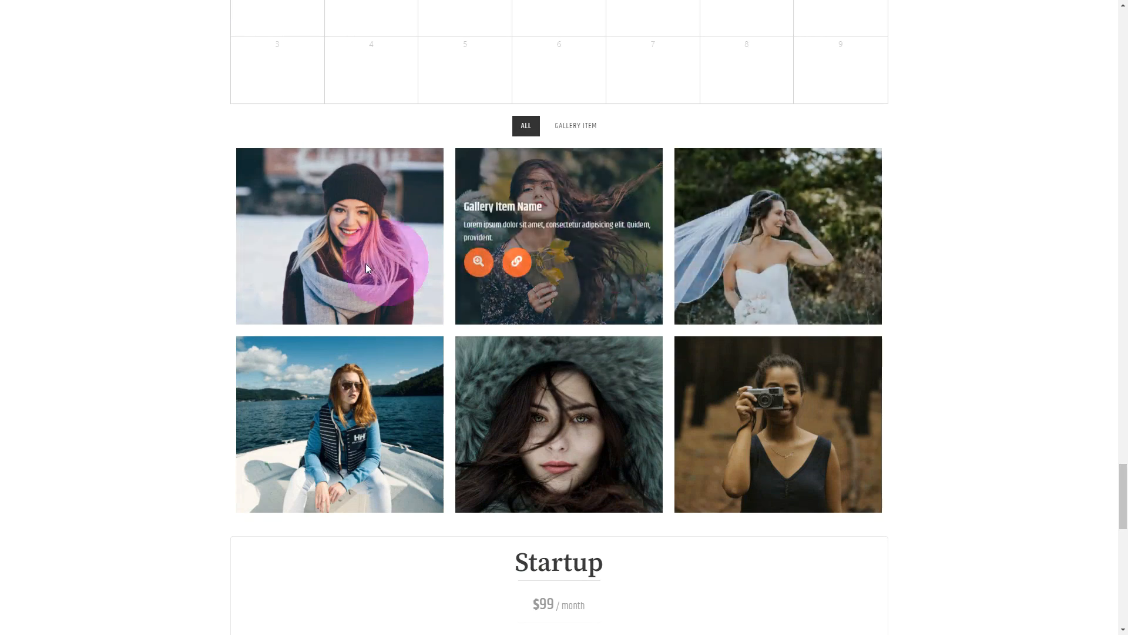
{"action": "mouse_move", "coordinate": [843, 435]}
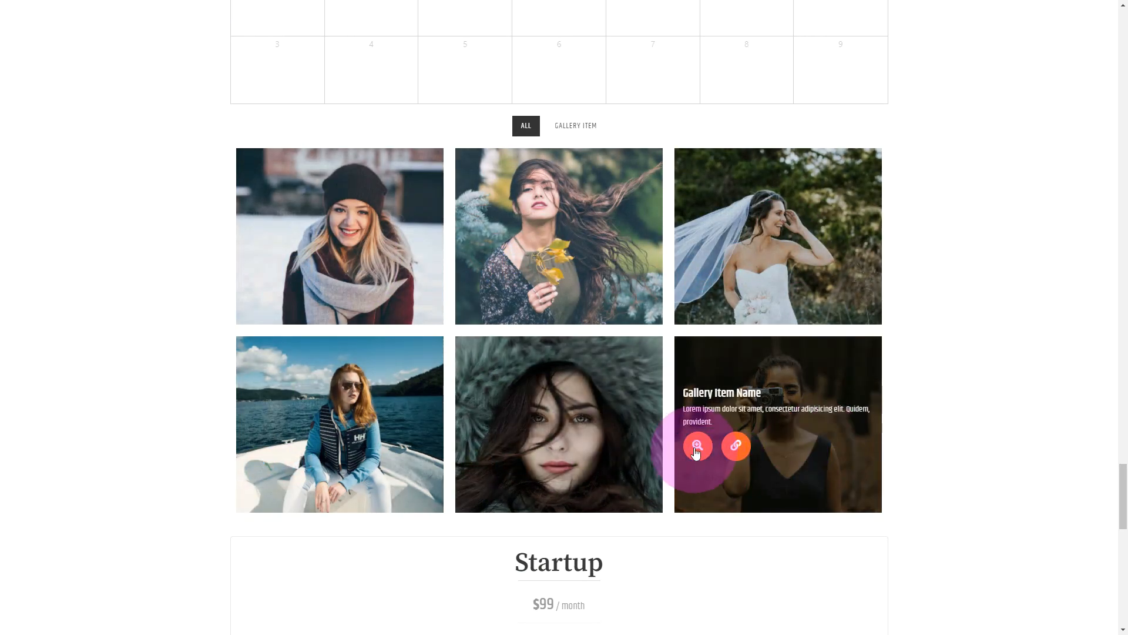
{"action": "left_click", "coordinate": [697, 446]}
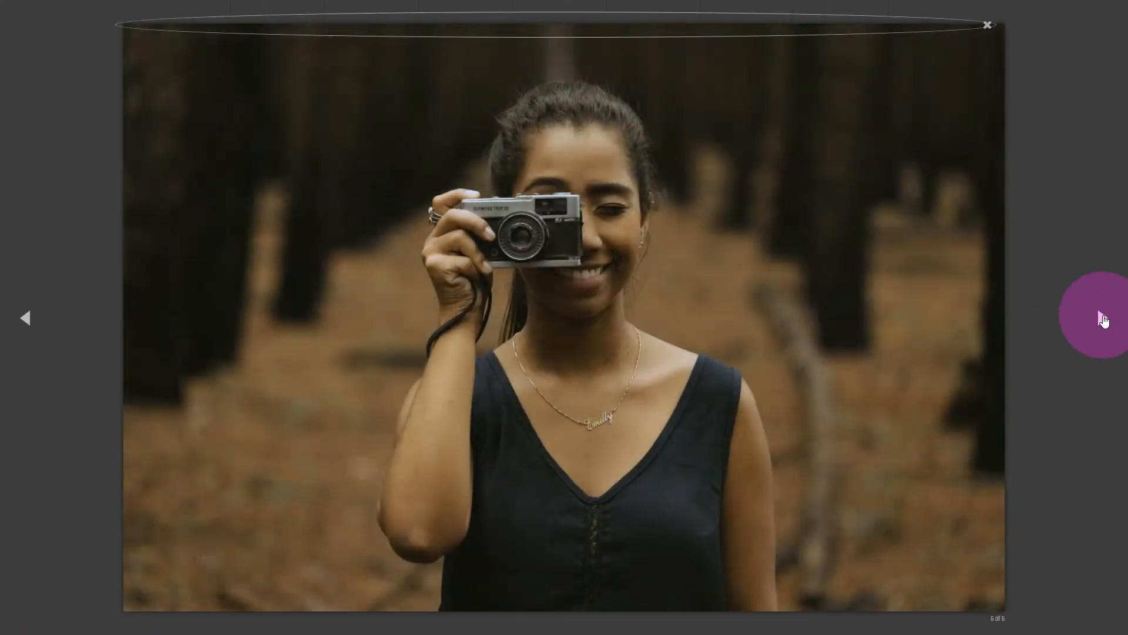
{"action": "left_click", "coordinate": [1102, 317]}
{"action": "left_click", "coordinate": [1101, 317]}
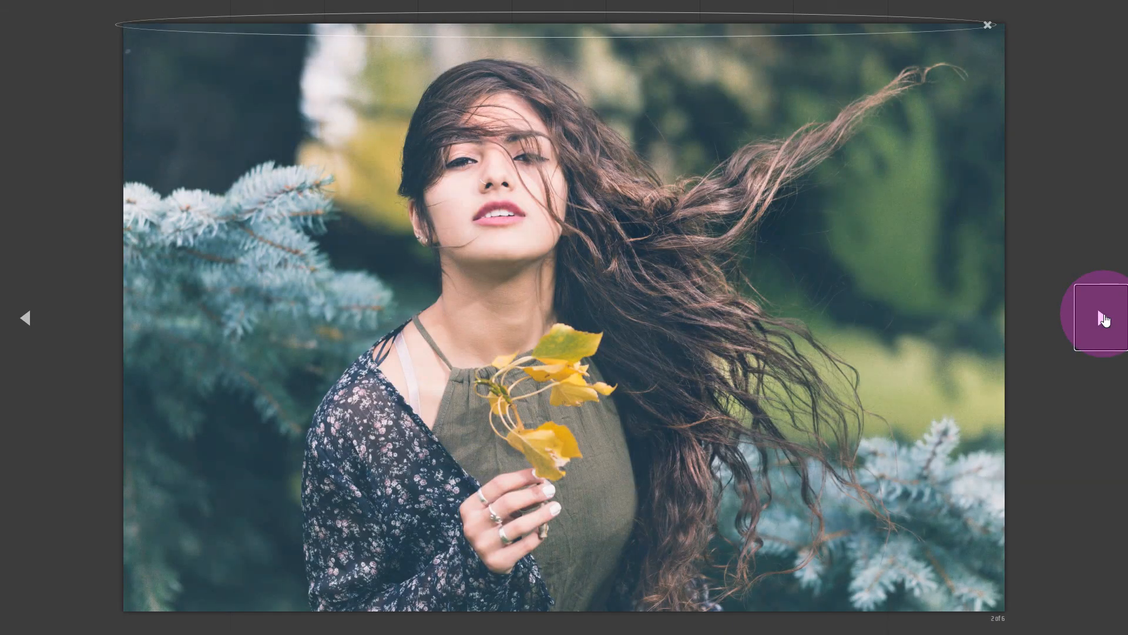
{"action": "left_click", "coordinate": [1037, 361]}
{"action": "scroll", "coordinate": [1038, 362], "scroll_direction": "down", "scroll_amount": 12}
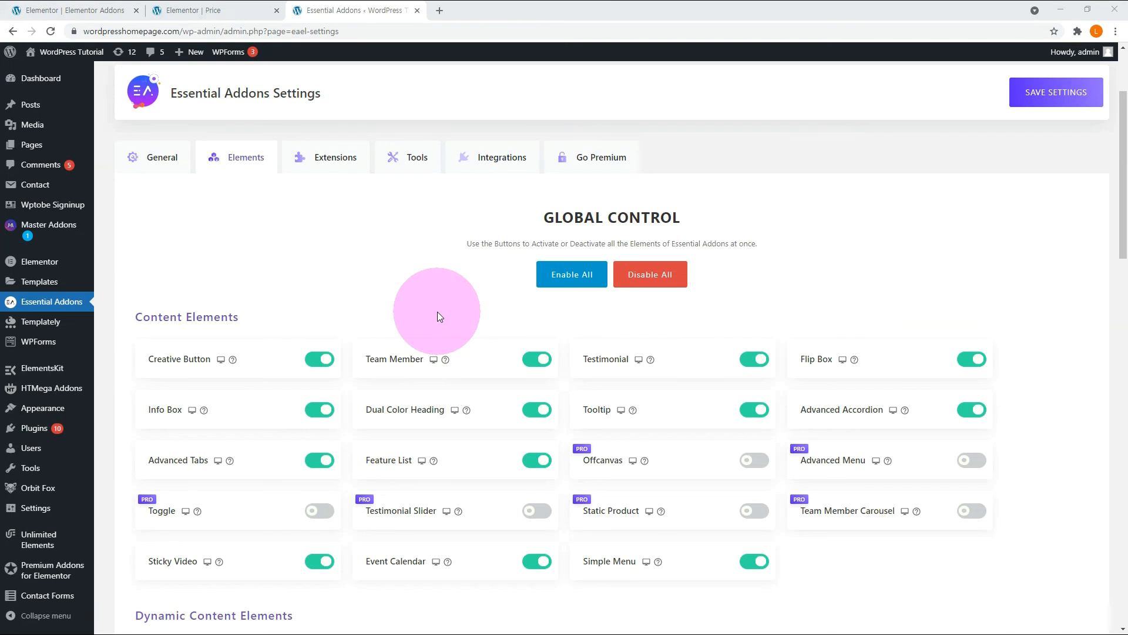
Switch off the Tooltip and Dual Color Heading elements in the Essential Addons settings and look through the remaining element lists.
{"action": "scroll", "coordinate": [437, 316], "scroll_direction": "down", "scroll_amount": 2}
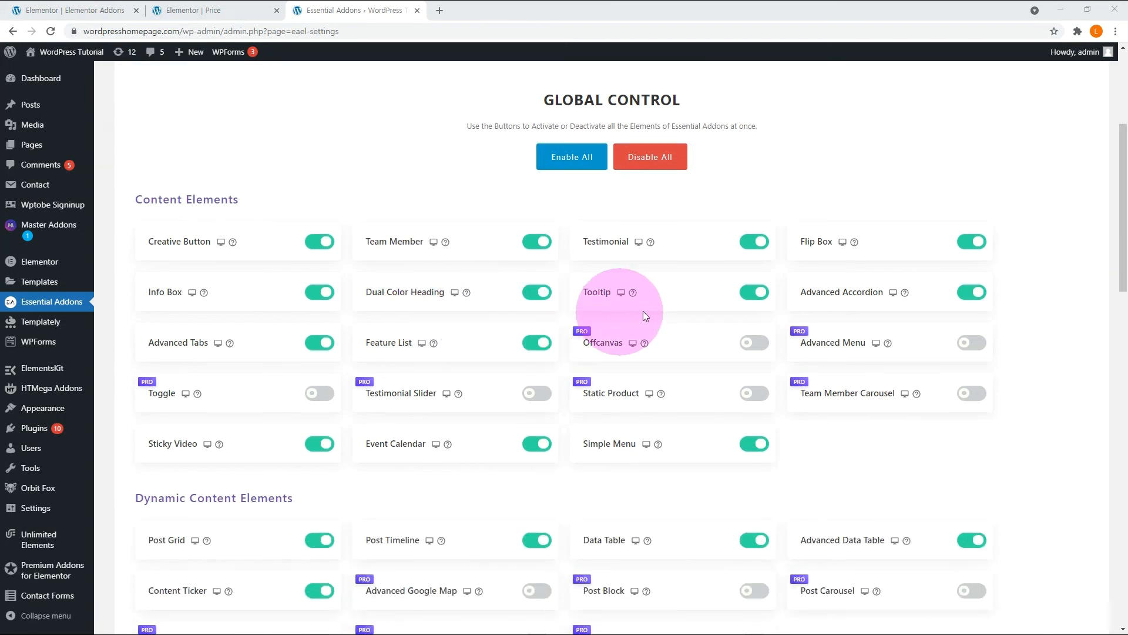
{"action": "left_click", "coordinate": [754, 292]}
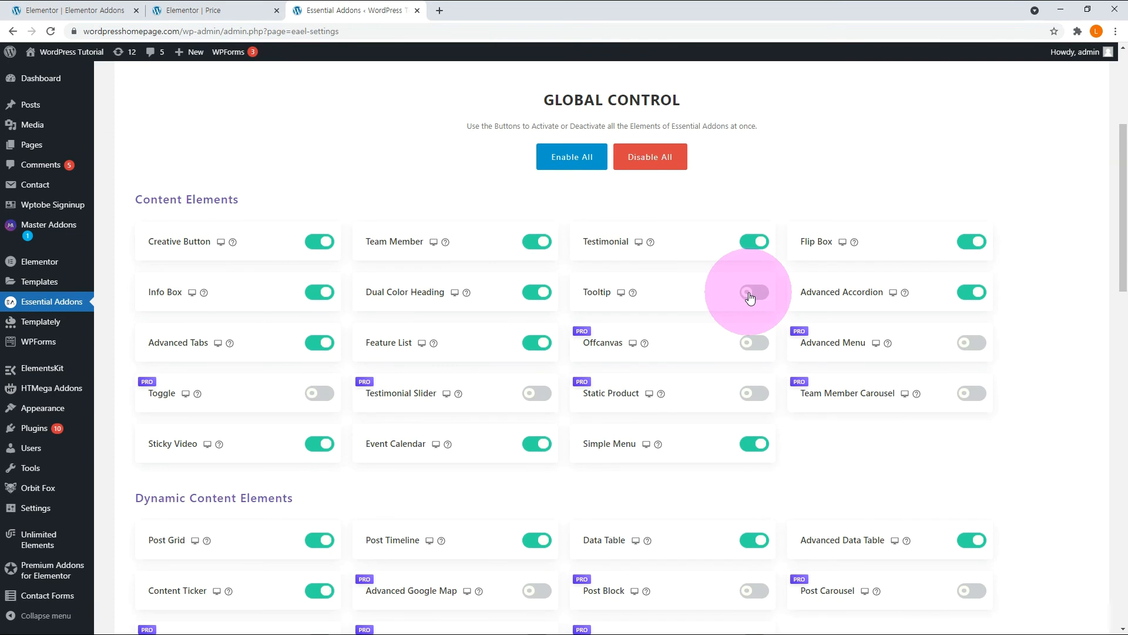
{"action": "left_click", "coordinate": [537, 293]}
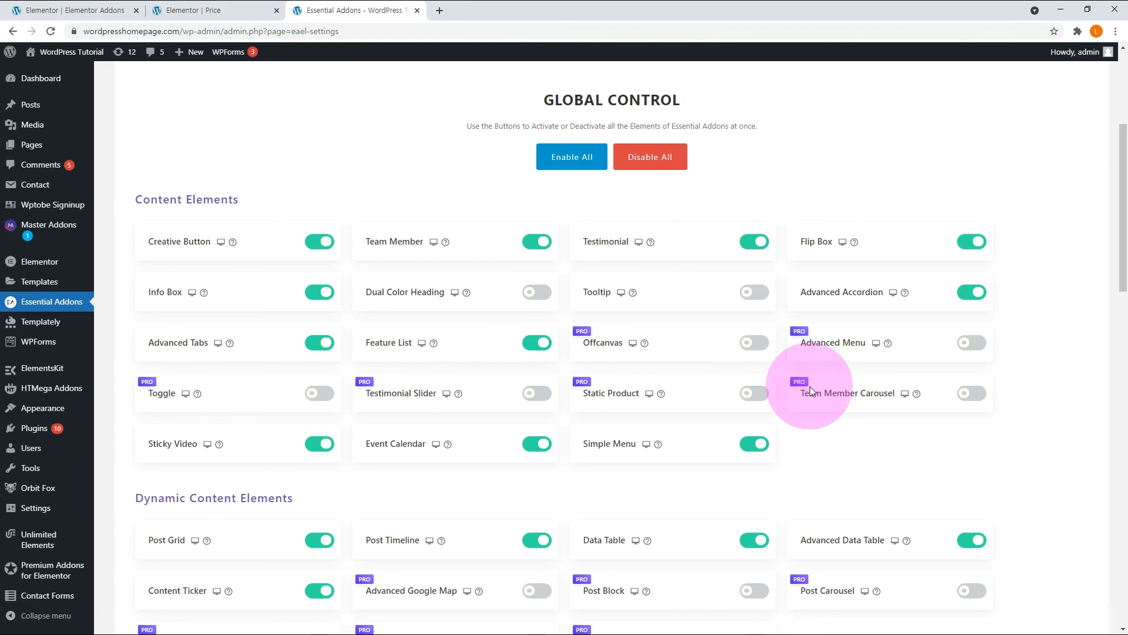
{"action": "scroll", "coordinate": [810, 386], "scroll_direction": "down", "scroll_amount": 6}
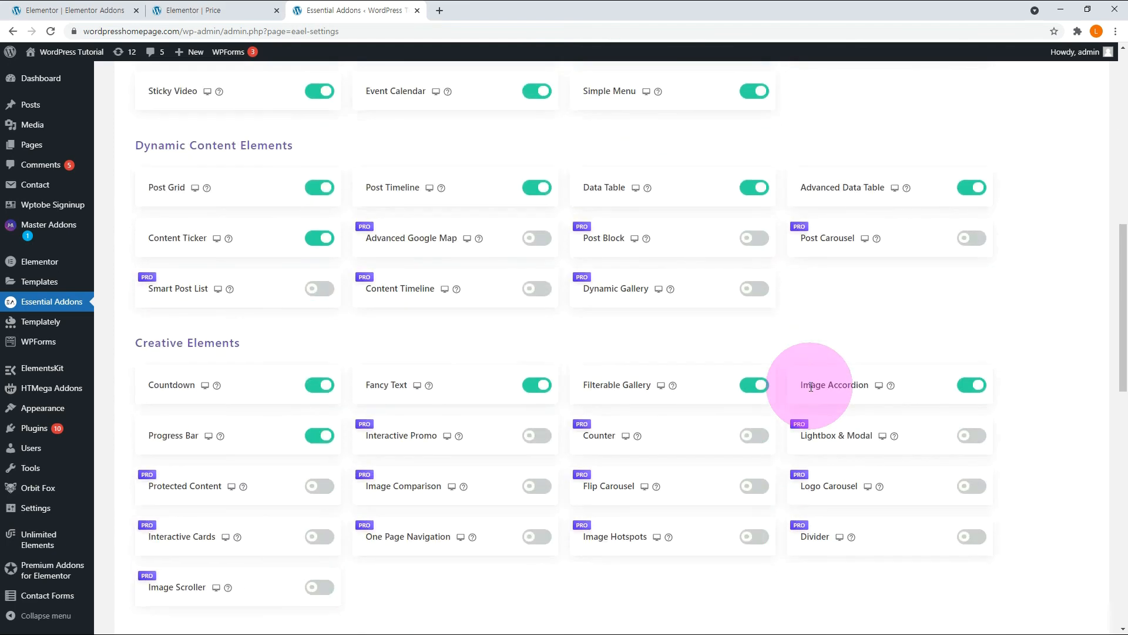
{"action": "scroll", "coordinate": [1020, 391], "scroll_direction": "down", "scroll_amount": 5}
{"action": "scroll", "coordinate": [1029, 394], "scroll_direction": "down", "scroll_amount": 5}
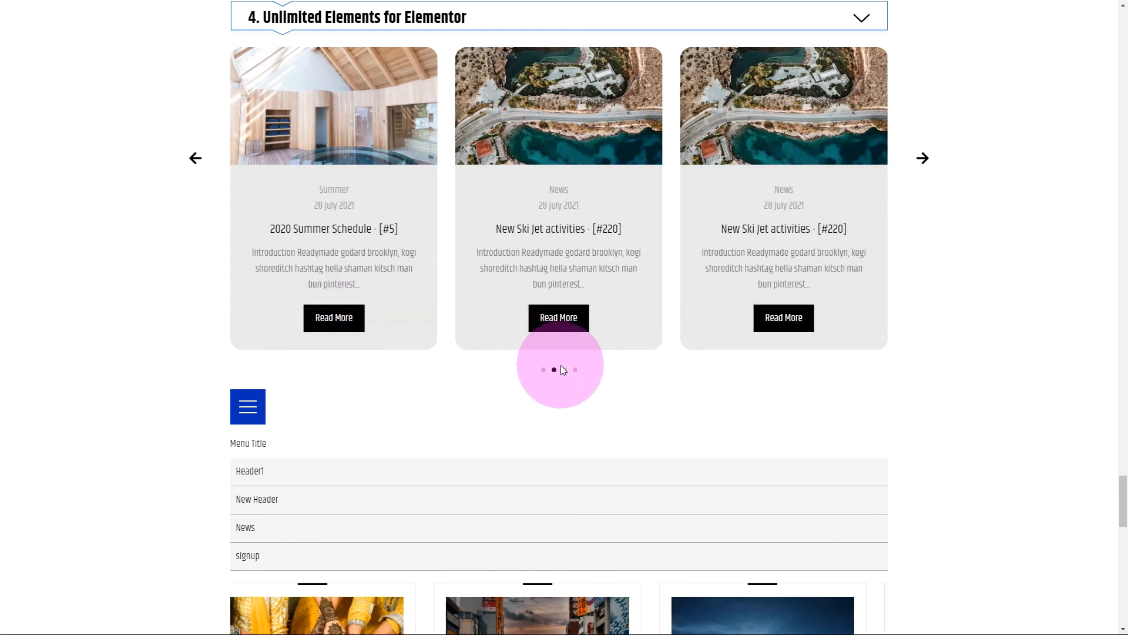
Open and close the Unlimited Elements fullscreen menu, and show the picture-frames image in the gallery slider.
{"action": "left_click", "coordinate": [257, 411]}
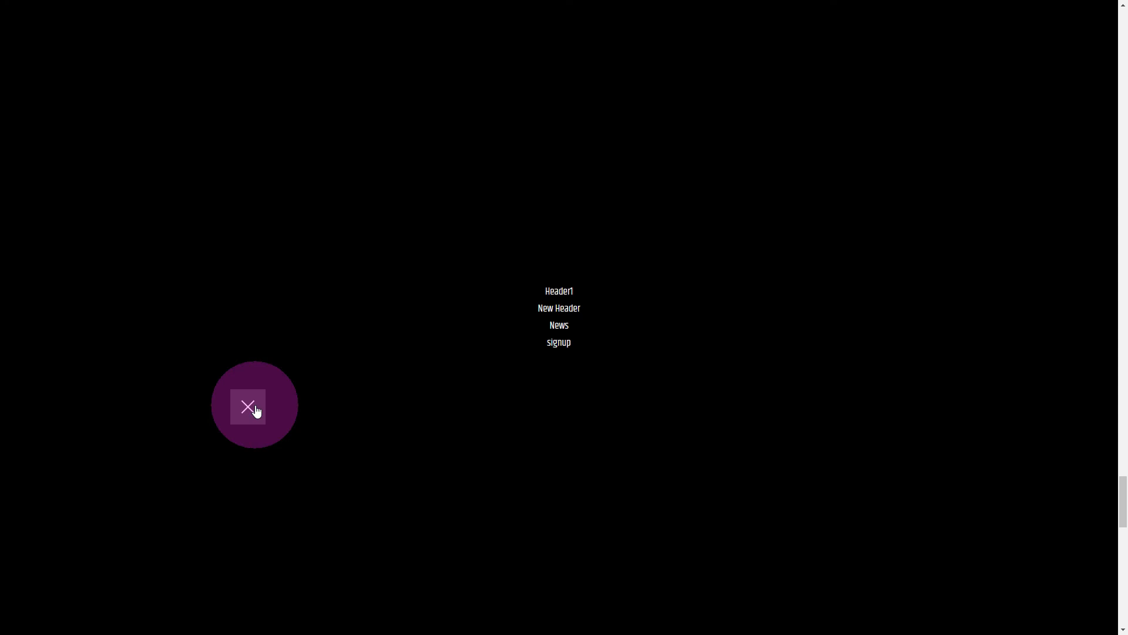
{"action": "left_click", "coordinate": [255, 413]}
{"action": "scroll", "coordinate": [256, 413], "scroll_direction": "down", "scroll_amount": 15}
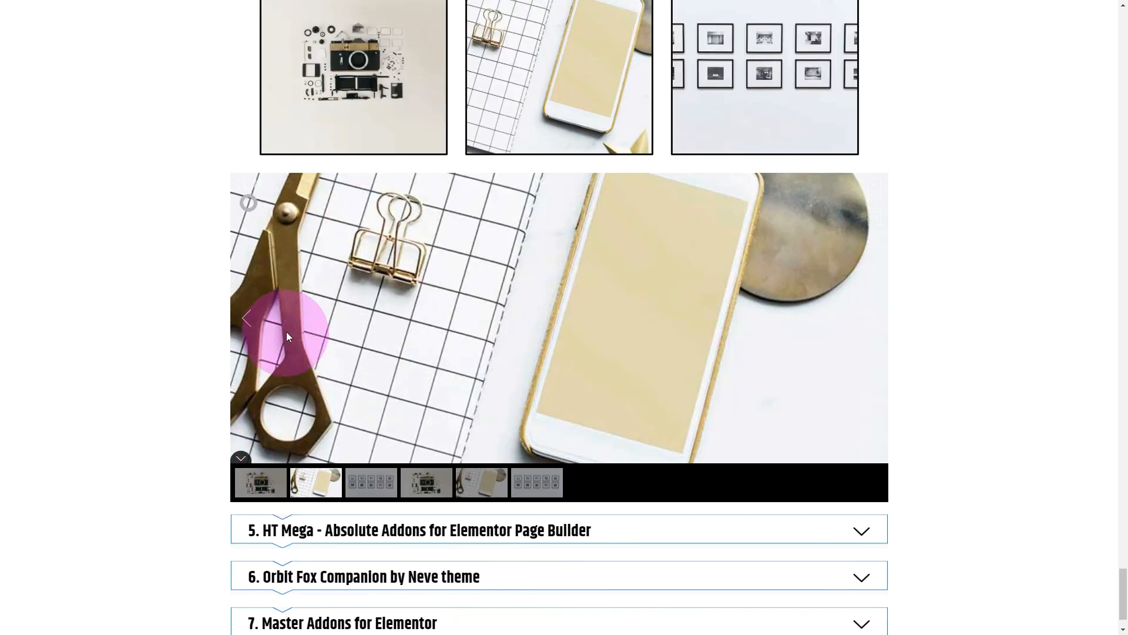
{"action": "left_click", "coordinate": [379, 478]}
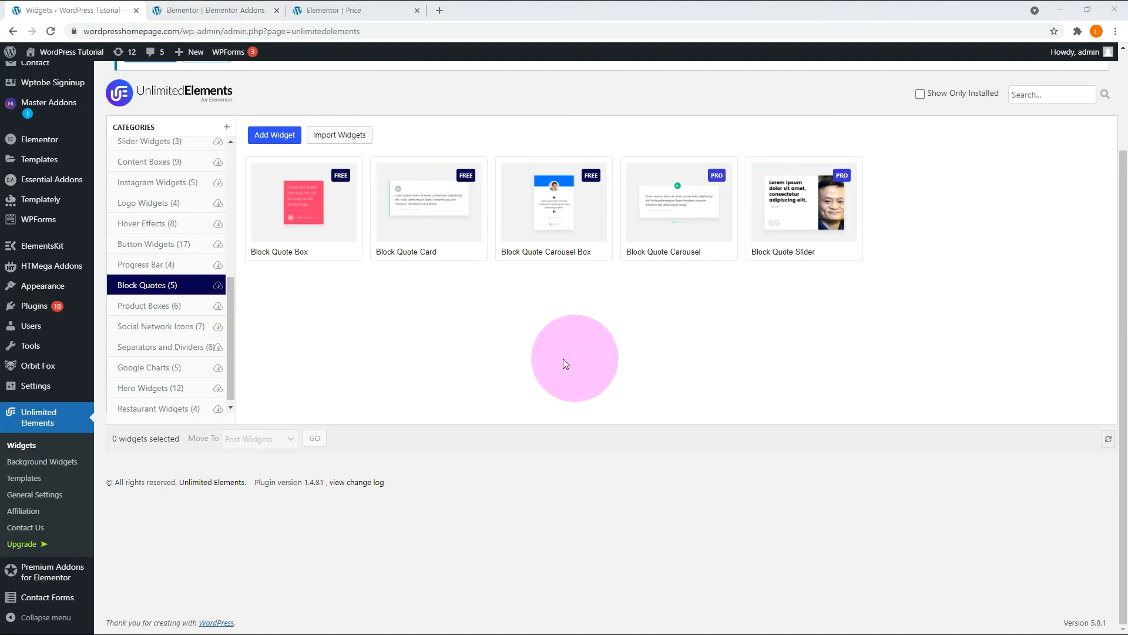
{"action": "left_click", "coordinate": [531, 219]}
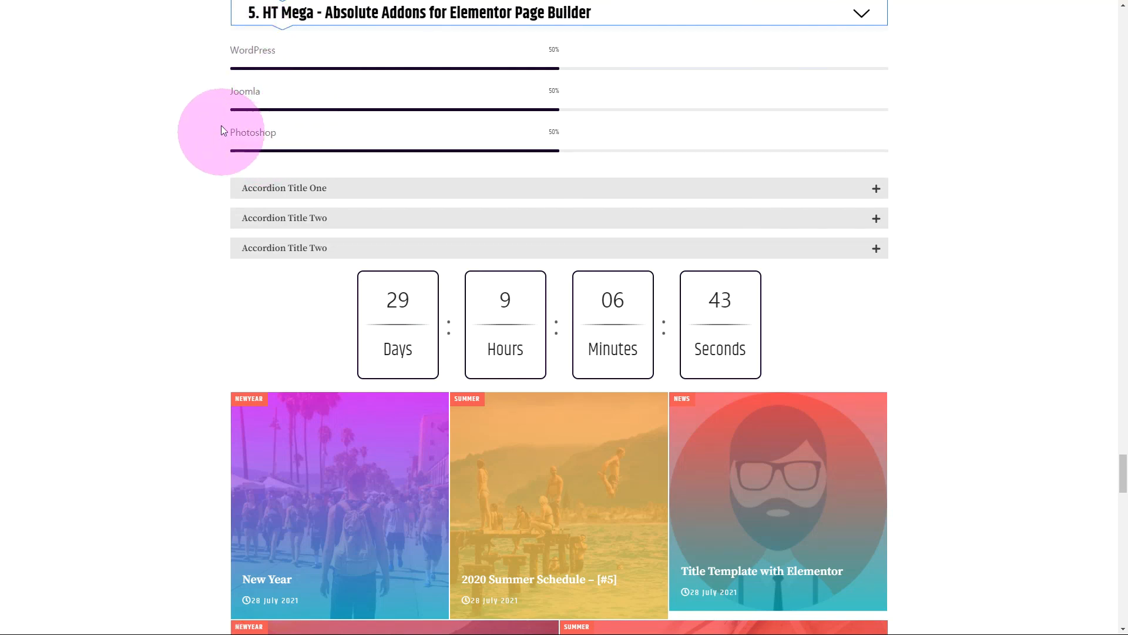
Expand Accordion Title One and the first Accordion Title Two in the HT Mega sample, and view the countdown timer.
{"action": "left_click", "coordinate": [269, 189]}
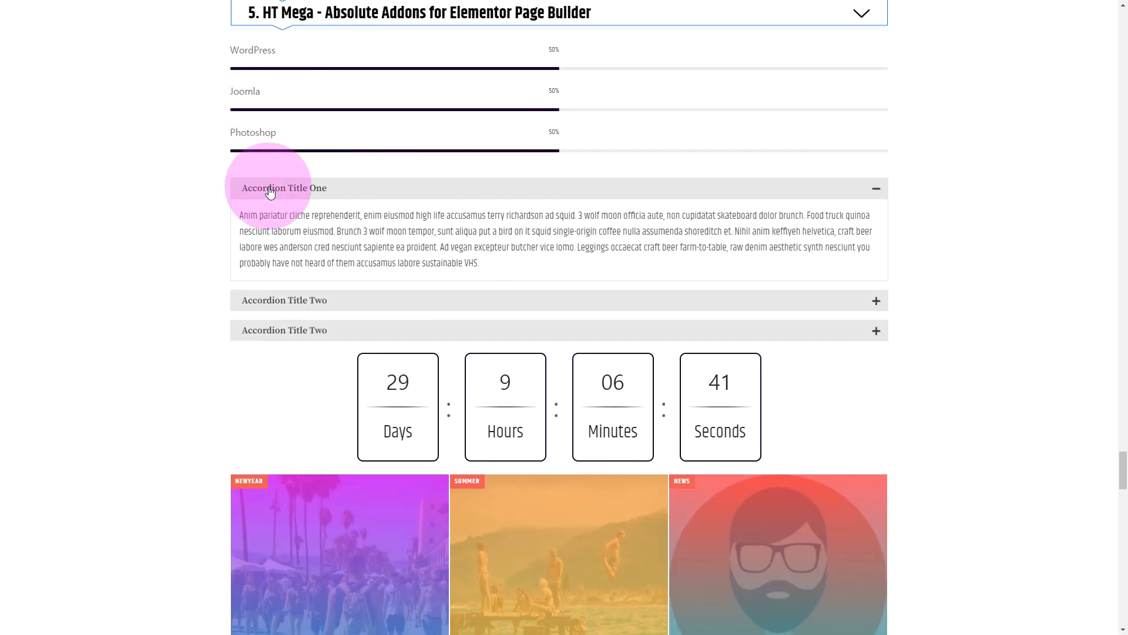
{"action": "left_click", "coordinate": [272, 299]}
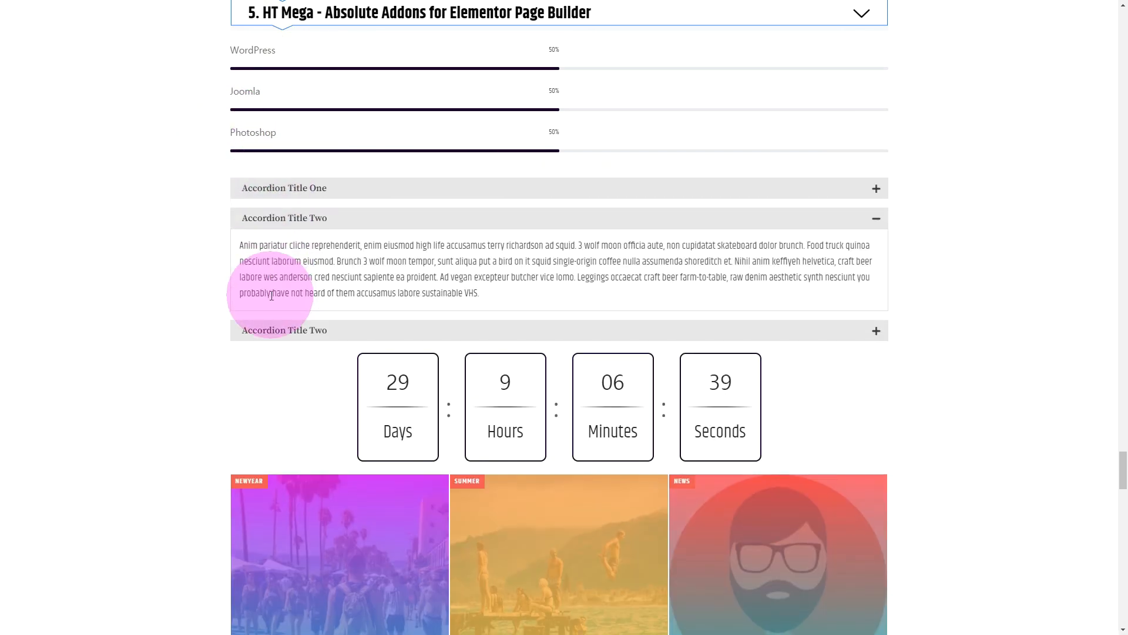
{"action": "scroll", "coordinate": [270, 295], "scroll_direction": "down", "scroll_amount": 1}
{"action": "scroll", "coordinate": [271, 294], "scroll_direction": "down", "scroll_amount": 2}
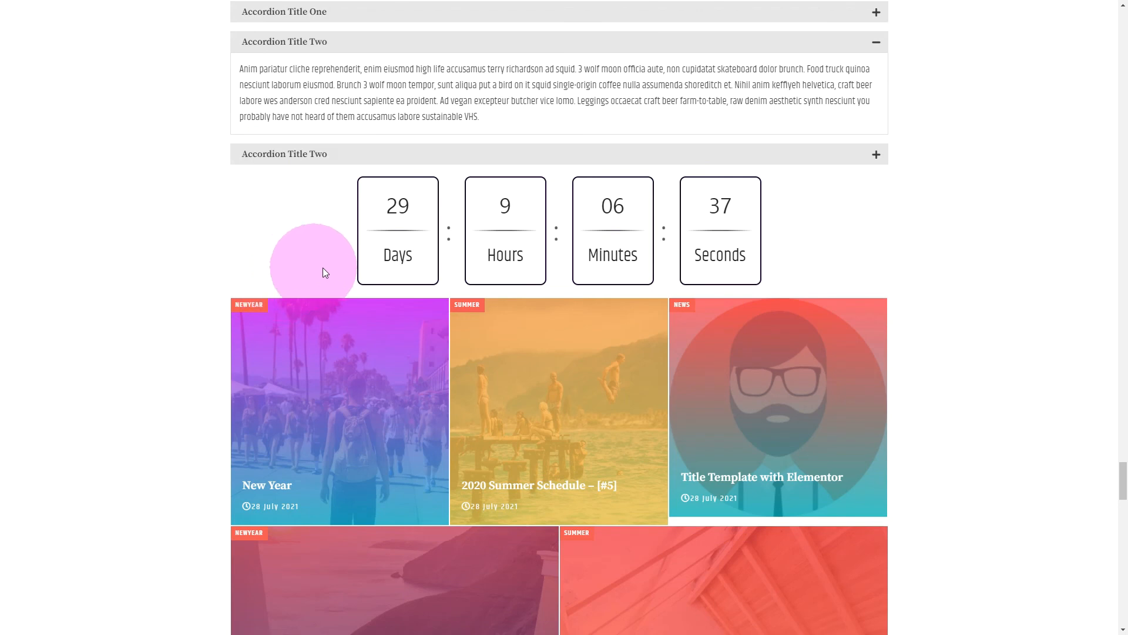
View the HT Mega post grid and post carousel, and advance the wedding photo slider by several images.
{"action": "scroll", "coordinate": [796, 286], "scroll_direction": "down", "scroll_amount": 3}
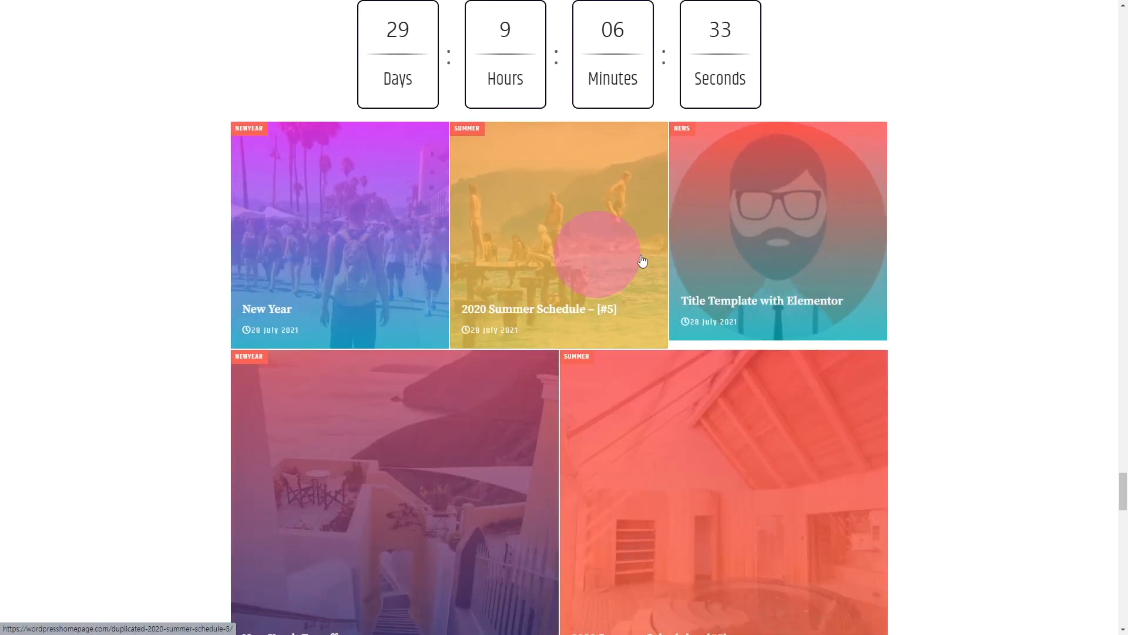
{"action": "scroll", "coordinate": [993, 426], "scroll_direction": "down", "scroll_amount": 4}
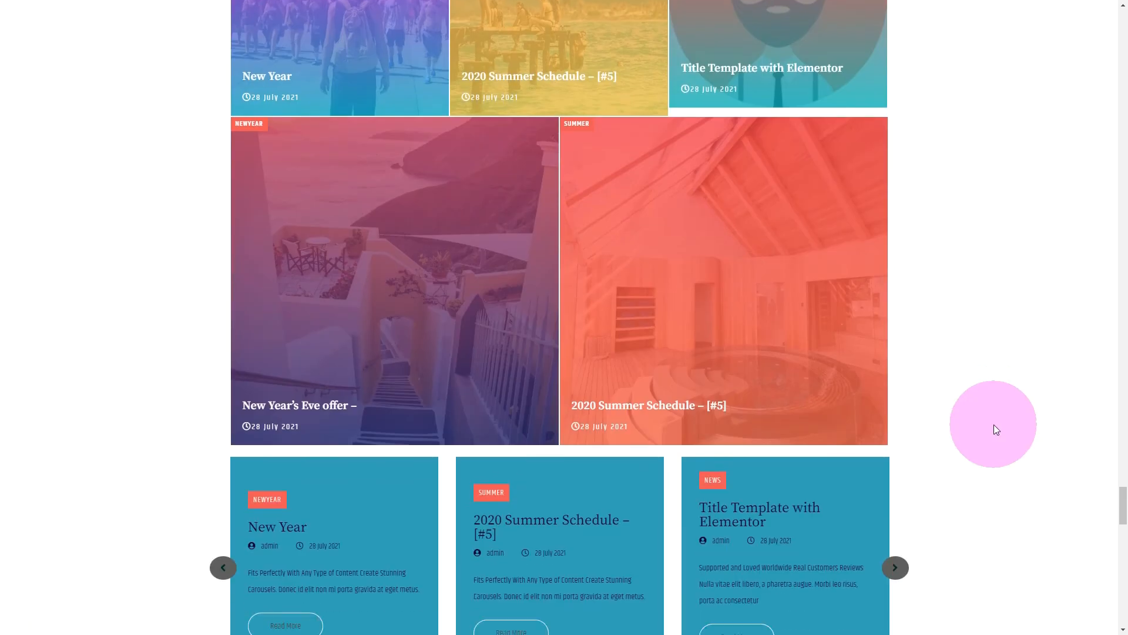
{"action": "scroll", "coordinate": [993, 425], "scroll_direction": "down", "scroll_amount": 4}
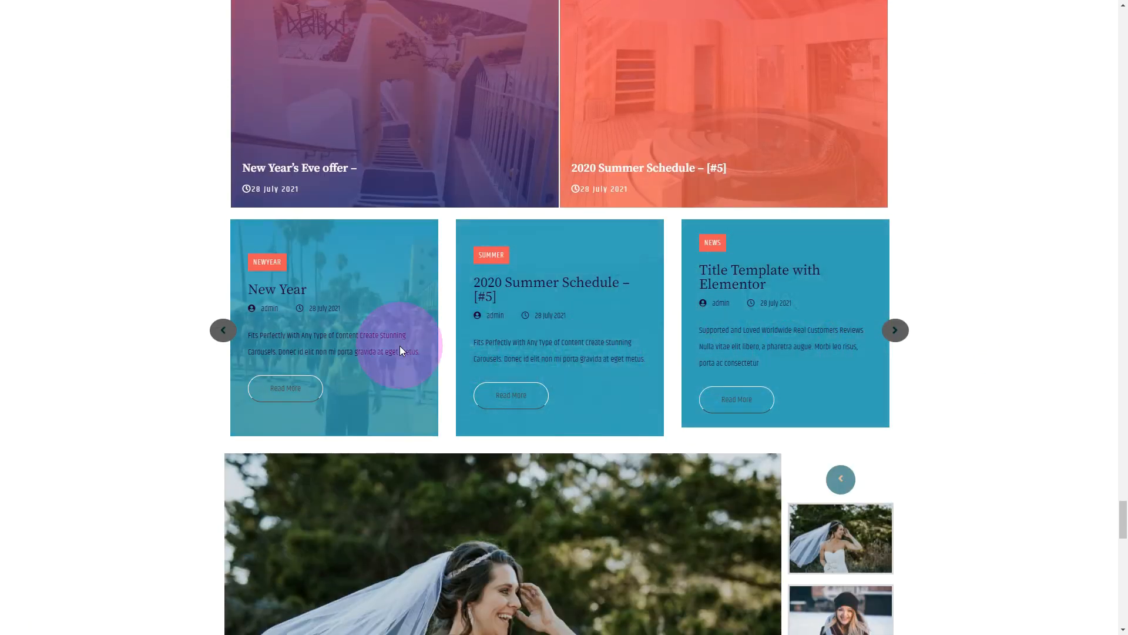
{"action": "scroll", "coordinate": [399, 346], "scroll_direction": "down", "scroll_amount": 5}
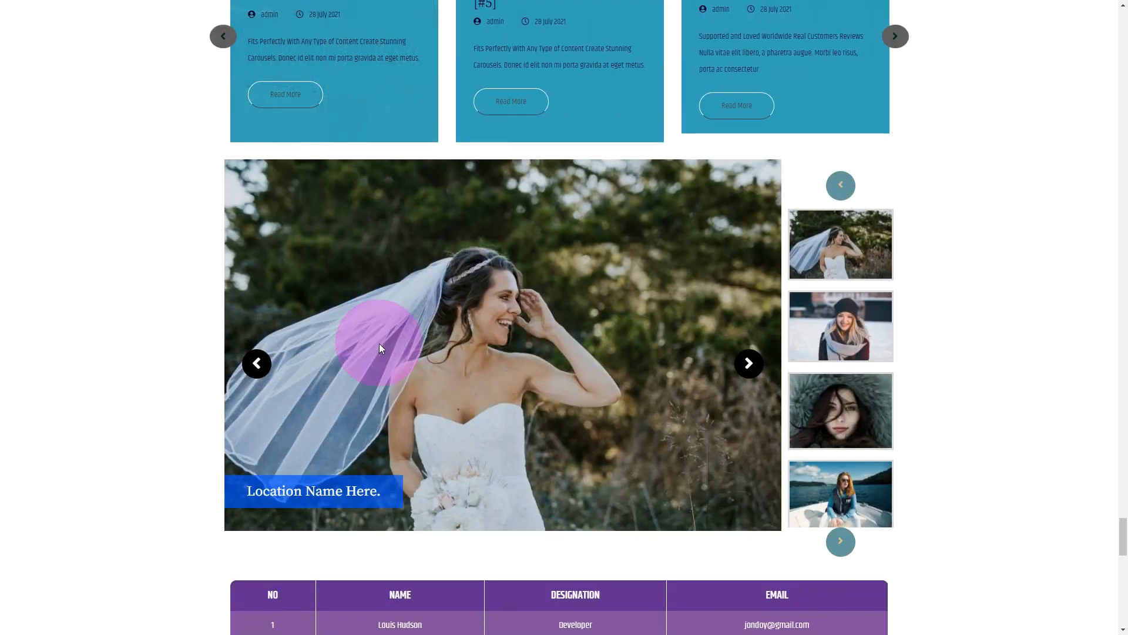
{"action": "left_click", "coordinate": [750, 364]}
{"action": "left_click", "coordinate": [838, 544]}
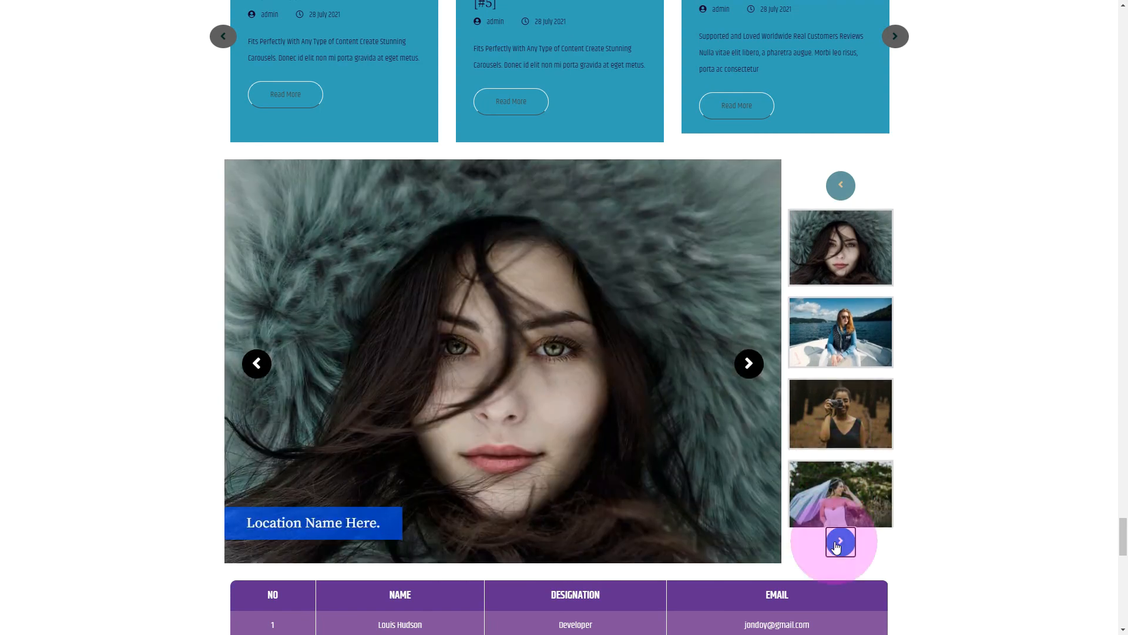
{"action": "left_click", "coordinate": [837, 545]}
Open and close the HT Mega Offcanvas sidebar and the Modal Design popup below the login and register forms.
{"action": "scroll", "coordinate": [1035, 538], "scroll_direction": "down", "scroll_amount": 5}
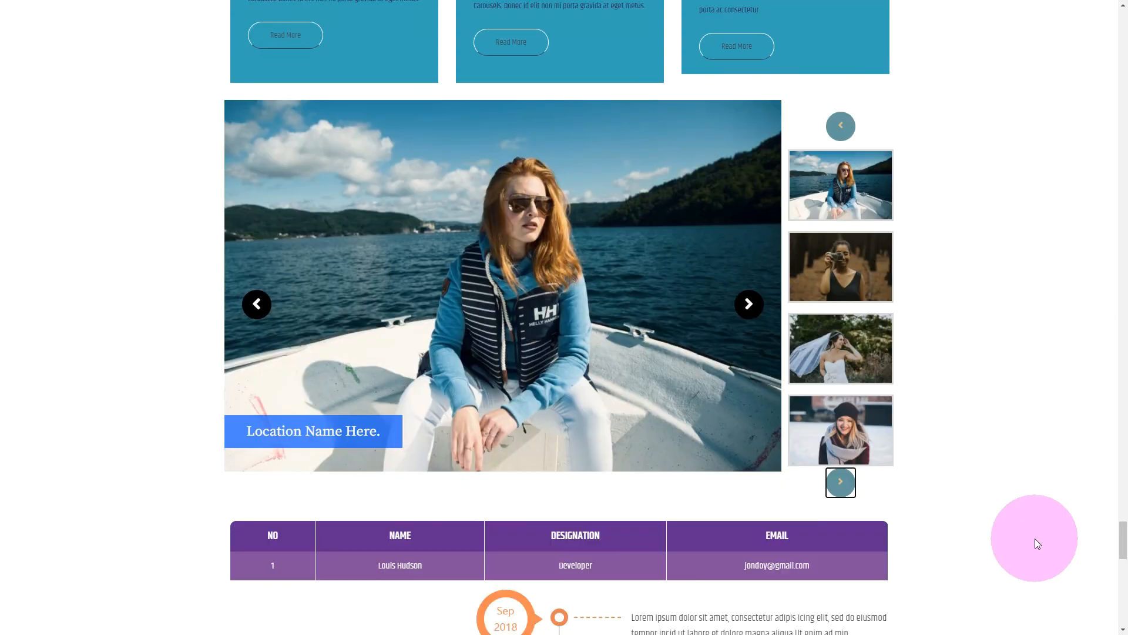
{"action": "scroll", "coordinate": [1036, 537], "scroll_direction": "down", "scroll_amount": 3}
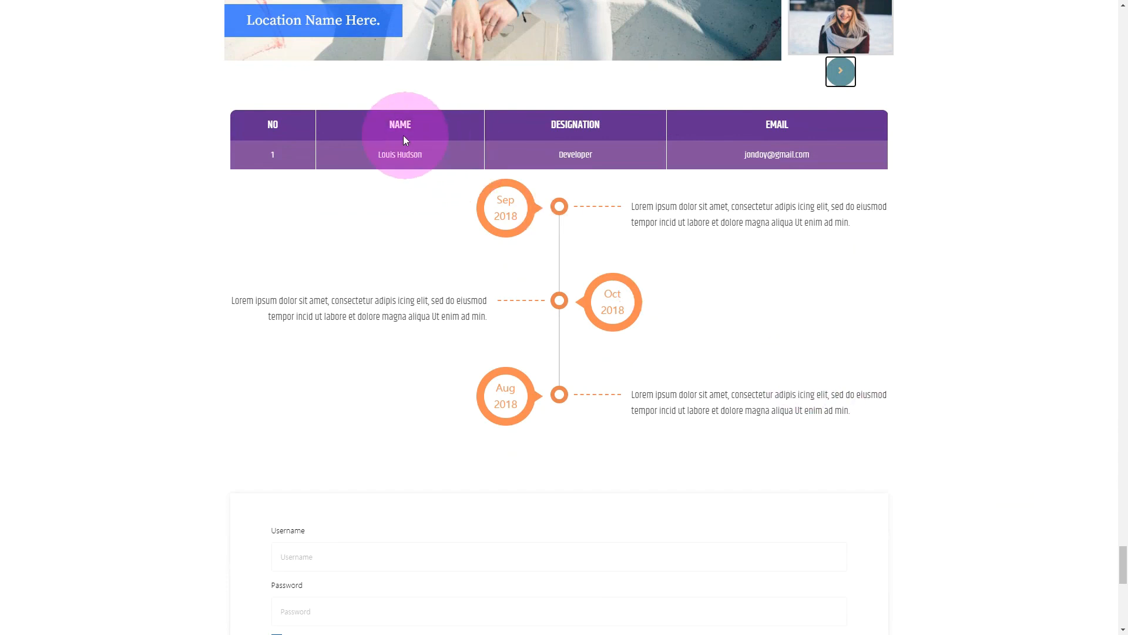
{"action": "scroll", "coordinate": [612, 306], "scroll_direction": "down", "scroll_amount": 6}
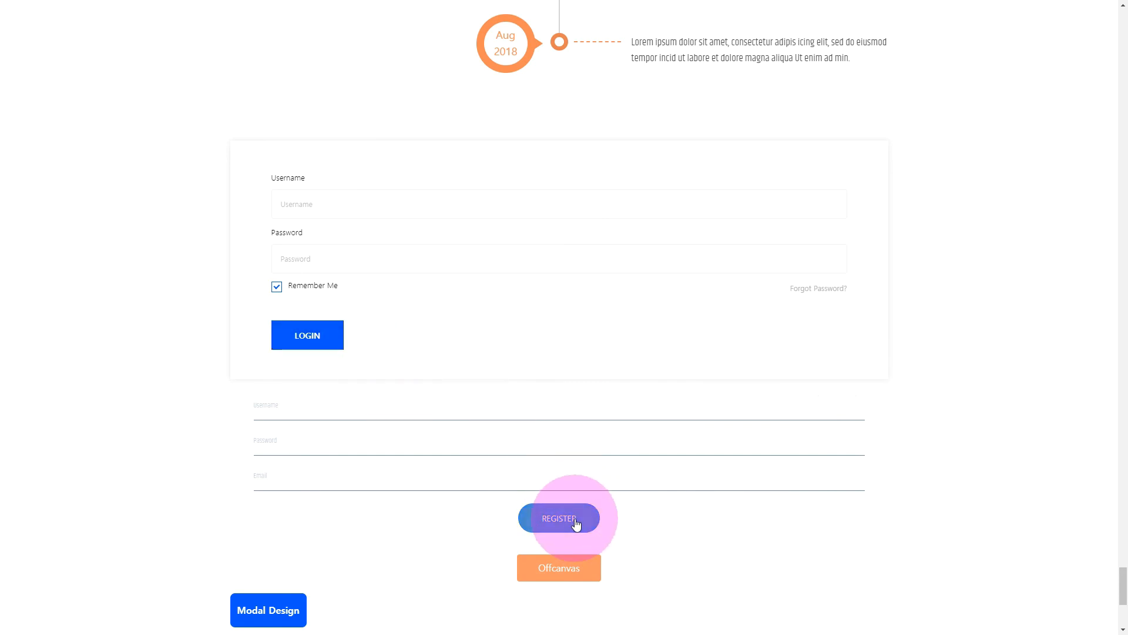
{"action": "scroll", "coordinate": [544, 280], "scroll_direction": "down", "scroll_amount": 5}
{"action": "left_click", "coordinate": [544, 281]}
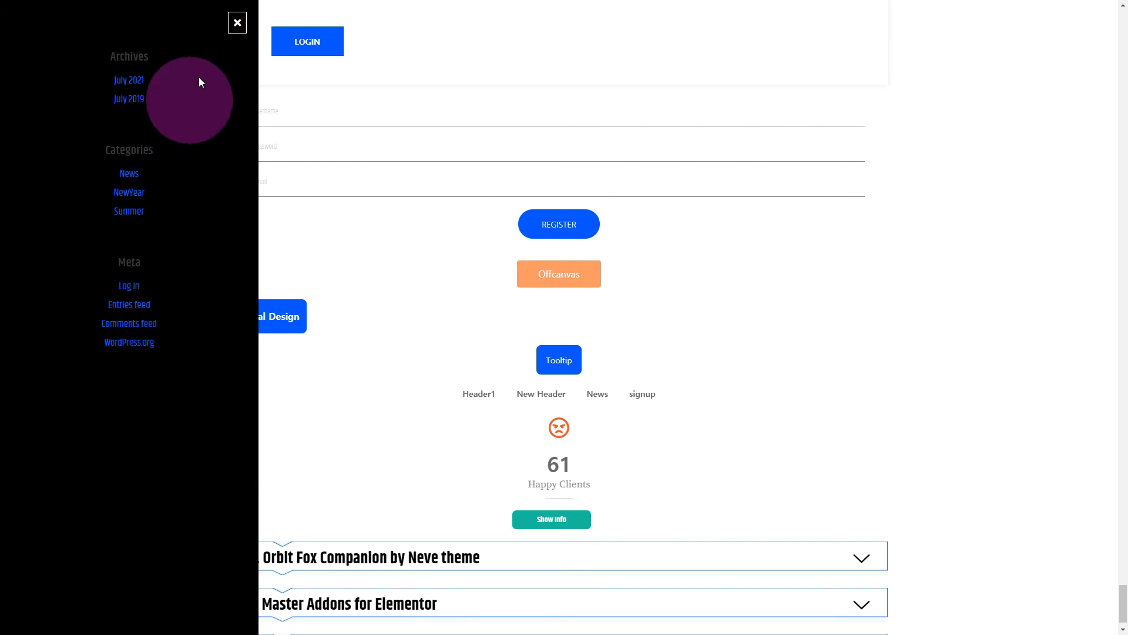
{"action": "left_click", "coordinate": [234, 24]}
{"action": "left_click", "coordinate": [269, 323]}
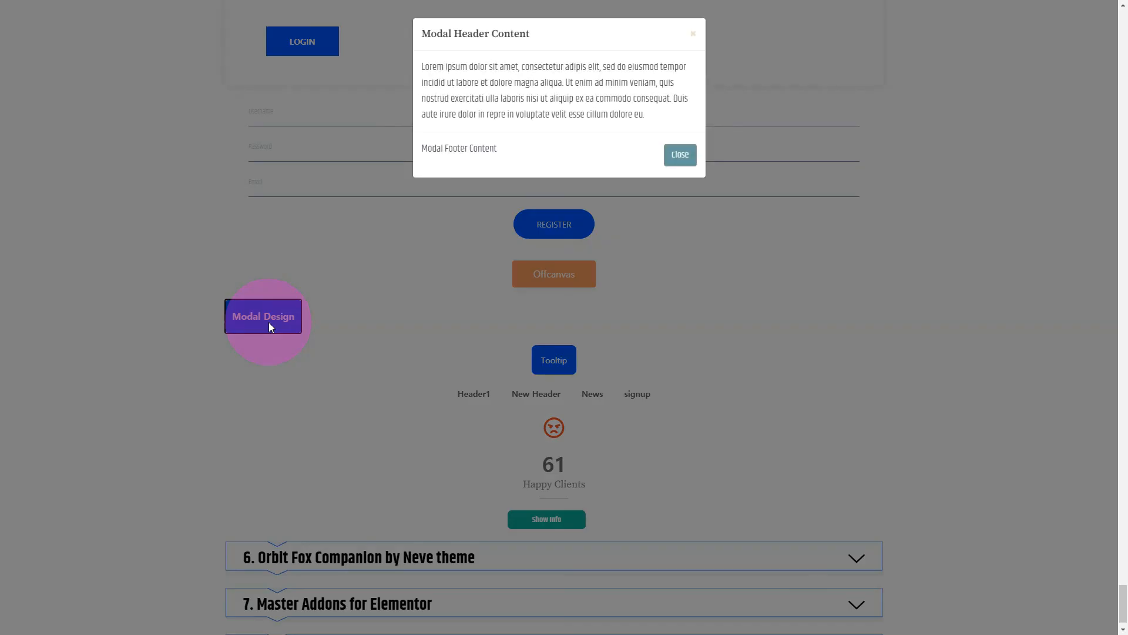
{"action": "left_click", "coordinate": [675, 159]}
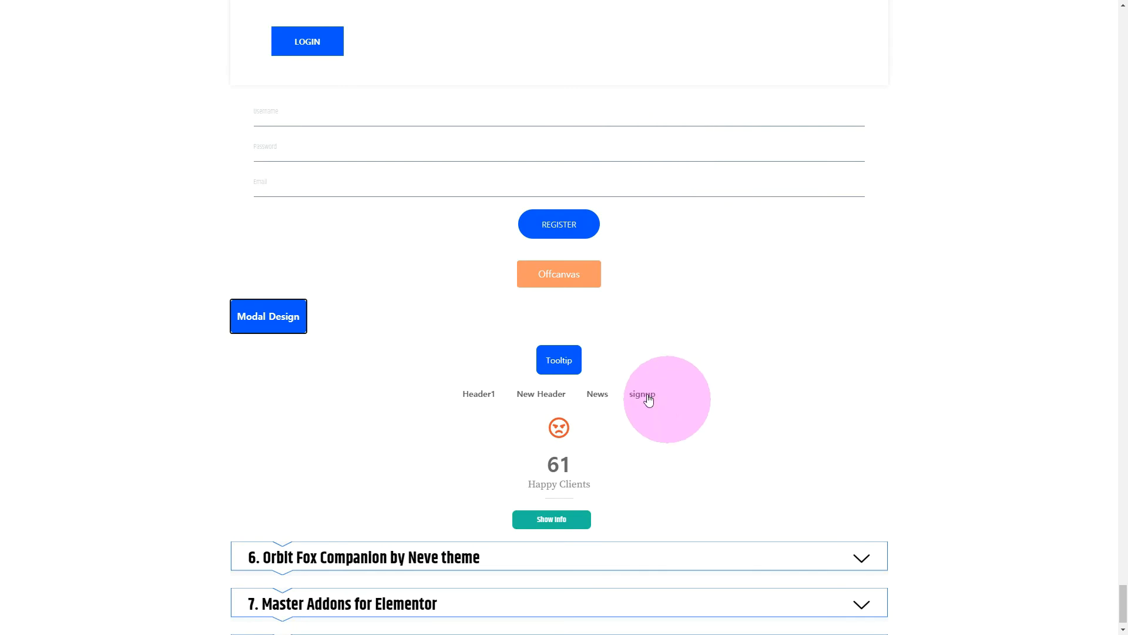
Try the HT Mega tooltip and trigger the Show Info notification.
{"action": "mouse_move", "coordinate": [566, 369]}
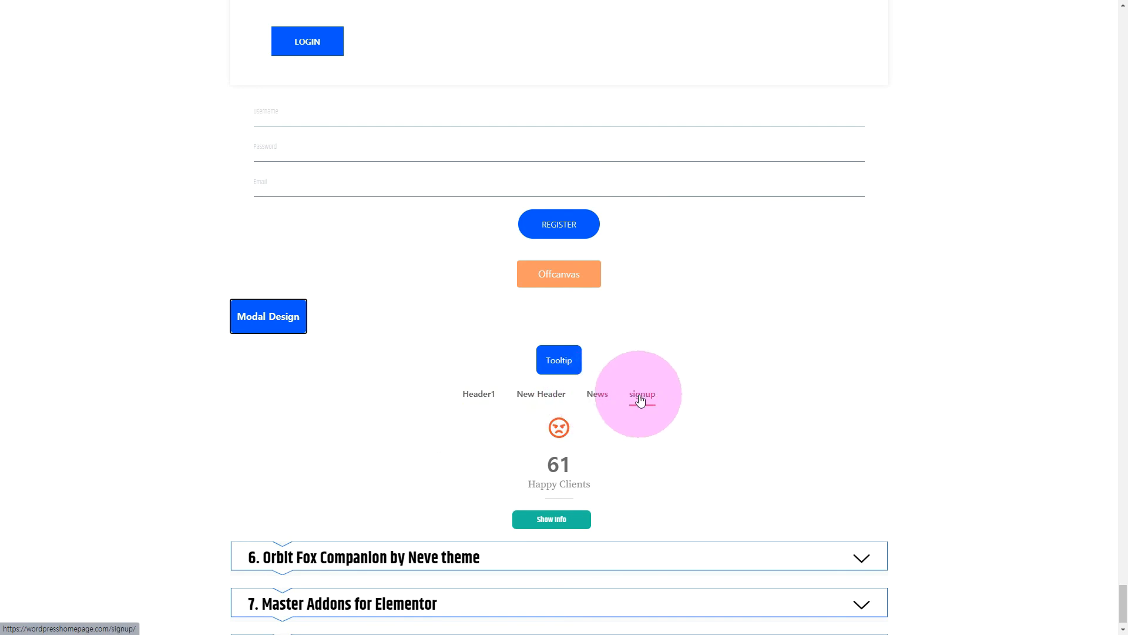
{"action": "scroll", "coordinate": [553, 485], "scroll_direction": "down", "scroll_amount": 1}
{"action": "left_click", "coordinate": [553, 483]}
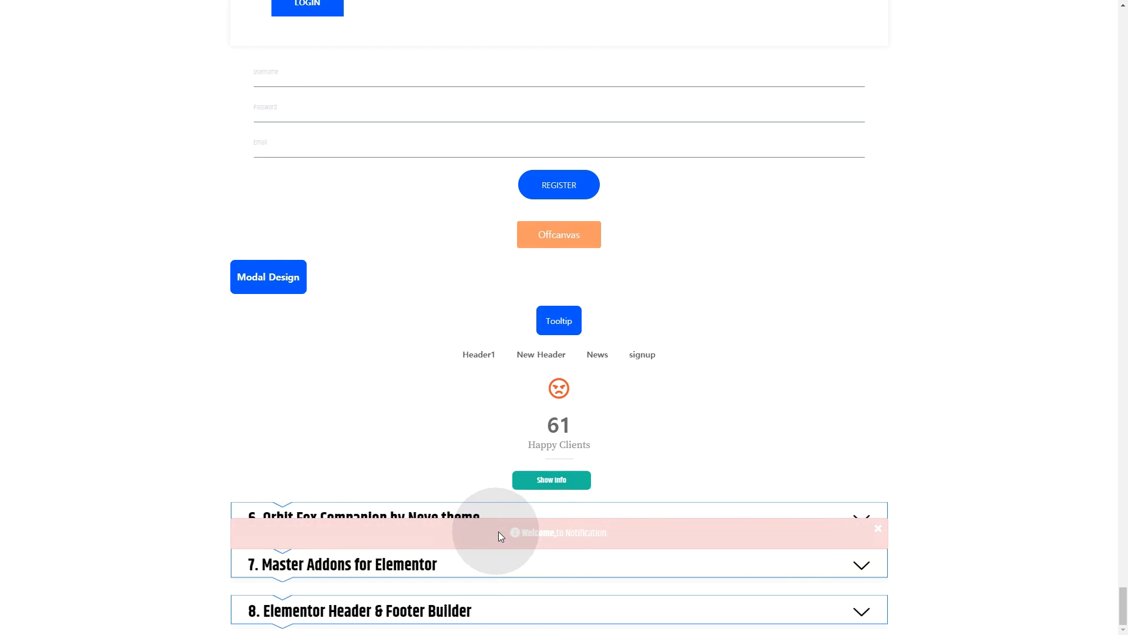
{"action": "left_click_drag", "start_coordinate": [498, 532], "coordinate": [623, 531]}
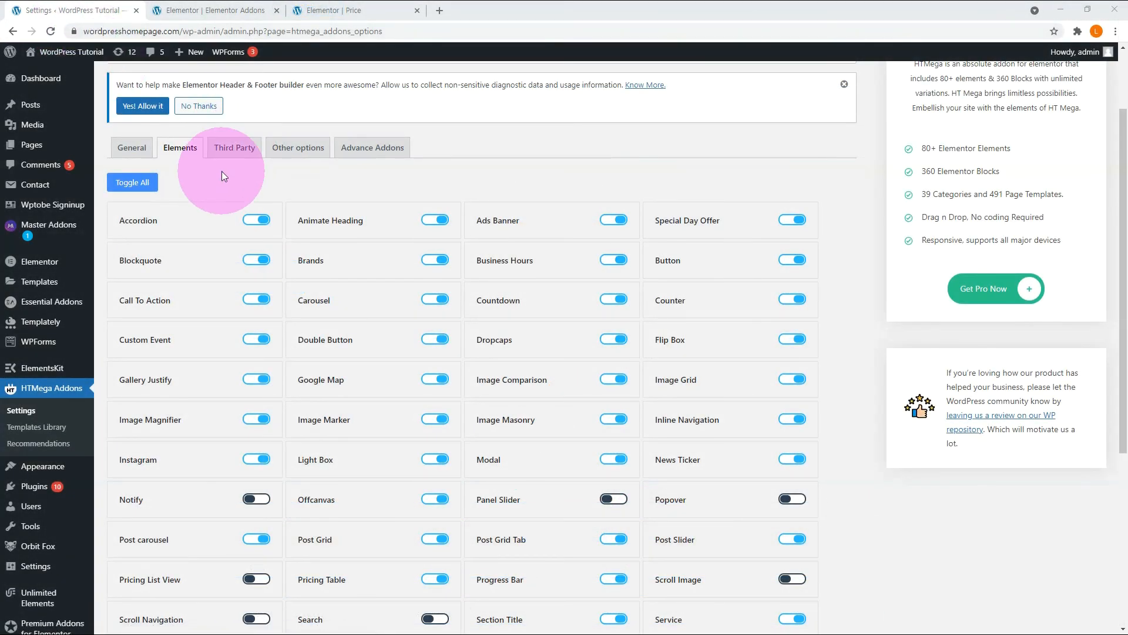
Switch off the Accordion and Ads Banner elements in the HT Mega settings.
{"action": "left_click", "coordinate": [249, 220]}
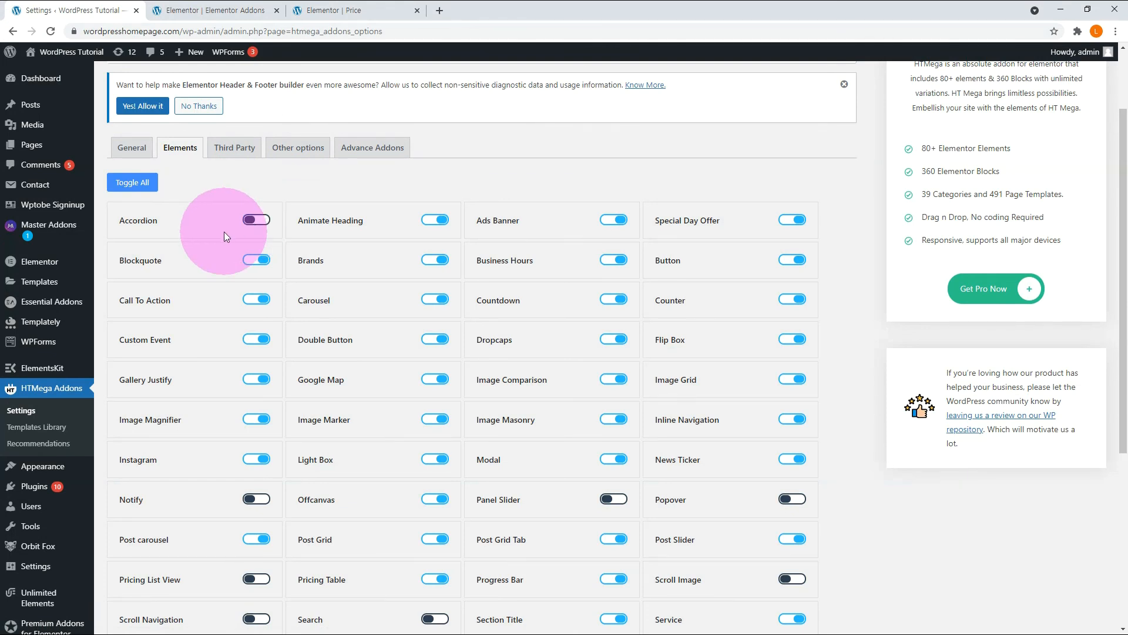
{"action": "left_click", "coordinate": [612, 222]}
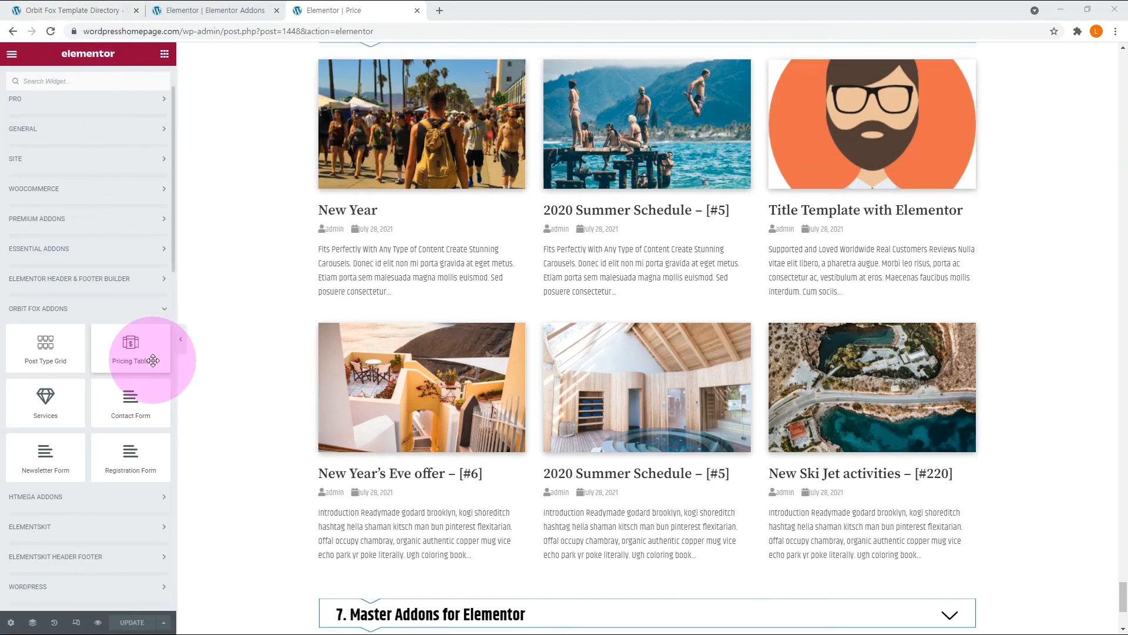
{"action": "left_click_drag", "start_coordinate": [39, 355], "coordinate": [281, 400]}
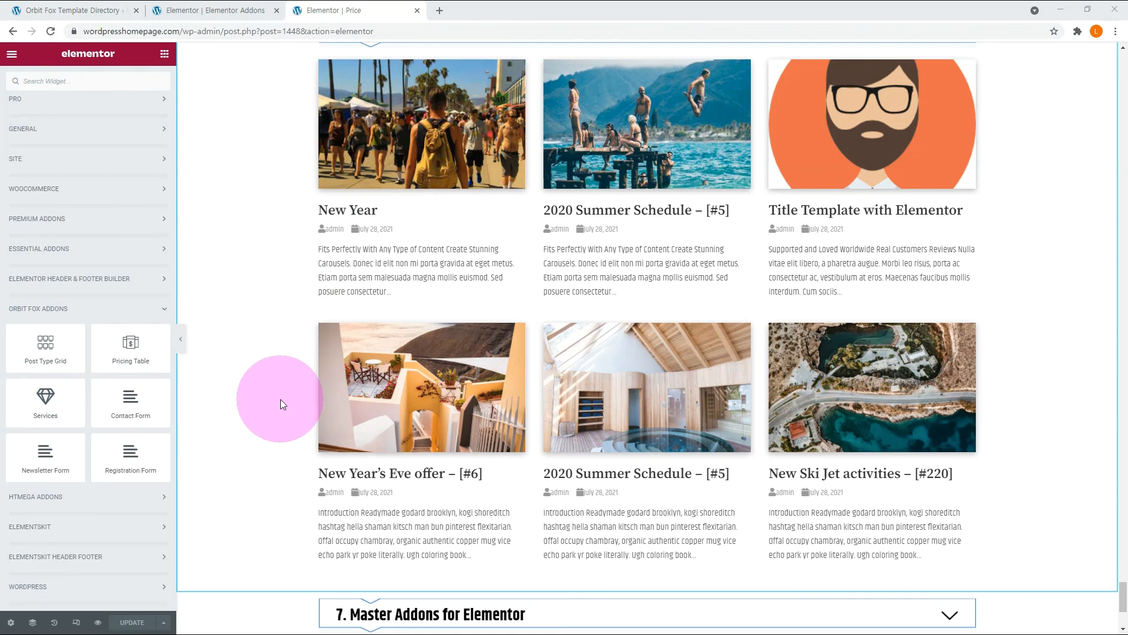
{"action": "left_click_drag", "start_coordinate": [280, 400], "coordinate": [280, 399]}
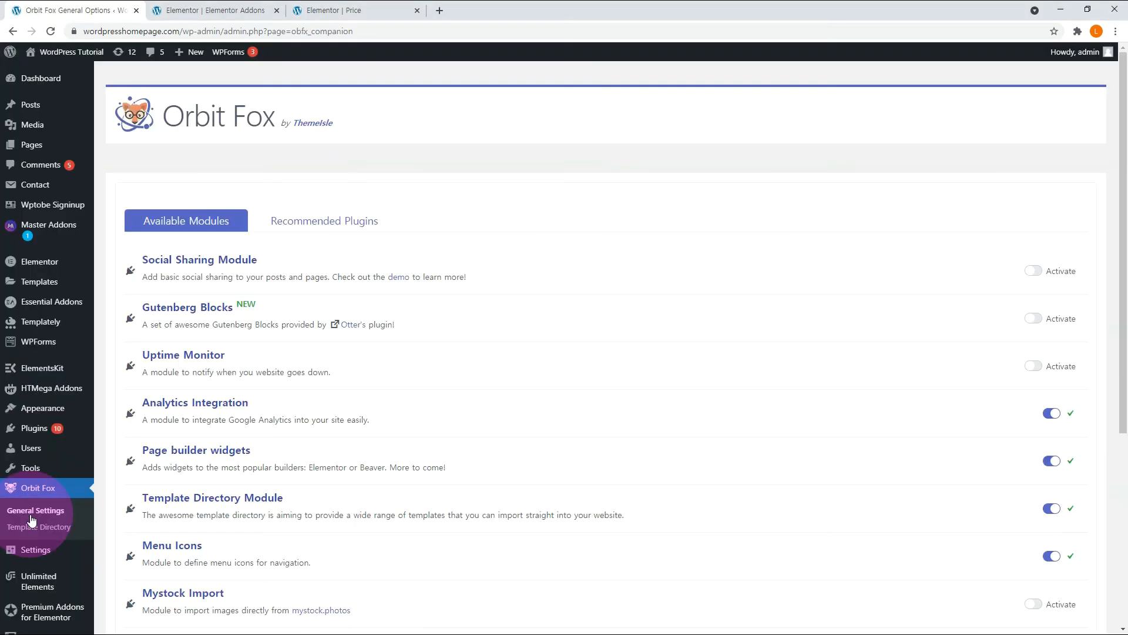
Preview the Pulse - Landing Page template in the Orbit Fox Template Directory and import it.
{"action": "left_click", "coordinate": [40, 527]}
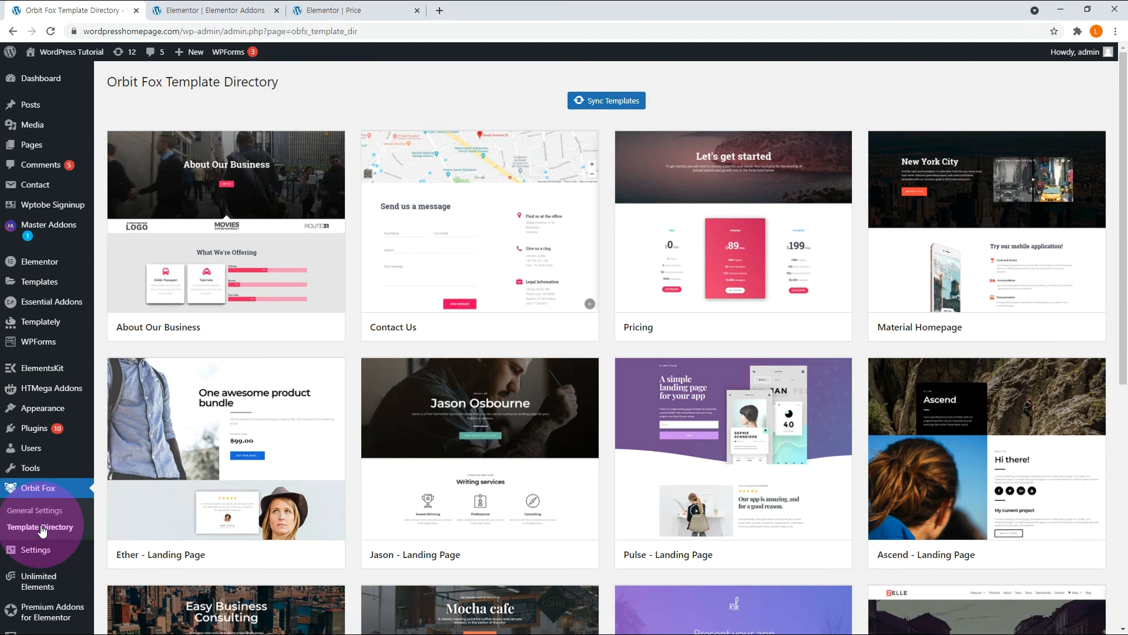
{"action": "mouse_move", "coordinate": [676, 441]}
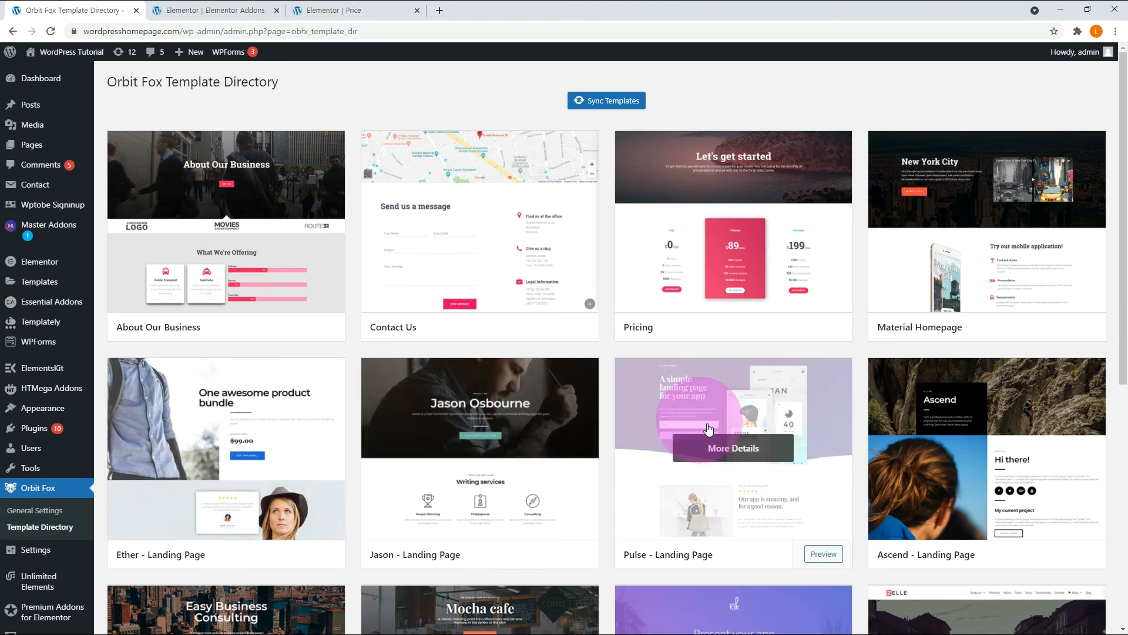
{"action": "left_click", "coordinate": [730, 448]}
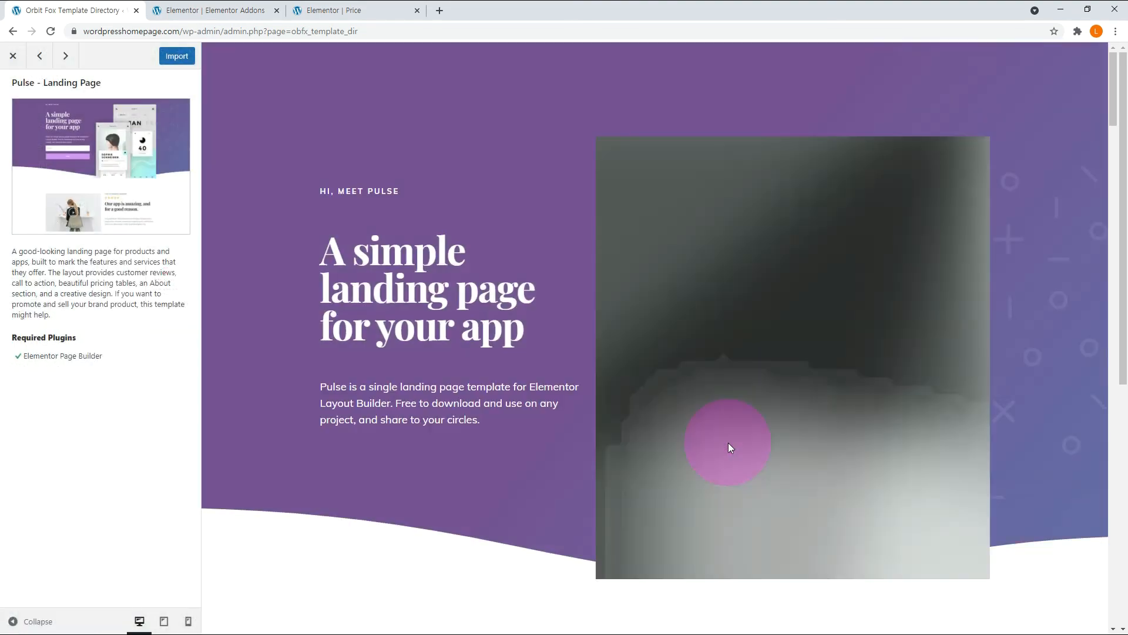
{"action": "scroll", "coordinate": [728, 442], "scroll_direction": "down", "scroll_amount": 15}
{"action": "left_click", "coordinate": [177, 57]}
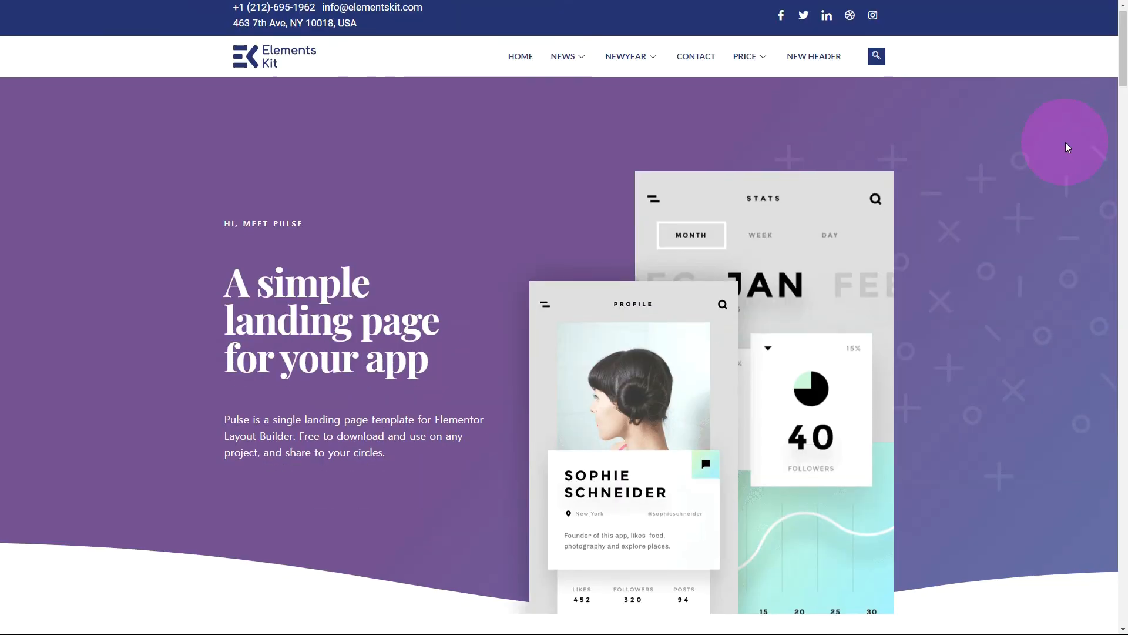
Examine the imported Pulse landing page from the hero through the customer reviews to the Why our App section.
{"action": "scroll", "coordinate": [1064, 145], "scroll_direction": "down", "scroll_amount": 6}
{"action": "scroll", "coordinate": [1063, 149], "scroll_direction": "down", "scroll_amount": 12}
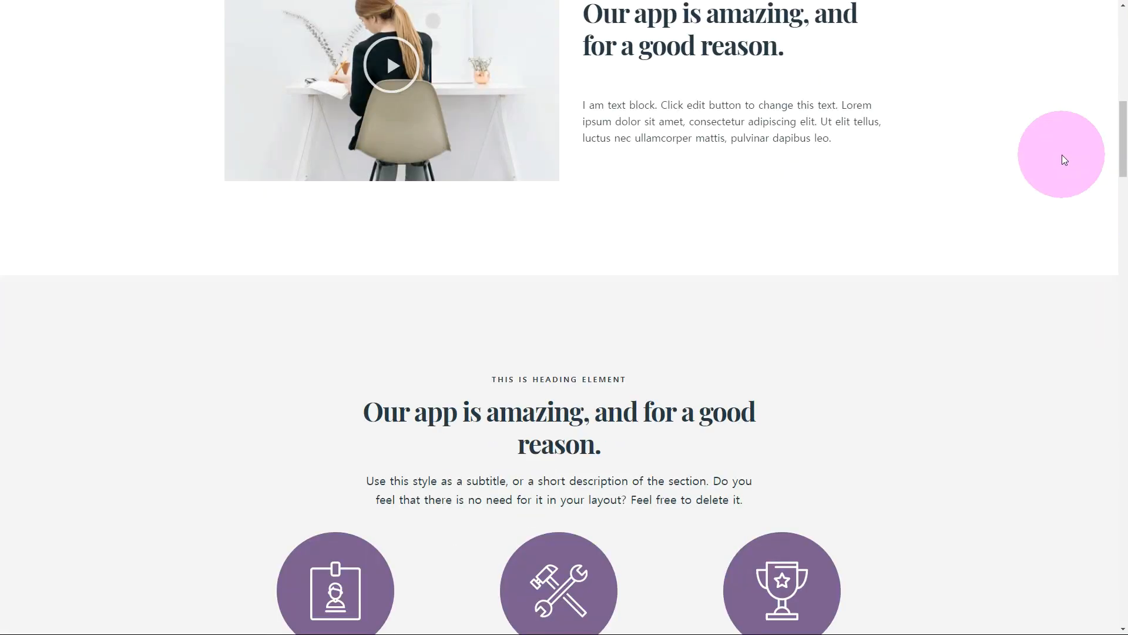
{"action": "scroll", "coordinate": [1063, 158], "scroll_direction": "down", "scroll_amount": 7}
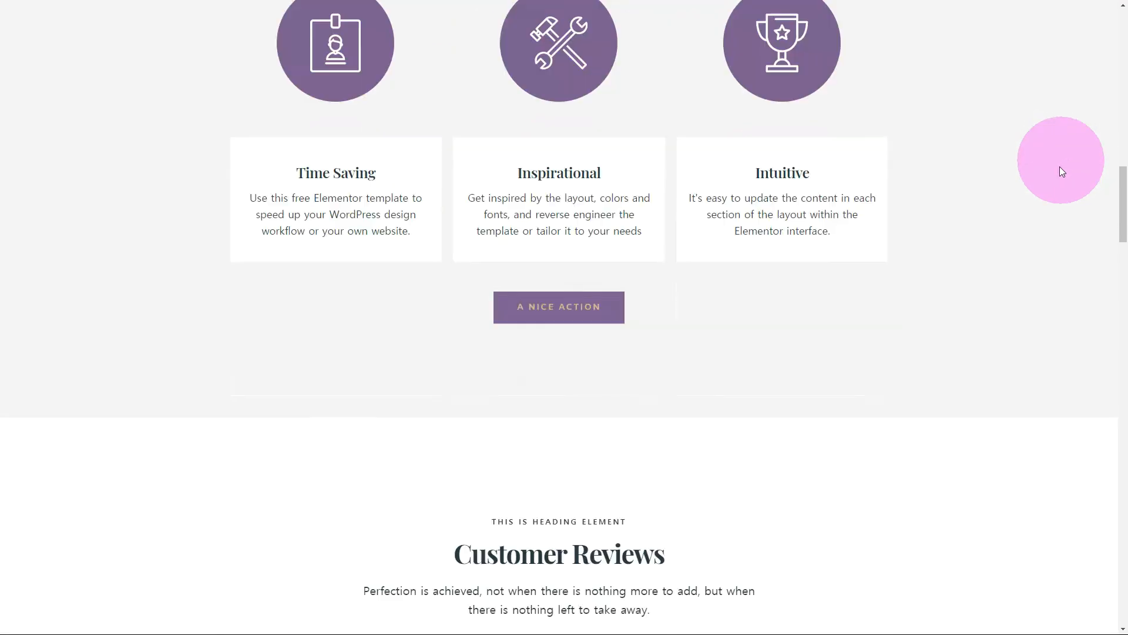
{"action": "scroll", "coordinate": [1059, 169], "scroll_direction": "down", "scroll_amount": 11}
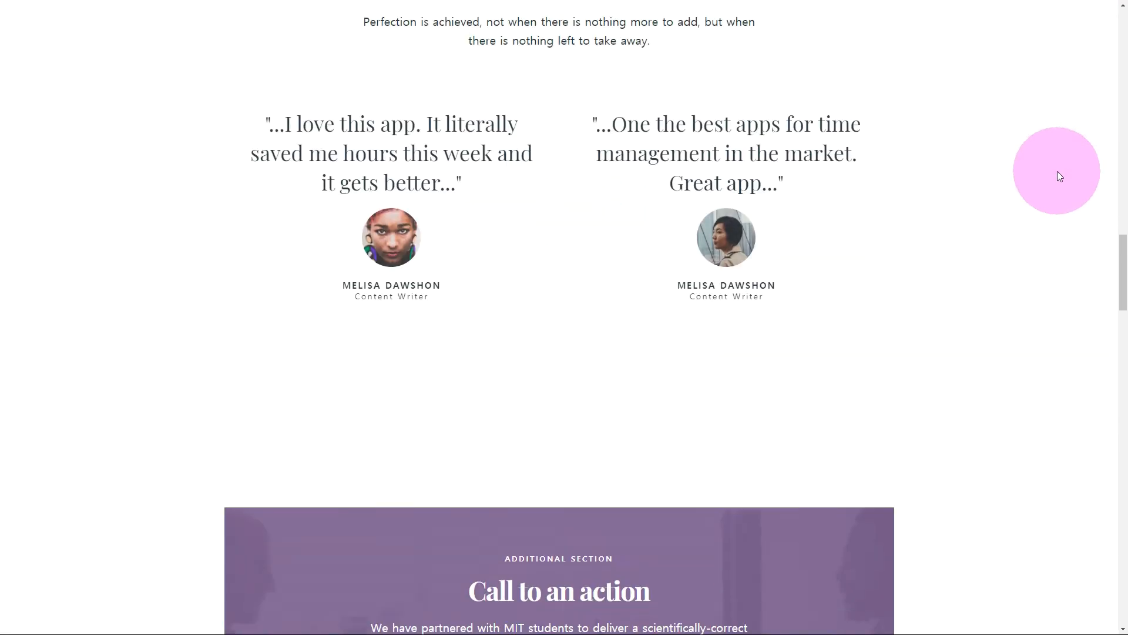
{"action": "scroll", "coordinate": [1059, 176], "scroll_direction": "down", "scroll_amount": 12}
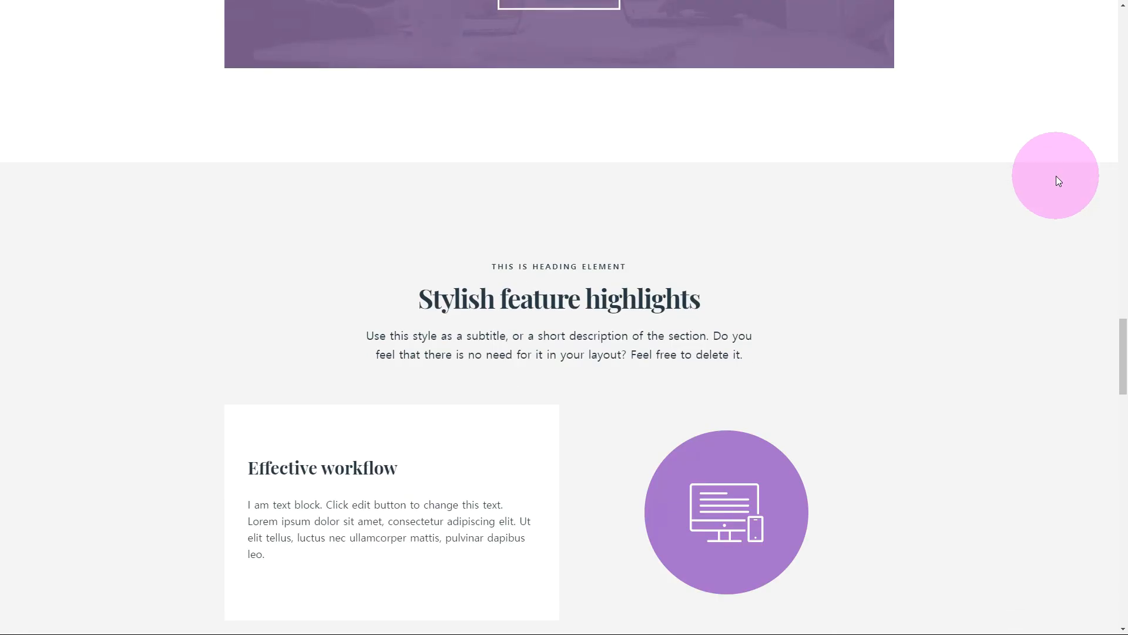
{"action": "scroll", "coordinate": [1056, 175], "scroll_direction": "down", "scroll_amount": 6}
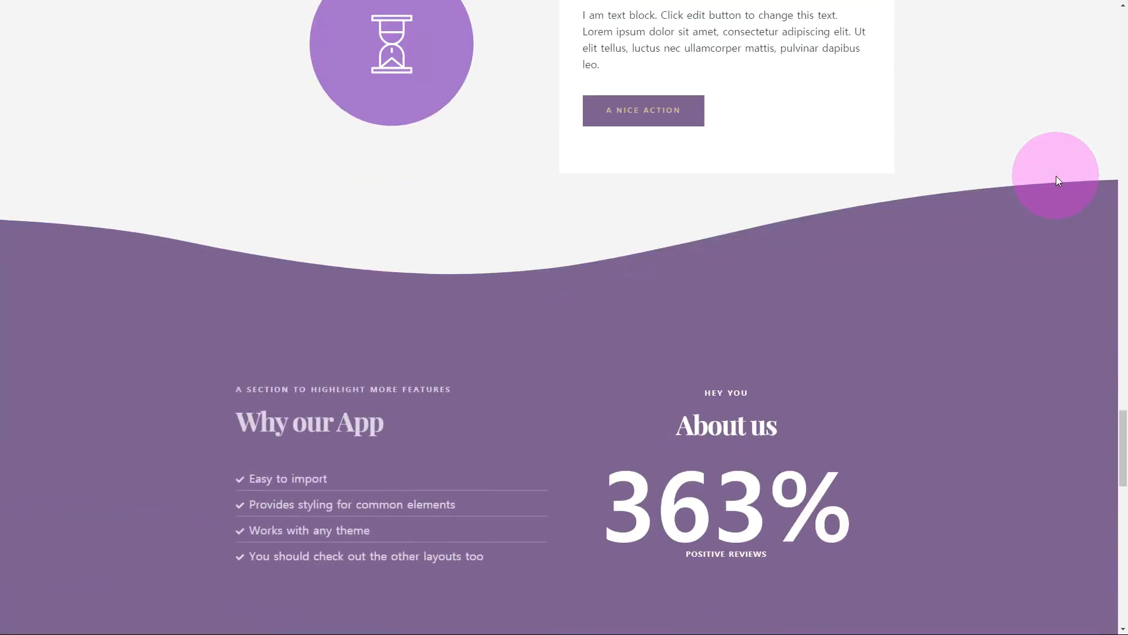
{"action": "scroll", "coordinate": [1056, 175], "scroll_direction": "down", "scroll_amount": 7}
{"action": "scroll", "coordinate": [1056, 176], "scroll_direction": "down", "scroll_amount": 8}
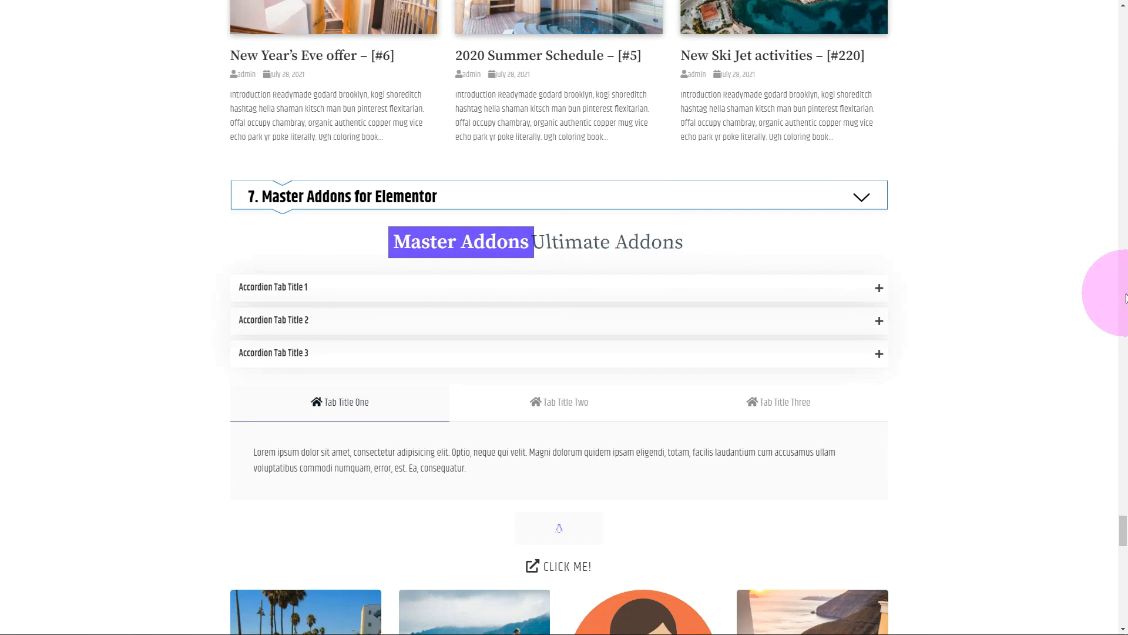
Try the Master Addons sample widgets by expanding Accordion Tab Title 1, opening Tab Title One and showing the icon's tooltip.
{"action": "scroll", "coordinate": [1126, 296], "scroll_direction": "down", "scroll_amount": 3}
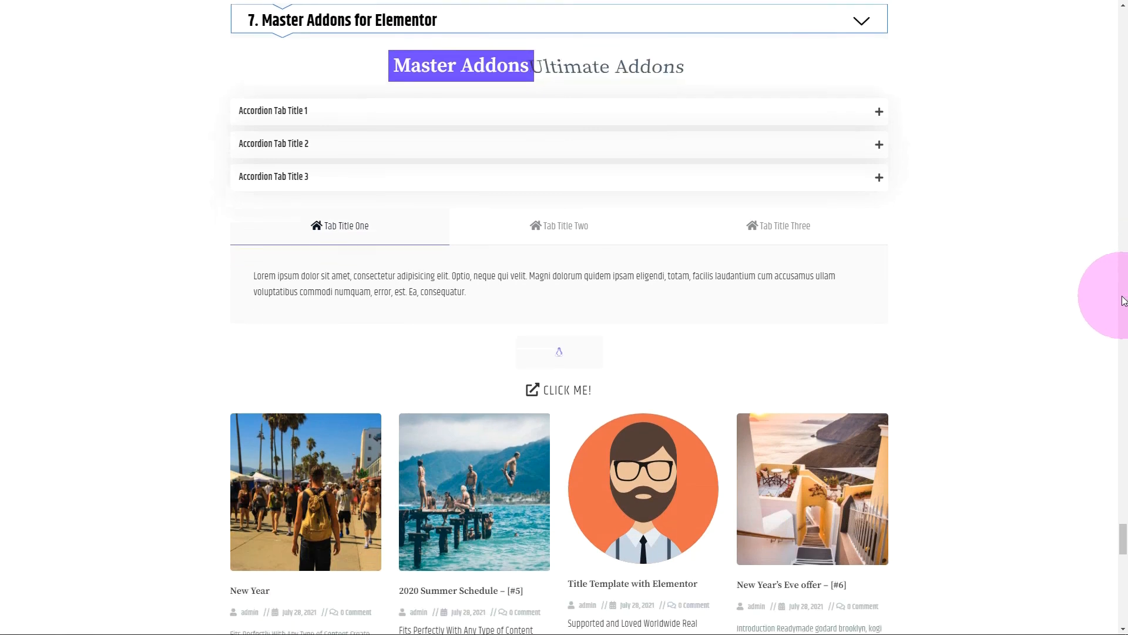
{"action": "left_click", "coordinate": [499, 122]}
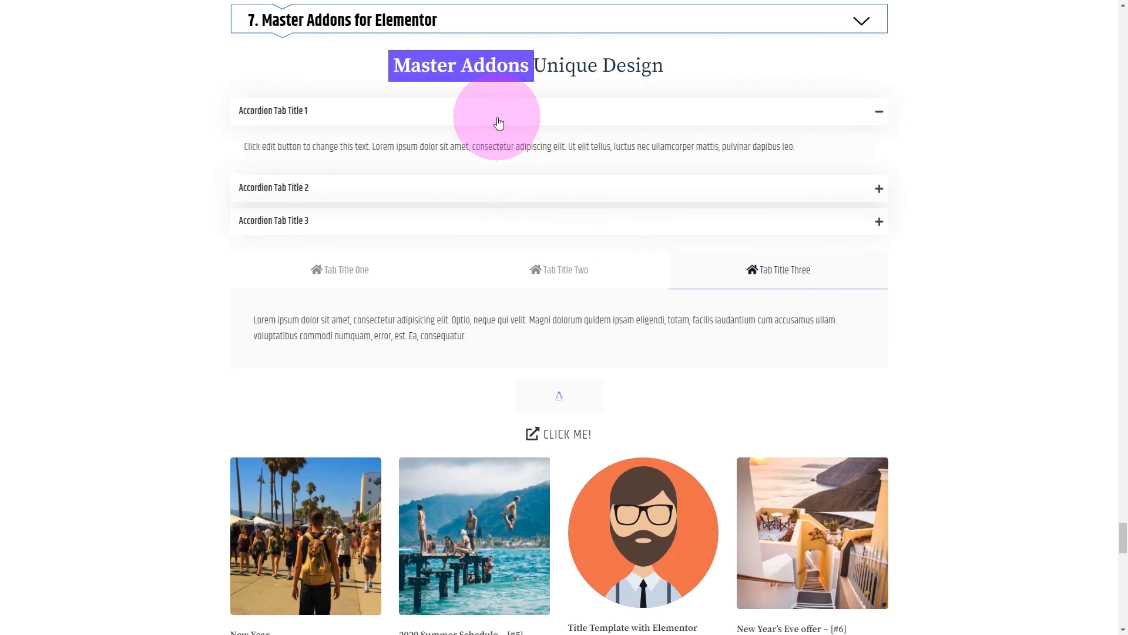
{"action": "left_click", "coordinate": [409, 269]}
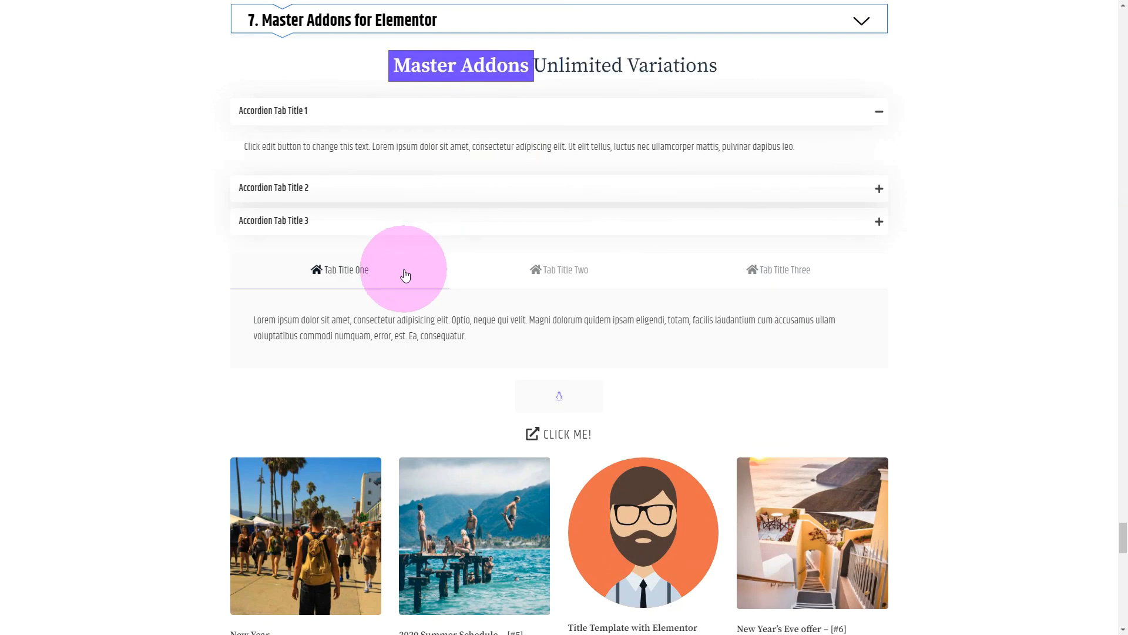
{"action": "mouse_move", "coordinate": [565, 401]}
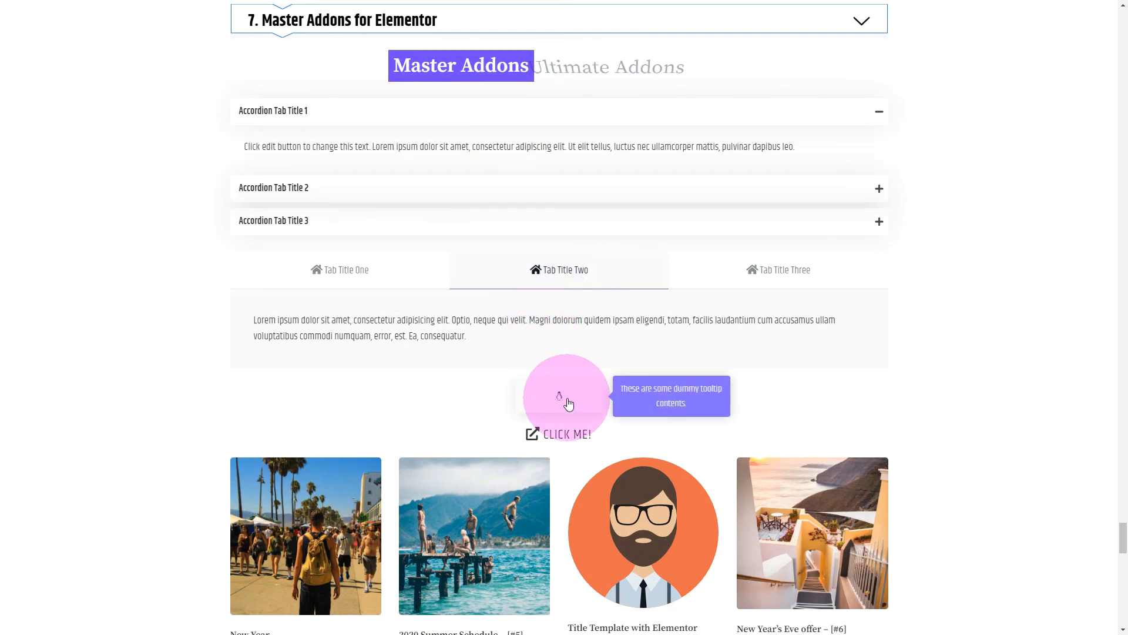
Review the Master Addons posts, timeline and table, and browse the filterable gallery's images in the lightbox before closing it.
{"action": "scroll", "coordinate": [568, 403], "scroll_direction": "down", "scroll_amount": 9}
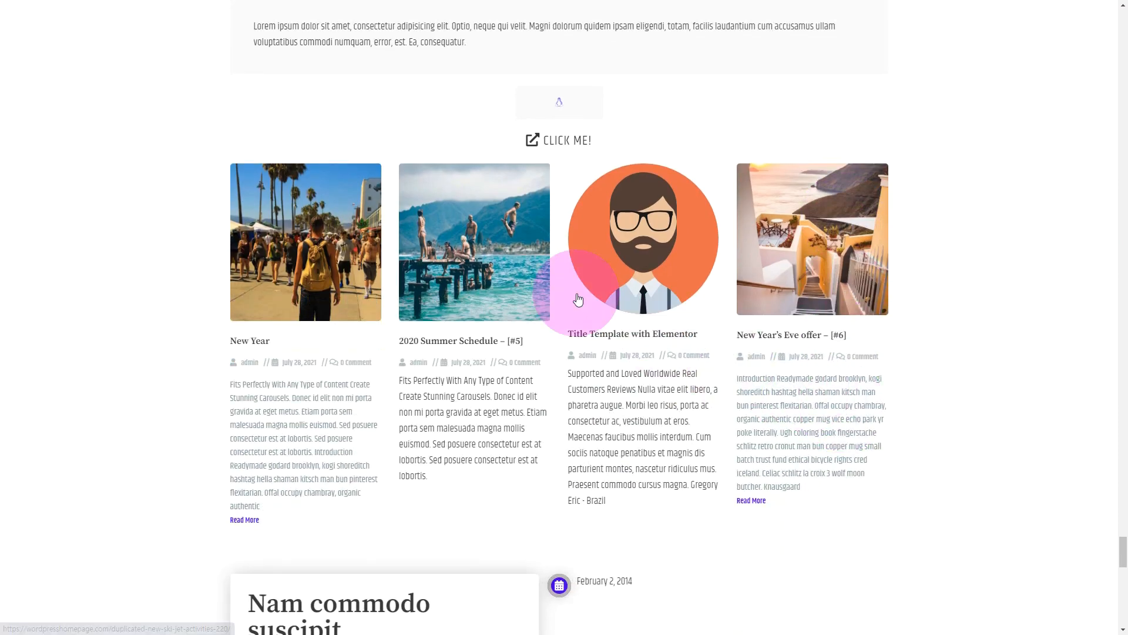
{"action": "scroll", "coordinate": [578, 297], "scroll_direction": "down", "scroll_amount": 4}
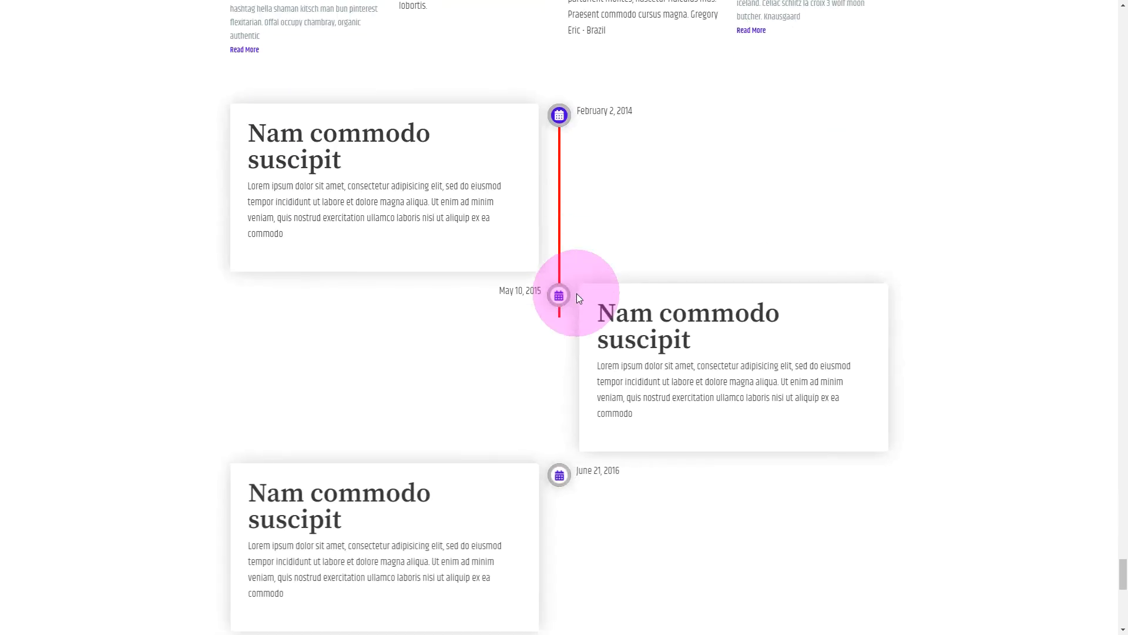
{"action": "scroll", "coordinate": [576, 294], "scroll_direction": "down", "scroll_amount": 5}
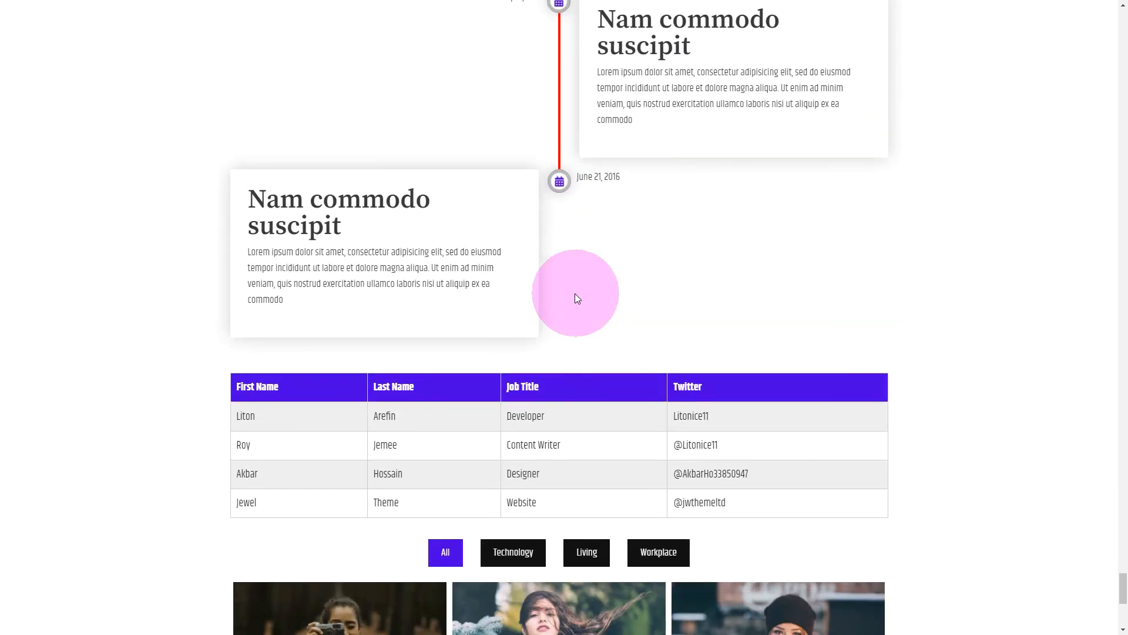
{"action": "scroll", "coordinate": [619, 379], "scroll_direction": "down", "scroll_amount": 5}
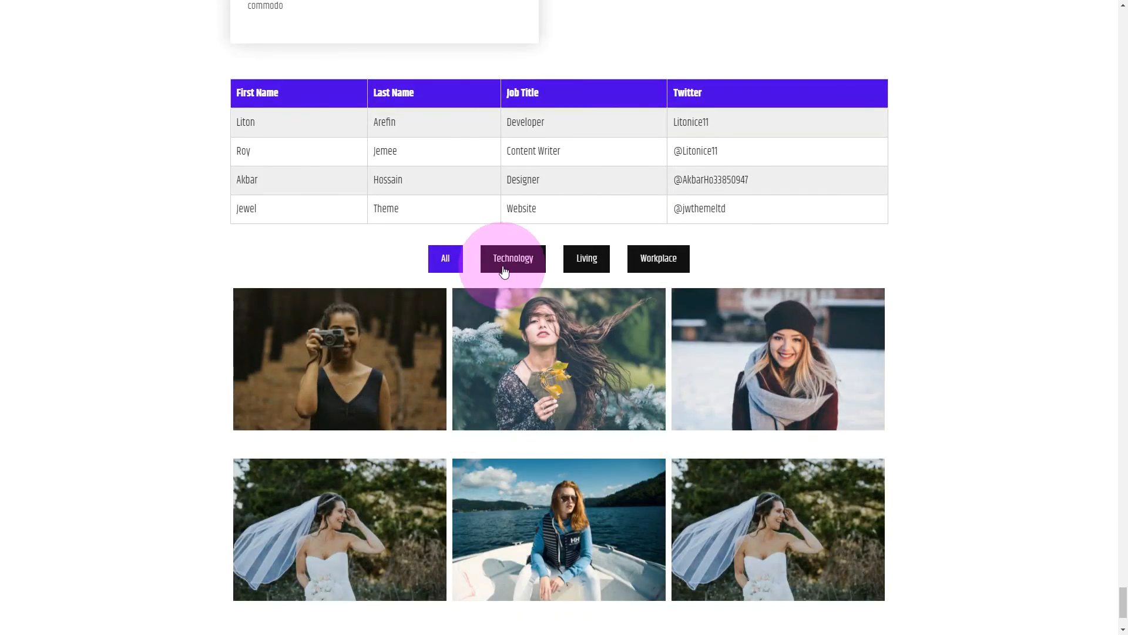
{"action": "left_click", "coordinate": [574, 364]}
{"action": "left_click", "coordinate": [1105, 319]}
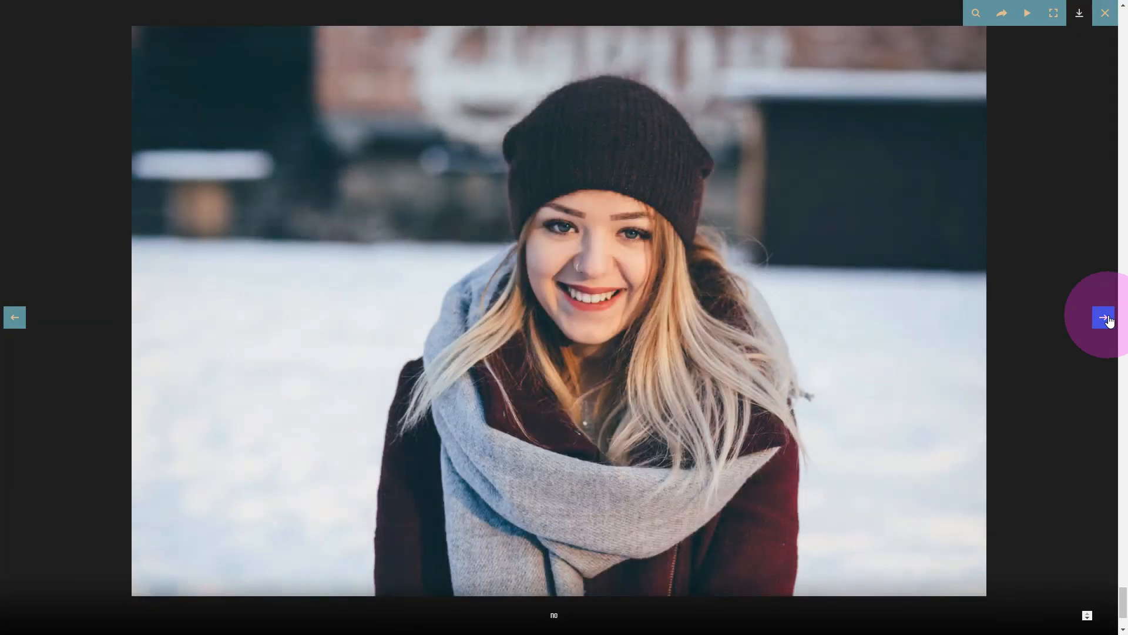
{"action": "left_click", "coordinate": [1105, 319]}
{"action": "left_click", "coordinate": [1105, 13]}
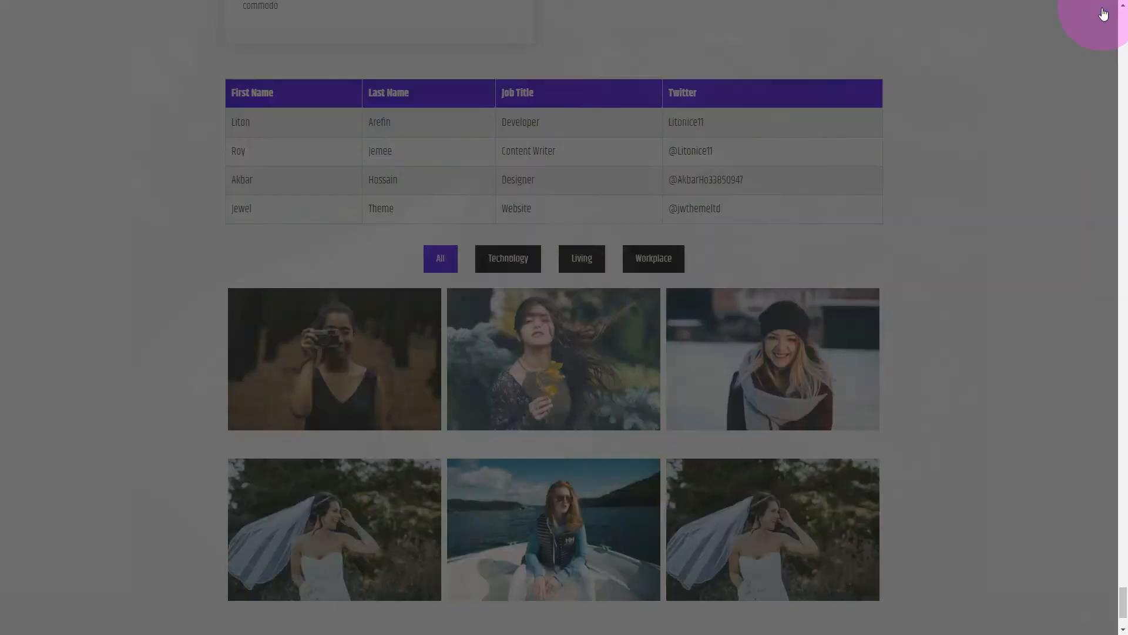
Try the full-screen search overlay below the Master Addons navigation menu and close it.
{"action": "scroll", "coordinate": [980, 277], "scroll_direction": "down", "scroll_amount": 3}
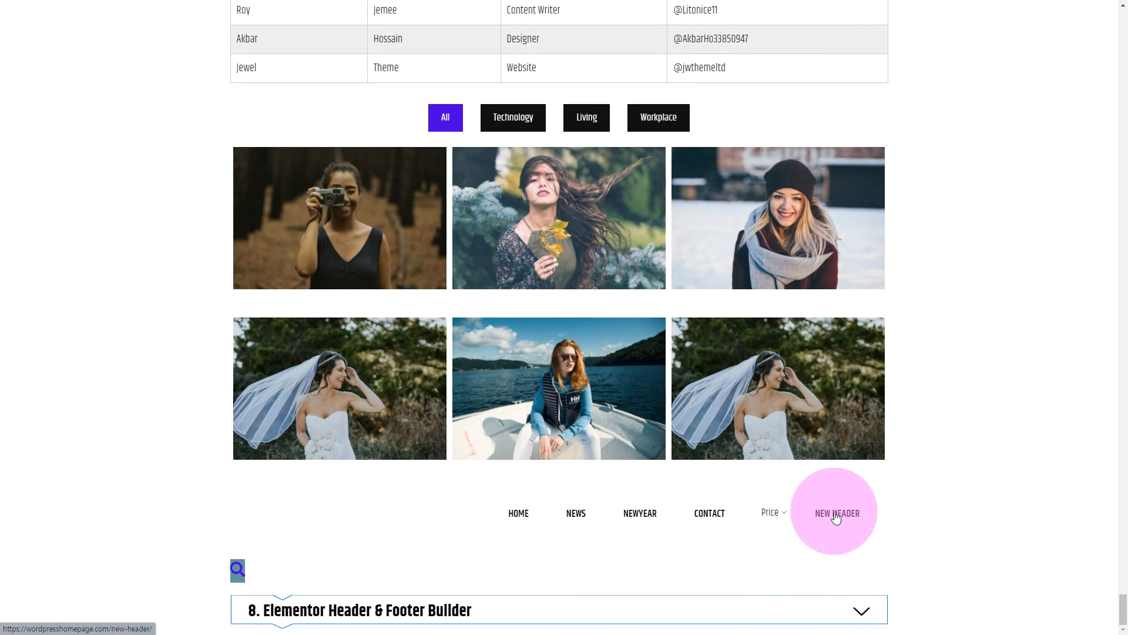
{"action": "left_click", "coordinate": [234, 571]}
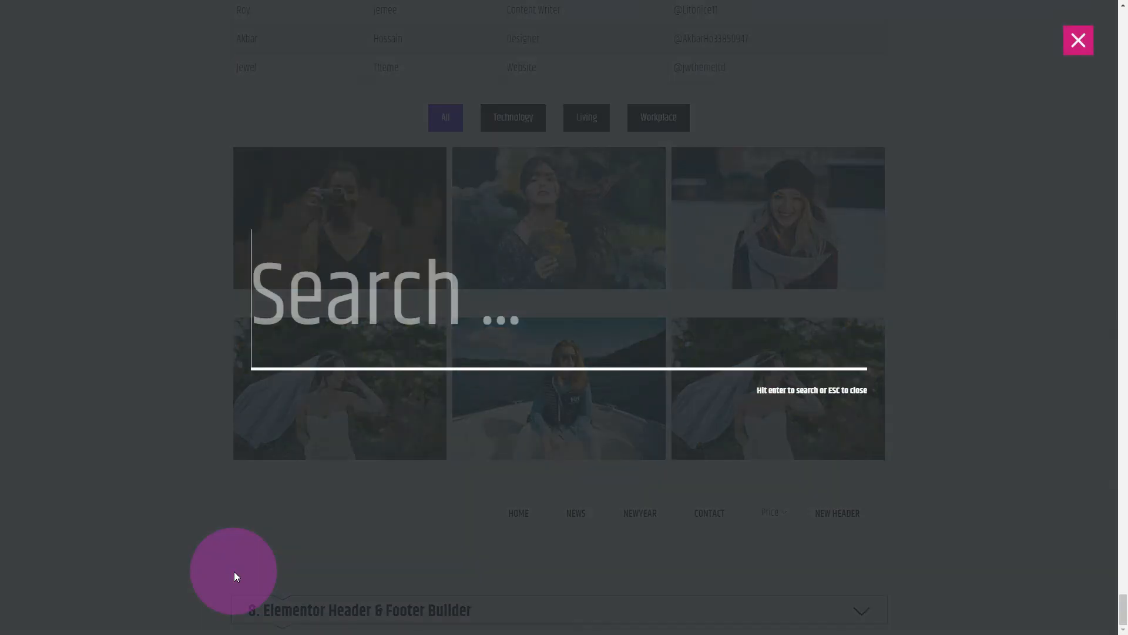
{"action": "left_click", "coordinate": [1072, 39]}
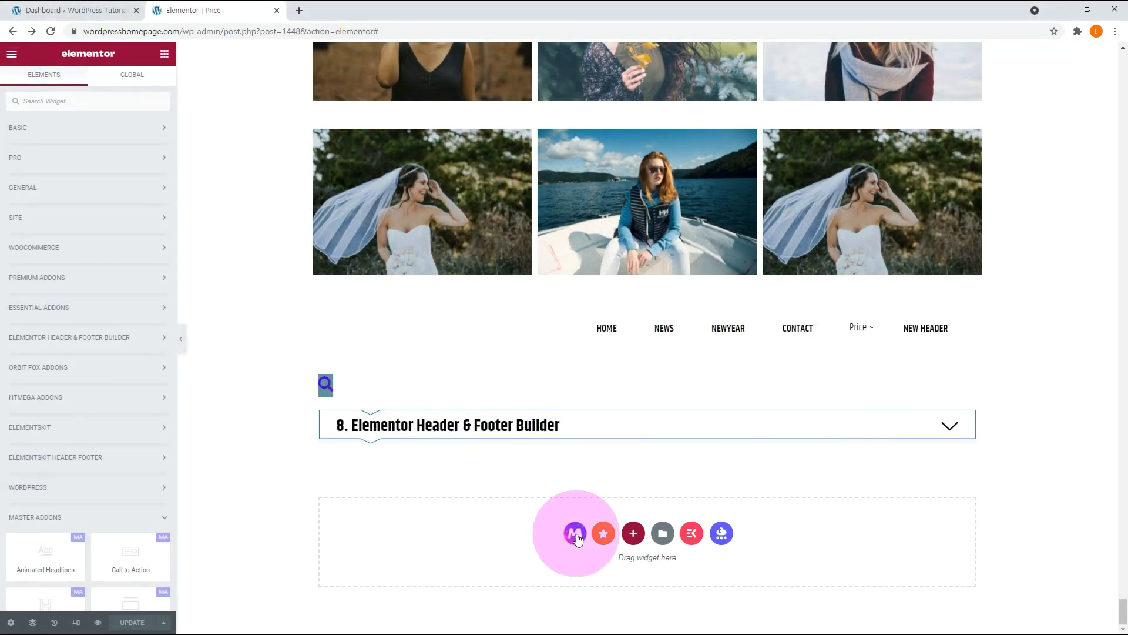
Preview the "Memories Recorded On Web Dies Never" ready page in the Master Addons template library and return to the library.
{"action": "left_click", "coordinate": [575, 534]}
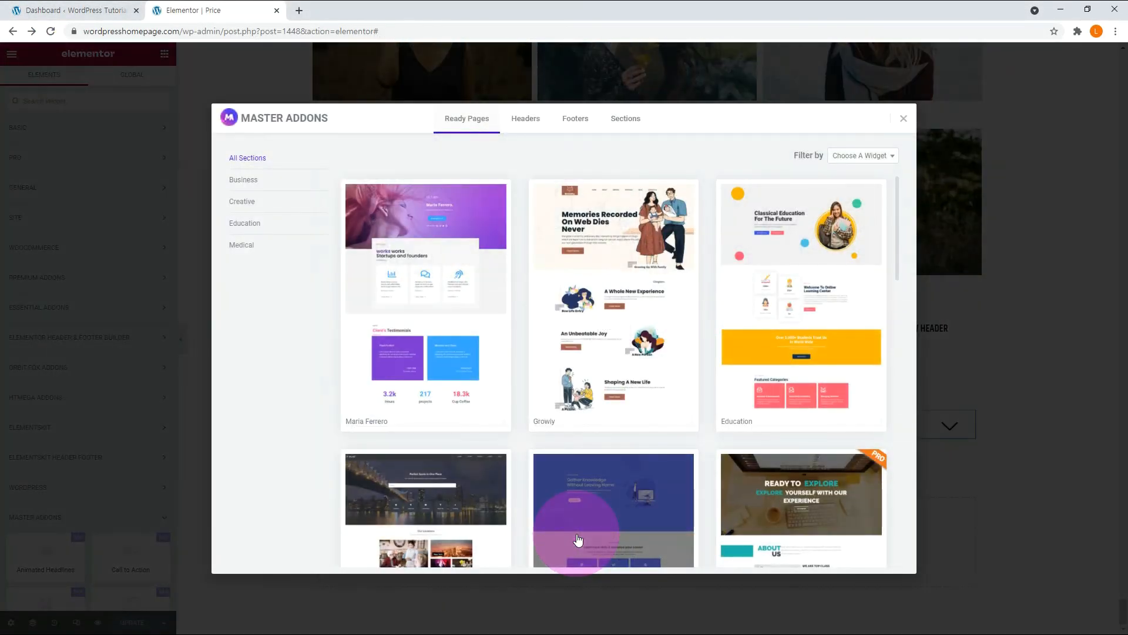
{"action": "left_click", "coordinate": [604, 322]}
{"action": "scroll", "coordinate": [602, 329], "scroll_direction": "down", "scroll_amount": 12}
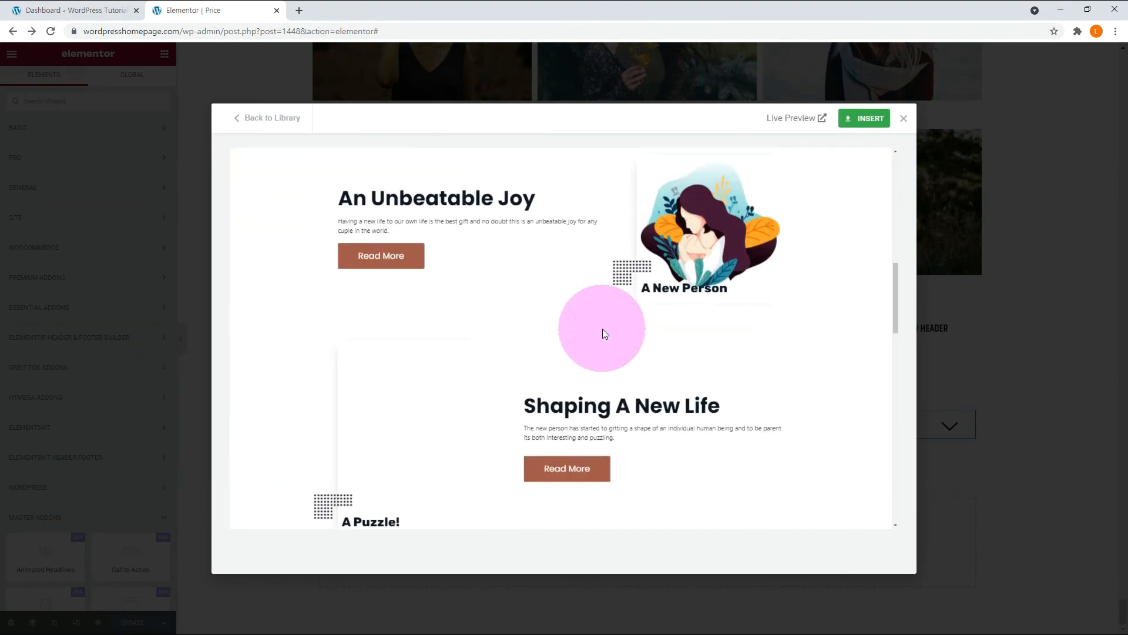
{"action": "scroll", "coordinate": [601, 333], "scroll_direction": "down", "scroll_amount": 4}
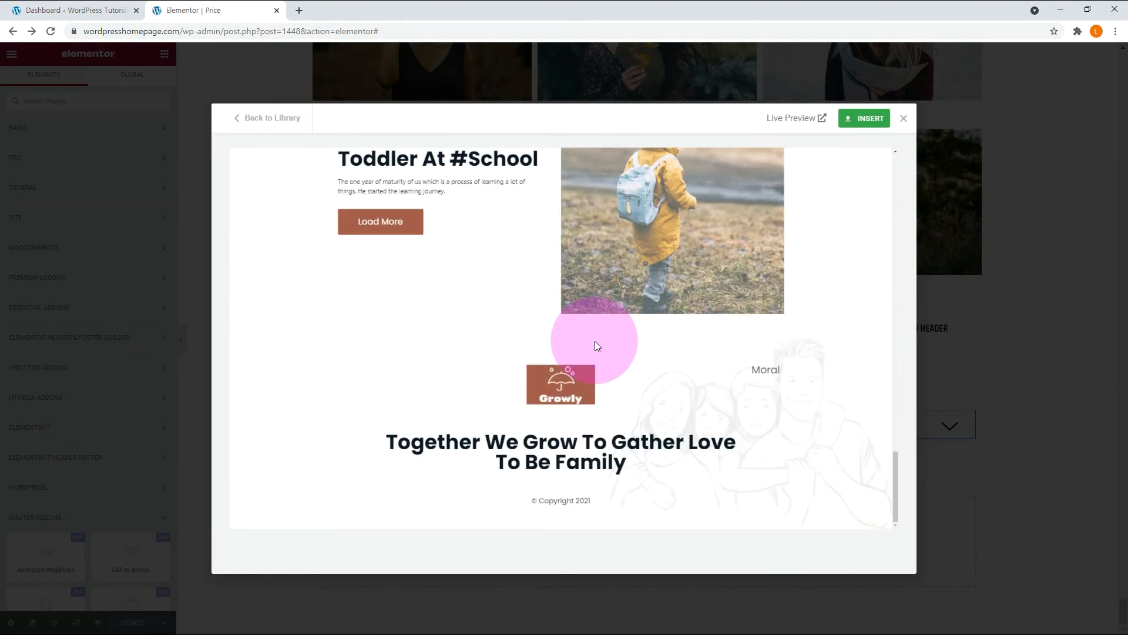
{"action": "left_click", "coordinate": [268, 118]}
Browse the Master Addons library's Medical ready pages and its header, footer and section templates.
{"action": "left_click", "coordinate": [244, 245]}
{"action": "left_click", "coordinate": [524, 119]}
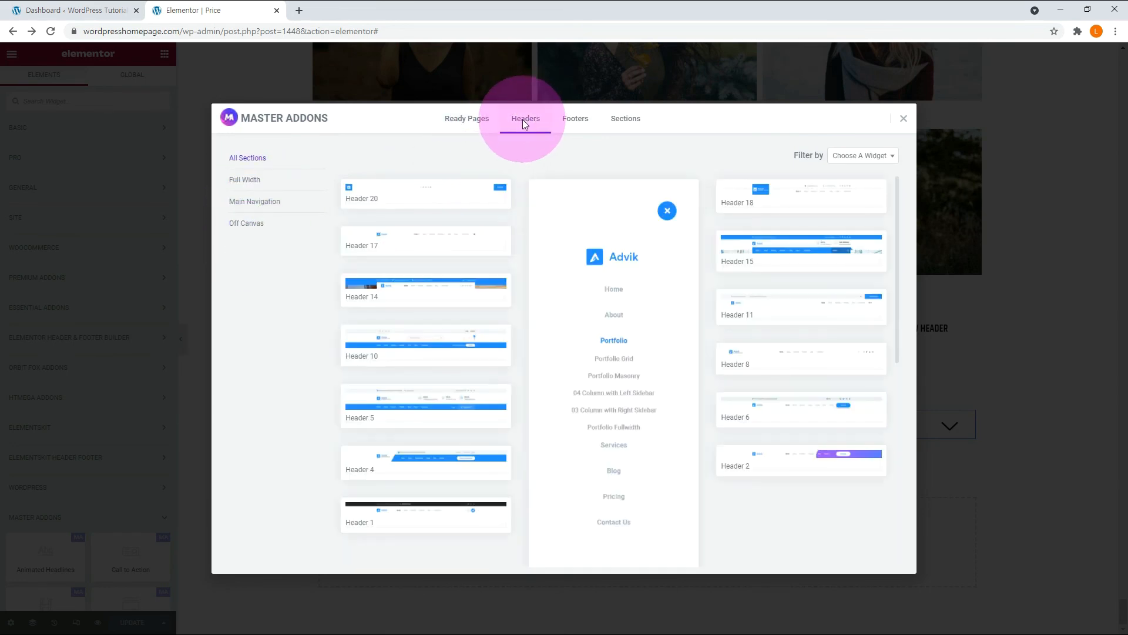
{"action": "left_click", "coordinate": [573, 125]}
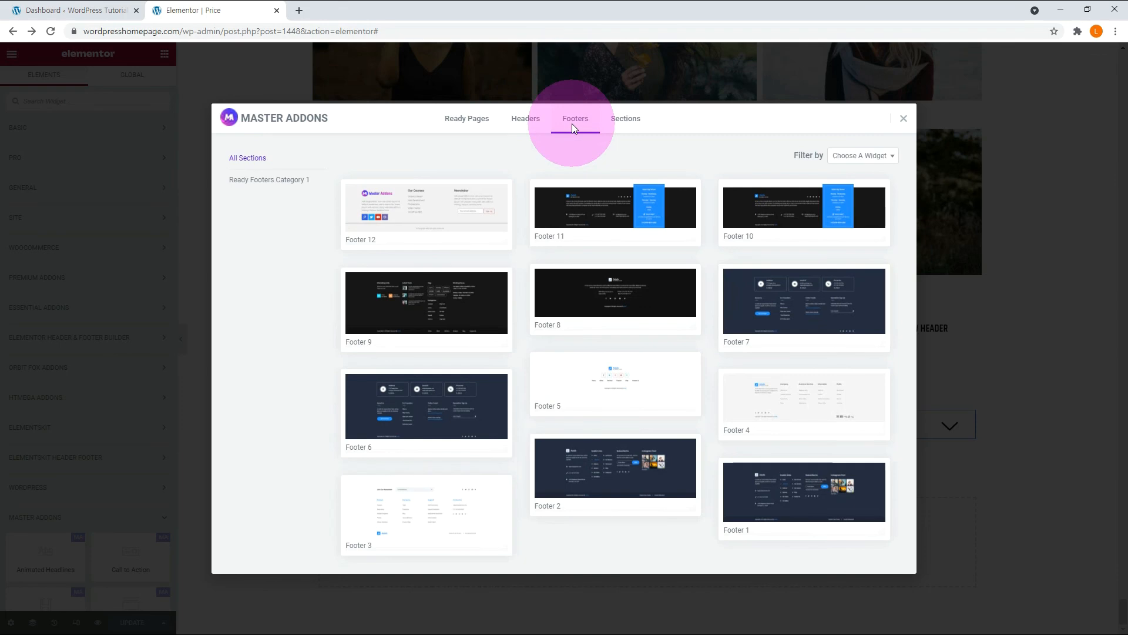
{"action": "left_click", "coordinate": [625, 120]}
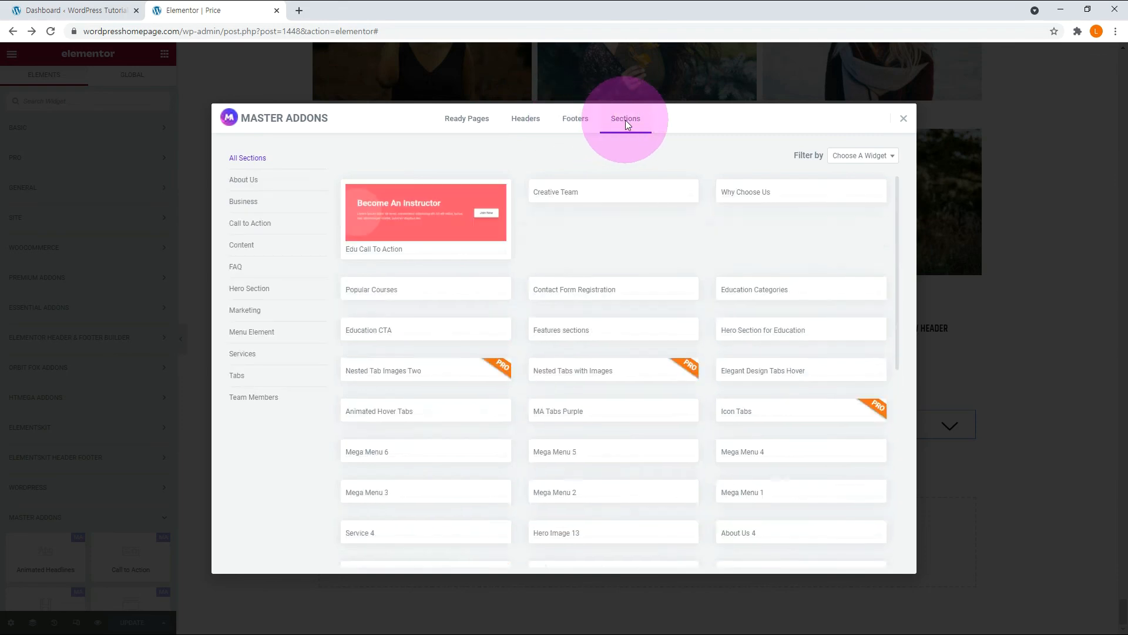